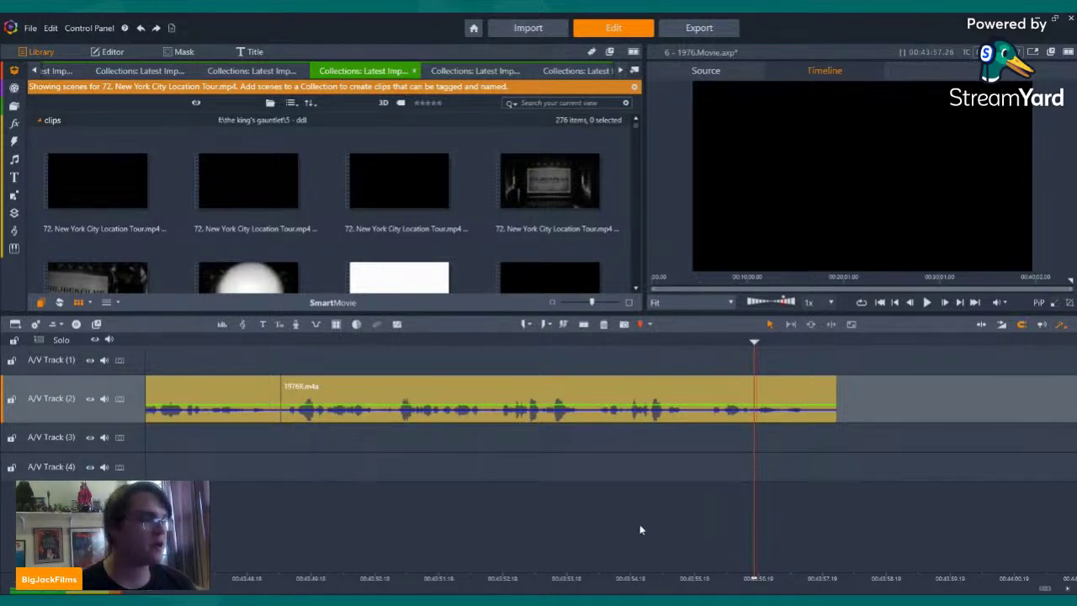
# - Play the opening 1976A.m4a narration clip from the start of the timeline to its end
pyautogui.click(881, 304)
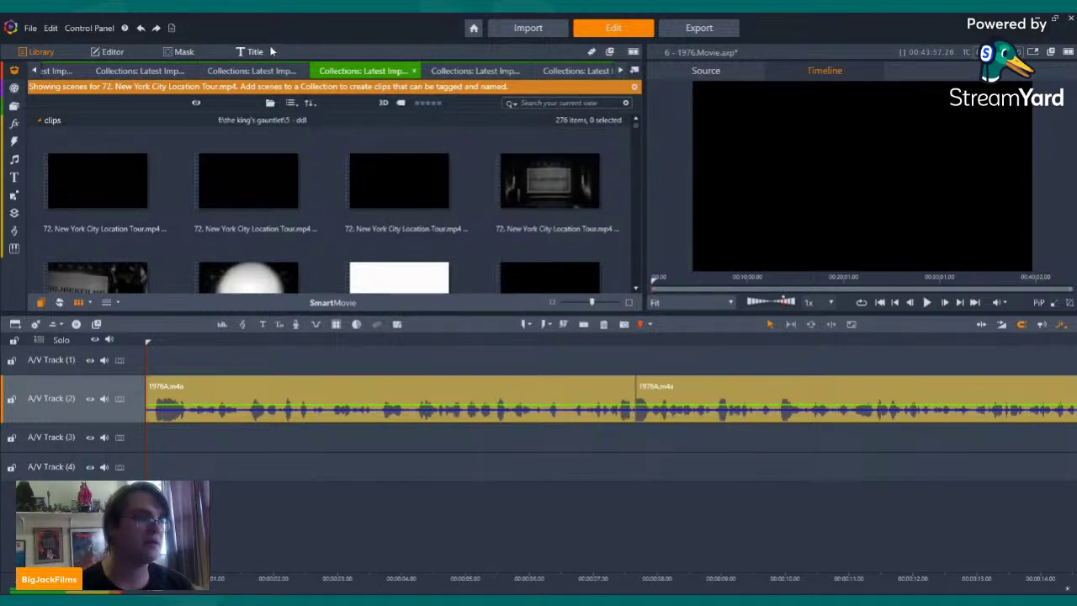
pyautogui.click(32, 73)
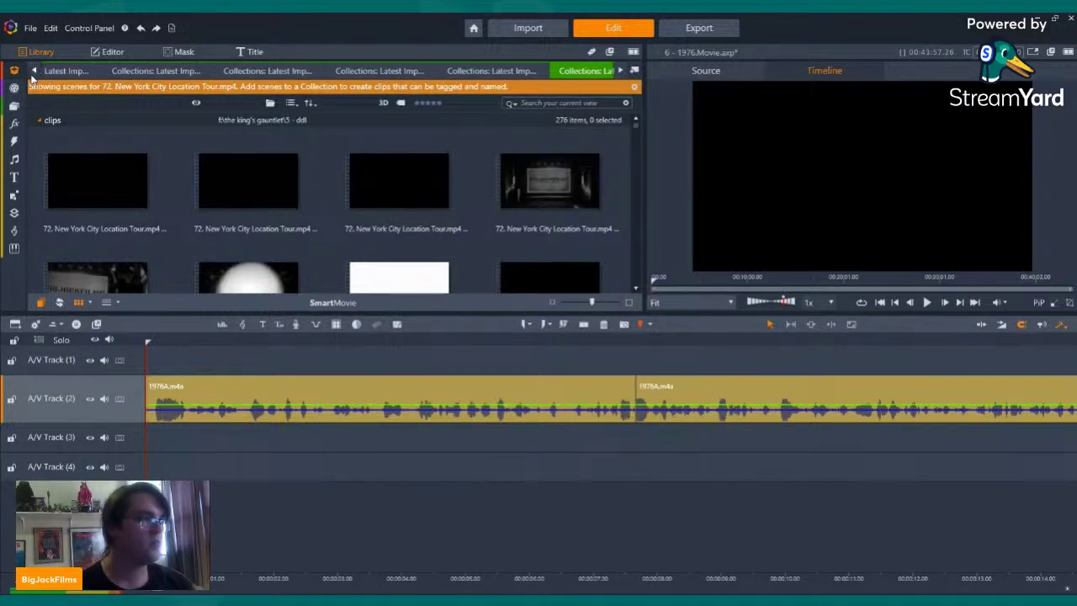
pyautogui.click(33, 72)
pyautogui.click(33, 73)
pyautogui.click(33, 73)
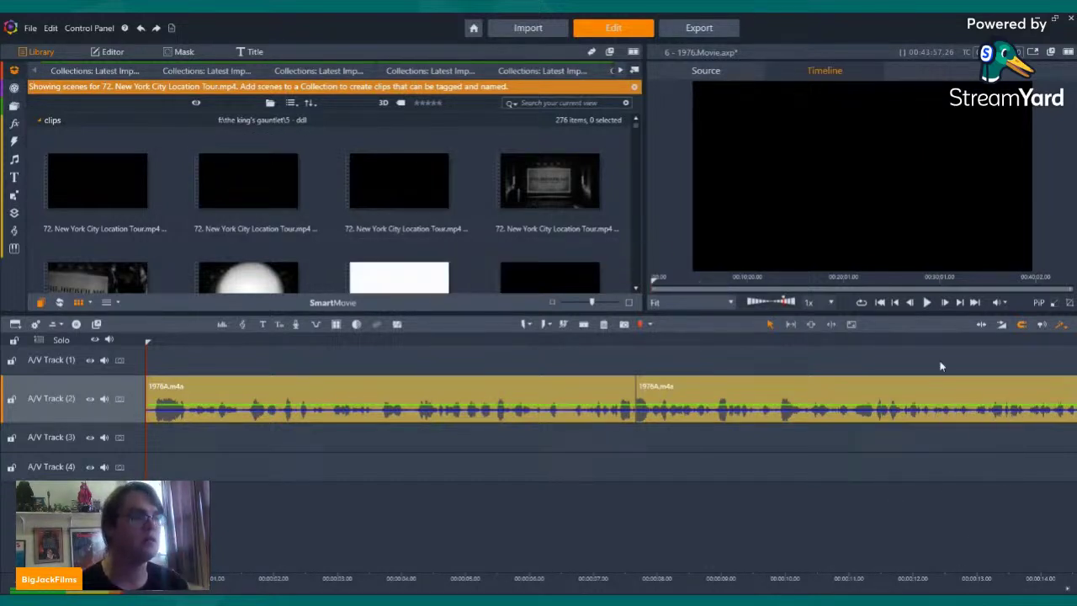
pyautogui.click(928, 303)
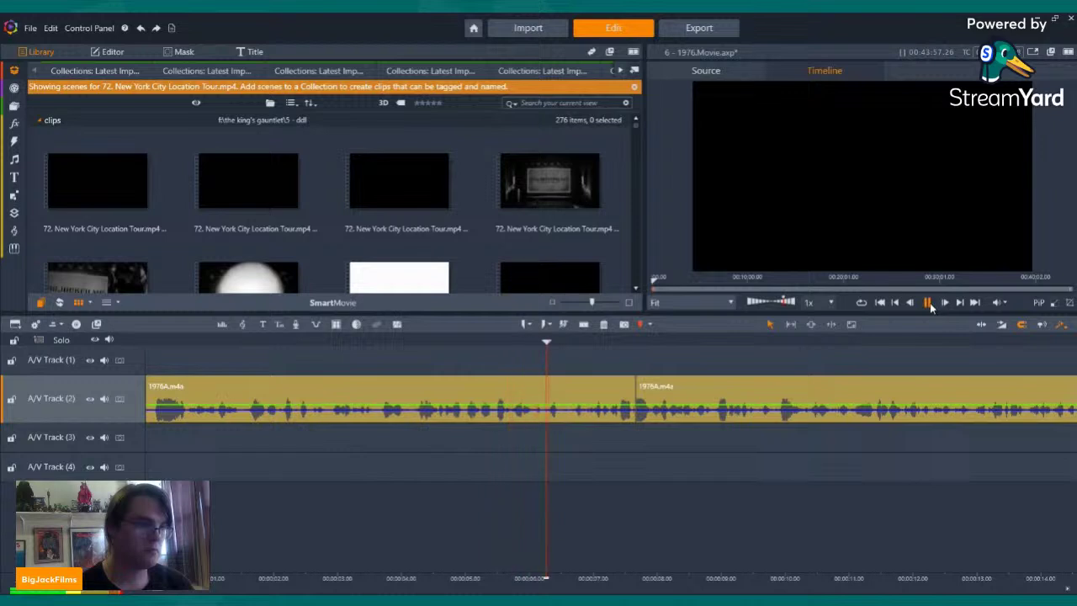
pyautogui.click(928, 303)
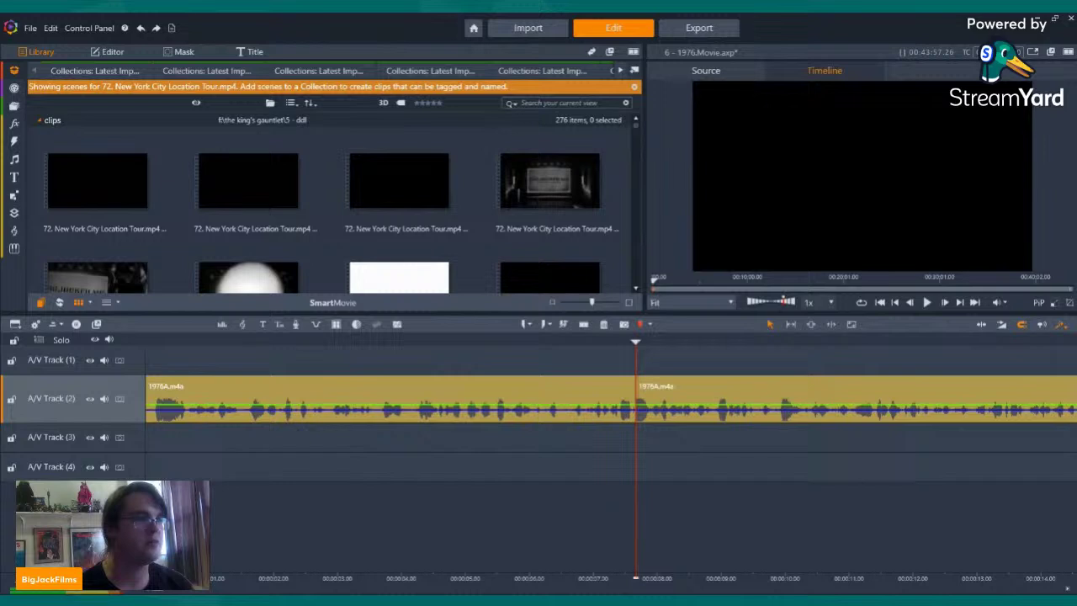
# - Browse through the open library collections and switch to the last Latest Import collection, showing its King Kong source videos
pyautogui.click(620, 71)
pyautogui.click(621, 71)
pyautogui.click(621, 71)
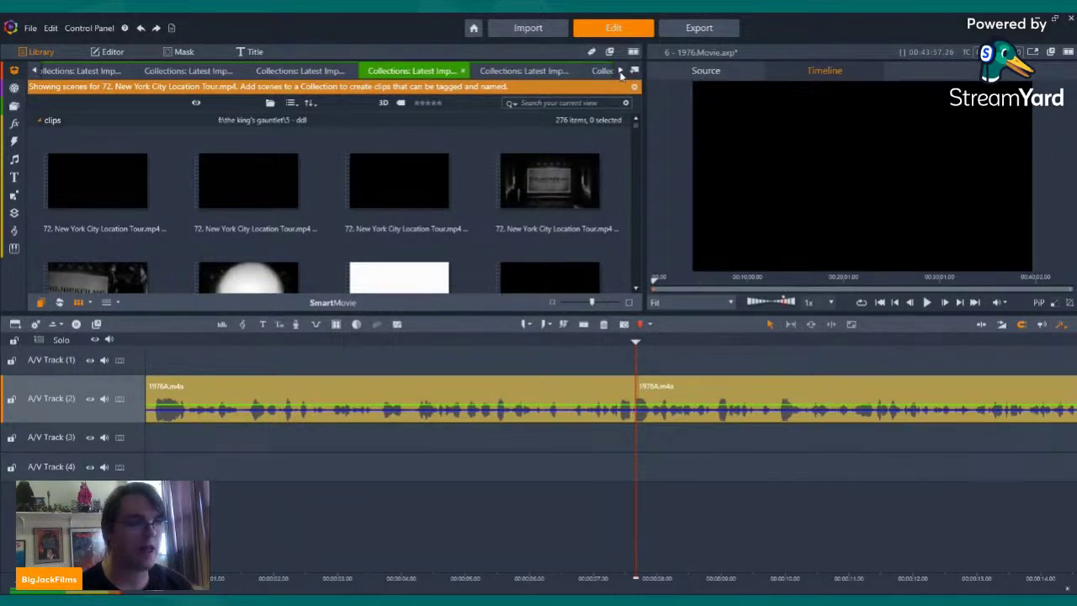
pyautogui.click(620, 71)
pyautogui.click(620, 71)
pyautogui.click(620, 71)
pyautogui.click(620, 71)
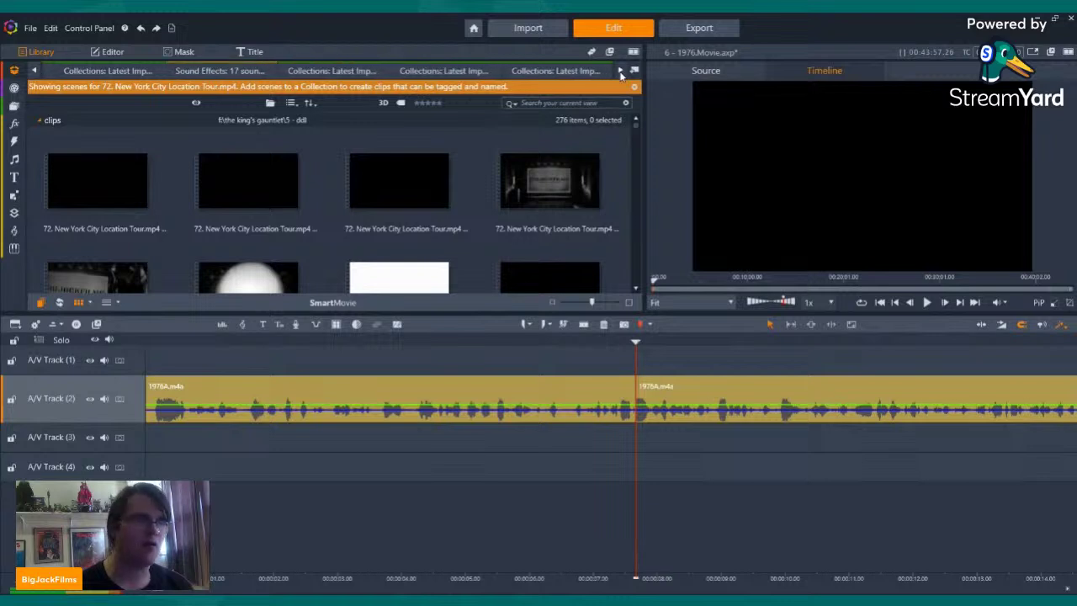
pyautogui.click(620, 70)
pyautogui.click(620, 71)
pyautogui.click(620, 71)
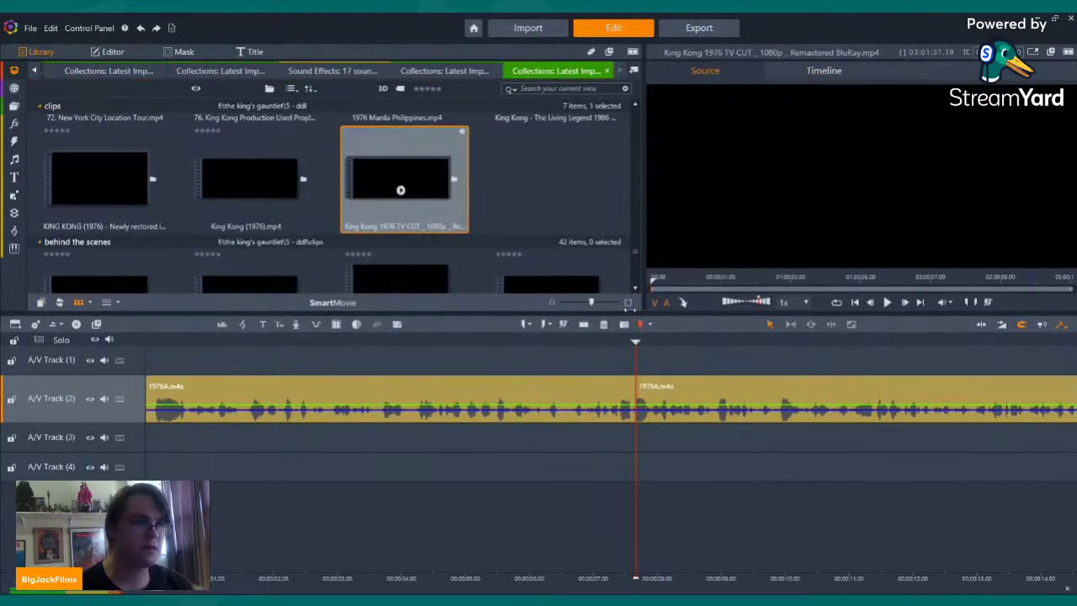
# - Enlarge the preview area and show the individual scenes of the "KING KONG (1976) - Newly restored in 4K" video
pyautogui.moveTo(634, 308); pyautogui.dragTo(386, 308)
pyautogui.scroll(-5, 286, 231)
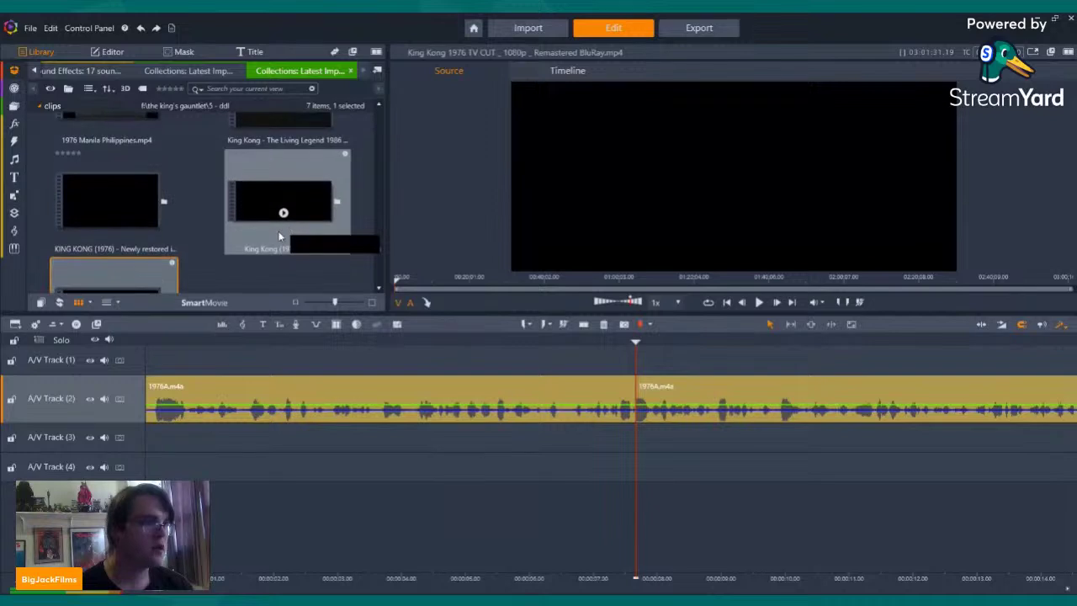
pyautogui.scroll(-2, 198, 186)
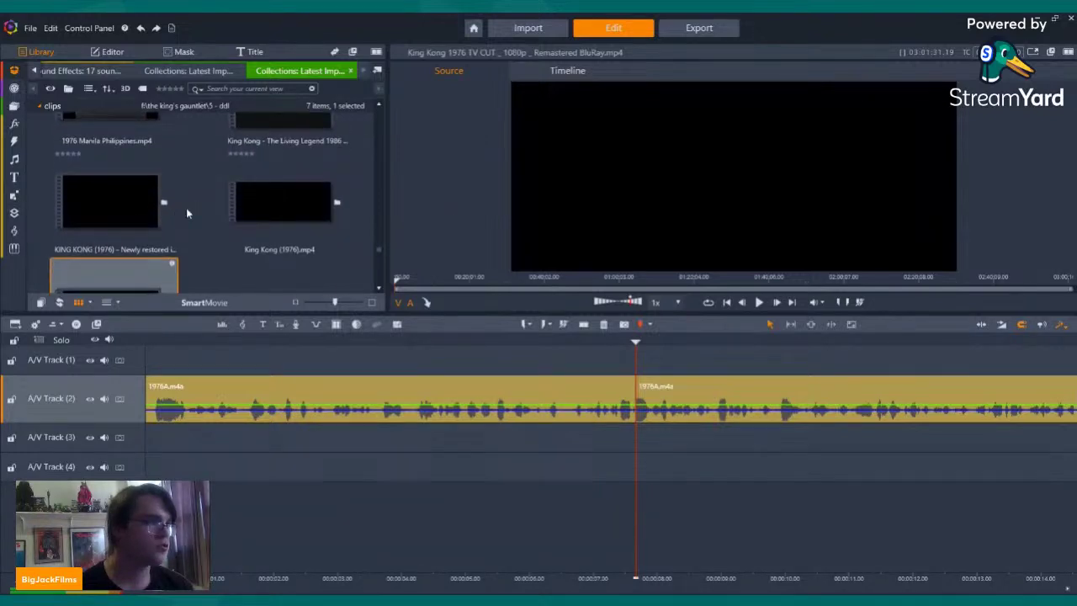
pyautogui.rightClick(126, 195)
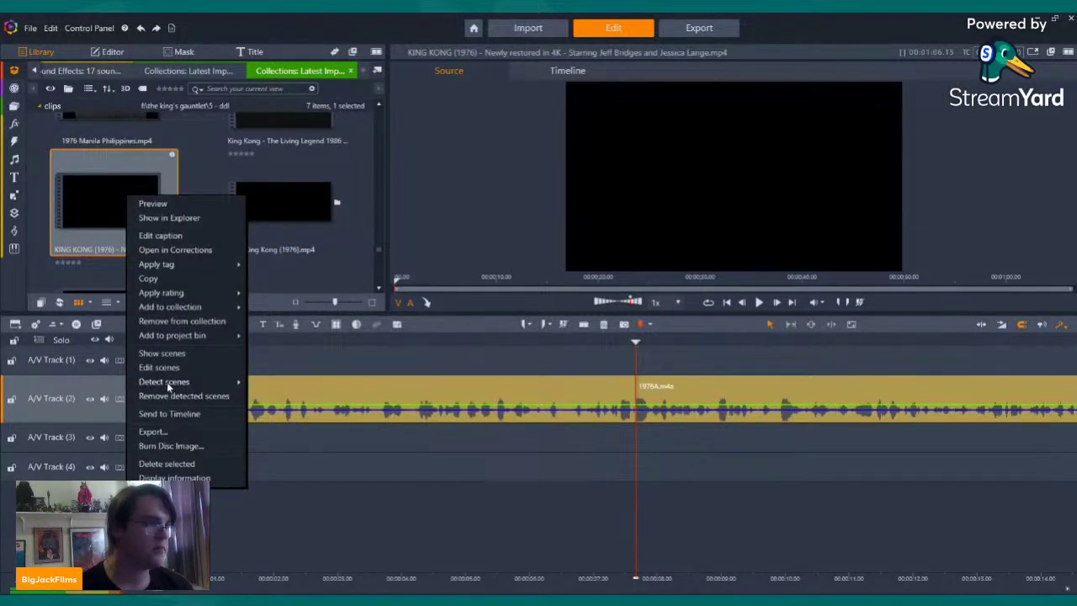
pyautogui.click(294, 410)
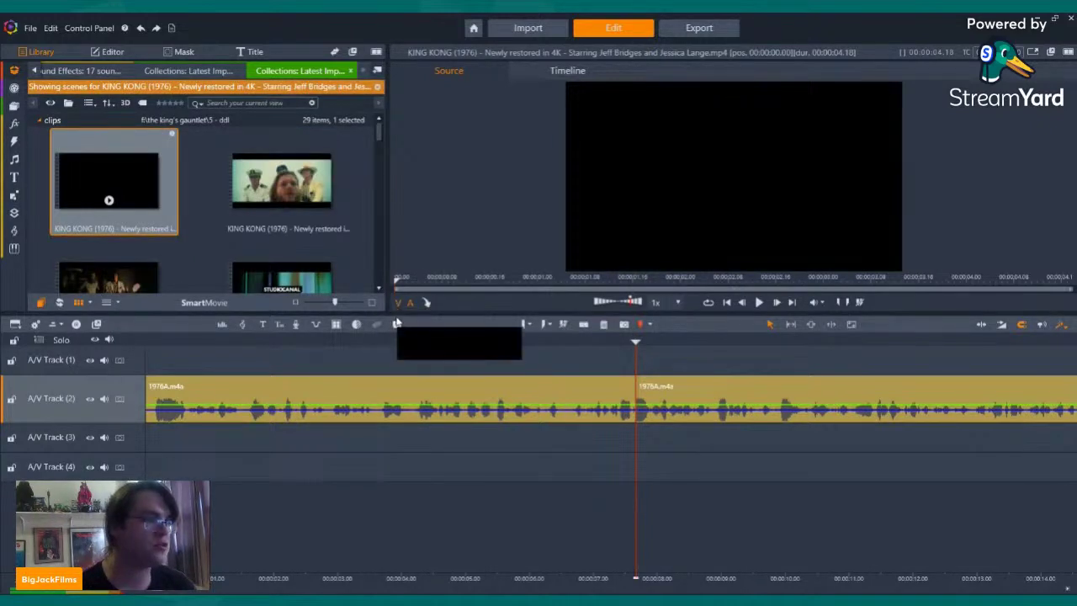
pyautogui.moveTo(395, 309); pyautogui.dragTo(361, 405)
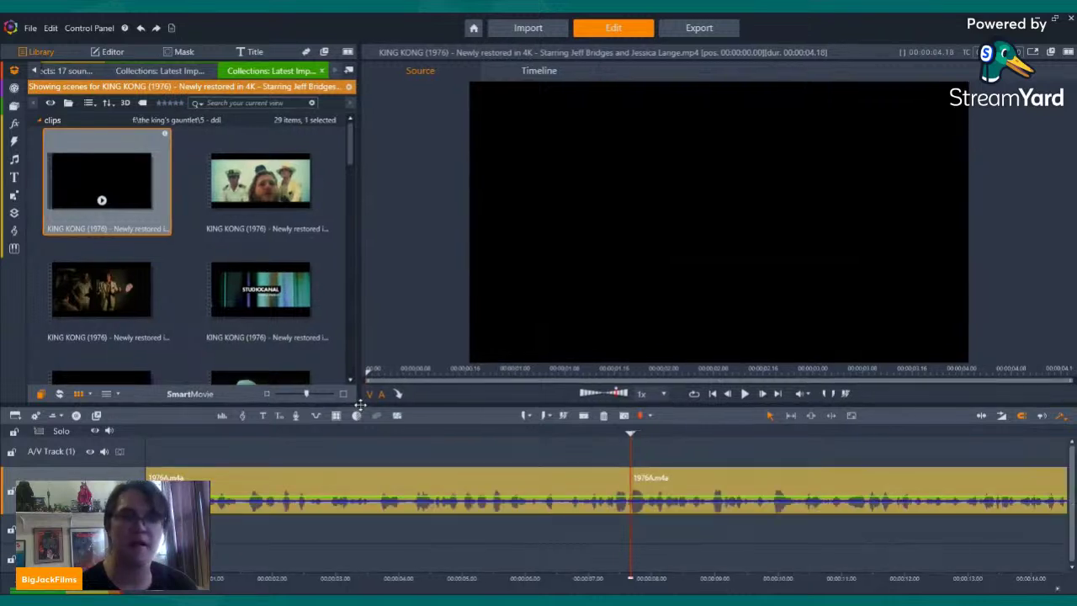
# - Preview the trailer's scenes and place the scene of the ape by the waterfall at the very start of A/V Track (1)
pyautogui.click(101, 202)
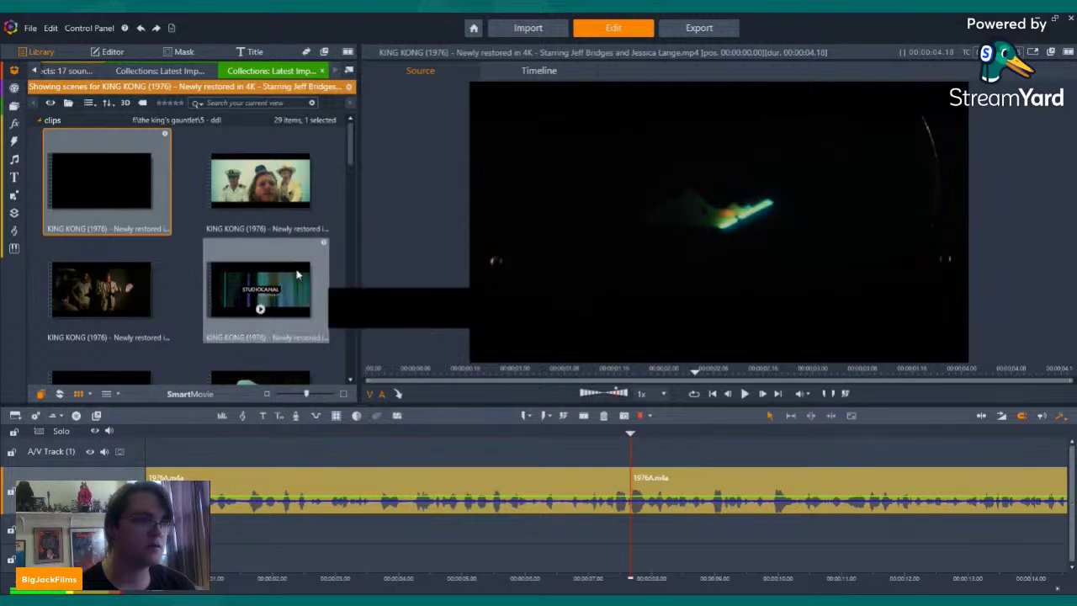
pyautogui.click(234, 174)
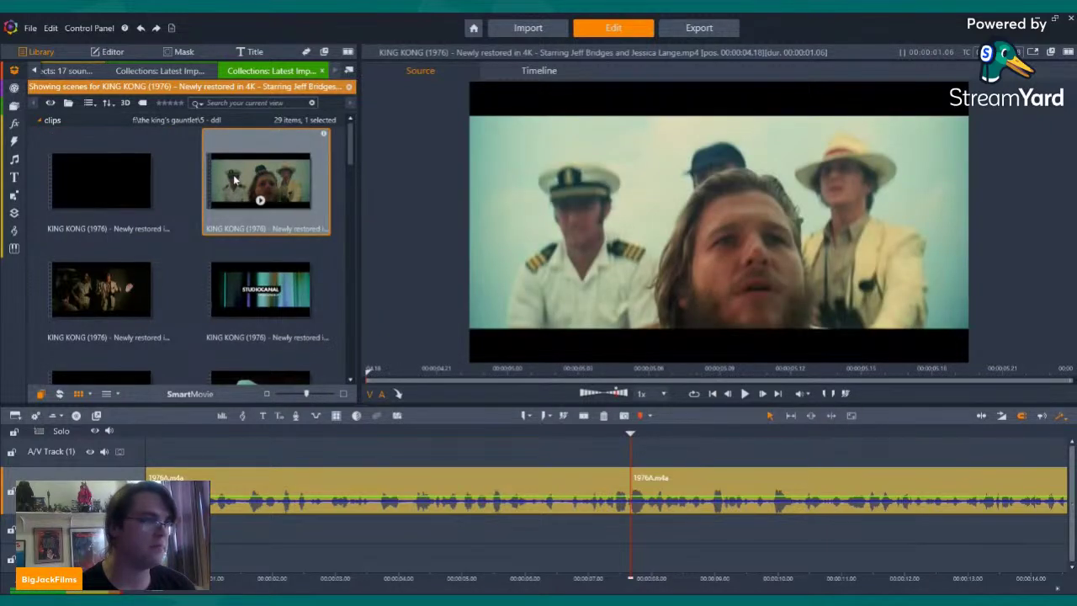
pyautogui.scroll(-2, 228, 255)
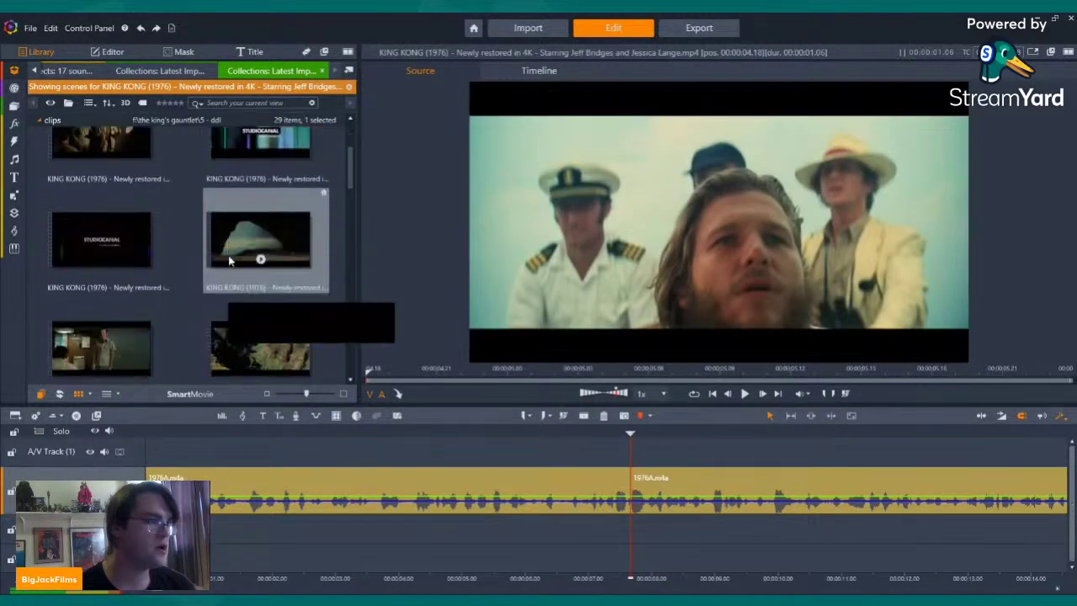
pyautogui.scroll(-2, 230, 244)
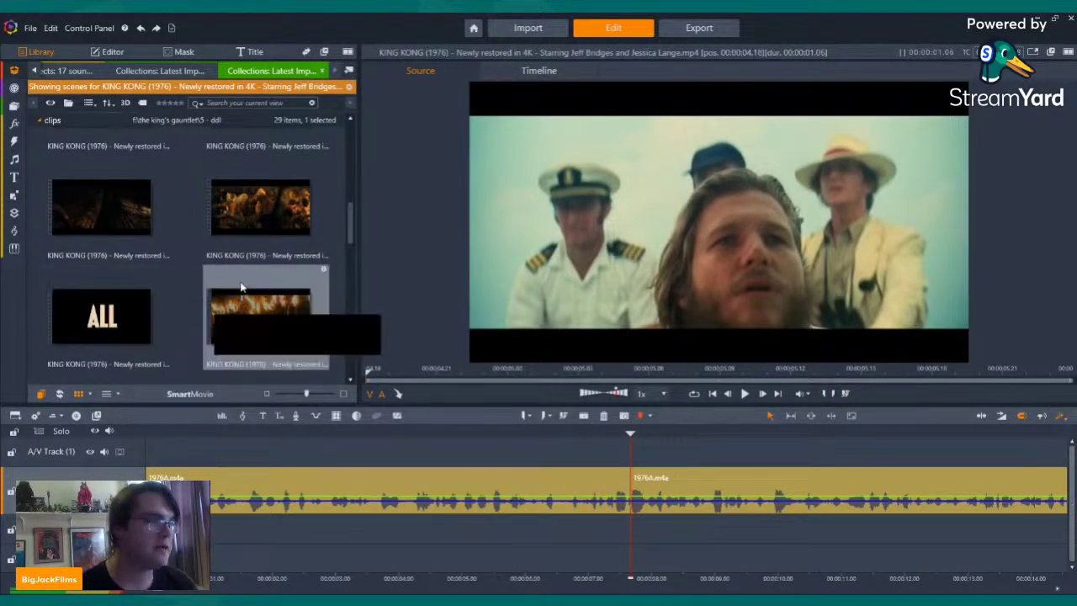
pyautogui.scroll(-5, 261, 224)
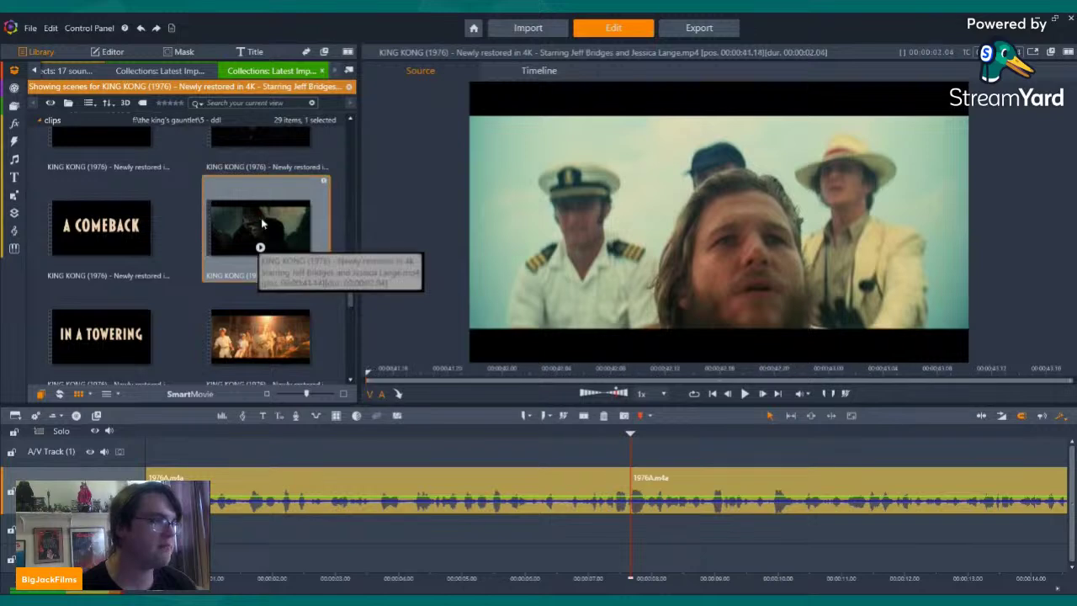
pyautogui.click(260, 248)
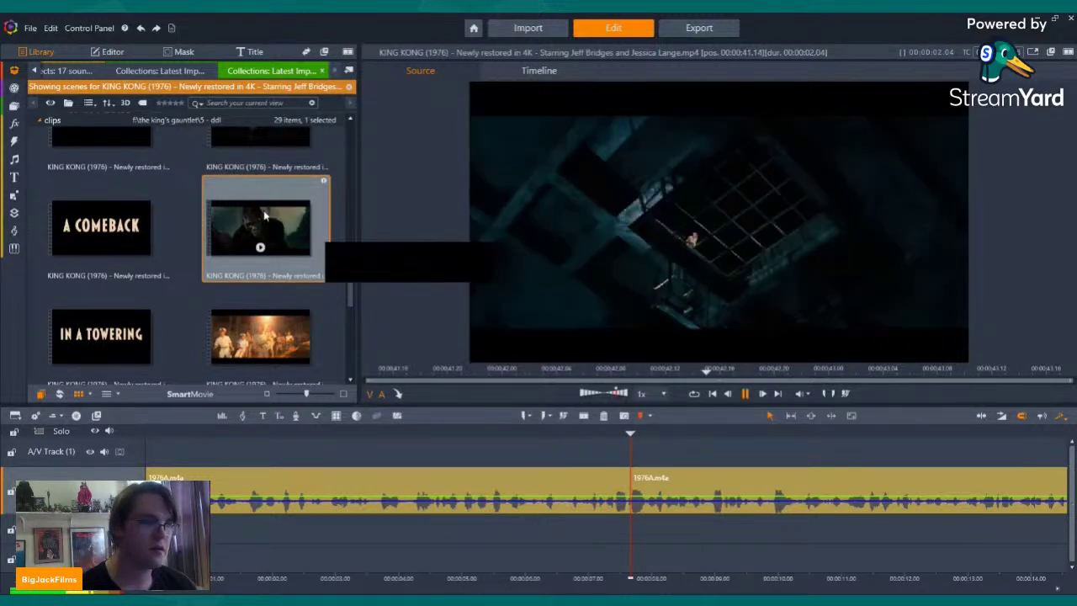
pyautogui.moveTo(260, 248); pyautogui.dragTo(149, 451)
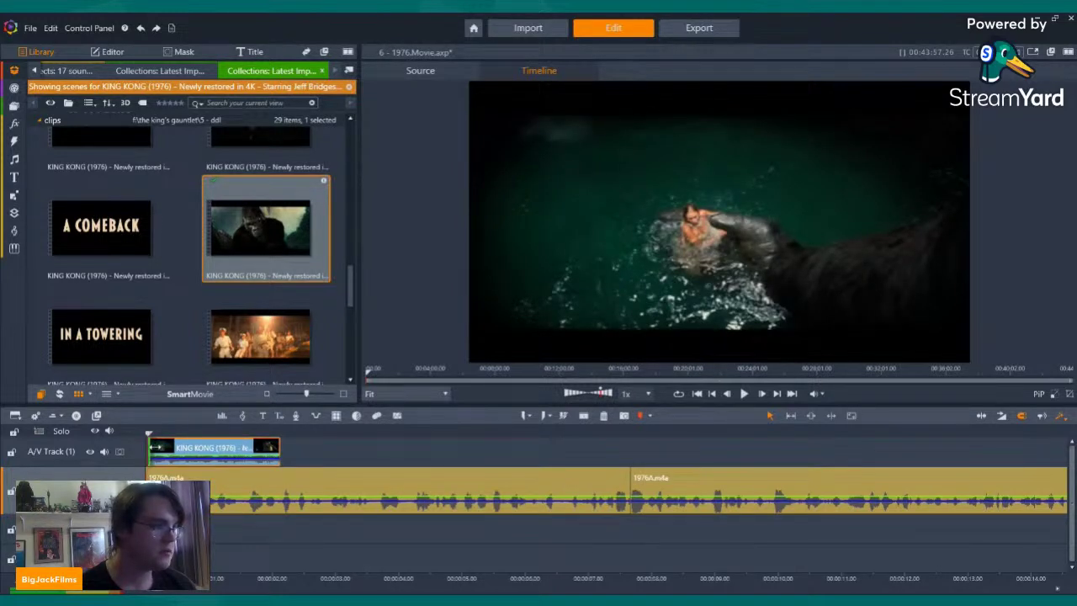
pyautogui.moveTo(186, 449)
pyautogui.mouseDown()
pyautogui.moveTo(160, 461)
pyautogui.moveTo(170, 449)
pyautogui.mouseUp()
# - Disable the audio stream of the ape clip on A/V Track (1), keeping only its video
pyautogui.rightClick(221, 453)
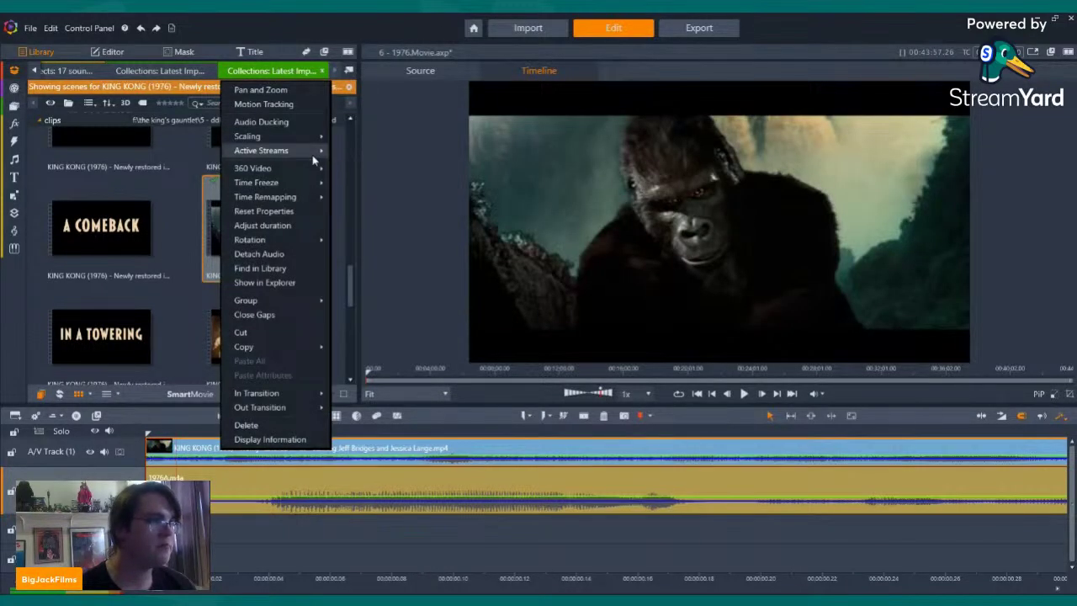
pyautogui.click(523, 589)
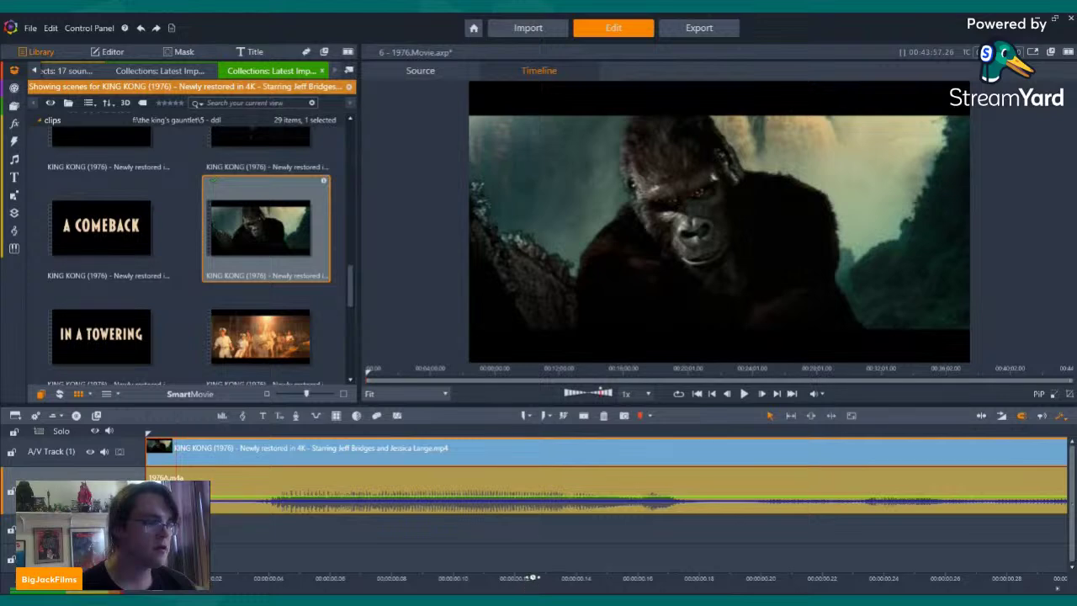
pyautogui.scroll(-5, 532, 578)
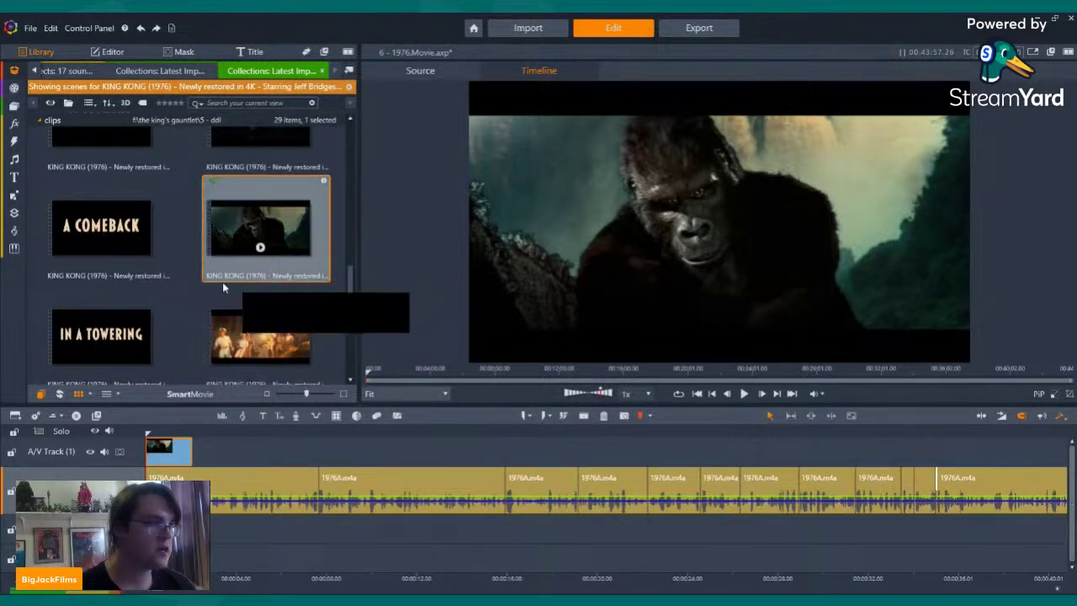
# - Preview more scenes, place the dark ape-eyes close-up directly after the first clip on A/V Track (1), and keep only its video stream
pyautogui.click(259, 316)
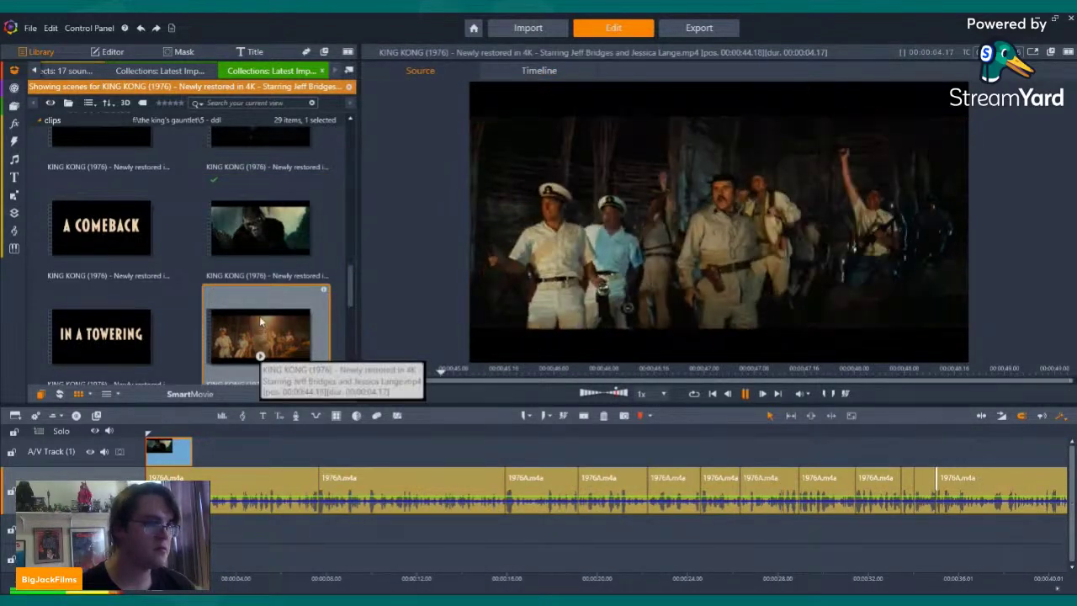
pyautogui.scroll(1, 140, 300)
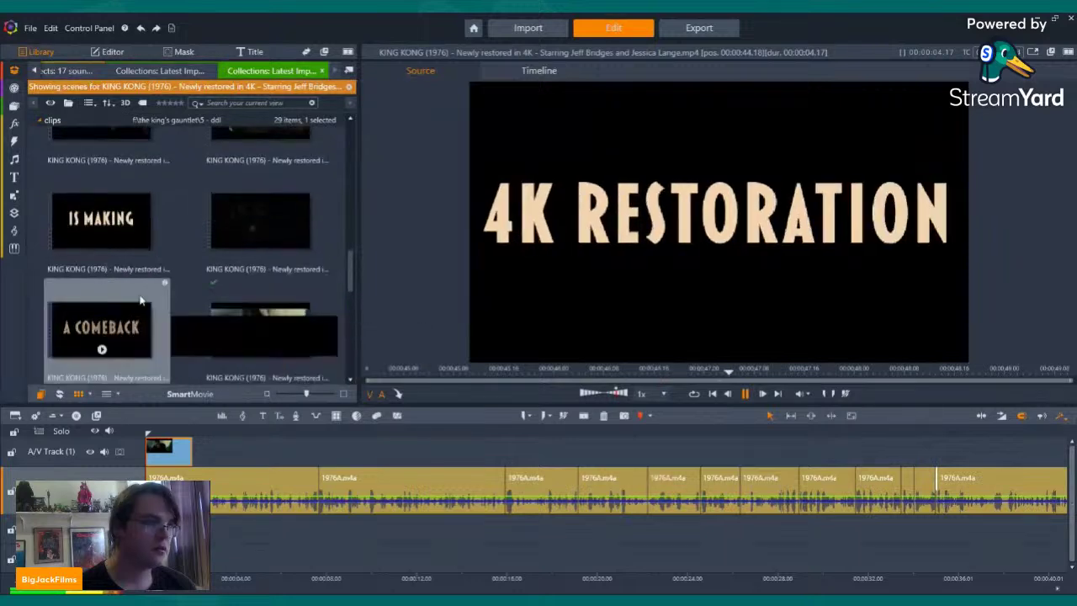
pyautogui.click(260, 329)
pyautogui.scroll(2, 270, 328)
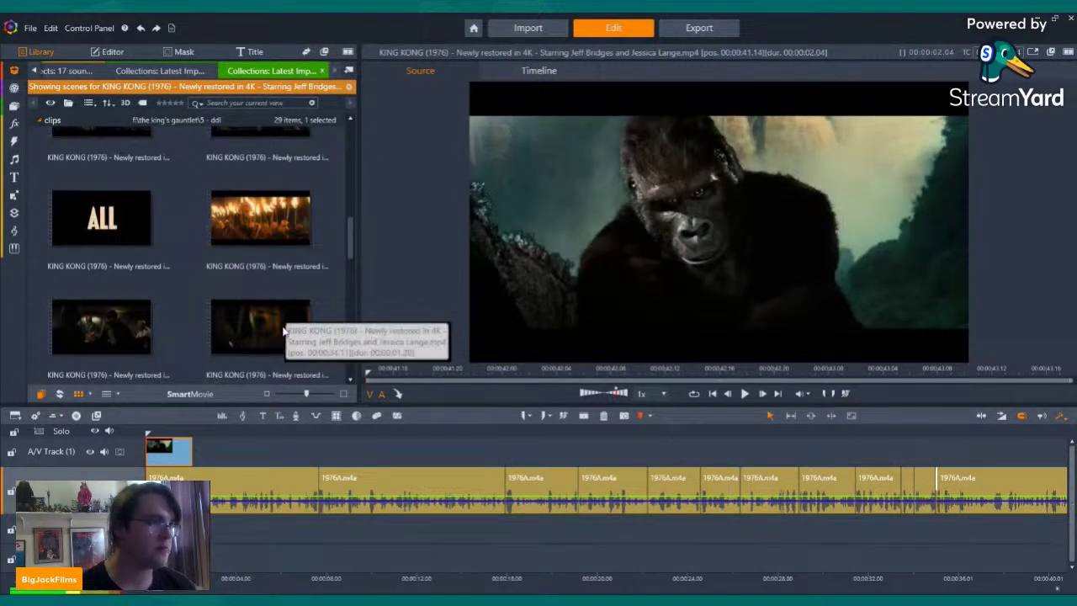
pyautogui.scroll(-3, 284, 332)
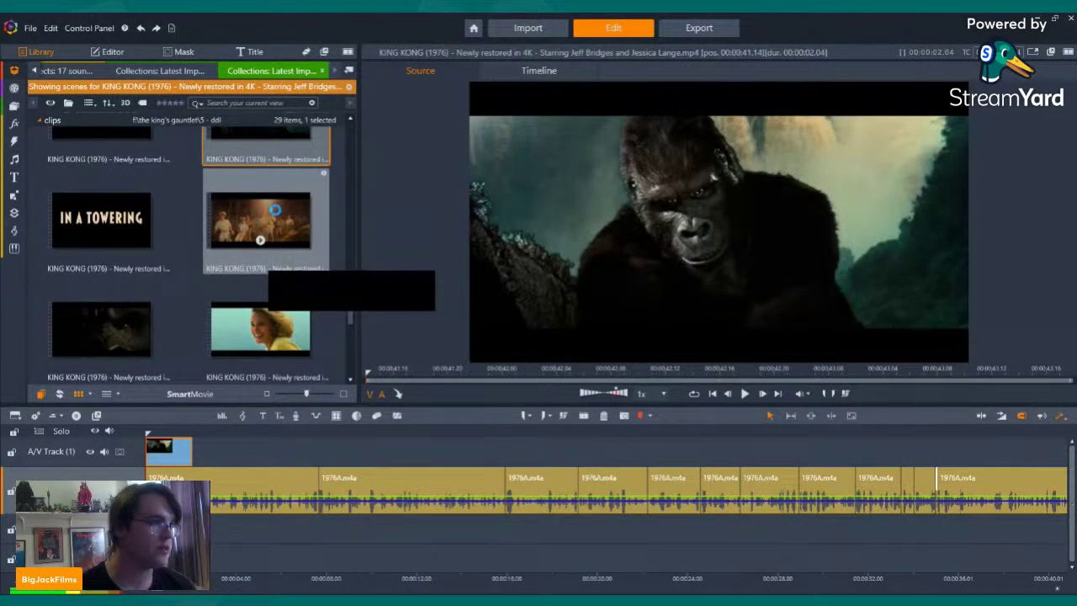
pyautogui.click(275, 210)
pyautogui.click(101, 349)
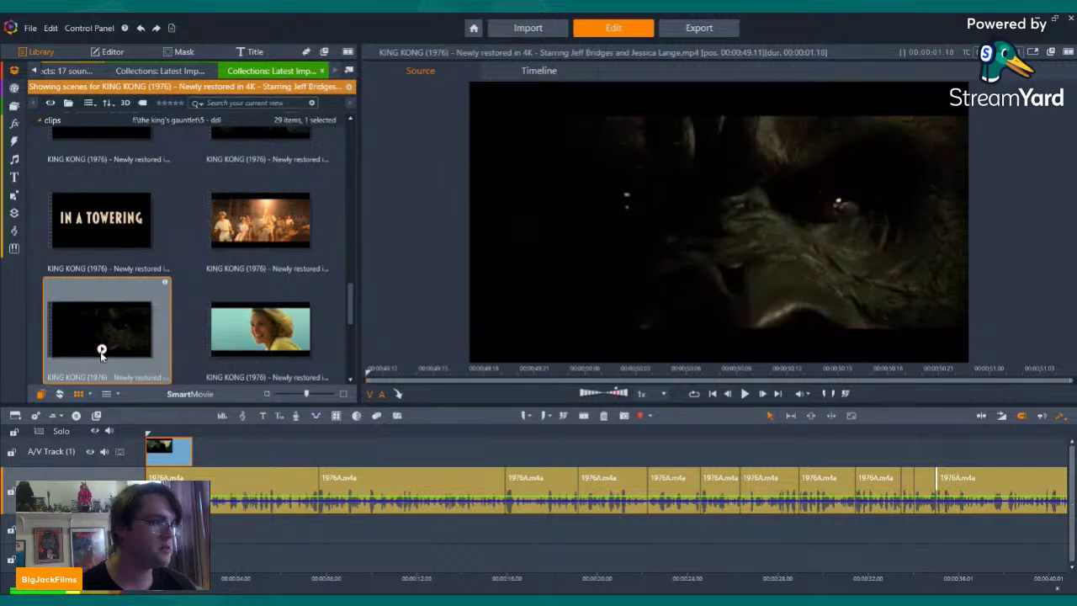
pyautogui.press('space')
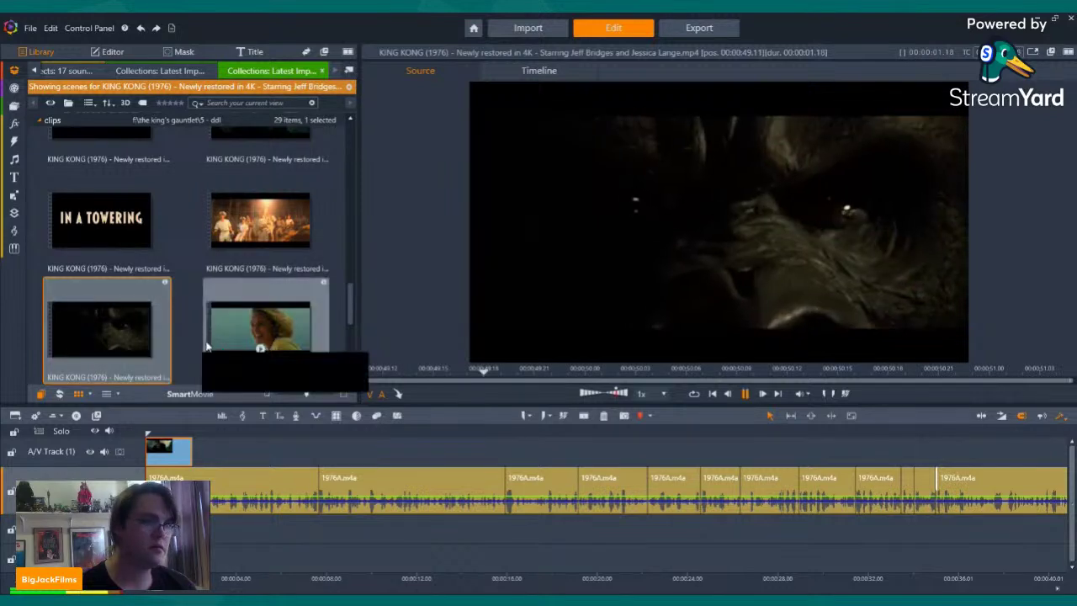
pyautogui.click(261, 352)
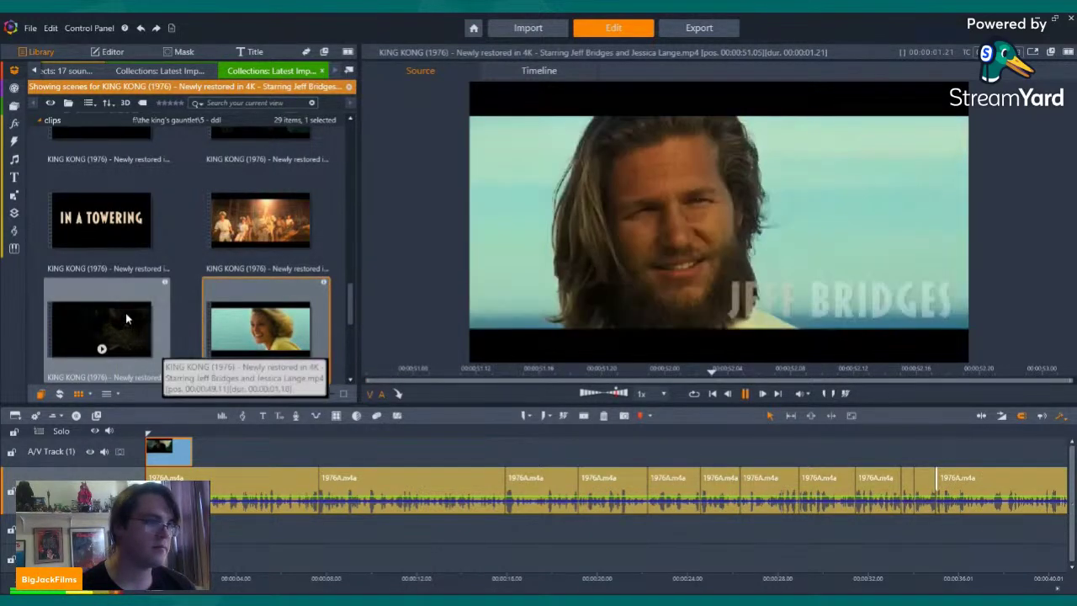
pyautogui.moveTo(125, 318); pyautogui.dragTo(212, 452)
pyautogui.rightClick(227, 452)
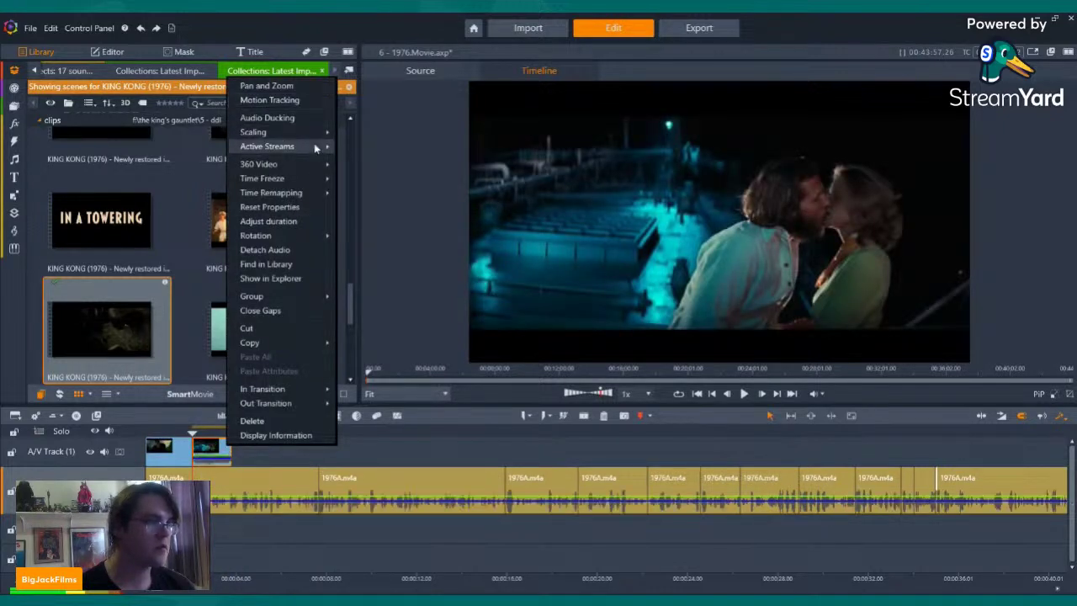
pyautogui.click(350, 160)
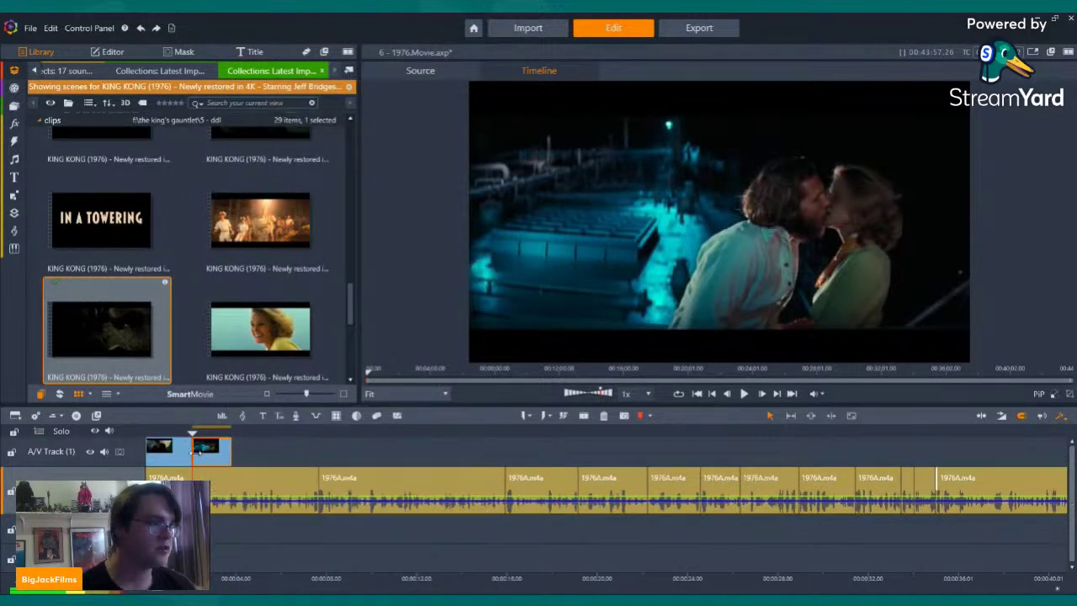
# - Trim the leading kissing-couple frames from the ape-eyes clip and move it against the end of the first clip
pyautogui.rightClick(207, 456)
pyautogui.click(200, 457)
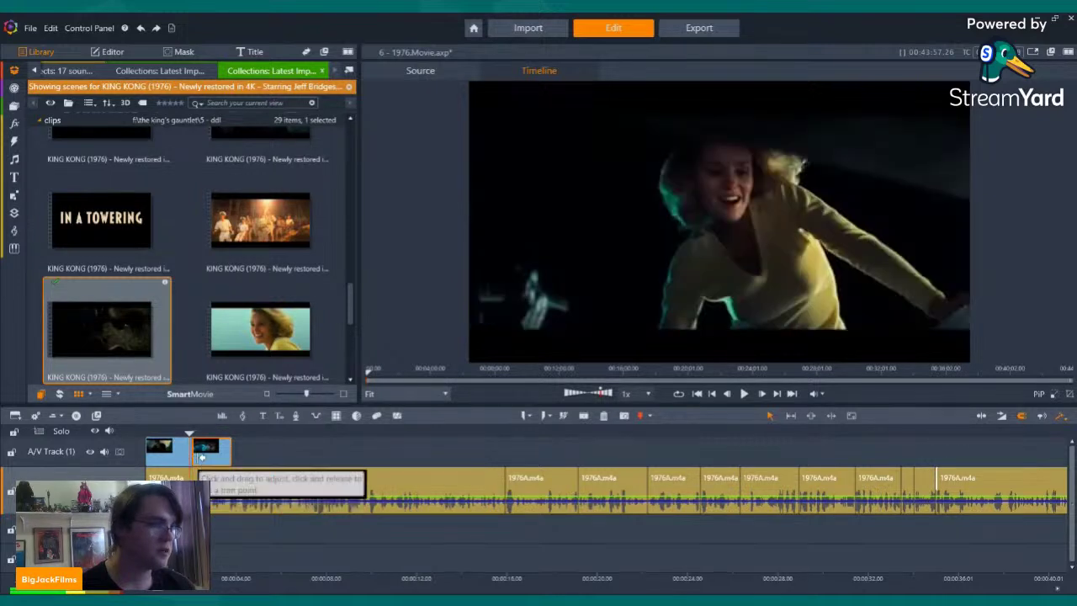
pyautogui.click(201, 457)
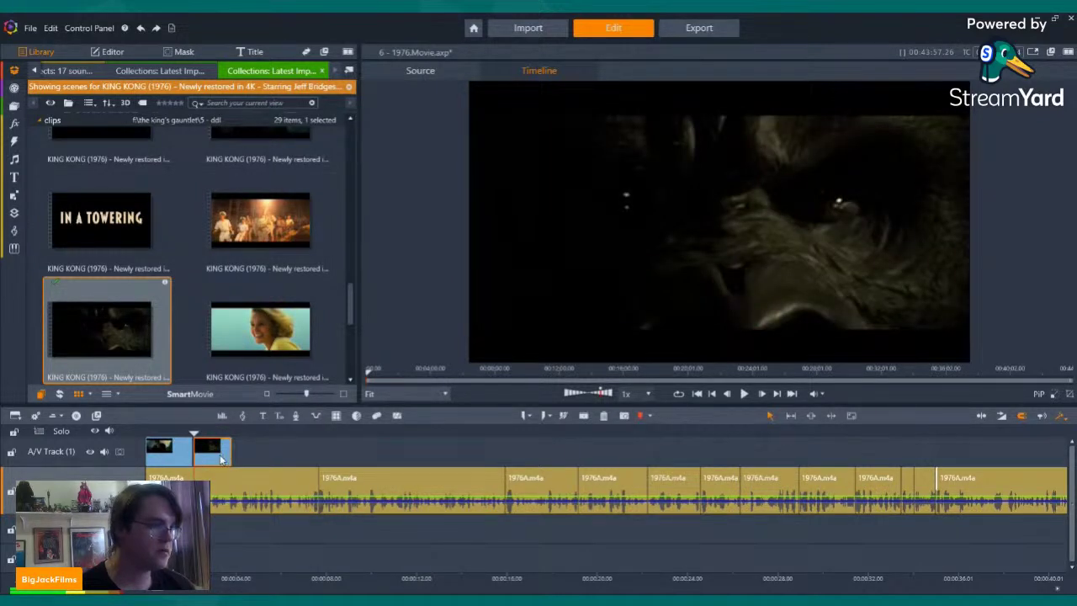
pyautogui.moveTo(222, 459); pyautogui.dragTo(392, 494)
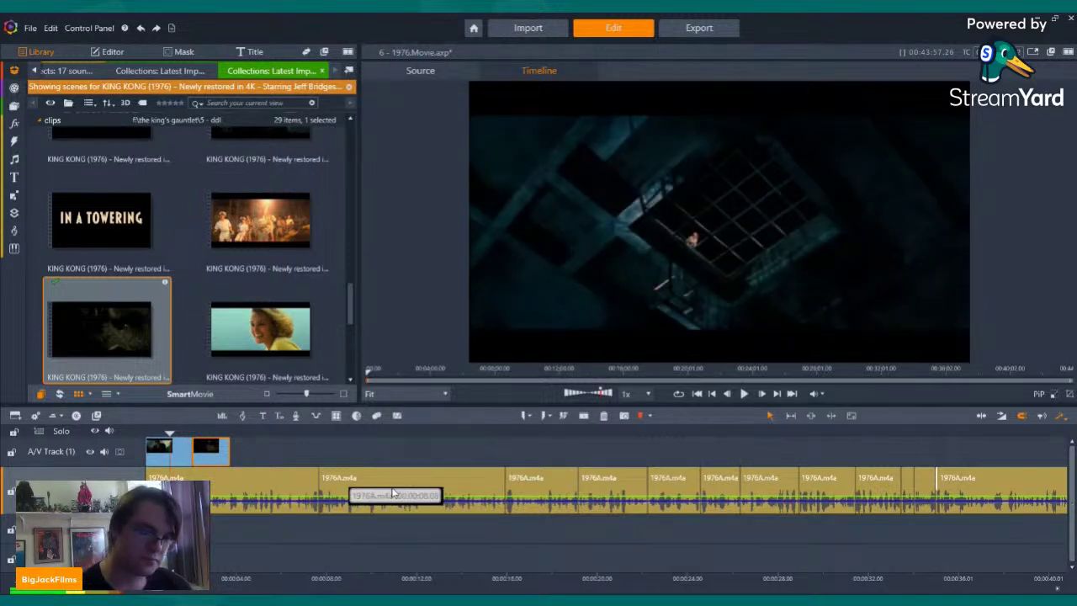
# - Preview further trailer scenes and place the ape-amid-electric-sparks scene and the dark scene following it directly after the ape-eyes clip on A/V Track (1)
pyautogui.moveTo(404, 478); pyautogui.dragTo(408, 484)
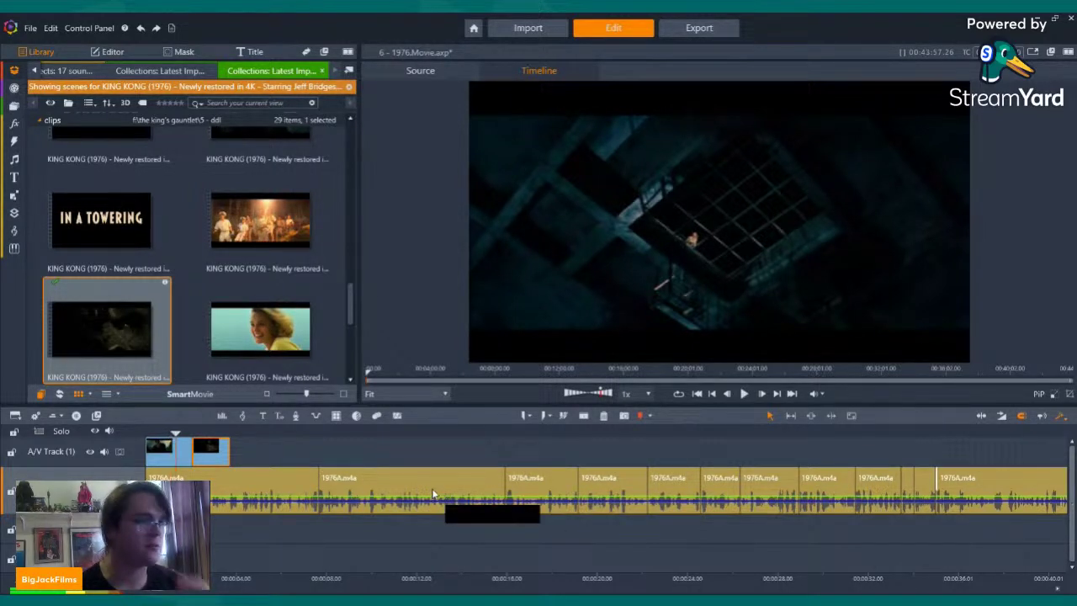
pyautogui.scroll(-2, 226, 302)
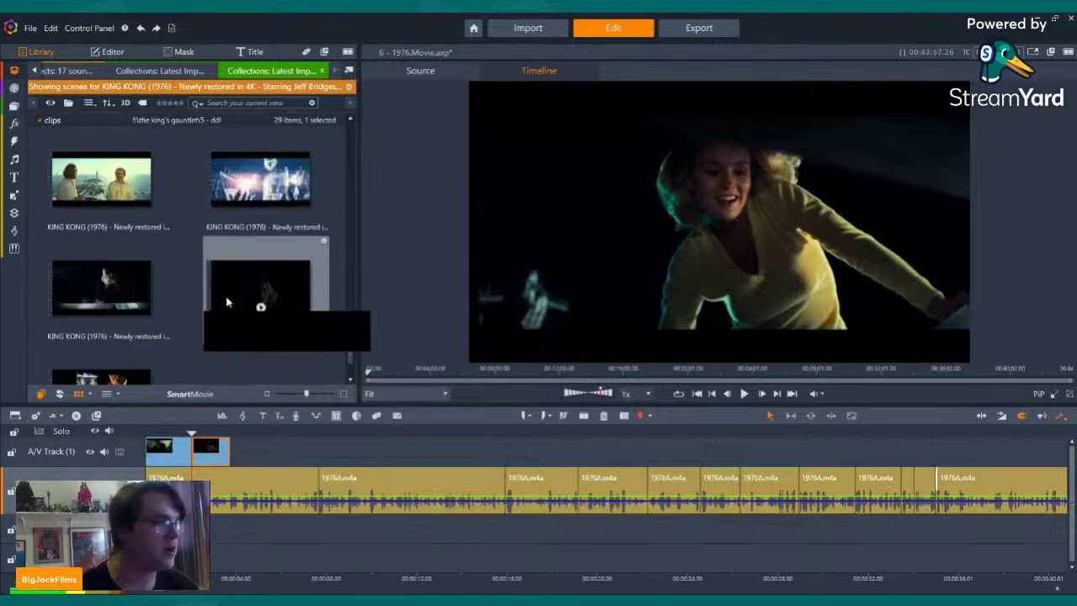
pyautogui.scroll(-2, 226, 302)
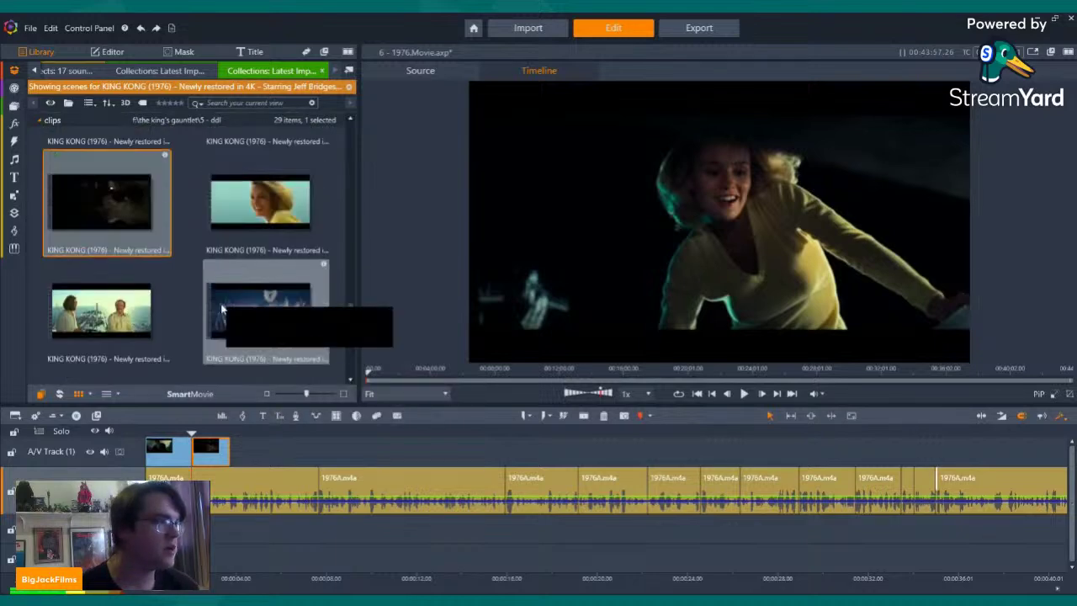
pyautogui.click(100, 328)
pyautogui.click(258, 329)
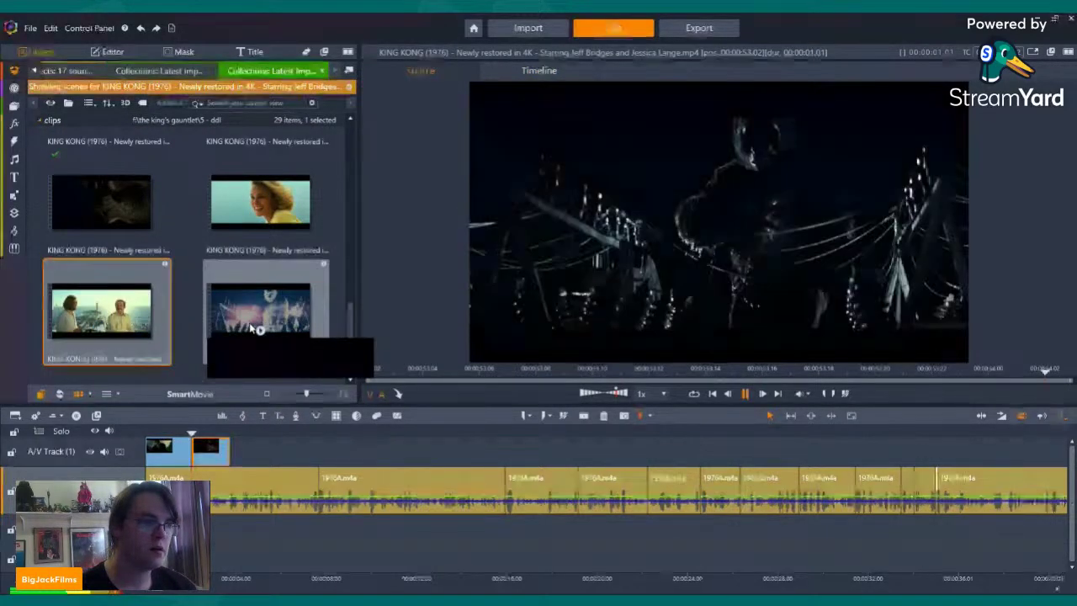
pyautogui.scroll(-2, 254, 303)
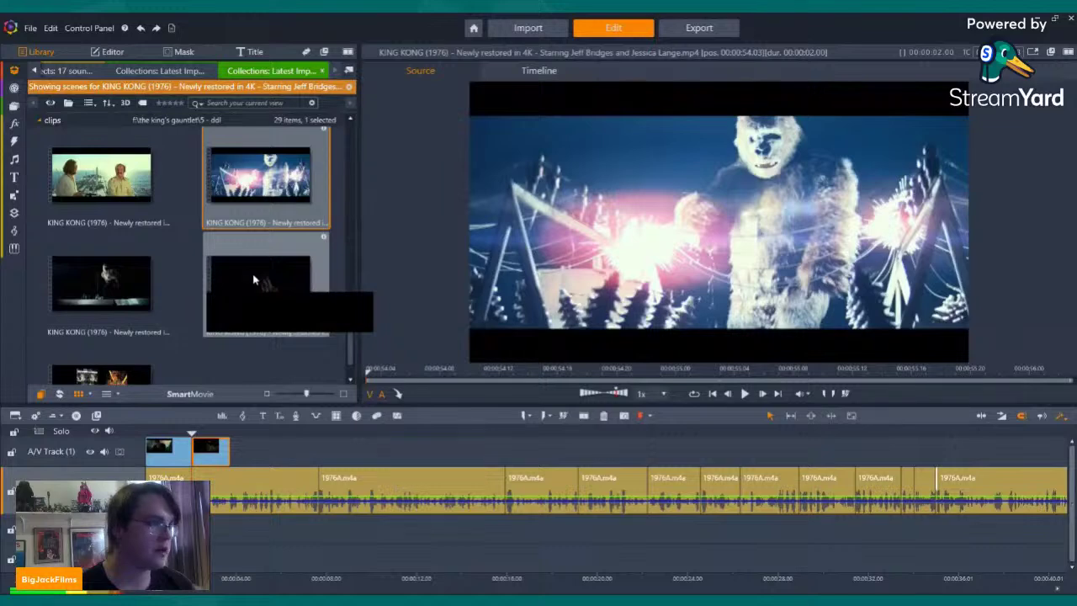
pyautogui.keyDown('ctrl'); pyautogui.click(105, 279); pyautogui.keyUp('ctrl')
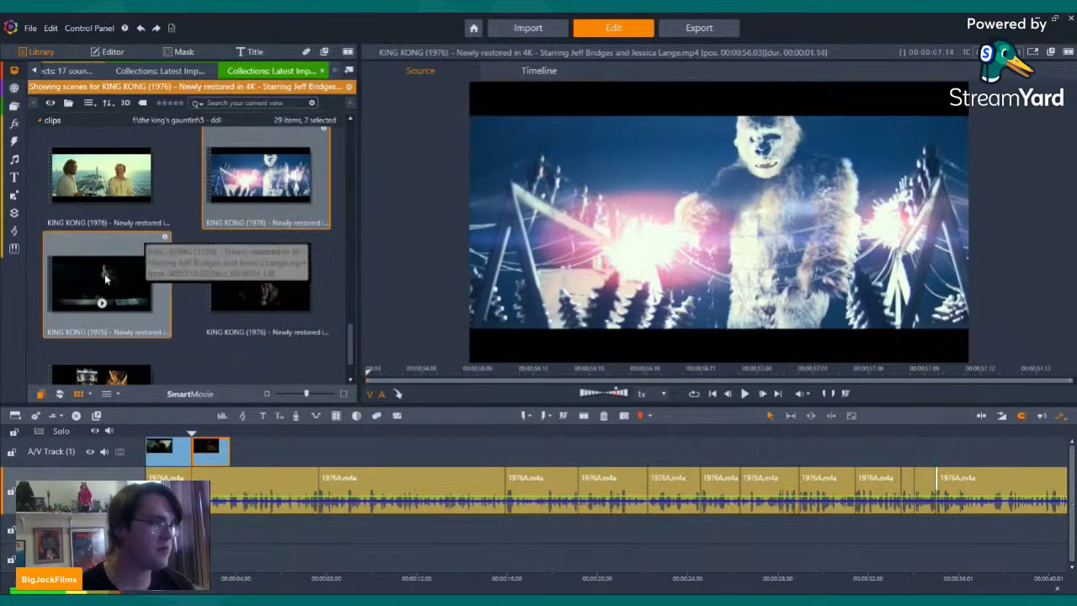
pyautogui.moveTo(105, 279); pyautogui.dragTo(266, 444)
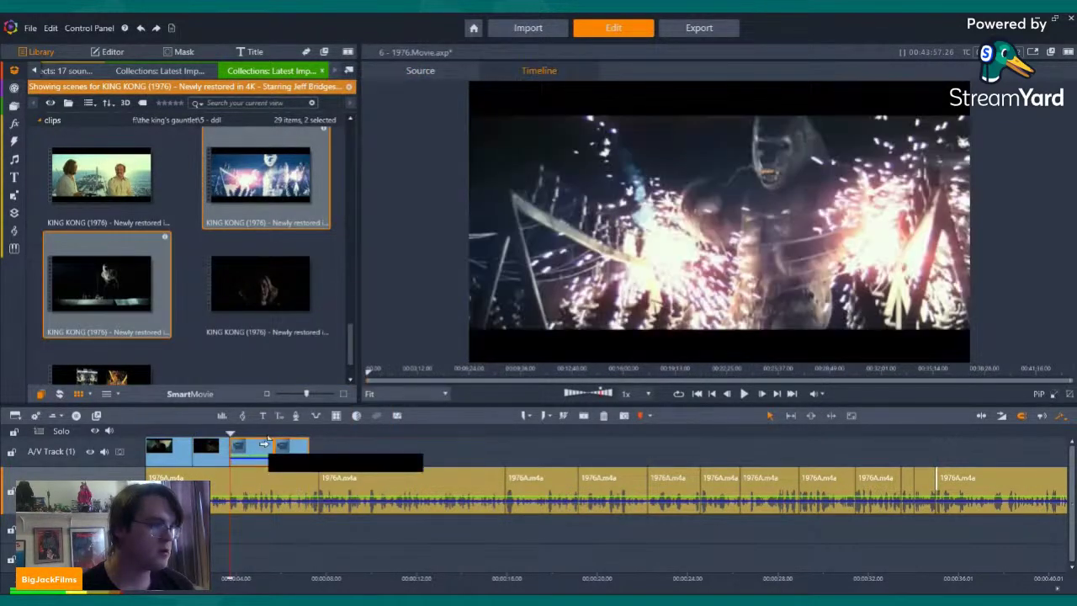
# - Keep only the video stream of the two newly placed clips and play them against the narration
pyautogui.rightClick(259, 445)
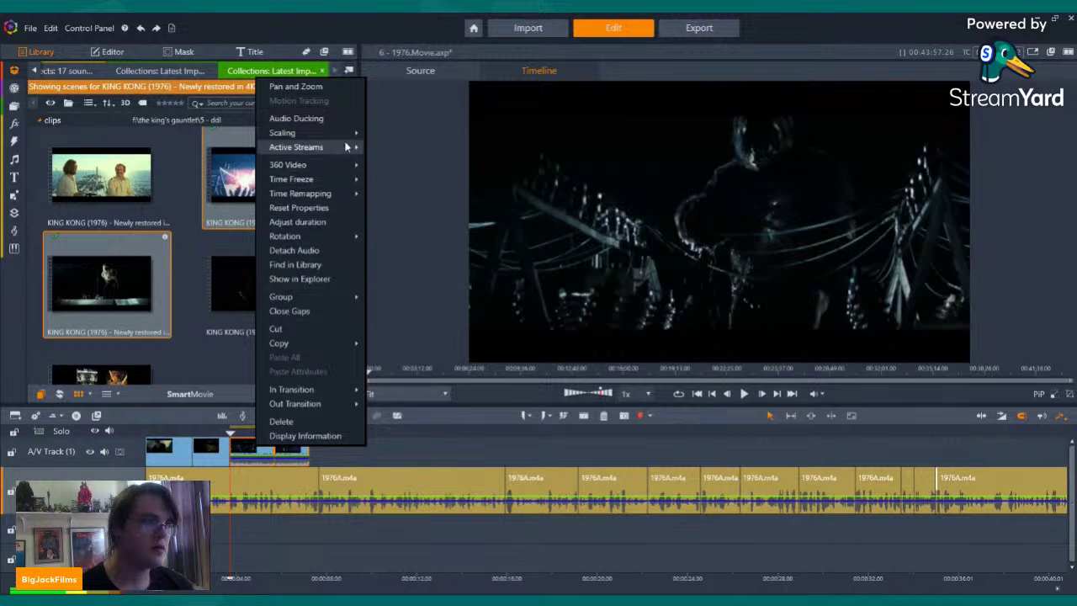
pyautogui.click(384, 161)
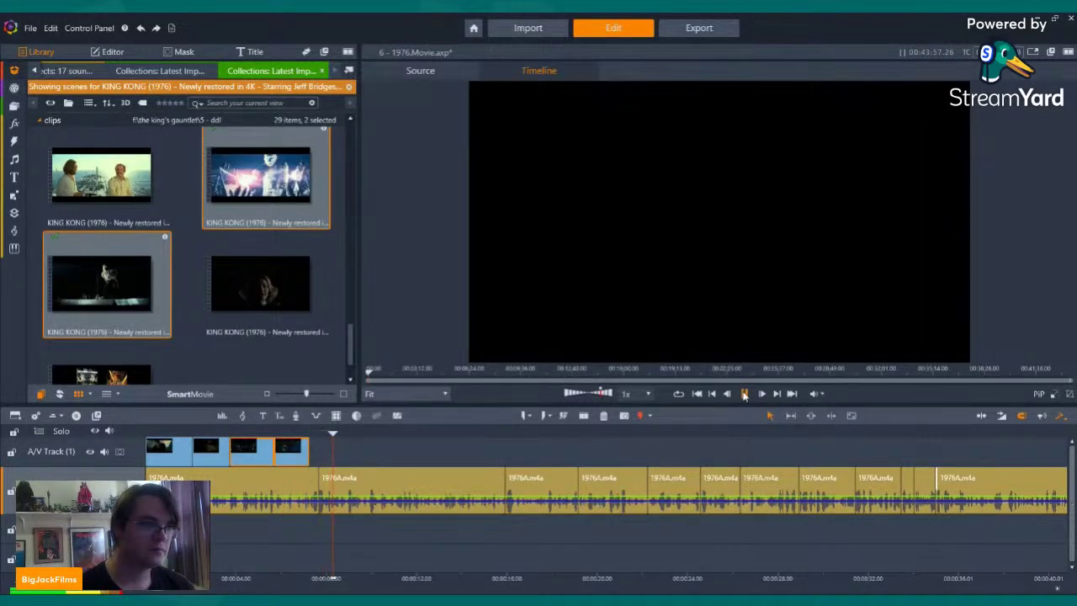
pyautogui.click(744, 394)
# - Place the dark close-up of the blonde woman directly after the last clip on A/V Track (1), keeping only its video stream
pyautogui.moveTo(248, 301); pyautogui.dragTo(331, 461)
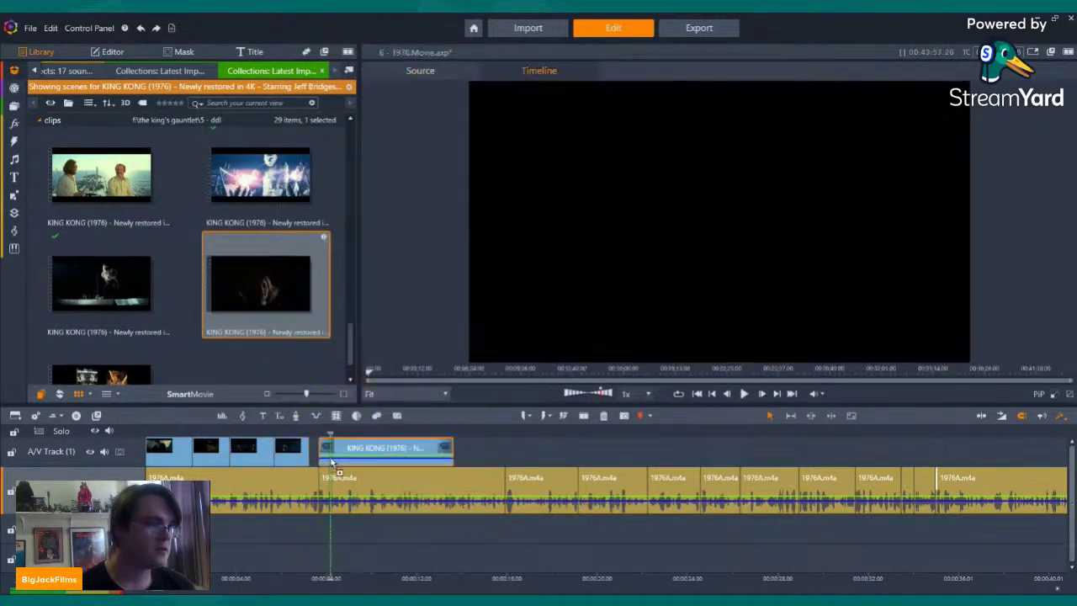
pyautogui.rightClick(337, 447)
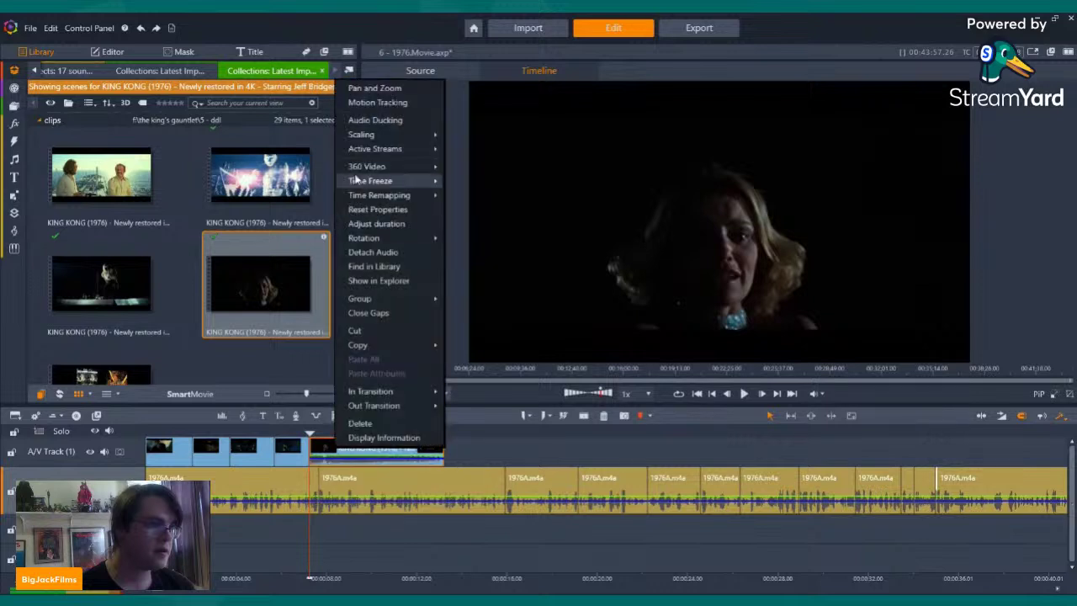
pyautogui.click(475, 163)
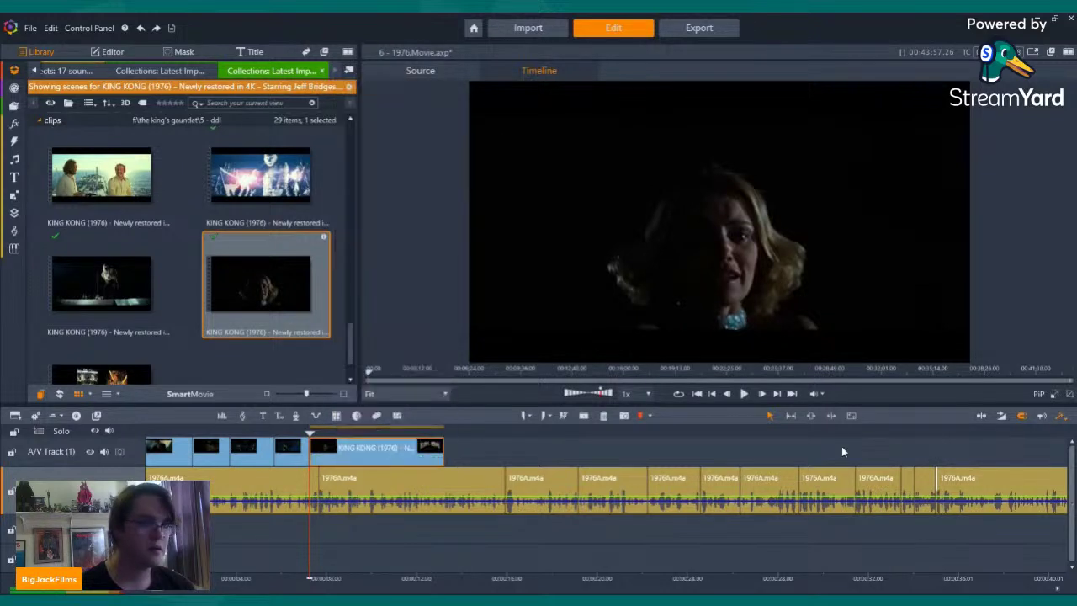
# - Split the blonde-woman clip where the shot over the man's shoulder ends, delete the remainder, and play on through the narration
pyautogui.click(748, 394)
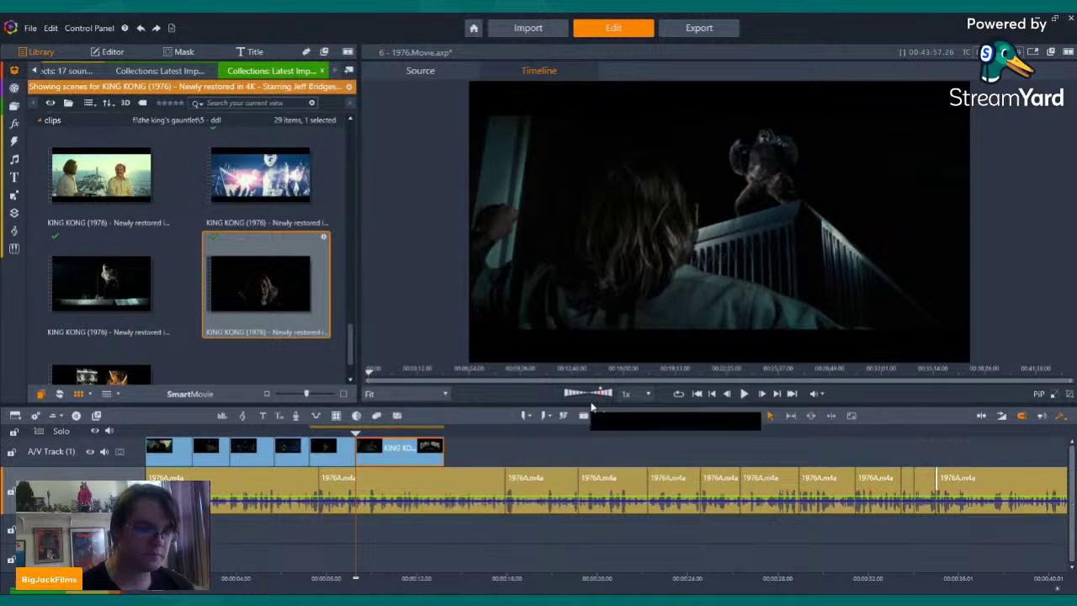
pyautogui.click(606, 415)
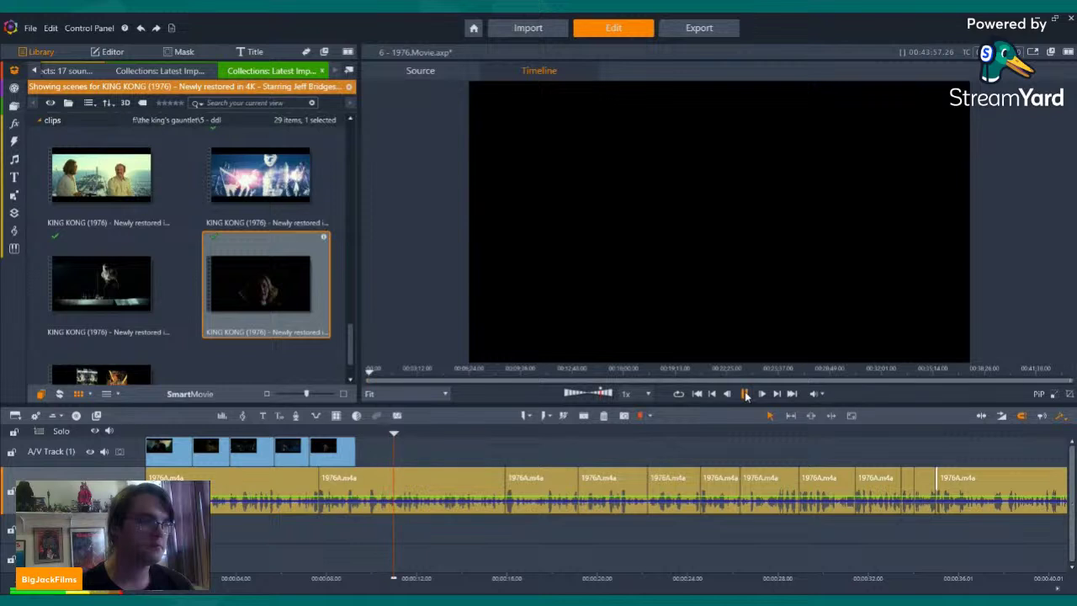
pyautogui.click(745, 394)
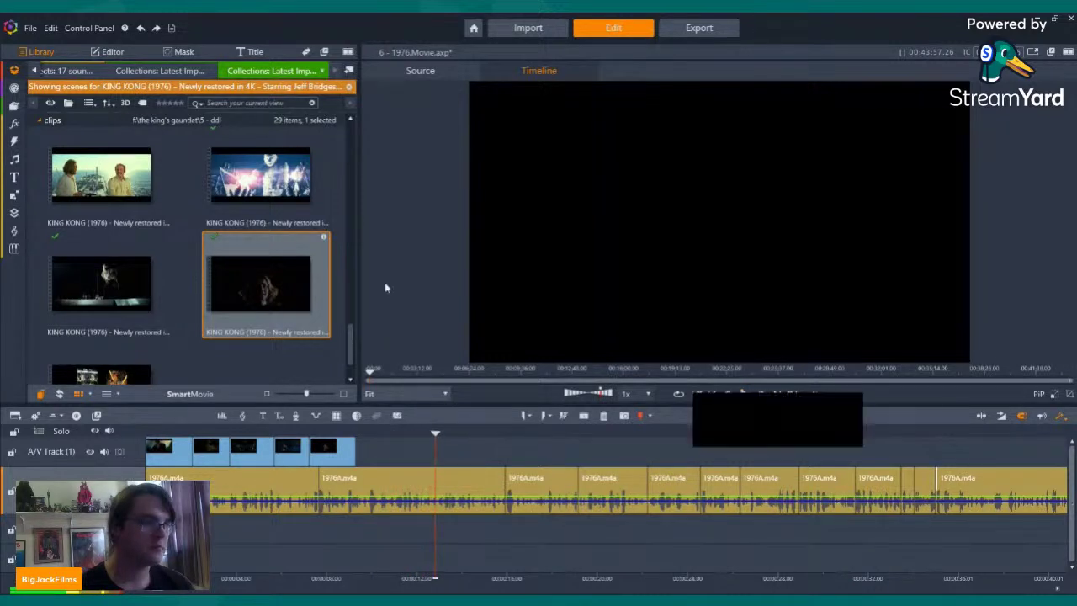
# - Preview earlier trailer scenes and place the firelit screaming-face scene and the dark ape scene directly after the last clip on A/V Track (1)
pyautogui.scroll(-3, 313, 215)
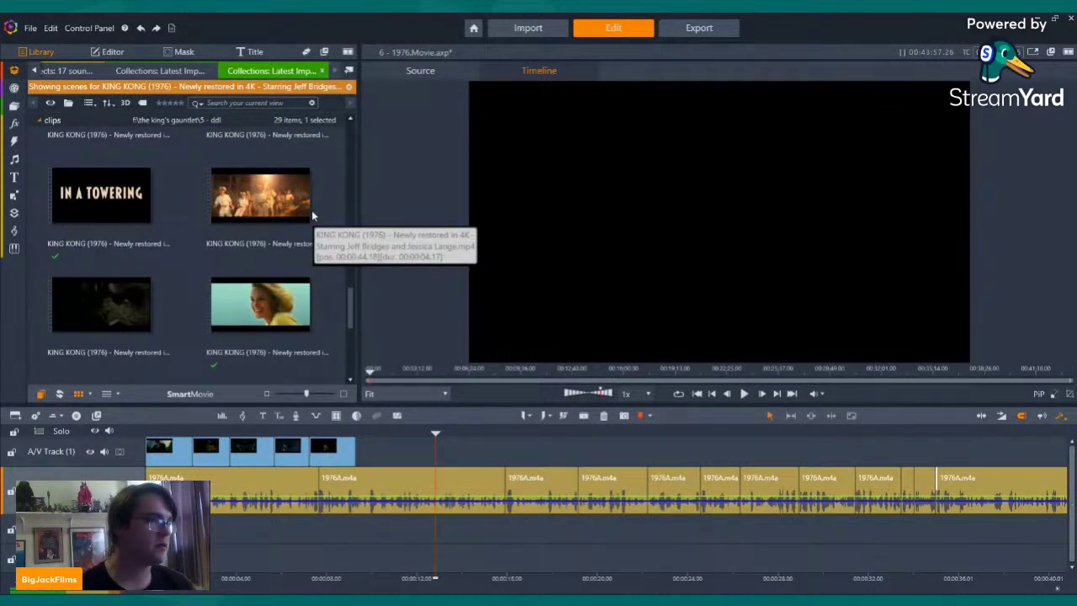
pyautogui.scroll(-4, 270, 210)
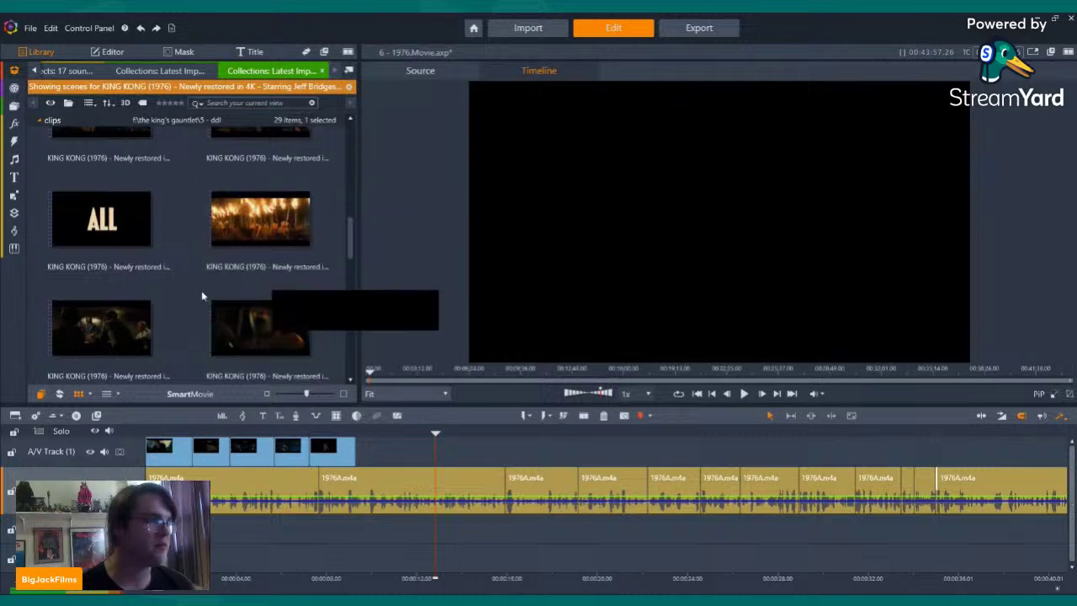
pyautogui.click(263, 318)
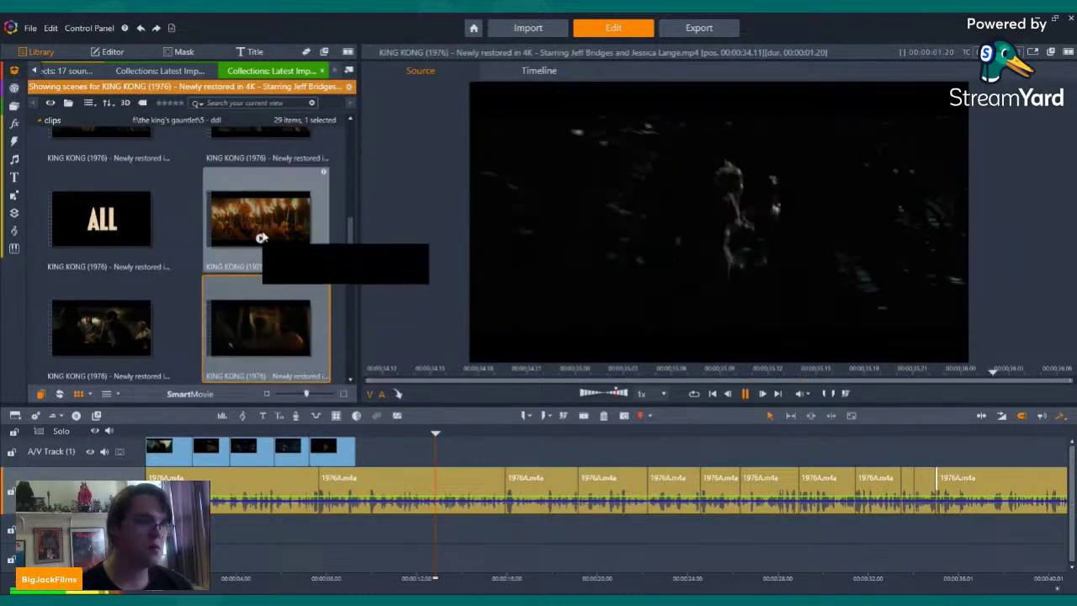
pyautogui.scroll(-2, 288, 306)
pyautogui.click(327, 276)
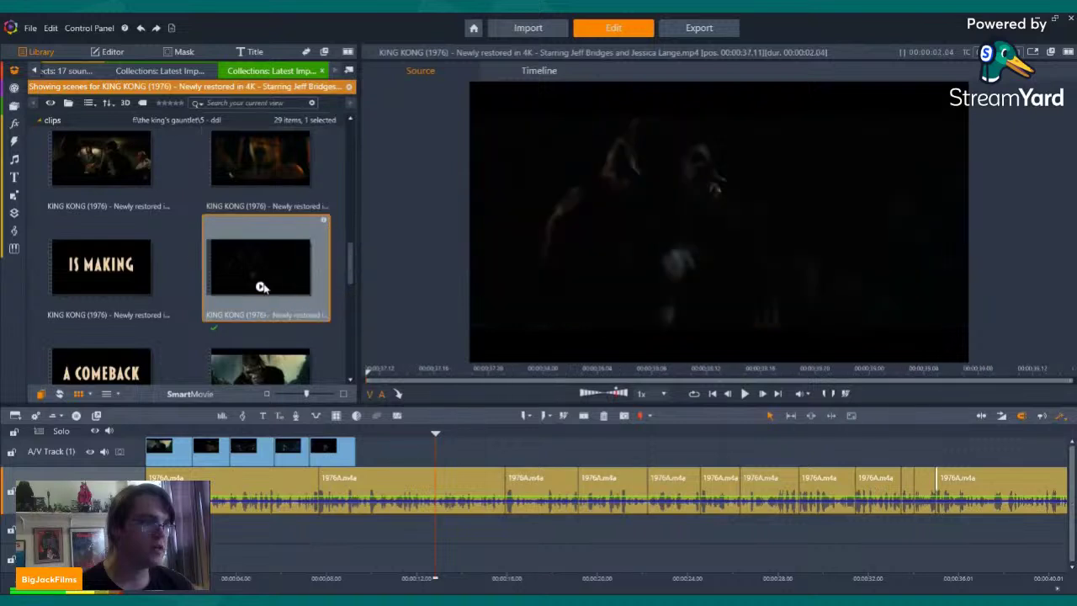
pyautogui.moveTo(327, 175); pyautogui.dragTo(337, 284)
pyautogui.moveTo(336, 284); pyautogui.dragTo(271, 182)
pyautogui.moveTo(271, 182); pyautogui.dragTo(381, 471)
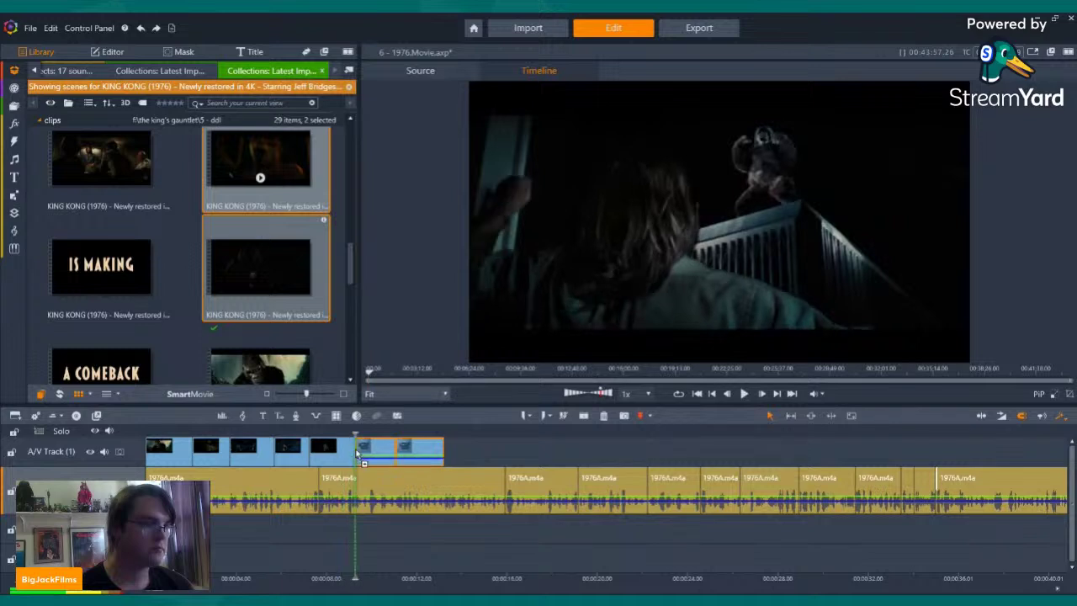
# - Keep only the video stream of the screaming-face and dark ape clips, and play them against the narration
pyautogui.rightClick(374, 448)
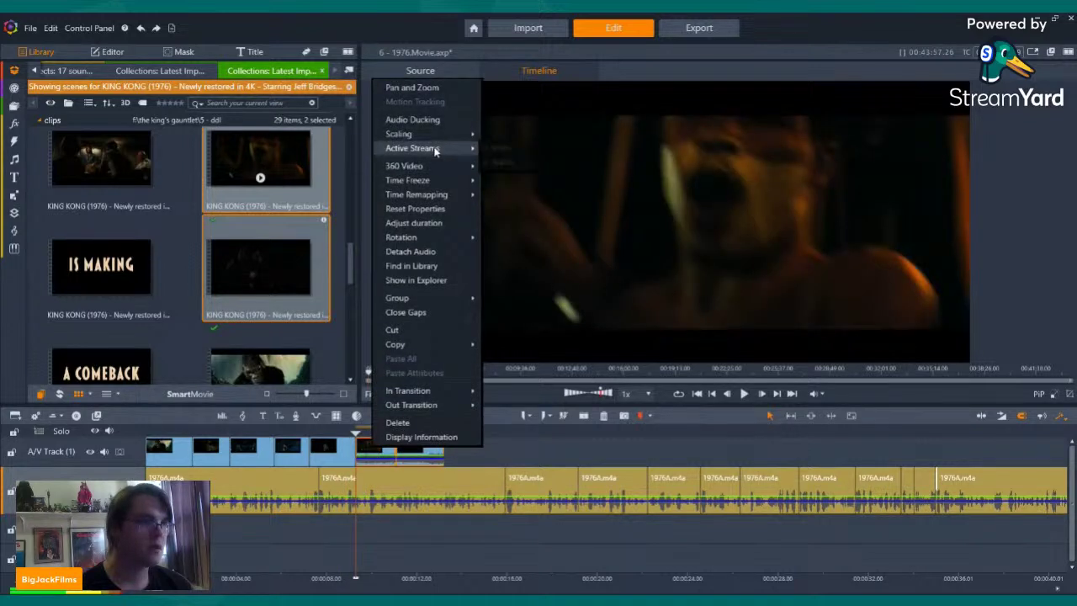
pyautogui.click(501, 161)
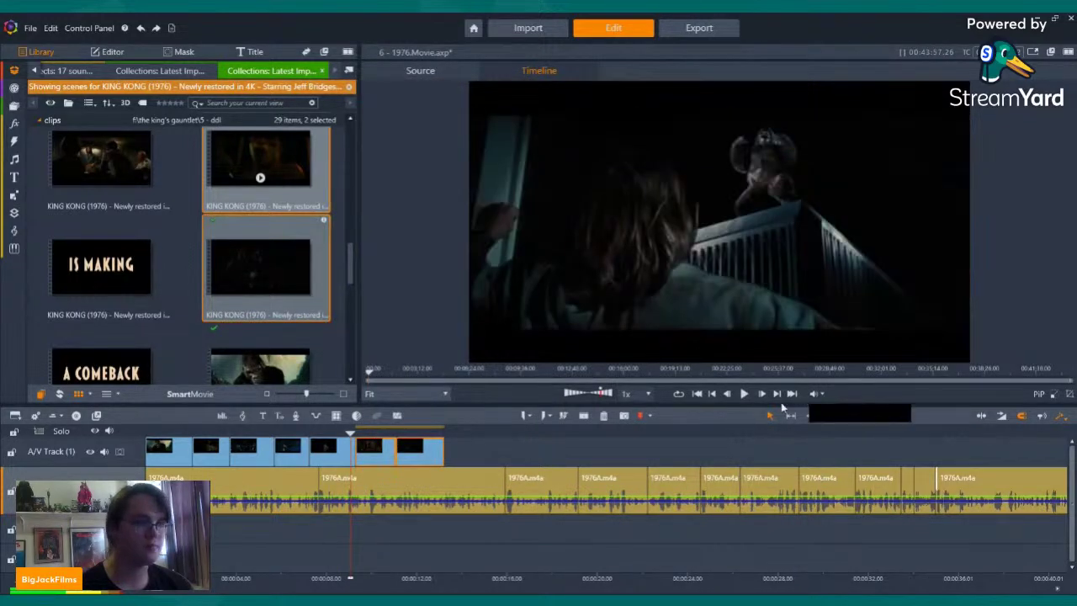
pyautogui.click(744, 396)
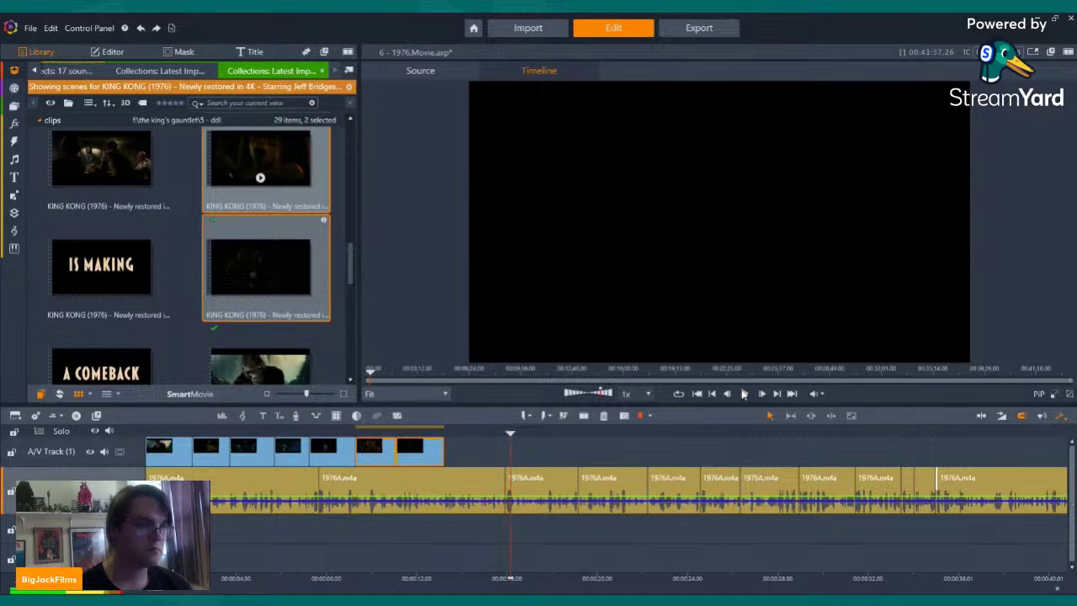
pyautogui.click(744, 393)
# - Preview the scene of men gathered in a dim room, place it directly after the dark ape clip, and keep only its video stream
pyautogui.scroll(-3, 176, 252)
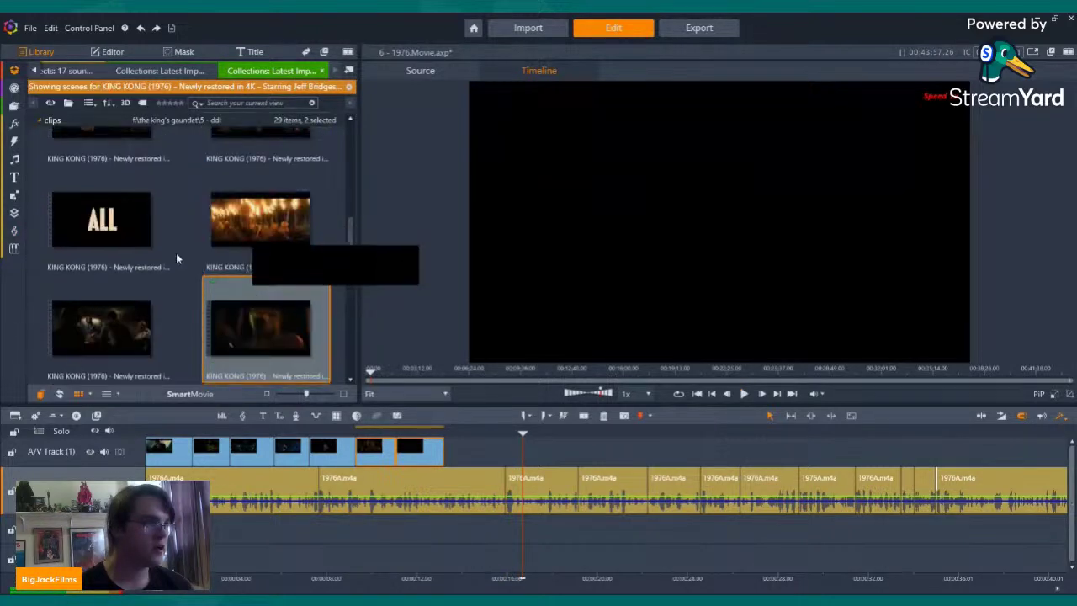
pyautogui.click(101, 349)
pyautogui.press('space')
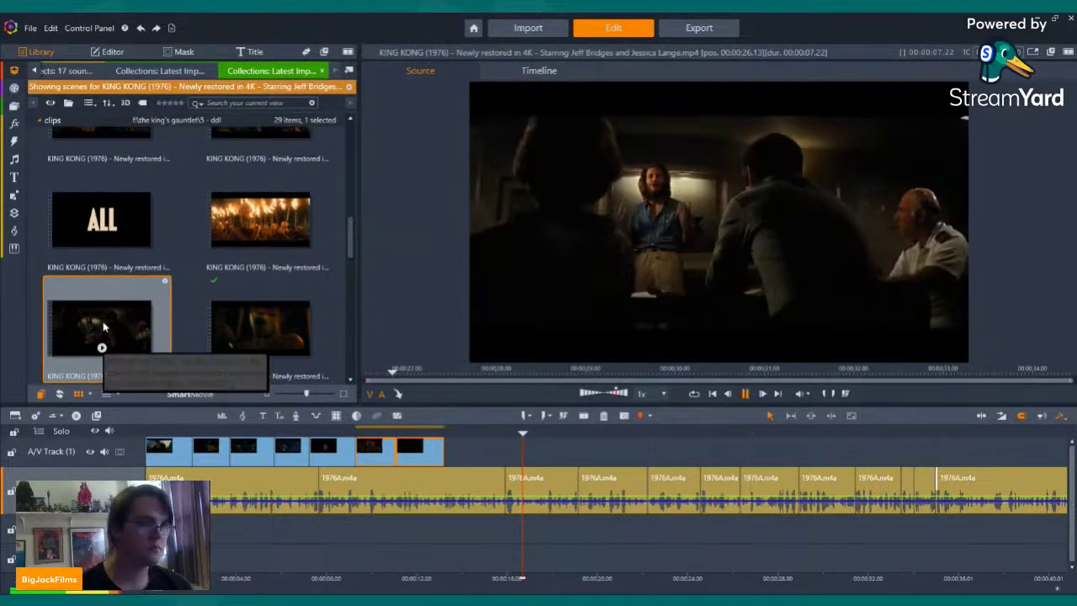
pyautogui.moveTo(101, 308); pyautogui.dragTo(471, 448)
pyautogui.rightClick(477, 448)
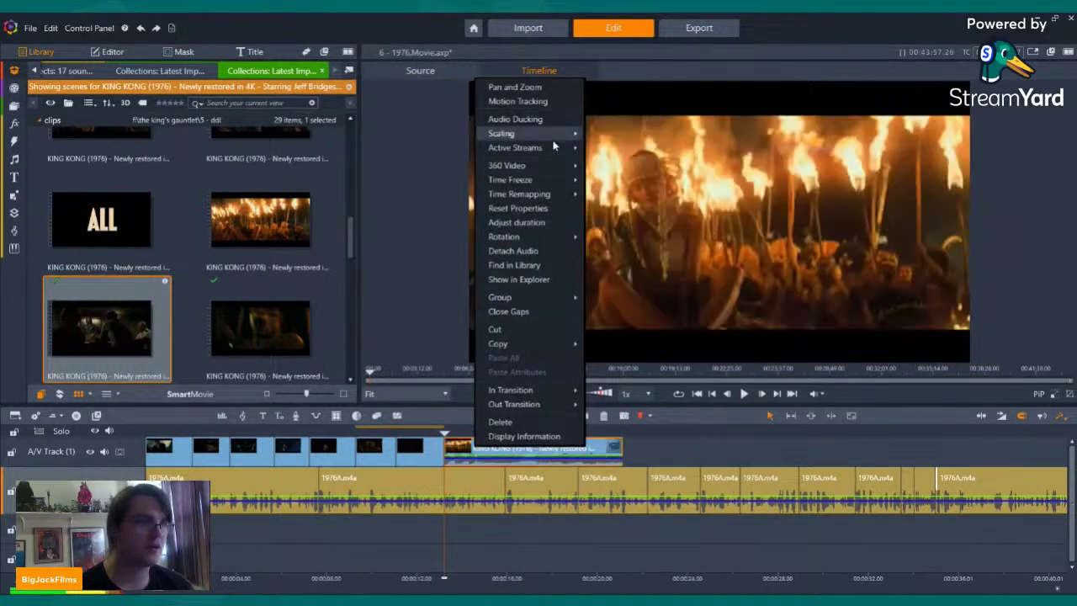
pyautogui.click(618, 164)
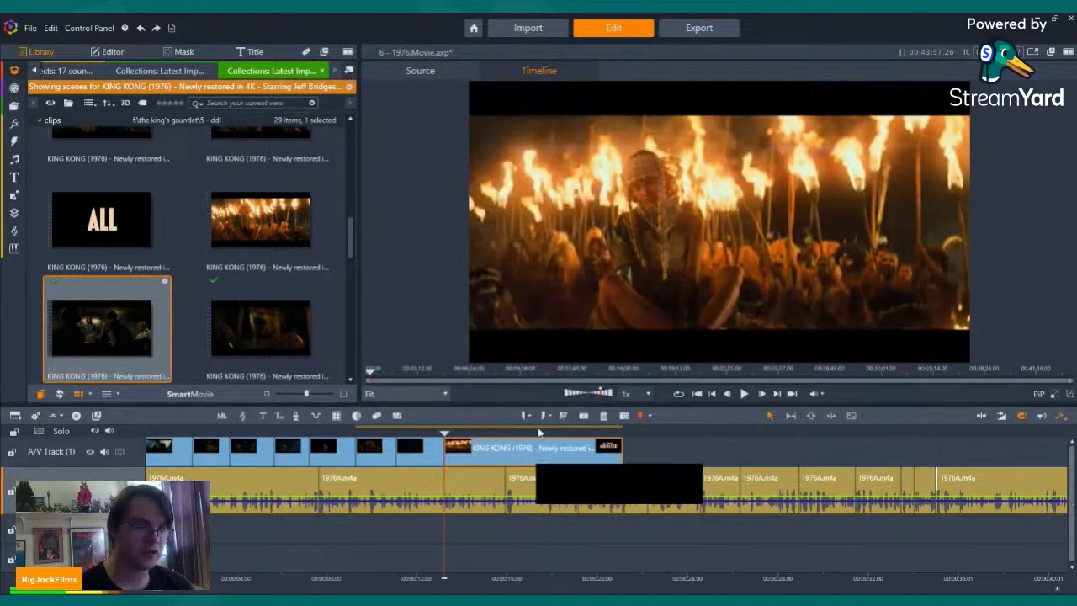
# - Trim the leading torch-crowd frames and the trailing "THE INFAMOUS MONSTER" title from the dim-room clip, keeping it against the previous clip
pyautogui.click(467, 455)
pyautogui.moveTo(467, 456); pyautogui.dragTo(463, 455)
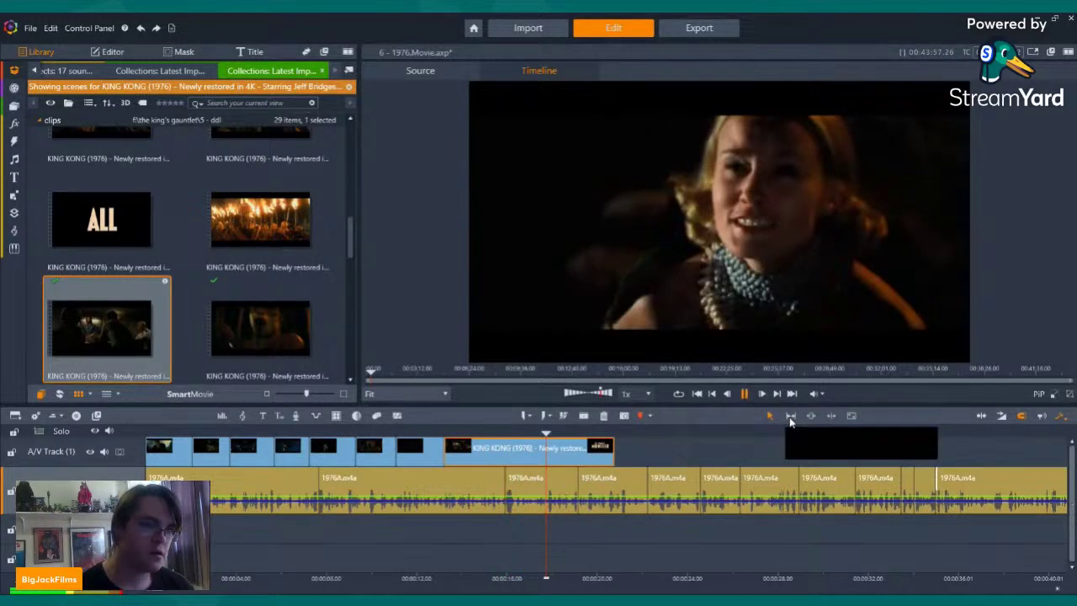
pyautogui.click(744, 393)
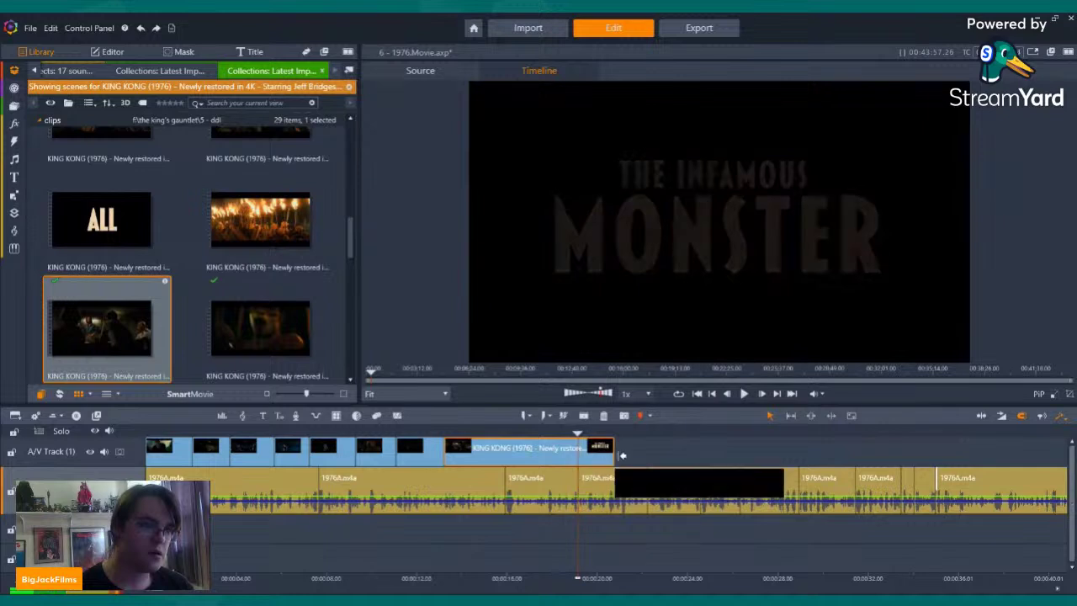
pyautogui.moveTo(613, 448); pyautogui.dragTo(569, 452)
pyautogui.click(744, 393)
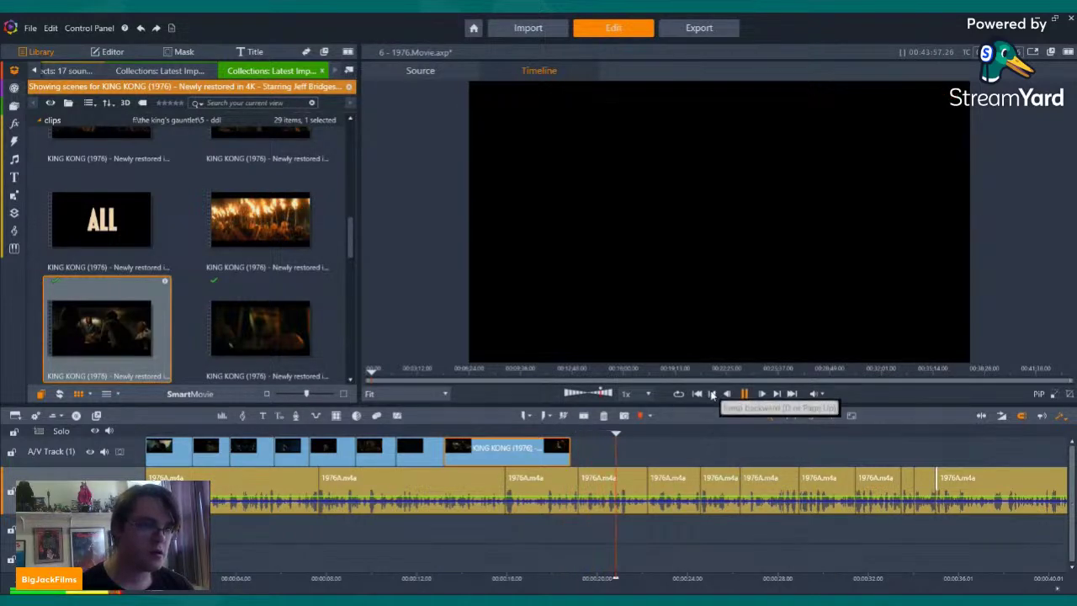
pyautogui.click(712, 393)
# - Find the King Kong poster image in the 1976 folder of the other media collection and place it directly after the dim-room clip
pyautogui.scroll(10, 278, 213)
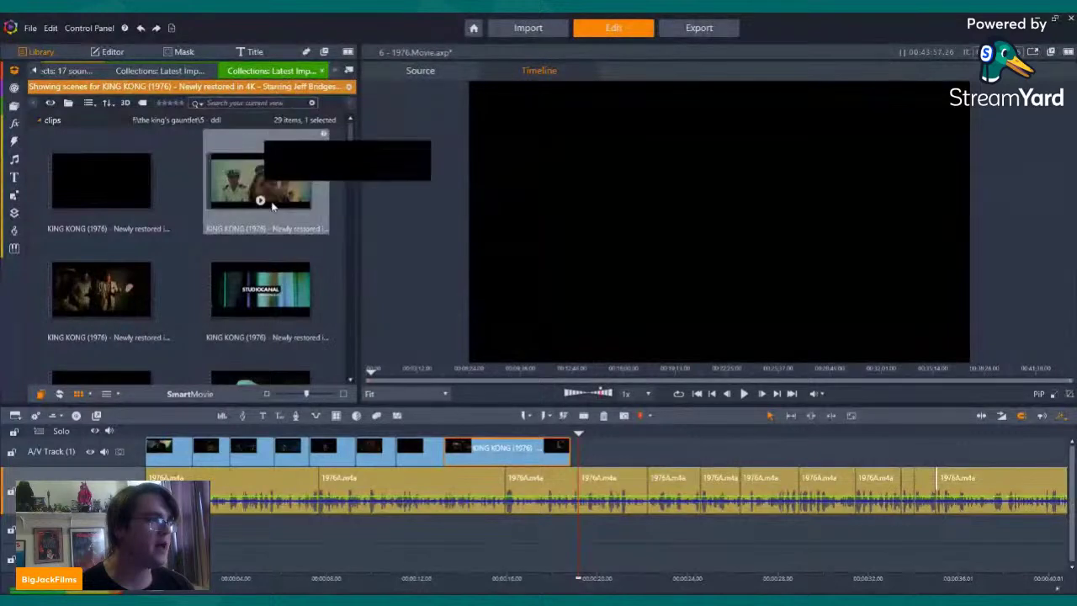
pyautogui.click(188, 72)
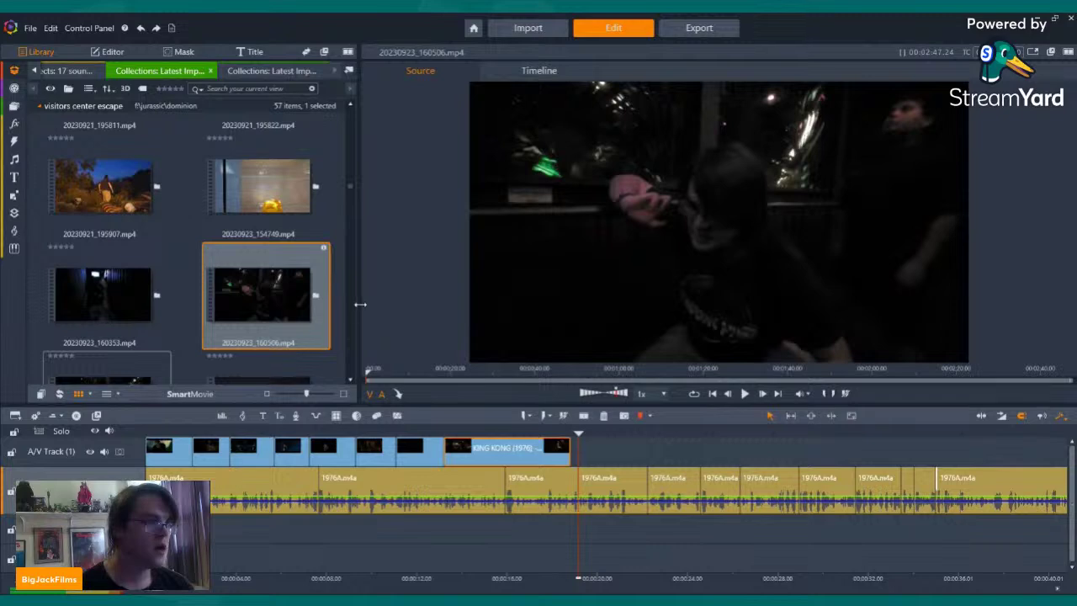
pyautogui.moveTo(359, 305); pyautogui.dragTo(454, 305)
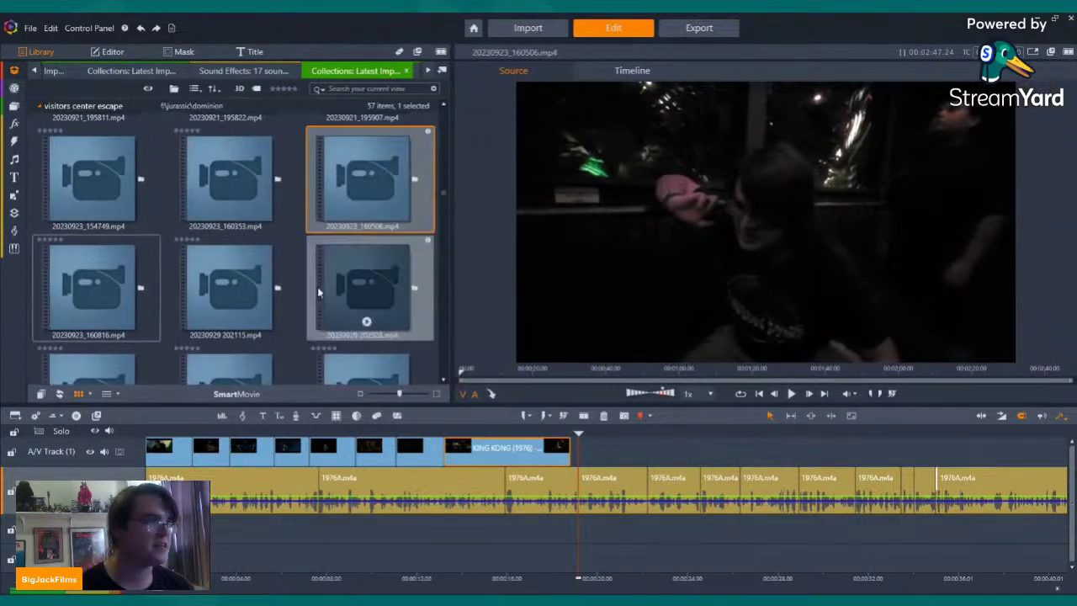
pyautogui.scroll(10, 180, 162)
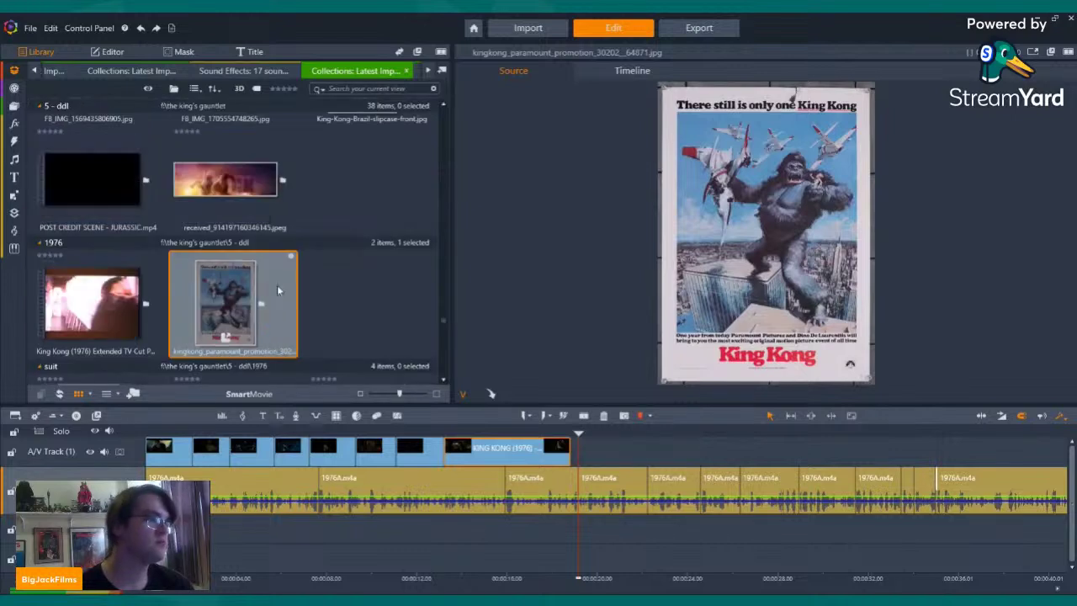
pyautogui.moveTo(231, 311); pyautogui.dragTo(581, 442)
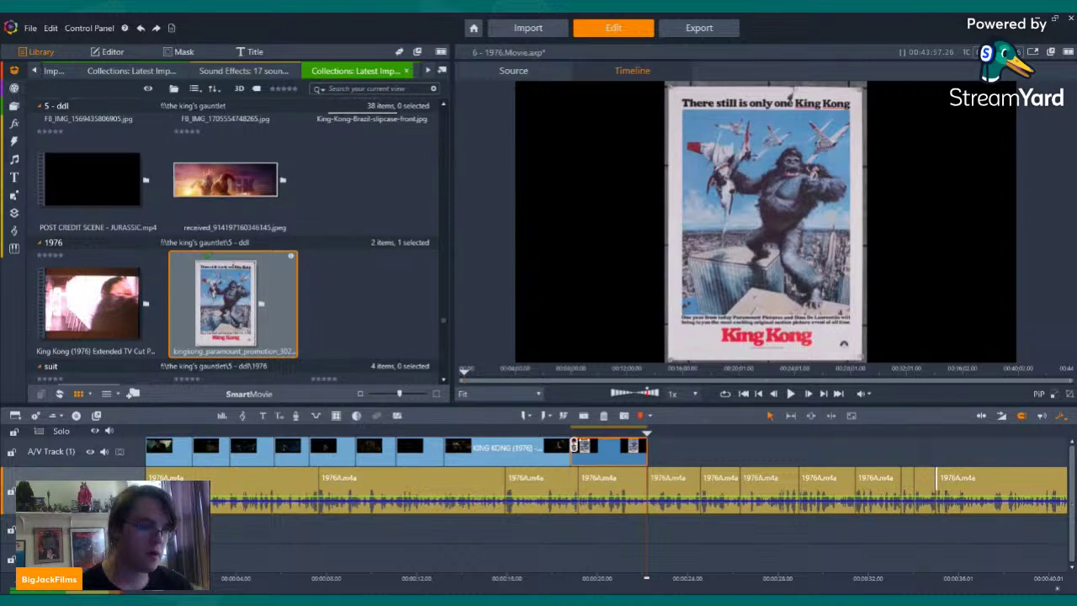
# - Play the King Kong poster clip against the narration from near its start on the timeline
pyautogui.click(563, 432)
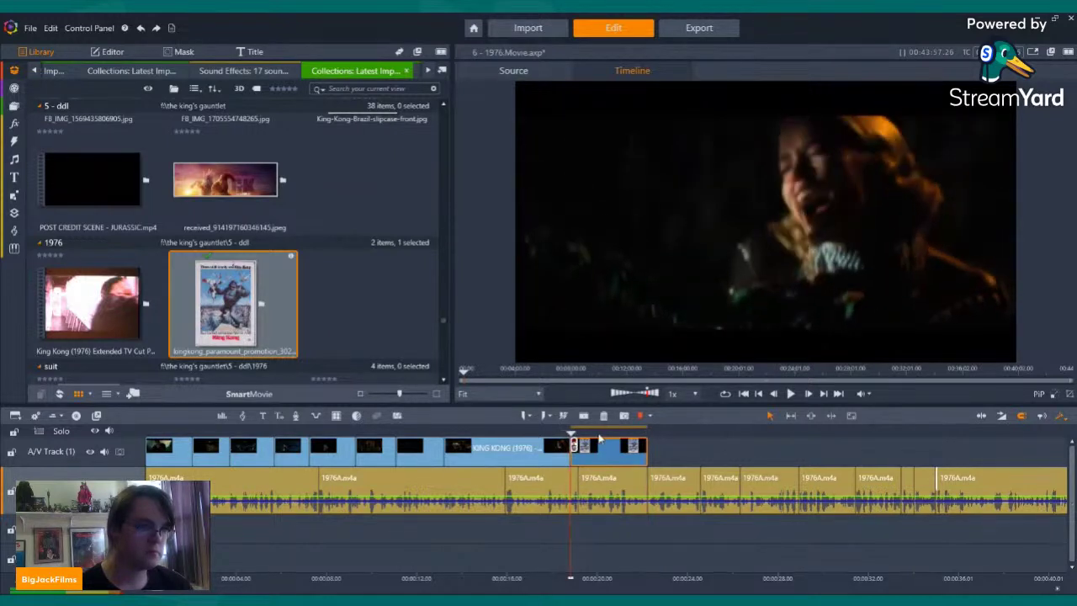
pyautogui.click(572, 432)
pyautogui.click(583, 432)
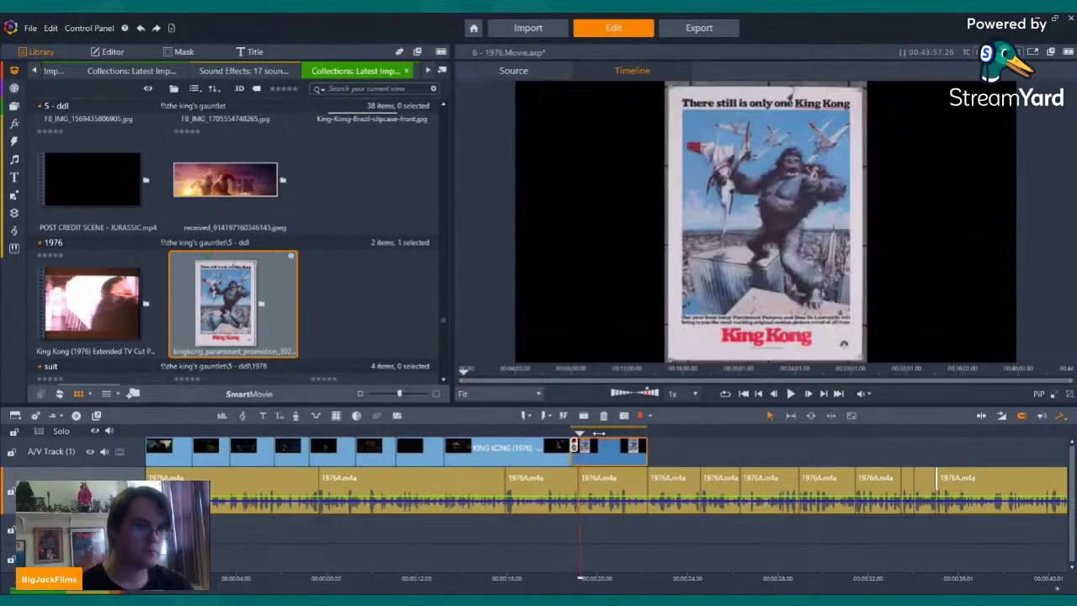
pyautogui.click(791, 394)
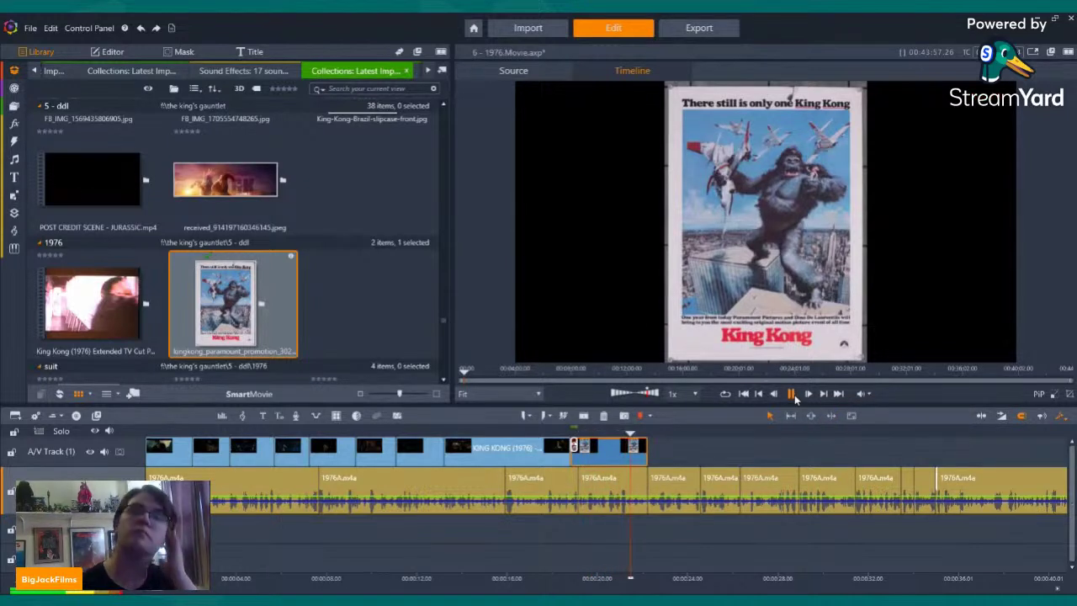
pyautogui.click(791, 394)
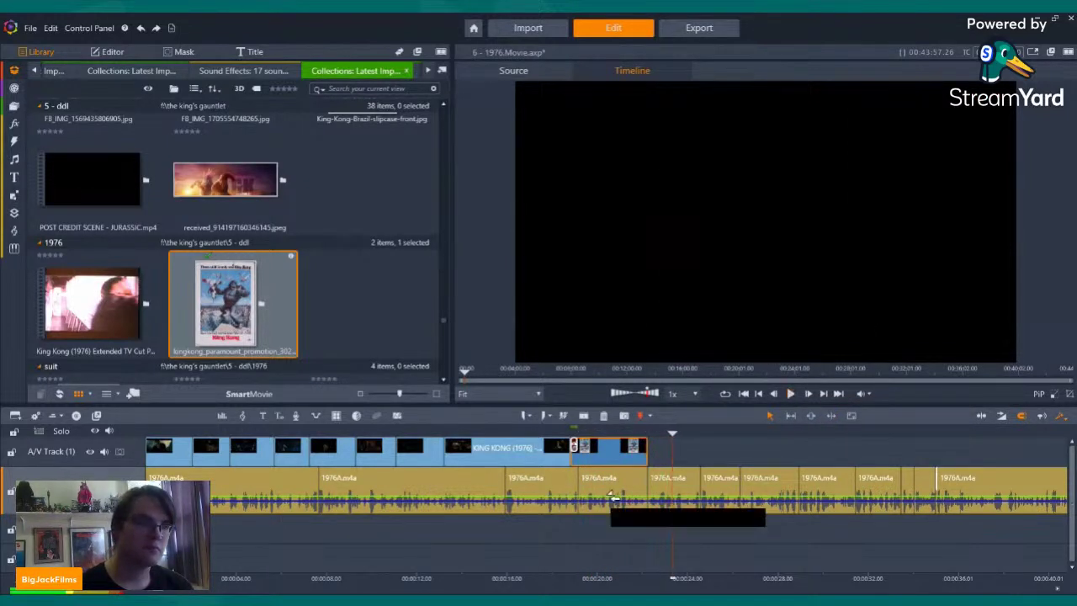
# - Reframe the poster clip with Pan and Zoom so Kong and the attacking planes fill the frame
pyautogui.click(599, 452)
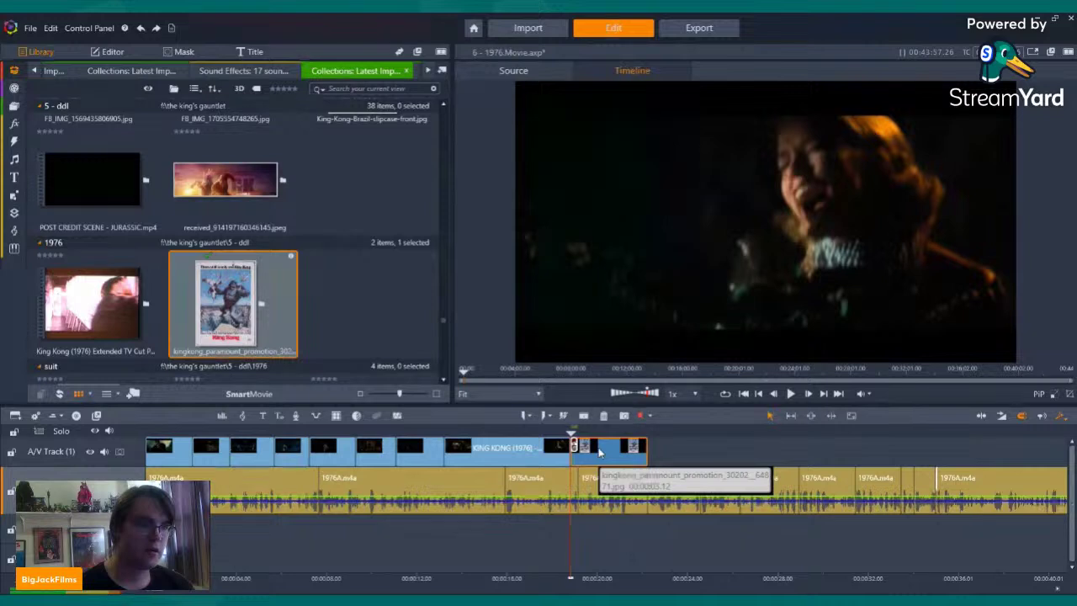
pyautogui.click(606, 452)
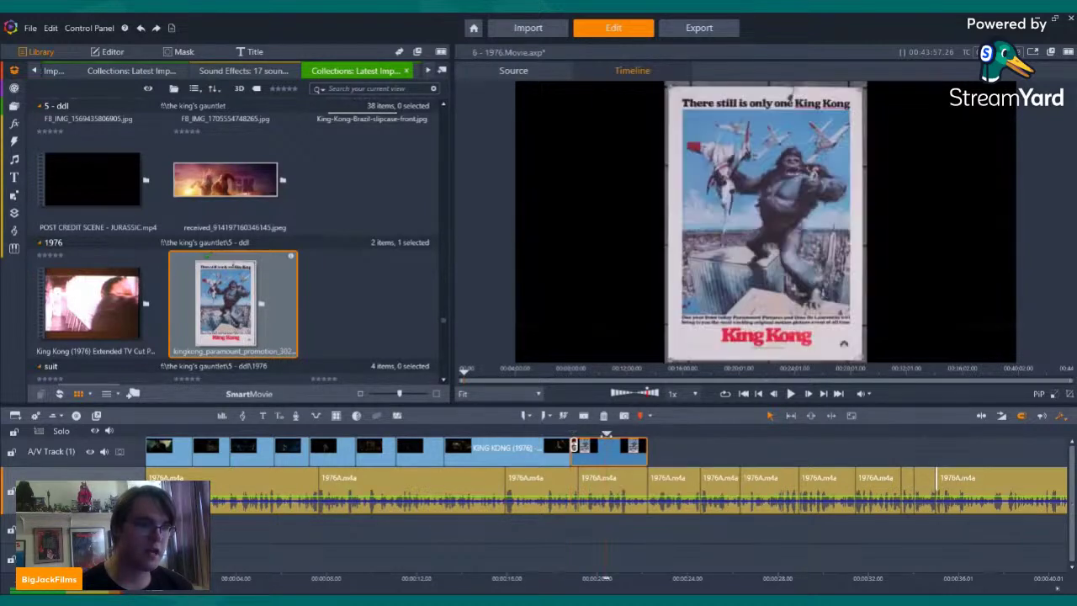
pyautogui.rightClick(608, 455)
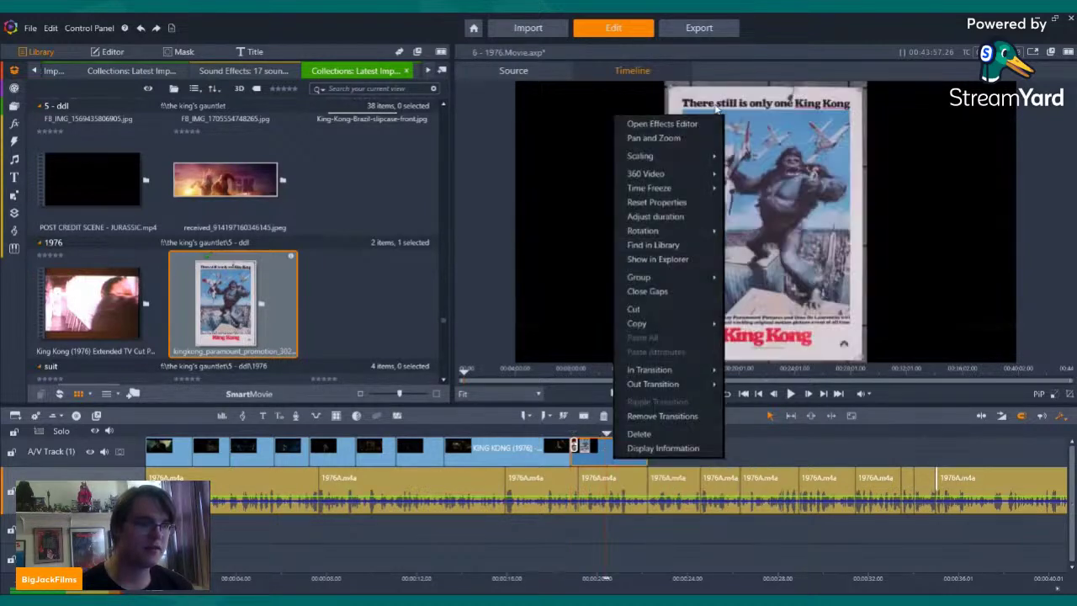
pyautogui.click(686, 137)
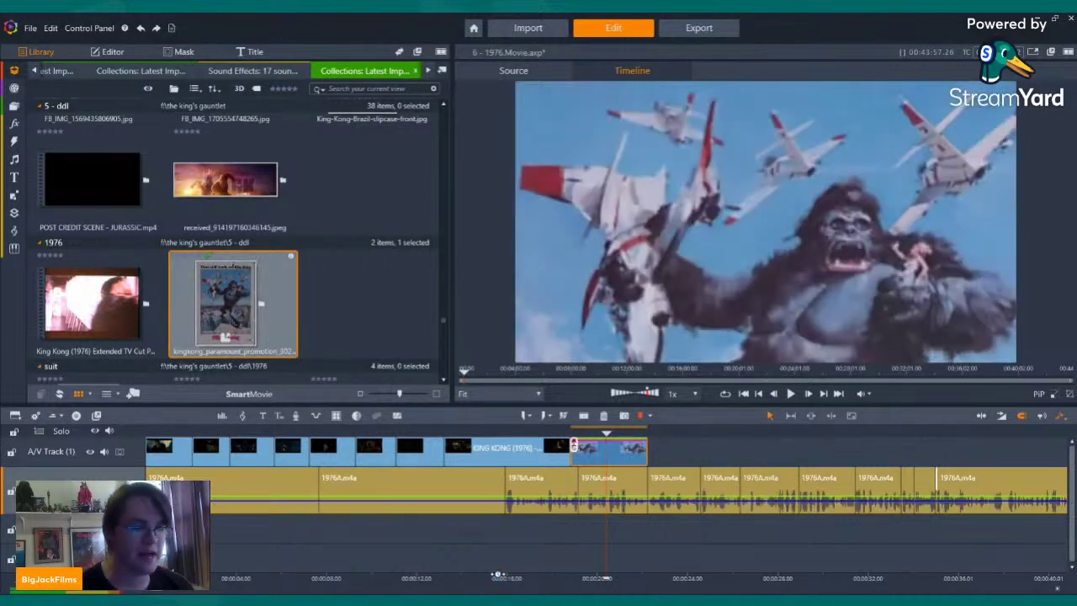
# - Open the poster clip's effect settings and add the Pan And Zoom camera effect to it
pyautogui.rightClick(631, 458)
pyautogui.click(611, 465)
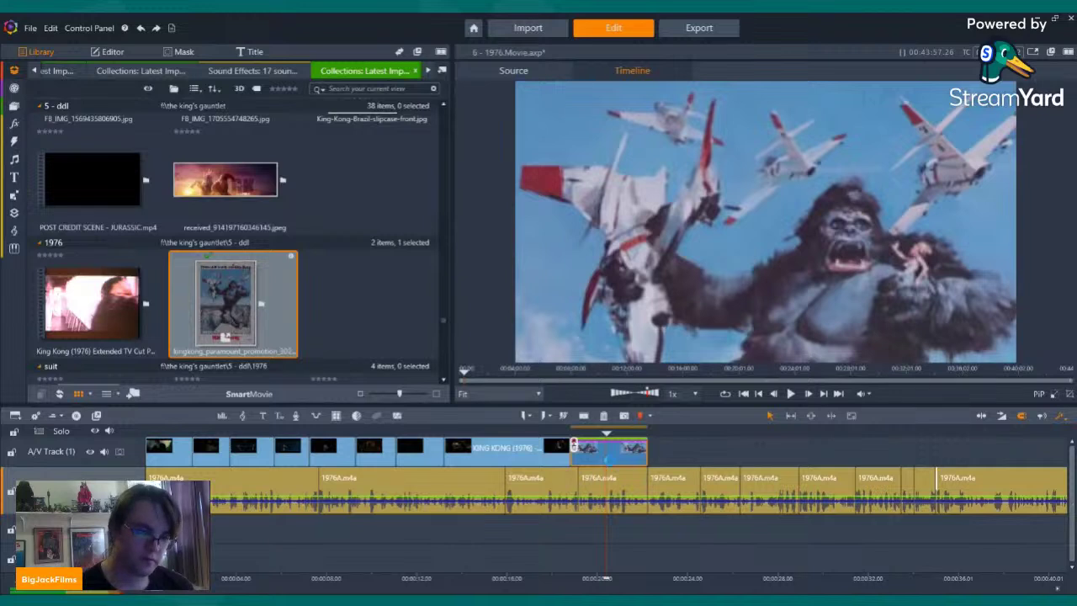
pyautogui.doubleClick(613, 465)
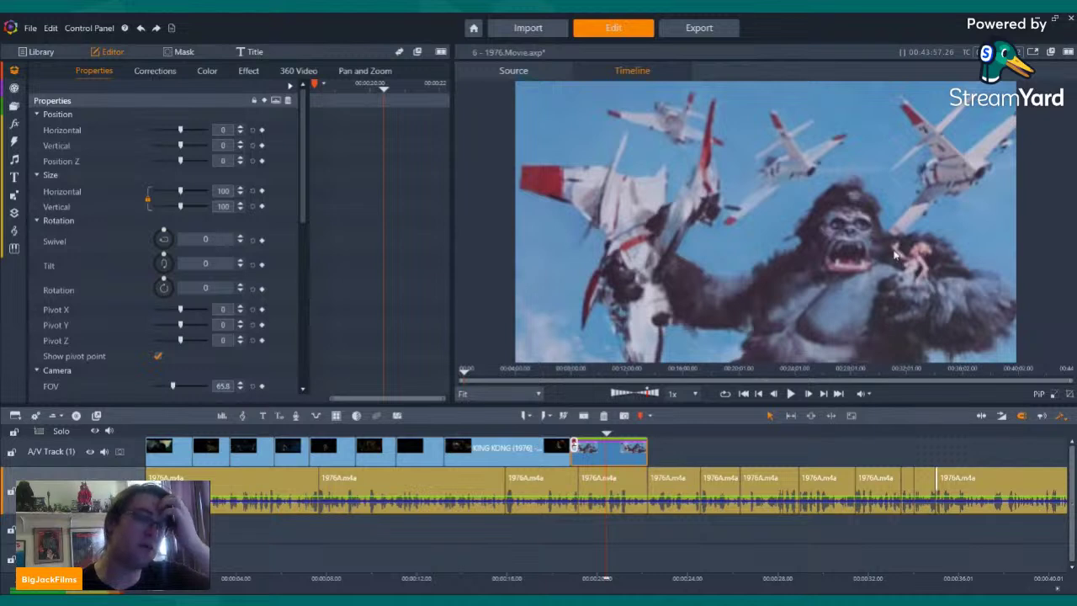
pyautogui.click(248, 72)
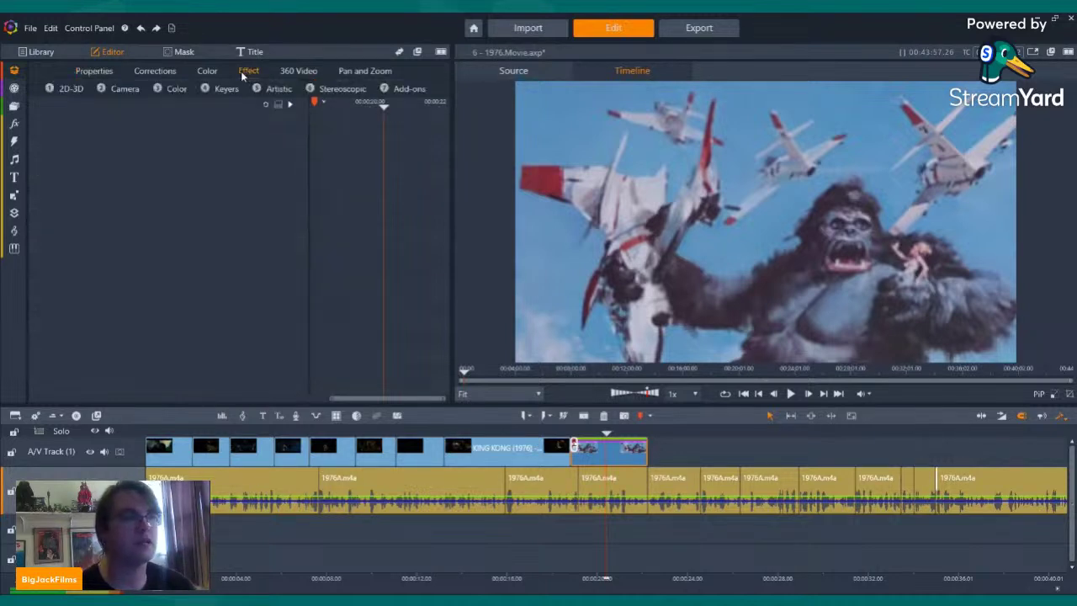
pyautogui.click(125, 89)
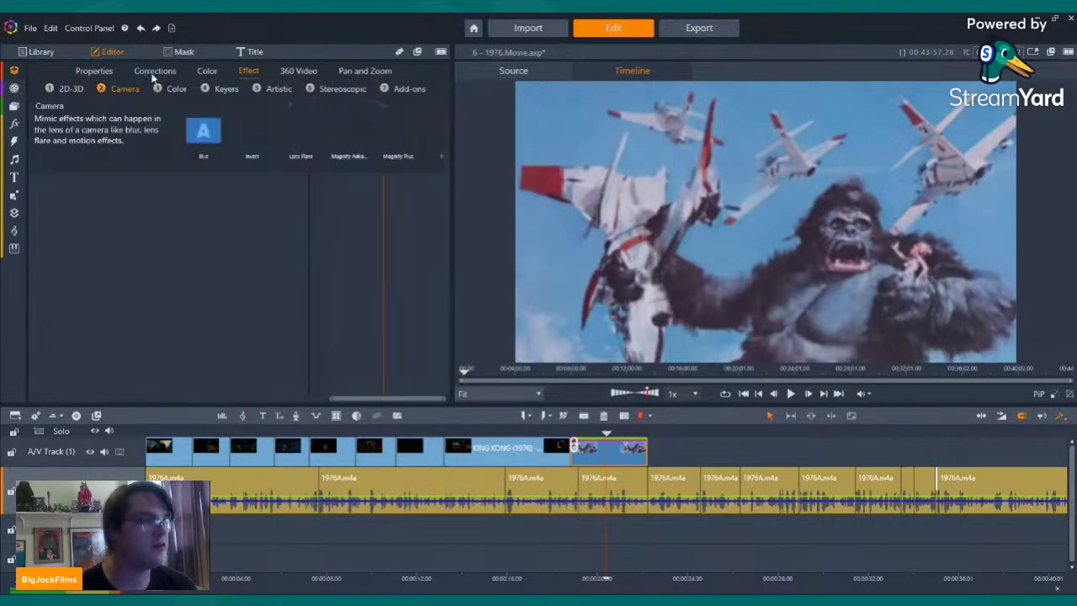
pyautogui.click(444, 140)
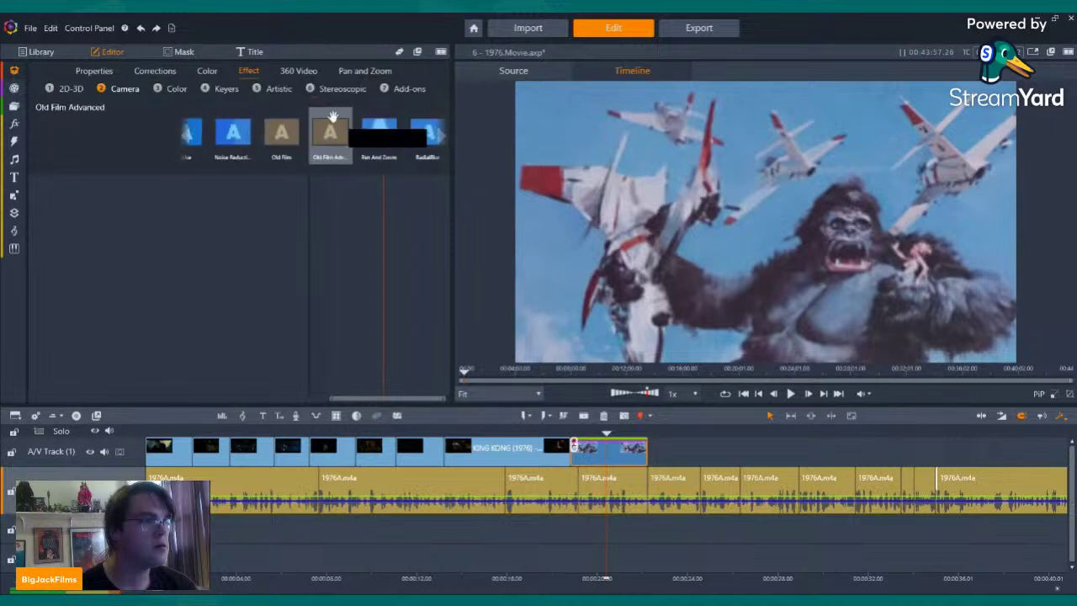
pyautogui.doubleClick(373, 134)
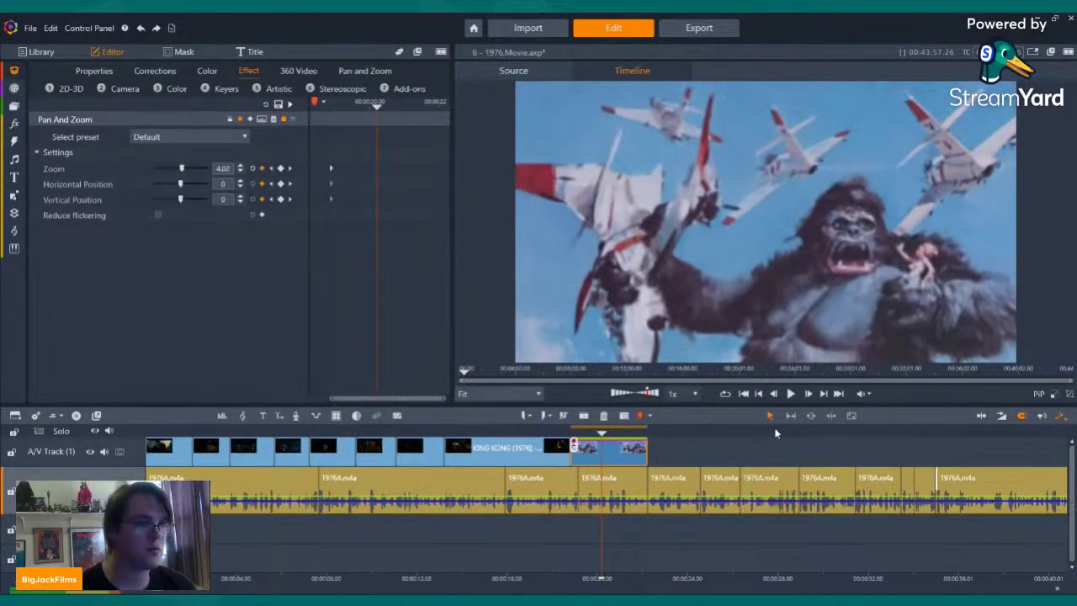
# - Play the moving poster shot against the narration, and look through the nearby library images for the next visual
pyautogui.click(14, 107)
pyautogui.click(57, 115)
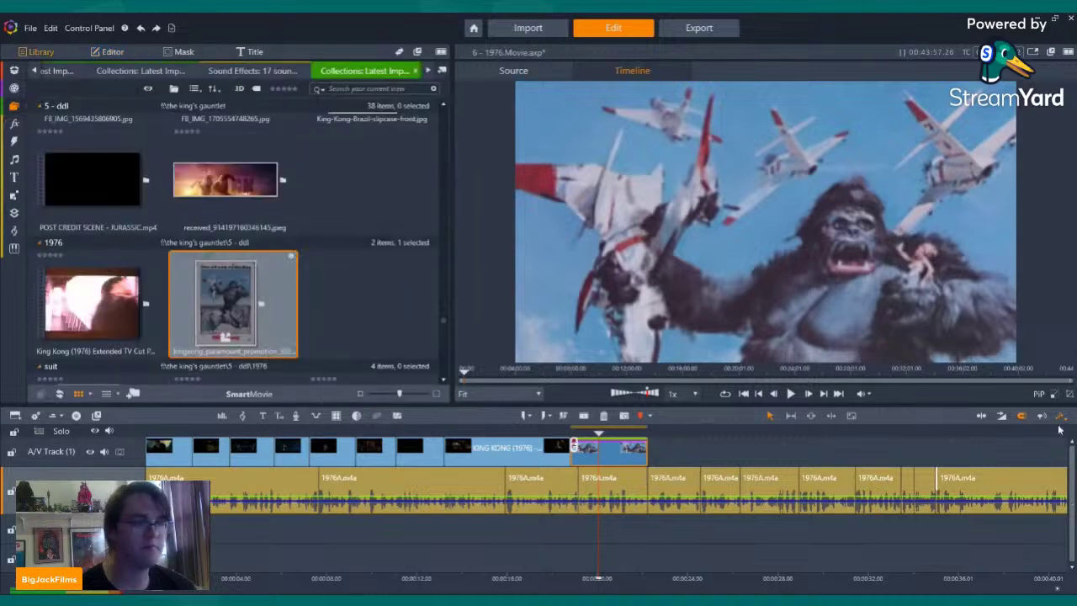
pyautogui.click(791, 393)
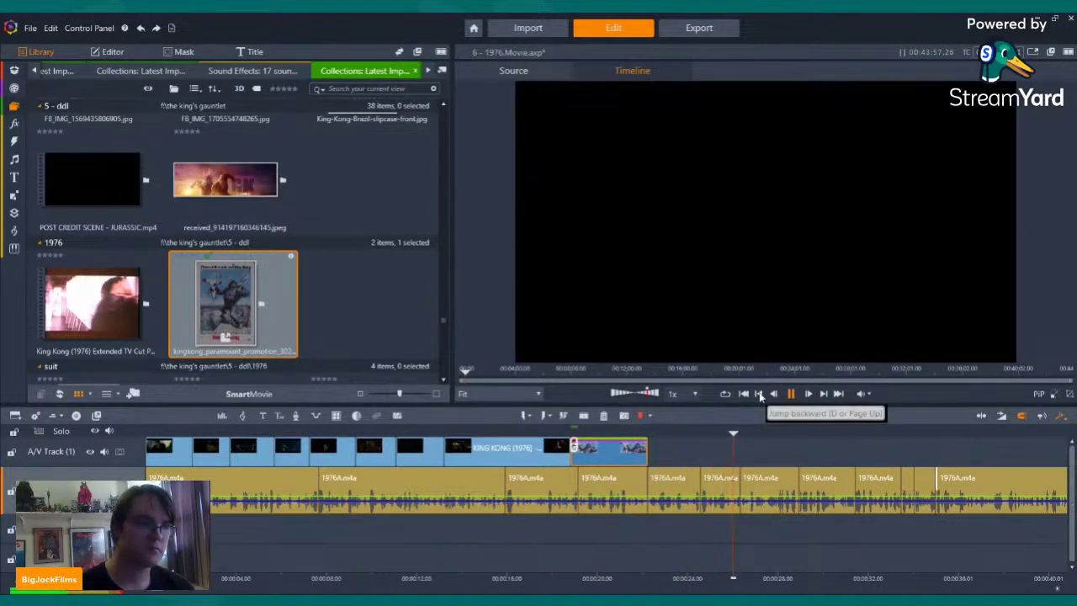
pyautogui.press('space')
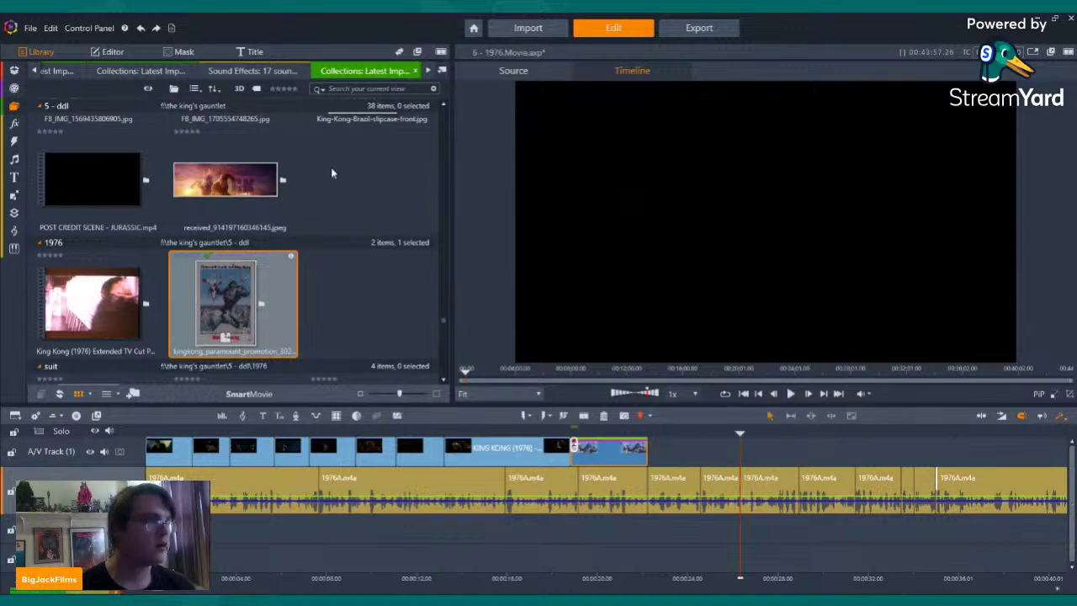
pyautogui.scroll(3, 331, 168)
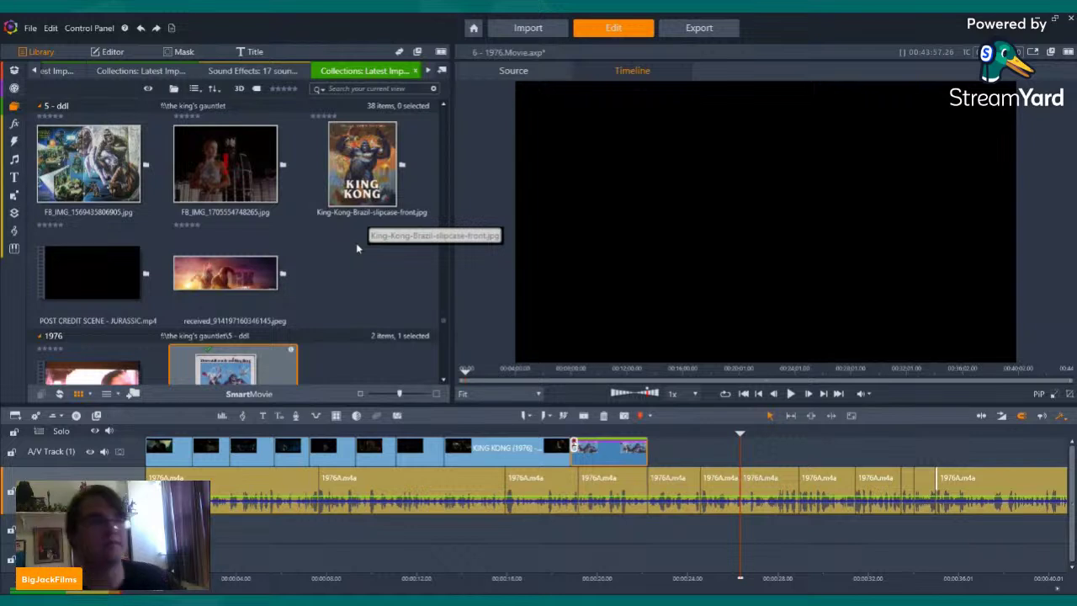
pyautogui.scroll(-3, 356, 244)
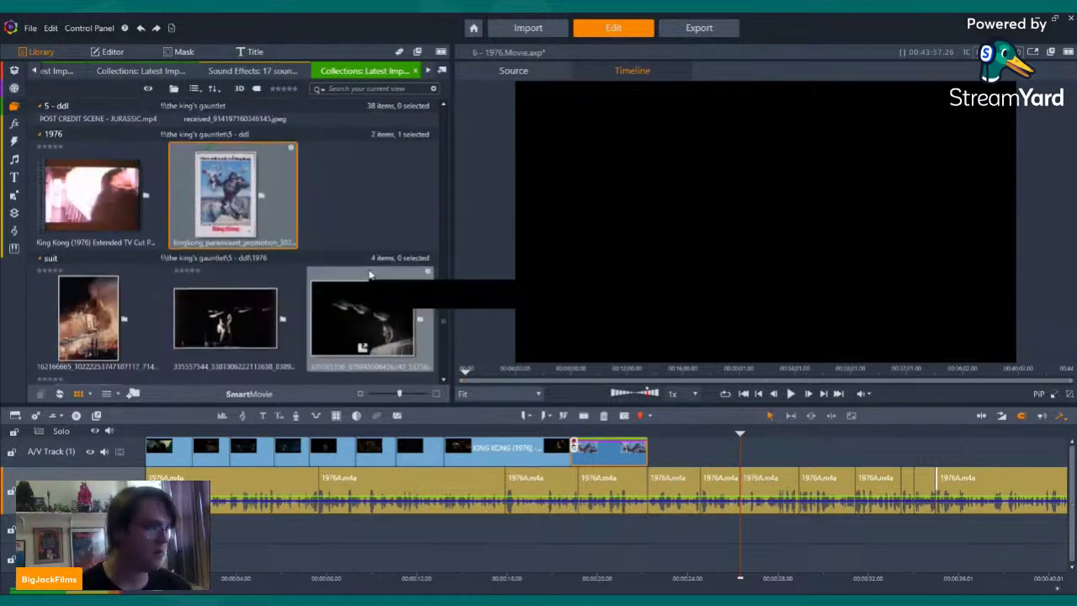
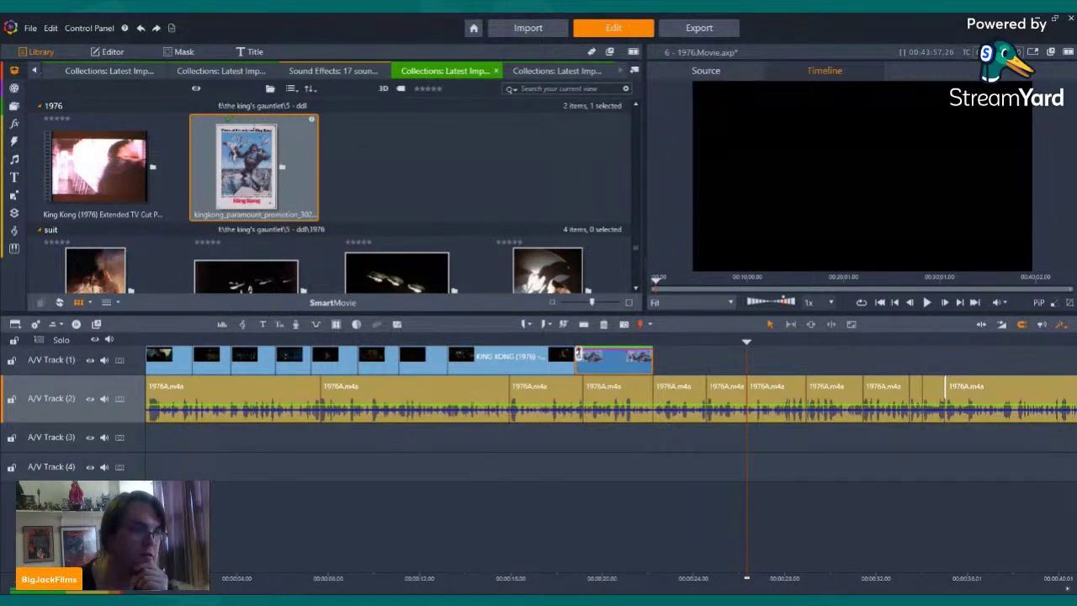
# - Find 34. The 8th Wonder (1952).wmv in the clips folder, detect its scenes, and list them in the library
pyautogui.moveTo(288, 126); pyautogui.dragTo(427, 159)
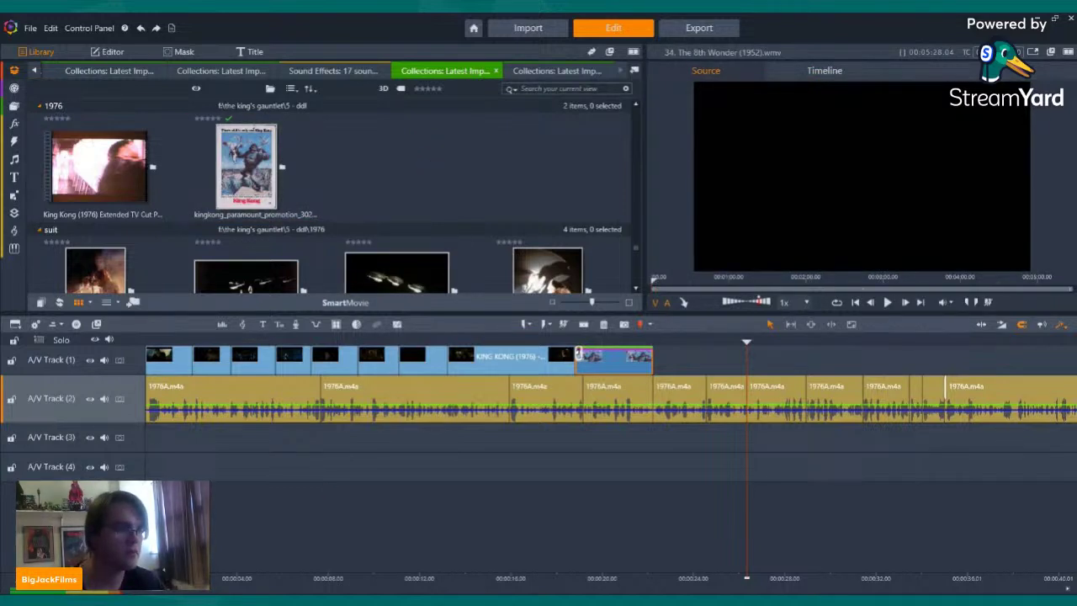
pyautogui.moveTo(245, 166); pyautogui.dragTo(399, 178)
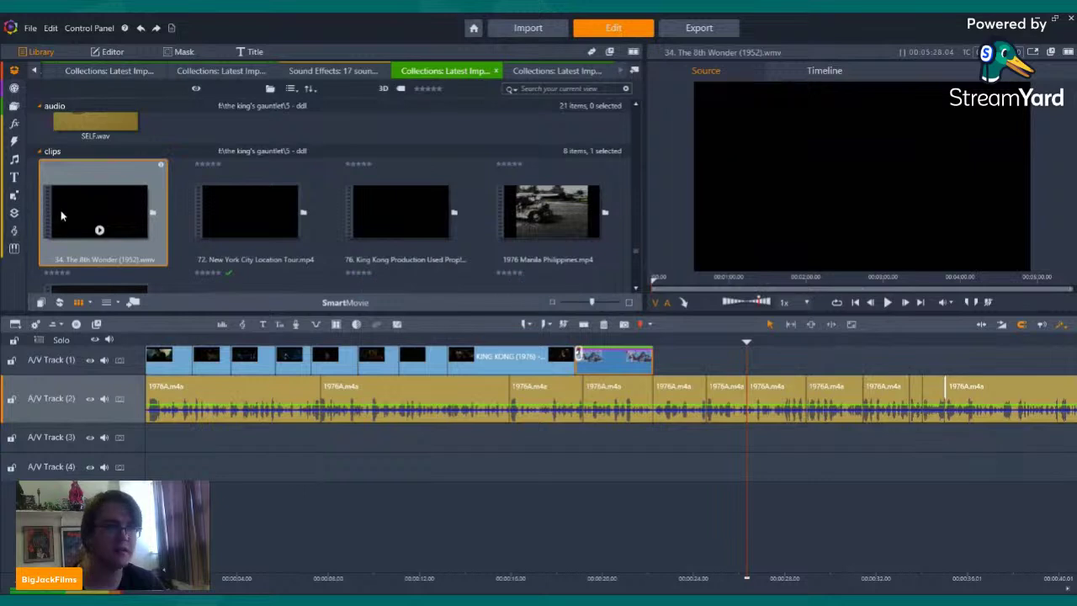
pyautogui.rightClick(62, 216)
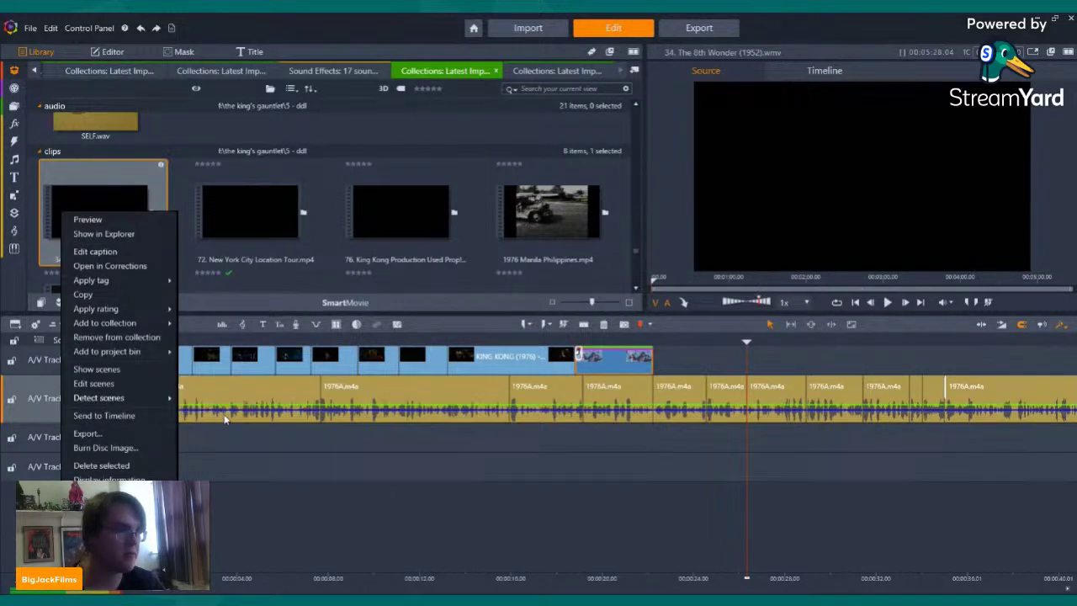
pyautogui.click(343, 402)
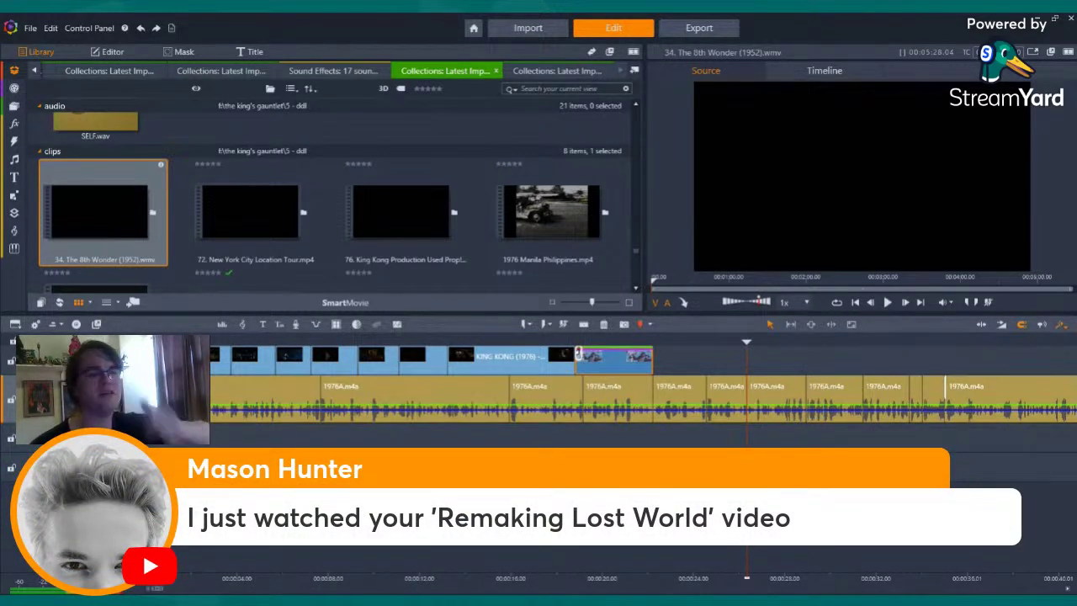
pyautogui.click(40, 302)
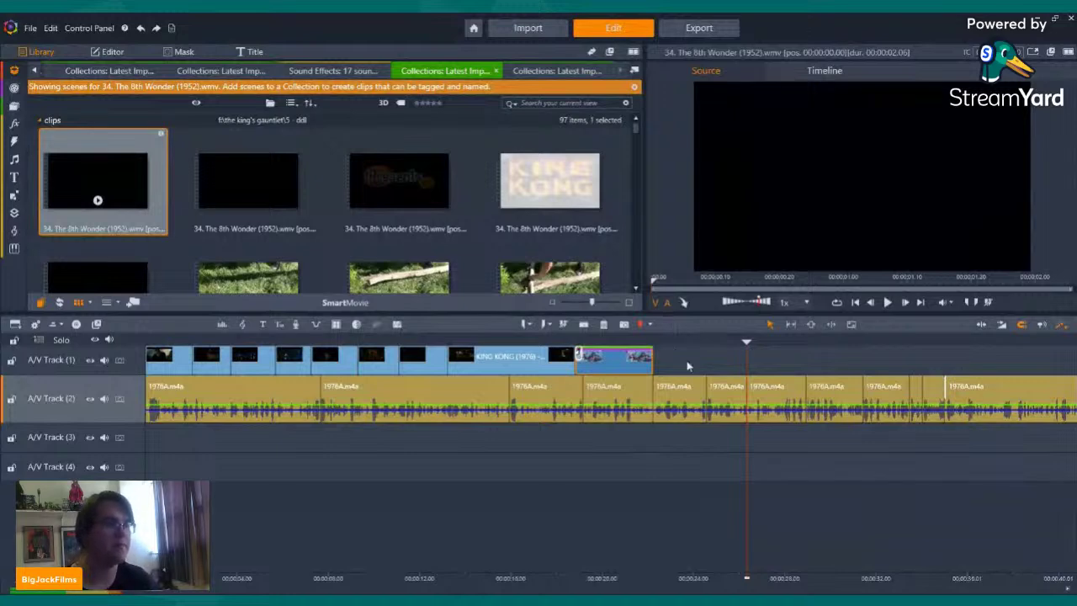
# - Preview the jungle, log and rampaging-ape scenes of the 8th Wonder video in an enlarged preview
pyautogui.scroll(-5, 468, 216)
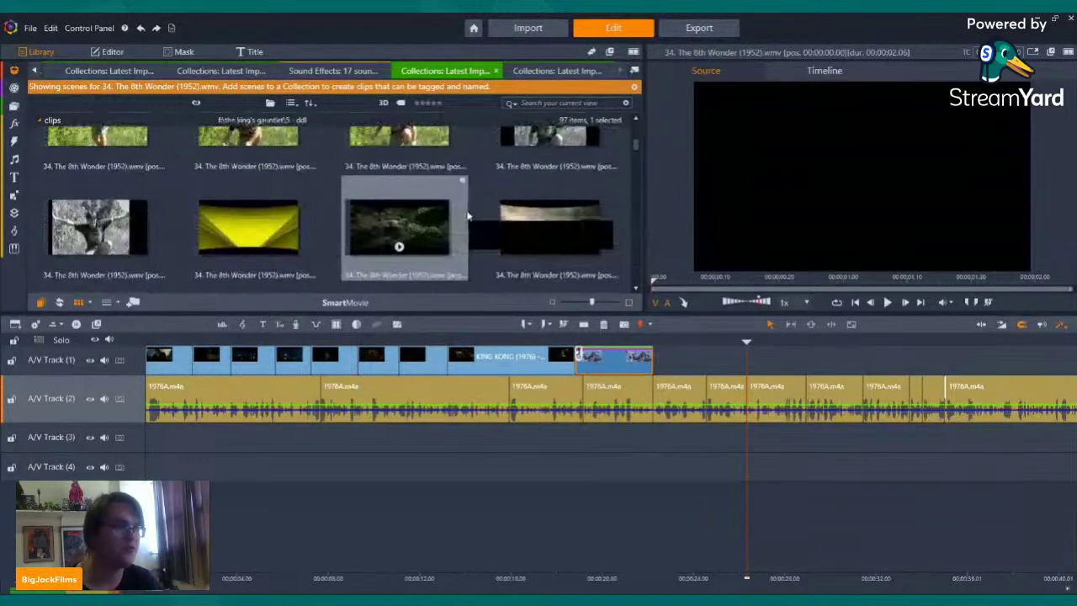
pyautogui.click(401, 247)
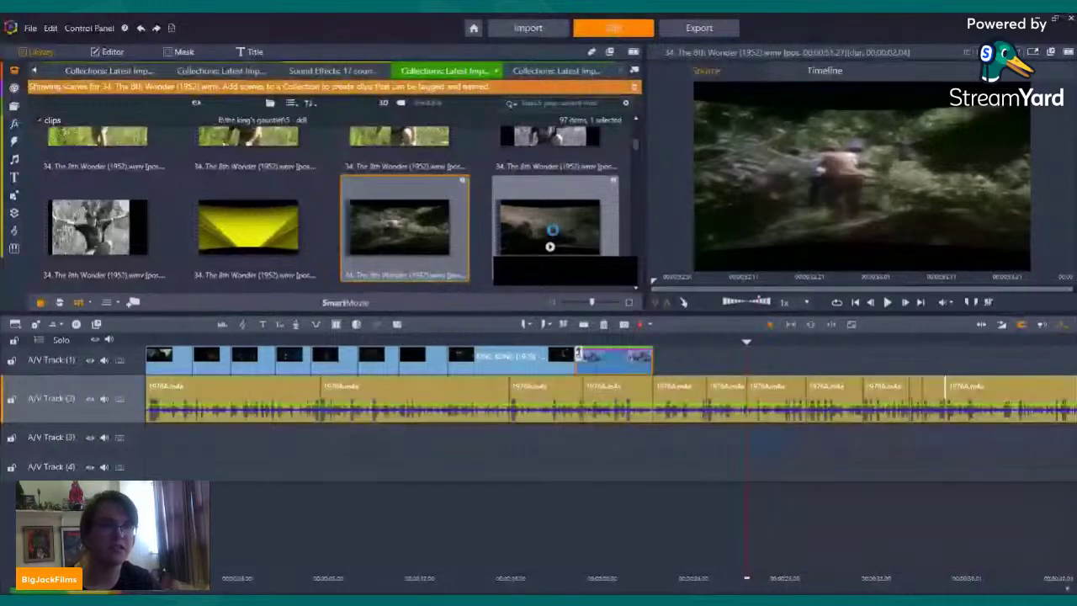
pyautogui.click(556, 237)
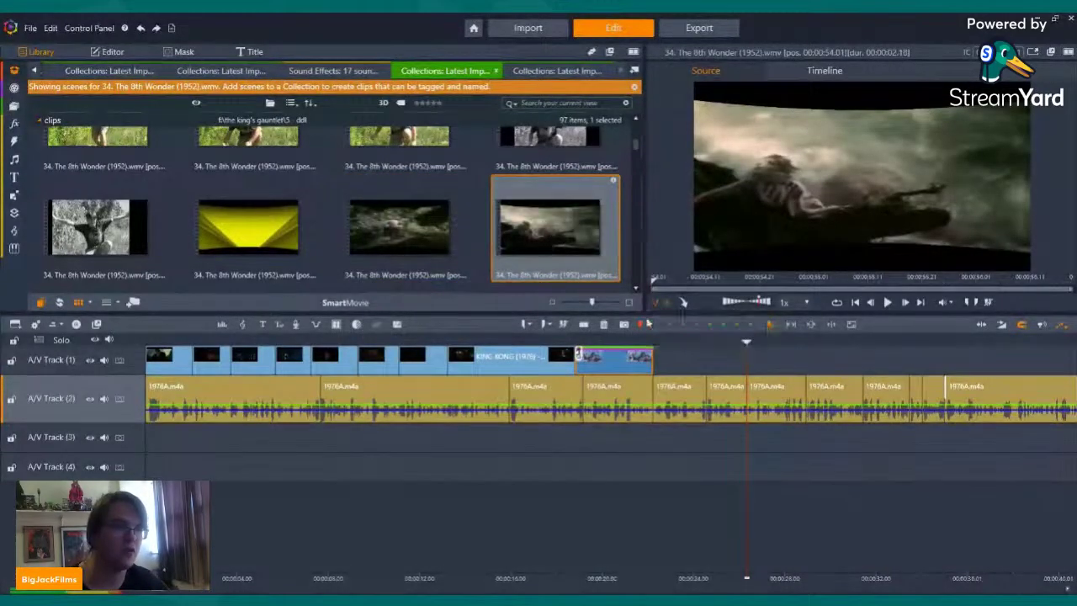
pyautogui.moveTo(649, 311); pyautogui.dragTo(529, 408)
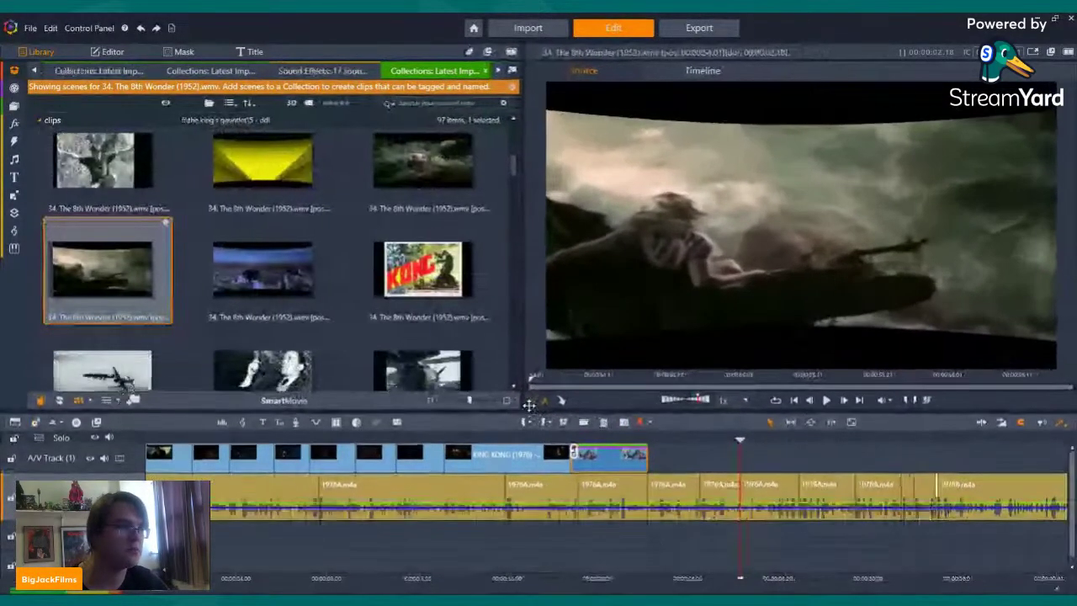
pyautogui.click(260, 289)
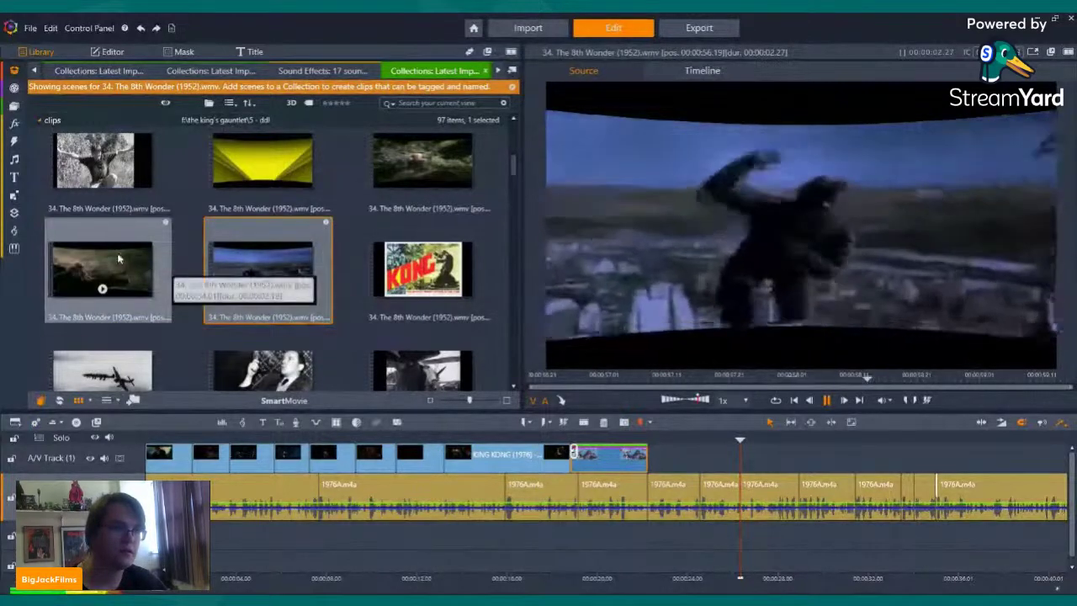
pyautogui.click(102, 289)
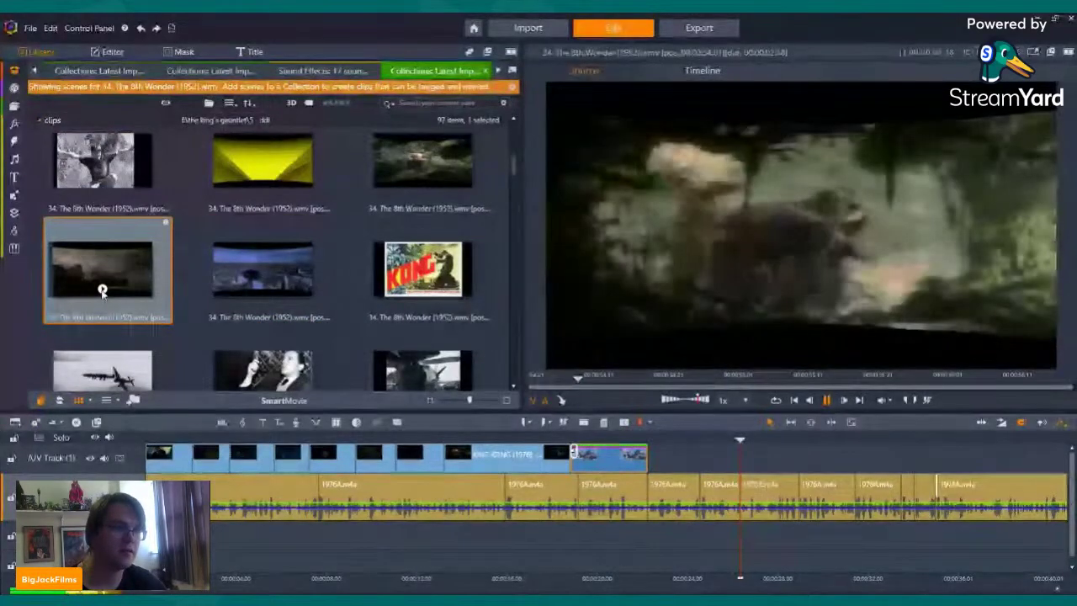
# - Place the log scene directly after the poster, trim its leading frames so it starts on the ape fight, and keep only its video stream
pyautogui.moveTo(103, 266); pyautogui.dragTo(658, 461)
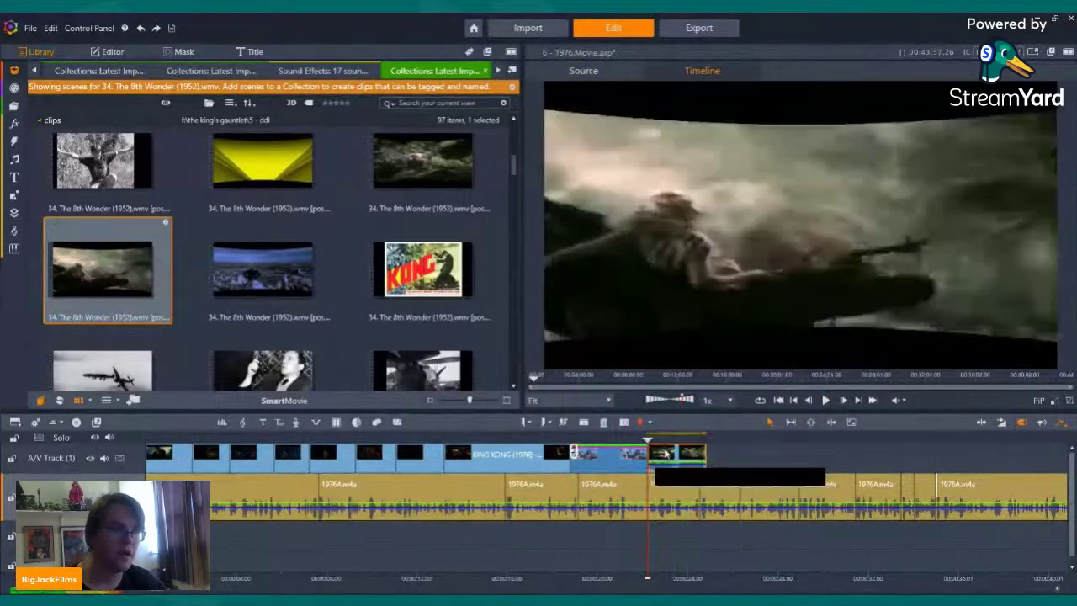
pyautogui.click(658, 460)
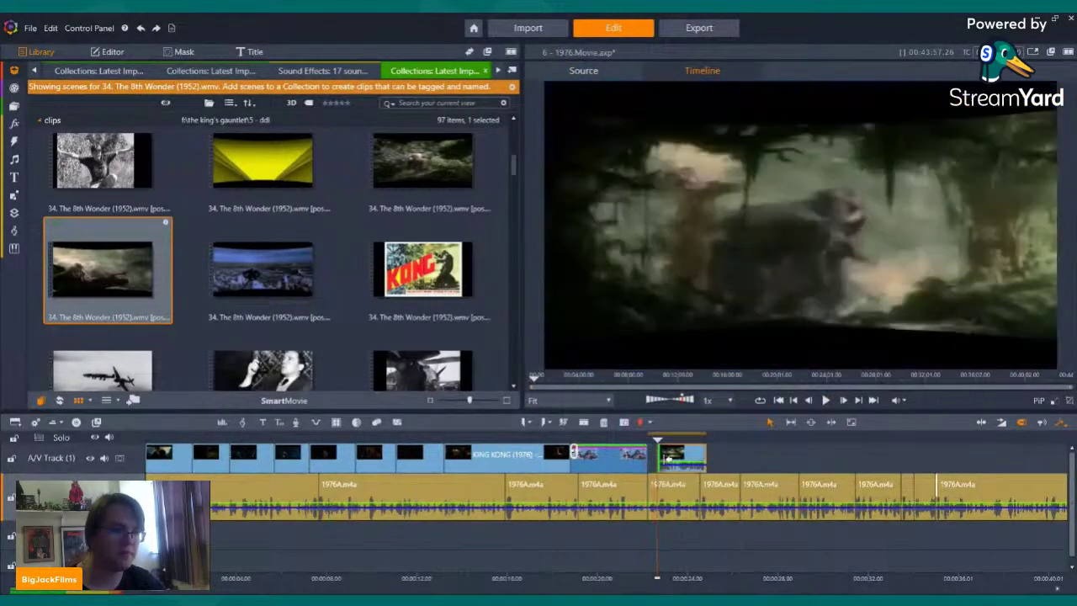
pyautogui.rightClick(672, 461)
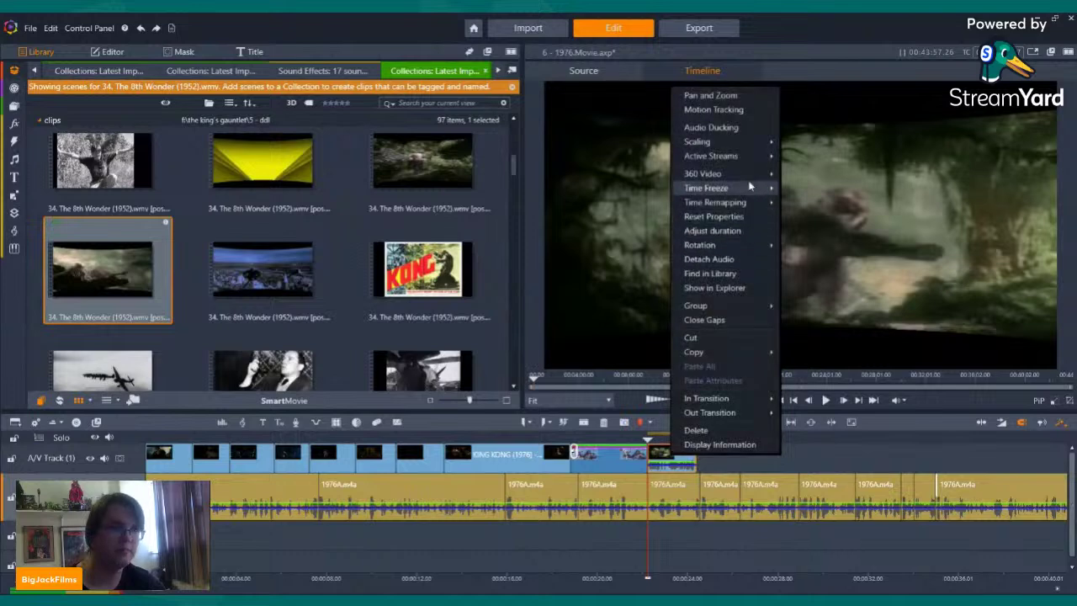
pyautogui.moveTo(766, 156)
pyautogui.click(800, 169)
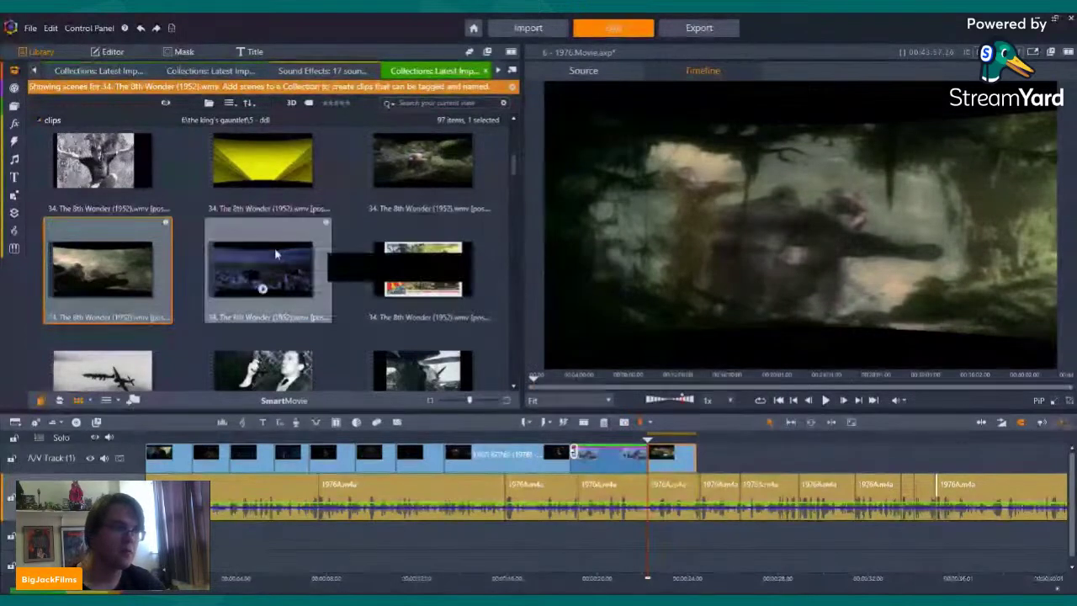
# - Place the 8th Wonder skyscraper scene directly after the ape fight clip, keep only its video stream, and shorten its end to the narration cut
pyautogui.moveTo(269, 261); pyautogui.dragTo(696, 461)
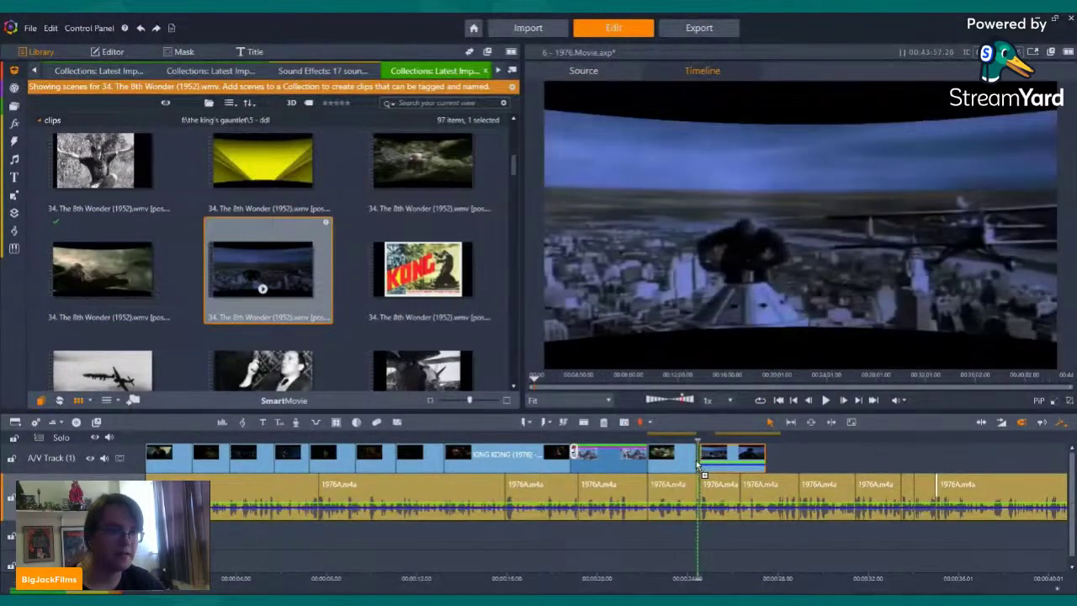
pyautogui.rightClick(738, 462)
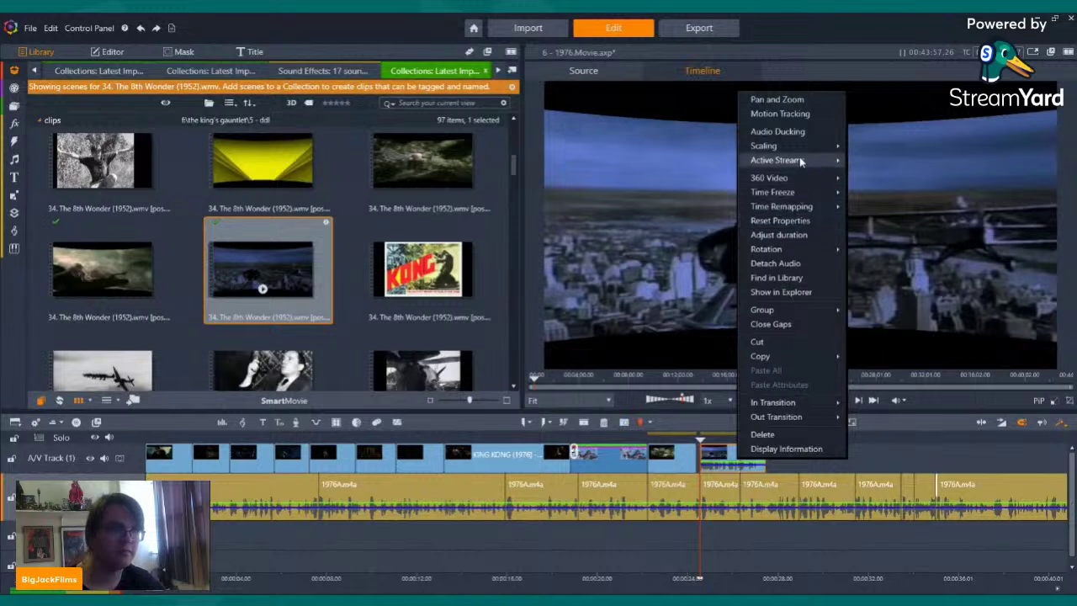
pyautogui.moveTo(799, 156)
pyautogui.click(869, 174)
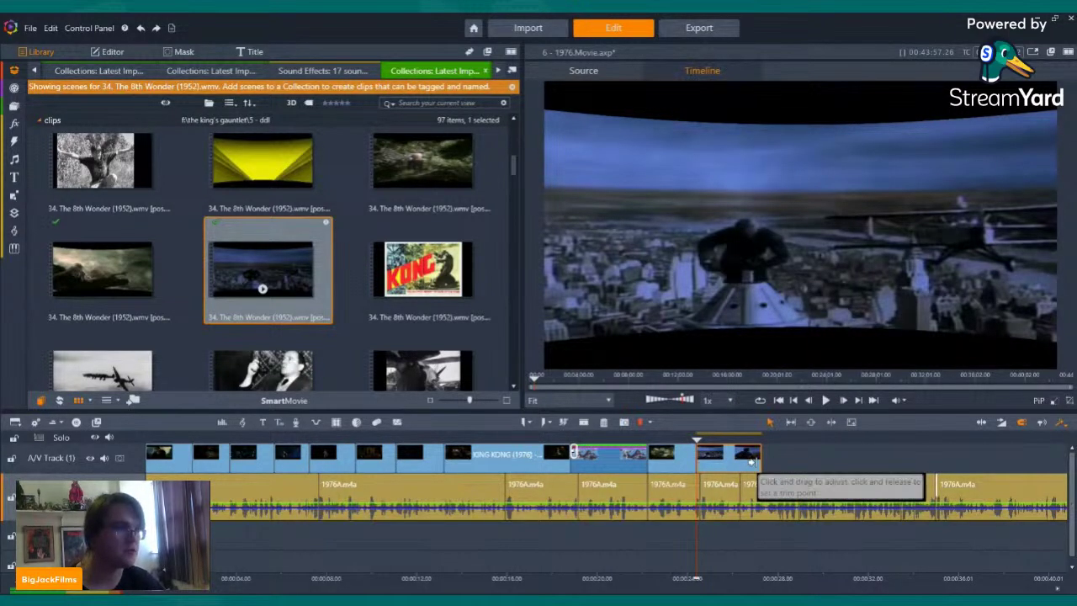
pyautogui.moveTo(755, 458); pyautogui.dragTo(739, 459)
# - Play the ape fight and skyscraper clips against the narration
pyautogui.press('j')
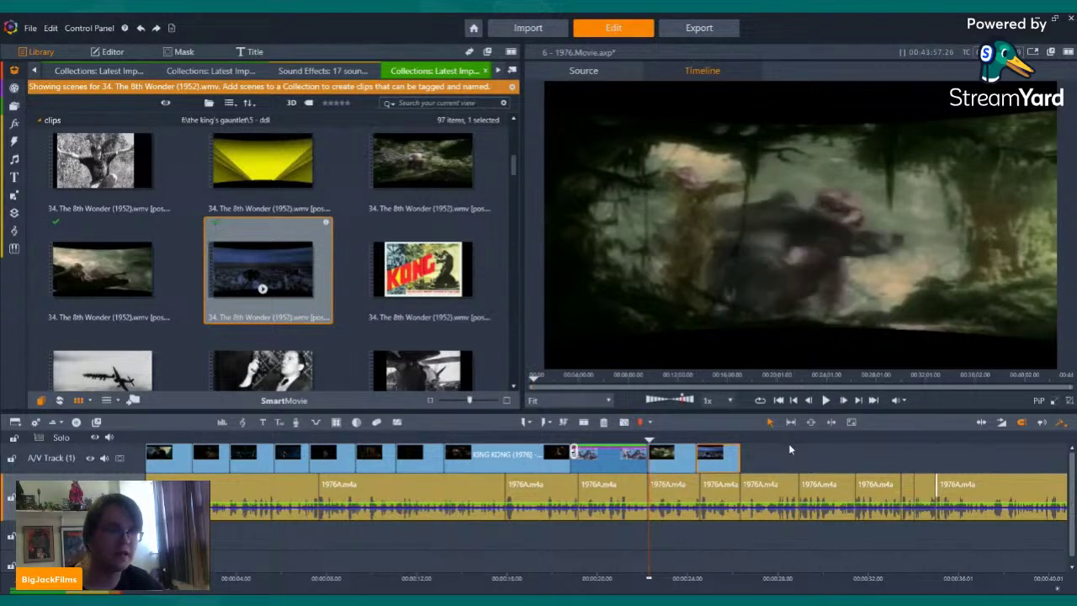
pyautogui.click(827, 401)
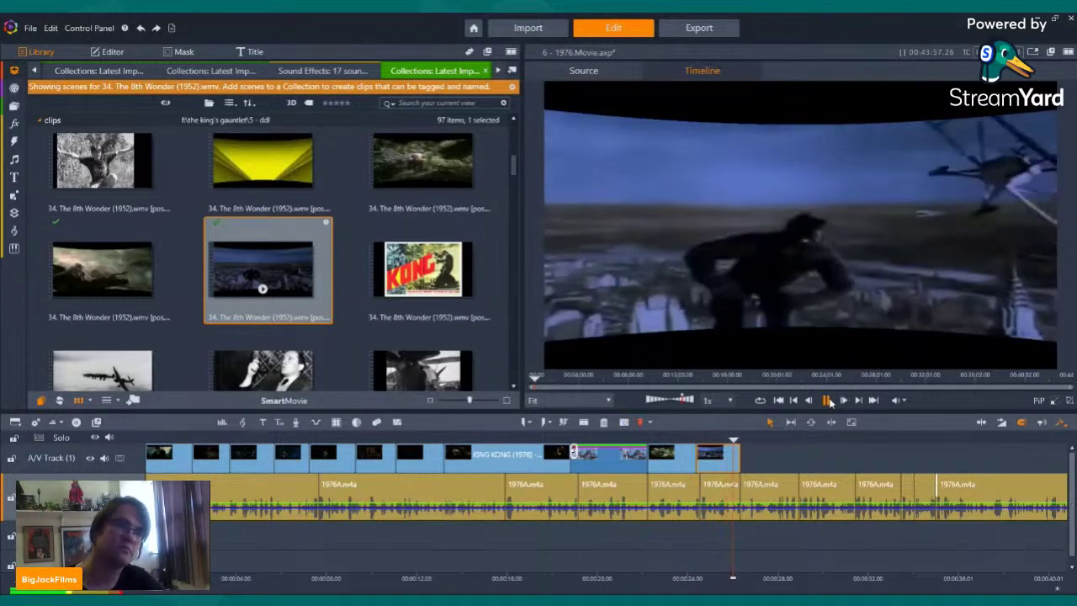
pyautogui.press('space')
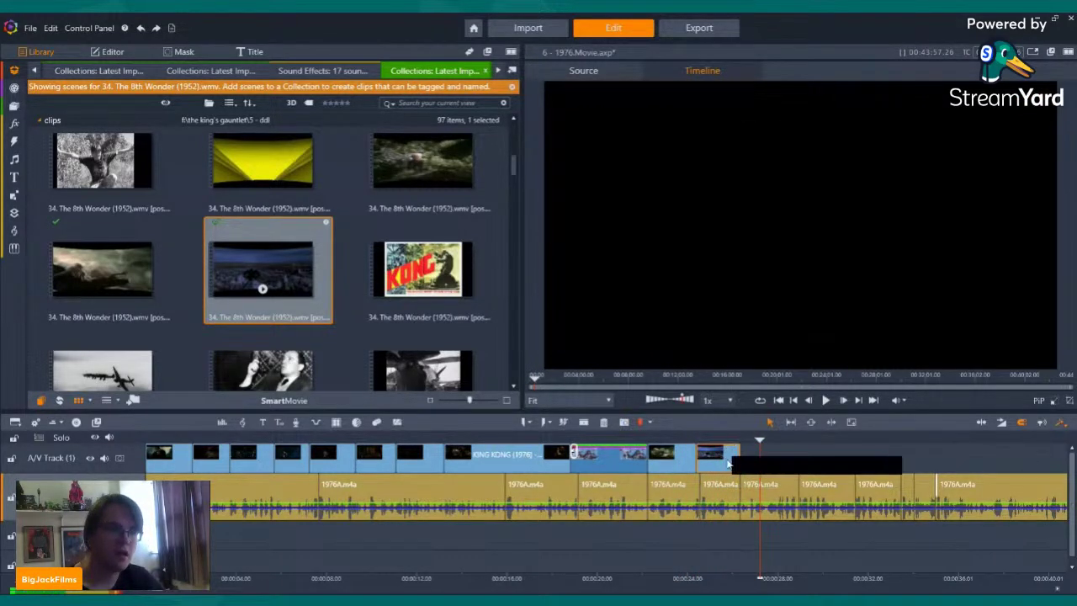
# - Copy the trimmed skyscraper clip and remove it from the upper video track
pyautogui.click(729, 455)
pyautogui.rightClick(729, 455)
pyautogui.moveTo(783, 353)
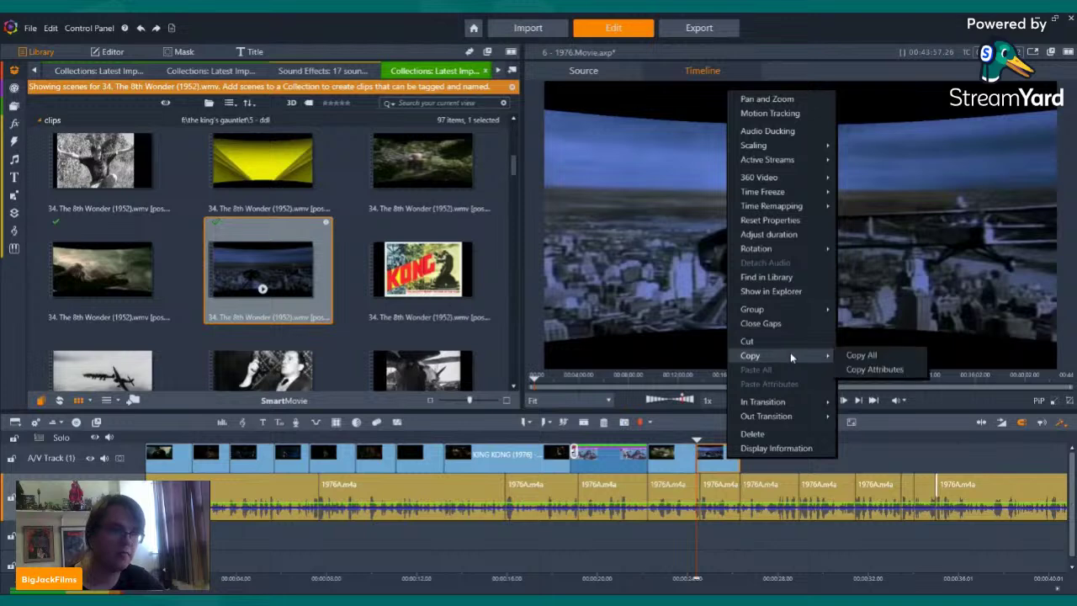
pyautogui.click(859, 357)
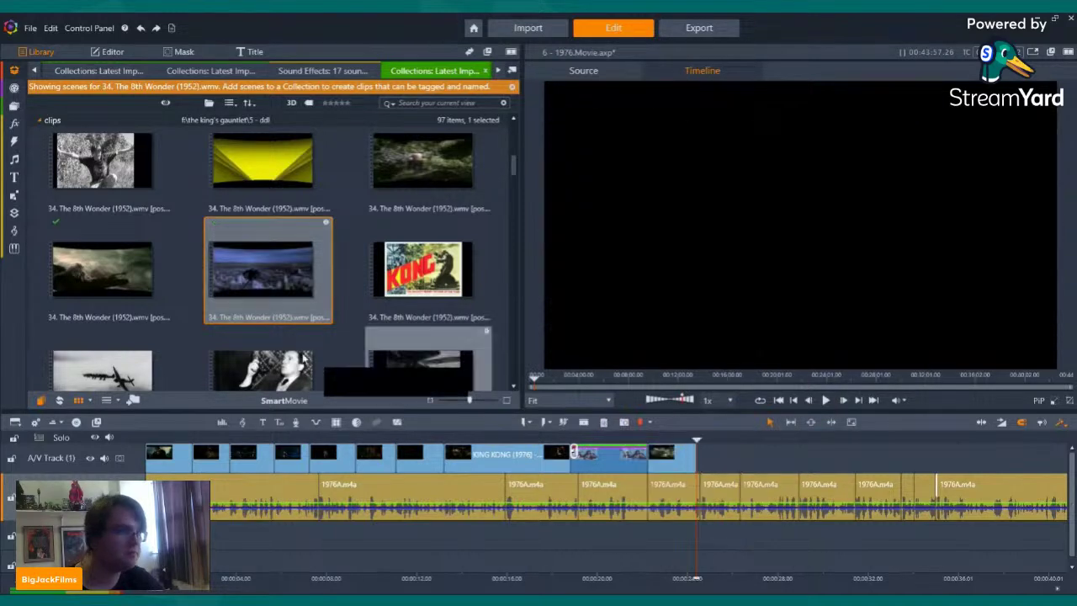
# - Place the black-and-white smoking man scene directly after the ape fight clip, keep only its video stream, and trim its end to match the narration
pyautogui.scroll(-4, 263, 175)
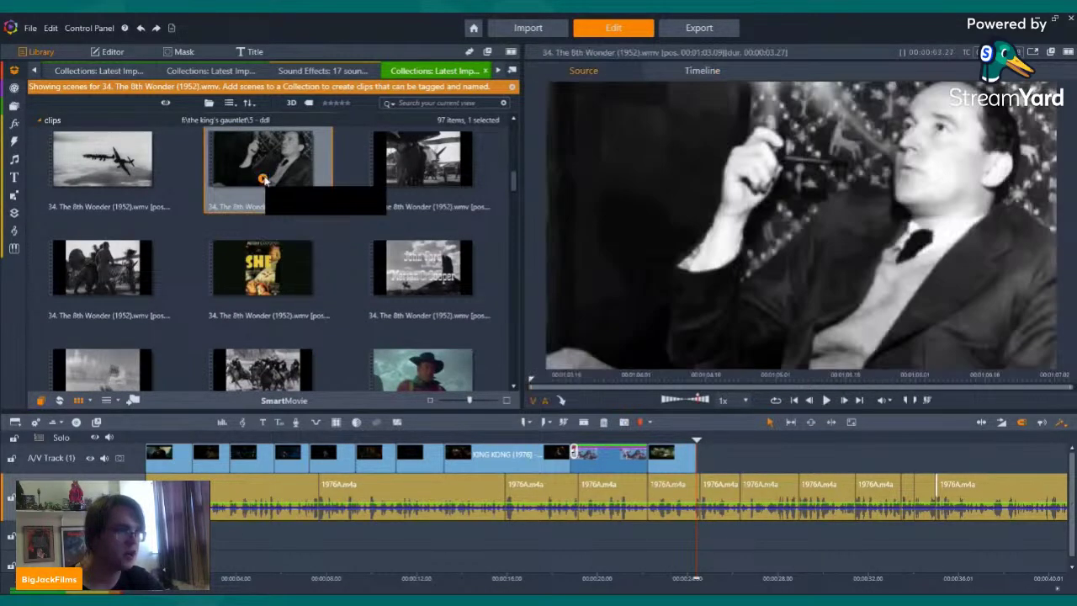
pyautogui.moveTo(263, 175); pyautogui.dragTo(713, 454)
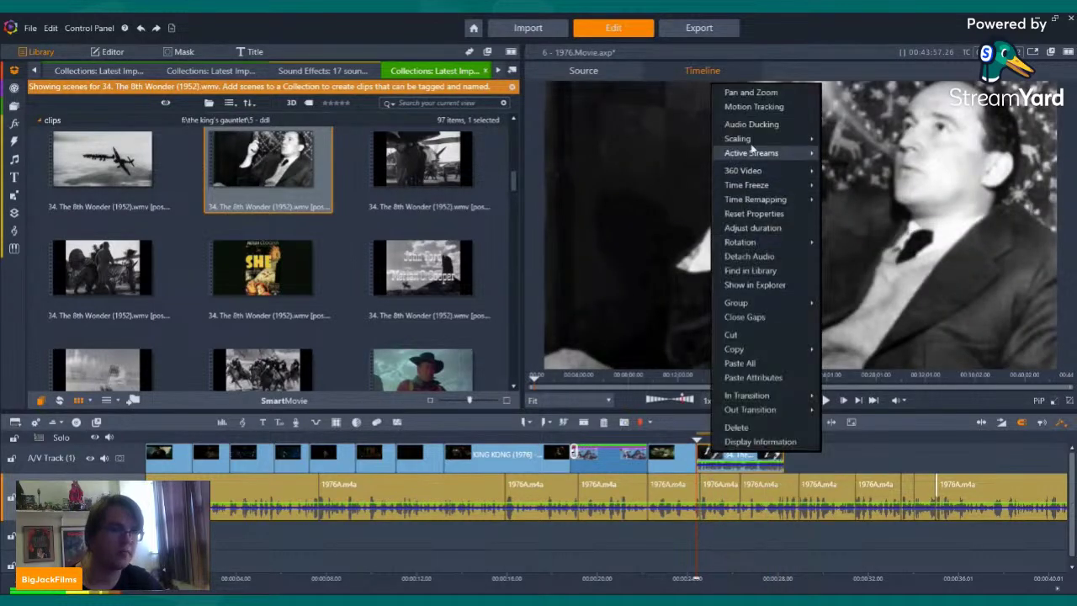
pyautogui.click(690, 439)
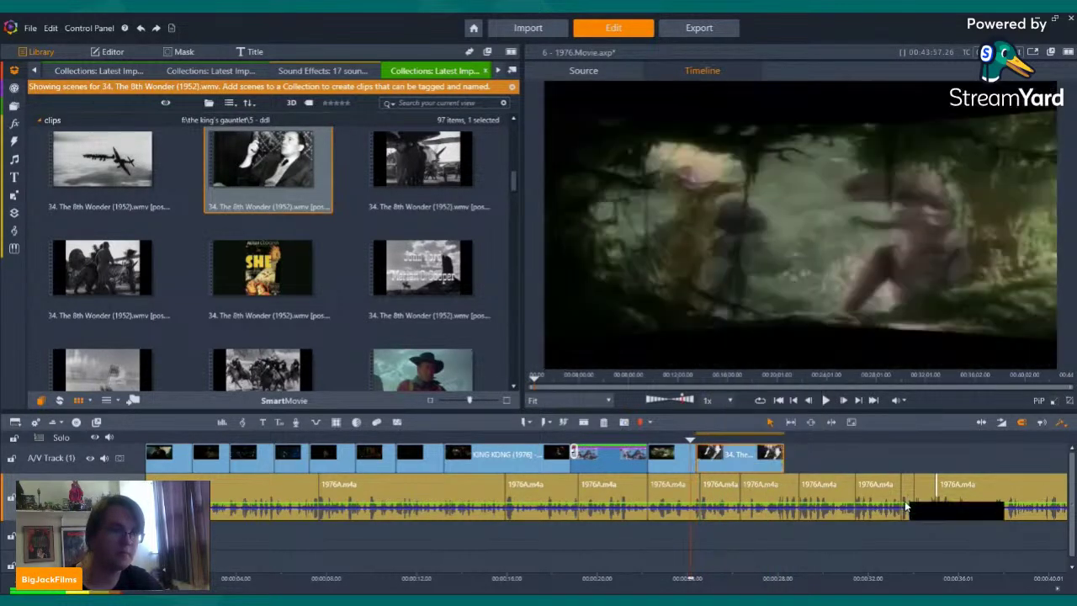
pyautogui.click(827, 401)
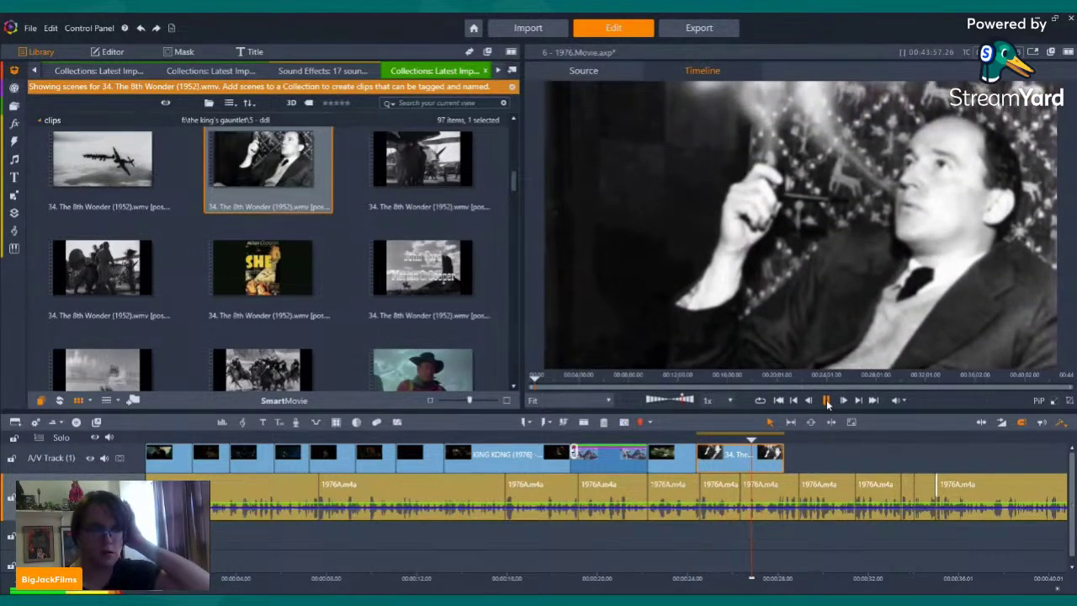
pyautogui.click(827, 401)
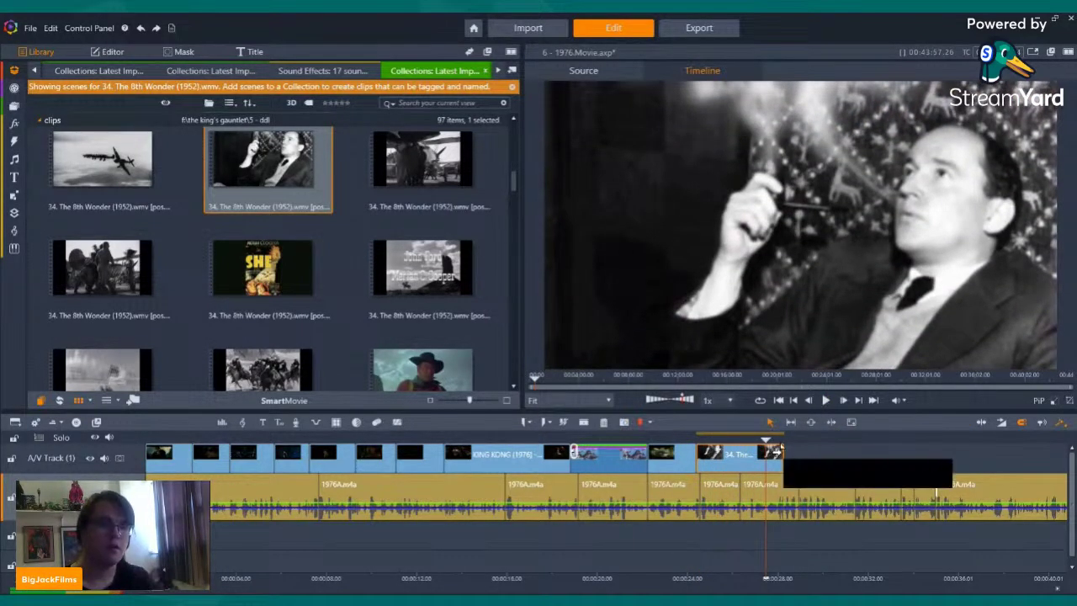
pyautogui.moveTo(775, 454); pyautogui.dragTo(764, 454)
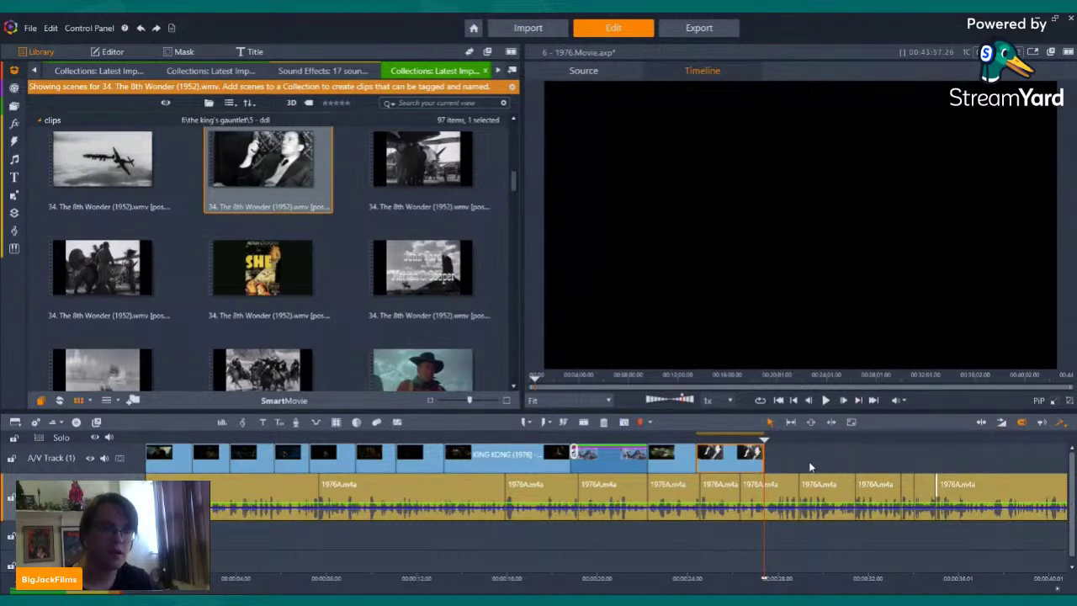
# - Paste the skyscraper clip directly after the smoking man clip and shorten its end to the next narration cut
pyautogui.rightClick(815, 466)
pyautogui.click(835, 471)
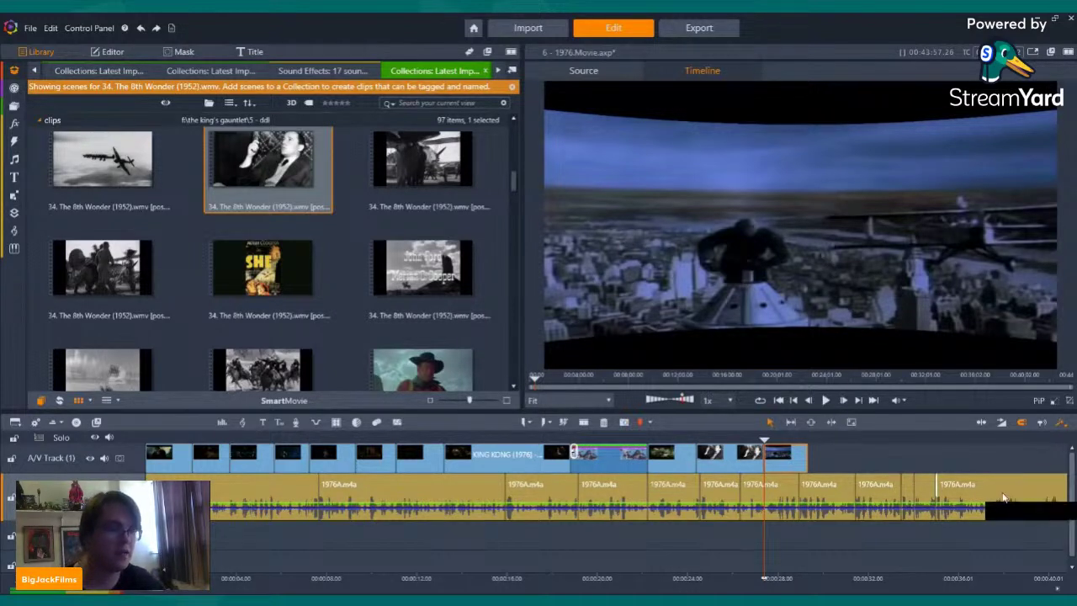
pyautogui.click(758, 578)
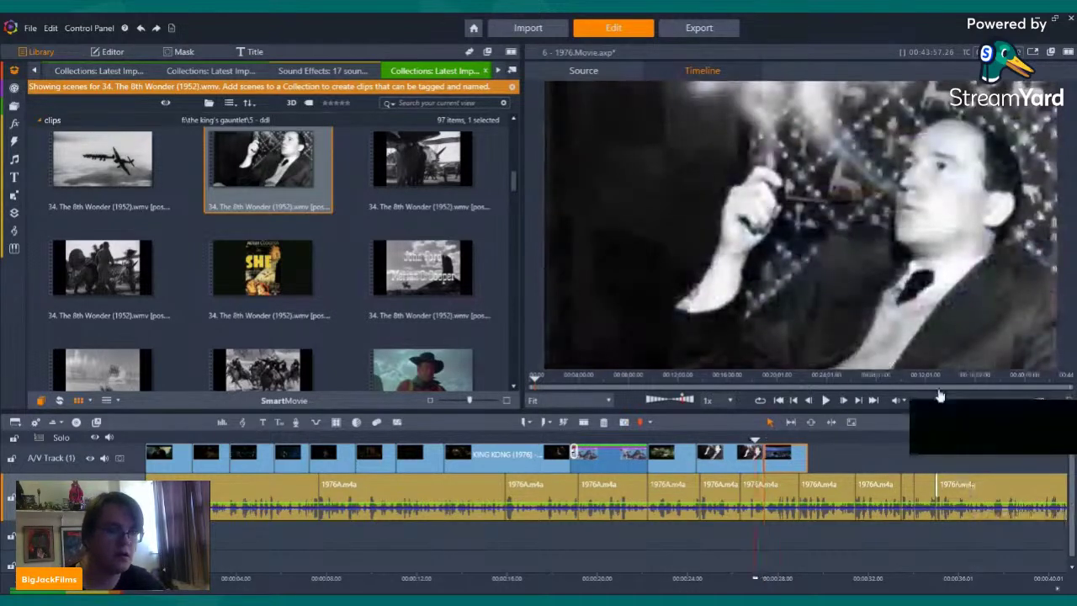
pyautogui.click(825, 400)
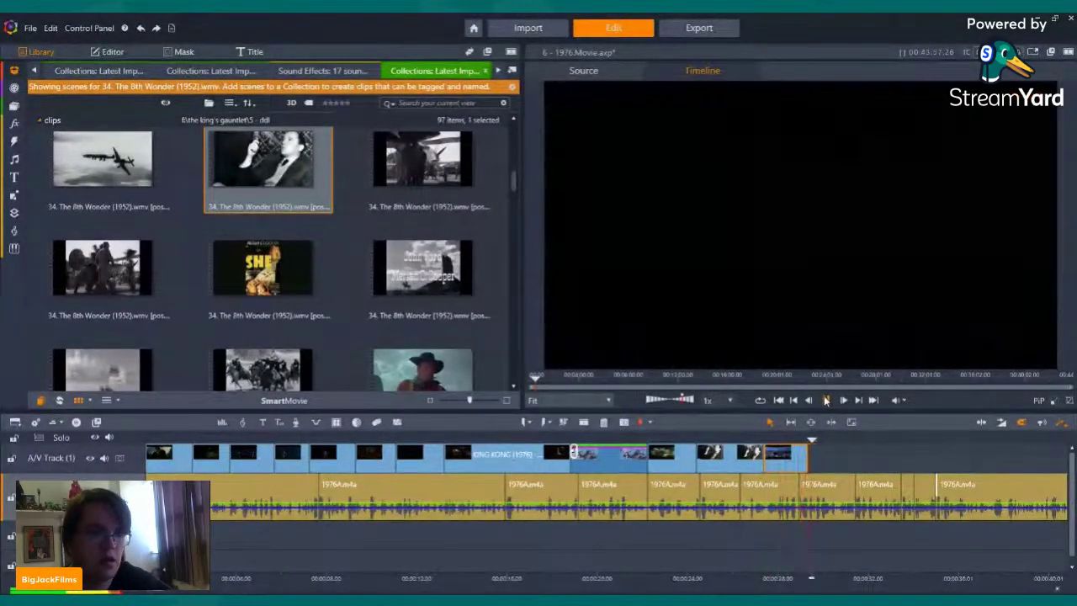
pyautogui.click(826, 401)
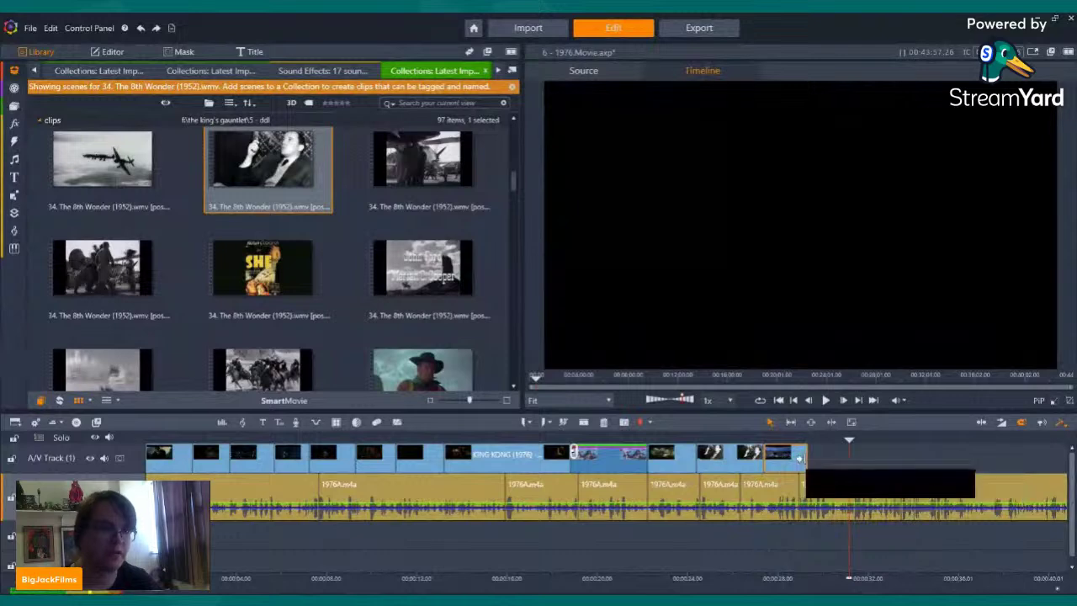
pyautogui.moveTo(800, 463); pyautogui.dragTo(792, 463)
# - Play the shortened skyscraper clip against the narration
pyautogui.press('Left')
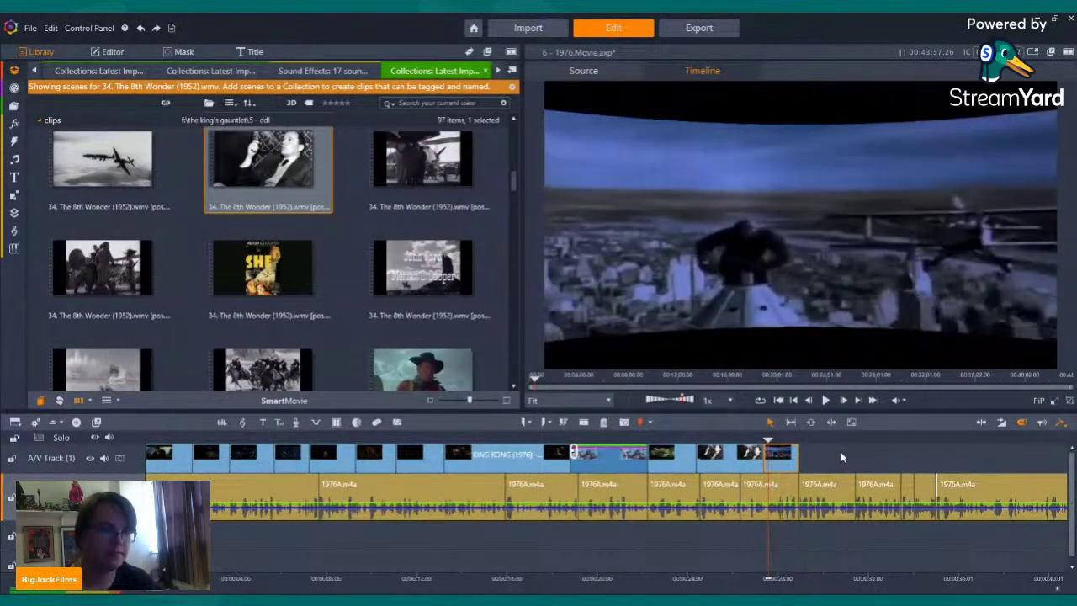
pyautogui.click(826, 401)
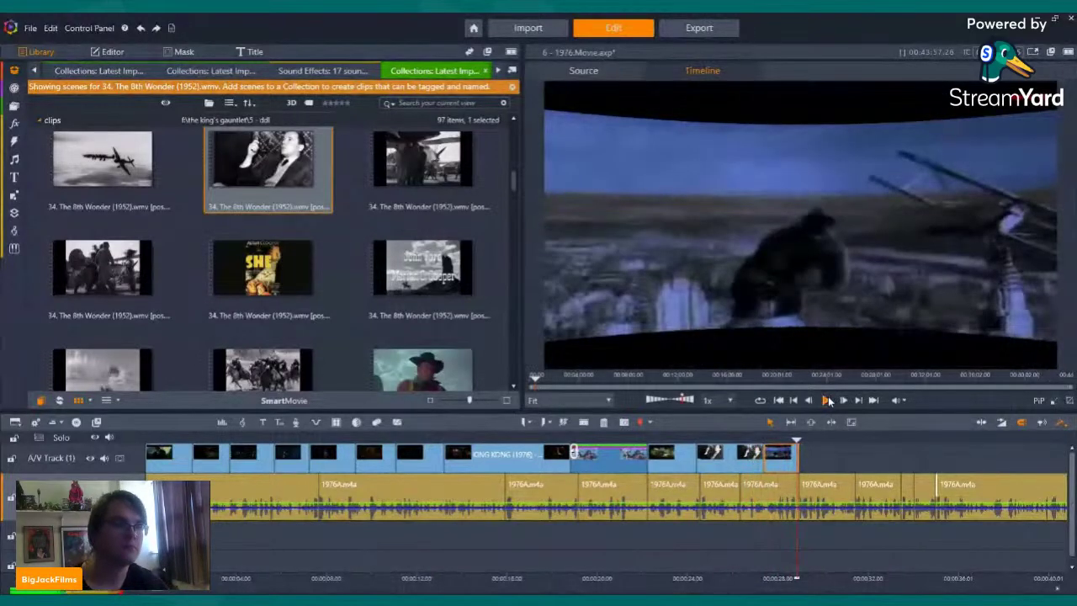
pyautogui.click(828, 400)
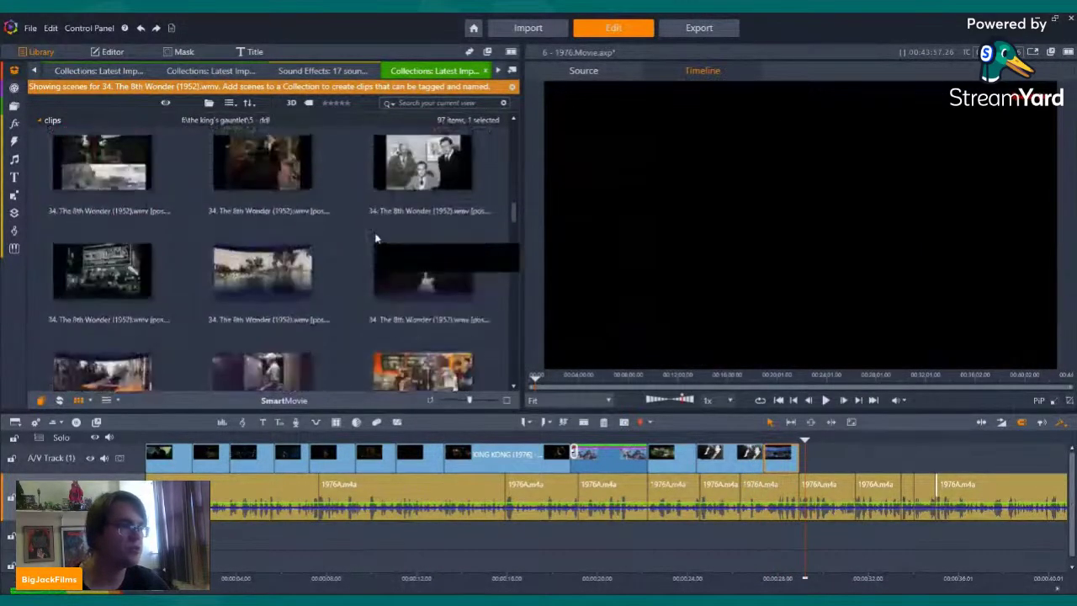
# - Replace the ape fight clip after the moving poster with the skyscraper clip that follows the smoking man clip
pyautogui.rightClick(783, 459)
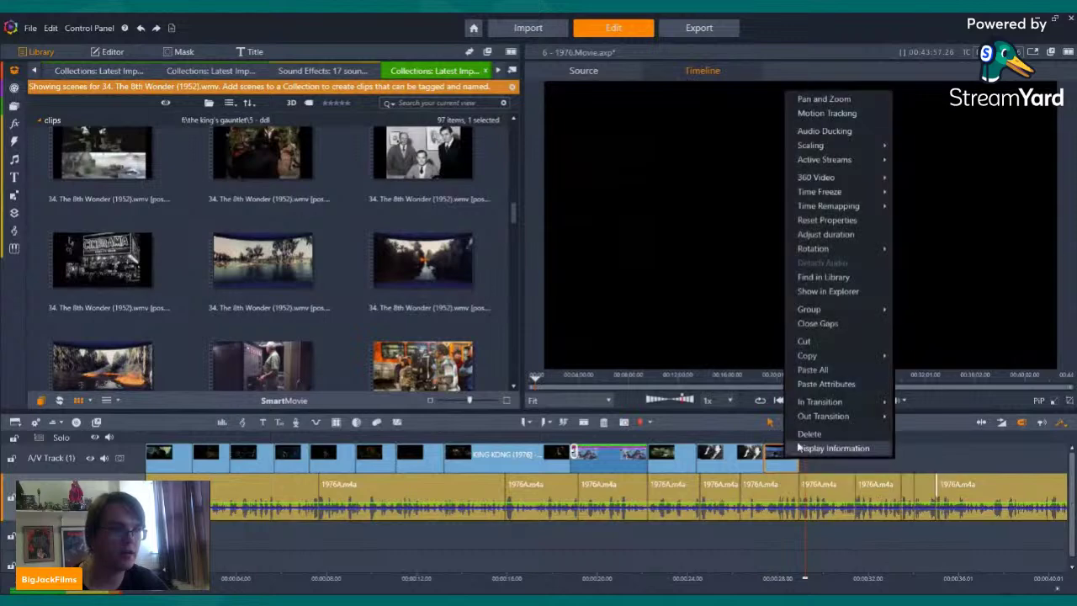
pyautogui.rightClick(666, 458)
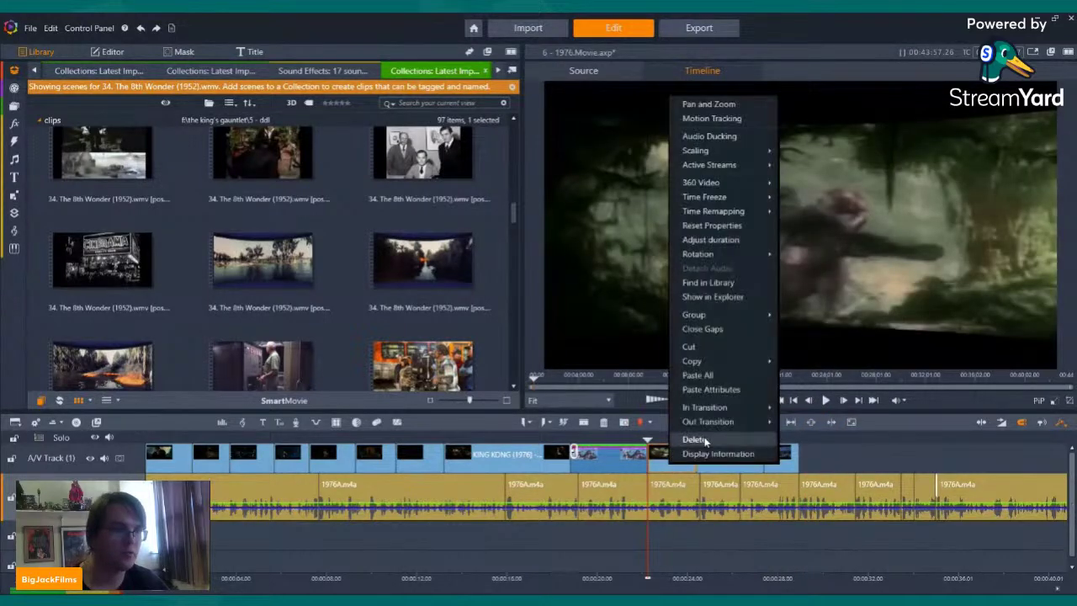
pyautogui.click(703, 437)
pyautogui.moveTo(686, 457); pyautogui.dragTo(672, 459)
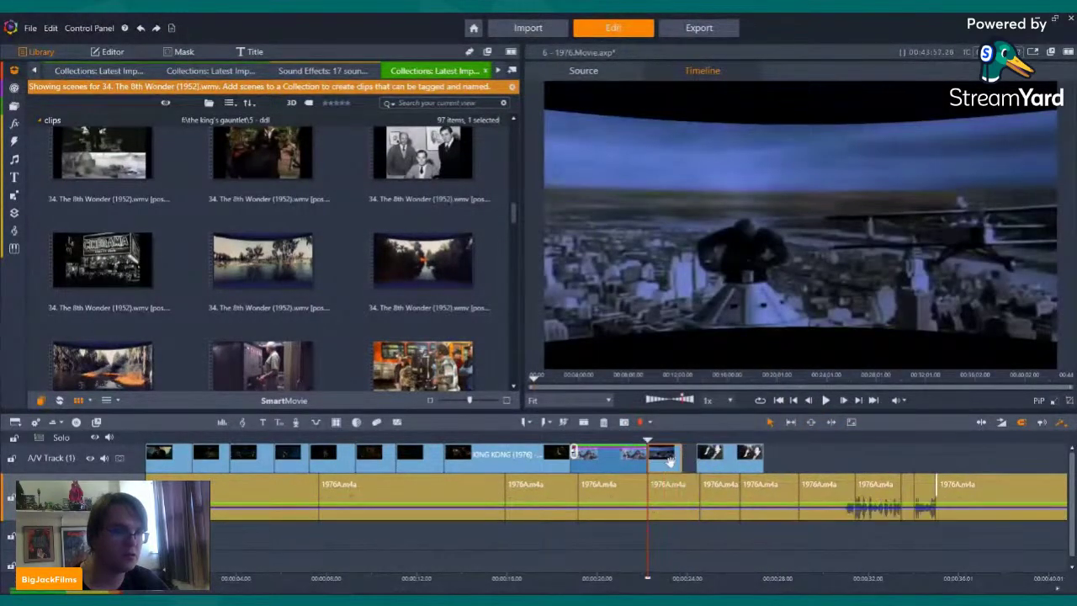
# - Extend the skyscraper clip's end to the narration cut and move the smoking man clip directly against it
pyautogui.click(700, 467)
pyautogui.click(695, 467)
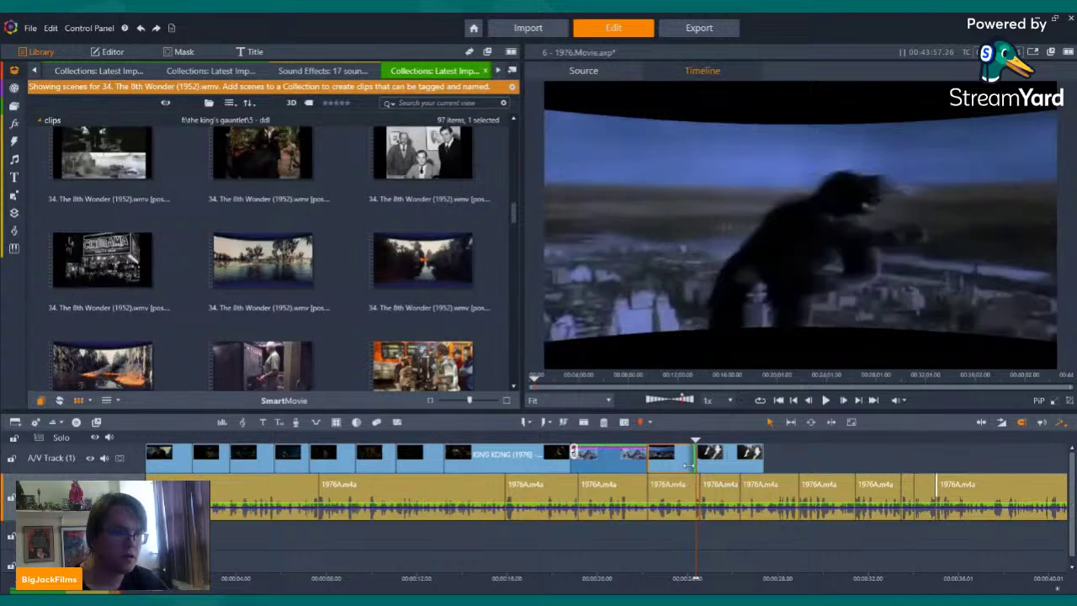
pyautogui.click(687, 466)
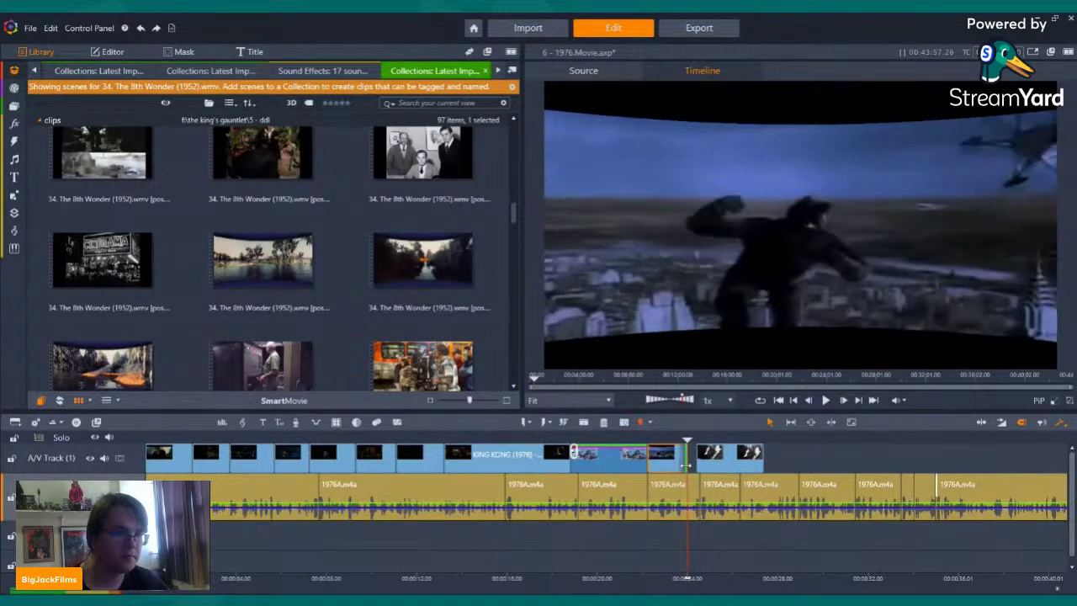
pyautogui.moveTo(744, 464); pyautogui.dragTo(687, 460)
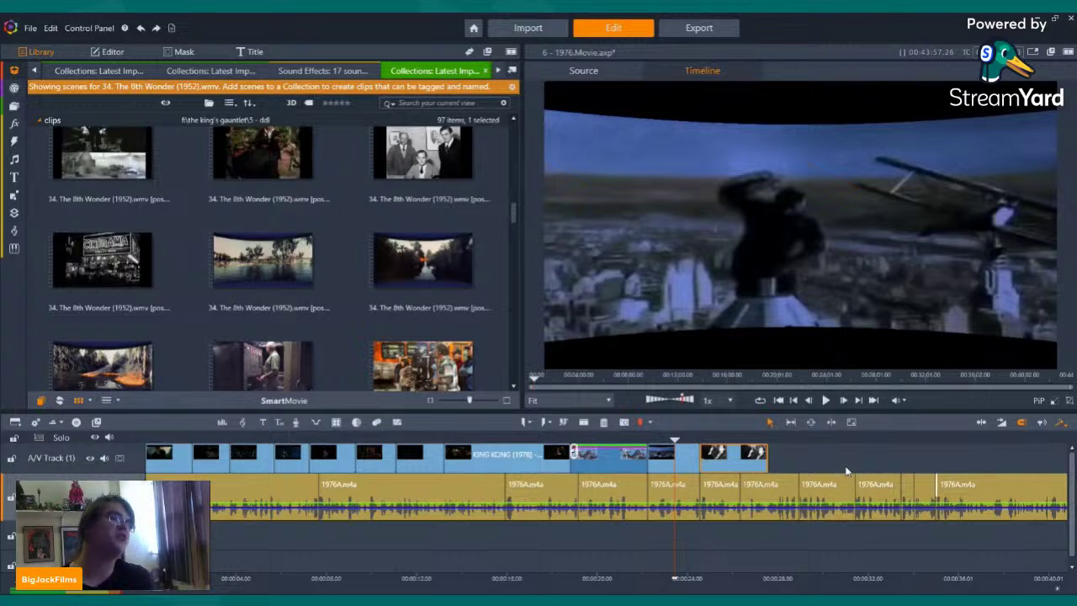
# - Play the skyscraper and smoking man clips against the narration, and step back through the frames around the cut between them
pyautogui.press('space')
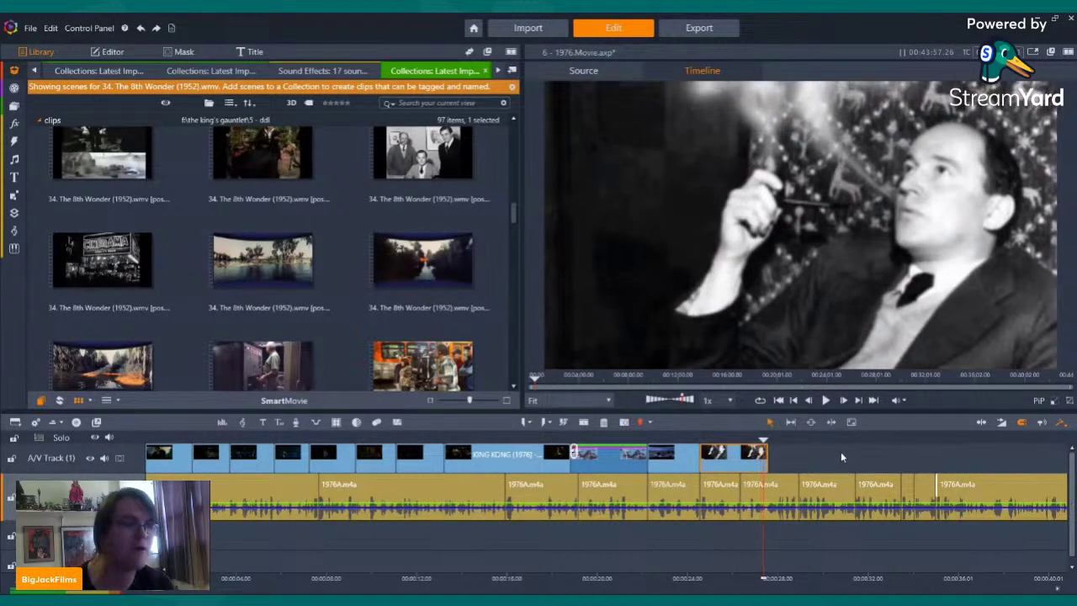
pyautogui.press('Left')
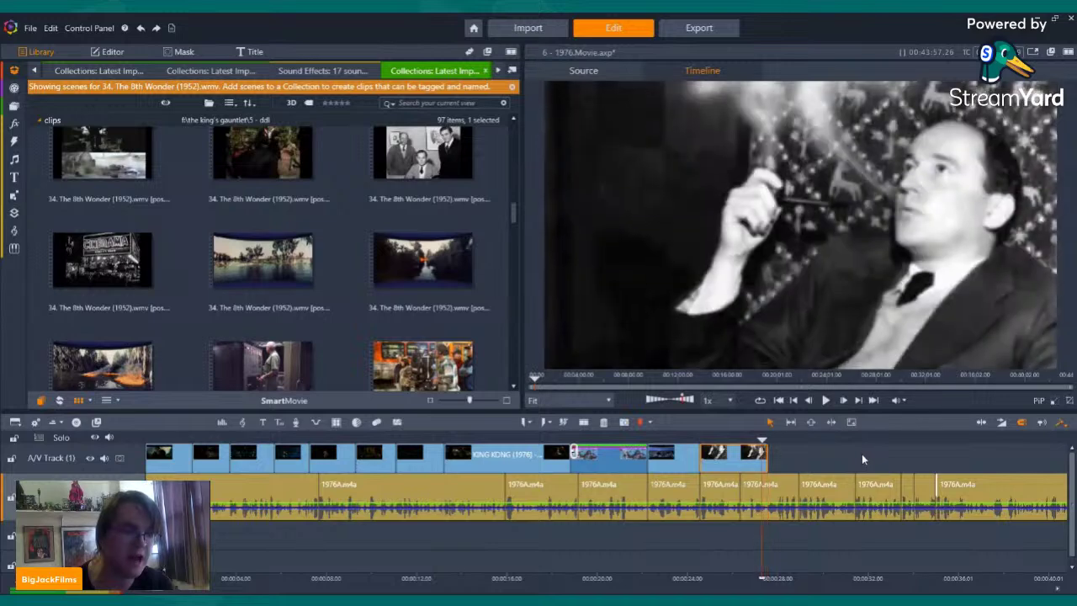
pyautogui.press('Left')
pyautogui.press('Left')
pyautogui.press('Left')
pyautogui.press('Left')
pyautogui.press('Left')
pyautogui.press('Left')
pyautogui.press('Left')
pyautogui.press('Left')
pyautogui.press('Left')
pyautogui.press('Left')
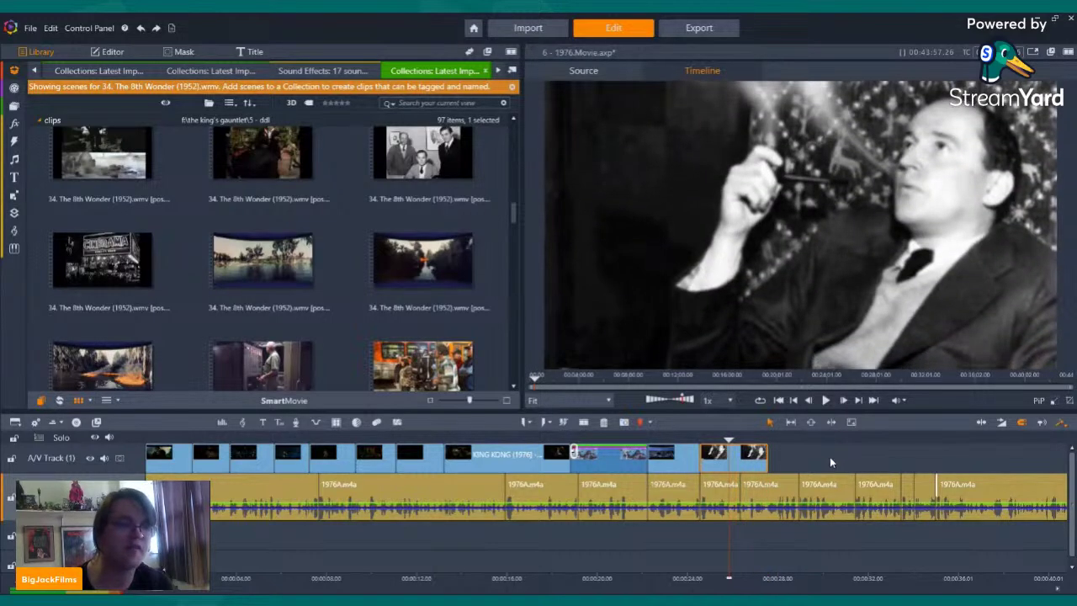
pyautogui.press('Left')
pyautogui.press('Left')
pyautogui.press('Left')
pyautogui.press('Left')
pyautogui.press('Left')
pyautogui.press('Left')
pyautogui.press('Left')
pyautogui.press('Left')
pyautogui.press('Left')
pyautogui.press('Left')
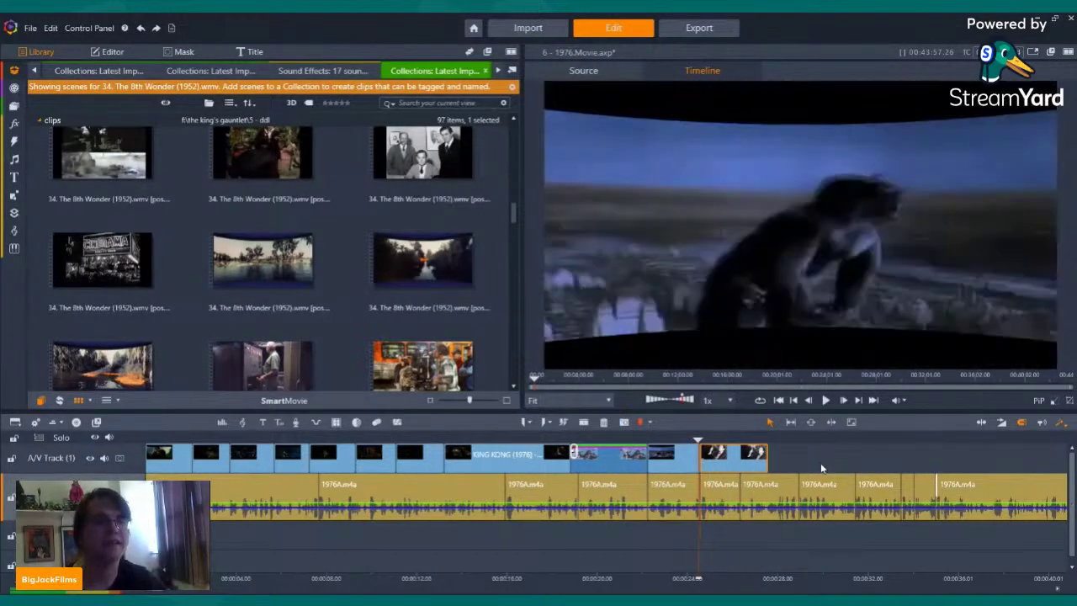
pyautogui.press('Left')
pyautogui.press('Left')
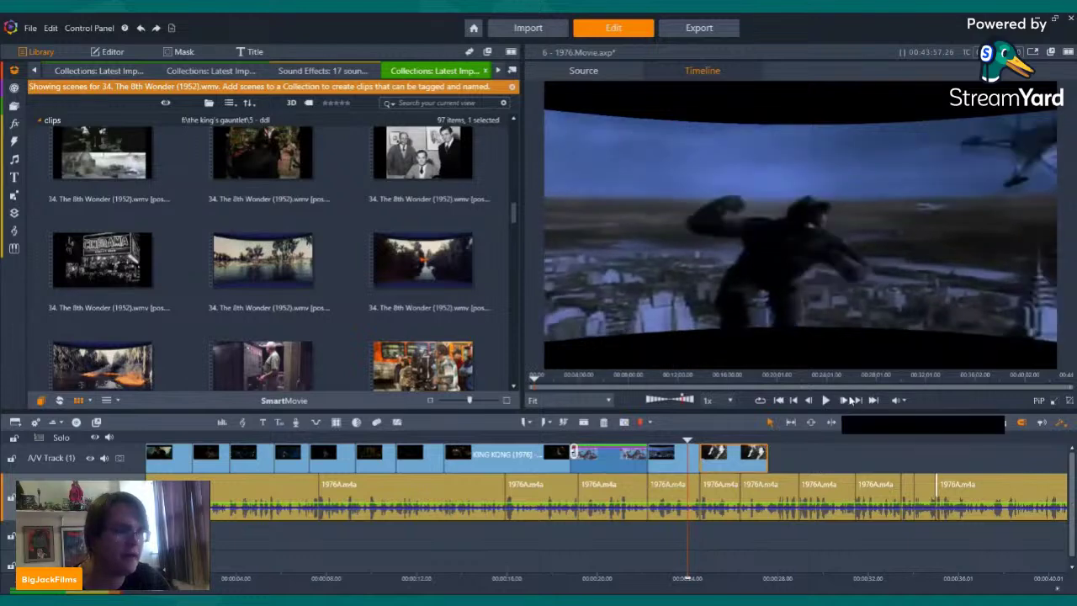
# - Replay the transition into the smoking man clip and step back through its frames to check its timing against the narration
pyautogui.click(829, 401)
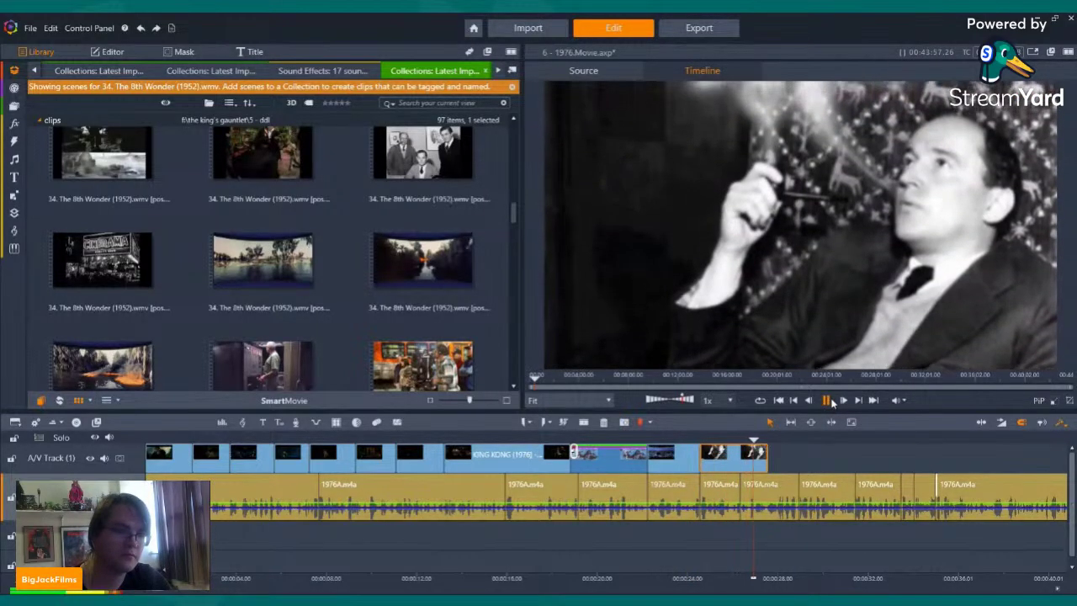
pyautogui.click(826, 401)
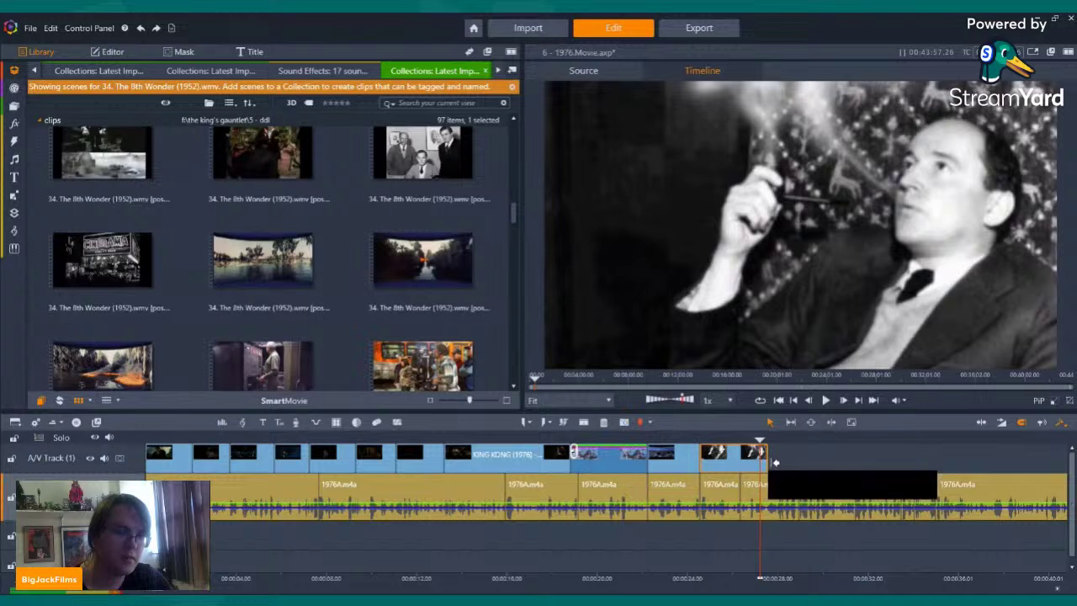
pyautogui.press('Left')
pyautogui.press('Left')
pyautogui.press('Left')
pyautogui.press('Left')
pyautogui.press('Left')
pyautogui.press('Left')
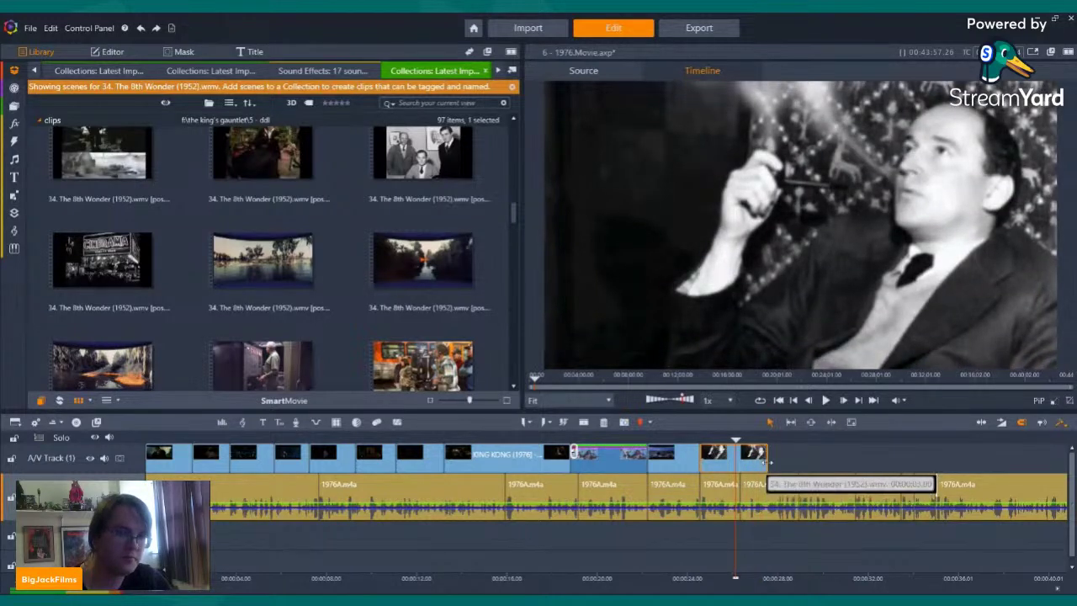
# - Adjust the smoking man clip's end and trim it back to the narration cut
pyautogui.moveTo(760, 459); pyautogui.dragTo(798, 456)
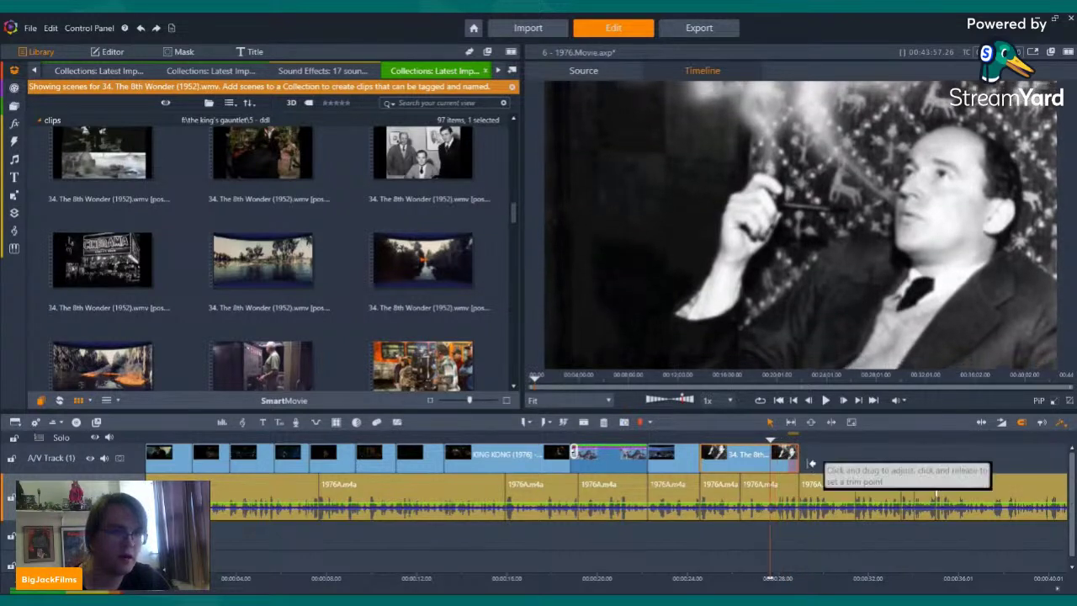
pyautogui.moveTo(788, 455); pyautogui.dragTo(739, 457)
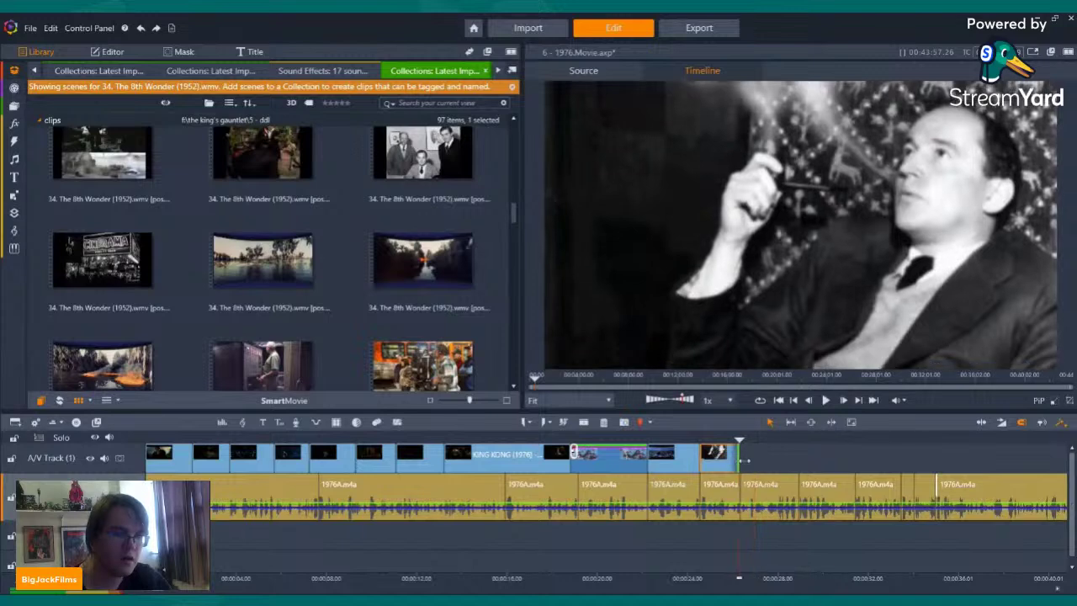
# - Preview the two roller coaster scenes and the Orpheum theatre marquee scene from The 8th Wonder
pyautogui.scroll(-3, 214, 266)
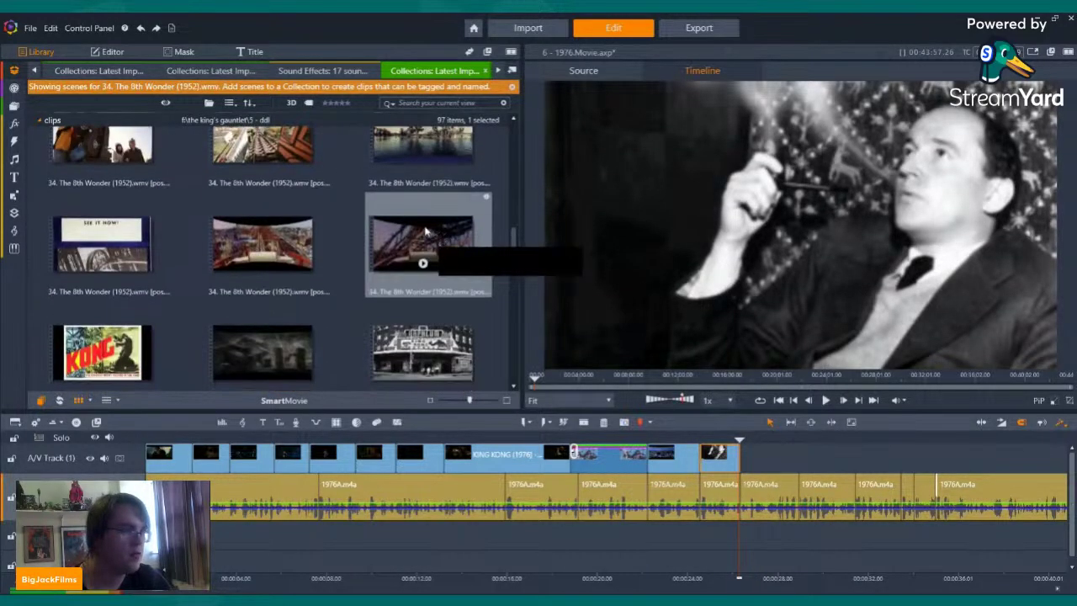
pyautogui.click(252, 253)
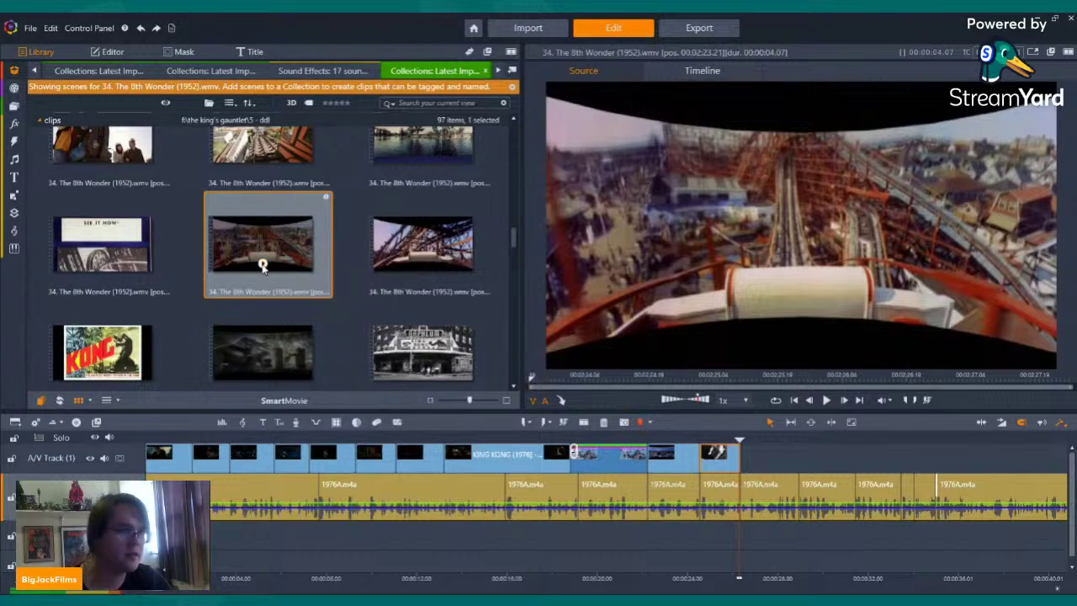
pyautogui.click(263, 264)
pyautogui.click(420, 244)
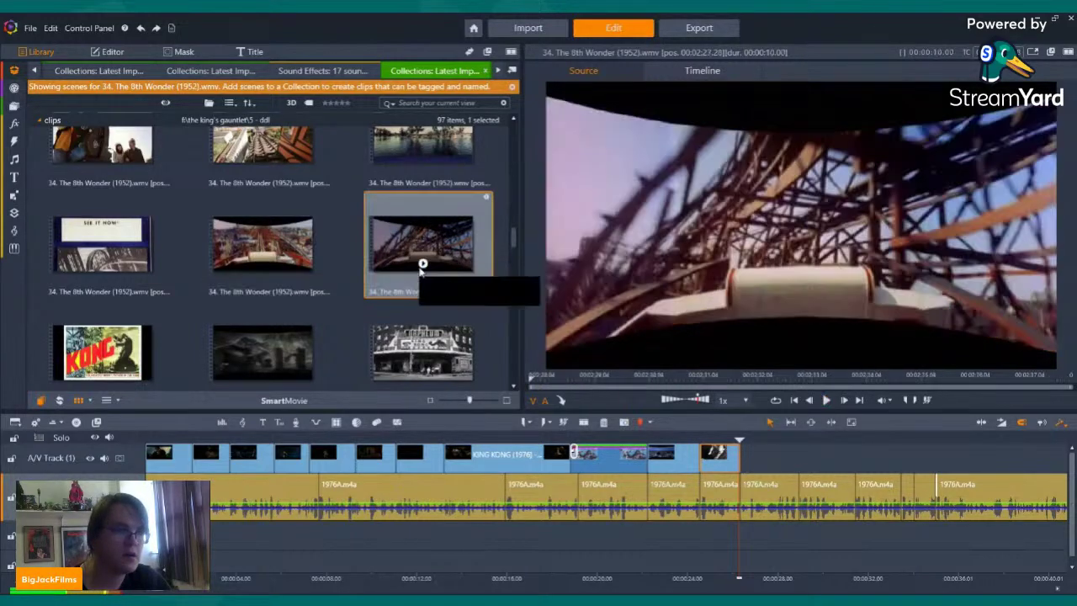
pyautogui.scroll(-1, 437, 232)
pyautogui.scroll(-2, 437, 232)
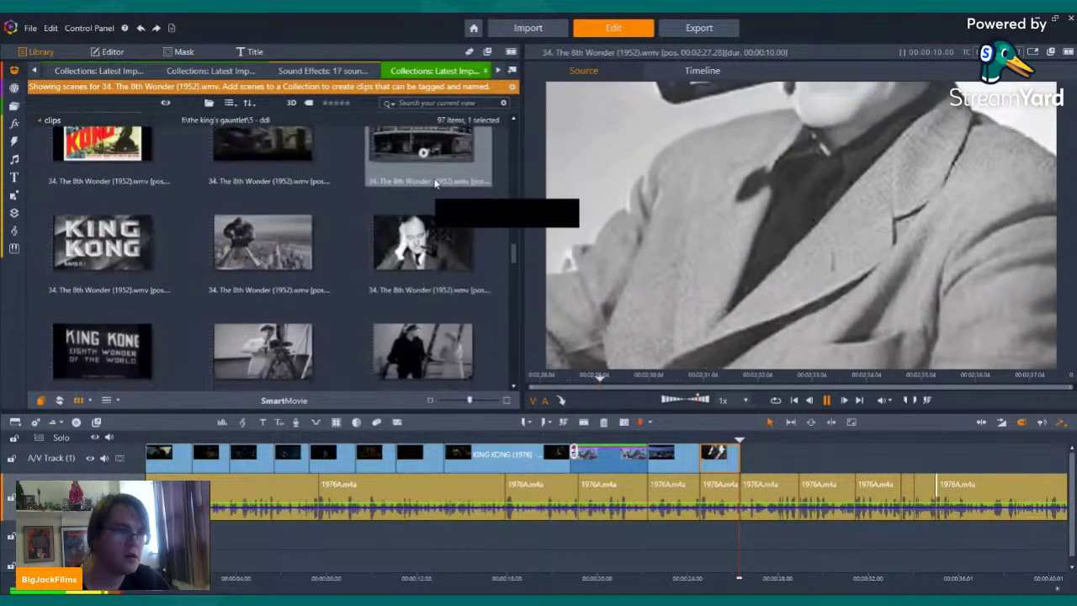
pyautogui.click(433, 248)
# - Look through further 8th Wonder scenes, previewing the ape scenes, and play the first roller coaster scene again
pyautogui.scroll(-3, 405, 247)
pyautogui.scroll(-3, 404, 249)
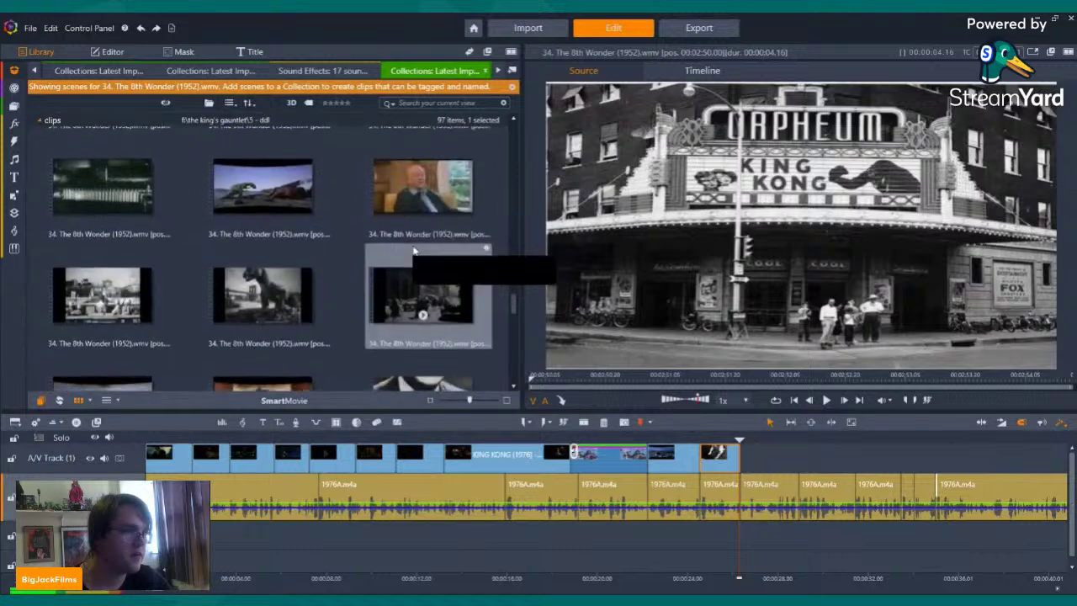
pyautogui.click(291, 266)
pyautogui.scroll(3, 278, 269)
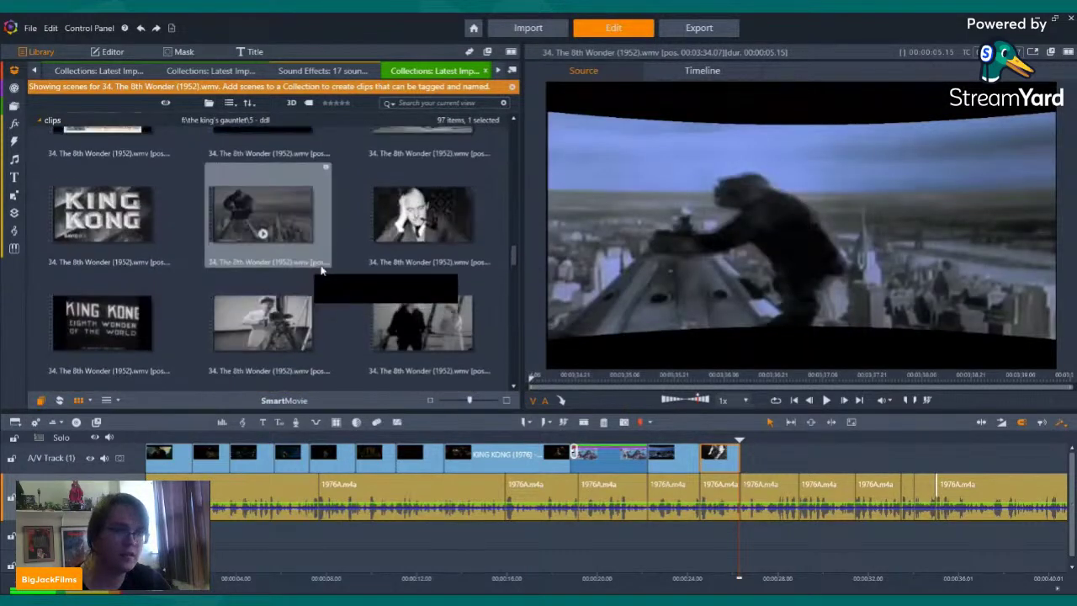
pyautogui.click(265, 270)
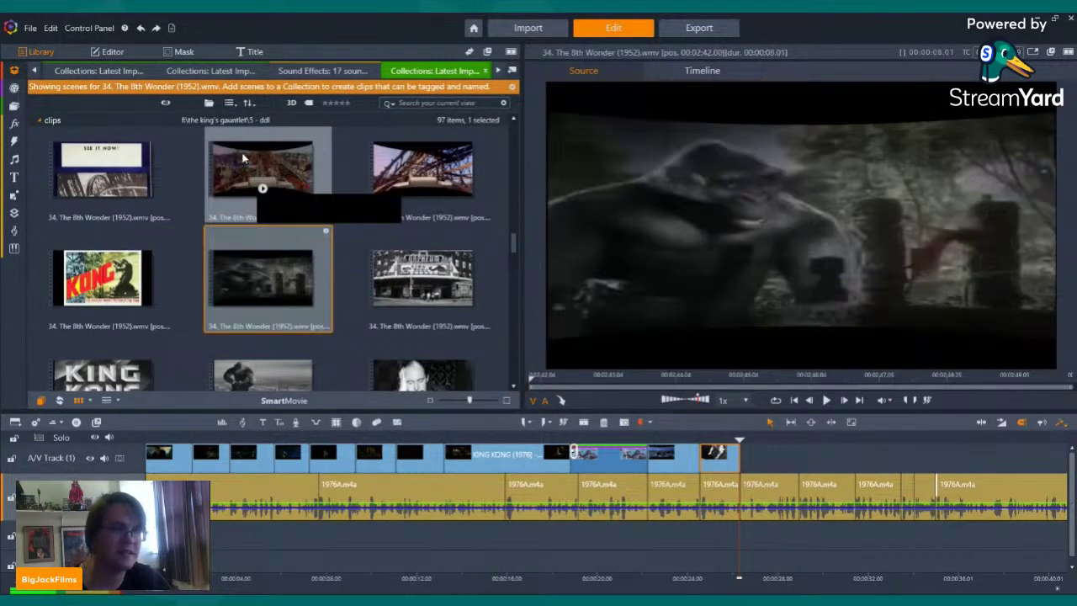
pyautogui.click(253, 173)
pyautogui.click(262, 186)
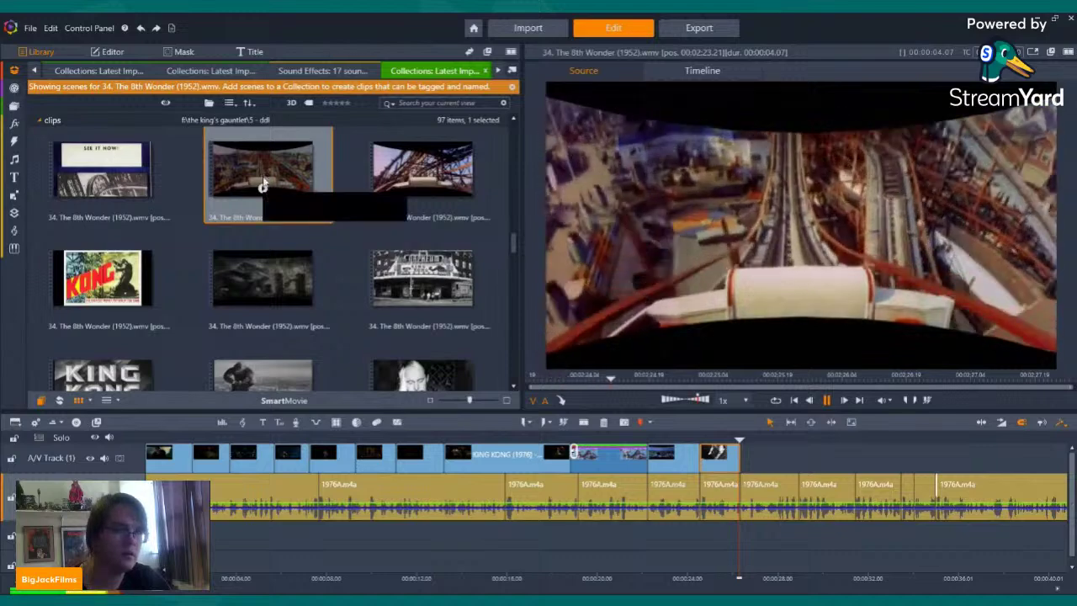
# - Preview the lake scene and the hillside railway scene from The 8th Wonder as alternatives
pyautogui.scroll(1, 412, 267)
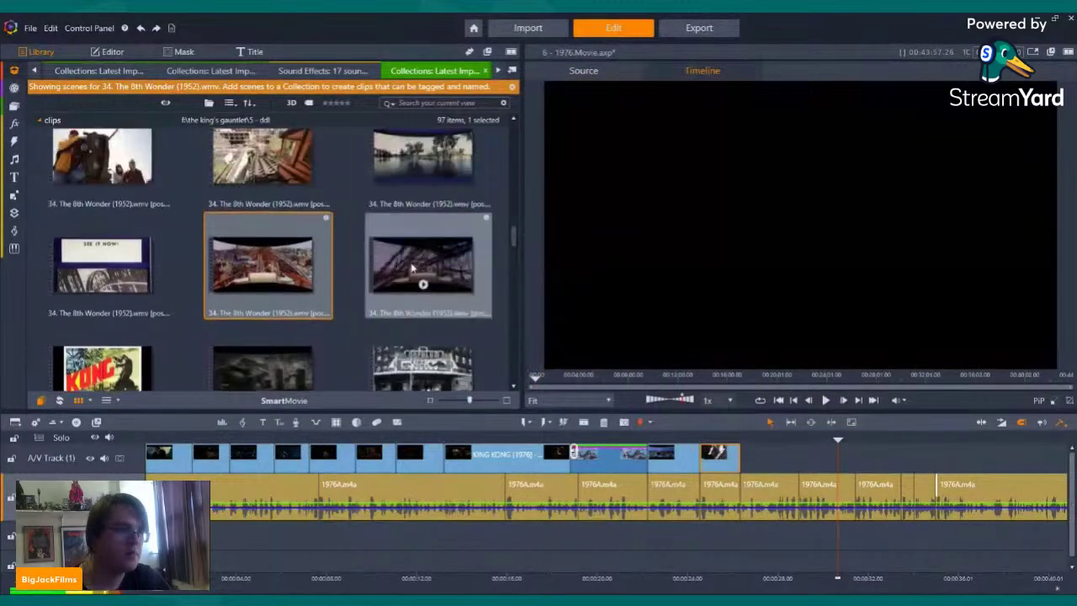
pyautogui.scroll(2, 417, 261)
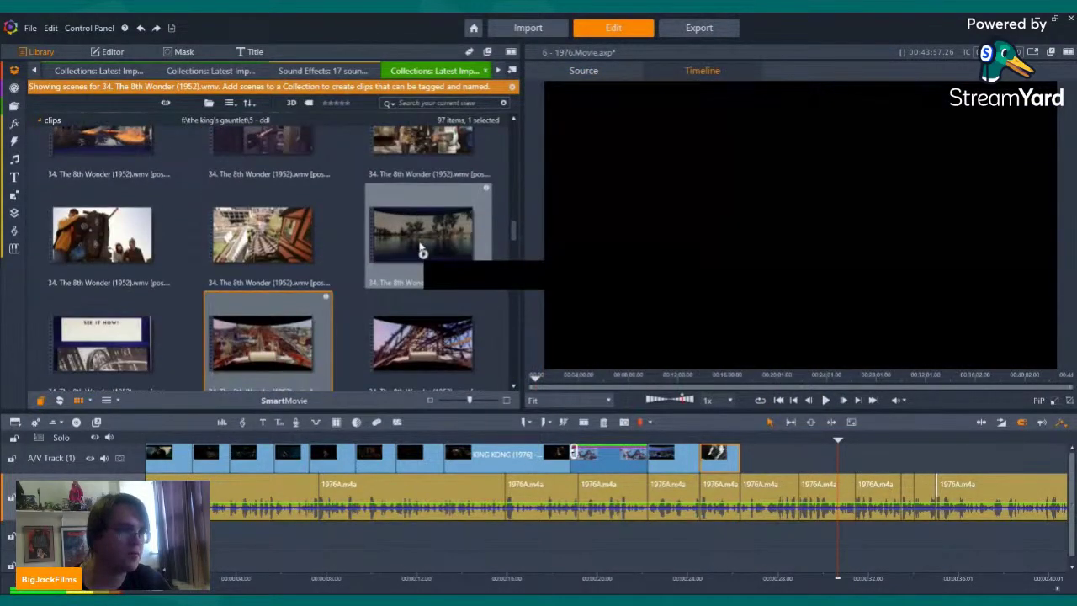
pyautogui.click(422, 250)
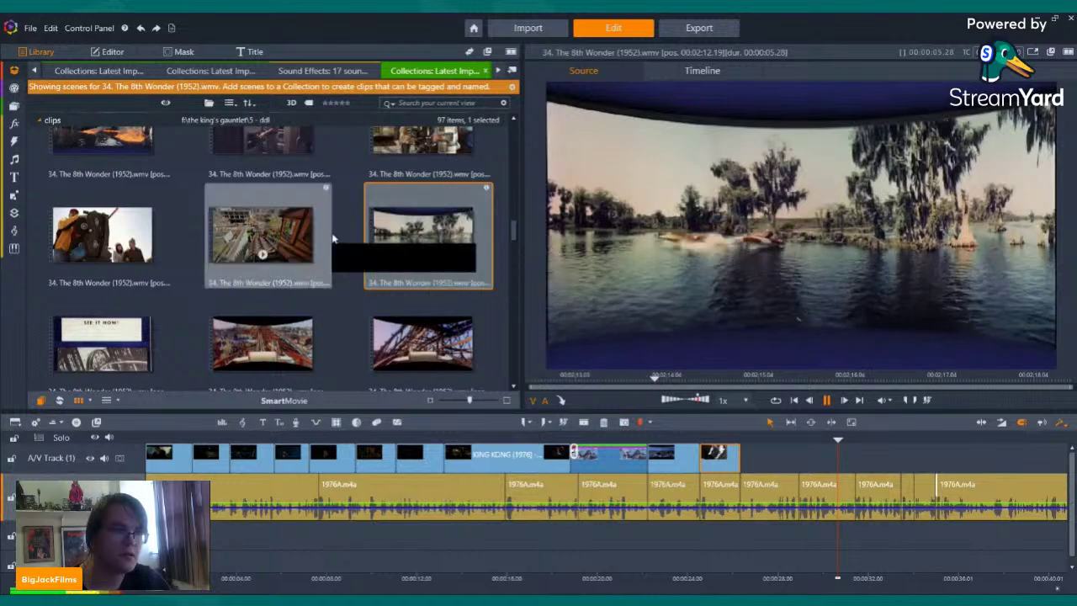
pyautogui.click(258, 240)
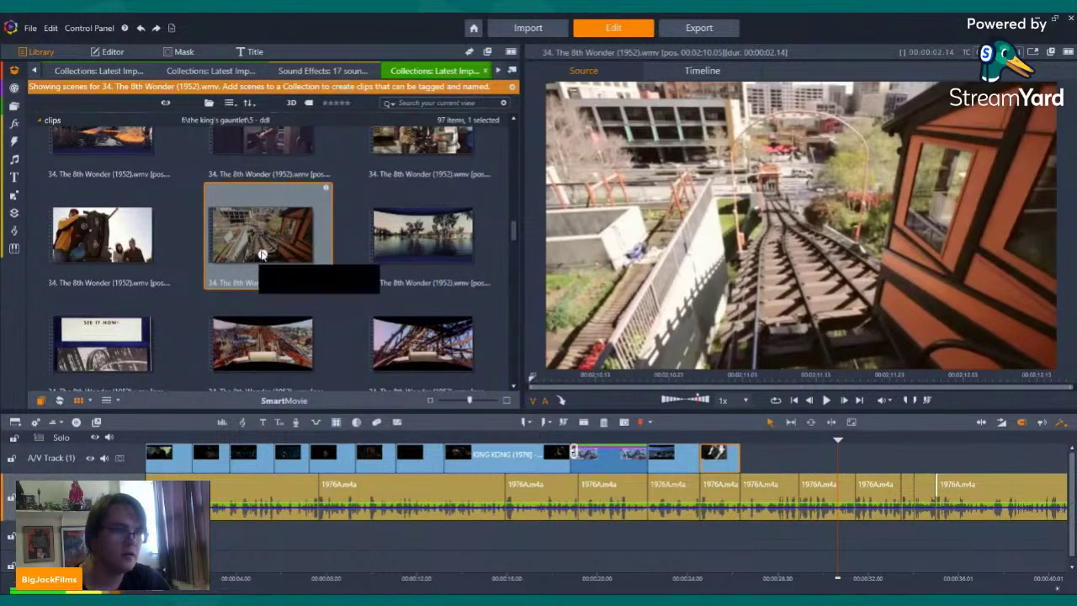
pyautogui.scroll(-3, 269, 253)
# - Place the first roller coaster scene directly after the smoking man clip and turn off its audio stream
pyautogui.click(250, 197)
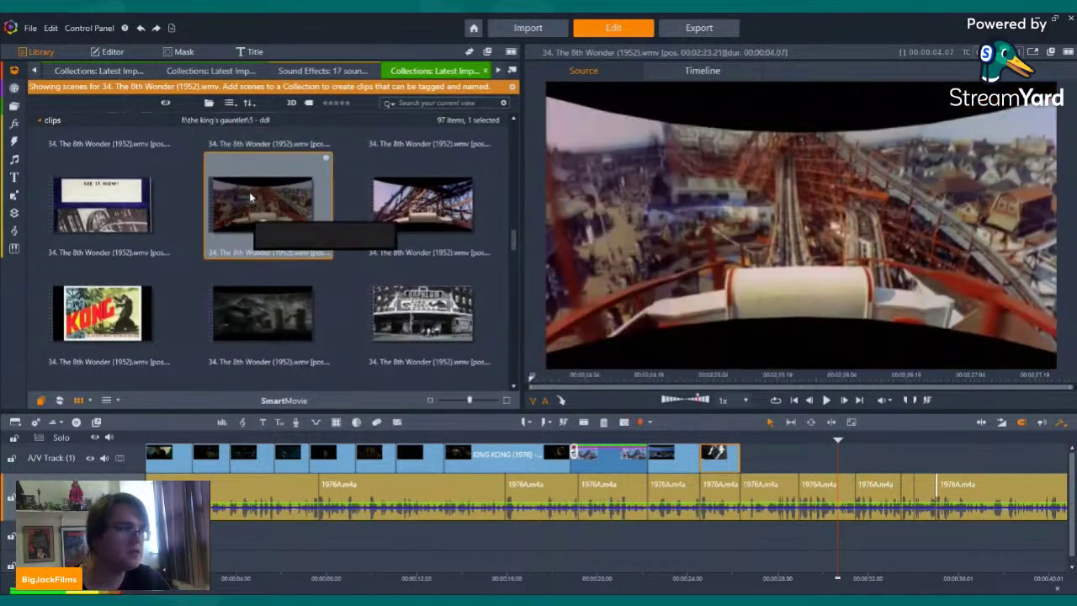
pyautogui.moveTo(250, 197); pyautogui.dragTo(745, 466)
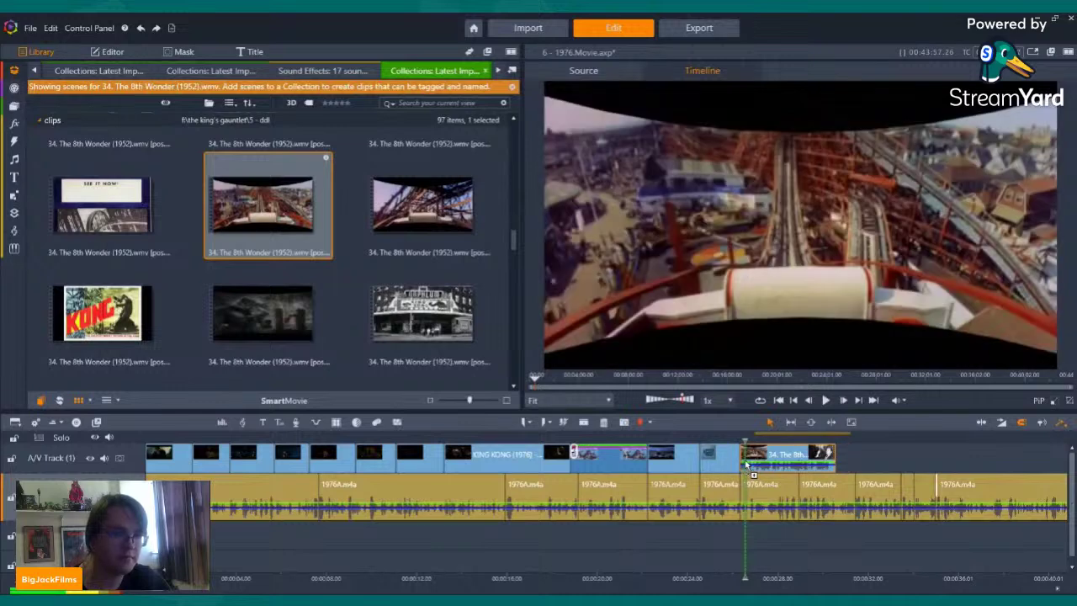
pyautogui.rightClick(760, 459)
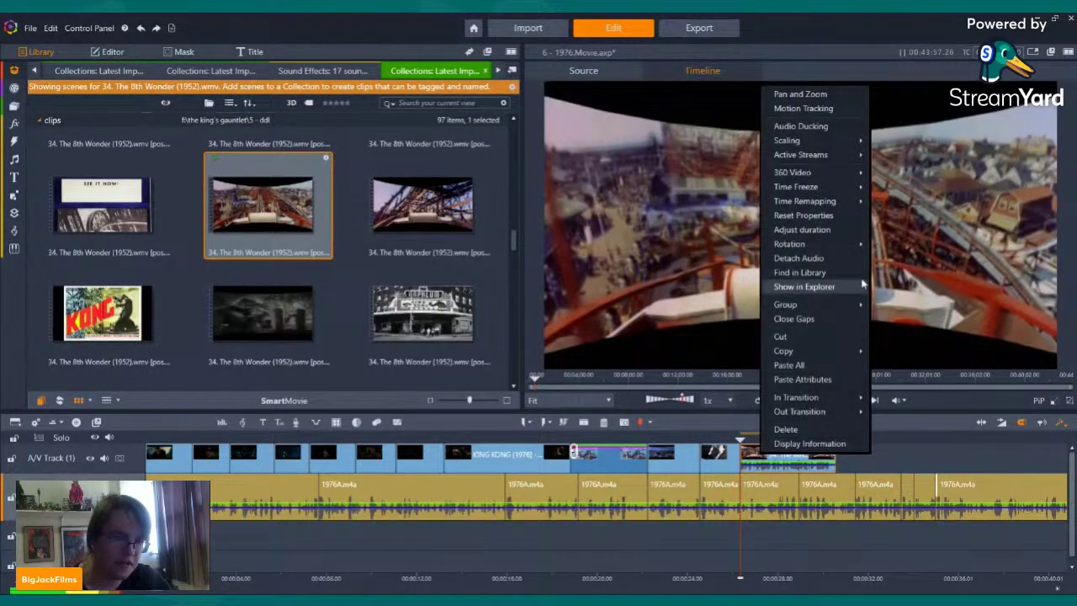
pyautogui.moveTo(837, 155)
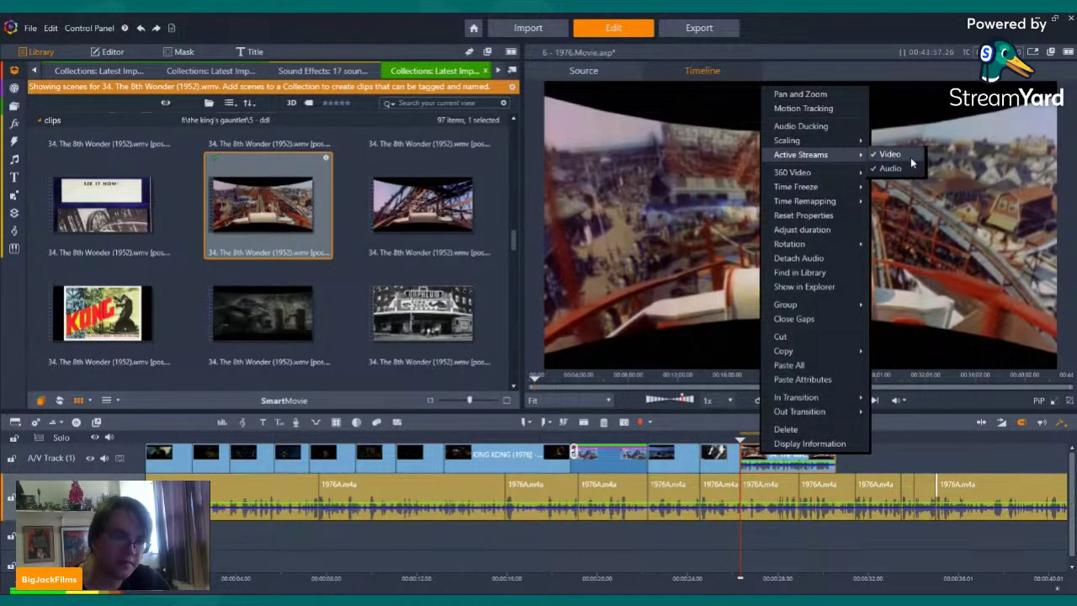
pyautogui.click(906, 167)
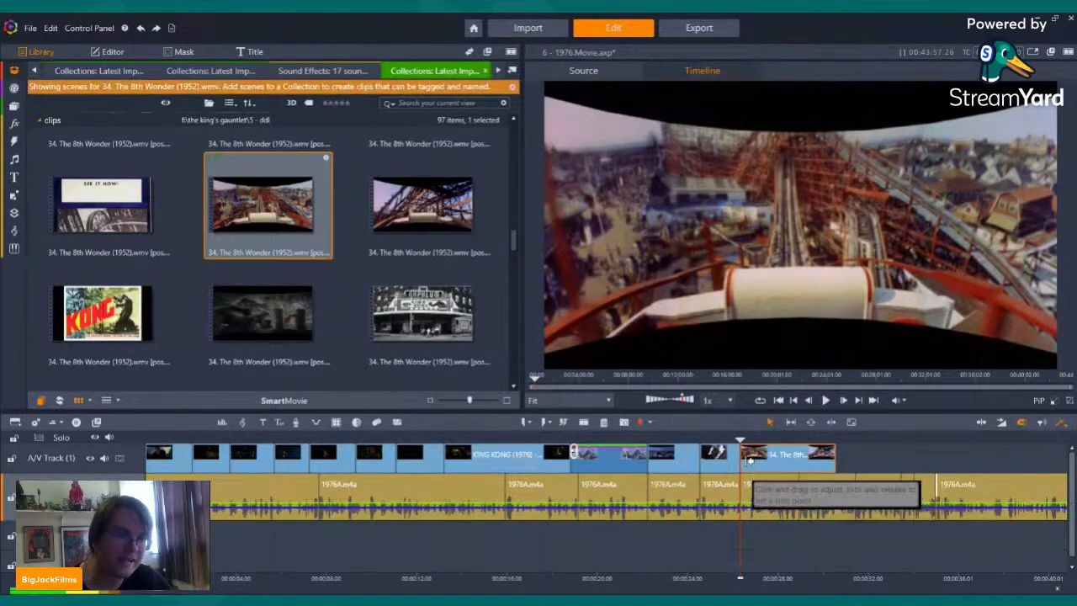
# - Add a short transition at the start of the roller coaster clip and trim its end to the next narration cut
pyautogui.click(742, 451)
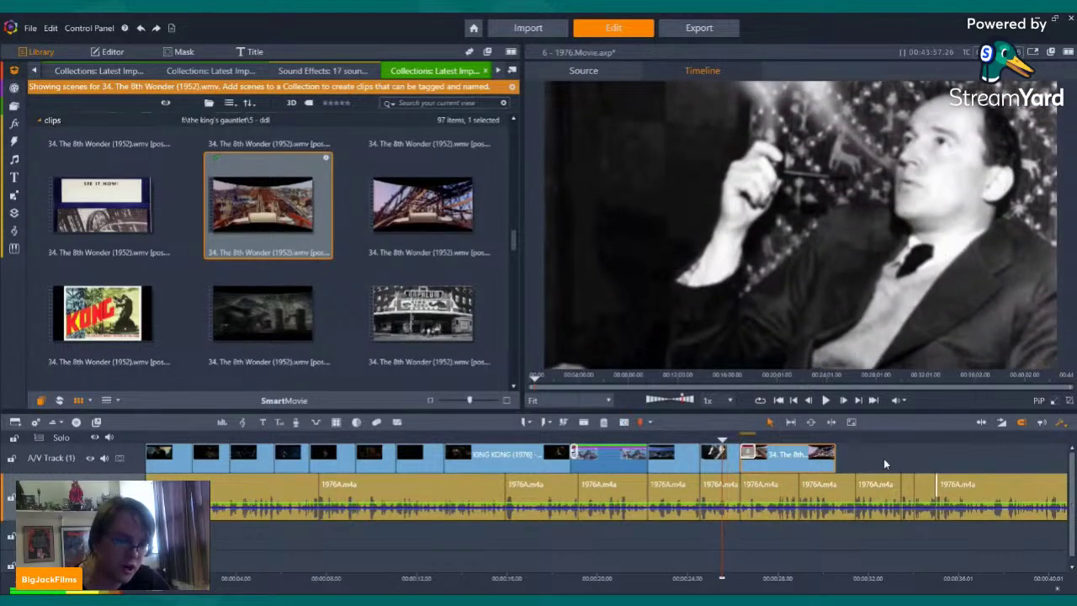
pyautogui.click(826, 400)
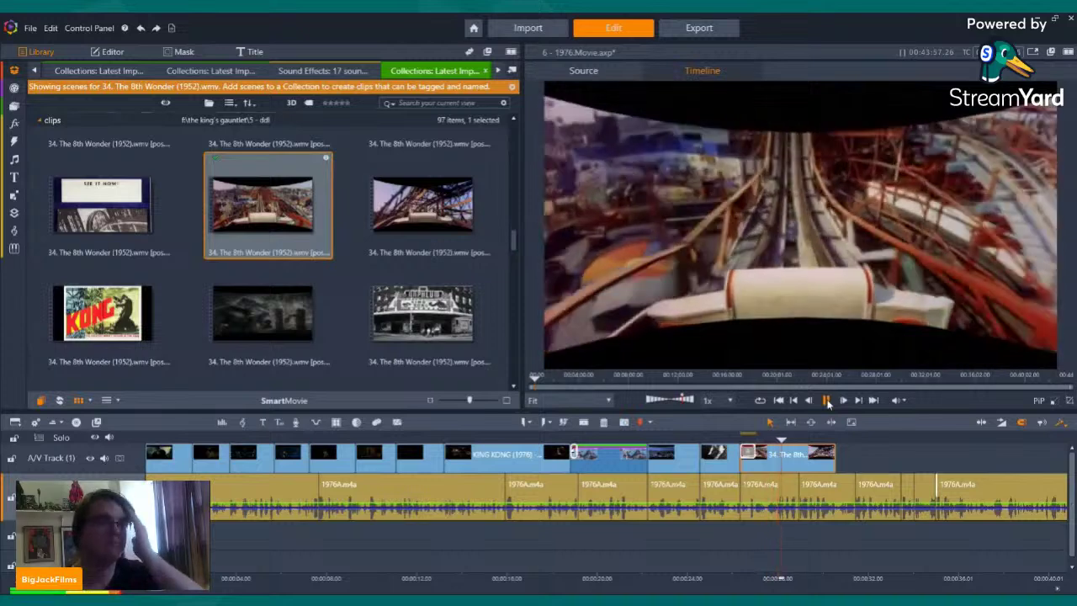
pyautogui.click(826, 401)
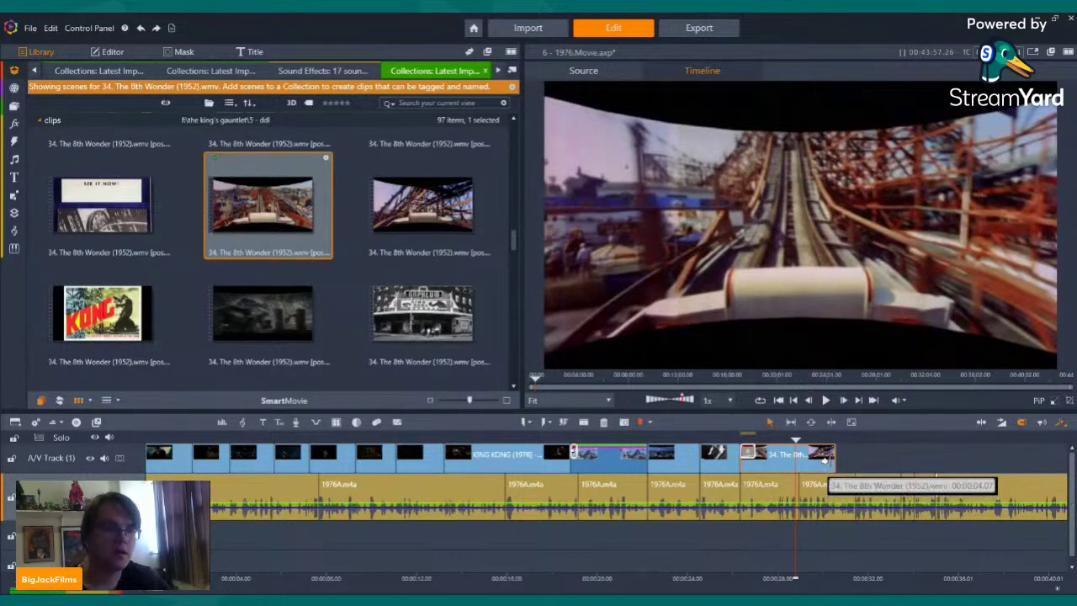
pyautogui.moveTo(822, 465); pyautogui.dragTo(798, 461)
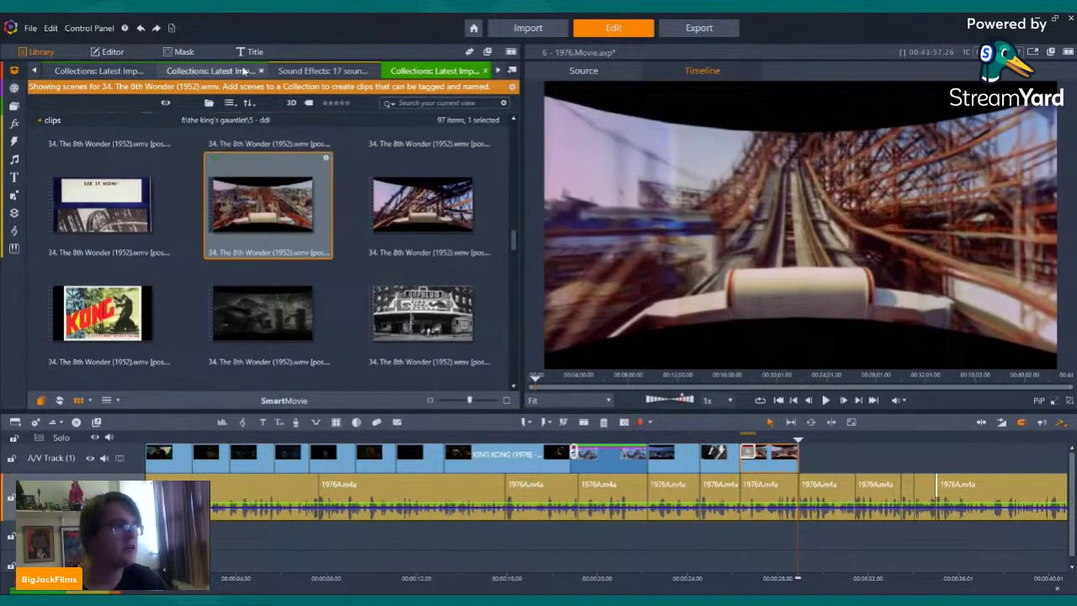
# - Show the Latest Import collection and remove the 3- Konfrontation (2) snapshot with the red exclamation mark
pyautogui.click(6, 103)
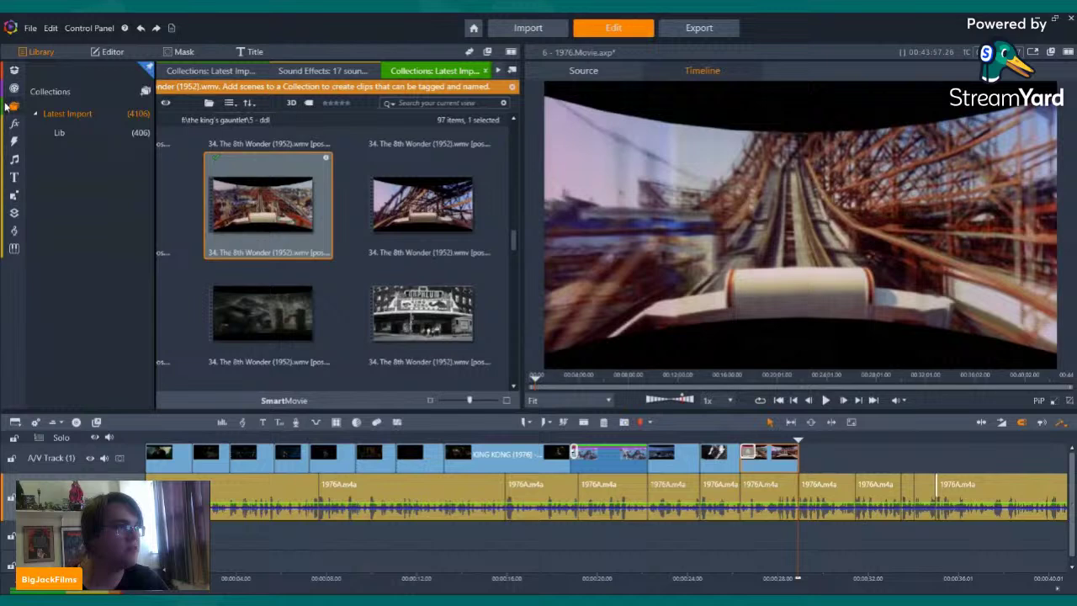
pyautogui.click(60, 115)
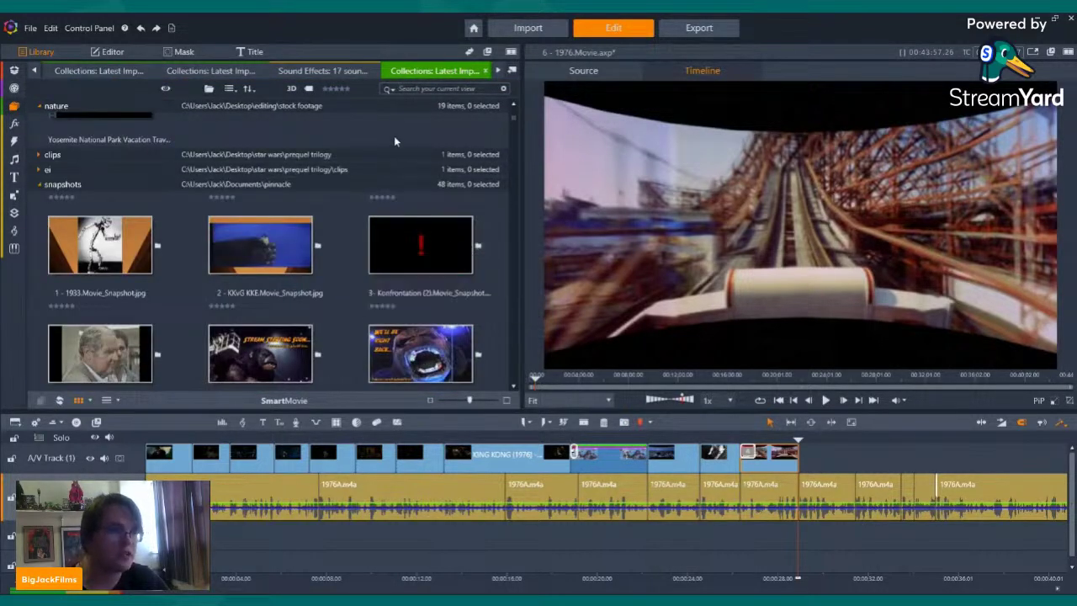
pyautogui.rightClick(439, 238)
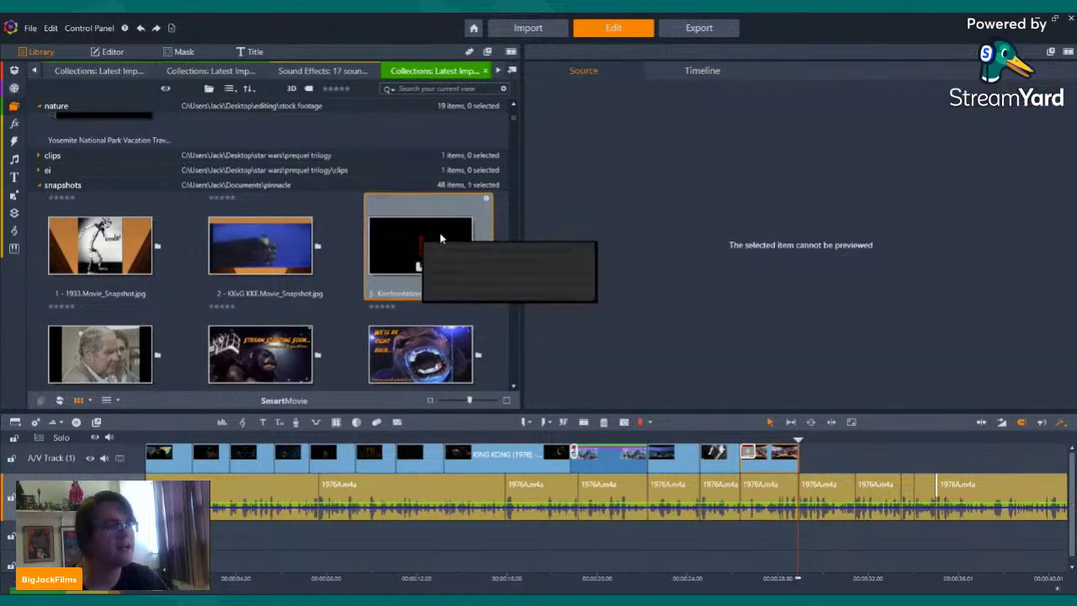
pyautogui.click(475, 270)
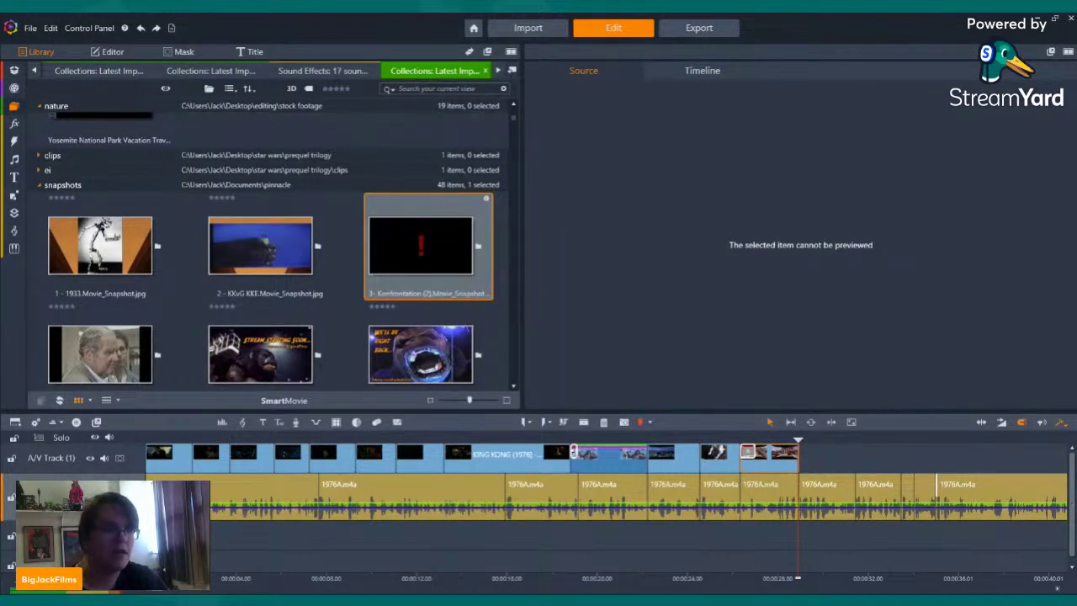
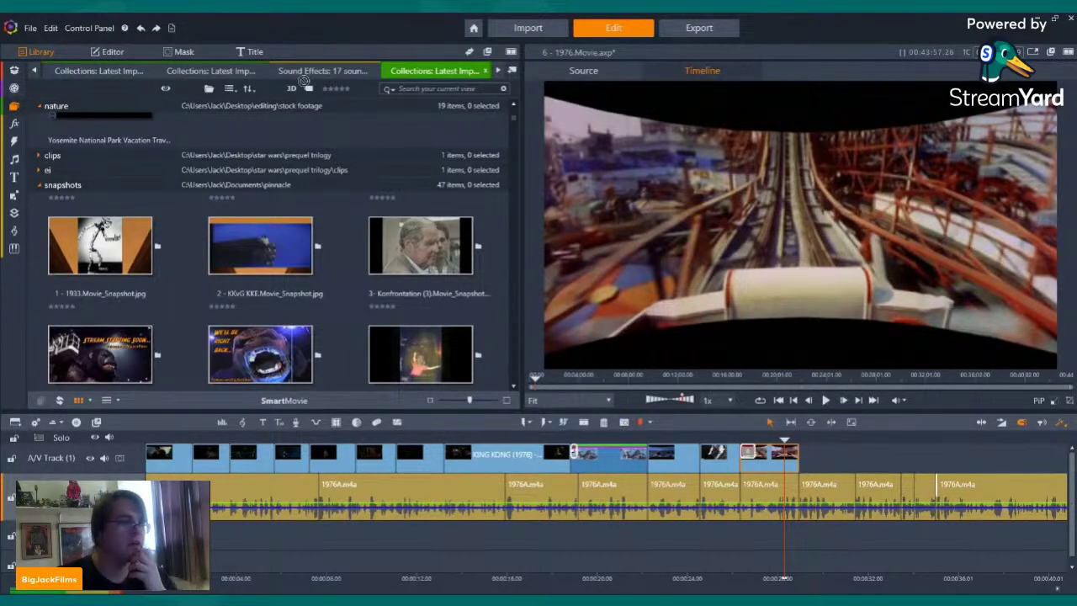
# - Find 37. Hammer's King Kong (1966).wmv among the imported clips and detect its scenes
pyautogui.moveTo(305, 80); pyautogui.dragTo(327, 168)
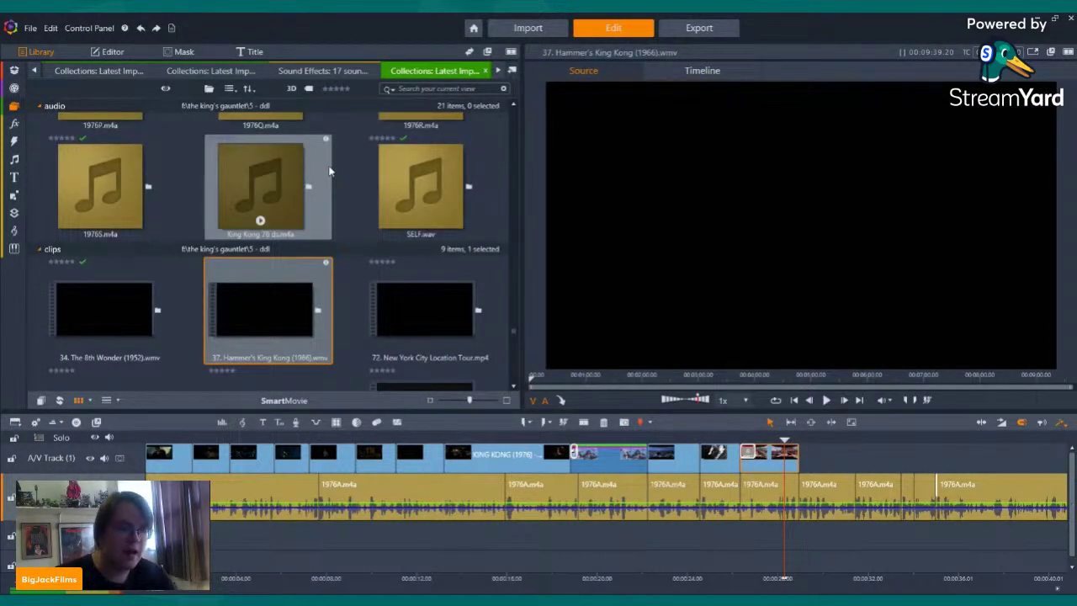
pyautogui.rightClick(297, 297)
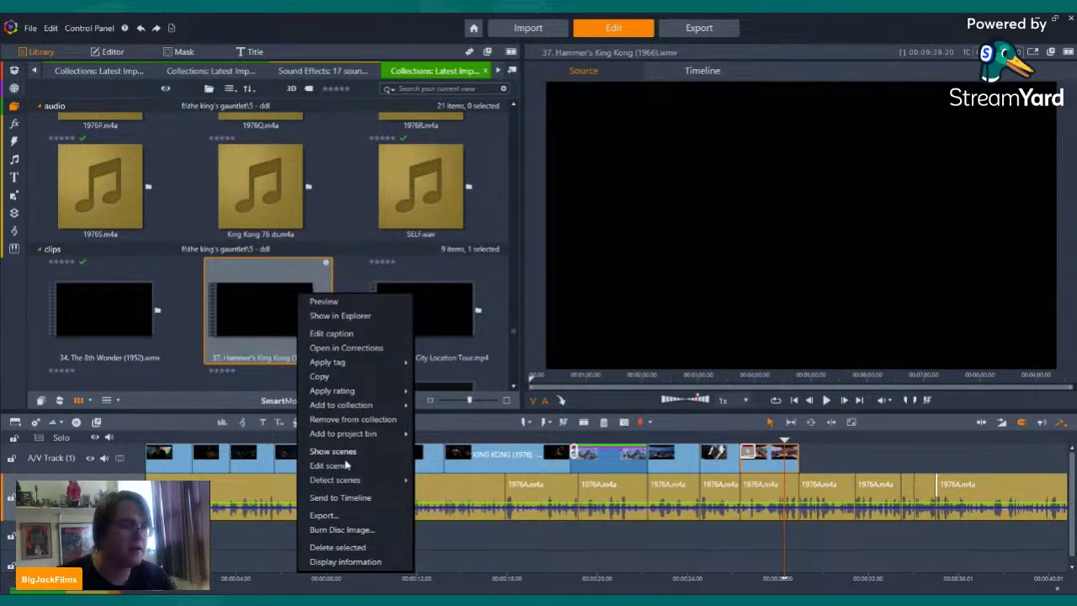
pyautogui.moveTo(349, 482)
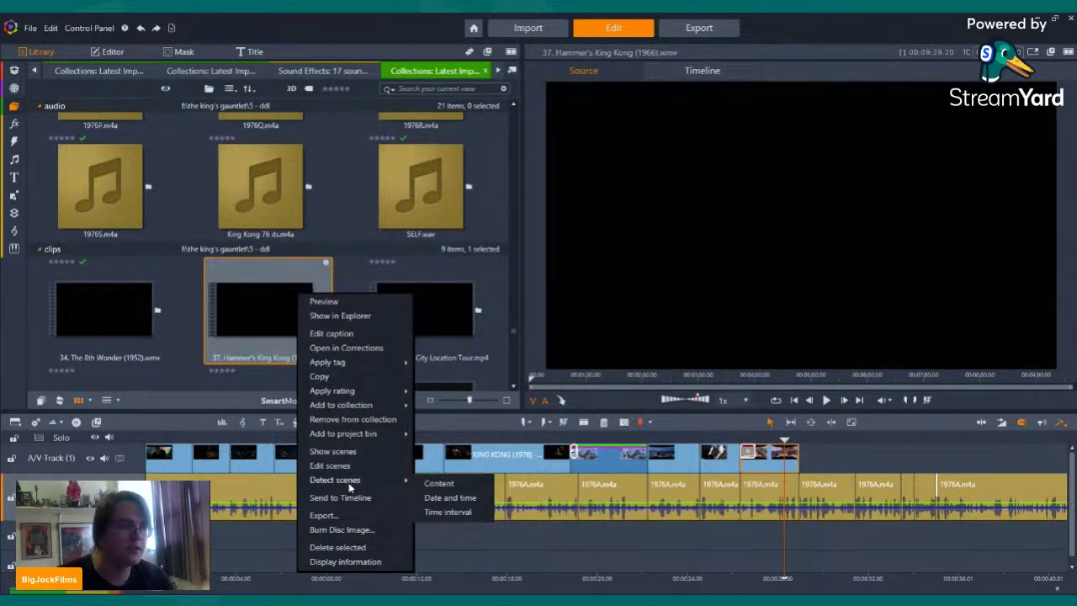
pyautogui.click(452, 498)
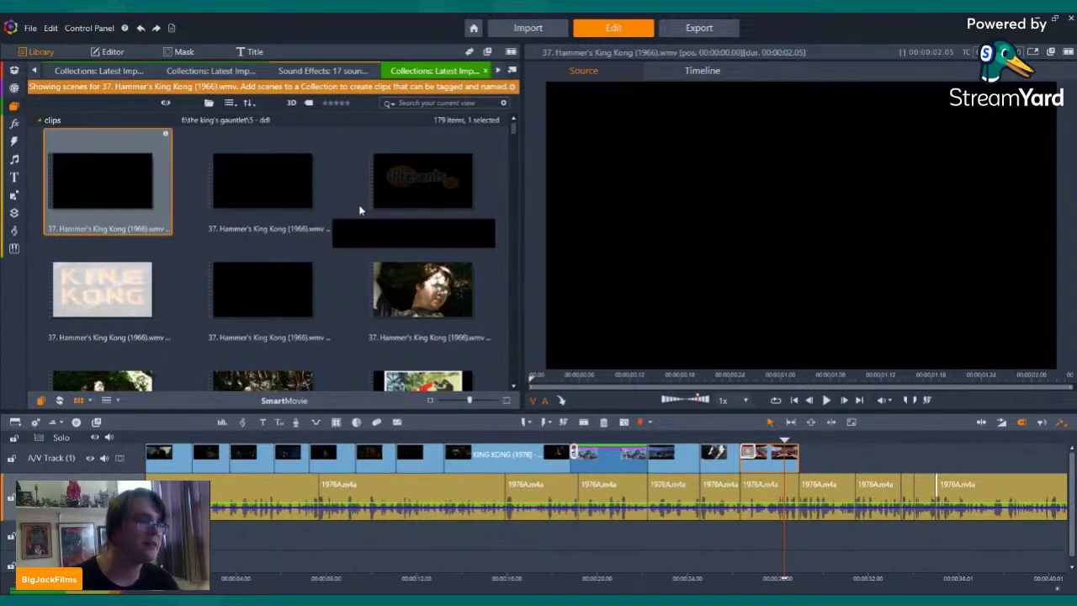
# - Place the King Kong poster scene from Hammer's King Kong directly after the roller coaster clip and turn off its audio stream
pyautogui.scroll(-1, 363, 244)
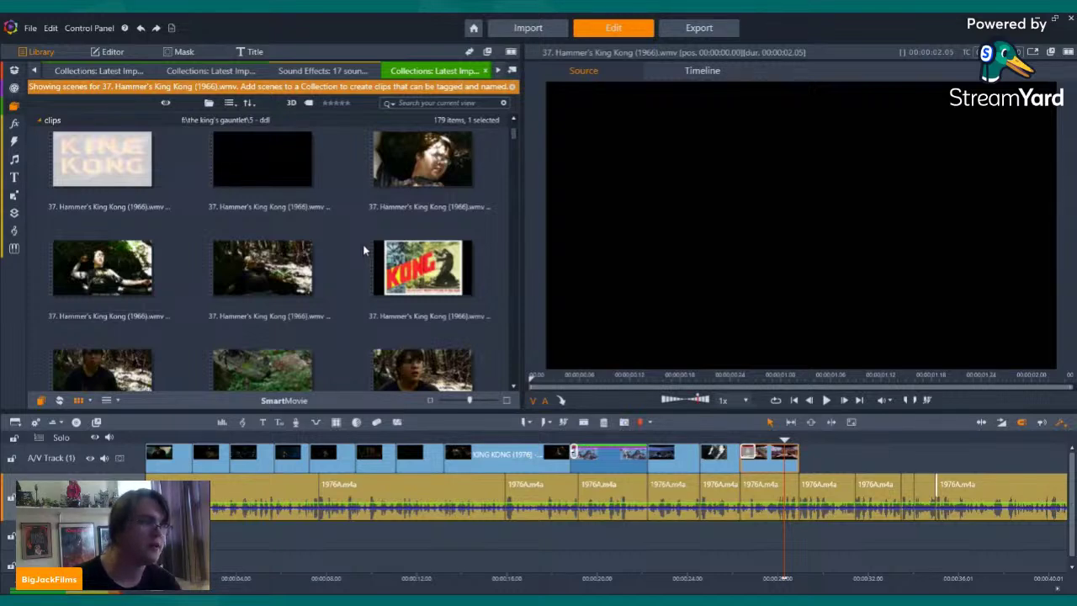
pyautogui.scroll(-2, 363, 243)
pyautogui.click(274, 276)
pyautogui.moveTo(274, 276); pyautogui.dragTo(815, 456)
pyautogui.rightClick(825, 460)
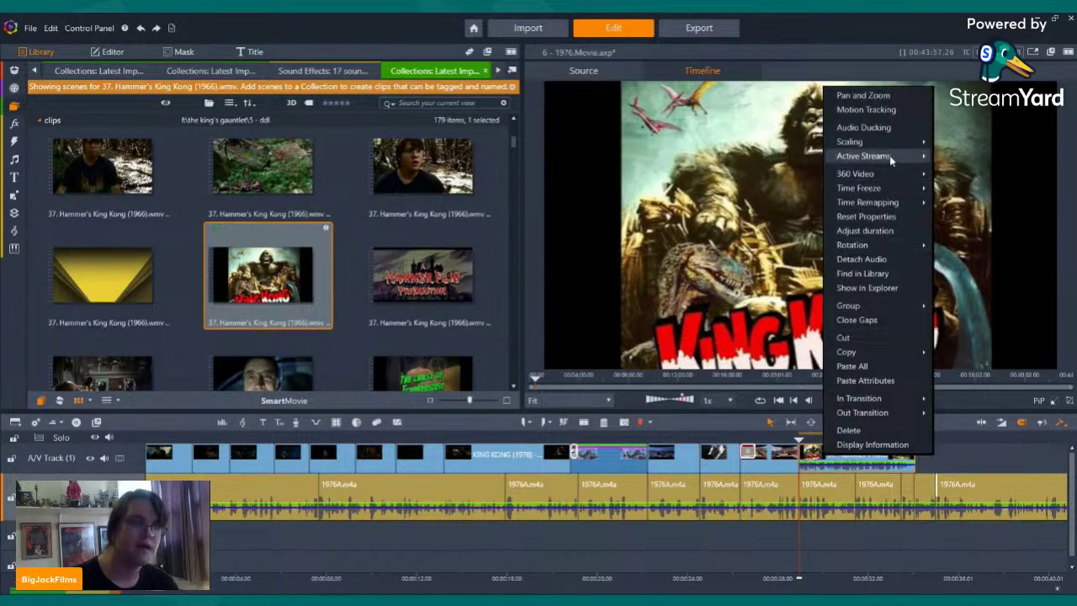
pyautogui.click(930, 343)
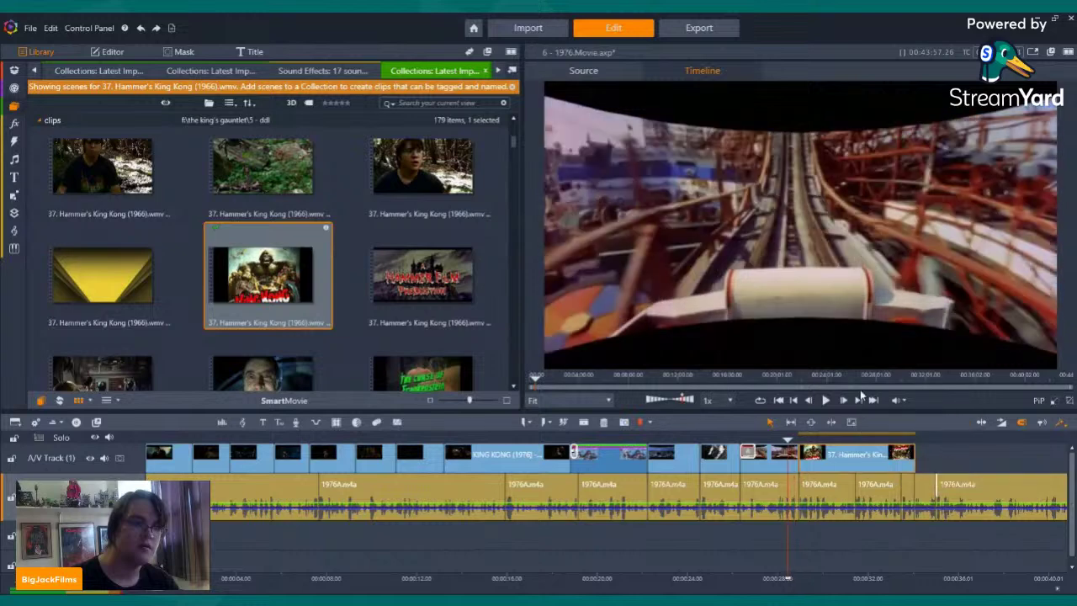
# - Play the cut from the roller coaster into the King Kong poster scene, and delete the poster clip from the timeline
pyautogui.click(827, 401)
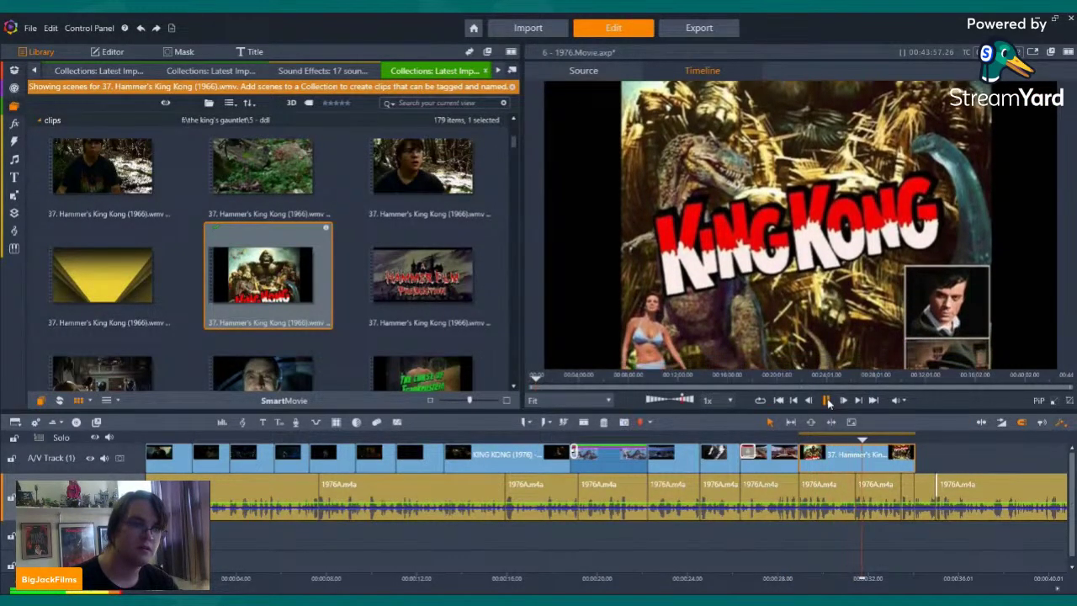
pyautogui.rightClick(838, 454)
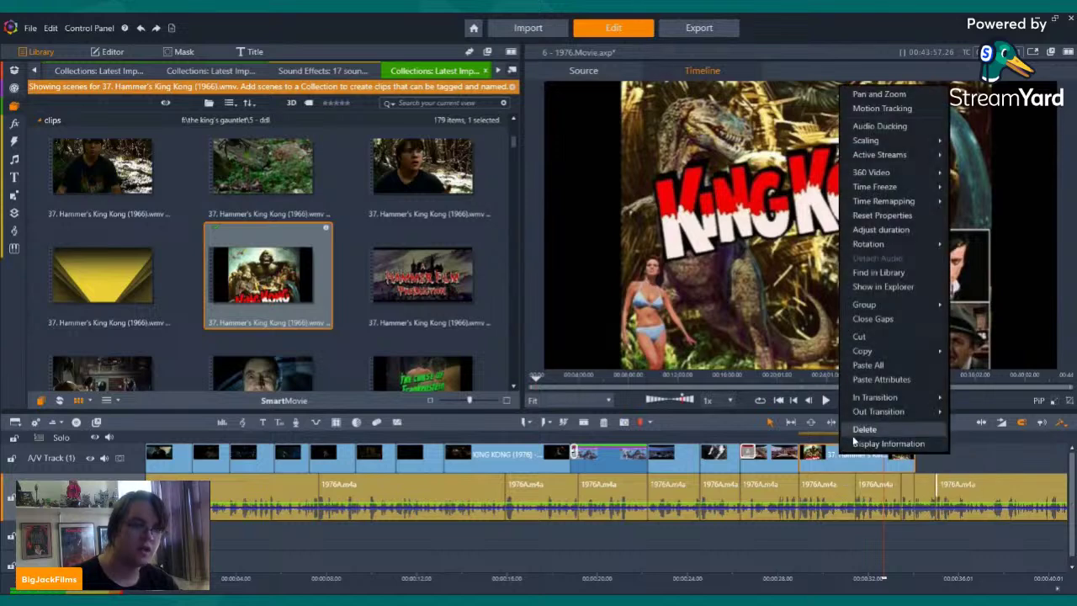
pyautogui.click(855, 428)
# - Place the Hammer's King Kong scene of the ape raising its arm against a pink sky after the roller coaster clip, and turn off its audio stream
pyautogui.scroll(-2, 405, 293)
pyautogui.scroll(-8, 404, 293)
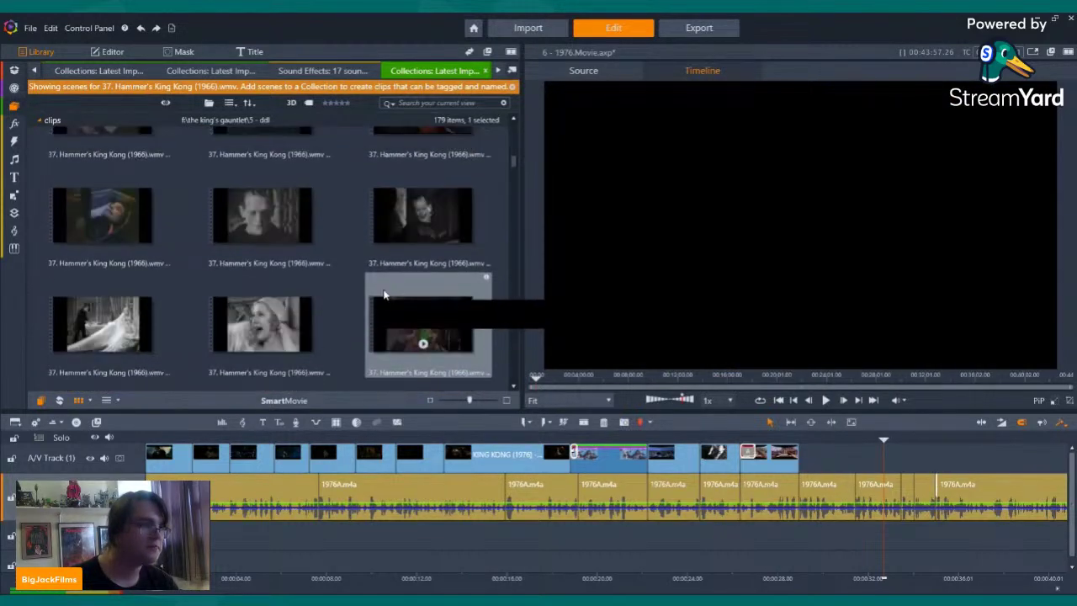
pyautogui.scroll(-8, 379, 291)
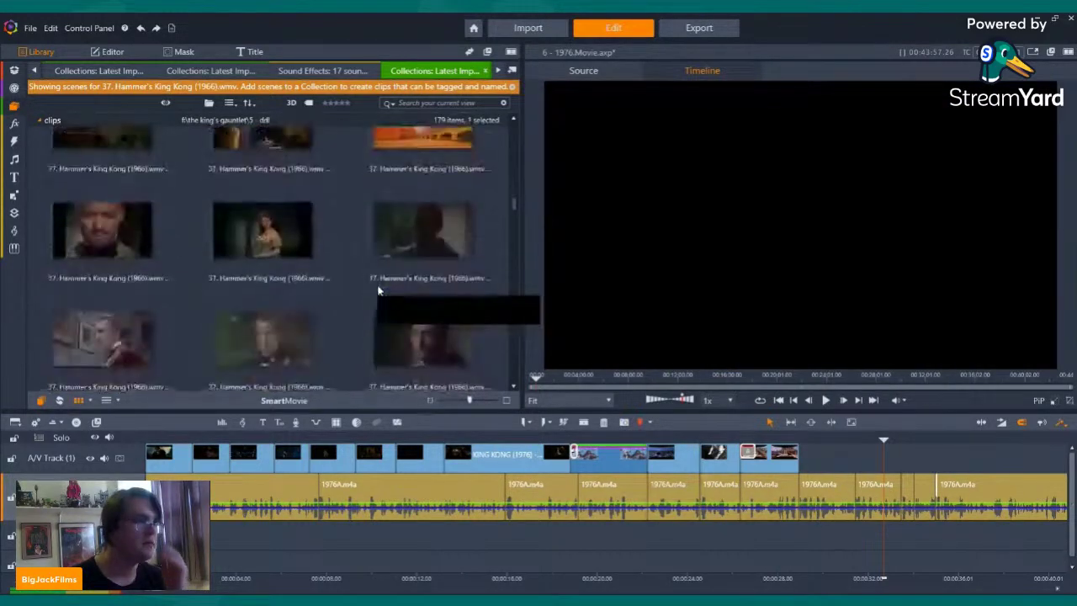
pyautogui.click(423, 303)
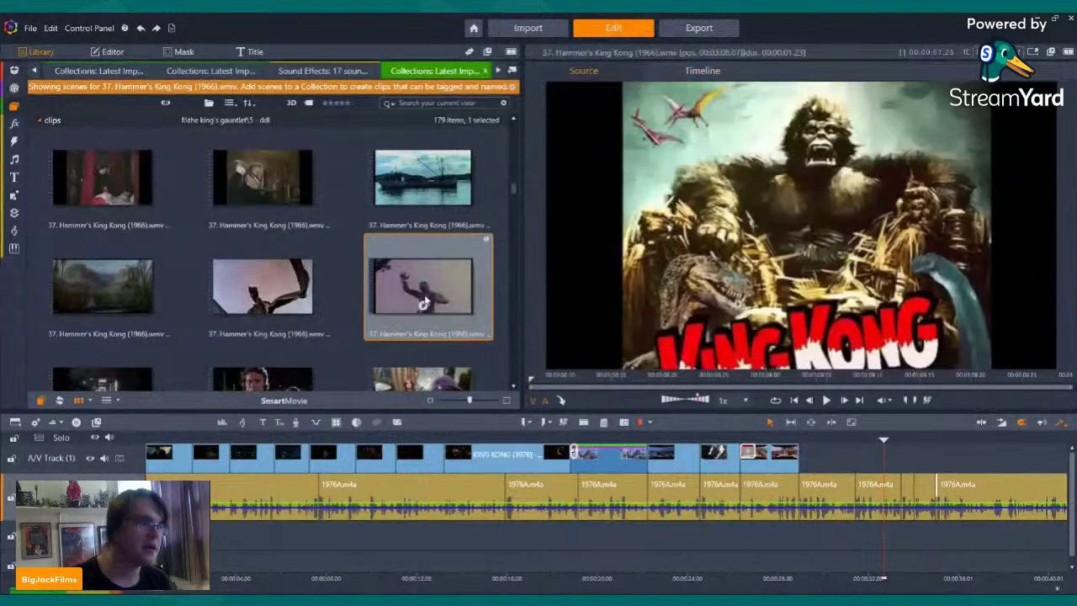
pyautogui.moveTo(414, 284); pyautogui.dragTo(812, 476)
pyautogui.rightClick(814, 454)
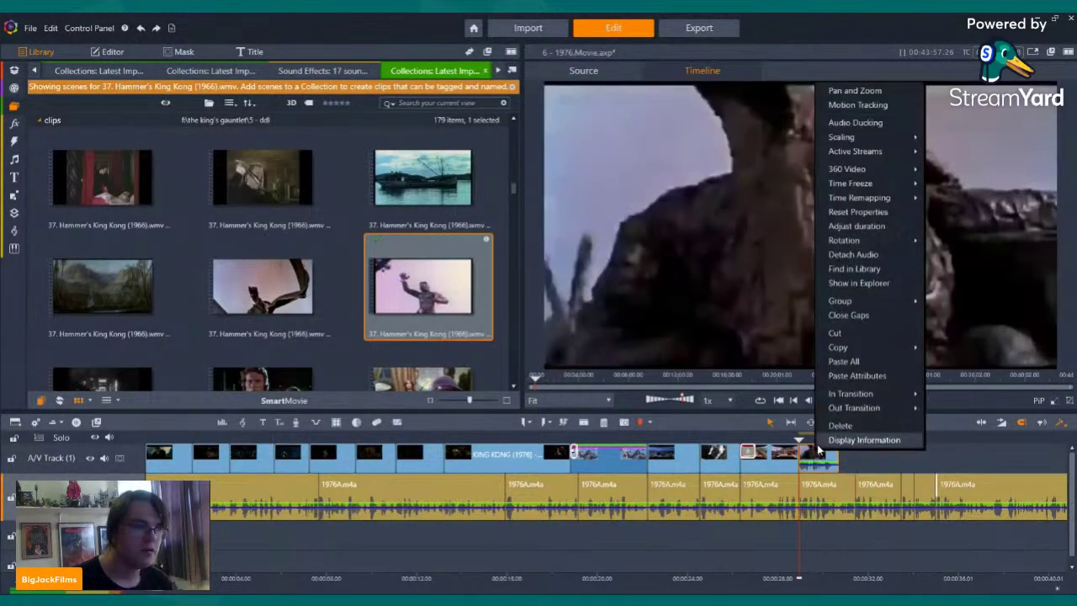
pyautogui.moveTo(906, 152)
pyautogui.click(947, 162)
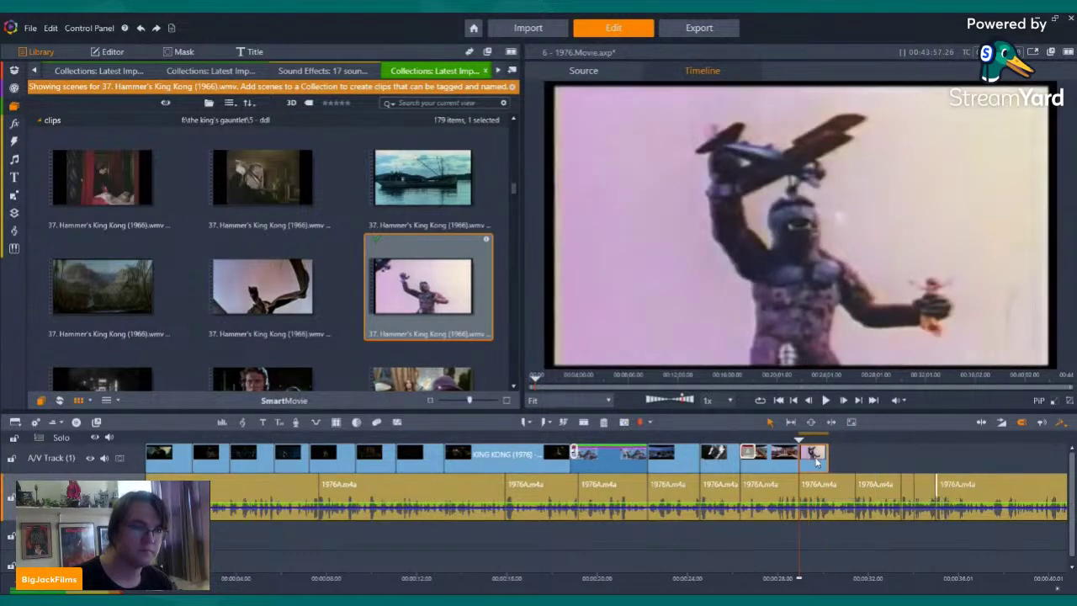
# - Replace the raised-arm ape clip with the Hammer's King Kong close-up of the gorilla, and turn off its audio stream
pyautogui.scroll(-1, 452, 275)
pyautogui.scroll(-6, 452, 275)
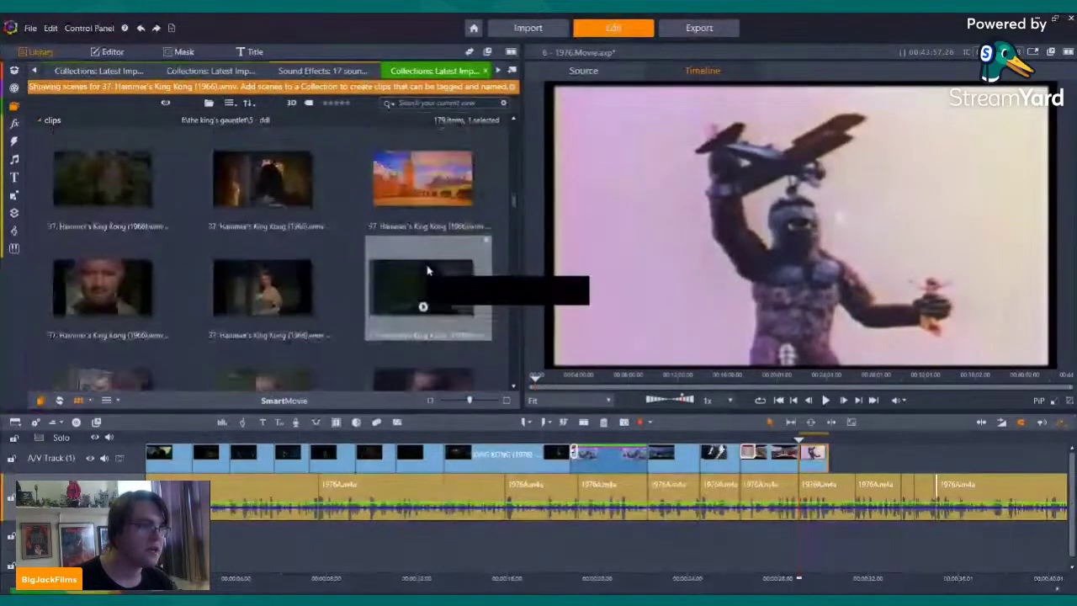
pyautogui.scroll(-5, 428, 270)
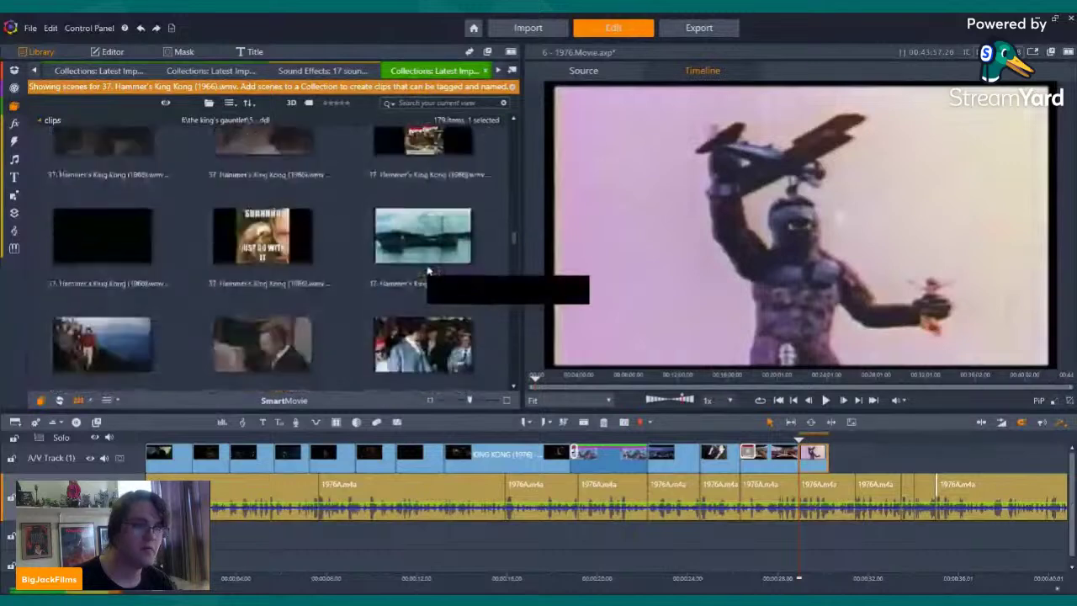
pyautogui.scroll(-5, 428, 270)
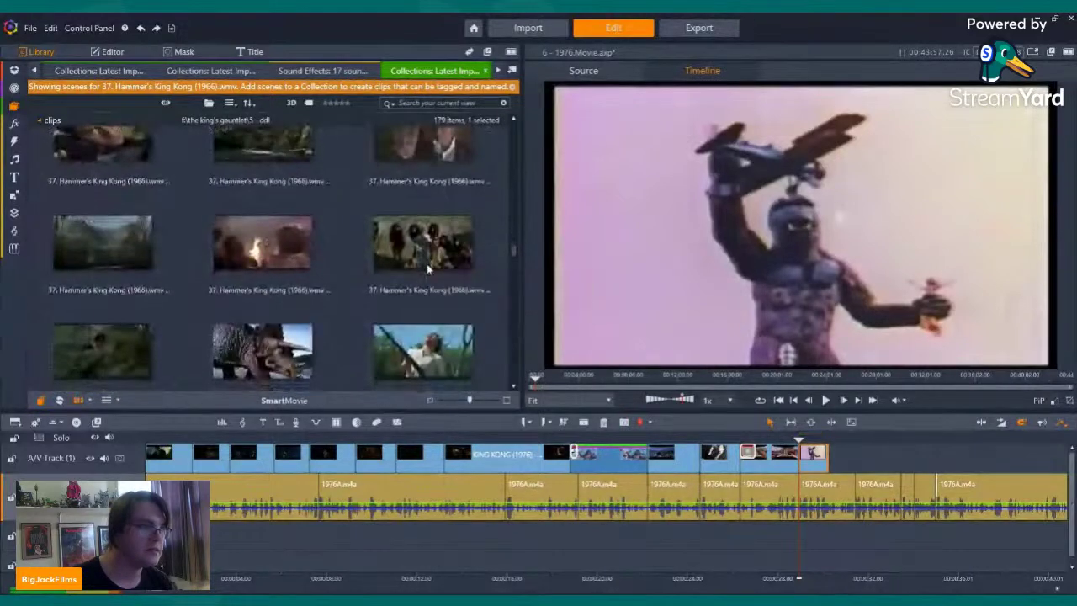
pyautogui.click(95, 160)
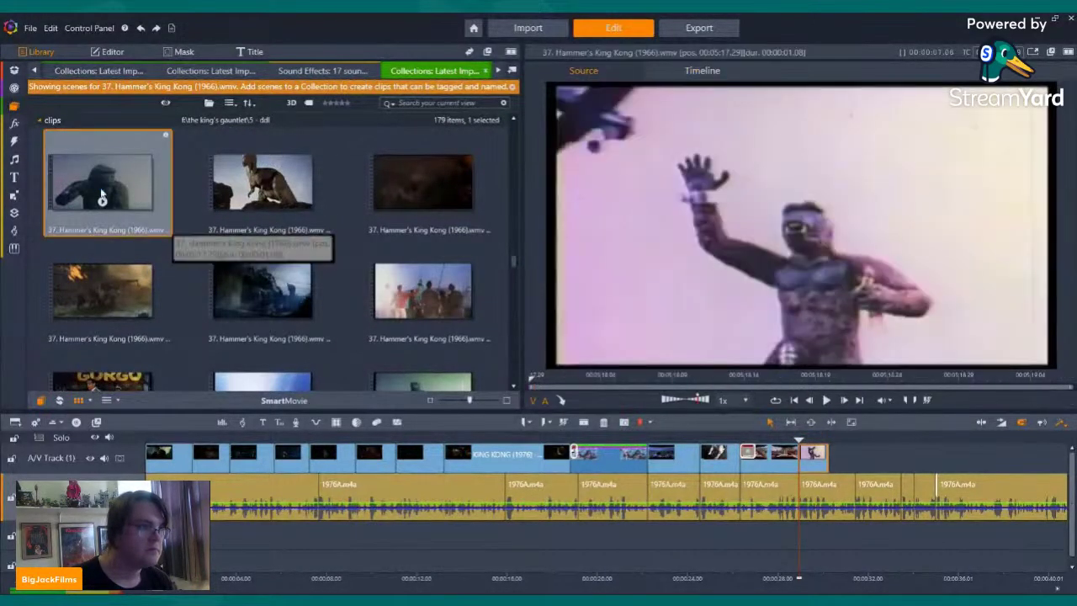
pyautogui.rightClick(818, 467)
pyautogui.click(843, 442)
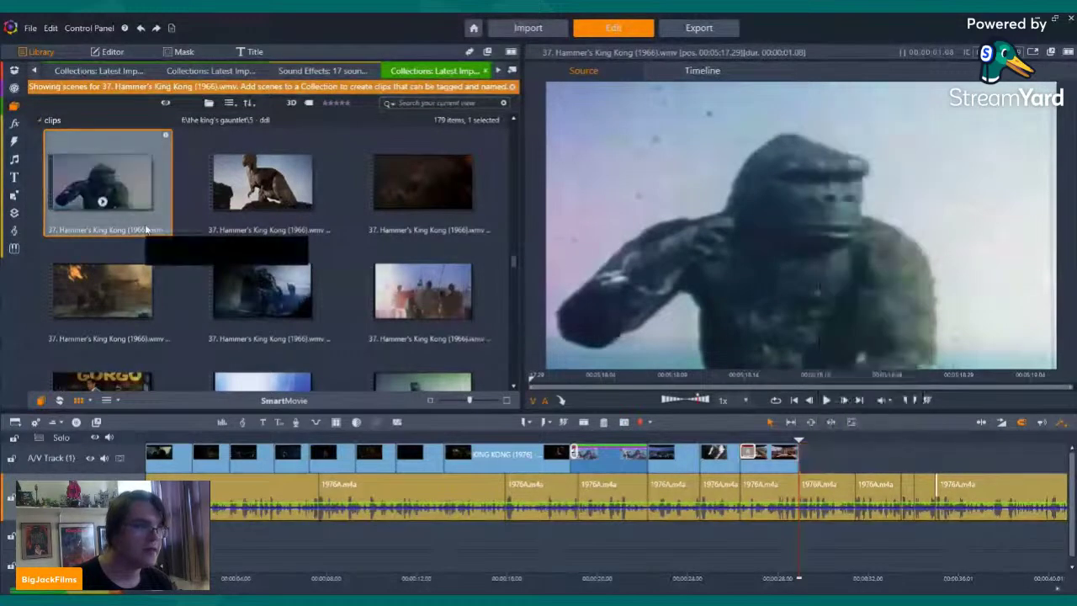
pyautogui.moveTo(925, 454); pyautogui.dragTo(813, 455)
pyautogui.rightClick(813, 455)
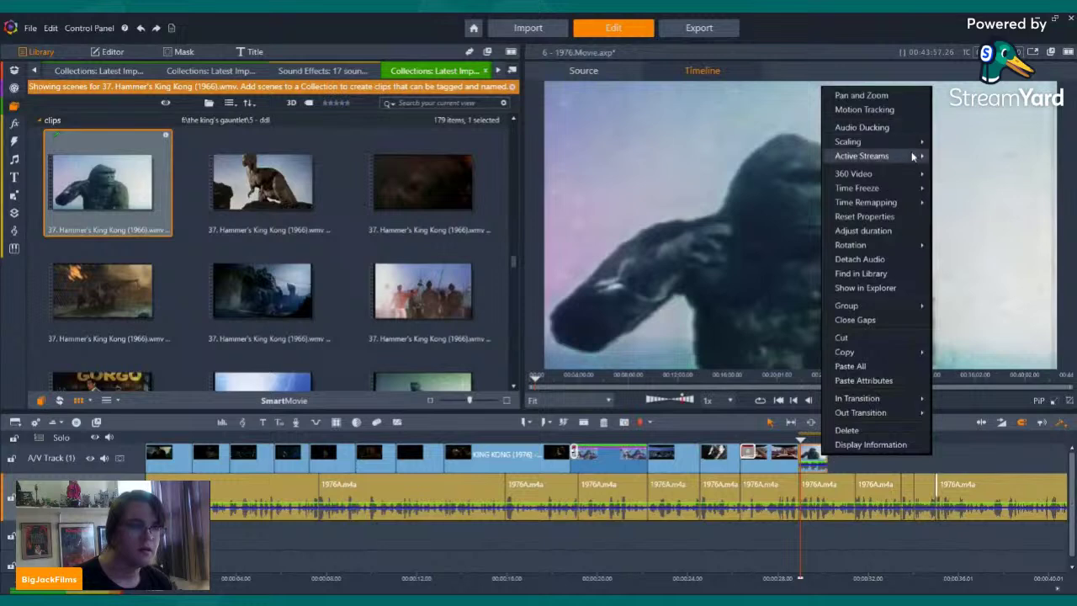
pyautogui.click(361, 211)
# - Replace the gorilla close-up with the silent scene of the ape atop the skyscraper with a biplane, ending at the next narration cut
pyautogui.scroll(-3, 332, 228)
pyautogui.scroll(-3, 332, 228)
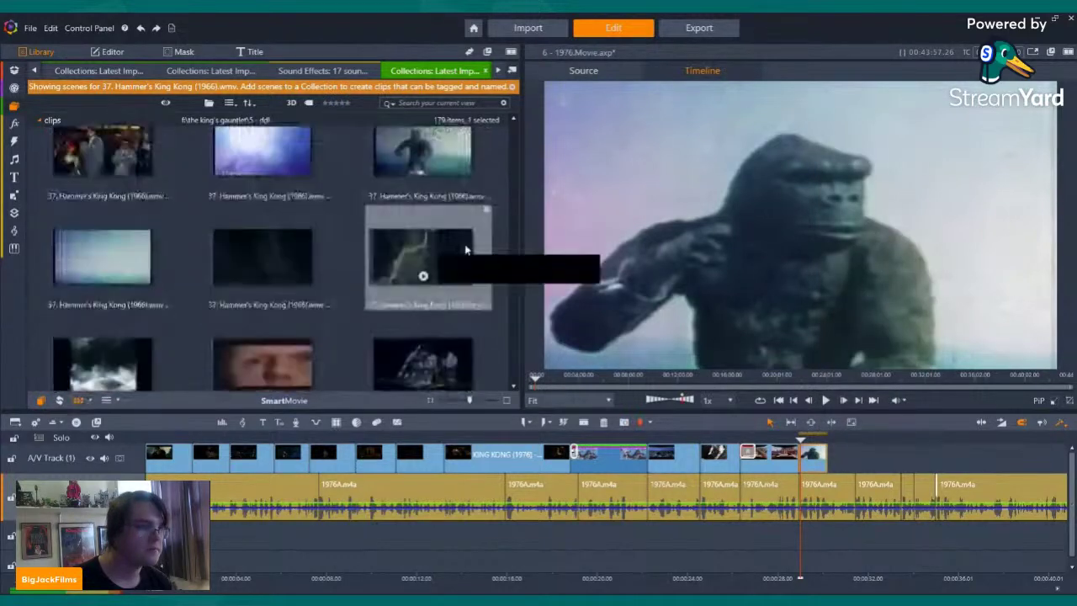
pyautogui.click(427, 309)
pyautogui.click(423, 308)
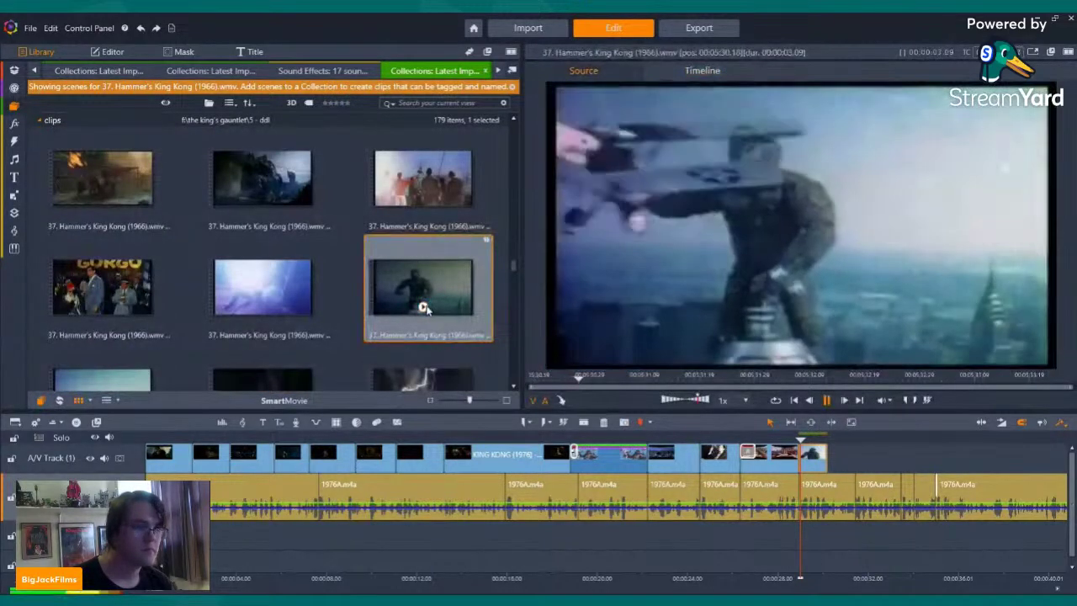
pyautogui.rightClick(820, 454)
pyautogui.click(827, 440)
pyautogui.moveTo(425, 290); pyautogui.dragTo(805, 457)
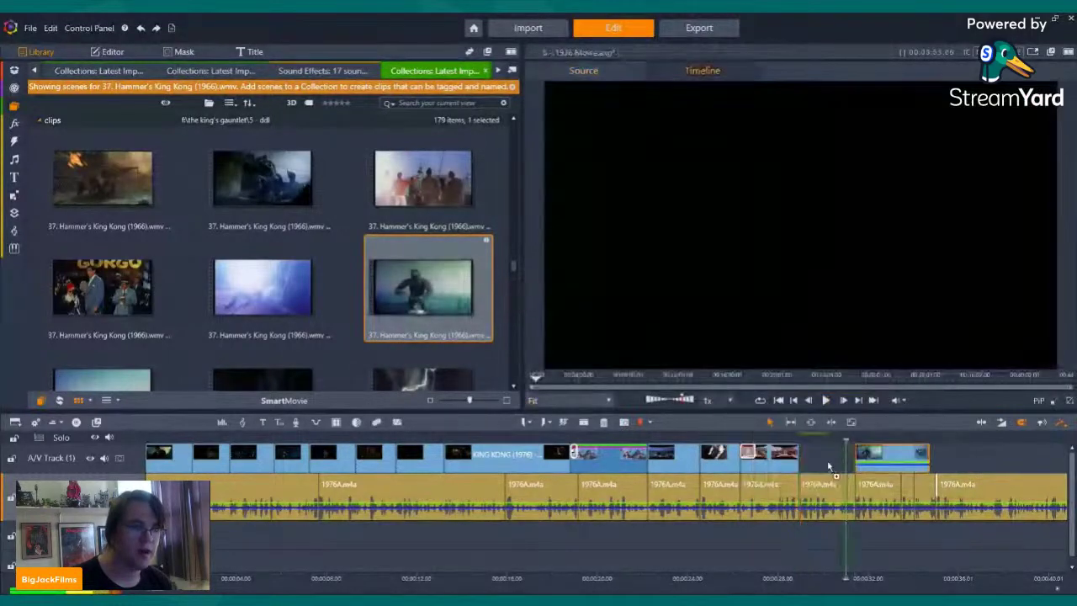
pyautogui.rightClick(828, 457)
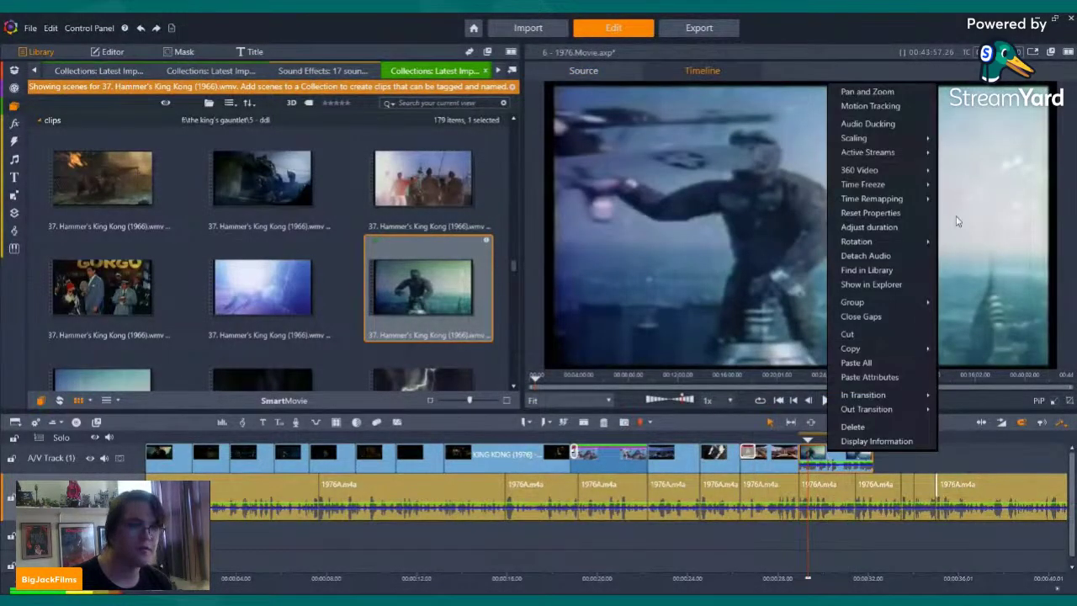
pyautogui.moveTo(892, 152)
pyautogui.click(957, 166)
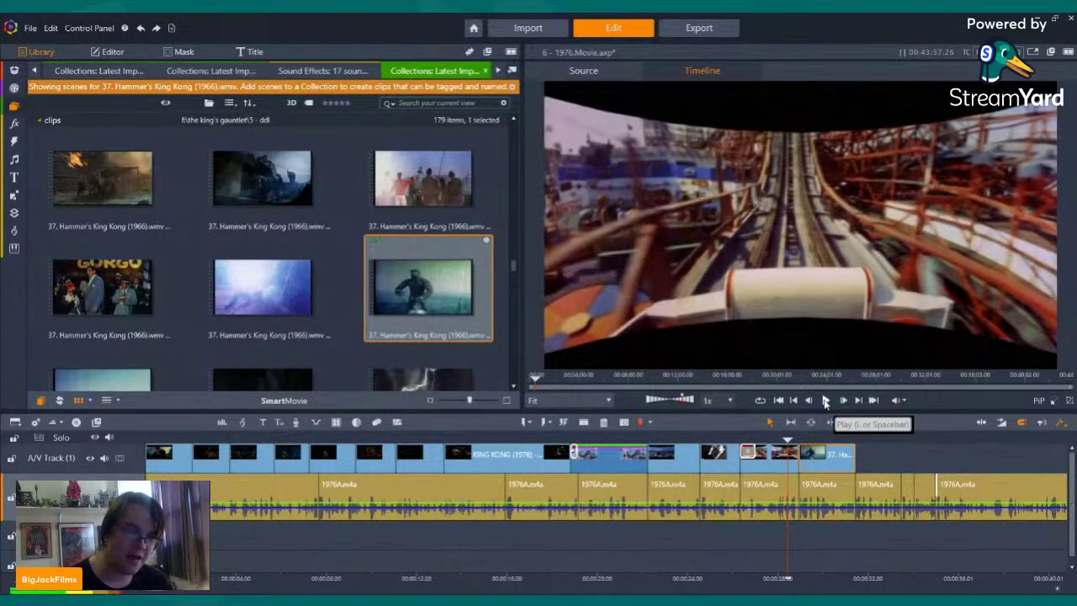
# - Play the timeline from the roller coaster clip through the skyscraper scene and into the uncovered narration
pyautogui.click(826, 400)
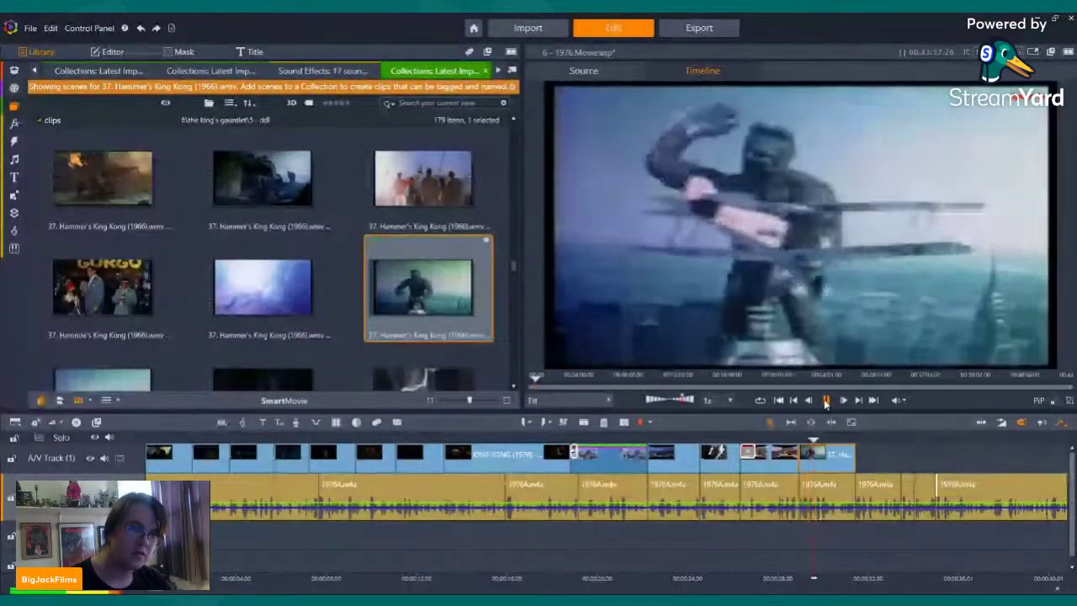
pyautogui.click(826, 401)
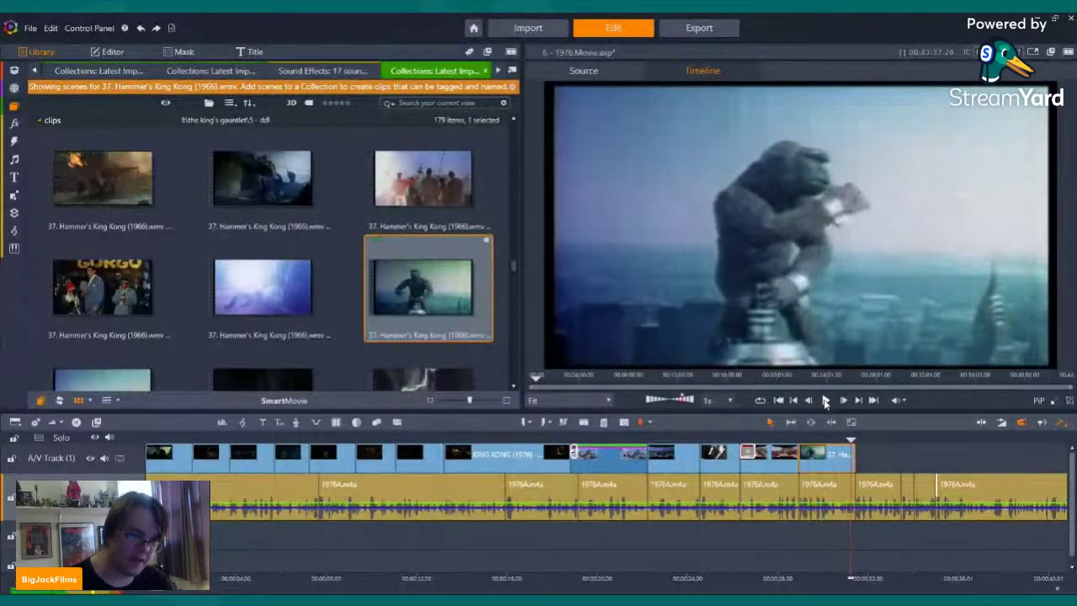
pyautogui.click(825, 402)
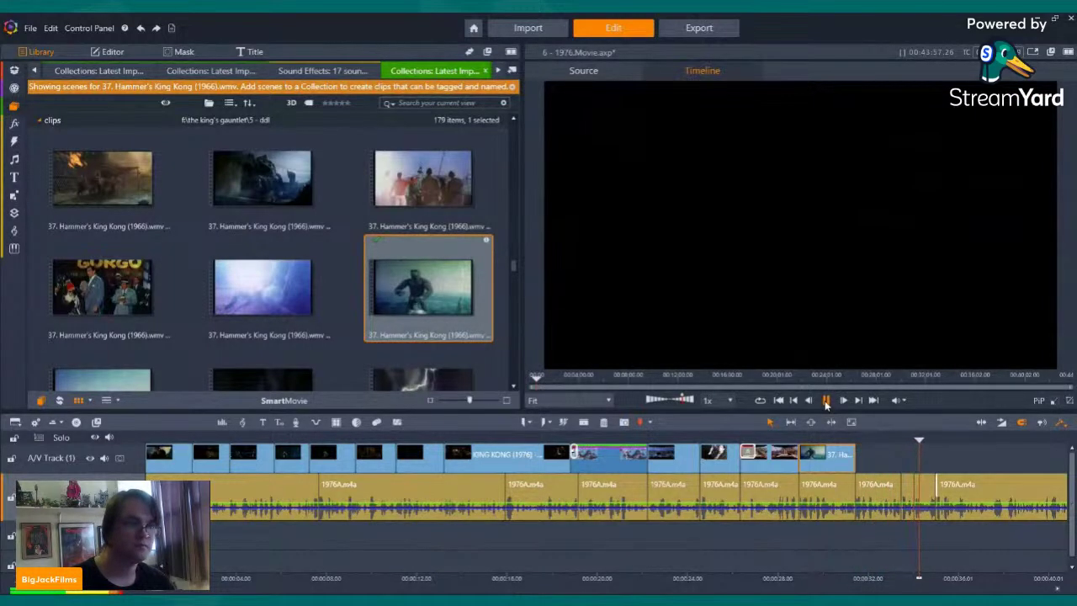
pyautogui.click(826, 401)
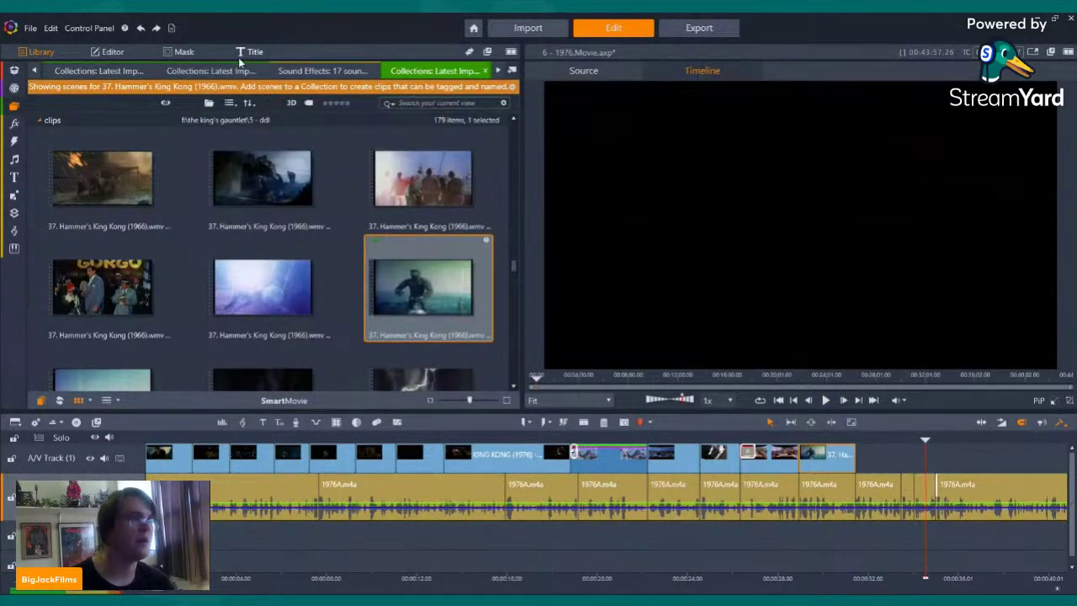
# - Look through the open Latest Import collections for source footage to cover the next narration section
pyautogui.click(211, 71)
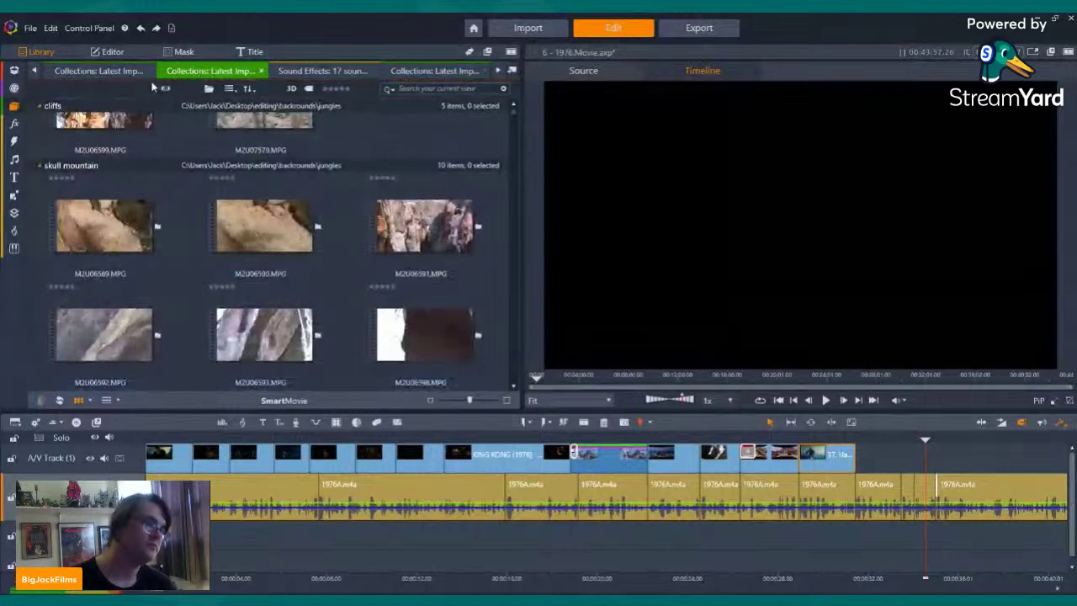
pyautogui.click(64, 74)
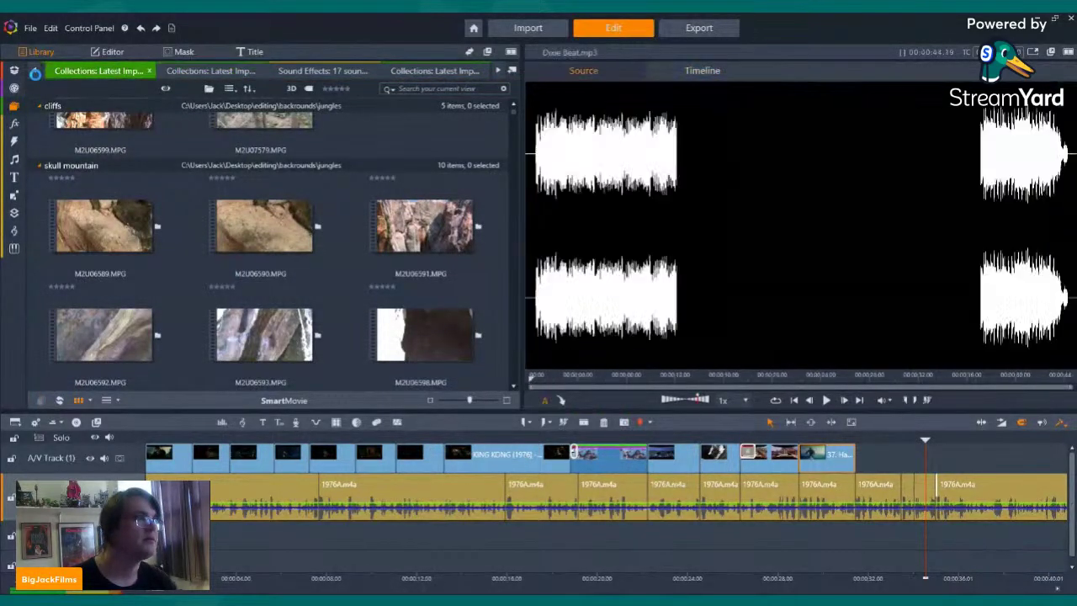
pyautogui.click(36, 71)
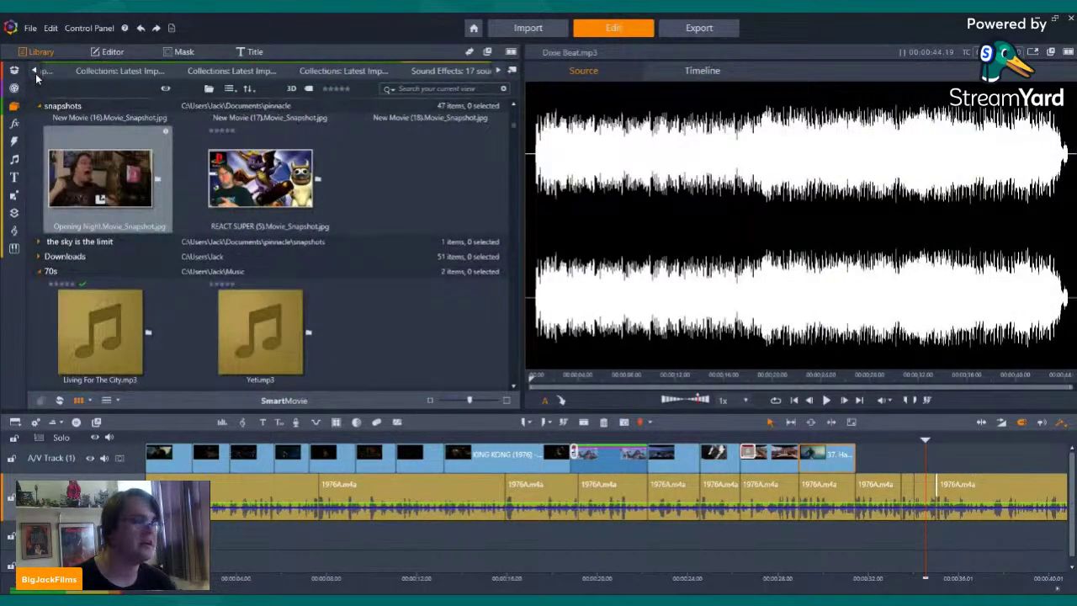
pyautogui.click(35, 73)
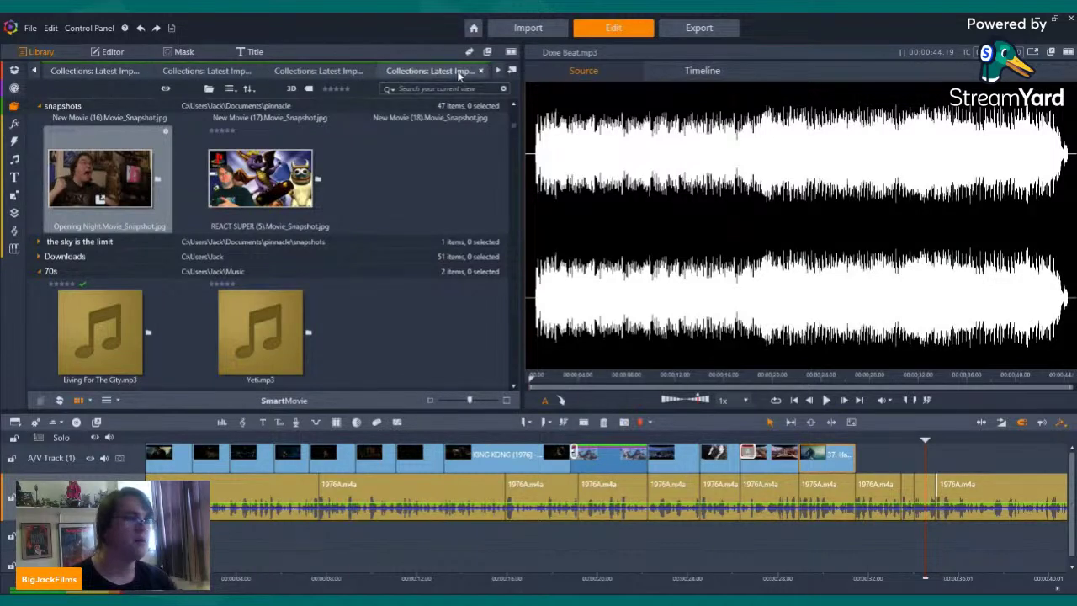
pyautogui.click(498, 72)
pyautogui.click(499, 72)
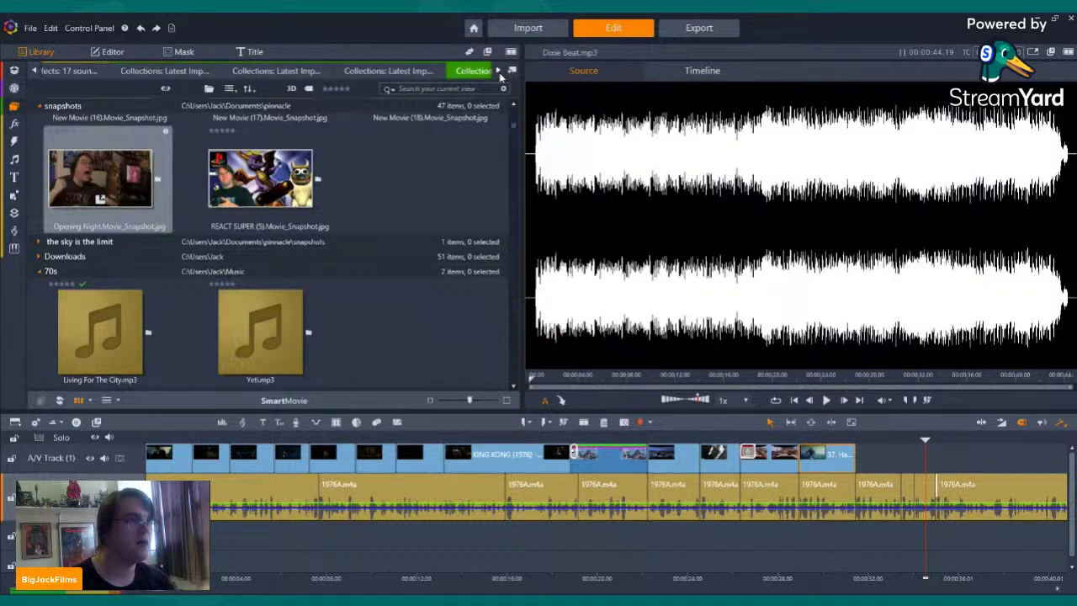
pyautogui.click(85, 68)
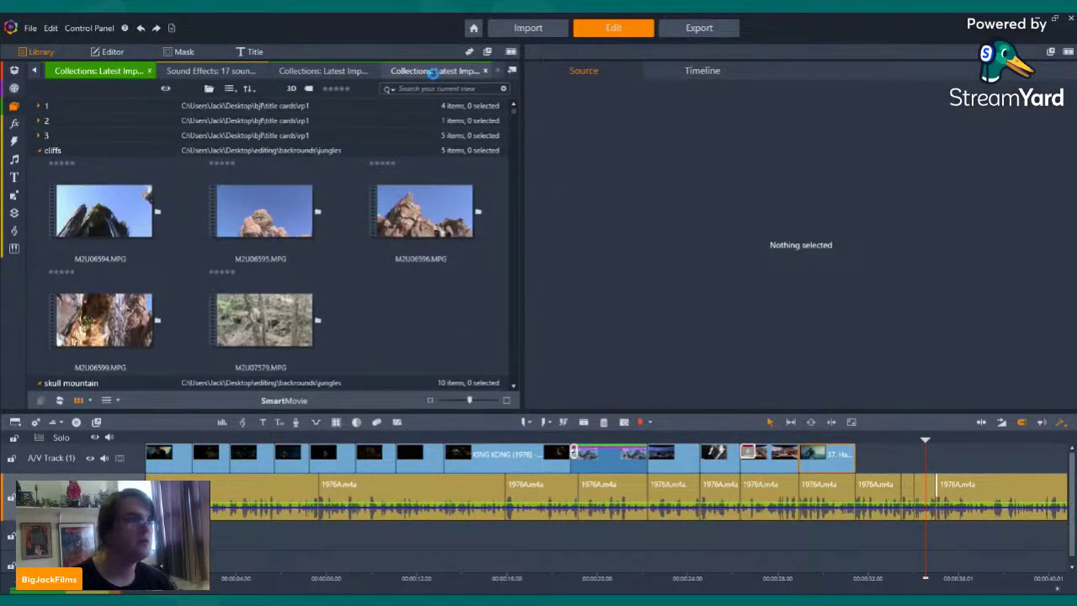
pyautogui.click(431, 73)
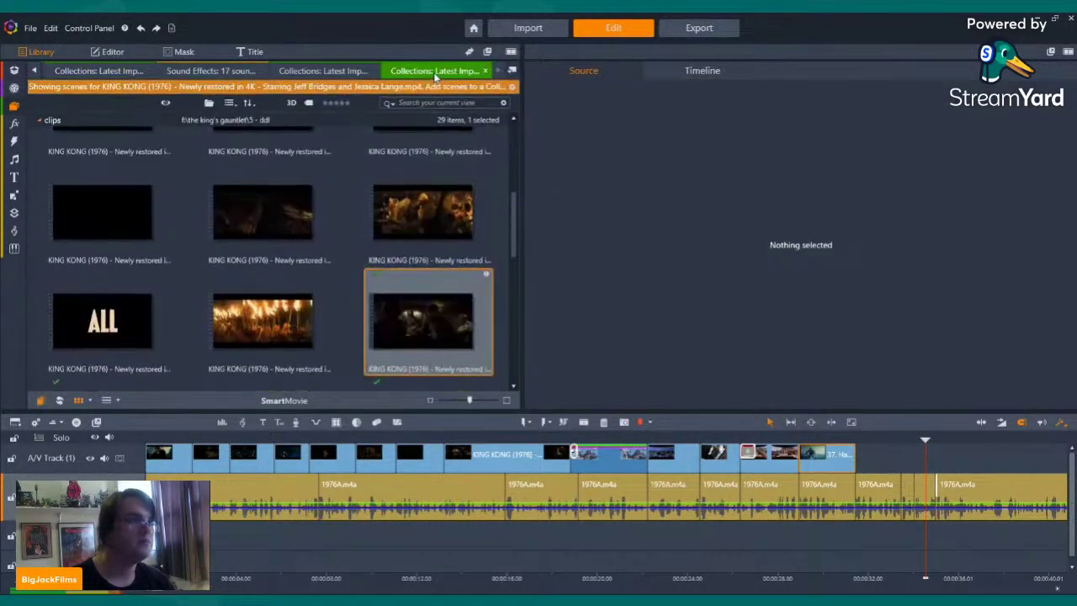
# - Find 38. The Legend Of King Kong (1975) .5.wmv in the legend folder of the Latest Import collection and detect its scenes
pyautogui.click(125, 71)
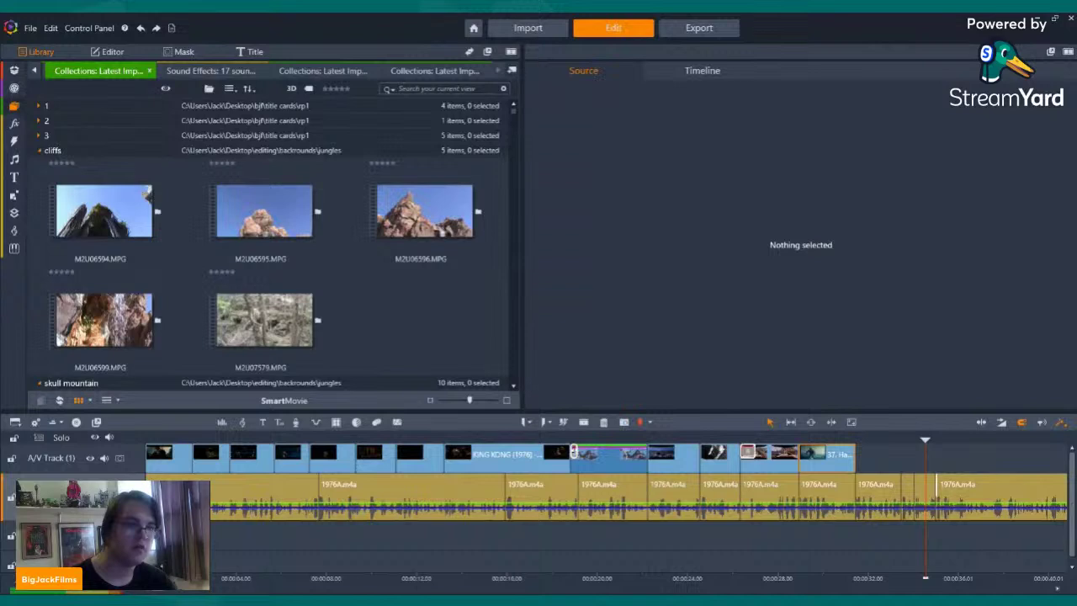
pyautogui.click(302, 132)
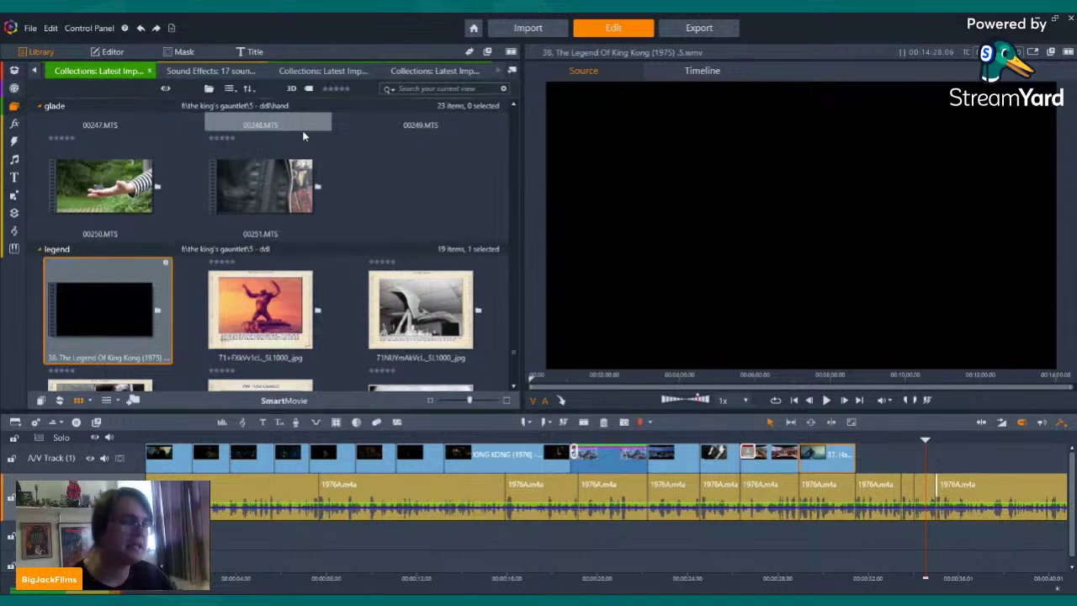
pyautogui.rightClick(96, 293)
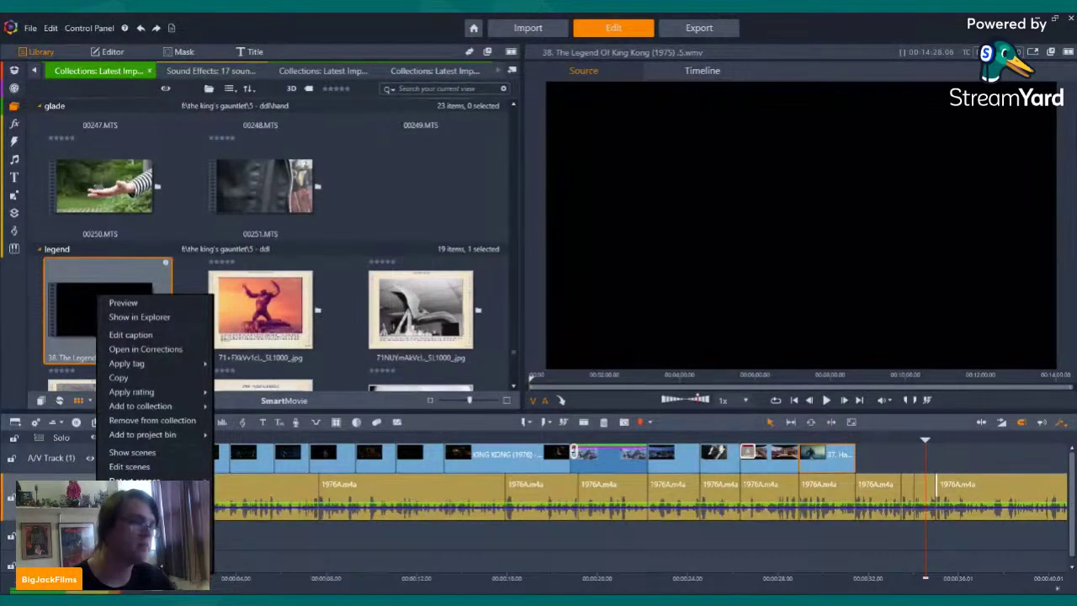
pyautogui.moveTo(168, 481)
pyautogui.press('Escape')
pyautogui.press('Escape')
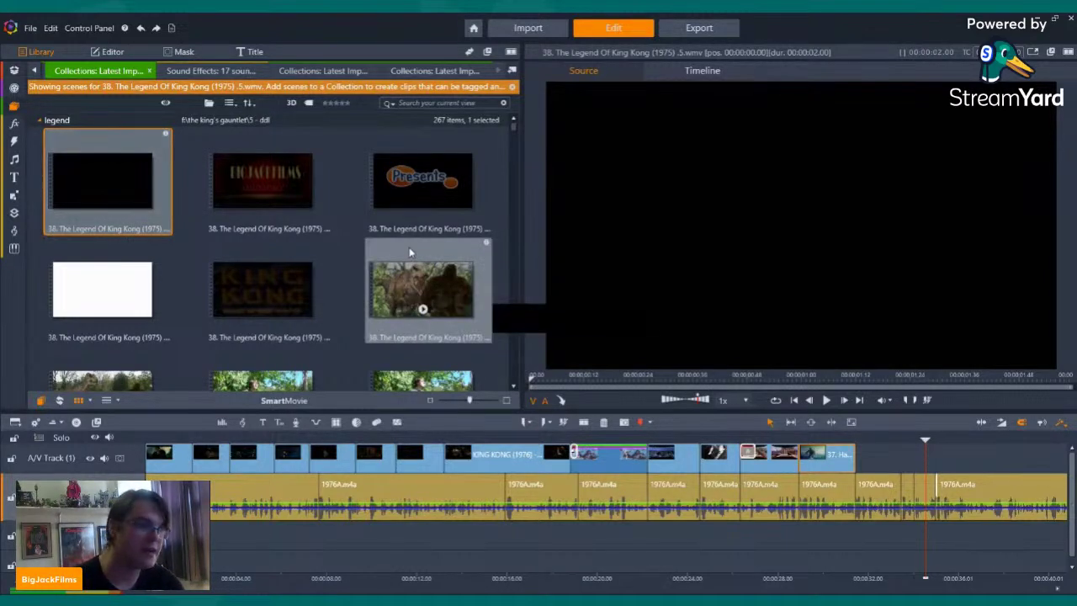
# - Find the black-and-white portrait of the smiling man among the Legend Of King Kong scenes, append it after the skyscraper scene and disable its audio
pyautogui.scroll(-2, 408, 248)
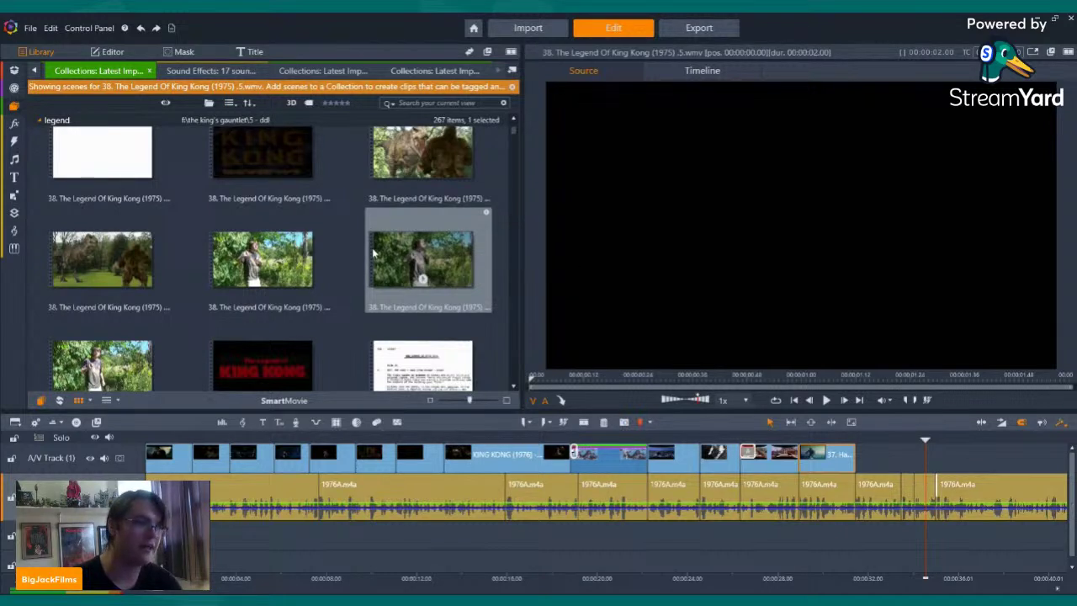
pyautogui.scroll(-2, 374, 253)
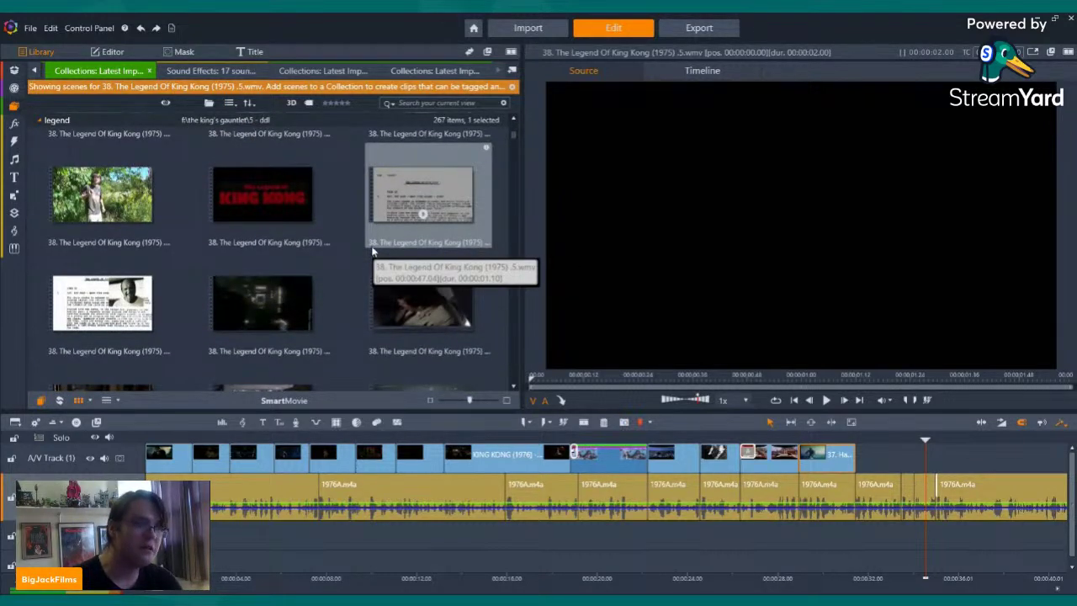
pyautogui.scroll(-6, 362, 270)
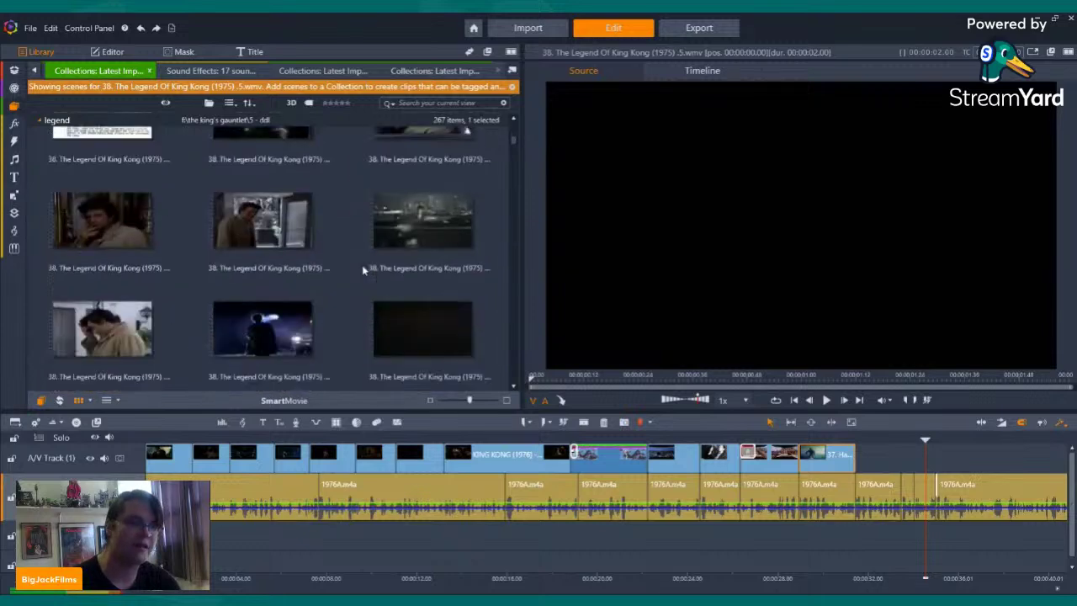
pyautogui.scroll(-8, 362, 270)
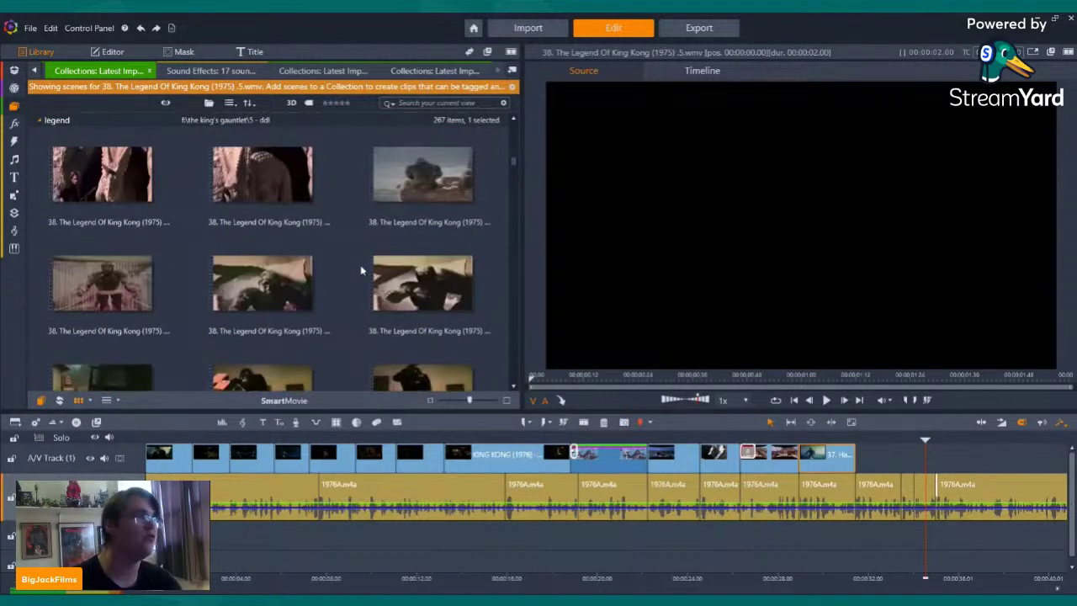
pyautogui.scroll(-8, 362, 270)
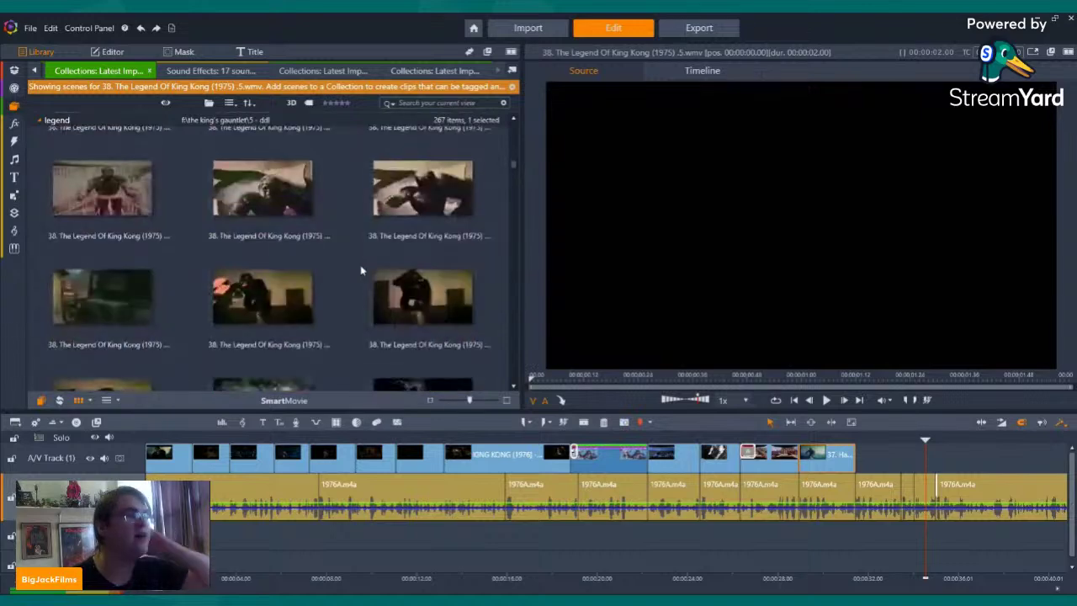
pyautogui.scroll(-5, 362, 270)
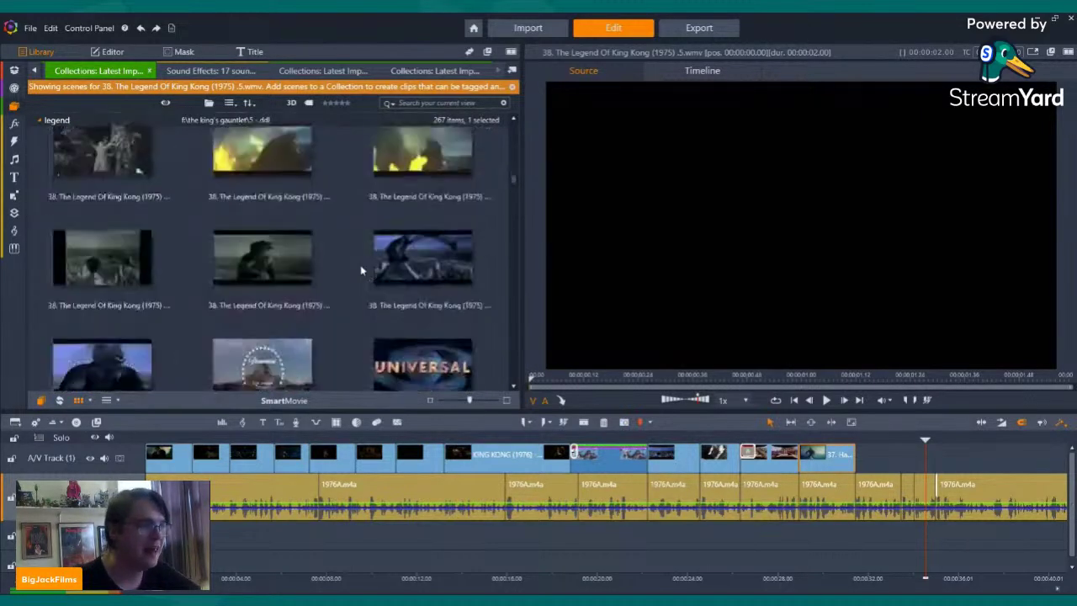
pyautogui.scroll(-3, 362, 270)
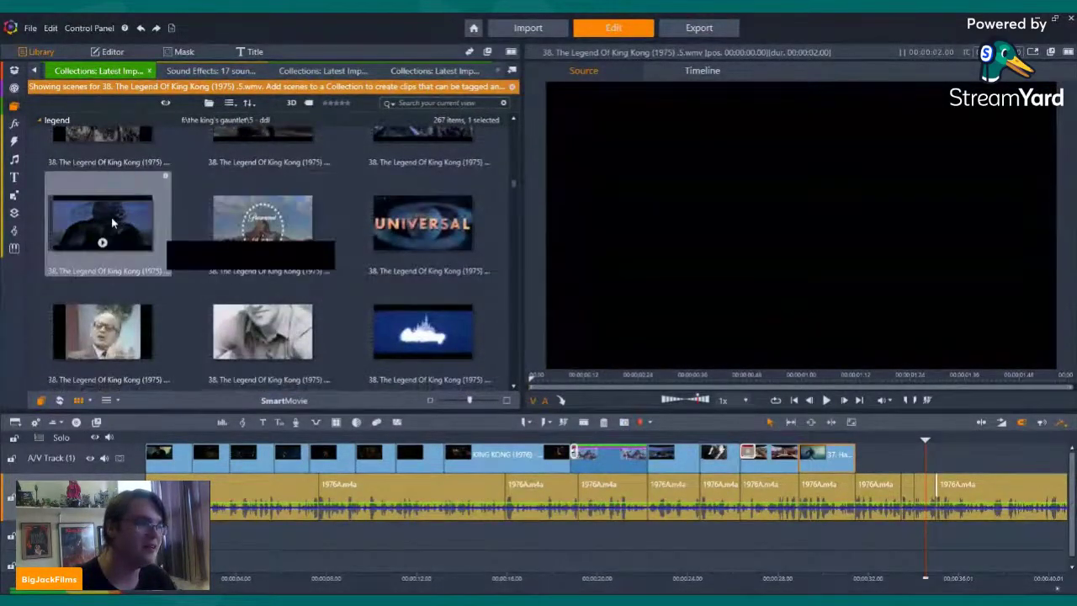
pyautogui.click(271, 317)
pyautogui.moveTo(271, 318)
pyautogui.mouseDown()
pyautogui.moveTo(875, 354)
pyautogui.moveTo(879, 490)
pyautogui.moveTo(880, 454)
pyautogui.mouseUp()
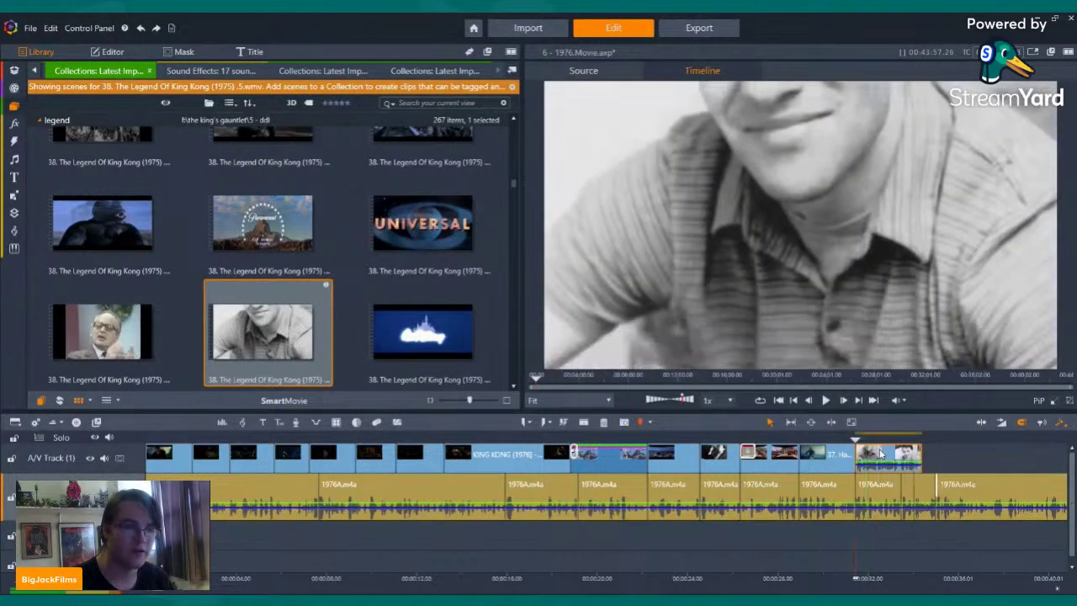
pyautogui.rightClick(880, 455)
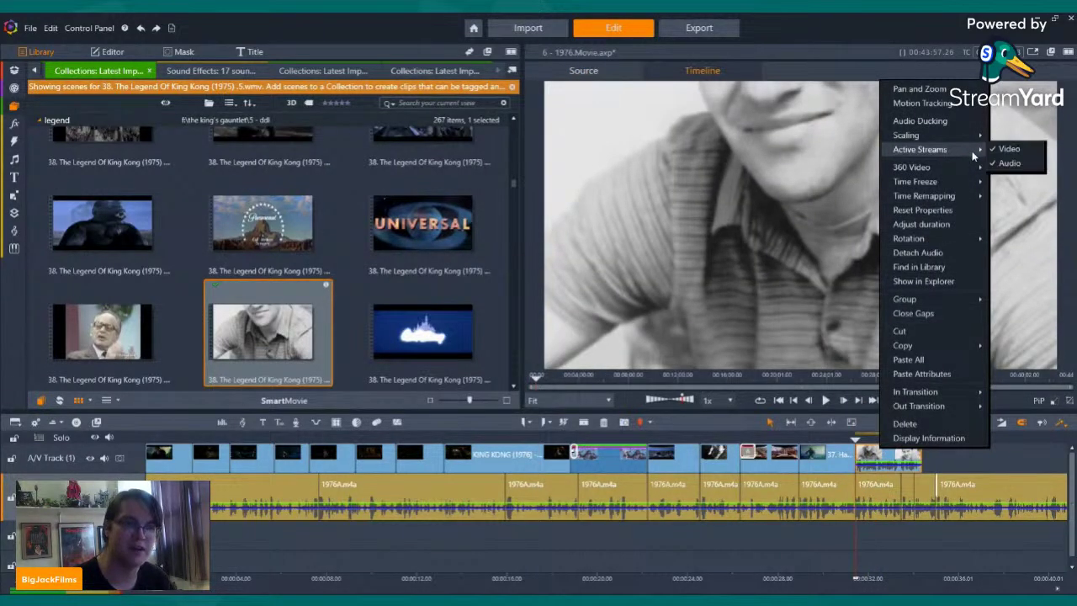
pyautogui.click(995, 164)
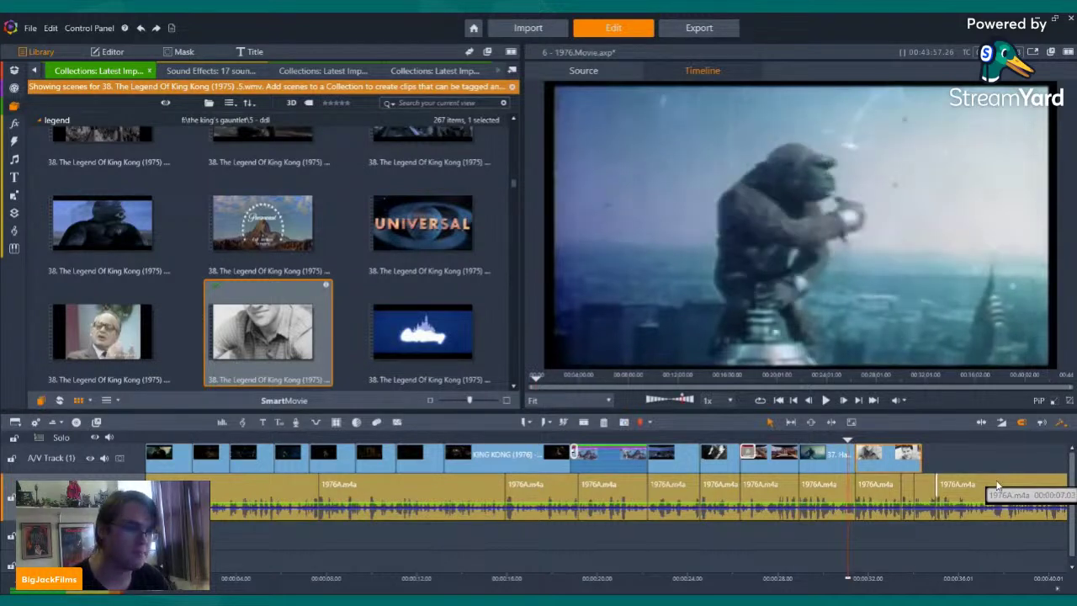
# - Extend the portrait clip's end to the next narration cut and trim its start later, leaving a gap after the skyscraper scene
pyautogui.click(826, 400)
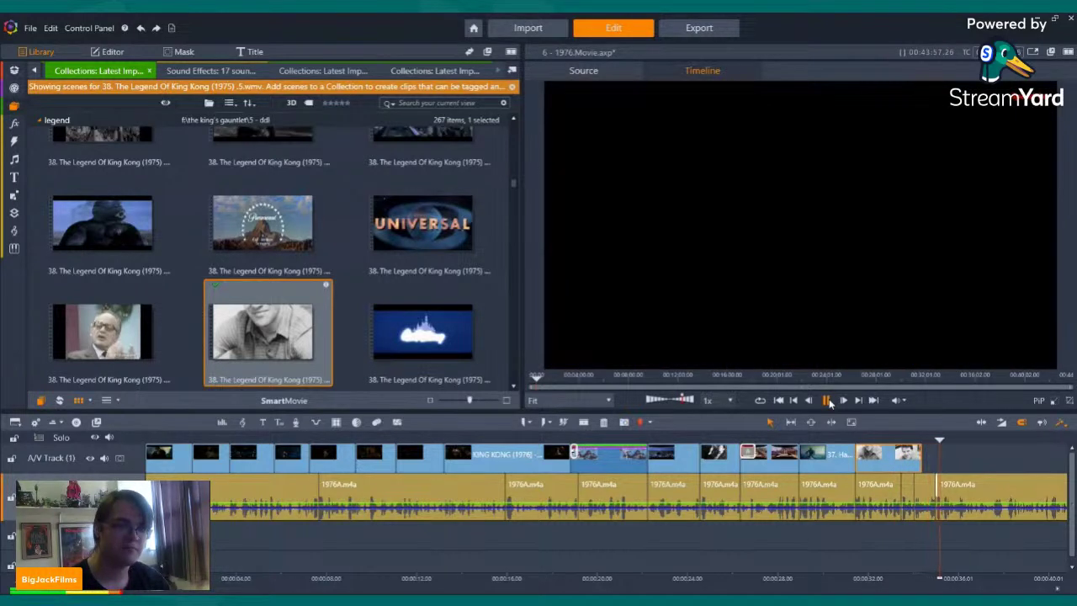
pyautogui.press('space')
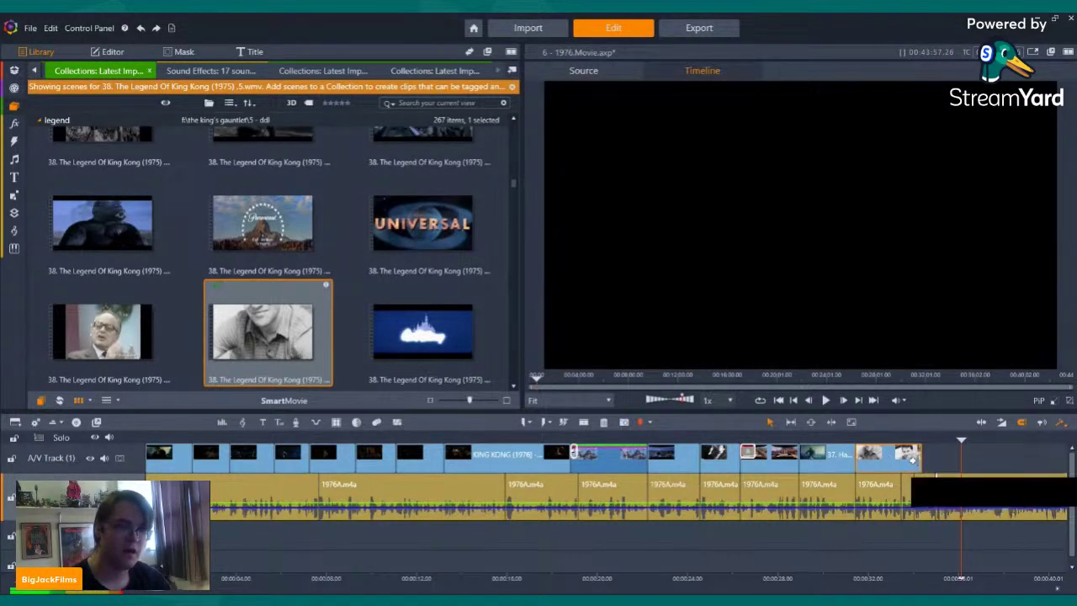
pyautogui.click(921, 454)
pyautogui.press('Left')
pyautogui.press('Left')
pyautogui.press('Left')
pyautogui.press('Left')
pyautogui.press('Left')
pyautogui.press('Left')
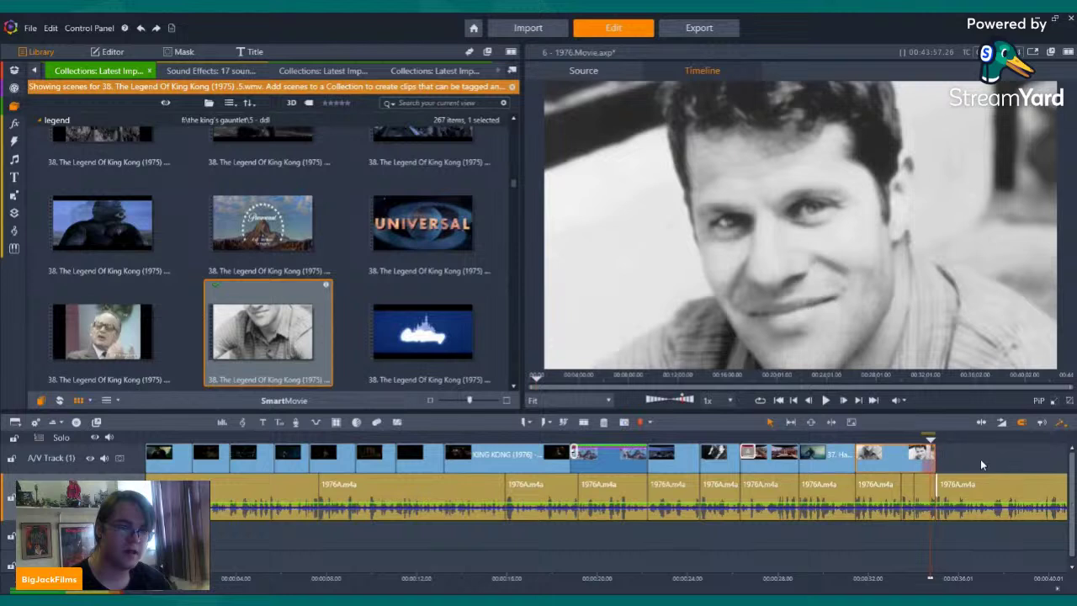
pyautogui.click(826, 400)
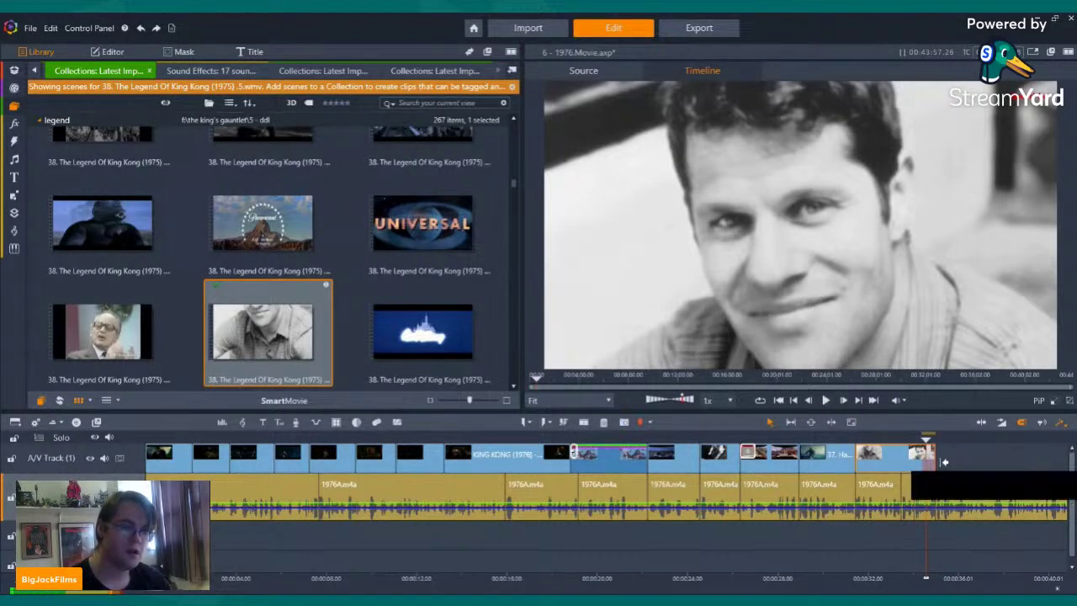
pyautogui.moveTo(933, 463); pyautogui.dragTo(884, 459)
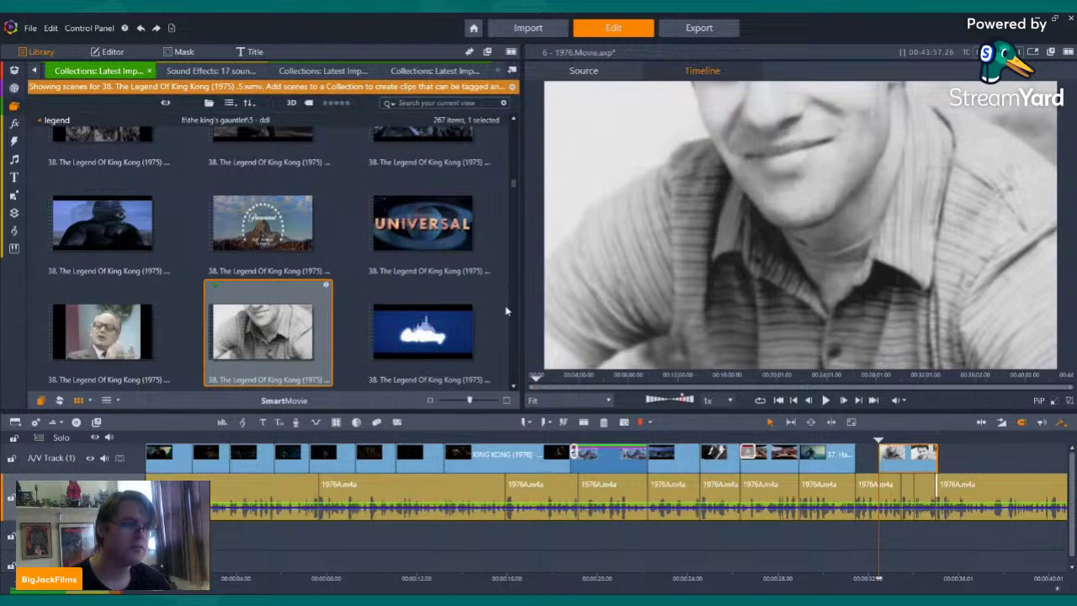
# - Fill the gap before the portrait with the Walt Disney logo scene and extend the logo's end slightly to match the narration
pyautogui.click(429, 330)
pyautogui.moveTo(514, 329)
pyautogui.mouseDown()
pyautogui.moveTo(867, 446)
pyautogui.moveTo(864, 456)
pyautogui.mouseUp()
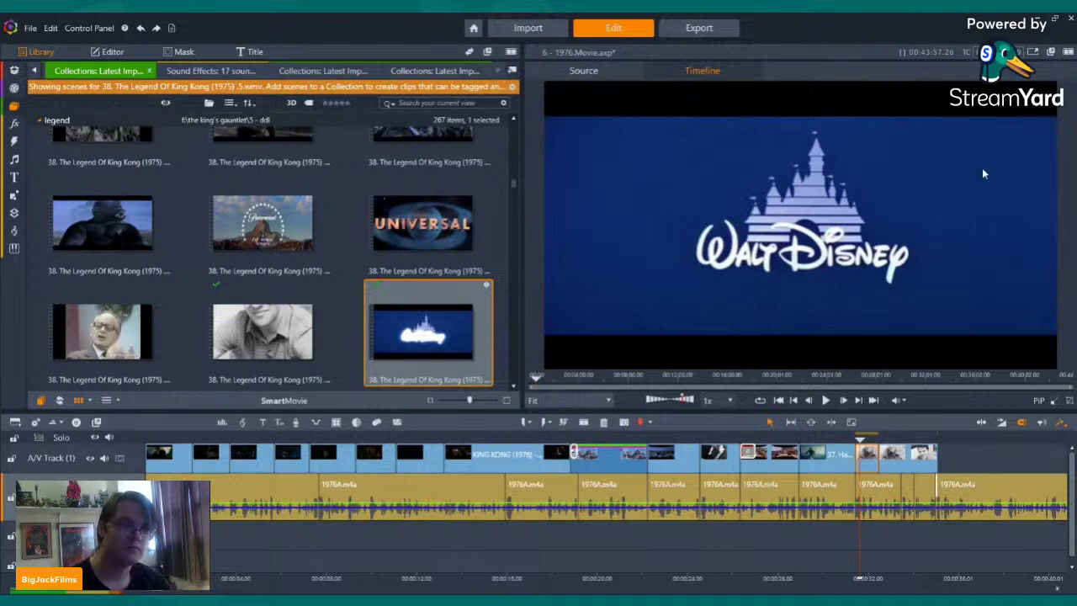
pyautogui.click(907, 372)
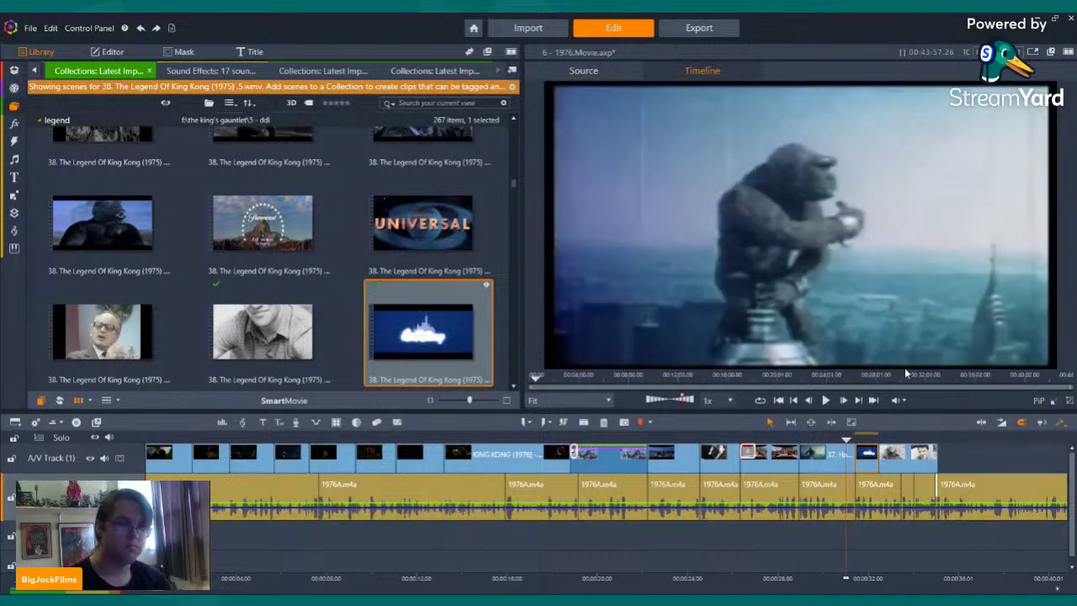
pyautogui.click(826, 400)
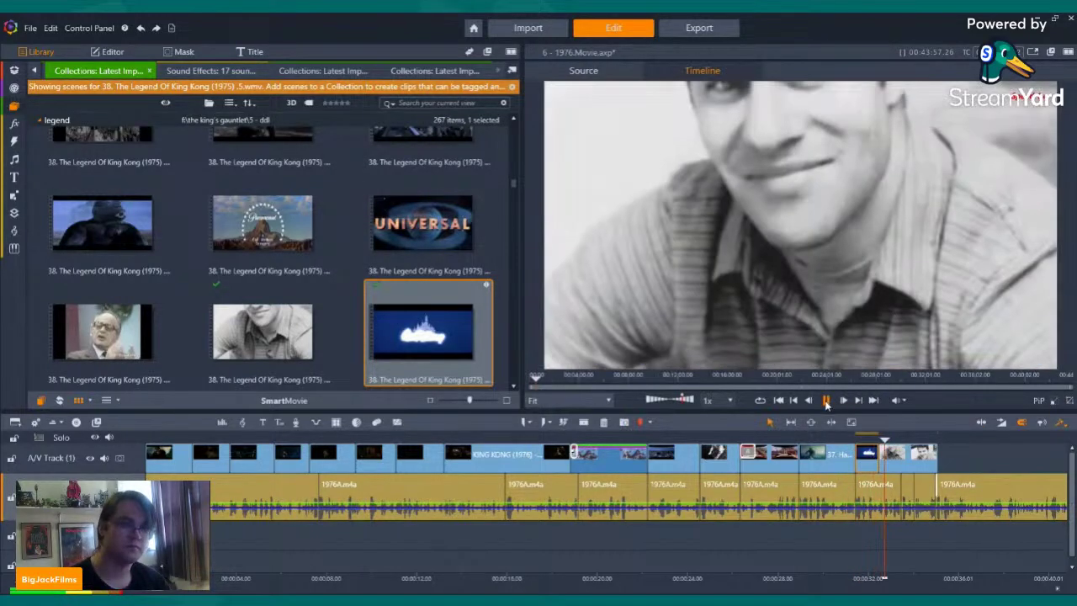
pyautogui.click(826, 401)
pyautogui.click(871, 461)
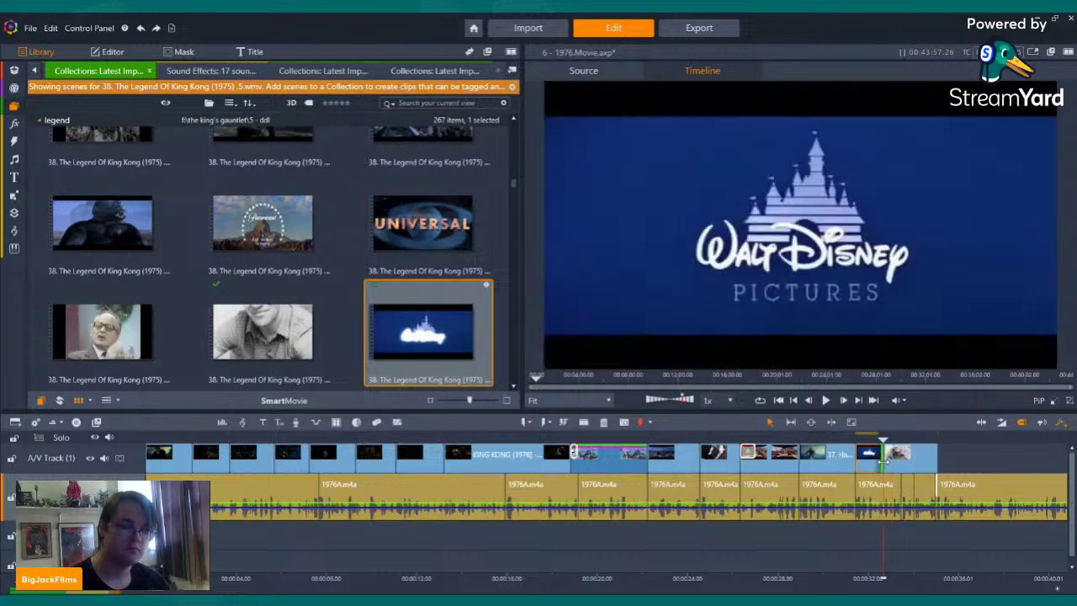
# - Shift the portrait clip later, extend its start back toward the Disney logo, and play the section into the uncovered narration
pyautogui.click(826, 401)
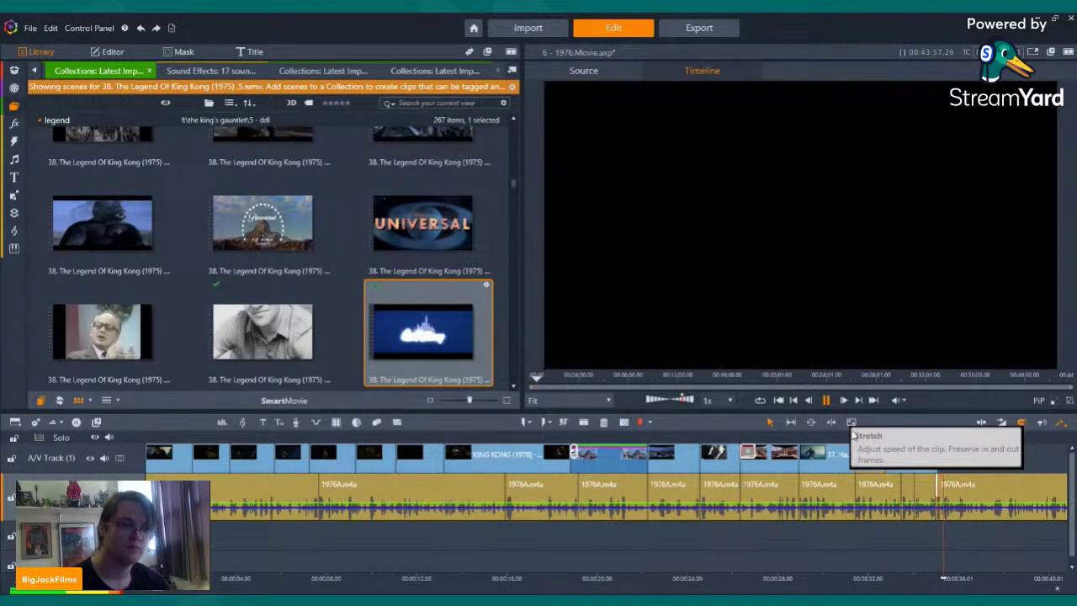
pyautogui.click(930, 461)
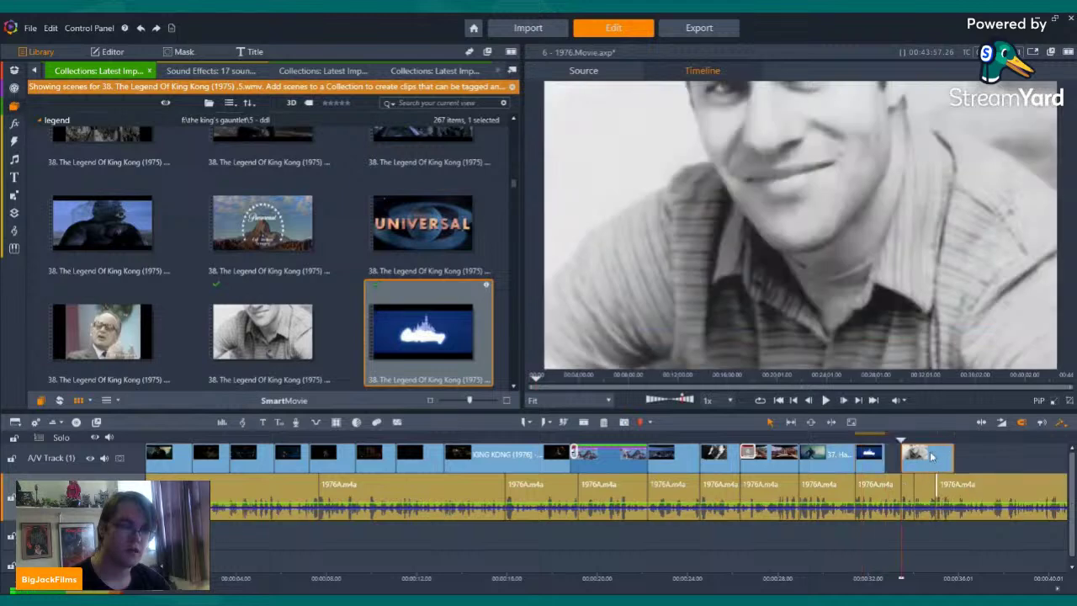
pyautogui.moveTo(911, 457); pyautogui.dragTo(894, 459)
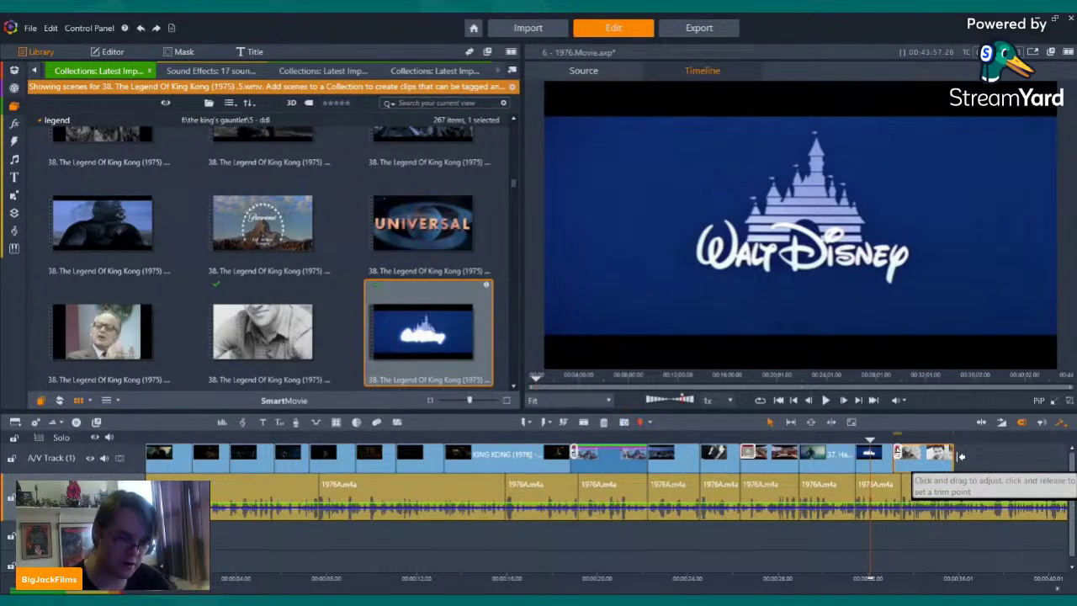
pyautogui.click(961, 457)
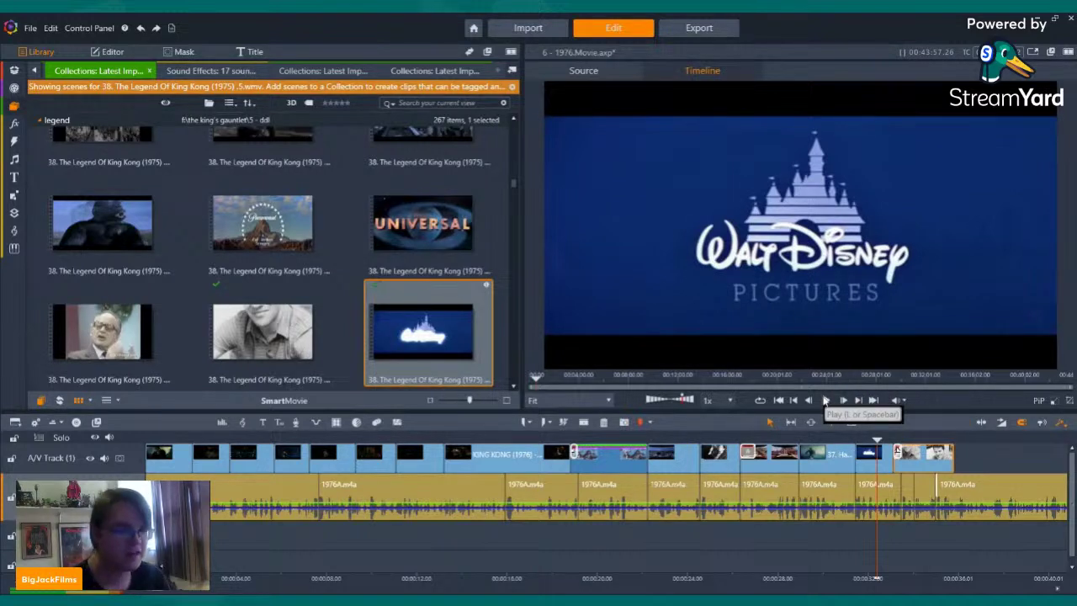
pyautogui.click(826, 400)
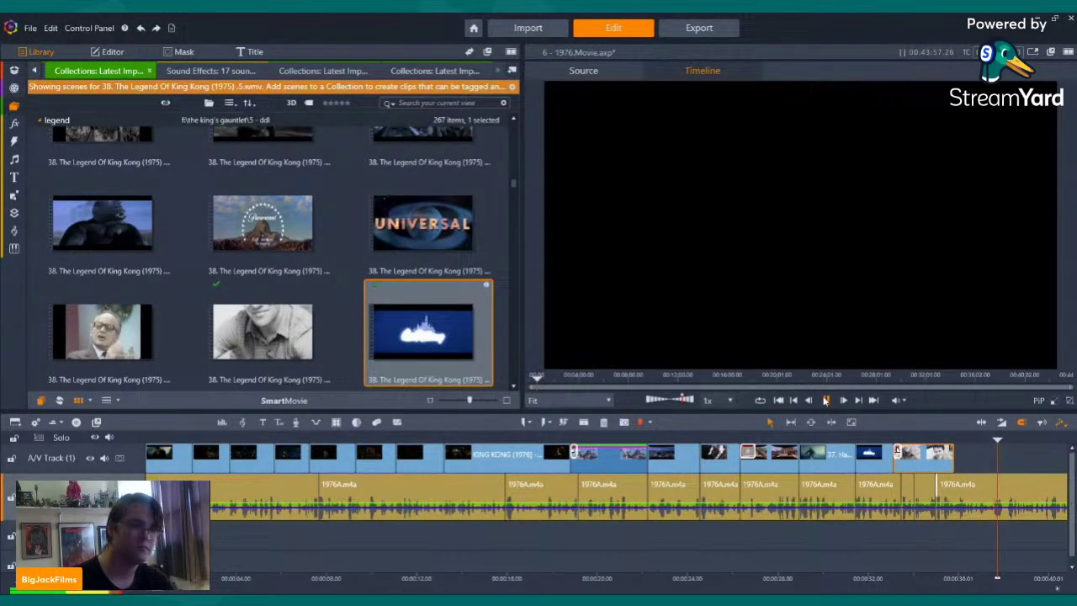
pyautogui.click(804, 403)
# - Look through the Legend Of King Kong scenes and the other open library collections for footage to cover the next narration section
pyautogui.scroll(3, 83, 286)
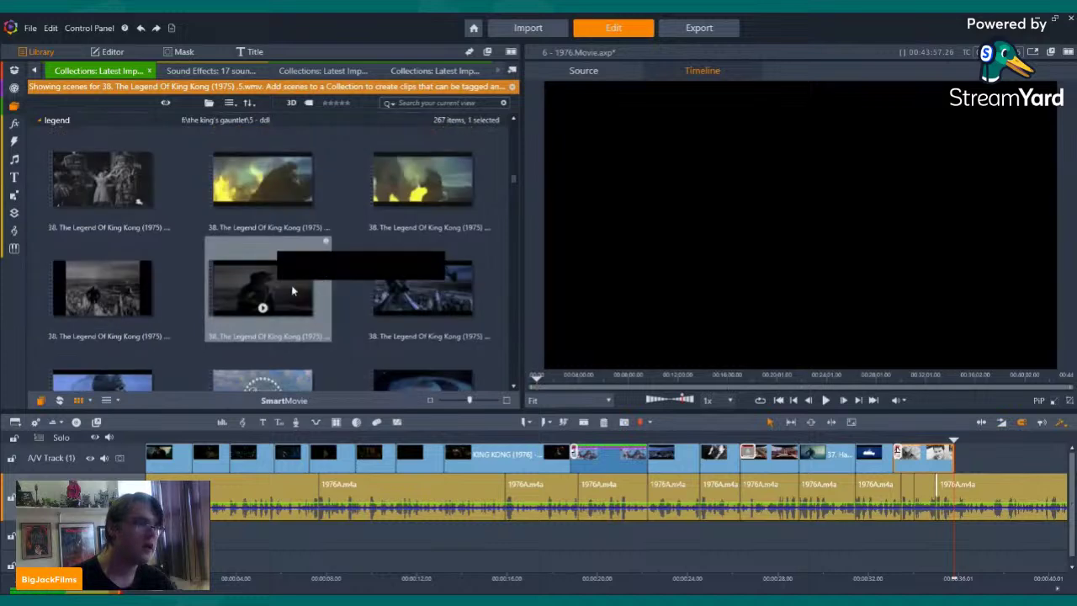
pyautogui.click(82, 286)
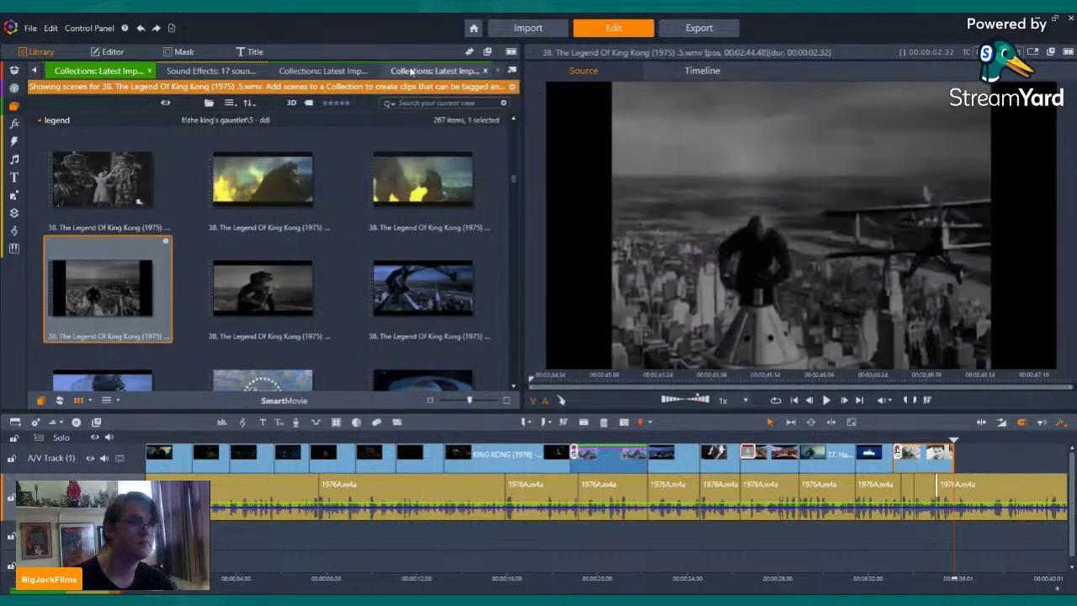
pyautogui.click(321, 74)
pyautogui.click(305, 73)
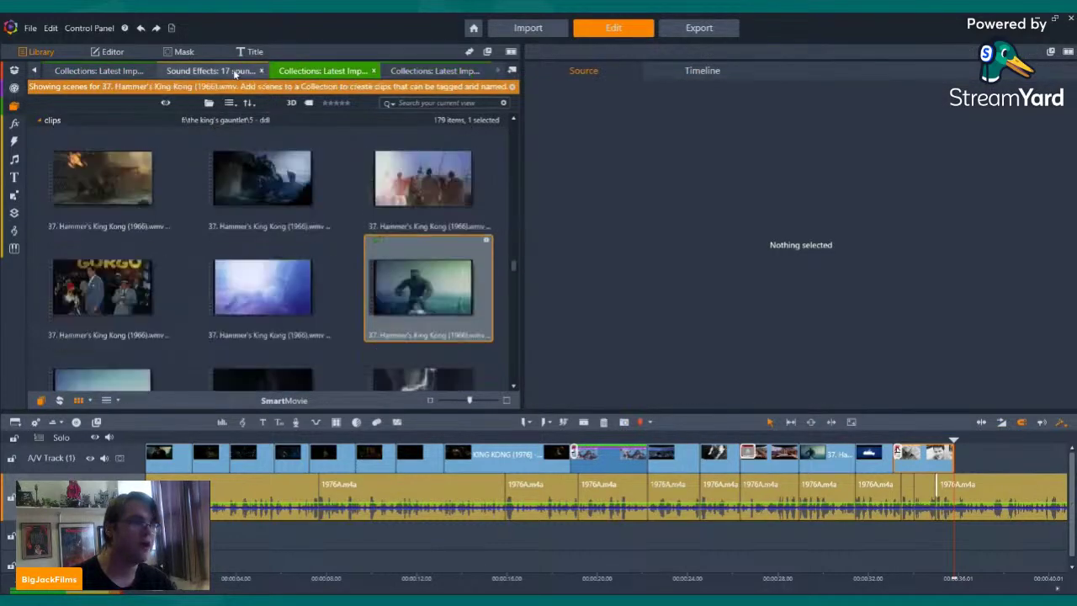
pyautogui.click(221, 72)
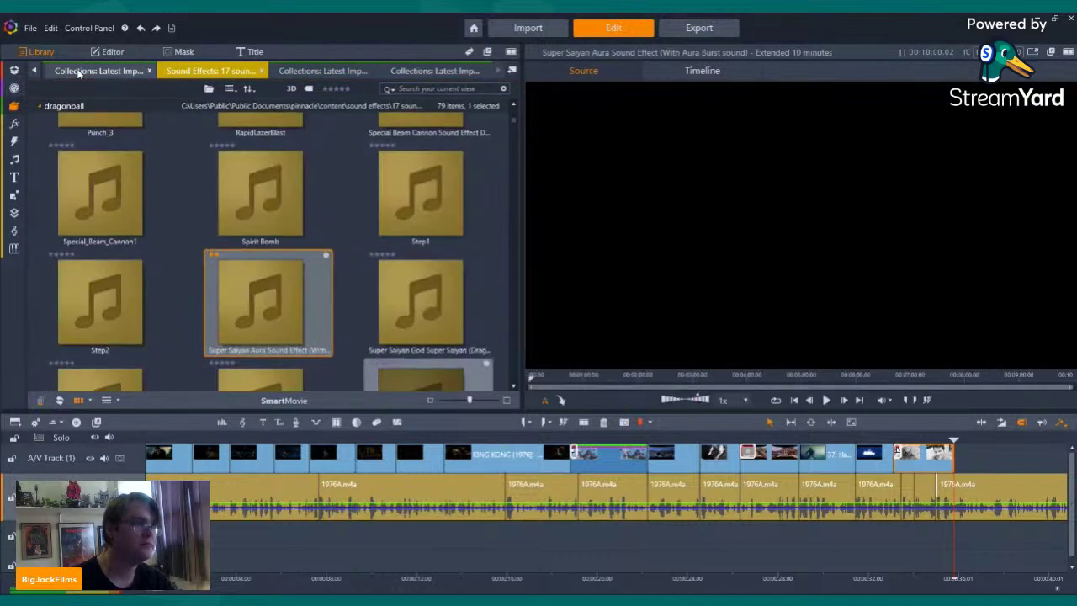
pyautogui.click(75, 70)
pyautogui.click(35, 71)
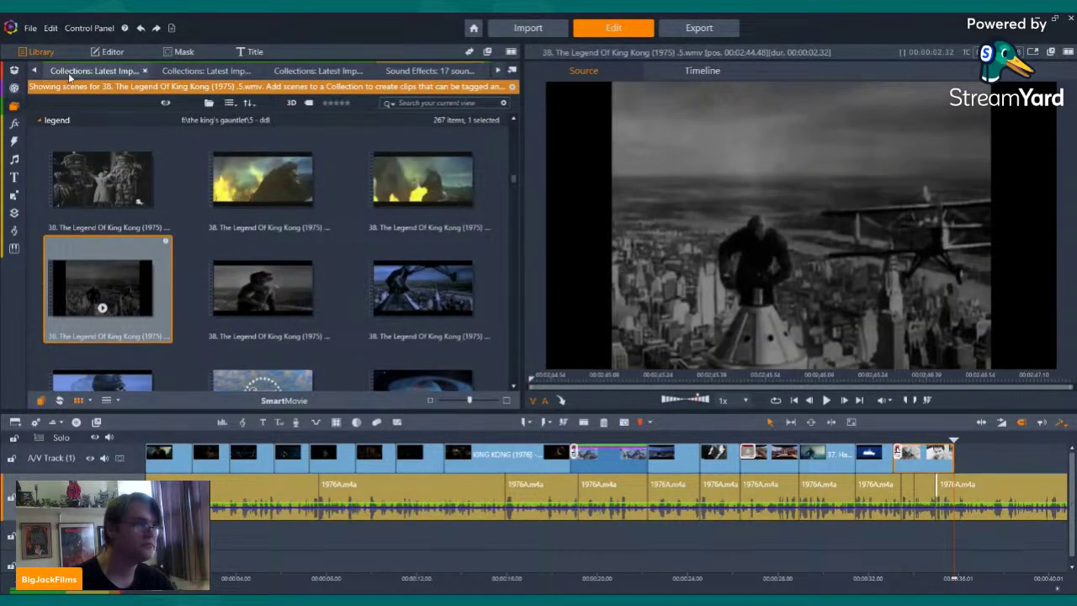
pyautogui.click(71, 70)
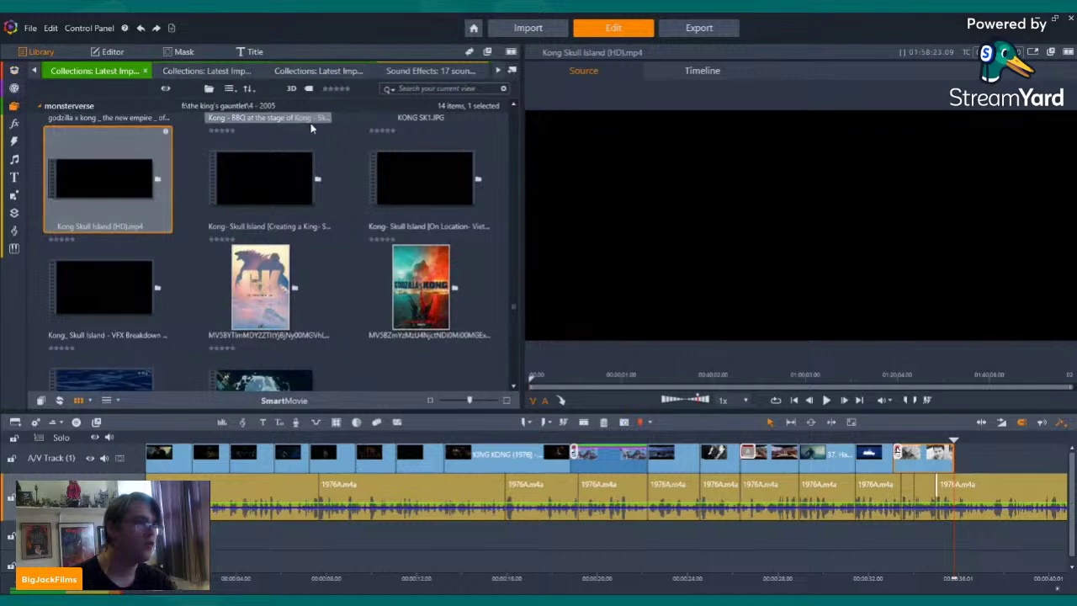
pyautogui.scroll(2, 346, 172)
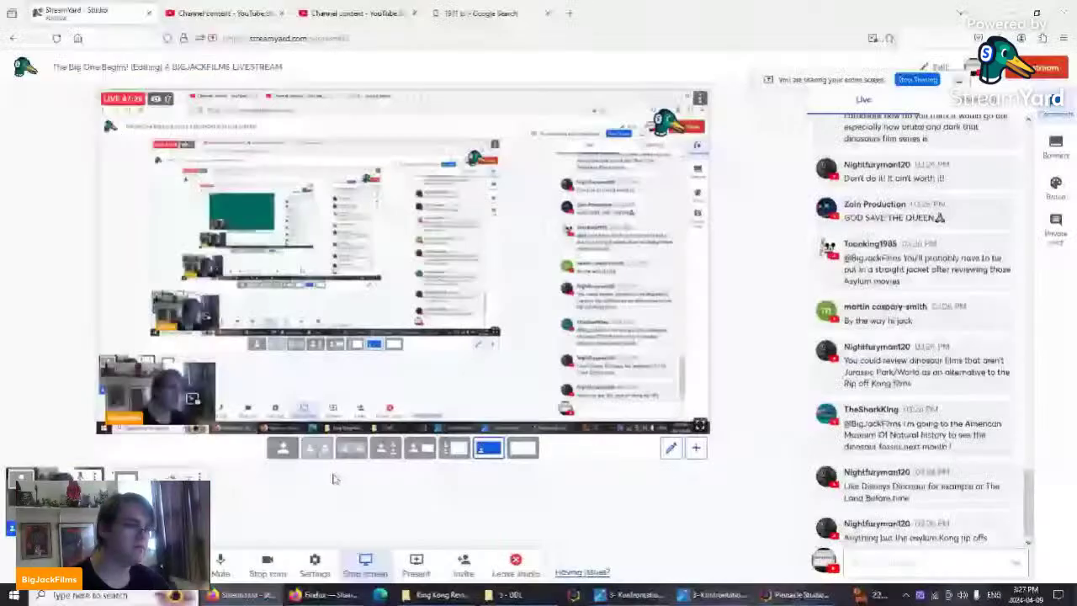
# - Switch to File Explorer and open the vintage television image from the 5 - DDL folder in Paint
pyautogui.click(503, 595)
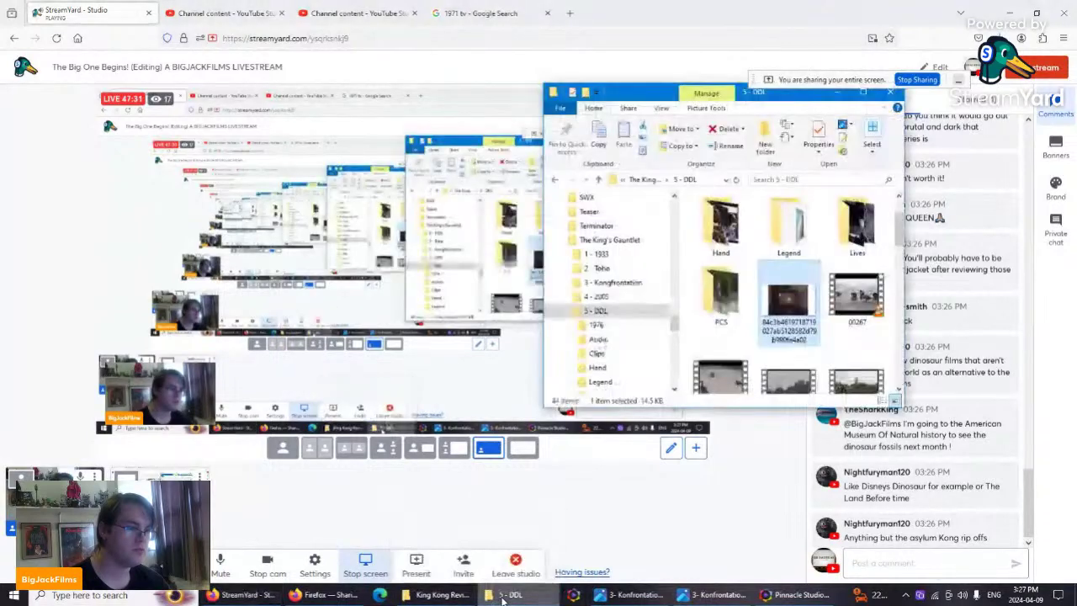
pyautogui.rightClick(787, 303)
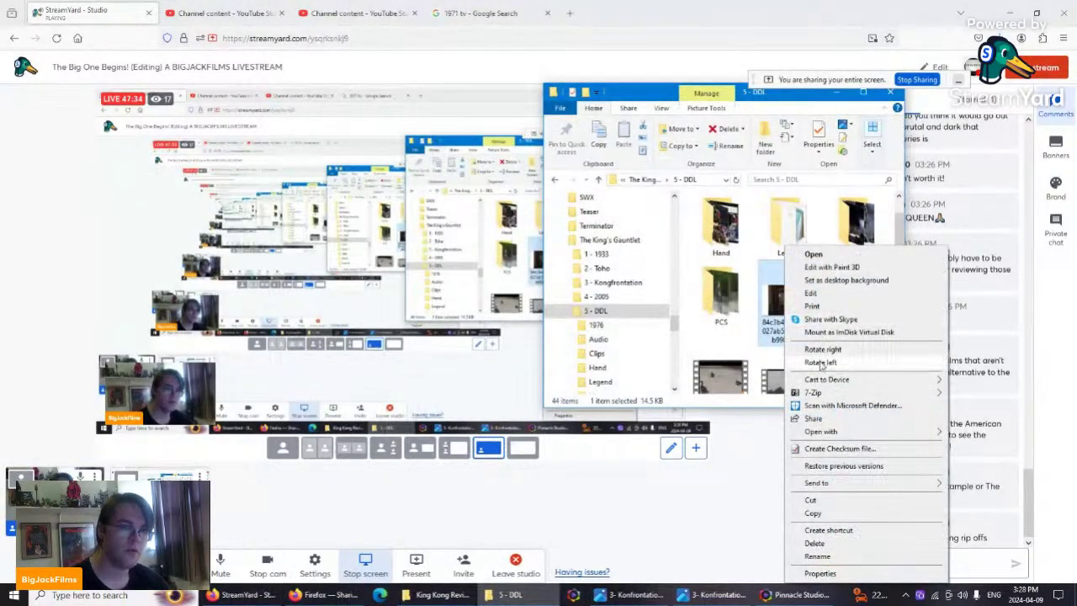
pyautogui.moveTo(821, 432)
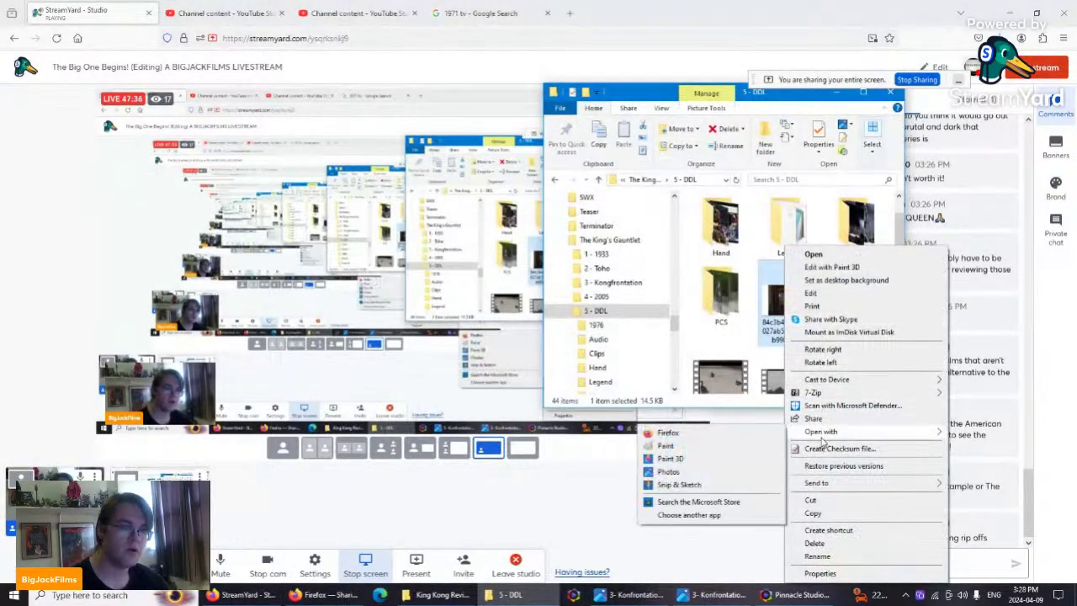
pyautogui.click(692, 447)
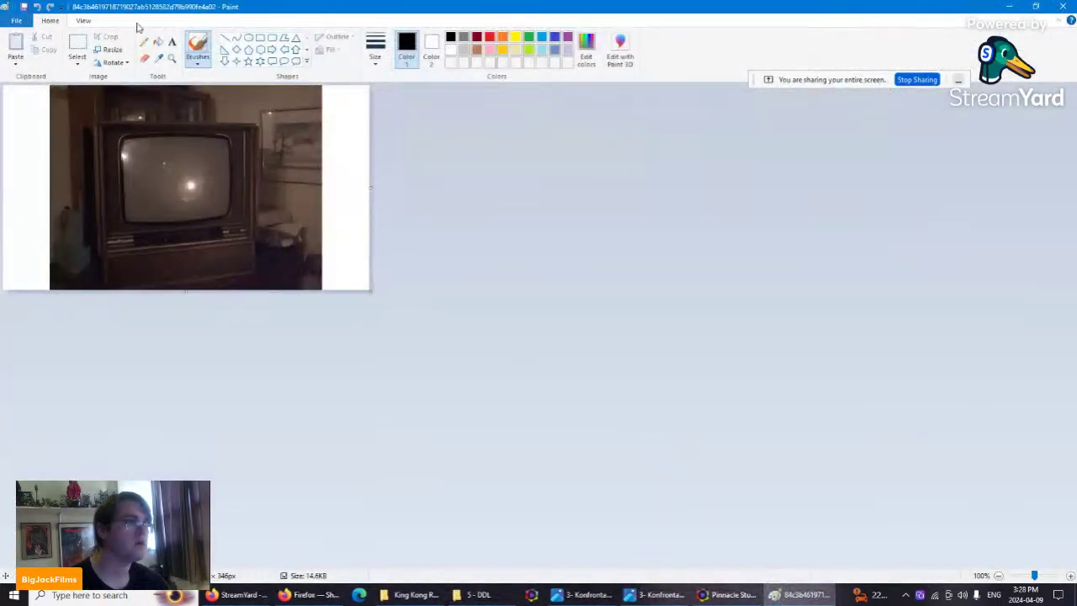
# - Crop the television image to the photo area so the white margins on both sides are removed
pyautogui.click(84, 20)
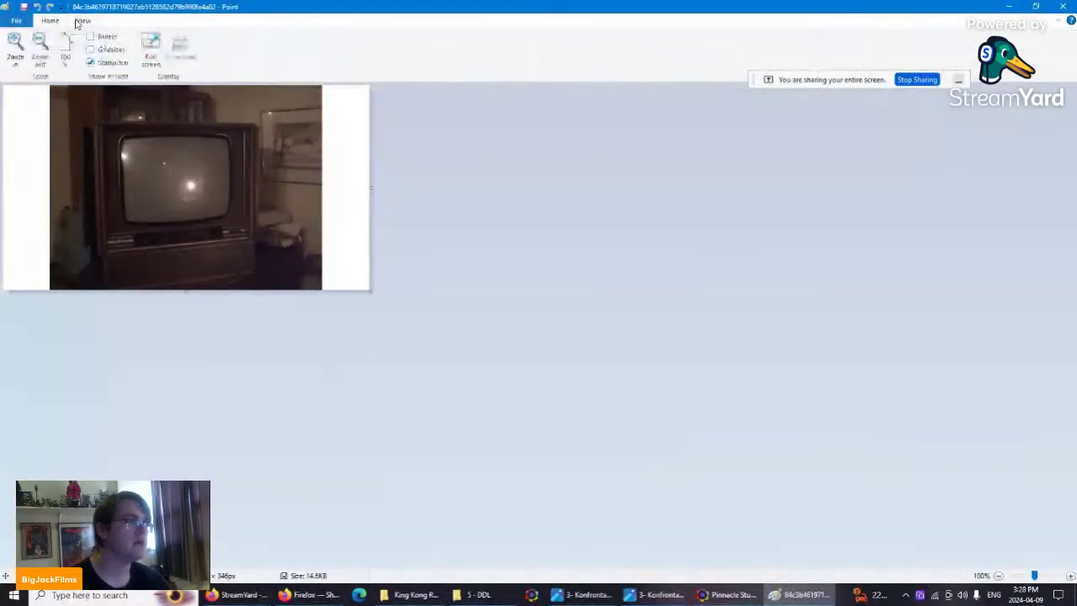
pyautogui.click(15, 47)
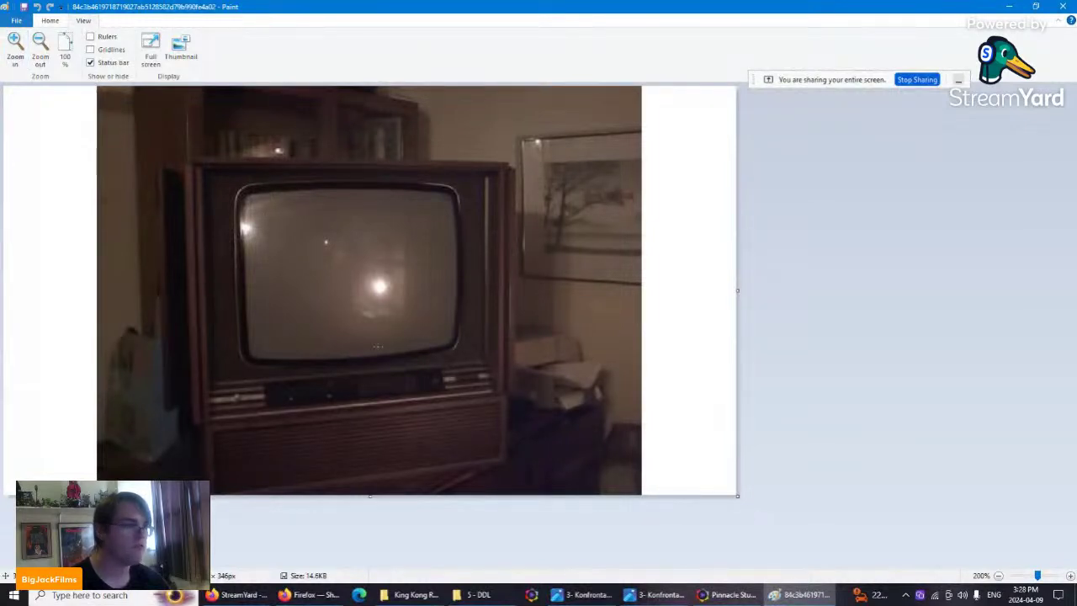
pyautogui.click(48, 21)
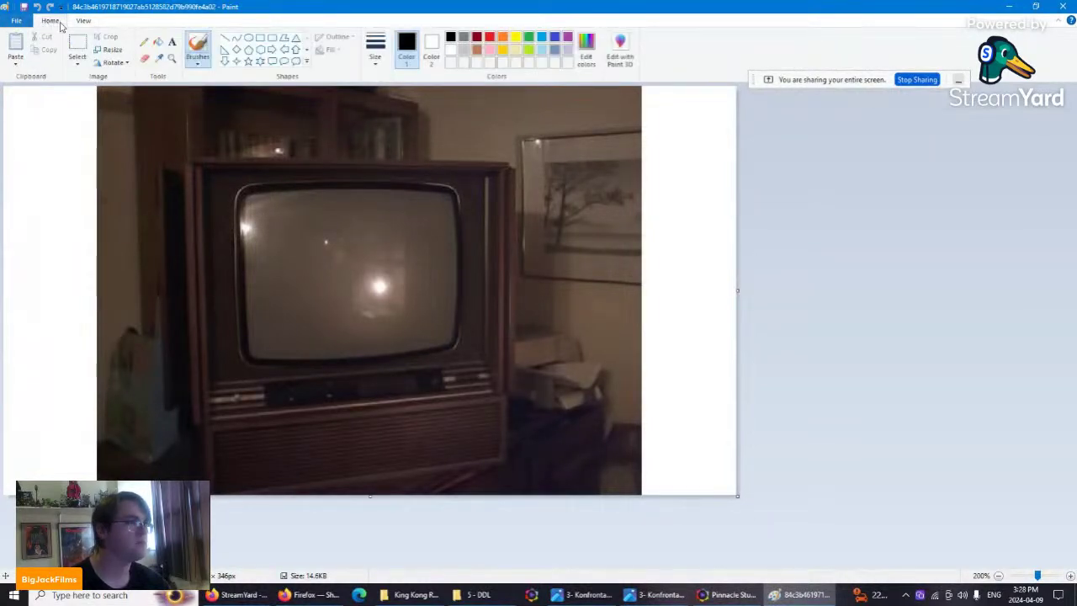
pyautogui.click(82, 21)
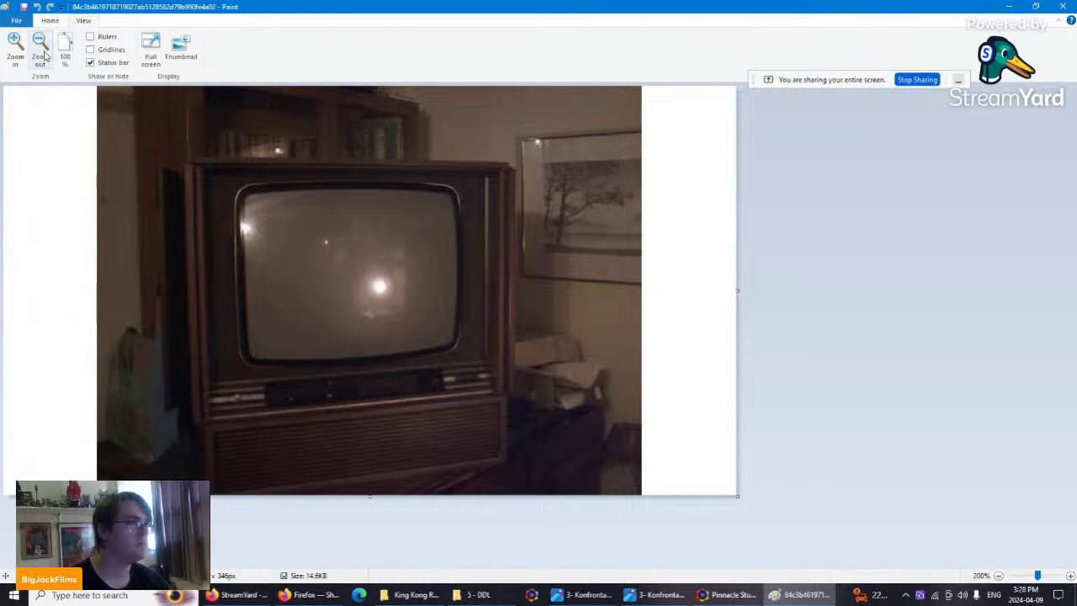
pyautogui.click(52, 20)
pyautogui.click(77, 61)
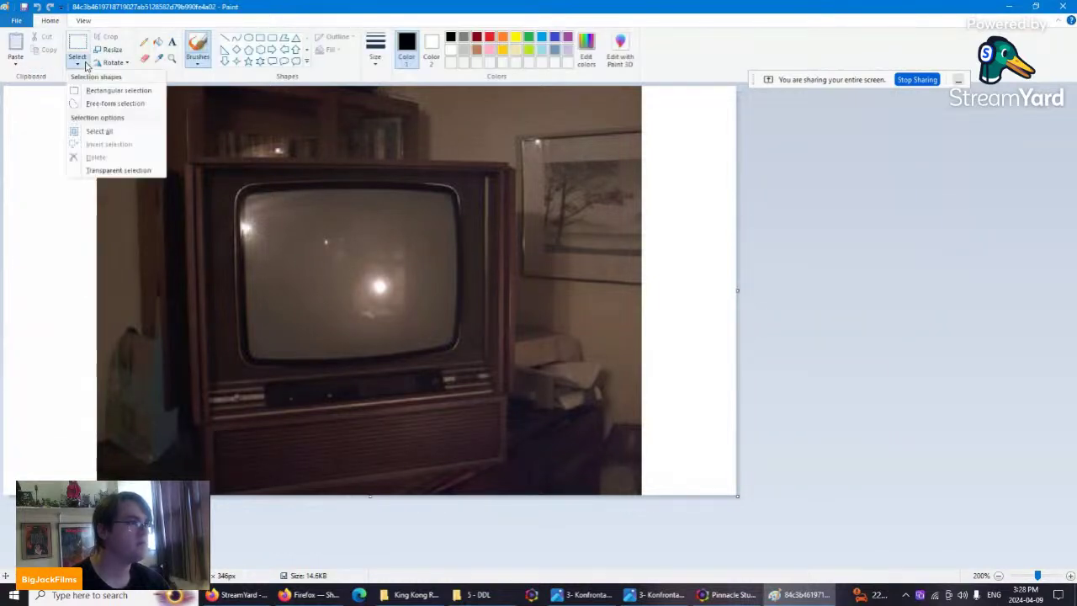
pyautogui.click(105, 91)
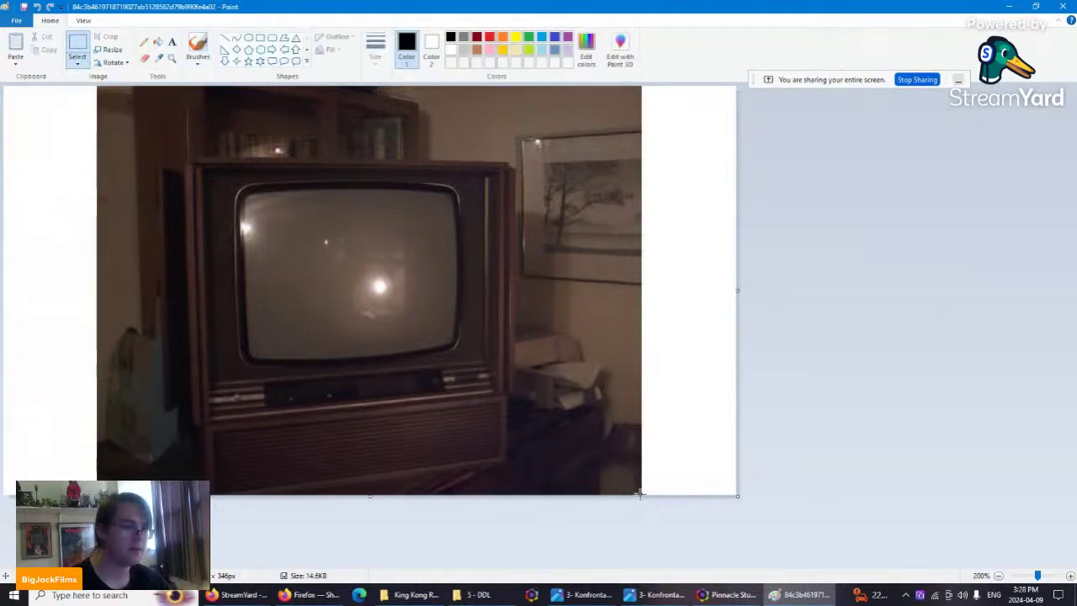
pyautogui.moveTo(635, 492); pyautogui.dragTo(101, 82)
pyautogui.rightClick(490, 220)
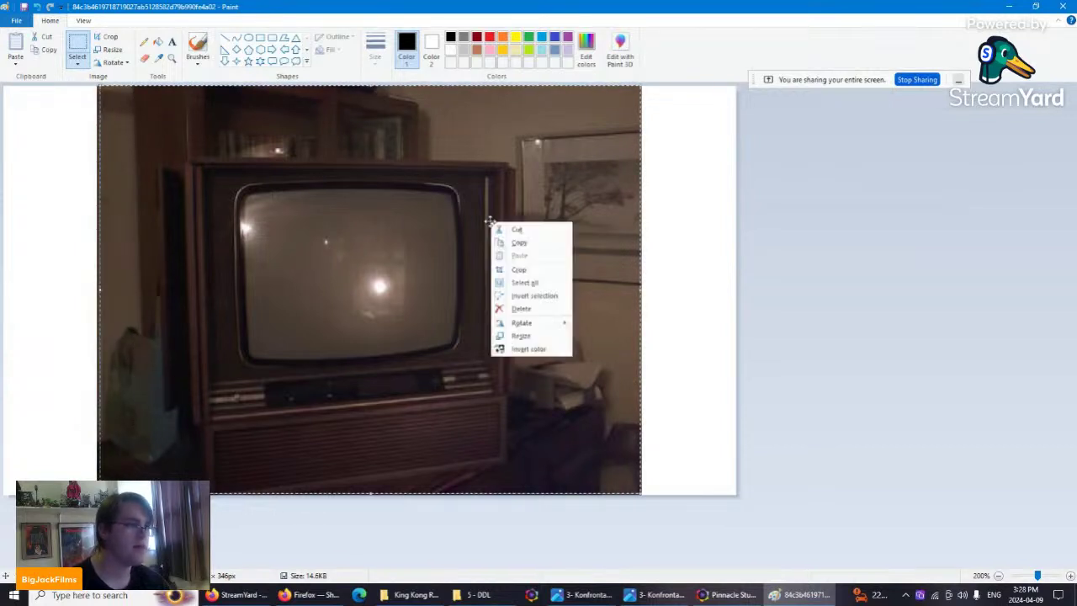
pyautogui.click(538, 271)
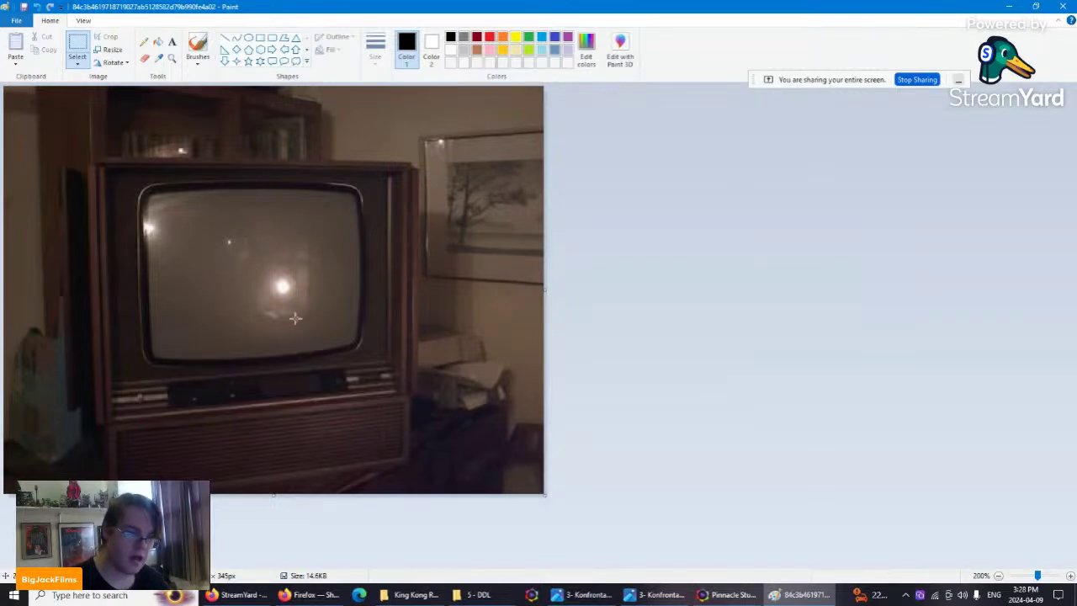
# - Outline the television's glass screen with a free-form selection and delete the selected area
pyautogui.click(78, 65)
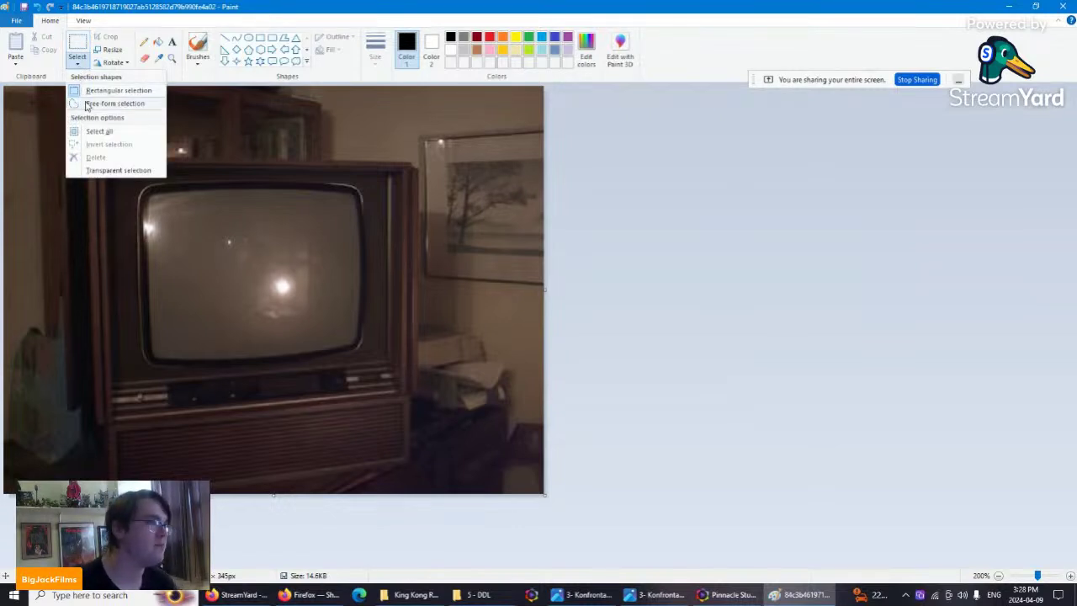
pyautogui.click(88, 104)
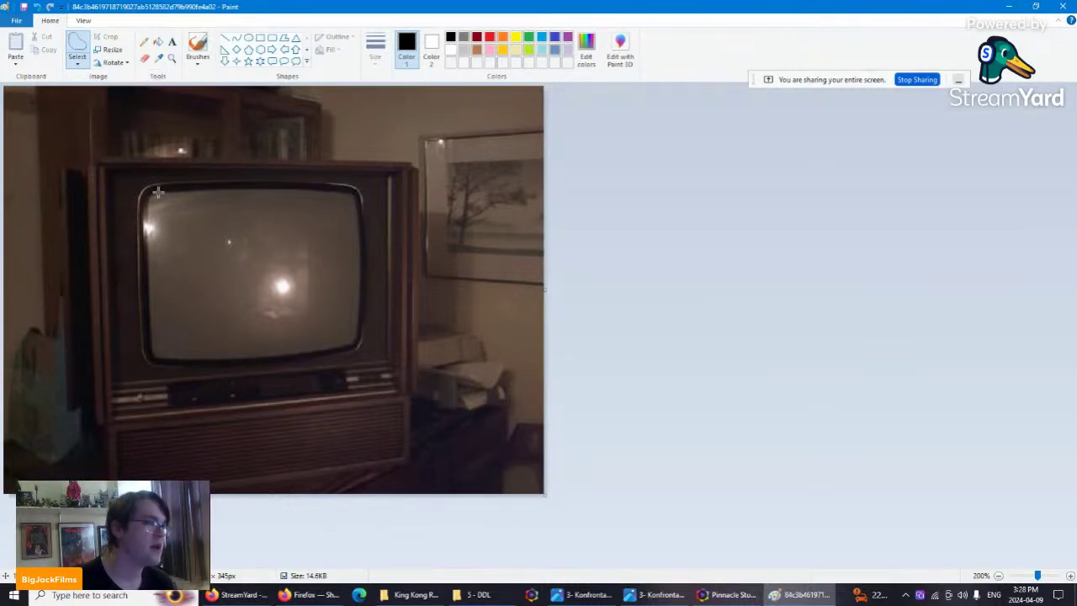
pyautogui.moveTo(158, 193)
pyautogui.mouseDown()
pyautogui.moveTo(340, 187)
pyautogui.moveTo(364, 236)
pyautogui.moveTo(352, 338)
pyautogui.mouseUp()
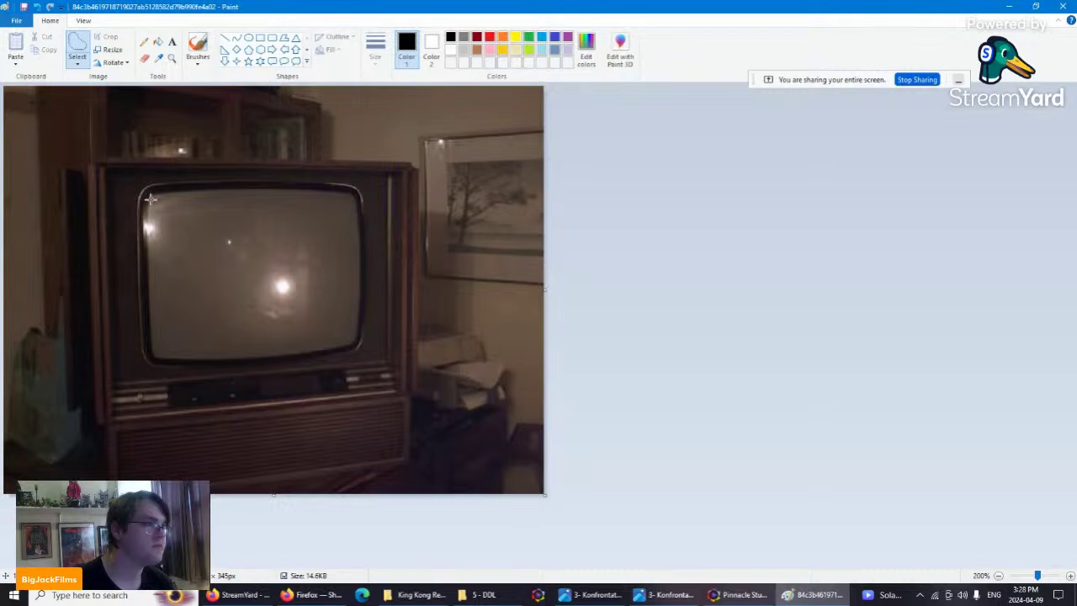
pyautogui.moveTo(150, 199)
pyautogui.mouseDown()
pyautogui.moveTo(349, 195)
pyautogui.moveTo(359, 212)
pyautogui.moveTo(352, 334)
pyautogui.moveTo(308, 350)
pyautogui.moveTo(178, 347)
pyautogui.moveTo(150, 256)
pyautogui.moveTo(154, 199)
pyautogui.mouseUp()
pyautogui.rightClick(231, 244)
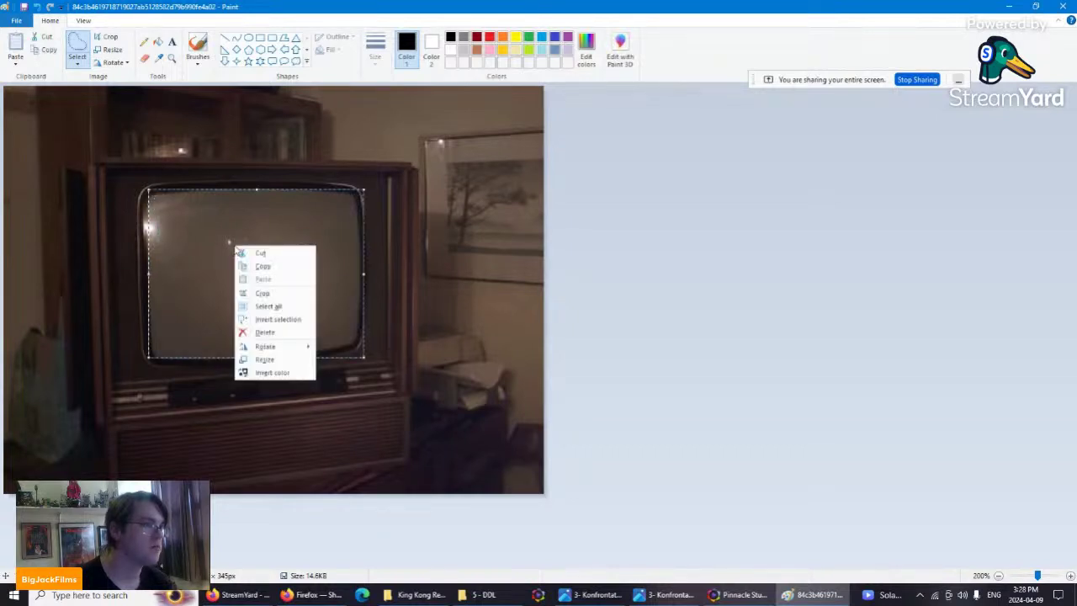
pyautogui.click(257, 331)
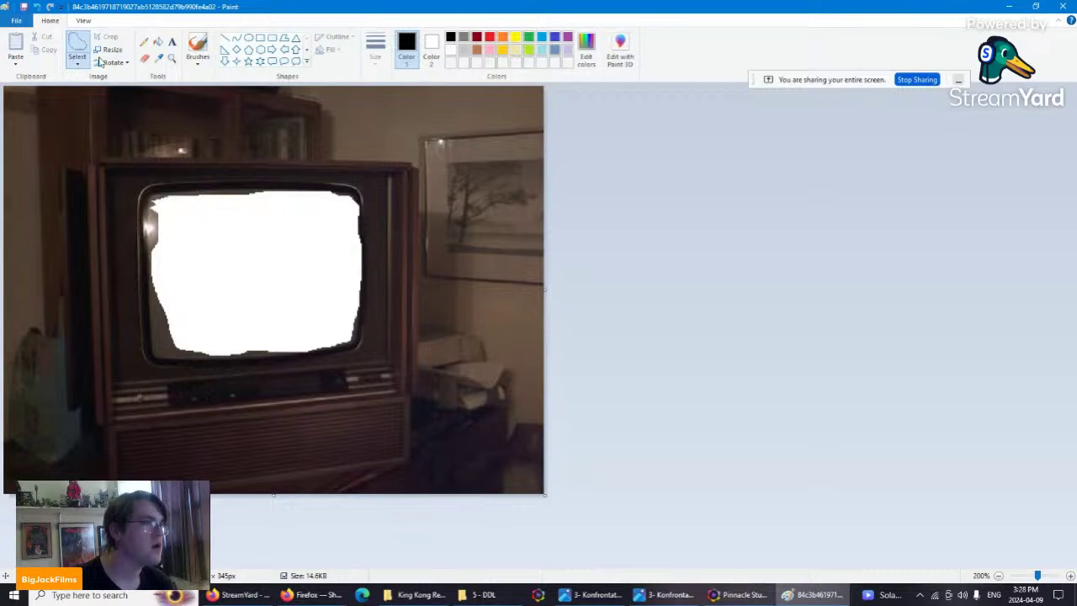
# - Erase the remaining bits of glass along the edges and corners of the television screen up to its dark frame
pyautogui.click(83, 20)
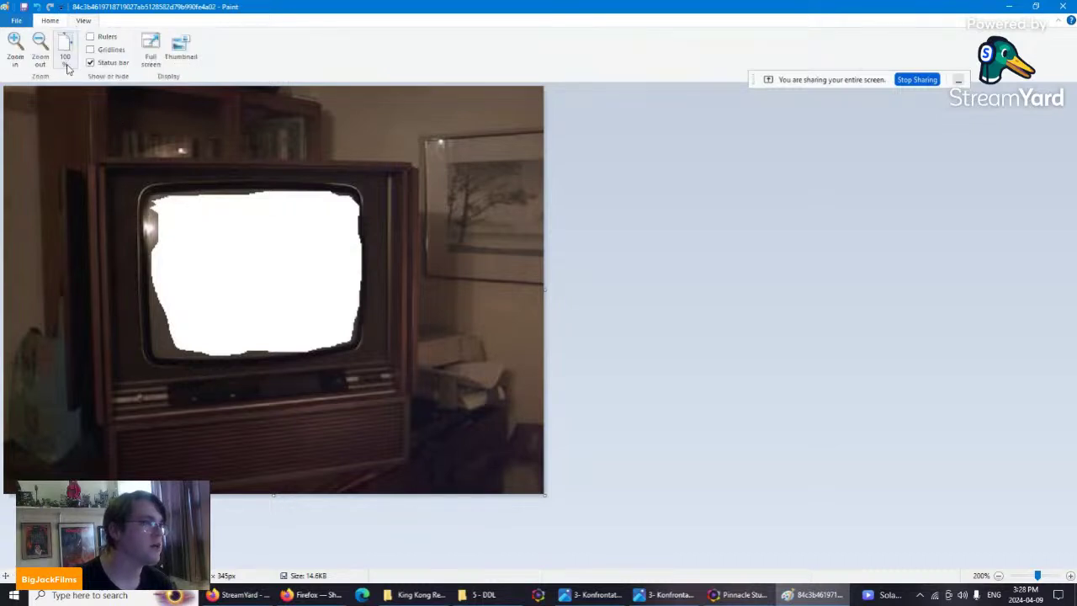
pyautogui.click(14, 46)
pyautogui.click(15, 46)
pyautogui.click(50, 20)
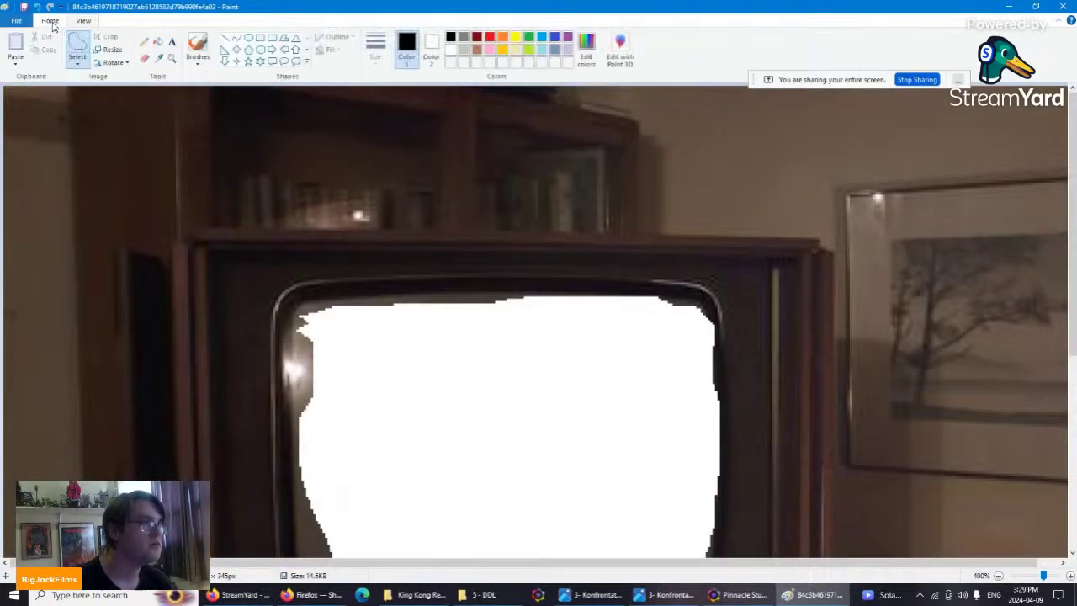
pyautogui.click(144, 58)
pyautogui.moveTo(322, 309)
pyautogui.mouseDown()
pyautogui.moveTo(596, 305)
pyautogui.moveTo(305, 313)
pyautogui.moveTo(294, 456)
pyautogui.moveTo(308, 543)
pyautogui.moveTo(319, 498)
pyautogui.mouseUp()
pyautogui.moveTo(312, 360); pyautogui.dragTo(320, 454)
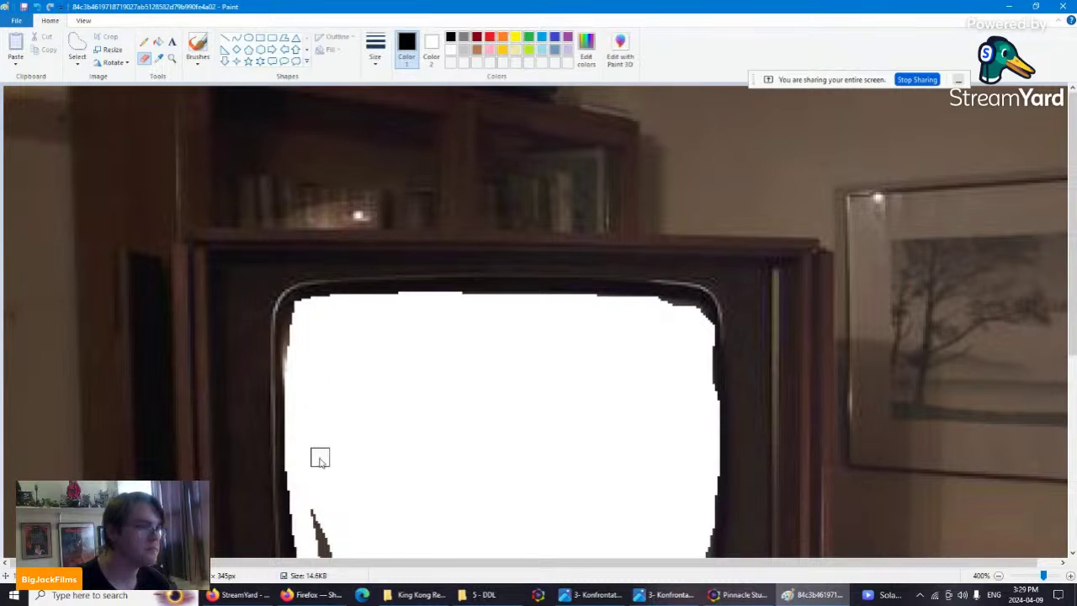
pyautogui.scroll(-3, 404, 396)
pyautogui.moveTo(317, 399)
pyautogui.mouseDown()
pyautogui.moveTo(309, 485)
pyautogui.moveTo(340, 495)
pyautogui.moveTo(554, 493)
pyautogui.moveTo(641, 480)
pyautogui.moveTo(689, 456)
pyautogui.moveTo(694, 282)
pyautogui.moveTo(706, 268)
pyautogui.moveTo(690, 202)
pyautogui.moveTo(673, 187)
pyautogui.moveTo(478, 199)
pyautogui.mouseUp()
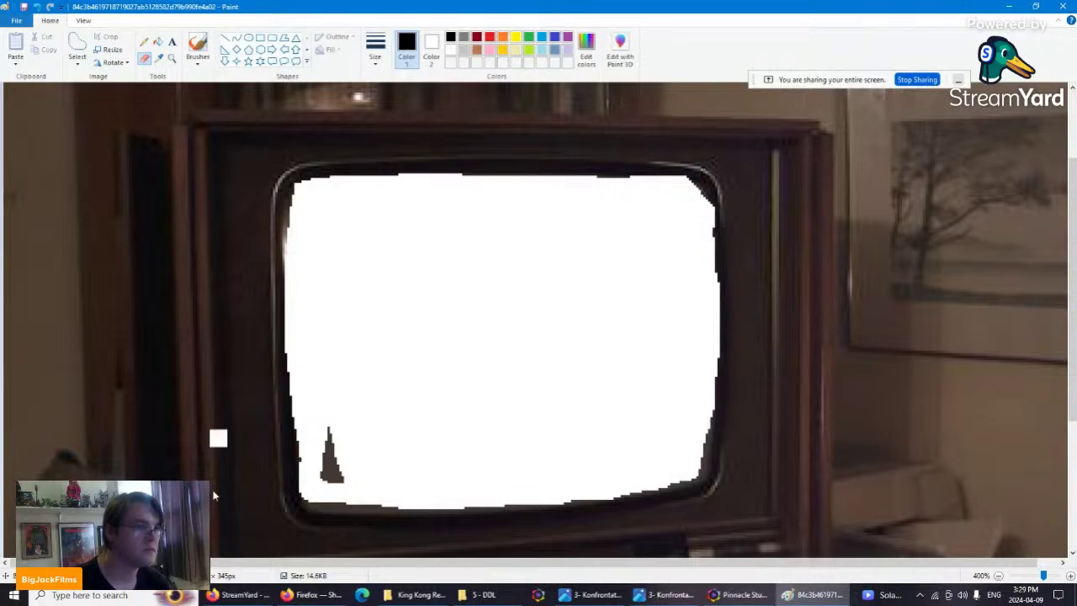
pyautogui.moveTo(327, 429)
pyautogui.mouseDown()
pyautogui.moveTo(320, 488)
pyautogui.moveTo(334, 498)
pyautogui.moveTo(625, 493)
pyautogui.moveTo(682, 477)
pyautogui.moveTo(699, 435)
pyautogui.moveTo(687, 322)
pyautogui.moveTo(695, 216)
pyautogui.moveTo(704, 213)
pyautogui.moveTo(700, 445)
pyautogui.mouseUp()
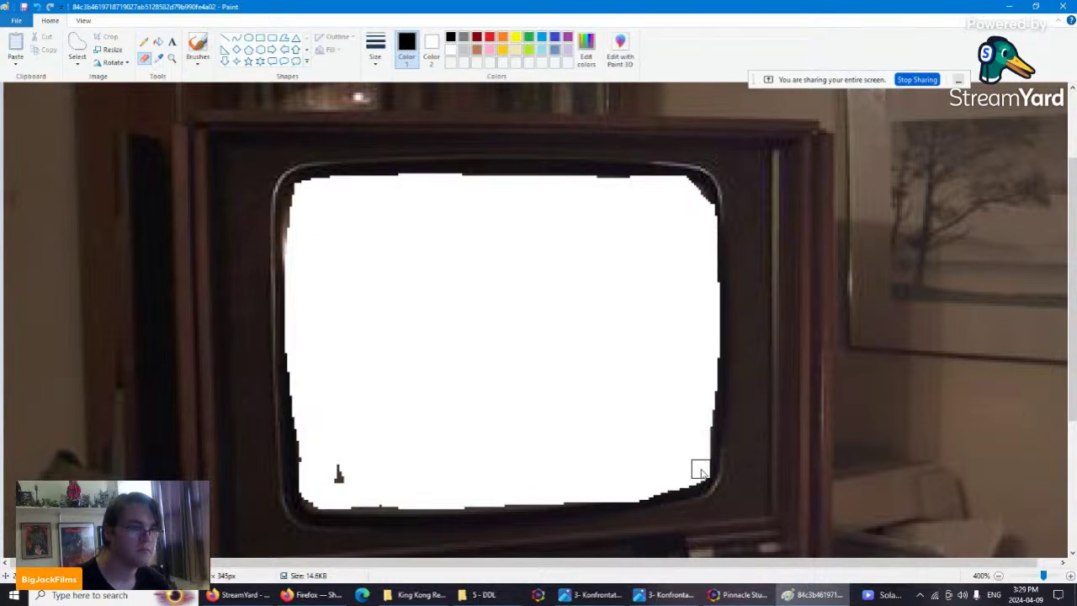
pyautogui.moveTo(729, 281)
pyautogui.mouseDown()
pyautogui.moveTo(712, 260)
pyautogui.moveTo(699, 476)
pyautogui.moveTo(642, 499)
pyautogui.moveTo(534, 493)
pyautogui.mouseUp()
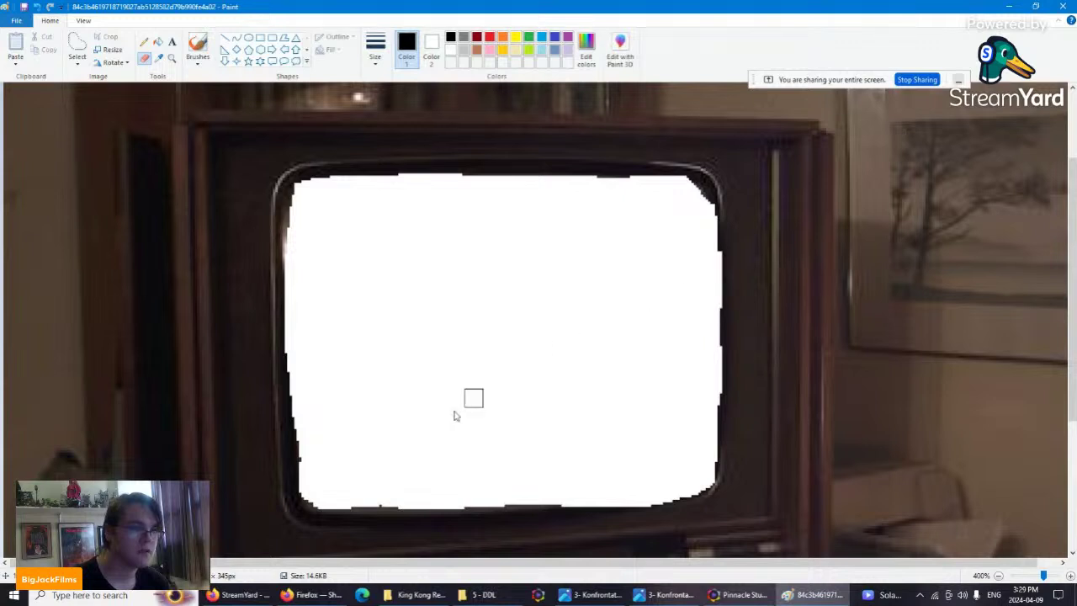
pyautogui.moveTo(474, 397)
pyautogui.mouseDown()
pyautogui.moveTo(391, 497)
pyautogui.moveTo(343, 499)
pyautogui.moveTo(505, 497)
pyautogui.mouseUp()
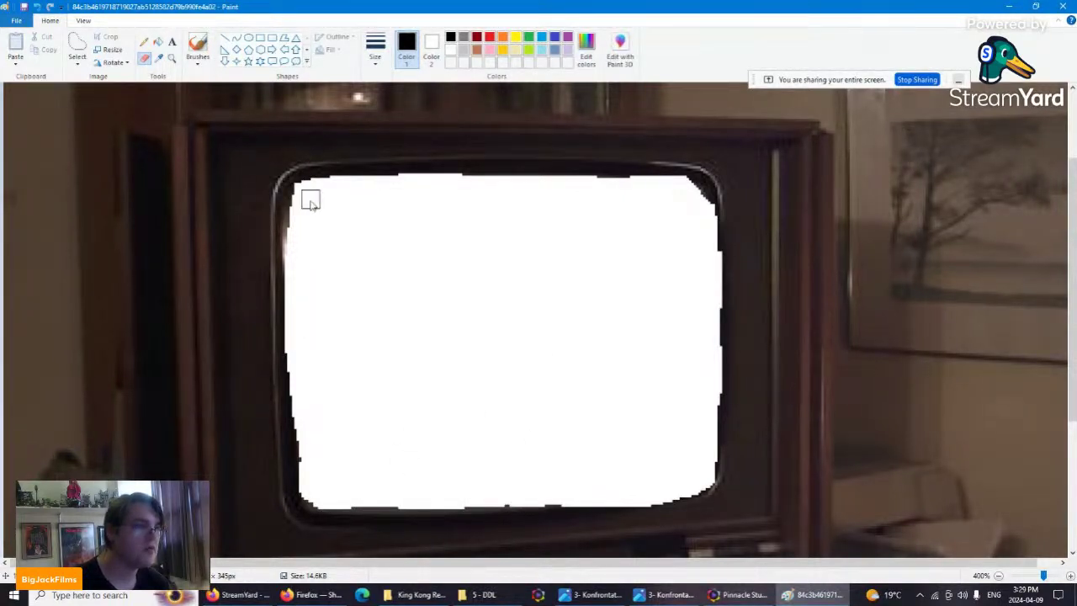
pyautogui.moveTo(313, 188)
pyautogui.mouseDown()
pyautogui.moveTo(448, 174)
pyautogui.moveTo(652, 181)
pyautogui.mouseUp()
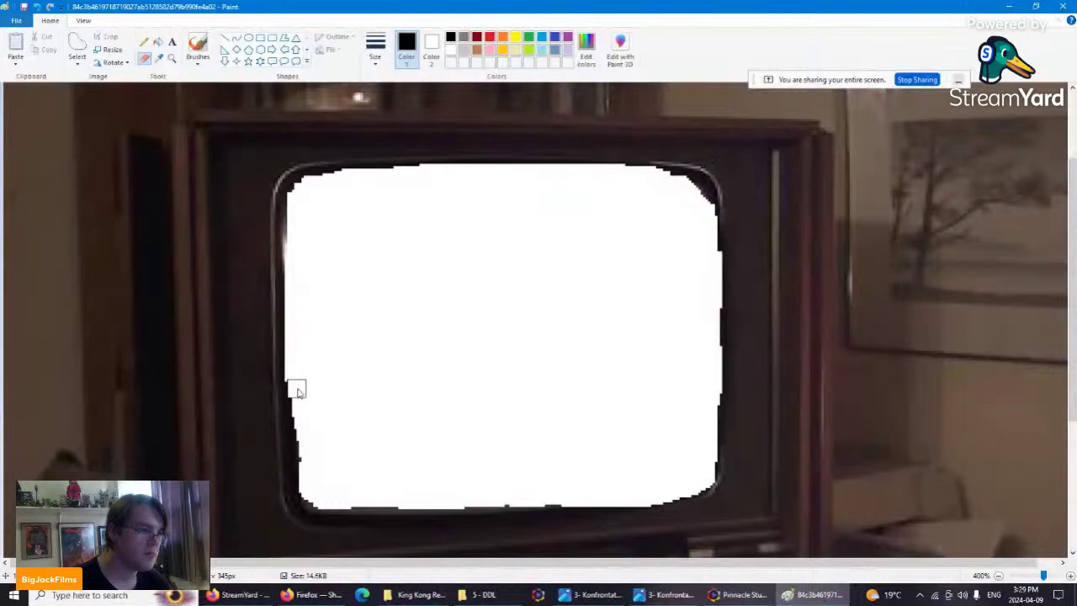
pyautogui.moveTo(297, 390)
pyautogui.mouseDown()
pyautogui.moveTo(300, 494)
pyautogui.moveTo(429, 503)
pyautogui.mouseUp()
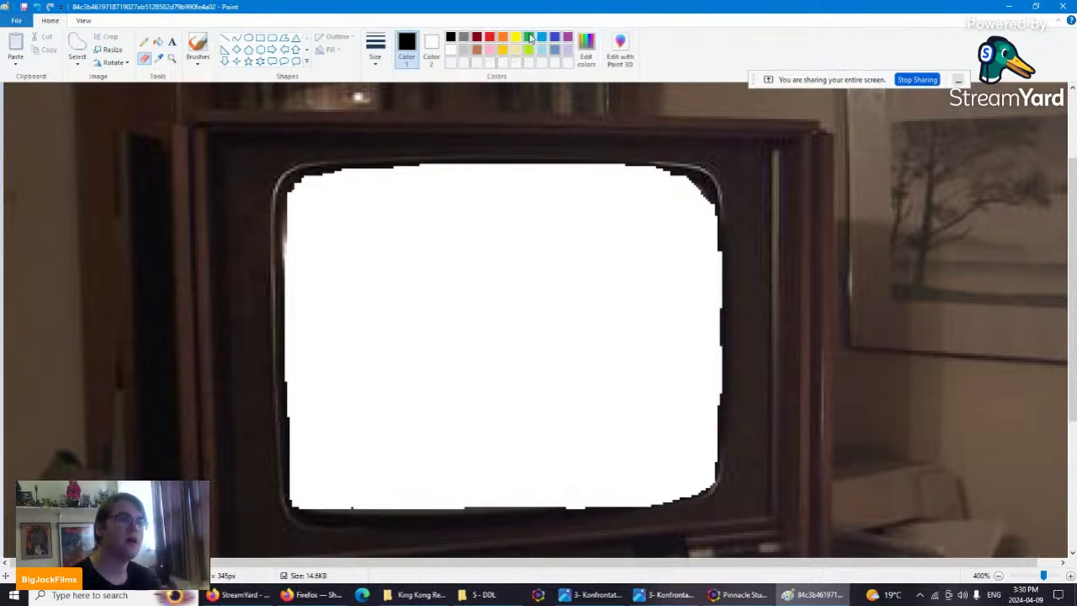
# - Fill the blank television screen with green and save a JPEG copy in The King's Gauntlet > 5 - DDL with "gs" appended to its name
pyautogui.click(158, 41)
pyautogui.click(565, 251)
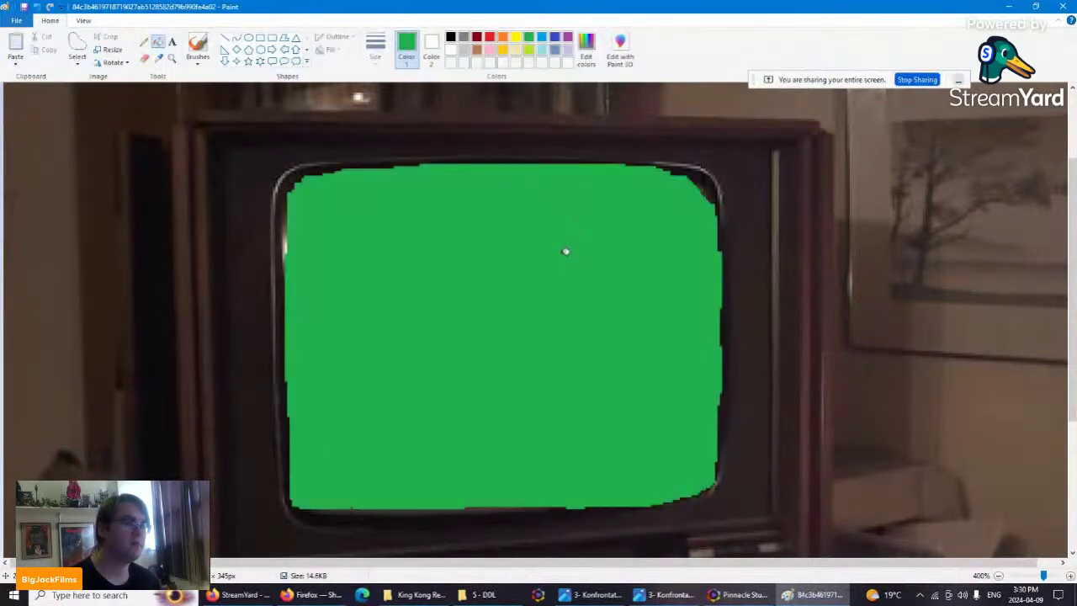
pyautogui.click(16, 20)
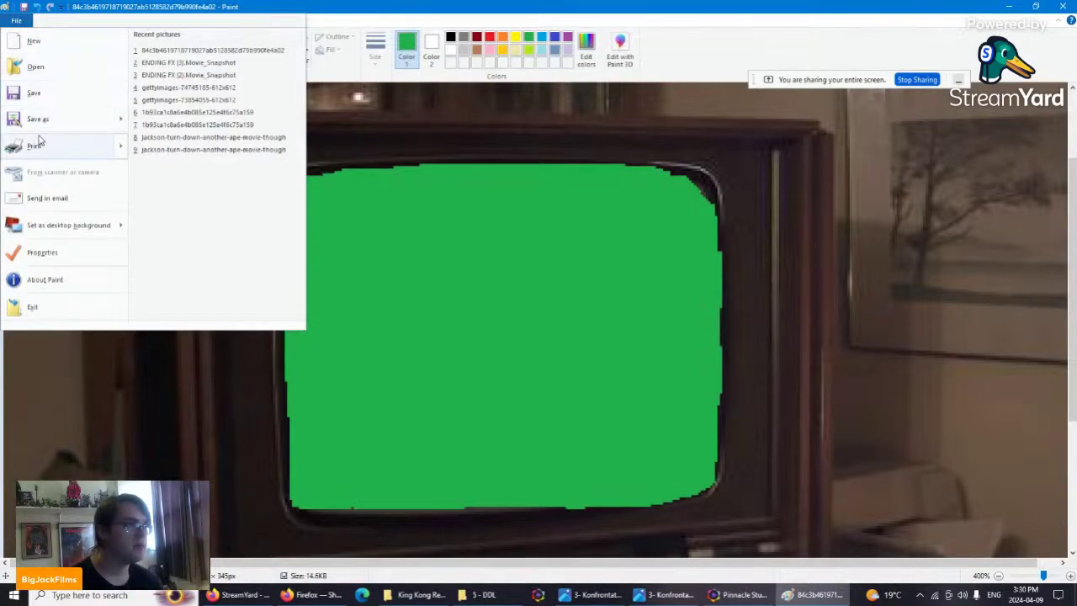
pyautogui.moveTo(38, 119)
pyautogui.click(246, 83)
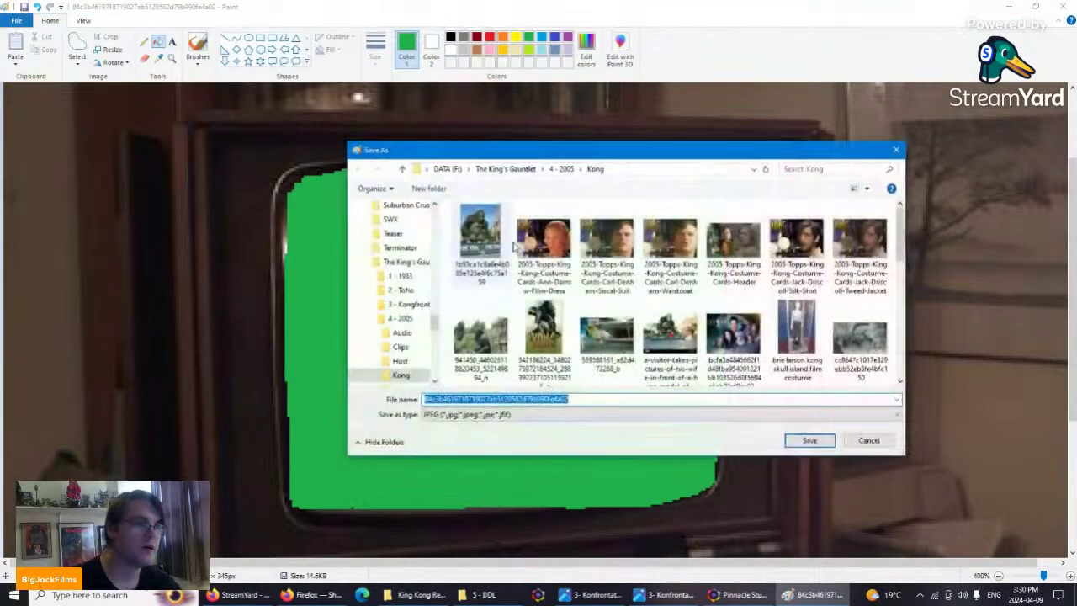
pyautogui.click(505, 169)
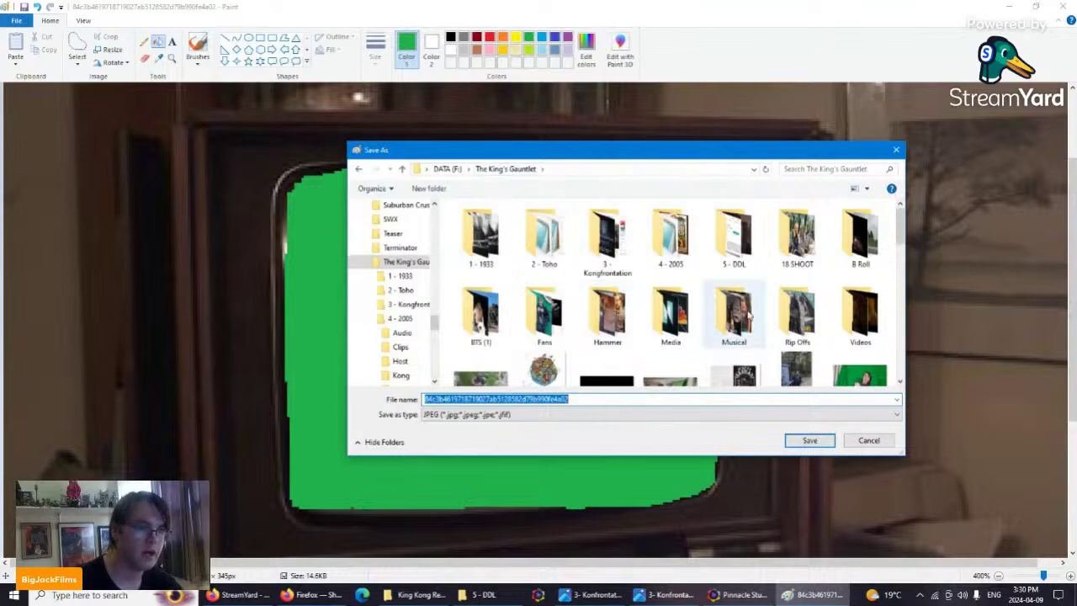
pyautogui.doubleClick(734, 238)
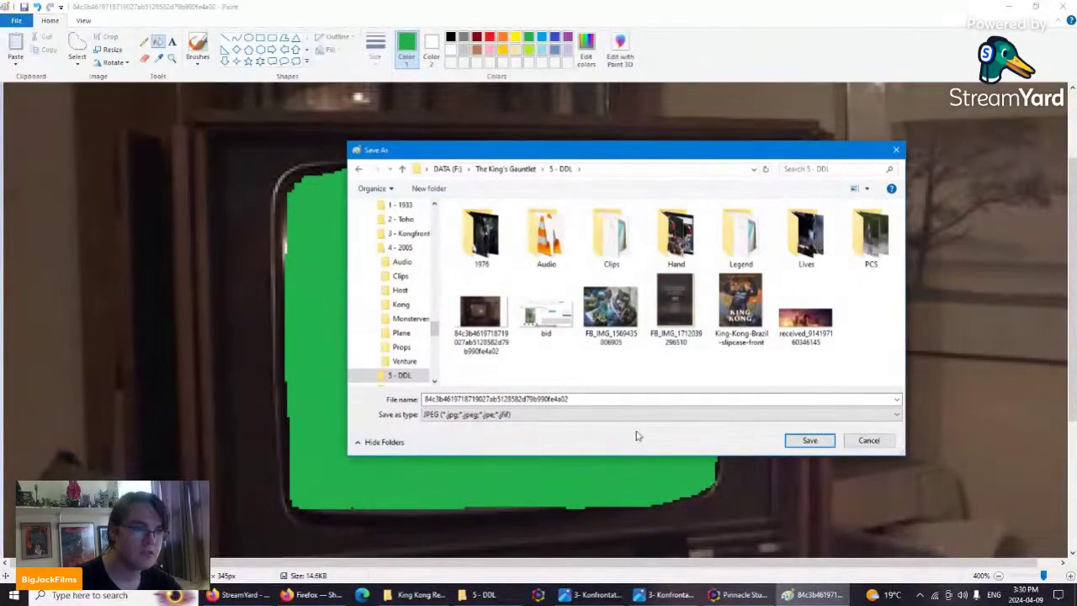
pyautogui.click(592, 399)
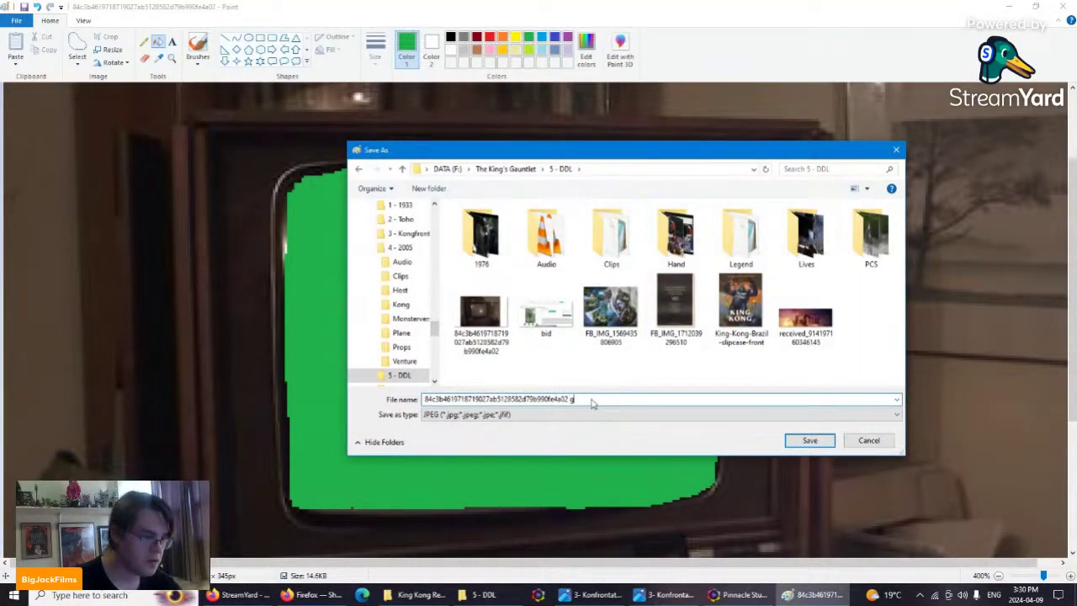
pyautogui.press('Return')
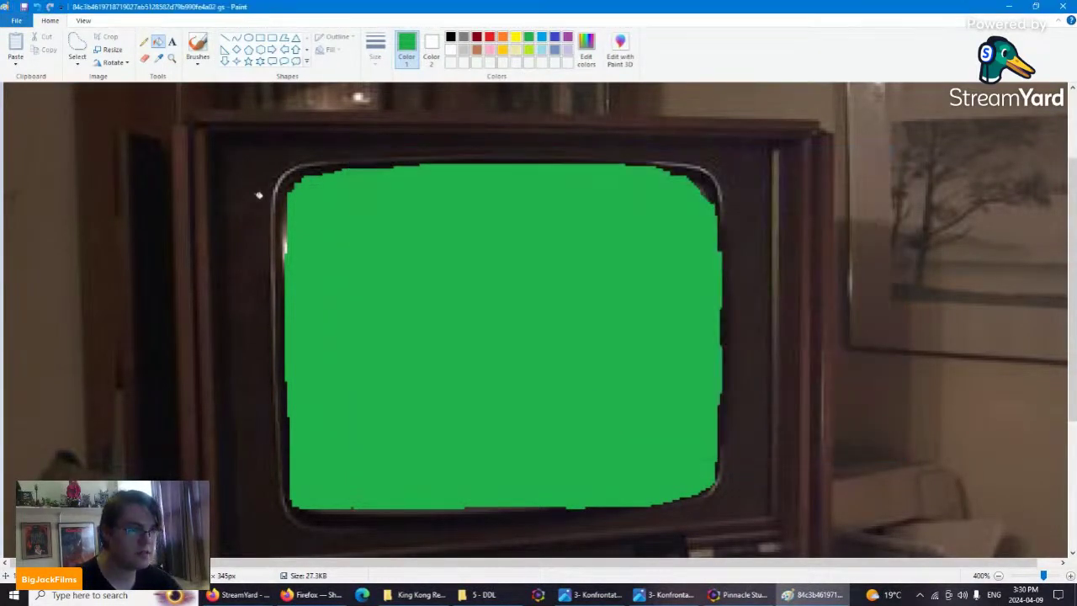
# - Undo the green fill, the erasing and the screen deletion, keeping only the crop of the white margins
pyautogui.click(42, 6)
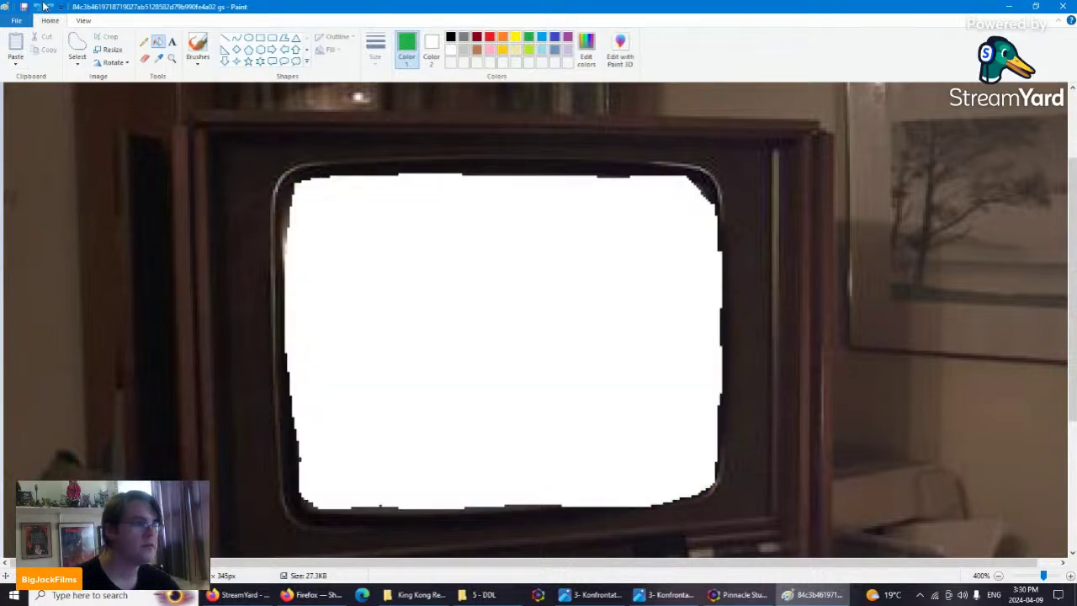
pyautogui.click(42, 6)
pyautogui.click(42, 6)
pyautogui.click(42, 6)
pyautogui.click(42, 6)
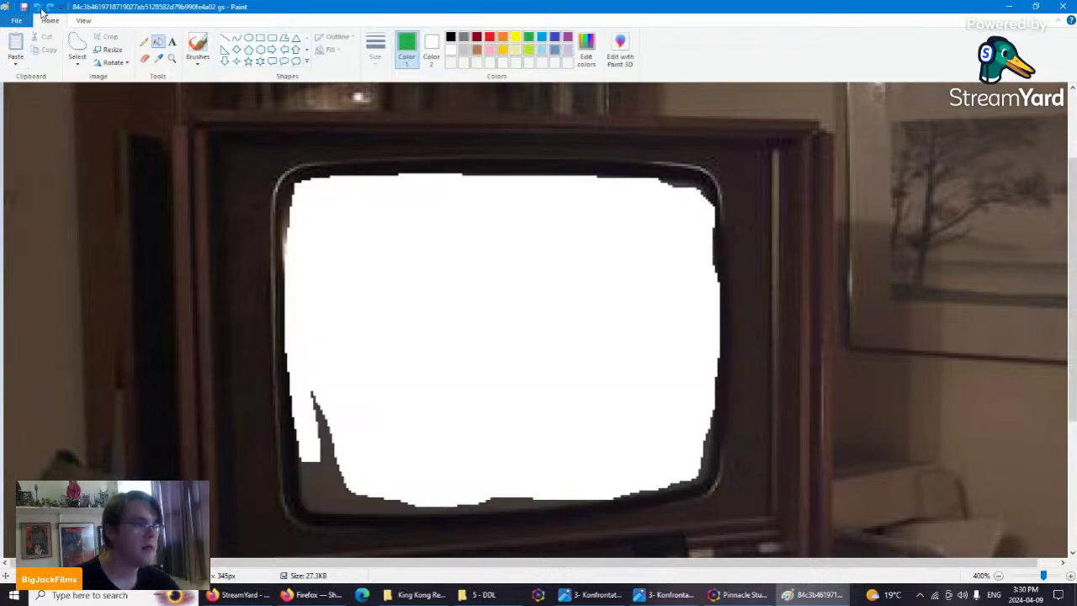
pyautogui.click(42, 6)
pyautogui.click(42, 6)
pyautogui.click(42, 6)
pyautogui.click(42, 6)
pyautogui.click(49, 7)
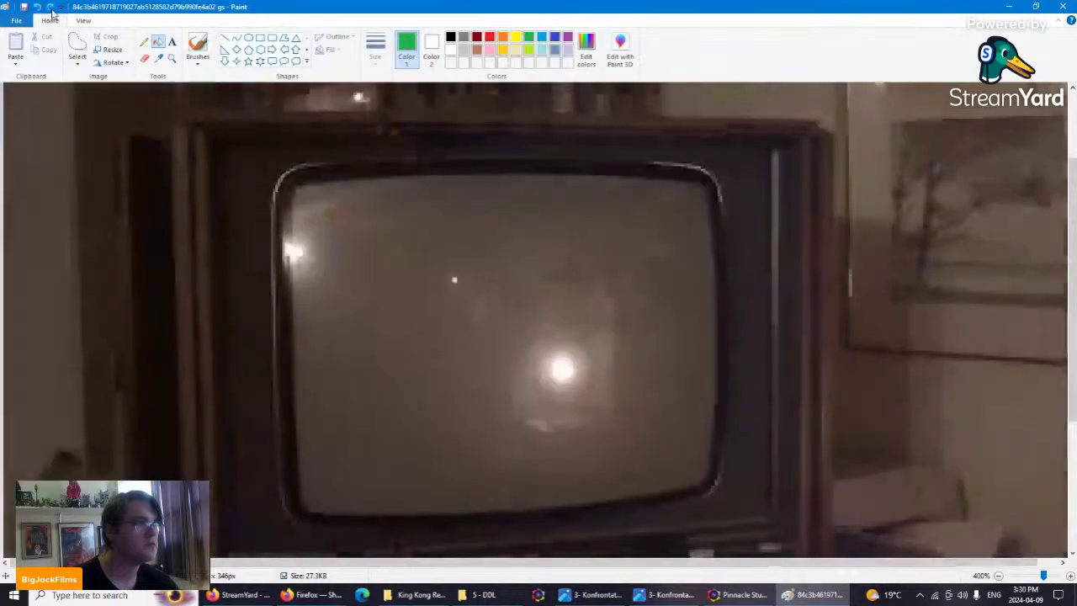
# - Save the cropped television picture as a JPEG over the original file without "gs" in The King's Gauntlet > 5 - DDL
pyautogui.click(16, 21)
pyautogui.moveTo(34, 118)
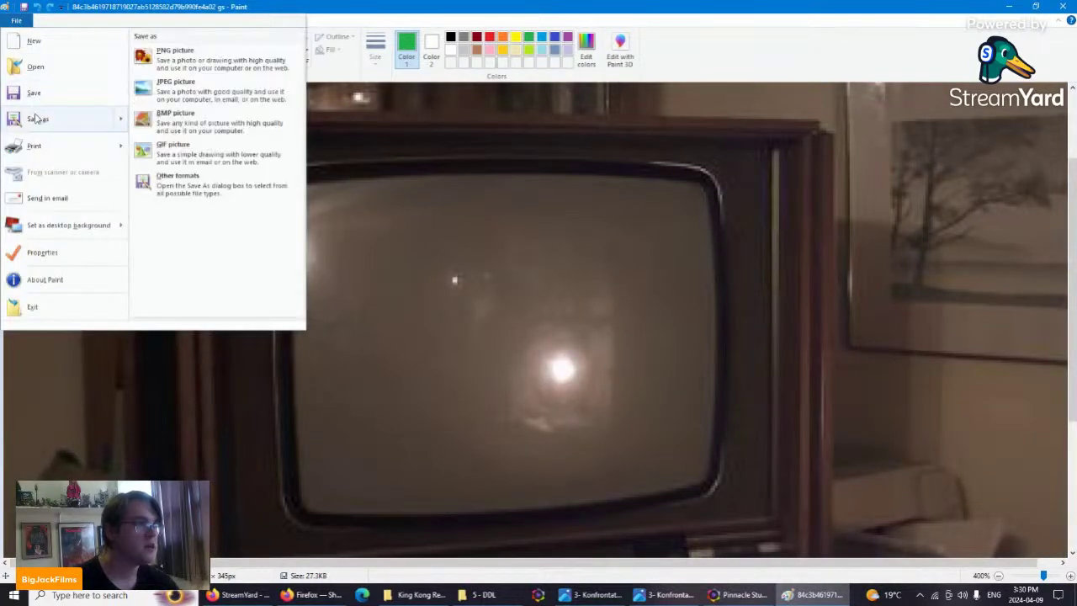
pyautogui.click(231, 97)
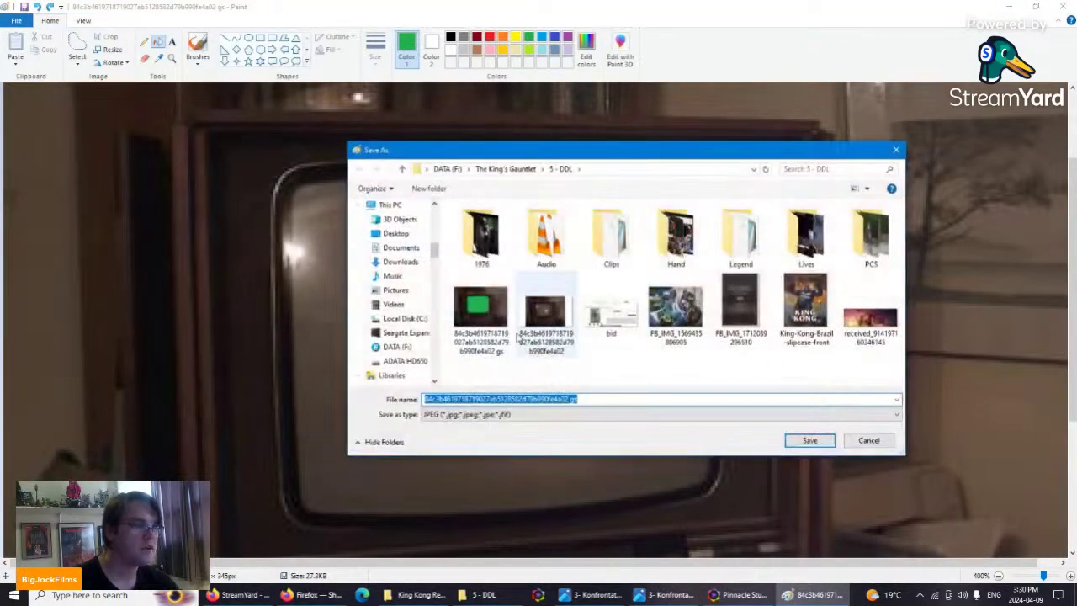
pyautogui.click(506, 328)
pyautogui.click(540, 324)
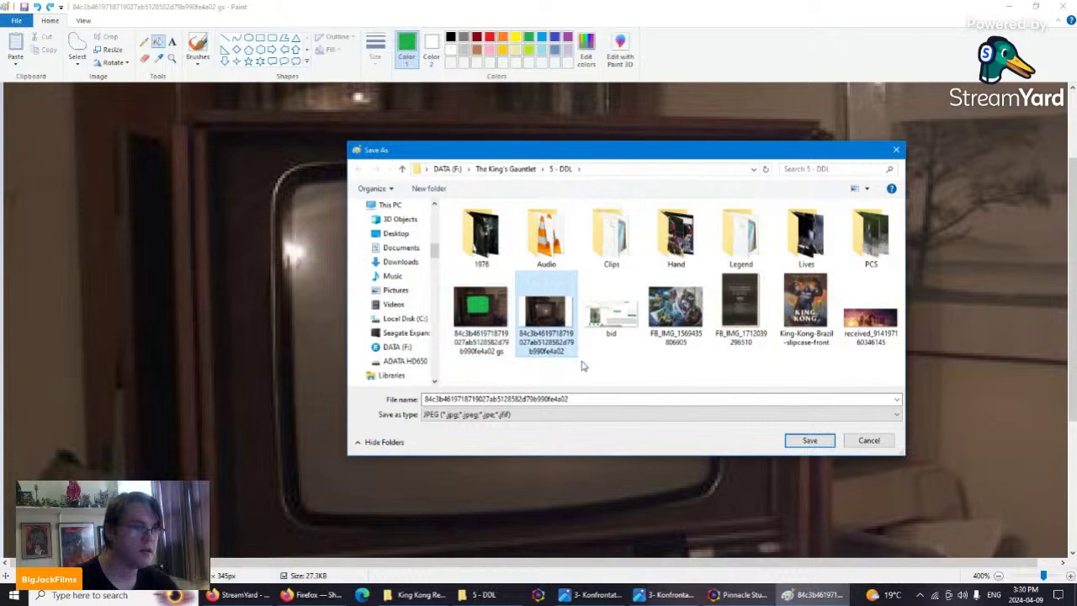
pyautogui.click(809, 441)
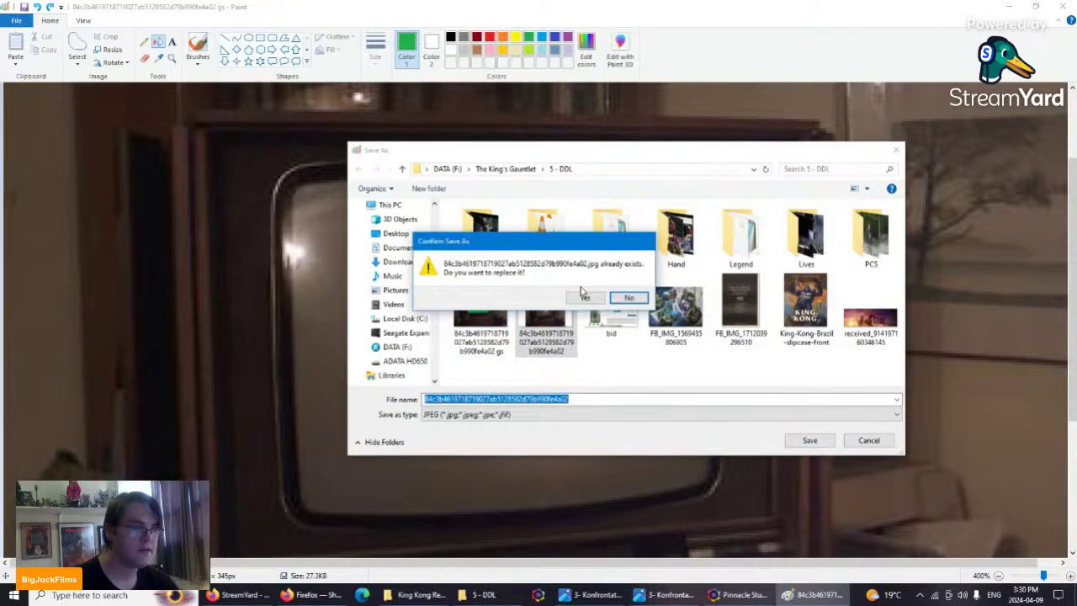
pyautogui.click(584, 300)
pyautogui.hotkey('alt', 'Tab')
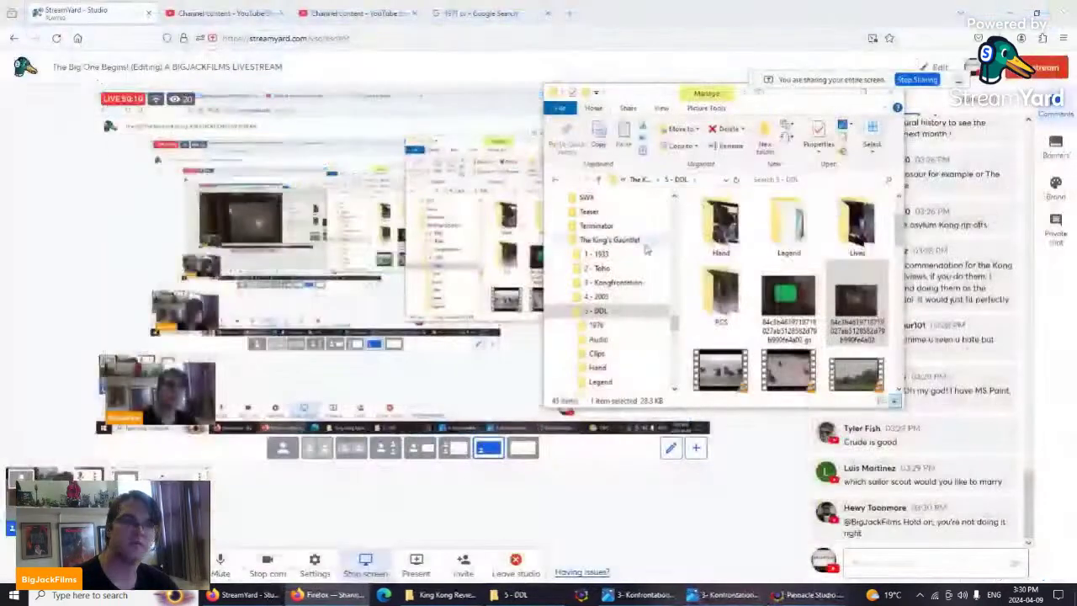
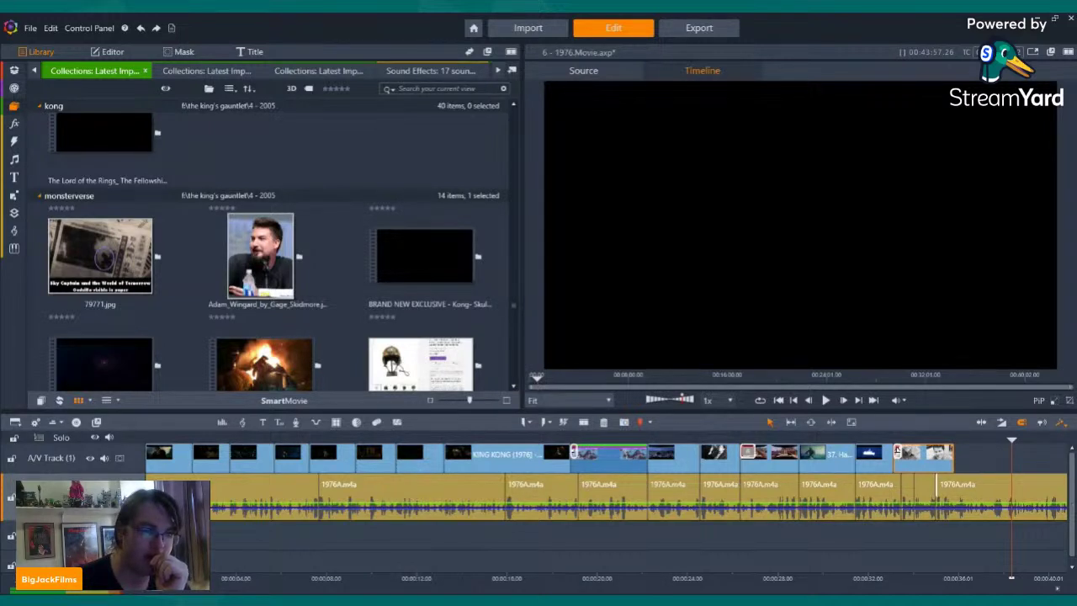
# - In Pinnacle Studio, preview The Wiz Commercials, 1985 King Kong video from the media folder and narrow the library to enlarge the preview
pyautogui.click(234, 133)
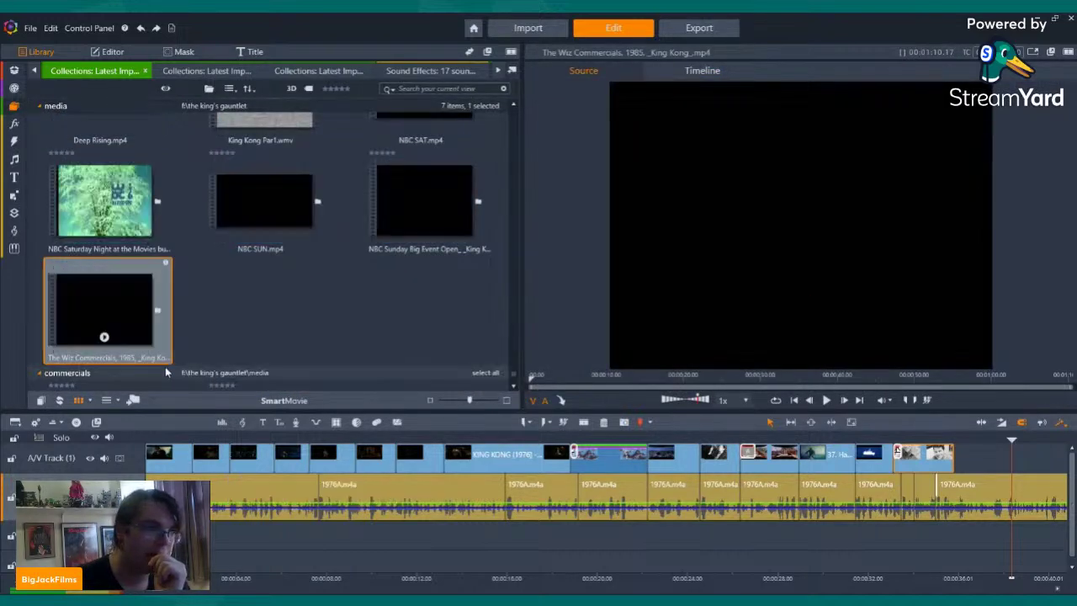
pyautogui.click(103, 338)
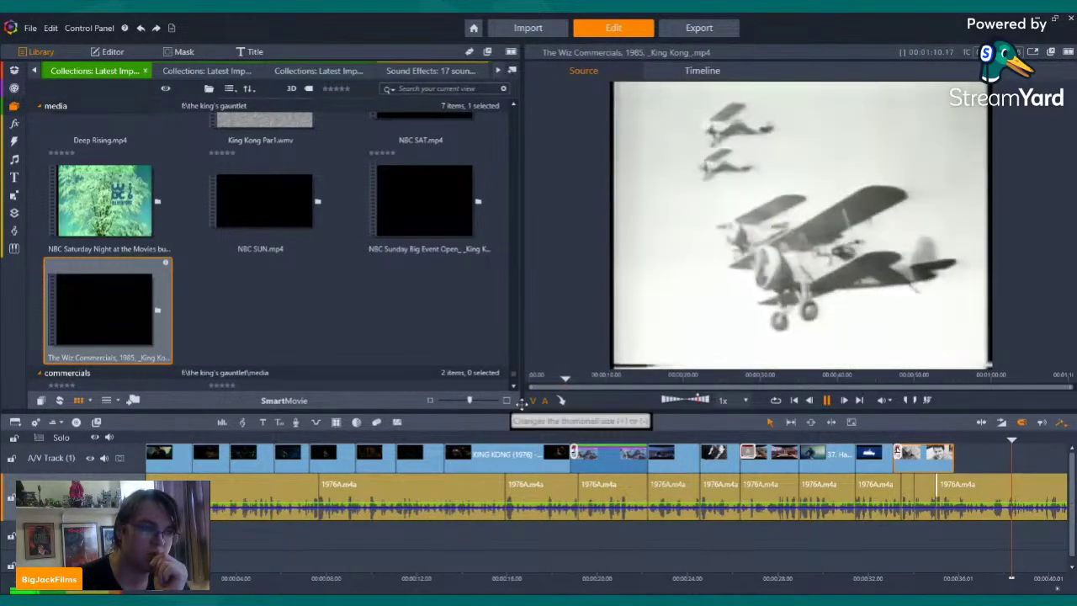
pyautogui.moveTo(519, 404); pyautogui.dragTo(395, 411)
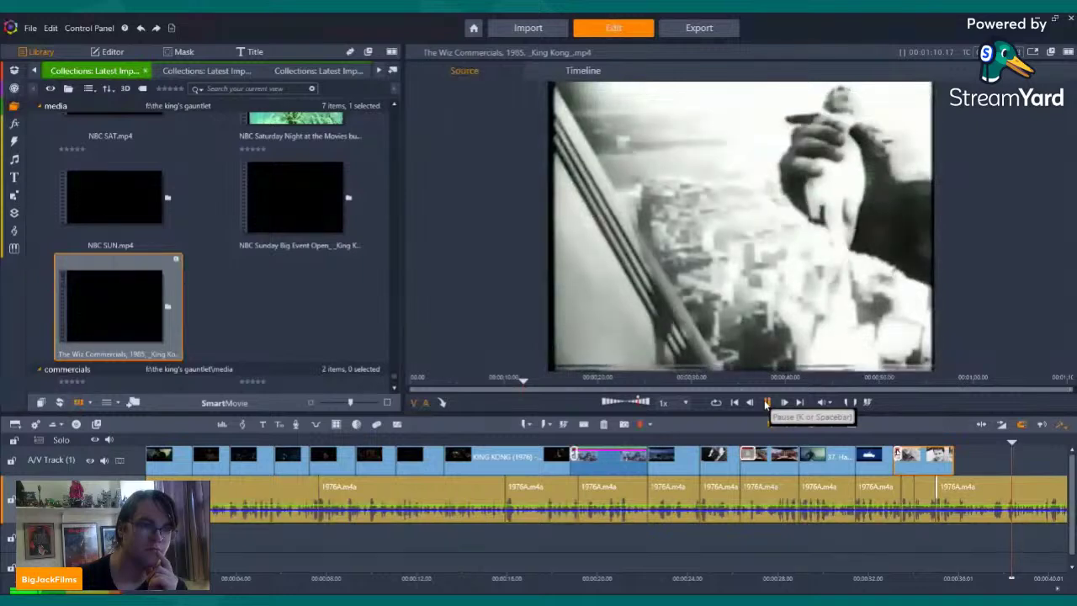
# - Detect the scenes of The Wiz Commercials video and show them individually in the library
pyautogui.rightClick(120, 296)
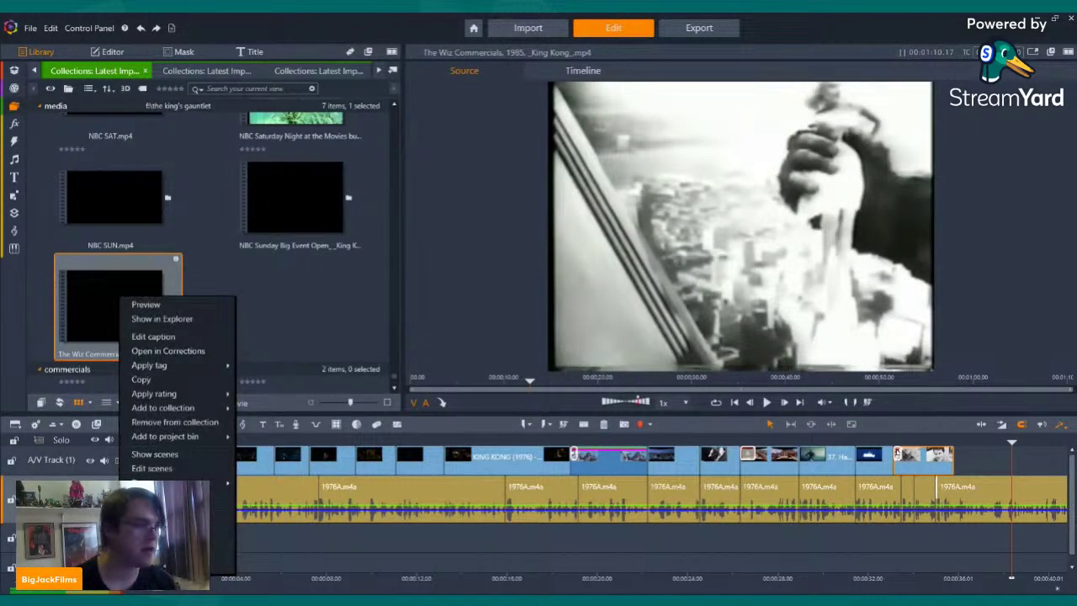
pyautogui.moveTo(223, 484)
pyautogui.click(271, 501)
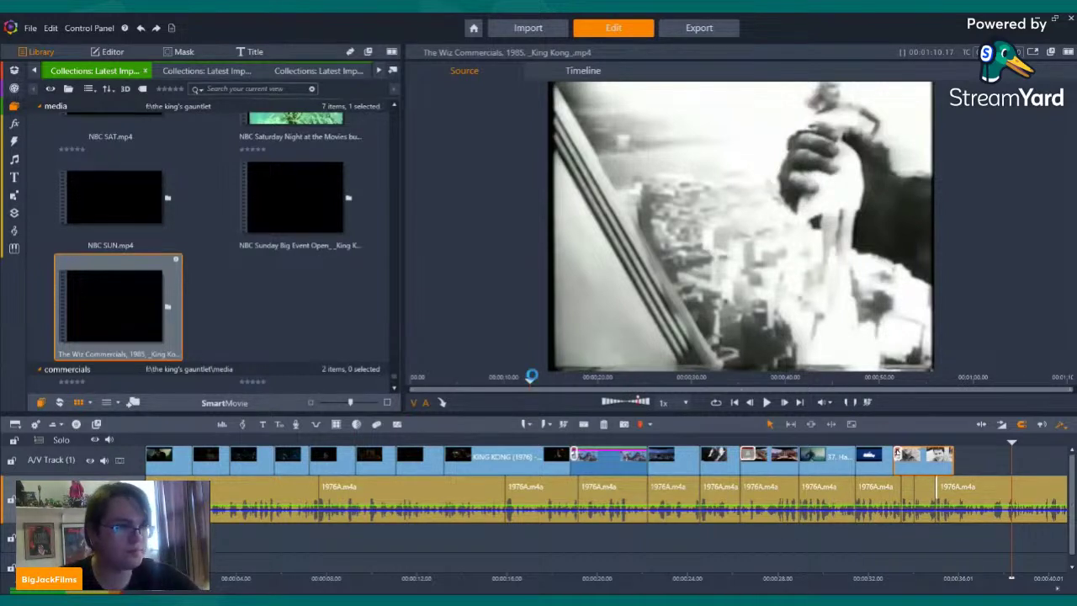
pyautogui.click(40, 402)
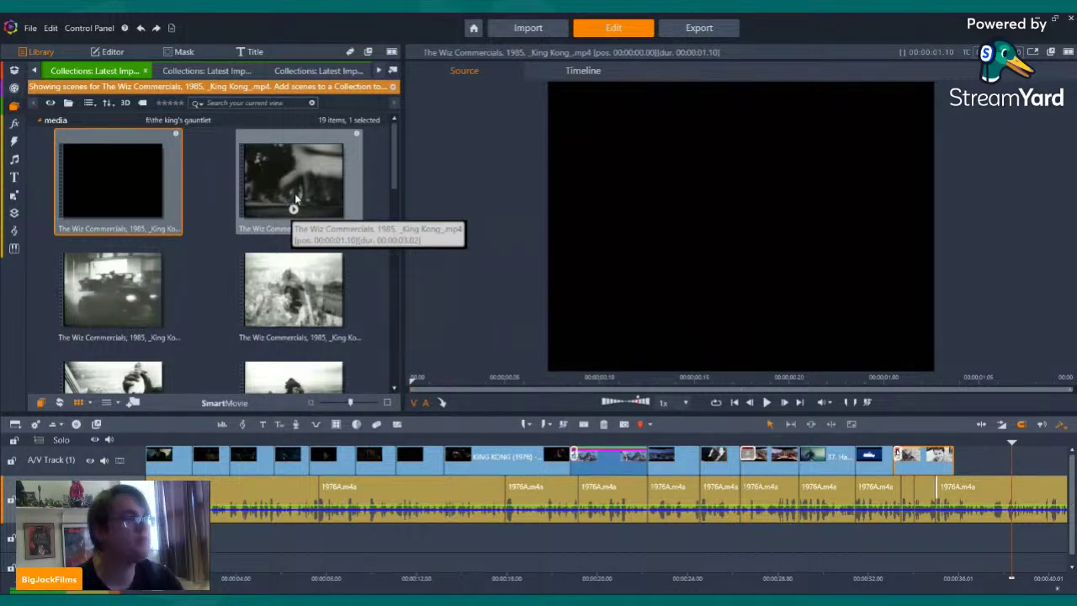
# - Play through the detected scenes of the Wiz commercials, from Kong atop the skyscraper and his face close-up to the Wiz logo scenes
pyautogui.scroll(-3, 300, 287)
pyautogui.scroll(-3, 300, 252)
pyautogui.click(294, 352)
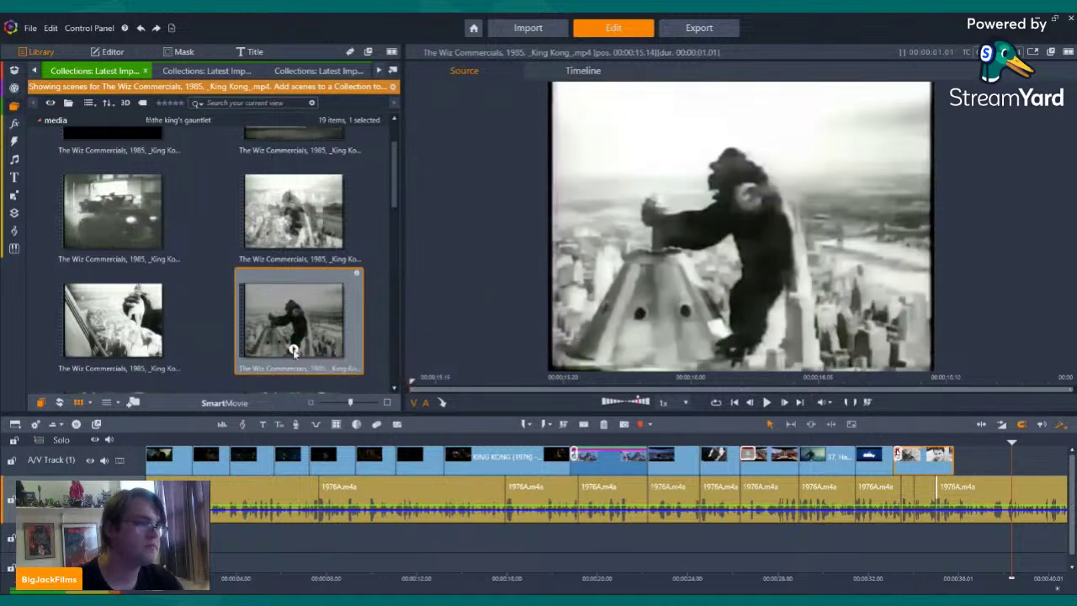
pyautogui.scroll(-2, 314, 273)
pyautogui.click(138, 276)
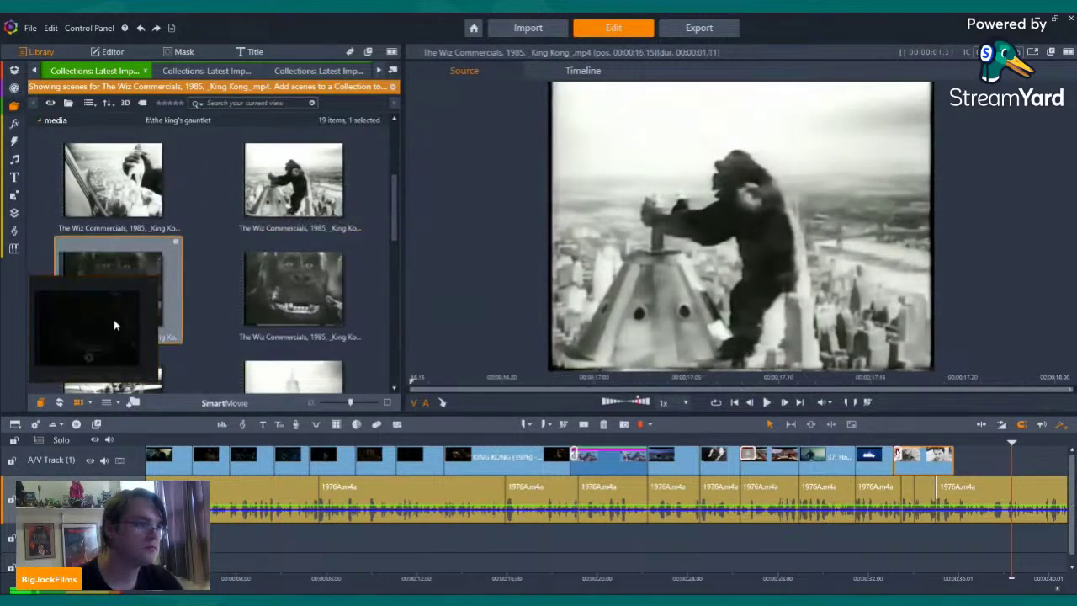
pyautogui.doubleClick(114, 319)
pyautogui.scroll(-2, 122, 276)
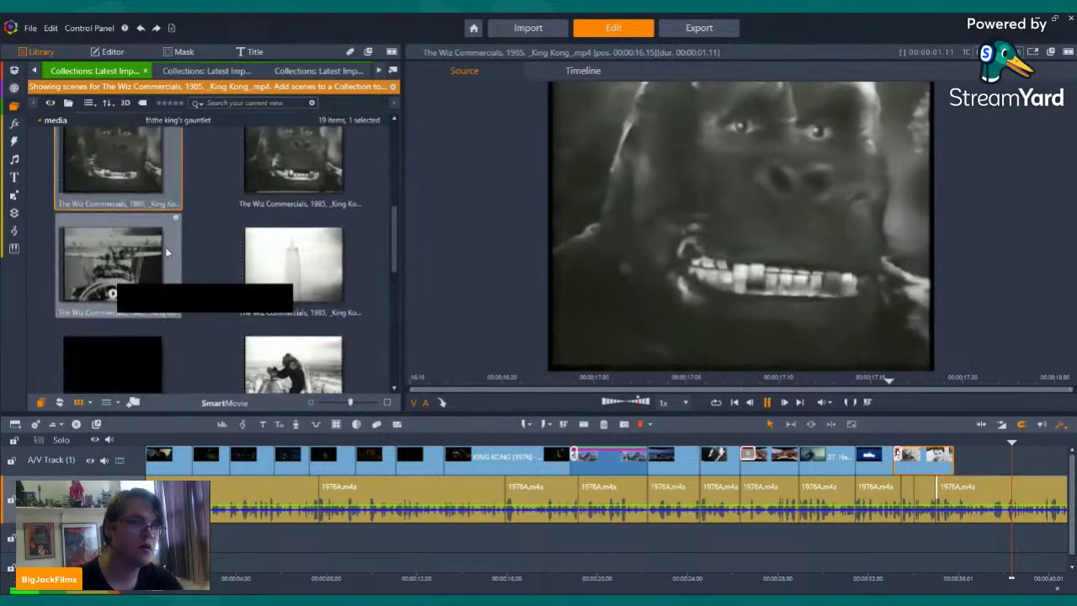
pyautogui.scroll(-3, 296, 211)
pyautogui.click(294, 253)
pyautogui.doubleClick(294, 253)
pyautogui.doubleClick(293, 364)
pyautogui.scroll(-2, 290, 362)
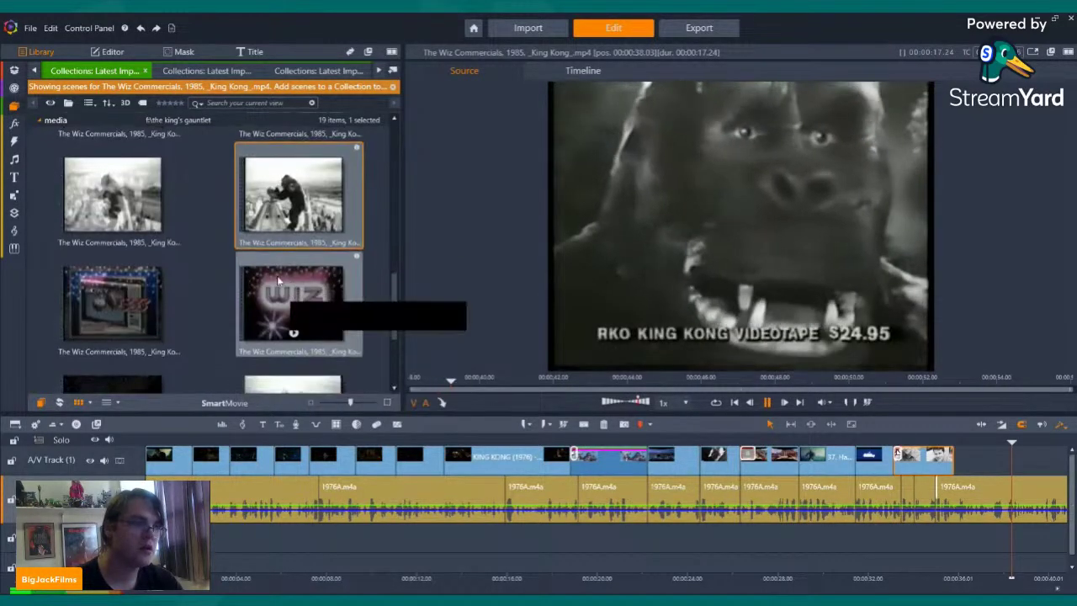
pyautogui.scroll(-2, 291, 288)
pyautogui.scroll(3, 318, 281)
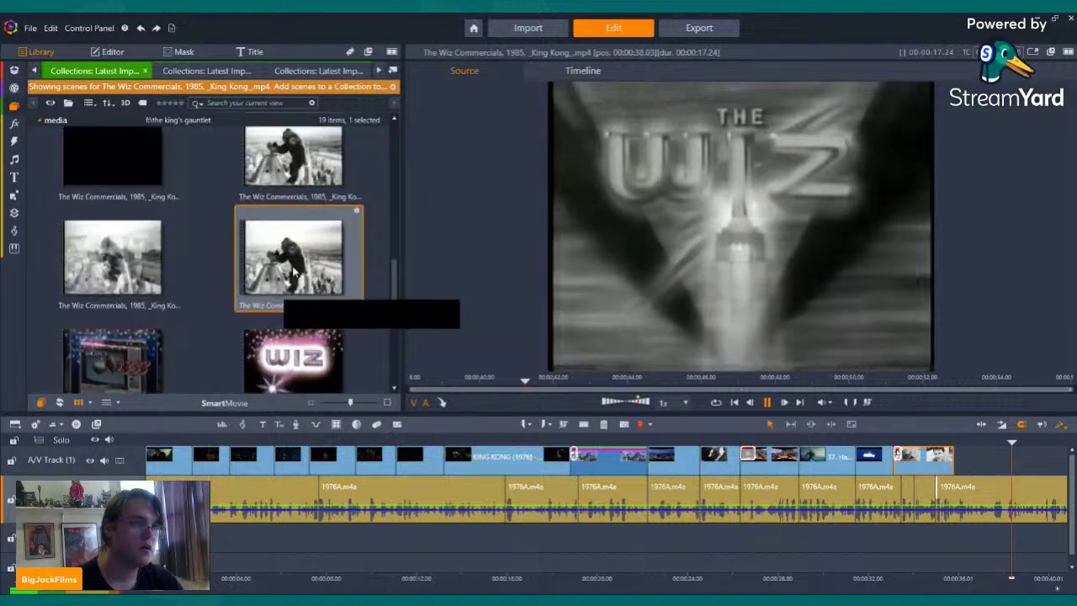
pyautogui.scroll(-3, 294, 276)
# - Compare the skyscraper, biplane and two Kong face close-up scenes by playing each one in the source preview
pyautogui.click(270, 202)
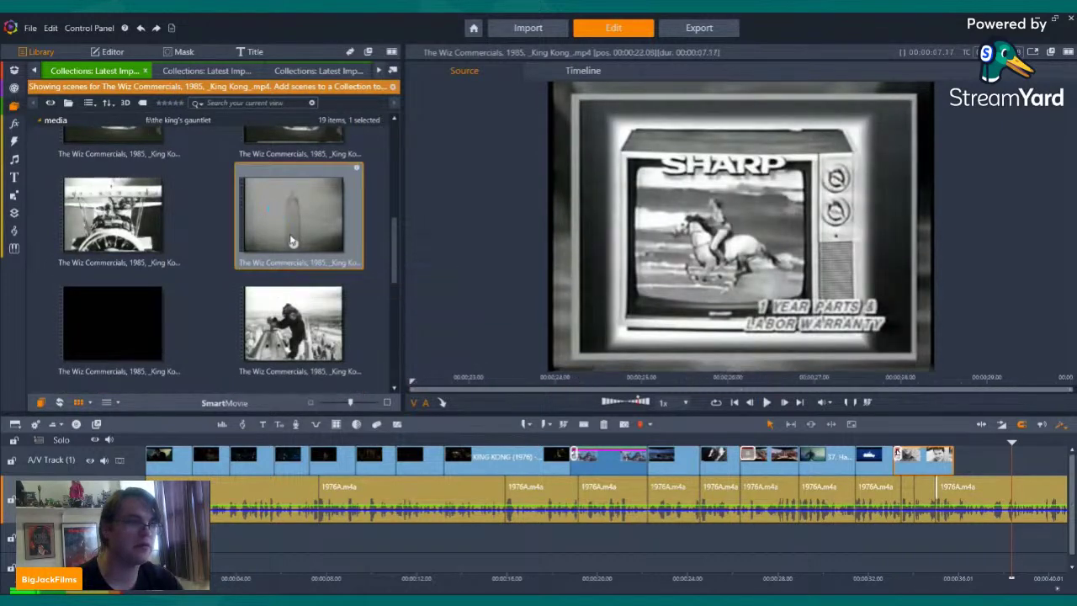
pyautogui.doubleClick(293, 242)
pyautogui.scroll(2, 293, 244)
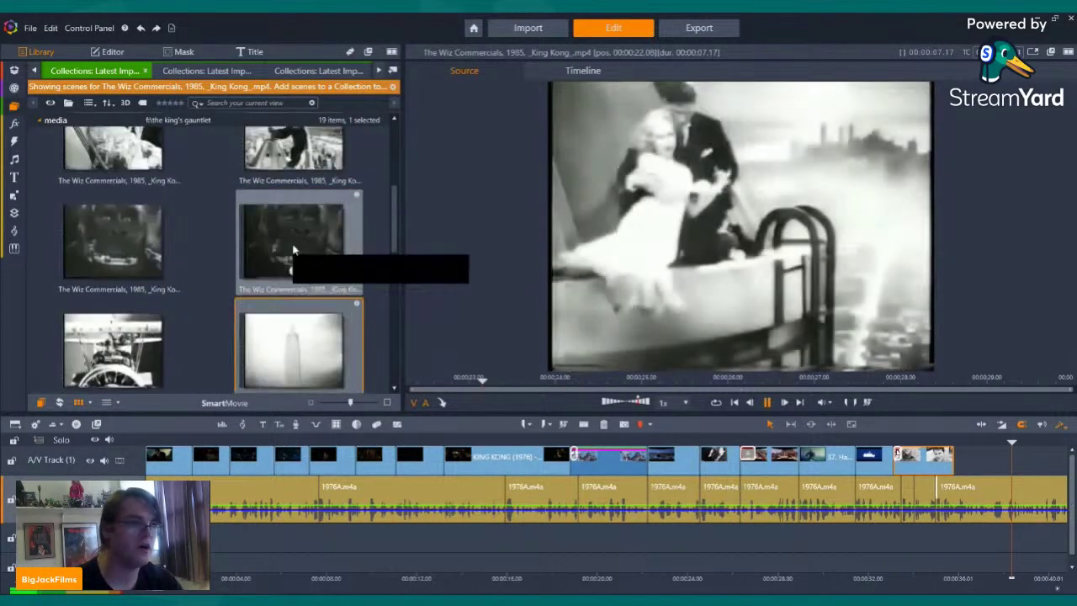
pyautogui.doubleClick(295, 268)
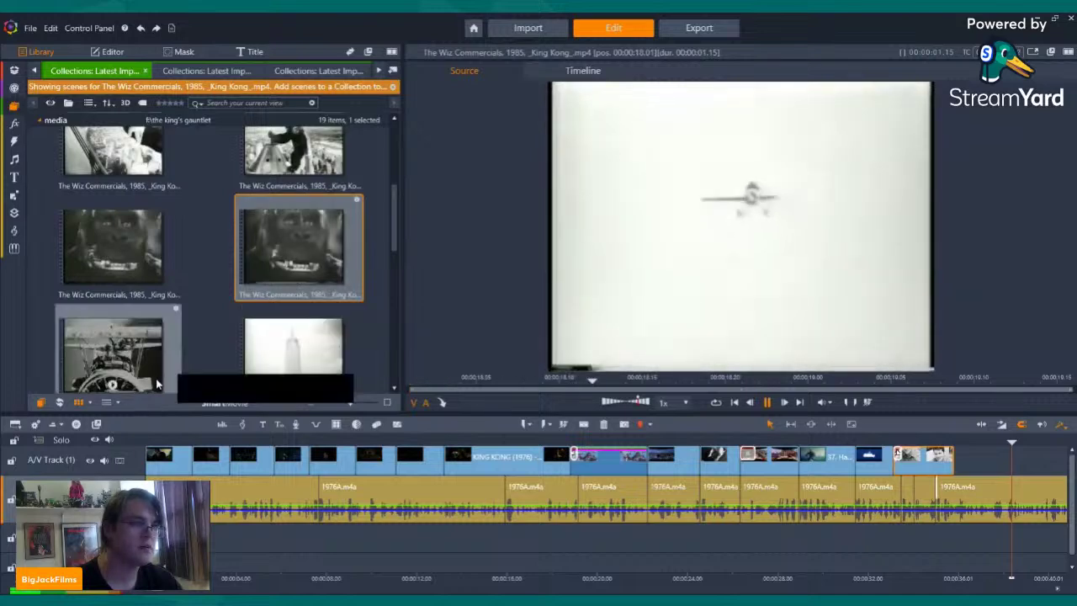
pyautogui.doubleClick(118, 354)
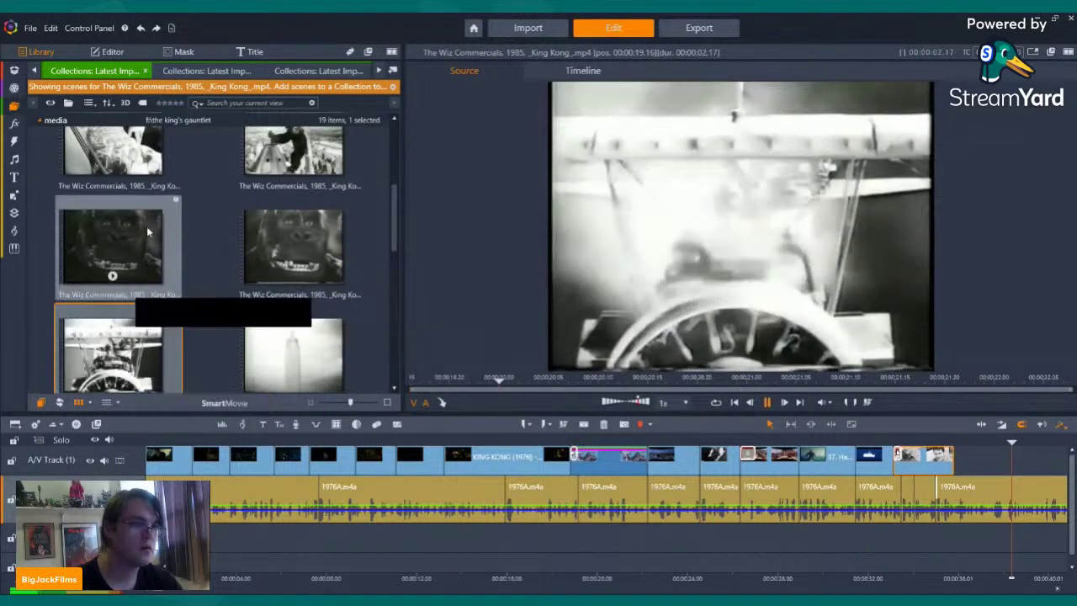
pyautogui.click(115, 271)
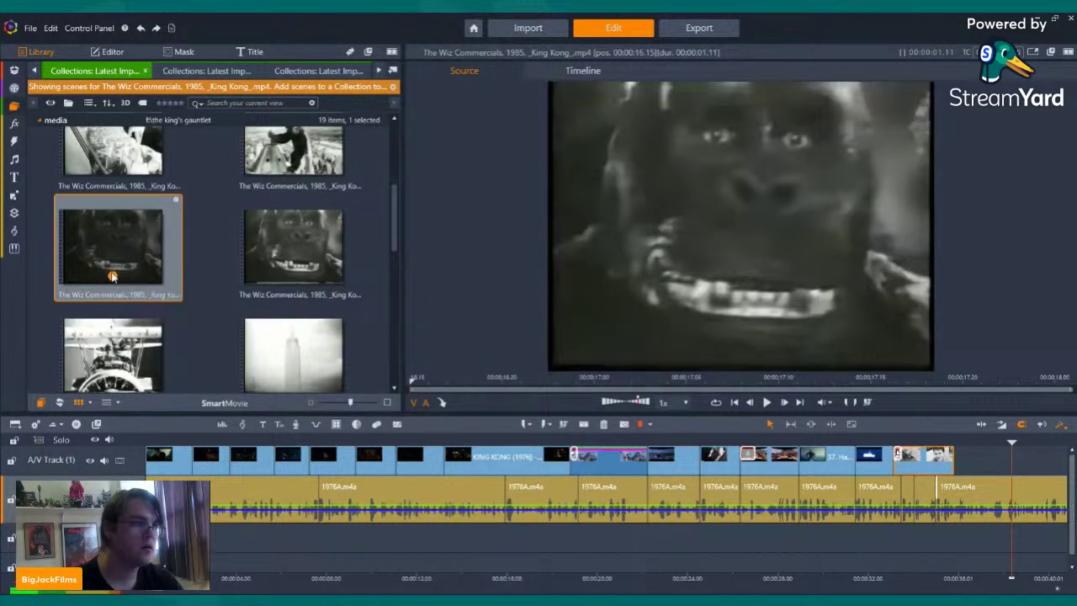
pyautogui.doubleClick(111, 276)
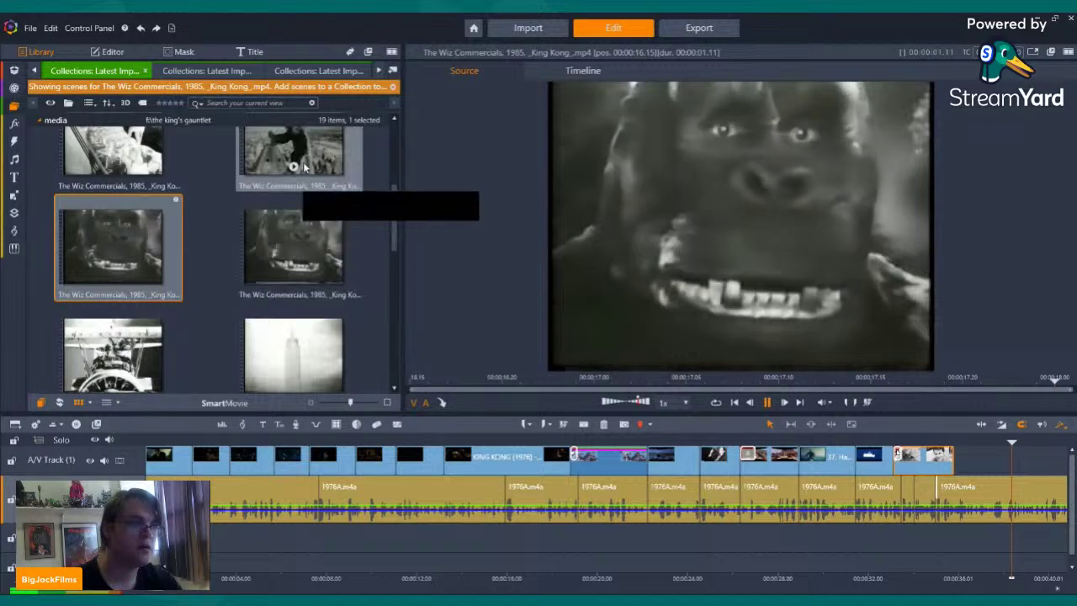
pyautogui.click(305, 166)
# - Add the first Kong face close-up and the biplane scene after the last clip on A/V Track (1) and disable their audio stream
pyautogui.moveTo(30, 272)
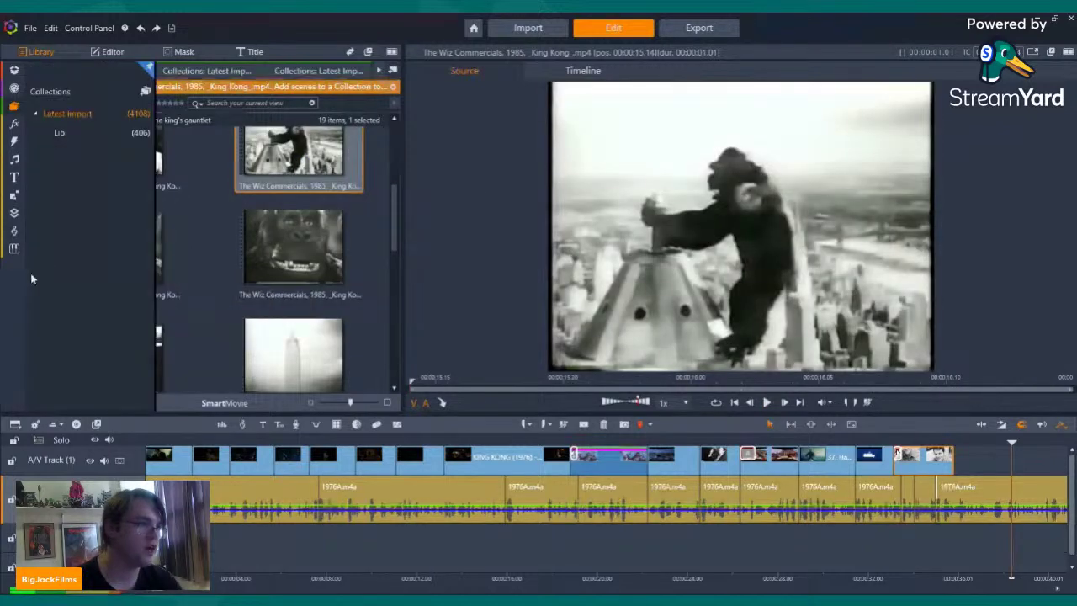
pyautogui.moveTo(165, 249); pyautogui.dragTo(101, 252)
pyautogui.moveTo(112, 252); pyautogui.dragTo(966, 459)
pyautogui.rightClick(966, 459)
pyautogui.moveTo(926, 160)
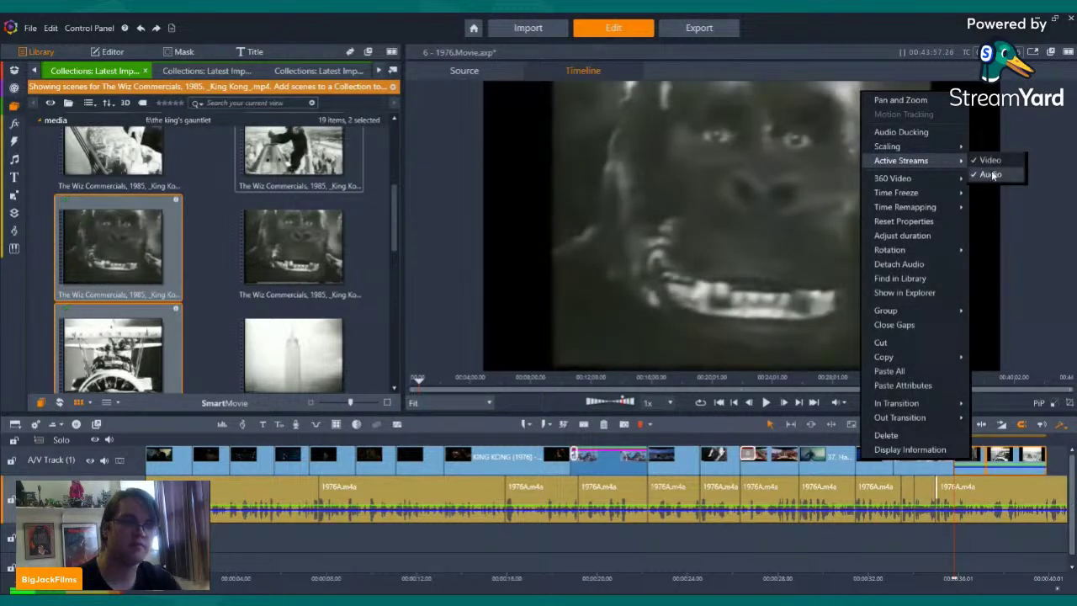
pyautogui.click(991, 175)
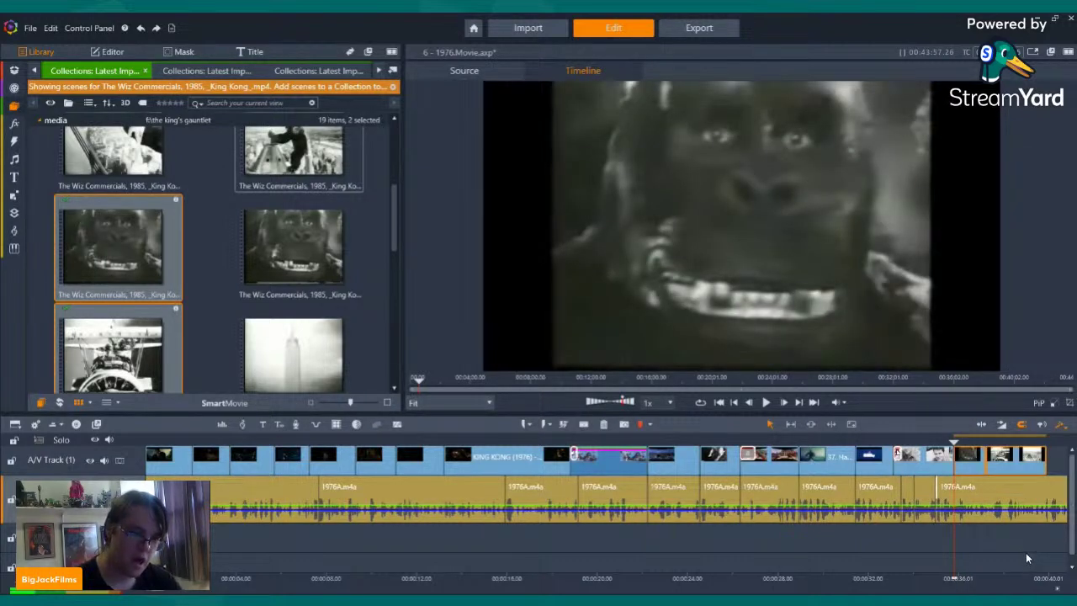
# - Play the timeline from just before the new Kong clips to check them against the narration
pyautogui.press('Left')
pyautogui.press('Left')
pyautogui.press('Left')
pyautogui.press('Left')
pyautogui.press('Left')
pyautogui.press('Left')
pyautogui.press('Left')
pyautogui.press('Left')
pyautogui.press('Left')
pyautogui.press('Left')
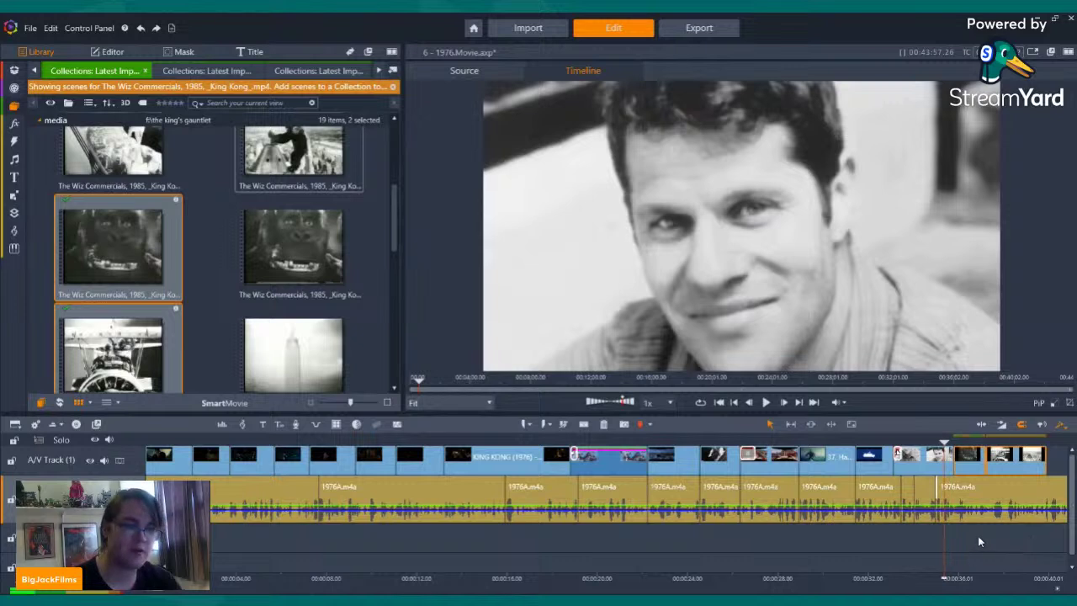
pyautogui.click(768, 403)
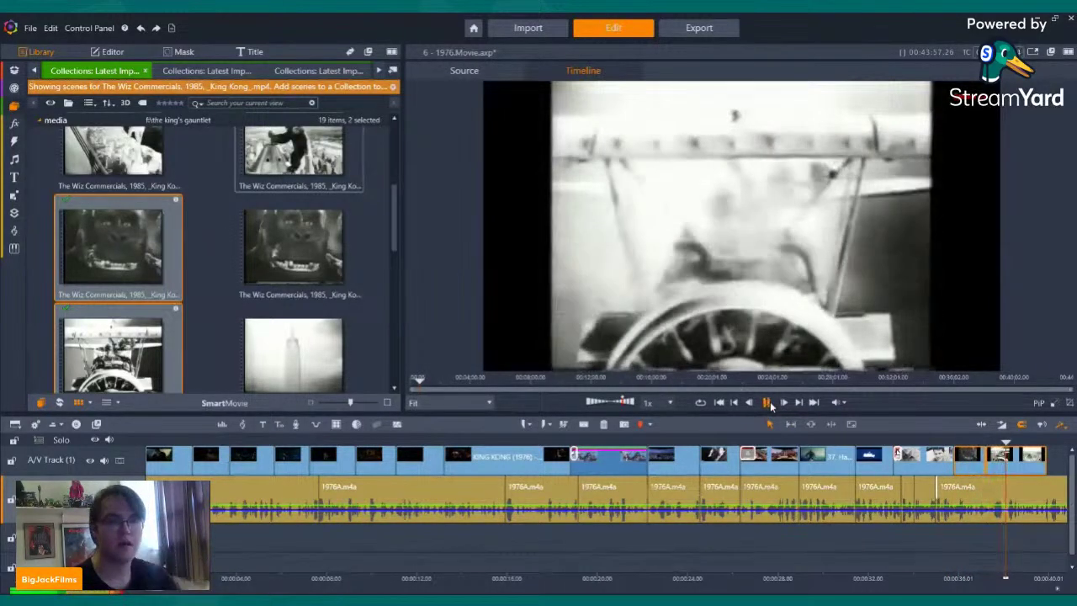
pyautogui.click(767, 402)
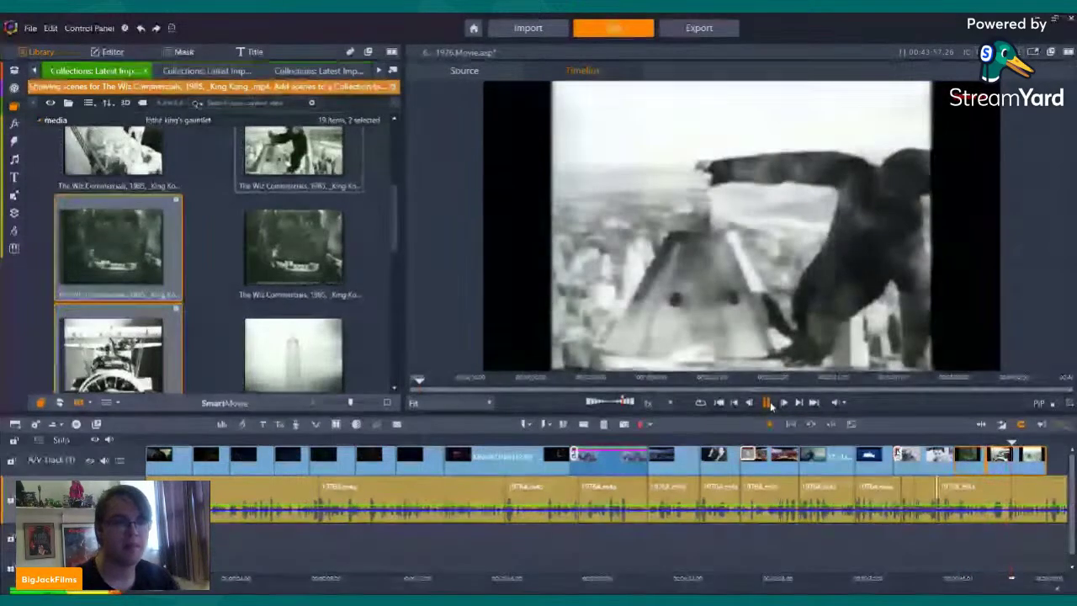
# - Delete the biplane clip from the timeline and preview the second Kong face close-up scene
pyautogui.rightClick(1016, 478)
pyautogui.click(925, 445)
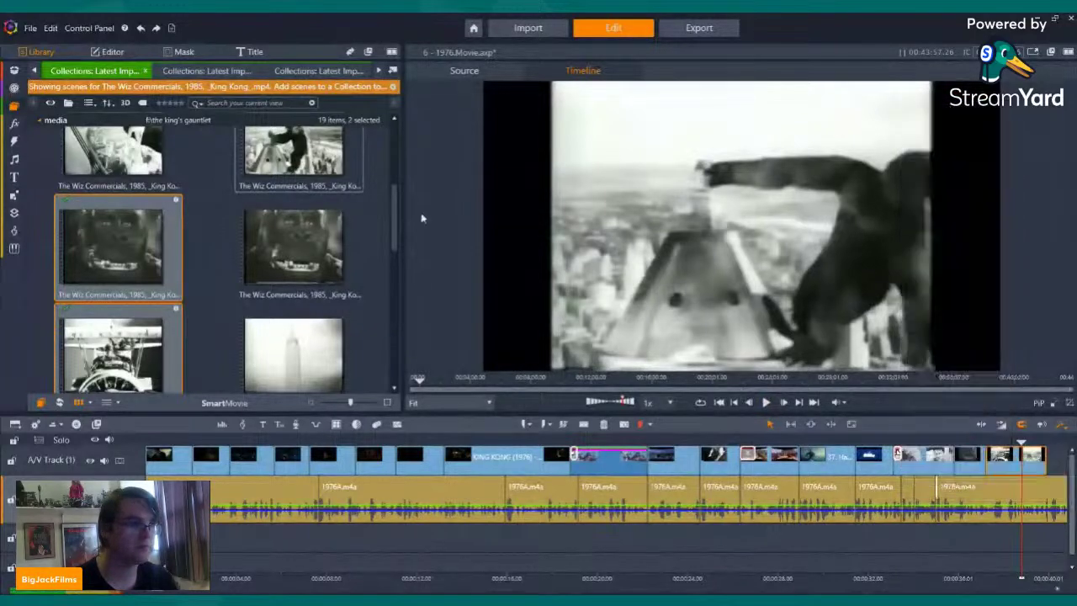
pyautogui.click(294, 276)
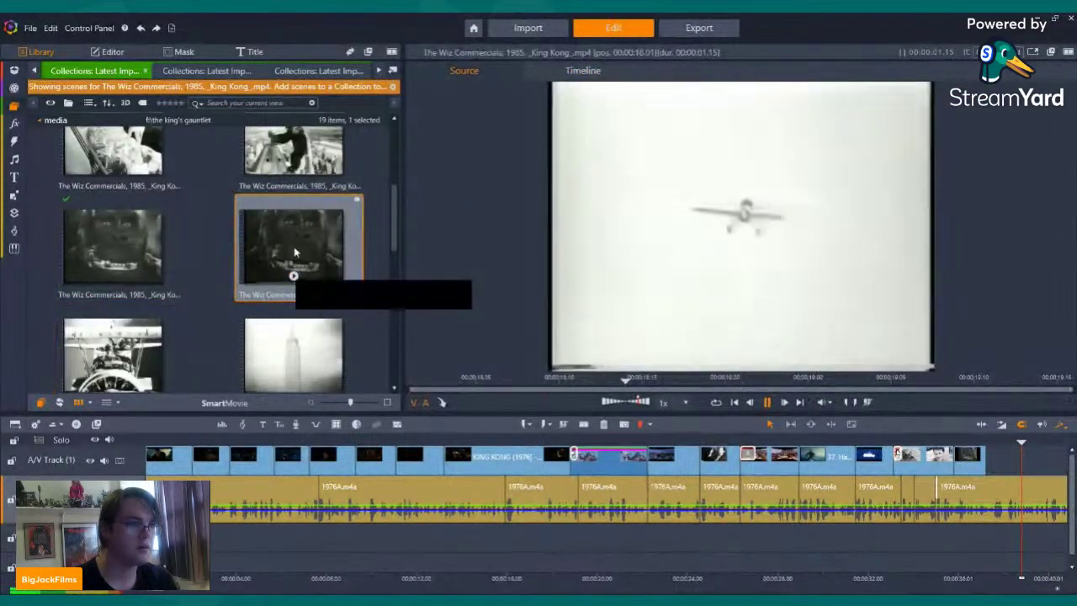
# - Add the Wiz commercial scene dissolving to Kong atop the skyscraper after the face close-up on A/V Track (1)
pyautogui.scroll(2, 297, 249)
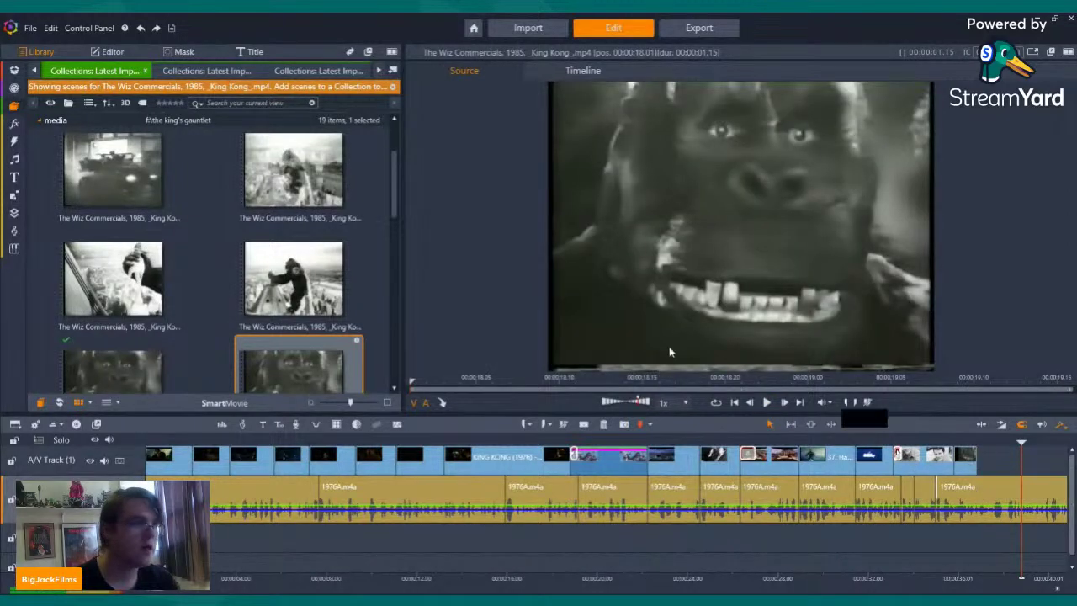
pyautogui.scroll(2, 377, 263)
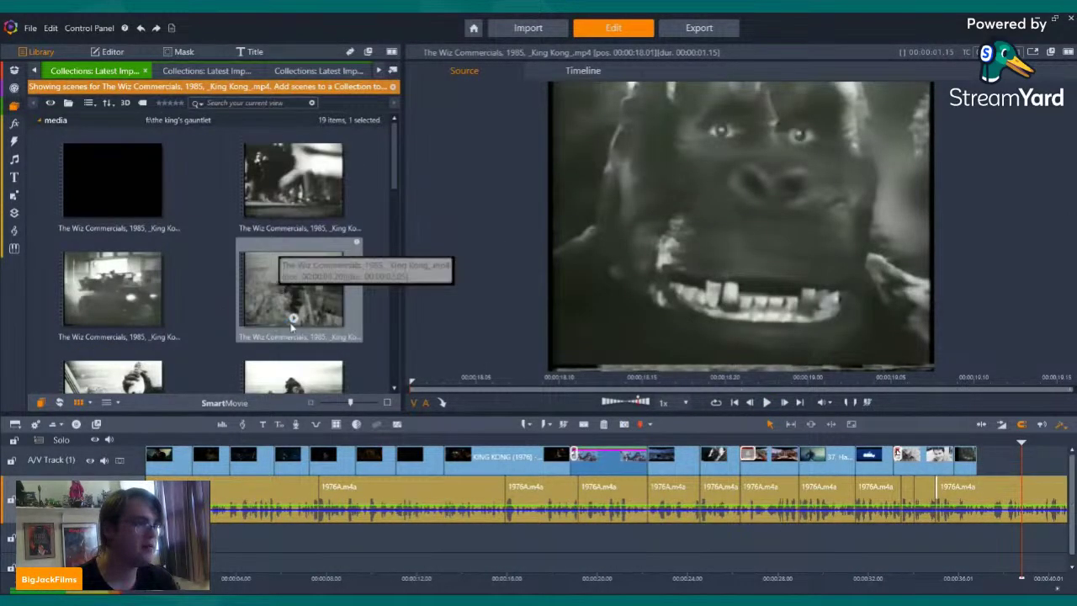
pyautogui.click(1000, 482)
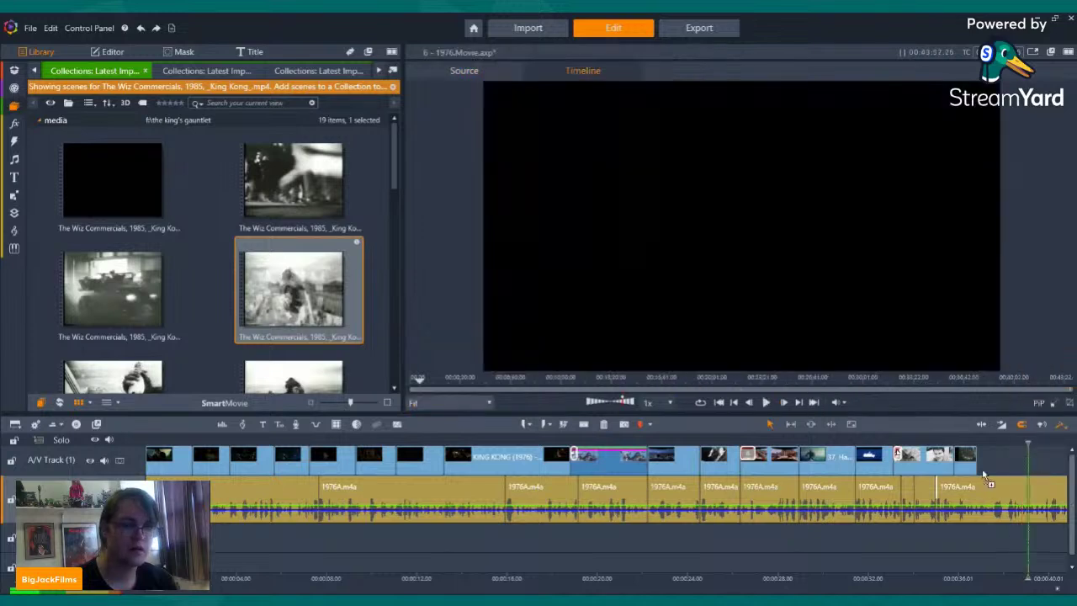
pyautogui.moveTo(1000, 482); pyautogui.dragTo(984, 465)
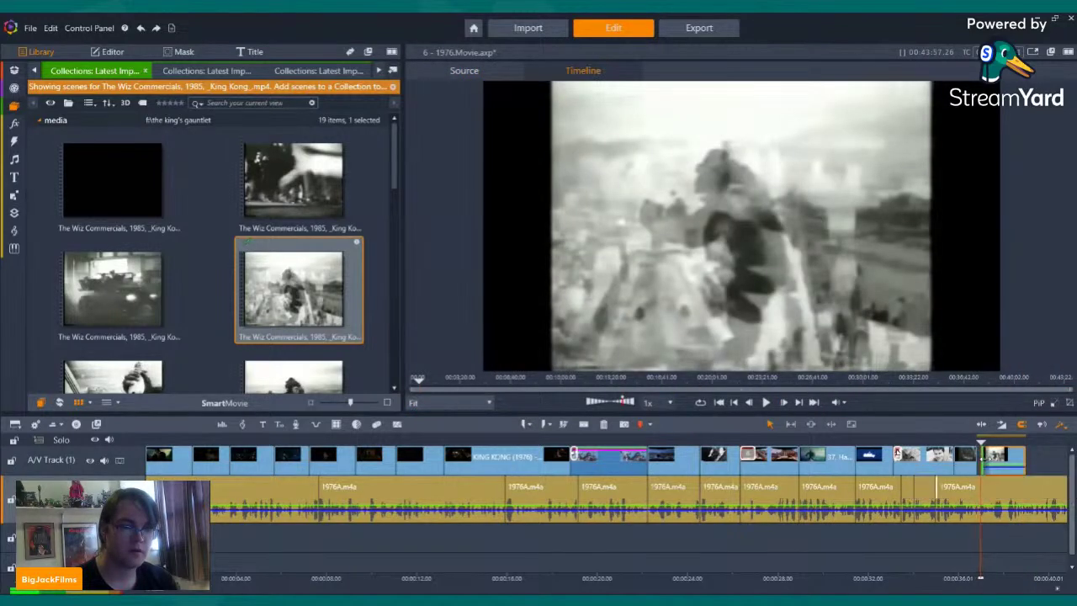
# - Disable the audio stream of the Kong skyscraper clip and play the timeline across the last clips
pyautogui.rightClick(999, 459)
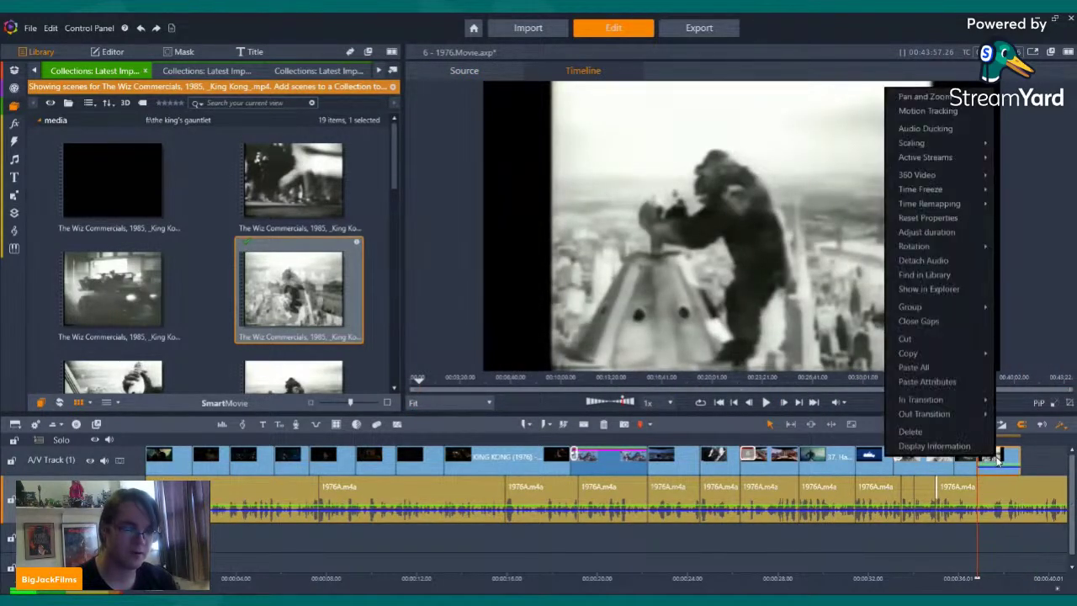
pyautogui.moveTo(974, 161)
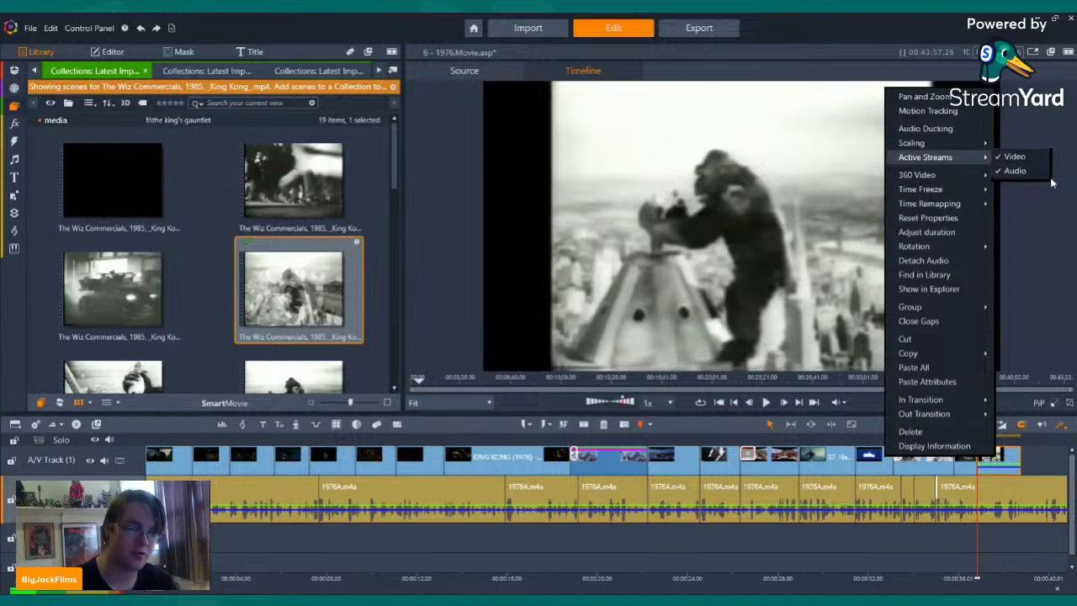
pyautogui.click(1015, 170)
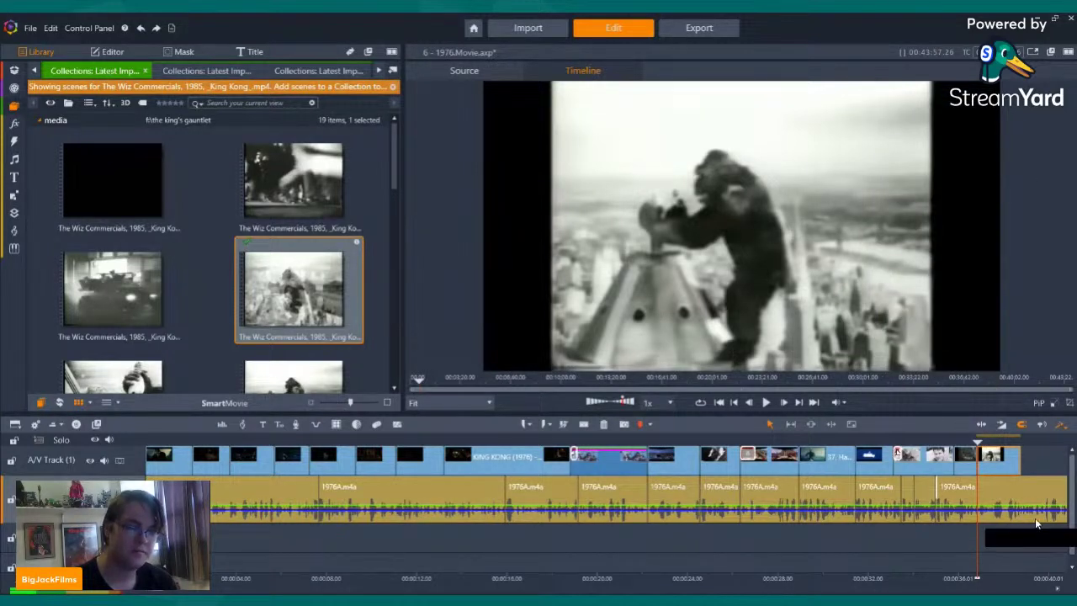
pyautogui.click(766, 403)
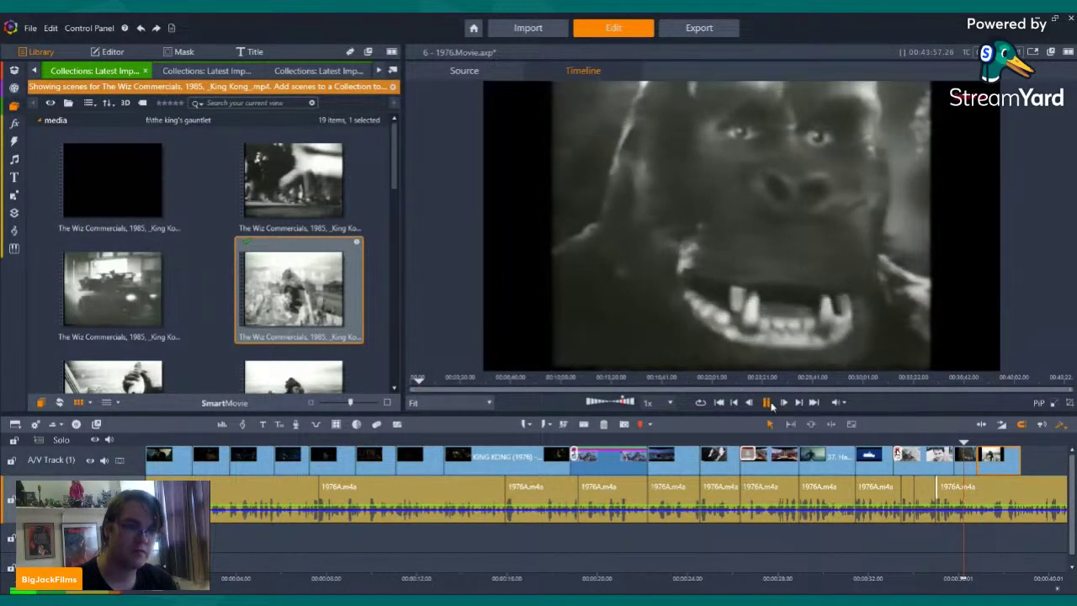
pyautogui.click(766, 403)
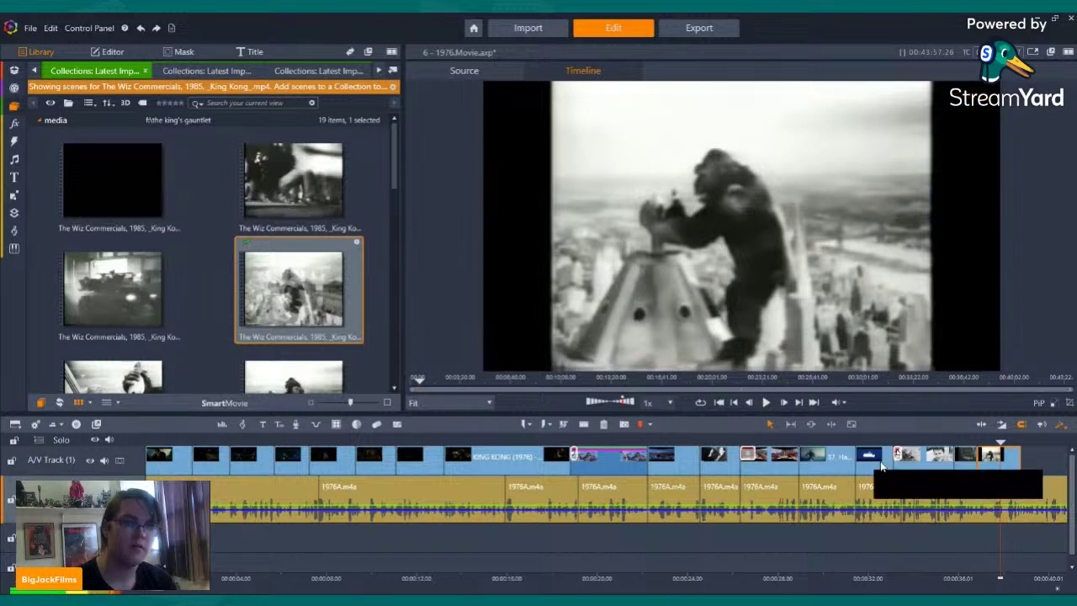
# - Trim the end of the Kong skyscraper clip on A/V Track (1) and play it back against the narration
pyautogui.moveTo(1012, 466); pyautogui.dragTo(1001, 458)
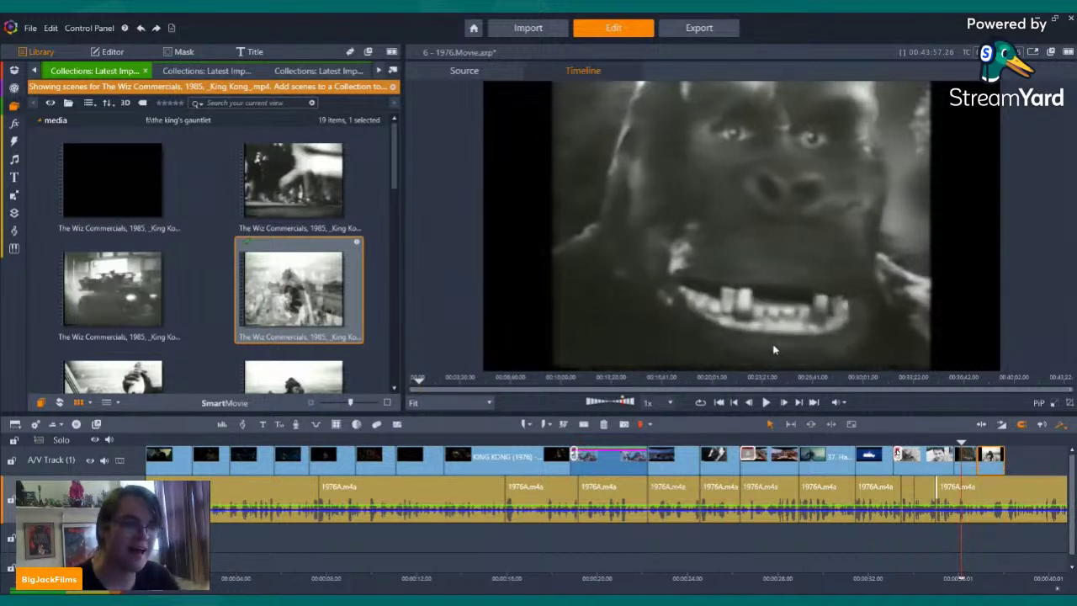
pyautogui.click(766, 403)
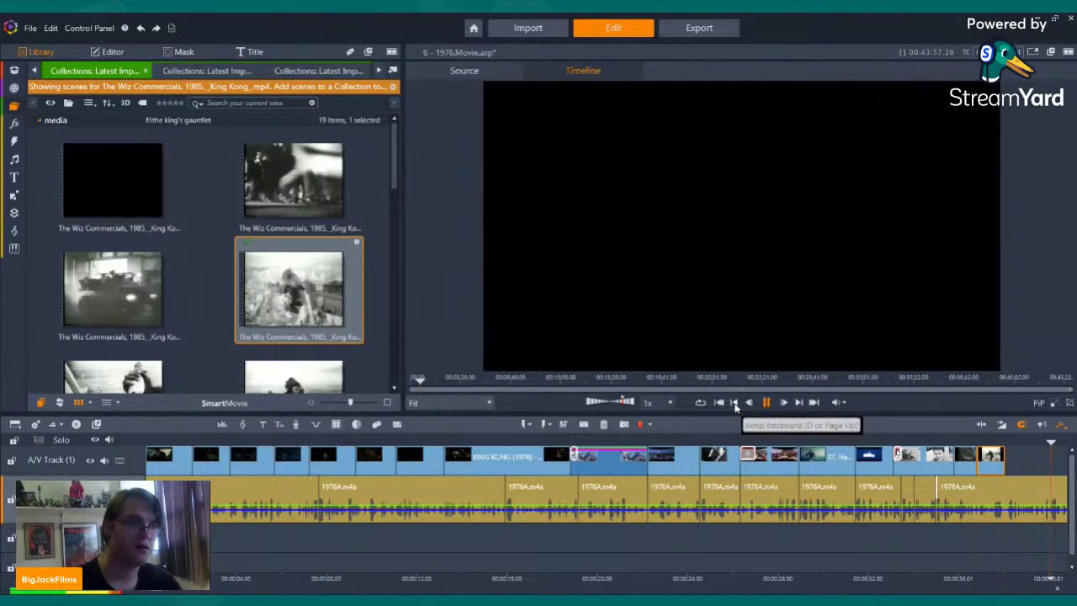
pyautogui.click(766, 402)
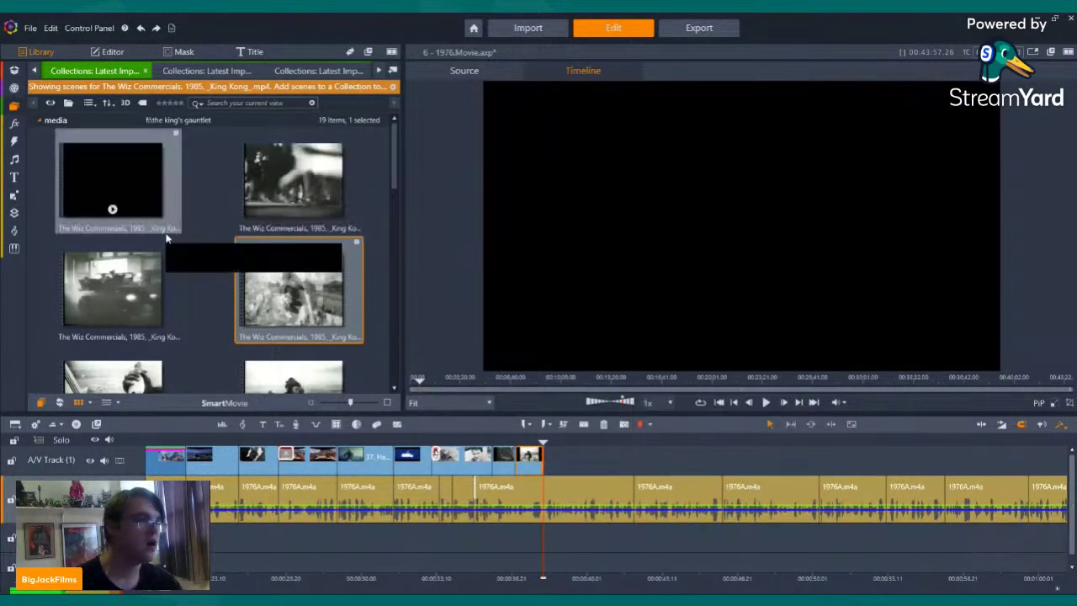
# - Look through the open library collections and the scenes of Hail to the King - A King named Kong.mp4 for further footage
pyautogui.scroll(-1, 168, 261)
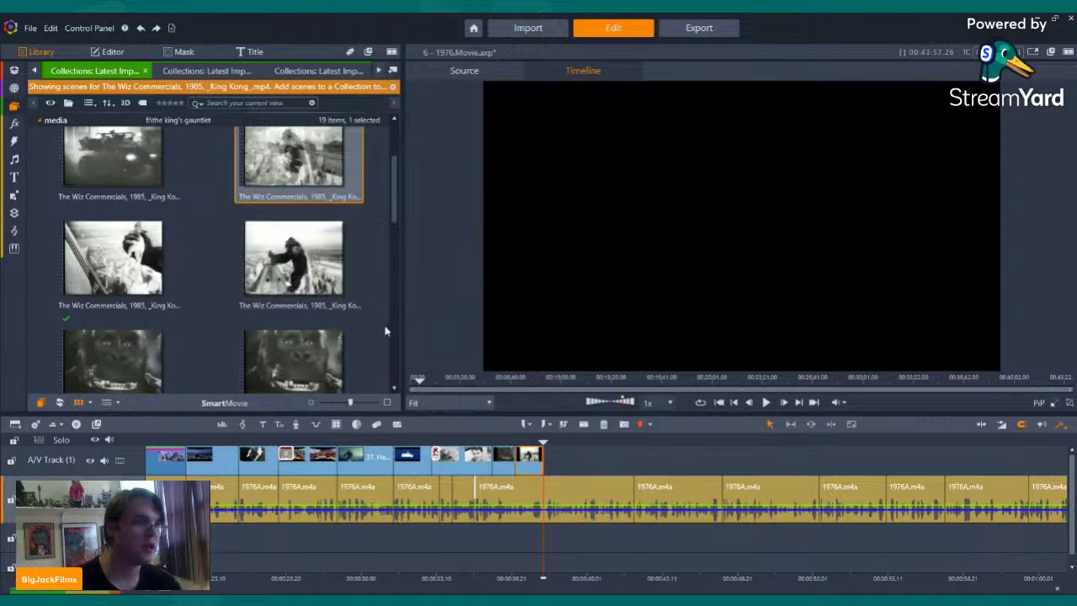
pyautogui.click(206, 69)
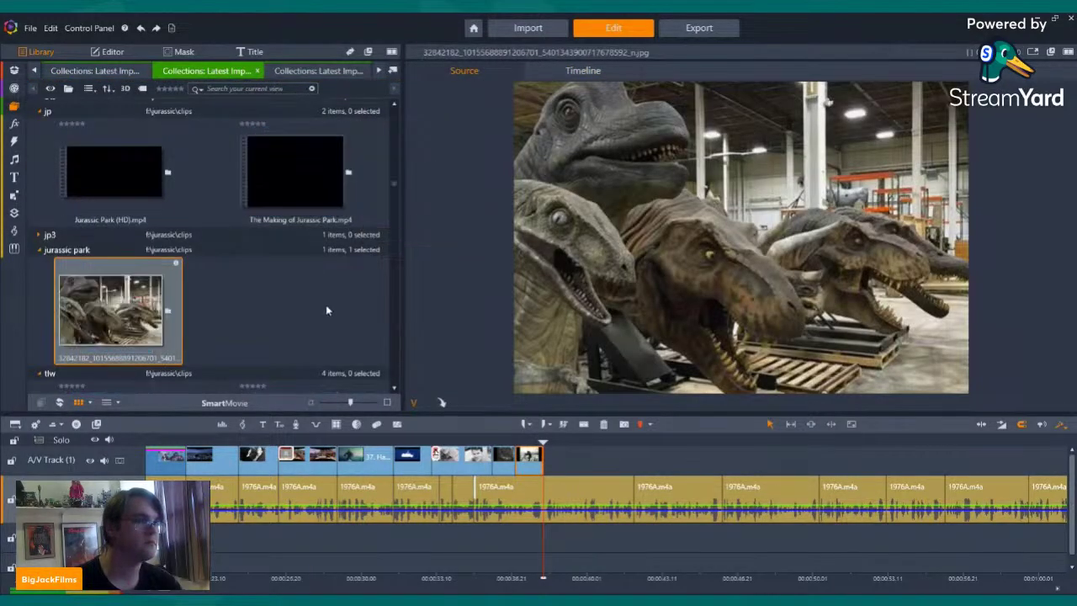
pyautogui.click(314, 74)
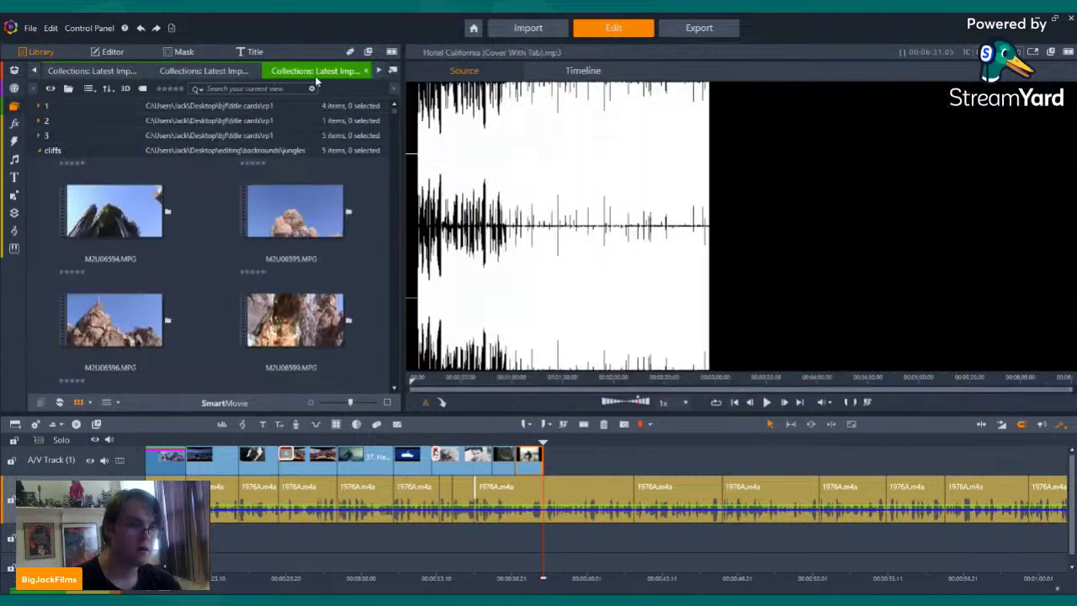
pyautogui.scroll(-10, 223, 185)
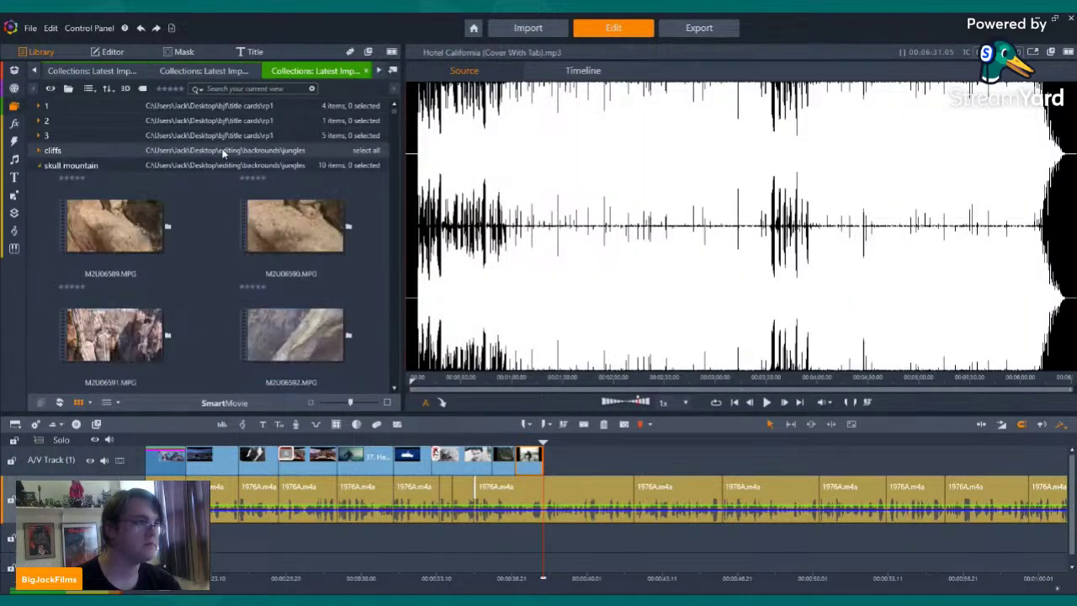
pyautogui.scroll(-5, 223, 229)
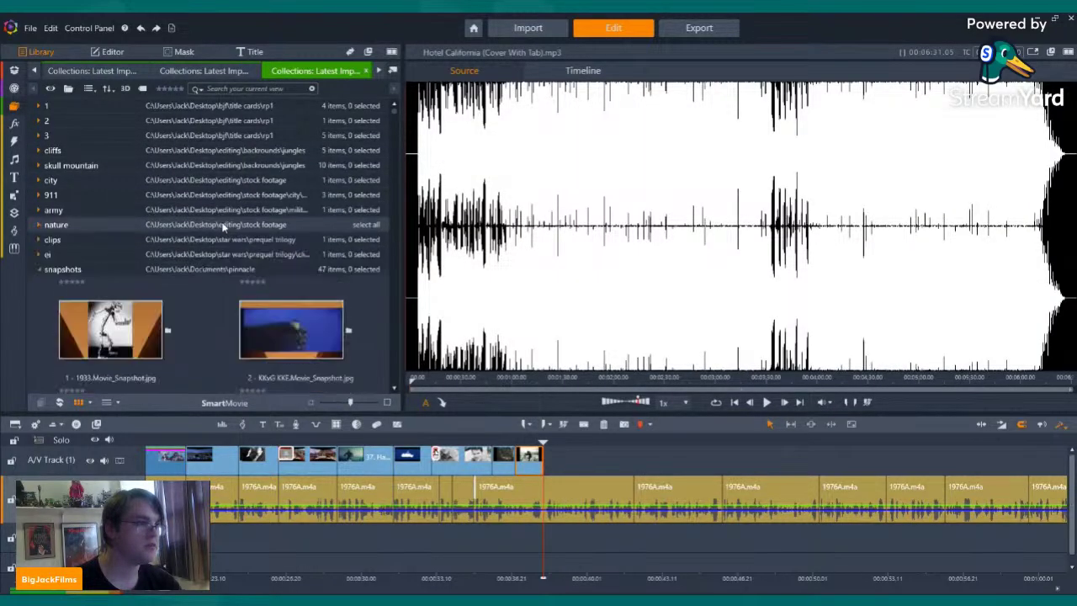
pyautogui.scroll(-3, 199, 266)
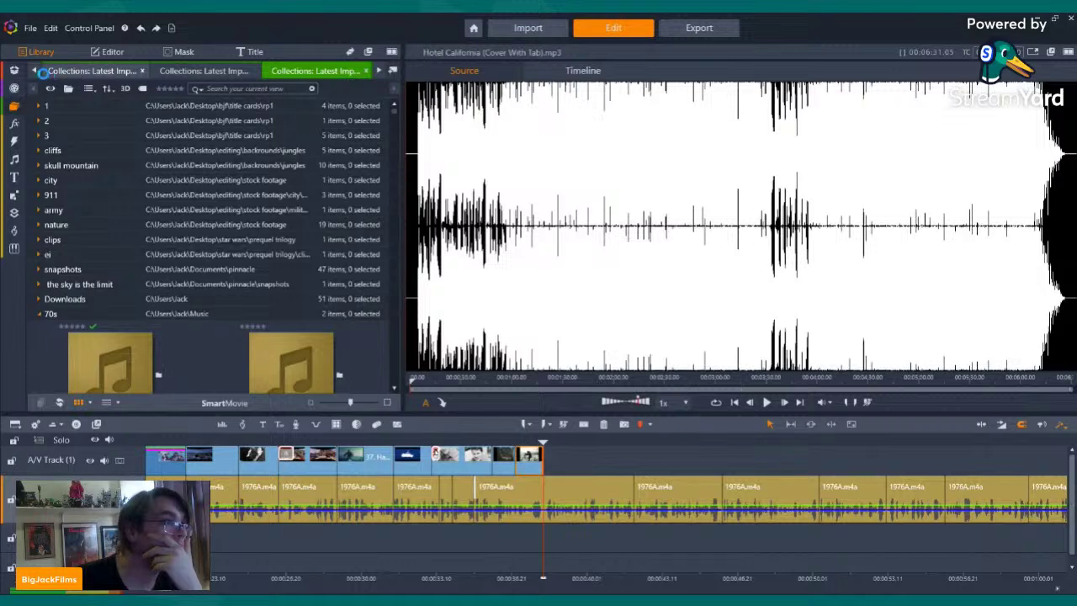
pyautogui.click(35, 73)
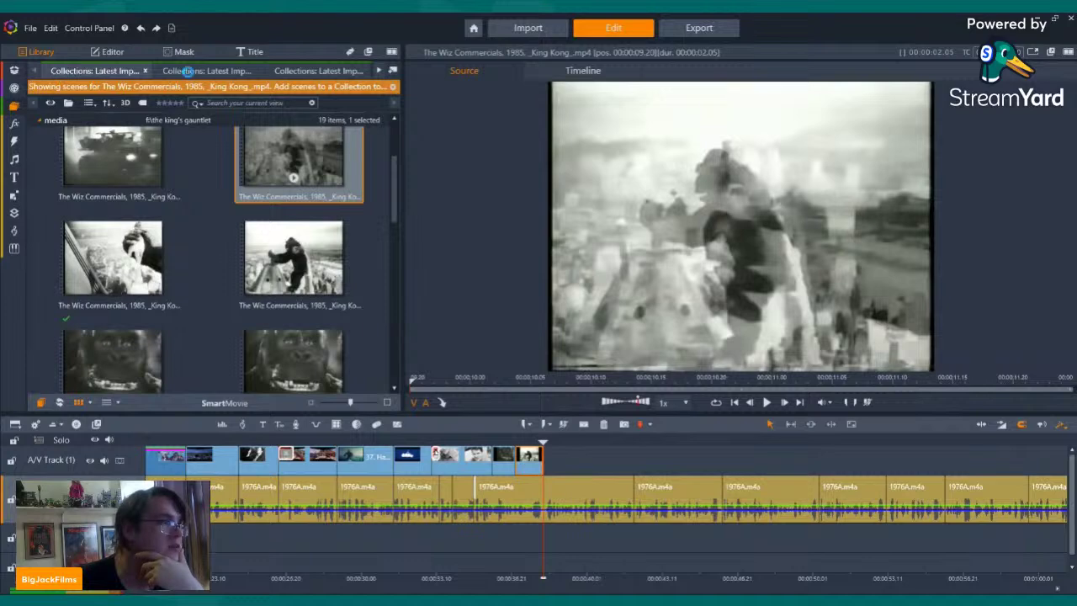
pyautogui.click(188, 72)
pyautogui.click(305, 72)
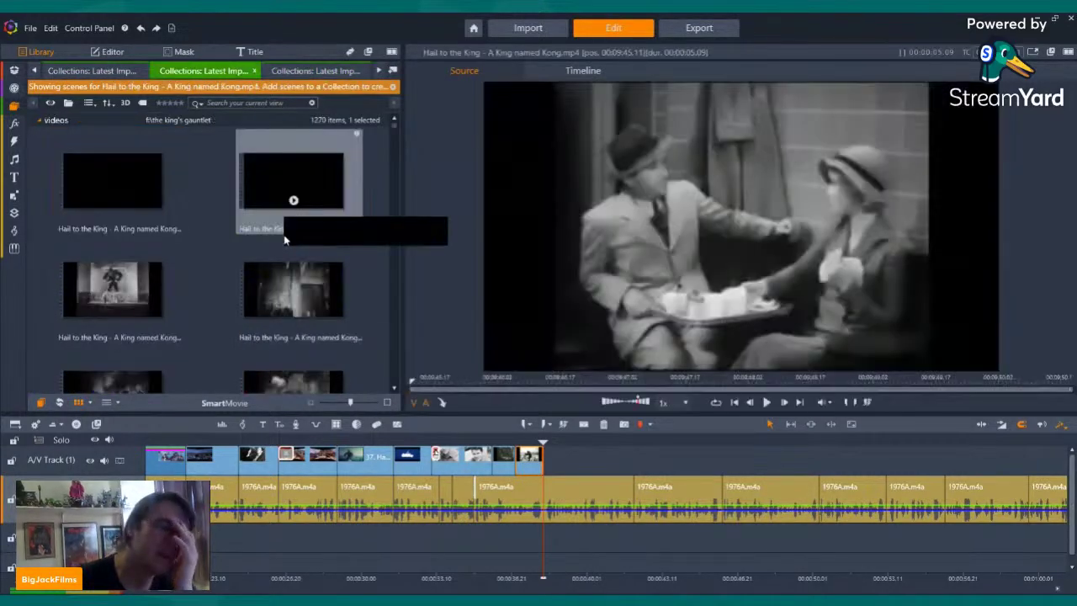
pyautogui.scroll(-2, 284, 234)
pyautogui.scroll(-2, 284, 241)
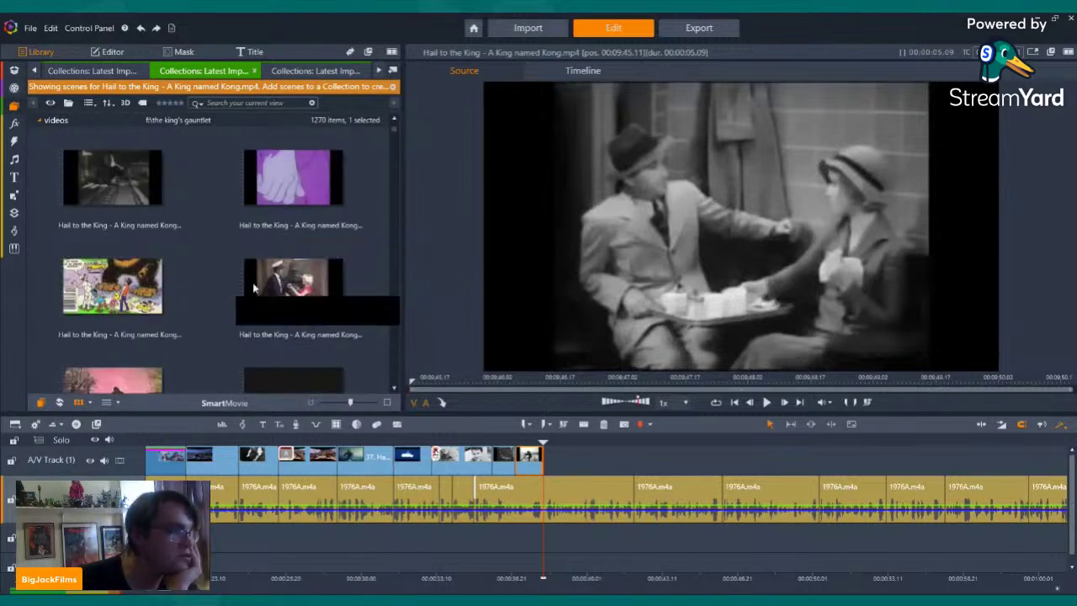
# - Preview the comic scene of the gorilla with the ice cream truck and the scene of the gorilla carrying a woman in red
pyautogui.click(112, 306)
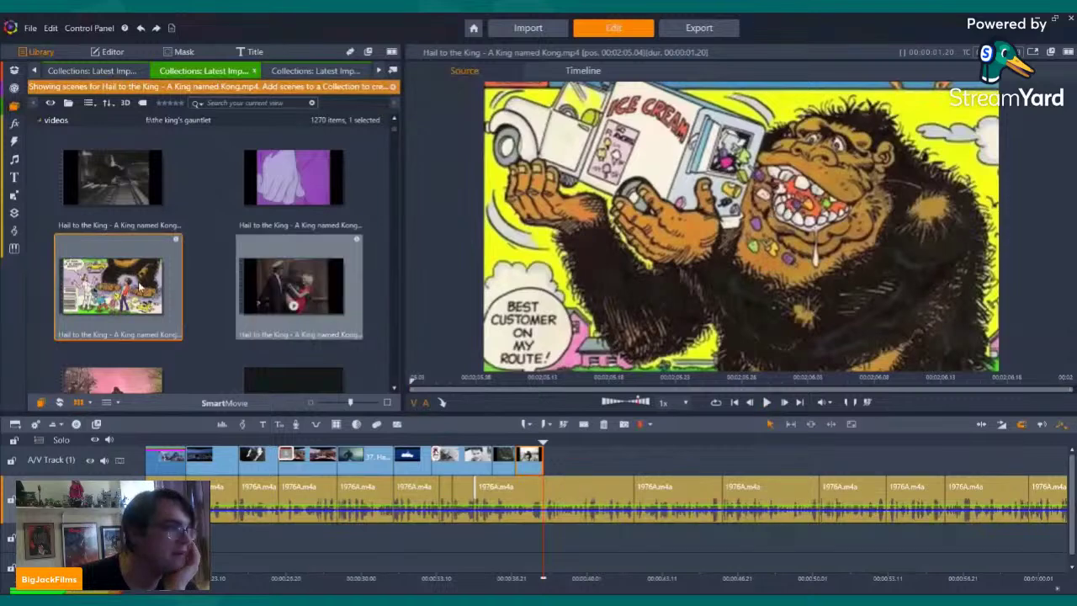
pyautogui.click(292, 286)
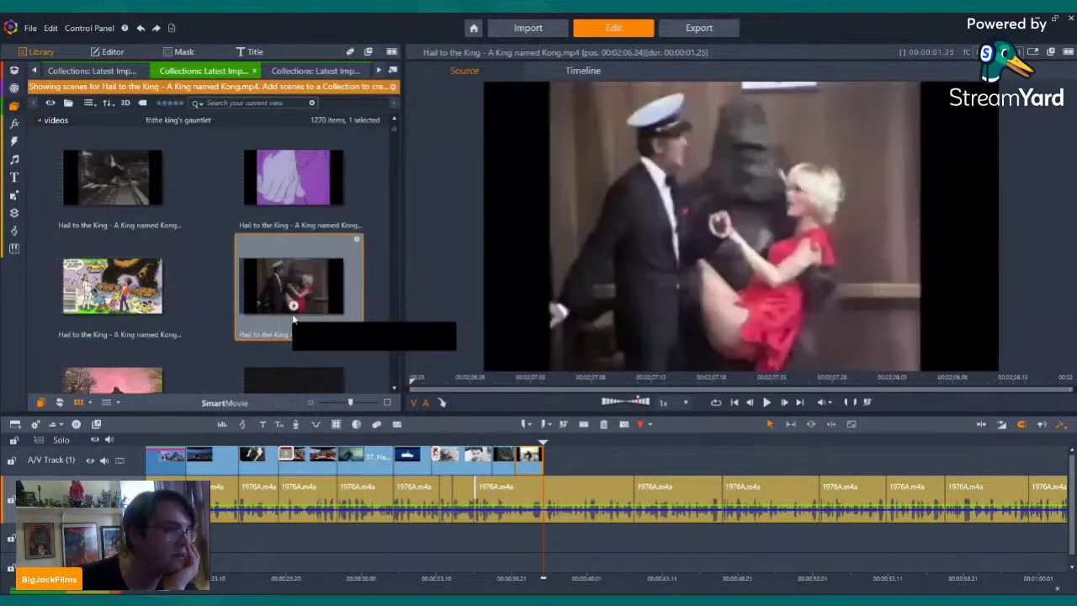
pyautogui.click(767, 402)
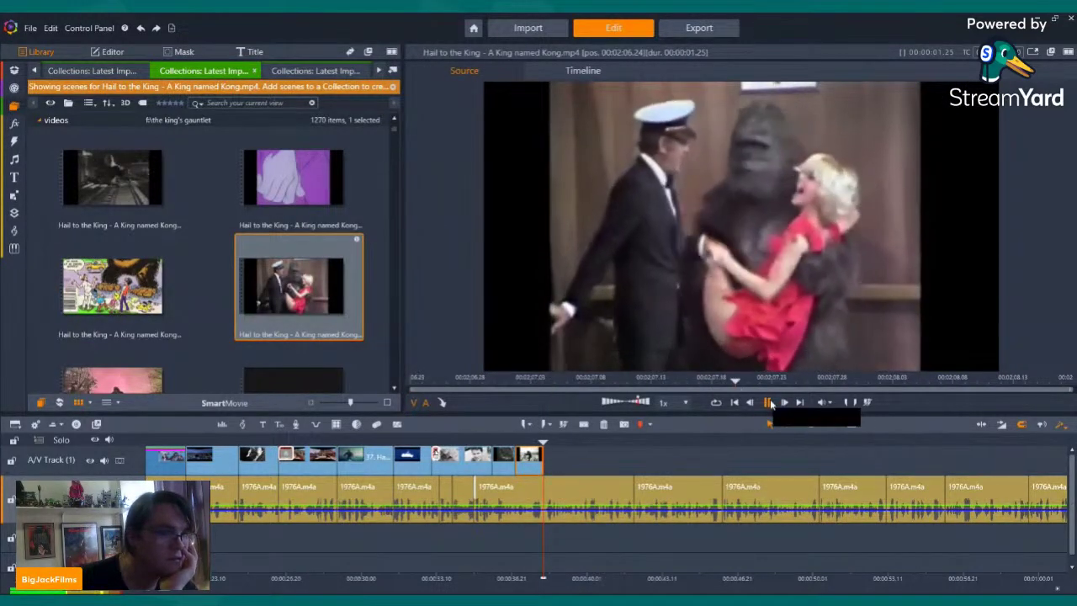
pyautogui.scroll(-1, 200, 228)
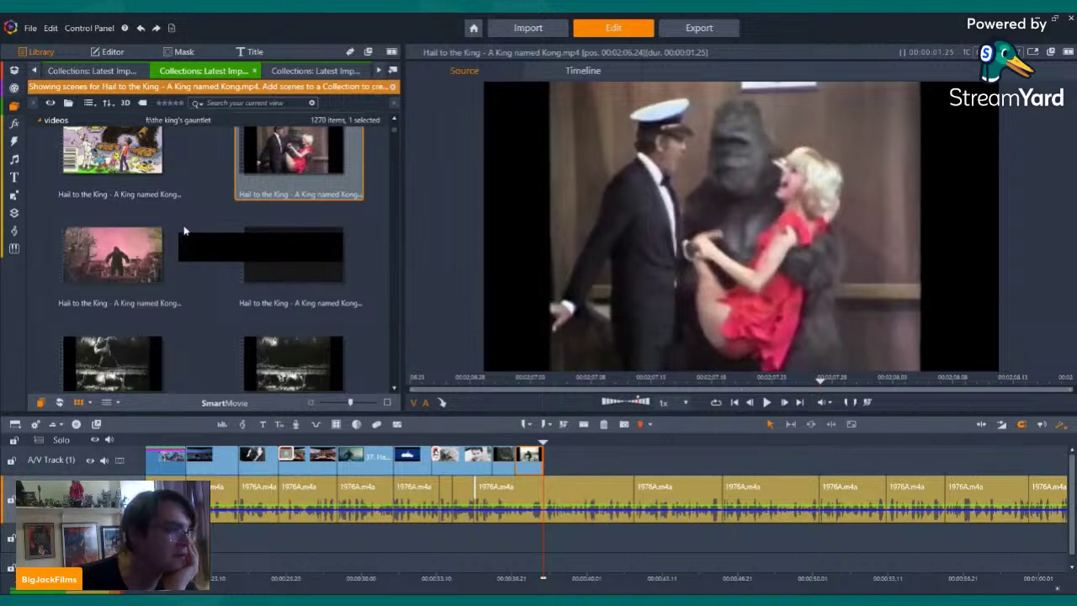
# - Add the comic gorilla and woman-in-red scenes after the skyscraper clip on A/V Track (1) and disable their audio stream
pyautogui.scroll(1, 185, 235)
pyautogui.moveTo(377, 343); pyautogui.dragTo(135, 324)
pyautogui.moveTo(135, 324); pyautogui.dragTo(559, 458)
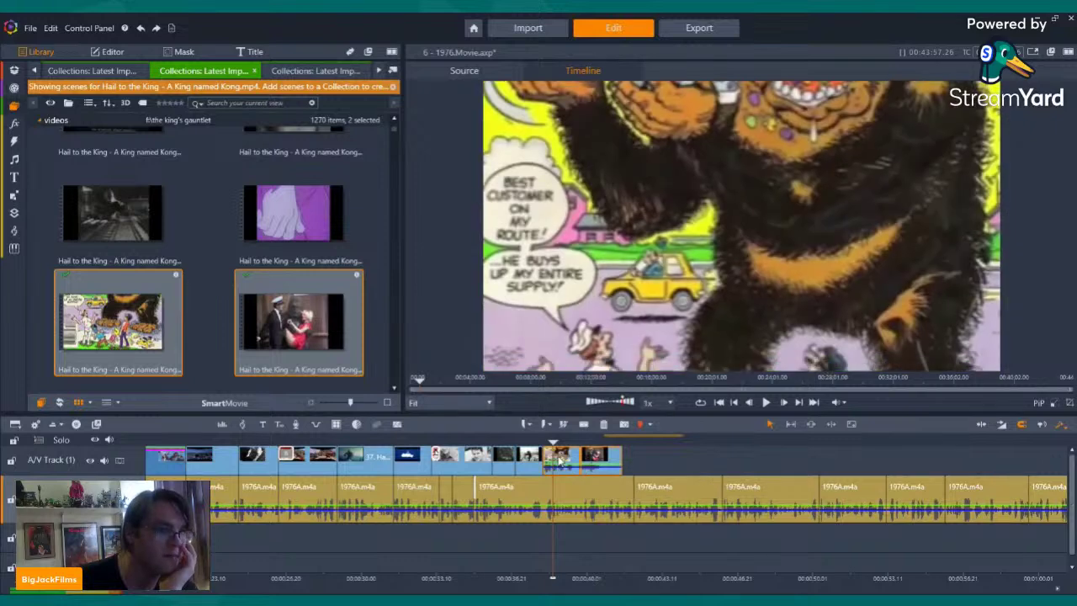
pyautogui.rightClick(560, 459)
pyautogui.click(687, 170)
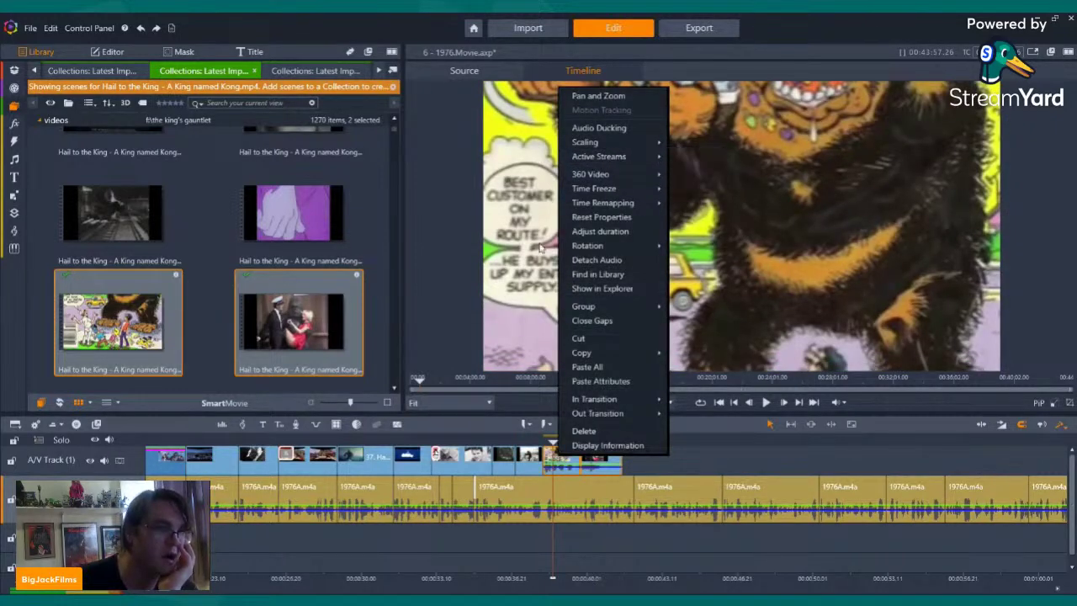
# - Look through the remaining scenes of Hail to the King - A King named Kong.mp4 for footage and posters about the original film
pyautogui.scroll(-10, 154, 272)
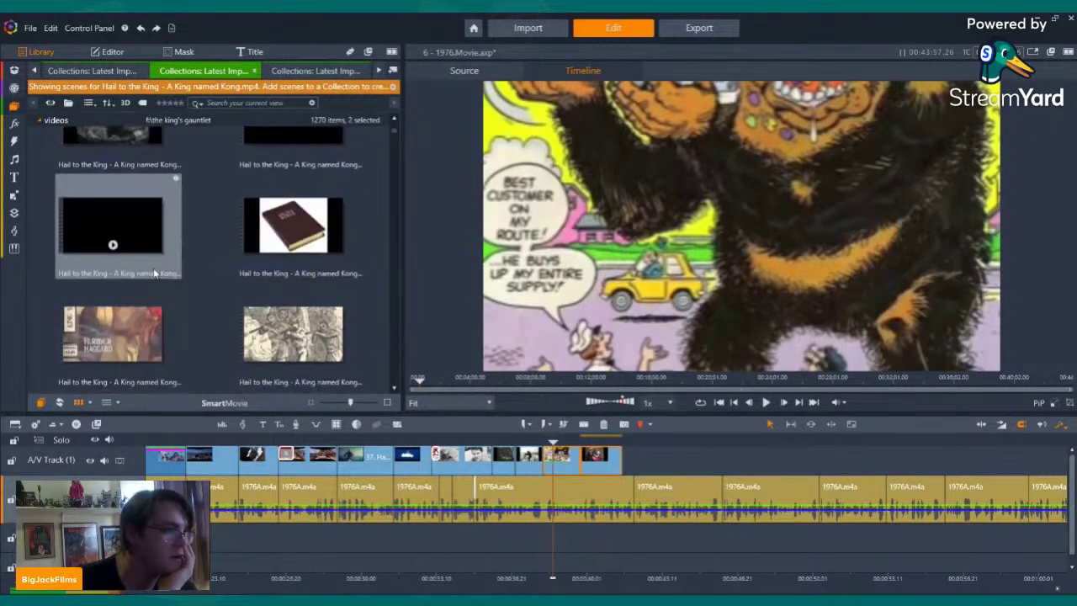
pyautogui.scroll(-10, 245, 283)
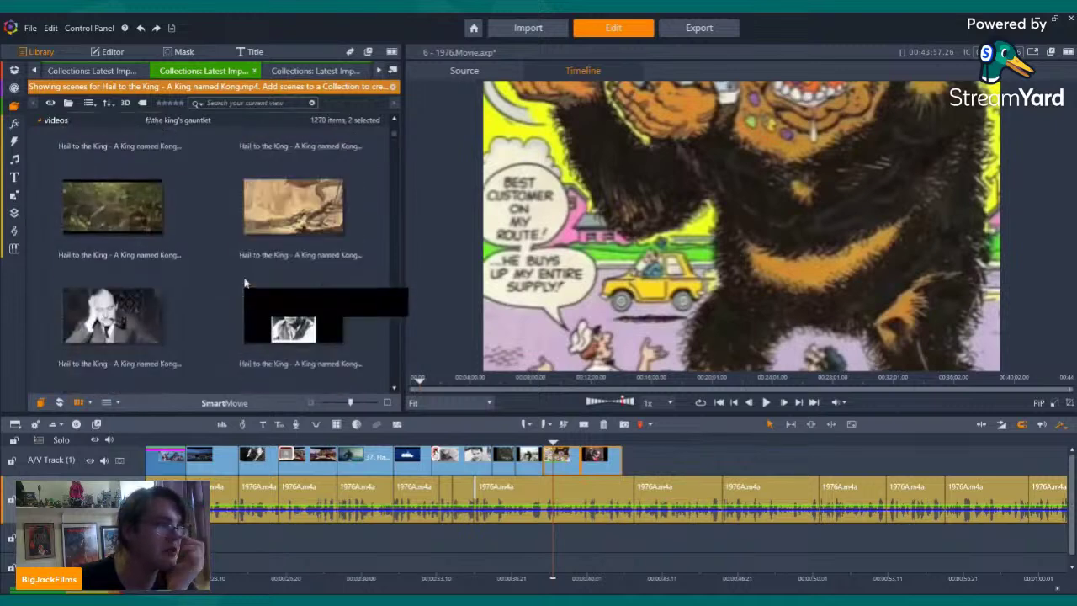
pyautogui.scroll(-10, 239, 283)
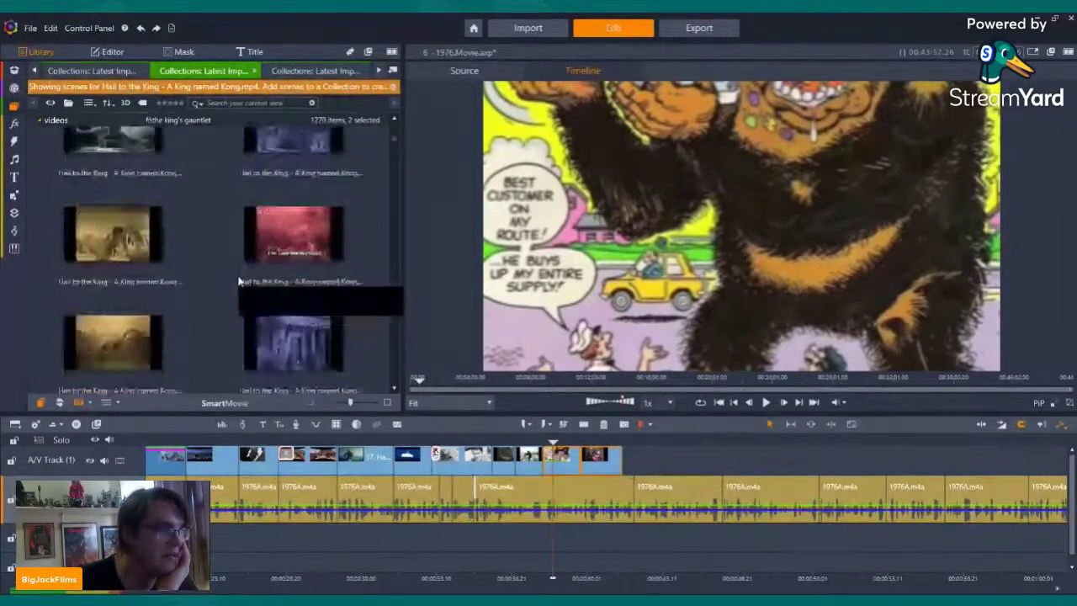
pyautogui.scroll(-10, 239, 278)
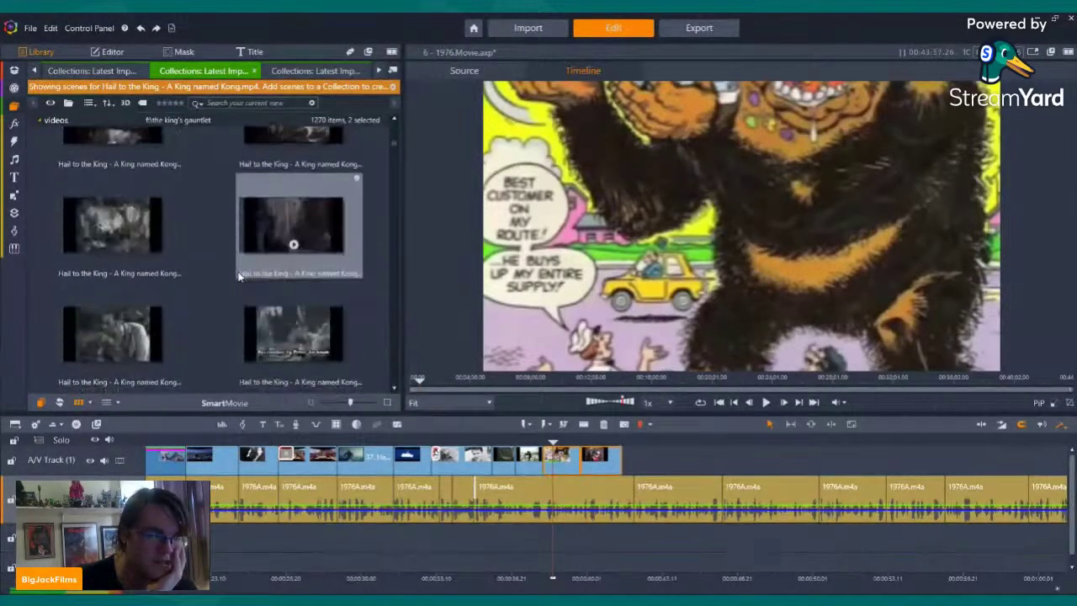
pyautogui.scroll(-10, 239, 278)
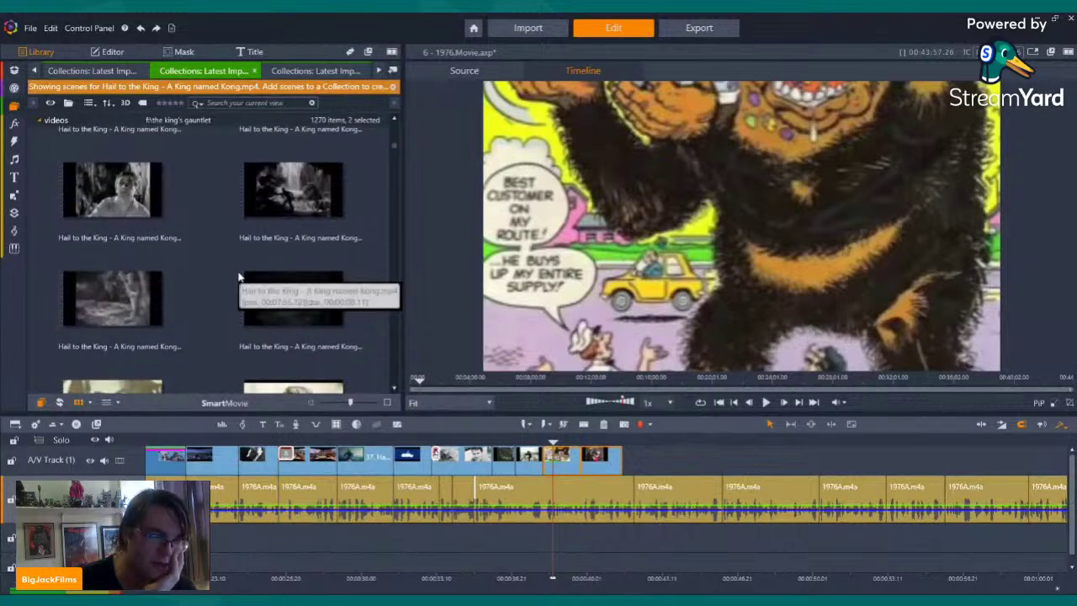
pyautogui.scroll(-10, 229, 242)
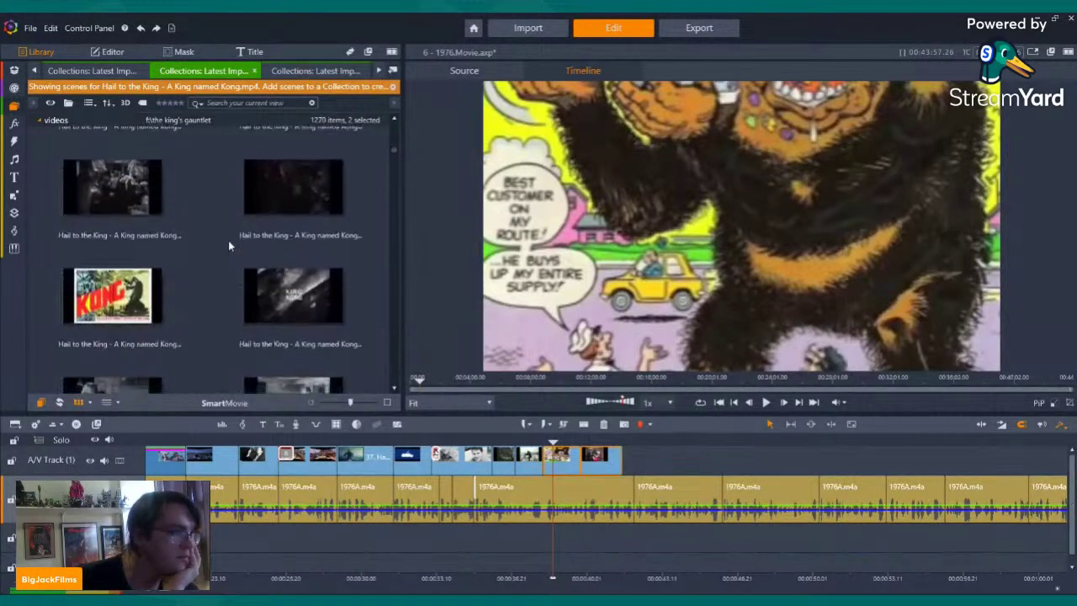
pyautogui.scroll(-8, 262, 269)
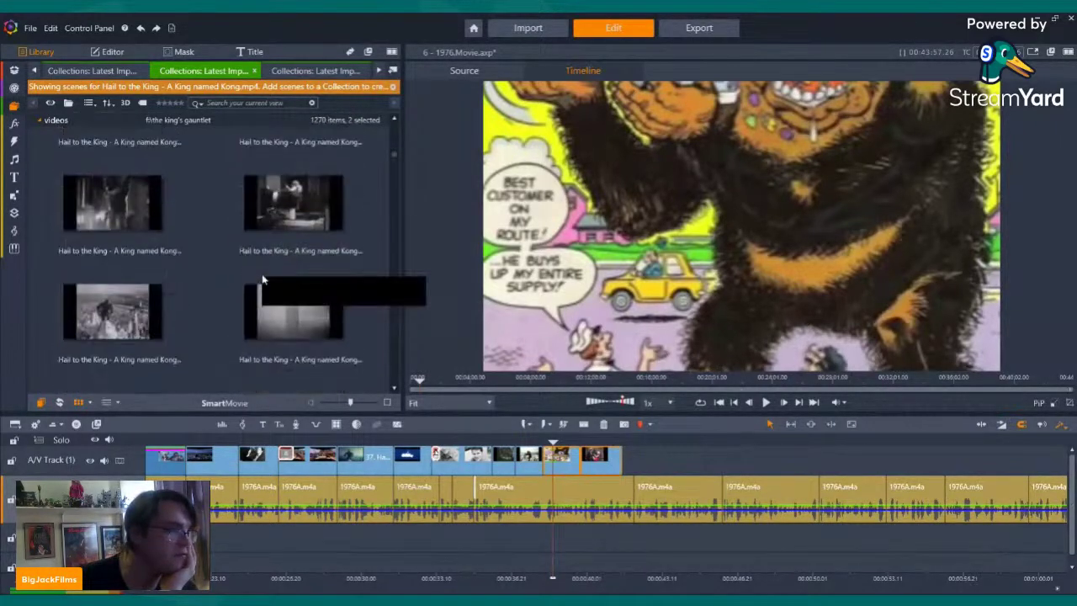
pyautogui.moveTo(393, 161); pyautogui.dragTo(388, 236)
pyautogui.scroll(-1, 393, 222)
pyautogui.scroll(-3, 389, 240)
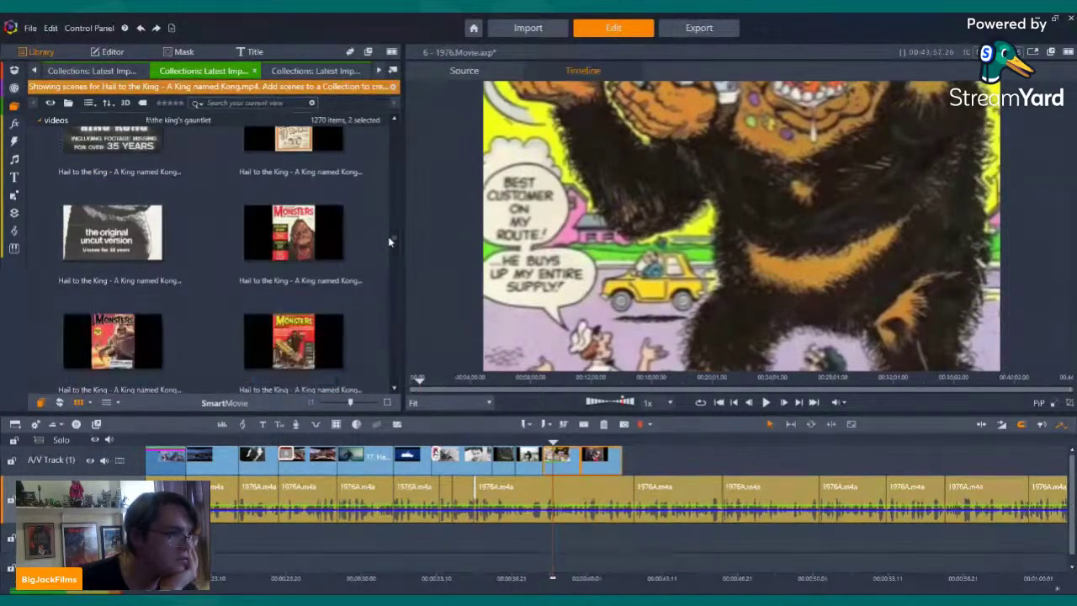
# - Preview the "original uncut version" poster, "This is the original!" poster, "The Complete King Kong" title and cast credits scenes
pyautogui.click(156, 226)
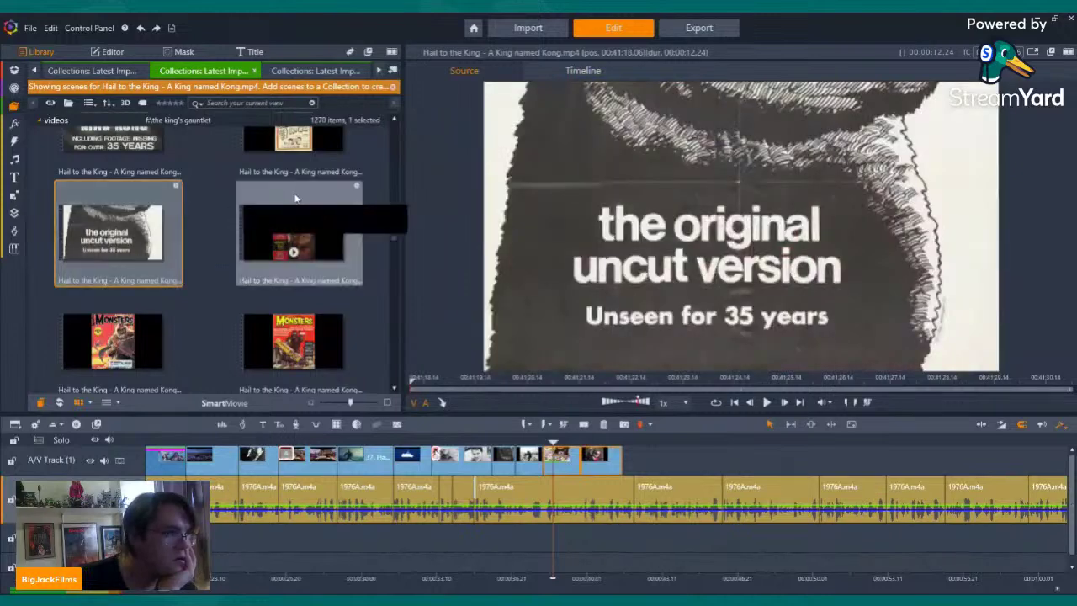
pyautogui.scroll(3, 318, 250)
pyautogui.click(317, 248)
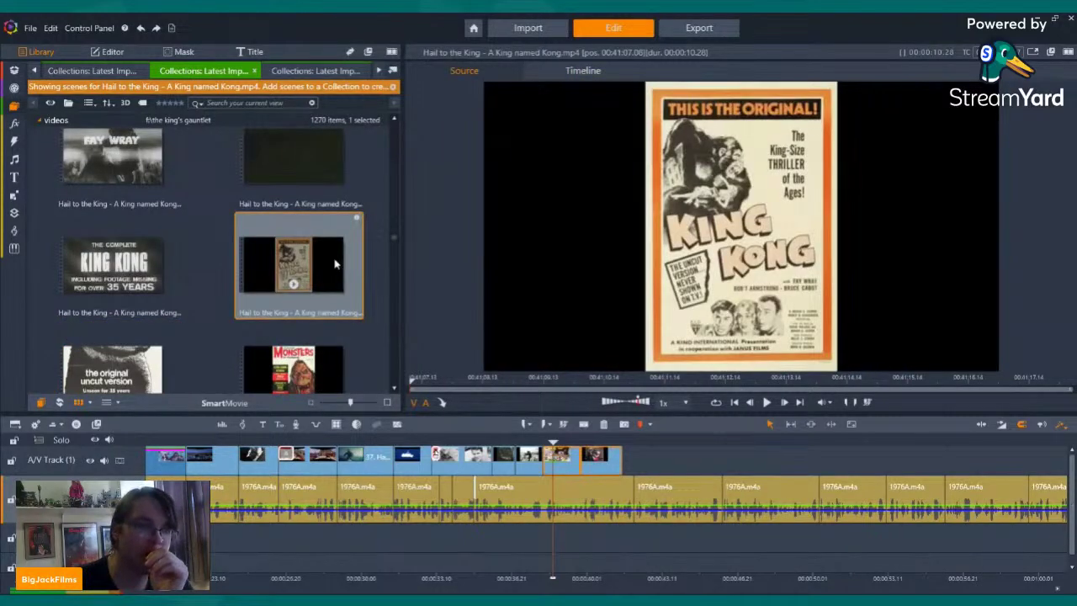
pyautogui.click(132, 252)
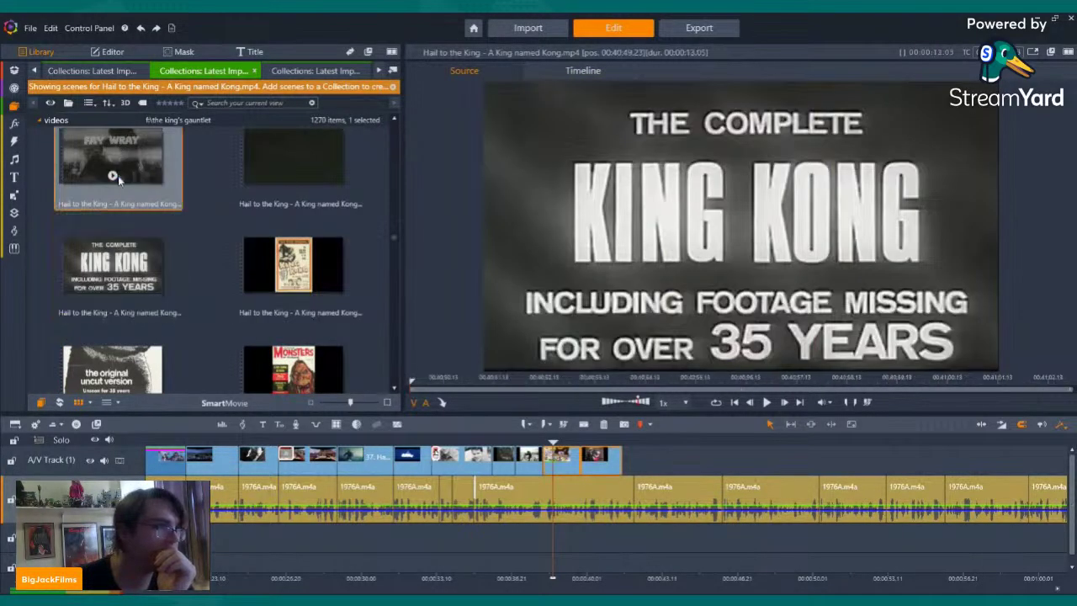
pyautogui.click(113, 177)
pyautogui.press('space')
pyautogui.scroll(3, 210, 198)
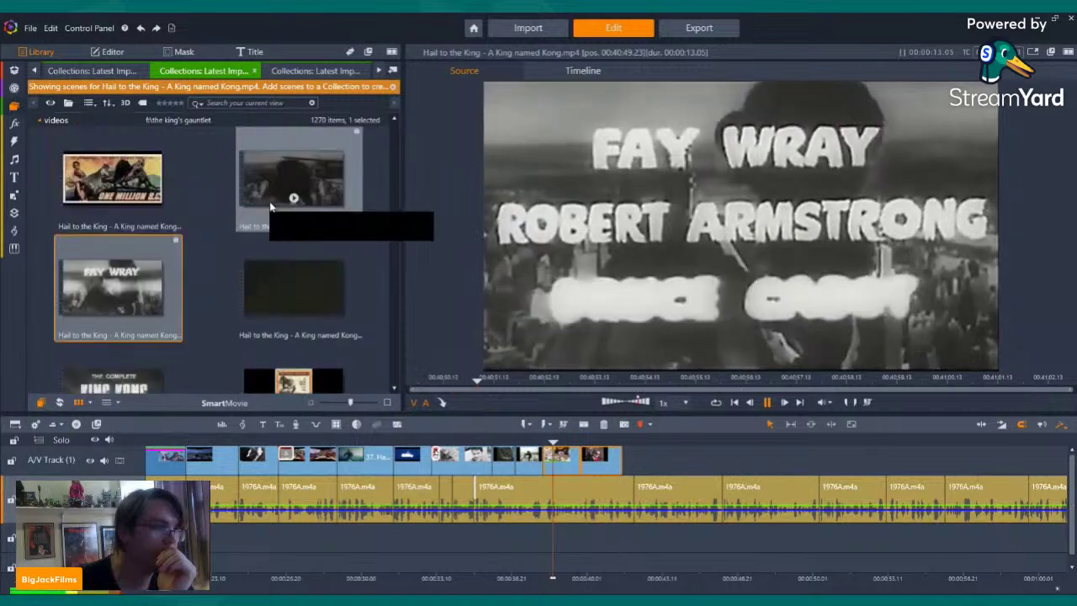
# - Preview the black-and-white Kong skyscraper scene before the Fay Wray credits and scrub through the "original uncut version" poster scene
pyautogui.click(288, 203)
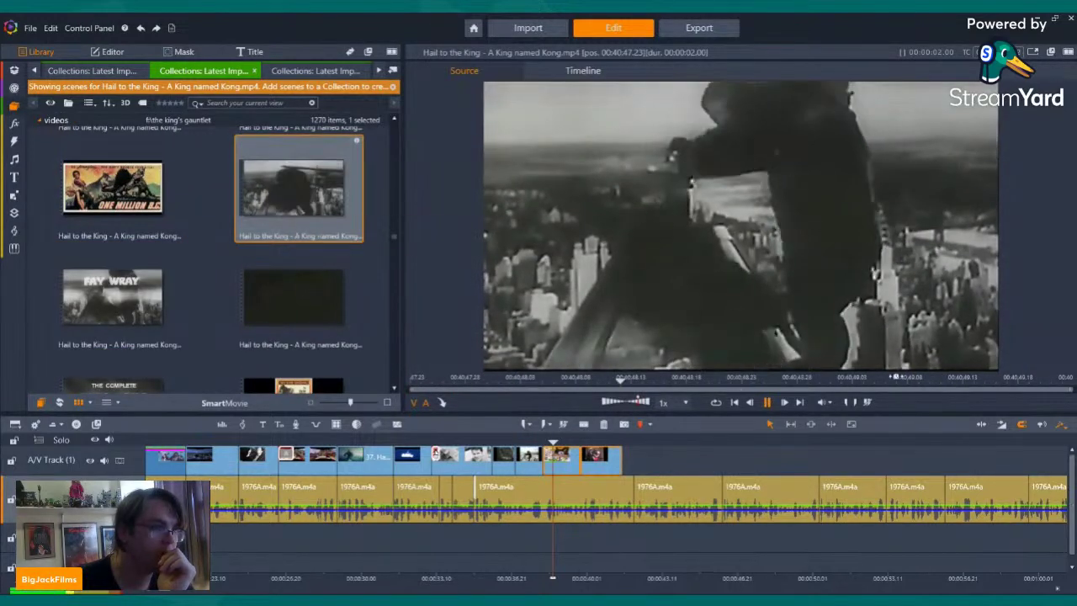
pyautogui.scroll(-3, 176, 217)
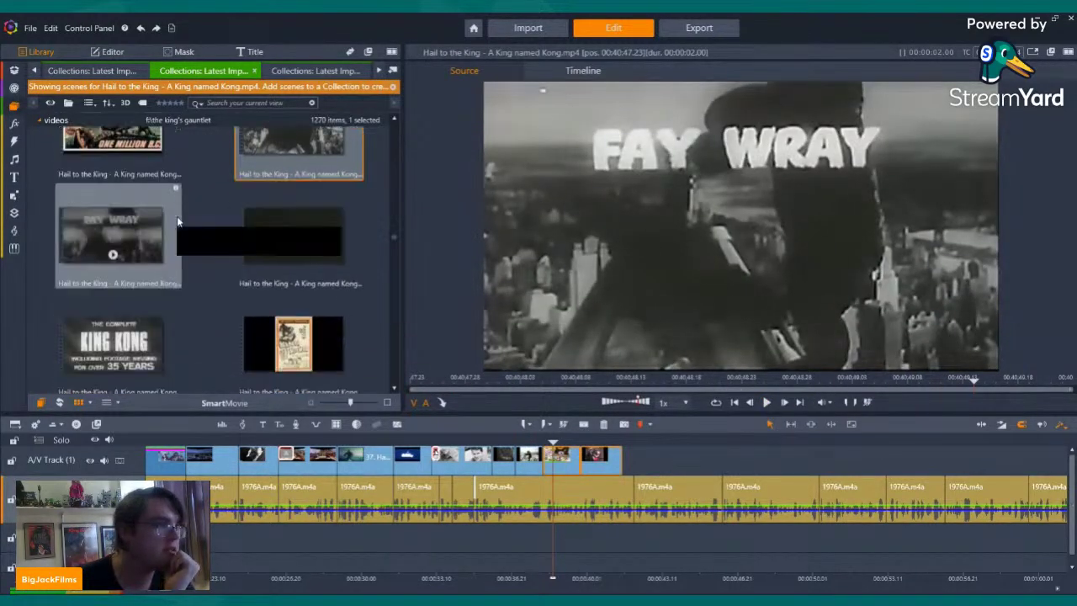
pyautogui.click(126, 225)
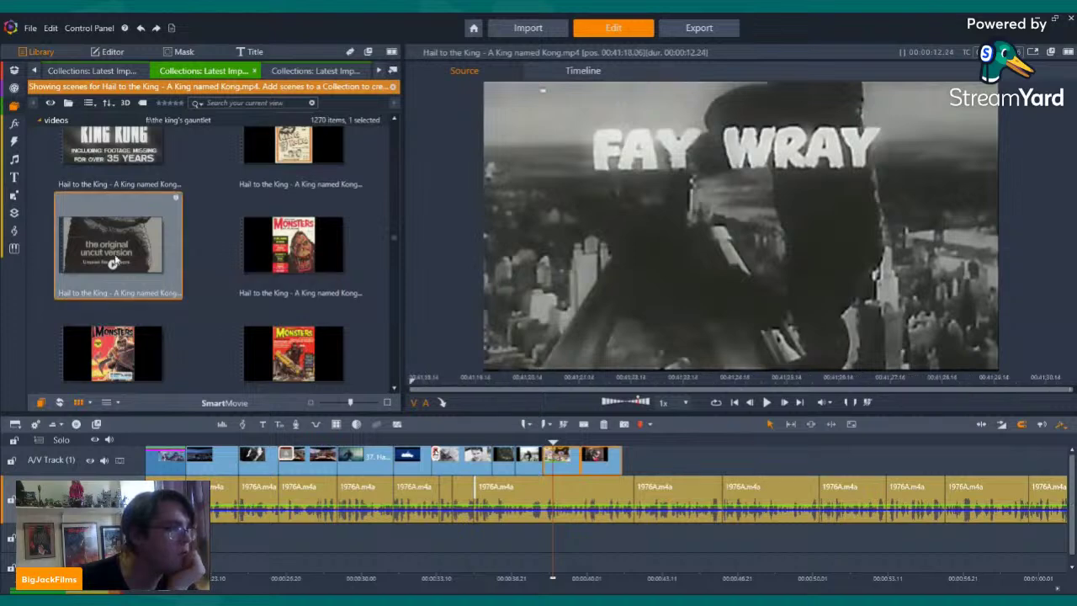
pyautogui.click(820, 385)
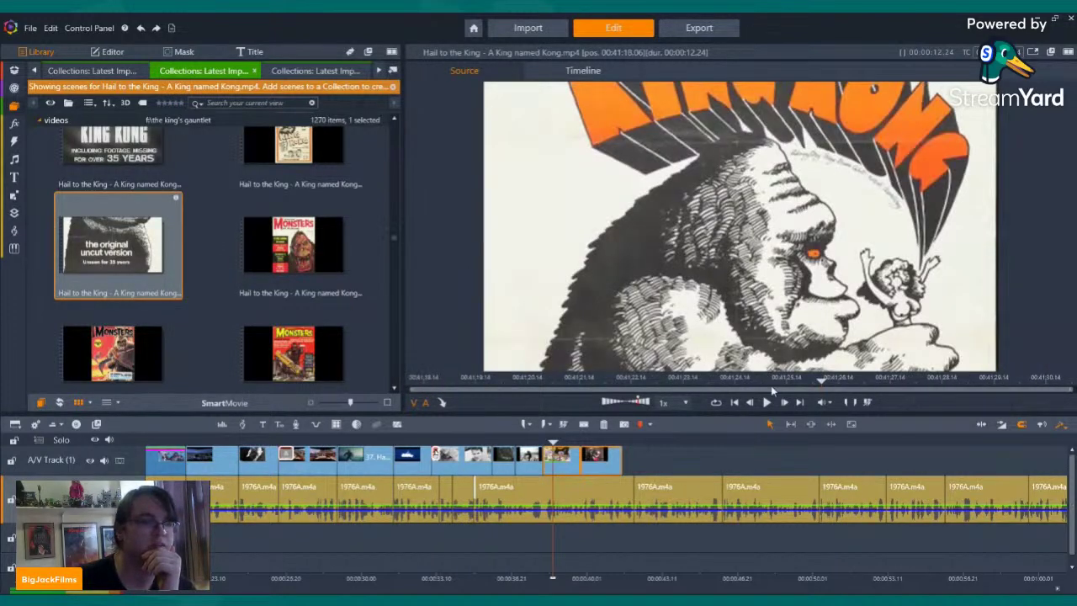
pyautogui.moveTo(771, 383); pyautogui.dragTo(968, 378)
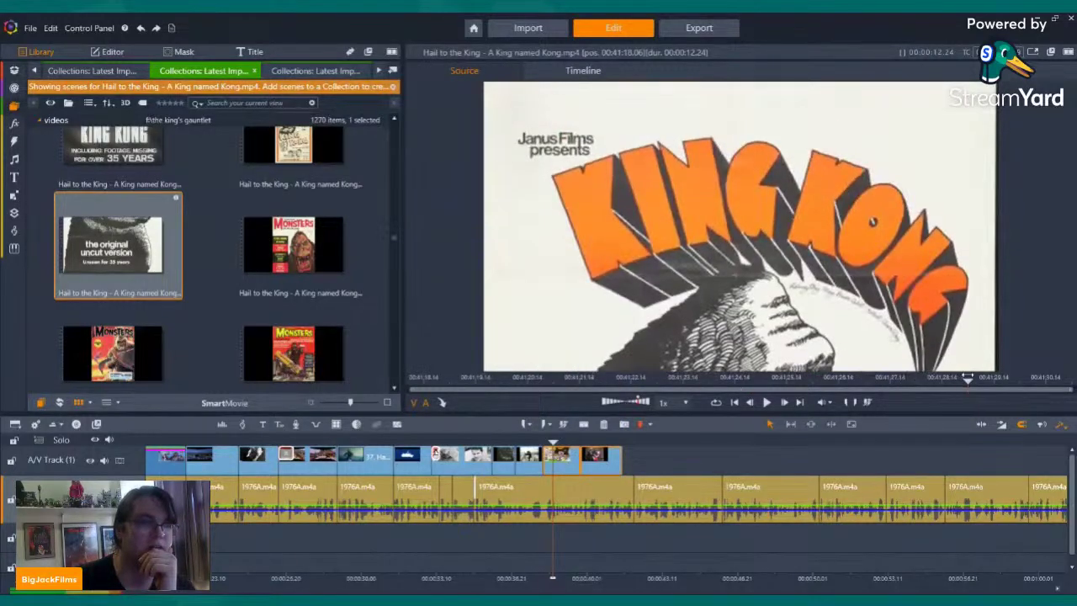
# - Preview the comic book scenes, including the Fantastic Four cover and the Super-Heroes Battle Super-Gorillas cover
pyautogui.scroll(-3, 260, 216)
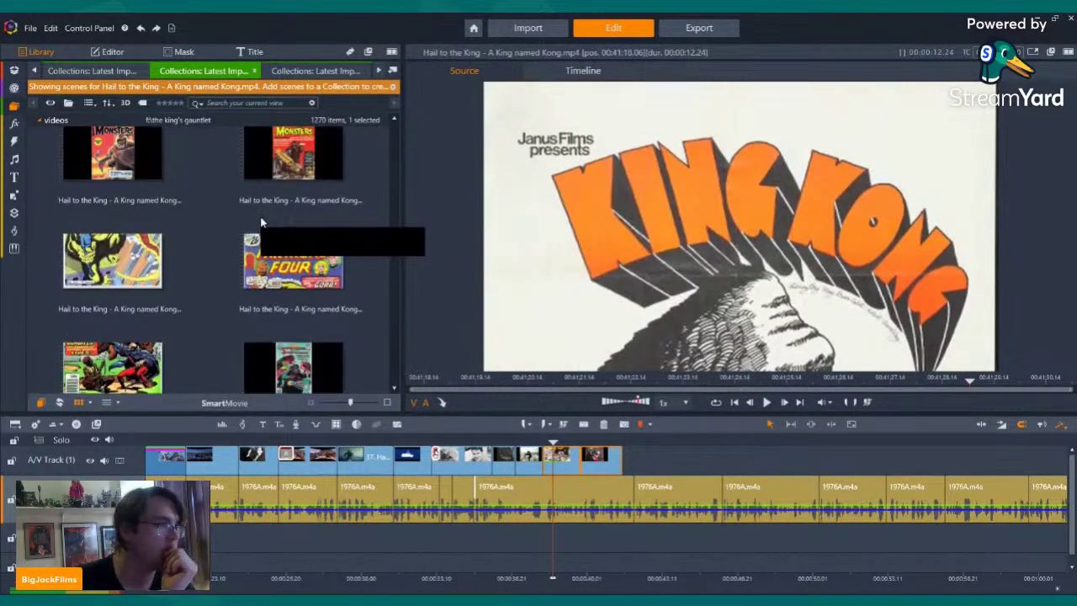
pyautogui.click(101, 244)
pyautogui.click(301, 250)
pyautogui.scroll(-2, 301, 250)
pyautogui.click(296, 236)
pyautogui.scroll(-2, 299, 270)
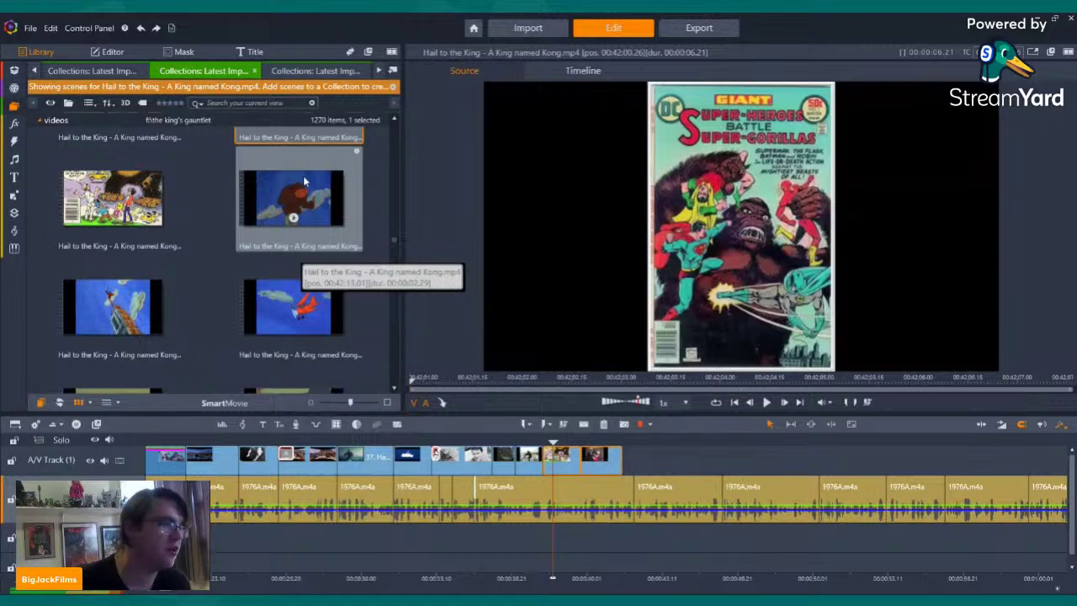
# - Preview the cartoon scenes of the gorilla in the sky, the red biplane and the gorilla facing the van, then return to the timeline
pyautogui.click(303, 176)
pyautogui.click(293, 217)
pyautogui.scroll(-3, 336, 303)
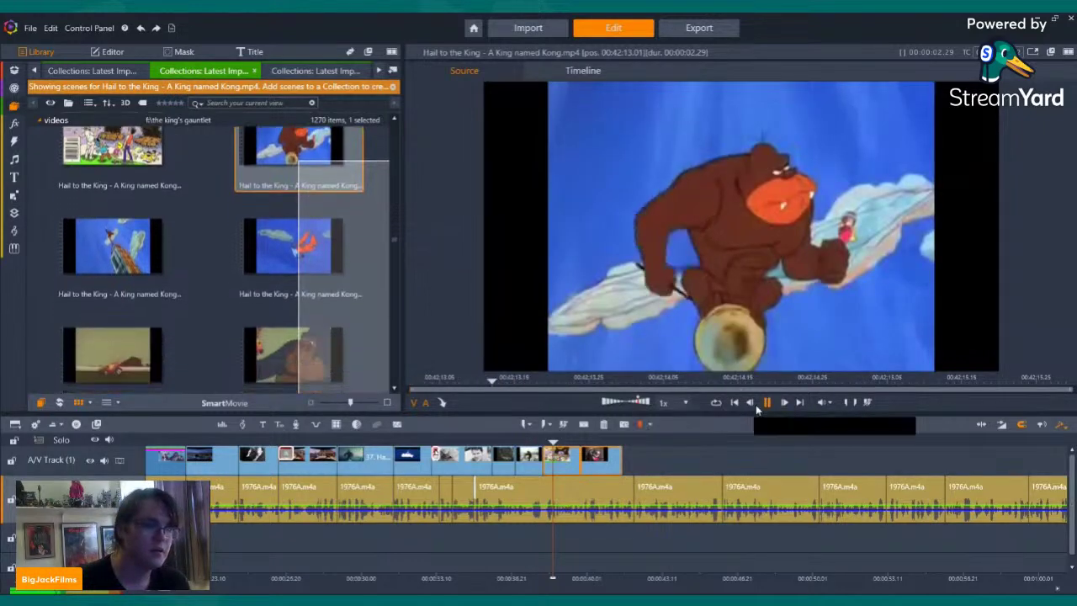
pyautogui.click(286, 206)
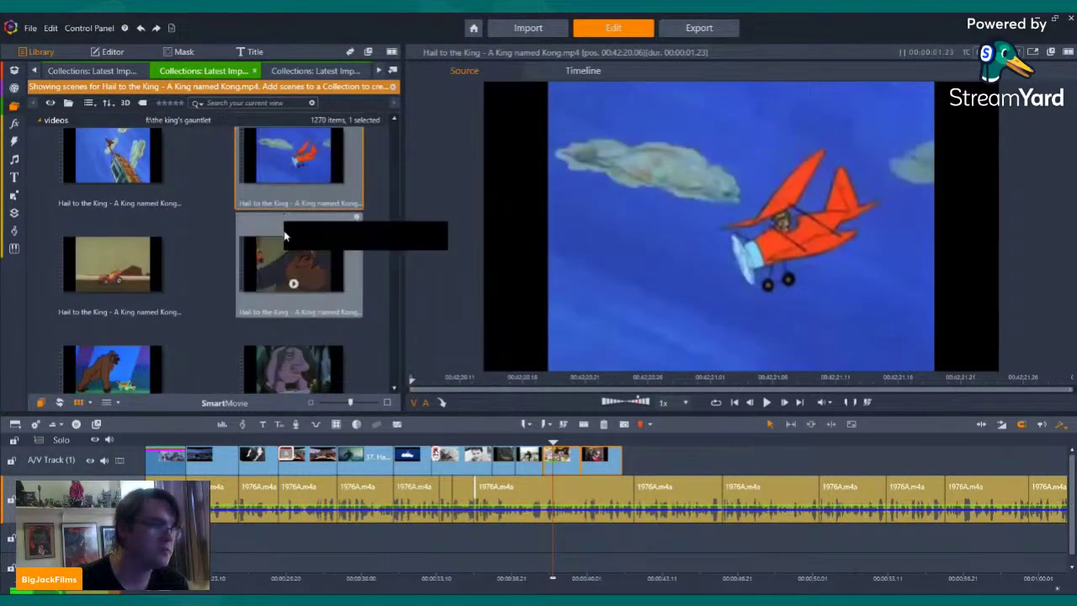
pyautogui.scroll(-3, 195, 260)
pyautogui.click(128, 214)
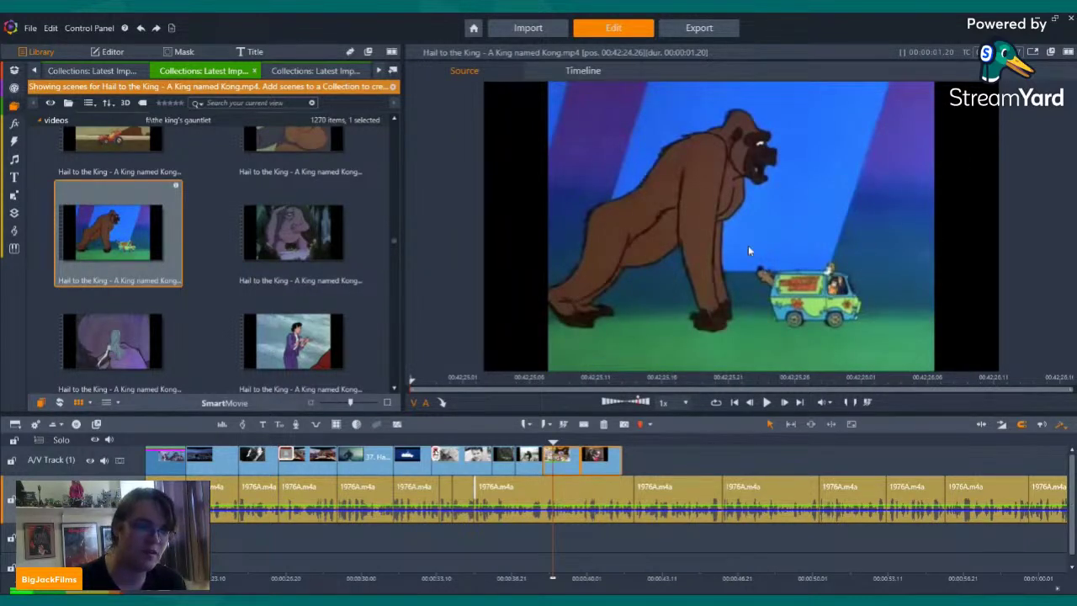
pyautogui.click(669, 473)
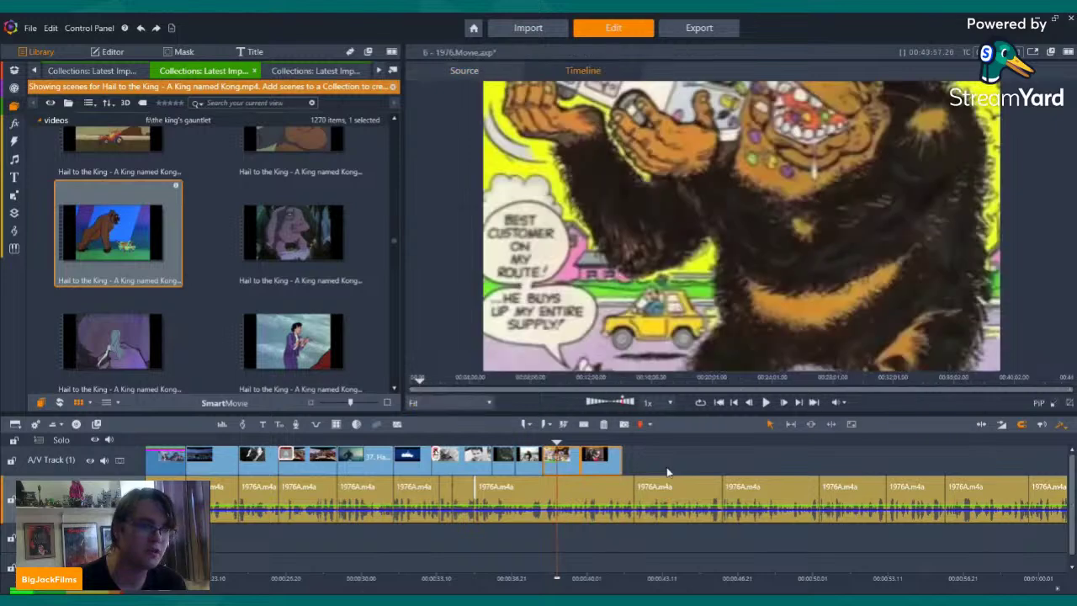
# - Replace the comic-panel clip on the A/V track with the Hail to the King scene of the cartoon ape beside the van
pyautogui.rightClick(554, 466)
pyautogui.click(578, 435)
pyautogui.moveTo(98, 229); pyautogui.dragTo(551, 463)
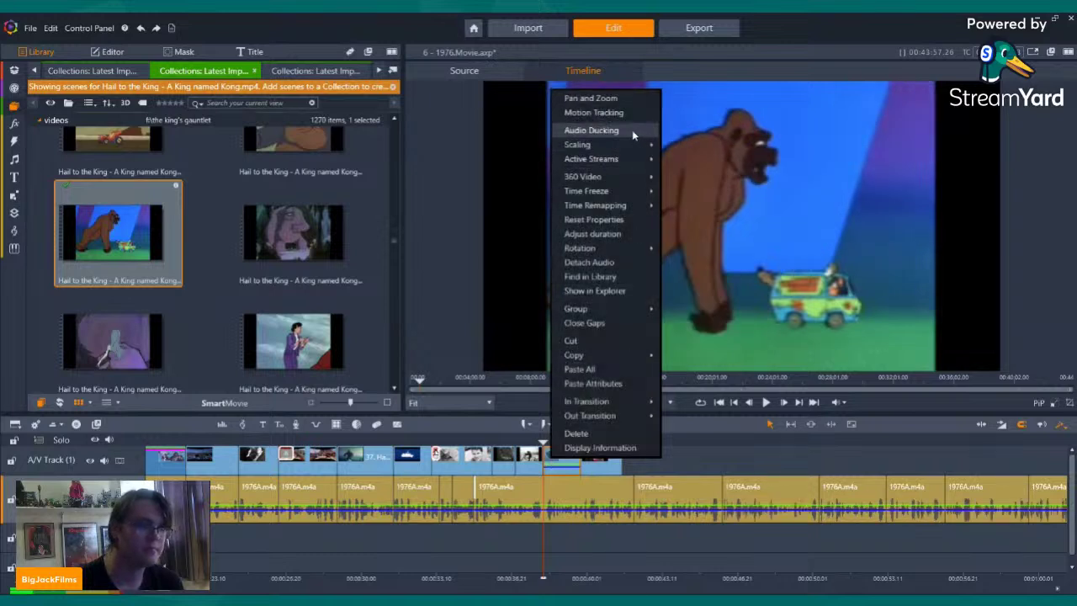
pyautogui.click(697, 175)
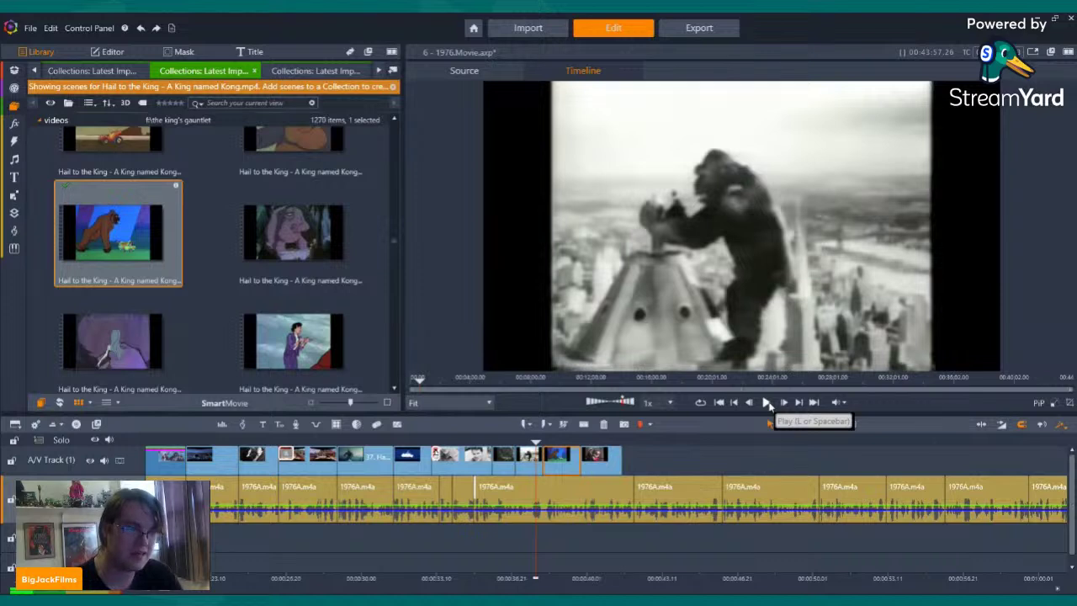
# - Play back the newly placed cartoon ape clip and shorten its end so the following clip moves up against it
pyautogui.click(768, 404)
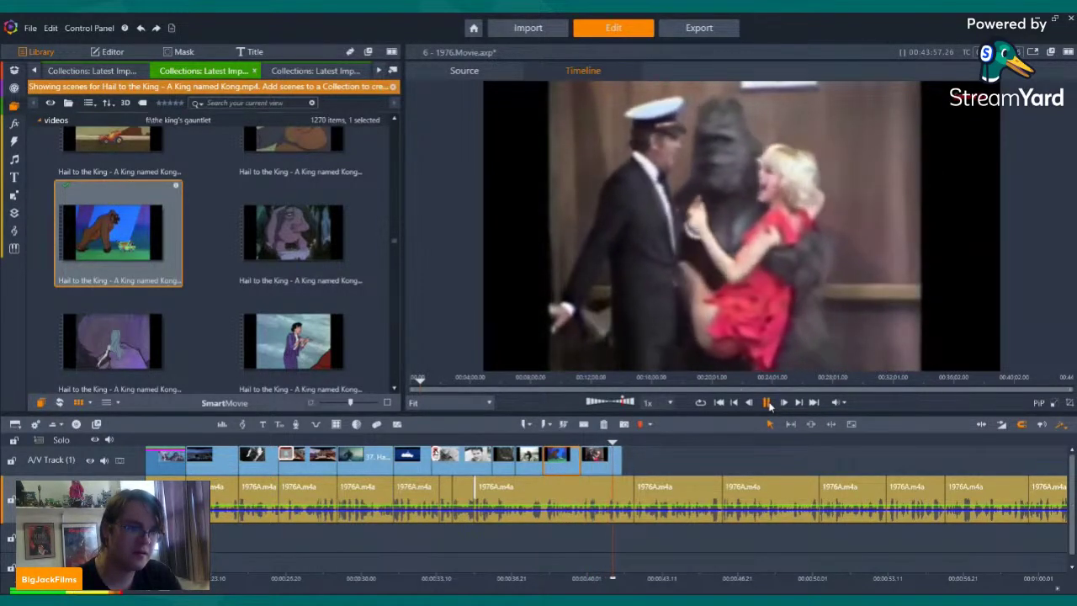
pyautogui.click(768, 404)
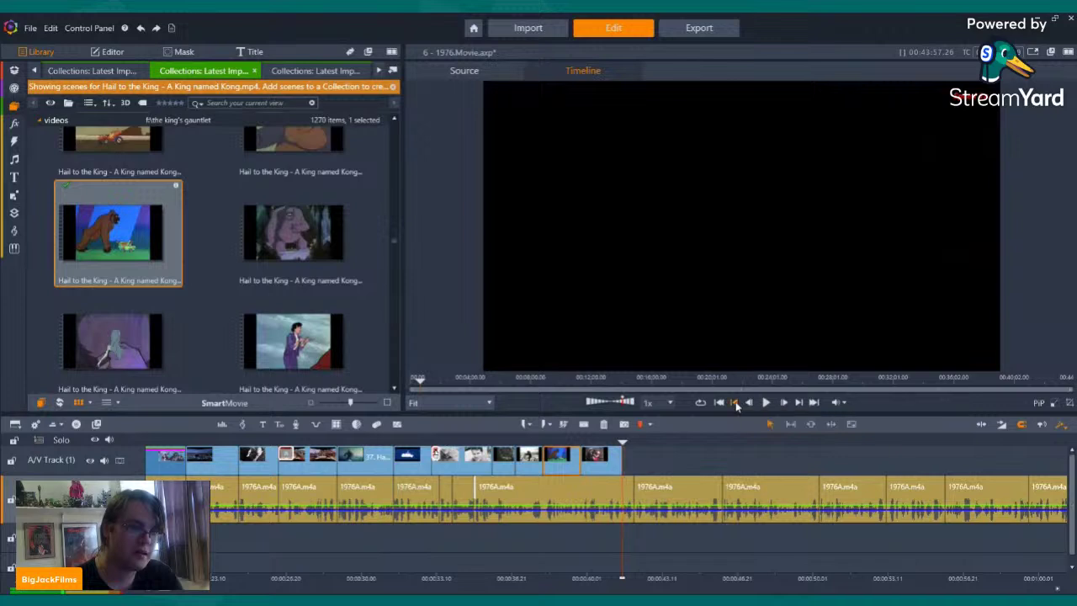
pyautogui.click(734, 404)
pyautogui.click(766, 403)
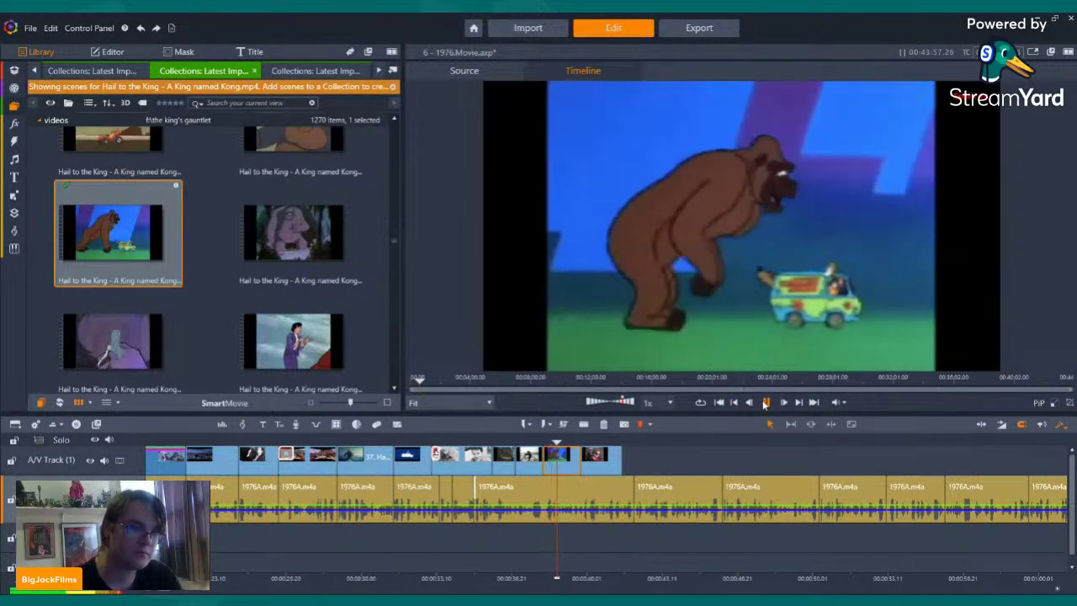
pyautogui.click(766, 403)
pyautogui.moveTo(572, 465); pyautogui.dragTo(582, 467)
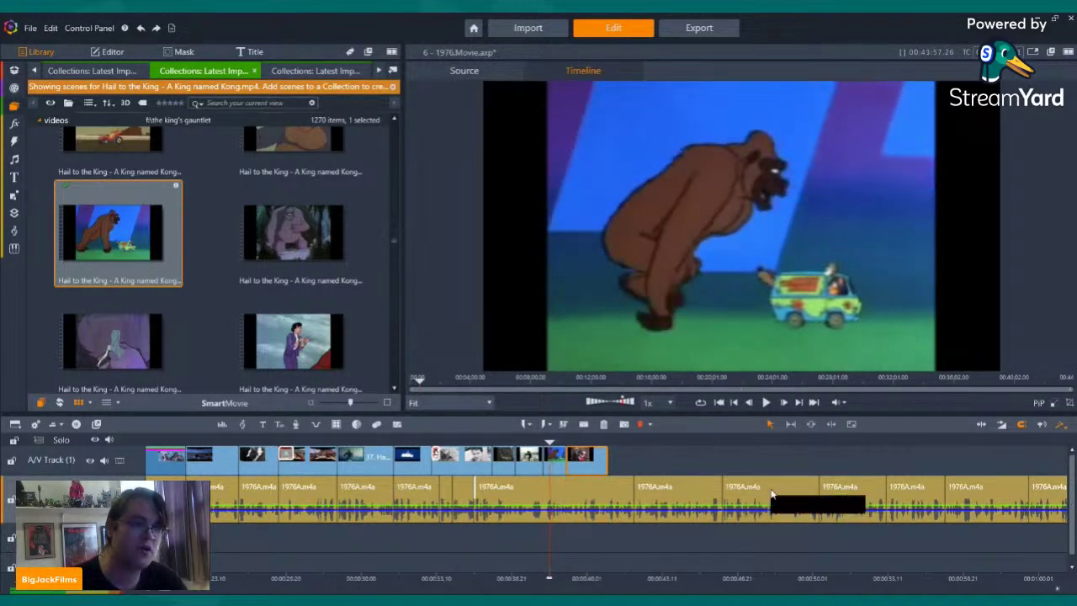
# - Play back the shortened section and trim the end of the last clip, showing the gorilla holding the blonde woman
pyautogui.press('space')
pyautogui.press('space')
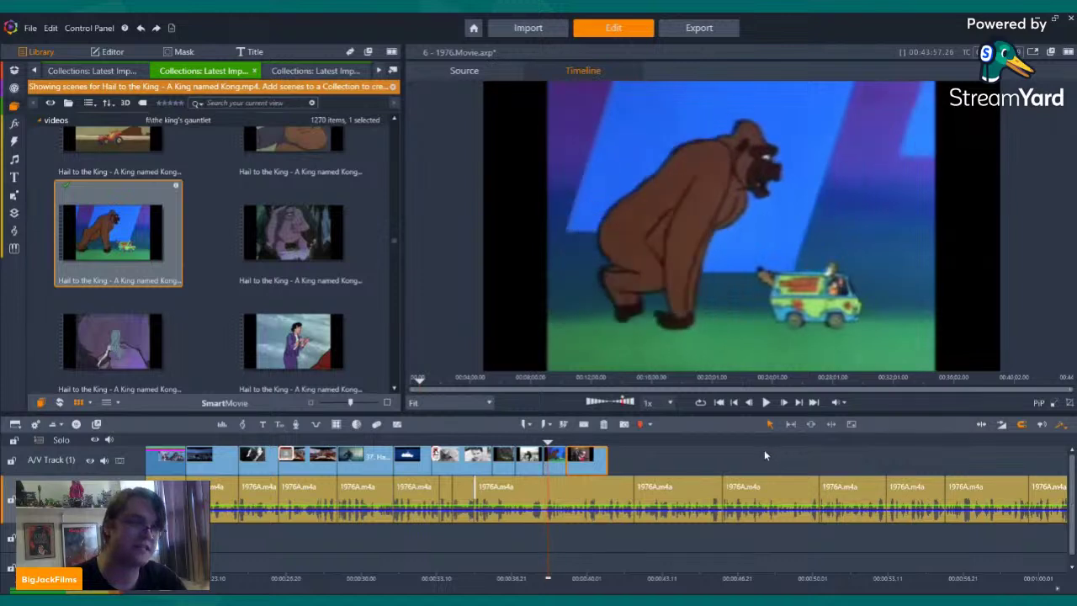
pyautogui.click(765, 404)
pyautogui.click(766, 403)
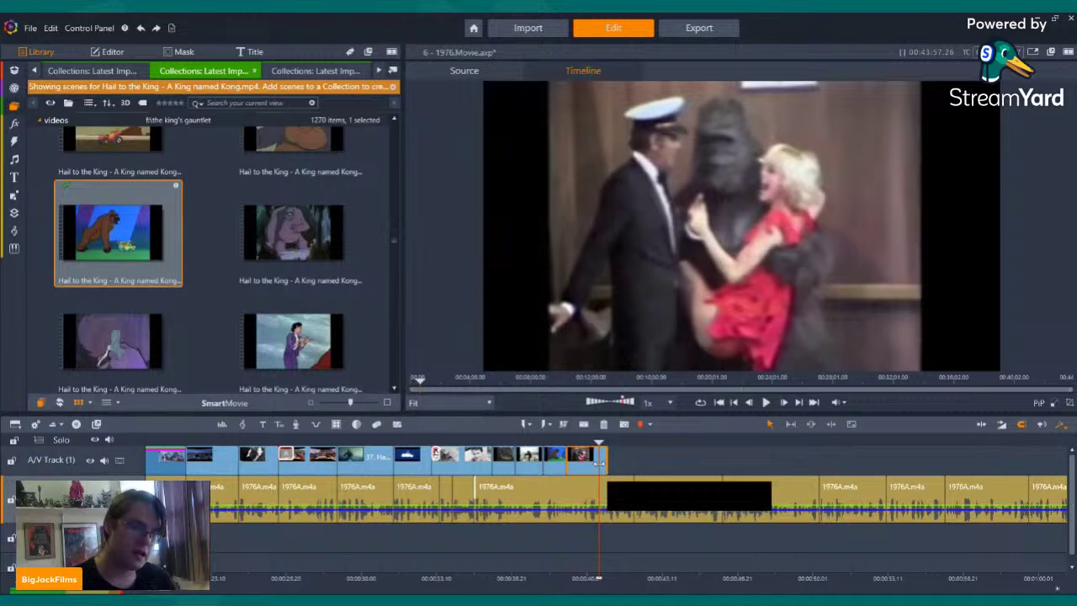
# - Look through the remaining Hail to the King scenes and other library collections, and bring up The Legend Of King Kong (1975) scenes
pyautogui.scroll(-5, 276, 236)
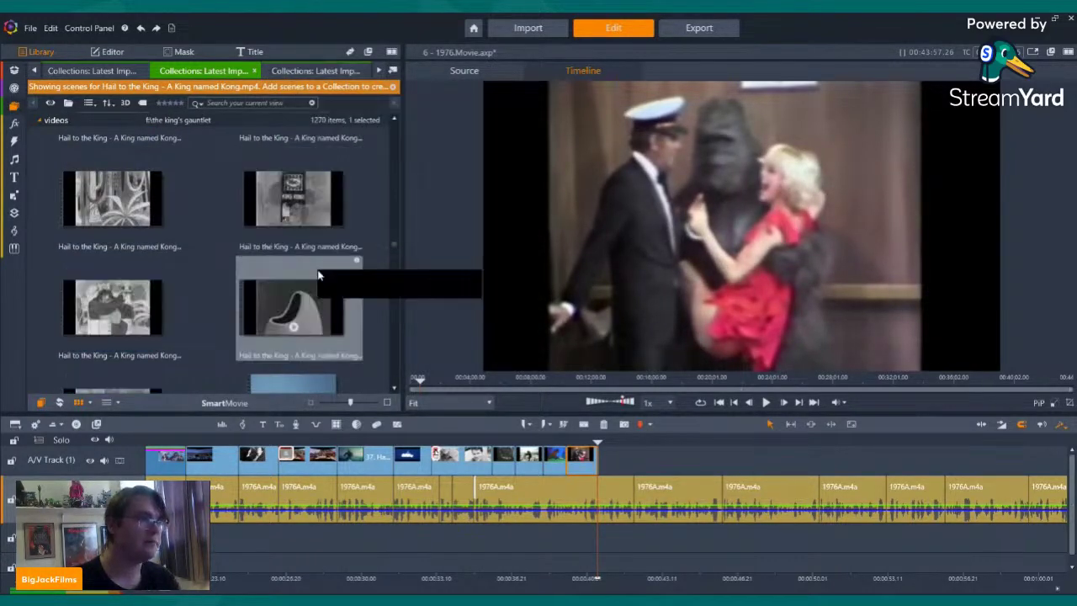
pyautogui.scroll(-2, 318, 273)
pyautogui.scroll(-1, 318, 273)
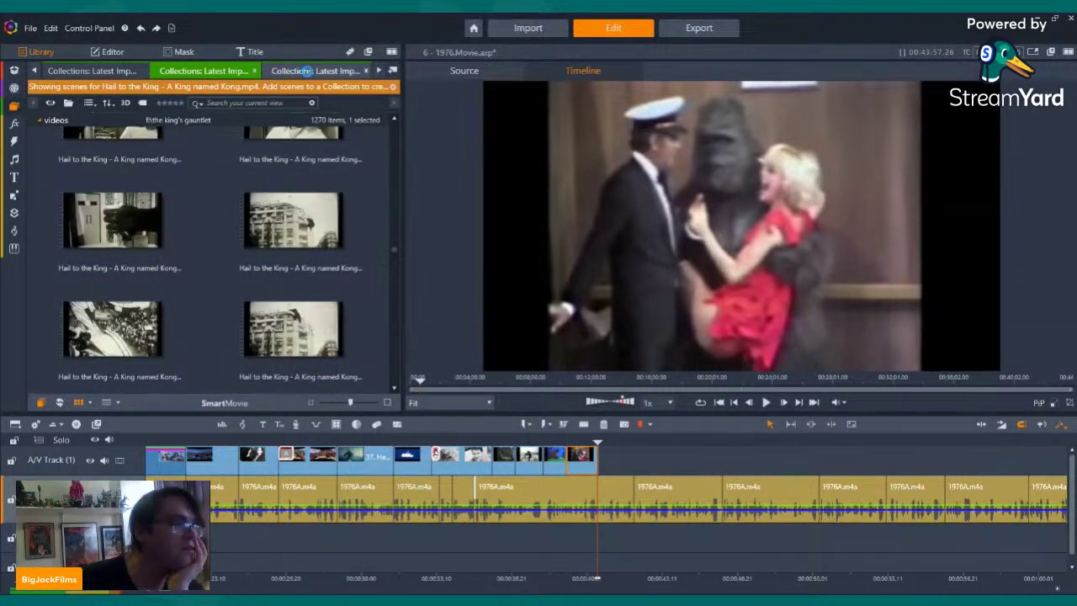
pyautogui.click(296, 71)
pyautogui.click(381, 73)
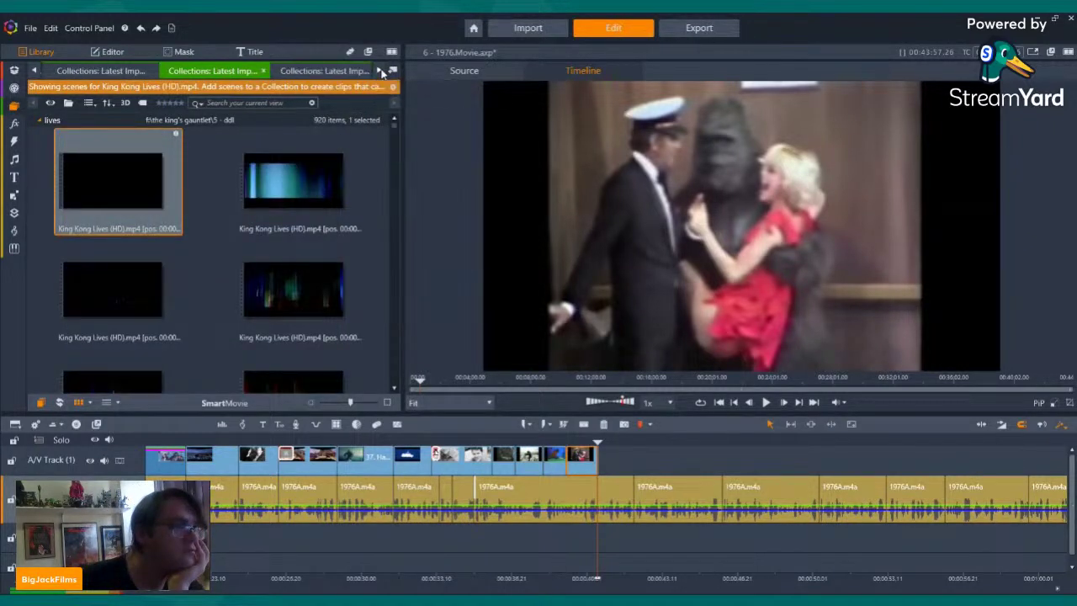
pyautogui.click(380, 73)
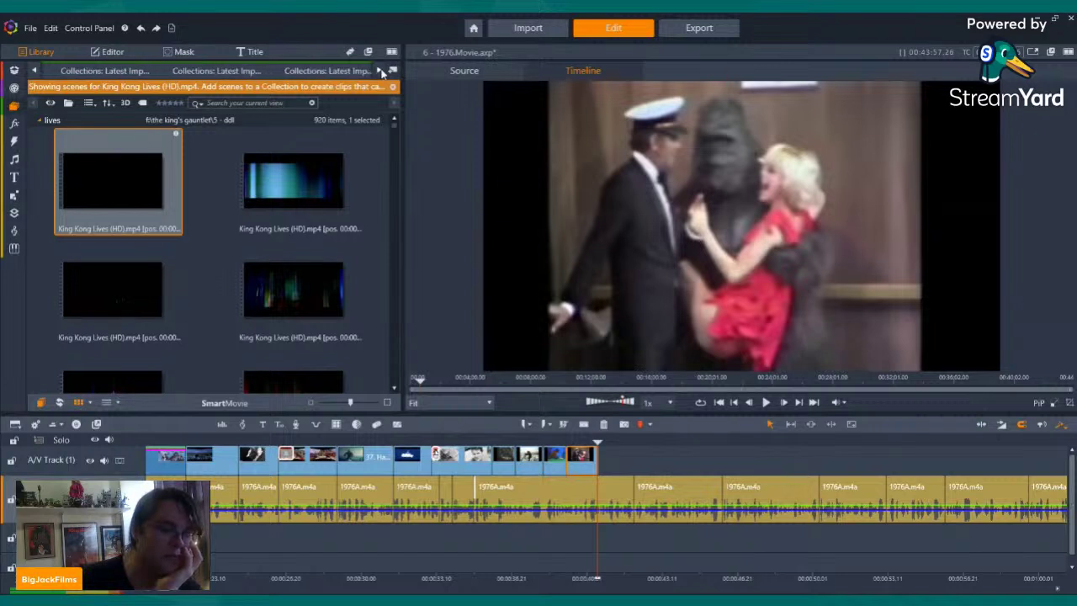
pyautogui.click(380, 74)
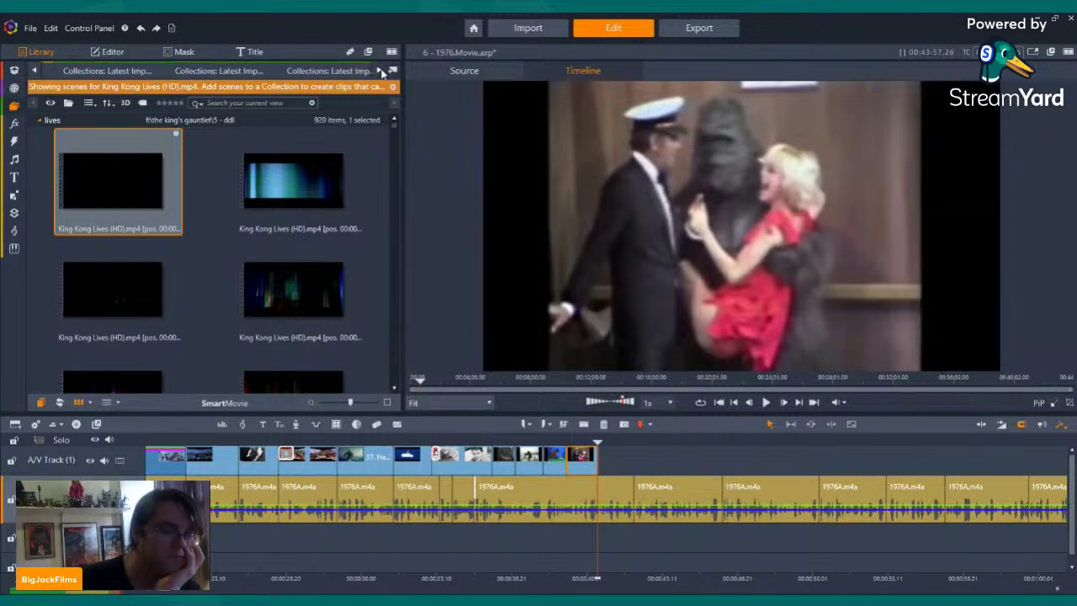
pyautogui.click(380, 73)
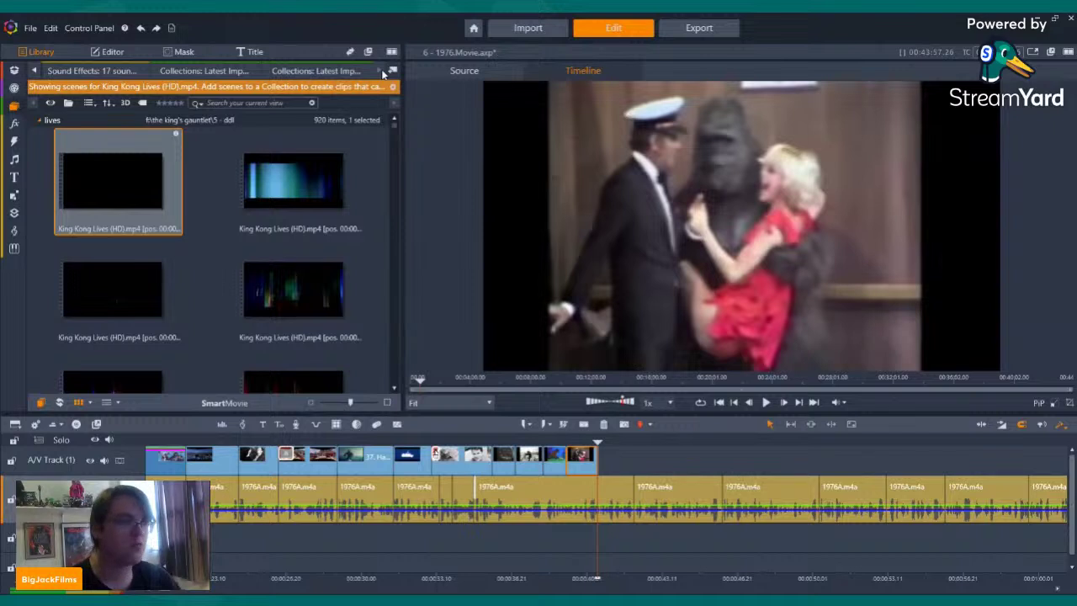
pyautogui.click(325, 70)
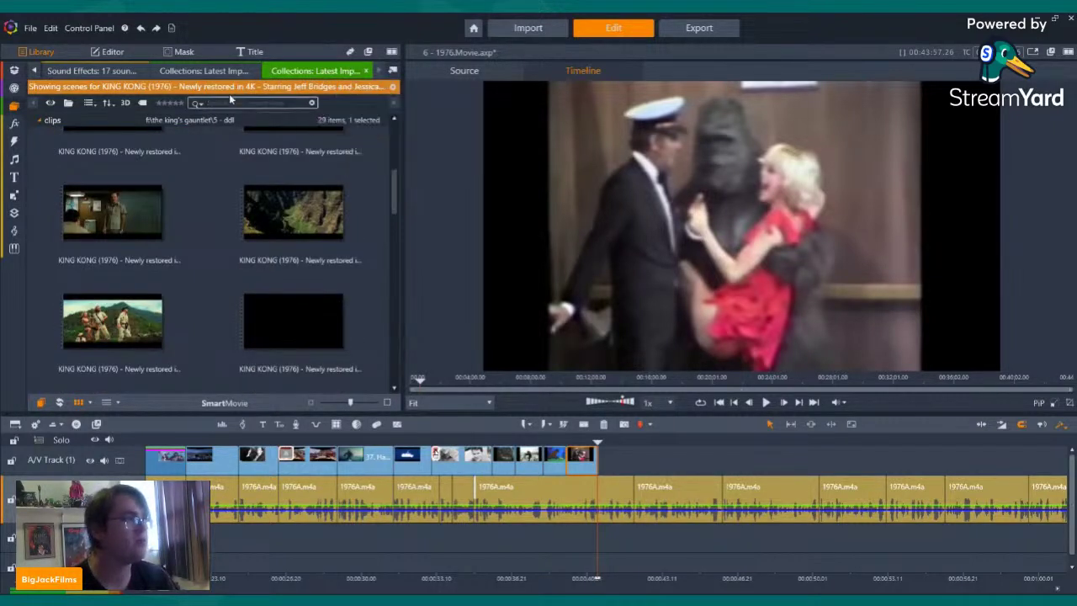
pyautogui.click(202, 69)
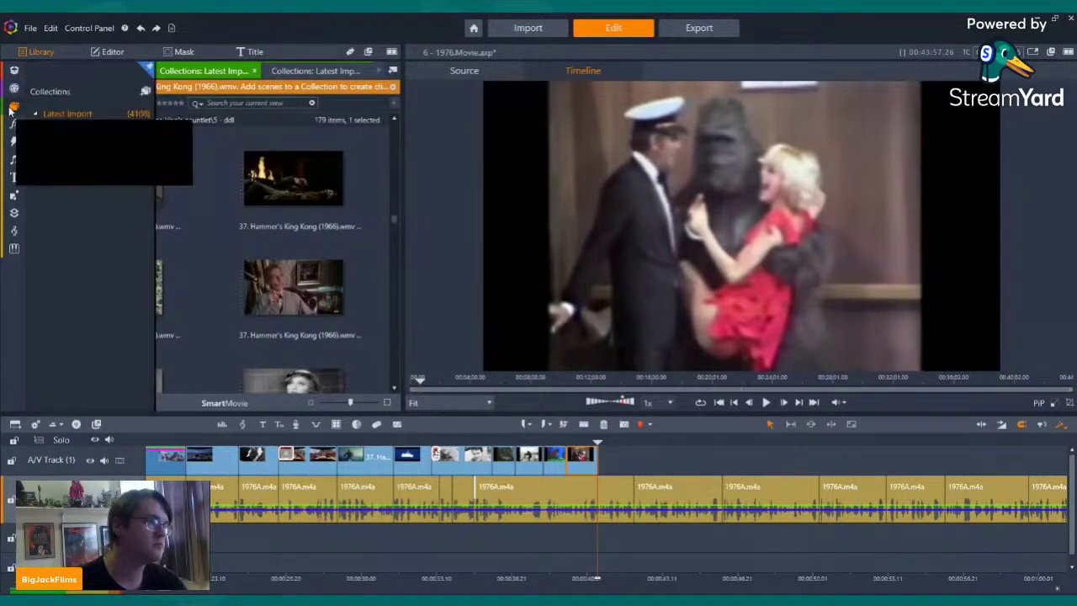
pyautogui.click(105, 72)
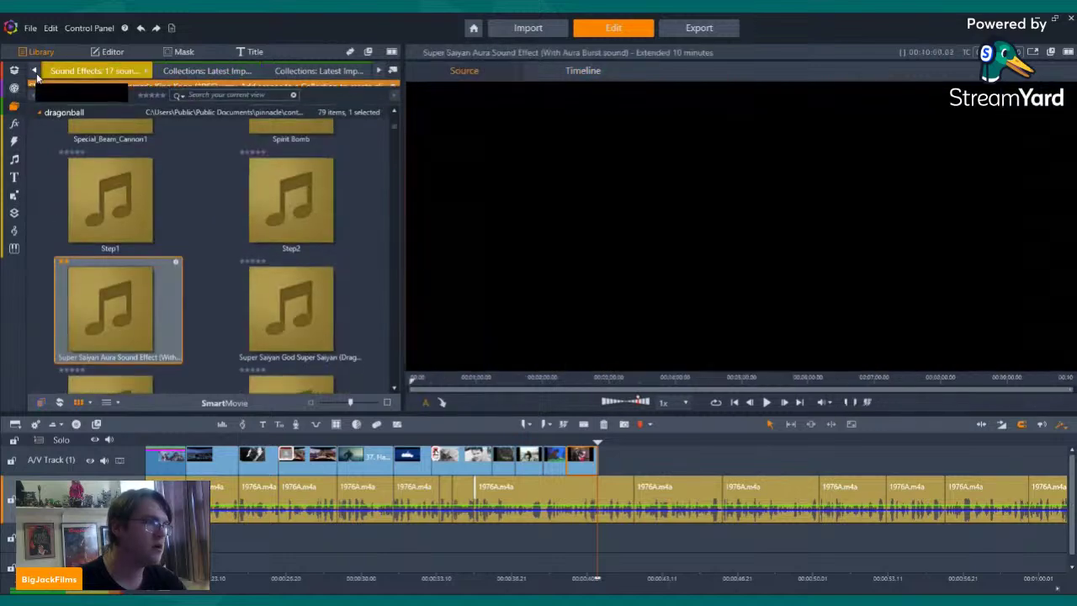
pyautogui.click(34, 72)
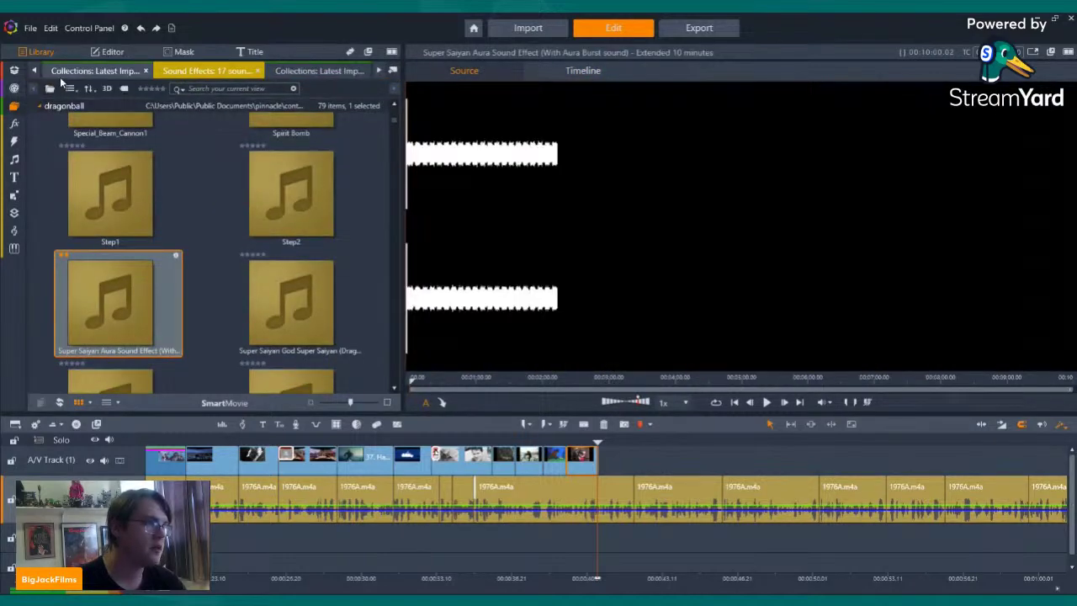
pyautogui.click(60, 77)
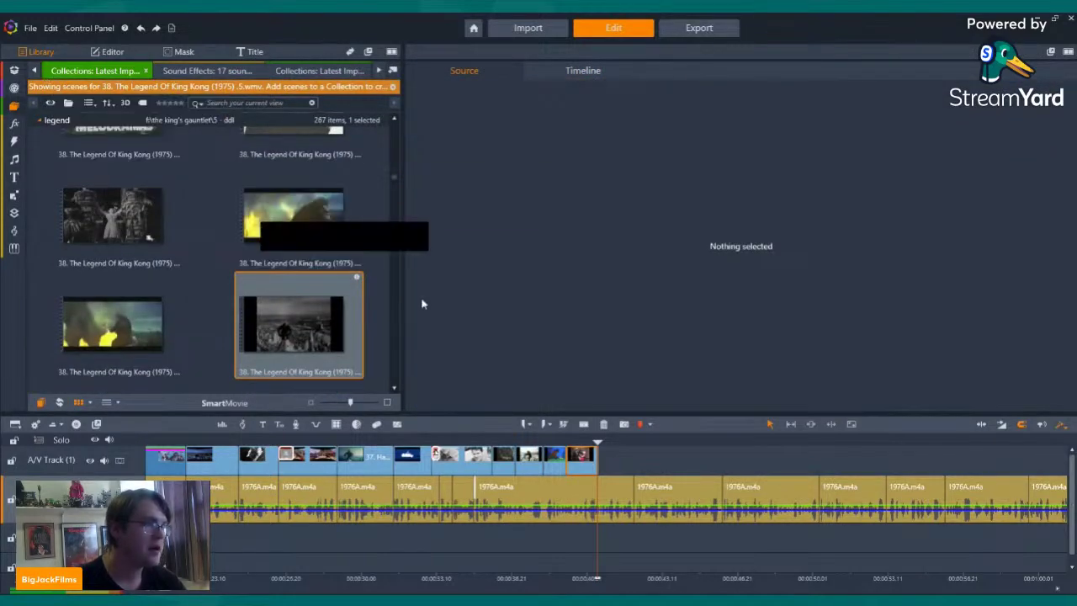
# - Browse the scenes of The Legend Of King Kong (1975) for footage to follow the last clip on the timeline
pyautogui.scroll(5, 272, 250)
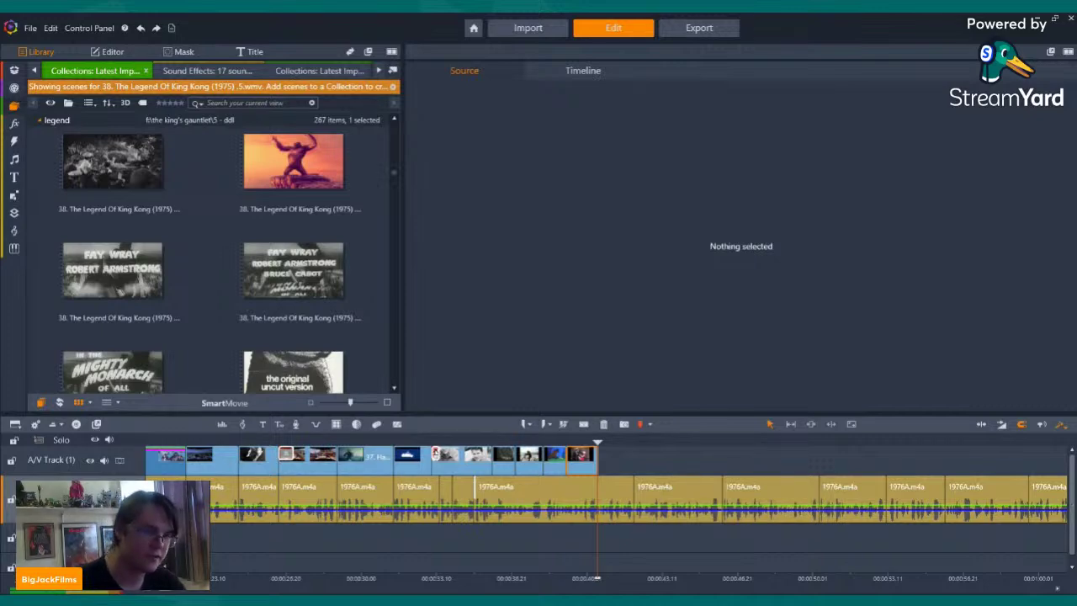
pyautogui.click(719, 479)
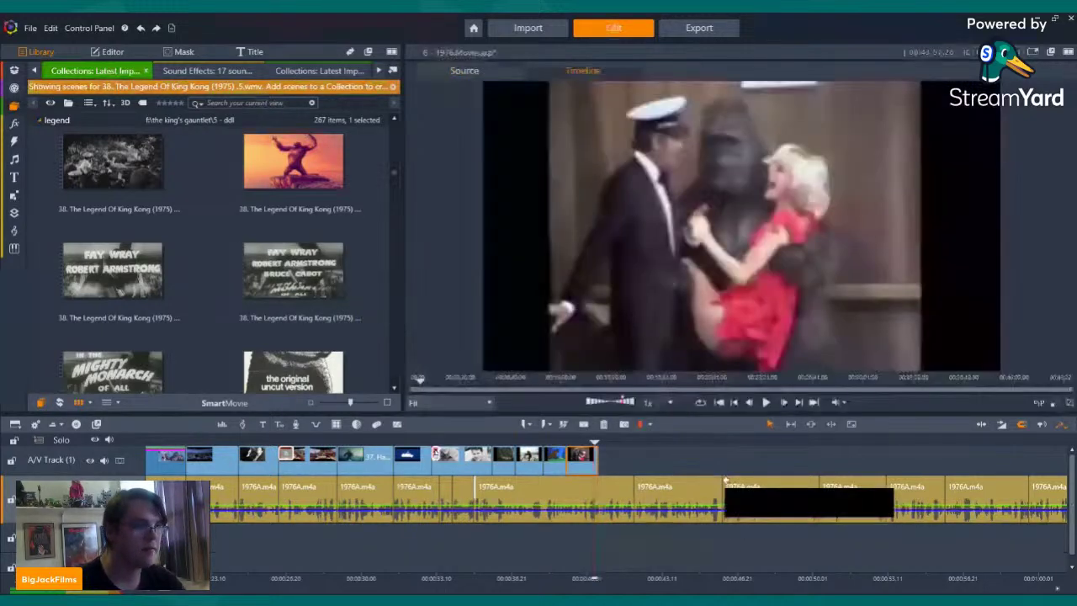
pyautogui.scroll(5, 280, 222)
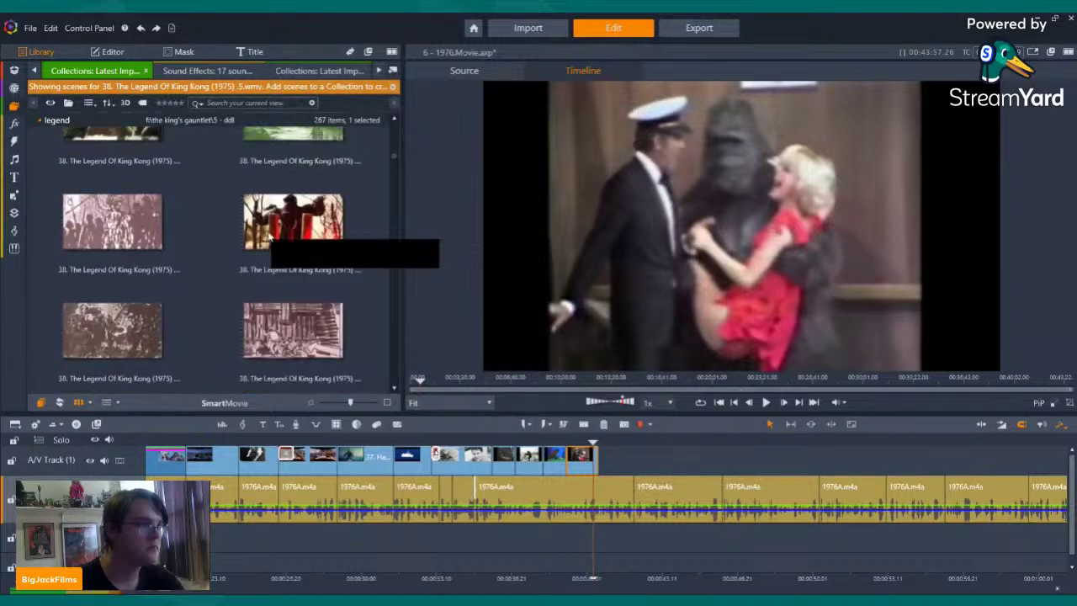
pyautogui.scroll(6, 267, 238)
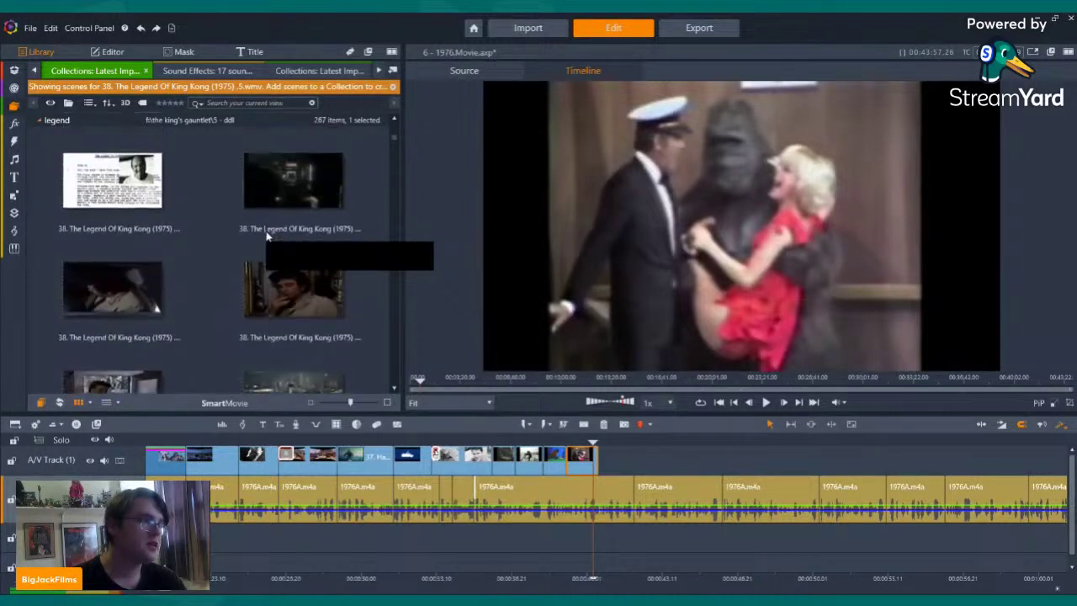
pyautogui.scroll(5, 267, 237)
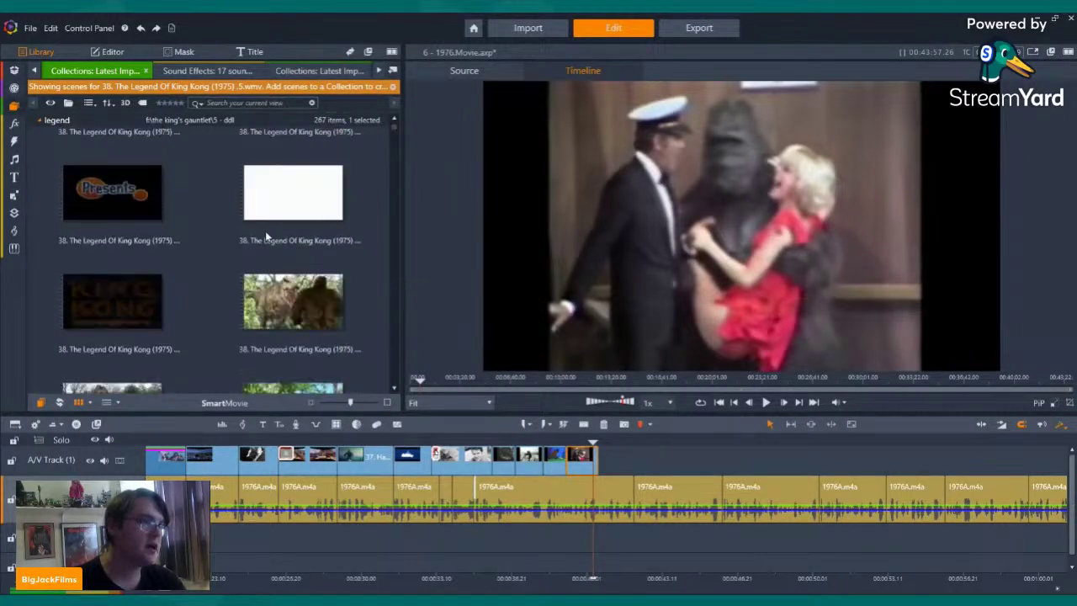
pyautogui.scroll(5, 277, 270)
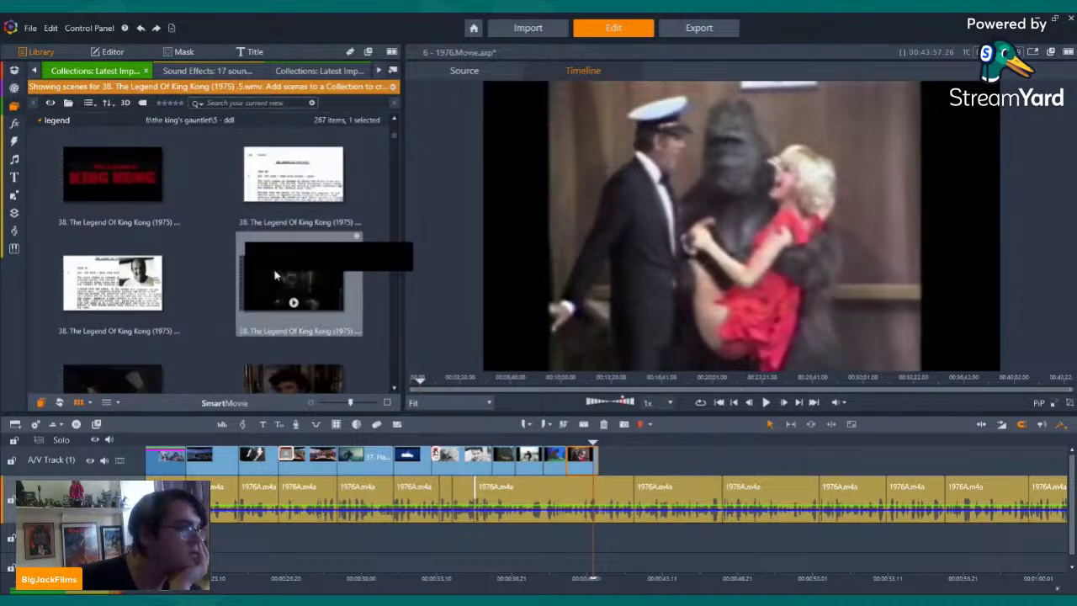
pyautogui.scroll(-5, 278, 269)
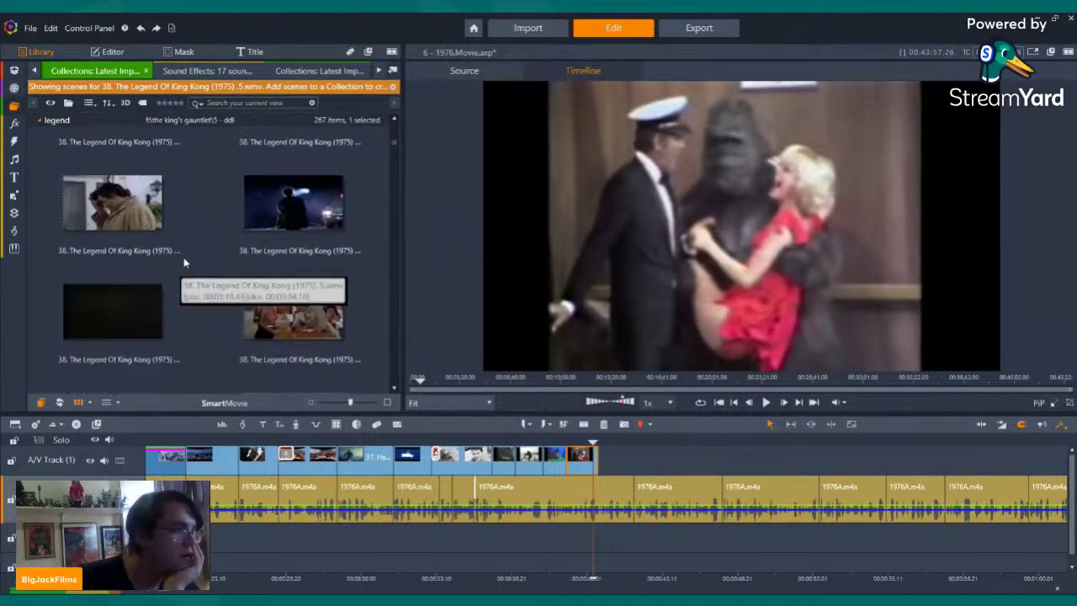
pyautogui.scroll(-5, 233, 243)
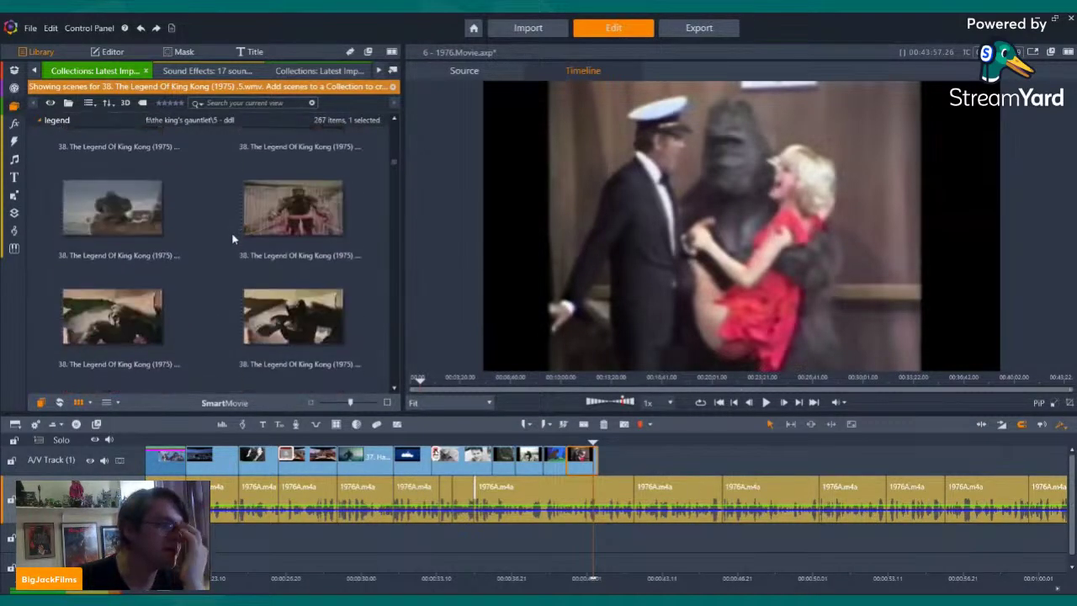
pyautogui.scroll(-5, 233, 241)
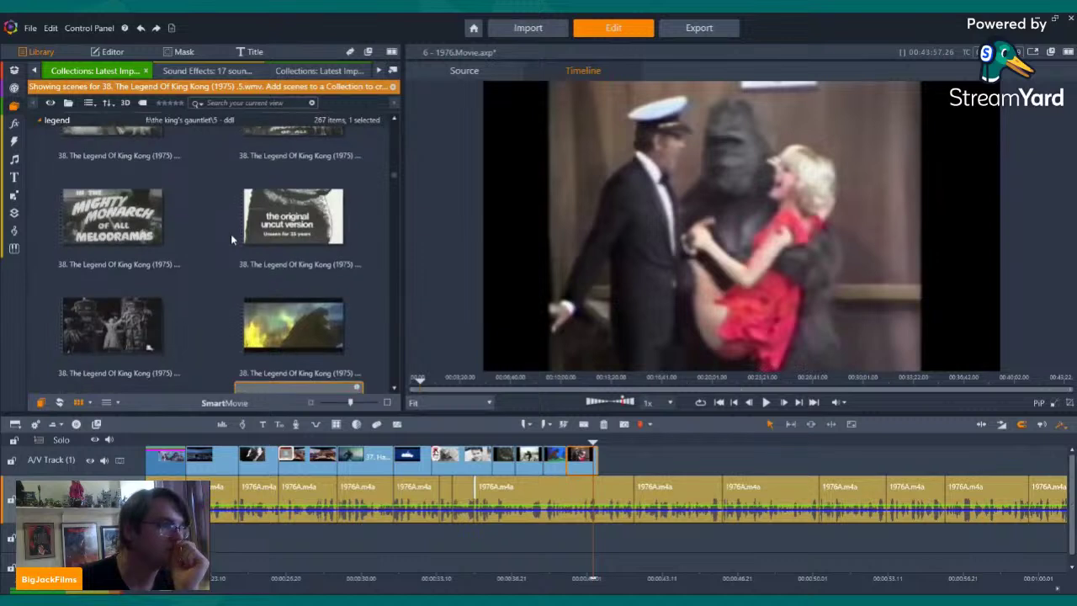
pyautogui.scroll(-3, 232, 241)
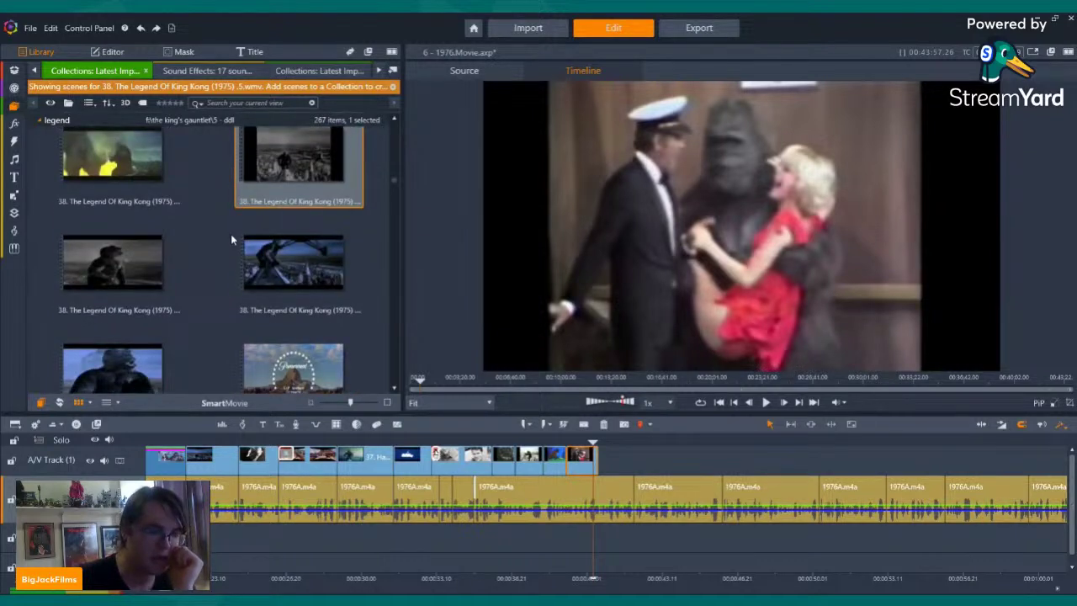
pyautogui.scroll(-5, 230, 234)
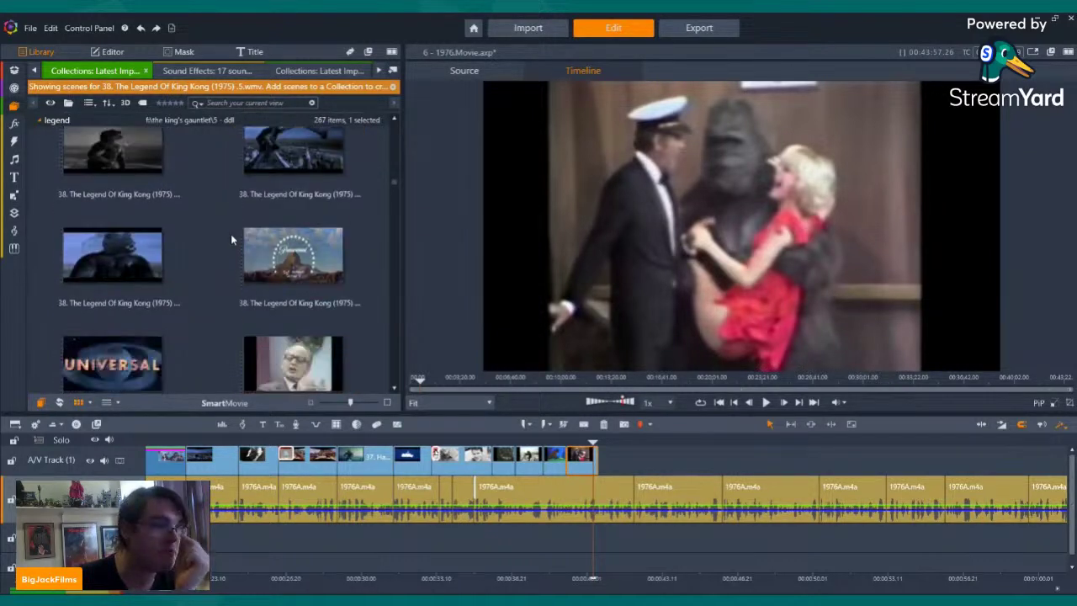
pyautogui.scroll(-3, 206, 222)
pyautogui.scroll(2, 206, 223)
pyautogui.scroll(2, 205, 222)
pyautogui.scroll(-5, 206, 221)
pyautogui.scroll(-10, 205, 222)
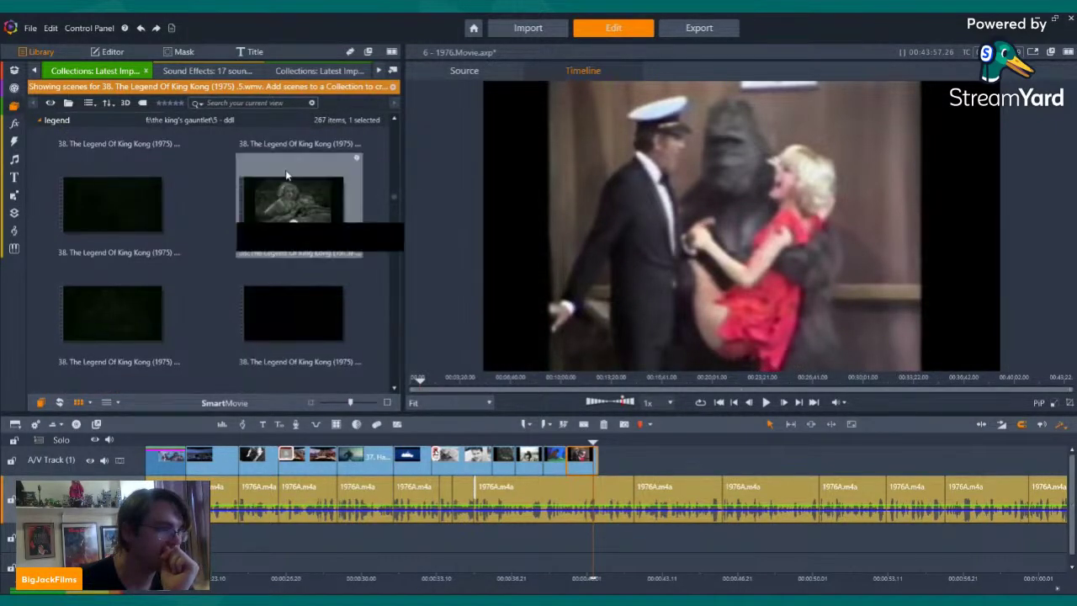
# - Preview The Legend Of King Kong (1975) scene of the blonde woman in the undergrowth and the dark scenes next to it
pyautogui.click(293, 221)
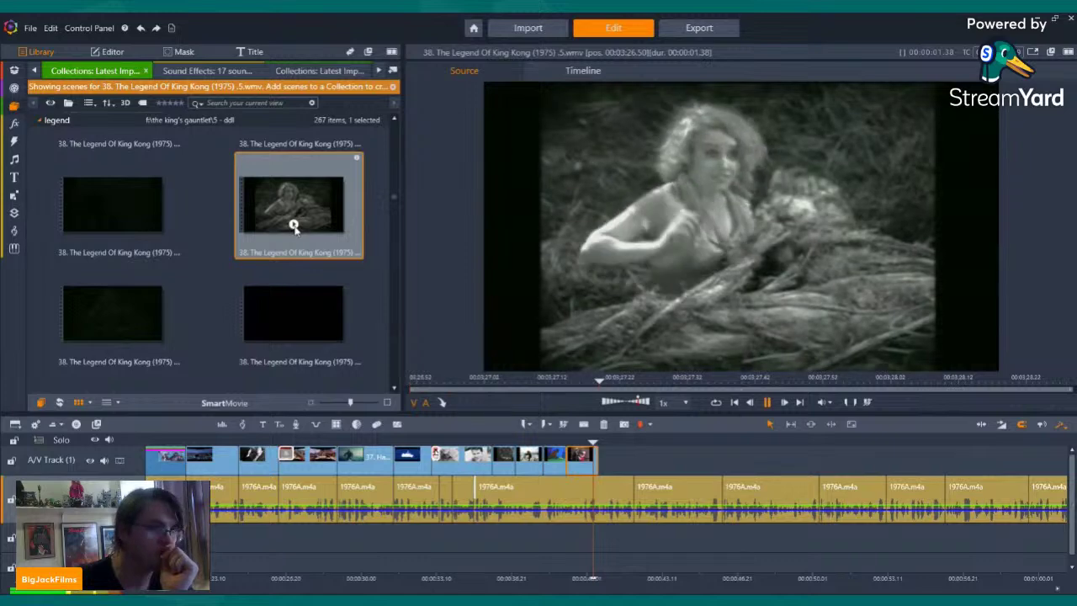
pyautogui.click(113, 224)
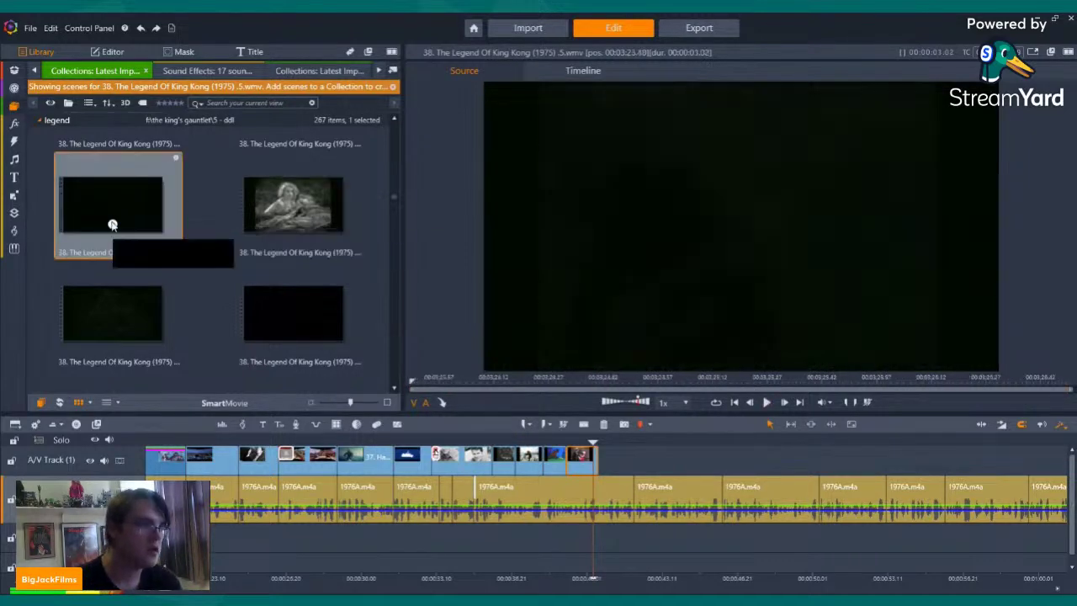
pyautogui.click(113, 335)
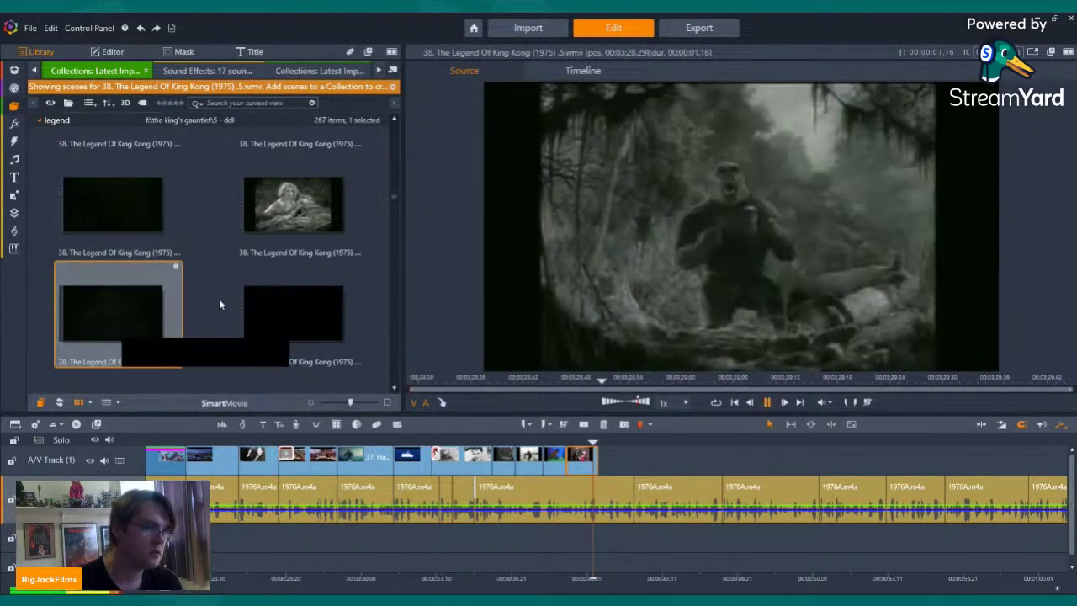
pyautogui.click(293, 334)
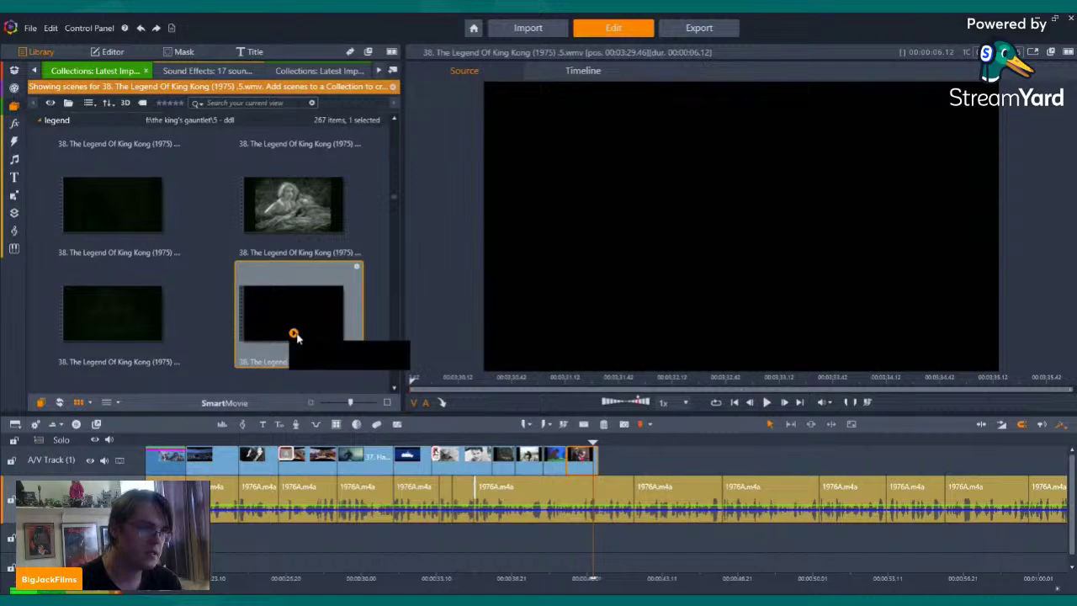
# - Place The Legend Of King Kong (1975) scene that shows the Hollywood sign after the last timeline clip and turn off its audio stream
pyautogui.scroll(-2, 291, 328)
pyautogui.moveTo(271, 167); pyautogui.dragTo(639, 461)
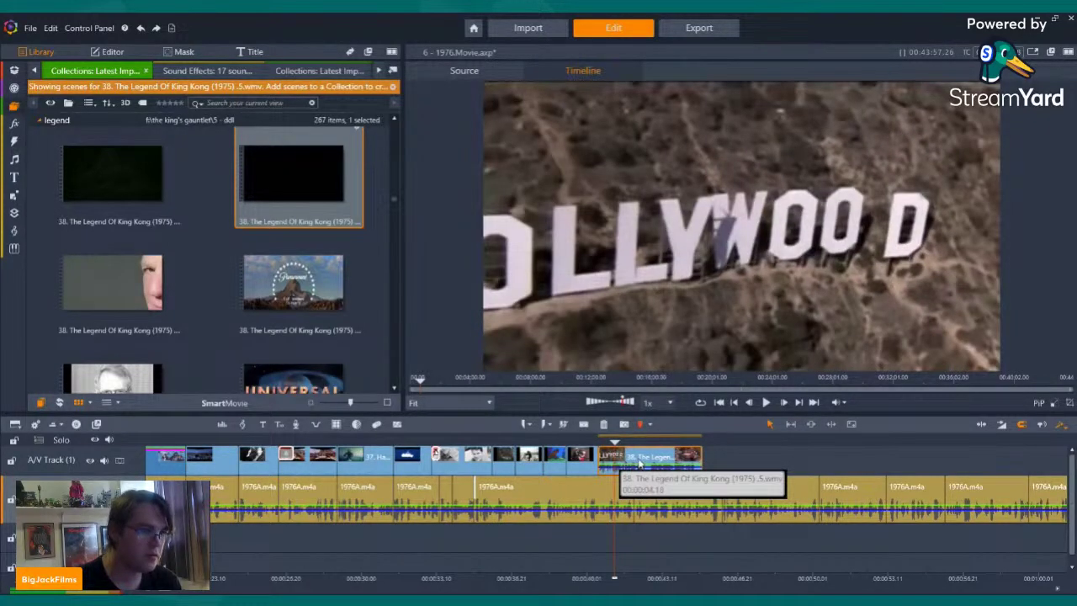
pyautogui.rightClick(639, 461)
pyautogui.moveTo(722, 162)
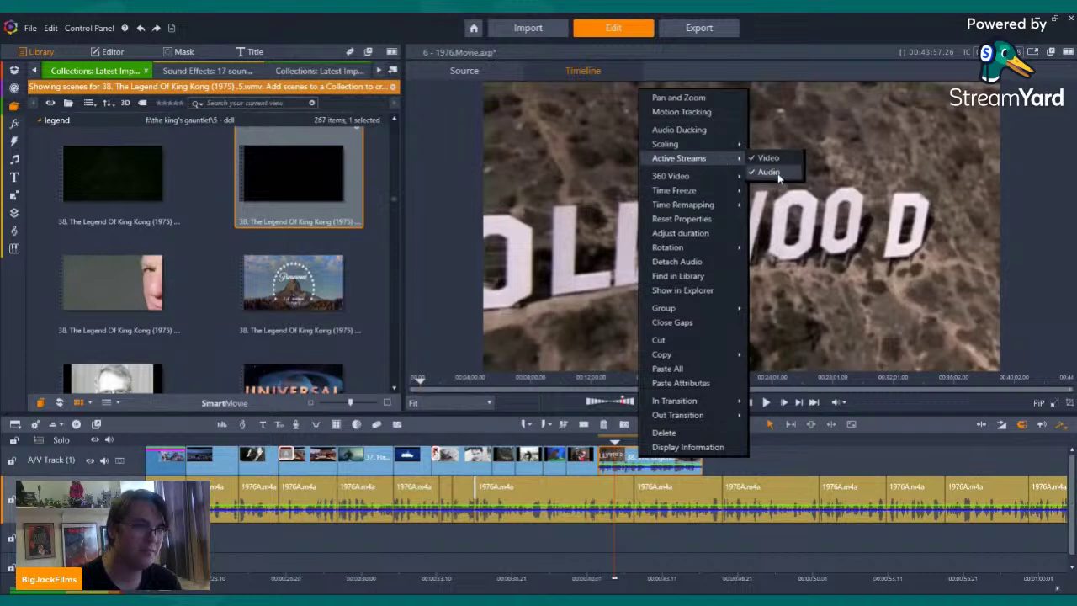
pyautogui.click(787, 175)
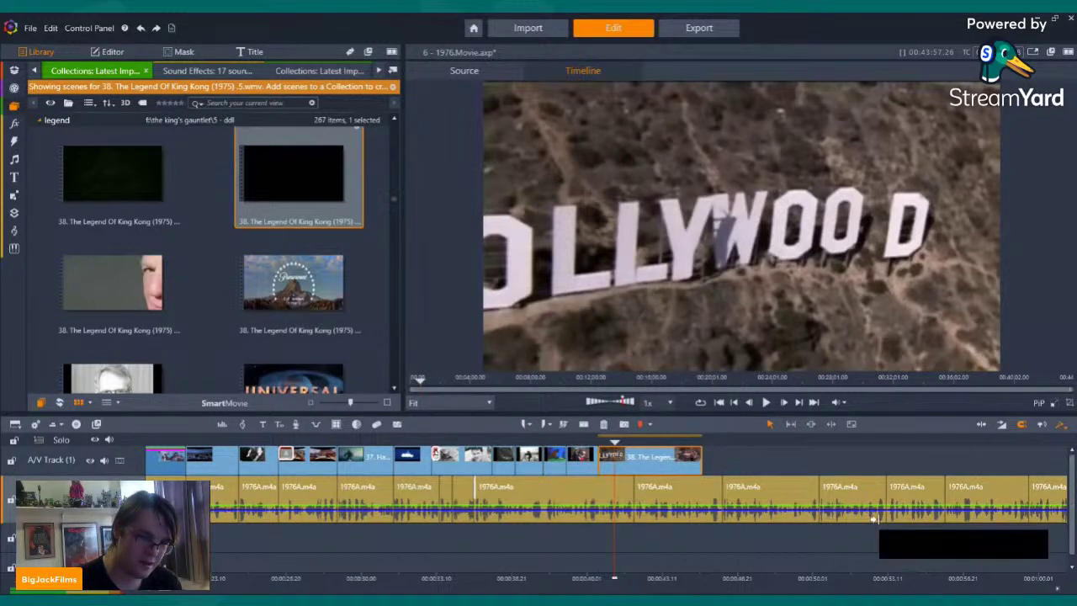
# - Play back the Hollywood sign clip against the narration and remove it from the timeline
pyautogui.press('space')
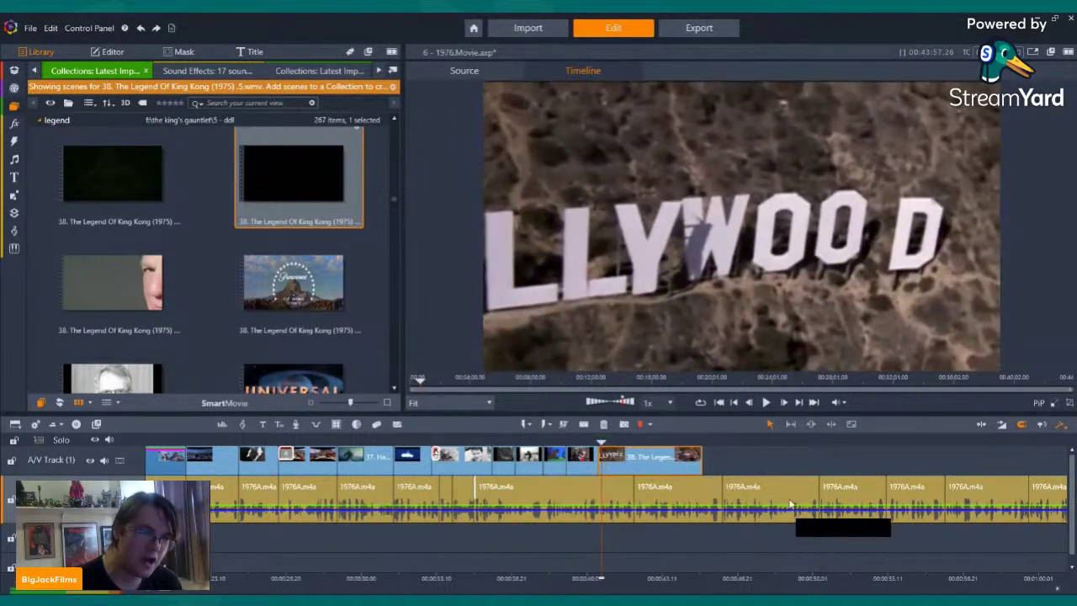
pyautogui.click(766, 403)
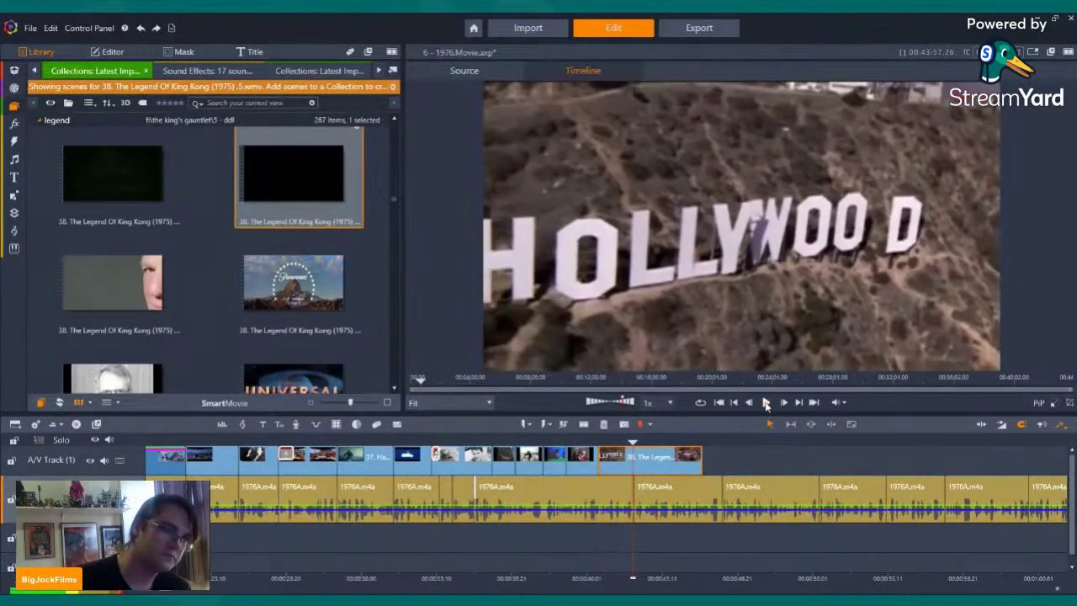
pyautogui.rightClick(640, 455)
pyautogui.click(665, 366)
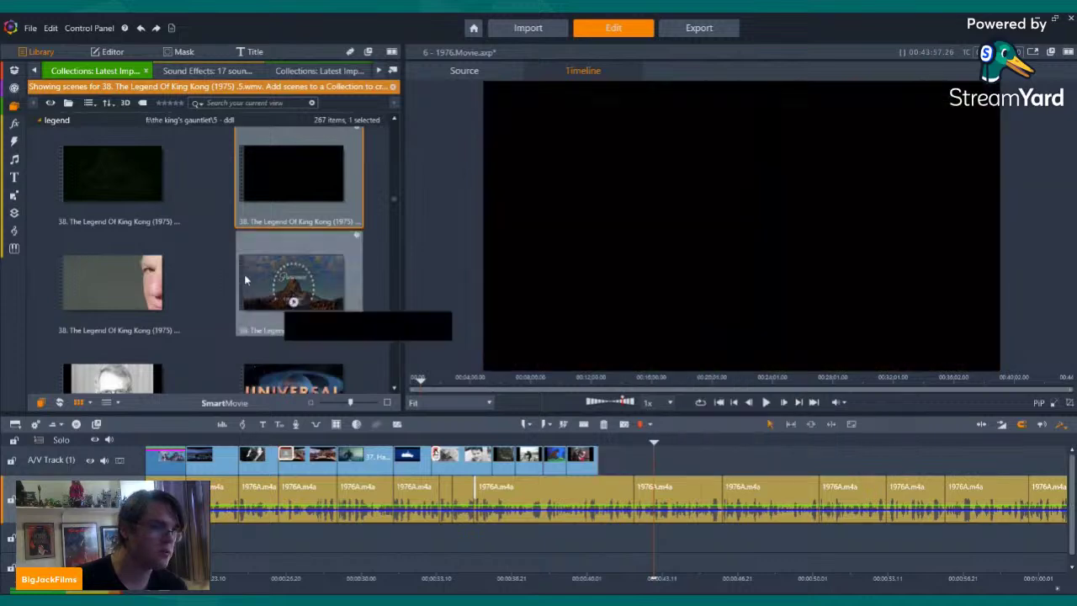
# - Place The Legend Of King Kong (1975) scene with the Universal logo after the last timeline clip and turn off its audio stream
pyautogui.scroll(-3, 247, 281)
pyautogui.moveTo(293, 251); pyautogui.dragTo(599, 463)
pyautogui.rightClick(627, 456)
pyautogui.moveTo(703, 156)
pyautogui.click(749, 172)
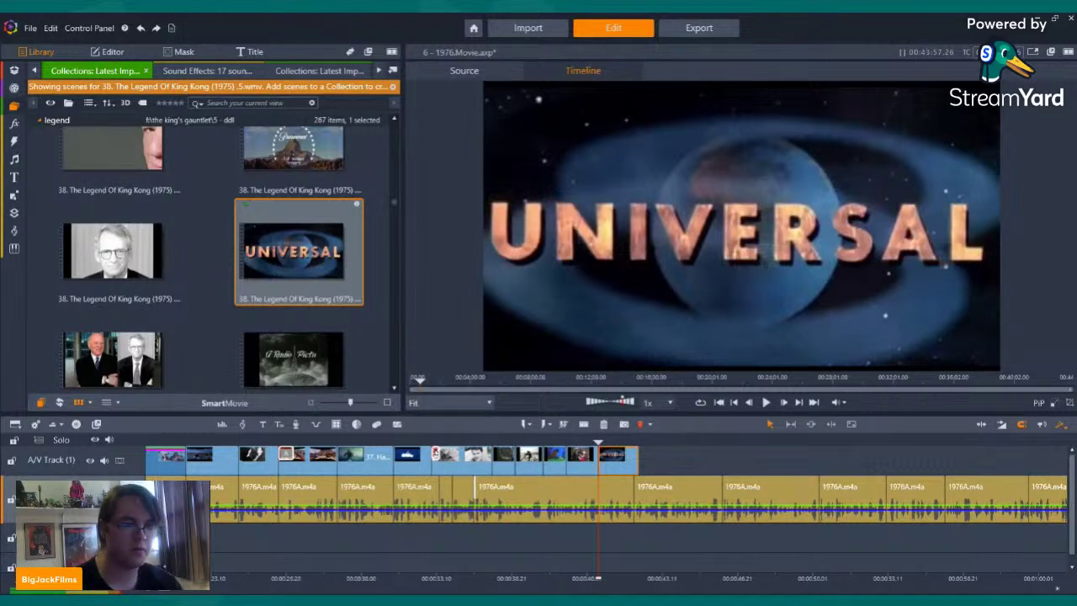
# - Review the end of the sequence and insert a new track above the video track
pyautogui.click(698, 482)
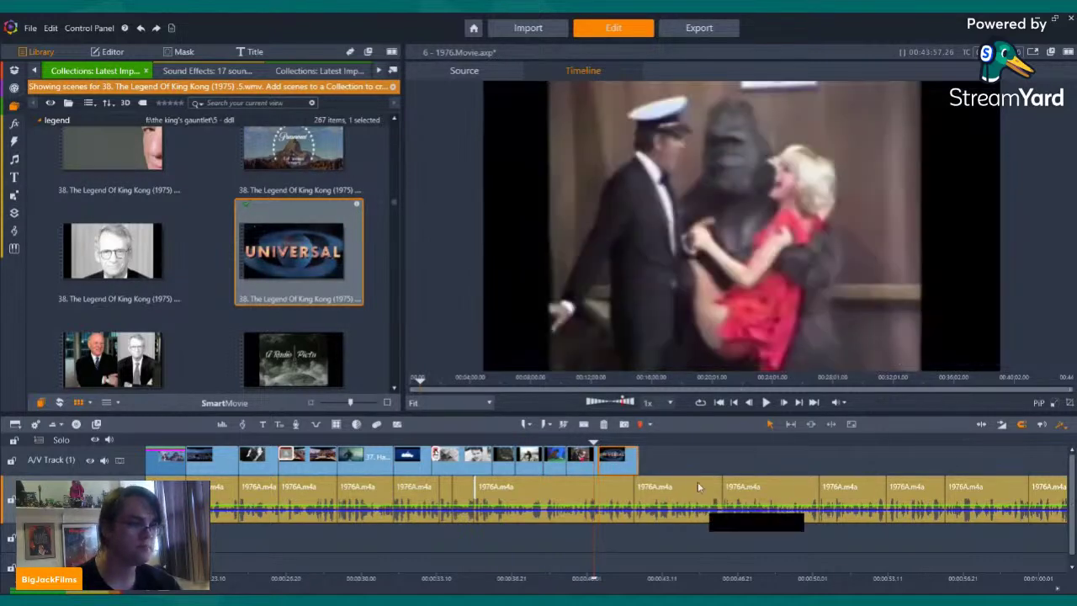
pyautogui.click(564, 492)
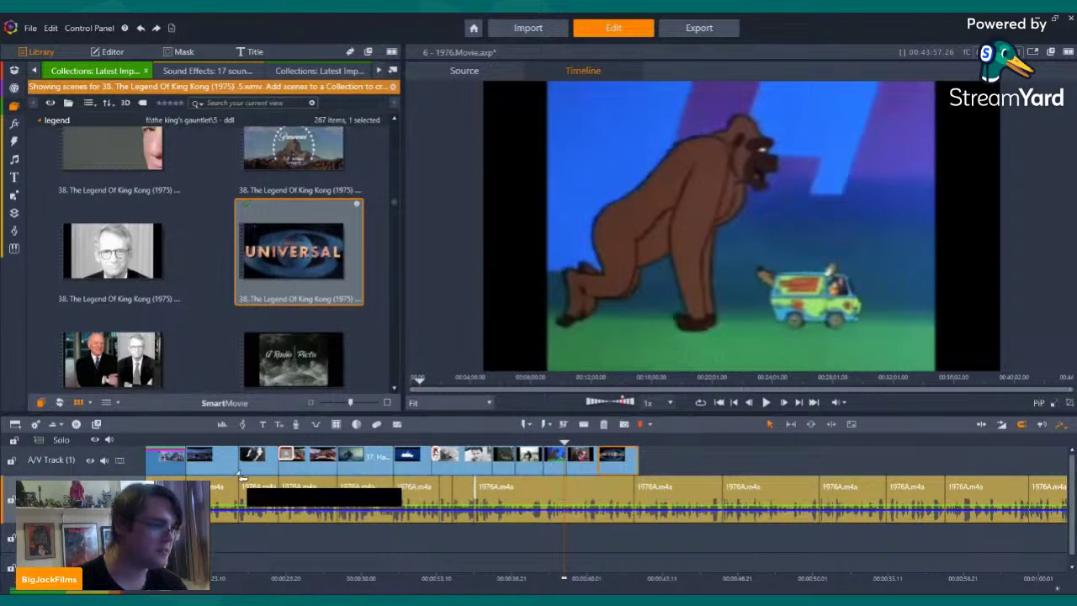
pyautogui.rightClick(22, 454)
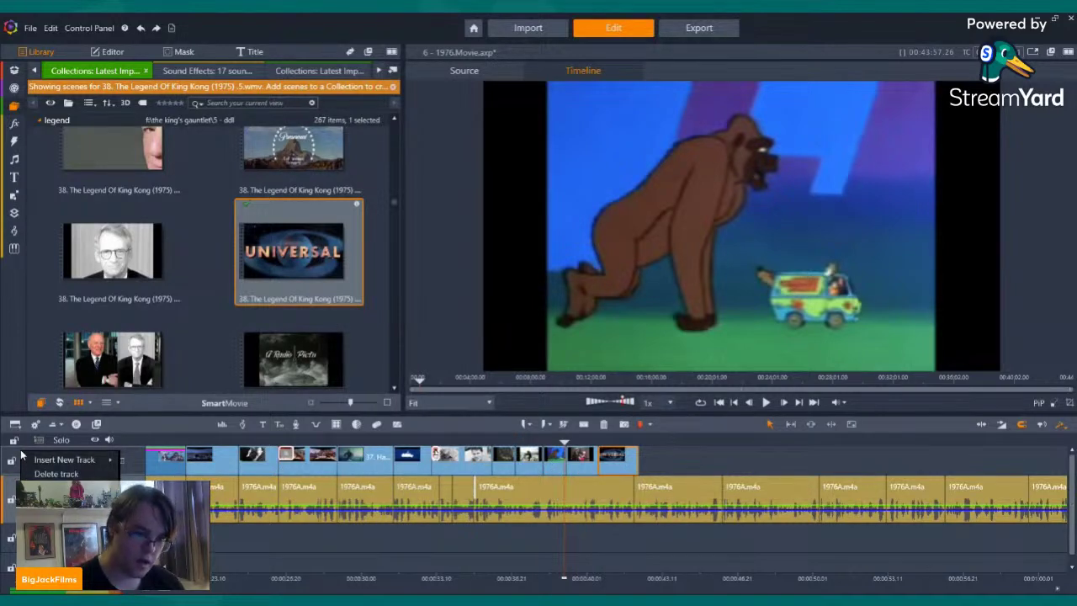
pyautogui.moveTo(84, 459)
pyautogui.click(150, 463)
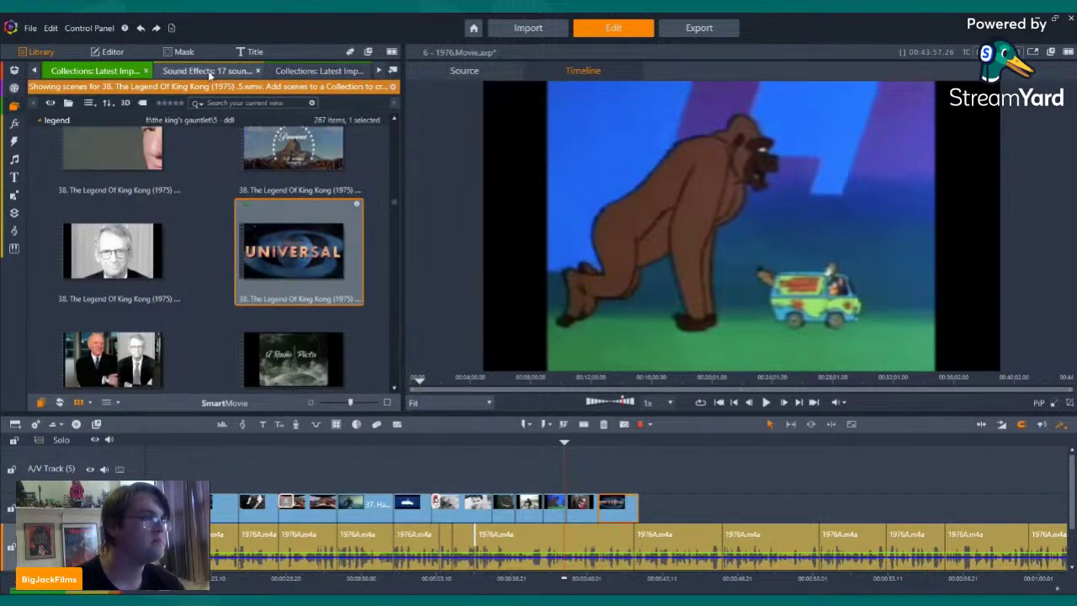
# - Place the green-screen television picture from Latest Import on the new track above the commercial clips and fill the frame using Pan and Zoom
pyautogui.click(14, 106)
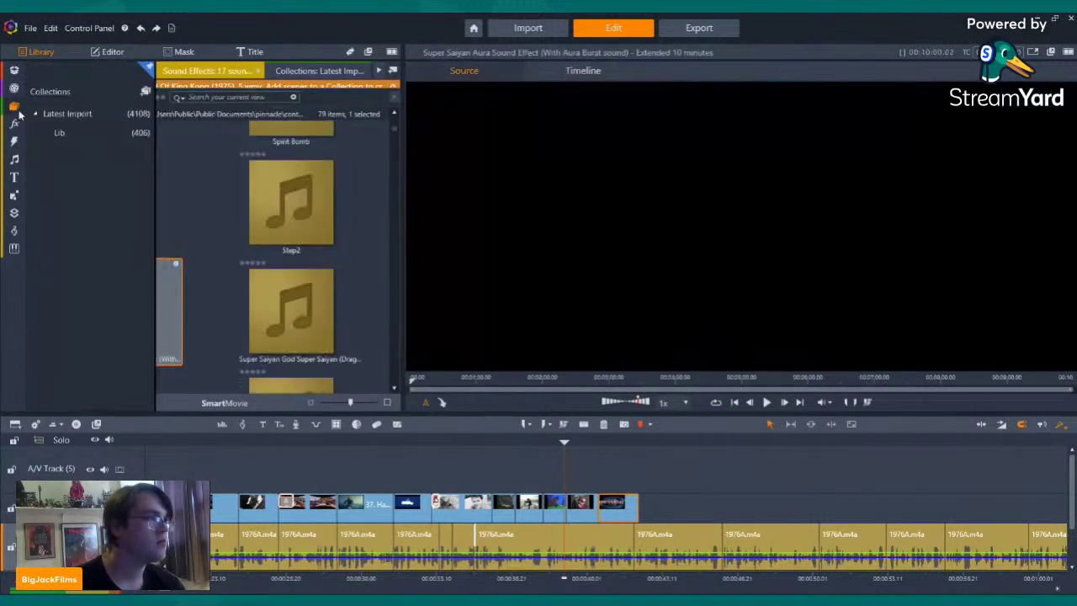
pyautogui.click(72, 113)
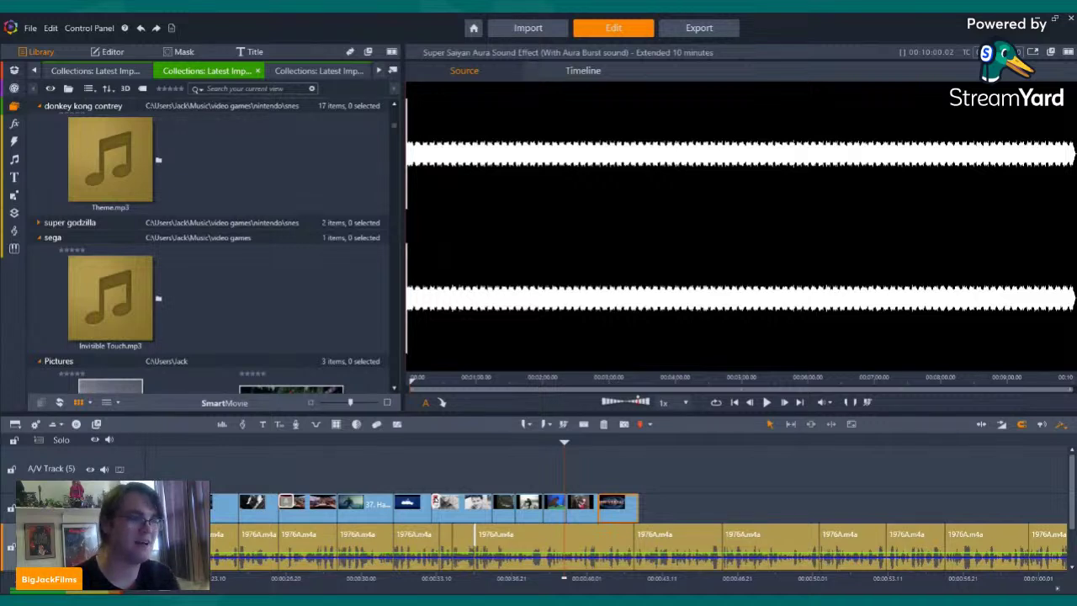
pyautogui.click(249, 175)
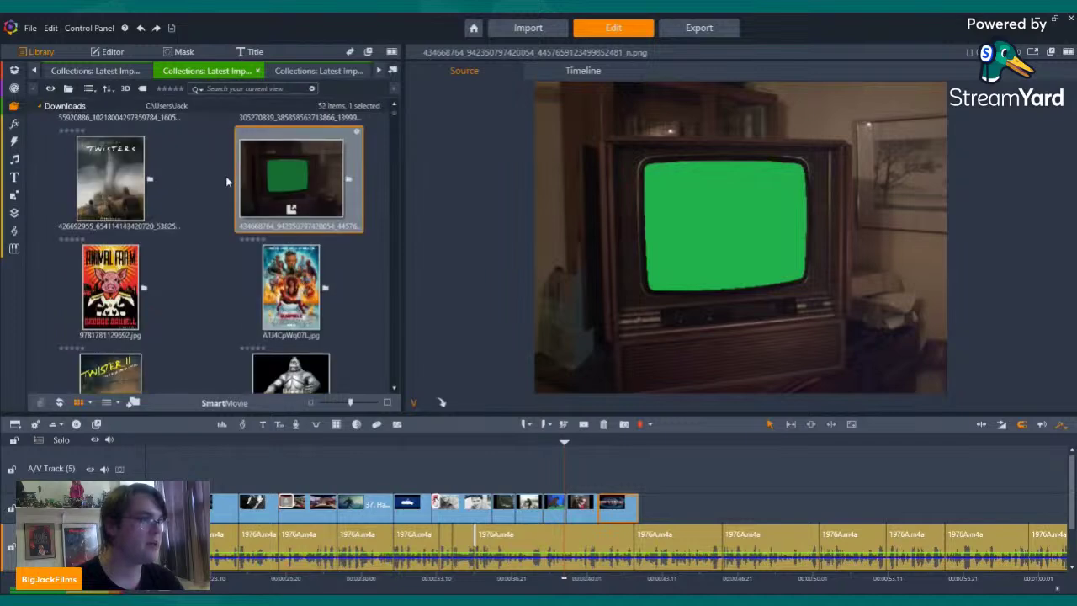
pyautogui.moveTo(303, 180); pyautogui.dragTo(542, 462)
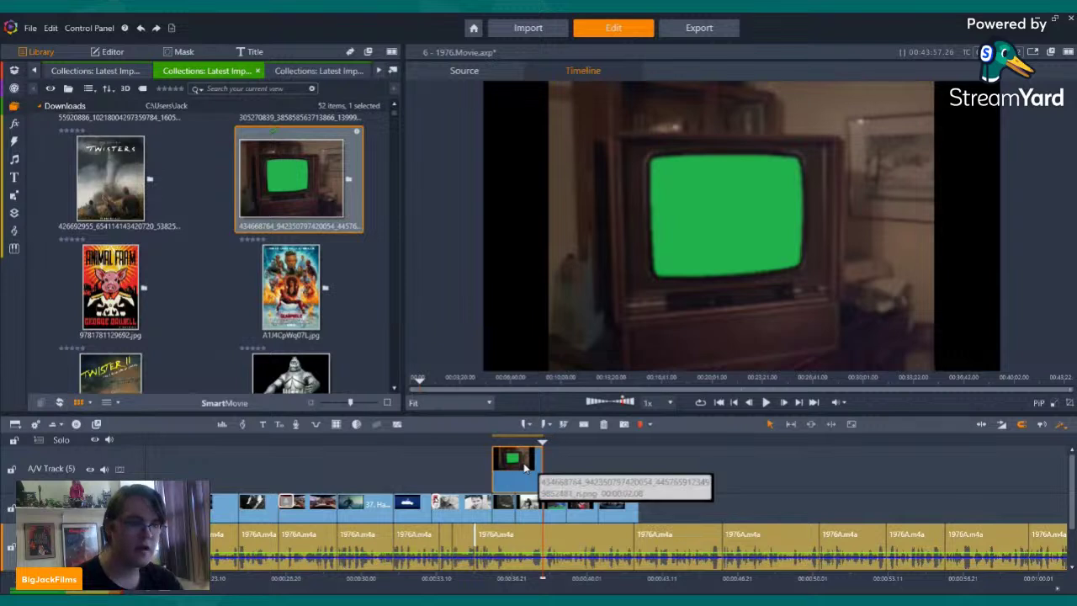
pyautogui.rightClick(518, 477)
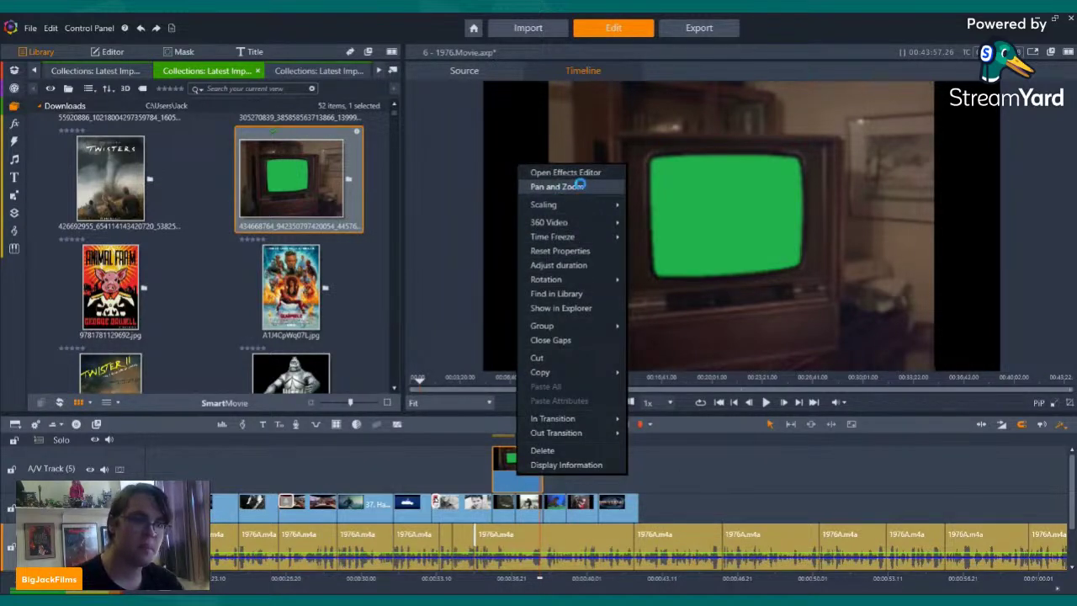
pyautogui.click(557, 187)
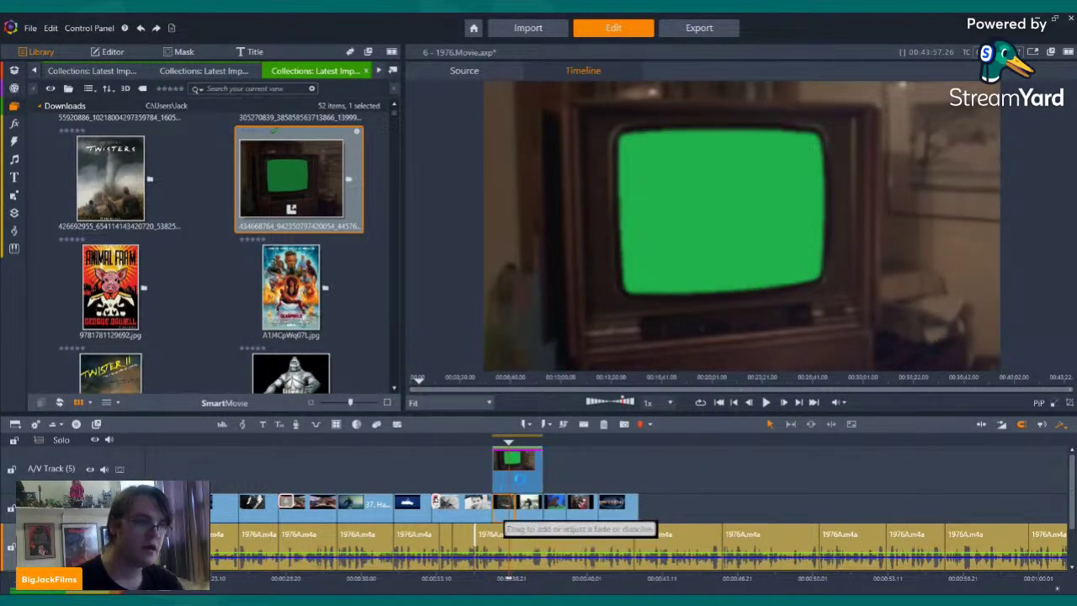
# - Apply the StudioChromaKeyer effect to the television picture to key out its green screen
pyautogui.doubleClick(518, 476)
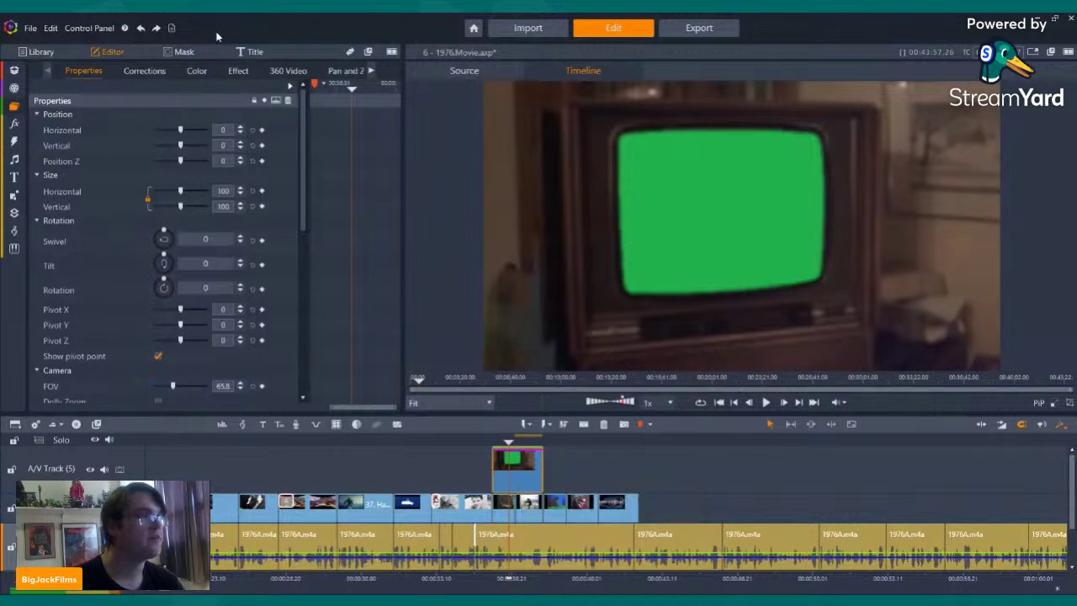
pyautogui.click(238, 72)
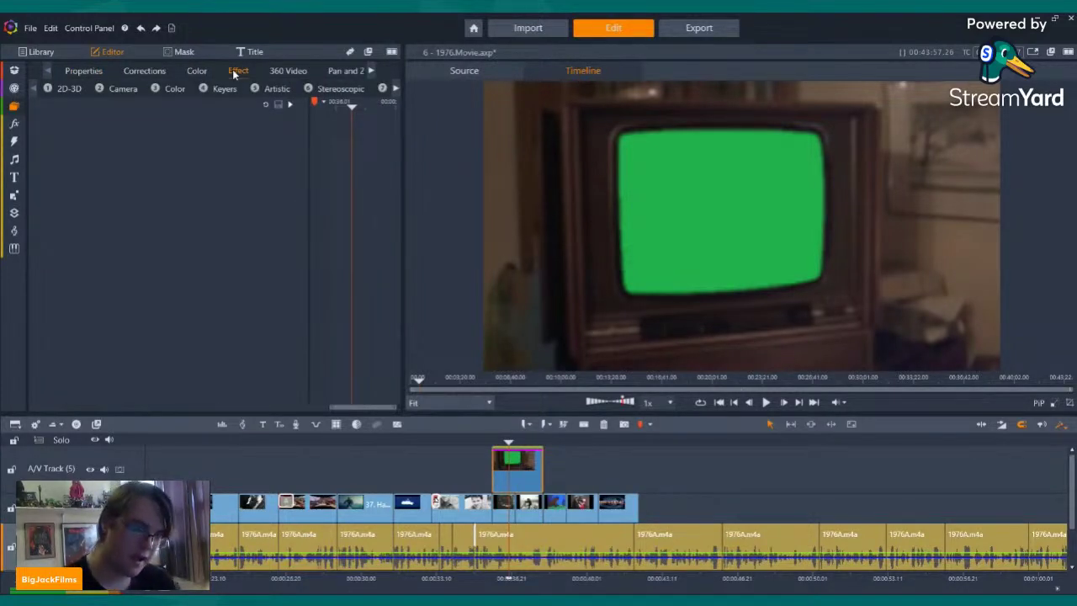
pyautogui.click(235, 89)
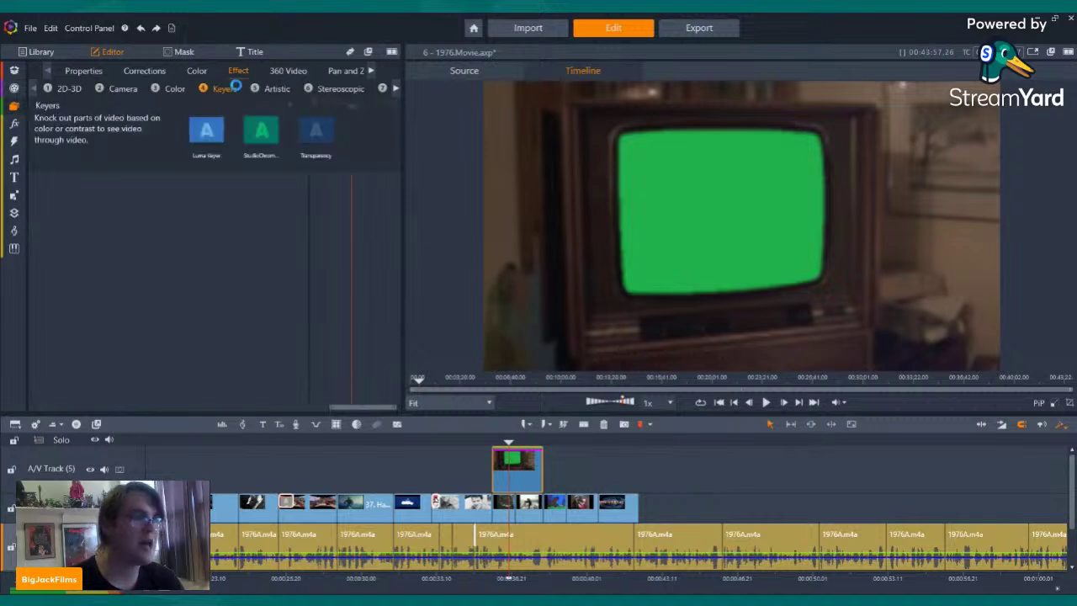
pyautogui.click(265, 141)
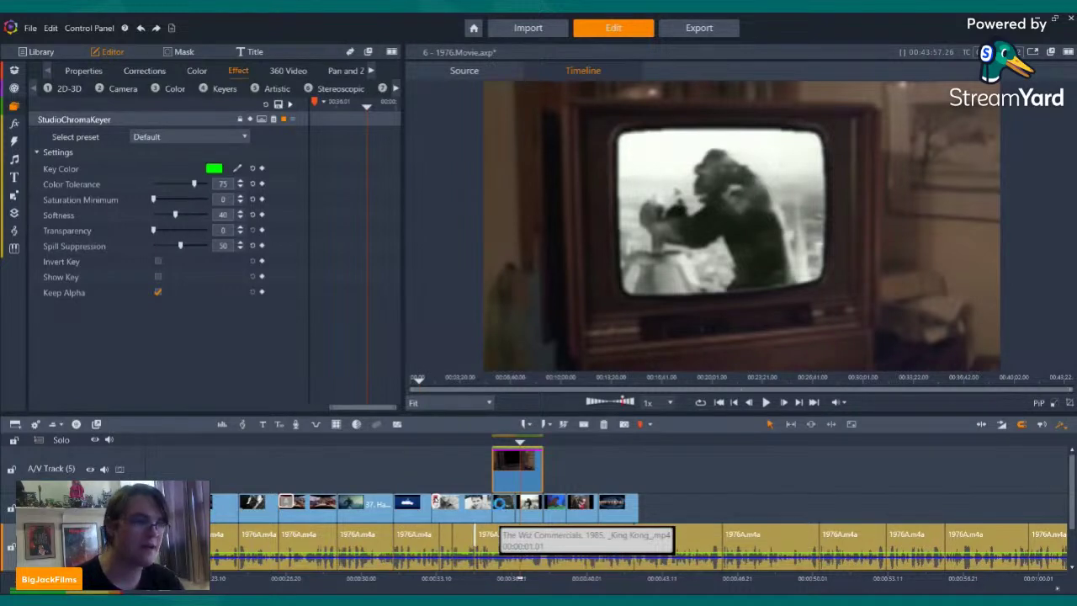
# - Scale The Wiz Commercials, 1985 clip beneath the television picture to 46.7 and position it at -4 horizontally and 6 vertically
pyautogui.click(500, 504)
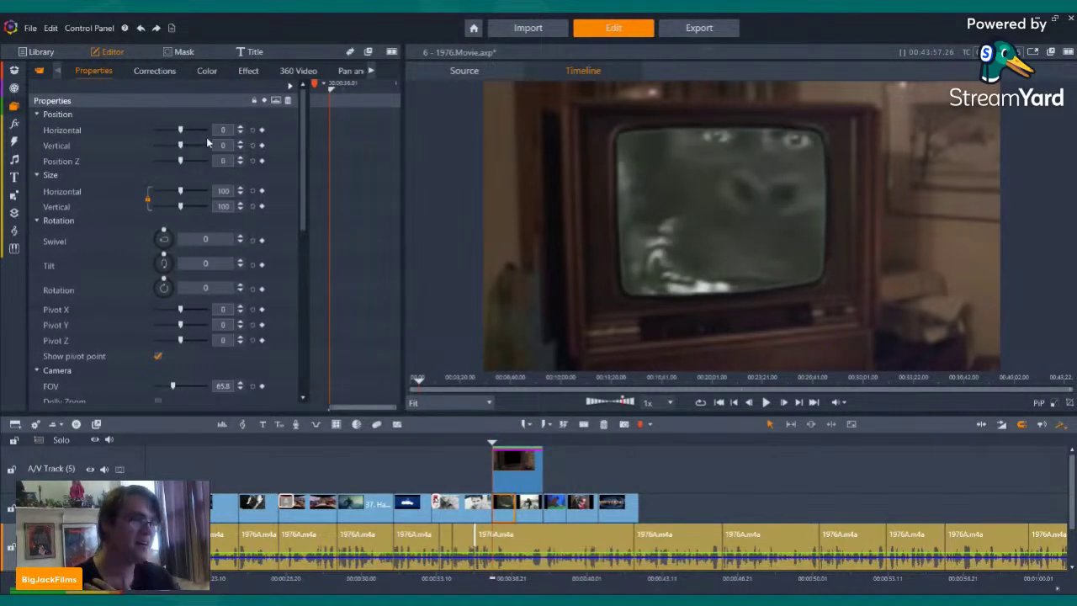
pyautogui.moveTo(179, 206)
pyautogui.mouseDown()
pyautogui.moveTo(151, 207)
pyautogui.moveTo(162, 206)
pyautogui.mouseUp()
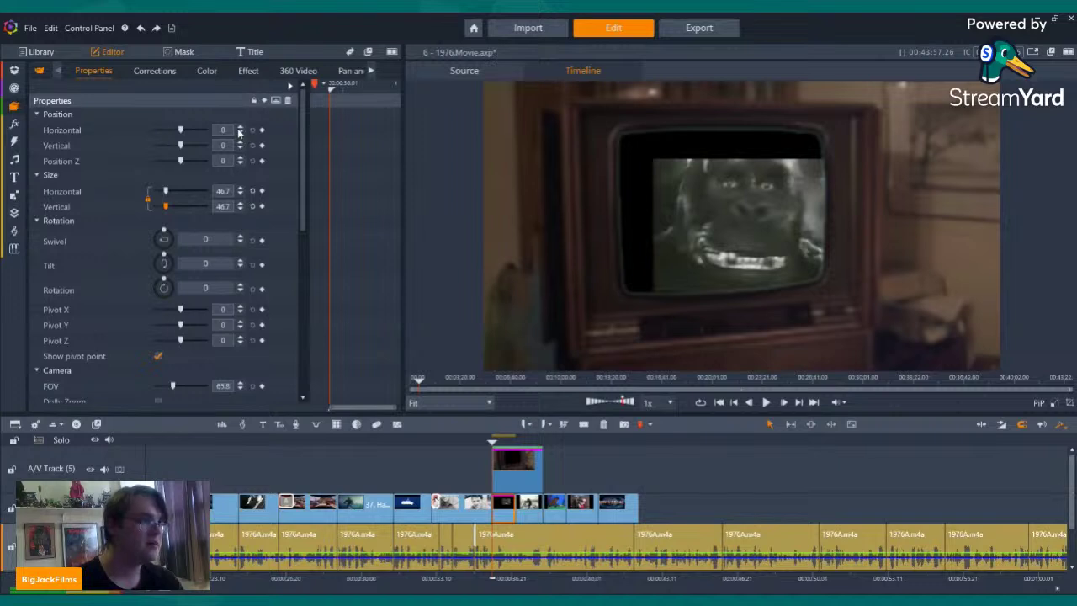
pyautogui.click(240, 132)
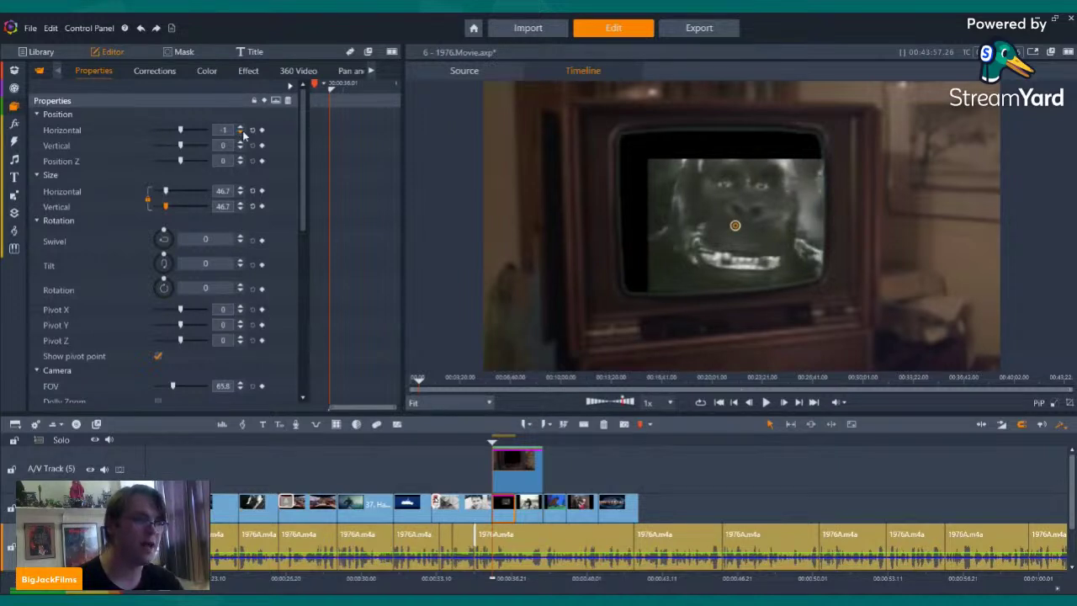
pyautogui.click(241, 133)
pyautogui.click(241, 133)
pyautogui.click(241, 133)
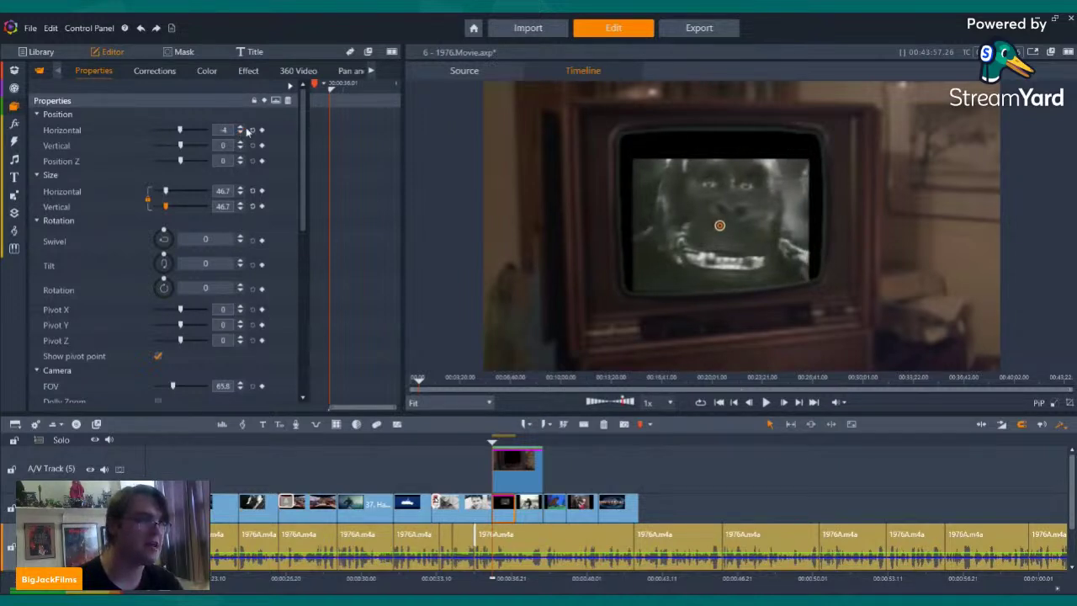
pyautogui.click(241, 127)
pyautogui.click(240, 128)
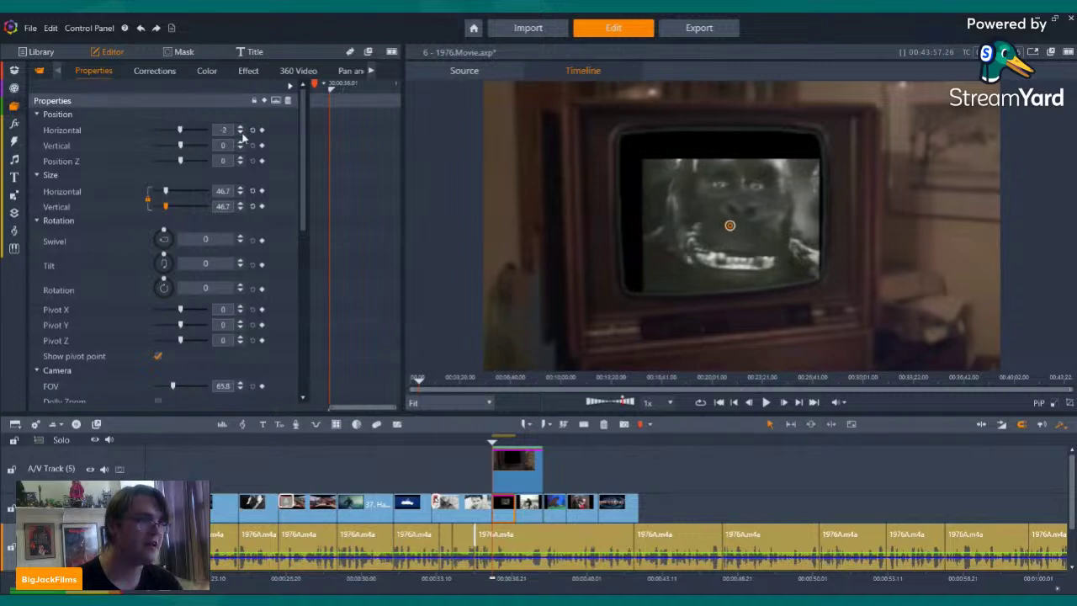
pyautogui.click(242, 133)
pyautogui.click(241, 133)
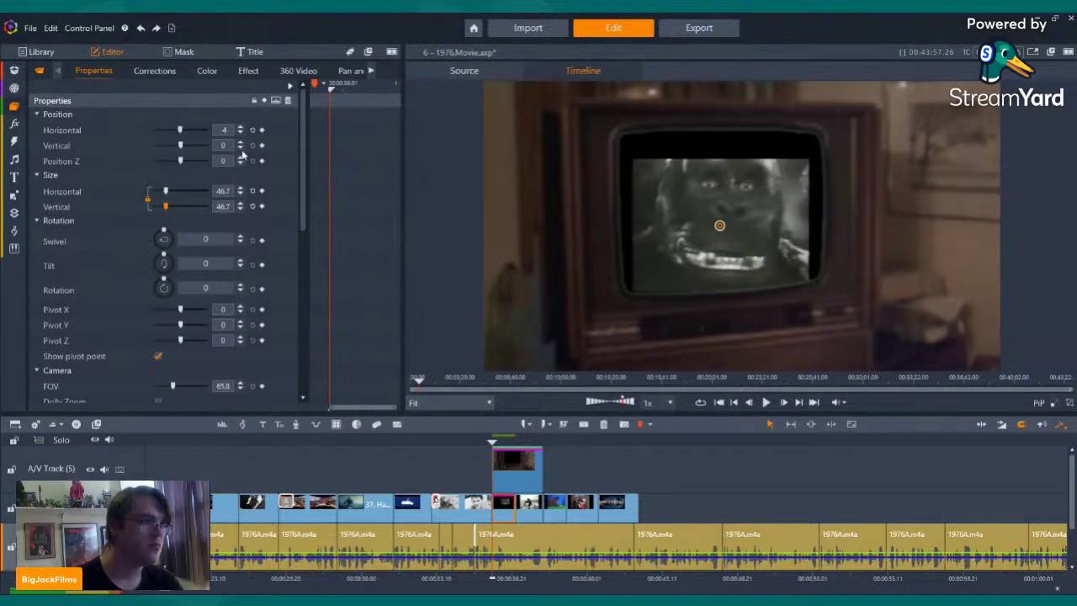
pyautogui.click(240, 143)
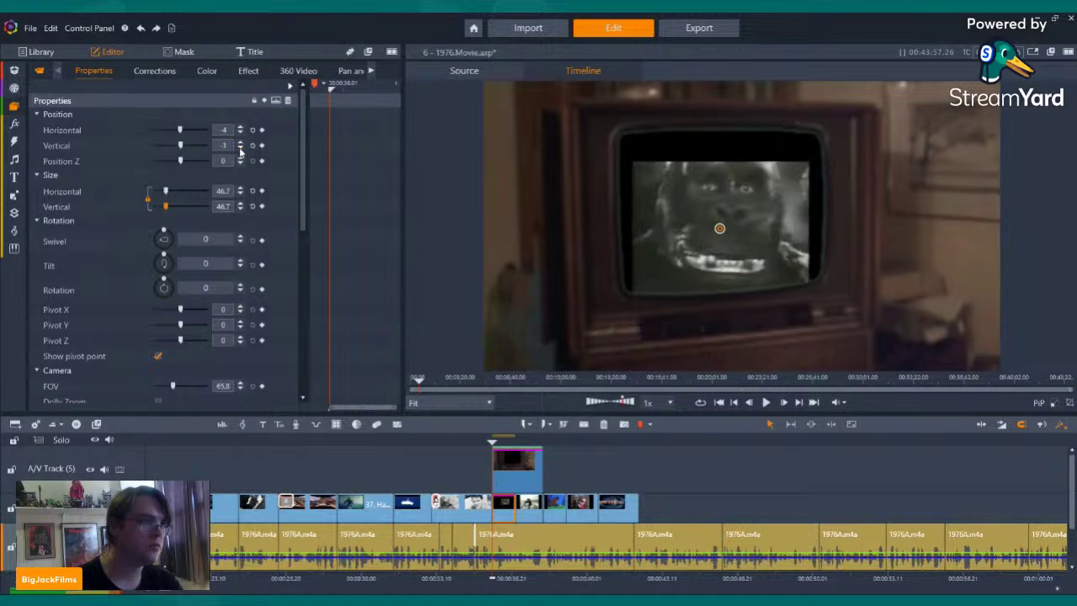
pyautogui.click(241, 144)
pyautogui.click(242, 144)
pyautogui.click(241, 144)
pyautogui.click(243, 143)
pyautogui.click(242, 144)
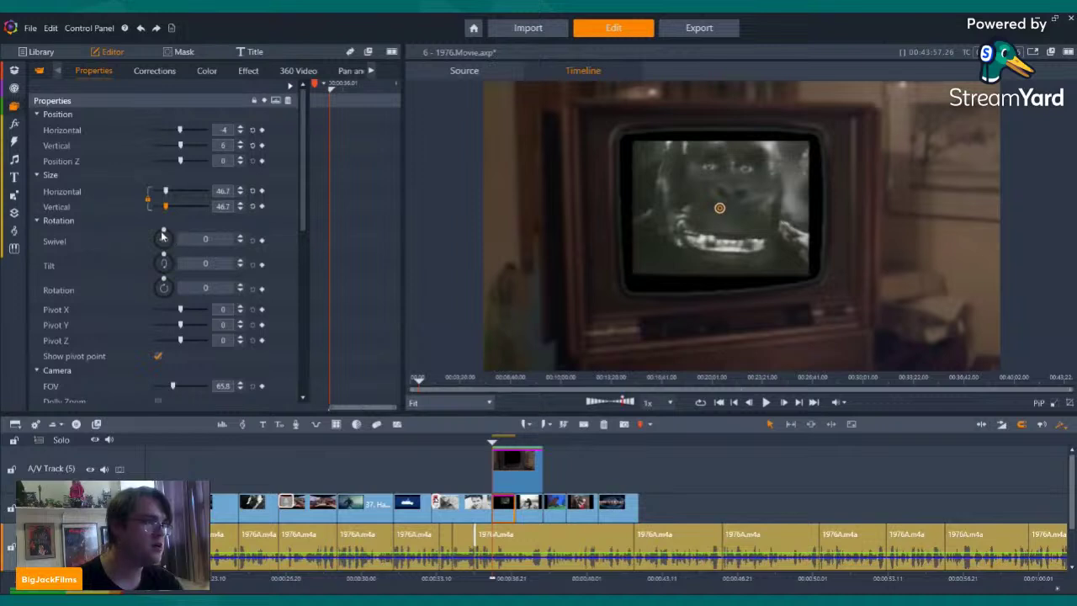
# - Fit the clip to the television screen with swivel -13, rotation -1, horizontal position -3 and size 57.2
pyautogui.moveTo(164, 235); pyautogui.dragTo(163, 234)
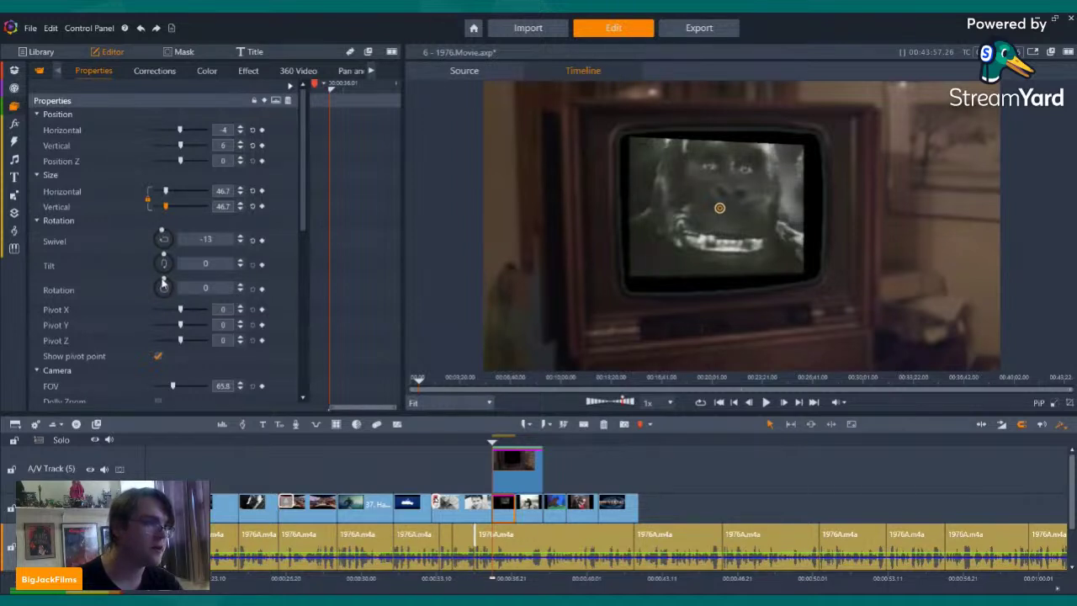
pyautogui.moveTo(163, 284); pyautogui.dragTo(165, 285)
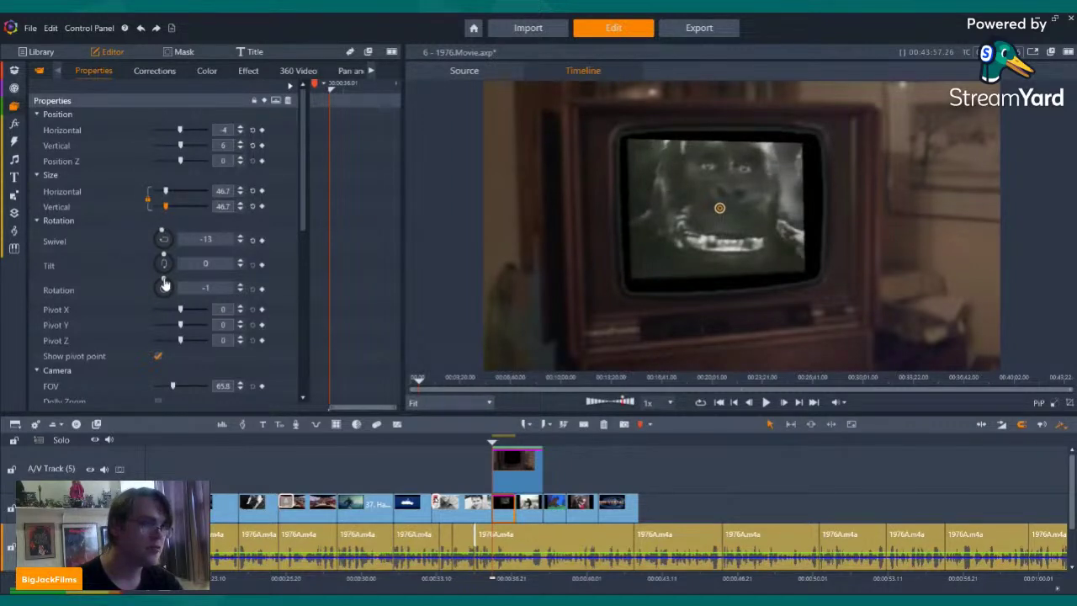
pyautogui.click(242, 128)
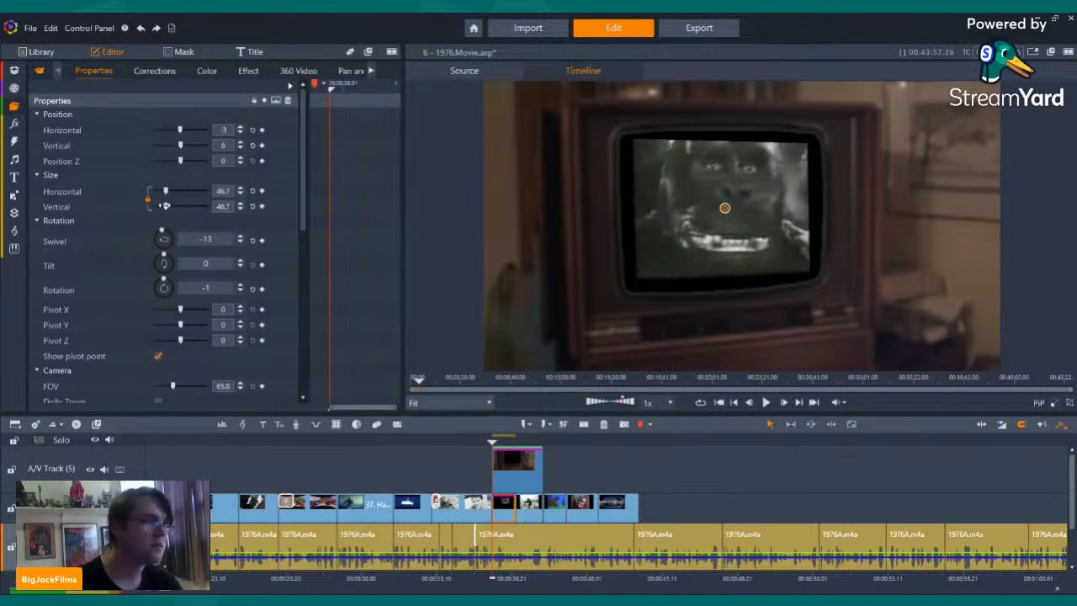
pyautogui.moveTo(165, 205); pyautogui.dragTo(169, 206)
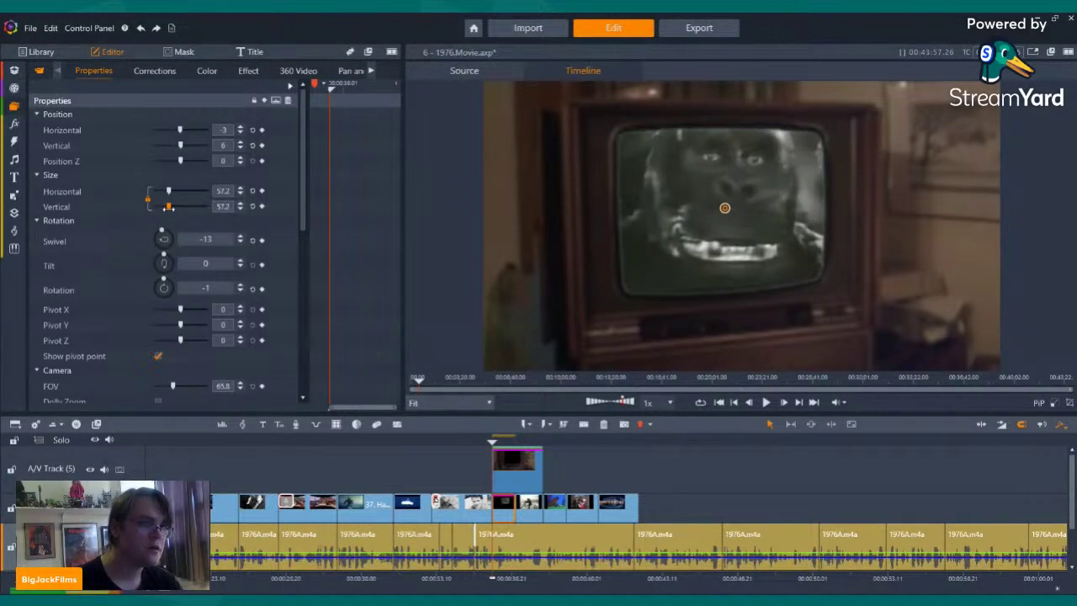
pyautogui.hscroll(2, 650, 533)
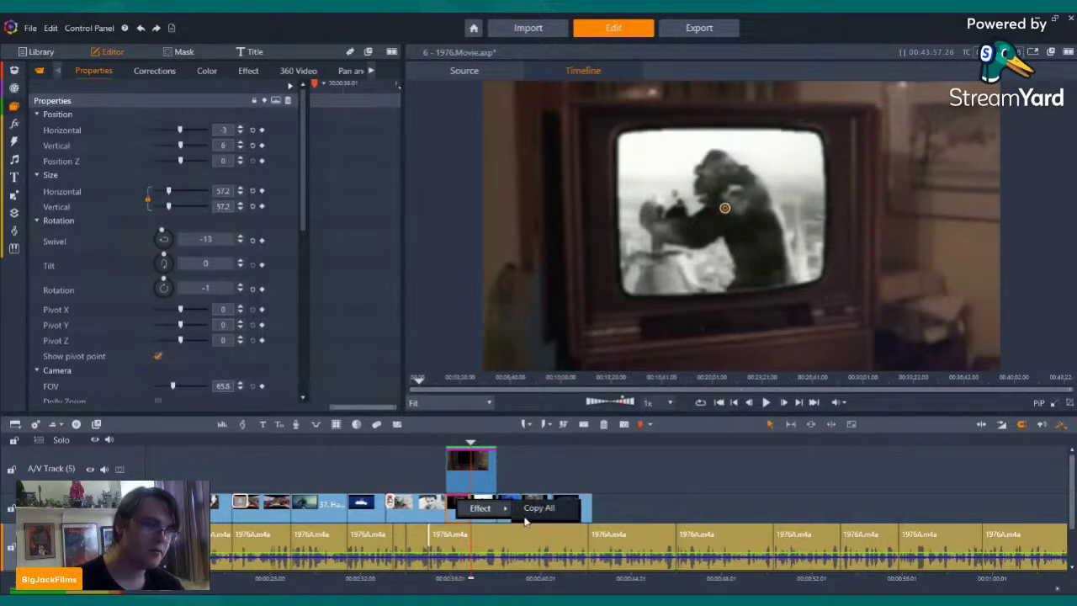
pyautogui.click(495, 520)
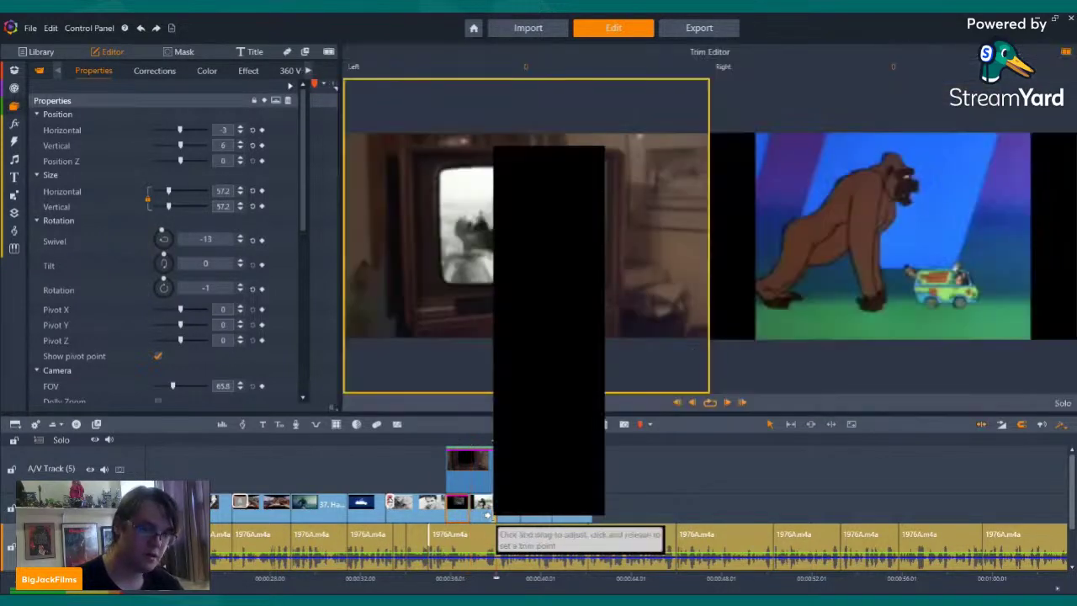
pyautogui.rightClick(495, 520)
pyautogui.click(524, 427)
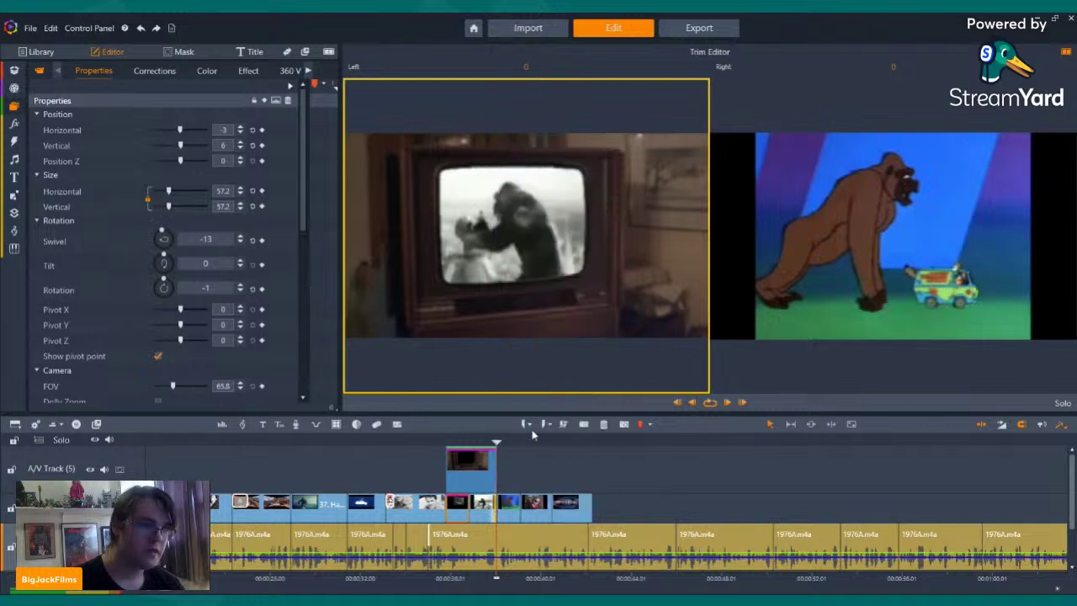
pyautogui.click(633, 484)
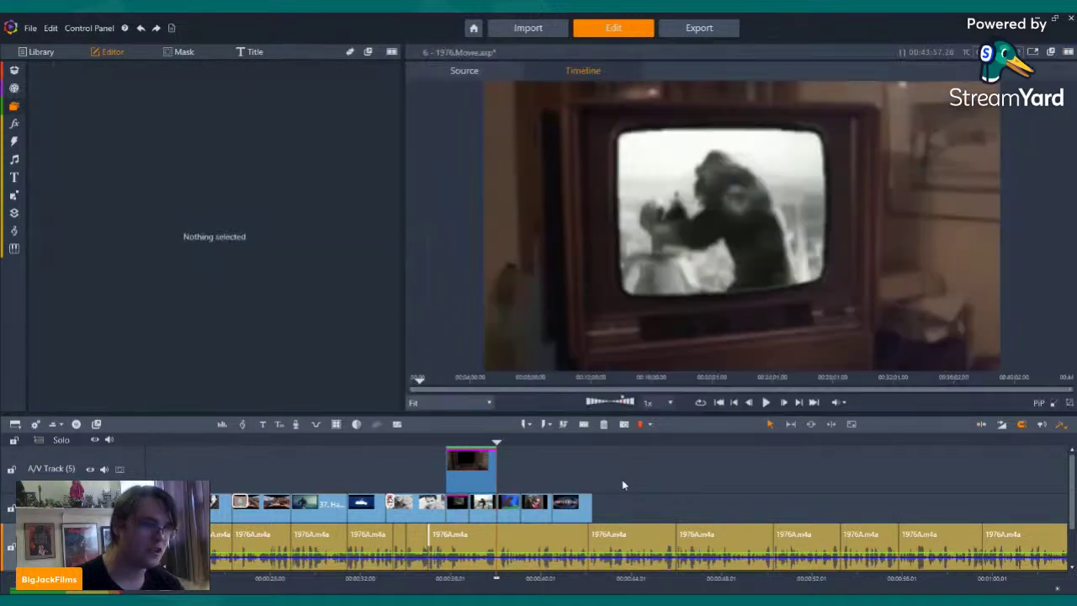
# - Copy the effect settings of the first commercial clip inside the television and paste them onto the King Kong clip beside it
pyautogui.click(461, 502)
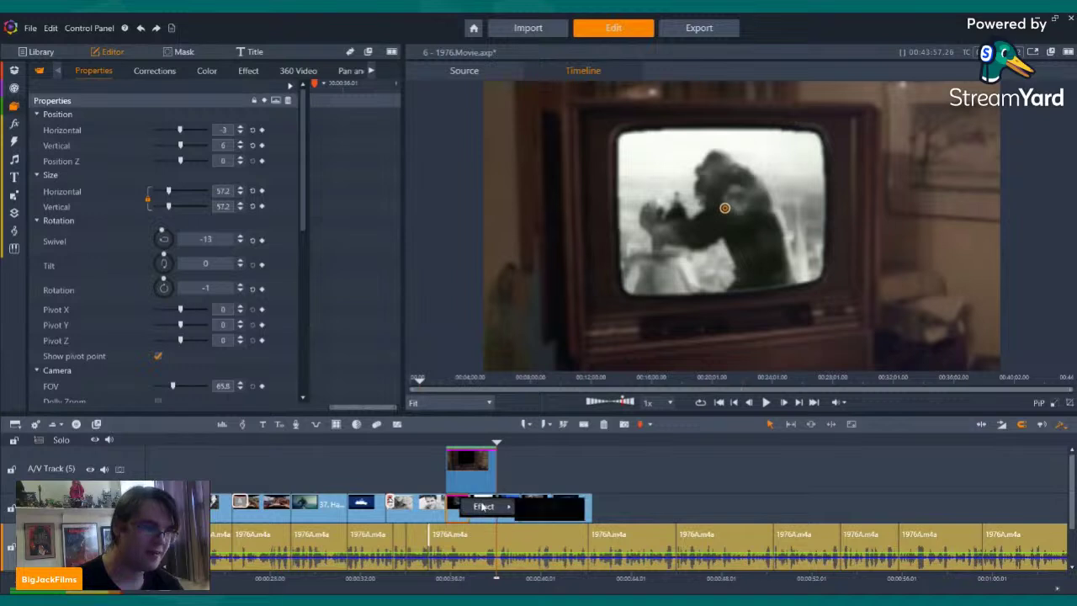
pyautogui.click(484, 505)
pyautogui.rightClick(485, 512)
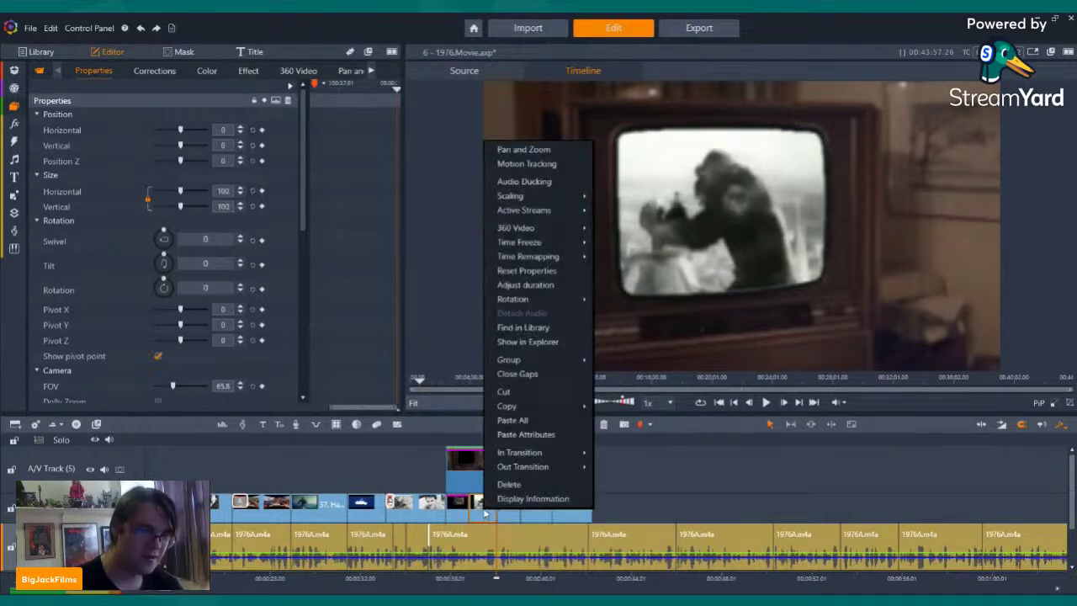
pyautogui.click(515, 414)
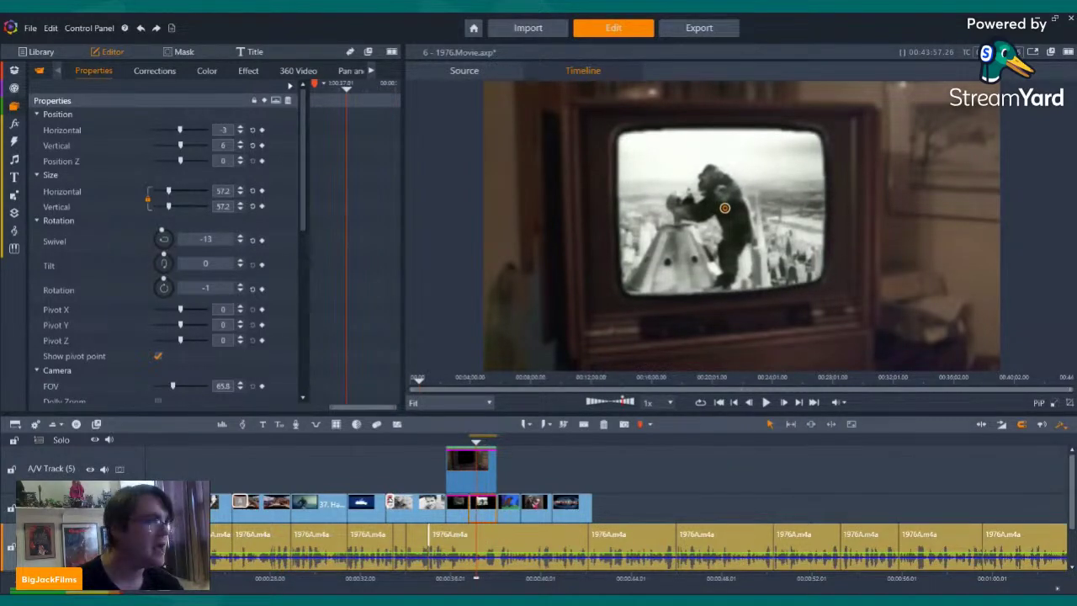
# - Set the white balance temperature of the keyed television picture to 100 in its colour corrections
pyautogui.click(13, 106)
pyautogui.click(97, 119)
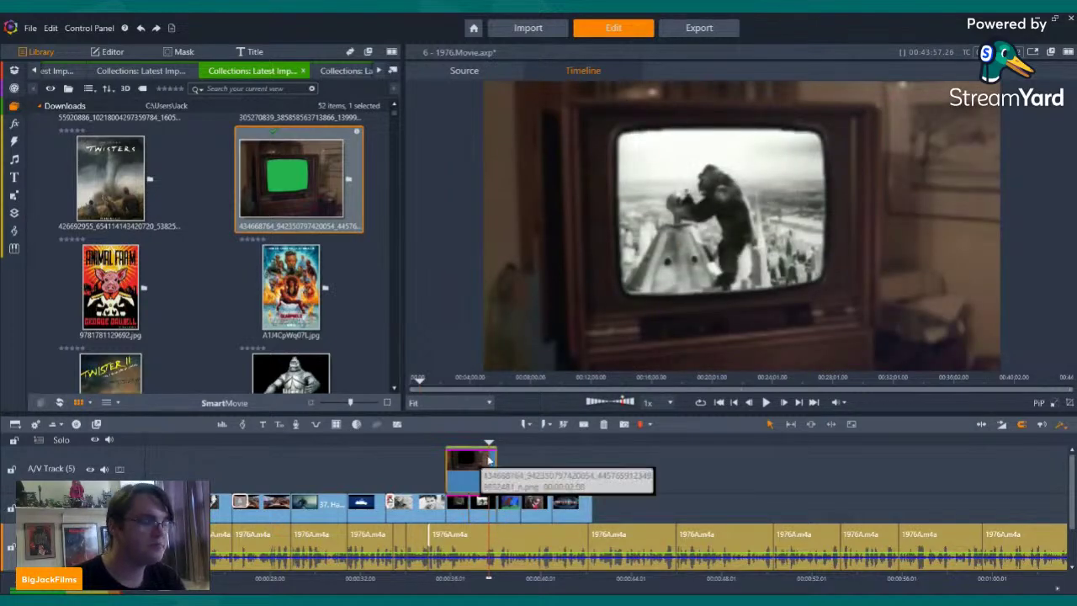
pyautogui.doubleClick(488, 462)
pyautogui.click(195, 70)
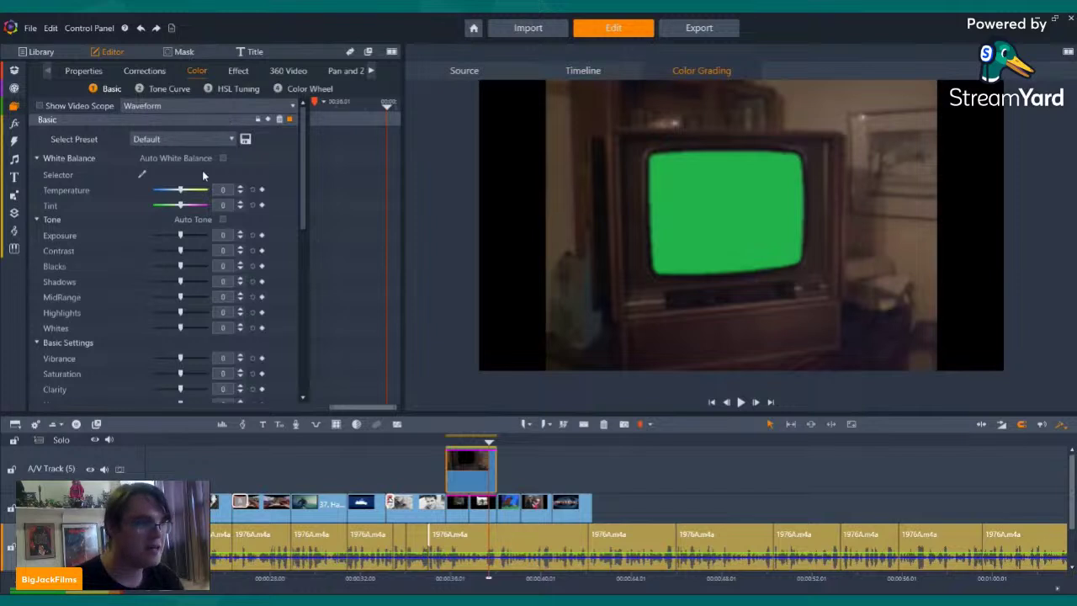
pyautogui.moveTo(197, 192); pyautogui.dragTo(209, 199)
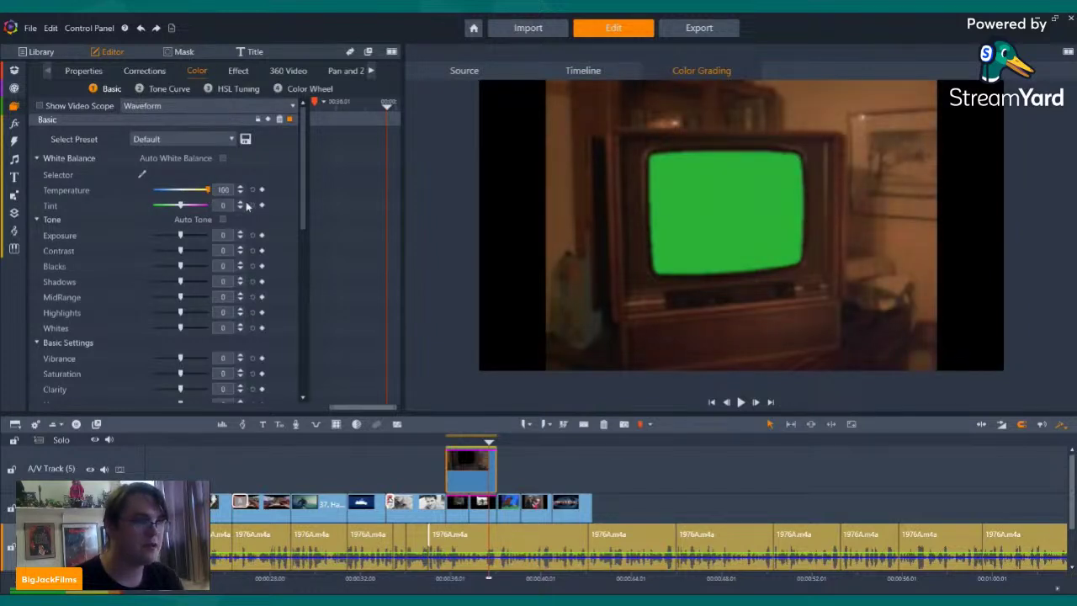
pyautogui.click(630, 483)
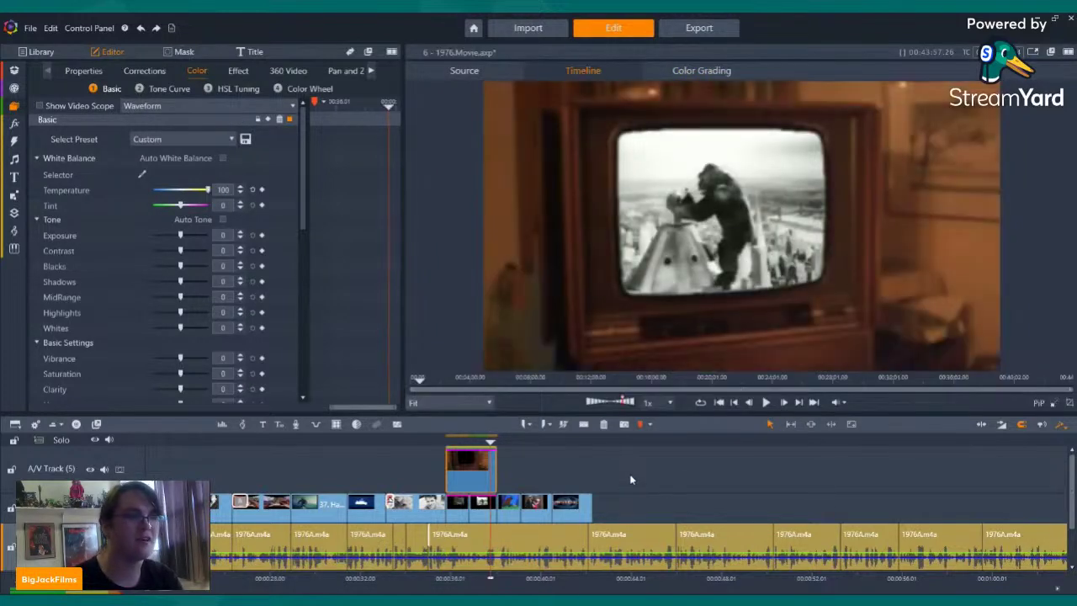
# - Step back through the frames and play the television section to check the colour-corrected frame over both commercial clips
pyautogui.press('Left')
pyautogui.press('Left')
pyautogui.press('Left')
pyautogui.press('Left')
pyautogui.press('Left')
pyautogui.press('Left')
pyautogui.press('Left')
pyautogui.press('Left')
pyautogui.press('Left')
pyautogui.press('Left')
pyautogui.press('Left')
pyautogui.press('Left')
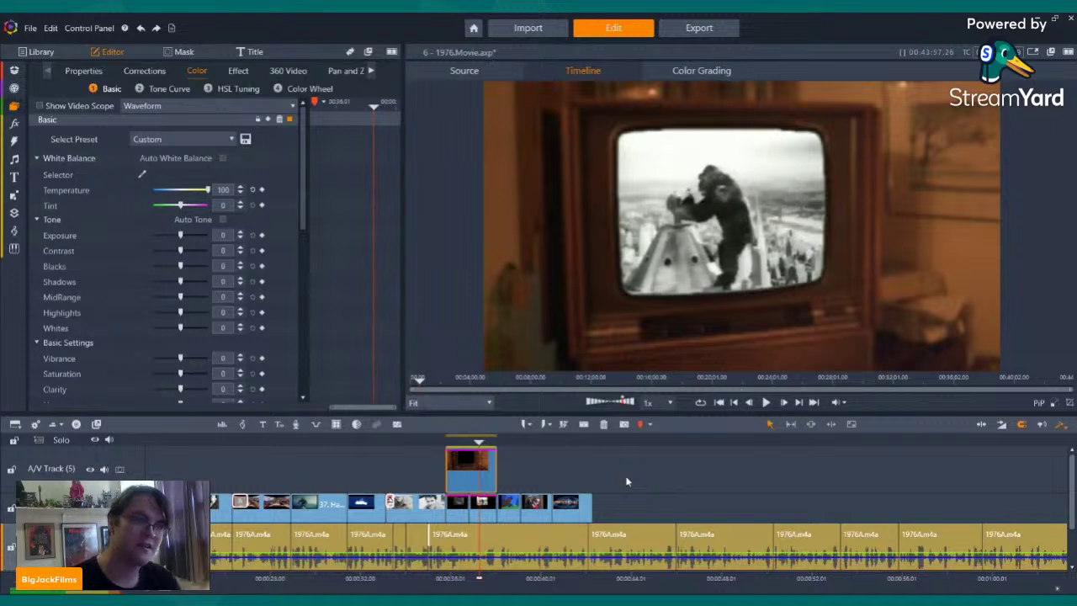
pyautogui.press('Left')
pyautogui.press('Left')
pyautogui.press('Left')
pyautogui.press('Left')
pyautogui.press('Left')
pyautogui.press('Left')
pyautogui.press('Left')
pyautogui.press('Left')
pyautogui.press('Left')
pyautogui.press('Left')
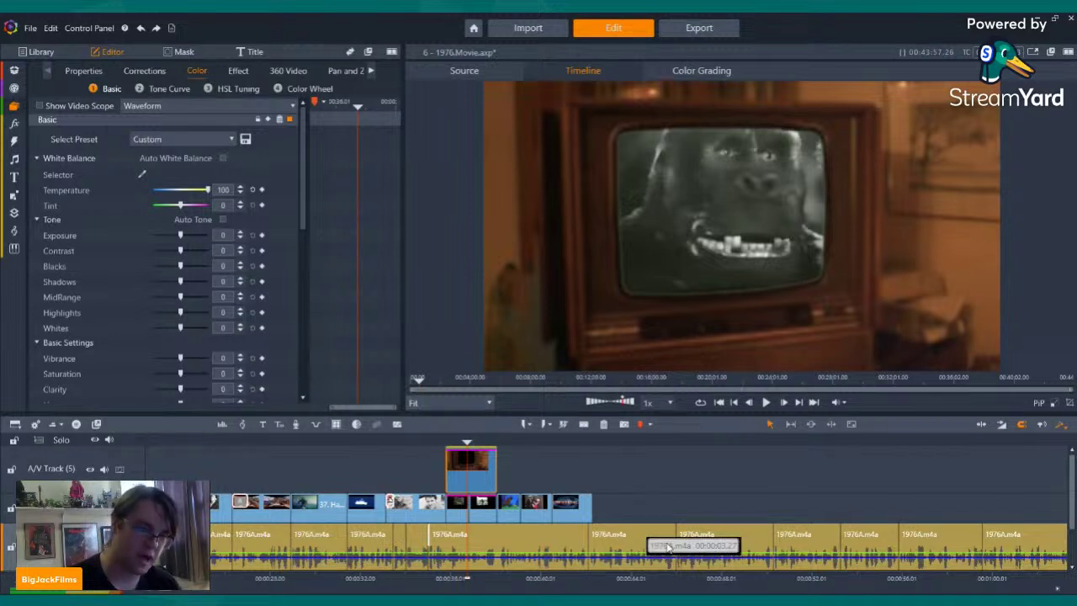
pyautogui.press('space')
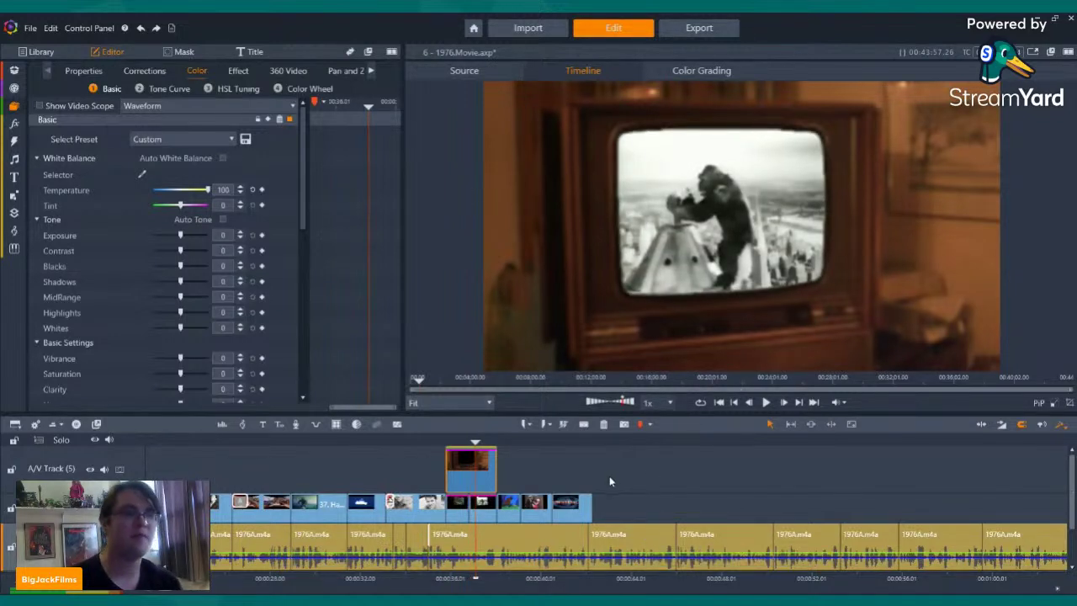
# - Return to the Latest Import library and play the timeline from the portrait before the television section past the Universal logo clip
pyautogui.moveTo(13, 104)
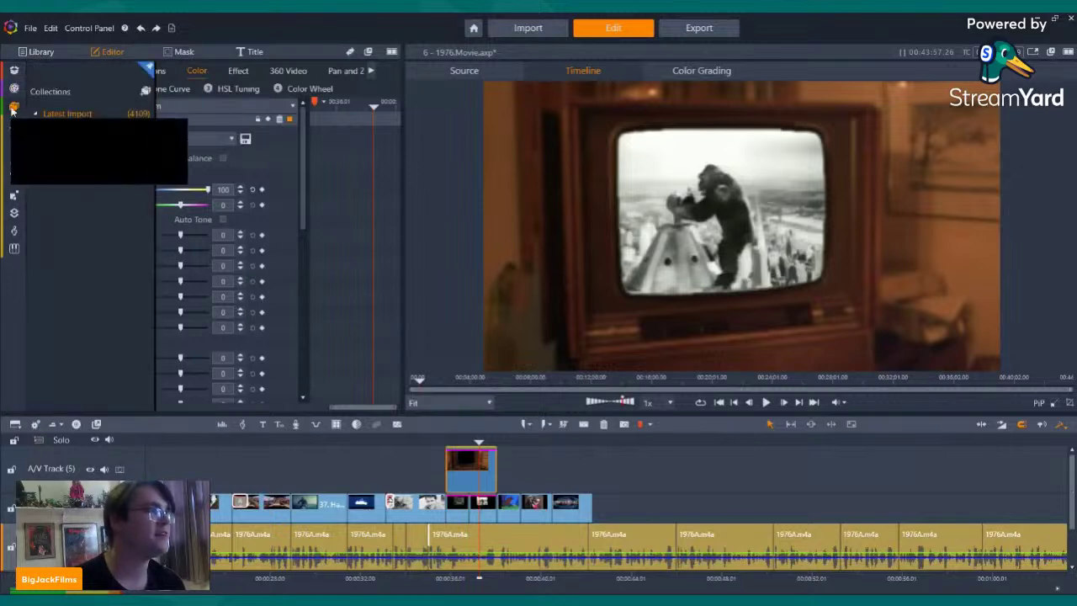
pyautogui.click(73, 118)
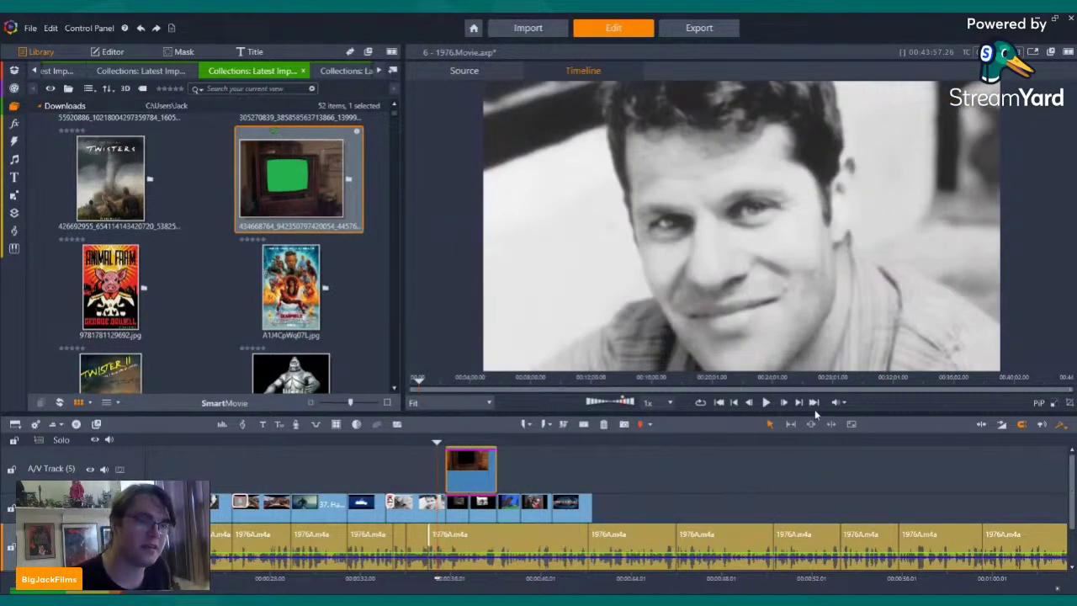
pyautogui.click(767, 402)
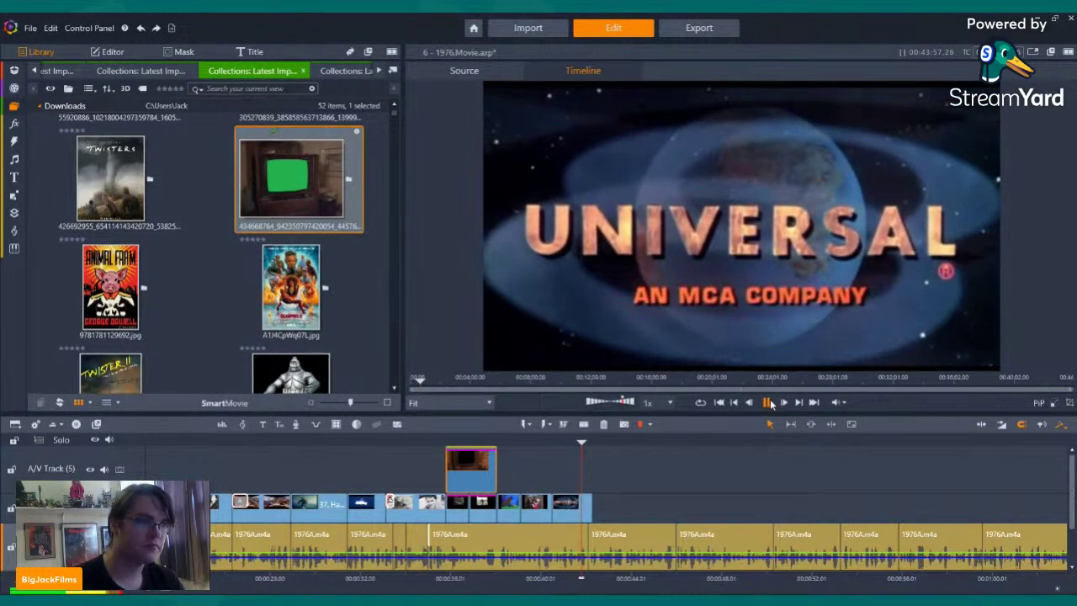
pyautogui.click(767, 402)
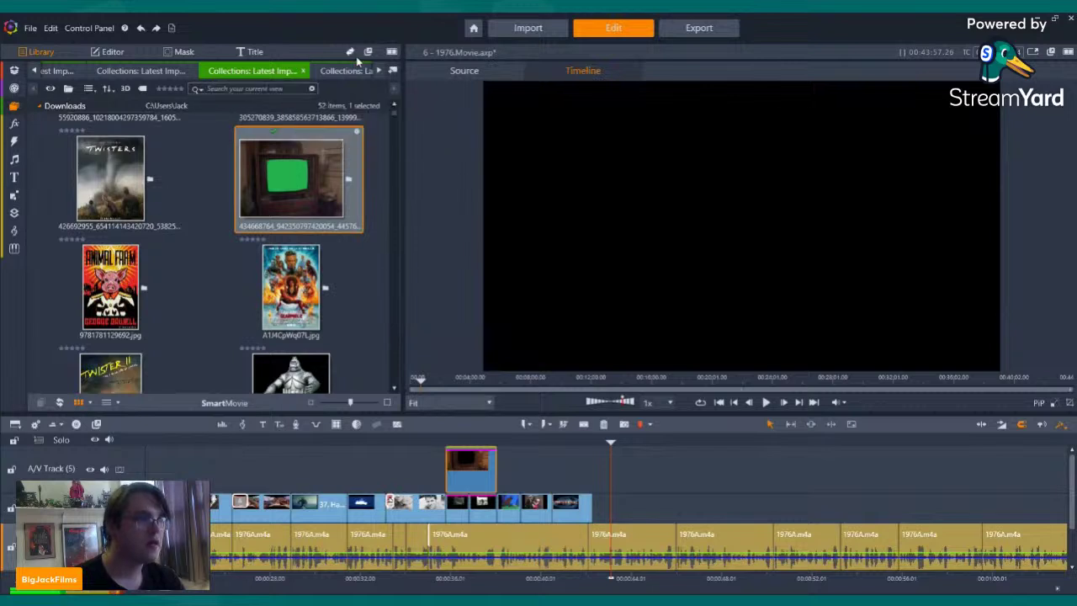
# - Look through the open library collections for a follow-up clip and replay the Universal logo section of the timeline
pyautogui.click(379, 70)
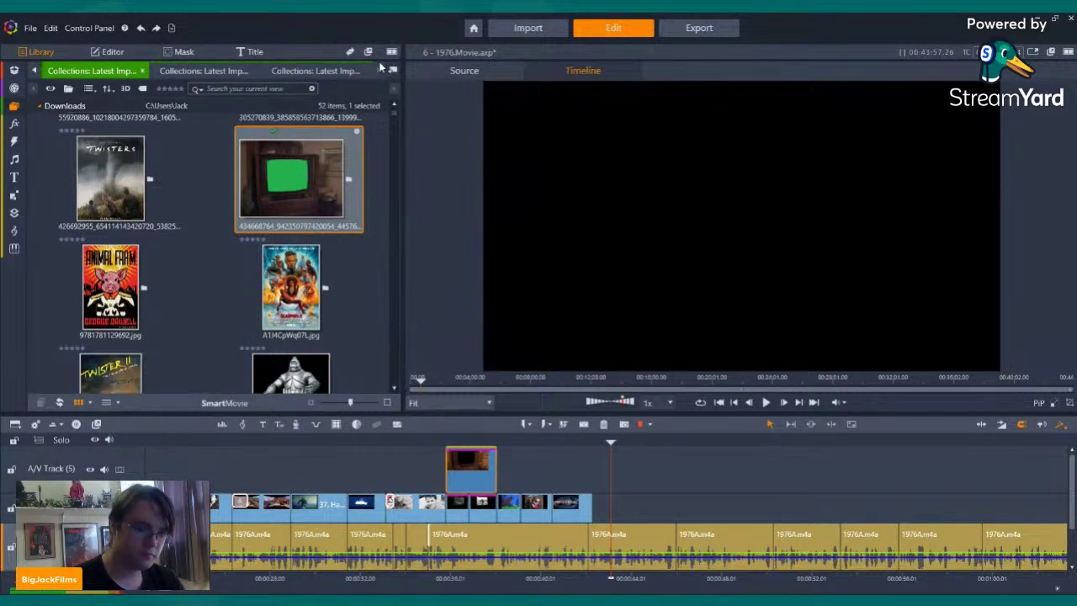
pyautogui.click(286, 71)
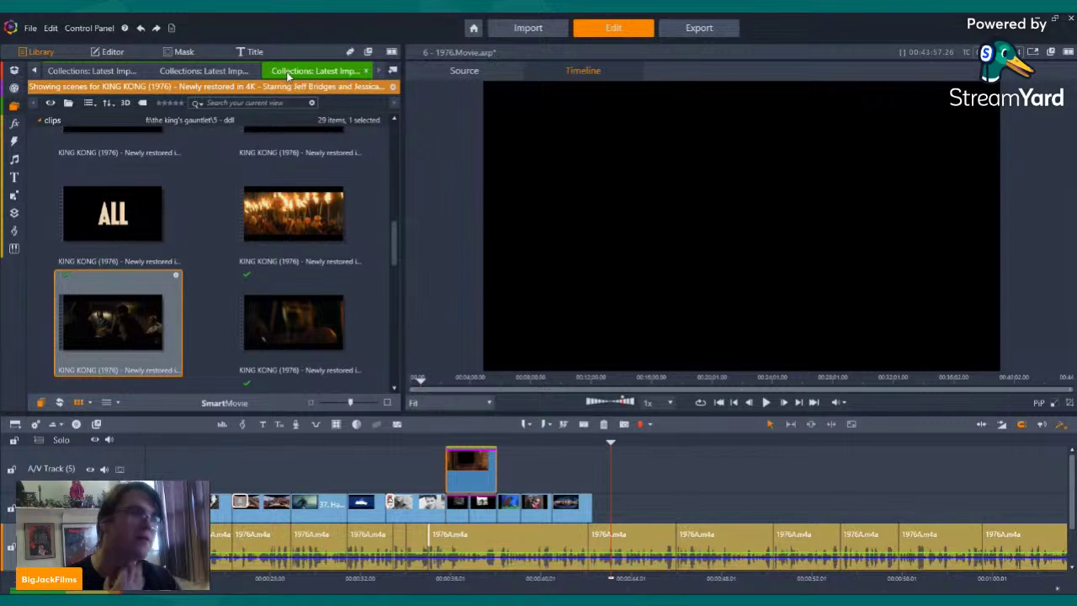
pyautogui.click(185, 71)
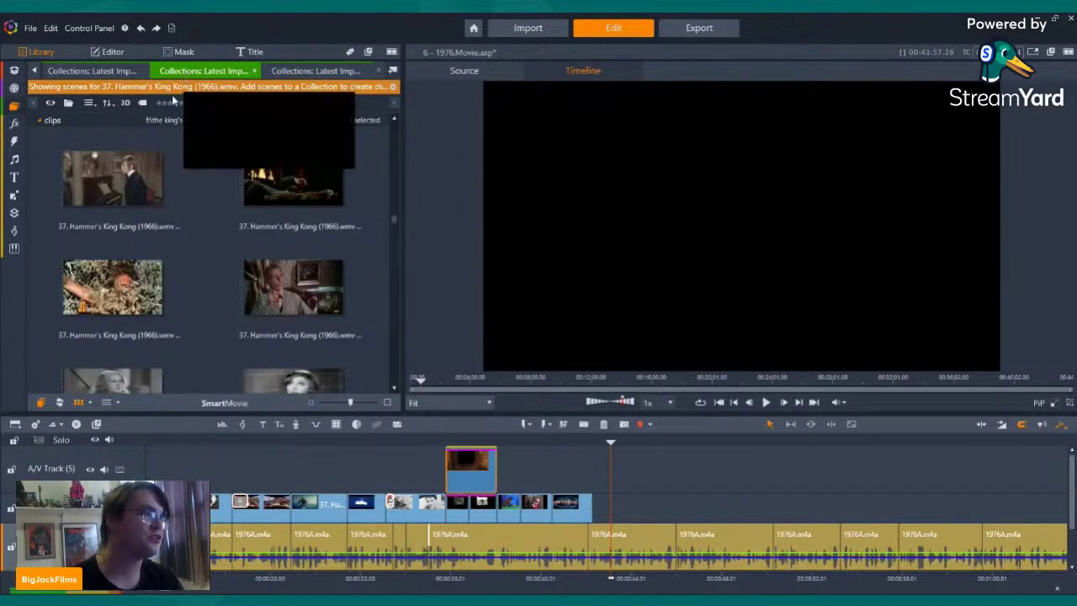
pyautogui.click(84, 71)
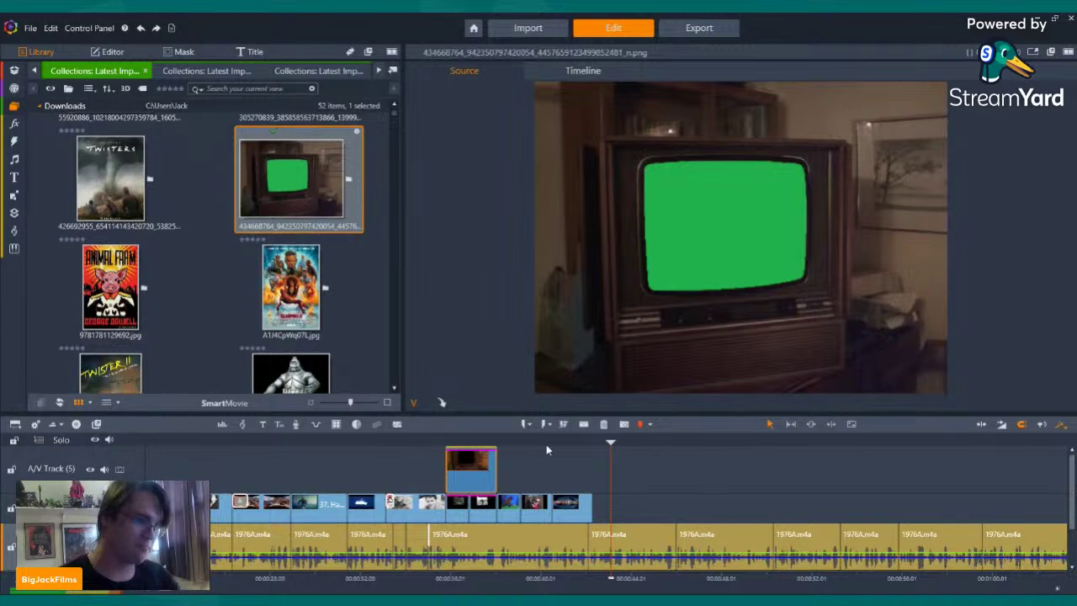
pyautogui.moveTo(506, 448); pyautogui.dragTo(553, 485)
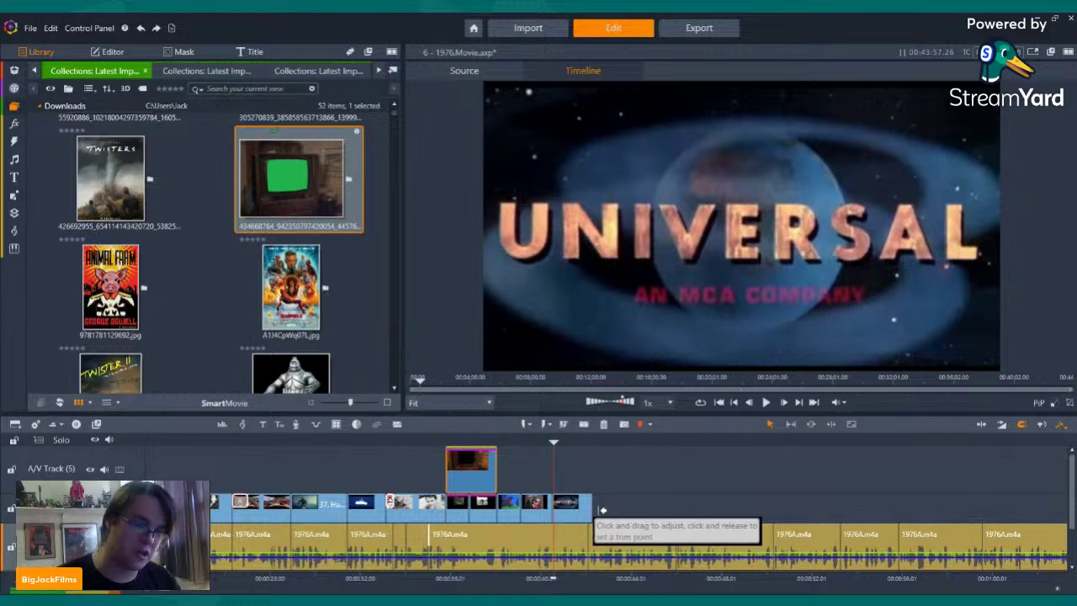
pyautogui.press('space')
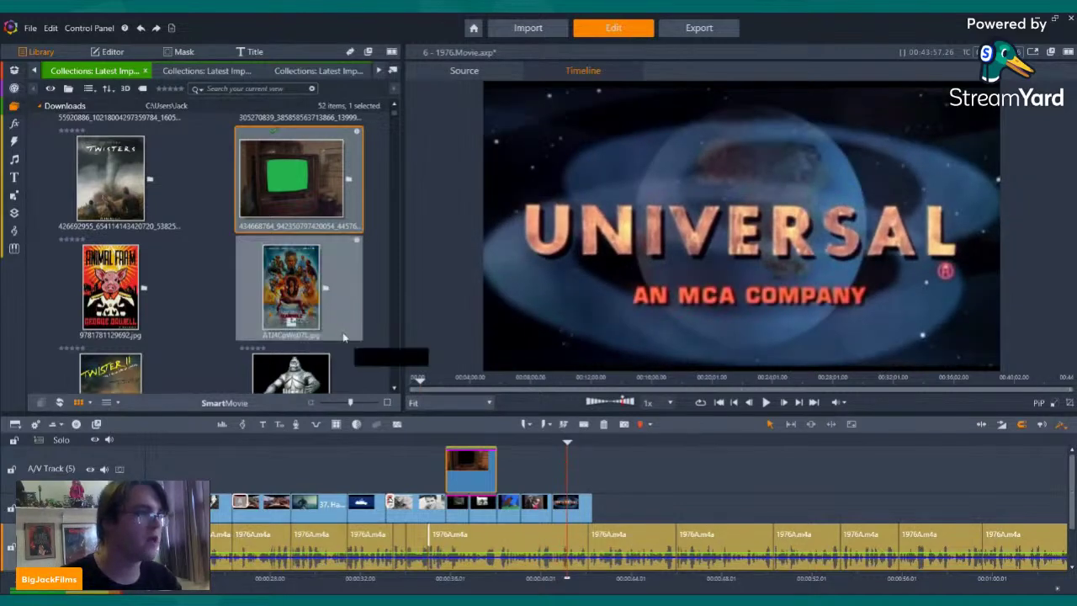
pyautogui.click(306, 72)
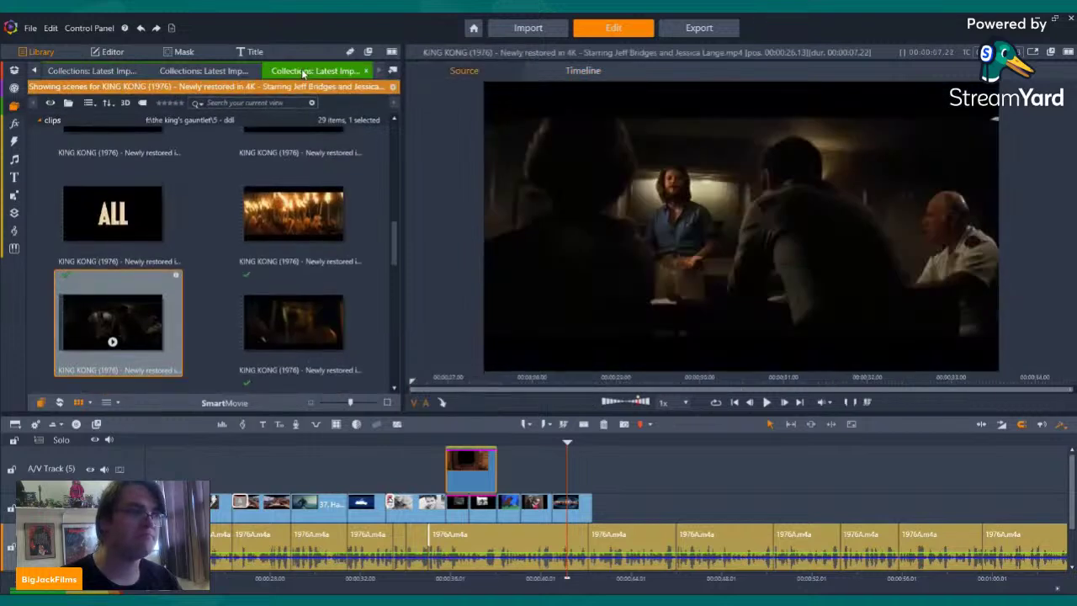
pyautogui.click(202, 72)
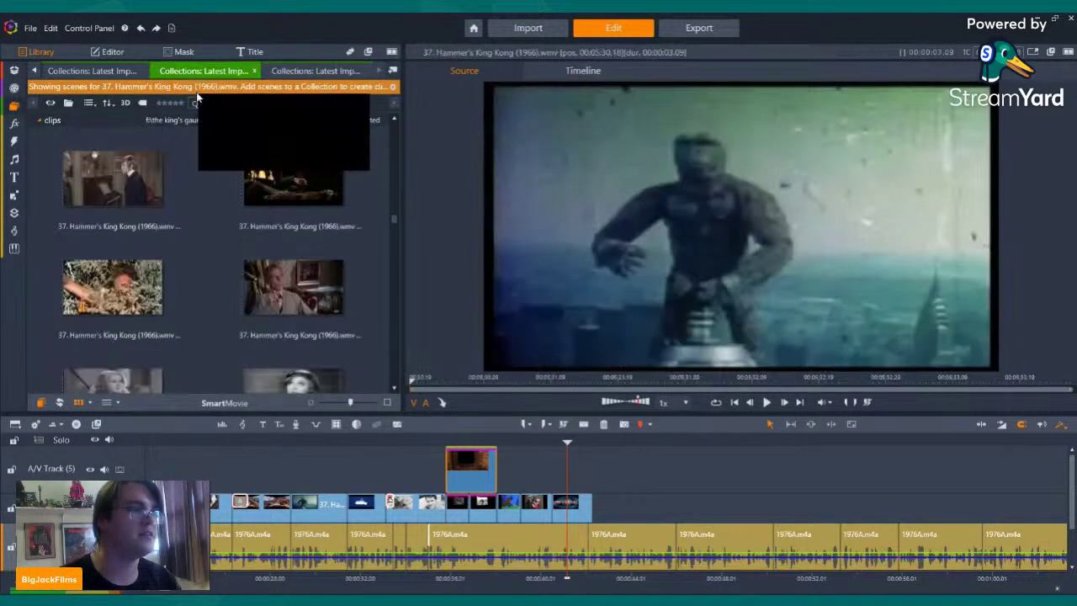
pyautogui.click(88, 73)
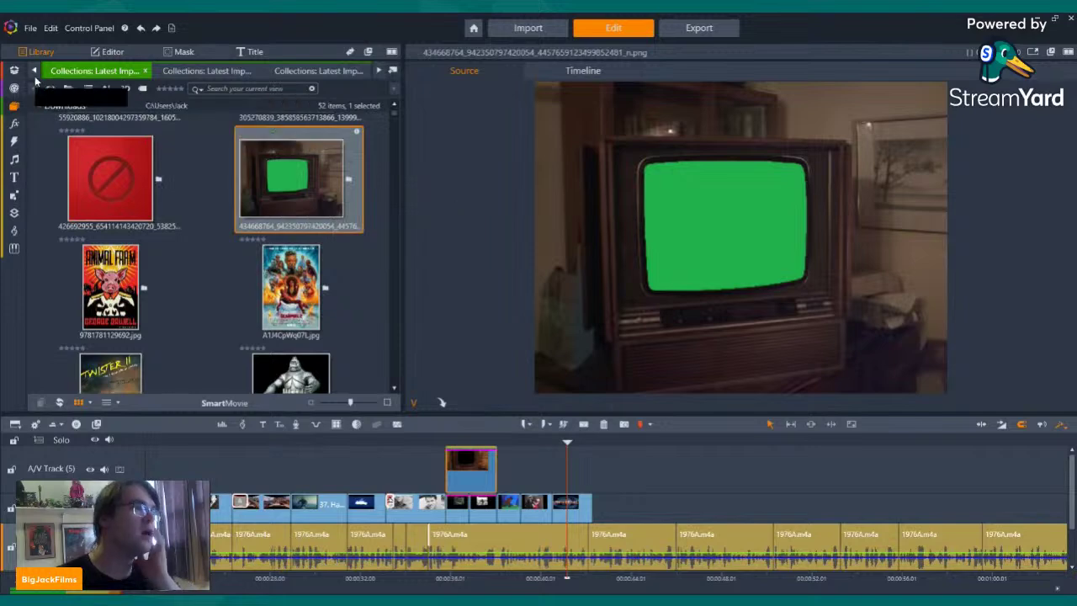
# - Place the starred Paramount mountain scene from 38. The Legend Of King Kong (1975) directly after the Universal logo clip
pyautogui.click(61, 73)
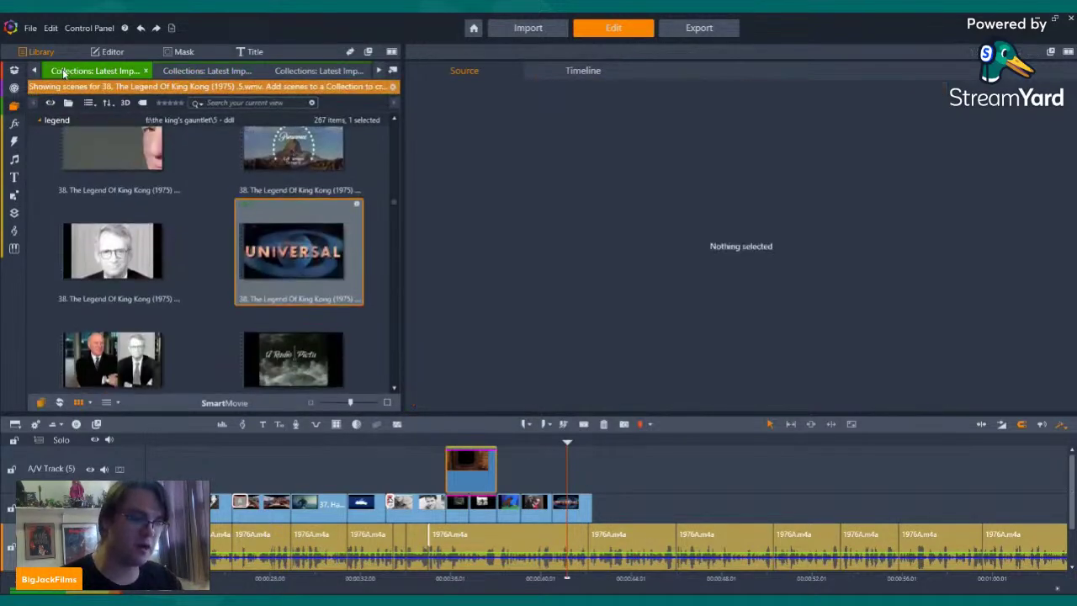
pyautogui.scroll(-1, 286, 269)
pyautogui.scroll(2, 286, 210)
pyautogui.click(293, 196)
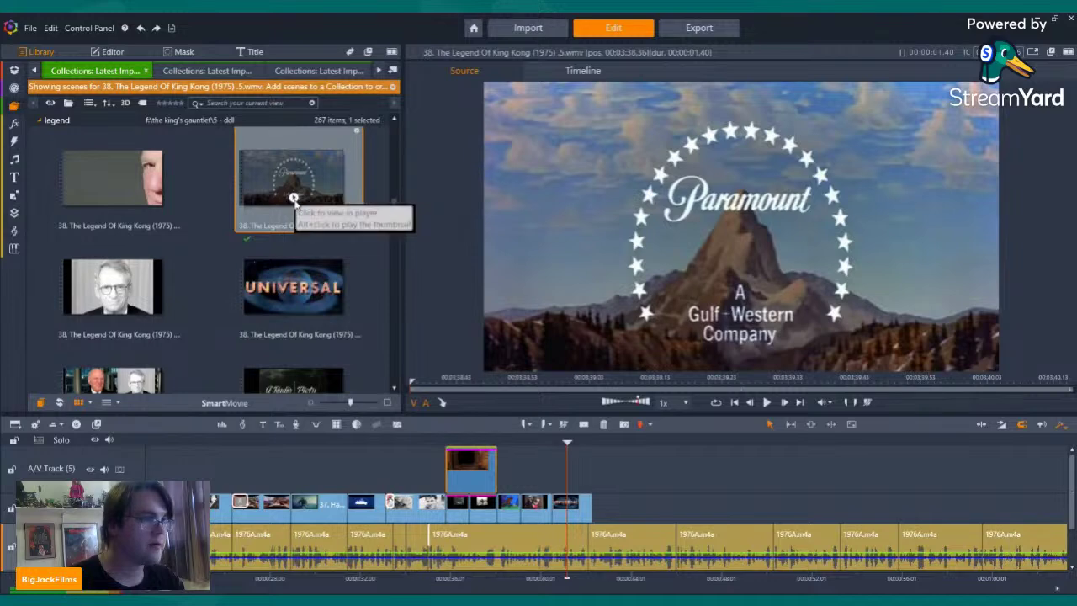
pyautogui.scroll(-4, 294, 204)
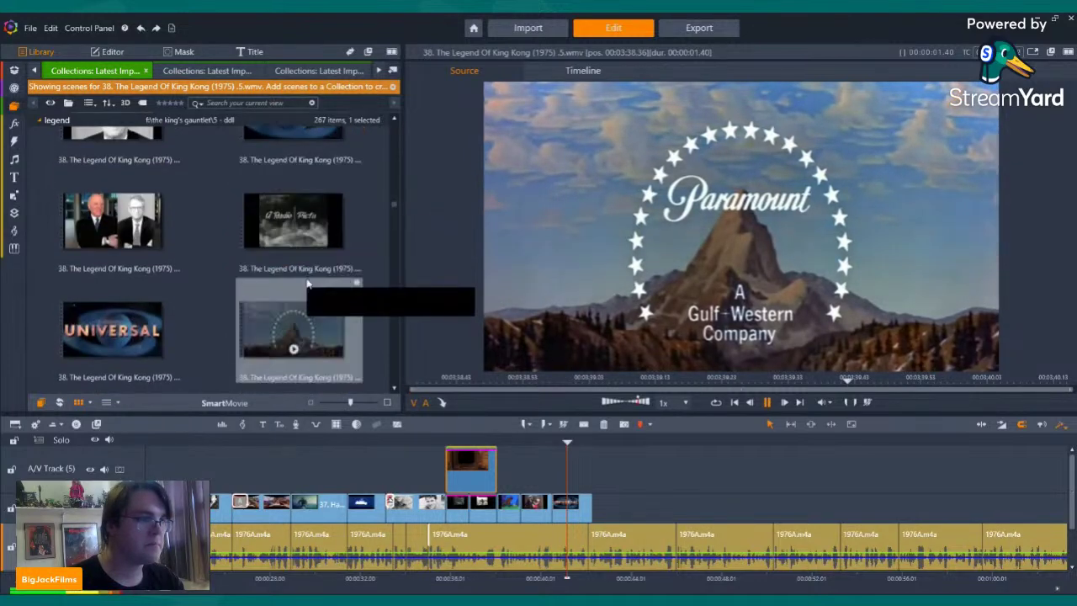
pyautogui.click(293, 347)
pyautogui.moveTo(293, 346); pyautogui.dragTo(587, 507)
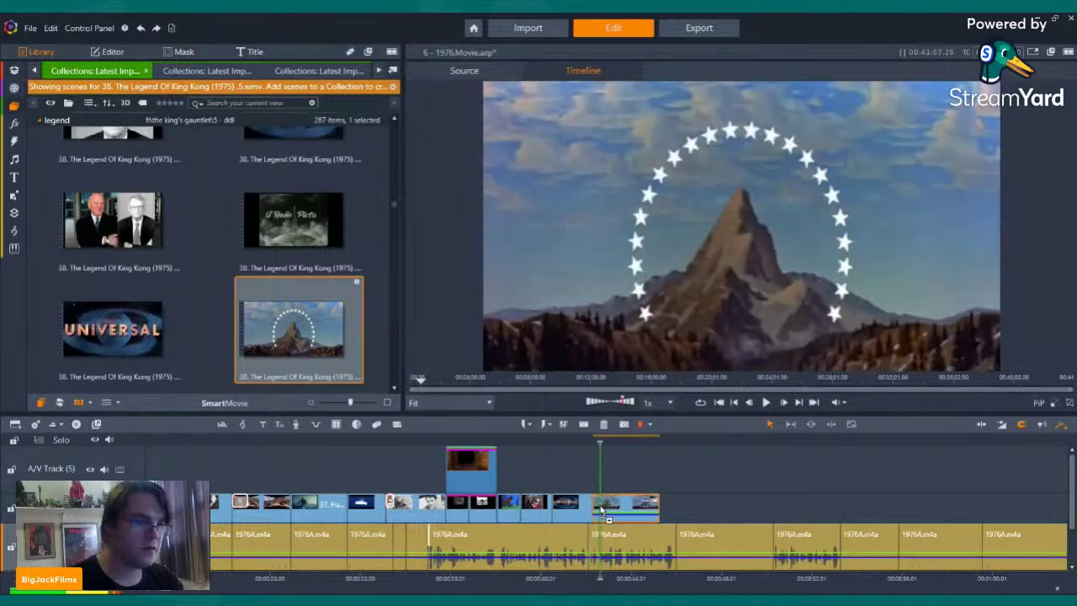
# - Disable the Paramount clip's audio stream and play the timeline from the Universal logo into it
pyautogui.rightClick(603, 507)
pyautogui.moveTo(686, 207)
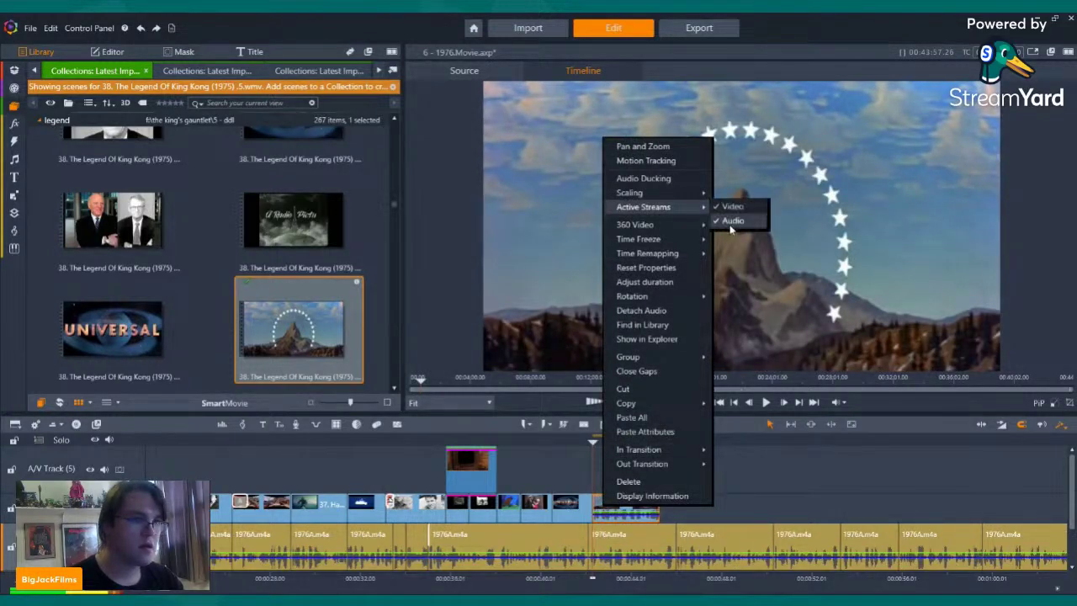
pyautogui.click(741, 229)
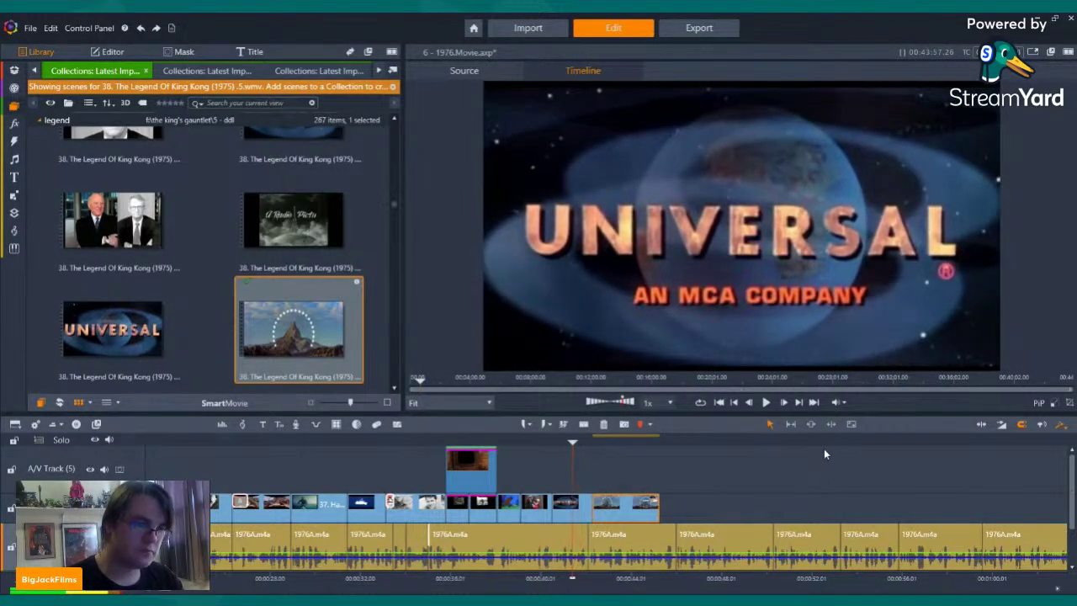
pyautogui.click(767, 403)
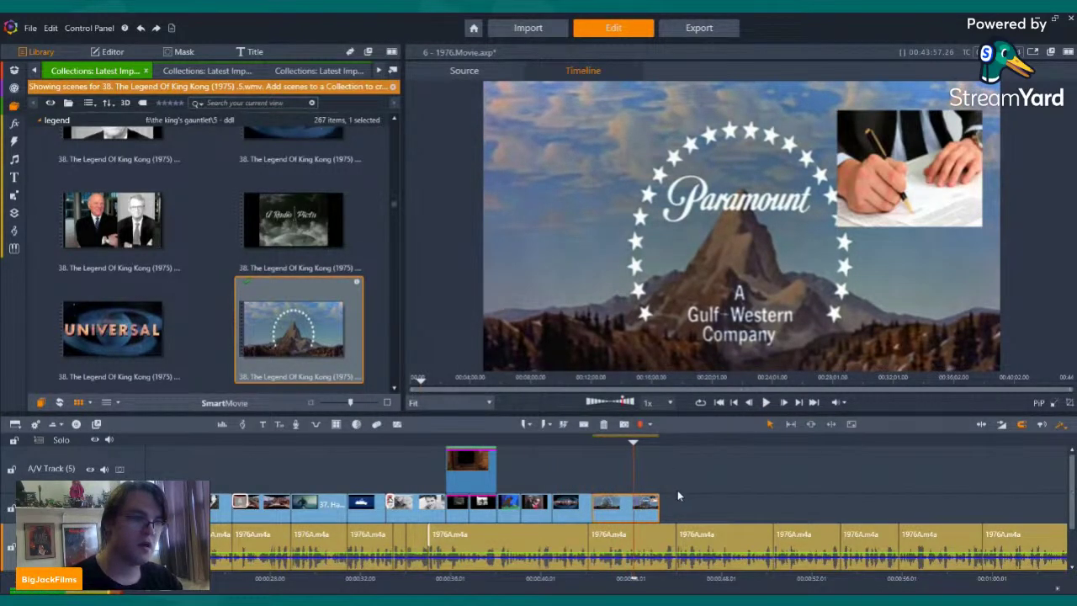
pyautogui.press('Up')
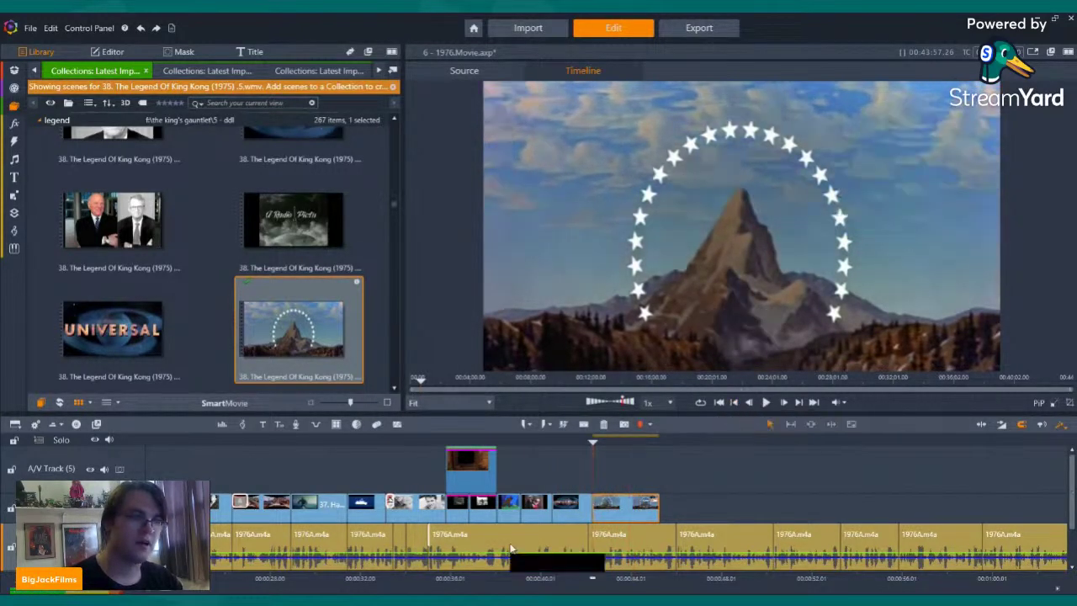
# - Replace the starred Paramount clip after the Universal logo with the Paramount "A Gulf+Western Company" scene from 38. The Legend Of King Kong (1975)
pyautogui.rightClick(644, 505)
pyautogui.click(666, 486)
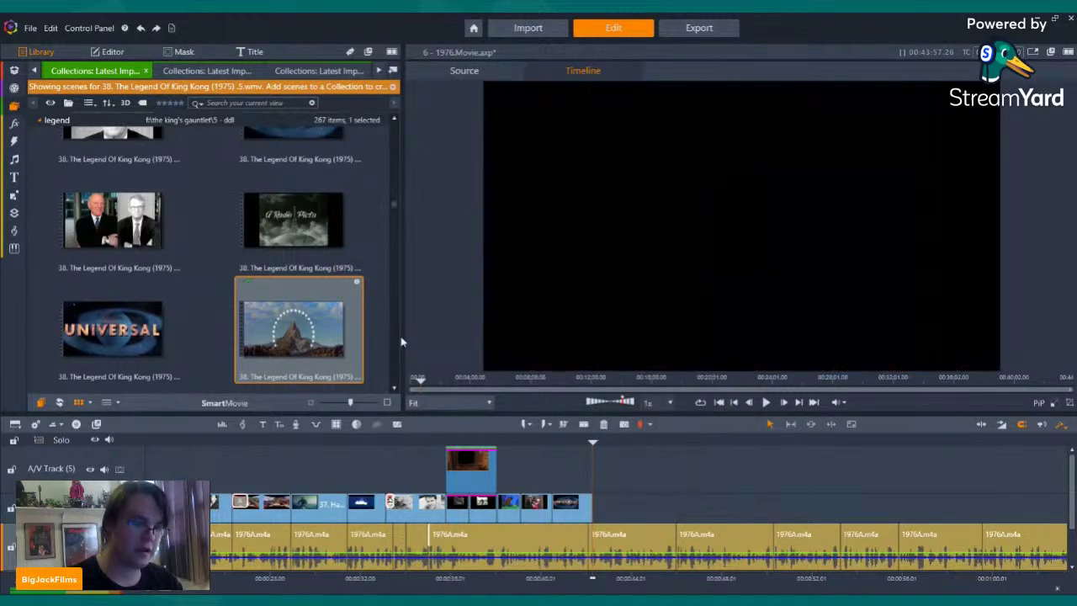
pyautogui.scroll(-1, 304, 285)
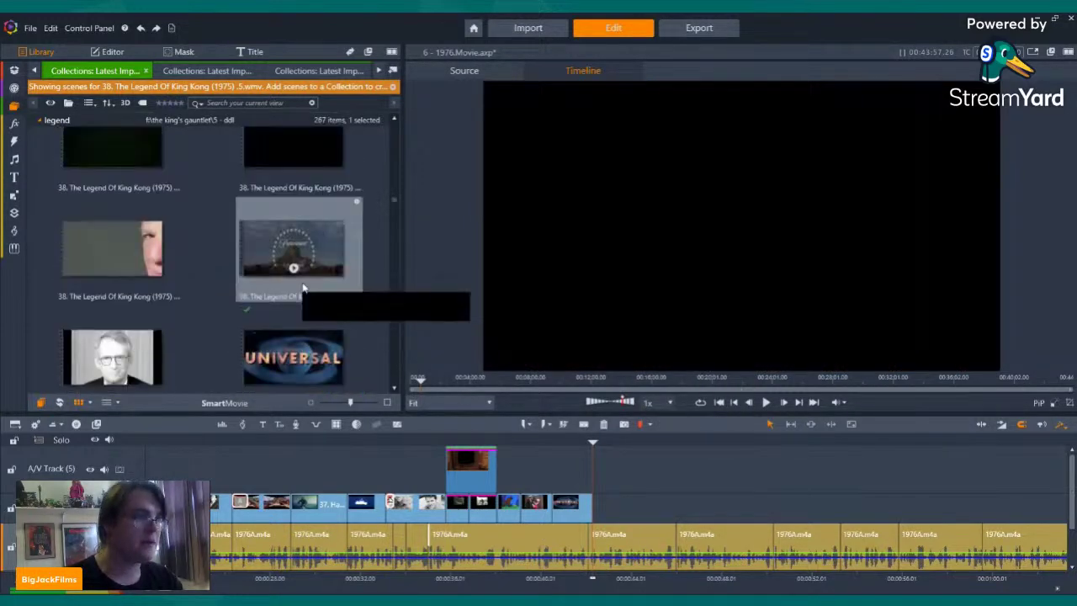
pyautogui.click(292, 240)
pyautogui.moveTo(292, 240); pyautogui.dragTo(606, 503)
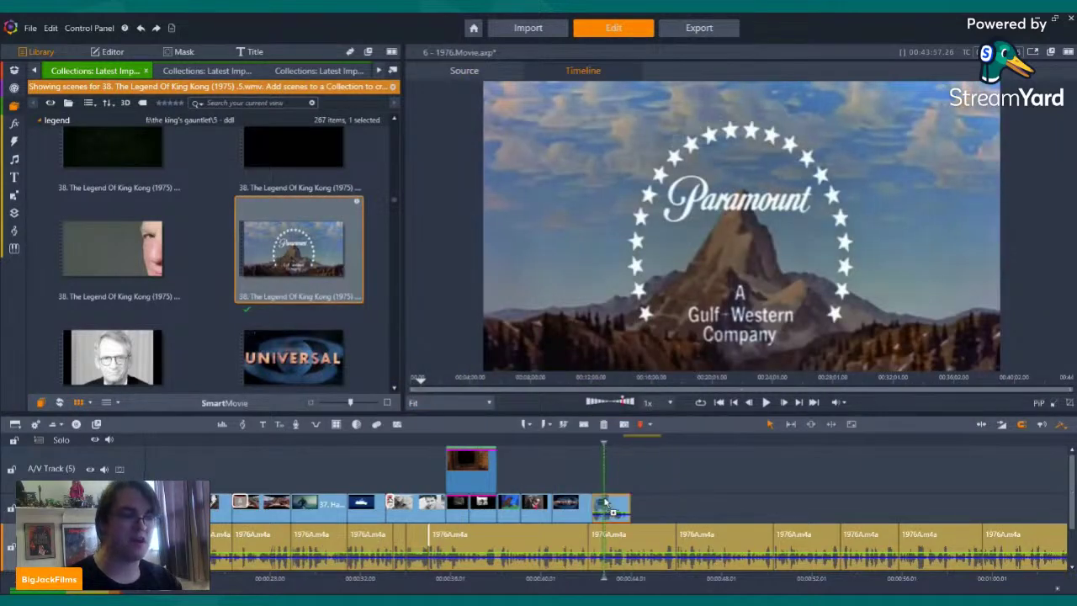
# - Disable the new Paramount clip's audio stream, play into the clip and trim its end to the playhead
pyautogui.rightClick(606, 503)
pyautogui.moveTo(692, 206)
pyautogui.click(759, 218)
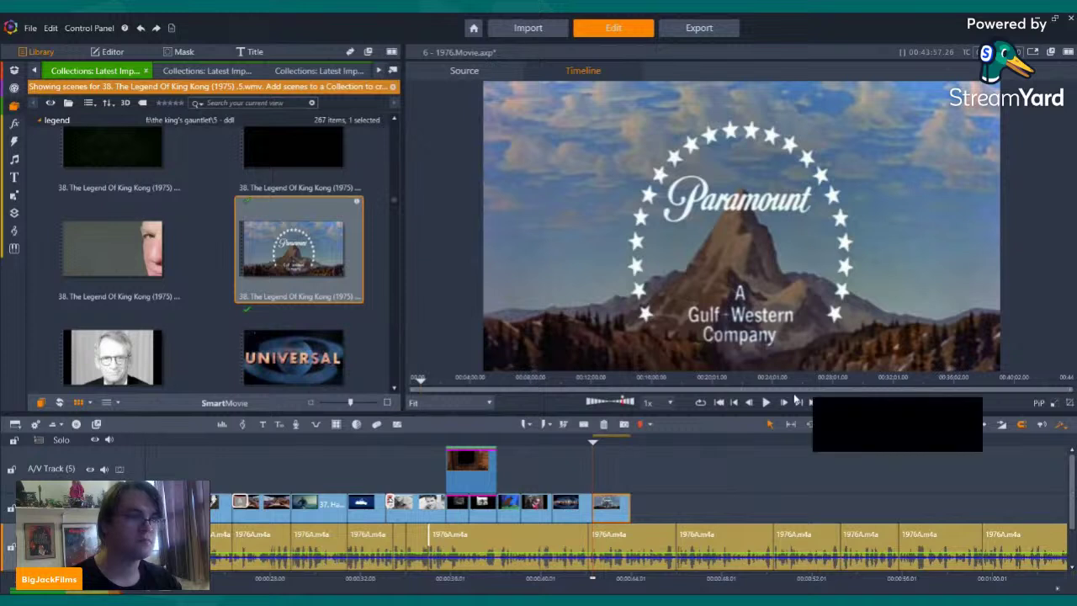
pyautogui.click(767, 403)
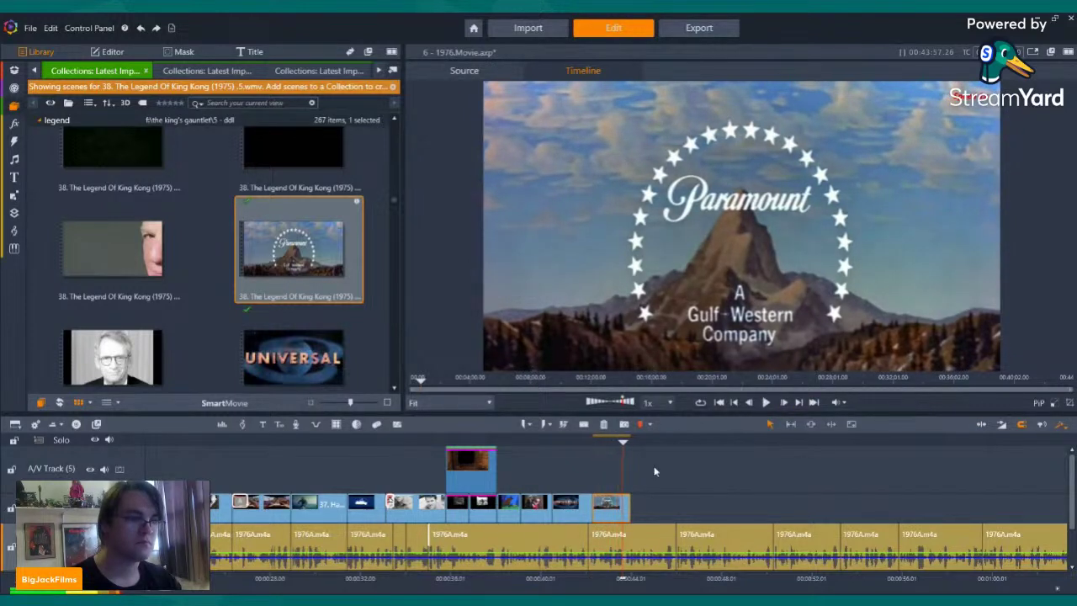
pyautogui.click(768, 403)
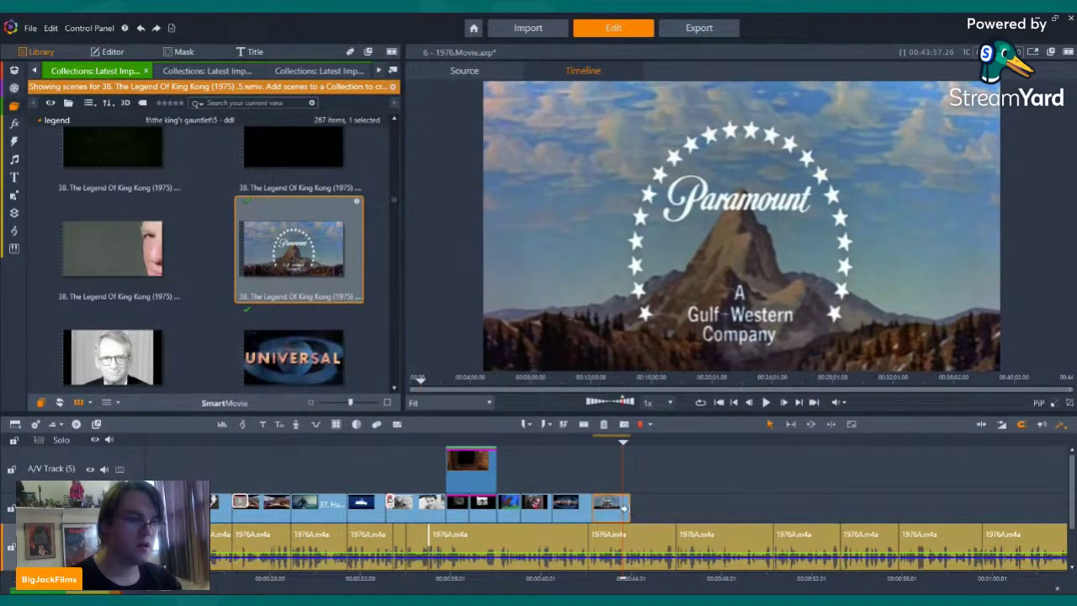
# - Browse the scenes of 38. The Legend Of King Kong (1975) and preview the ape close-up and the skyscraper-top scene
pyautogui.scroll(-5, 244, 212)
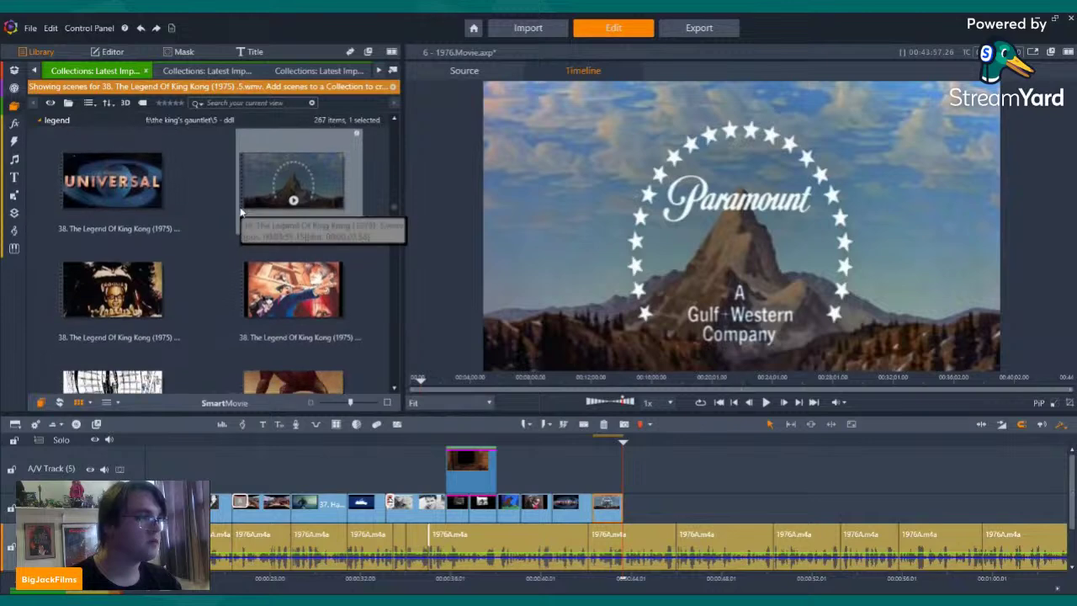
pyautogui.scroll(10, 240, 213)
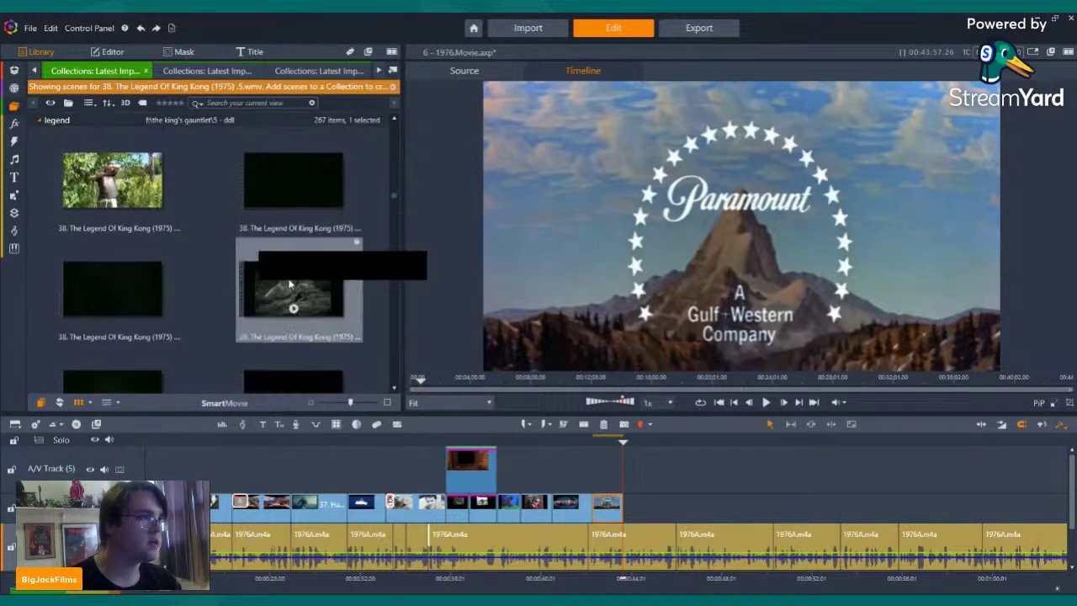
pyautogui.scroll(10, 292, 288)
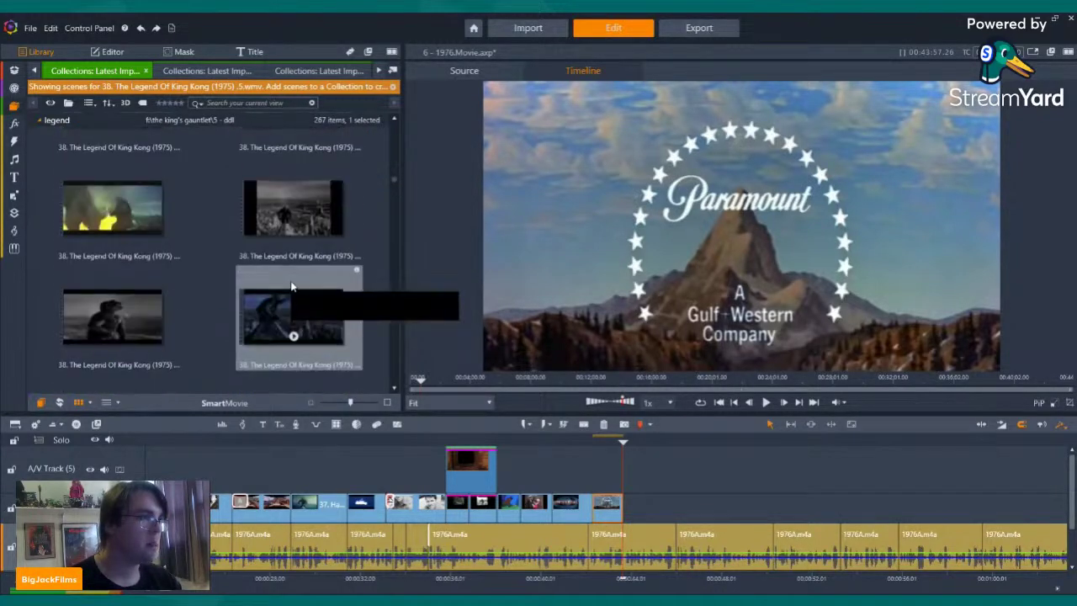
pyautogui.scroll(-10, 292, 287)
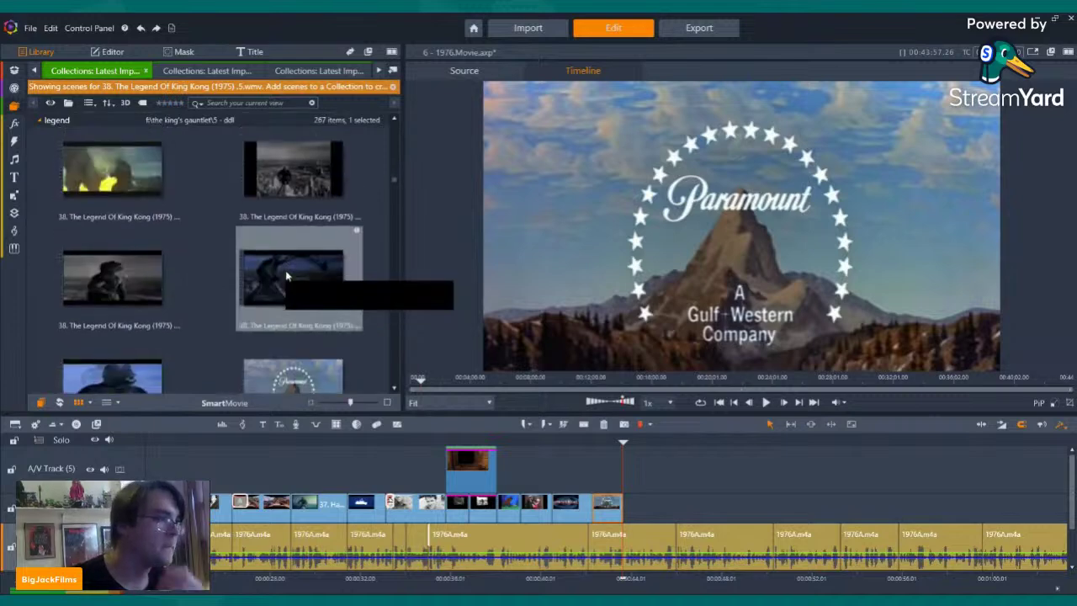
pyautogui.scroll(-2, 286, 276)
pyautogui.scroll(3, 286, 276)
pyautogui.scroll(-3, 286, 276)
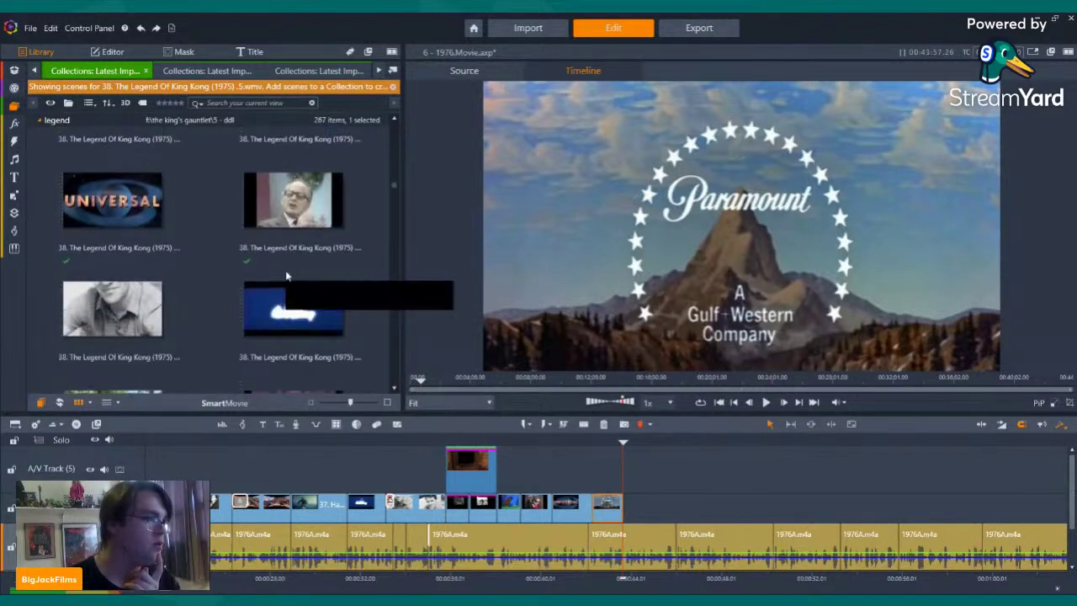
pyautogui.scroll(1, 290, 273)
pyautogui.doubleClick(113, 226)
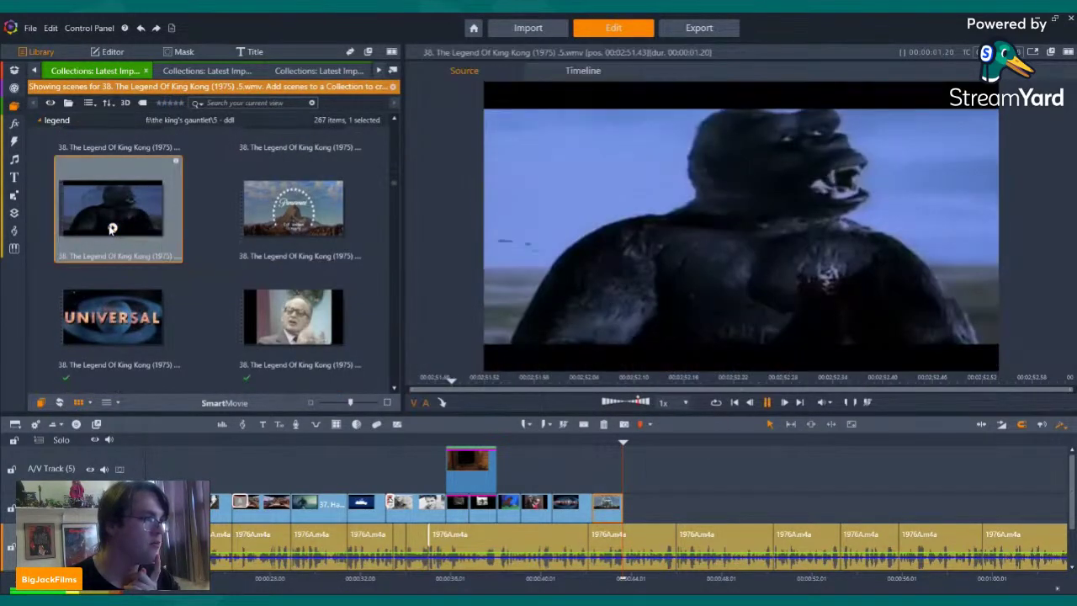
pyautogui.scroll(2, 269, 233)
pyautogui.doubleClick(277, 235)
pyautogui.scroll(-3, 282, 243)
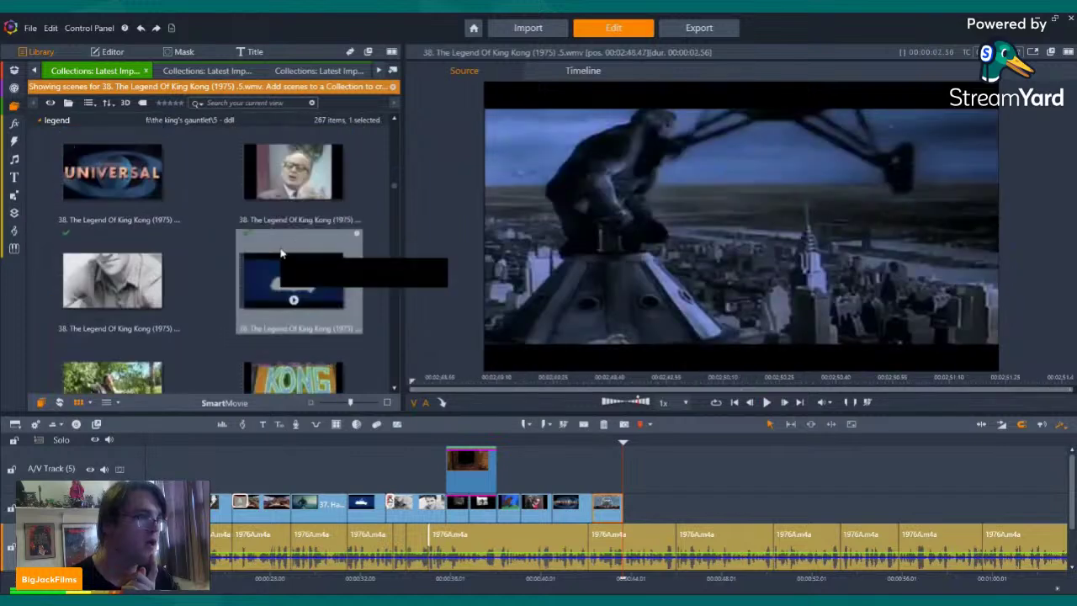
# - Preview the two dark-thumbnail scenes just before the Gulf+Western Paramount scene in the library
pyautogui.scroll(2, 211, 215)
pyautogui.scroll(-3, 217, 209)
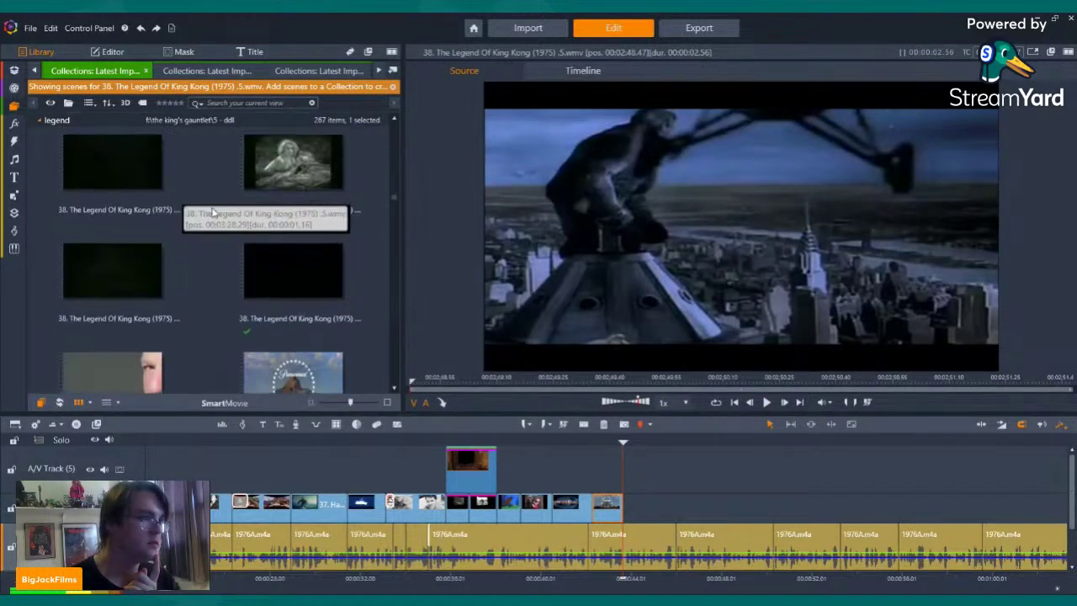
pyautogui.scroll(-2, 235, 190)
pyautogui.doubleClick(295, 179)
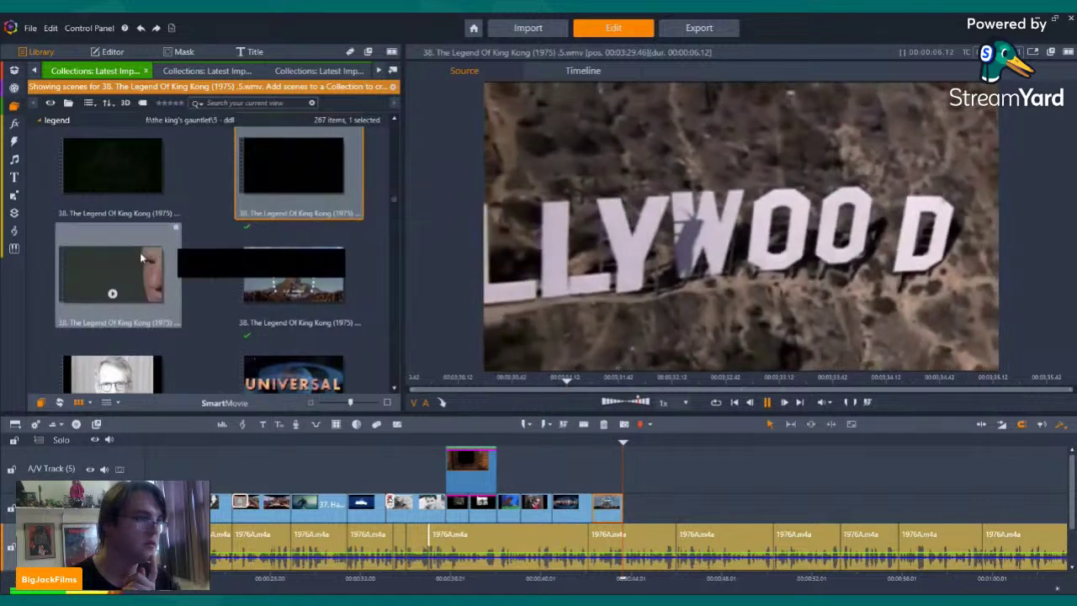
pyautogui.click(141, 256)
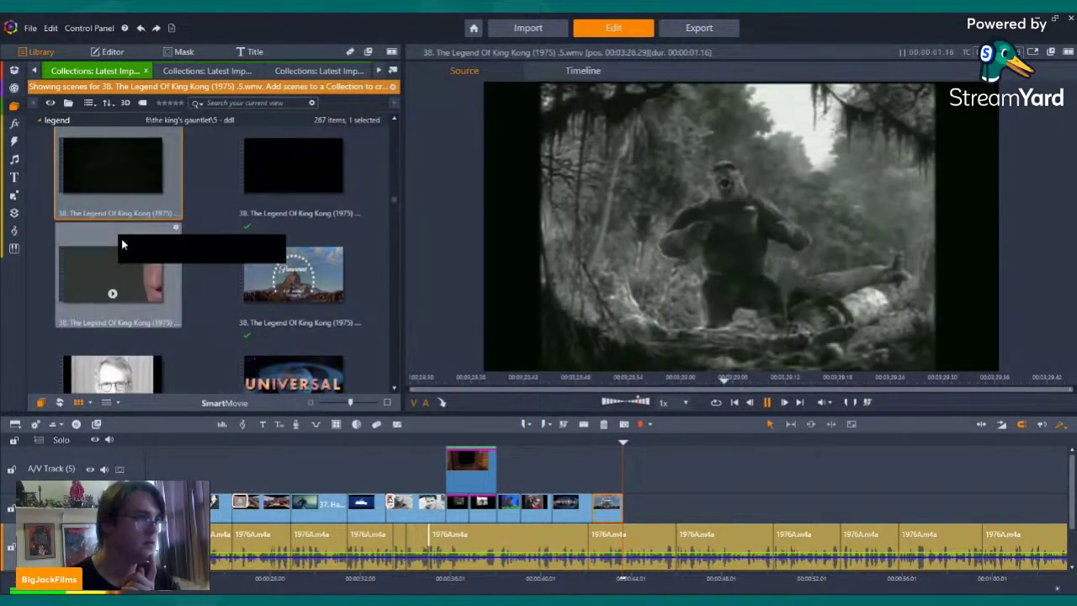
# - Place the "A Radio Picture" logo scene directly after the Paramount clip and disable its audio stream
pyautogui.scroll(-2, 141, 225)
pyautogui.scroll(-2, 141, 226)
pyautogui.moveTo(284, 214); pyautogui.dragTo(632, 510)
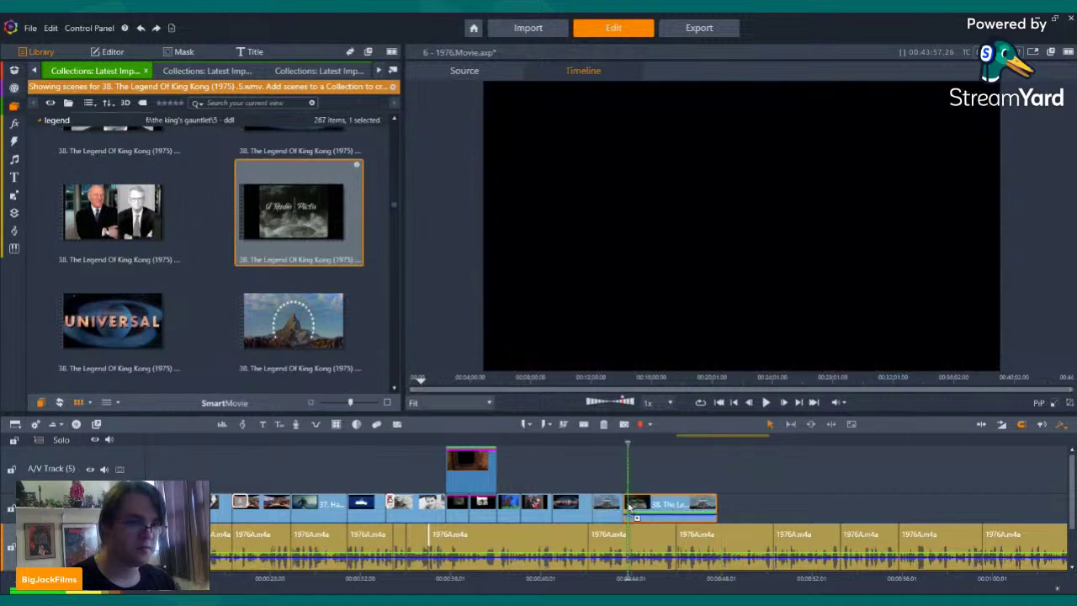
pyautogui.rightClick(662, 506)
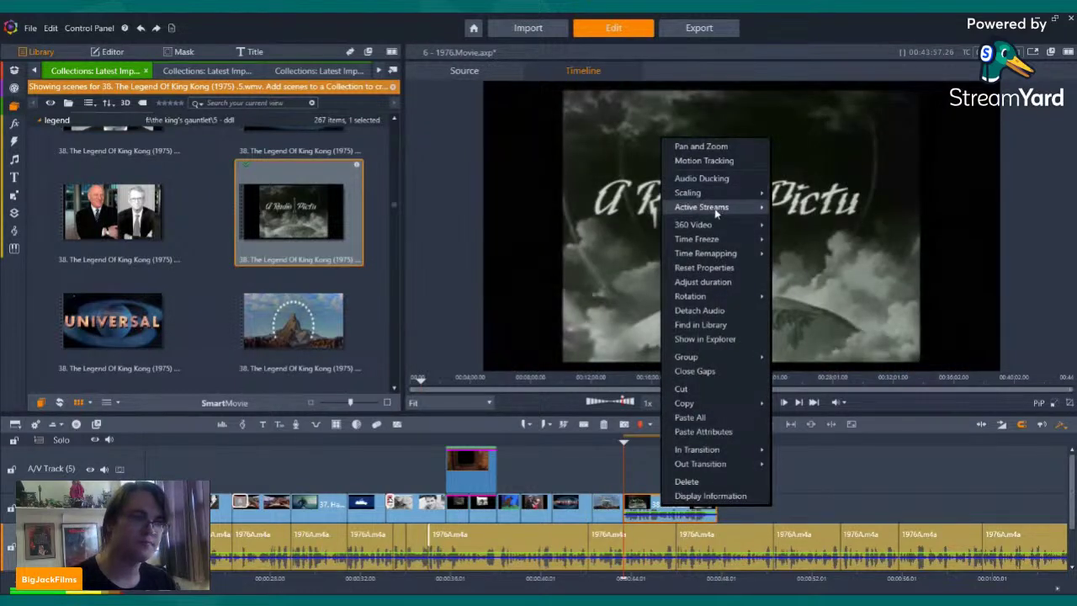
pyautogui.click(792, 221)
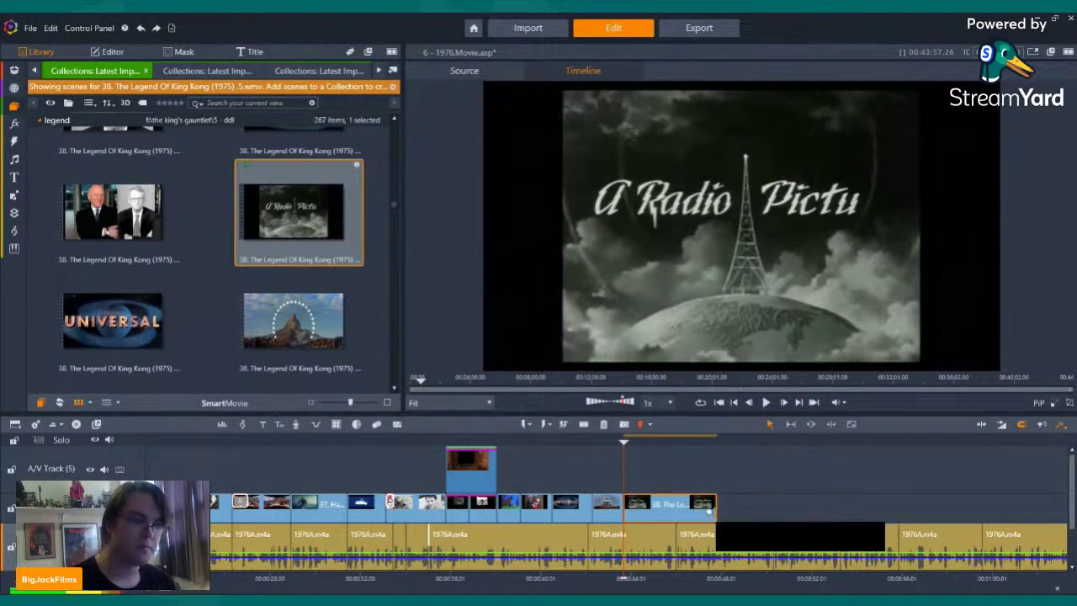
# - Shorten the end of the Radio Picture clip to the start of the next narration segment and play back the studio logo sequence
pyautogui.moveTo(712, 509); pyautogui.dragTo(675, 509)
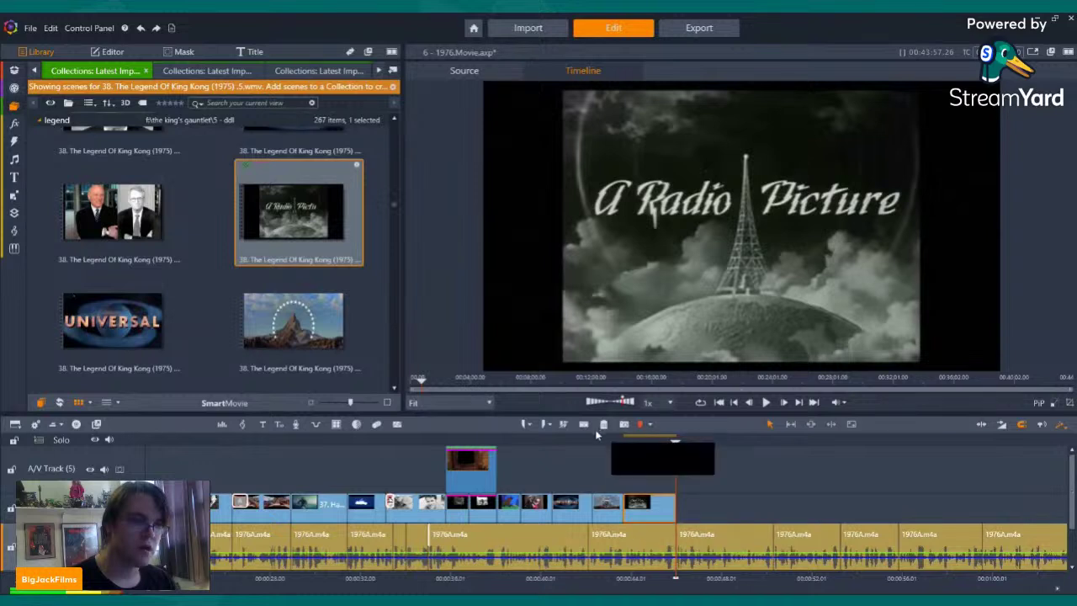
pyautogui.click(595, 446)
pyautogui.click(766, 402)
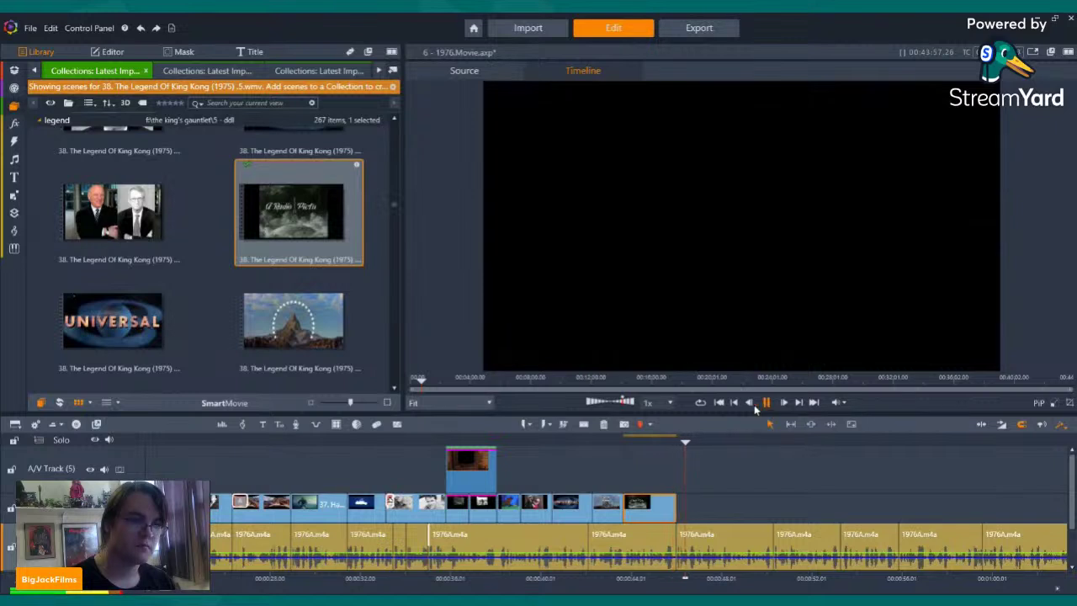
pyautogui.click(676, 503)
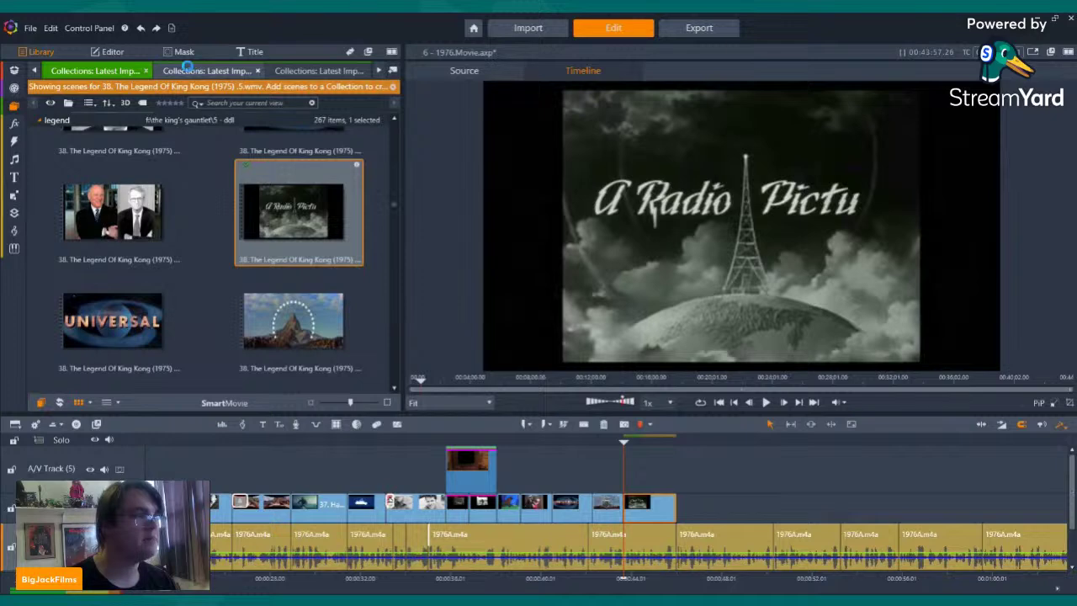
# - Switch the library to the Downloads collection and play the timeline from the Radio Picture clip into the empty section after it
pyautogui.click(80, 72)
pyautogui.click(80, 72)
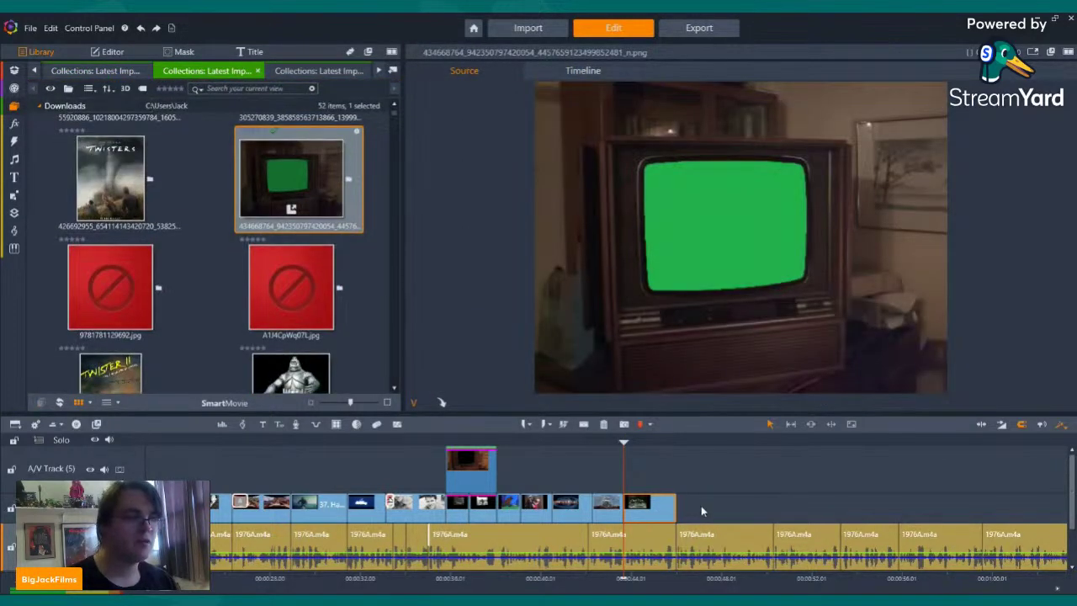
pyautogui.click(698, 507)
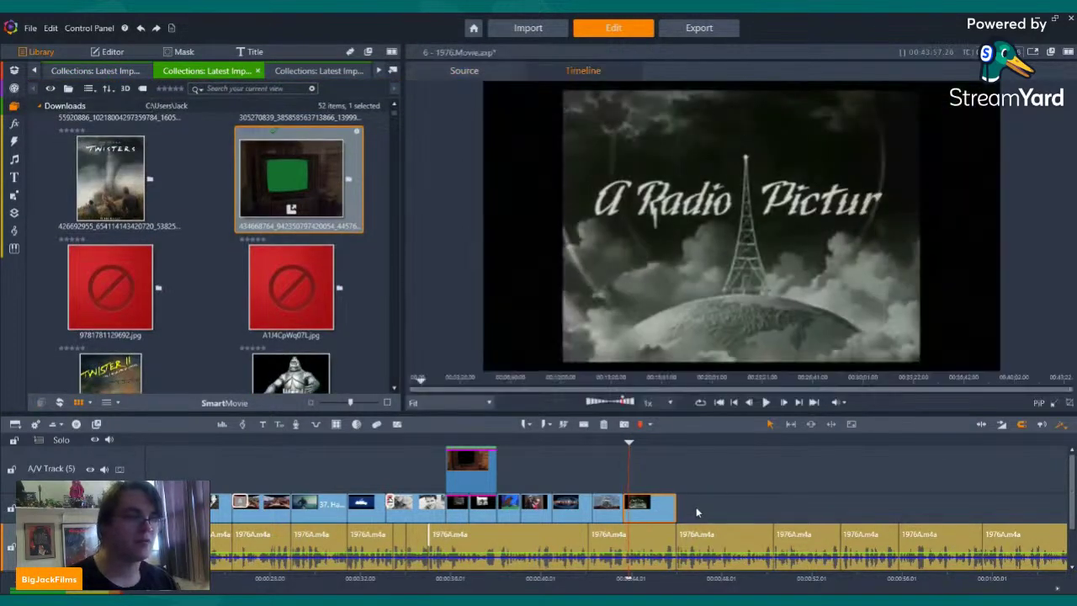
pyautogui.click(766, 403)
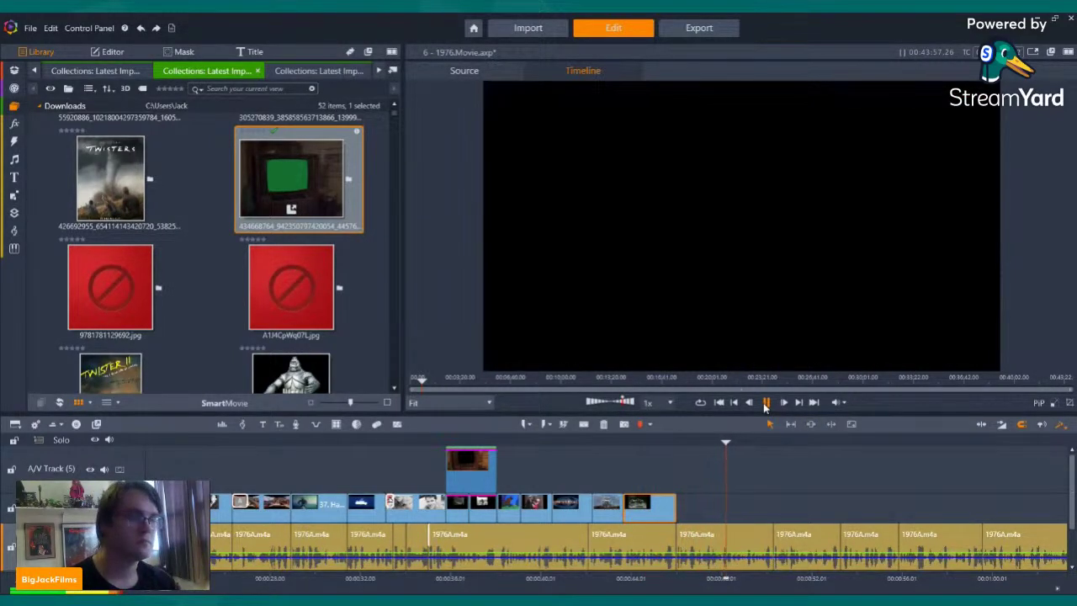
pyautogui.click(766, 403)
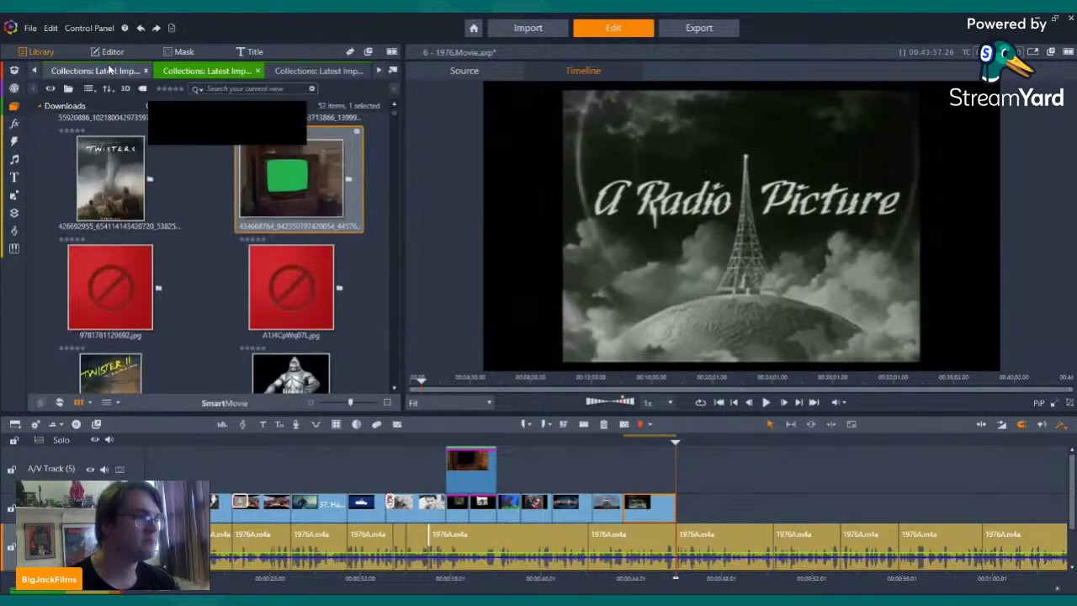
# - Look through the scenes of 38. The Legend Of King Kong (1975) .5.wmv in the library for footage to follow the Radio Picture clip
pyautogui.scroll(-5, 273, 242)
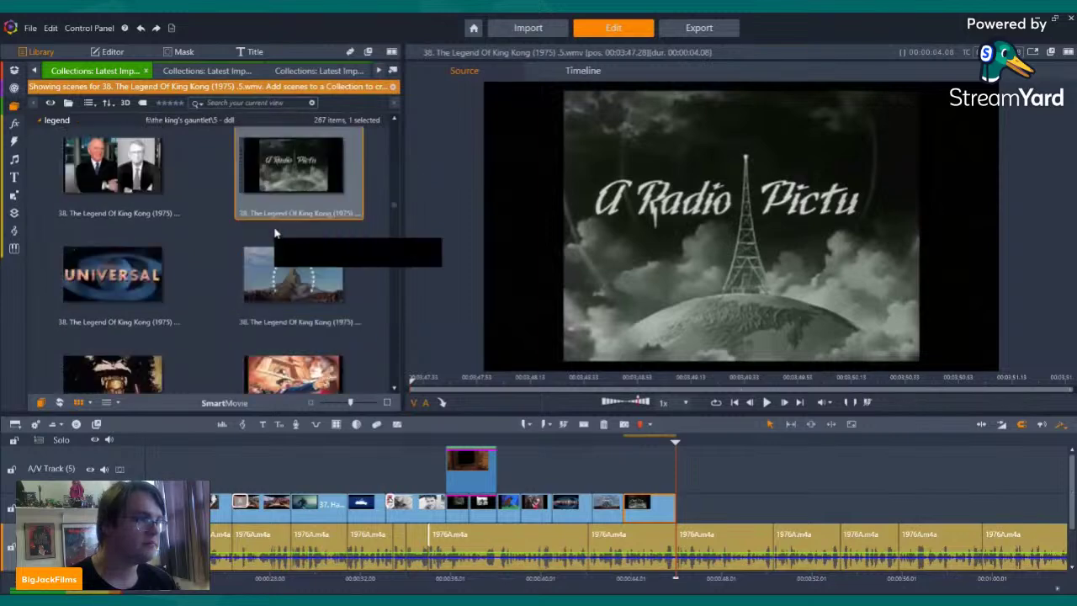
pyautogui.scroll(10, 272, 240)
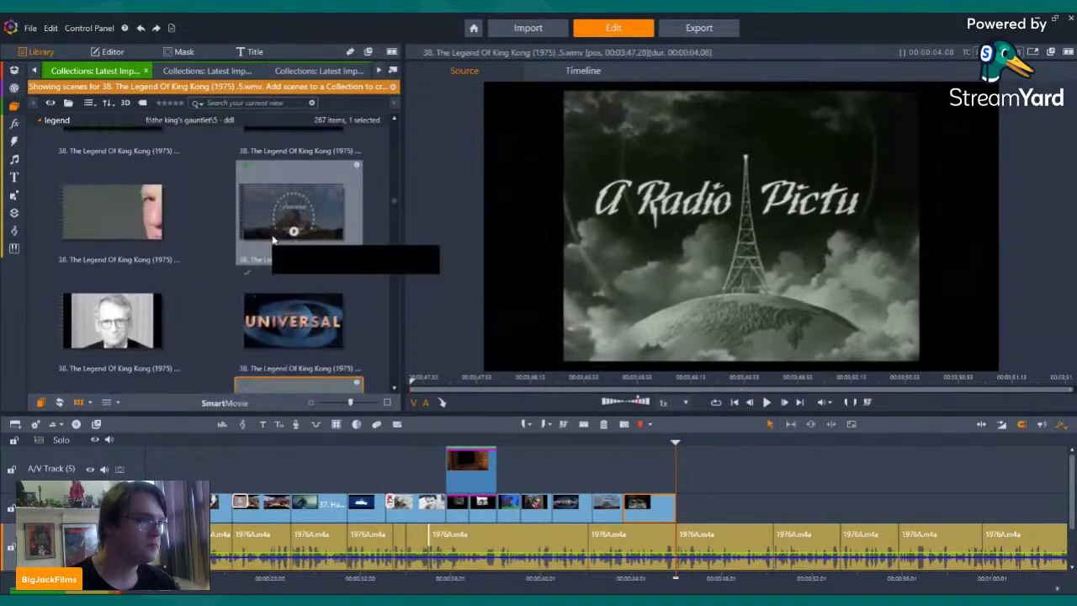
pyautogui.scroll(3, 271, 242)
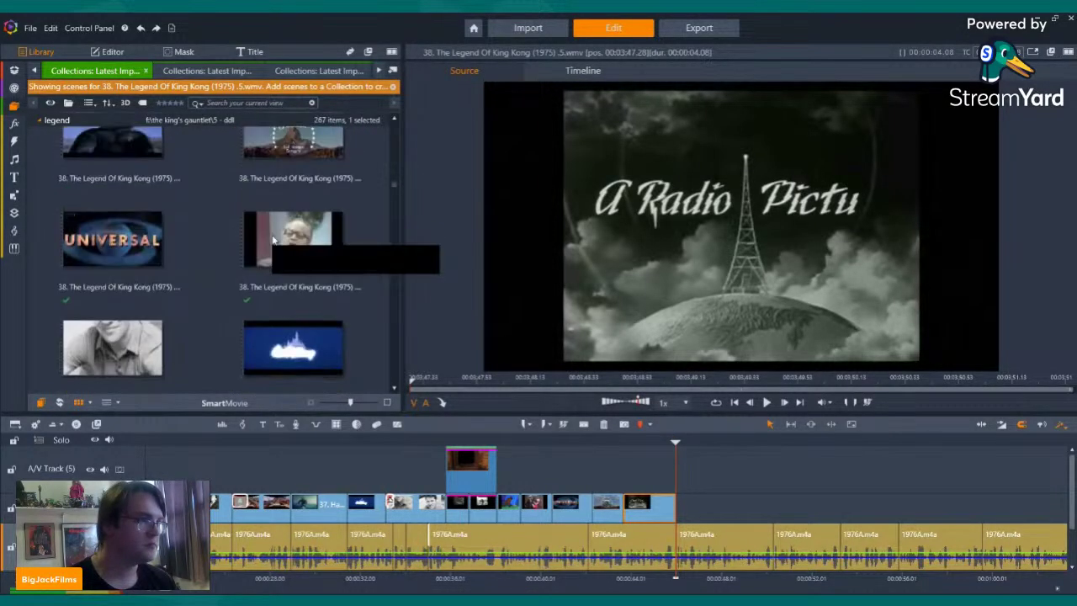
pyautogui.scroll(-3, 275, 239)
pyautogui.scroll(-6, 275, 240)
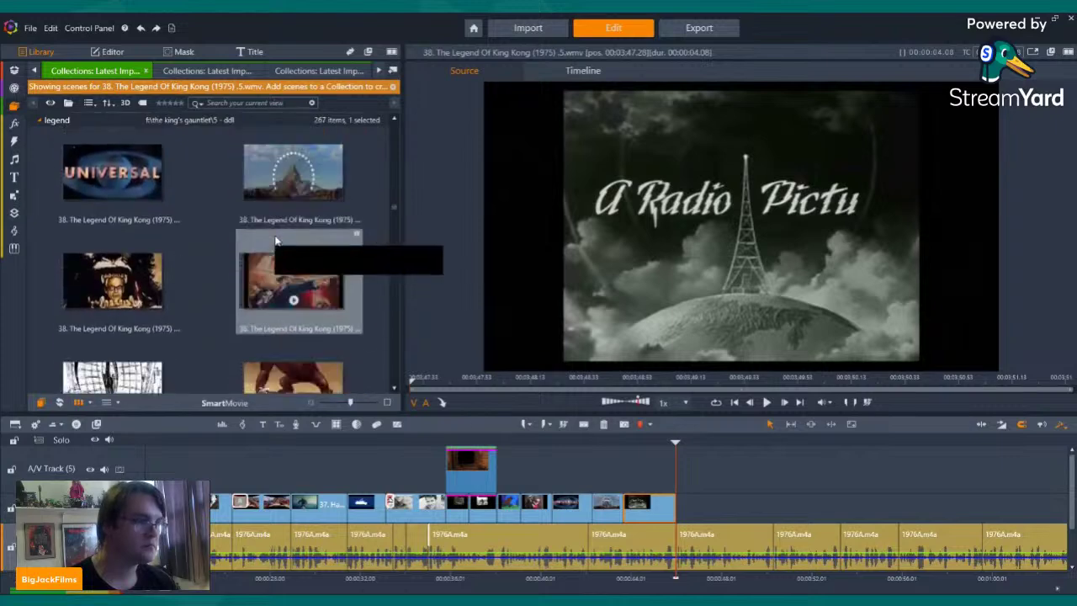
pyautogui.scroll(-5, 276, 240)
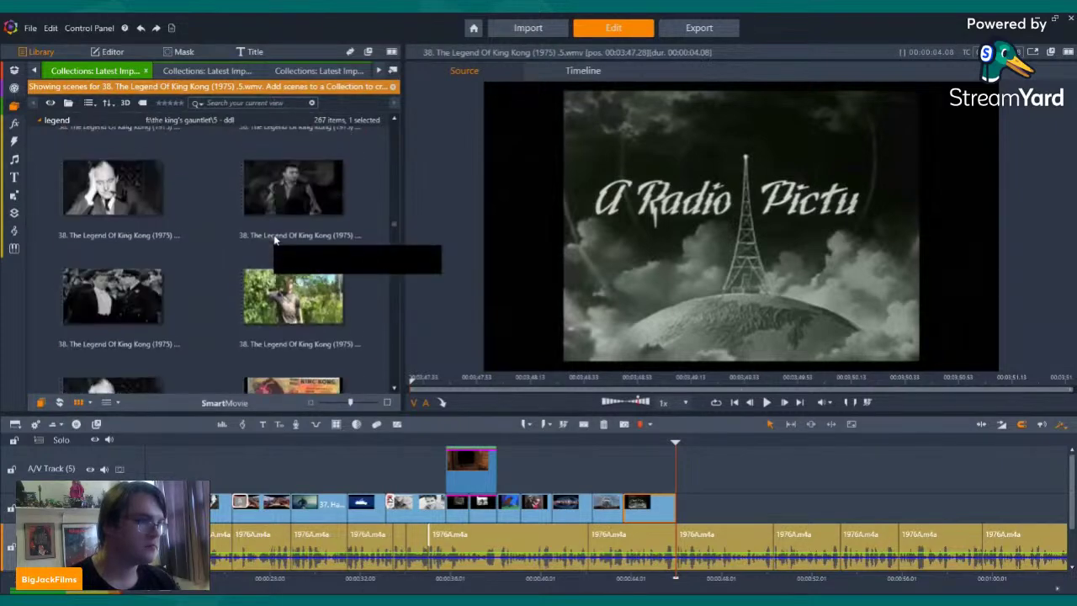
pyautogui.scroll(-6, 275, 240)
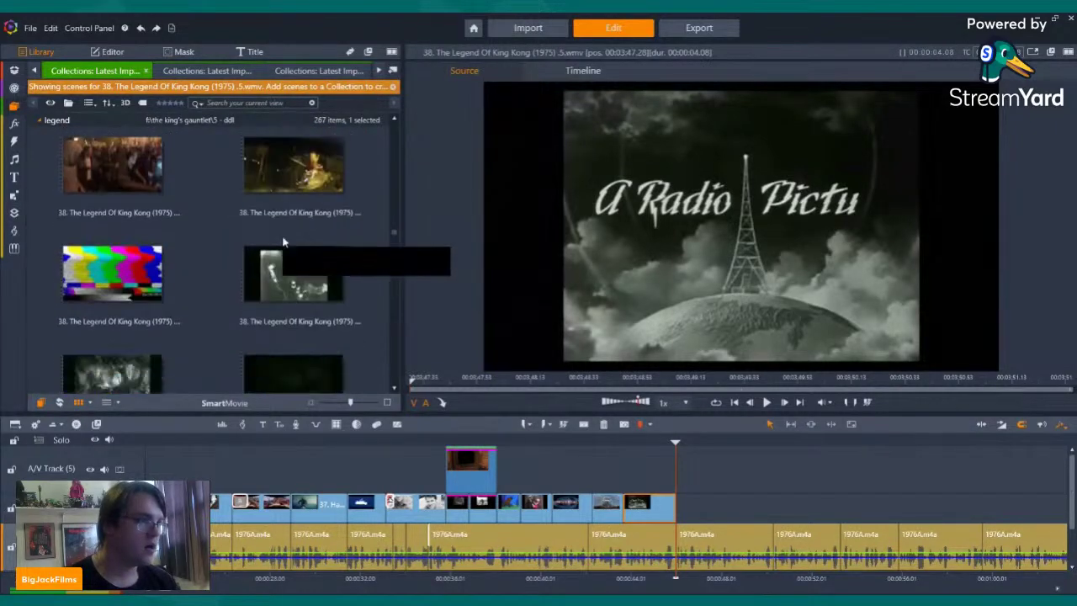
pyautogui.scroll(-1, 283, 242)
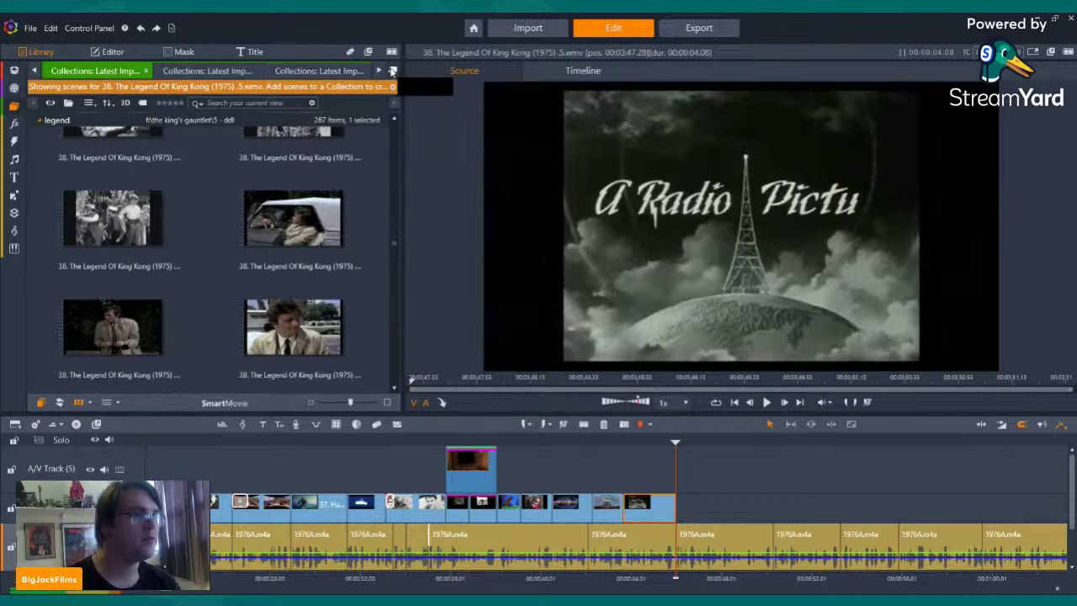
# - Leave the scene view in the library tab showing KING KONG (1976) scenes and display the full Latest Import collection
pyautogui.click(381, 70)
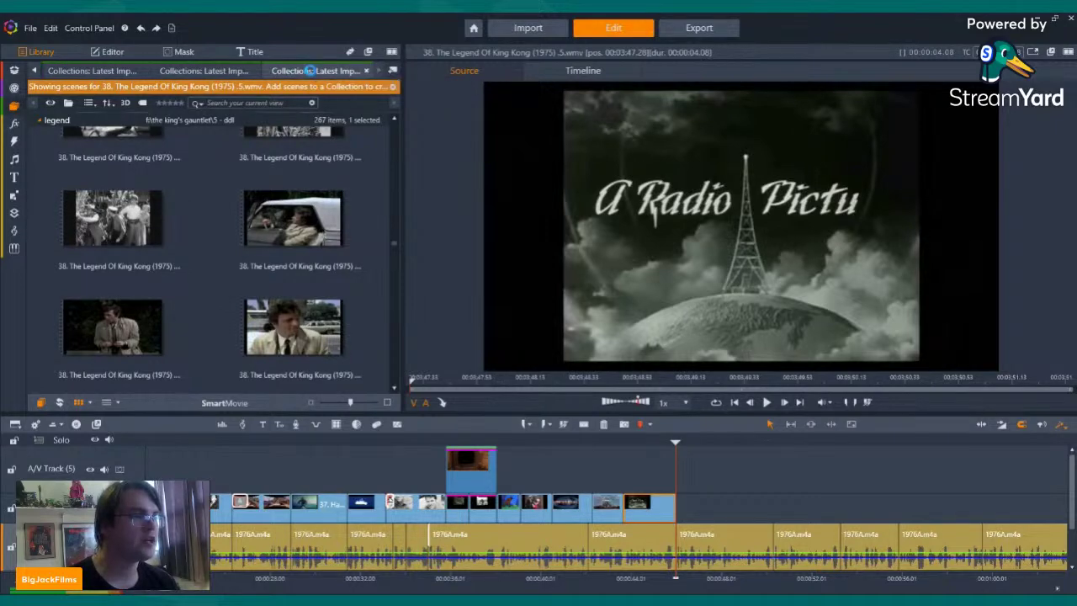
pyautogui.click(310, 71)
pyautogui.click(228, 56)
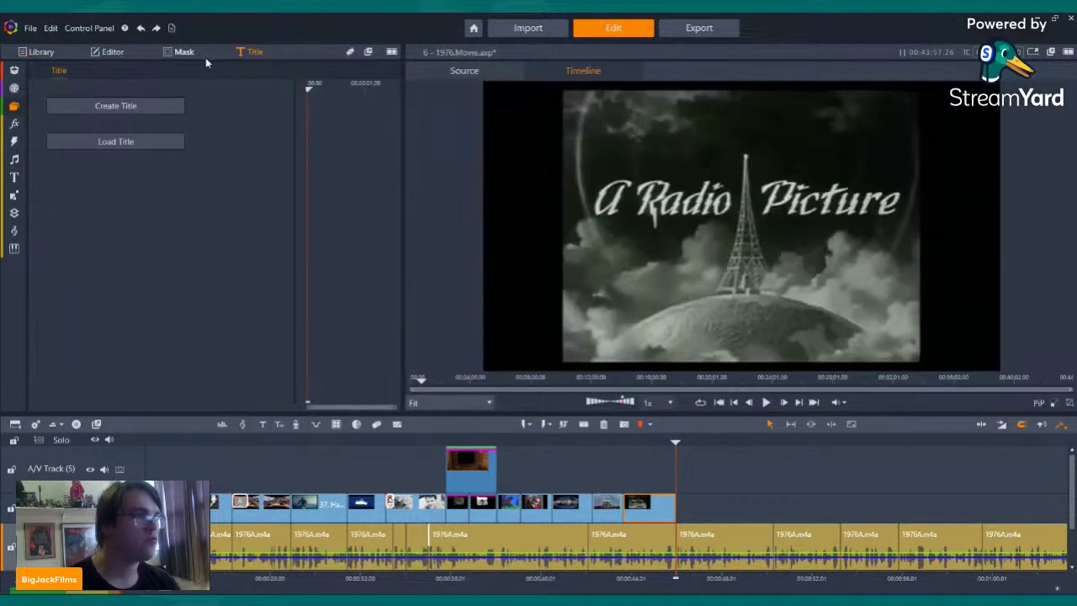
pyautogui.click(14, 105)
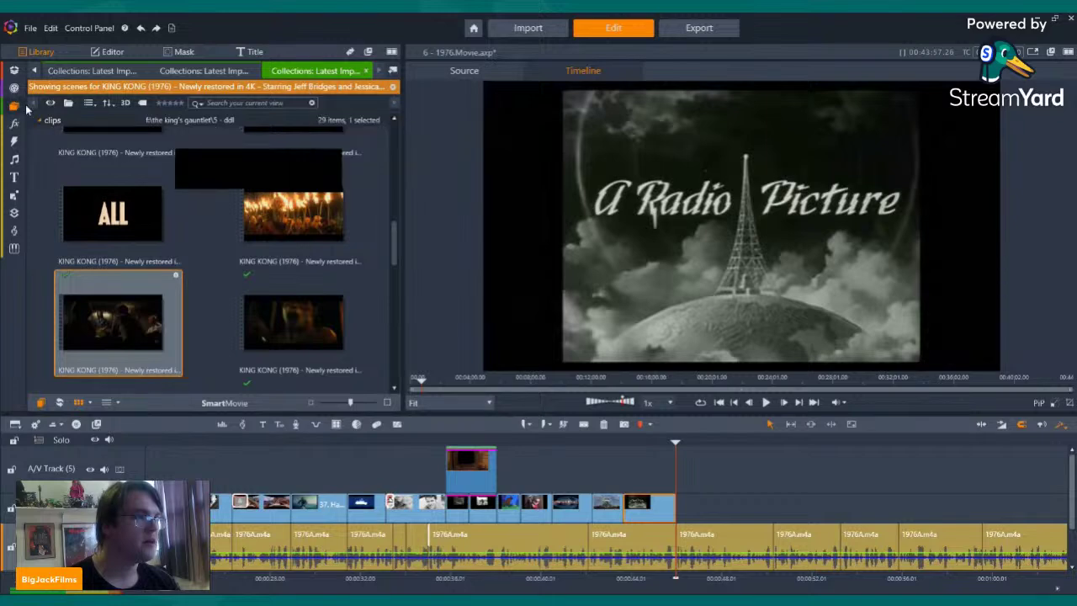
pyautogui.click(224, 71)
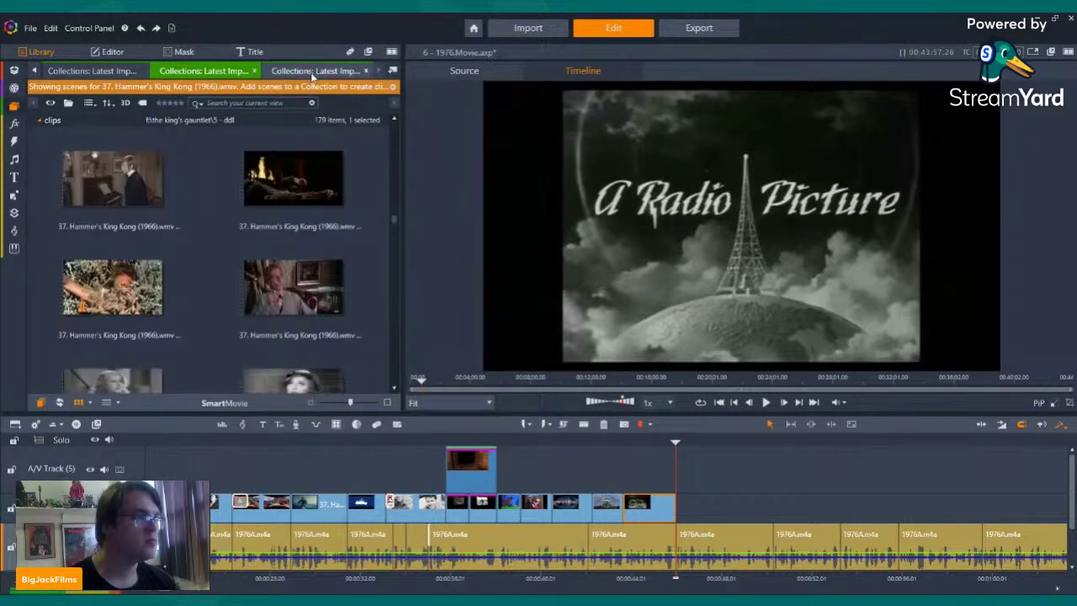
pyautogui.click(14, 108)
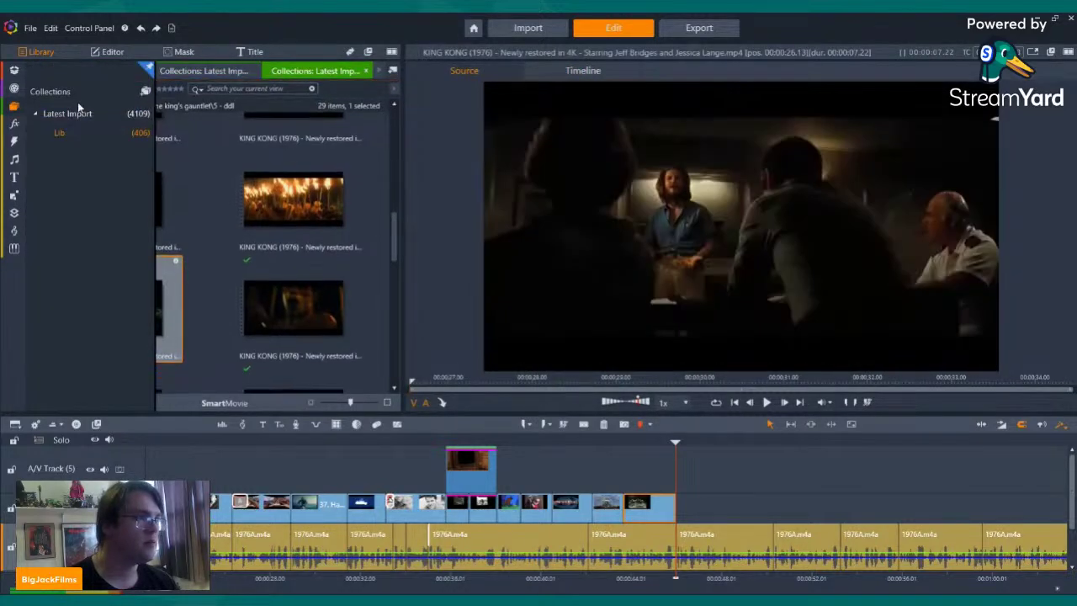
pyautogui.click(79, 110)
# - Find BBC- Dino De Laurentiis - the Last Movie Mogul.mp4 in the behind the scenes folder and run scene detection on it
pyautogui.scroll(-10, 348, 317)
pyautogui.scroll(-10, 320, 276)
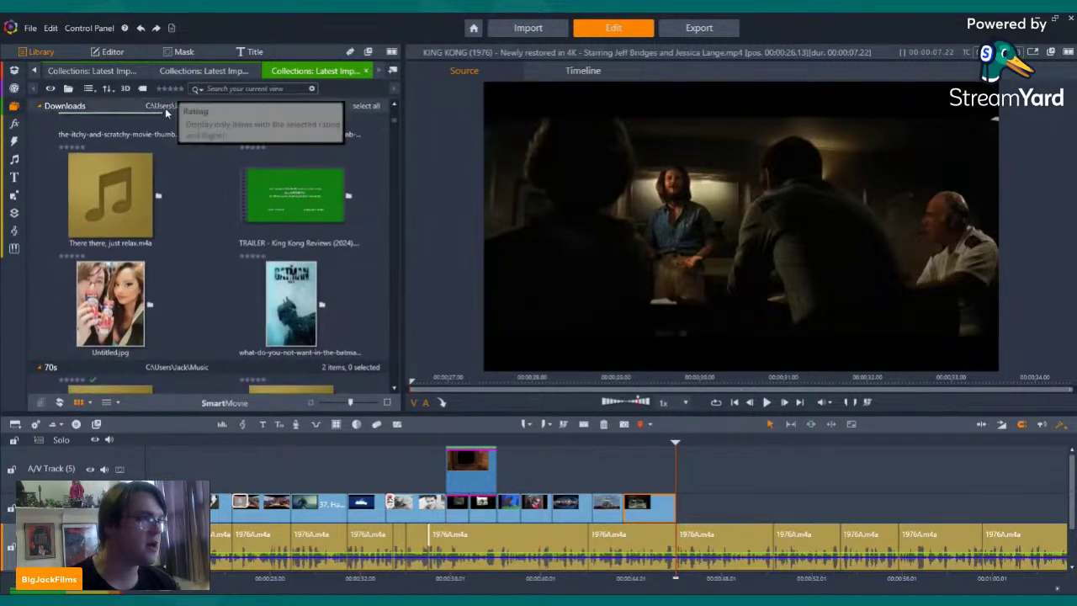
pyautogui.scroll(-5, 107, 105)
pyautogui.scroll(-10, 107, 100)
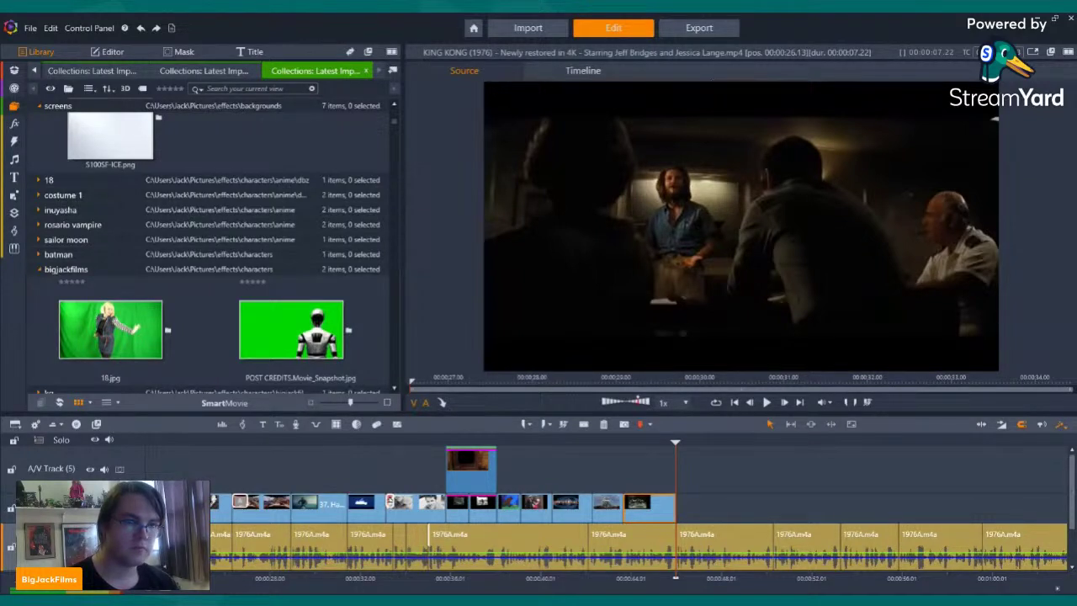
pyautogui.moveTo(371, 138); pyautogui.dragTo(338, 130)
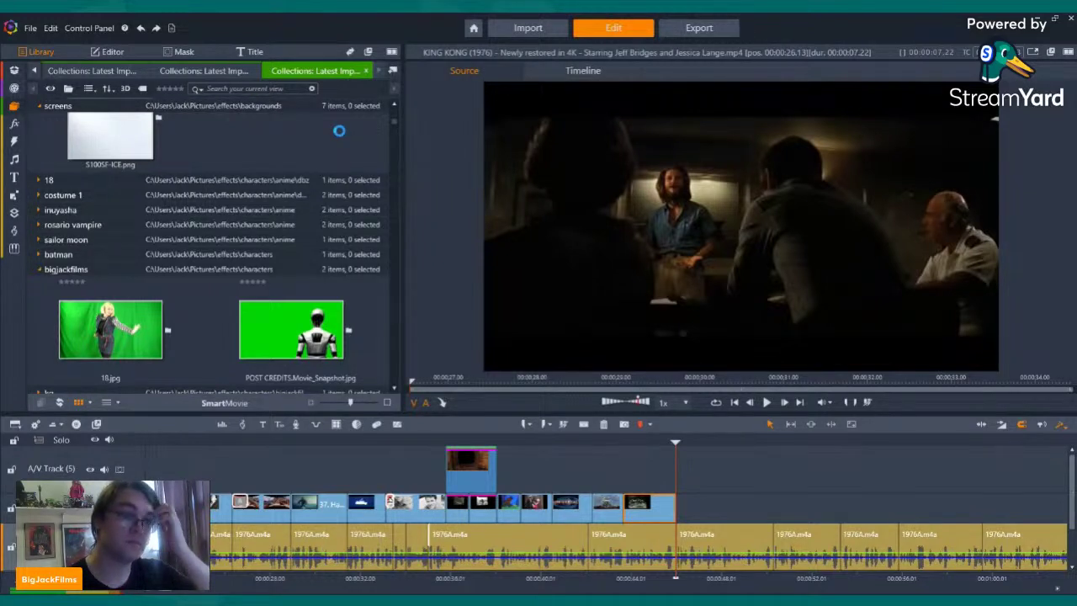
pyautogui.scroll(-1, 265, 222)
pyautogui.scroll(-1, 266, 222)
pyautogui.click(281, 174)
pyautogui.rightClick(280, 173)
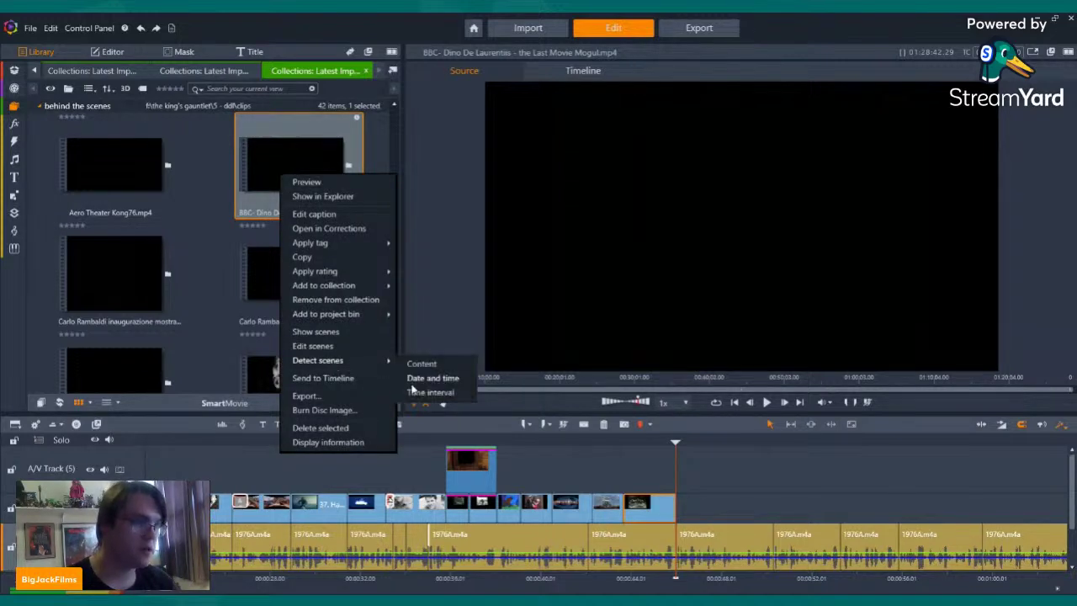
pyautogui.press('Escape')
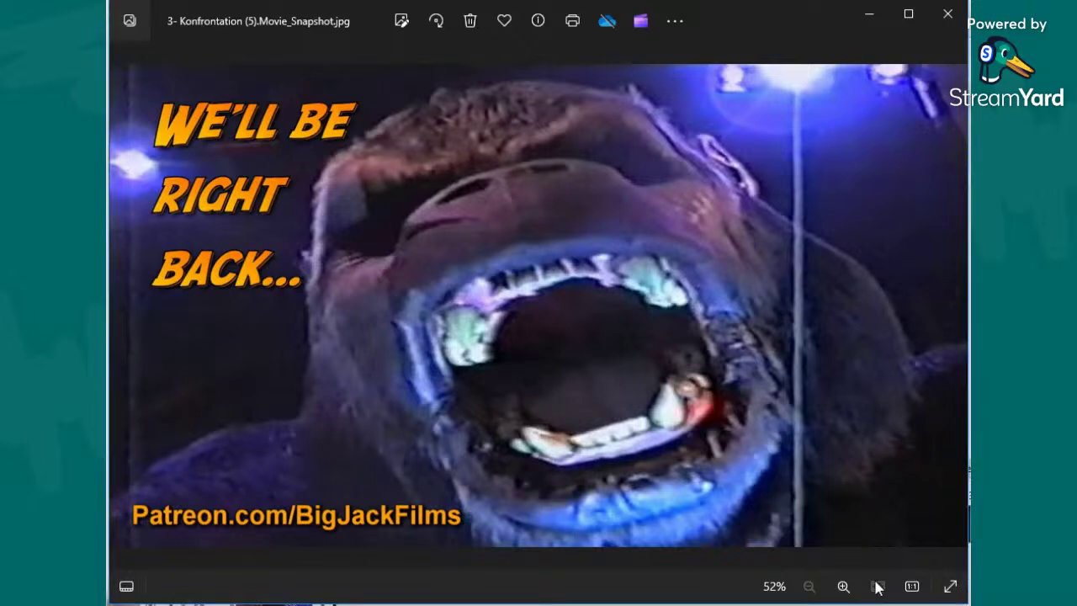
# - In the Photos viewer, show the "We'll Be Right Back" snapshot maximized and zoomed in, with its whole Patreon line in view
pyautogui.click(842, 587)
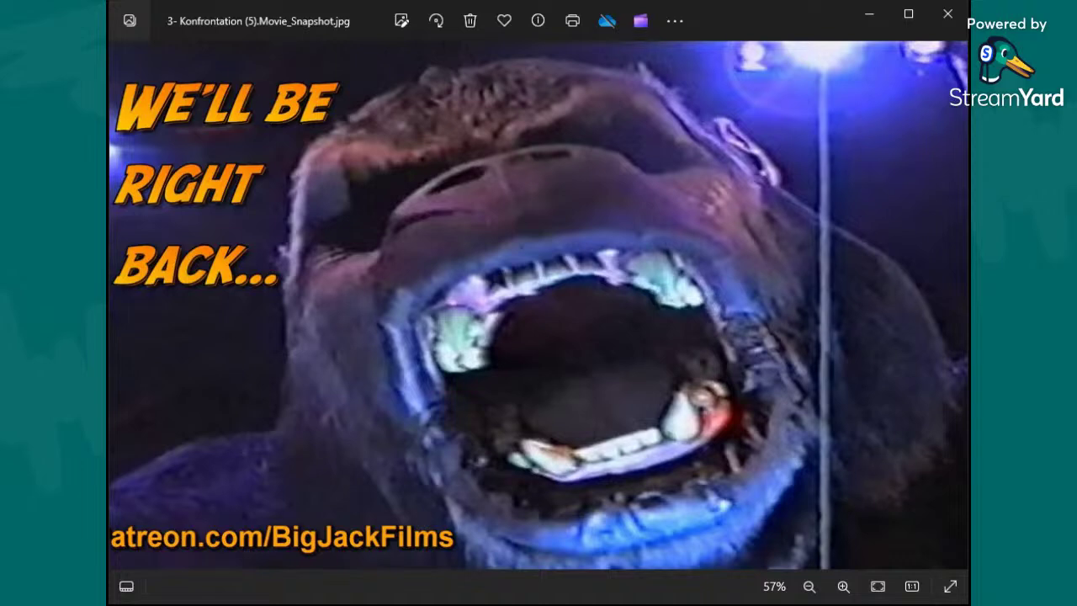
pyautogui.click(914, 31)
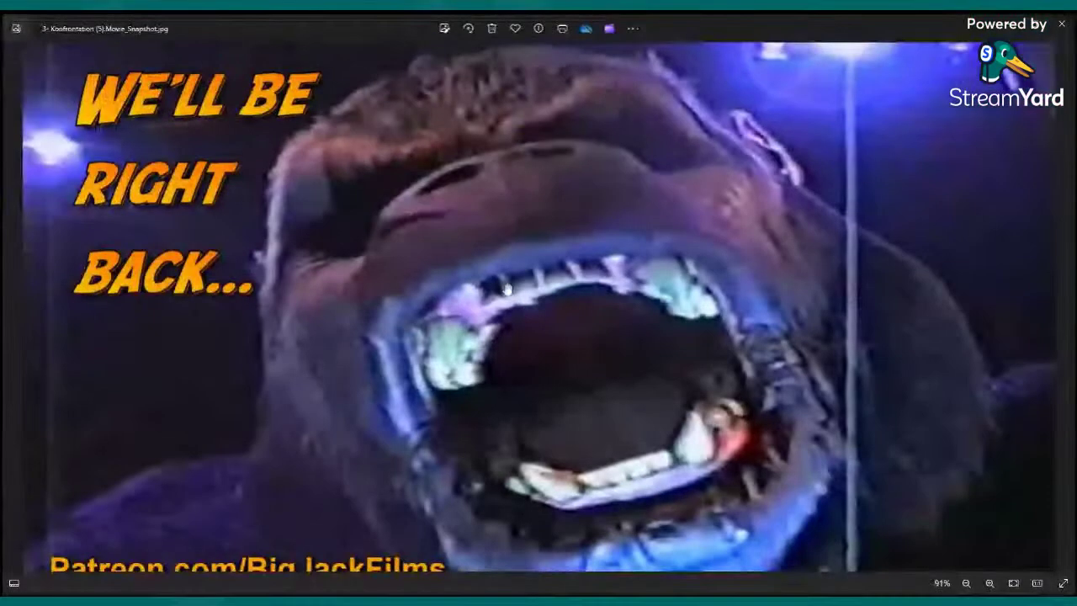
pyautogui.moveTo(842, 265)
pyautogui.mouseDown()
pyautogui.moveTo(830, 214)
pyautogui.moveTo(832, 254)
pyautogui.mouseUp()
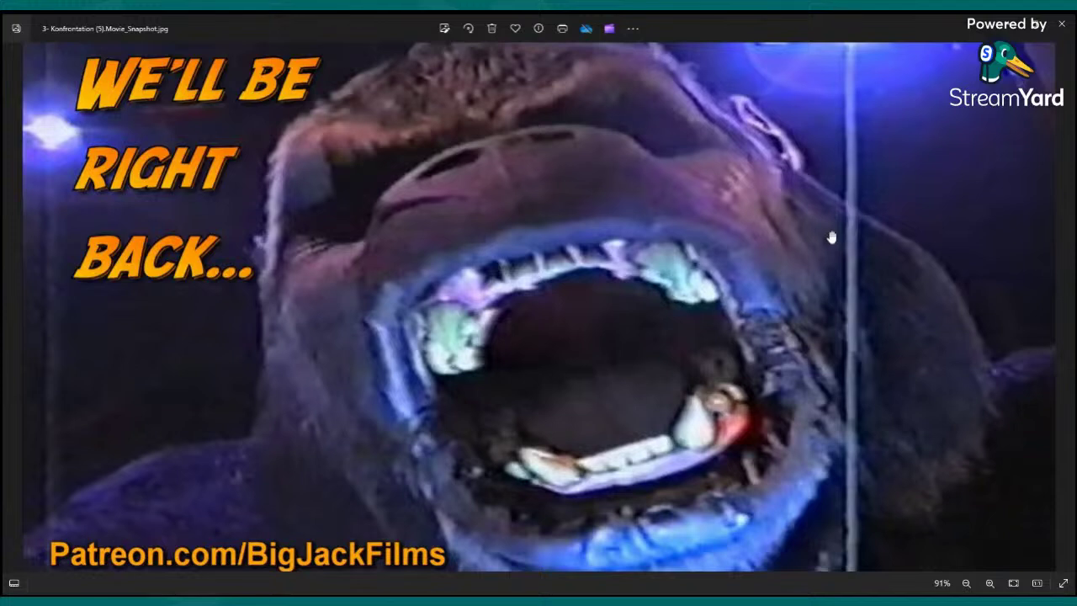
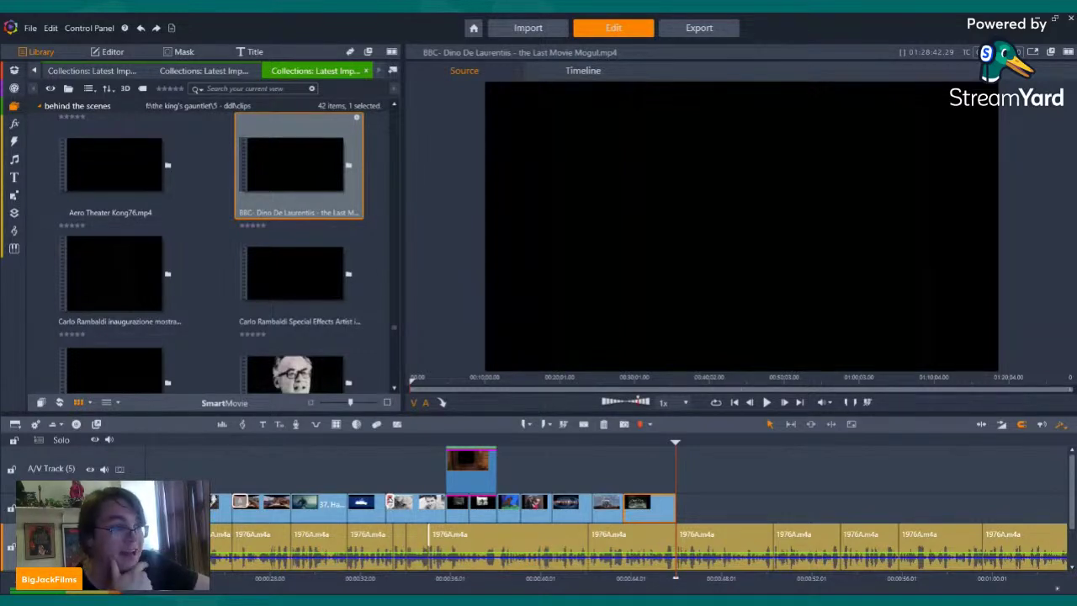
# - Show the detected scenes of BBC- Dino De Laurentiis - the Last Movie Mogul.mp4 and look through them for usable footage of the producer
pyautogui.click(40, 402)
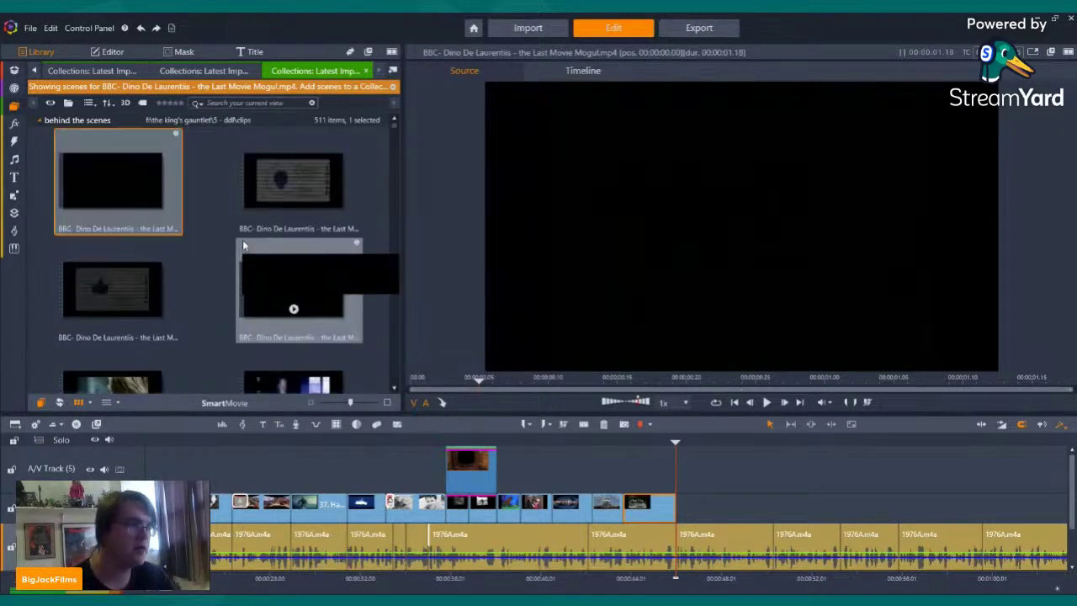
pyautogui.scroll(-3, 291, 278)
pyautogui.scroll(-3, 241, 245)
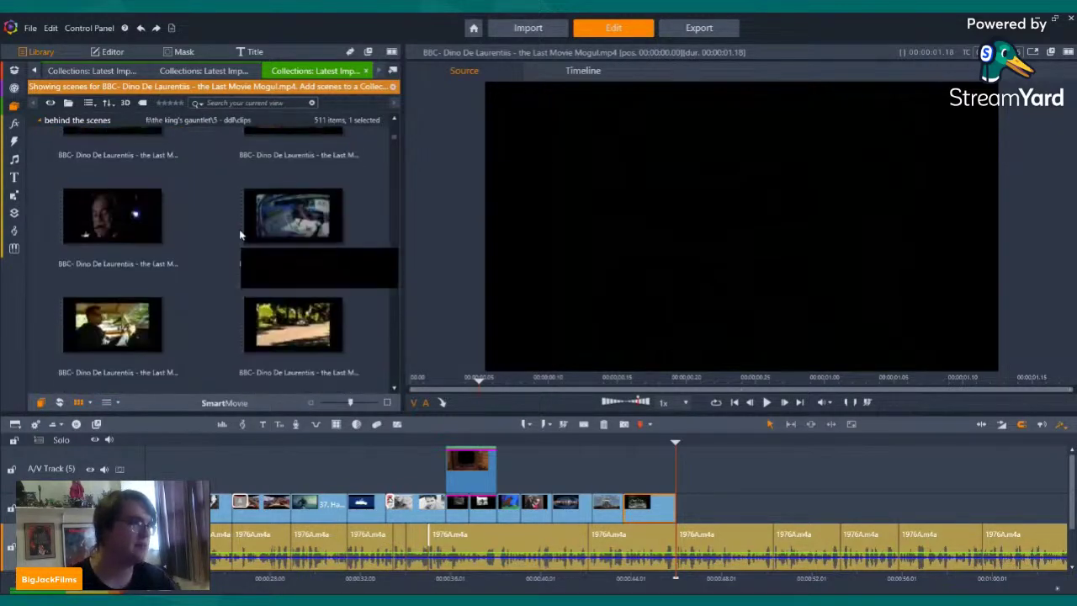
pyautogui.scroll(-5, 240, 235)
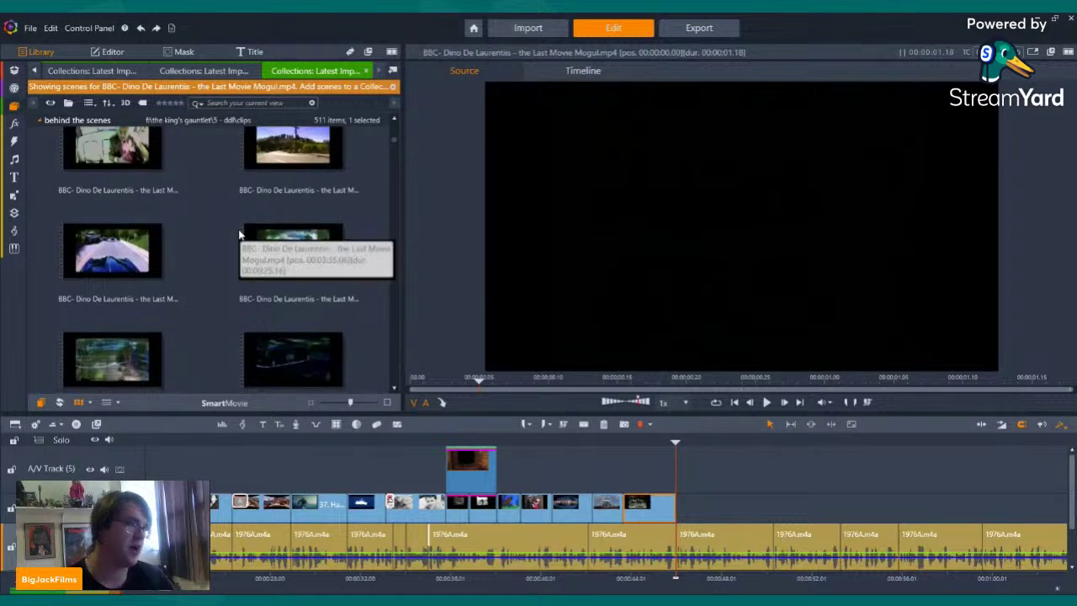
pyautogui.scroll(-5, 239, 240)
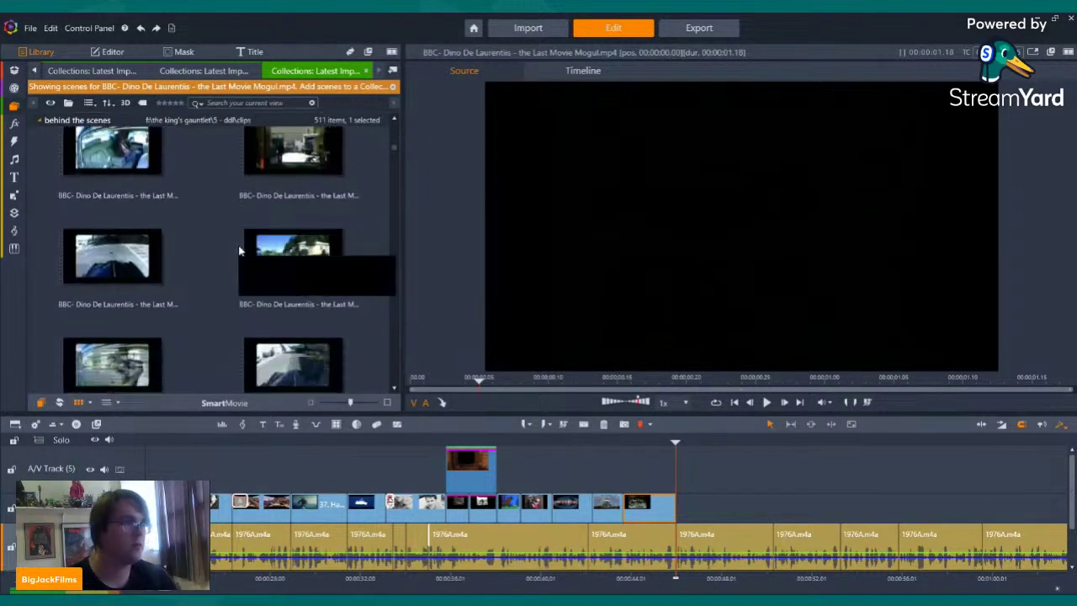
pyautogui.scroll(-5, 223, 269)
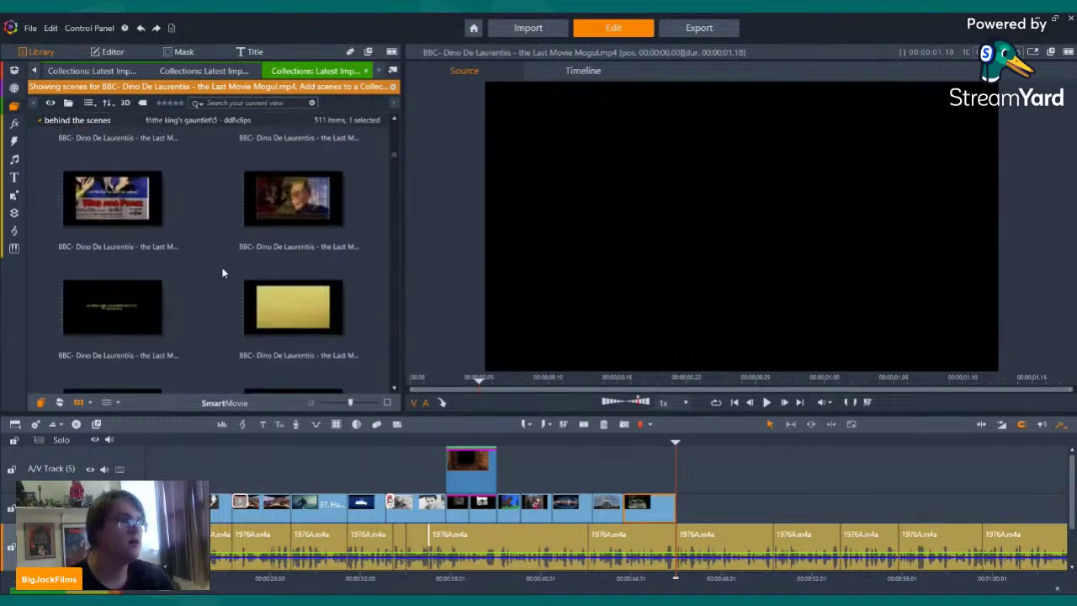
pyautogui.scroll(-5, 221, 271)
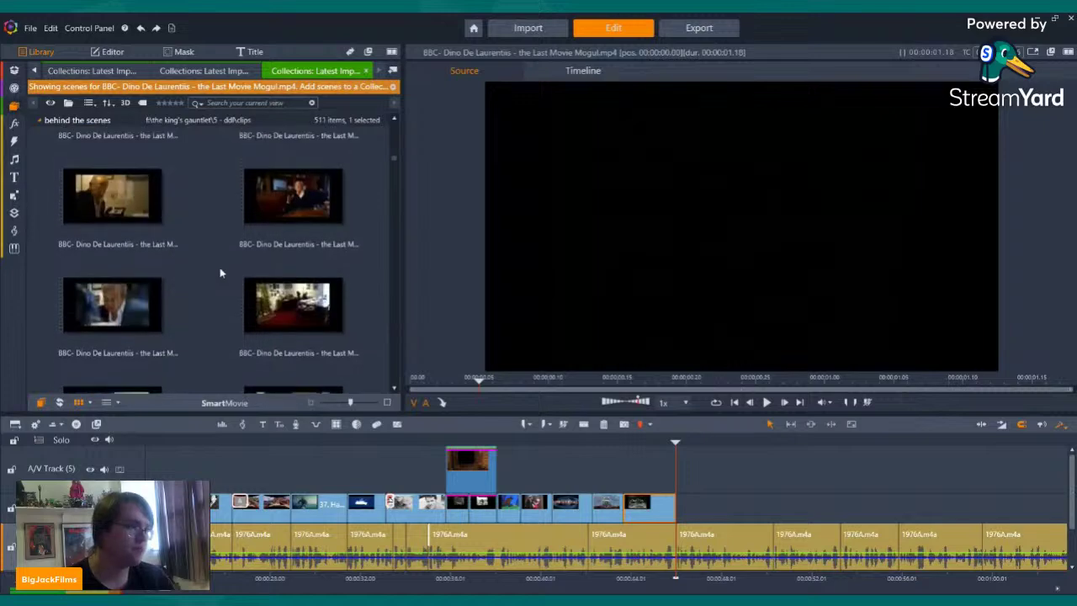
pyautogui.scroll(-5, 218, 273)
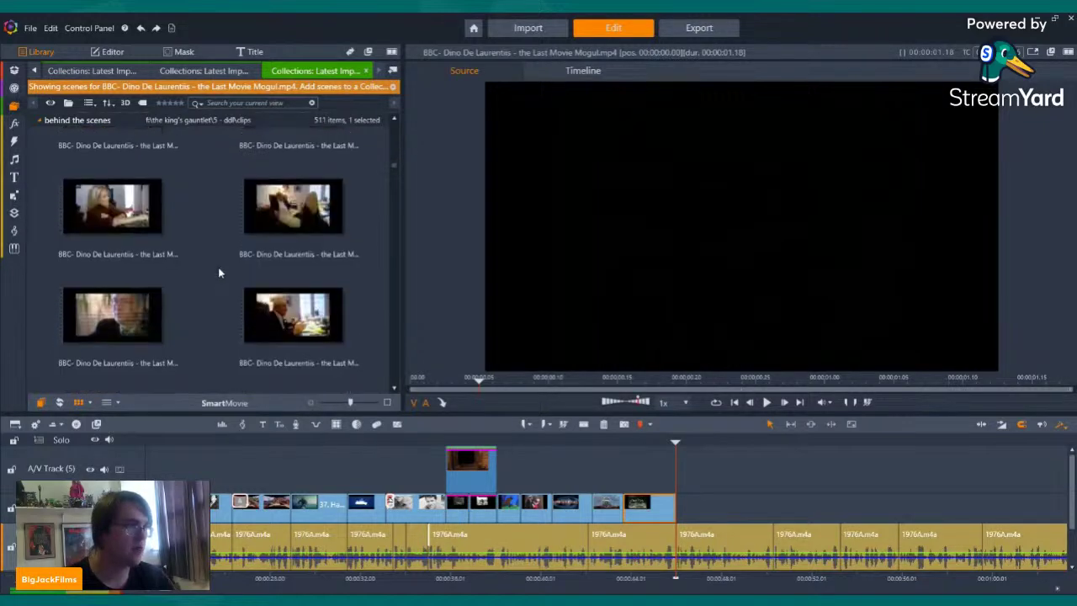
pyautogui.scroll(-5, 218, 273)
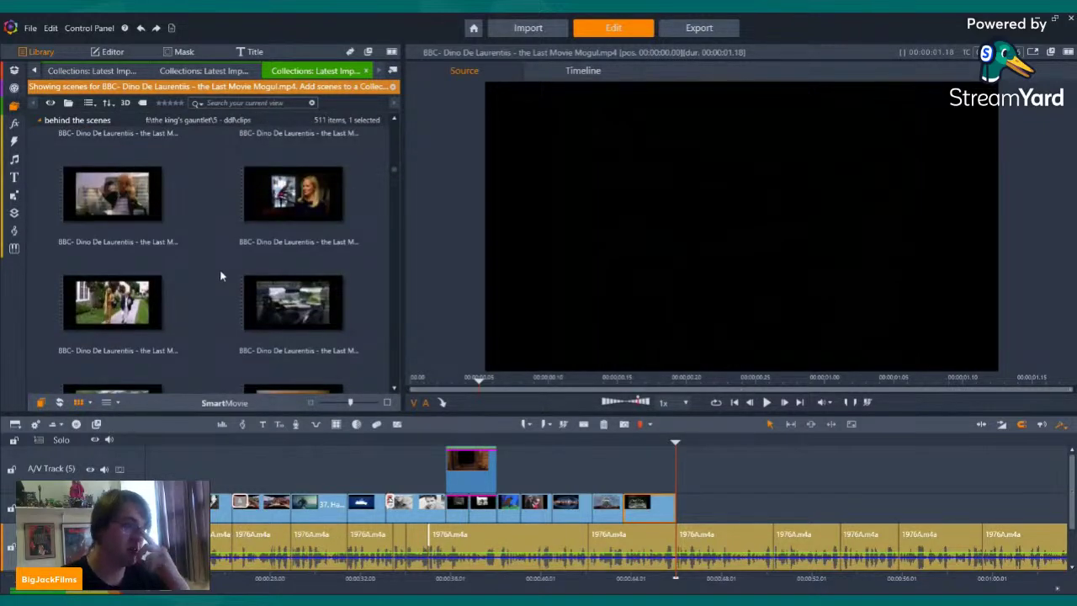
pyautogui.scroll(-5, 218, 277)
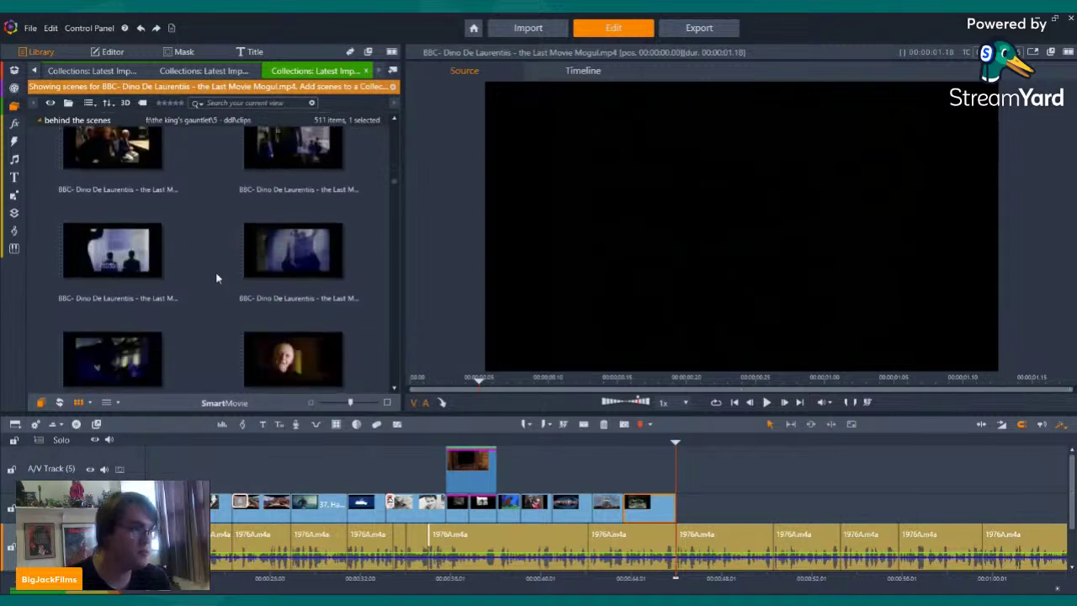
pyautogui.scroll(-5, 206, 287)
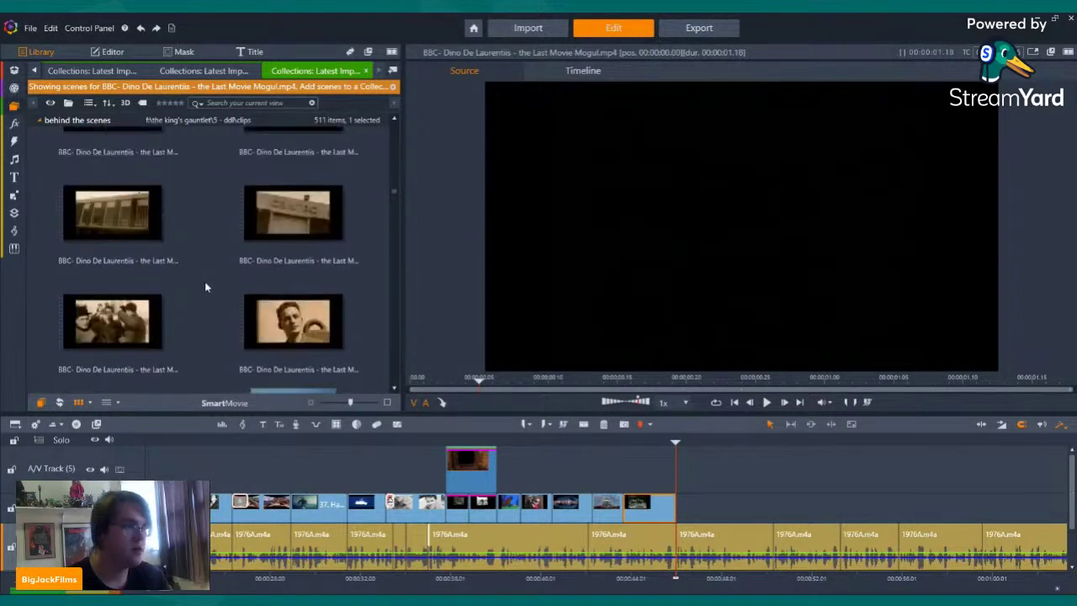
pyautogui.scroll(-5, 205, 287)
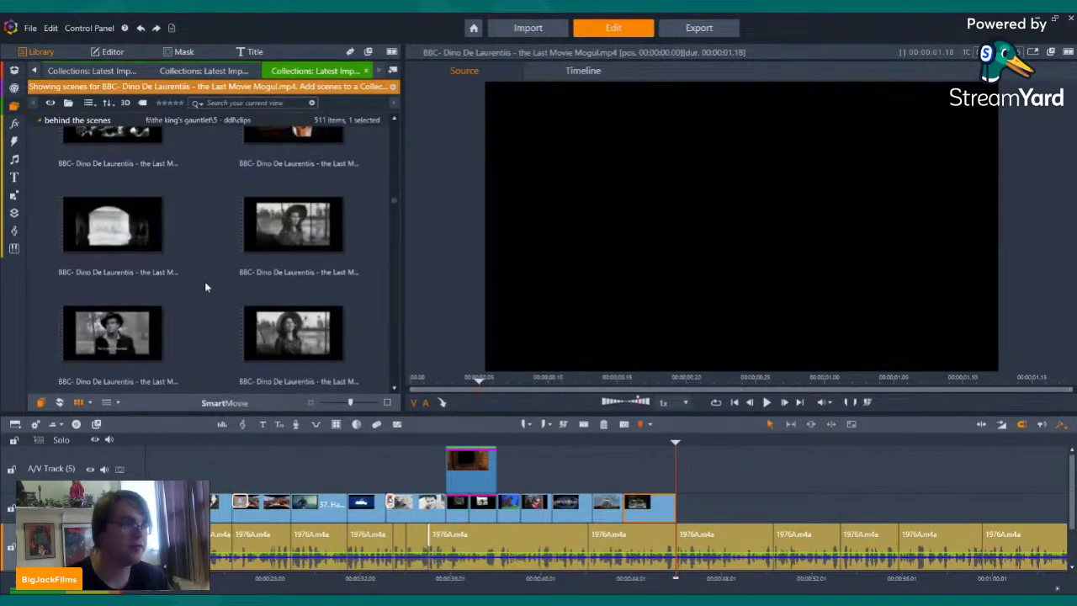
pyautogui.scroll(-5, 205, 287)
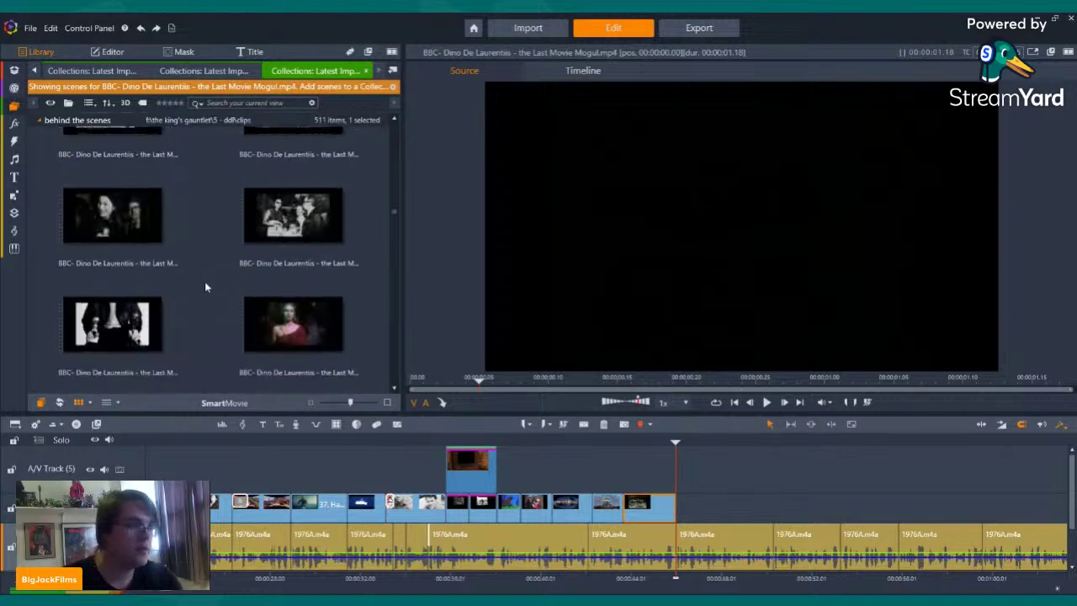
pyautogui.scroll(-5, 205, 287)
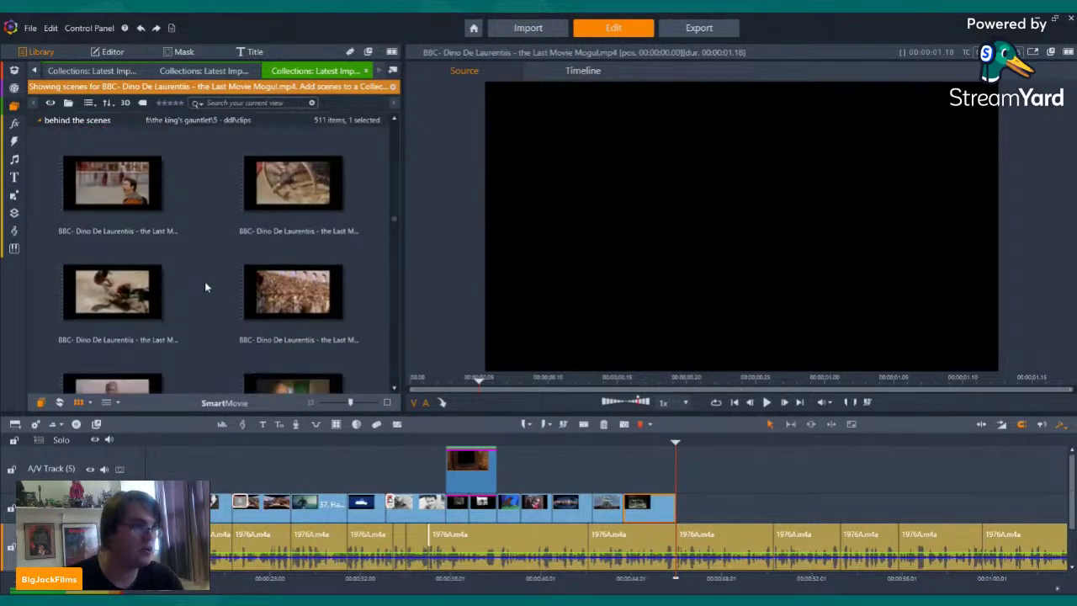
pyautogui.scroll(-5, 204, 287)
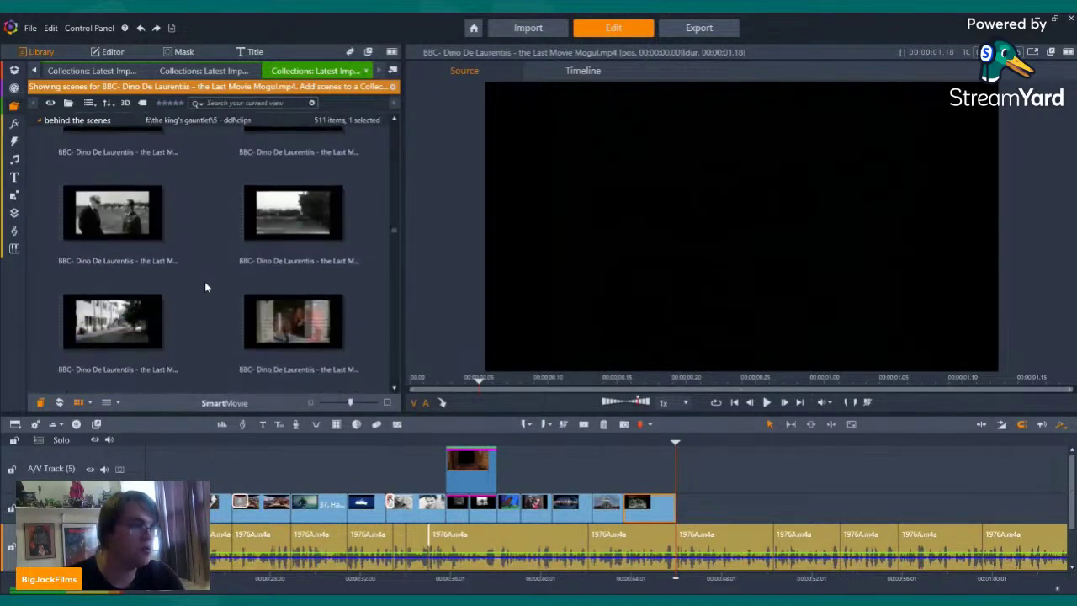
pyautogui.scroll(-5, 204, 287)
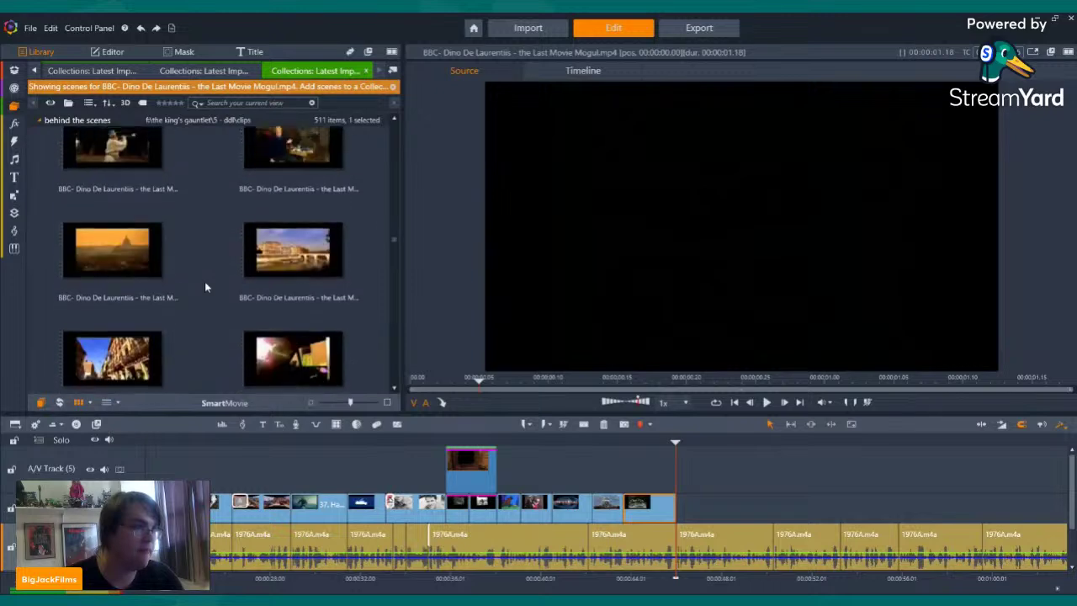
pyautogui.scroll(-5, 206, 287)
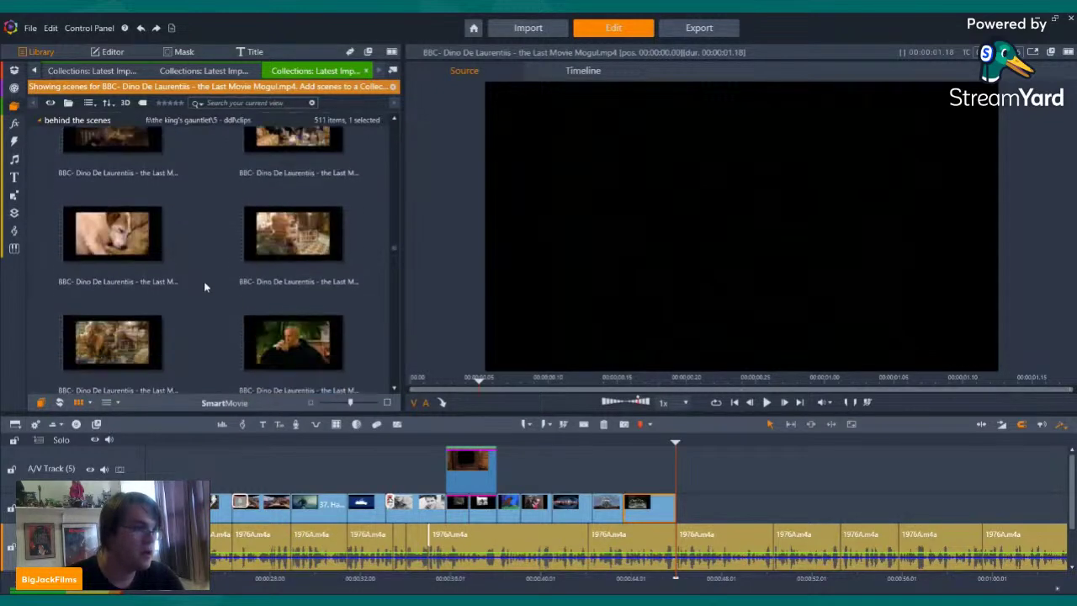
pyautogui.scroll(-5, 205, 287)
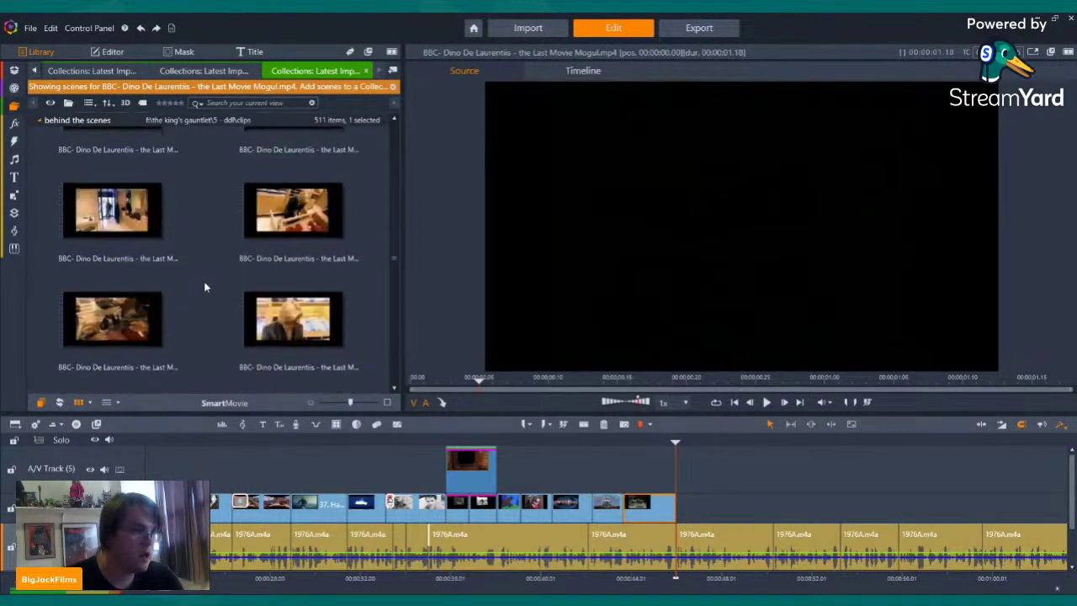
pyautogui.scroll(-5, 205, 287)
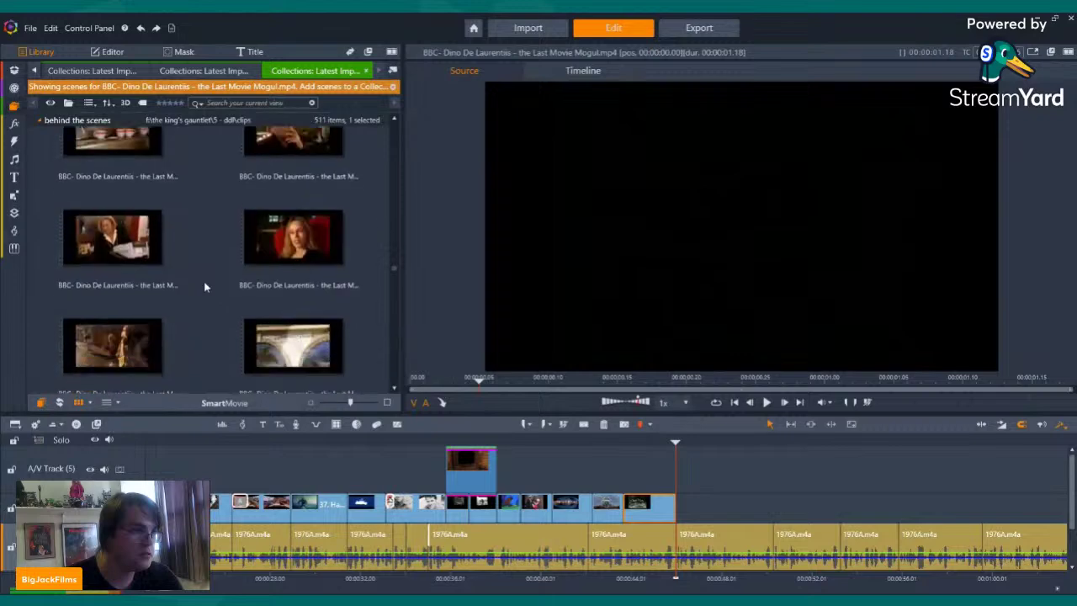
pyautogui.scroll(-5, 204, 287)
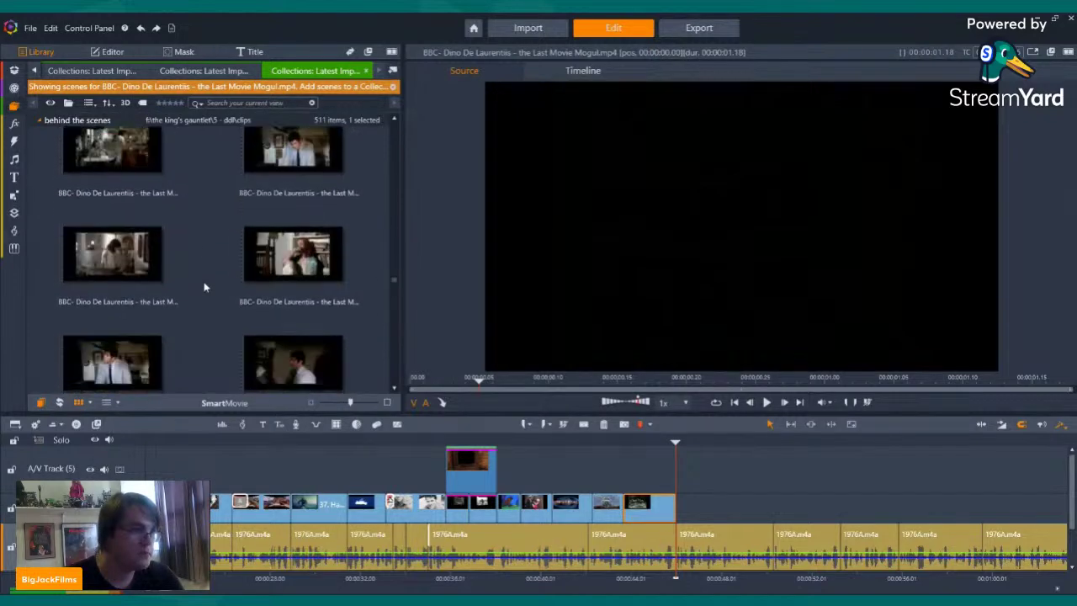
pyautogui.scroll(-5, 204, 287)
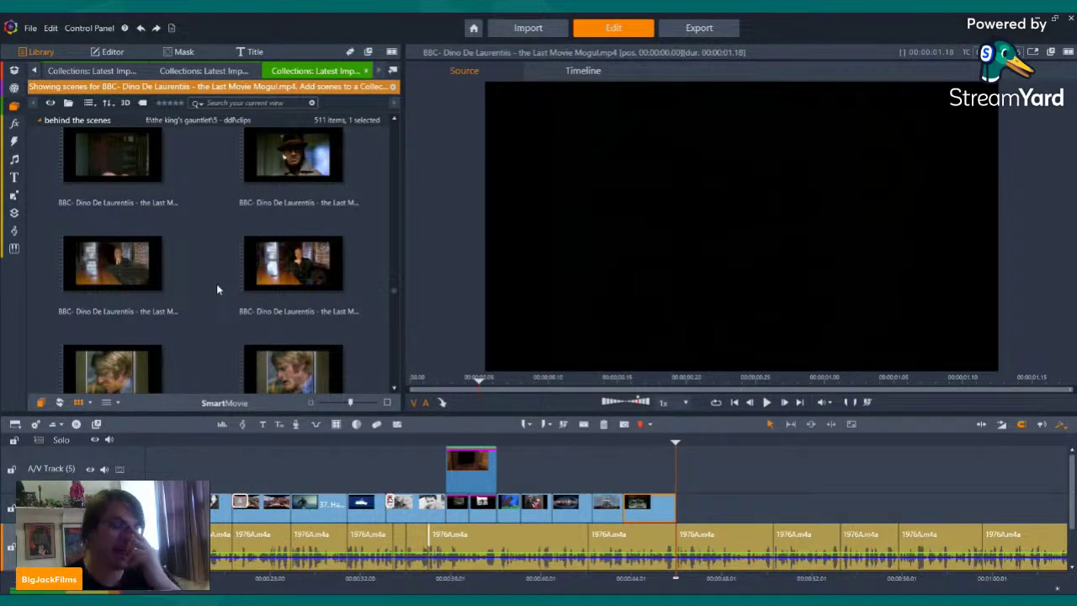
pyautogui.scroll(-5, 216, 290)
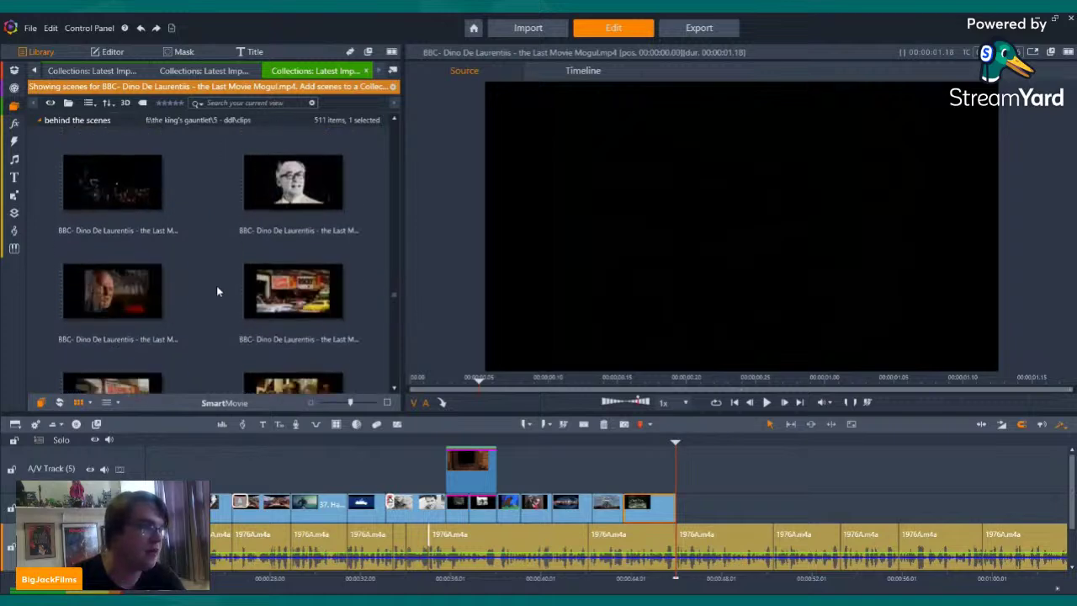
pyautogui.scroll(5, 216, 295)
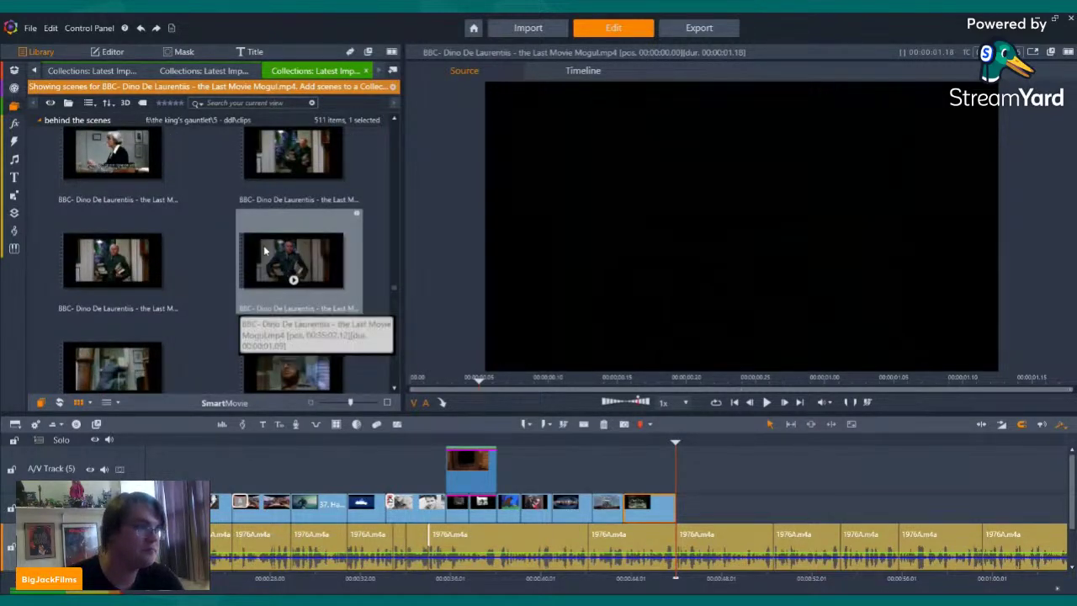
pyautogui.scroll(-3, 266, 263)
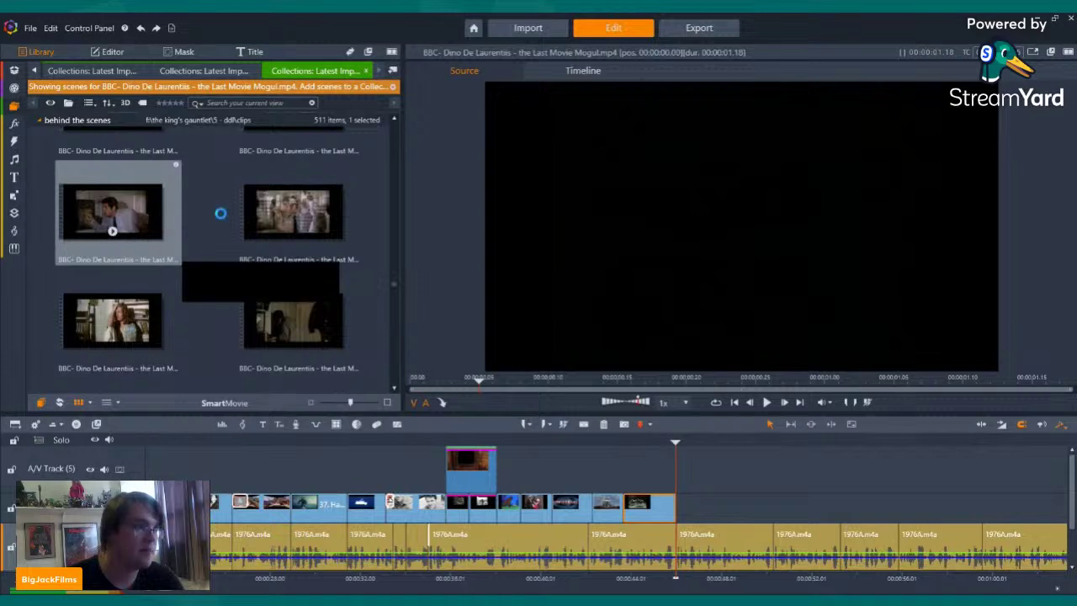
# - Preview the documentary scenes of the pointing man in the light suit and of the driver in the car at night
pyautogui.click(160, 219)
pyautogui.scroll(-3, 298, 244)
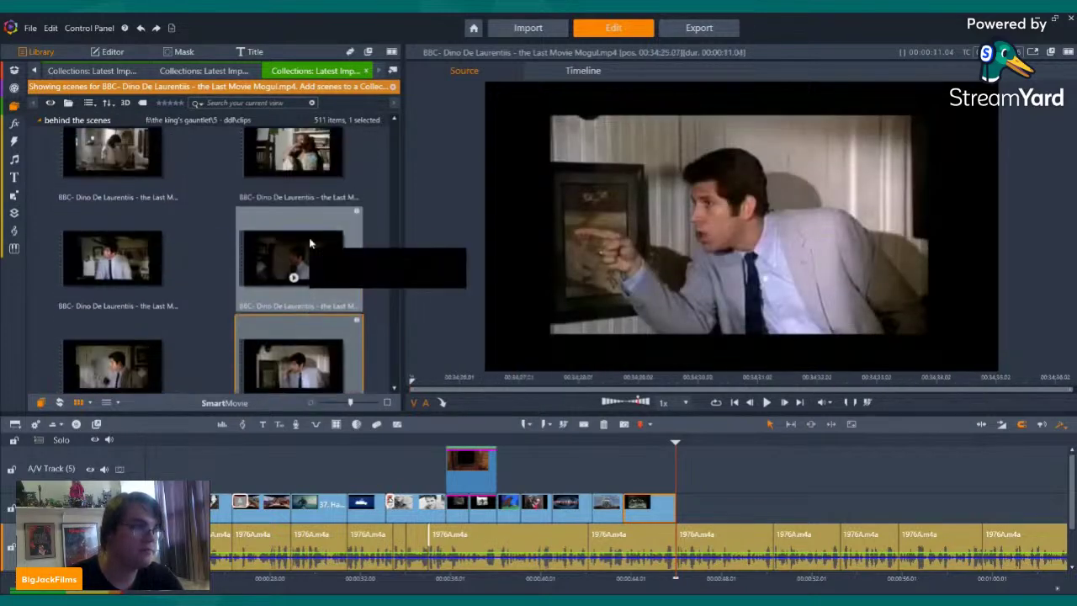
pyautogui.click(309, 244)
pyautogui.scroll(-1, 293, 216)
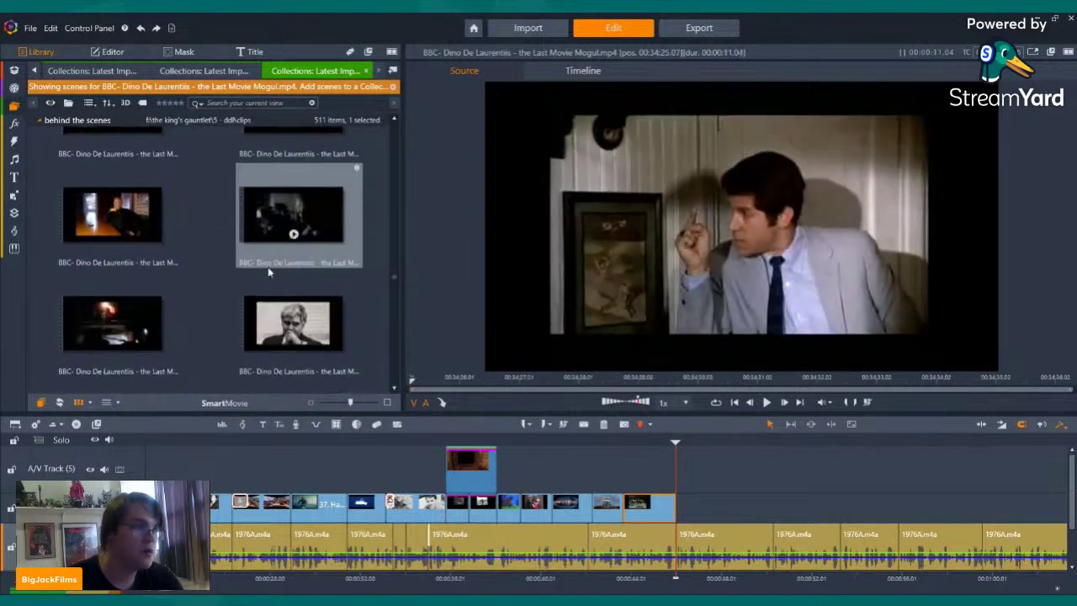
pyautogui.click(152, 301)
pyautogui.scroll(-2, 291, 320)
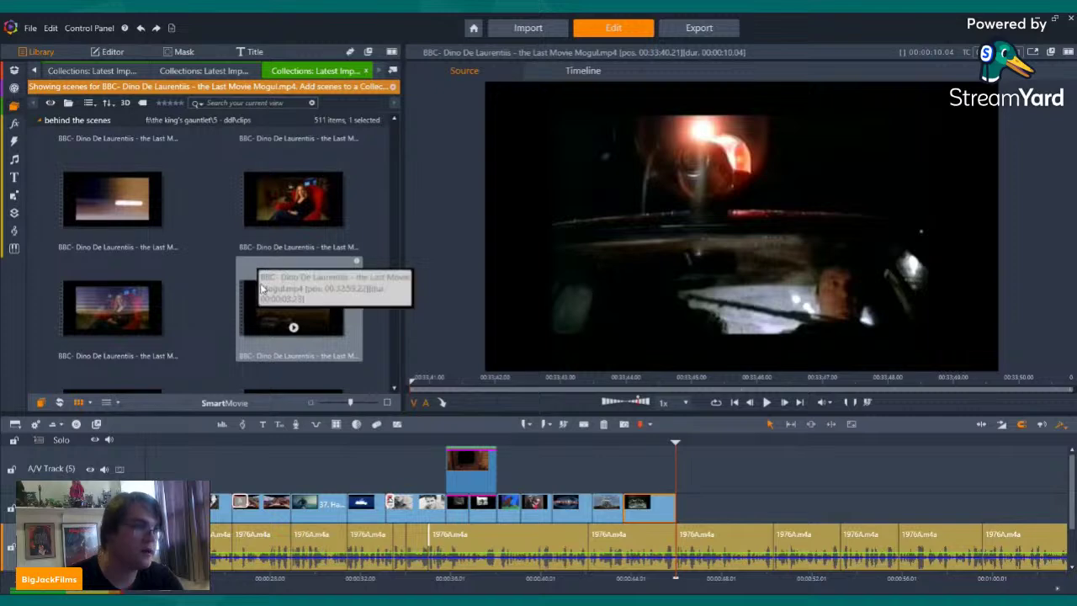
# - Play the documentary scene of the white-haired man in the café at 00:31:56, and preview the clothes shop scene at 00:31:38
pyautogui.scroll(-4, 253, 278)
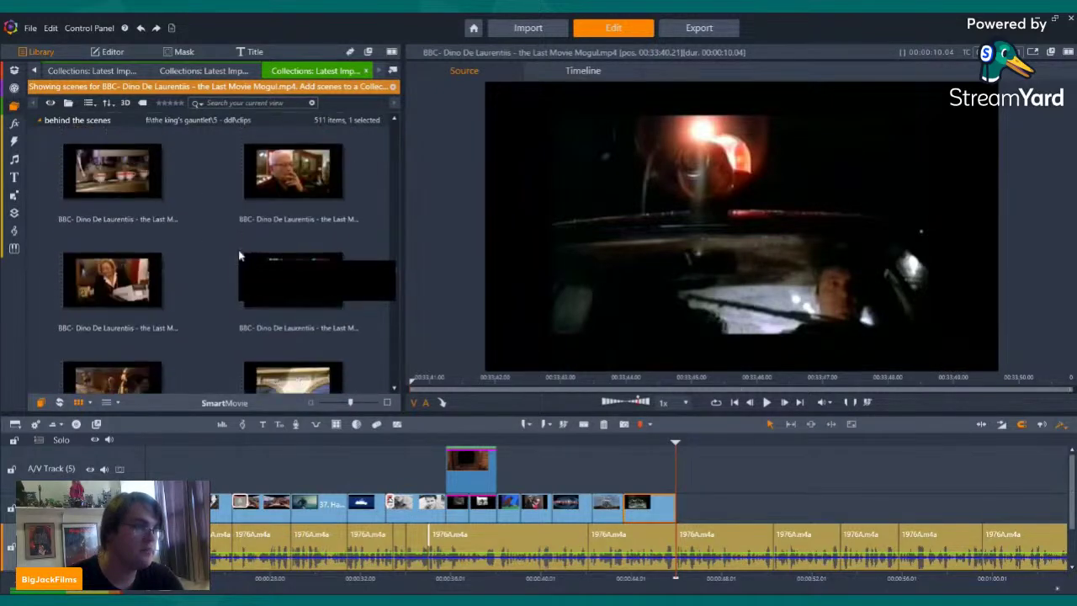
pyautogui.click(294, 194)
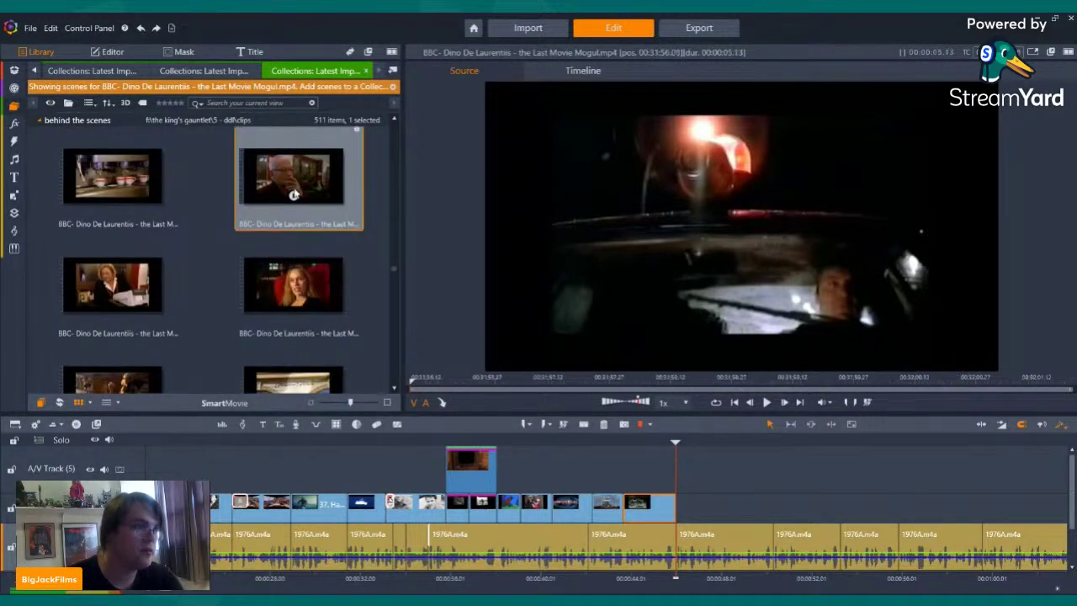
pyautogui.click(292, 194)
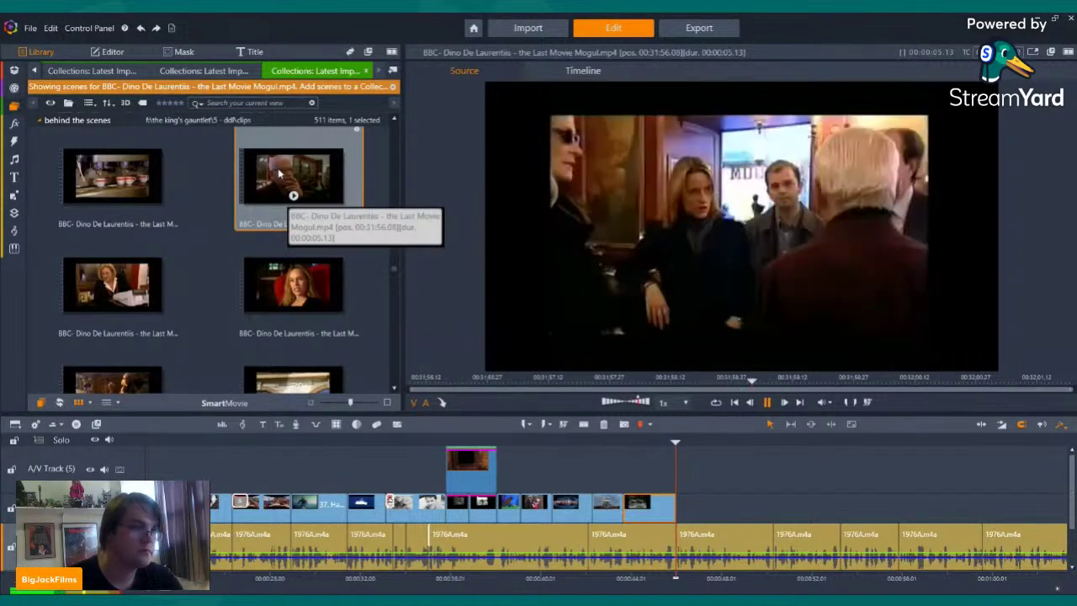
pyautogui.scroll(-3, 308, 321)
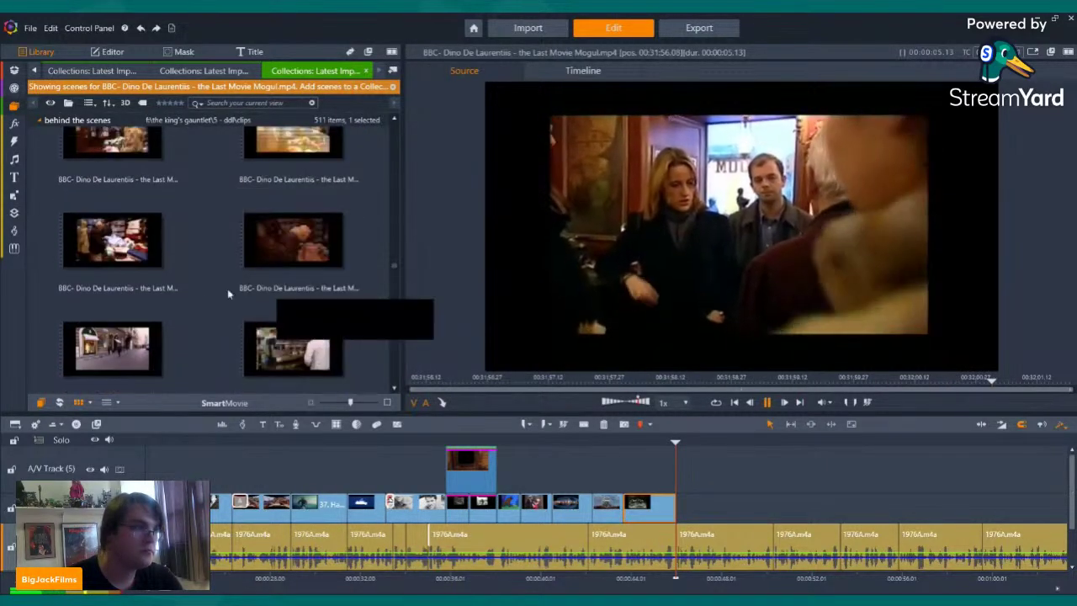
pyautogui.click(200, 270)
pyautogui.click(293, 257)
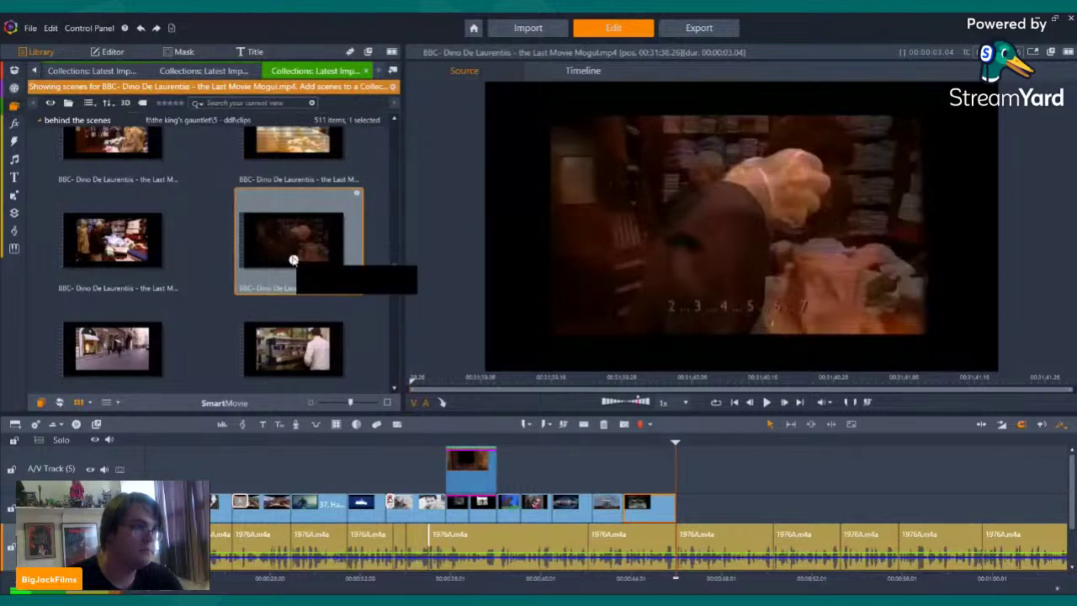
# - Find the scene of the producer and a blonde woman in front of the outdoor steps and play it
pyautogui.scroll(5, 286, 265)
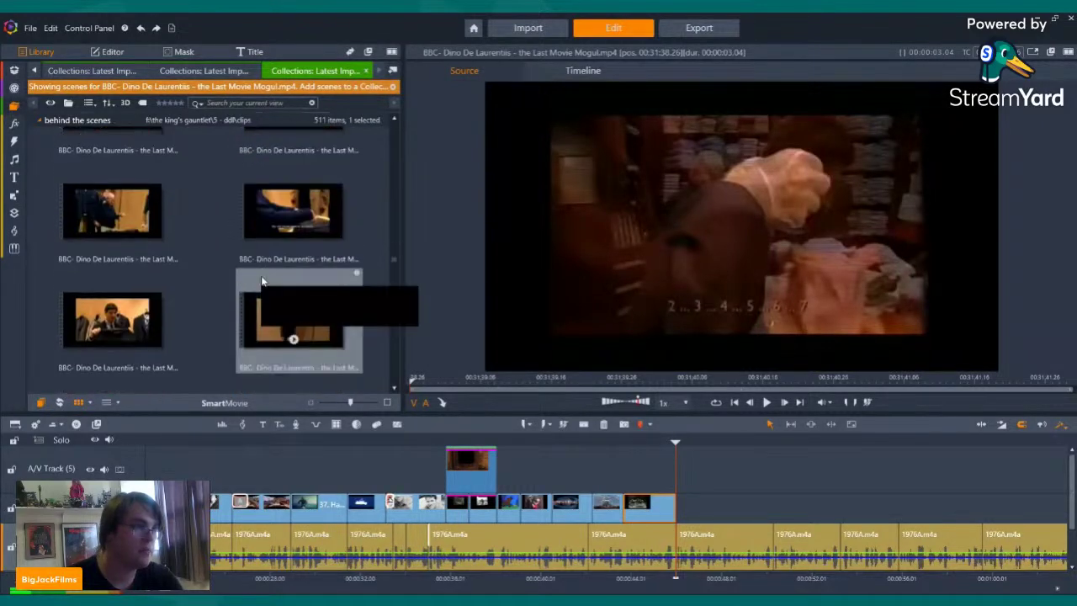
pyautogui.scroll(5, 261, 286)
pyautogui.scroll(2, 257, 307)
pyautogui.click(294, 263)
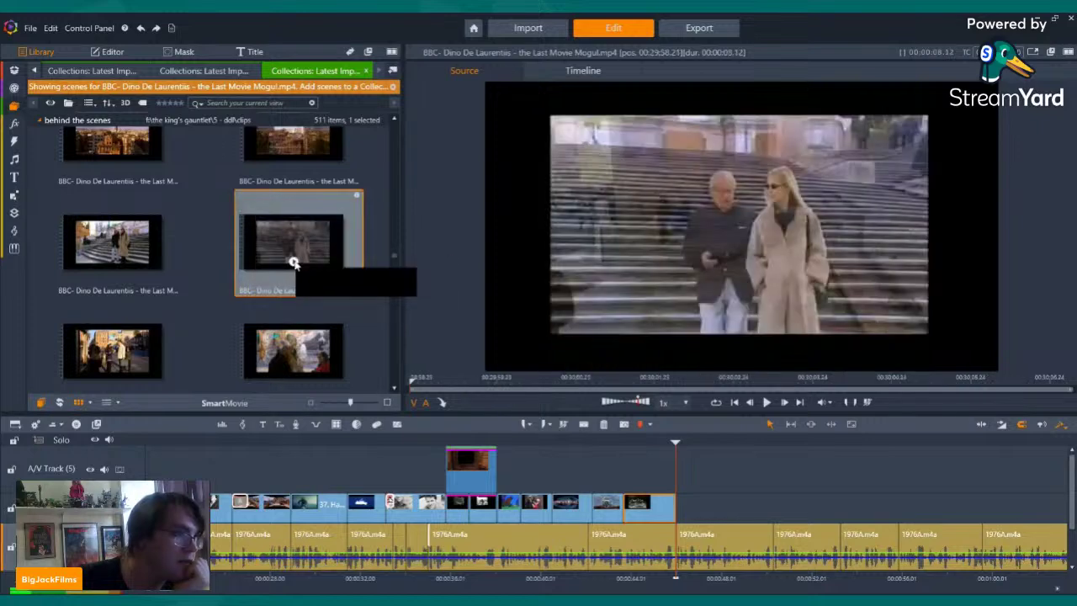
pyautogui.press('space')
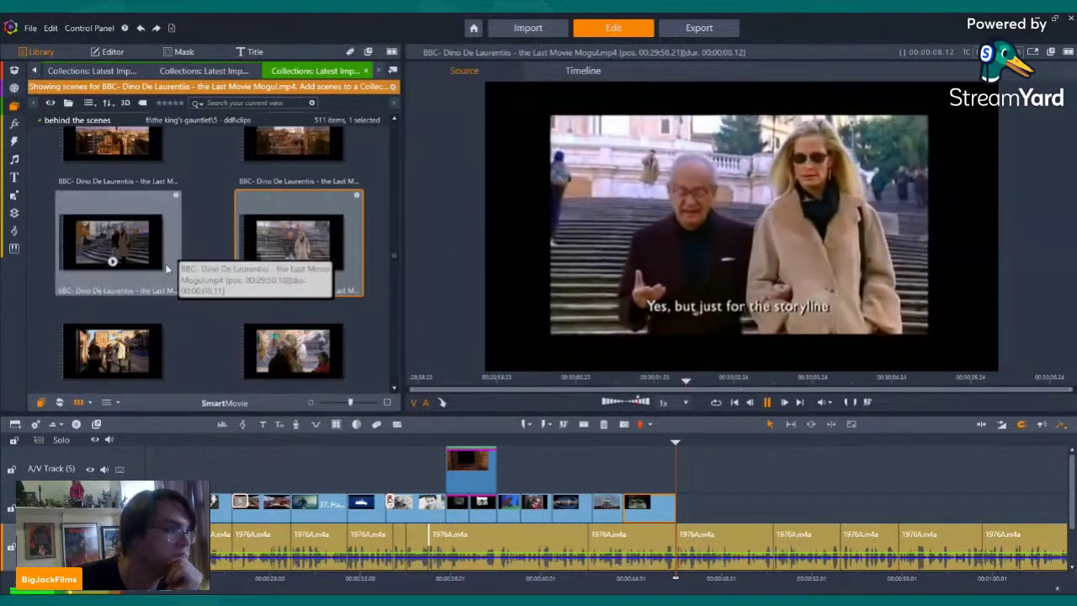
pyautogui.scroll(-3, 152, 253)
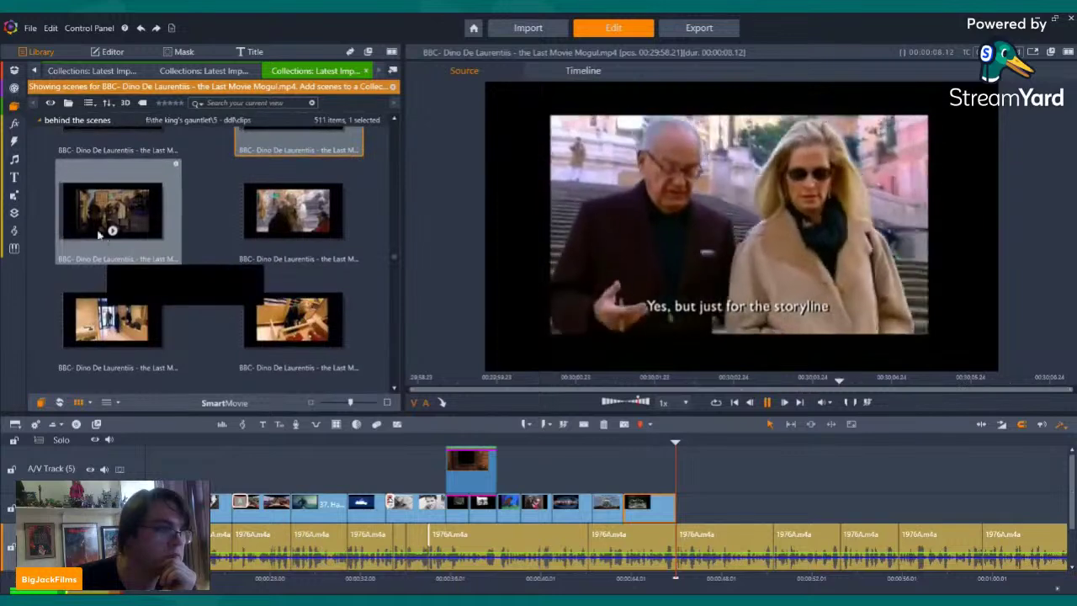
# - Preview the documentary street scene at 00:30:07 and play the scene of the producer meeting a woman in red at 00:30:09
pyautogui.click(124, 240)
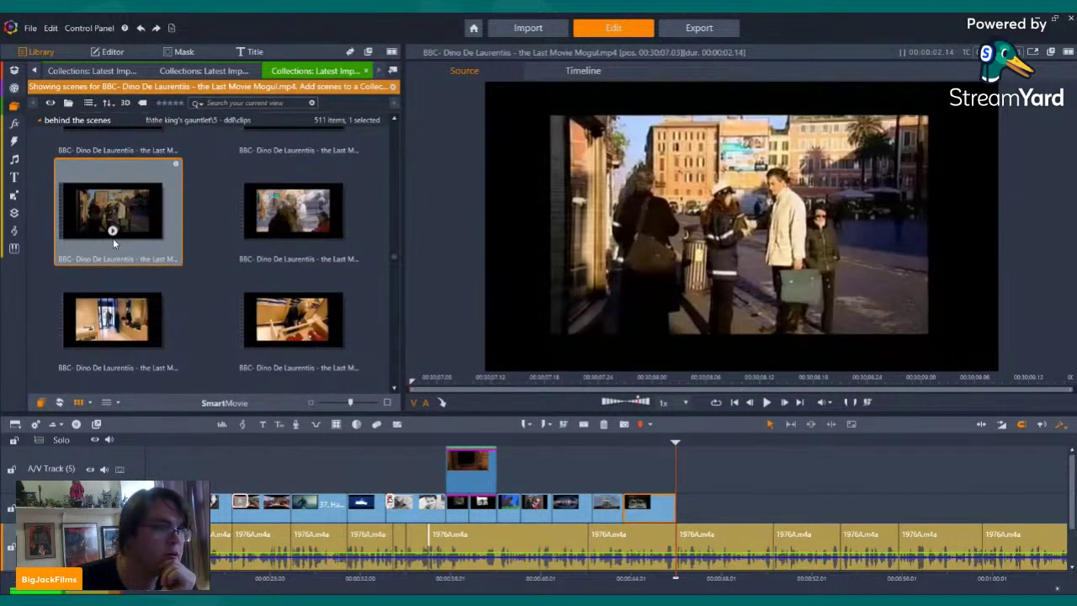
pyautogui.click(292, 226)
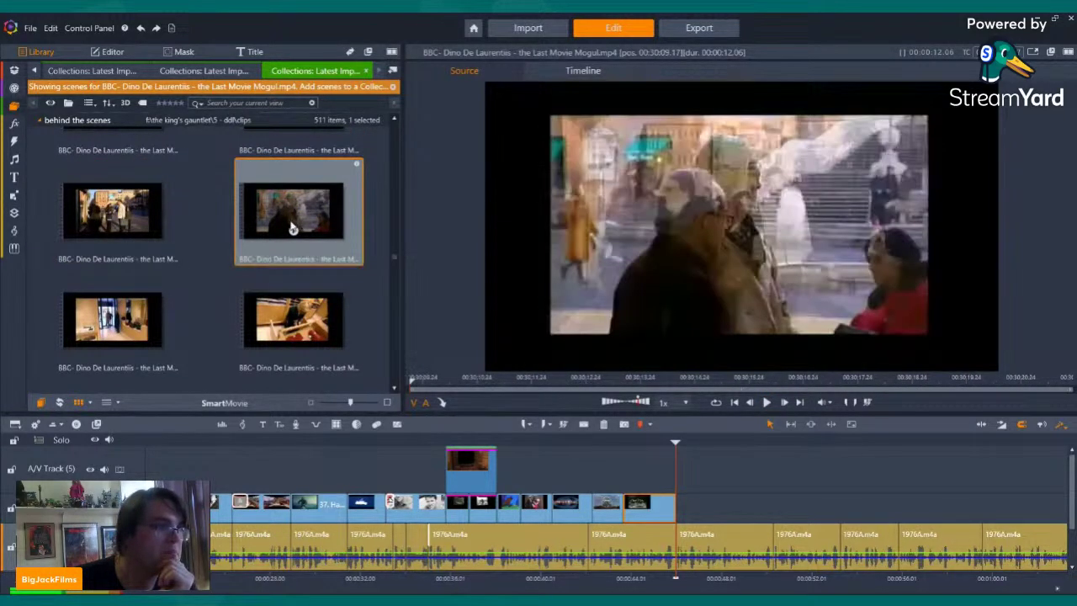
pyautogui.press('space')
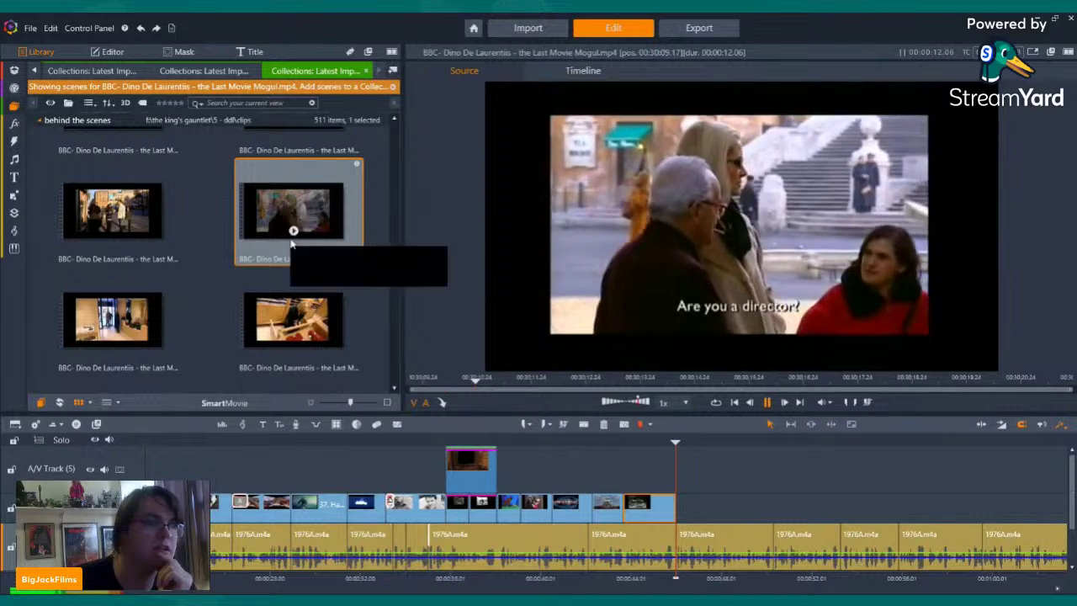
# - Preview the documentary scene at 00:29:18 and play the scene of the producer talking in the car at 00:29:22
pyautogui.scroll(2, 292, 240)
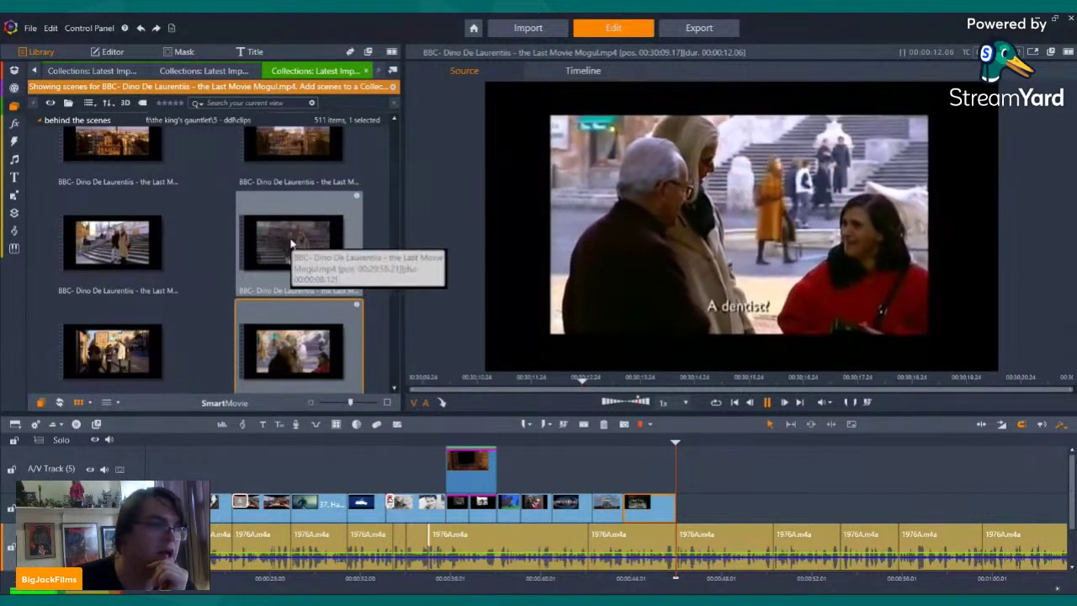
pyautogui.scroll(3, 292, 244)
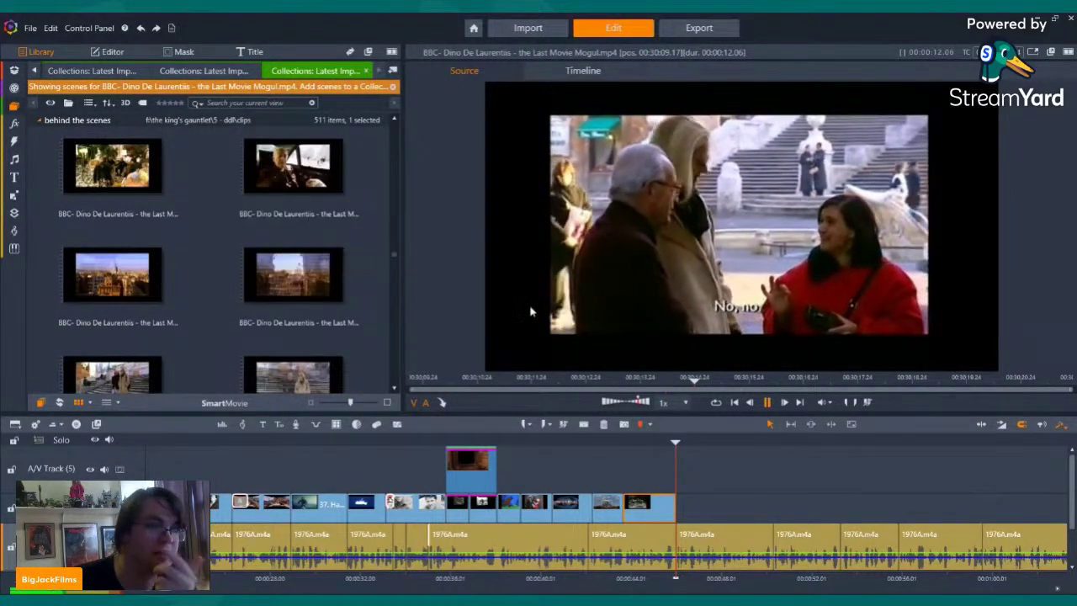
pyautogui.click(147, 164)
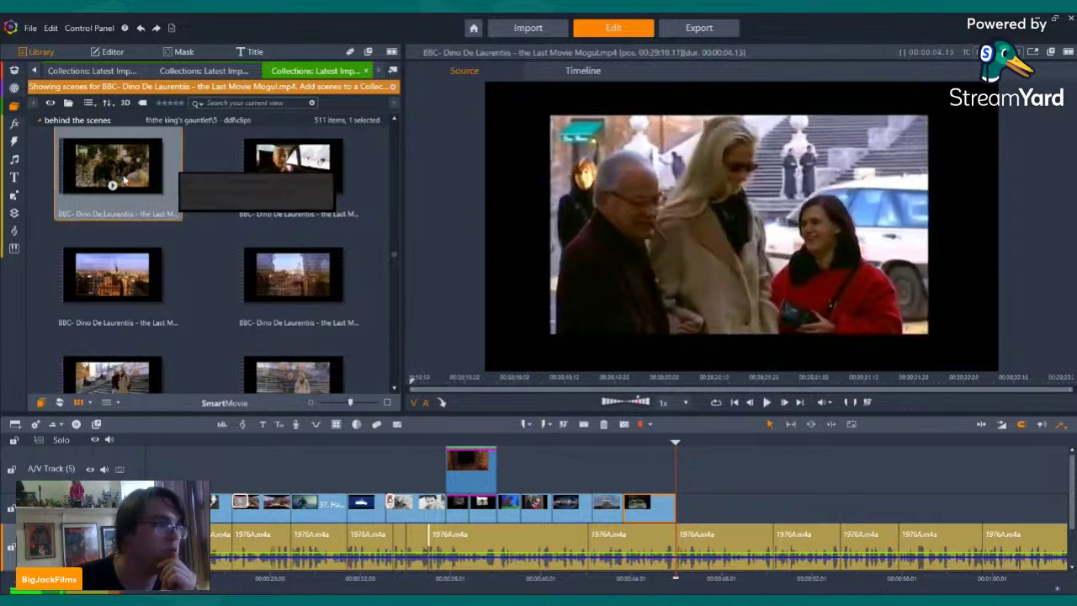
pyautogui.click(290, 190)
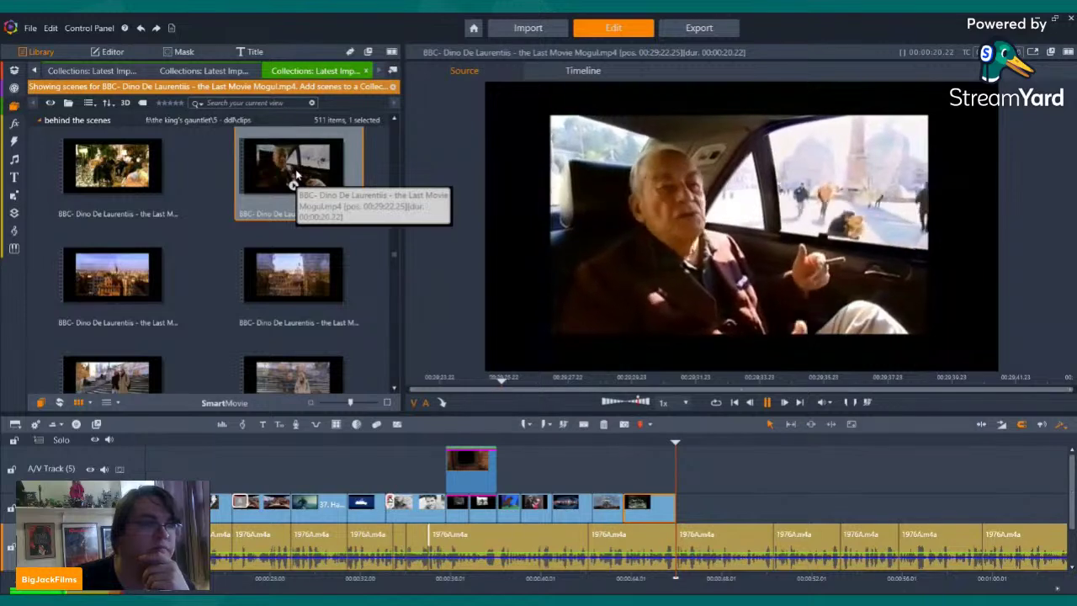
# - Look through the earlier documentary scenes for further usable footage of the producer, and stop the playing preview
pyautogui.scroll(3, 291, 291)
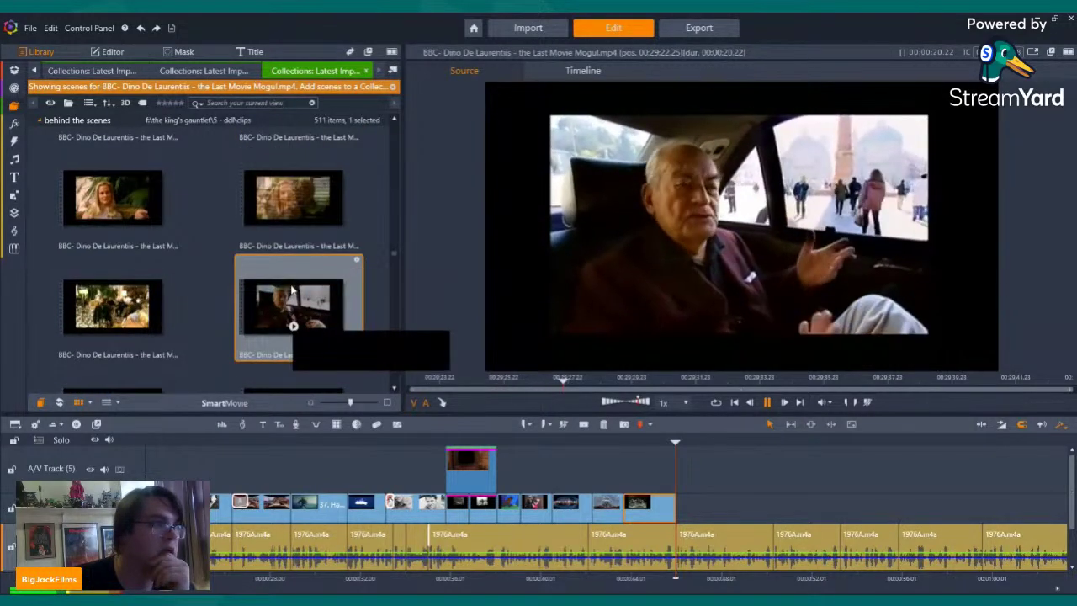
pyautogui.scroll(3, 292, 291)
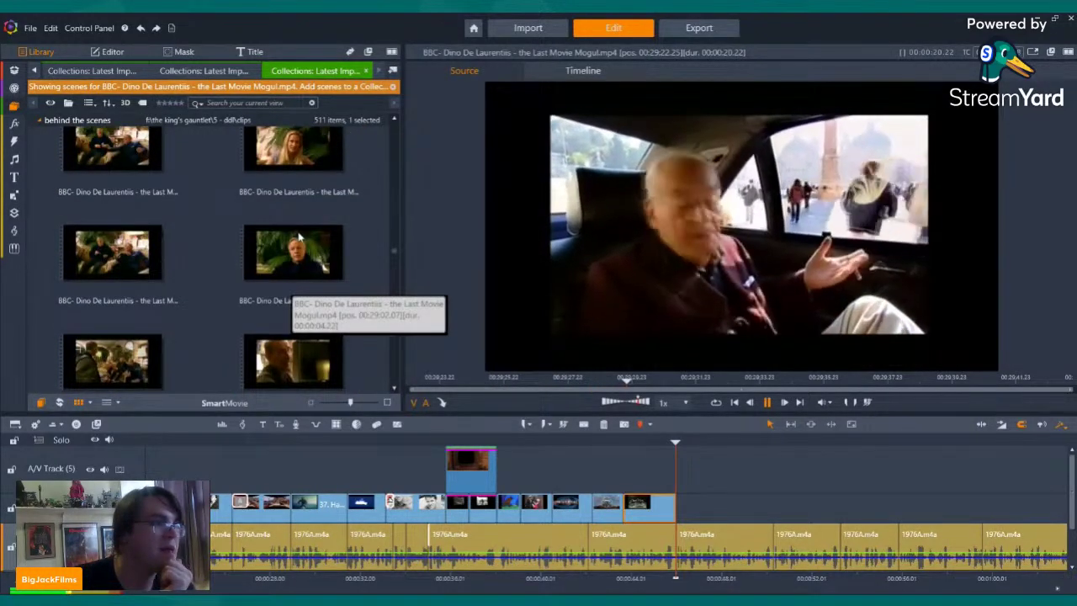
pyautogui.scroll(5, 298, 238)
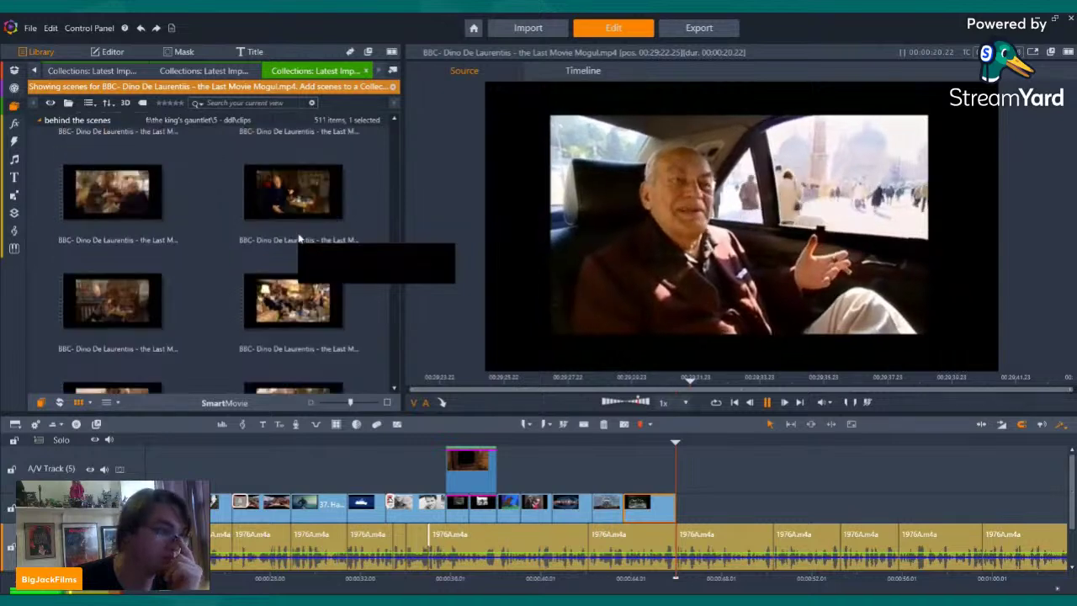
pyautogui.scroll(3, 298, 238)
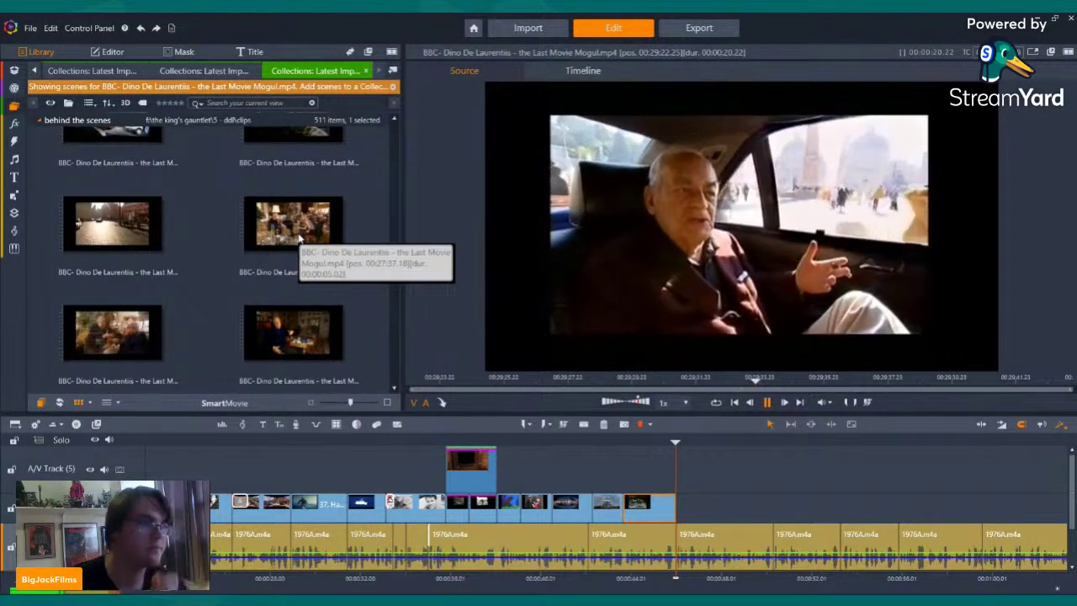
pyautogui.scroll(8, 299, 238)
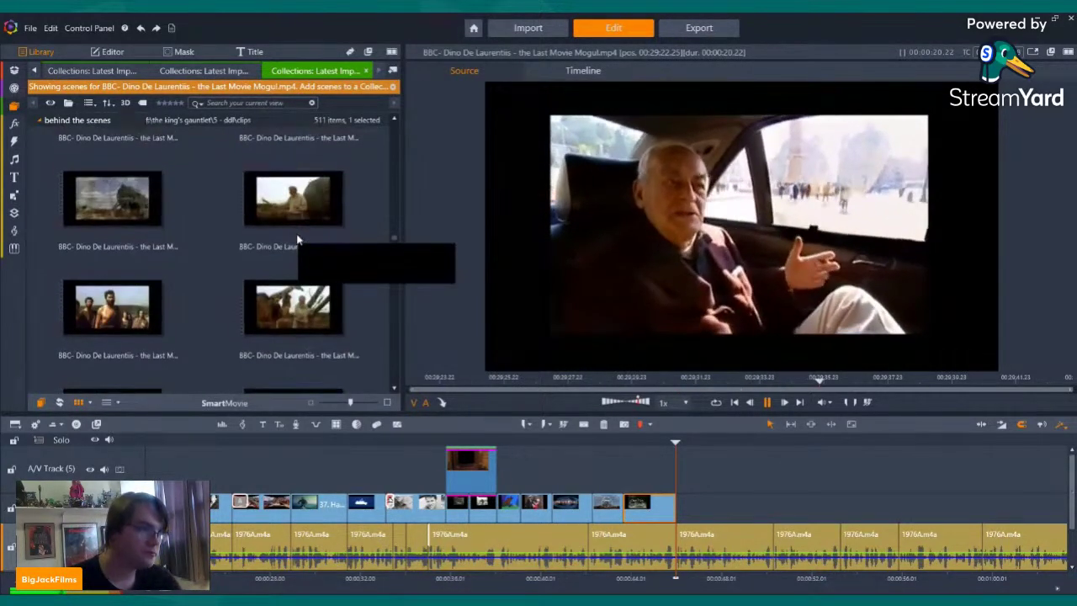
pyautogui.scroll(5, 299, 239)
pyautogui.scroll(6, 298, 242)
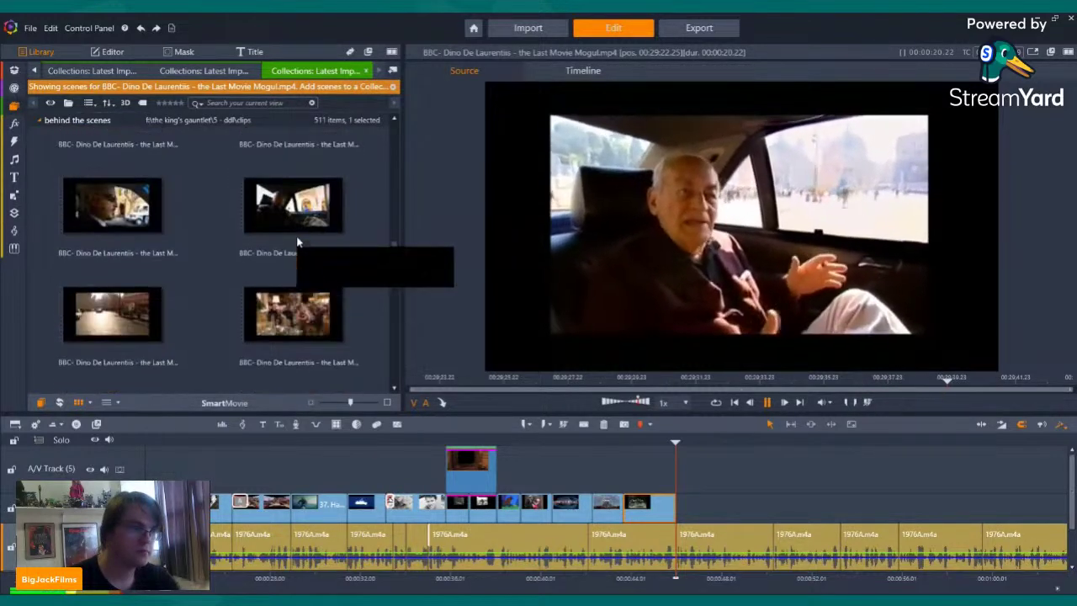
pyautogui.scroll(3, 301, 246)
pyautogui.scroll(8, 301, 299)
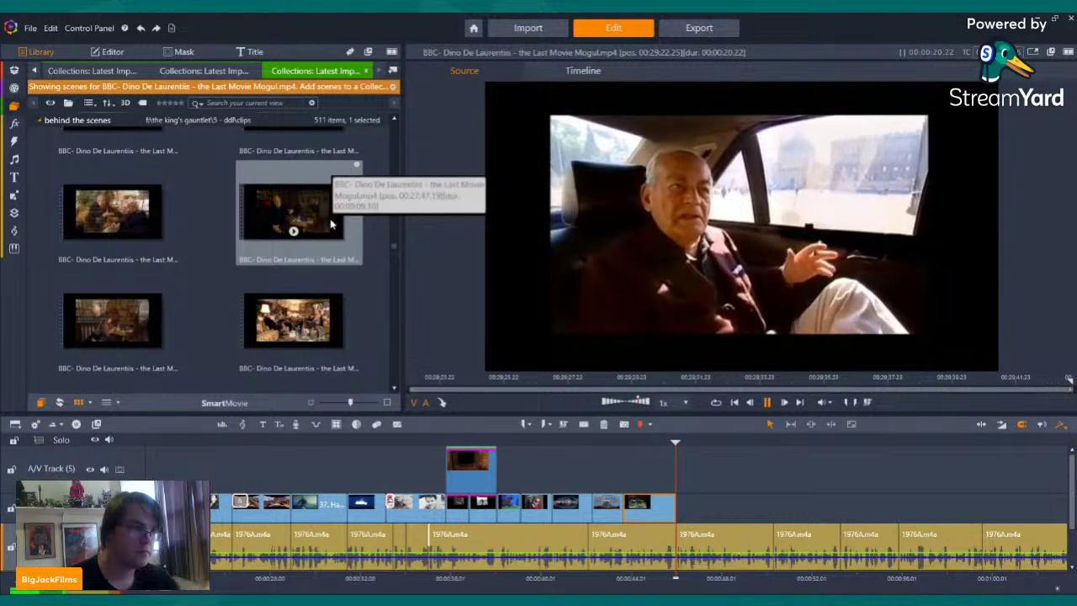
pyautogui.scroll(3, 333, 219)
pyautogui.press('space')
pyautogui.scroll(3, 330, 258)
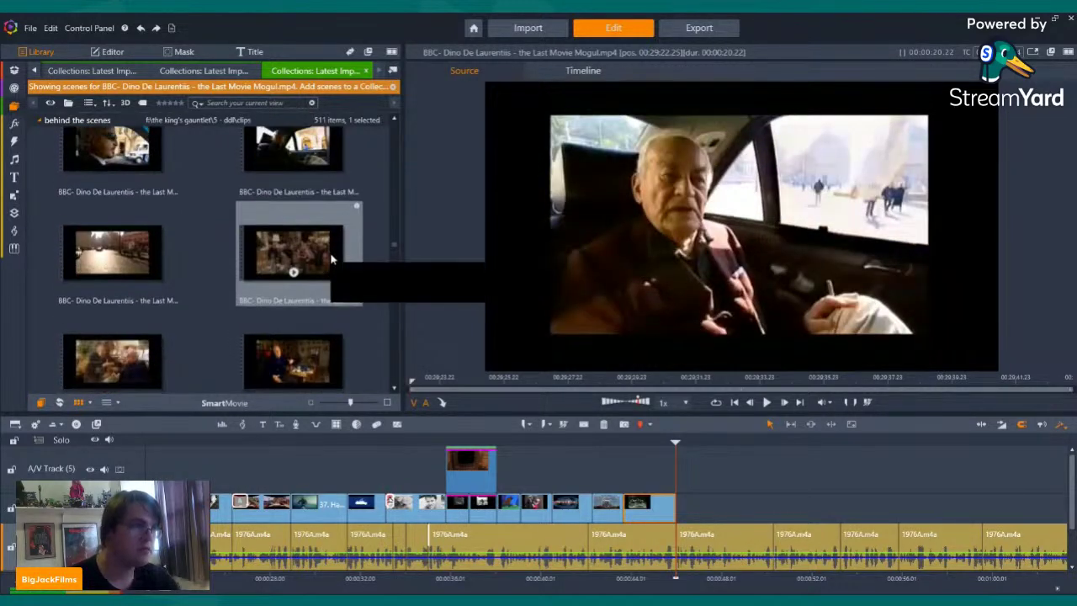
# - Preview the living room scene at 00:27:37 and play the dark car scene of the producer at 00:27:26
pyautogui.click(296, 257)
pyautogui.scroll(3, 296, 260)
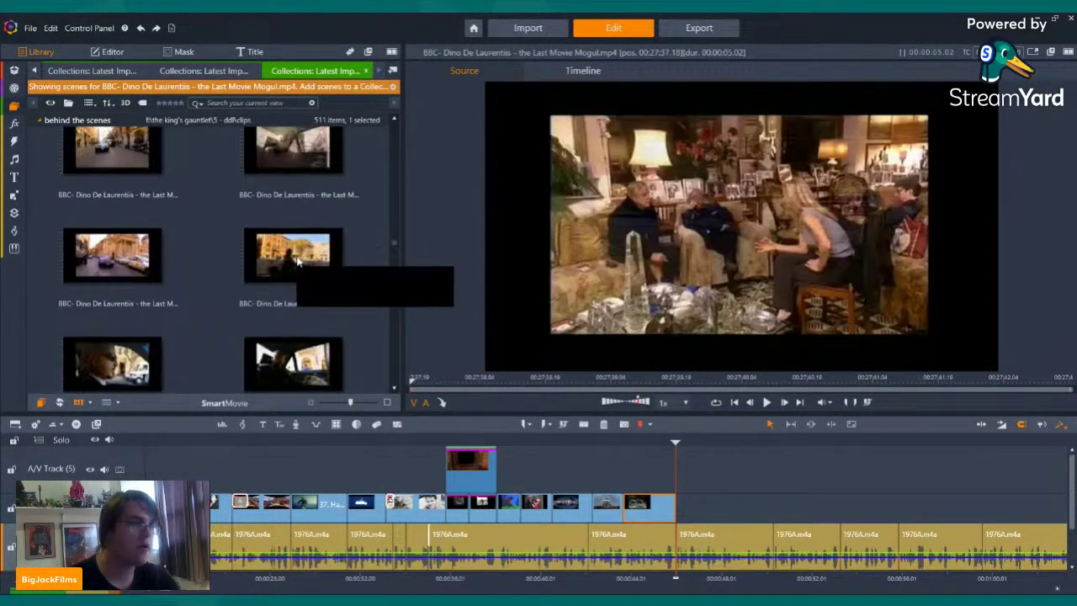
pyautogui.scroll(-1, 296, 262)
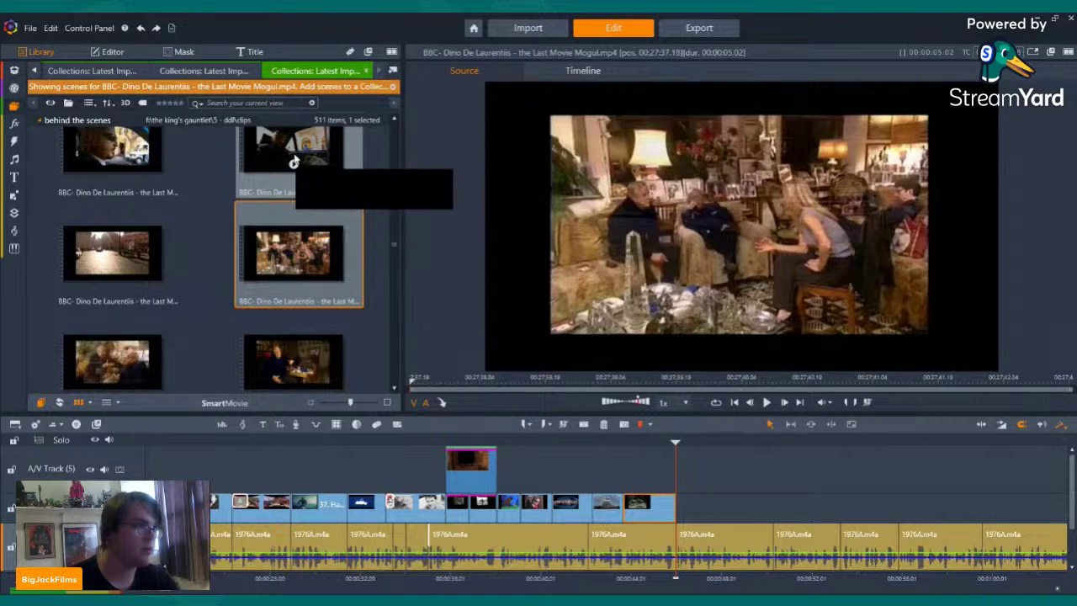
pyautogui.click(292, 165)
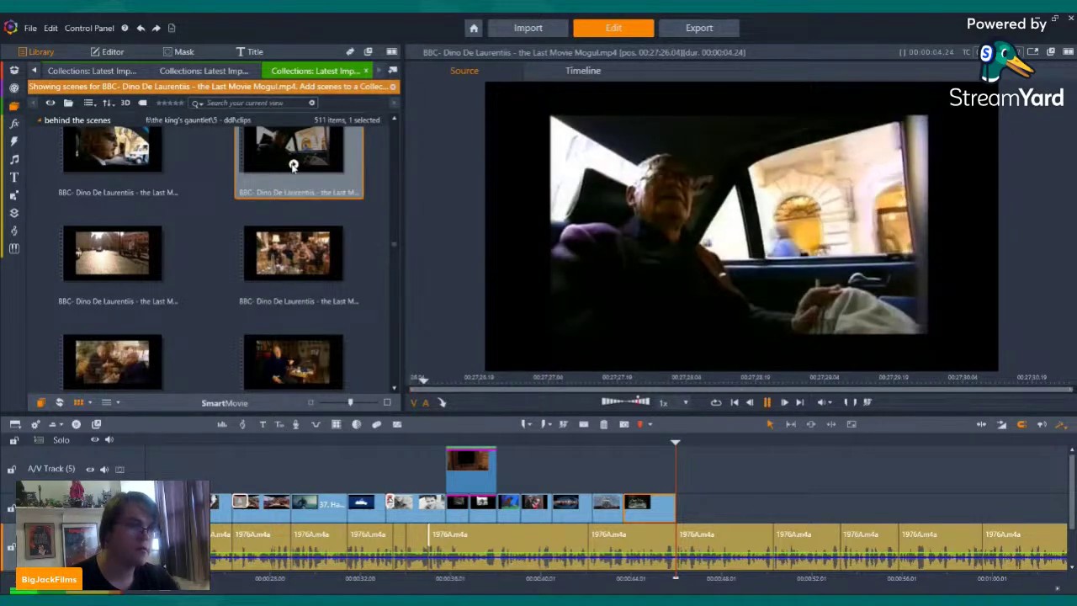
# - Add the 00:29:22 scene of the producer in the car after the last timeline clip and disable its audio stream
pyautogui.scroll(-1, 293, 176)
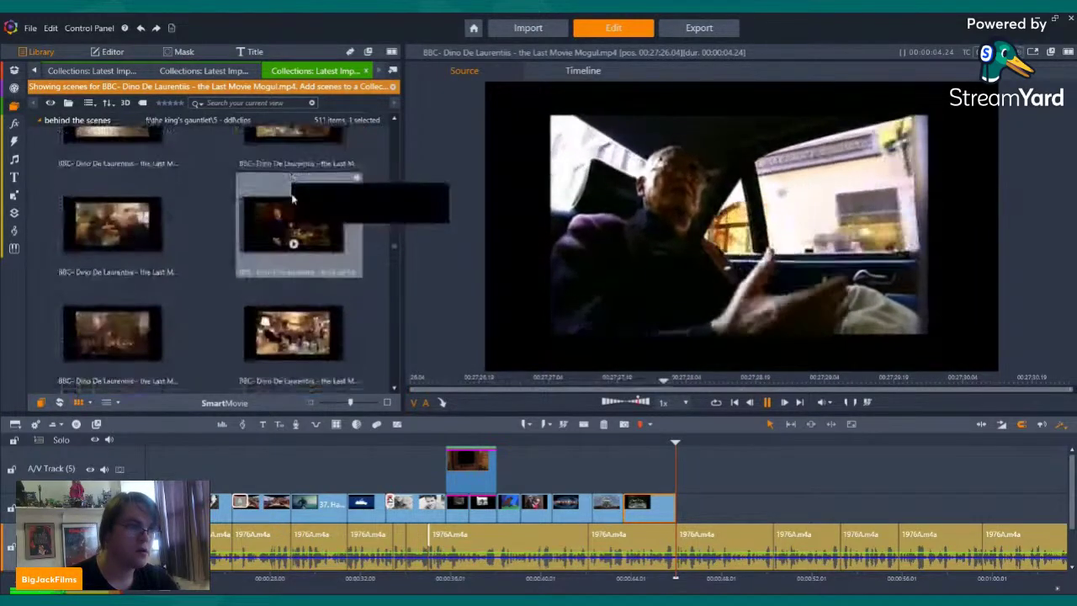
pyautogui.scroll(-1, 294, 186)
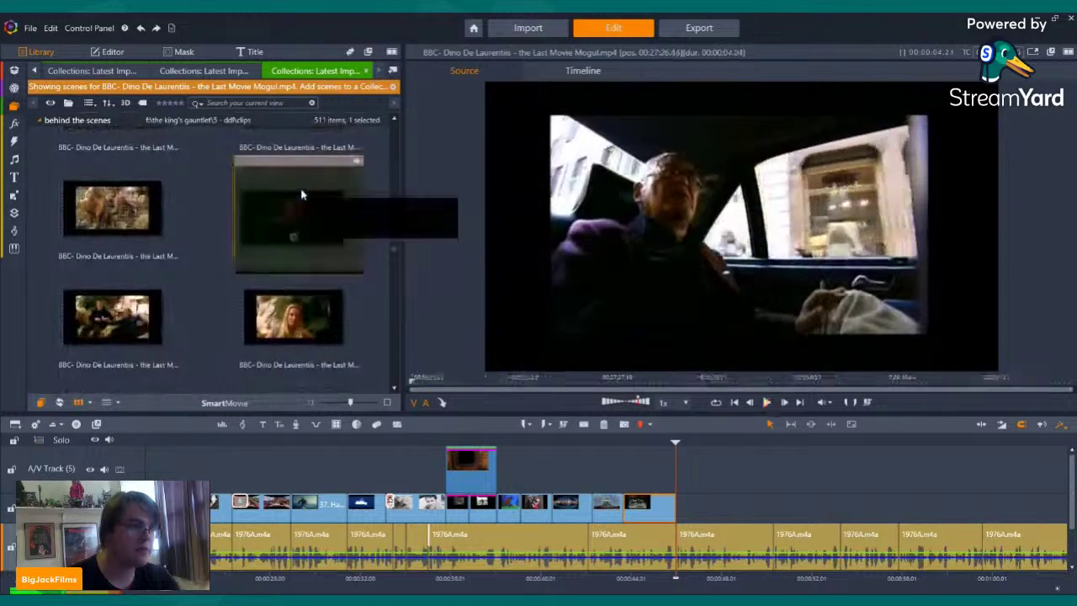
pyautogui.scroll(-1, 298, 202)
pyautogui.scroll(1, 308, 189)
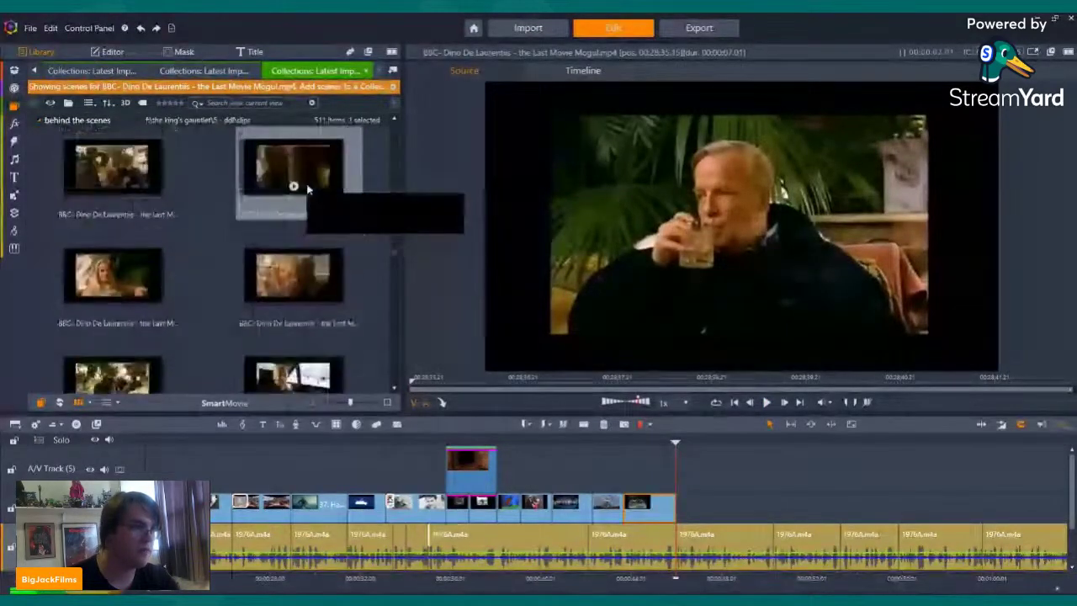
pyautogui.moveTo(295, 234); pyautogui.dragTo(694, 520)
pyautogui.rightClick(707, 517)
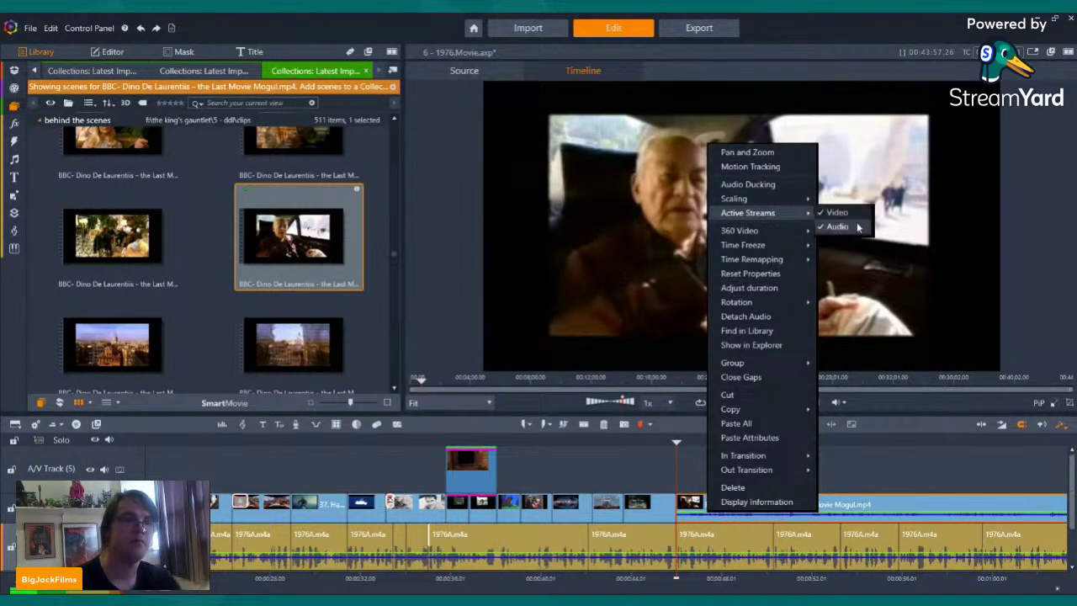
pyautogui.click(858, 228)
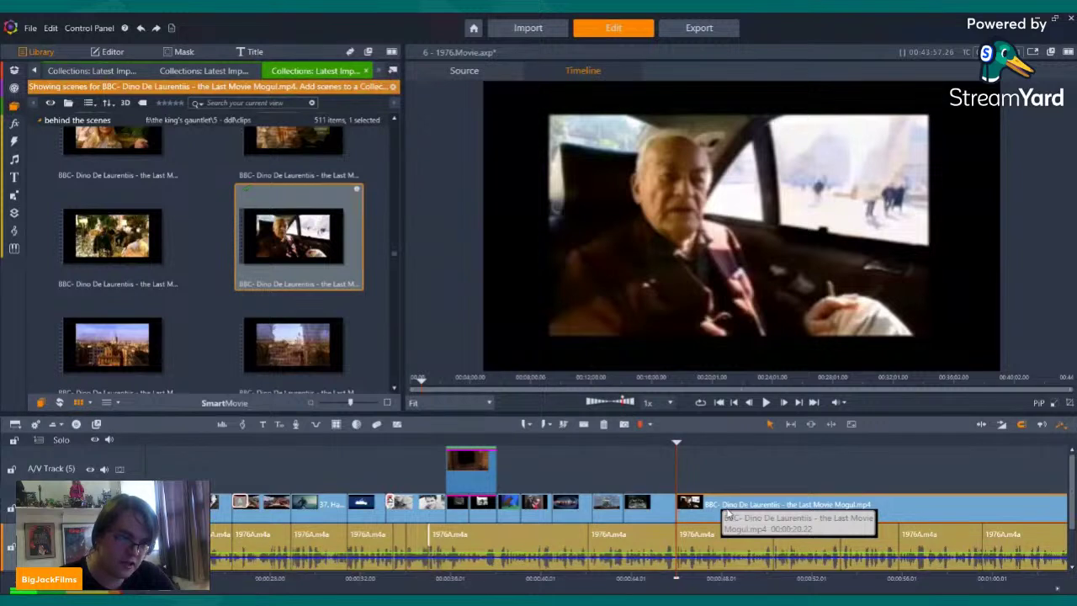
# - Bring up the Hammer's King Kong (1966) scenes, and open the project bin in a separate library tab
pyautogui.rightClick(727, 515)
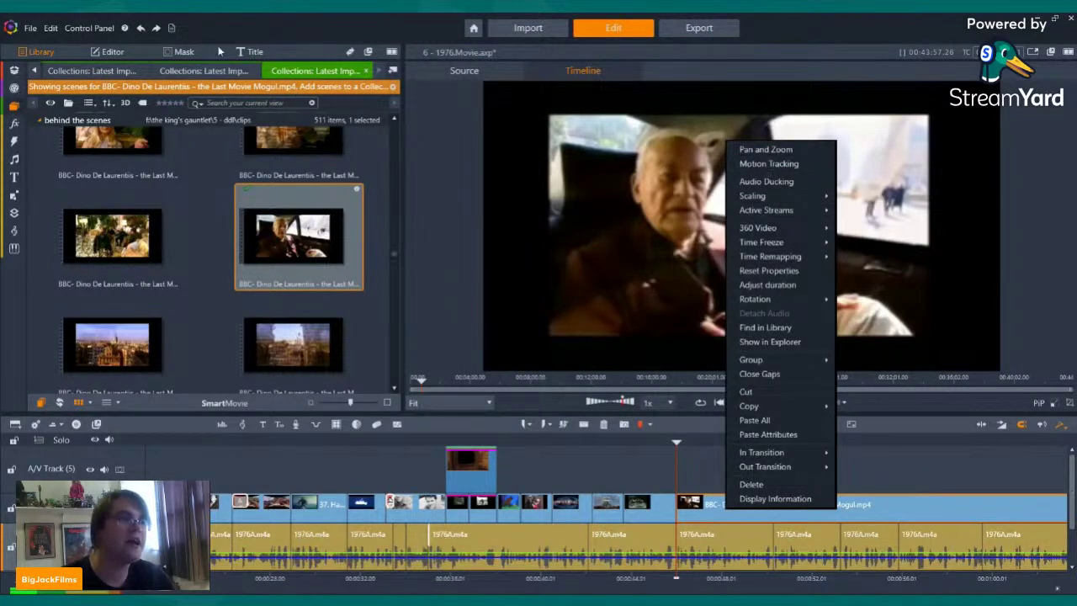
pyautogui.click(198, 70)
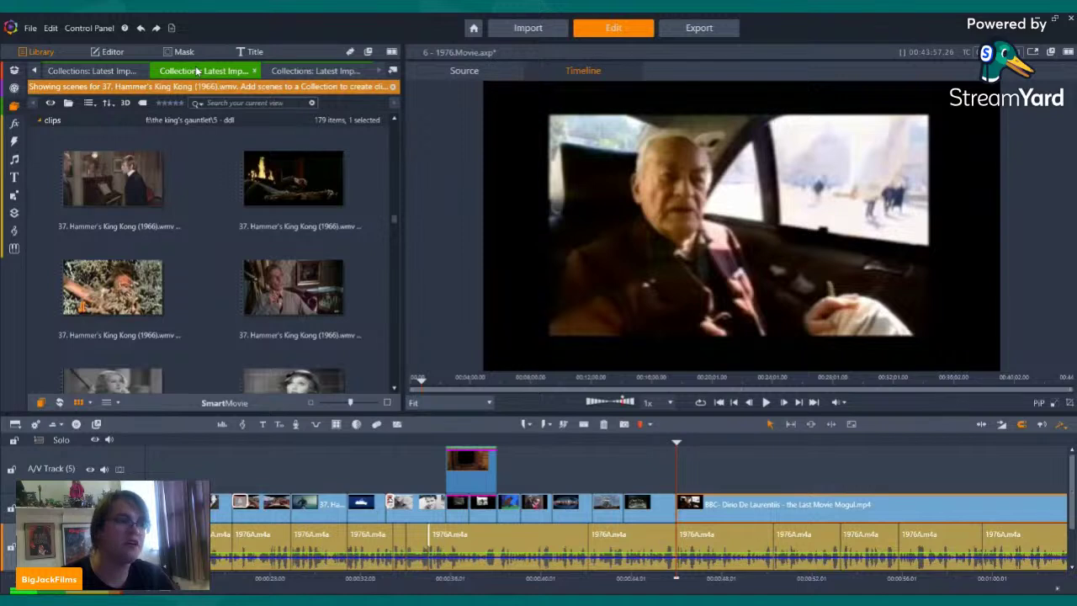
pyautogui.click(335, 71)
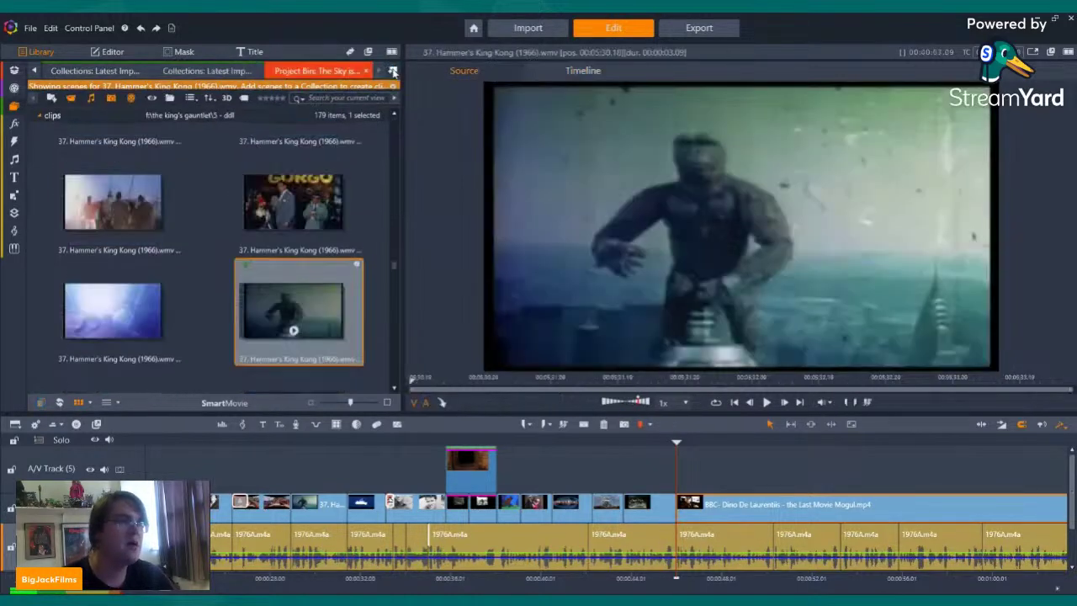
pyautogui.click(393, 73)
# - Enlarge the producer's car clip with Pan and Zoom so the picture fills the frame
pyautogui.rightClick(748, 508)
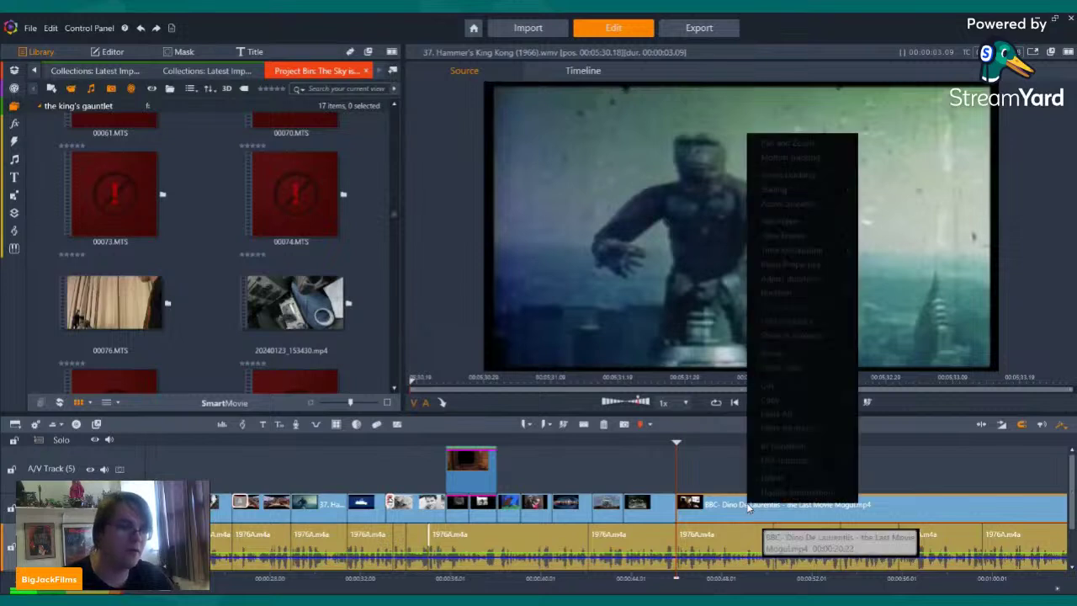
pyautogui.click(786, 143)
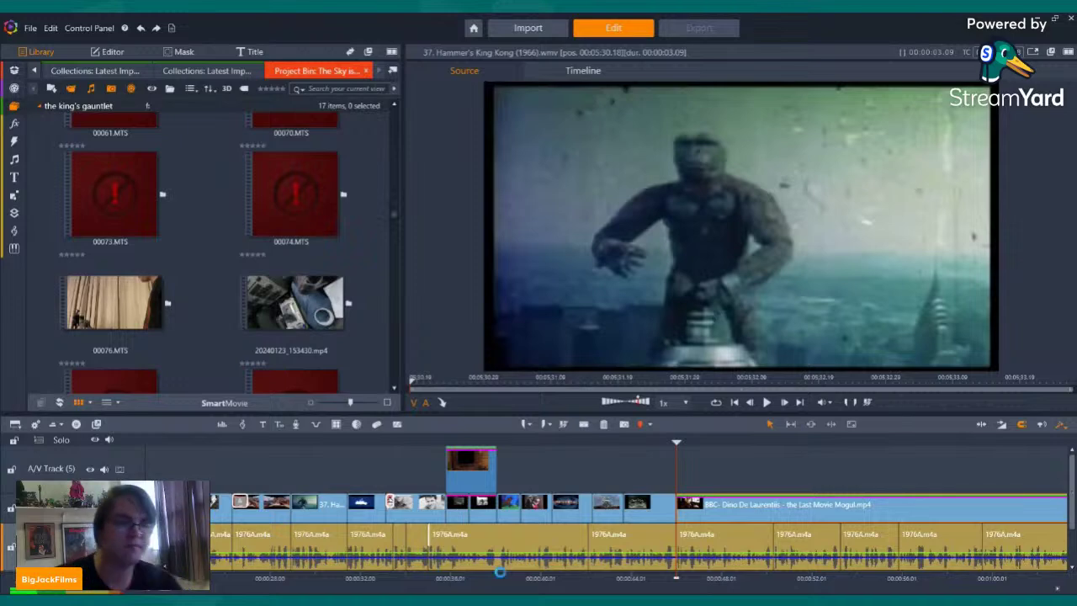
pyautogui.click(882, 483)
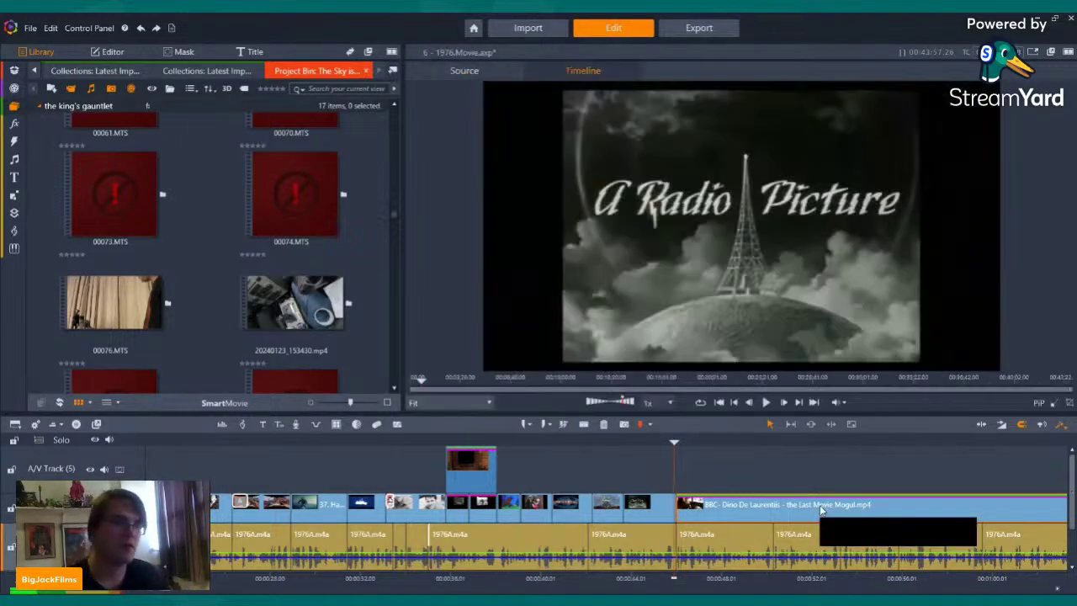
# - Play the car clip up to the next cut in the narration, split it there and delete the remainder
pyautogui.click(766, 402)
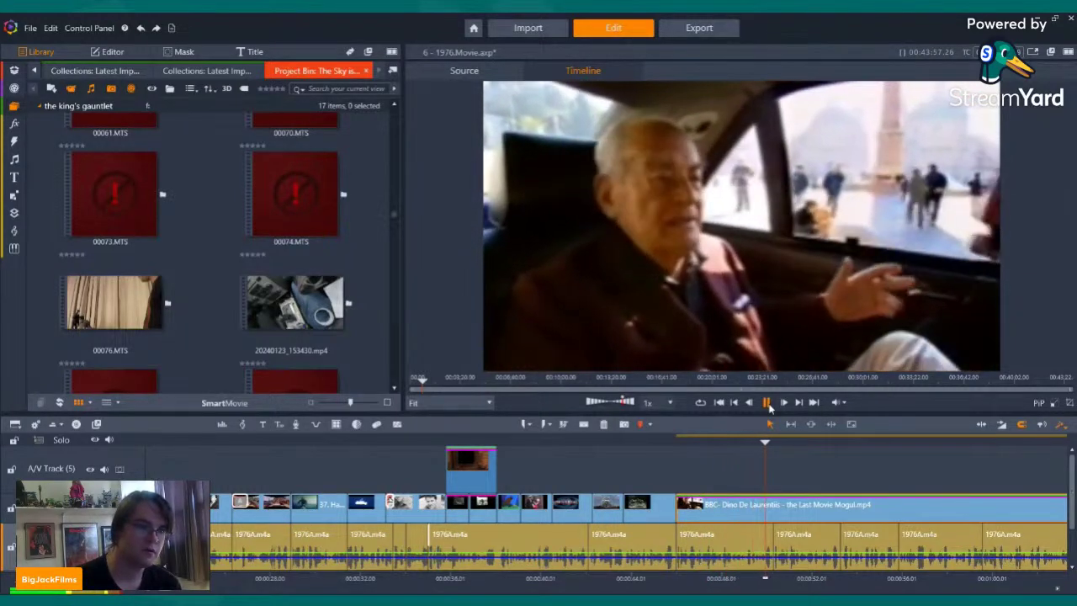
pyautogui.click(767, 404)
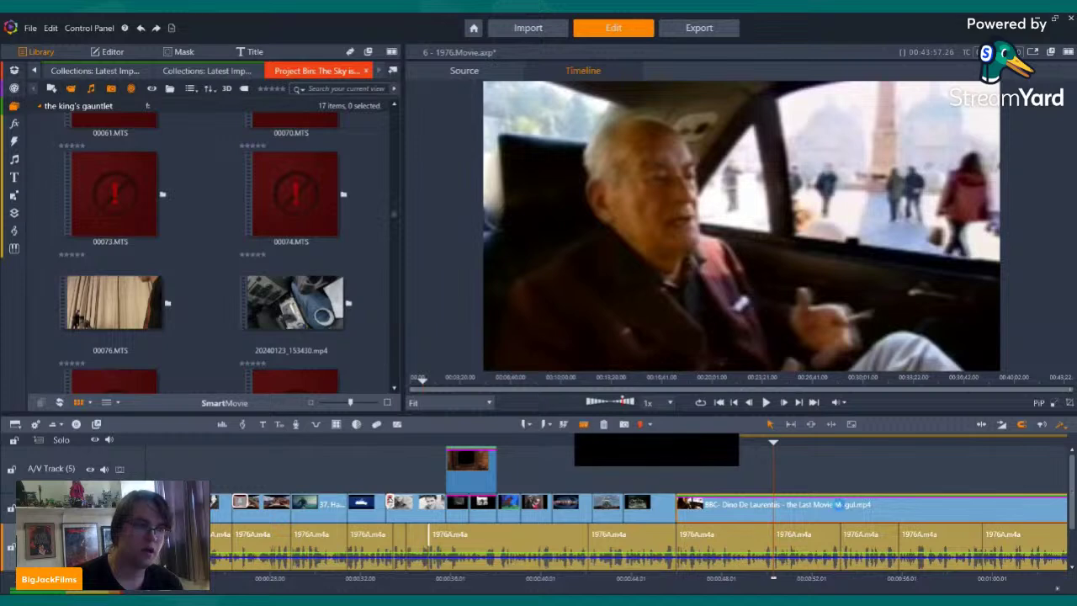
pyautogui.click(583, 425)
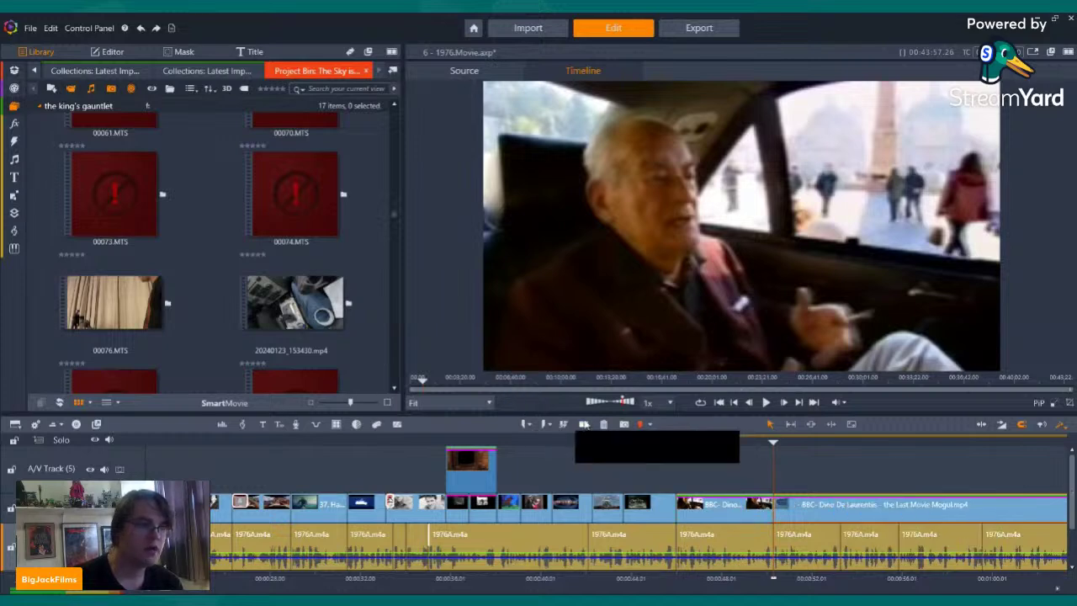
pyautogui.click(604, 424)
# - Return to the BBC documentary scenes and play the scene from near its beginning at 00:01:57, starting with the close-up of eyes
pyautogui.click(217, 72)
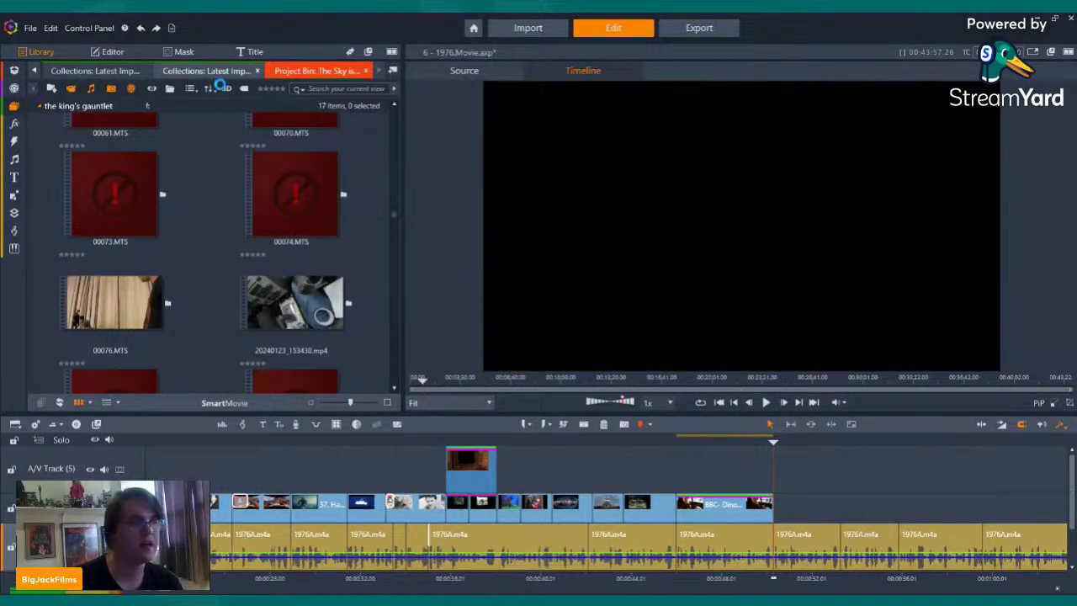
pyautogui.moveTo(395, 251); pyautogui.dragTo(389, 122)
pyautogui.scroll(-1, 246, 266)
pyautogui.scroll(-4, 246, 266)
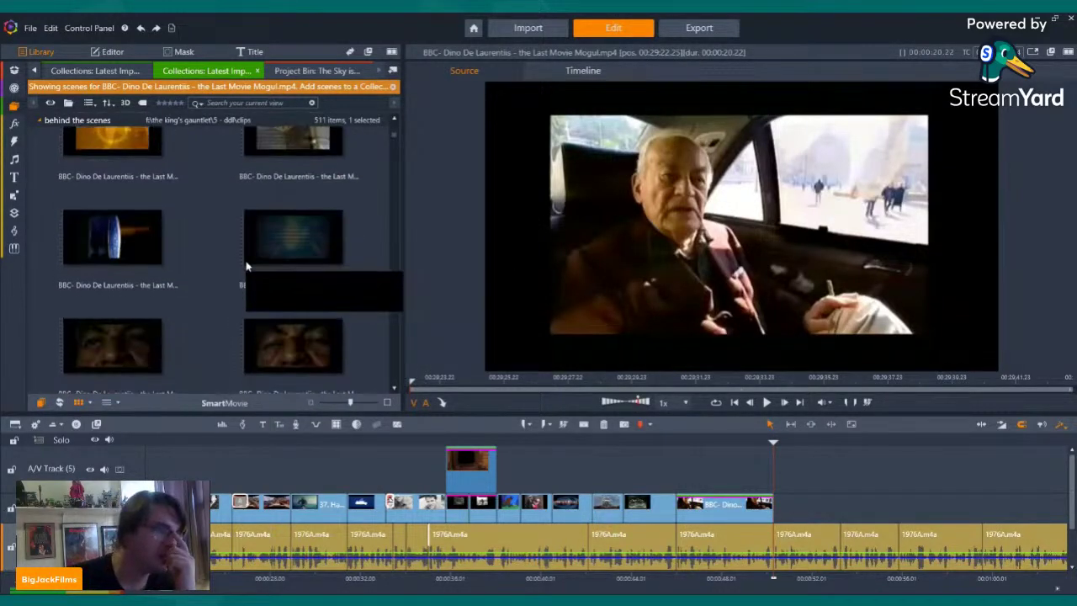
pyautogui.doubleClick(294, 238)
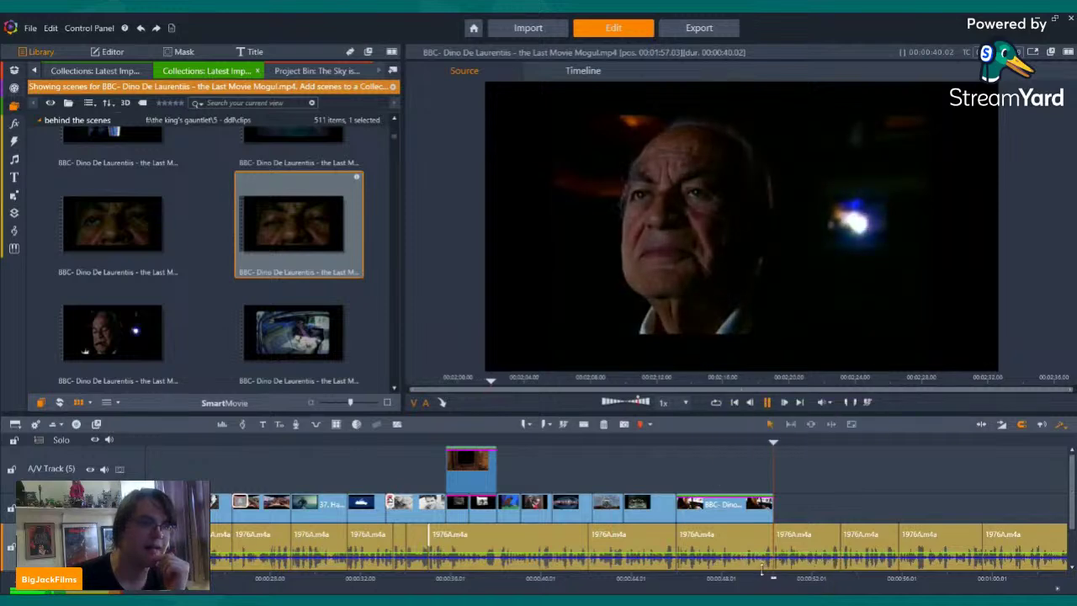
pyautogui.rightClick(712, 515)
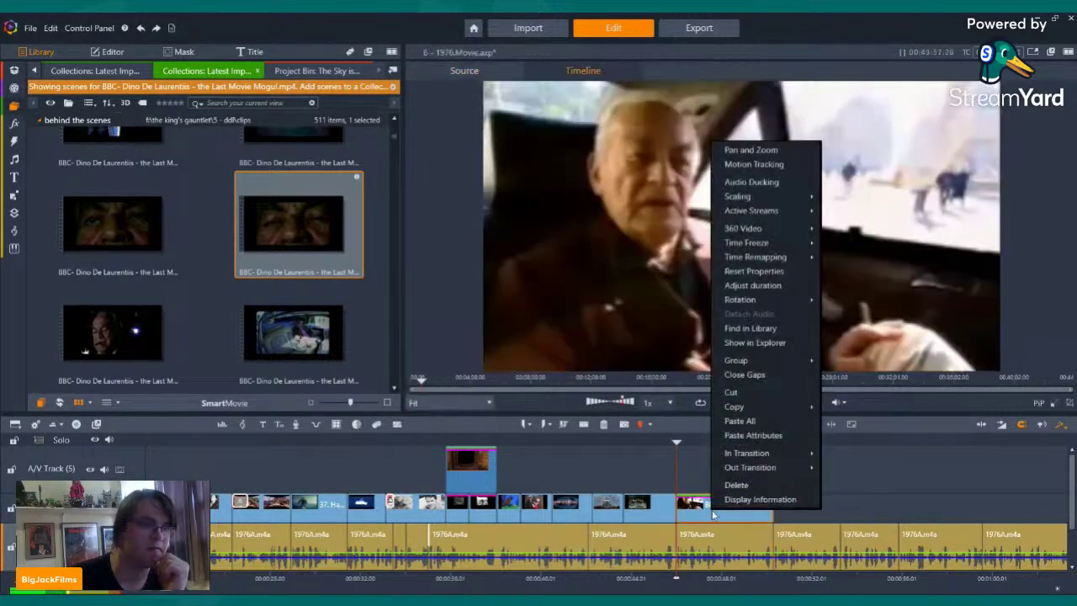
pyautogui.click(731, 483)
pyautogui.moveTo(292, 218); pyautogui.dragTo(145, 31)
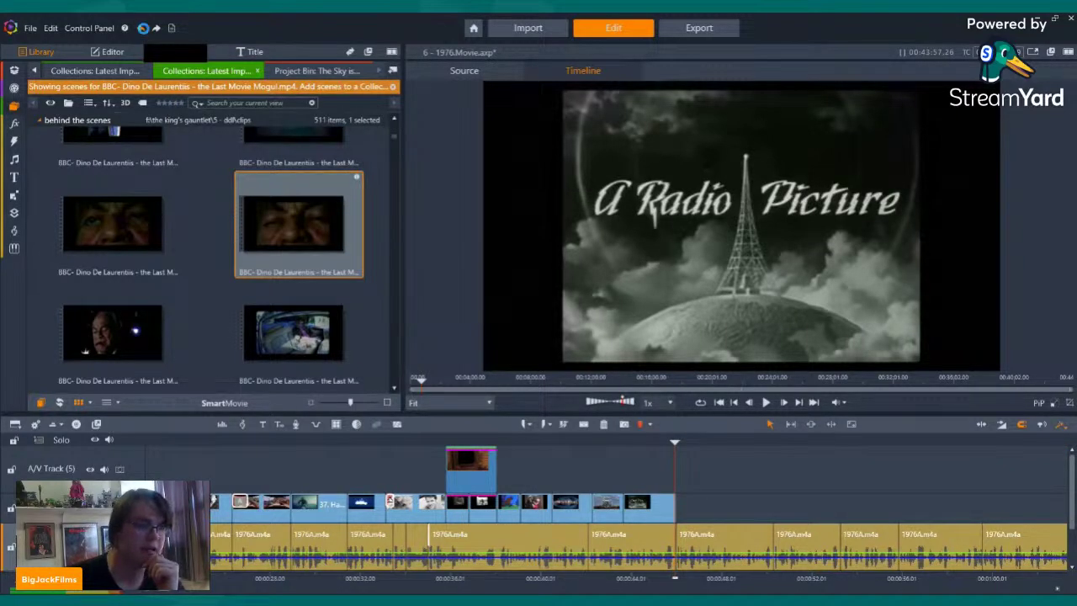
pyautogui.click(142, 29)
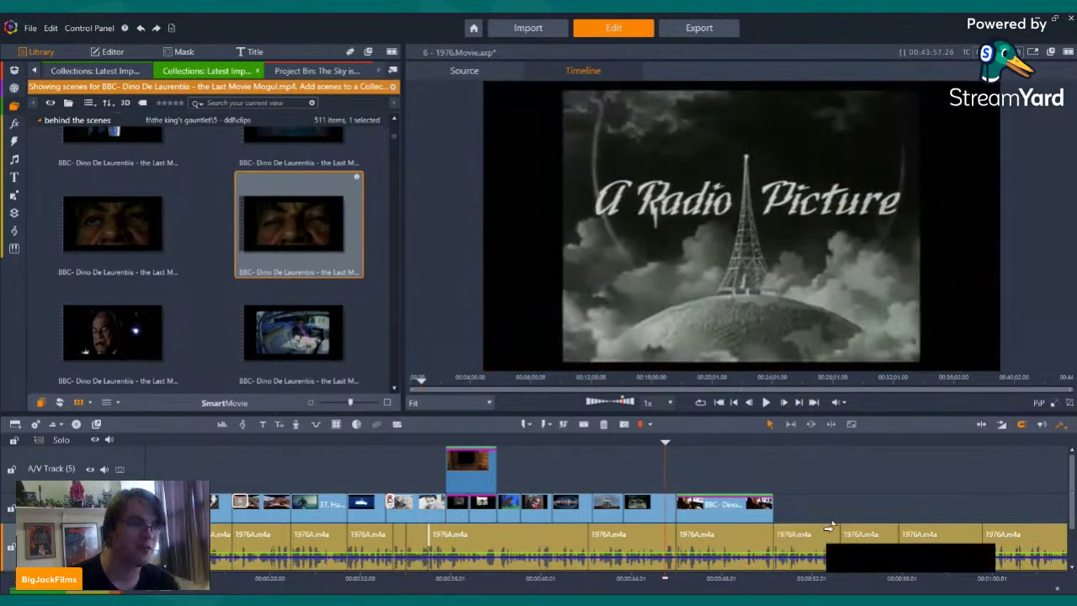
# - Listen to the narration after the car clip and add Monster Madness 2012- 80's-A-Thon COMPLETE from the project bin to the timeline
pyautogui.click(766, 402)
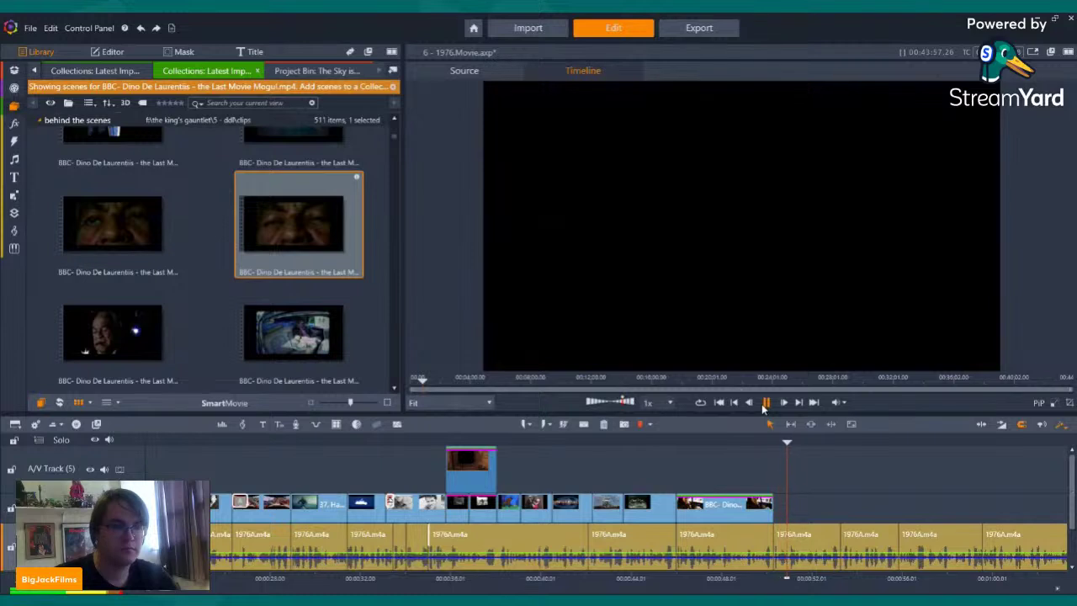
pyautogui.click(768, 403)
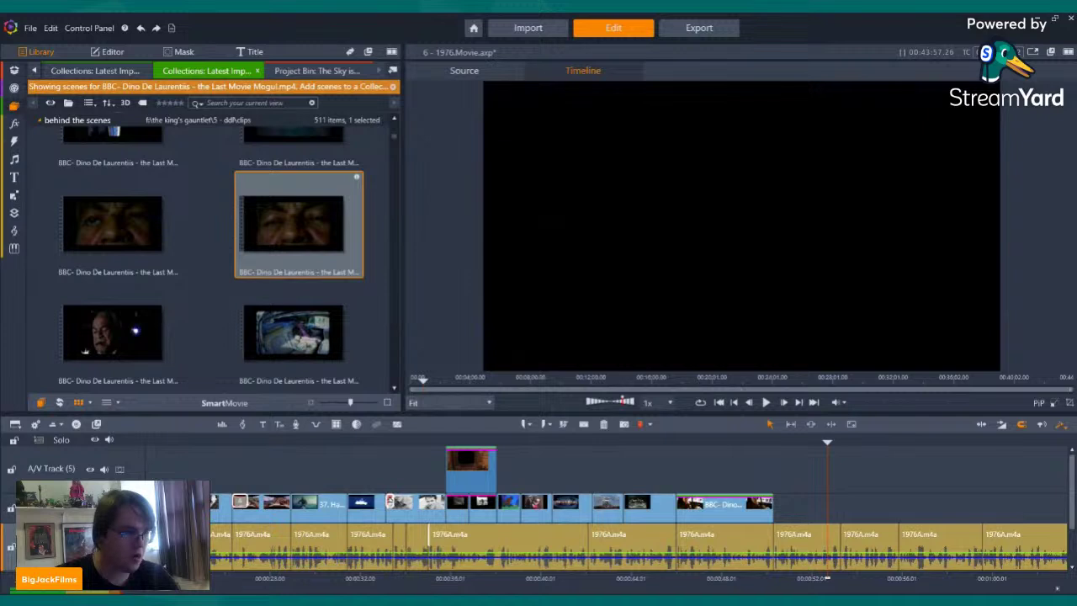
pyautogui.click(304, 74)
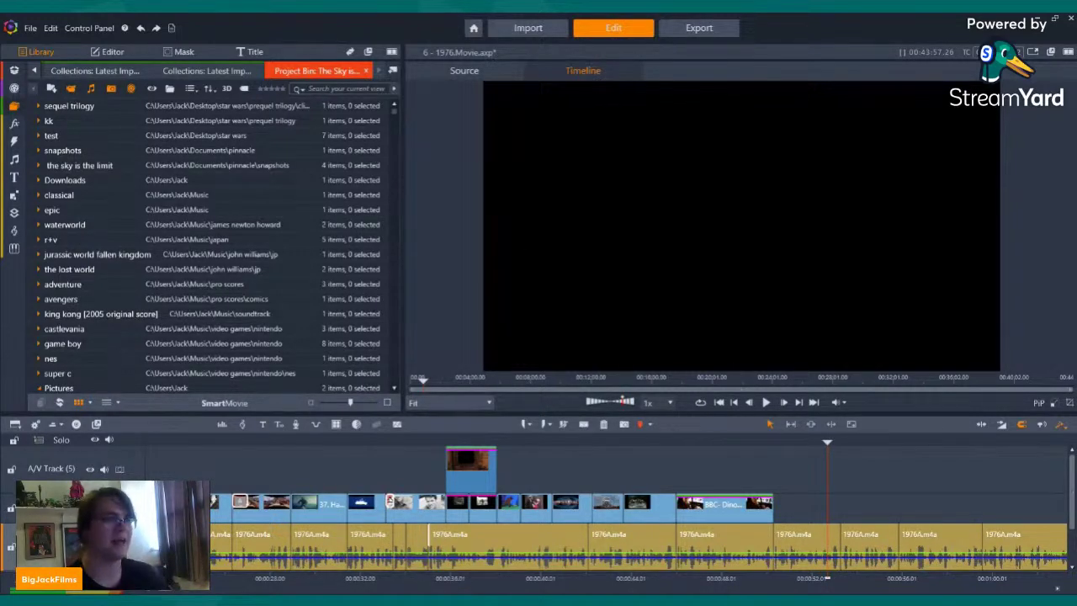
pyautogui.moveTo(0, 278); pyautogui.dragTo(288, 284)
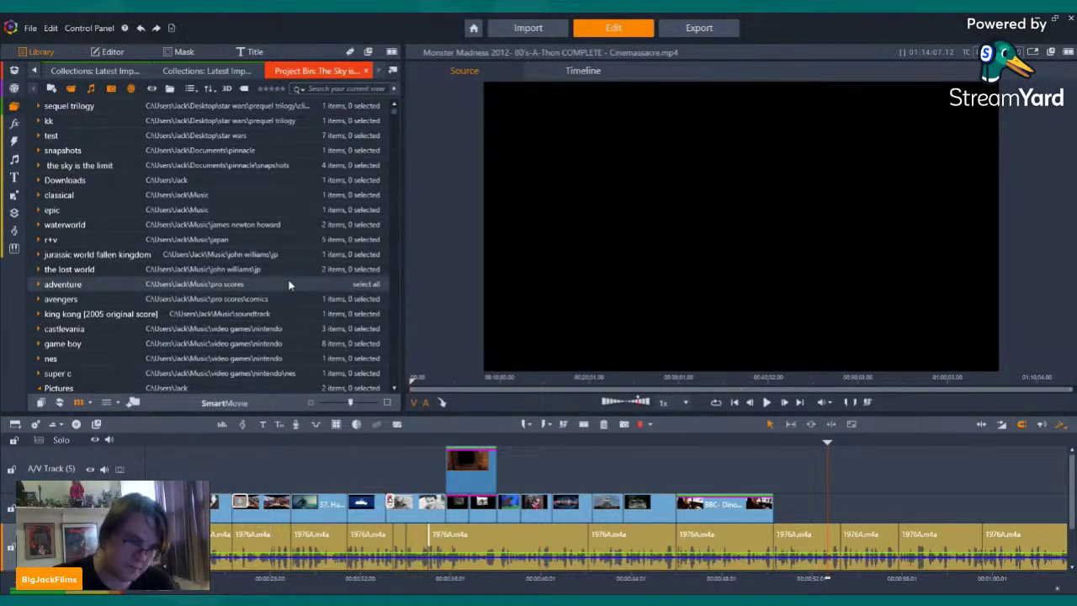
pyautogui.moveTo(0, 293); pyautogui.dragTo(367, 294)
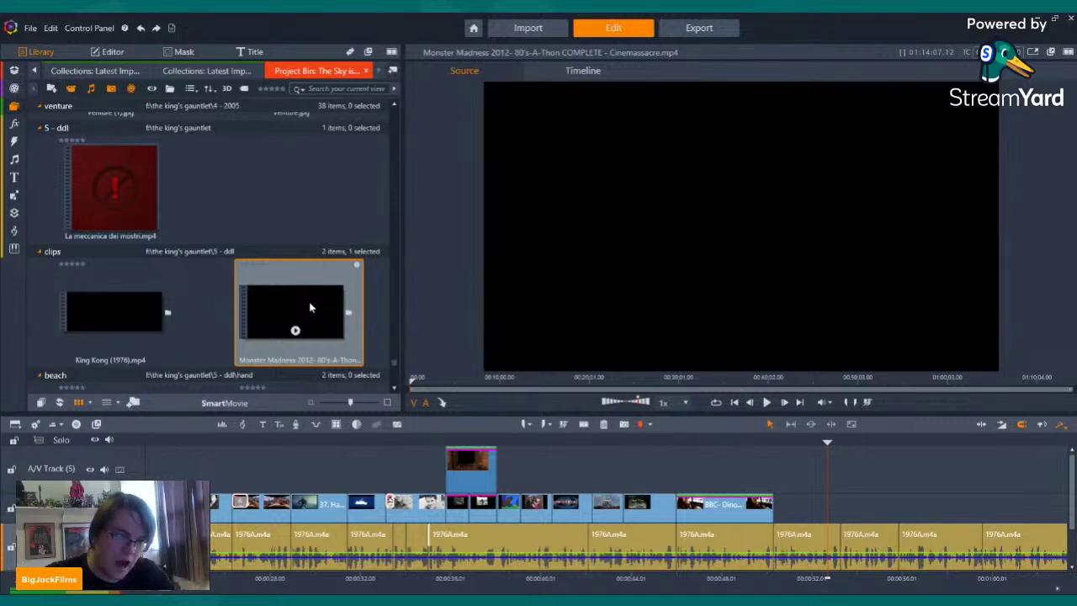
pyautogui.moveTo(307, 306)
pyautogui.mouseDown()
pyautogui.moveTo(446, 320)
pyautogui.moveTo(829, 476)
pyautogui.mouseUp()
pyautogui.moveTo(803, 549); pyautogui.dragTo(782, 546)
# - Find the start of the bedroom shot with the red-shirted figure, split the Monster Madness clip there and remove everything before it
pyautogui.moveTo(486, 378); pyautogui.dragTo(556, 390)
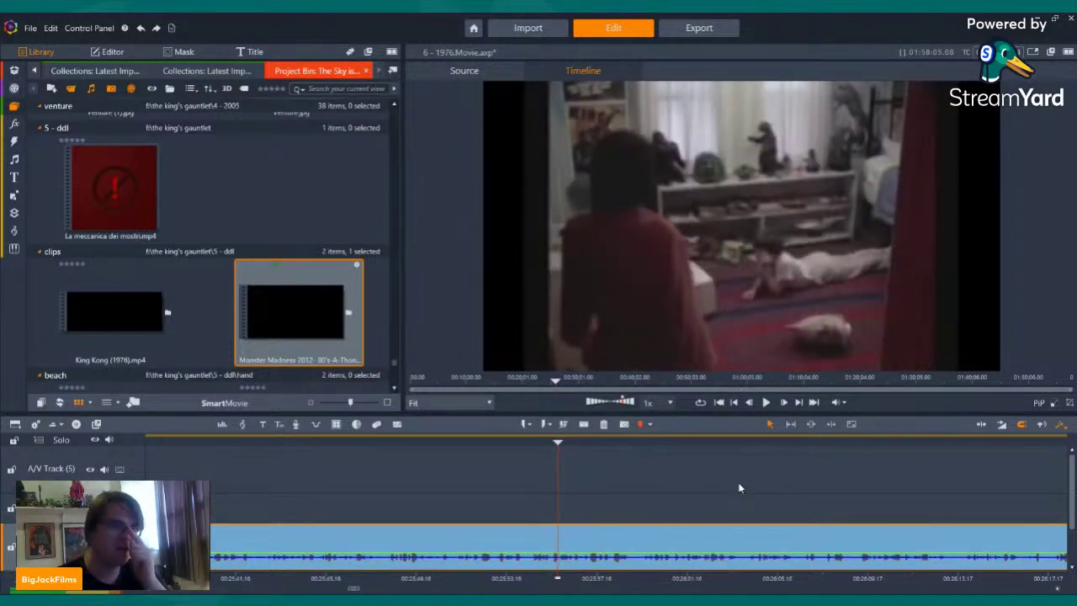
pyautogui.scroll(5, 678, 575)
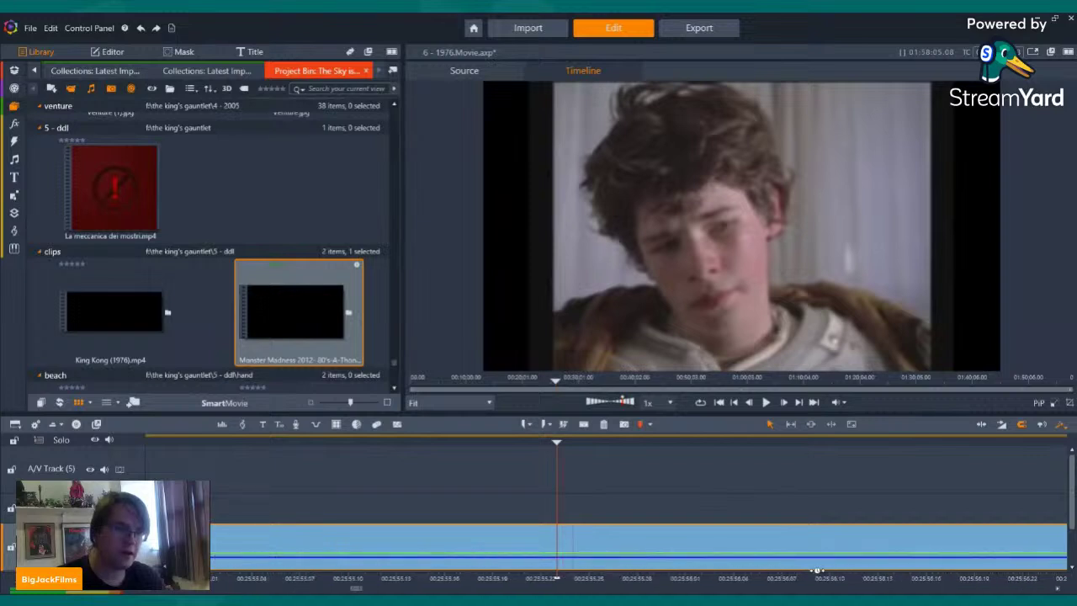
pyautogui.click(619, 445)
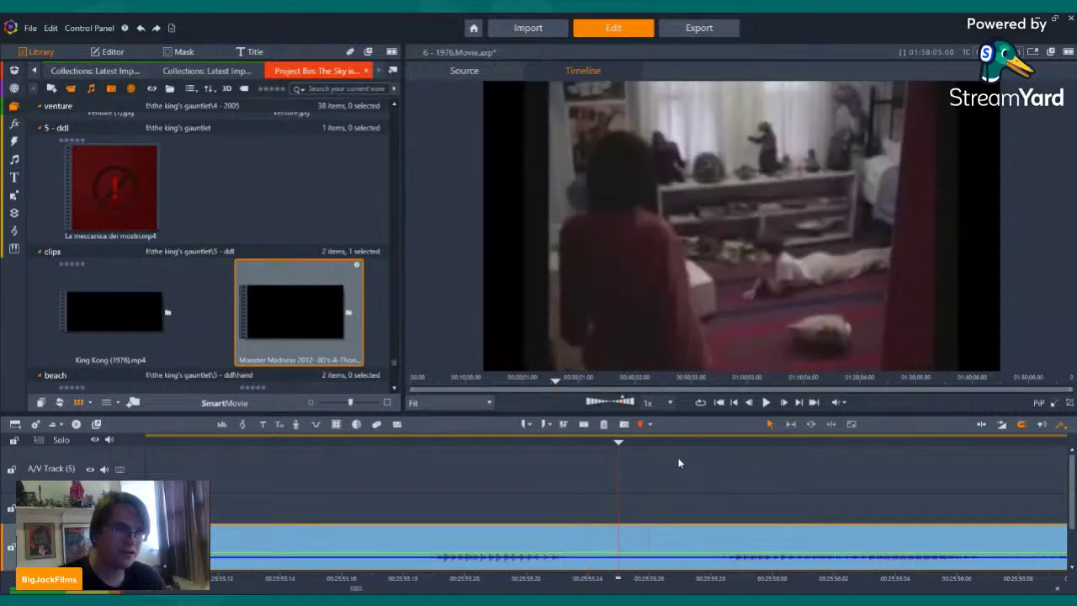
pyautogui.click(563, 425)
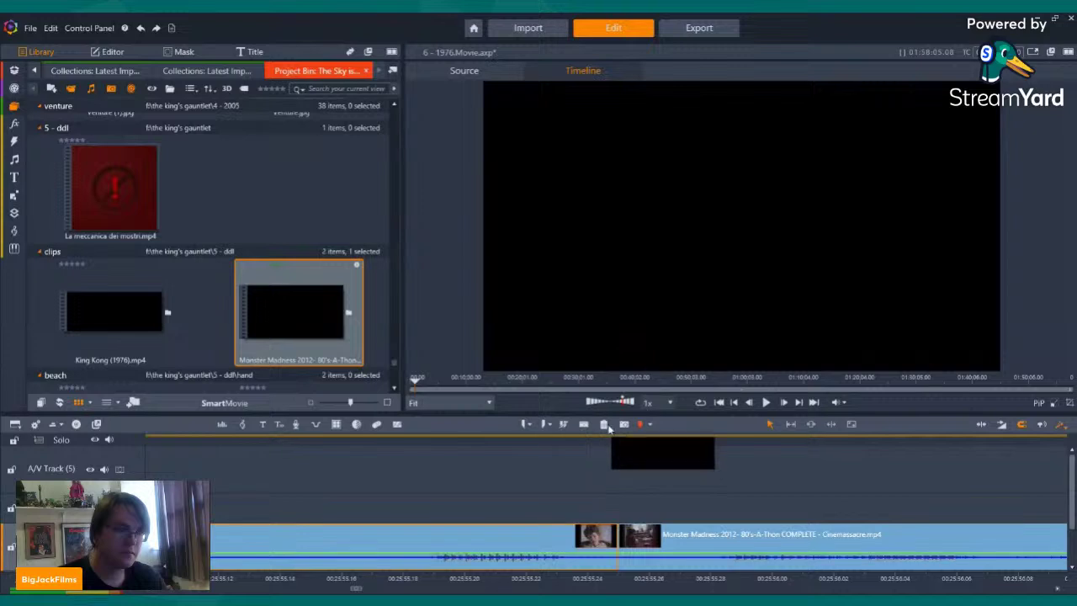
pyautogui.hotkey('ctrl', 'z')
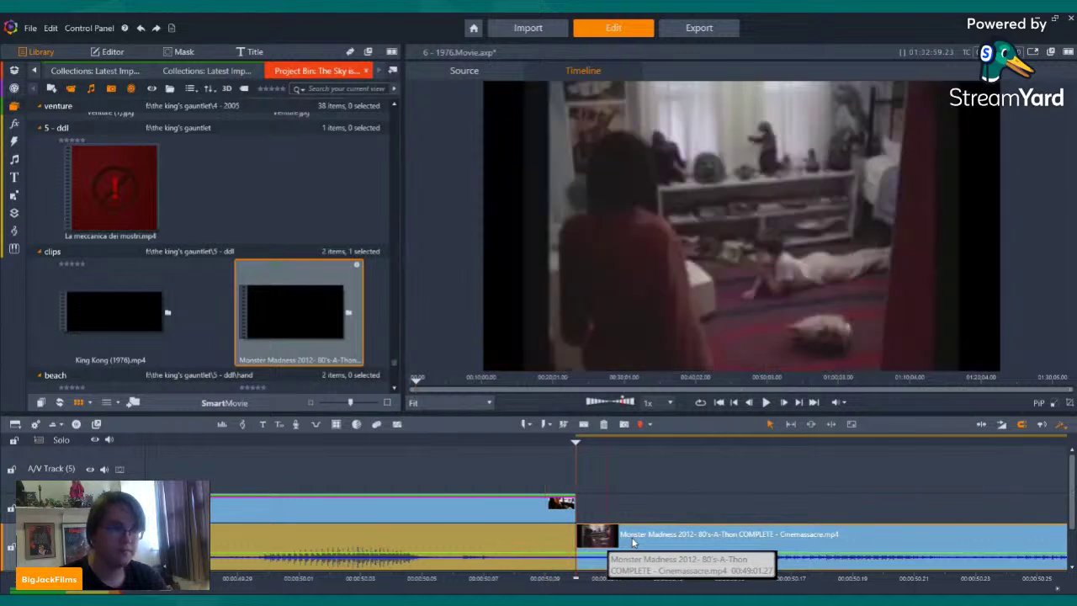
# - Move the bedroom clip to the track above the narration, directly after the car clip, and keep only its video stream
pyautogui.moveTo(632, 533); pyautogui.dragTo(633, 511)
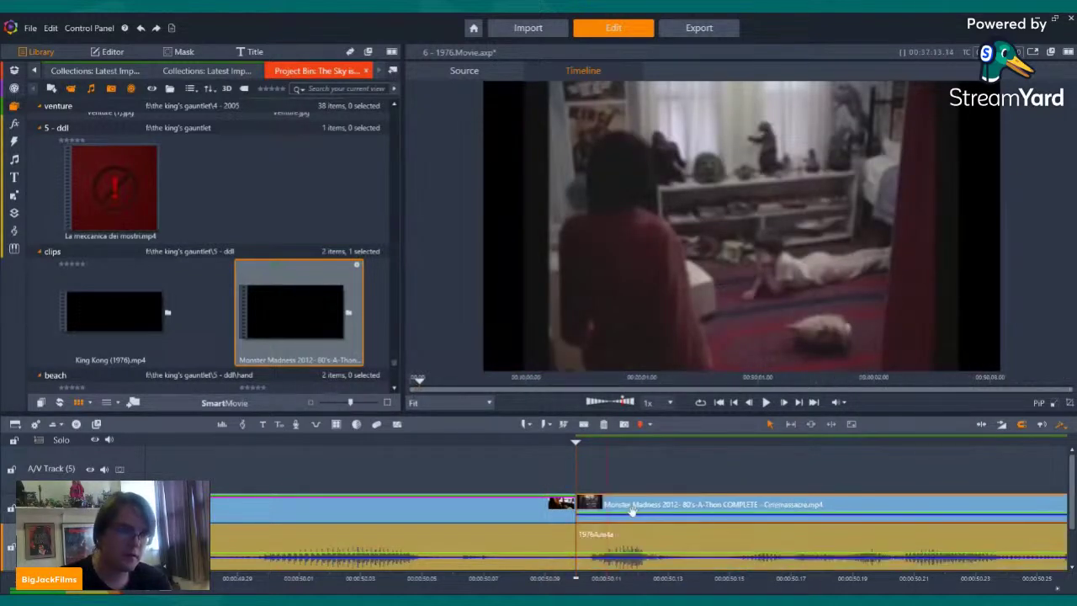
pyautogui.rightClick(637, 512)
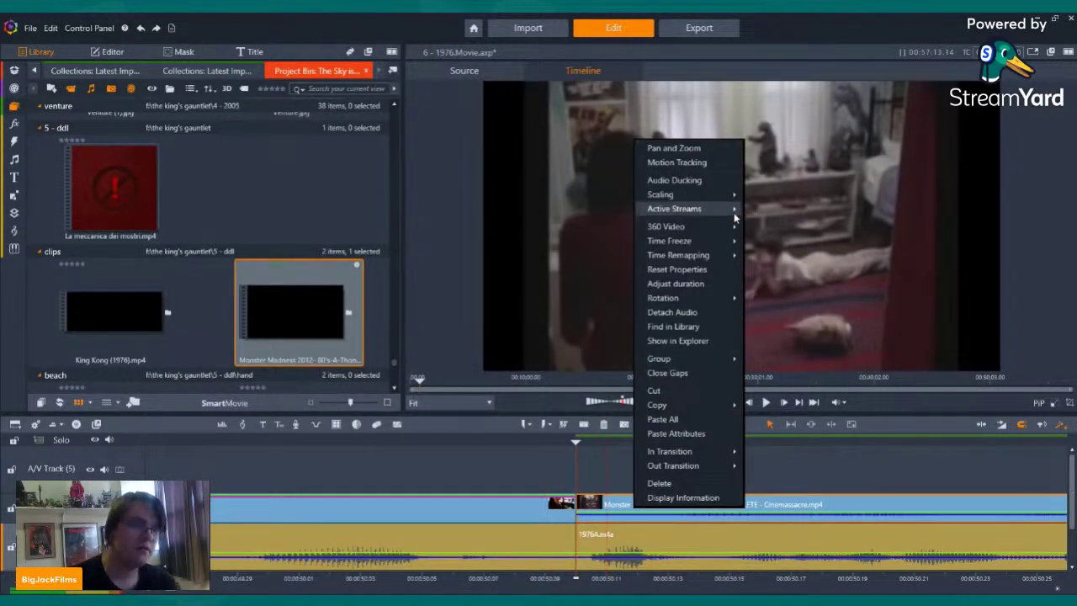
pyautogui.moveTo(740, 212)
pyautogui.click(781, 222)
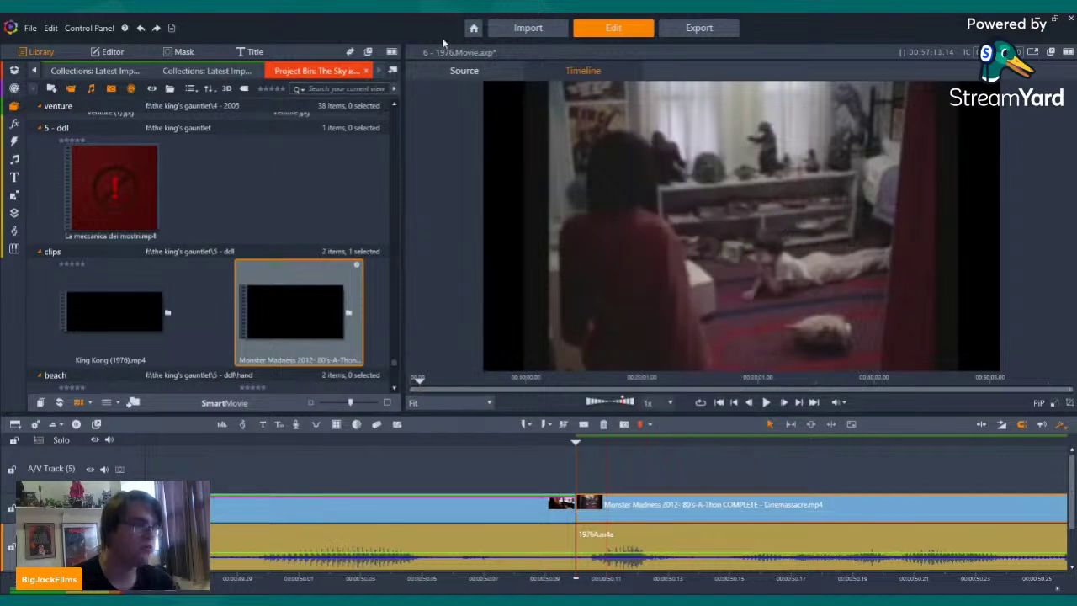
# - Examine the BBC documentary scenes from 00:35:45 to the King Kong title and the black-and-white producer footage at 00:36:30
pyautogui.click(209, 71)
pyautogui.click(290, 235)
pyautogui.scroll(-2, 290, 235)
pyautogui.moveTo(397, 139); pyautogui.dragTo(399, 296)
pyautogui.scroll(-2, 202, 220)
pyautogui.scroll(1, 202, 220)
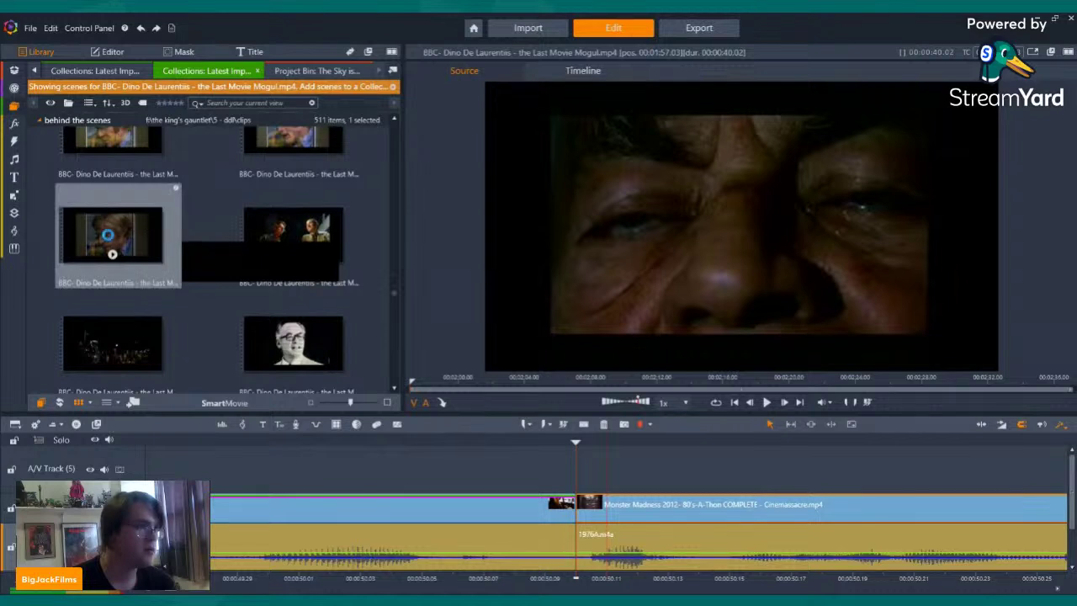
pyautogui.click(112, 254)
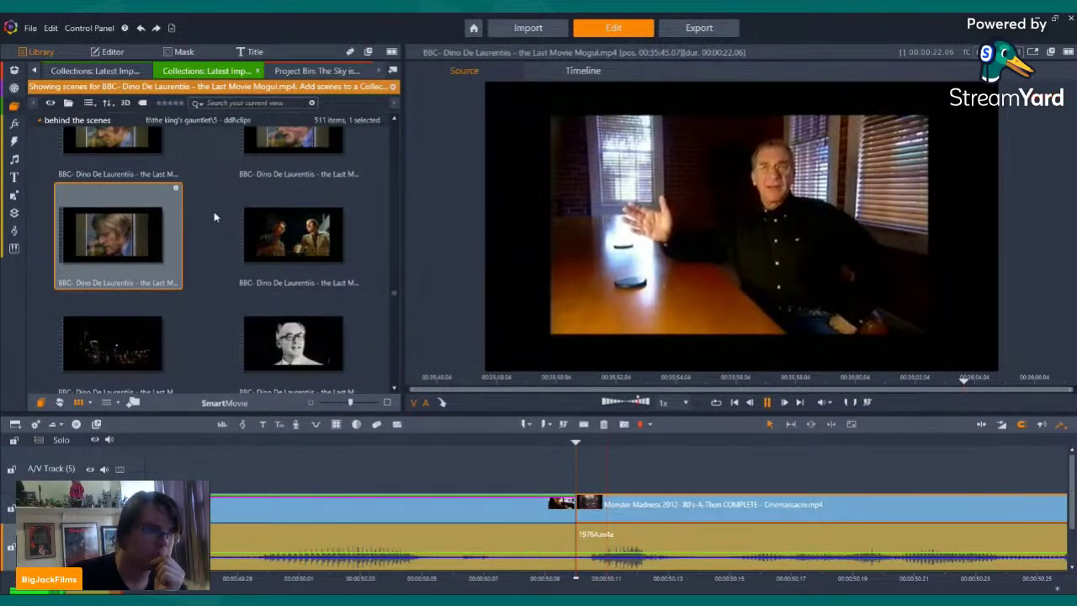
pyautogui.click(298, 220)
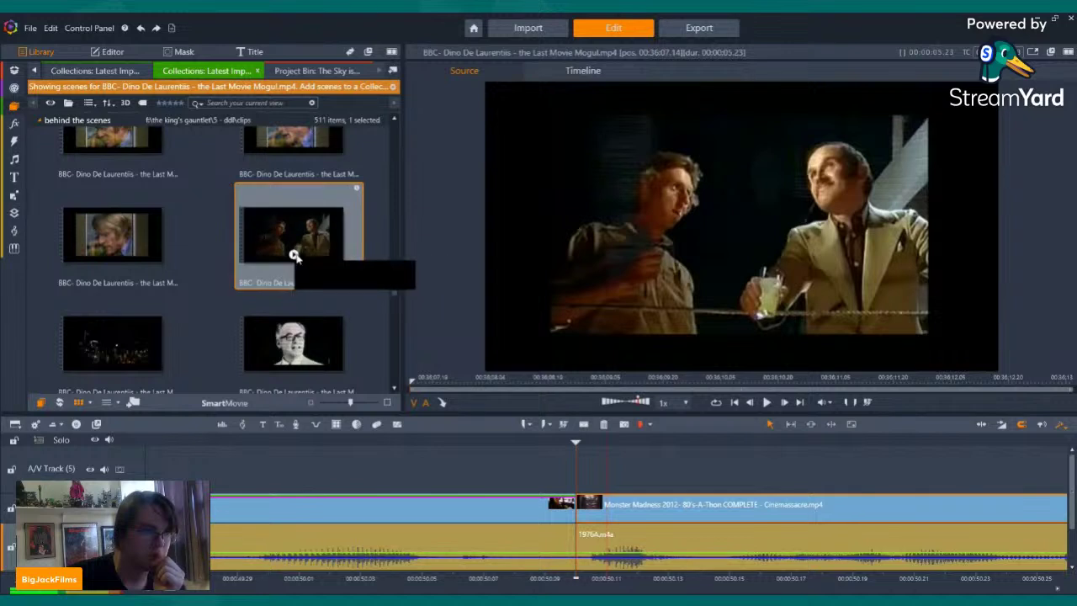
pyautogui.click(113, 364)
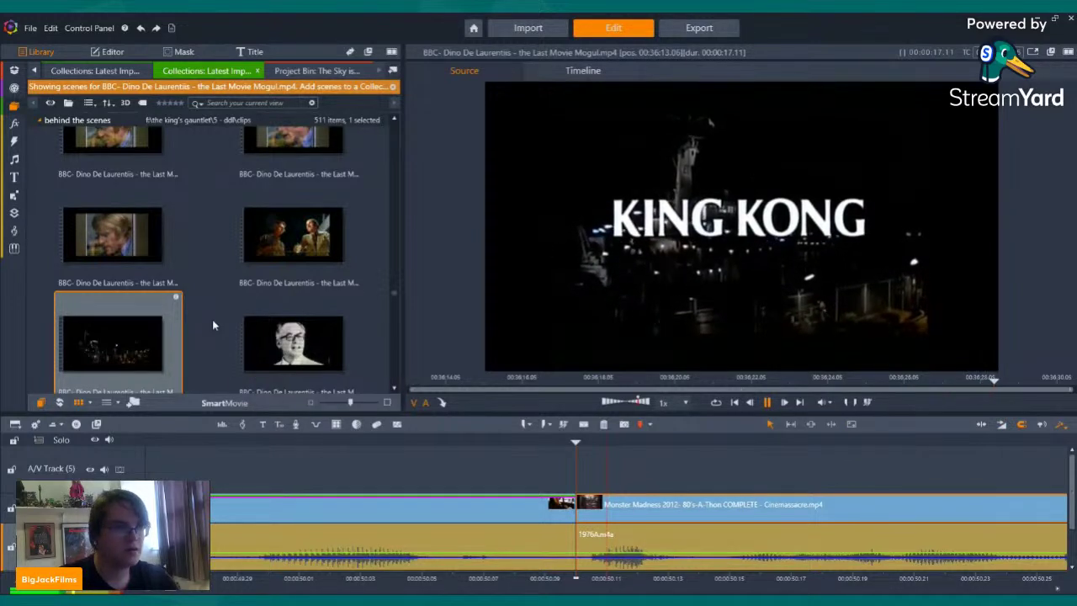
pyautogui.click(252, 357)
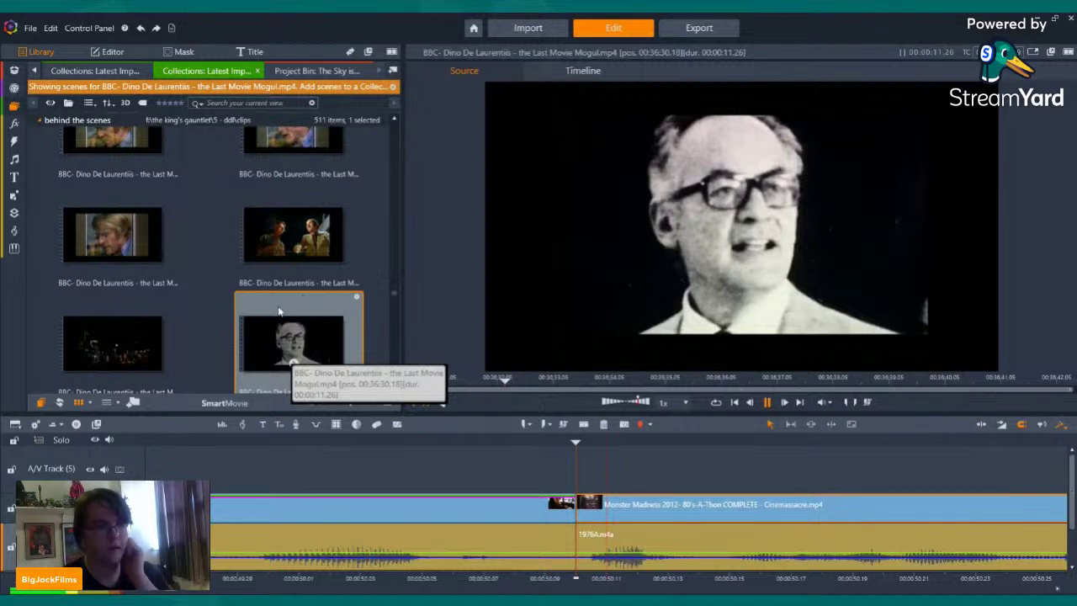
# - Preview the screenwriter interview scene at 00:36:42, sampling the intercut King Kong film footage and the scene's end
pyautogui.scroll(-2, 278, 310)
pyautogui.scroll(-1, 278, 310)
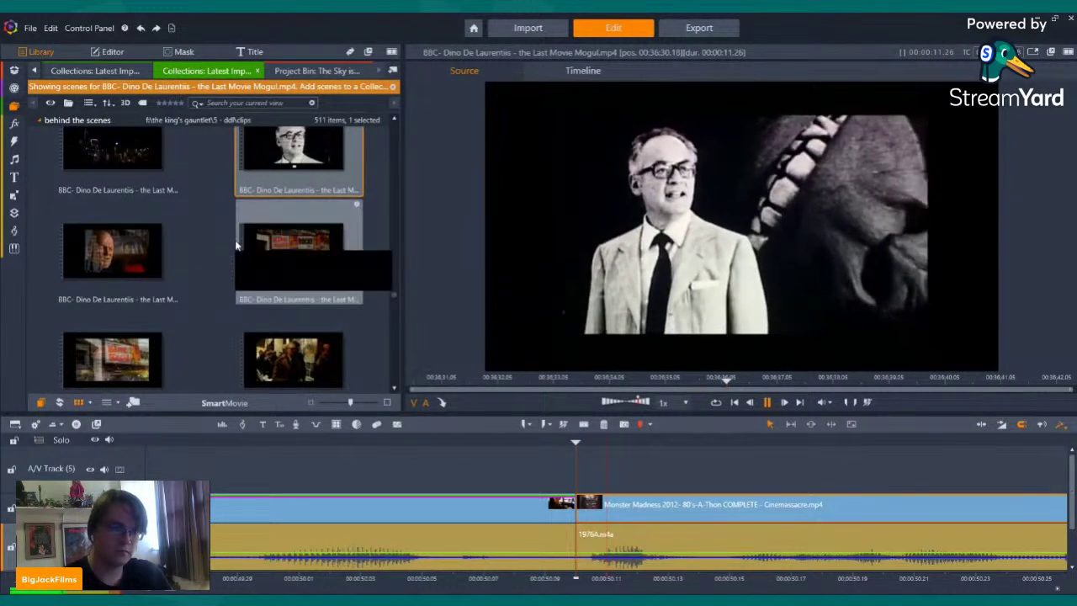
pyautogui.click(112, 270)
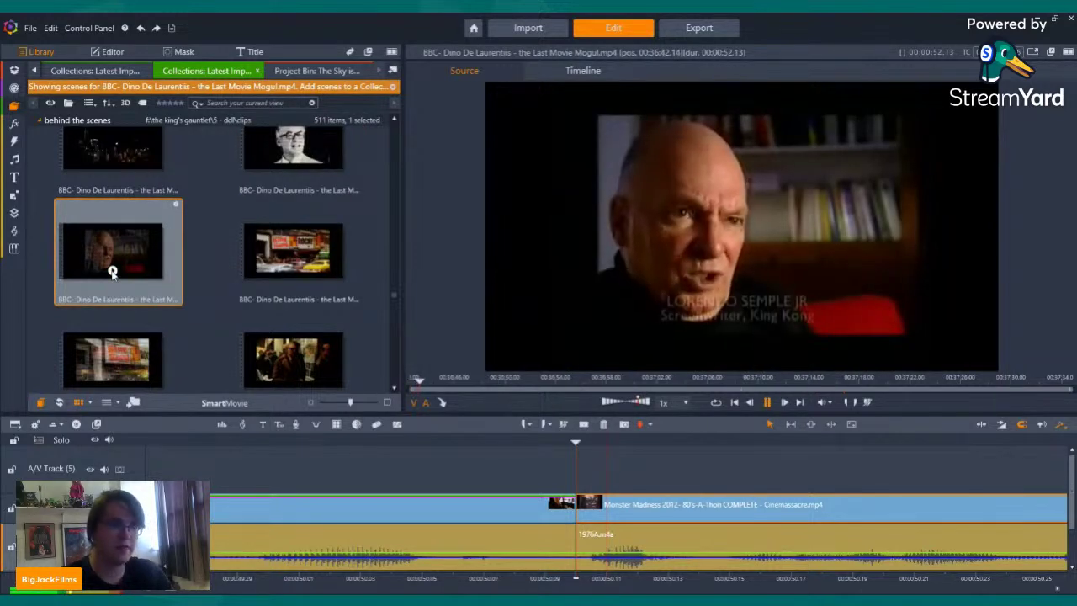
pyautogui.moveTo(711, 380)
pyautogui.mouseDown()
pyautogui.moveTo(837, 380)
pyautogui.moveTo(523, 380)
pyautogui.moveTo(645, 381)
pyautogui.mouseUp()
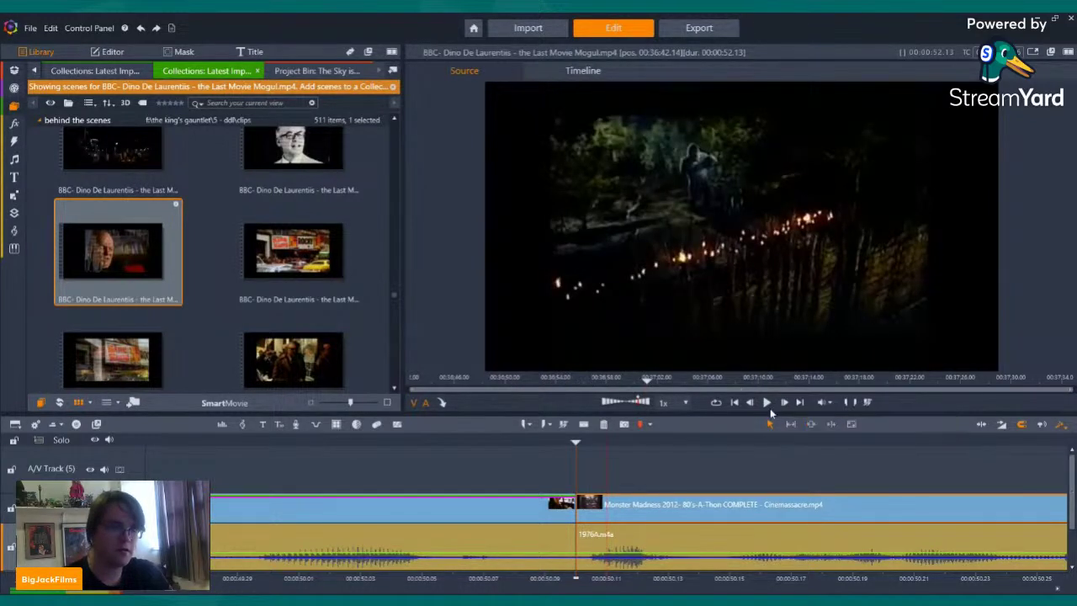
pyautogui.click(767, 402)
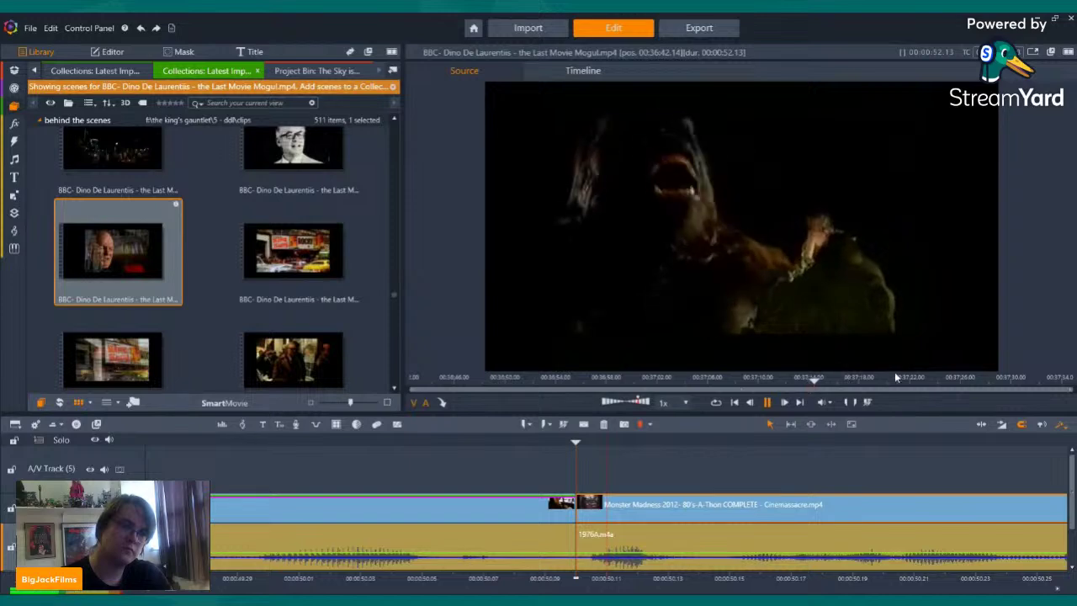
pyautogui.click(964, 383)
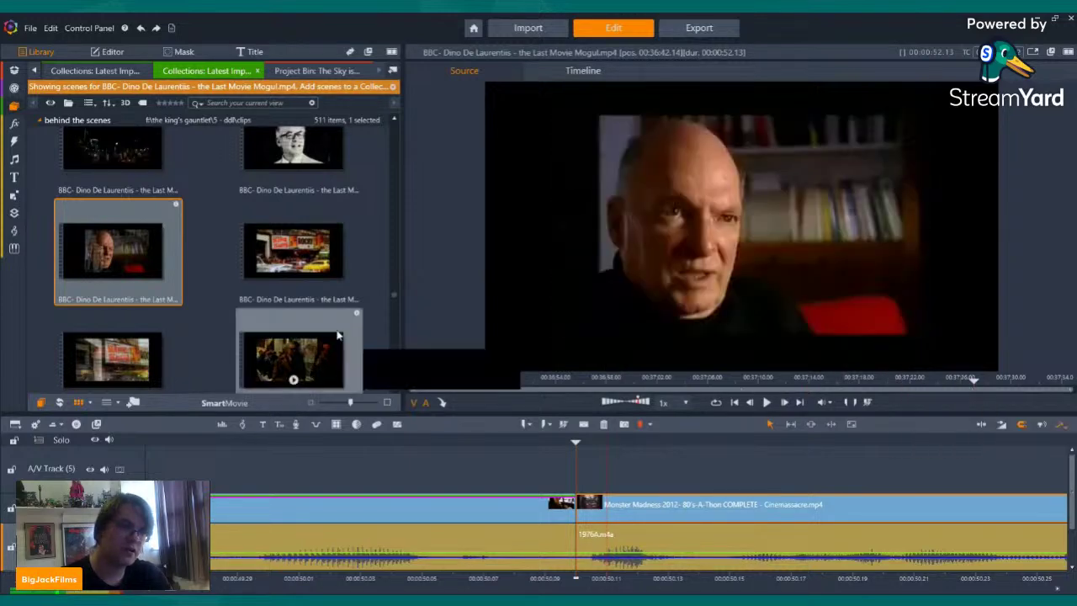
# - Preview the scene opening on the TIME magazine cover at 00:38:00
pyautogui.scroll(-5, 336, 253)
pyautogui.scroll(-2, 336, 269)
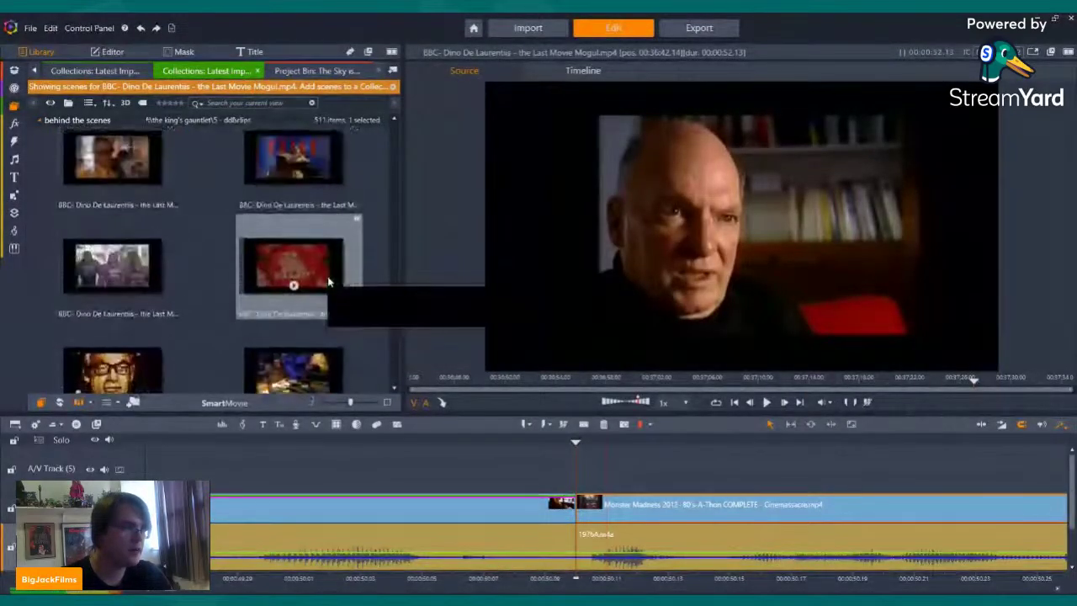
pyautogui.click(293, 177)
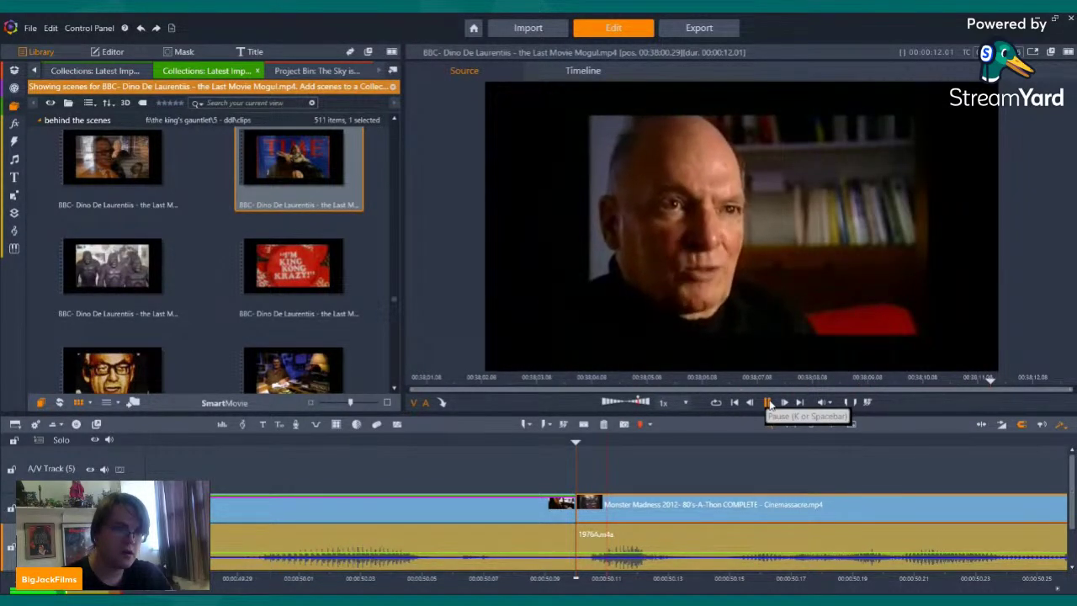
pyautogui.click(769, 403)
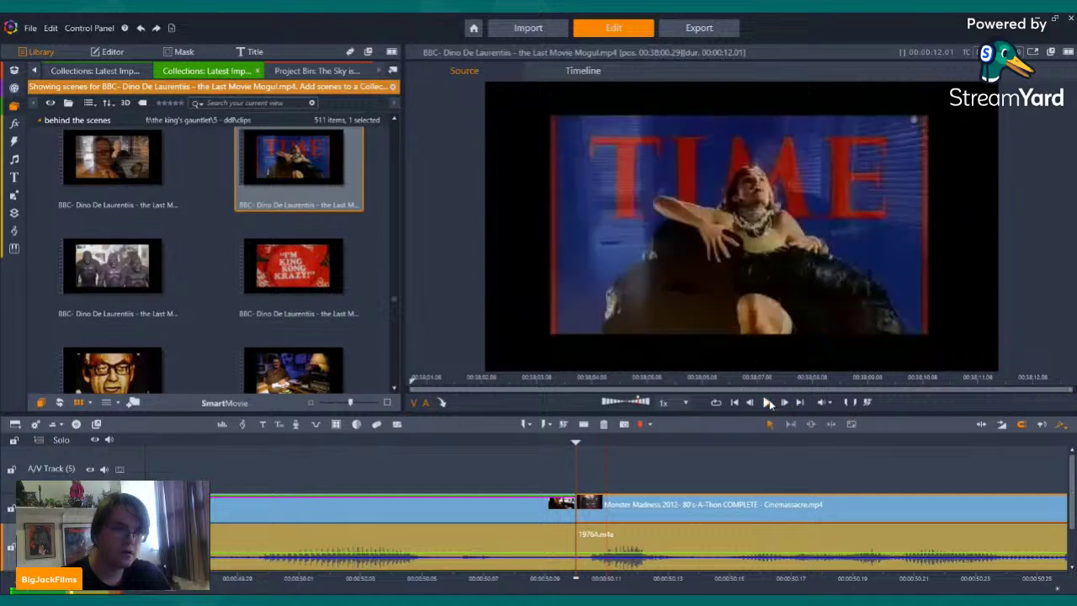
# - Play the bedroom clip up to the next cut in the narration, split it there and delete the remainder
pyautogui.click(648, 521)
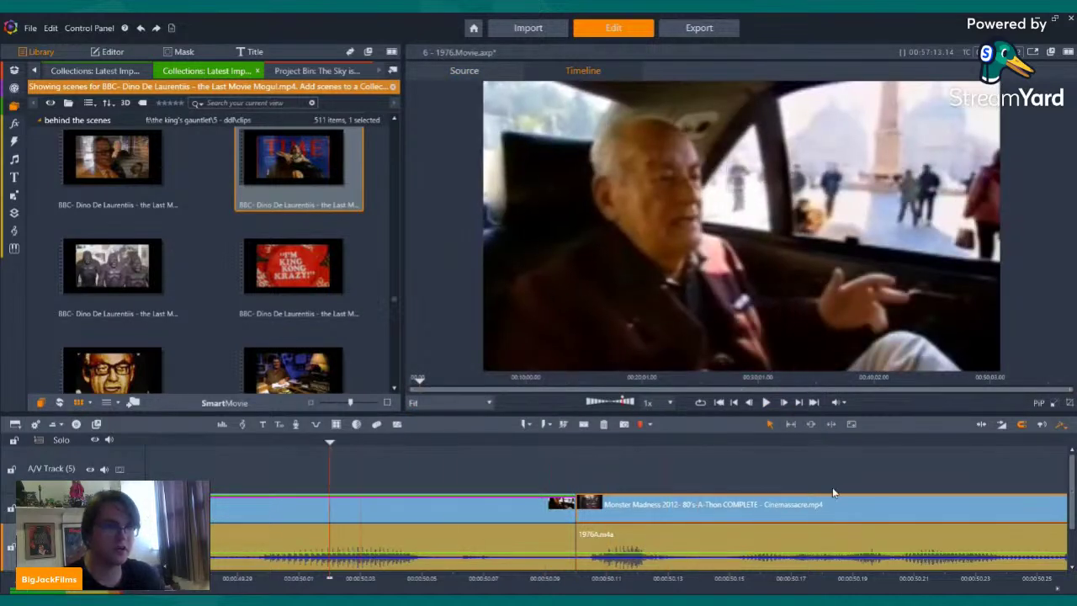
pyautogui.click(768, 402)
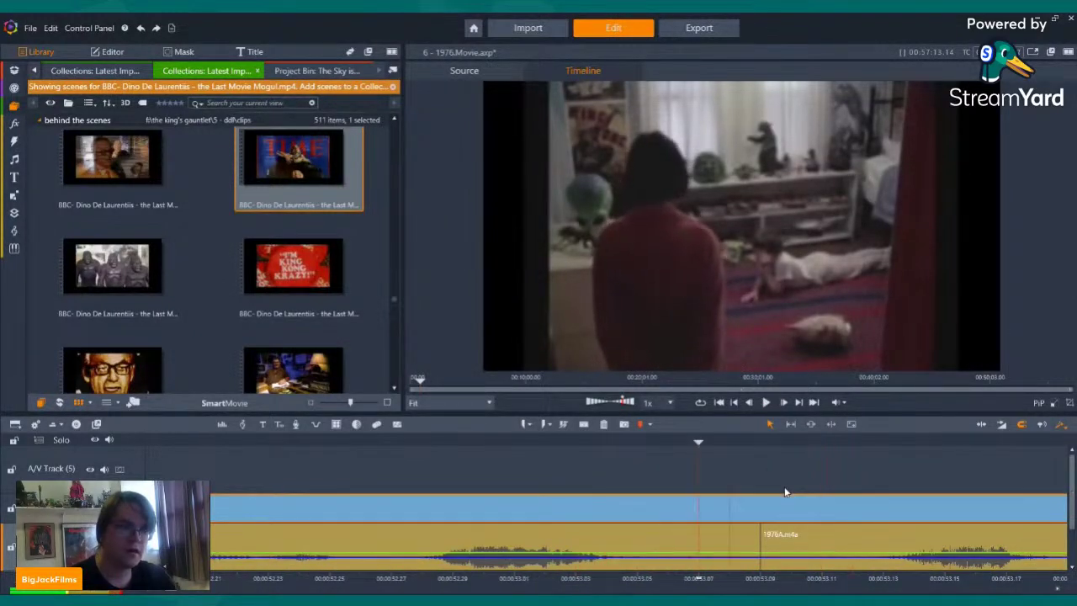
pyautogui.click(587, 434)
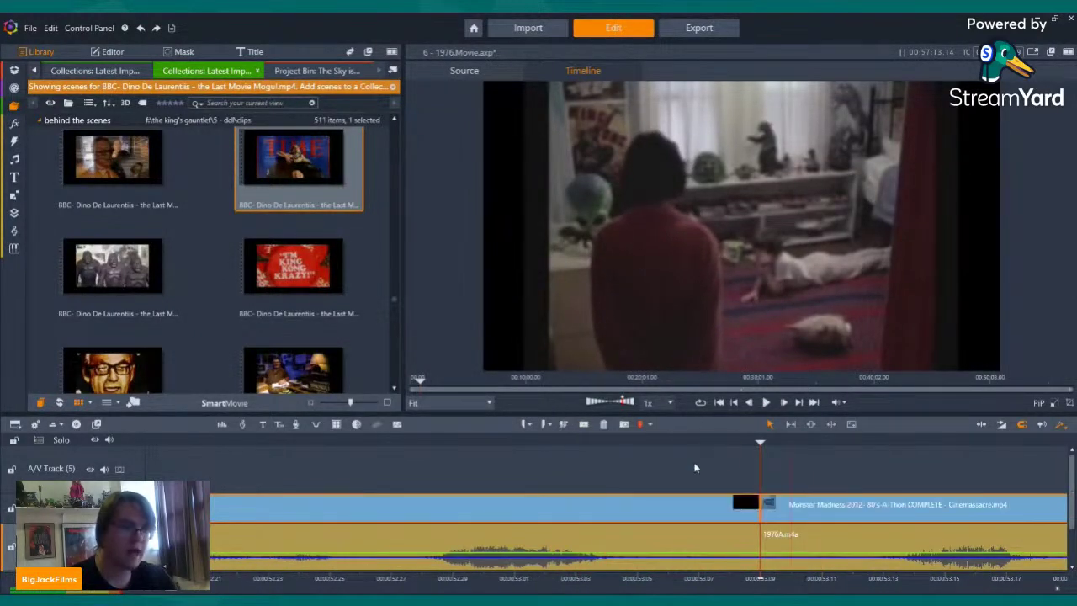
pyautogui.click(604, 425)
# - Play the narration from shortly before the end of the bedroom clip on into the stretch without footage
pyautogui.press('Left')
pyautogui.press('Left')
pyautogui.press('Left')
pyautogui.press('Left')
pyautogui.press('Left')
pyautogui.press('Left')
pyautogui.press('Left')
pyautogui.press('Left')
pyautogui.press('Left')
pyautogui.press('Left')
pyautogui.press('Left')
pyautogui.press('Left')
pyautogui.press('Left')
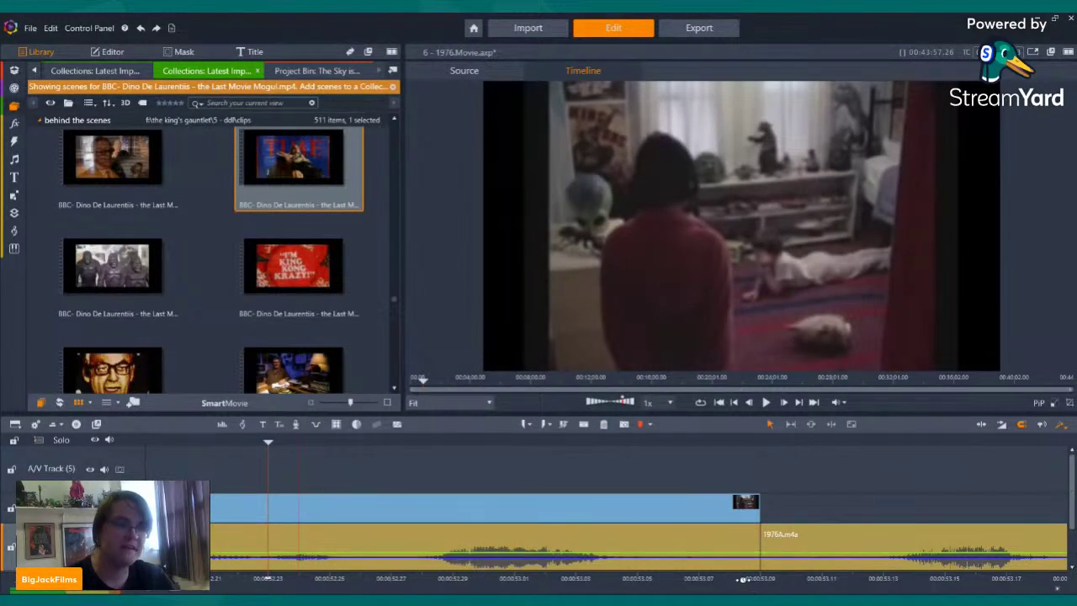
pyautogui.scroll(-5, 674, 575)
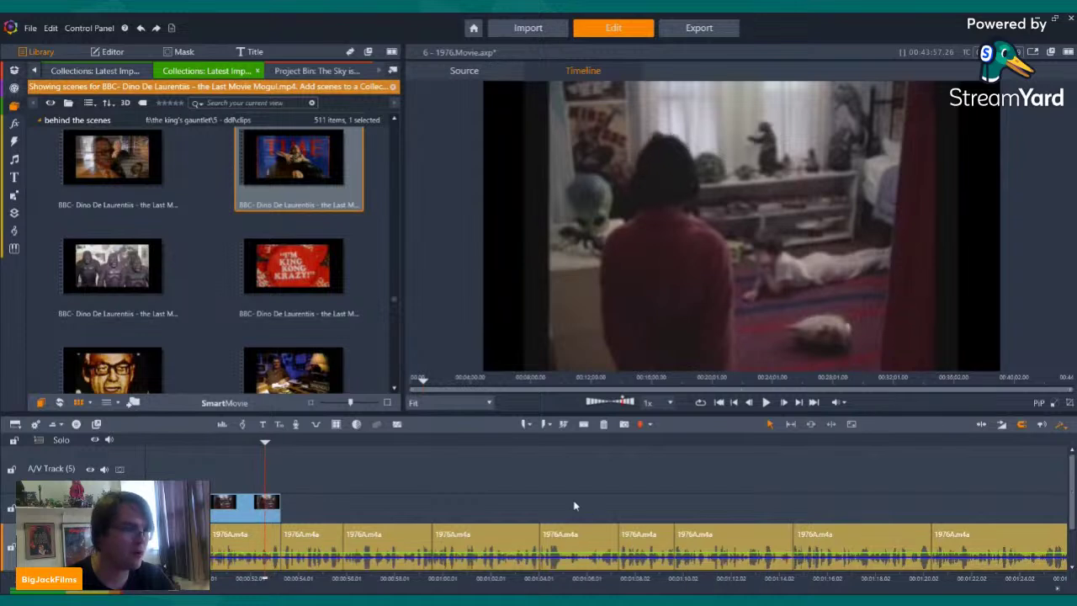
pyautogui.click(767, 402)
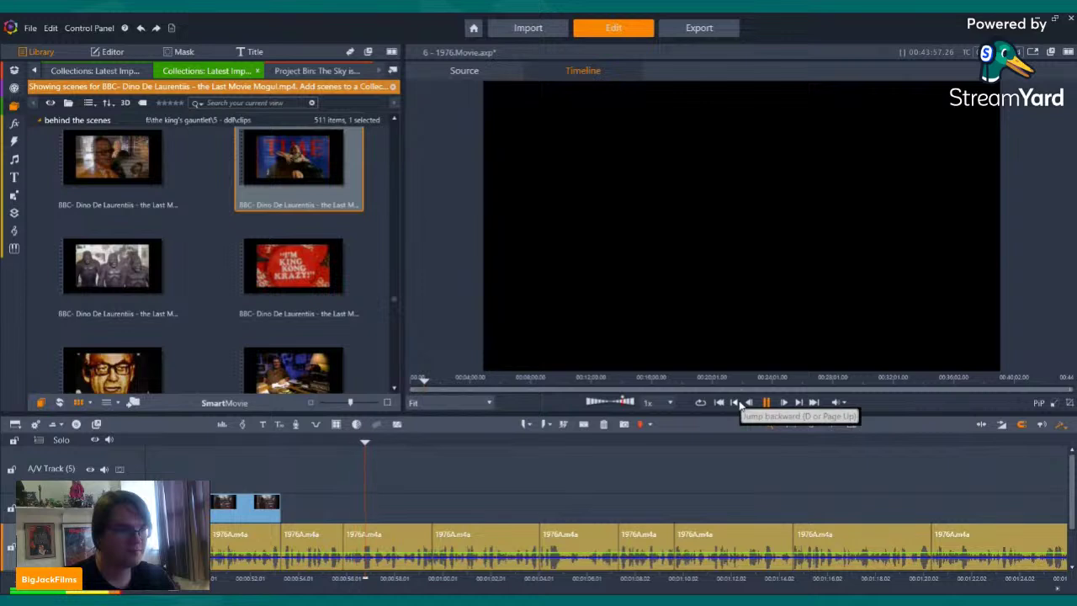
# - Open the library collection holding the scenes of 38. The Legend Of King Kong (1975) .5.wmv
pyautogui.click(740, 404)
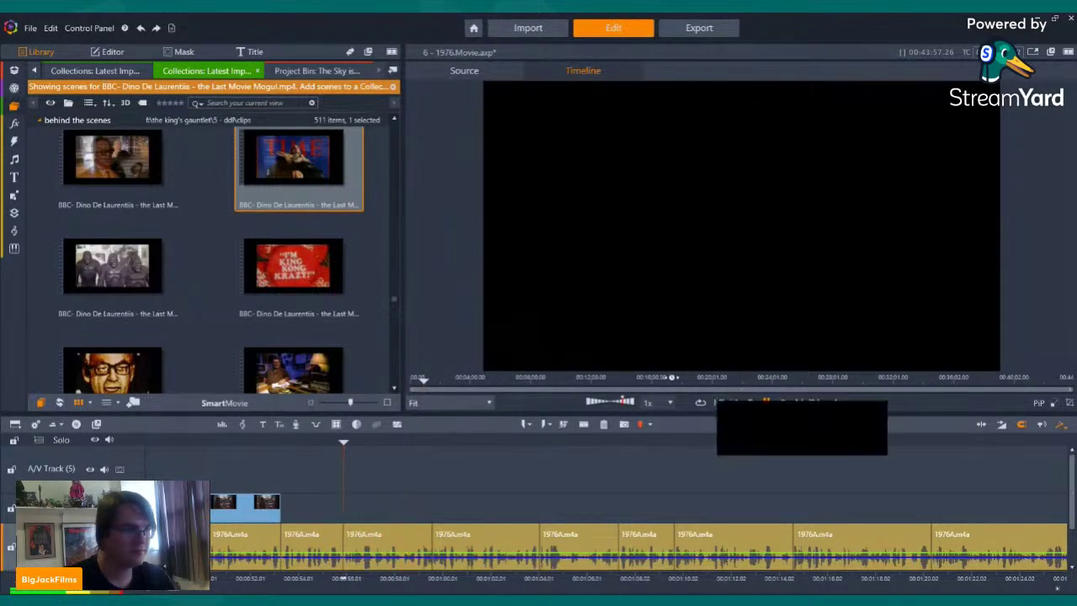
pyautogui.click(296, 70)
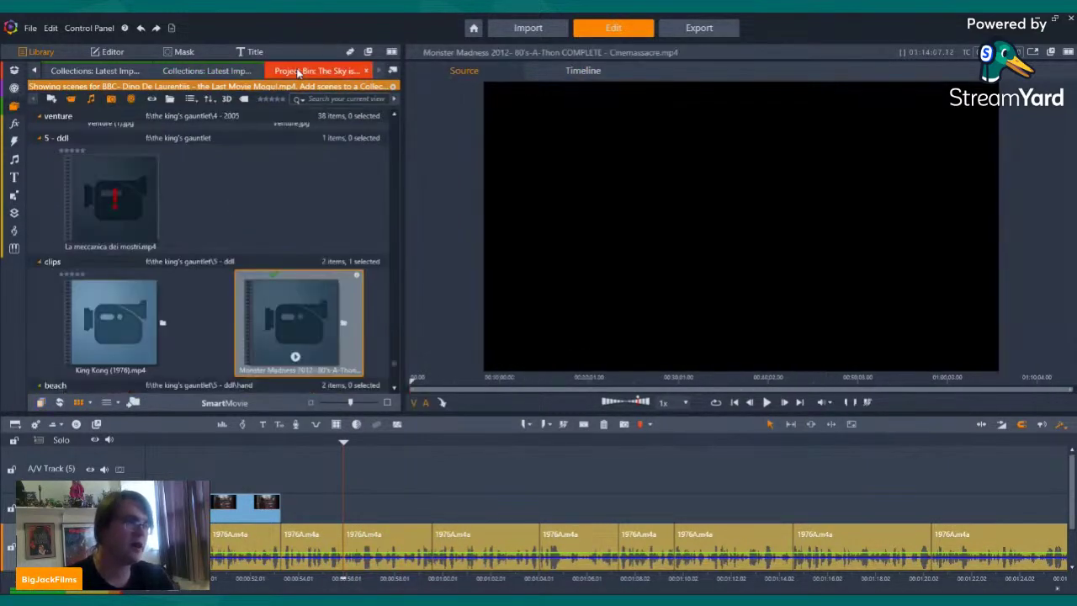
pyautogui.click(100, 70)
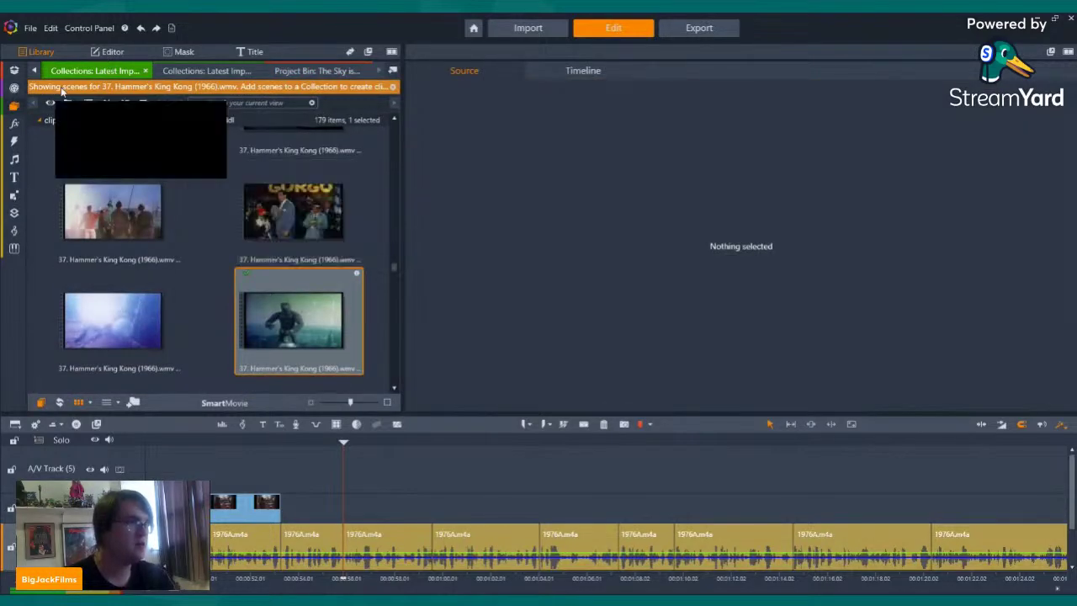
pyautogui.click(35, 72)
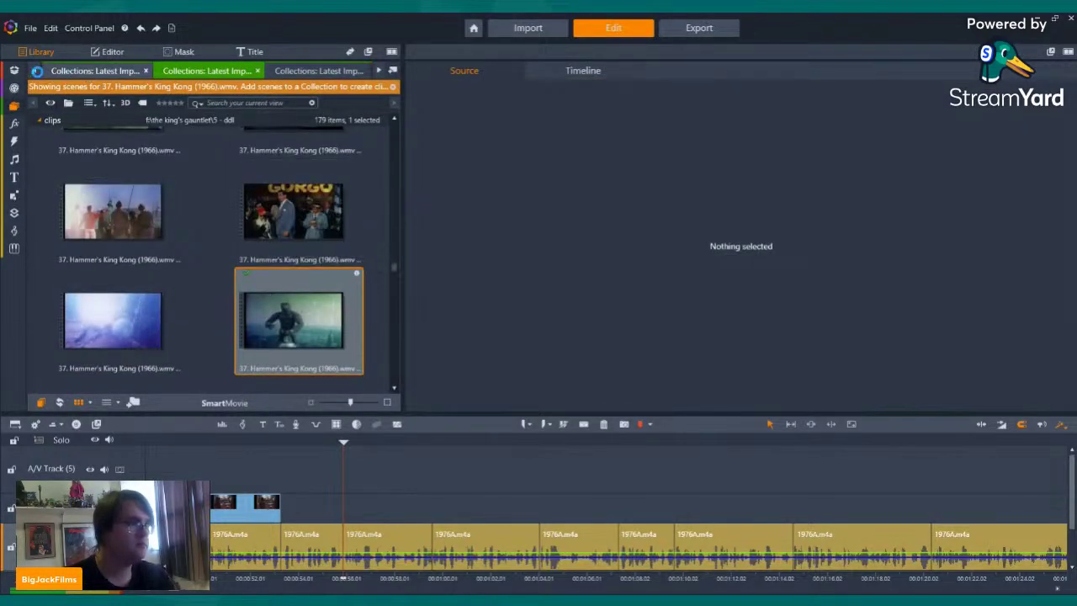
pyautogui.click(37, 72)
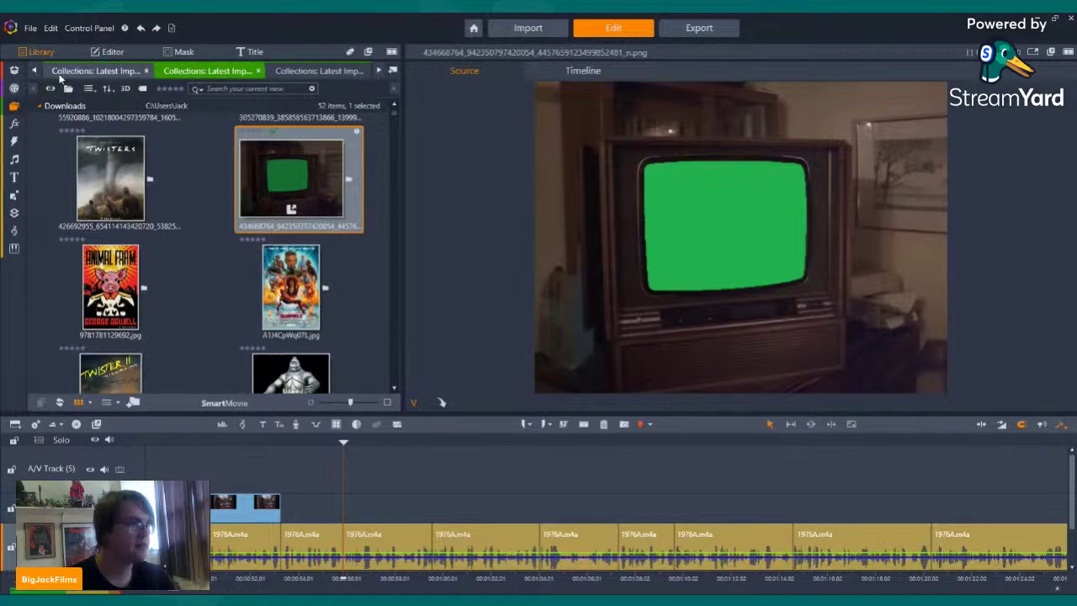
pyautogui.click(60, 74)
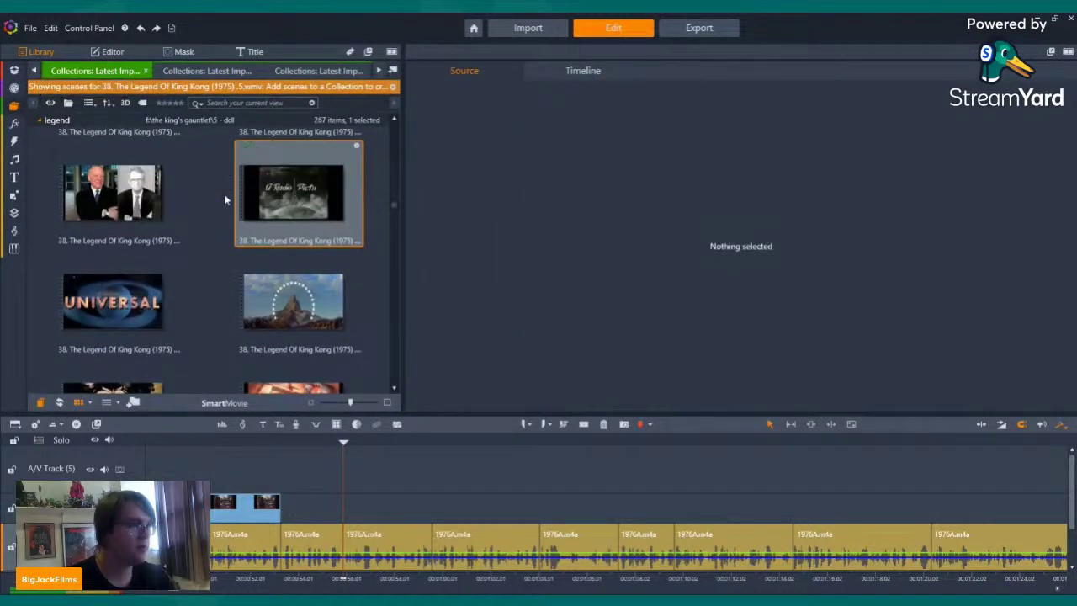
# - Place the black-and-white line drawing scene and the adjacent ape-on-towers scene directly after the bedroom clip on the timeline
pyautogui.scroll(-3, 223, 199)
pyautogui.scroll(2, 221, 252)
pyautogui.scroll(-2, 180, 270)
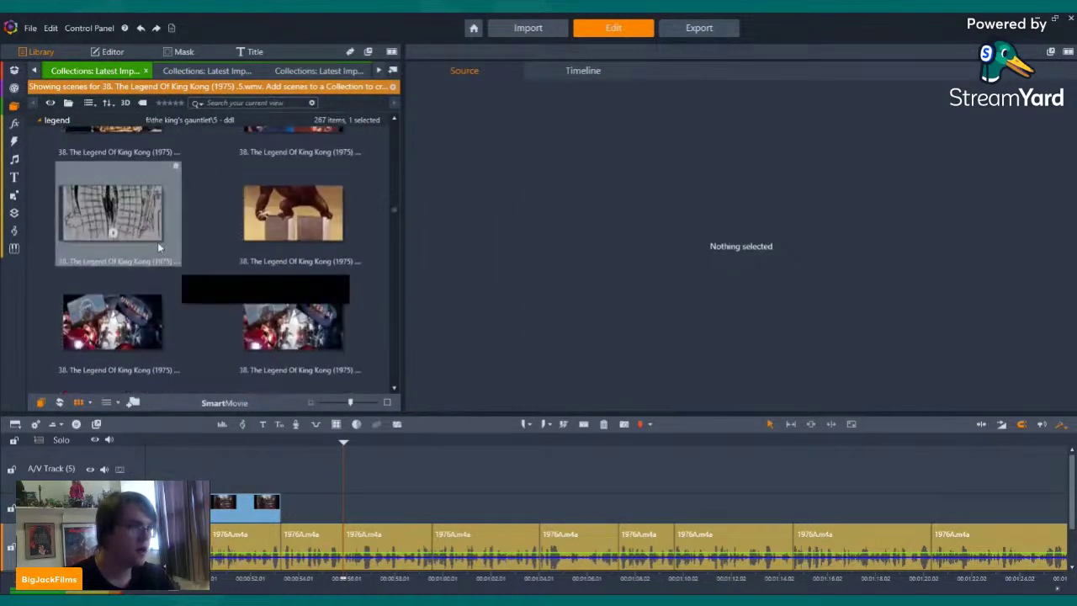
pyautogui.click(132, 187)
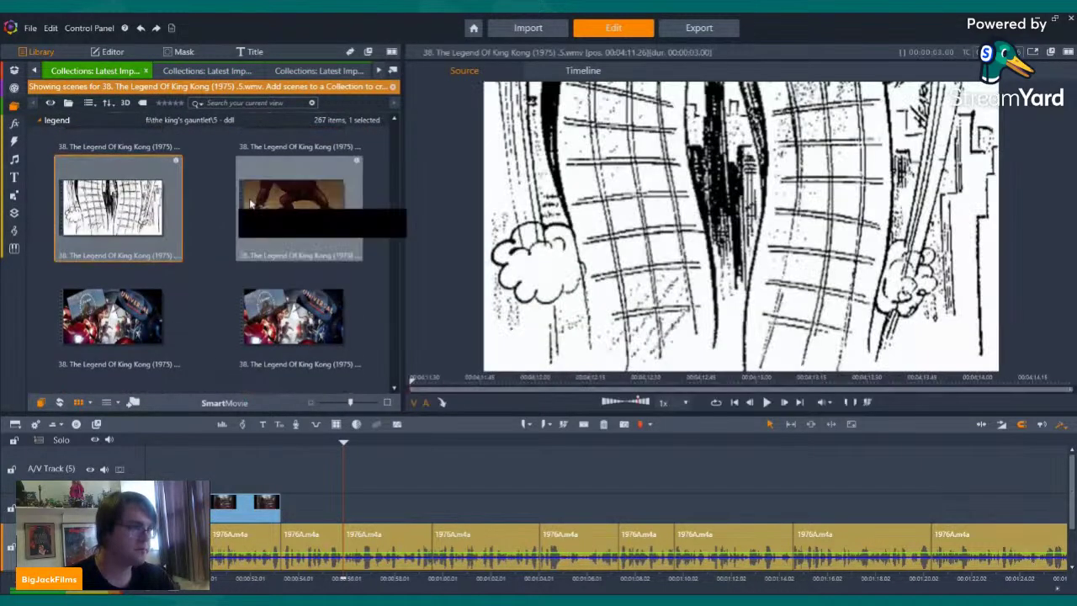
pyautogui.keyDown('ctrl'); pyautogui.click(297, 217); pyautogui.keyUp('ctrl')
pyautogui.moveTo(127, 206)
pyautogui.mouseDown()
pyautogui.moveTo(169, 205)
pyautogui.moveTo(349, 469)
pyautogui.moveTo(275, 506)
pyautogui.mouseUp()
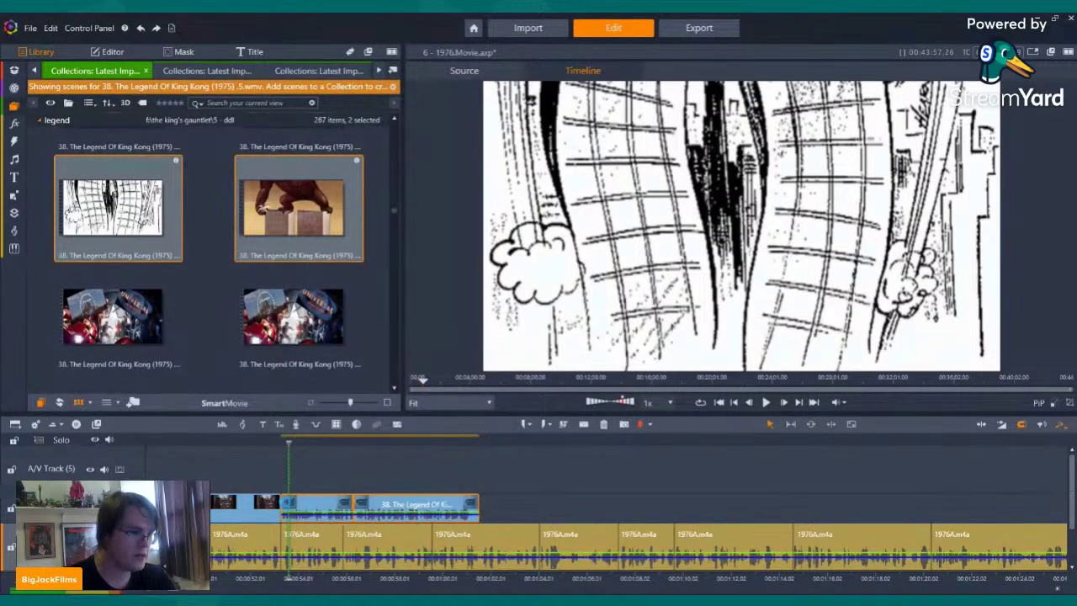
# - Turn off the audio stream of the two newly placed Legend Of King Kong clips
pyautogui.rightClick(303, 505)
pyautogui.moveTo(382, 215)
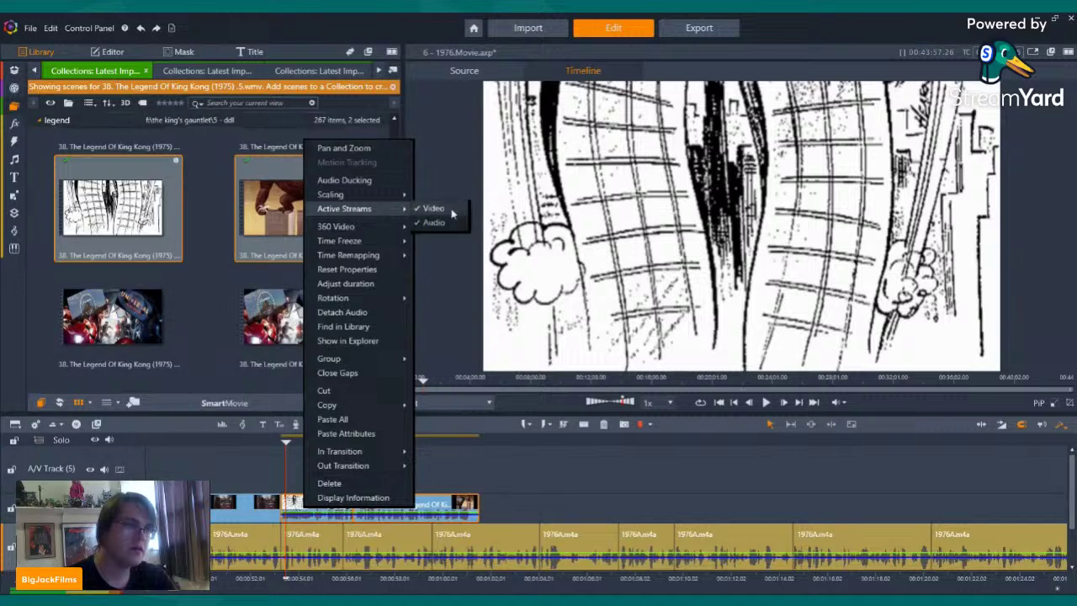
pyautogui.click(459, 229)
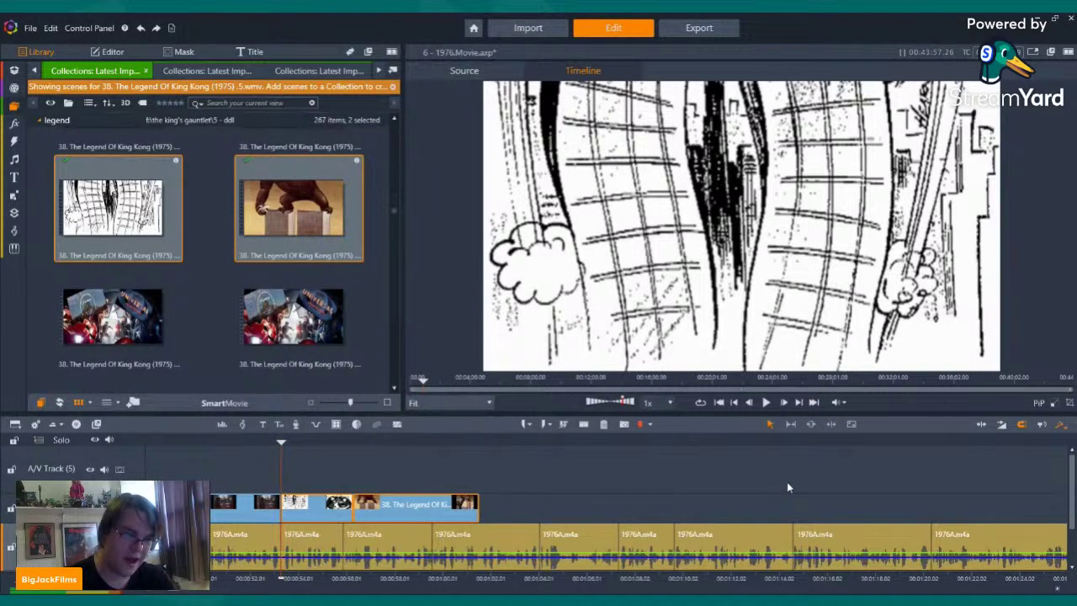
# - Play the new clips under the narration, split the ape-on-towers clip shortly before its end and delete the remainder
pyautogui.click(766, 402)
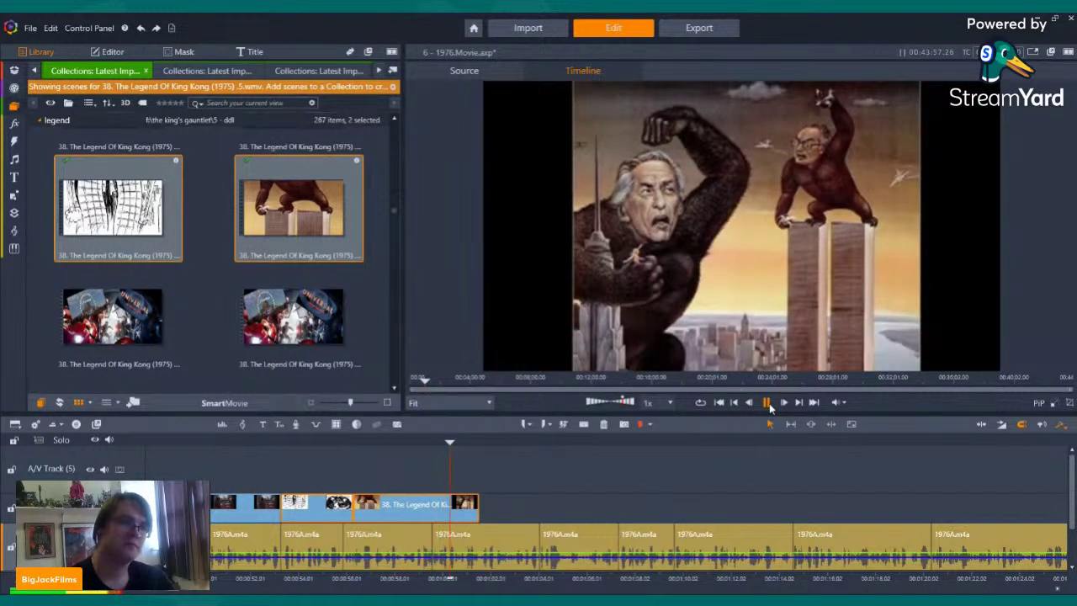
pyautogui.click(767, 402)
pyautogui.click(423, 446)
pyautogui.click(767, 402)
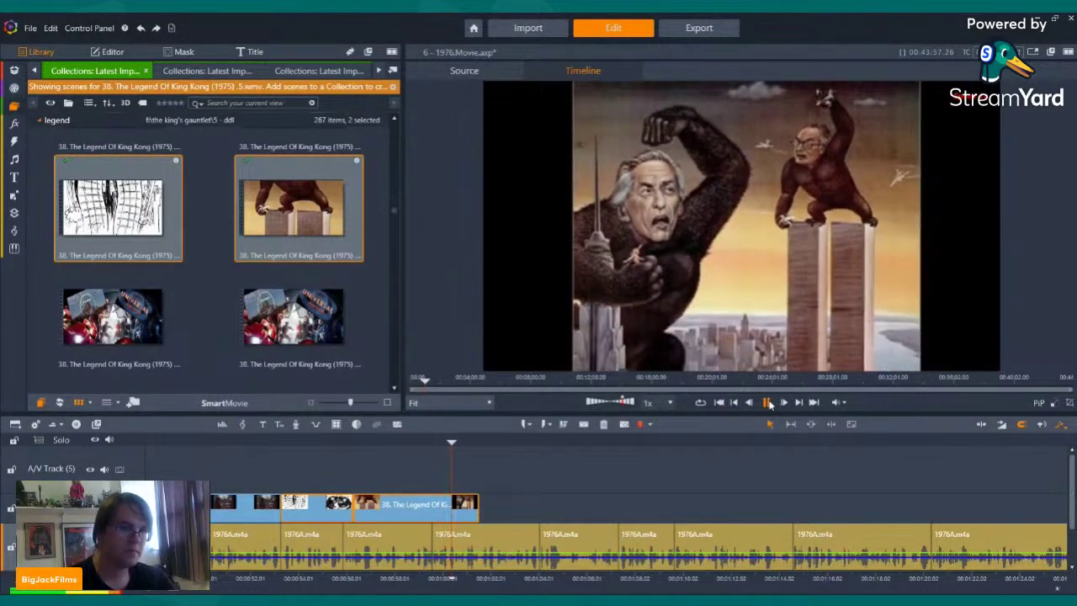
pyautogui.click(767, 402)
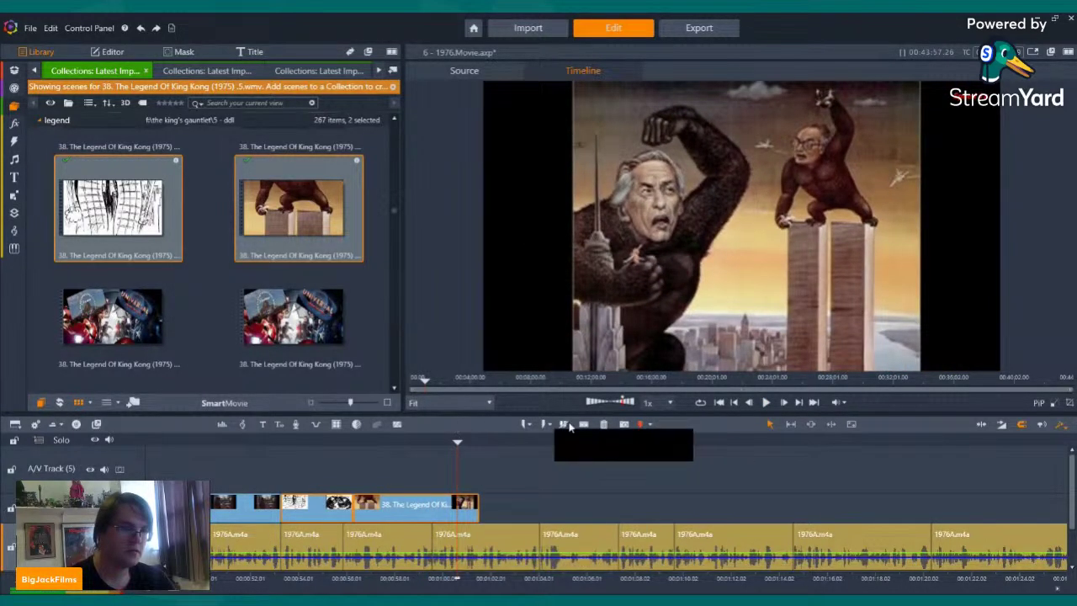
pyautogui.click(583, 425)
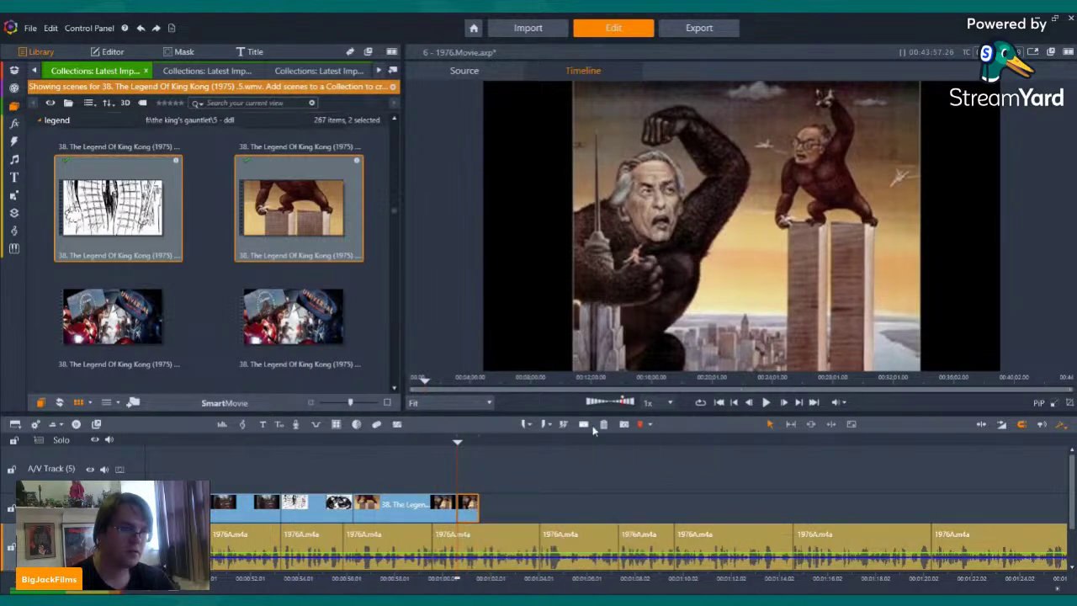
pyautogui.click(603, 424)
# - Add the starred-mountain Paramount logo scene directly after the ape-on-towers clip and turn off its audio stream
pyautogui.scroll(2, 163, 186)
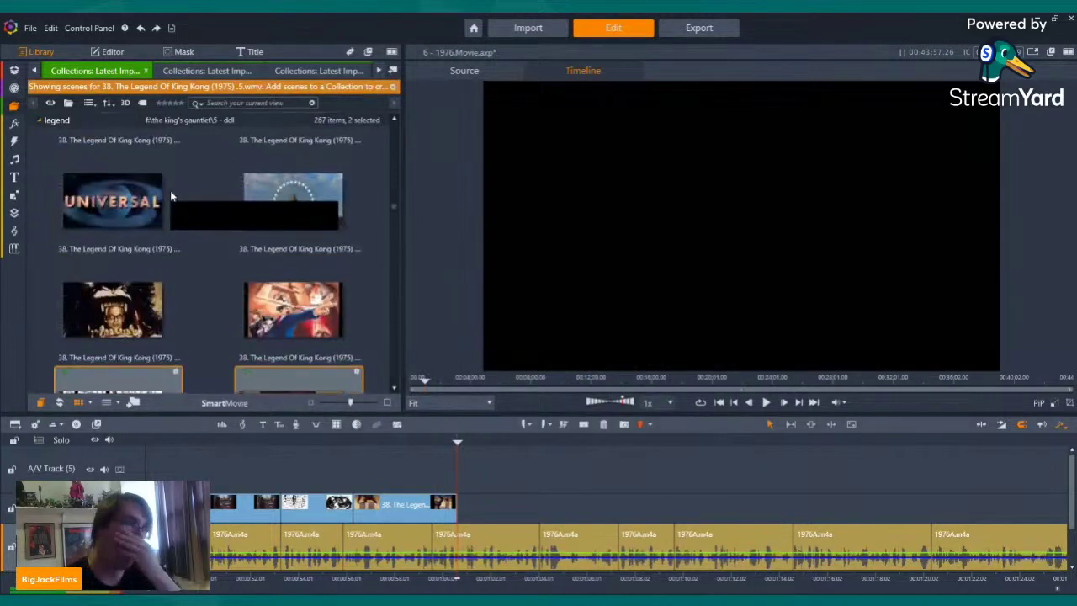
pyautogui.click(309, 209)
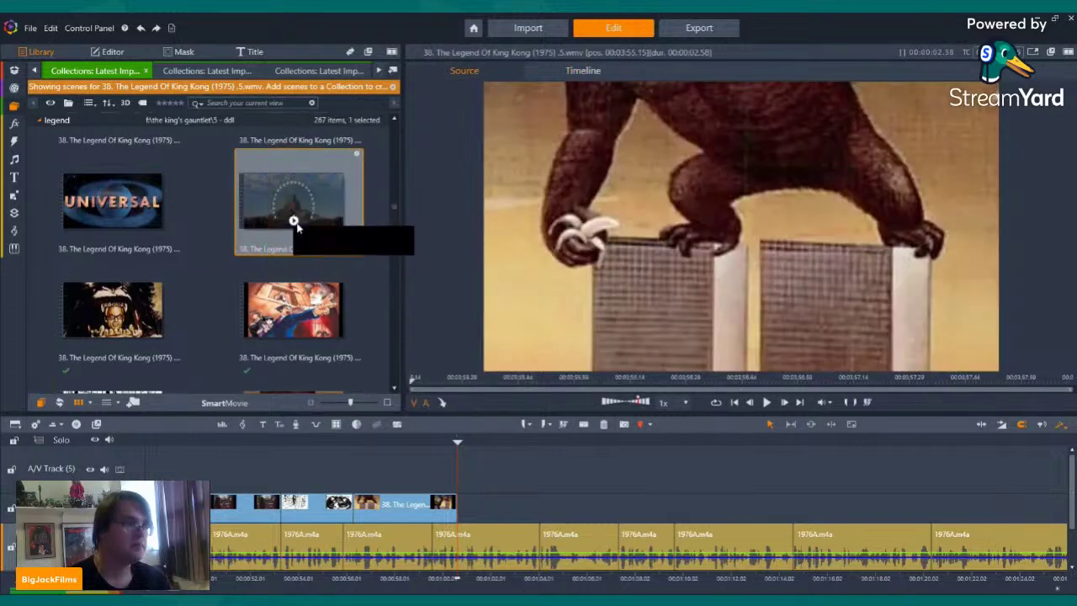
pyautogui.moveTo(303, 200); pyautogui.dragTo(476, 509)
pyautogui.rightClick(476, 509)
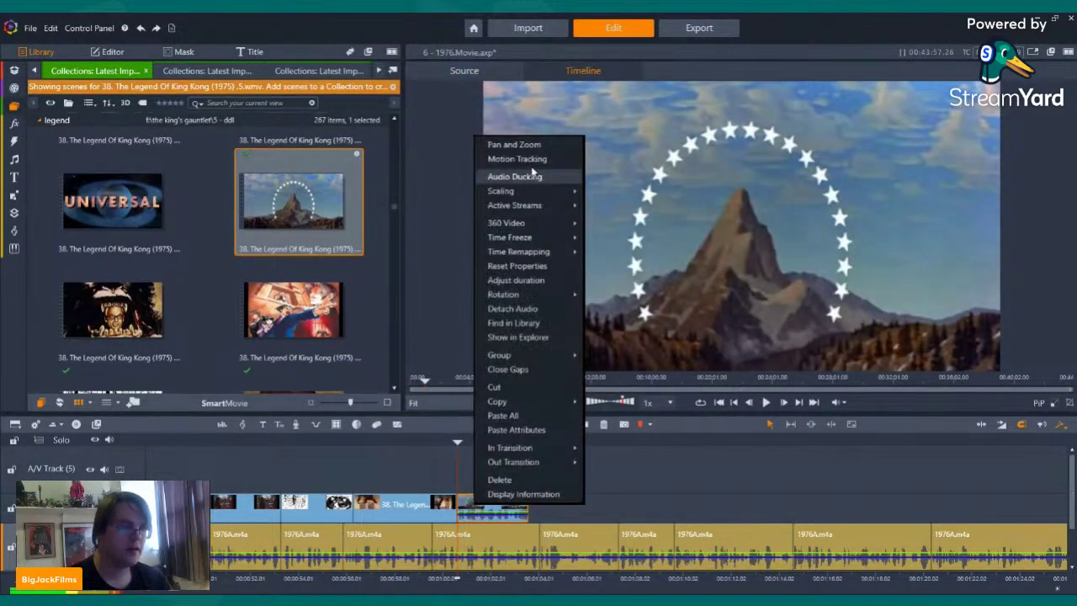
pyautogui.click(605, 218)
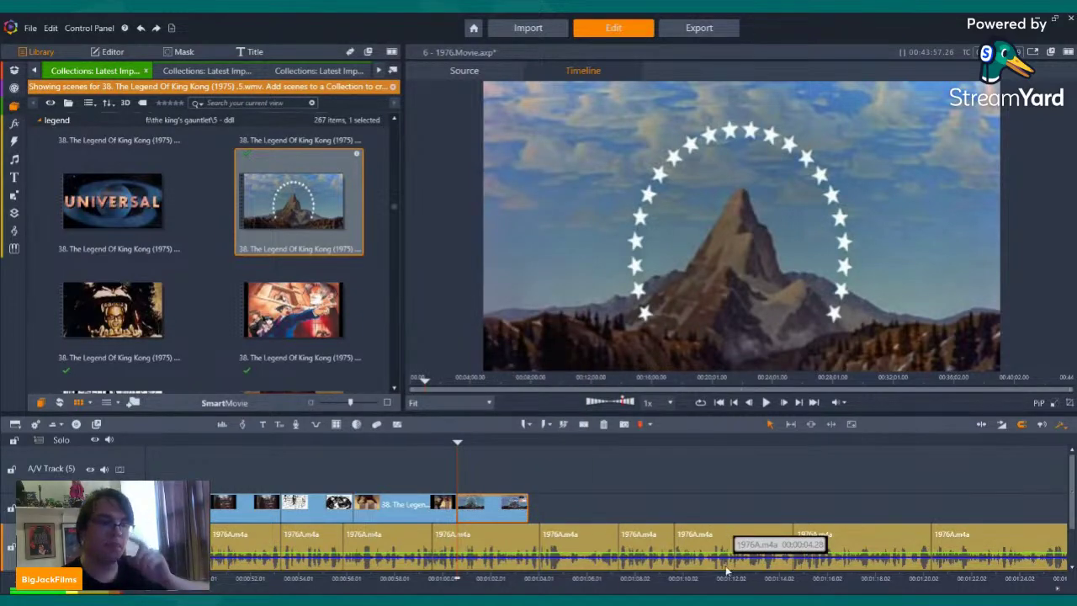
# - Trim the Paramount clip to start on the completed logo and end at the playback position in the narration
pyautogui.press('Left')
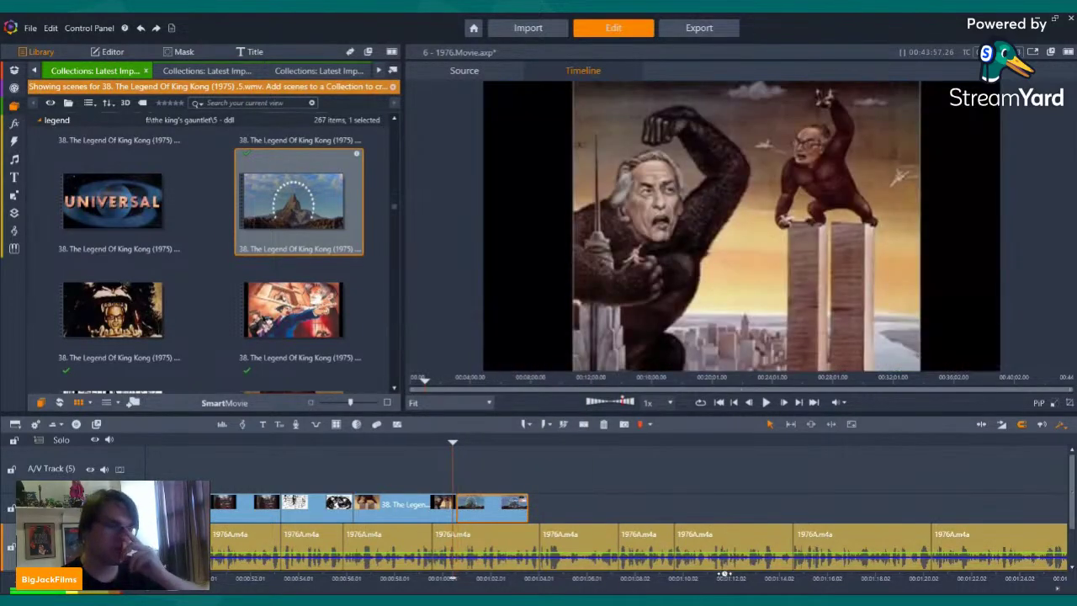
pyautogui.click(768, 402)
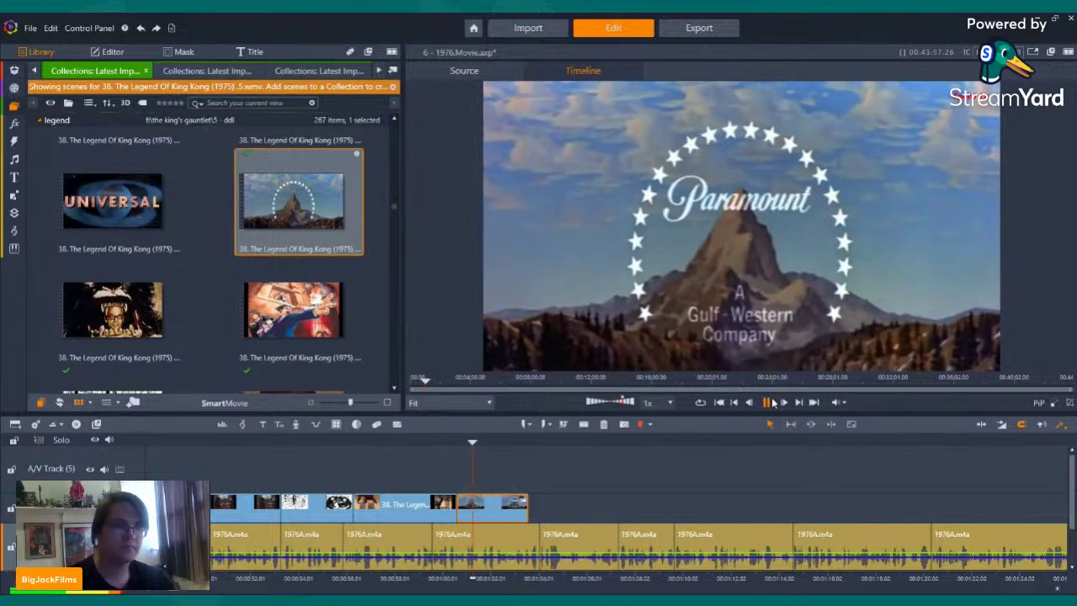
pyautogui.moveTo(459, 510); pyautogui.dragTo(471, 509)
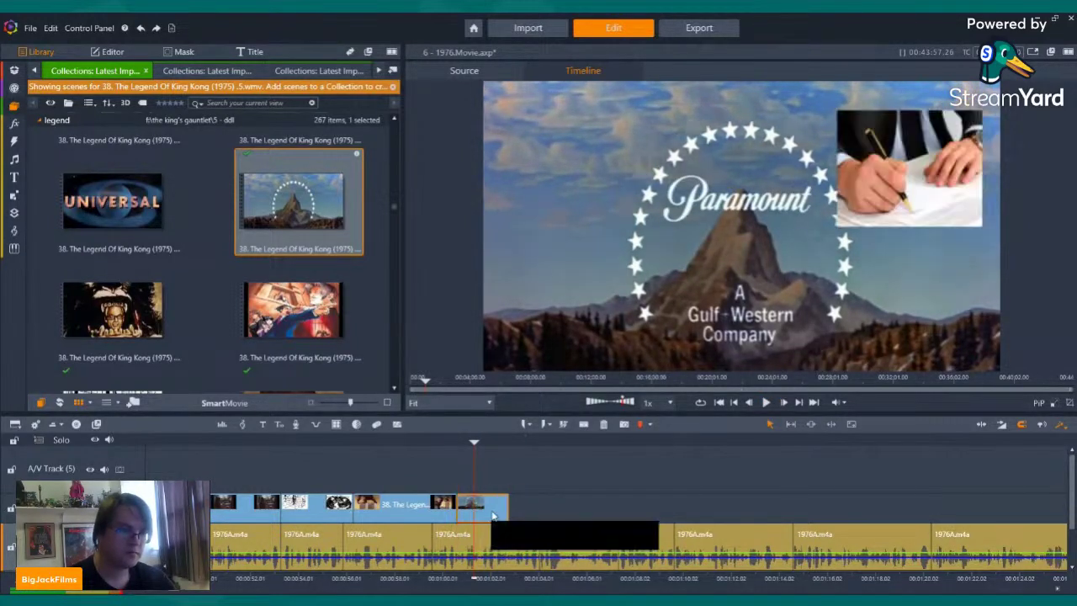
pyautogui.click(767, 402)
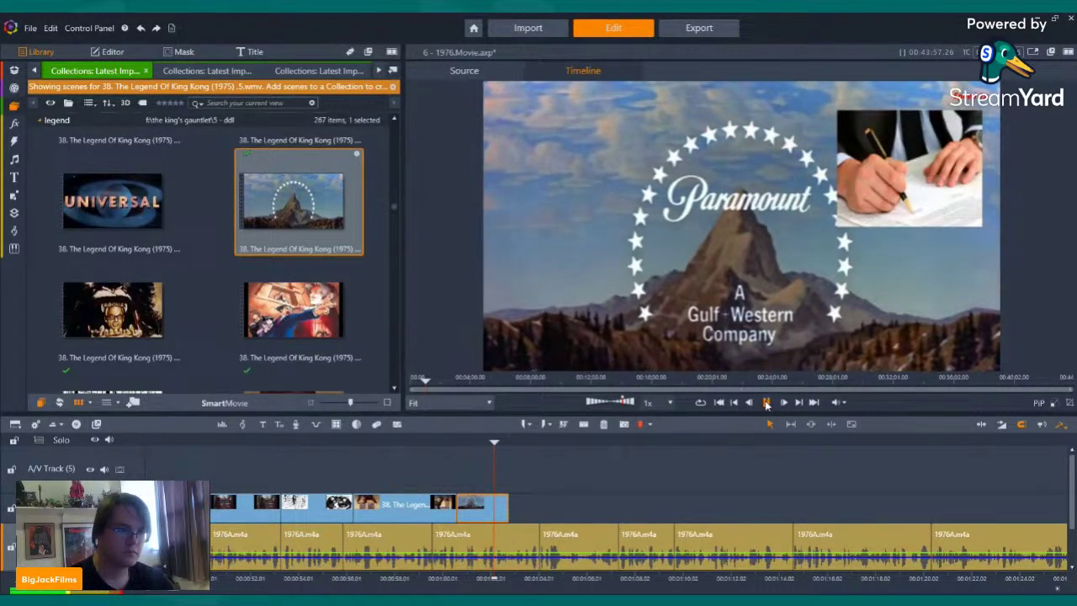
pyautogui.click(767, 403)
pyautogui.moveTo(497, 509); pyautogui.dragTo(494, 506)
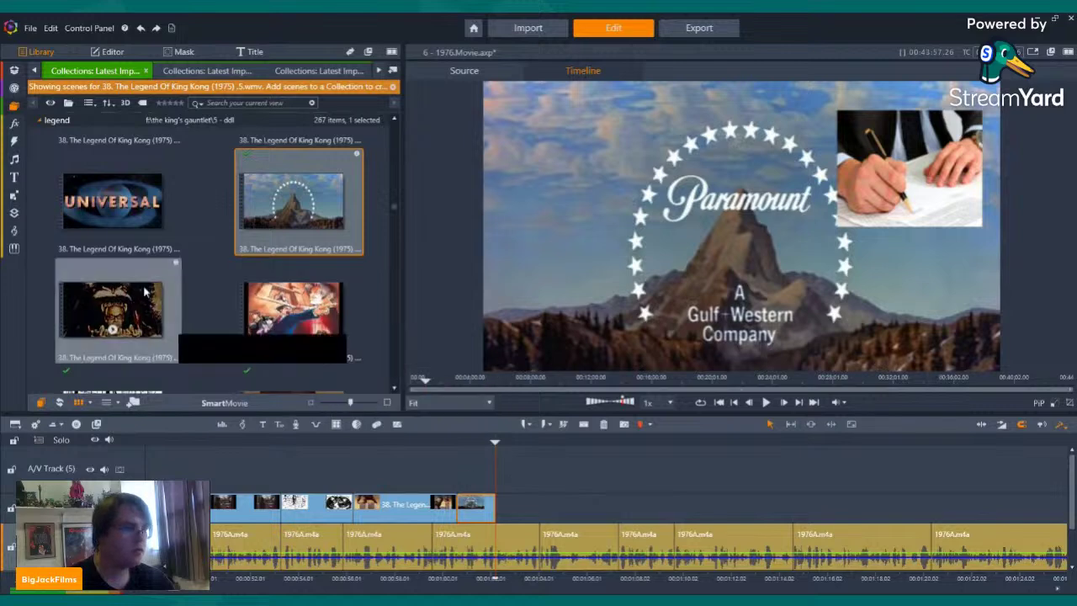
# - Place the Universal logo scene directly after the Paramount clip and trim its start to the full logo with "An MCA Company"
pyautogui.click(111, 217)
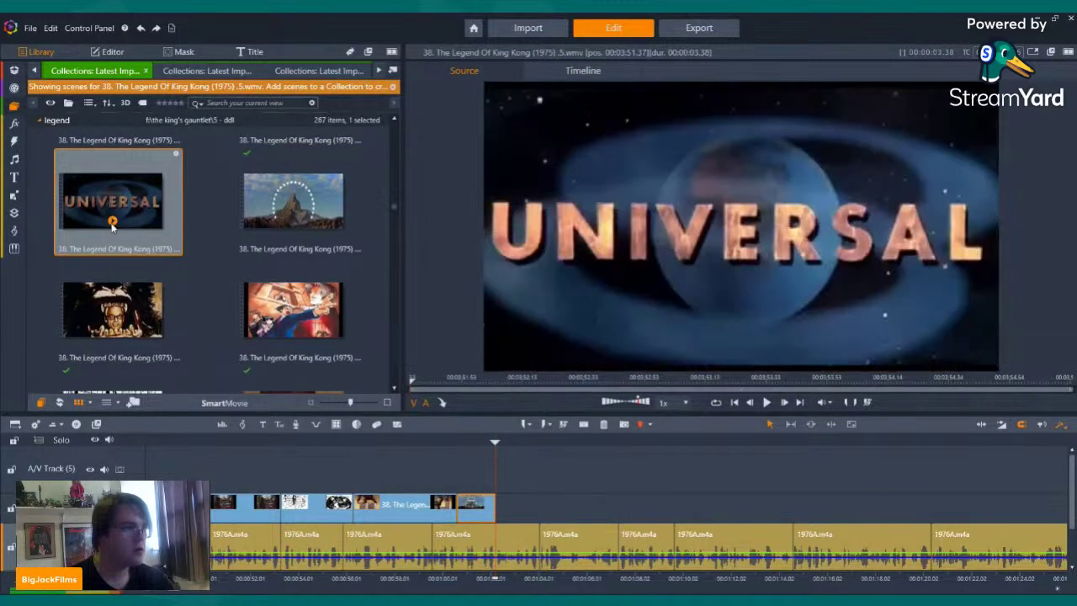
pyautogui.moveTo(112, 193); pyautogui.dragTo(505, 503)
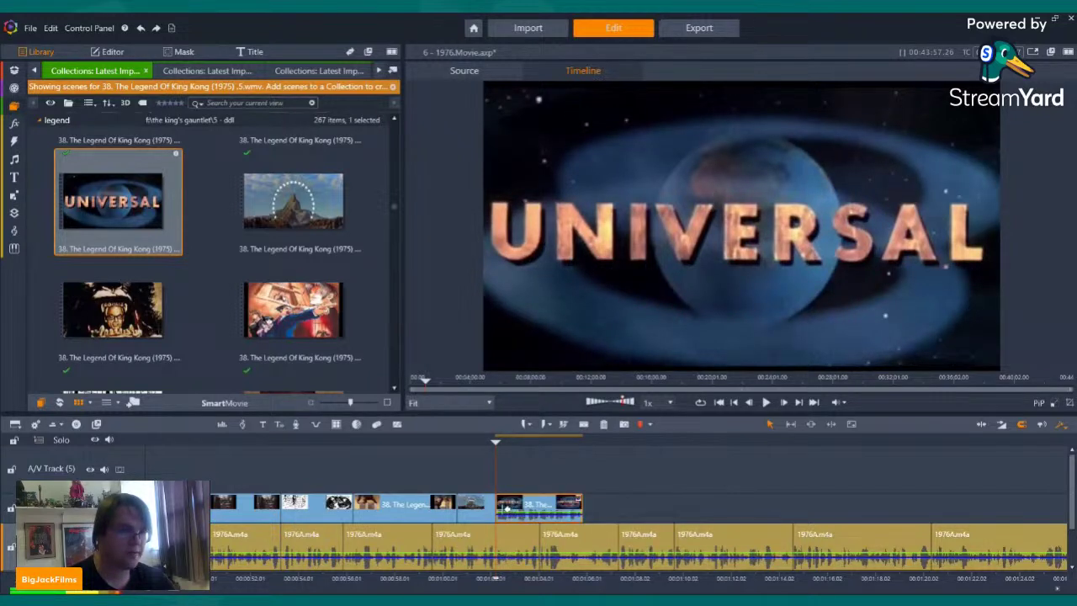
pyautogui.moveTo(527, 508)
pyautogui.mouseDown()
pyautogui.moveTo(543, 512)
pyautogui.moveTo(511, 510)
pyautogui.mouseUp()
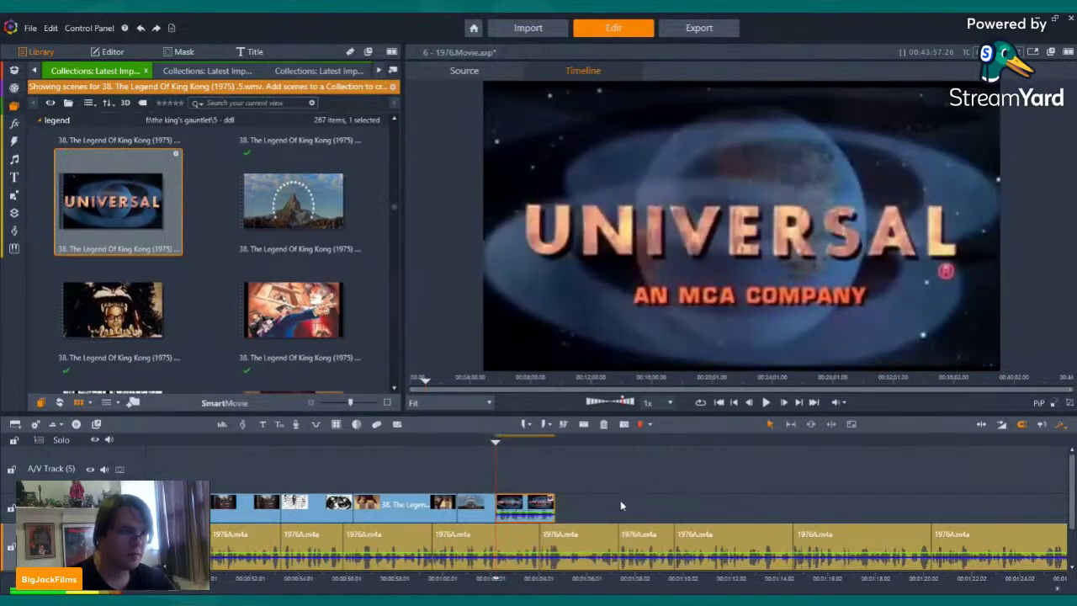
# - Turn off the Universal clip's audio stream and trim its end to the next cut in the narration
pyautogui.rightClick(547, 505)
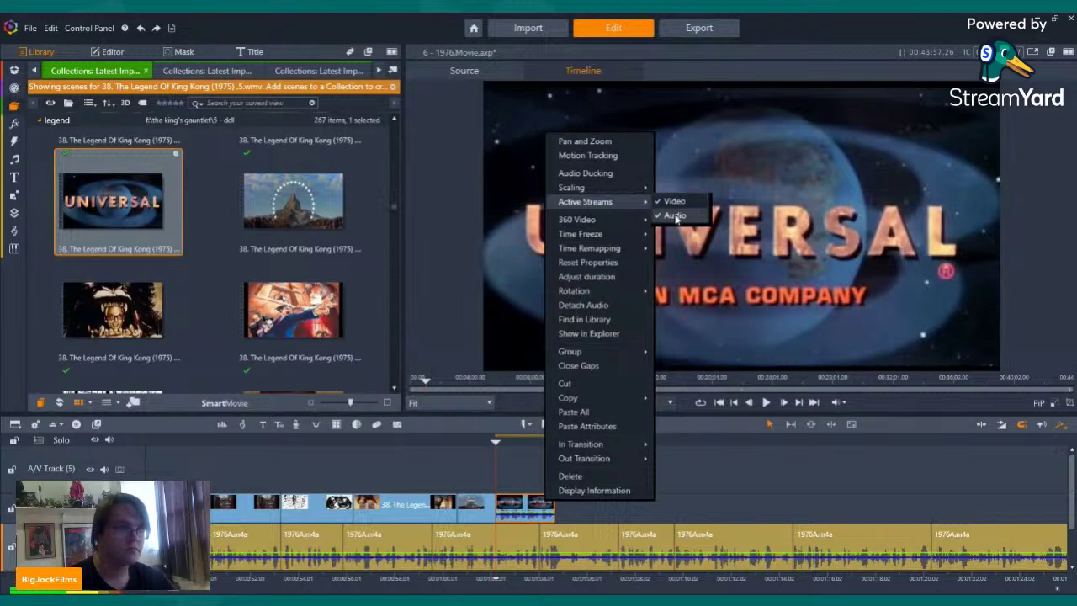
pyautogui.click(725, 304)
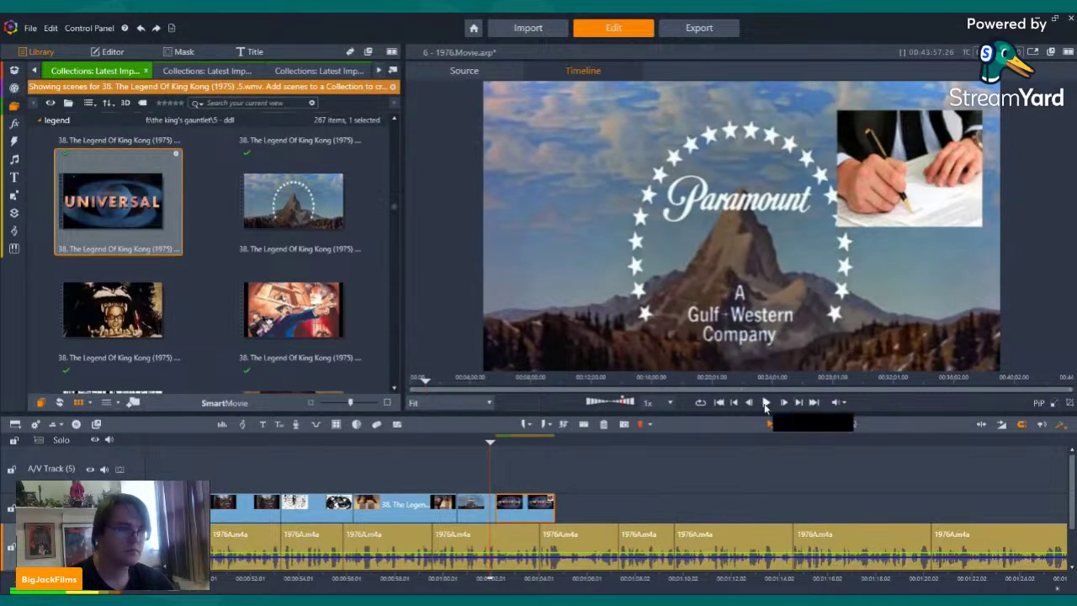
pyautogui.click(765, 403)
pyautogui.click(766, 403)
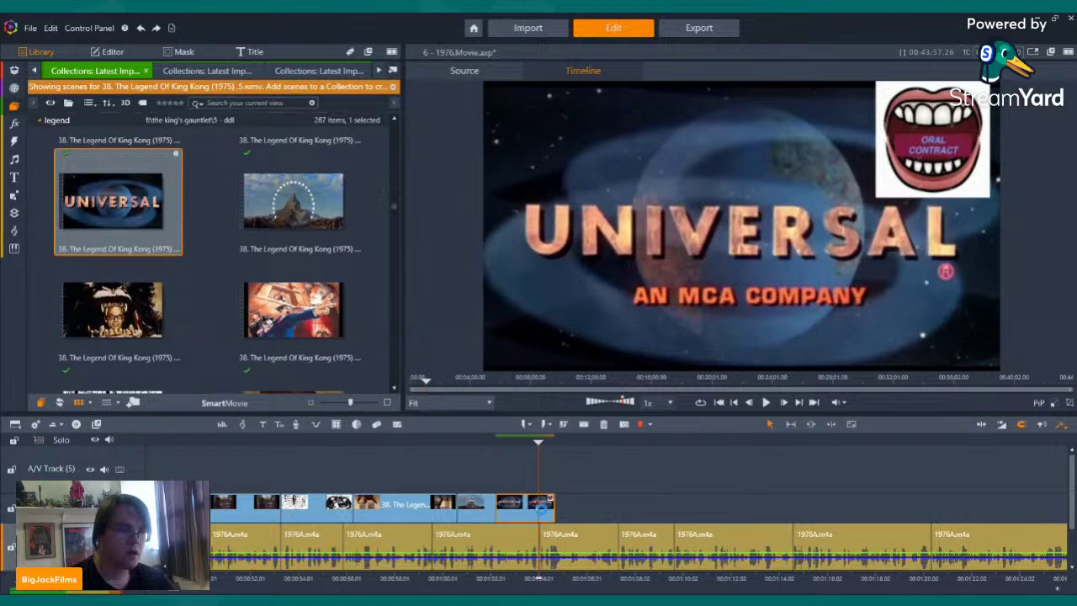
# - Play from the end of the Paramount clip through the Universal clip into the narration without footage
pyautogui.press('Left')
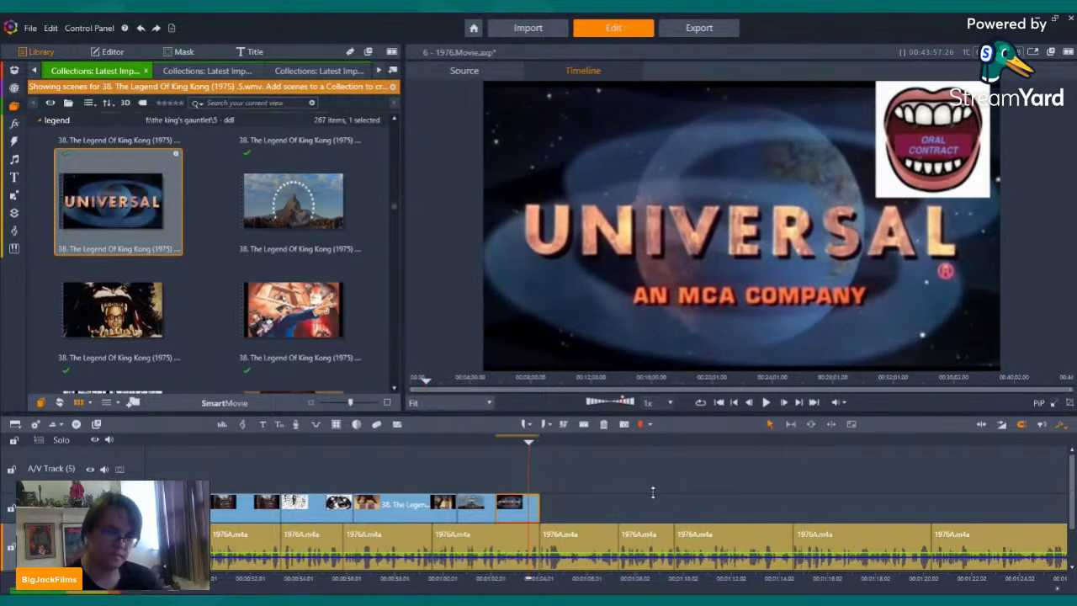
pyautogui.press('Left')
pyautogui.press('Left')
pyautogui.press('Left')
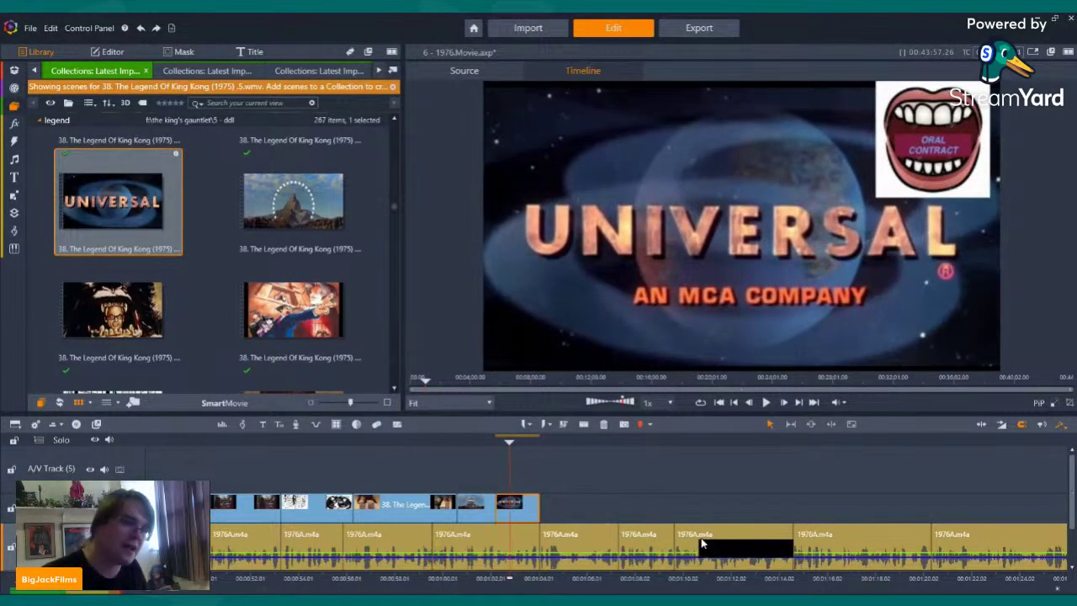
pyautogui.press('Left')
pyautogui.press('Left')
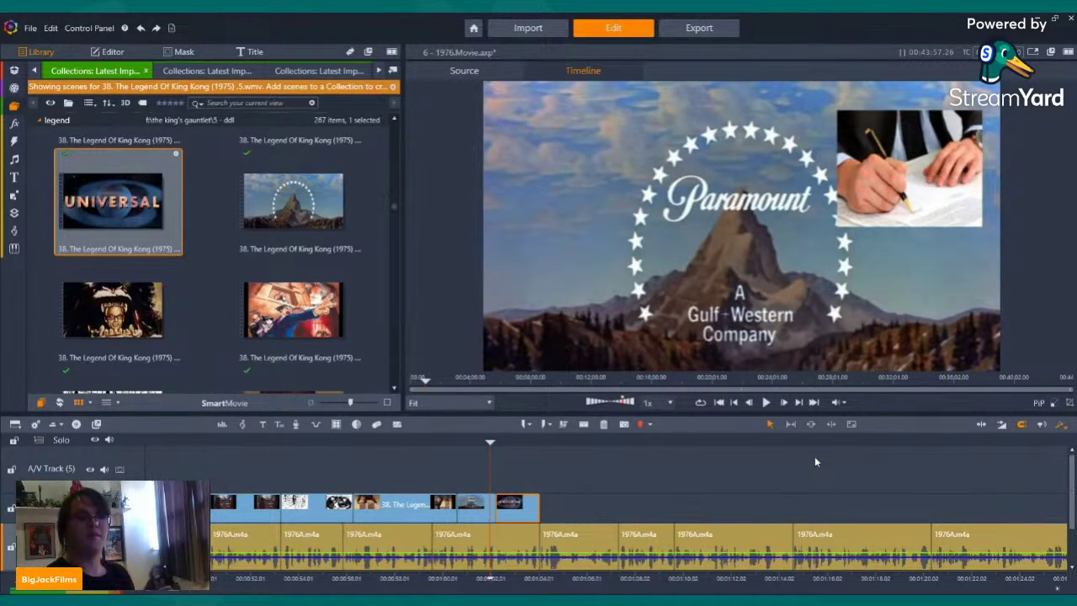
pyautogui.click(767, 406)
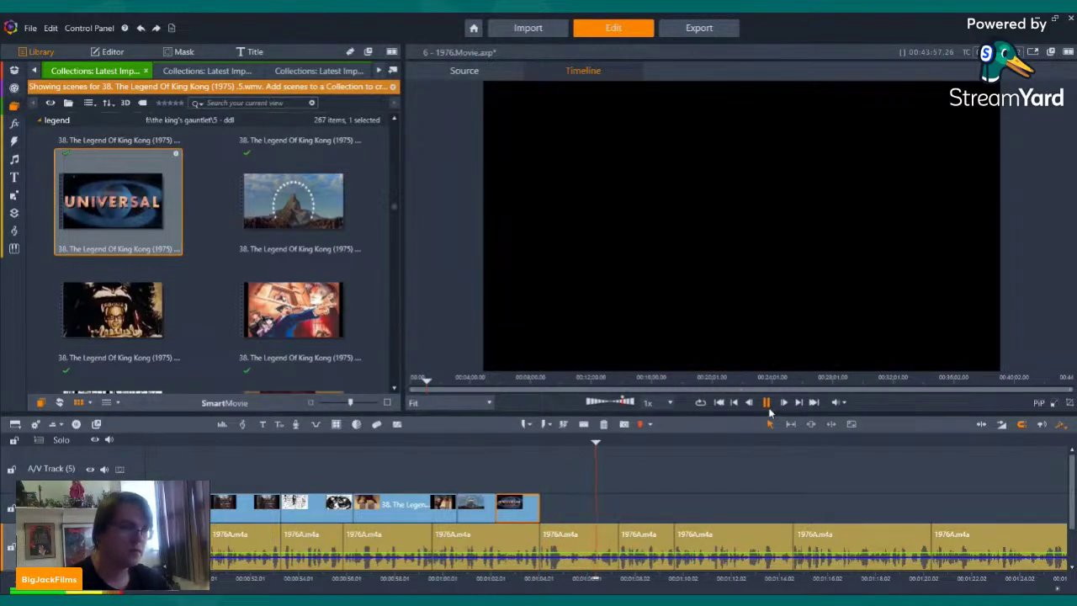
pyautogui.click(766, 403)
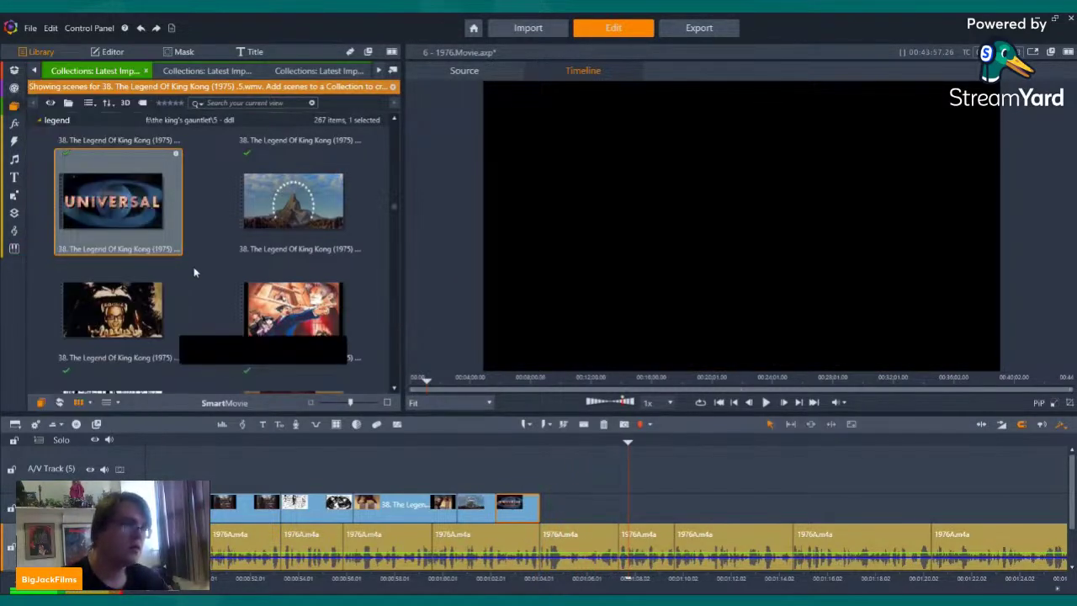
# - Find the "A Radio Picture" logo scene in The Legend Of King Kong (1975) and add it to the timeline just past the Universal clip
pyautogui.scroll(2, 194, 266)
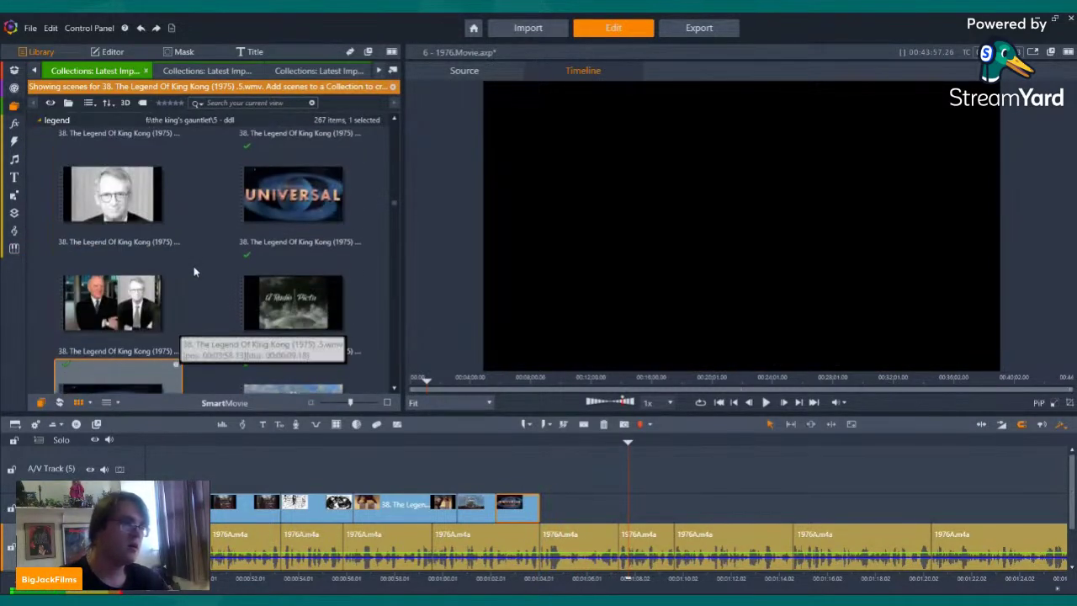
pyautogui.click(282, 293)
pyautogui.scroll(-2, 287, 295)
pyautogui.click(287, 291)
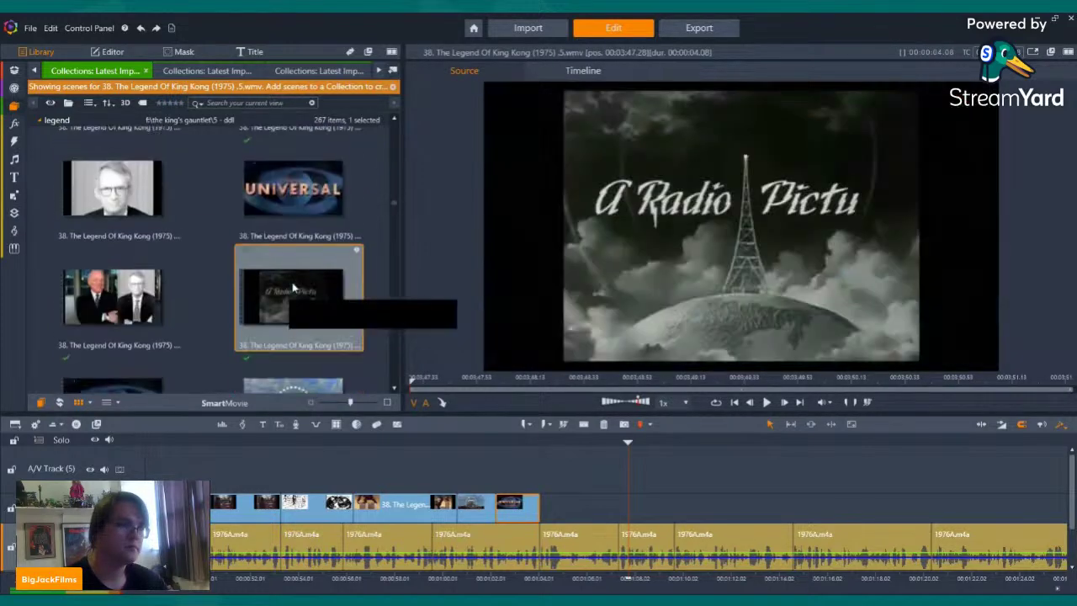
pyautogui.click(565, 526)
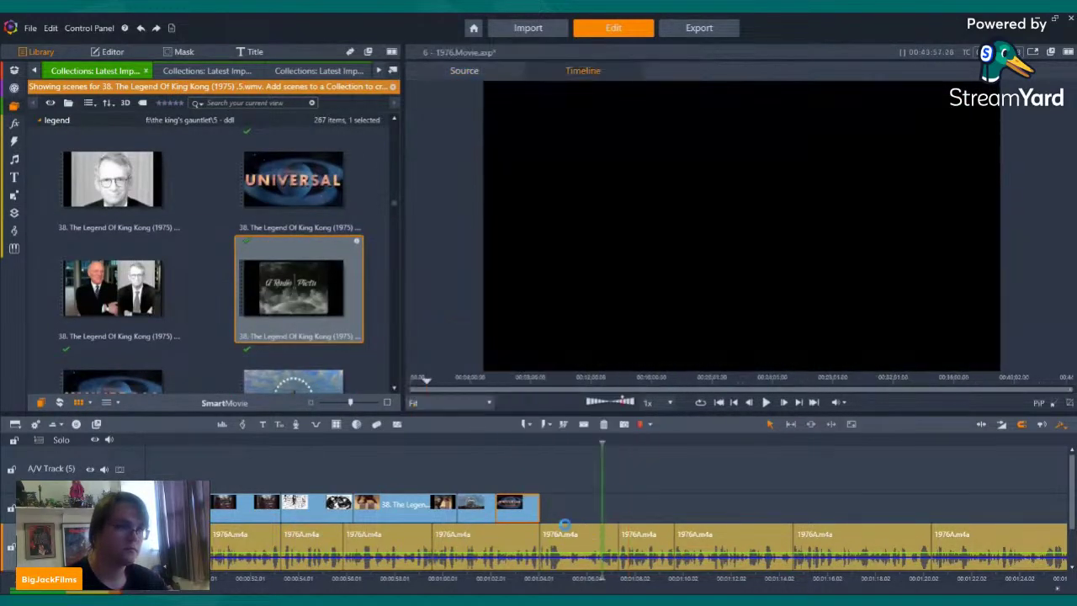
pyautogui.moveTo(544, 510); pyautogui.dragTo(567, 505)
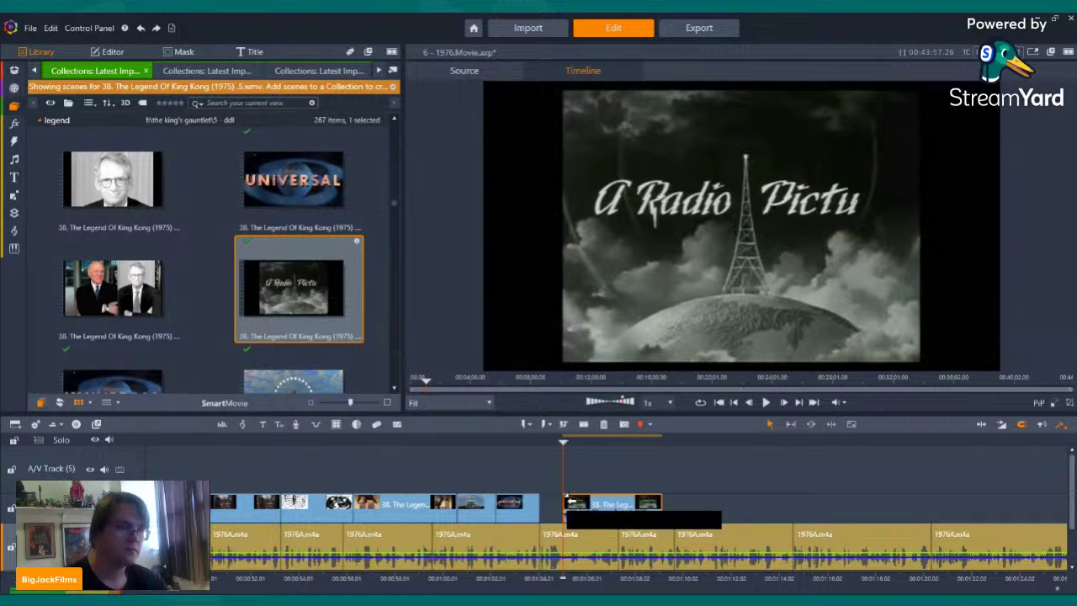
# - Turn off the Radio Picture clip's audio stream and move the clip directly against the end of the Universal clip
pyautogui.rightClick(567, 503)
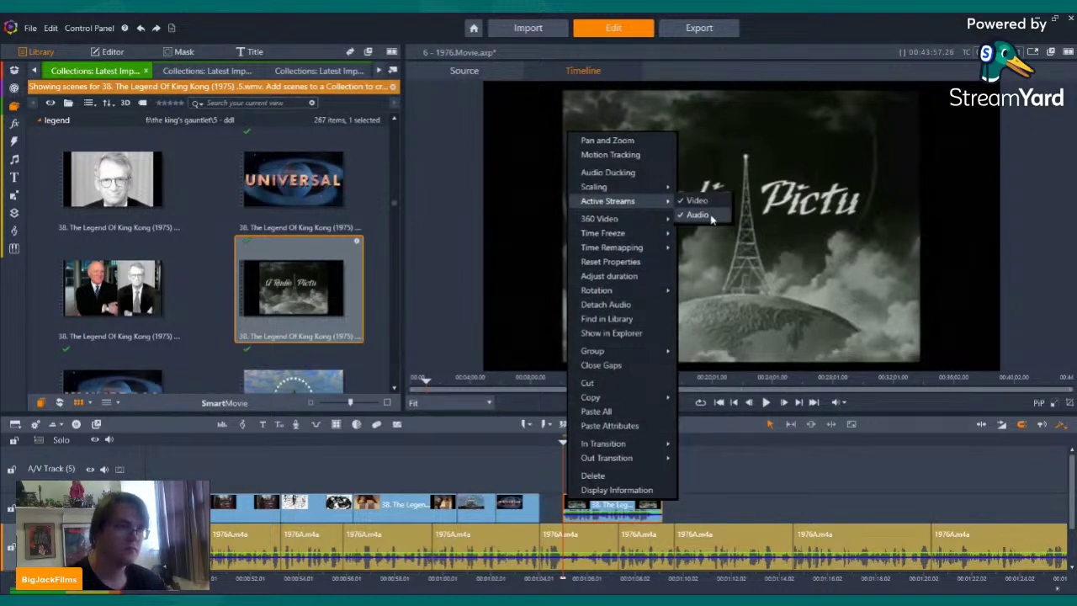
pyautogui.click(624, 518)
pyautogui.moveTo(600, 503); pyautogui.dragTo(577, 505)
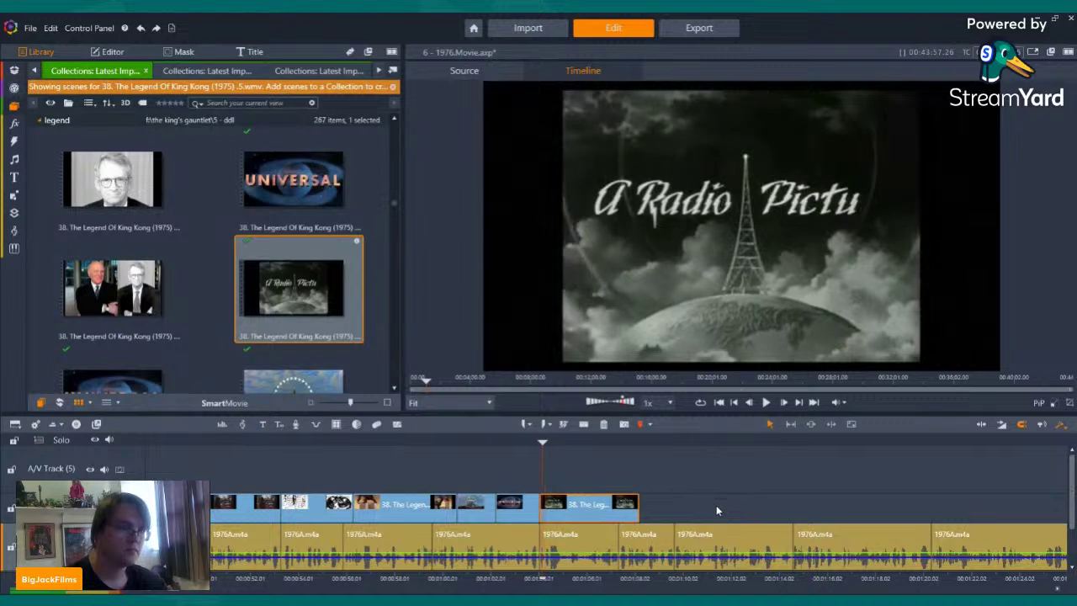
# - Trim the end of the Radio Picture clip to the next cut in the narration and play on into the uncovered narration
pyautogui.click(766, 403)
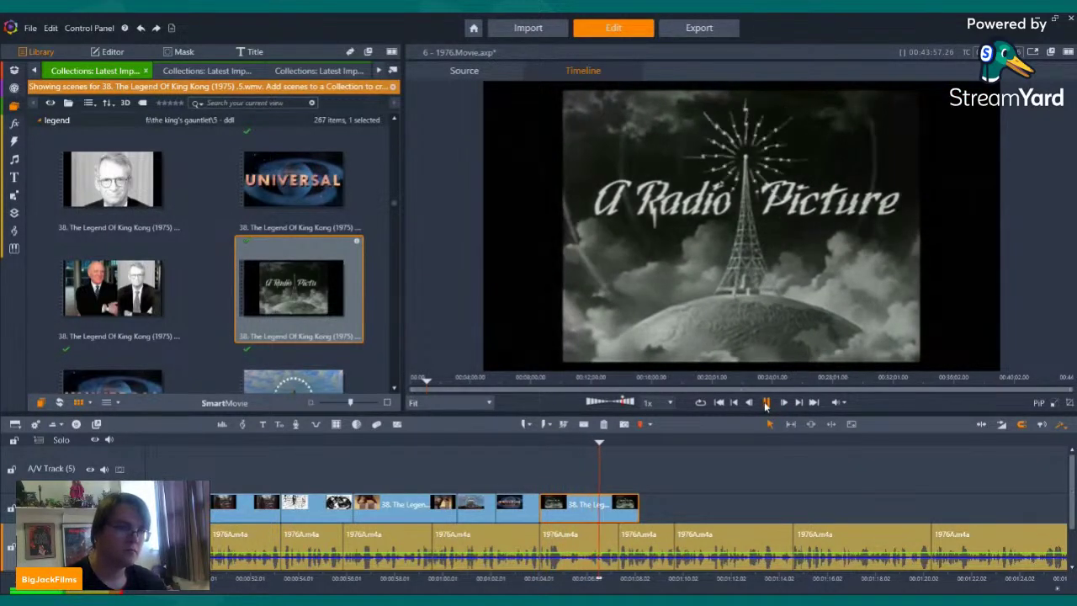
pyautogui.click(766, 404)
pyautogui.moveTo(628, 505); pyautogui.dragTo(619, 505)
pyautogui.click(766, 402)
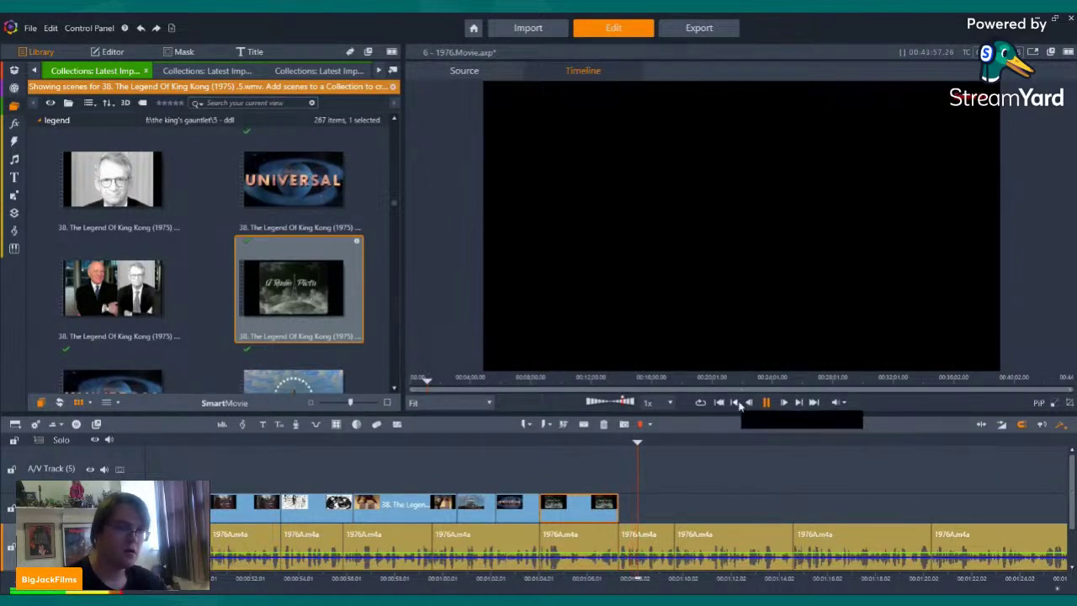
pyautogui.press('space')
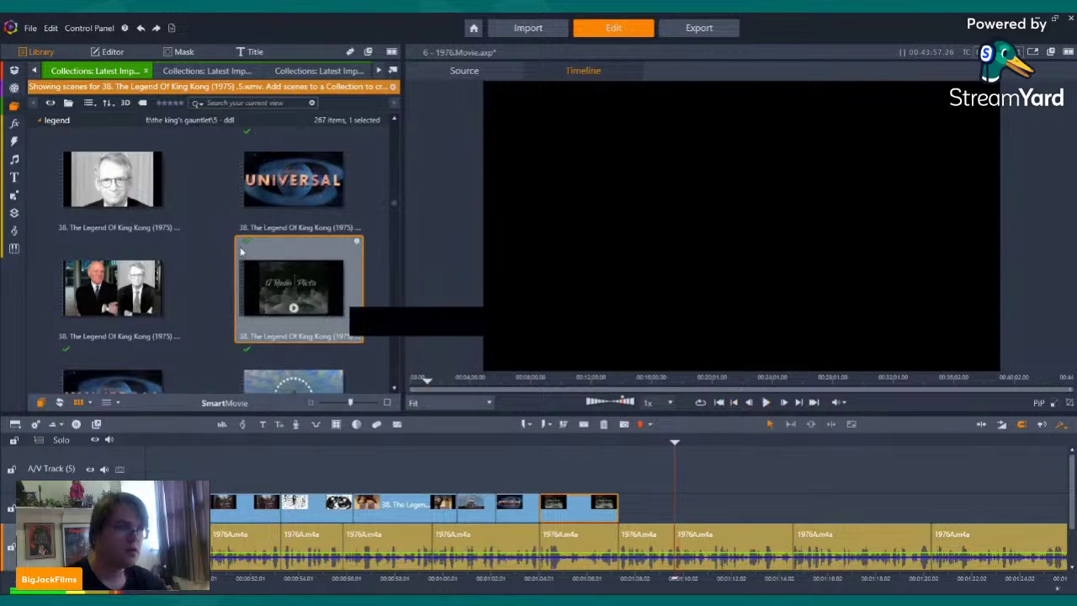
# - Try the orange "The Legend of King Kong" artwork scene after the Radio Picture clip, and delete it from the timeline
pyautogui.scroll(-8, 224, 248)
pyautogui.scroll(2, 225, 247)
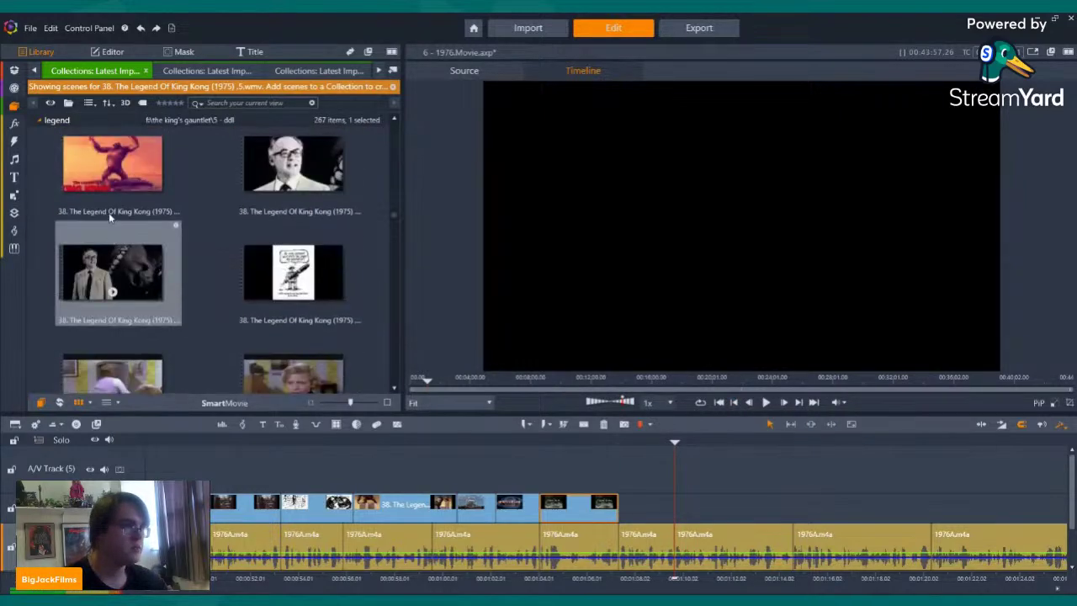
pyautogui.click(106, 135)
pyautogui.scroll(-3, 189, 248)
pyautogui.scroll(-4, 189, 247)
pyautogui.click(164, 228)
pyautogui.moveTo(243, 206); pyautogui.dragTo(627, 510)
pyautogui.rightClick(641, 507)
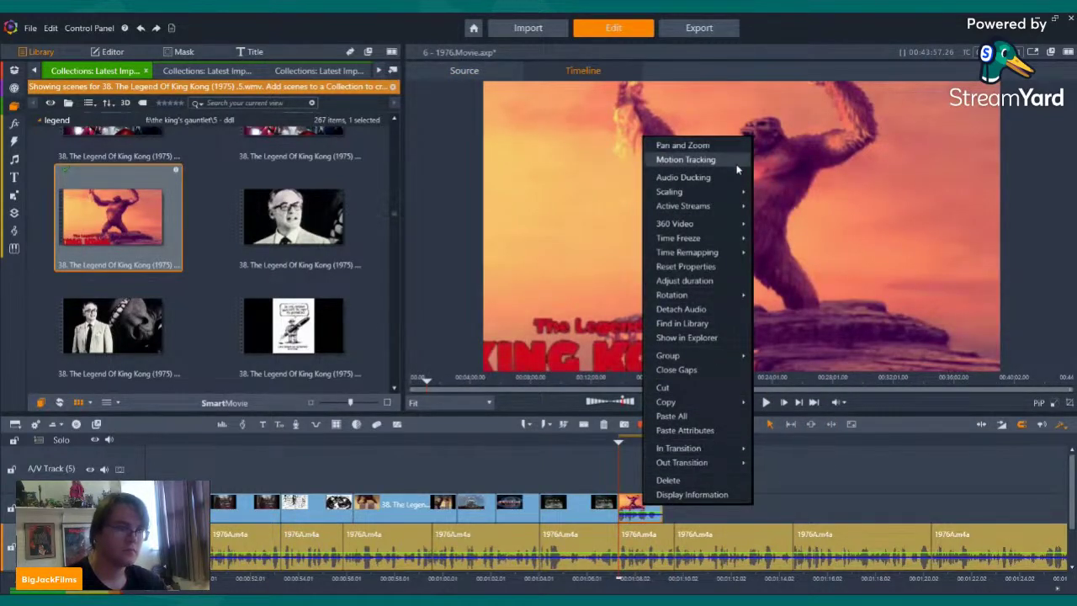
pyautogui.click(668, 479)
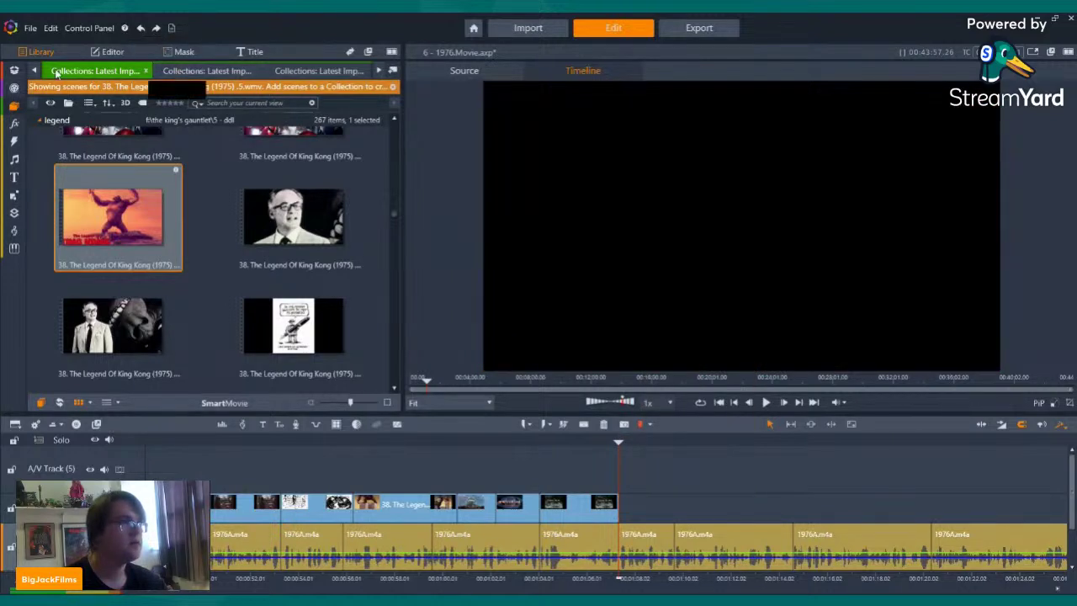
# - Open the scenes of The Story of the Cancelled 1975 film, The Legend Of King Kong, and preview the red screenplay credits card
pyautogui.click(35, 70)
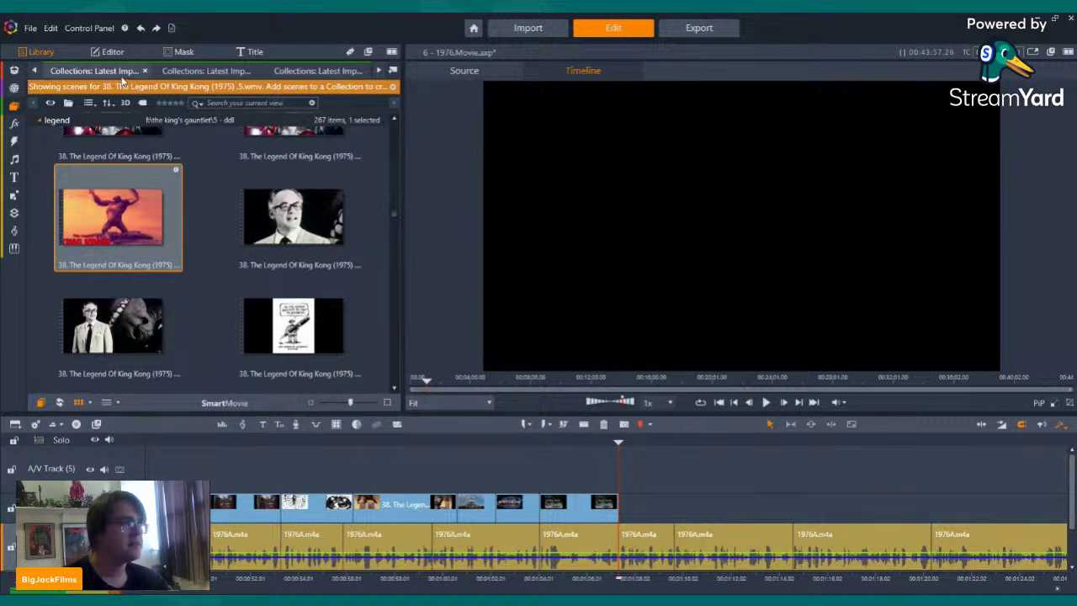
pyautogui.click(94, 71)
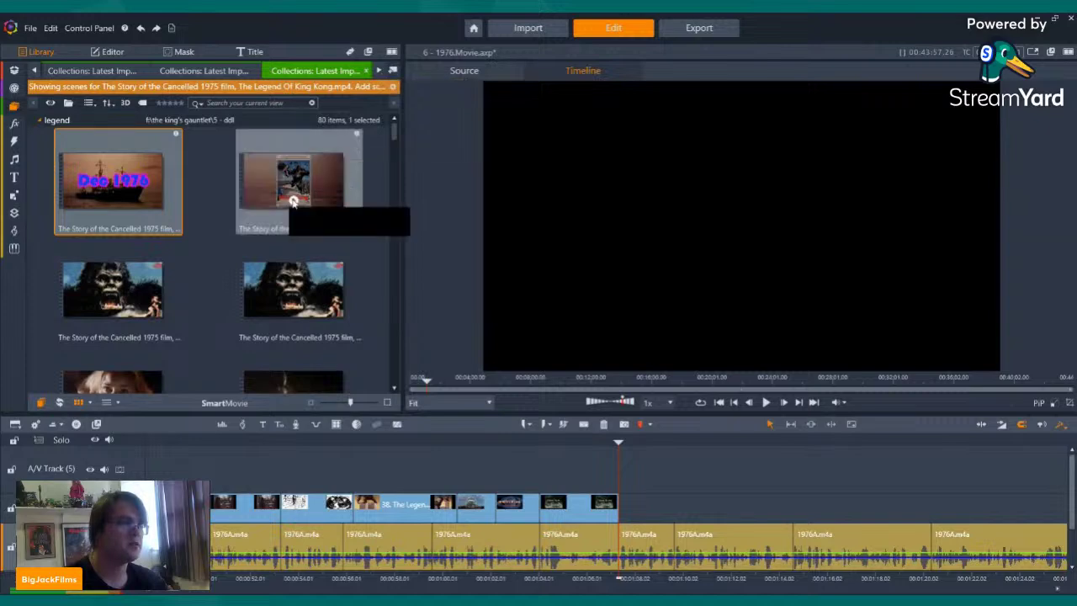
pyautogui.scroll(-5, 298, 211)
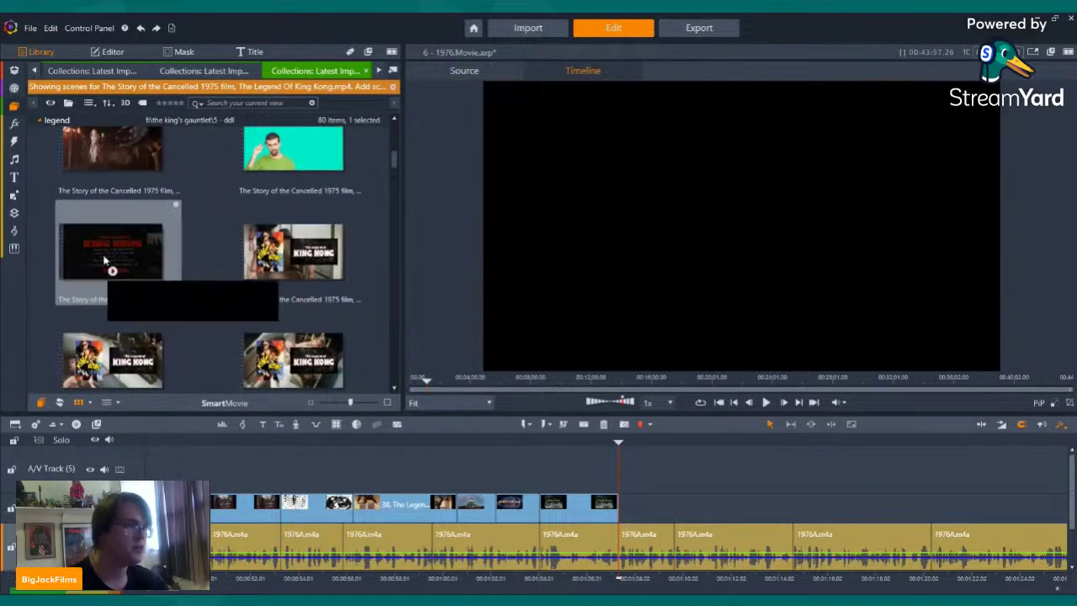
pyautogui.click(101, 248)
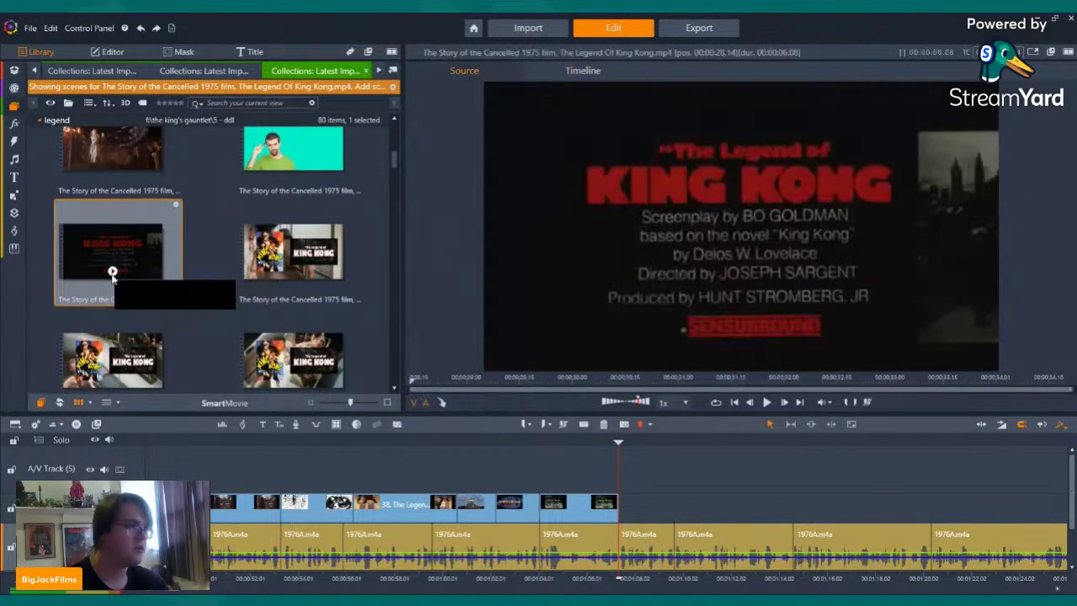
pyautogui.click(766, 402)
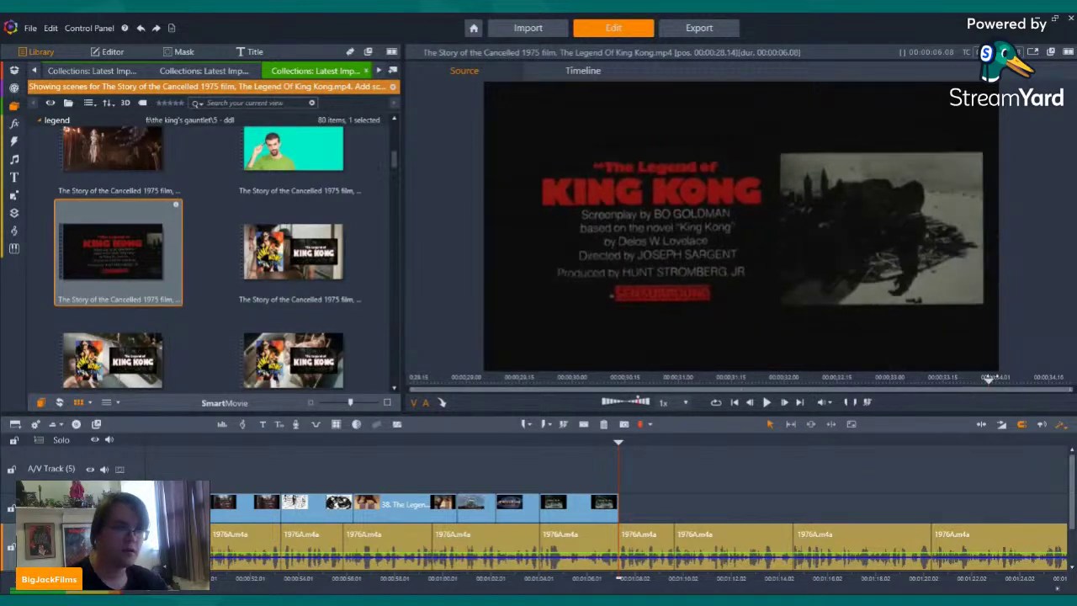
# - Look further through the cancelled-film scenes and preview the red "VS" scene comparing The Legend of King Kong ad with the King Kong poster
pyautogui.scroll(1, 313, 290)
pyautogui.scroll(-5, 313, 290)
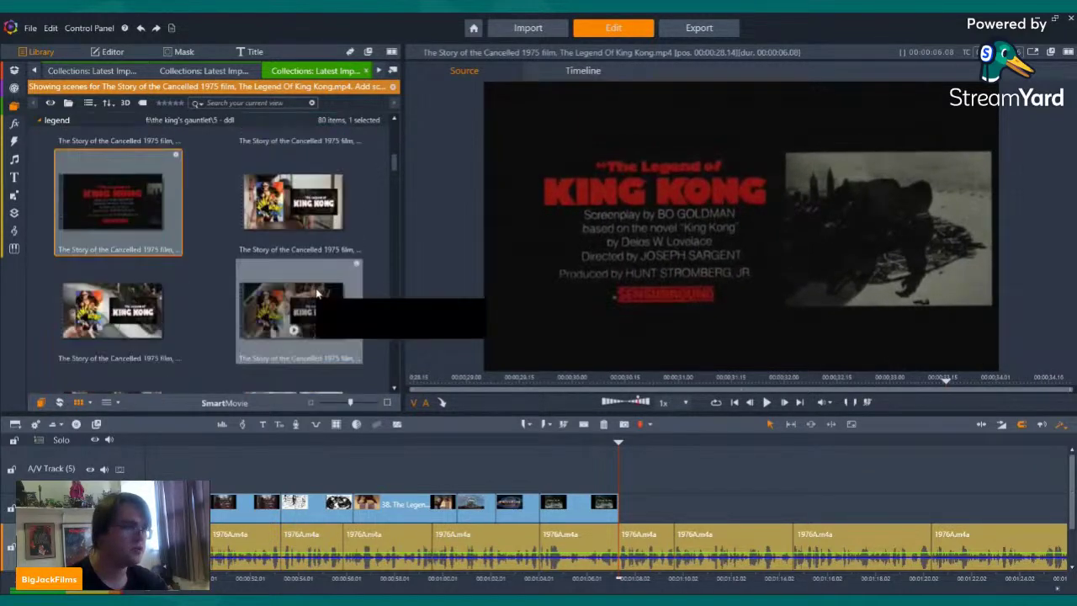
pyautogui.scroll(-5, 317, 296)
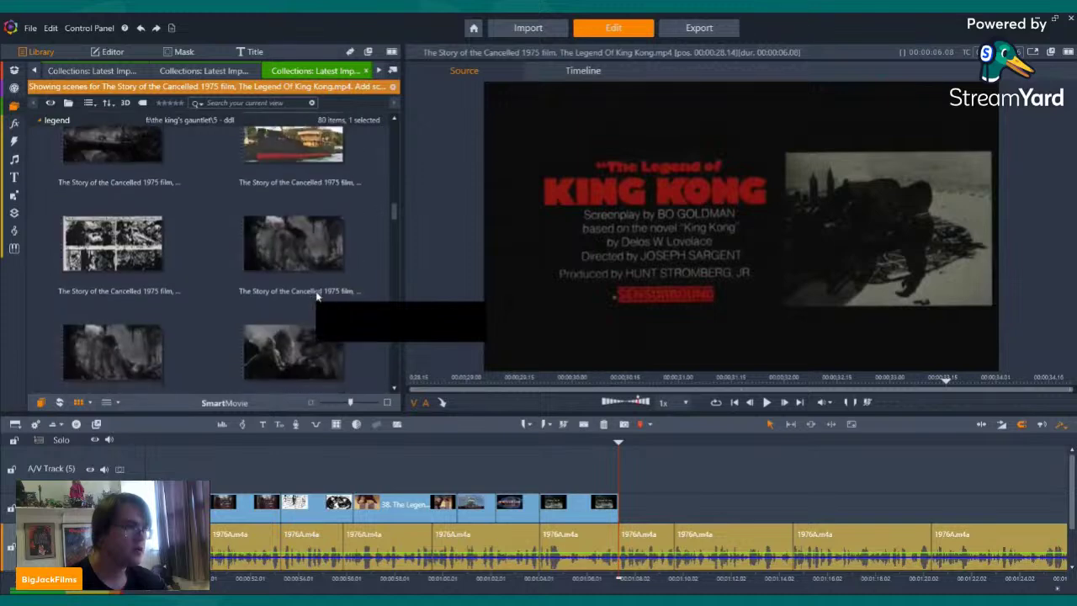
pyautogui.scroll(-6, 317, 296)
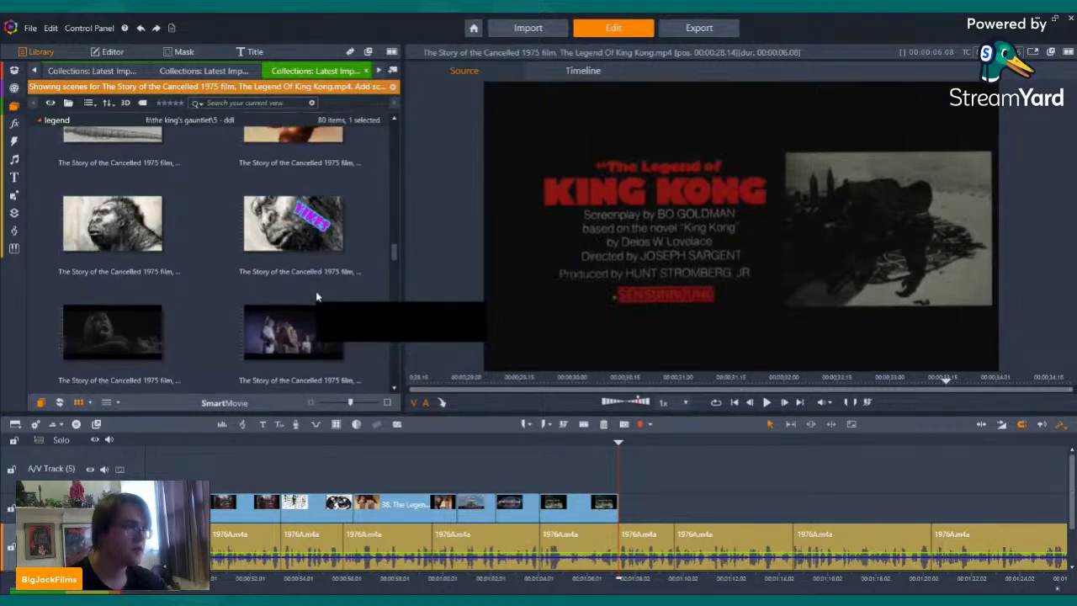
pyautogui.scroll(-4, 317, 296)
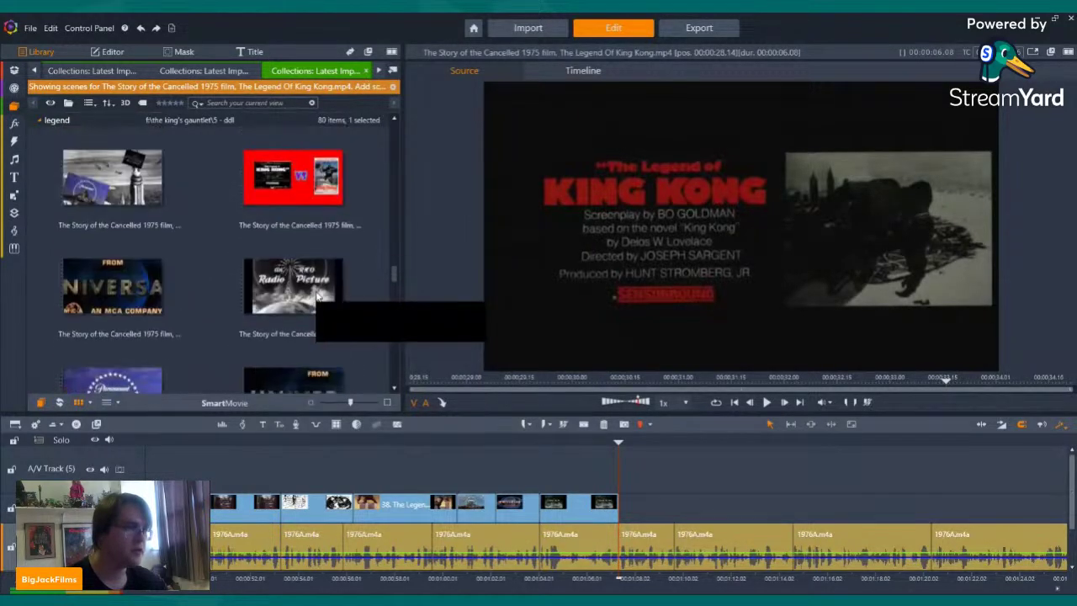
pyautogui.scroll(-2, 333, 224)
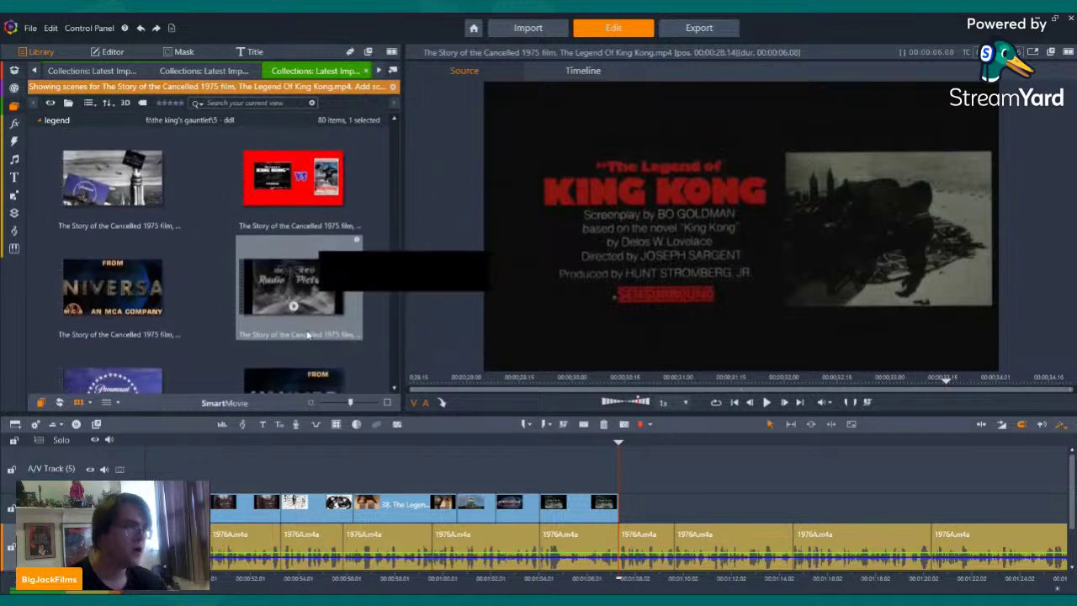
pyautogui.click(288, 174)
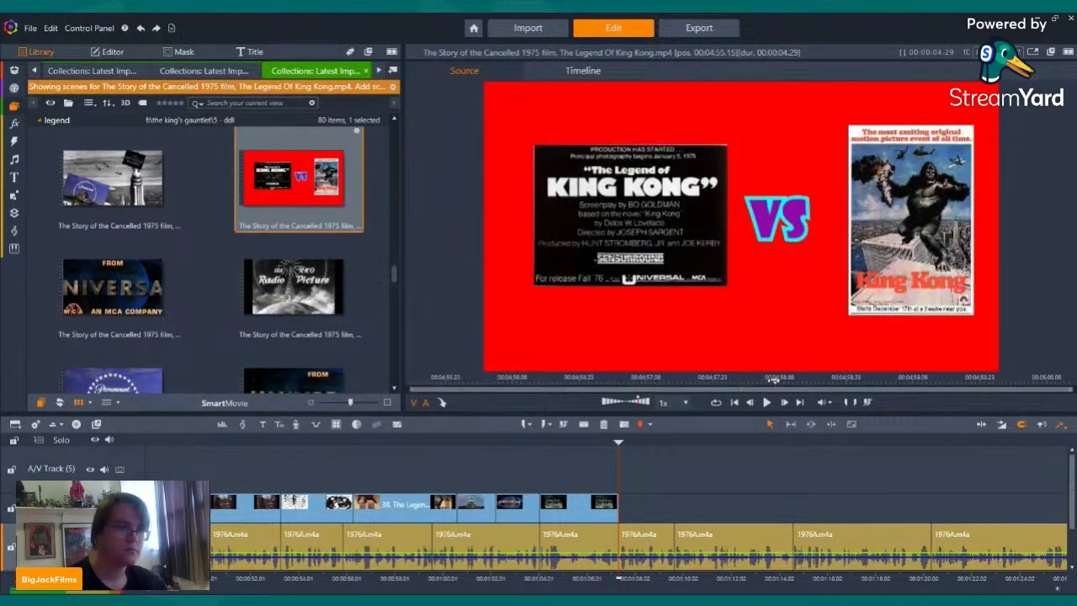
# - Examine the remaining scenes of the cancelled-film documentary for footage to cover the next narration segment
pyautogui.scroll(-3, 292, 248)
pyautogui.scroll(1, 272, 247)
pyautogui.scroll(-3, 273, 248)
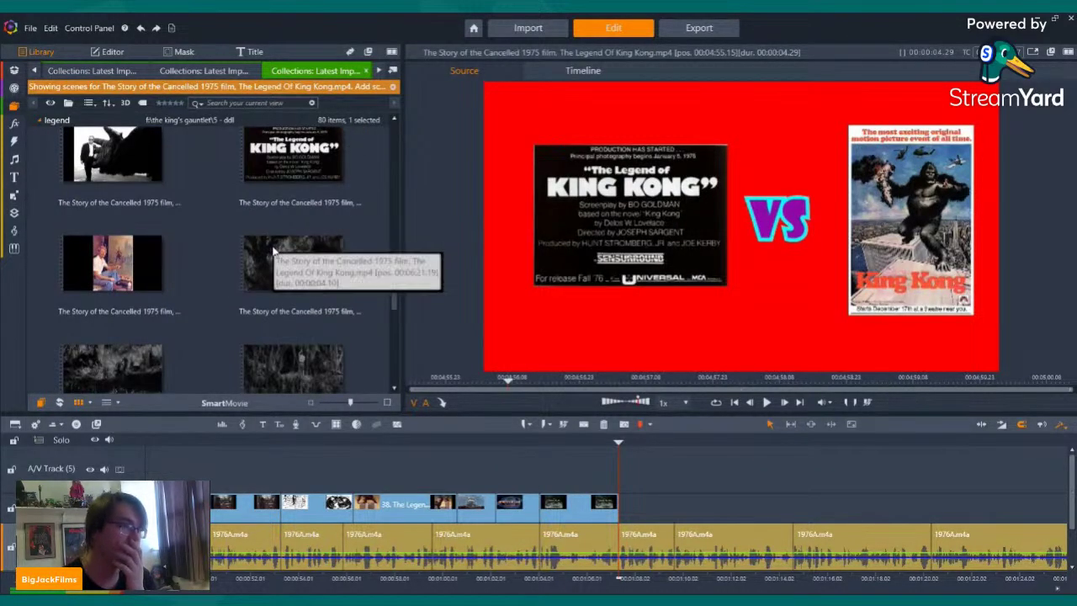
pyautogui.scroll(-5, 228, 272)
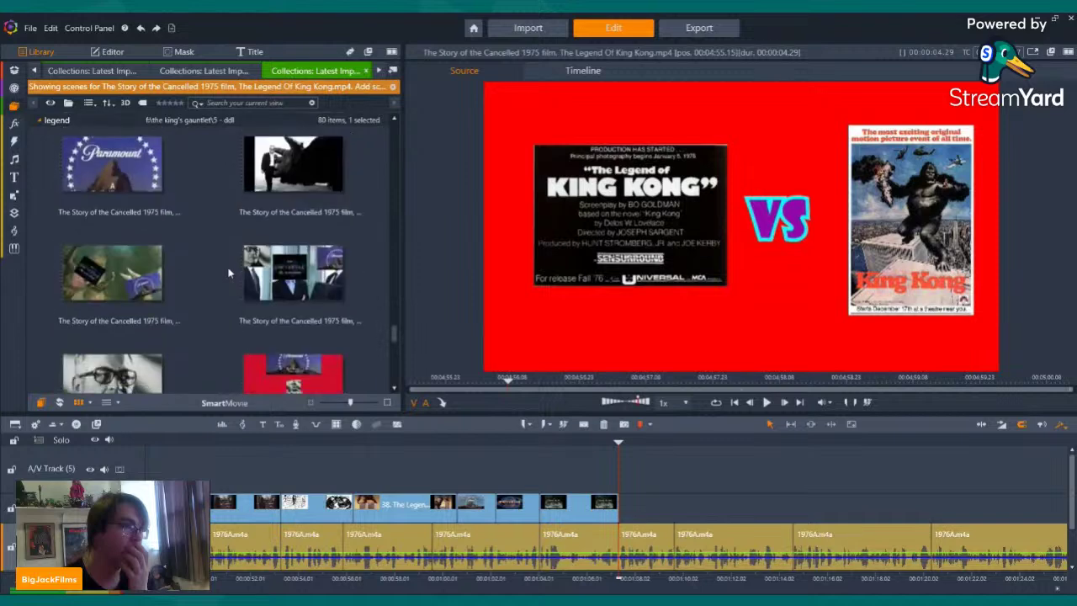
pyautogui.scroll(3, 228, 272)
pyautogui.scroll(-4, 228, 272)
pyautogui.scroll(-5, 228, 272)
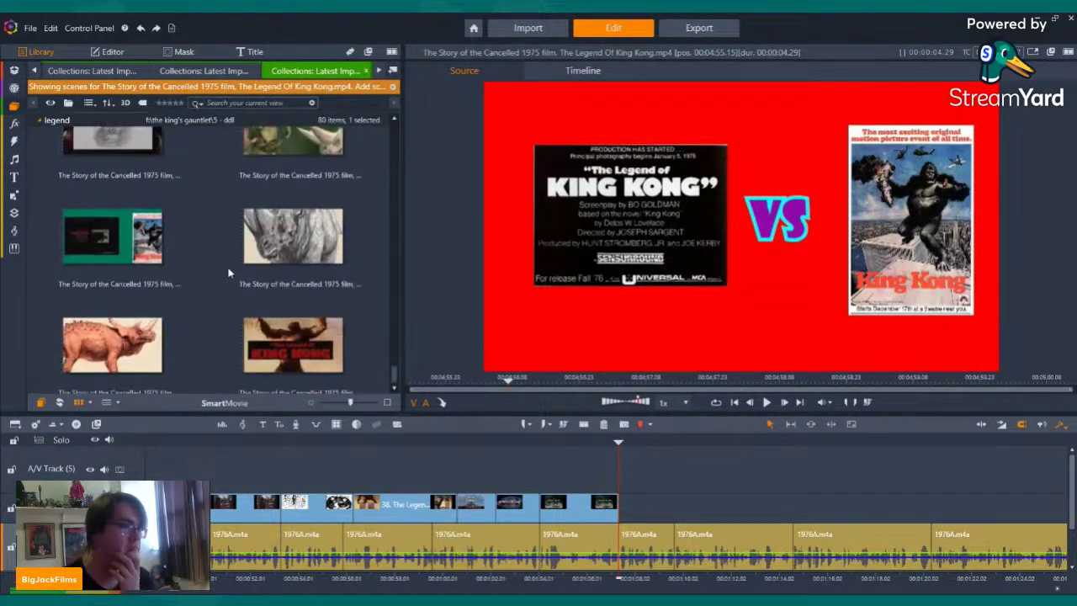
pyautogui.scroll(-2, 230, 354)
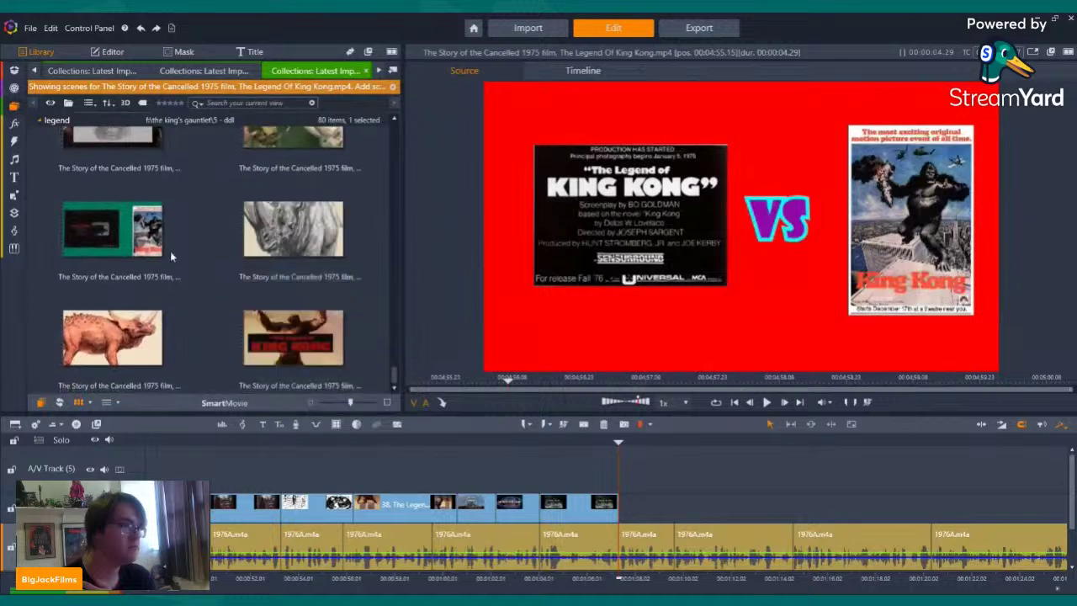
pyautogui.scroll(6, 288, 274)
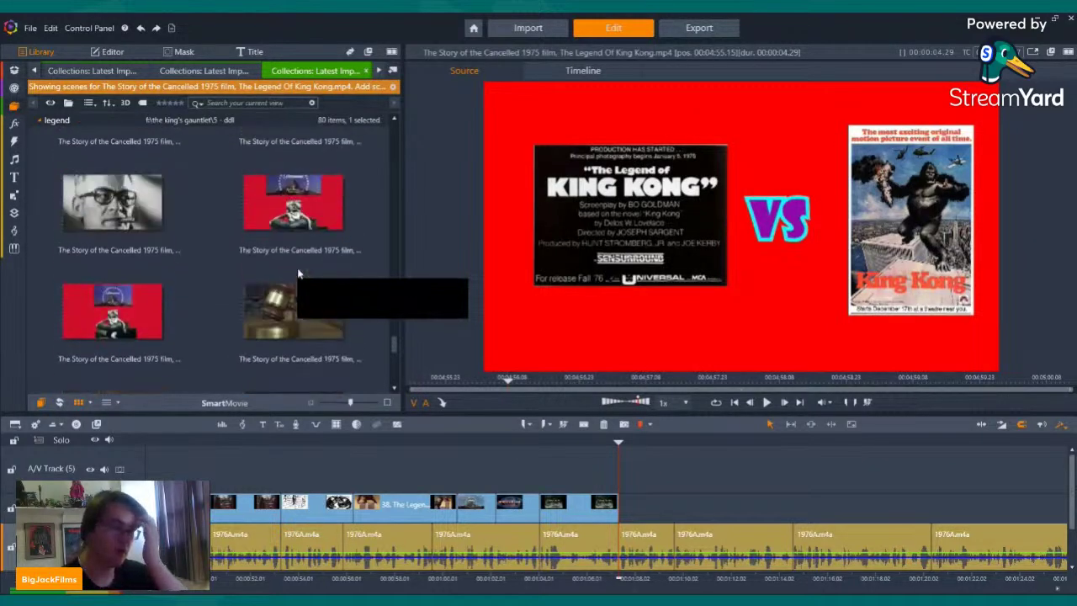
# - Scrub the timeline back to the two-ape caricature shot and look through the cancelled-film scenes again up to the first one
pyautogui.click(563, 442)
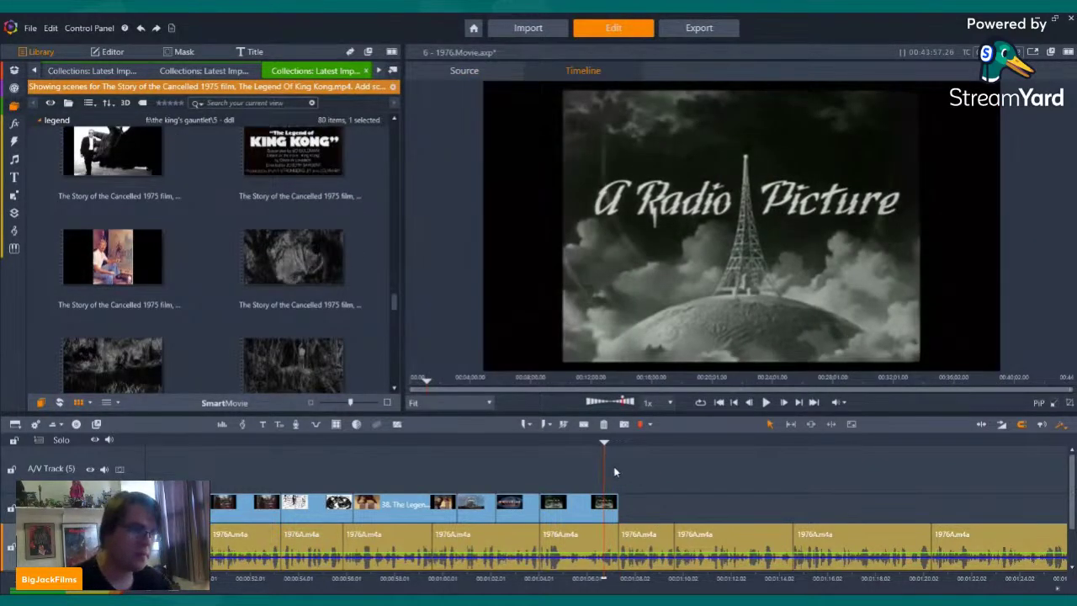
pyautogui.click(504, 441)
pyautogui.moveTo(504, 441); pyautogui.dragTo(433, 441)
pyautogui.scroll(4, 231, 220)
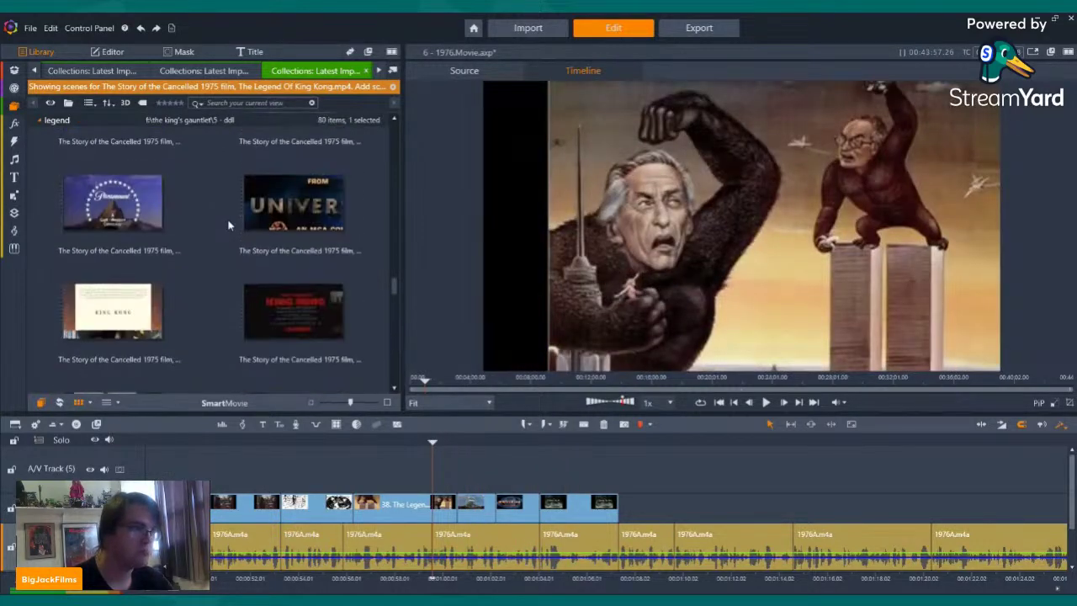
pyautogui.scroll(-6, 244, 223)
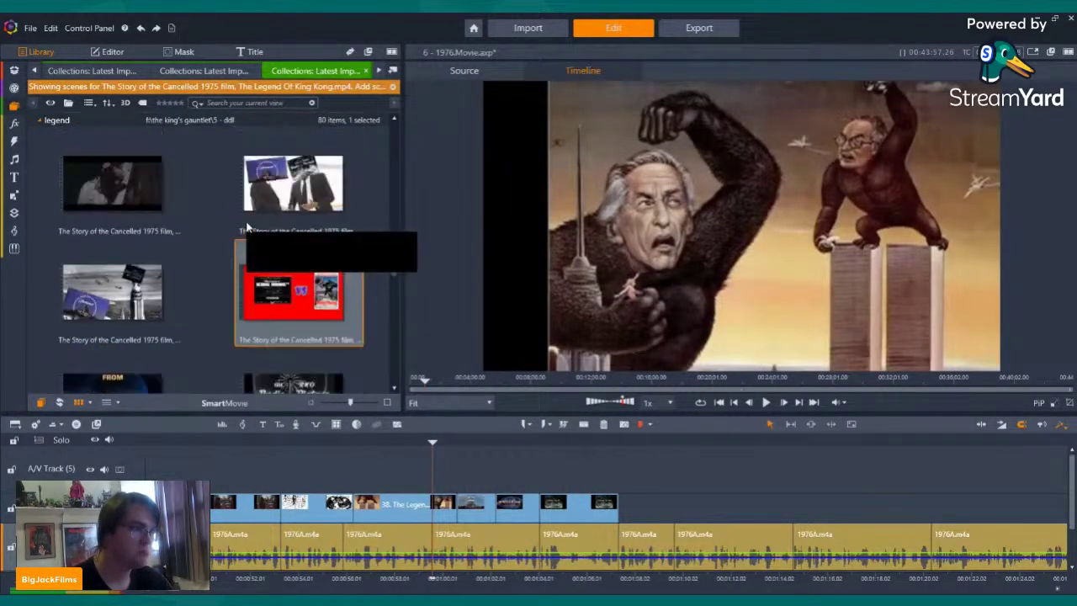
pyautogui.scroll(8, 248, 226)
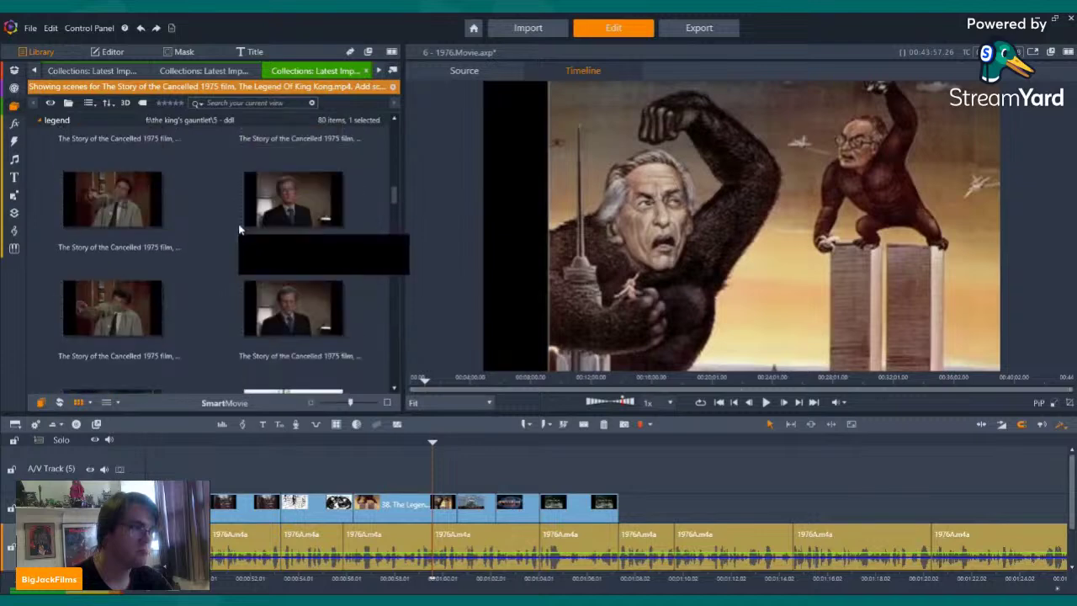
pyautogui.scroll(3, 252, 225)
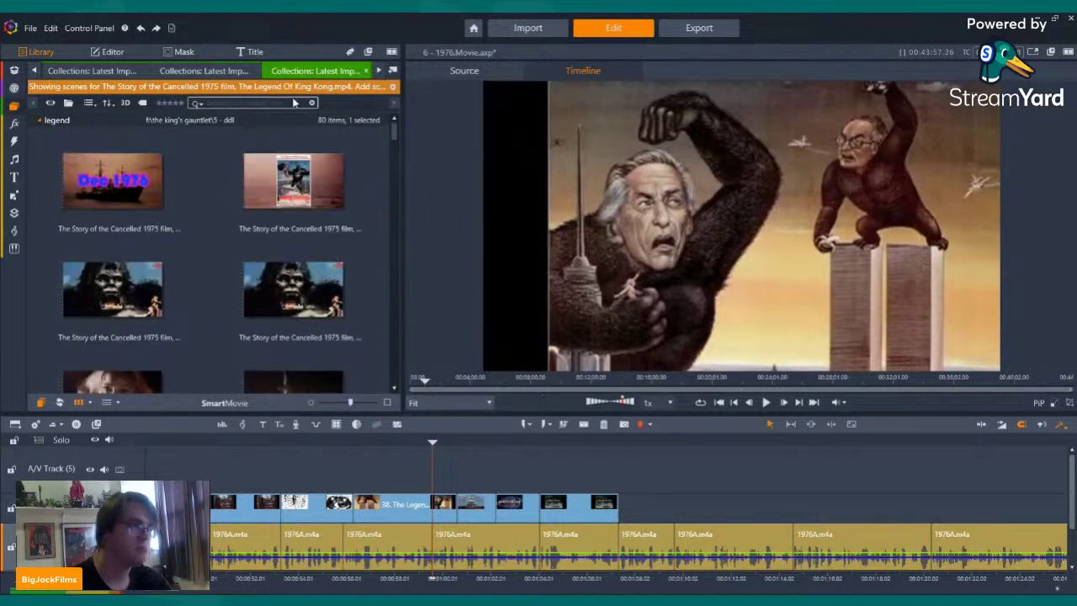
# - Check the other open scene collections, from the 1986 Universal Studios Tour to King Kong Lives and A King named Kong, for usable footage
pyautogui.click(205, 65)
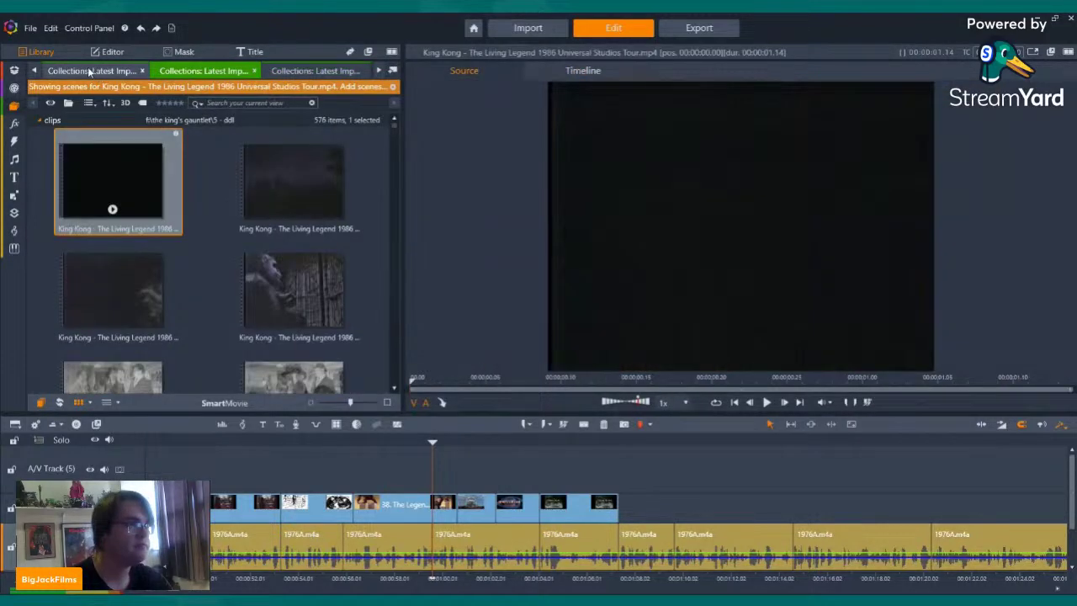
pyautogui.click(89, 70)
pyautogui.moveTo(92, 71); pyautogui.dragTo(203, 73)
pyautogui.click(205, 71)
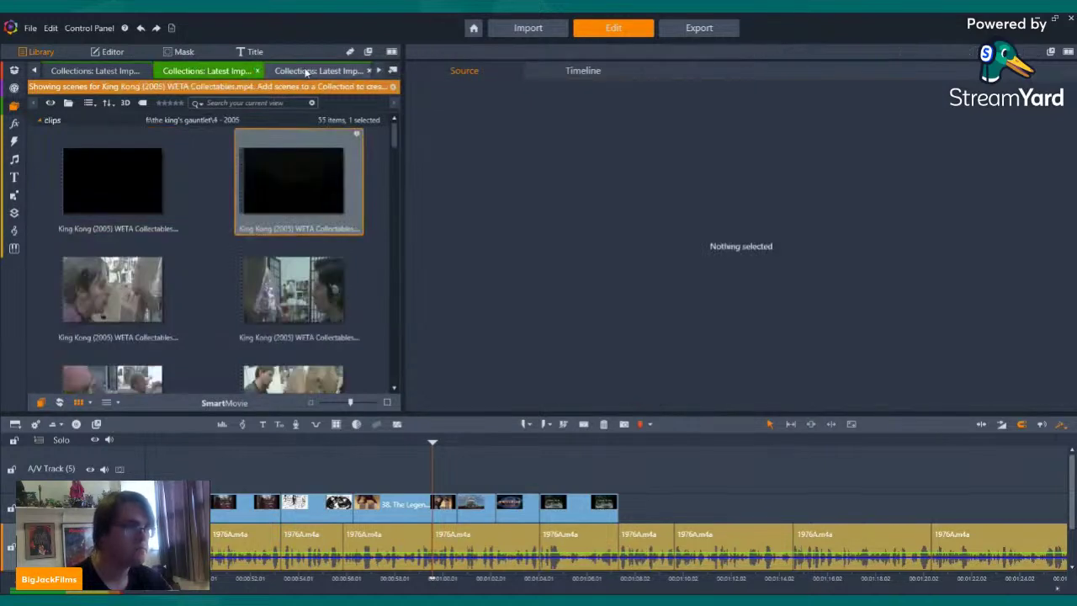
pyautogui.click(307, 72)
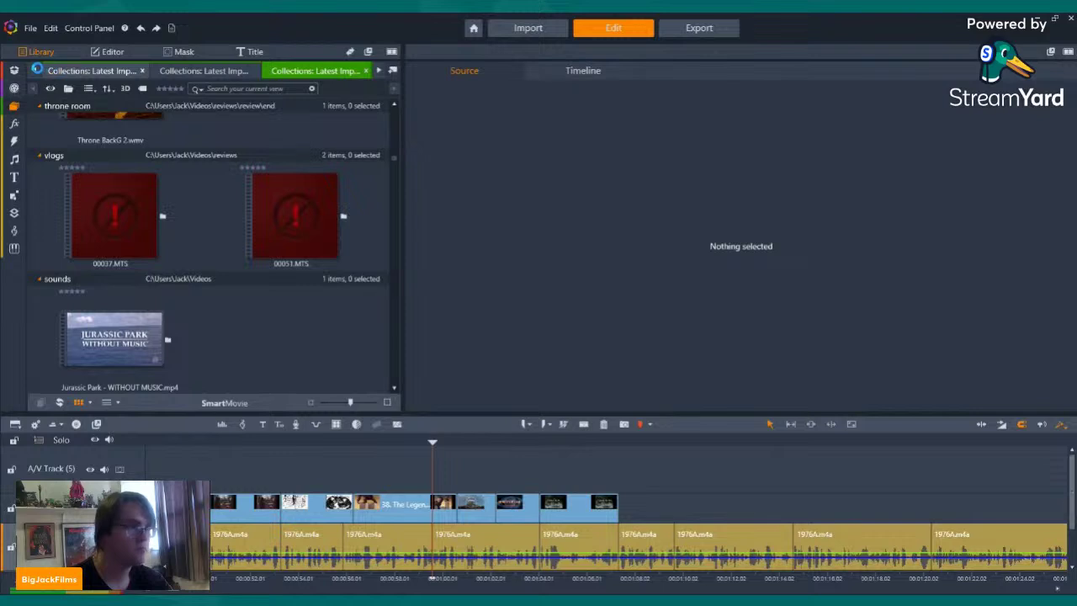
pyautogui.click(35, 71)
pyautogui.click(35, 71)
pyautogui.click(36, 72)
pyautogui.click(35, 72)
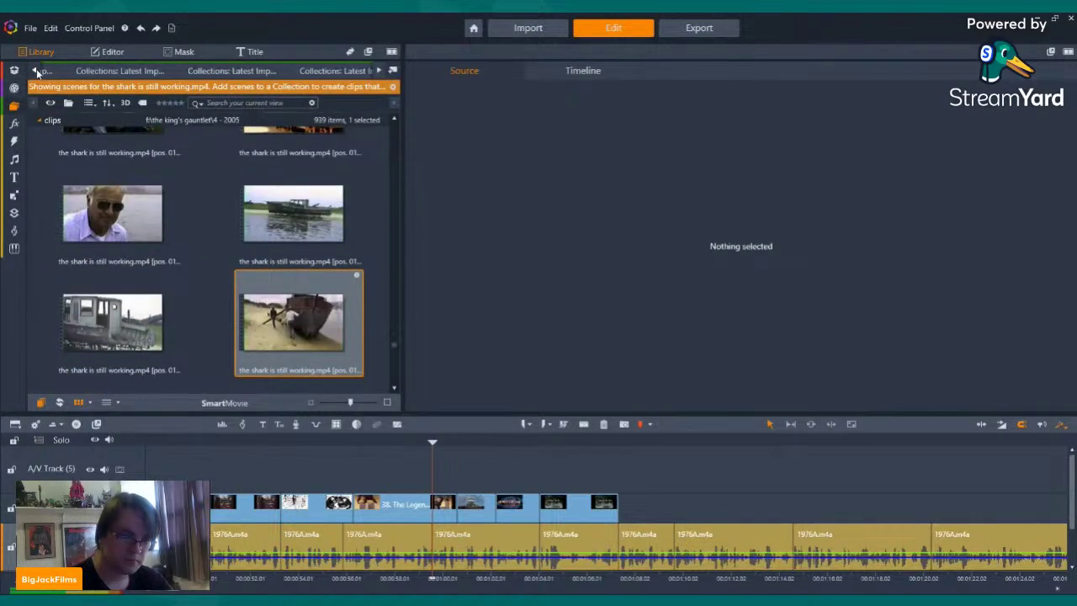
pyautogui.click(81, 72)
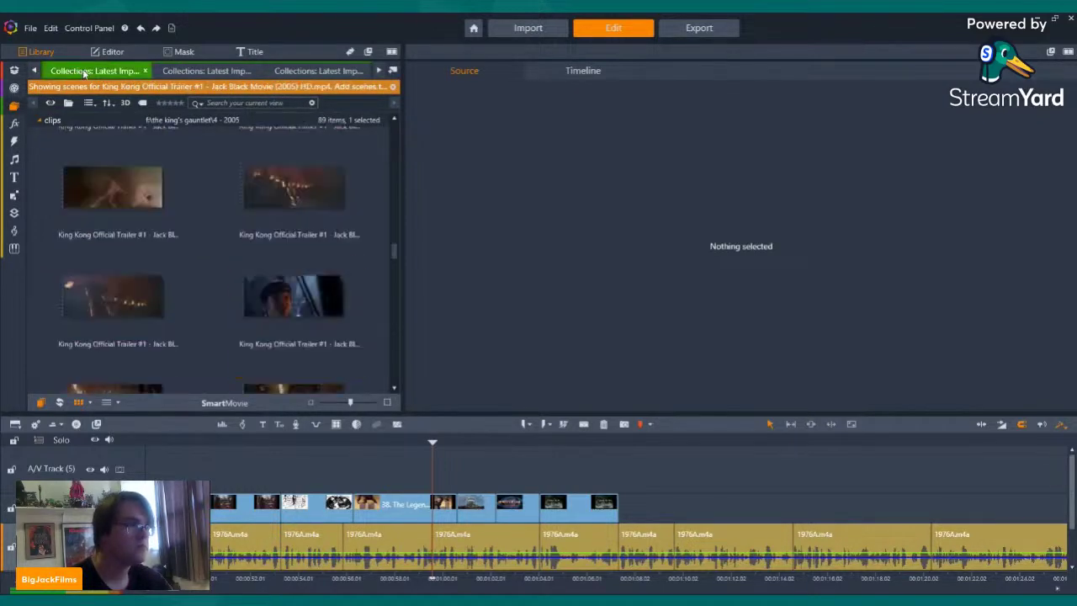
pyautogui.click(34, 72)
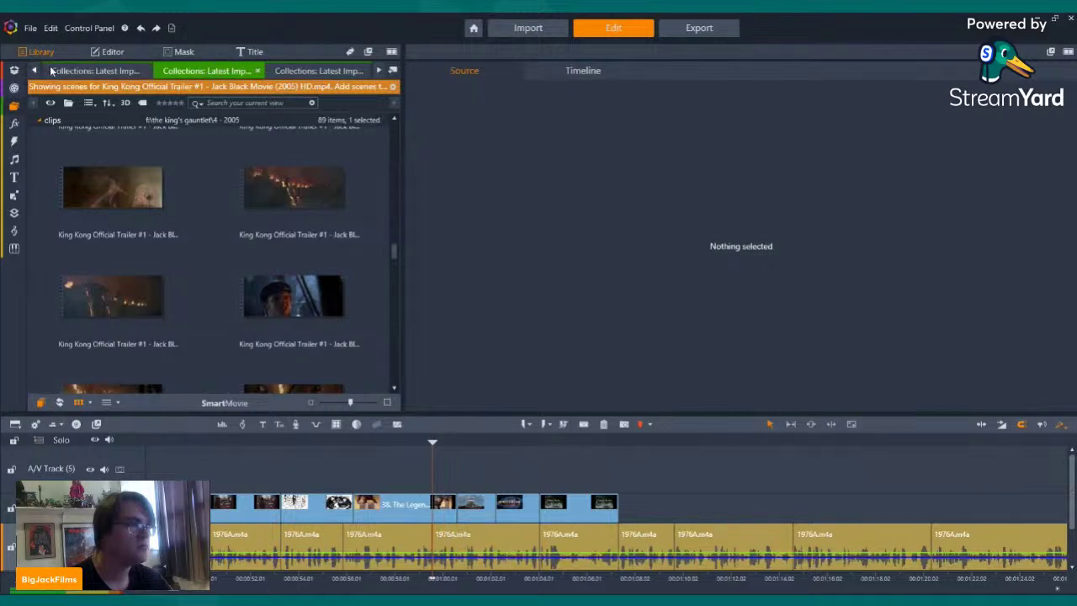
pyautogui.click(35, 72)
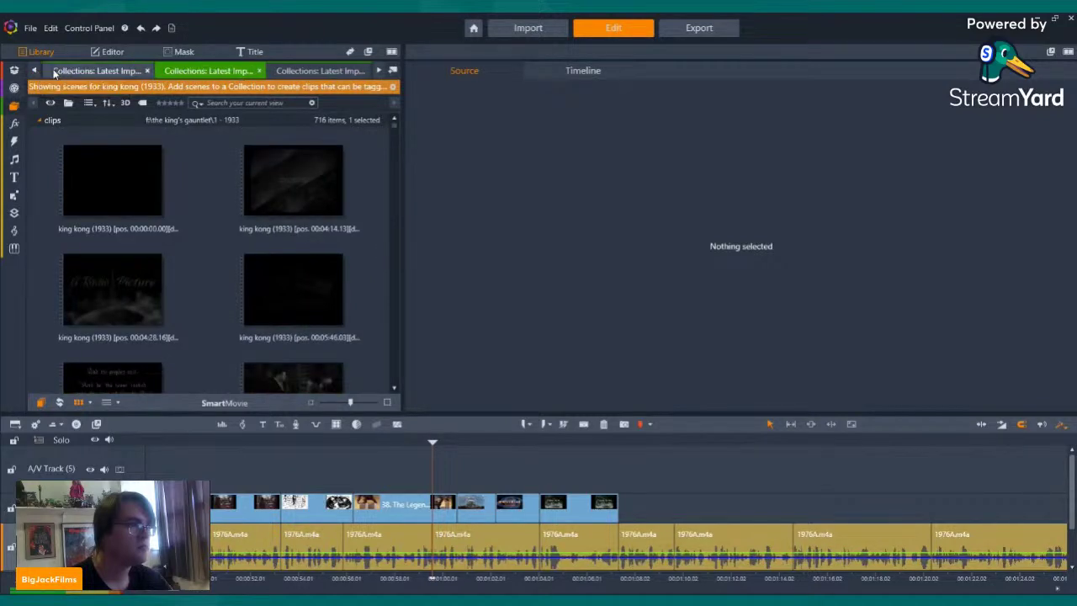
pyautogui.click(34, 71)
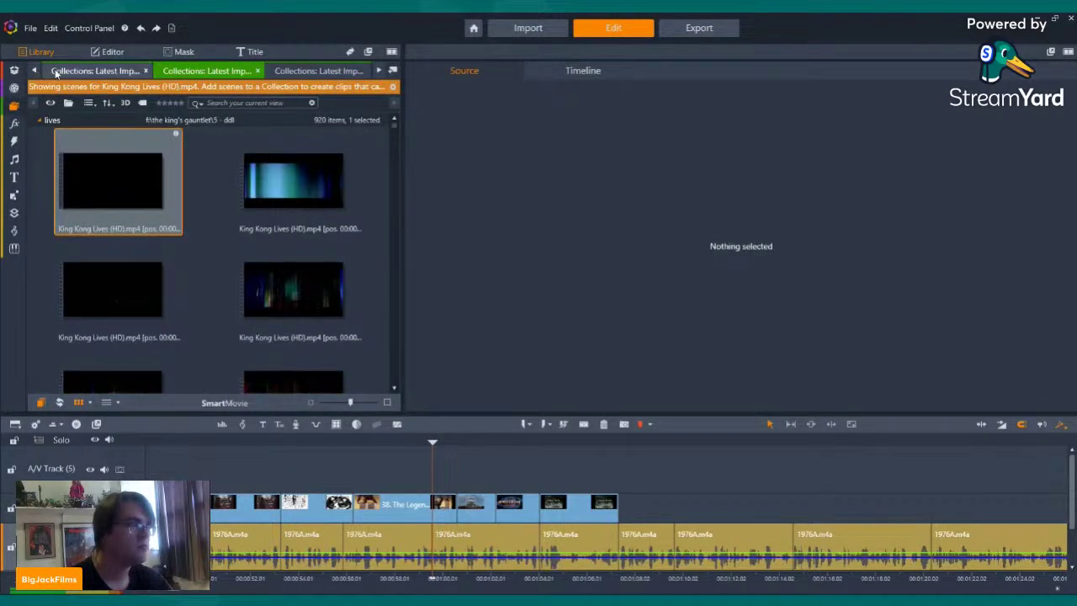
pyautogui.click(35, 72)
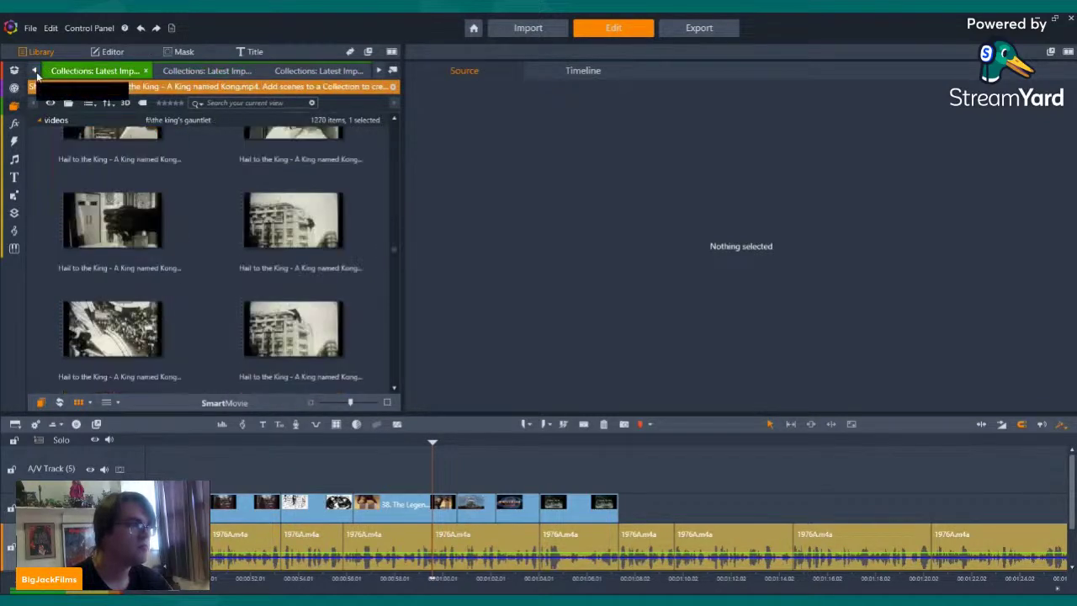
# - Find img969.jpg in the legend folder of the latest imports and place it on the video track directly after the Radio Picture logo
pyautogui.click(378, 71)
pyautogui.moveTo(377, 72); pyautogui.dragTo(380, 76)
pyautogui.scroll(-8, 211, 295)
pyautogui.scroll(-5, 206, 292)
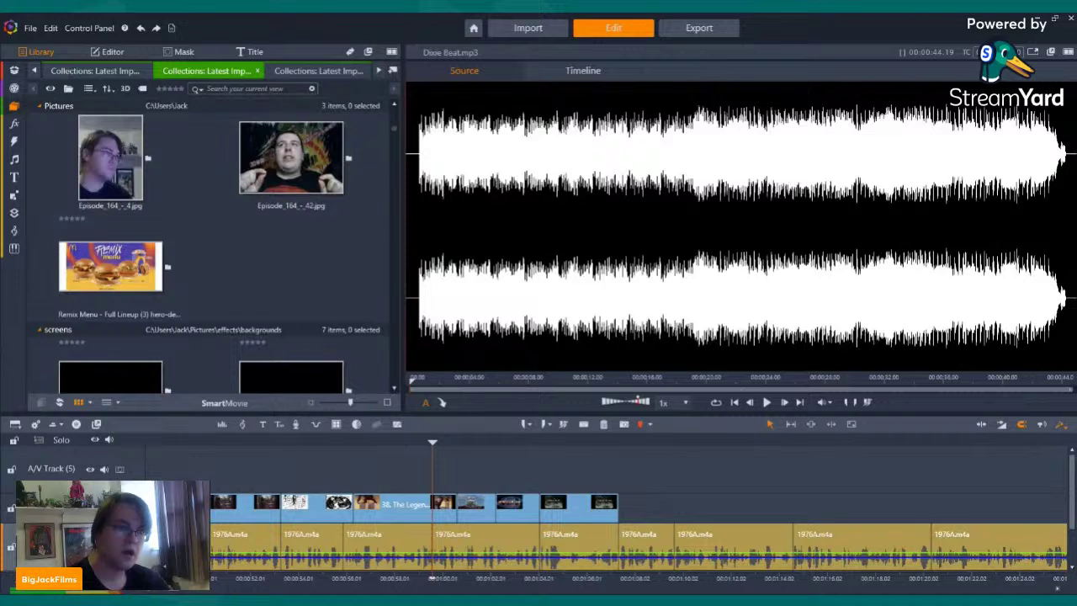
pyautogui.moveTo(445, 262); pyautogui.dragTo(319, 270)
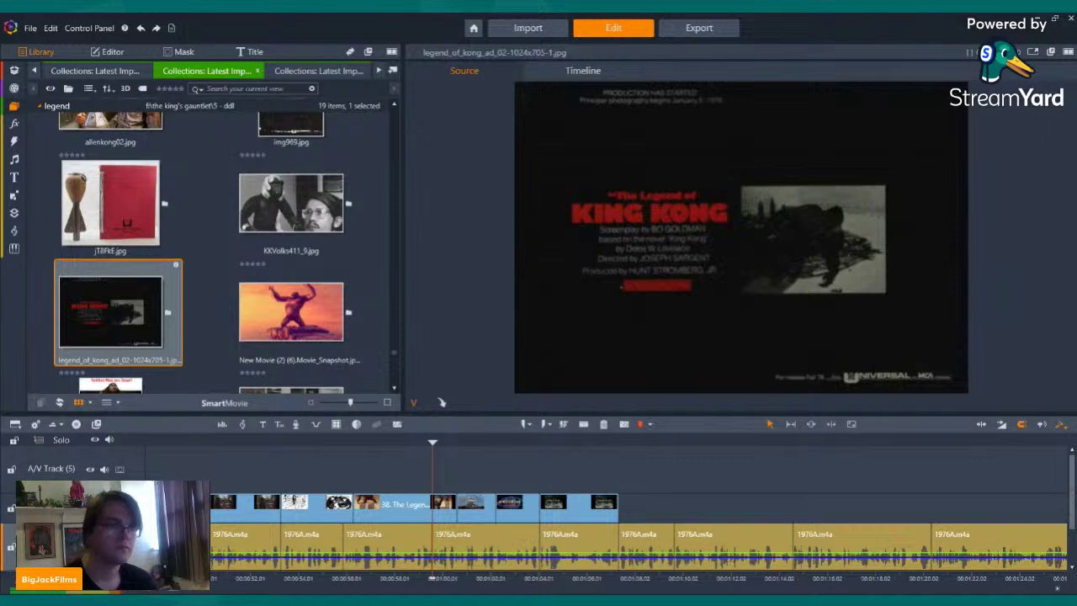
pyautogui.click(284, 126)
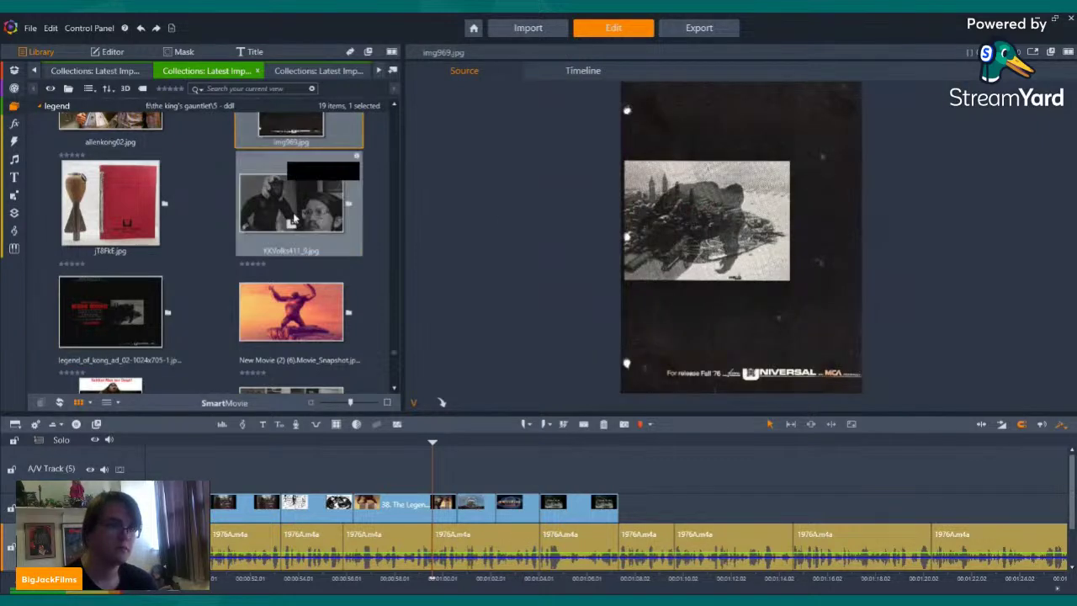
pyautogui.scroll(3, 295, 235)
pyautogui.scroll(-3, 302, 254)
pyautogui.moveTo(290, 176); pyautogui.dragTo(631, 505)
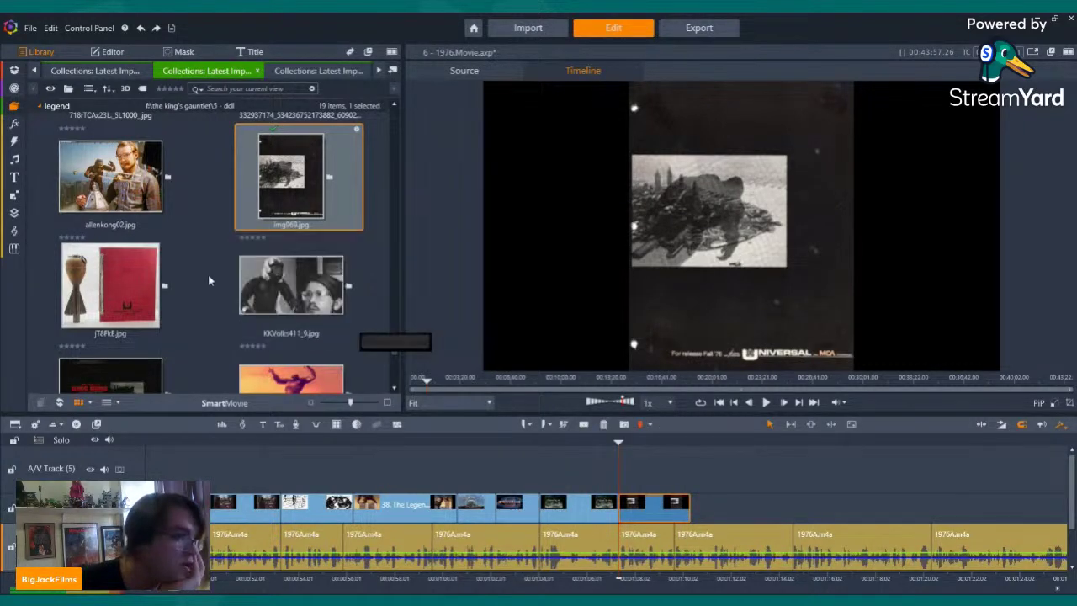
# - Find the white title image legend_of_kong_ad_01.jpg and layer it on the track above the img969 clip, aligned with its start
pyautogui.scroll(-1, 207, 274)
pyautogui.scroll(-1, 202, 262)
pyautogui.scroll(5, 355, 225)
pyautogui.scroll(-2, 301, 258)
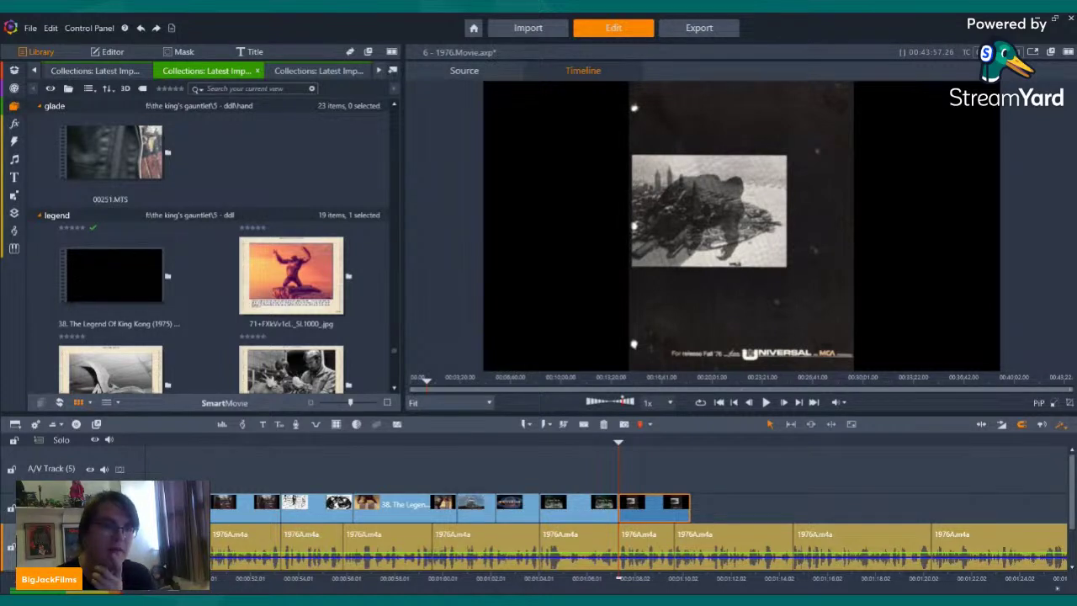
pyautogui.click(302, 162)
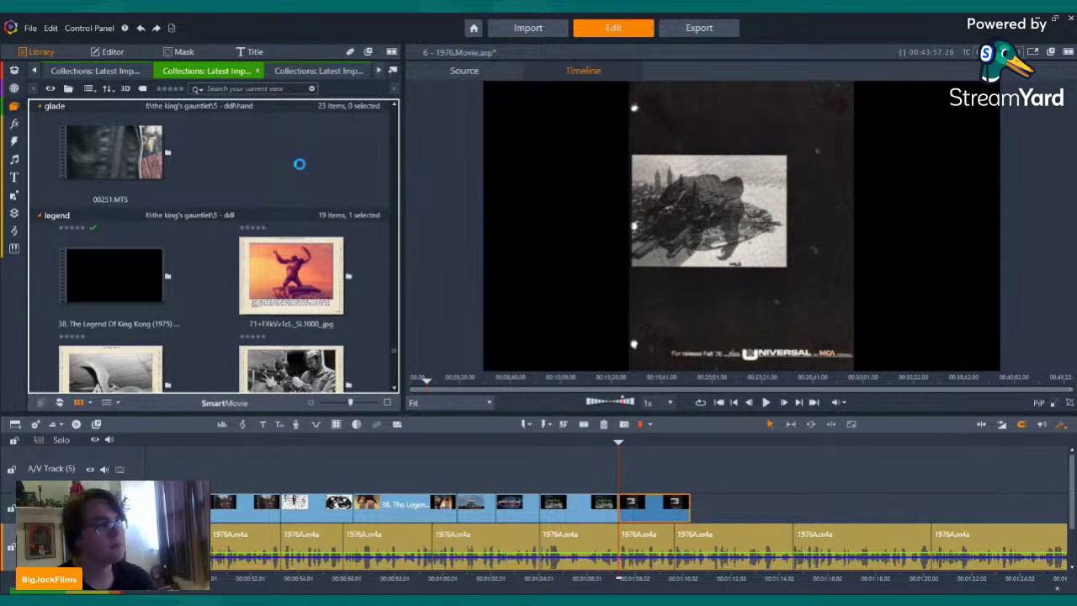
pyautogui.moveTo(137, 172); pyautogui.dragTo(623, 482)
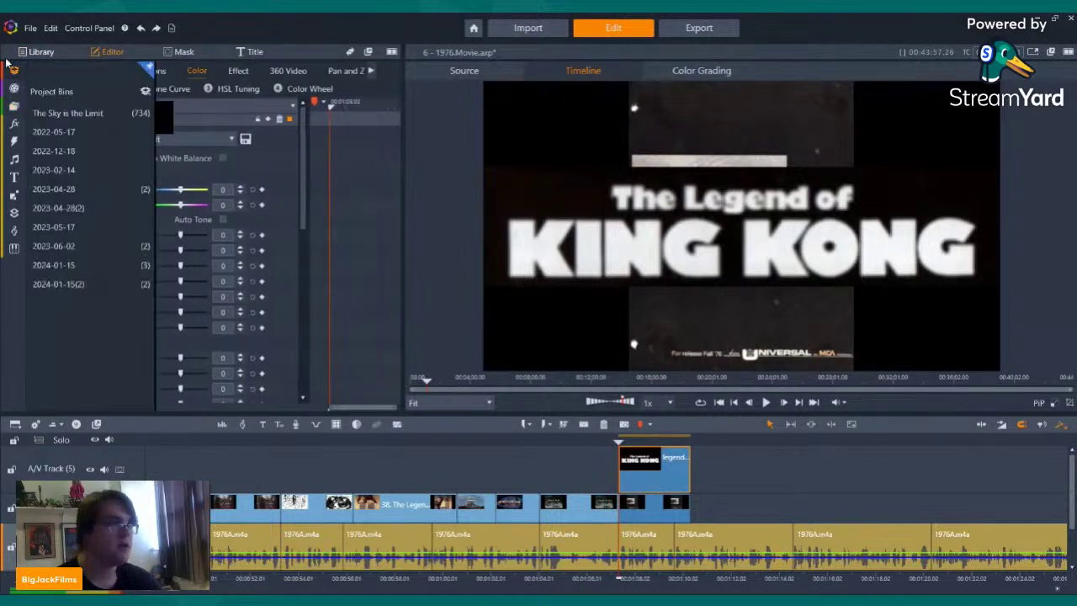
# - Apply 2D Editor Advanced to the title with position 3.4 and -27.6, size 34.5, rotation 0 and edge softness 0
pyautogui.click(238, 70)
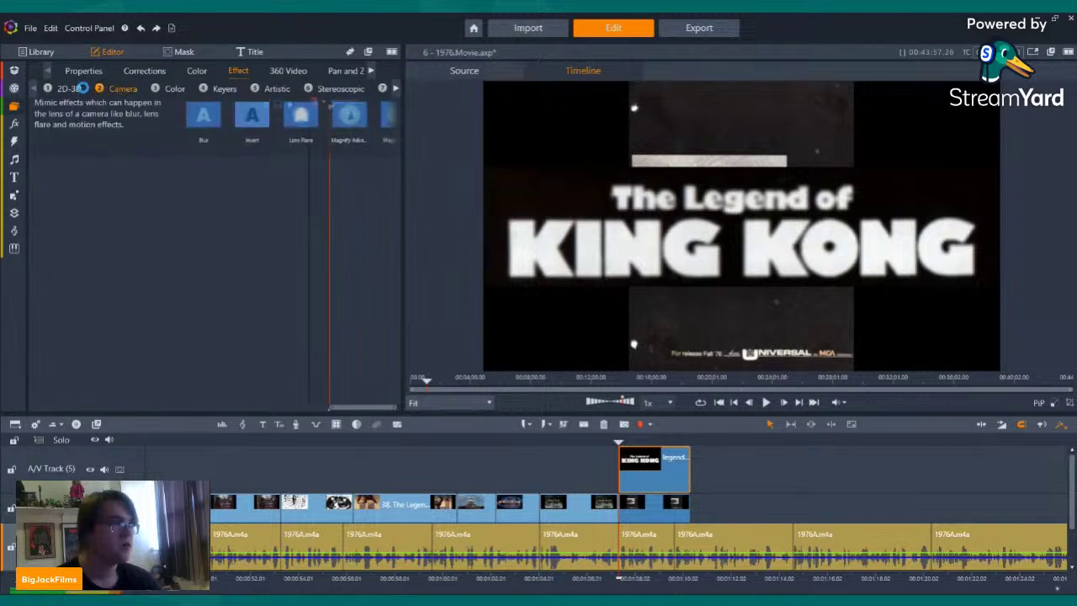
pyautogui.moveTo(82, 87)
pyautogui.doubleClick(202, 131)
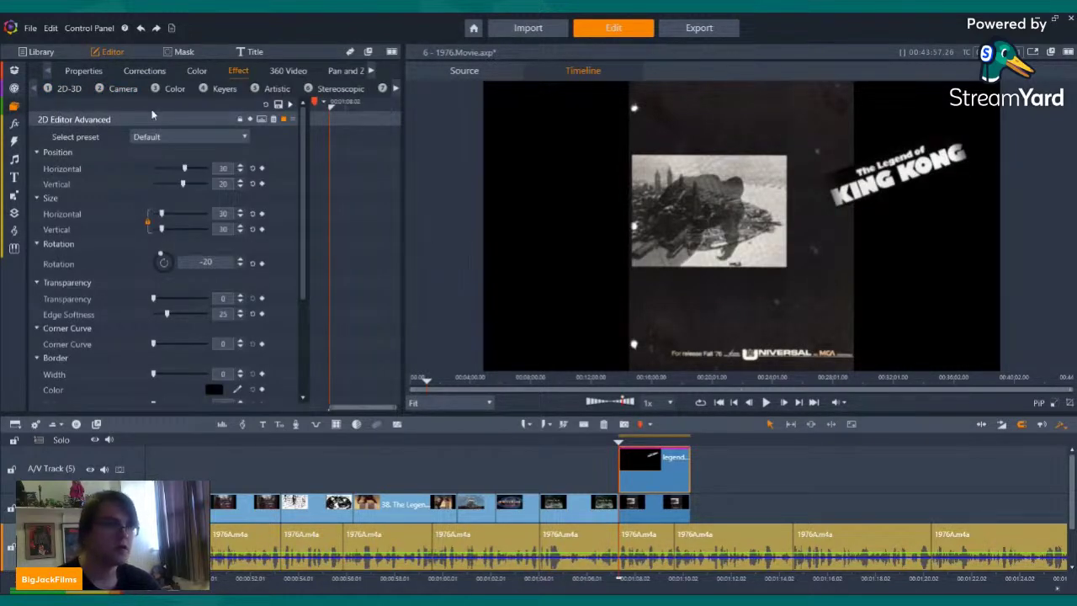
pyautogui.click(254, 263)
pyautogui.moveTo(185, 169); pyautogui.dragTo(173, 182)
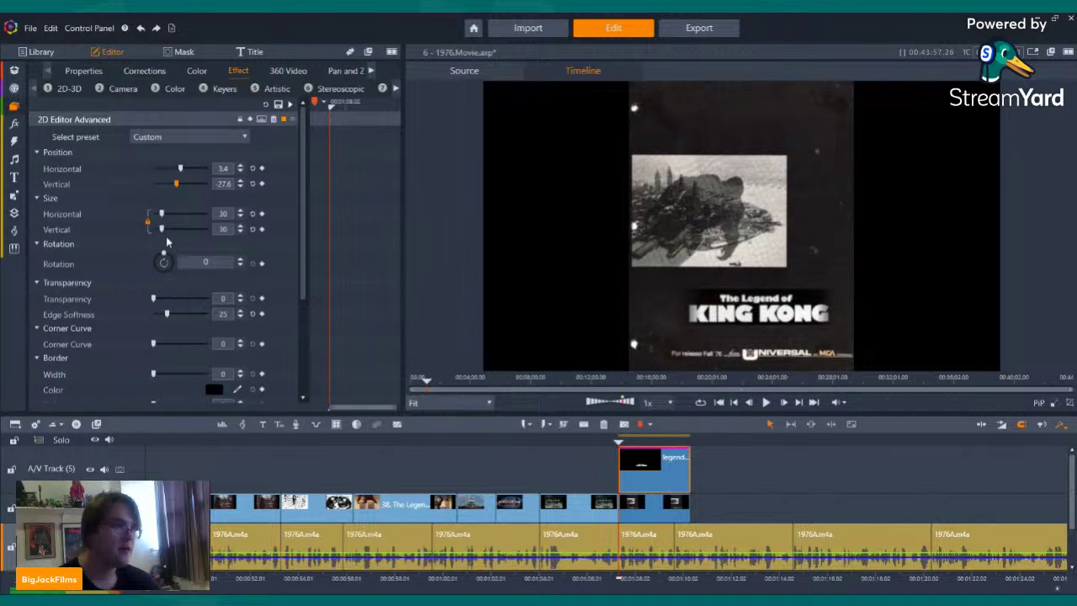
pyautogui.moveTo(161, 229); pyautogui.dragTo(163, 229)
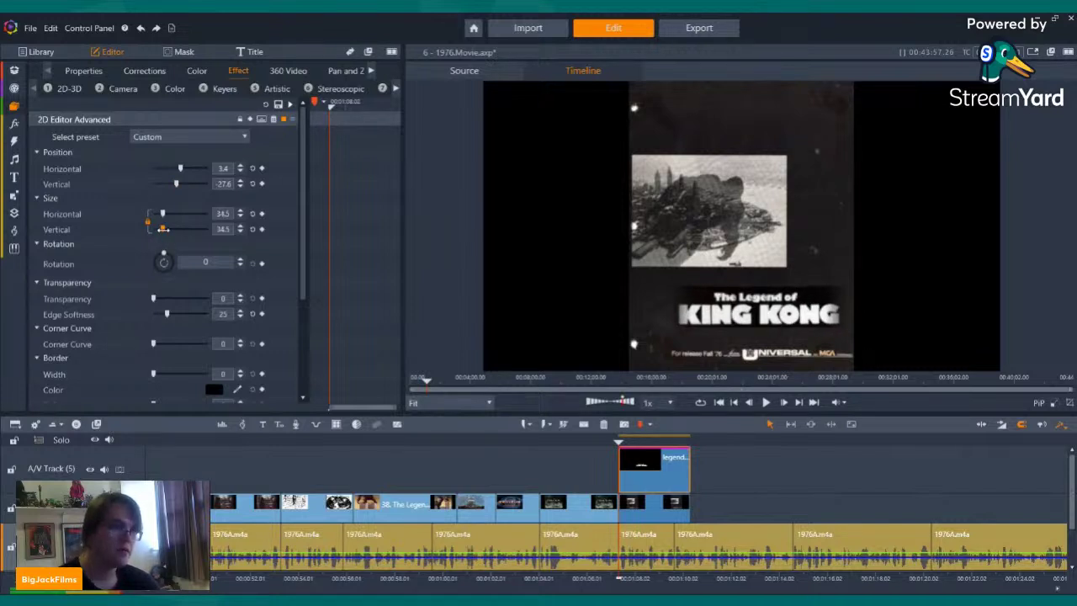
pyautogui.moveTo(167, 314); pyautogui.dragTo(128, 314)
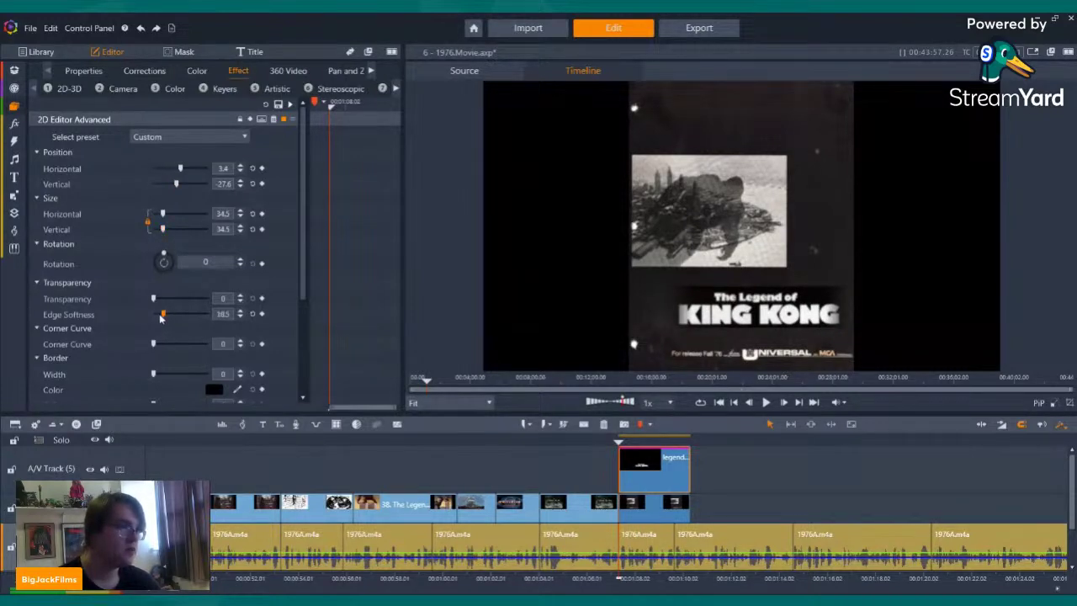
# - Add a Luma Keyer to the title and set its Luma Center to about 66.25 to remove the black background
pyautogui.click(224, 89)
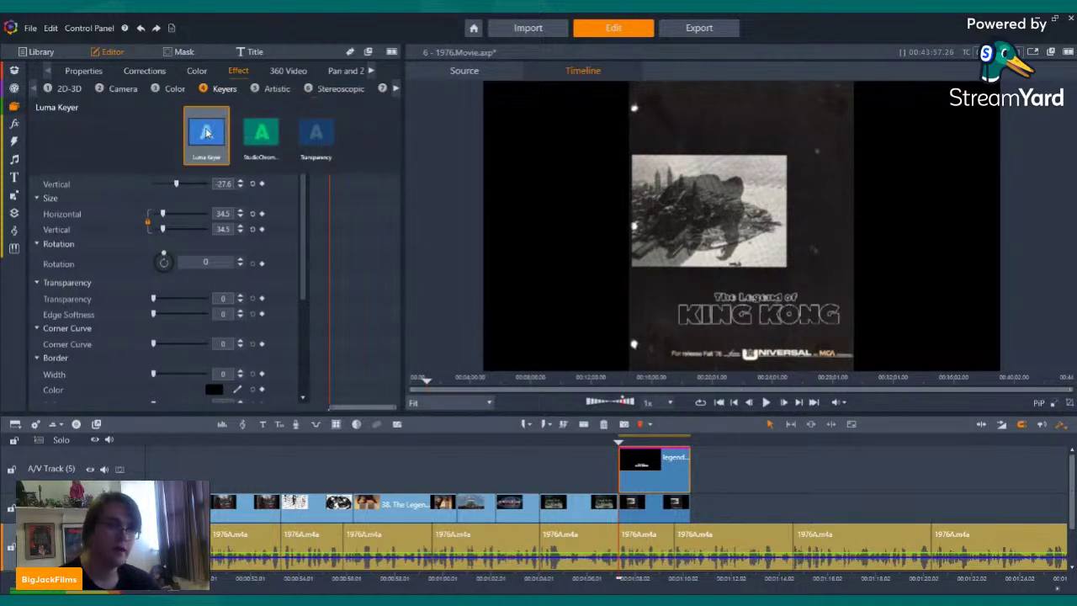
pyautogui.click(210, 132)
pyautogui.moveTo(180, 169); pyautogui.dragTo(194, 171)
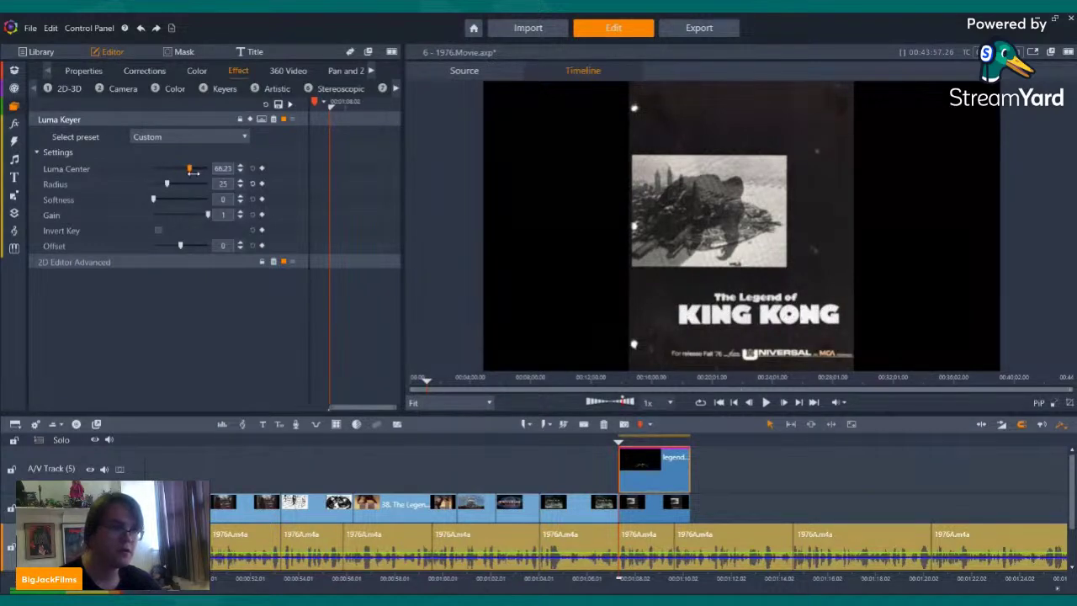
pyautogui.click(742, 483)
# - Return to the Latest Import collection and capture the composited title and cover frame as a snapshot
pyautogui.click(14, 106)
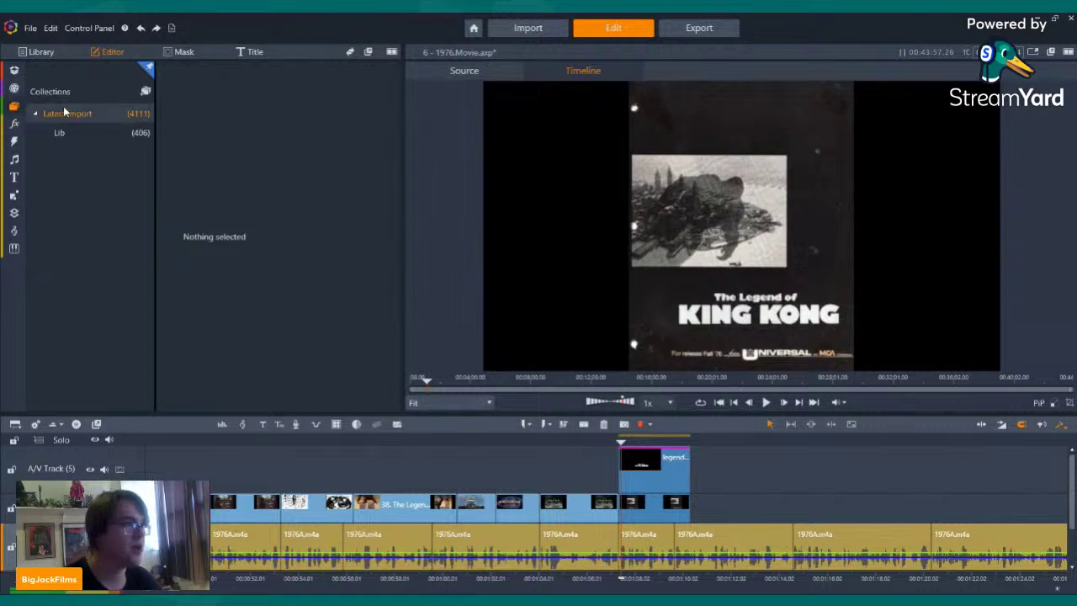
pyautogui.click(51, 112)
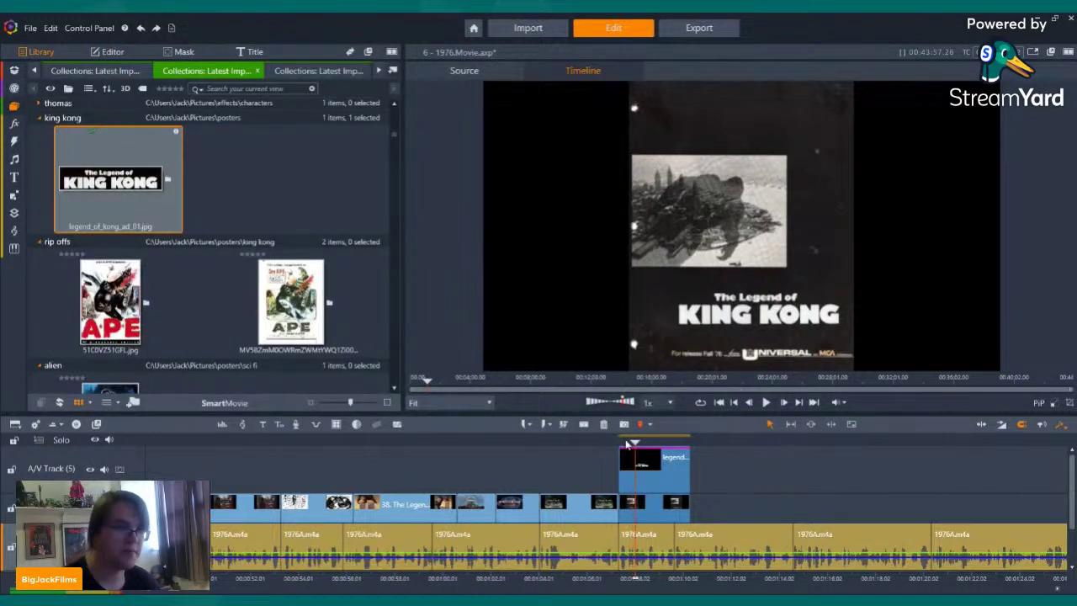
pyautogui.click(625, 426)
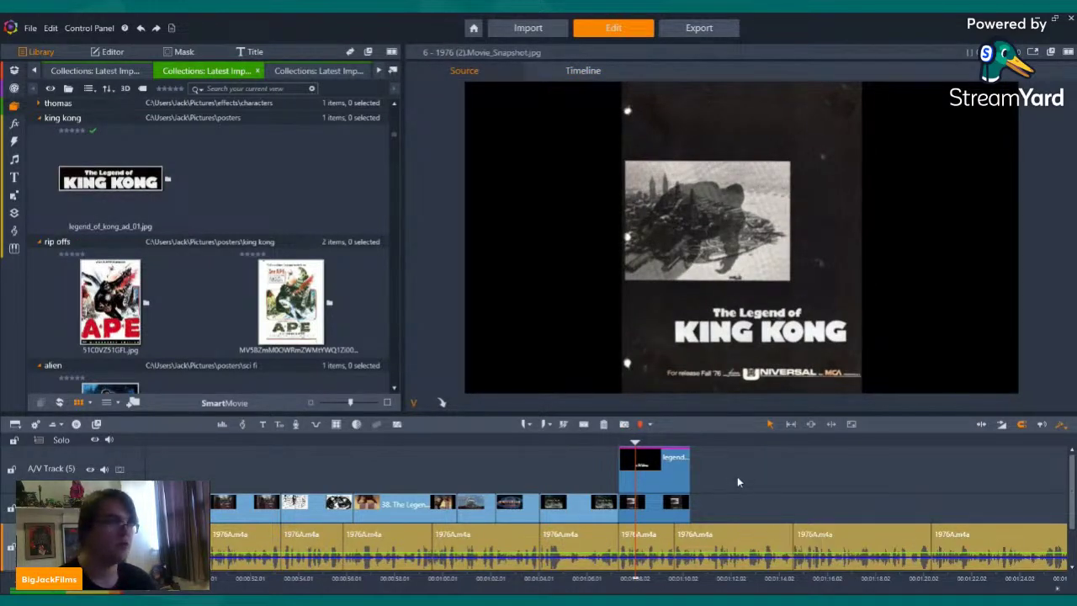
# - Delete the layered title and cover clips and put 6 - 1976 (2).Movie_Snapshot.jpg in their place after the Radio Picture logo
pyautogui.moveTo(737, 501); pyautogui.dragTo(579, 476)
pyautogui.click(604, 425)
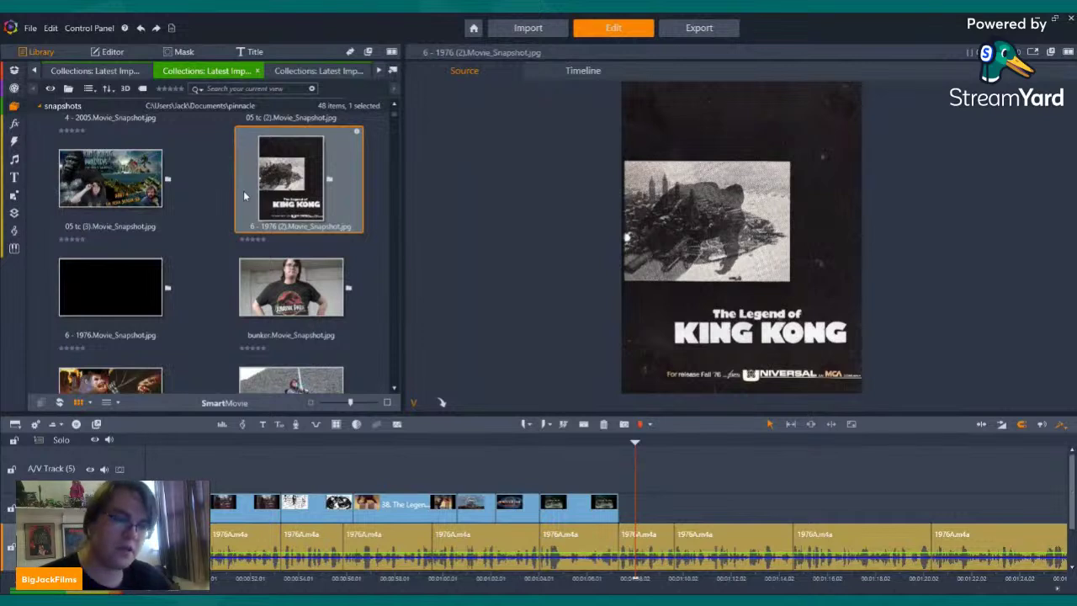
pyautogui.moveTo(244, 196); pyautogui.dragTo(626, 515)
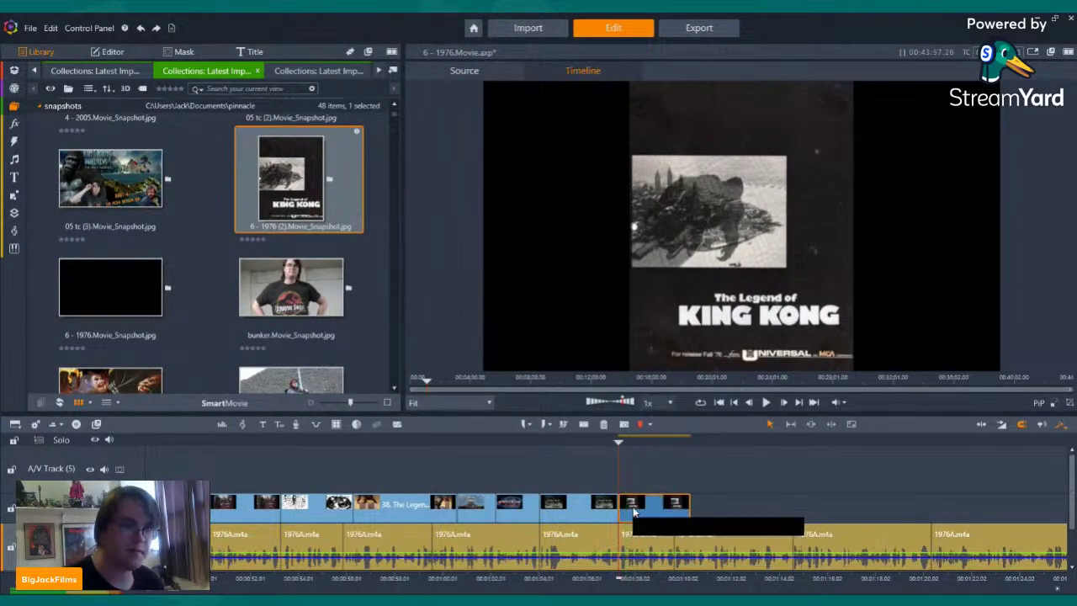
# - Play the transition from the Radio Picture logo into the snapshot and trim the snapshot to end with its narration segment
pyautogui.press('Left')
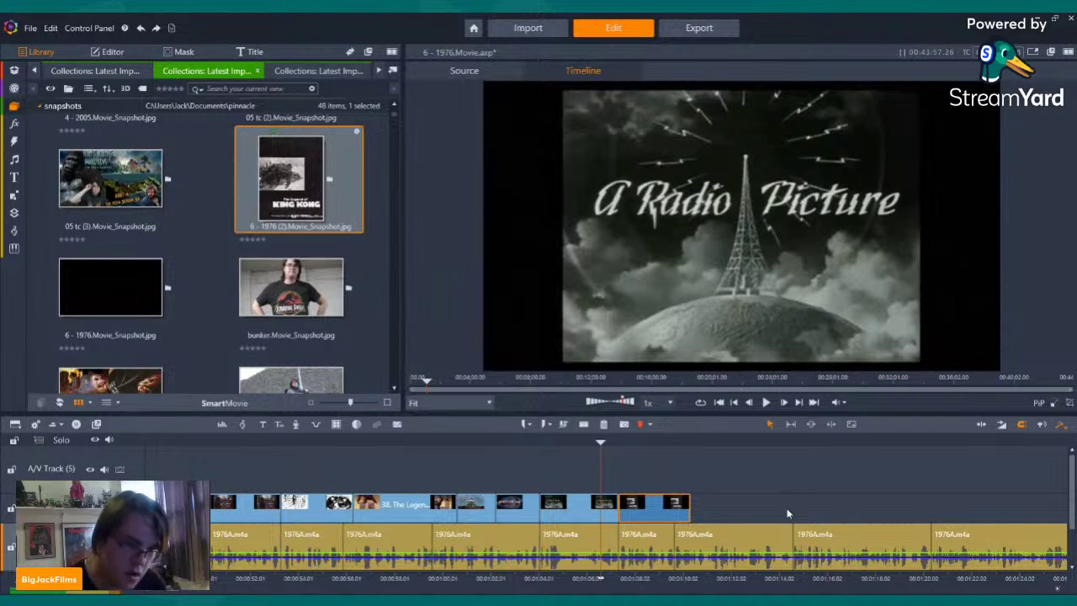
pyautogui.press('space')
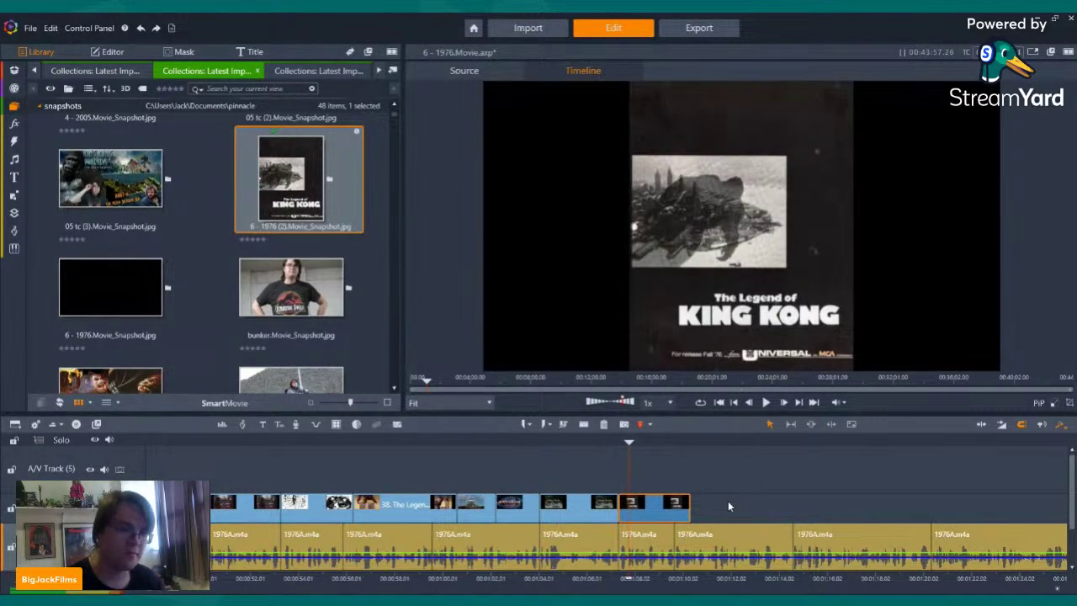
pyautogui.press('j')
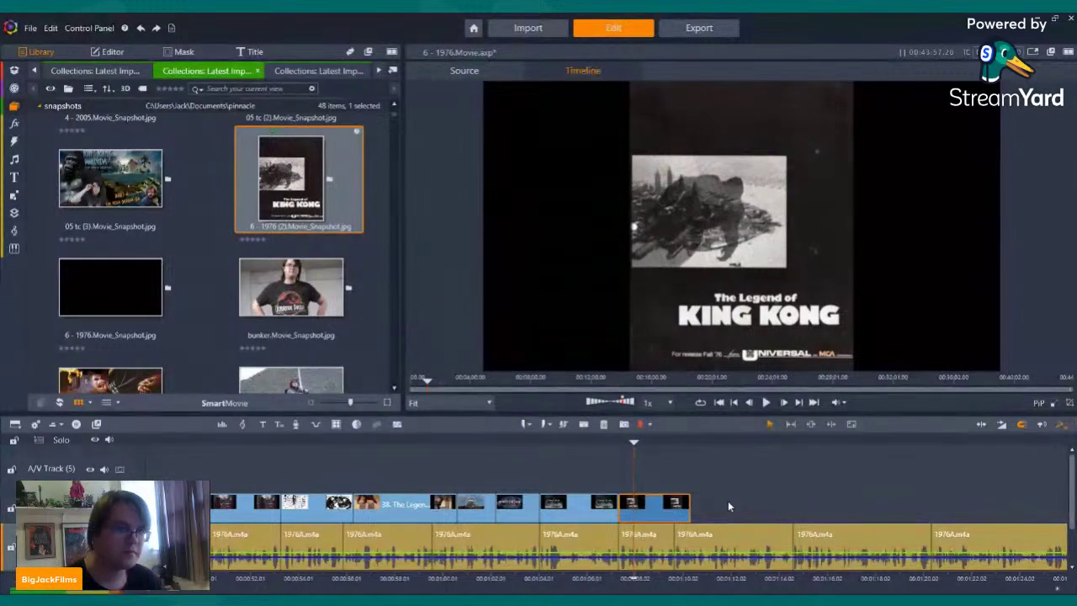
pyautogui.click(767, 404)
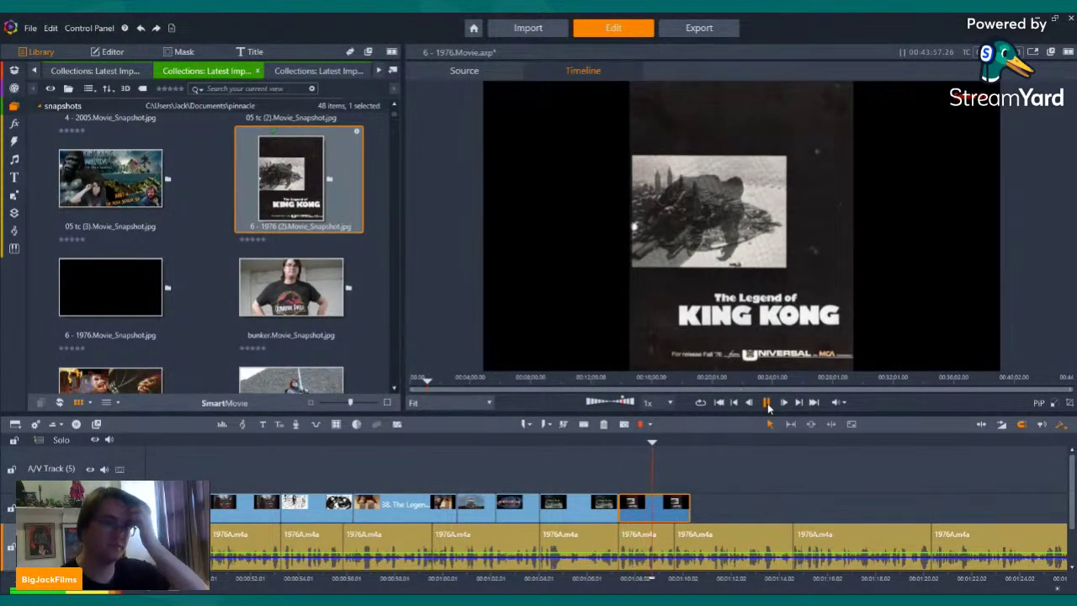
pyautogui.click(767, 402)
pyautogui.moveTo(690, 505); pyautogui.dragTo(674, 505)
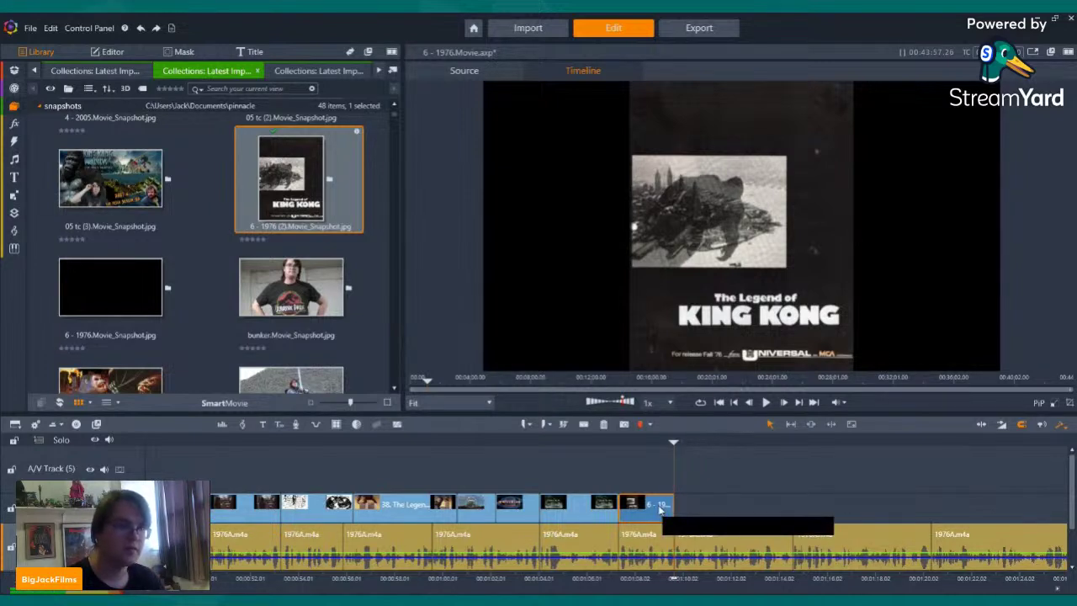
# - Add the Pan And Zoom camera effect to the "6 - 1976 (2)" snapshot clip at the end of the video track
pyautogui.doubleClick(661, 505)
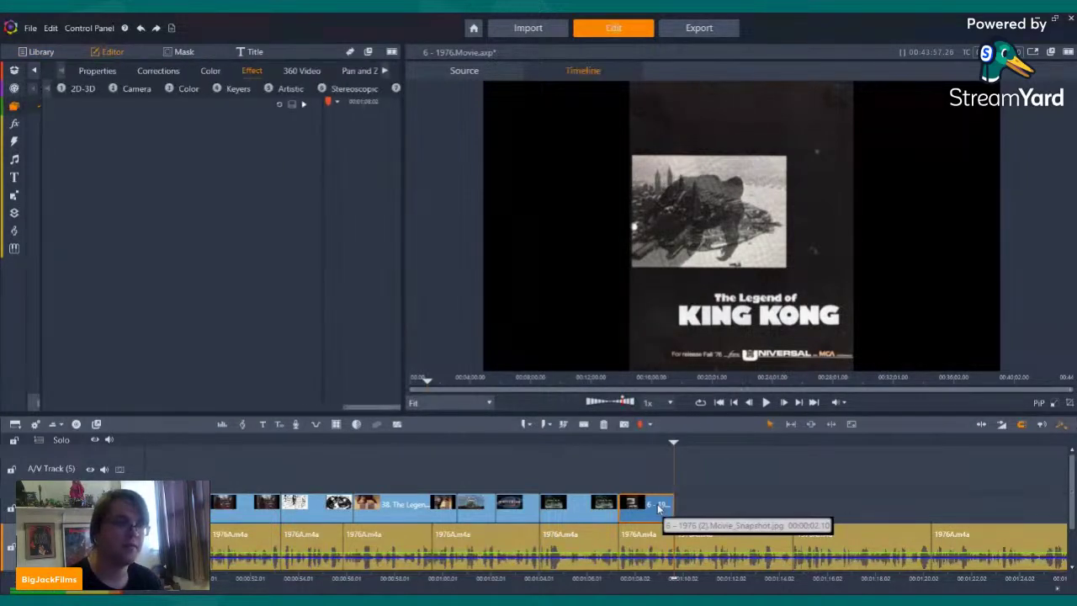
pyautogui.click(117, 89)
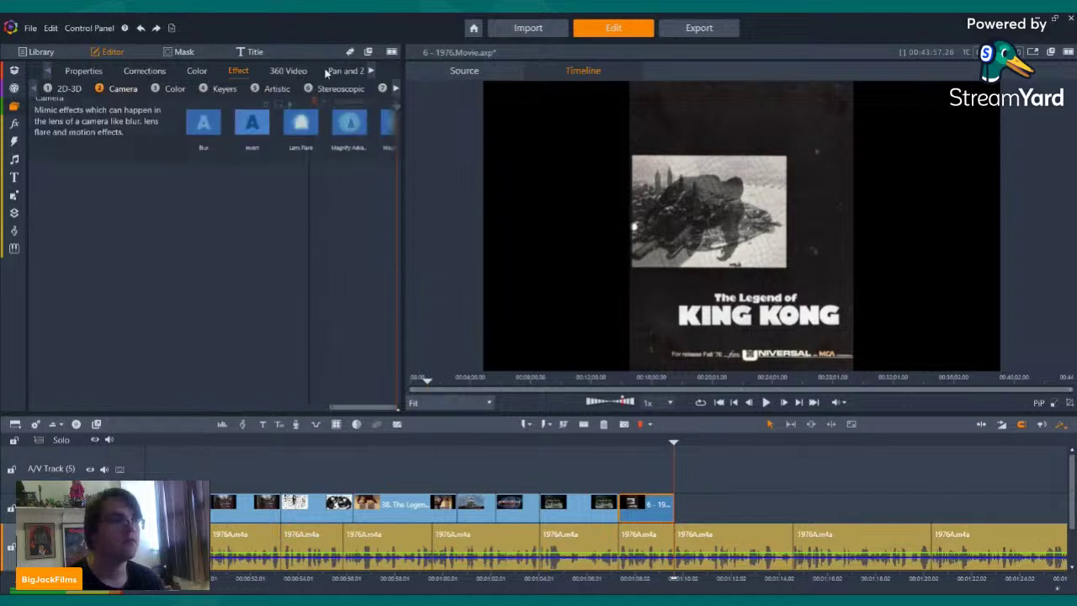
pyautogui.click(393, 134)
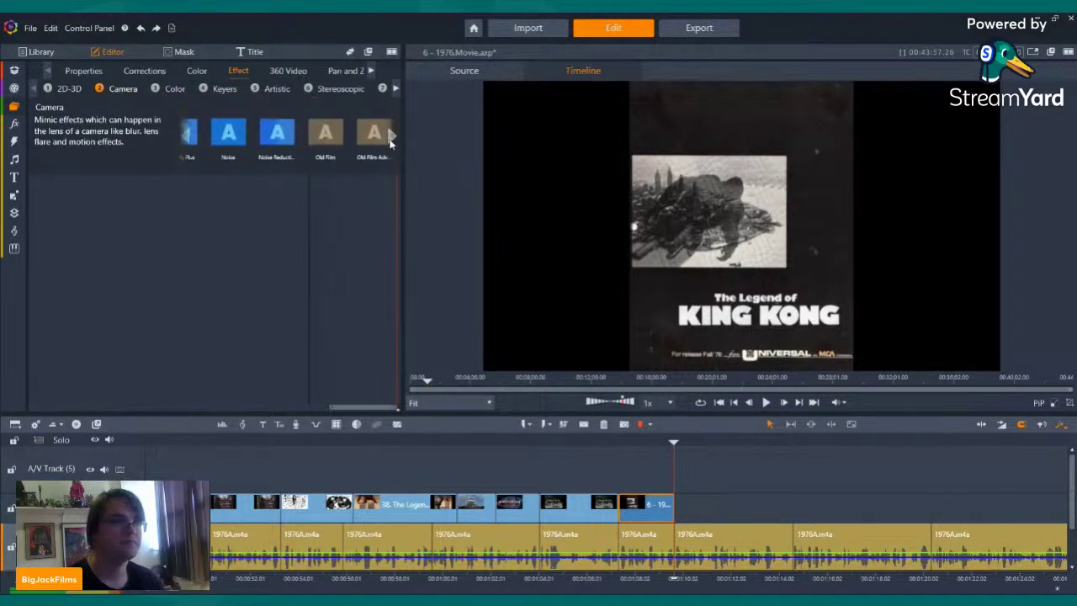
pyautogui.scroll(-3, 367, 133)
pyautogui.click(216, 135)
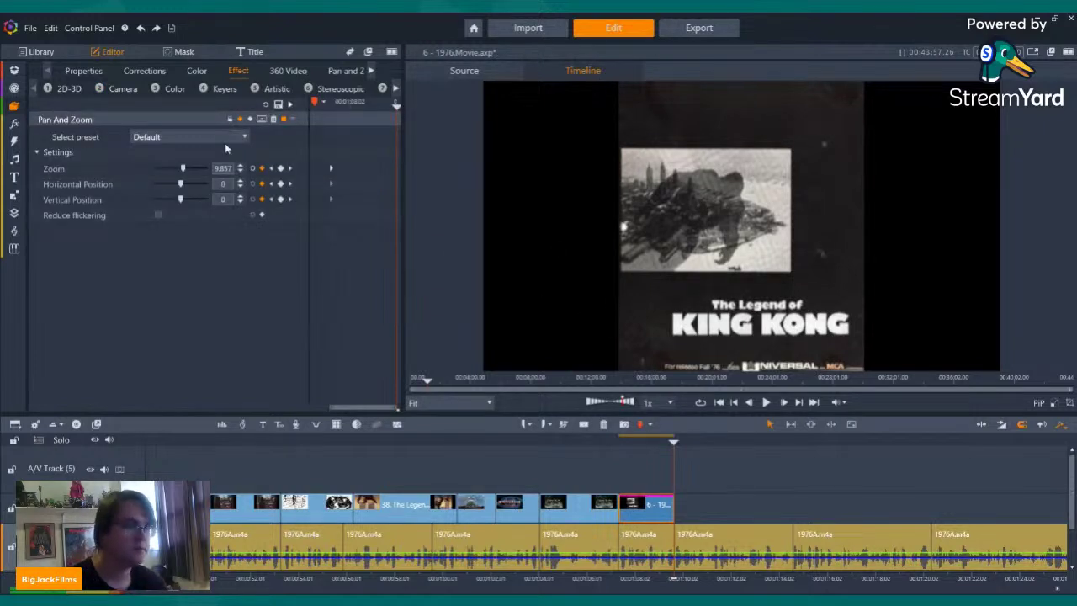
# - Animate the snapshot's zoom from -13.278 at the clip's start to the default zoom at its end
pyautogui.moveTo(183, 168); pyautogui.dragTo(183, 169)
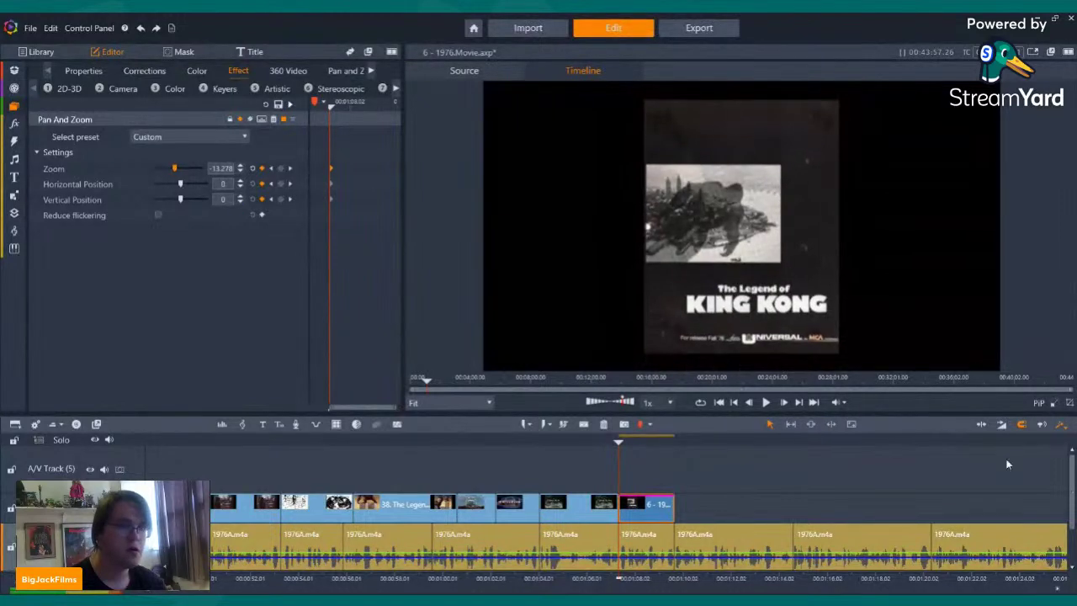
pyautogui.click(799, 402)
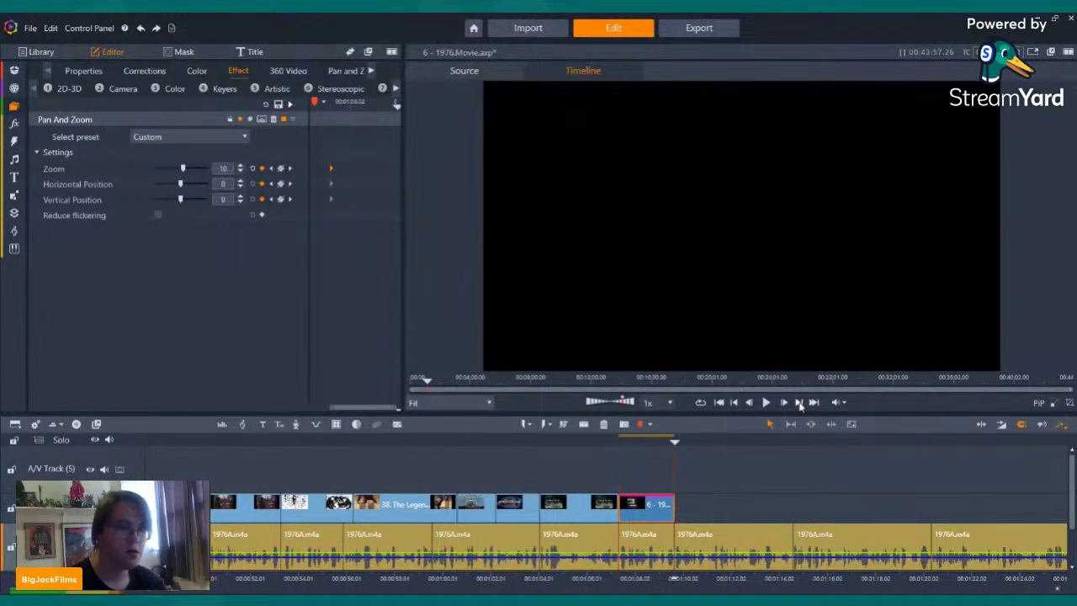
pyautogui.click(253, 169)
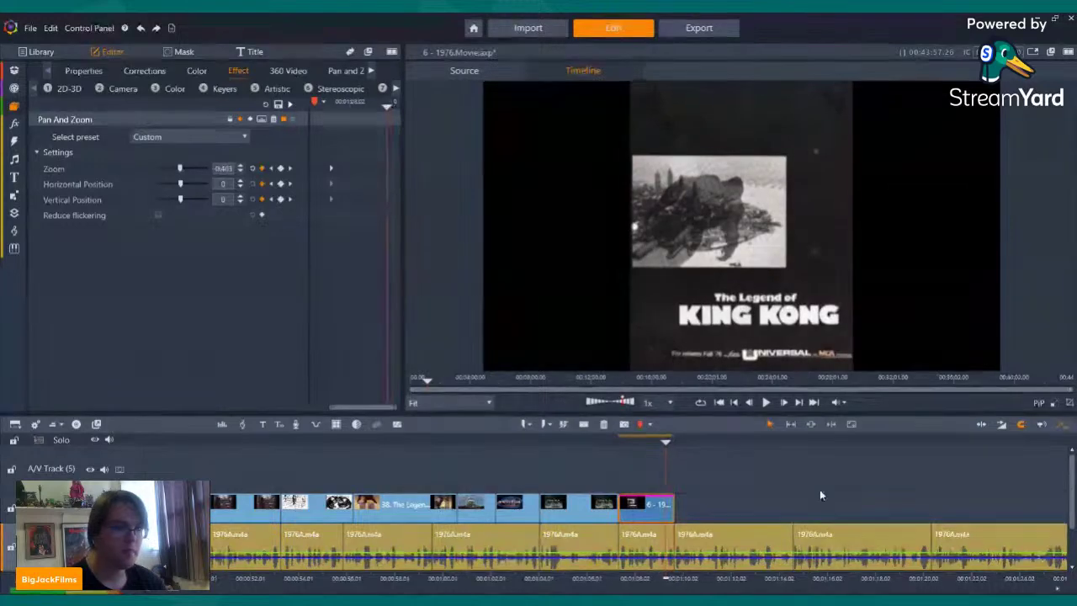
# - Import the poster King.Kong.1976.Advance_v1.jpg and place it on the video track directly after the Legend of King Kong snapshot
pyautogui.click(37, 52)
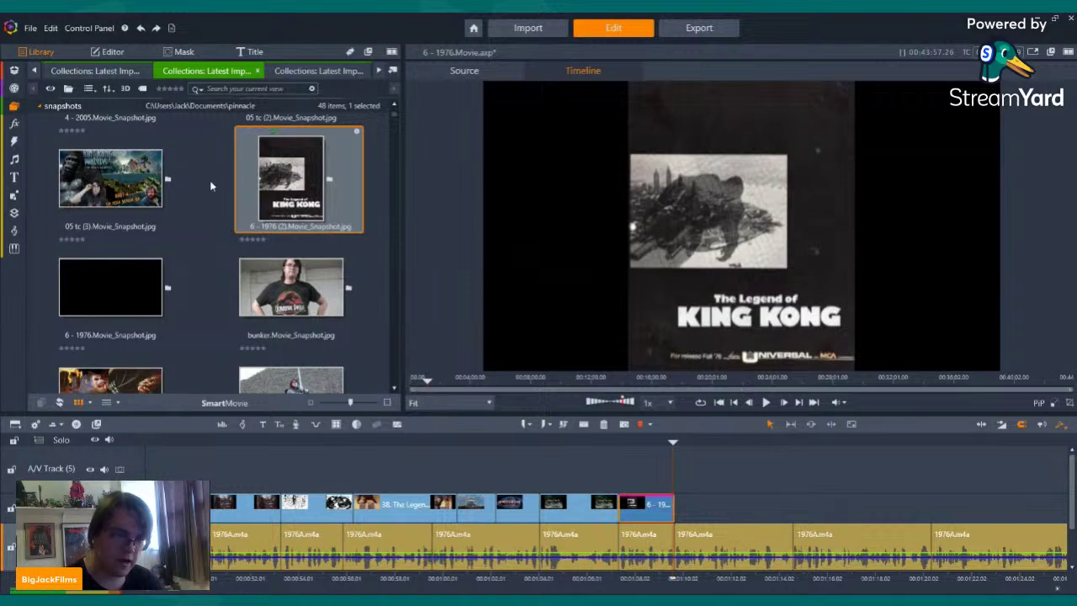
pyautogui.scroll(-10, 237, 195)
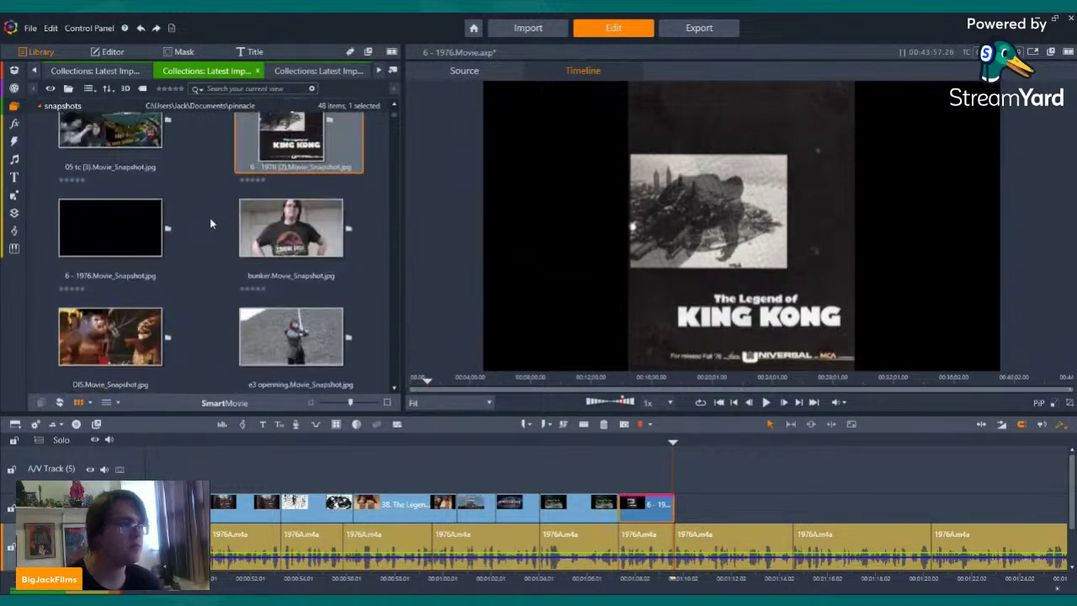
pyautogui.scroll(5, 227, 206)
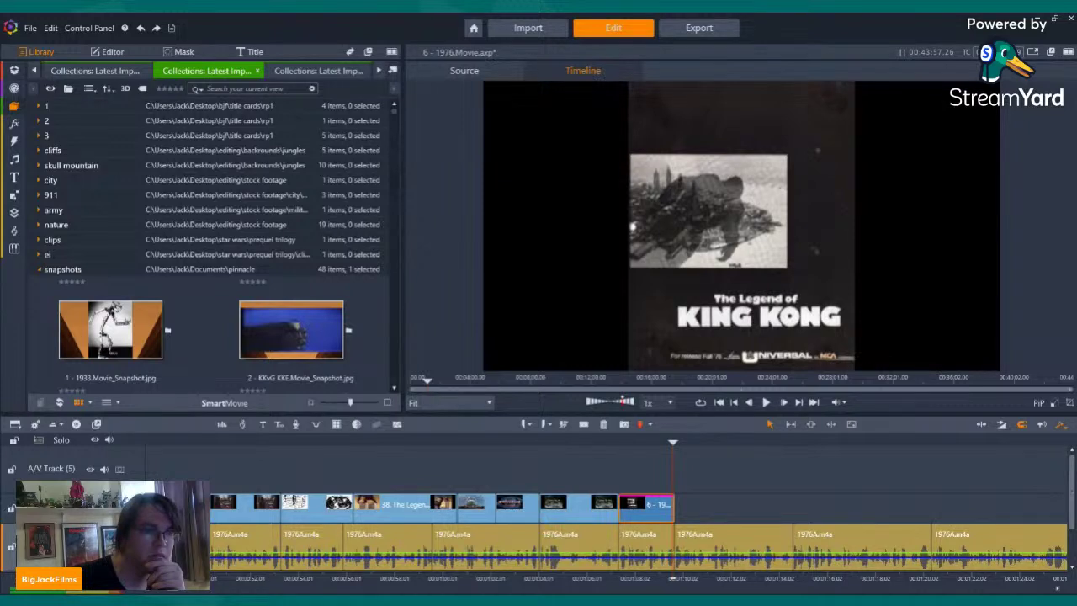
pyautogui.click(337, 248)
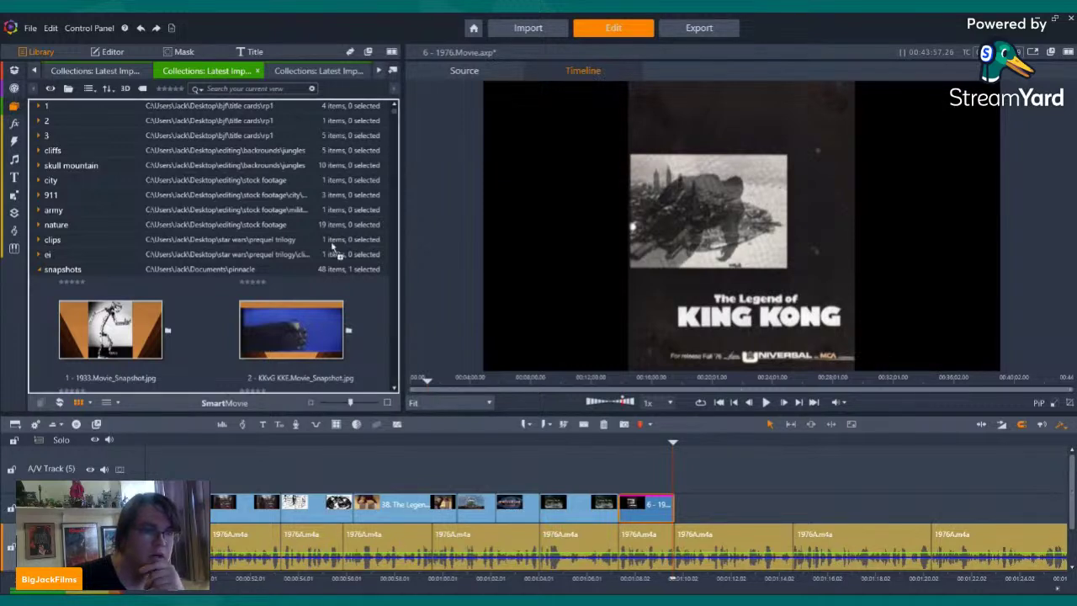
pyautogui.click(263, 184)
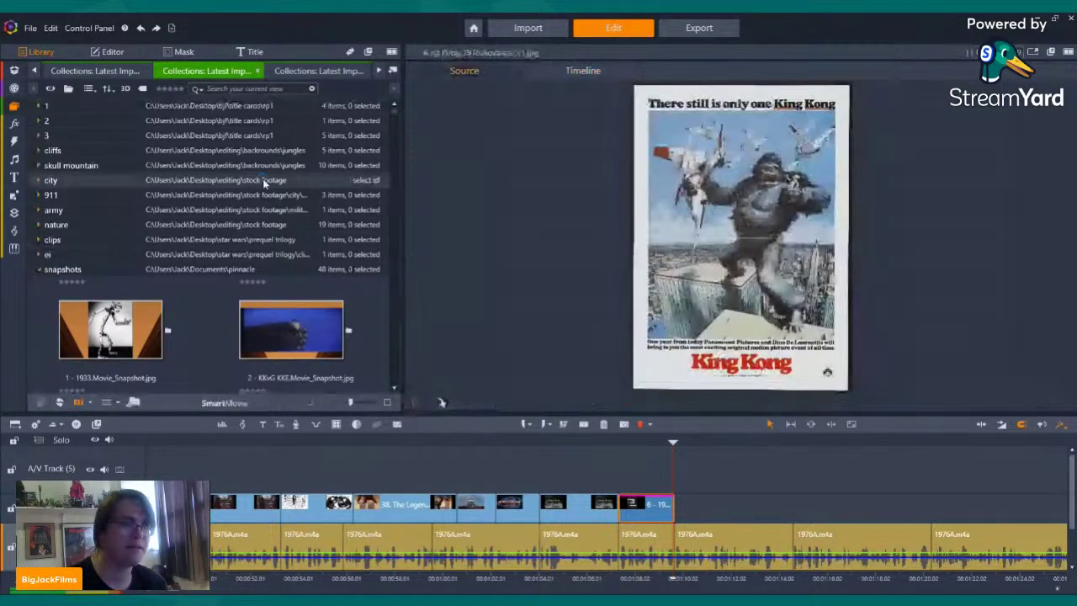
pyautogui.moveTo(118, 312); pyautogui.dragTo(711, 501)
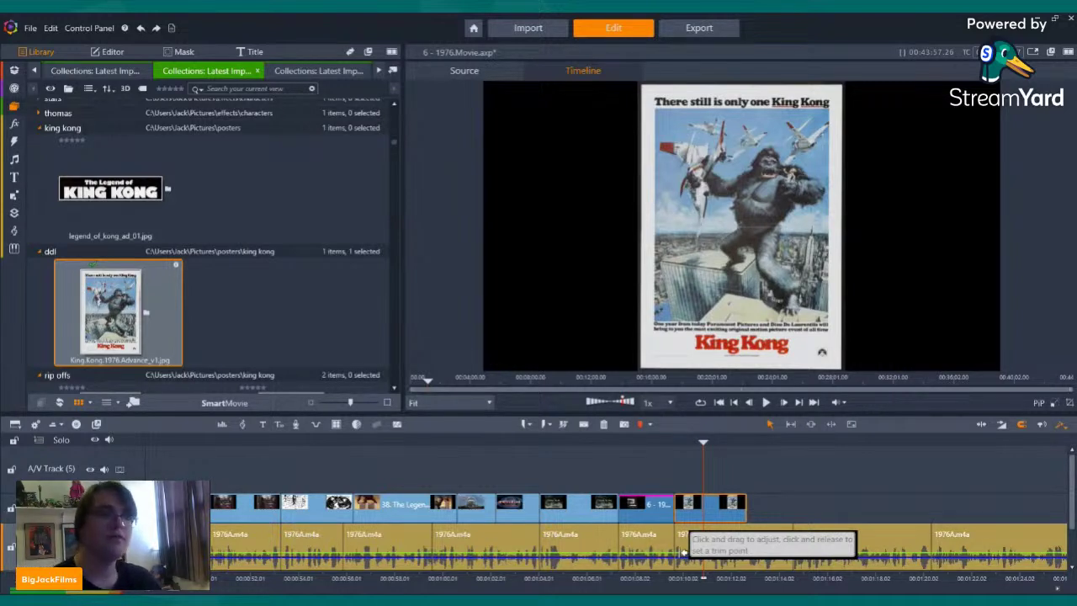
# - Look through the saved titles in My Titles, and return to the imported media collection
pyautogui.press('Left')
pyautogui.press('Left')
pyautogui.press('Left')
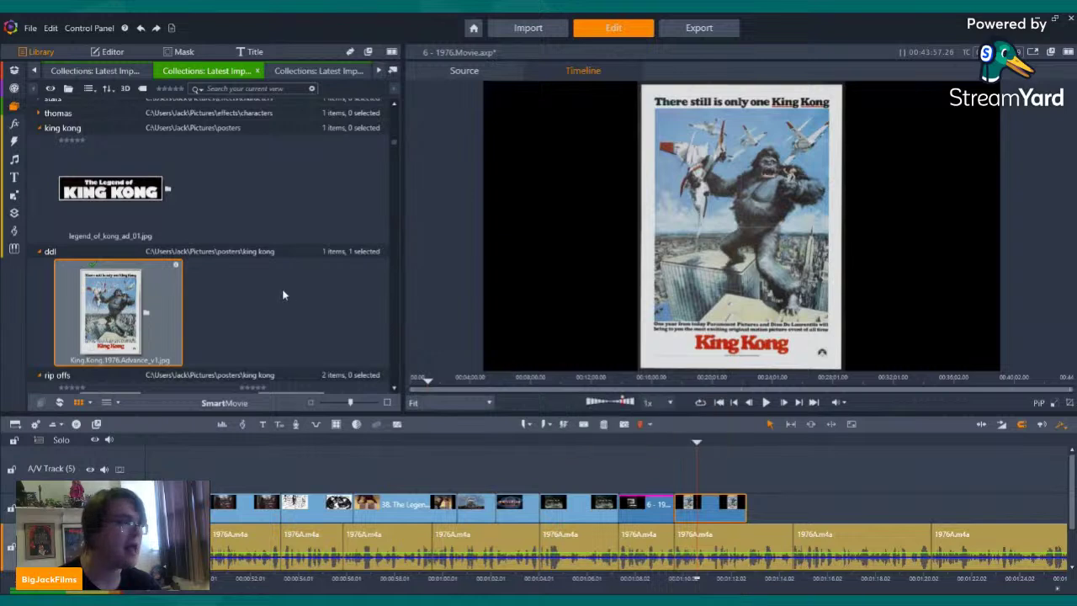
pyautogui.click(14, 177)
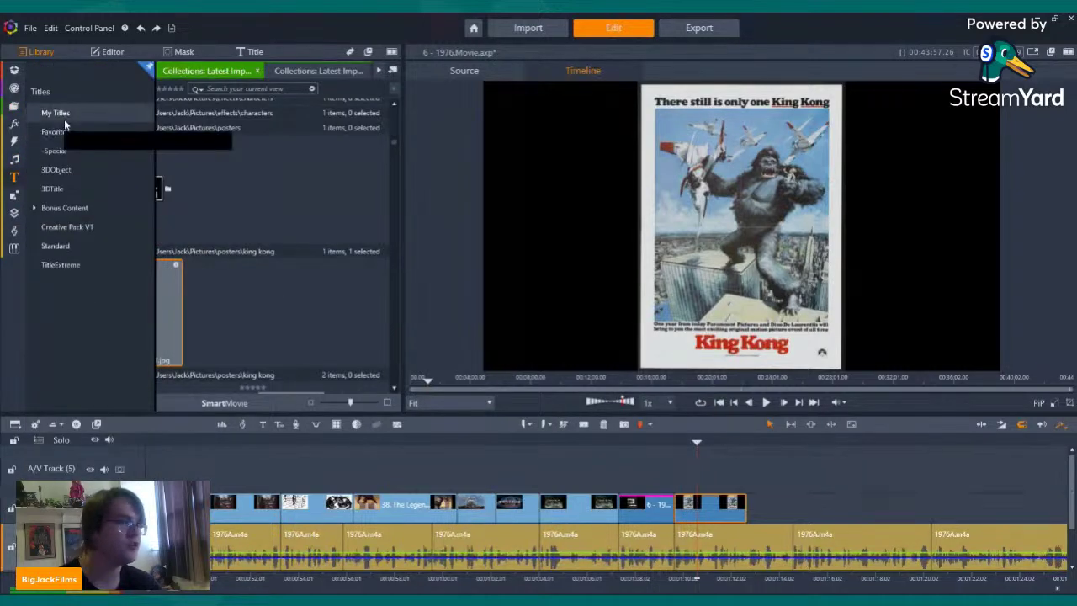
pyautogui.click(64, 118)
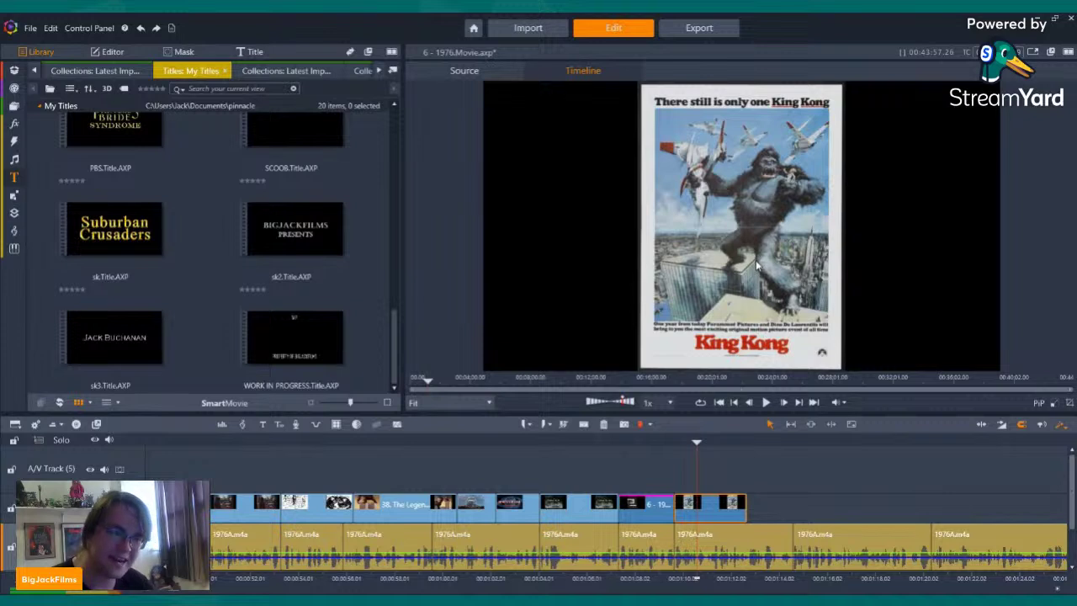
pyautogui.click(13, 106)
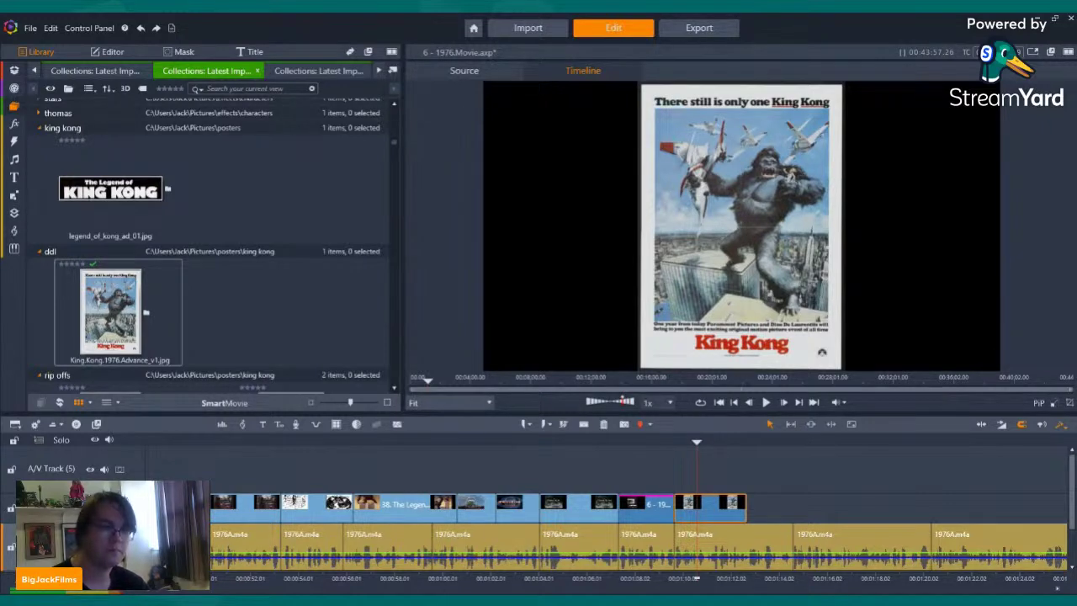
# - Import the "The Legend Reborn" version of the King Kong poster and use it to replace the poster clip on the timeline
pyautogui.click(341, 283)
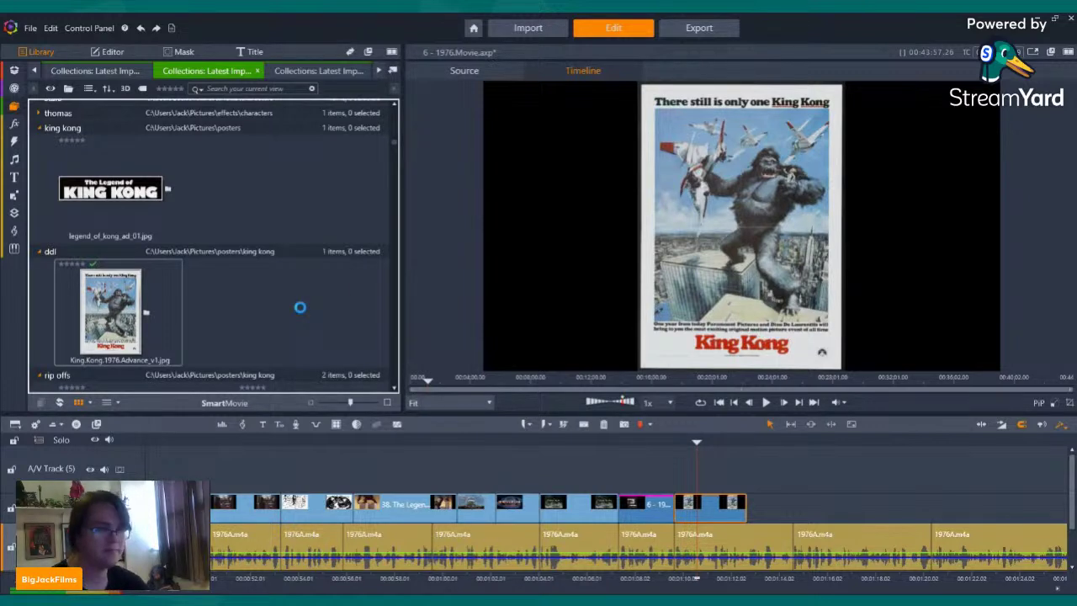
pyautogui.rightClick(734, 511)
pyautogui.click(758, 480)
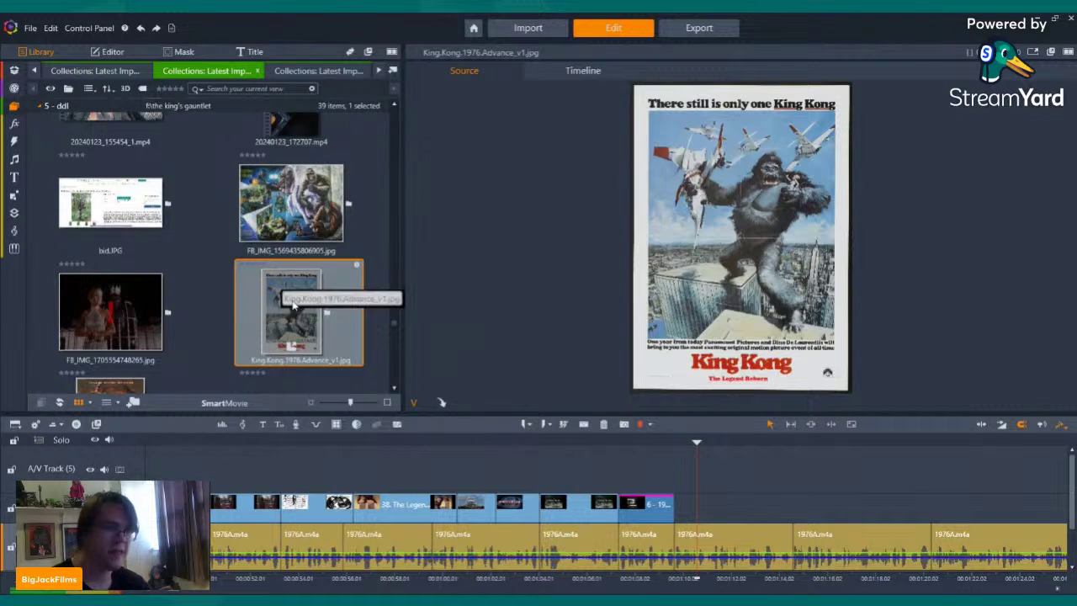
pyautogui.moveTo(294, 306); pyautogui.dragTo(679, 511)
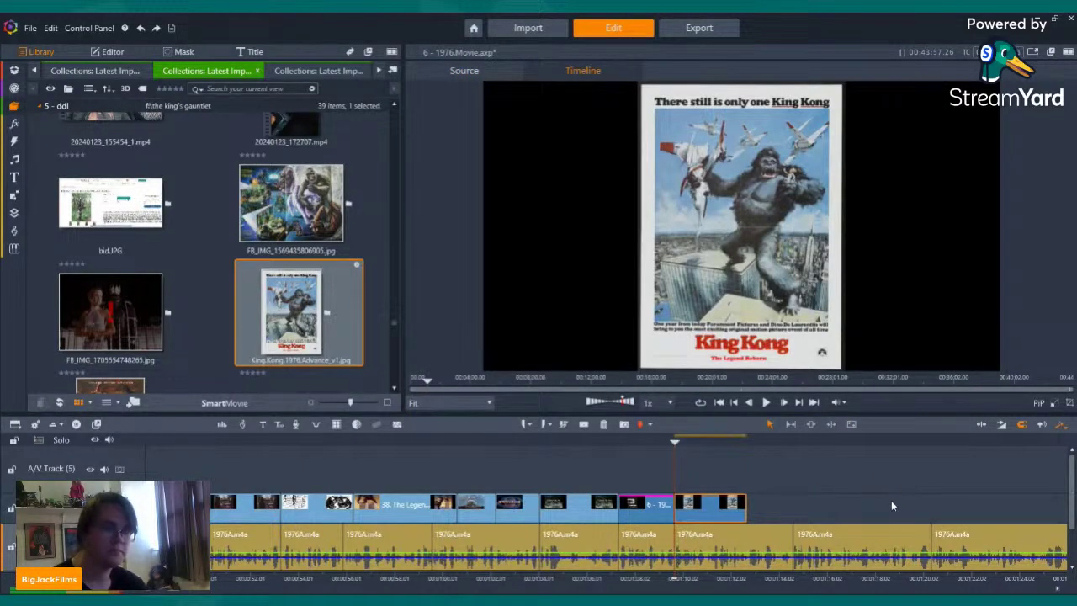
# - Play on to the next cut in the 1976A.m4a audio and extend the poster clip to that cut
pyautogui.click(766, 402)
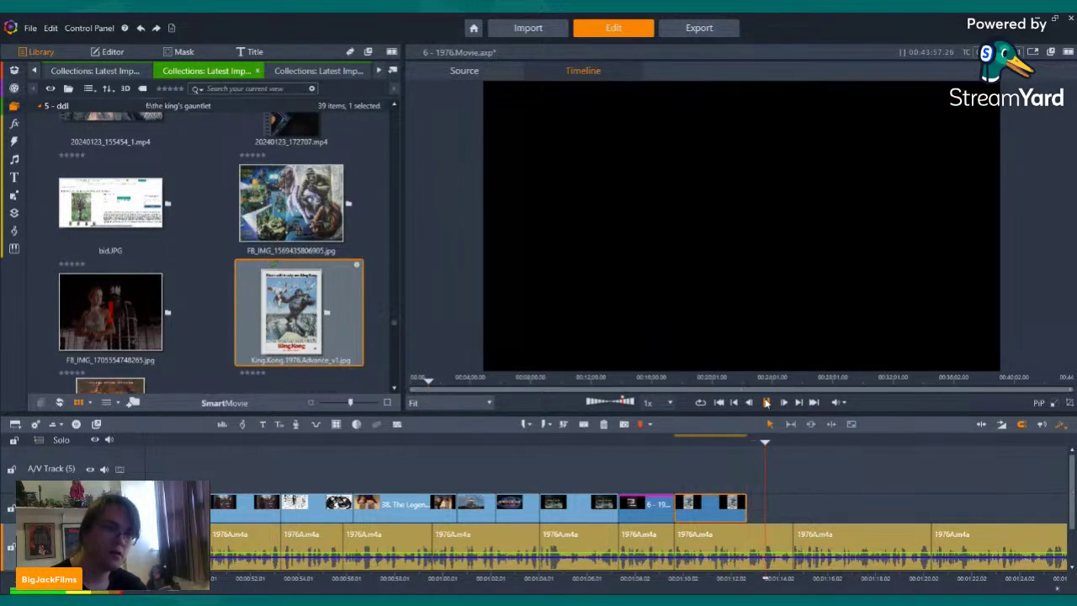
pyautogui.press('space')
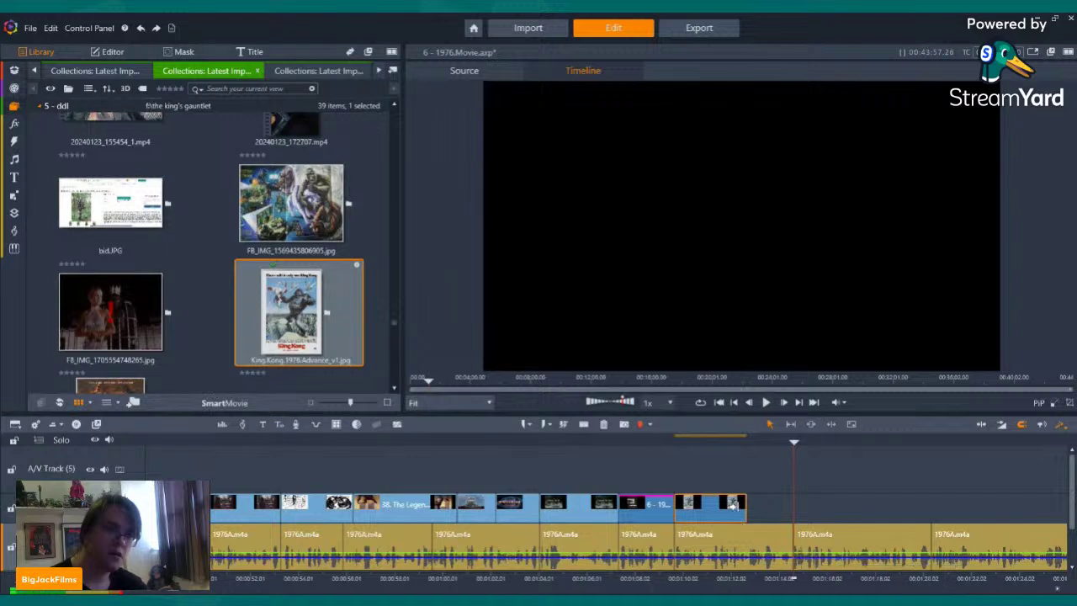
pyautogui.moveTo(745, 509); pyautogui.dragTo(791, 511)
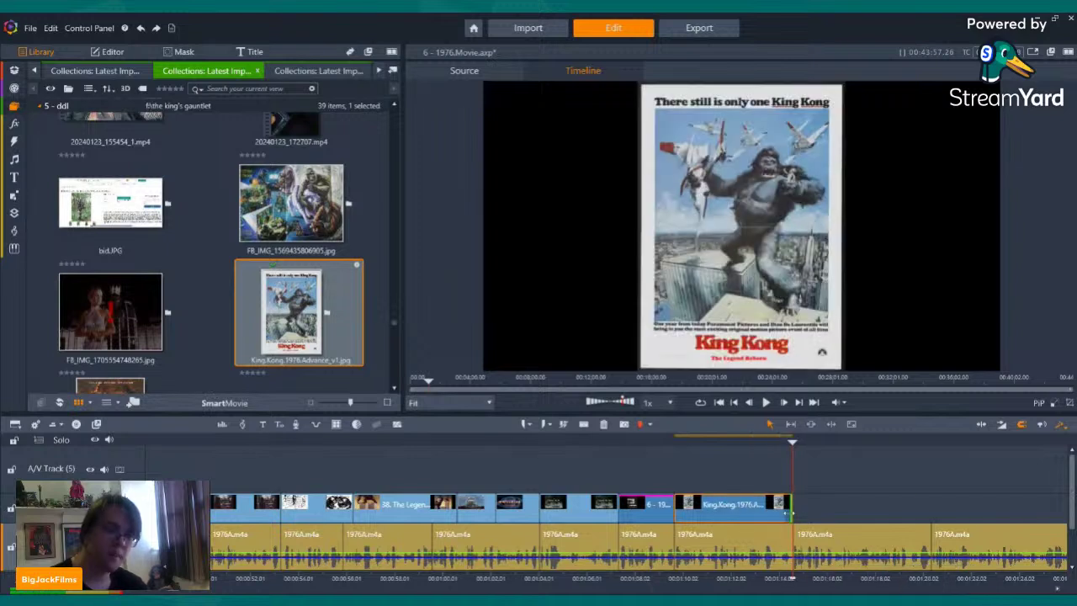
# - Add a zoom to the poster clip that ends close on the King Kong title and "The Legend Reborn", and play it back
pyautogui.rightClick(768, 506)
pyautogui.click(844, 212)
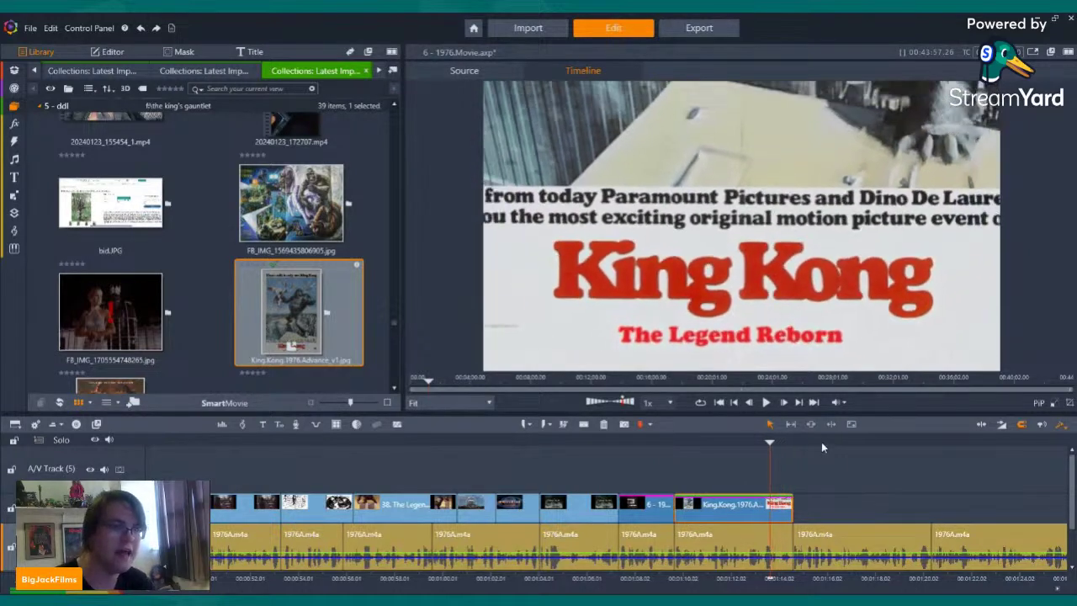
pyautogui.moveTo(658, 444); pyautogui.dragTo(609, 442)
pyautogui.click(766, 402)
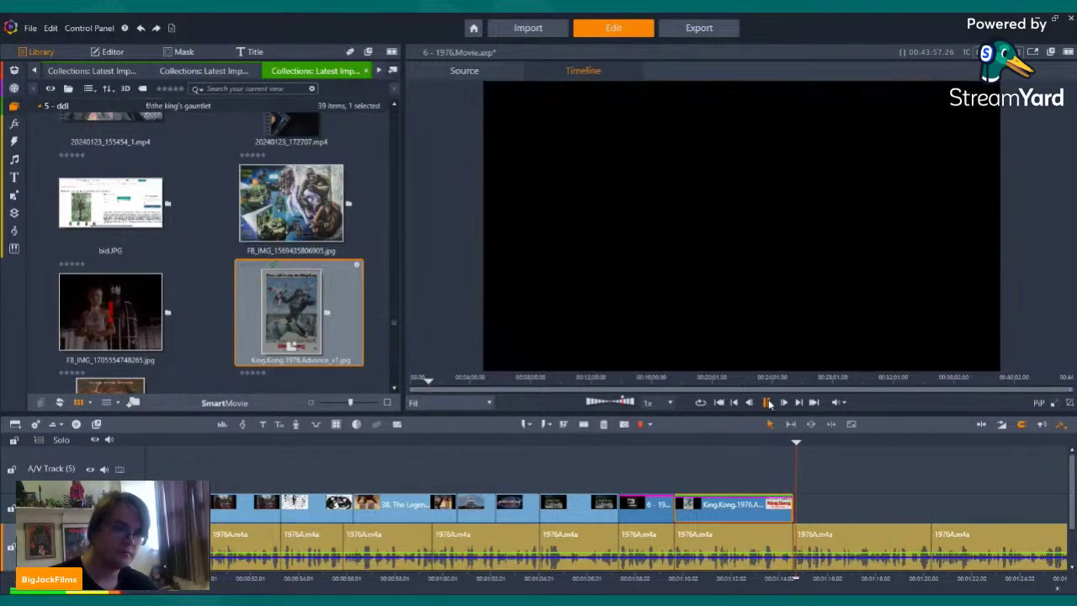
pyautogui.click(767, 403)
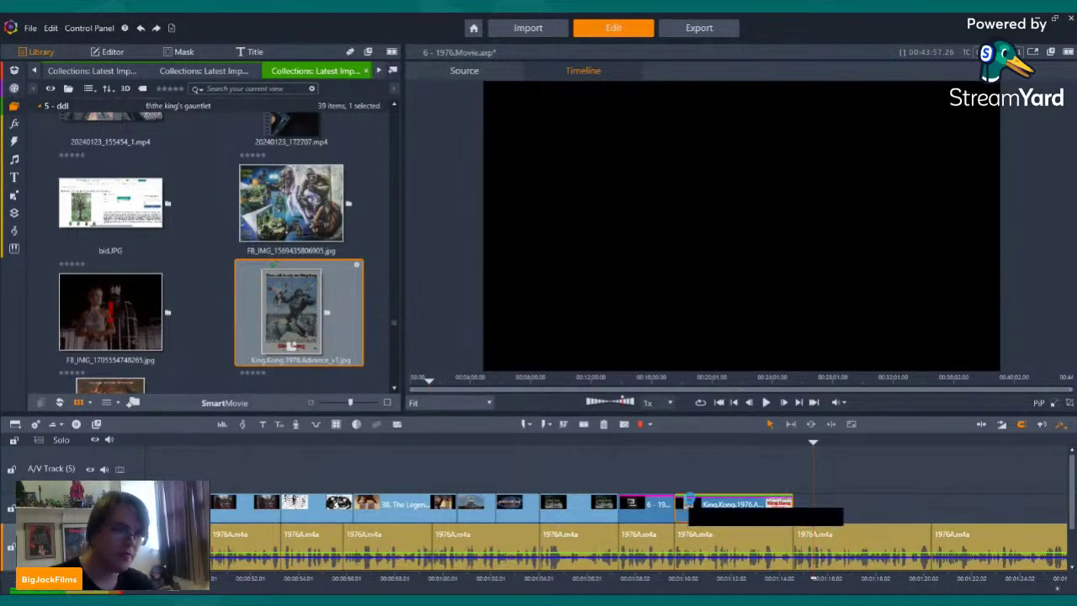
# - Add a short transition at the start of the poster clip and play back the join with the preceding snapshot
pyautogui.click(682, 503)
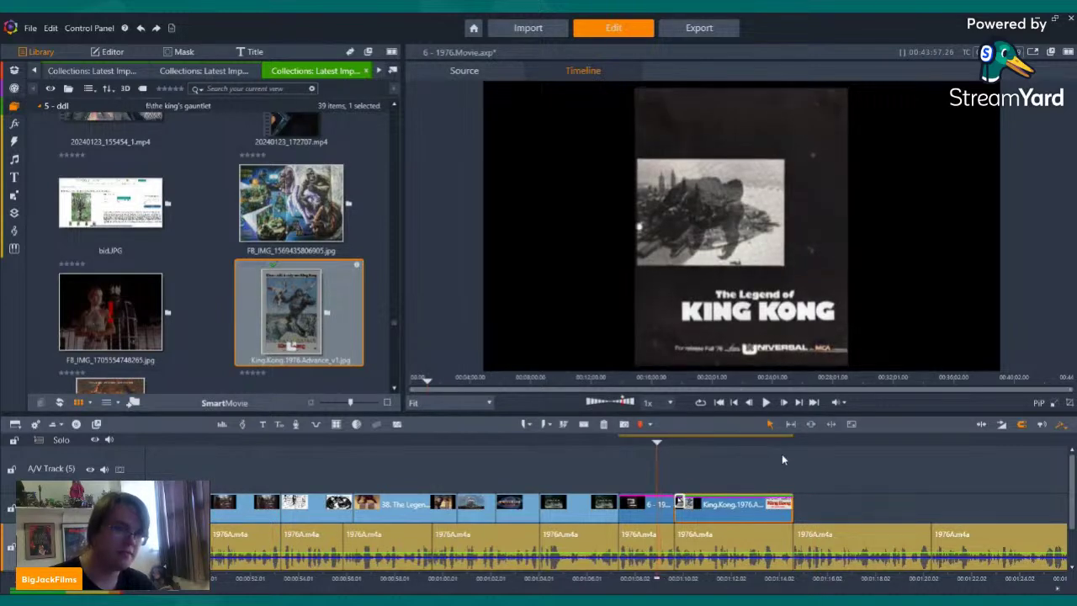
pyautogui.click(767, 403)
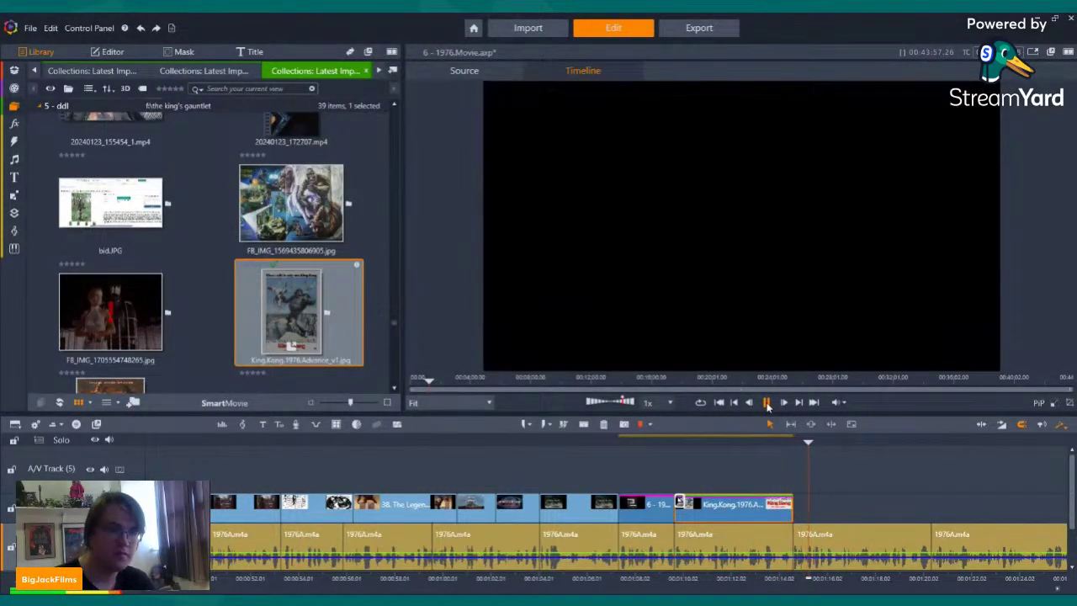
pyautogui.click(767, 402)
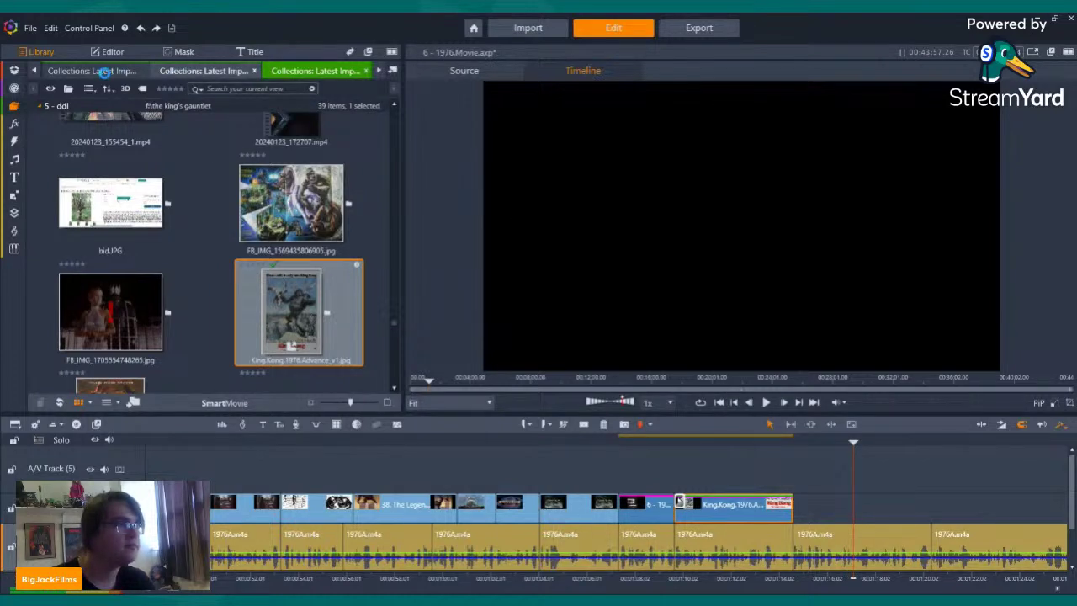
# - Look through the King Kong 1976 TV CUT scenes for a film shot to follow the poster
pyautogui.click(106, 73)
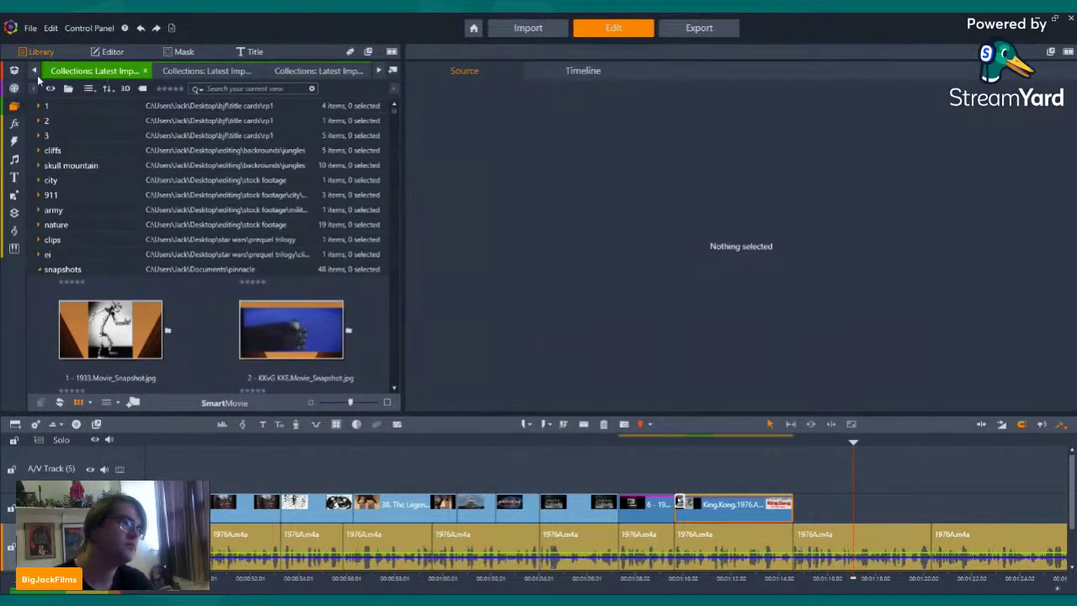
pyautogui.click(33, 71)
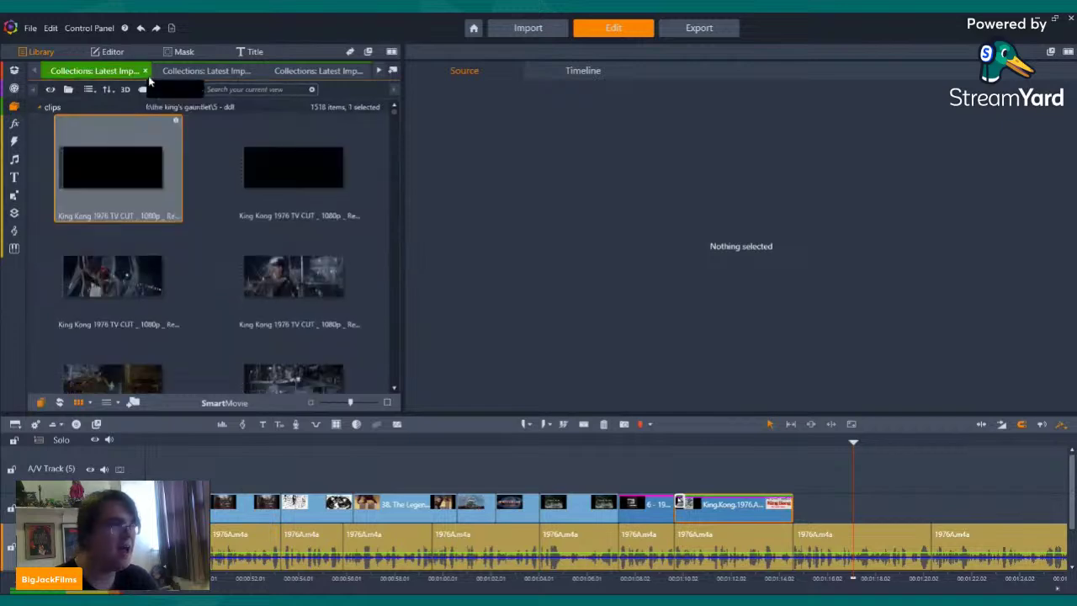
pyautogui.scroll(-2, 296, 211)
pyautogui.scroll(-3, 300, 236)
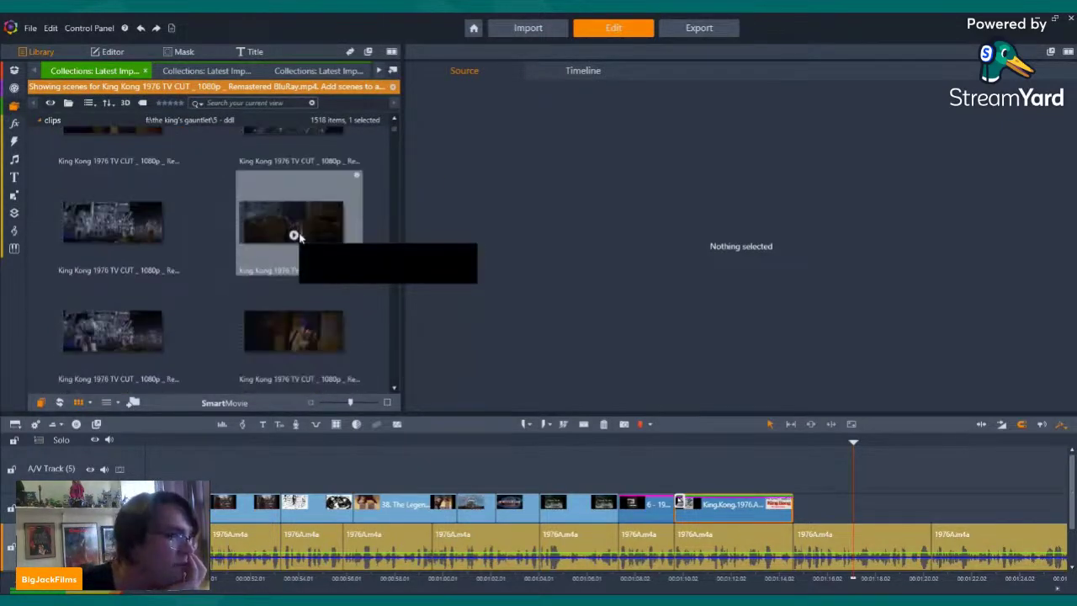
pyautogui.scroll(-2, 299, 235)
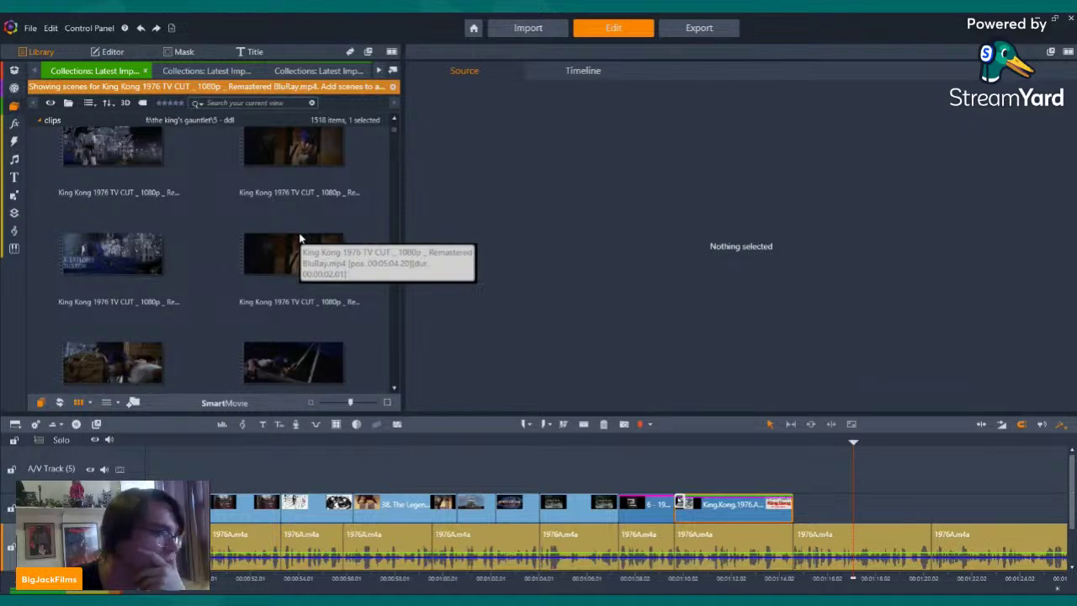
pyautogui.scroll(-5, 300, 239)
pyautogui.scroll(-5, 318, 223)
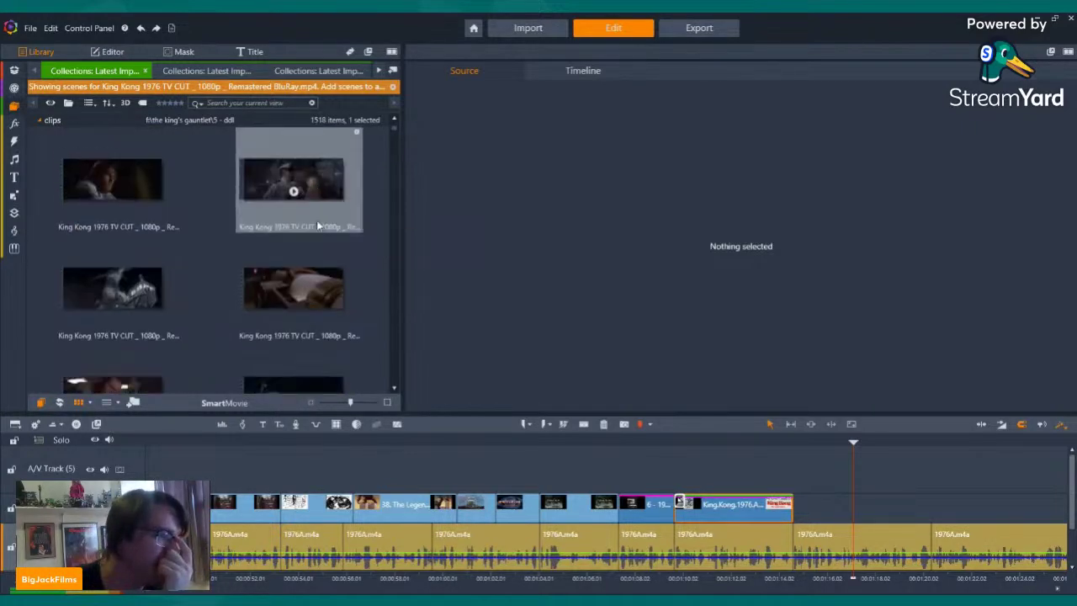
pyautogui.scroll(-3, 151, 279)
pyautogui.click(124, 204)
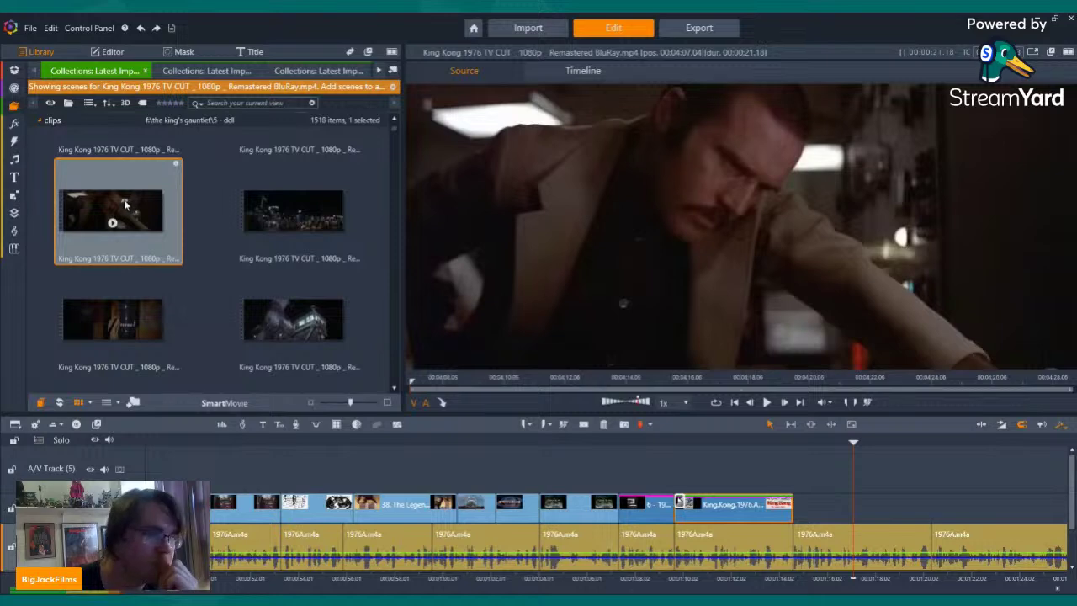
pyautogui.scroll(-4, 298, 213)
pyautogui.scroll(-3, 290, 244)
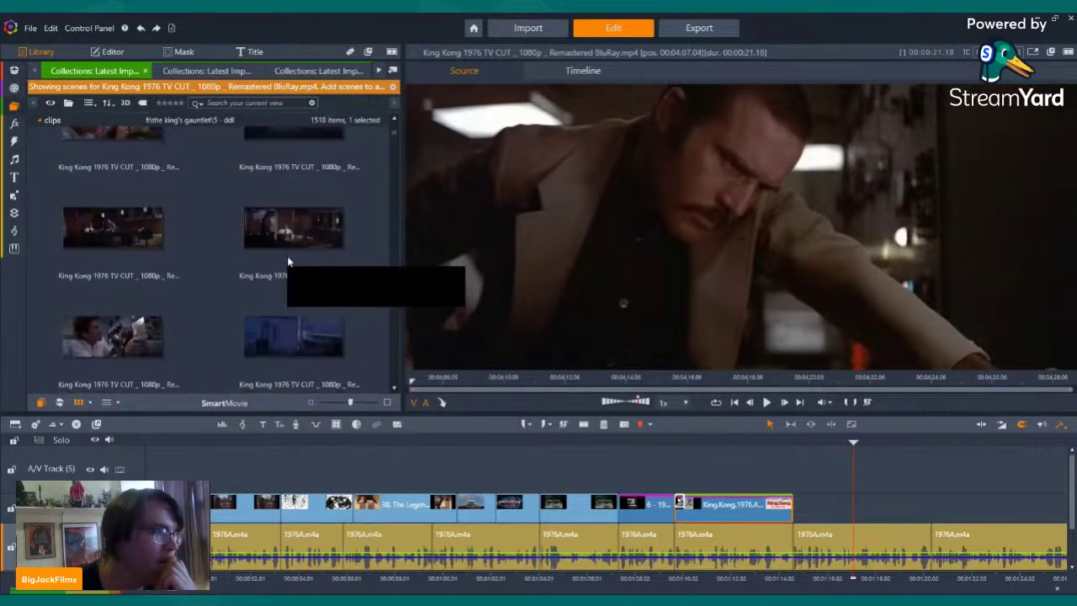
pyautogui.scroll(-3, 287, 256)
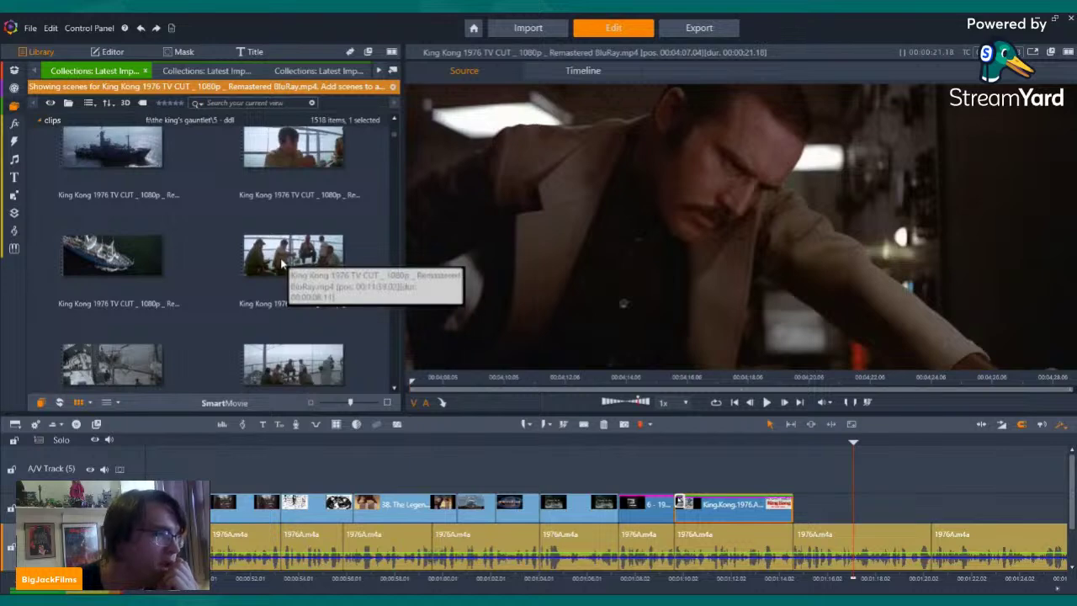
pyautogui.scroll(-3, 282, 264)
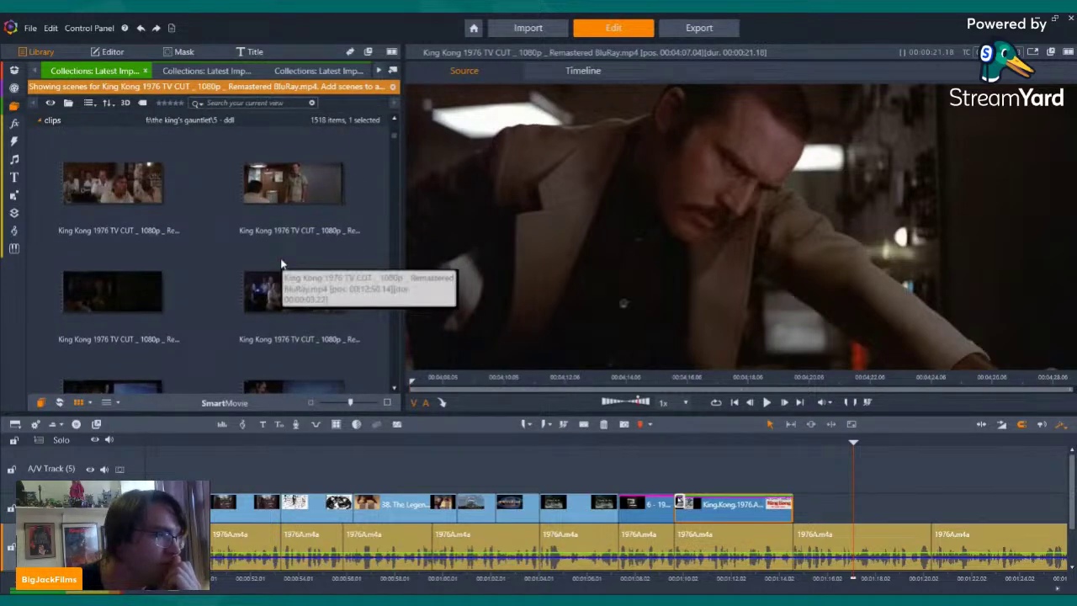
pyautogui.scroll(-3, 282, 264)
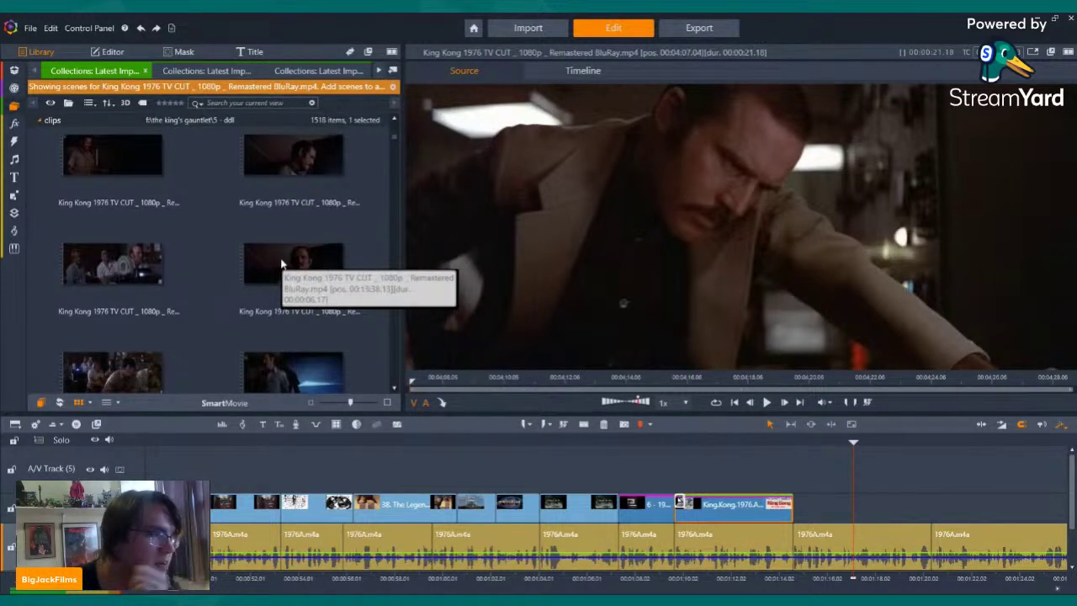
pyautogui.scroll(-2, 282, 265)
pyautogui.scroll(-3, 282, 264)
pyautogui.scroll(-2, 282, 264)
pyautogui.scroll(-1, 282, 264)
pyautogui.scroll(-2, 282, 264)
pyautogui.scroll(-1, 282, 254)
pyautogui.scroll(-1, 282, 254)
pyautogui.scroll(-1, 282, 253)
pyautogui.scroll(-1, 281, 254)
pyautogui.scroll(-5, 282, 253)
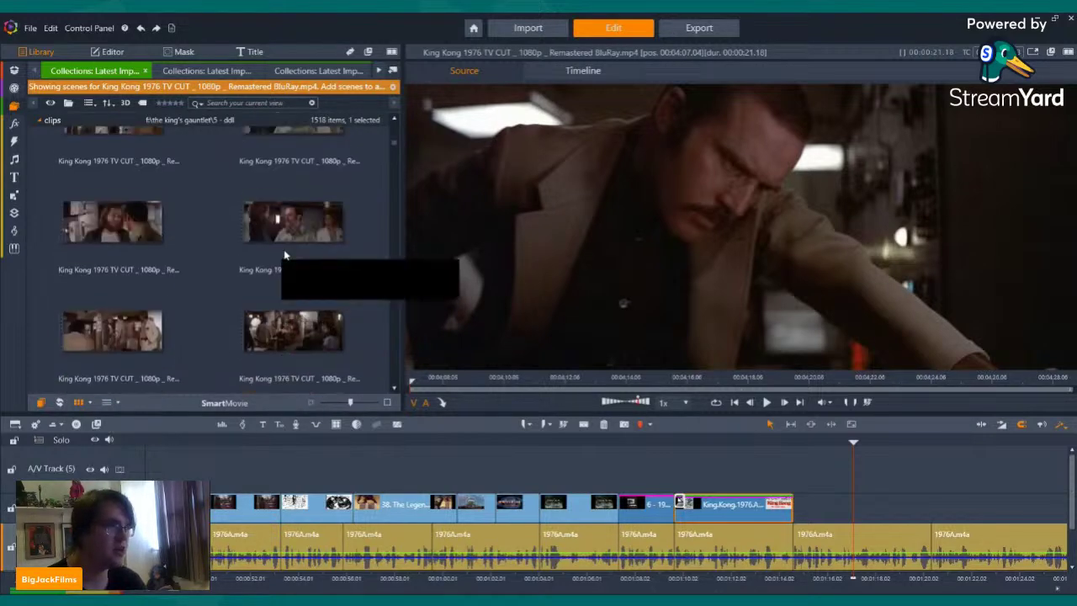
# - Preview the 00:17:28.08 scene of the mustached man and try to insert it at the audio cut after the poster
pyautogui.click(292, 234)
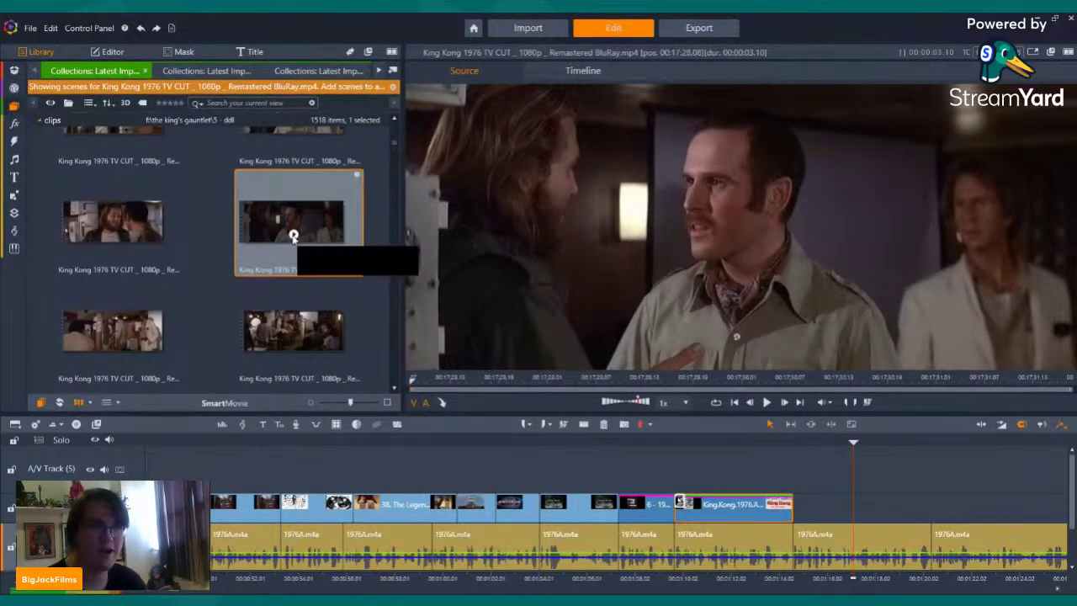
pyautogui.click(293, 235)
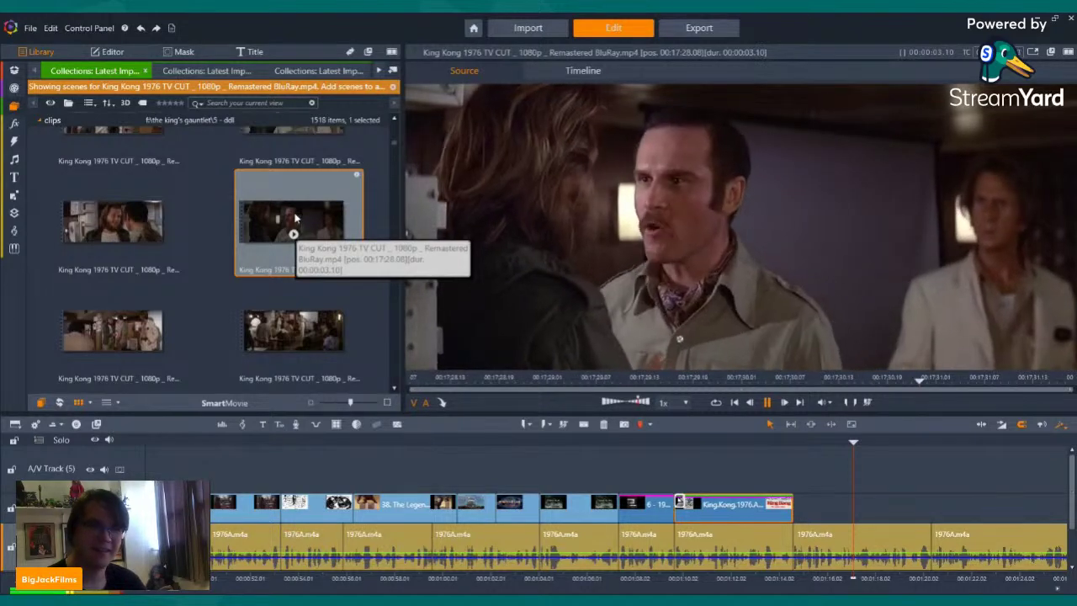
pyautogui.click(920, 443)
pyautogui.moveTo(733, 503); pyautogui.dragTo(968, 462)
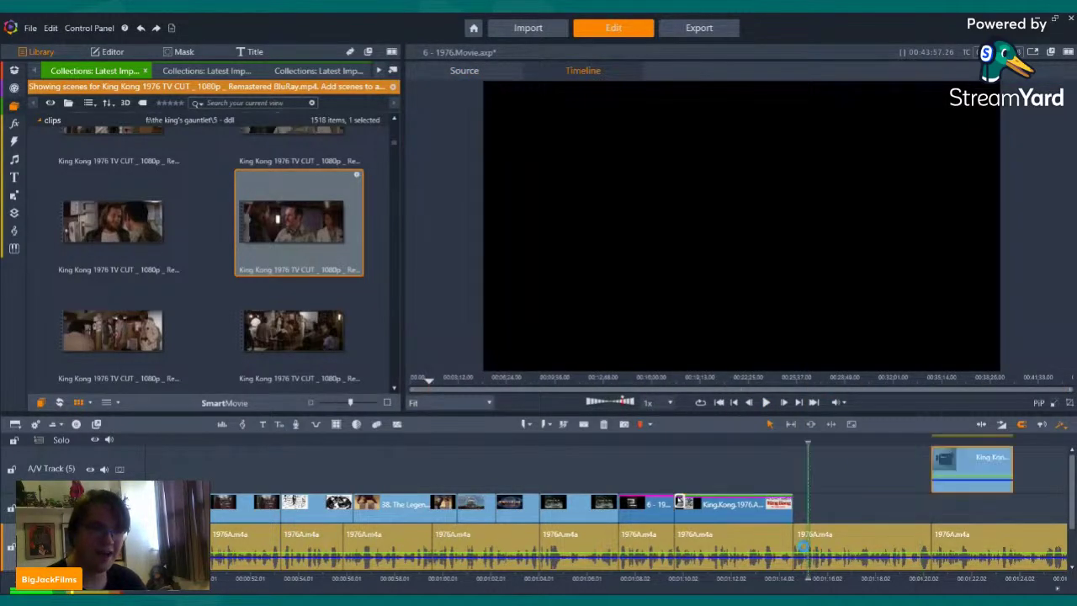
pyautogui.moveTo(801, 552); pyautogui.dragTo(799, 549)
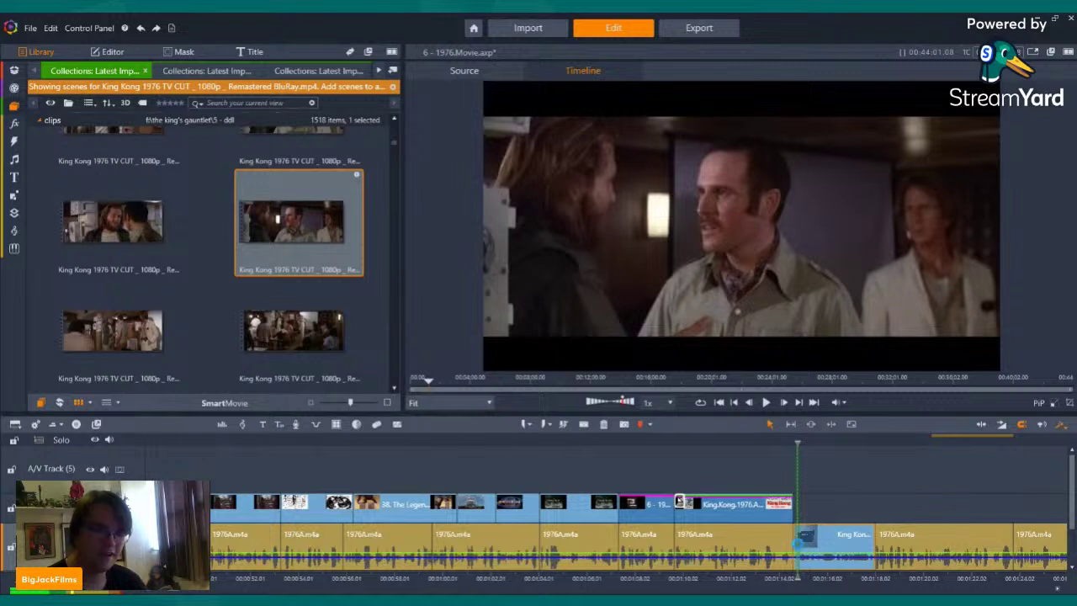
pyautogui.click(874, 502)
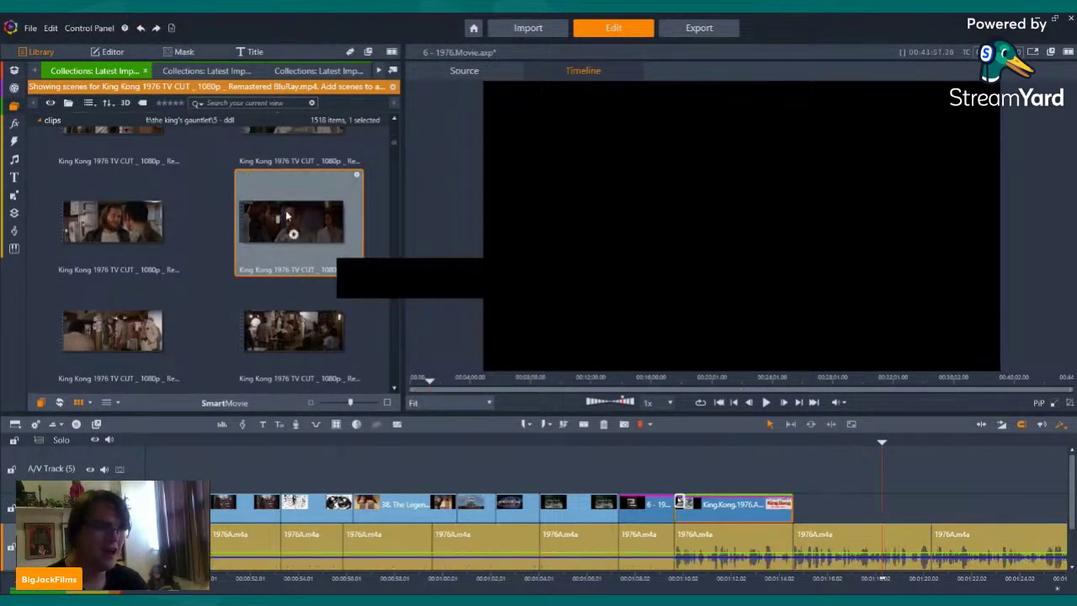
pyautogui.moveTo(330, 254); pyautogui.dragTo(793, 543)
pyautogui.press('space')
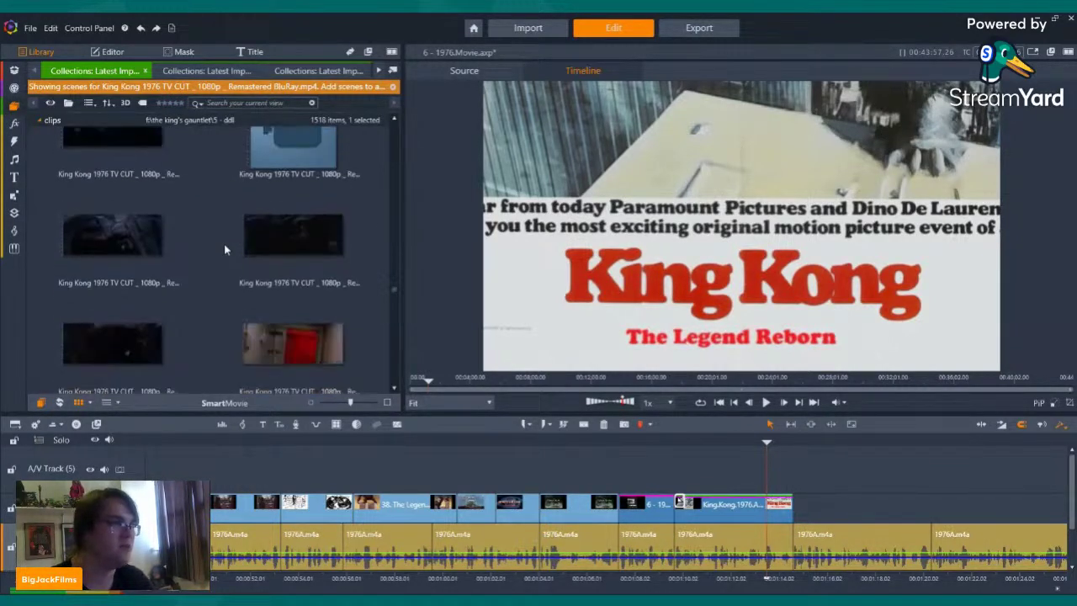
# - Insert the 02:15:54.20 scene with the bearded man at the audio cut after the poster and delete its opening part showing the mustached man
pyautogui.scroll(-3, 224, 244)
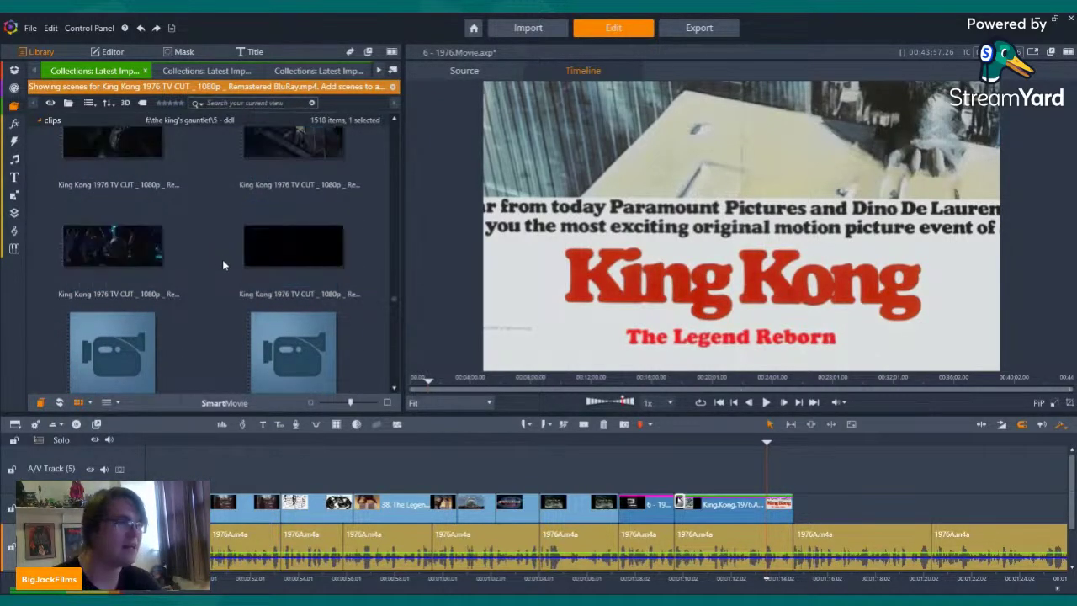
pyautogui.scroll(-3, 221, 265)
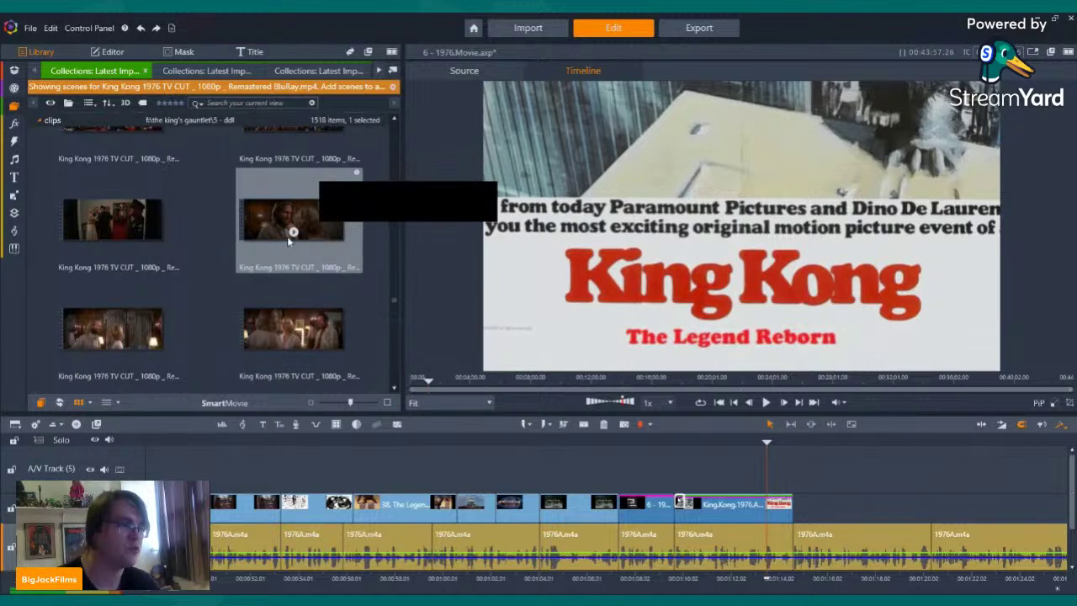
pyautogui.click(109, 297)
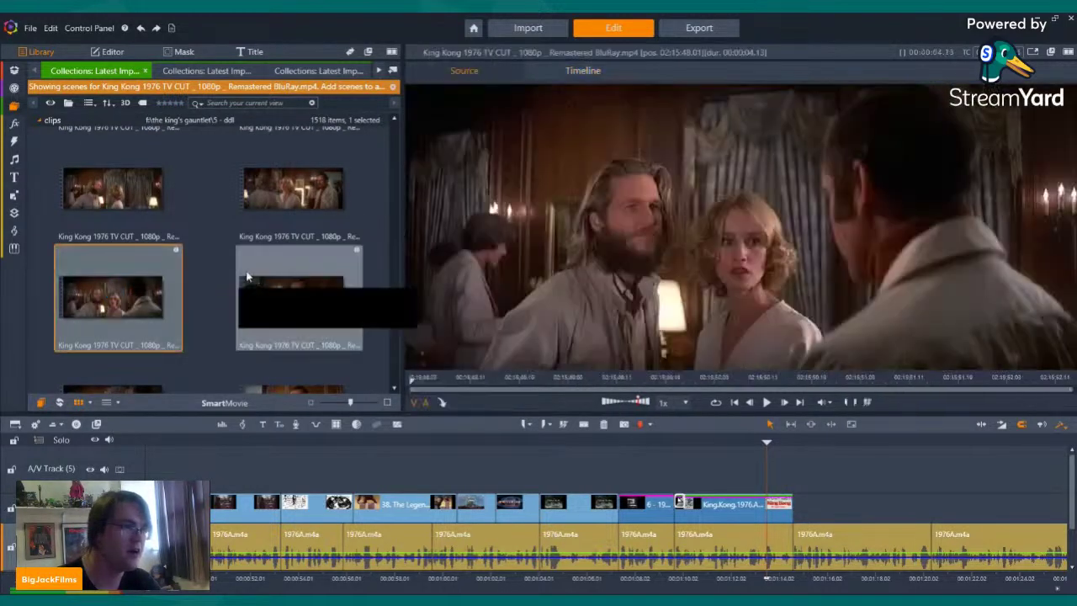
pyautogui.click(117, 267)
pyautogui.press('space')
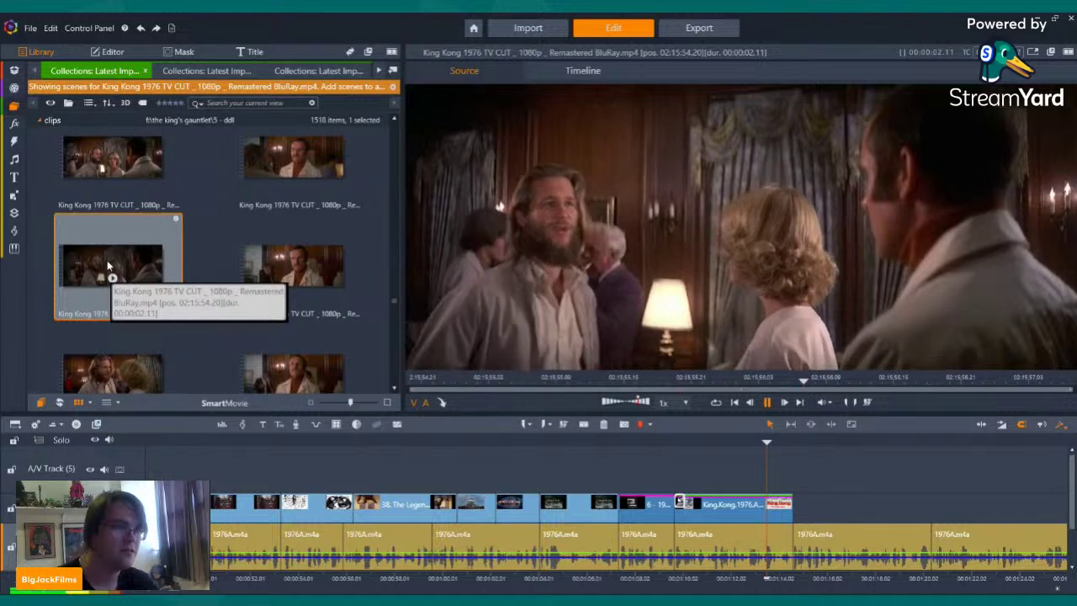
pyautogui.click(813, 546)
pyautogui.click(812, 547)
pyautogui.moveTo(800, 548); pyautogui.dragTo(799, 546)
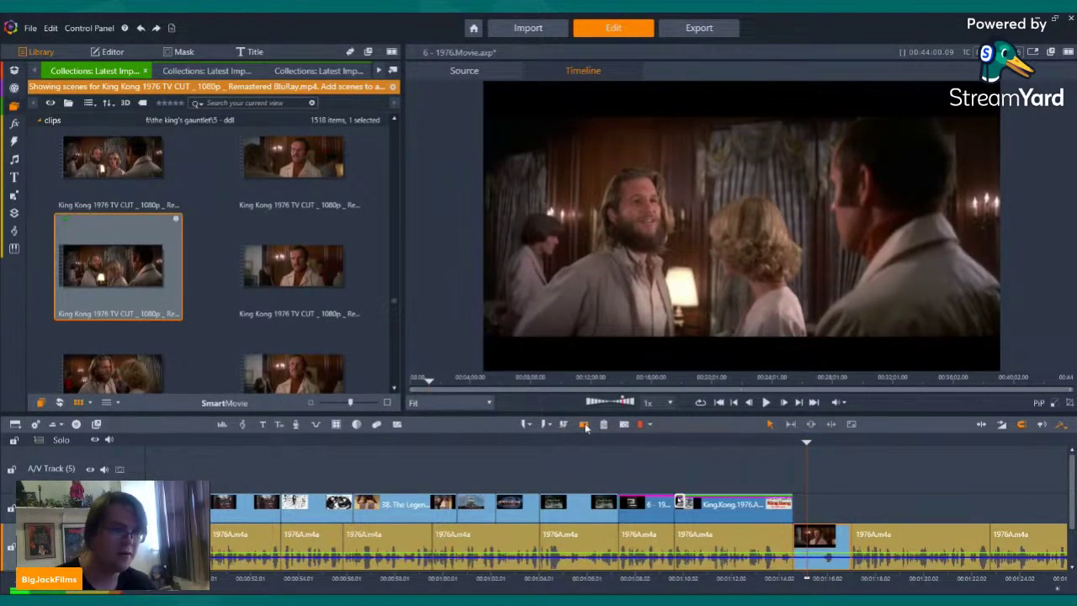
pyautogui.rightClick(801, 547)
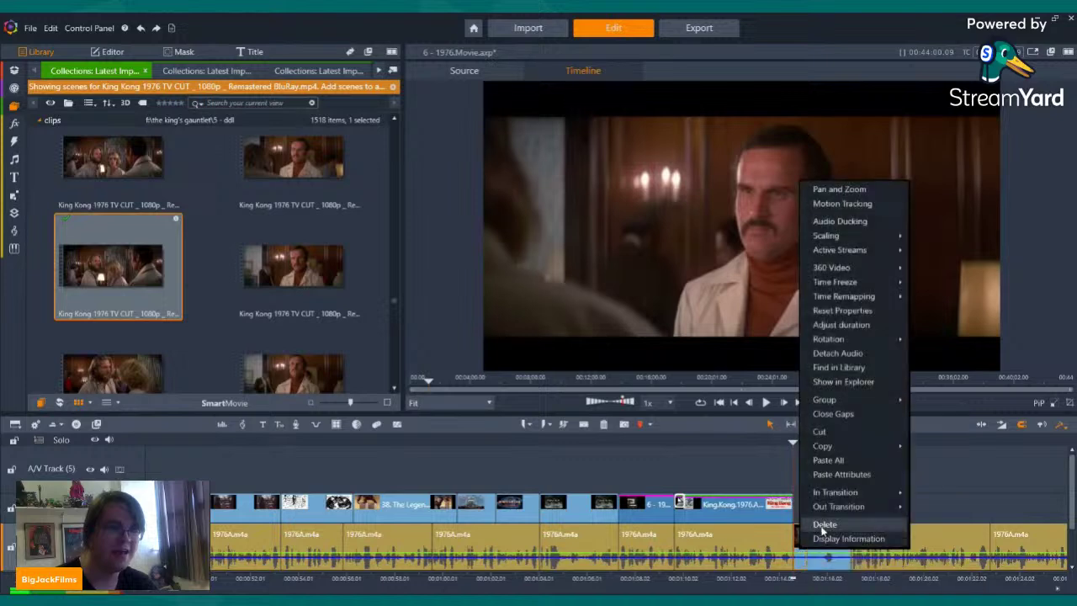
pyautogui.click(835, 506)
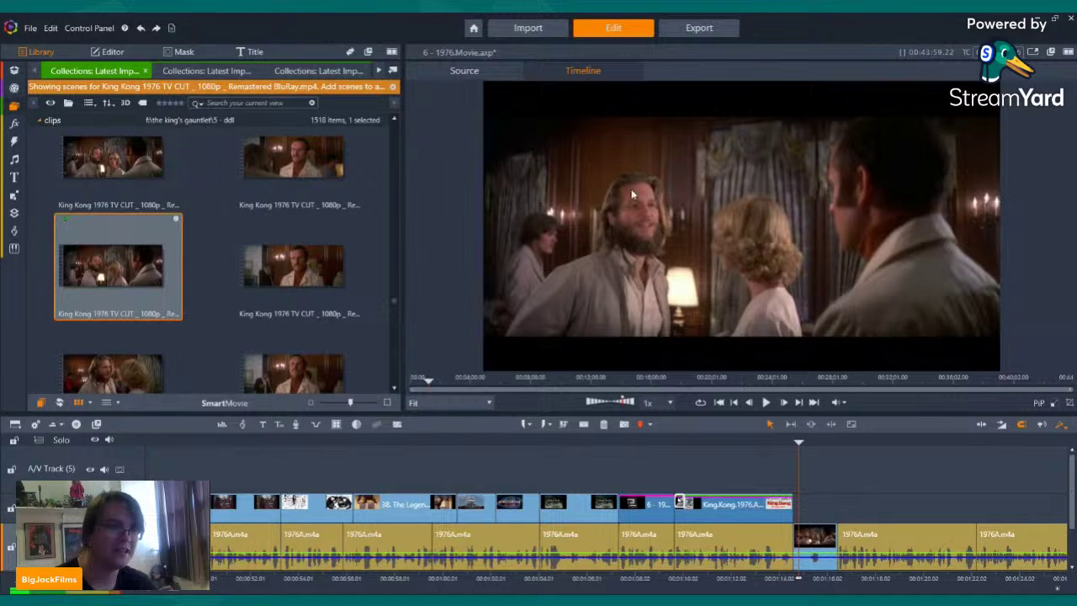
# - Play from the poster's end into the bearded man clip and cut off the clip's tail at about 00:01:16
pyautogui.click(785, 578)
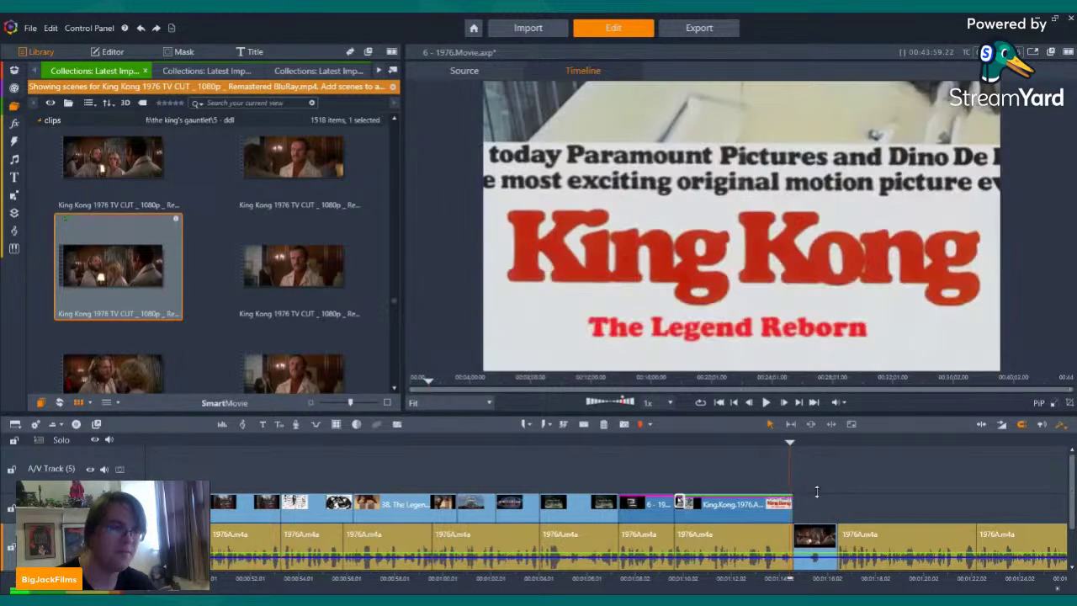
pyautogui.click(766, 403)
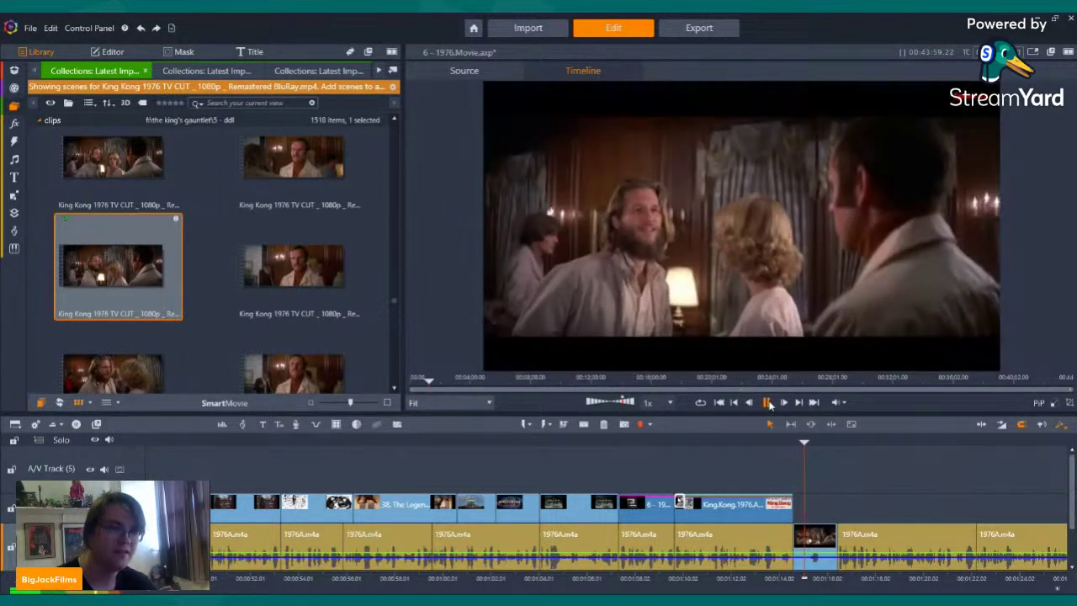
pyautogui.click(769, 405)
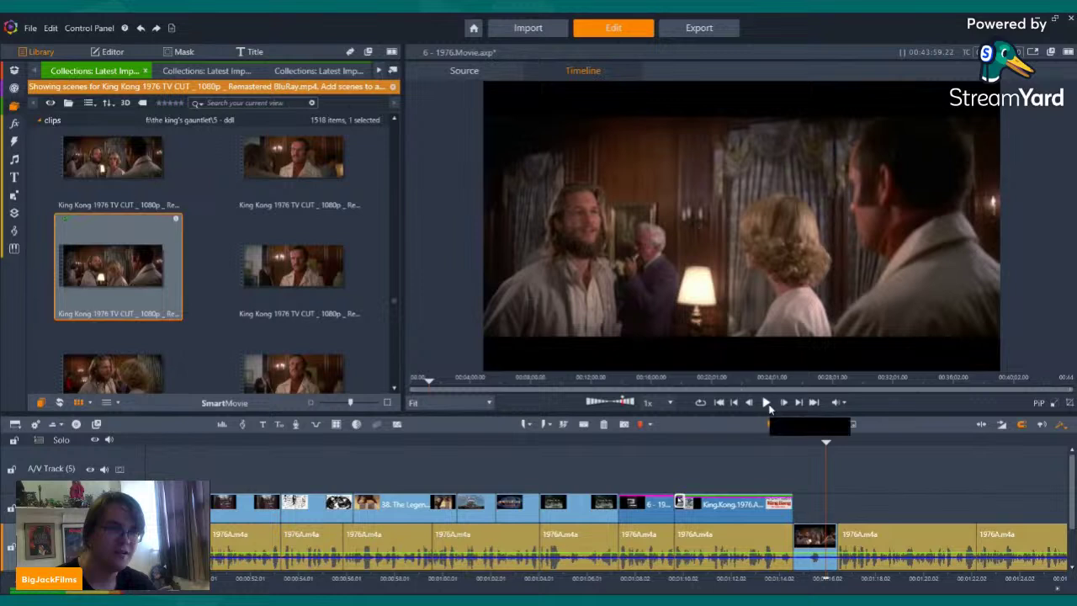
pyautogui.click(820, 484)
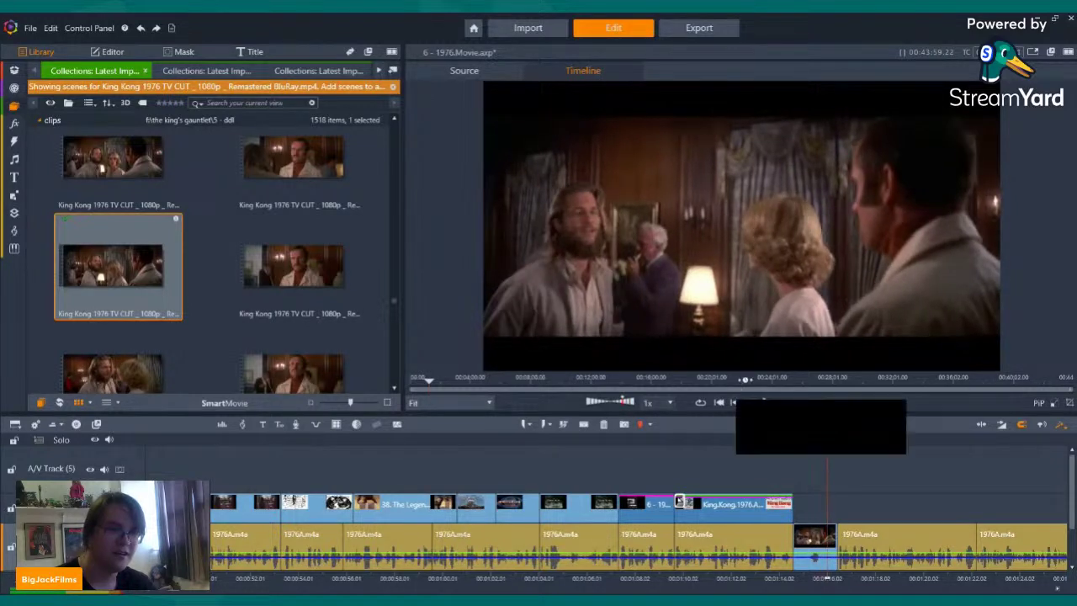
pyautogui.click(767, 403)
pyautogui.click(767, 403)
pyautogui.click(812, 447)
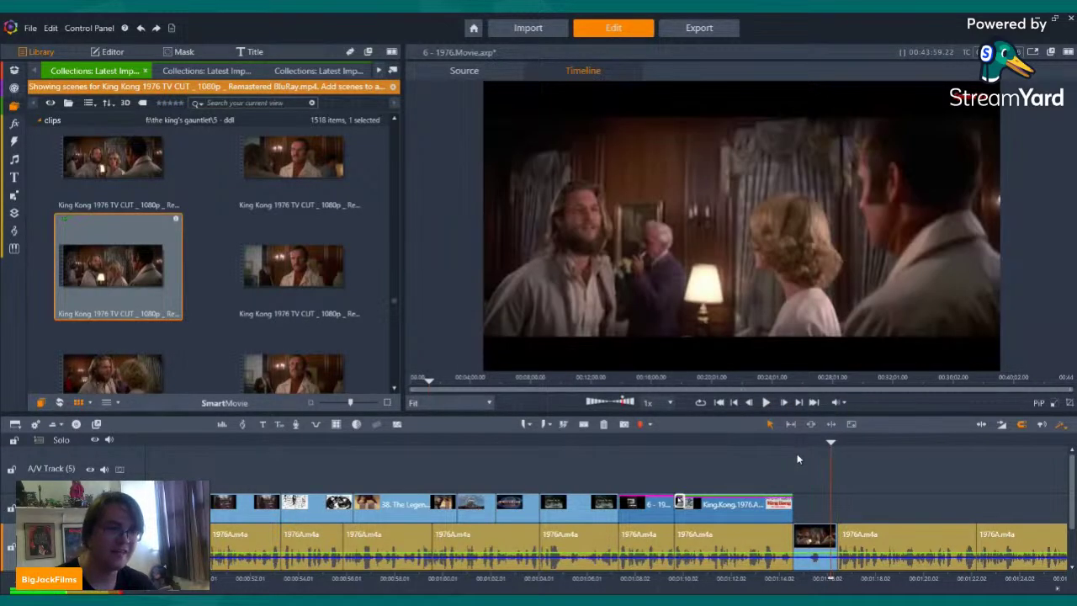
pyautogui.click(767, 403)
pyautogui.click(766, 403)
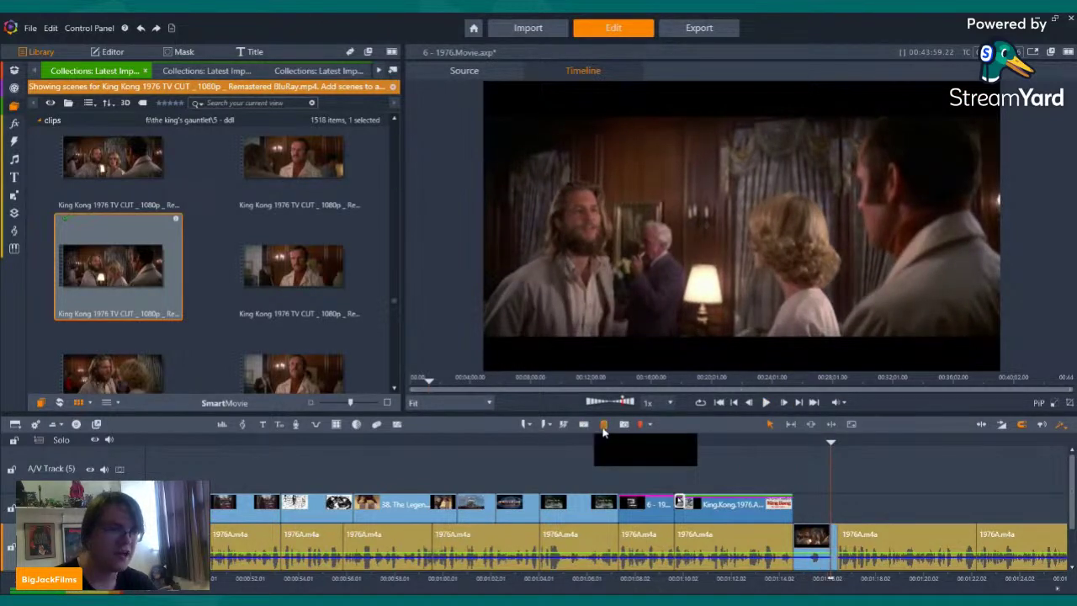
# - Switch the library to the "The Sky is..." project bin
pyautogui.click(379, 71)
pyautogui.click(378, 70)
pyautogui.click(379, 71)
pyautogui.click(379, 70)
pyautogui.click(379, 71)
pyautogui.click(379, 71)
pyautogui.click(379, 70)
pyautogui.click(379, 71)
pyautogui.click(379, 71)
pyautogui.click(378, 71)
pyautogui.click(378, 71)
pyautogui.click(379, 71)
pyautogui.click(379, 70)
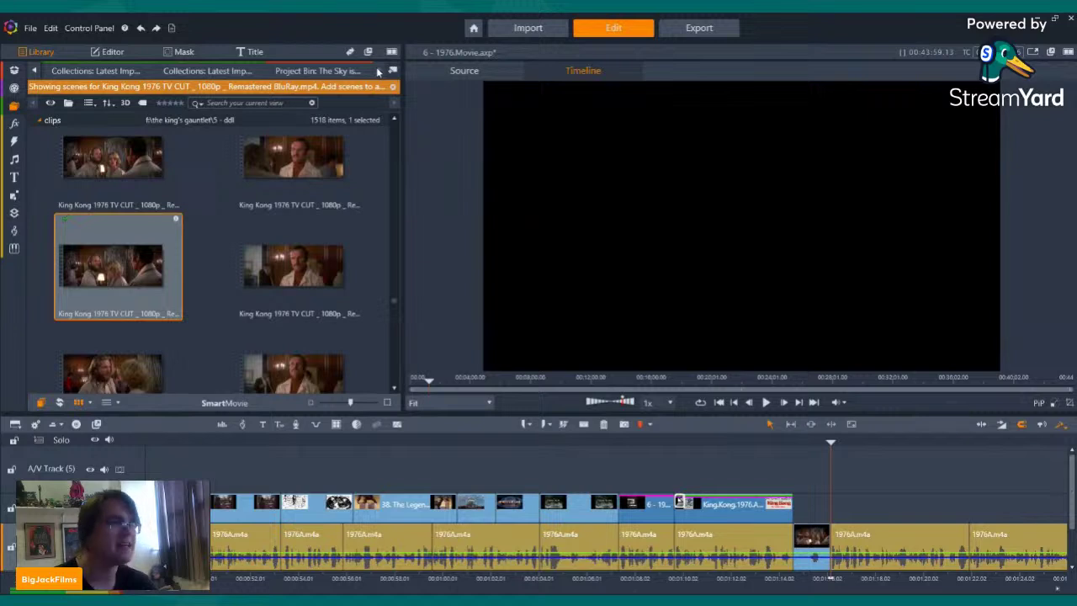
pyautogui.click(330, 70)
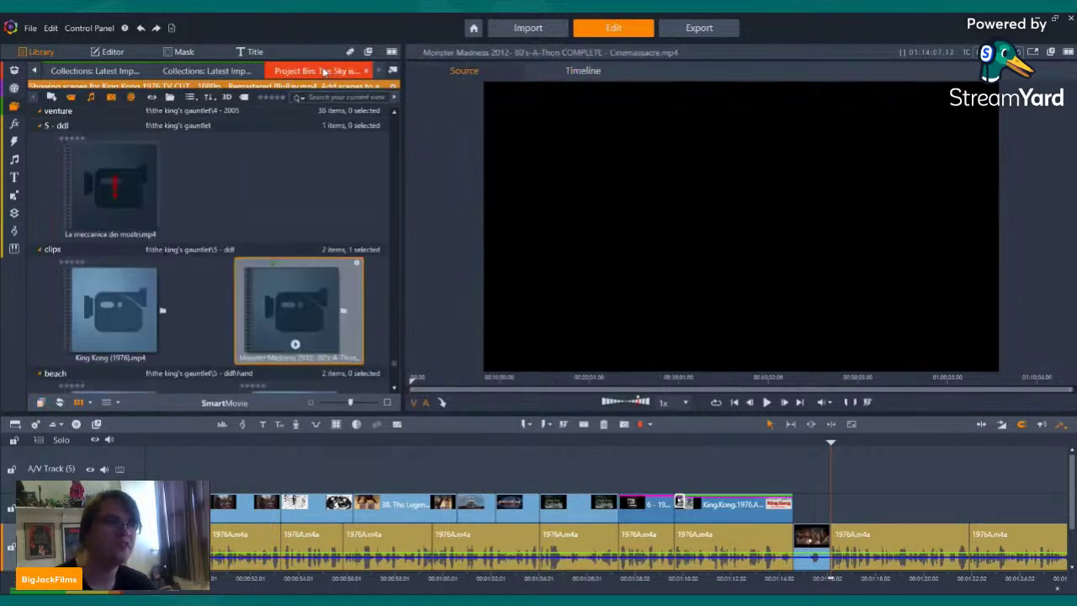
# - Delete the unavailable video La meccanica dei mostri.mp4 from the 5 - ddl folder of the project bin
pyautogui.moveTo(283, 192); pyautogui.dragTo(78, 185)
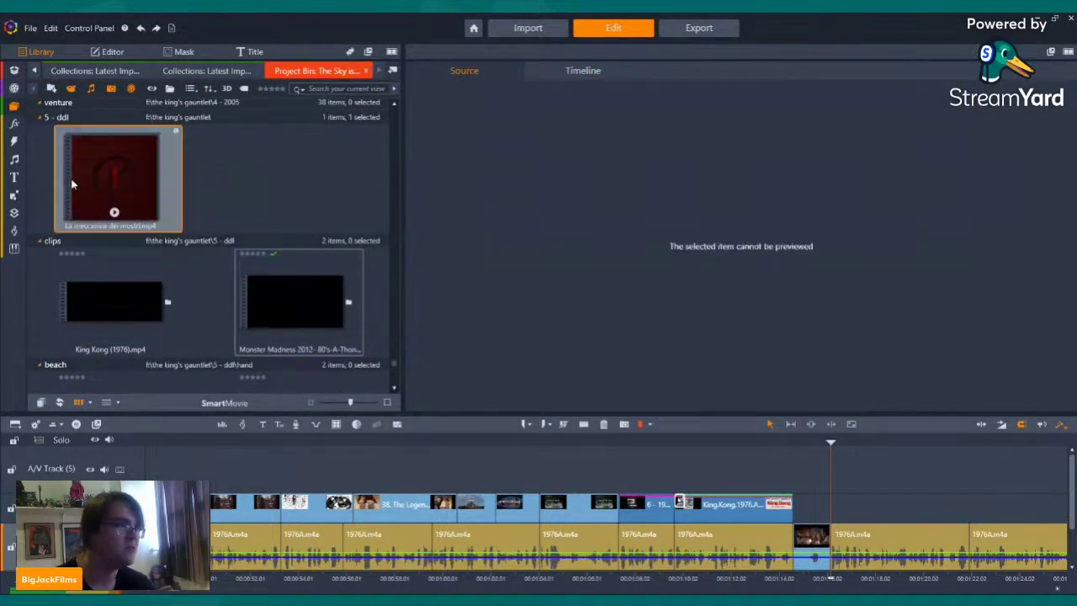
pyautogui.rightClick(80, 202)
pyautogui.click(311, 217)
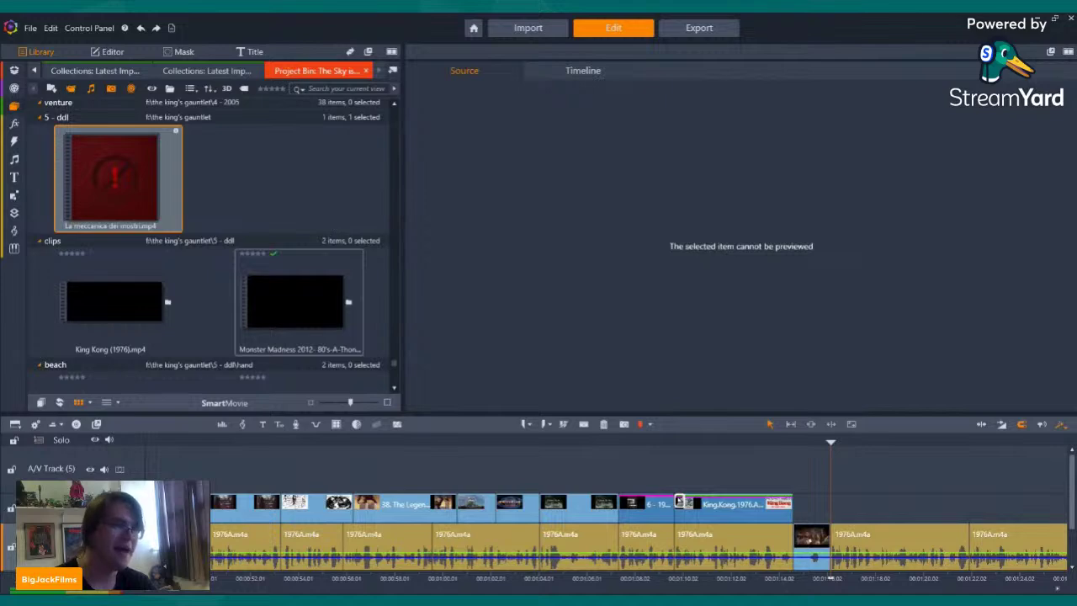
pyautogui.press('Delete')
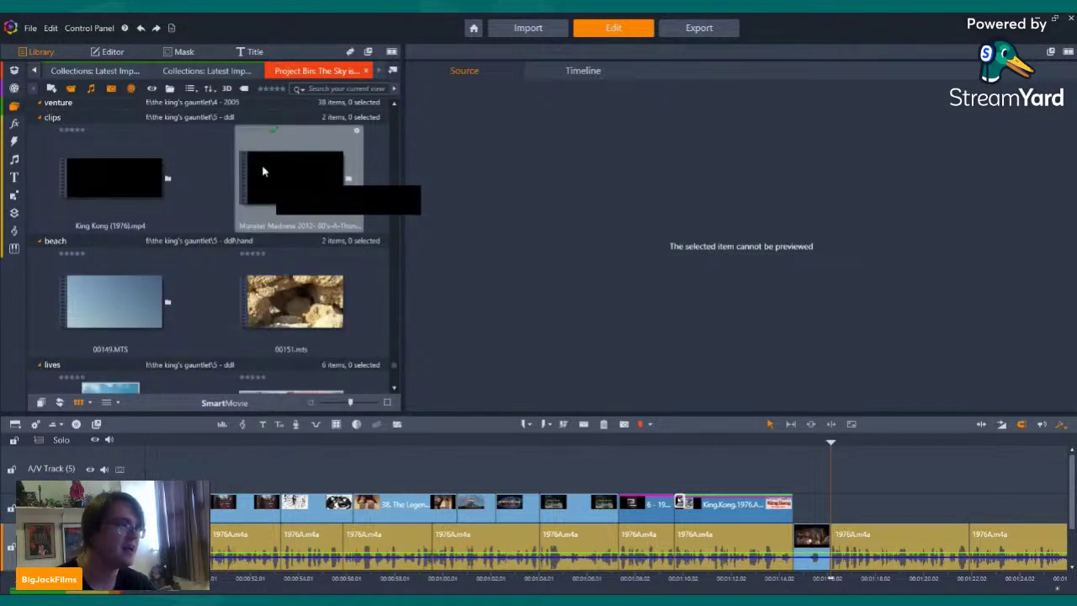
# - Import the Paramount logo images, including Paramount_Pictures_(2022).png, and the RKO Radio Pictures logo into the project bin's studios folder
pyautogui.scroll(5, 206, 173)
pyautogui.scroll(-2, 207, 240)
pyautogui.scroll(-10, 207, 240)
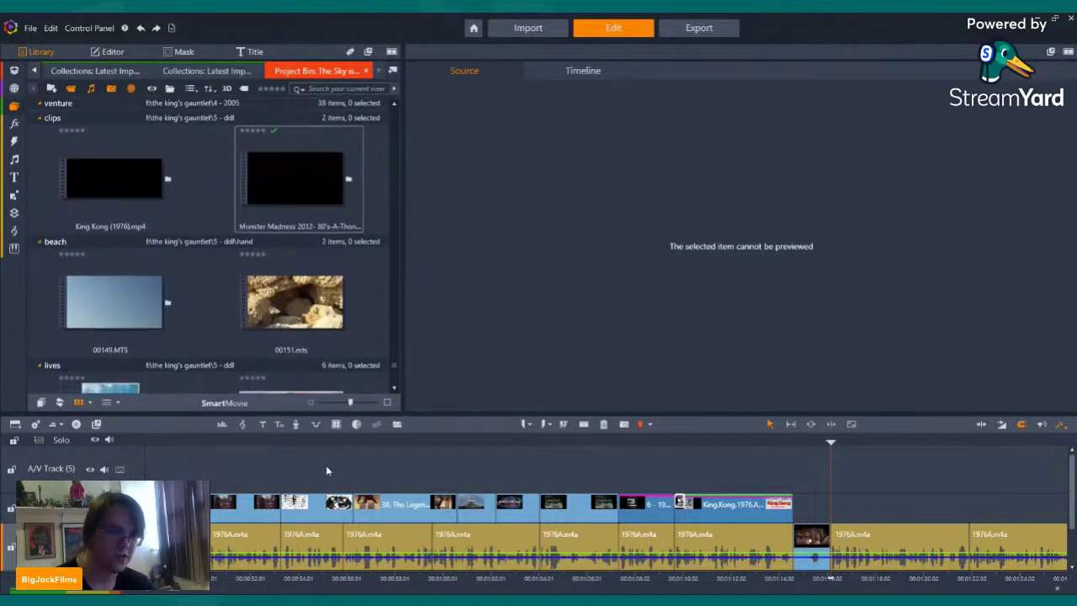
pyautogui.scroll(-5, 244, 303)
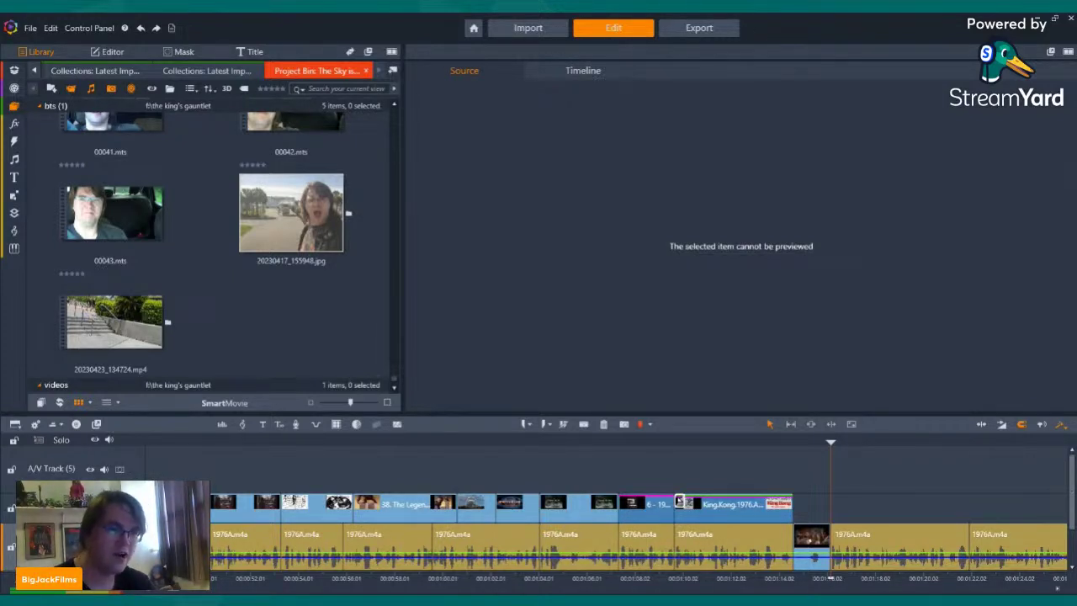
pyautogui.moveTo(1076, 335); pyautogui.dragTo(351, 335)
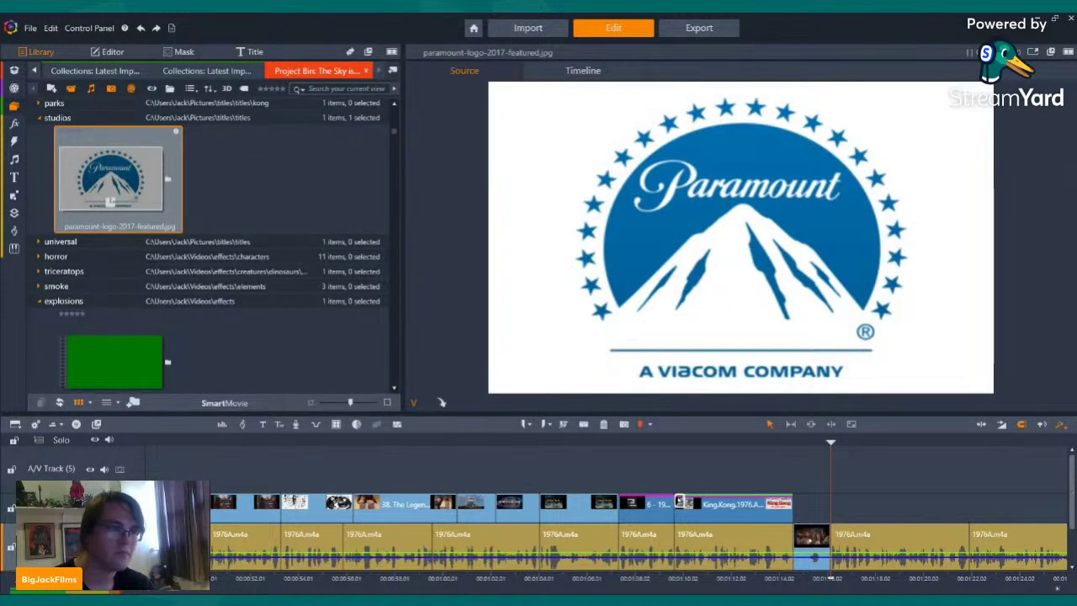
pyautogui.moveTo(1076, 209); pyautogui.dragTo(282, 209)
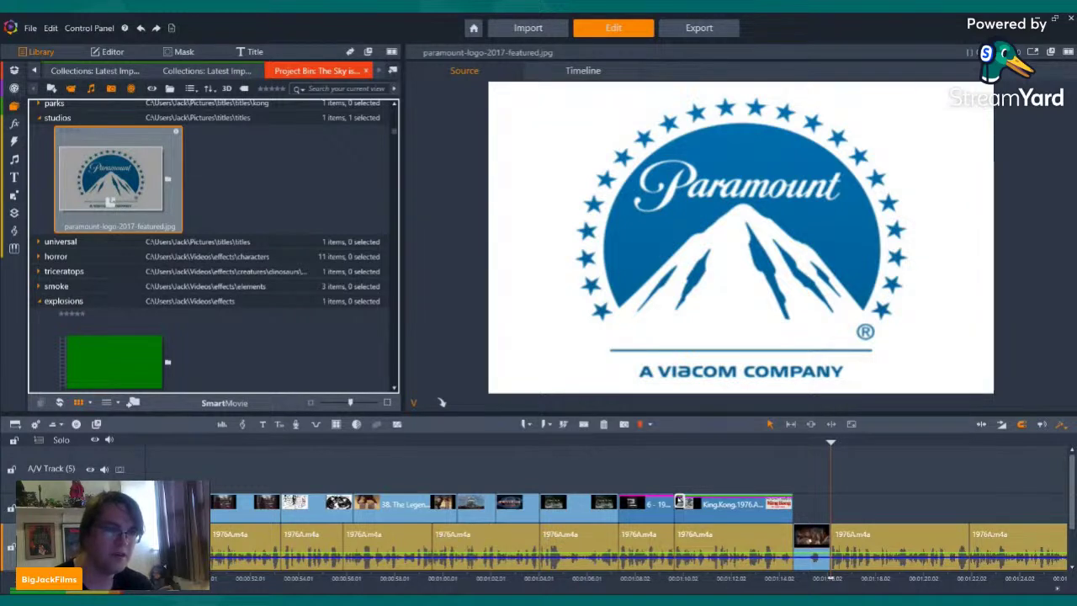
pyautogui.moveTo(110, 202); pyautogui.dragTo(110, 206)
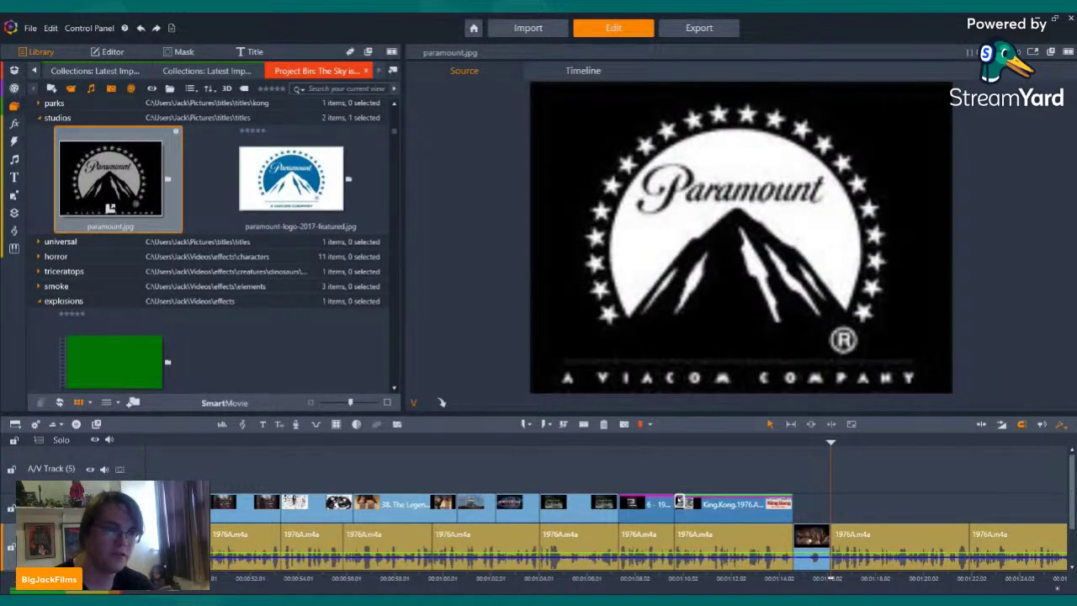
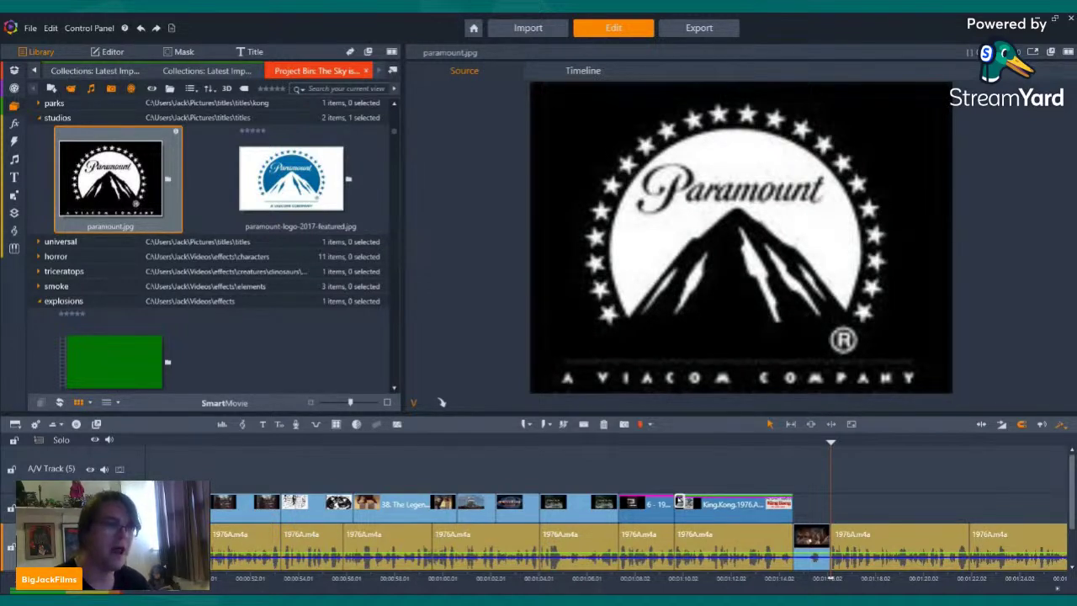
pyautogui.click(342, 343)
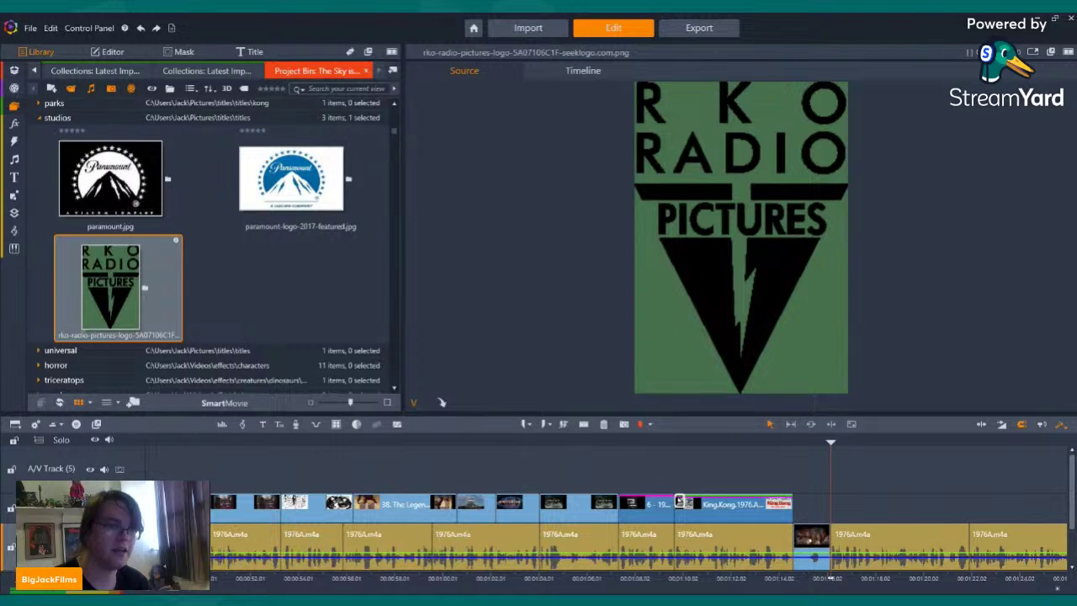
pyautogui.click(313, 273)
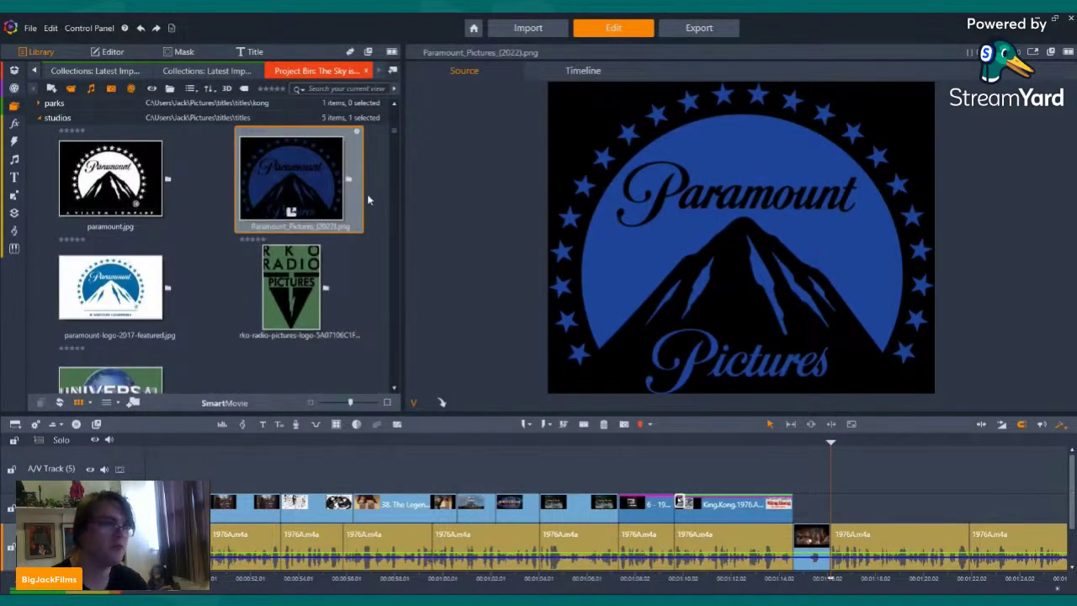
# - Place Paramount_Pictures_(2022).png on the track above the bearded man clip and trim it to that clip's end
pyautogui.moveTo(294, 177); pyautogui.dragTo(797, 506)
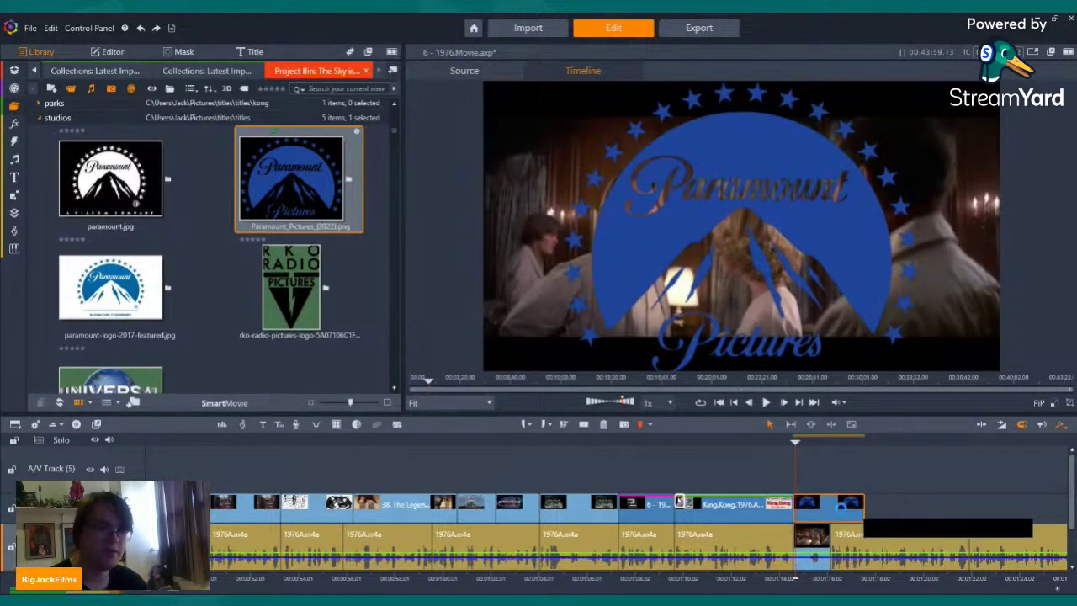
pyautogui.moveTo(859, 505); pyautogui.dragTo(819, 505)
# - Apply the 2D Editor Advanced effect to the Paramount logo and set its horizontal position to -26.1
pyautogui.doubleClick(819, 505)
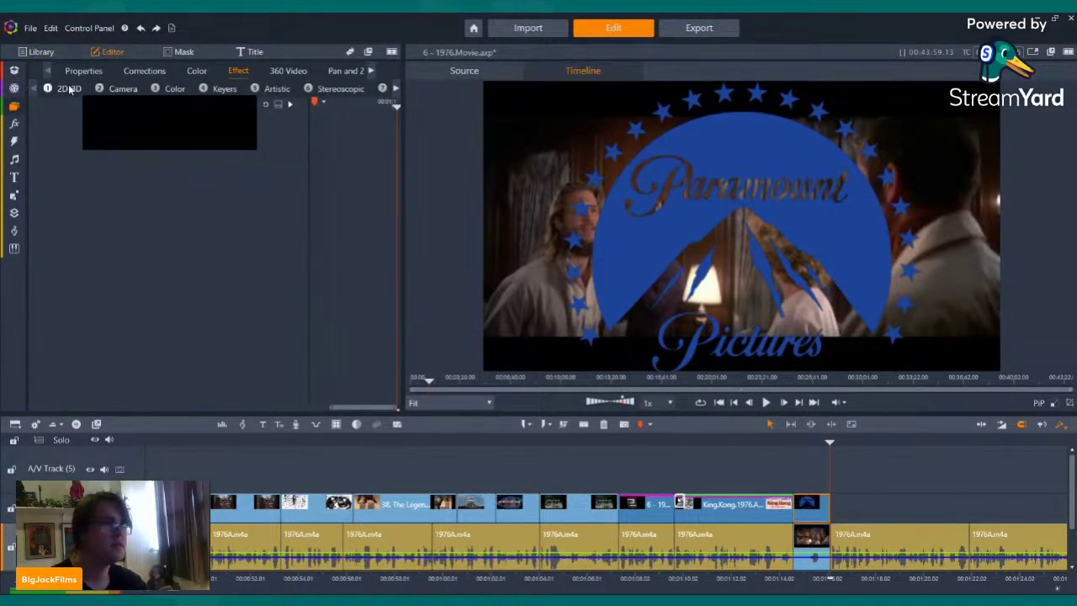
pyautogui.click(70, 90)
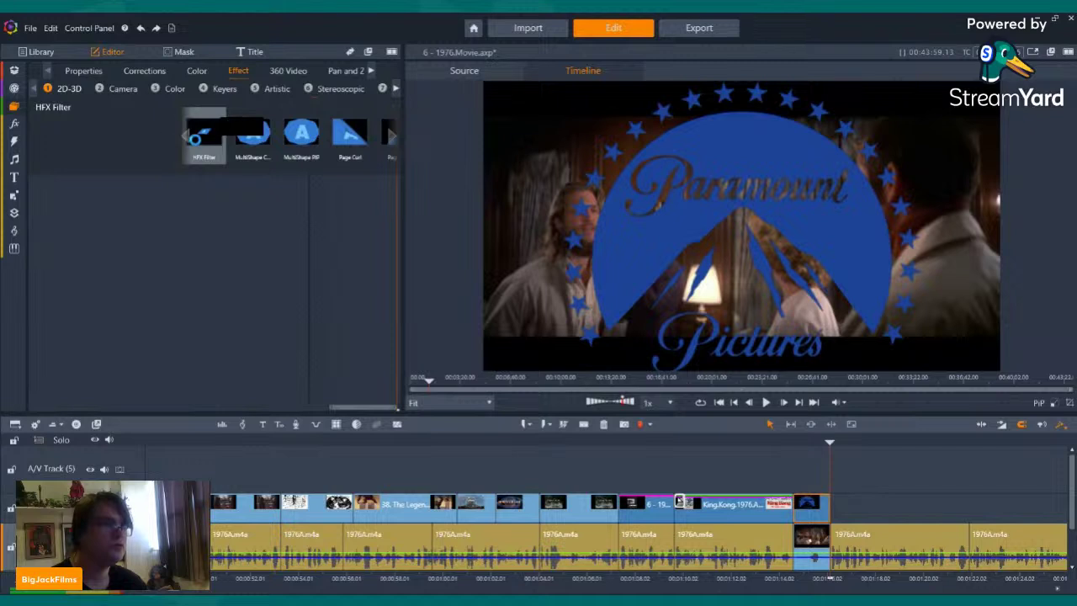
pyautogui.click(195, 140)
pyautogui.click(188, 143)
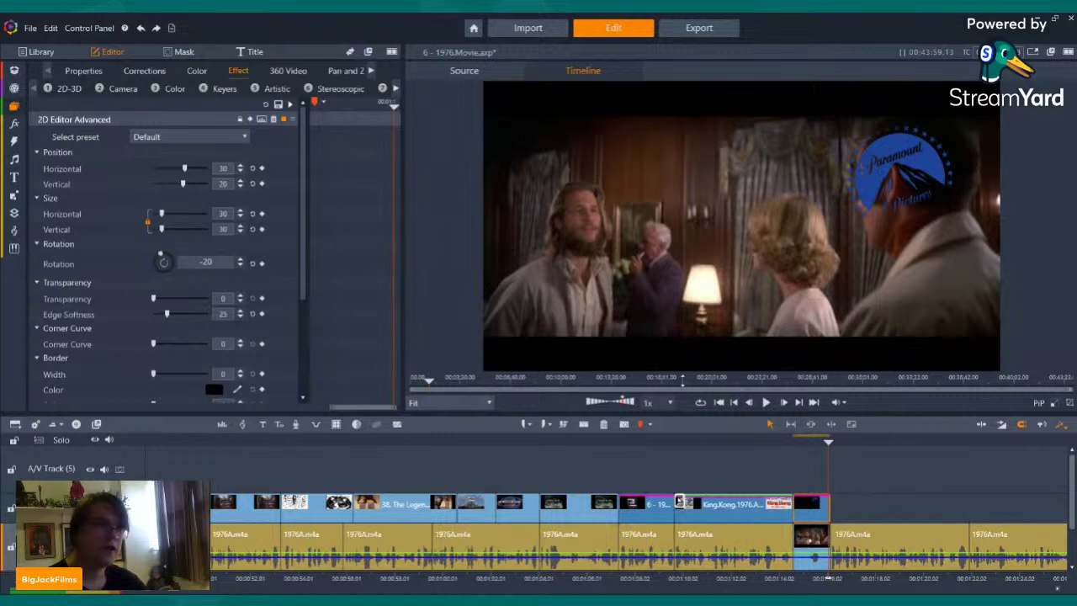
pyautogui.moveTo(185, 168); pyautogui.dragTo(170, 168)
# - Check the logo at the clip's start, reset its rotation to 0 and set its vertical position to 8.2
pyautogui.click(735, 402)
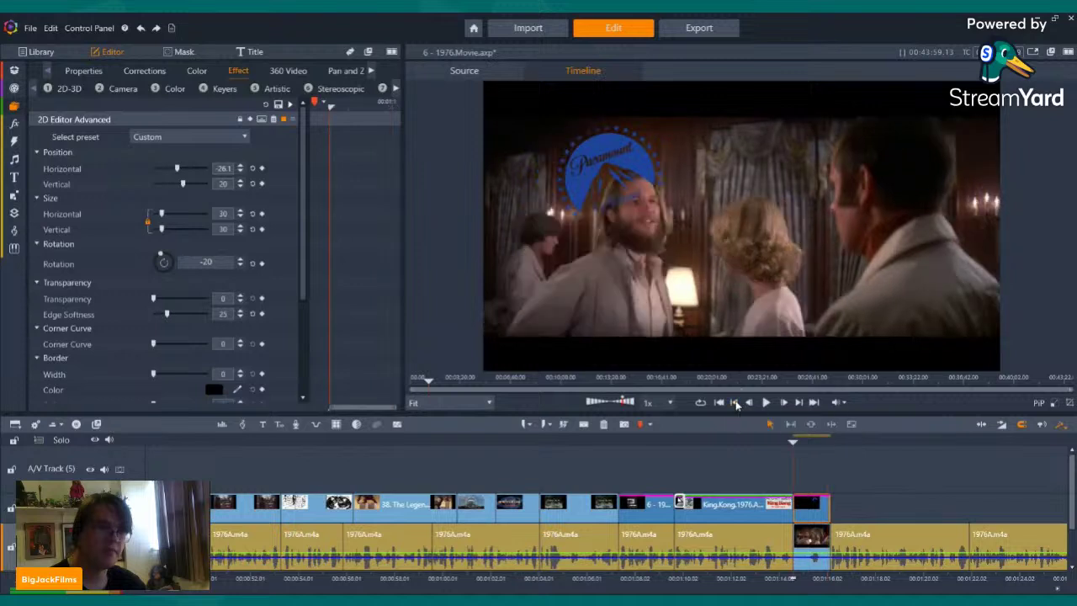
pyautogui.click(253, 264)
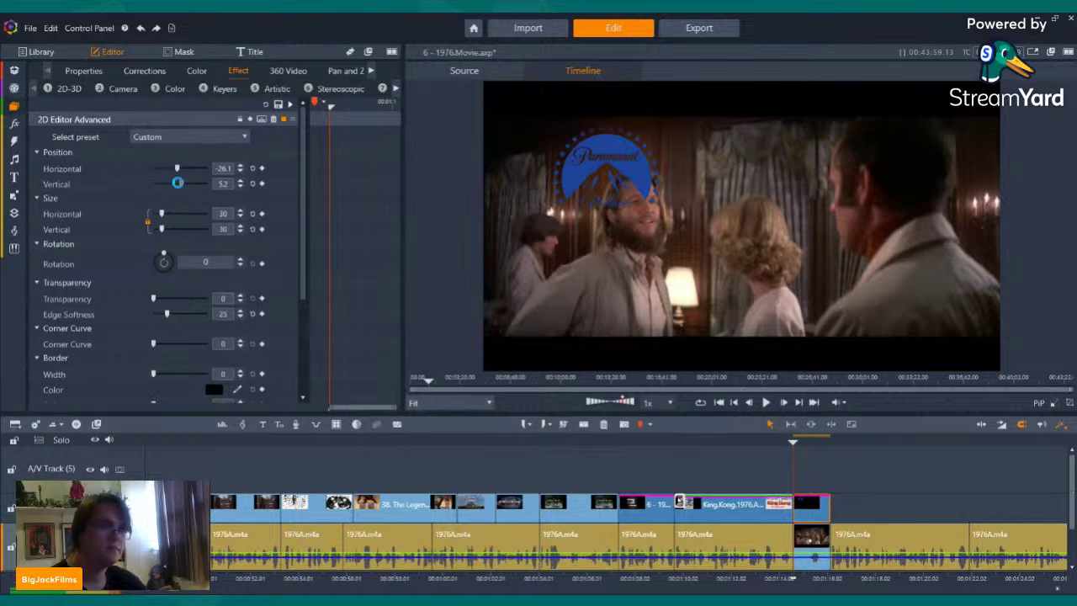
pyautogui.moveTo(183, 183); pyautogui.dragTo(179, 183)
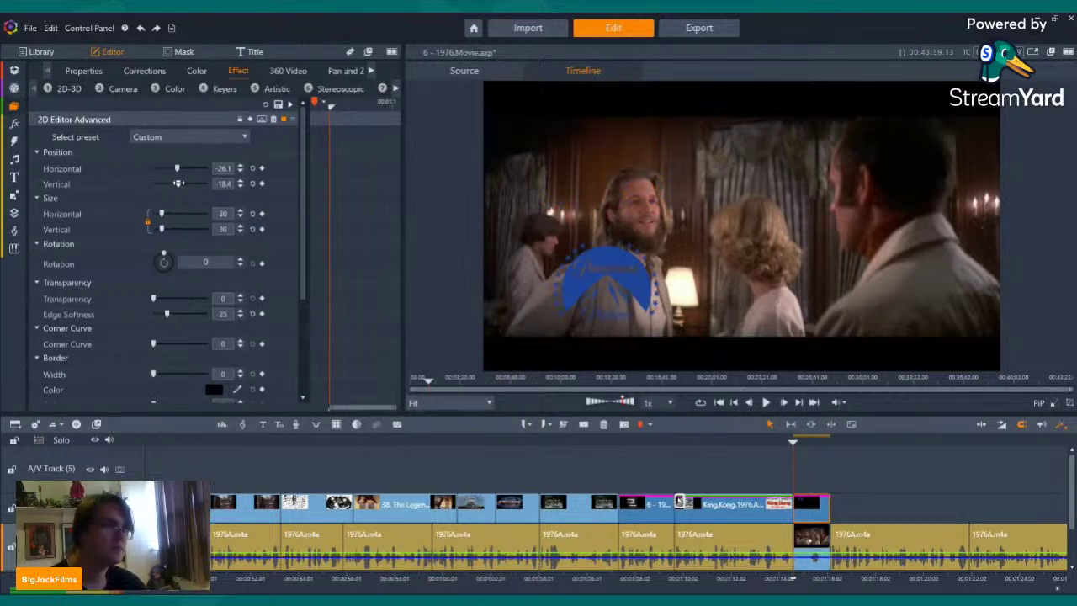
pyautogui.moveTo(183, 184); pyautogui.dragTo(186, 187)
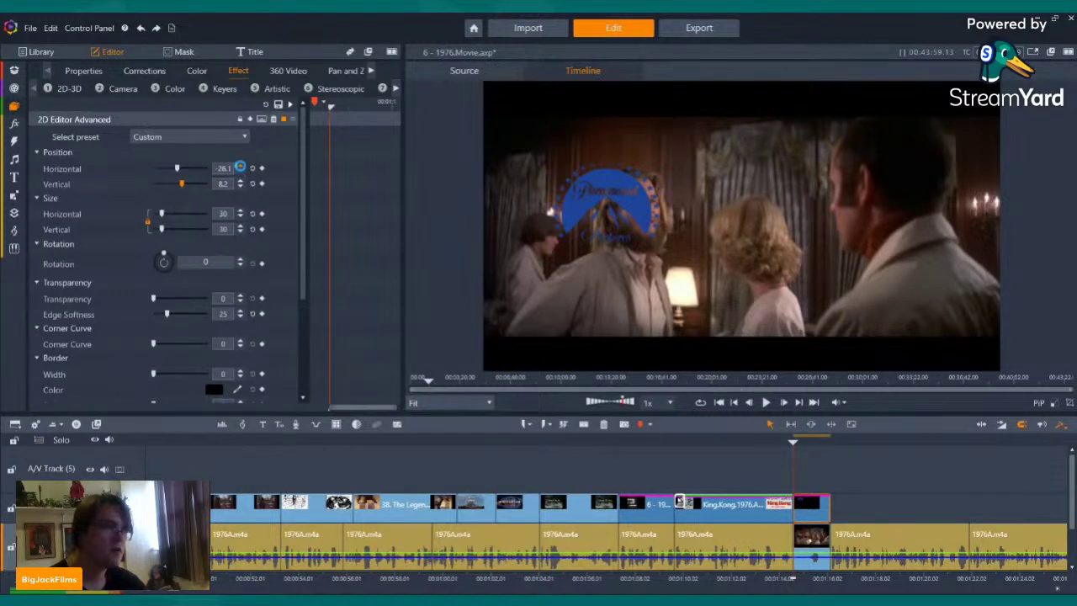
# - Fine-tune the logo's horizontal position to -20.1 over the bearded man's face and reduce its edge softness to 0
pyautogui.click(240, 167)
pyautogui.click(240, 167)
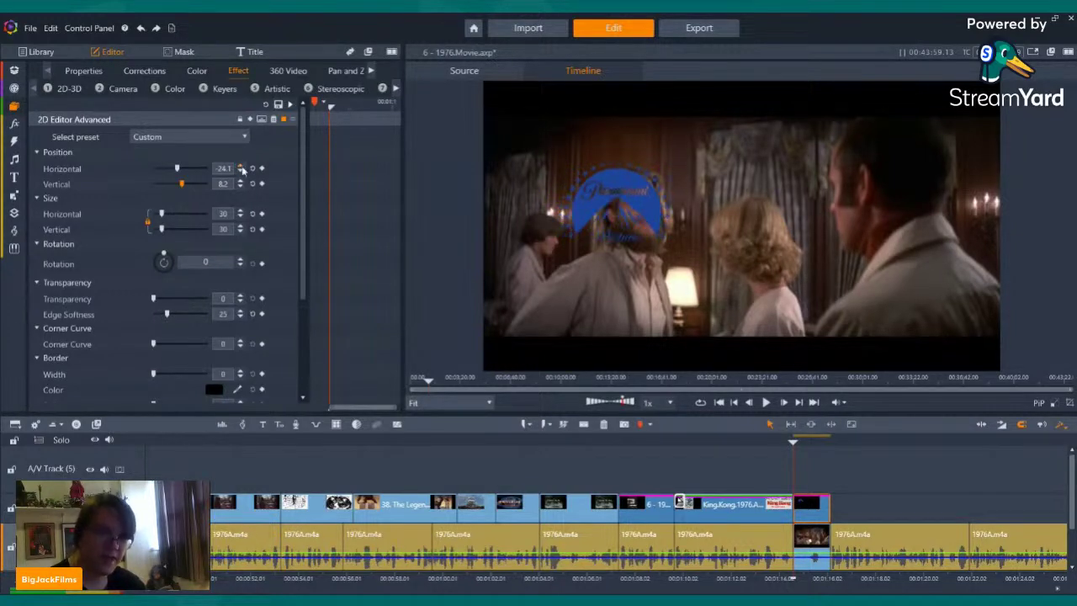
pyautogui.click(240, 167)
pyautogui.click(241, 166)
pyautogui.click(241, 167)
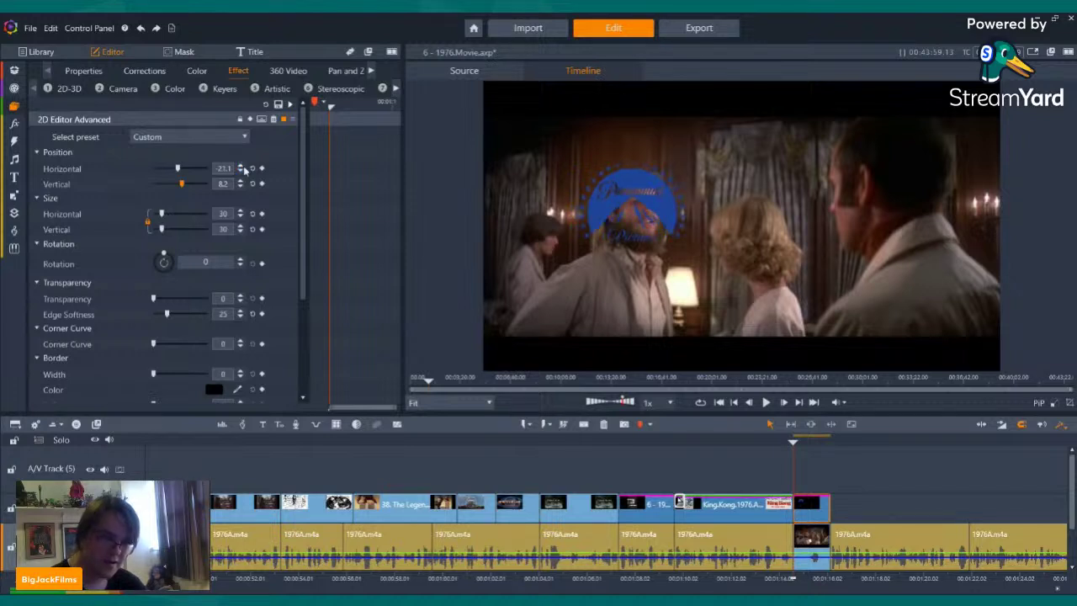
pyautogui.click(241, 167)
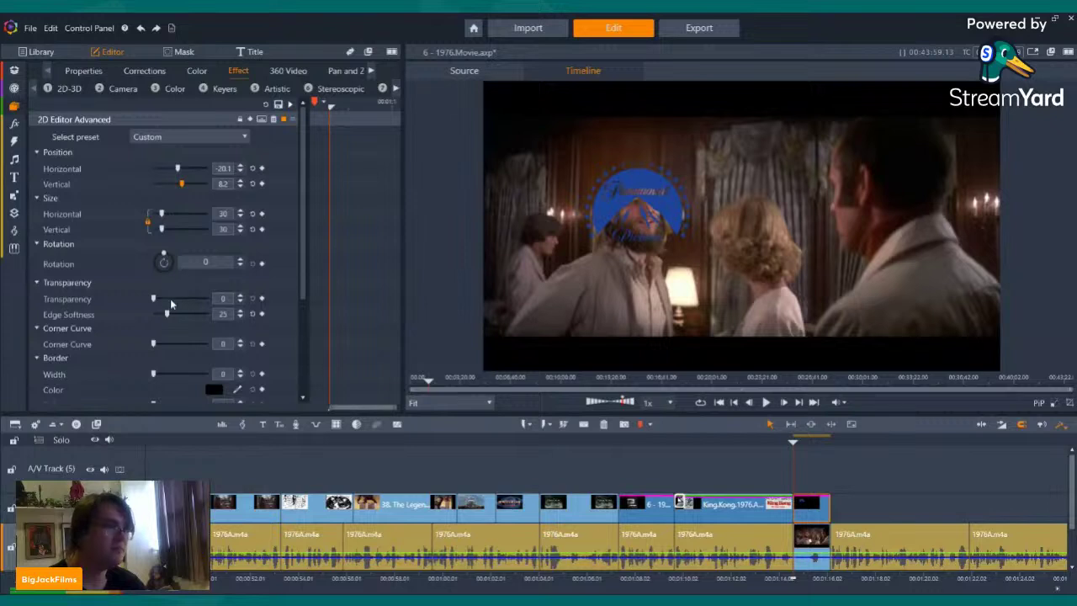
pyautogui.moveTo(145, 313); pyautogui.dragTo(143, 318)
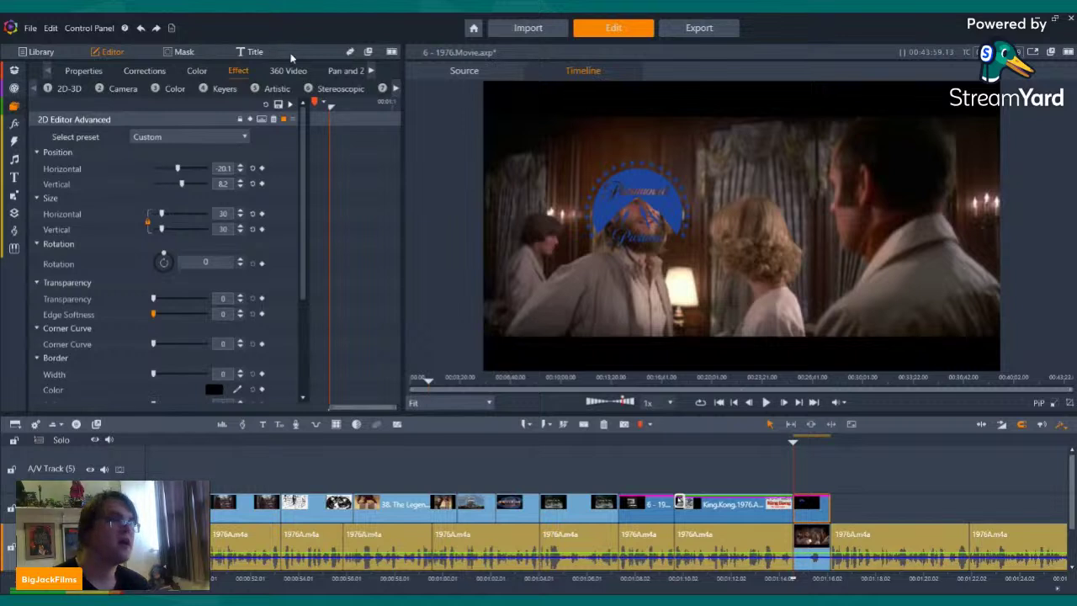
# - Brighten the Paramount logo by adding the Brightness and Contrast effect with its default settings
pyautogui.click(217, 90)
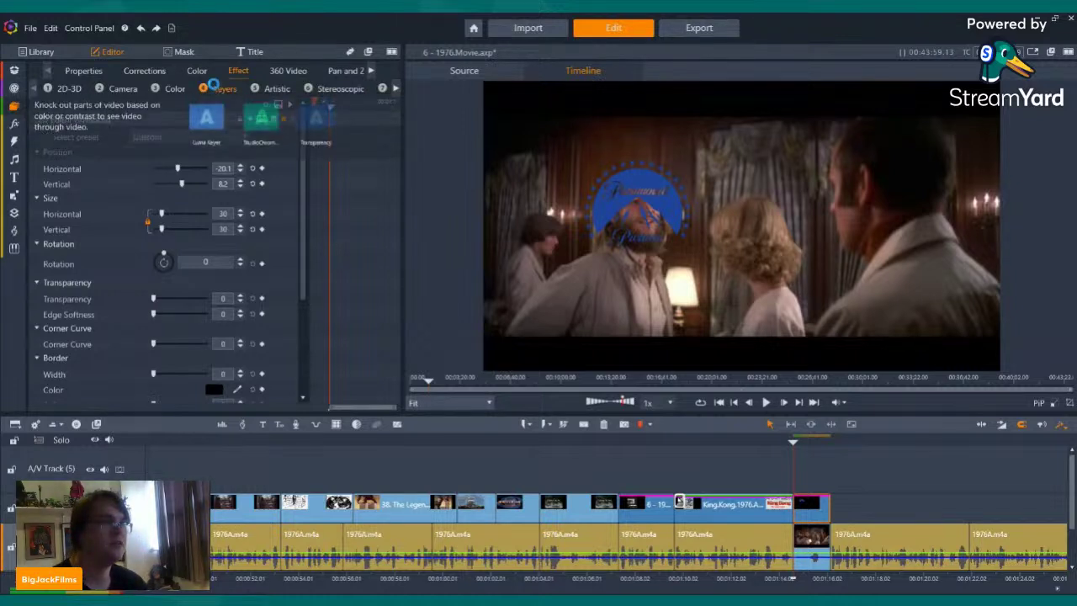
pyautogui.moveTo(181, 89)
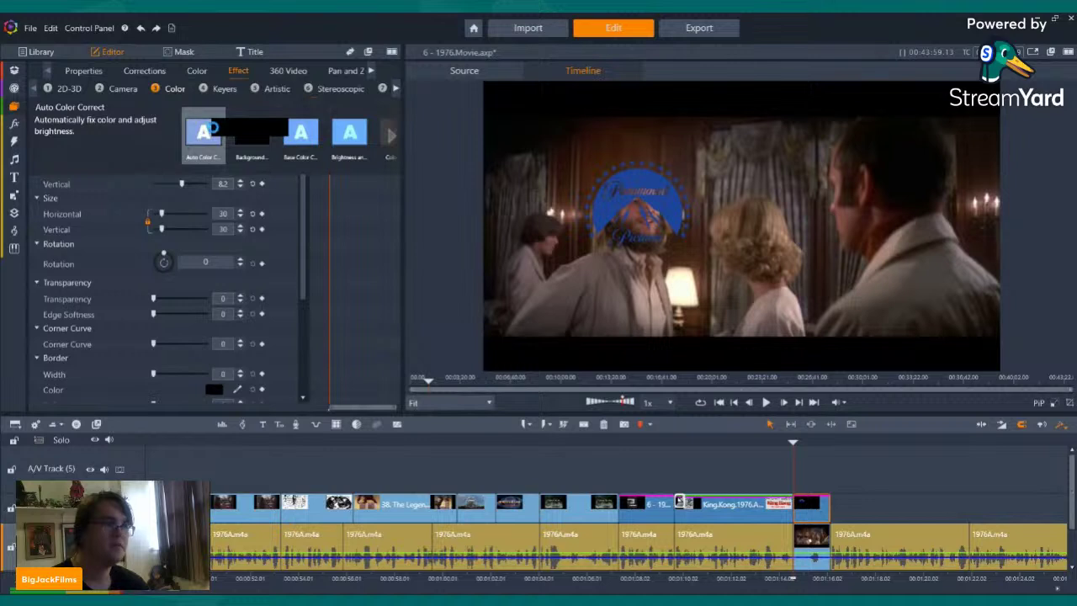
pyautogui.click(340, 134)
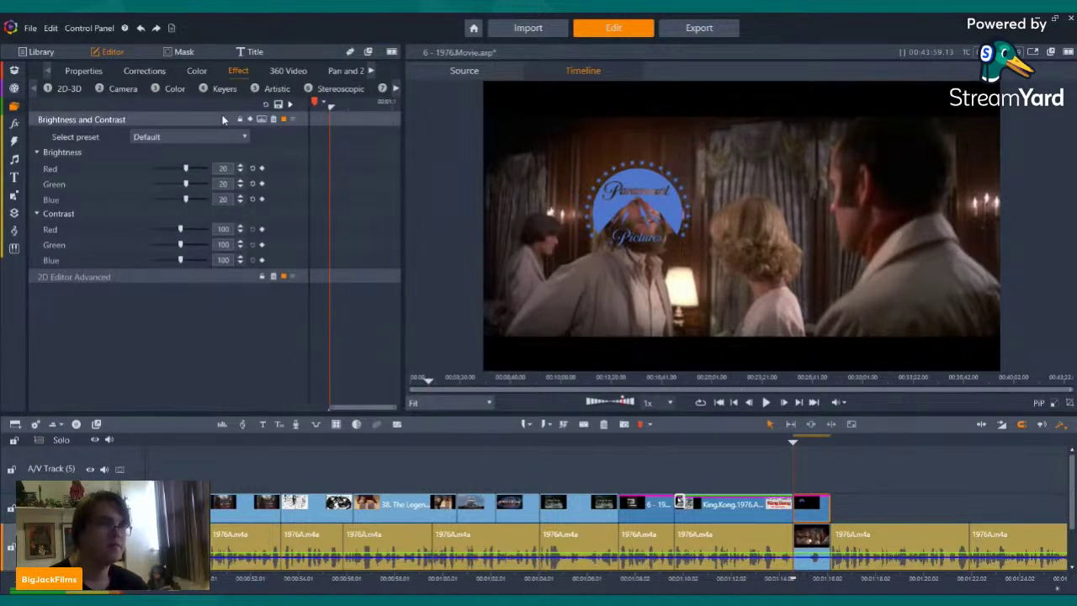
# - Add the Pan And Zoom camera effect to the Paramount logo
pyautogui.click(114, 88)
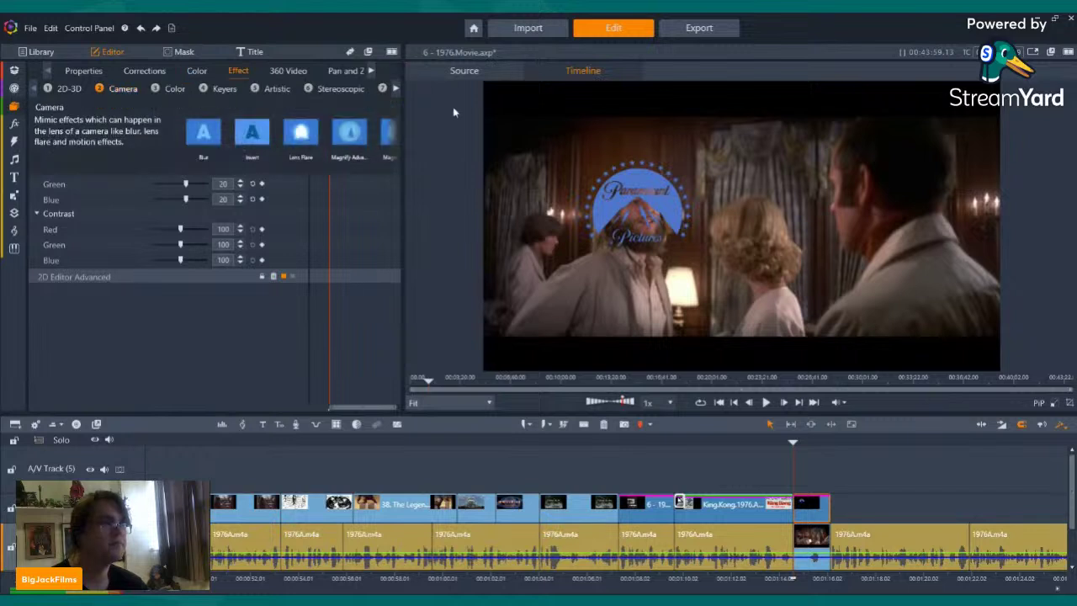
pyautogui.scroll(-5, 396, 132)
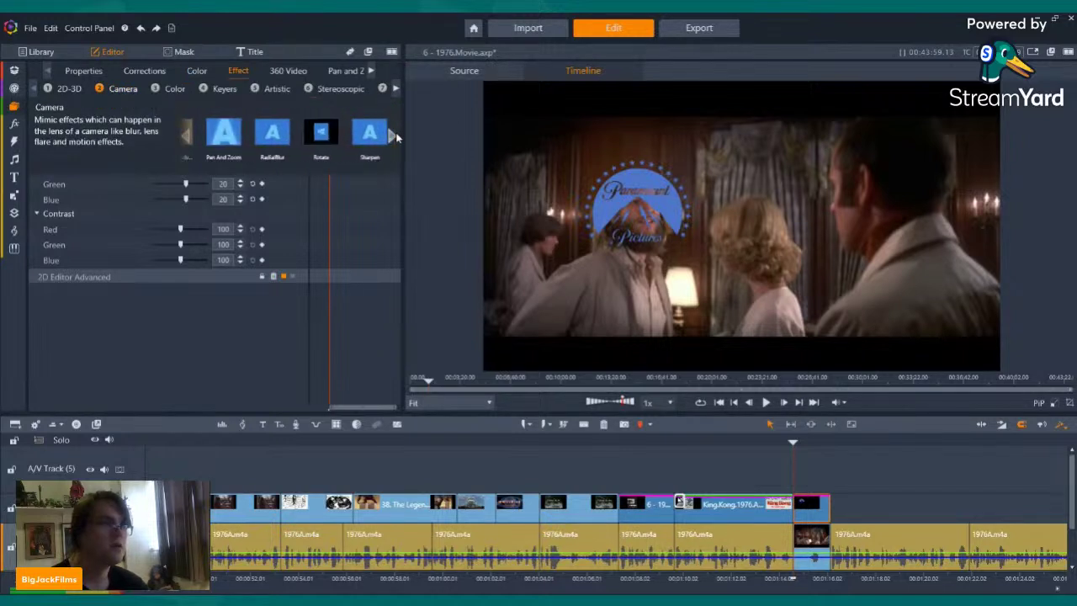
pyautogui.click(204, 132)
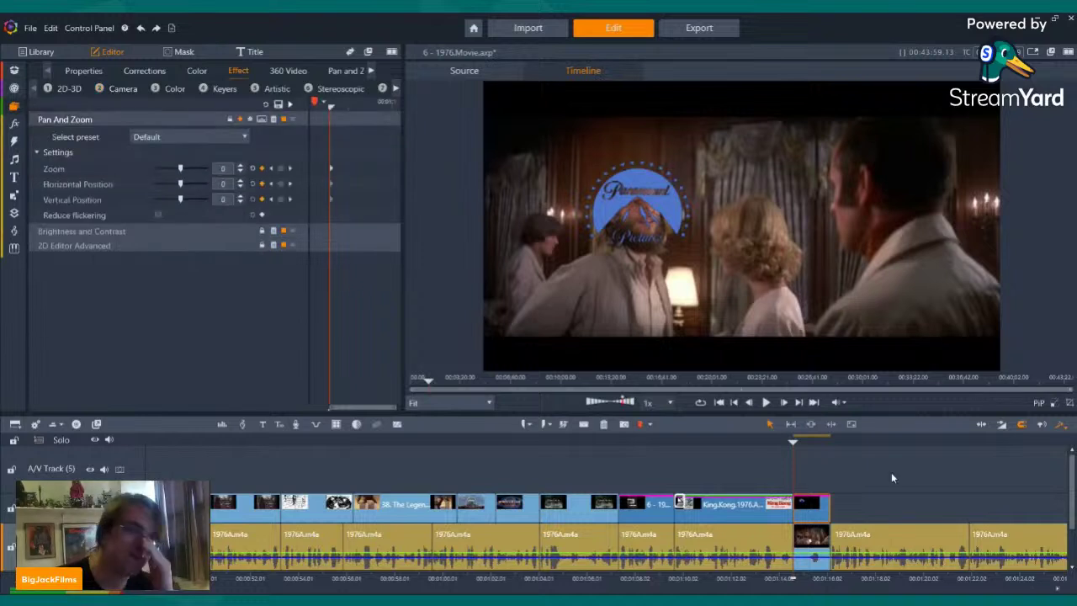
# - Keyframe the logo's Pan And Zoom partway through the clip with zoom -2.17 and the horizontal position shifted slightly left
pyautogui.scroll(3, 680, 501)
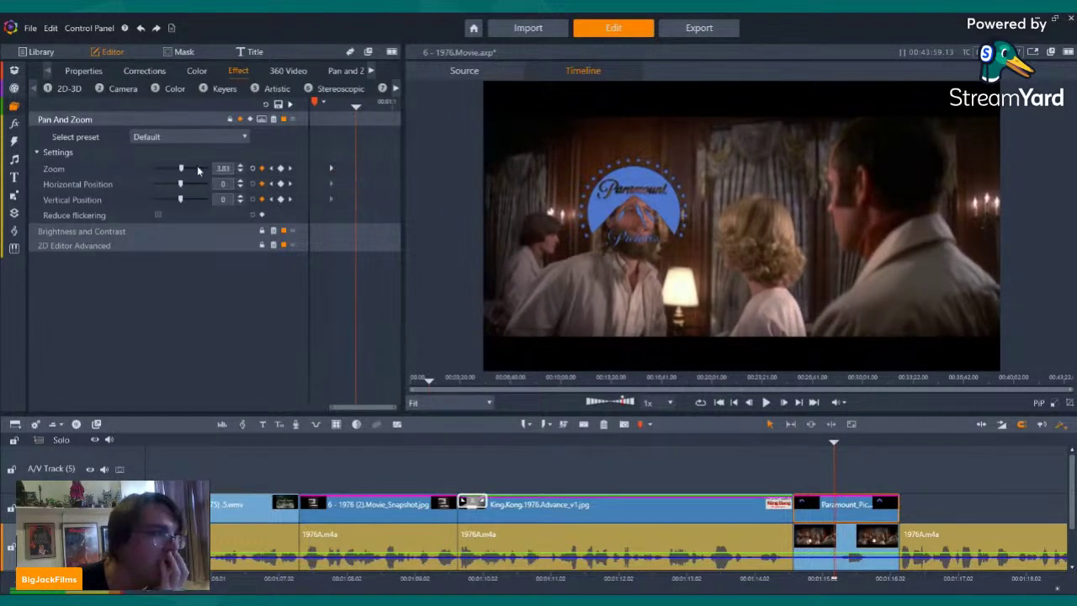
pyautogui.click(243, 172)
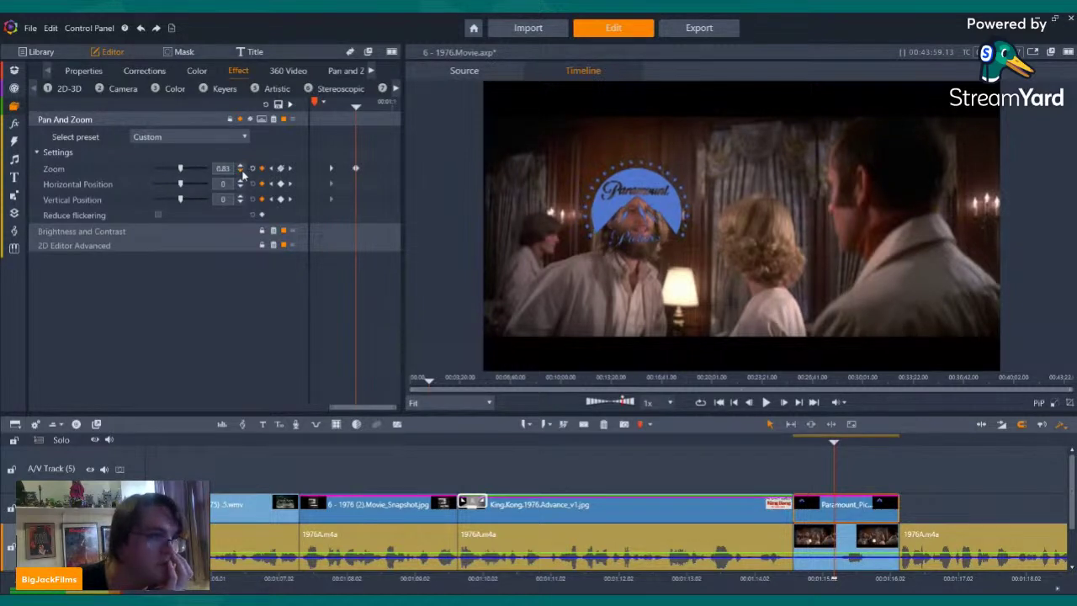
pyautogui.click(241, 172)
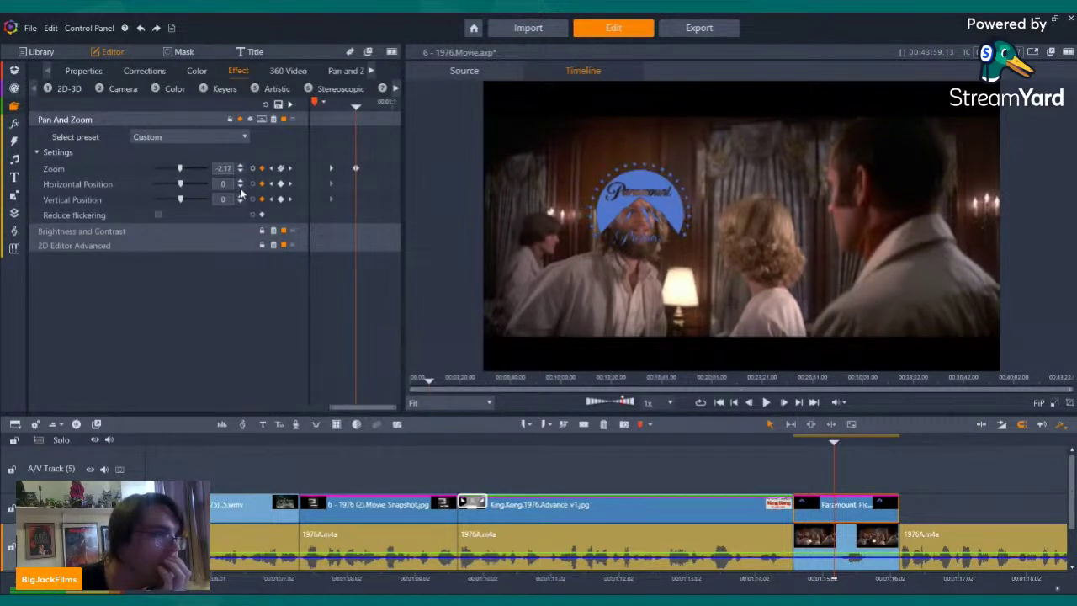
pyautogui.click(241, 183)
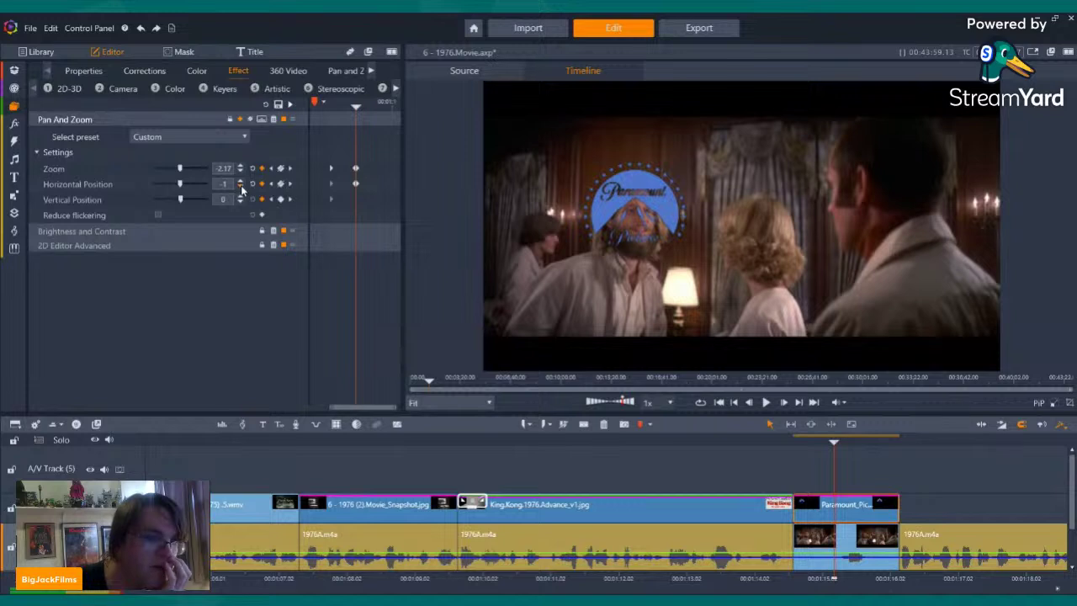
# - Keyframe the Paramount logo's Pan And Zoom at the end of its clip with zoom -4 and horizontal position -13
pyautogui.press('Right')
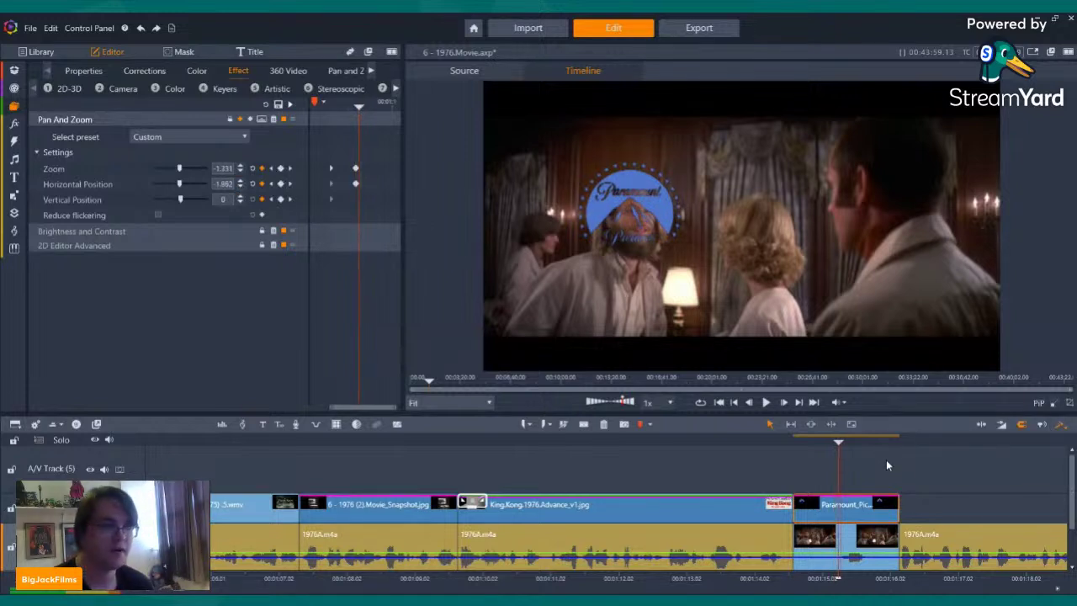
pyautogui.press('Right')
pyautogui.press('Right')
pyautogui.press('Right')
pyautogui.press('Right')
pyautogui.press('Right')
pyautogui.press('Right')
pyautogui.press('Right')
pyautogui.press('Right')
pyautogui.press('Right')
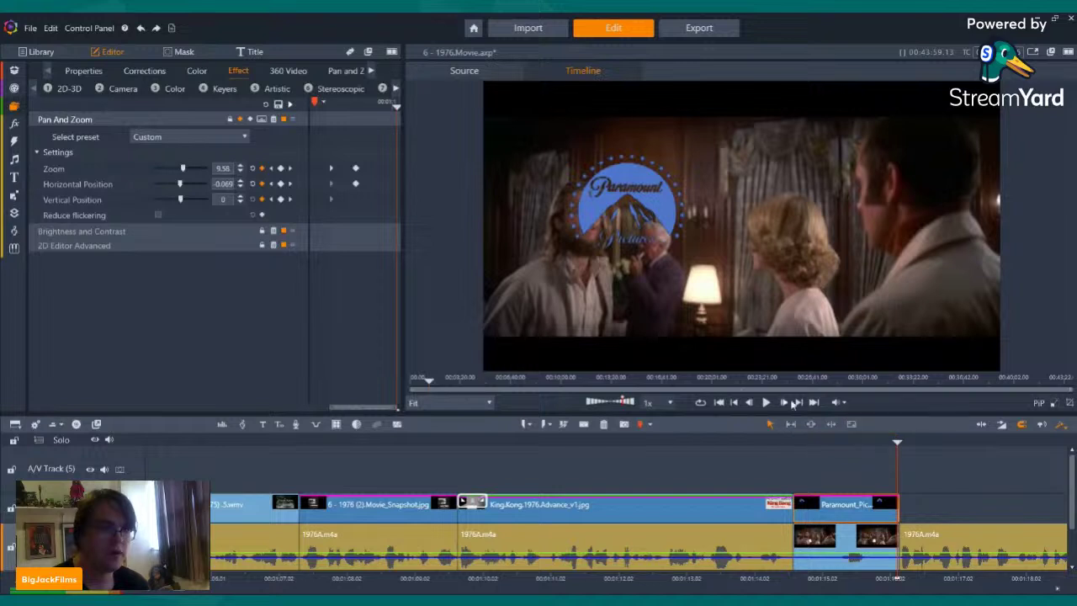
pyautogui.press('Right')
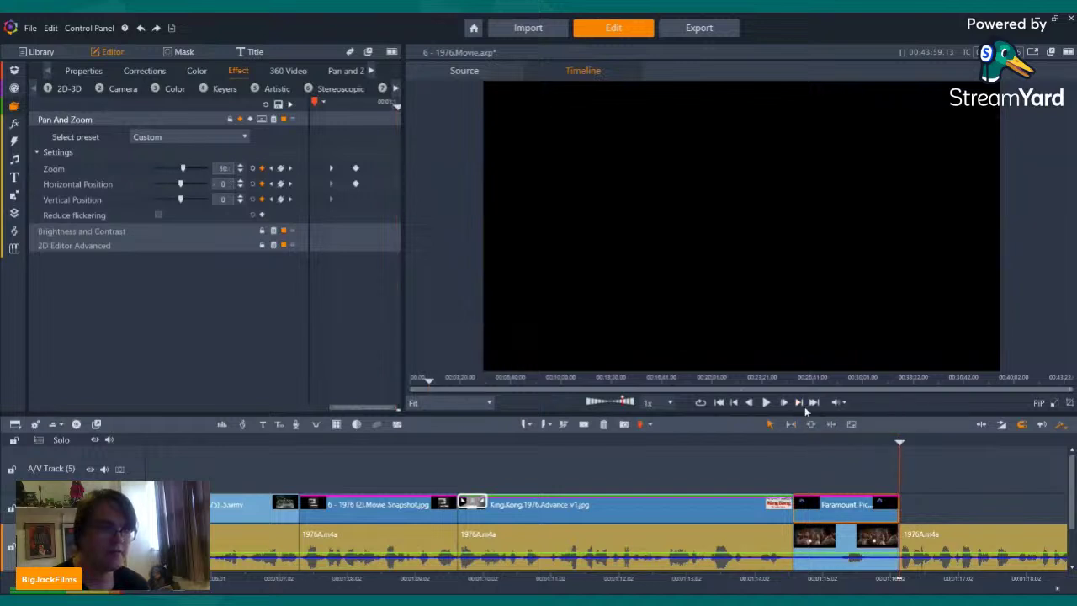
pyautogui.click(250, 168)
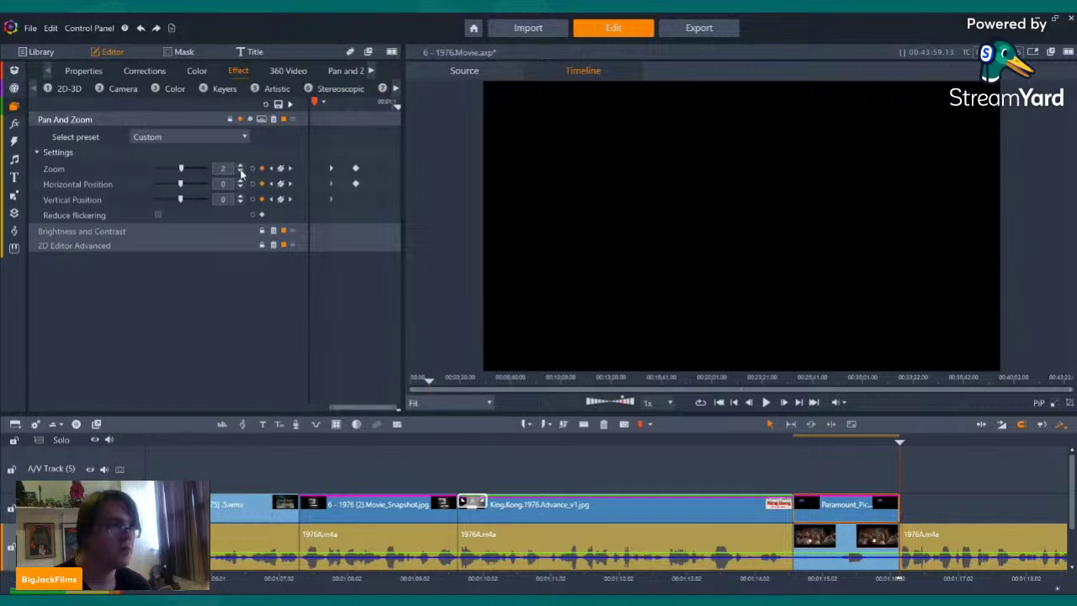
pyautogui.click(240, 170)
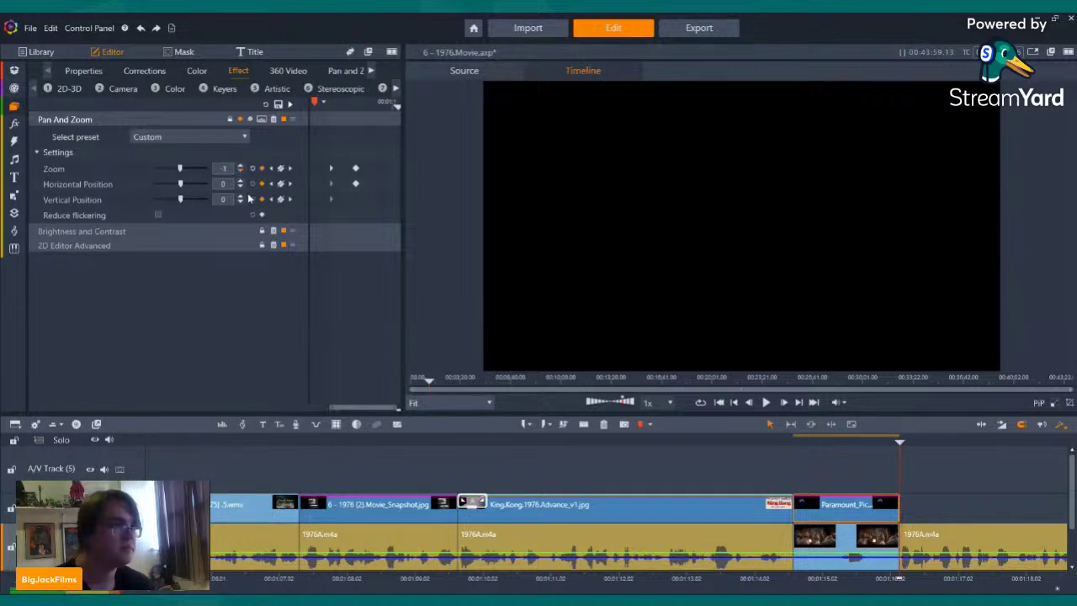
pyautogui.click(241, 187)
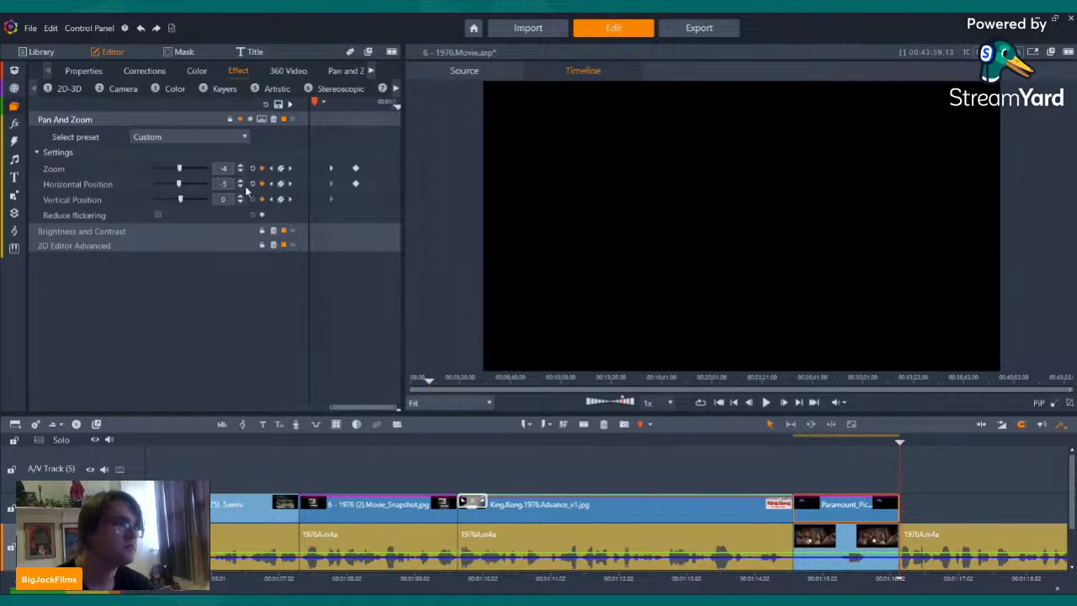
pyautogui.click(242, 188)
pyautogui.click(242, 188)
pyautogui.click(243, 189)
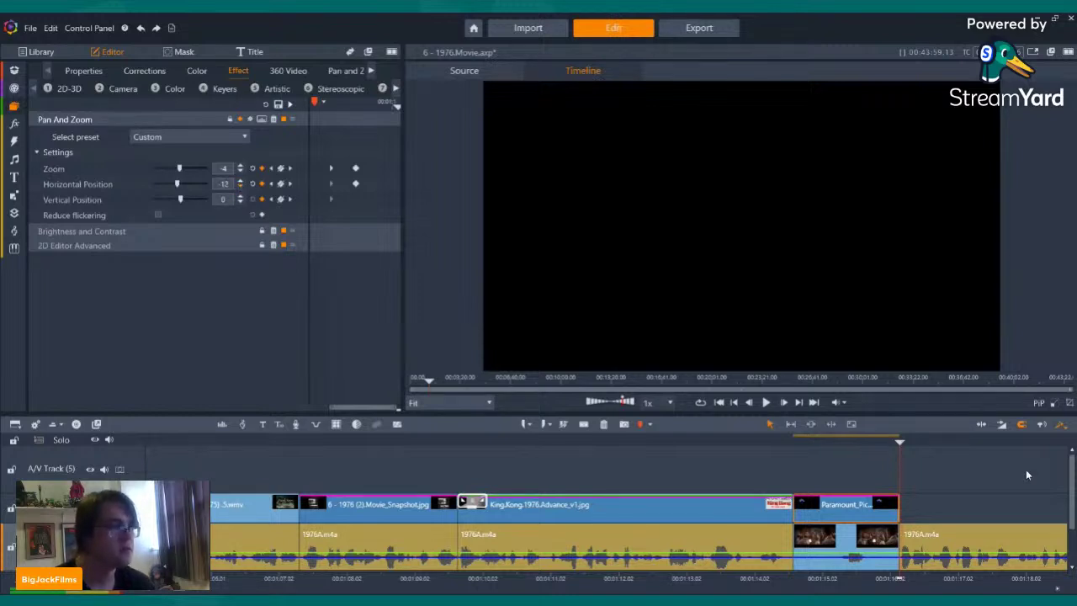
# - Step through the Paramount logo clip from start to end to check how closely it follows the bearded man's face
pyautogui.press('Left')
pyautogui.press('Left')
pyautogui.press('Left')
pyautogui.press('Left')
pyautogui.press('Left')
pyautogui.press('Left')
pyautogui.press('Left')
pyautogui.press('Left')
pyautogui.press('Left')
pyautogui.press('Left')
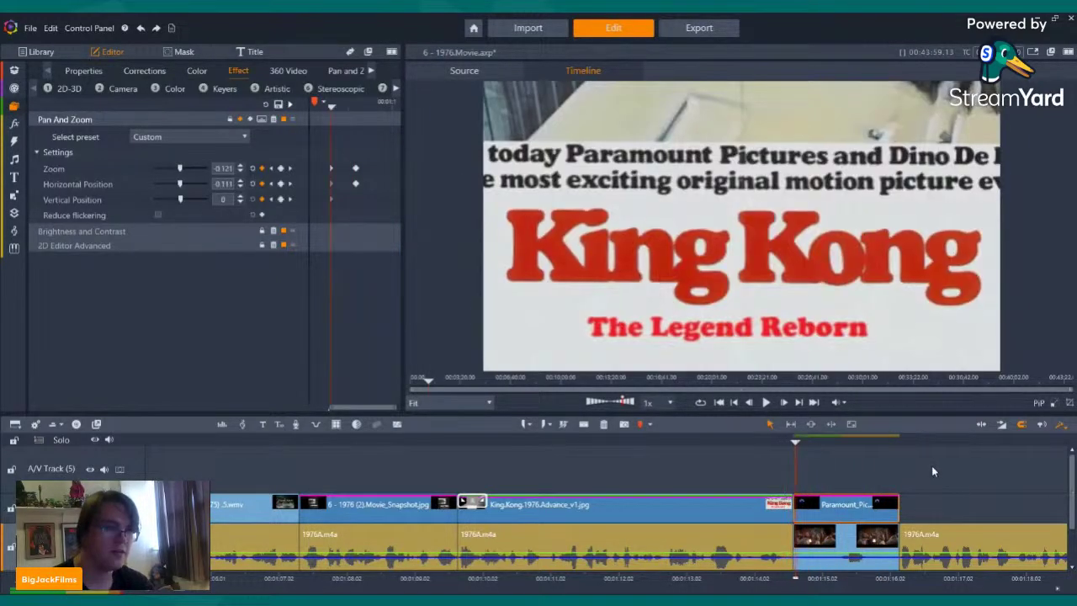
pyautogui.press('Right')
pyautogui.press('Right')
pyautogui.press('Right')
pyautogui.press('Right')
pyautogui.press('Right')
pyautogui.press('Right')
pyautogui.press('Right')
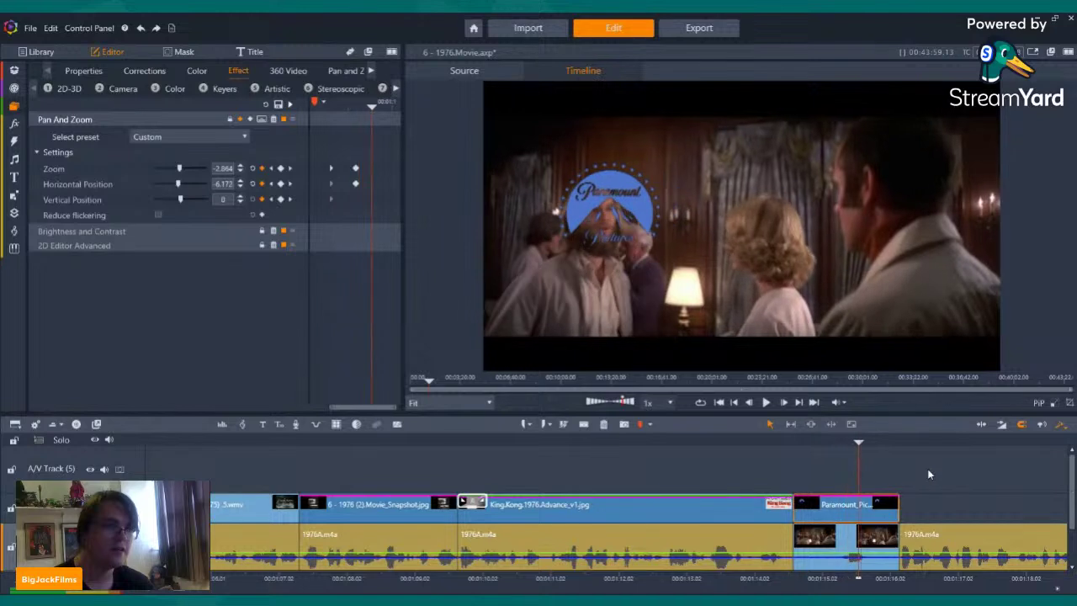
pyautogui.press('Right')
pyautogui.press('Right')
pyautogui.press('Right')
pyautogui.press('Right')
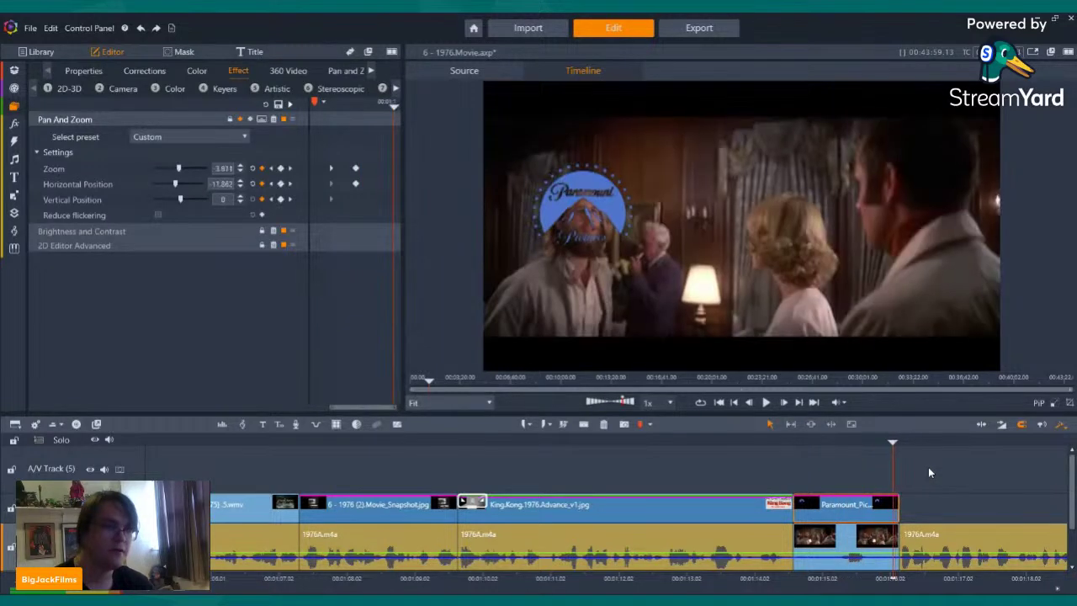
# - Set the logo's horizontal position at the clip's end to -16 and replay the section to check the tracking
pyautogui.click(799, 402)
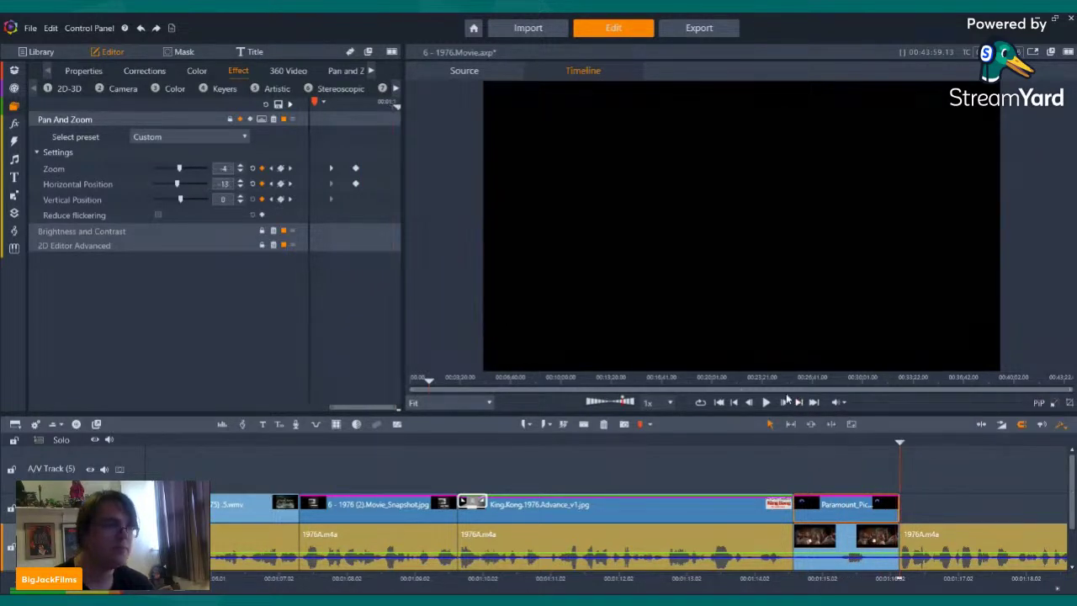
pyautogui.click(241, 189)
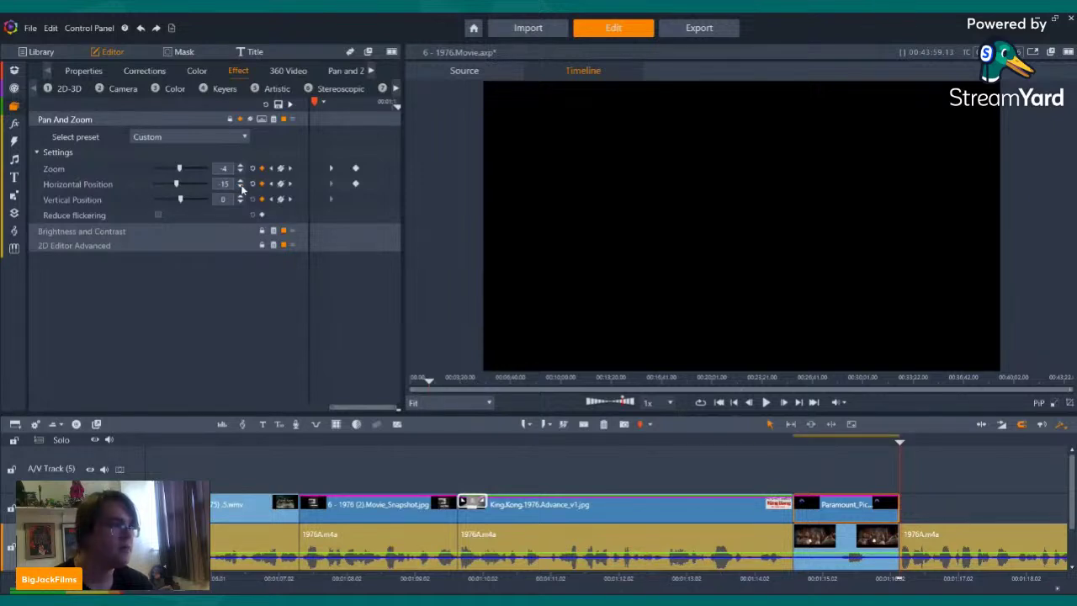
pyautogui.press('j')
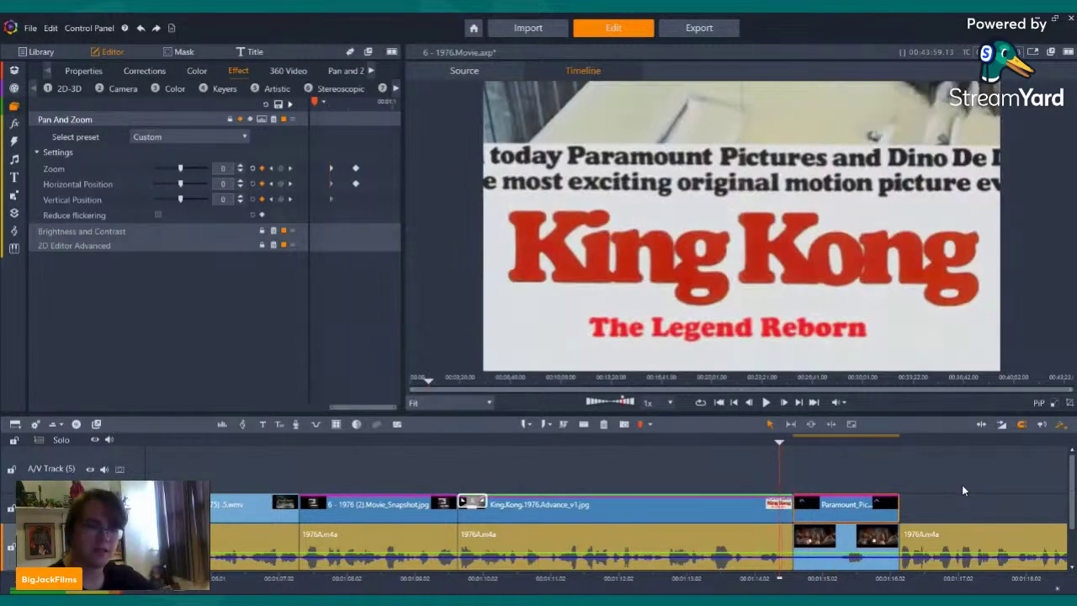
pyautogui.press('l')
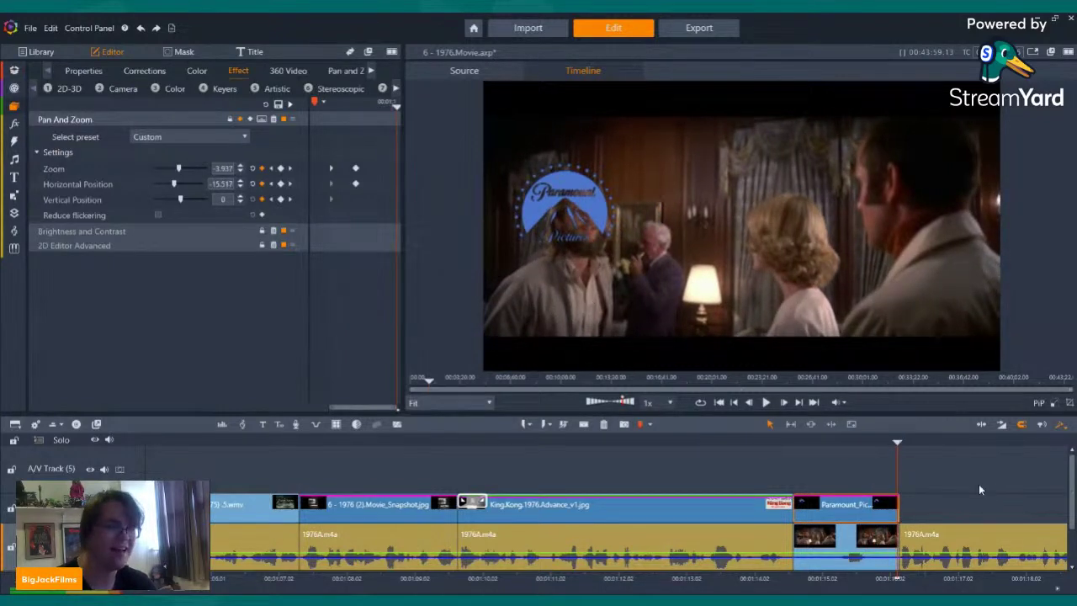
pyautogui.press('j')
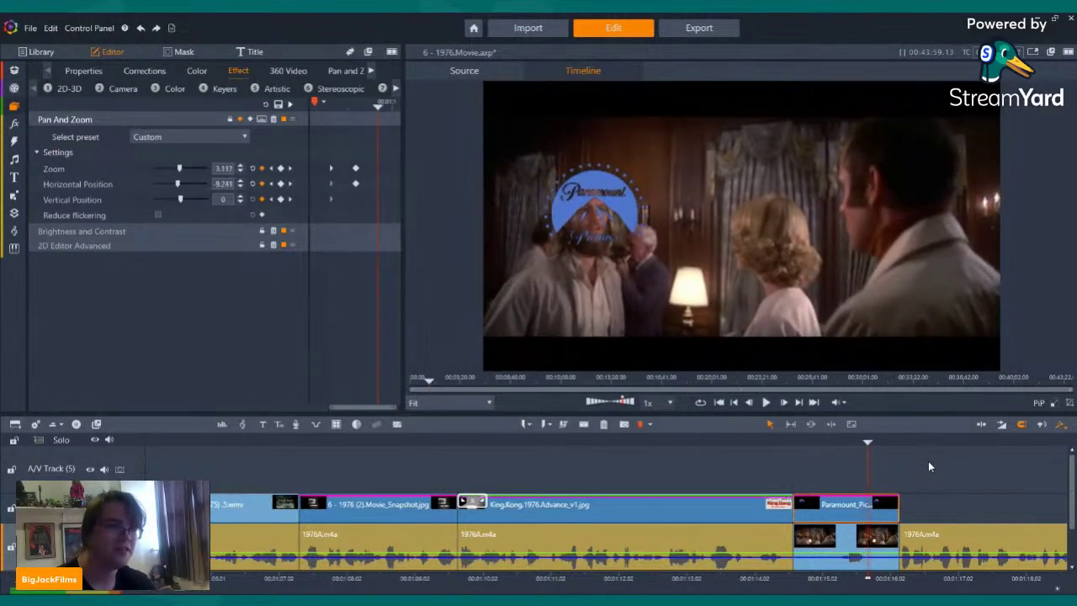
pyautogui.press('l')
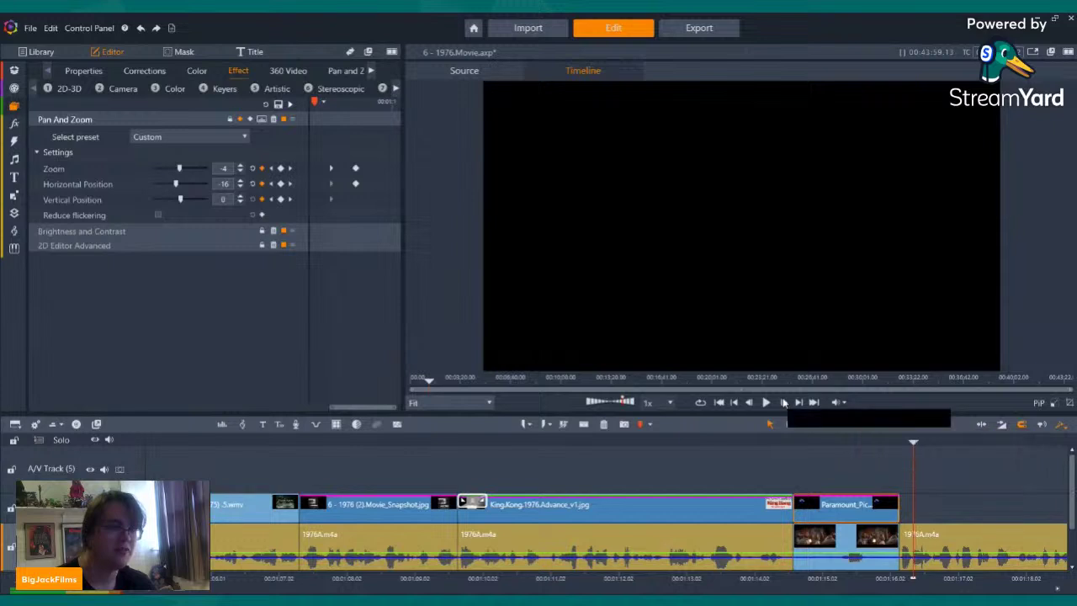
# - Set the logo's horizontal position at the clip's end to -14 and step through the clip to recheck the face tracking
pyautogui.click(735, 402)
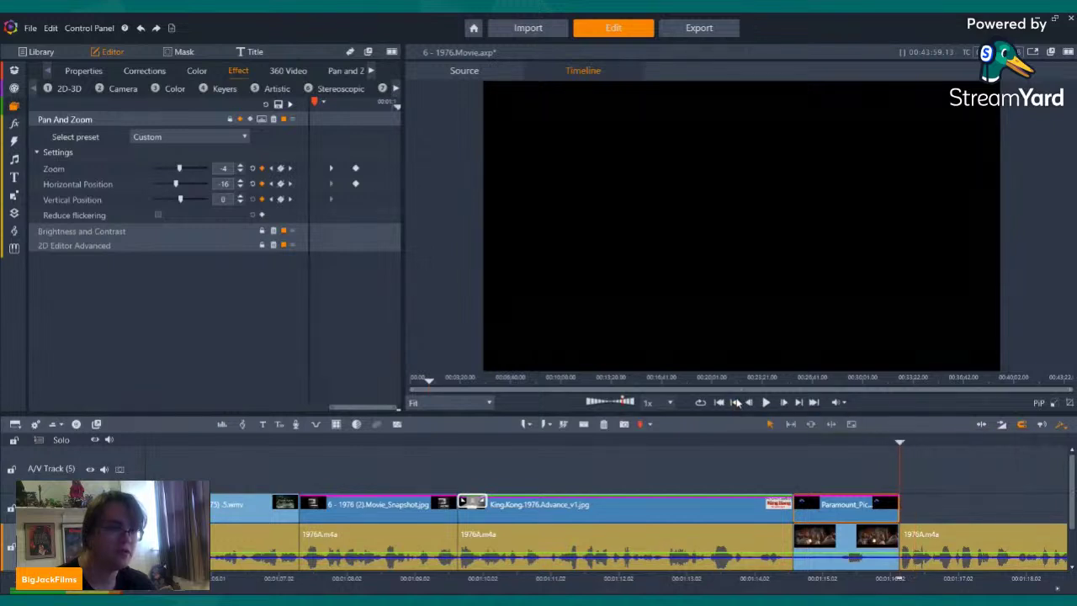
pyautogui.click(241, 182)
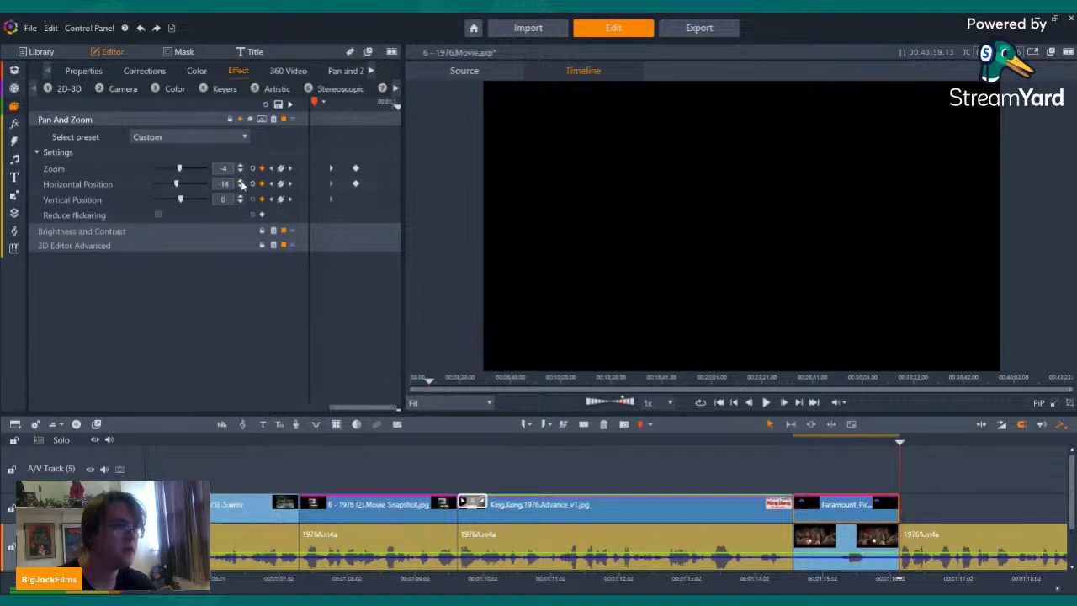
pyautogui.press('Left')
pyautogui.press('Left')
pyautogui.press('Left')
pyautogui.press('Left')
pyautogui.press('Left')
pyautogui.press('Left')
pyautogui.press('Left')
pyautogui.press('Left')
pyautogui.press('Left')
pyautogui.press('Left')
pyautogui.press('Left')
pyautogui.press('Left')
pyautogui.press('Left')
pyautogui.press('Right')
pyautogui.press('Right')
pyautogui.press('Right')
pyautogui.press('Right')
pyautogui.press('Right')
pyautogui.press('Right')
pyautogui.press('Right')
pyautogui.press('Right')
pyautogui.press('Right')
pyautogui.press('Right')
pyautogui.press('Right')
pyautogui.press('Right')
pyautogui.press('Right')
pyautogui.press('Right')
pyautogui.press('Right')
pyautogui.press('Right')
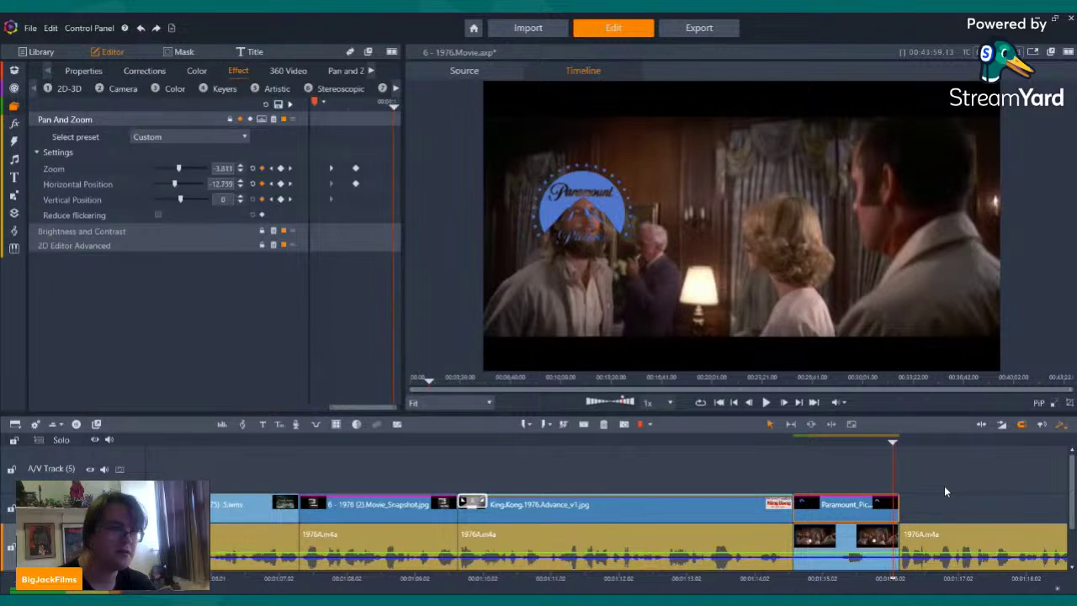
pyautogui.press('Right')
pyautogui.press('Right')
pyautogui.press('Right')
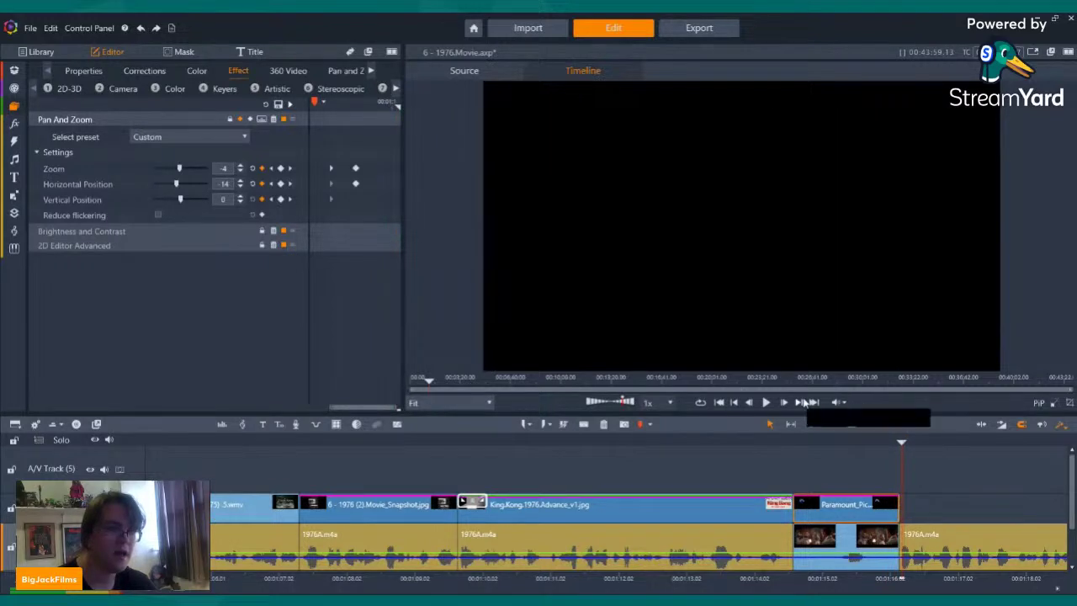
# - Reduce the leftward shift of the Paramount logo's Pan And Zoom at the clip's end to horizontal position -12
pyautogui.click(801, 402)
pyautogui.click(749, 402)
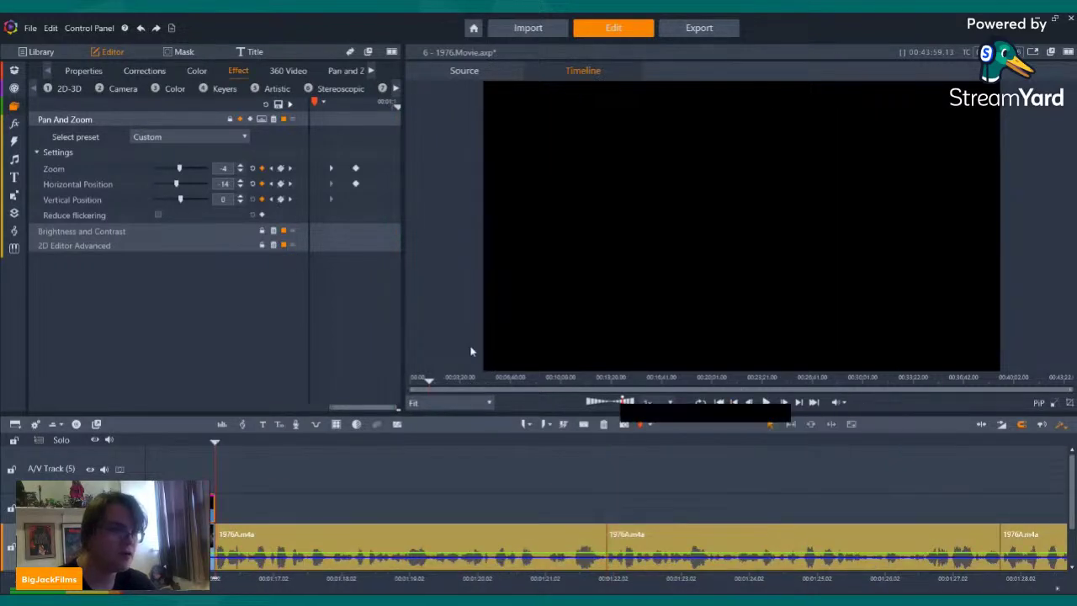
pyautogui.write('14')
pyautogui.press('Return')
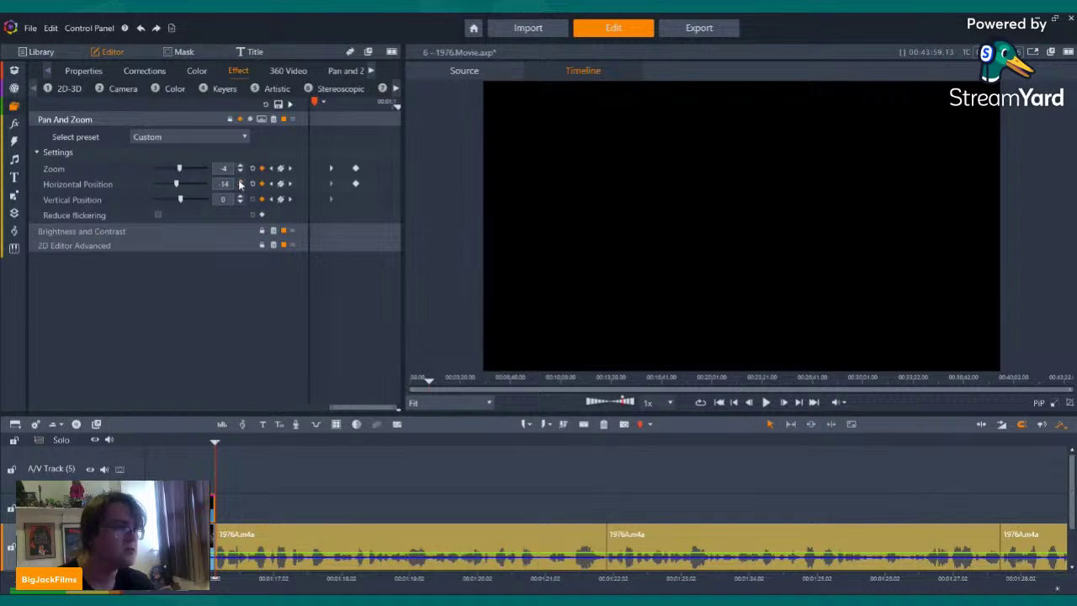
pyautogui.click(240, 182)
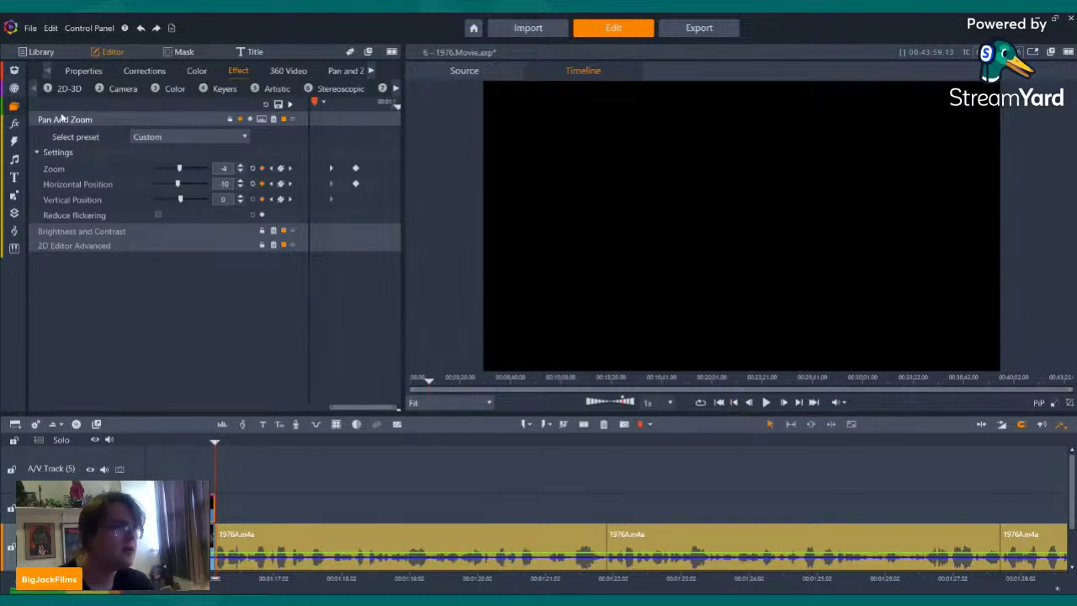
pyautogui.click(241, 187)
pyautogui.click(241, 188)
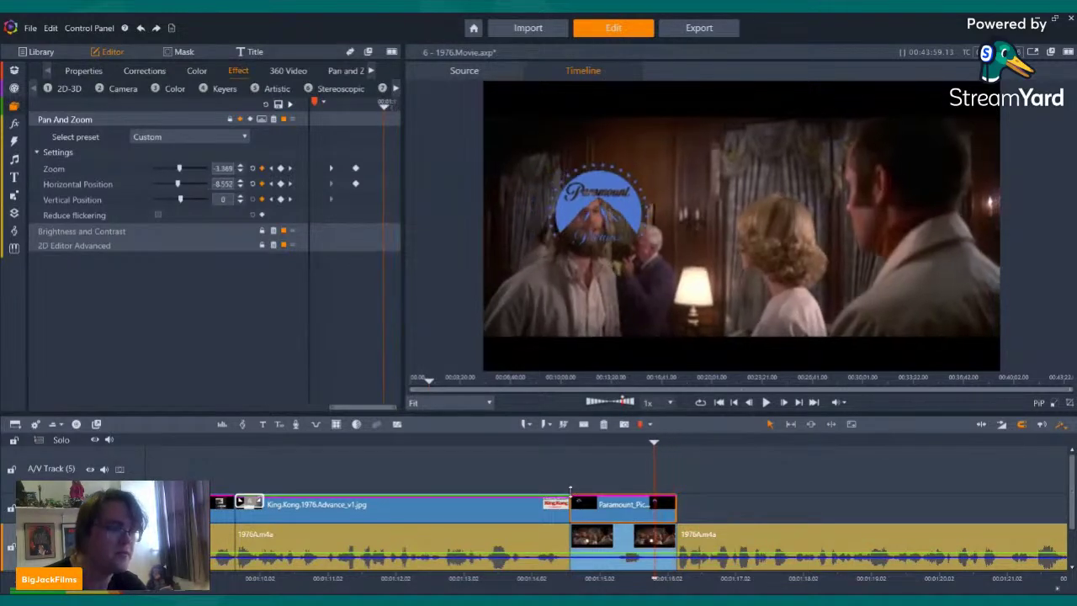
# - Place the RKO Radio Pictures logo on A/V Track (5) above the Paramount logo and trim it to end with that clip
pyautogui.click(15, 106)
pyautogui.click(101, 124)
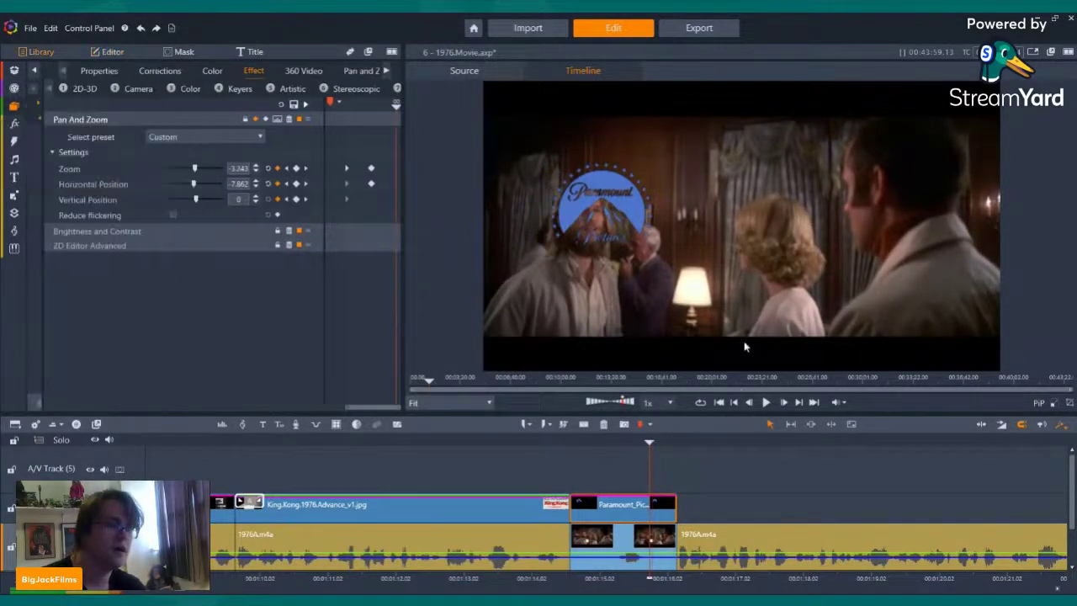
pyautogui.scroll(-3, 281, 221)
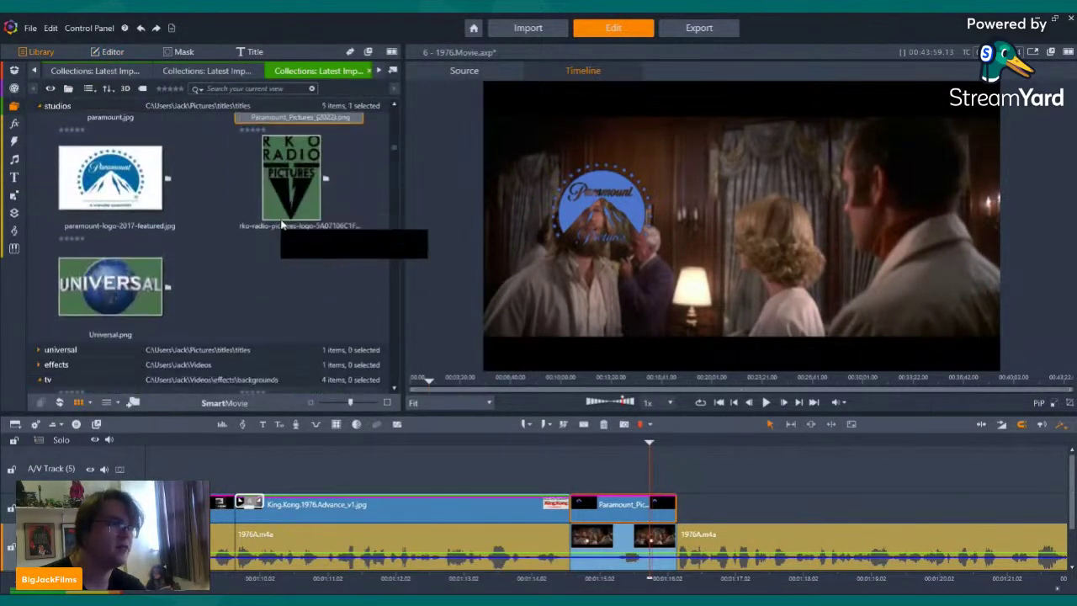
pyautogui.click(110, 253)
pyautogui.scroll(-2, 289, 162)
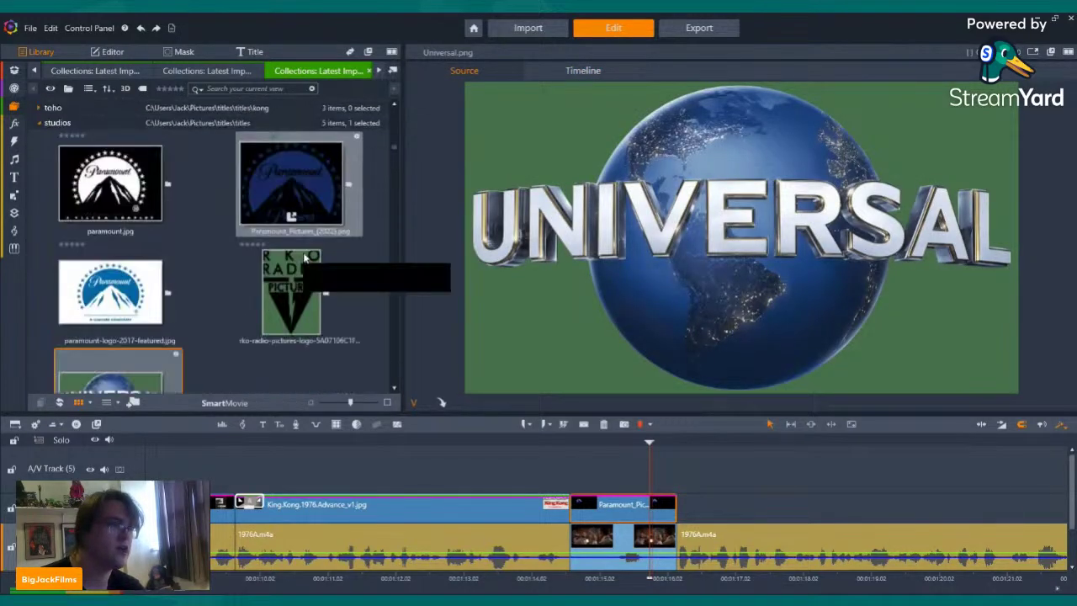
pyautogui.click(289, 160)
pyautogui.moveTo(289, 160); pyautogui.dragTo(569, 465)
pyautogui.moveTo(771, 467); pyautogui.dragTo(671, 465)
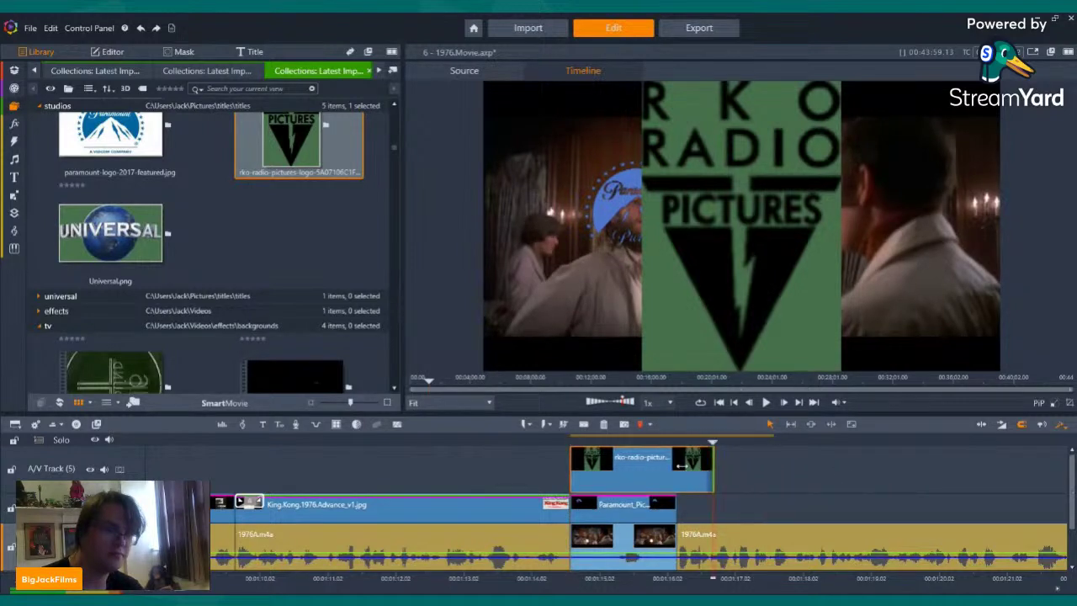
# - Add the StudioChromaKeyer effect to the RKO Radio Pictures logo with its default green key color
pyautogui.click(109, 51)
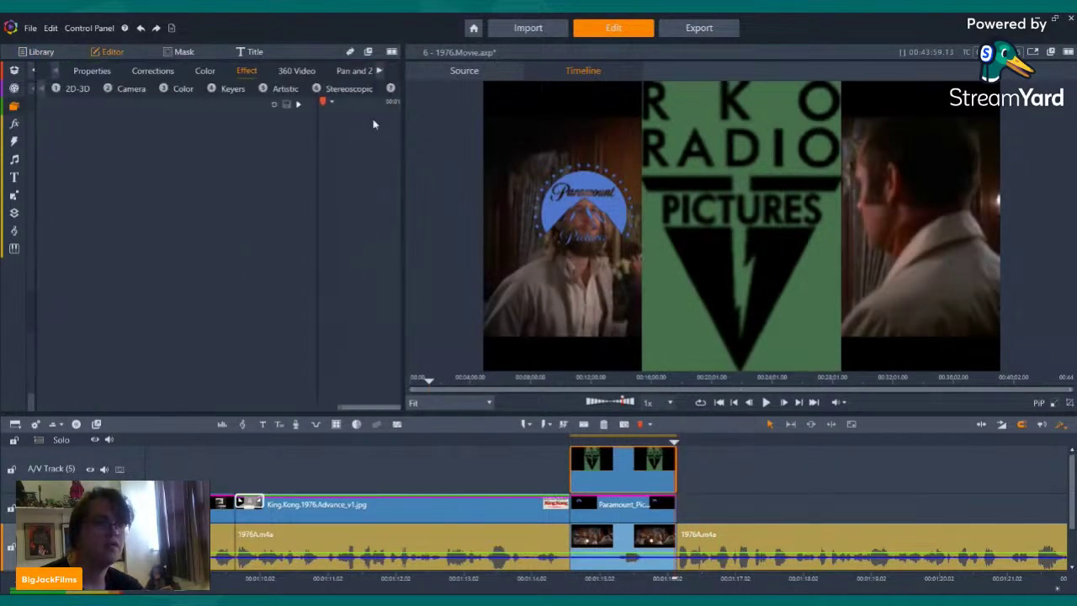
pyautogui.click(68, 88)
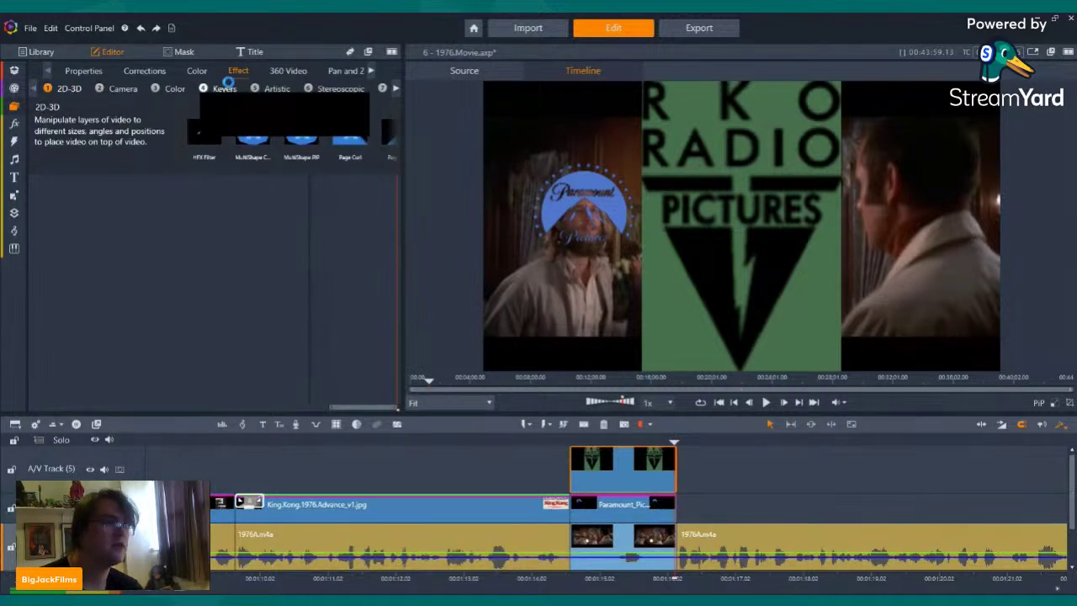
pyautogui.click(225, 88)
pyautogui.doubleClick(252, 126)
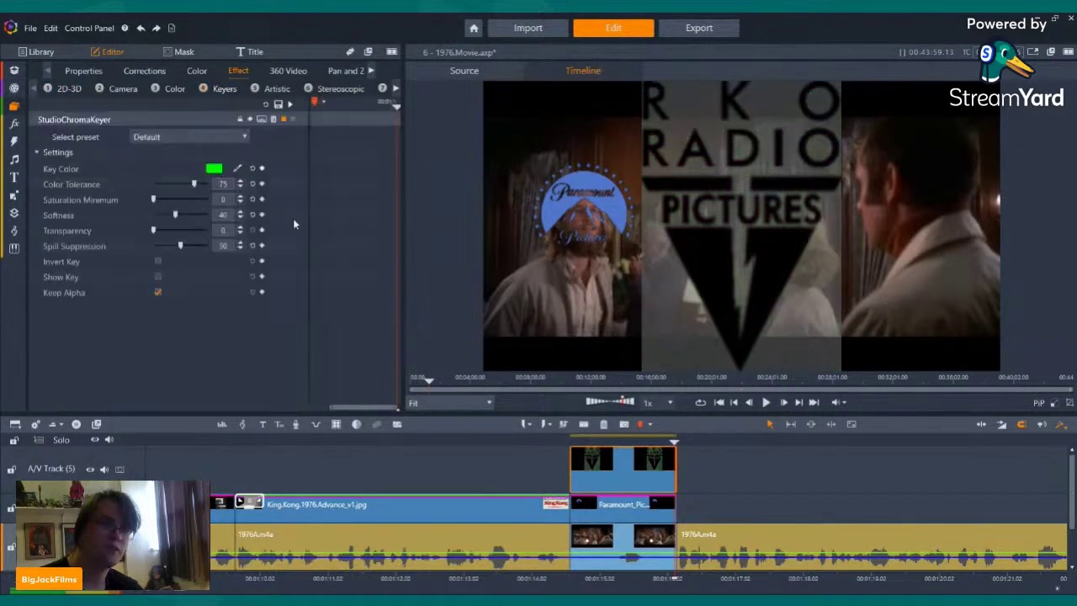
# - Try a color temperature of 73 and a higher exposure on the RKO Radio Pictures logo, undoing each
pyautogui.click(197, 71)
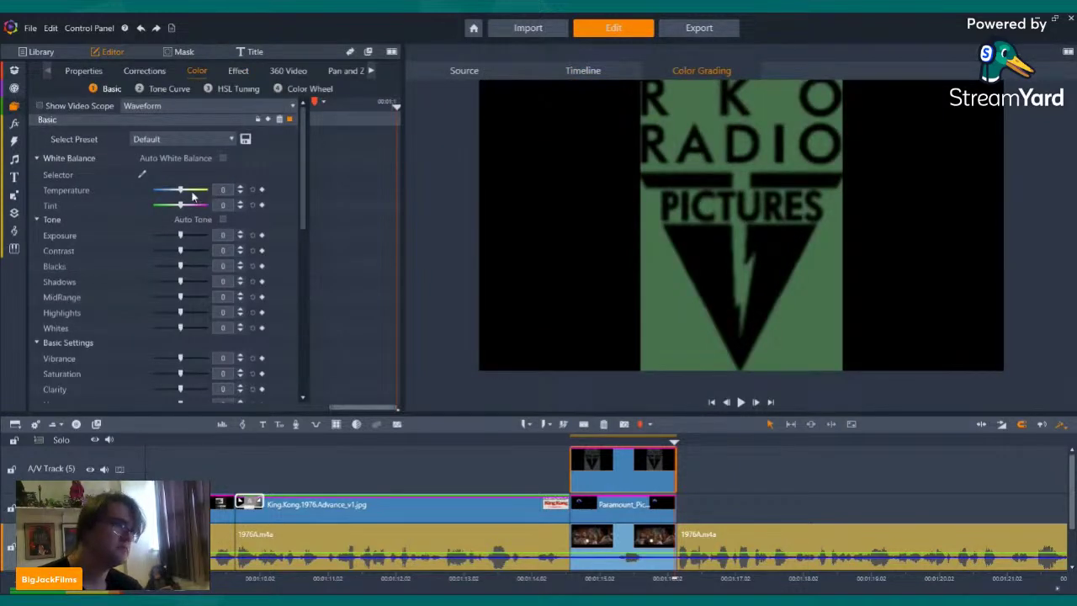
pyautogui.click(140, 27)
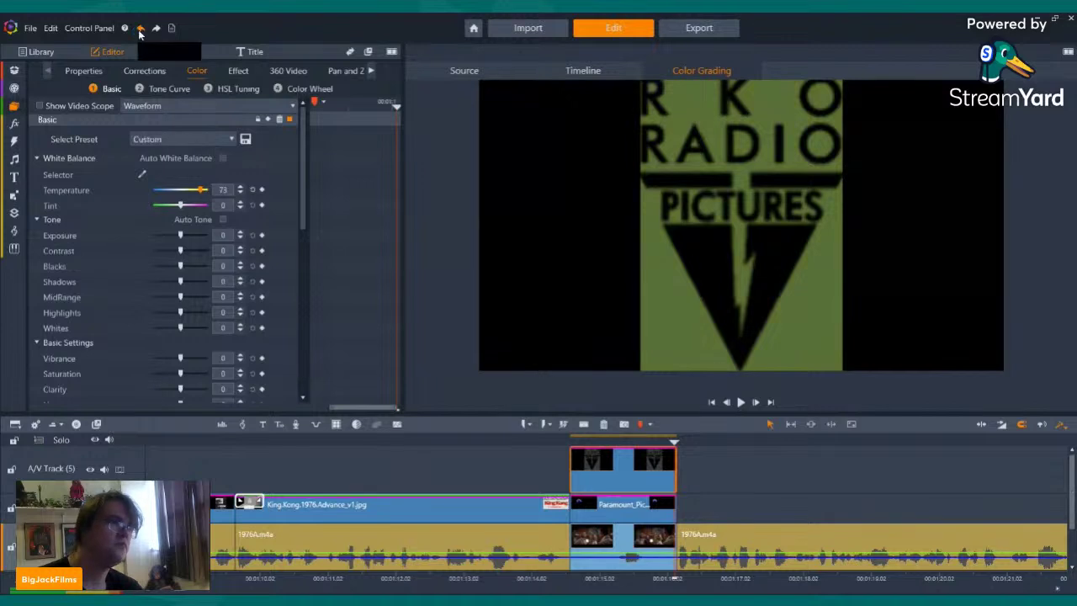
pyautogui.click(186, 237)
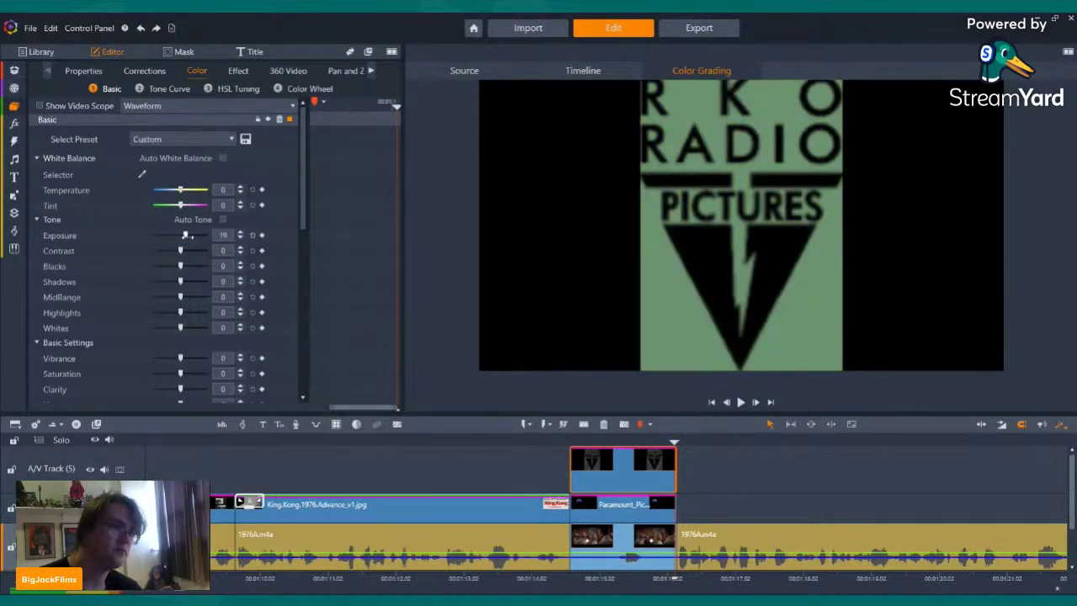
pyautogui.click(140, 28)
# - Raise the RKO logo's color saturation to 100 and set its StudioChromaKeyer softness to 0
pyautogui.scroll(-1, 281, 313)
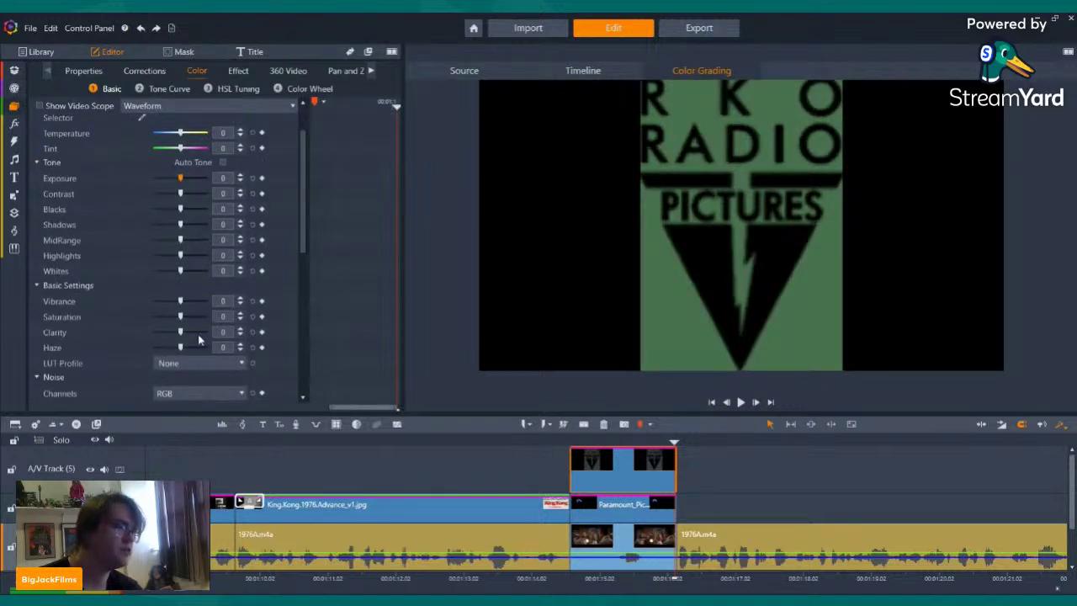
pyautogui.moveTo(185, 319); pyautogui.dragTo(245, 330)
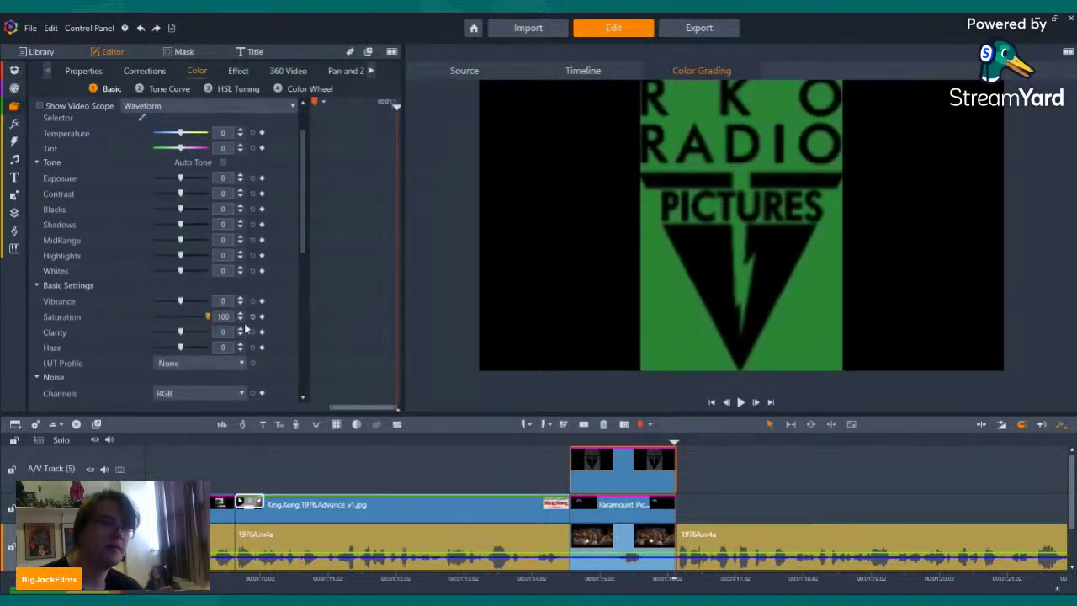
pyautogui.click(239, 70)
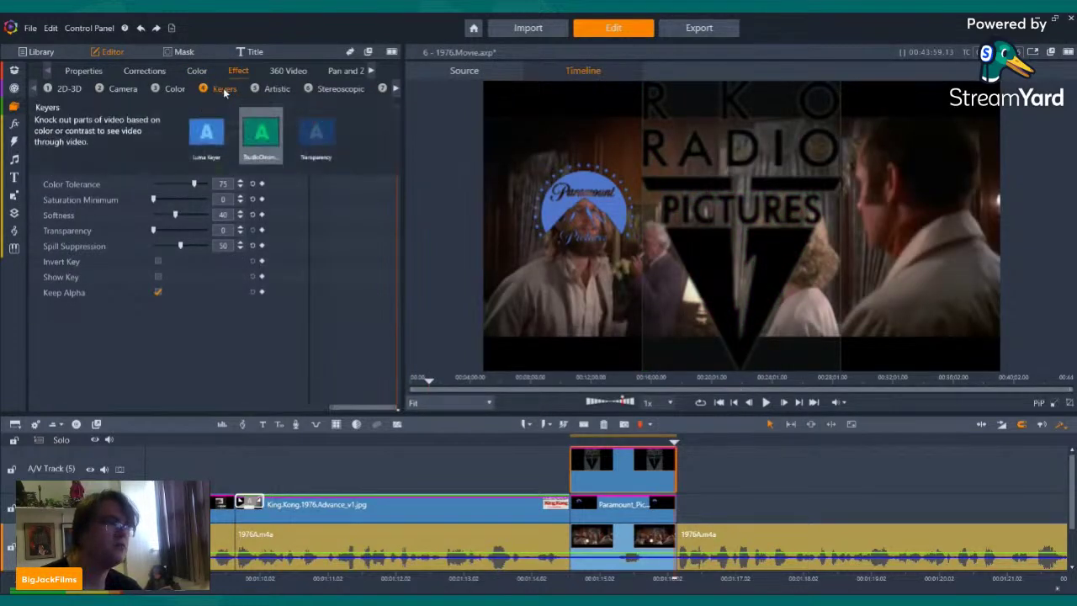
pyautogui.moveTo(174, 215); pyautogui.dragTo(100, 214)
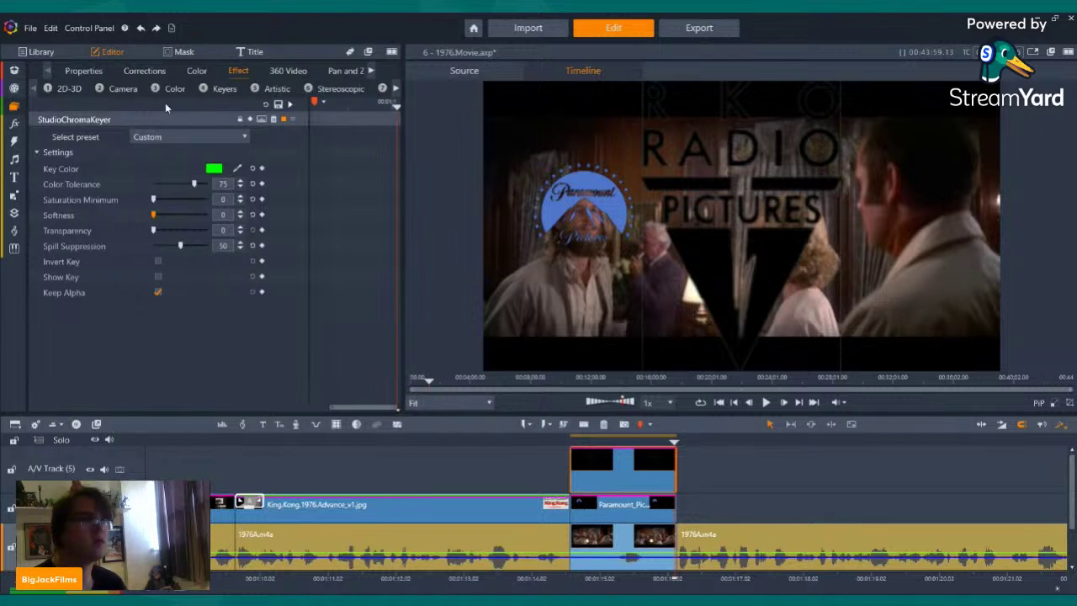
# - Add 2D Editor Advanced to the RKO logo with horizontal position 9.3, vertical position -6.7 and edge softness 8.1
pyautogui.moveTo(74, 90)
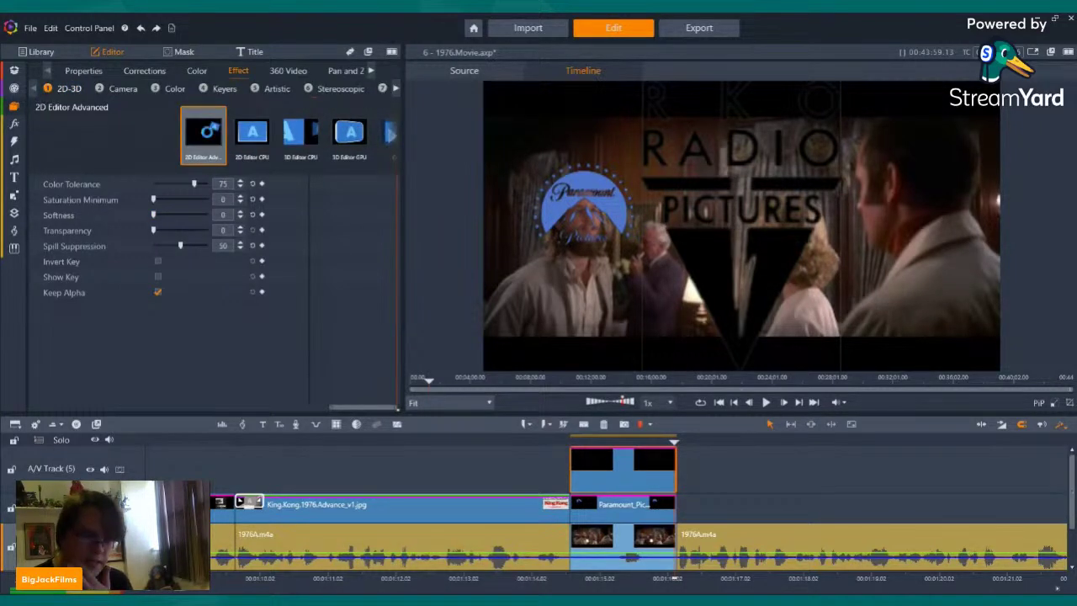
pyautogui.click(208, 131)
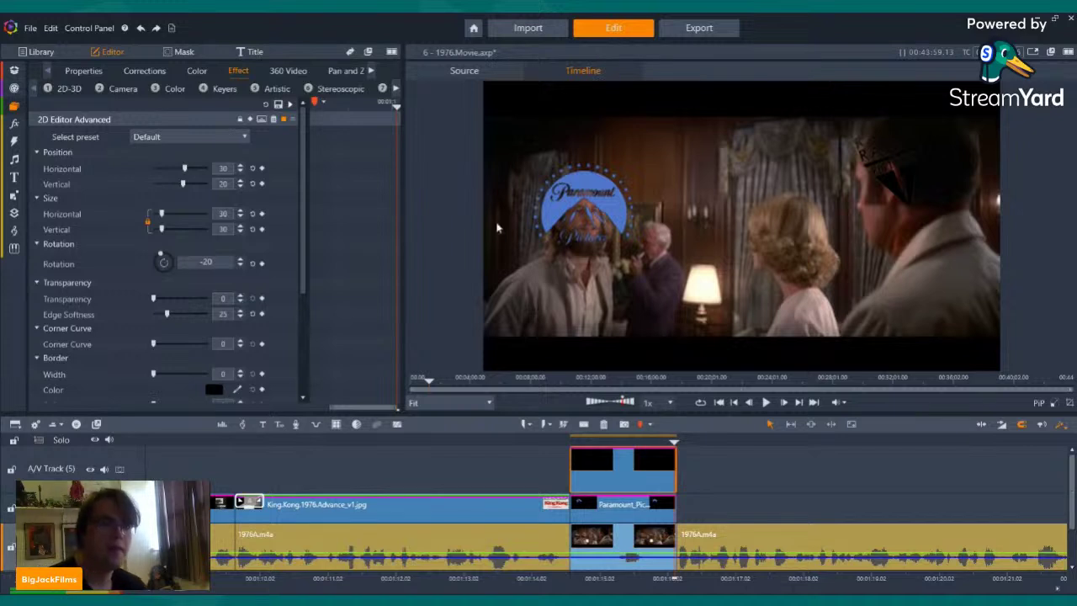
pyautogui.moveTo(185, 169); pyautogui.dragTo(178, 182)
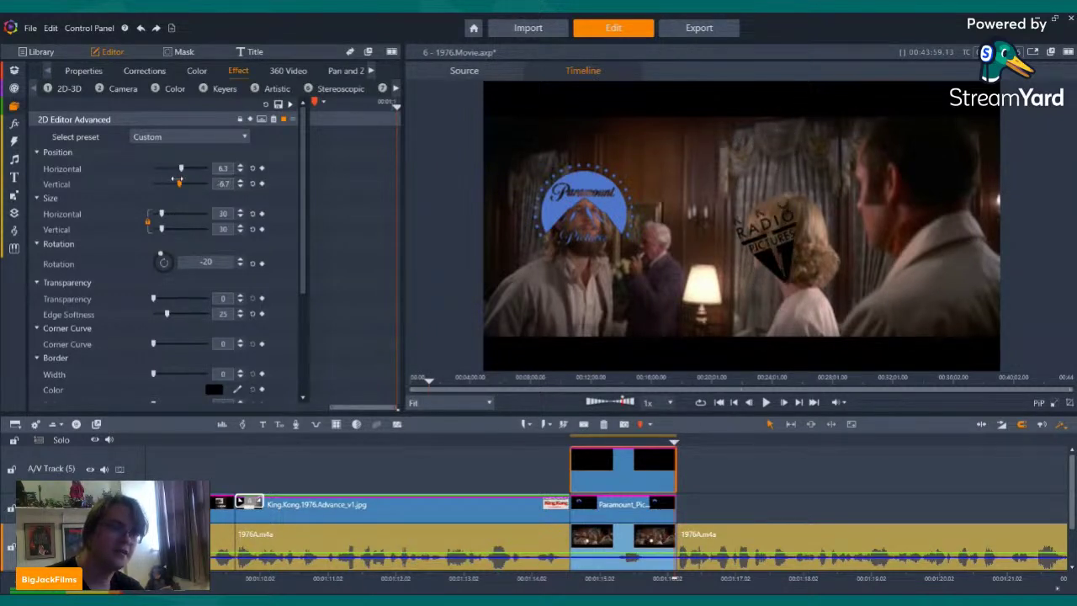
pyautogui.click(241, 166)
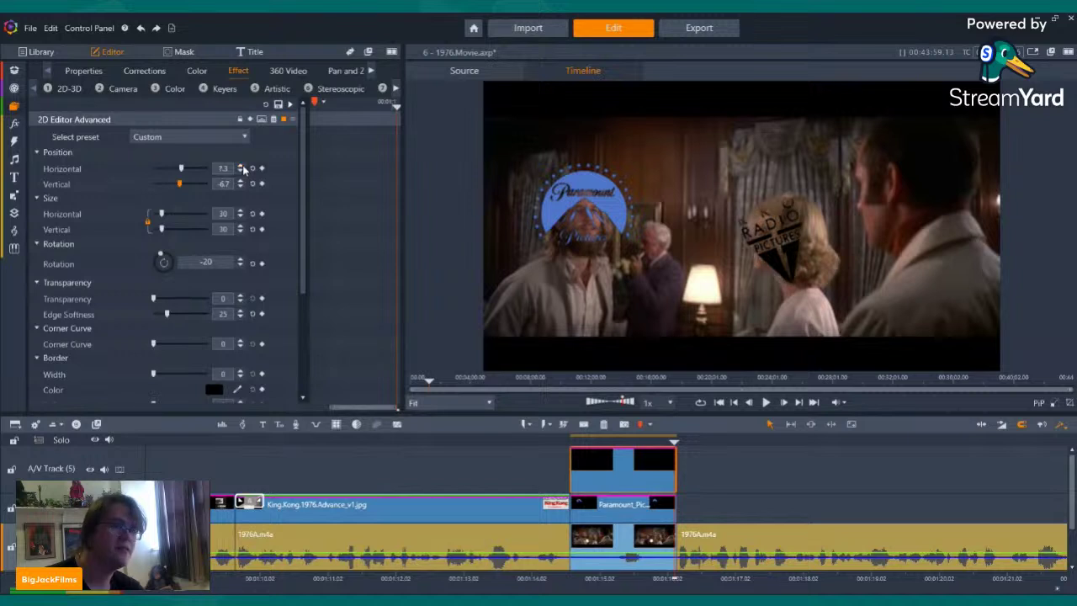
pyautogui.click(242, 167)
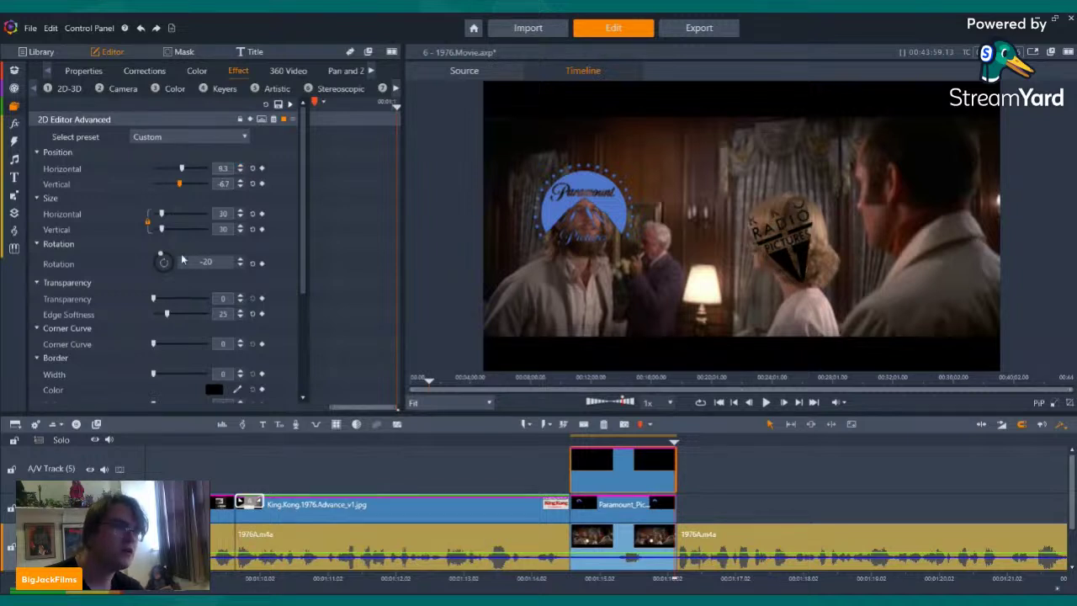
pyautogui.moveTo(167, 315); pyautogui.dragTo(145, 312)
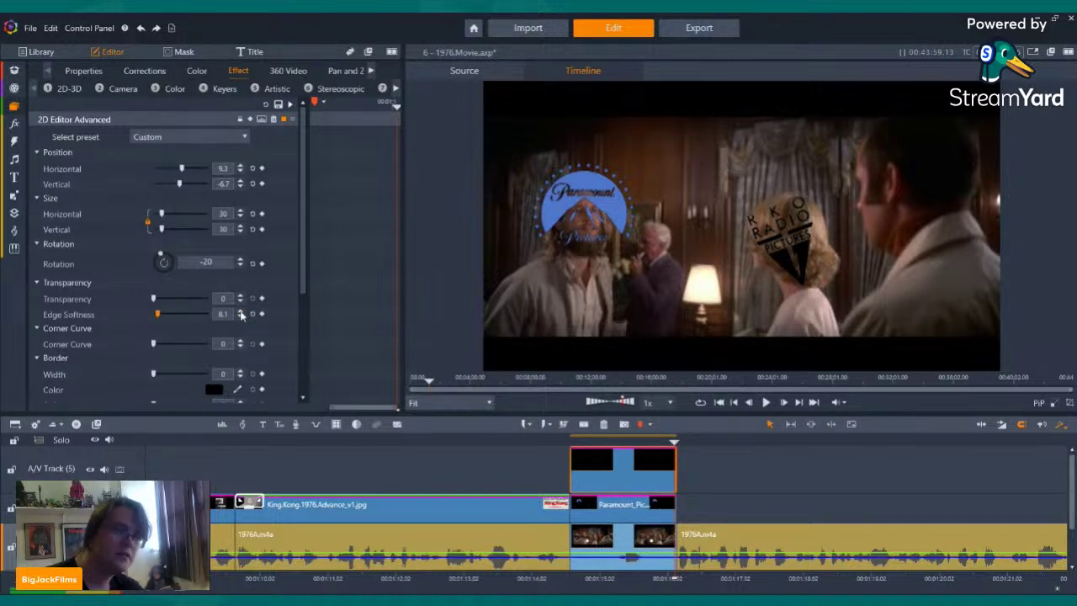
# - Step back frame by frame to the clip's start, checking the RKO logo's position against the blonde woman's head
pyautogui.press('Left')
pyautogui.press('Left')
pyautogui.press('Left')
pyautogui.press('Left')
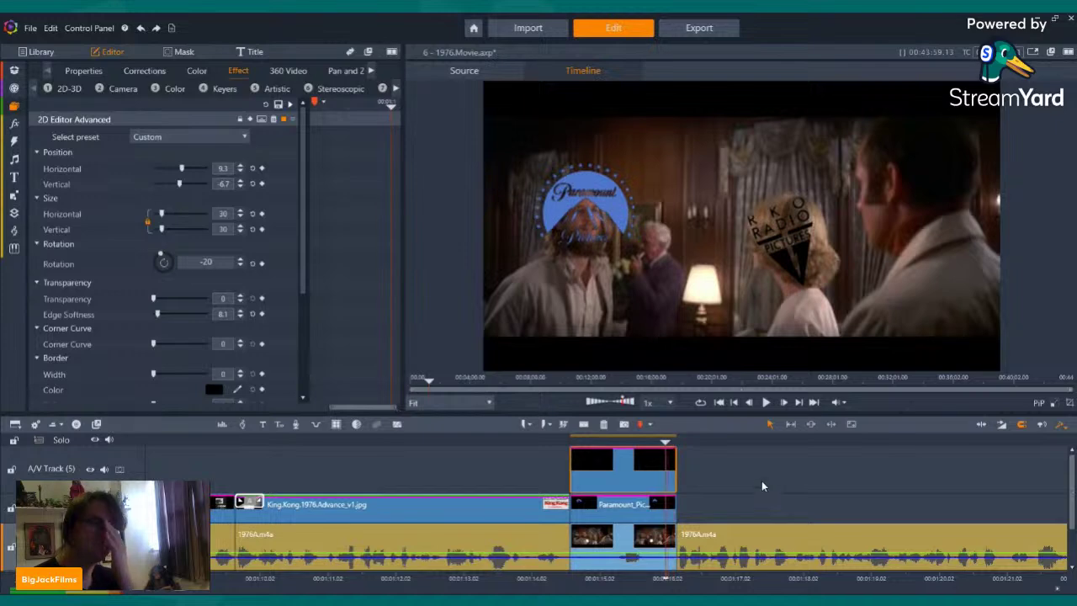
pyautogui.press('Left')
pyautogui.press('Left')
pyautogui.press('Left')
pyautogui.press('Left')
pyautogui.press('Left')
pyautogui.press('Left')
pyautogui.press('Left')
pyautogui.press('Left')
pyautogui.press('Left')
pyautogui.press('Left')
pyautogui.press('Left')
pyautogui.press('Left')
pyautogui.press('Left')
pyautogui.press('Left')
pyautogui.press('Left')
pyautogui.press('Left')
pyautogui.press('Left')
pyautogui.press('Left')
pyautogui.press('Left')
pyautogui.press('Left')
pyautogui.press('Left')
pyautogui.press('Left')
pyautogui.press('Left')
pyautogui.press('Left')
pyautogui.press('Left')
pyautogui.press('Left')
pyautogui.press('Left')
pyautogui.press('Left')
pyautogui.press('Left')
pyautogui.press('Left')
pyautogui.press('Left')
pyautogui.press('Left')
pyautogui.press('Left')
pyautogui.press('Left')
pyautogui.press('Left')
pyautogui.press('Left')
pyautogui.press('Left')
pyautogui.press('Left')
pyautogui.press('Left')
pyautogui.press('Left')
pyautogui.press('Left')
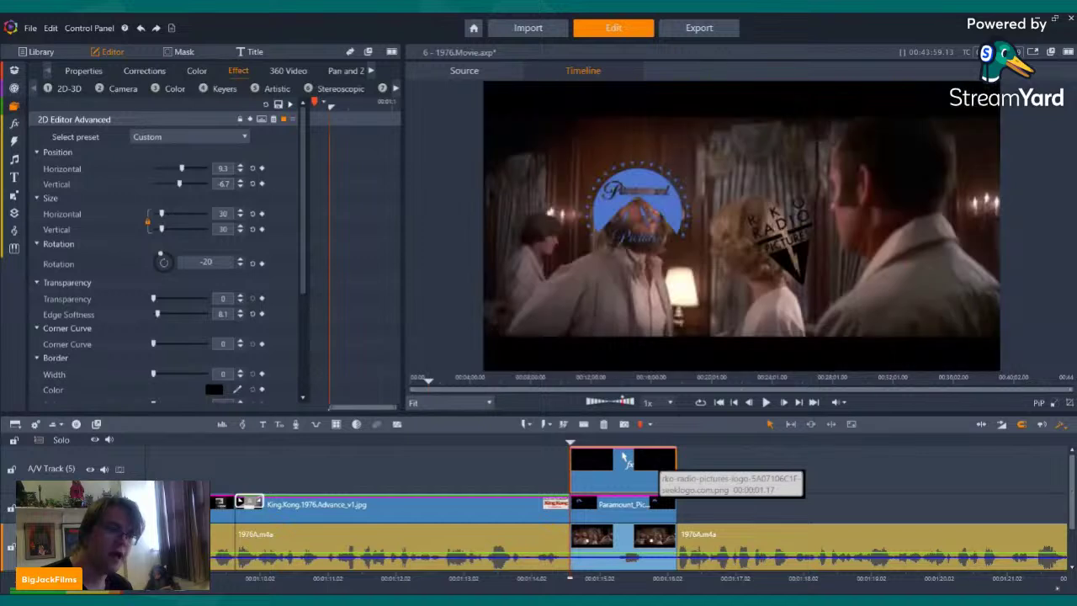
# - Add the keyframed Pan And Zoom camera effect to the RKO Radio Pictures logo
pyautogui.click(123, 89)
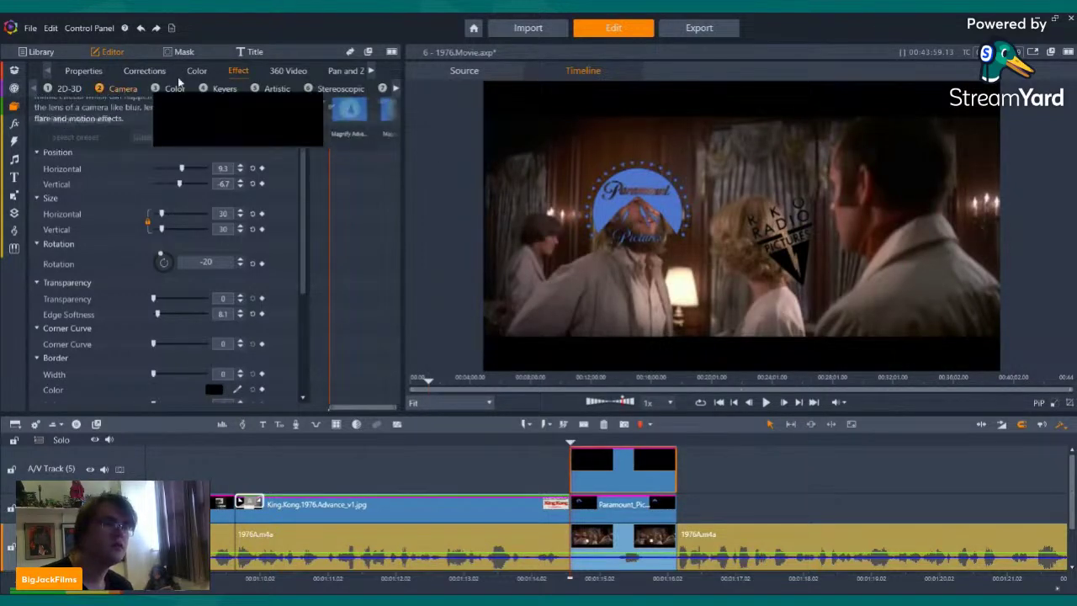
pyautogui.click(394, 134)
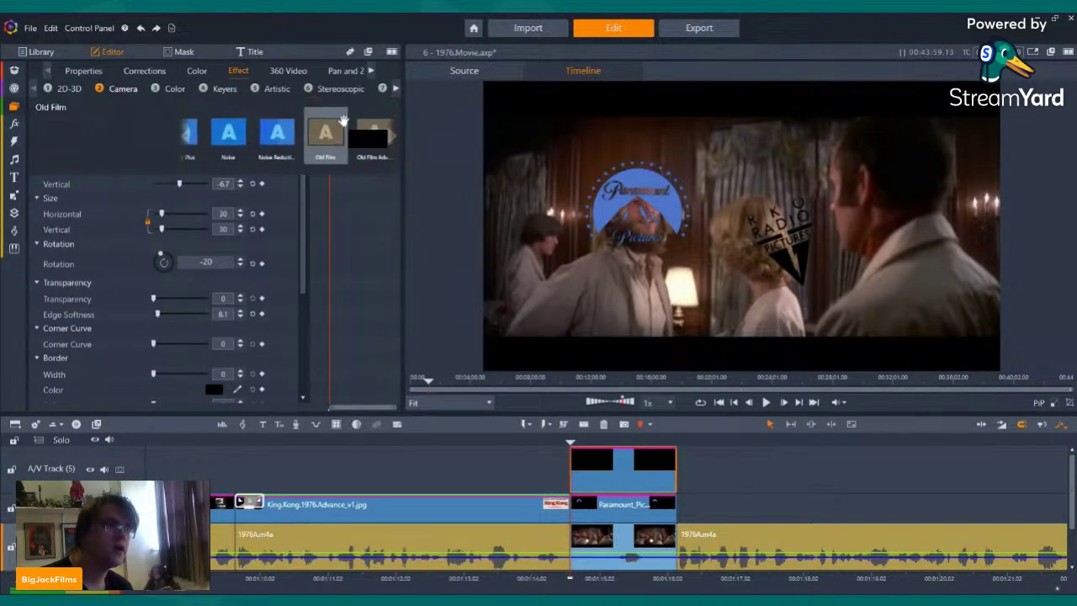
pyautogui.click(392, 134)
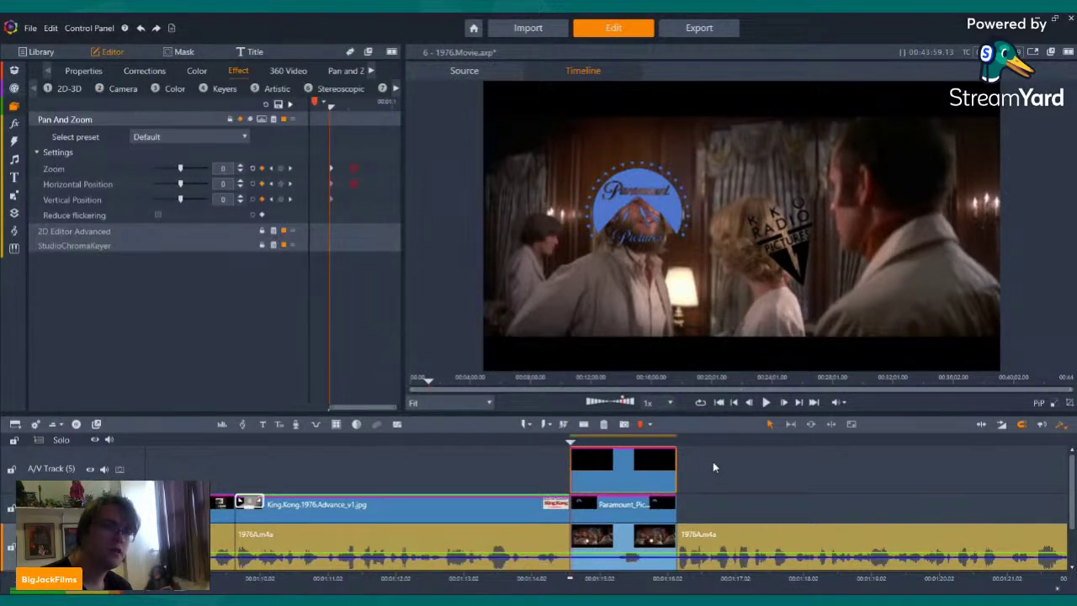
# - Play the clip and try placing 2D Editor Advanced above Pan And Zoom in the RKO logo's effect order
pyautogui.press('space')
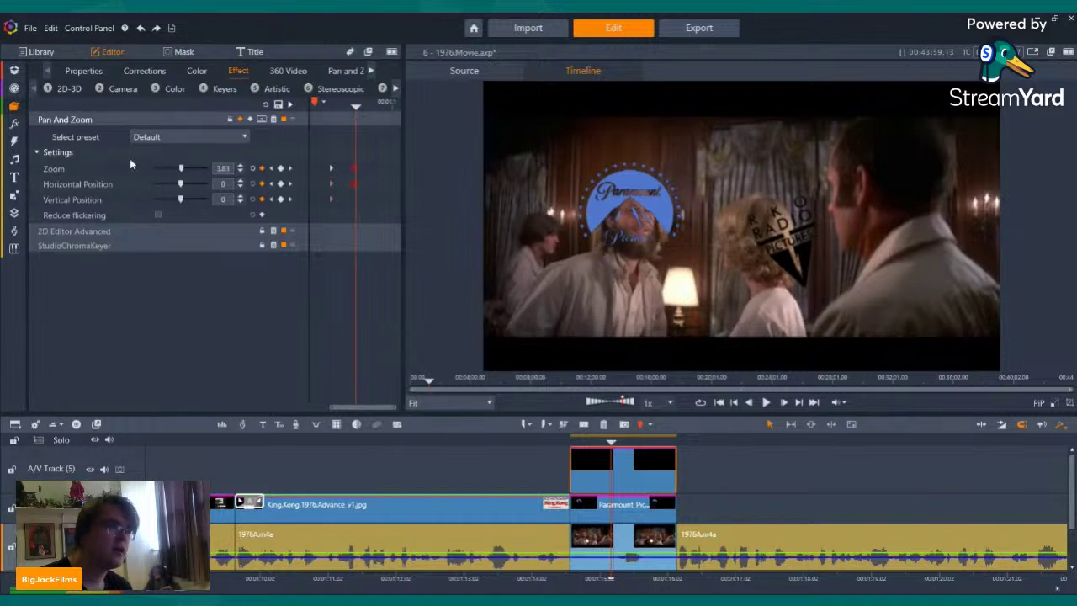
pyautogui.moveTo(100, 230); pyautogui.dragTo(94, 111)
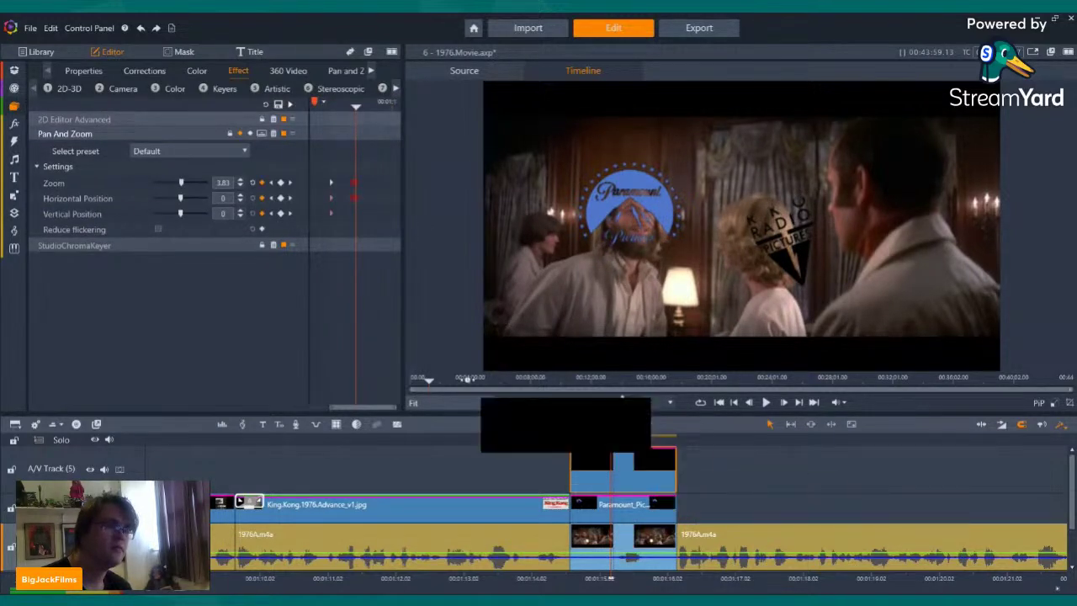
pyautogui.moveTo(115, 119); pyautogui.dragTo(118, 235)
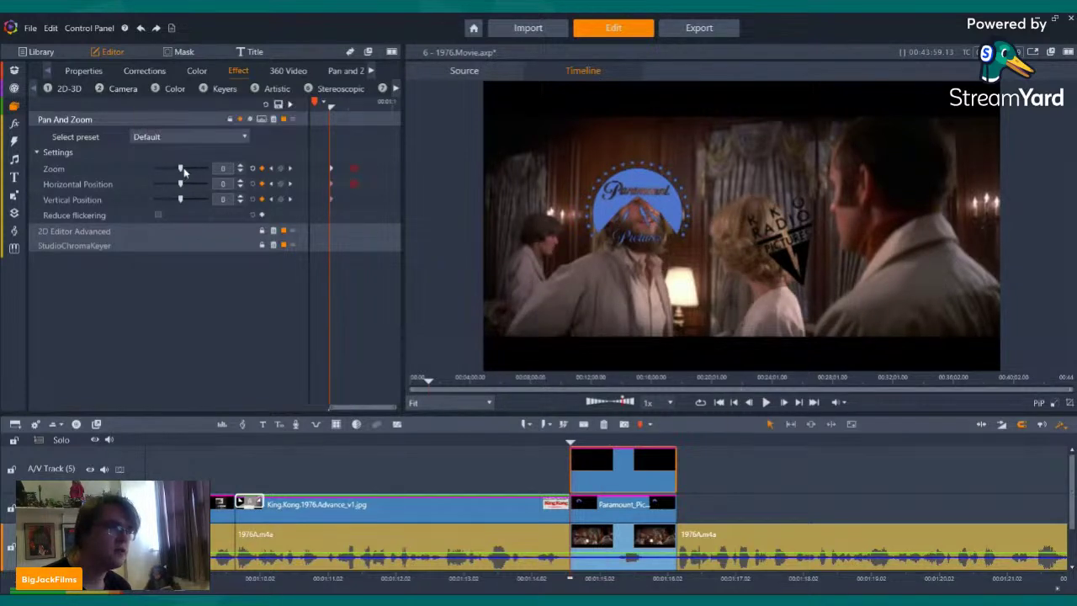
# - At the clip's start, keep the RKO logo's Pan And Zoom zoom at 0 and set its horizontal position to about -5.9
pyautogui.moveTo(179, 168); pyautogui.dragTo(179, 169)
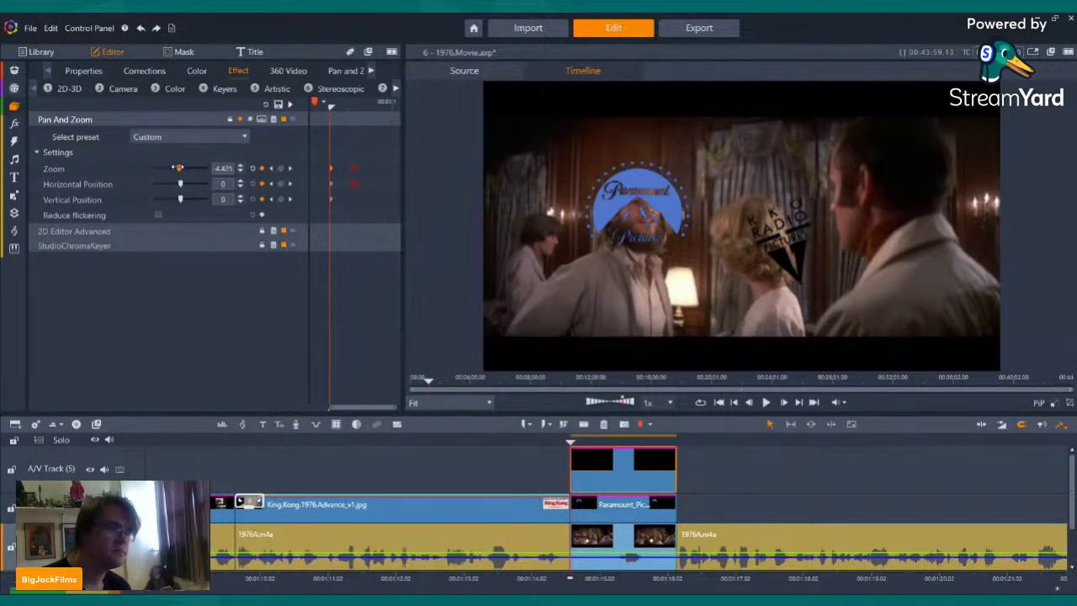
pyautogui.doubleClick(179, 168)
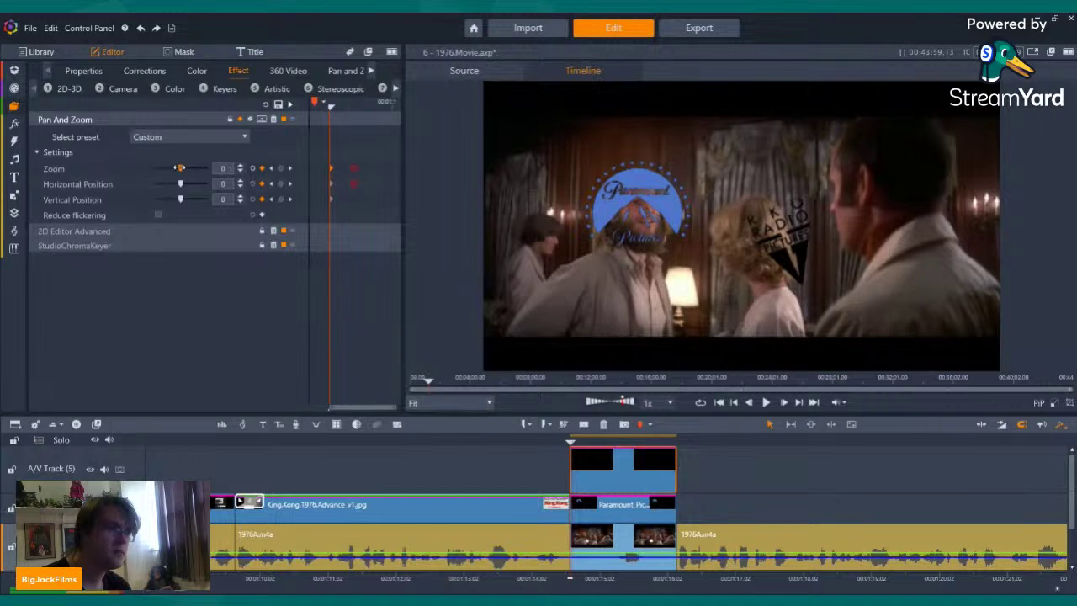
pyautogui.moveTo(181, 183); pyautogui.dragTo(179, 184)
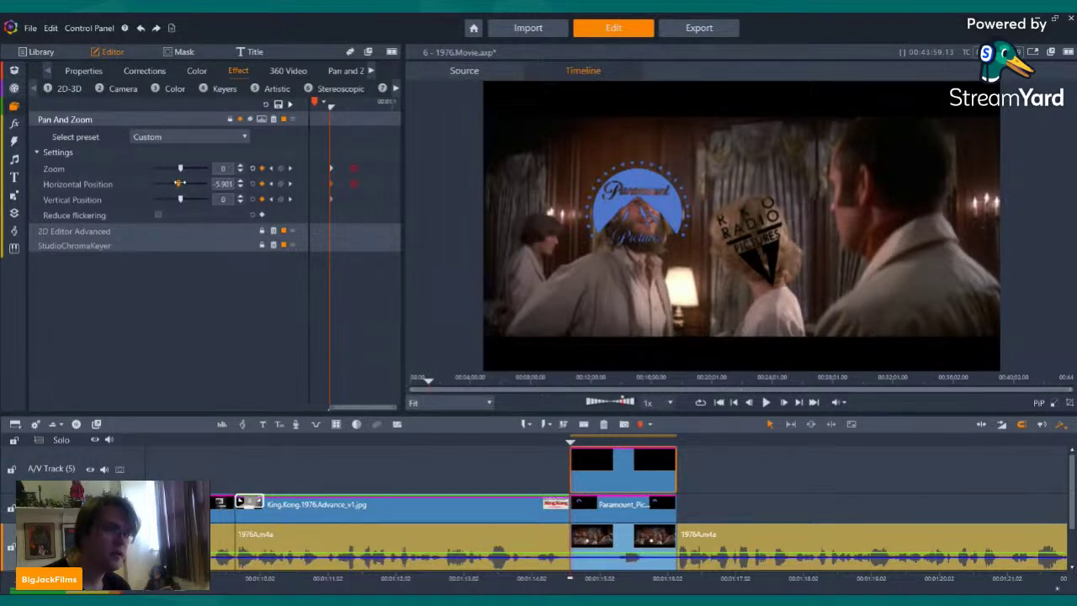
# - About eleven frames in, keyframe the RKO logo's zoom at 2 and shift its horizontal position left onto the woman's head
pyautogui.press('Right')
pyautogui.press('Right')
pyautogui.press('Right')
pyautogui.press('Right')
pyautogui.press('Right')
pyautogui.press('Right')
pyautogui.press('Right')
pyautogui.press('Right')
pyautogui.press('Right')
pyautogui.press('Right')
pyautogui.press('Right')
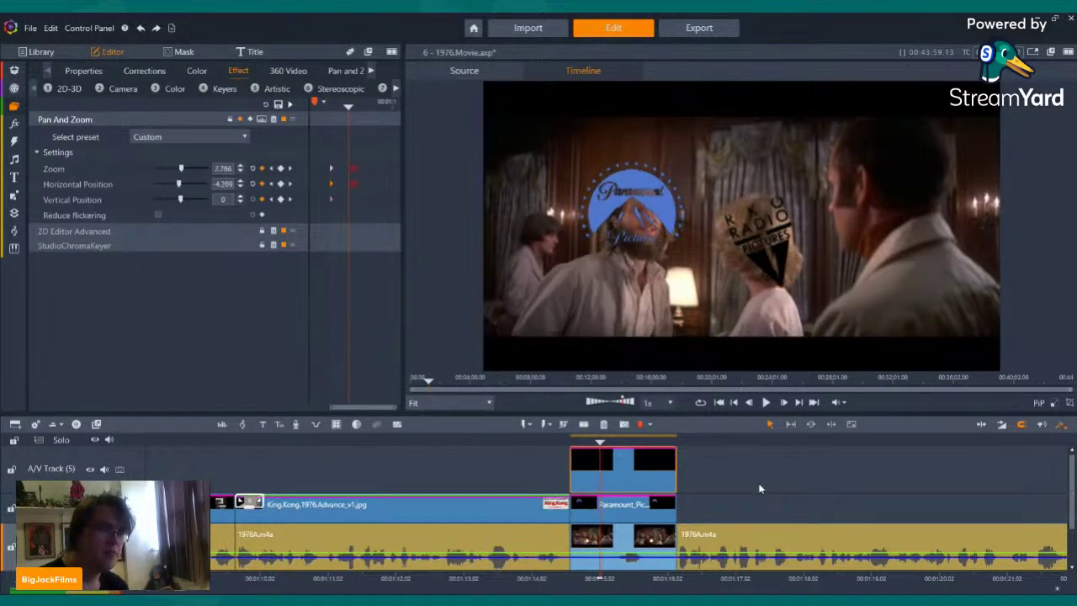
pyautogui.click(253, 169)
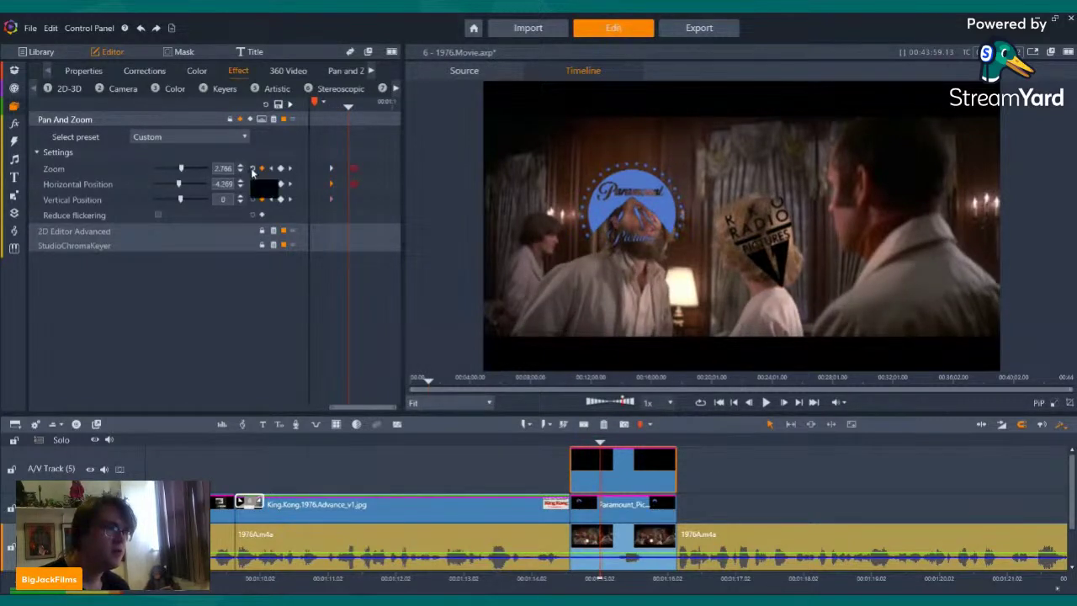
pyautogui.click(252, 184)
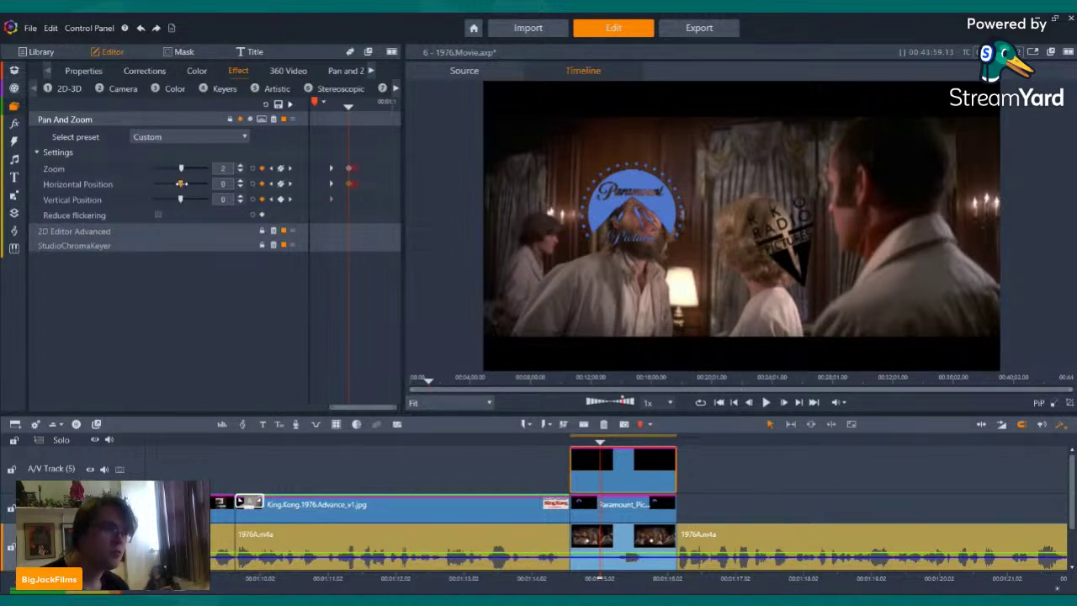
pyautogui.moveTo(180, 183); pyautogui.dragTo(178, 182)
# - Step backward and forward through the clip to check how the RKO logo follows the woman's head
pyautogui.press('Left')
pyautogui.press('Left')
pyautogui.press('Left')
pyautogui.press('Left')
pyautogui.press('Left')
pyautogui.press('Left')
pyautogui.press('Left')
pyautogui.press('Left')
pyautogui.press('Right')
pyautogui.press('Right')
pyautogui.press('Right')
pyautogui.press('Right')
pyautogui.press('Right')
pyautogui.press('Right')
pyautogui.press('Right')
pyautogui.press('Right')
pyautogui.press('Right')
pyautogui.press('Right')
pyautogui.press('Right')
pyautogui.press('Right')
pyautogui.press('Right')
pyautogui.press('Right')
pyautogui.press('Right')
pyautogui.press('Right')
pyautogui.press('Left')
pyautogui.press('Left')
pyautogui.press('Left')
pyautogui.press('Left')
pyautogui.press('Left')
pyautogui.press('Left')
pyautogui.press('Left')
pyautogui.press('Left')
pyautogui.press('Left')
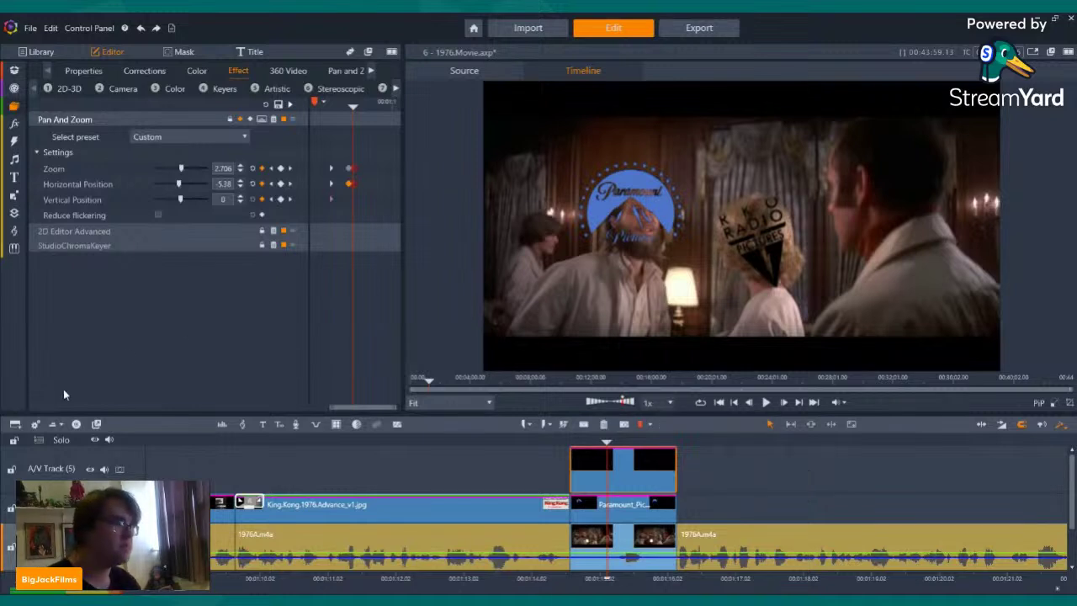
# - Insert a new track above A/V Track (5) and play the logo clip through to its end
pyautogui.rightClick(59, 462)
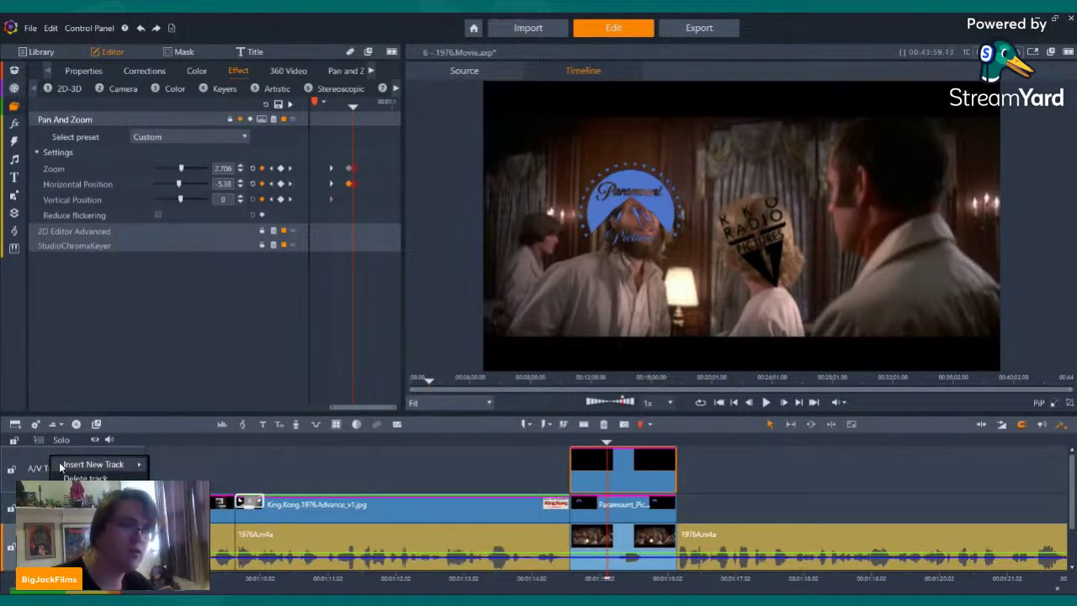
pyautogui.click(244, 464)
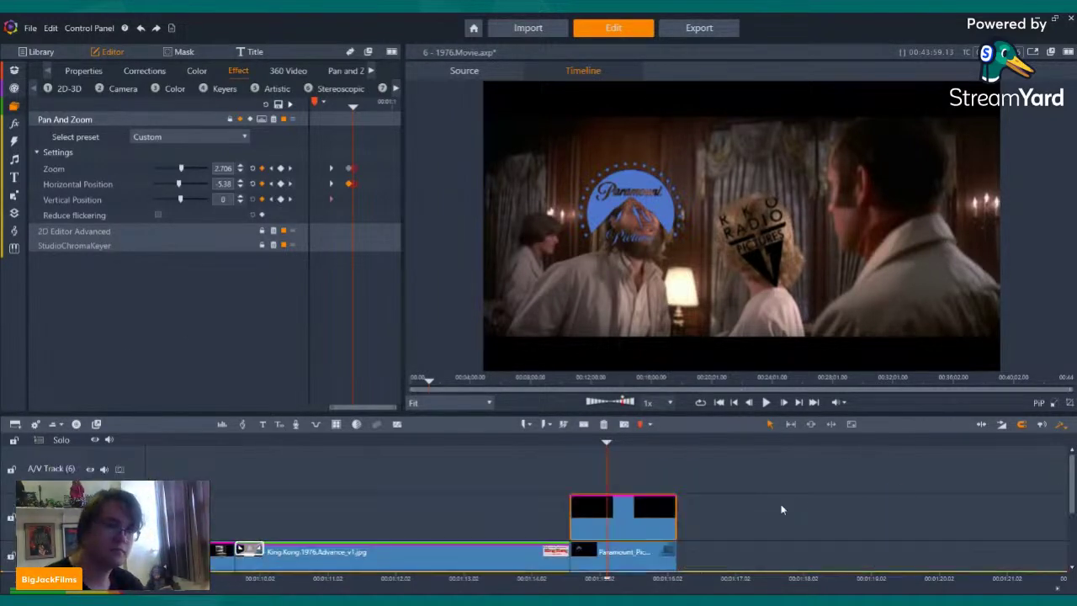
pyautogui.press('space')
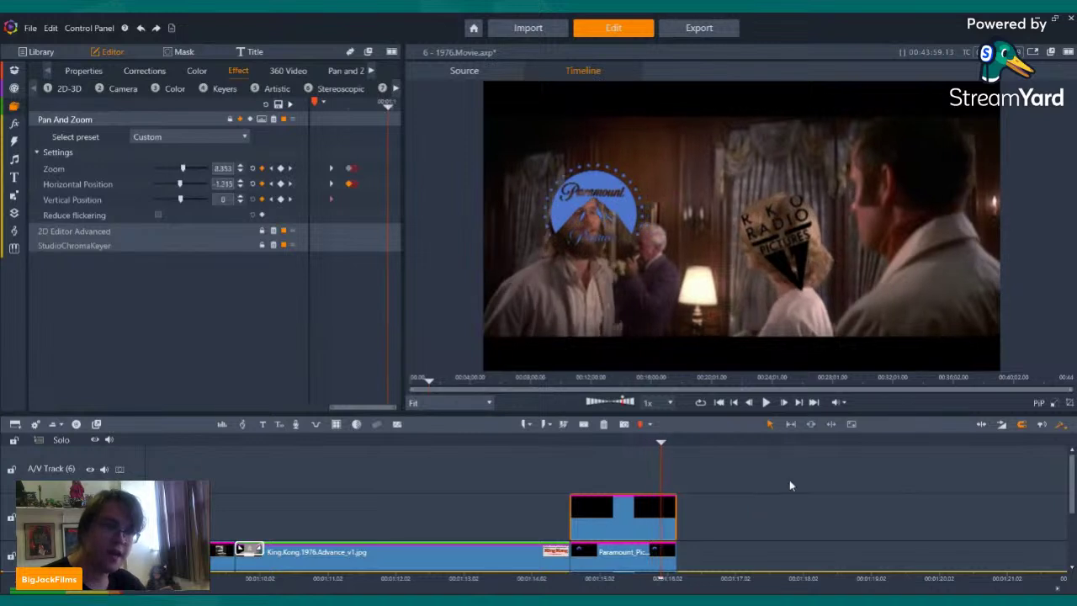
# - Place Universal.png on A/V Track (6), trim it to end with the RKO logo clip, and open its effect settings
pyautogui.moveTo(14, 105)
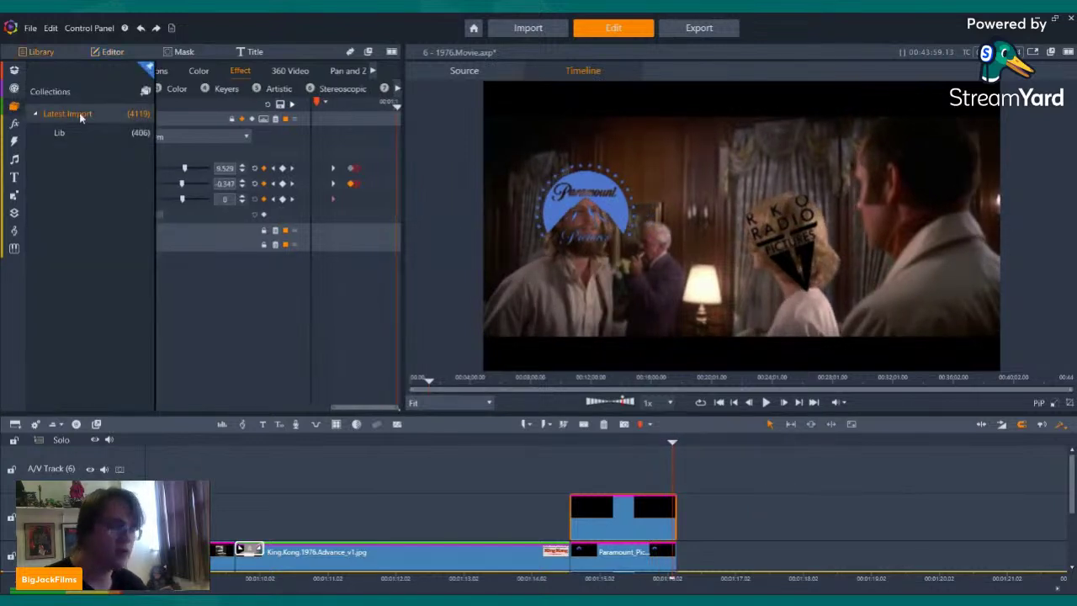
pyautogui.click(76, 115)
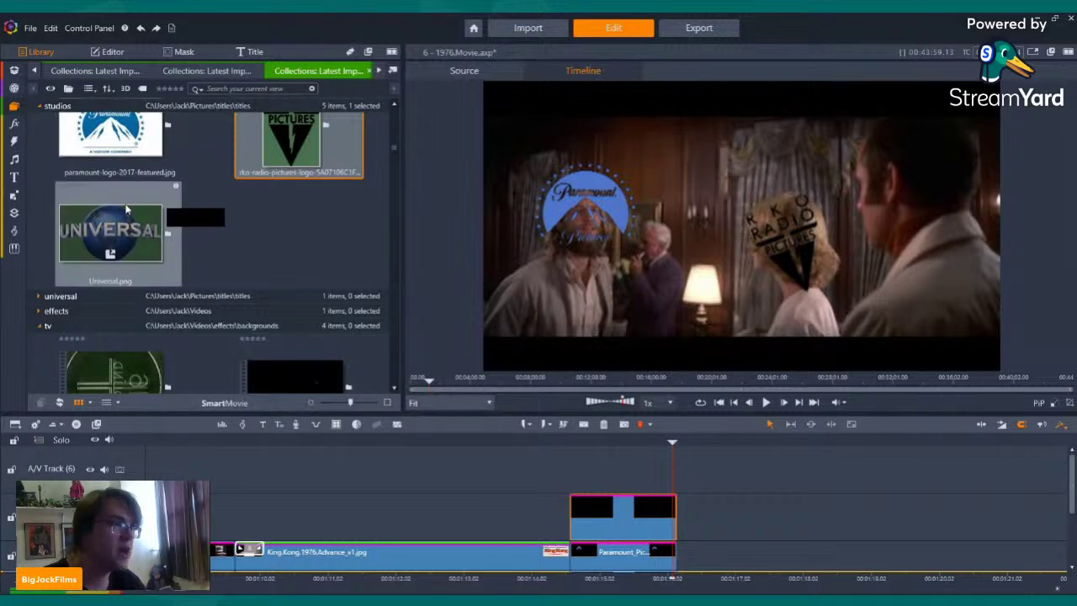
pyautogui.moveTo(100, 221); pyautogui.dragTo(572, 478)
pyautogui.moveTo(772, 462); pyautogui.dragTo(676, 463)
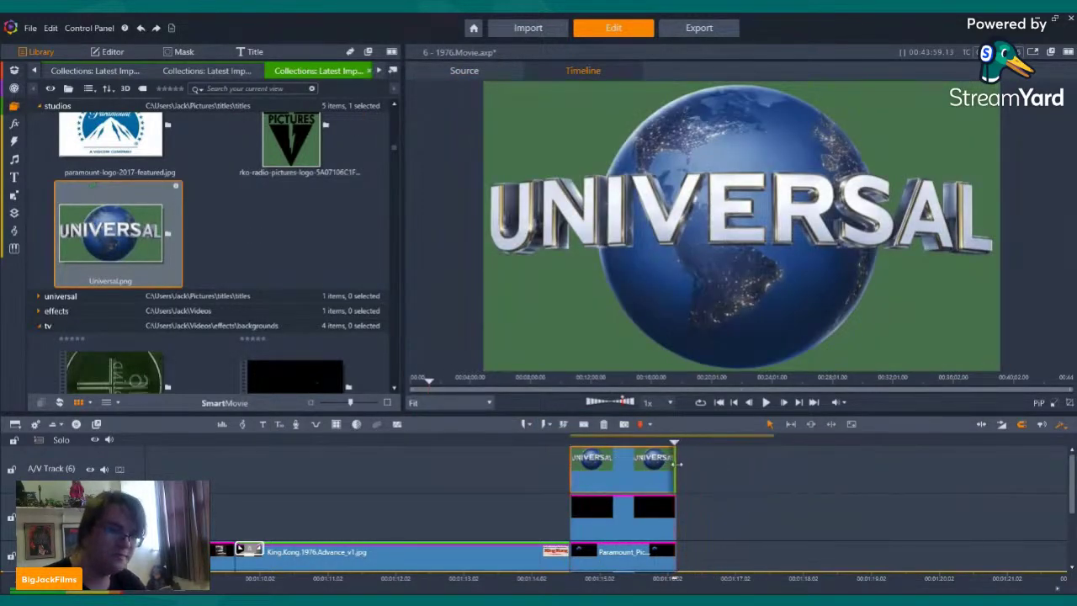
pyautogui.doubleClick(619, 477)
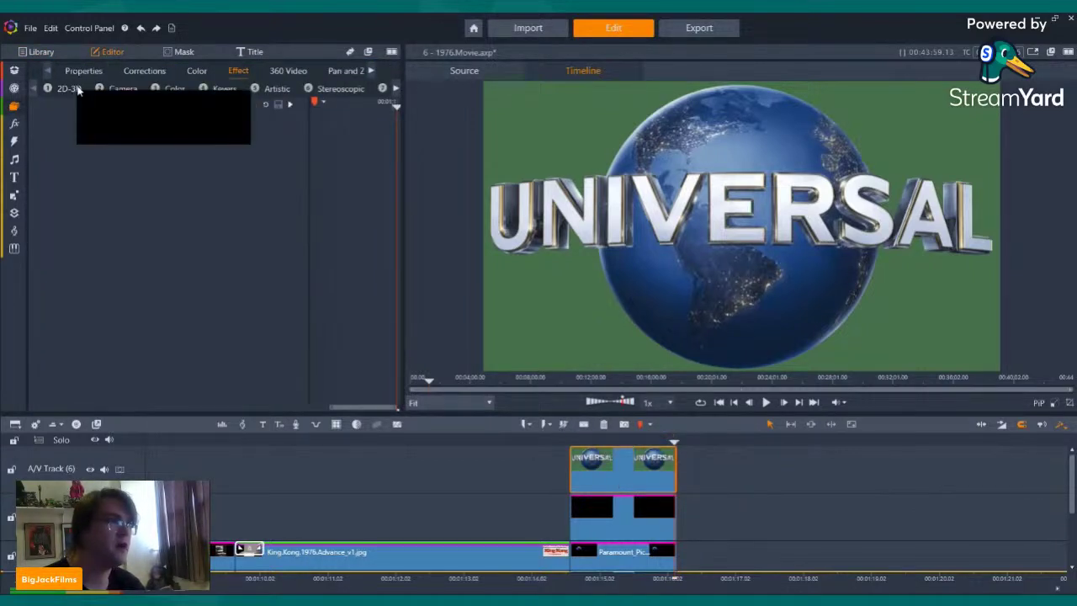
# - Try mirroring the Universal logo by adding the Flip GPU effect from the 2D-3D effects
pyautogui.click(47, 89)
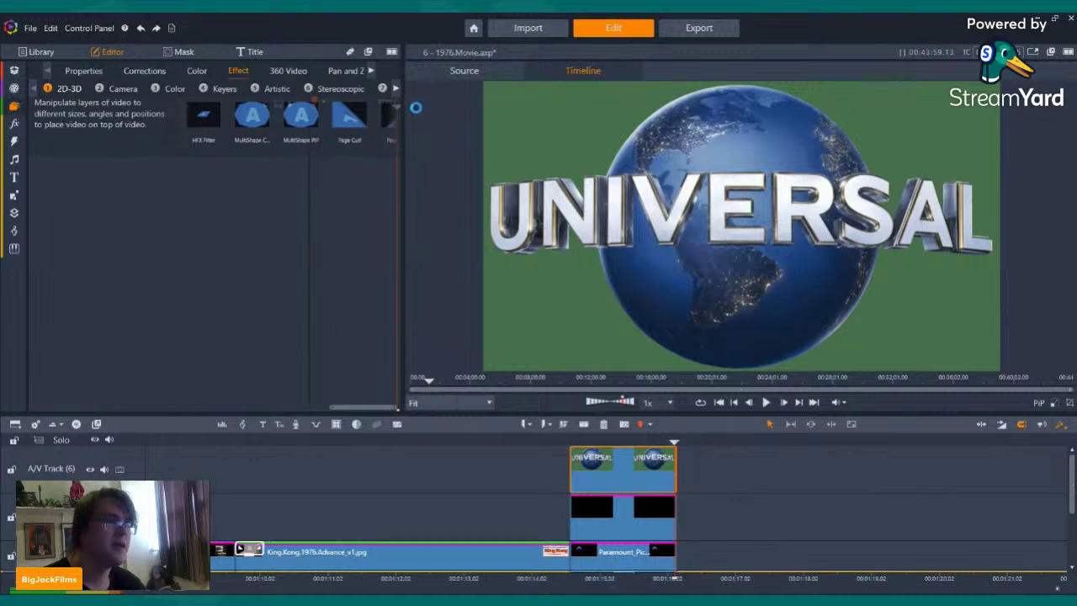
pyautogui.click(392, 132)
pyautogui.click(393, 134)
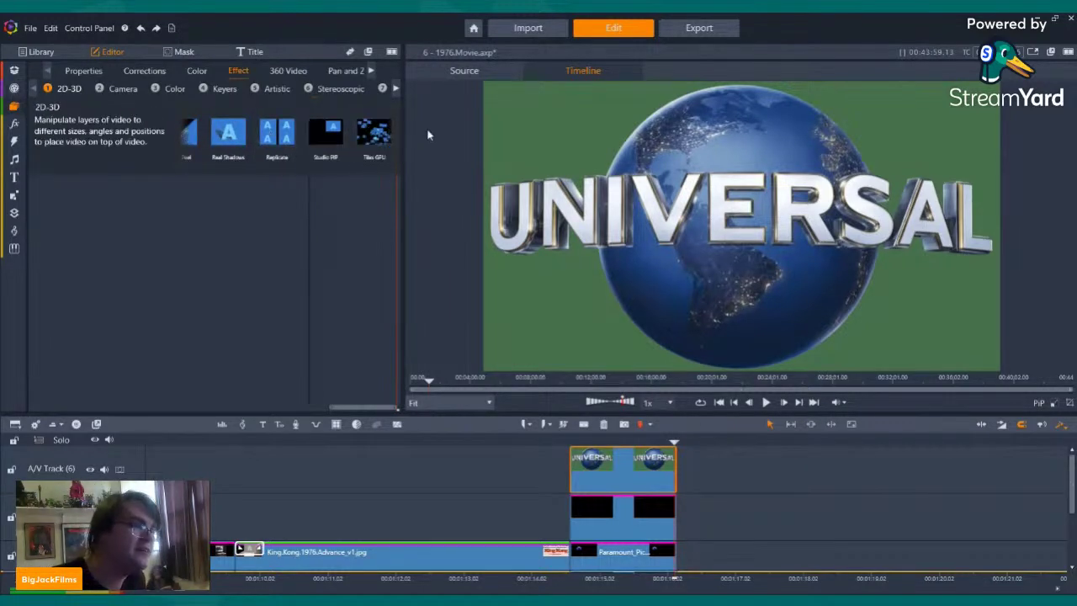
pyautogui.click(393, 133)
pyautogui.click(393, 133)
pyautogui.click(393, 133)
pyautogui.click(186, 134)
pyautogui.click(185, 135)
pyautogui.click(185, 137)
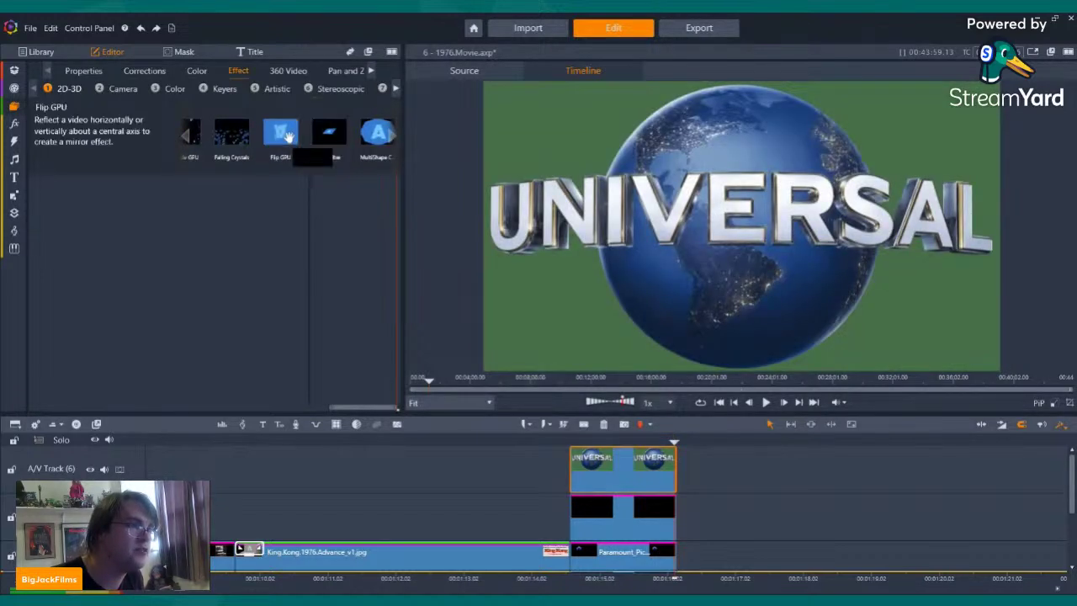
pyautogui.moveTo(280, 132); pyautogui.dragTo(576, 333)
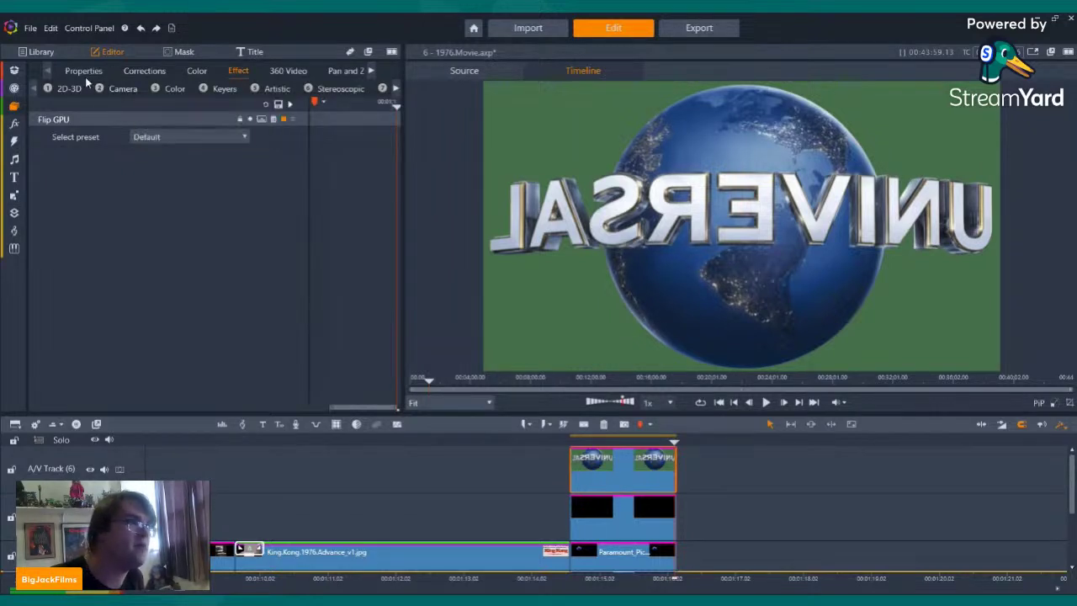
# - Raise the Universal logo's saturation to 100 and key out its green background with the StudioChromaKeyer effect
pyautogui.click(190, 70)
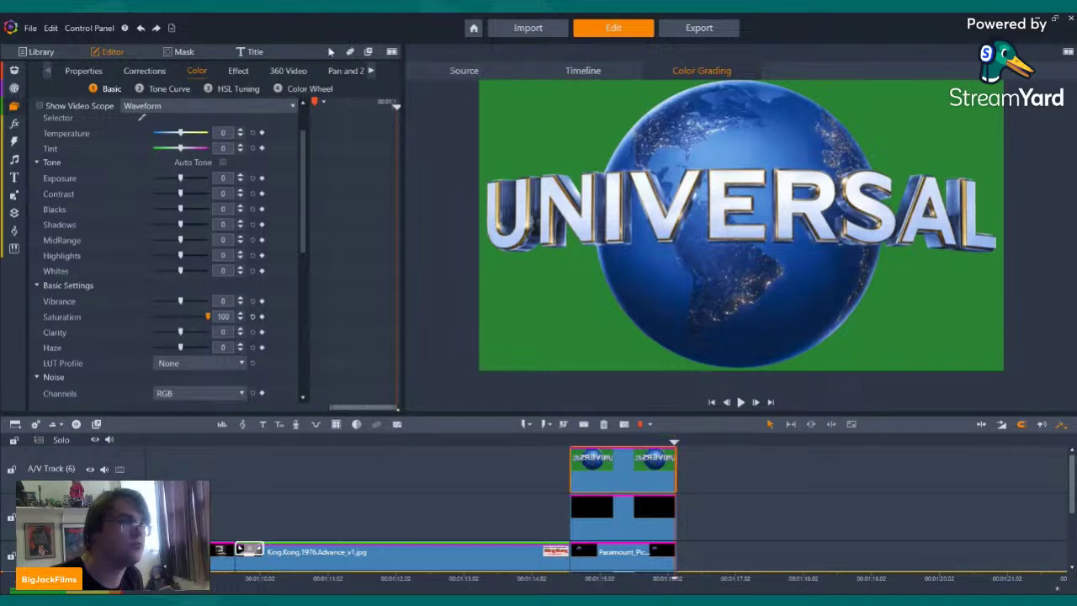
pyautogui.click(239, 71)
pyautogui.click(221, 89)
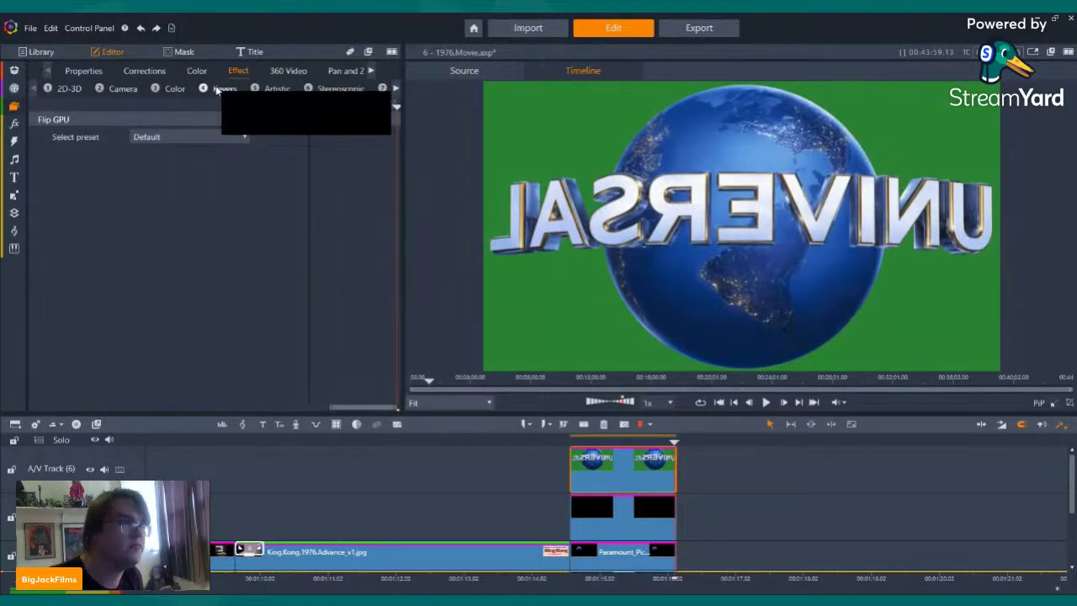
pyautogui.click(267, 138)
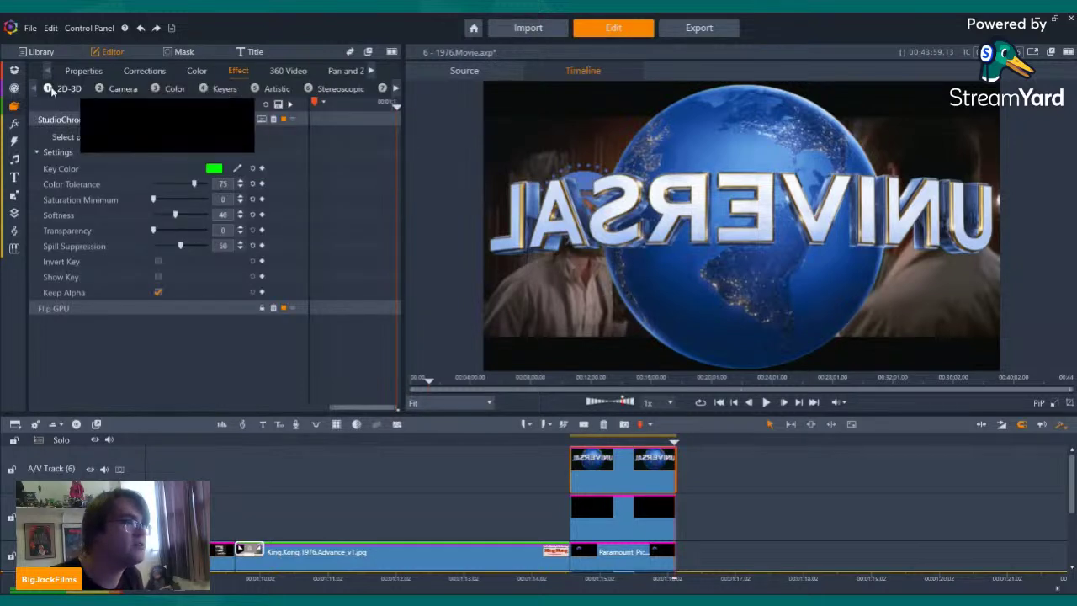
# - Add the 2D Editor Advanced effect to the Universal logo and reset its rotation to 0
pyautogui.click(81, 88)
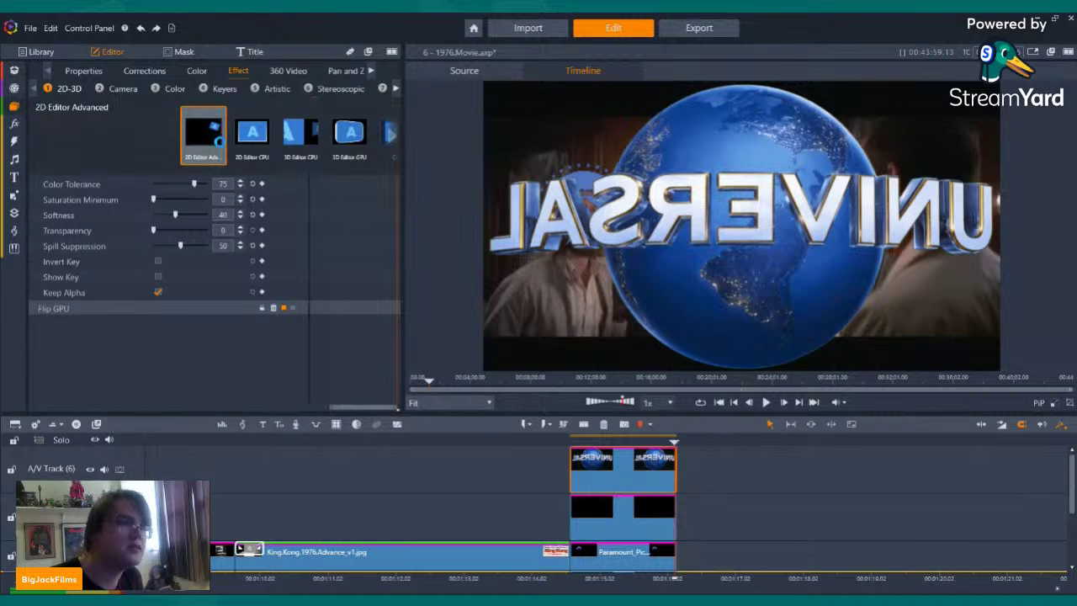
pyautogui.doubleClick(206, 139)
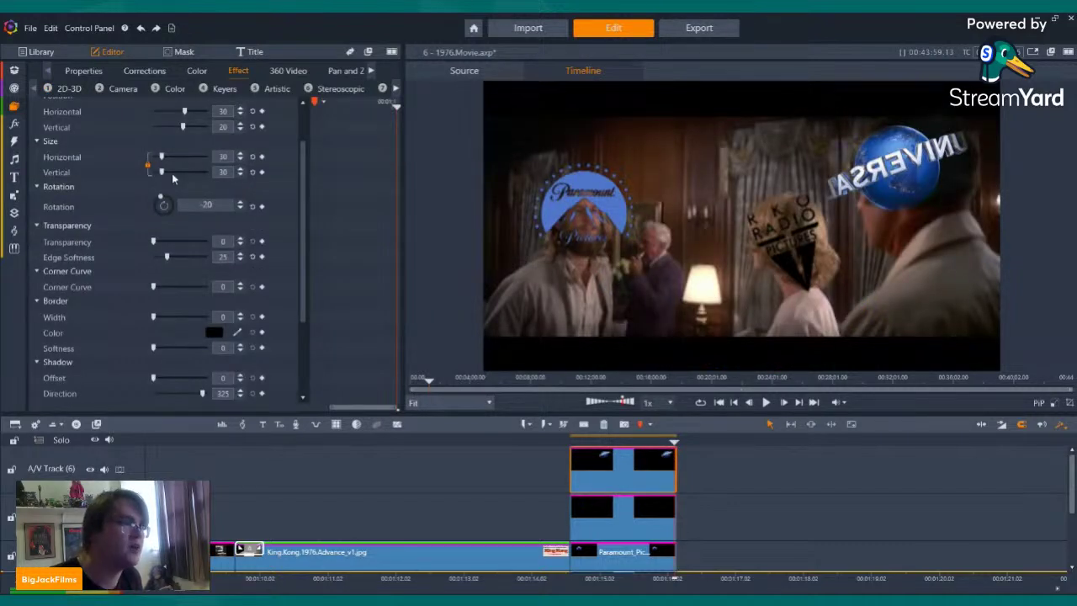
pyautogui.click(252, 207)
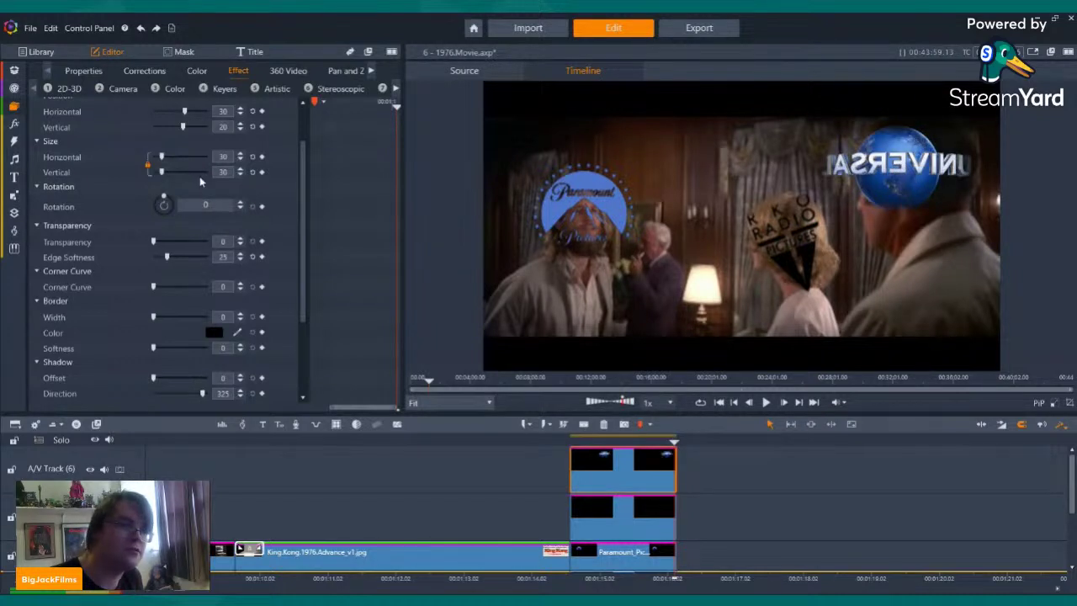
# - Try enlarging the Universal logo to size 67.1 and shifting its vertical position up to 38 and back down
pyautogui.moveTo(163, 171); pyautogui.dragTo(169, 172)
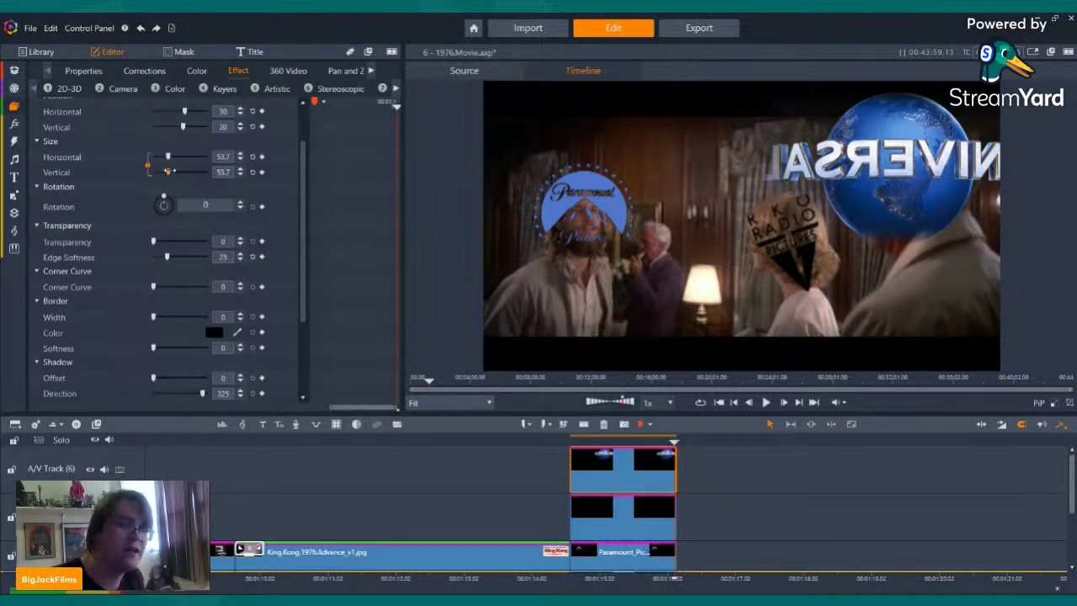
pyautogui.moveTo(169, 172); pyautogui.dragTo(173, 173)
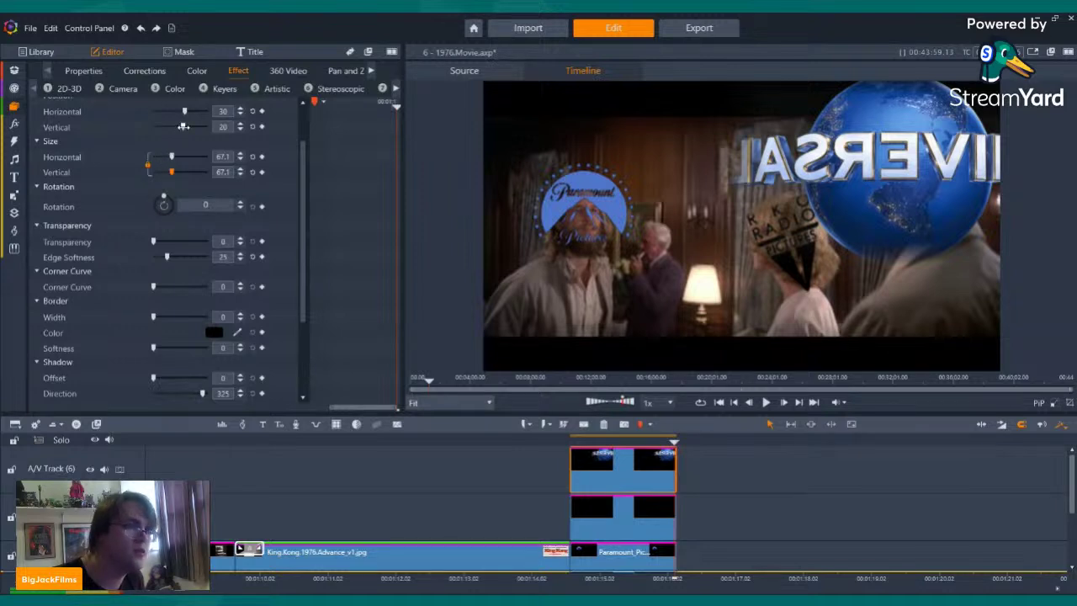
pyautogui.moveTo(185, 126); pyautogui.dragTo(185, 126)
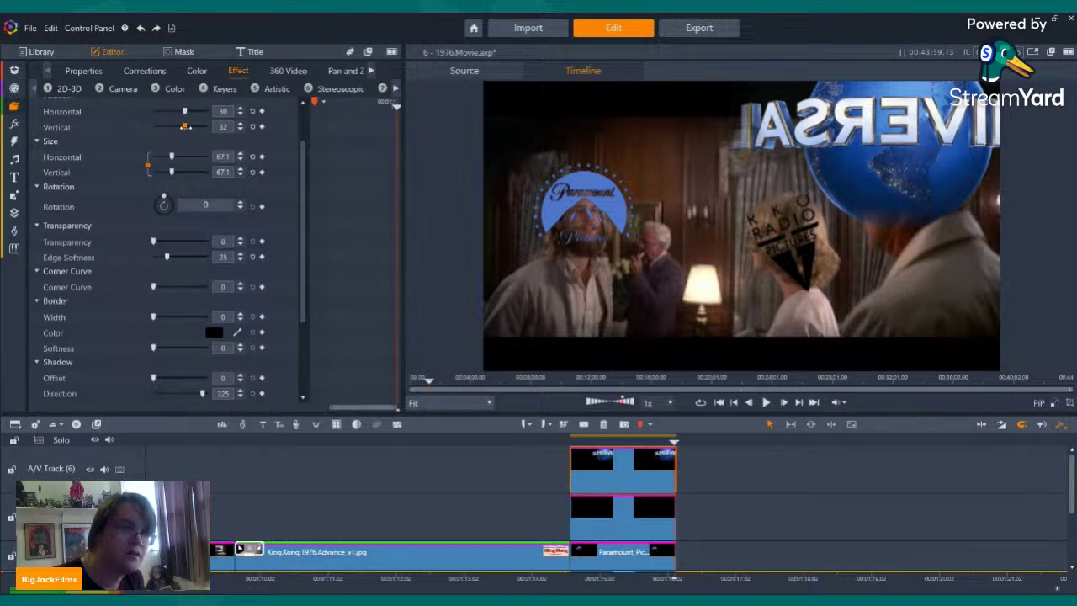
pyautogui.moveTo(186, 126); pyautogui.dragTo(187, 126)
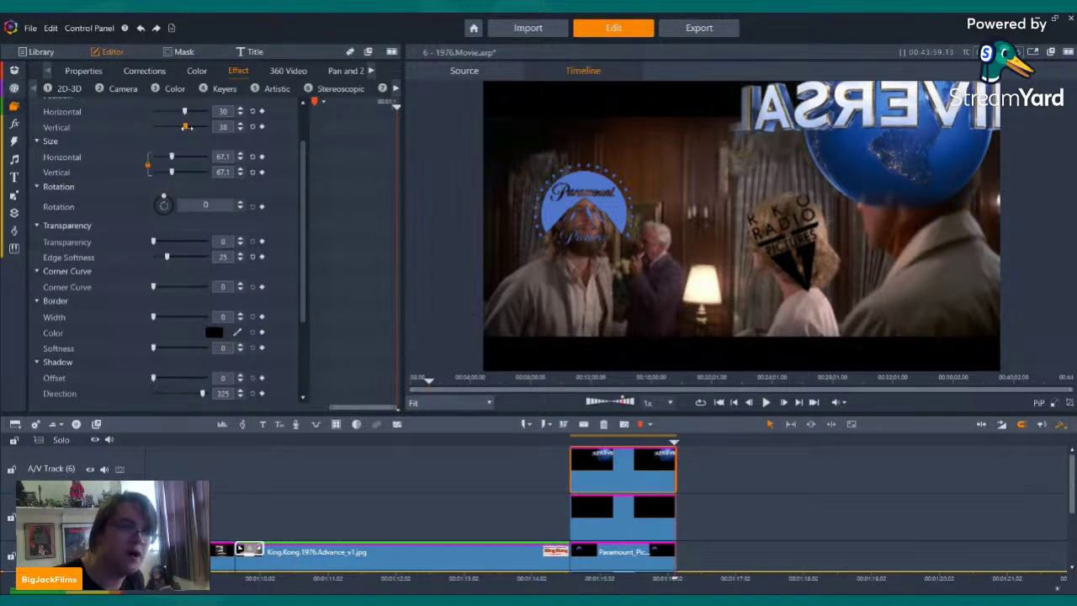
pyautogui.moveTo(186, 126); pyautogui.dragTo(175, 127)
# - Remove the Flip GPU effect and reduce the Universal logo to size 48.4 with edge softness 0
pyautogui.scroll(-3, 156, 256)
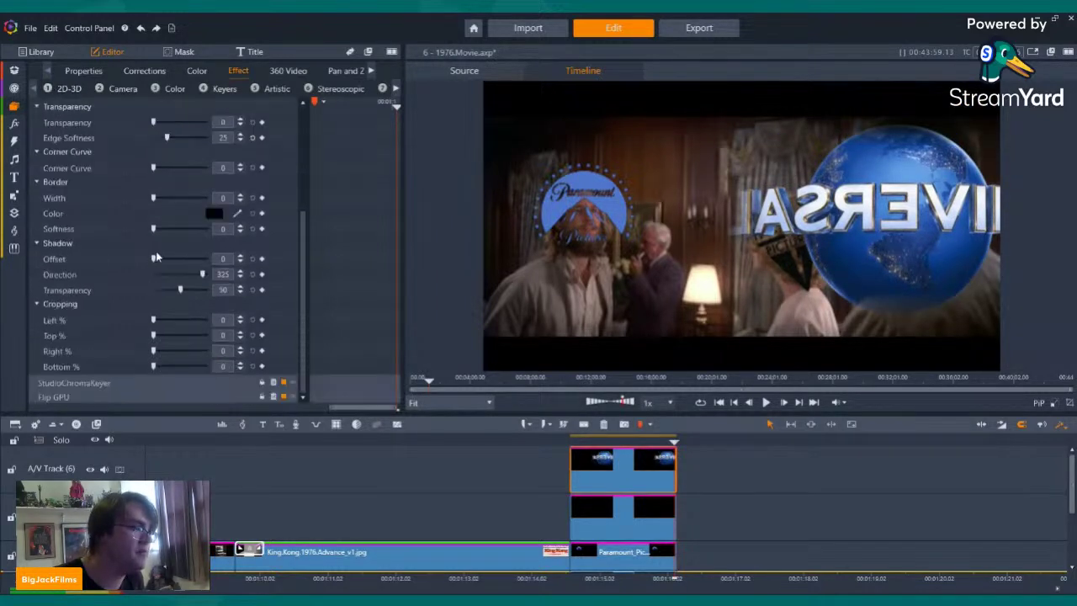
pyautogui.click(273, 396)
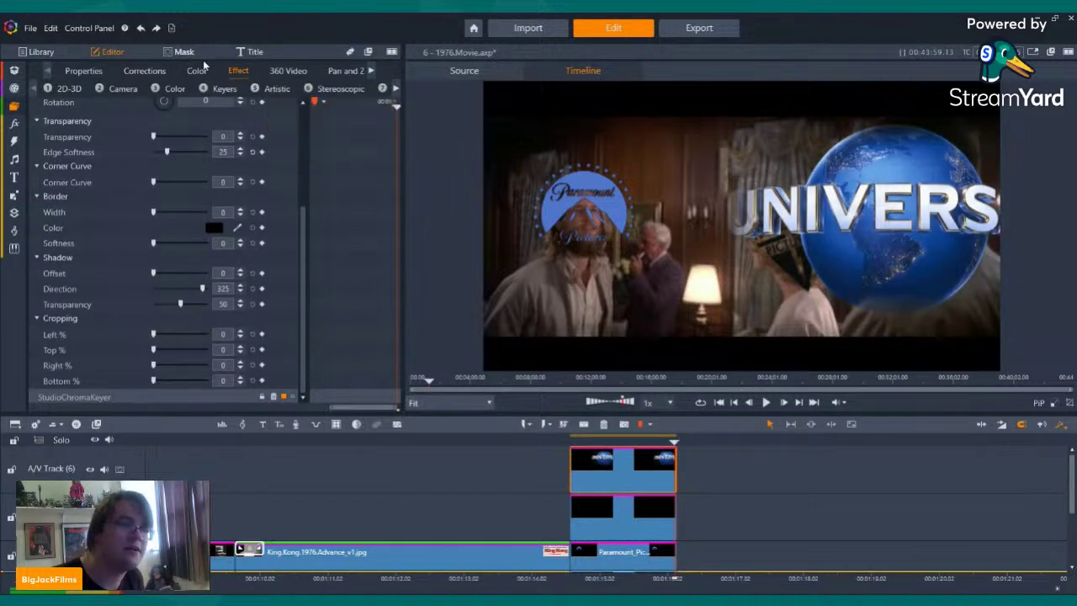
pyautogui.scroll(4, 193, 182)
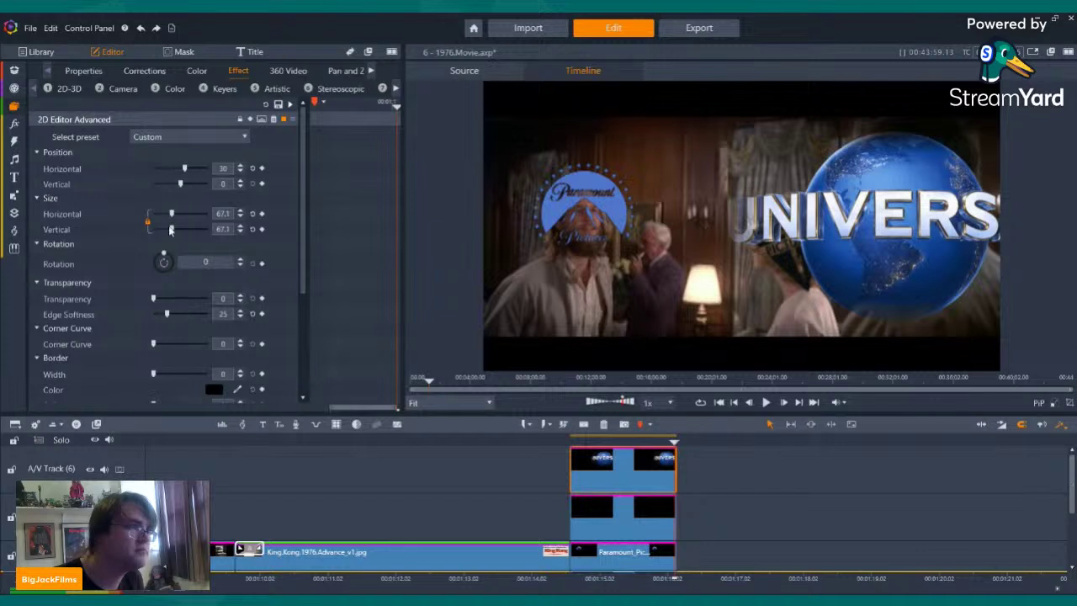
pyautogui.moveTo(168, 229); pyautogui.dragTo(165, 230)
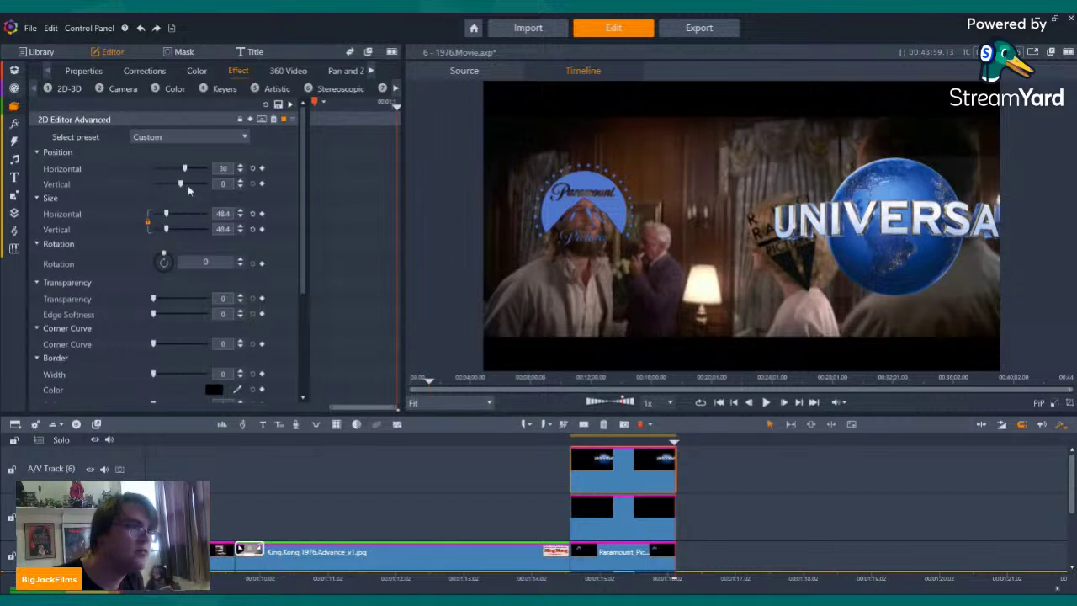
# - Position the Universal logo over the head of the man facing away, at horizontal 33 and vertical 13.7
pyautogui.moveTo(182, 183); pyautogui.dragTo(181, 183)
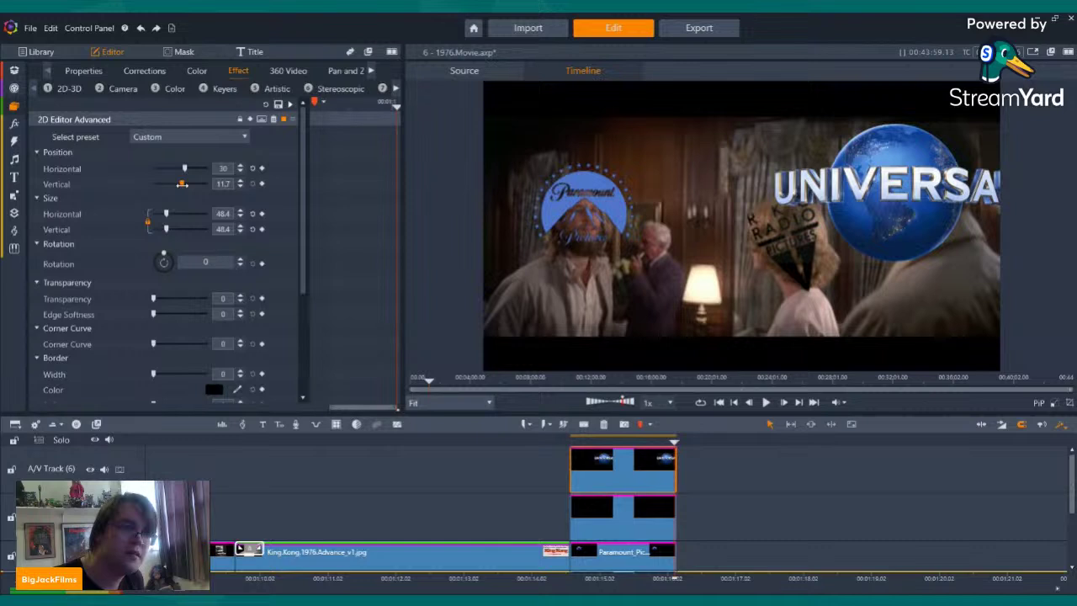
pyautogui.click(240, 168)
pyautogui.click(240, 167)
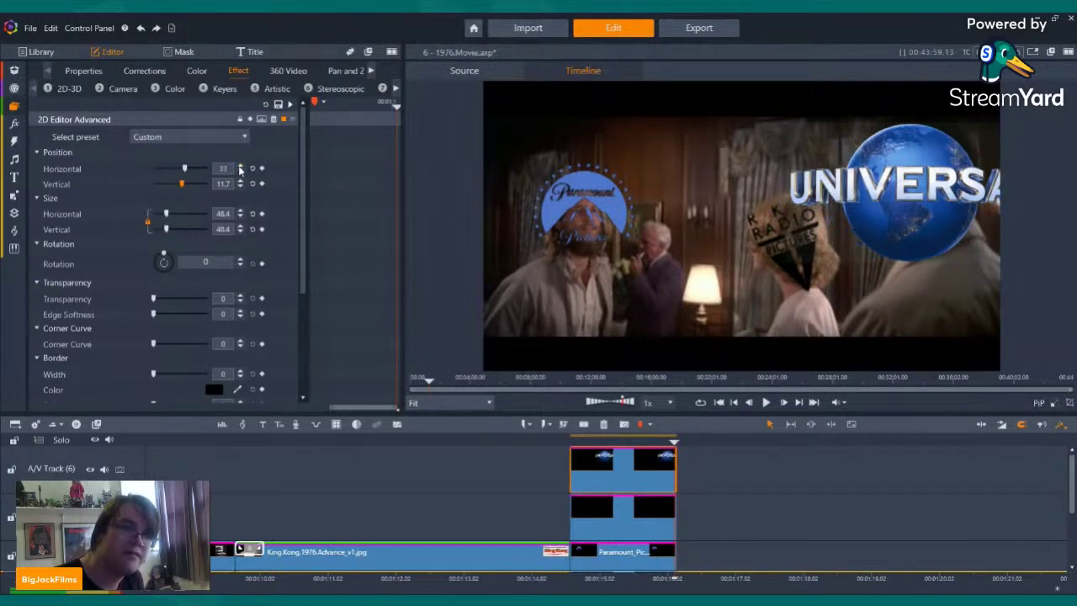
pyautogui.click(240, 168)
pyautogui.click(240, 167)
pyautogui.click(240, 168)
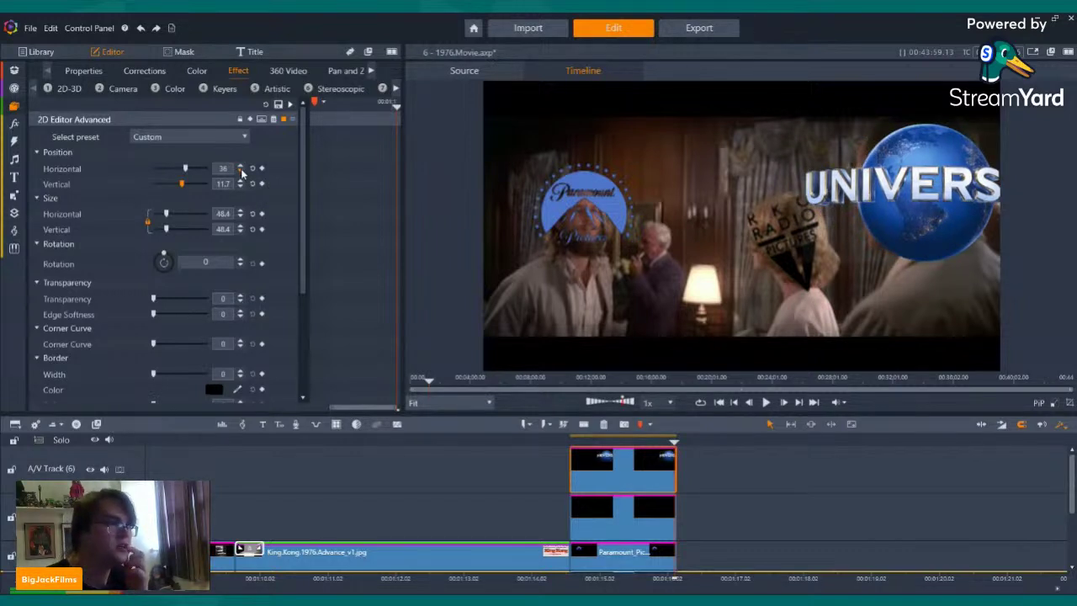
pyautogui.click(240, 172)
pyautogui.click(240, 172)
pyautogui.click(240, 172)
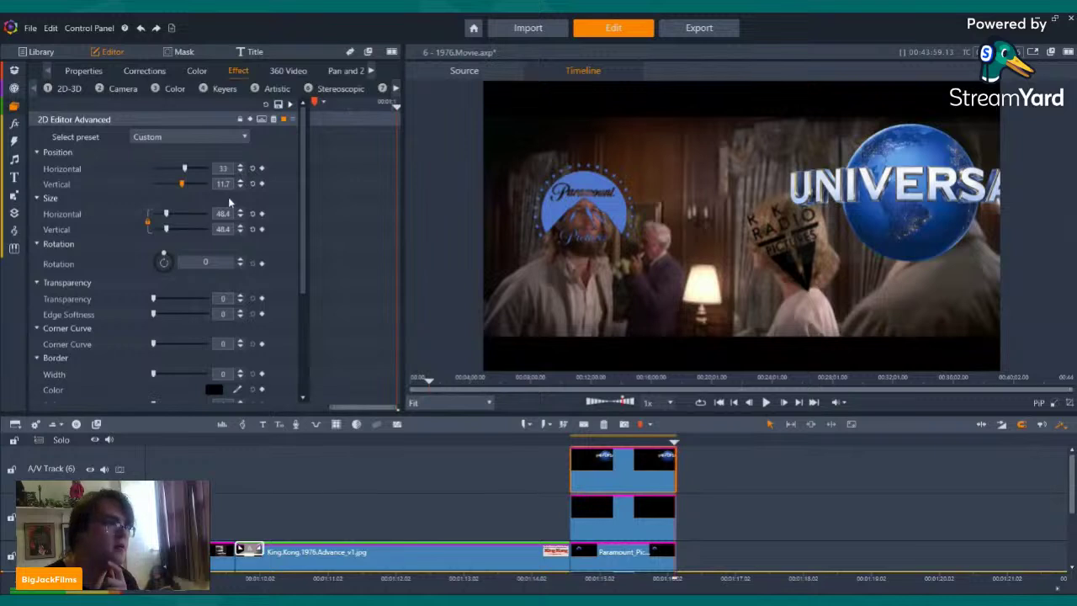
pyautogui.click(240, 182)
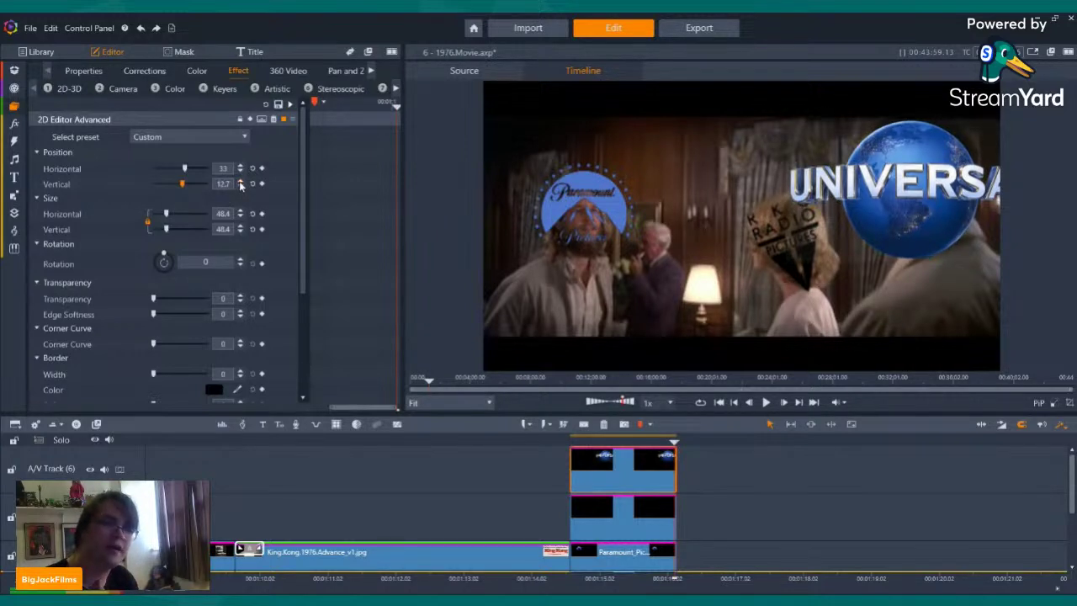
pyautogui.click(240, 182)
pyautogui.click(240, 182)
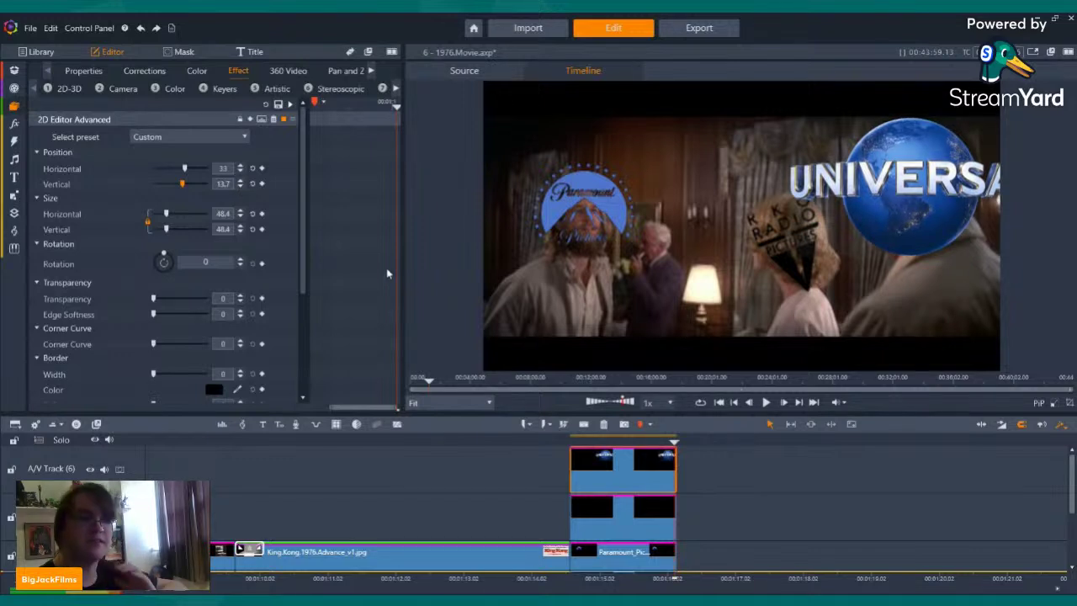
# - Set the softness of the Universal logo's StudioChromaKeyer effect to 0
pyautogui.scroll(-5, 253, 337)
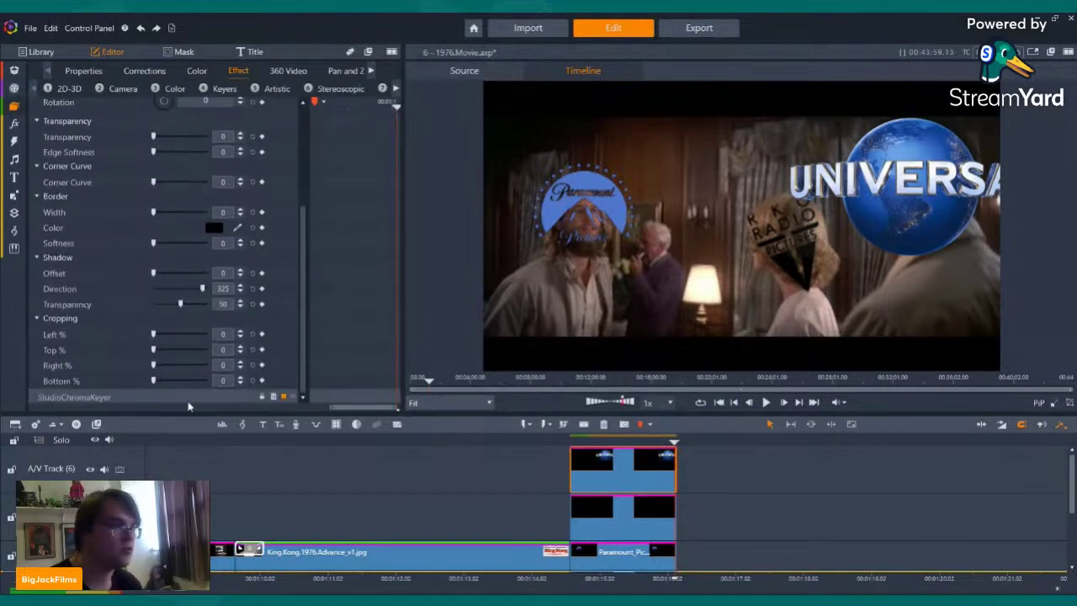
pyautogui.click(160, 397)
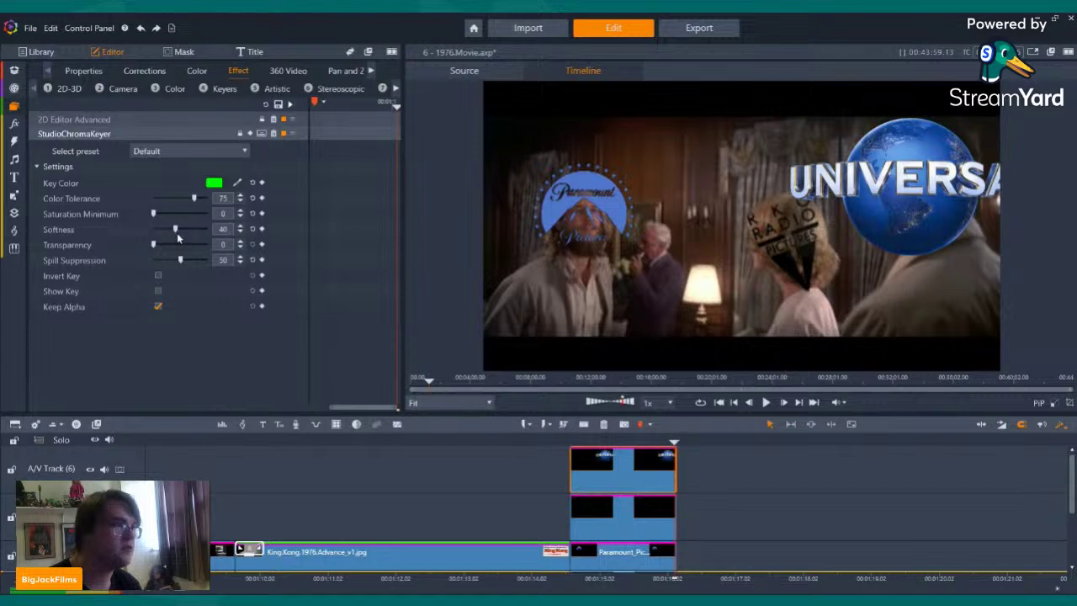
pyautogui.moveTo(142, 232); pyautogui.dragTo(99, 228)
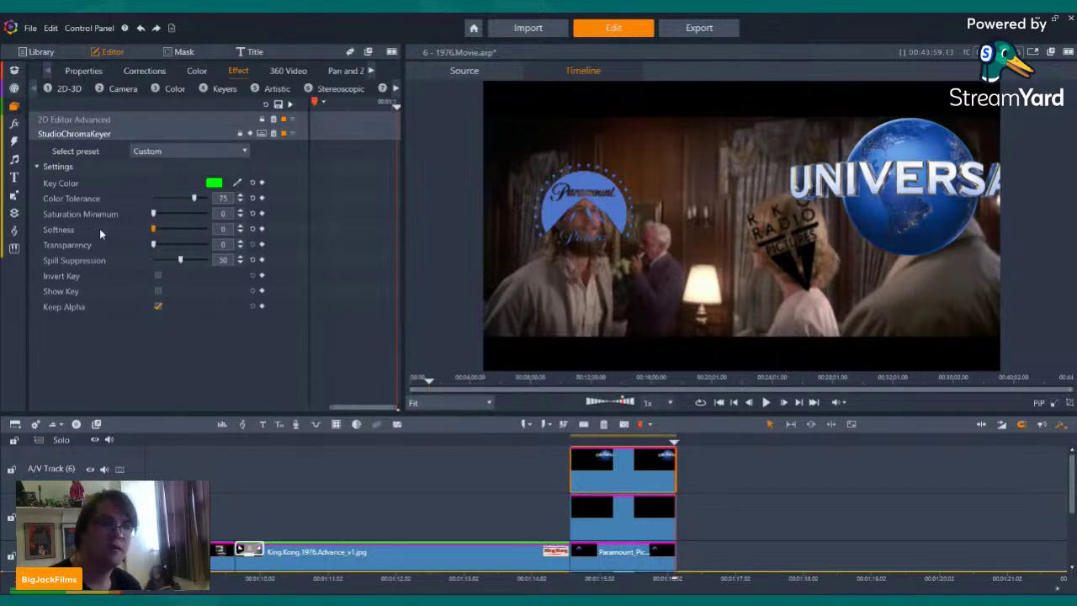
# - Step backward to the middle of the clip to check the Universal logo's placement against the man's head
pyautogui.press('Left')
pyautogui.press('Left')
pyautogui.press('Left')
pyautogui.press('Left')
pyautogui.press('Left')
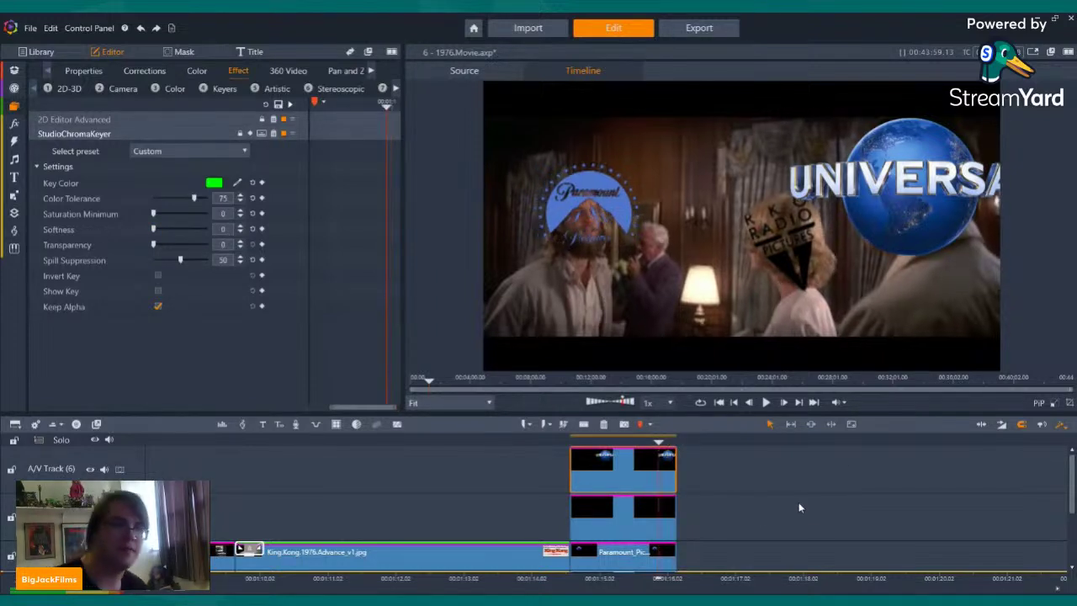
pyautogui.press('Left')
pyautogui.press('Left')
pyautogui.press('Left')
pyautogui.press('Left')
pyautogui.press('Left')
pyautogui.press('Left')
pyautogui.press('Left')
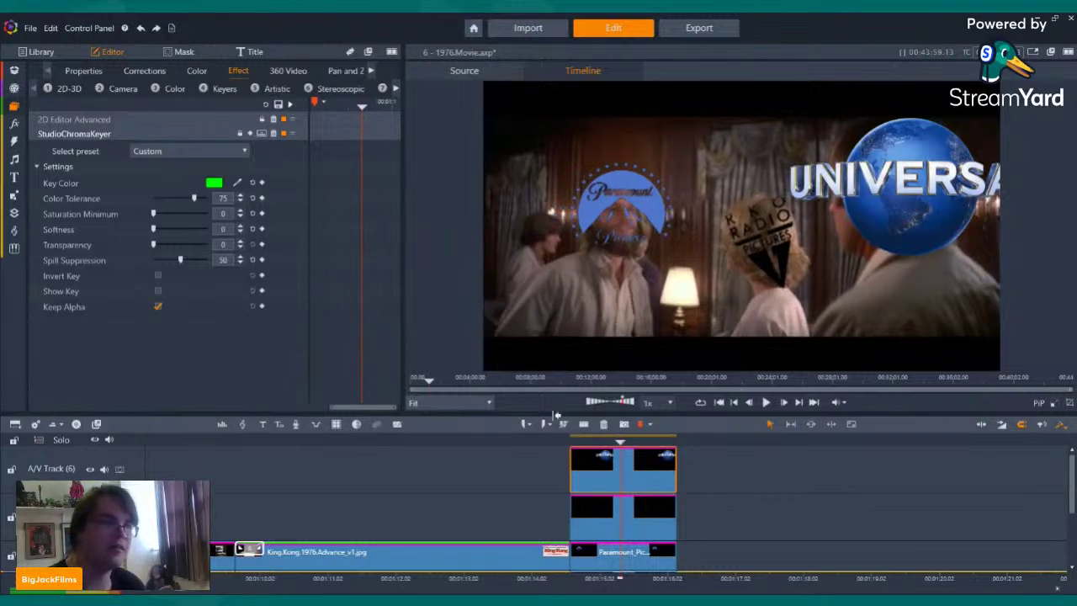
# - Add the Pan And Zoom camera effect to the Universal logo clip
pyautogui.click(134, 93)
pyautogui.click(392, 139)
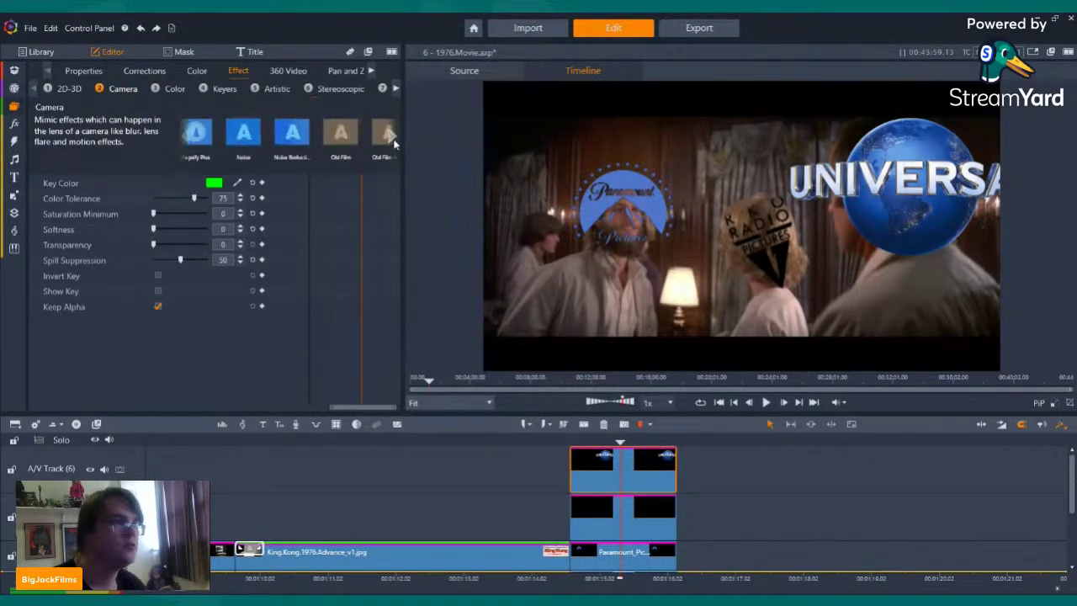
pyautogui.click(187, 139)
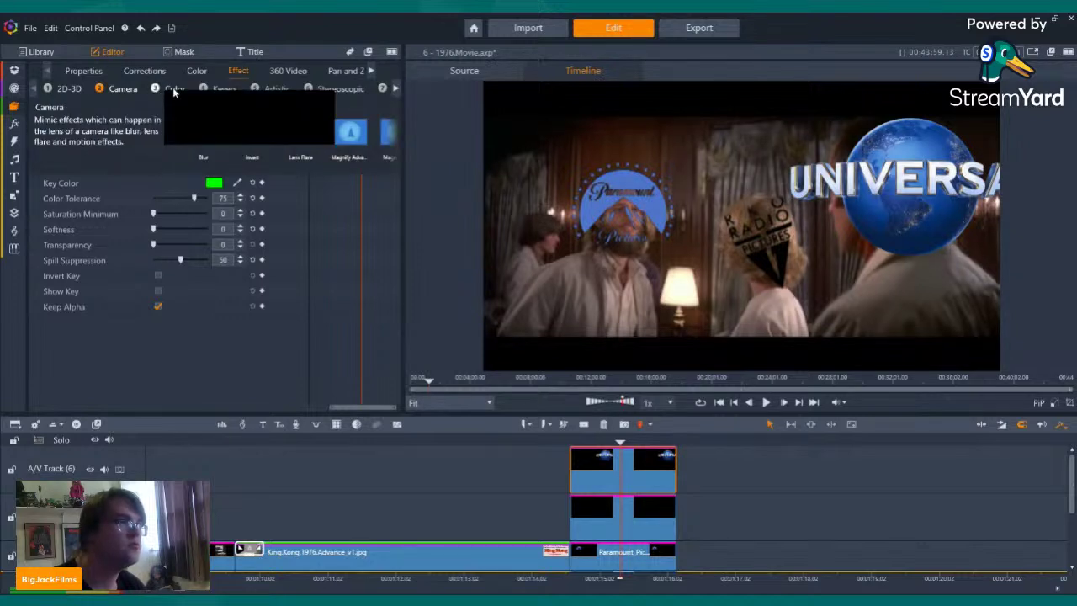
pyautogui.click(391, 142)
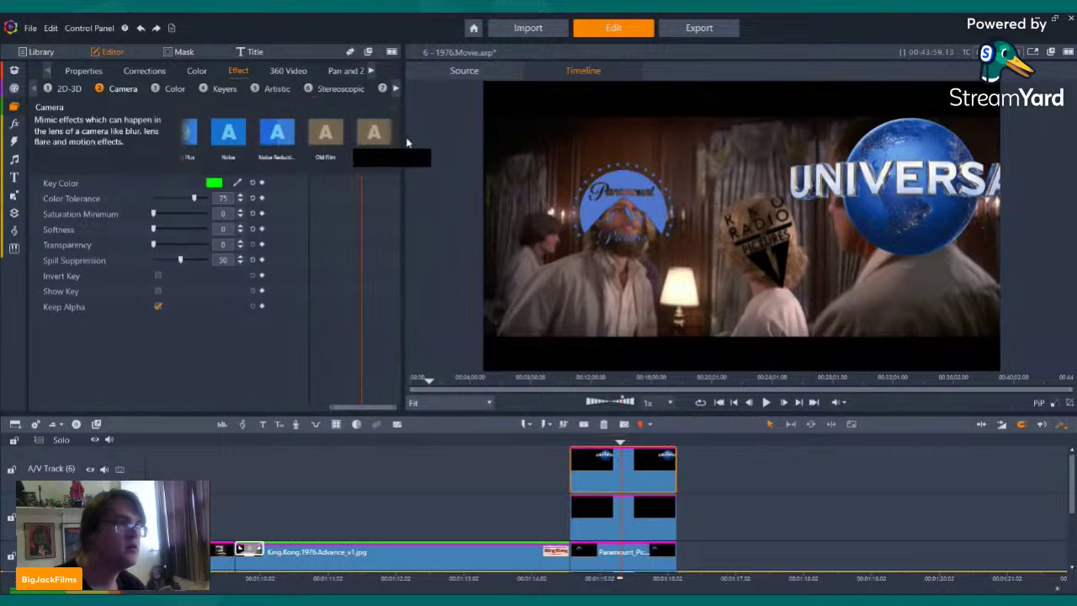
pyautogui.click(392, 140)
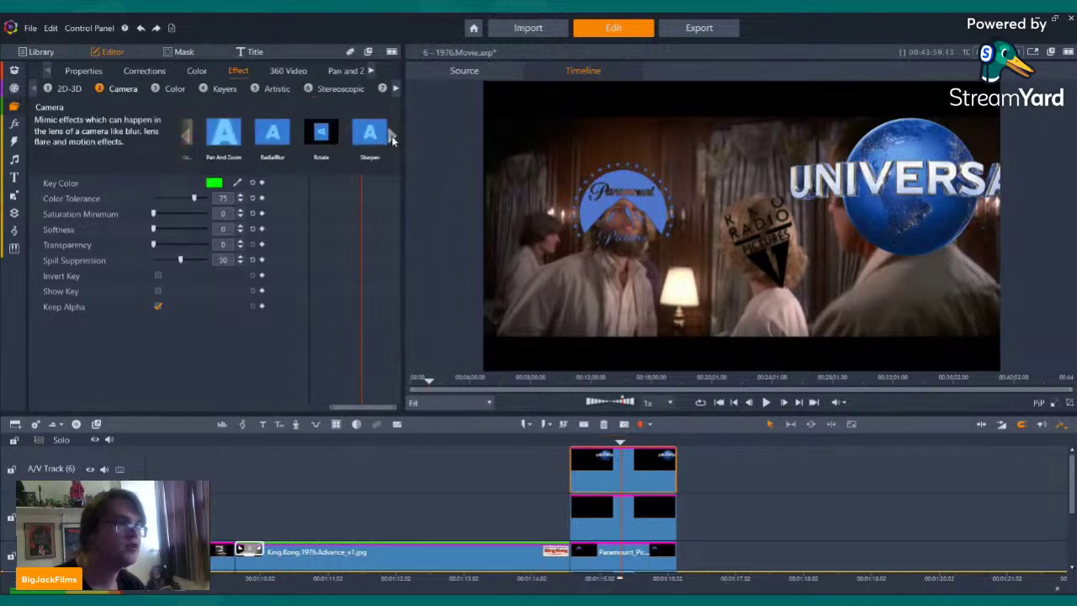
pyautogui.doubleClick(217, 142)
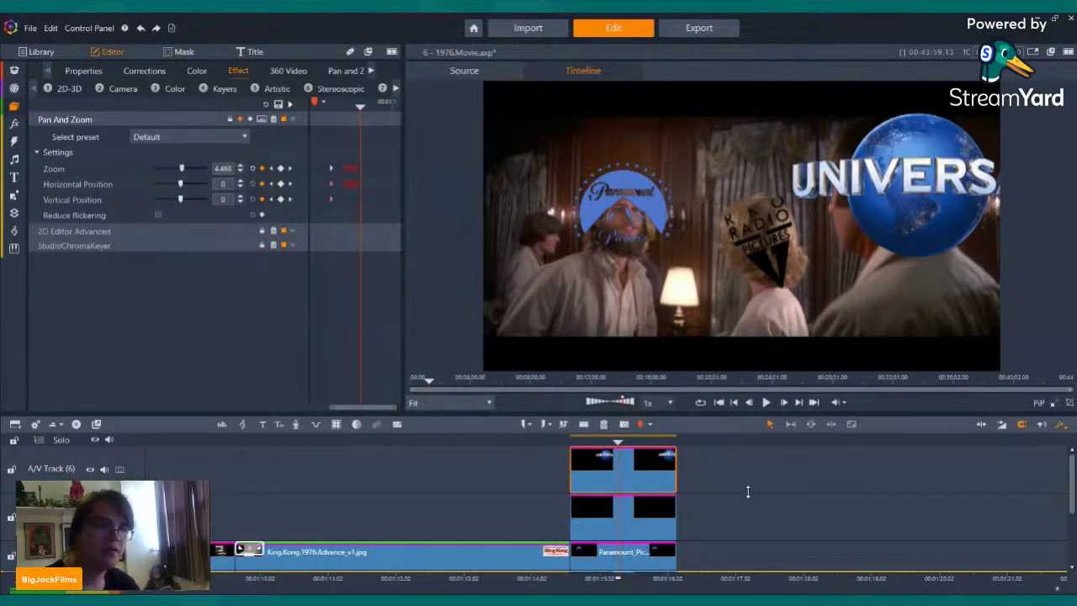
# - Move the playhead back to the first Pan And Zoom keyframe at the start of the Universal logo clip
pyautogui.press('Left')
pyautogui.press('Left')
pyautogui.press('Left')
pyautogui.press('Left')
pyautogui.press('Left')
pyautogui.press('Left')
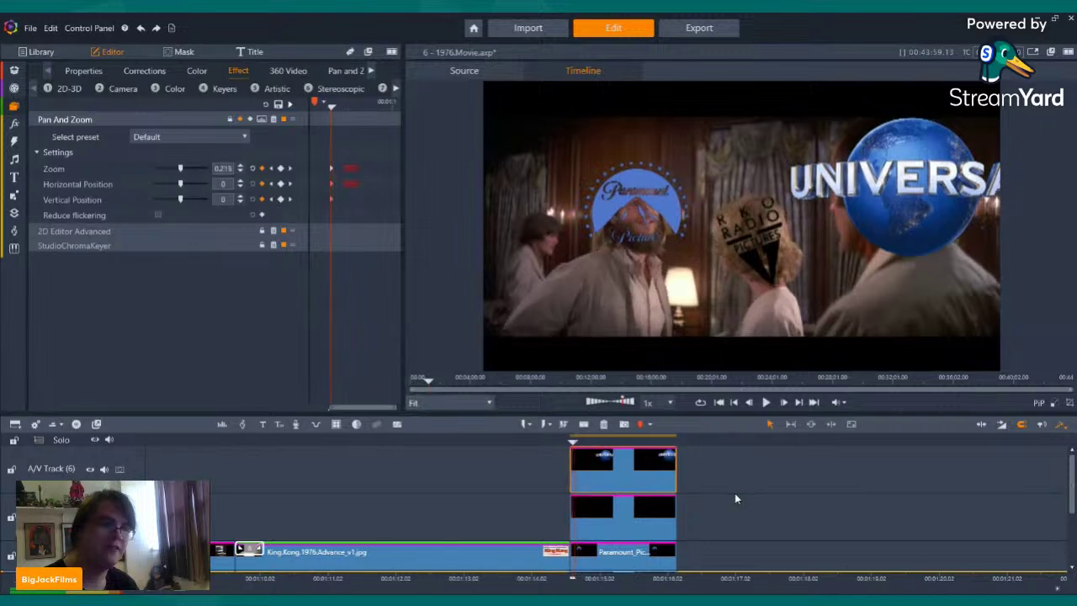
# - Try shifting the Universal logo to a Pan And Zoom horizontal position of about -2.95 at the clip's start, and undo it
pyautogui.press('Right')
pyautogui.press('Right')
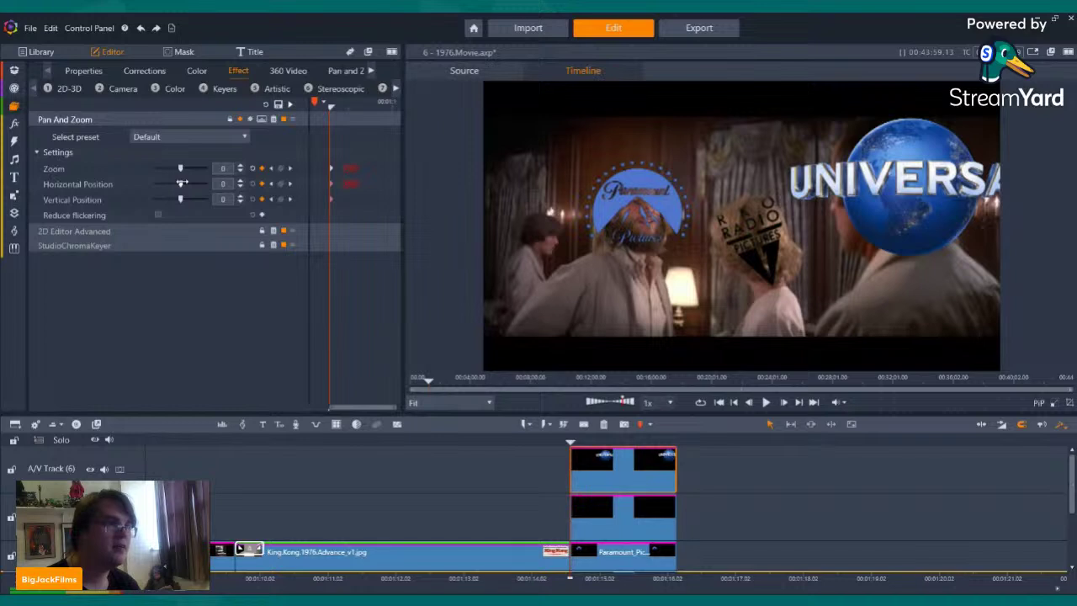
pyautogui.moveTo(181, 183); pyautogui.dragTo(178, 183)
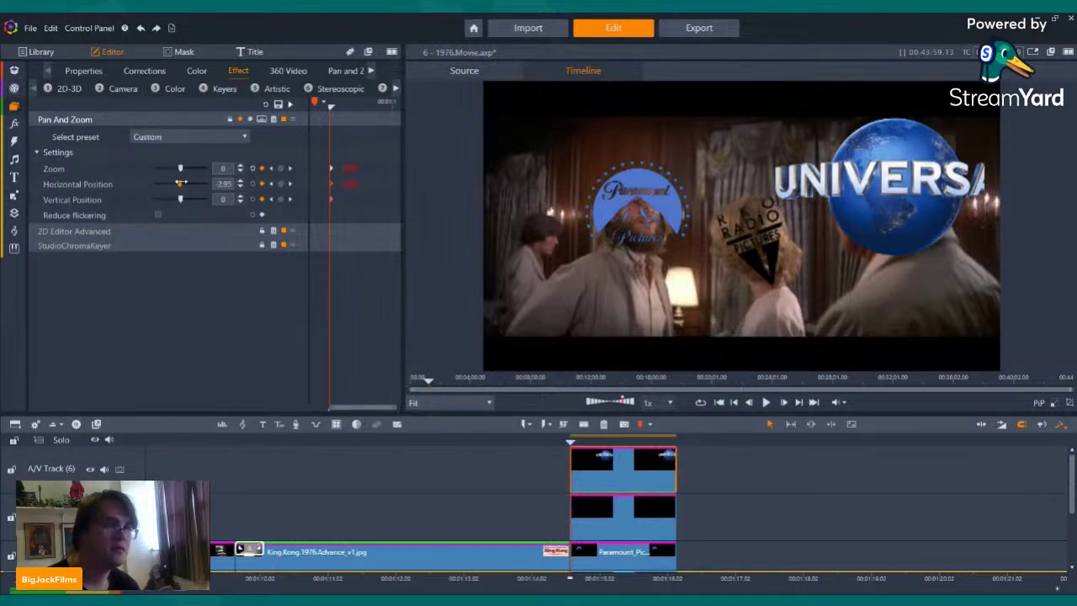
pyautogui.click(141, 28)
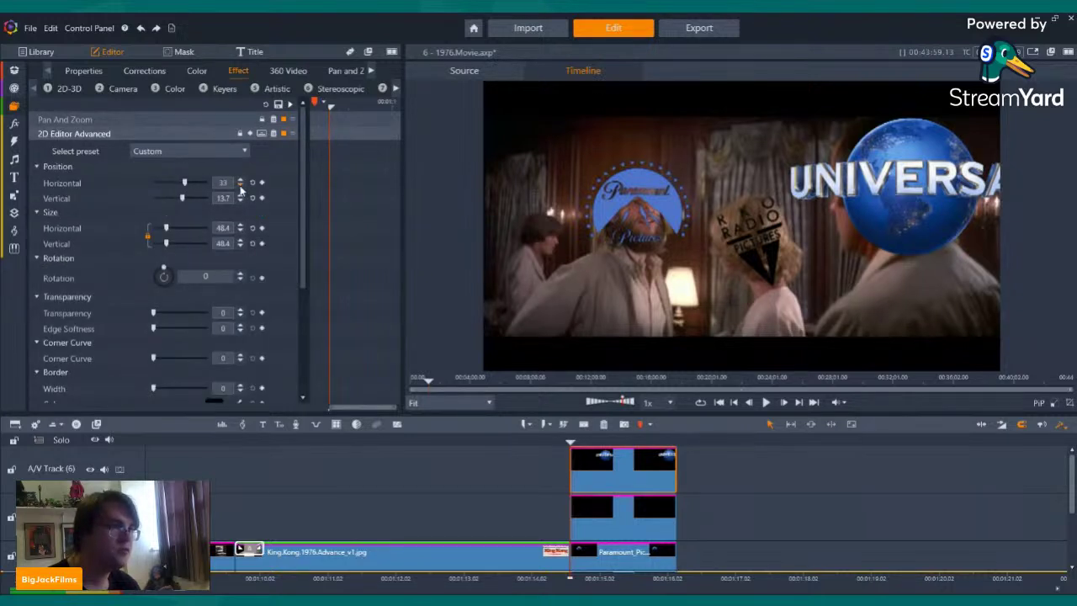
# - Set the Universal logo's horizontal position to 25 in its 2D Editor Advanced effect
pyautogui.click(241, 187)
pyautogui.click(242, 186)
pyautogui.click(242, 187)
pyautogui.click(242, 186)
pyautogui.click(241, 187)
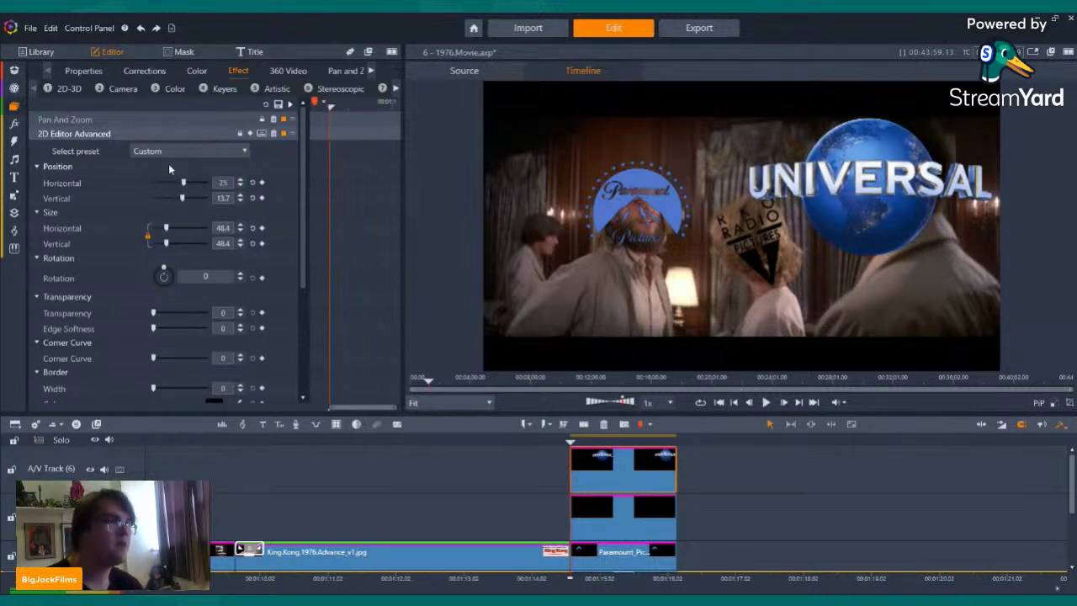
# - Set the Pan And Zoom values at the end of the Universal logo clip to zoom 2 and horizontal position 7
pyautogui.click(117, 119)
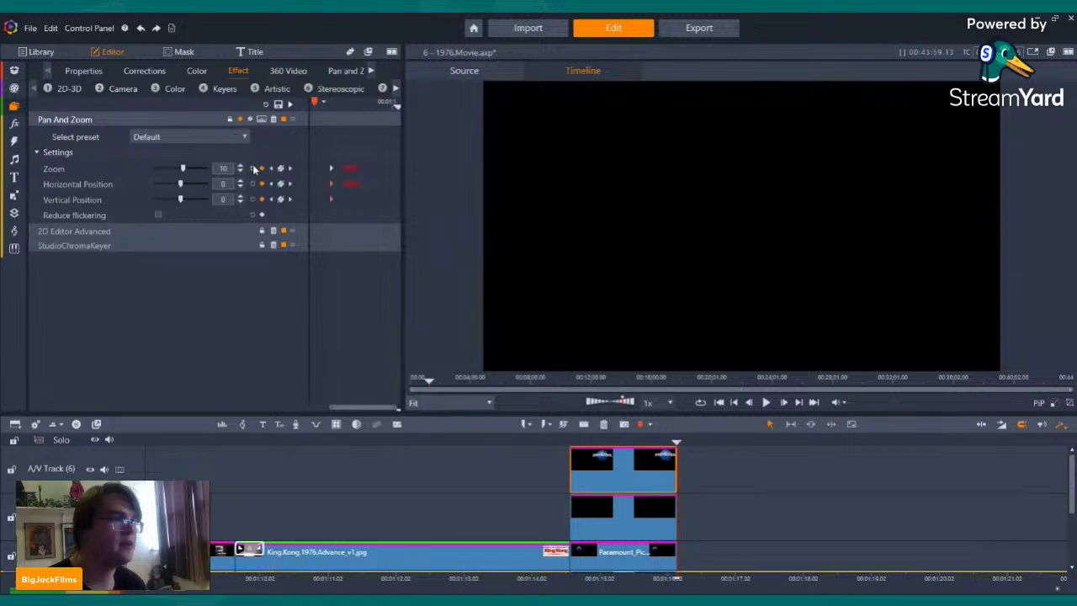
pyautogui.click(669, 443)
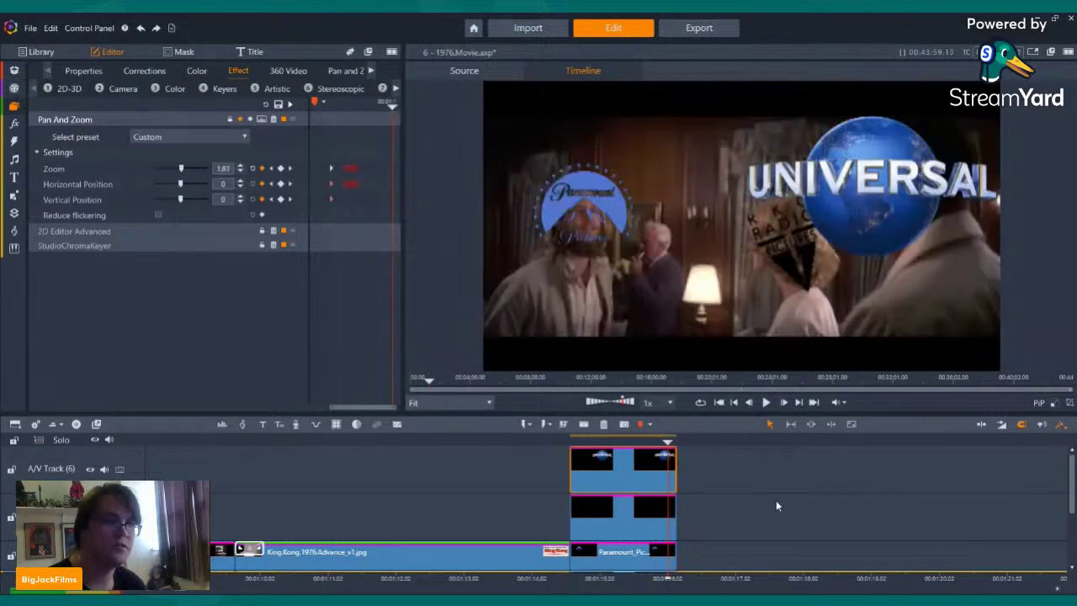
pyautogui.click(800, 403)
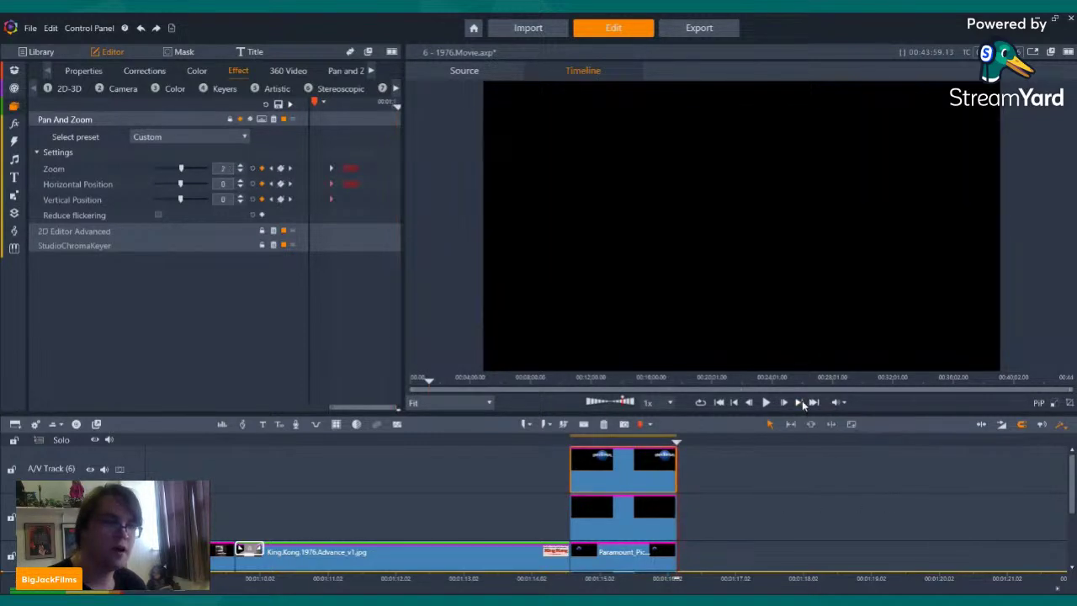
pyautogui.click(241, 188)
pyautogui.click(240, 181)
pyautogui.click(241, 181)
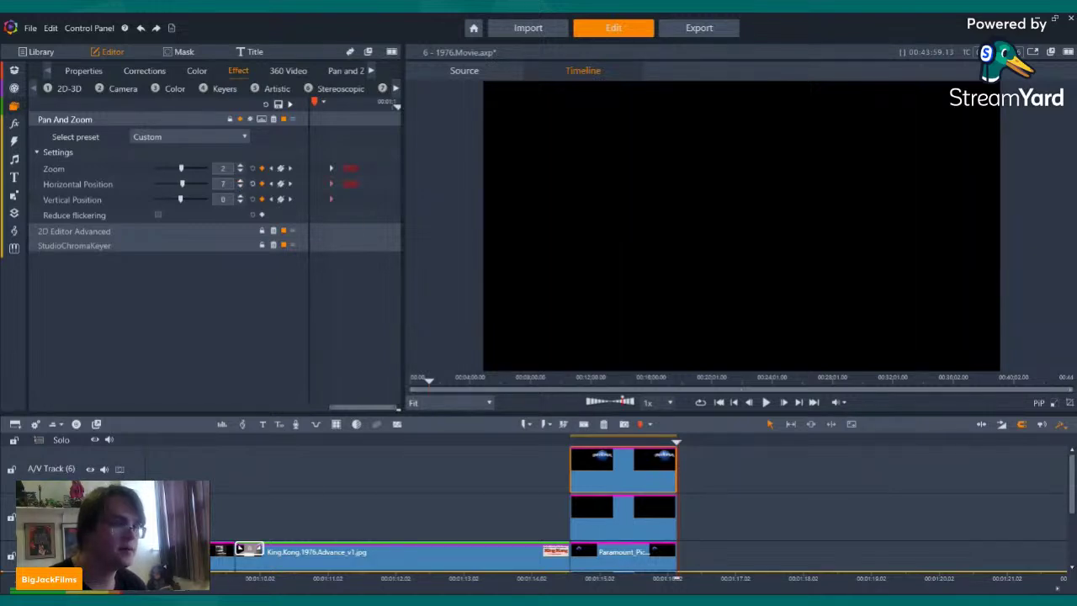
# - Step backward frame by frame through the Universal logo clip to check how the logo follows the man's head
pyautogui.press('Left')
pyautogui.press('Left')
pyautogui.press('Left')
pyautogui.press('Left')
pyautogui.press('Left')
pyautogui.press('Left')
pyautogui.press('Left')
pyautogui.press('Left')
pyautogui.press('Left')
pyautogui.press('Left')
pyautogui.press('Left')
pyautogui.press('Left')
pyautogui.press('Left')
pyautogui.press('Left')
pyautogui.press('Left')
pyautogui.press('Left')
pyautogui.press('Left')
pyautogui.press('Left')
pyautogui.press('Left')
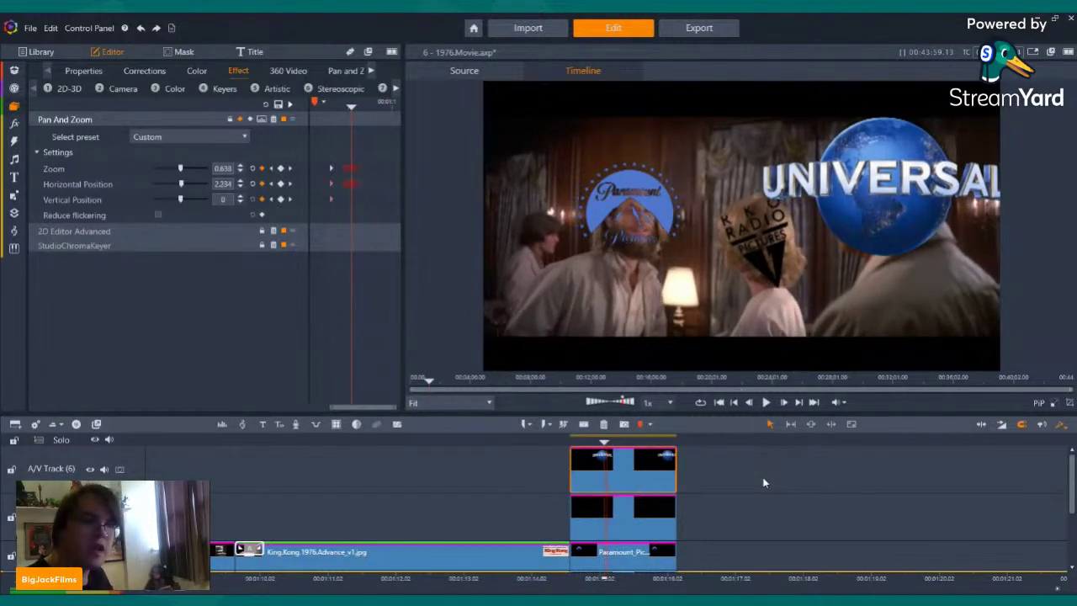
pyautogui.press('Left')
pyautogui.press('Left')
pyautogui.press('Left')
pyautogui.press('Left')
pyautogui.press('Left')
pyautogui.press('Left')
pyautogui.press('Left')
pyautogui.press('Left')
pyautogui.press('Left')
pyautogui.press('Left')
pyautogui.press('Left')
pyautogui.press('Left')
pyautogui.press('Left')
pyautogui.press('Left')
pyautogui.press('Left')
pyautogui.press('Left')
pyautogui.press('Left')
pyautogui.press('Left')
pyautogui.press('Left')
pyautogui.press('Left')
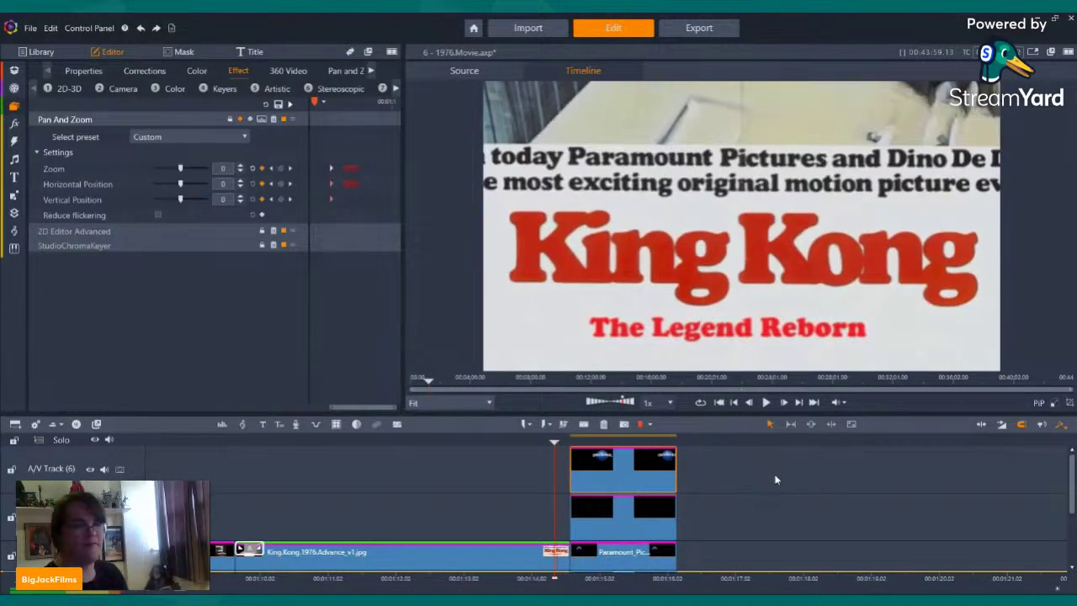
pyautogui.press('Left')
pyautogui.press('Left')
pyautogui.press('Left')
pyautogui.press('Left')
pyautogui.press('Left')
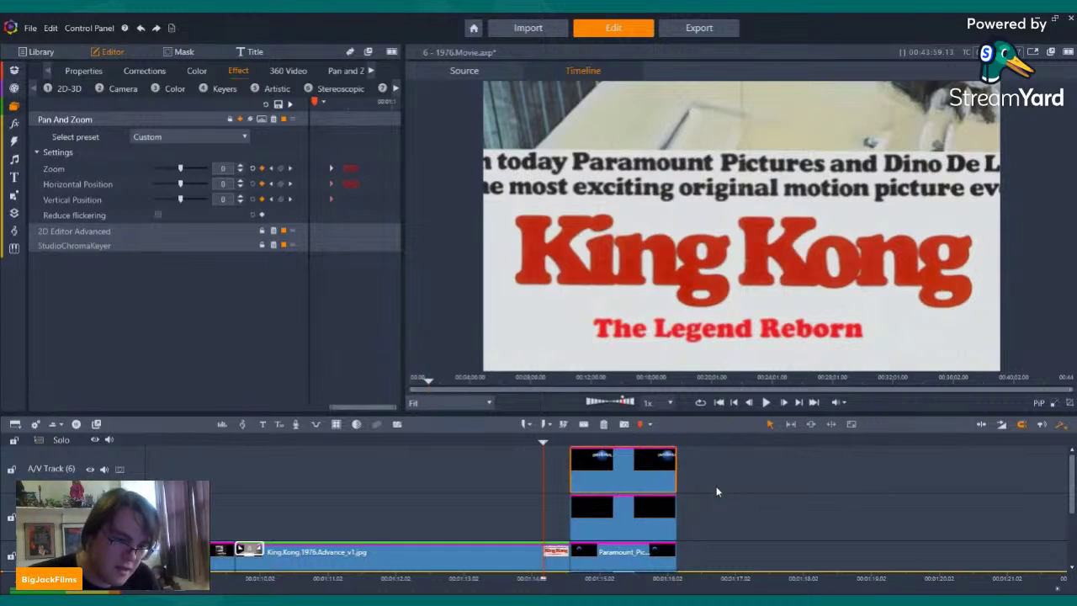
# - Show the Latest Import collection and play back the timeline from the King Kong poster through the three studio logos
pyautogui.click(15, 107)
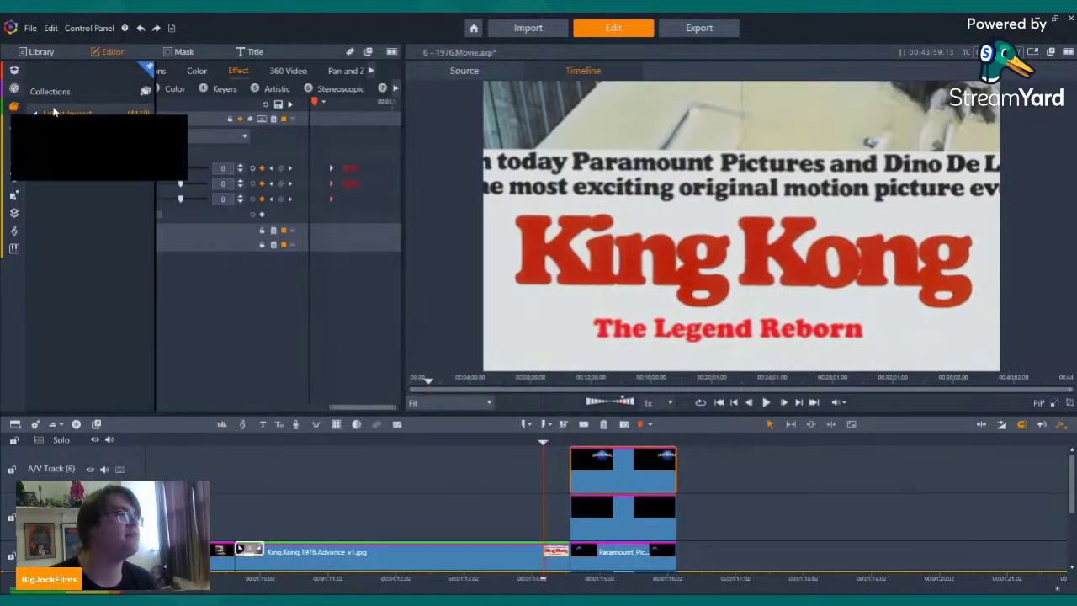
pyautogui.click(55, 113)
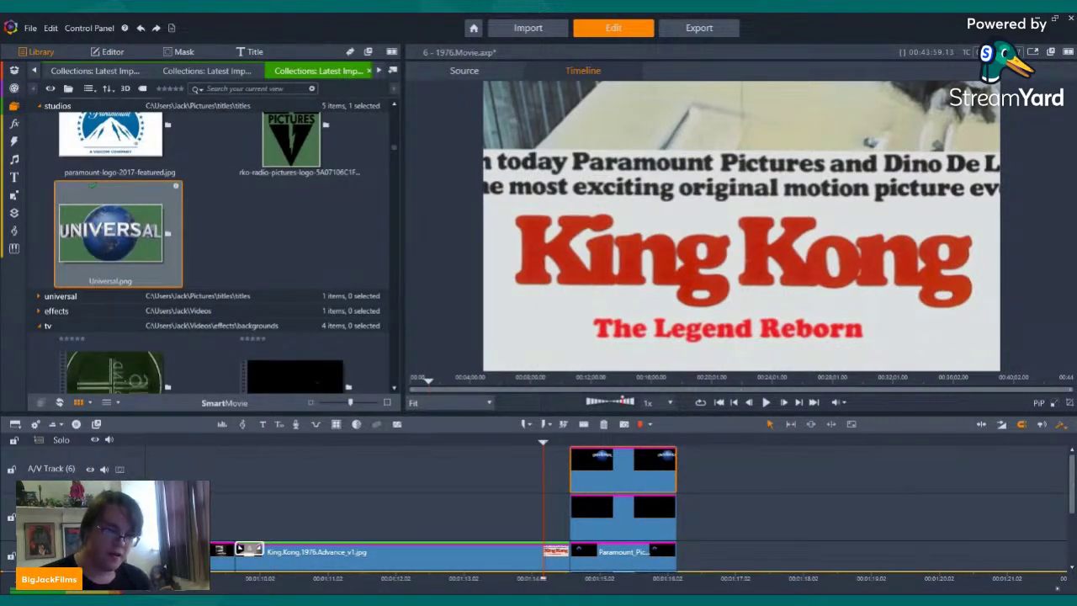
pyautogui.click(600, 549)
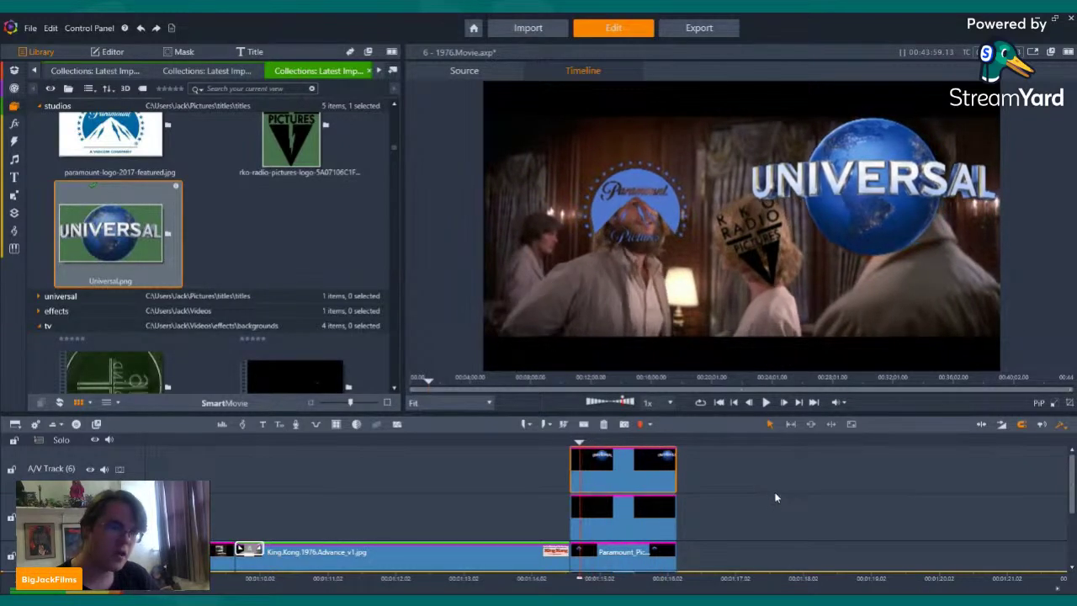
pyautogui.click(767, 402)
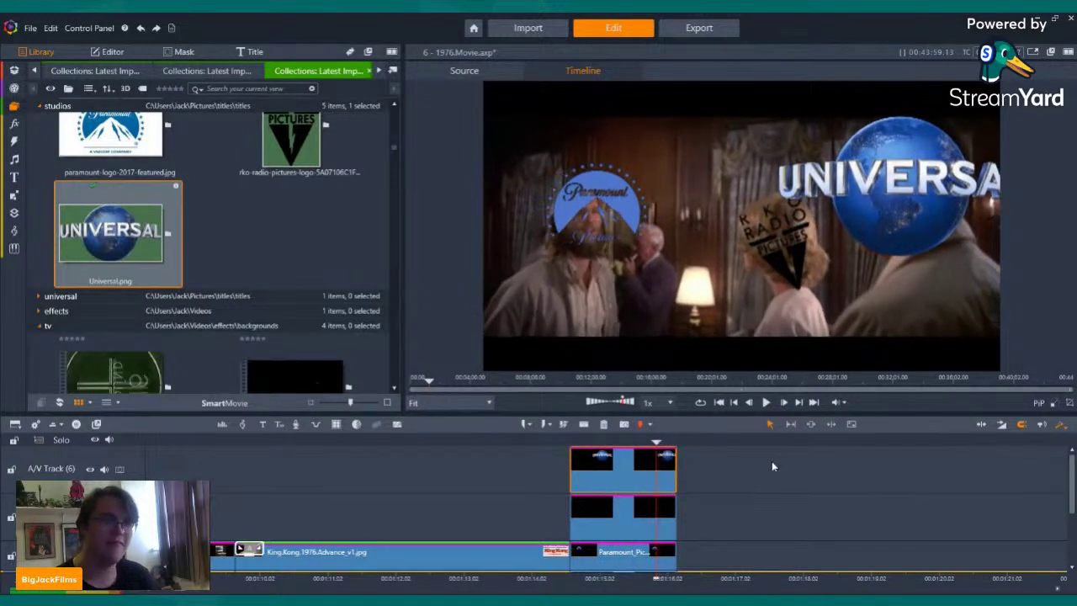
pyautogui.press('Home')
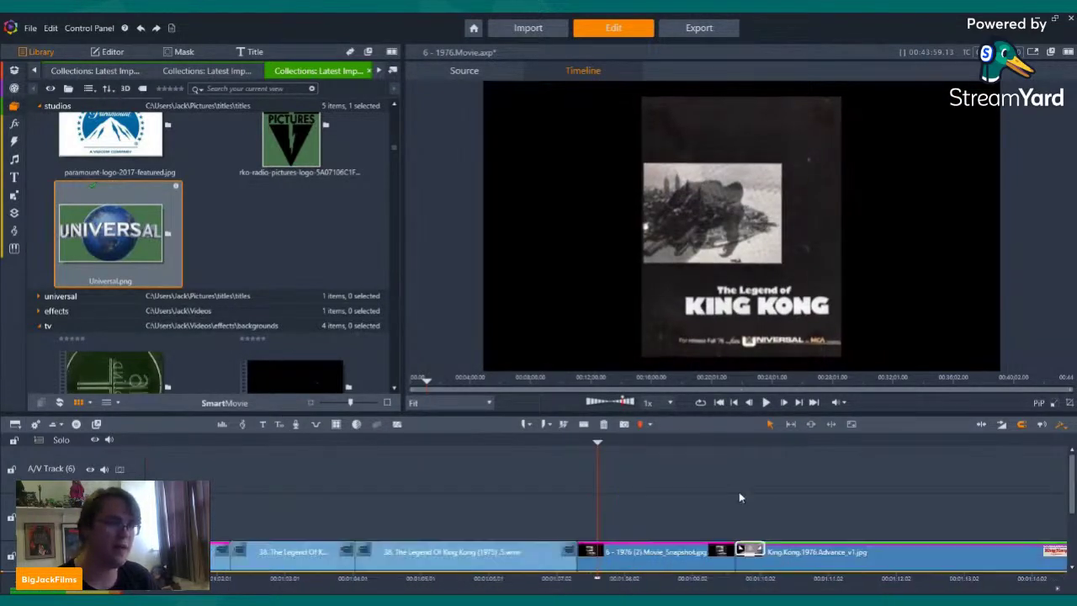
pyautogui.click(767, 403)
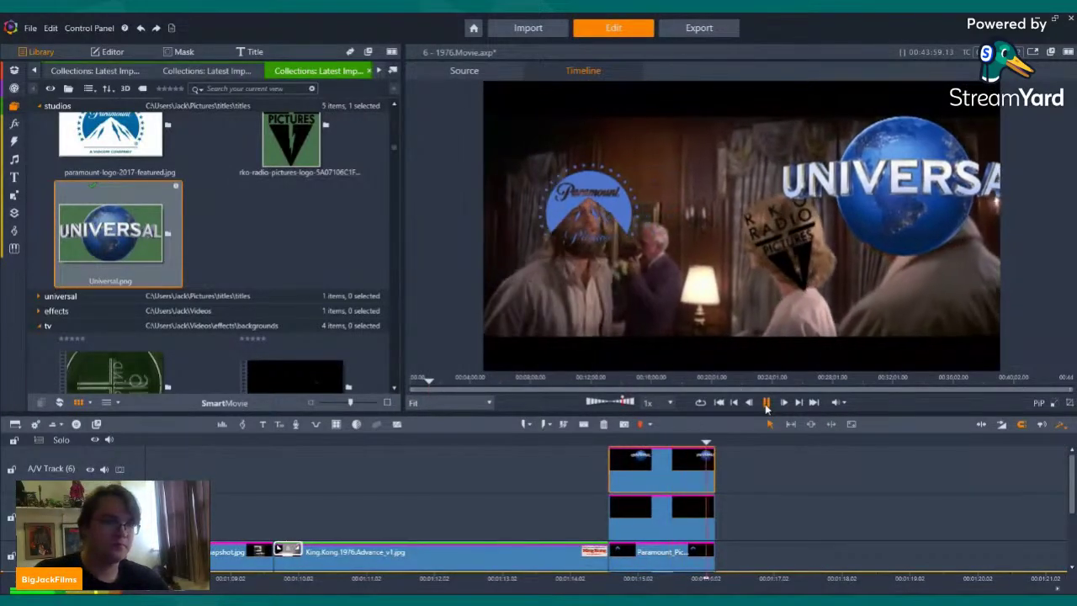
pyautogui.click(765, 404)
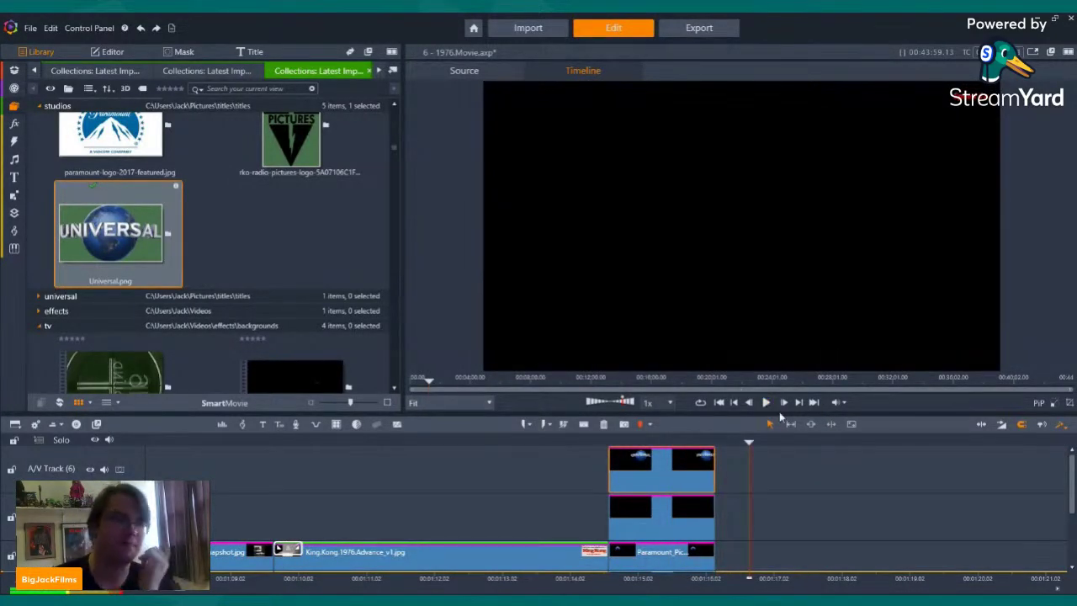
# - Look through the open library collections up to the scenes of The Legend Of King Kong (1975)
pyautogui.click(198, 72)
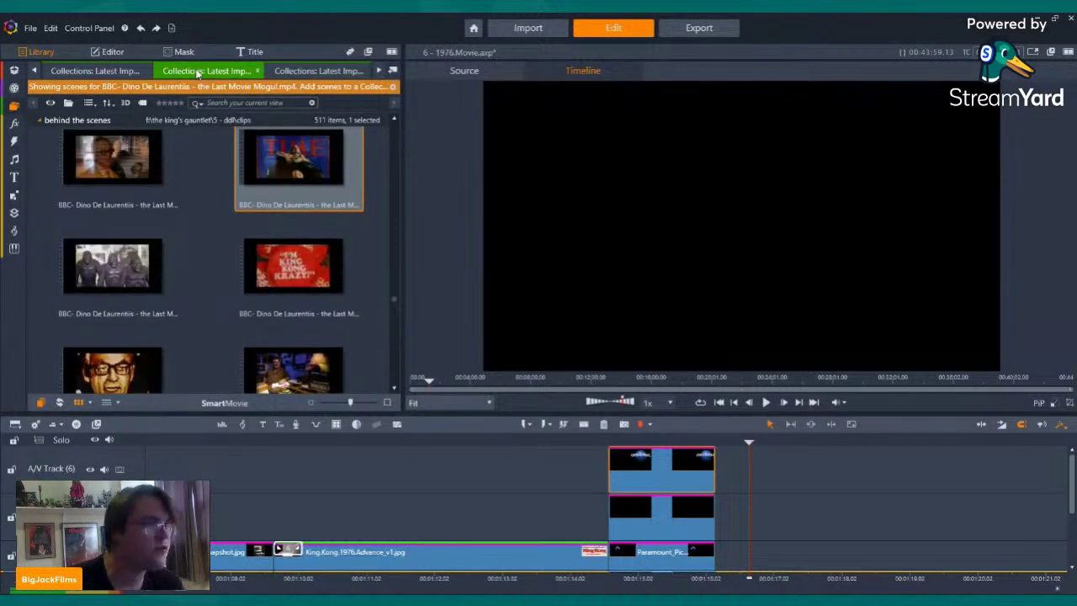
pyautogui.click(87, 72)
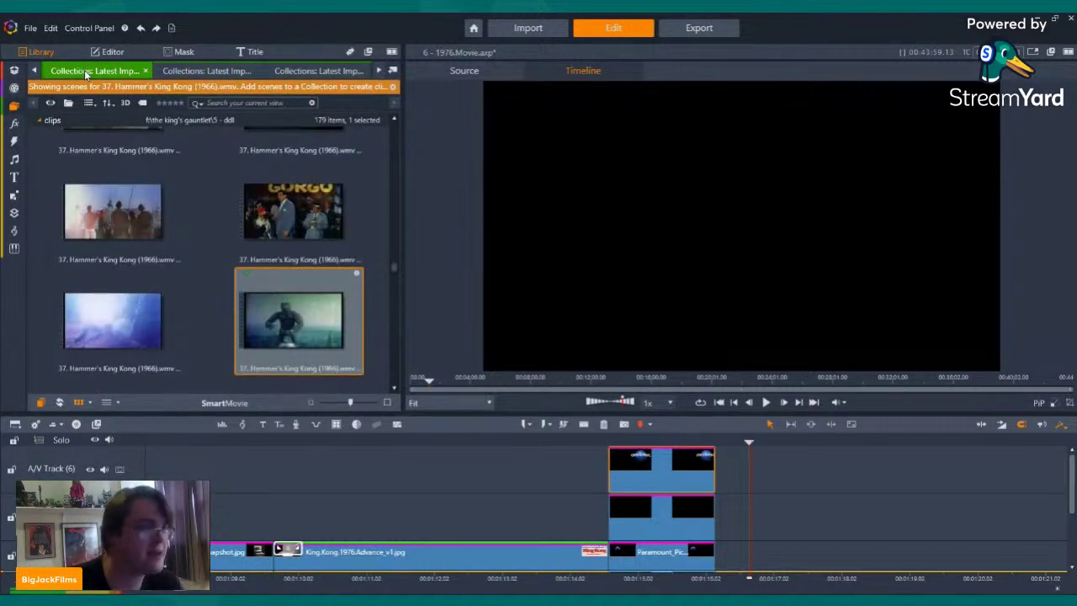
pyautogui.click(34, 72)
pyautogui.click(34, 73)
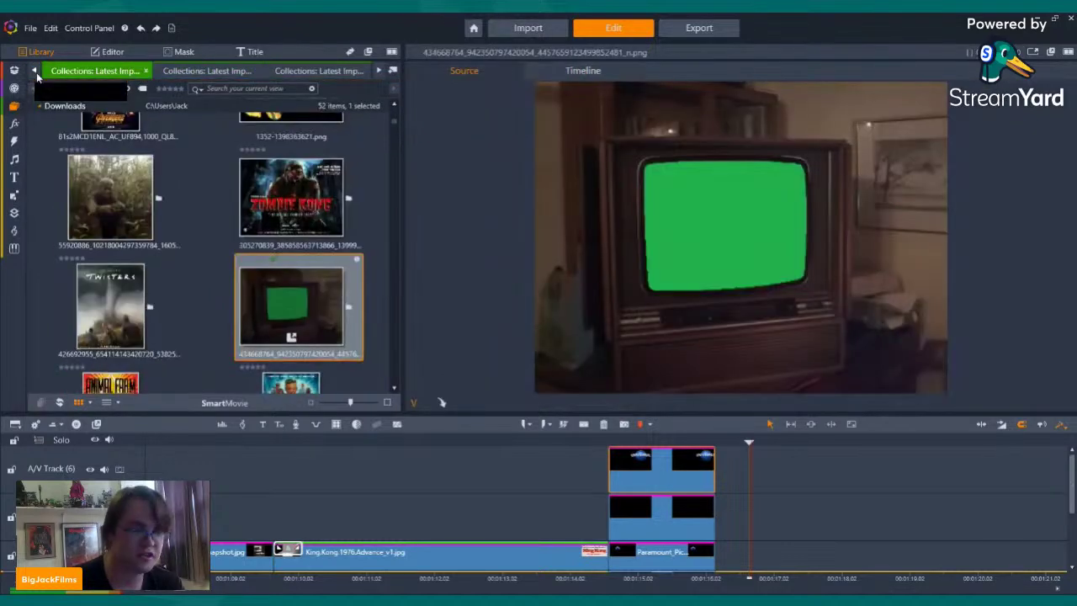
pyautogui.click(36, 73)
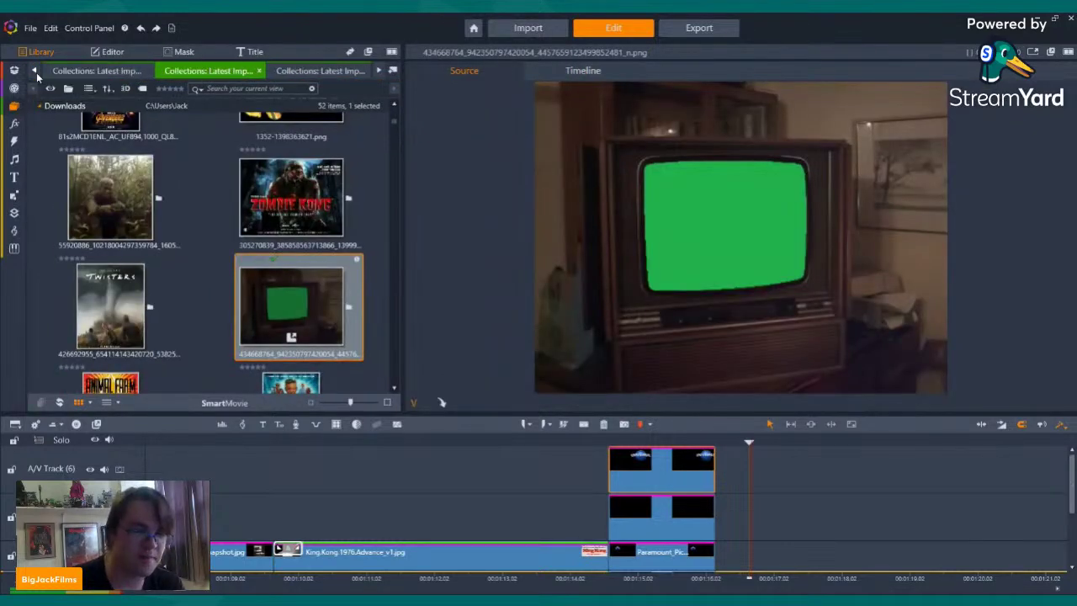
pyautogui.click(110, 73)
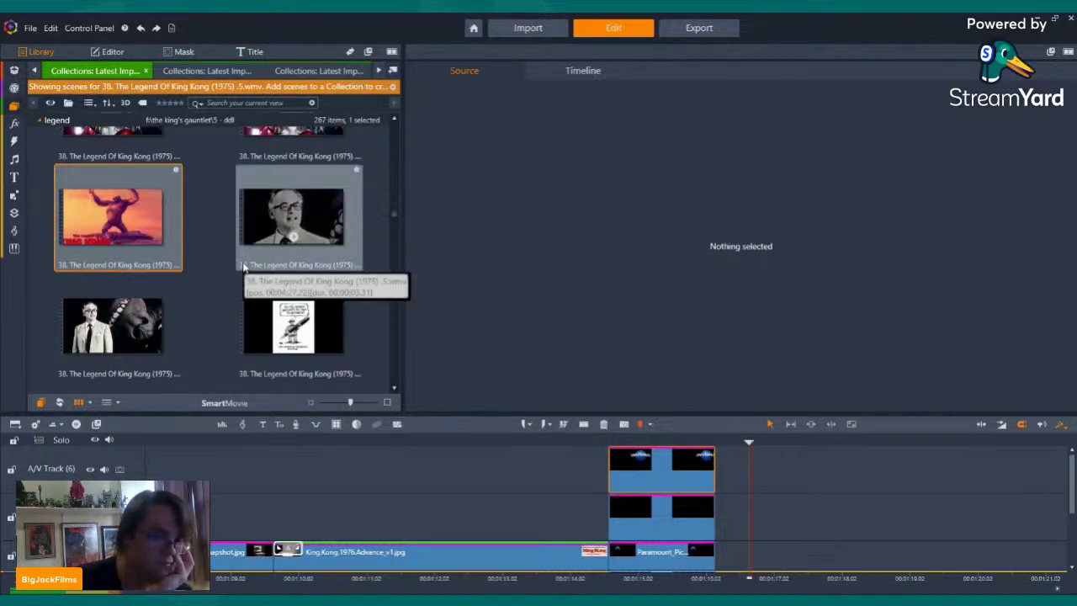
# - Move the playhead into the studio logo clips and play them to review the logos over the characters' heads
pyautogui.click(507, 447)
pyautogui.click(636, 459)
pyautogui.click(383, 480)
pyautogui.moveTo(320, 487); pyautogui.dragTo(629, 530)
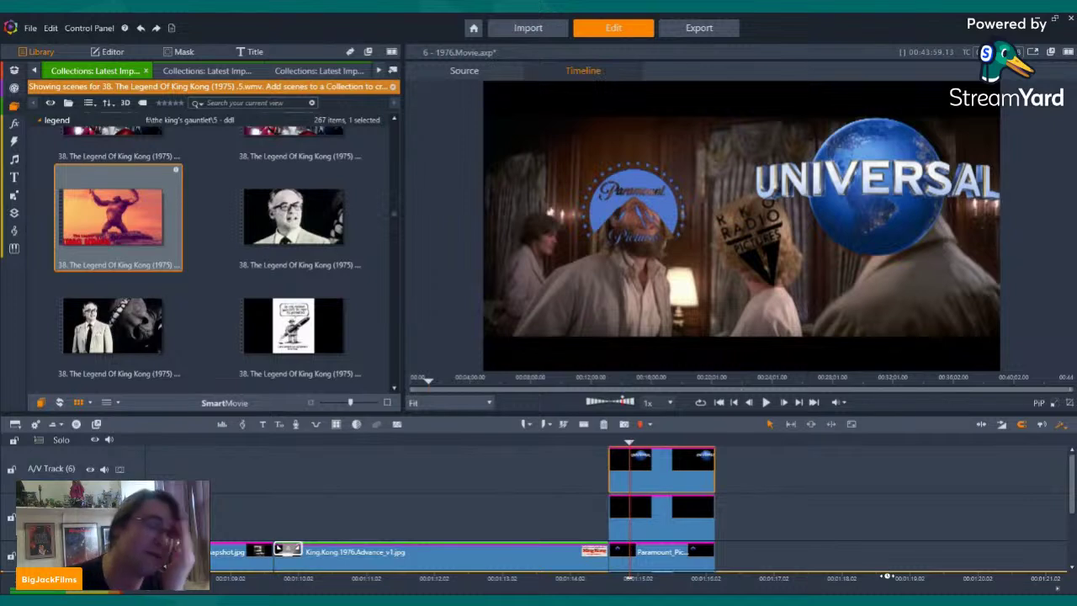
pyautogui.press('space')
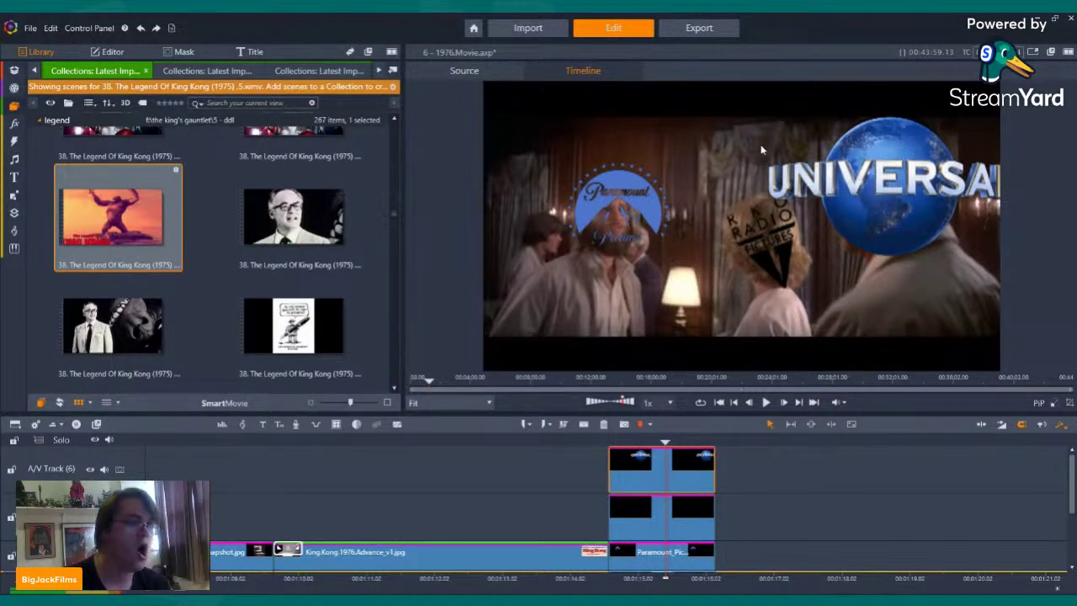
# - Add Universal-Logo-history.png to the library's studios folder and place it on A/V Track (6) after the Universal logo clip
pyautogui.click(200, 72)
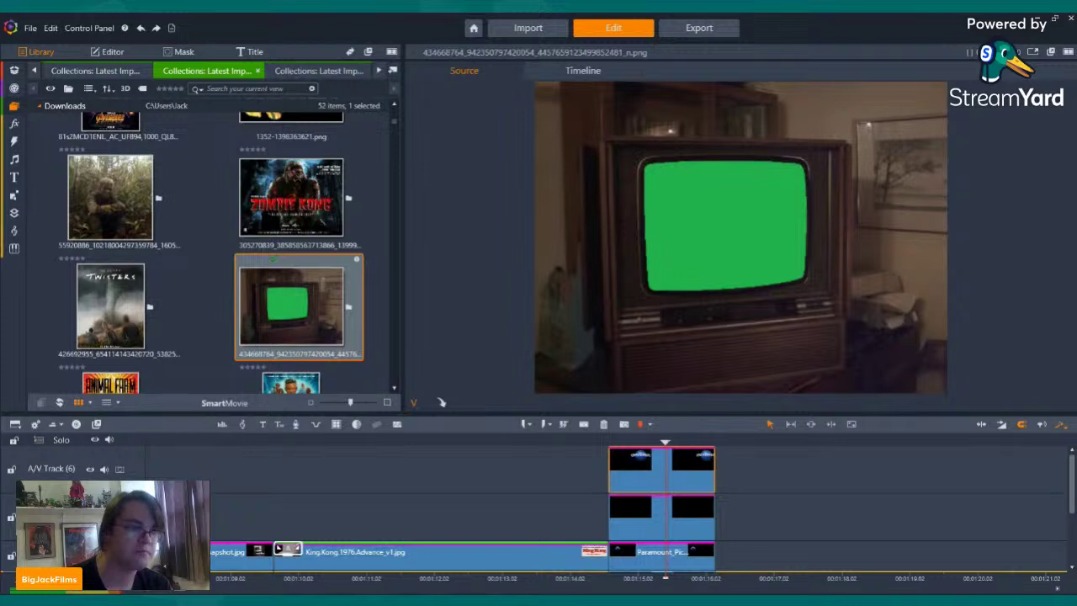
pyautogui.click(219, 107)
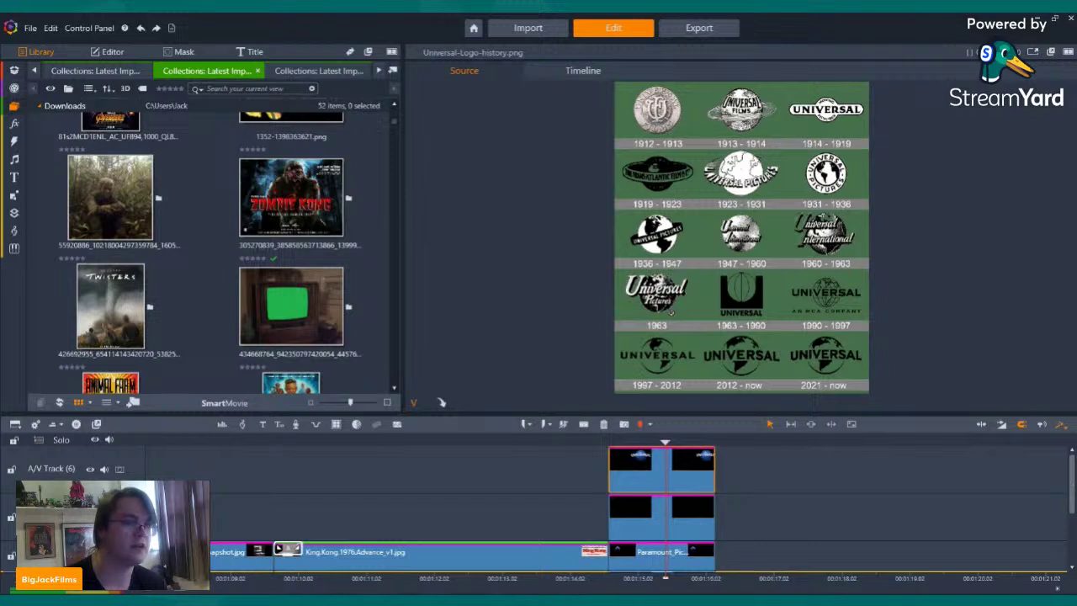
pyautogui.moveTo(132, 120); pyautogui.dragTo(186, 104)
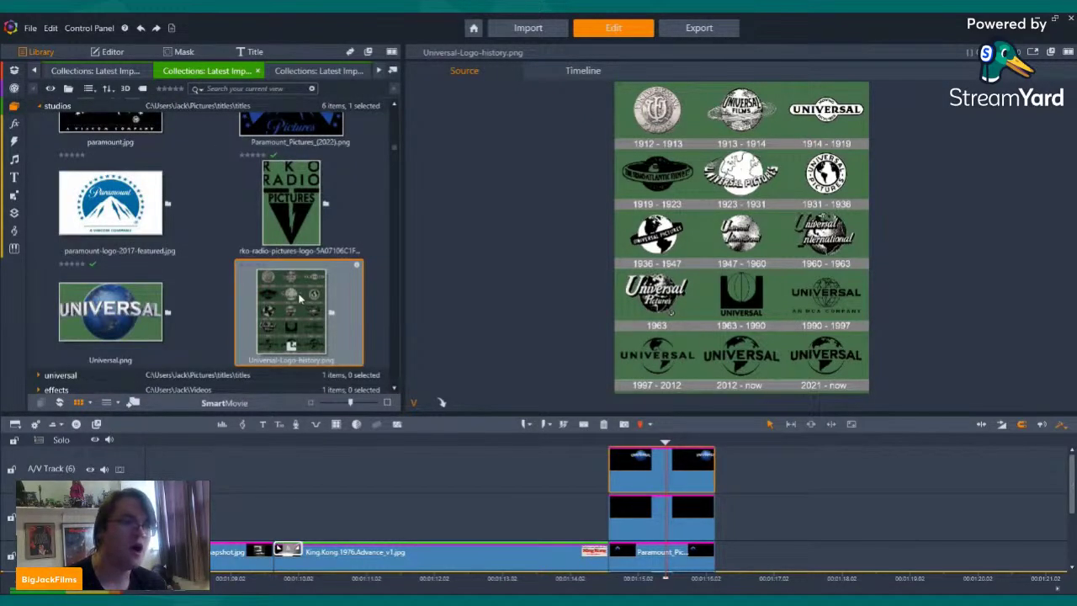
pyautogui.moveTo(300, 298); pyautogui.dragTo(746, 481)
# - Copy all effects from the Universal logo clip onto the Universal-Logo-history.png clip and open that clip's effects for editing
pyautogui.click(695, 458)
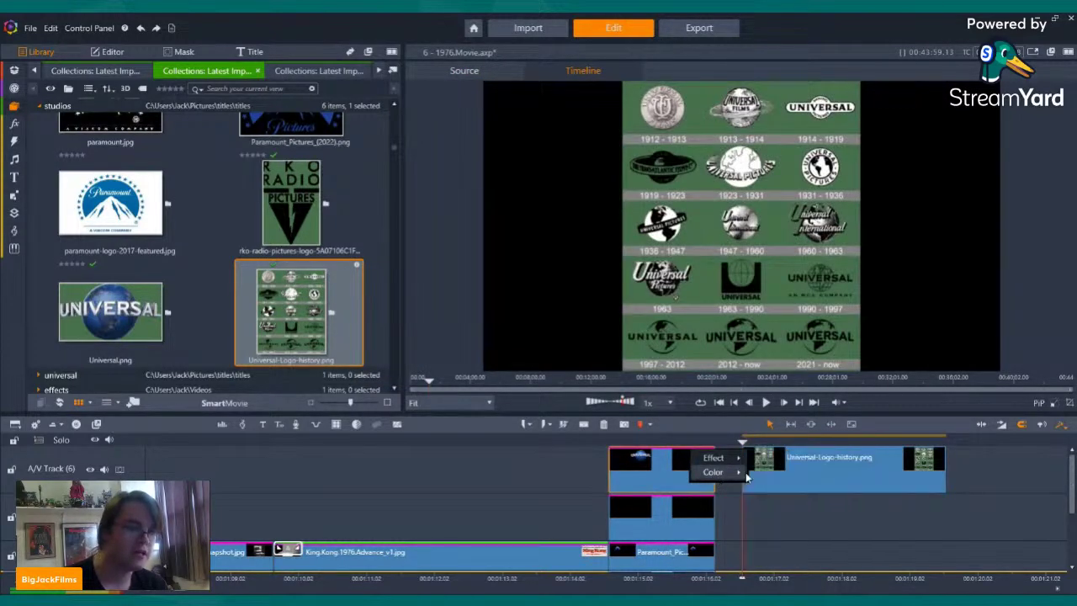
pyautogui.rightClick(794, 472)
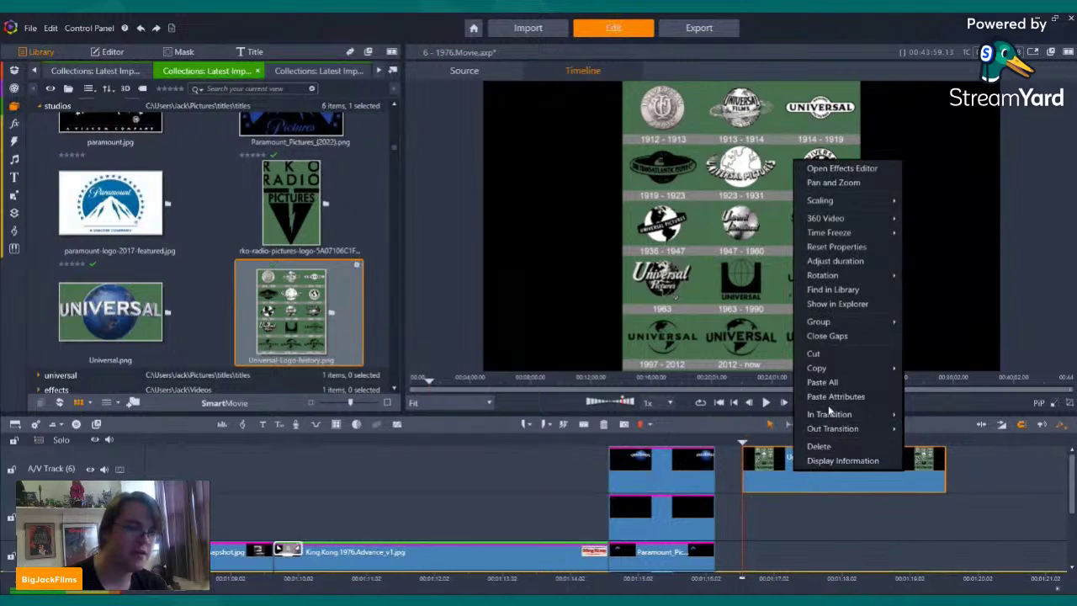
pyautogui.click(821, 382)
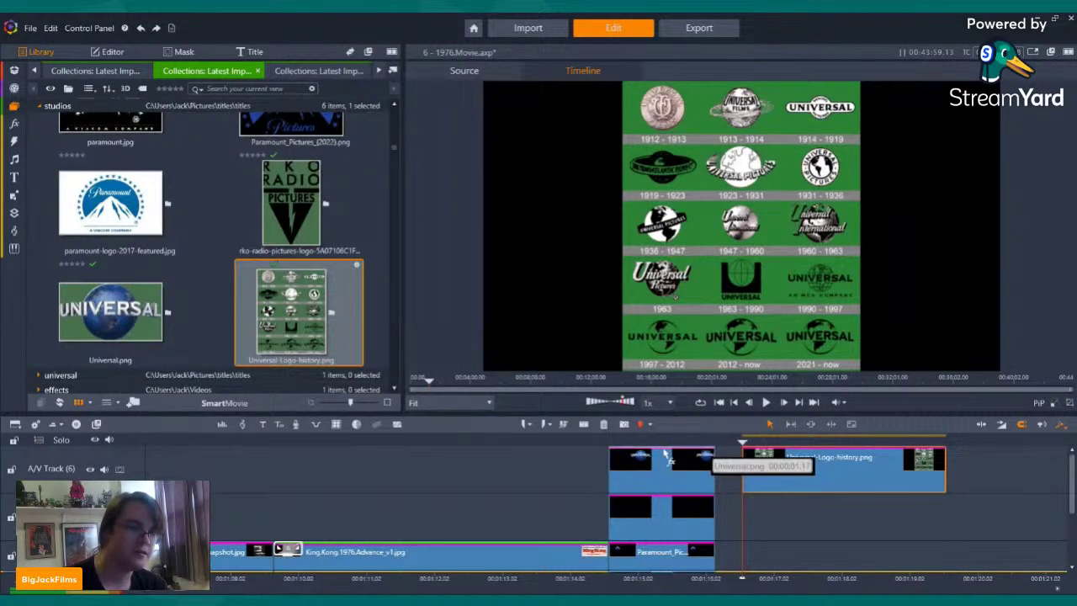
pyautogui.click(665, 455)
pyautogui.moveTo(700, 458)
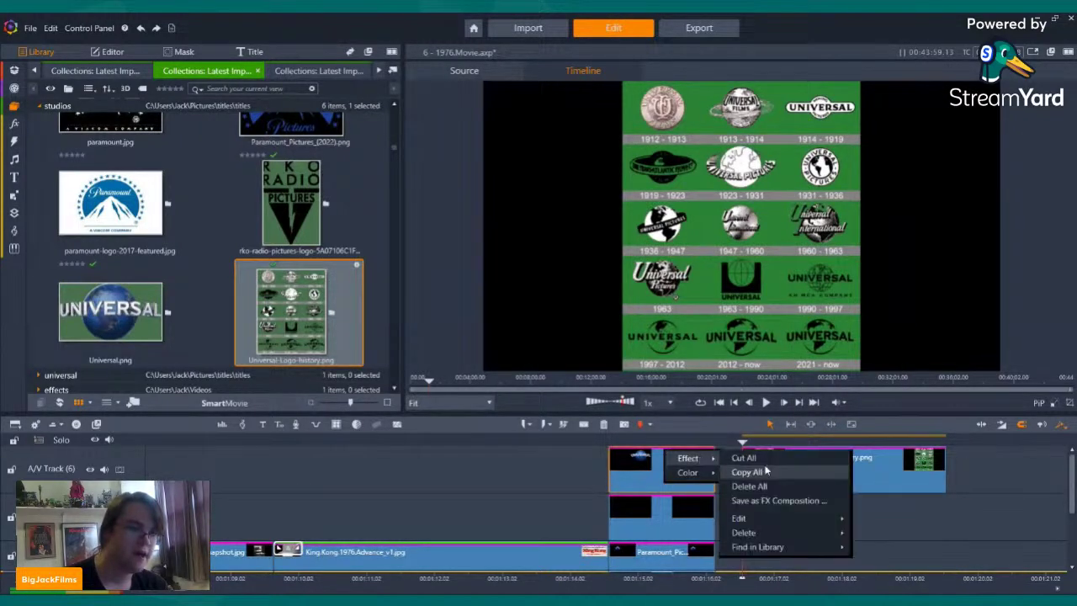
pyautogui.click(747, 472)
pyautogui.rightClick(804, 461)
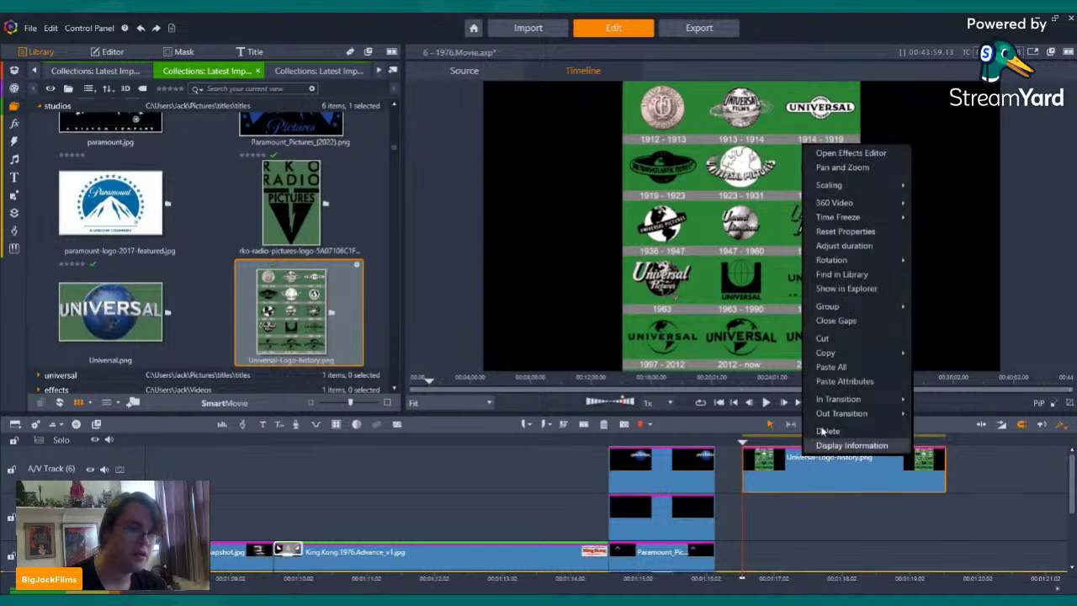
pyautogui.click(831, 368)
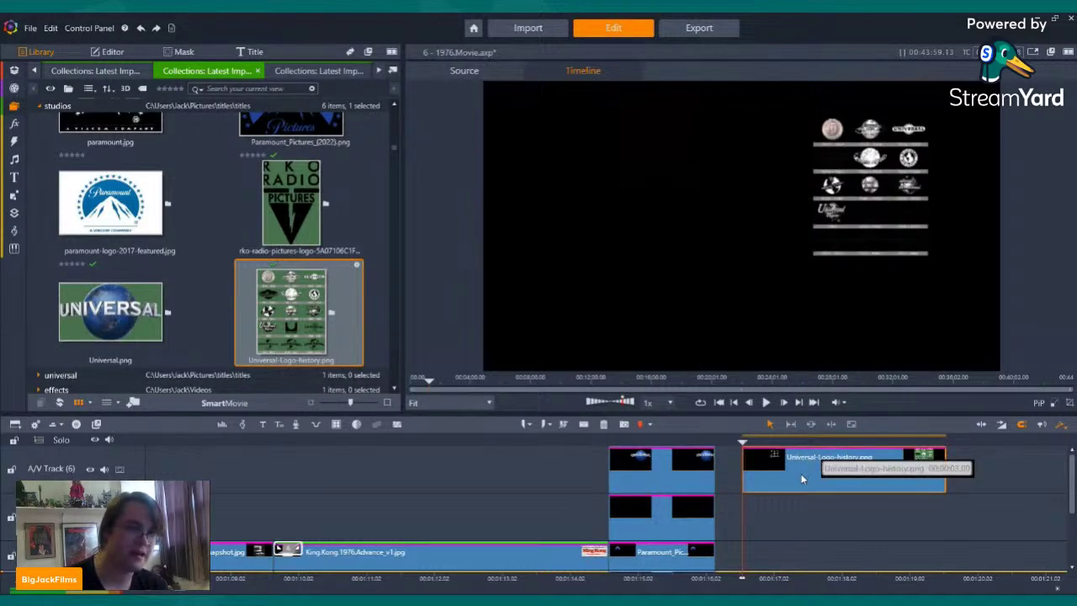
pyautogui.doubleClick(797, 462)
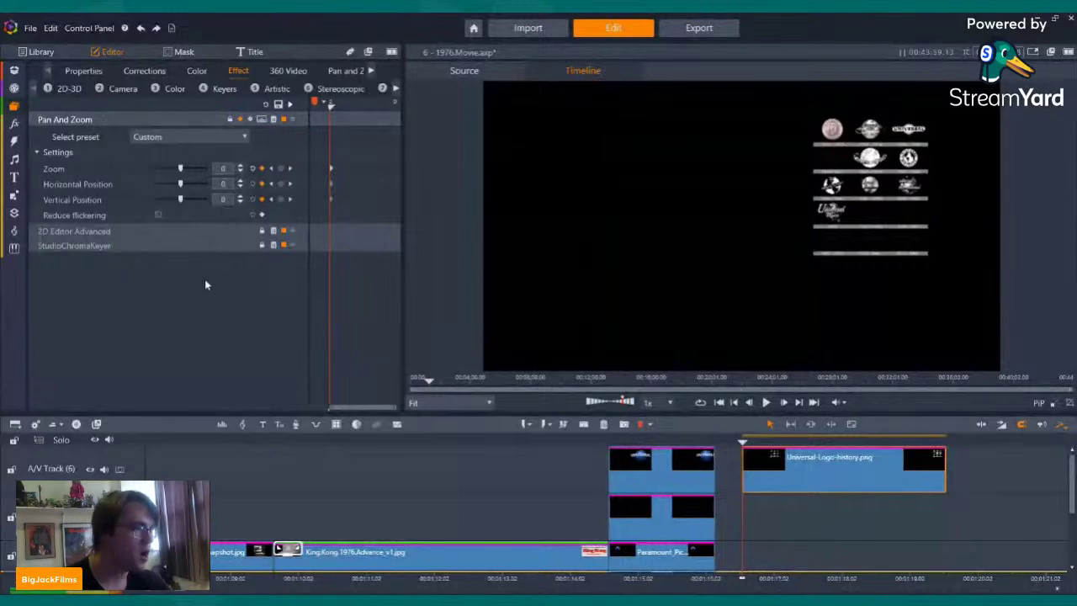
# - Reset the size of the Universal-Logo-history.png clip to 100 in its 2D Editor Advanced effect
pyautogui.click(181, 228)
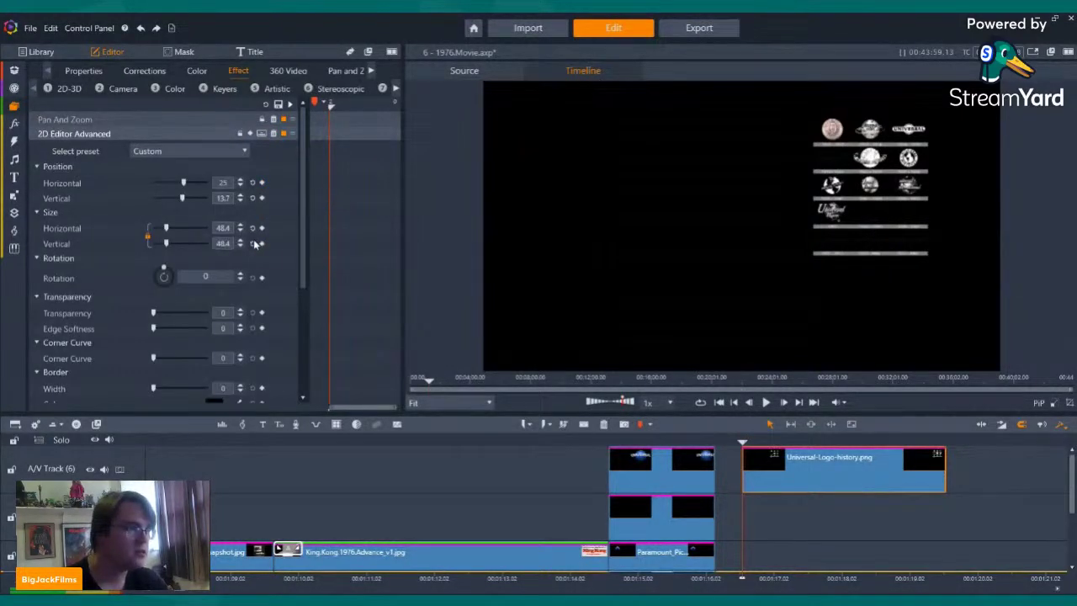
pyautogui.click(254, 243)
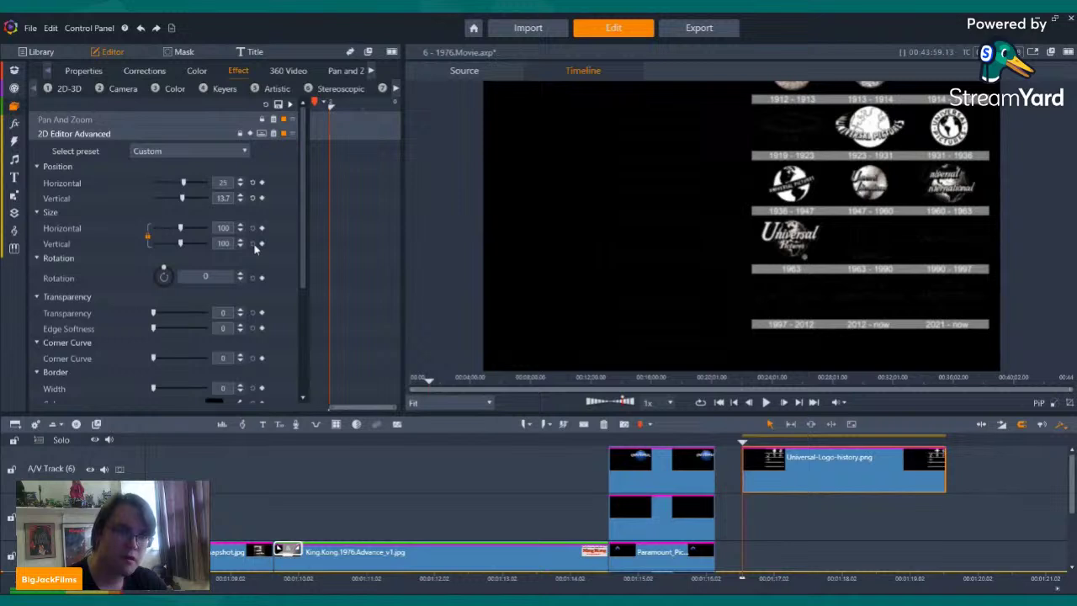
pyautogui.press('space')
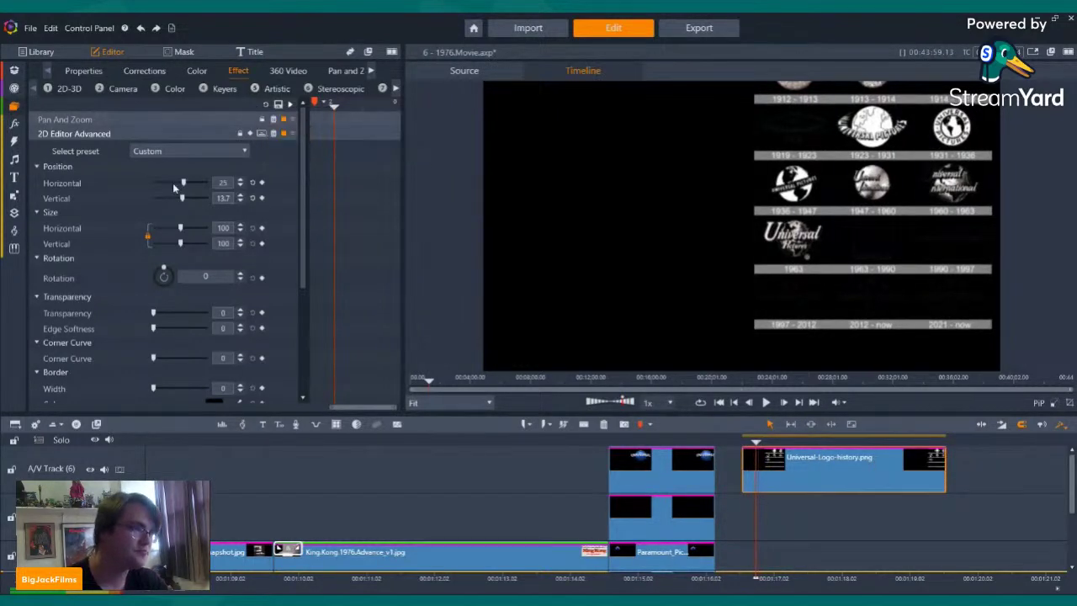
# - Try a lower color tolerance in the clip's StudioChromaKeyer effect and undo the change
pyautogui.scroll(-5, 144, 386)
pyautogui.click(138, 397)
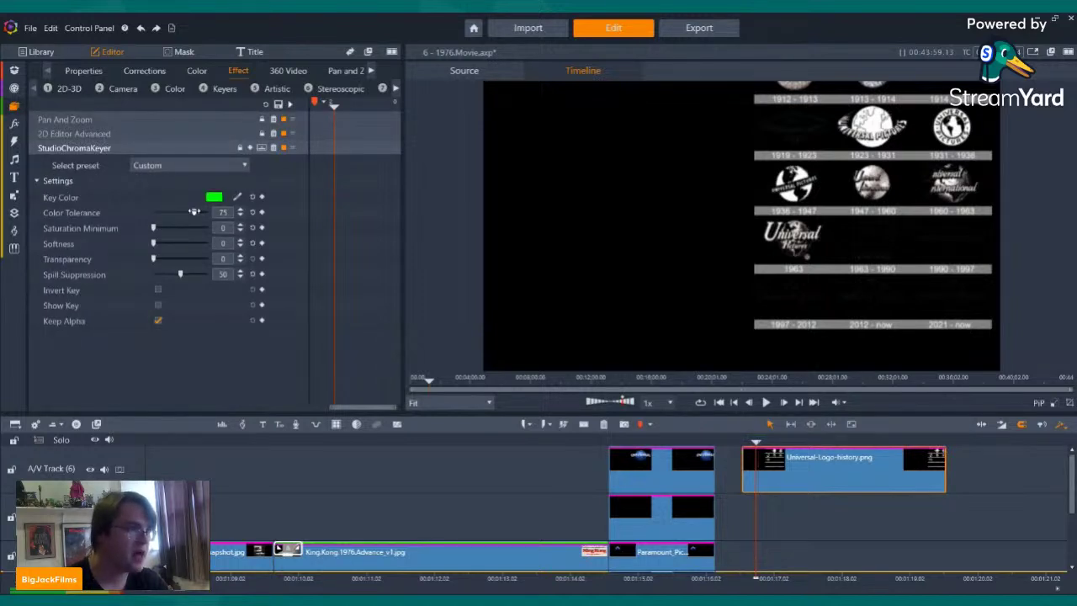
pyautogui.moveTo(193, 212)
pyautogui.mouseDown()
pyautogui.moveTo(124, 216)
pyautogui.moveTo(180, 213)
pyautogui.mouseUp()
pyautogui.click(145, 28)
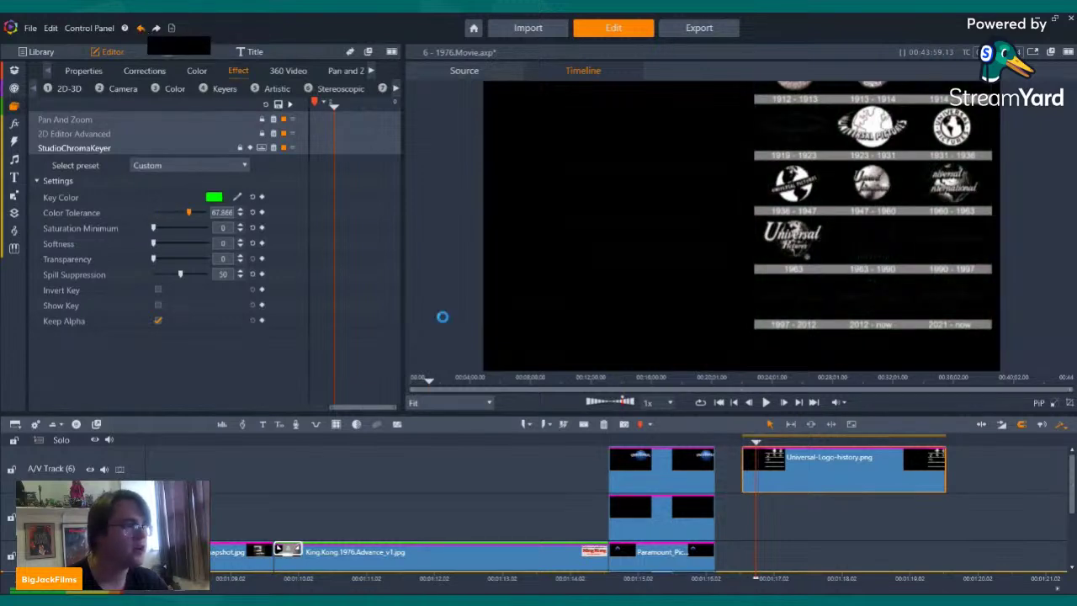
# - Replace the old Universal logo clip on A/V Track (6) with Universal-Logo-history.png, trimmed to end with the logo clips below
pyautogui.rightClick(645, 461)
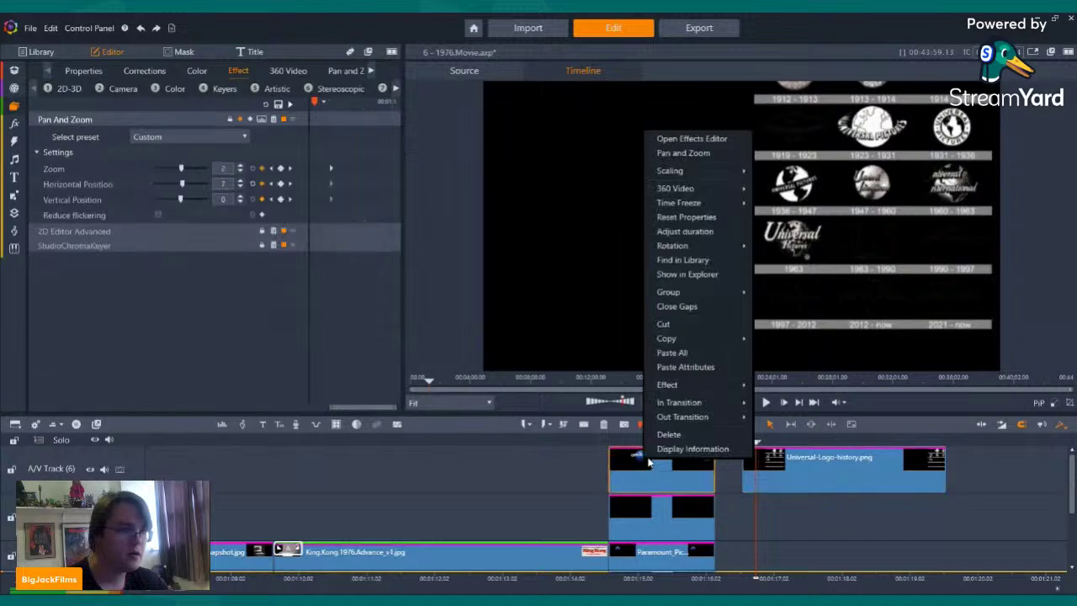
pyautogui.click(668, 435)
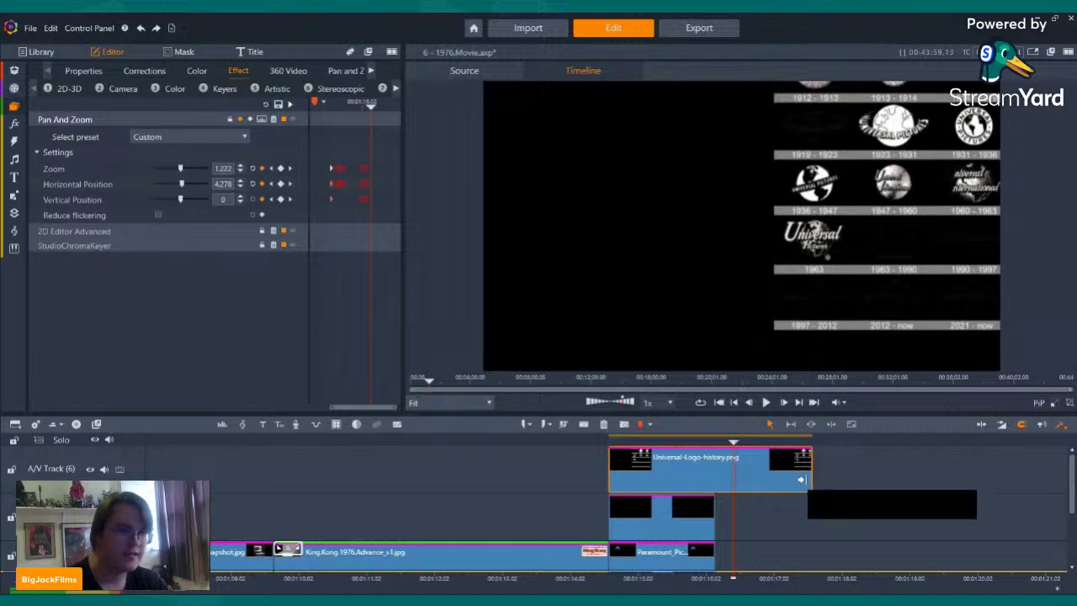
pyautogui.moveTo(801, 479); pyautogui.dragTo(714, 469)
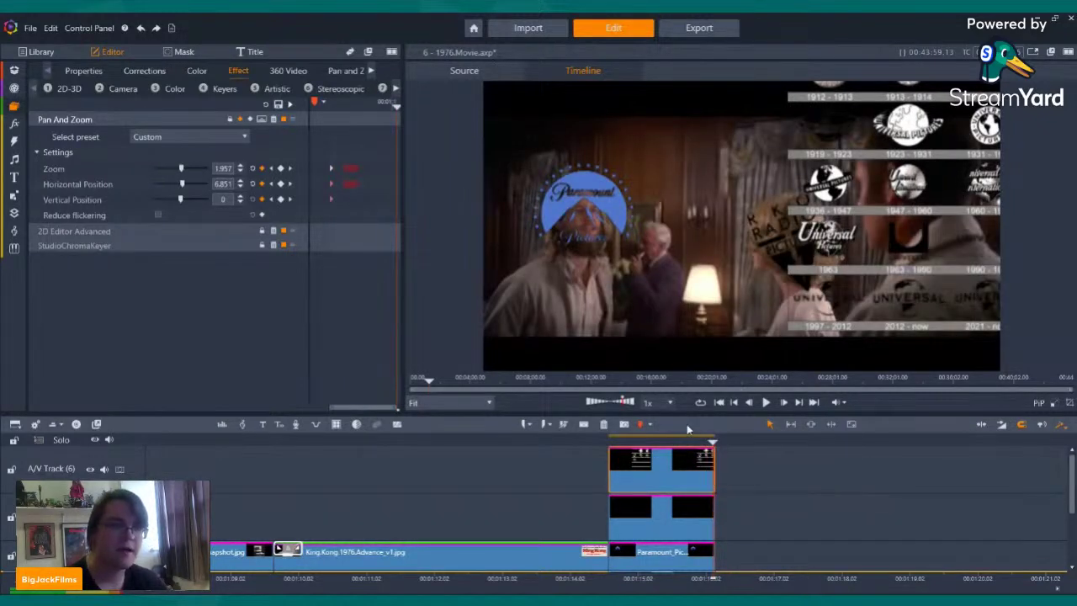
# - Set the horizontal and vertical size in the clip's 2D Editor Advanced effect to 200
pyautogui.click(139, 232)
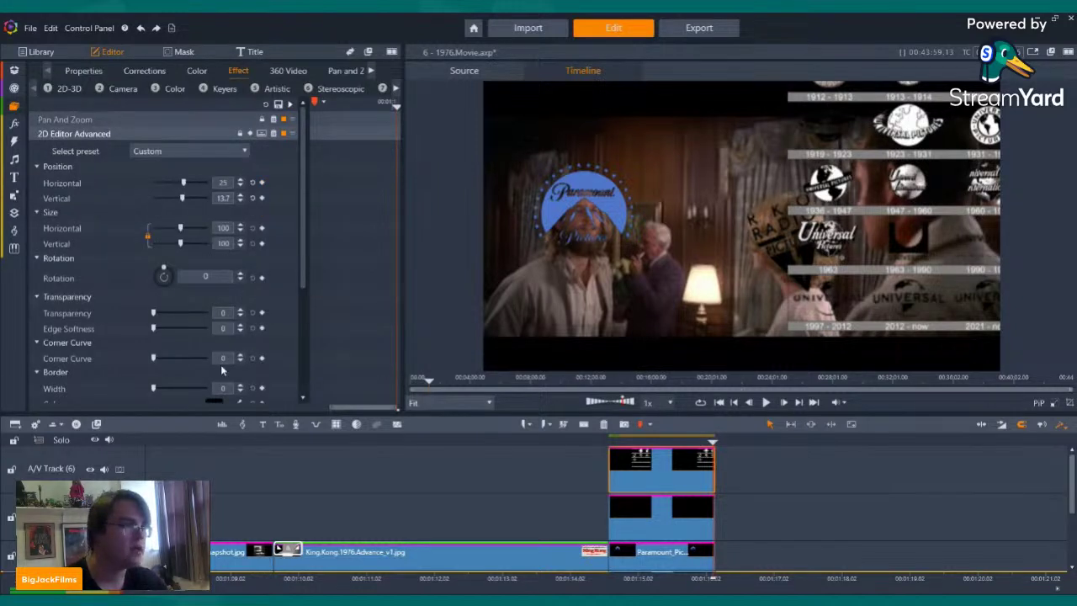
pyautogui.doubleClick(231, 244)
pyautogui.write('200')
pyautogui.press('Return')
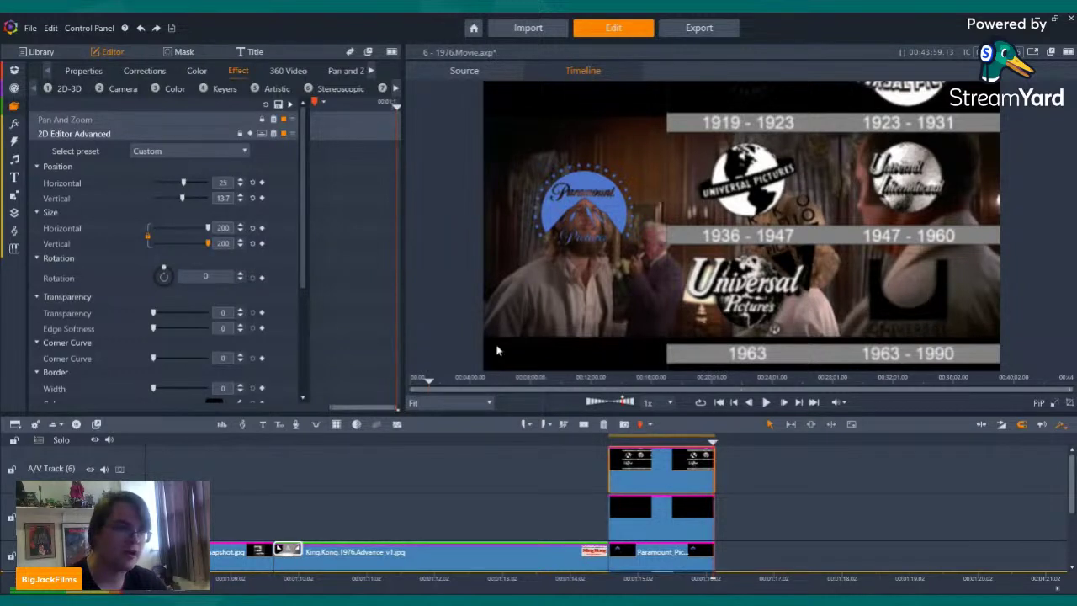
# - Crop the logo sheet to the 1963 - 1990 Universal logo with 24.1% bottom, 60.4% top and 44.2% left cropping
pyautogui.scroll(-5, 122, 366)
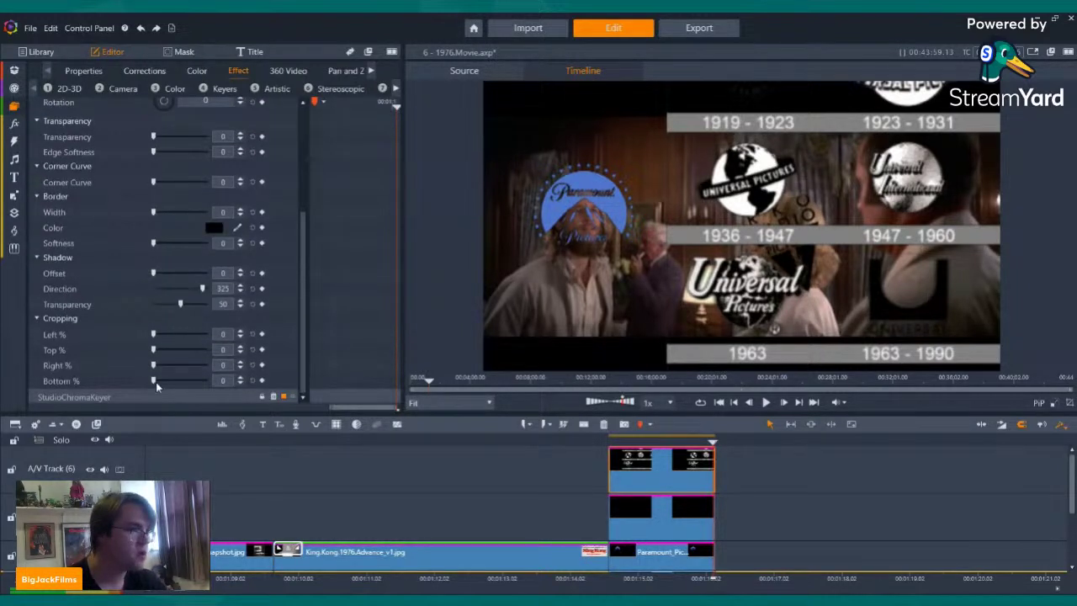
pyautogui.moveTo(154, 381); pyautogui.dragTo(170, 381)
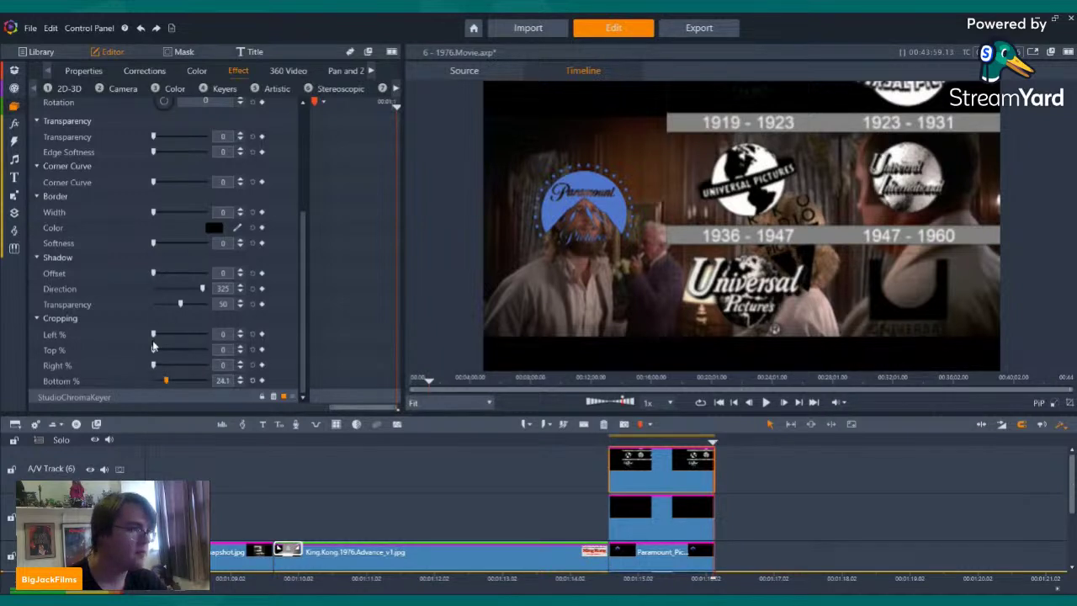
pyautogui.moveTo(155, 355); pyautogui.dragTo(199, 364)
pyautogui.moveTo(199, 364); pyautogui.dragTo(201, 365)
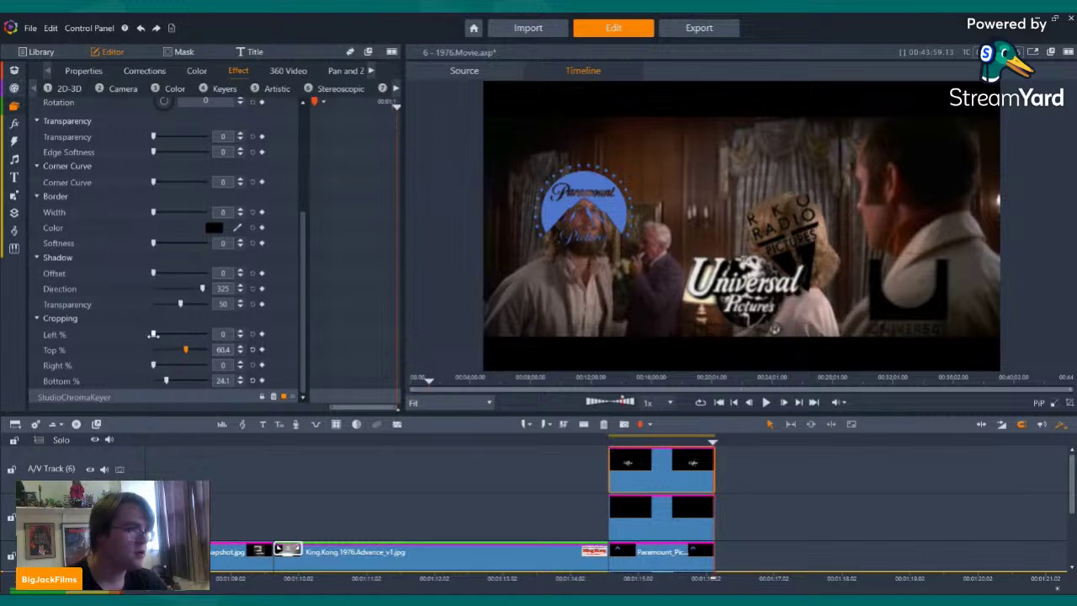
pyautogui.moveTo(171, 337); pyautogui.dragTo(187, 346)
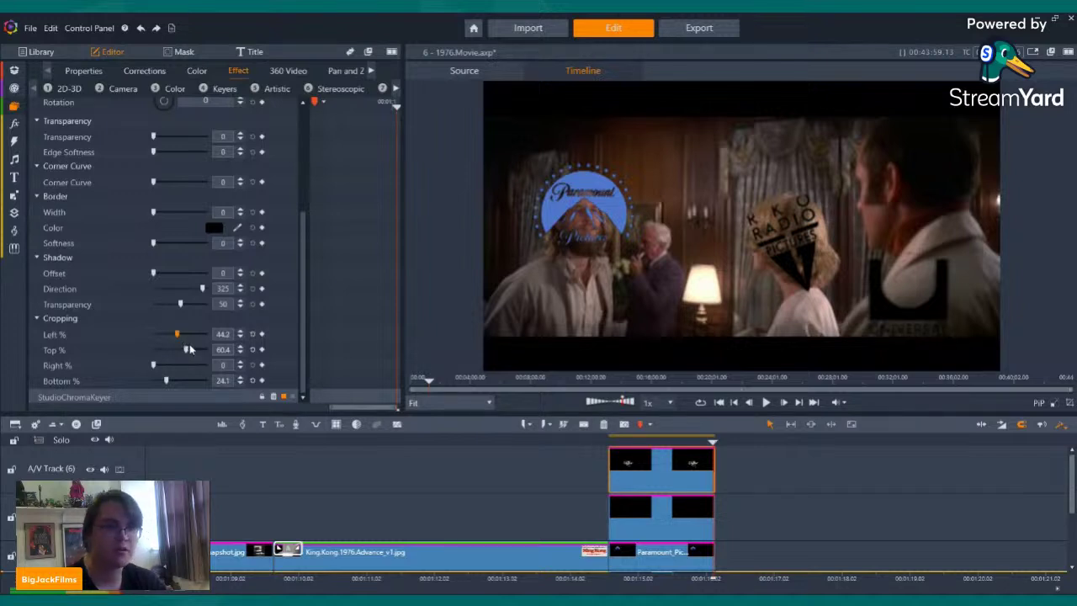
# - Add a second 2D Editor Advanced effect to the Universal logo clip and set it to No Preset
pyautogui.scroll(5, 195, 168)
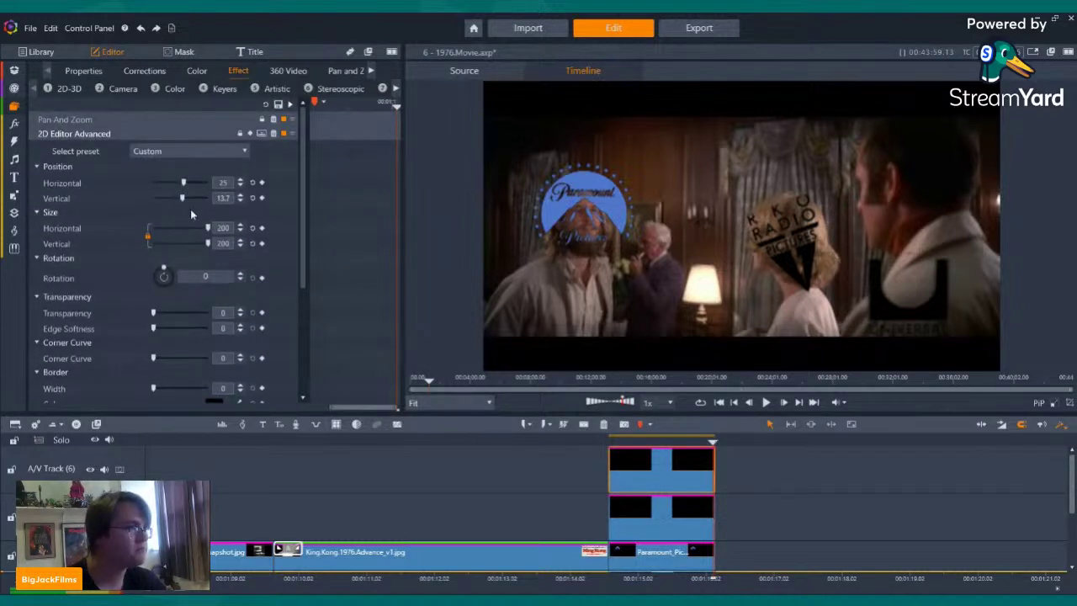
pyautogui.click(76, 71)
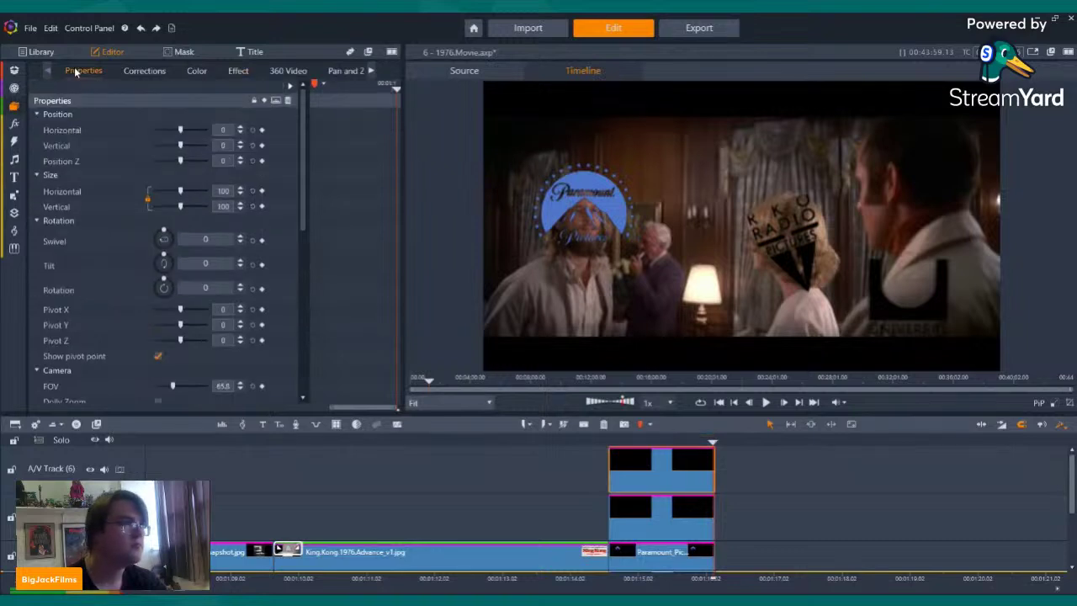
pyautogui.click(238, 73)
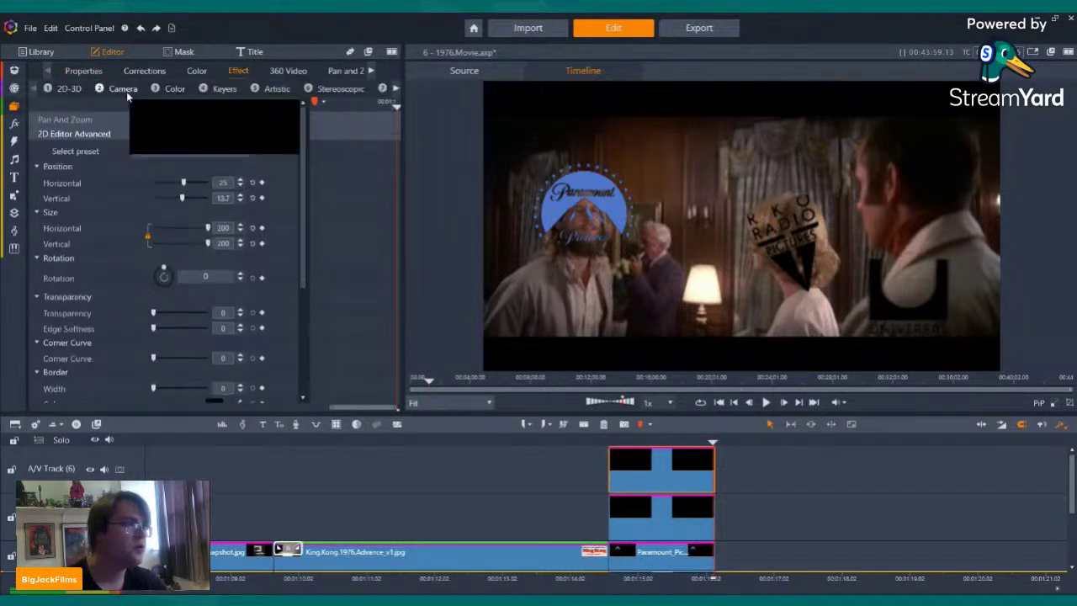
pyautogui.click(67, 88)
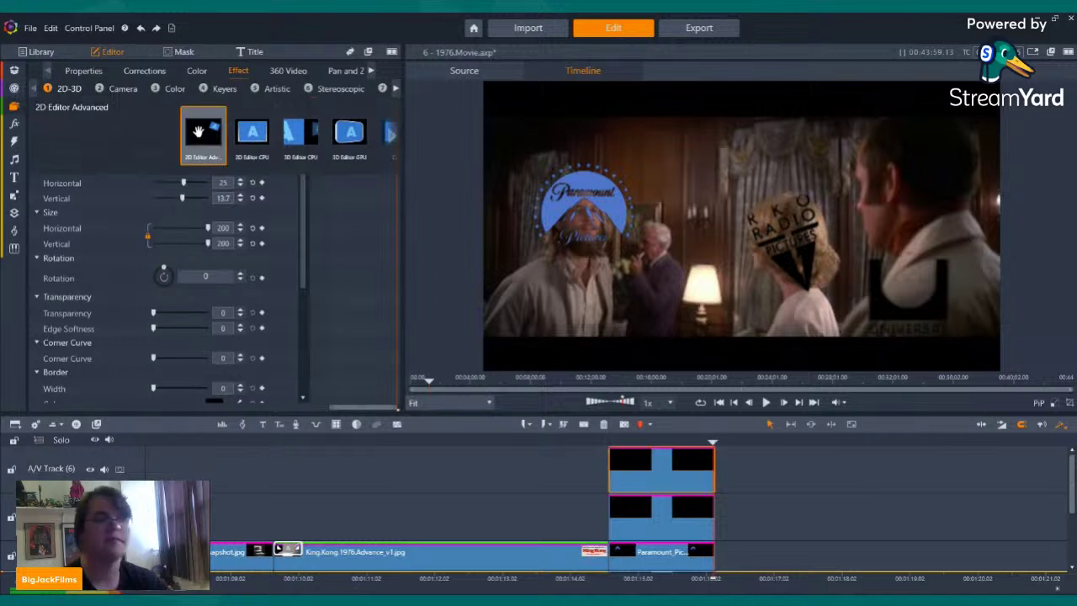
pyautogui.doubleClick(198, 131)
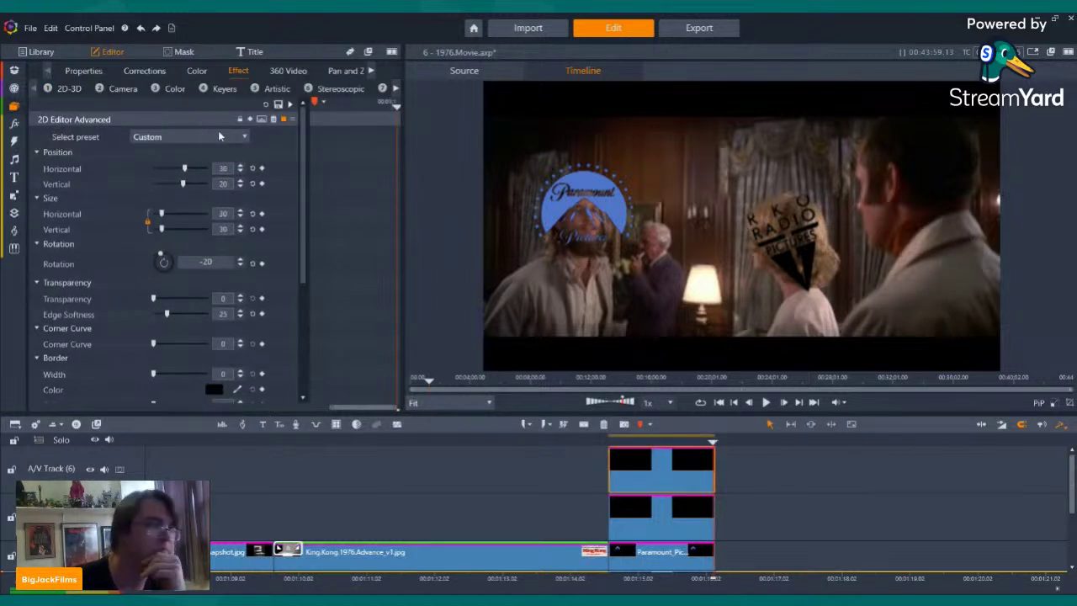
pyautogui.click(199, 139)
pyautogui.click(197, 150)
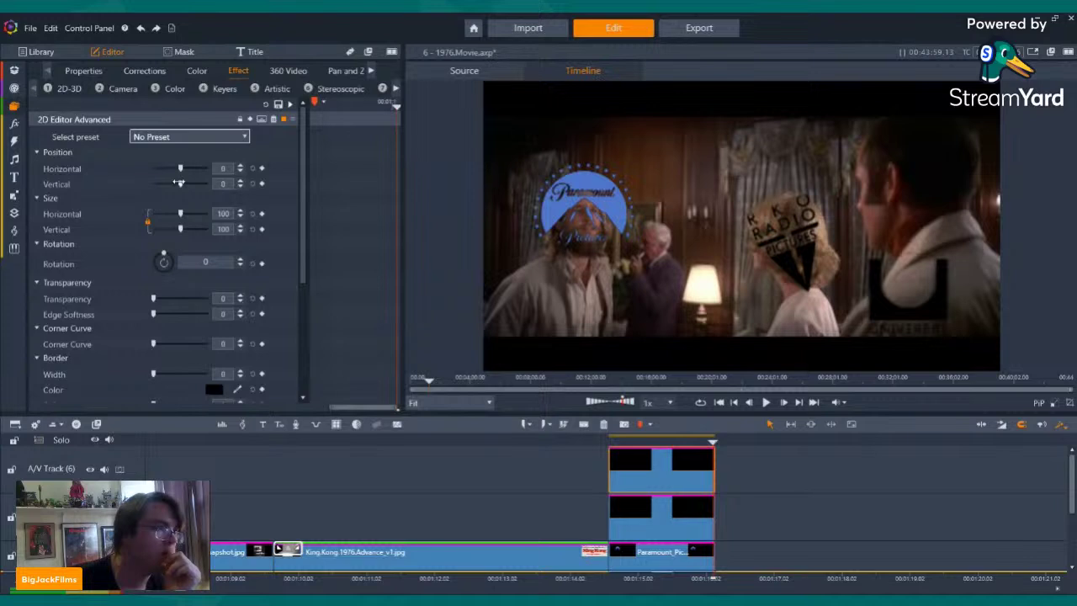
# - Fit the Universal logo over the head of the man in the gray jacket with size 115, horizontal position -5 and vertical position 39.7
pyautogui.moveTo(179, 182); pyautogui.dragTo(186, 184)
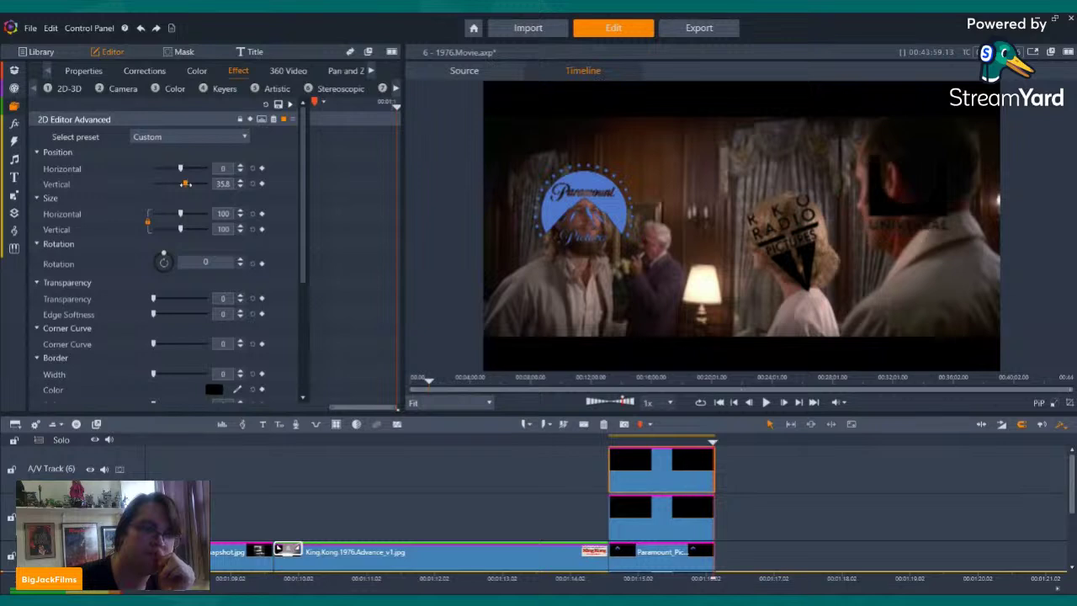
pyautogui.moveTo(181, 229); pyautogui.dragTo(180, 229)
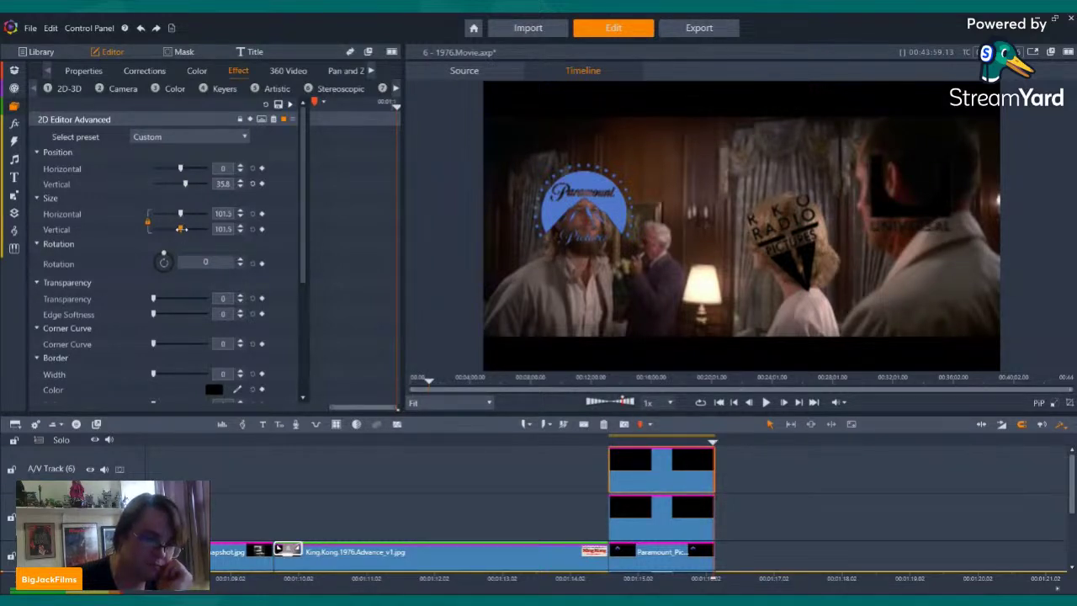
pyautogui.moveTo(180, 229); pyautogui.dragTo(187, 230)
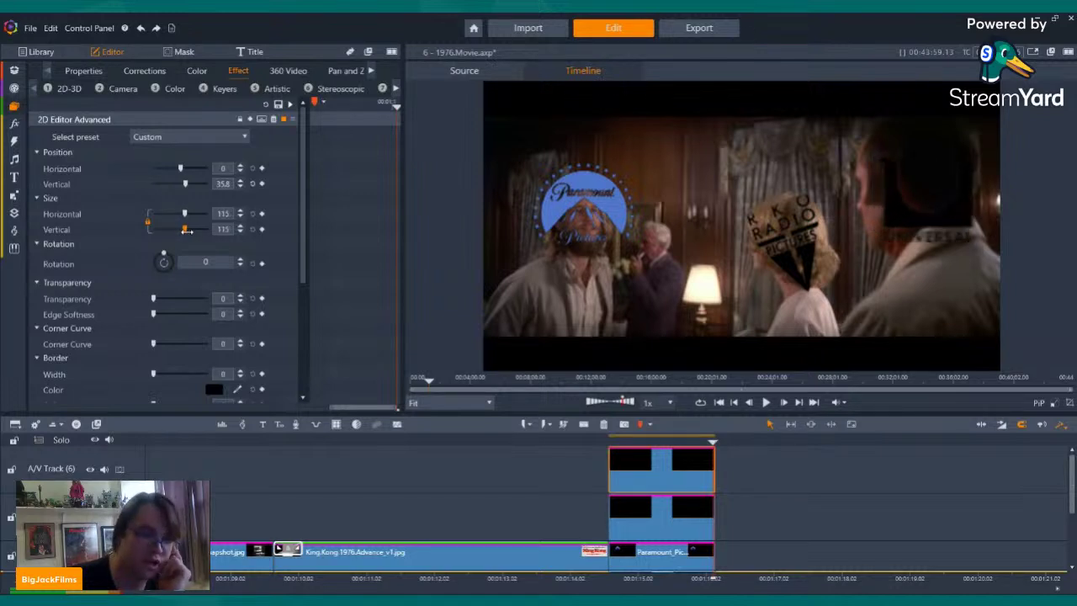
pyautogui.moveTo(185, 183); pyautogui.dragTo(179, 168)
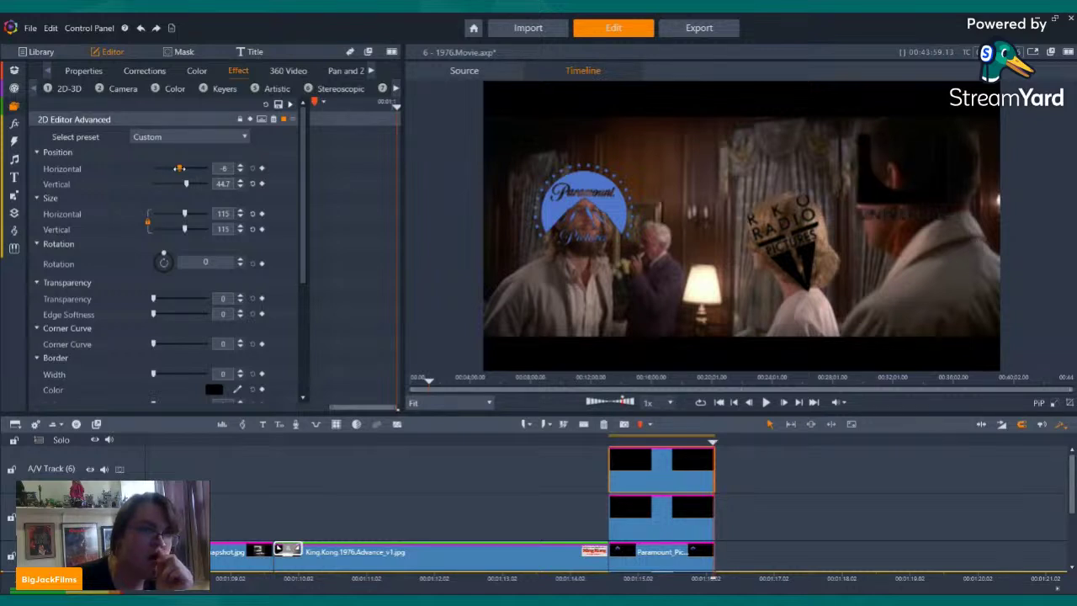
pyautogui.click(240, 169)
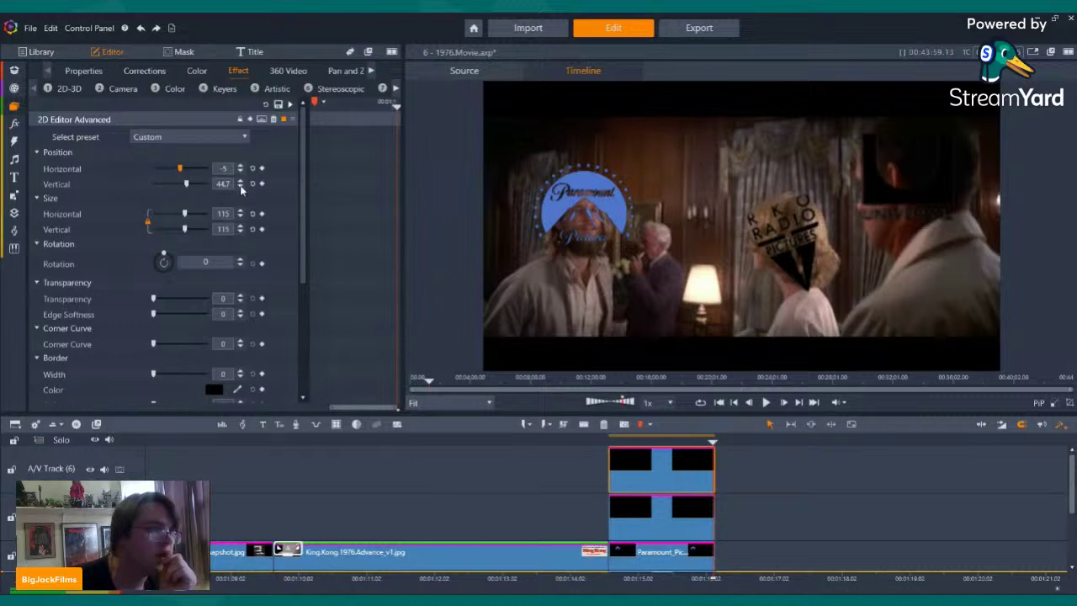
pyautogui.click(241, 186)
pyautogui.click(241, 187)
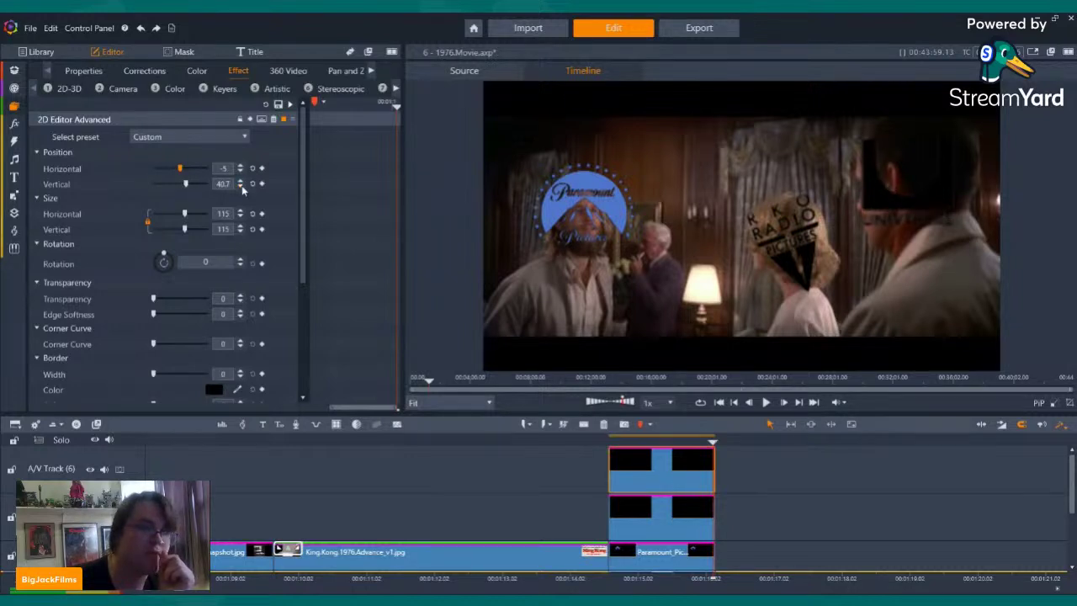
pyautogui.click(241, 187)
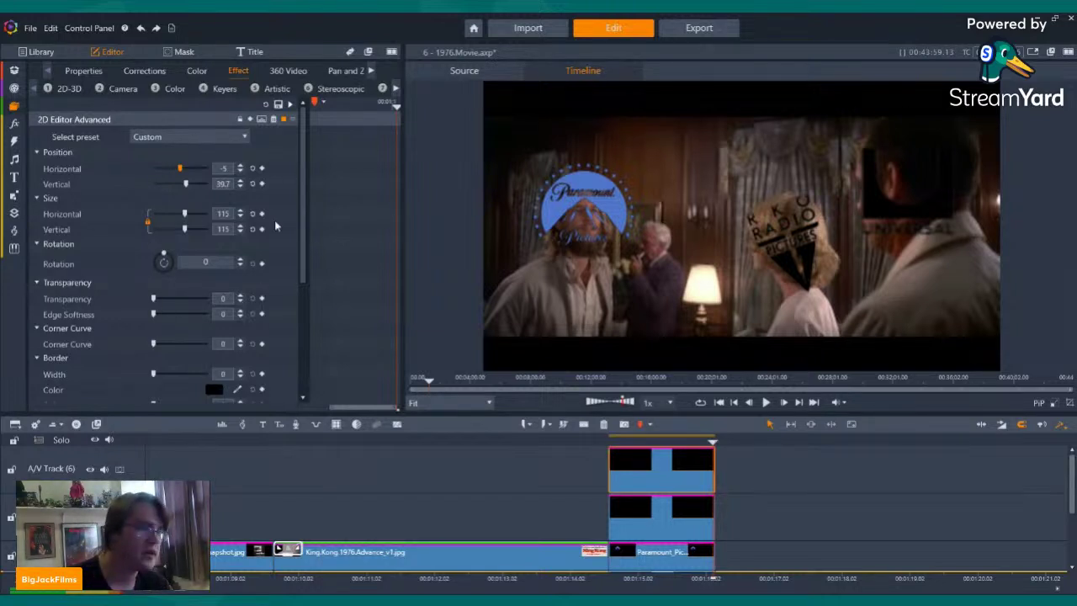
# - Add a Base Color Correction effect to the Universal logo clip and set its brightness to 81
pyautogui.click(175, 89)
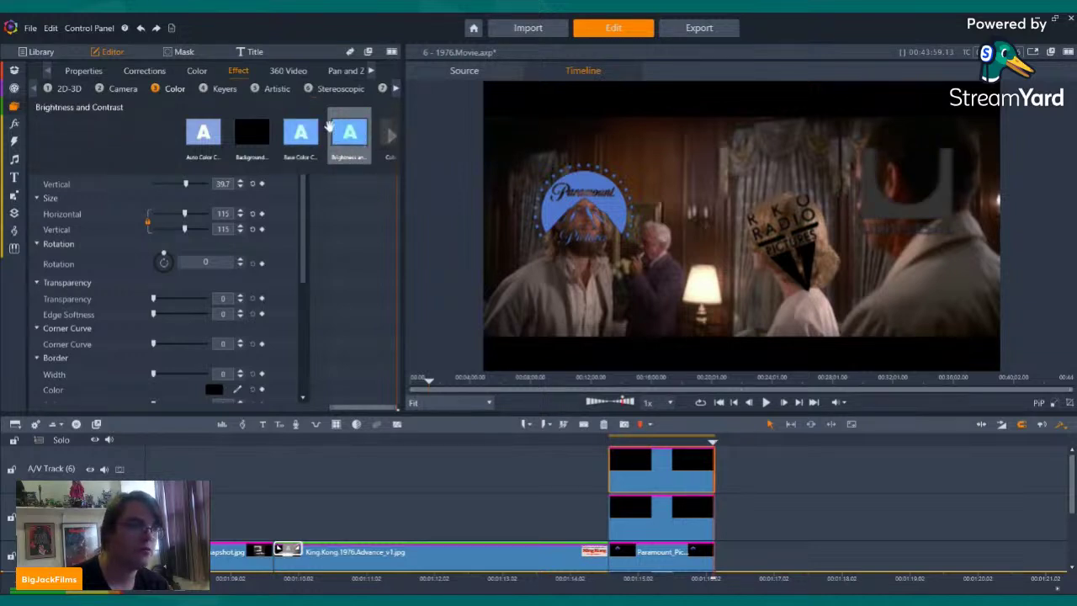
pyautogui.click(299, 145)
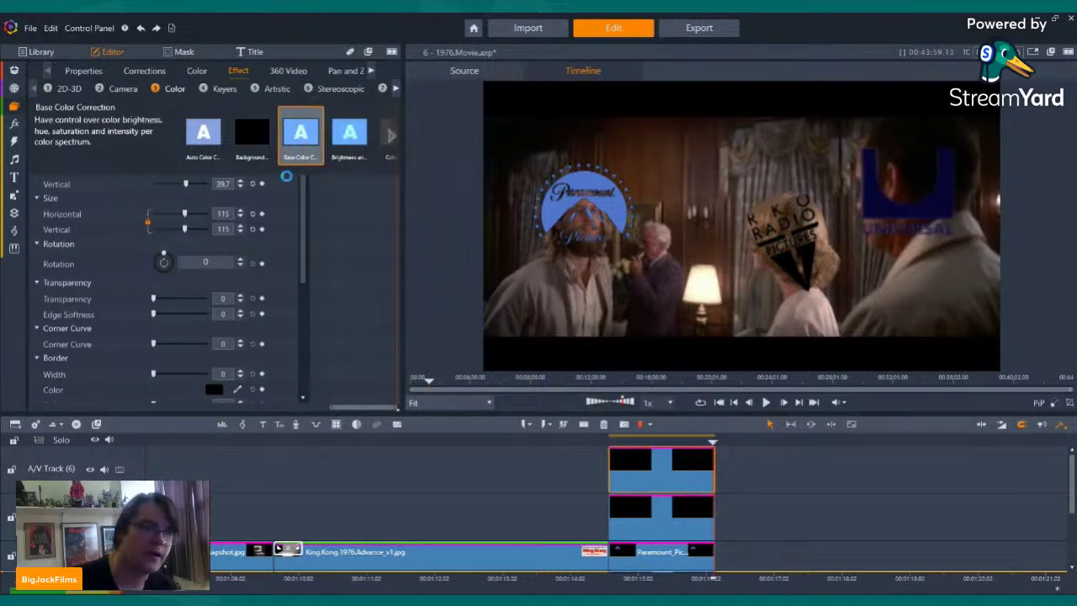
pyautogui.moveTo(181, 169); pyautogui.dragTo(189, 169)
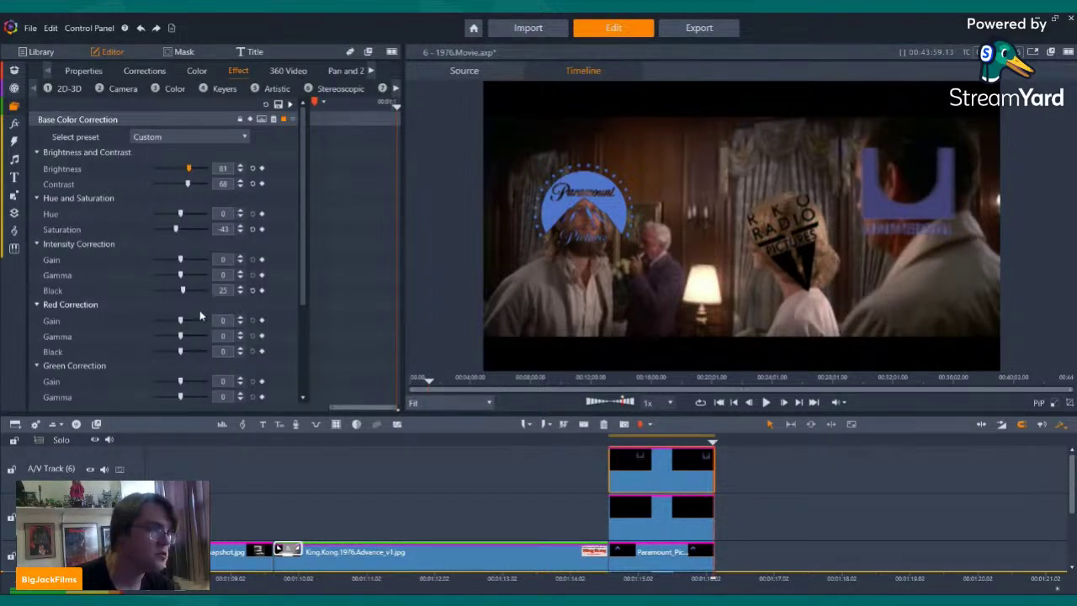
pyautogui.scroll(5, 216, 229)
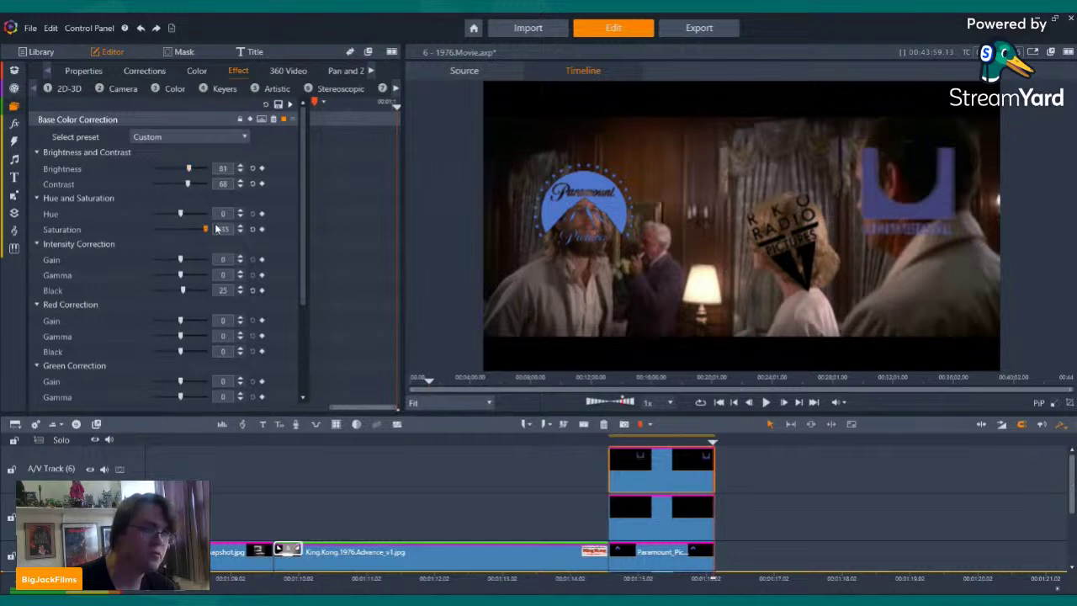
pyautogui.click(141, 27)
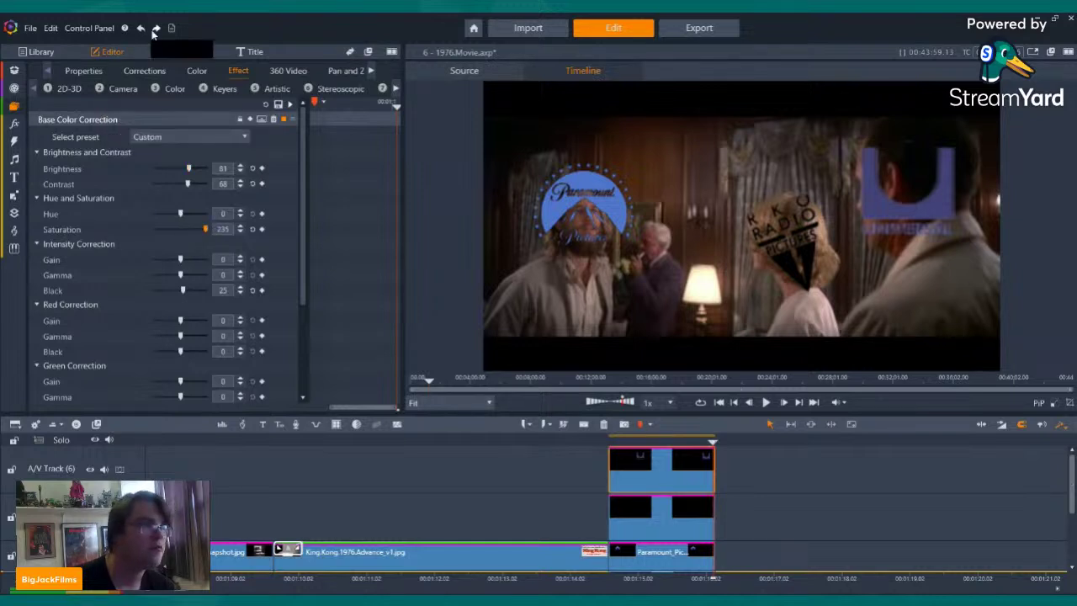
# - Set the Blue Correction gamma of the Universal logo clip to 223
pyautogui.scroll(-3, 203, 289)
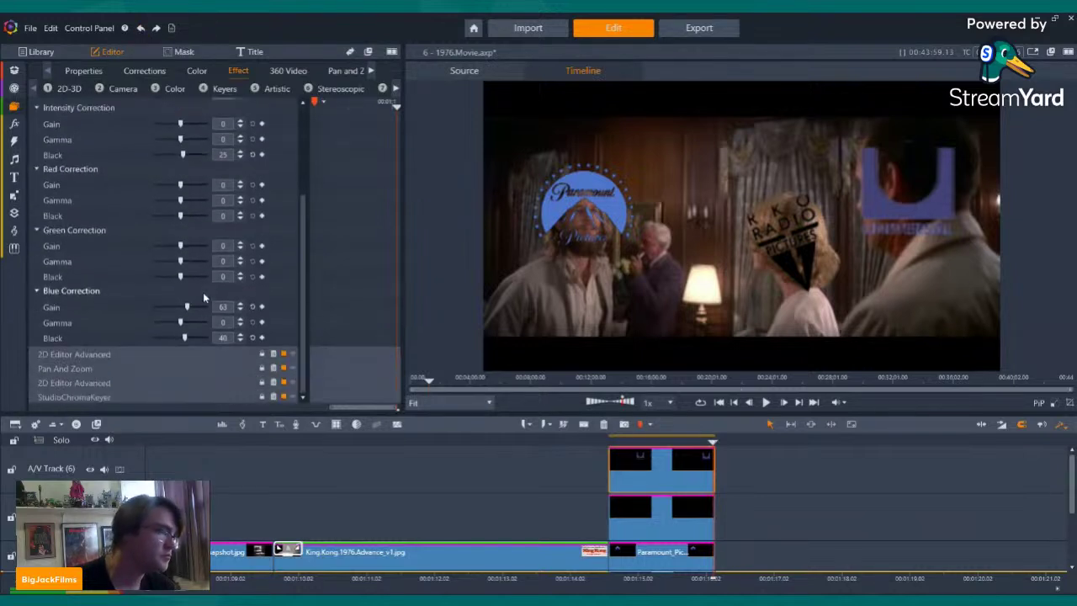
pyautogui.scroll(5, 210, 325)
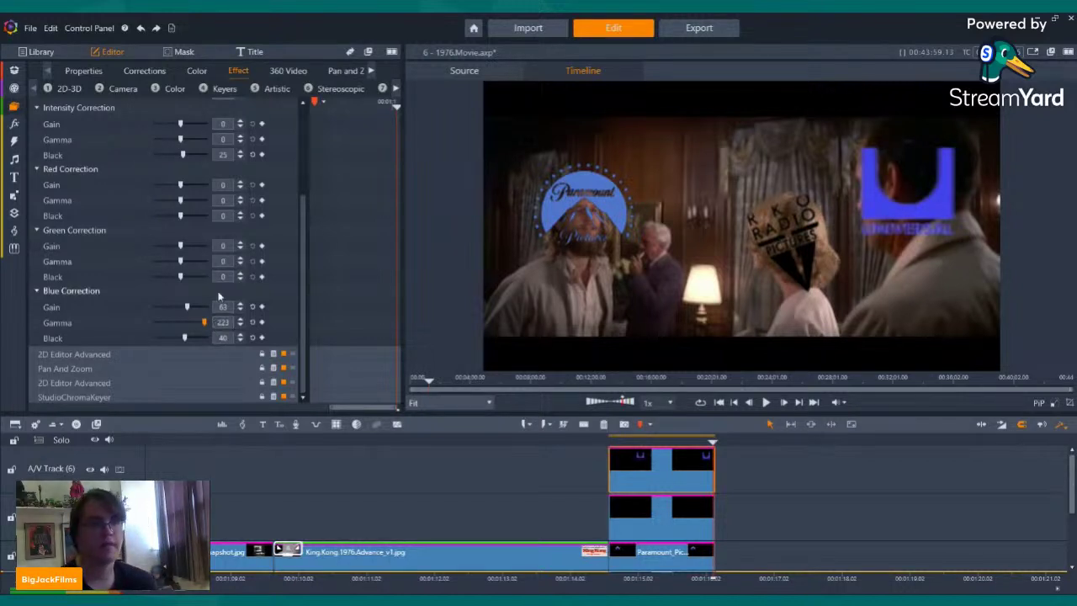
pyautogui.scroll(3, 284, 183)
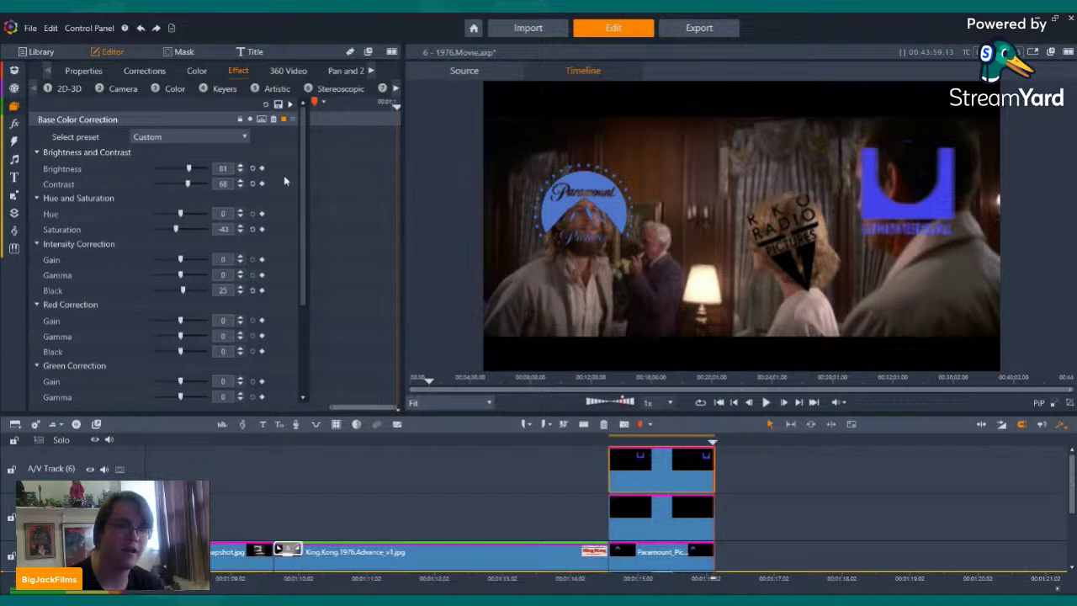
# - Raise the StudioChromaKeyer saturation minimum of the Universal logo clip to about 30.2
pyautogui.scroll(-3, 185, 261)
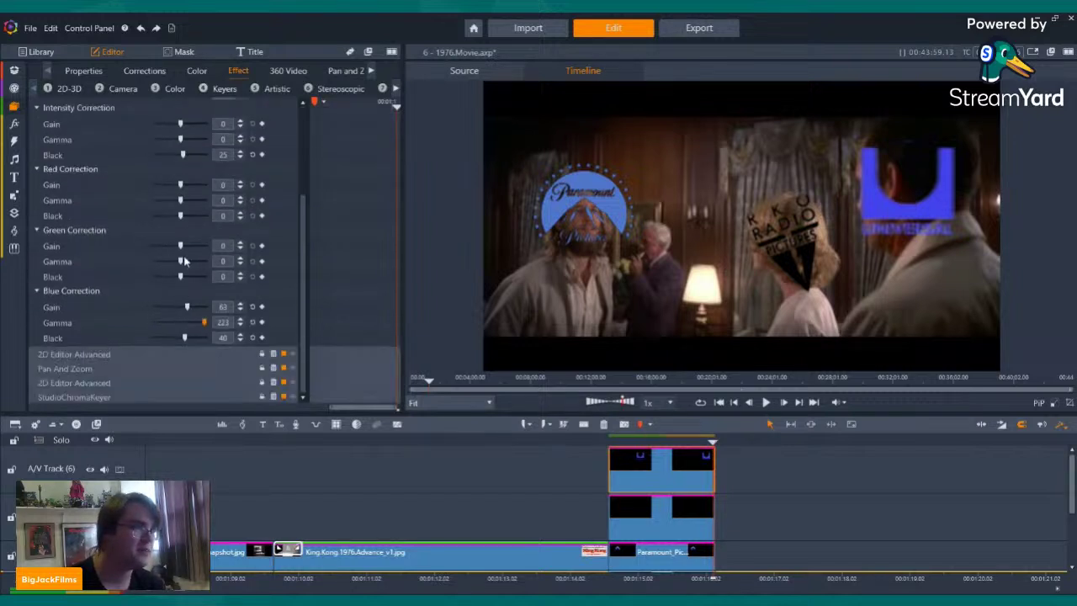
pyautogui.click(140, 399)
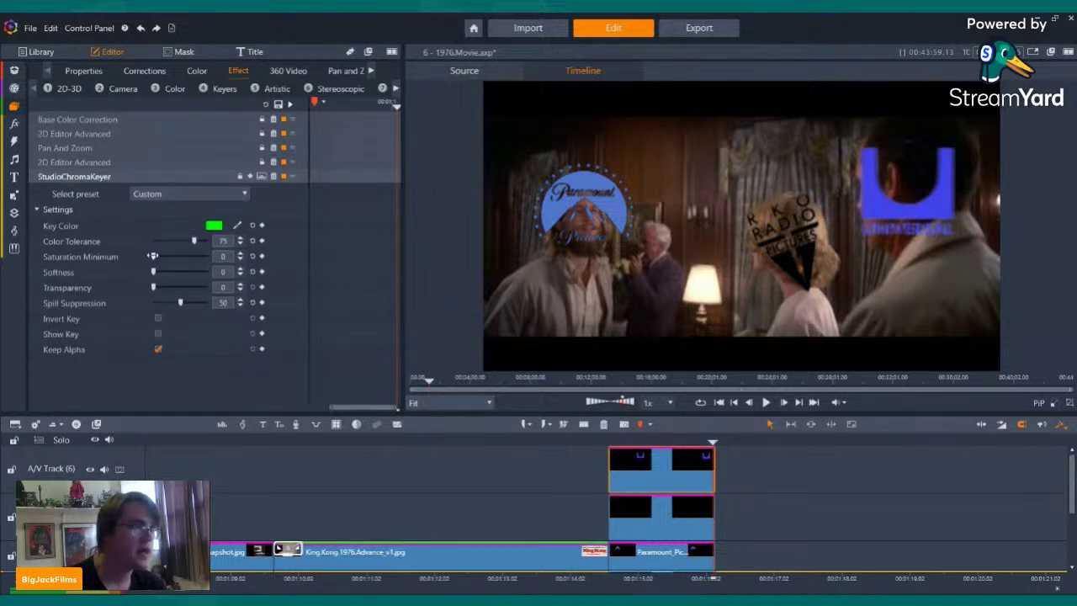
pyautogui.moveTo(153, 256); pyautogui.dragTo(173, 257)
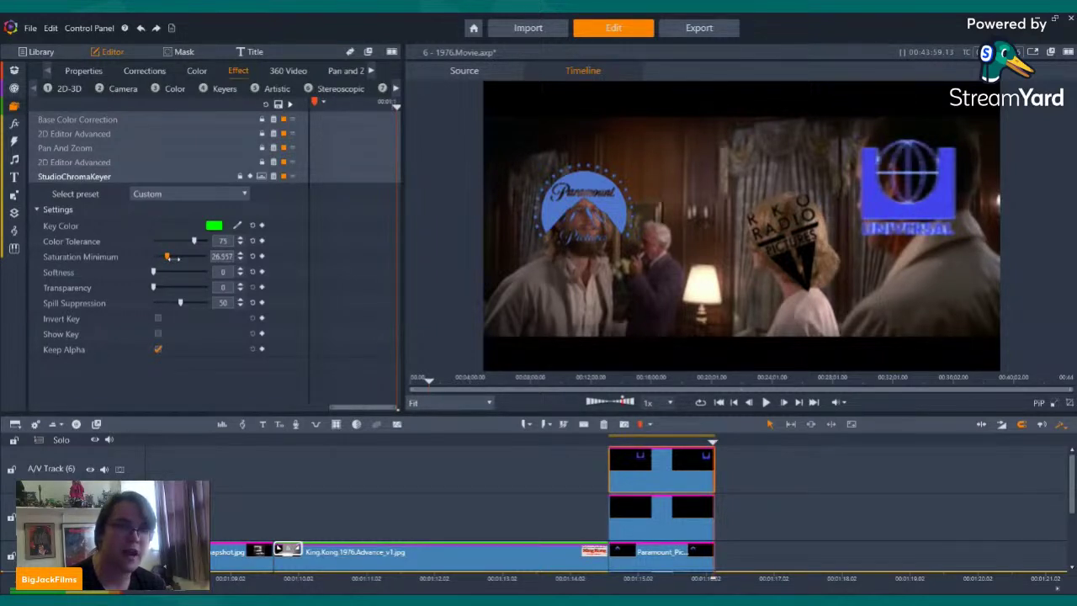
pyautogui.moveTo(174, 257); pyautogui.dragTo(176, 260)
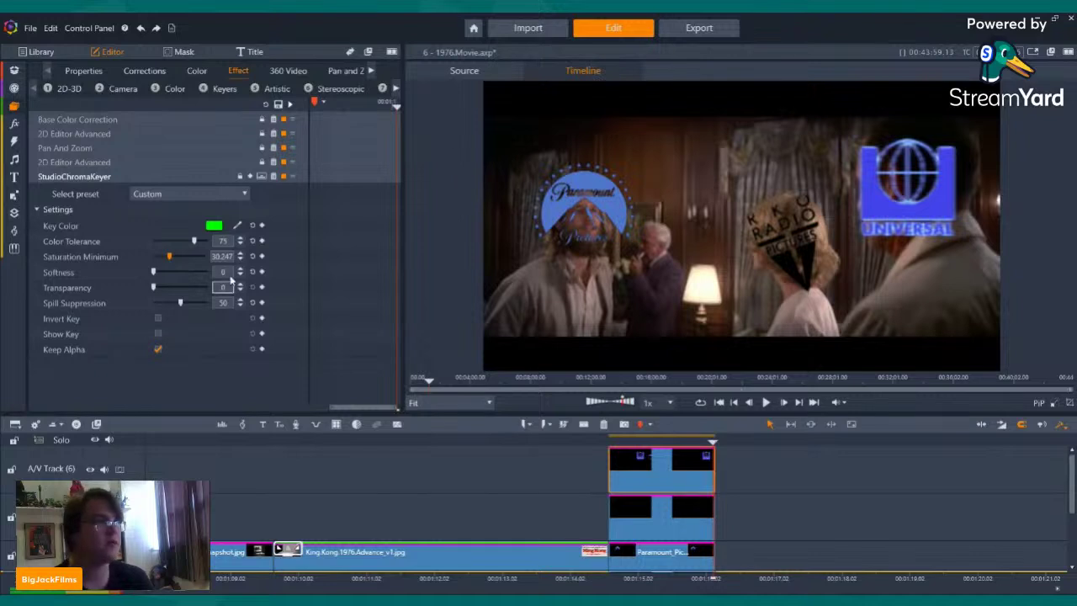
# - Set the vertical position in the Universal logo clip's upper 2D Editor Advanced effect to 43.7
pyautogui.click(183, 131)
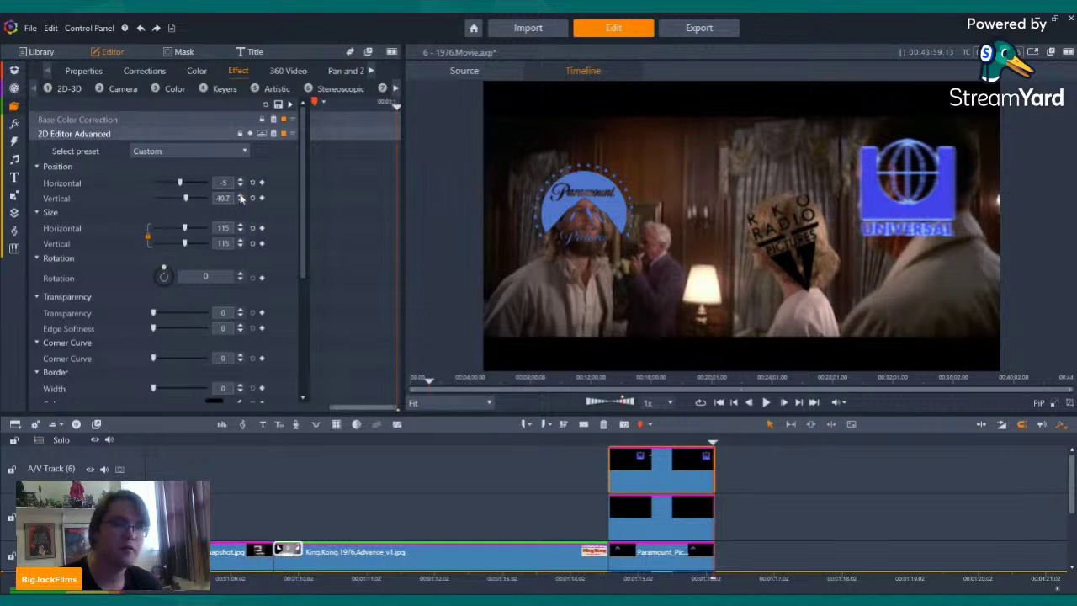
pyautogui.click(240, 197)
pyautogui.click(241, 195)
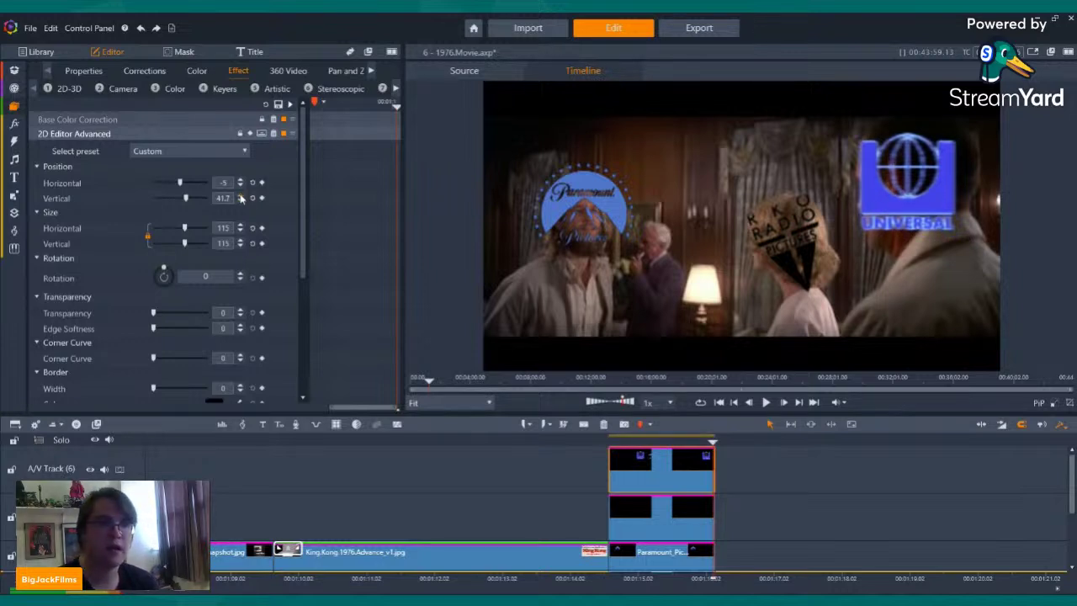
pyautogui.click(241, 195)
pyautogui.click(241, 195)
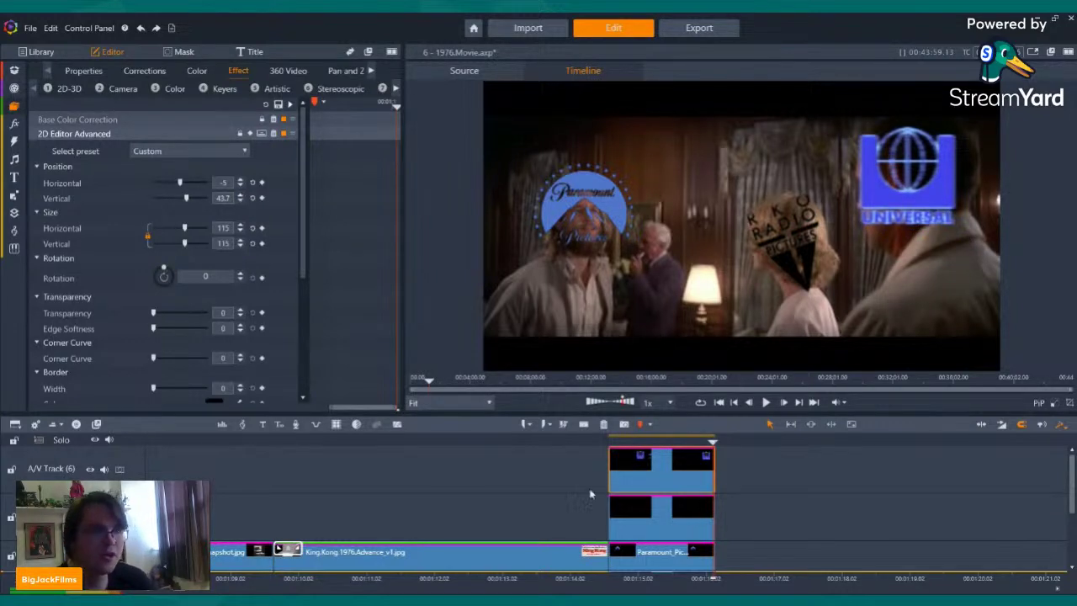
# - Go backward through the logo clips to examine how the Universal logo follows the head of the man in the gray jacket
pyautogui.click(701, 475)
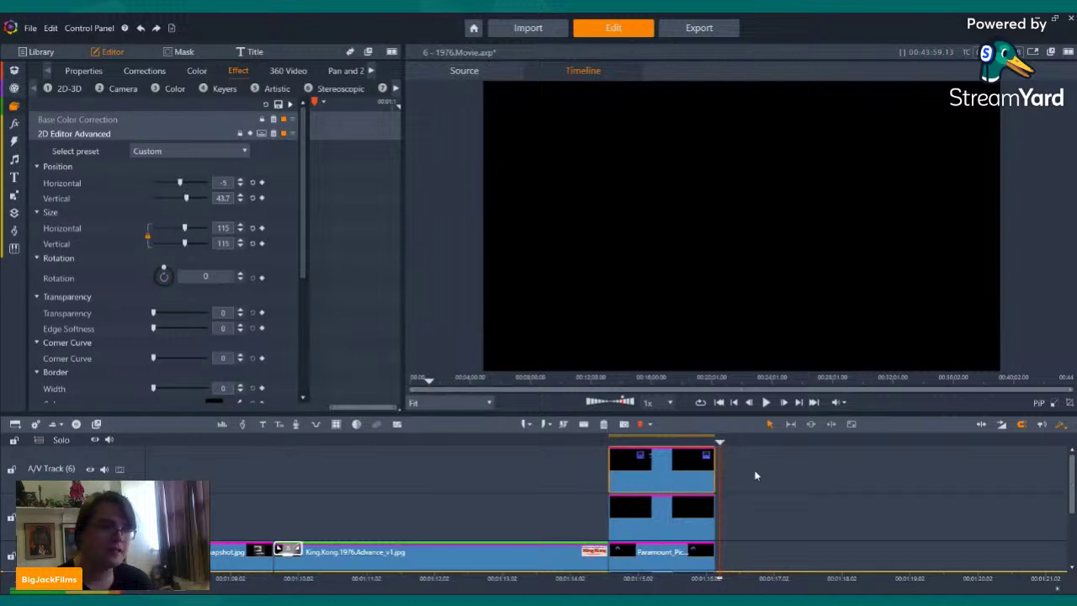
pyautogui.press('Left')
pyautogui.press('Left')
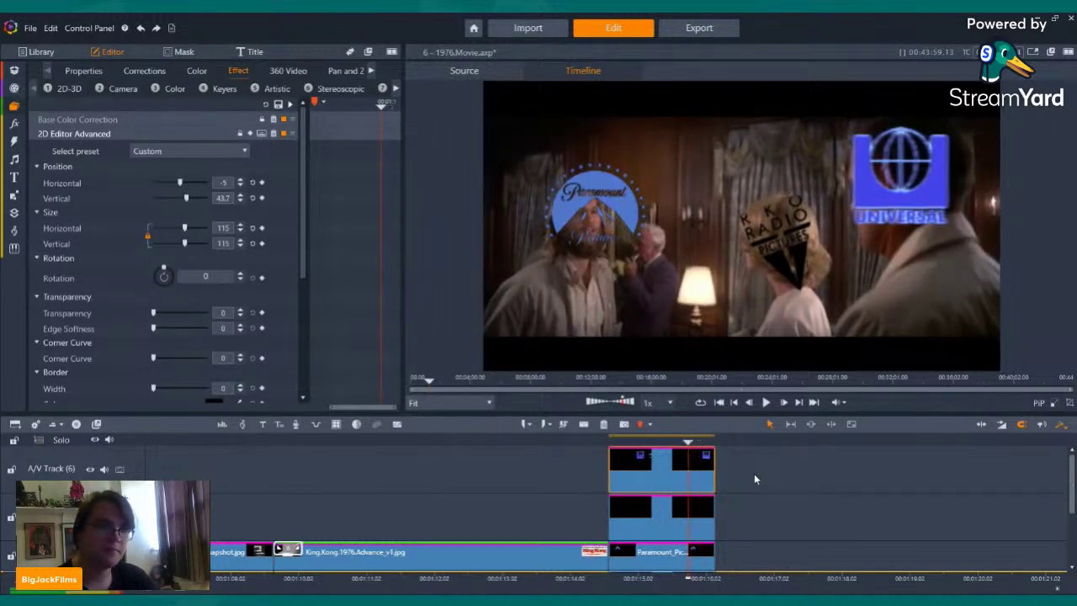
pyautogui.press('Left')
pyautogui.press('Left')
pyautogui.press('Left')
pyautogui.press('Left')
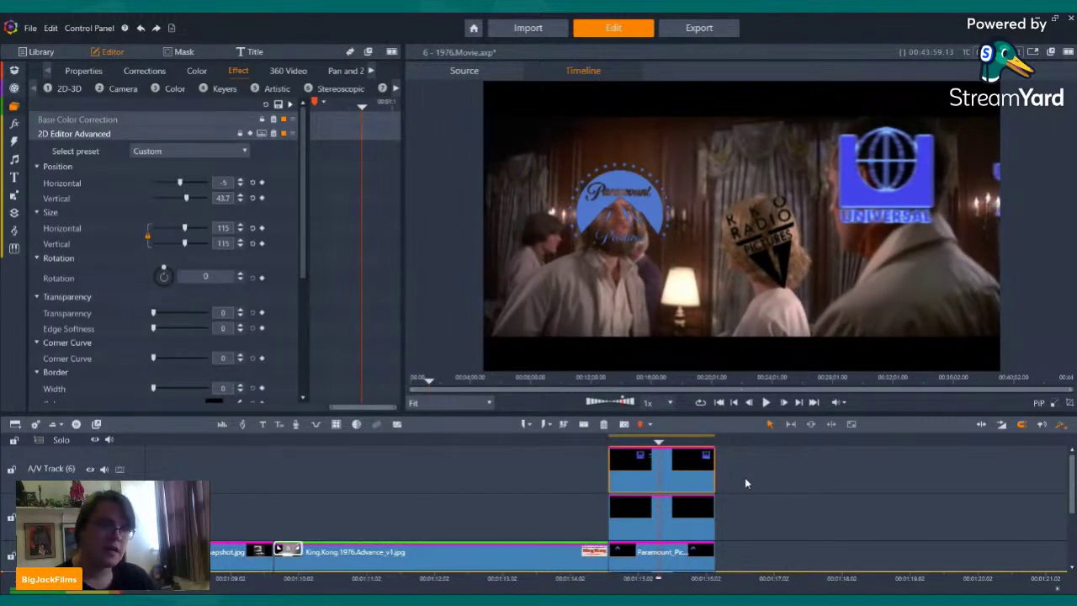
pyautogui.press('Left')
pyautogui.press('Left')
pyautogui.press('Left')
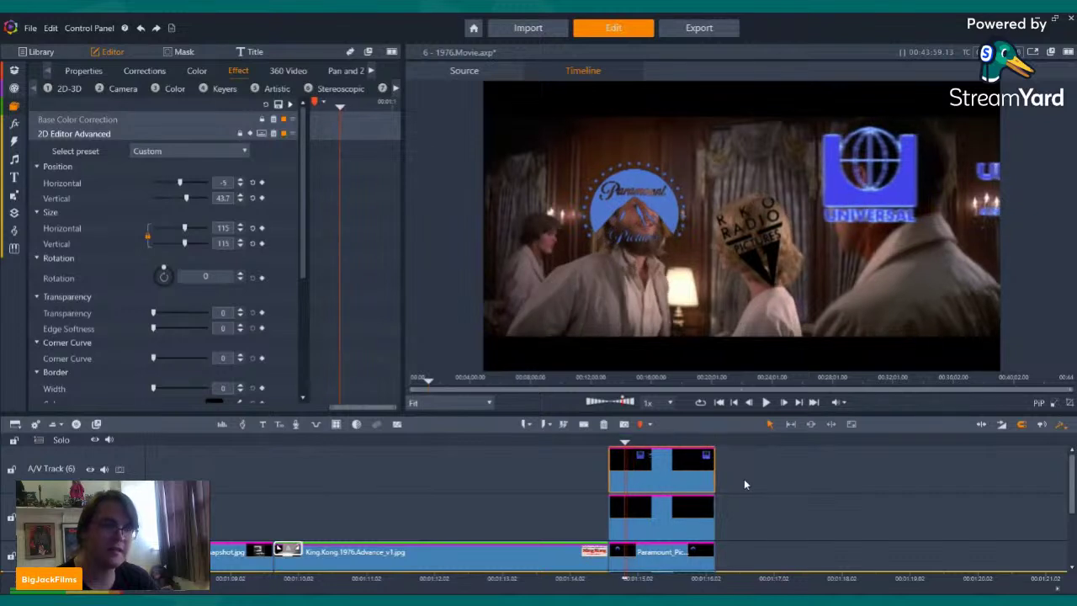
# - At the start of the Universal logo clip, set the 2D Editor Advanced horizontal position to 2
pyautogui.click(749, 402)
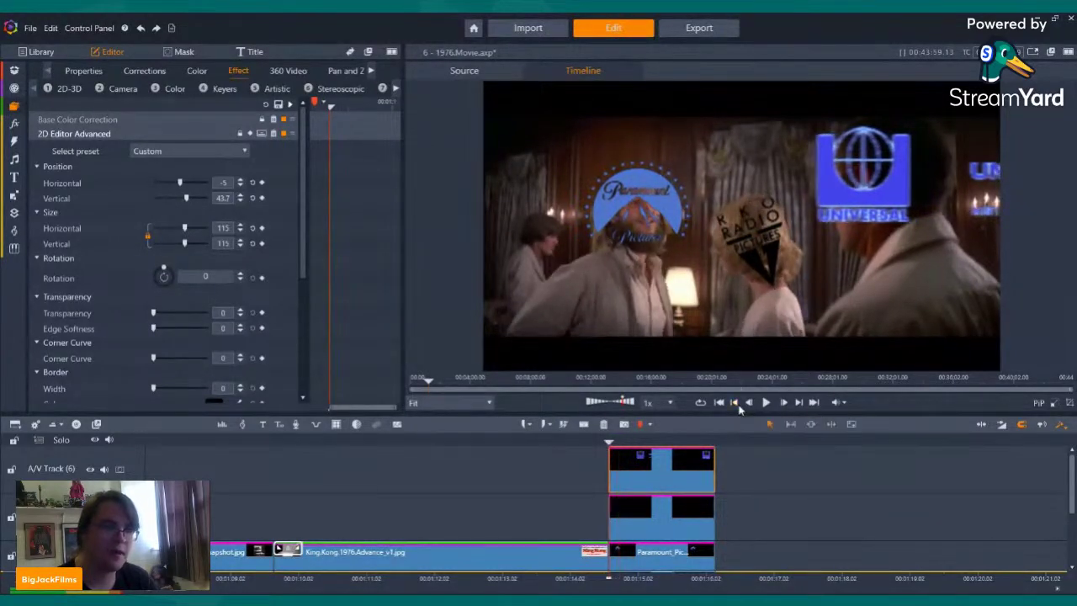
pyautogui.click(241, 182)
pyautogui.click(240, 182)
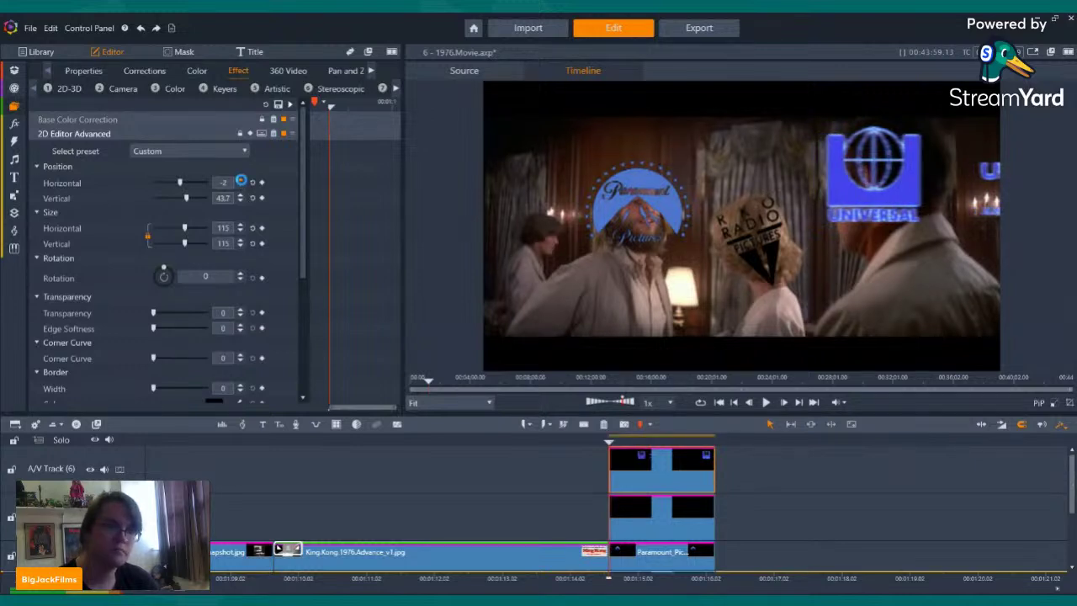
pyautogui.click(242, 182)
pyautogui.click(241, 182)
pyautogui.click(241, 182)
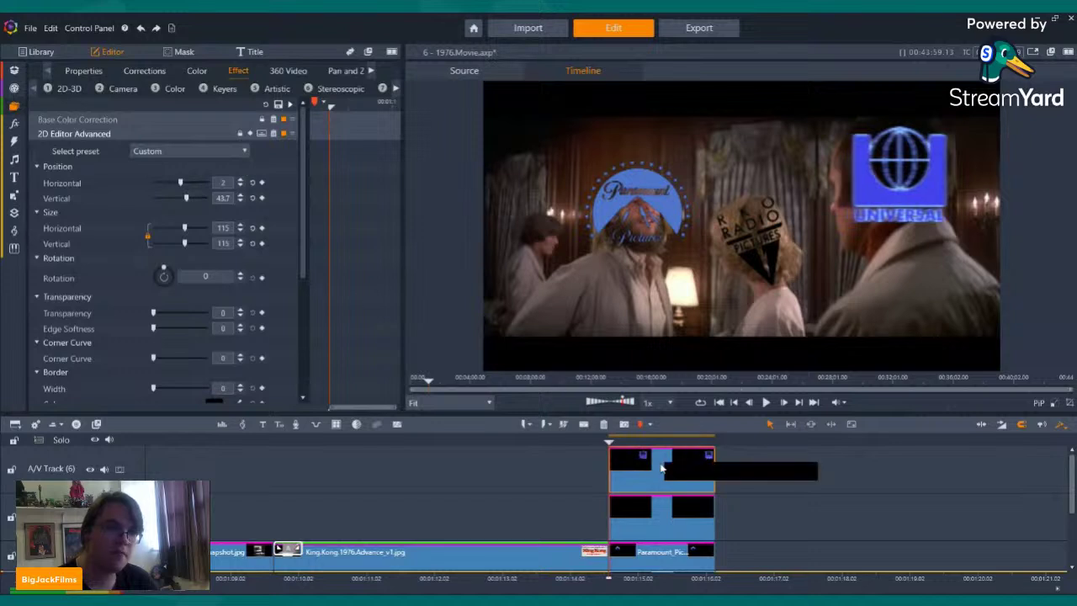
# - Move the Pan And Zoom effect of the Universal logo clip above Base Color Correction in the effect stack
pyautogui.press('Left')
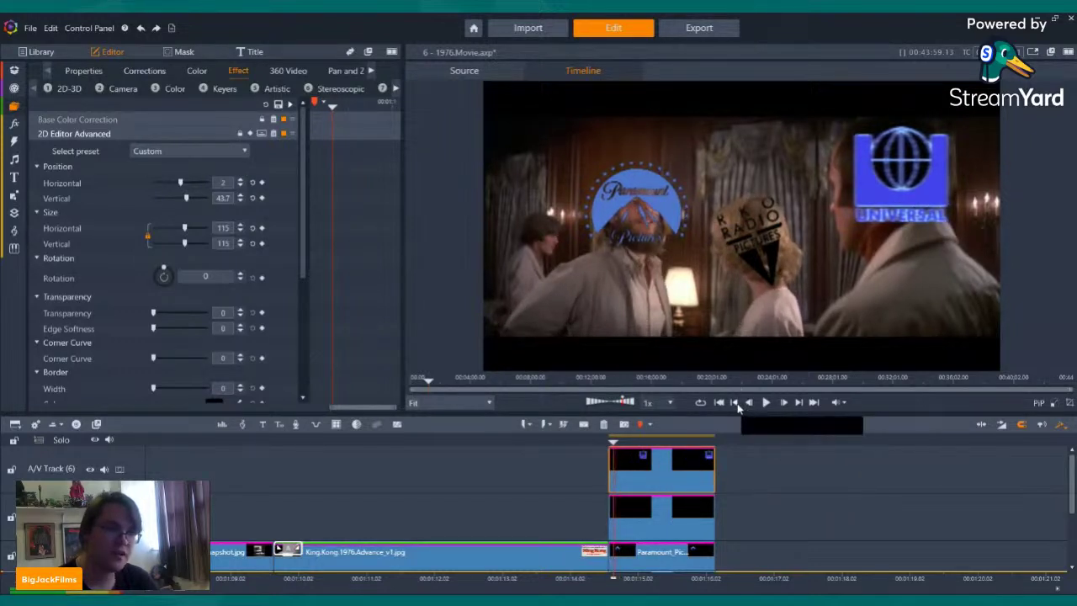
pyautogui.click(749, 402)
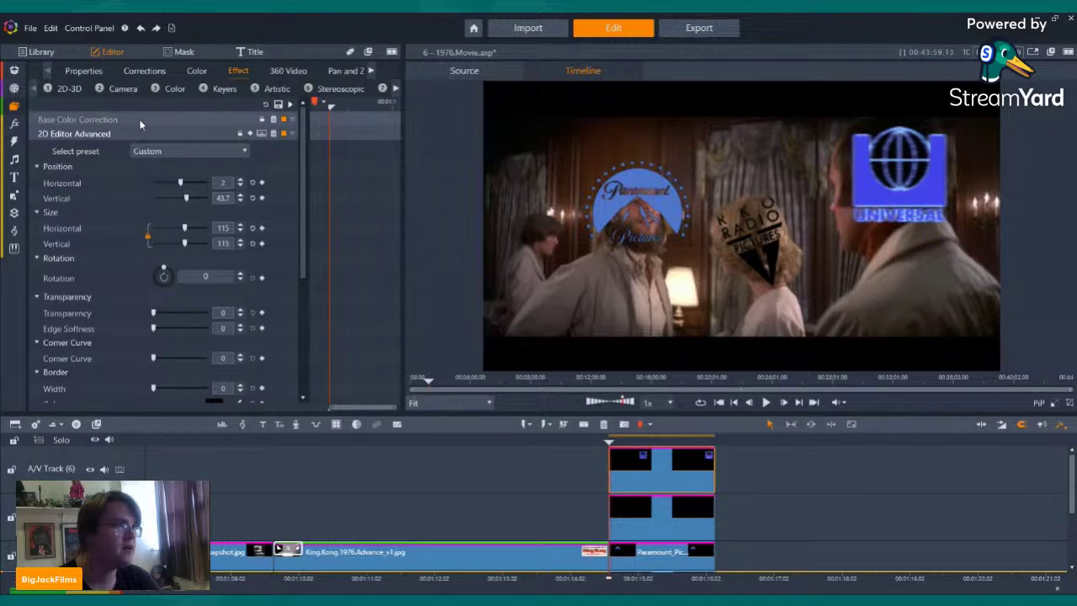
pyautogui.scroll(-6, 139, 118)
pyautogui.moveTo(101, 367); pyautogui.dragTo(116, 88)
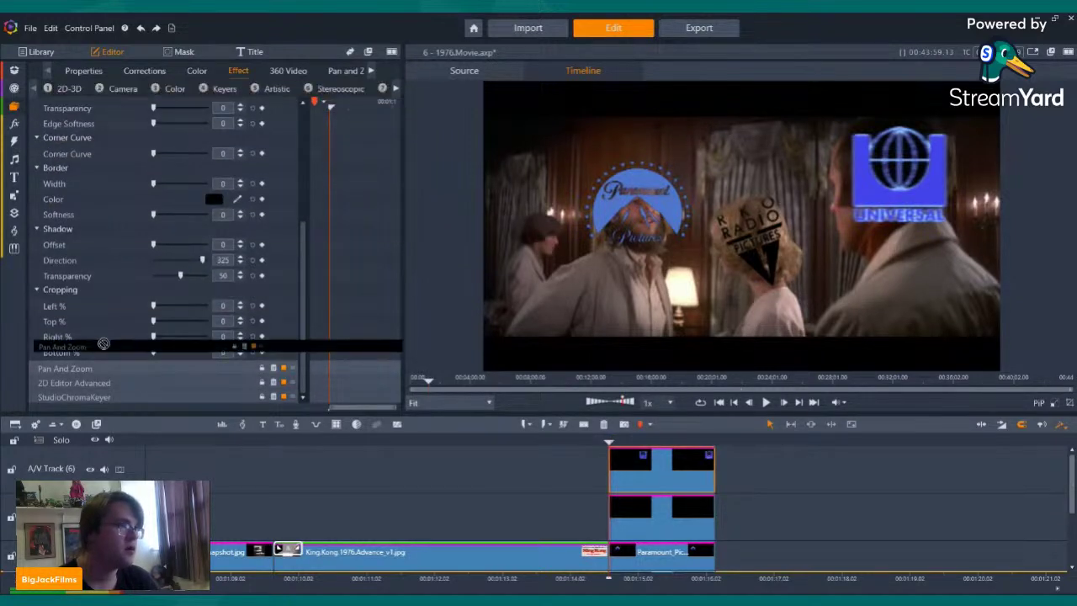
pyautogui.click(113, 360)
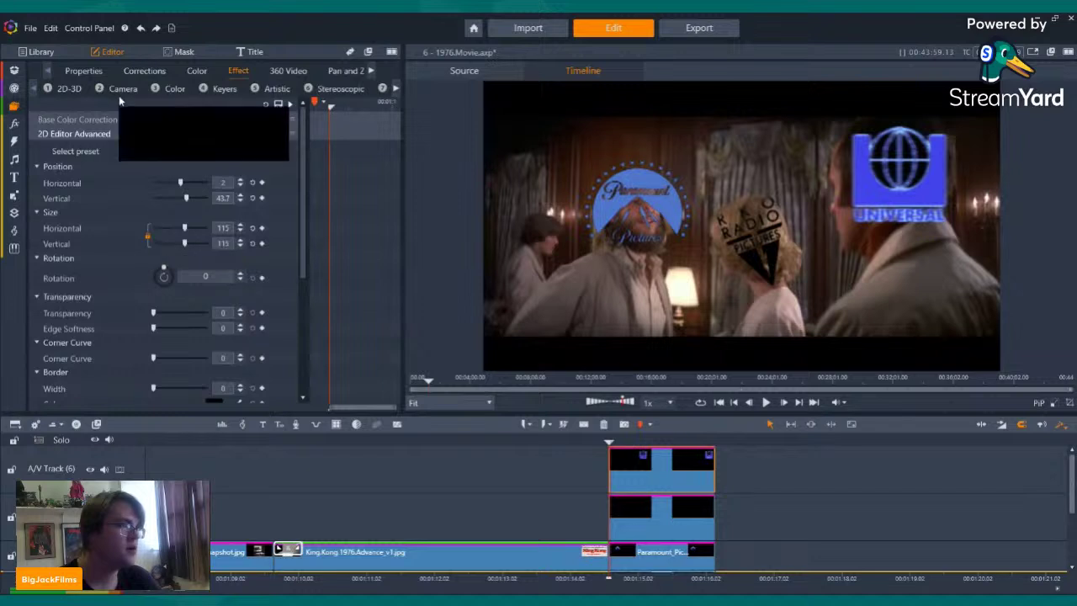
pyautogui.click(116, 134)
pyautogui.moveTo(98, 146); pyautogui.dragTo(112, 114)
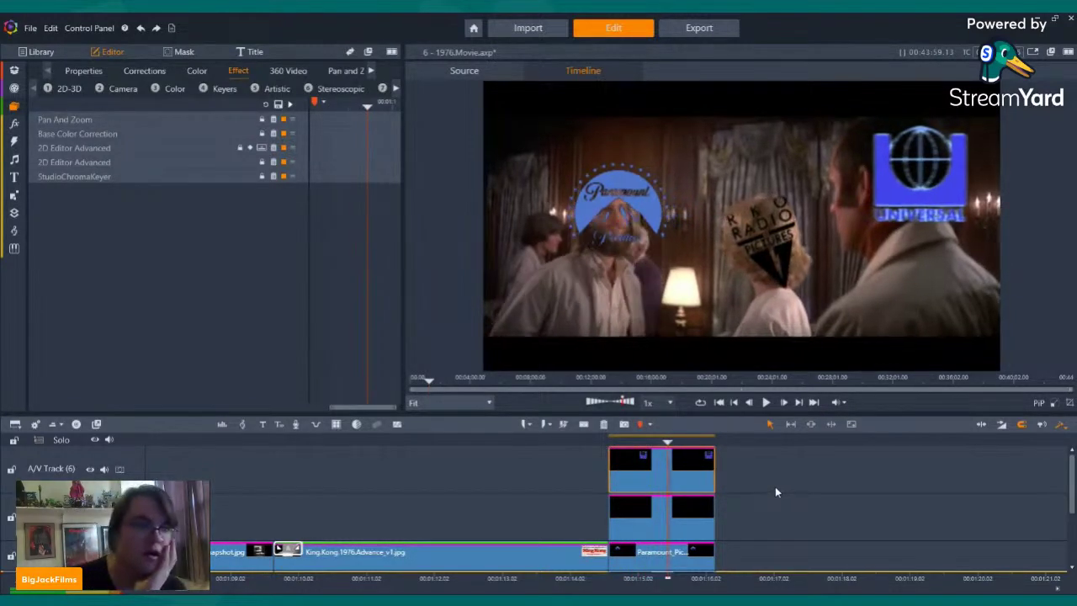
# - At the clip start, apply the Default Pan And Zoom preset with zoom 10.326, horizontal position -5.901 and vertical position -2
pyautogui.click(739, 401)
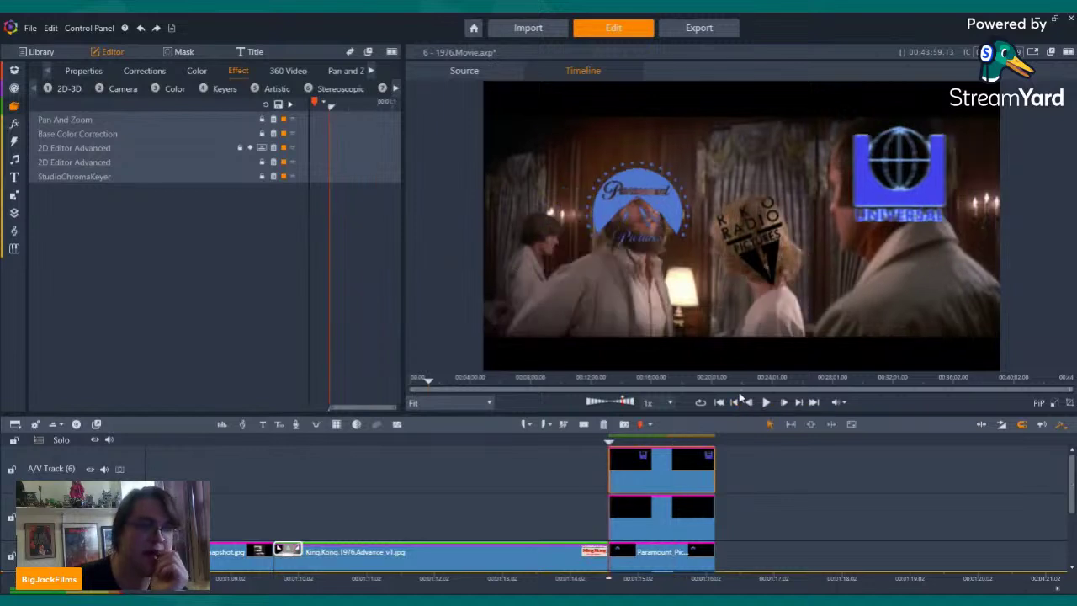
pyautogui.click(106, 119)
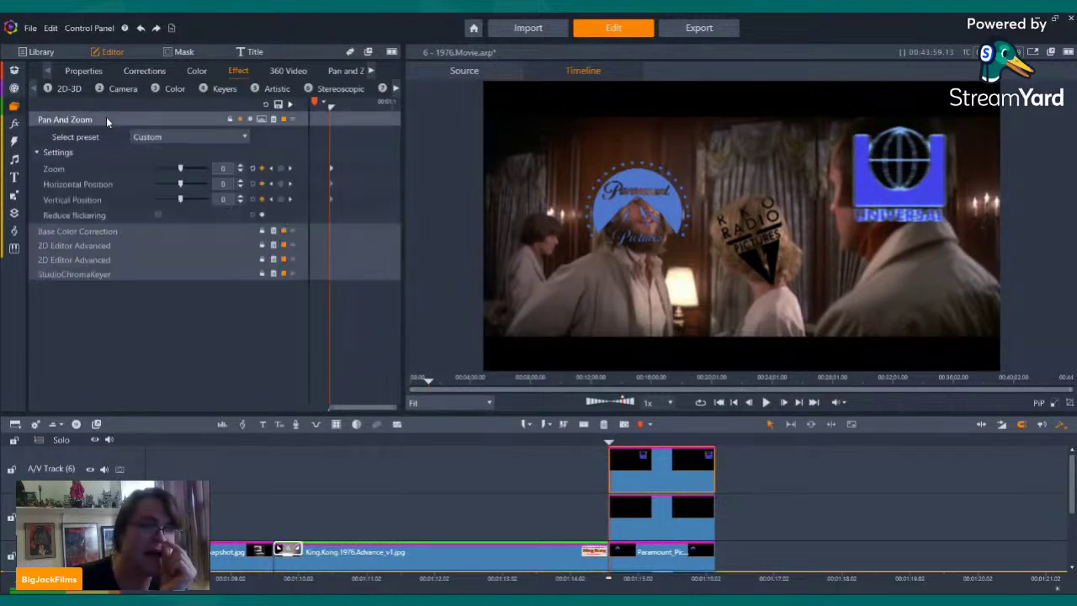
pyautogui.click(237, 137)
pyautogui.click(176, 169)
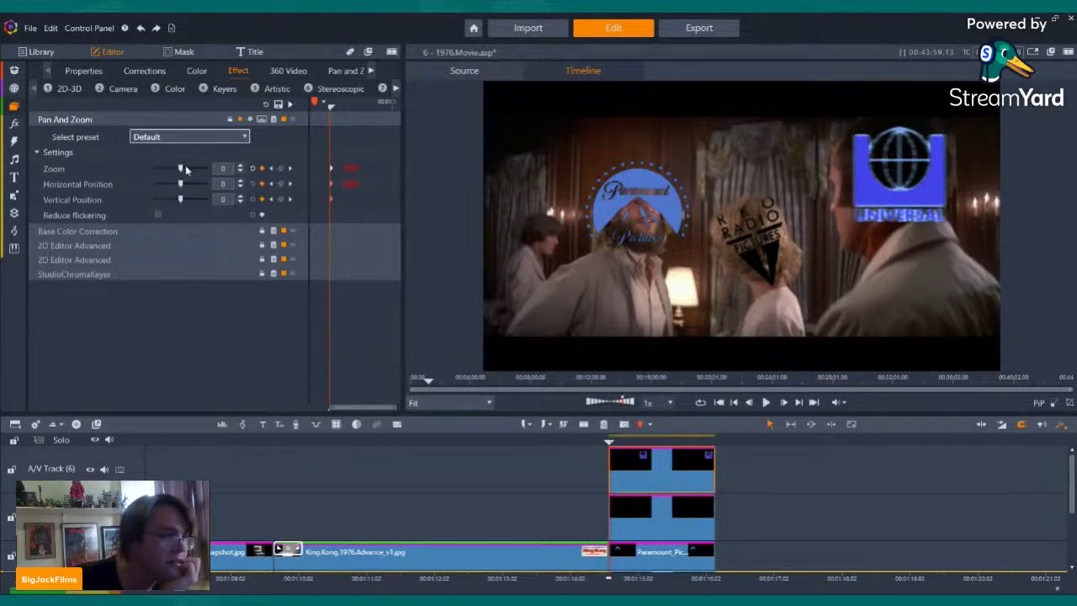
pyautogui.moveTo(180, 169); pyautogui.dragTo(177, 184)
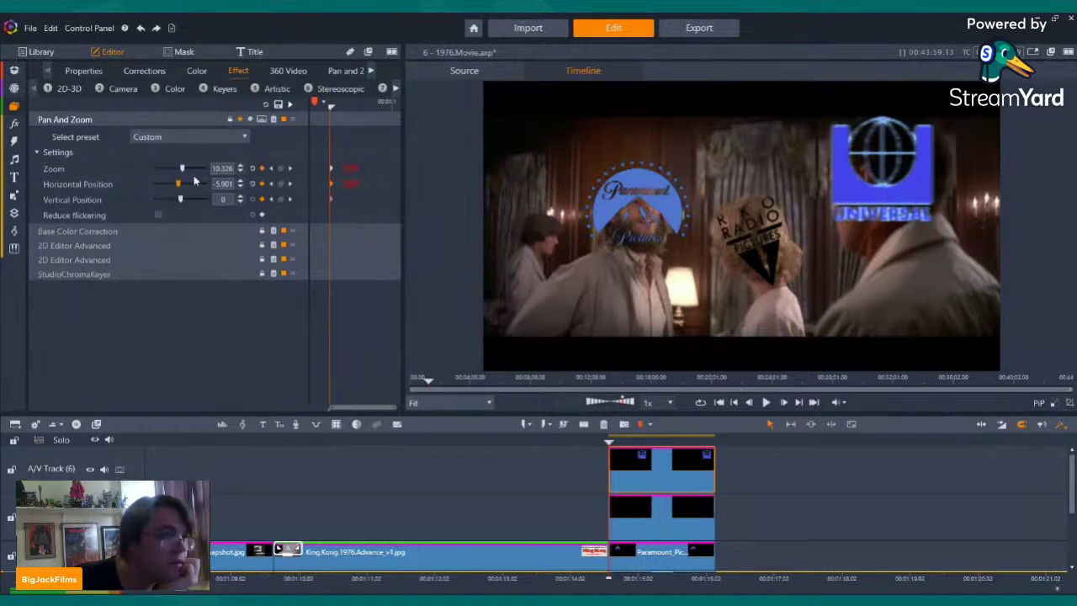
pyautogui.click(240, 202)
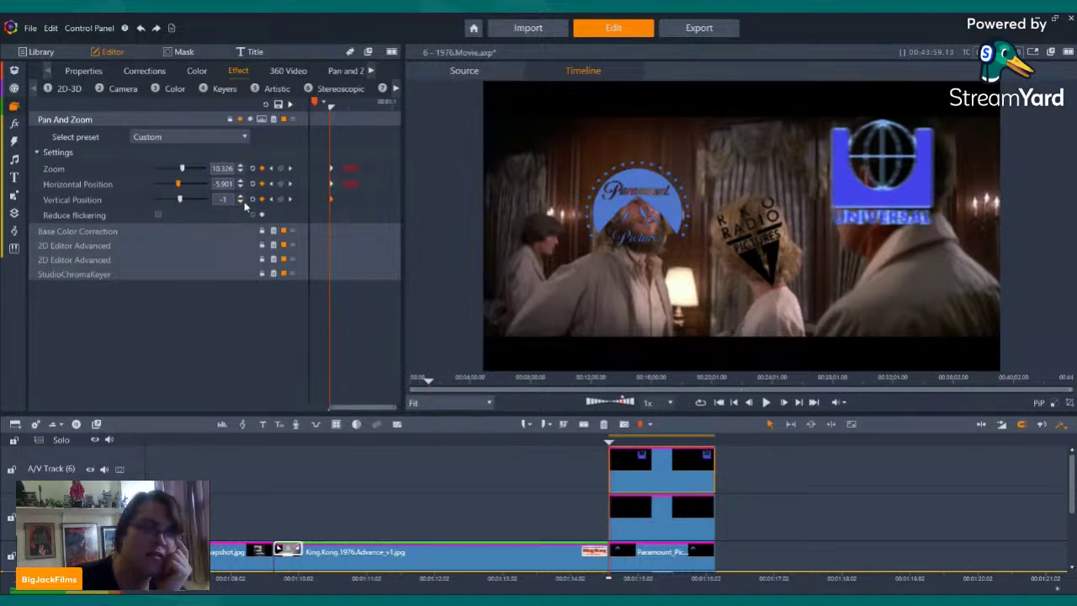
pyautogui.click(241, 204)
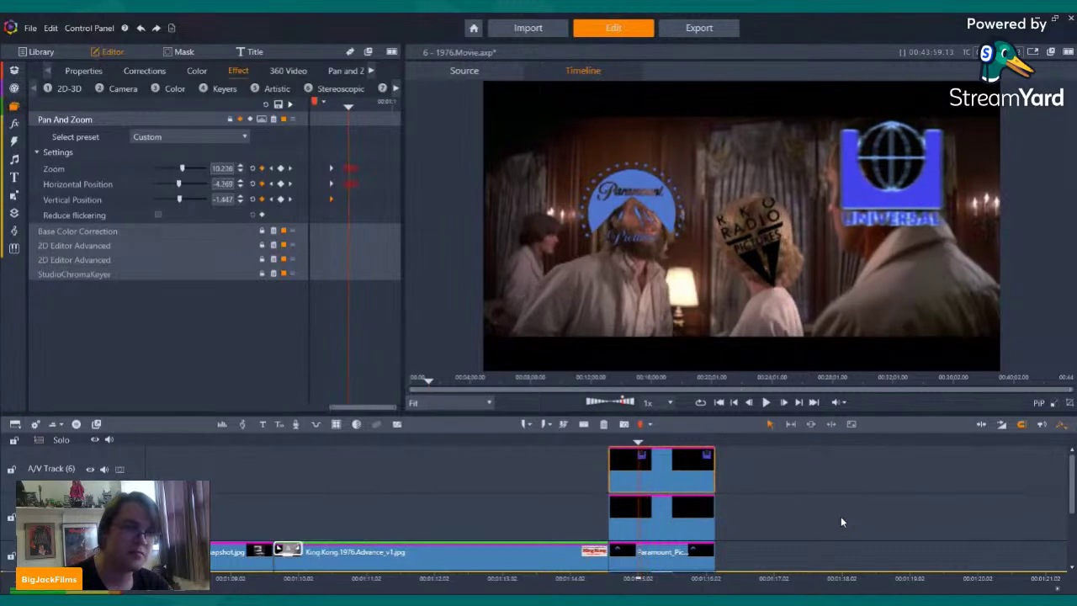
# - At the second Pan And Zoom keyframe, reset the vertical position to 0 and set horizontal position -5.9 and zoom 10.85
pyautogui.click(253, 184)
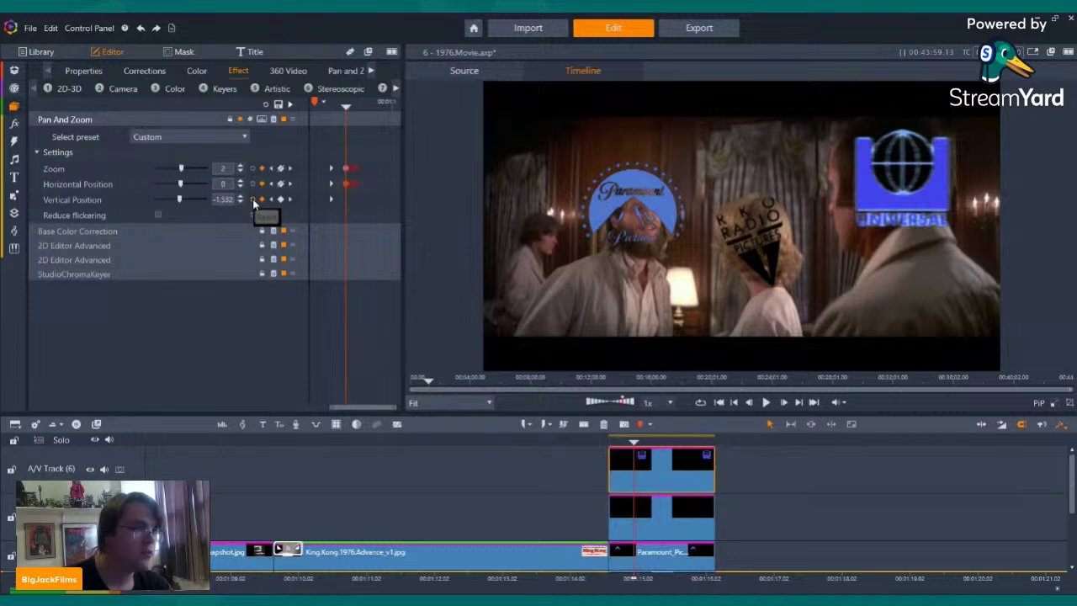
pyautogui.click(252, 199)
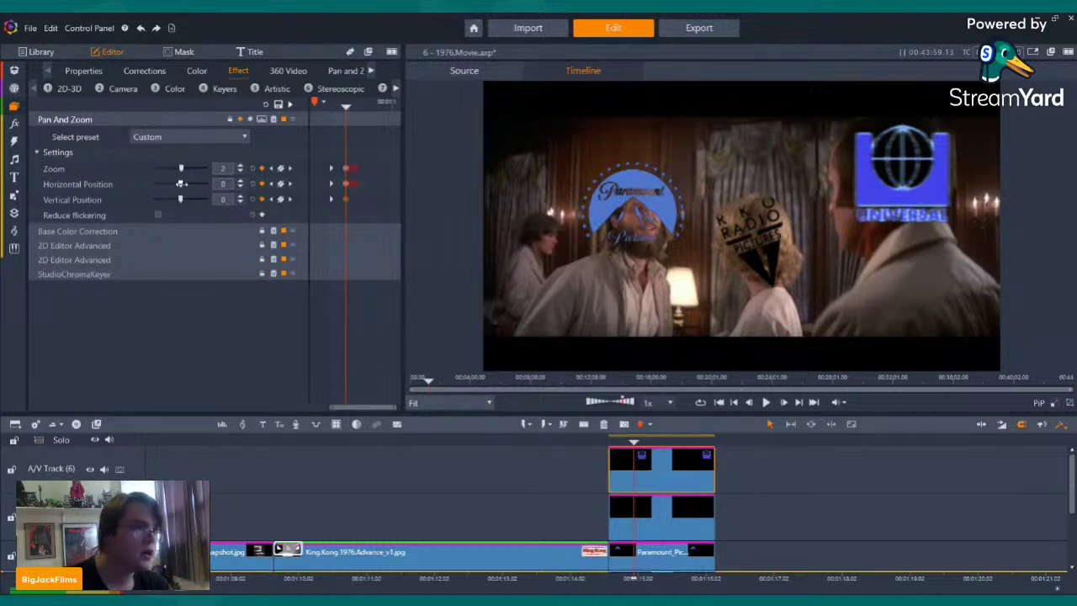
pyautogui.moveTo(180, 184); pyautogui.dragTo(178, 183)
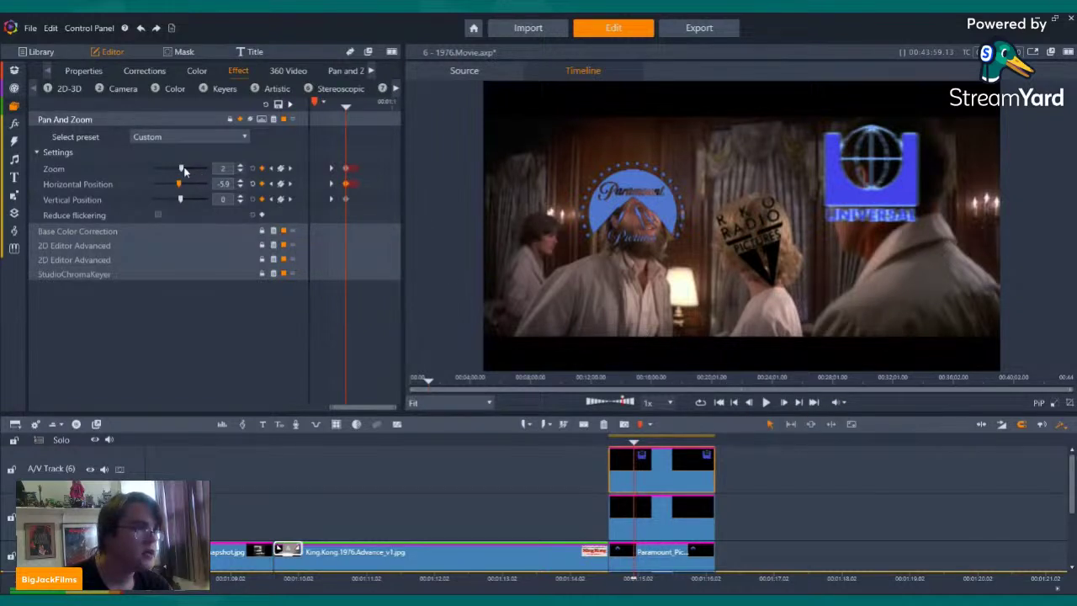
pyautogui.moveTo(182, 168); pyautogui.dragTo(187, 168)
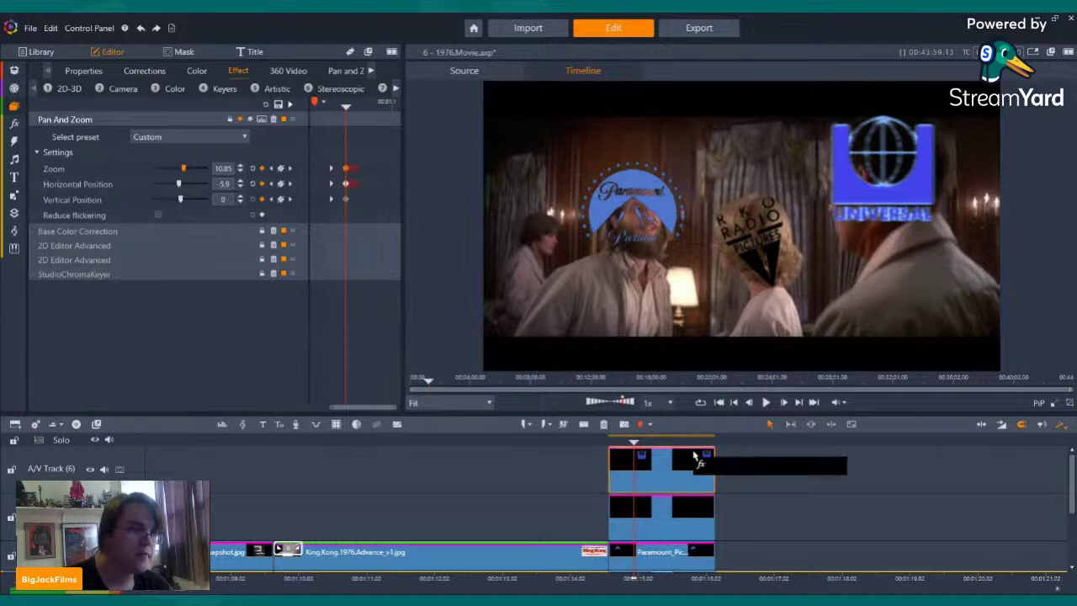
# - Play the segment from the King Kong poster and go back through the logo clips frame by frame to examine the Universal logo's tracking
pyautogui.press('Up')
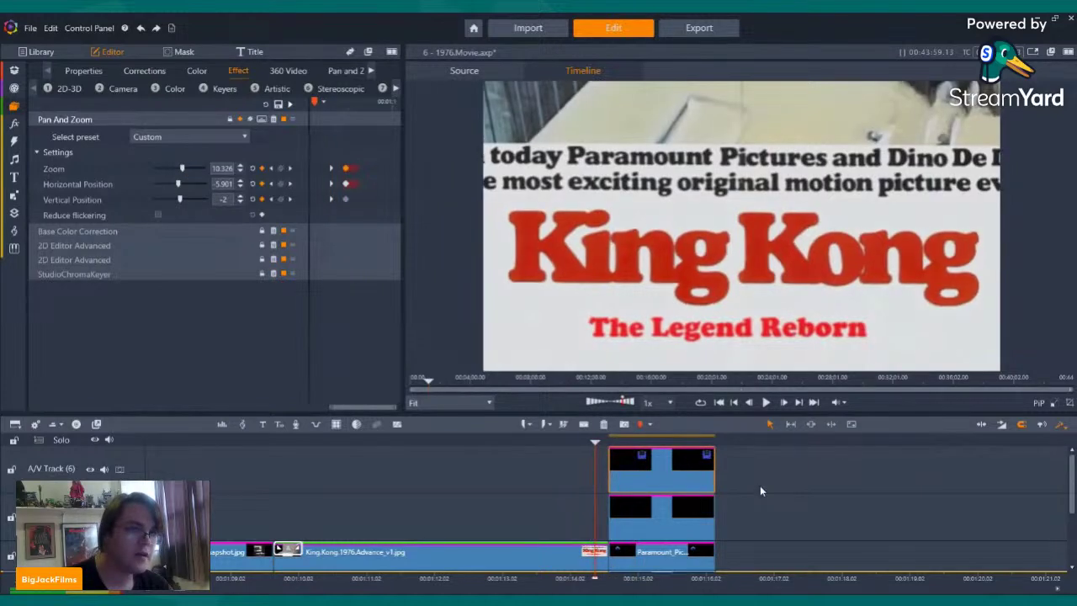
pyautogui.press('space')
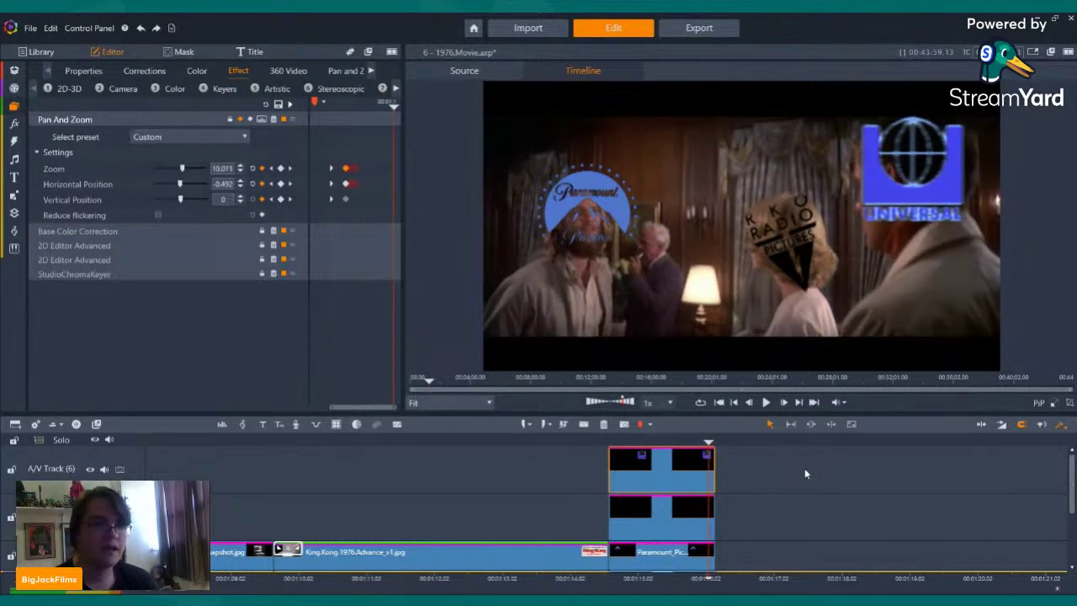
pyautogui.press('Left')
pyautogui.press('Left')
pyautogui.press('Left')
pyautogui.press('Left')
pyautogui.press('Left')
pyautogui.press('Left')
pyautogui.press('Left')
pyautogui.press('Left')
pyautogui.press('Left')
pyautogui.press('Left')
pyautogui.press('Left')
pyautogui.press('Left')
pyautogui.press('Left')
pyautogui.press('Left')
pyautogui.press('Left')
pyautogui.press('Left')
pyautogui.press('Left')
pyautogui.press('Left')
pyautogui.press('Left')
pyautogui.press('Left')
pyautogui.press('Left')
pyautogui.press('Left')
pyautogui.press('Left')
pyautogui.press('Left')
pyautogui.press('Left')
pyautogui.press('Left')
pyautogui.press('Left')
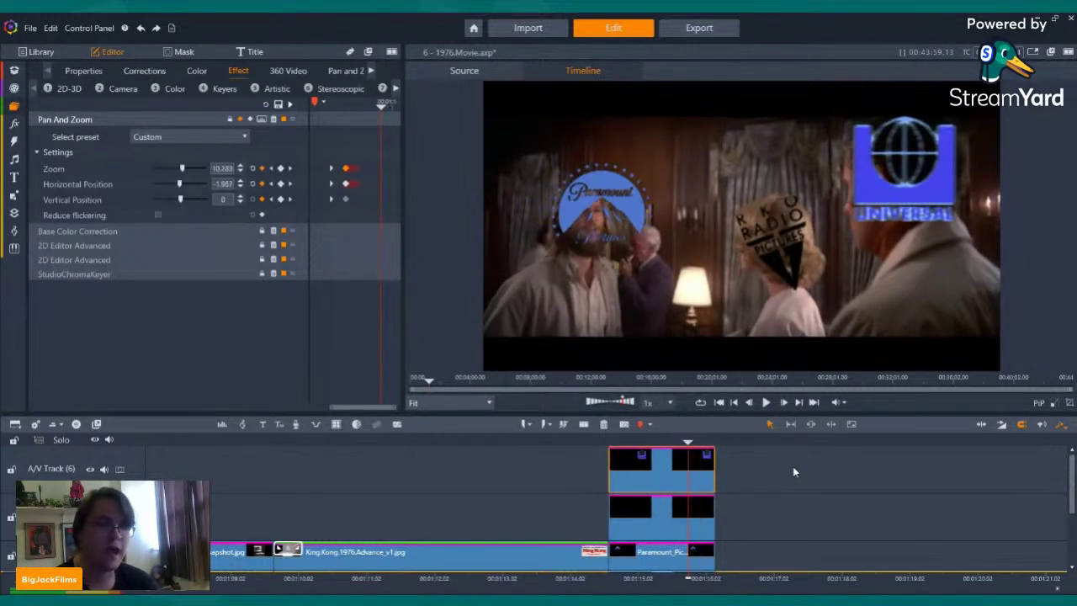
pyautogui.press('Left')
pyautogui.press('Left')
pyautogui.press('Left')
pyautogui.press('Left')
pyautogui.press('Left')
pyautogui.press('Left')
pyautogui.press('Left')
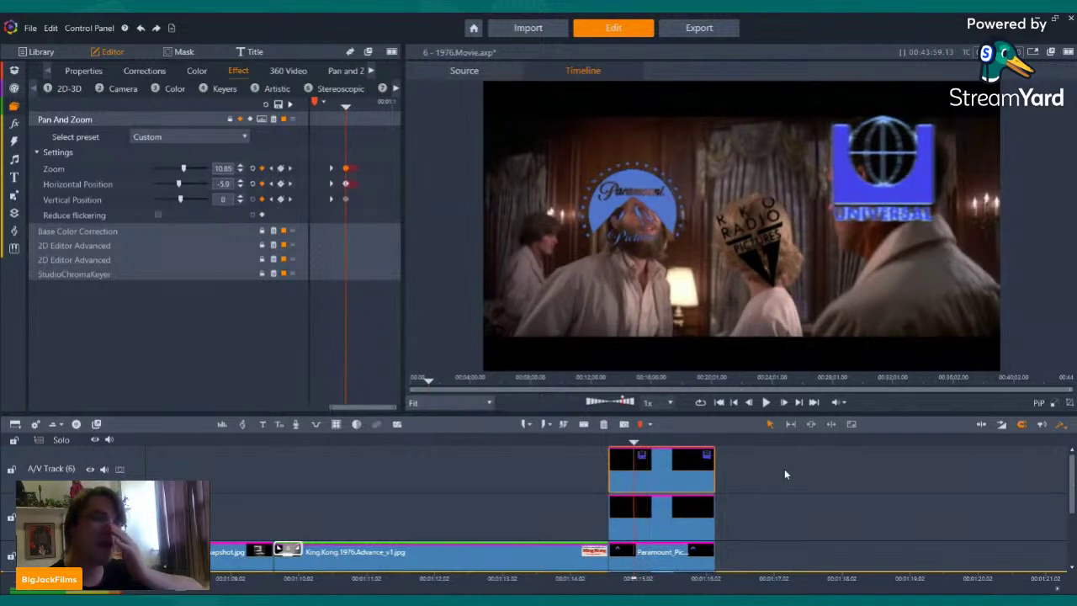
pyautogui.press('Right')
pyautogui.press('Right')
pyautogui.press('Right')
pyautogui.press('Right')
# - Bring up the media library and replay the transition from the King Kong poster into the logo shot
pyautogui.click(36, 52)
pyautogui.click(96, 111)
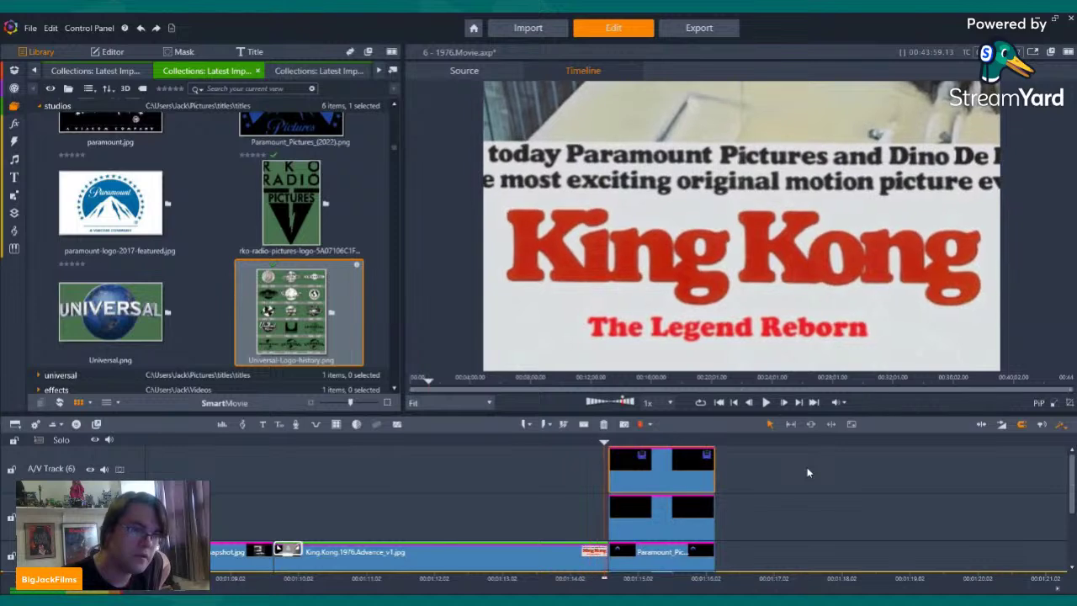
pyautogui.press('space')
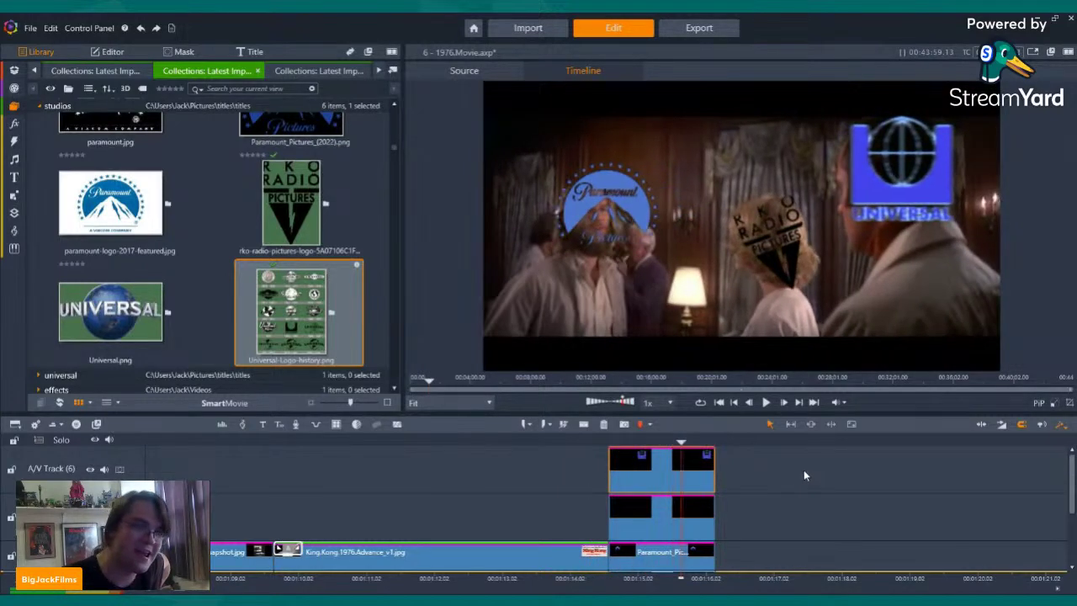
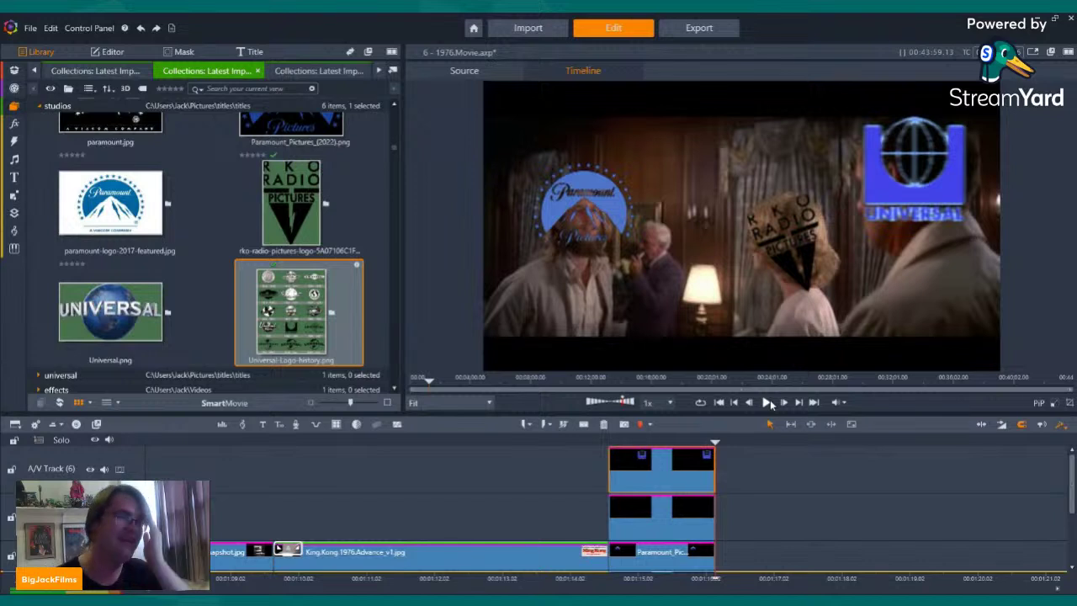
# - Bring up the Legend of King Kong scene collection and play the narration past the logo clips, returning to where they end
pyautogui.click(730, 499)
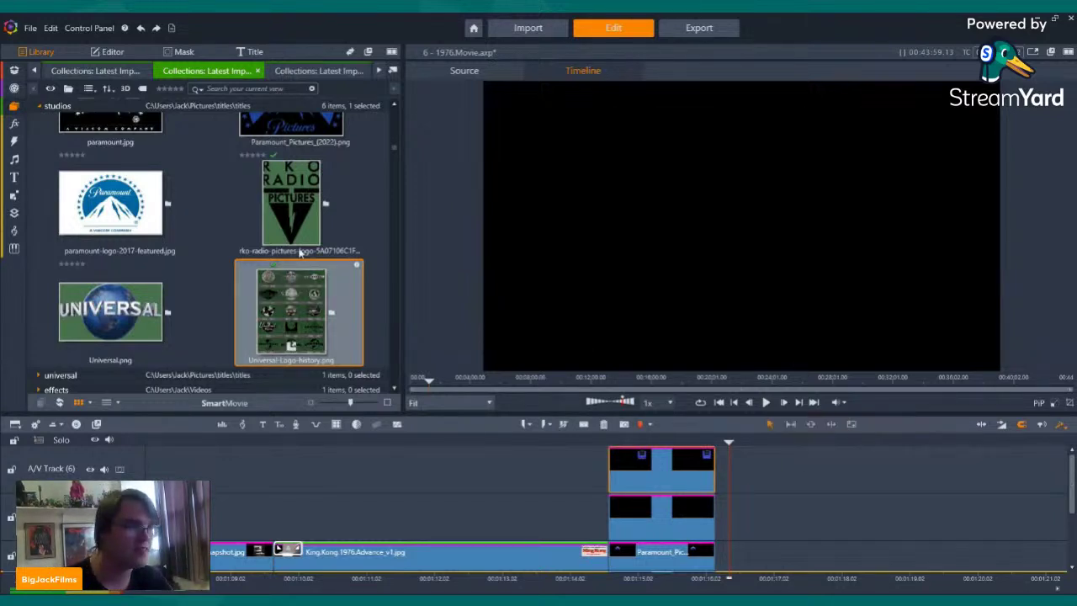
pyautogui.click(122, 70)
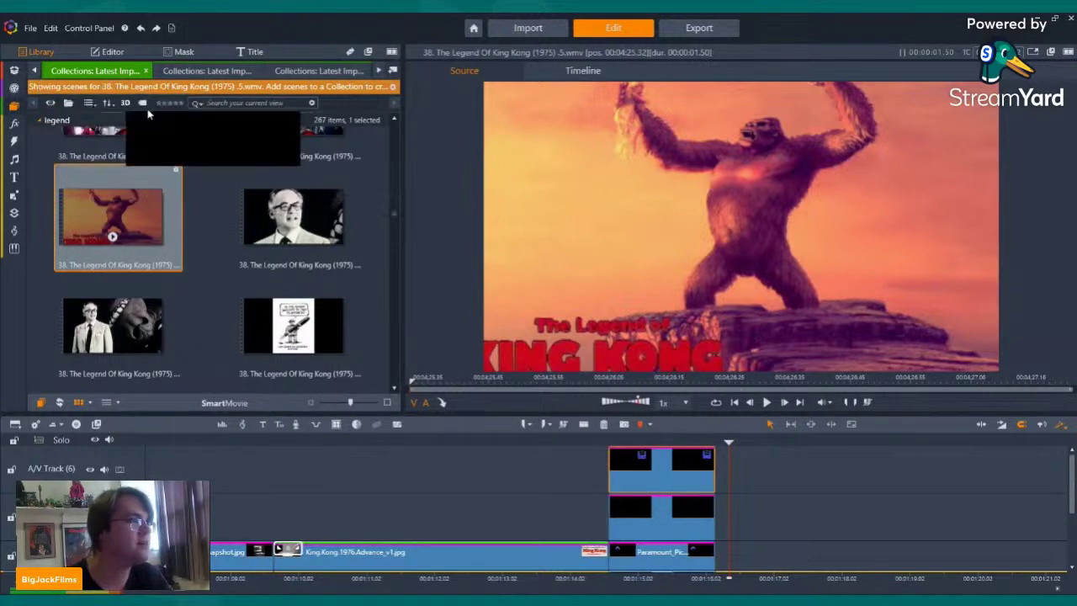
pyautogui.scroll(5, 364, 253)
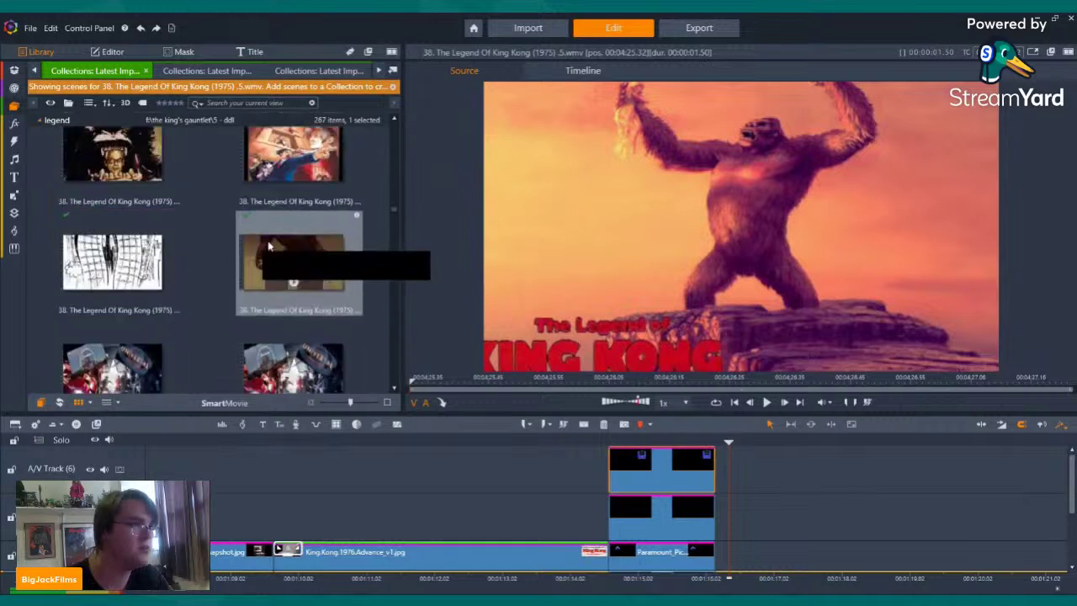
pyautogui.click(886, 519)
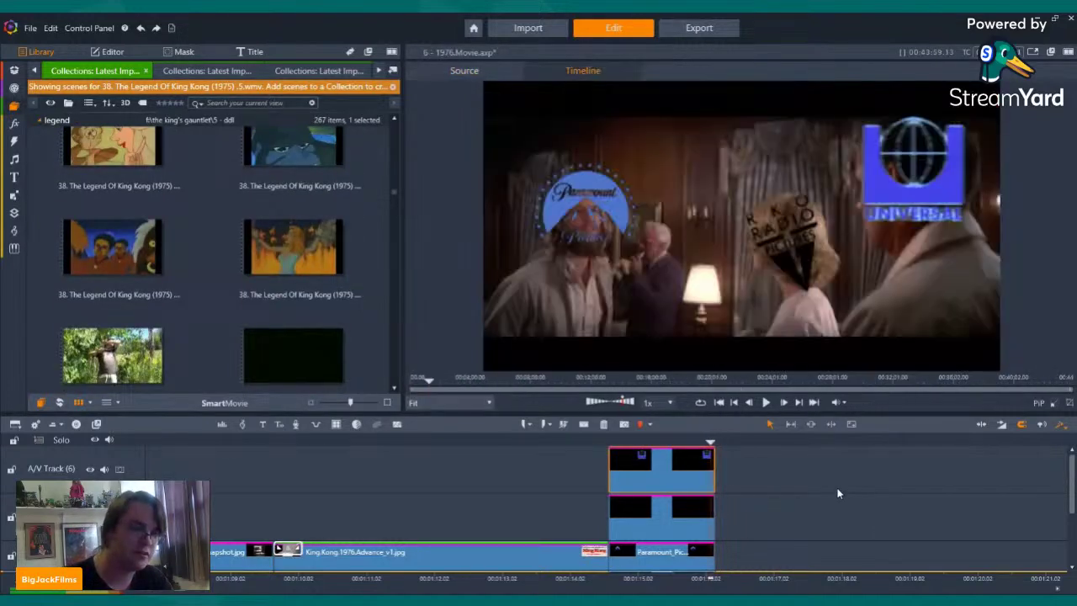
pyautogui.click(766, 403)
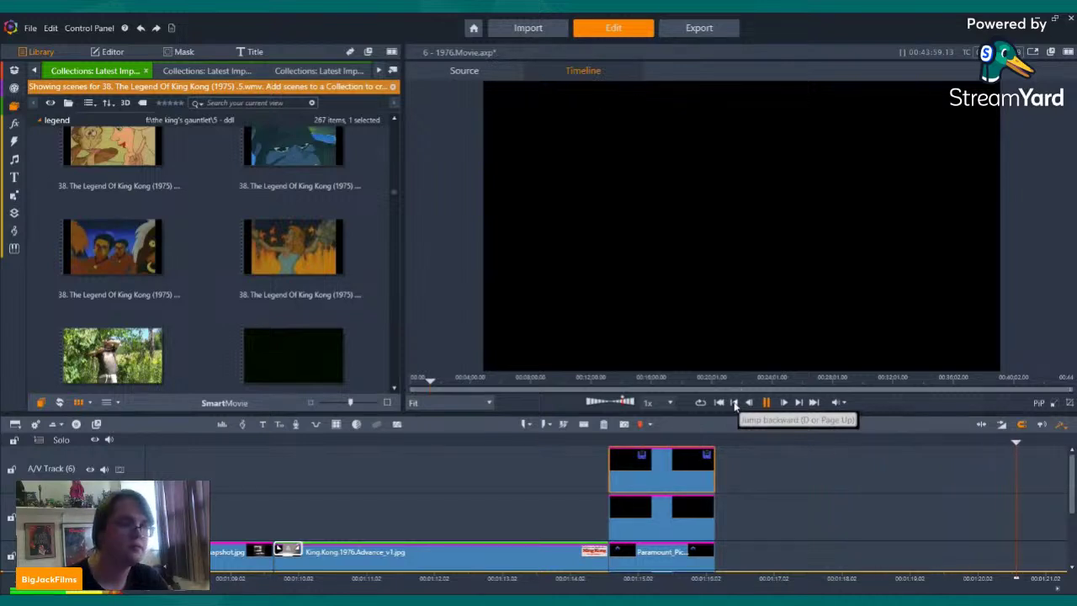
pyautogui.click(735, 403)
# - Add the Legend of King Kong scene of the man in the woods right after the logo clips and disable its audio stream
pyautogui.scroll(3, 167, 242)
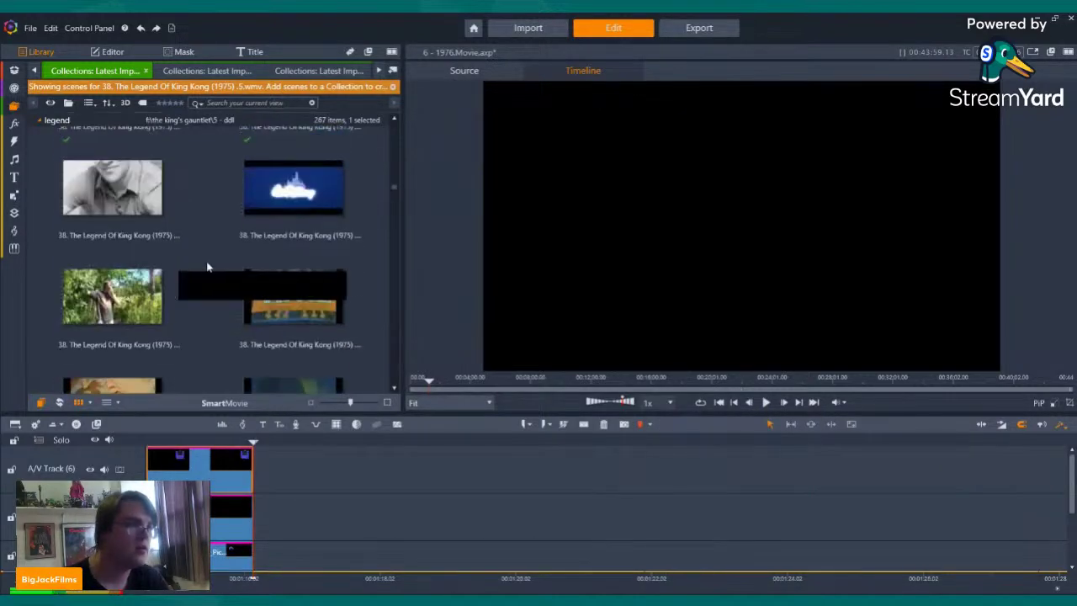
pyautogui.moveTo(114, 286); pyautogui.dragTo(274, 553)
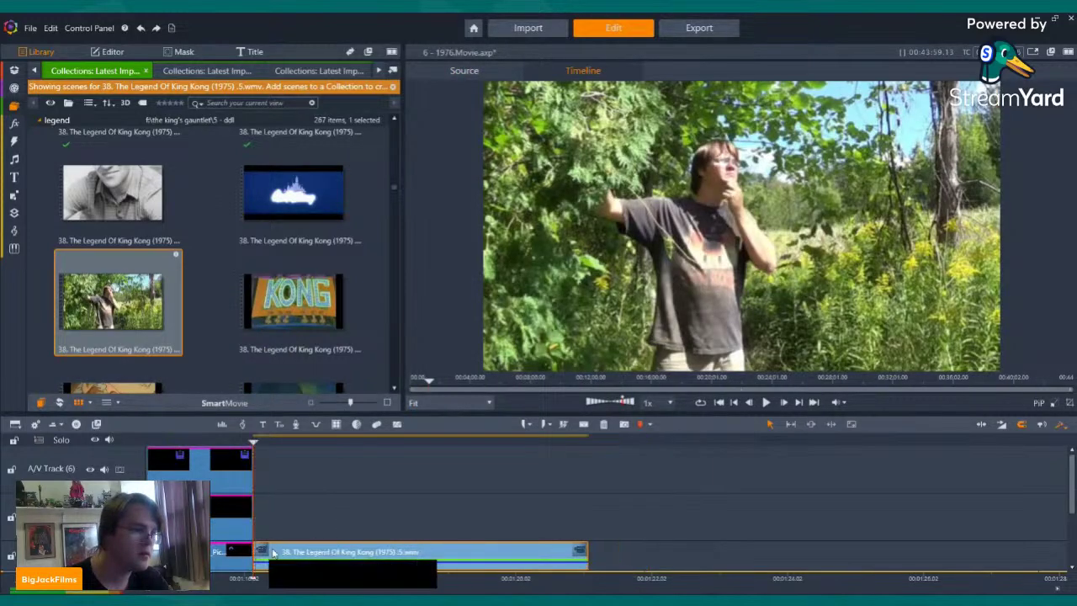
pyautogui.rightClick(284, 553)
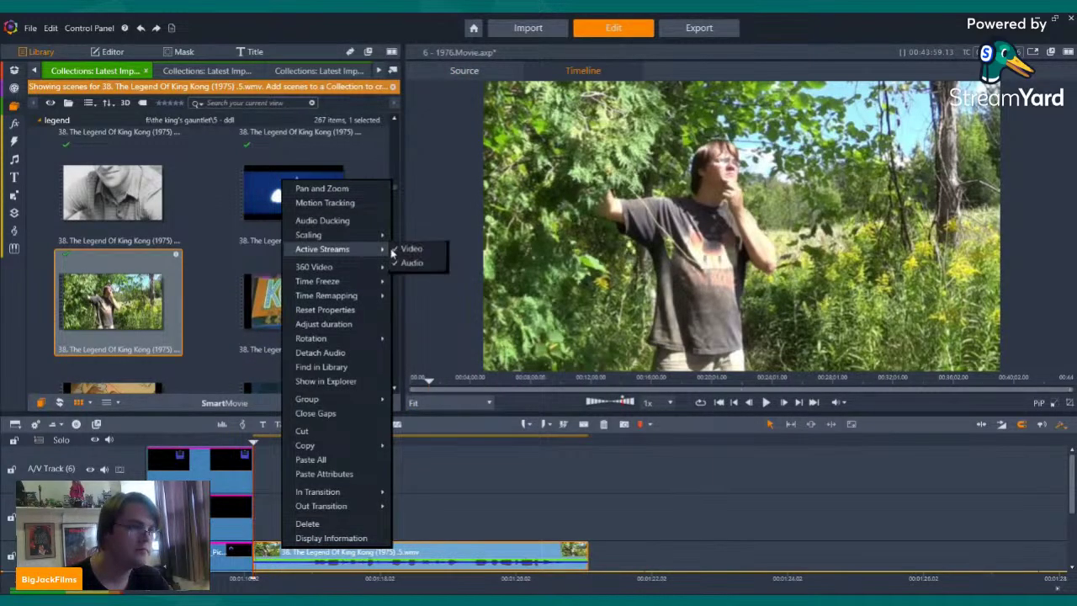
pyautogui.click(597, 554)
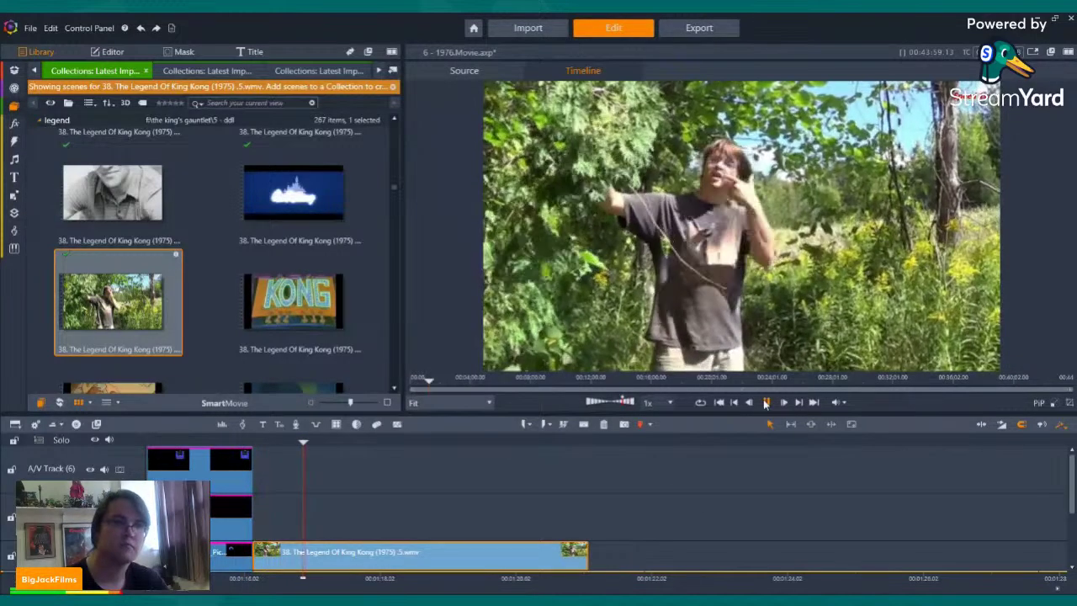
# - Play the woods clip against the narration, cut it where the matching line ends, and remove the remainder
pyautogui.click(766, 402)
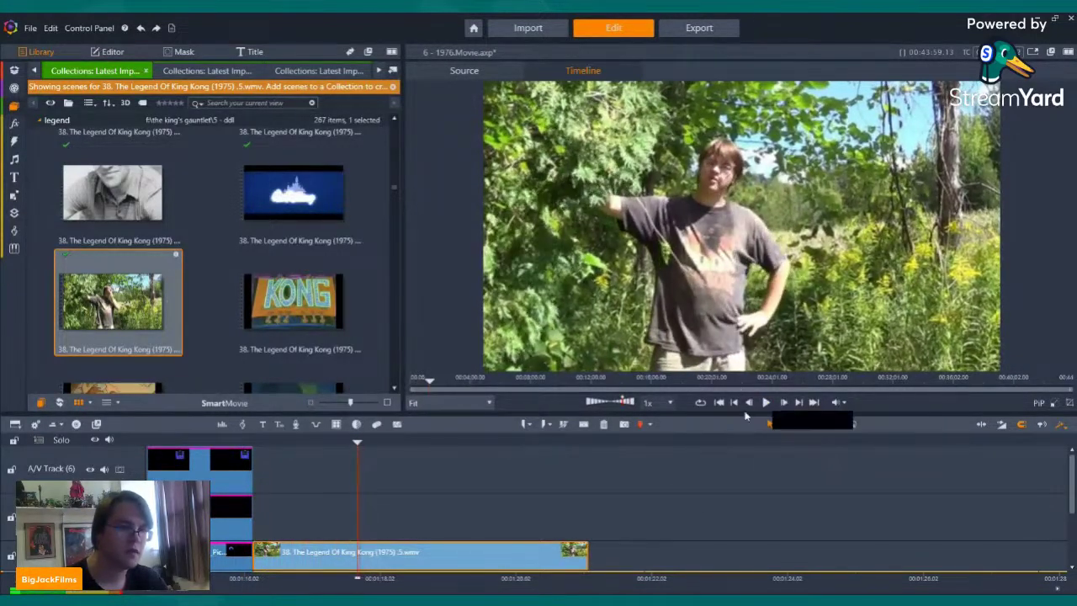
pyautogui.click(734, 402)
pyautogui.click(766, 402)
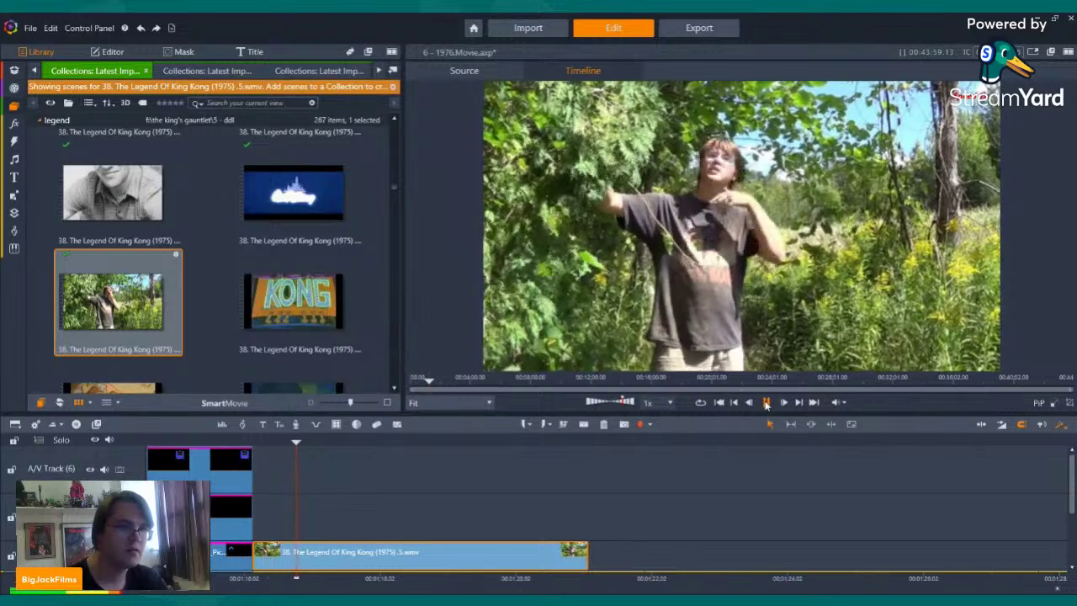
pyautogui.click(766, 402)
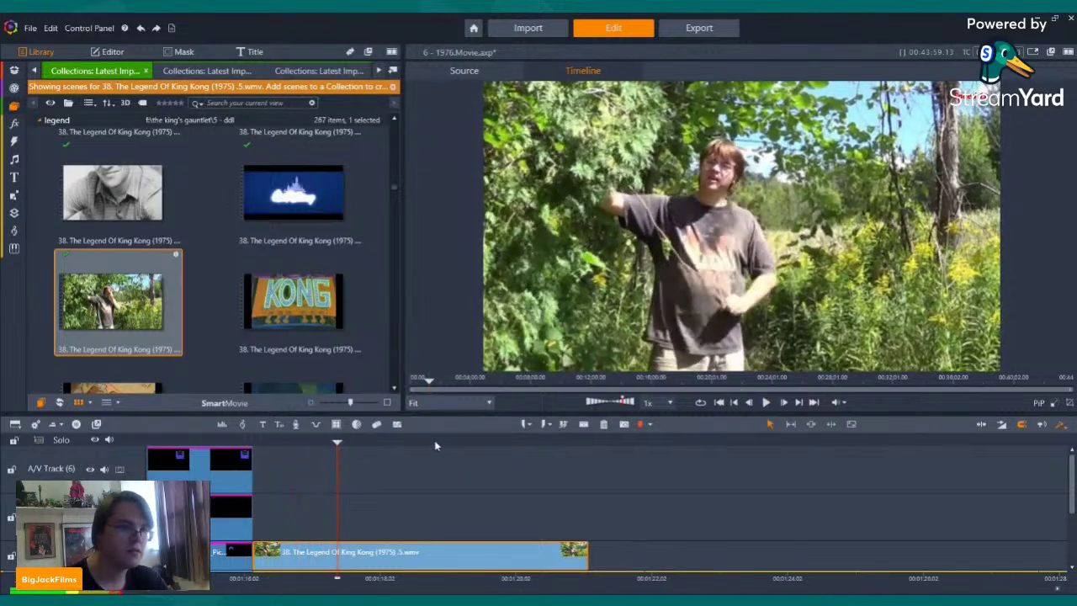
pyautogui.click(582, 426)
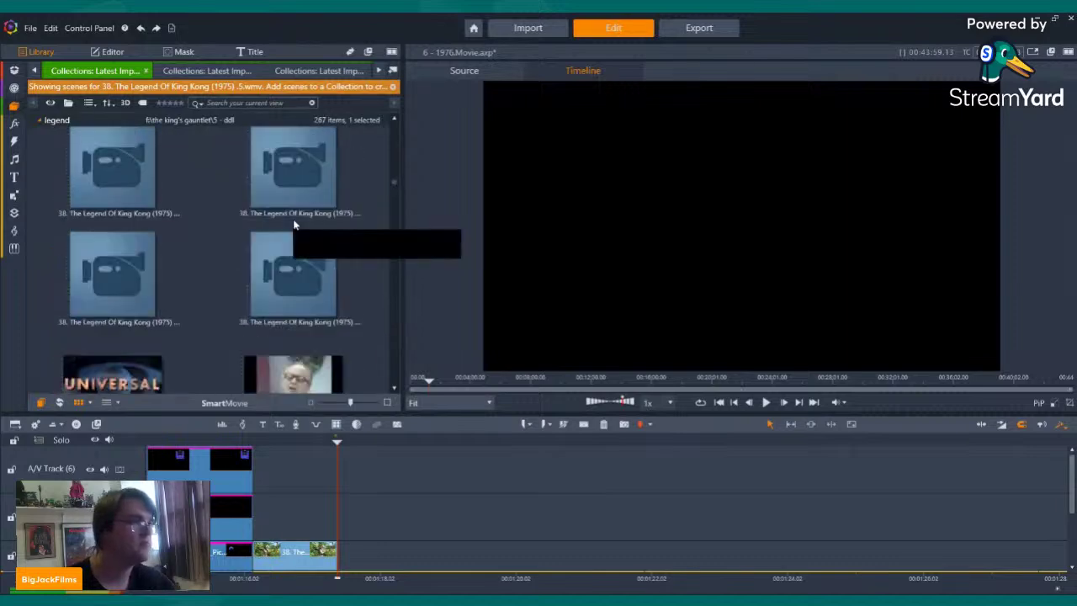
# - Add the orange-sky scene of Kong on the cliff directly after the woods clip and disable its audio stream
pyautogui.scroll(3, 293, 219)
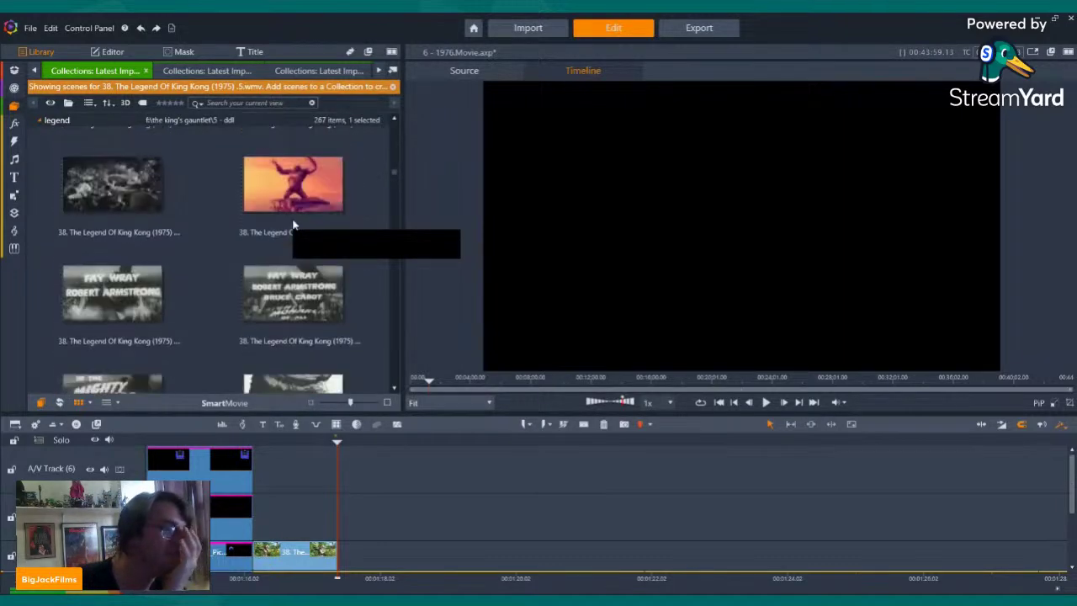
pyautogui.scroll(-2, 286, 196)
pyautogui.click(294, 206)
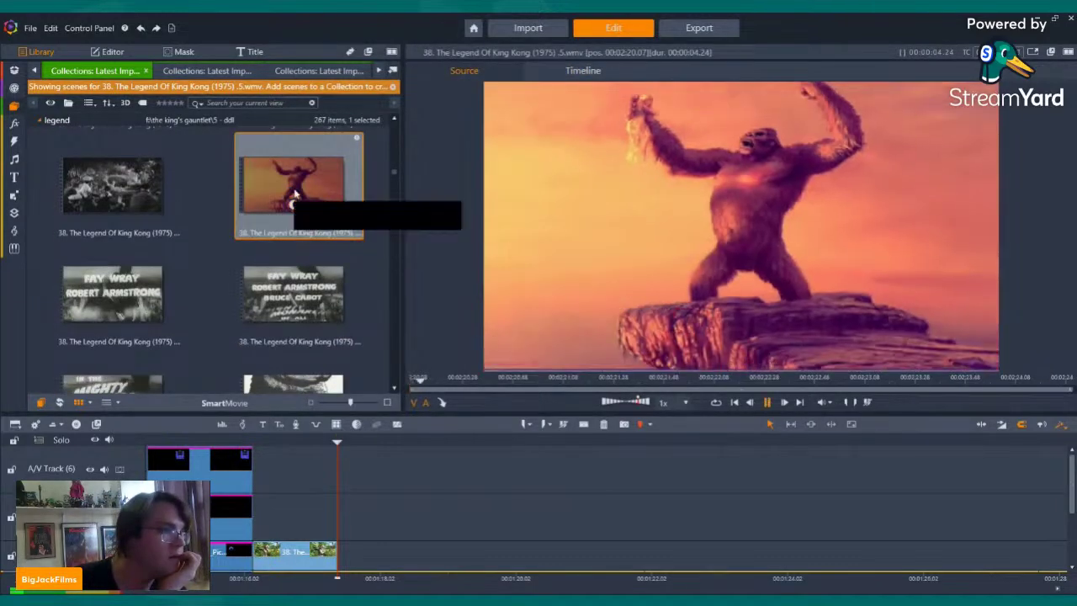
pyautogui.moveTo(294, 207); pyautogui.dragTo(341, 553)
pyautogui.rightClick(352, 551)
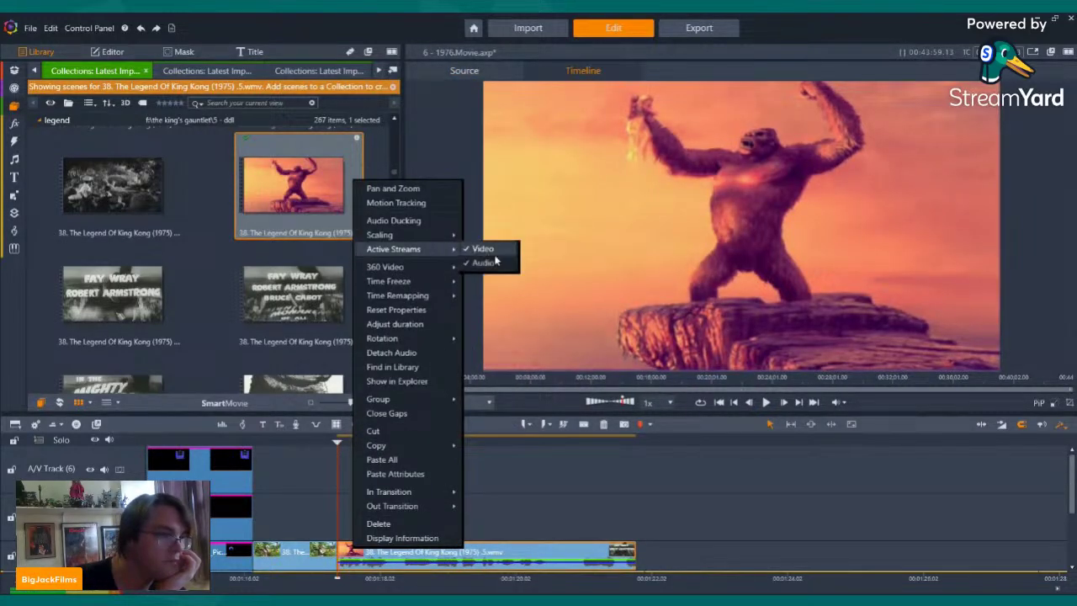
# - Play the cut from the woods clip into the Kong cliff clip and trim the cliff clip's end to the stopping point in the narration
pyautogui.click(632, 505)
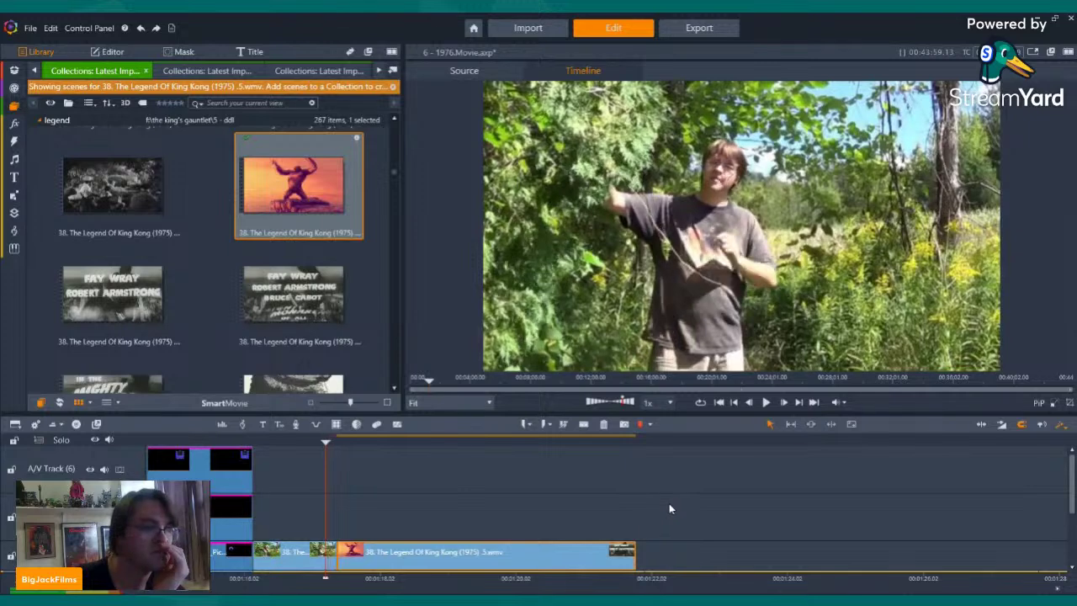
pyautogui.click(764, 403)
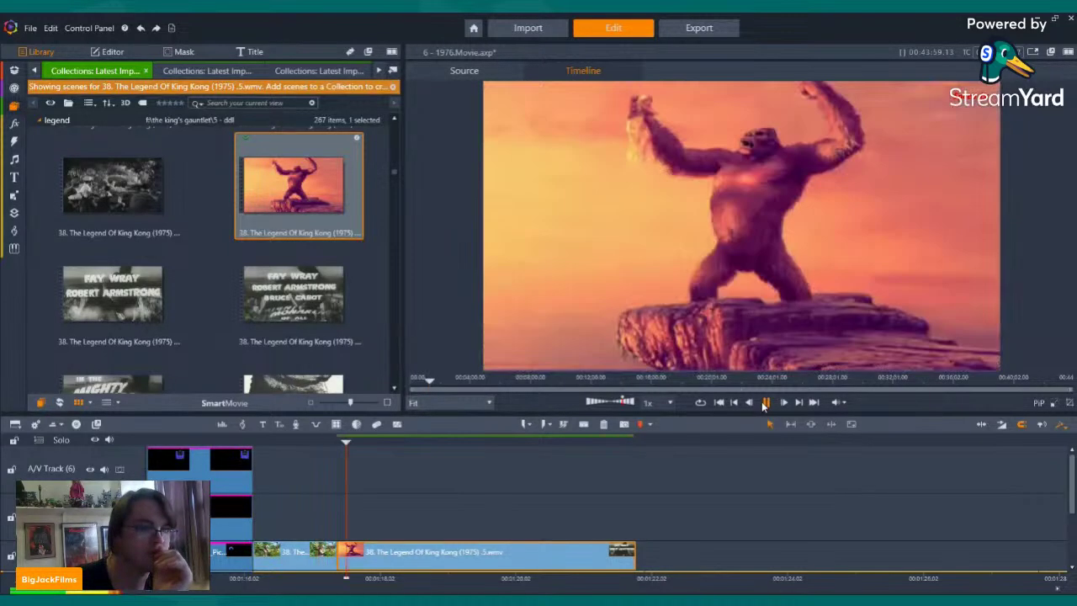
pyautogui.click(765, 403)
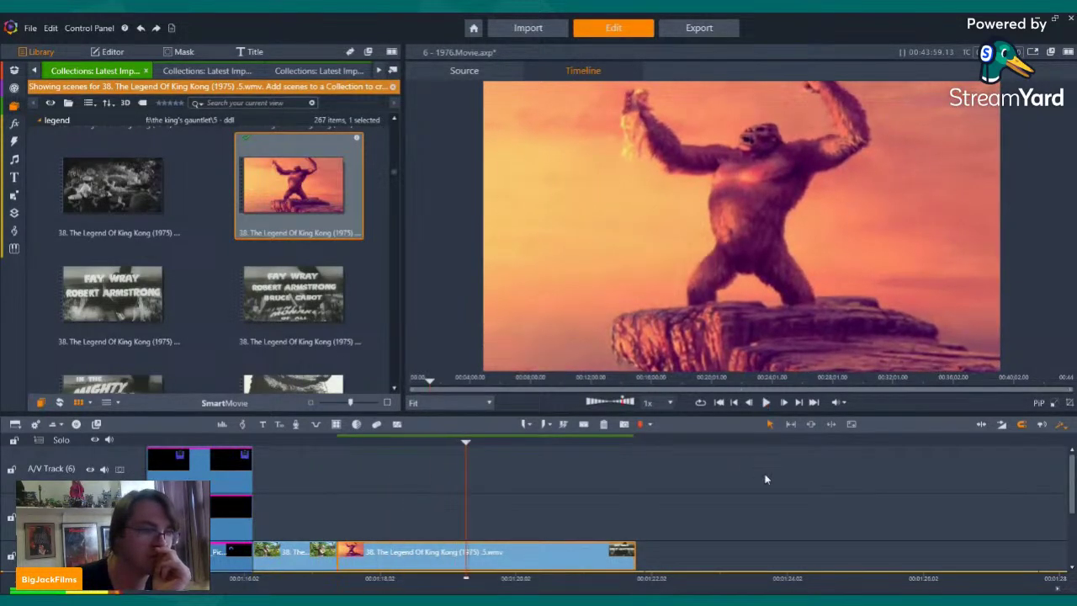
pyautogui.scroll(-2, 1072, 489)
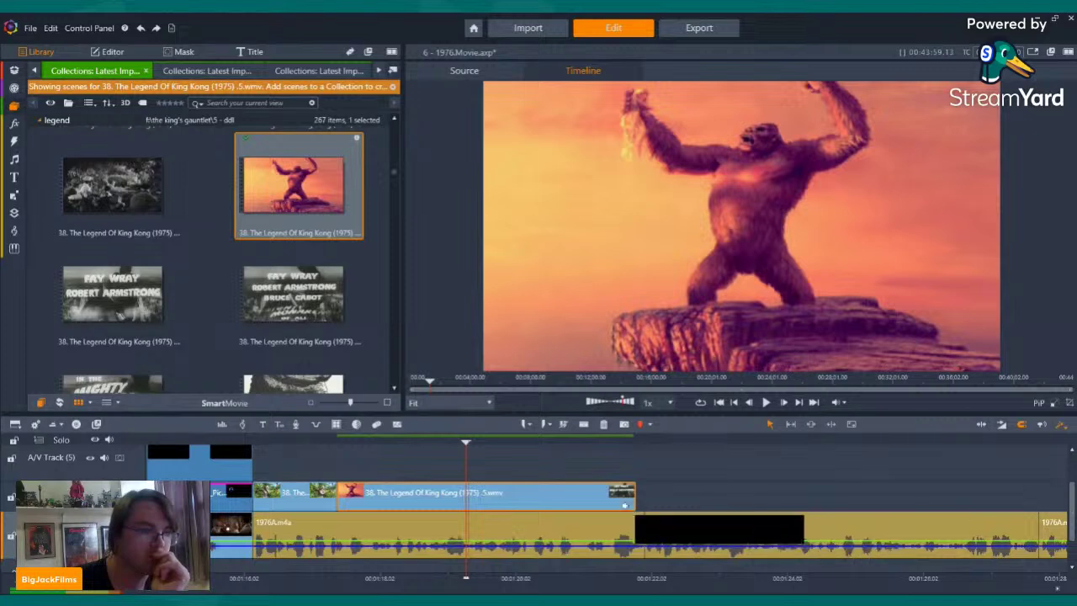
pyautogui.moveTo(469, 492); pyautogui.dragTo(468, 492)
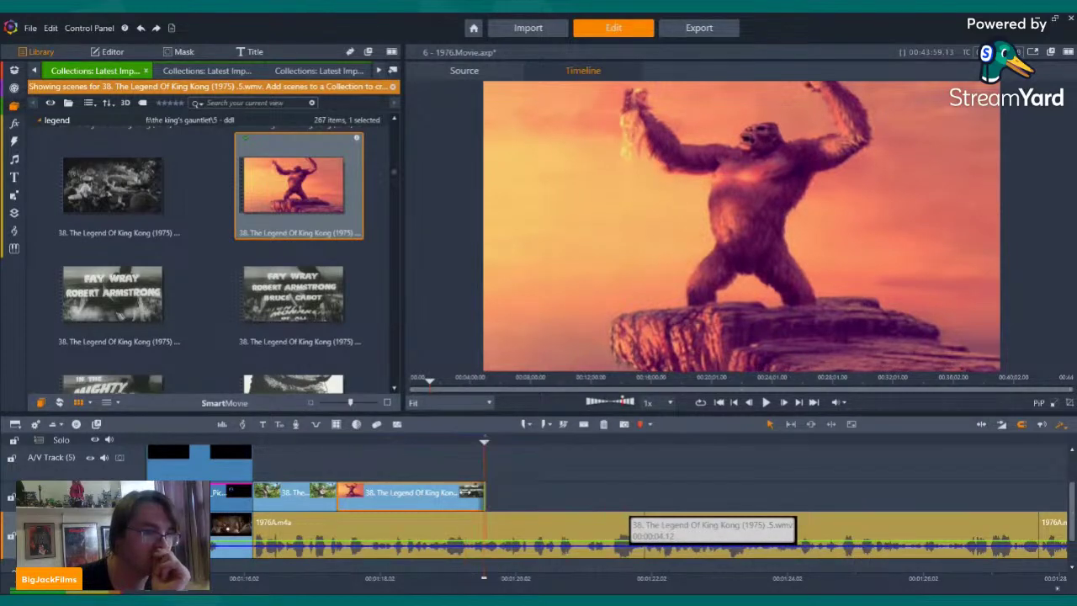
# - Look through the Legend of King Kong scenes for the next visual and preview the "Battle of the Titans" article scene
pyautogui.scroll(-3, 311, 273)
pyautogui.scroll(-10, 310, 274)
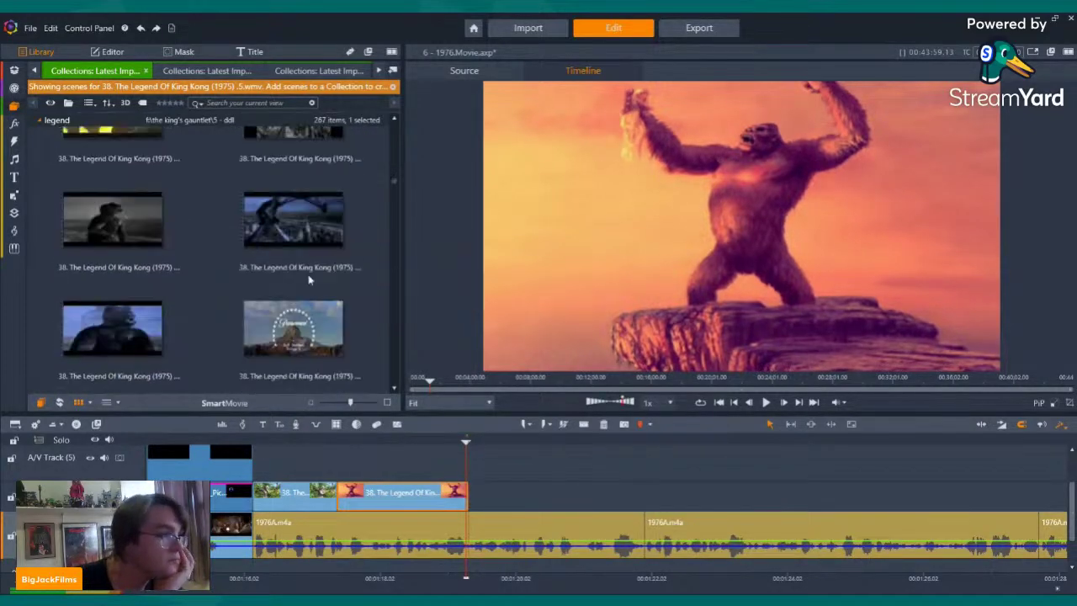
pyautogui.scroll(-10, 309, 281)
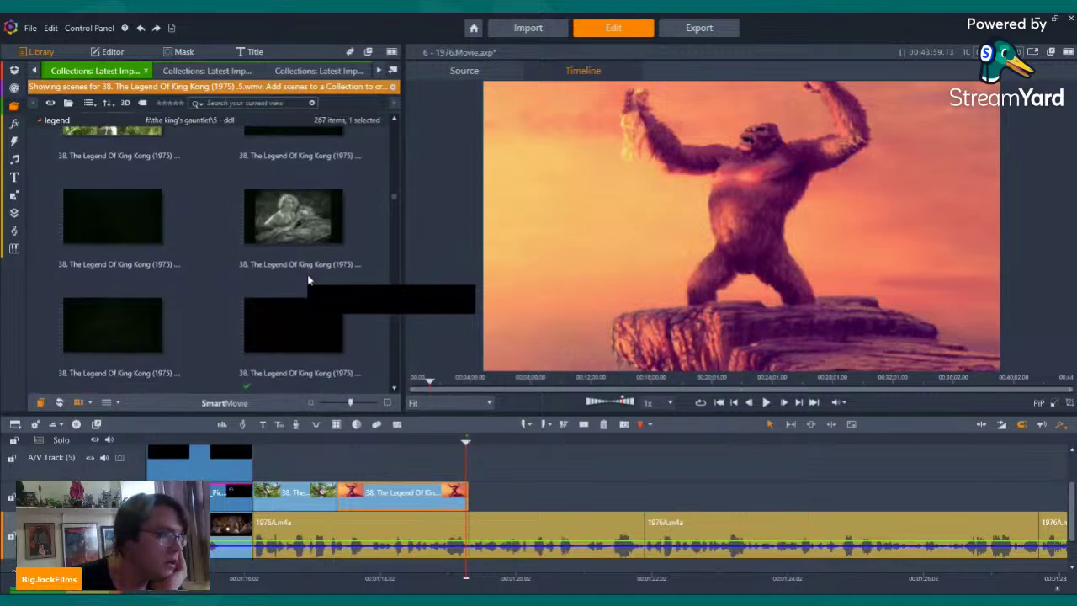
pyautogui.scroll(-8, 308, 280)
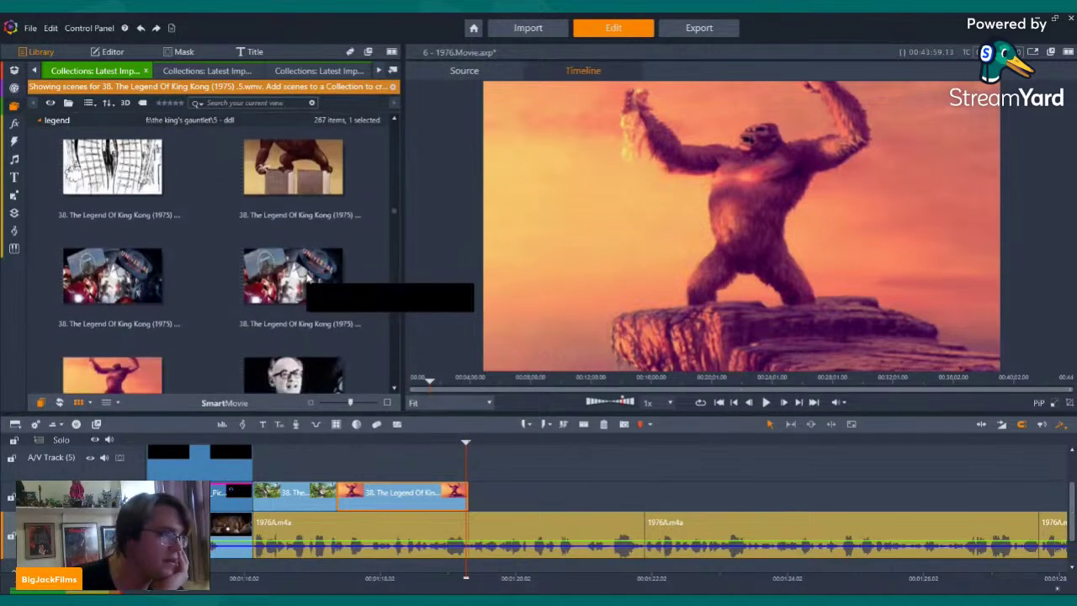
pyautogui.scroll(-8, 308, 280)
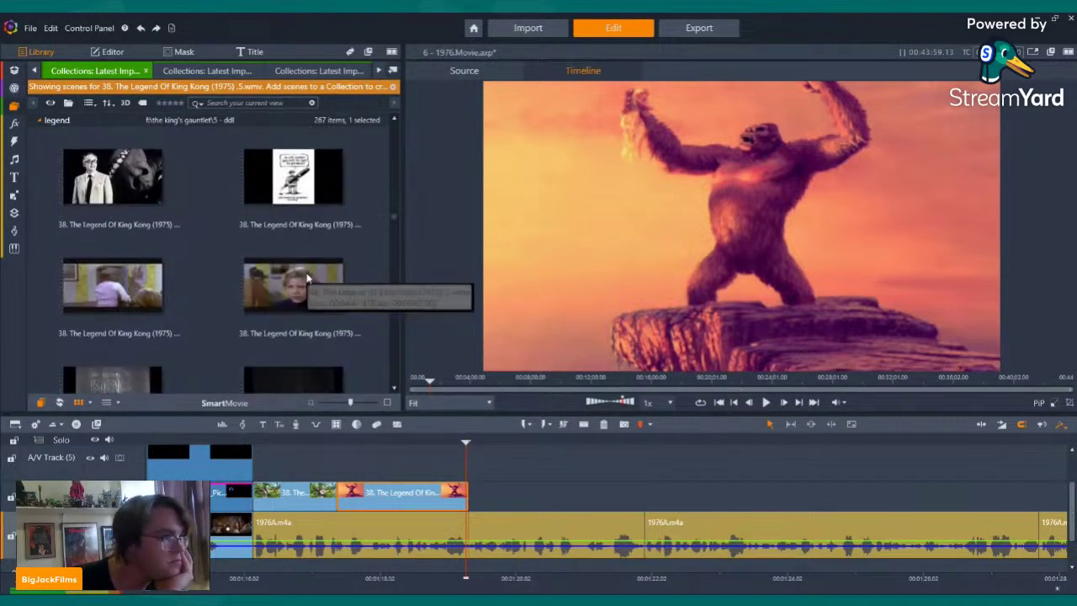
pyautogui.scroll(-8, 308, 281)
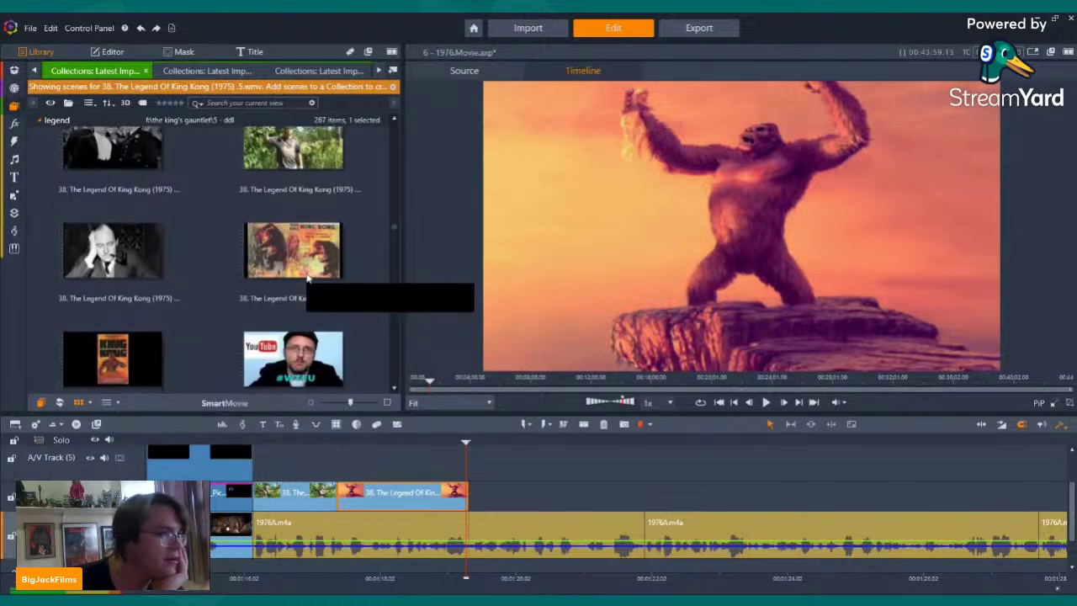
pyautogui.scroll(-8, 308, 280)
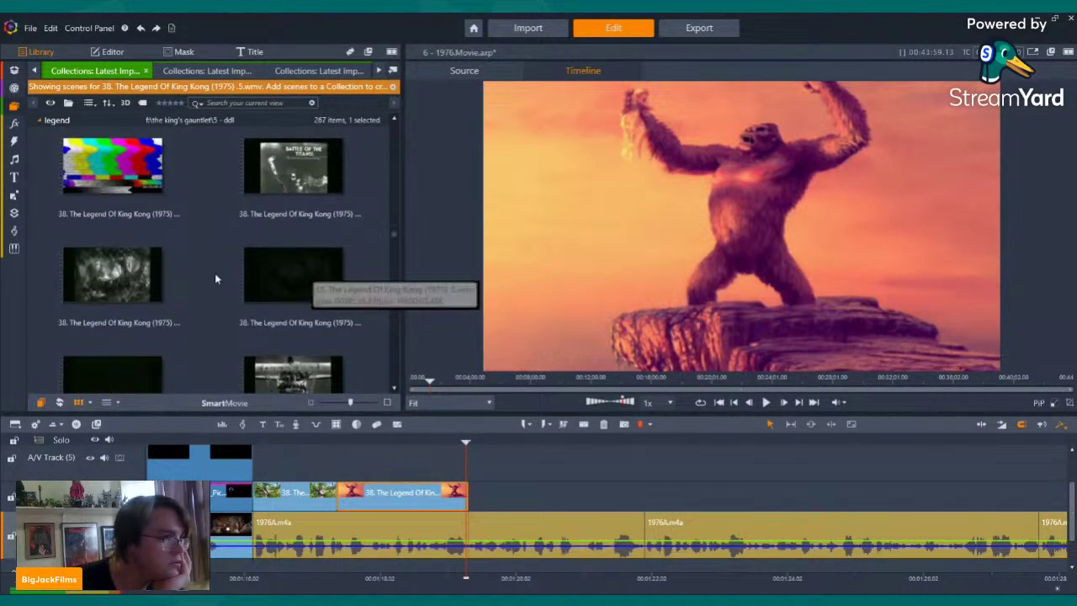
pyautogui.click(293, 189)
pyautogui.press('space')
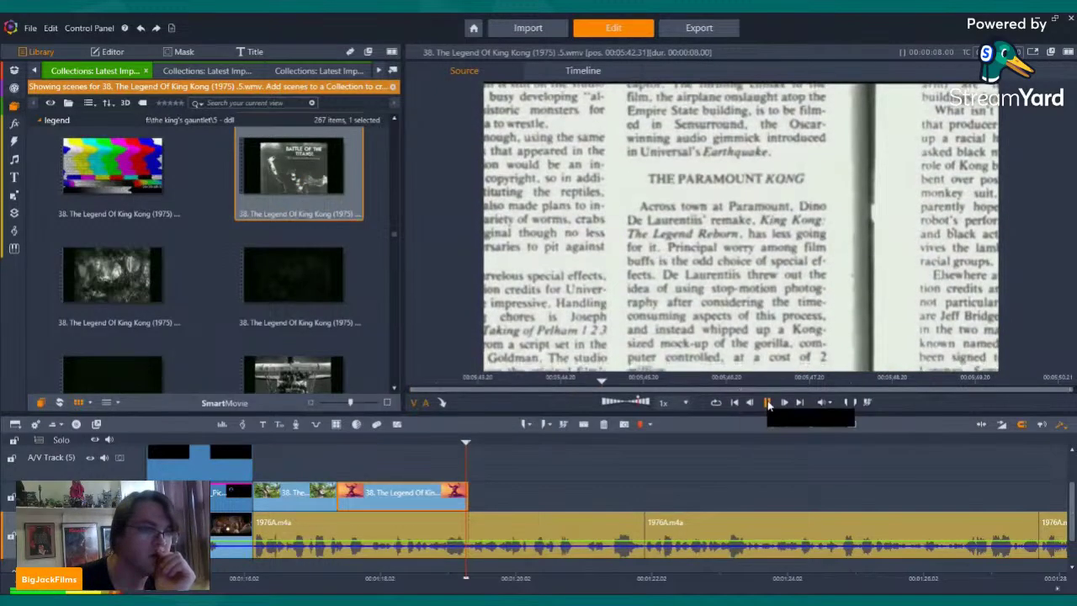
pyautogui.click(764, 403)
# - Find the storyboard scene captioned "158 Tom climbs up a tree" and add it right after the Kong cliff clip
pyautogui.scroll(-3, 319, 247)
pyautogui.scroll(-5, 311, 258)
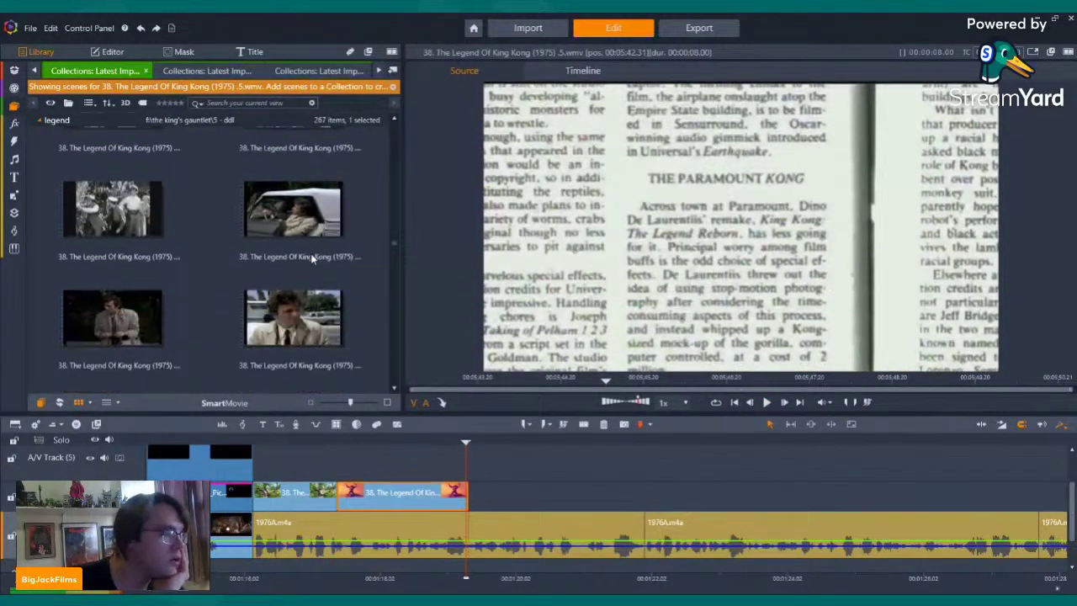
pyautogui.scroll(-5, 312, 260)
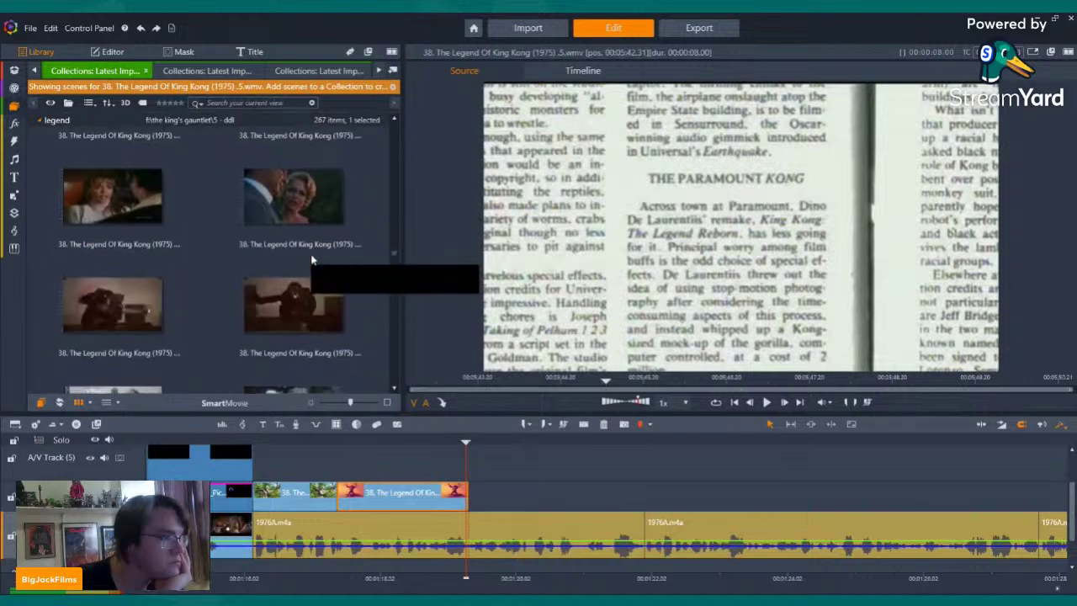
pyautogui.scroll(-5, 312, 261)
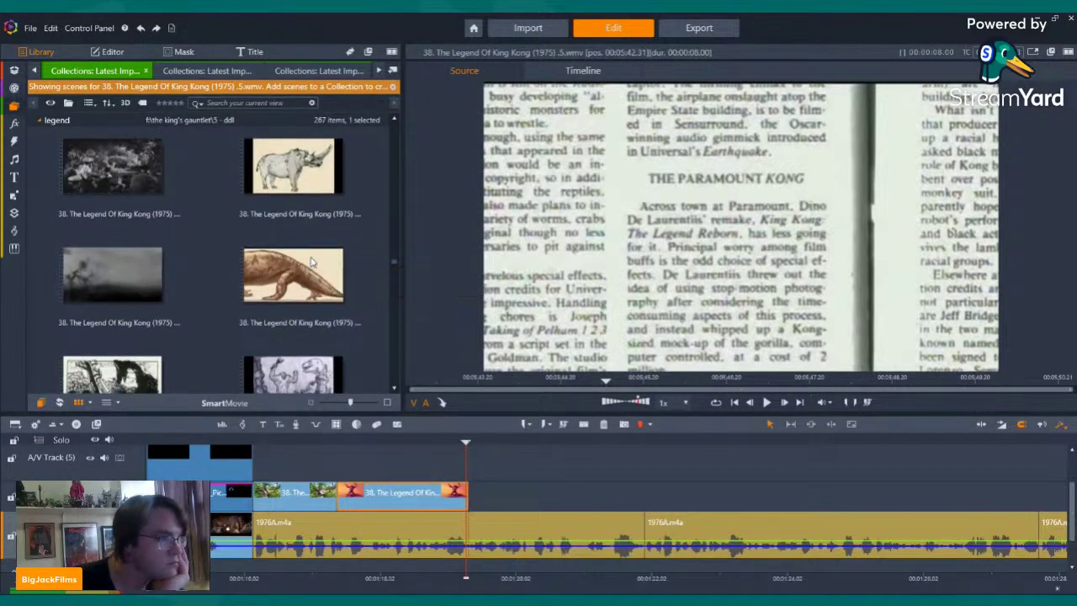
pyautogui.click(274, 217)
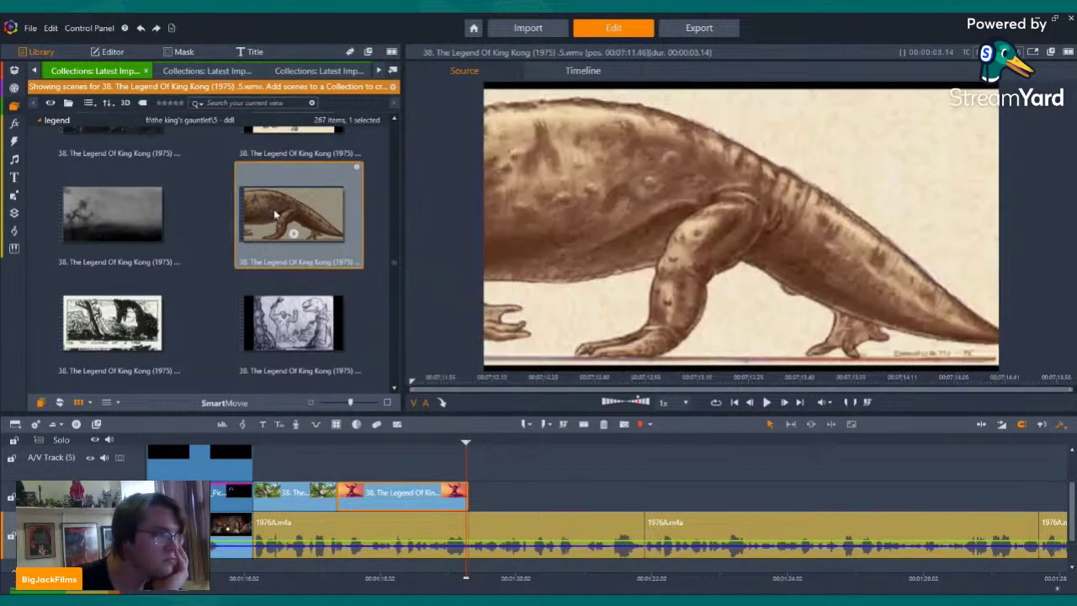
pyautogui.doubleClick(124, 320)
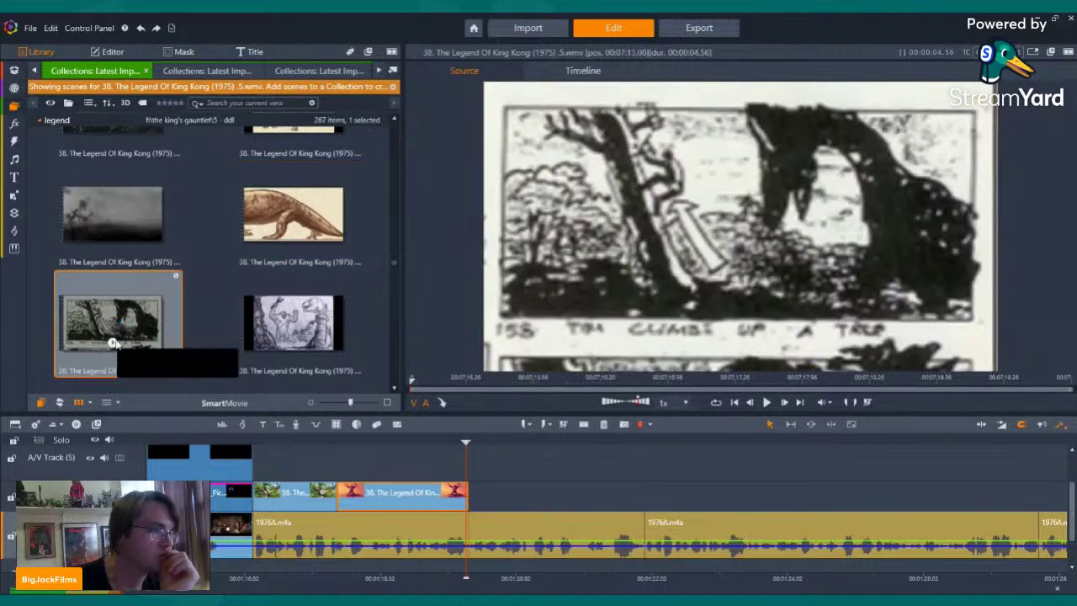
pyautogui.moveTo(109, 327)
pyautogui.mouseDown()
pyautogui.moveTo(620, 332)
pyautogui.moveTo(539, 522)
pyautogui.mouseUp()
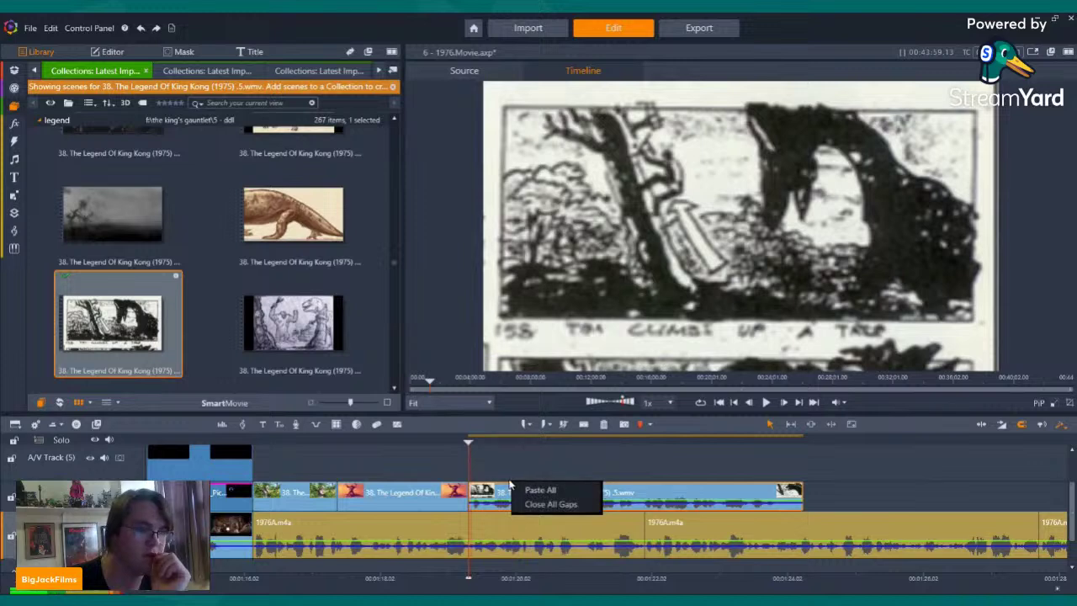
# - Disable the audio stream of the "158 Tom climbs up a tree" storyboard clip
pyautogui.rightClick(494, 496)
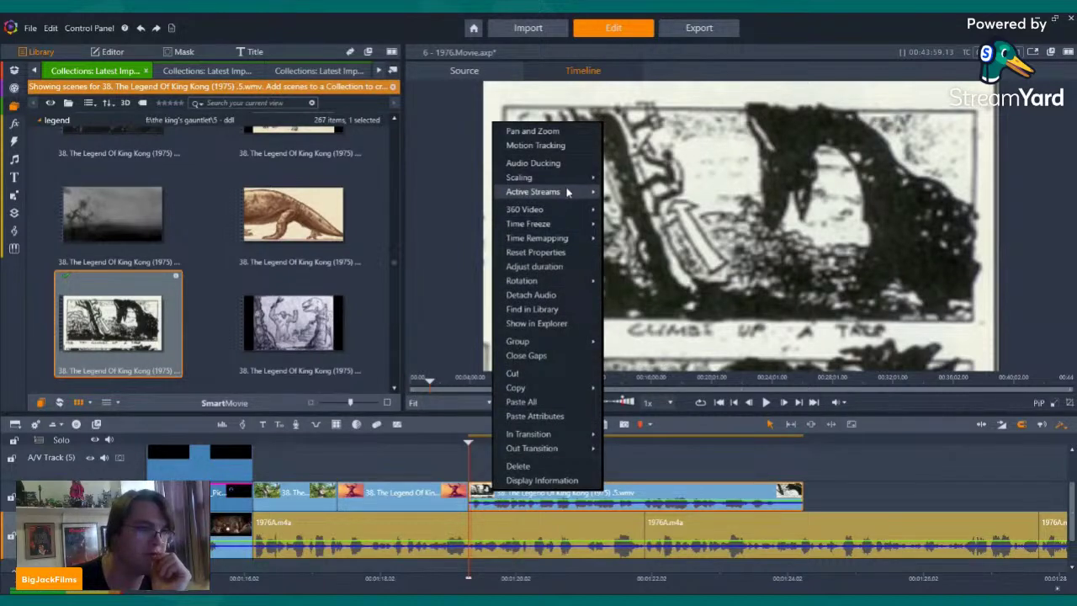
pyautogui.click(712, 481)
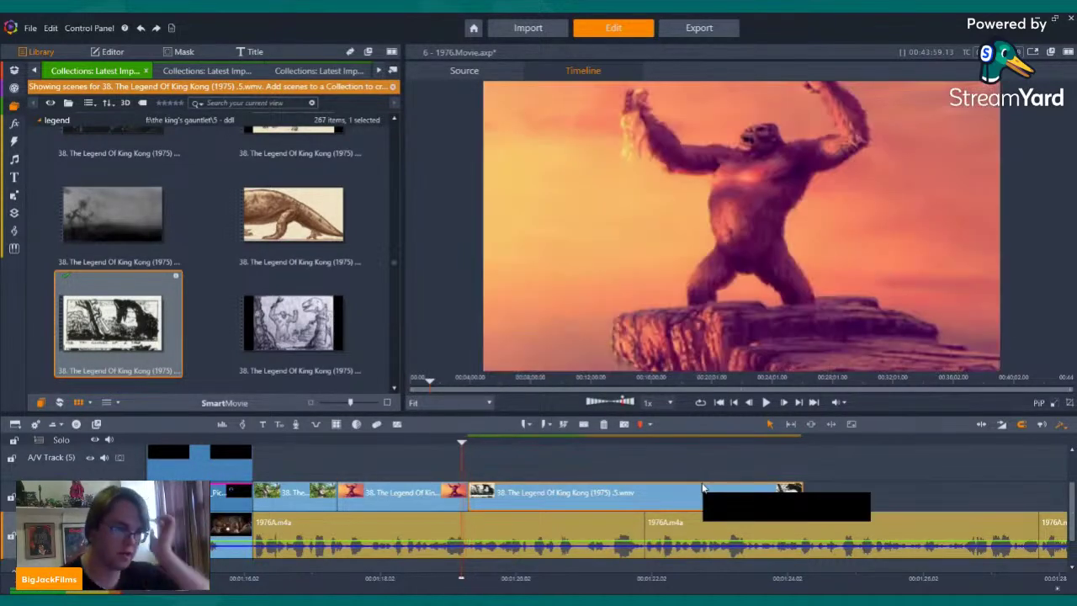
# - Play the cut from the Kong cliff clip into the tree-climbing storyboard clip, and delete the storyboard clip from the timeline
pyautogui.press('Left')
pyautogui.press('Left')
pyautogui.press('Left')
pyautogui.press('Left')
pyautogui.press('Left')
pyautogui.press('Left')
pyautogui.press('Left')
pyautogui.press('Left')
pyautogui.press('Left')
pyautogui.press('Left')
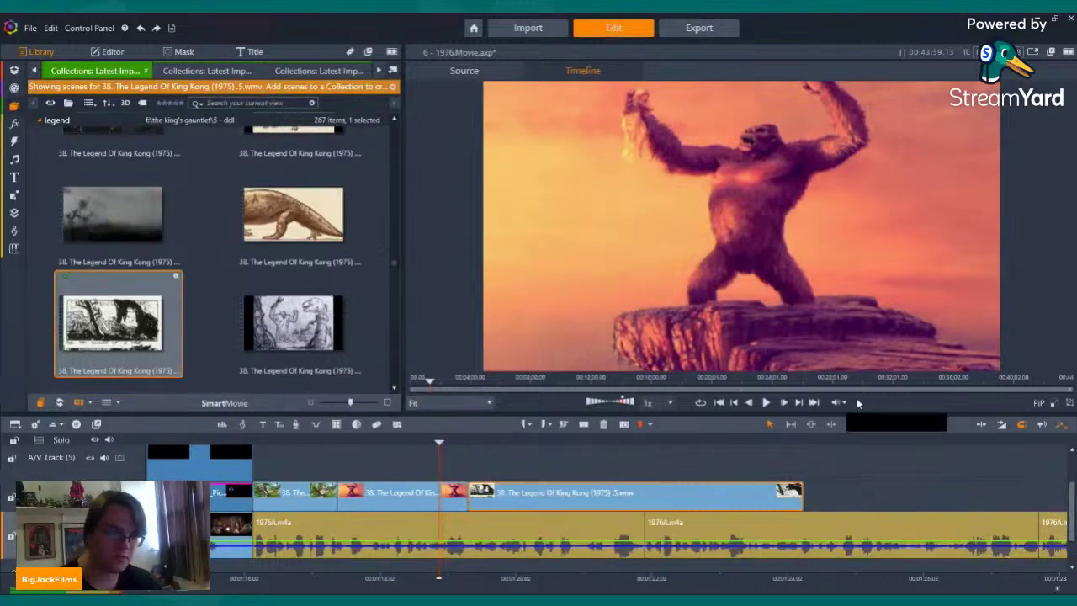
pyautogui.click(771, 403)
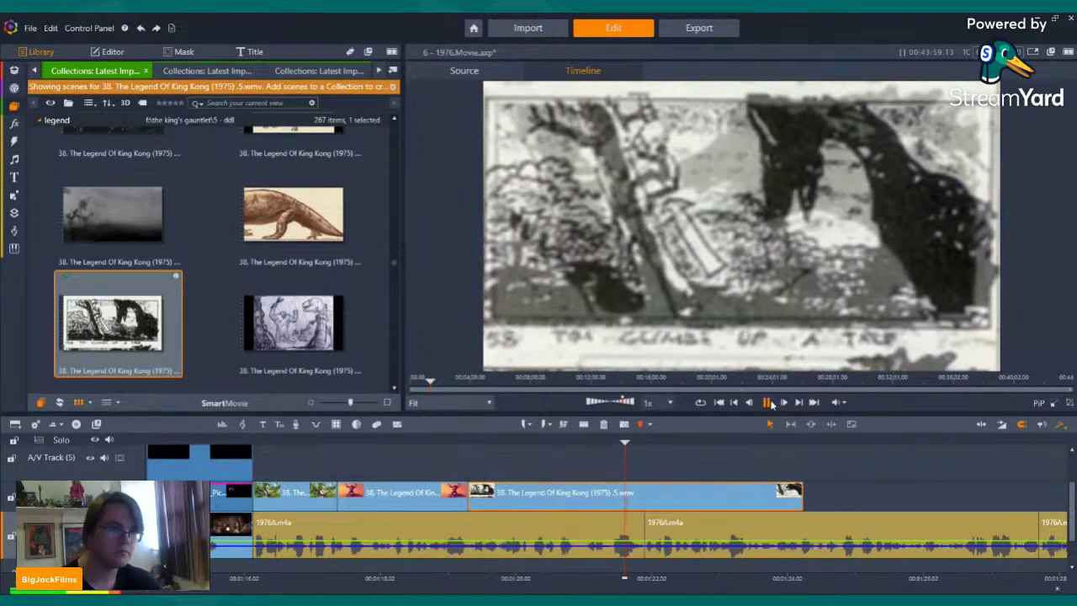
pyautogui.click(771, 403)
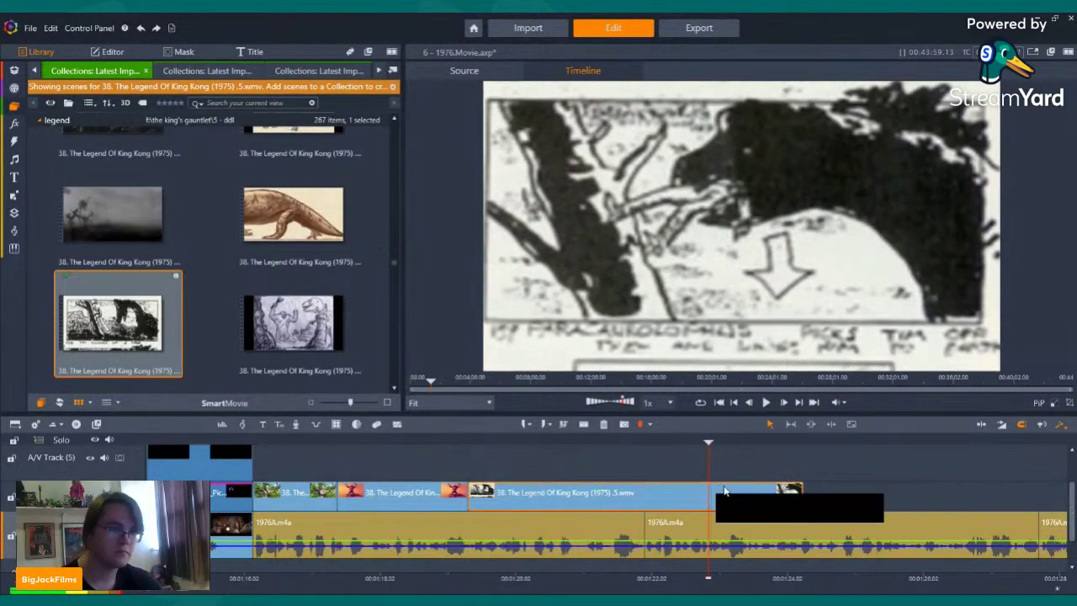
pyautogui.rightClick(654, 495)
# - Look through the neighbouring storyboard scenes for a replacement, previewing "188 Kong Roars", "188 Rex Turns", the Kong-versus-dinosaur sketch and "194 Kong Falls Back"
pyautogui.scroll(-3, 257, 244)
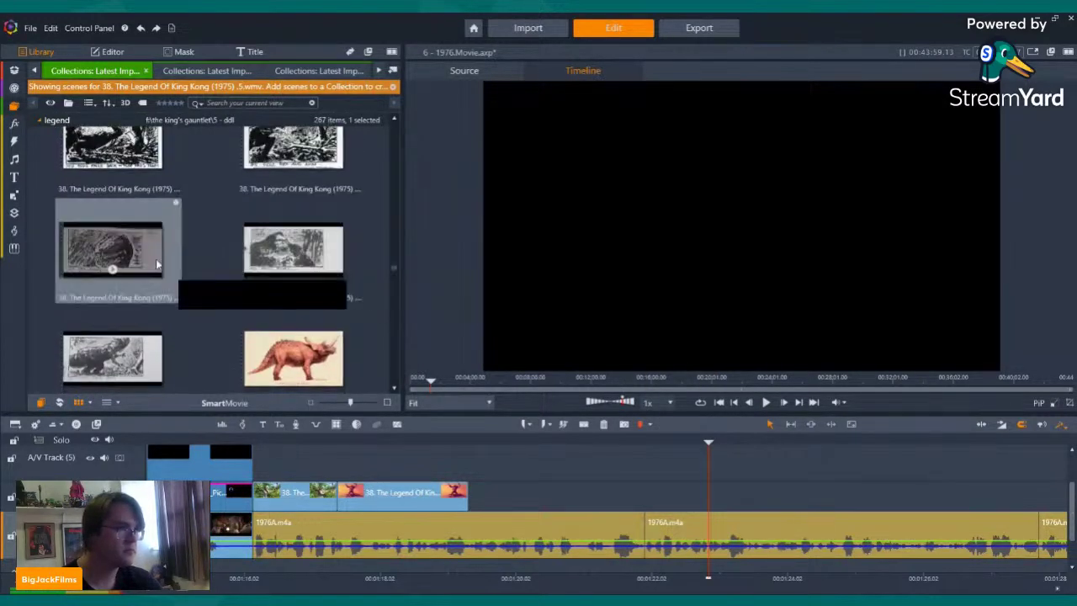
pyautogui.click(275, 237)
pyautogui.scroll(-2, 276, 237)
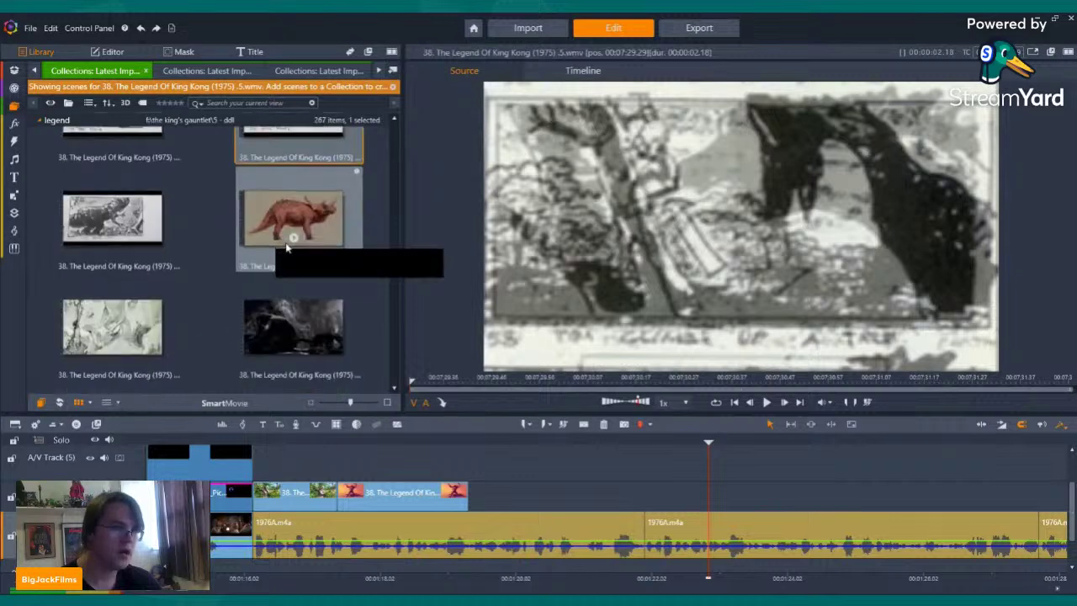
pyautogui.scroll(-3, 311, 246)
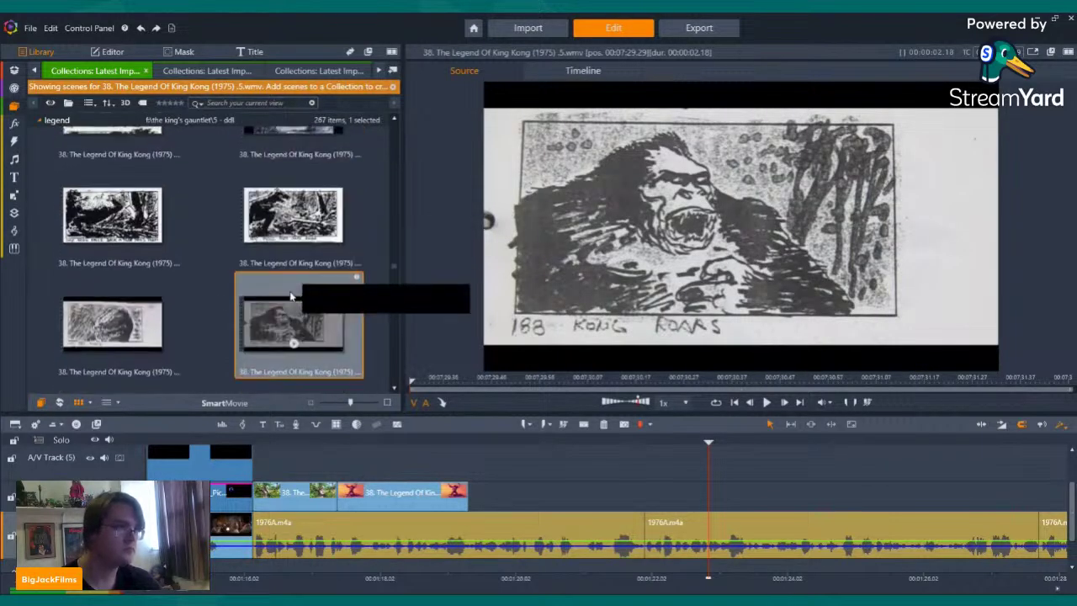
pyautogui.click(121, 326)
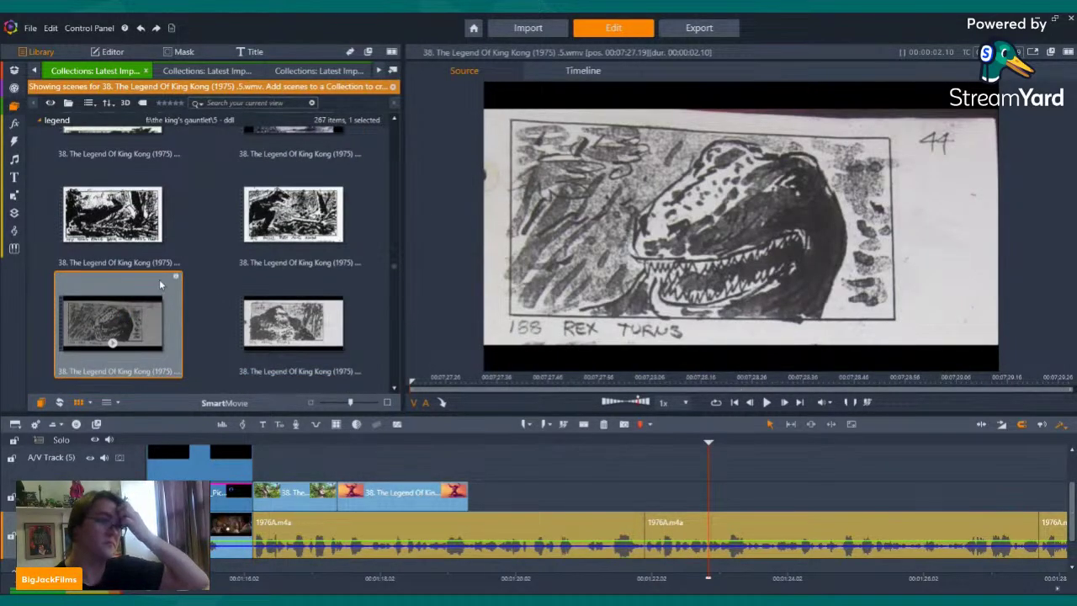
pyautogui.scroll(-4, 189, 274)
pyautogui.scroll(-1, 299, 286)
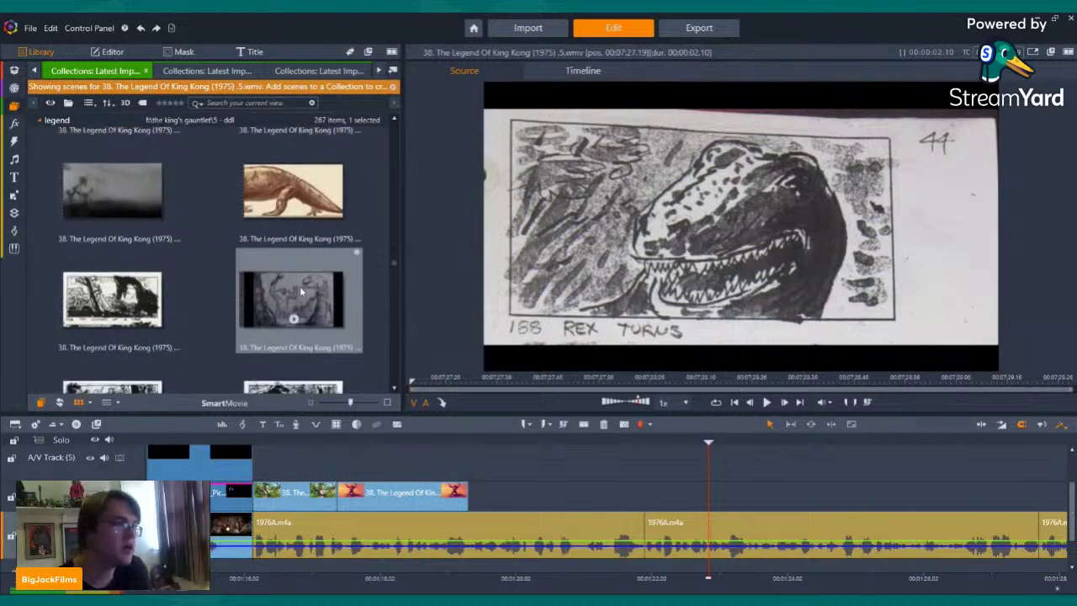
pyautogui.scroll(-3, 134, 154)
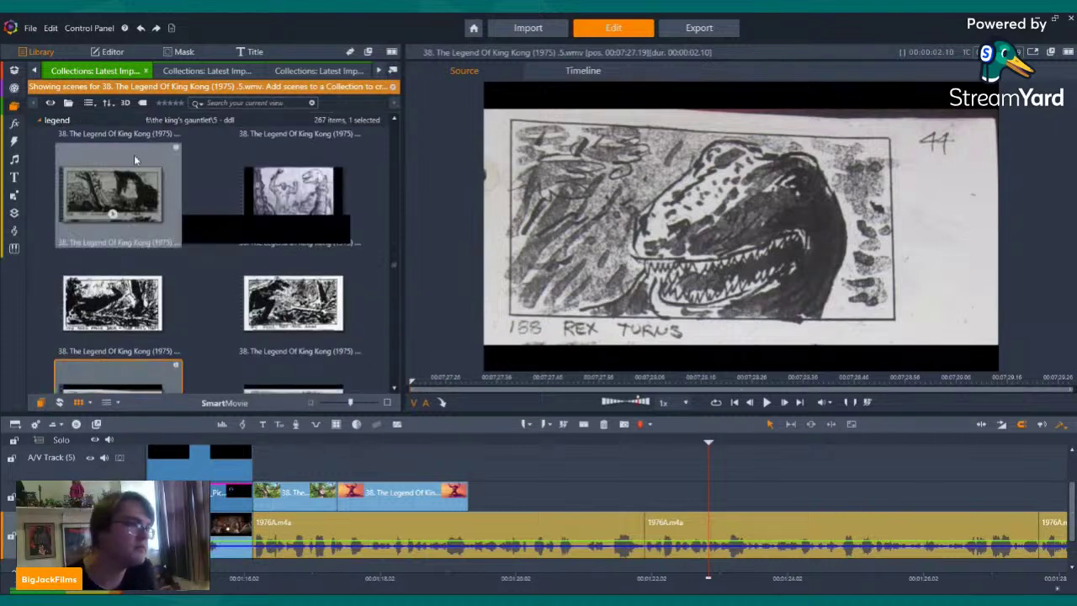
pyautogui.click(297, 199)
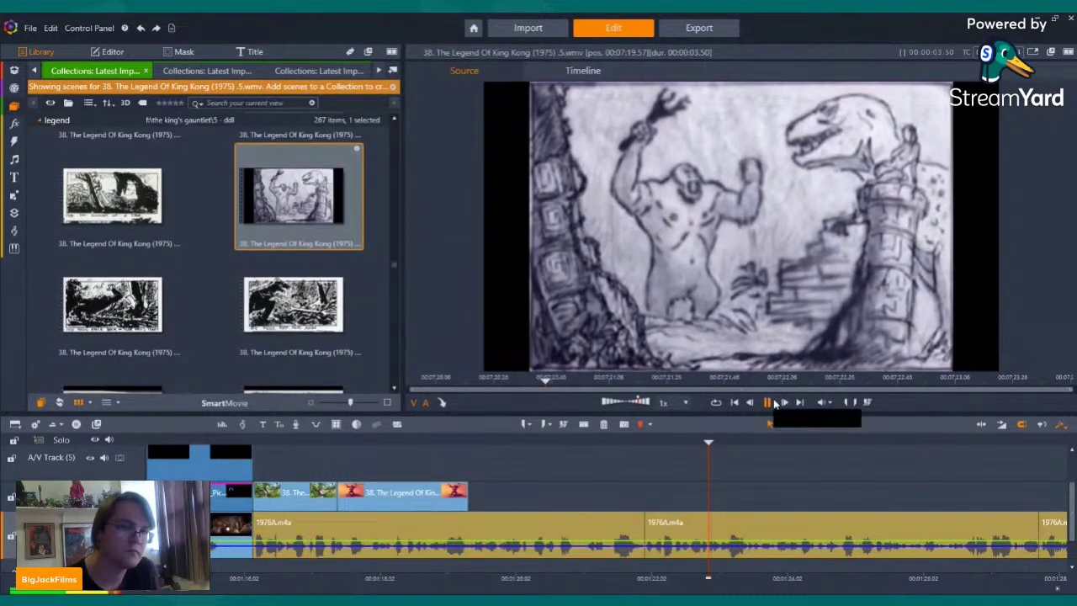
pyautogui.click(119, 299)
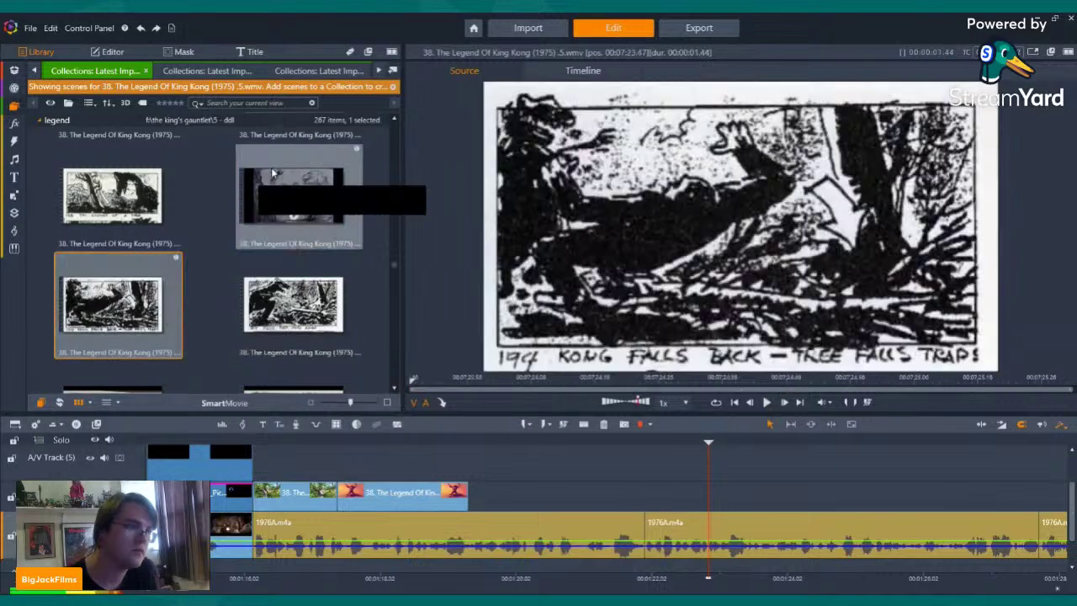
pyautogui.scroll(-2, 118, 295)
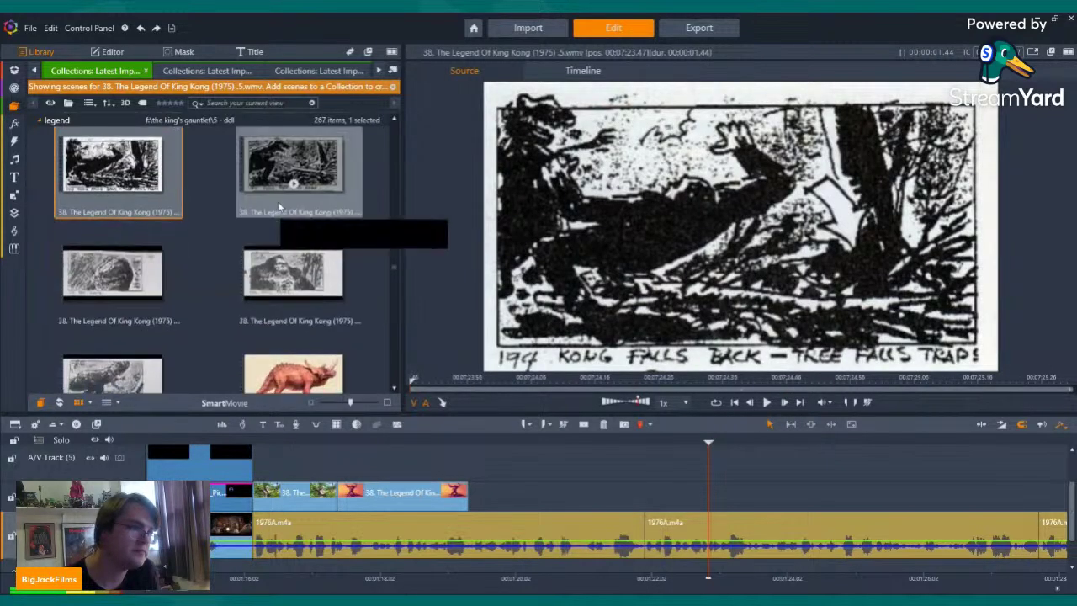
pyautogui.click(88, 275)
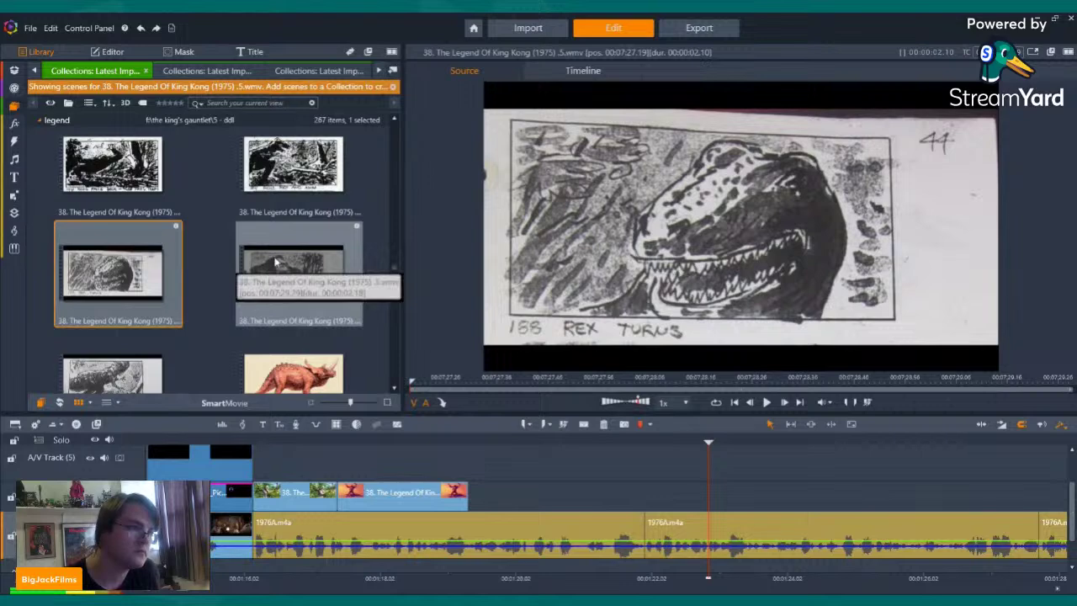
# - Add the "188 Kong Roars" storyboard scene directly after the Kong cliff clip and disable its audio stream
pyautogui.moveTo(275, 268); pyautogui.dragTo(523, 492)
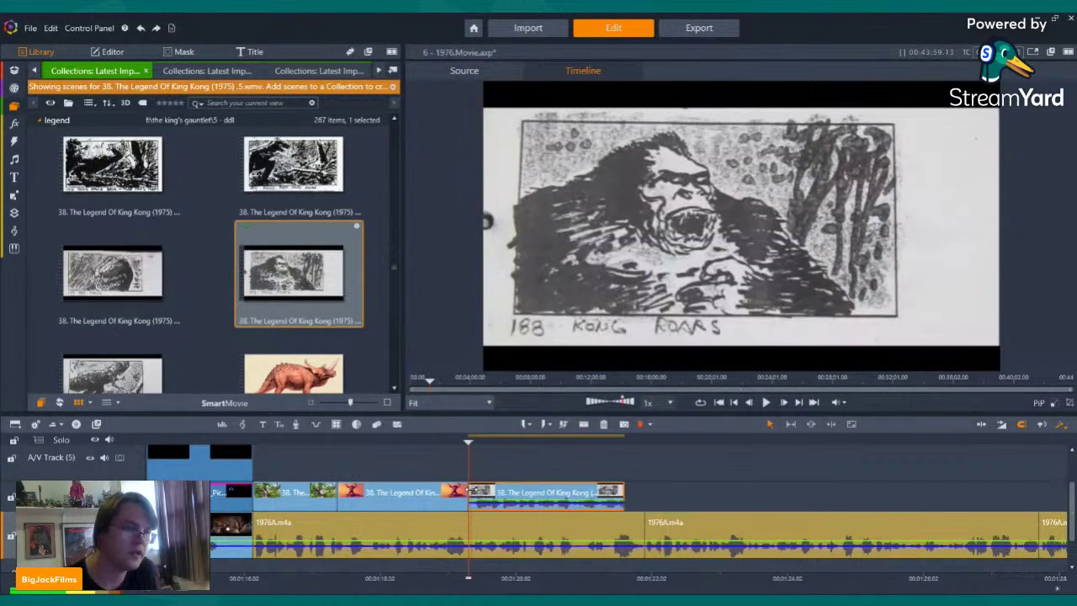
pyautogui.rightClick(560, 493)
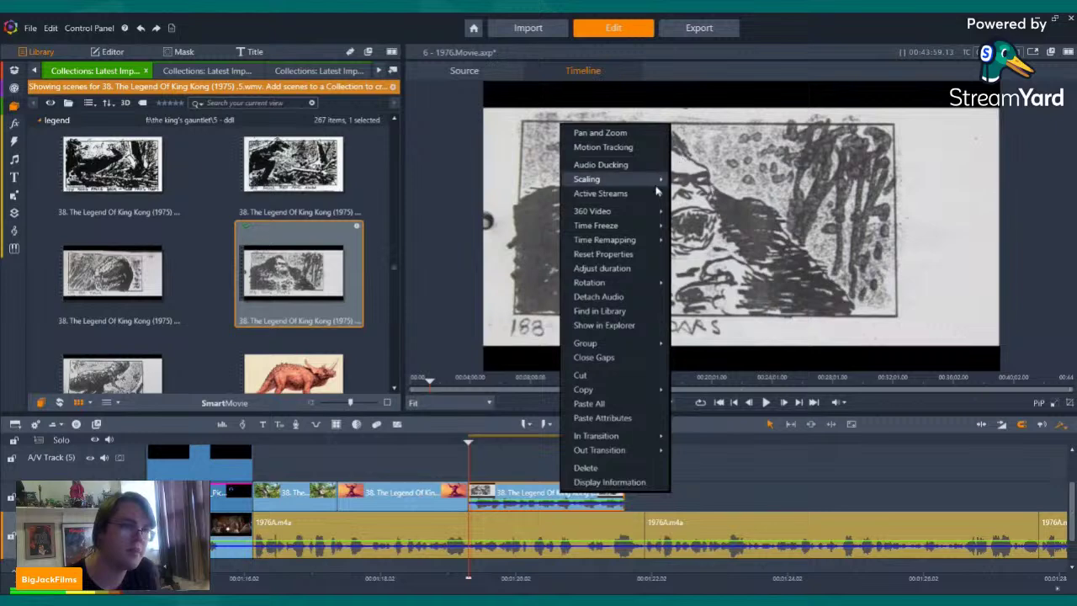
pyautogui.moveTo(652, 194)
pyautogui.click(691, 207)
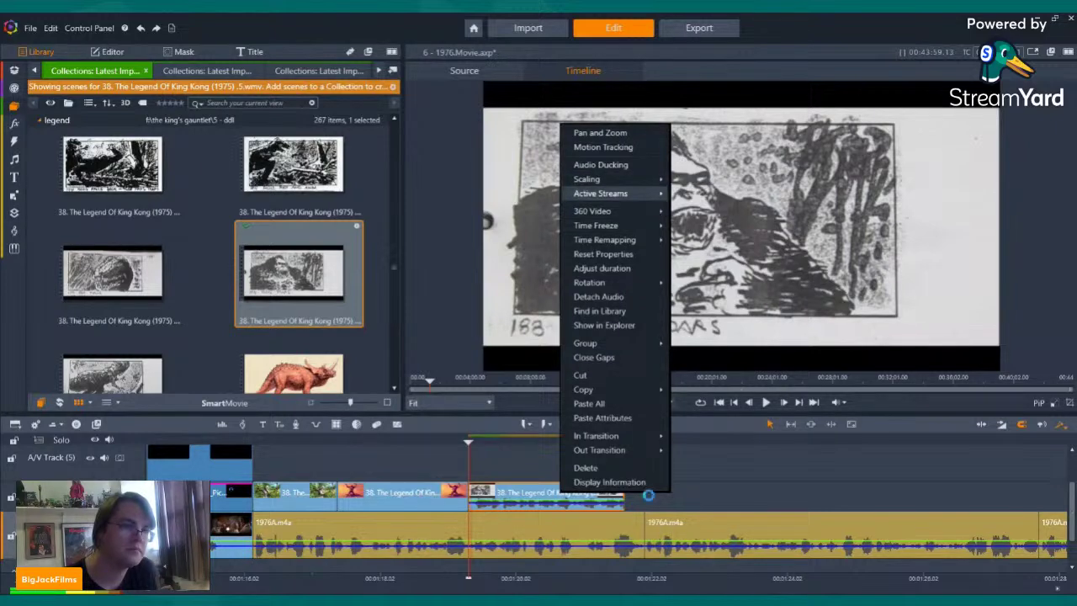
# - Play the cut from the cliff clip into the "Kong Roars" clip and trim its end to match the narration
pyautogui.press('j')
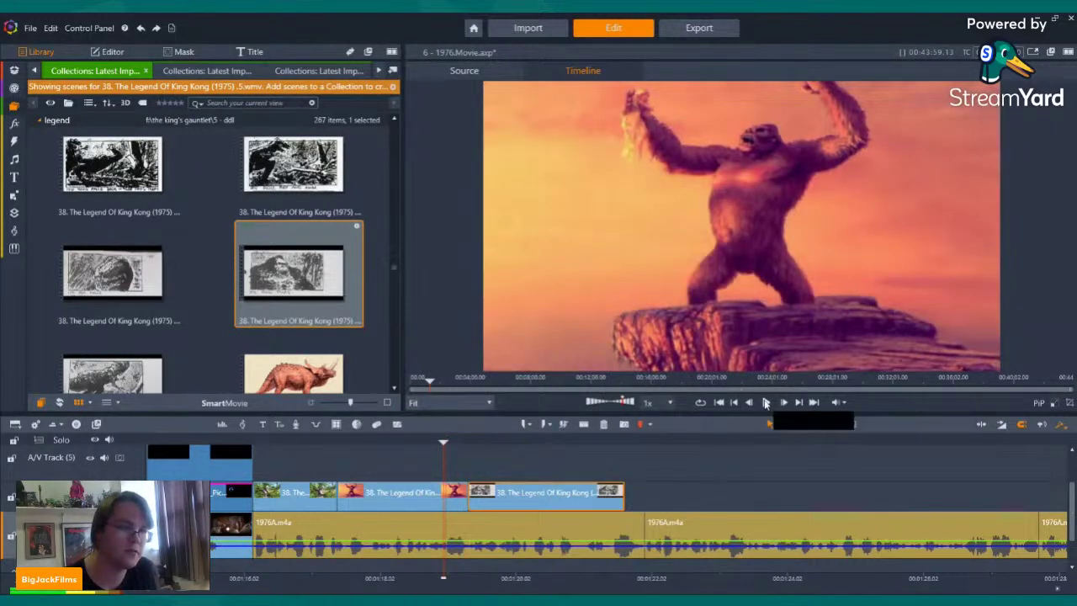
pyautogui.click(766, 402)
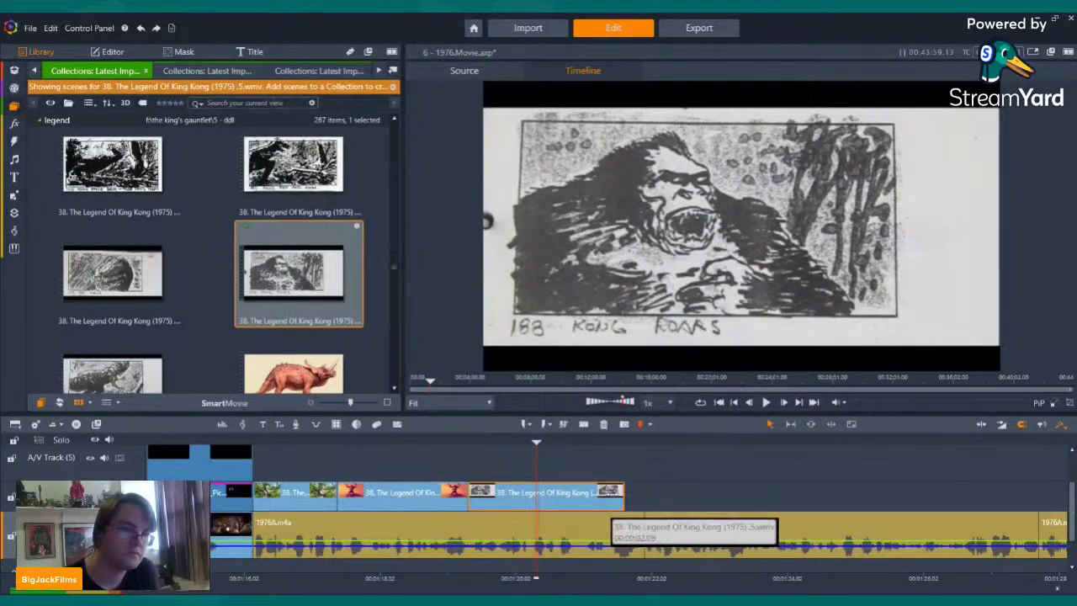
pyautogui.moveTo(553, 494); pyautogui.dragTo(558, 492)
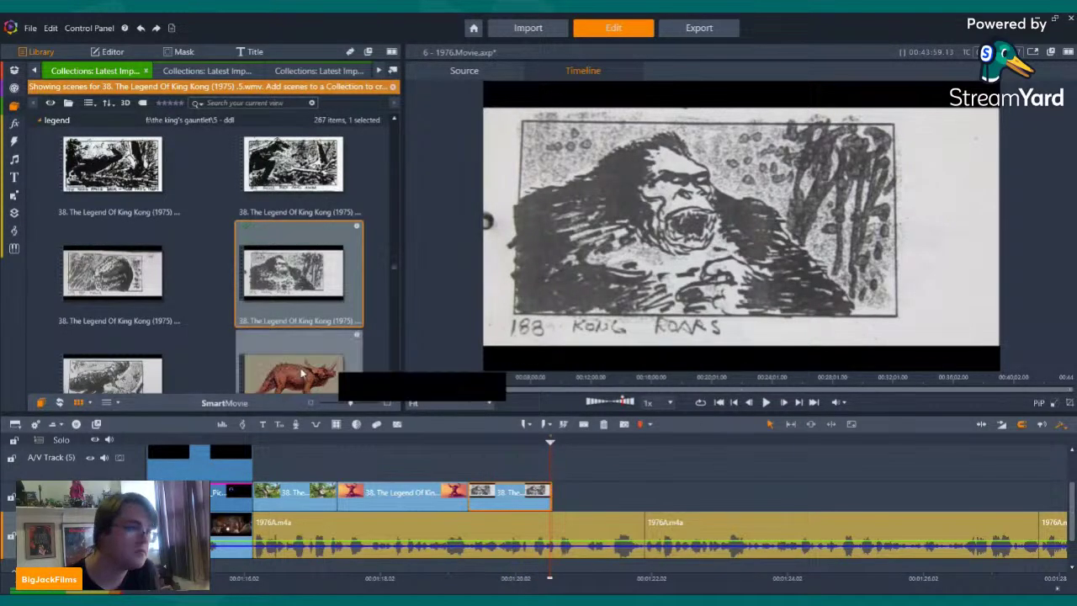
# - Place the "Rex drops Ann" storyboard scene directly after the "Kong roars" clip on the timeline and turn off its audio
pyautogui.moveTo(107, 367); pyautogui.dragTo(559, 496)
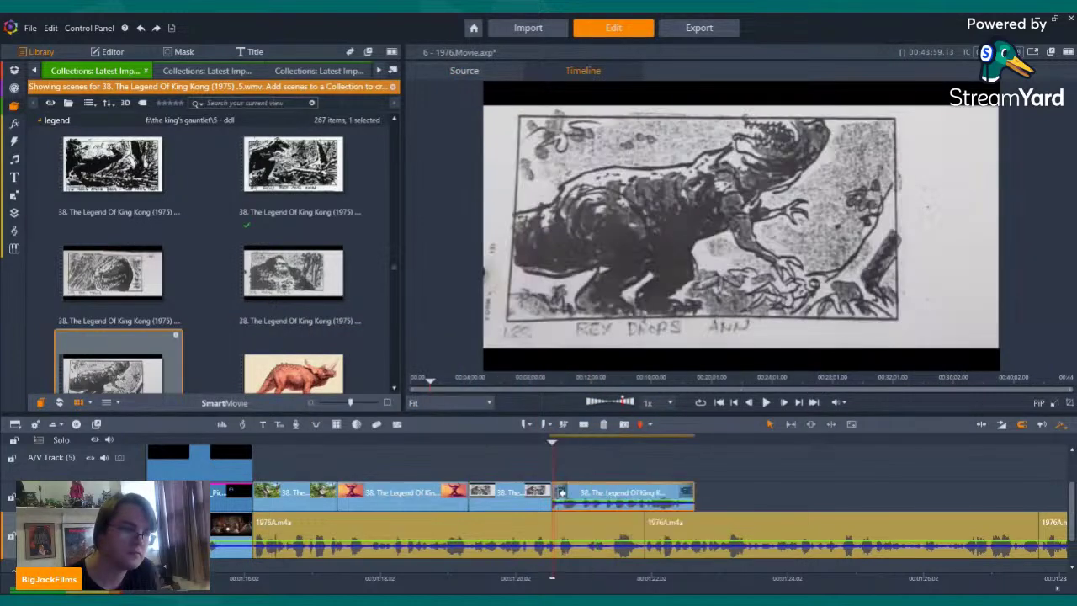
pyautogui.rightClick(581, 495)
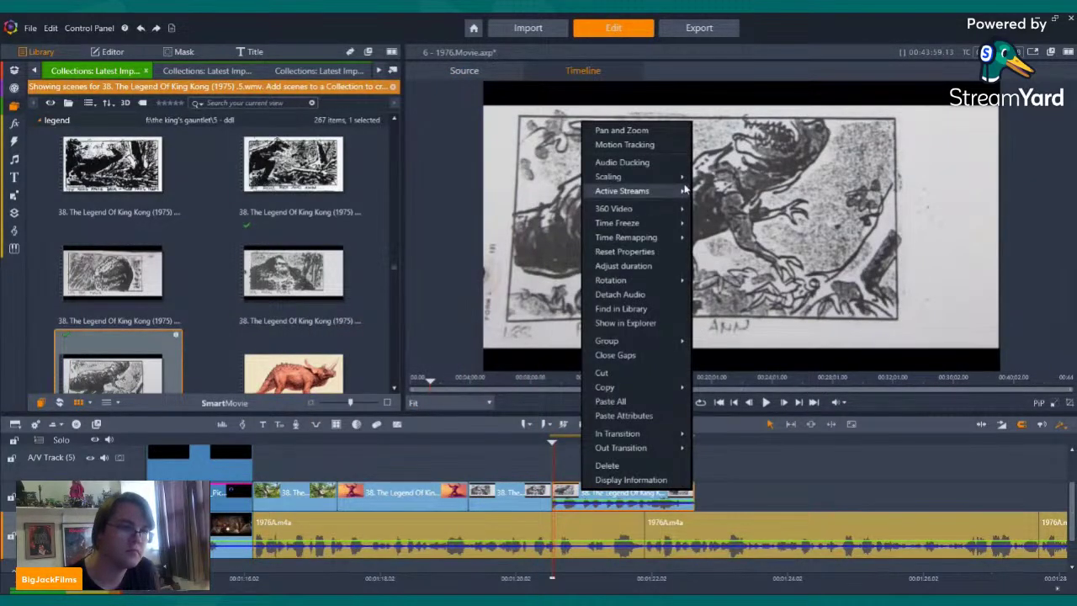
pyautogui.click(780, 490)
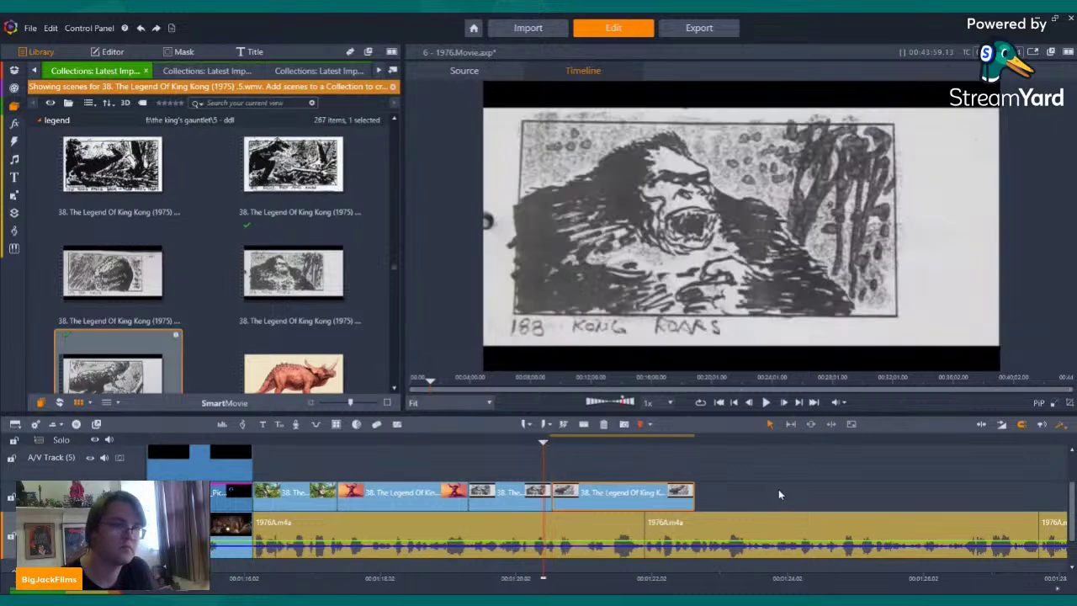
# - Play back the new Rex storyboard clip and trim its end to the cut between the two 1976A.m4a narration clips
pyautogui.click(766, 403)
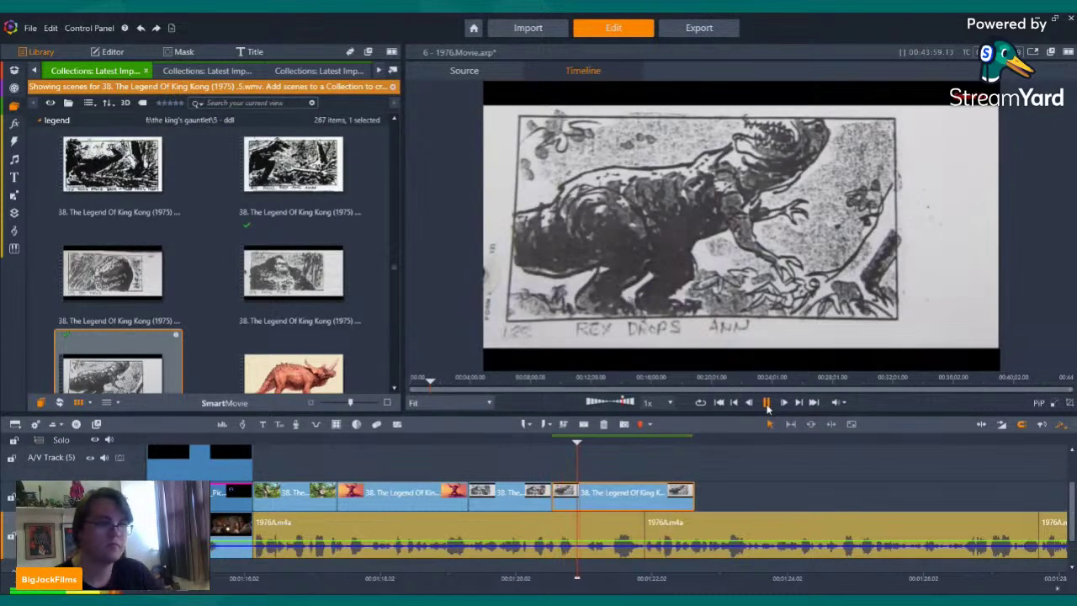
pyautogui.click(766, 403)
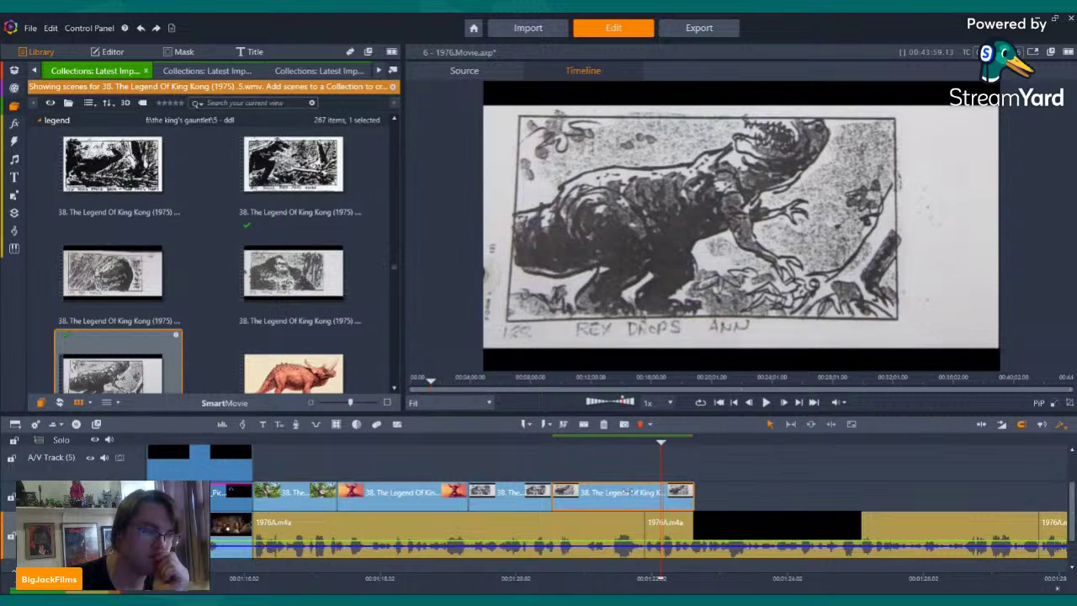
pyautogui.moveTo(627, 493); pyautogui.dragTo(645, 492)
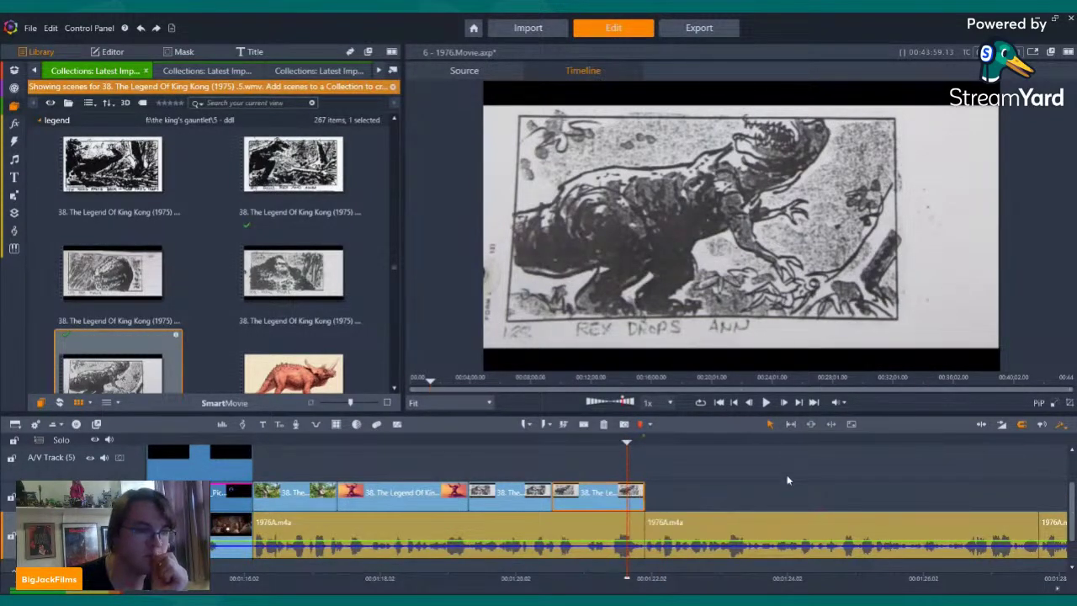
pyautogui.click(768, 403)
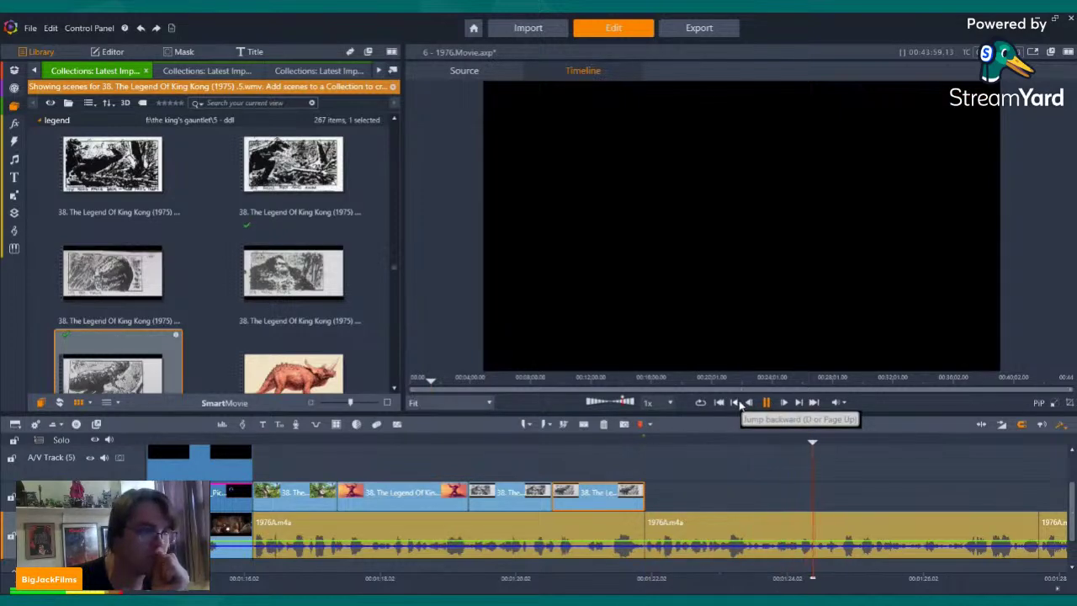
pyautogui.click(741, 402)
# - Browse the legend scene collection for footage to follow the Rex storyboard clip
pyautogui.scroll(-2, 291, 230)
pyautogui.scroll(1, 288, 252)
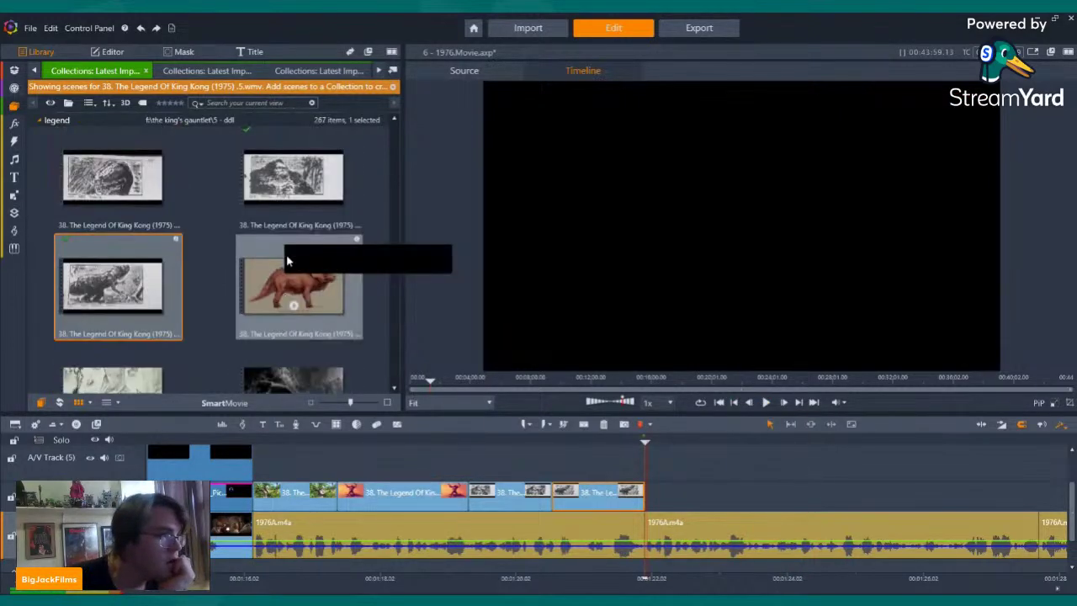
pyautogui.scroll(-3, 286, 257)
pyautogui.scroll(-5, 200, 263)
pyautogui.scroll(-5, 200, 263)
pyautogui.scroll(-5, 202, 256)
pyautogui.scroll(-5, 255, 253)
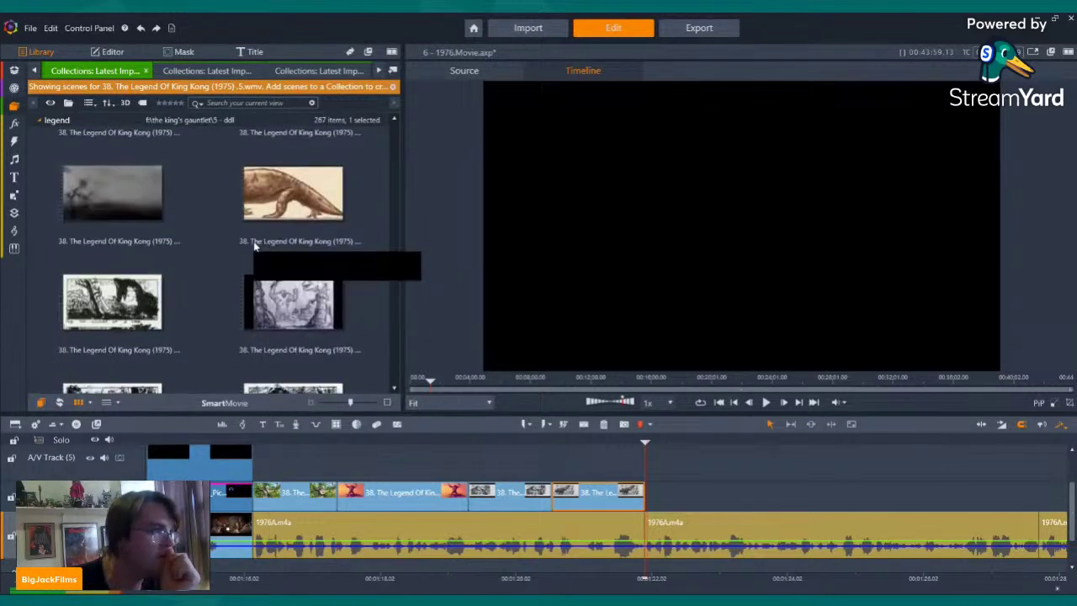
pyautogui.scroll(-5, 255, 246)
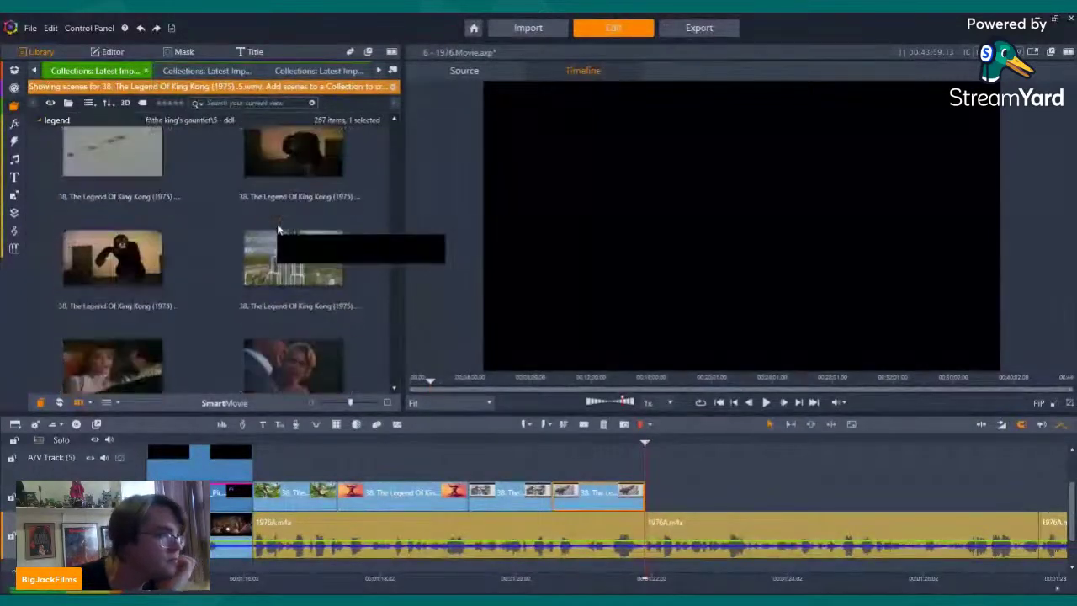
pyautogui.scroll(-6, 278, 229)
pyautogui.scroll(-6, 275, 227)
pyautogui.scroll(-2, 273, 236)
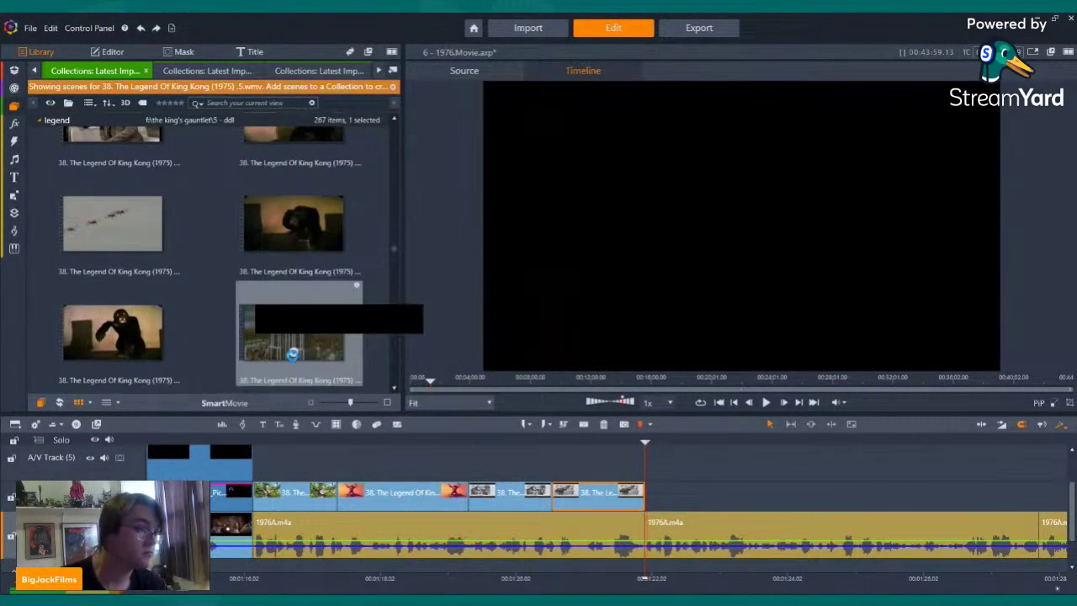
# - Preview the Empire State Building scene, the woman's dialogue scene, the village wall drawing and the rhinoceros-like beast drawing
pyautogui.click(292, 354)
pyautogui.scroll(-2, 286, 345)
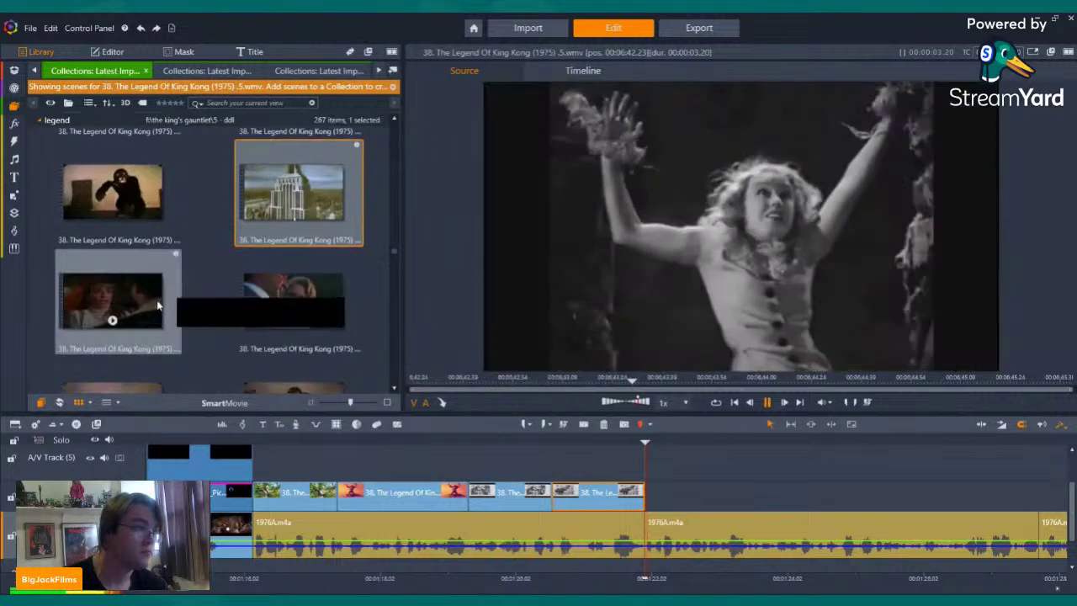
pyautogui.click(112, 319)
pyautogui.scroll(-4, 188, 286)
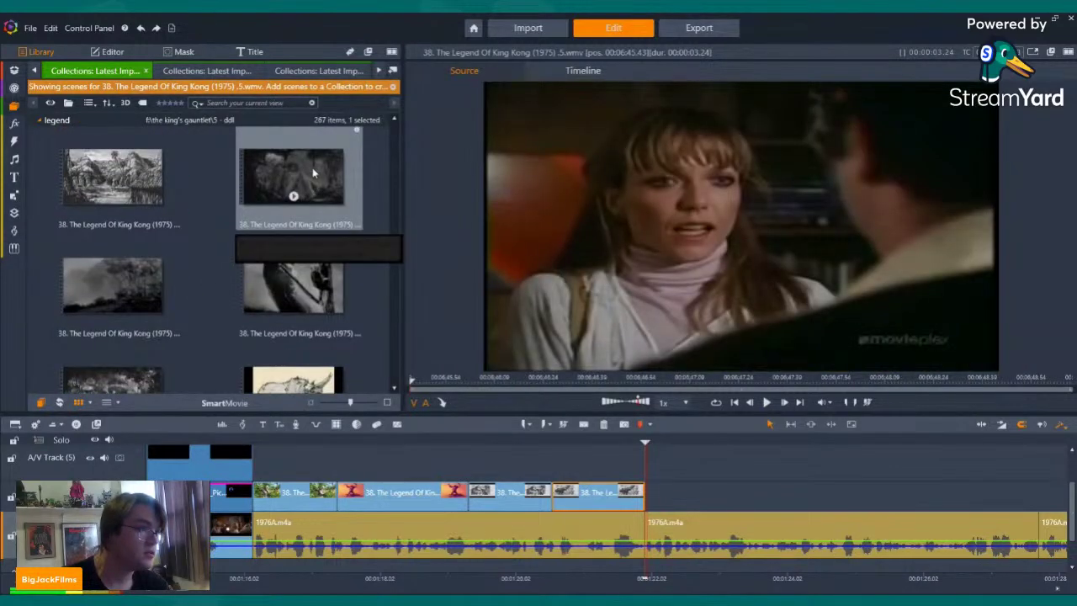
pyautogui.click(149, 181)
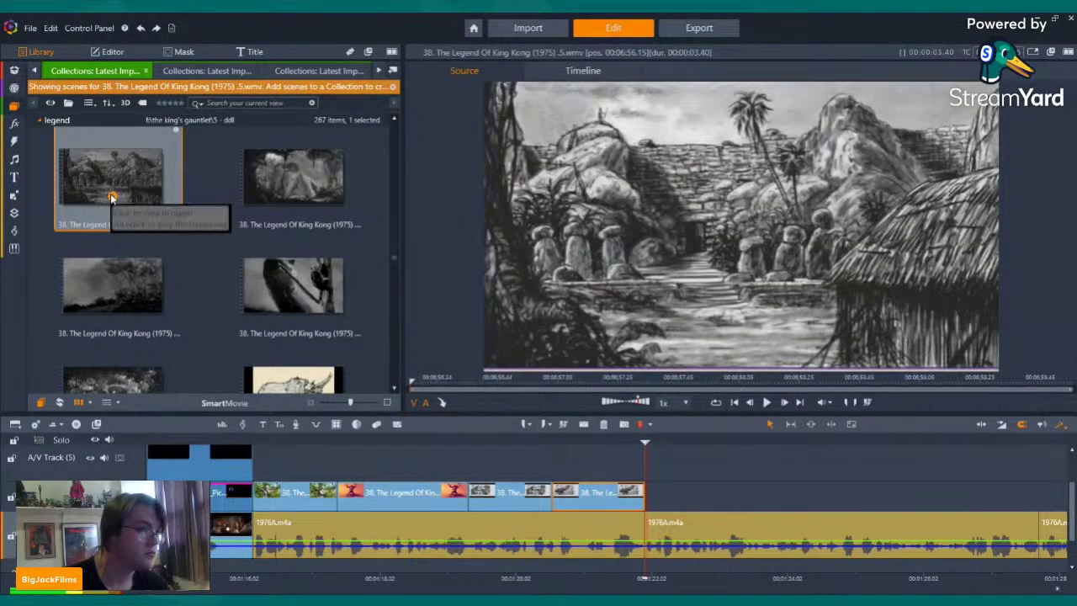
pyautogui.scroll(-3, 286, 270)
pyautogui.click(293, 273)
pyautogui.press('space')
pyautogui.scroll(-3, 307, 244)
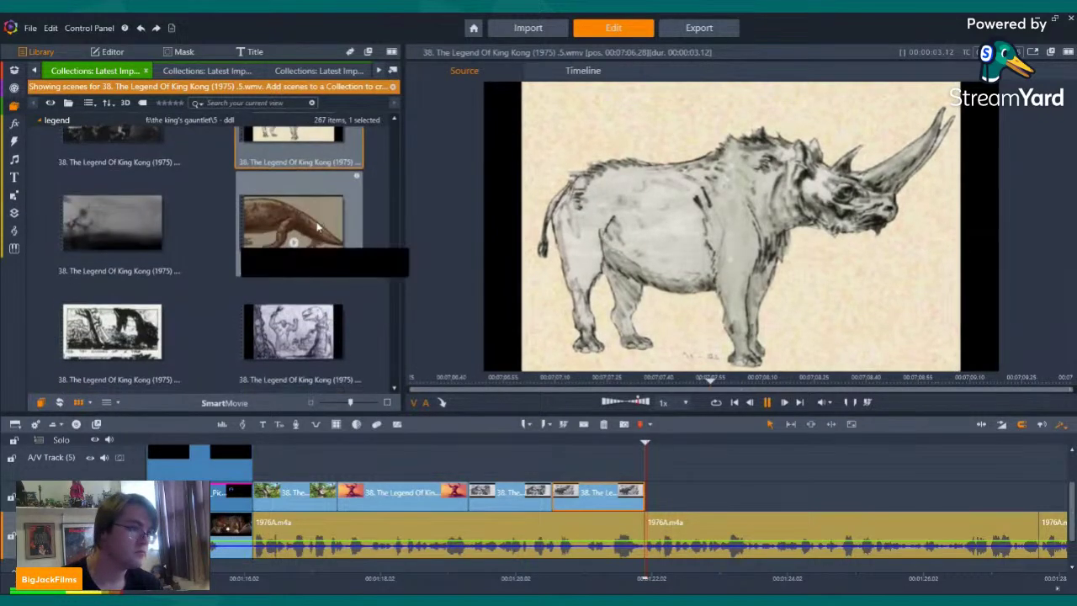
# - Preview the reptile drawing and the horned-creature sketch among the legend scenes
pyautogui.click(319, 228)
pyautogui.scroll(-4, 303, 194)
pyautogui.scroll(2, 292, 169)
pyautogui.scroll(-2, 109, 336)
pyautogui.click(112, 200)
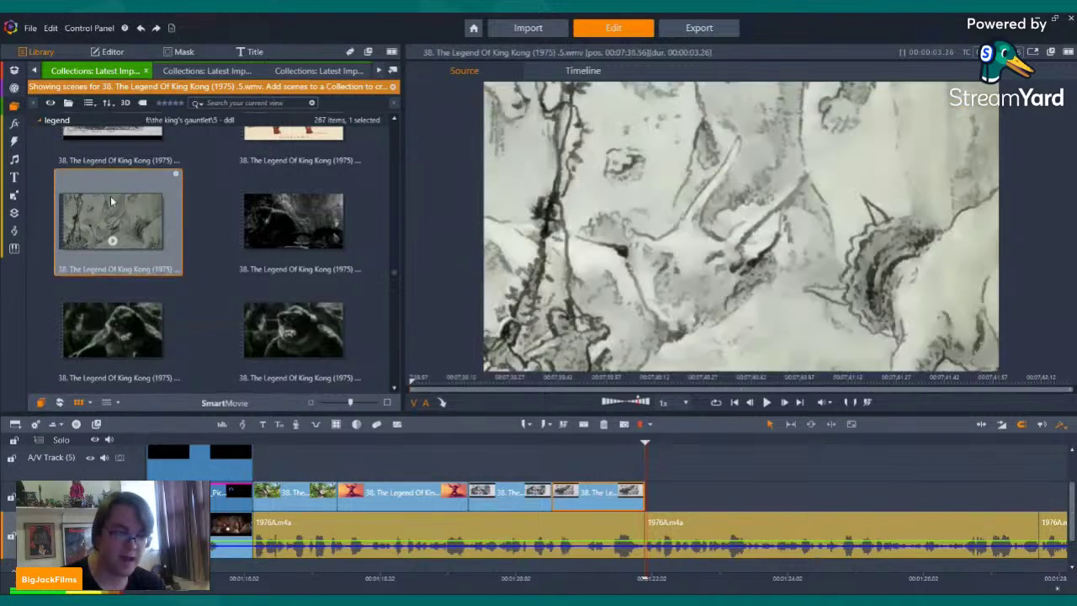
pyautogui.press('space')
pyautogui.scroll(-1, 290, 274)
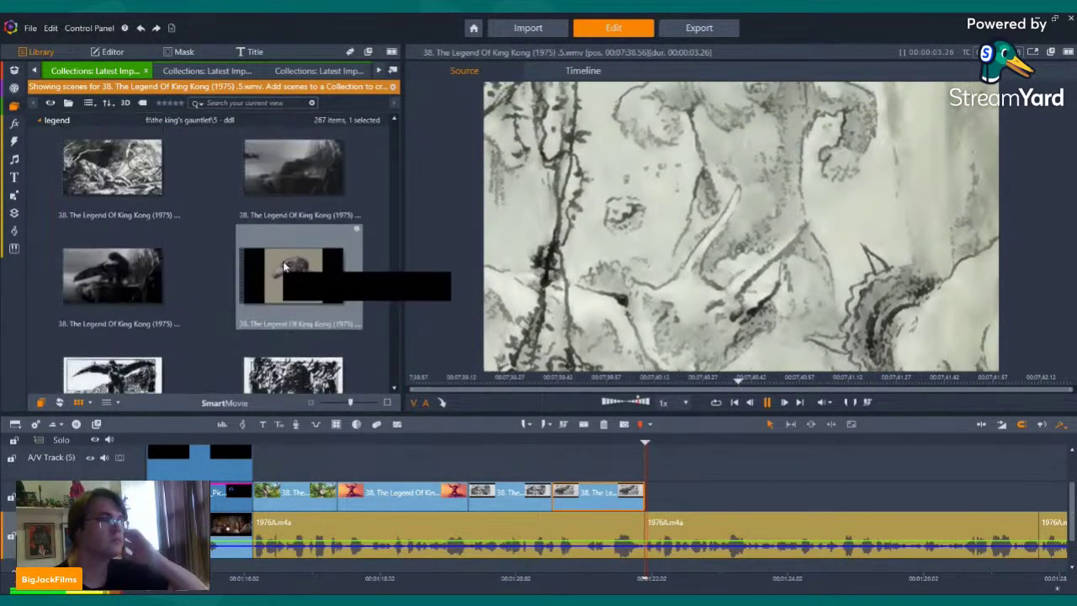
# - Preview the vulture head and armature blueprint scenes, and place the armature blueprint directly after the Rex storyboard clip
pyautogui.click(296, 280)
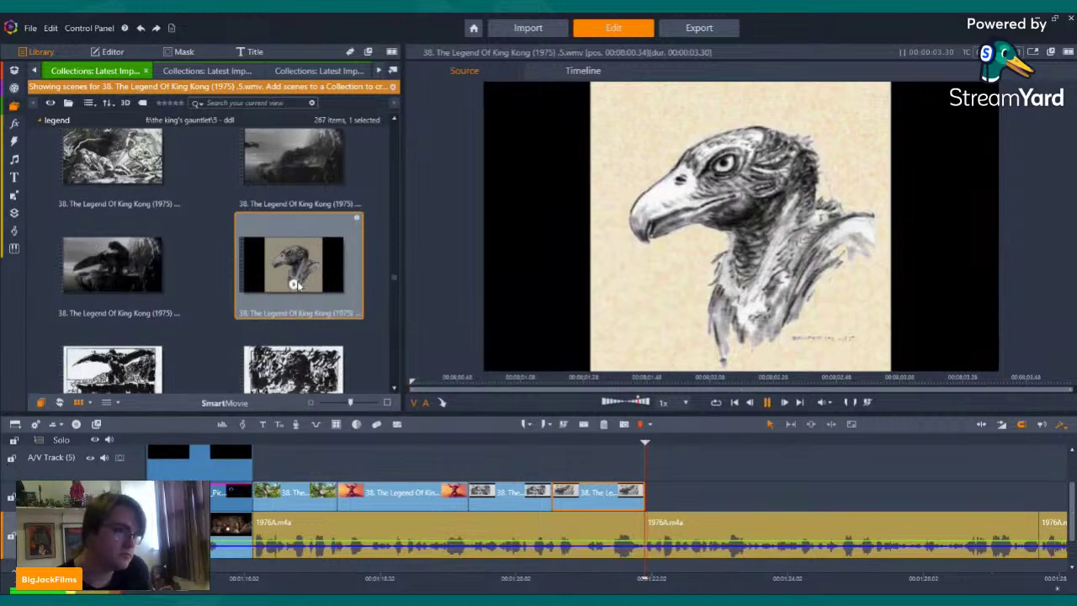
pyautogui.scroll(-2, 296, 280)
pyautogui.click(296, 280)
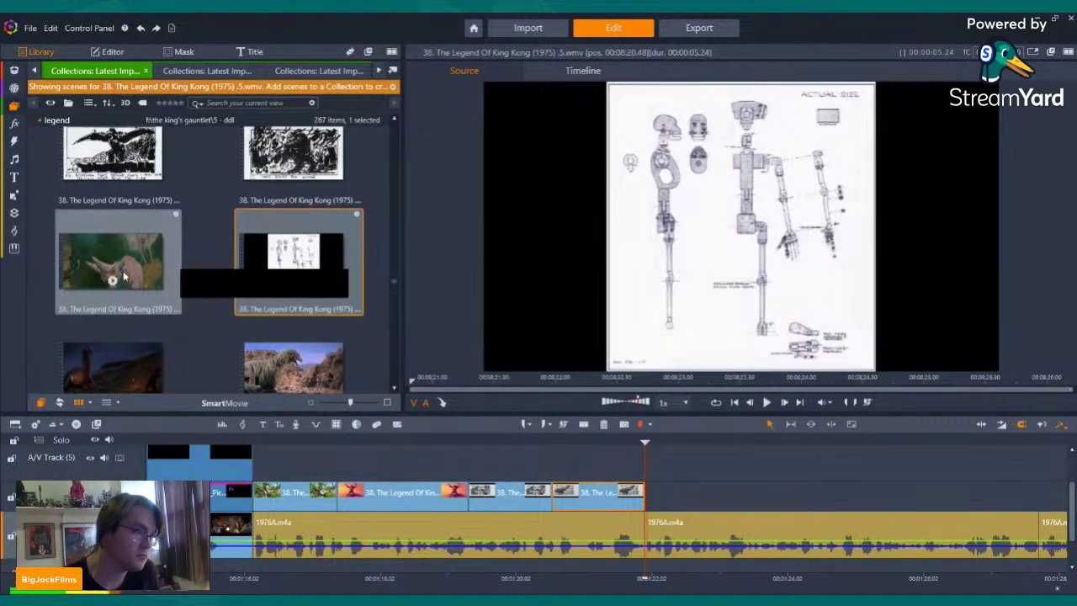
pyautogui.click(123, 271)
pyautogui.moveTo(295, 262)
pyautogui.mouseDown()
pyautogui.moveTo(721, 395)
pyautogui.moveTo(675, 481)
pyautogui.moveTo(648, 497)
pyautogui.mouseUp()
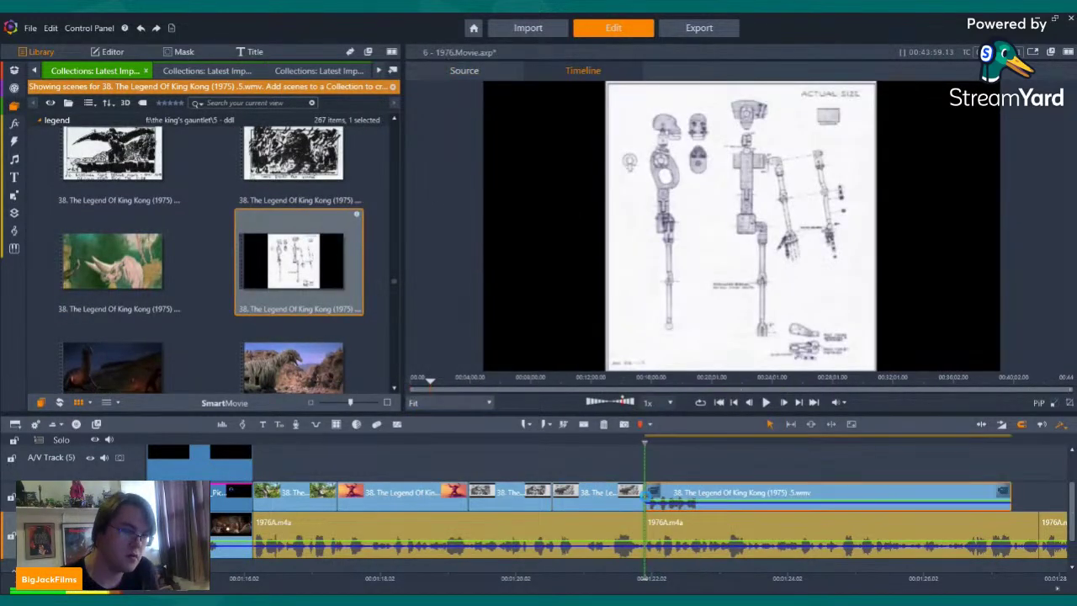
# - Copy the Pan And Zoom setting from the "Kong roars" clip and paste it onto the "Rex drops Ann" clip
pyautogui.rightClick(514, 490)
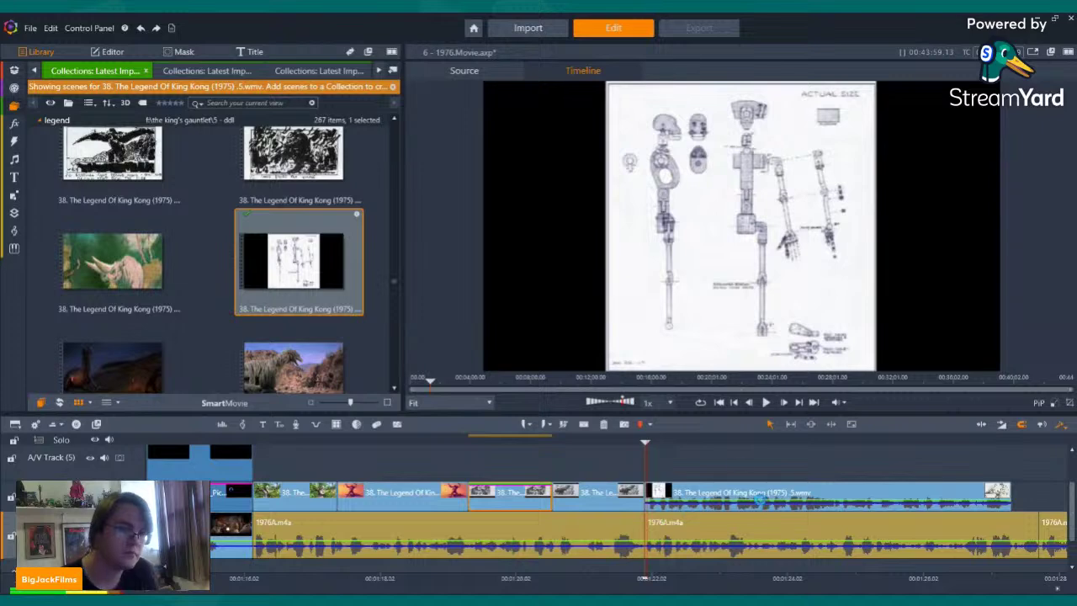
pyautogui.click(486, 444)
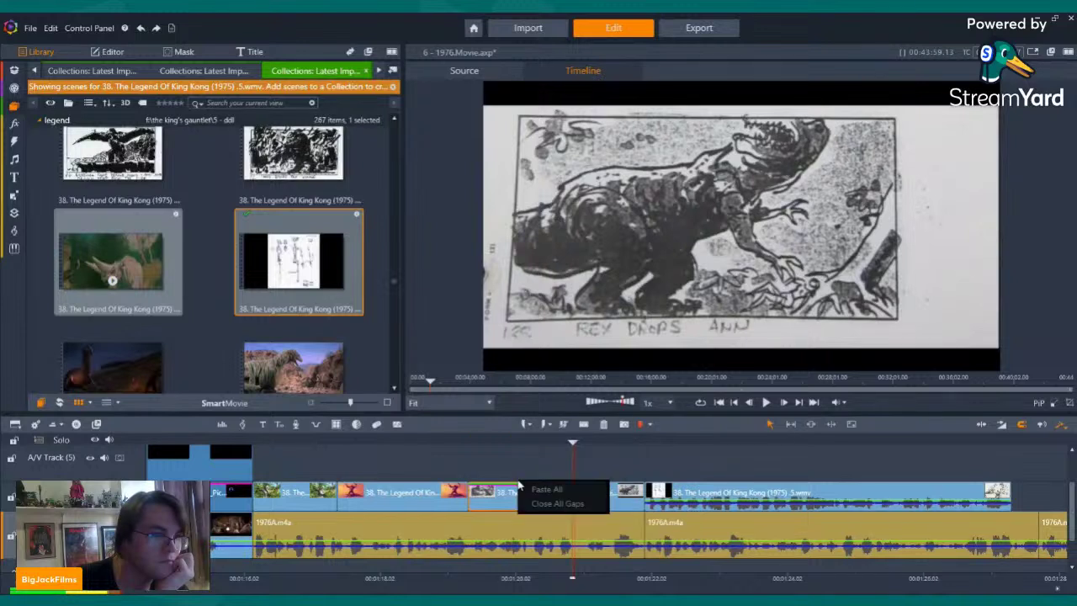
pyautogui.rightClick(519, 490)
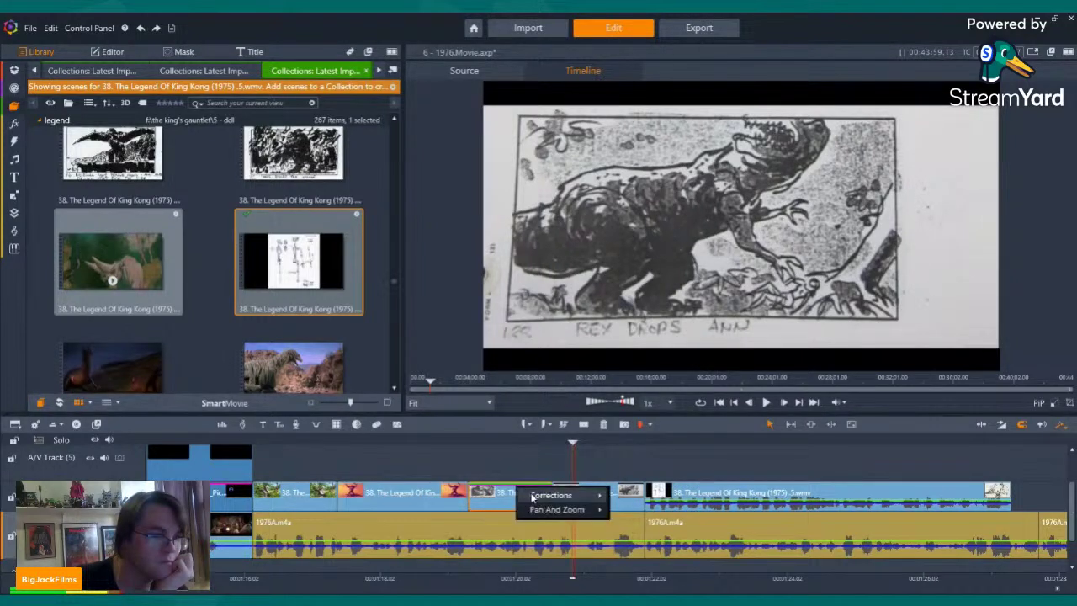
pyautogui.moveTo(538, 509)
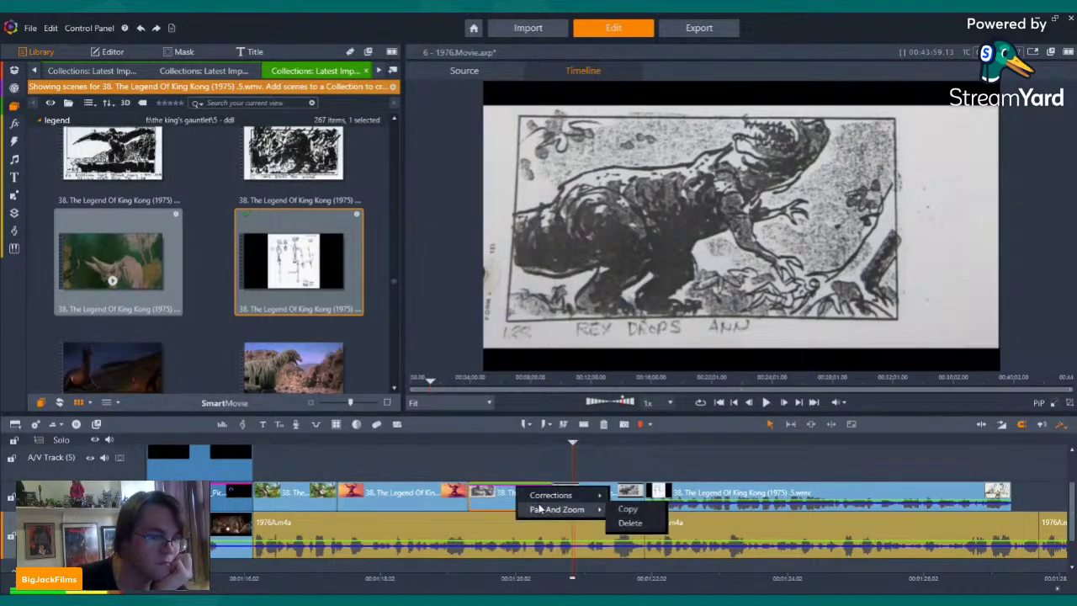
pyautogui.click(649, 507)
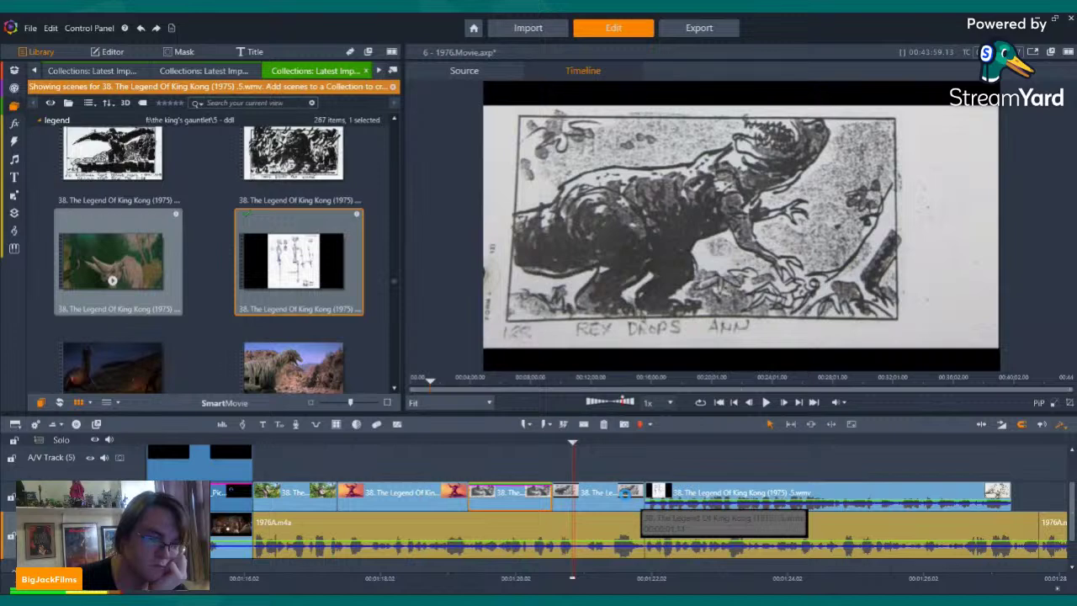
pyautogui.rightClick(626, 493)
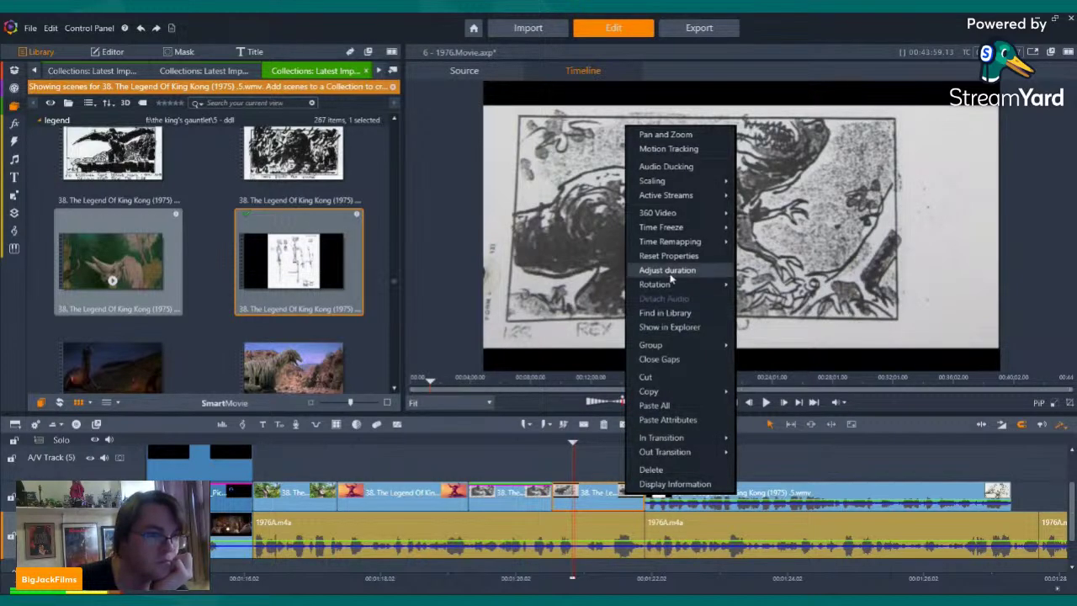
pyautogui.click(654, 405)
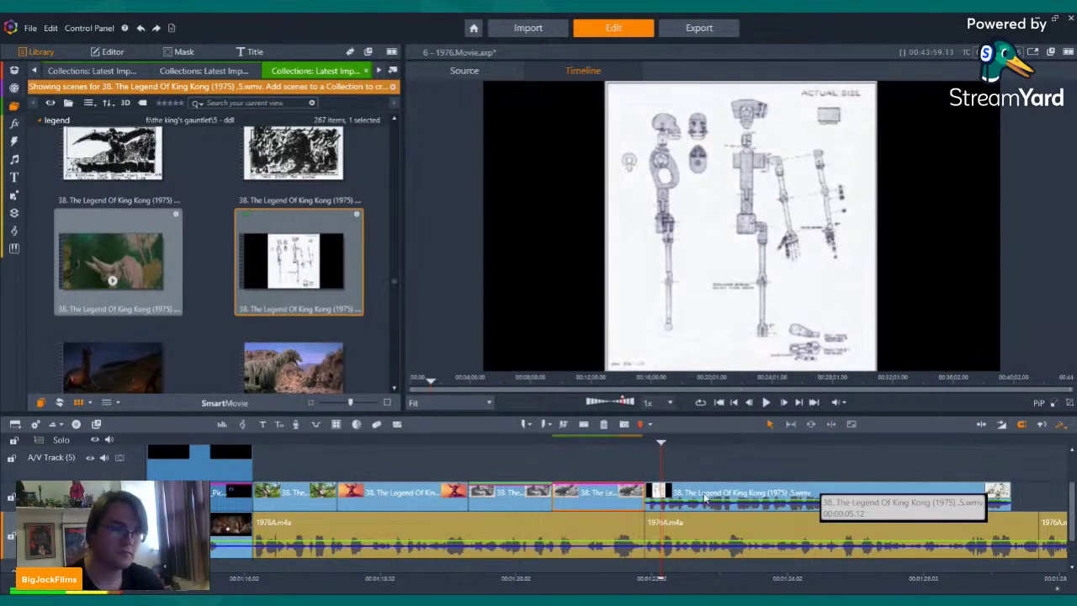
# - Turn off the armature blueprint clip's audio, play it back, and trim its end so it lasts a little over 1 second
pyautogui.rightClick(706, 498)
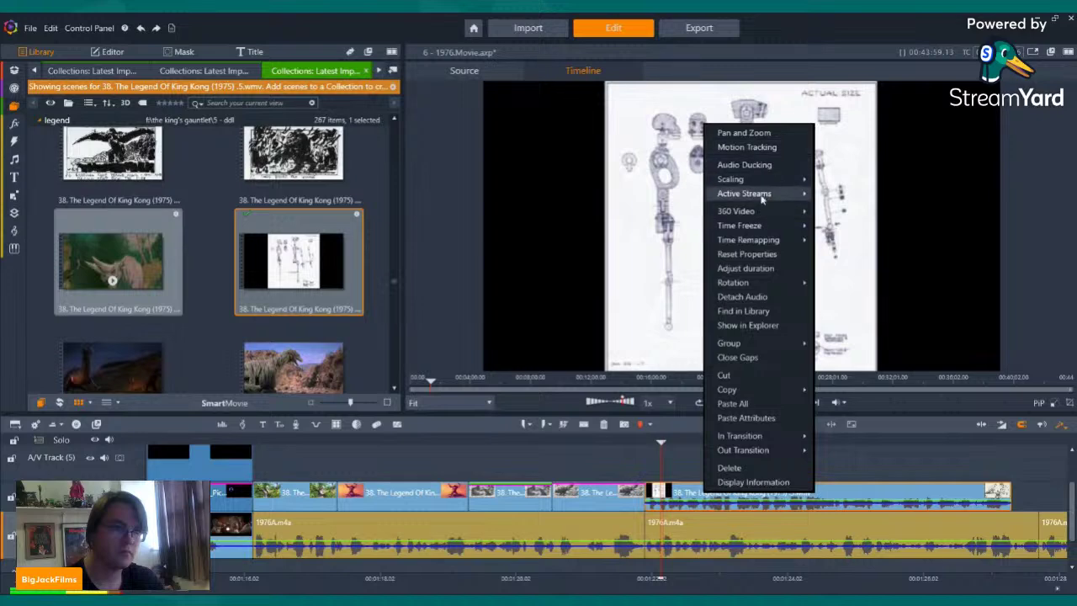
pyautogui.moveTo(772, 195)
pyautogui.click(848, 207)
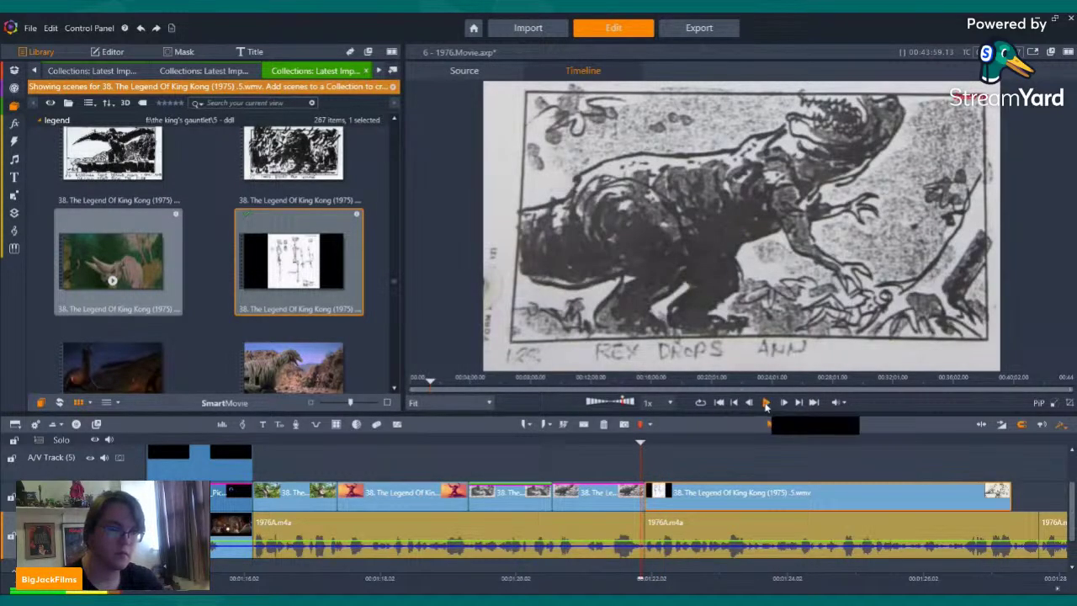
pyautogui.click(766, 403)
pyautogui.press('space')
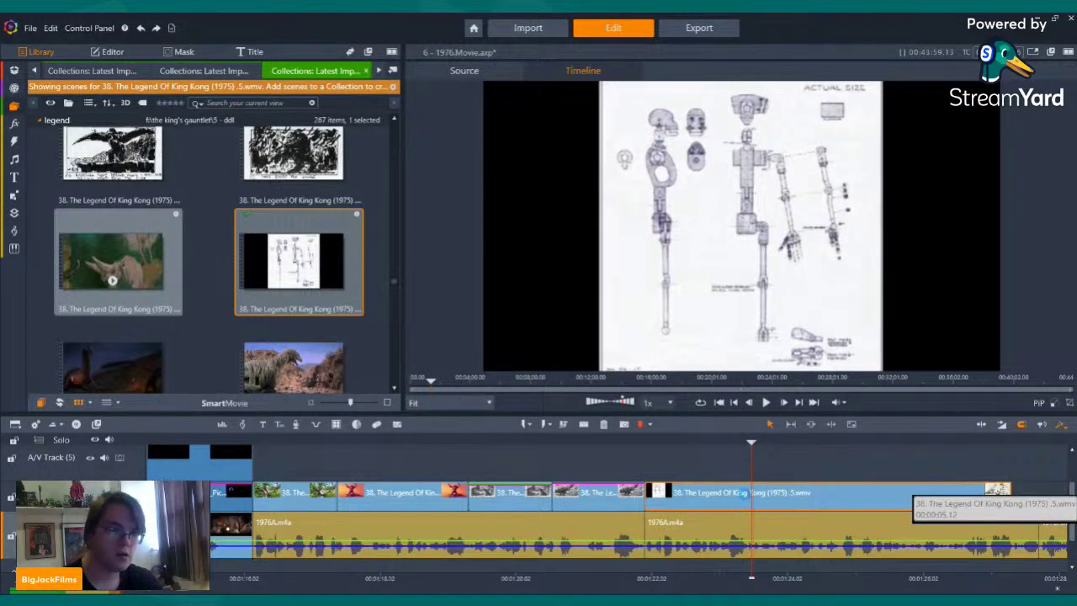
pyautogui.moveTo(1010, 493); pyautogui.dragTo(718, 493)
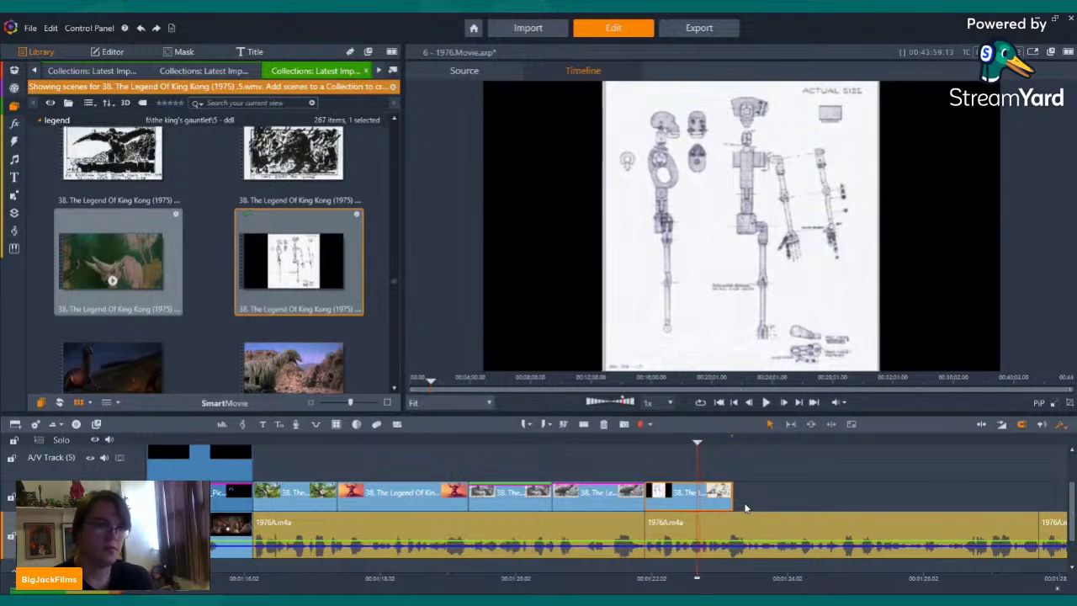
# - Add the pink horned-beast painting scene to the timeline with a gap after the armature blueprint clip, and play through it
pyautogui.click(108, 265)
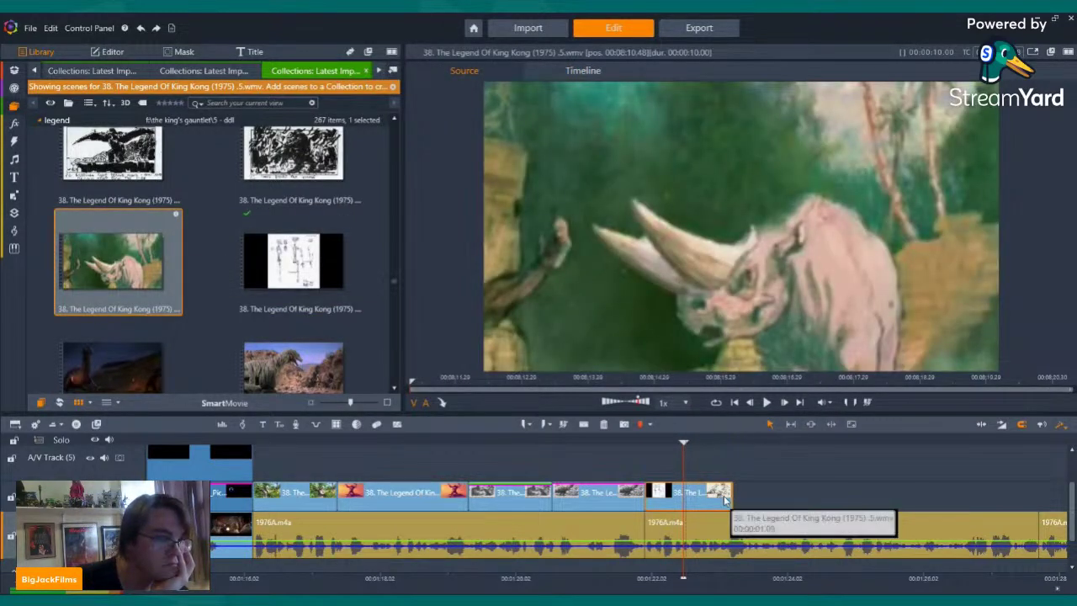
pyautogui.click(791, 488)
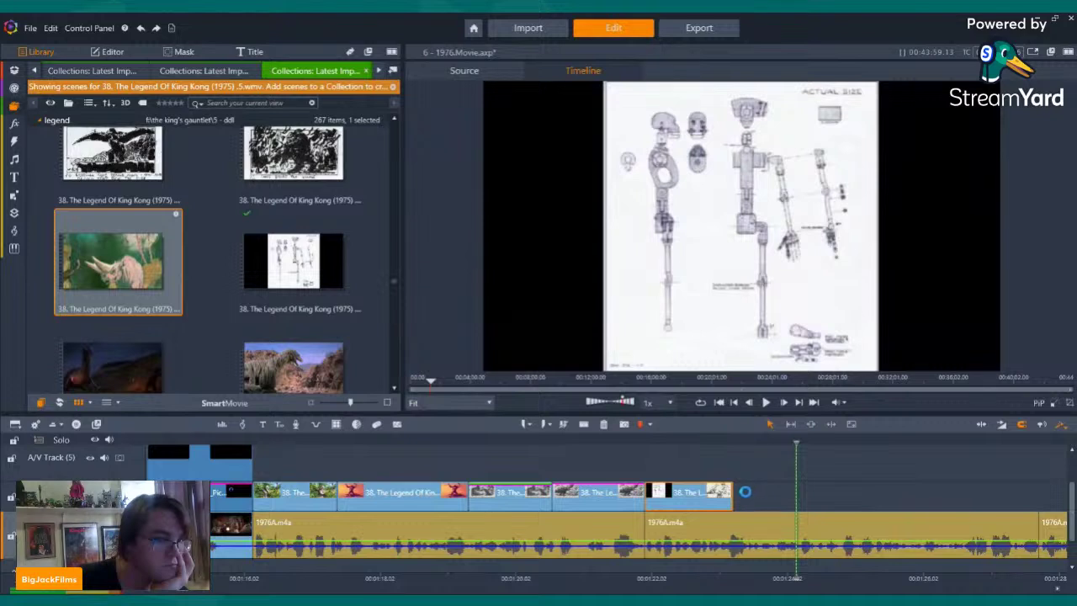
pyautogui.moveTo(733, 492); pyautogui.dragTo(738, 499)
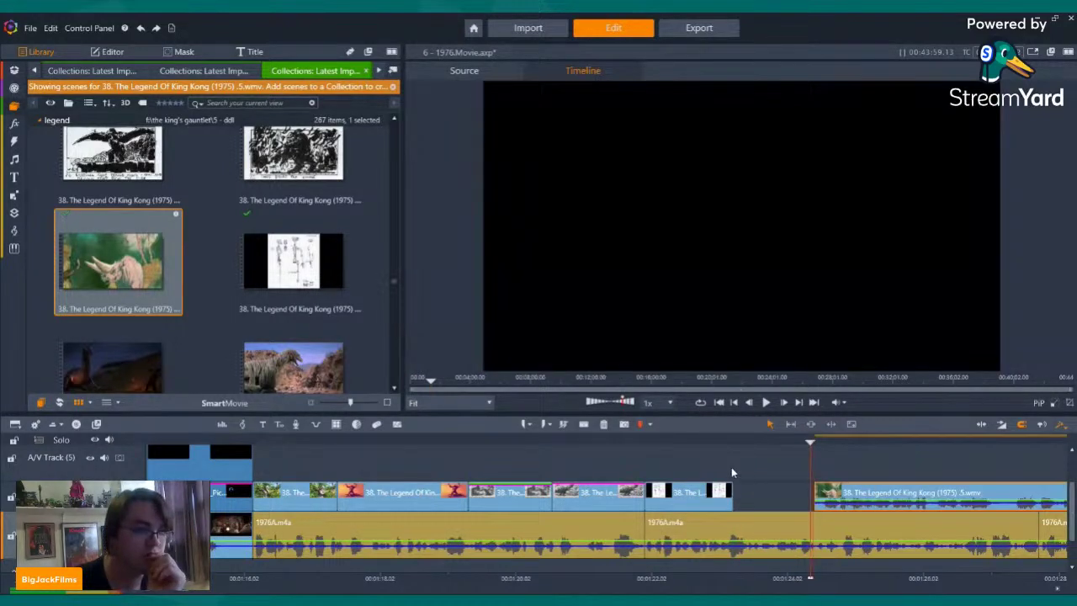
pyautogui.moveTo(699, 443); pyautogui.dragTo(986, 442)
pyautogui.press('space')
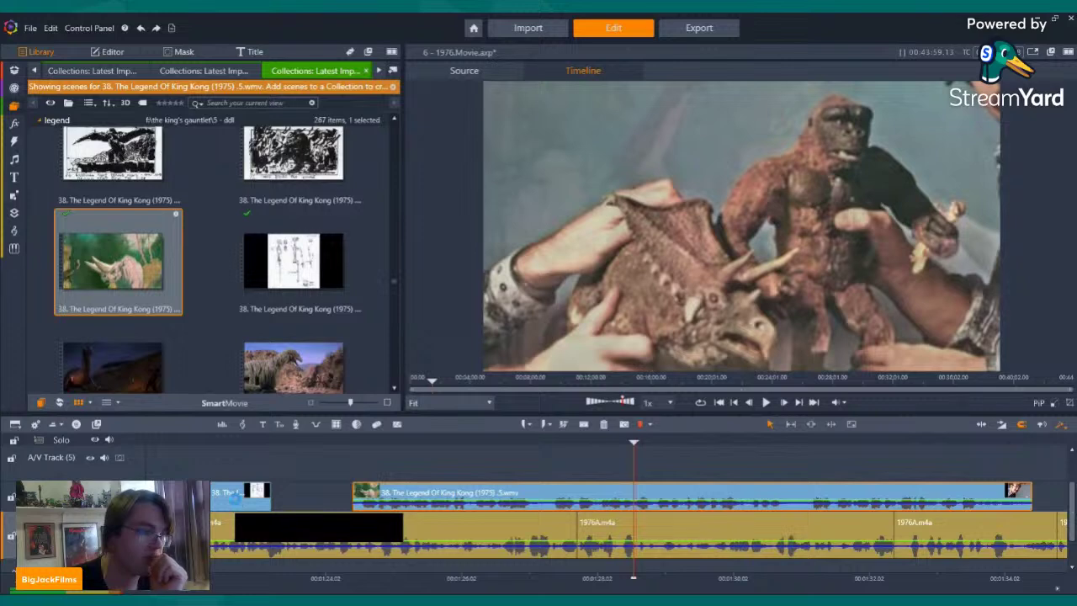
# - Delete the armature blueprint clip from the timeline and turn off the audio of the horned-beast painting clip
pyautogui.rightClick(236, 498)
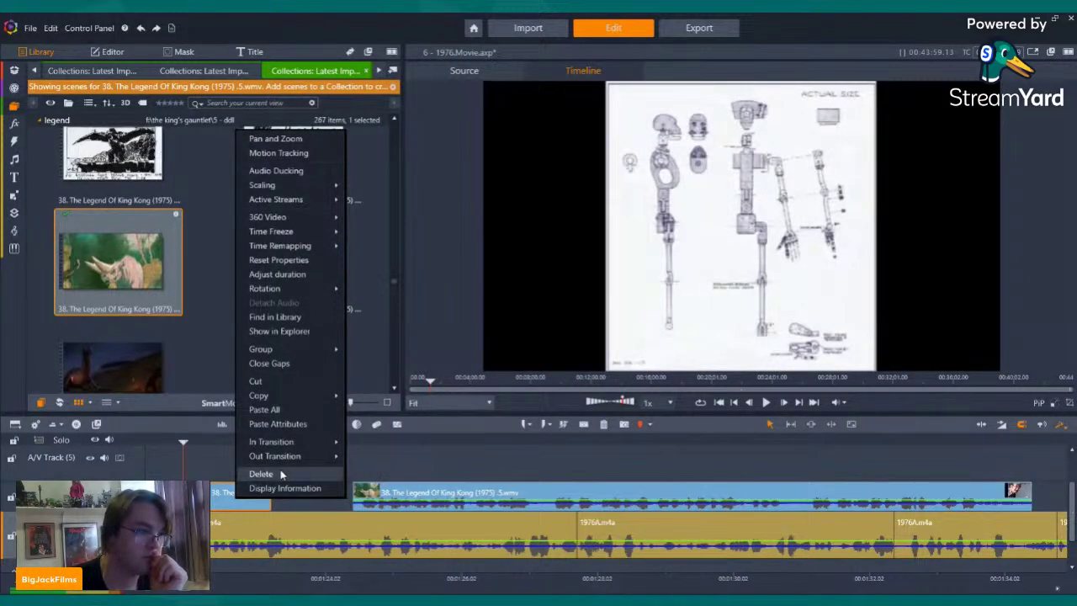
pyautogui.click(263, 475)
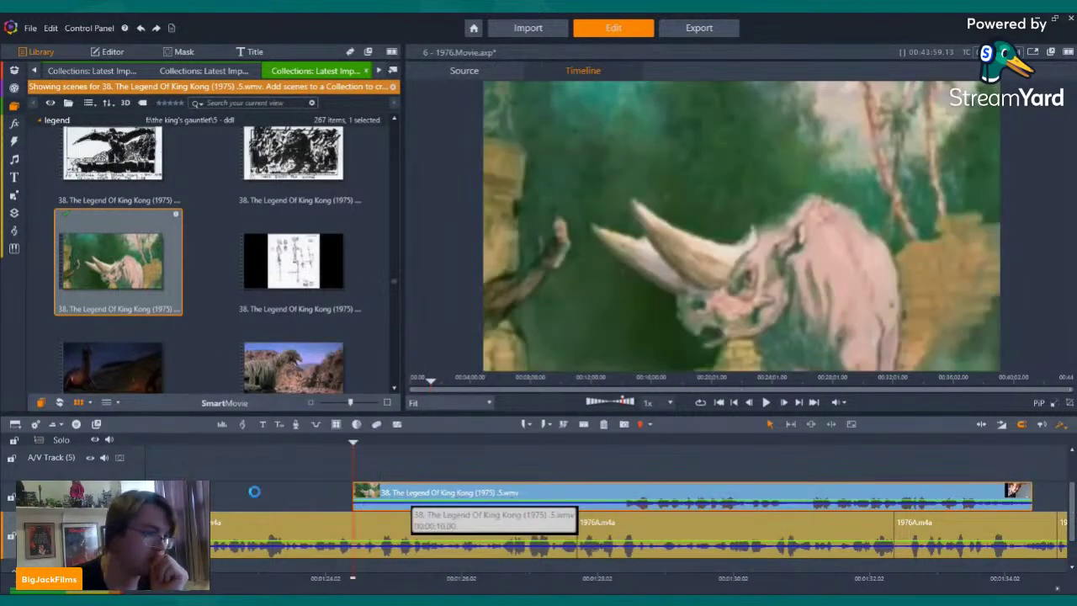
pyautogui.rightClick(257, 497)
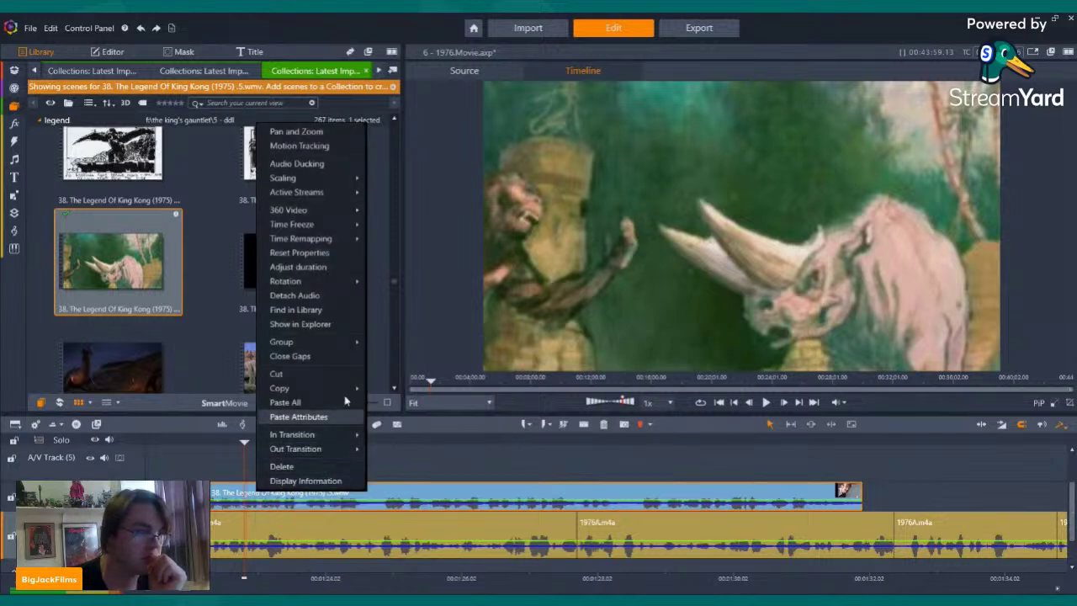
pyautogui.moveTo(309, 191)
pyautogui.click(389, 206)
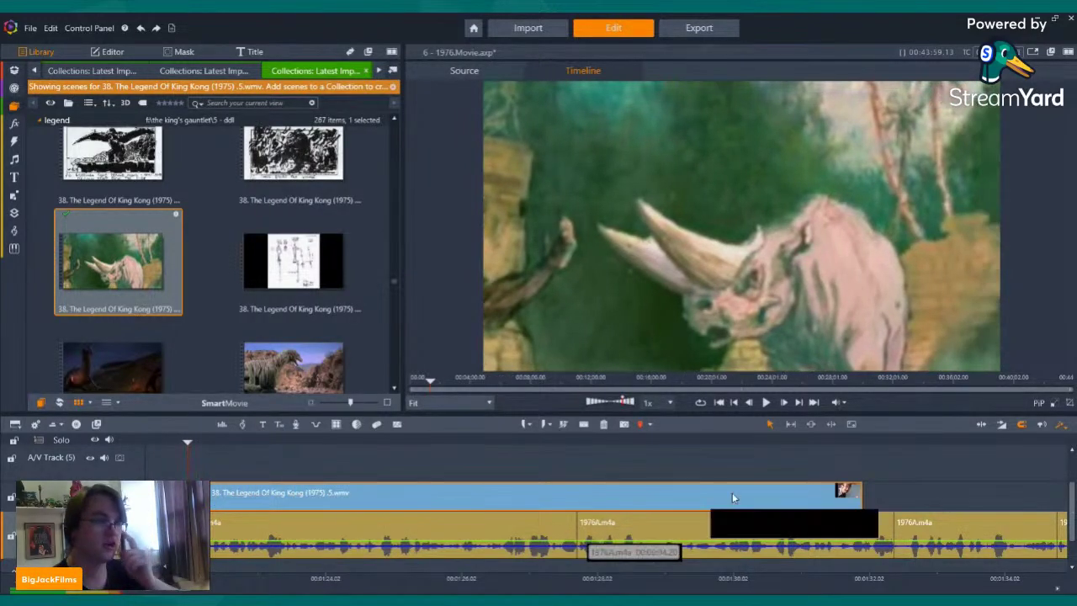
# - Play the horned-beast clip, speed it up to 169% with Time Remapping, and trim off the excess at its end
pyautogui.click(766, 402)
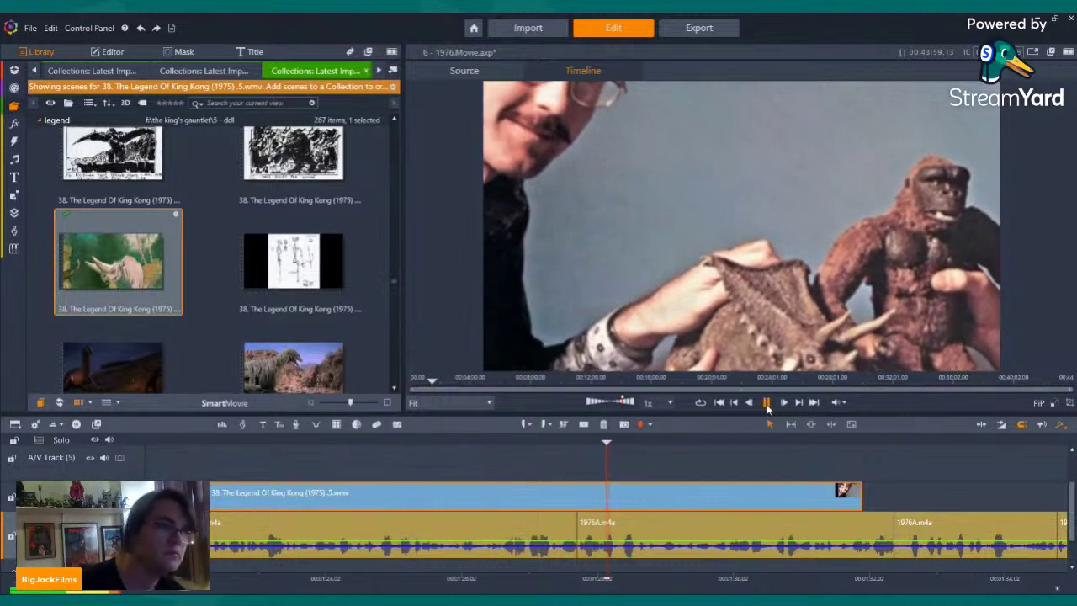
pyautogui.click(767, 403)
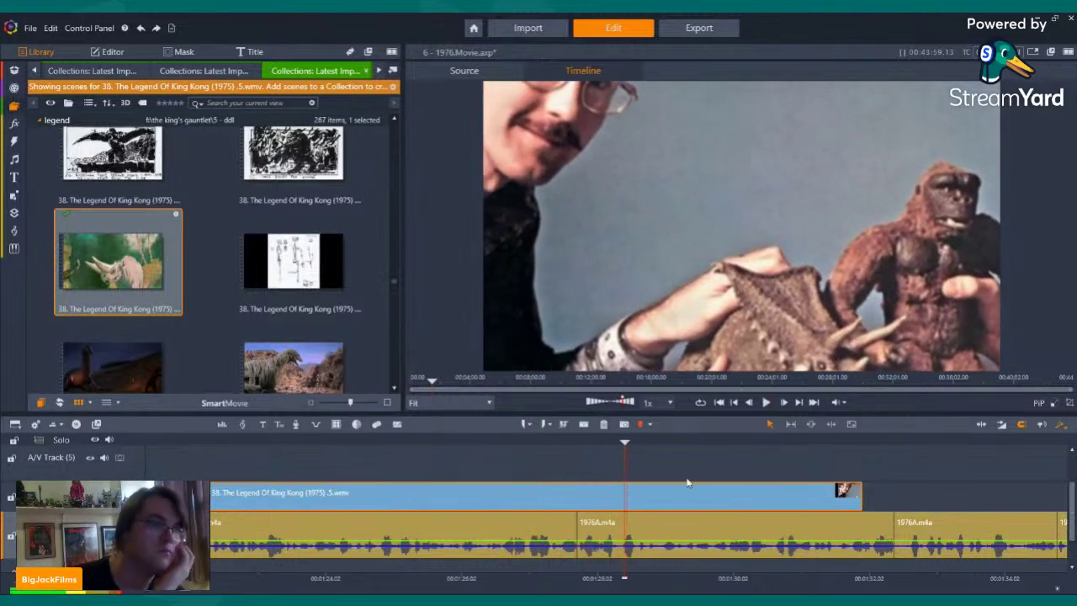
pyautogui.doubleClick(329, 504)
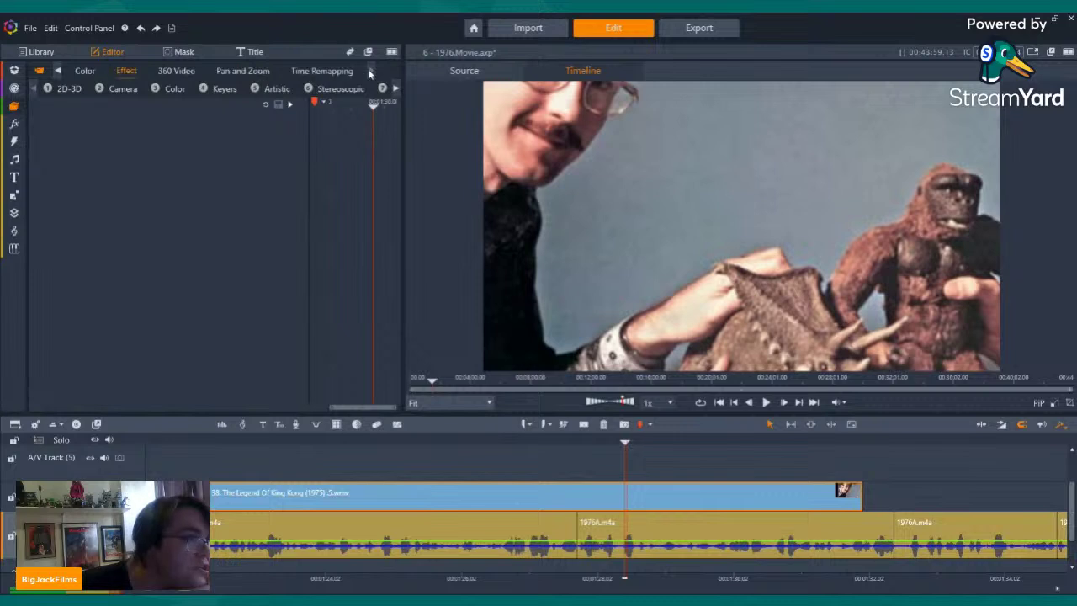
pyautogui.click(319, 72)
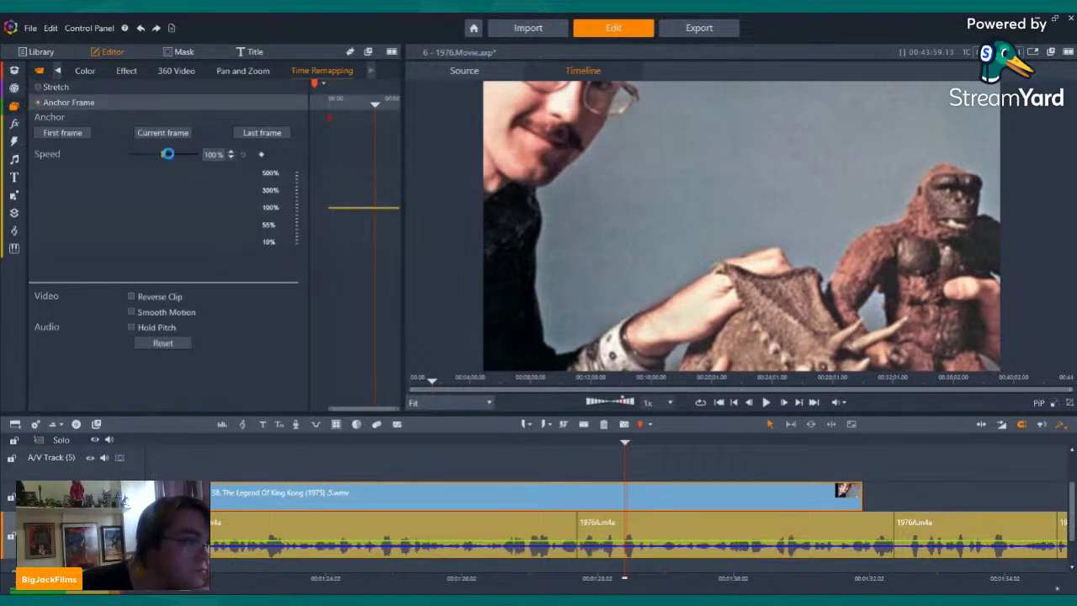
pyautogui.click(180, 154)
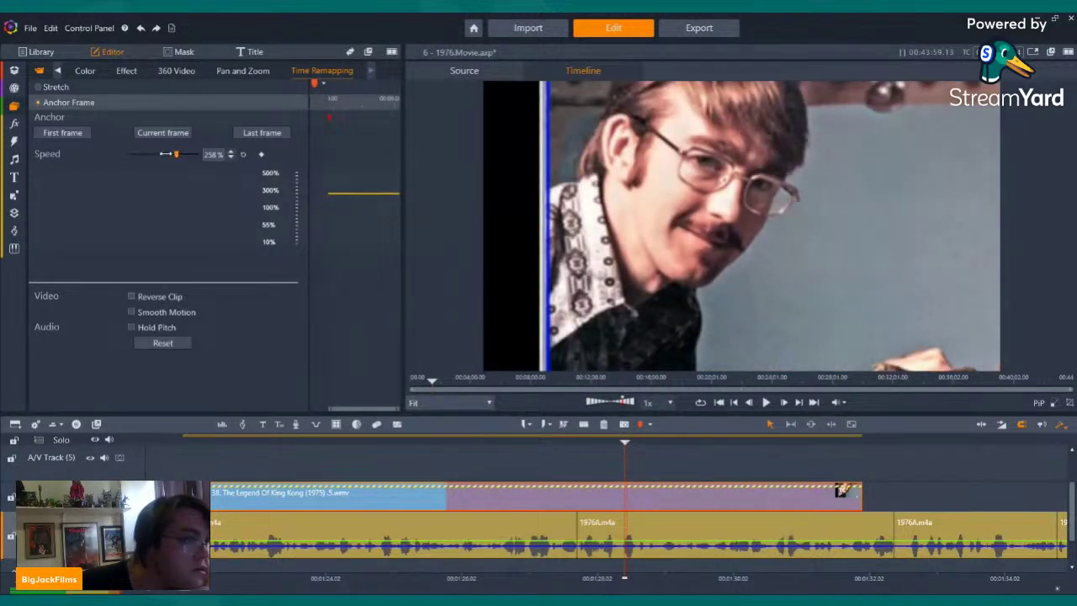
pyautogui.moveTo(166, 154); pyautogui.dragTo(168, 157)
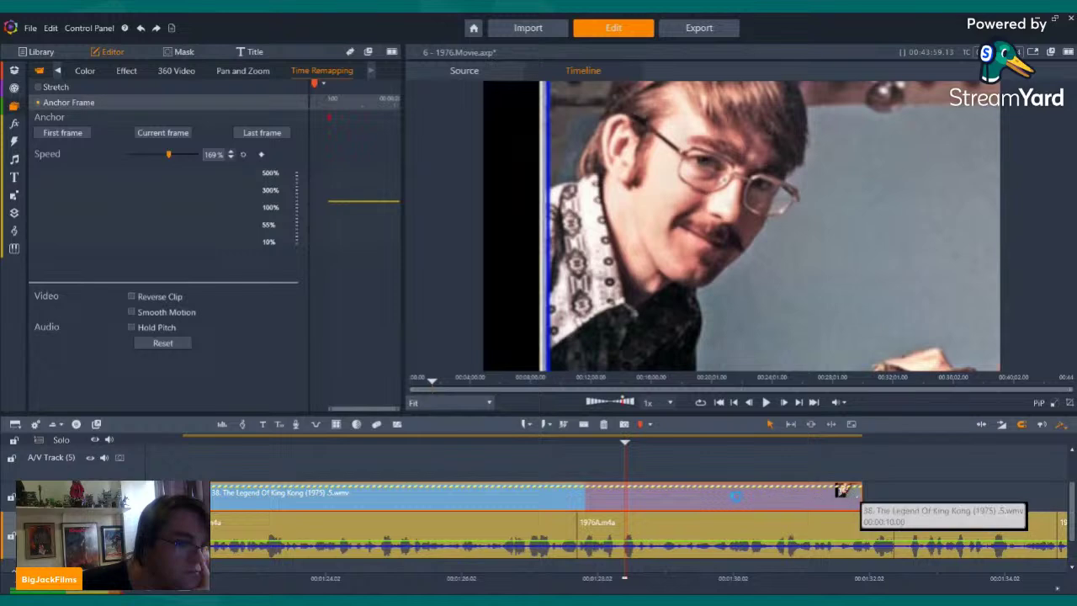
pyautogui.click(579, 497)
pyautogui.moveTo(842, 490); pyautogui.dragTo(567, 489)
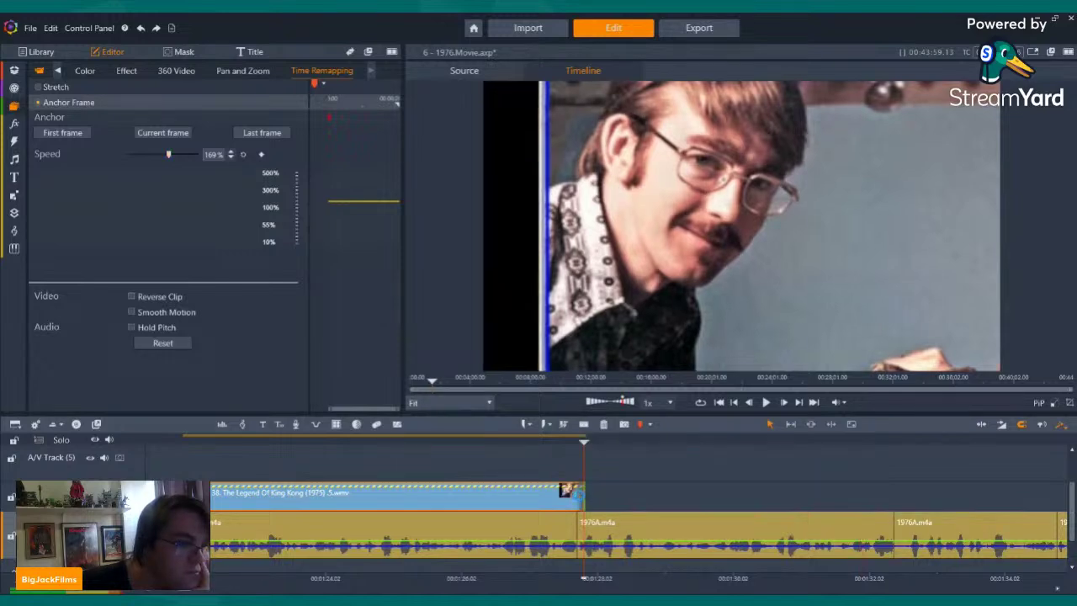
# - Review the sped-up horned-beast clip from its closing frames back through the painting, and return to the media library
pyautogui.press('Left')
pyautogui.press('Left')
pyautogui.press('Left')
pyautogui.press('Left')
pyautogui.press('Left')
pyautogui.press('Left')
pyautogui.press('Left')
pyautogui.press('Left')
pyautogui.press('Left')
pyautogui.press('Left')
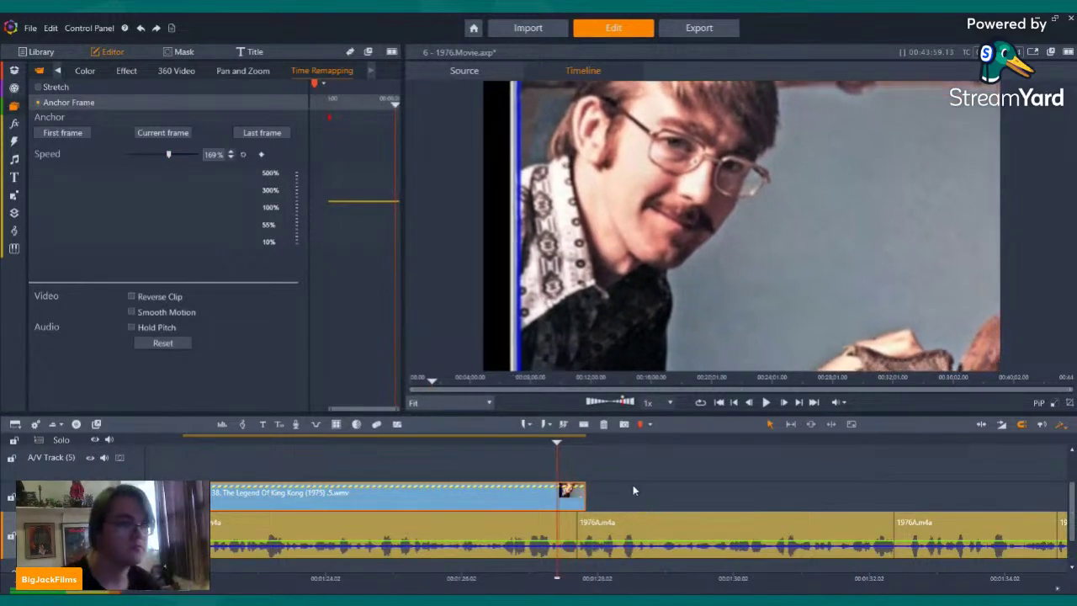
pyautogui.click(312, 444)
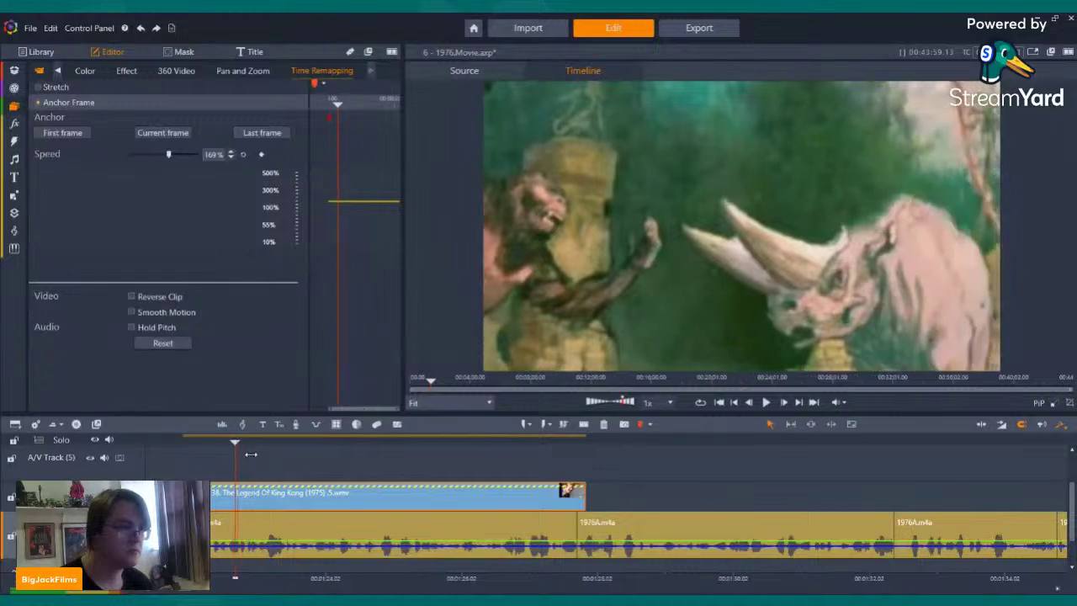
pyautogui.click(343, 461)
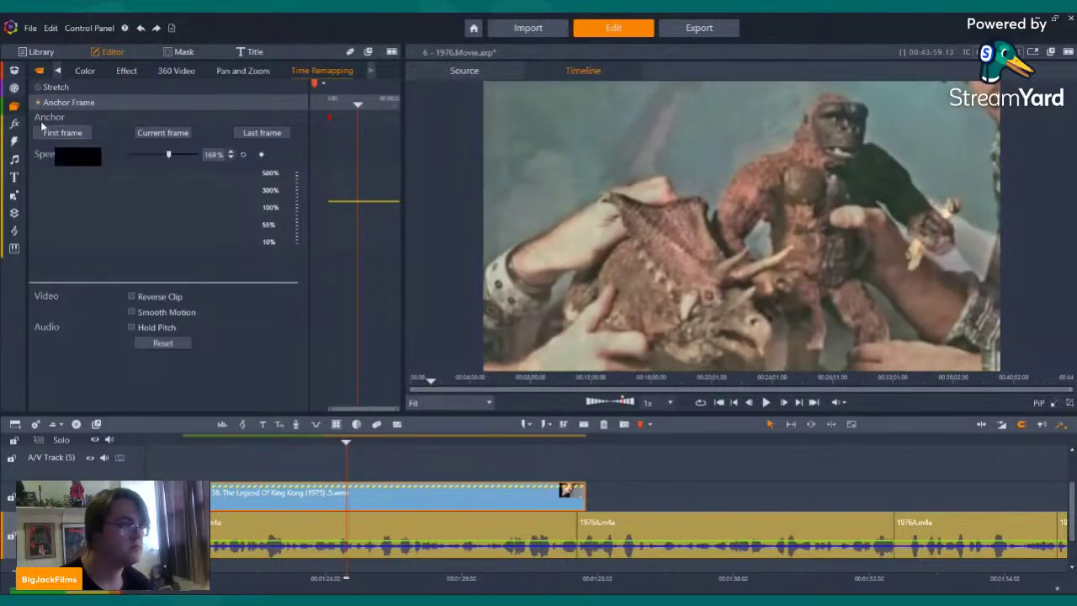
pyautogui.click(14, 107)
pyautogui.click(48, 110)
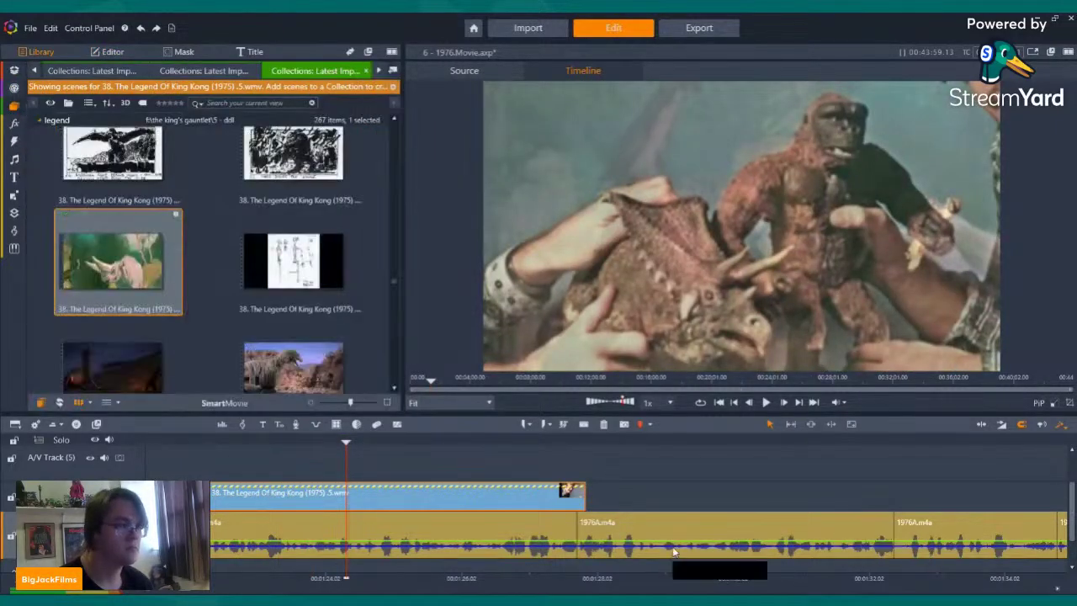
# - Step back frame by frame to the cut after the Rex storyboard clip and play through the sped-up horned-beast clip
pyautogui.press('Left')
pyautogui.press('Left')
pyautogui.press('Left')
pyautogui.press('Left')
pyautogui.press('Left')
pyautogui.press('Left')
pyautogui.press('Left')
pyautogui.press('Left')
pyautogui.press('Left')
pyautogui.press('Left')
pyautogui.press('Left')
pyautogui.press('Left')
pyautogui.press('Left')
pyautogui.press('Left')
pyautogui.press('Left')
pyautogui.press('Left')
pyautogui.press('Left')
pyautogui.press('Left')
pyautogui.press('Left')
pyautogui.press('Left')
pyautogui.press('Left')
pyautogui.press('Left')
pyautogui.press('Left')
pyautogui.press('Left')
pyautogui.press('Left')
pyautogui.press('Left')
pyautogui.press('Left')
pyautogui.press('Left')
pyautogui.press('Left')
pyautogui.press('Left')
pyautogui.press('Left')
pyautogui.press('Left')
pyautogui.press('Left')
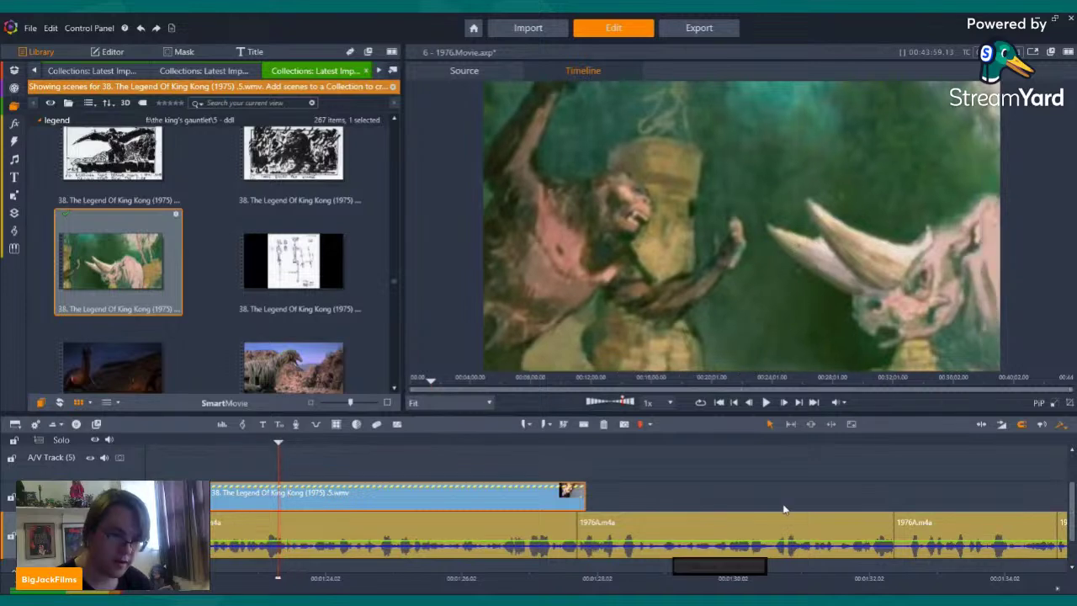
pyautogui.press('Left')
pyautogui.press('Left')
pyautogui.press('Left')
pyautogui.press('Left')
pyautogui.press('Left')
pyautogui.press('Left')
pyautogui.press('Left')
pyautogui.press('Left')
pyautogui.press('Left')
pyautogui.press('Left')
pyautogui.press('Left')
pyautogui.press('Left')
pyautogui.press('Left')
pyautogui.press('Left')
pyautogui.press('Left')
pyautogui.press('Left')
pyautogui.press('Left')
pyautogui.press('Left')
pyautogui.press('Left')
pyautogui.press('Left')
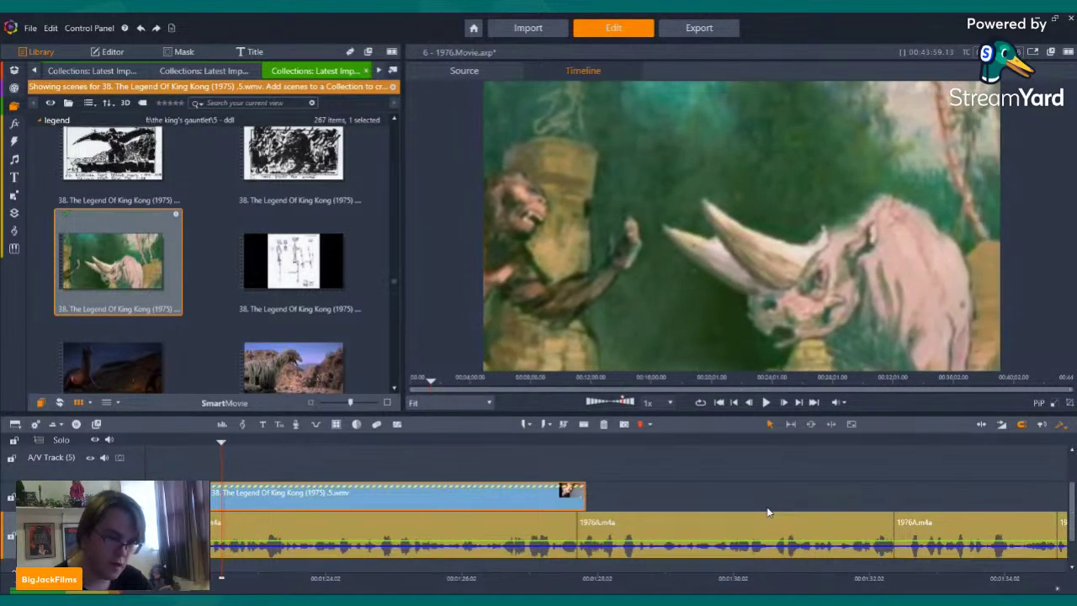
pyautogui.press('Left')
pyautogui.press('Left')
pyautogui.press('Left')
pyautogui.press('Left')
pyautogui.press('Left')
pyautogui.press('Left')
pyautogui.press('Left')
pyautogui.press('Left')
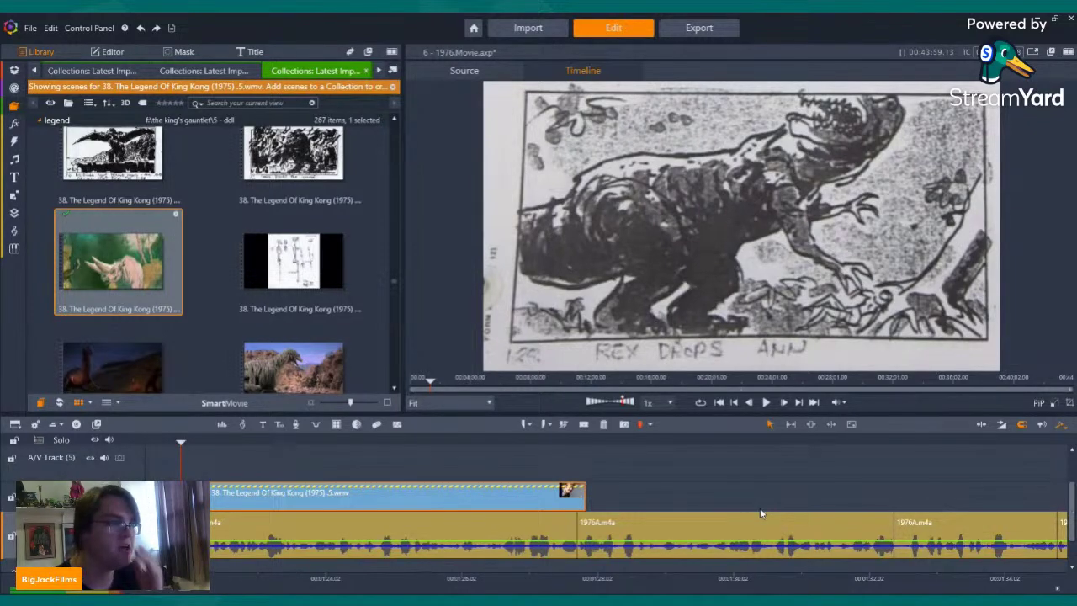
pyautogui.press('Right')
pyautogui.press('Right')
pyautogui.press('Left')
pyautogui.press('Left')
pyautogui.press('Left')
pyautogui.press('Left')
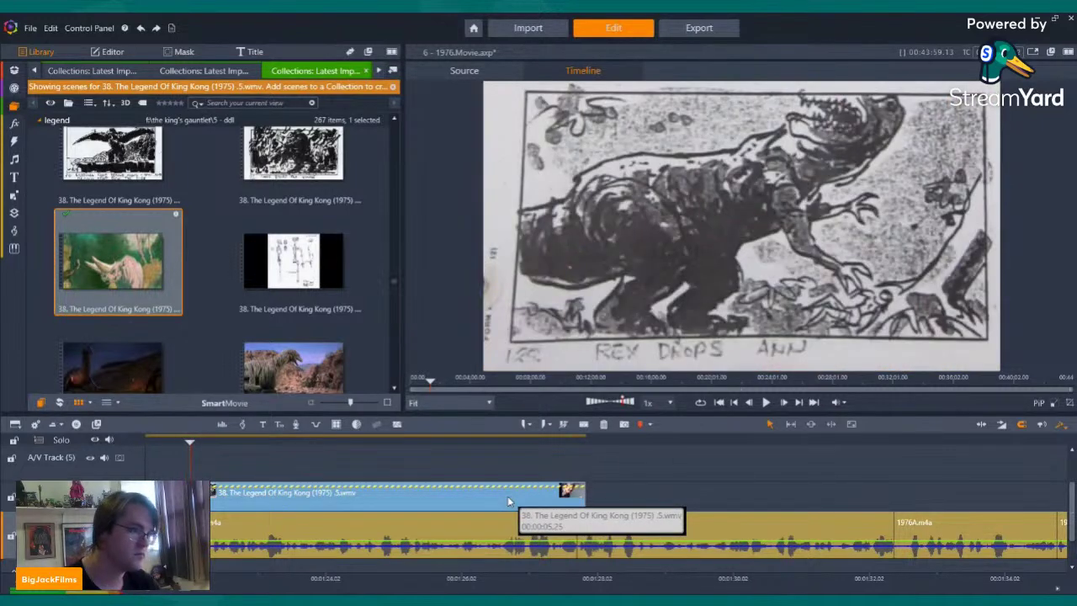
pyautogui.click(766, 403)
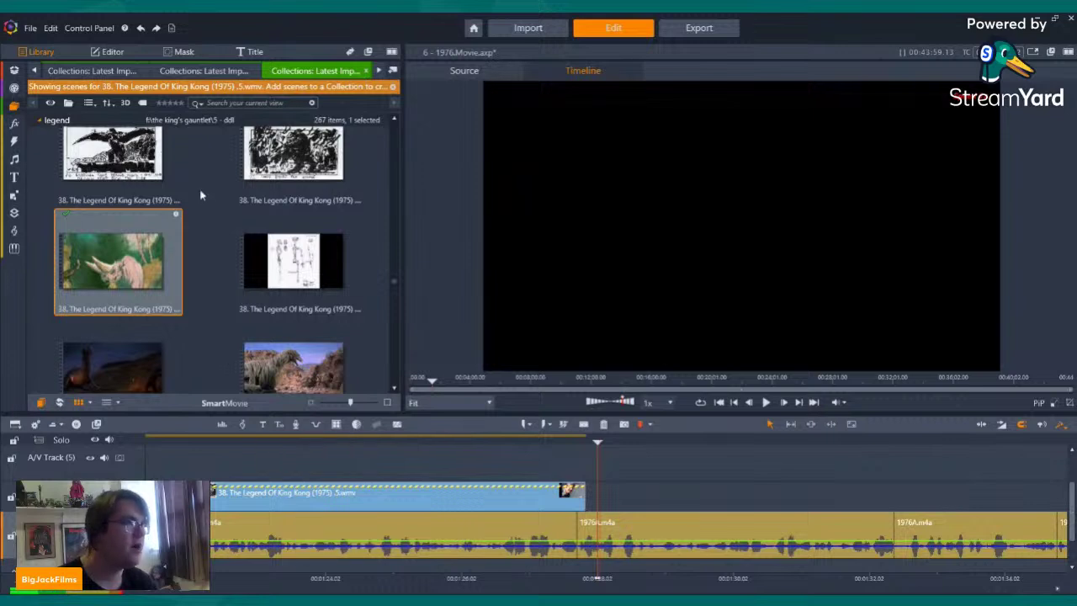
# - Undo the horned-beast clip's trimming and speed change, and turn its audio off again
pyautogui.click(140, 28)
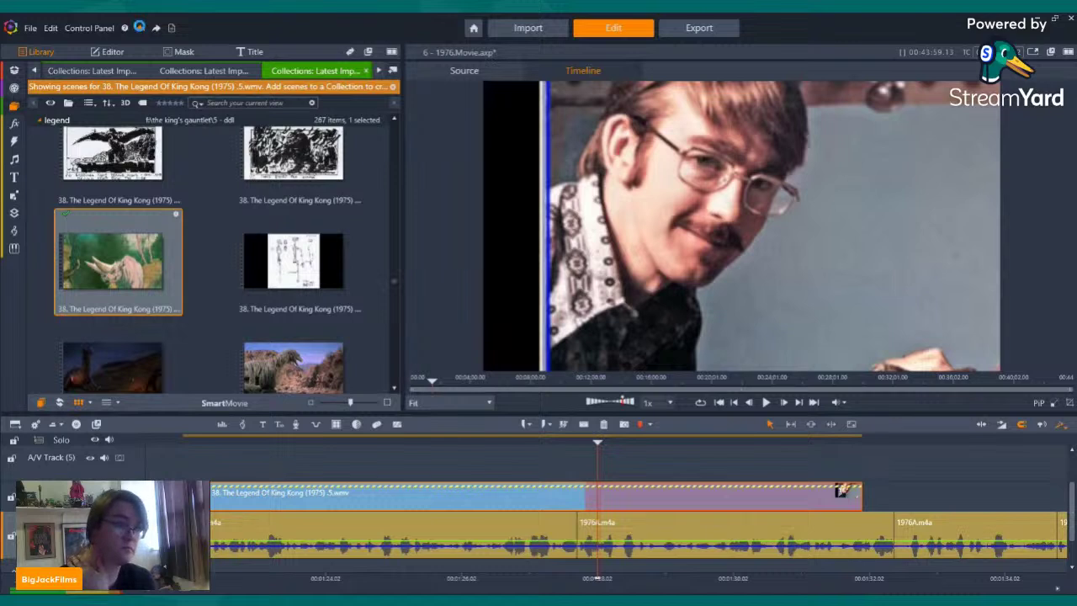
pyautogui.click(139, 28)
pyautogui.click(141, 27)
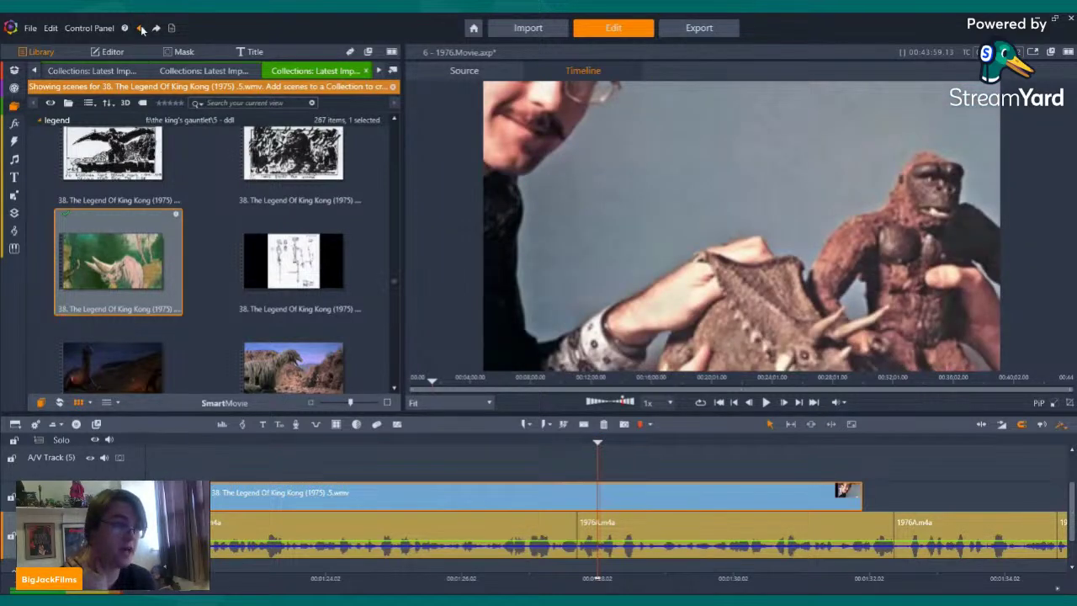
pyautogui.click(140, 28)
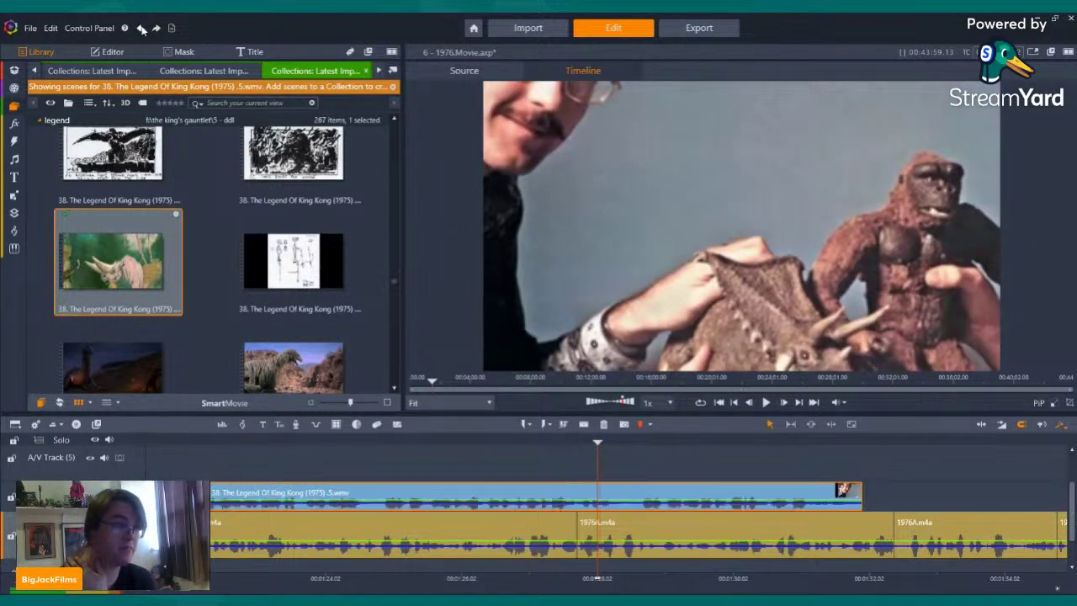
pyautogui.rightClick(349, 498)
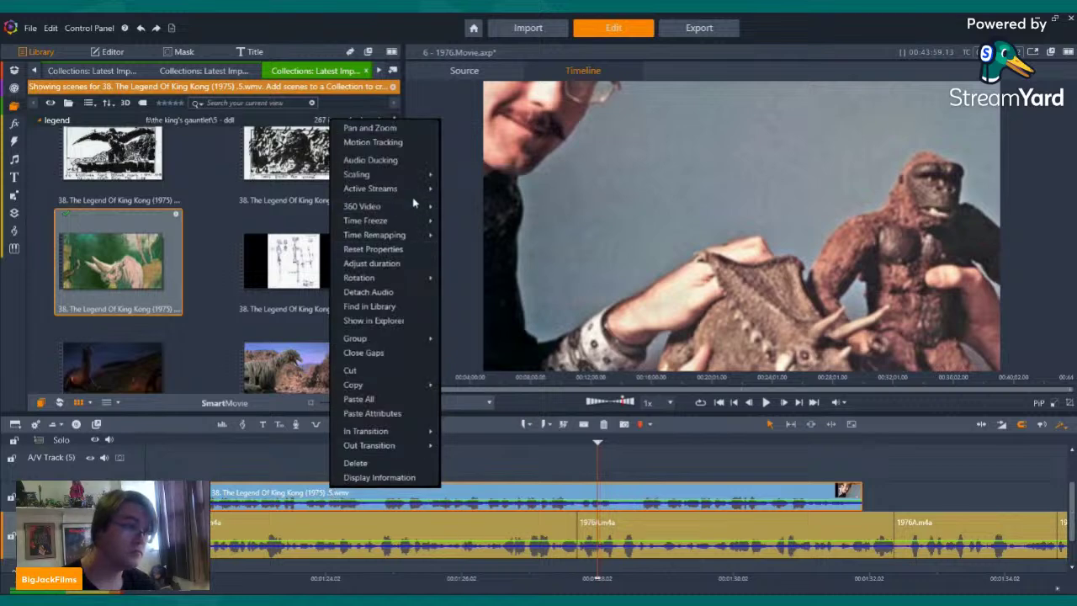
pyautogui.click(201, 463)
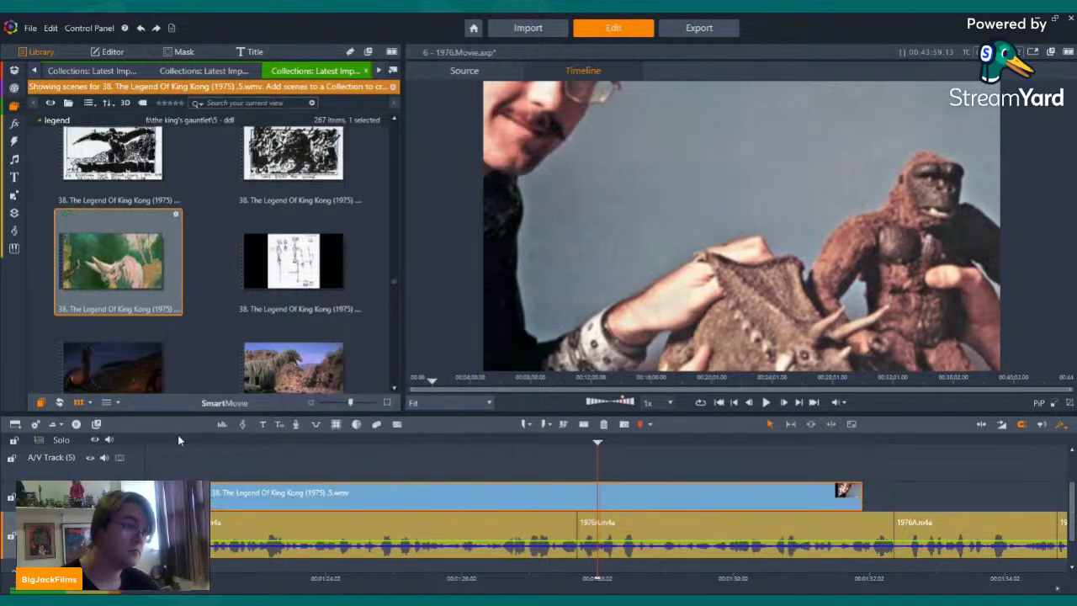
# - Split the horned-beast clip partway through the painting and remove its middle section so it cuts straight to the man-with-models photo
pyautogui.click(178, 441)
pyautogui.click(766, 403)
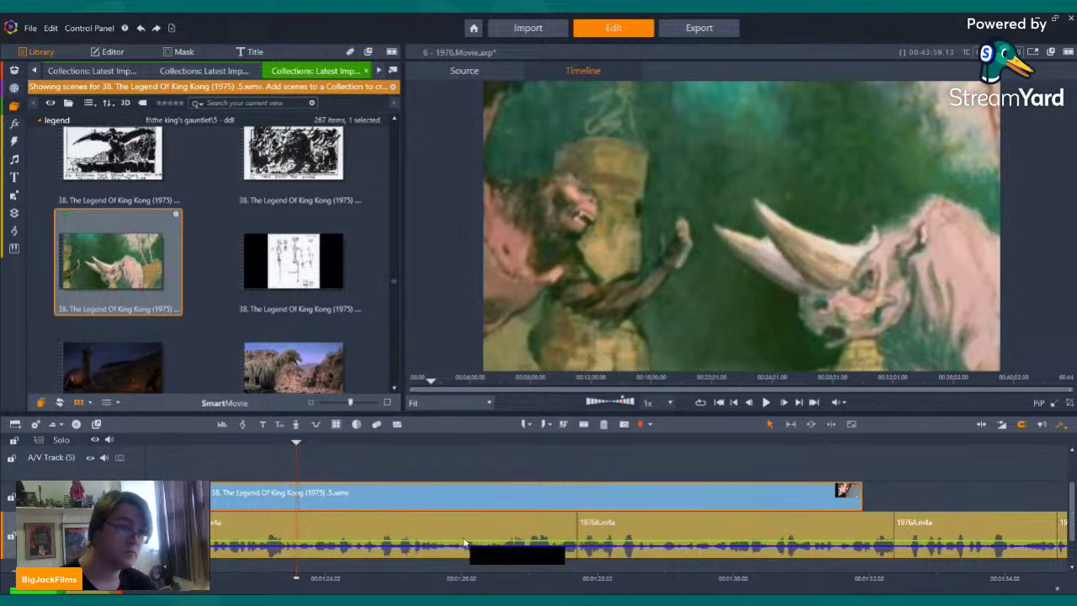
pyautogui.click(298, 502)
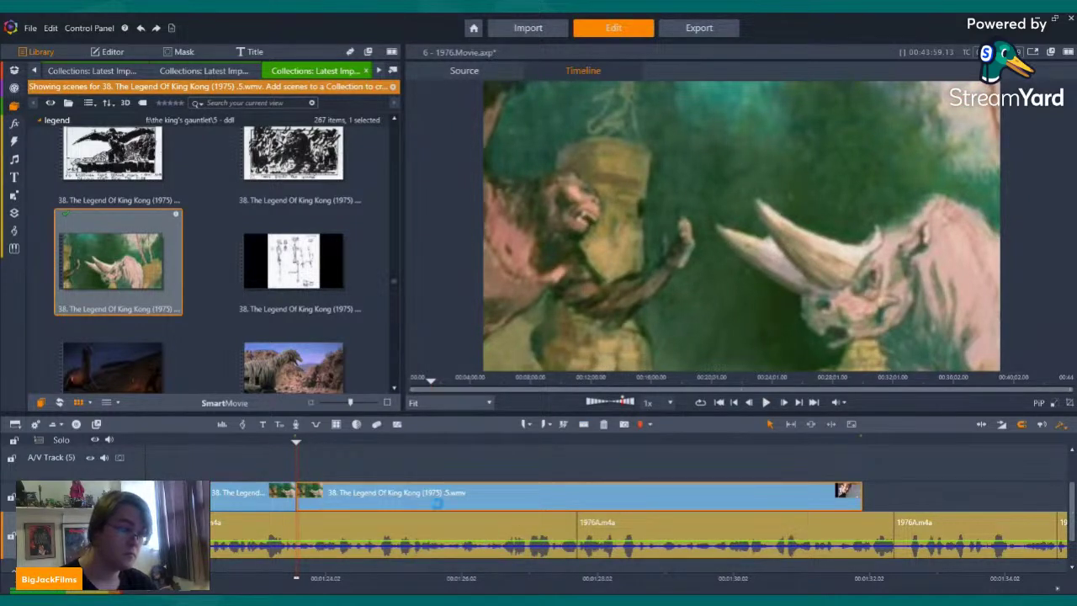
pyautogui.press('Delete')
pyautogui.click(650, 494)
pyautogui.press('Delete')
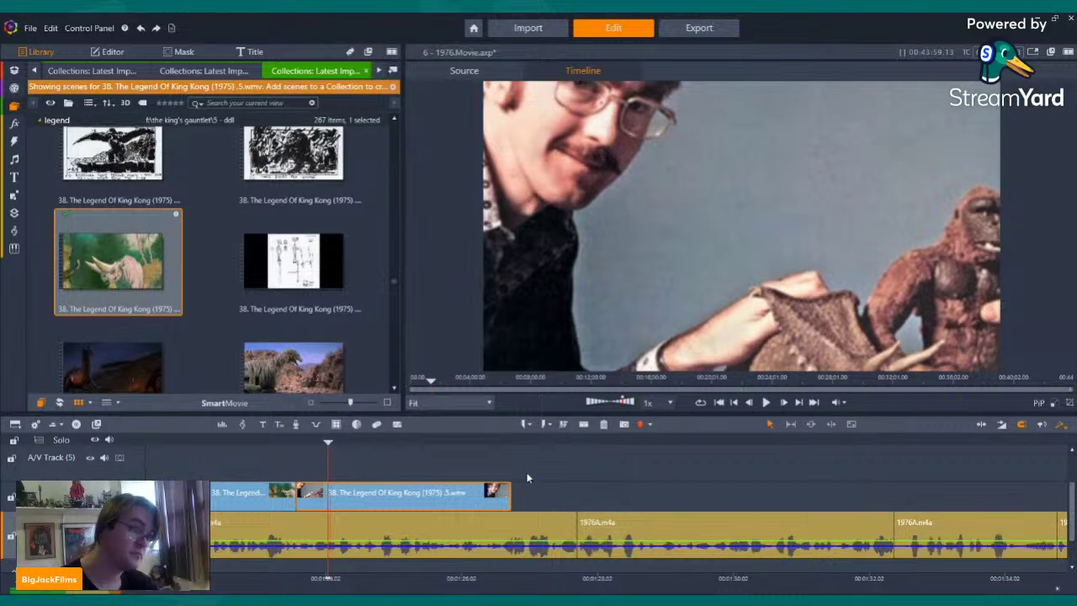
# - Play the man-with-models photo clip and trim its end so it lasts about 2 seconds
pyautogui.click(766, 403)
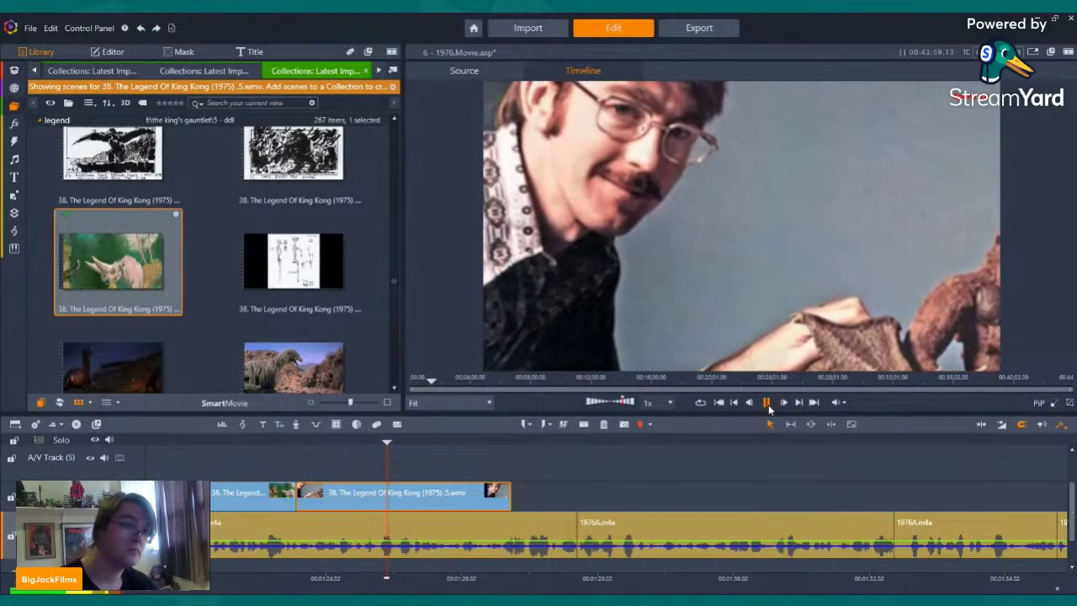
pyautogui.click(490, 501)
pyautogui.moveTo(425, 493); pyautogui.dragTo(426, 494)
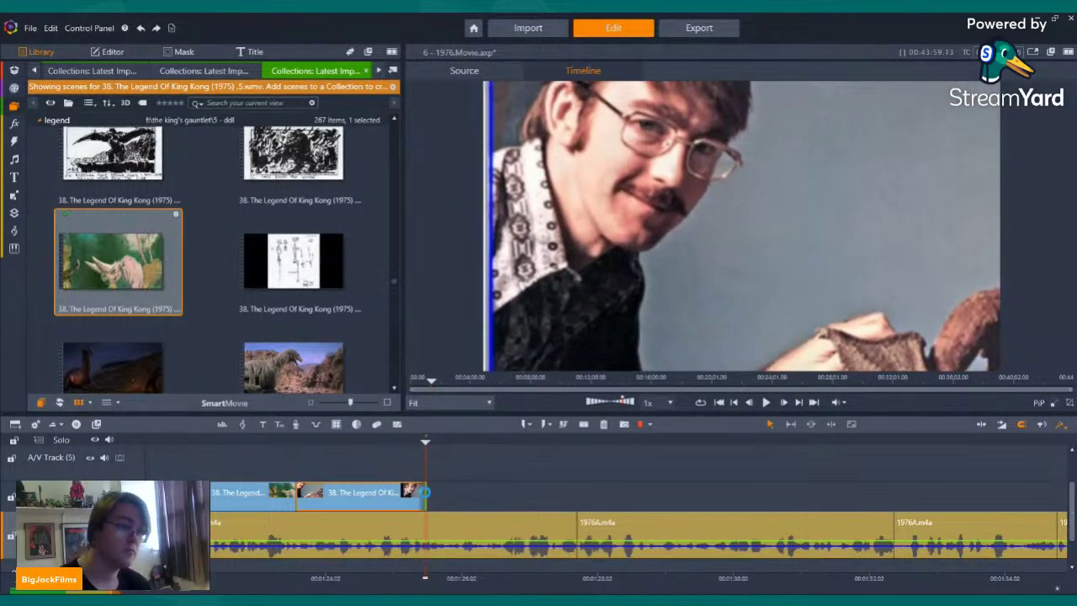
# - Place the armature blueprint scene directly after the man-with-models photo clip and turn off its audio
pyautogui.moveTo(293, 261)
pyautogui.mouseDown()
pyautogui.moveTo(480, 458)
pyautogui.moveTo(480, 493)
pyautogui.moveTo(433, 502)
pyautogui.mouseUp()
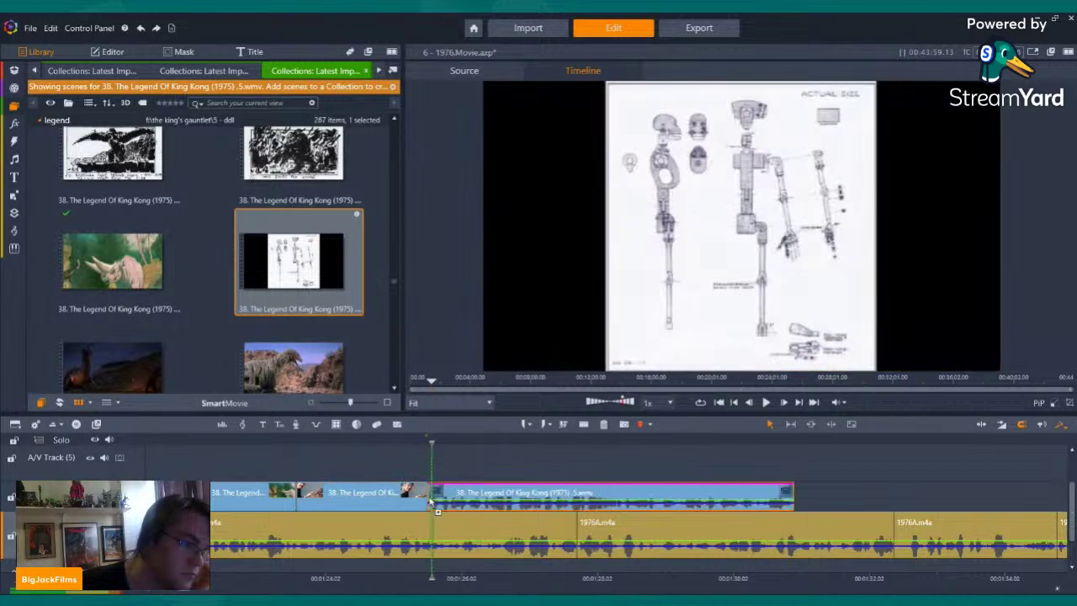
pyautogui.rightClick(487, 502)
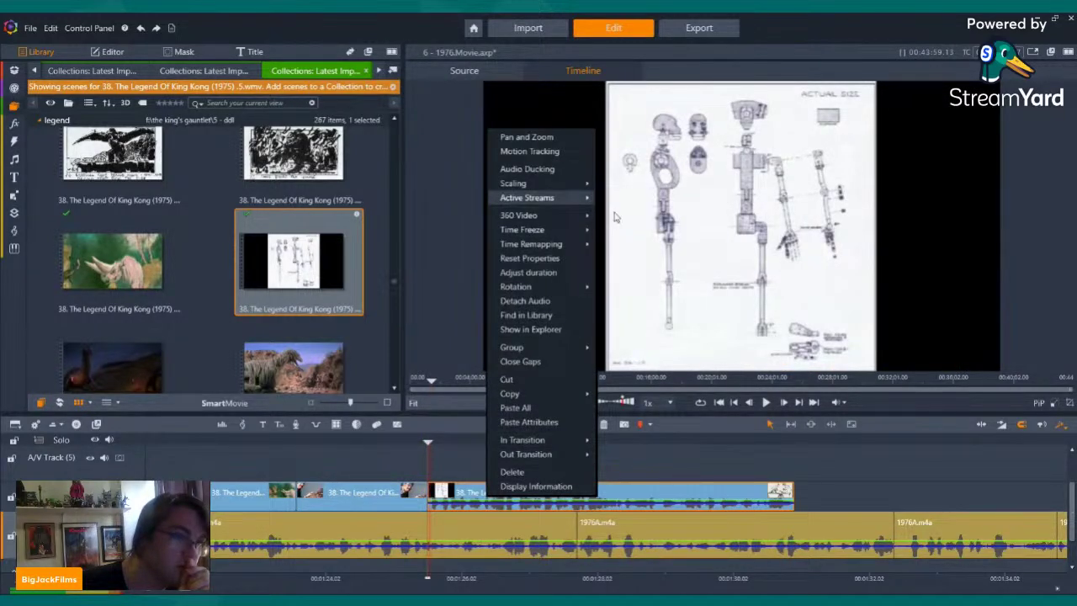
pyautogui.click(785, 499)
# - Trim both ends of the armature blueprint clip so it lasts about 2 seconds and ends at the cut between the 1976A narration pieces
pyautogui.moveTo(661, 487); pyautogui.dragTo(576, 497)
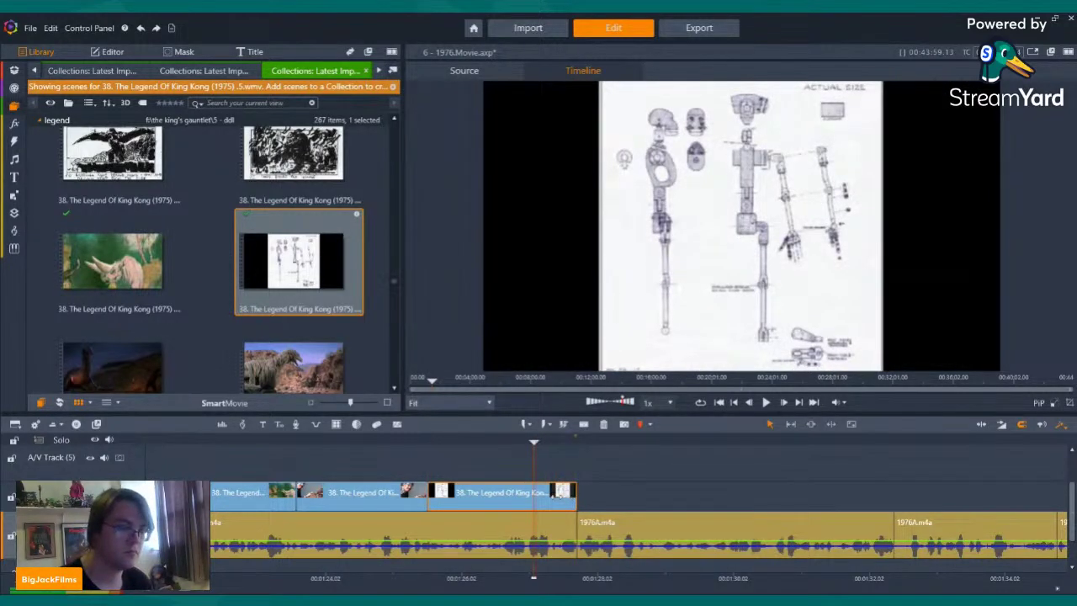
pyautogui.moveTo(576, 496)
pyautogui.mouseDown()
pyautogui.moveTo(546, 497)
pyautogui.moveTo(566, 502)
pyautogui.mouseUp()
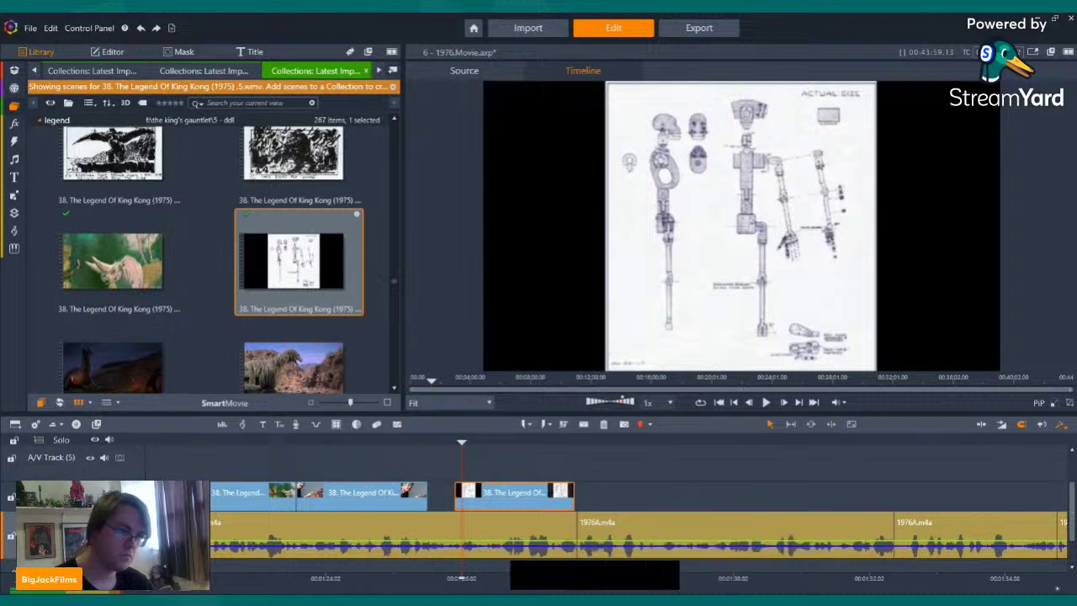
pyautogui.scroll(3, 594, 578)
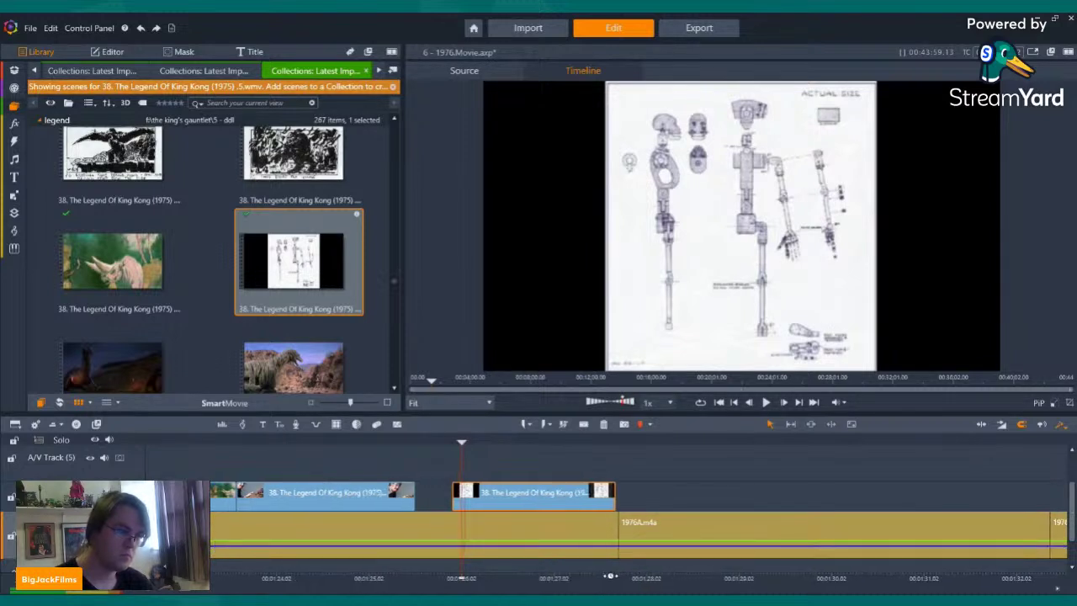
pyautogui.moveTo(590, 499); pyautogui.dragTo(589, 494)
# - Extend the end of the man-with-models photo clip to close the gap before the armature blueprint clip
pyautogui.moveTo(404, 496); pyautogui.dragTo(450, 496)
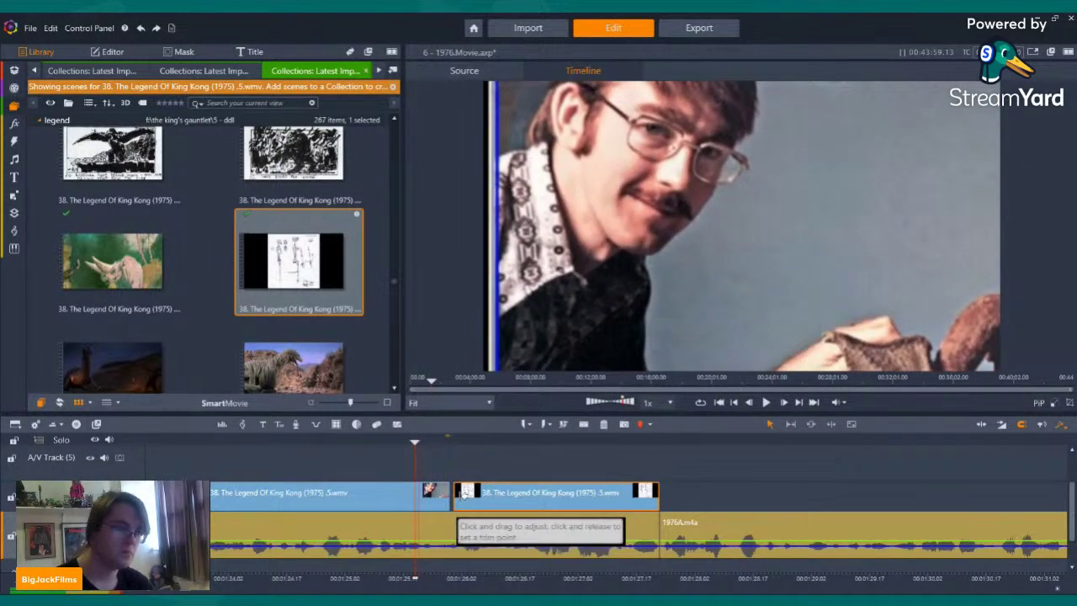
pyautogui.click(450, 496)
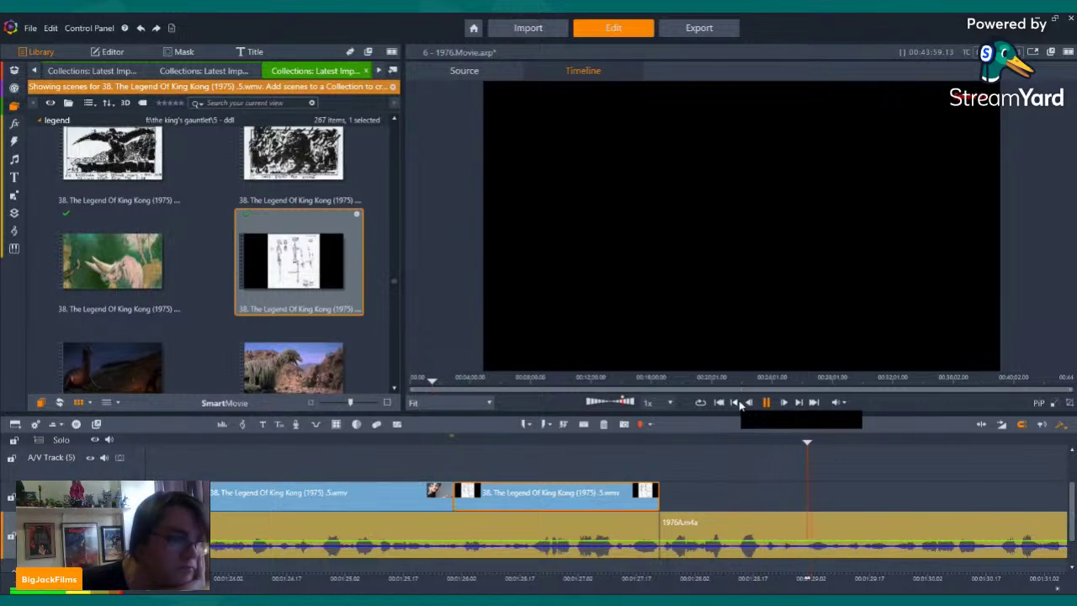
pyautogui.click(740, 404)
# - Place the chalkboard "The Legend of King Kong" title scene directly after the armature blueprint clip and turn off its audio
pyautogui.scroll(-5, 222, 278)
pyautogui.scroll(-10, 220, 294)
pyautogui.scroll(-8, 221, 294)
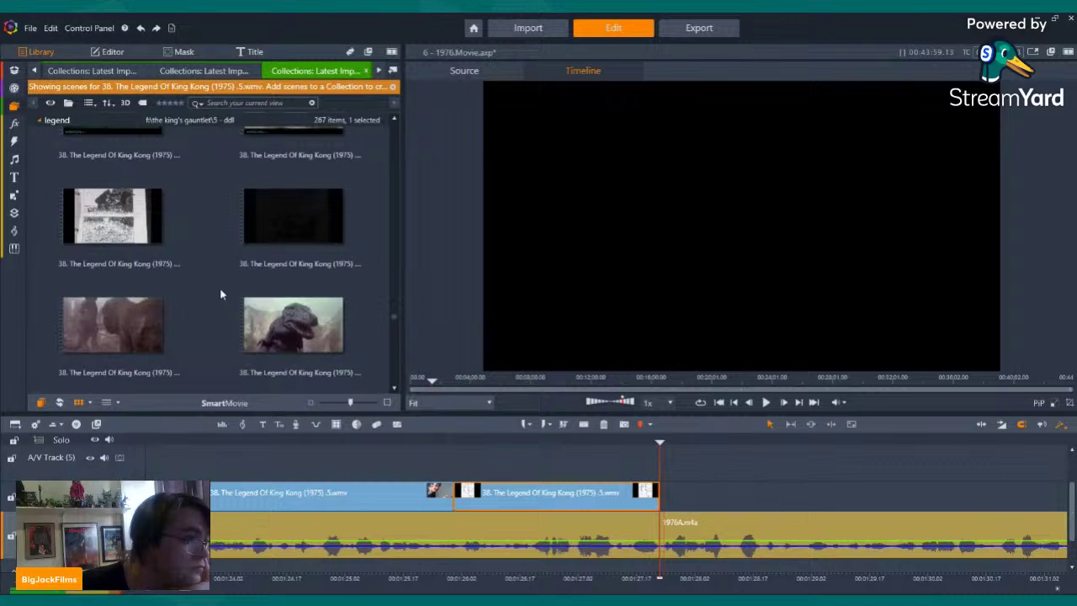
pyautogui.scroll(-8, 220, 287)
pyautogui.scroll(-8, 186, 272)
pyautogui.scroll(-8, 194, 278)
pyautogui.scroll(-4, 201, 281)
pyautogui.scroll(8, 201, 281)
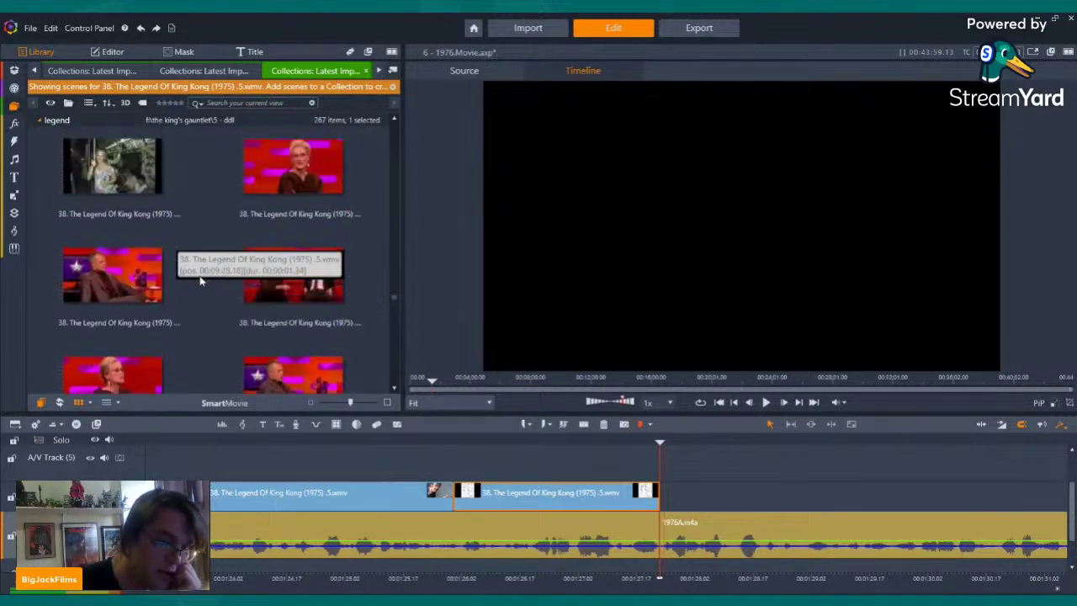
pyautogui.scroll(8, 201, 281)
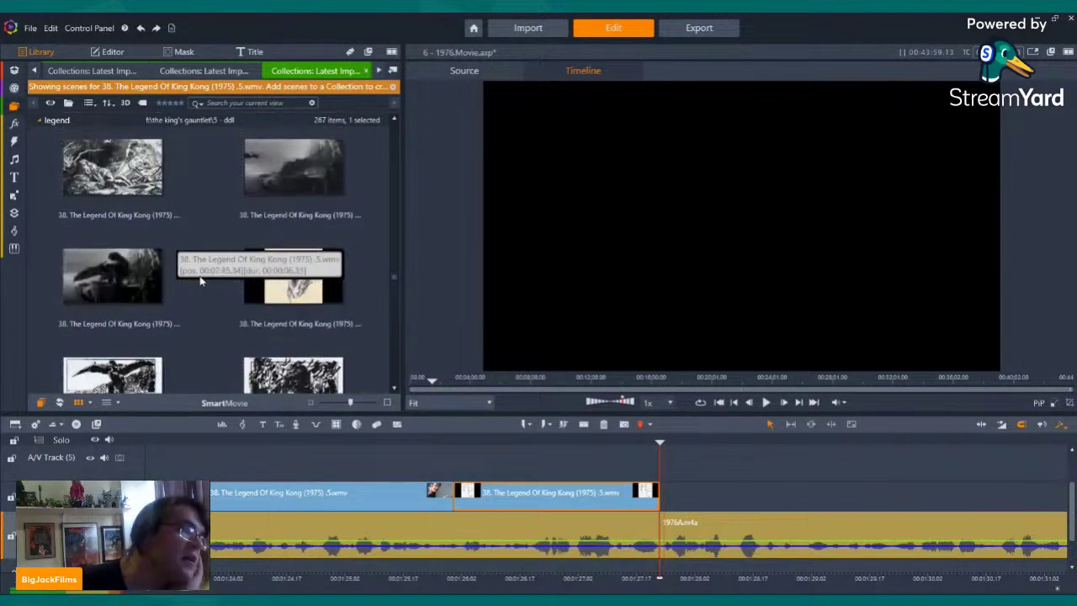
pyautogui.scroll(8, 201, 280)
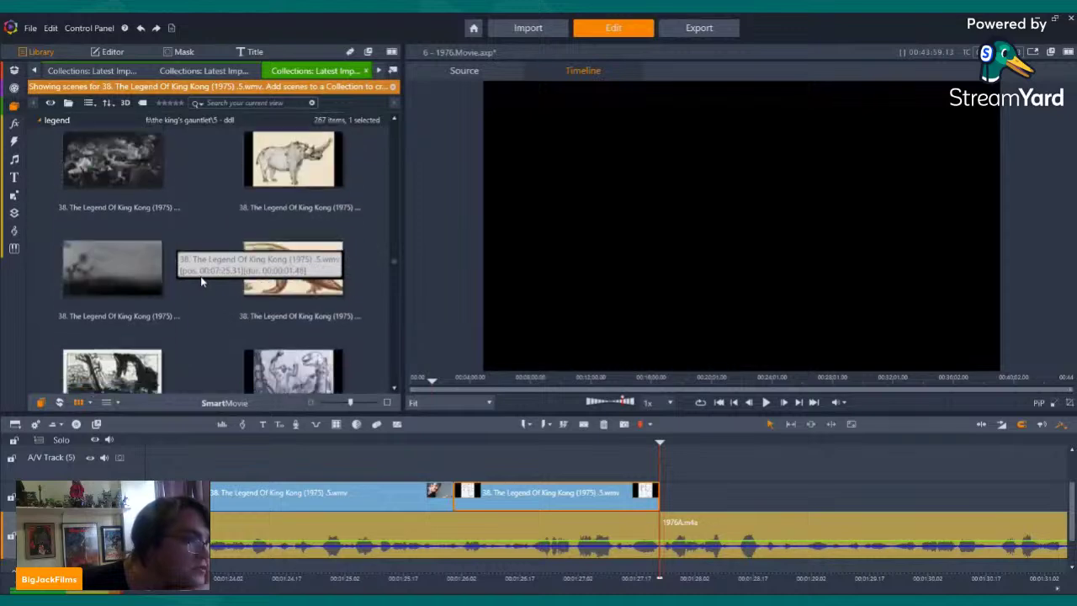
pyautogui.scroll(8, 201, 276)
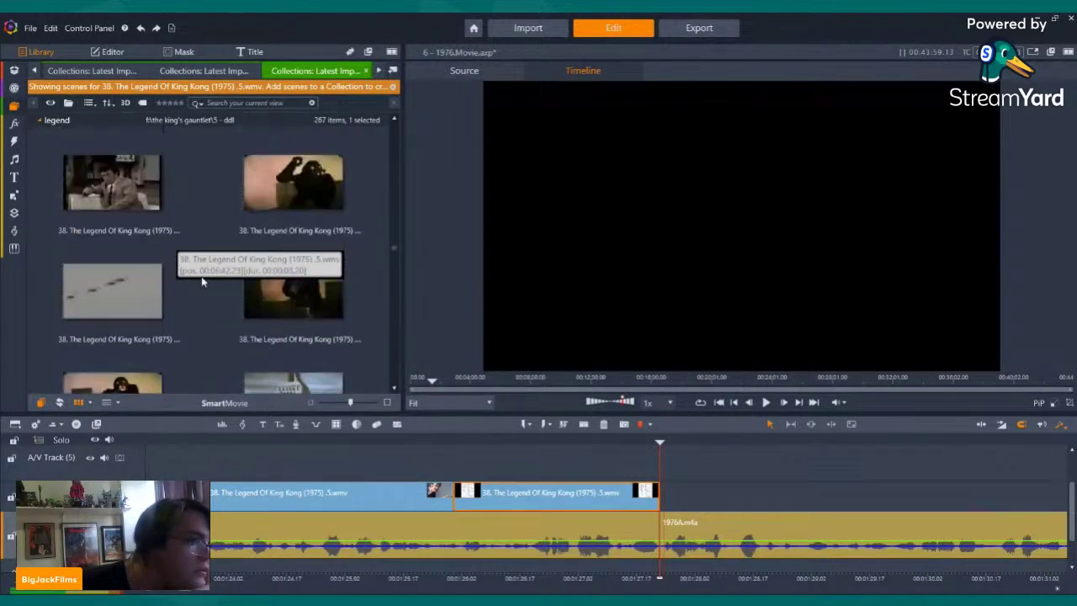
pyautogui.scroll(8, 202, 280)
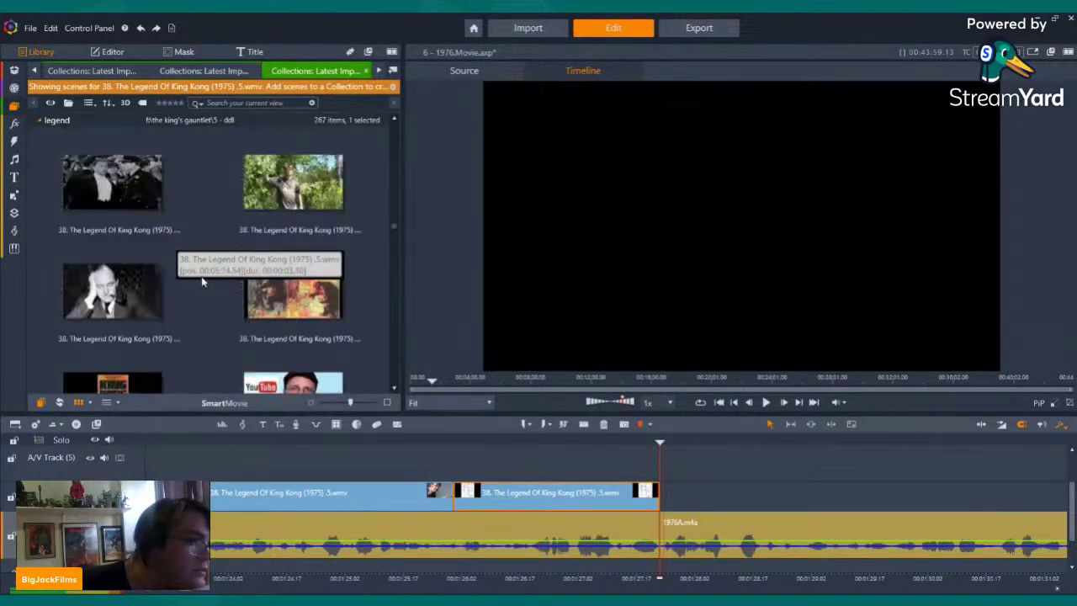
pyautogui.click(117, 244)
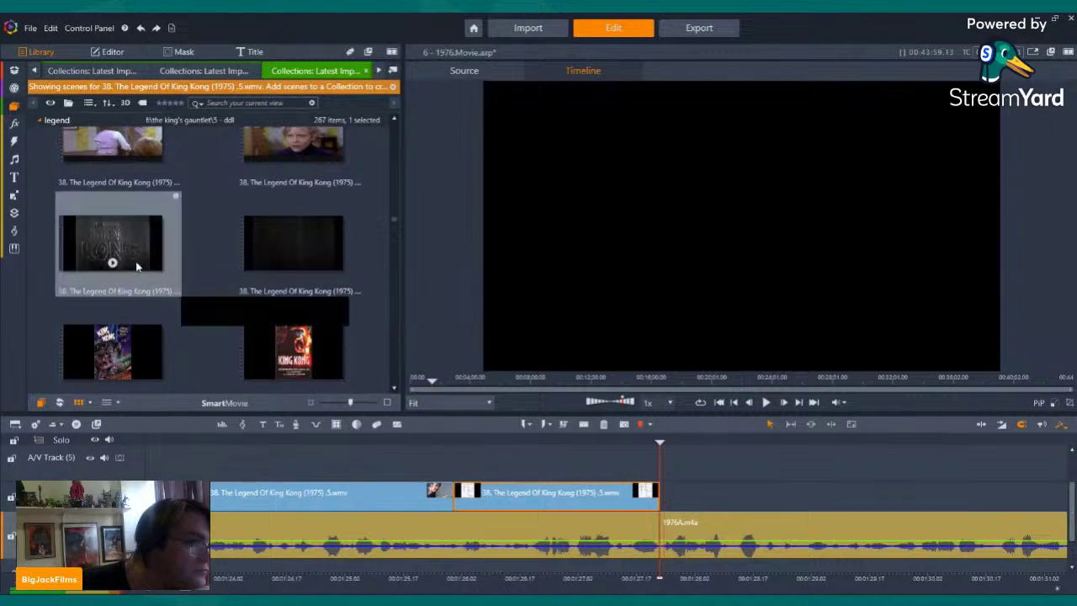
pyautogui.moveTo(118, 244); pyautogui.dragTo(705, 487)
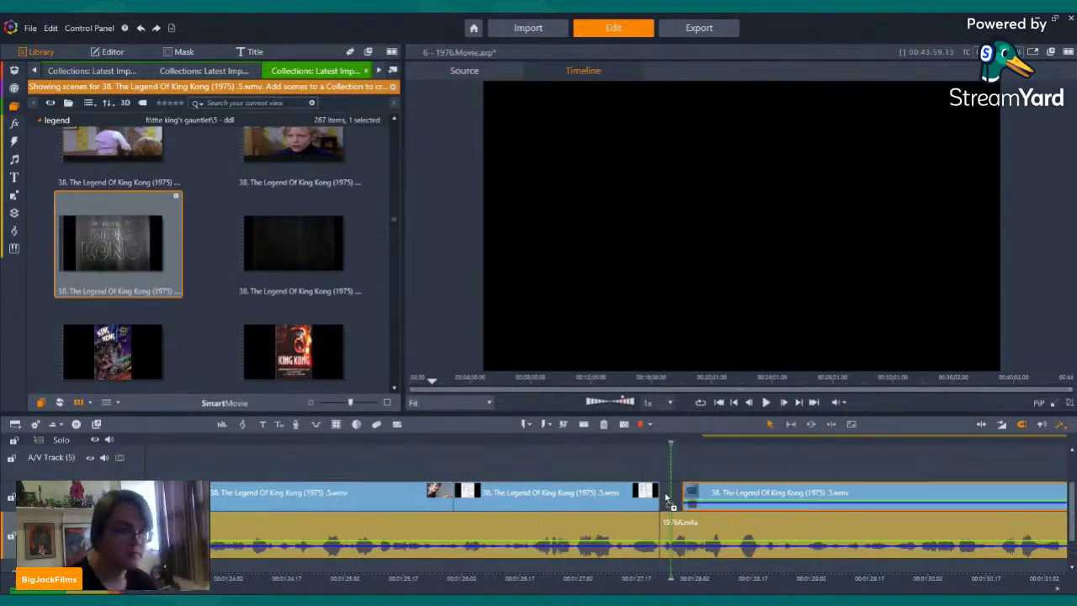
pyautogui.rightClick(697, 495)
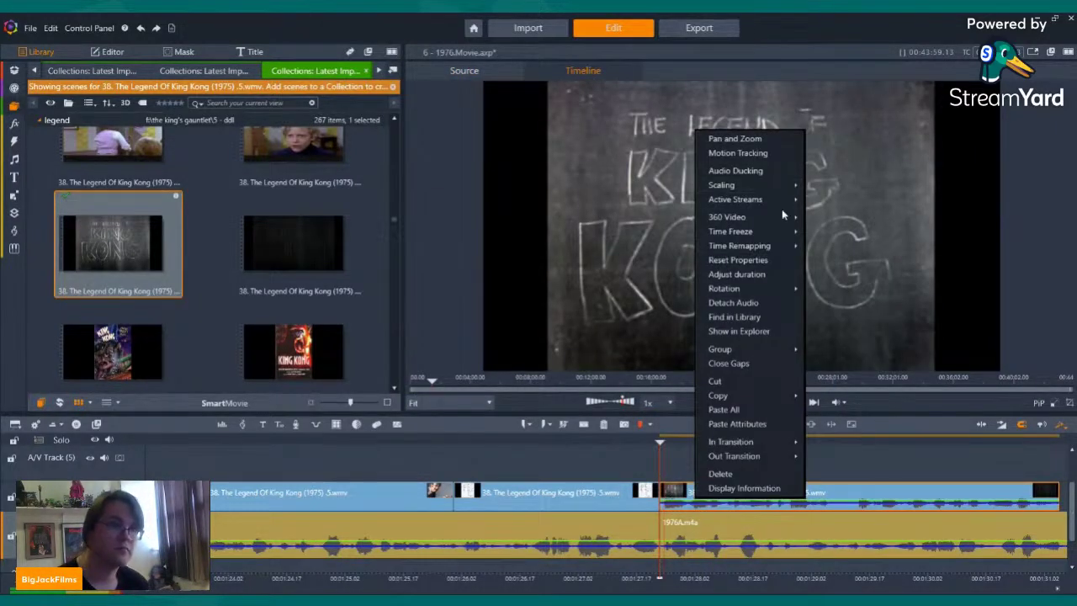
pyautogui.click(833, 214)
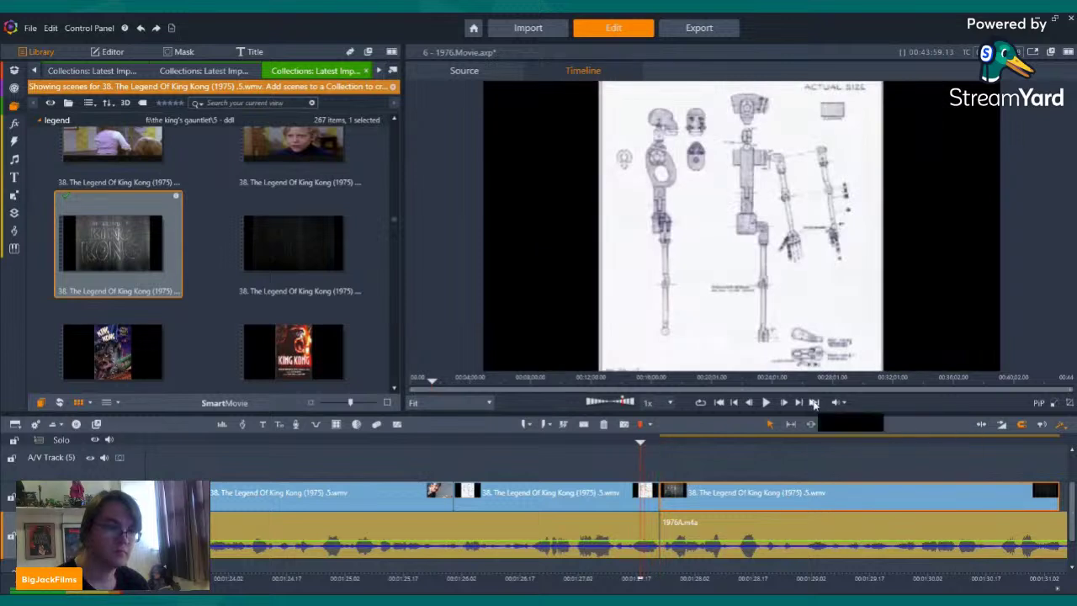
# - Play the chalkboard title clip, split it after about 2 seconds and delete the remainder
pyautogui.click(768, 402)
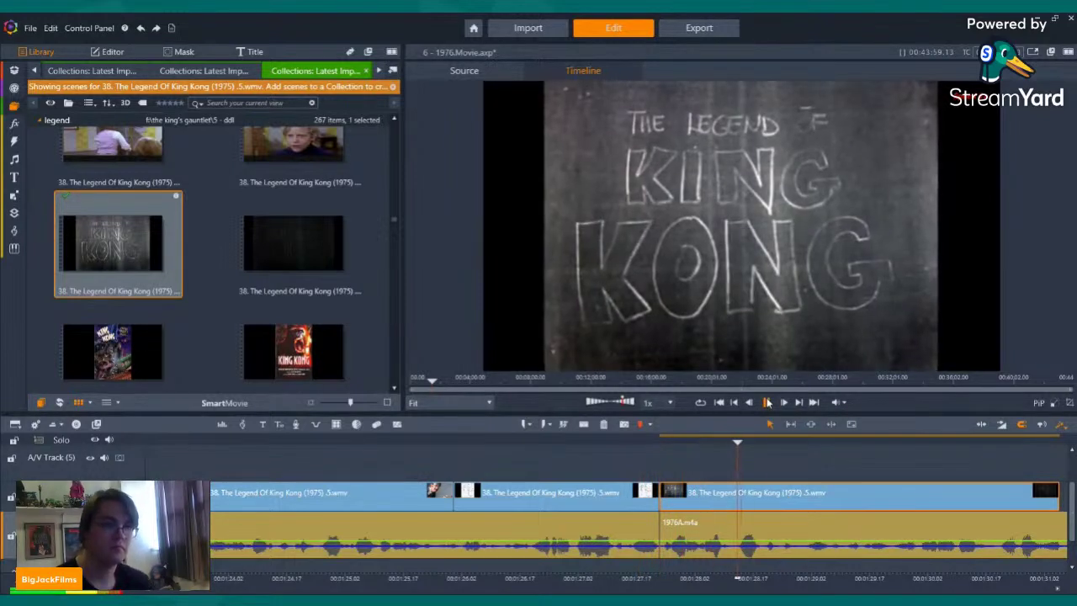
pyautogui.click(768, 402)
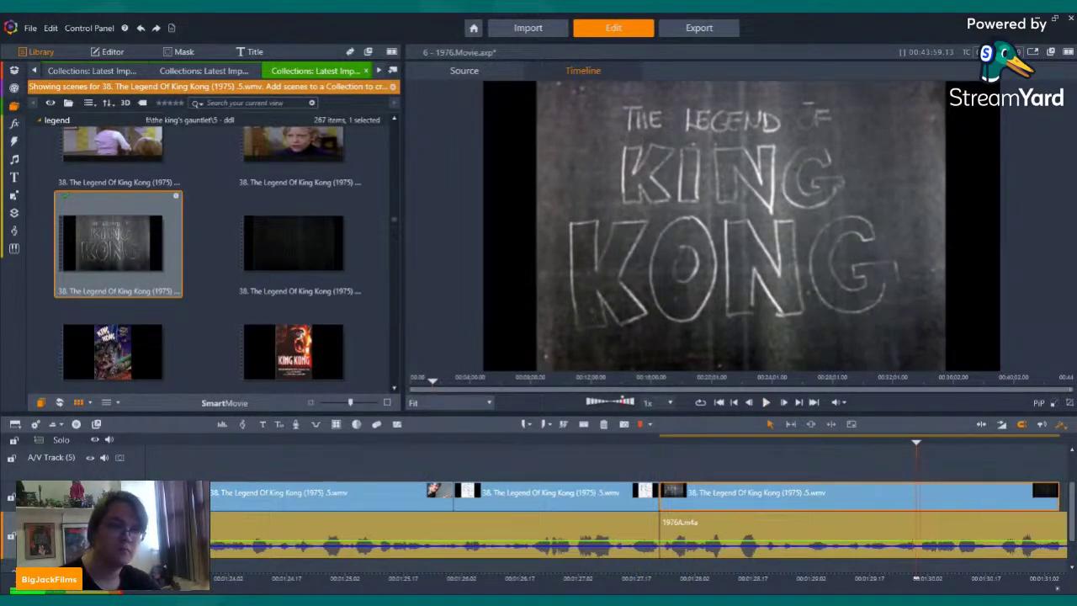
pyautogui.click(585, 425)
pyautogui.click(985, 493)
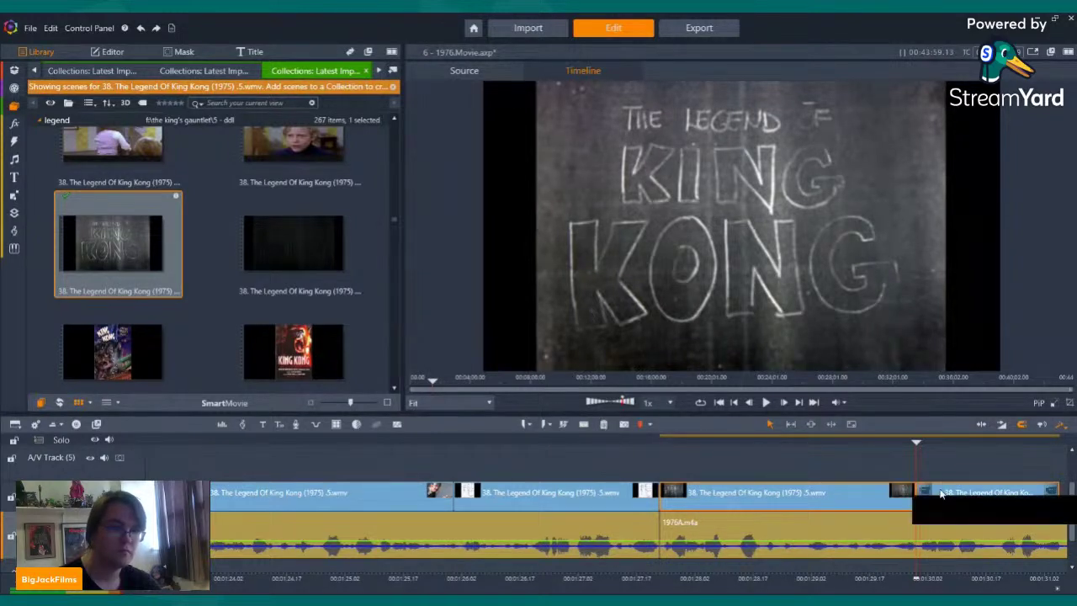
pyautogui.click(604, 424)
# - Place the storyboard page scene of Kong killing the pterosaur directly after the chalkboard title clip and turn off its audio
pyautogui.scroll(-10, 216, 259)
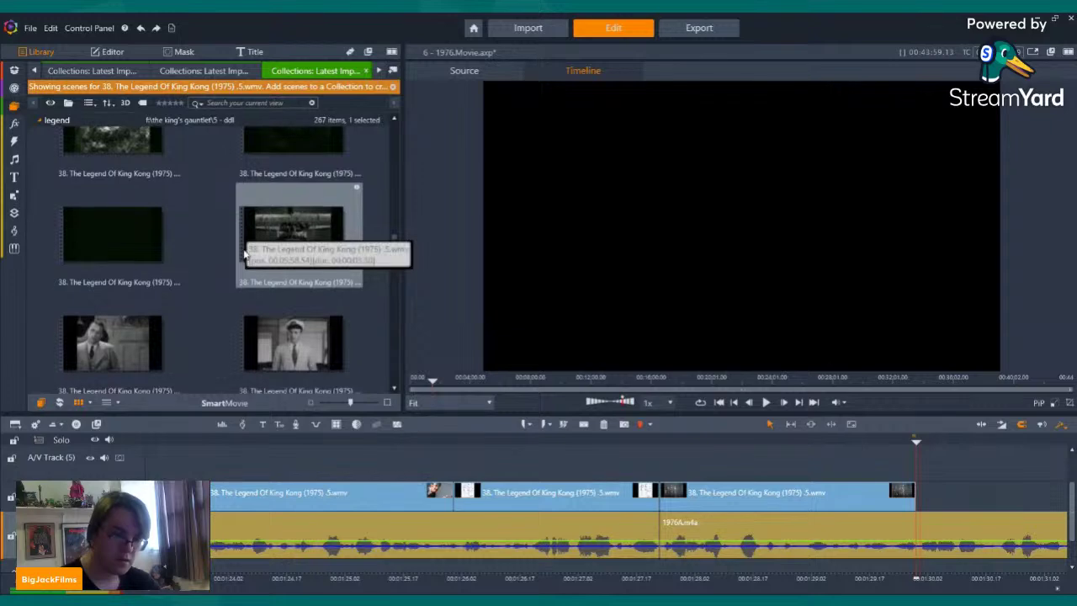
pyautogui.scroll(-3, 244, 240)
pyautogui.scroll(-8, 230, 239)
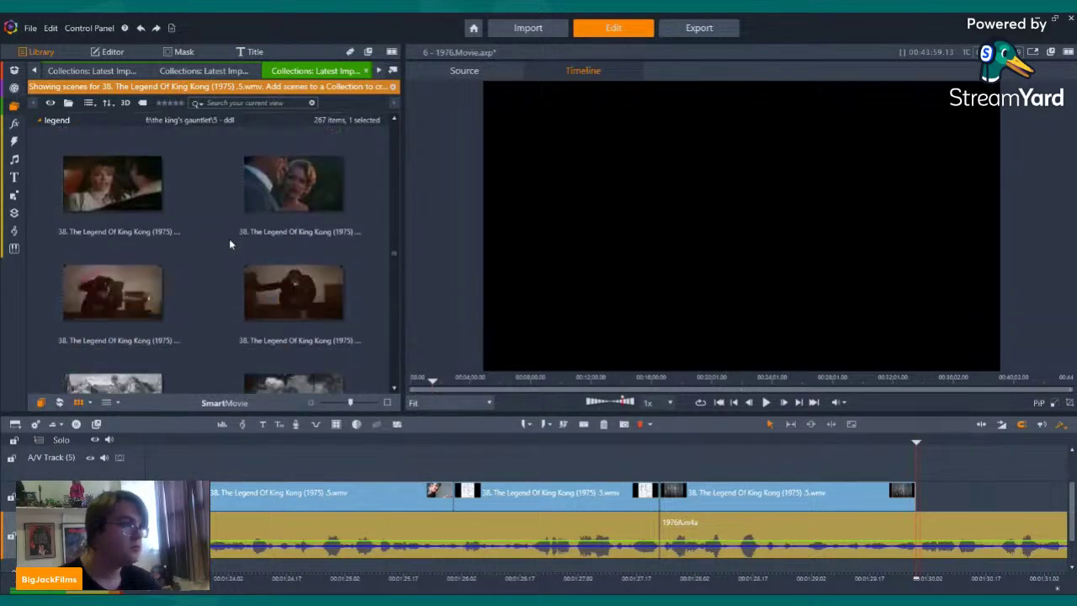
pyautogui.scroll(-8, 230, 244)
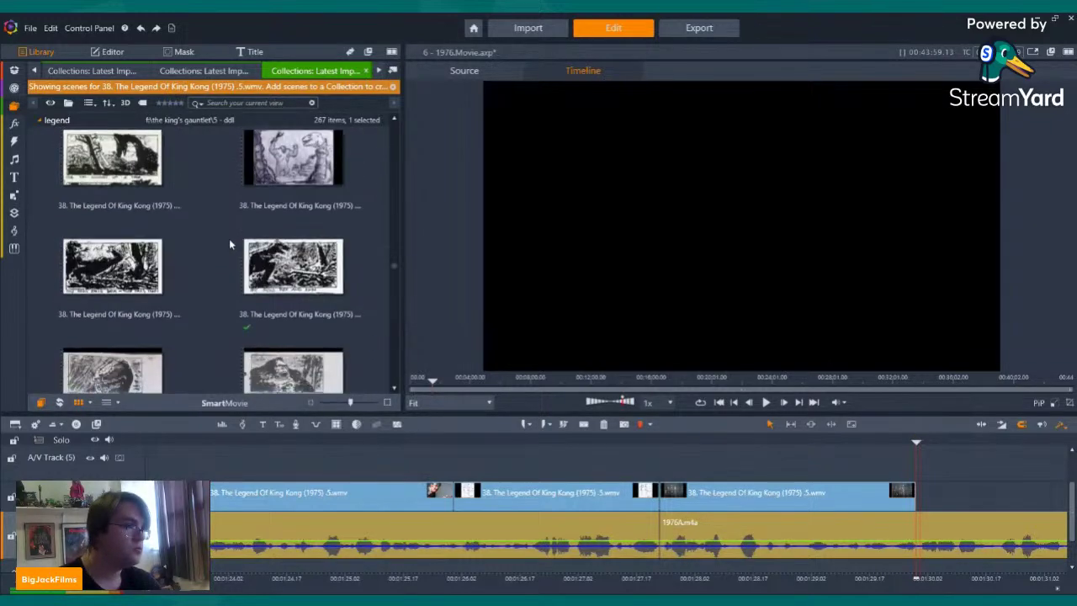
pyautogui.scroll(-8, 230, 245)
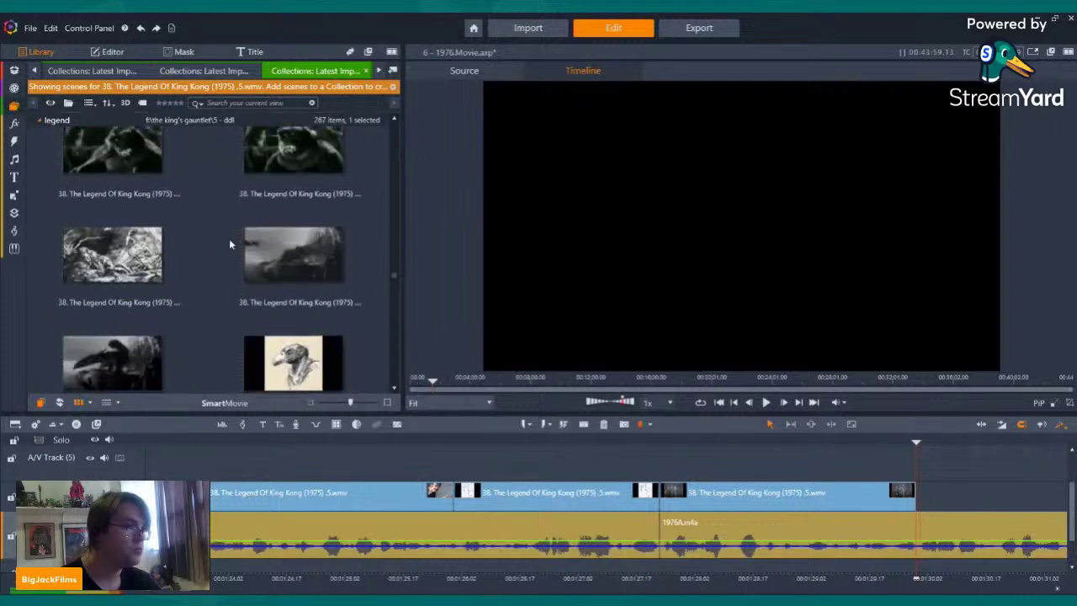
pyautogui.scroll(-8, 230, 244)
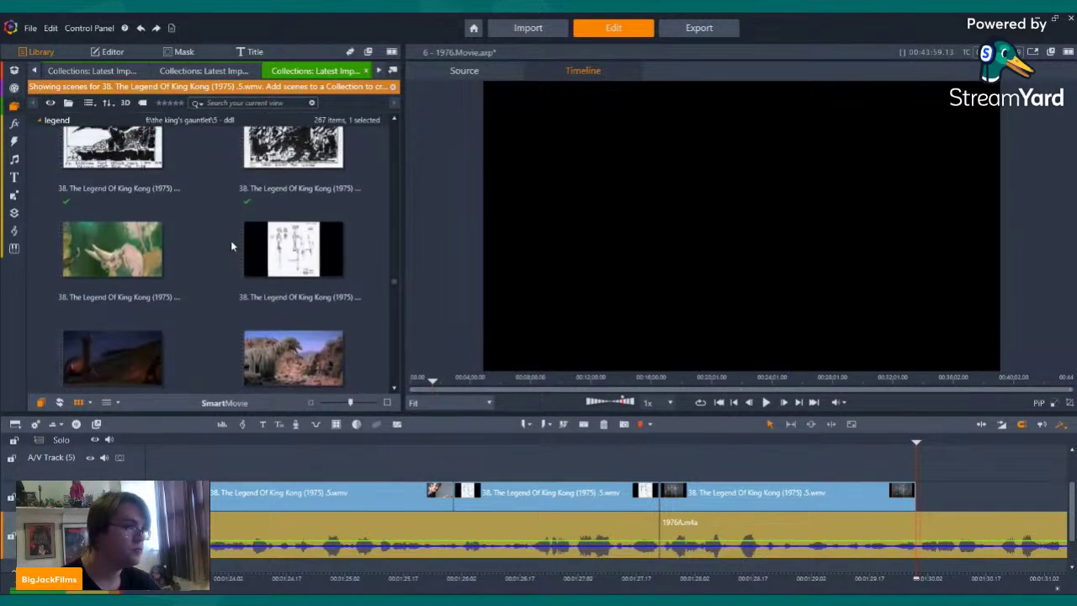
pyautogui.scroll(-8, 231, 244)
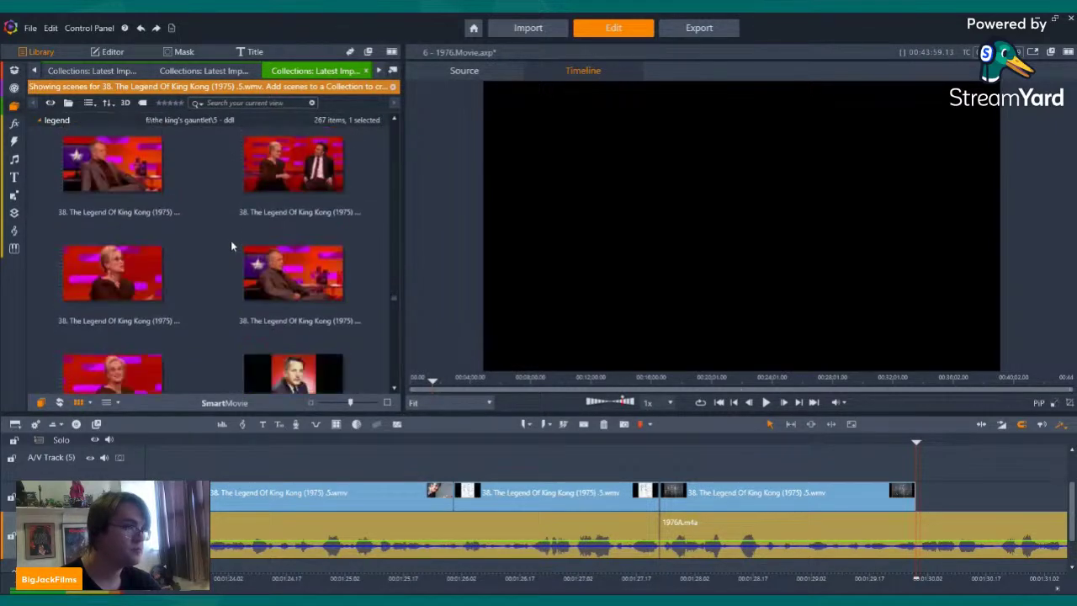
pyautogui.scroll(-8, 274, 205)
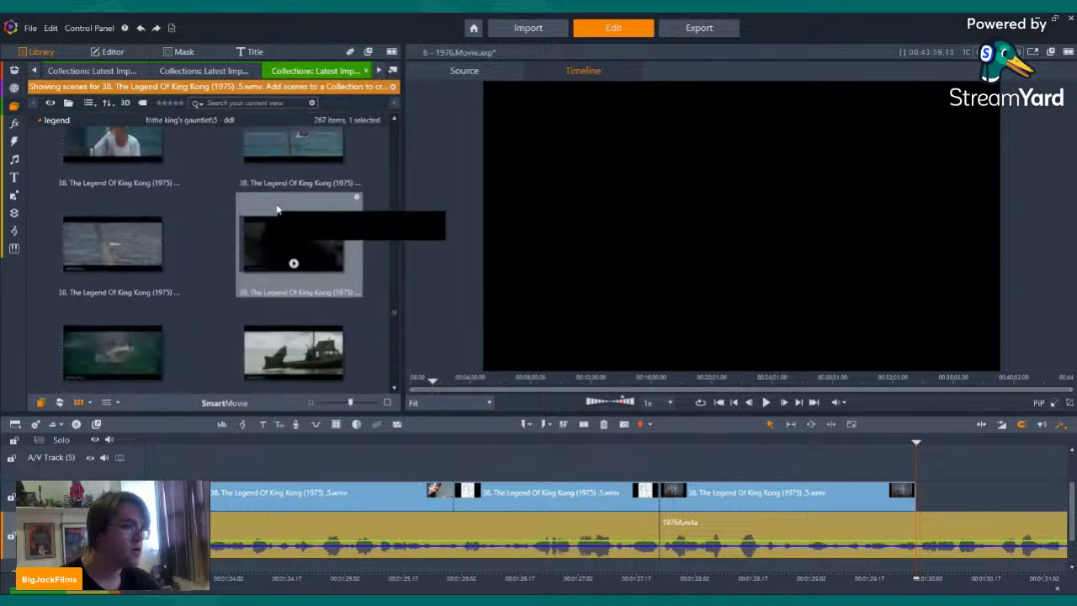
pyautogui.click(117, 192)
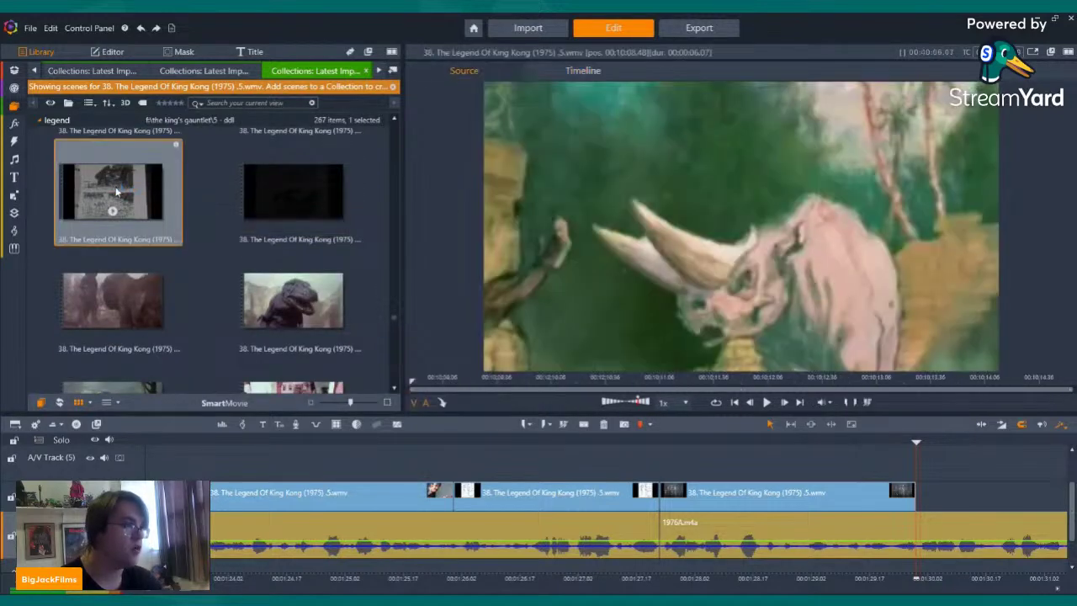
pyautogui.moveTo(112, 189); pyautogui.dragTo(919, 490)
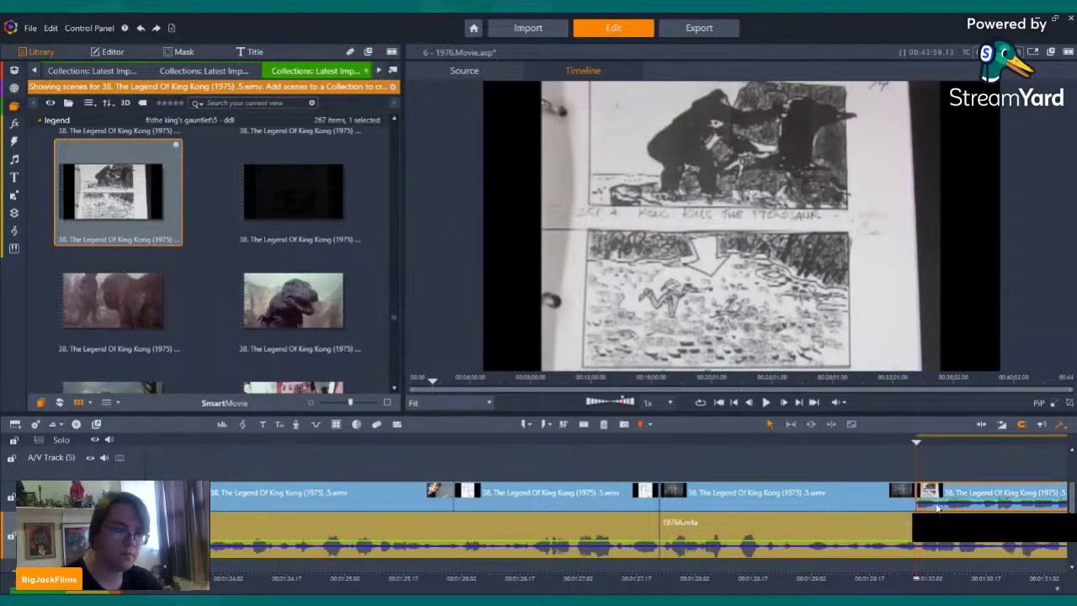
pyautogui.rightClick(937, 508)
pyautogui.moveTo(1021, 207)
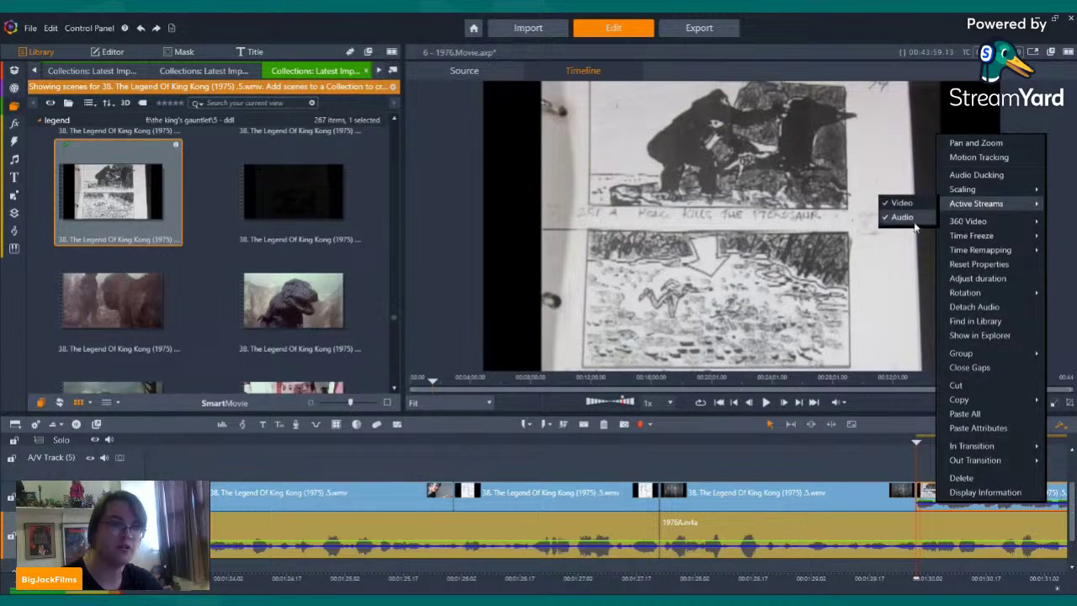
pyautogui.click(918, 225)
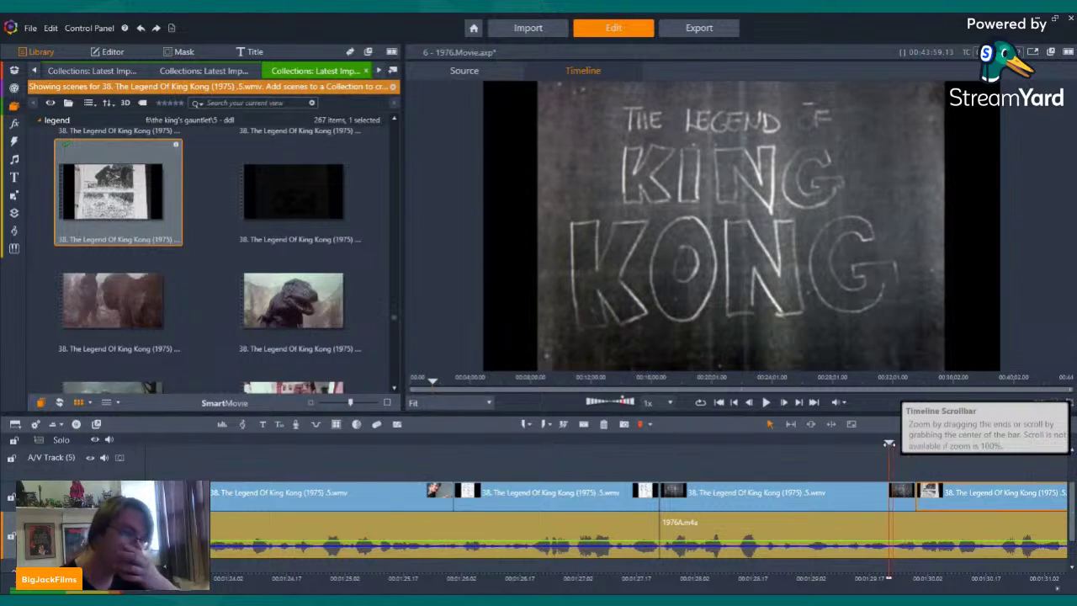
# - Play the storyboard page clip against the narration and trim its end to where the following 1976A audio clip begins
pyautogui.click(854, 438)
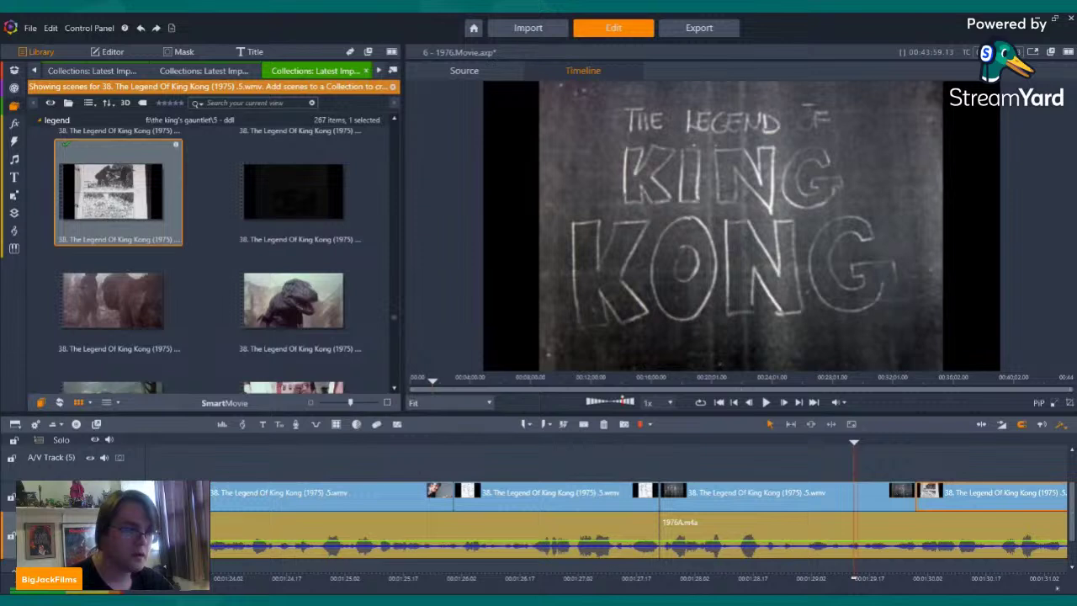
pyautogui.click(806, 505)
pyautogui.press('space')
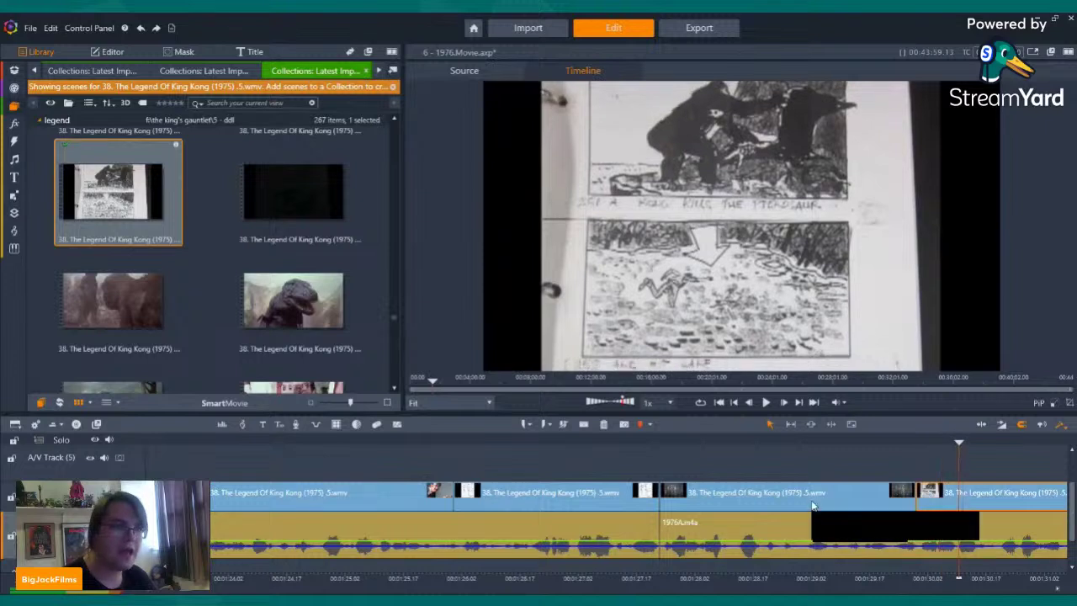
pyautogui.click(765, 402)
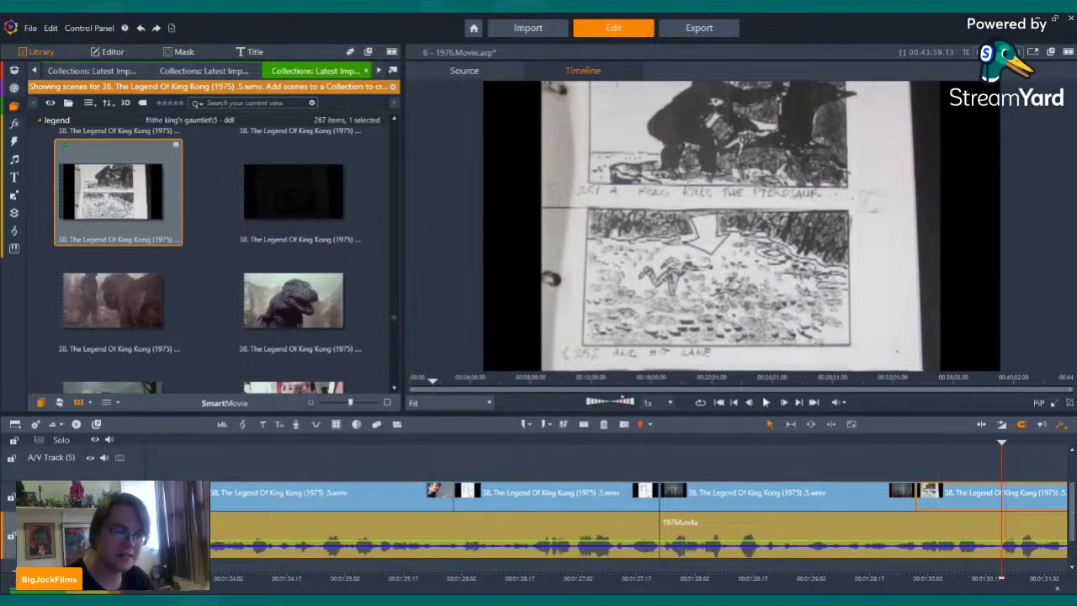
pyautogui.click(766, 403)
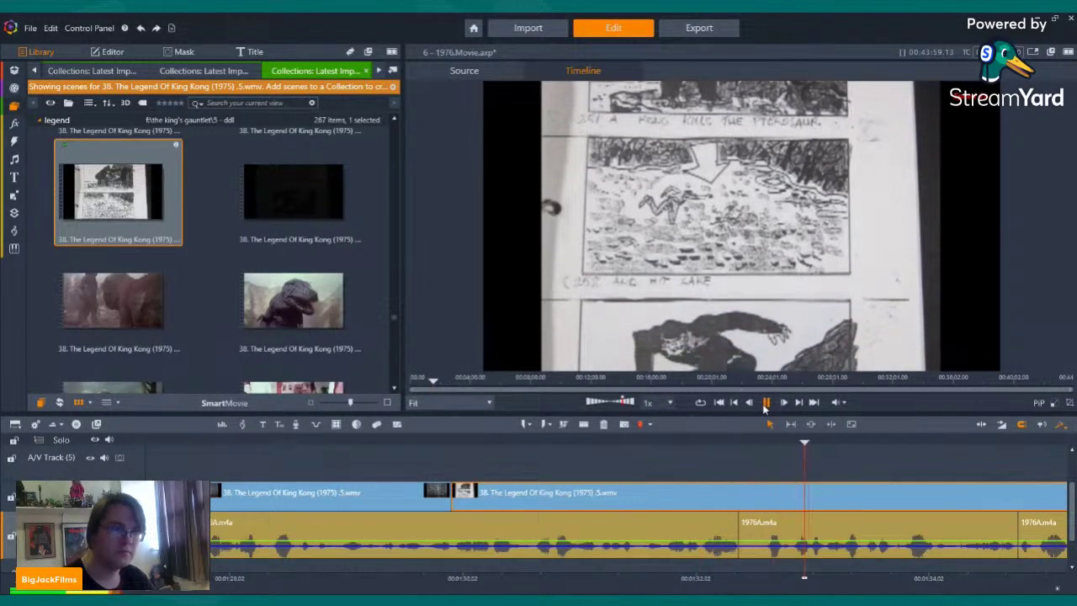
pyautogui.click(765, 403)
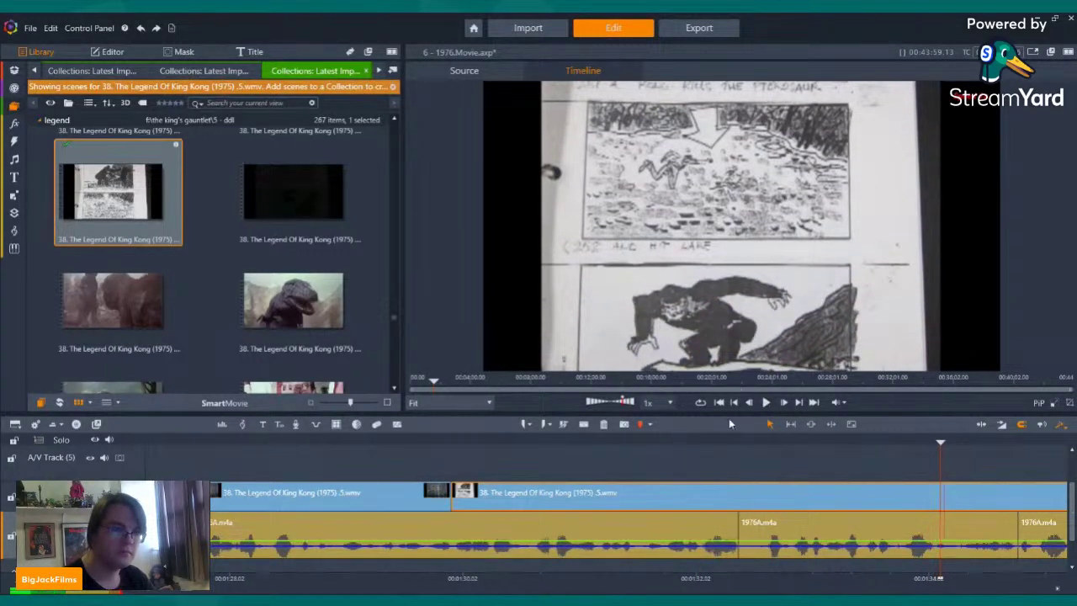
pyautogui.click(766, 404)
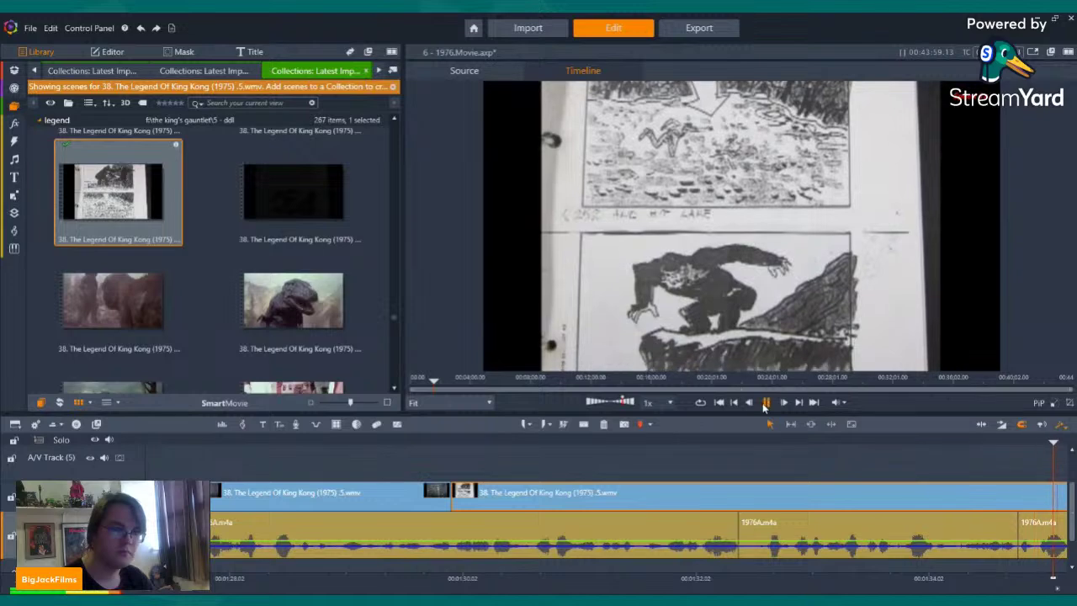
pyautogui.moveTo(695, 493); pyautogui.dragTo(533, 492)
# - Place the interview scene of the smiling man in a blue shirt directly after the storyboard clip and turn off its audio
pyautogui.scroll(-5, 289, 252)
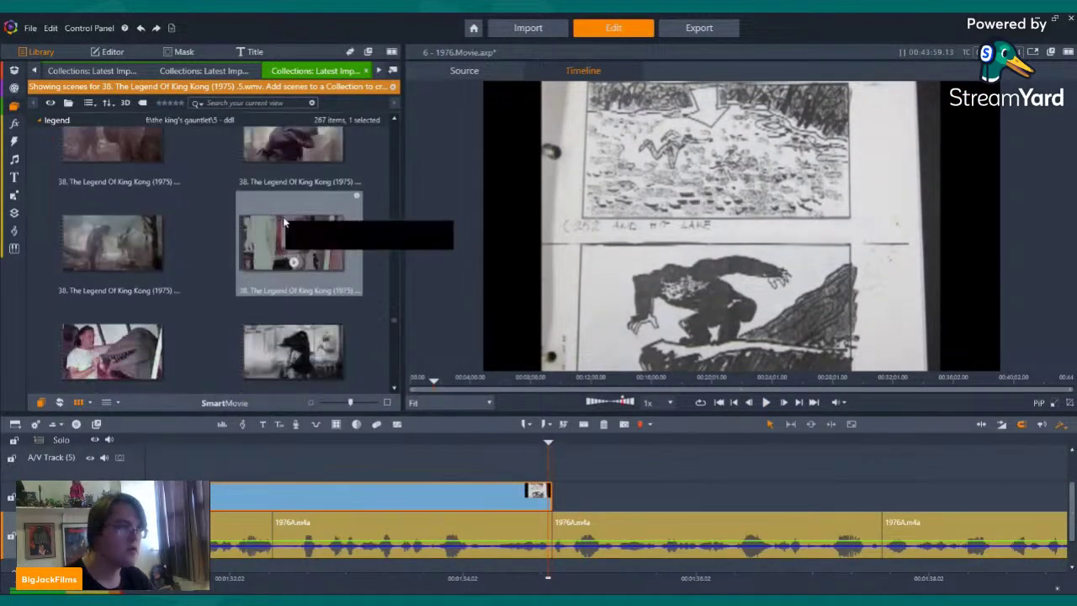
pyautogui.scroll(-10, 270, 238)
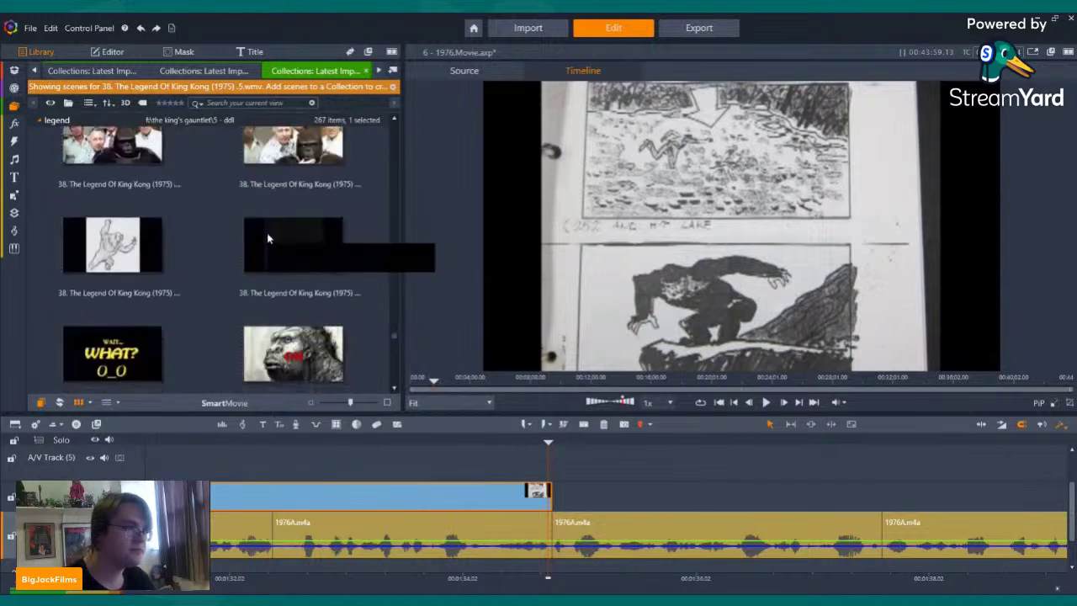
pyautogui.scroll(-10, 268, 238)
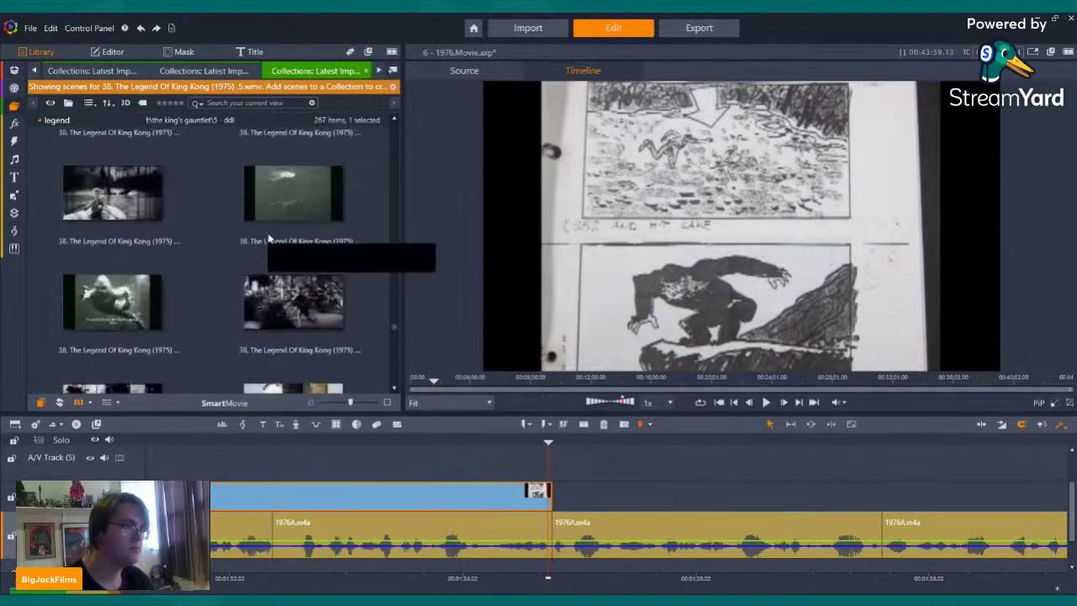
pyautogui.scroll(-10, 269, 244)
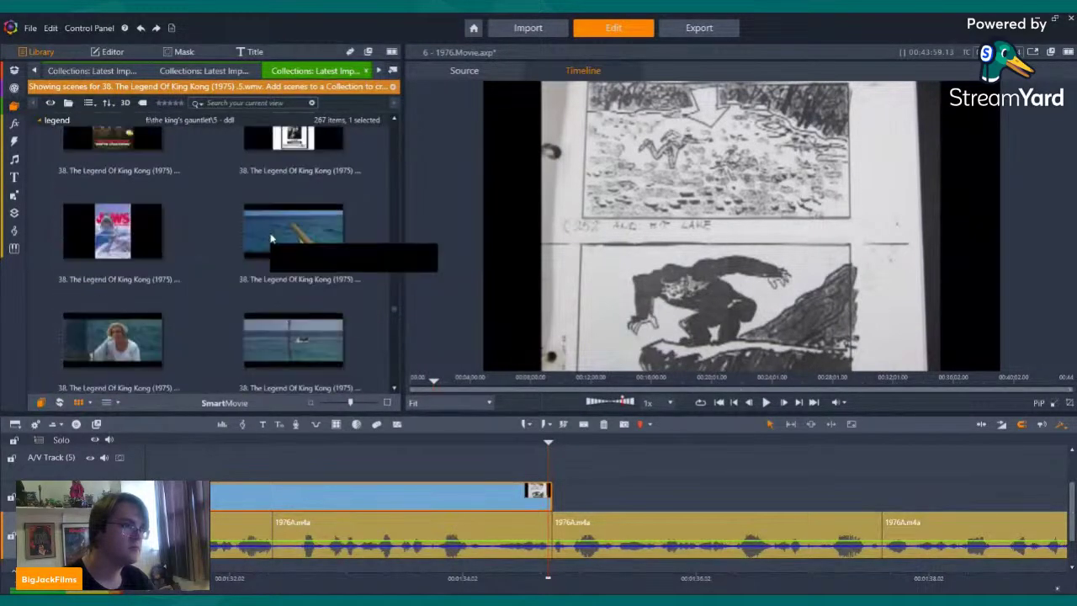
pyautogui.scroll(-5, 269, 252)
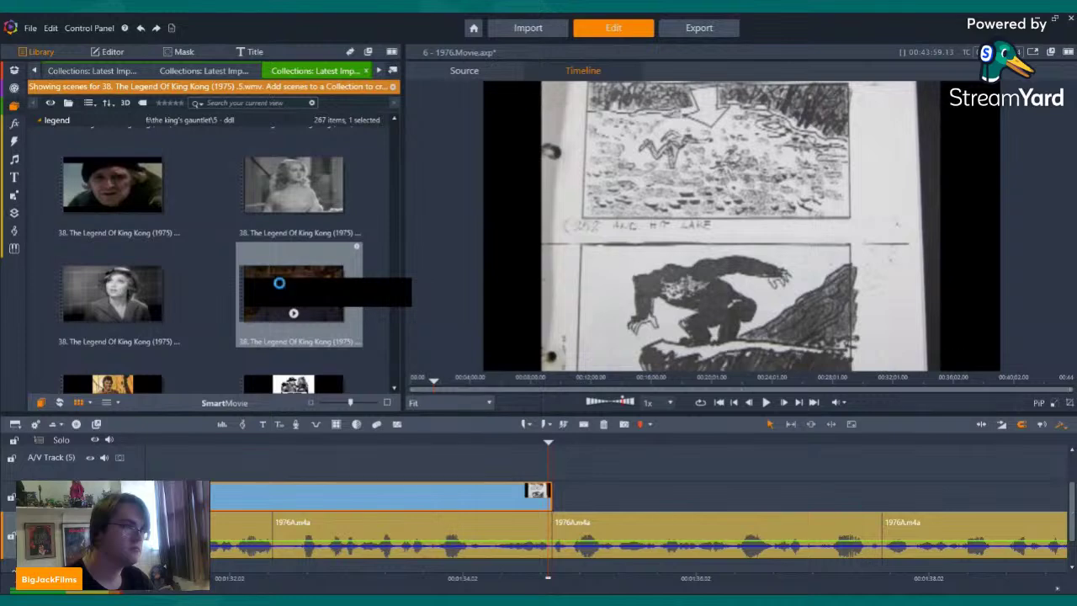
pyautogui.click(277, 289)
pyautogui.moveTo(276, 289); pyautogui.dragTo(555, 495)
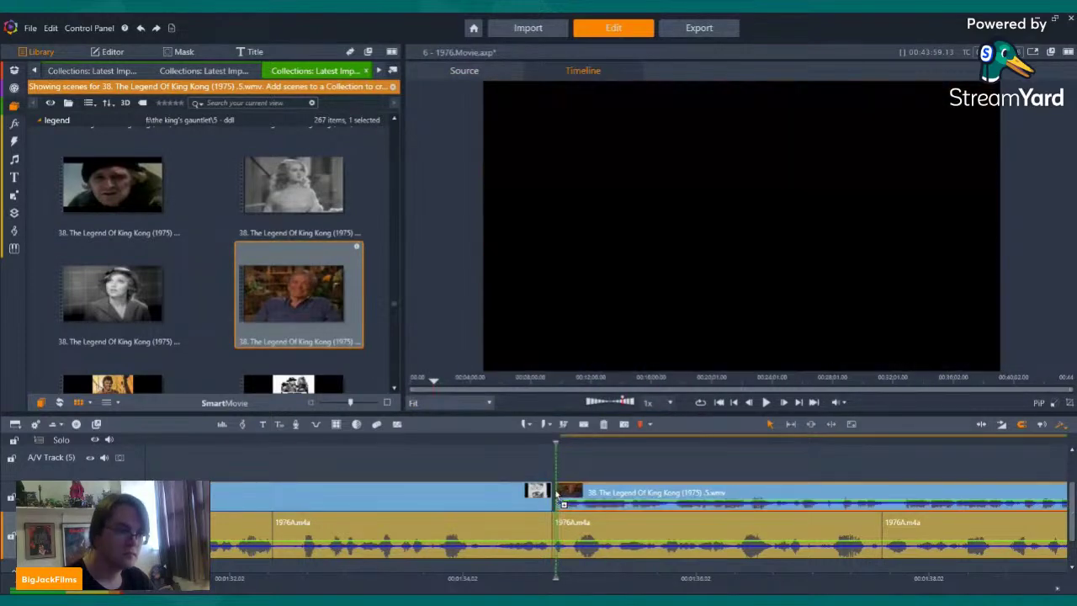
pyautogui.rightClick(569, 498)
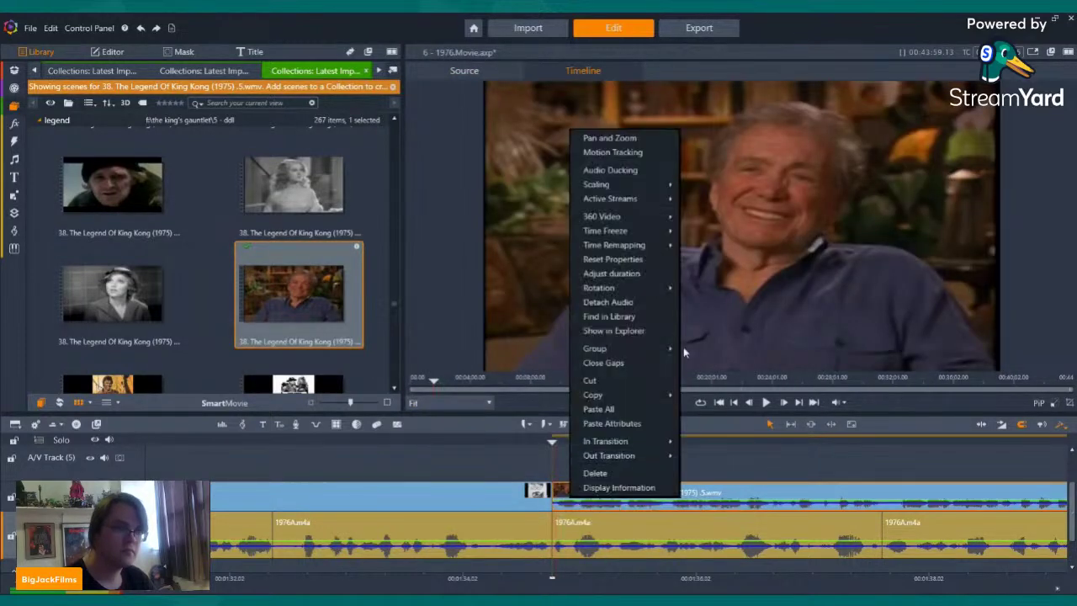
pyautogui.moveTo(652, 209)
pyautogui.click(703, 214)
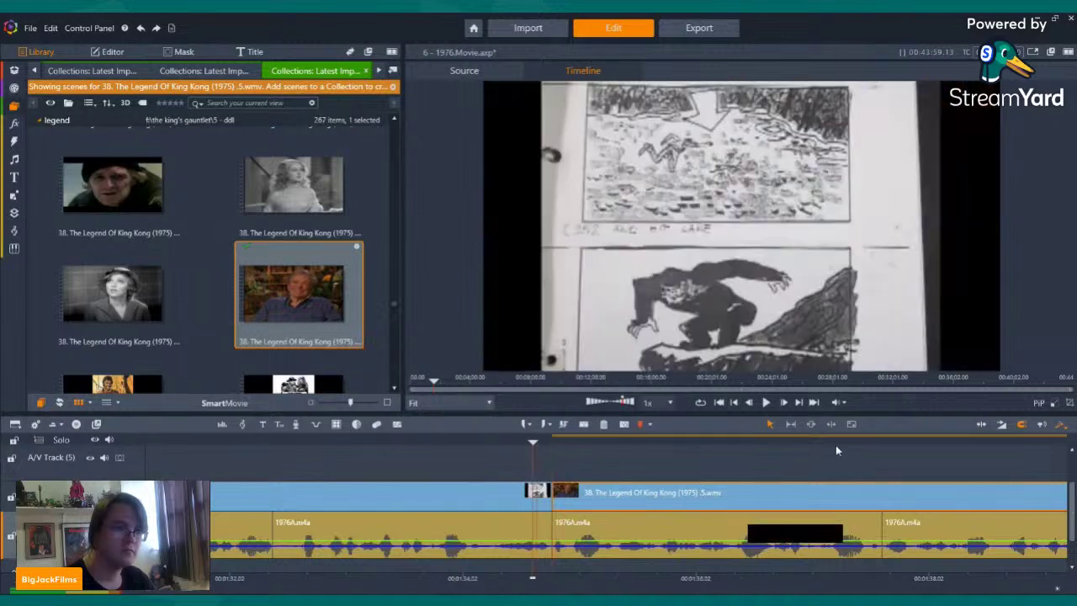
# - Play the interview clip, split it where the next 1976A narration clip begins, and delete the remainder
pyautogui.click(767, 402)
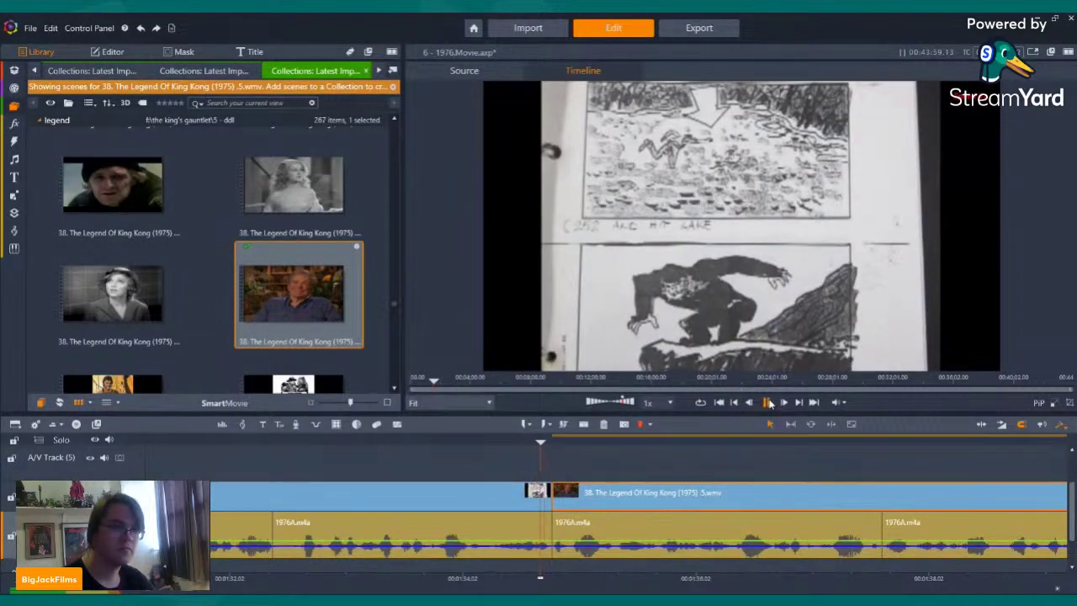
pyautogui.press('space')
pyautogui.click(584, 424)
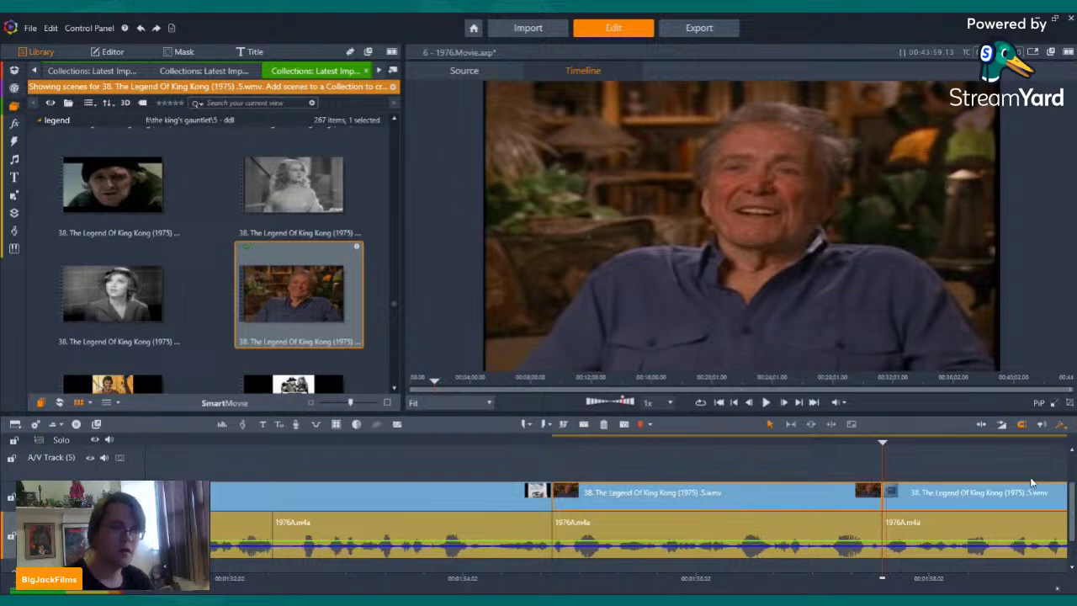
pyautogui.click(603, 424)
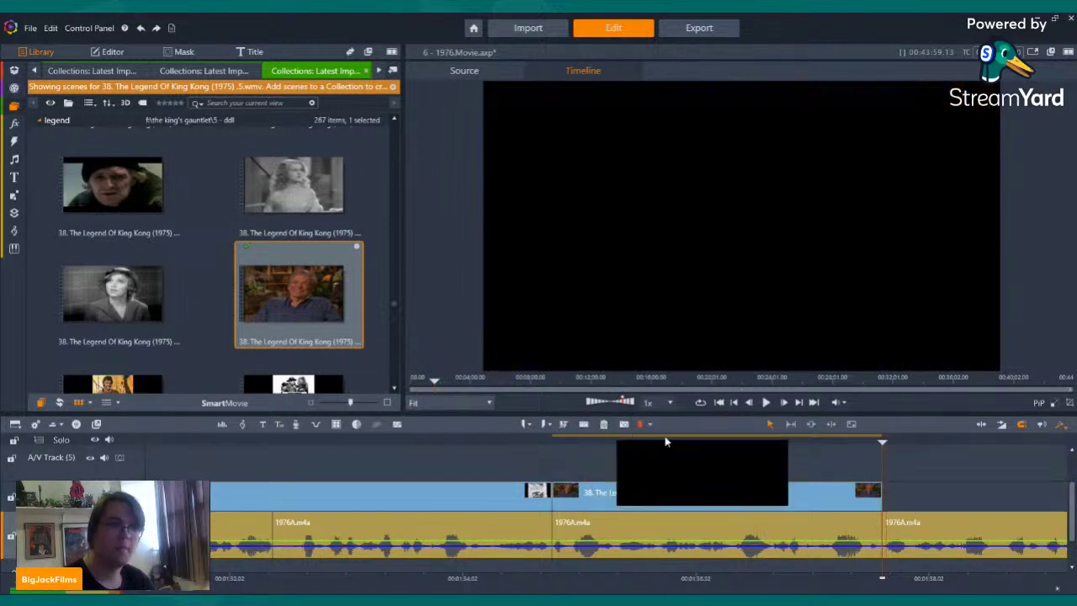
# - Try scaling the interview clip to 89.5 both horizontally and vertically, and undo the resize
pyautogui.click(715, 481)
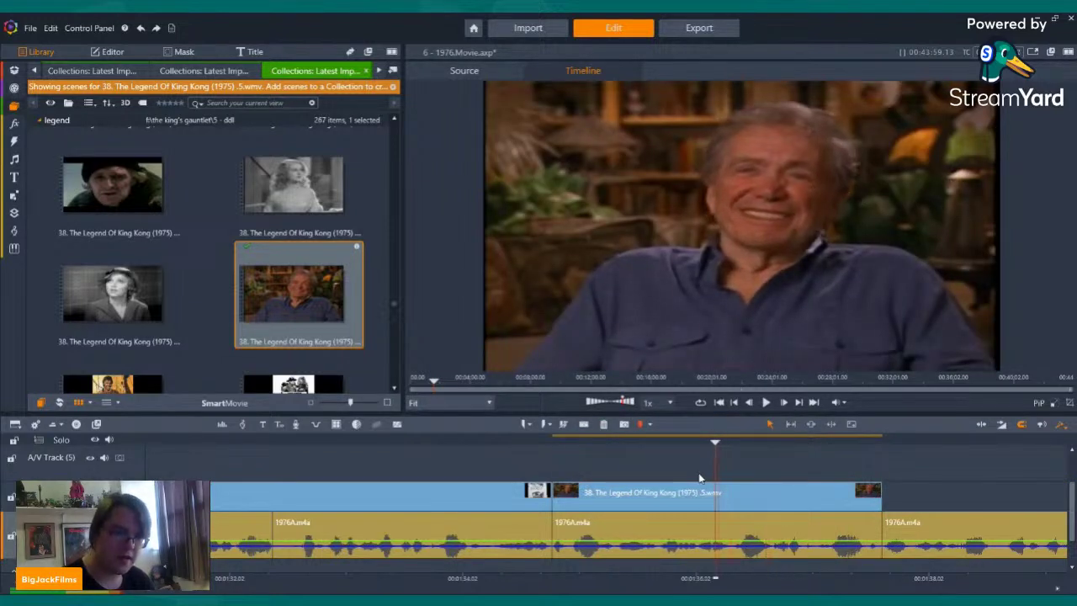
pyautogui.scroll(3, 735, 516)
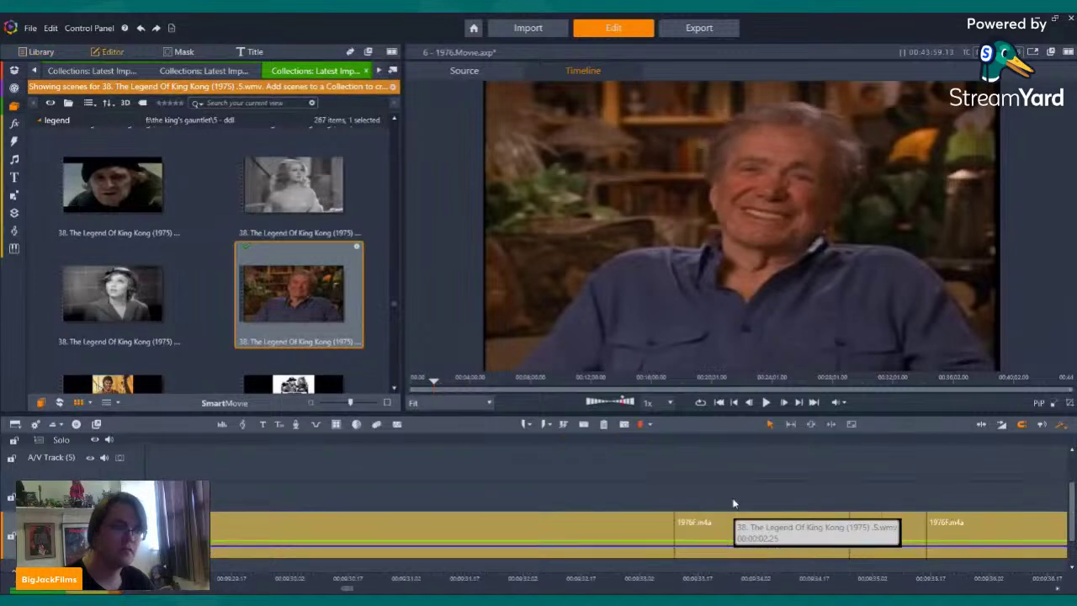
pyautogui.doubleClick(752, 499)
pyautogui.click(58, 72)
pyautogui.click(94, 72)
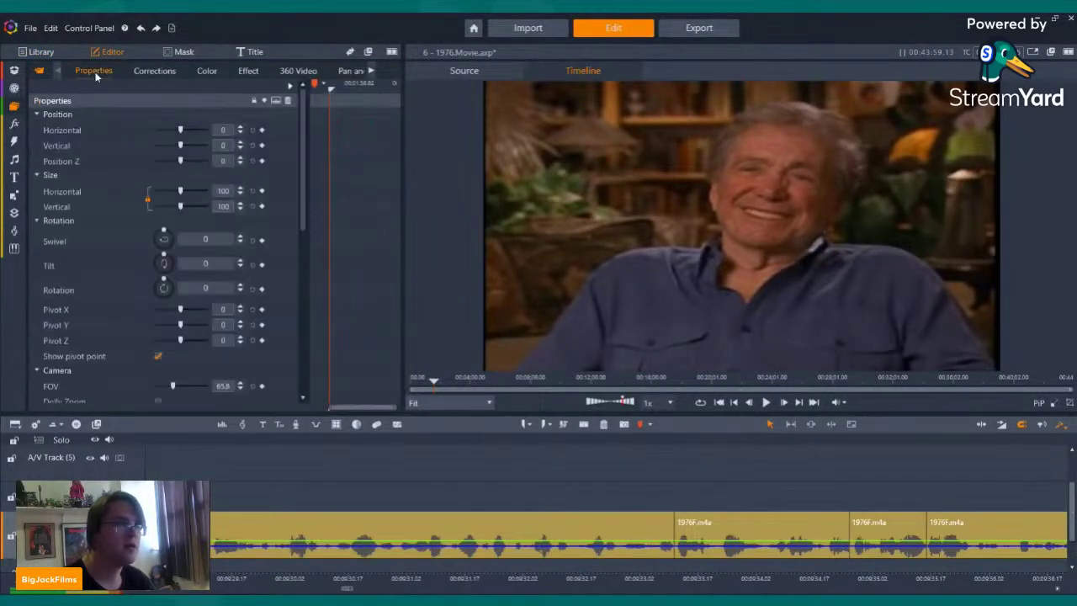
pyautogui.moveTo(181, 191); pyautogui.dragTo(177, 189)
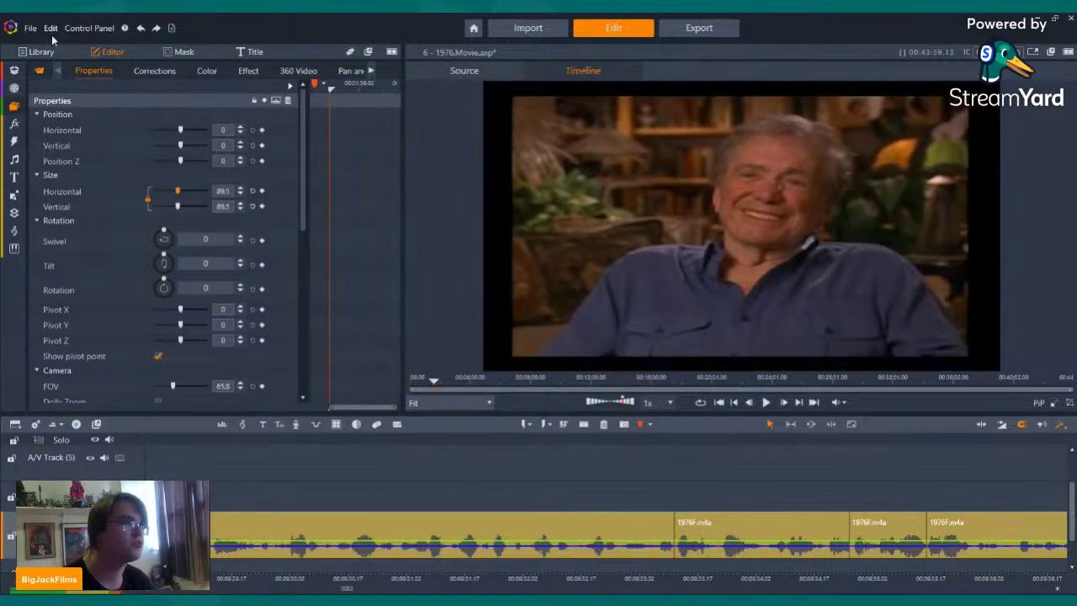
pyautogui.click(141, 27)
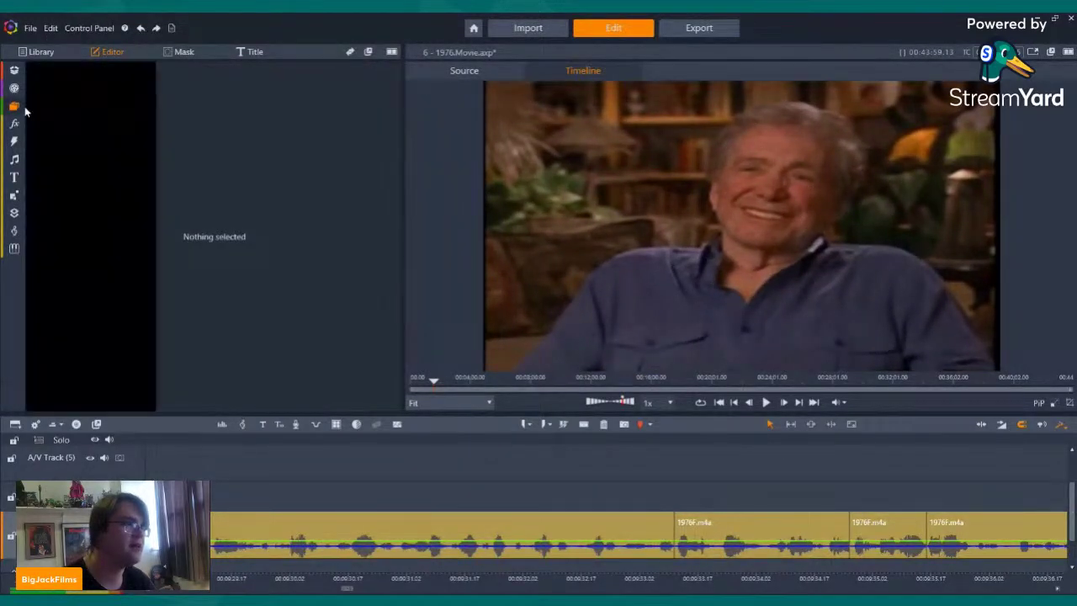
pyautogui.hotkey('ctrl', 'z')
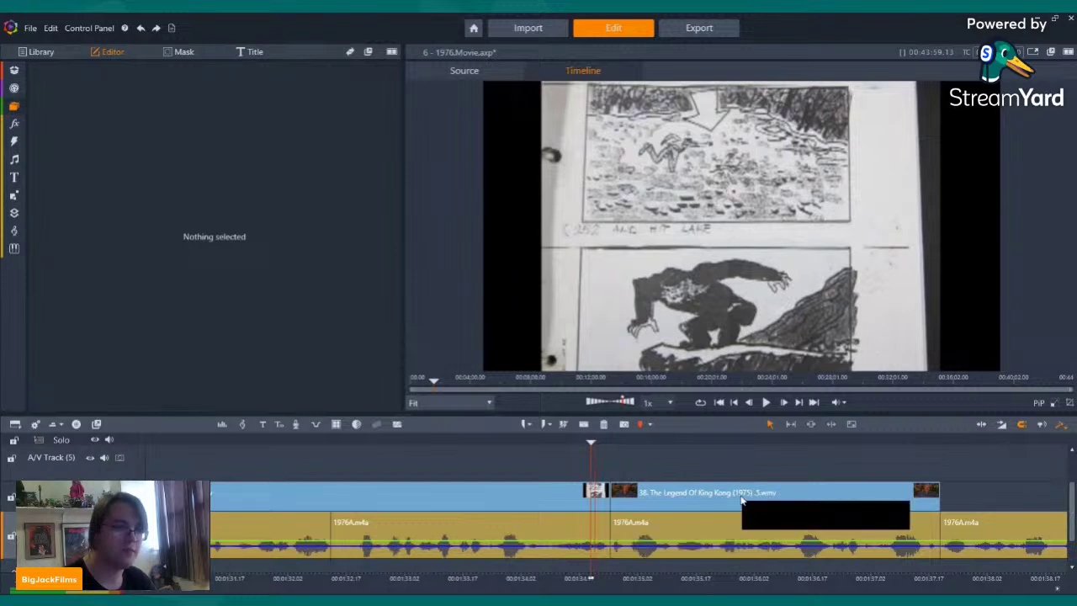
# - Unlink the interview clip's size proportions, set only its horizontal size to 77.5, and play the clip through with the narration
pyautogui.click(740, 496)
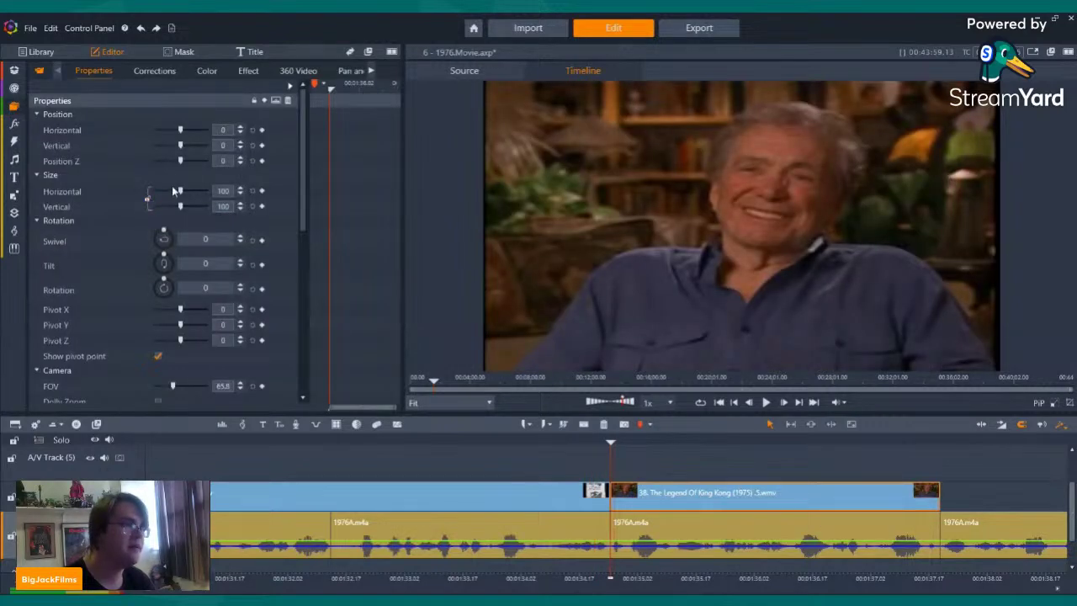
pyautogui.moveTo(180, 191); pyautogui.dragTo(147, 196)
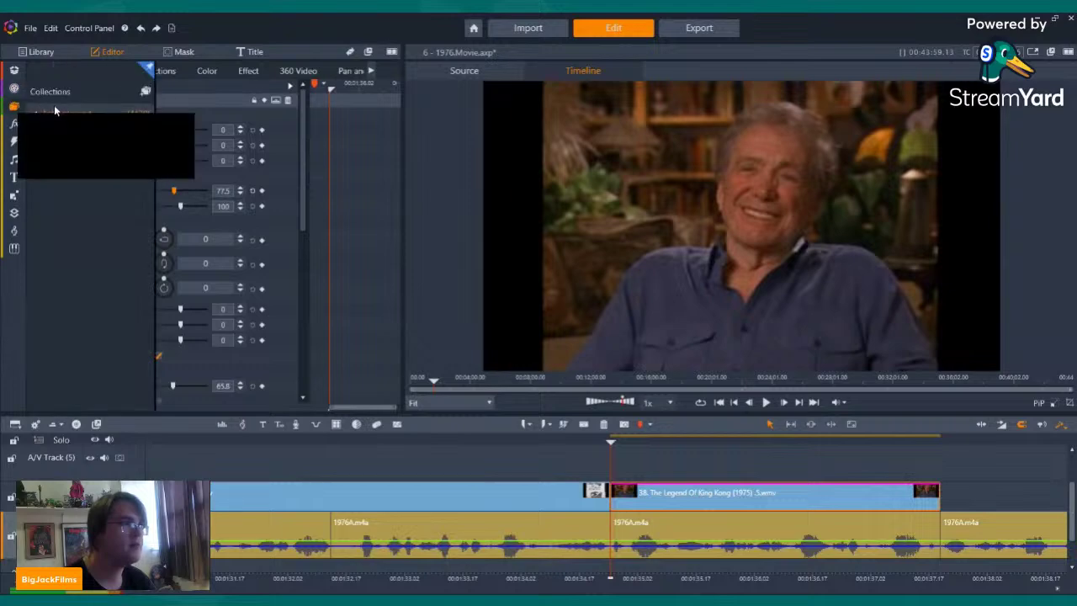
pyautogui.click(54, 105)
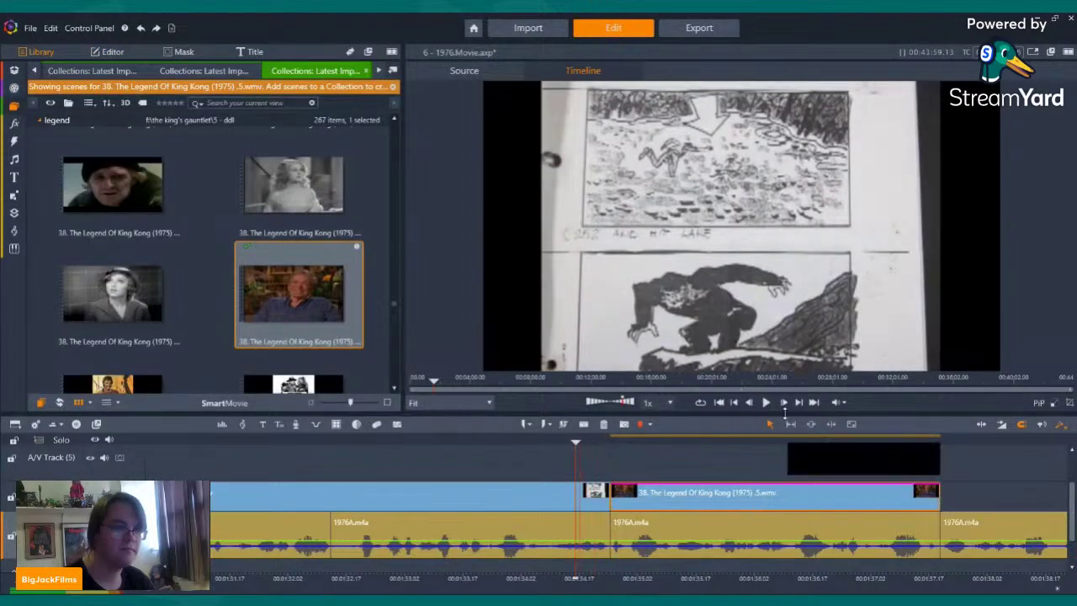
pyautogui.click(765, 402)
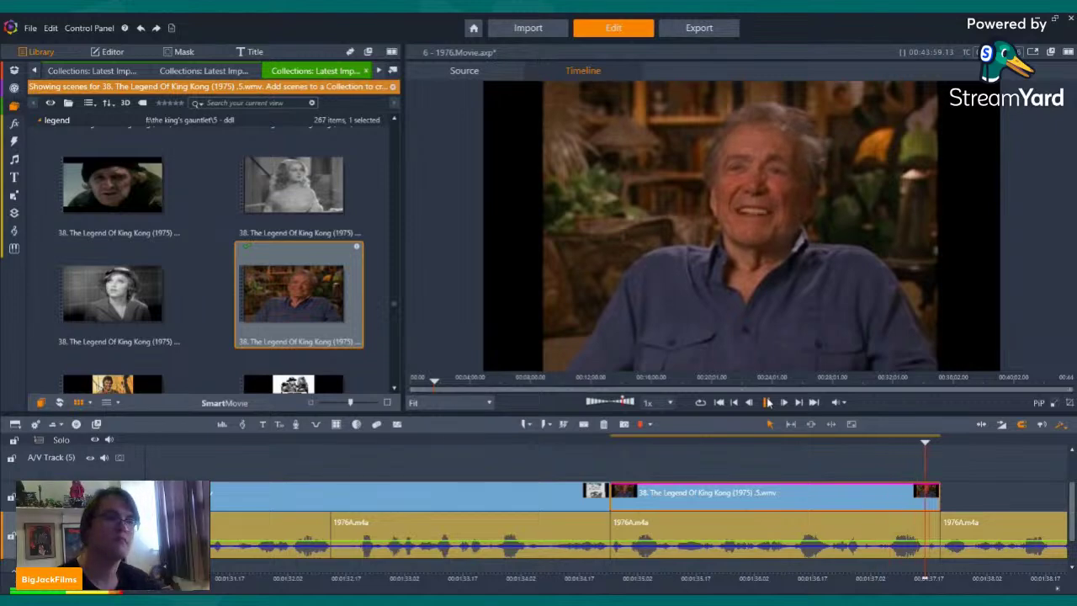
pyautogui.click(737, 404)
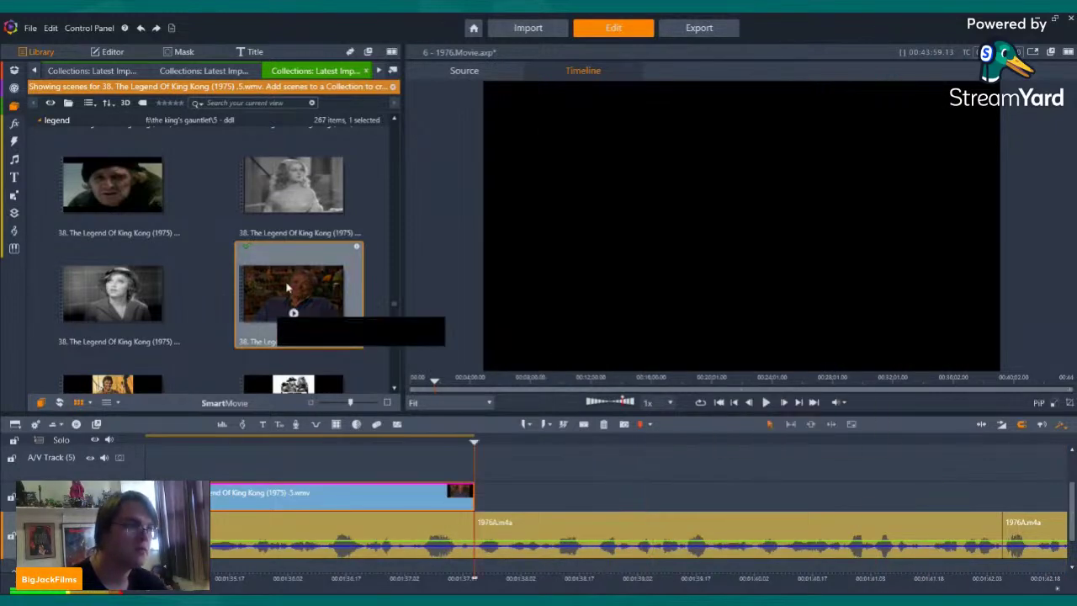
# - Look through the scenes of The Legend Of King Kong (1975) .5.wmv for footage to follow the interview clip
pyautogui.scroll(-5, 261, 227)
pyautogui.scroll(-8, 261, 227)
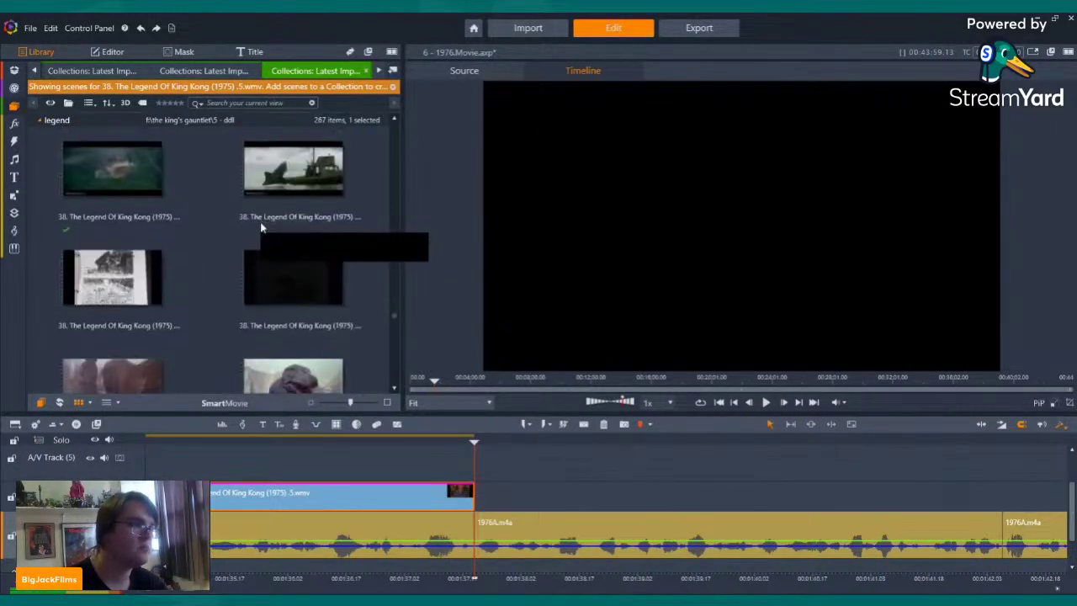
pyautogui.scroll(-10, 261, 226)
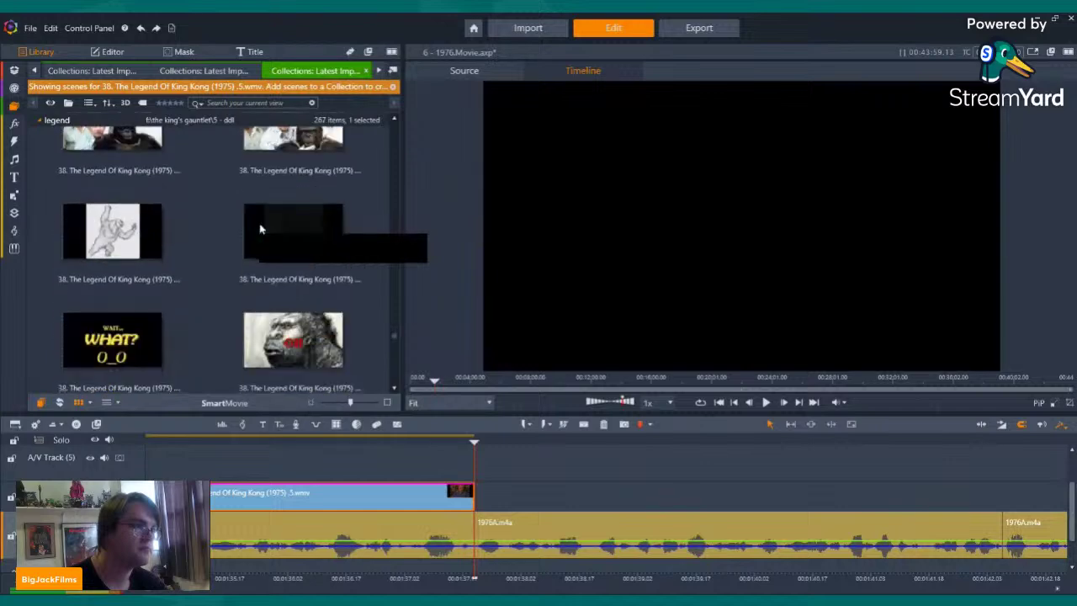
pyautogui.scroll(-10, 236, 233)
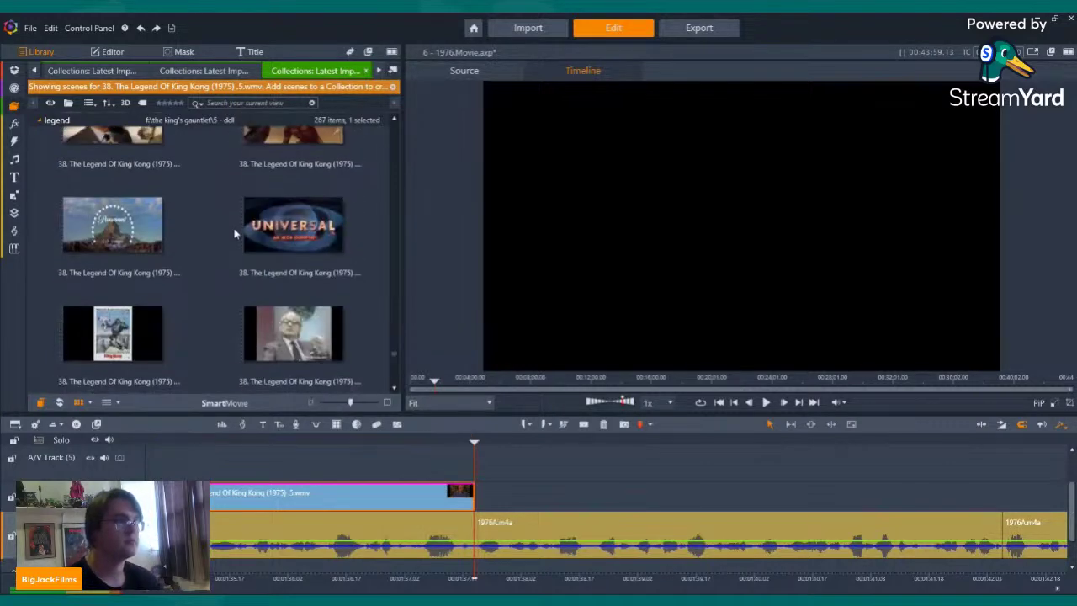
pyautogui.scroll(-10, 235, 233)
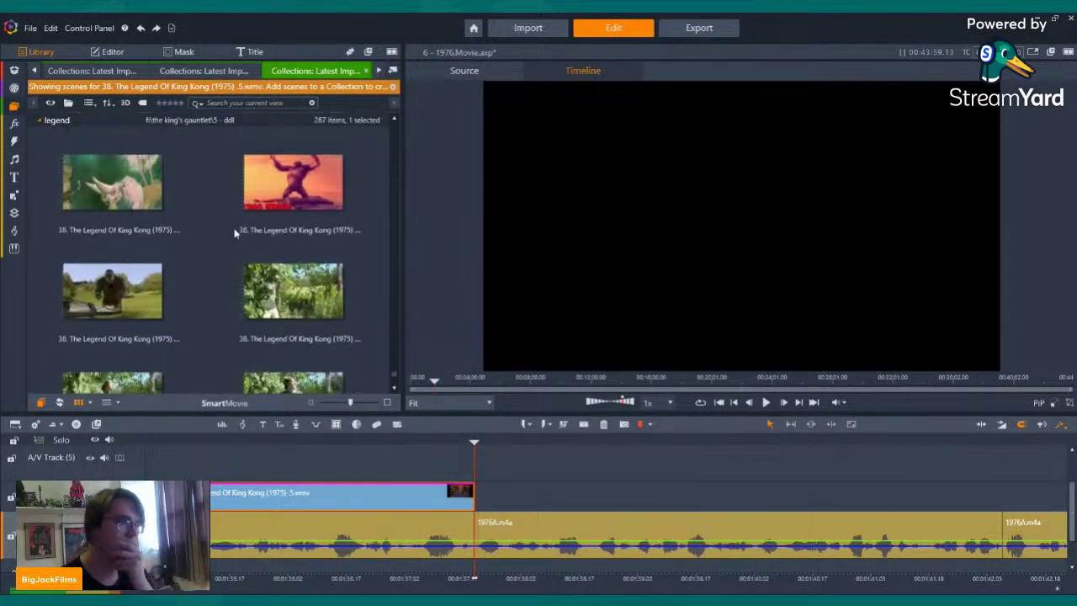
pyautogui.scroll(-10, 259, 269)
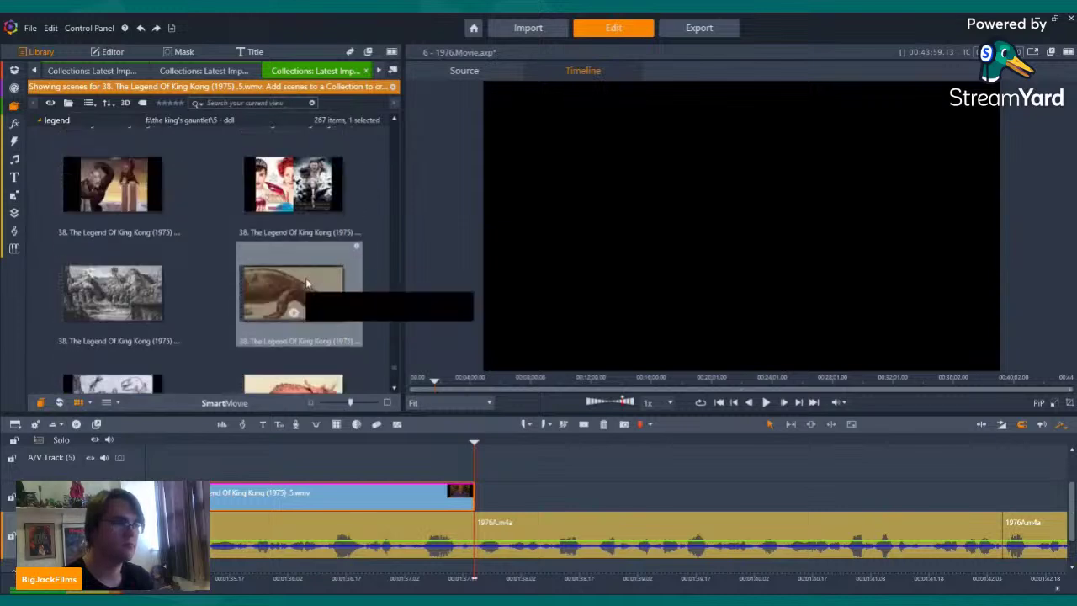
pyautogui.scroll(-10, 293, 222)
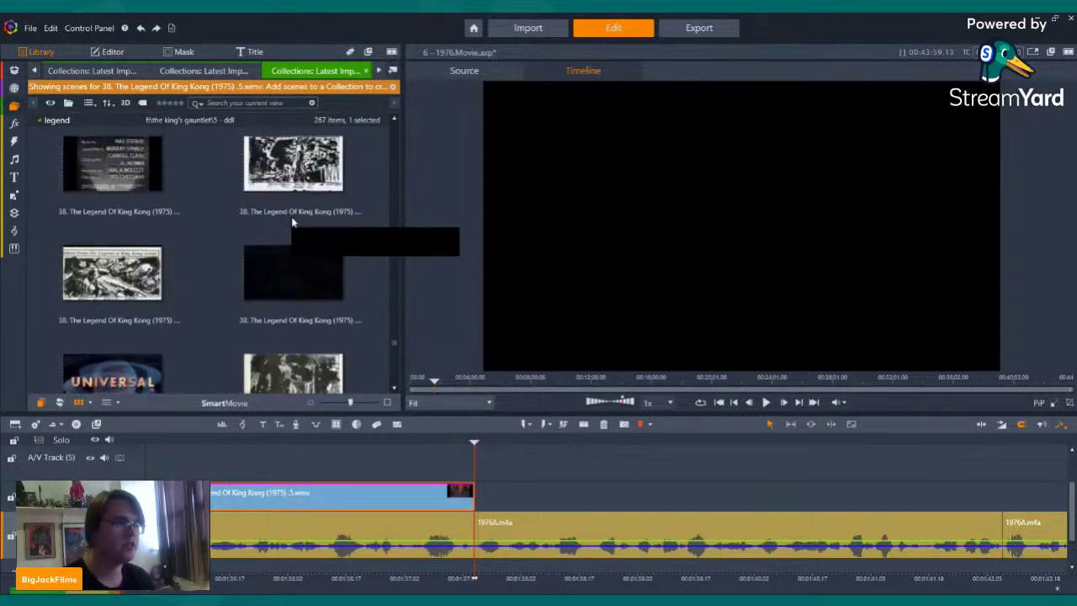
pyautogui.scroll(-10, 290, 221)
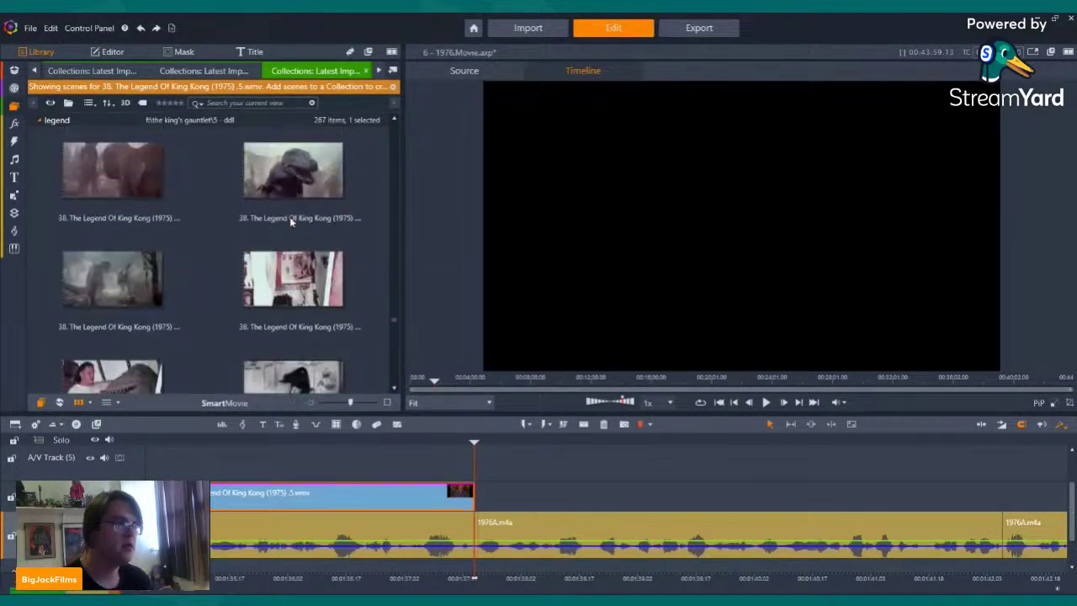
pyautogui.scroll(-10, 291, 222)
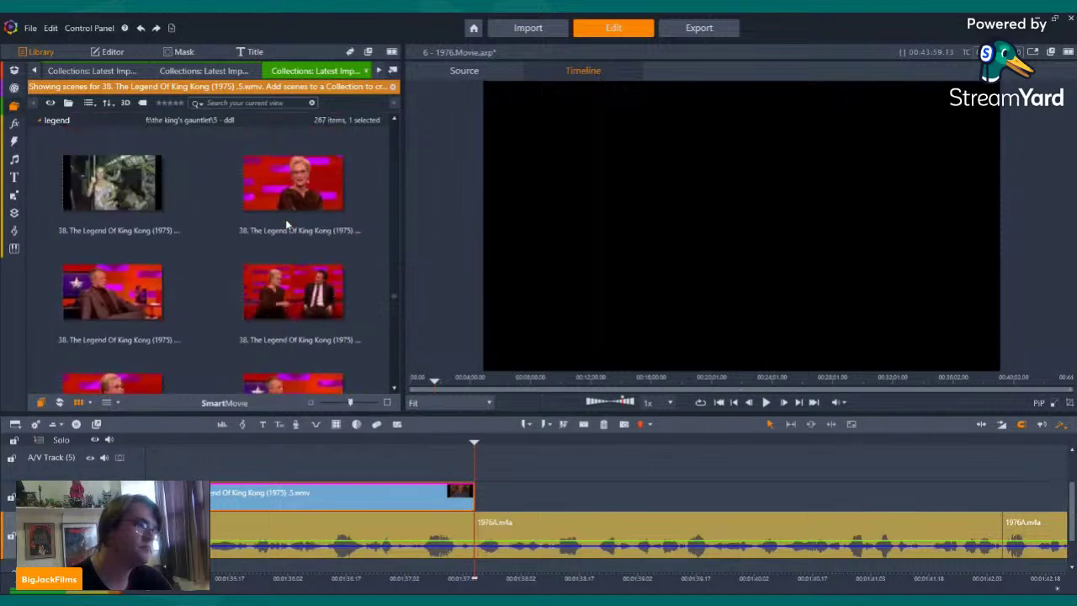
pyautogui.scroll(-10, 253, 239)
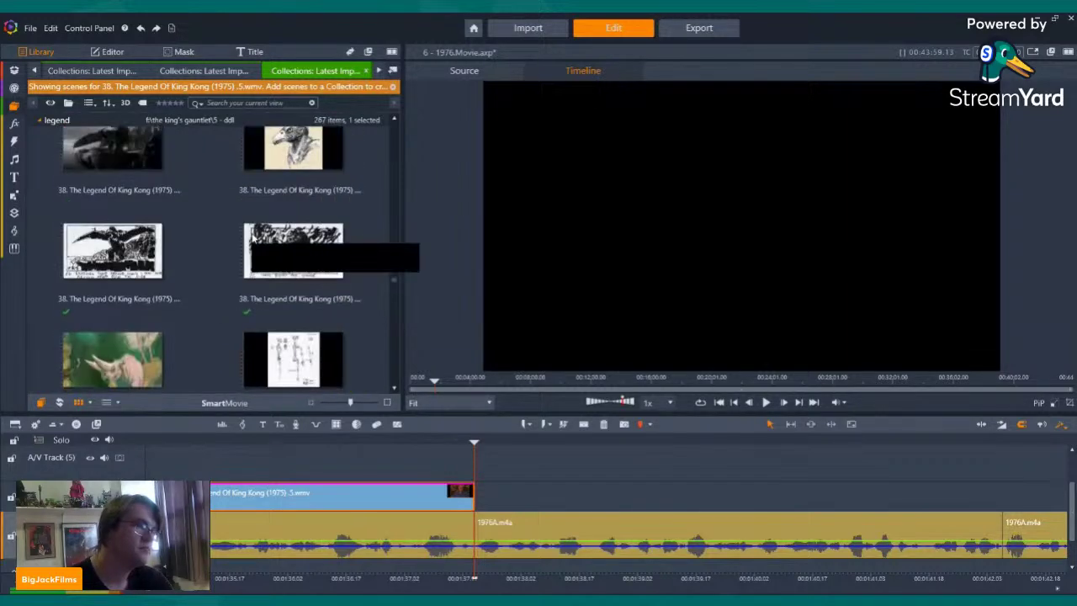
pyautogui.click(317, 301)
pyautogui.scroll(-5, 328, 307)
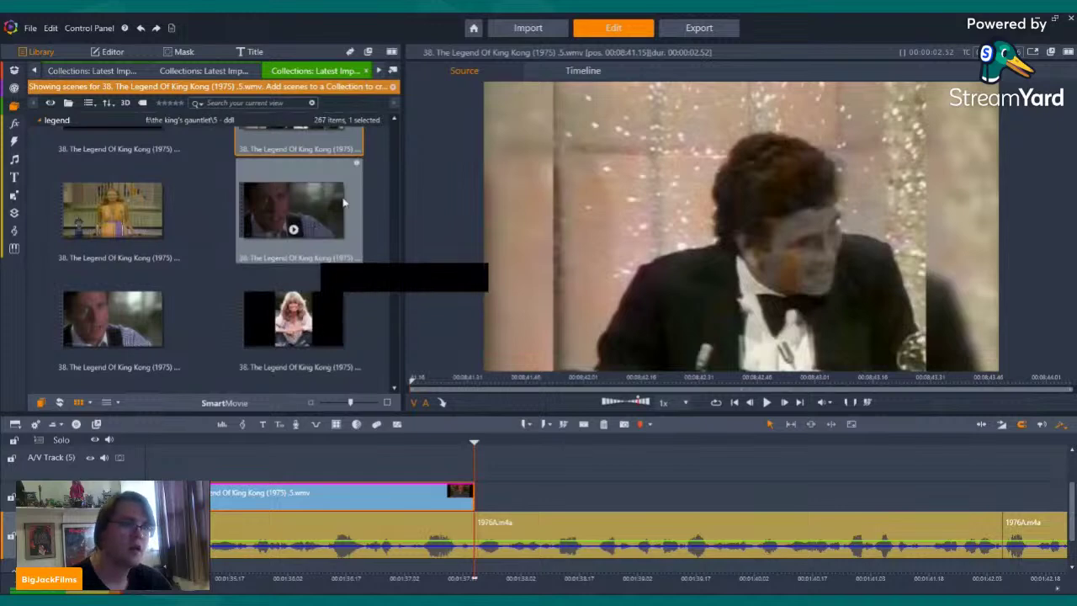
# - Add The Legend Of King Kong (1975) Trailer.mp4 to the library's 5 - ddl group and split it into scenes
pyautogui.click(189, 67)
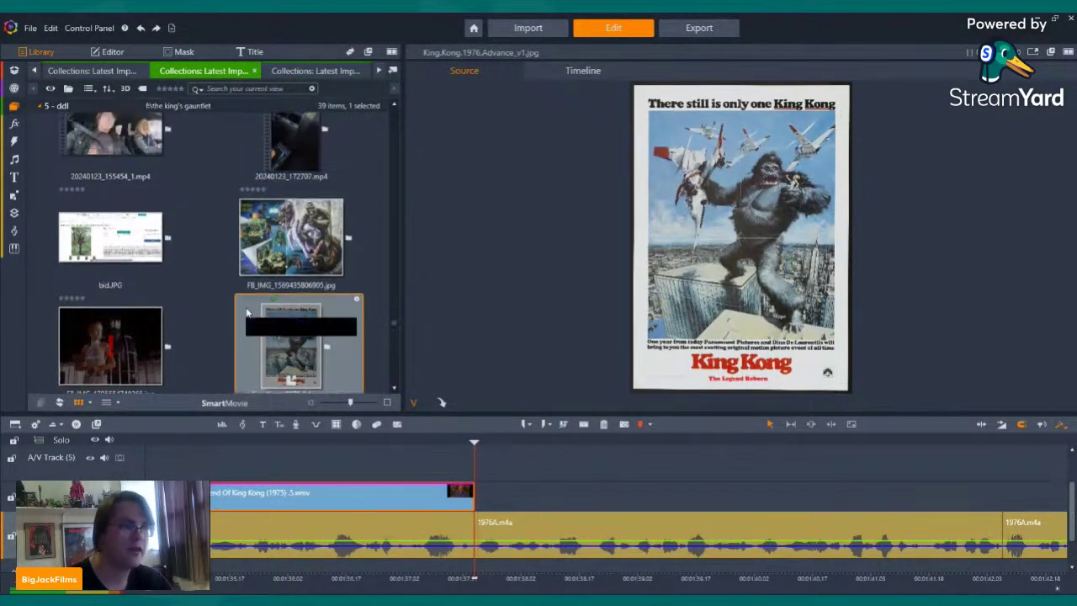
pyautogui.scroll(10, 265, 294)
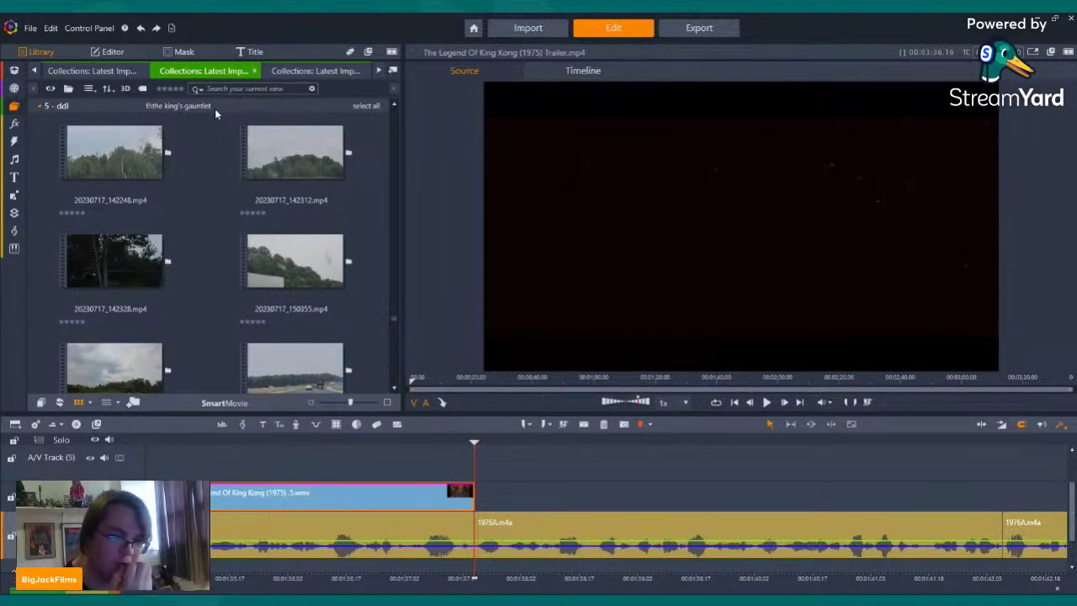
pyautogui.moveTo(295, 155); pyautogui.dragTo(186, 111)
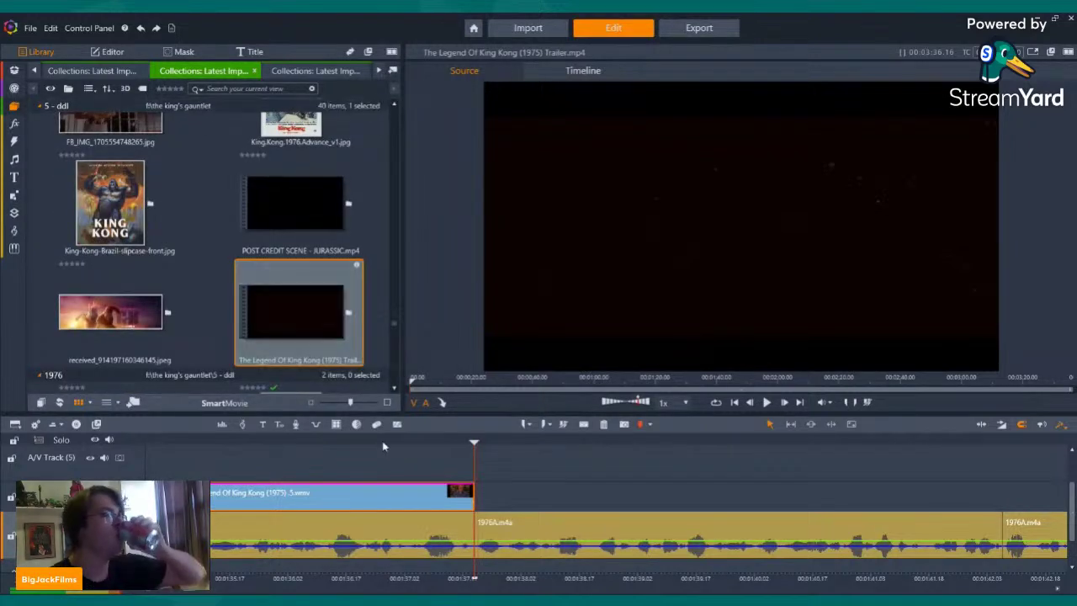
pyautogui.rightClick(309, 316)
pyautogui.moveTo(382, 498)
pyautogui.click(471, 516)
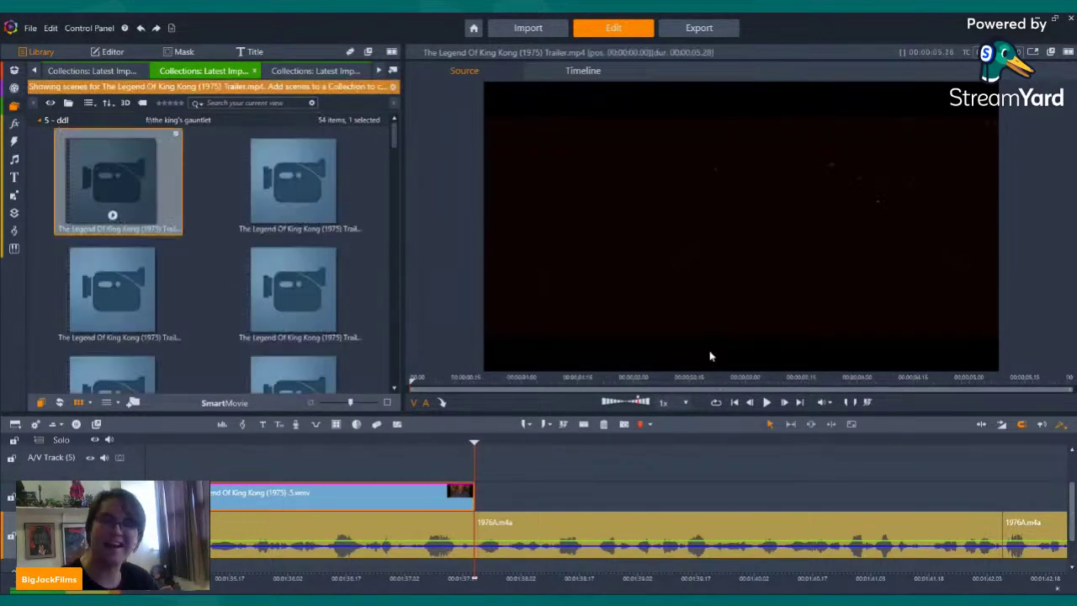
# - Place the Peter Falk trailer scene directly after the interview clip, with its audio off and its end trimmed to the narration
pyautogui.scroll(-10, 294, 296)
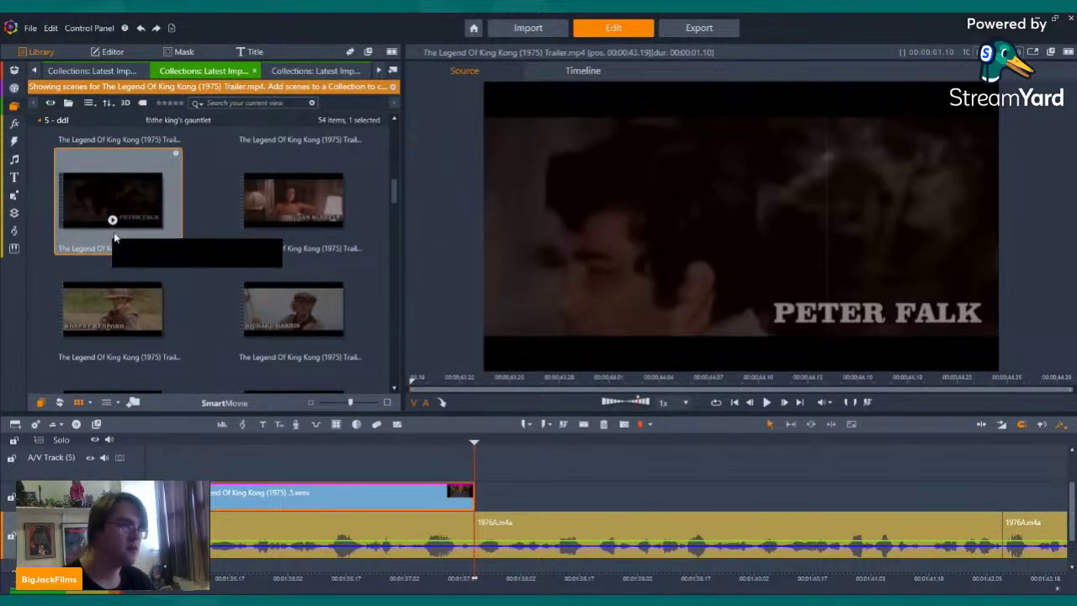
pyautogui.click(729, 427)
pyautogui.click(766, 402)
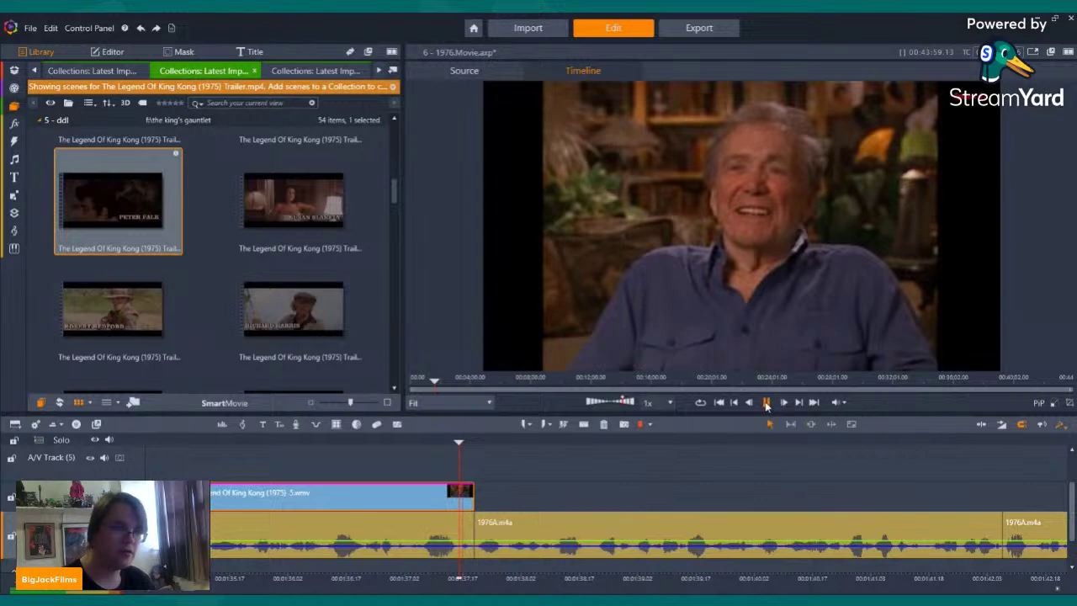
pyautogui.moveTo(156, 202); pyautogui.dragTo(476, 498)
pyautogui.rightClick(500, 493)
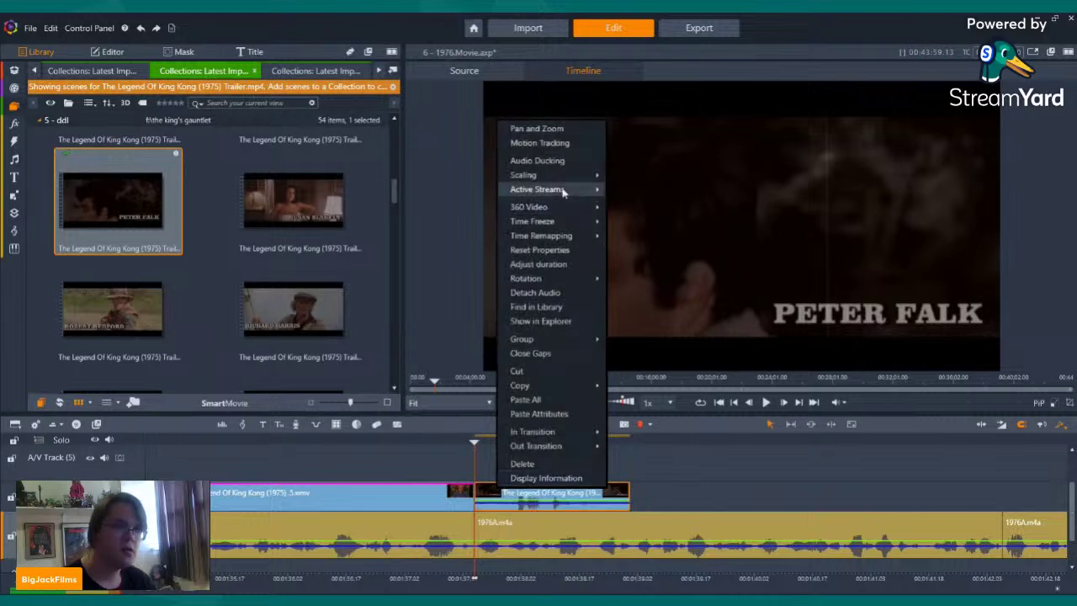
pyautogui.click(657, 231)
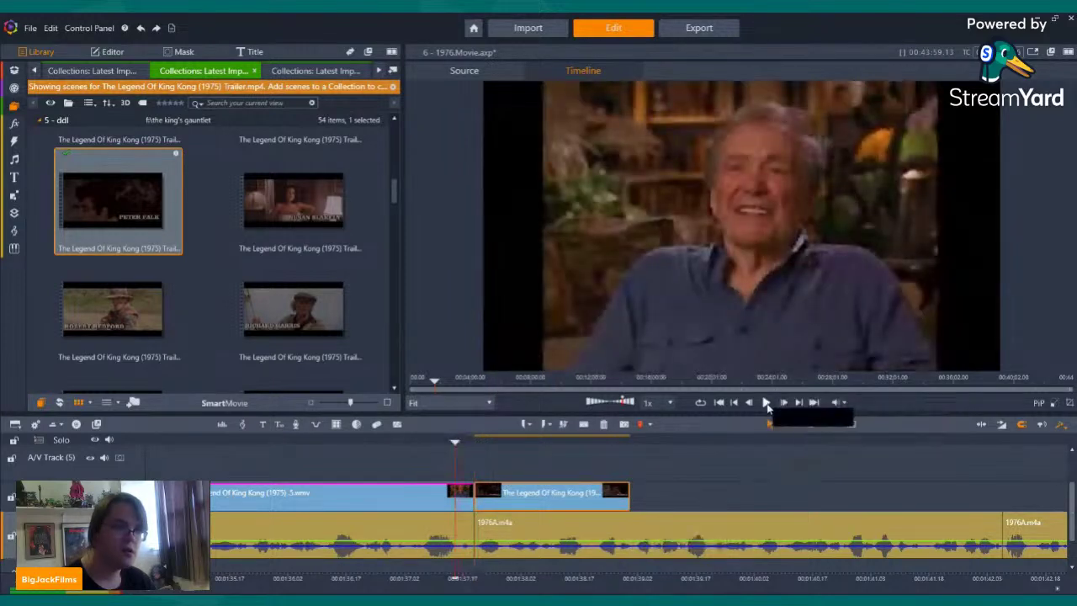
pyautogui.click(766, 403)
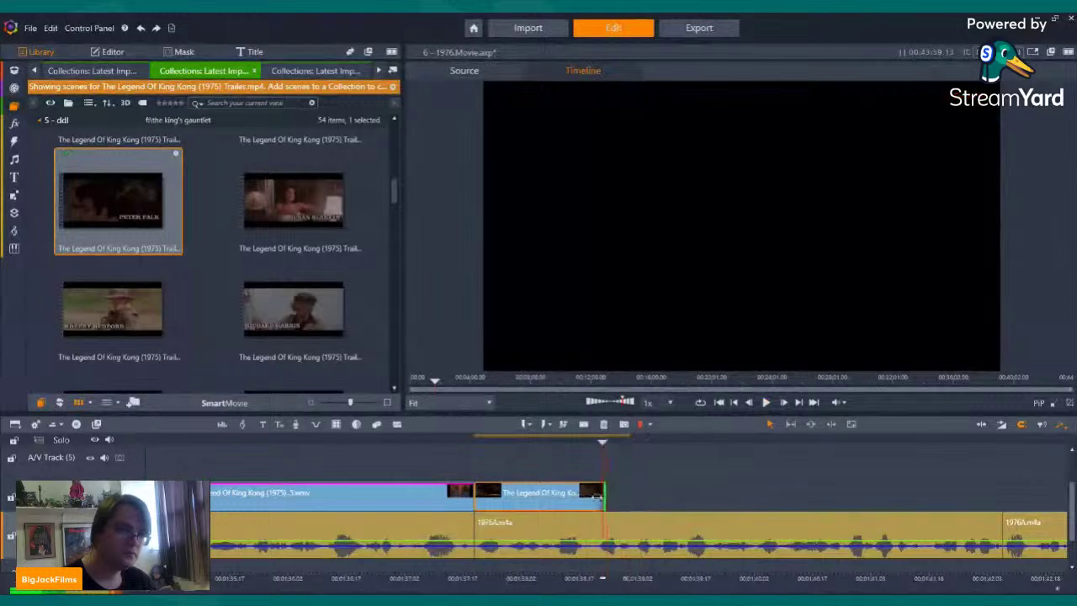
pyautogui.moveTo(599, 497); pyautogui.dragTo(589, 496)
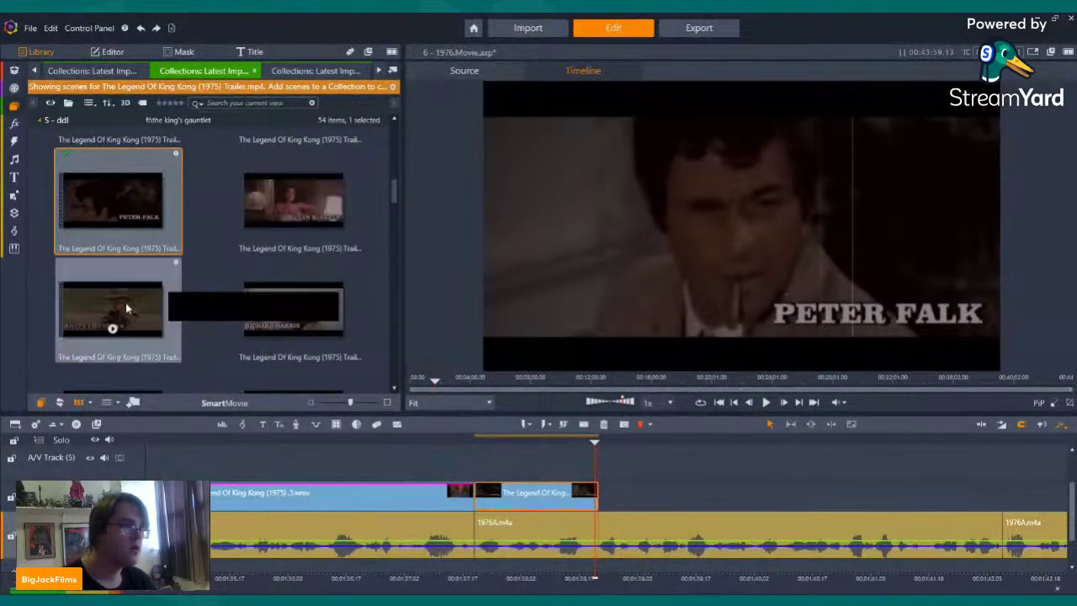
# - Place the Robert Redford trailer scene after the Peter Falk clip, with its audio off and its end trimmed to the narration
pyautogui.moveTo(126, 309); pyautogui.dragTo(603, 502)
pyautogui.rightClick(621, 496)
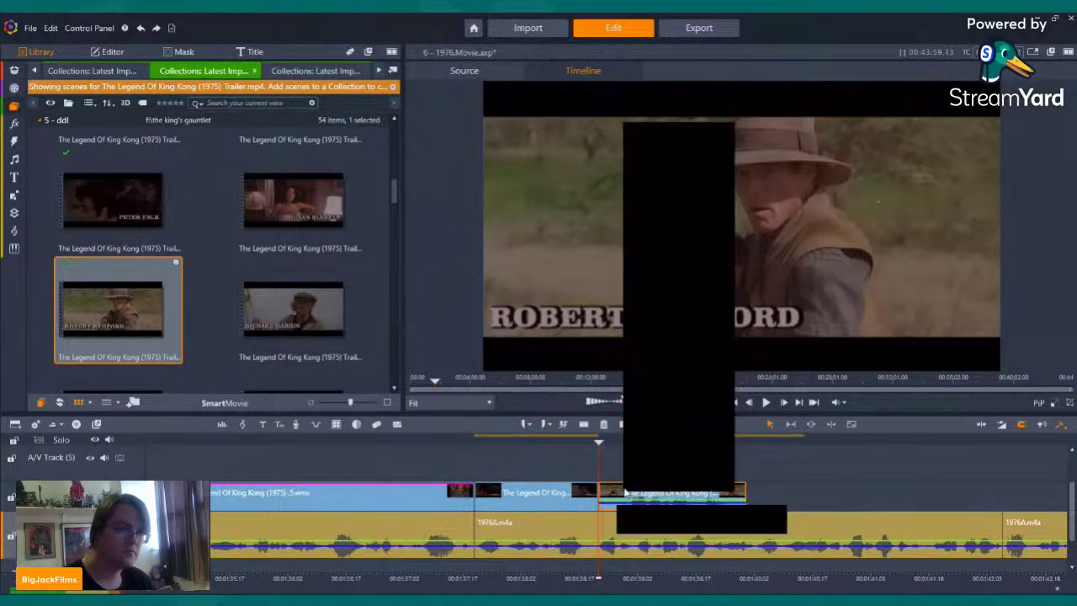
pyautogui.moveTo(697, 193)
pyautogui.click(767, 205)
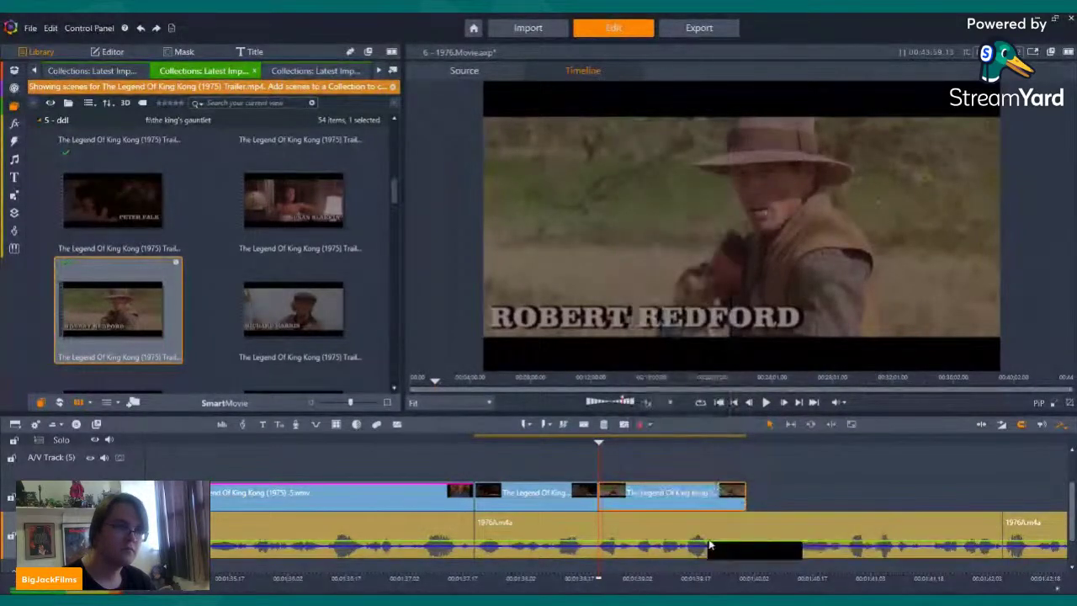
pyautogui.click(766, 403)
pyautogui.moveTo(744, 495); pyautogui.dragTo(679, 492)
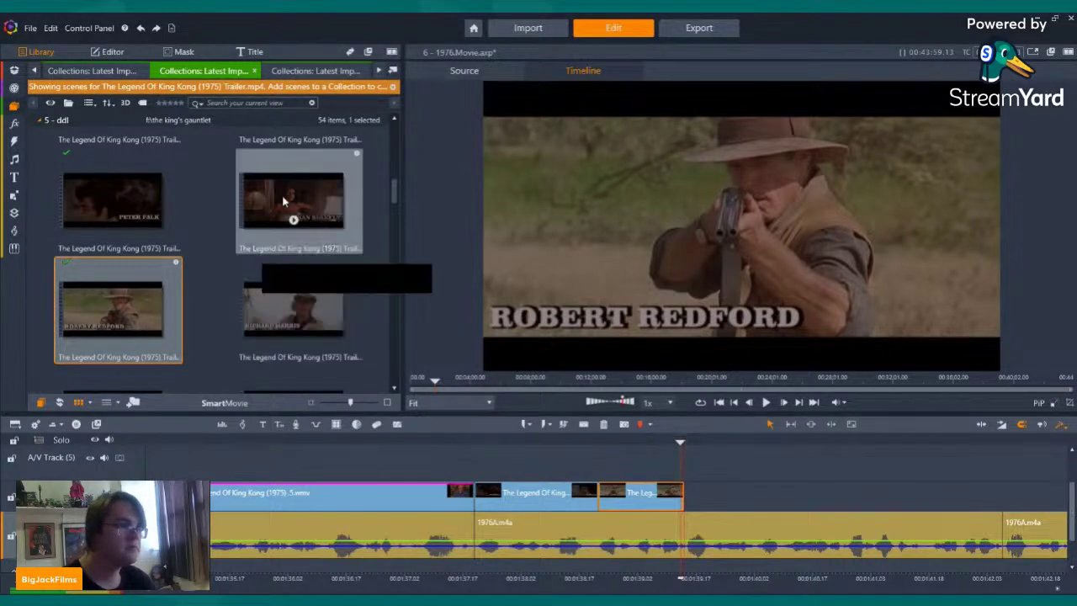
# - Place the Susan Blakely trailer scene after the Robert Redford clip, turn off its audio, and play it with the narration
pyautogui.moveTo(294, 210); pyautogui.dragTo(688, 495)
pyautogui.rightClick(711, 495)
pyautogui.click(840, 204)
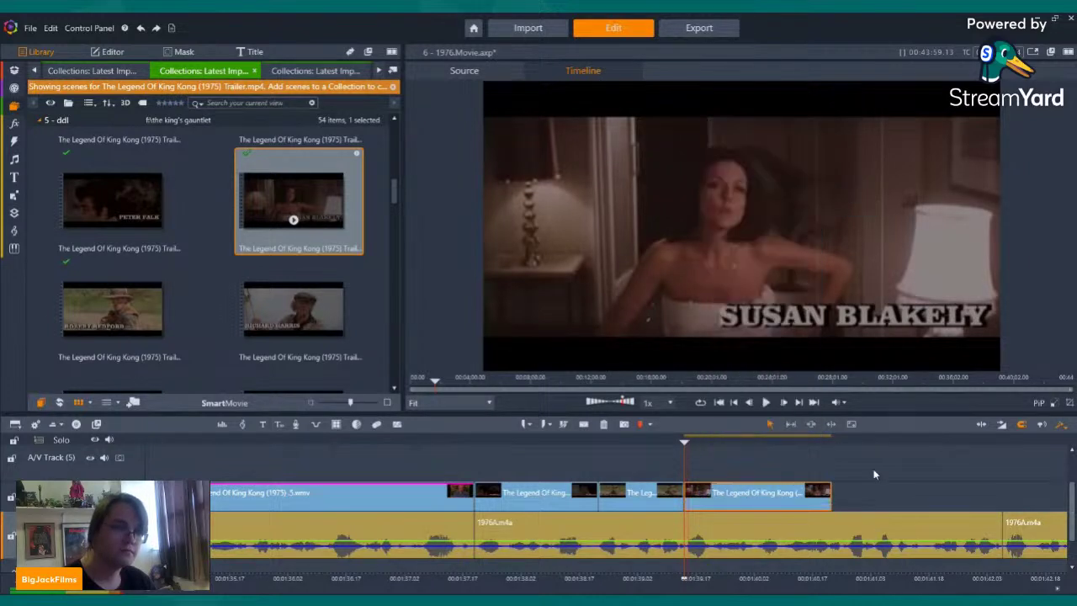
pyautogui.click(766, 404)
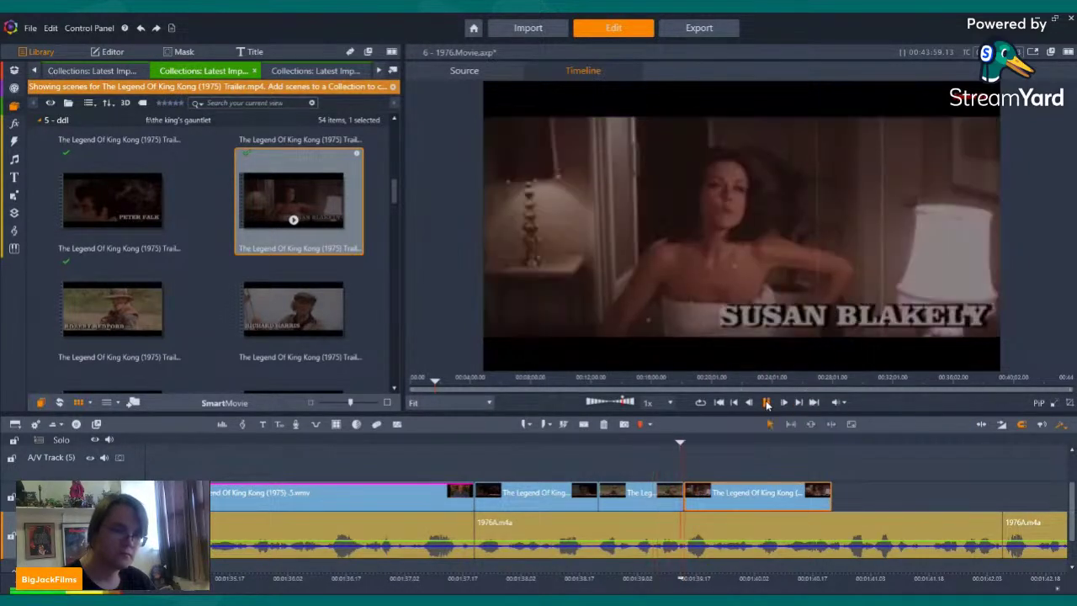
pyautogui.click(767, 404)
# - Place the trailer scene of the man in a white dinner jacket after the Susan Blakely clip and turn off its audio
pyautogui.scroll(5, 179, 244)
pyautogui.scroll(-5, 178, 244)
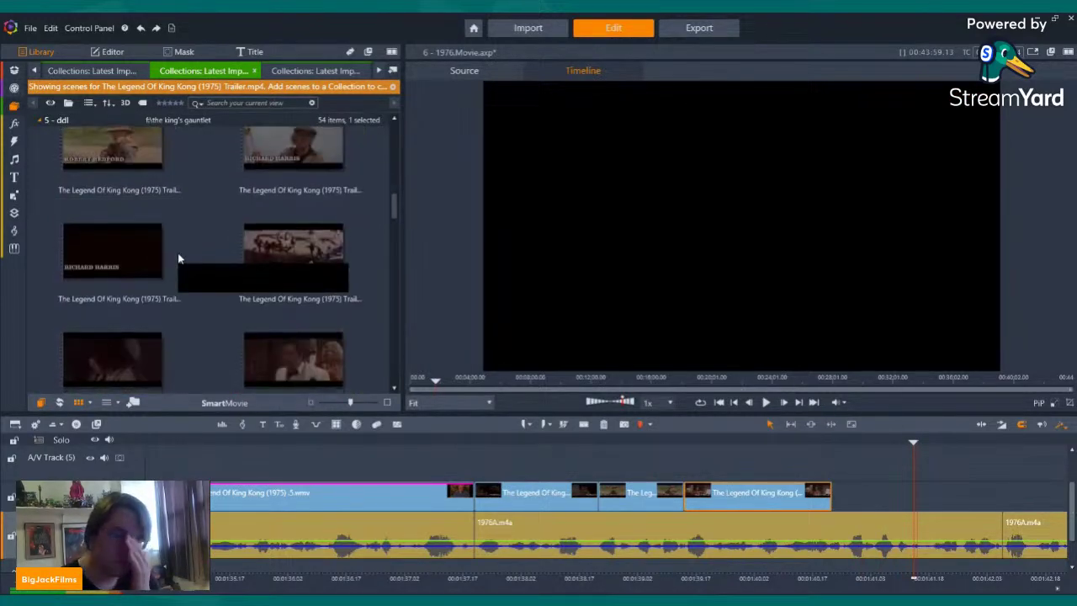
pyautogui.scroll(-1, 202, 239)
pyautogui.click(303, 239)
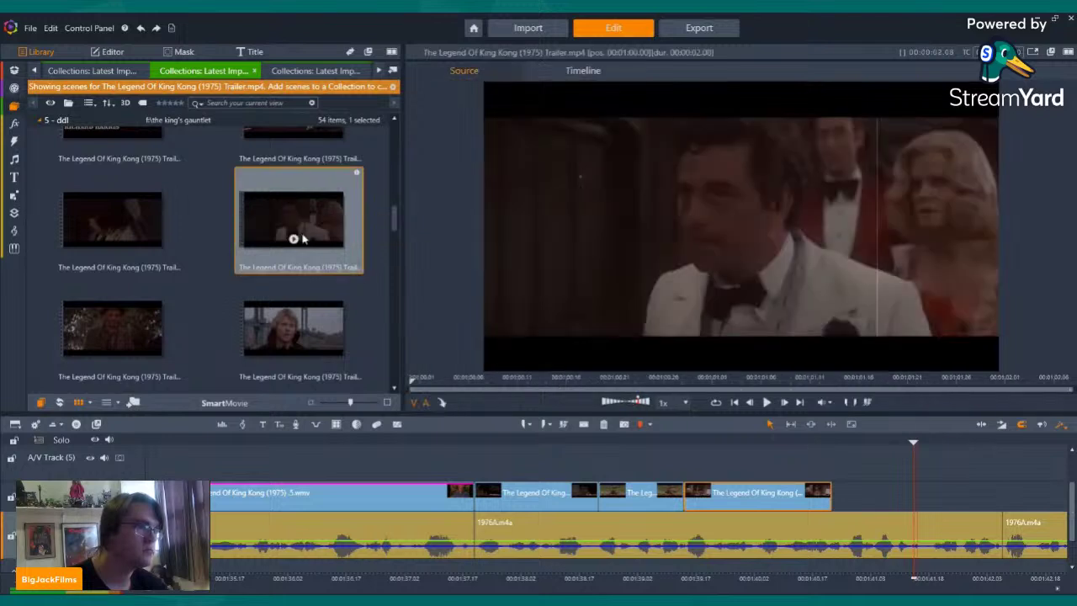
pyautogui.click(767, 402)
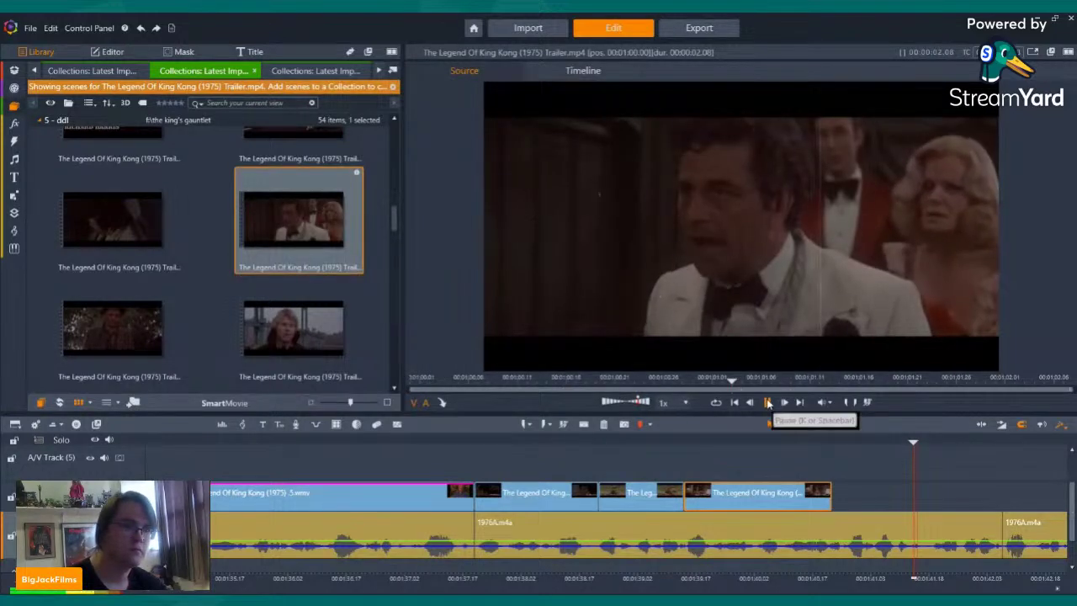
pyautogui.click(766, 402)
pyautogui.moveTo(282, 207); pyautogui.dragTo(835, 497)
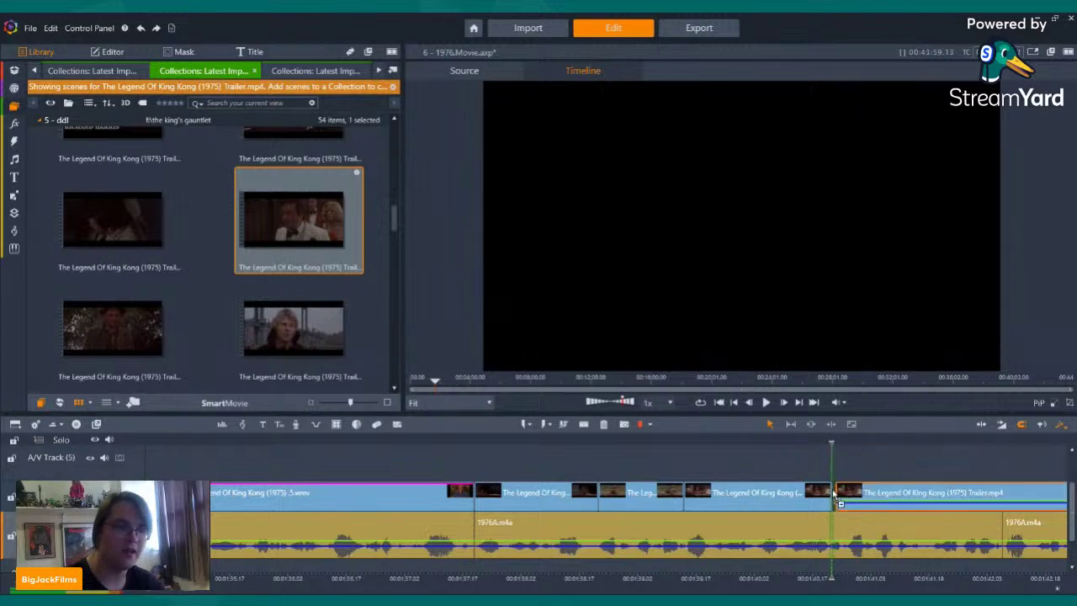
pyautogui.rightClick(837, 495)
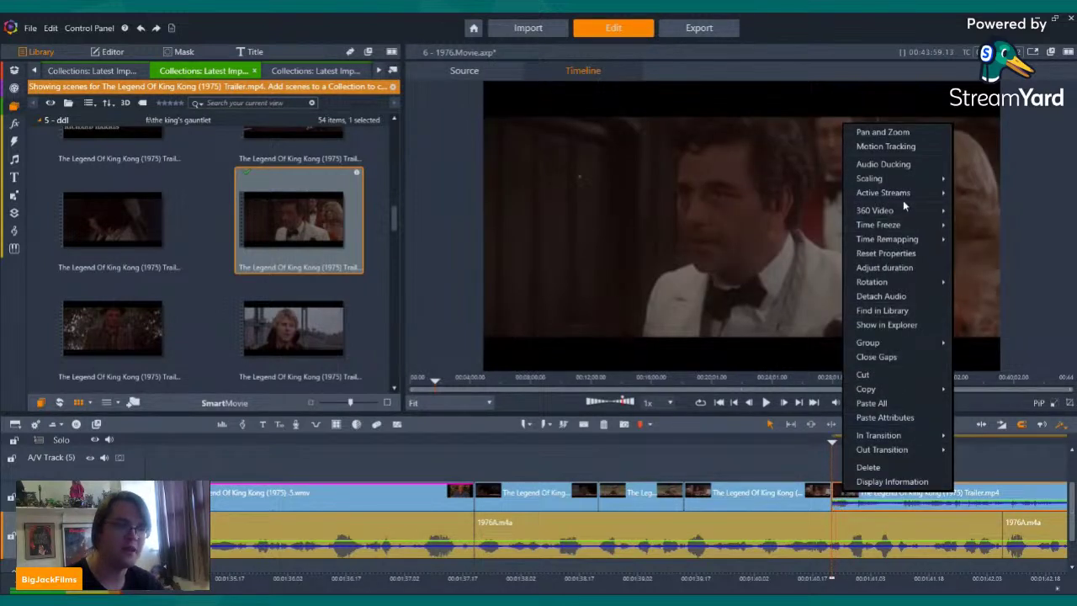
pyautogui.click(972, 207)
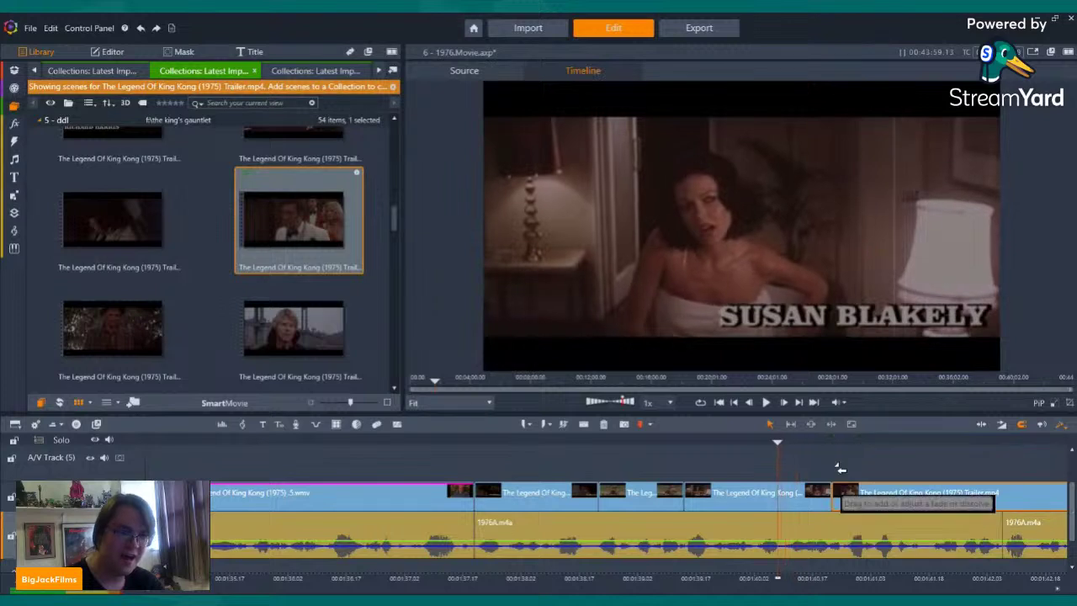
# - Play the white dinner jacket clip and trim its end back to the start of the next 1976A narration clip
pyautogui.click(766, 403)
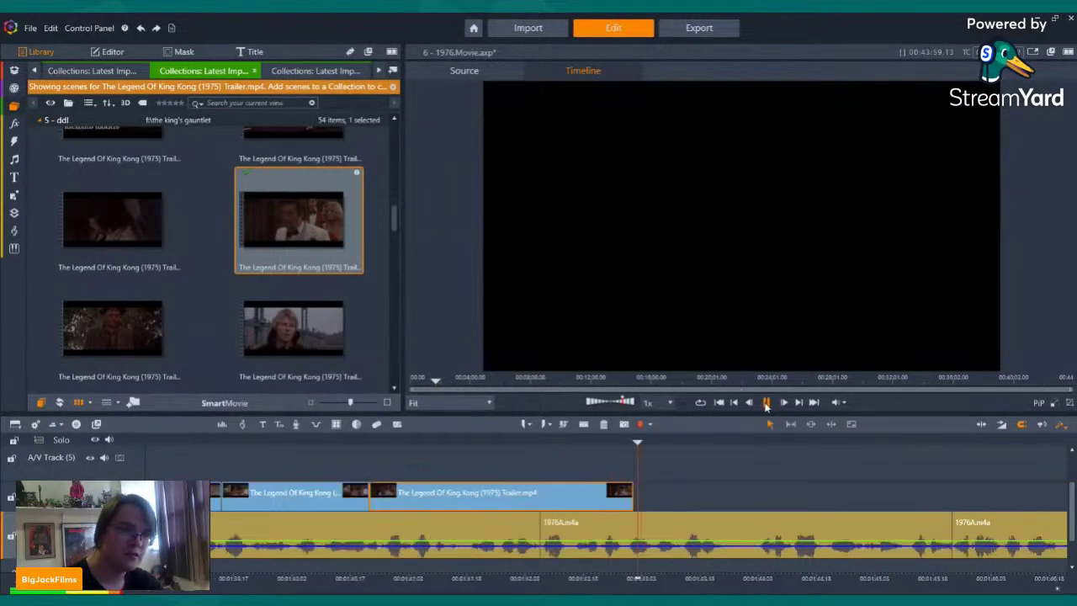
pyautogui.press('space')
pyautogui.moveTo(638, 499); pyautogui.dragTo(532, 500)
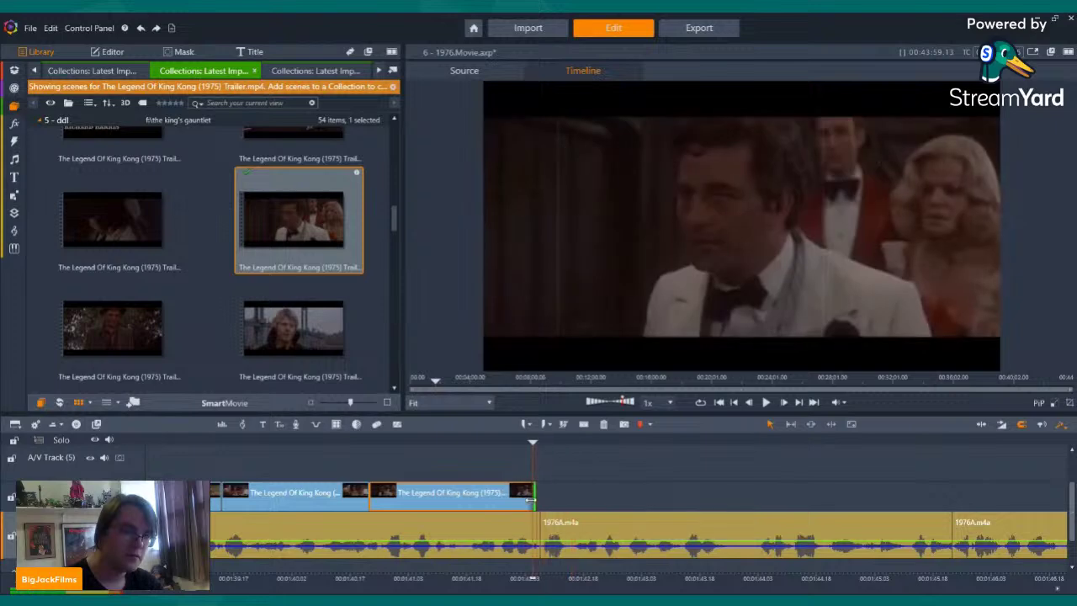
# - Place the trailer scene of the man in the hat and coat after the white dinner jacket clip and turn off its audio
pyautogui.scroll(-4, 289, 271)
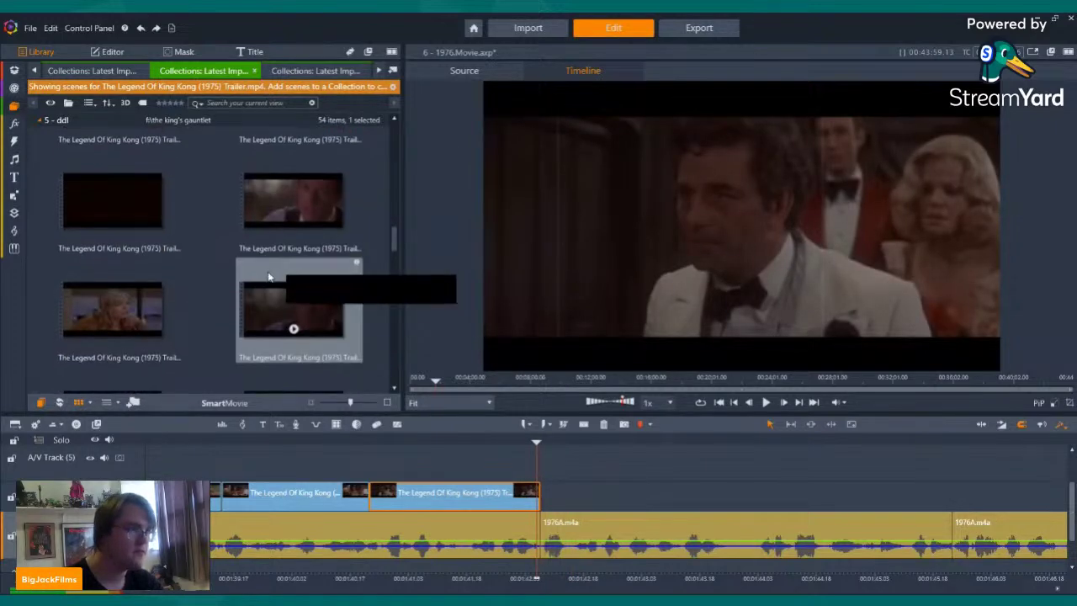
pyautogui.scroll(3, 312, 276)
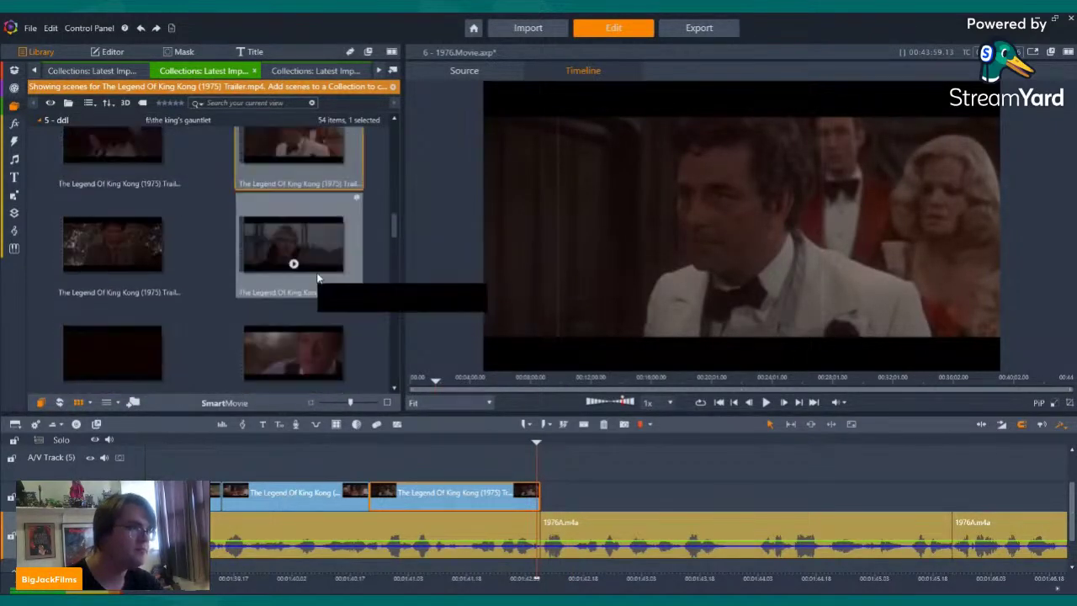
pyautogui.scroll(-3, 312, 291)
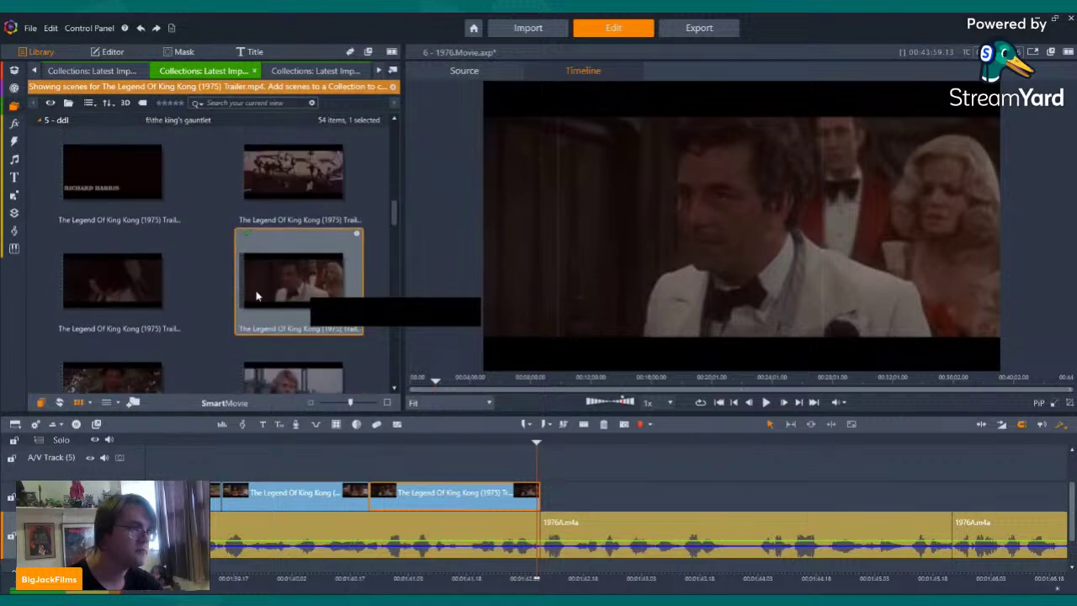
pyautogui.click(114, 228)
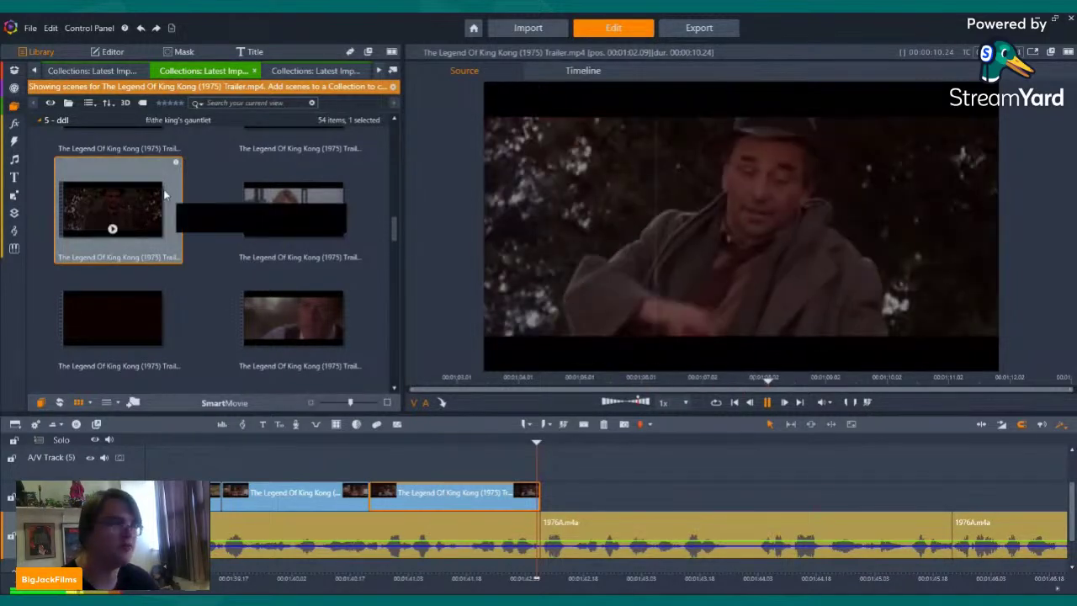
pyautogui.click(592, 490)
pyautogui.moveTo(592, 489); pyautogui.dragTo(485, 497)
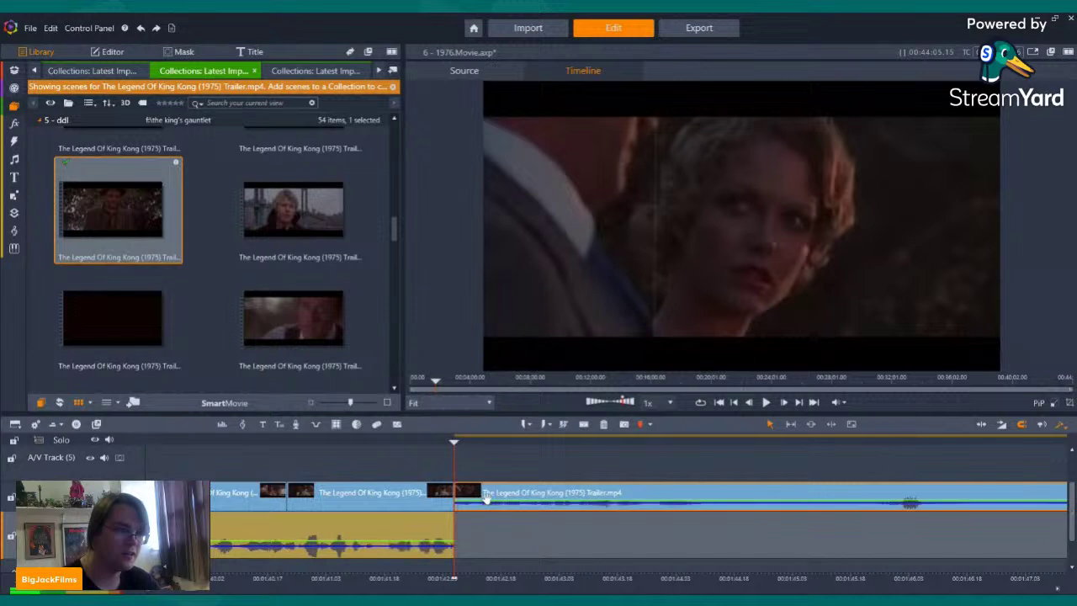
pyautogui.rightClick(486, 497)
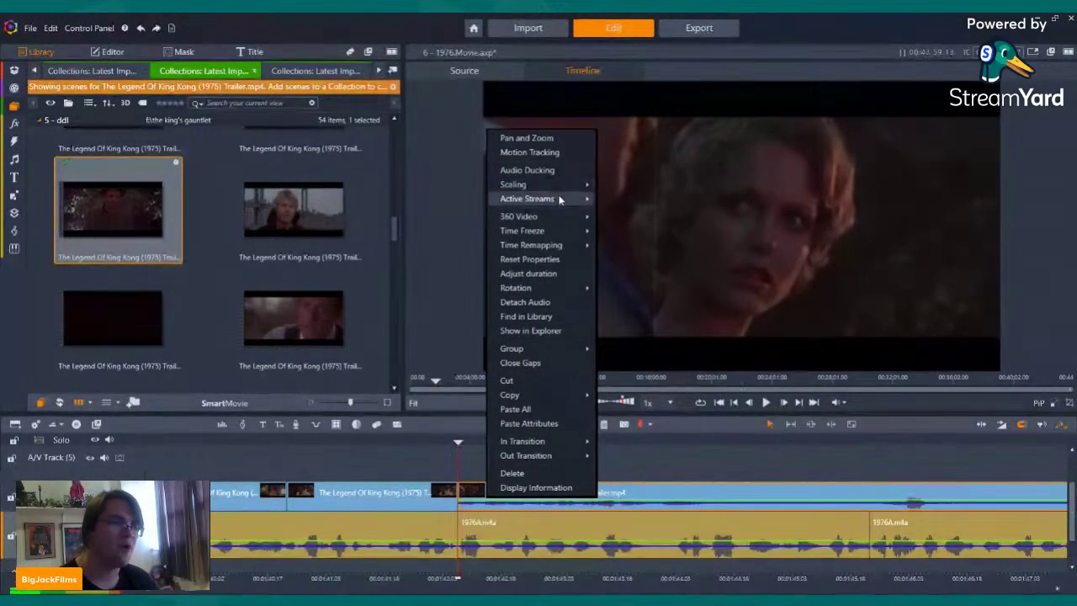
pyautogui.click(623, 213)
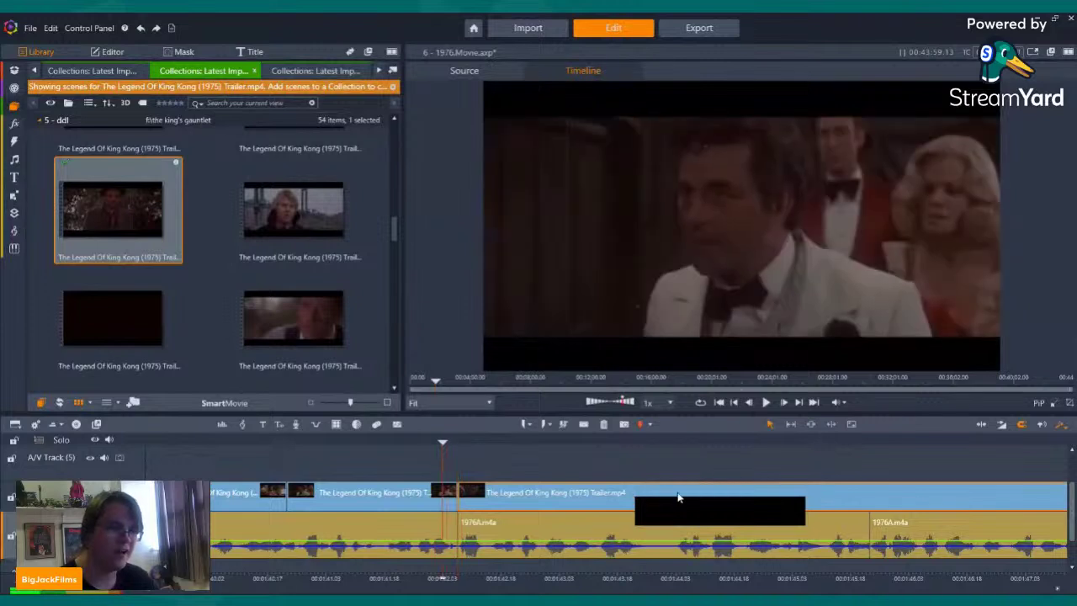
# - Play the hat-and-coat clip with the narration and trim its end back to roughly the middle of the 1976A clip below
pyautogui.click(766, 402)
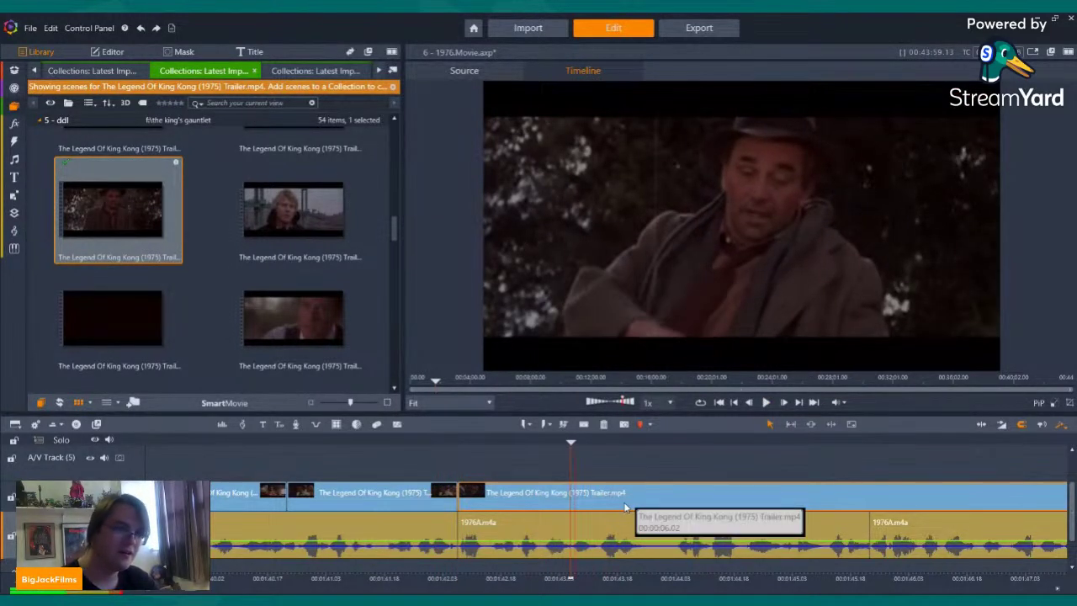
pyautogui.press('space')
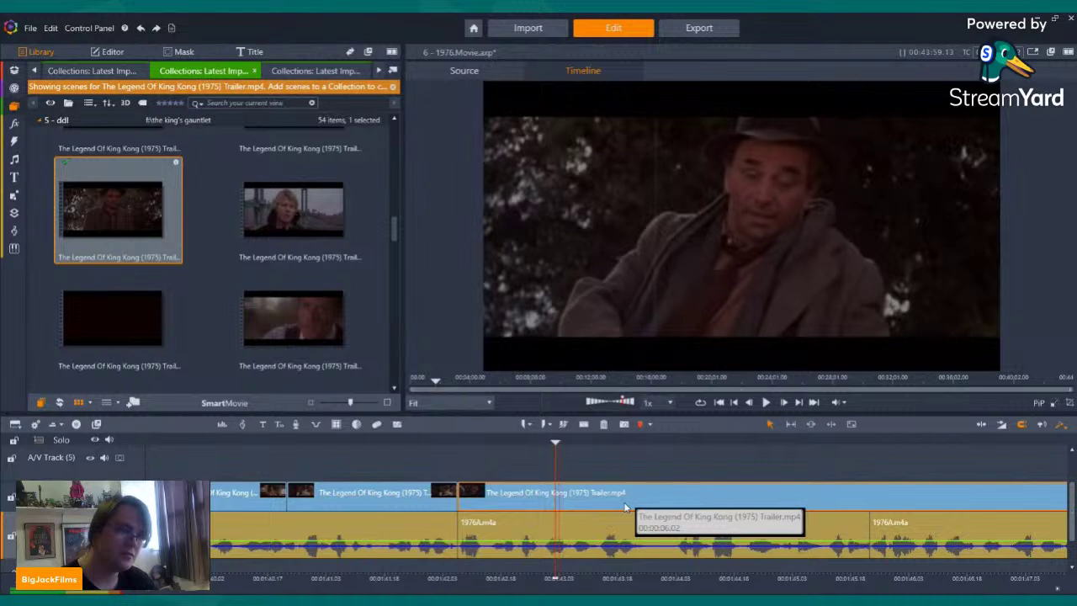
pyautogui.moveTo(459, 495); pyautogui.dragTo(506, 497)
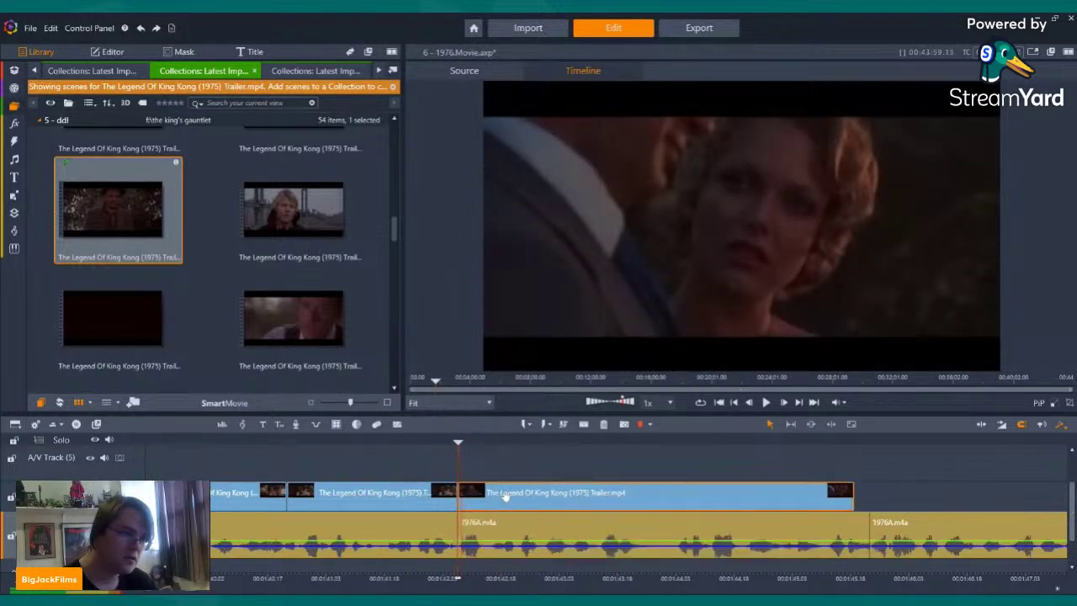
pyautogui.moveTo(819, 493); pyautogui.dragTo(659, 496)
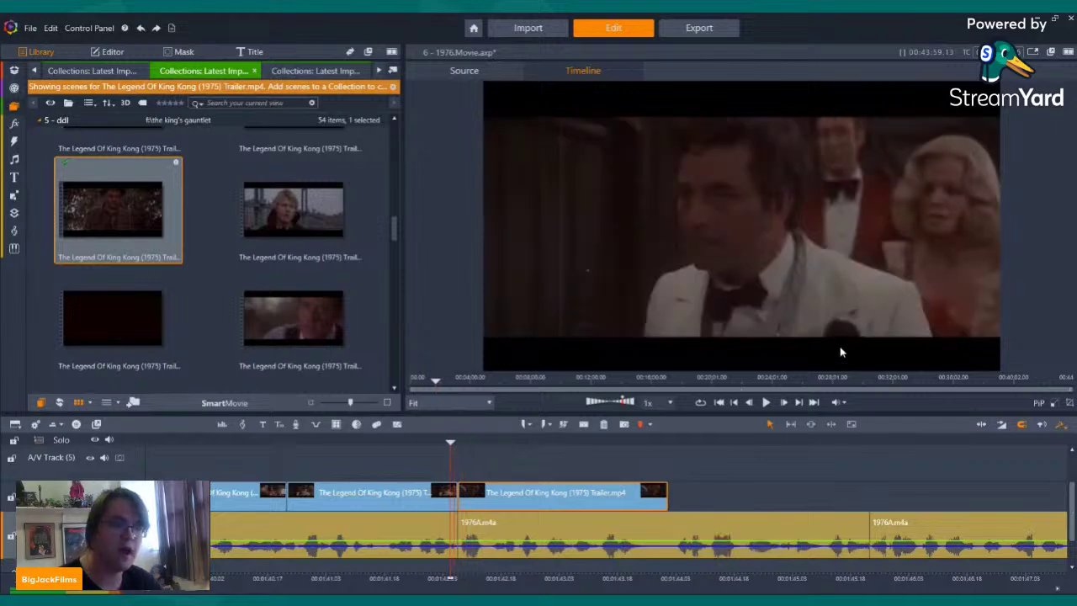
# - Return the playhead to the Legend of King Kong poster snapshot and enlarge the preview area for reviewing the segment
pyautogui.click(735, 403)
pyautogui.click(738, 402)
pyautogui.click(738, 402)
pyautogui.click(738, 402)
pyautogui.click(739, 402)
pyautogui.click(738, 402)
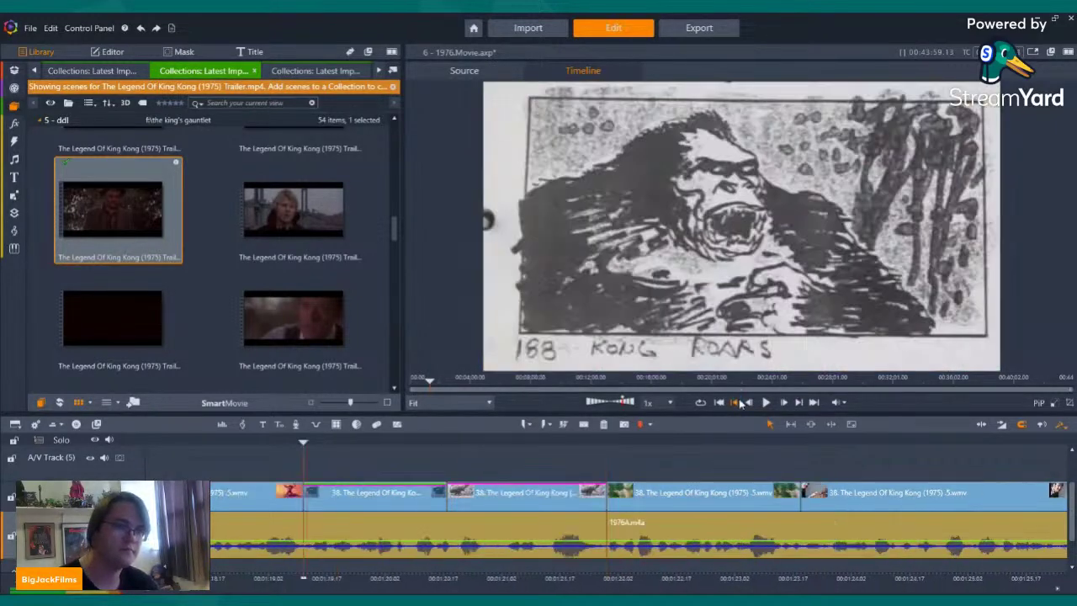
pyautogui.click(738, 402)
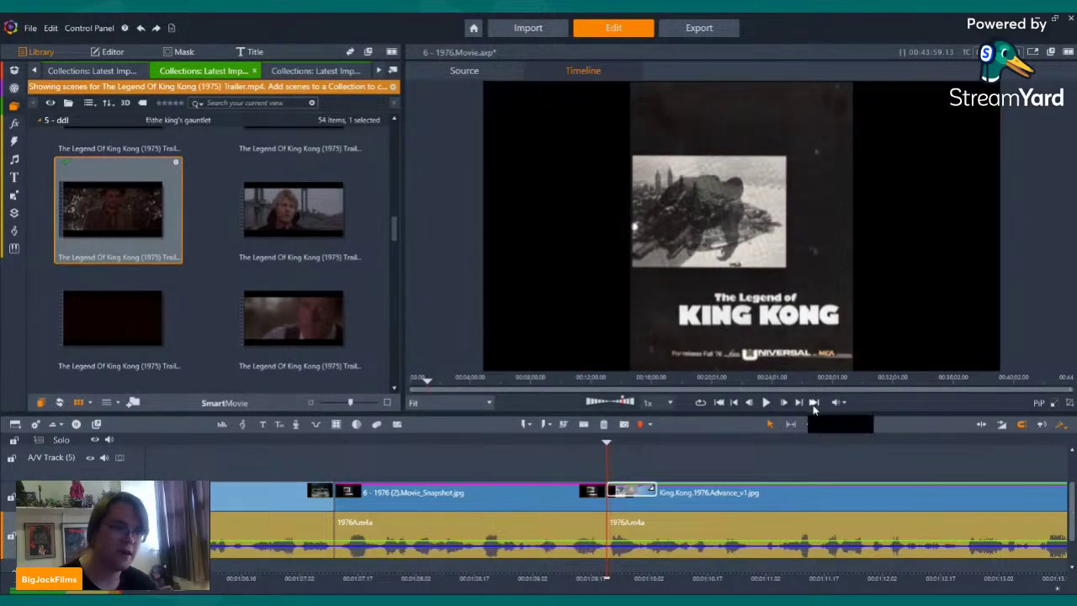
pyautogui.click(738, 402)
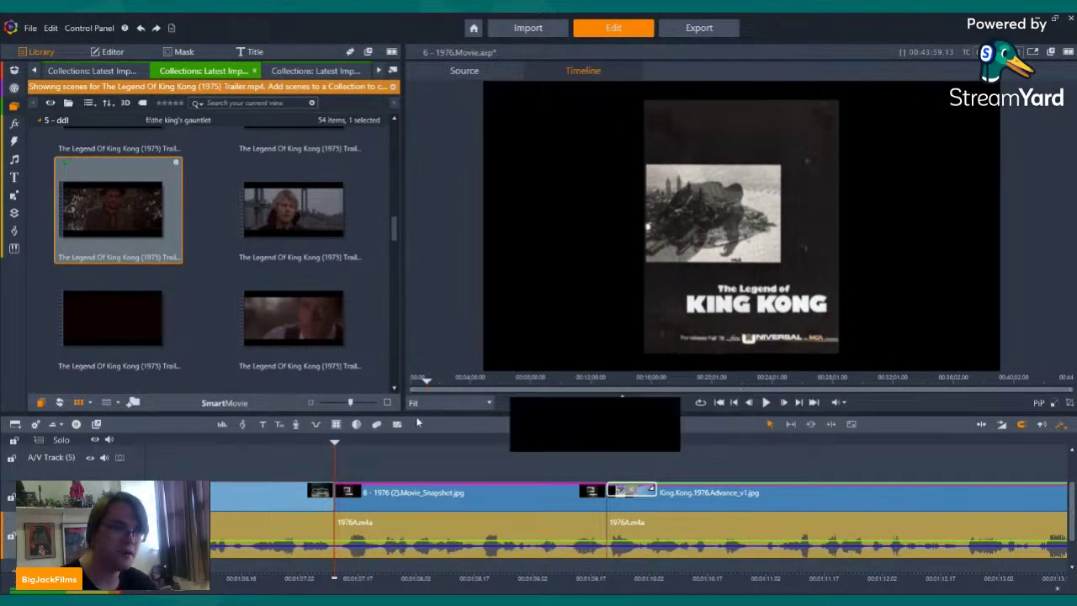
pyautogui.moveTo(395, 411); pyautogui.dragTo(290, 454)
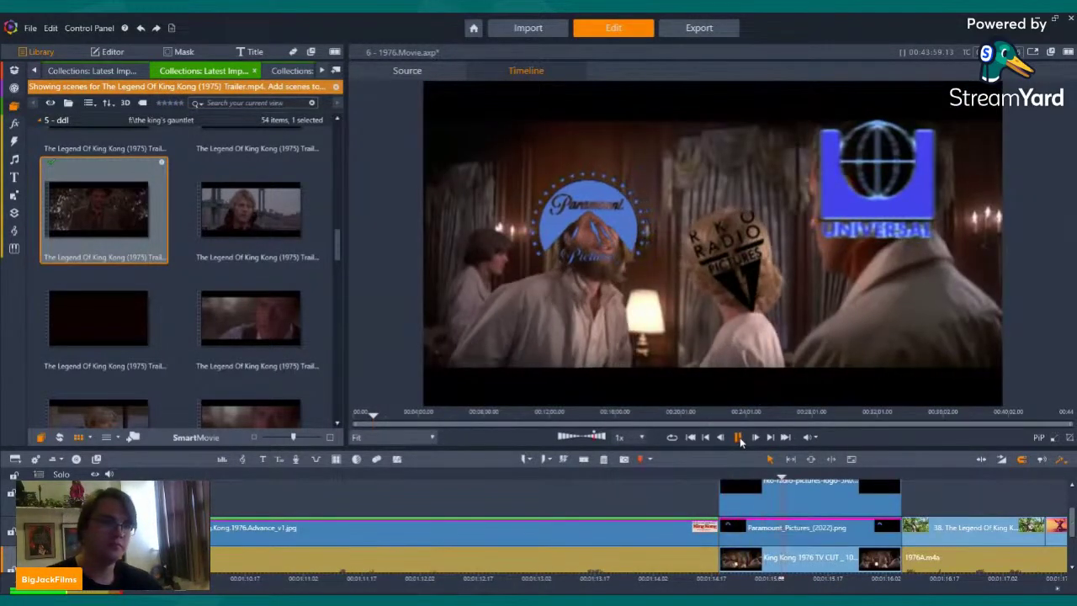
# - Review the segment from the studio logo scene through the Kong artwork to the clip of the man with the models
pyautogui.click(739, 439)
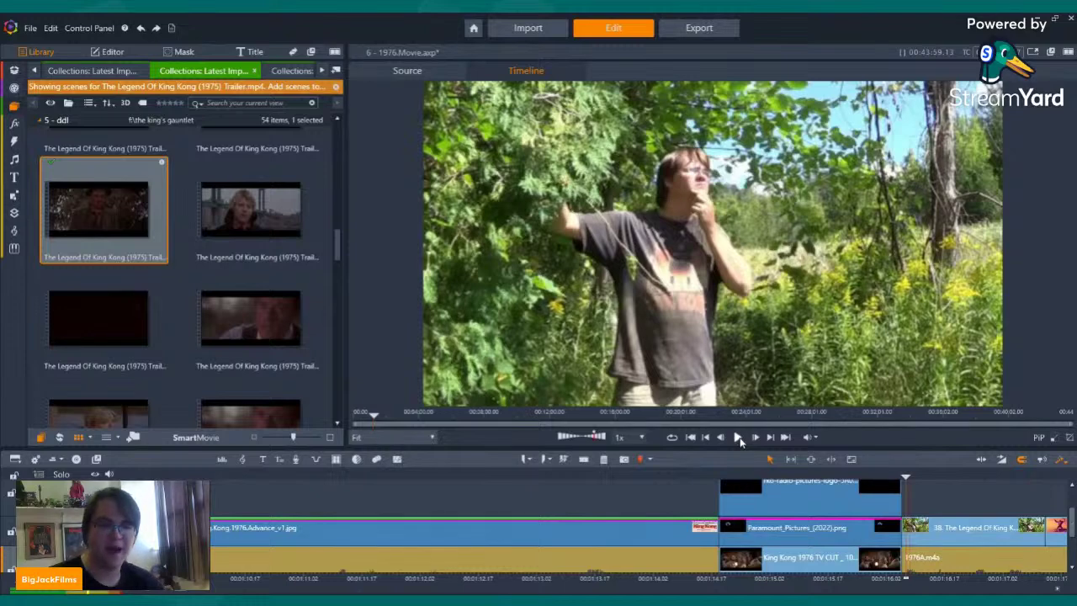
pyautogui.press('Left')
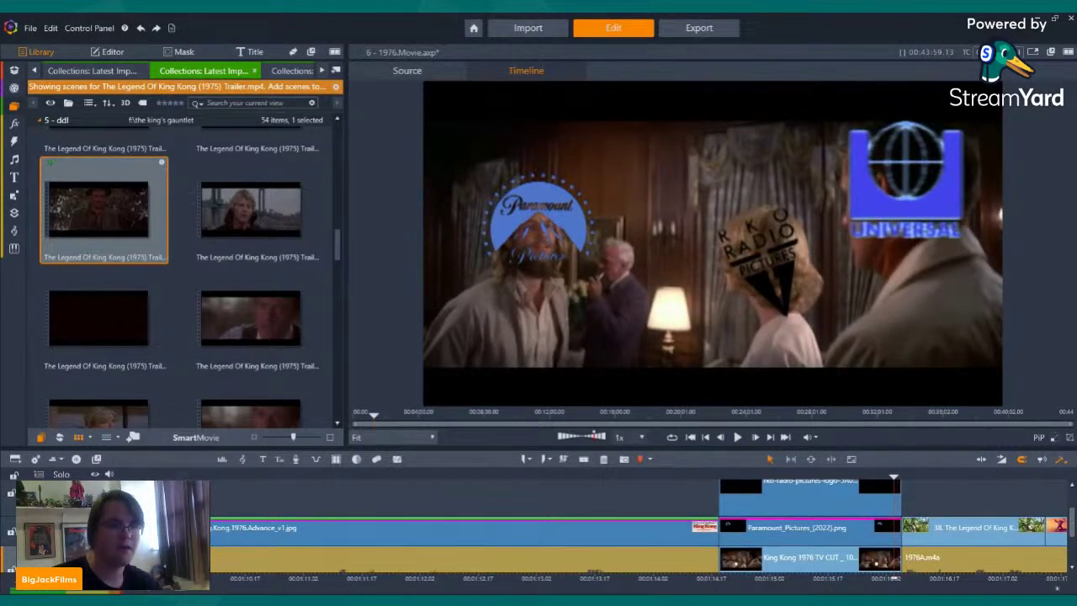
pyautogui.press('Right')
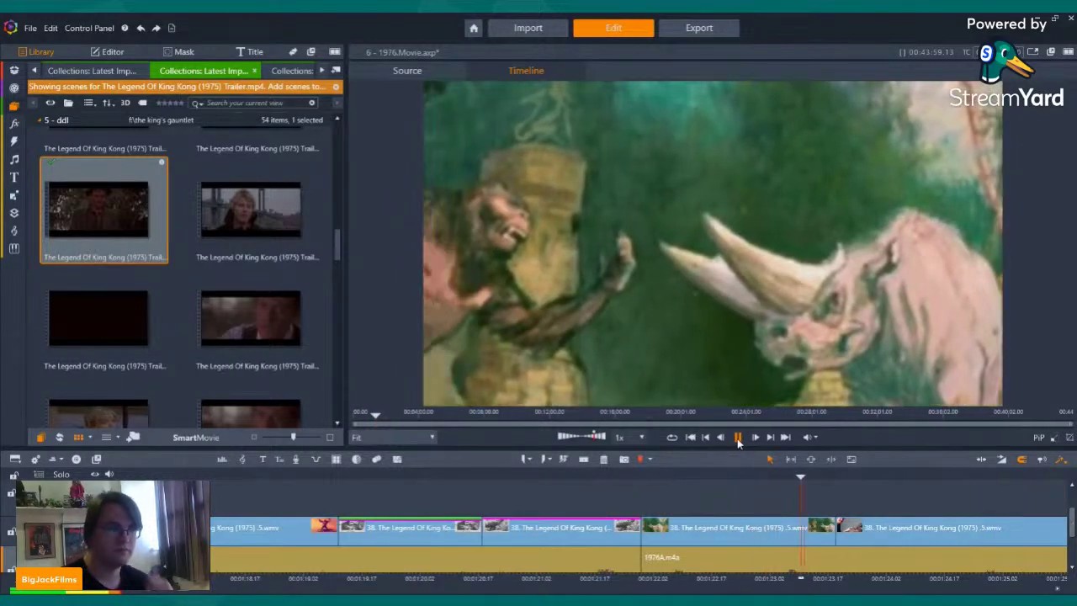
pyautogui.press('space')
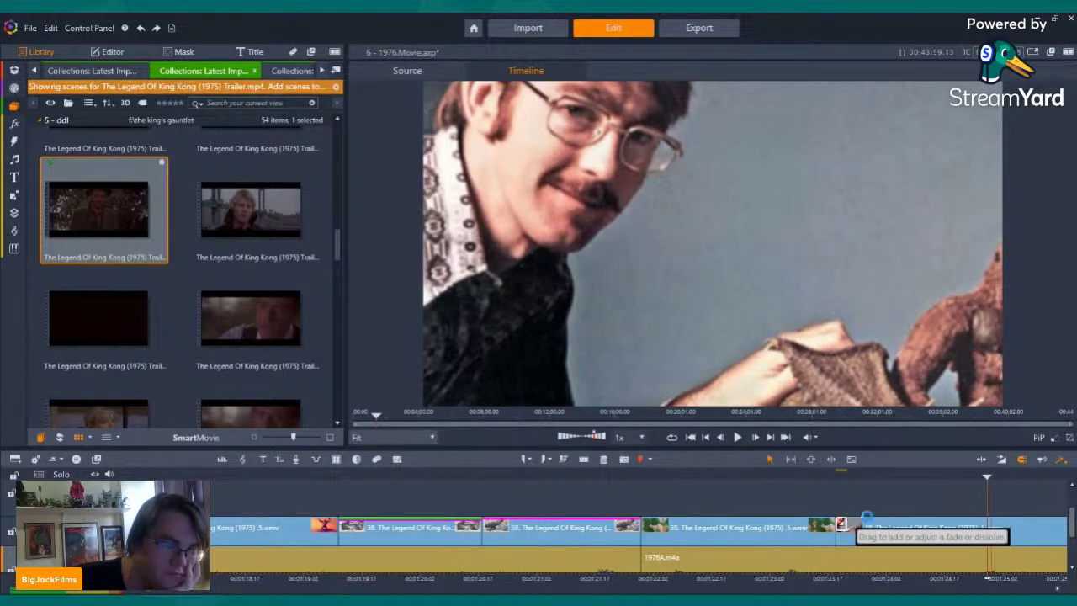
# - Step back to the painting of Kong facing the horned dinosaur, play on past the last trailer clip, and return to that clip's end
pyautogui.press('Left')
pyautogui.press('Left')
pyautogui.press('Left')
pyautogui.press('Left')
pyautogui.press('Left')
pyautogui.press('Left')
pyautogui.press('Left')
pyautogui.press('Left')
pyautogui.press('Left')
pyautogui.press('Left')
pyautogui.press('Left')
pyautogui.press('Left')
pyautogui.press('Left')
pyautogui.press('Left')
pyautogui.press('Left')
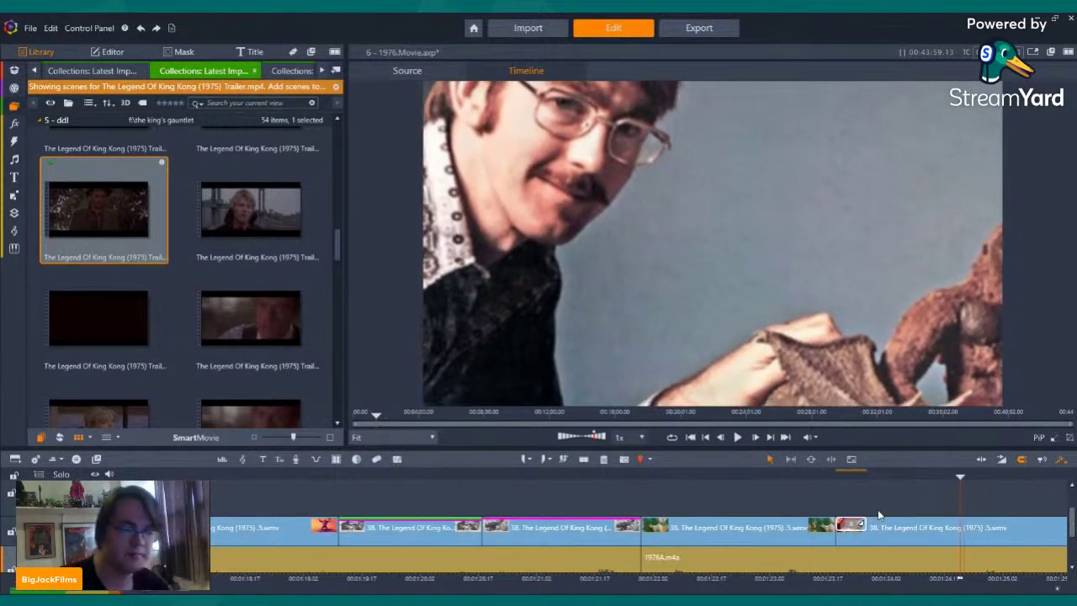
pyautogui.press('Left')
pyautogui.press('Left')
pyautogui.press('Left')
pyautogui.press('Left')
pyautogui.press('Left')
pyautogui.press('Left')
pyautogui.press('Left')
pyautogui.press('Left')
pyautogui.press('Left')
pyautogui.press('Left')
pyautogui.press('Left')
pyautogui.press('Left')
pyautogui.press('Left')
pyautogui.press('Left')
pyautogui.press('Left')
pyautogui.press('Left')
pyautogui.press('Left')
pyautogui.press('Left')
pyautogui.press('Left')
pyautogui.press('Left')
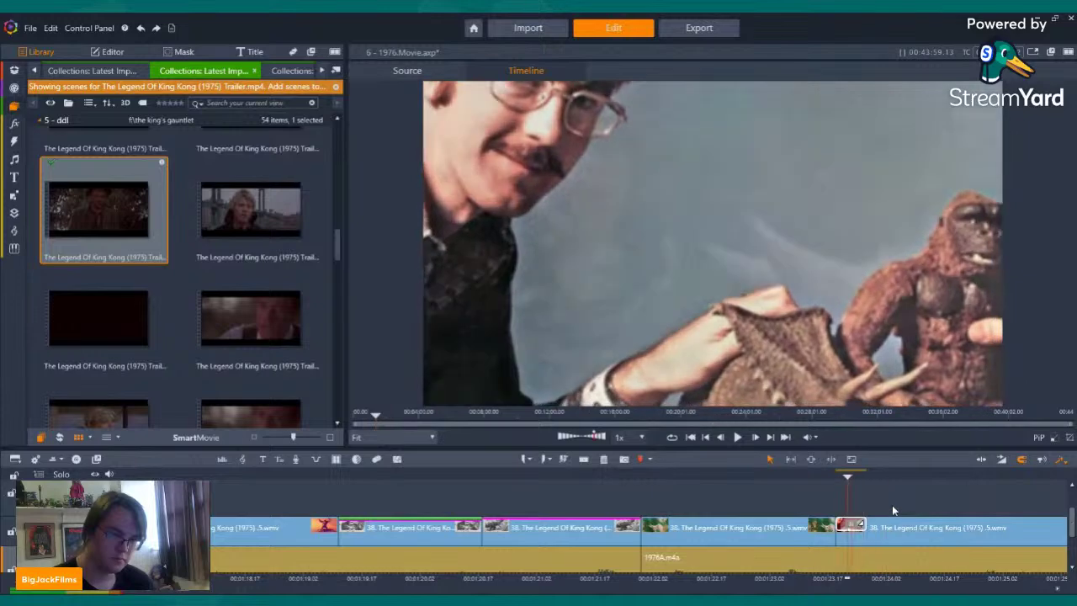
pyautogui.press('Left')
pyautogui.press('Left')
pyautogui.press('Left')
pyautogui.press('Left')
pyautogui.press('Left')
pyautogui.press('Left')
pyautogui.press('Left')
pyautogui.press('Left')
pyautogui.press('Left')
pyautogui.press('Left')
pyautogui.press('Left')
pyautogui.press('Left')
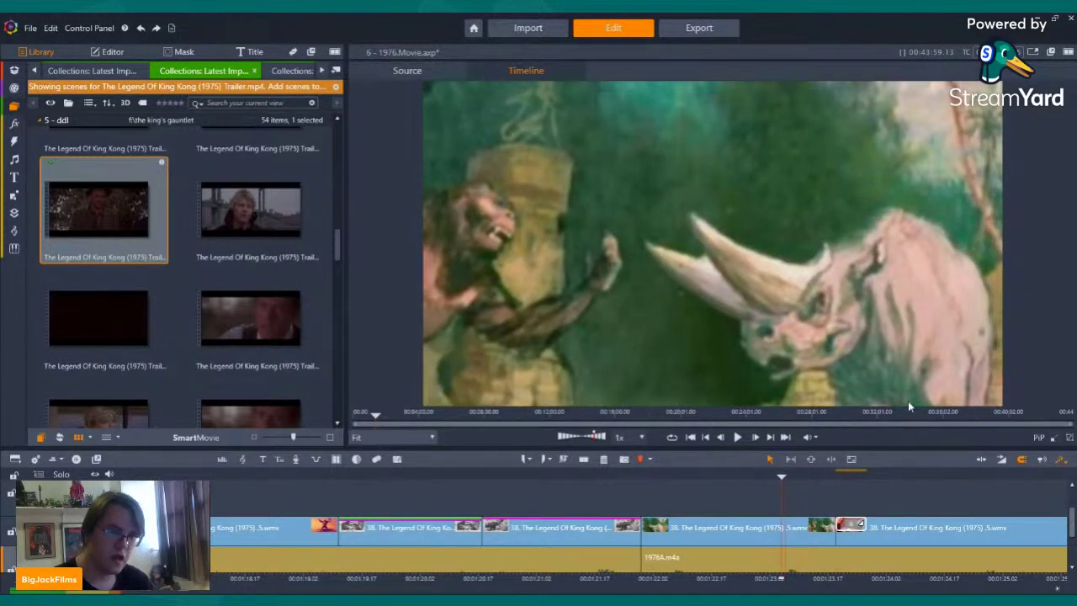
pyautogui.click(738, 437)
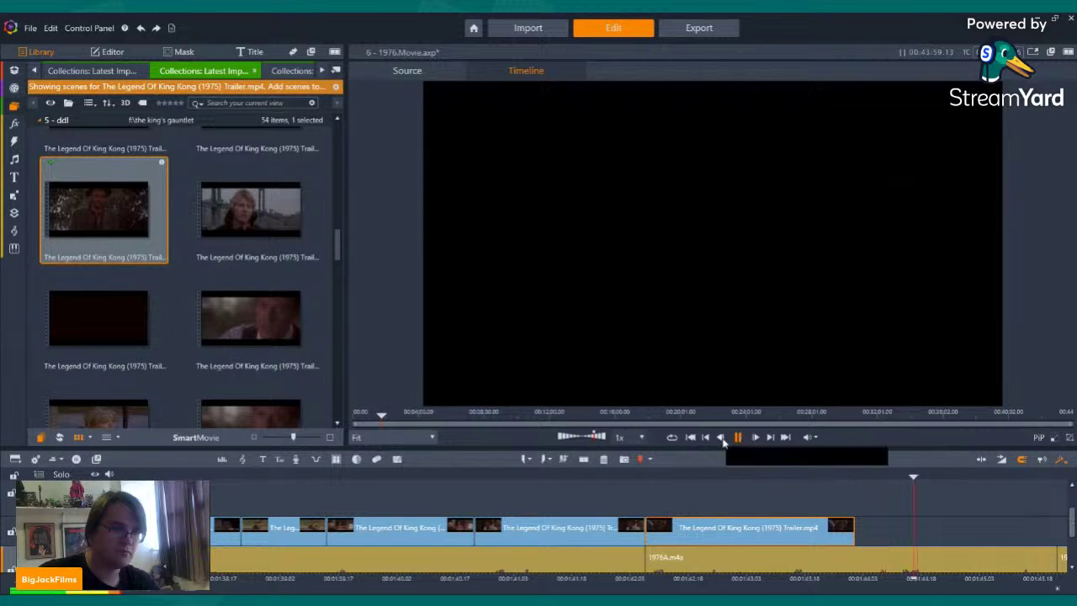
pyautogui.click(705, 437)
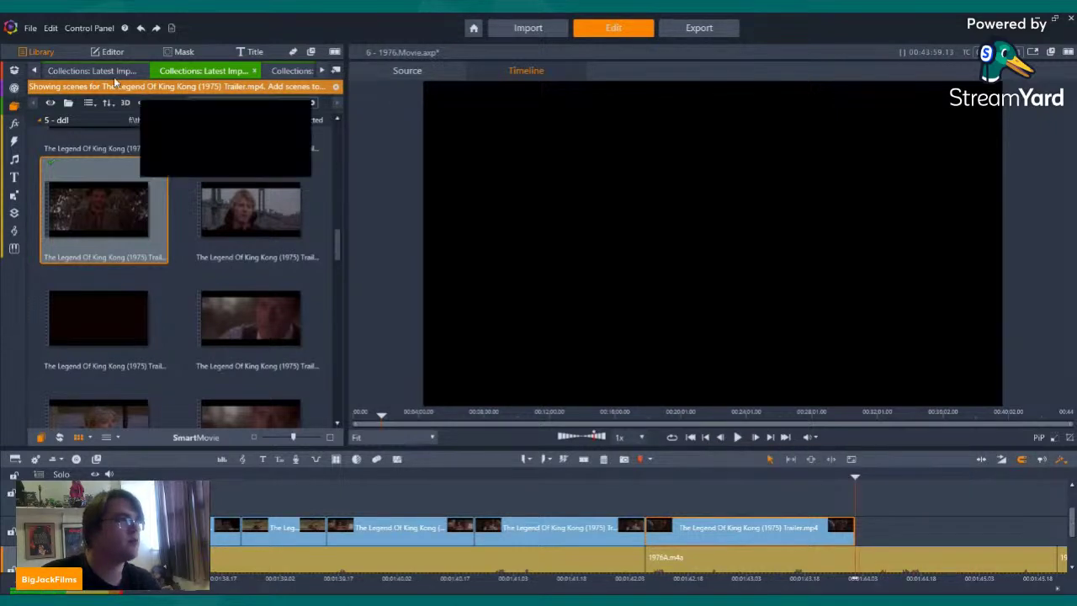
# - Browse the stills and videos in the legend folder of the other Latest Import collection
pyautogui.click(82, 70)
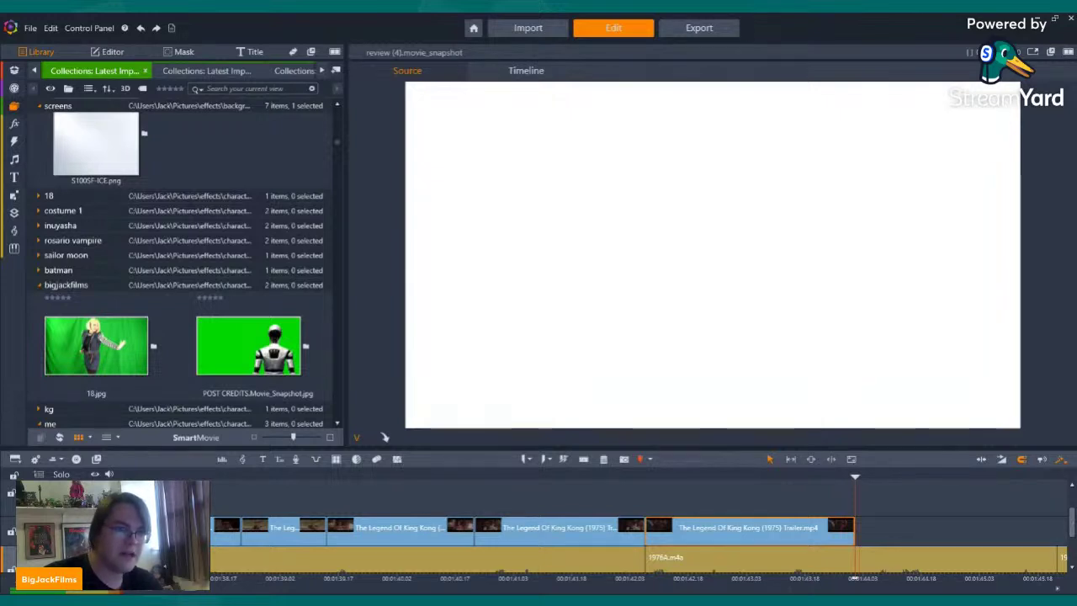
pyautogui.moveTo(590, 253); pyautogui.dragTo(224, 143)
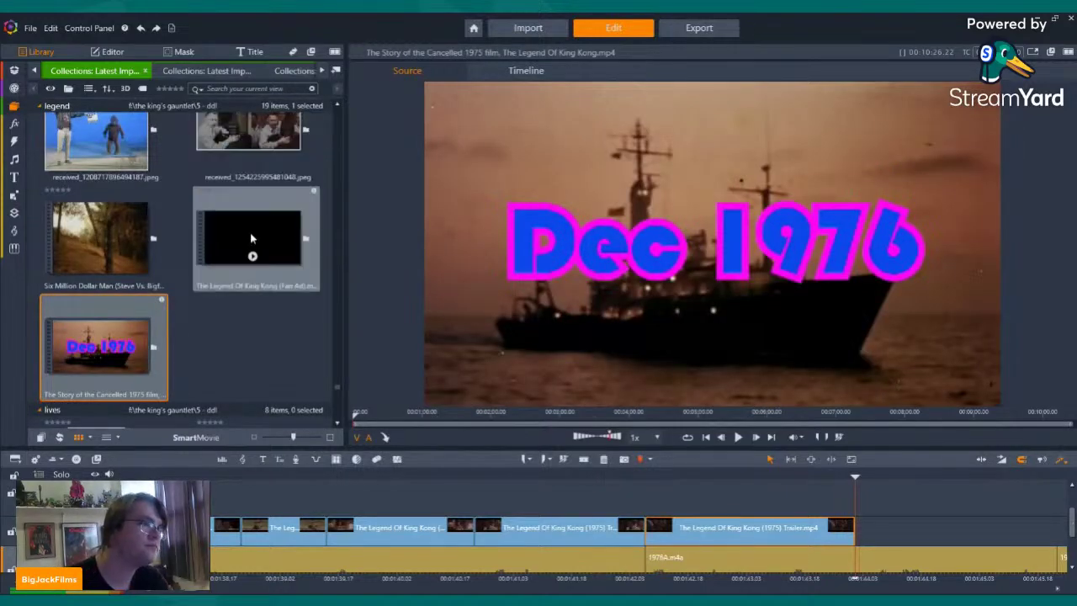
pyautogui.scroll(3, 250, 244)
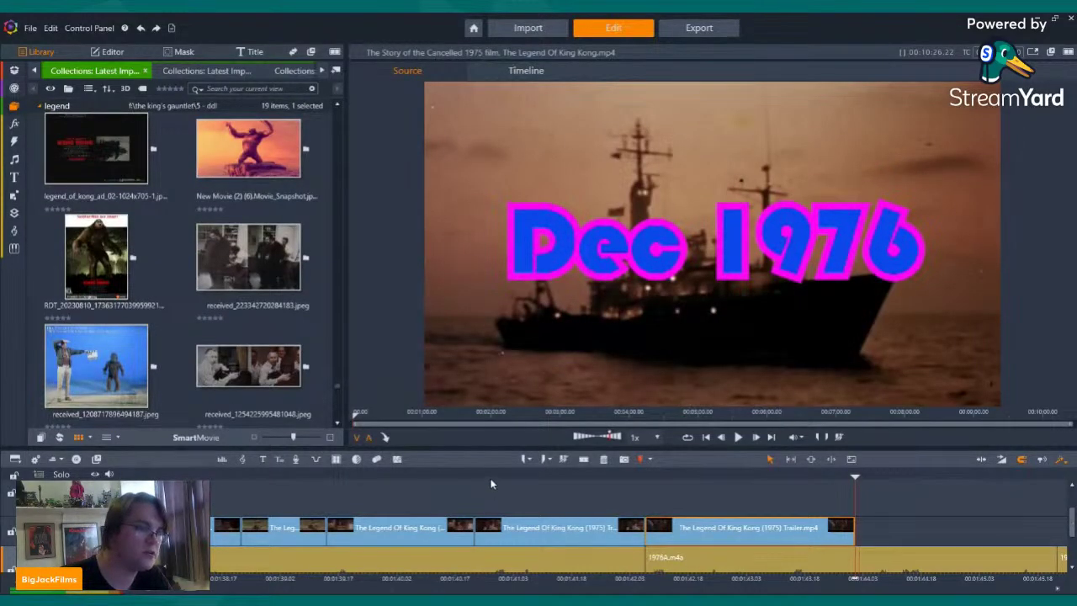
# - Move the playhead back along the segment to the cut between the Kong painting and the clip of the man with the models
pyautogui.click(492, 484)
pyautogui.press('space')
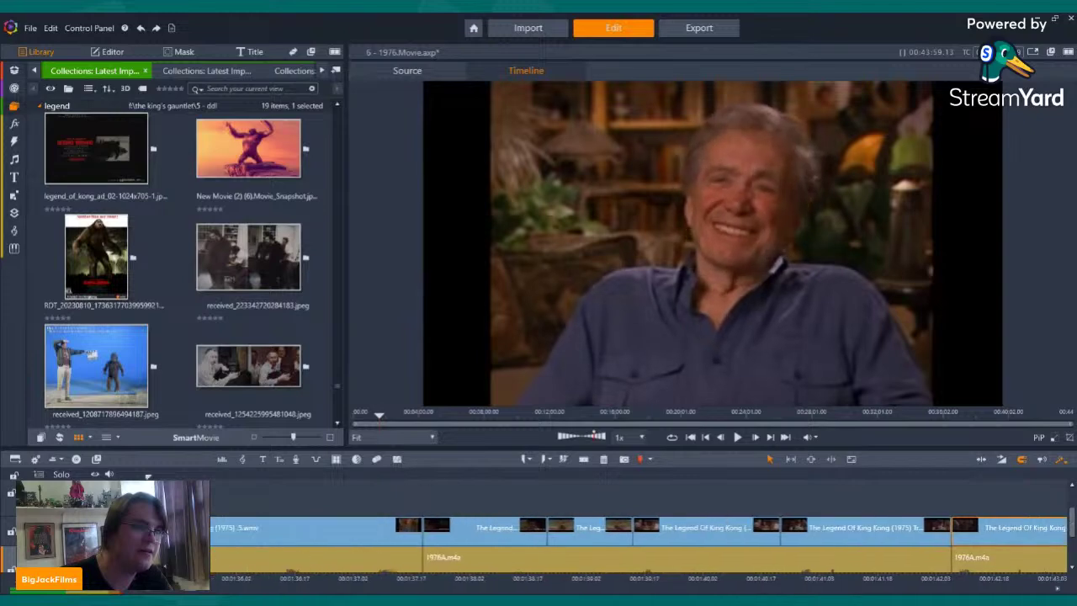
pyautogui.click(319, 533)
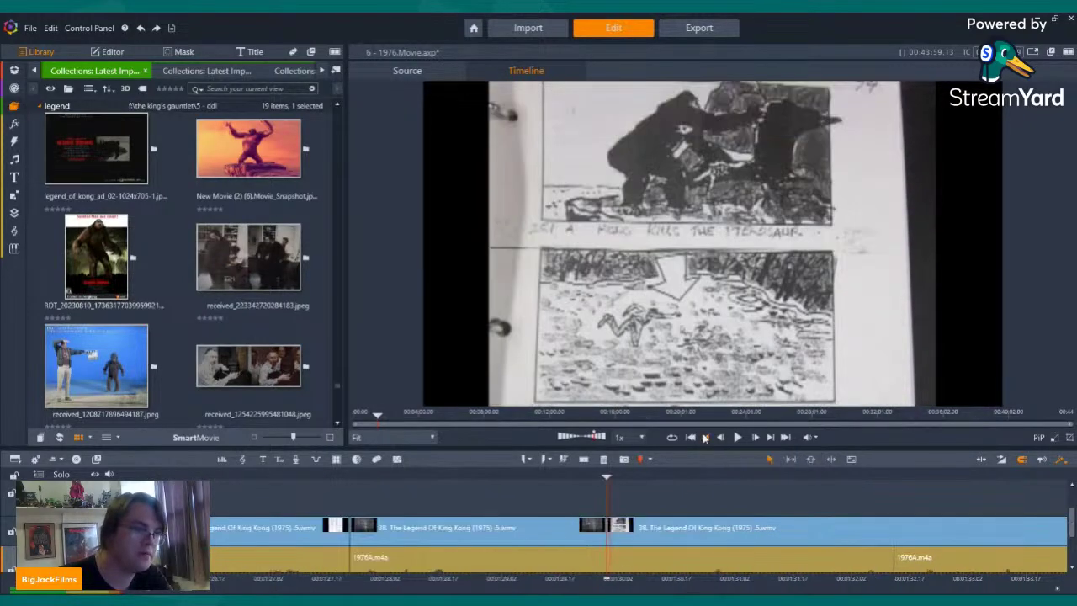
pyautogui.click(705, 438)
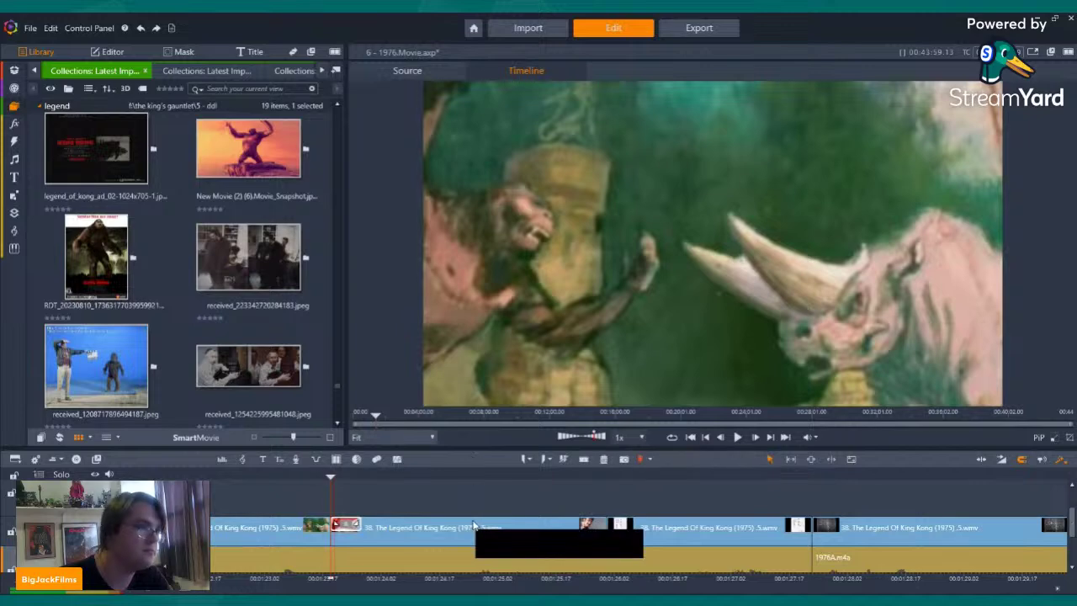
# - Look through the legend folder's stills and preview the black-and-white photo of two men with a horned dinosaur model
pyautogui.scroll(3, 250, 257)
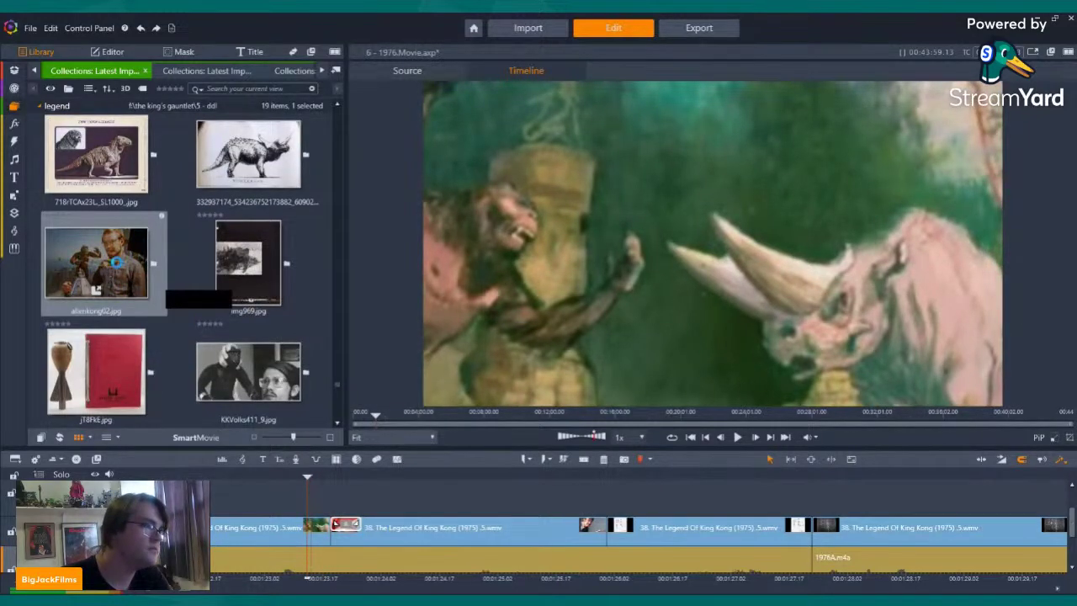
pyautogui.click(118, 263)
pyautogui.scroll(2, 168, 244)
pyautogui.click(240, 205)
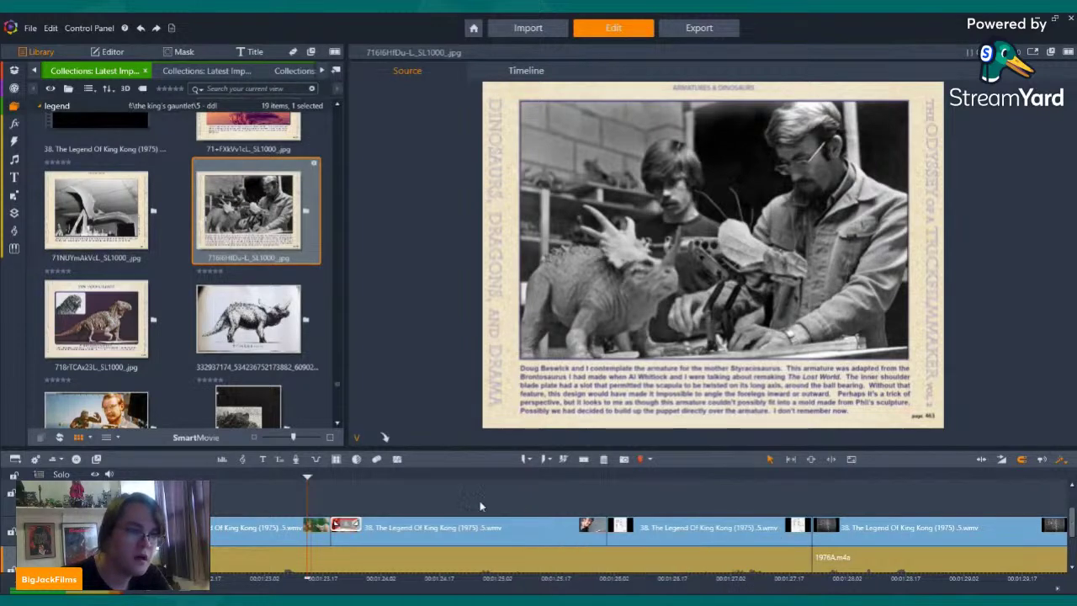
# - Delete the 38. The Legend Of King Kong (1975) clip of the man with the models from the timeline
pyautogui.click(362, 496)
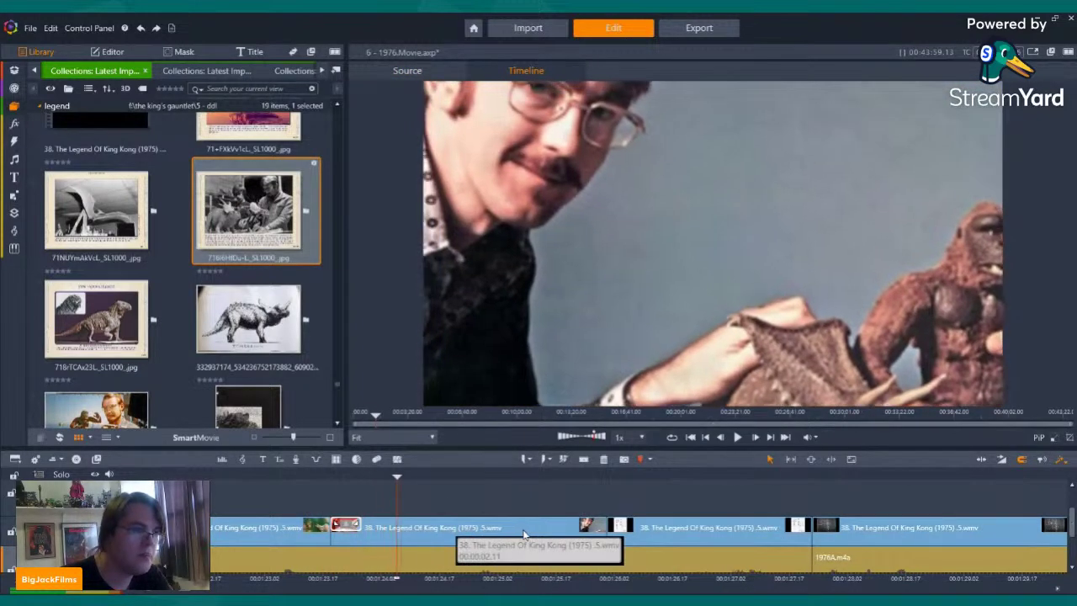
pyautogui.rightClick(485, 529)
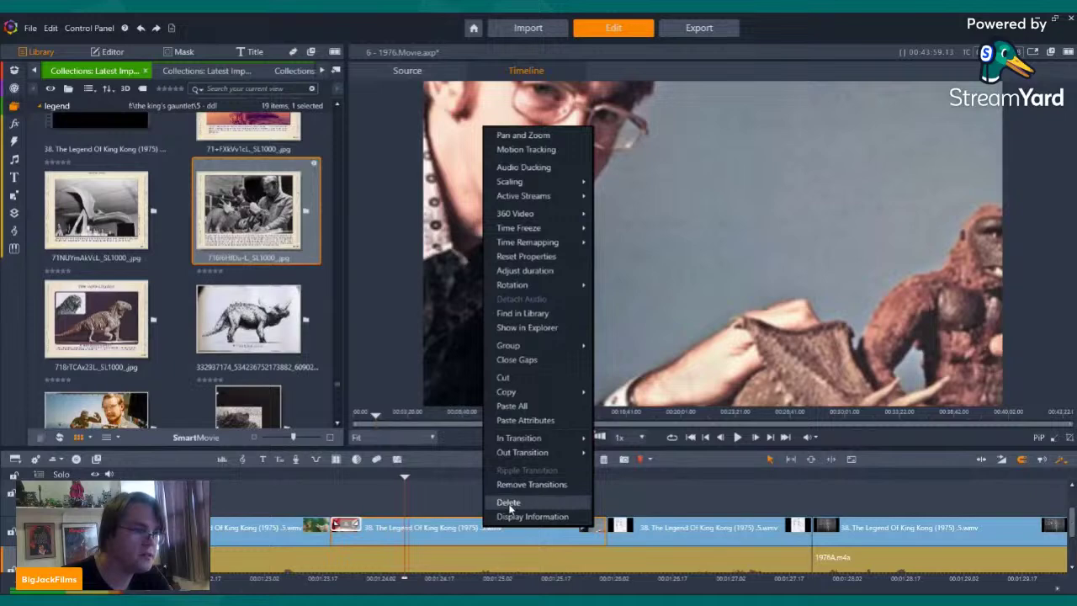
pyautogui.click(508, 503)
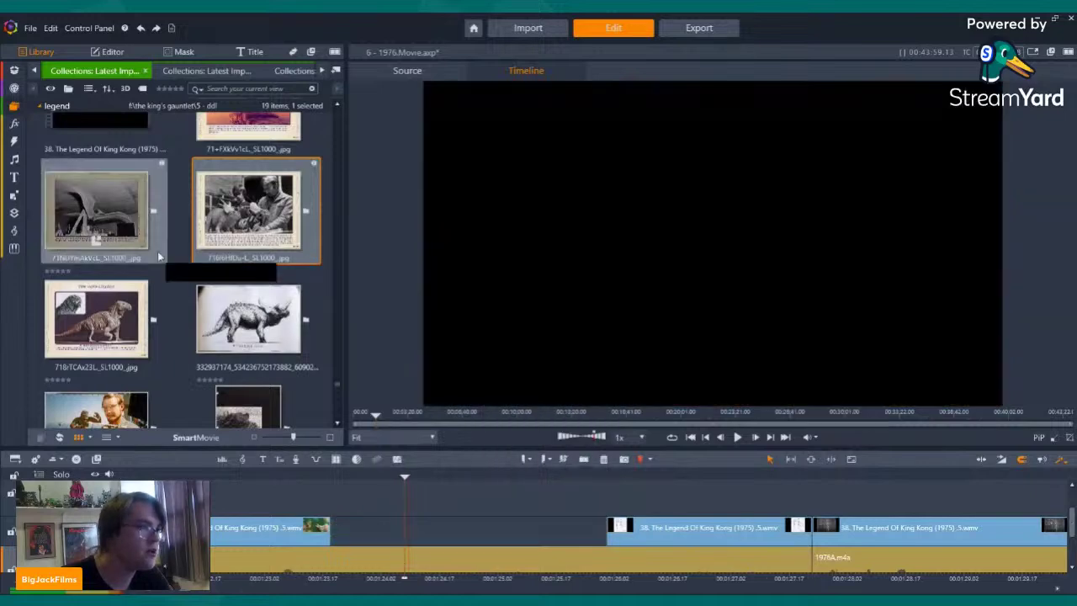
# - Fill the gap after the Kong painting clip with the black-and-white still of two men and the horned dinosaur model
pyautogui.click(85, 190)
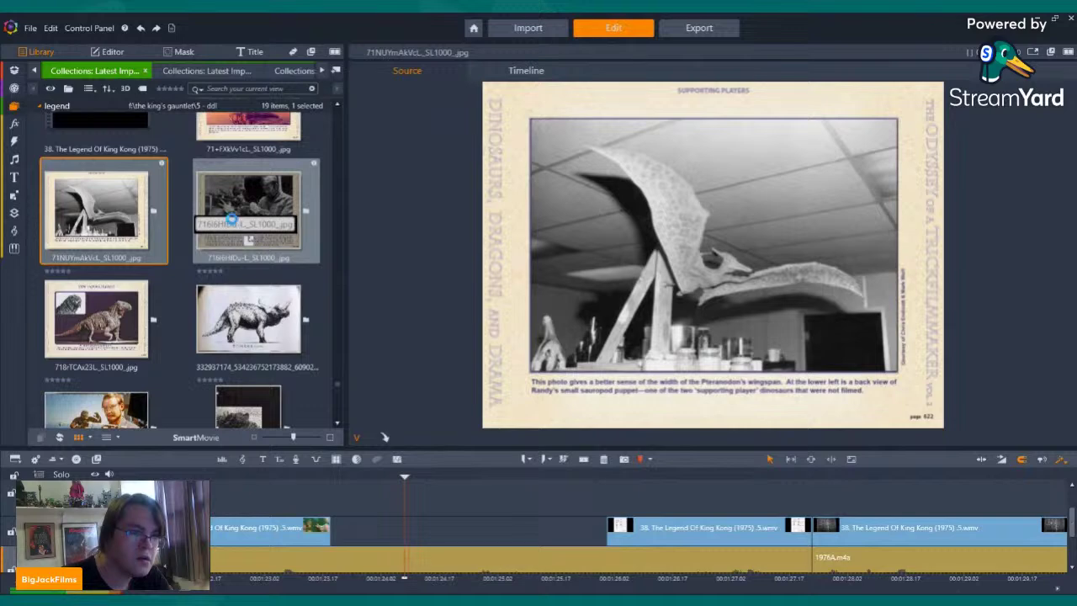
pyautogui.click(232, 223)
pyautogui.moveTo(223, 205); pyautogui.dragTo(337, 530)
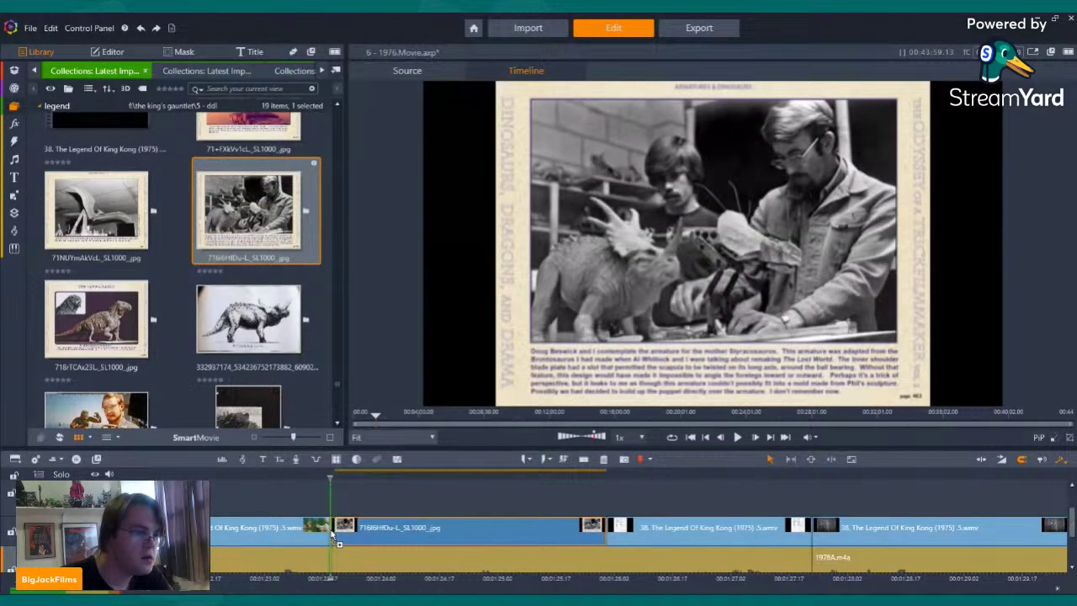
pyautogui.scroll(3, 310, 285)
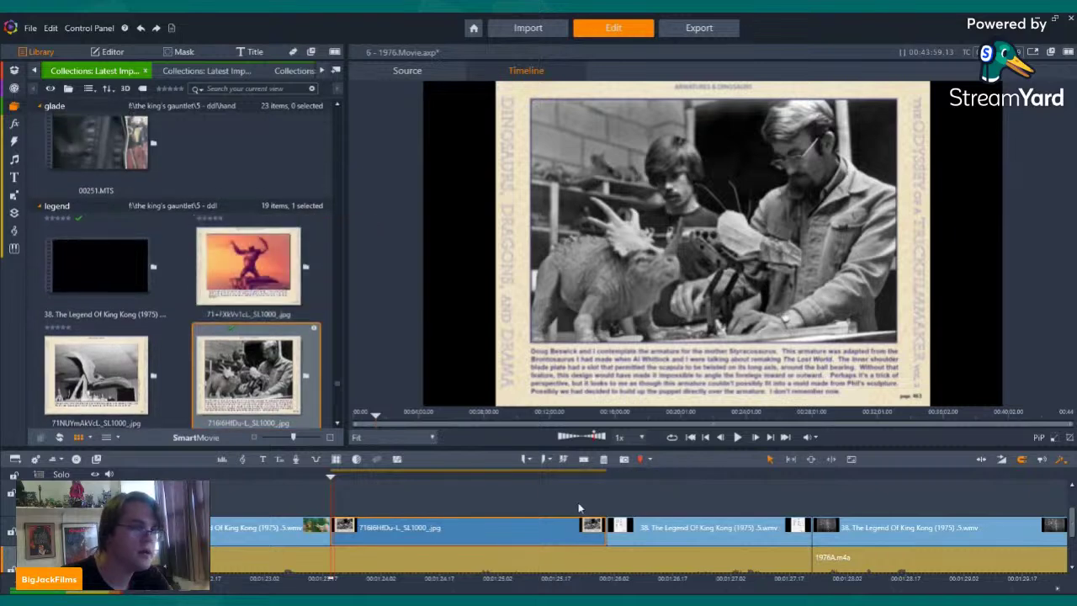
pyautogui.moveTo(487, 523); pyautogui.dragTo(606, 528)
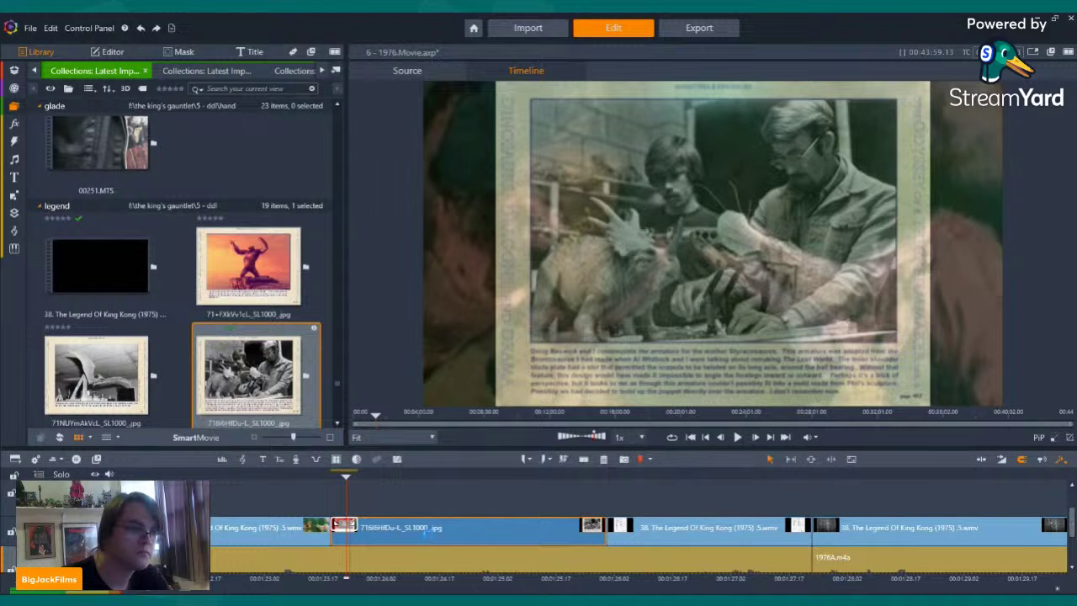
# - Apply the Pan And Zoom camera effect to the horned dinosaur still and return to the media library
pyautogui.click(493, 528)
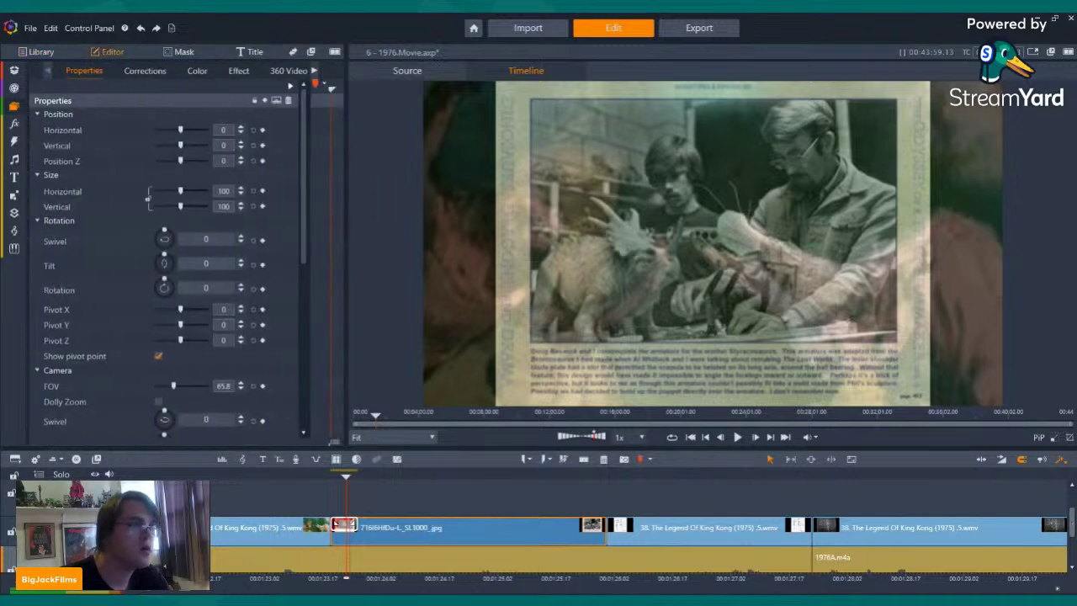
pyautogui.click(239, 70)
pyautogui.click(121, 87)
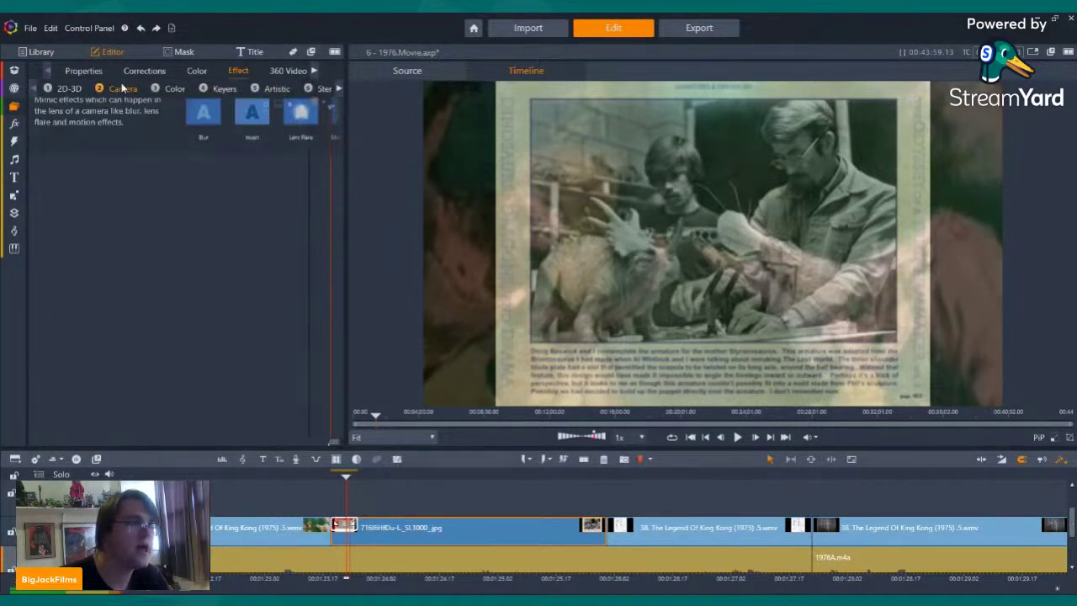
pyautogui.click(335, 134)
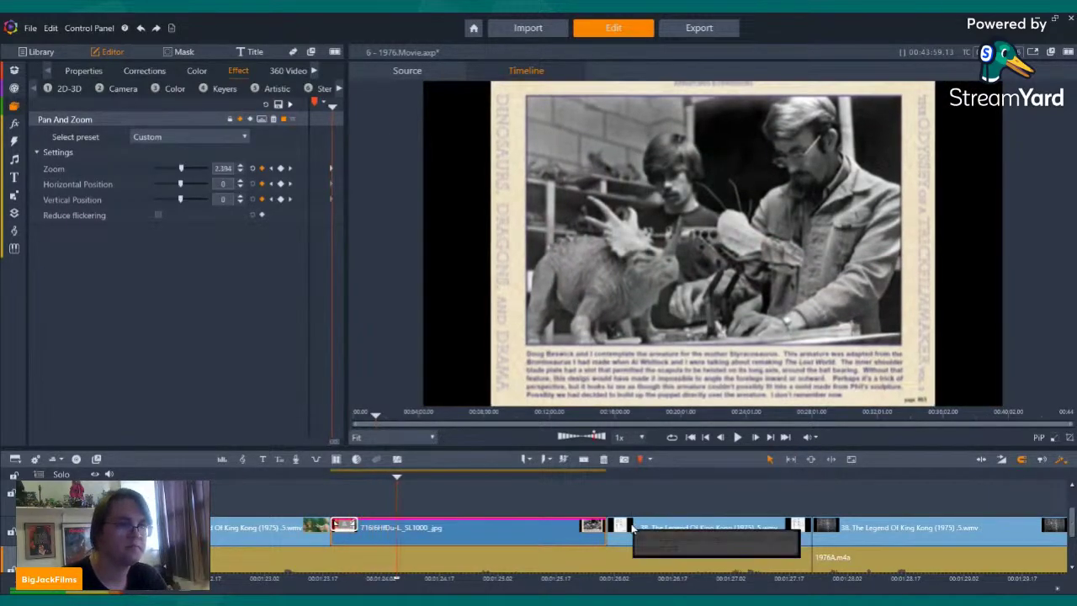
pyautogui.moveTo(14, 87)
pyautogui.click(44, 112)
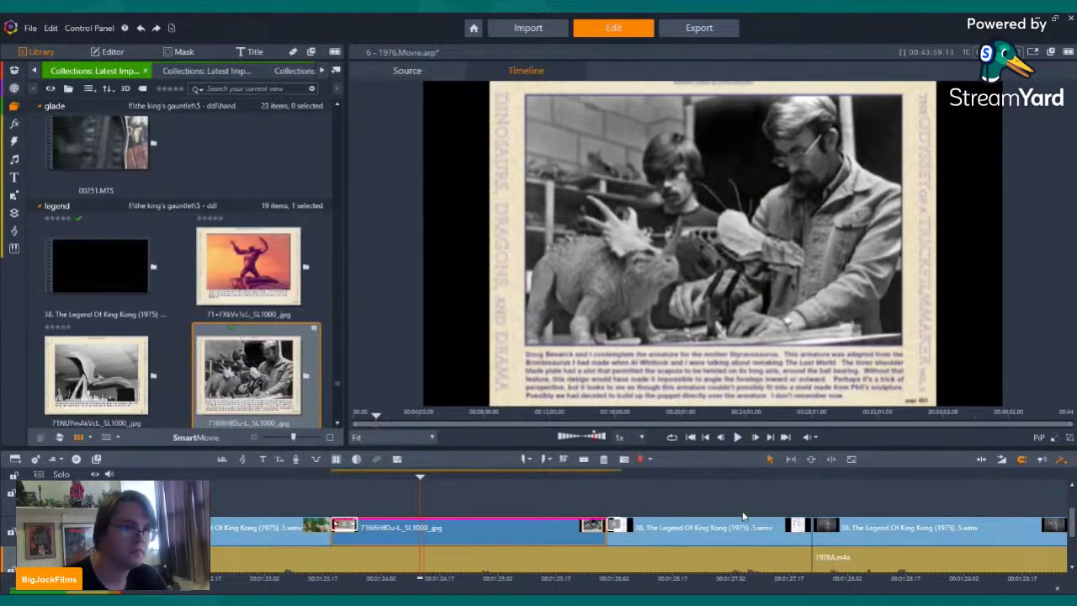
# - Play the segment into the empty stretch after the last trailer clip, then look through the legend stills and preview the side-by-side gorilla-mask photo
pyautogui.click(737, 437)
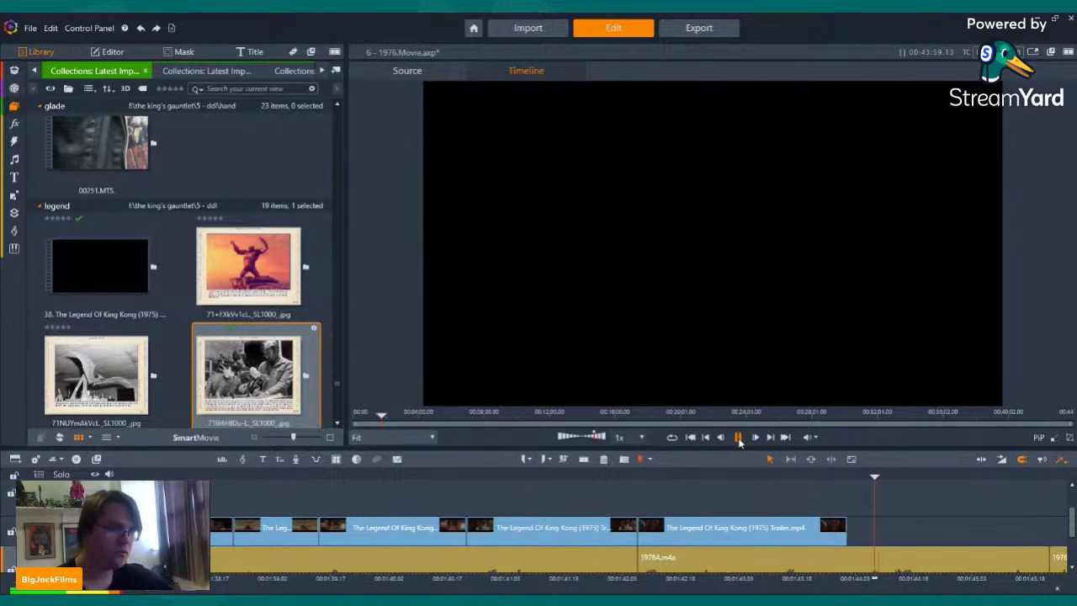
pyautogui.click(738, 437)
pyautogui.scroll(-10, 234, 246)
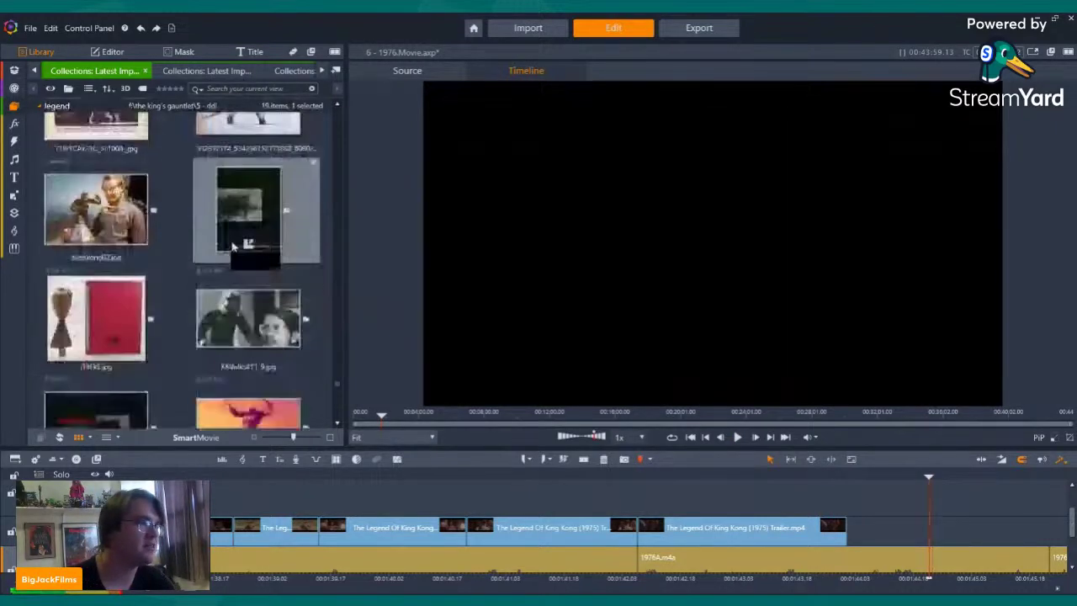
pyautogui.scroll(-10, 234, 247)
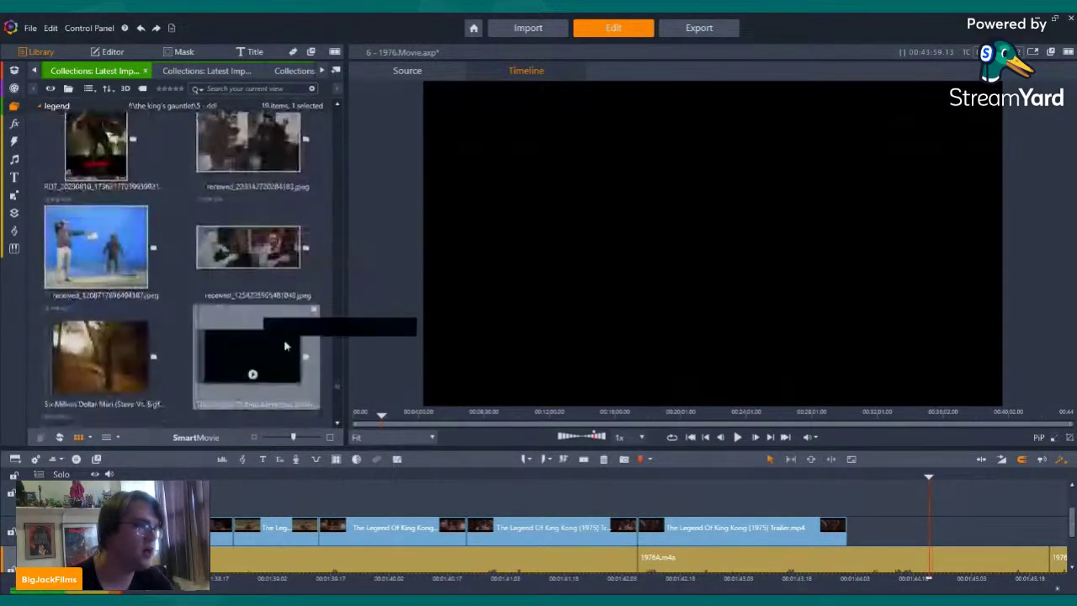
pyautogui.click(263, 242)
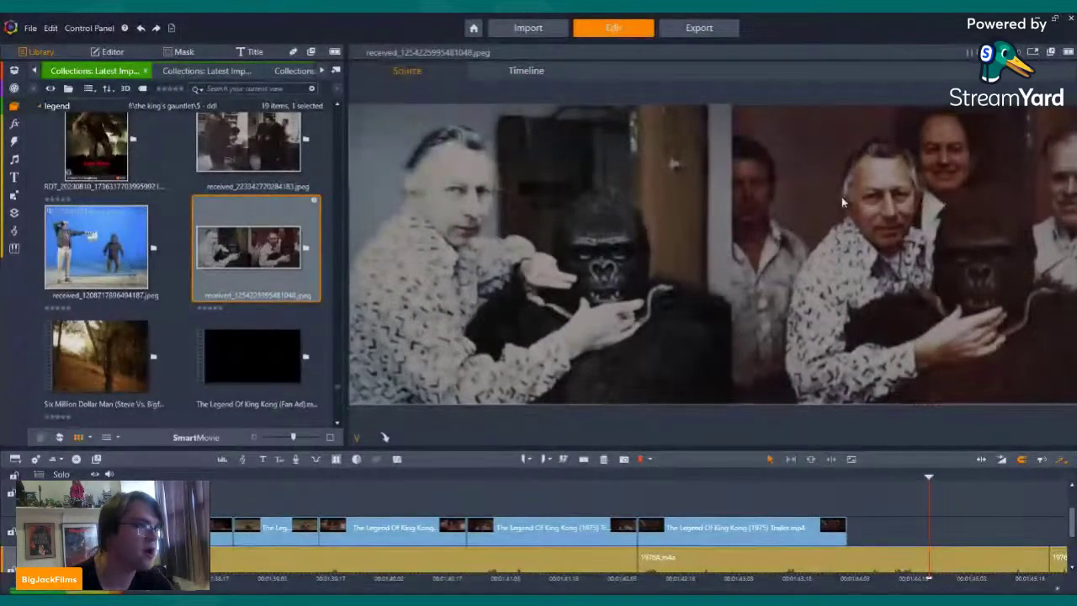
# - Look through the 38. The Legend Of King Kong (1975) scenes and preview the shots of men posing with the gorilla suit
pyautogui.click(185, 72)
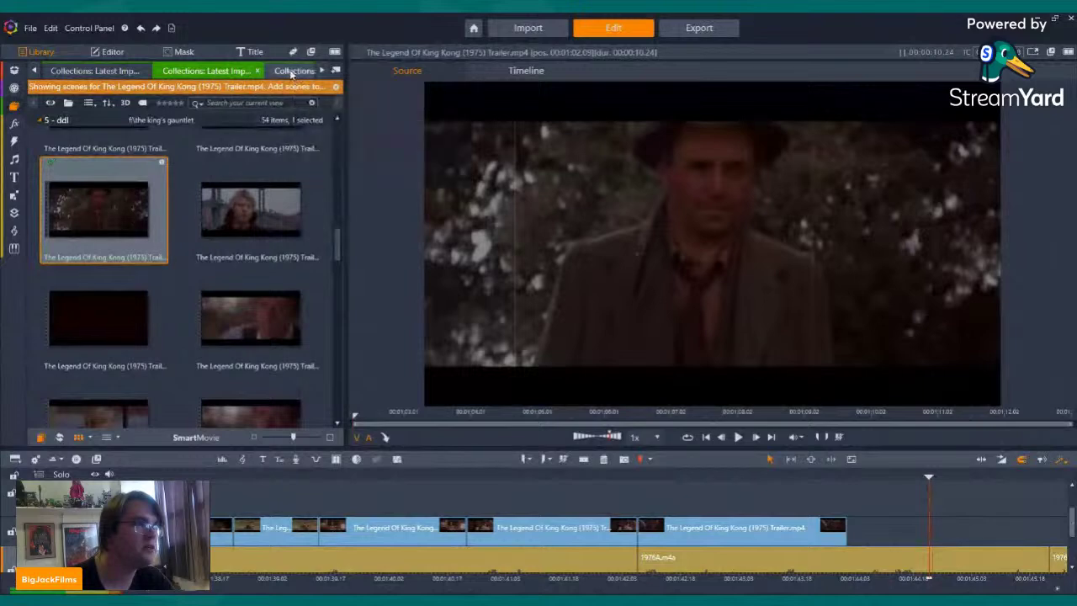
pyautogui.click(289, 71)
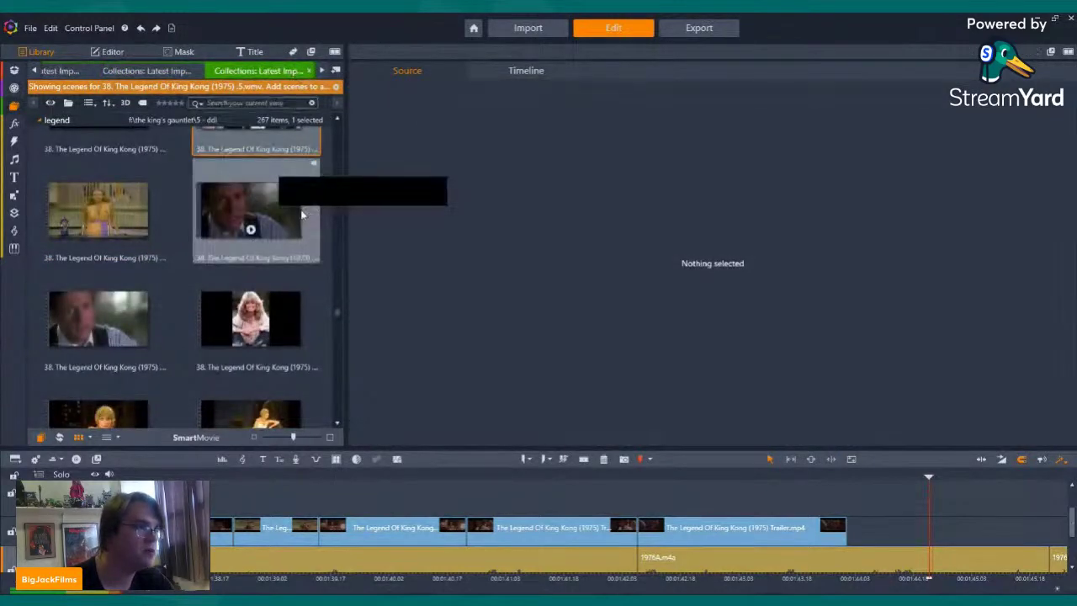
pyautogui.scroll(-10, 282, 228)
pyautogui.scroll(-10, 282, 228)
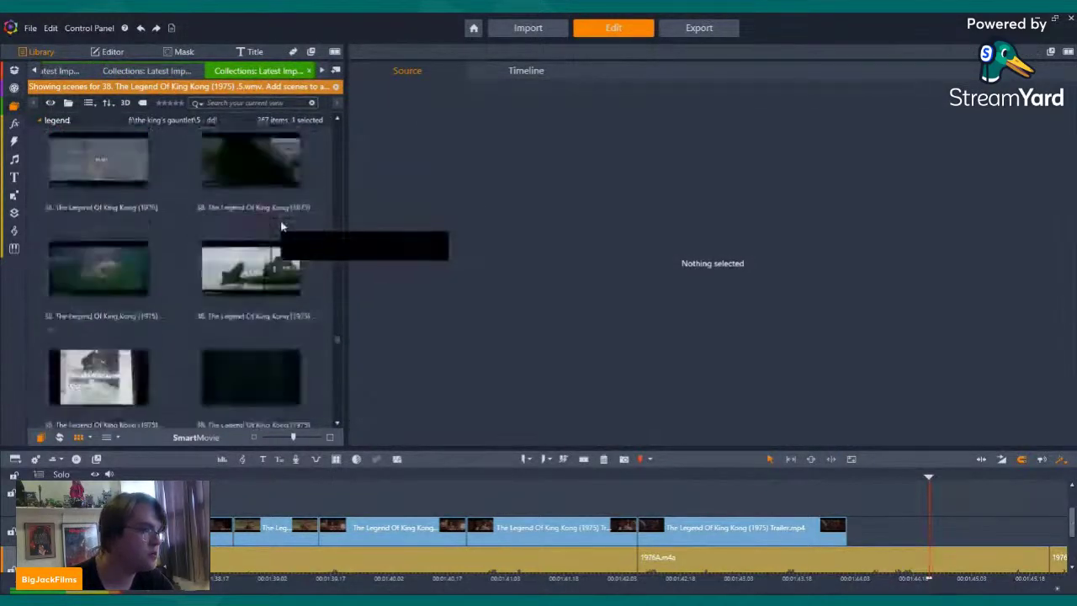
pyautogui.scroll(-5, 282, 228)
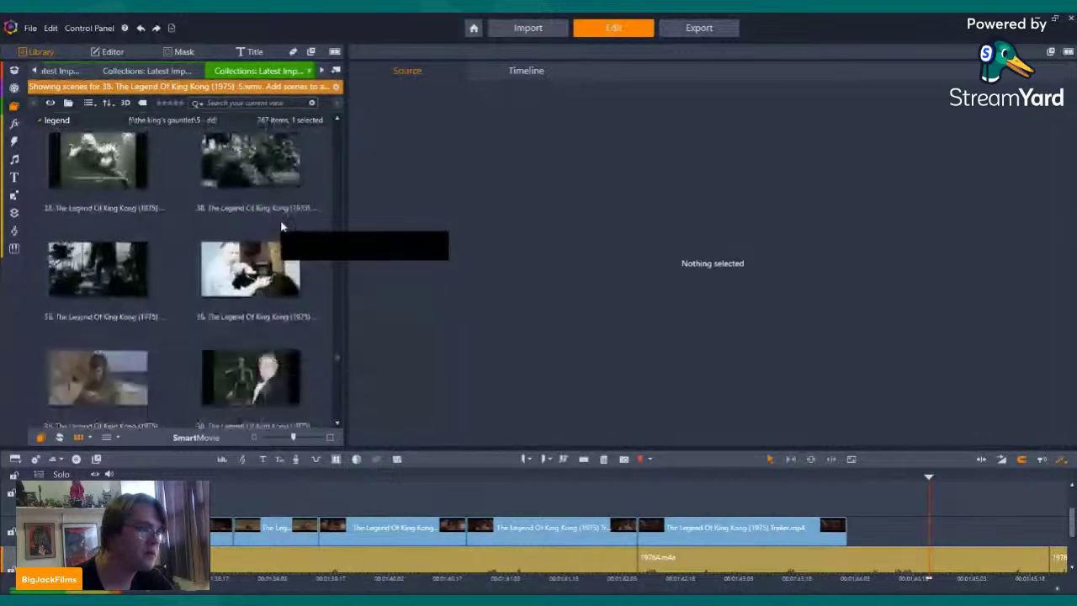
pyautogui.click(251, 221)
pyautogui.scroll(-5, 249, 227)
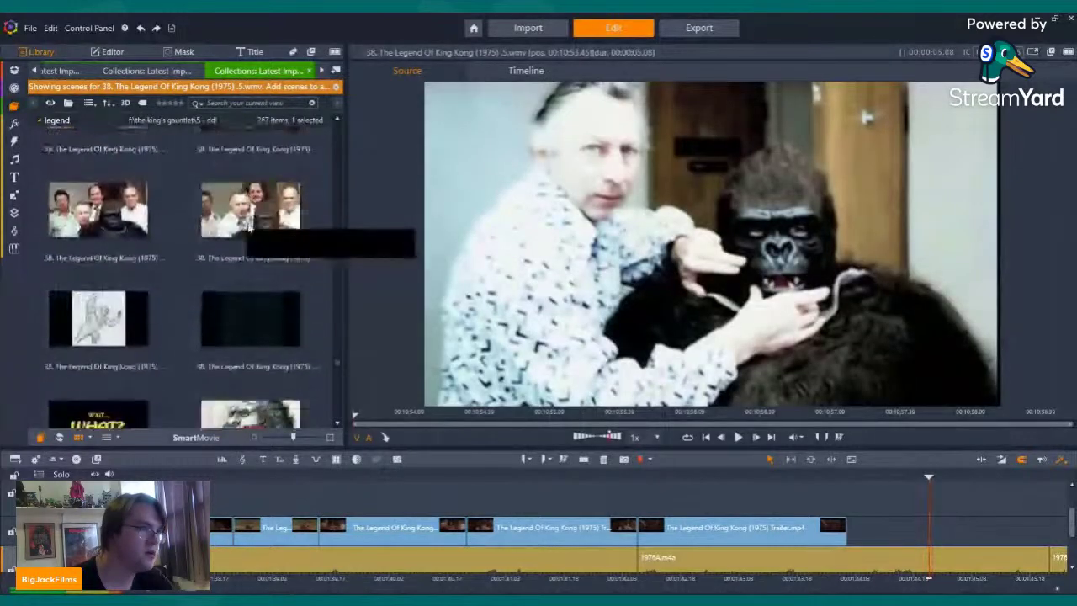
pyautogui.click(250, 210)
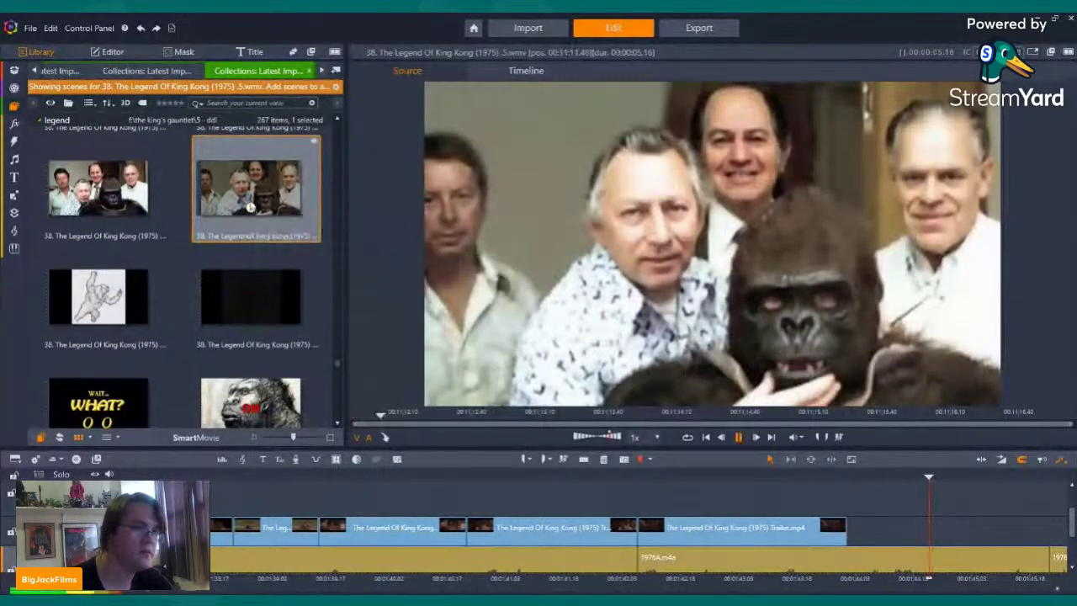
# - Place the scene of four men with the gorilla suit after the last trailer clip and keep only its video stream
pyautogui.click(100, 208)
pyautogui.moveTo(99, 209); pyautogui.dragTo(855, 537)
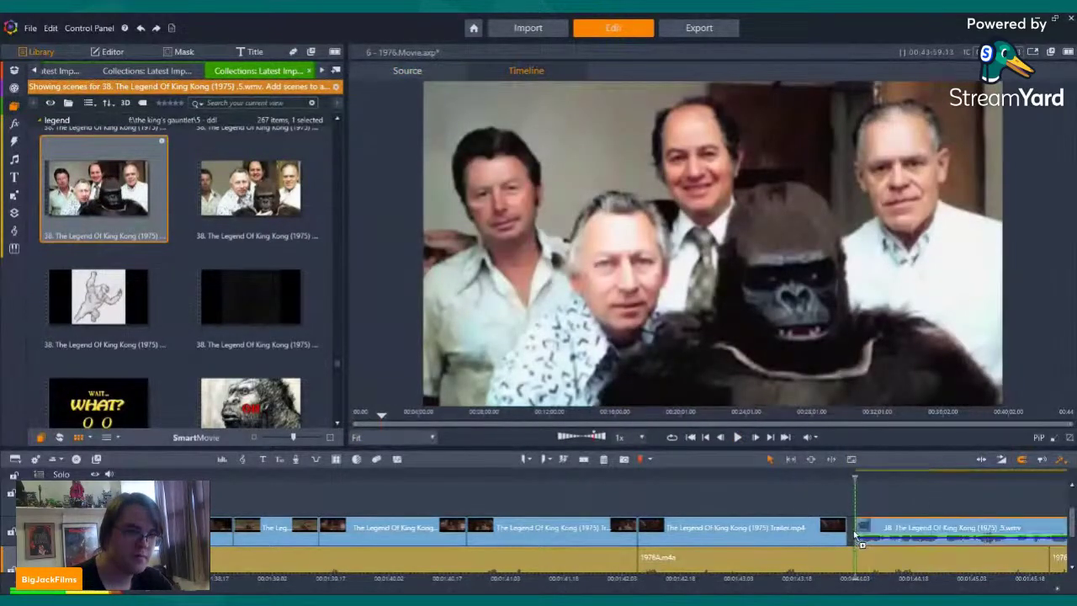
pyautogui.rightClick(849, 530)
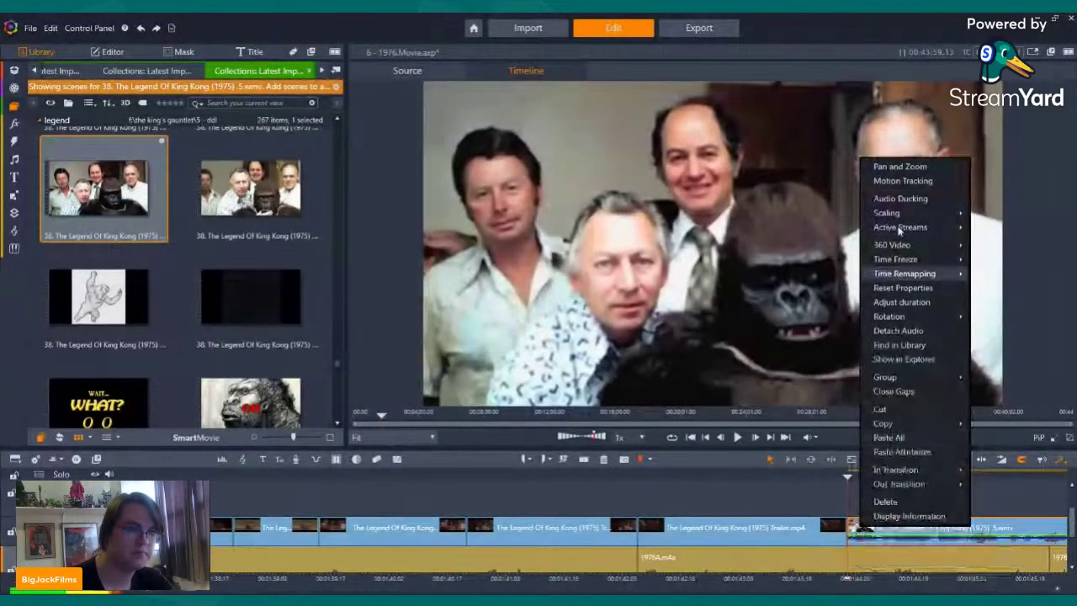
pyautogui.click(991, 241)
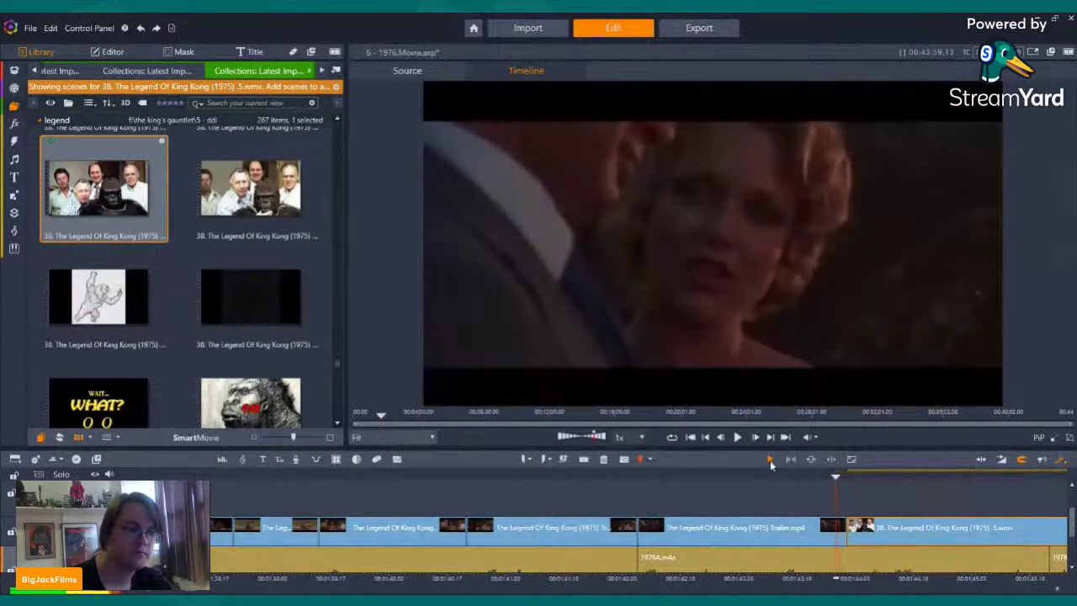
# - Play through the group photo scene with the gorilla suit and delete it from the timeline
pyautogui.click(737, 438)
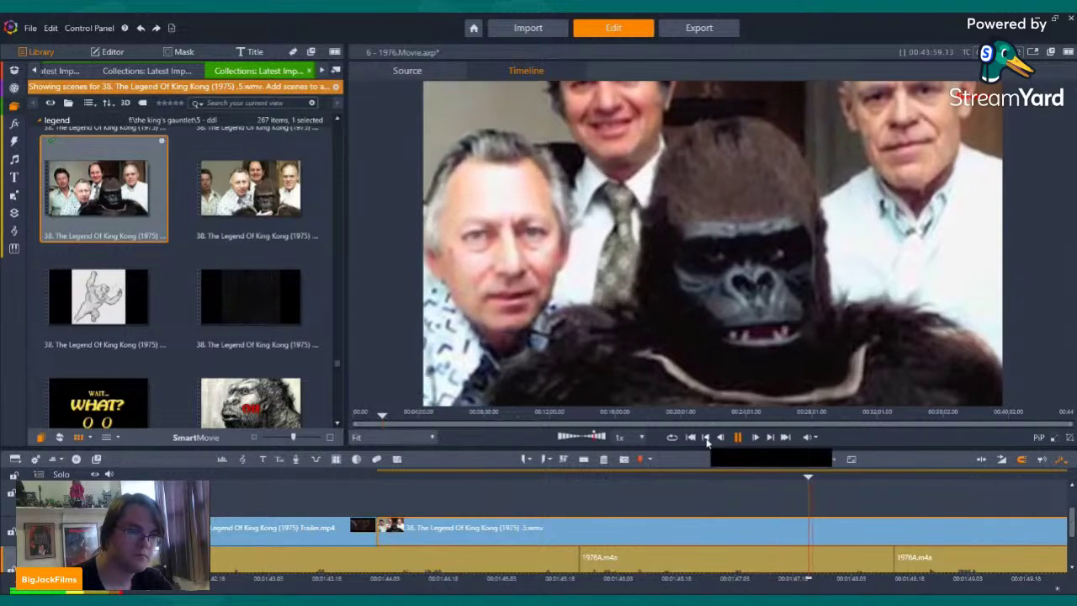
pyautogui.rightClick(494, 531)
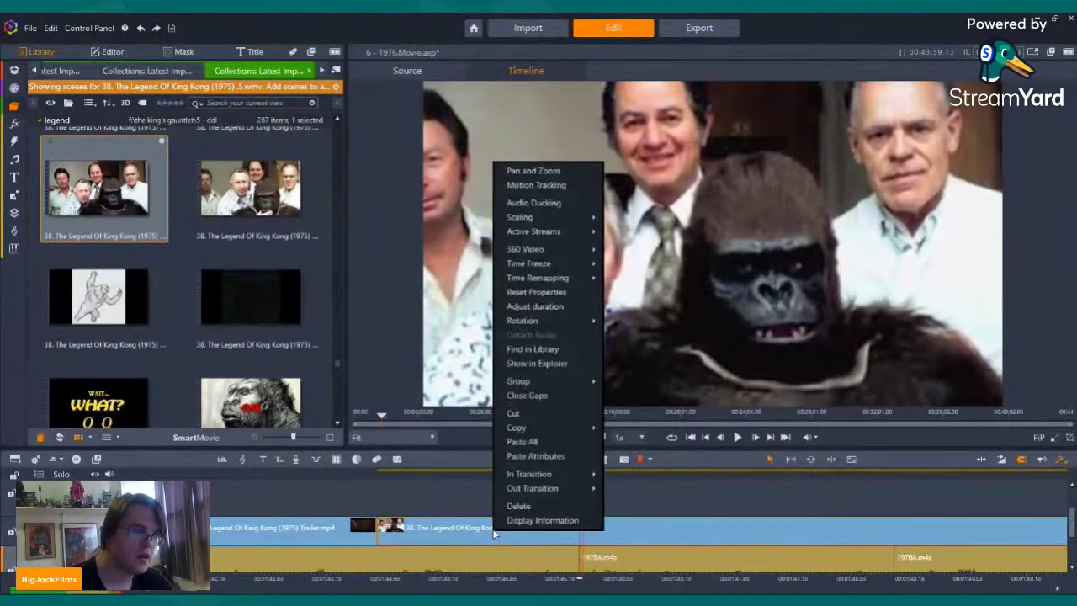
pyautogui.click(539, 506)
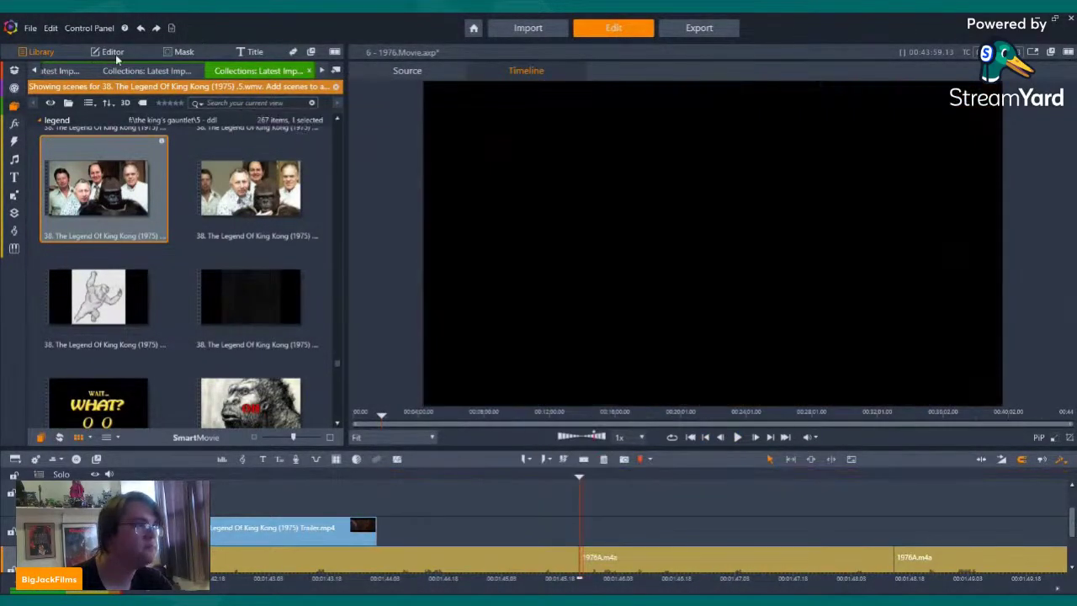
# - Place the legend still of the gorilla suit fitting after the last trailer clip and trim its end to the 1976A.m4a cut
pyautogui.click(130, 72)
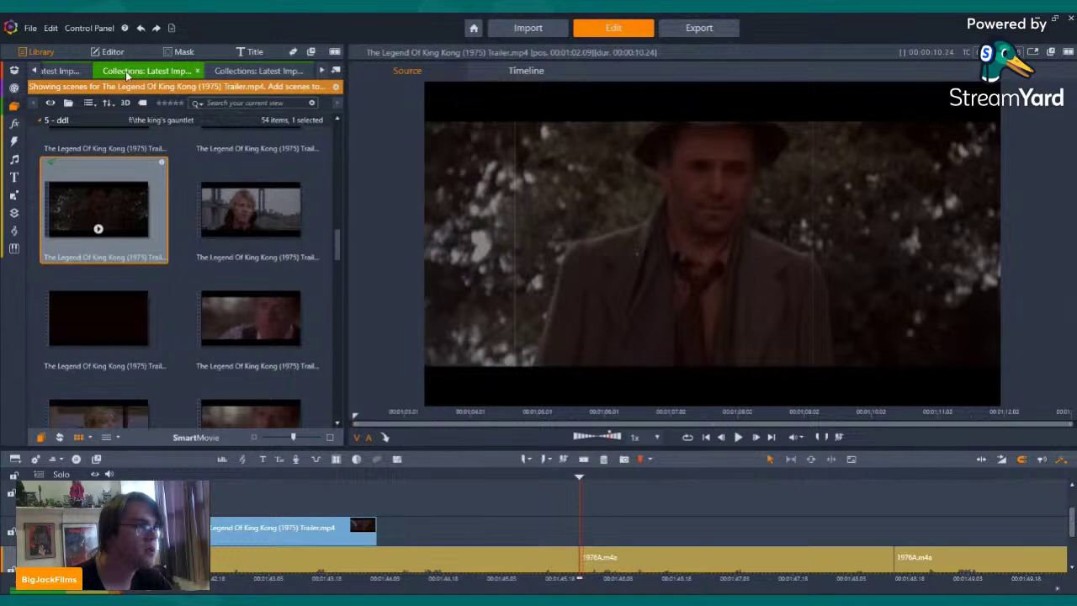
pyautogui.click(101, 71)
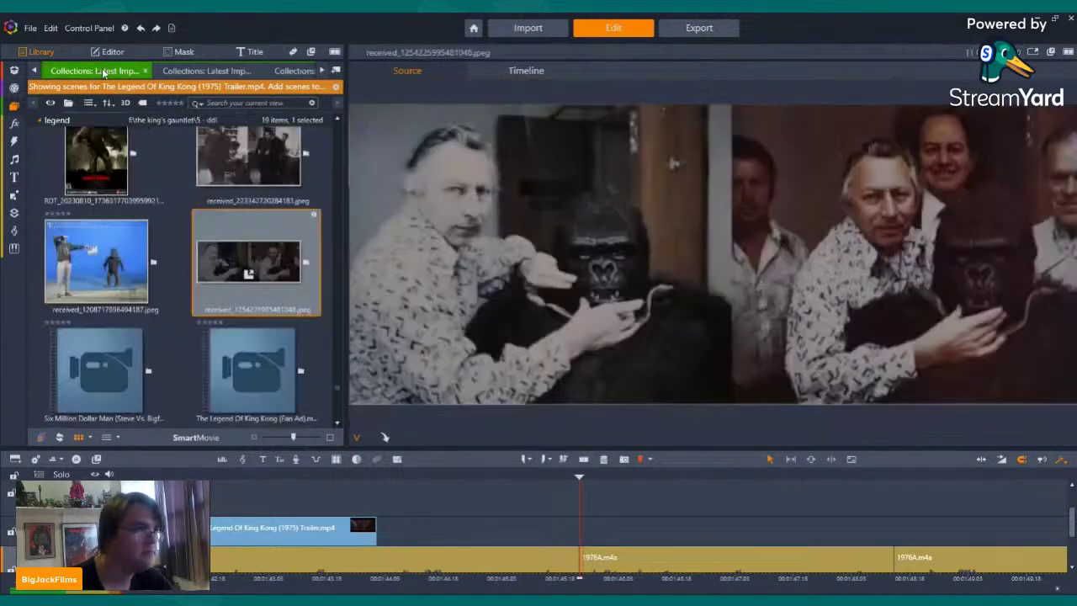
pyautogui.click(123, 236)
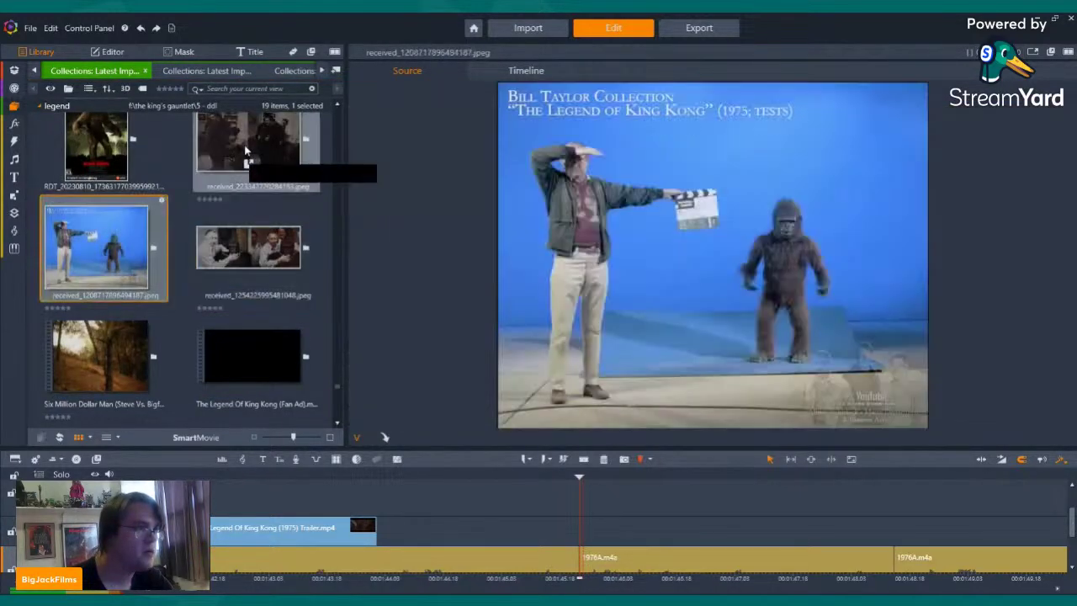
pyautogui.moveTo(244, 143); pyautogui.dragTo(382, 535)
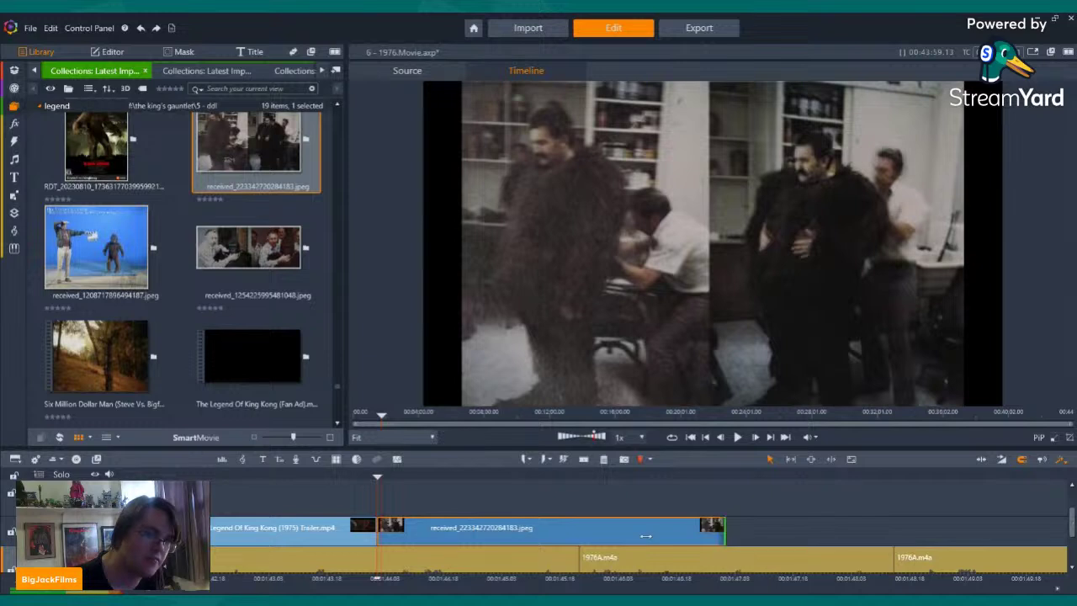
pyautogui.moveTo(645, 536); pyautogui.dragTo(587, 529)
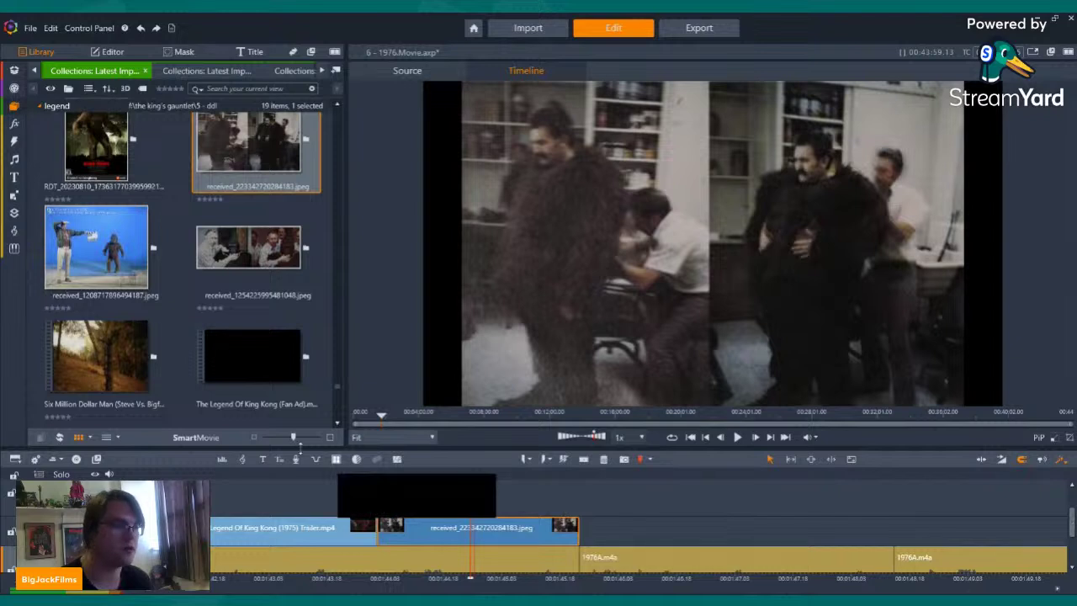
# - Play the narration past the suit fitting still and extend the still's end to where playback stops
pyautogui.click(738, 437)
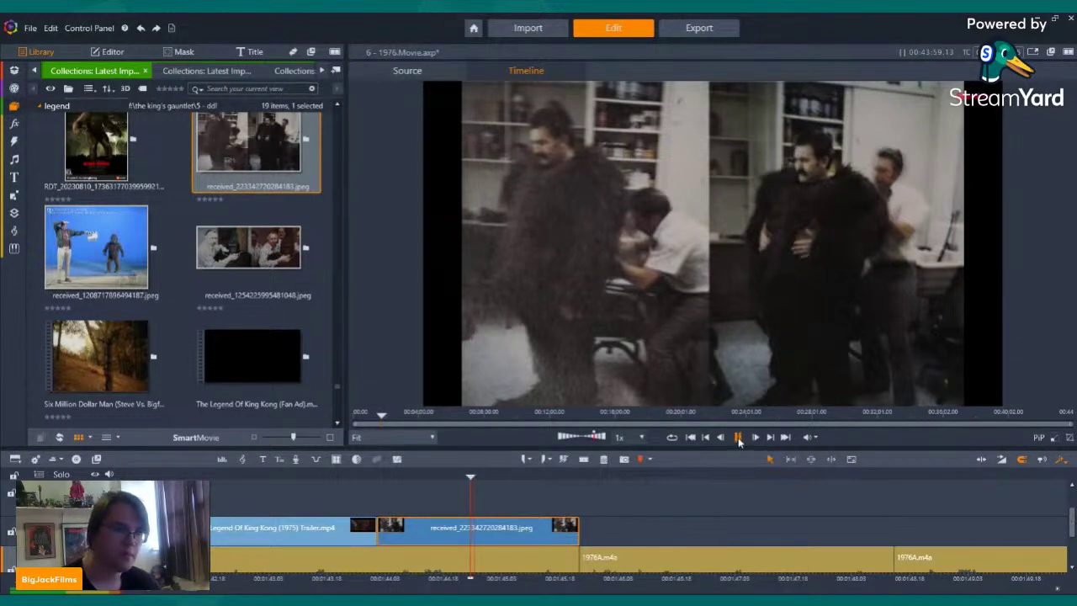
pyautogui.click(738, 437)
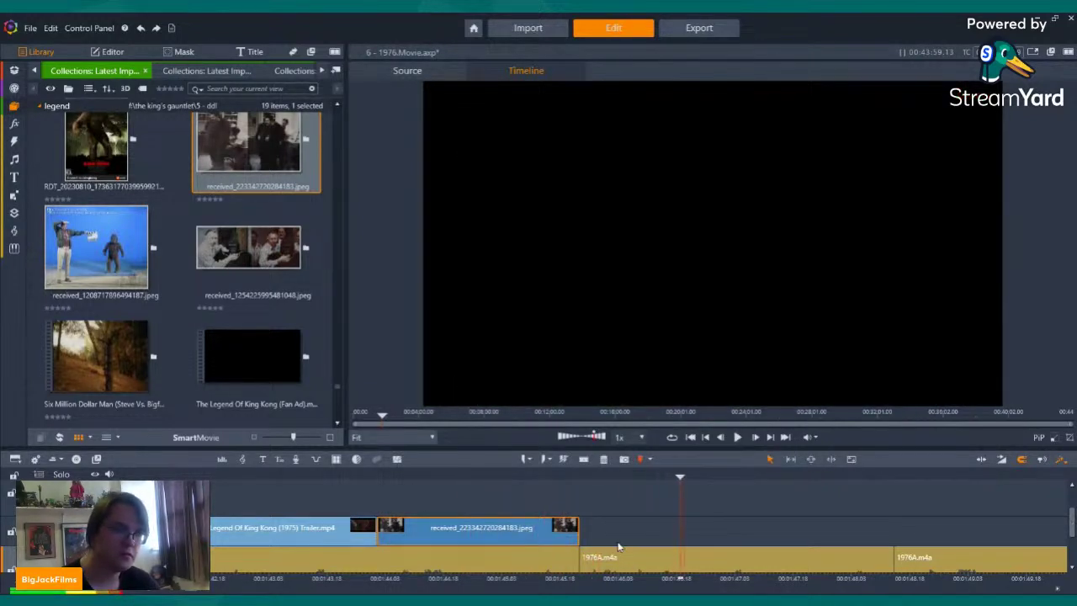
pyautogui.moveTo(570, 528); pyautogui.dragTo(696, 526)
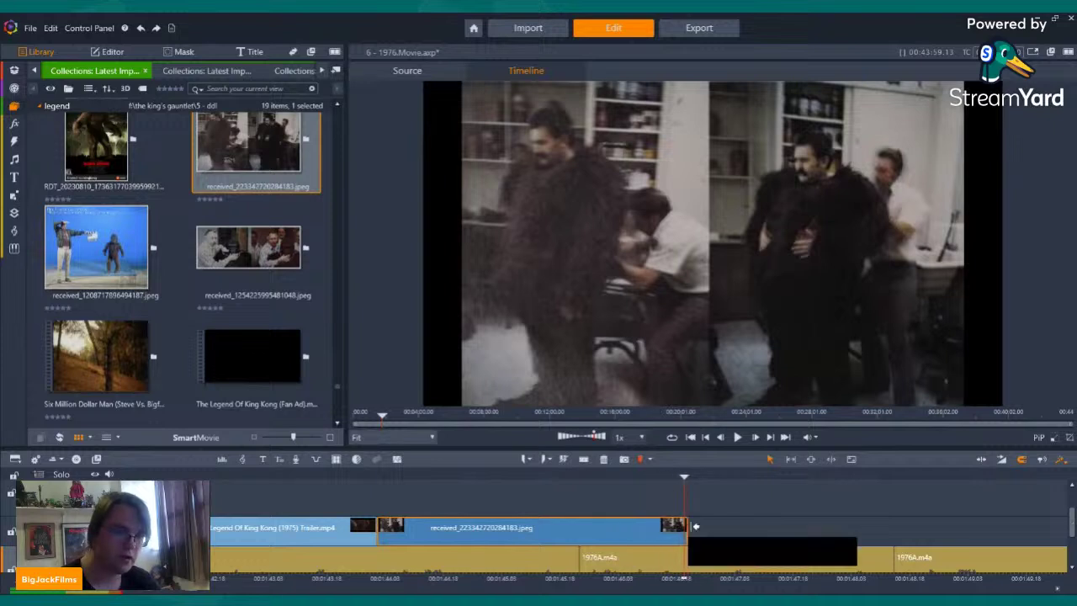
# - Apply the Pan And Zoom effect with the Custom preset to the suit fitting still and play it back
pyautogui.rightClick(586, 528)
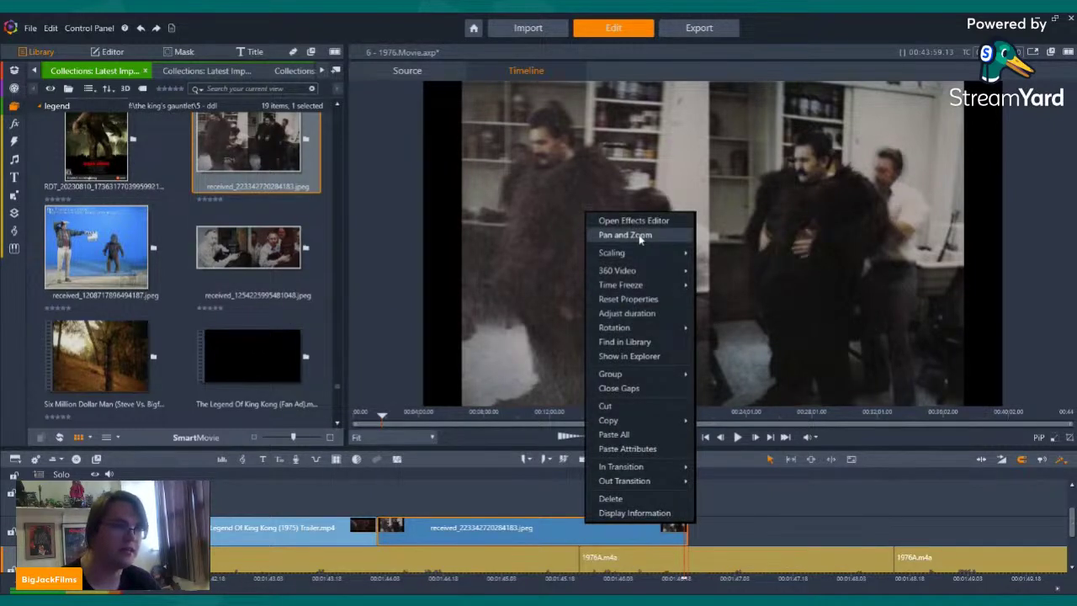
pyautogui.click(536, 540)
pyautogui.click(113, 52)
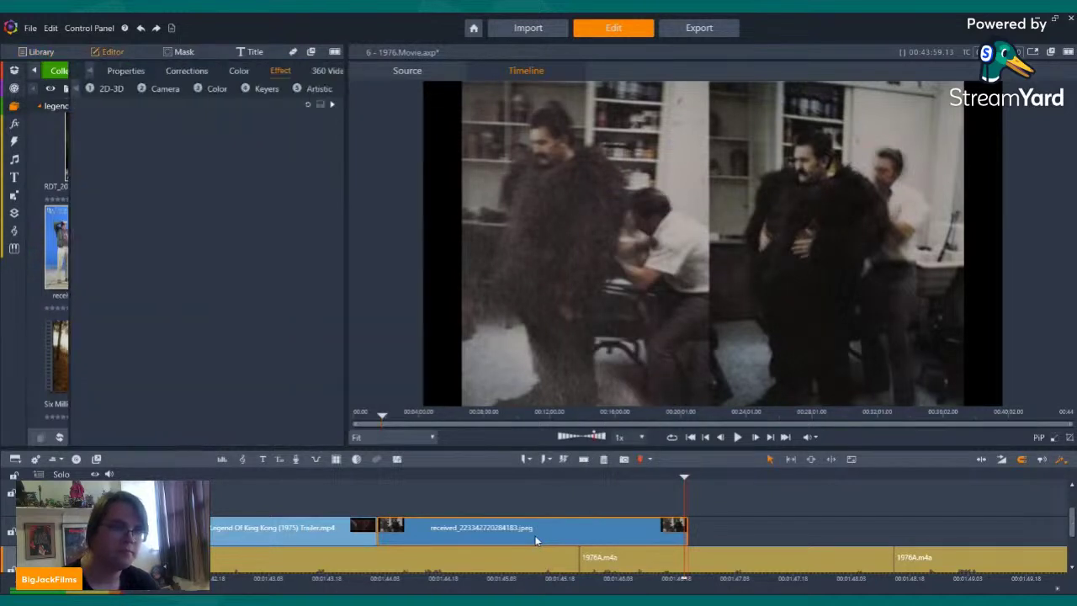
pyautogui.click(113, 88)
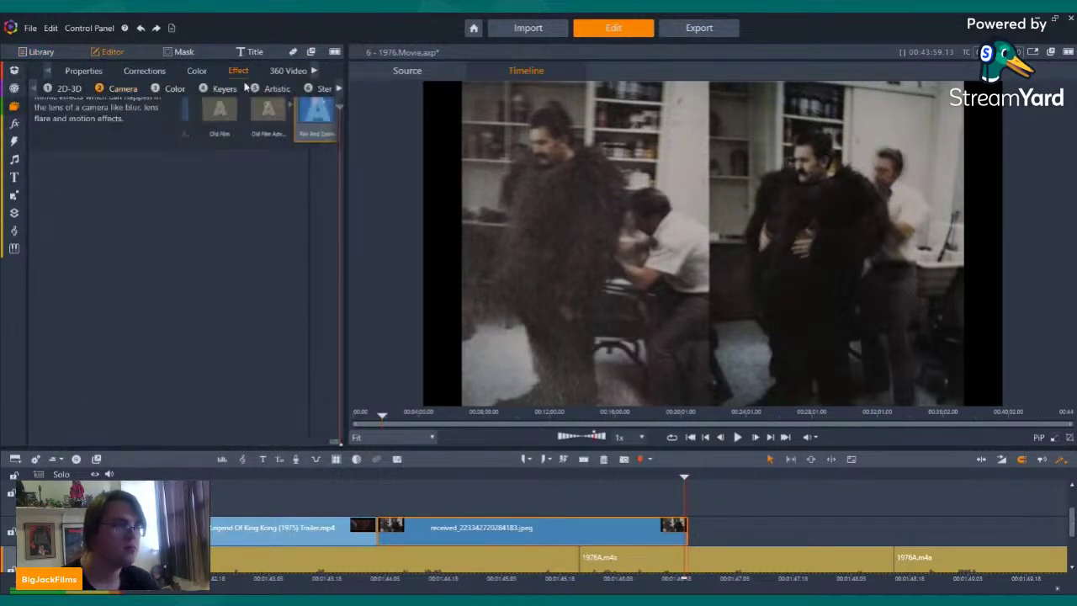
pyautogui.click(316, 137)
pyautogui.doubleClick(335, 141)
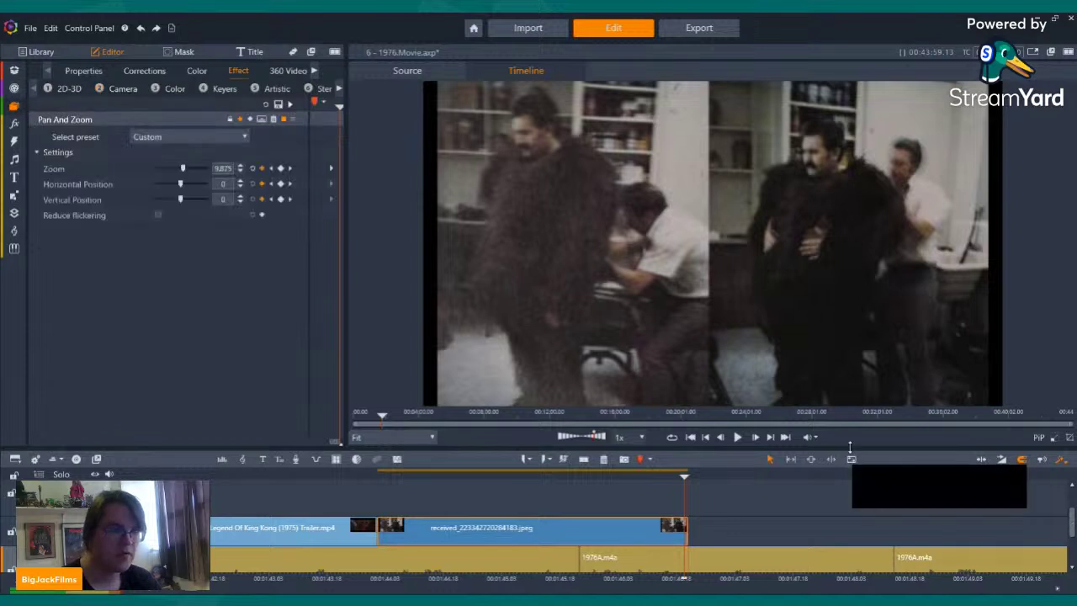
pyautogui.click(641, 476)
pyautogui.click(41, 52)
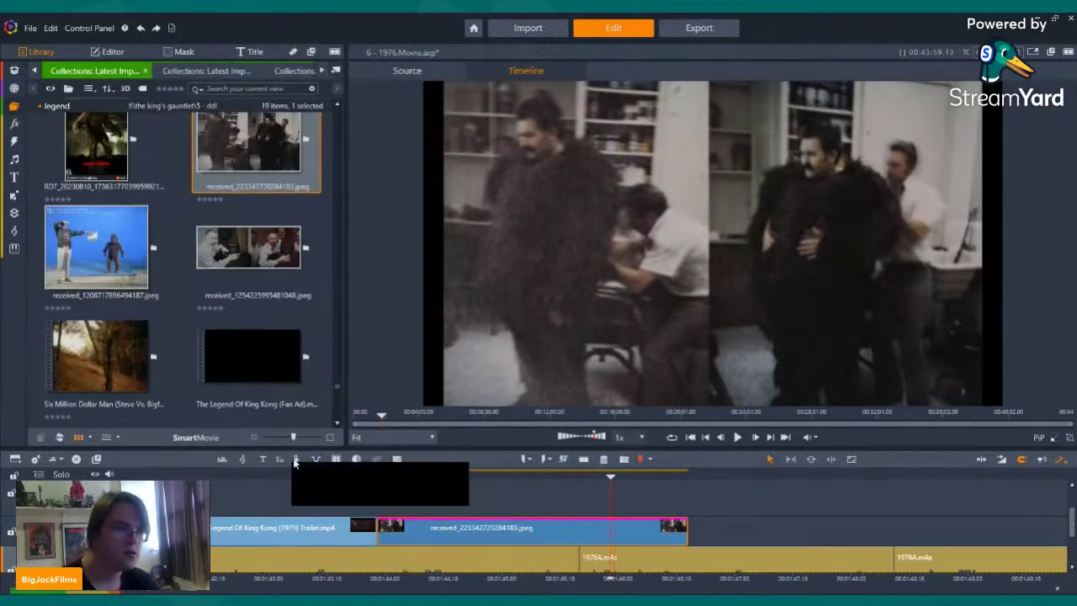
pyautogui.click(300, 477)
pyautogui.click(737, 437)
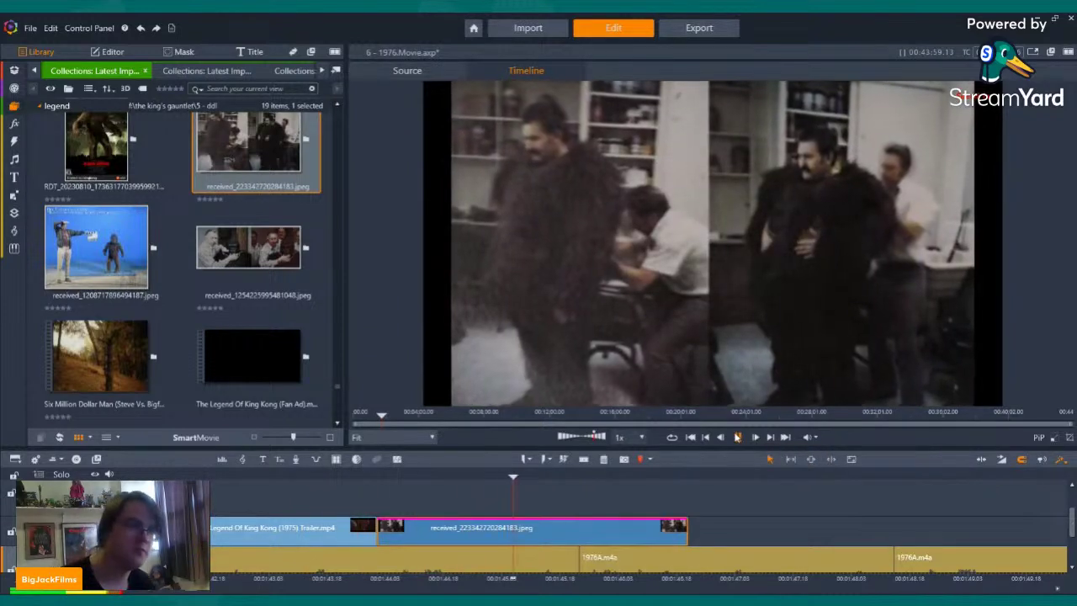
pyautogui.press('space')
# - Place the blue-screen gorilla test still after the suit fitting still with Pan and Zoom and a dissolve at its start
pyautogui.moveTo(101, 245); pyautogui.dragTo(690, 536)
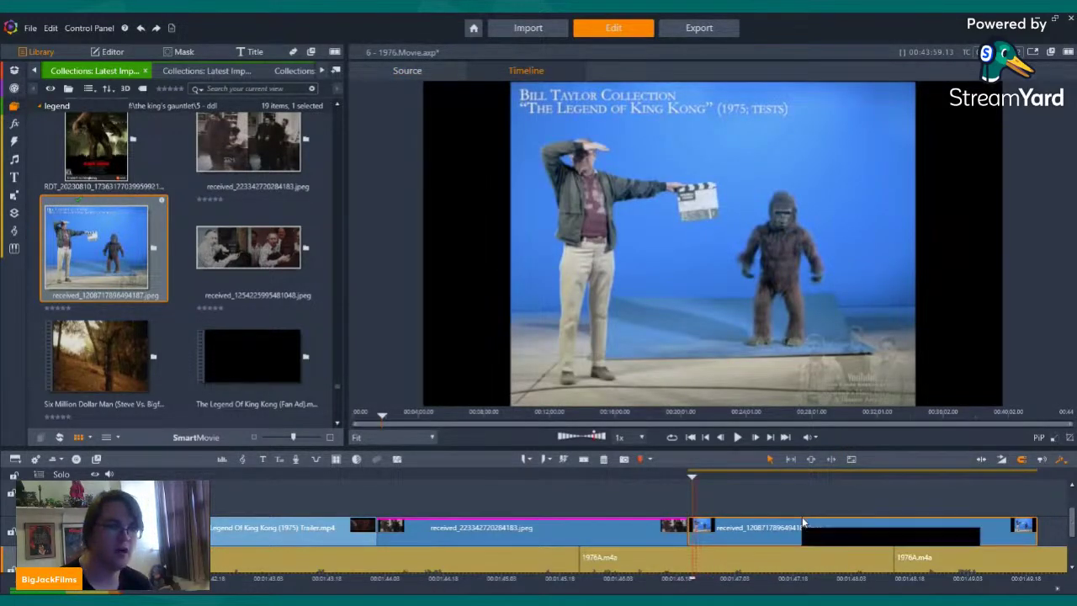
pyautogui.rightClick(749, 543)
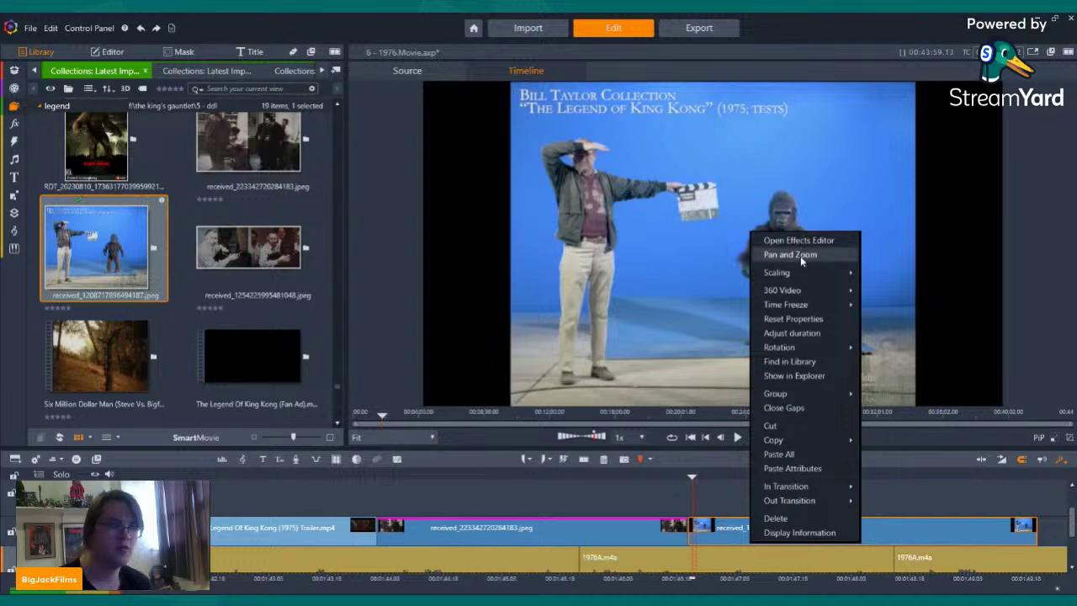
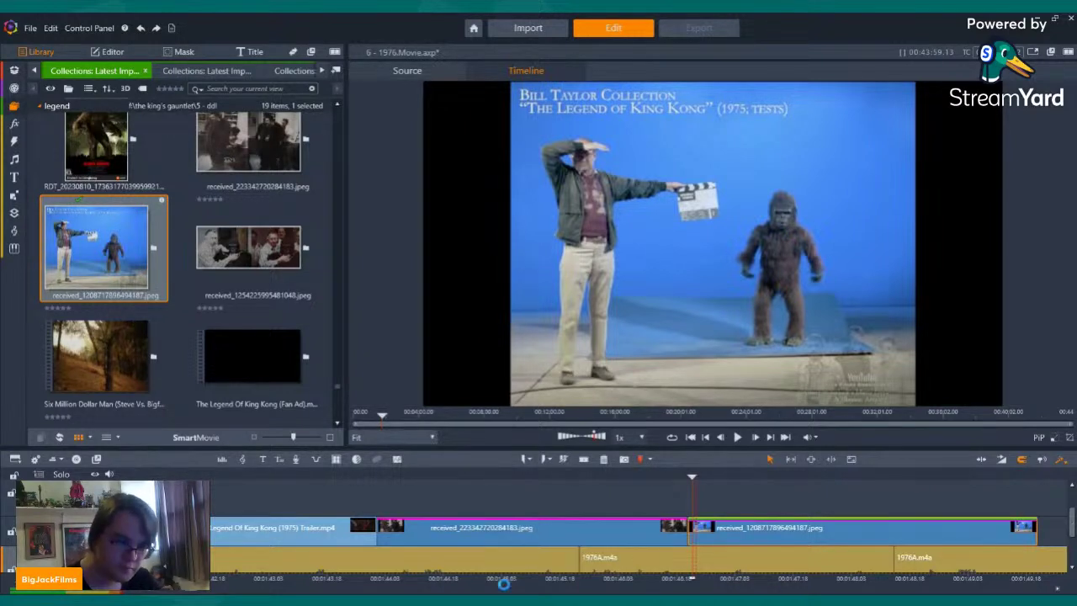
pyautogui.scroll(5, 796, 520)
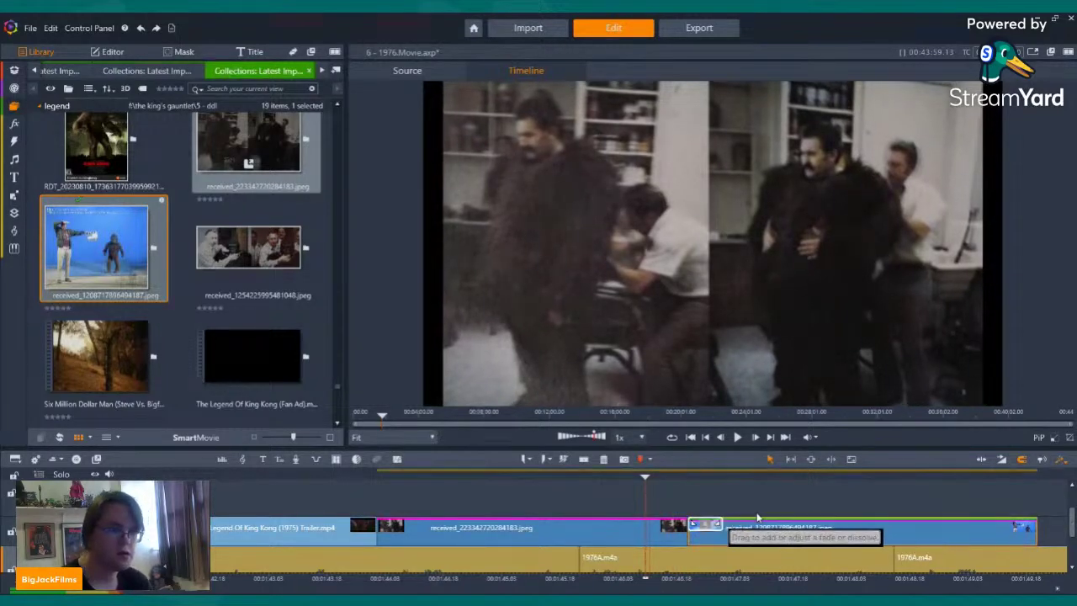
# - Play through the blue-screen still and trim its end back, ahead of the following 1976A.m4a cut
pyautogui.click(738, 437)
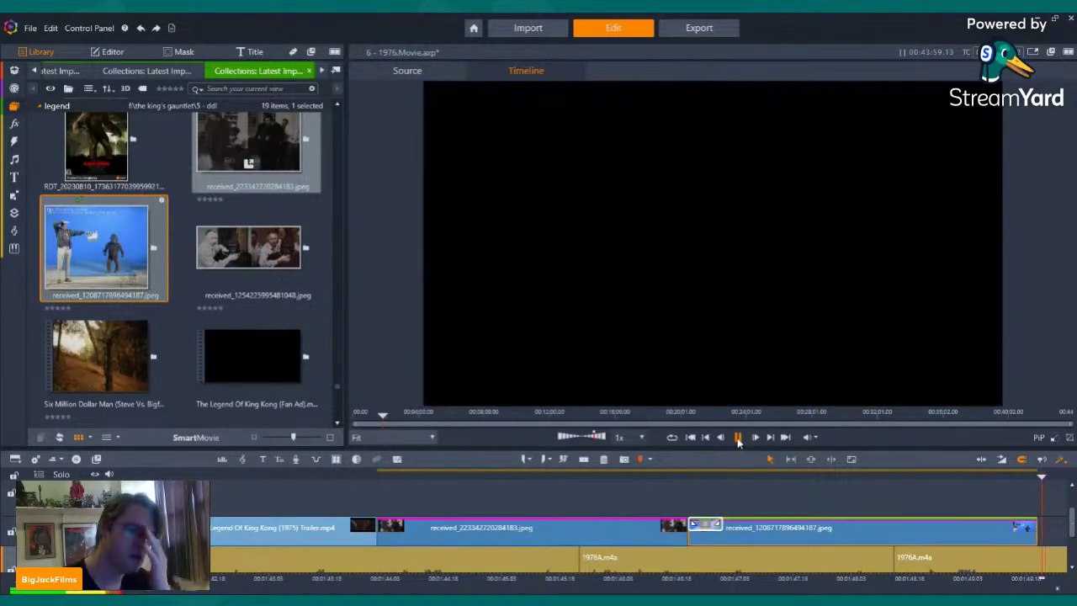
pyautogui.scroll(-2, 1070, 517)
pyautogui.scroll(2, 1071, 520)
pyautogui.scroll(-1, 1070, 522)
pyautogui.scroll(-1, 1070, 521)
pyautogui.moveTo(905, 514); pyautogui.dragTo(892, 509)
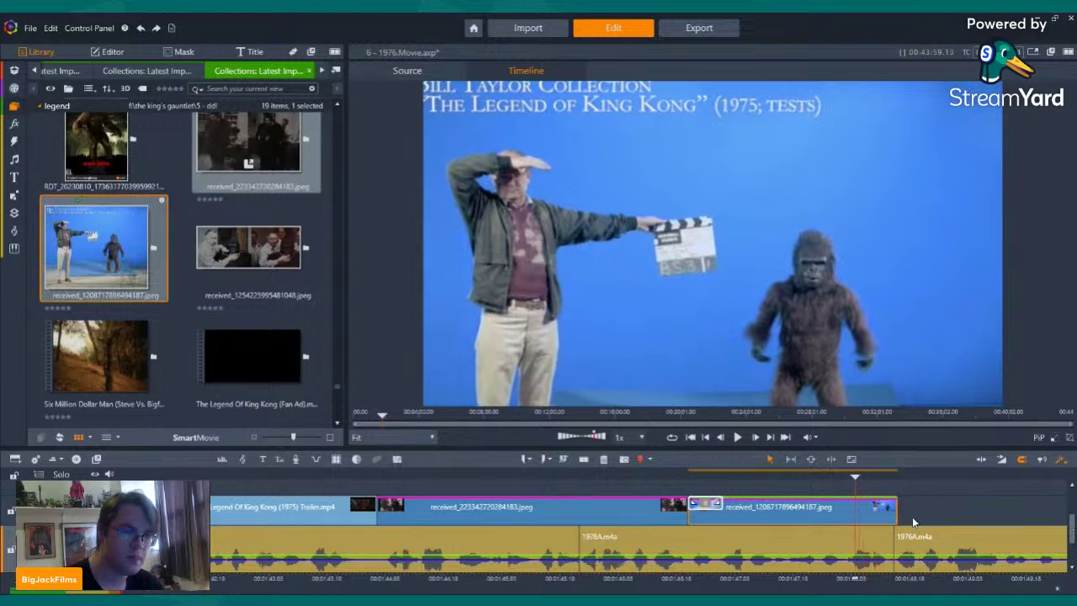
pyautogui.moveTo(894, 509); pyautogui.dragTo(827, 515)
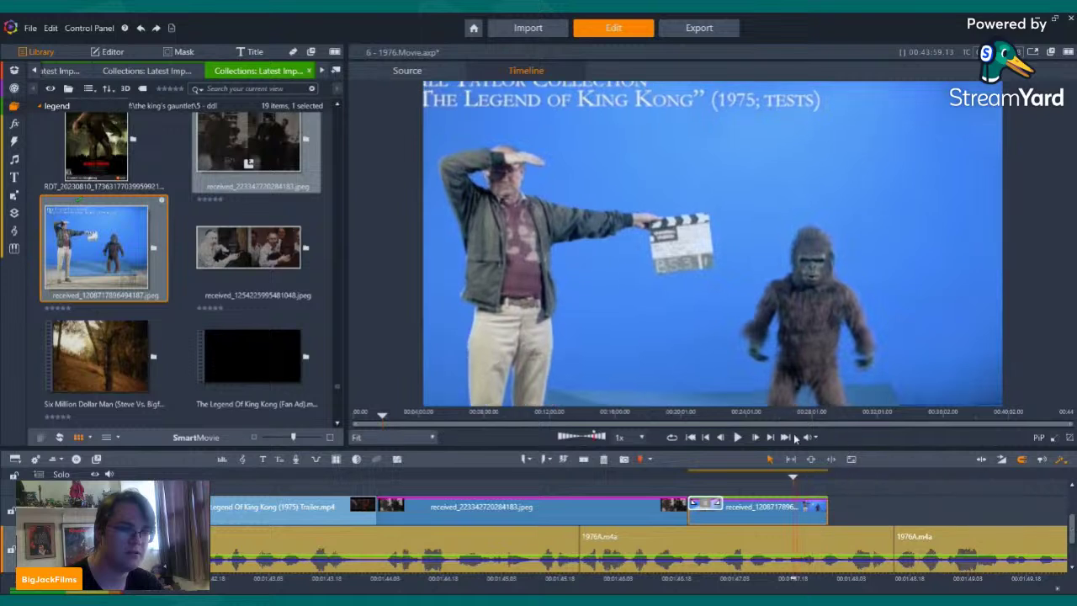
# - Play the narration past the blue-screen still, split it where playback stops and delete the section back to the previous cut
pyautogui.click(738, 437)
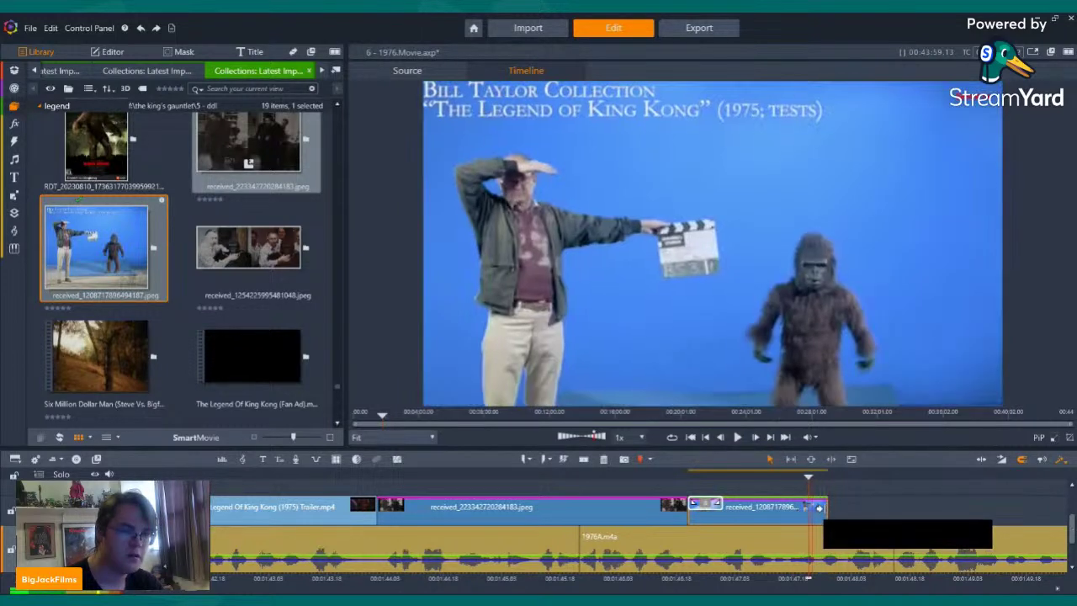
pyautogui.click(738, 438)
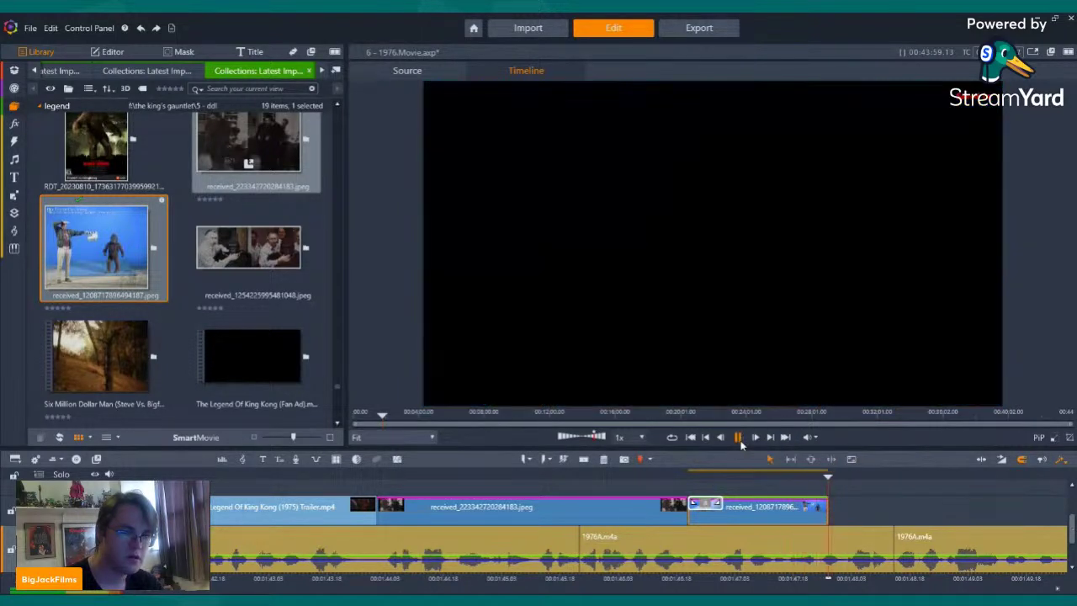
pyautogui.click(739, 438)
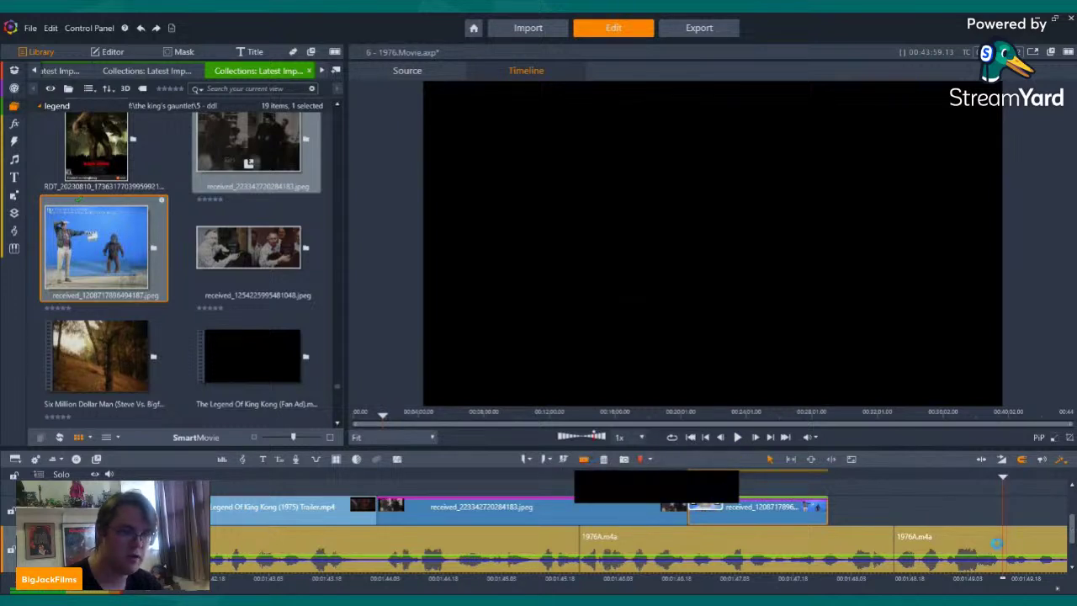
pyautogui.click(583, 459)
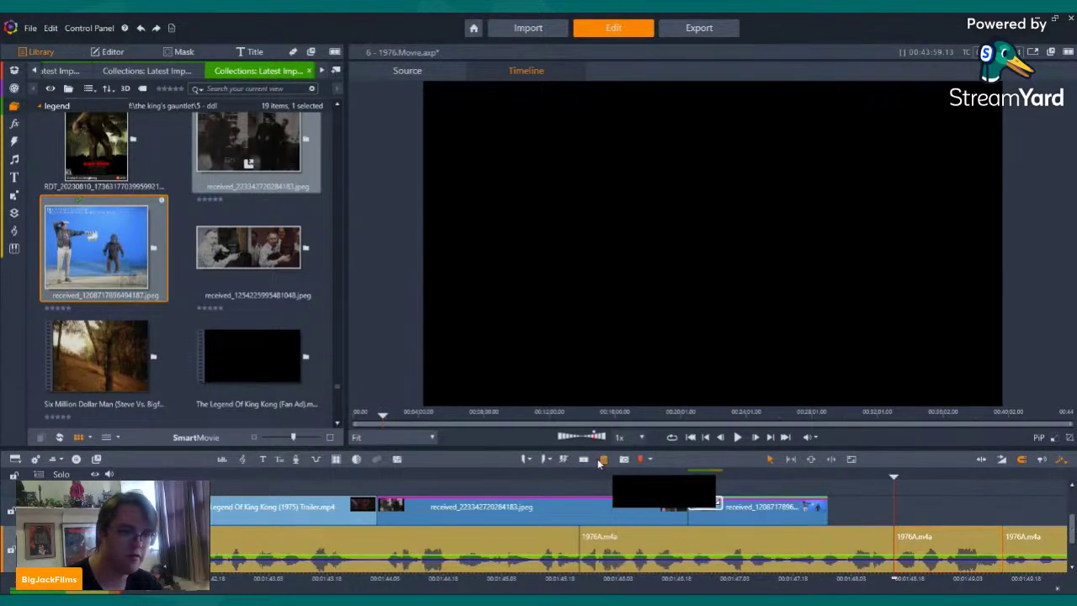
# - Play the narration from the start of the blue-screen still and extend the still's end to the second following 1976A.m4a cut
pyautogui.press('Left')
pyautogui.press('Left')
pyautogui.press('Left')
pyautogui.press('Left')
pyautogui.press('Left')
pyautogui.press('Left')
pyautogui.press('Left')
pyautogui.press('Left')
pyautogui.press('Left')
pyautogui.press('Left')
pyautogui.press('Left')
pyautogui.press('Left')
pyautogui.press('Left')
pyautogui.press('Left')
pyautogui.press('Left')
pyautogui.press('Left')
pyautogui.press('Left')
pyautogui.press('Left')
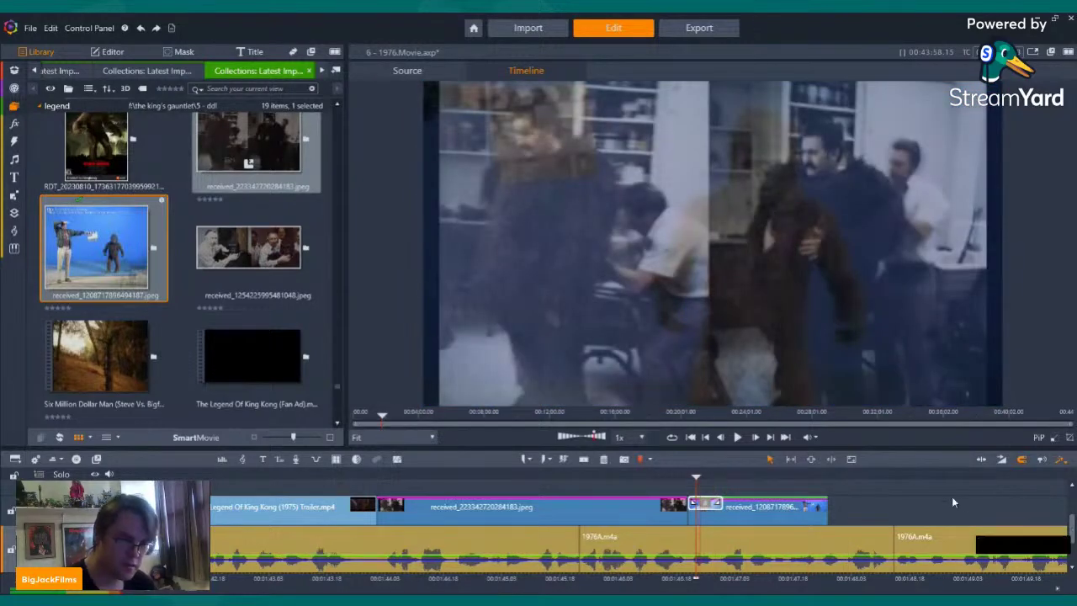
pyautogui.press('Right')
pyautogui.press('Right')
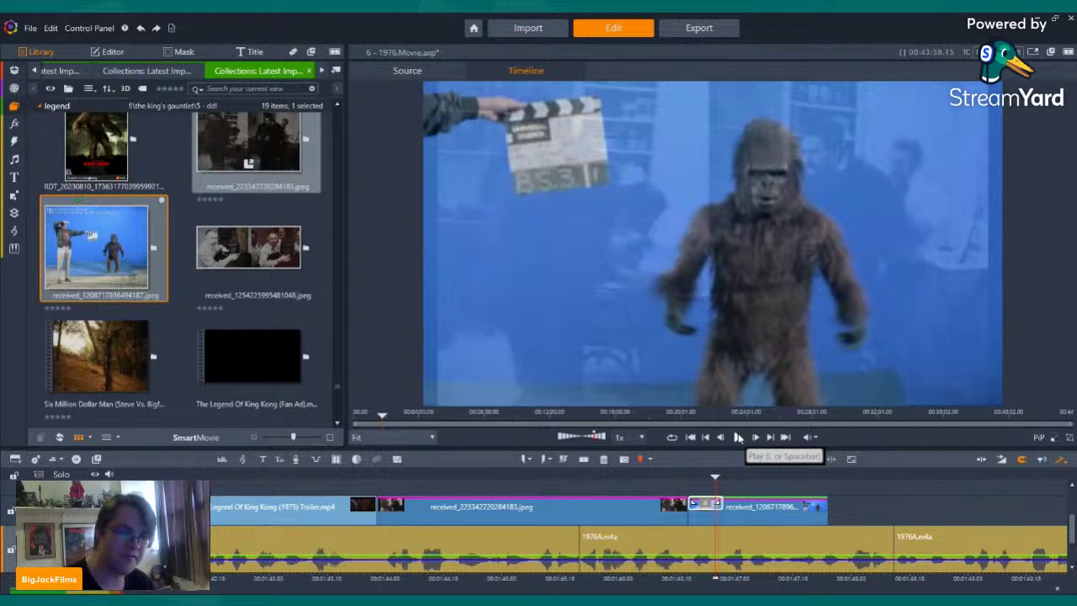
pyautogui.click(739, 437)
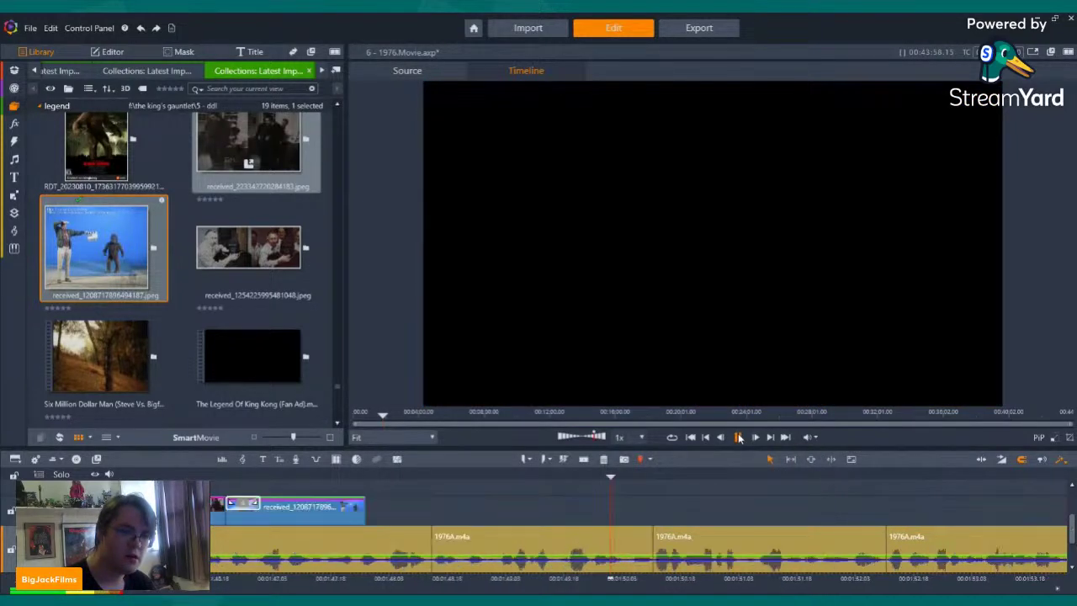
pyautogui.press('space')
pyautogui.moveTo(627, 511); pyautogui.dragTo(649, 507)
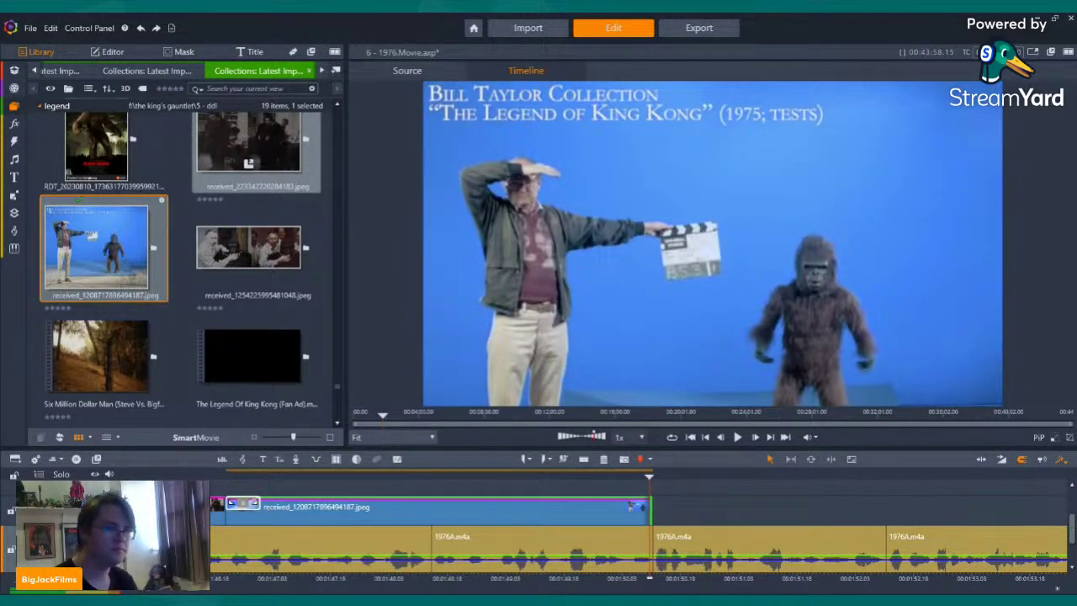
# - Review the extended blue-screen still and listen to the narration that follows it
pyautogui.press('Left')
pyautogui.press('Left')
pyautogui.press('Left')
pyautogui.press('Left')
pyautogui.press('Left')
pyautogui.press('Left')
pyautogui.press('Left')
pyautogui.press('Left')
pyautogui.press('Left')
pyautogui.press('Left')
pyautogui.press('Left')
pyautogui.press('Left')
pyautogui.press('Left')
pyautogui.press('Left')
pyautogui.press('Left')
pyautogui.press('Left')
pyautogui.press('Left')
pyautogui.press('Left')
pyautogui.press('Left')
pyautogui.press('Left')
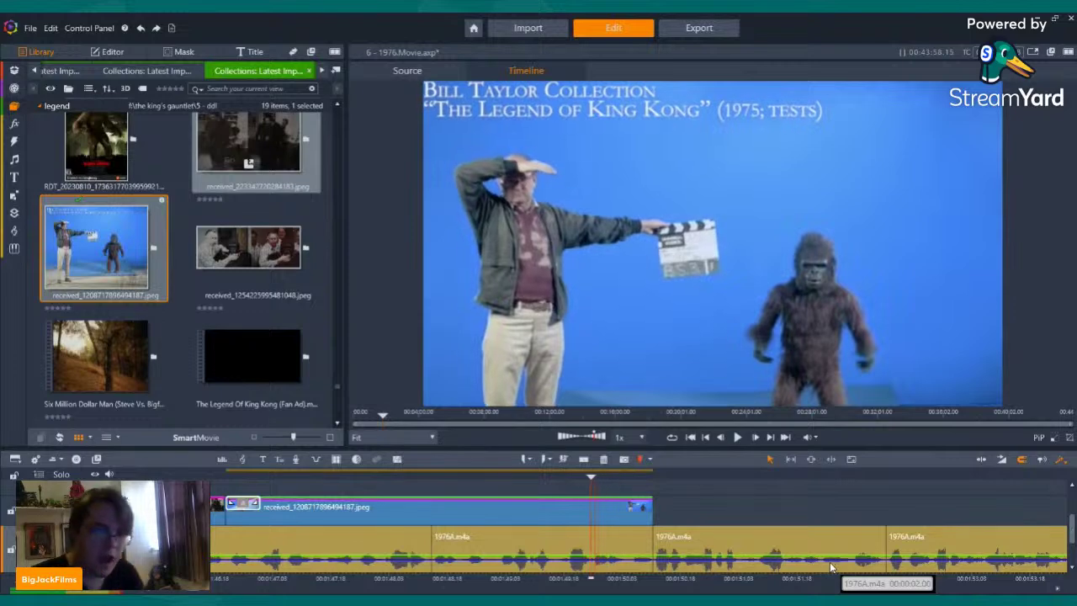
pyautogui.press('Left')
pyautogui.press('Left')
pyautogui.press('Left')
pyautogui.press('Left')
pyautogui.press('Left')
pyautogui.press('Left')
pyautogui.press('Left')
pyautogui.press('Left')
pyautogui.press('Left')
pyautogui.press('Left')
pyautogui.press('Left')
pyautogui.press('Left')
pyautogui.press('Left')
pyautogui.press('Left')
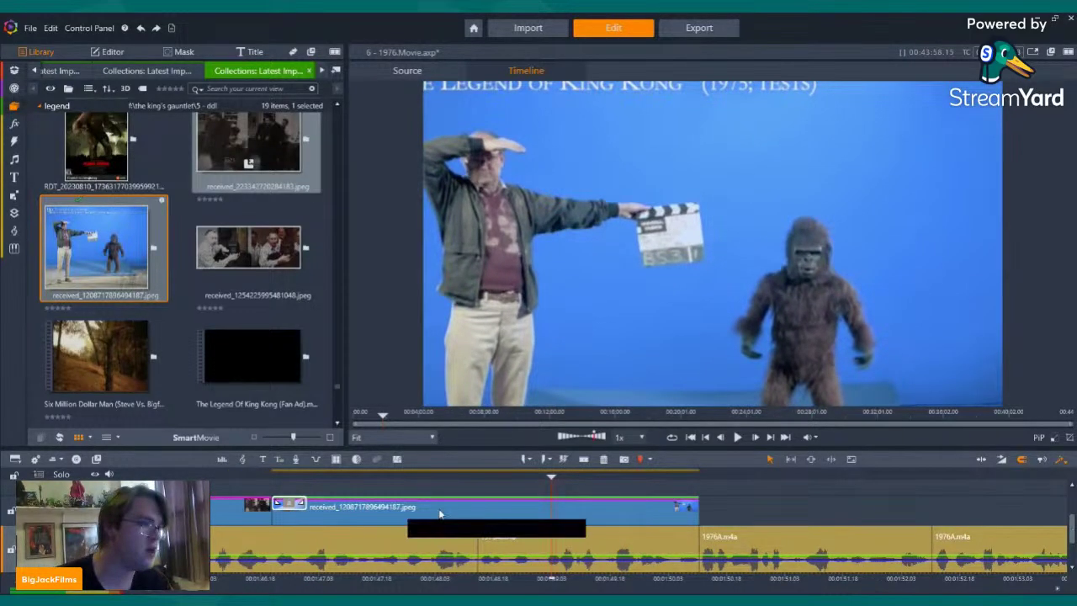
pyautogui.click(218, 482)
pyautogui.click(738, 437)
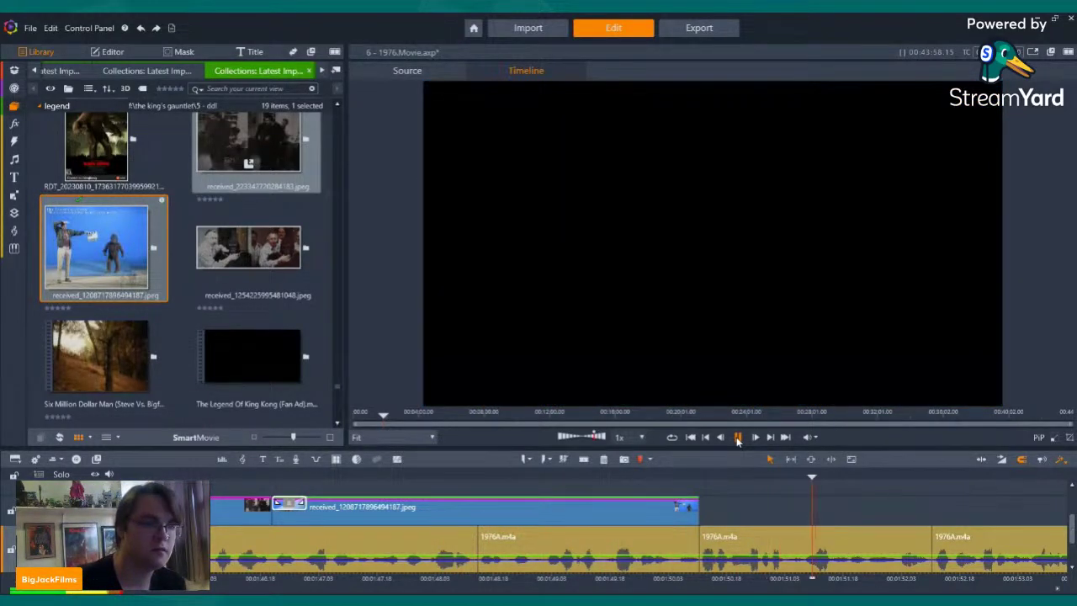
pyautogui.click(738, 437)
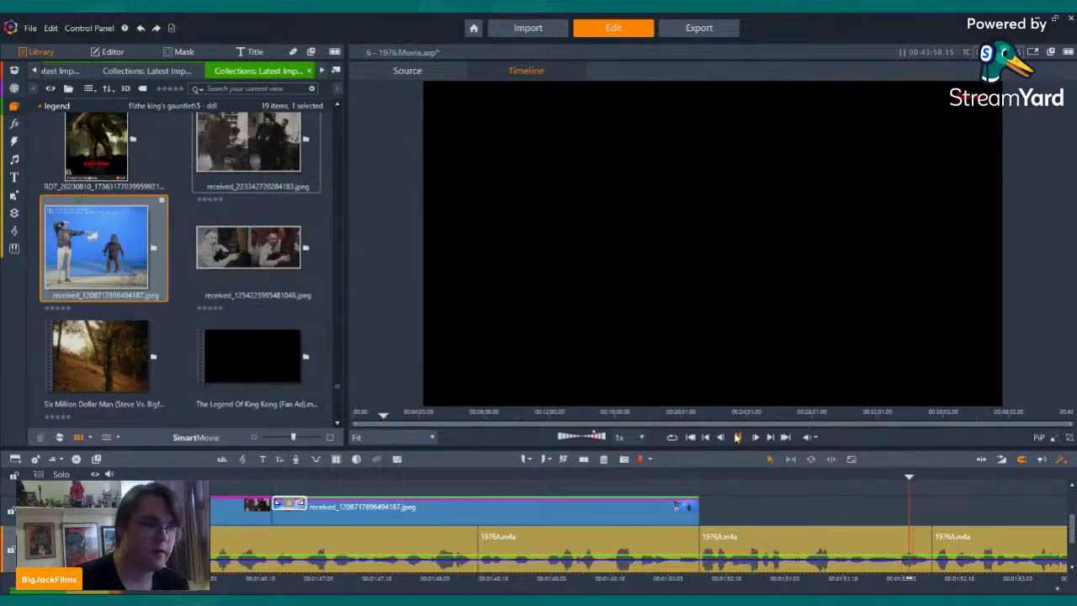
# - Place the legend still of the red Universal Studios script, jT8FkE.jpg, directly after the blue-screen still
pyautogui.scroll(1, 154, 186)
pyautogui.scroll(3, 154, 187)
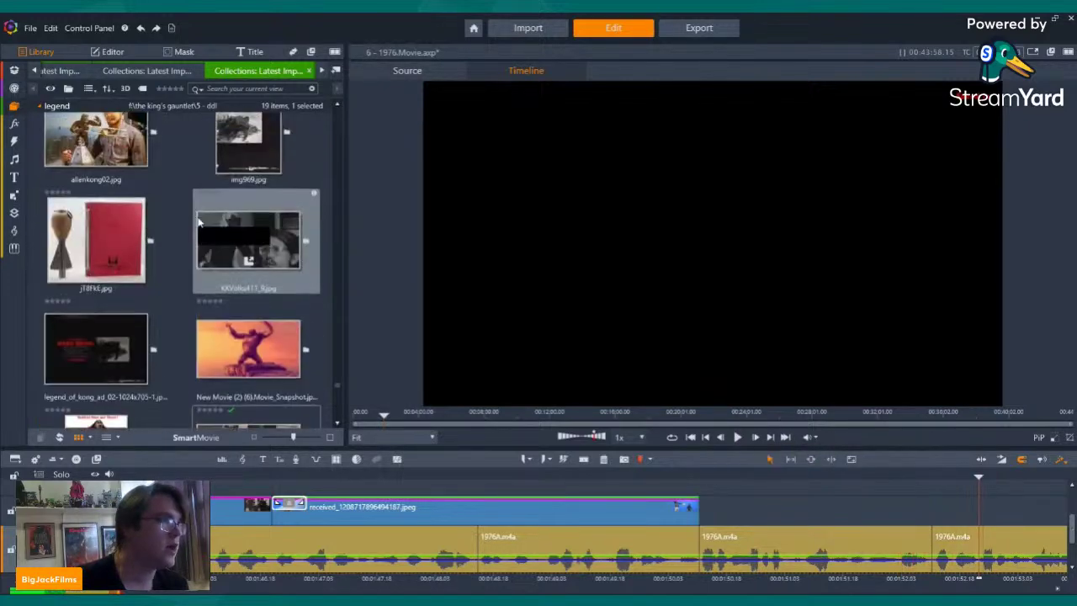
pyautogui.click(92, 244)
pyautogui.moveTo(93, 244); pyautogui.dragTo(703, 515)
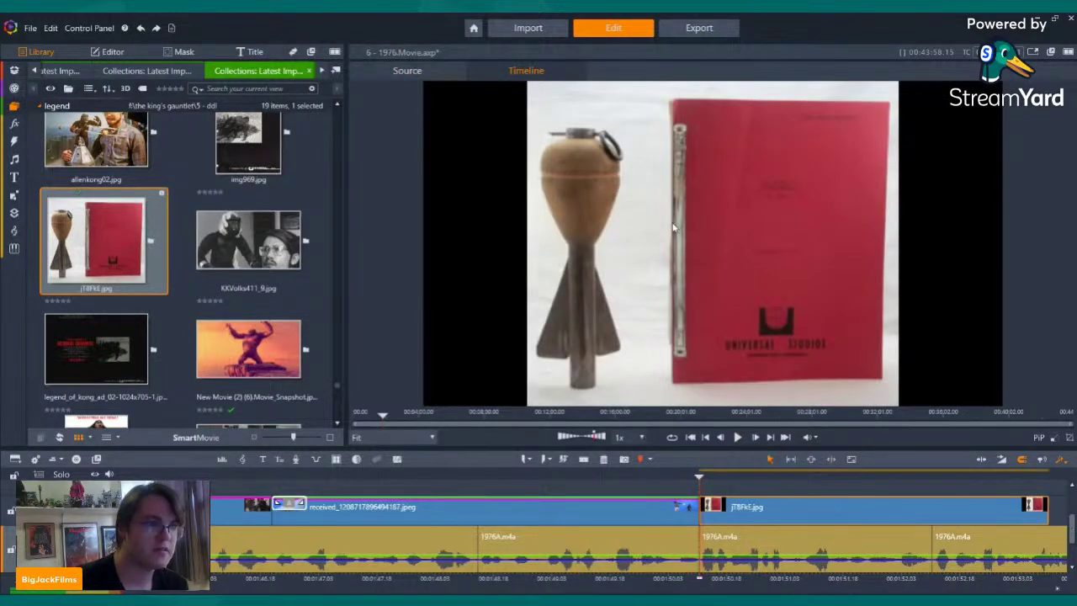
# - Play the narration past the red script still, extend its end to the second following 1976A.m4a cut and dissolve into it
pyautogui.click(738, 437)
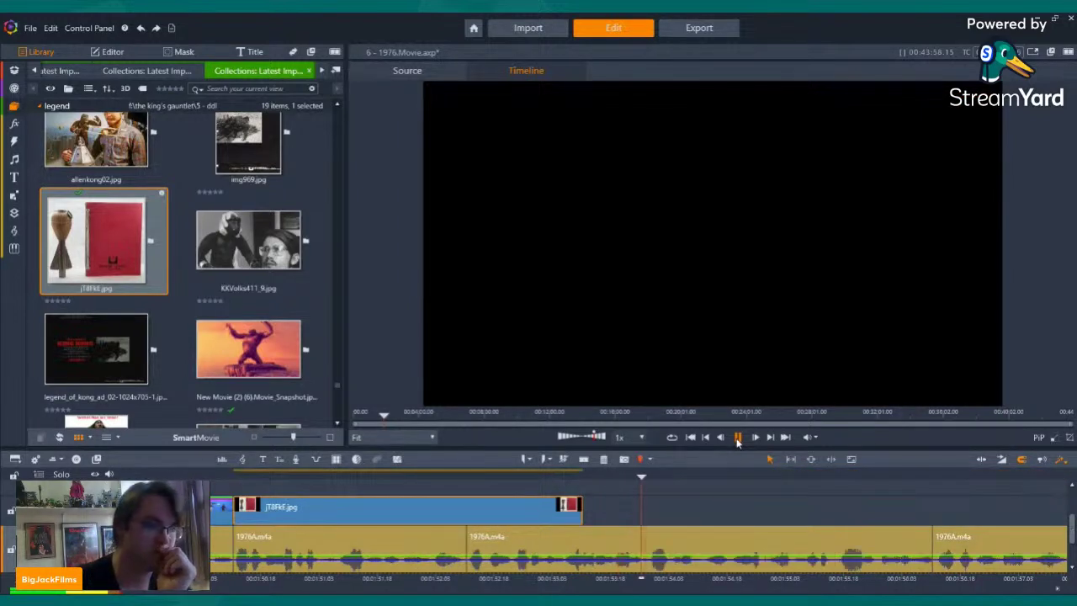
pyautogui.click(738, 437)
pyautogui.moveTo(918, 514)
pyautogui.mouseDown()
pyautogui.moveTo(928, 512)
pyautogui.moveTo(901, 510)
pyautogui.moveTo(928, 510)
pyautogui.mouseUp()
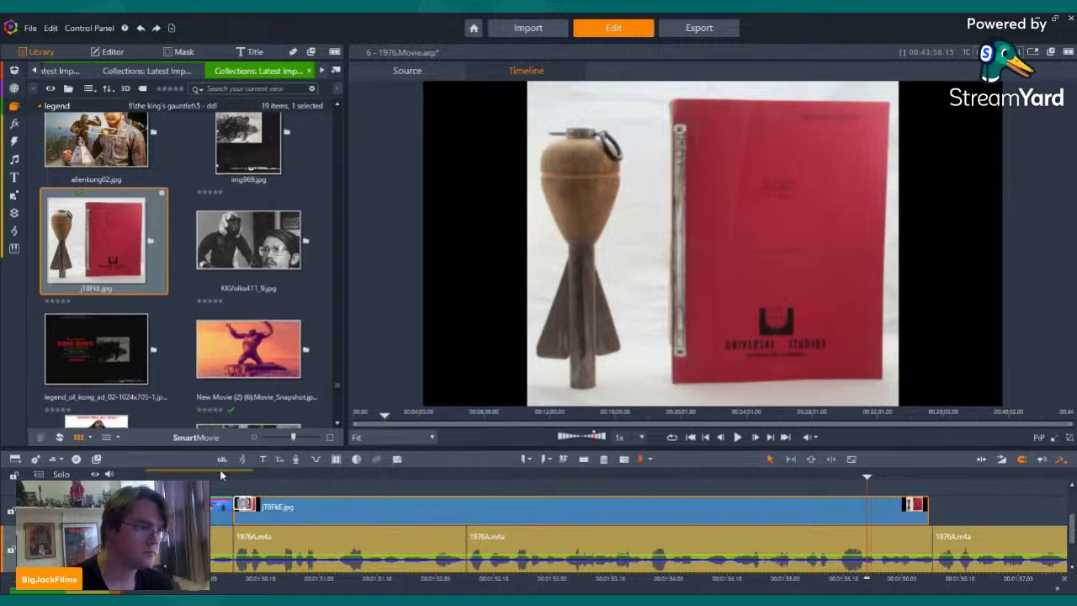
# - Apply Pan and Zoom to the red script still and play the narration through and past it
pyautogui.click(216, 485)
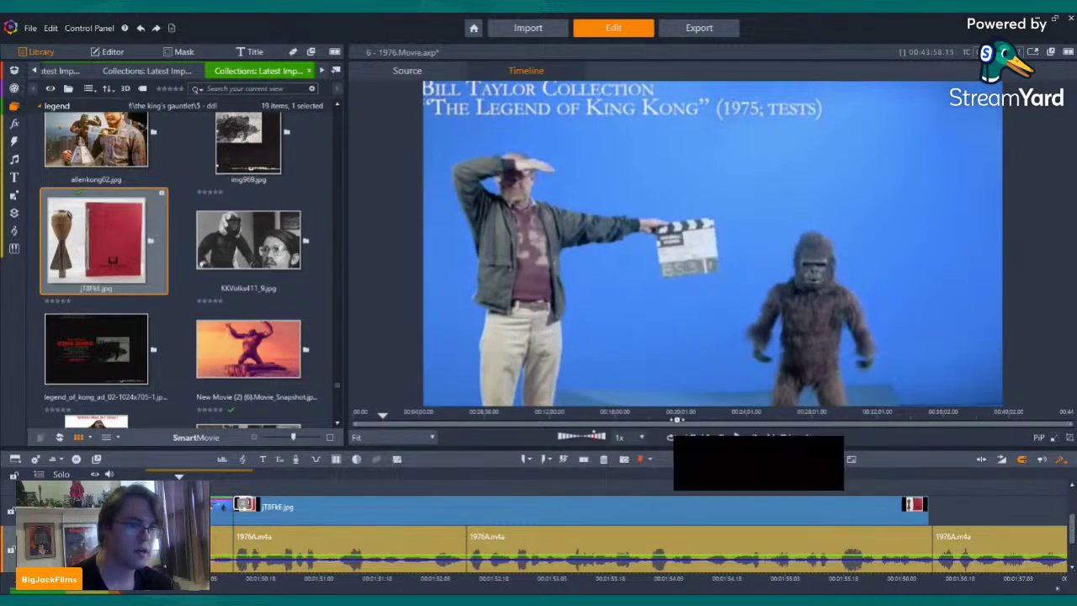
pyautogui.click(737, 437)
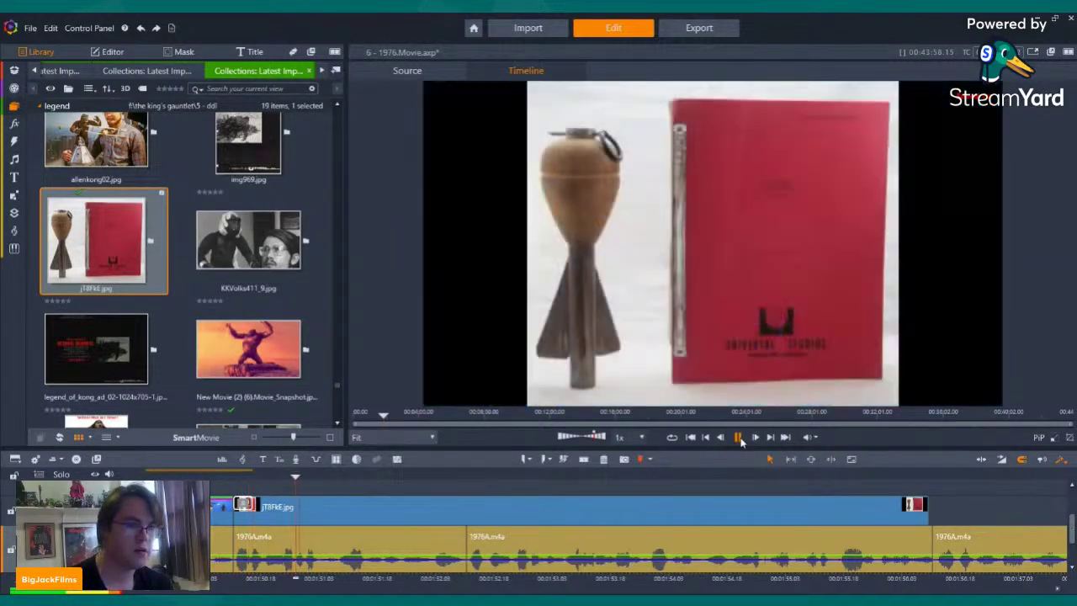
pyautogui.rightClick(716, 507)
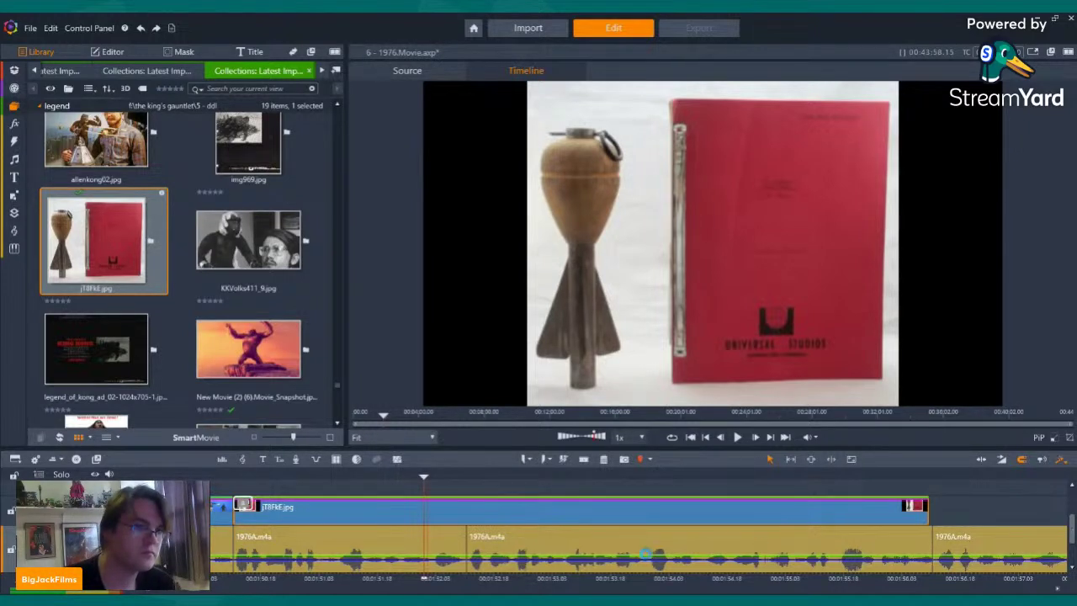
pyautogui.click(738, 437)
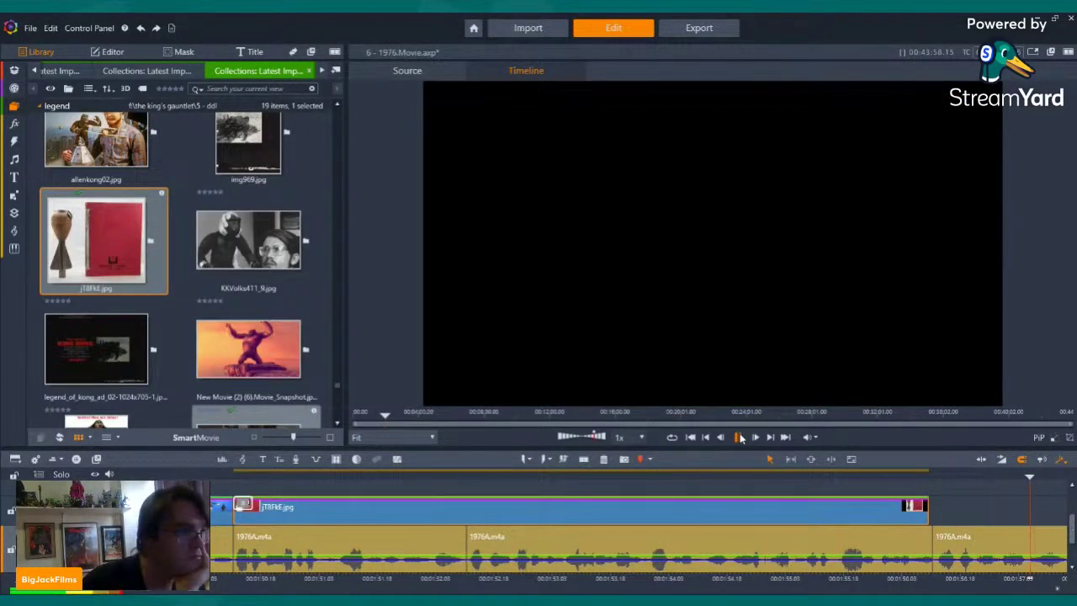
pyautogui.click(739, 438)
# - Look through the legend folder for the next image and return the playhead to the end of the red script still
pyautogui.scroll(-5, 131, 242)
pyautogui.scroll(2, 130, 236)
pyautogui.scroll(-8, 130, 236)
pyautogui.scroll(-4, 203, 247)
pyautogui.scroll(5, 203, 247)
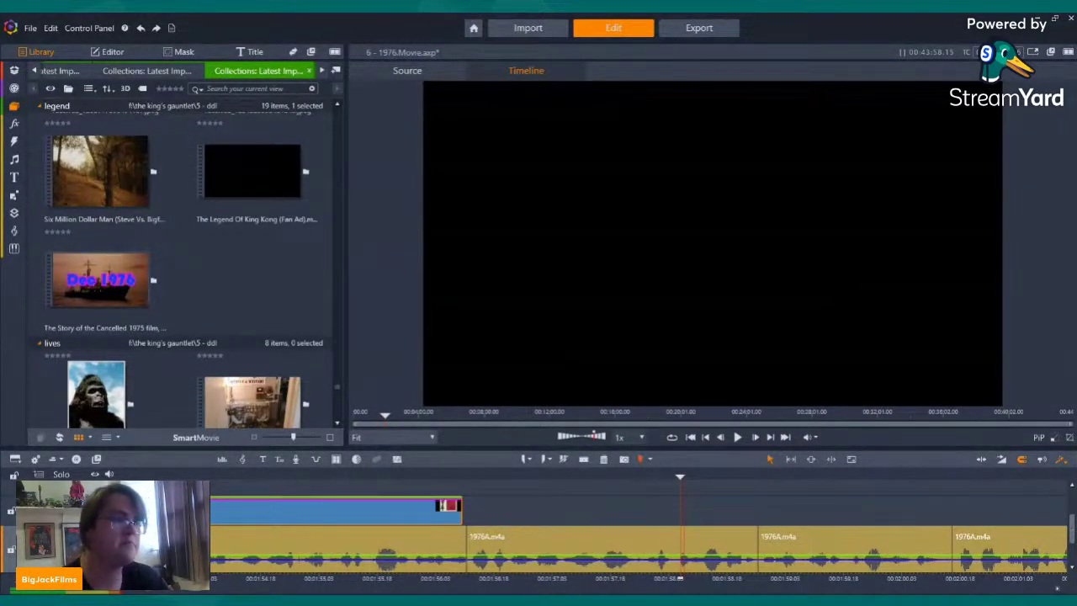
pyautogui.click(442, 476)
pyautogui.moveTo(442, 477); pyautogui.dragTo(550, 476)
pyautogui.click(635, 505)
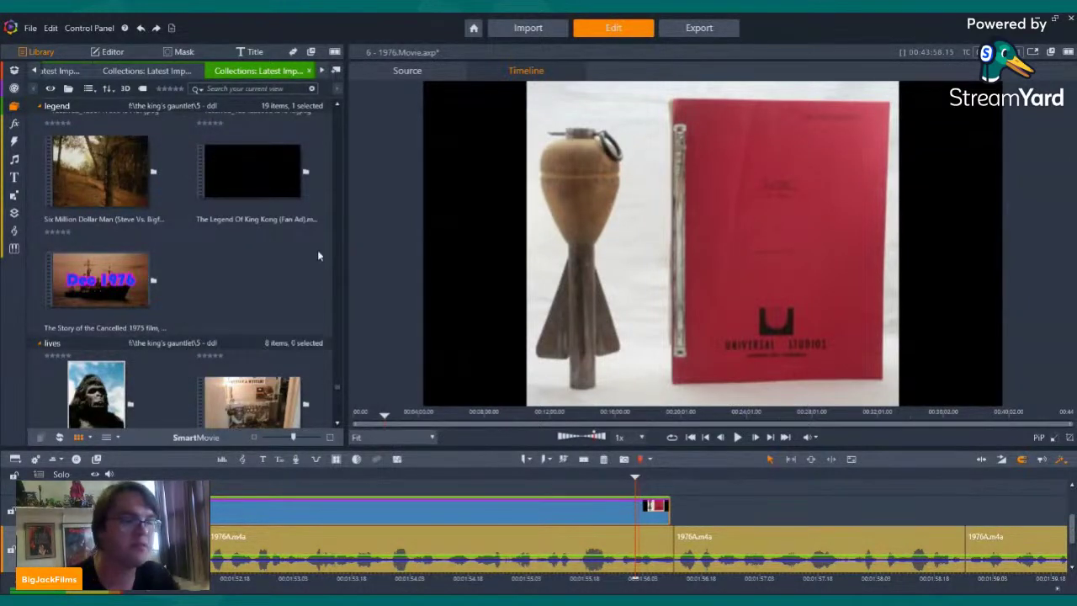
# - Look through the legend folder, preview the four-part concept sketch sheet, and play the narration past the end of the red script still
pyautogui.scroll(-3, 305, 256)
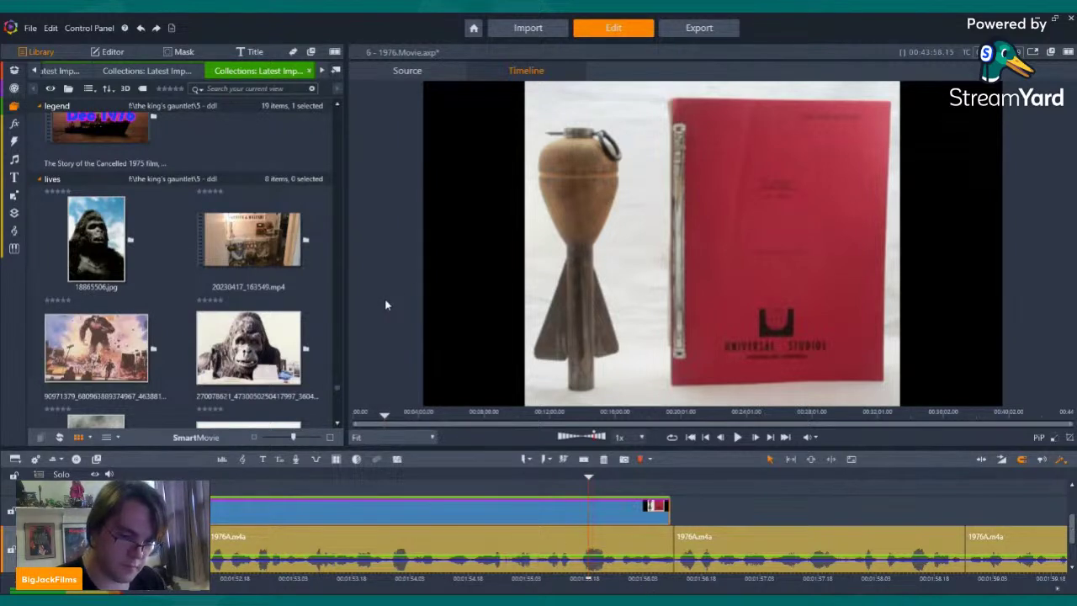
pyautogui.scroll(3, 227, 215)
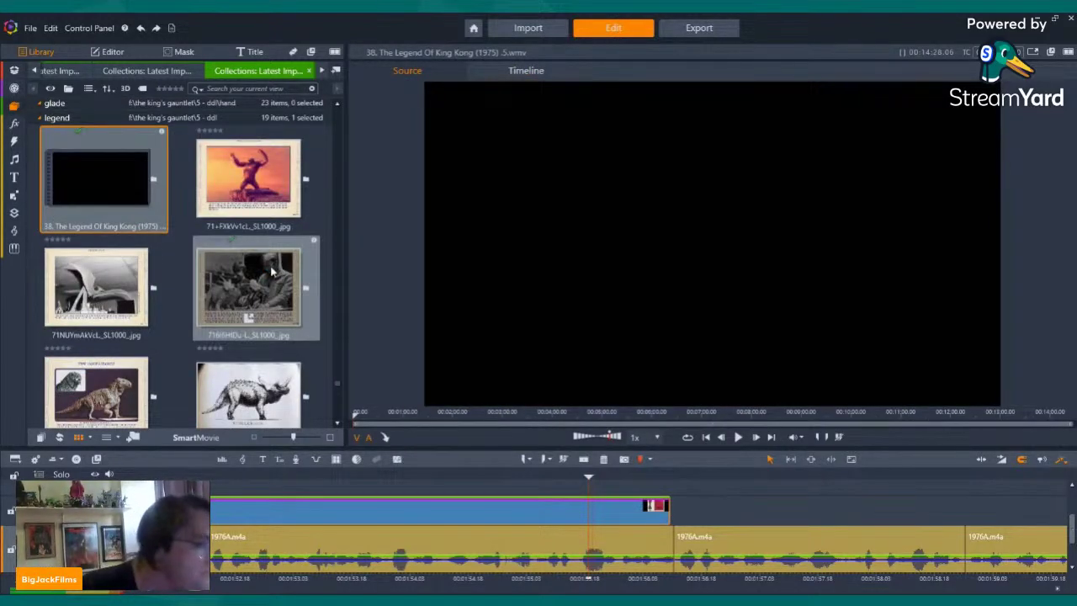
pyautogui.scroll(-1, 223, 197)
pyautogui.scroll(-4, 221, 196)
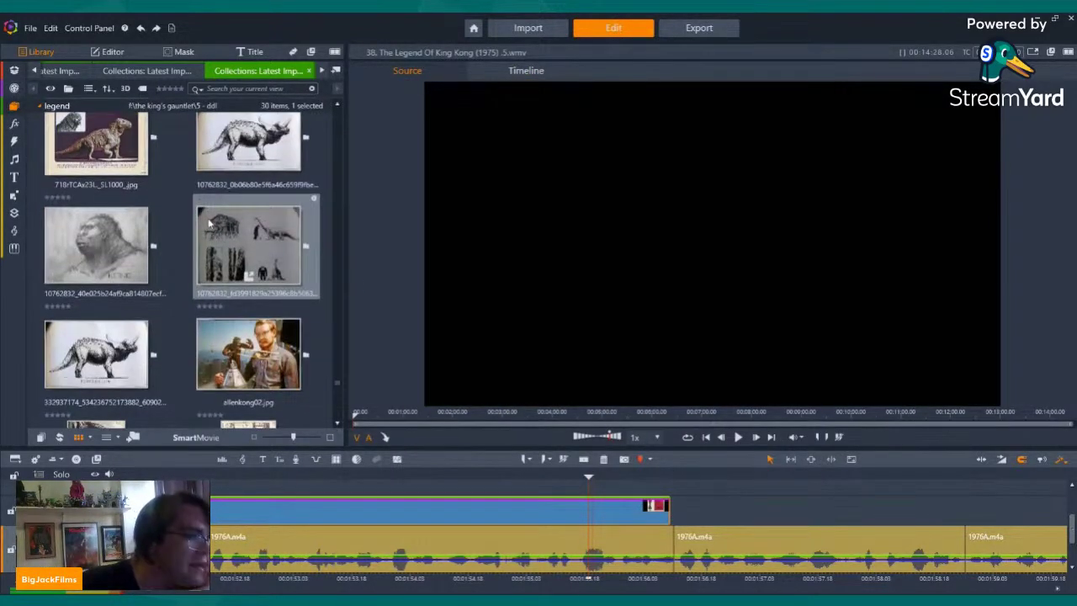
pyautogui.click(211, 223)
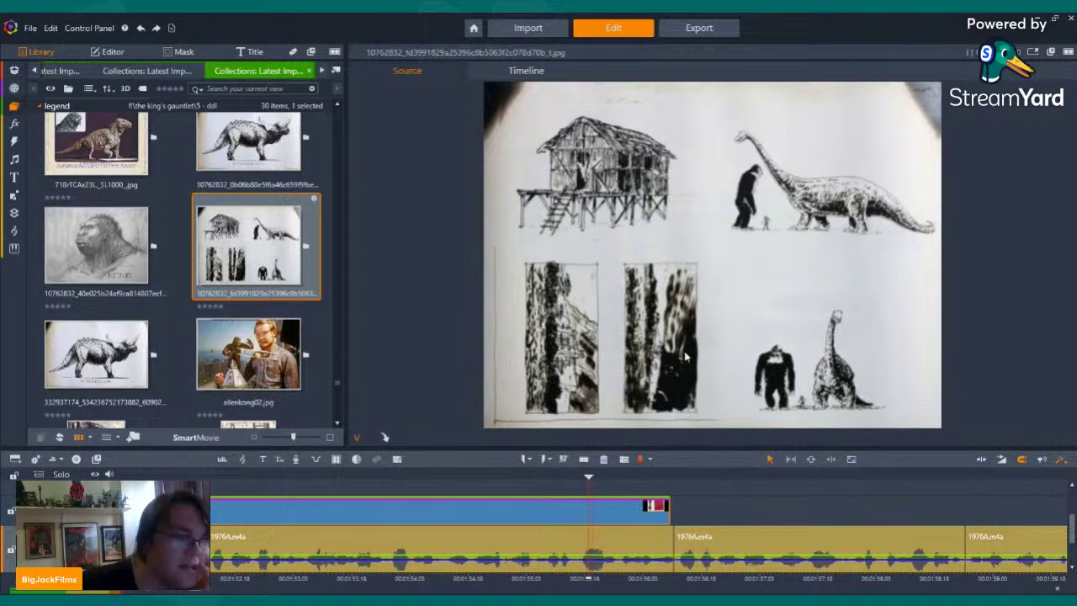
pyautogui.click(714, 539)
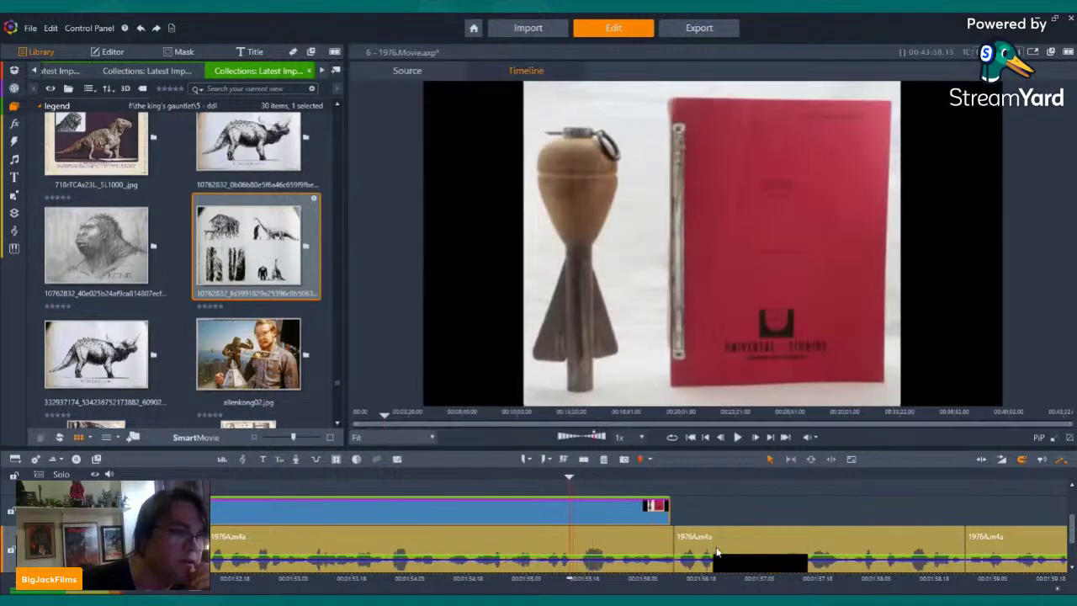
pyautogui.click(737, 439)
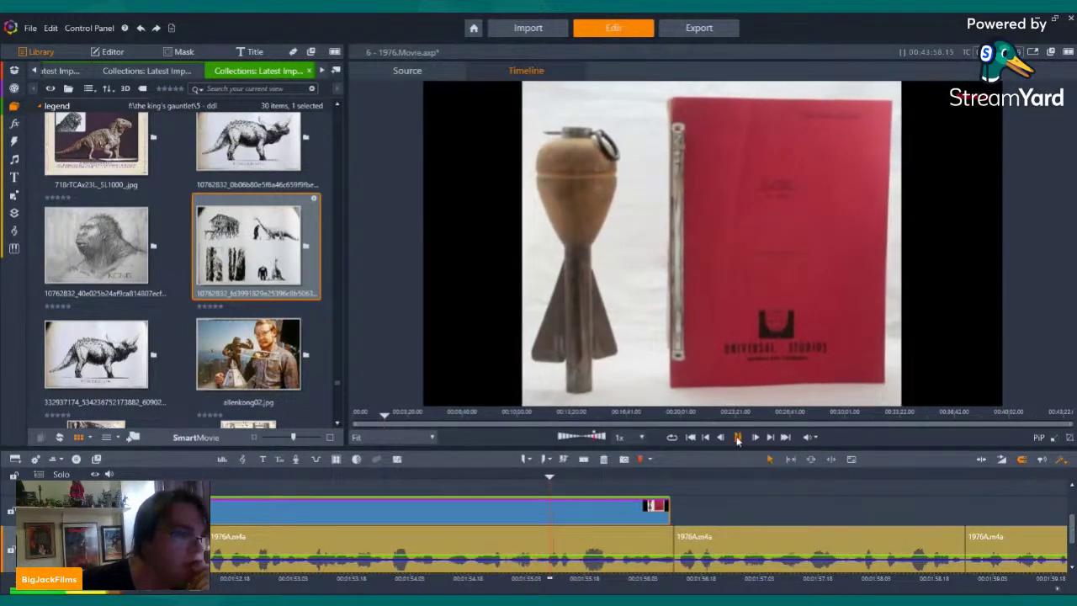
pyautogui.click(737, 439)
# - Find the legend storyboard page V13ILD.jpg, with Kong coming to the beach, and place it directly after the red script still
pyautogui.scroll(3, 236, 215)
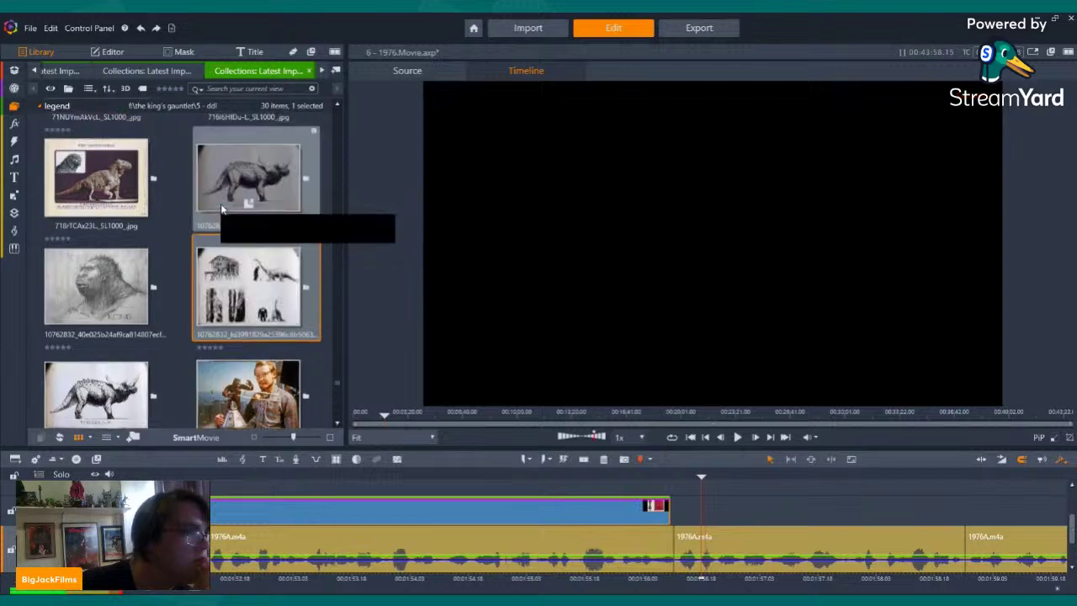
pyautogui.scroll(-5, 231, 220)
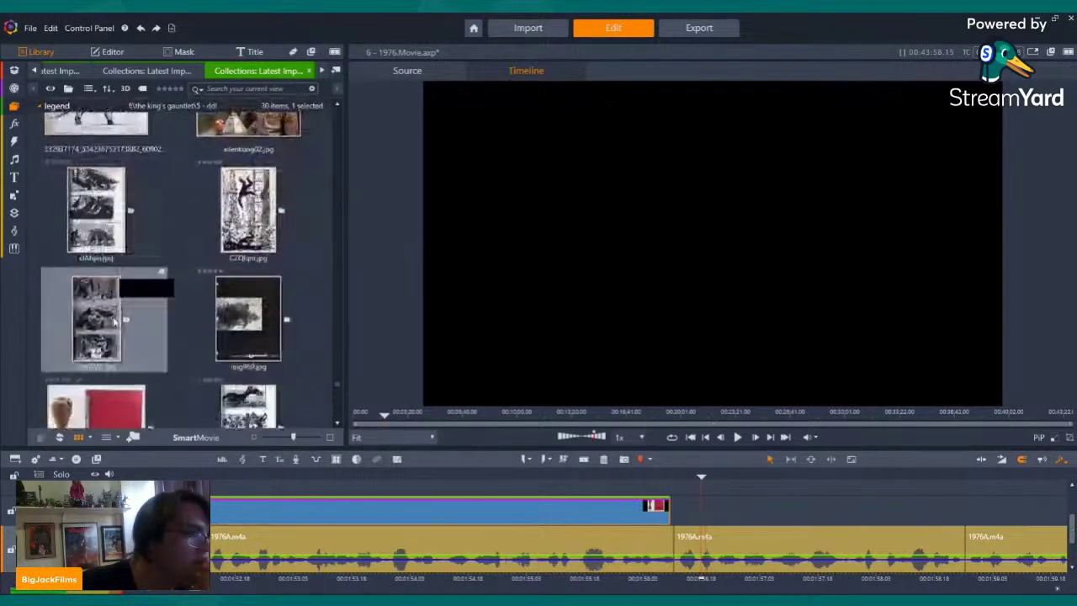
pyautogui.click(248, 282)
pyautogui.scroll(-2, 168, 274)
pyautogui.click(109, 268)
pyautogui.scroll(-4, 169, 270)
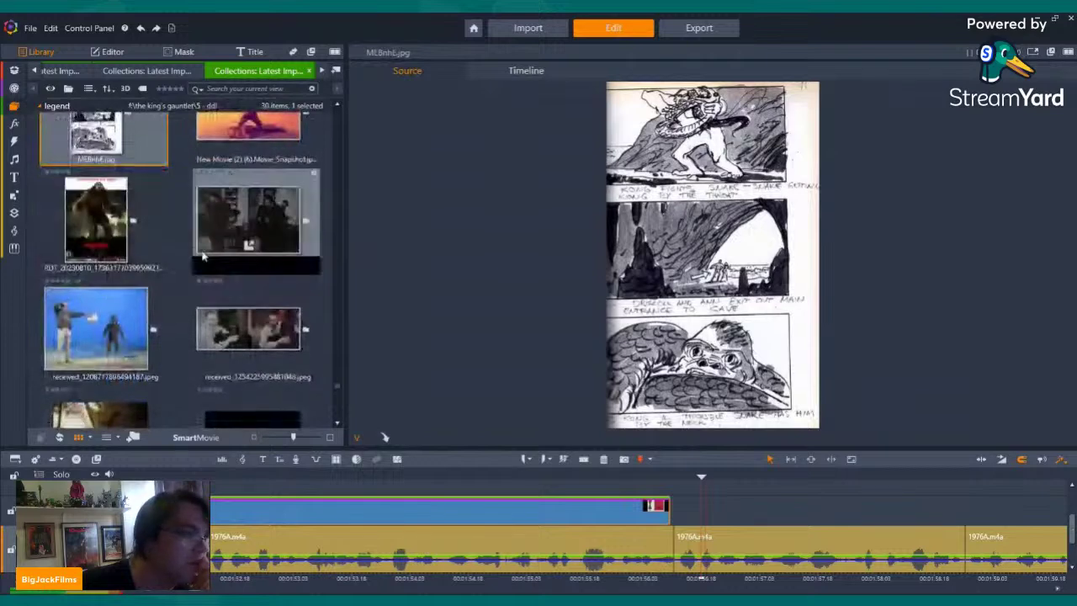
pyautogui.moveTo(231, 265); pyautogui.dragTo(674, 506)
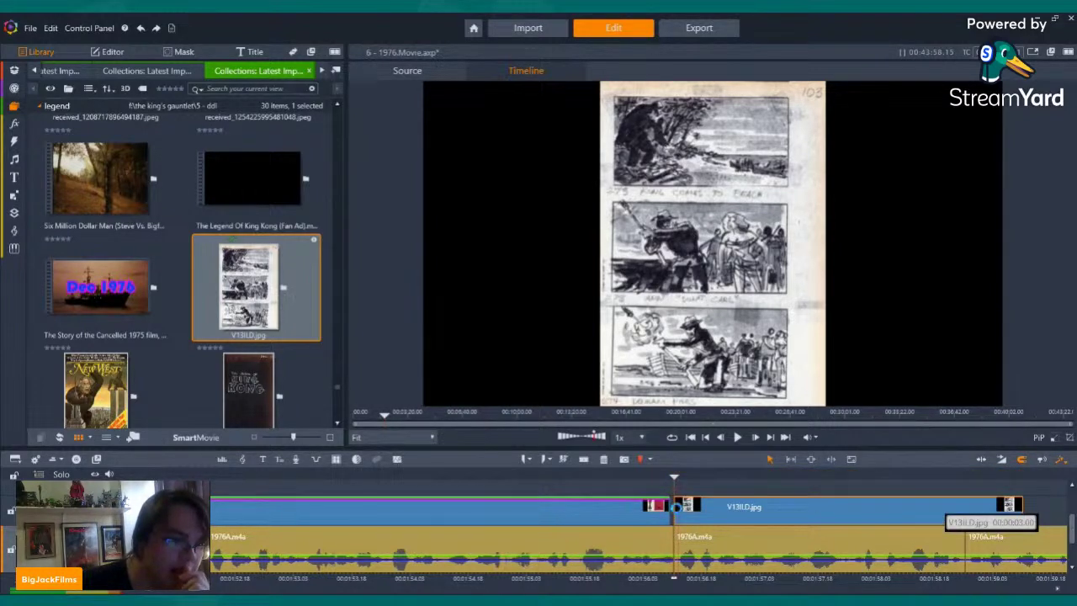
pyautogui.moveTo(680, 505); pyautogui.dragTo(676, 505)
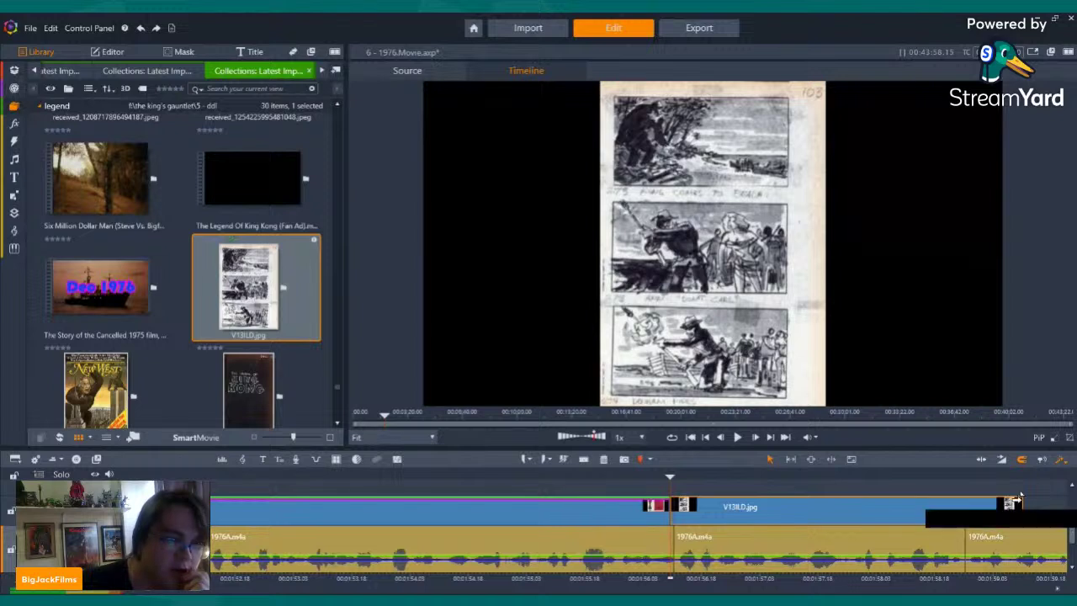
# - Play the narration over the V13ILD.jpg storyboard page and extend its end to the second following 1976A.m4a cut
pyautogui.click(739, 438)
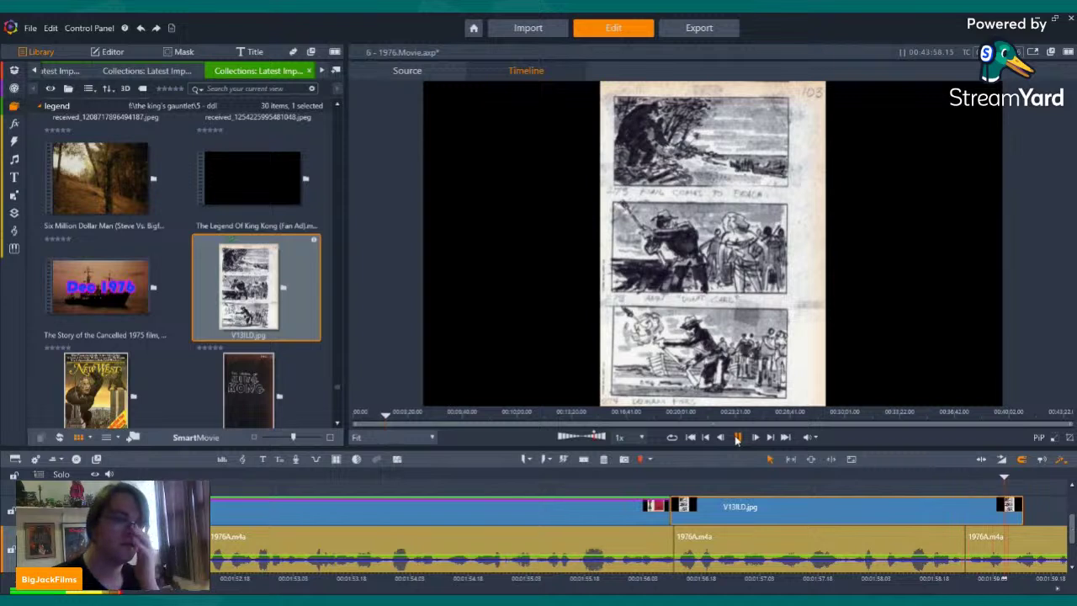
pyautogui.press('space')
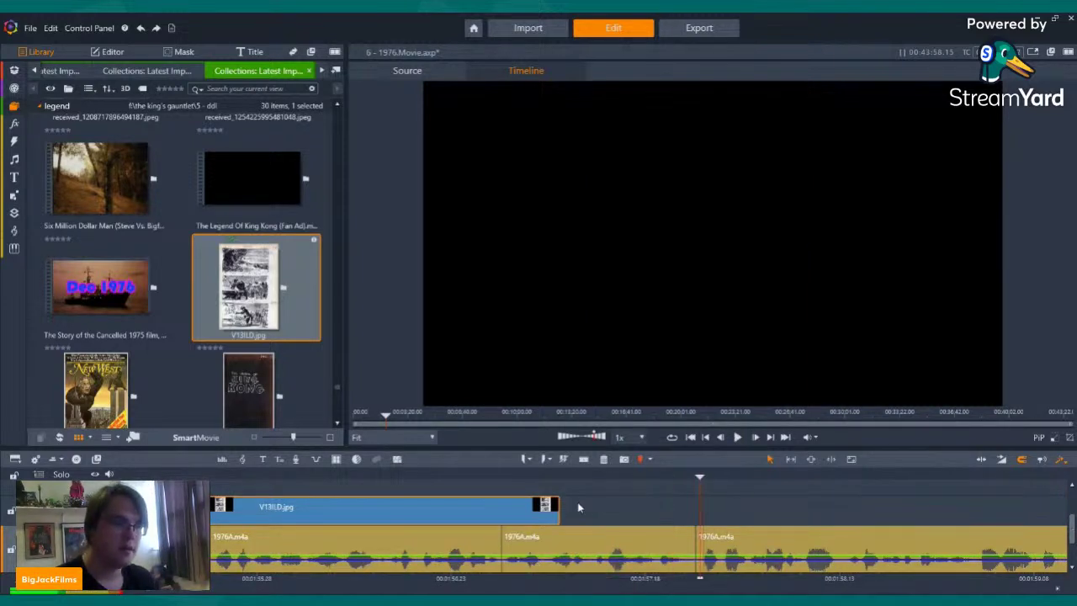
pyautogui.moveTo(651, 513); pyautogui.dragTo(686, 508)
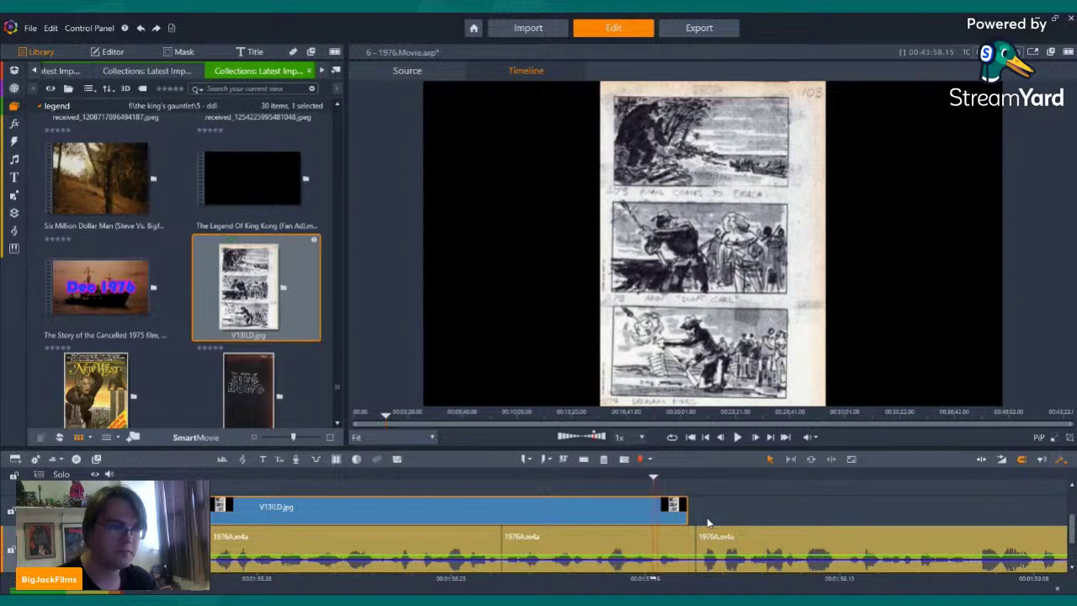
pyautogui.press('Left')
pyautogui.moveTo(682, 504); pyautogui.dragTo(701, 508)
# - Apply Pan and Zoom down the V13ILD.jpg storyboard to its lowest panel, dissolve into it, and play it through
pyautogui.rightClick(520, 511)
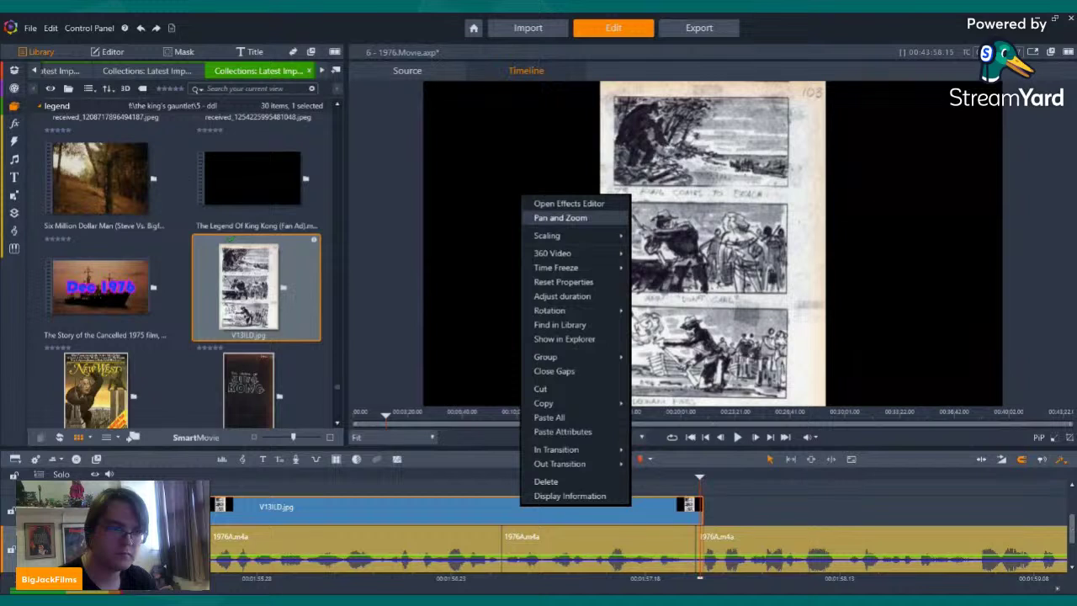
pyautogui.click(560, 218)
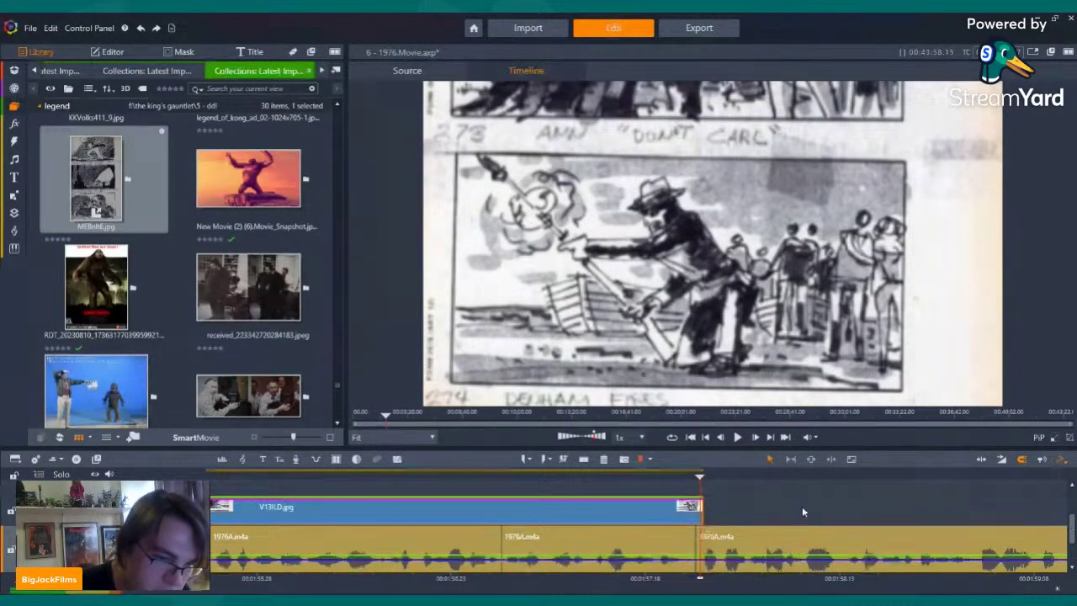
pyautogui.click(625, 477)
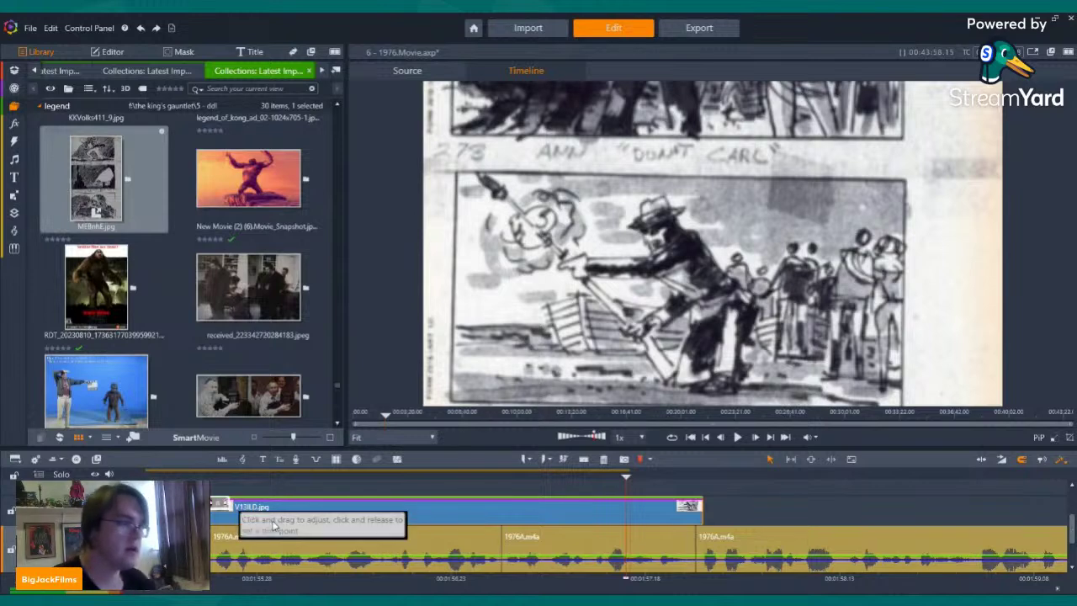
pyautogui.click(179, 473)
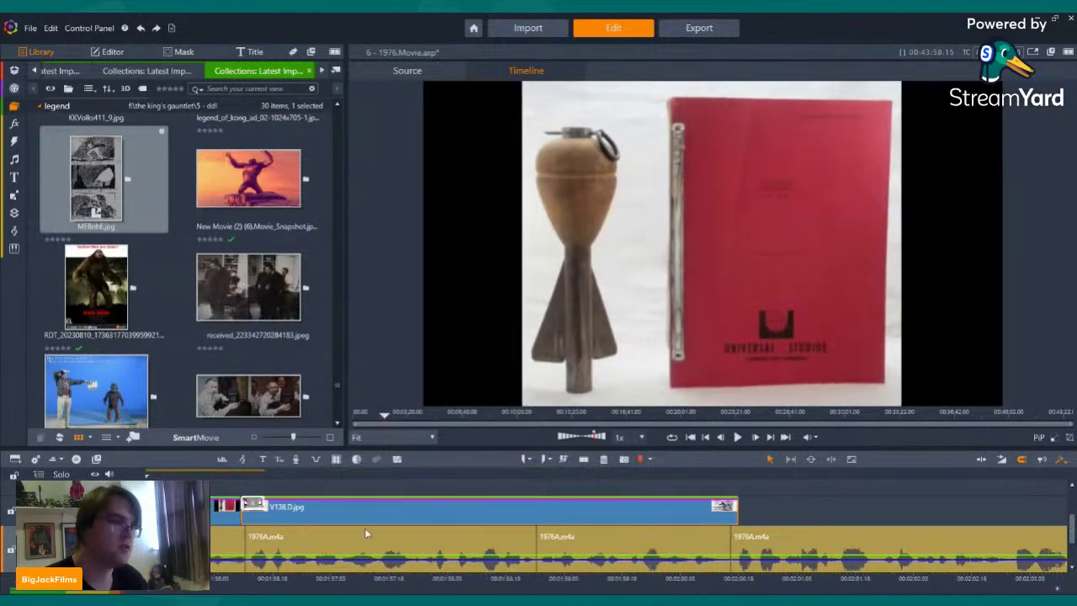
pyautogui.scroll(-3, 365, 528)
pyautogui.click(737, 437)
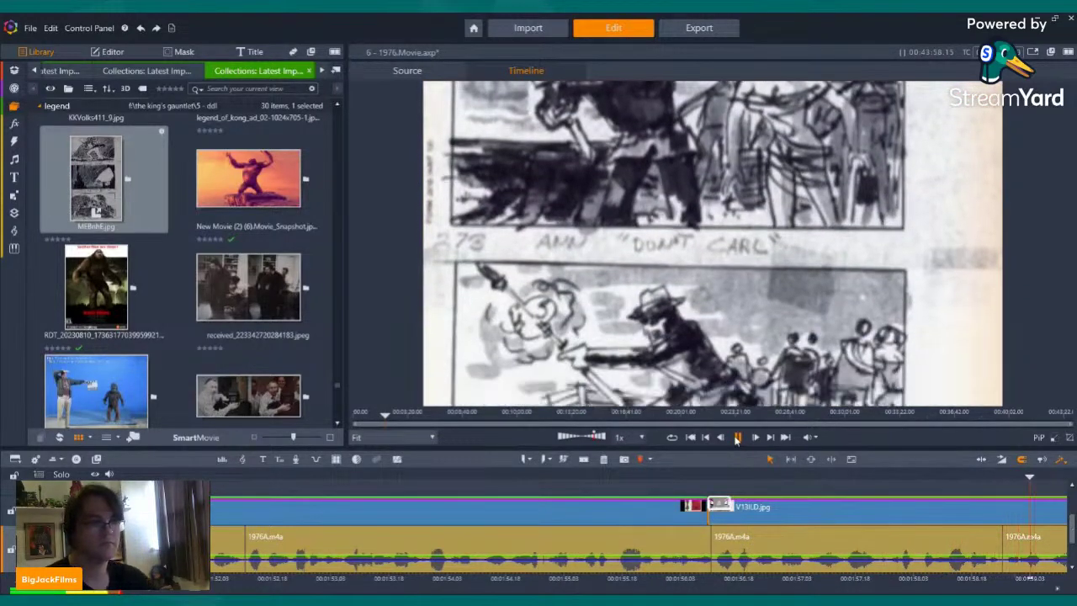
pyautogui.click(738, 437)
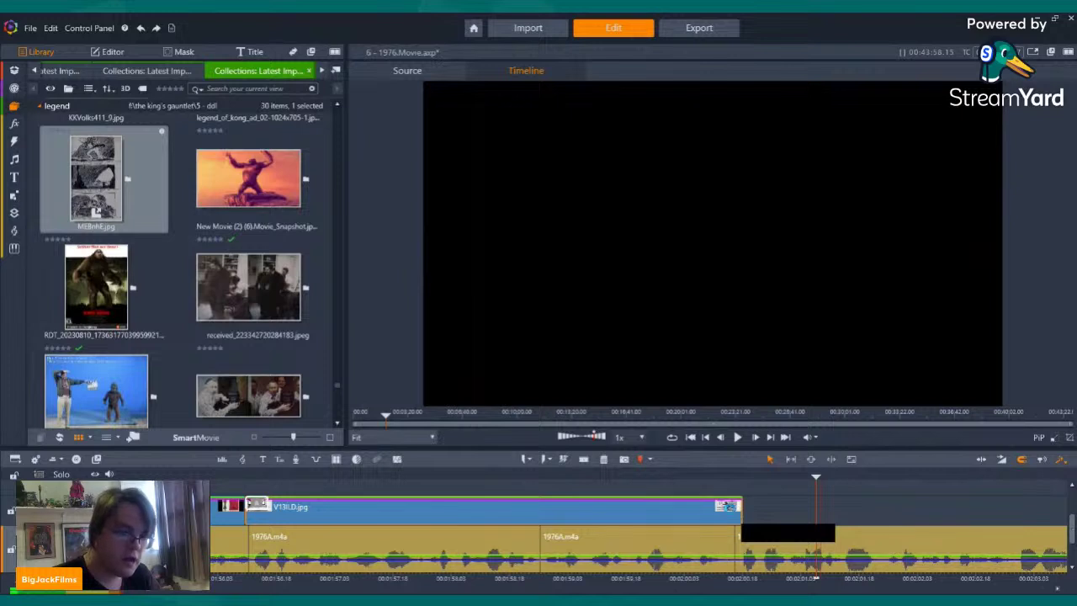
# - Trim the V13ILD.jpg storyboard's end to match the 1976A.m4a cut and play the narration past it
pyautogui.click(724, 498)
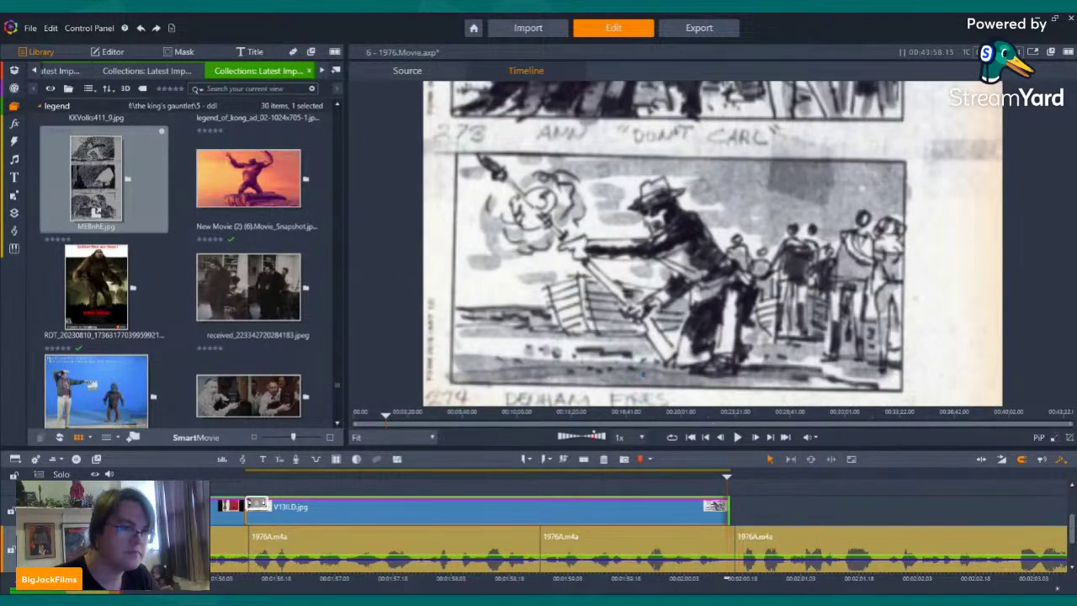
pyautogui.click(722, 506)
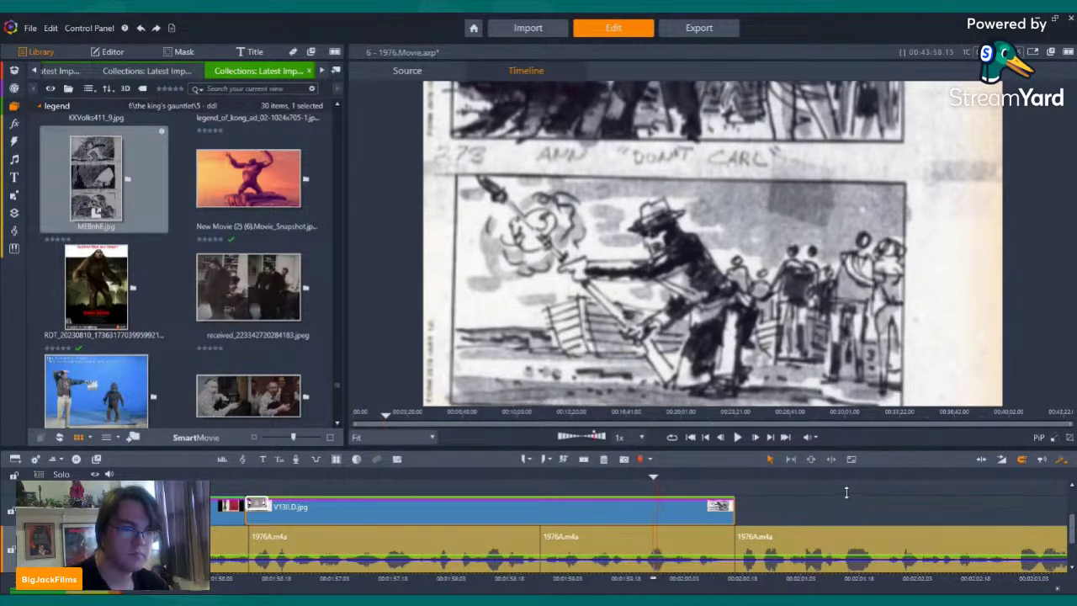
pyautogui.click(737, 437)
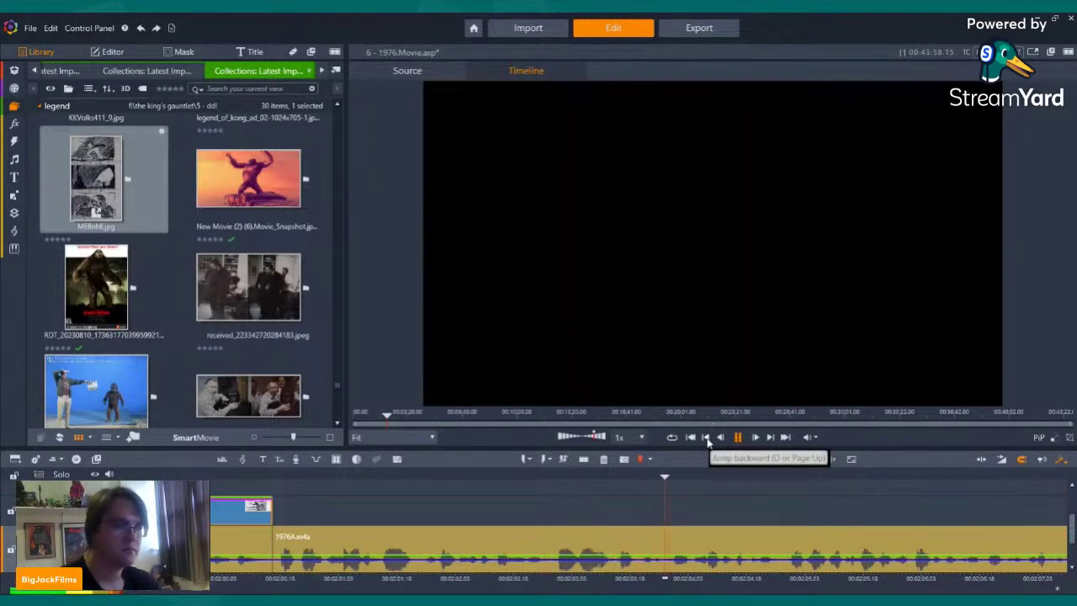
# - Look through the legend folder and place CZQIqm.jpg, the storyboard of Kong falling to the street, directly after V13ILD.jpg
pyautogui.click(705, 437)
pyautogui.scroll(-3, 190, 185)
pyautogui.scroll(-3, 190, 185)
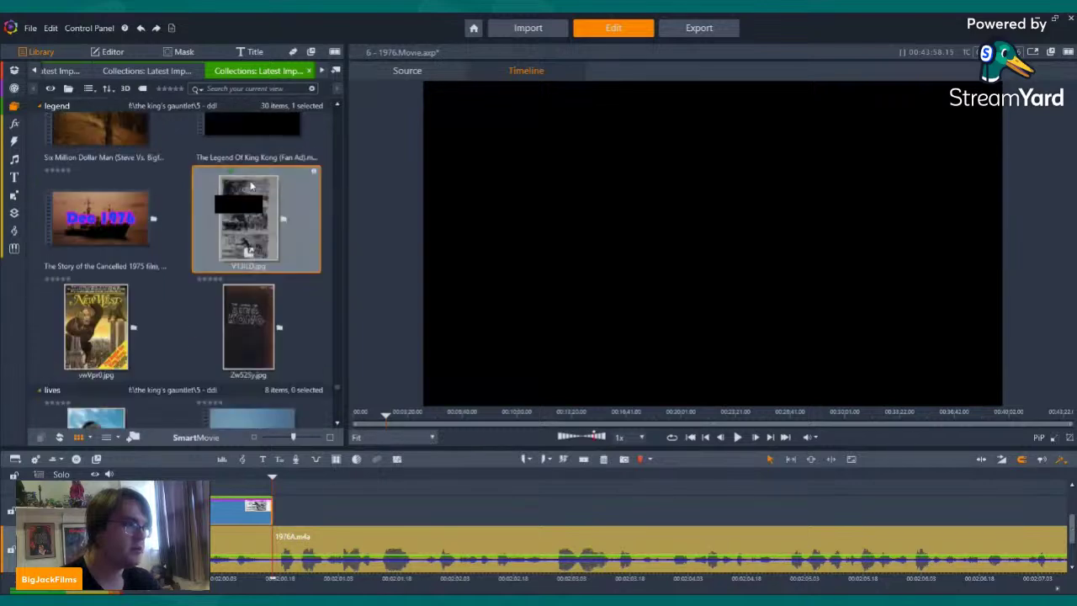
pyautogui.click(122, 196)
pyautogui.scroll(-5, 169, 210)
pyautogui.scroll(8, 193, 219)
pyautogui.scroll(5, 221, 222)
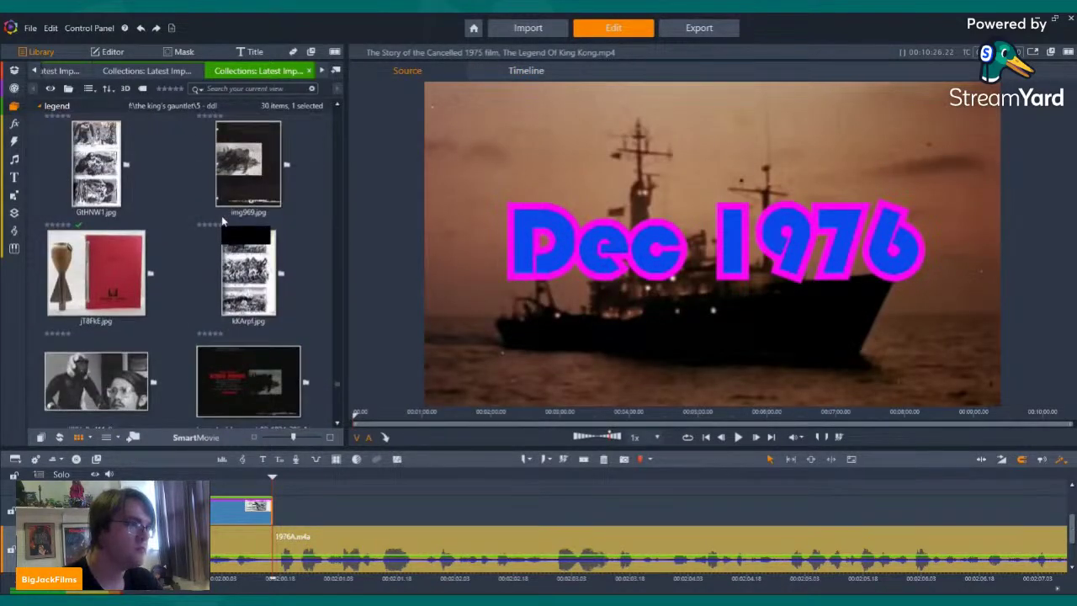
pyautogui.click(237, 208)
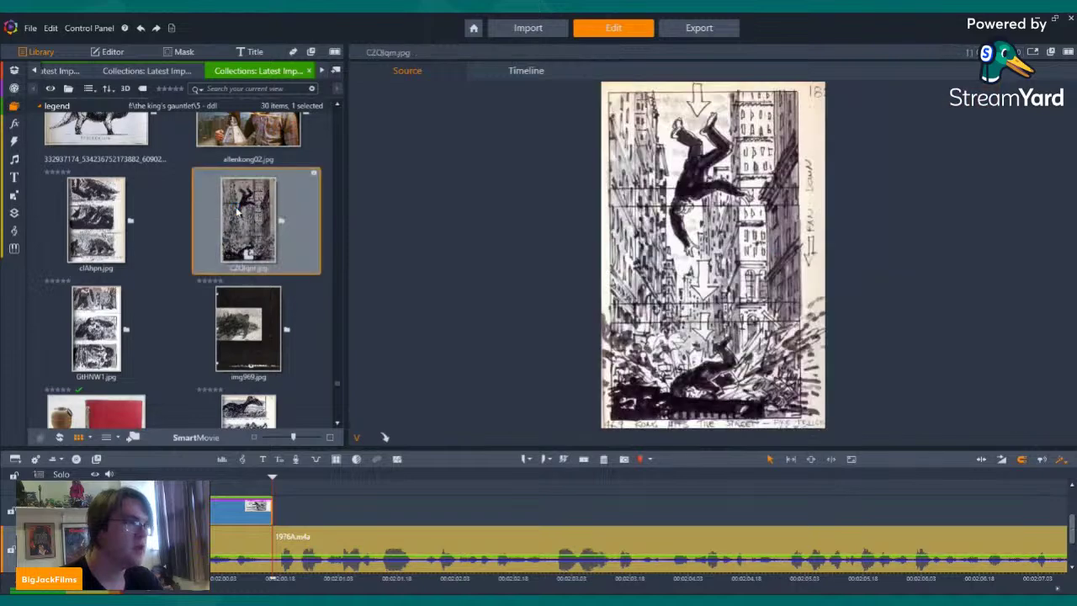
pyautogui.moveTo(250, 217); pyautogui.dragTo(278, 520)
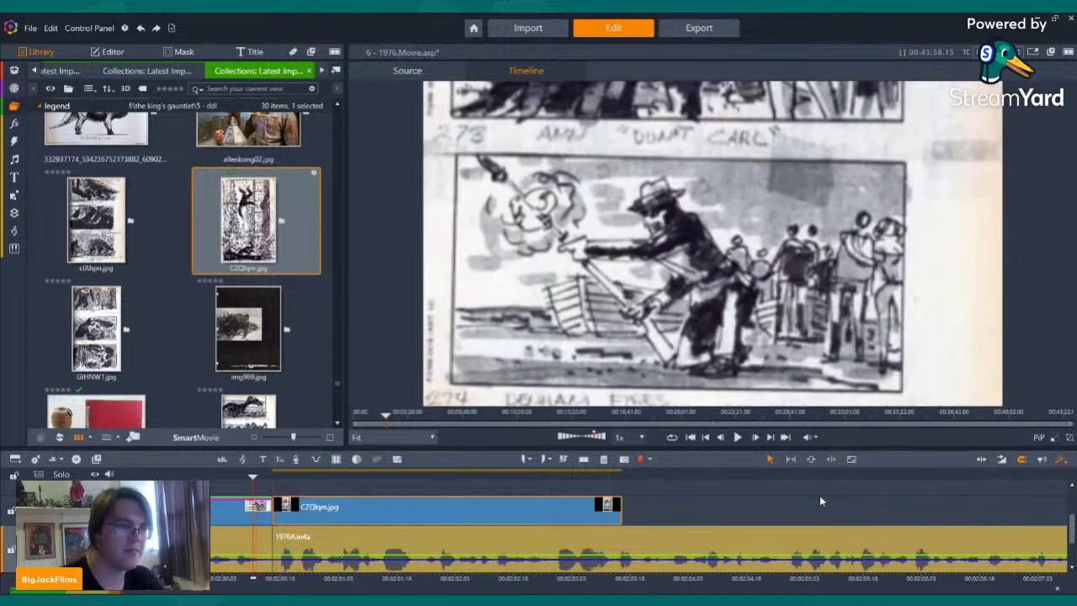
# - Play the narration over the falling-Kong storyboard and apply Pan and Zoom down to Kong hitting the street
pyautogui.click(738, 437)
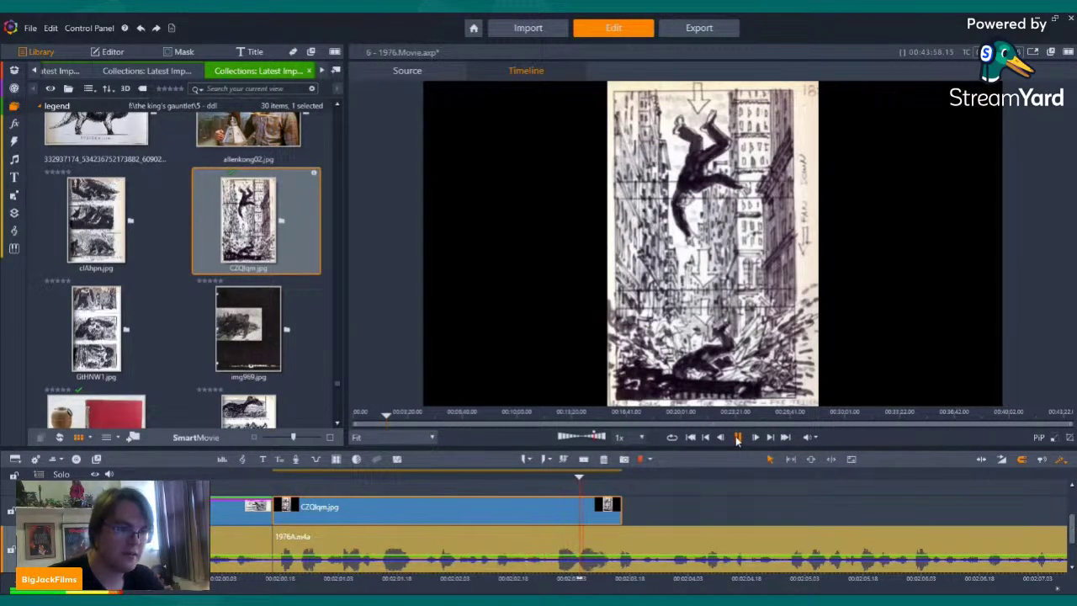
pyautogui.rightClick(535, 510)
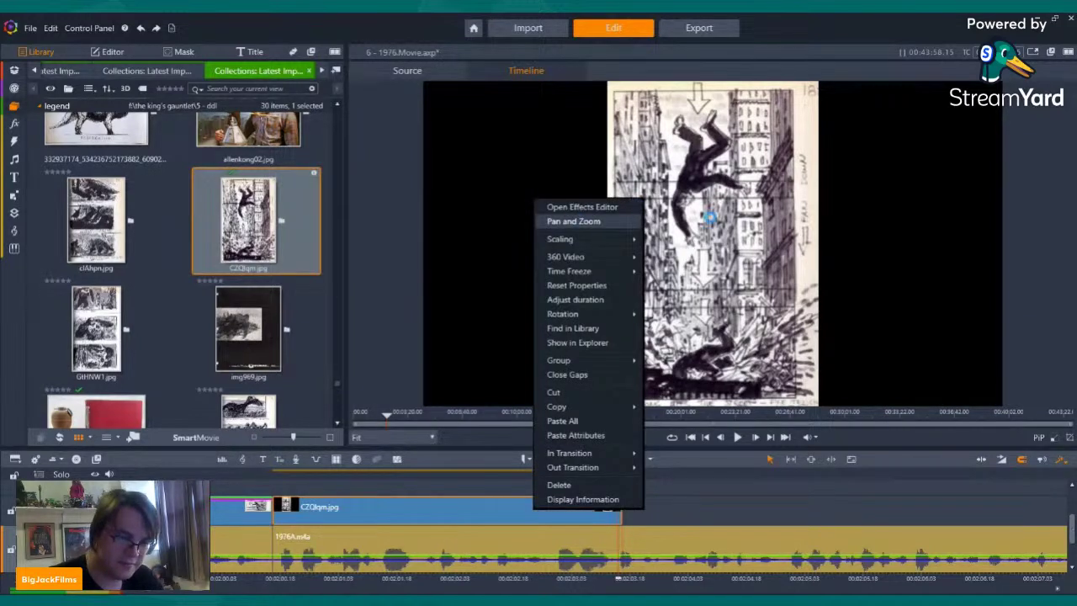
pyautogui.press('Return')
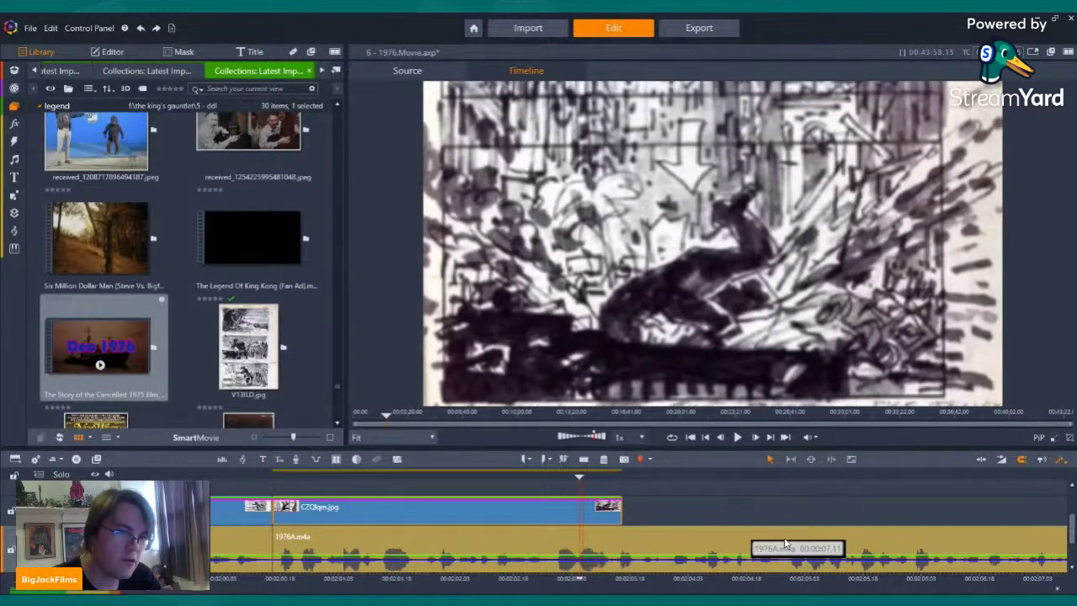
# - Play back from the end of the V13ILD.jpg storyboard through the falling-Kong pan and the narration beyond it
pyautogui.press('Home')
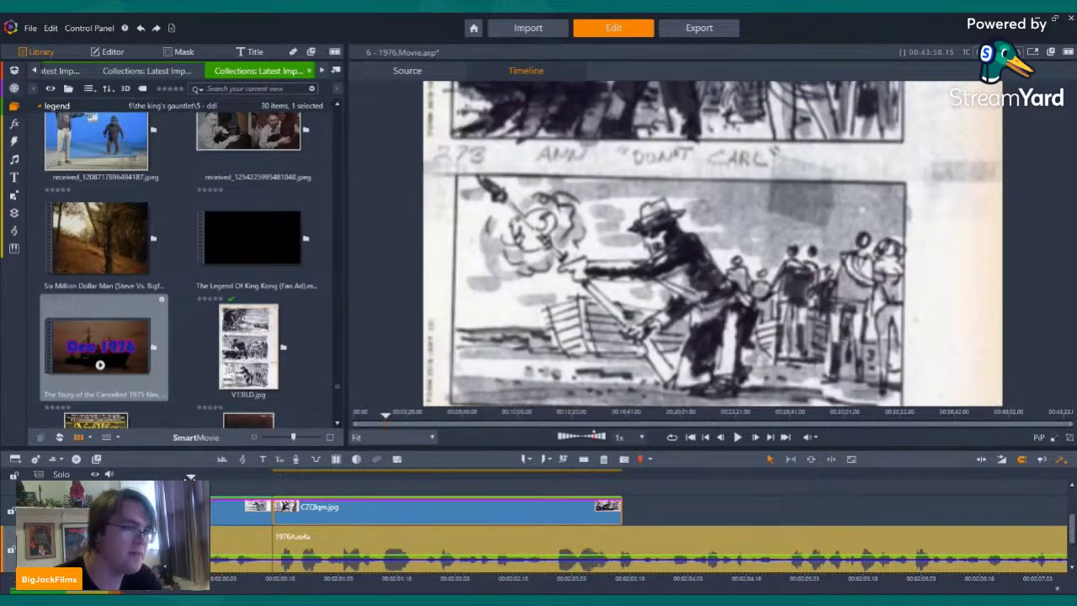
pyautogui.click(740, 437)
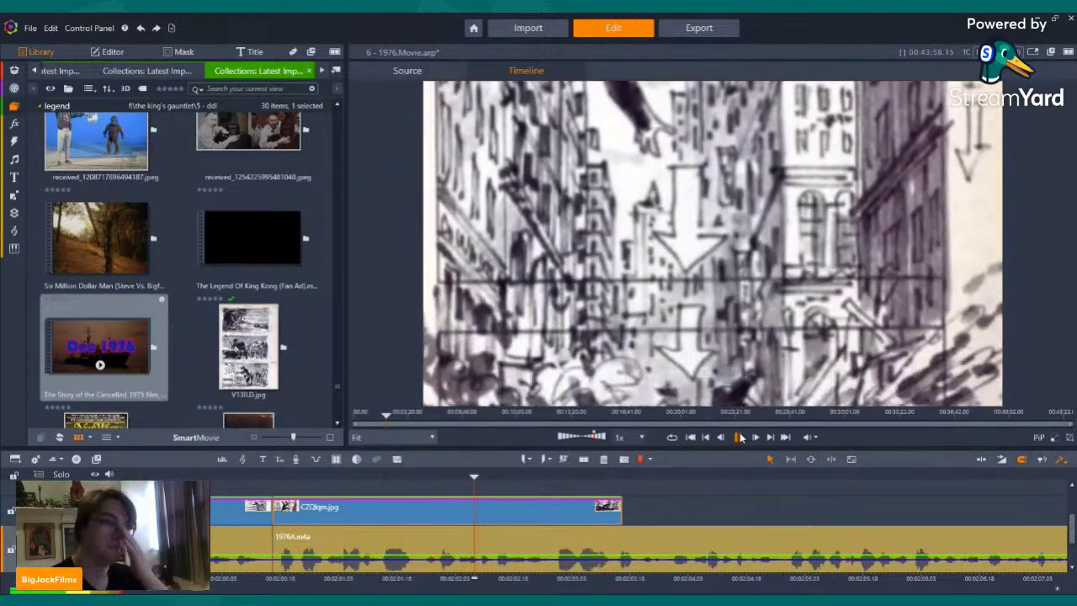
pyautogui.click(740, 437)
pyautogui.click(740, 437)
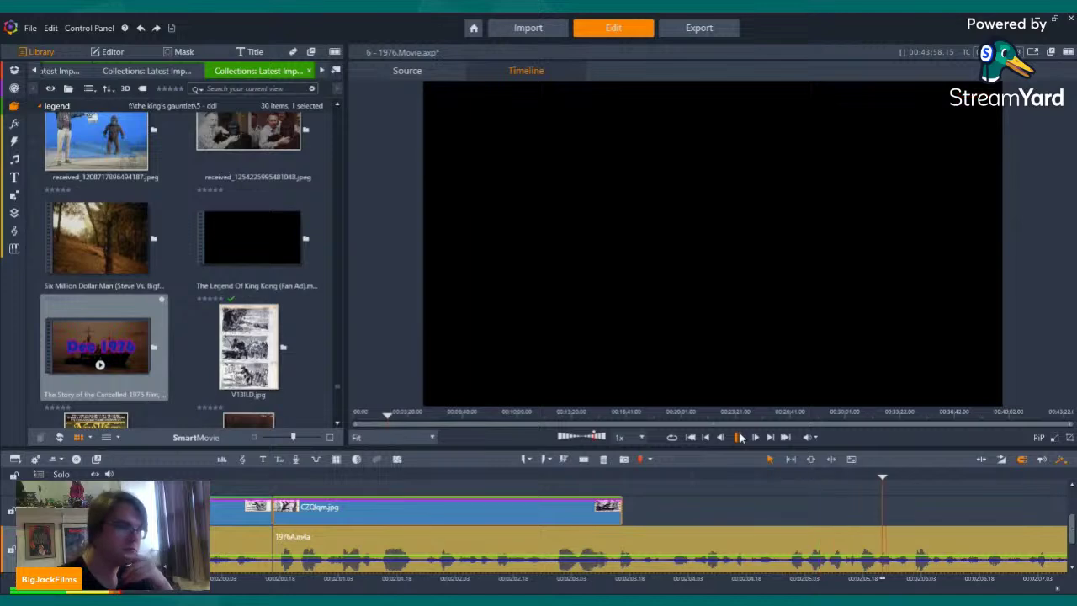
pyautogui.click(740, 437)
# - Look through the legend folder, previewing stills and creature art, for a picture to follow the CZQIqm.jpg storyboard
pyautogui.scroll(-2, 151, 221)
pyautogui.scroll(-5, 151, 221)
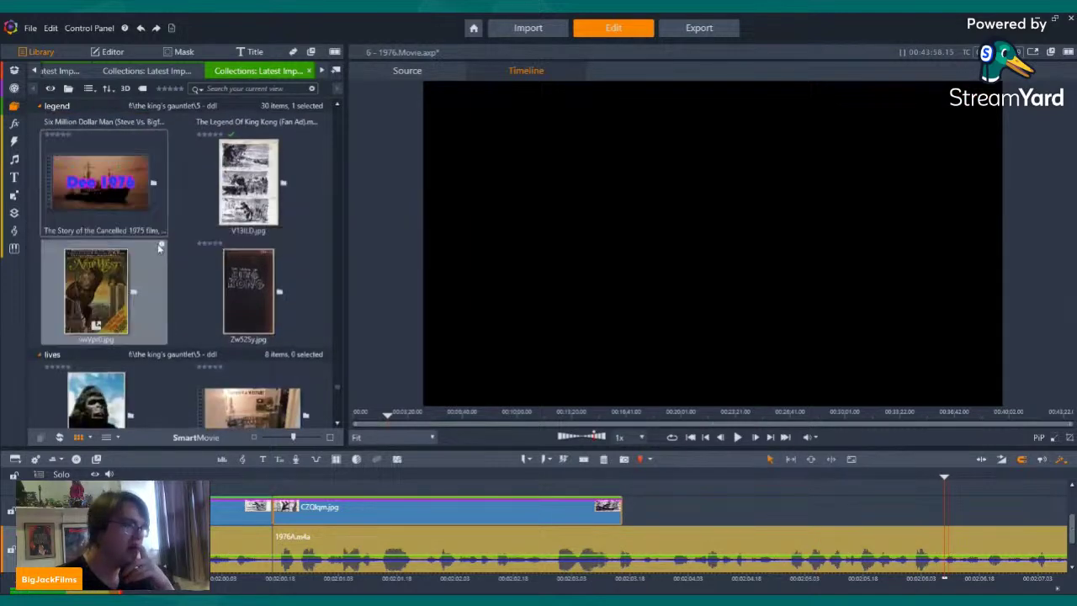
pyautogui.click(240, 230)
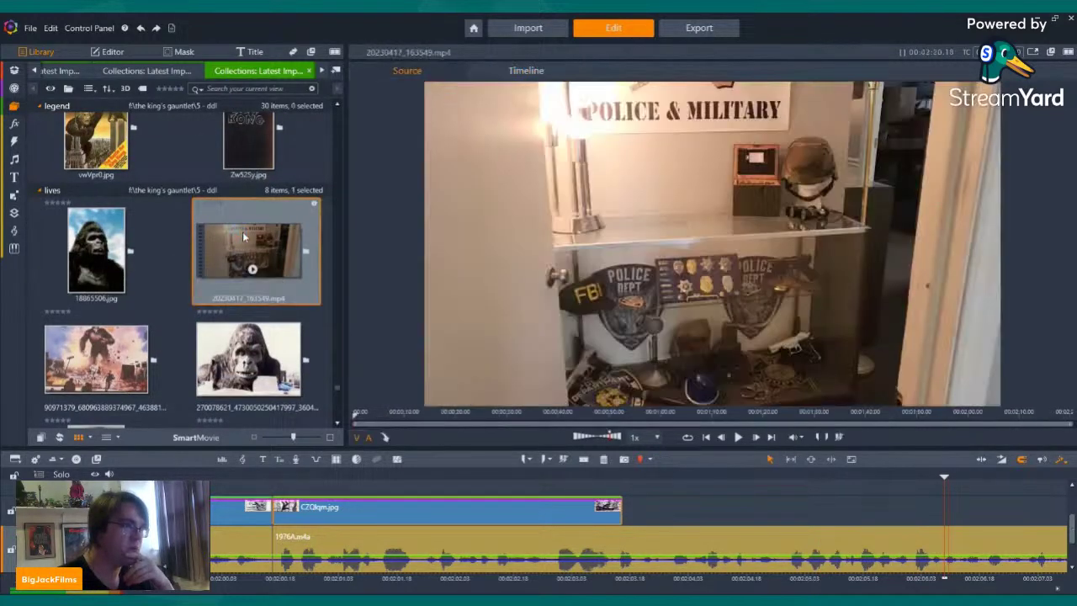
pyautogui.scroll(5, 243, 227)
pyautogui.click(245, 218)
pyautogui.scroll(10, 244, 218)
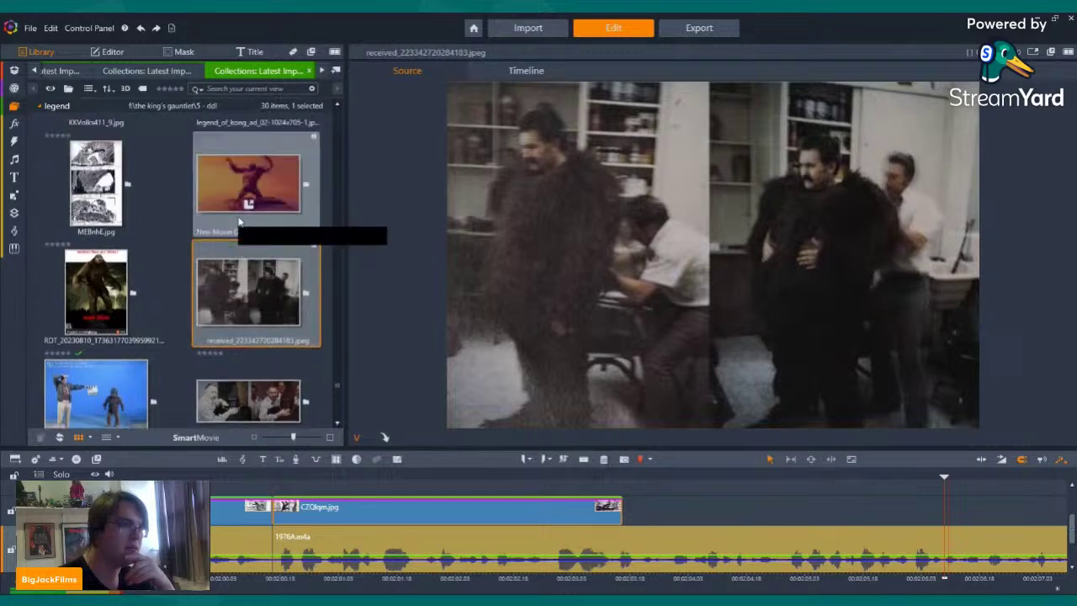
pyautogui.scroll(10, 196, 253)
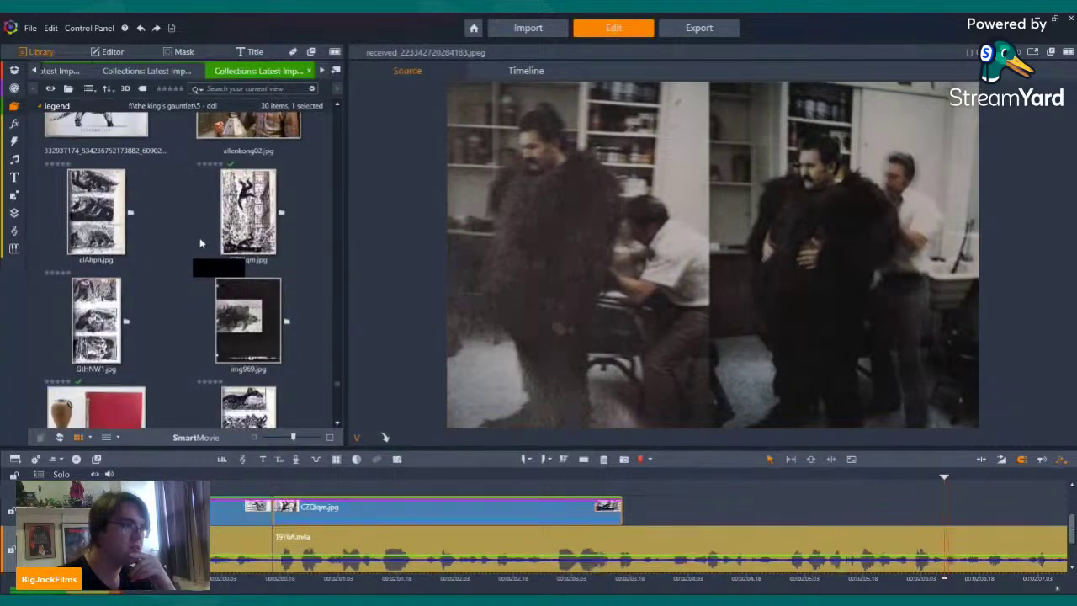
pyautogui.scroll(2, 202, 246)
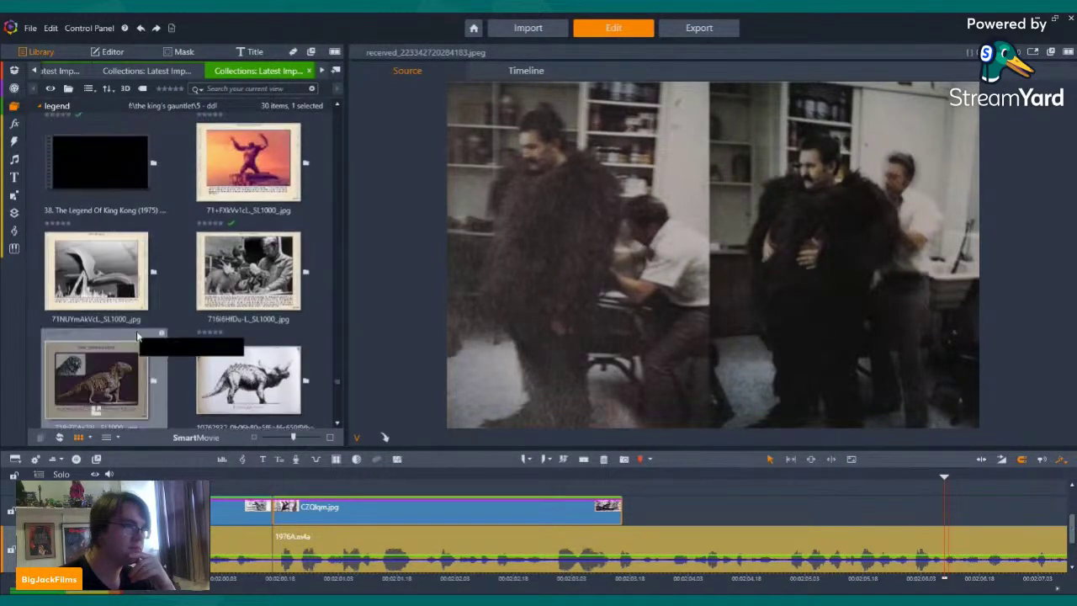
pyautogui.click(124, 343)
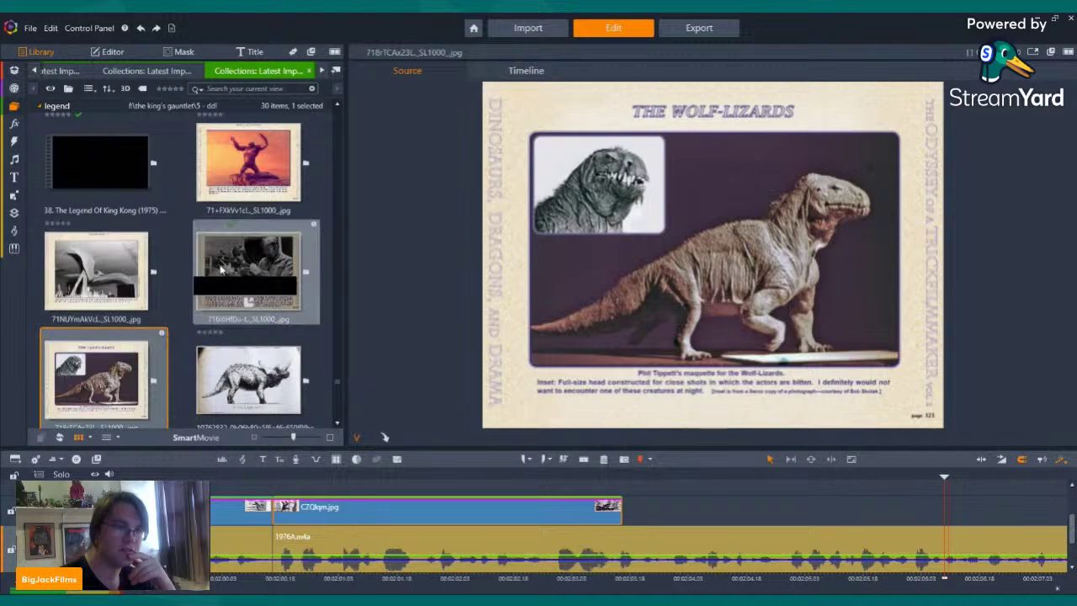
pyautogui.scroll(3, 221, 270)
pyautogui.scroll(-5, 220, 268)
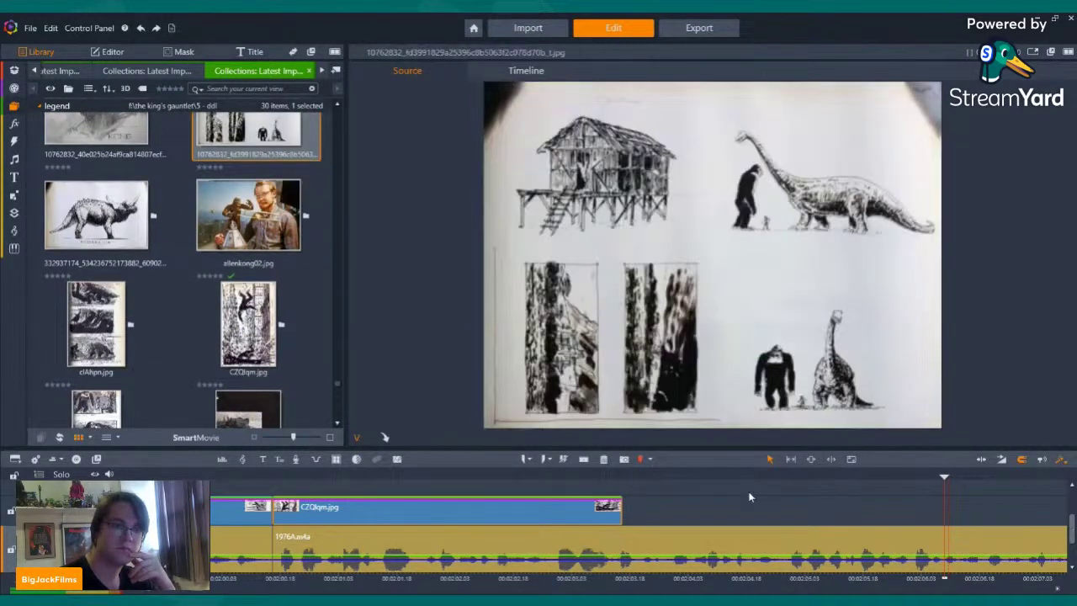
# - Play the 1976A.m4a narration beyond the CZQIqm.jpg storyboard and preview the sketch sheet of Kong and the long-necked dinosaur
pyautogui.click(921, 477)
pyautogui.click(612, 477)
pyautogui.click(738, 437)
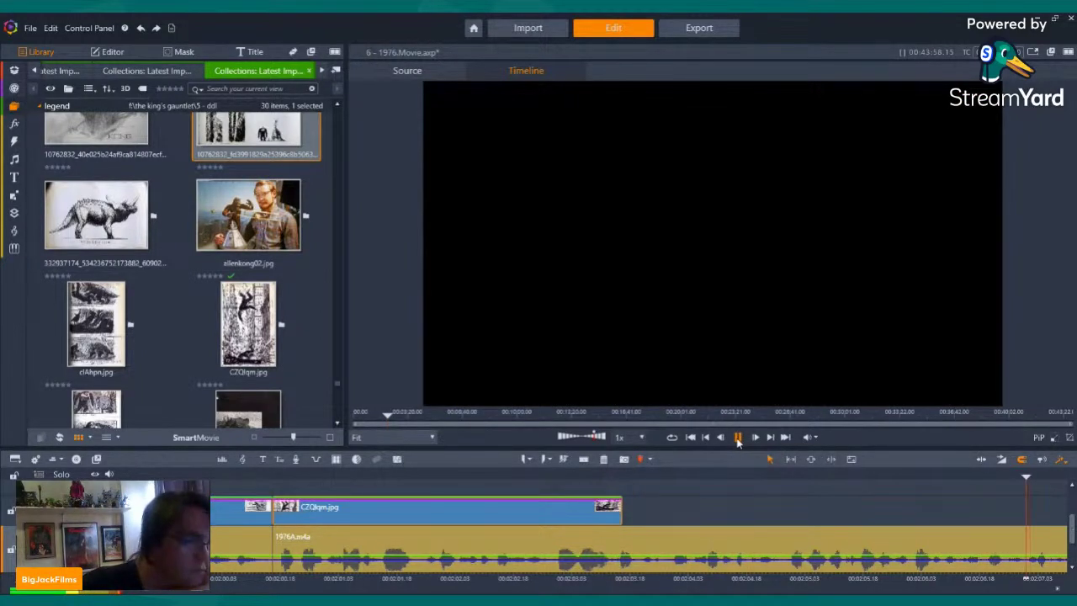
pyautogui.press('space')
pyautogui.scroll(4, 244, 214)
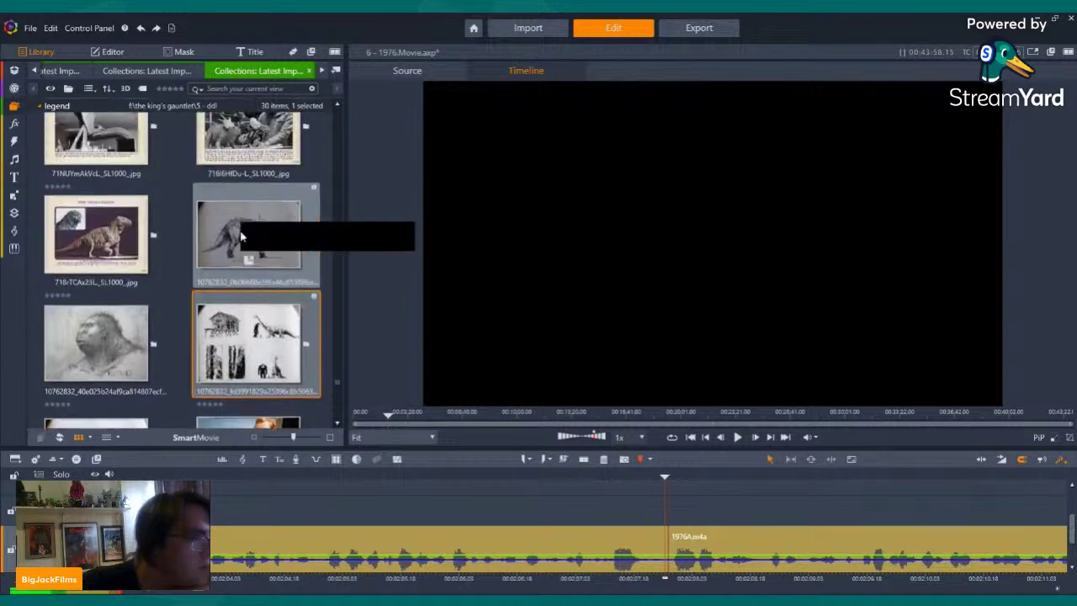
pyautogui.click(244, 318)
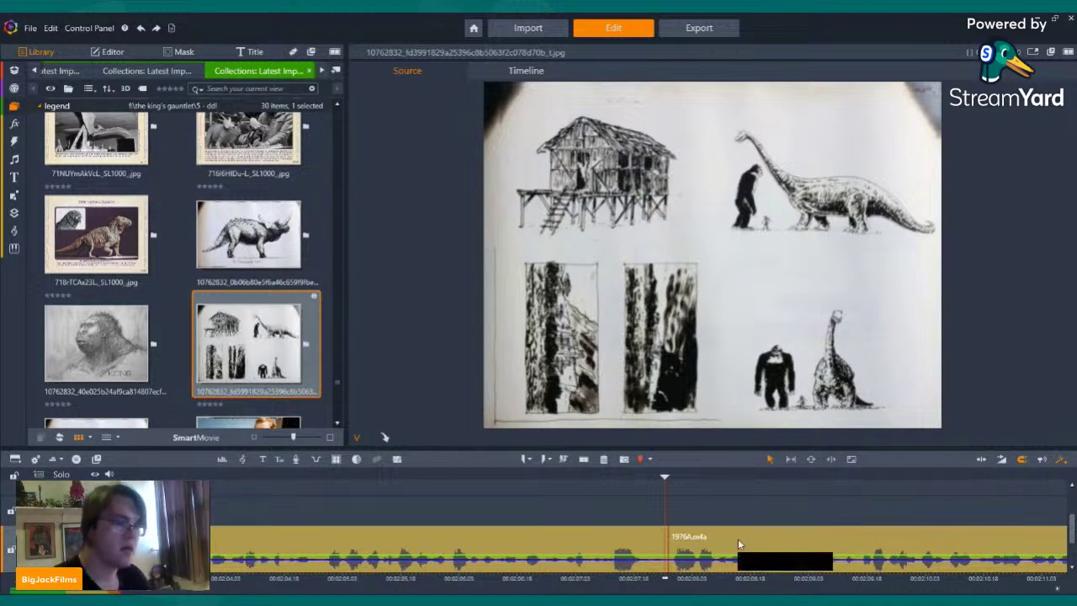
pyautogui.press('space')
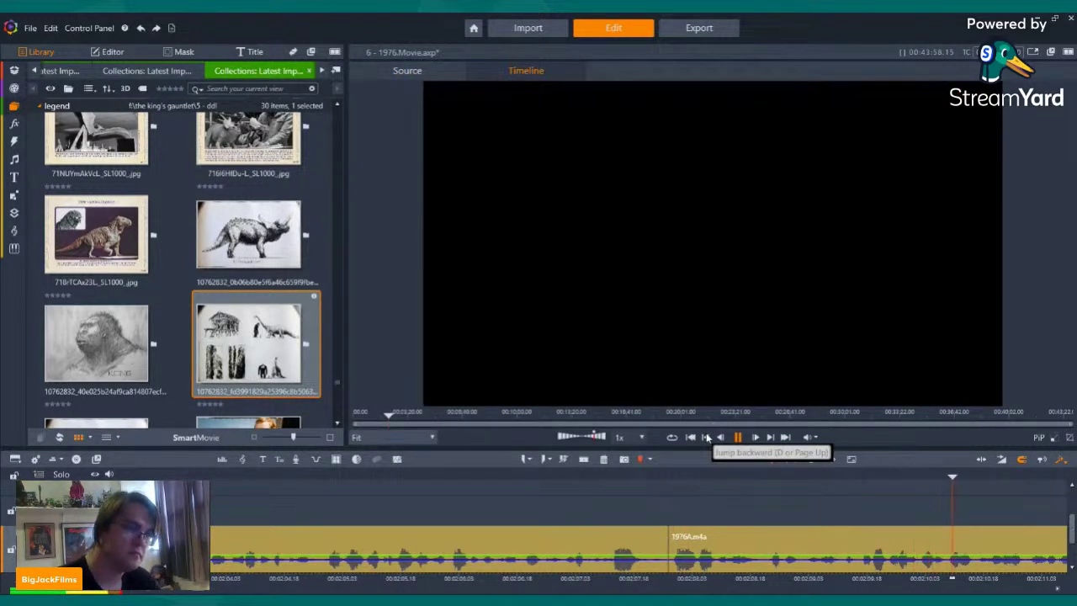
# - Place the Kong and long-necked dinosaur sketch sheet directly after CZQIqm.jpg and extend its end to the next 1976A.m4a cut
pyautogui.click(707, 437)
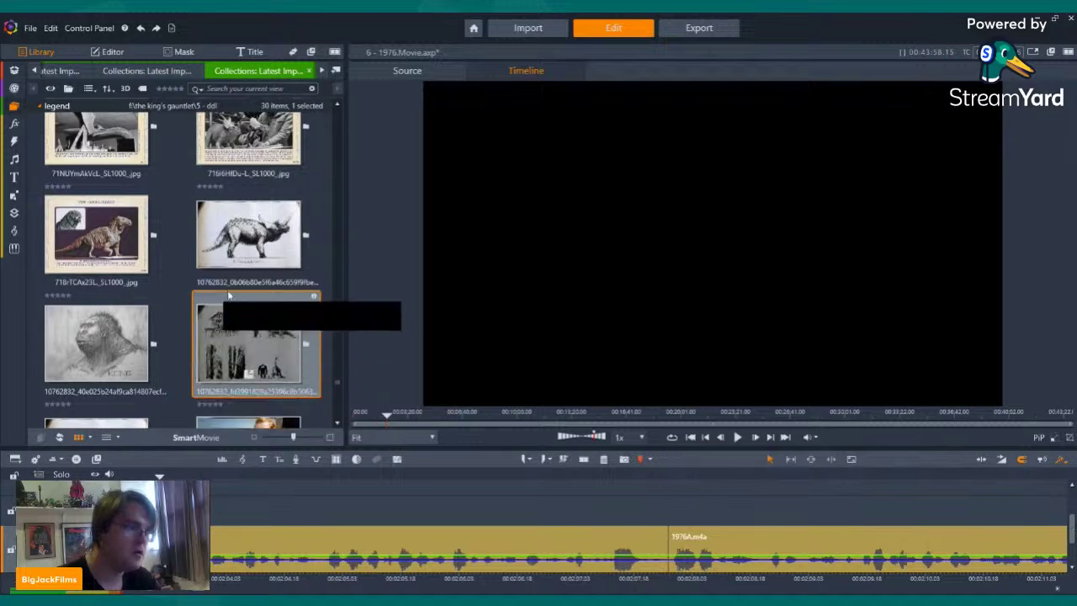
pyautogui.moveTo(253, 345); pyautogui.dragTo(253, 486)
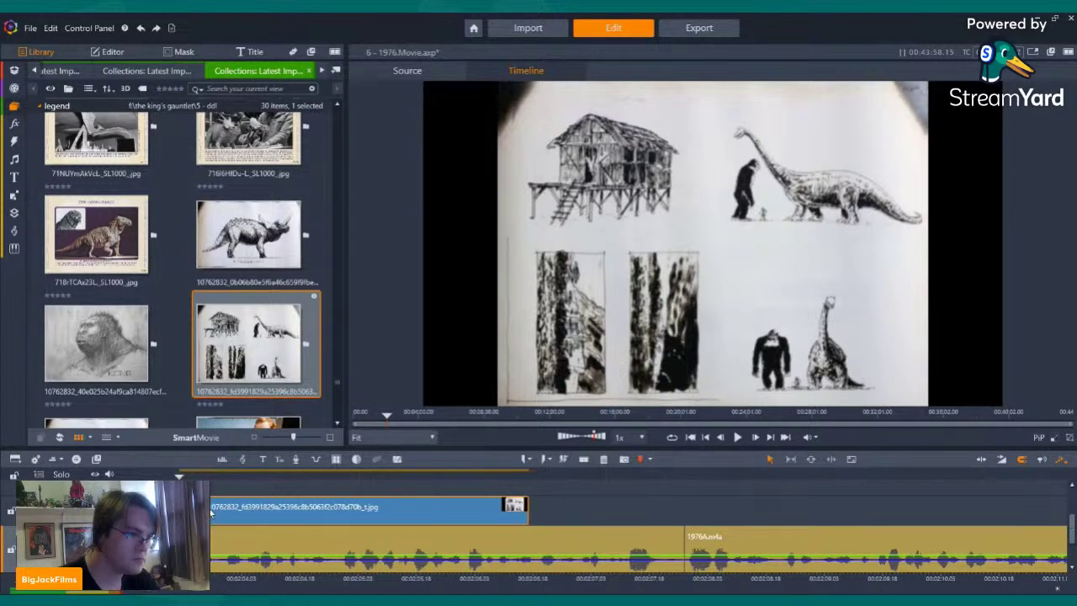
pyautogui.moveTo(518, 508); pyautogui.dragTo(675, 506)
# - Apply Pan and Zoom to the sketch sheet, ending on Kong standing beside the long-necked dinosaur, and play it back
pyautogui.rightClick(532, 517)
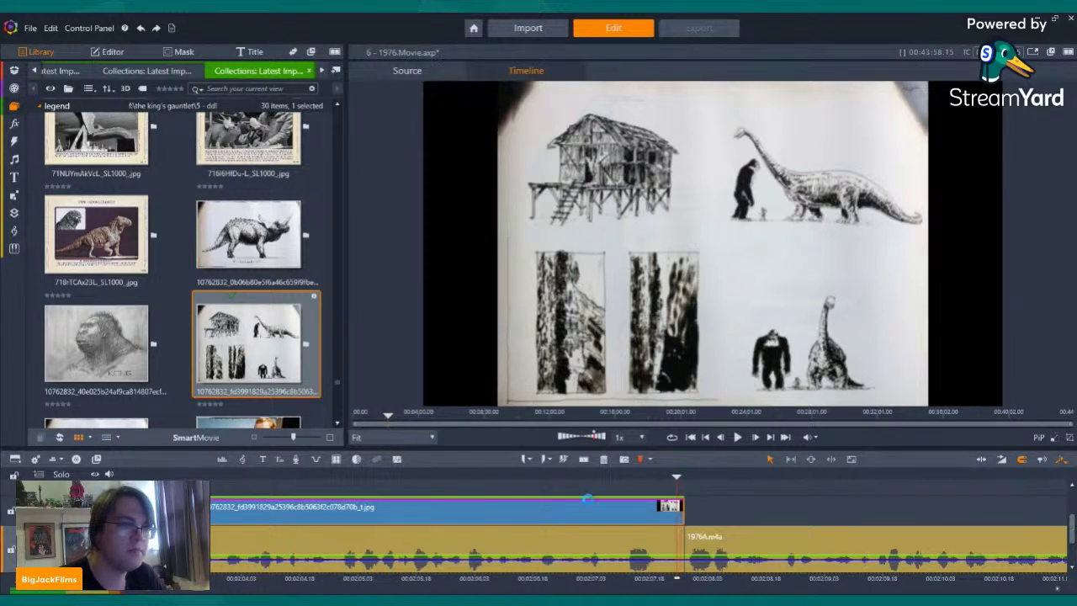
pyautogui.rightClick(497, 525)
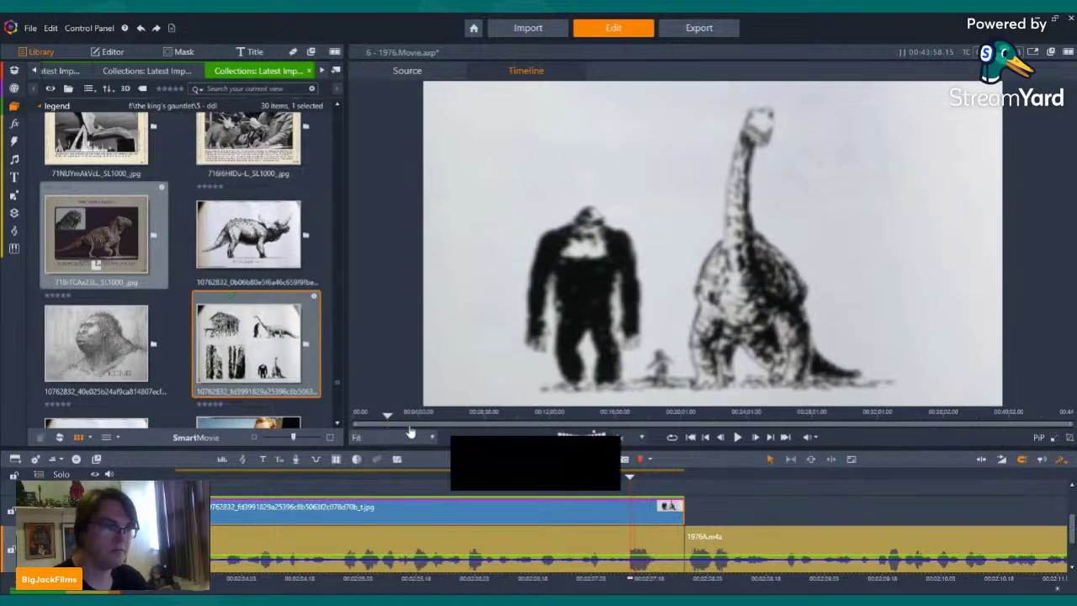
pyautogui.click(738, 438)
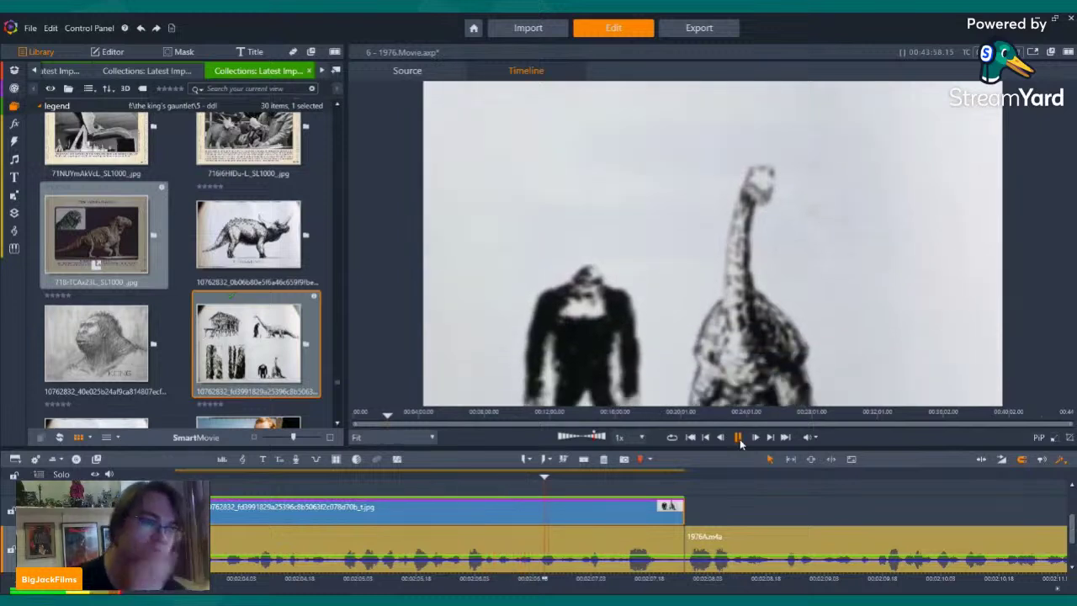
pyautogui.click(738, 438)
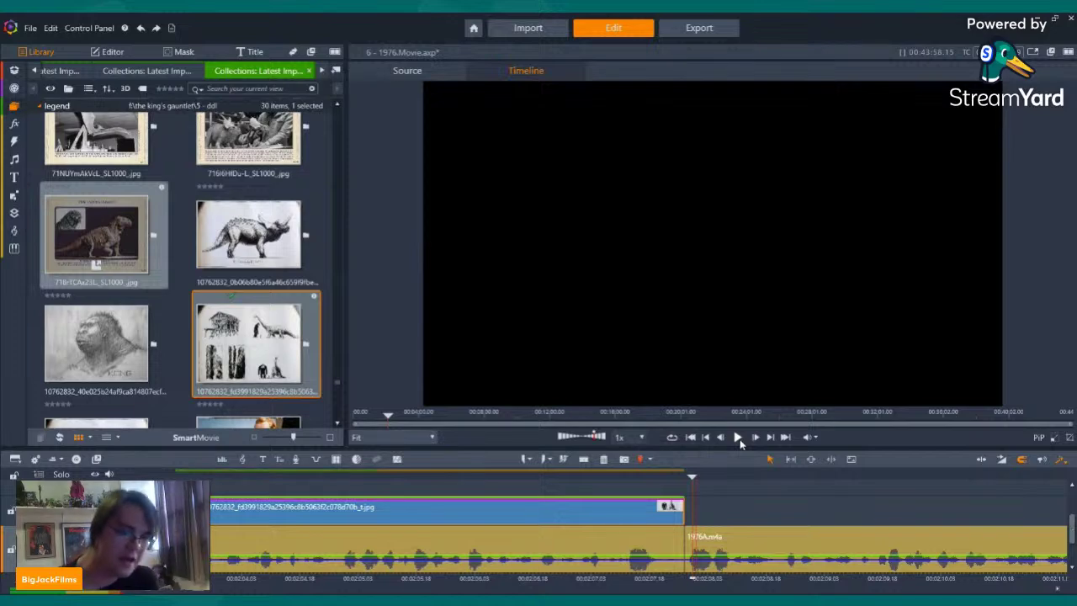
# - Step back to the sketch sheet's end and play the narration that follows it
pyautogui.press('Left')
pyautogui.press('Left')
pyautogui.press('Left')
pyautogui.press('Left')
pyautogui.press('Left')
pyautogui.click(738, 437)
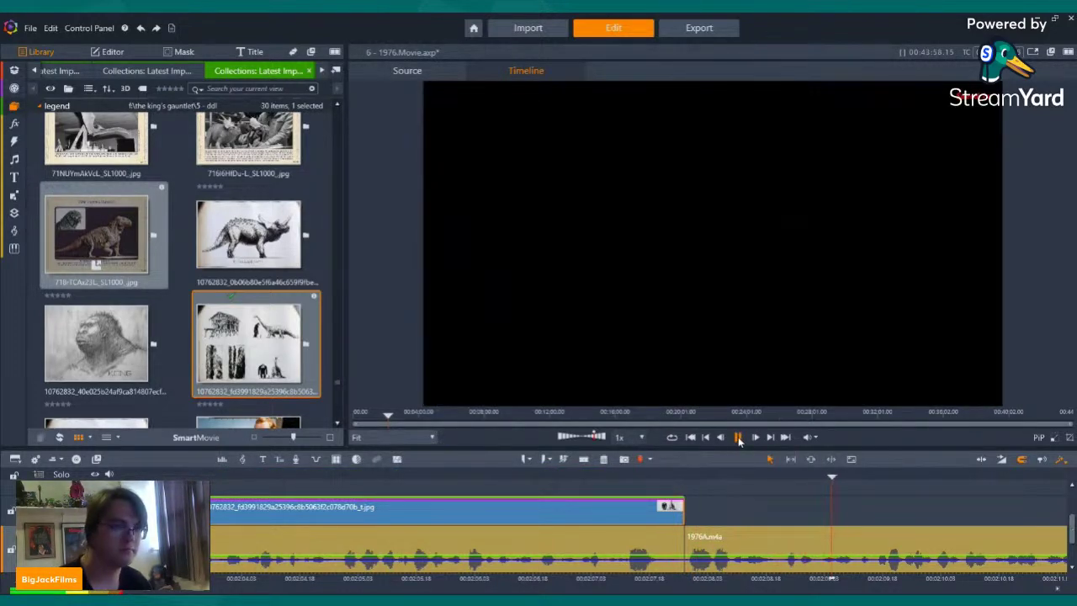
pyautogui.click(738, 437)
# - Place legend_of_kong_ad_02-1024x705-1.jpg after the dinosaur sketch sheet and close the gap between the two clips
pyautogui.scroll(5, 236, 247)
pyautogui.scroll(-2, 243, 254)
pyautogui.scroll(-8, 243, 253)
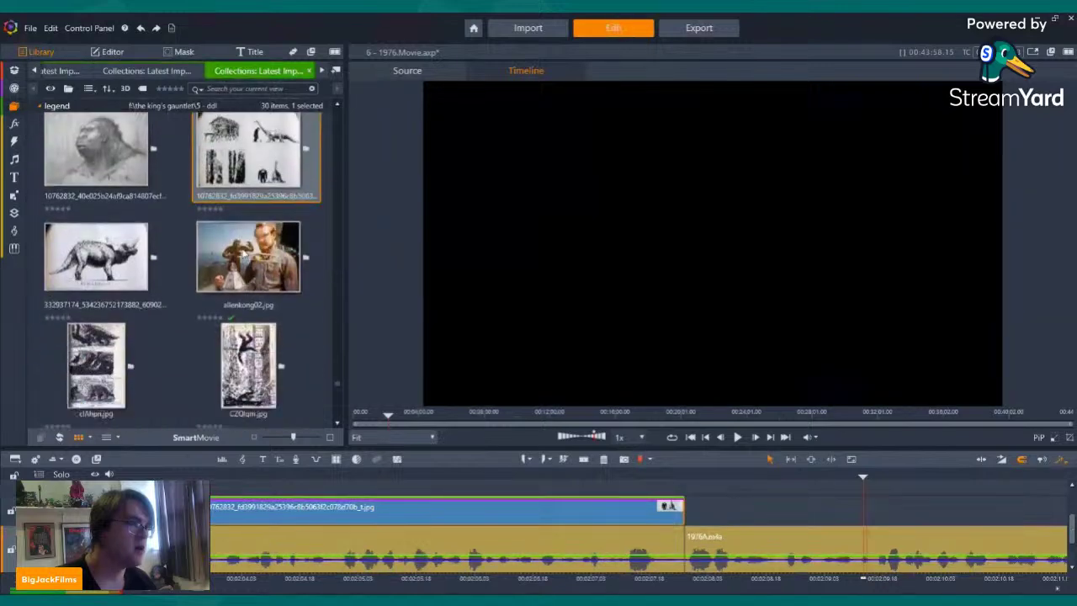
pyautogui.moveTo(252, 280)
pyautogui.mouseDown()
pyautogui.moveTo(446, 282)
pyautogui.moveTo(726, 510)
pyautogui.moveTo(689, 508)
pyautogui.mouseUp()
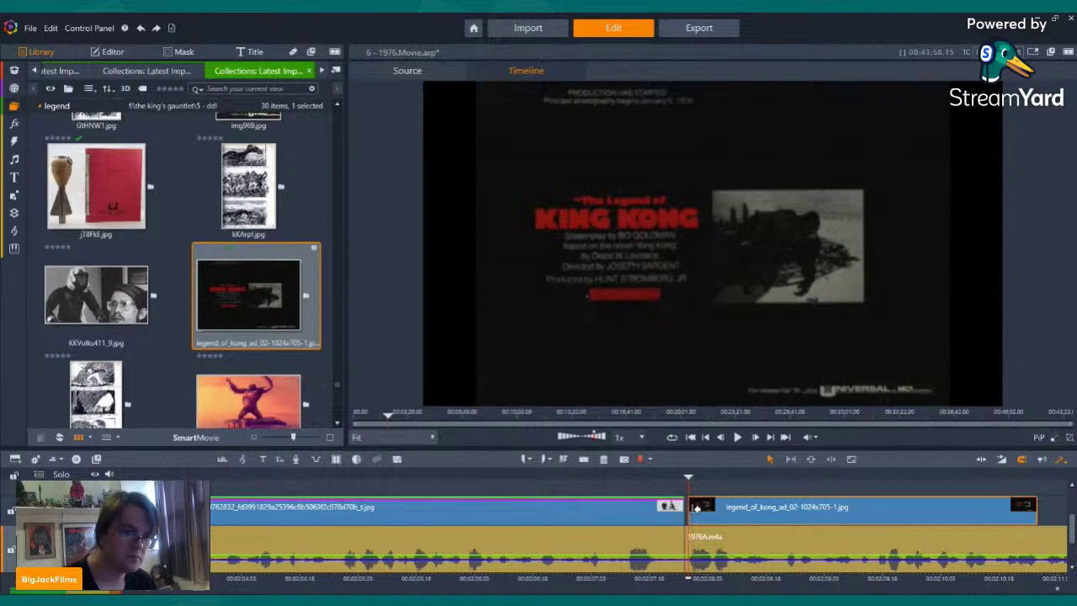
pyautogui.moveTo(689, 506); pyautogui.dragTo(685, 506)
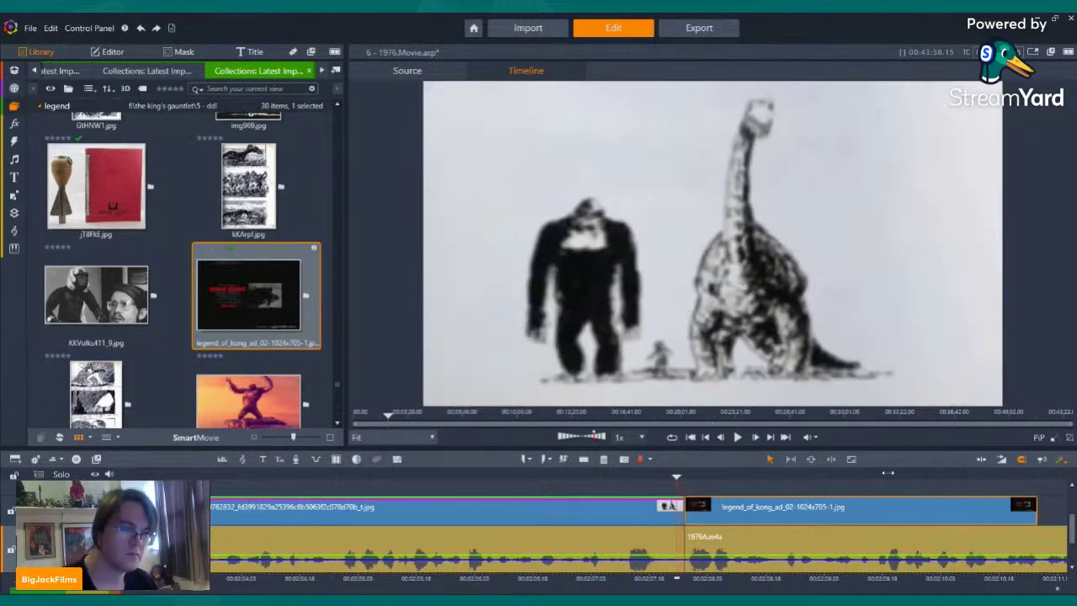
# - Play the narration over the Legend of King Kong ad and extend the ad's end to the second following 1976A.m4a cut
pyautogui.click(739, 437)
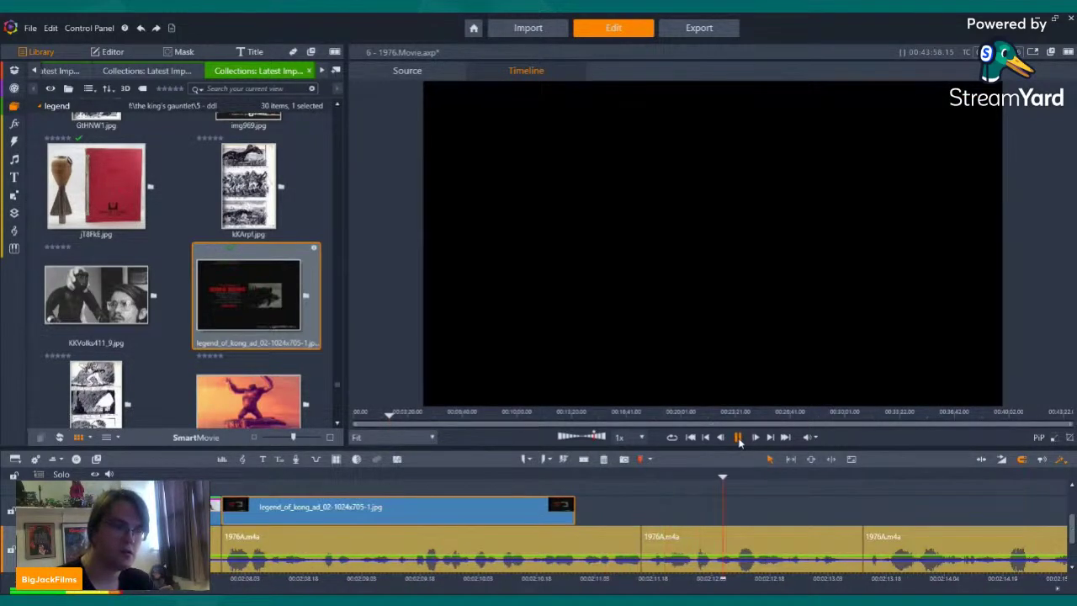
pyautogui.click(739, 437)
pyautogui.press('pageup')
pyautogui.moveTo(841, 512); pyautogui.dragTo(853, 513)
pyautogui.press('Left')
pyautogui.press('Left')
pyautogui.press('Left')
pyautogui.press('Left')
pyautogui.press('Left')
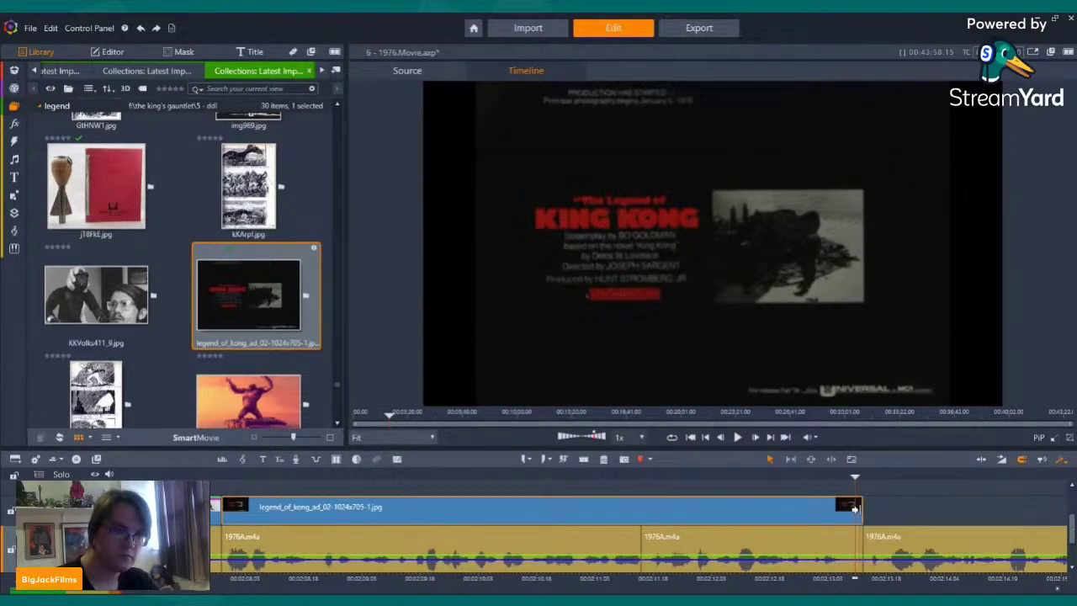
# - Add a dissolve from the dinosaur sketch sheet into the Legend of King Kong ad and apply Pan and Zoom to the ad
pyautogui.press('Right')
pyautogui.press('Right')
pyautogui.press('Left')
pyautogui.press('Left')
pyautogui.press('Left')
pyautogui.press('Left')
pyautogui.press('Left')
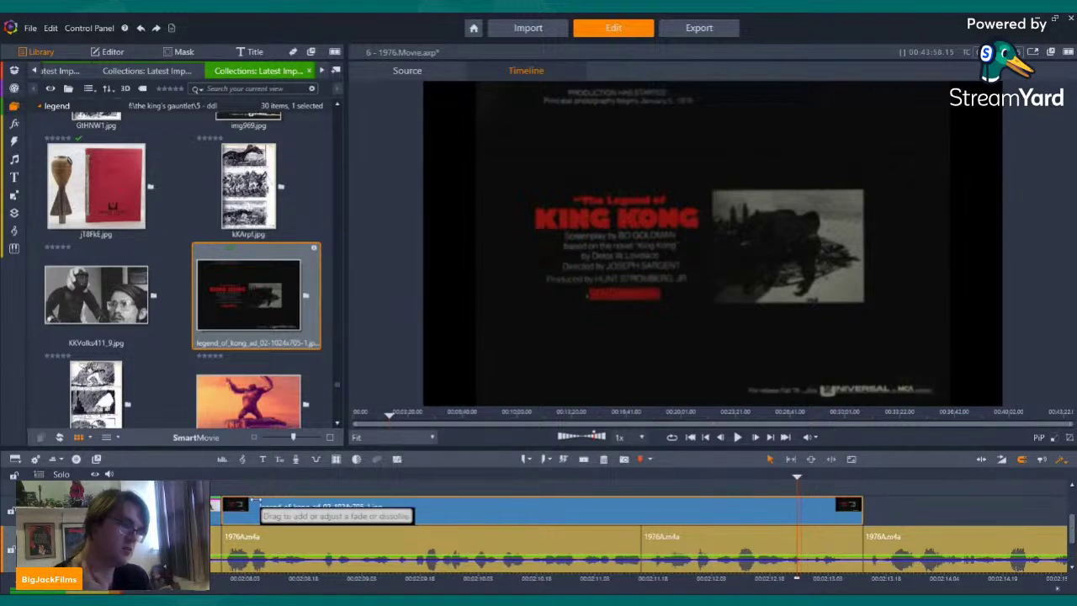
pyautogui.rightClick(692, 522)
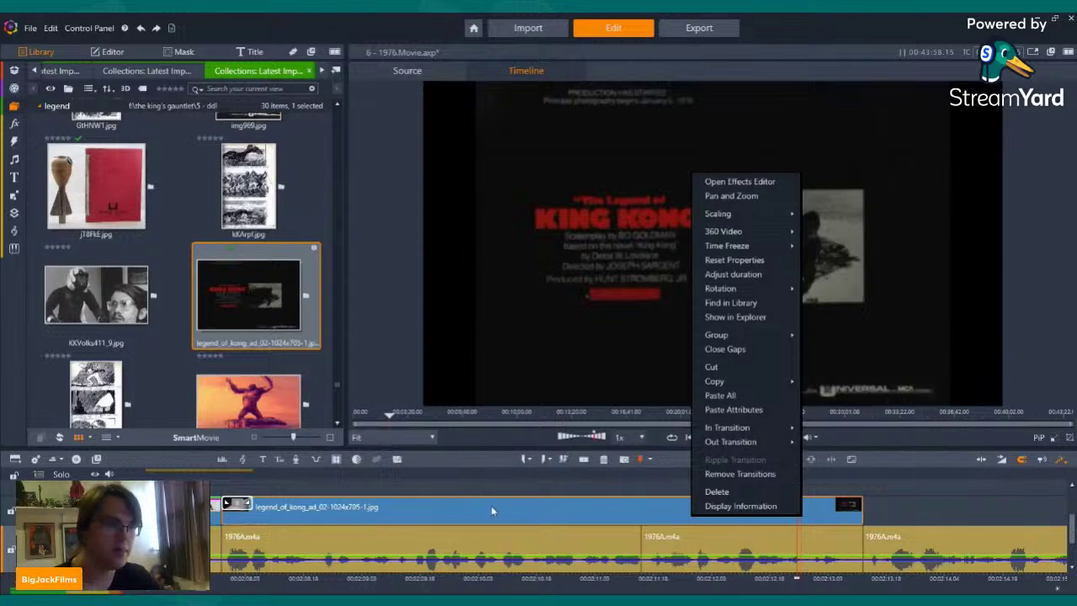
pyautogui.click(740, 196)
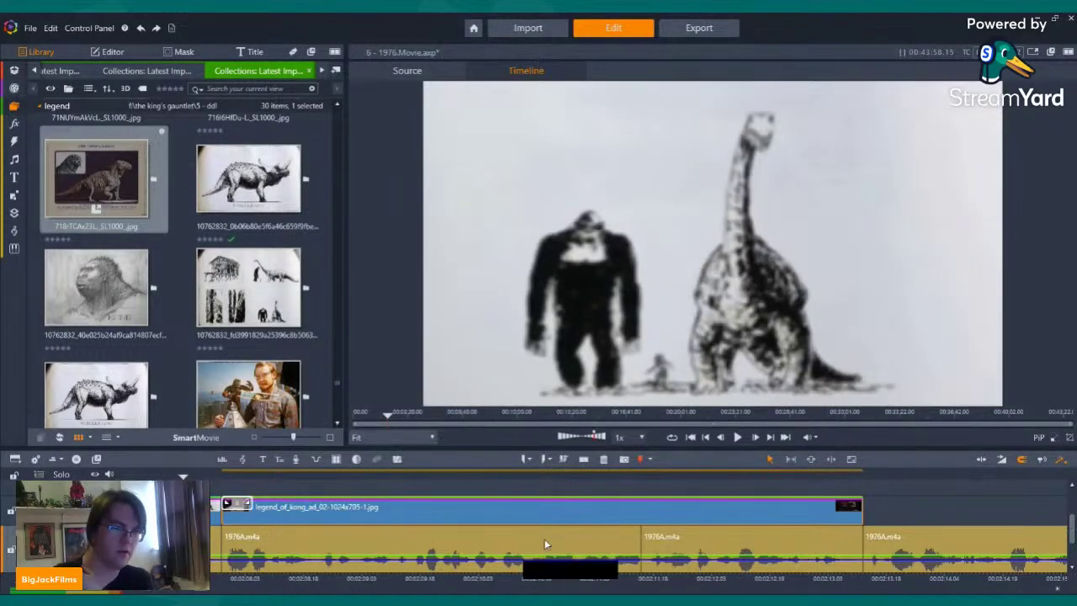
# - Play back the dissolve into the Legend of King Kong ad, its Pan and Zoom, and the narration beyond it
pyautogui.click(739, 437)
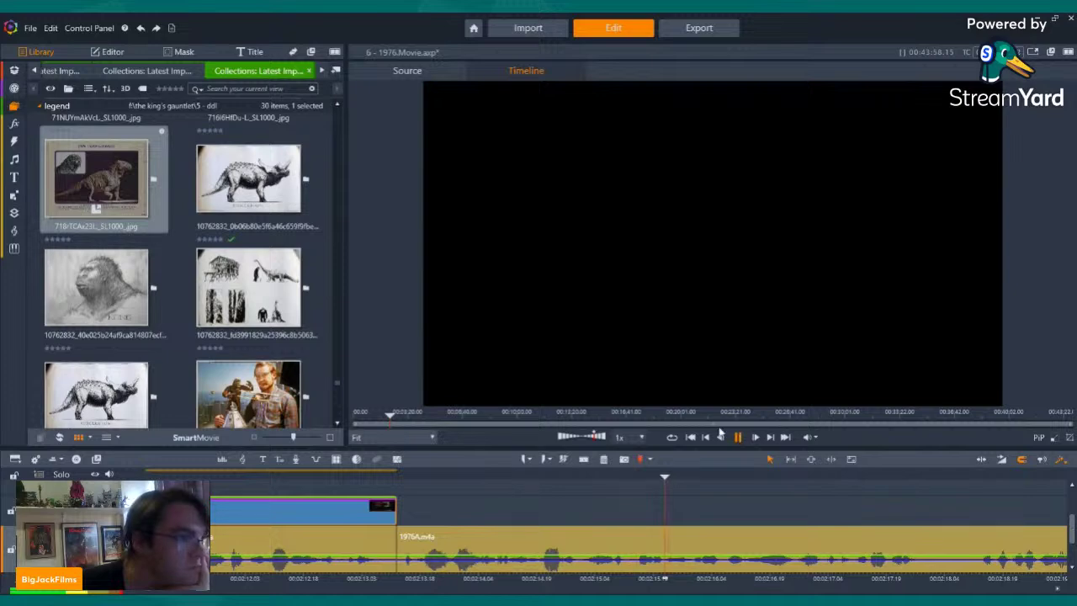
pyautogui.click(739, 437)
# - Browse the legend folder for the next picture, previewing img969.jpg and the Legend of King Kong script cover Zw525y.jpg
pyautogui.scroll(5, 238, 221)
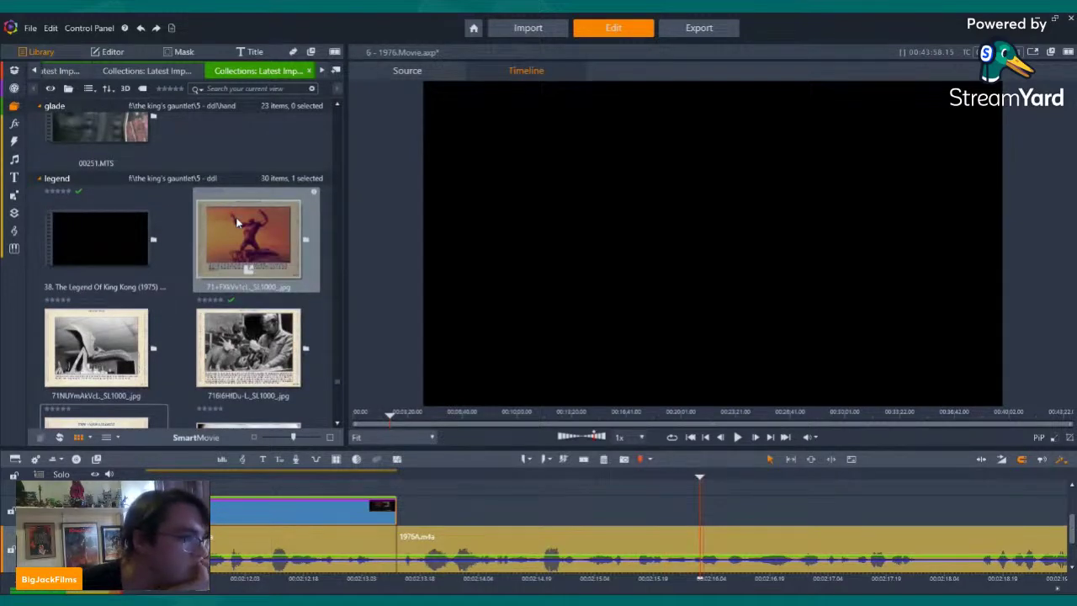
pyautogui.scroll(-10, 253, 244)
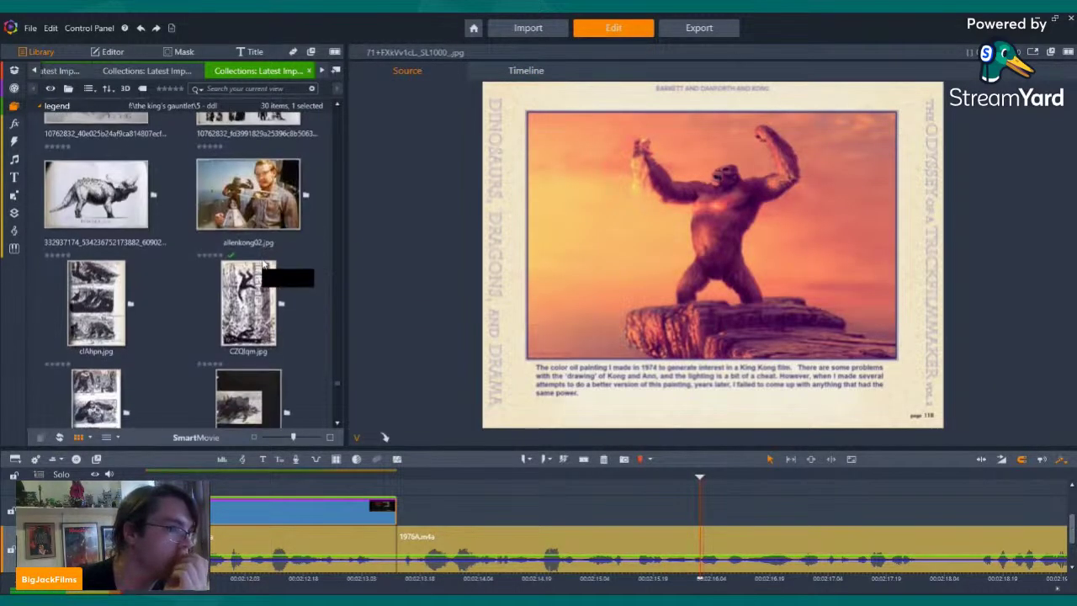
pyautogui.click(257, 229)
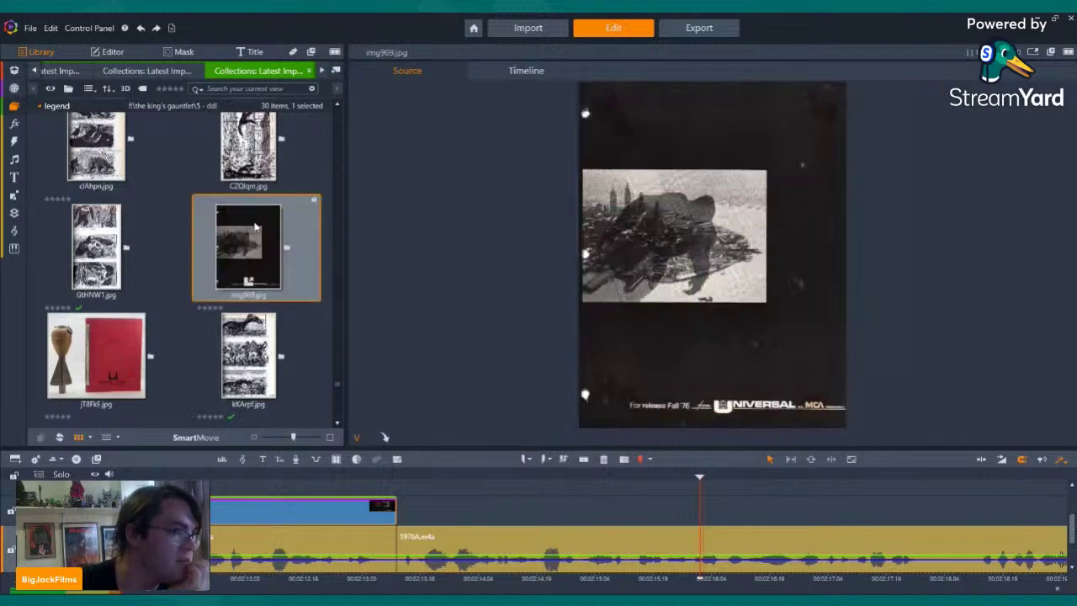
pyautogui.scroll(-3, 256, 228)
pyautogui.scroll(-3, 275, 303)
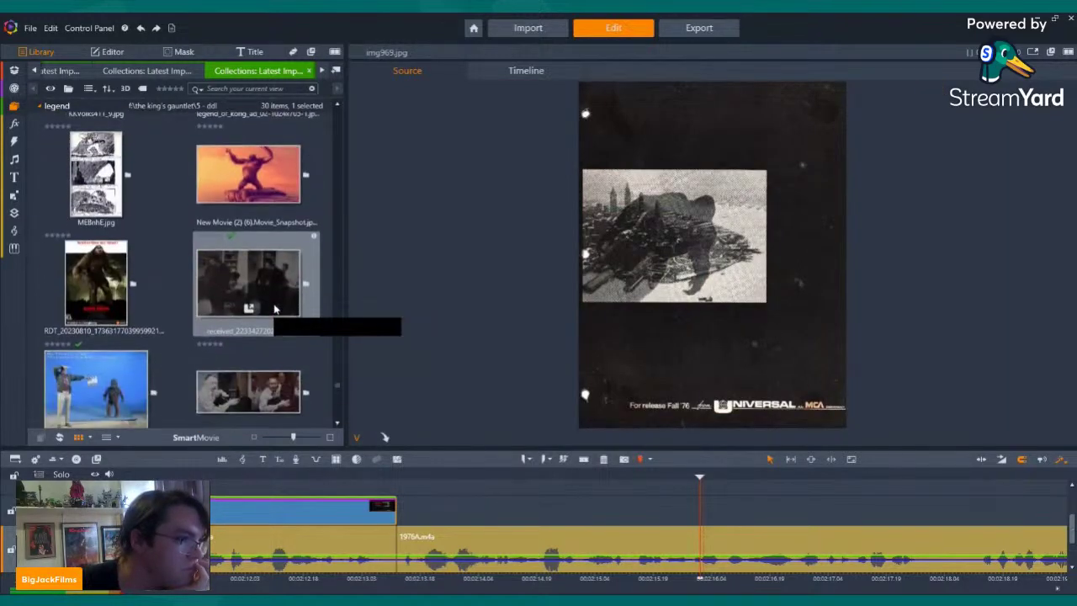
pyautogui.scroll(-4, 265, 294)
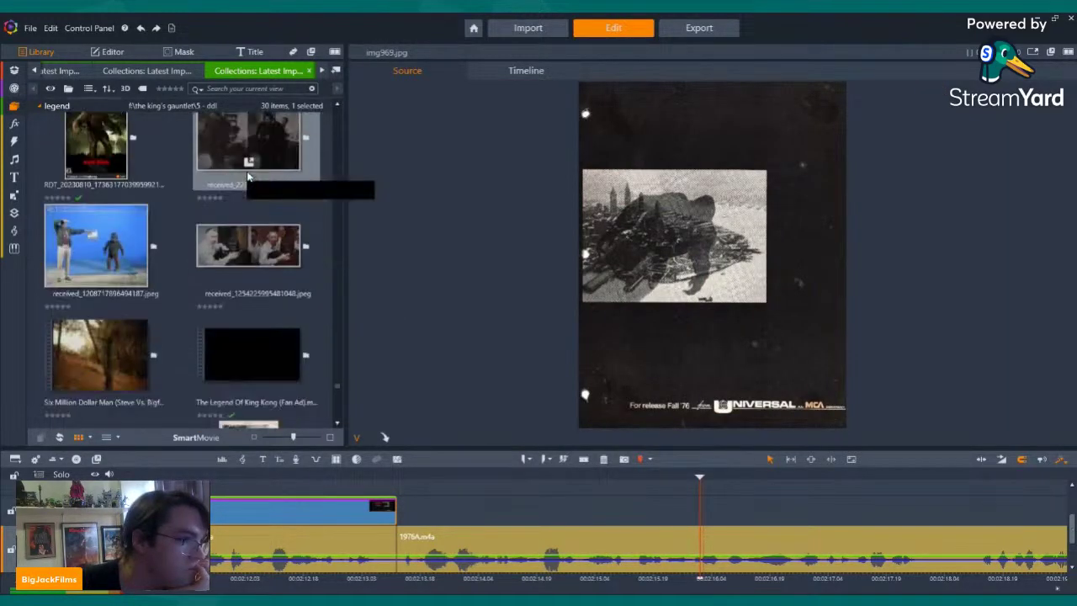
pyautogui.scroll(-2, 254, 280)
pyautogui.scroll(-2, 253, 244)
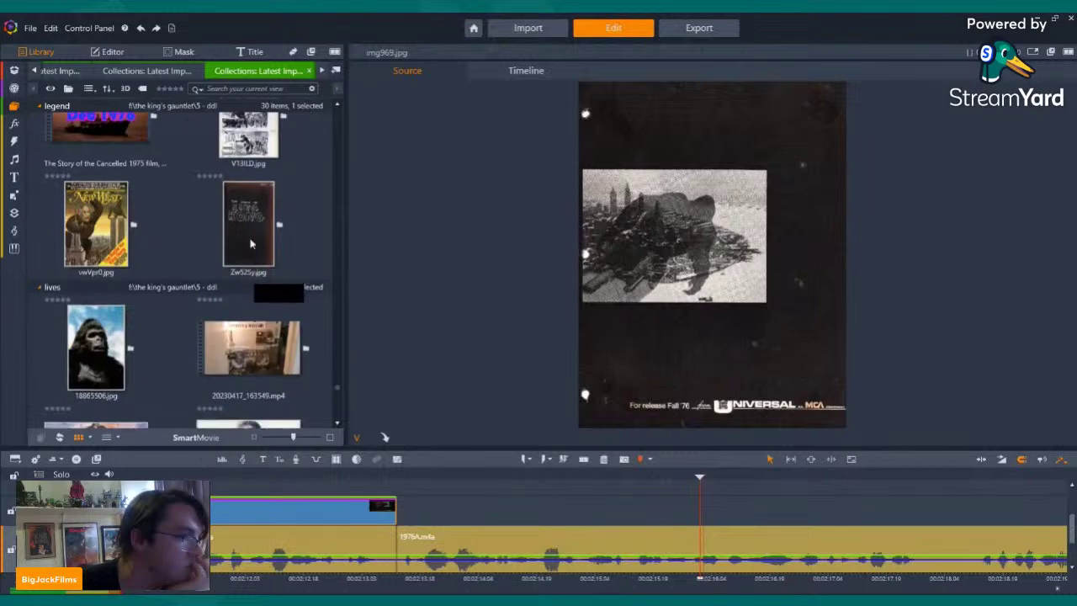
pyautogui.click(253, 216)
pyautogui.scroll(2, 253, 219)
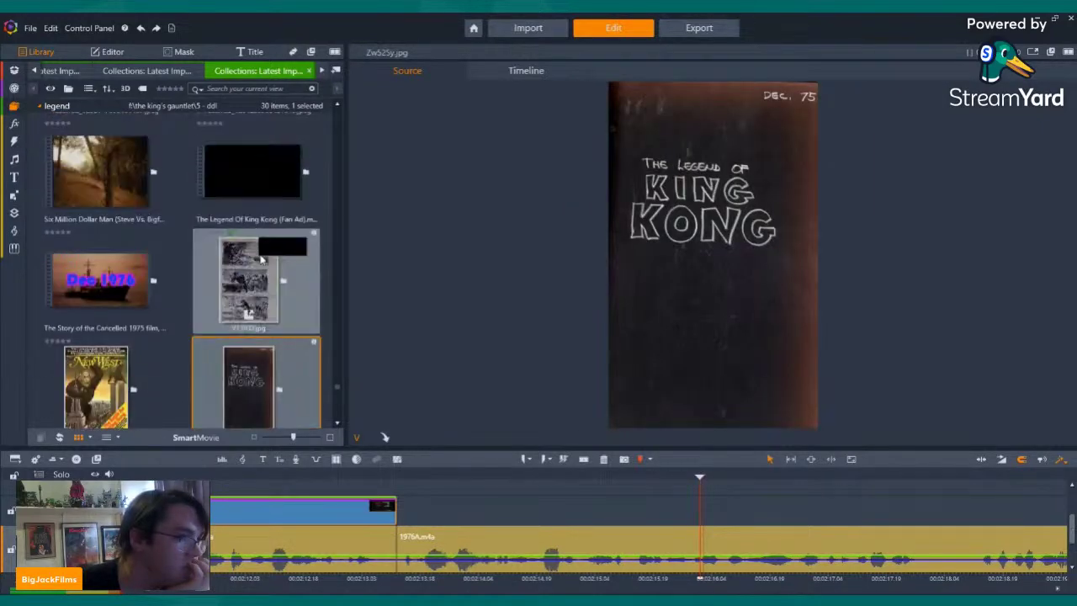
# - Show the detected scenes of The Story of the Cancelled 1975 film, The Legend Of King Kong.mp4 in the library
pyautogui.rightClick(90, 265)
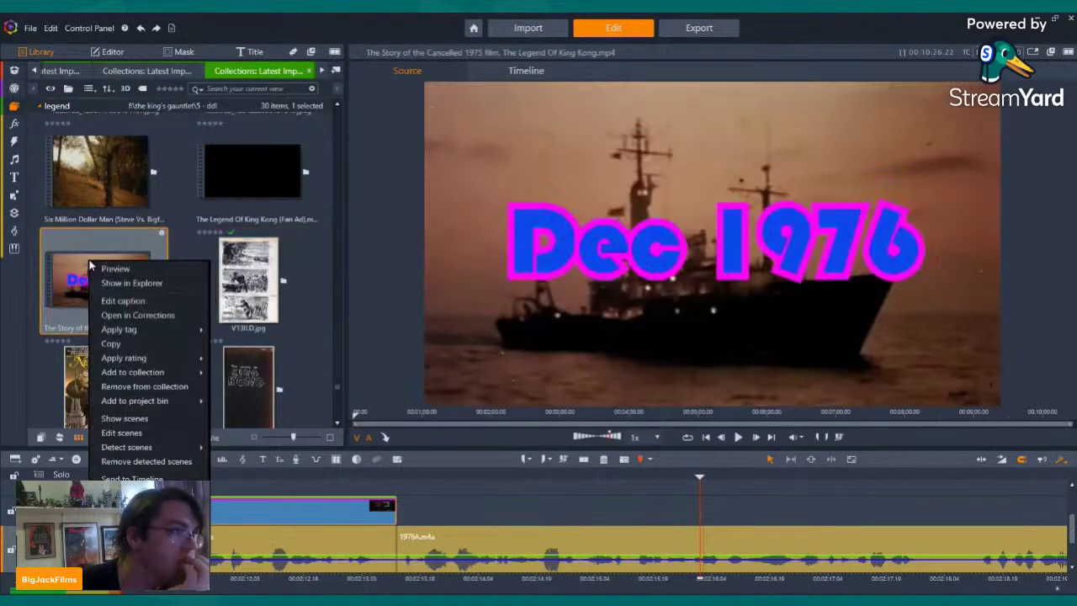
pyautogui.click(132, 74)
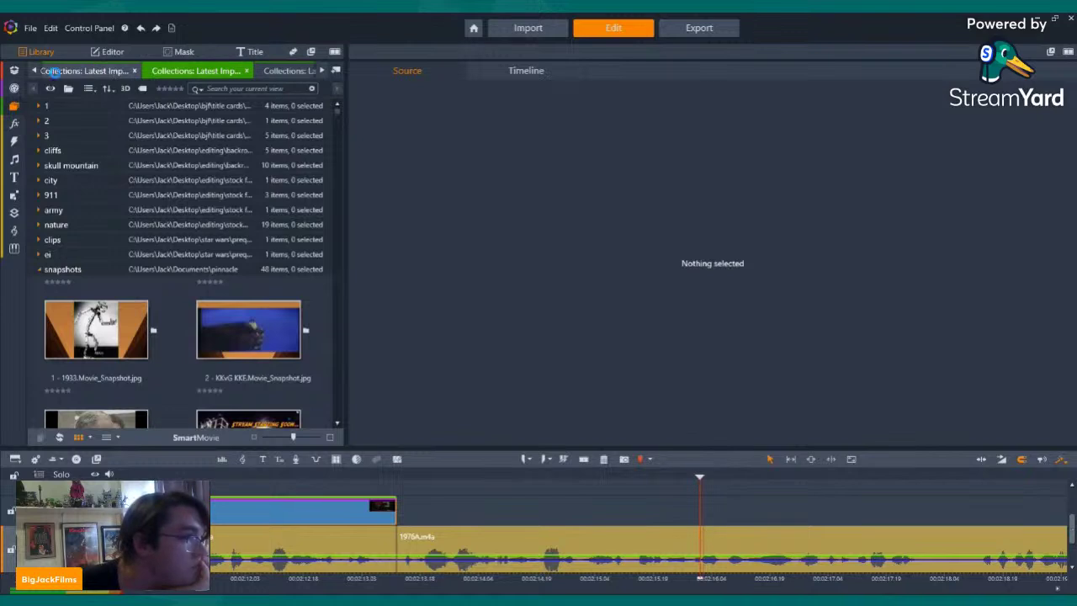
pyautogui.click(47, 71)
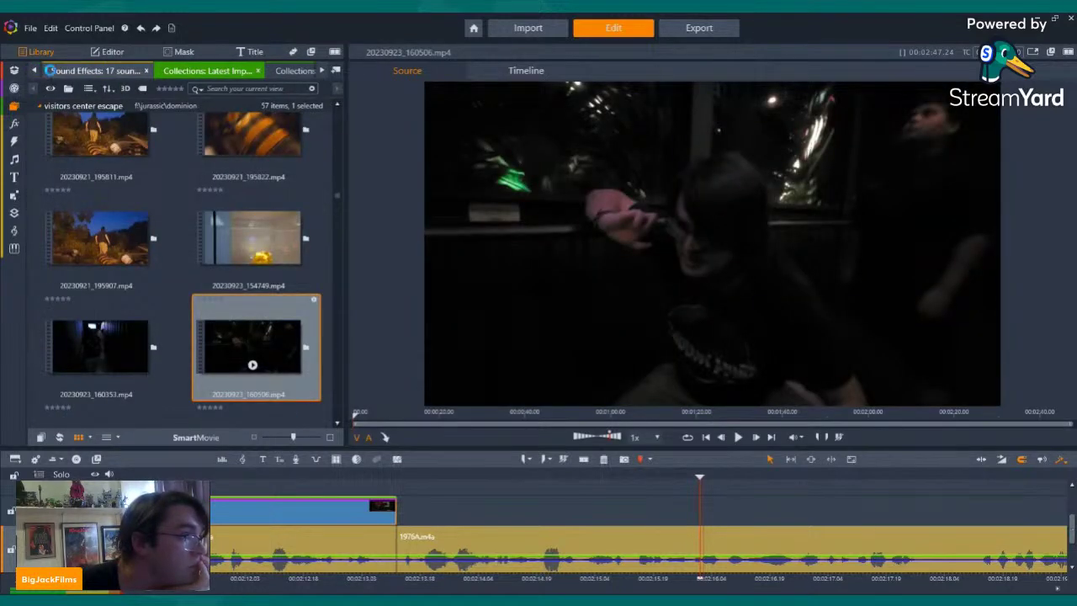
pyautogui.click(34, 71)
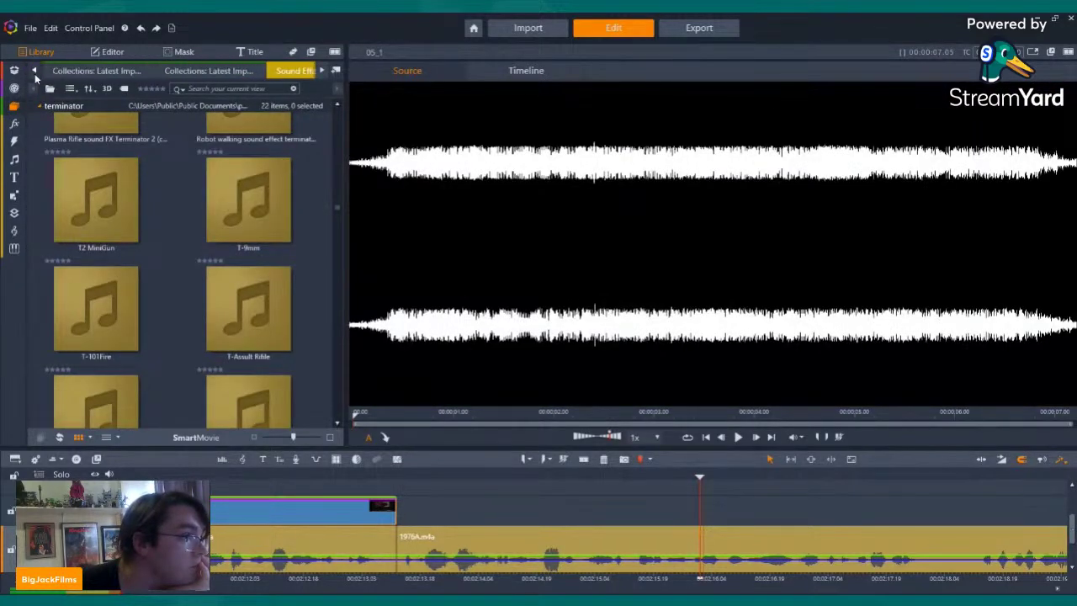
pyautogui.click(49, 70)
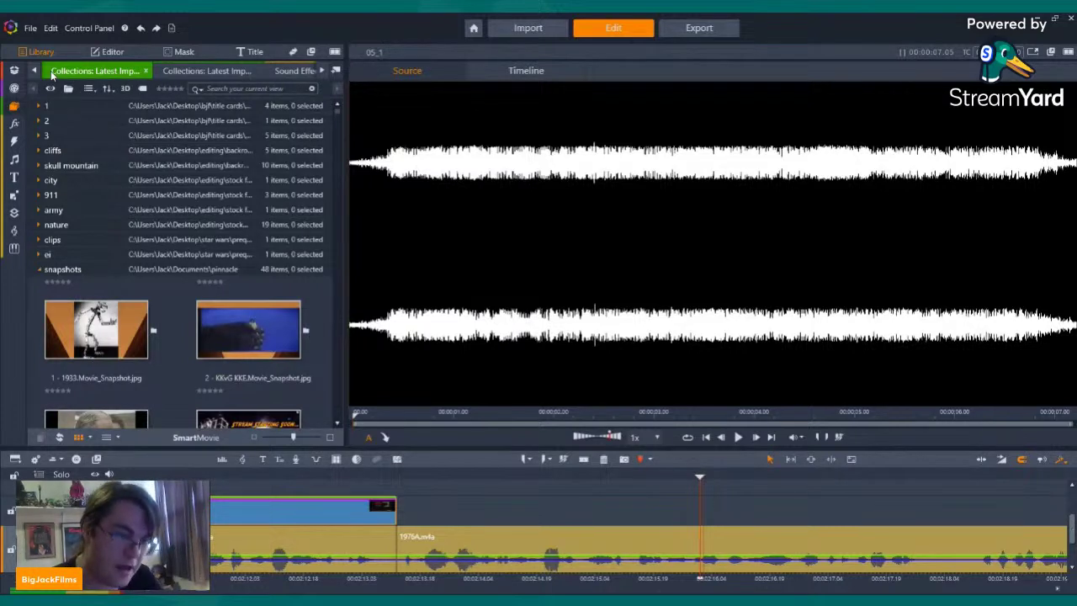
pyautogui.click(189, 70)
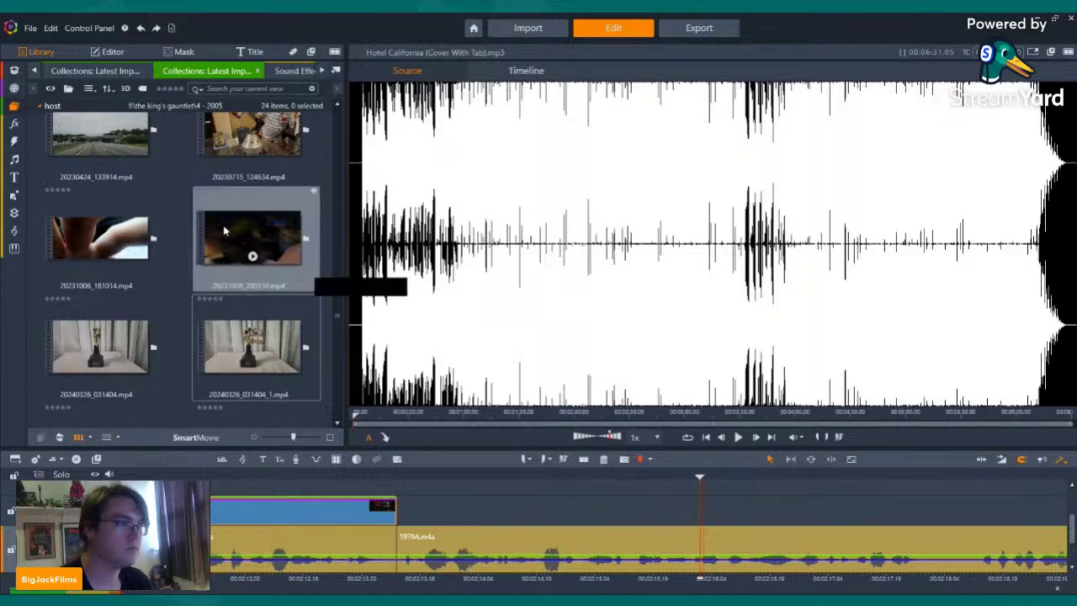
pyautogui.scroll(-3, 223, 225)
pyautogui.click(84, 72)
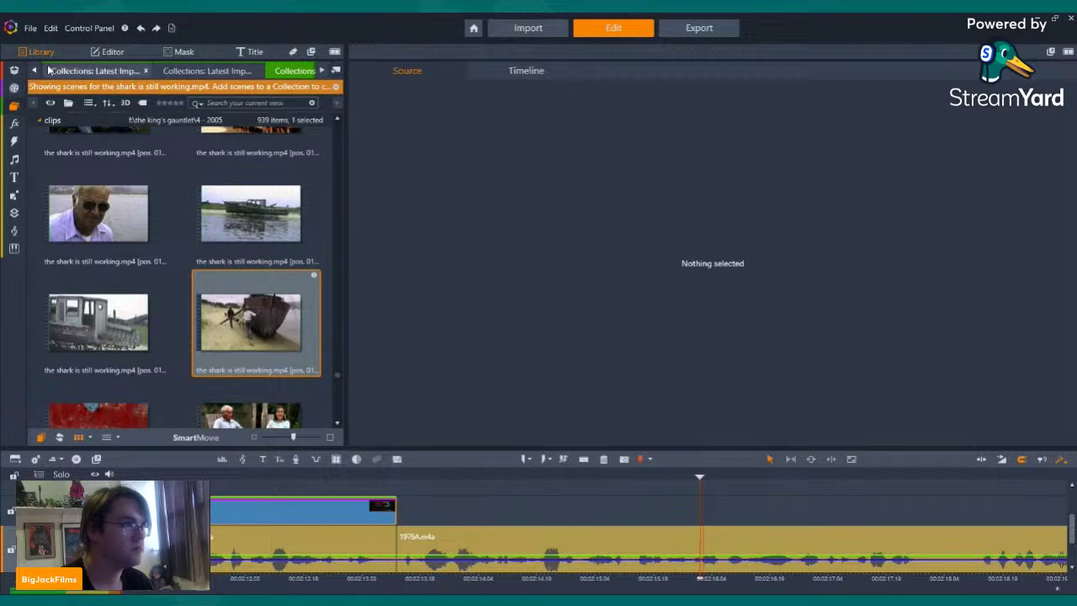
# - Look through the documentary's scenes, preview the storyboard panels scene, and check the Legend of King Kong ad already on the timeline
pyautogui.scroll(-5, 181, 213)
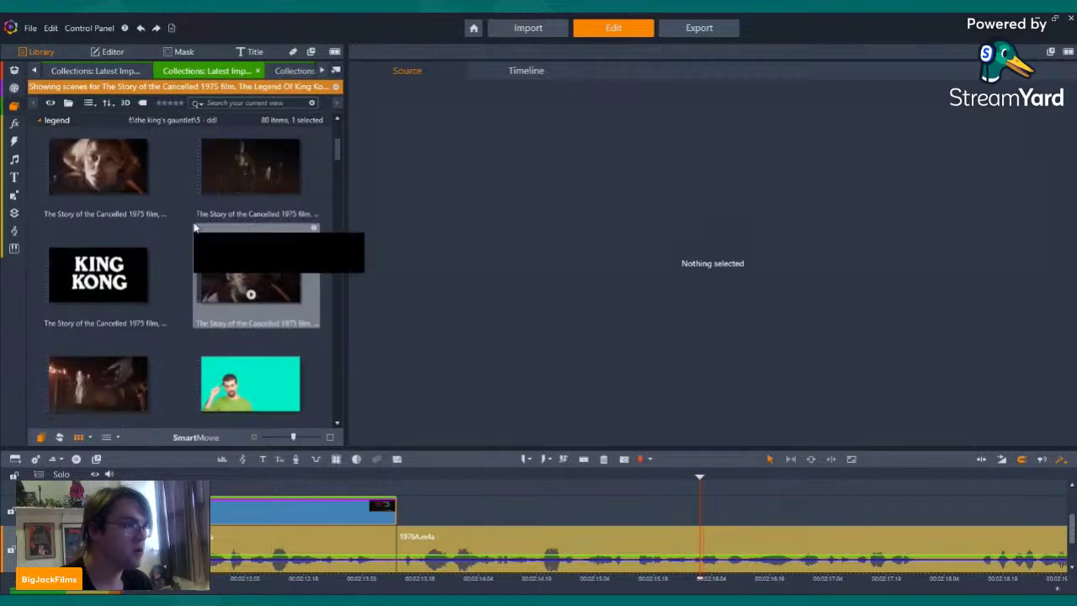
pyautogui.scroll(-1, 202, 225)
pyautogui.scroll(-3, 257, 194)
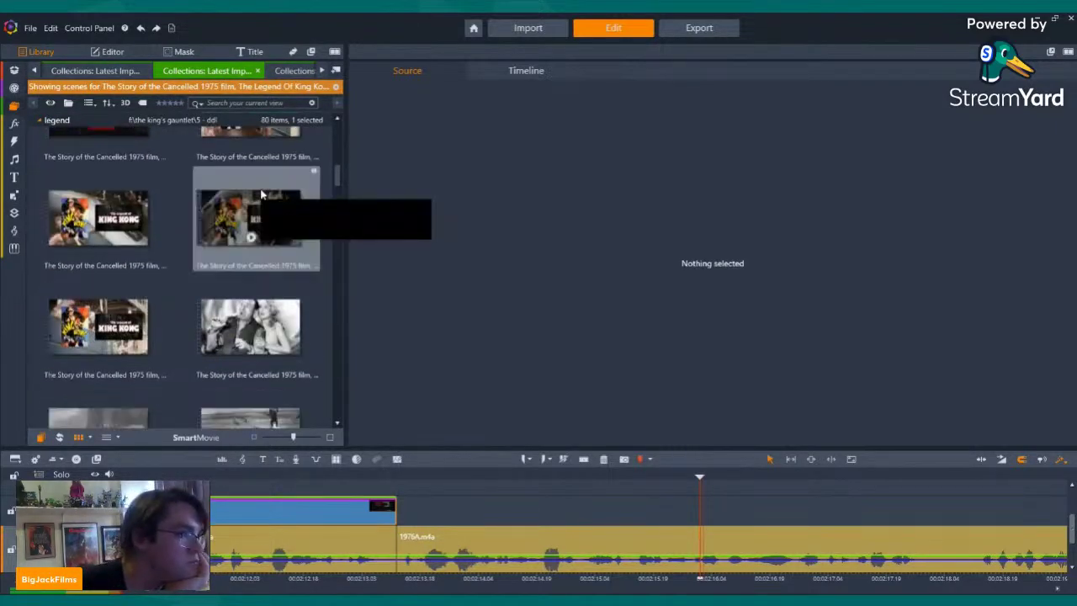
pyautogui.scroll(-10, 260, 193)
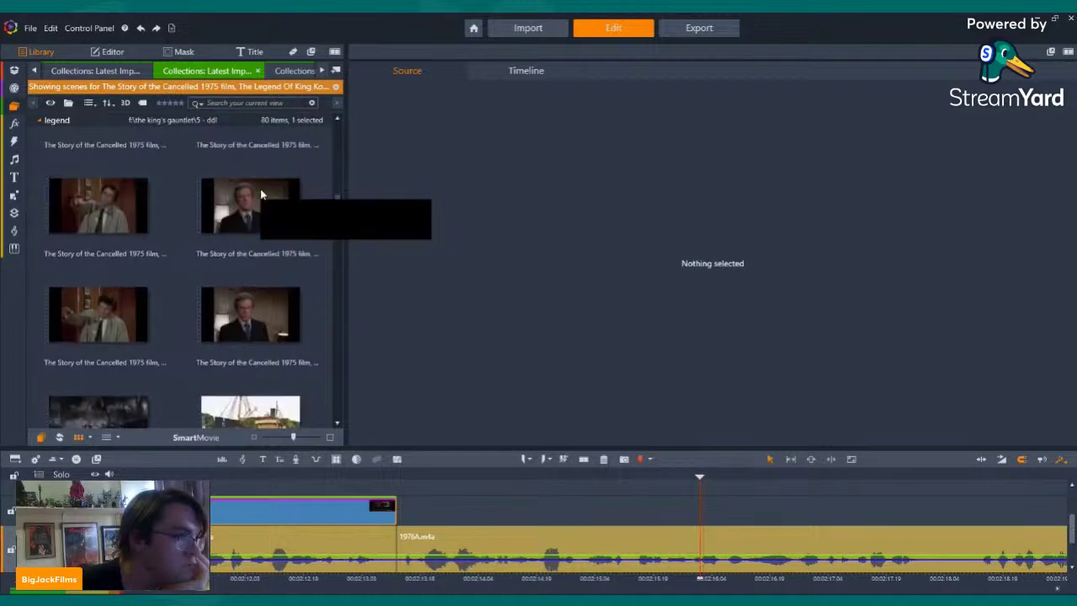
pyautogui.scroll(-5, 260, 190)
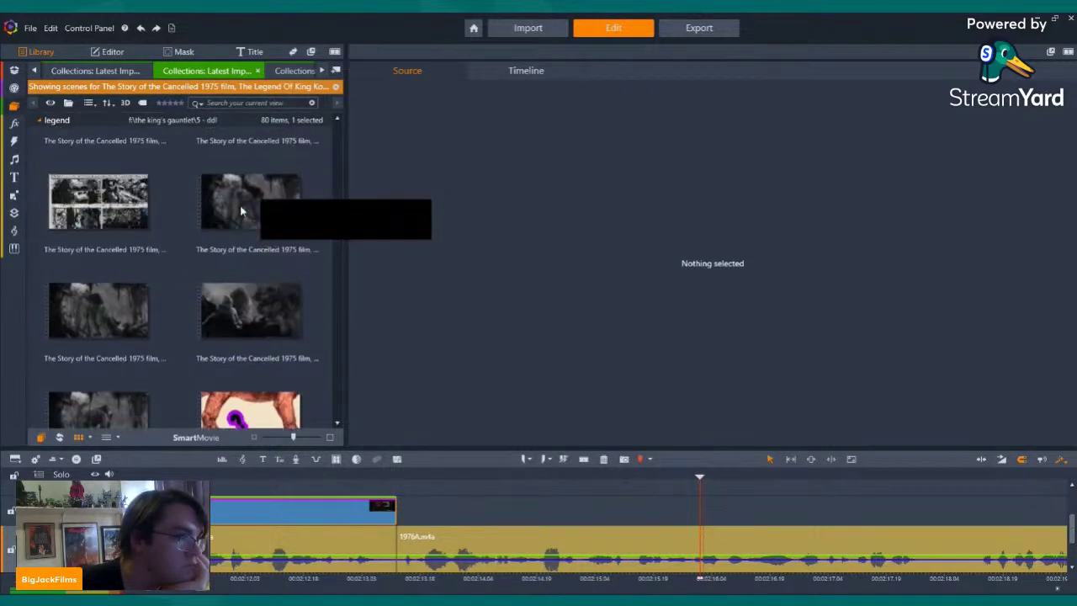
pyautogui.click(123, 182)
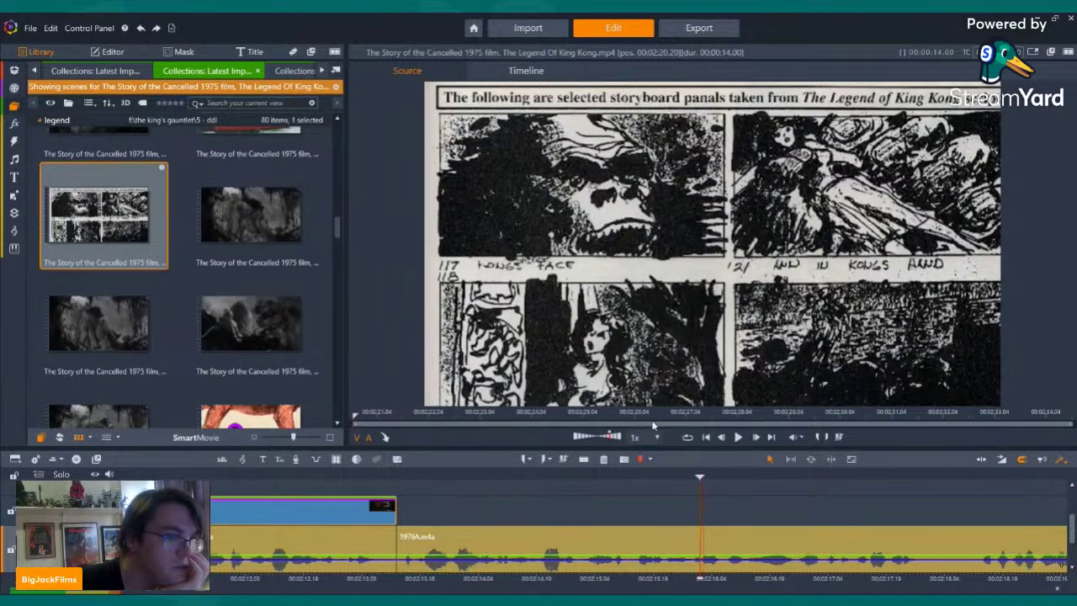
pyautogui.moveTo(651, 415); pyautogui.dragTo(923, 415)
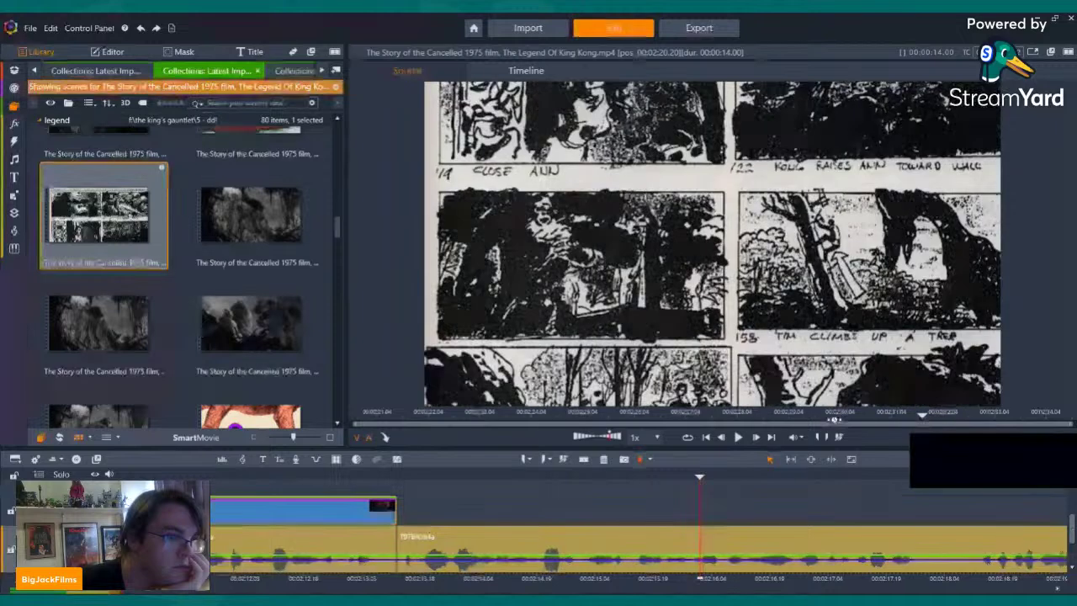
pyautogui.click(355, 474)
pyautogui.click(280, 476)
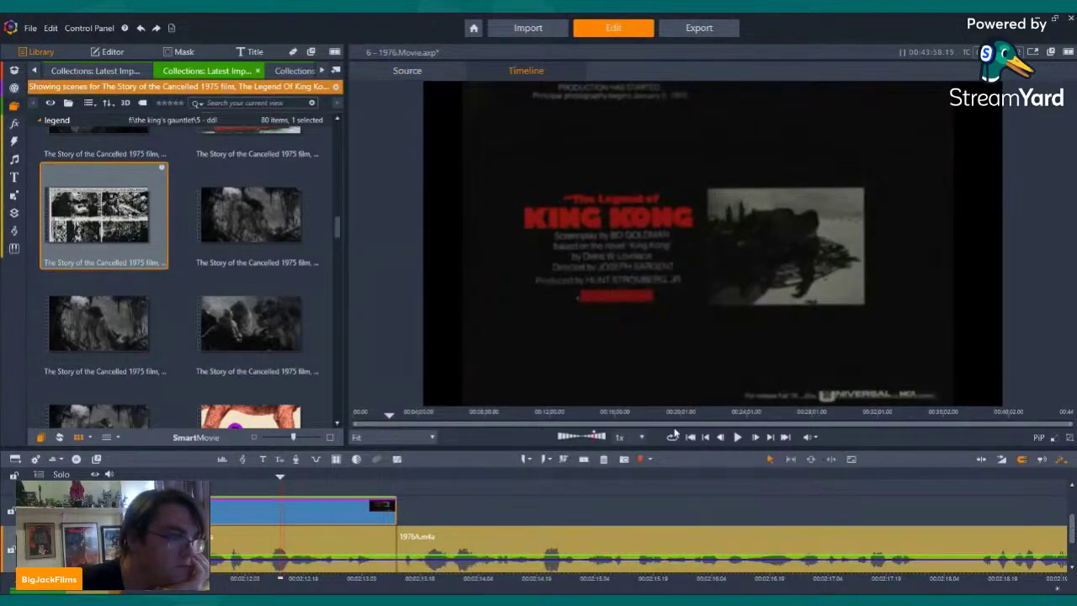
# - Find the scene with the white-lettered "The Legend of King Kong" production ad and place it directly after the existing ad clip
pyautogui.scroll(-6, 243, 234)
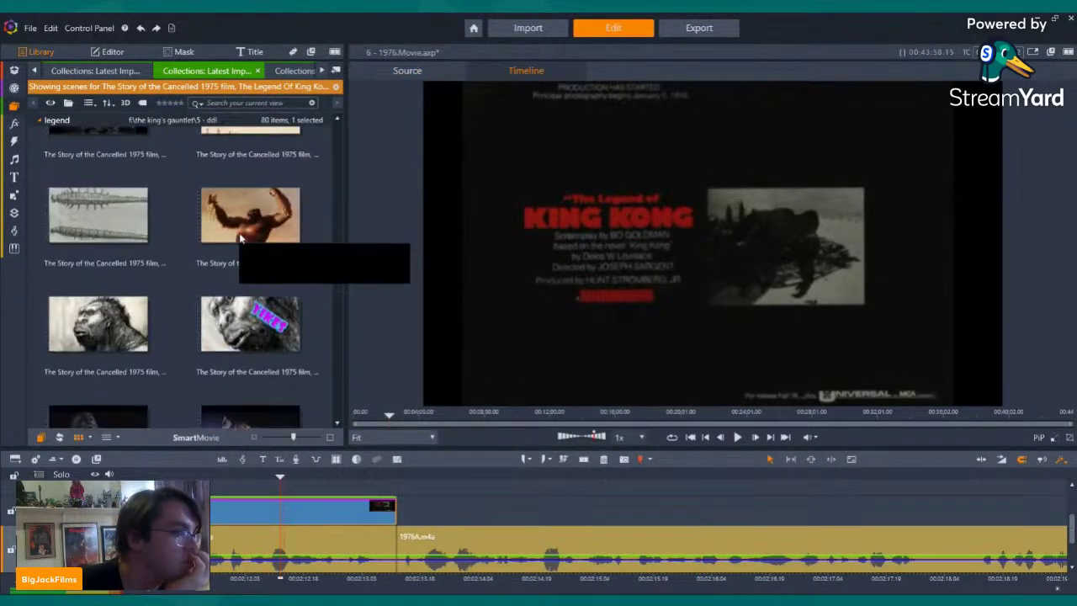
pyautogui.scroll(-6, 239, 238)
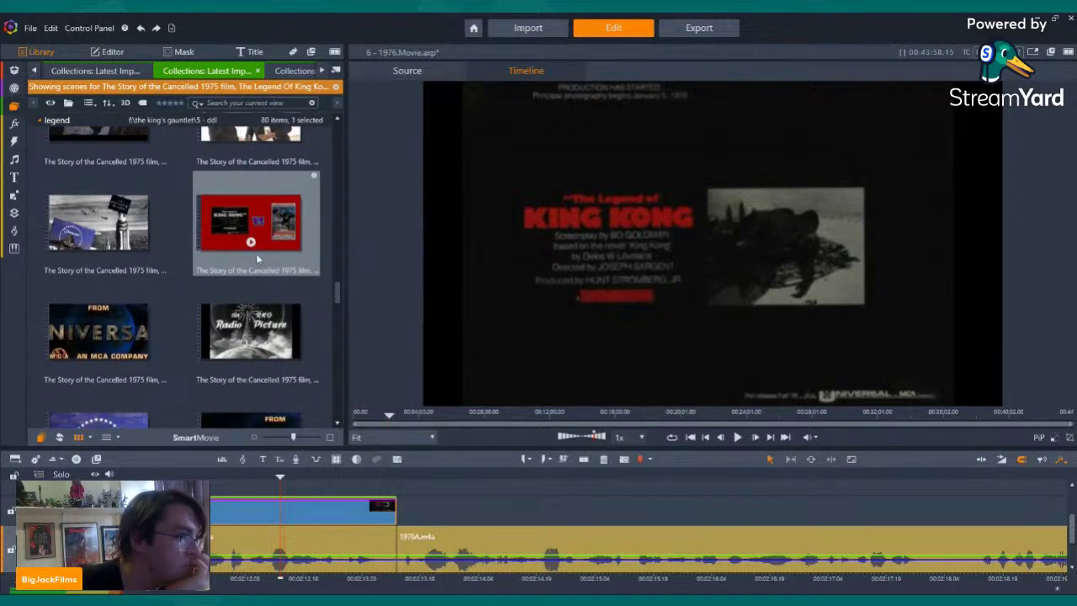
pyautogui.scroll(-5, 248, 259)
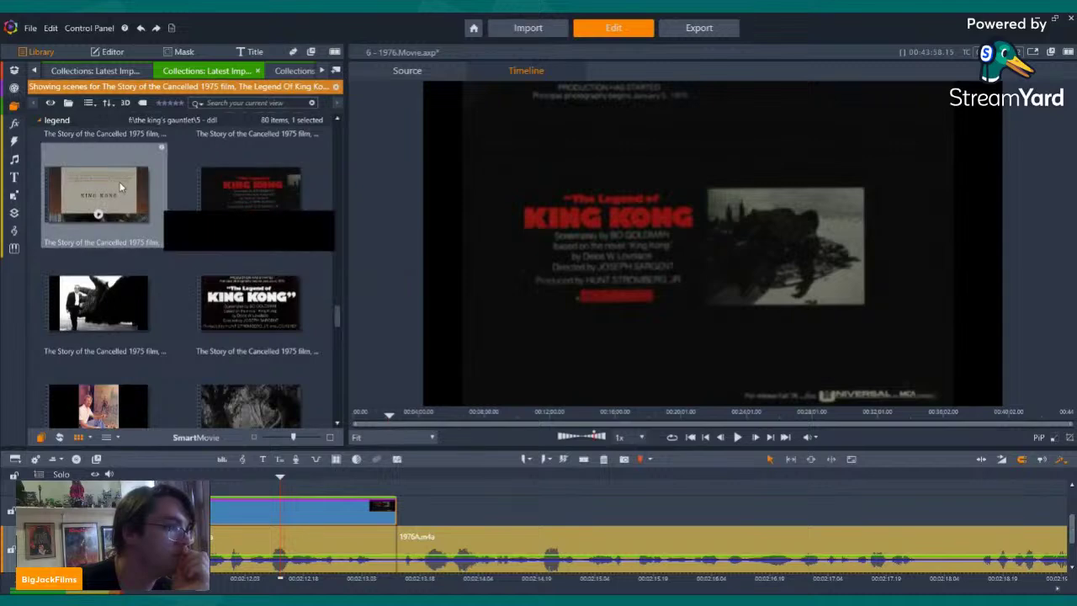
pyautogui.click(123, 190)
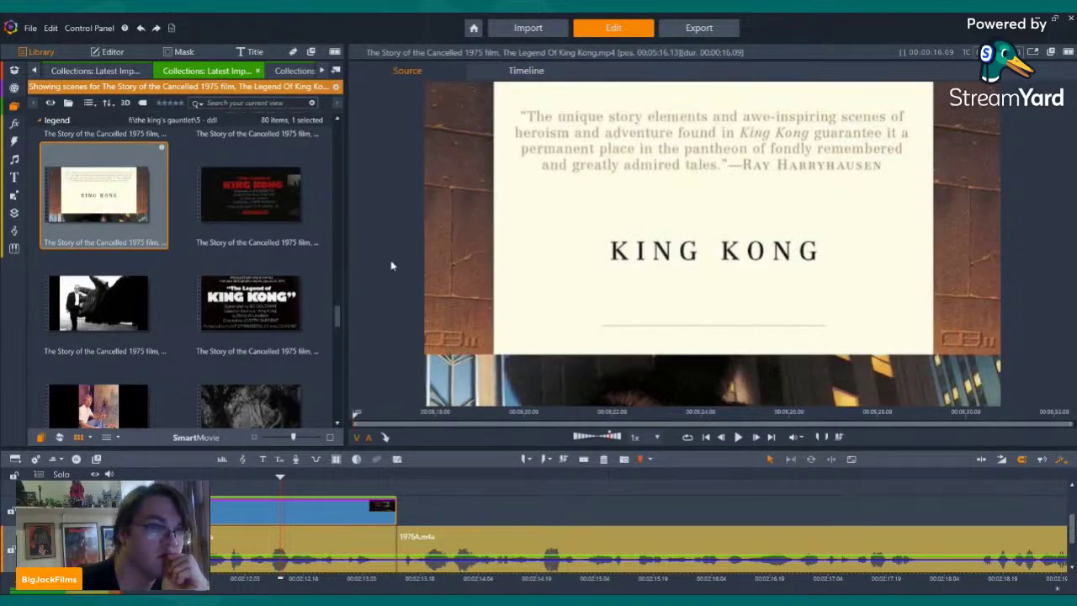
pyautogui.click(244, 283)
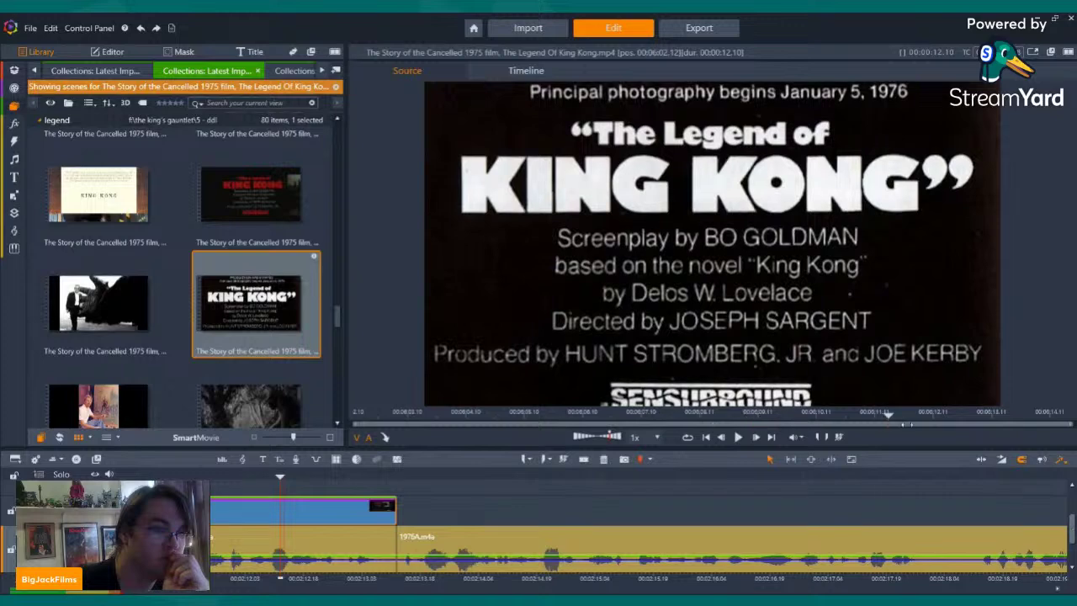
pyautogui.click(473, 526)
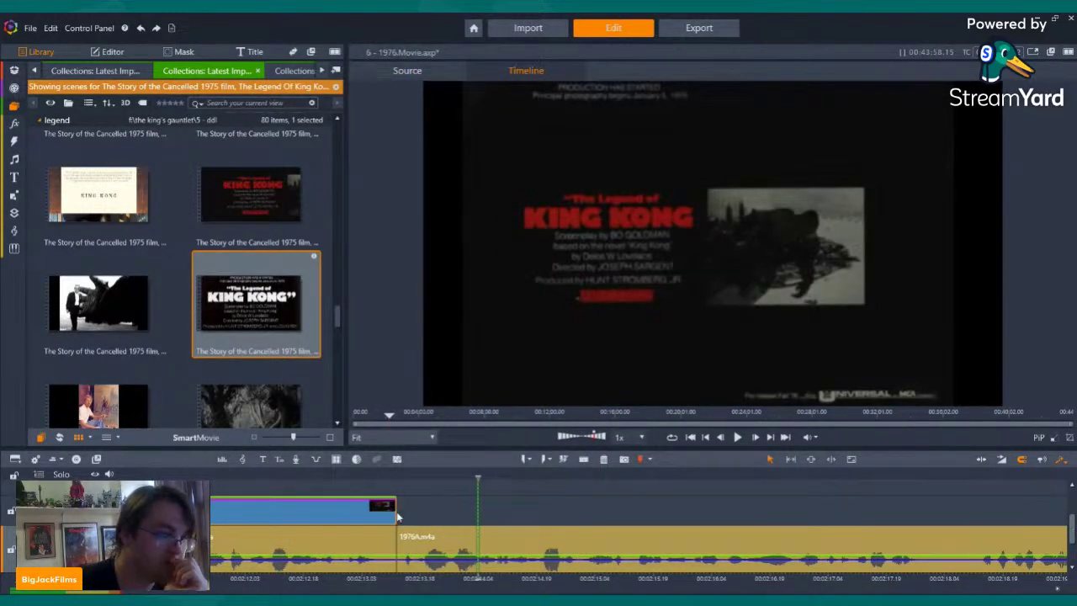
pyautogui.moveTo(398, 515); pyautogui.dragTo(397, 512)
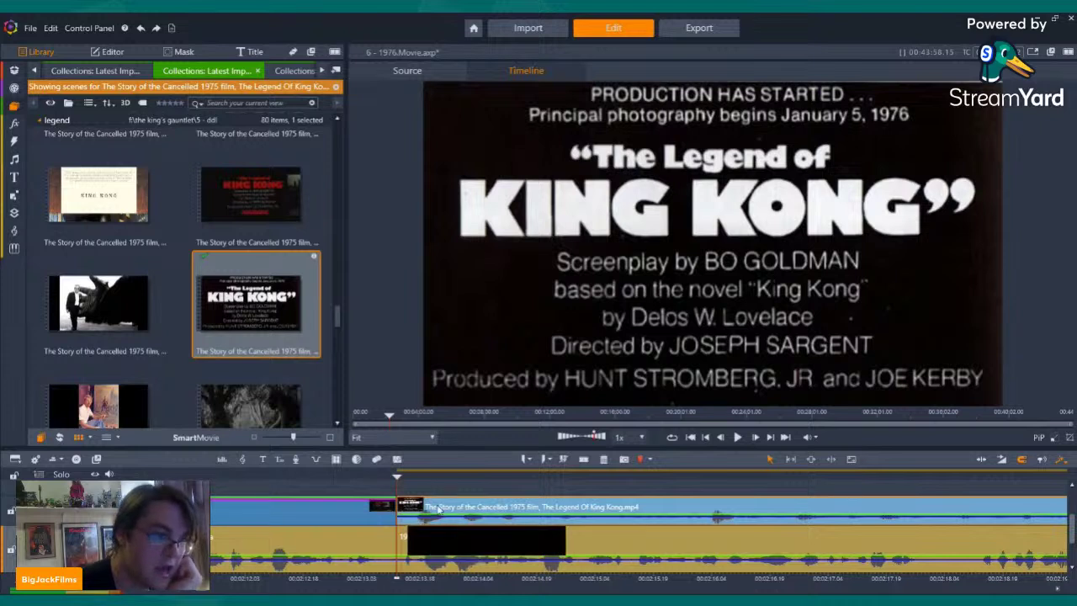
# - Turn off the audio stream of the newly placed production ad scene so only its video stays active
pyautogui.rightClick(437, 507)
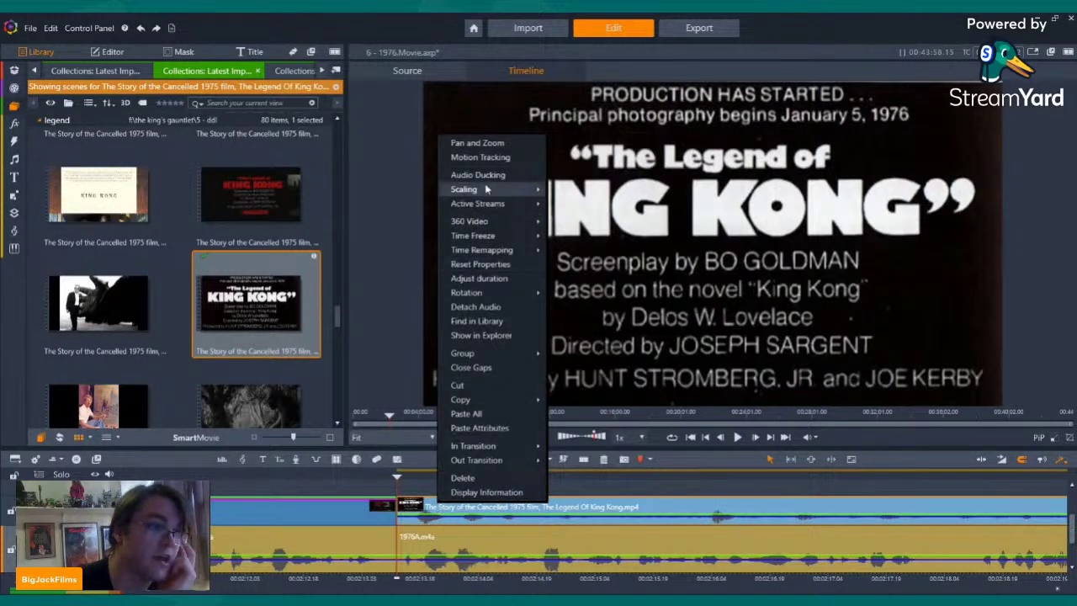
pyautogui.moveTo(494, 209)
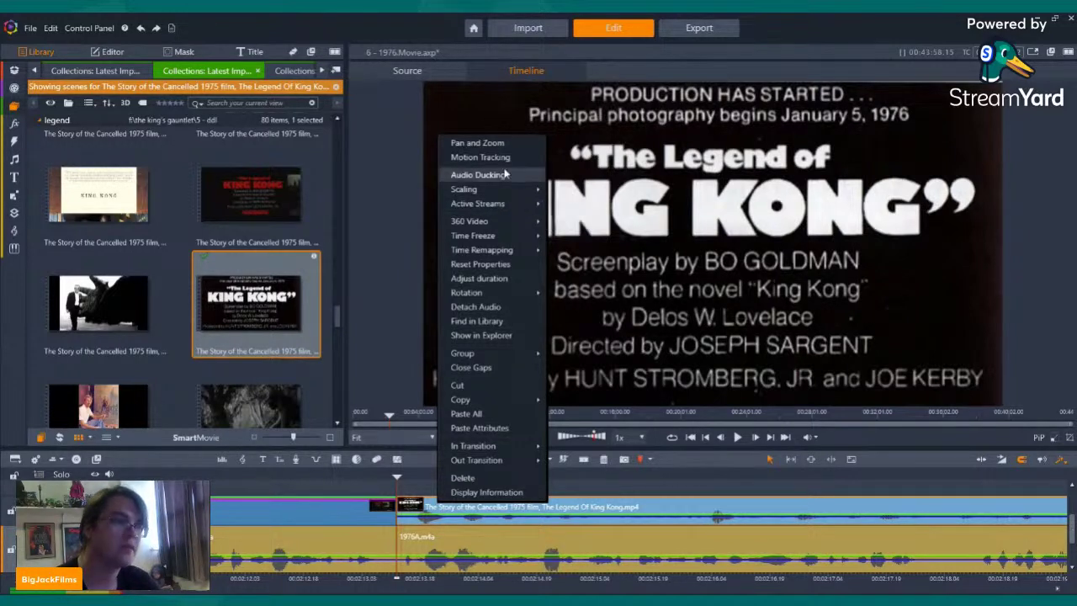
pyautogui.click(579, 217)
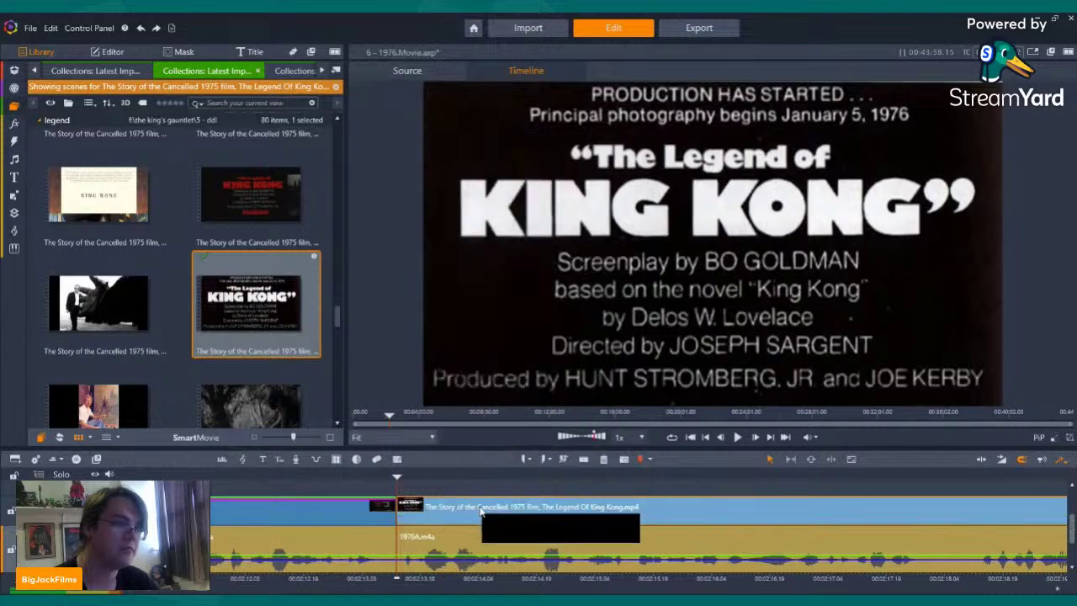
# - Play back the cut from the Legend of King Kong ad into the white-lettered ad scene along with the 1976A.m4a narration
pyautogui.click(373, 478)
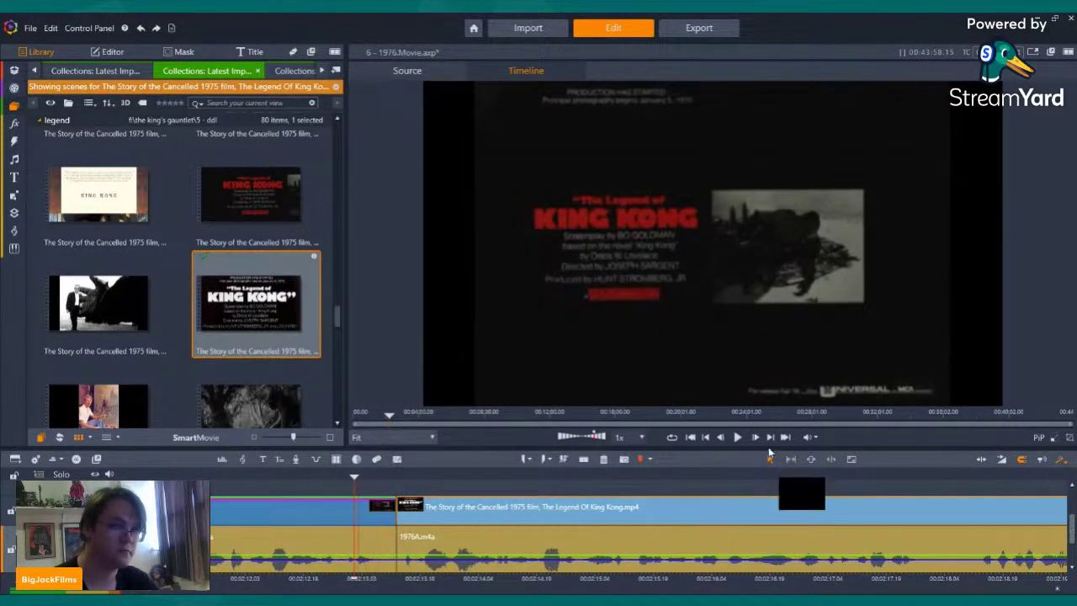
pyautogui.click(737, 436)
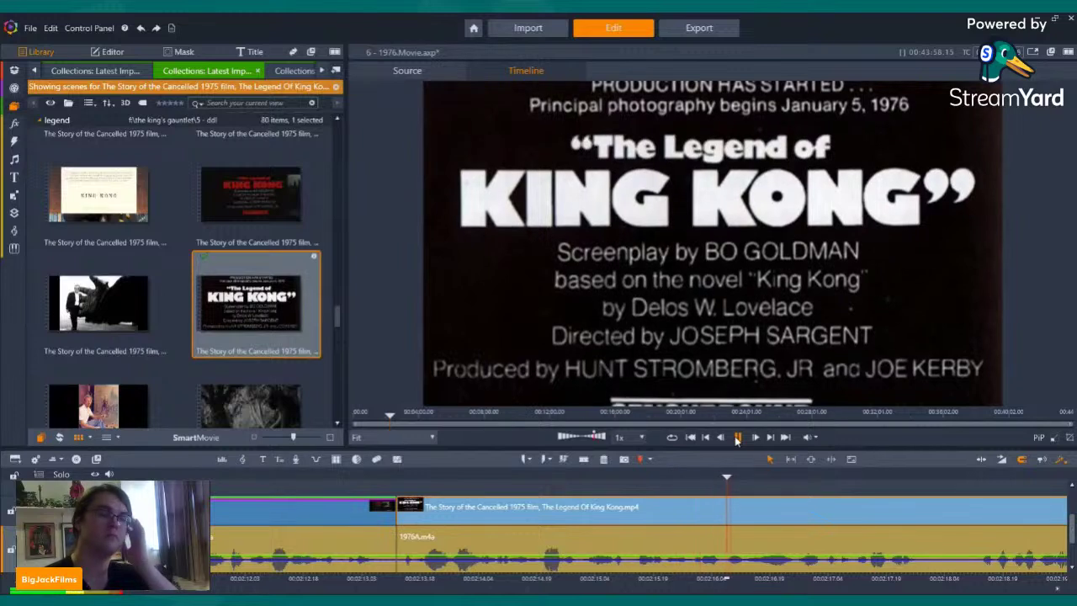
pyautogui.click(737, 436)
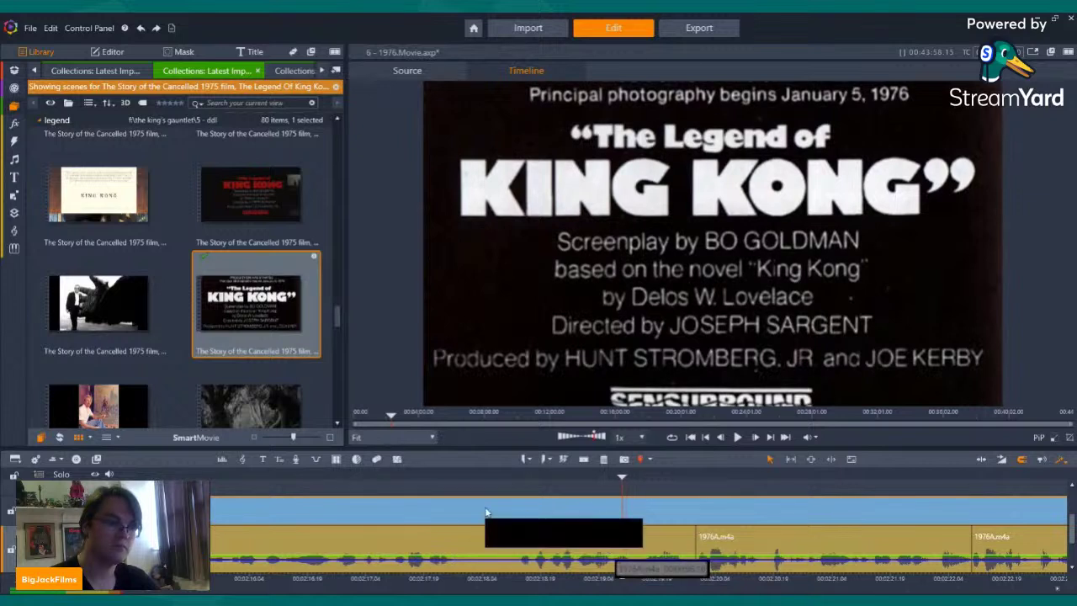
pyautogui.click(469, 474)
pyautogui.click(738, 438)
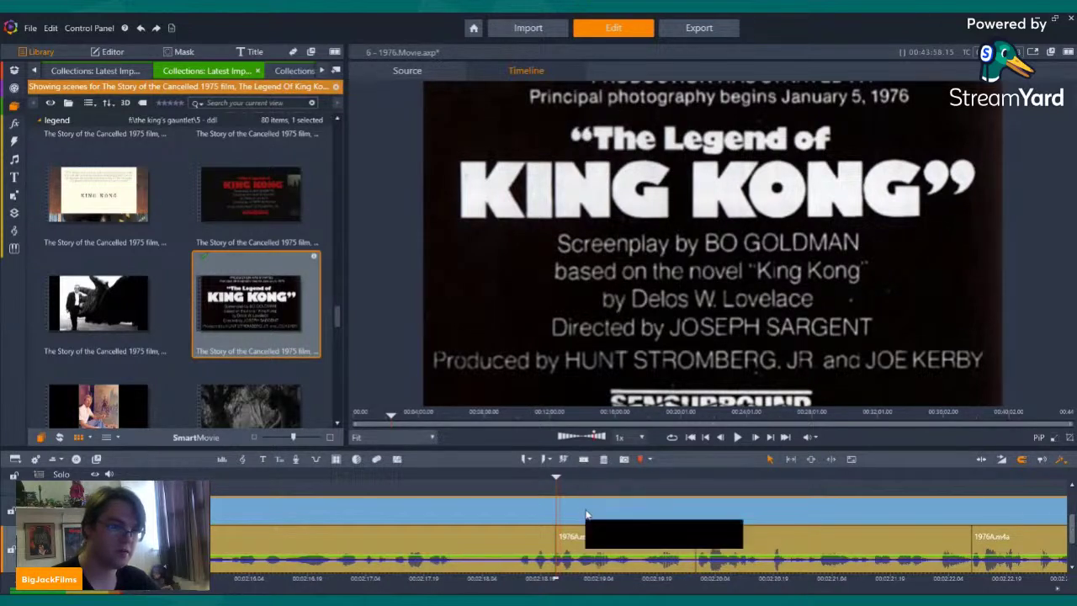
# - Open the white-lettered ad scene in the Editor and reveal its Pan and Zoom and Time Remapping settings
pyautogui.doubleClick(587, 515)
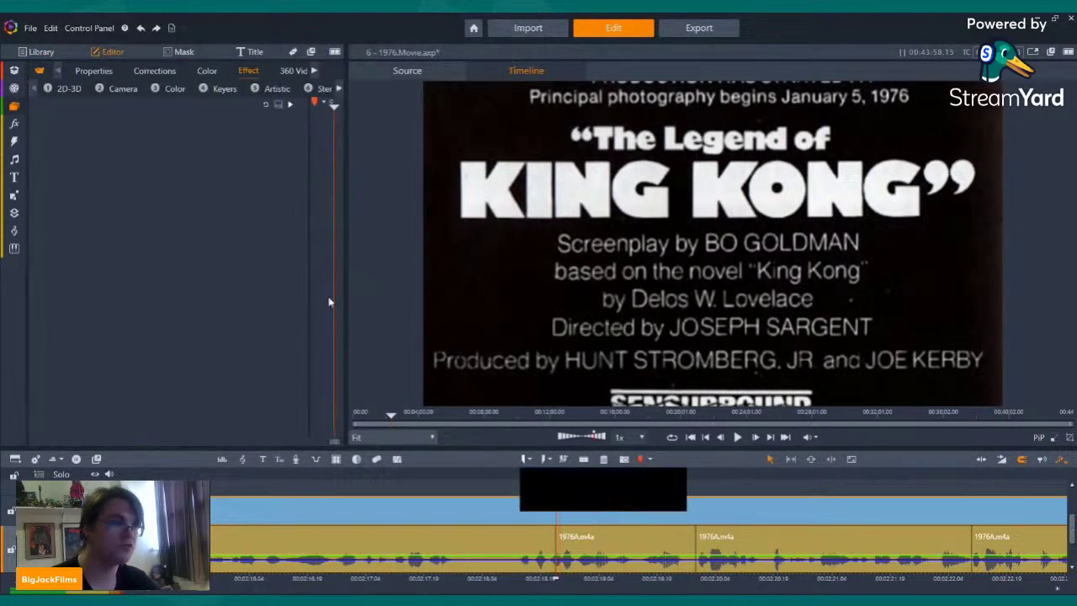
pyautogui.click(313, 71)
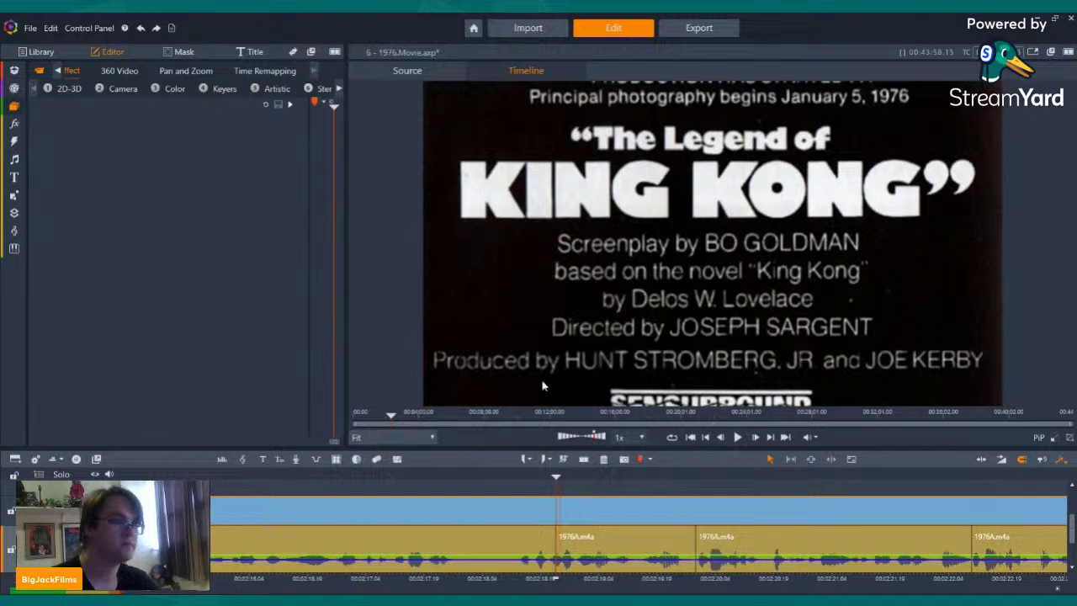
# - Speed up the Legend Of King Kong video clip on the timeline to 198% with Time Remapping
pyautogui.click(847, 485)
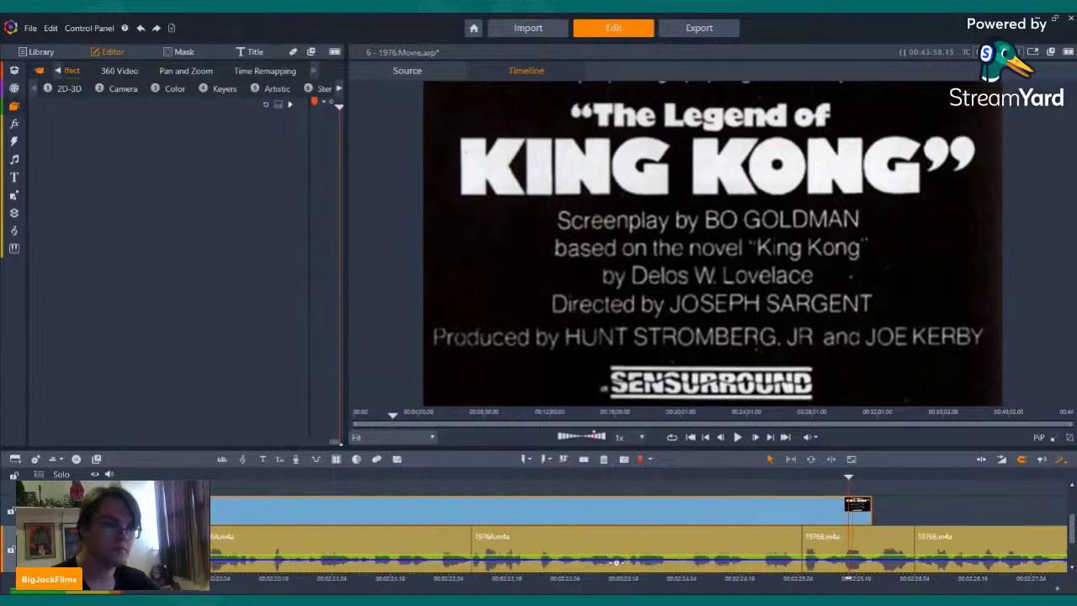
pyautogui.scroll(-3, 398, 481)
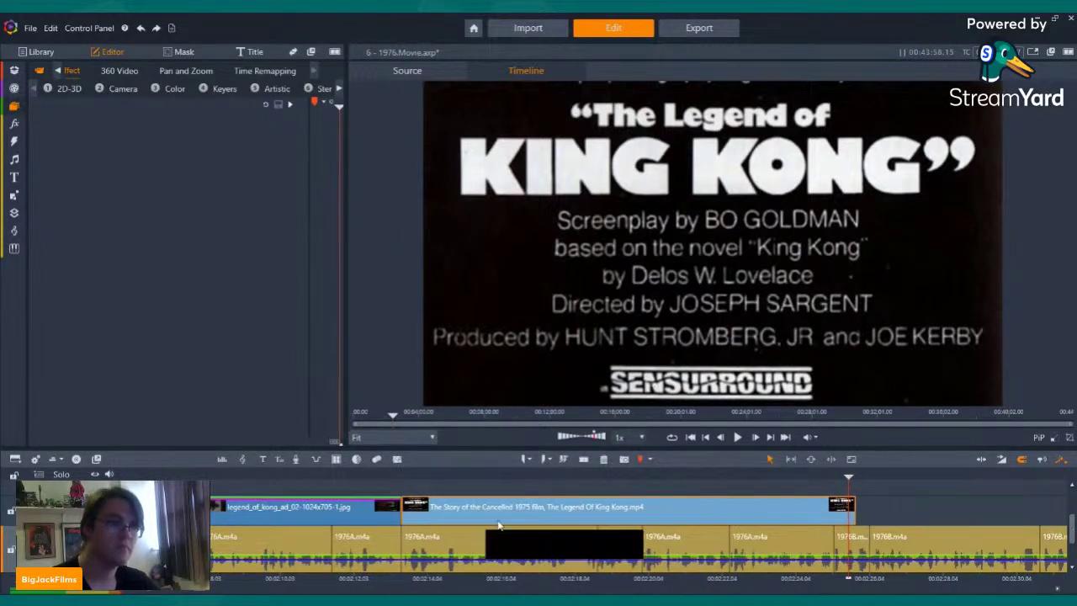
pyautogui.click(493, 478)
pyautogui.click(659, 478)
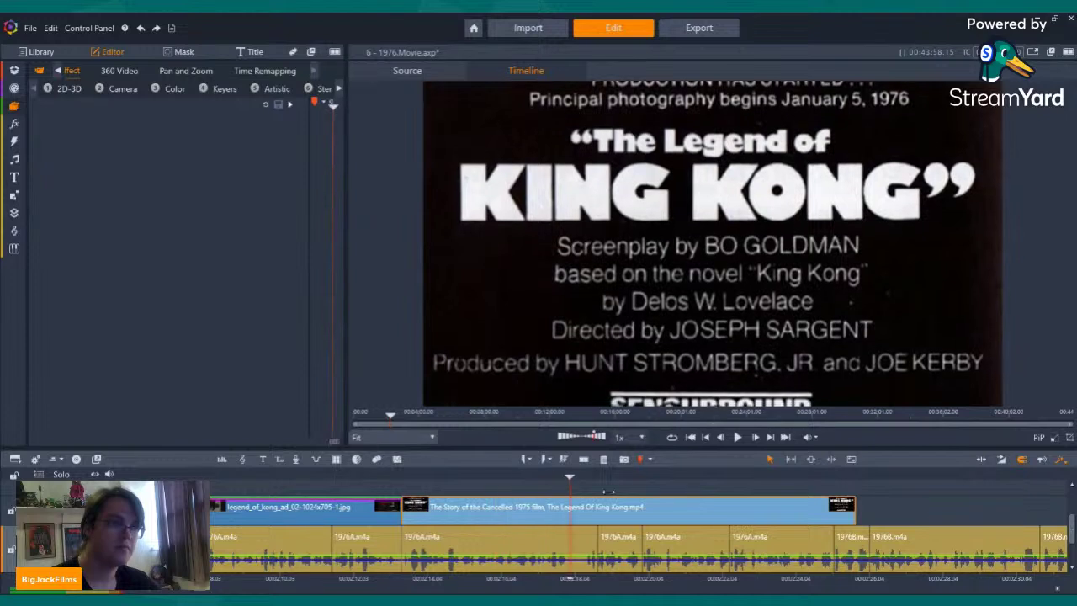
pyautogui.click(275, 72)
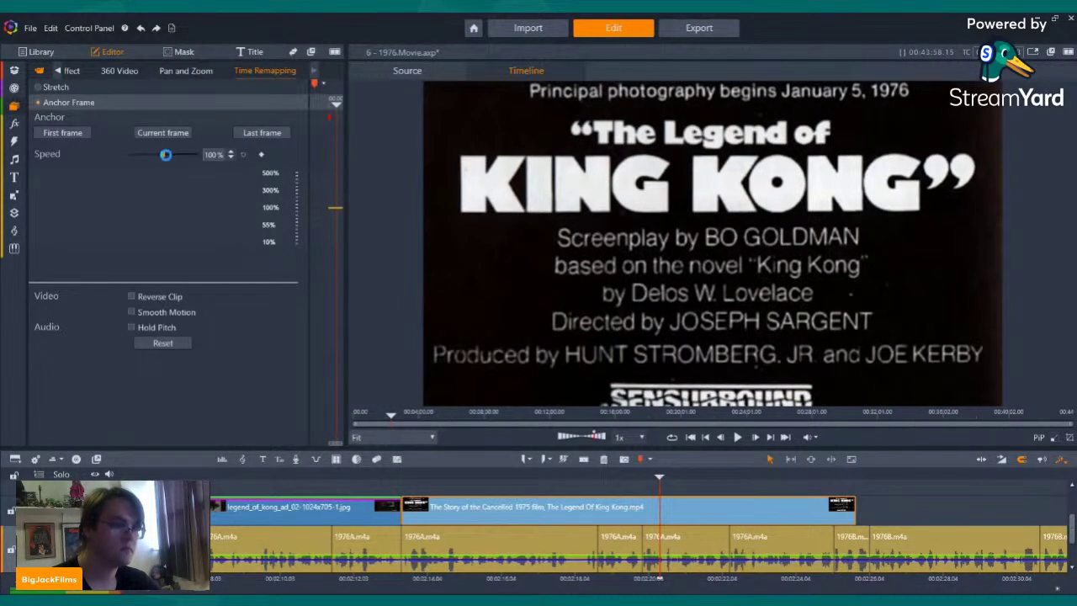
pyautogui.click(180, 157)
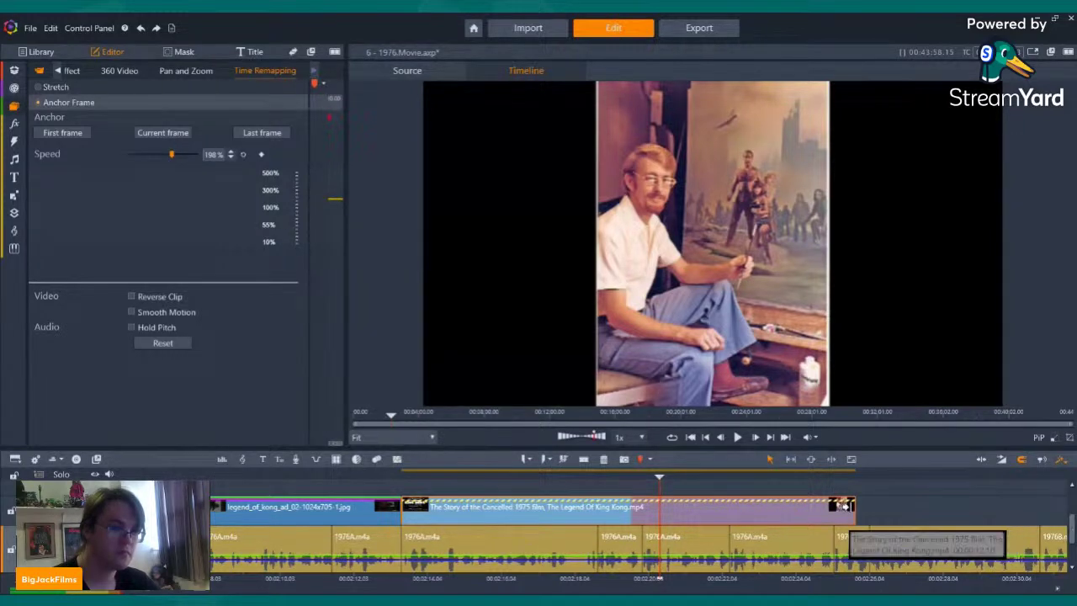
# - Trim the end of the sped-up Legend Of King Kong clip back to the end of the 1976A.m4a narration segment beneath it
pyautogui.press('pagedown')
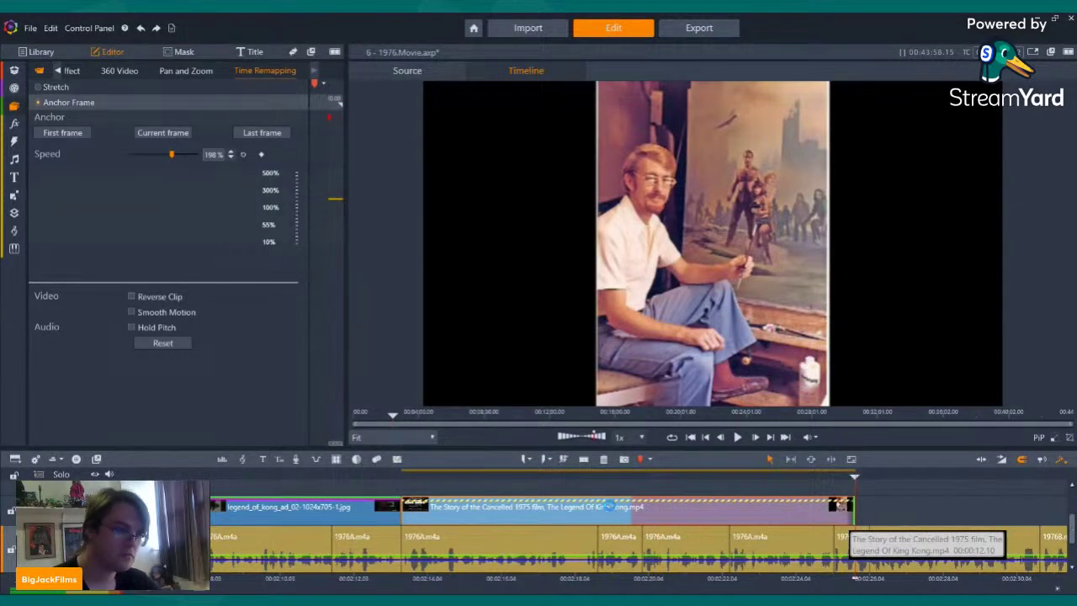
pyautogui.moveTo(846, 505); pyautogui.dragTo(610, 505)
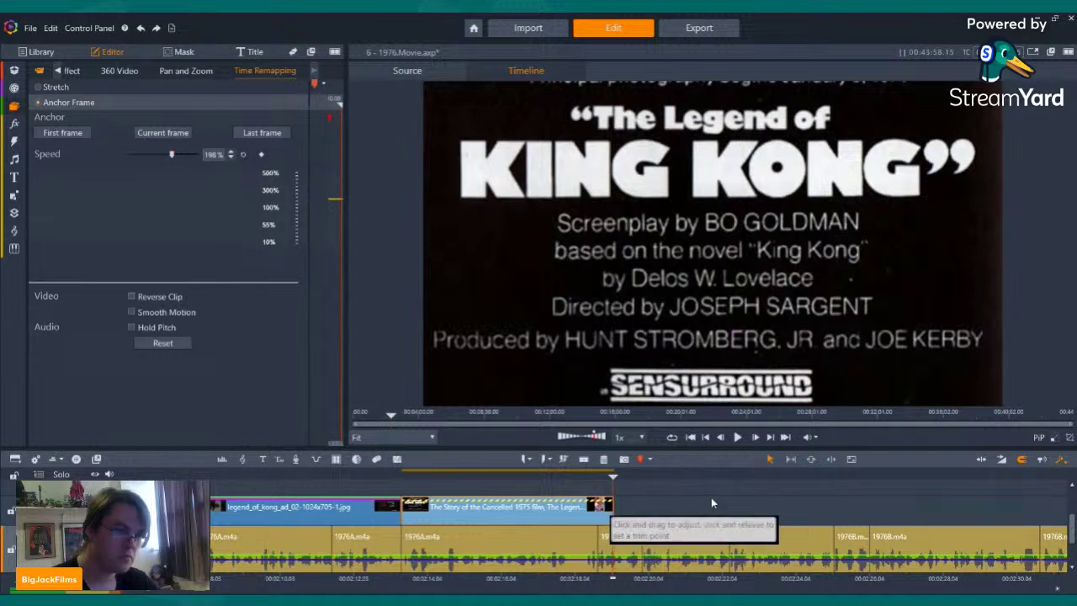
pyautogui.moveTo(609, 509); pyautogui.dragTo(604, 510)
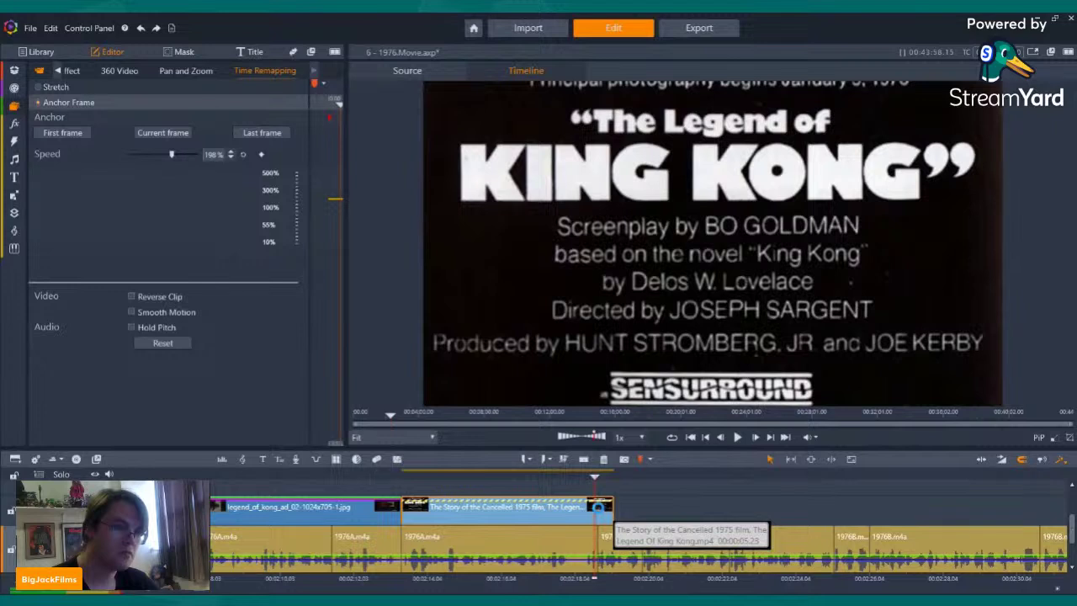
pyautogui.moveTo(598, 507); pyautogui.dragTo(598, 508)
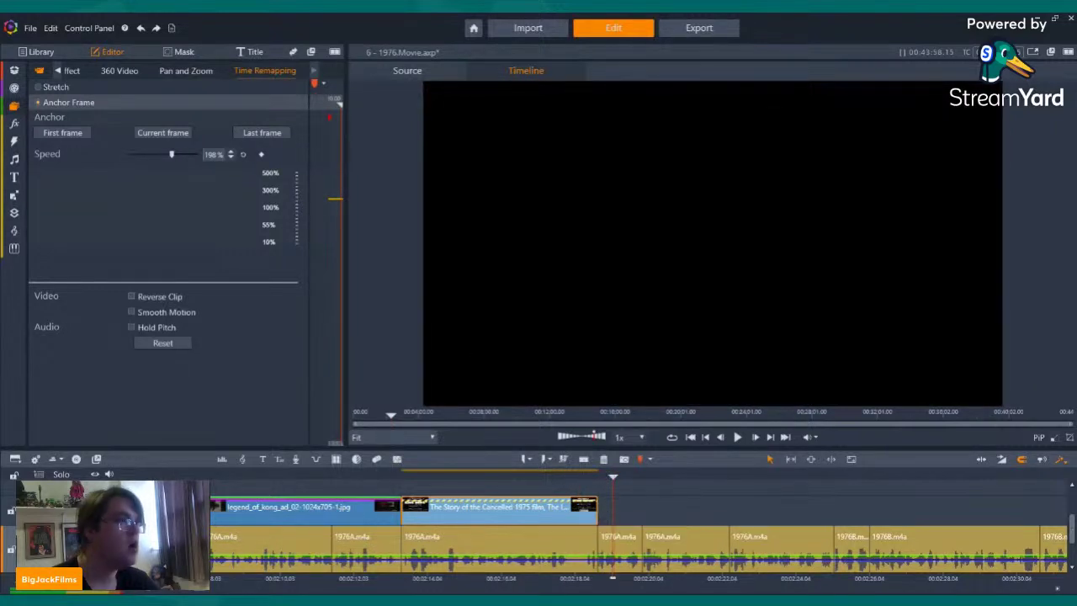
# - Return to the media library and step backward frame by frame through the end of the trimmed Legend Of King Kong clip
pyautogui.click(41, 52)
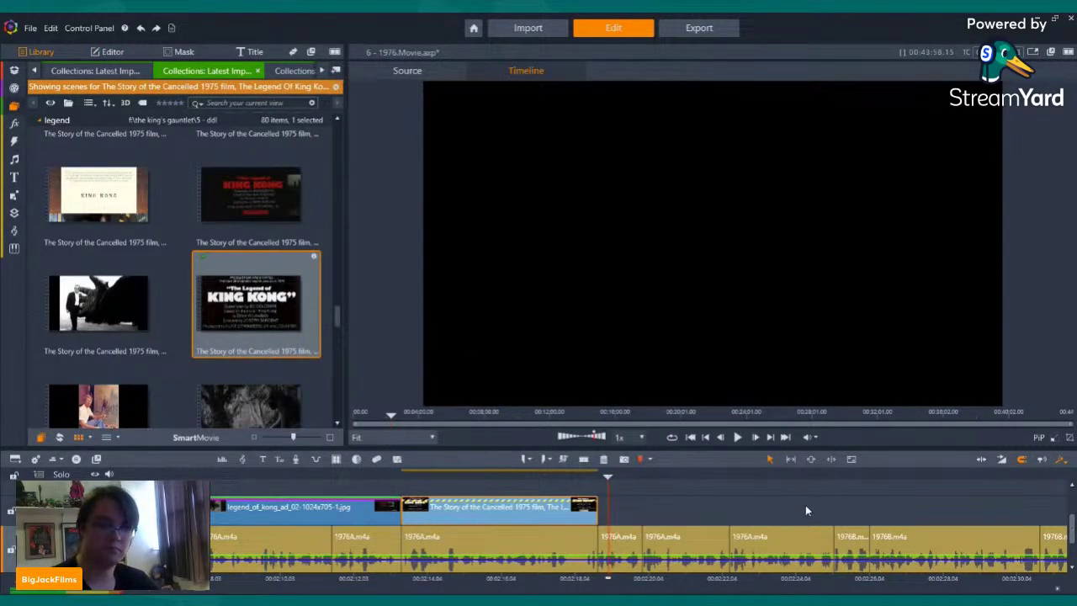
pyautogui.press('Left')
pyautogui.press('Left')
pyautogui.press('Left')
pyautogui.press('Left')
pyautogui.press('Left')
pyautogui.press('Left')
pyautogui.press('Left')
pyautogui.press('Left')
pyautogui.press('Left')
pyautogui.press('Left')
pyautogui.press('Left')
pyautogui.press('Left')
pyautogui.press('Left')
pyautogui.press('Left')
pyautogui.press('Left')
pyautogui.press('Left')
pyautogui.press('Left')
pyautogui.press('Left')
pyautogui.press('Left')
pyautogui.press('Left')
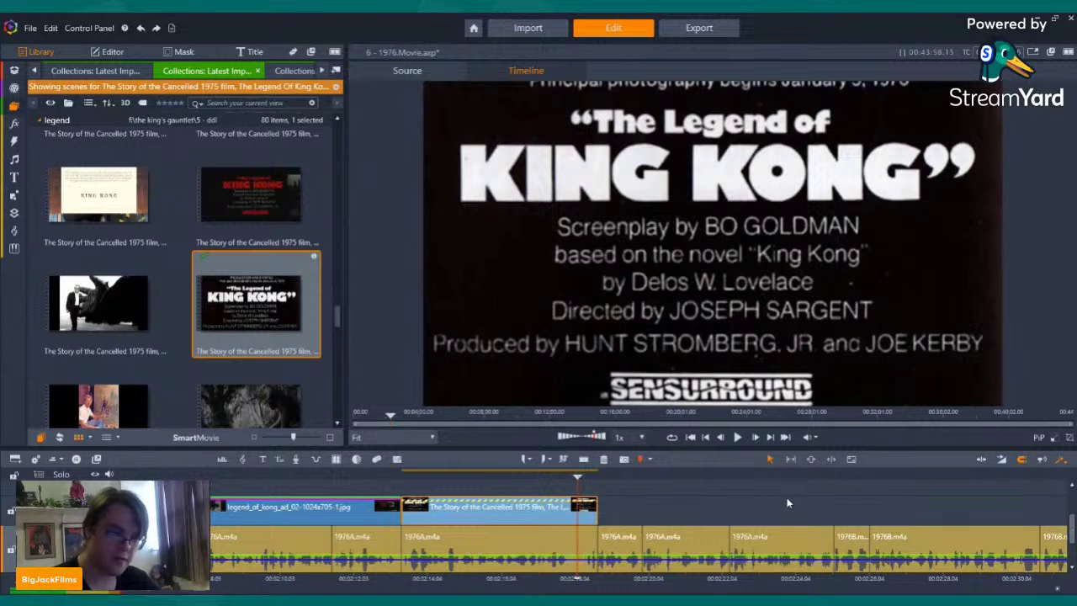
pyautogui.press('Left')
pyautogui.press('Left')
pyautogui.press('Left')
pyautogui.press('Left')
pyautogui.press('Left')
pyautogui.press('Left')
pyautogui.press('Left')
pyautogui.press('Left')
pyautogui.press('Left')
pyautogui.press('Left')
pyautogui.press('Left')
pyautogui.press('Left')
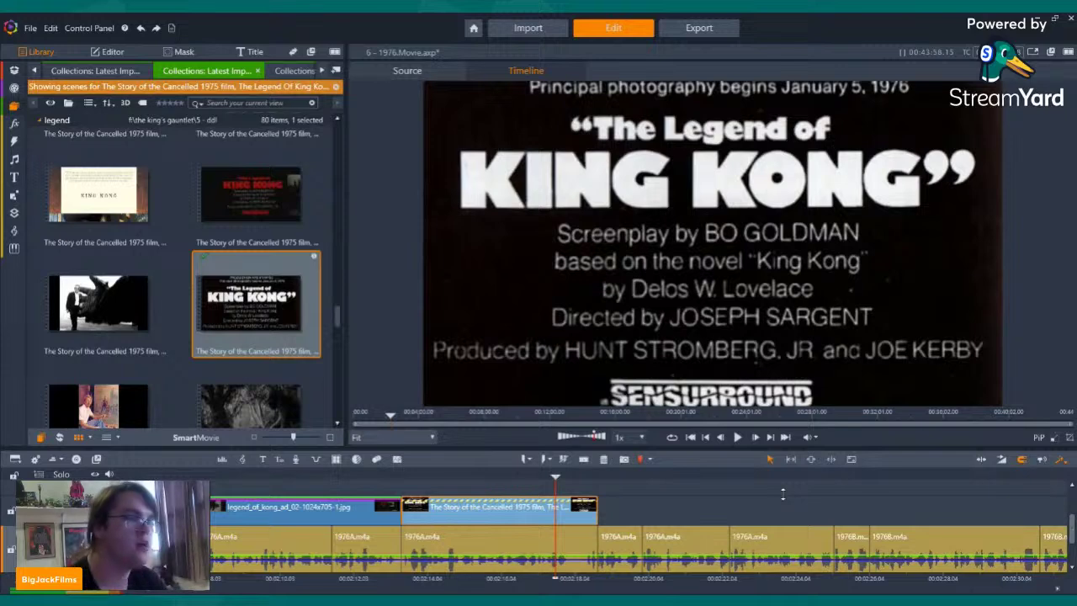
# - Review the timeline from the earlier storyboard stills through the legend_of_kong_ad_02 image to the Legend Of King Kong clip
pyautogui.click(154, 478)
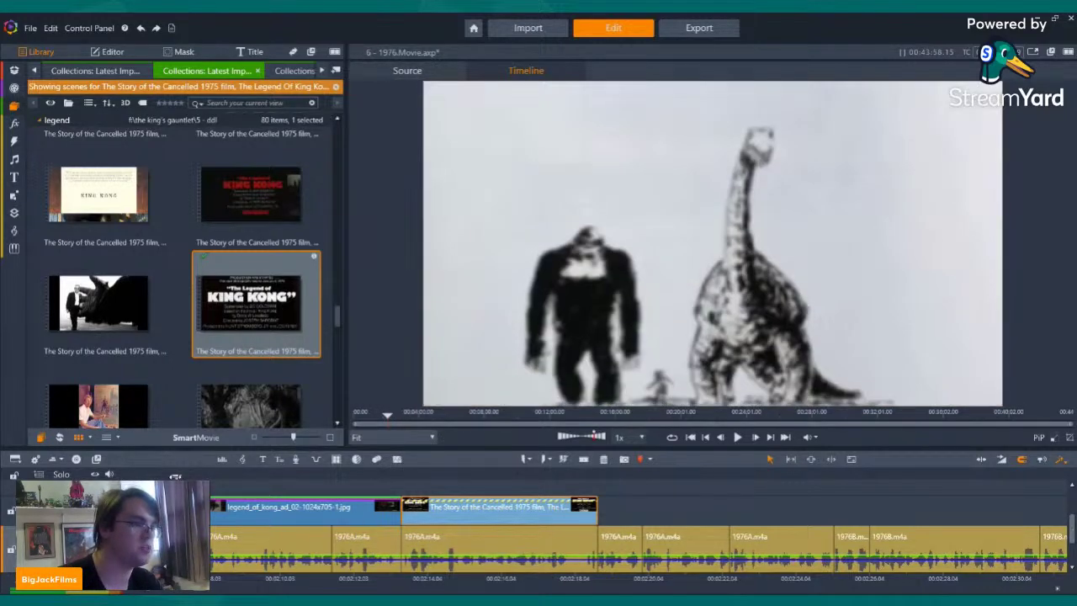
pyautogui.moveTo(154, 478); pyautogui.dragTo(219, 478)
pyautogui.click(250, 478)
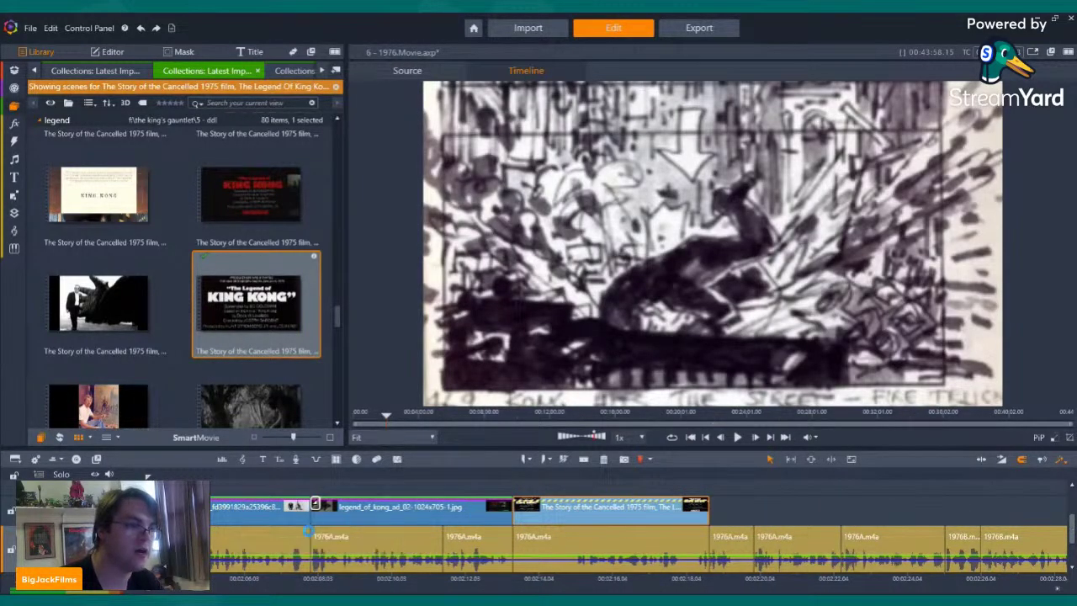
pyautogui.moveTo(448, 477); pyautogui.dragTo(947, 477)
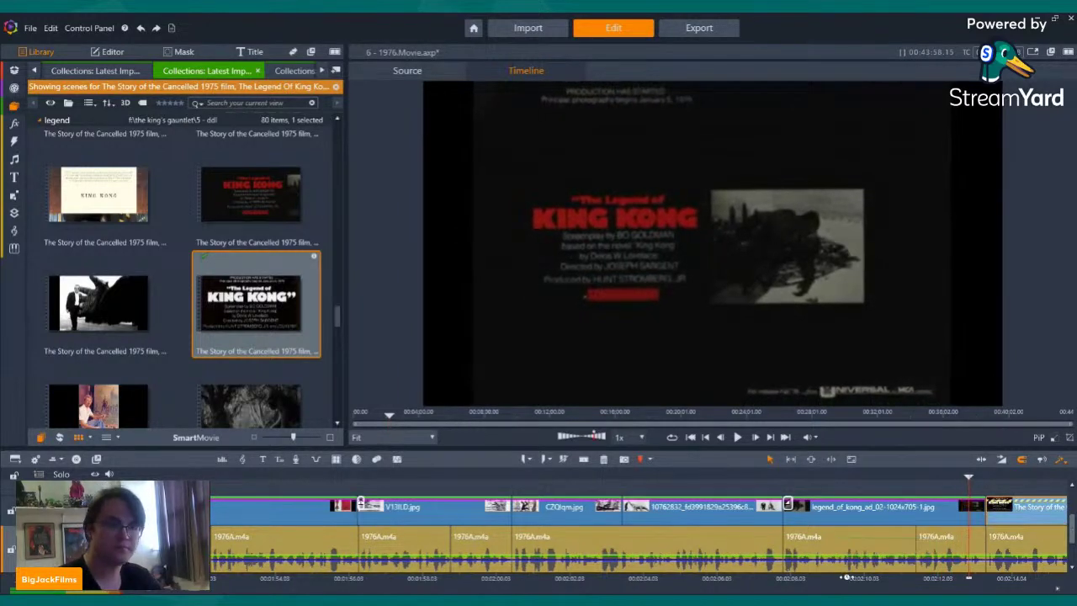
pyautogui.scroll(-5, 565, 529)
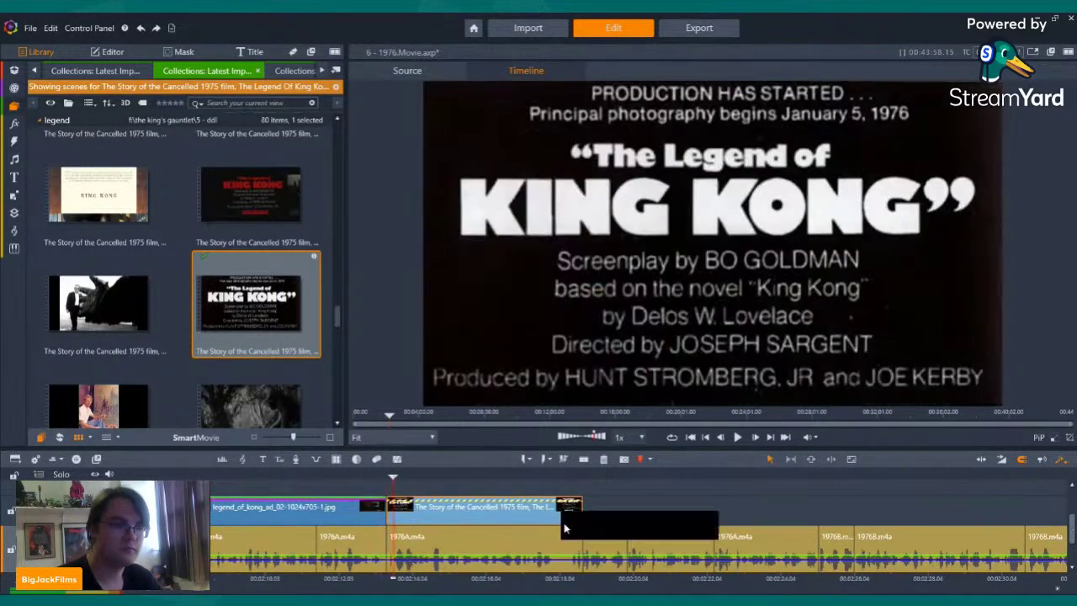
# - Play the narration after the trimmed clip, remove the 1976A.m4a segment starting at about 00:02:20, close the gap and replay the join
pyautogui.click(562, 477)
pyautogui.click(612, 477)
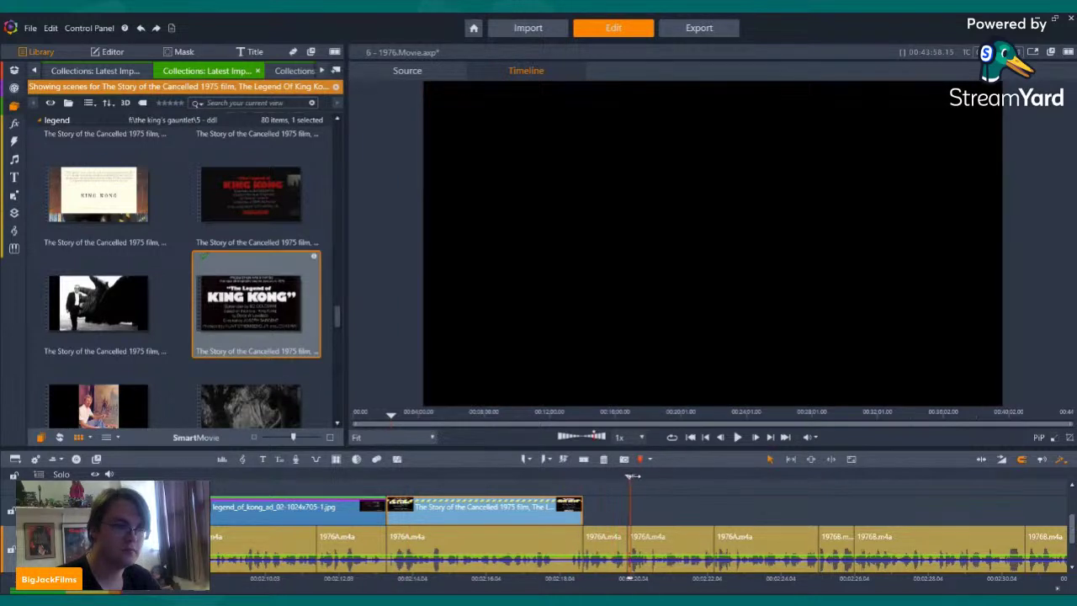
pyautogui.click(768, 438)
pyautogui.click(737, 437)
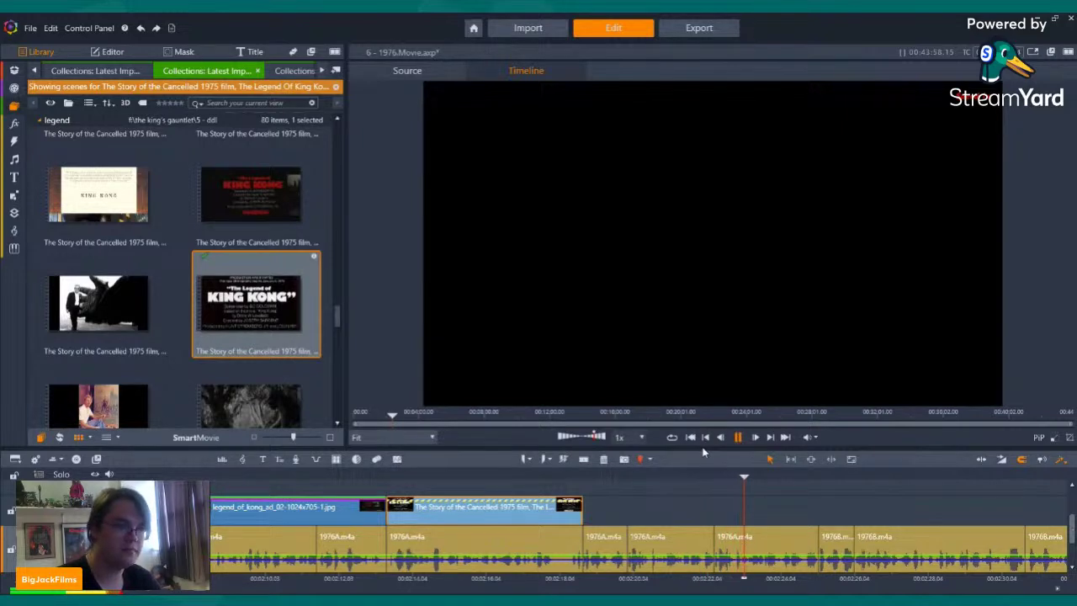
pyautogui.click(737, 438)
pyautogui.click(625, 476)
pyautogui.click(737, 438)
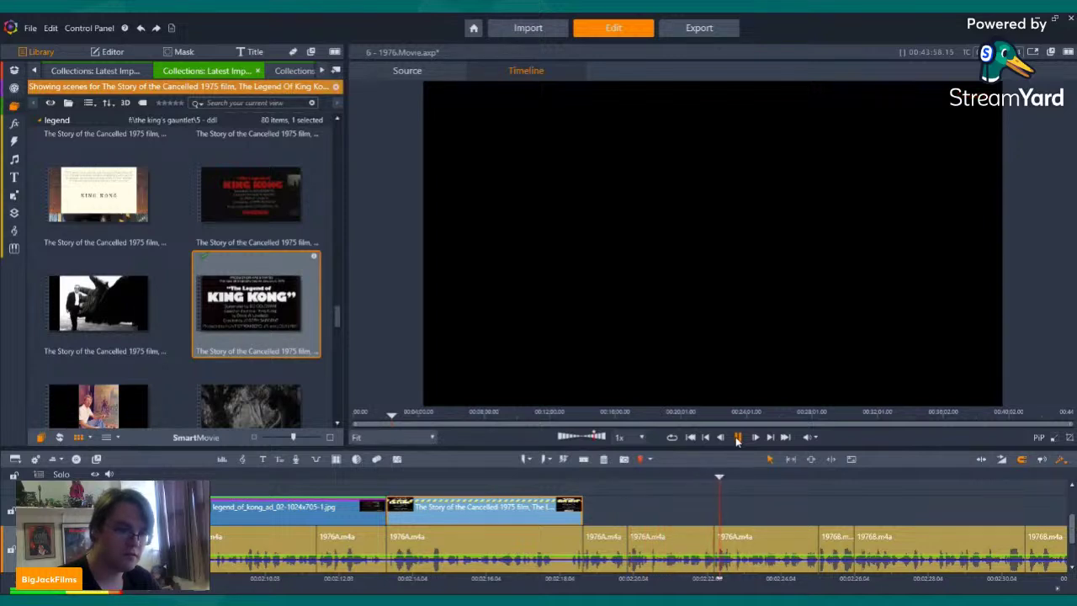
pyautogui.click(737, 438)
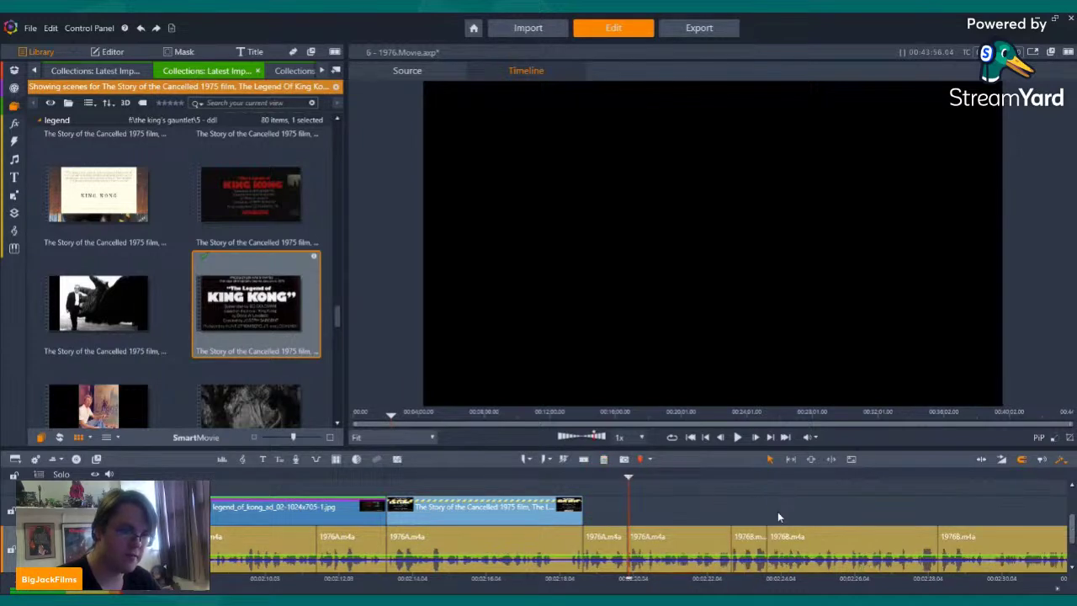
pyautogui.click(737, 437)
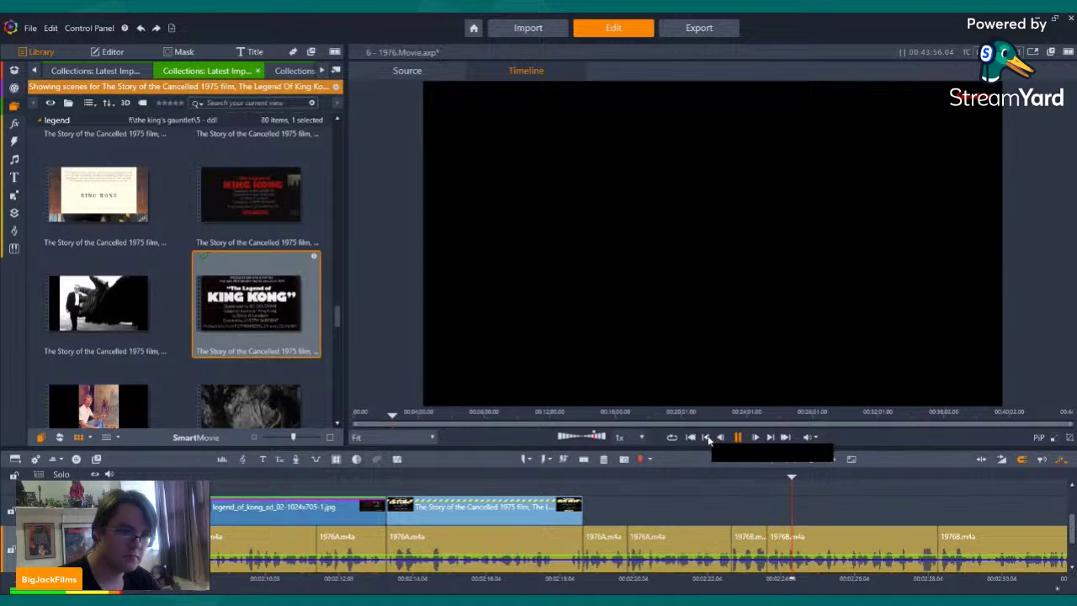
pyautogui.click(707, 438)
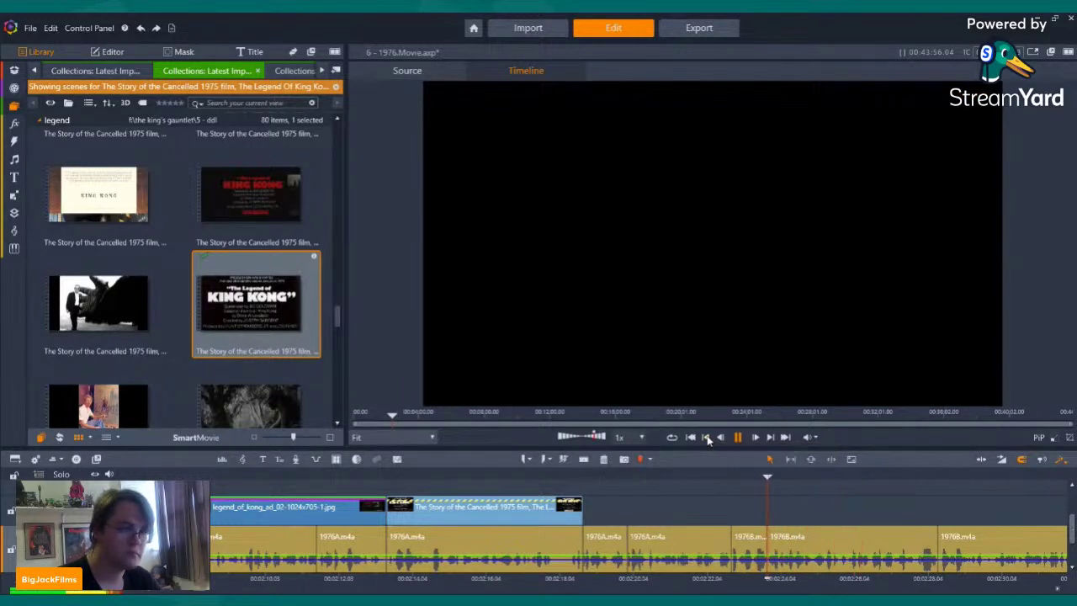
# - Look through the scenes of the cancelled 1975 film video and the other library collections for visuals to cover the next narration
pyautogui.scroll(-3, 101, 269)
pyautogui.scroll(-6, 102, 275)
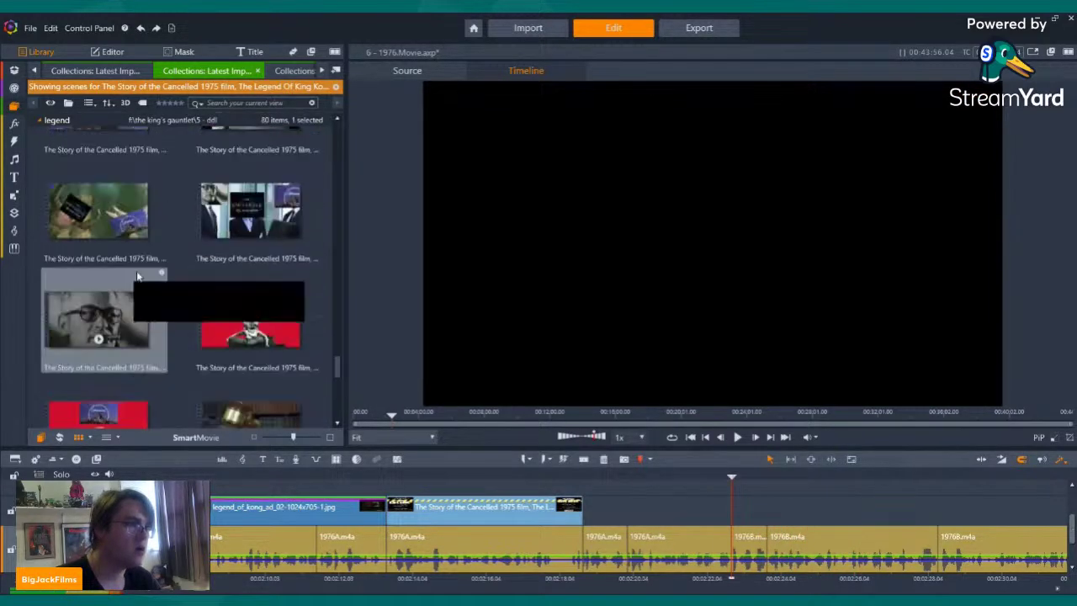
pyautogui.scroll(-5, 225, 257)
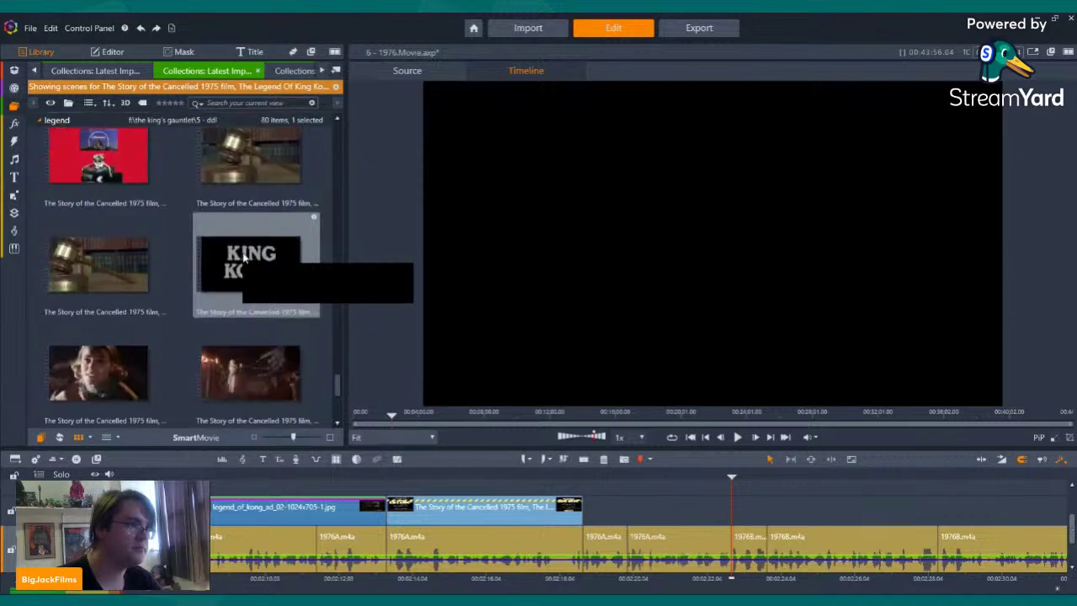
pyautogui.click(113, 72)
pyautogui.click(323, 73)
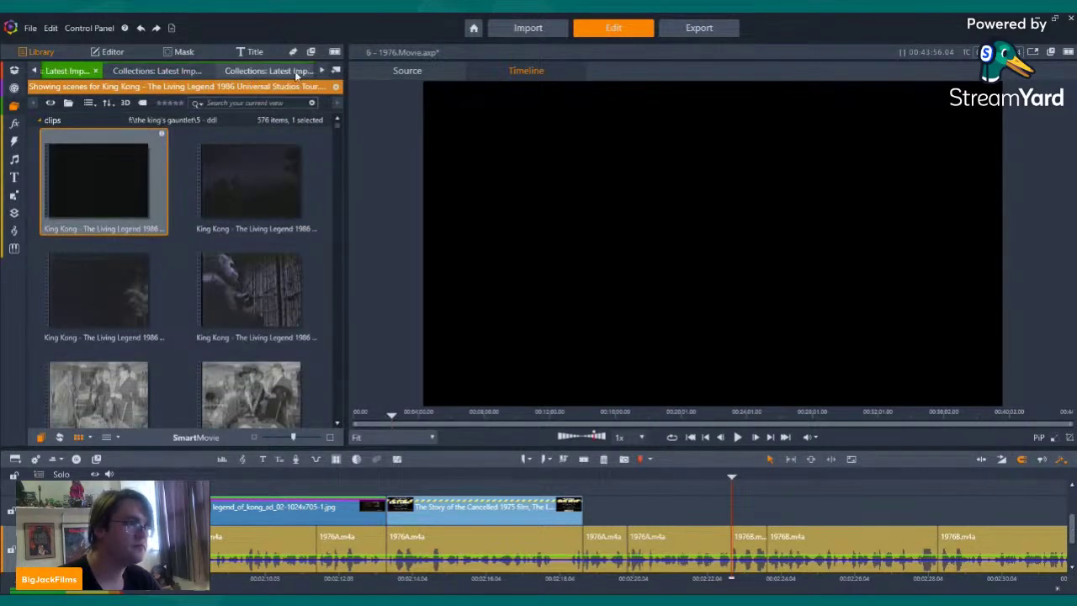
pyautogui.click(323, 72)
pyautogui.click(323, 72)
pyautogui.click(323, 72)
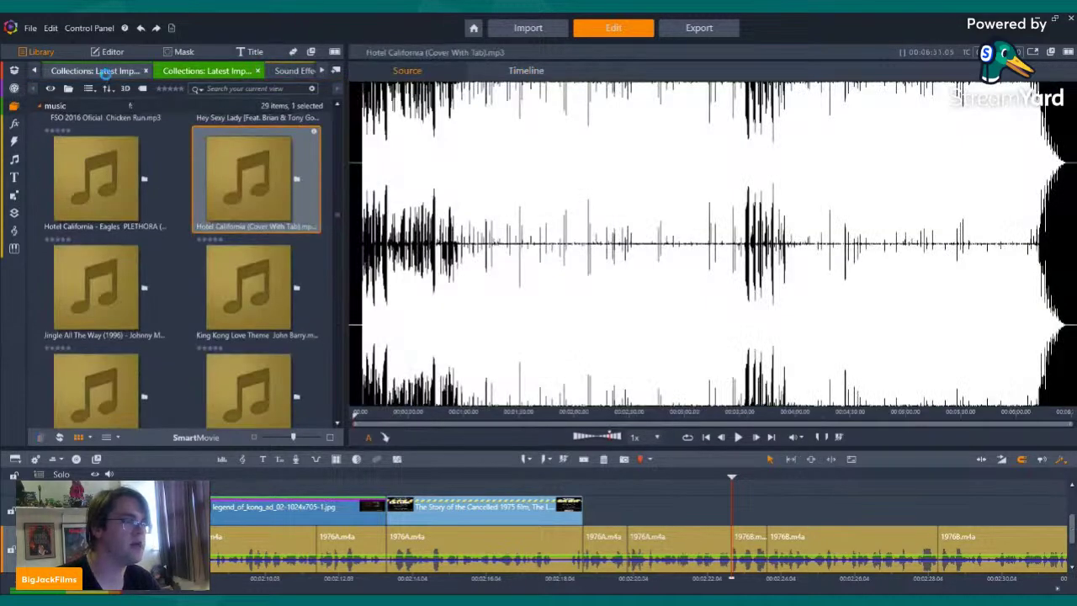
pyautogui.click(105, 72)
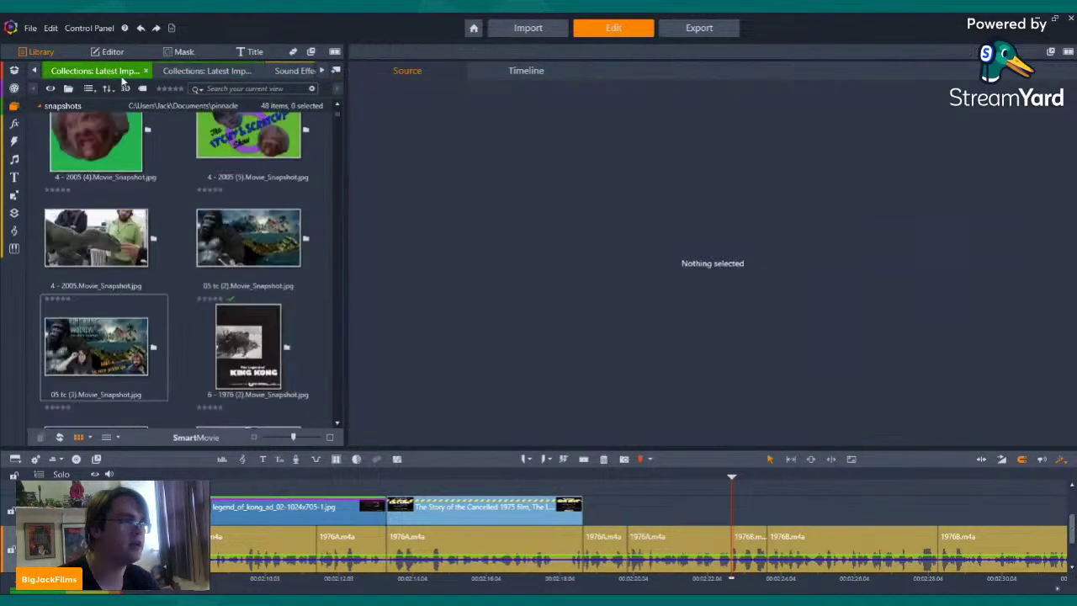
pyautogui.scroll(5, 293, 187)
pyautogui.scroll(3, 295, 188)
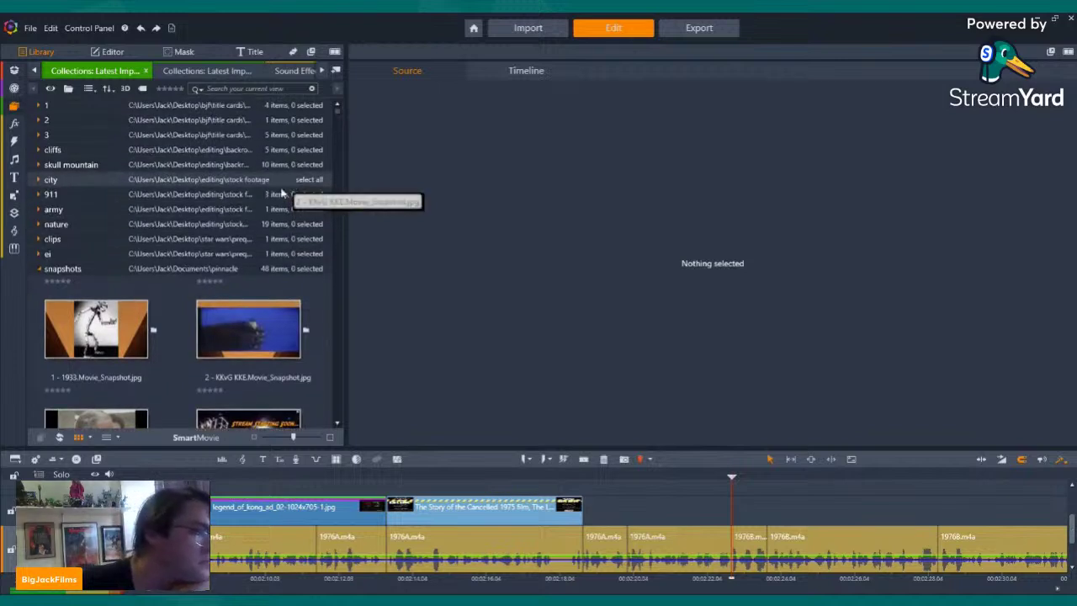
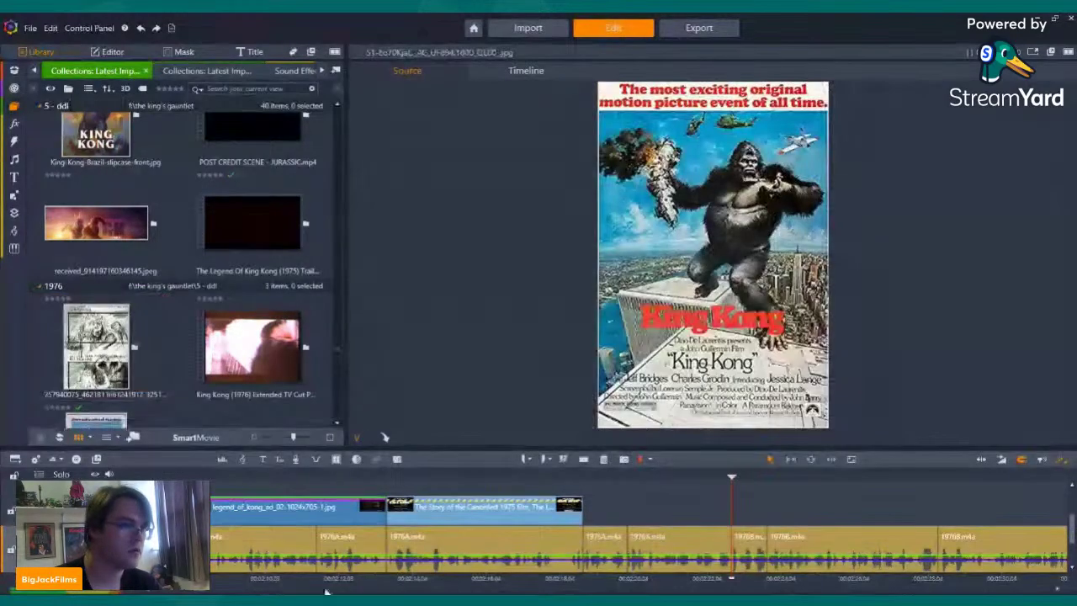
# - Look through the 5 - ddl and 1976 collections, previewing the Korean newspaper page, the Dwan storyboard and the Burger Chef article
pyautogui.click(153, 223)
pyautogui.scroll(-5, 253, 253)
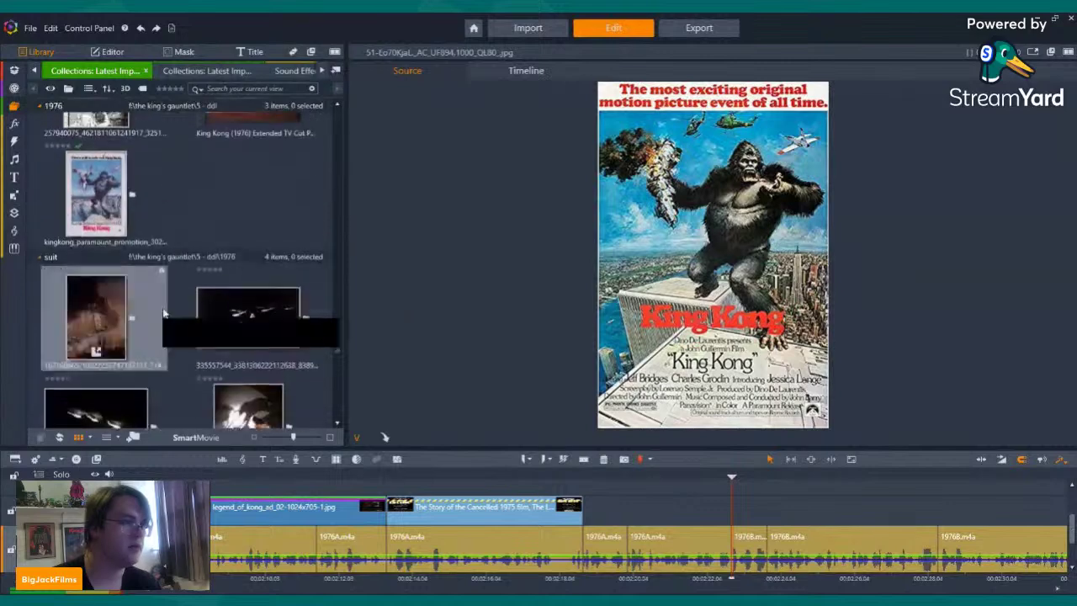
pyautogui.scroll(6, 260, 253)
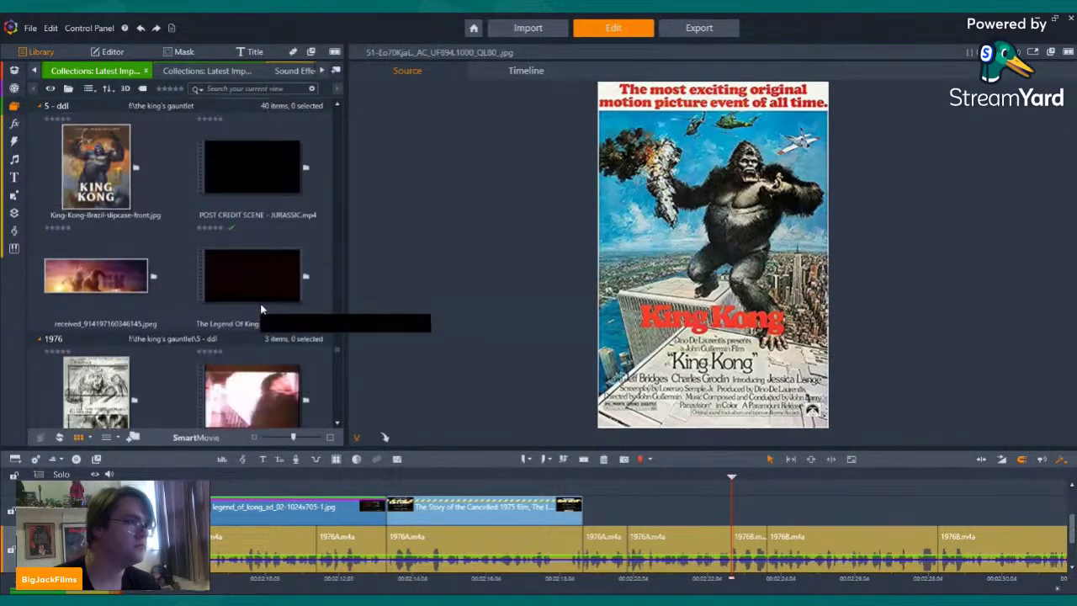
pyautogui.scroll(-3, 219, 223)
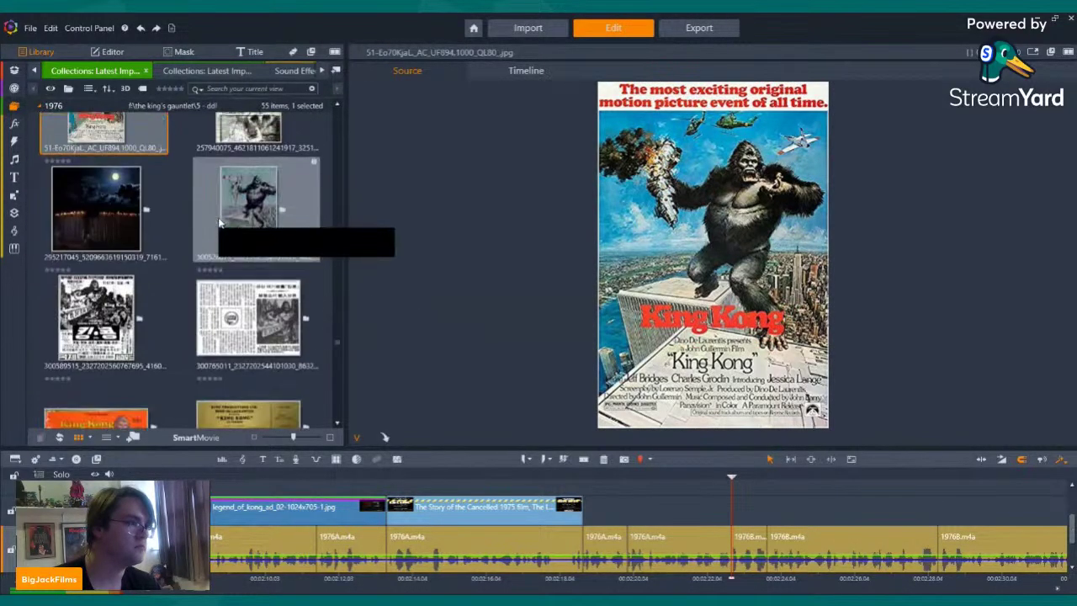
pyautogui.click(260, 291)
pyautogui.scroll(2, 261, 290)
pyautogui.scroll(1, 261, 290)
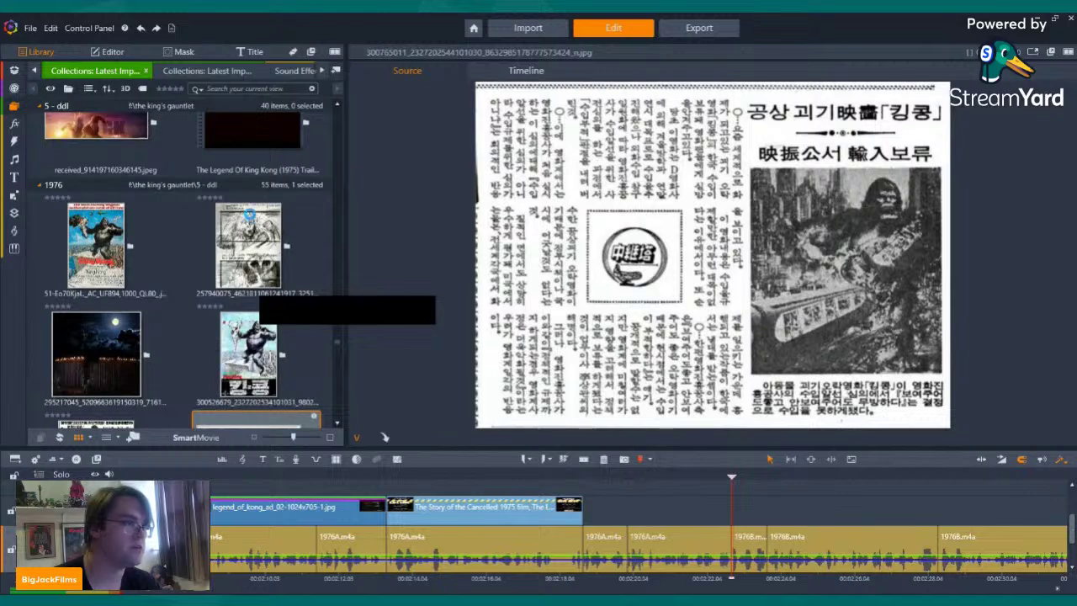
pyautogui.click(250, 218)
pyautogui.scroll(-5, 256, 226)
pyautogui.scroll(-10, 255, 227)
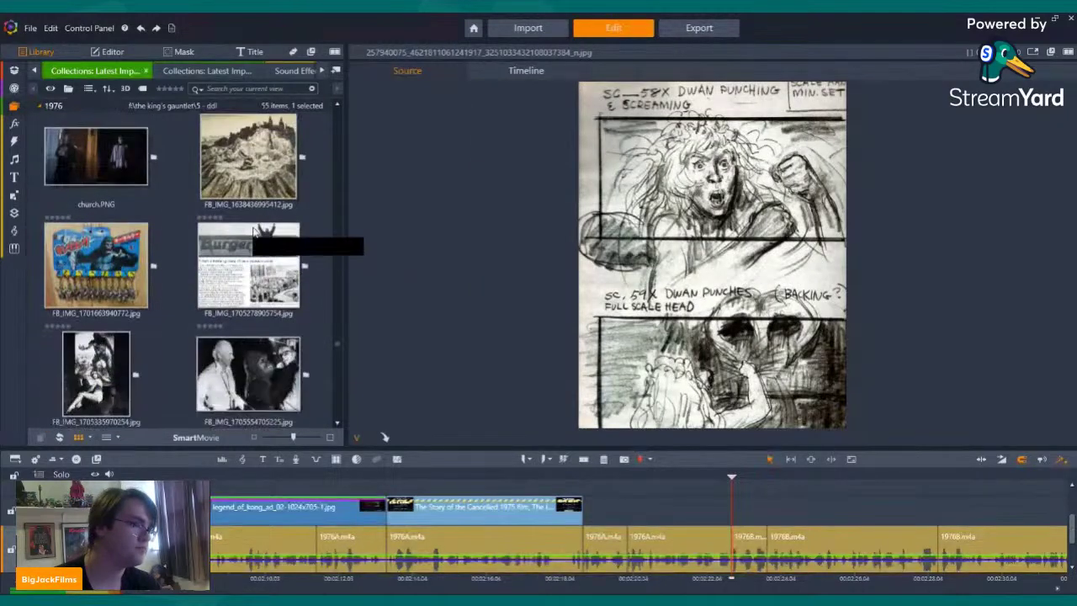
pyautogui.click(254, 226)
pyautogui.scroll(-2, 256, 225)
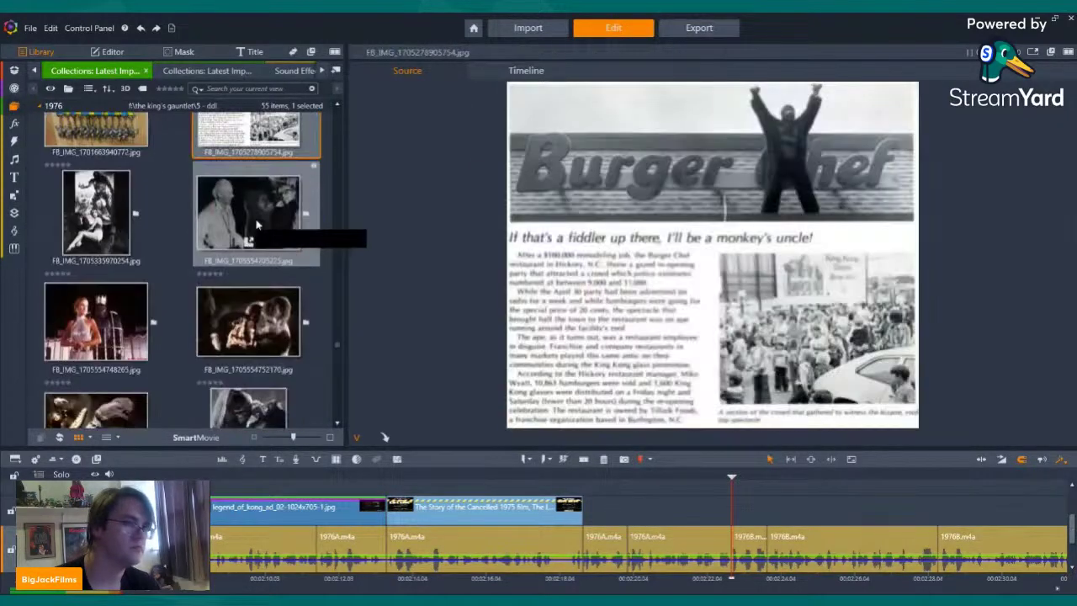
pyautogui.scroll(-6, 256, 226)
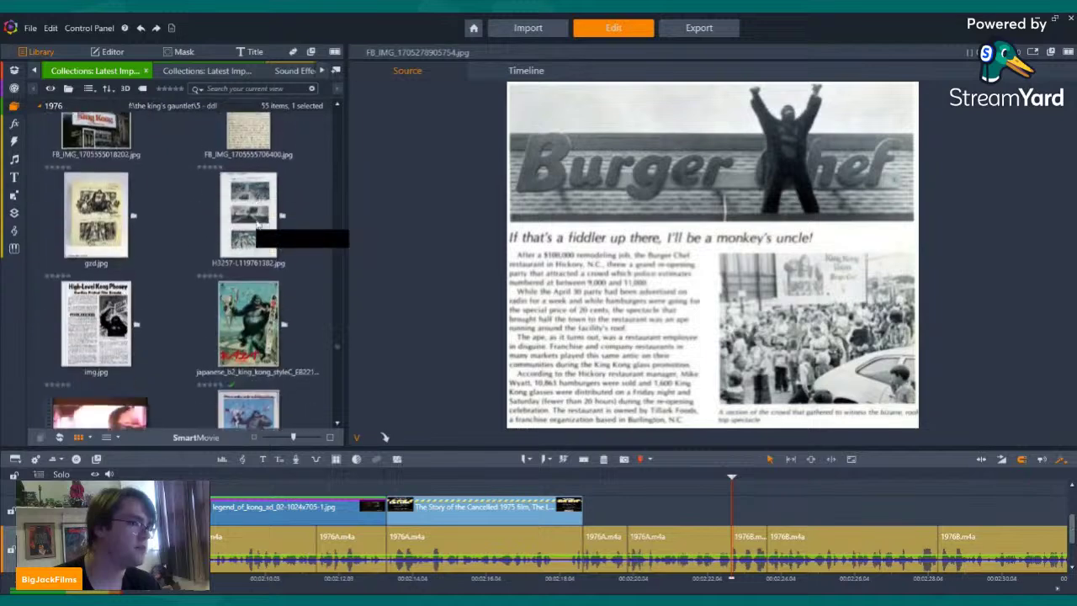
# - Preview the 1976 collection's press clippings, concept art, snake poster, Kong suit diagram and s-l1600 storyboard scans as visuals for the narration
pyautogui.click(248, 266)
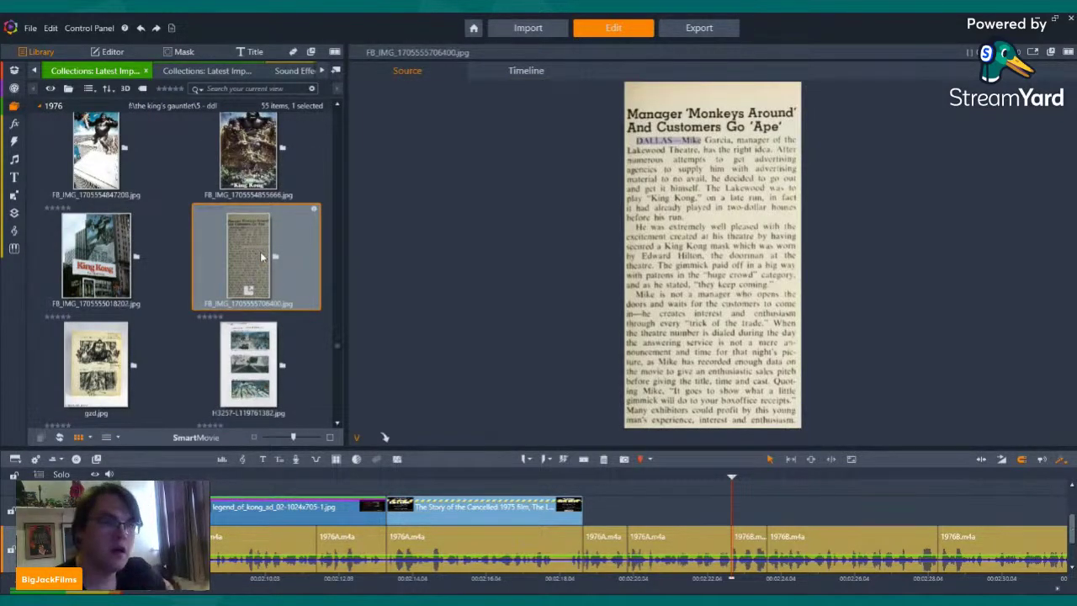
pyautogui.scroll(-3, 260, 251)
pyautogui.click(155, 273)
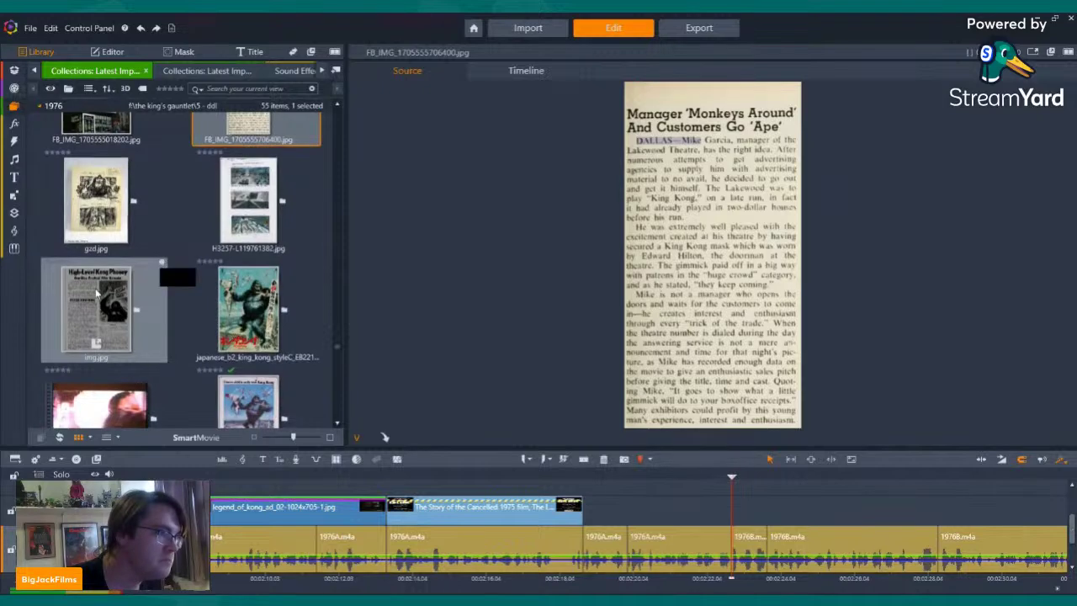
pyautogui.scroll(-5, 147, 196)
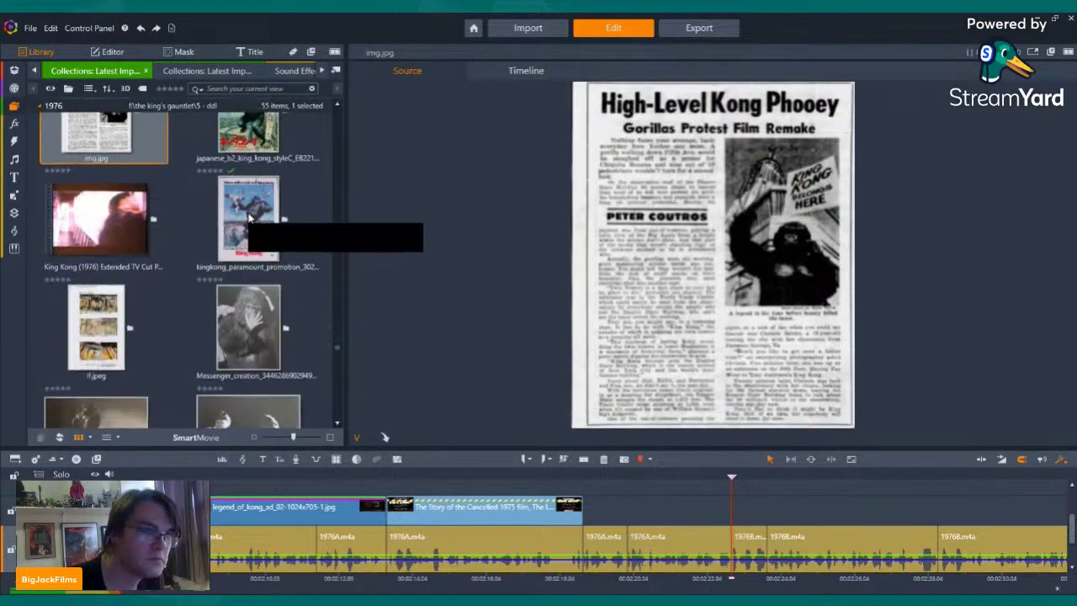
pyautogui.click(127, 134)
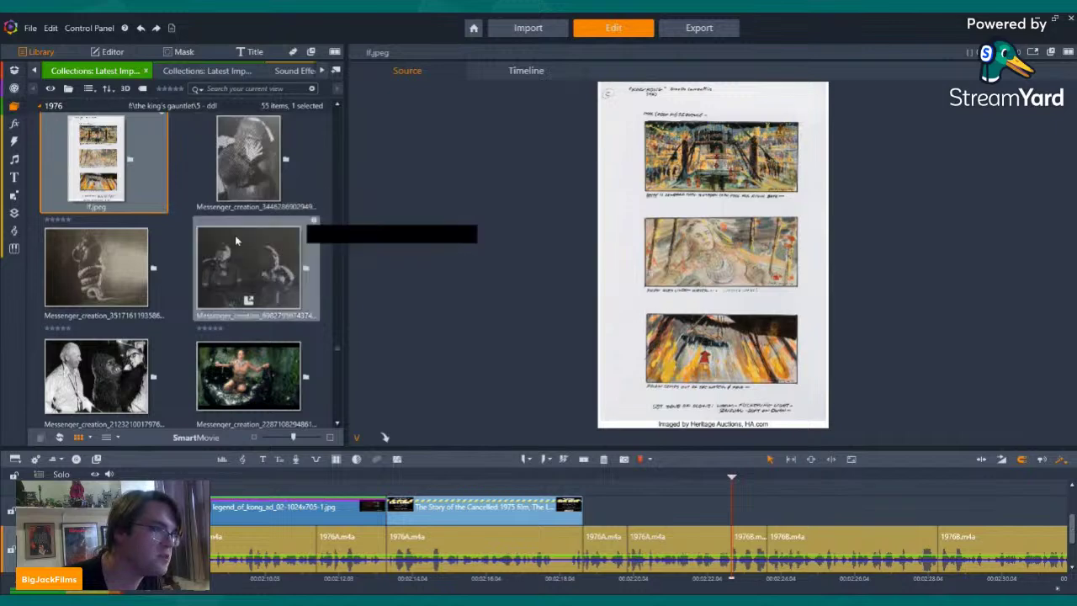
pyautogui.scroll(-5, 252, 244)
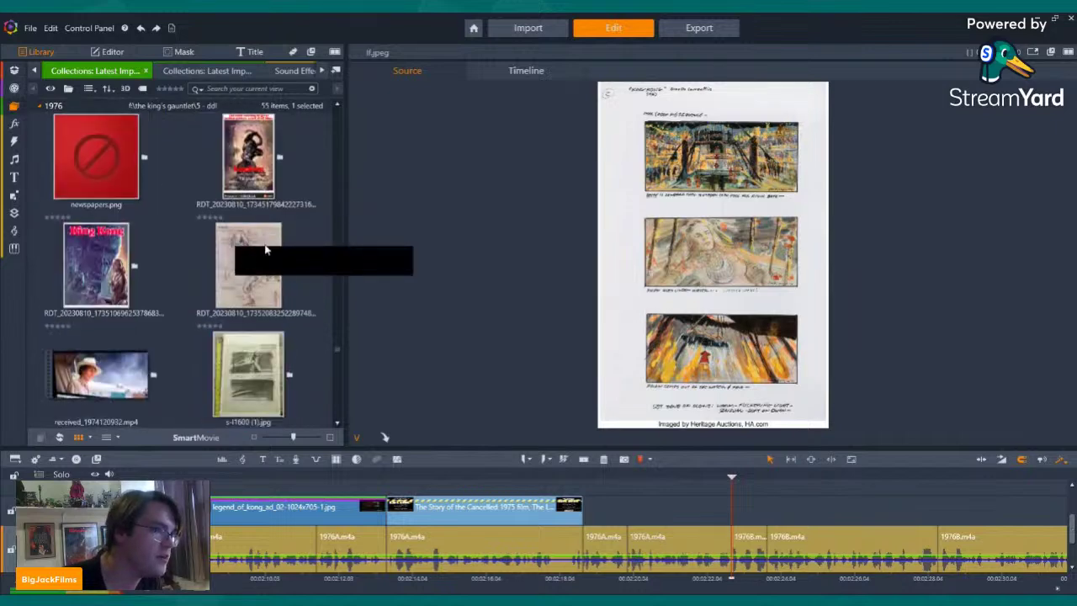
pyautogui.click(261, 151)
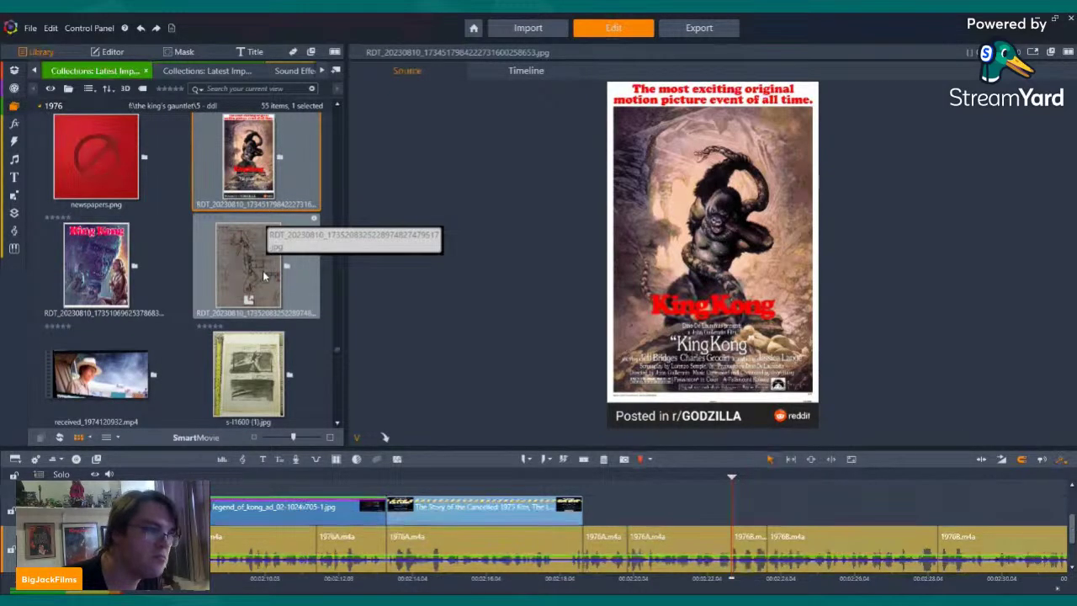
pyautogui.click(264, 276)
pyautogui.scroll(-2, 115, 227)
pyautogui.click(107, 303)
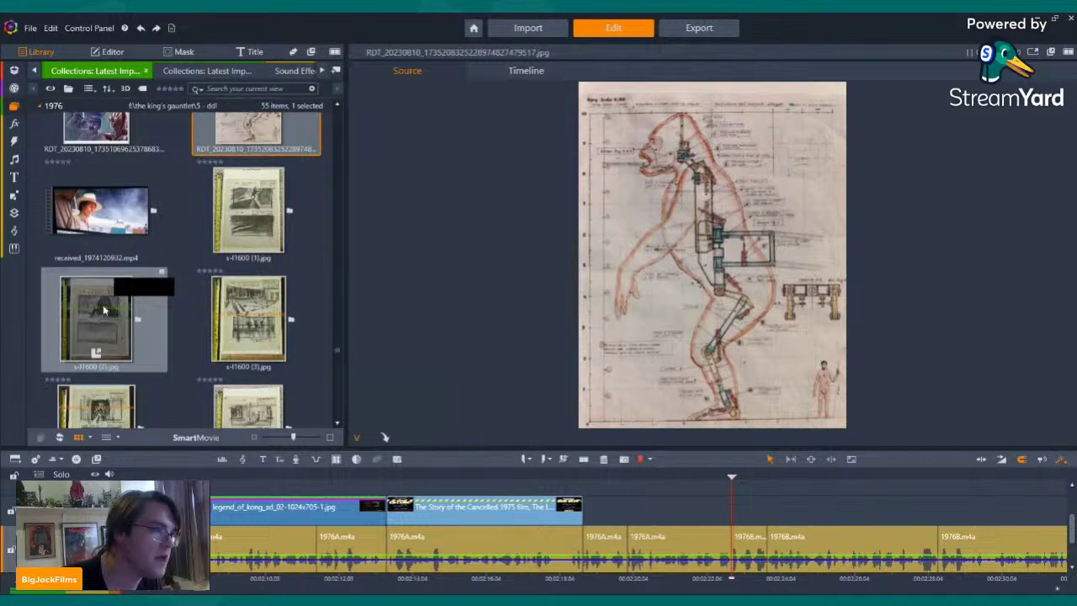
pyautogui.click(259, 307)
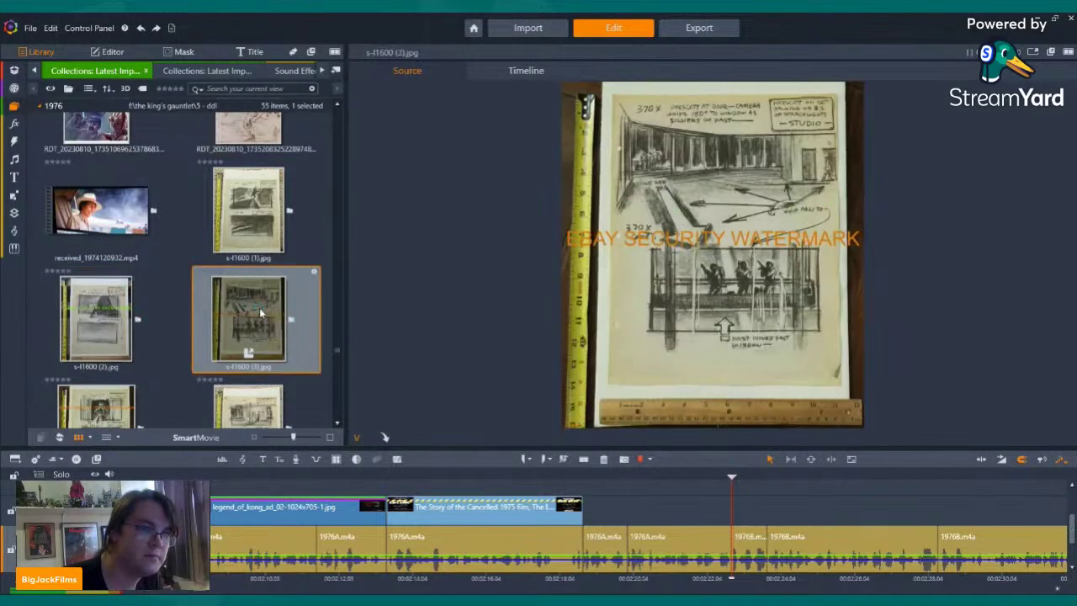
pyautogui.scroll(-5, 252, 303)
# - Replay the narration after the Cancelled 1975 film clip and through the 1976B.m4a segments, then return to the start of 1976B.m4a
pyautogui.click(550, 524)
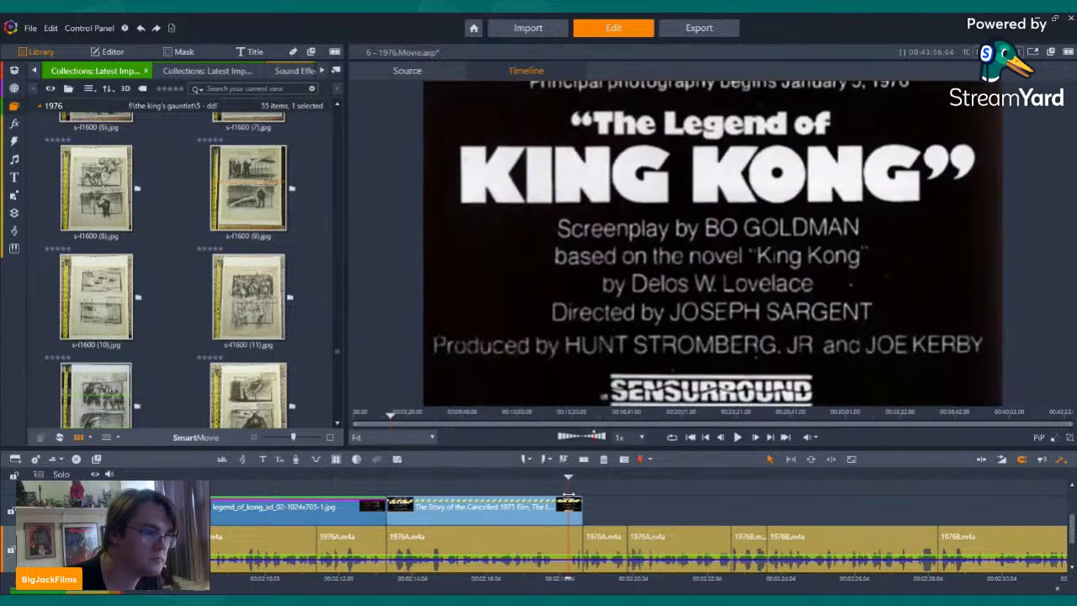
pyautogui.click(738, 437)
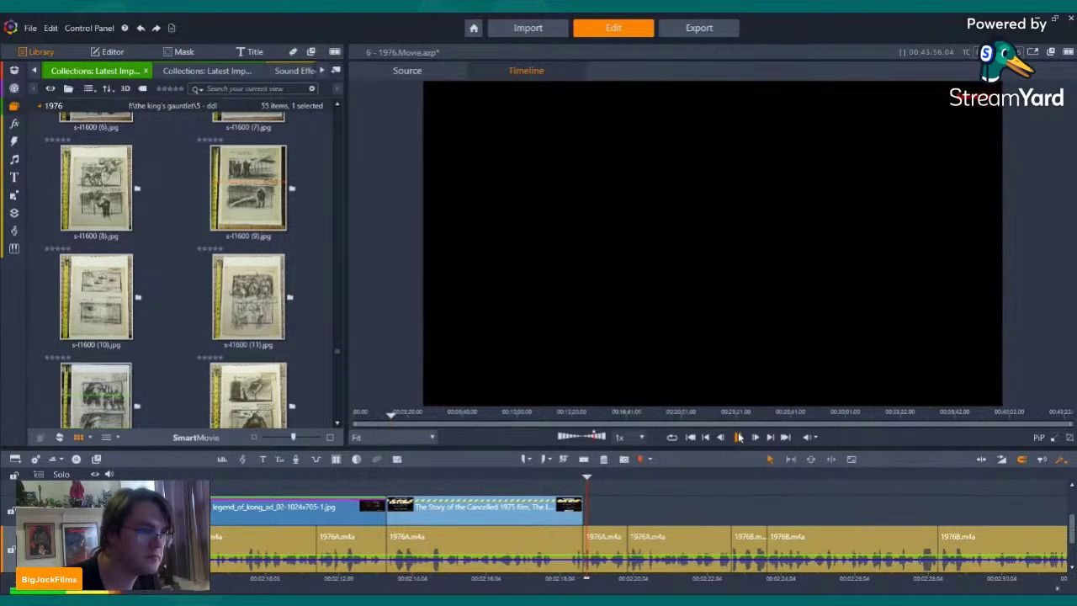
pyautogui.click(739, 437)
pyautogui.click(747, 481)
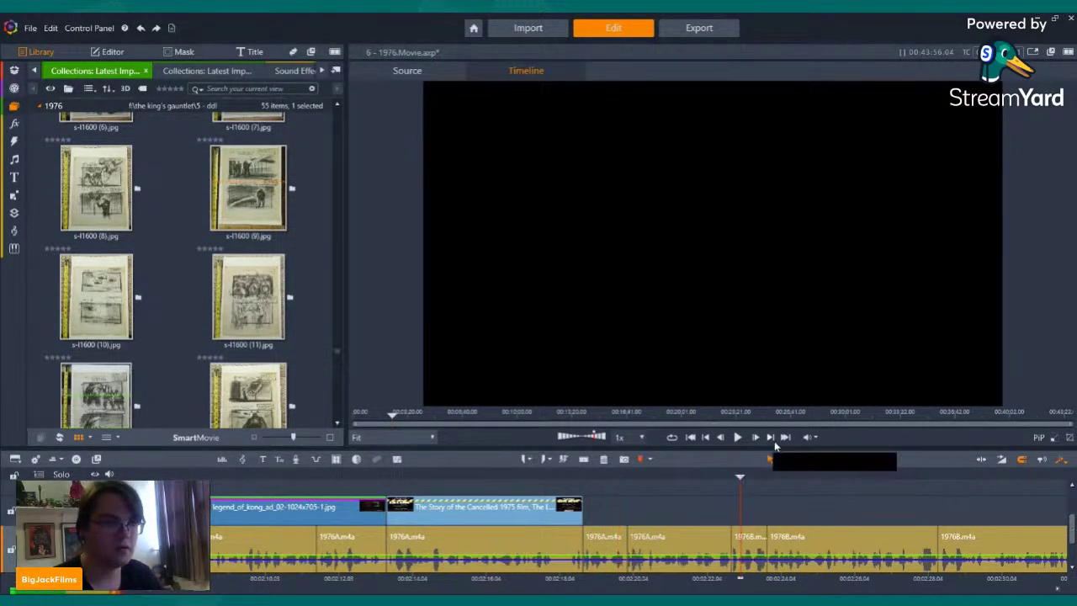
pyautogui.click(739, 436)
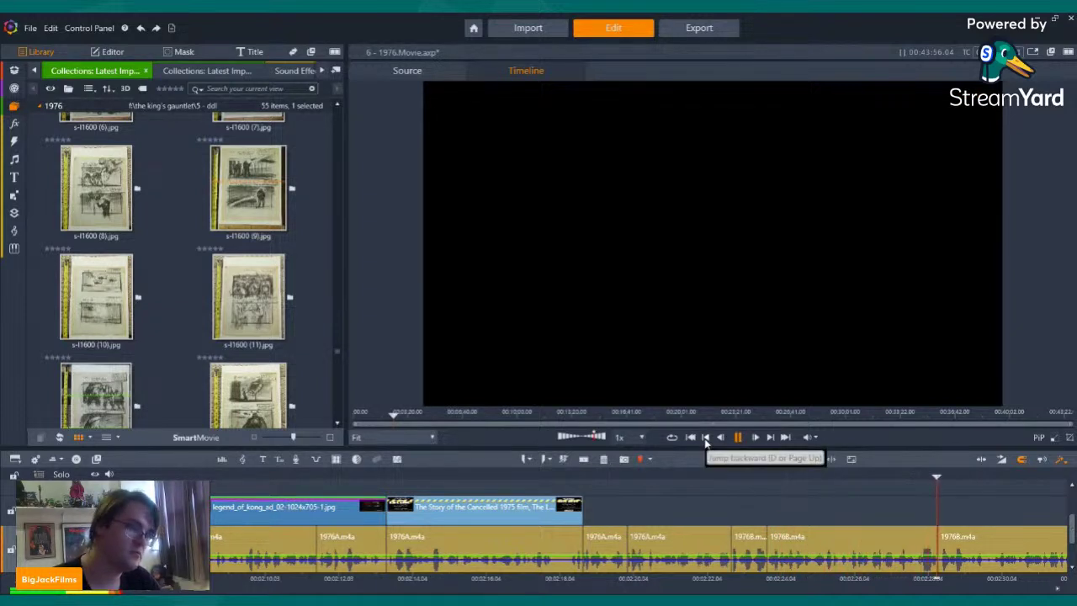
pyautogui.click(705, 438)
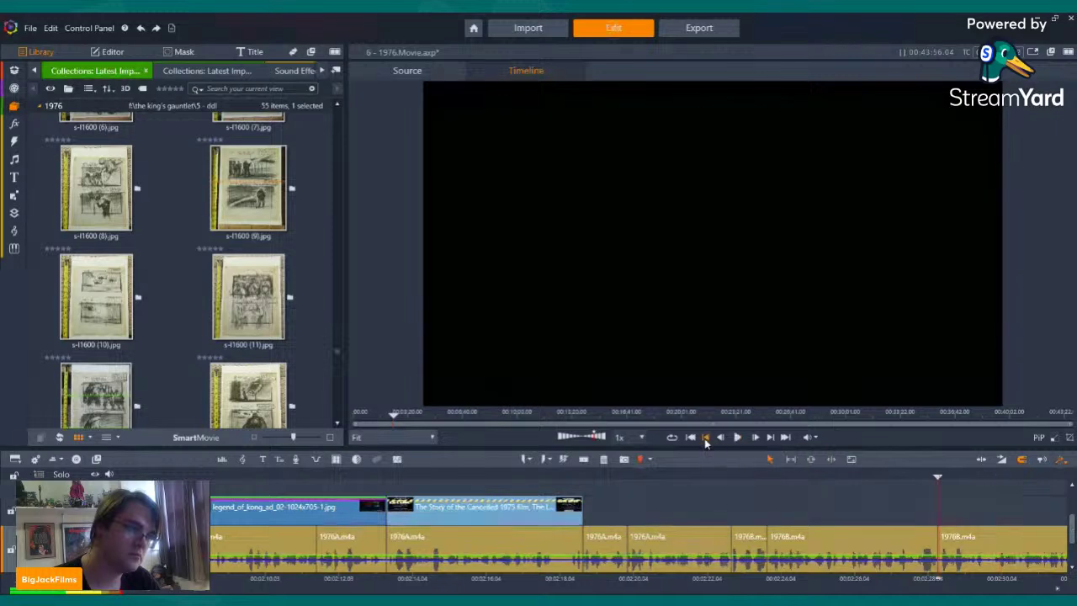
# - Compare the s-l1600 storyboard scans (5), (6), (8), (9) and (11) to find an image for the 1976B.m4a narration
pyautogui.scroll(-3, 206, 214)
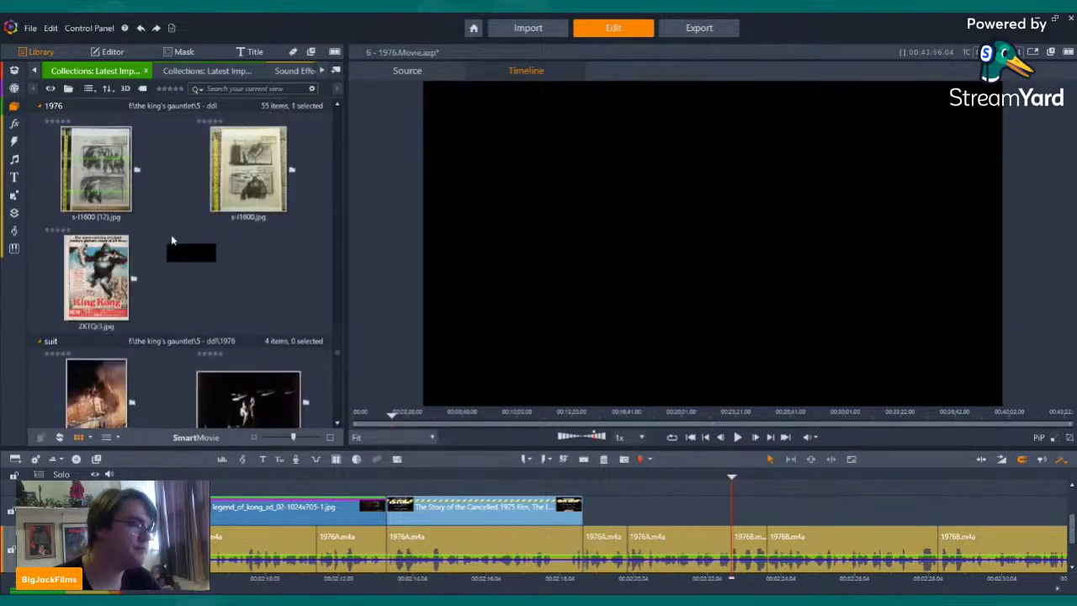
pyautogui.scroll(5, 177, 244)
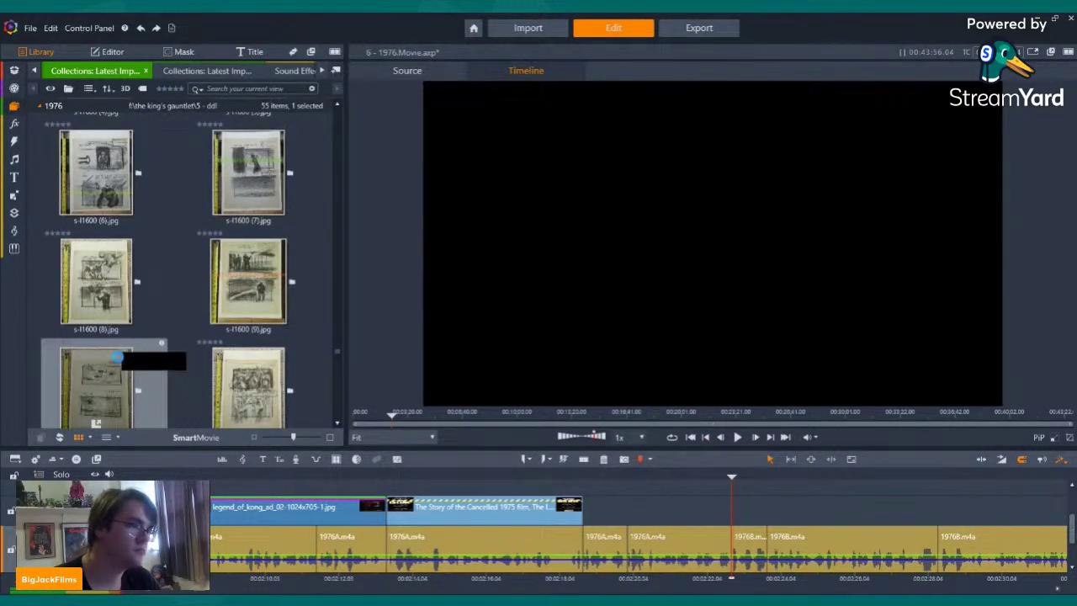
pyautogui.click(116, 358)
pyautogui.click(116, 286)
pyautogui.scroll(1, 122, 282)
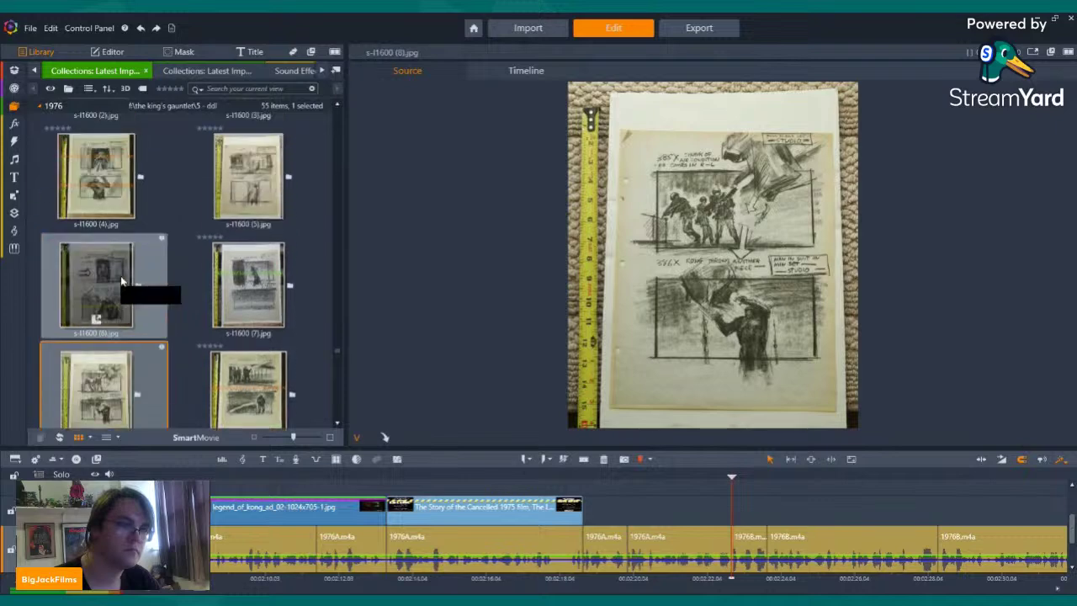
pyautogui.scroll(1, 122, 282)
pyautogui.click(105, 326)
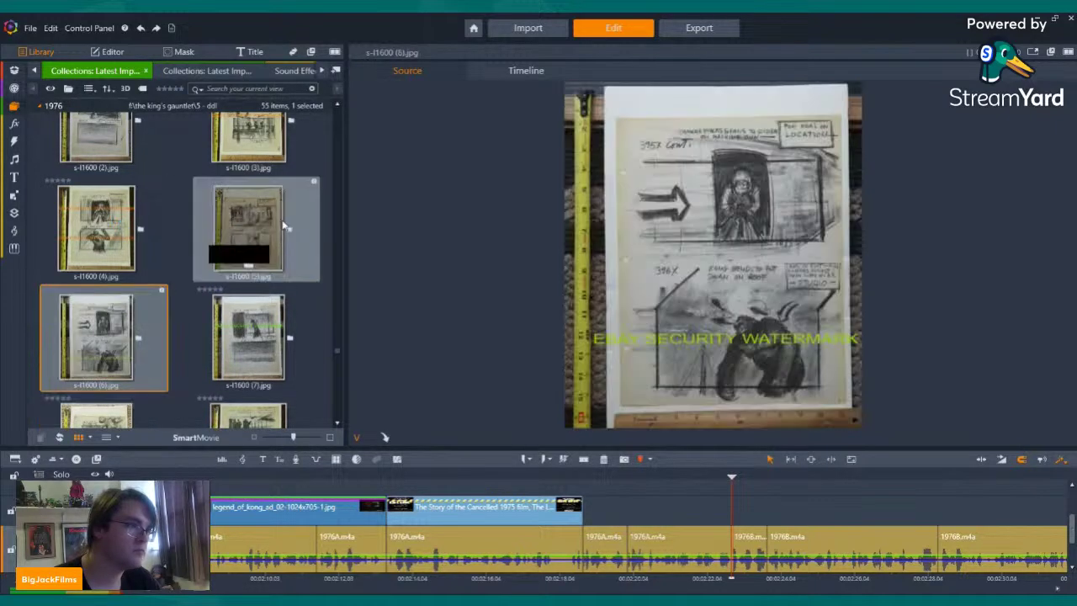
pyautogui.click(264, 220)
pyautogui.scroll(-2, 262, 195)
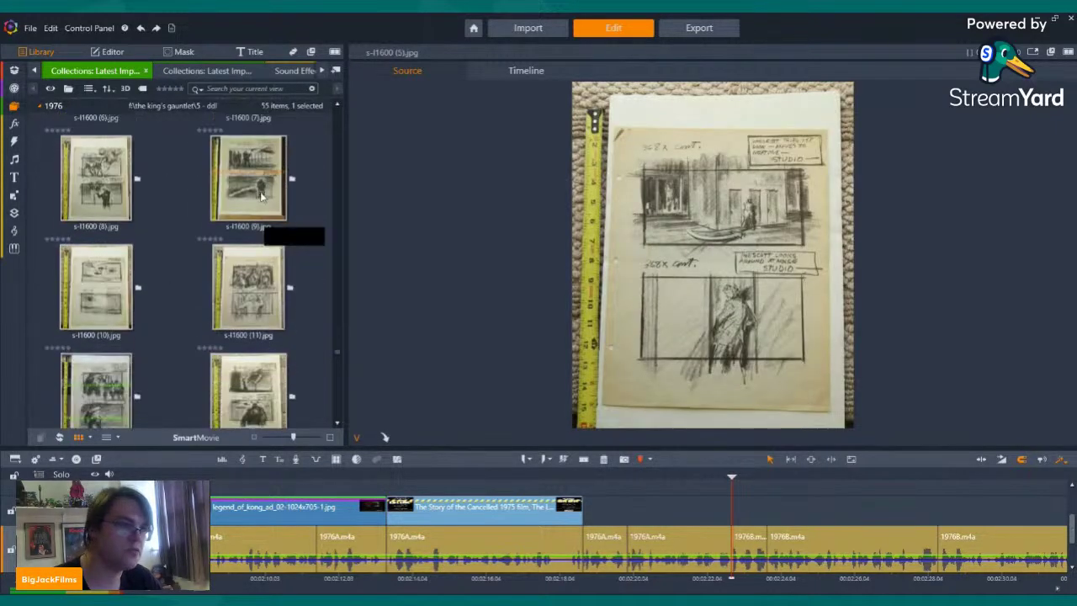
pyautogui.click(255, 177)
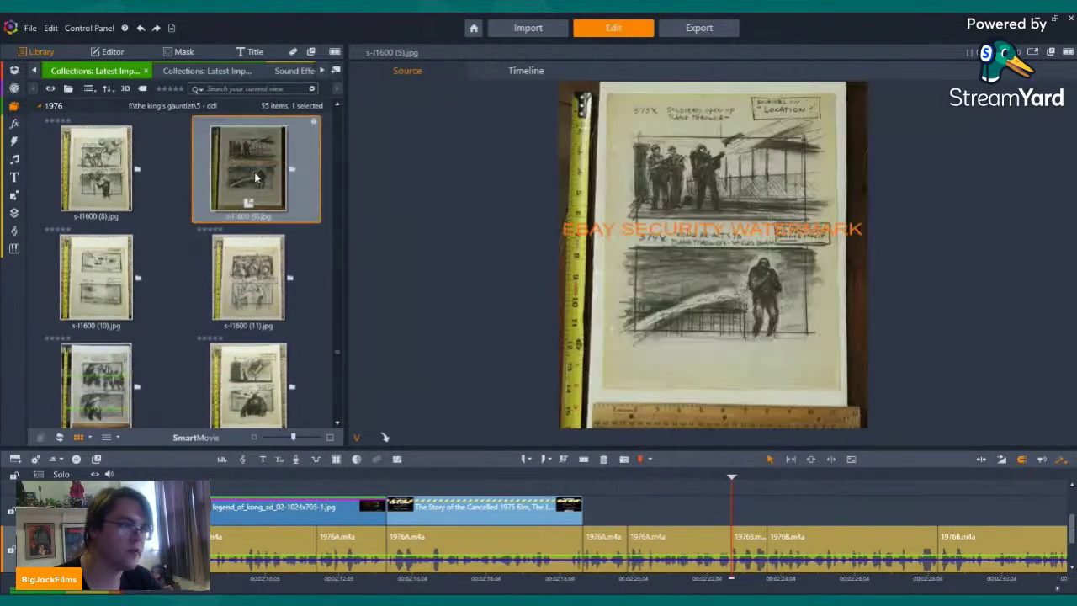
pyautogui.click(259, 275)
pyautogui.scroll(-2, 259, 274)
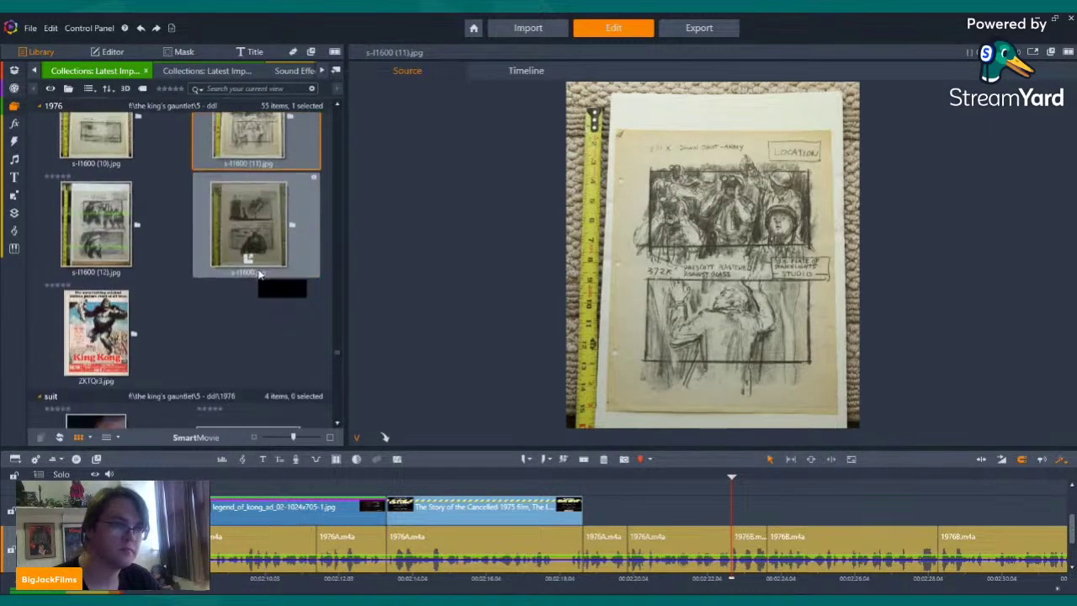
# - Place the s-l1600.jpg storyboard on the video track above the narration, aligned with the start of the first 1976B.m4a segment
pyautogui.click(251, 215)
pyautogui.moveTo(251, 214); pyautogui.dragTo(630, 513)
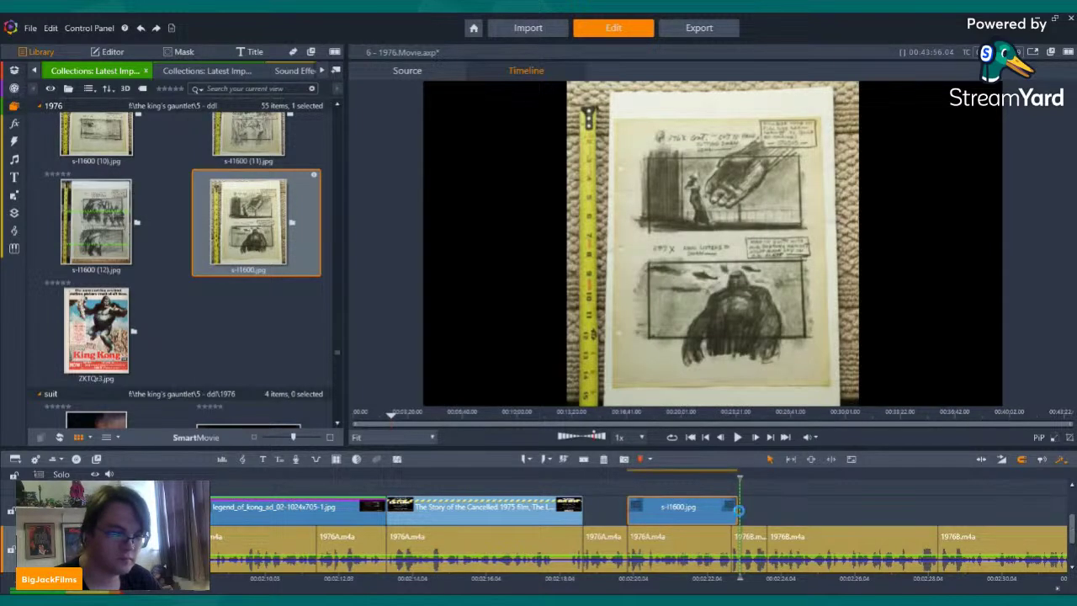
pyautogui.moveTo(686, 512); pyautogui.dragTo(808, 496)
# - Play the 1976B.m4a narration from the s-l1600.jpg image to about 00:02:30 to judge how long the image should last
pyautogui.click(737, 437)
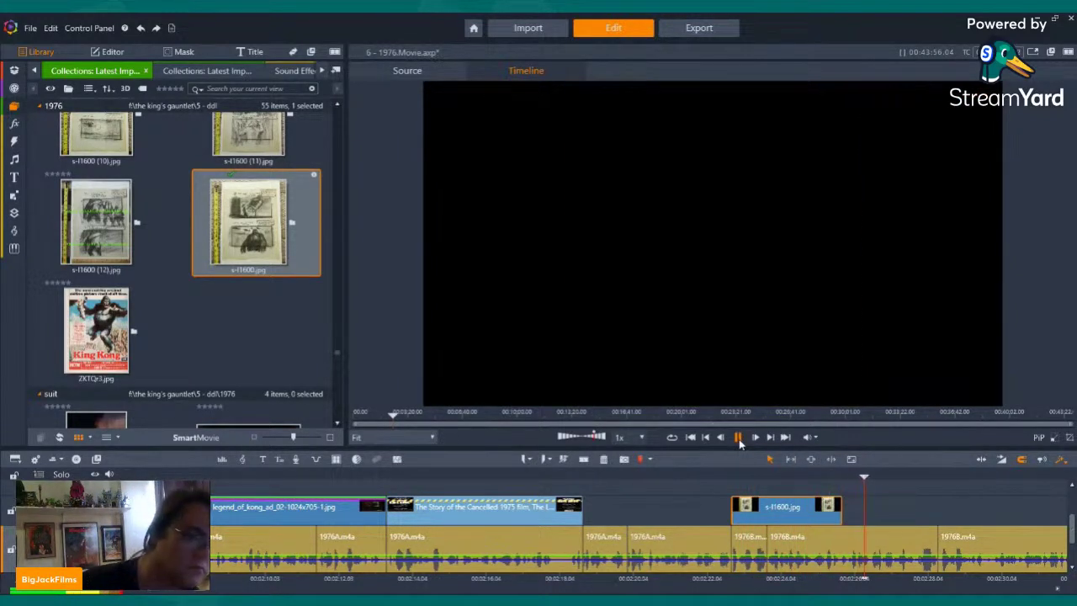
pyautogui.click(739, 441)
pyautogui.click(737, 436)
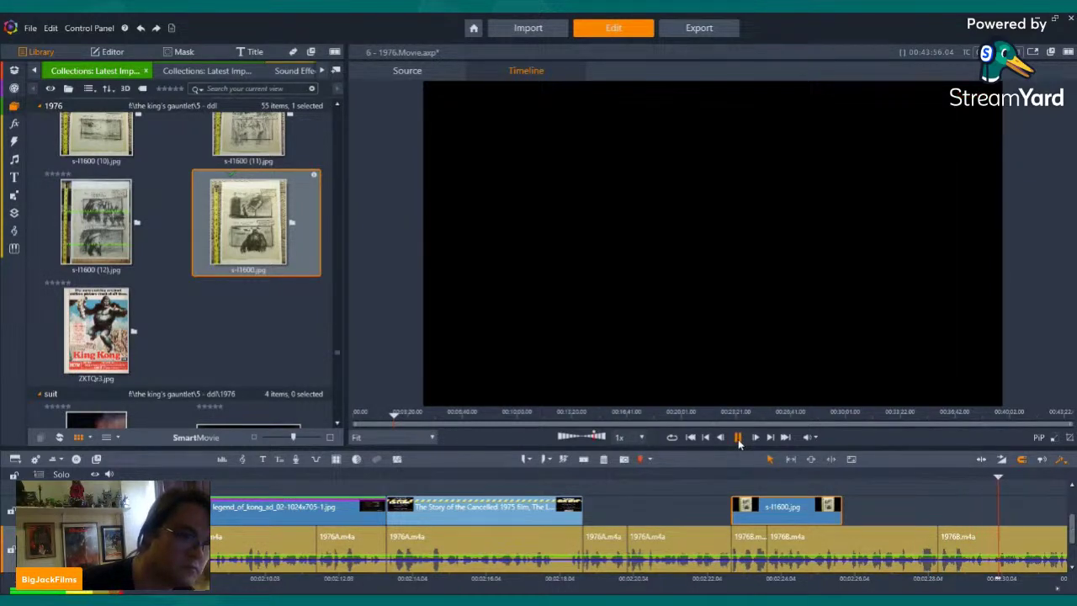
pyautogui.click(738, 438)
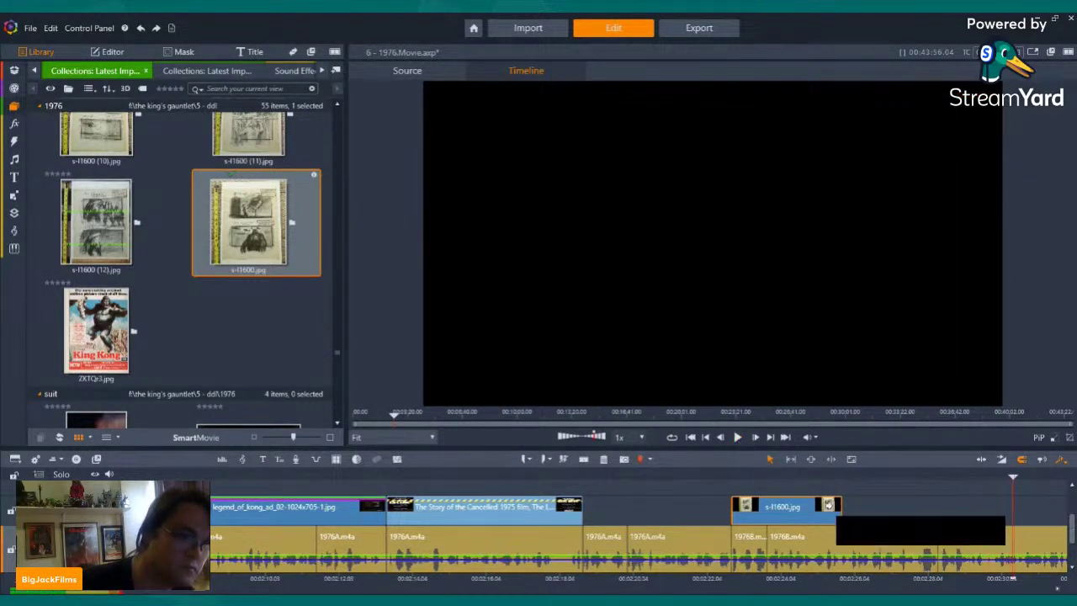
# - Extend the end of the s-l1600.jpg clip to about 00:02:26 and enlarge its storyboard so the drawings fill the frame
pyautogui.click(839, 507)
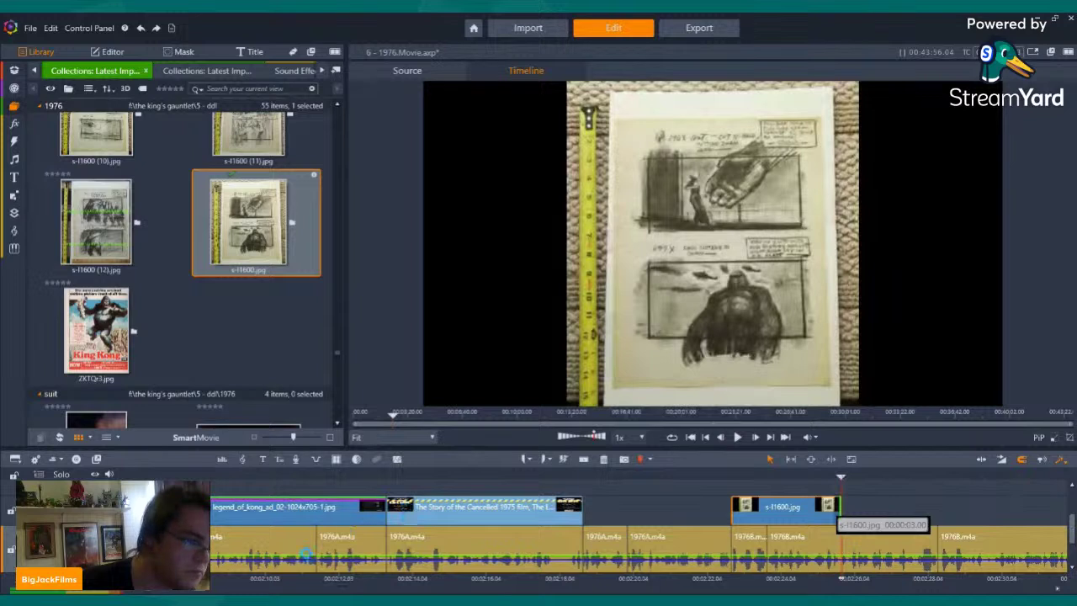
pyautogui.moveTo(839, 507); pyautogui.dragTo(865, 506)
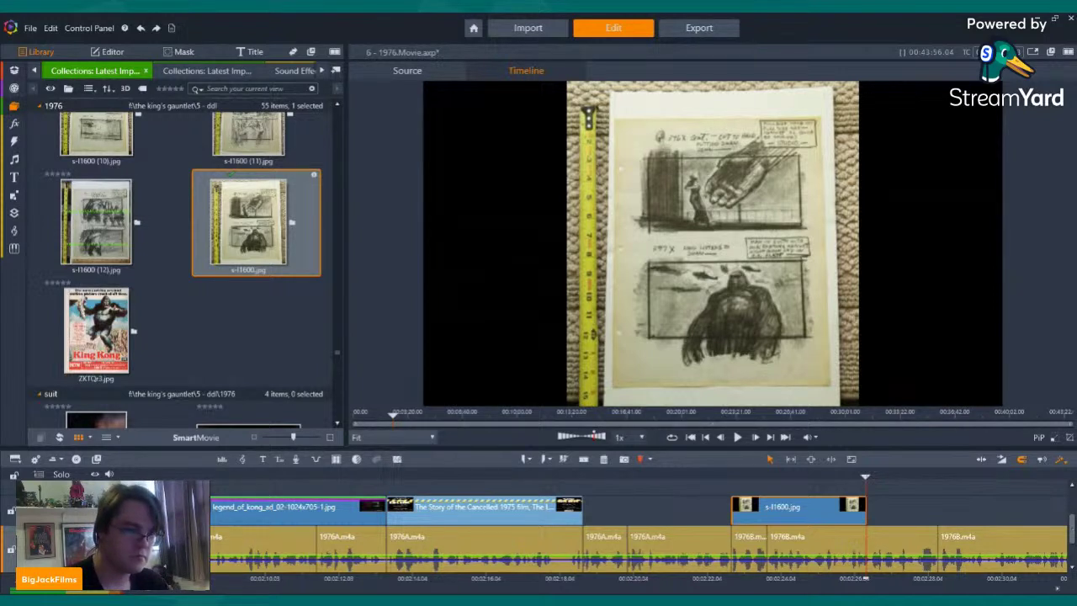
pyautogui.moveTo(865, 477); pyautogui.dragTo(839, 478)
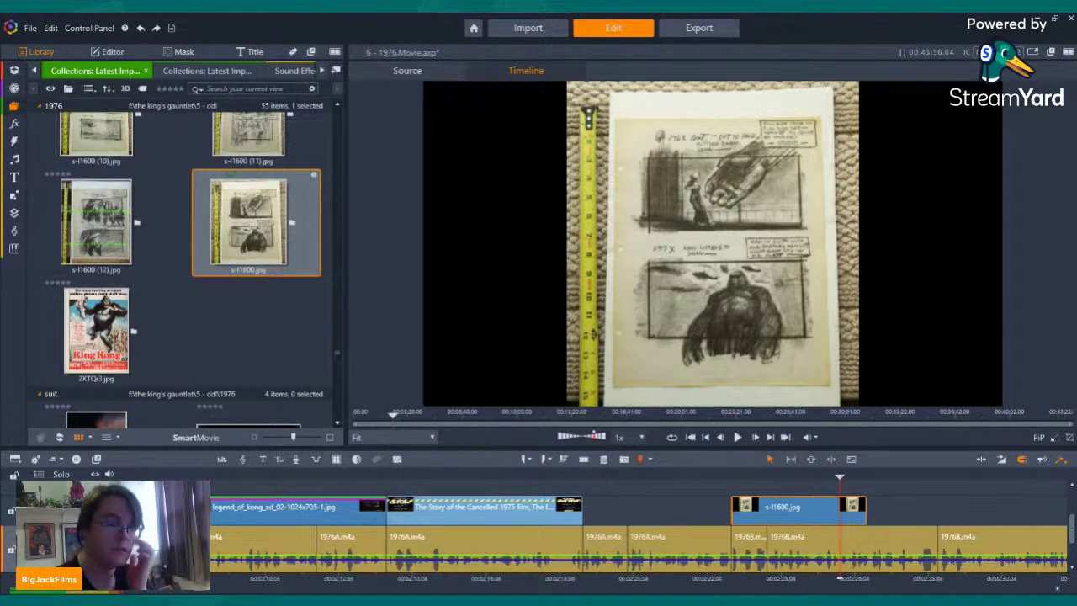
pyautogui.rightClick(788, 507)
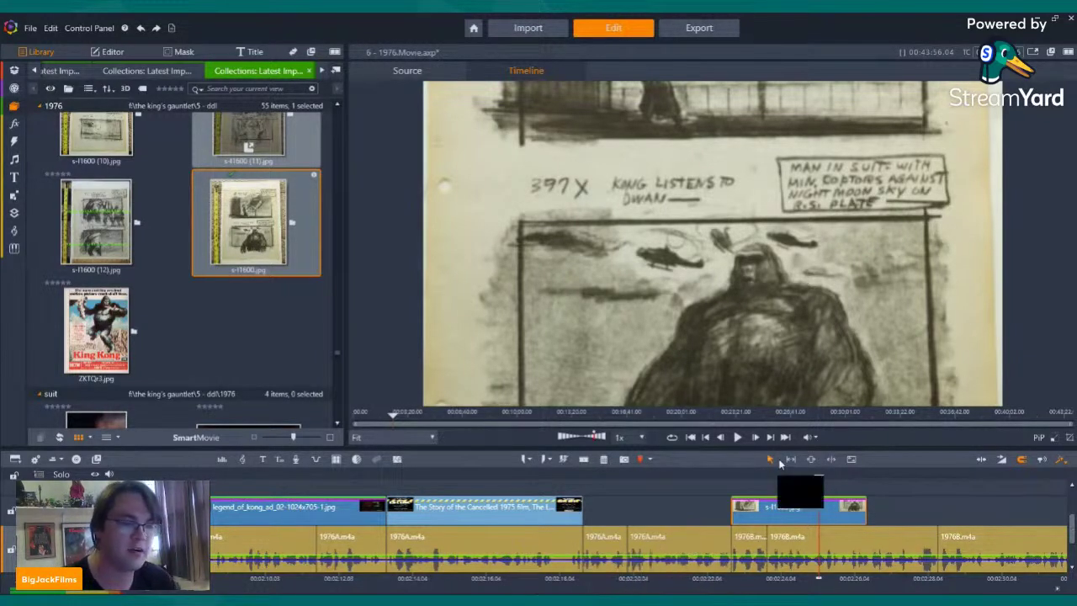
# - Play the narration from just before the s-l1600.jpg clip into the third 1976B.m4a segment to judge which image should follow
pyautogui.moveTo(666, 473); pyautogui.dragTo(707, 490)
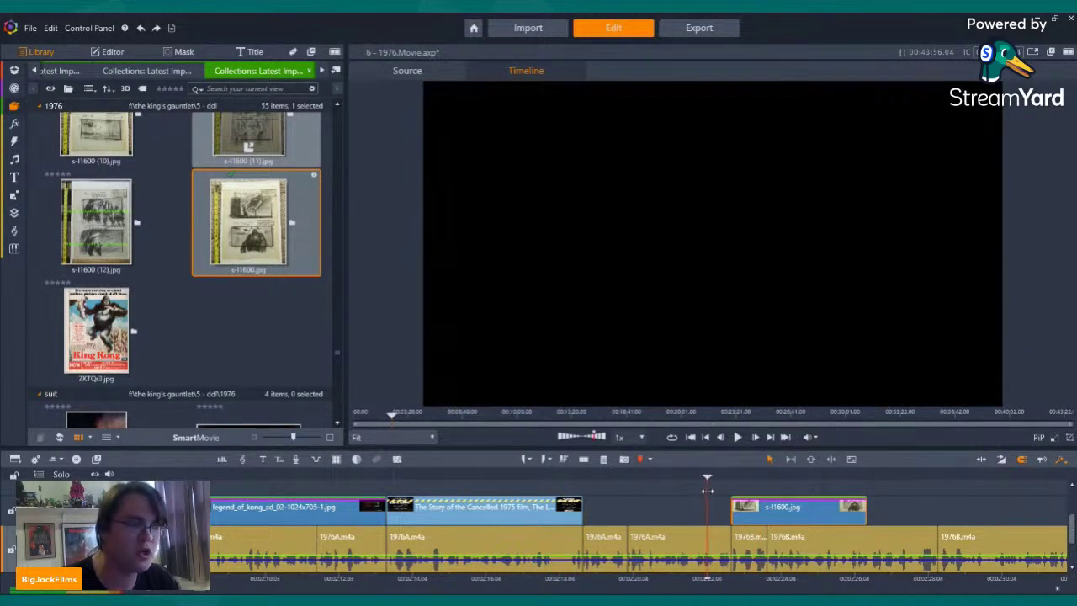
pyautogui.click(738, 438)
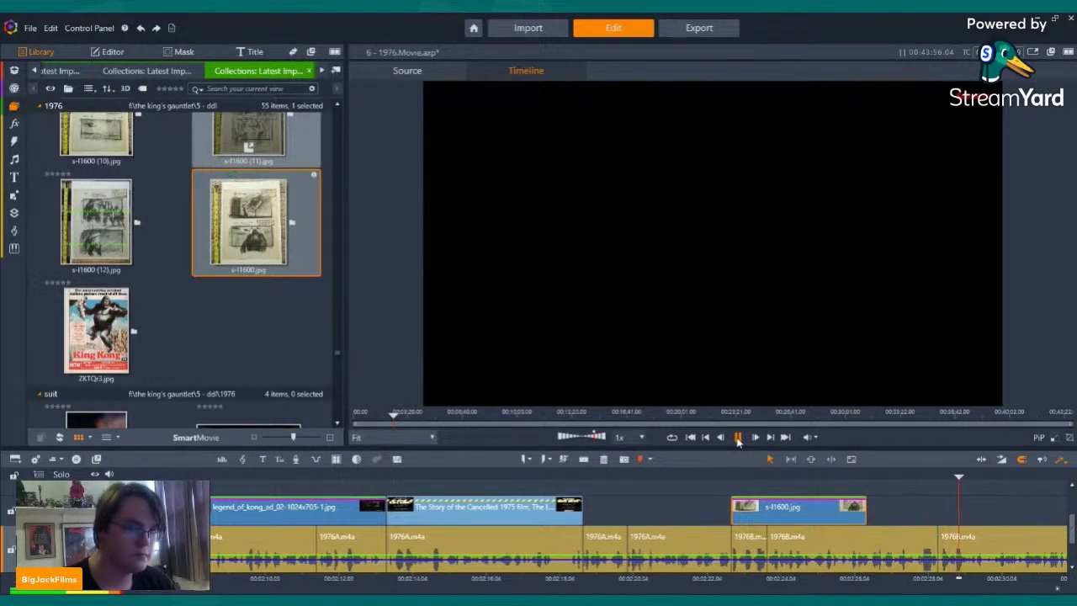
pyautogui.click(738, 439)
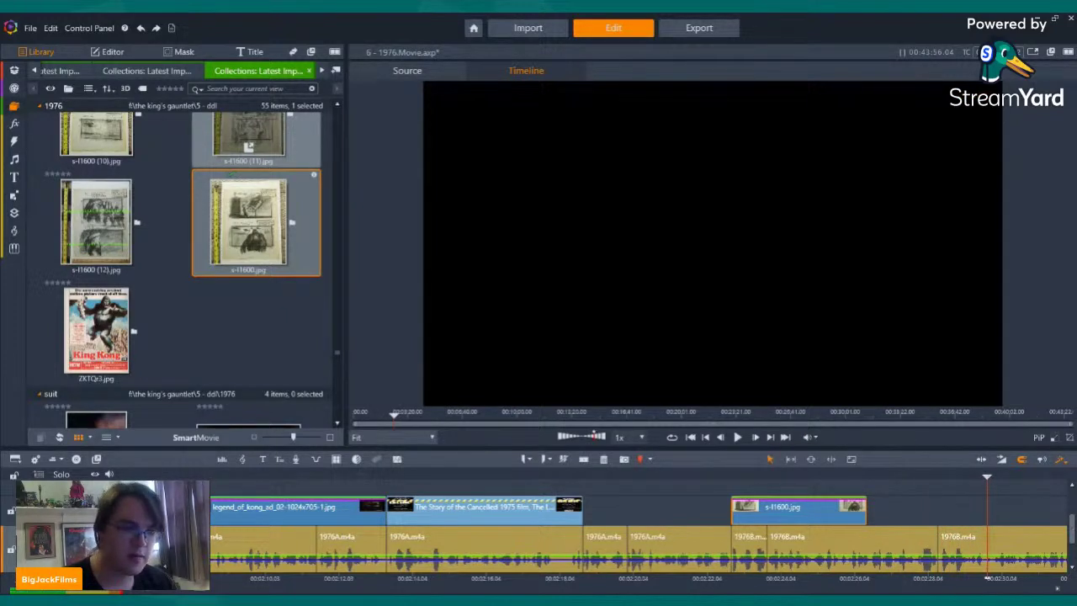
# - Find the 257940075 storyboard of Dwan punching in the 1976 folder and place it on the video track directly after s-l1600.jpg
pyautogui.scroll(8, 252, 278)
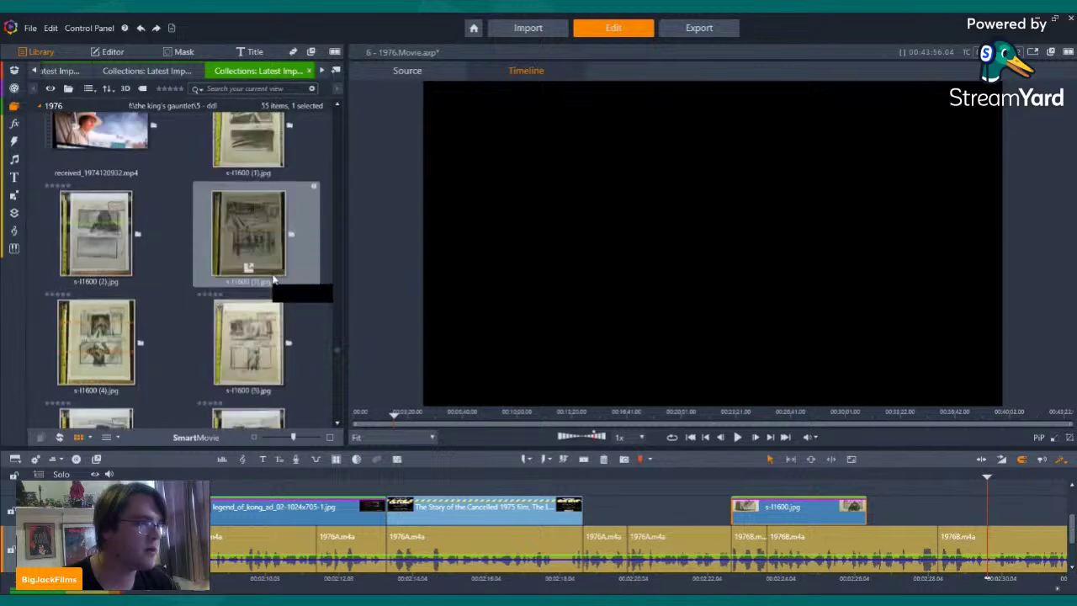
pyautogui.scroll(8, 269, 270)
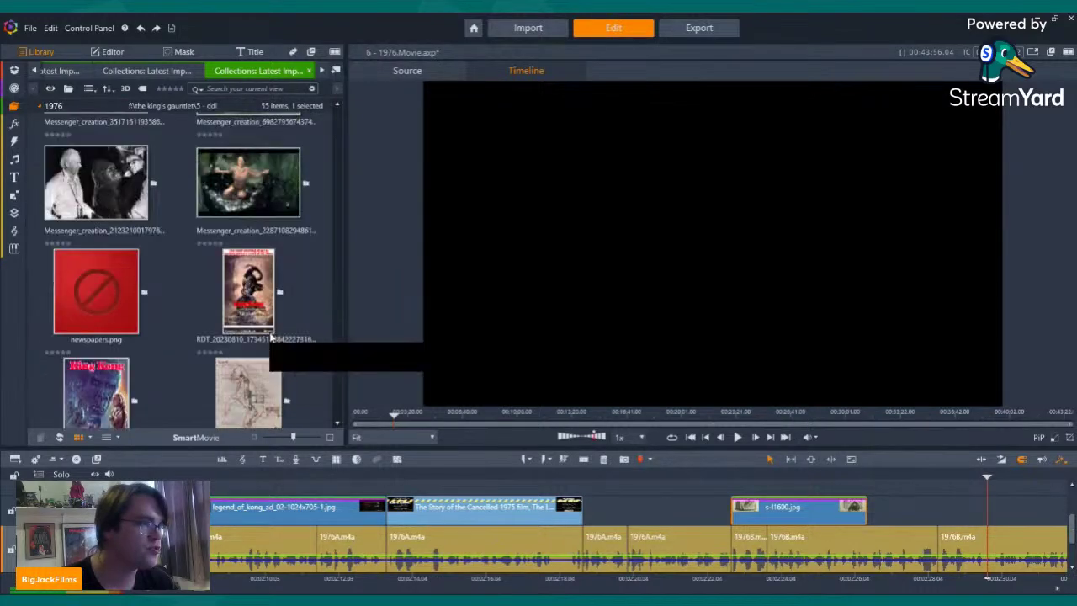
pyautogui.scroll(8, 275, 284)
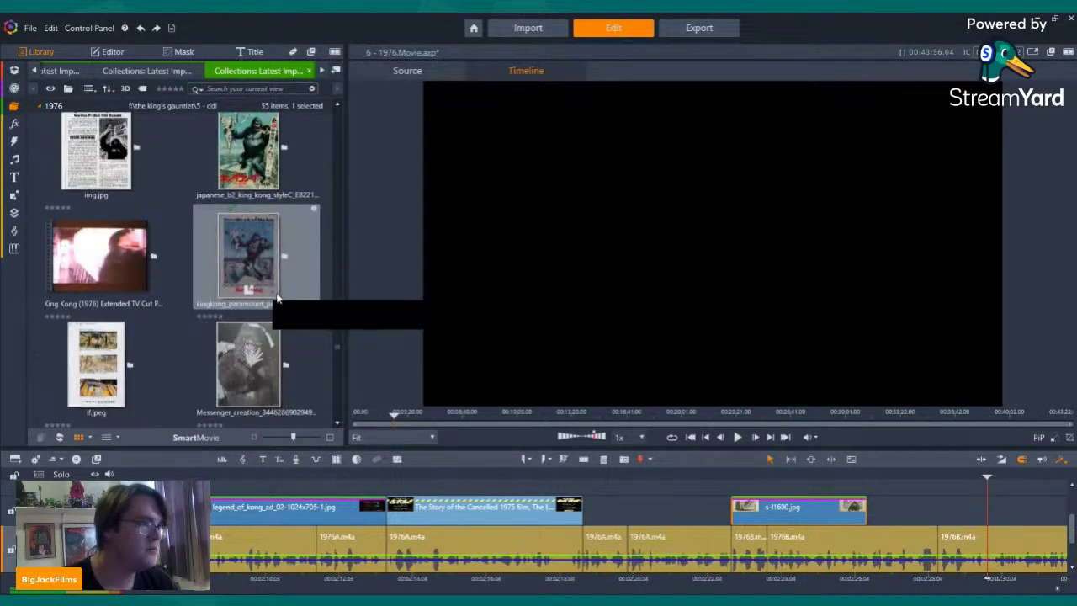
pyautogui.scroll(8, 278, 298)
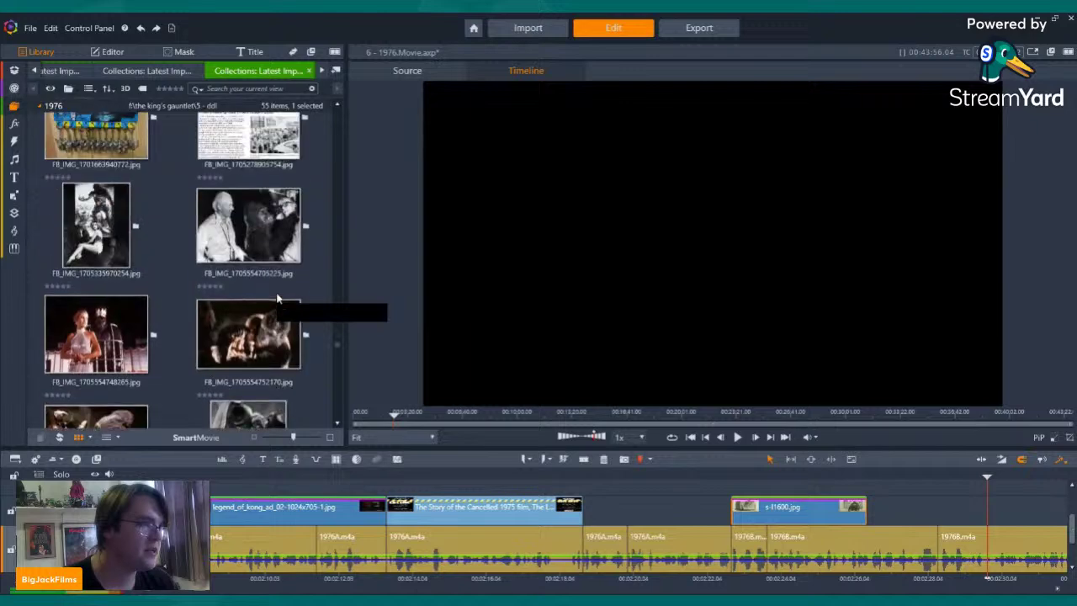
pyautogui.scroll(8, 278, 298)
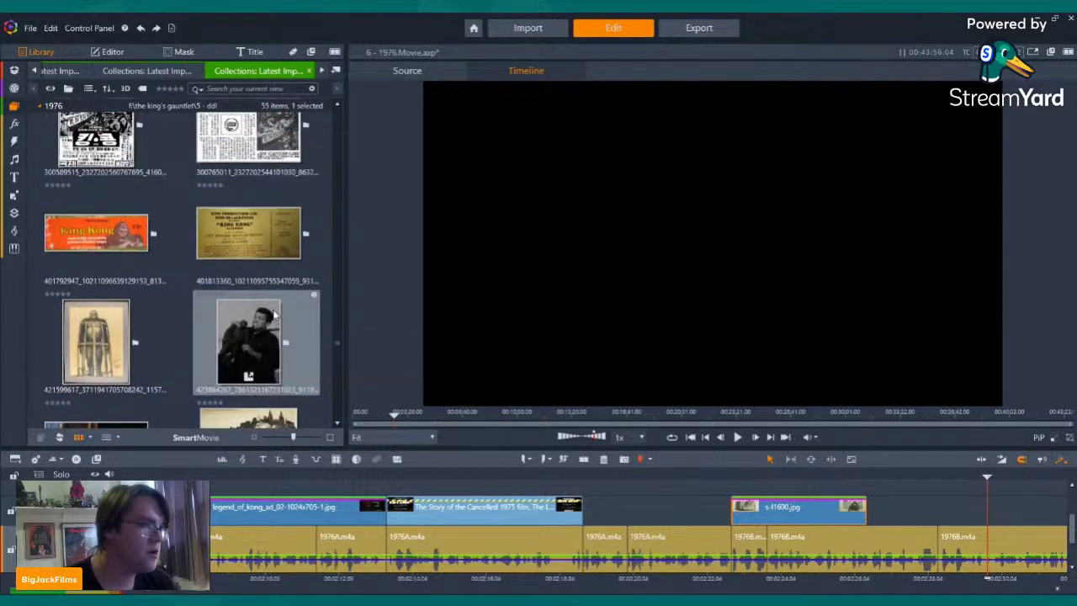
pyautogui.scroll(4, 273, 286)
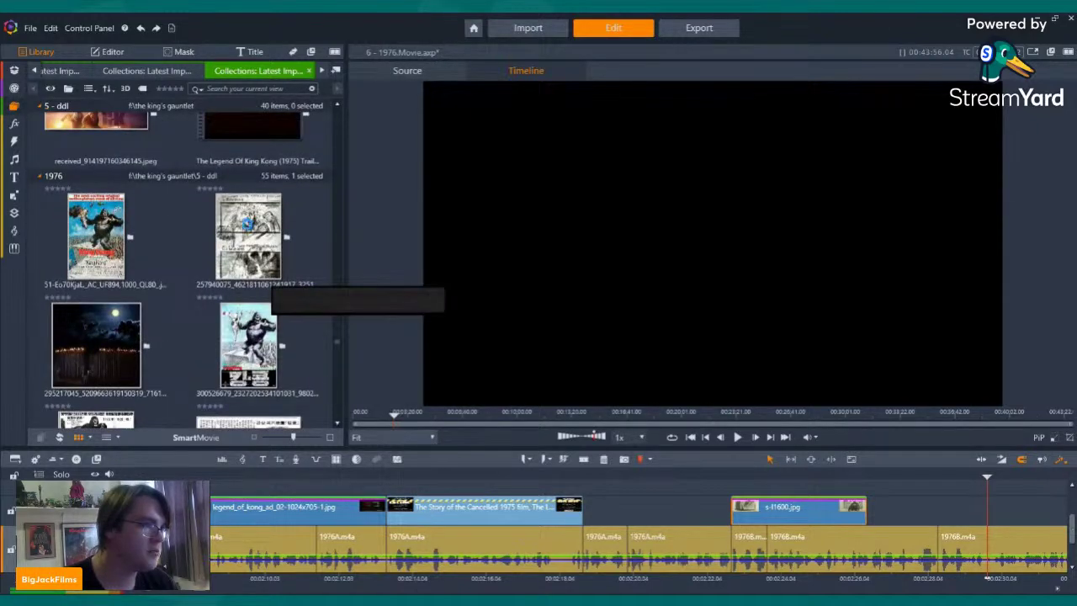
pyautogui.click(247, 226)
pyautogui.moveTo(247, 225); pyautogui.dragTo(870, 509)
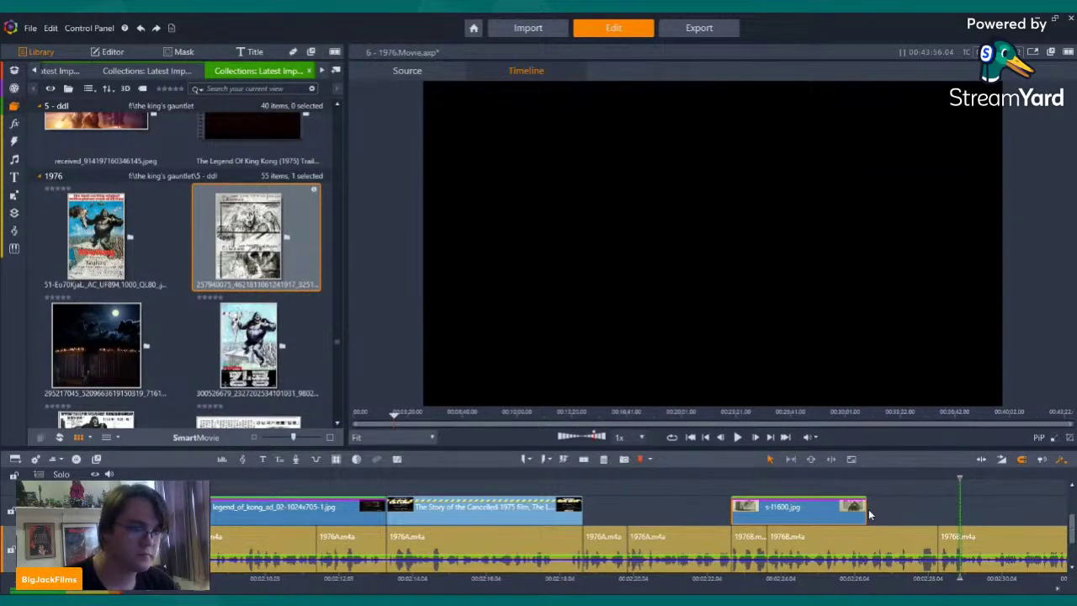
pyautogui.moveTo(868, 509); pyautogui.dragTo(869, 509)
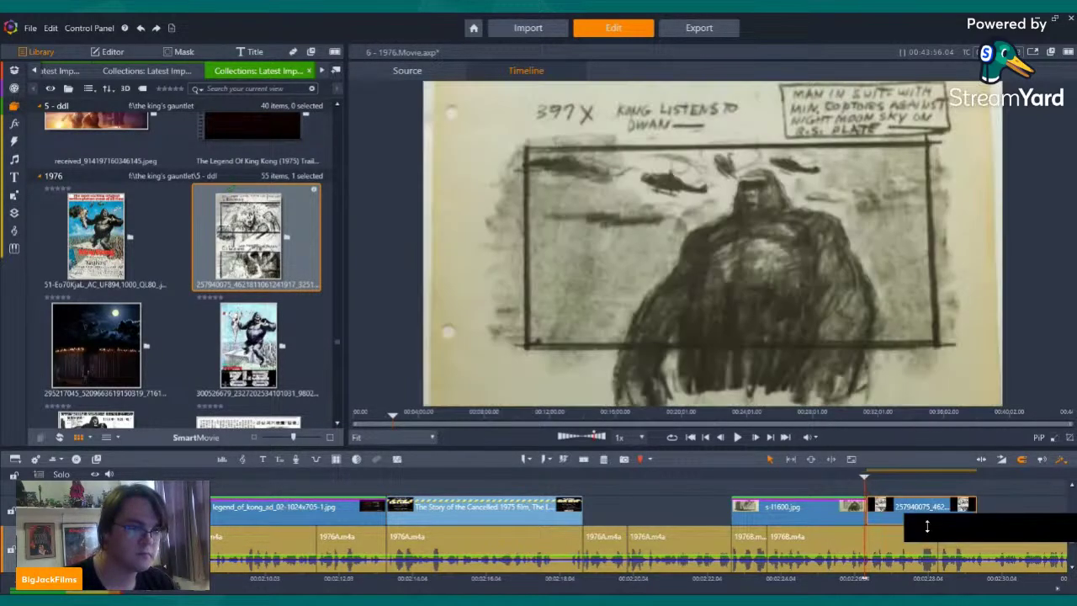
# - Play the 257940075 storyboard, then apply Pan and Zoom so its drawings fill the frame and the view travels down to the lower panel
pyautogui.click(738, 438)
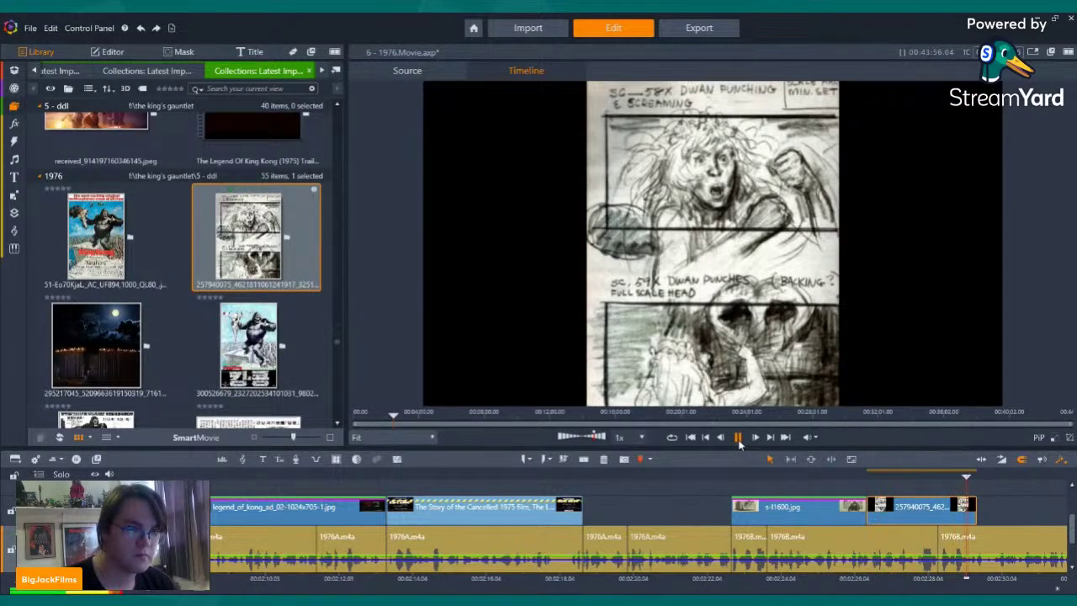
pyautogui.rightClick(914, 509)
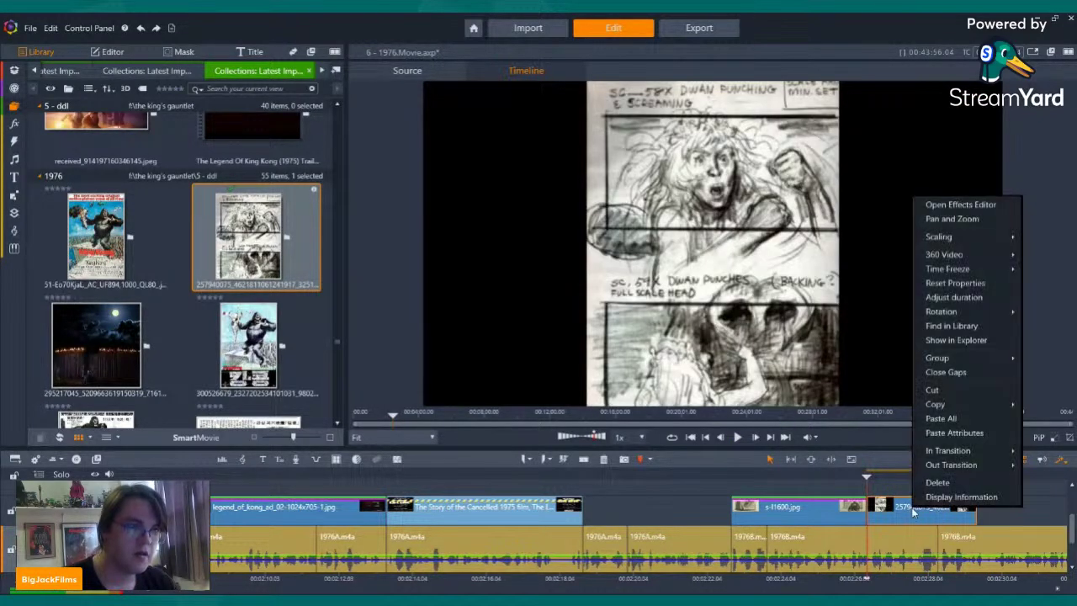
pyautogui.click(989, 219)
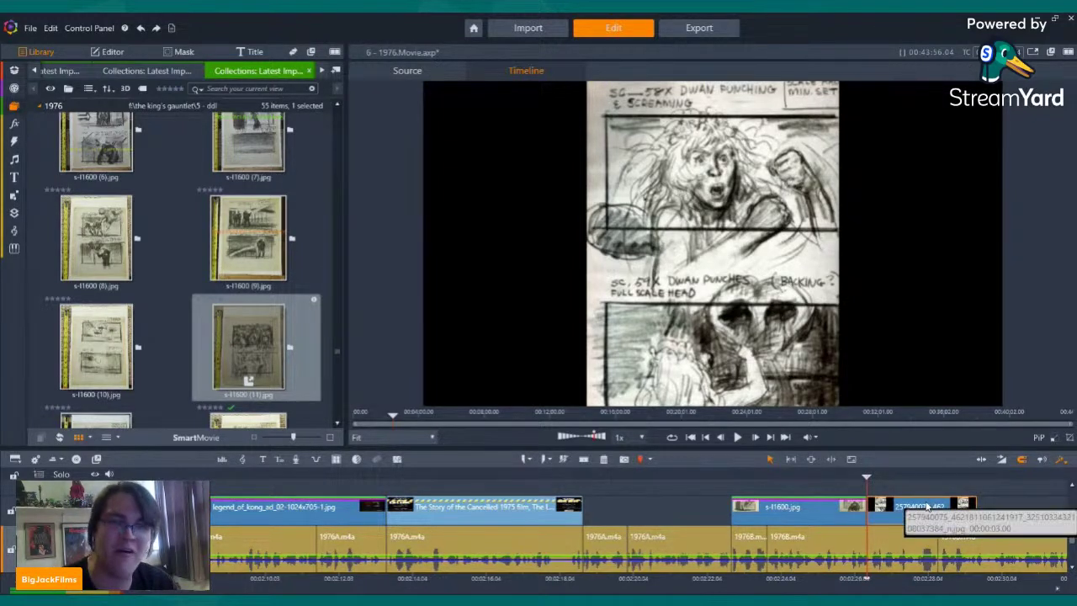
pyautogui.rightClick(927, 506)
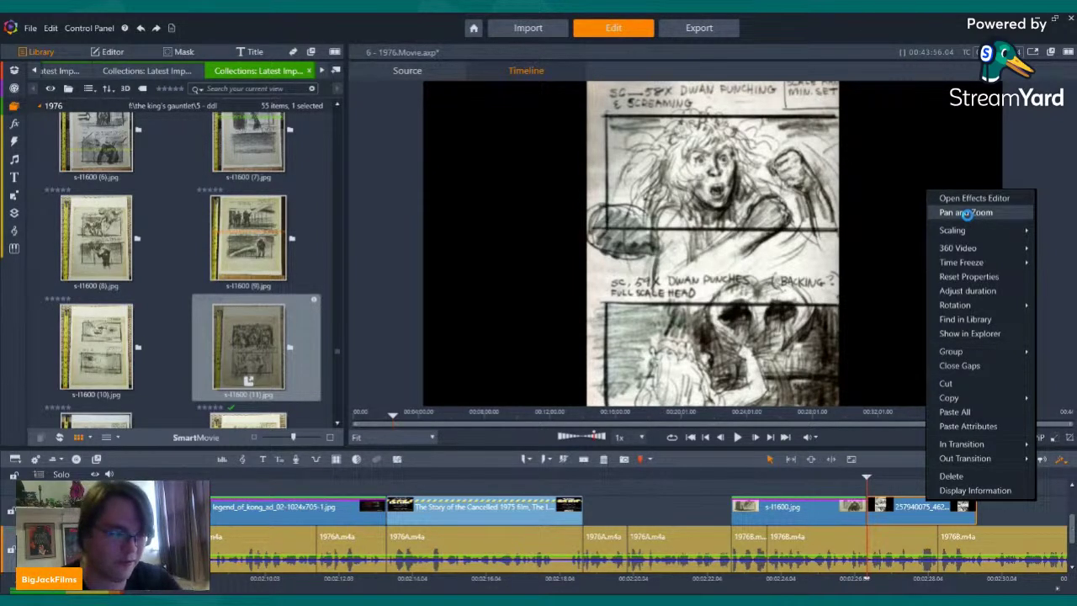
pyautogui.click(967, 214)
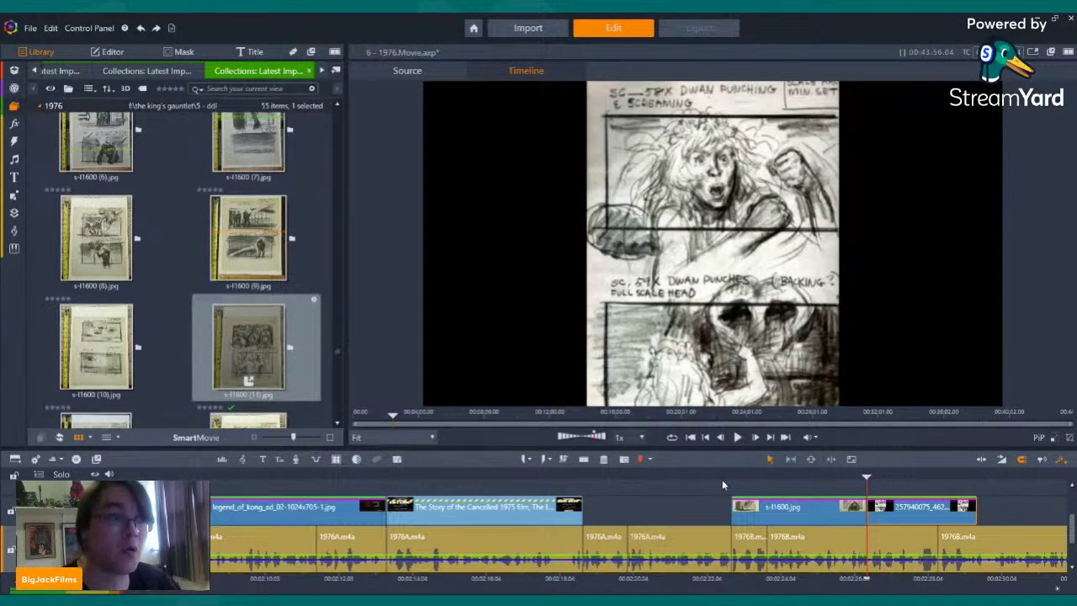
# - Play both storyboard clips from the start of s-l1600.jpg and on into the narration that follows them
pyautogui.click(852, 501)
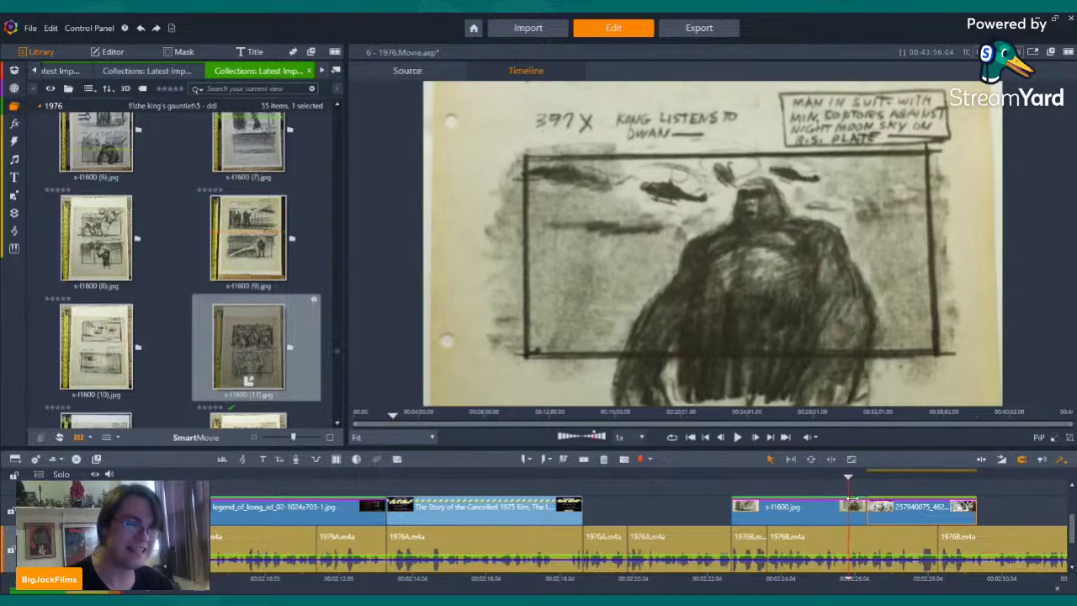
pyautogui.moveTo(851, 501); pyautogui.dragTo(732, 481)
pyautogui.click(738, 436)
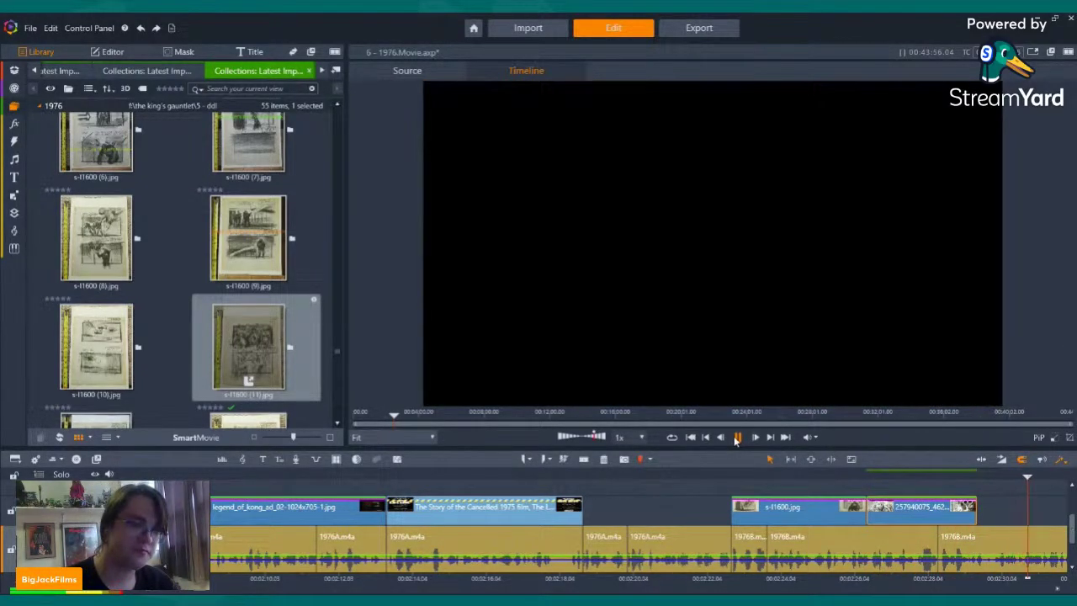
pyautogui.press('space')
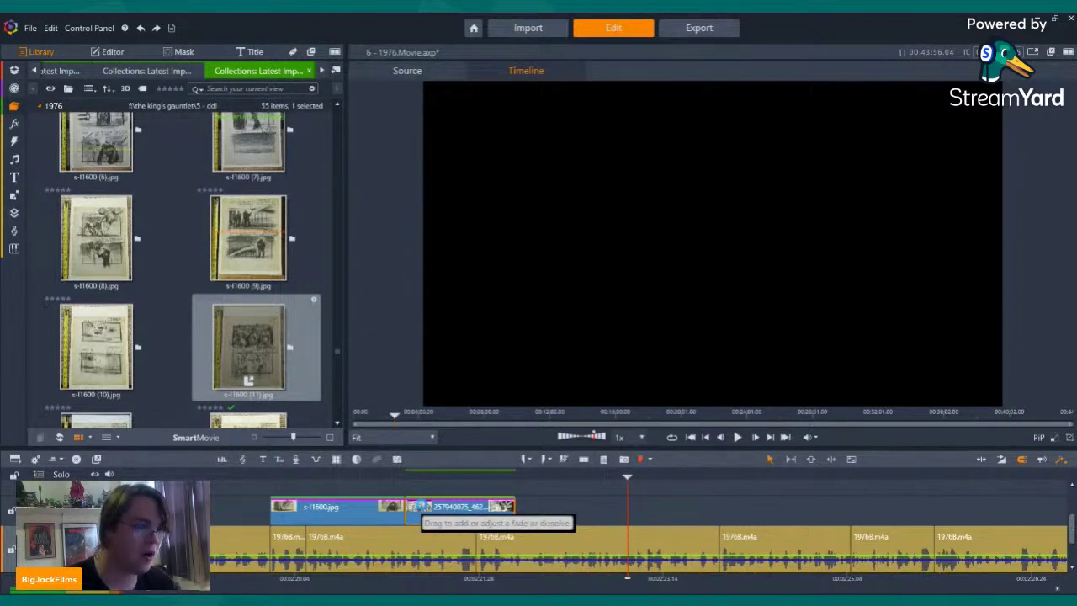
# - Add a short dissolve between the s-l1600.jpg and 257940075 storyboards and play back the transition
pyautogui.press('Left')
pyautogui.press('Left')
pyautogui.press('Left')
pyautogui.press('Left')
pyautogui.press('Left')
pyautogui.press('Left')
pyautogui.press('Left')
pyautogui.press('Left')
pyautogui.press('Left')
pyautogui.press('Left')
pyautogui.press('Left')
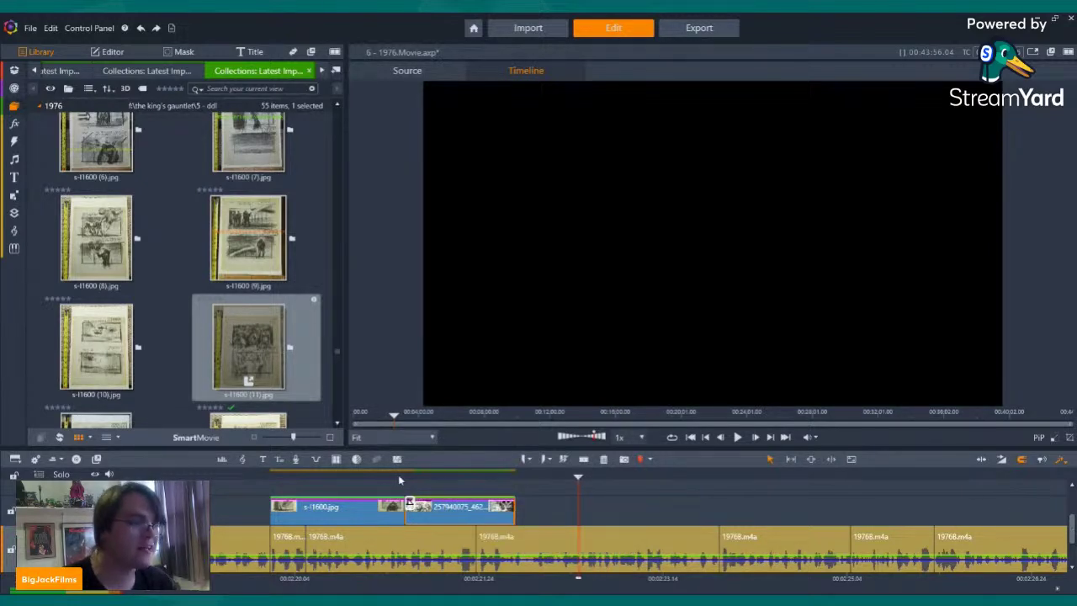
pyautogui.click(400, 475)
pyautogui.press('space')
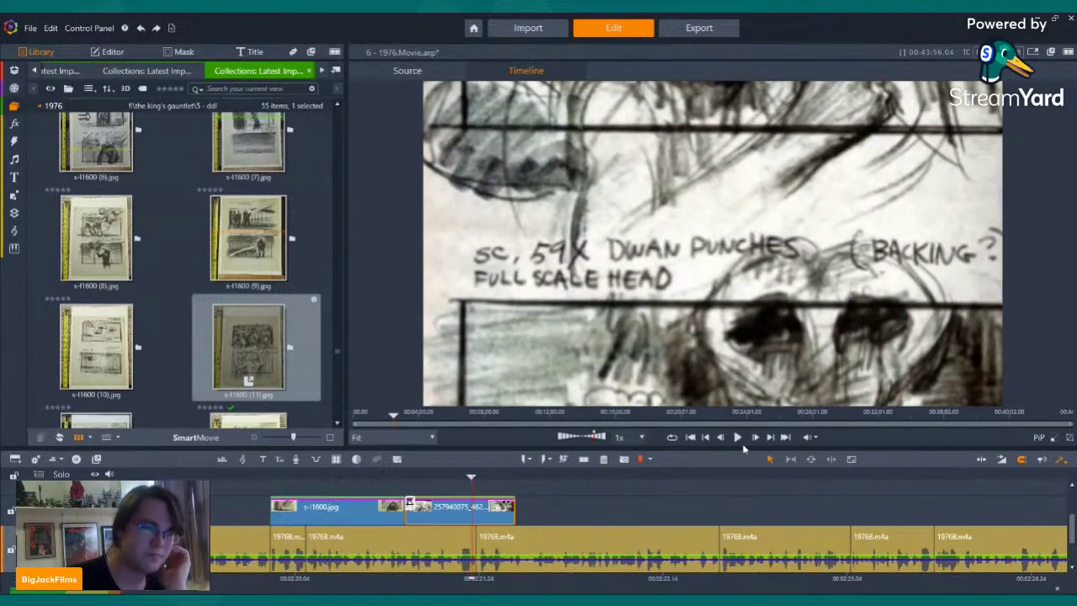
# - Play on through the narration and extend the end of the 257940075 storyboard clip to about midway through the third 1976B.m4a segment
pyautogui.click(742, 441)
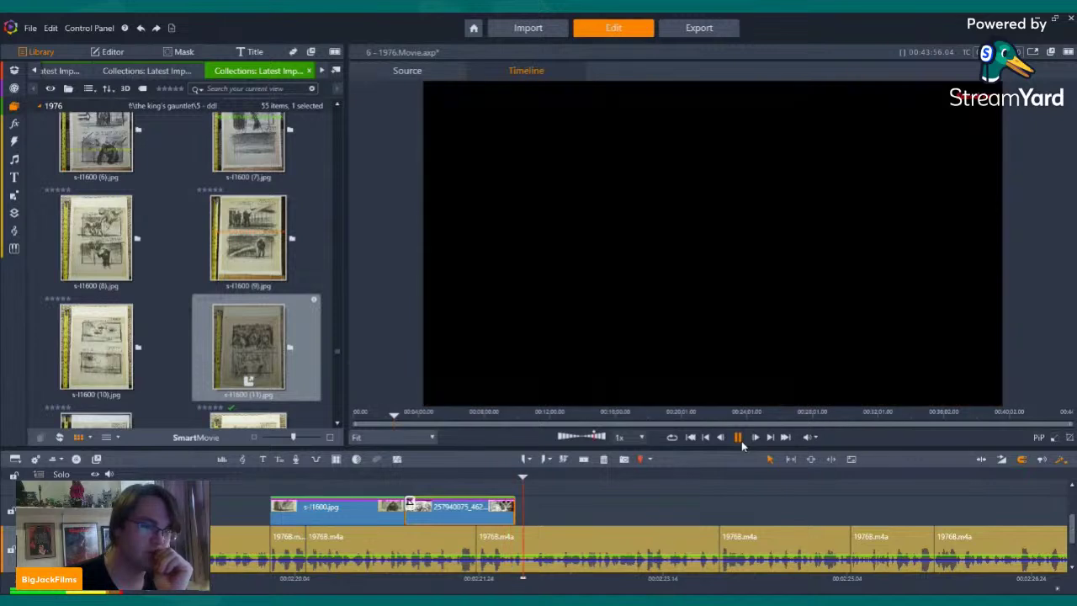
pyautogui.click(741, 441)
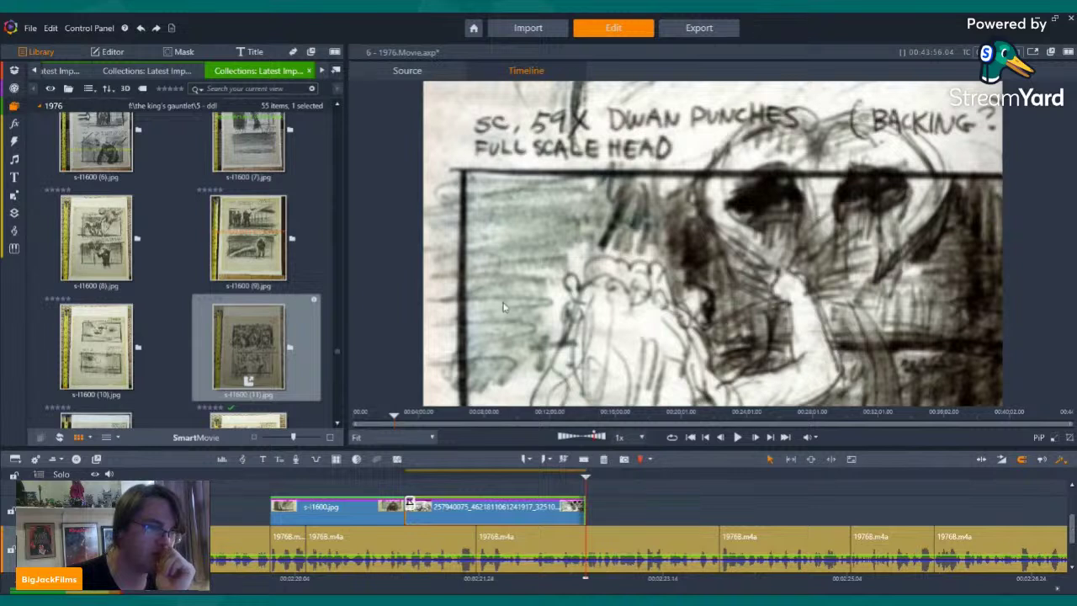
pyautogui.press('Left')
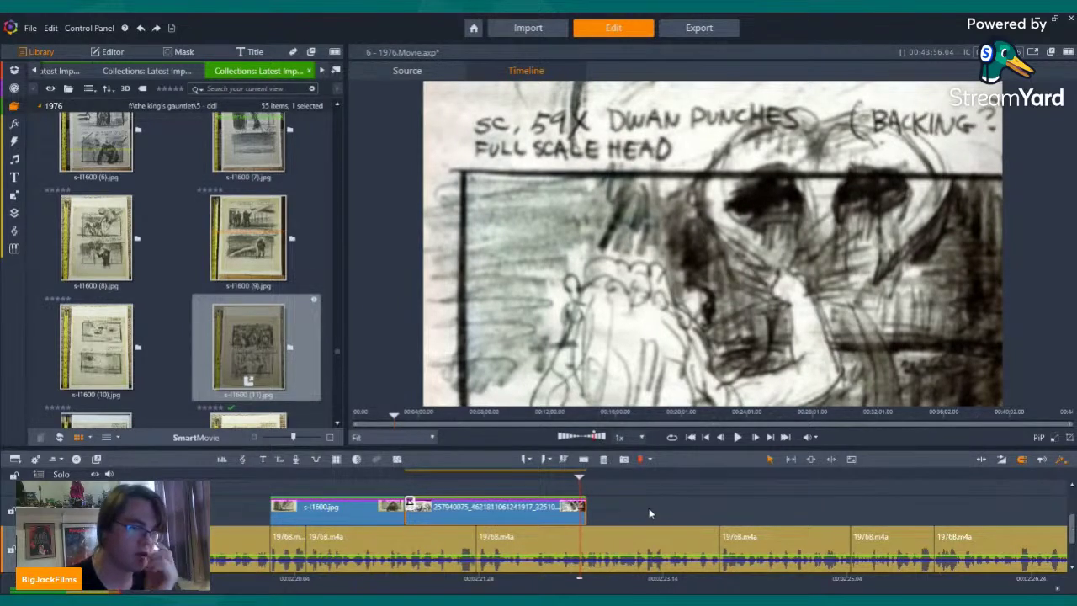
pyautogui.press('Left')
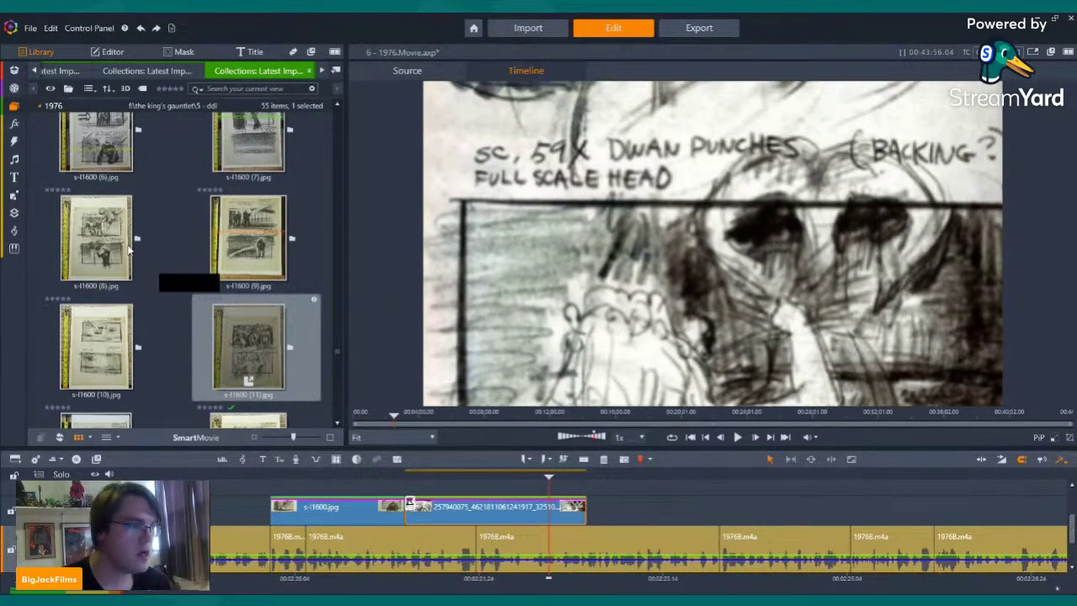
# - Look through the open library collections for the scenes of The Making of KING KONG (1976).mp4
pyautogui.click(101, 72)
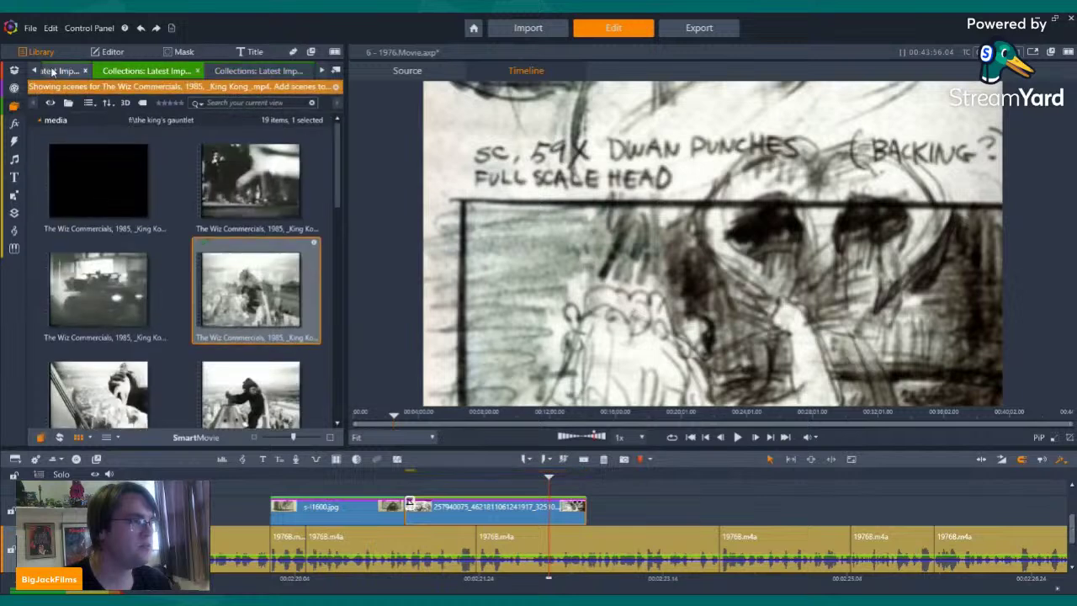
pyautogui.click(42, 71)
pyautogui.click(35, 71)
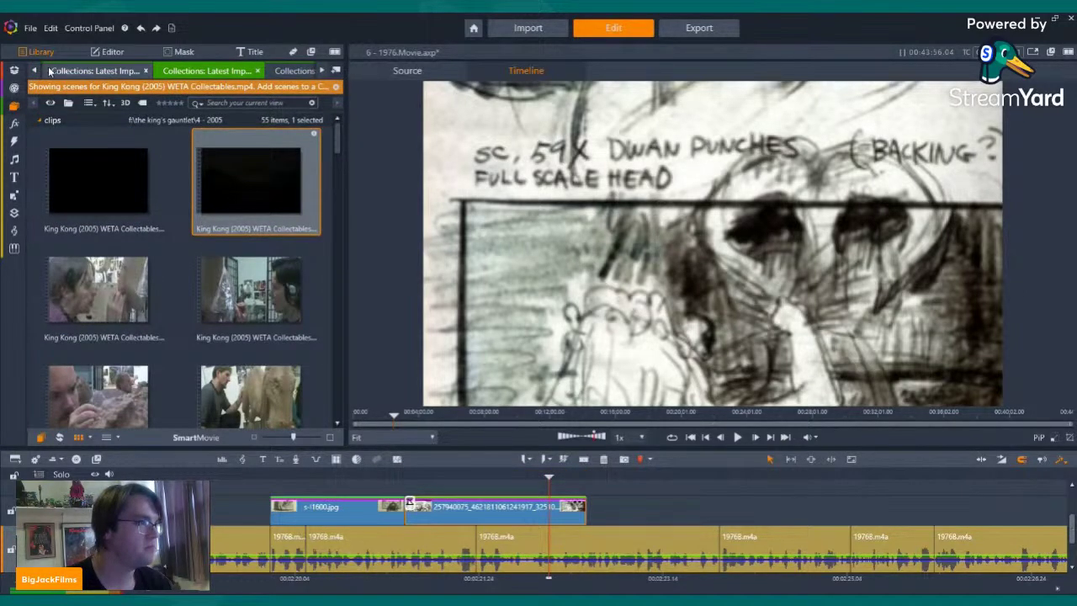
pyautogui.click(33, 72)
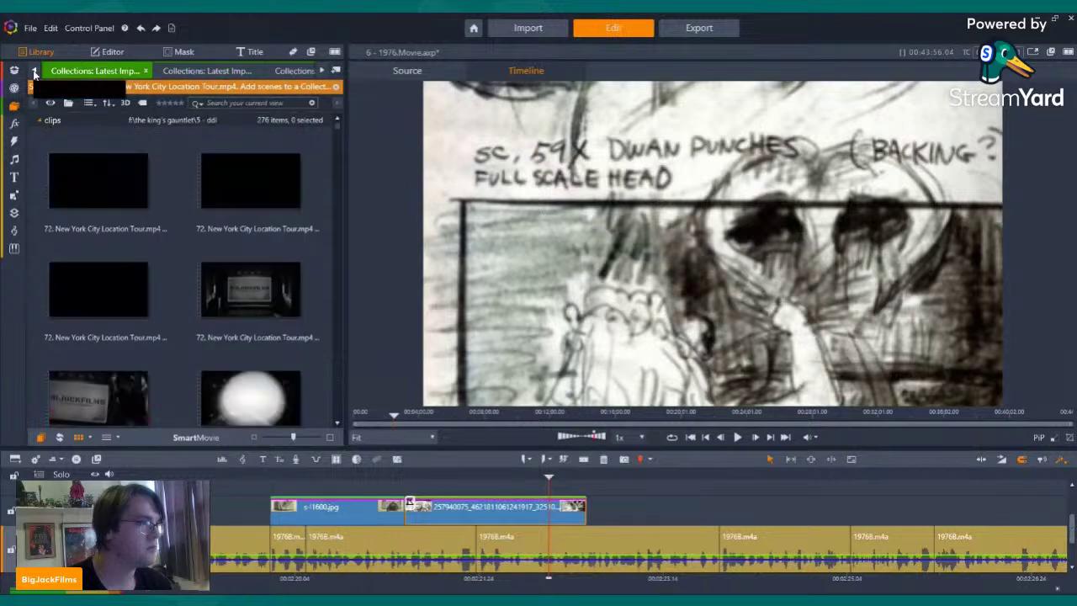
pyautogui.click(34, 72)
pyautogui.click(35, 73)
pyautogui.click(36, 73)
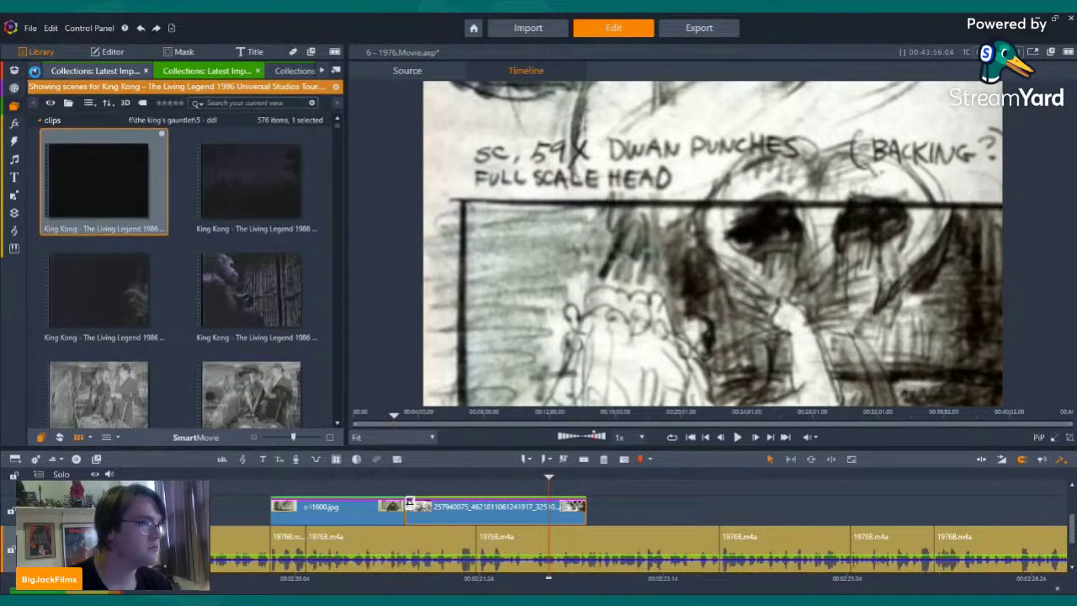
pyautogui.click(34, 72)
pyautogui.click(34, 72)
pyautogui.click(34, 71)
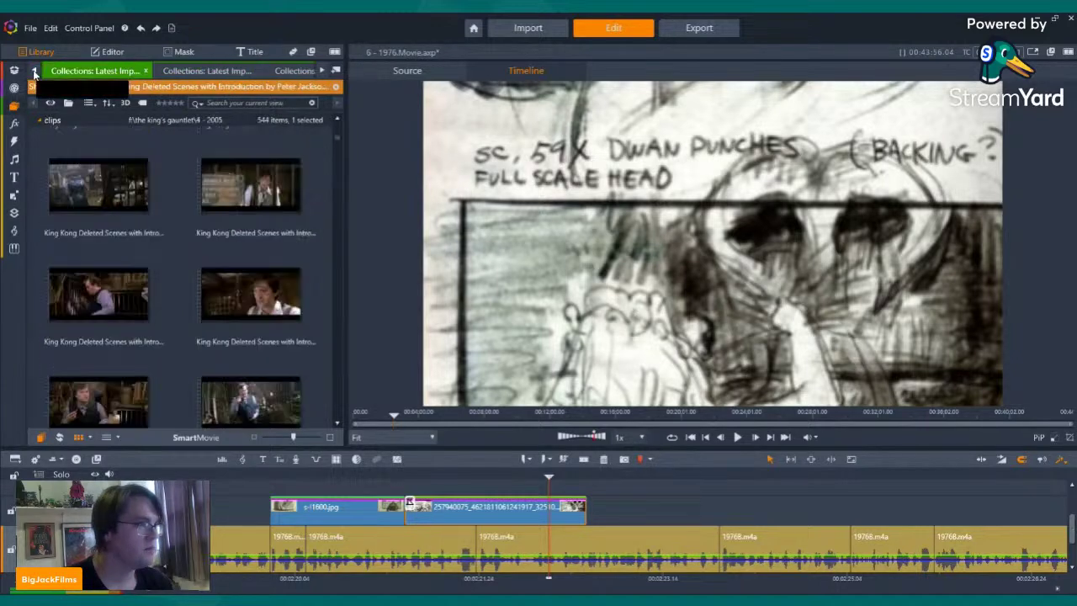
pyautogui.click(35, 74)
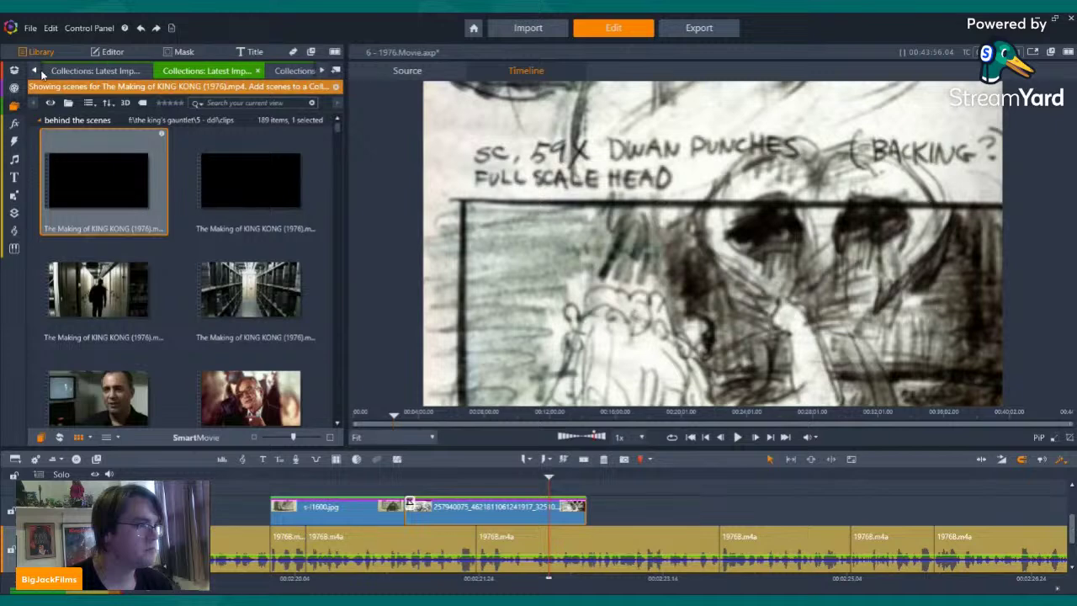
# - Preview the Making of KING KONG (1976) scene at 00:00:53.07 that shows a man in glasses
pyautogui.scroll(-3, 189, 207)
pyautogui.scroll(1, 188, 207)
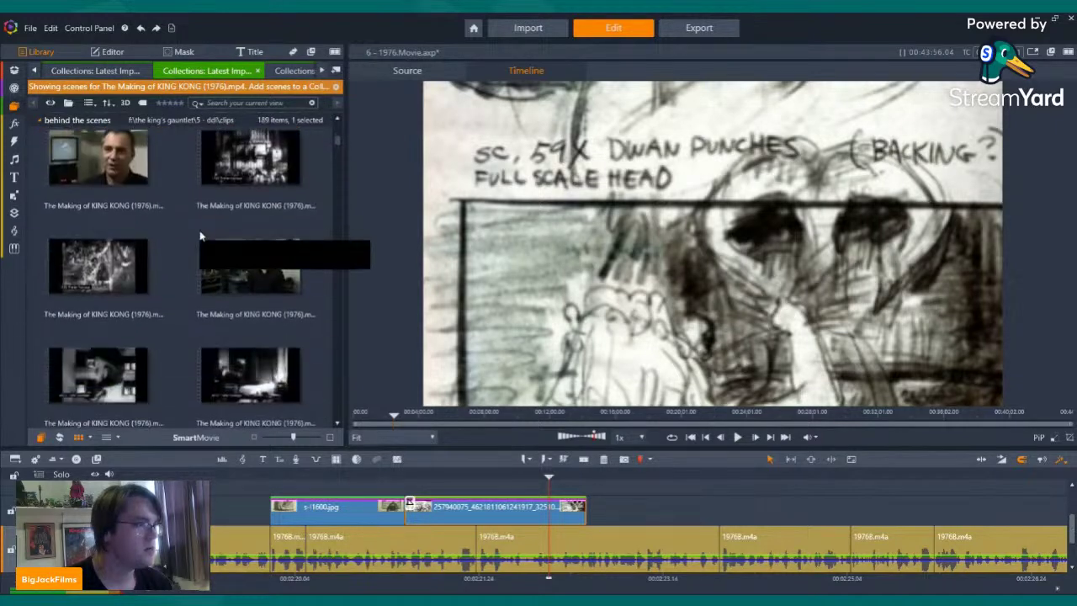
pyautogui.click(267, 187)
pyautogui.click(251, 188)
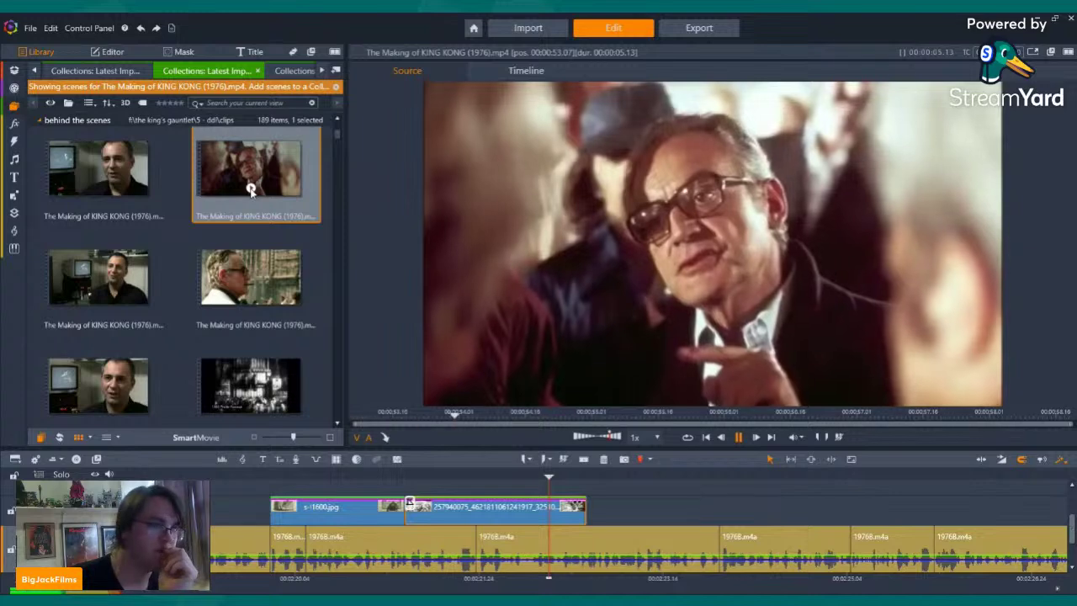
# - Look back through the earlier open library collections, past the King Kong (1933) and Hail to the King scenes, to the King Kong 1976 TV CUT scenes
pyautogui.click(88, 71)
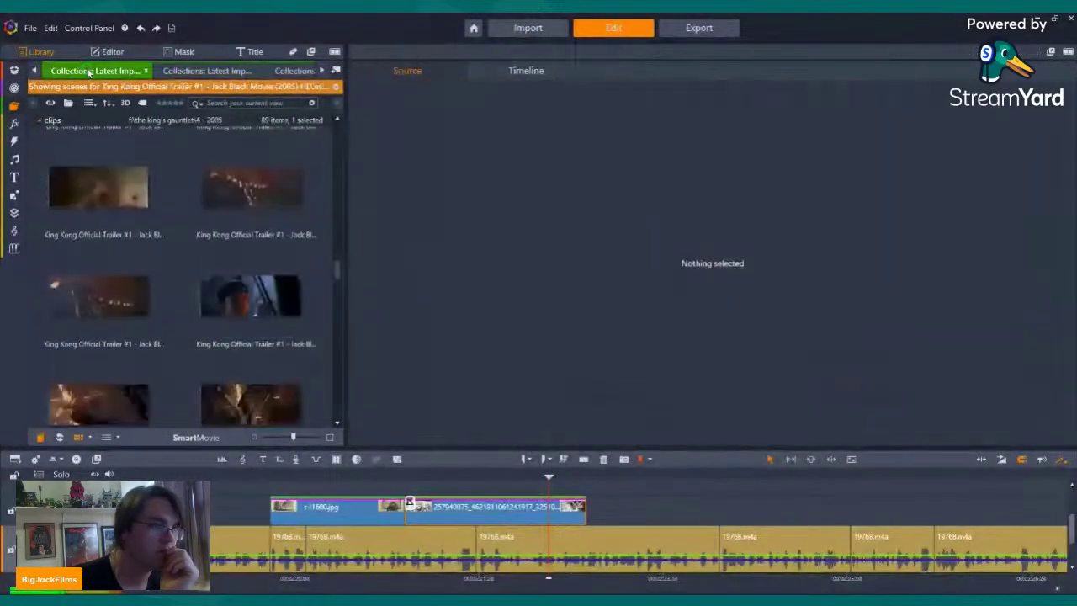
pyautogui.click(35, 71)
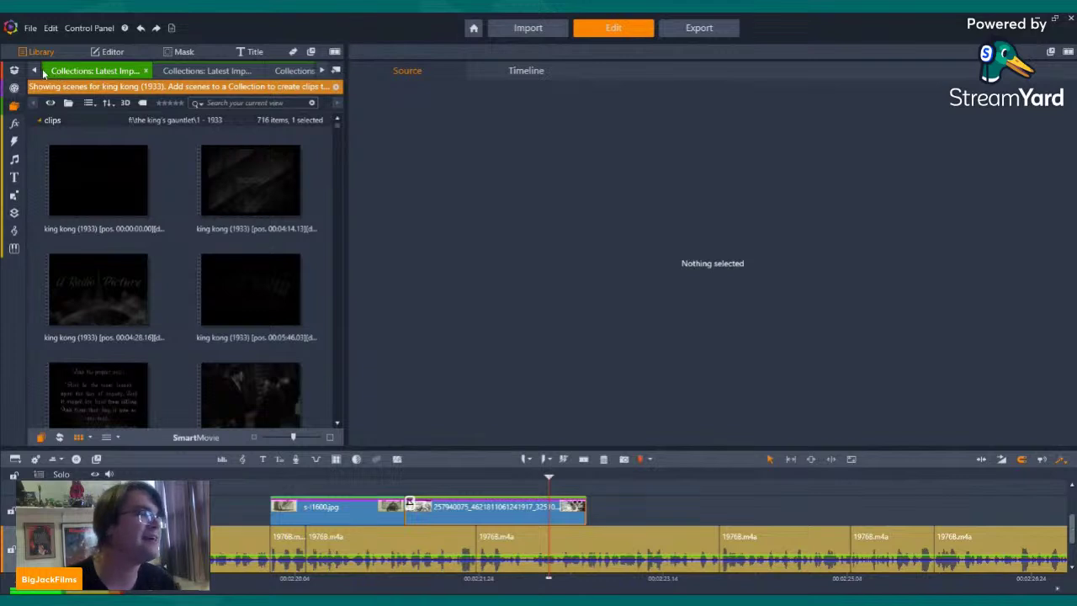
pyautogui.click(34, 71)
pyautogui.click(33, 71)
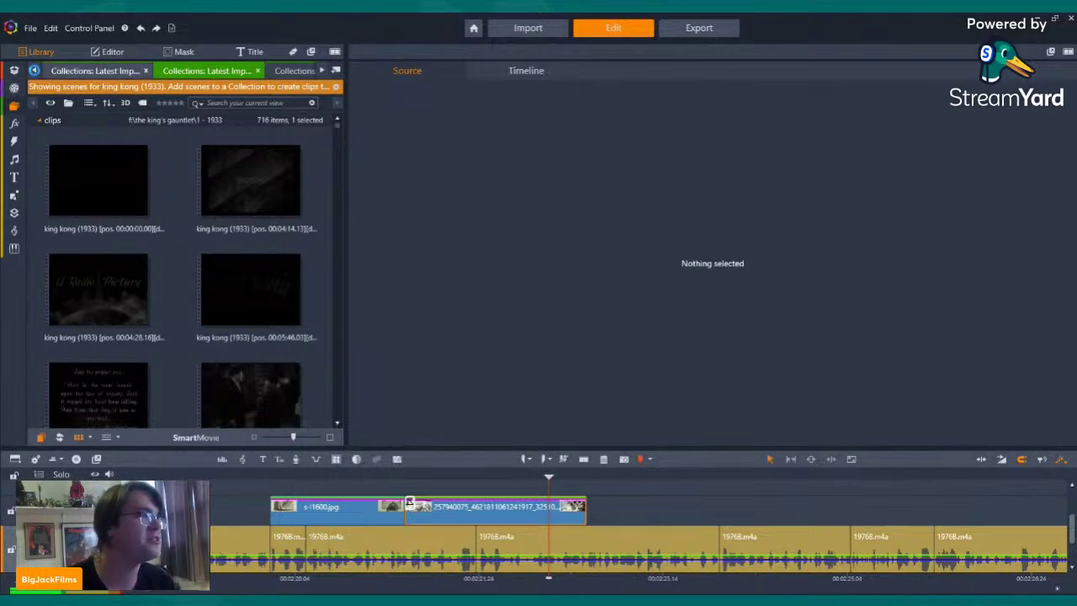
pyautogui.click(33, 70)
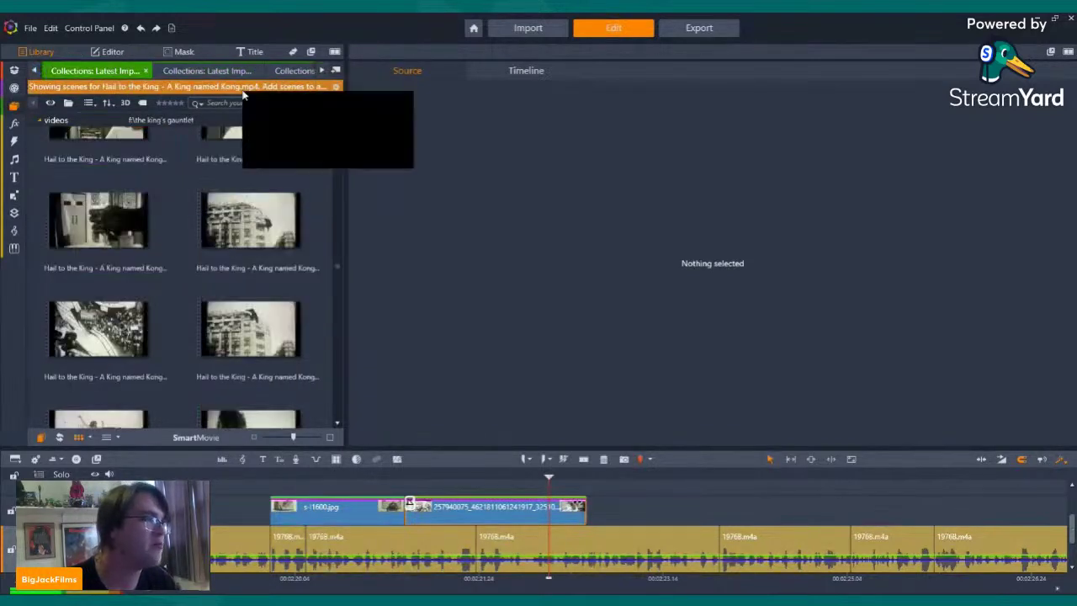
pyautogui.click(34, 71)
pyautogui.click(67, 71)
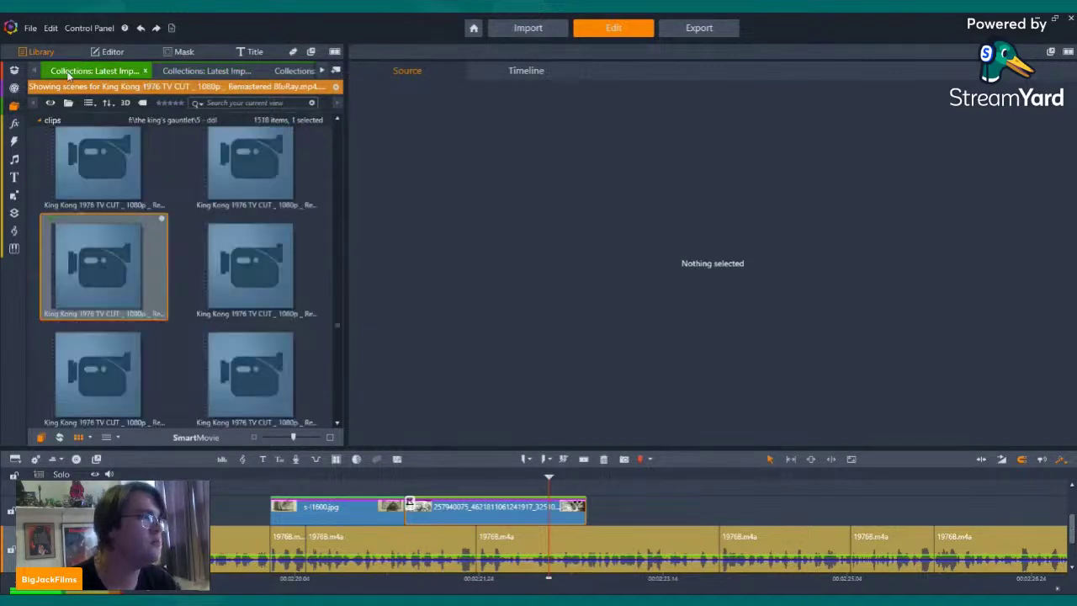
# - Look through the following library collections, including the King Kong Deleted Scenes, Star Wars special effects, Legend of King Kong and the shark is still working scenes
pyautogui.click(323, 72)
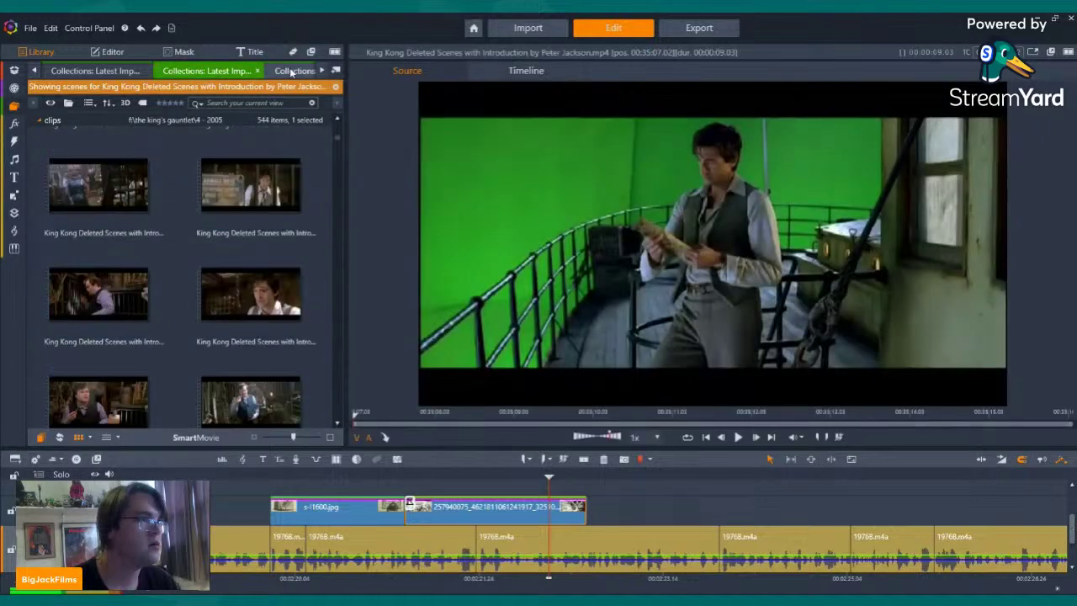
pyautogui.click(290, 70)
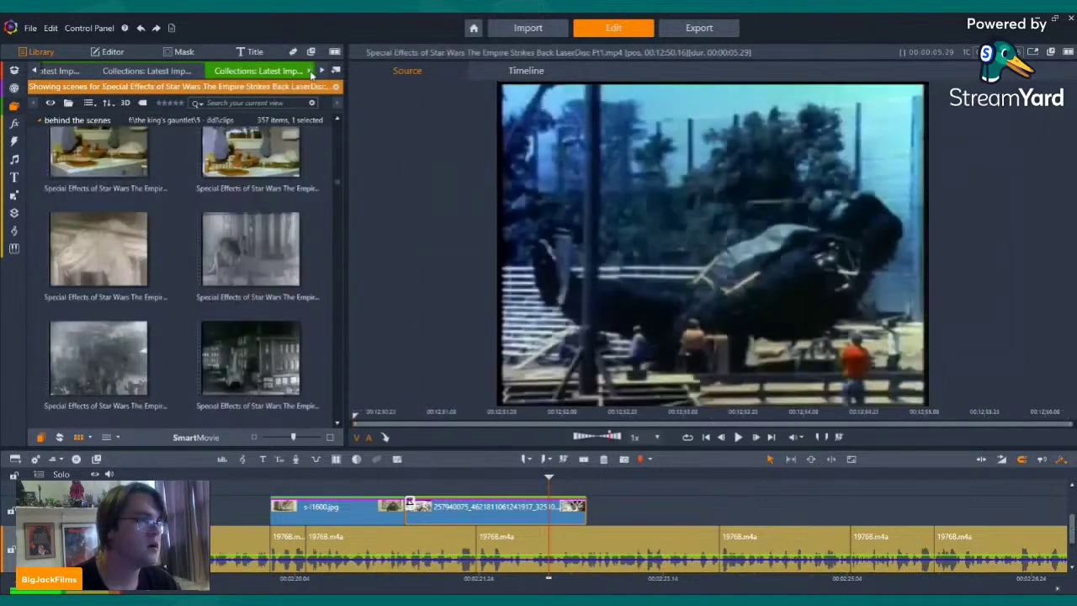
pyautogui.click(322, 71)
pyautogui.click(94, 71)
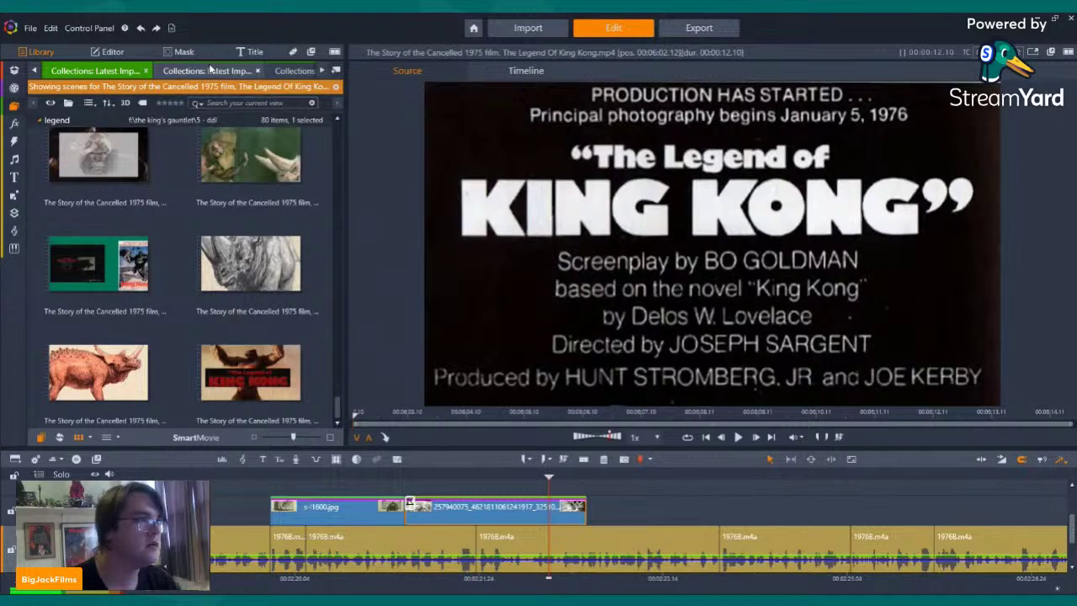
pyautogui.click(210, 70)
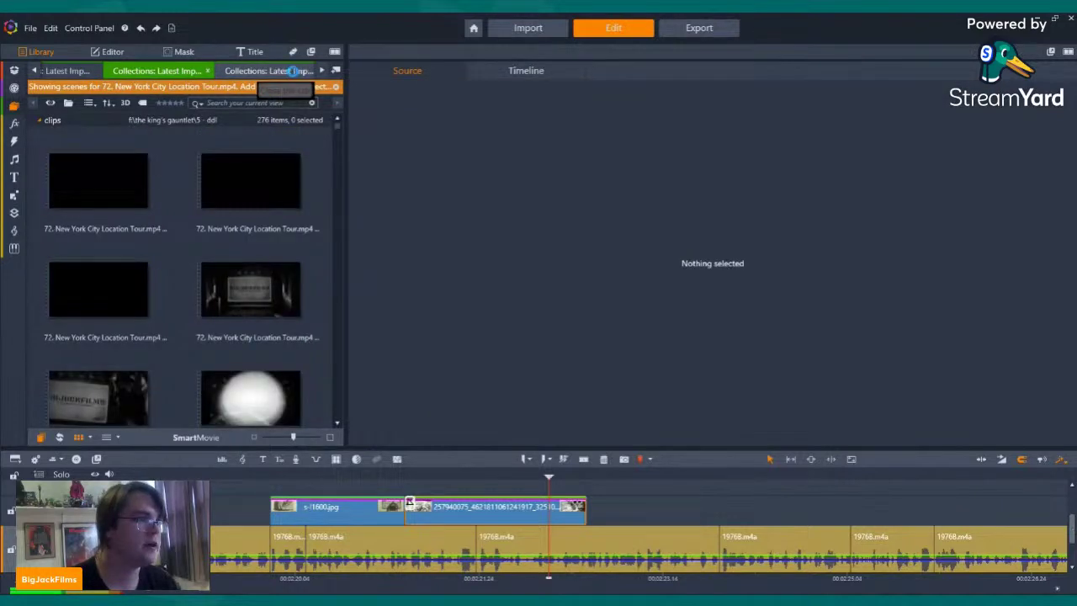
pyautogui.click(292, 72)
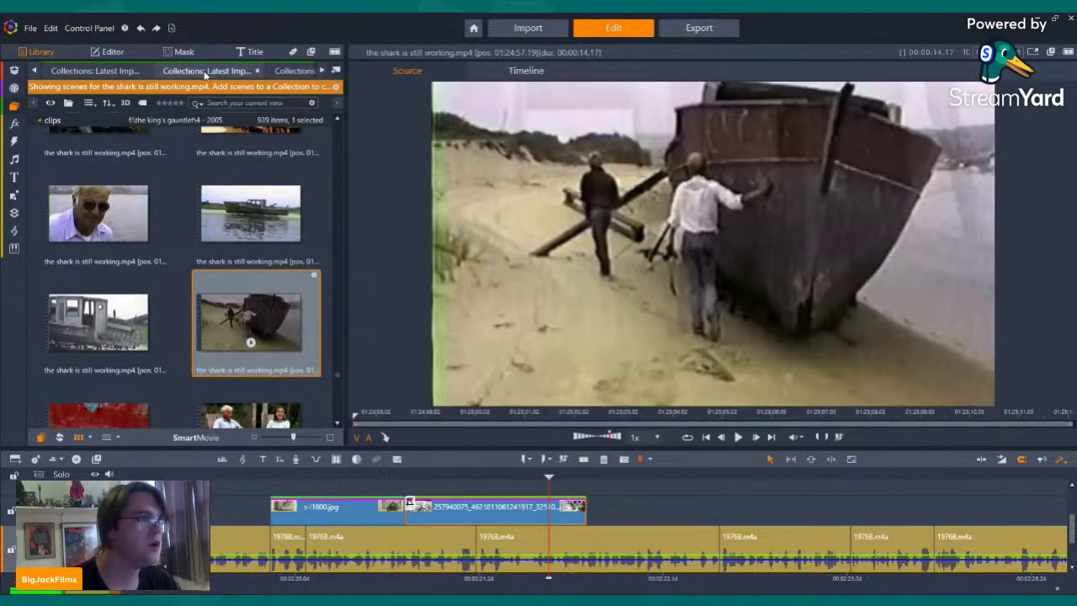
pyautogui.click(295, 71)
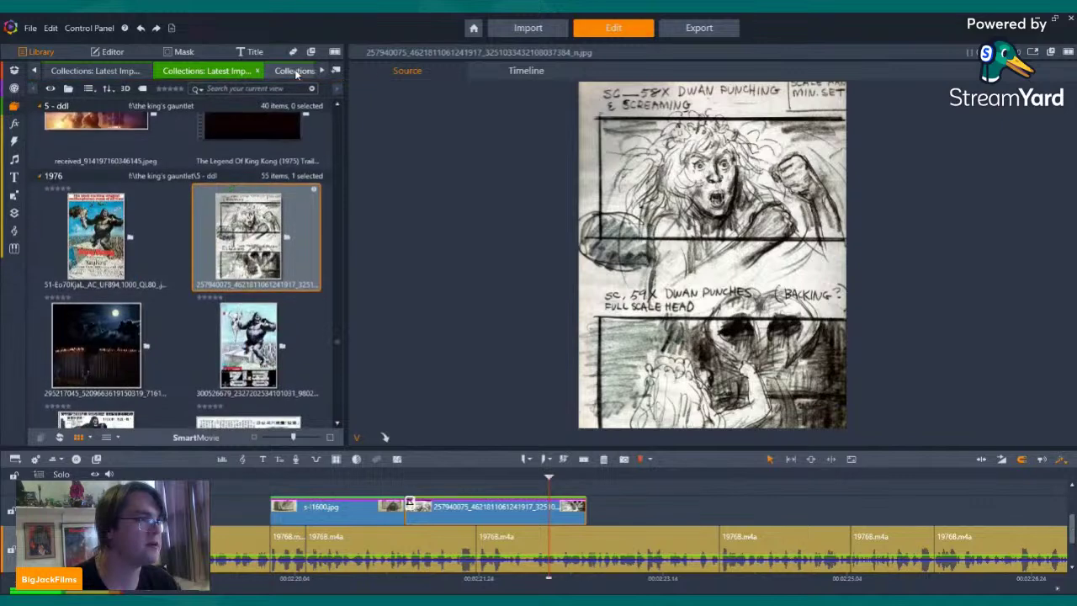
pyautogui.click(295, 72)
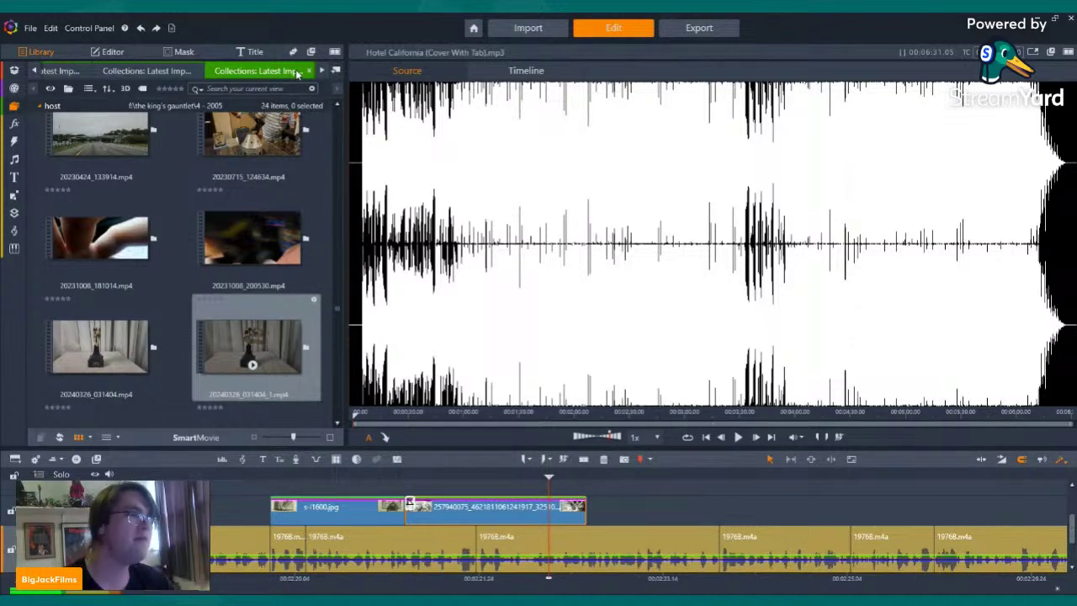
# - Examine the remaining library collections, from the sound effects and snapshots to the legend folder and The Legend Of King Kong (1975) scenes
pyautogui.click(322, 71)
pyautogui.click(243, 73)
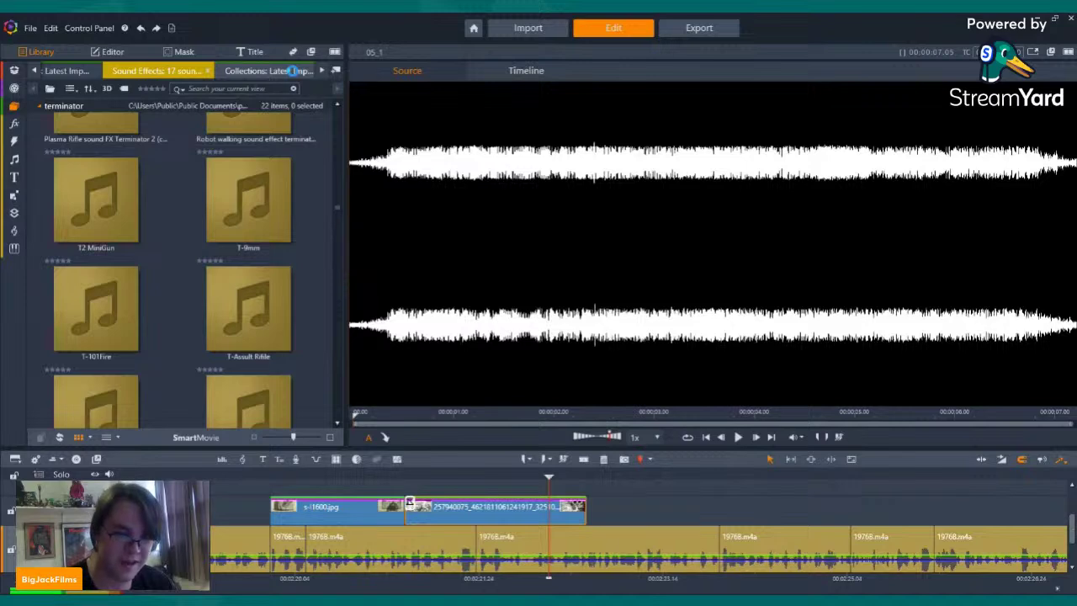
pyautogui.click(292, 70)
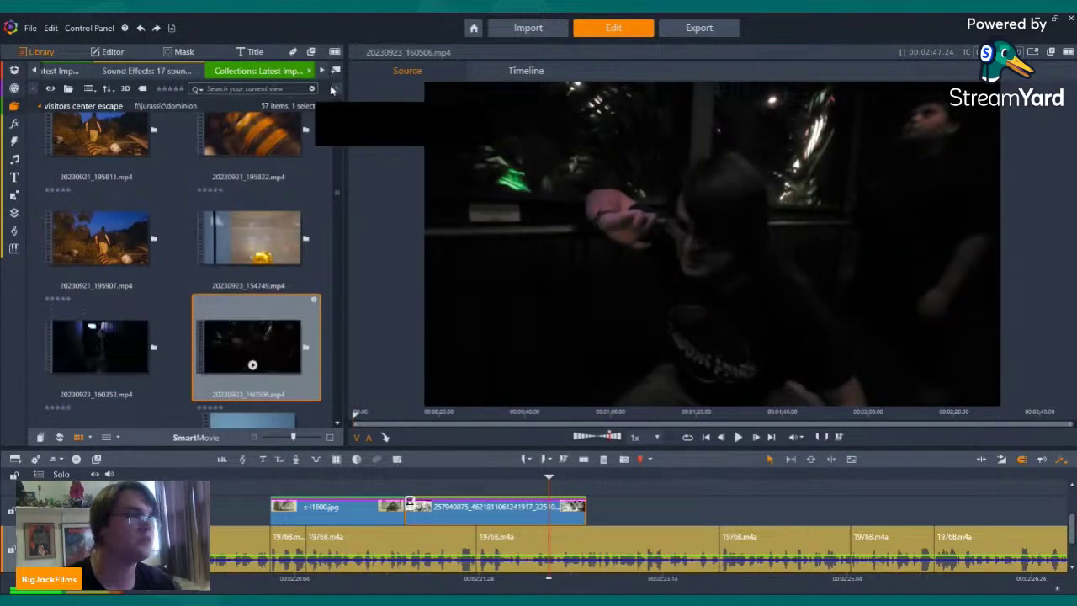
pyautogui.click(323, 71)
pyautogui.click(323, 70)
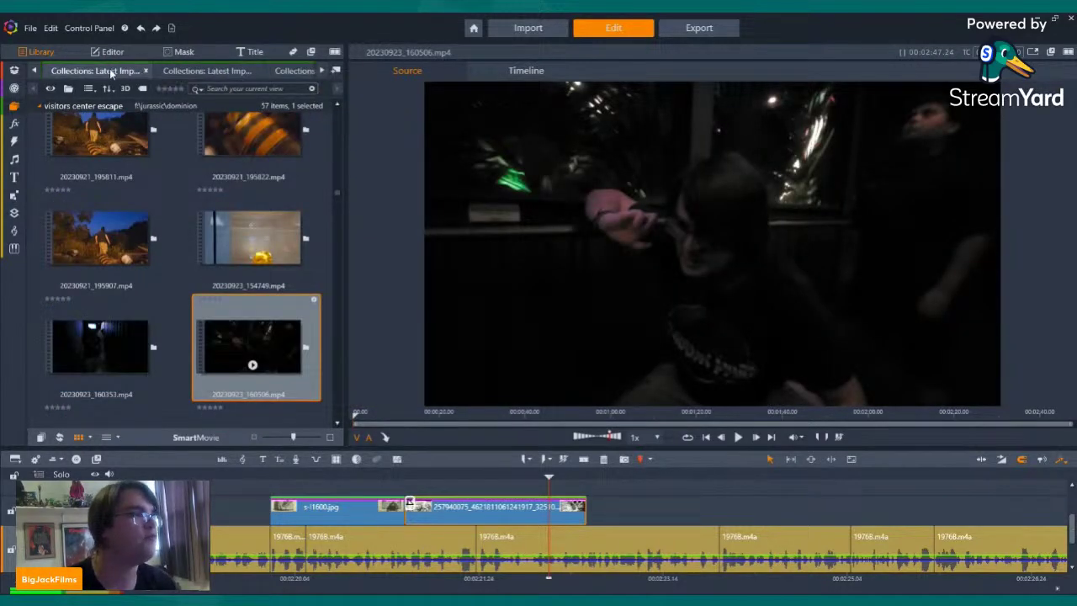
pyautogui.click(112, 73)
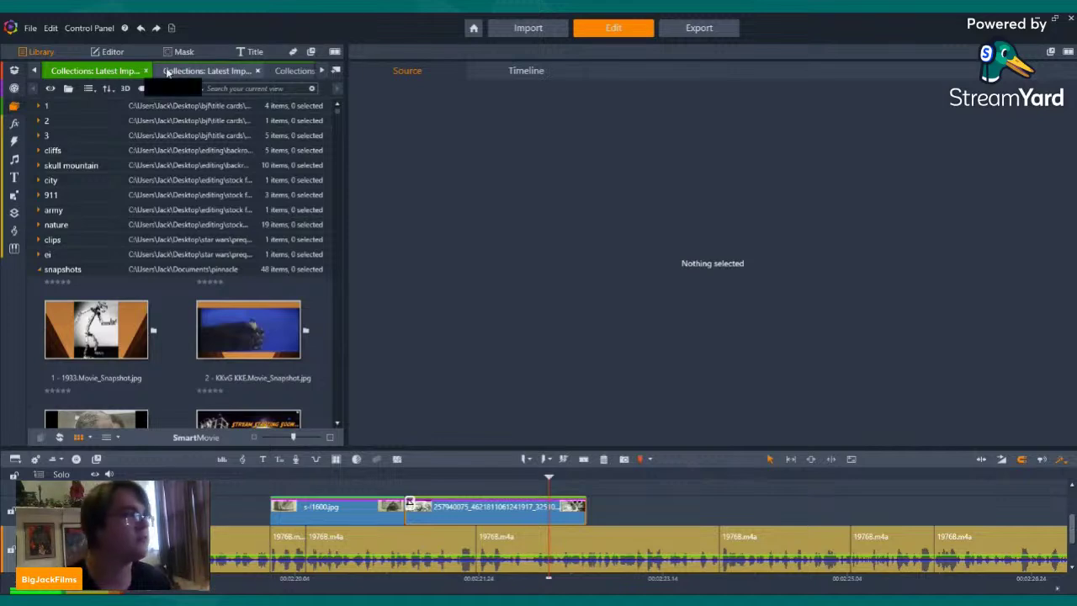
pyautogui.click(168, 73)
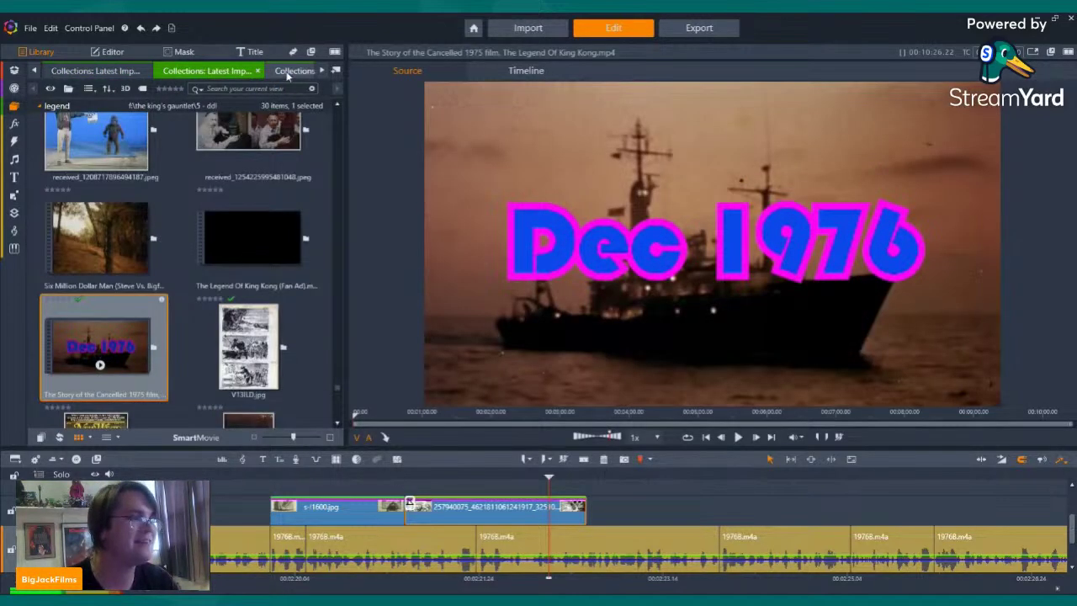
pyautogui.scroll(-3, 272, 247)
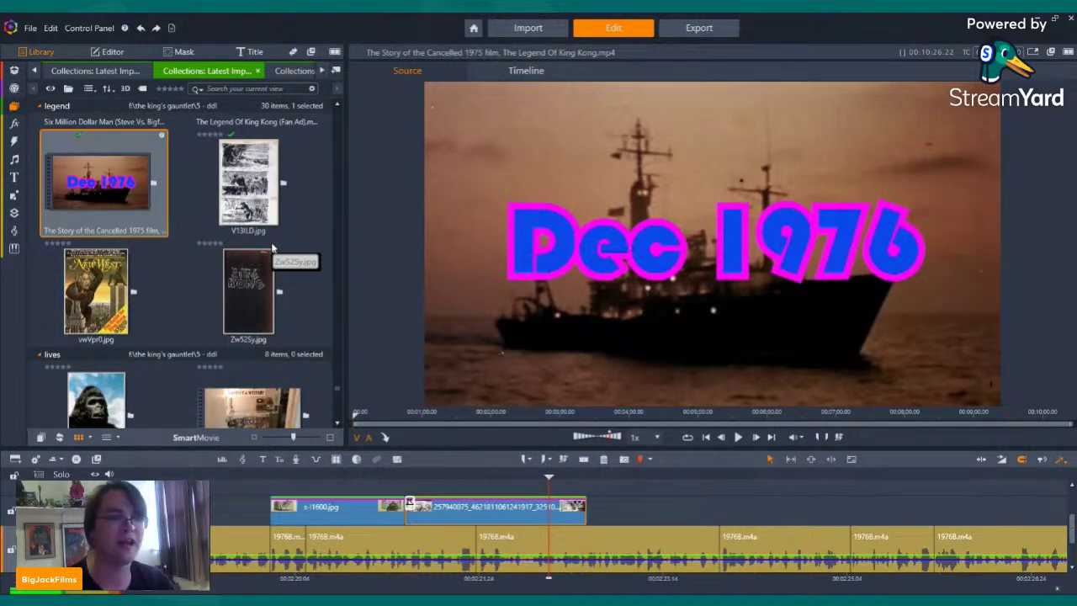
pyautogui.scroll(-1, 293, 71)
pyautogui.click(295, 73)
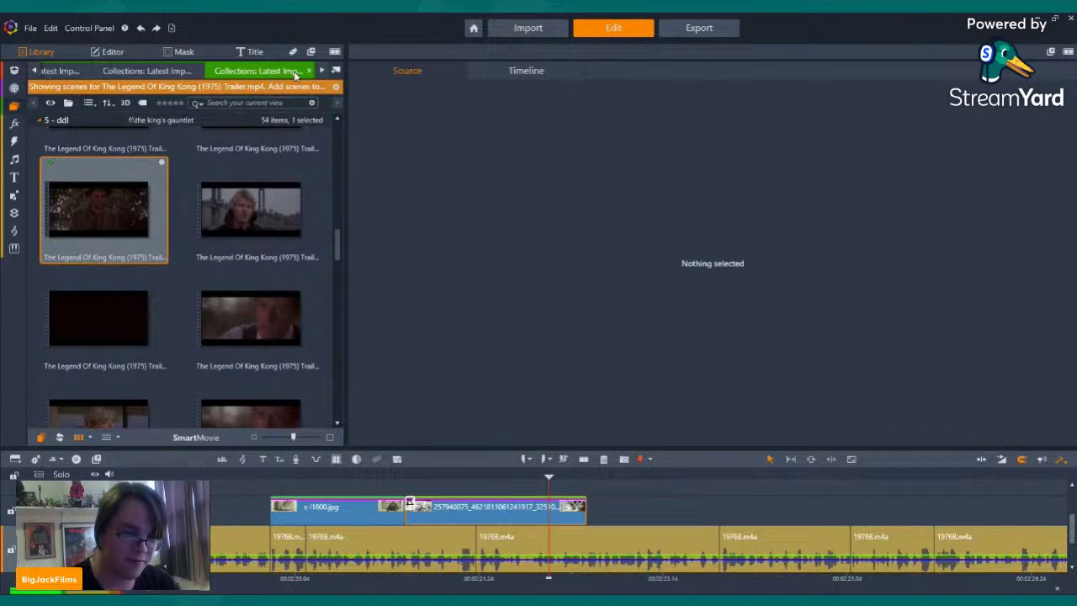
pyautogui.click(320, 71)
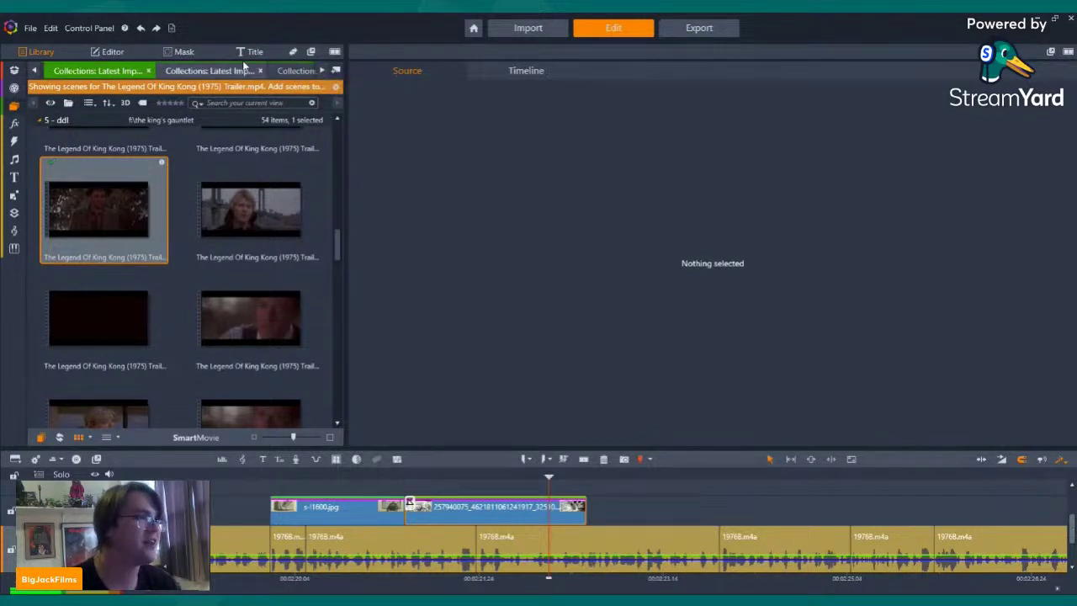
pyautogui.click(221, 75)
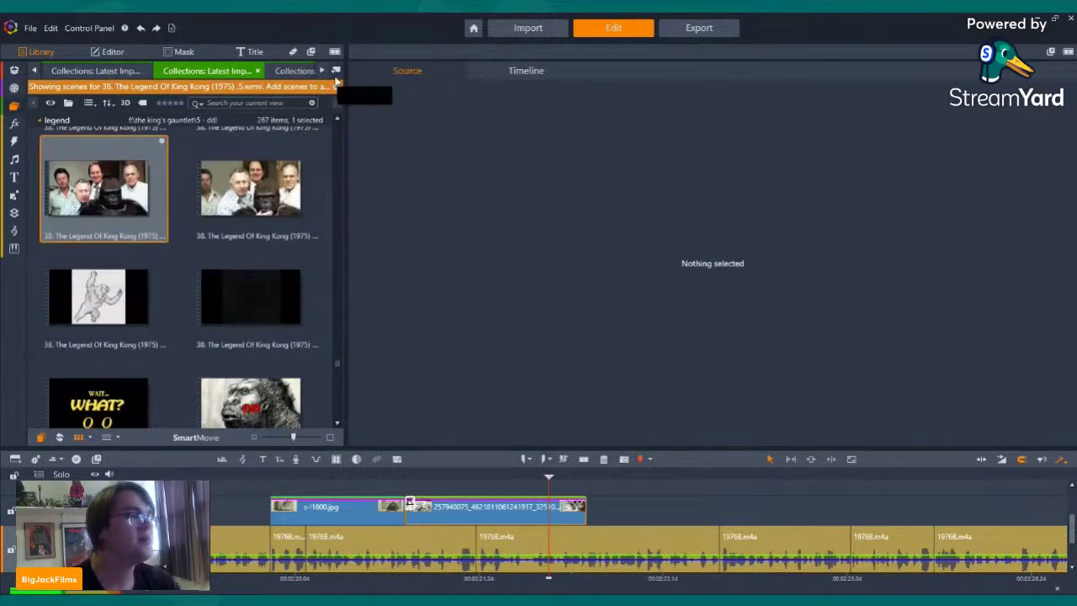
# - Check the 257940075 storyboard in the timeline and bring up the library scenes of BBC- Dino De Laurentiis - the Last Movie Mogul.mp4
pyautogui.click(628, 542)
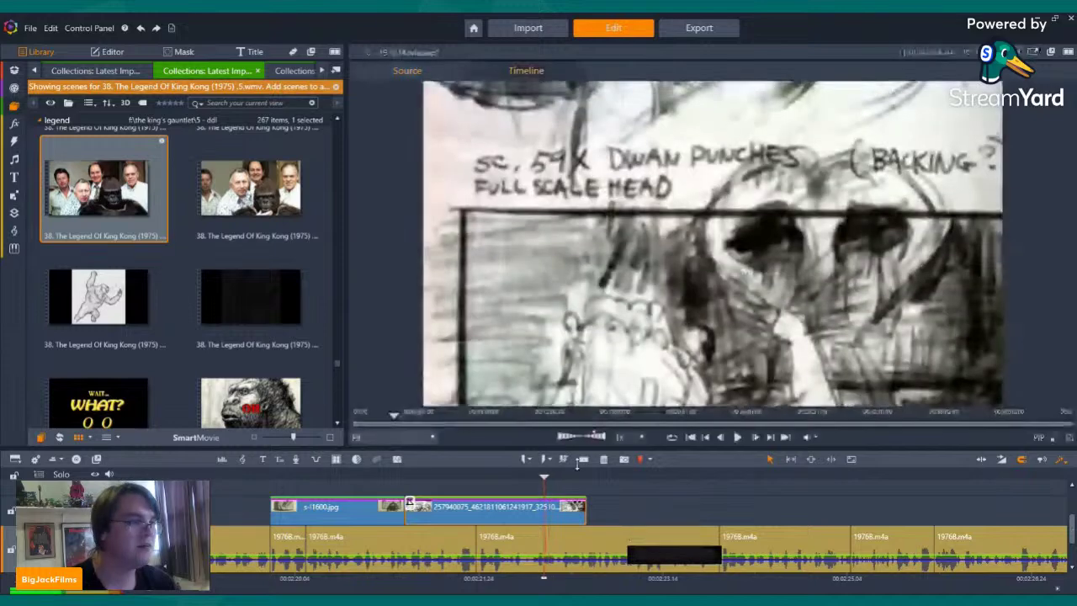
pyautogui.click(286, 72)
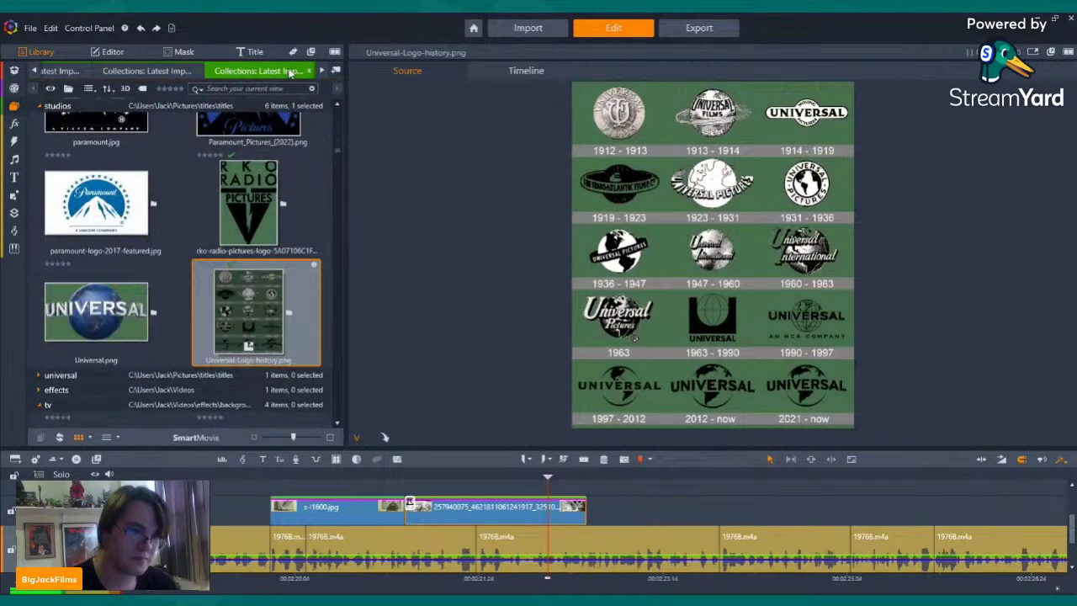
pyautogui.click(324, 71)
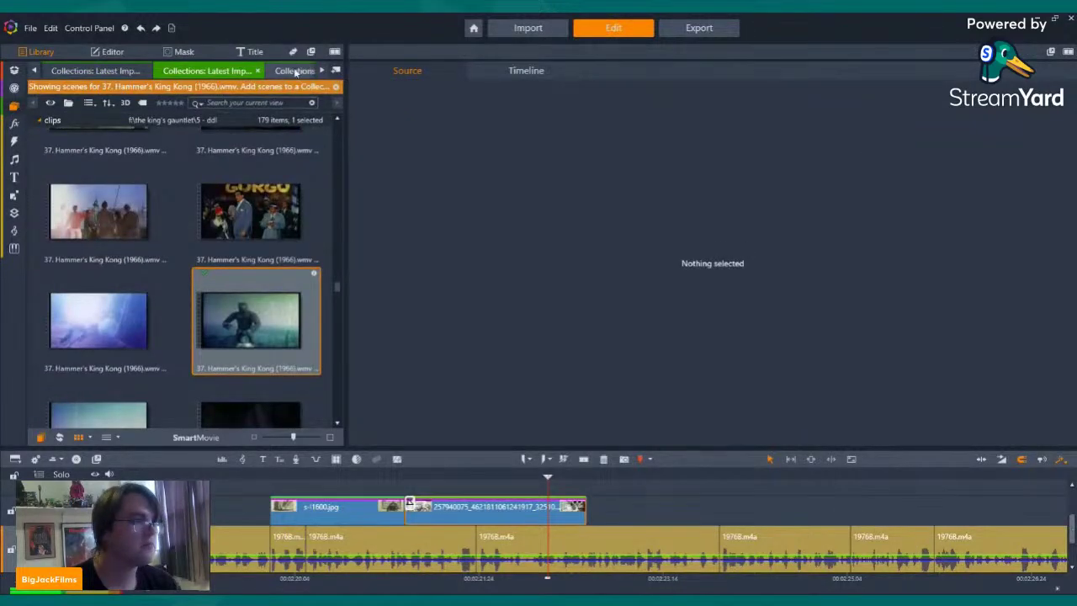
pyautogui.click(321, 71)
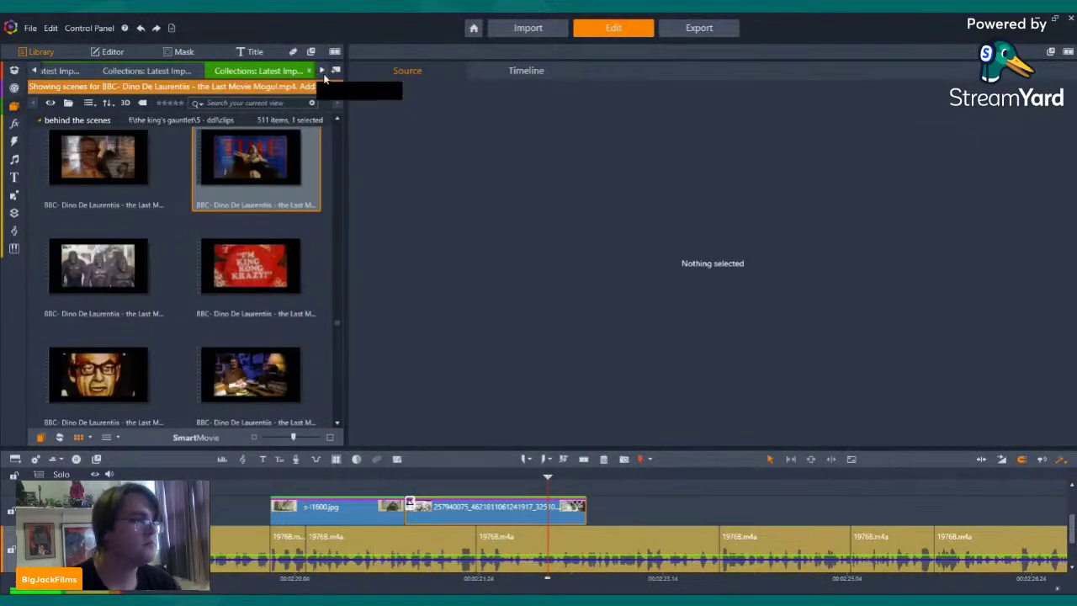
# - Preview the BBC- Dino De Laurentiis scene at 00:36:42.14 that shows the King Kong screenwriter
pyautogui.scroll(3, 290, 194)
pyautogui.scroll(2, 265, 255)
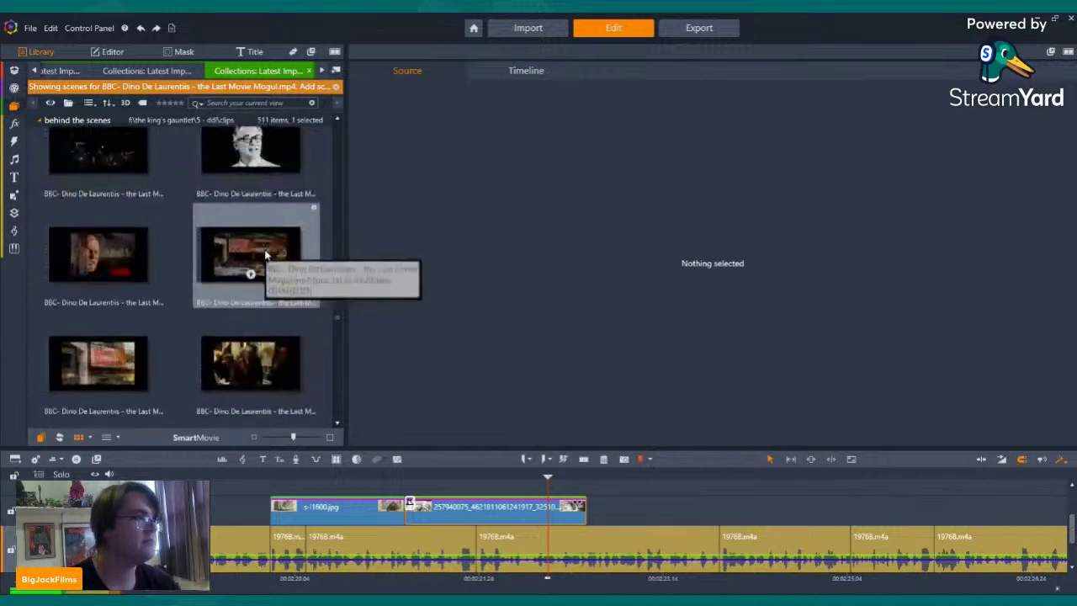
pyautogui.click(98, 277)
pyautogui.press('space')
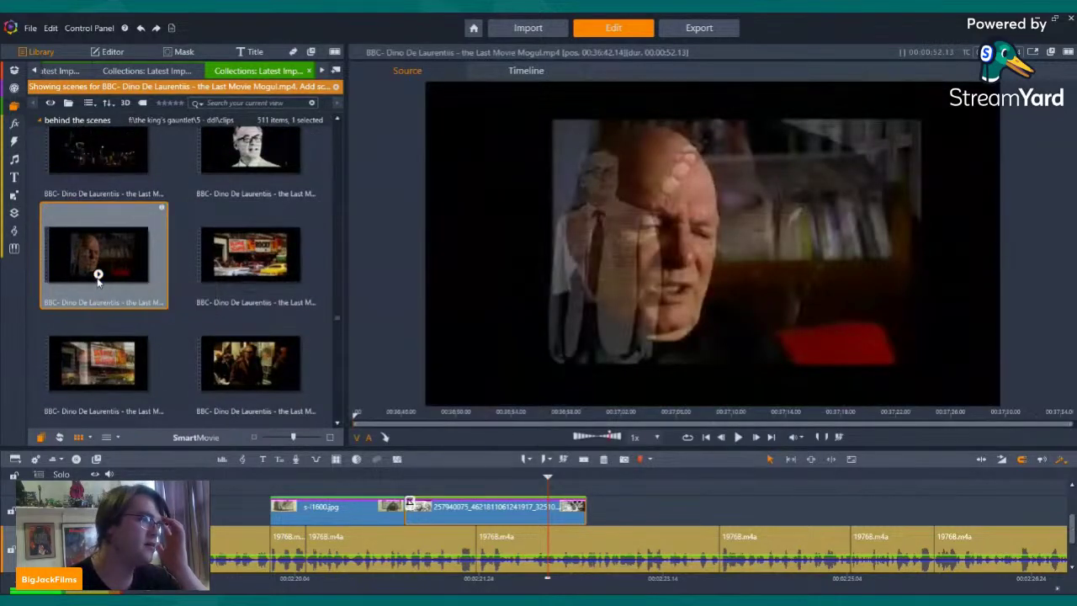
# - Browse the other scenes of the BBC- Dino De Laurentiis documentary for footage that fits the narration, stopping the preview playback
pyautogui.scroll(1, 221, 243)
pyautogui.scroll(5, 219, 240)
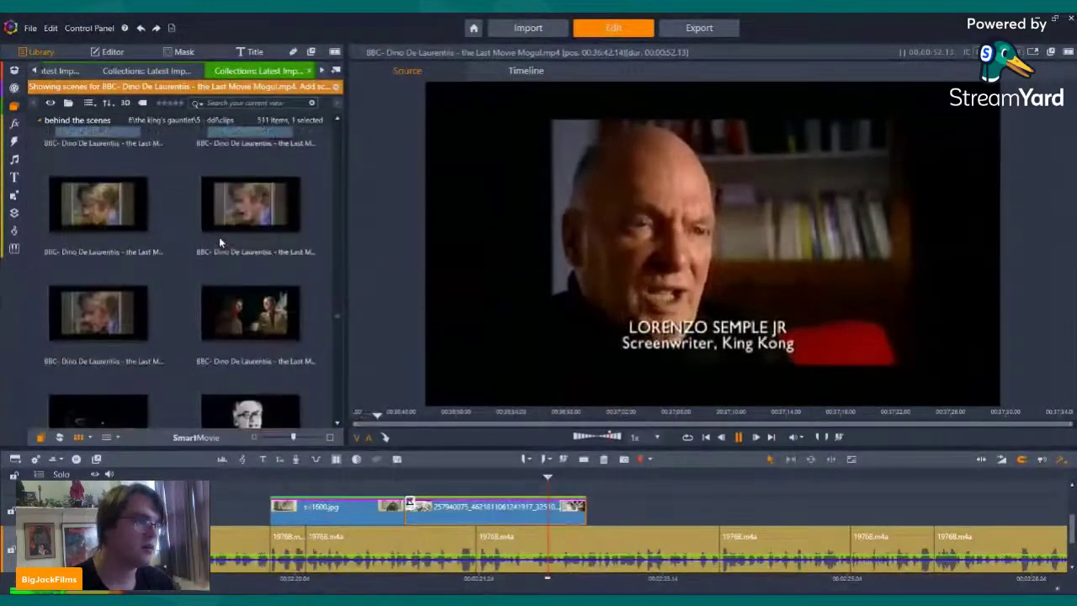
pyautogui.scroll(4, 220, 238)
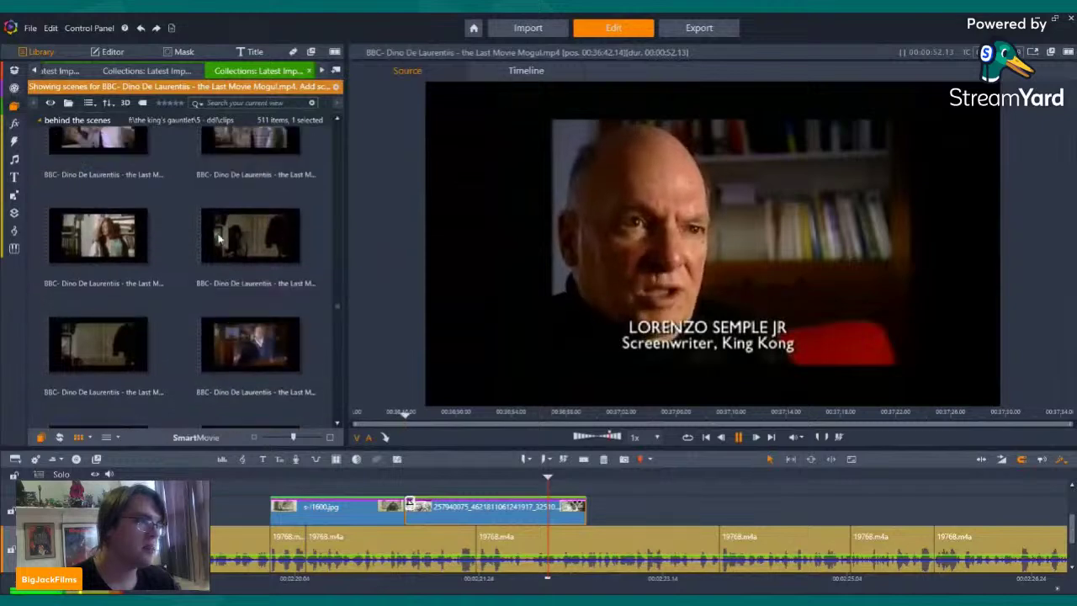
pyautogui.scroll(5, 239, 234)
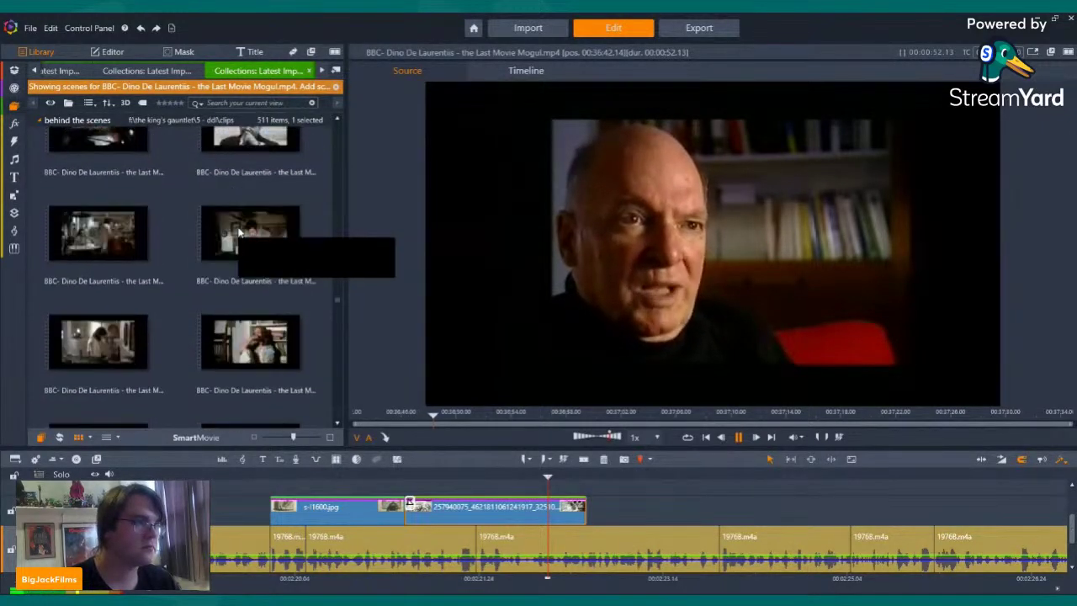
pyautogui.scroll(6, 239, 233)
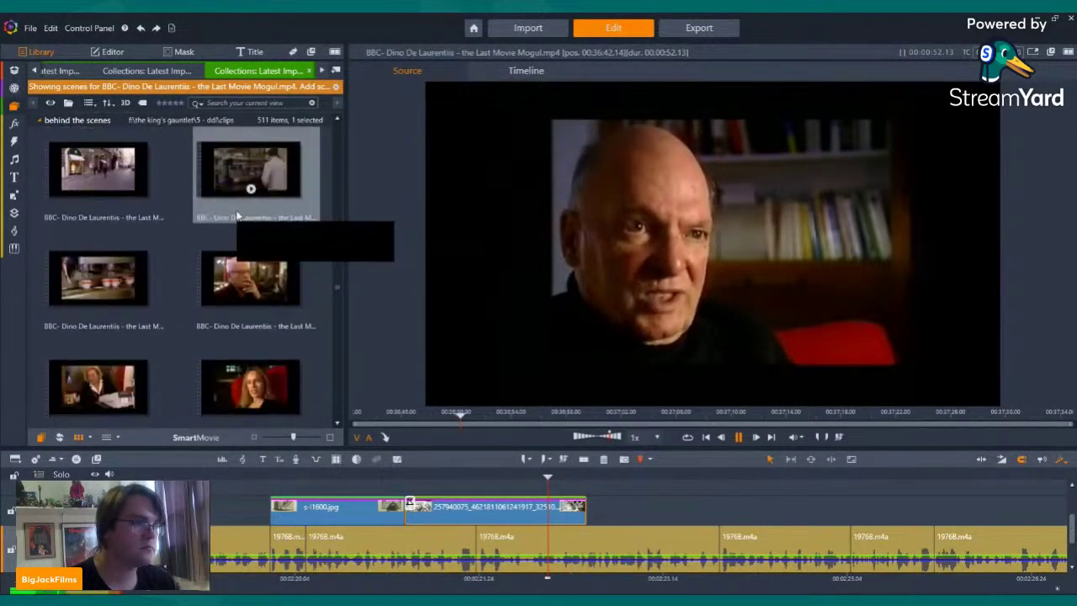
pyautogui.scroll(5, 233, 217)
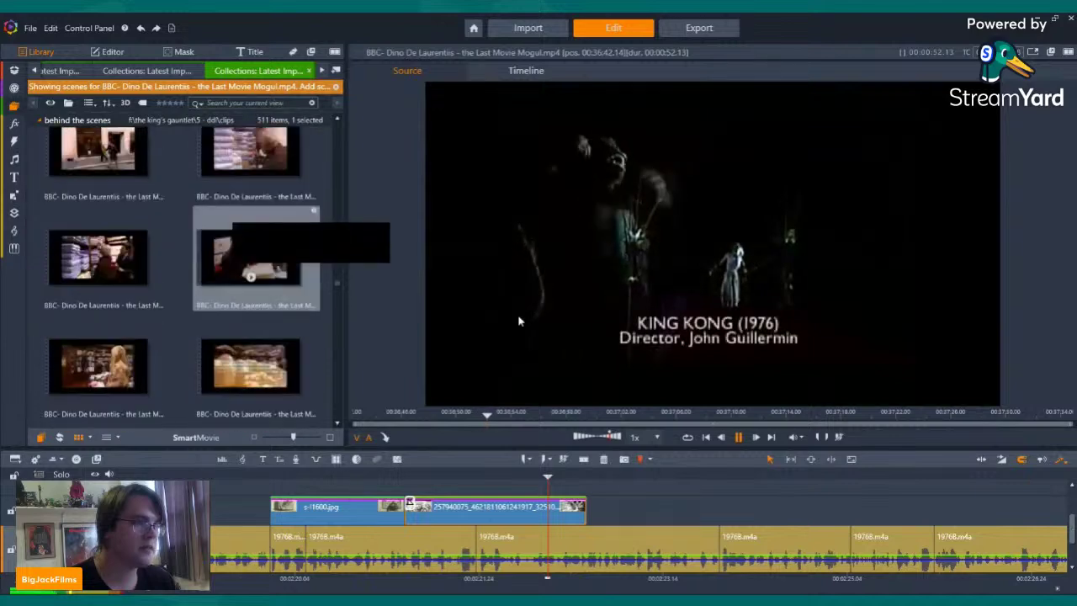
pyautogui.click(283, 265)
pyautogui.scroll(6, 281, 253)
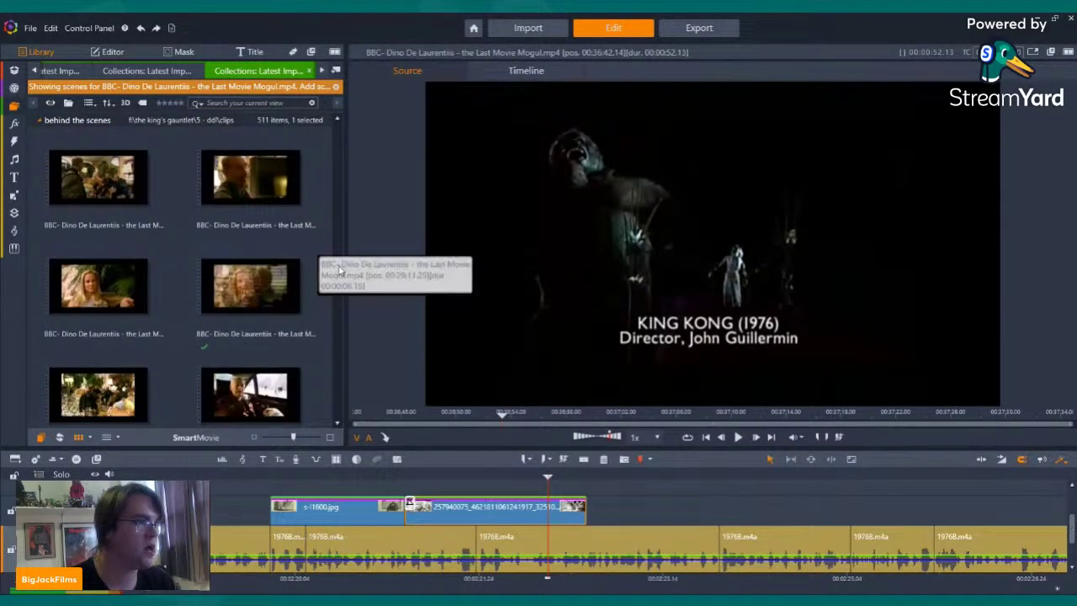
pyautogui.scroll(-3, 340, 420)
pyautogui.scroll(5, 340, 420)
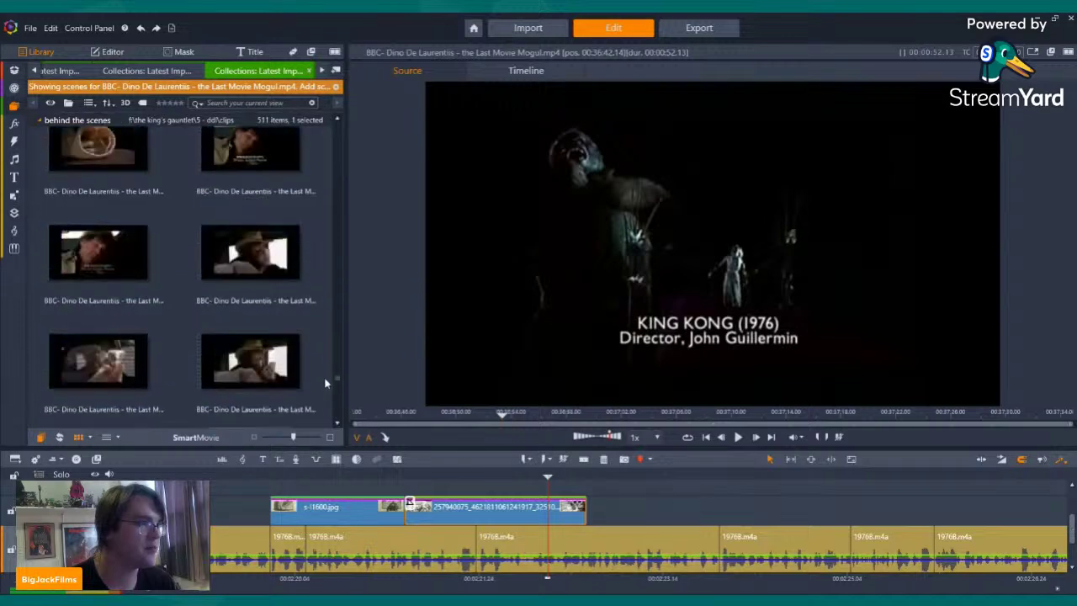
pyautogui.scroll(5, 342, 413)
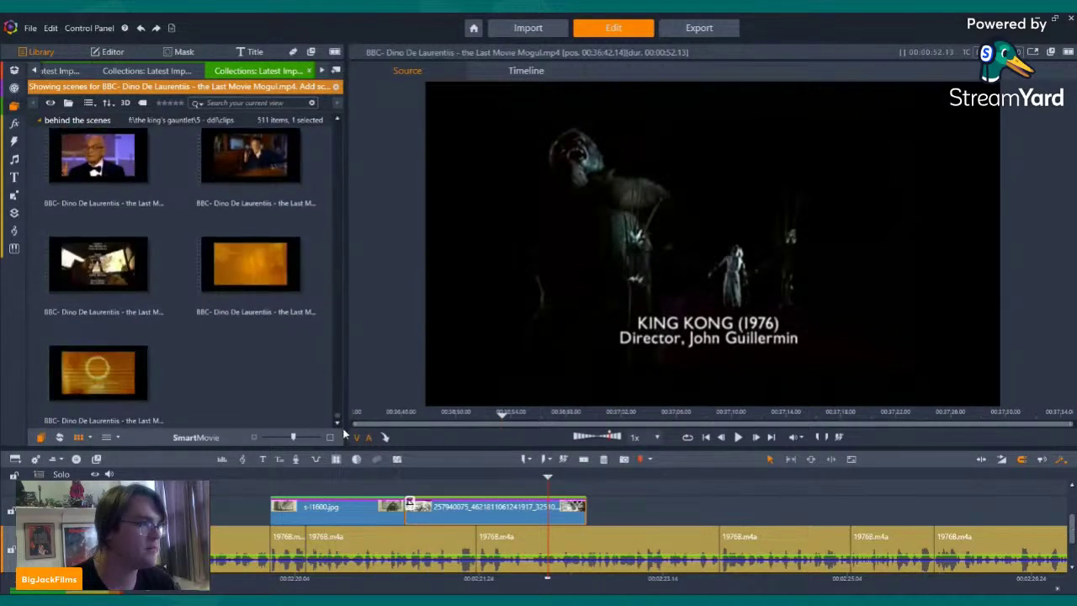
# - Browse the later BBC- Dino De Laurentiis documentary scenes, working back from the end, for footage that fits the narration
pyautogui.scroll(-2, 340, 406)
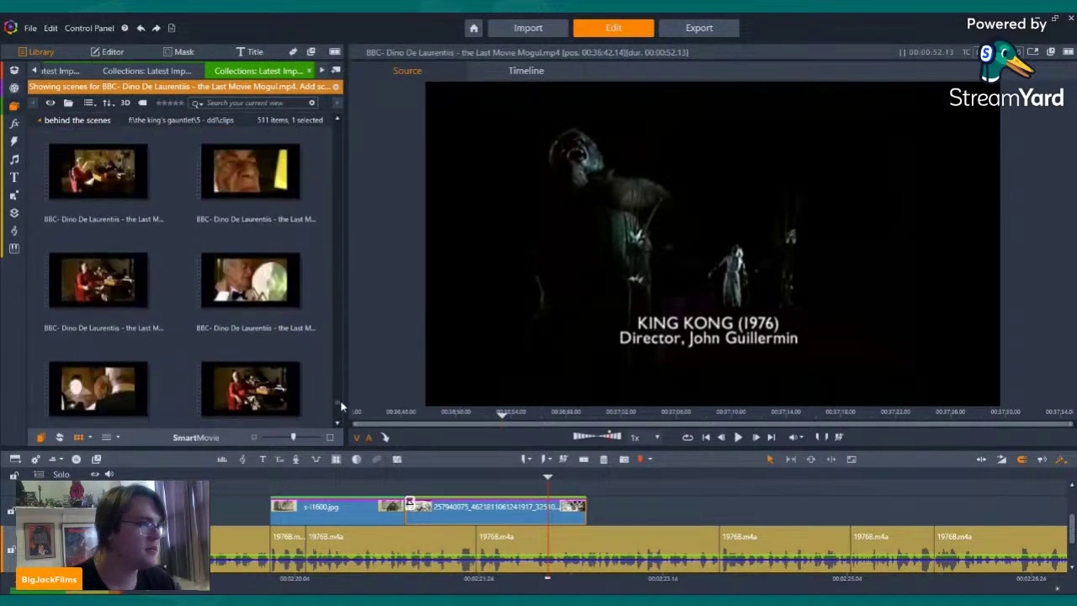
pyautogui.scroll(5, 241, 220)
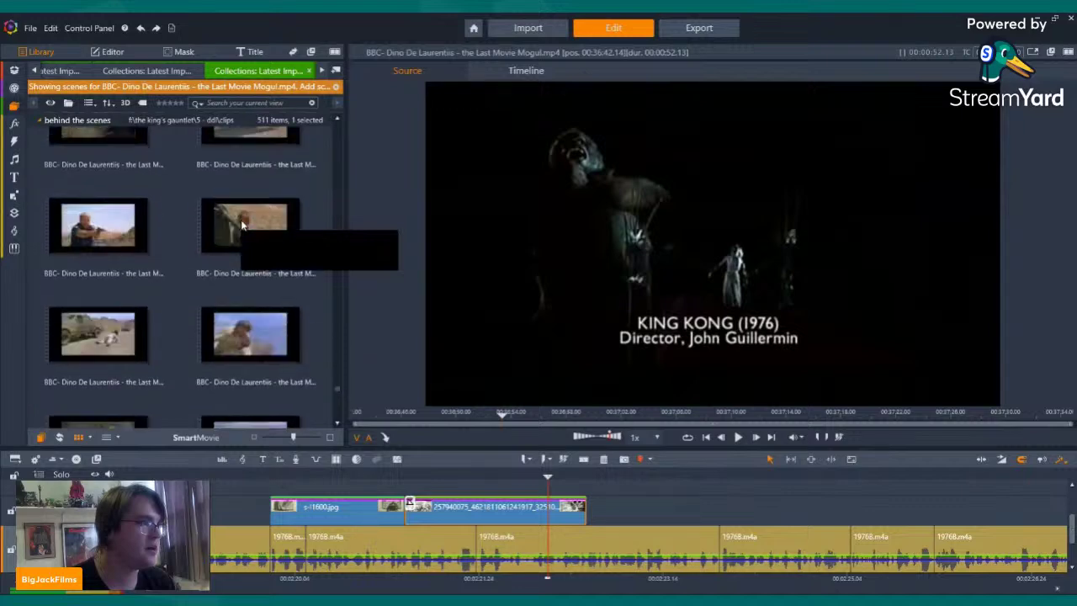
pyautogui.scroll(5, 240, 225)
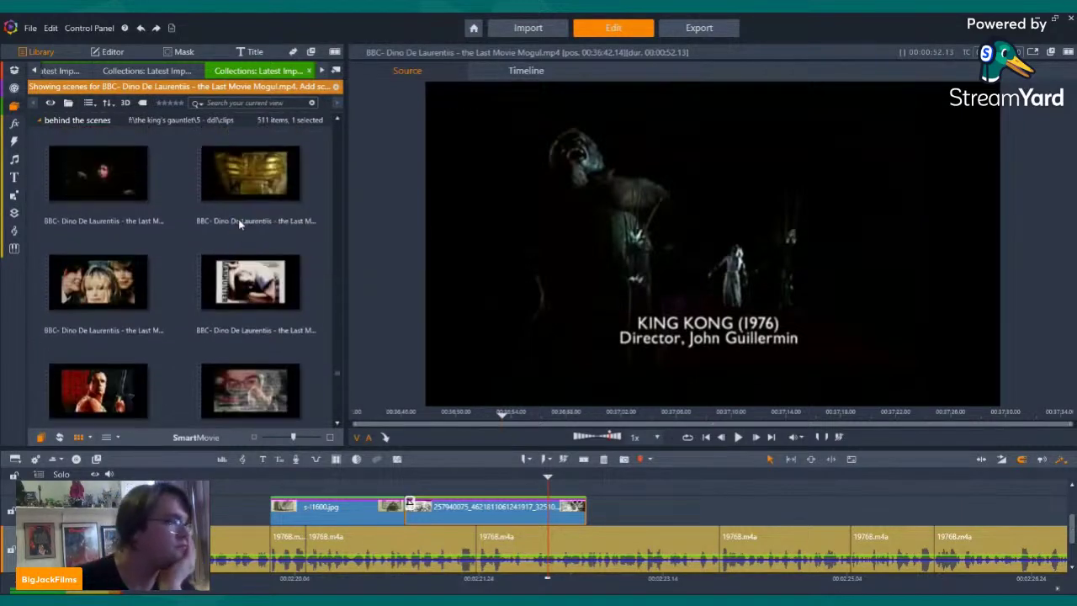
pyautogui.scroll(5, 237, 221)
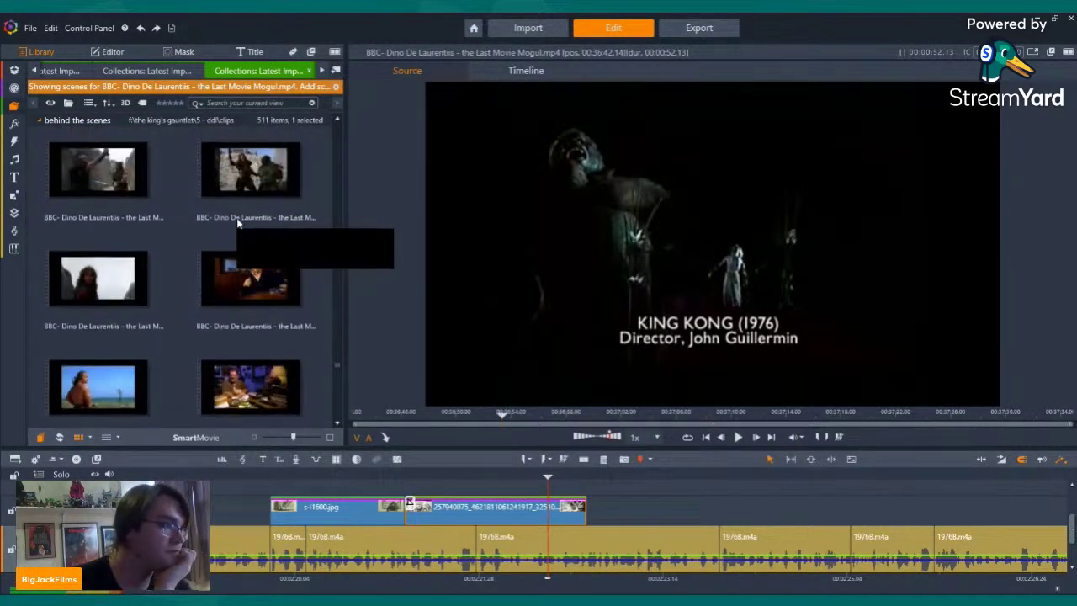
pyautogui.scroll(5, 238, 222)
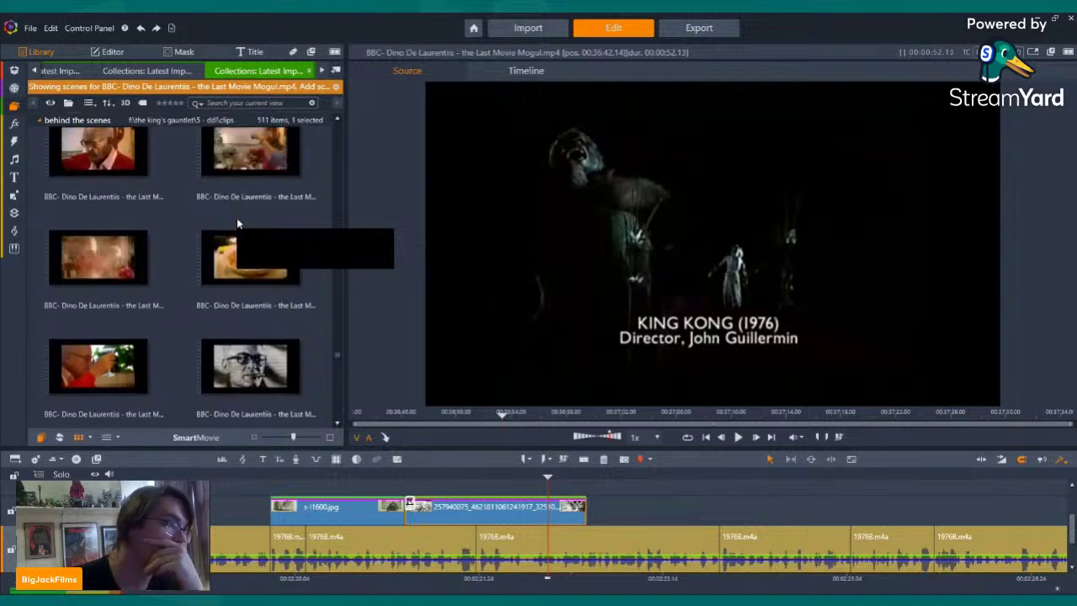
pyautogui.scroll(5, 240, 223)
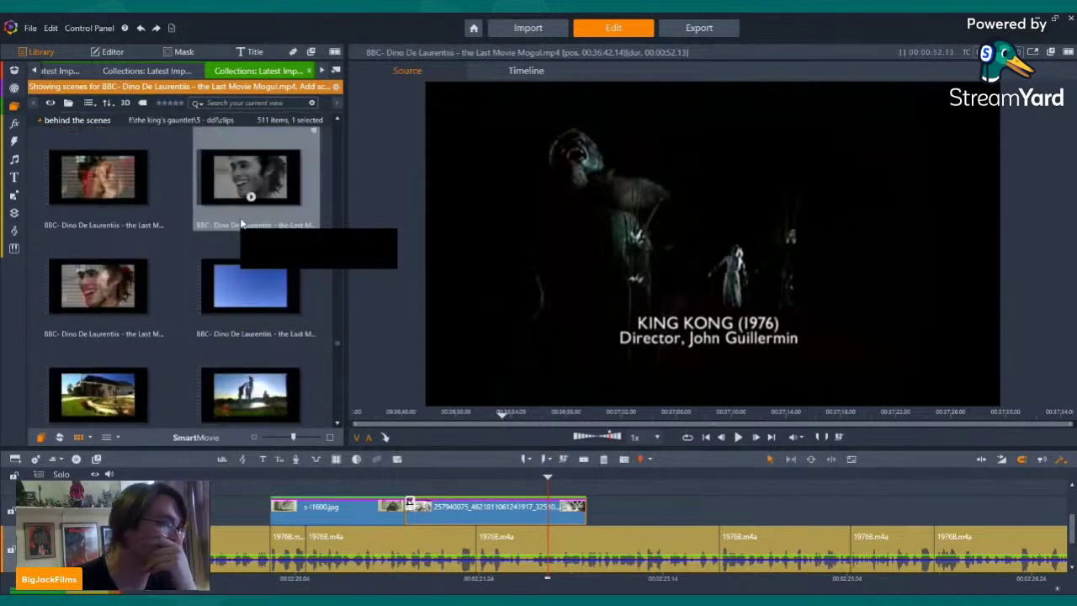
pyautogui.scroll(5, 242, 222)
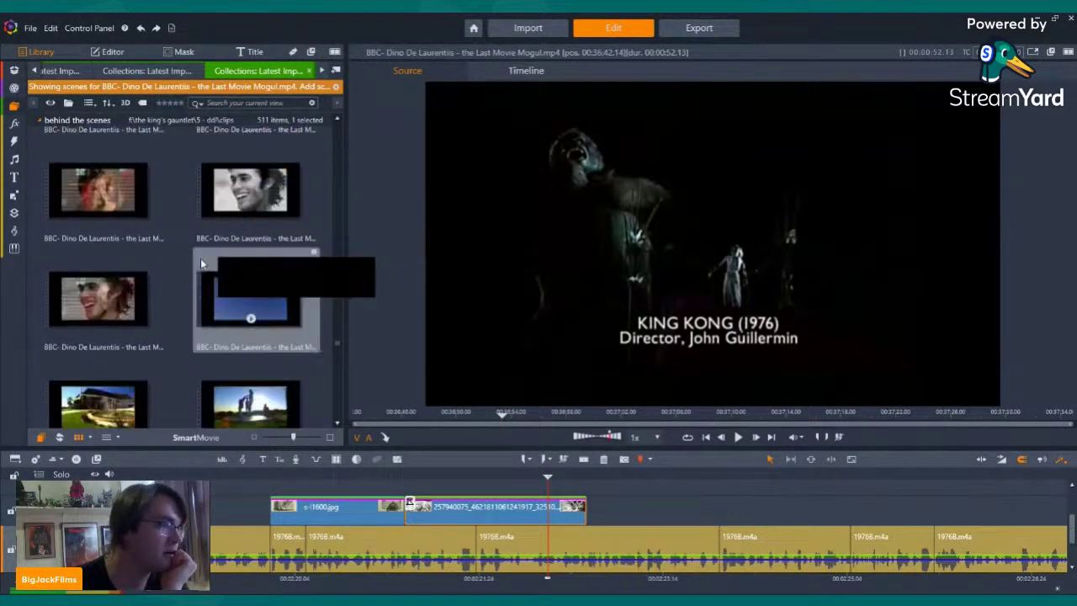
pyautogui.scroll(5, 186, 215)
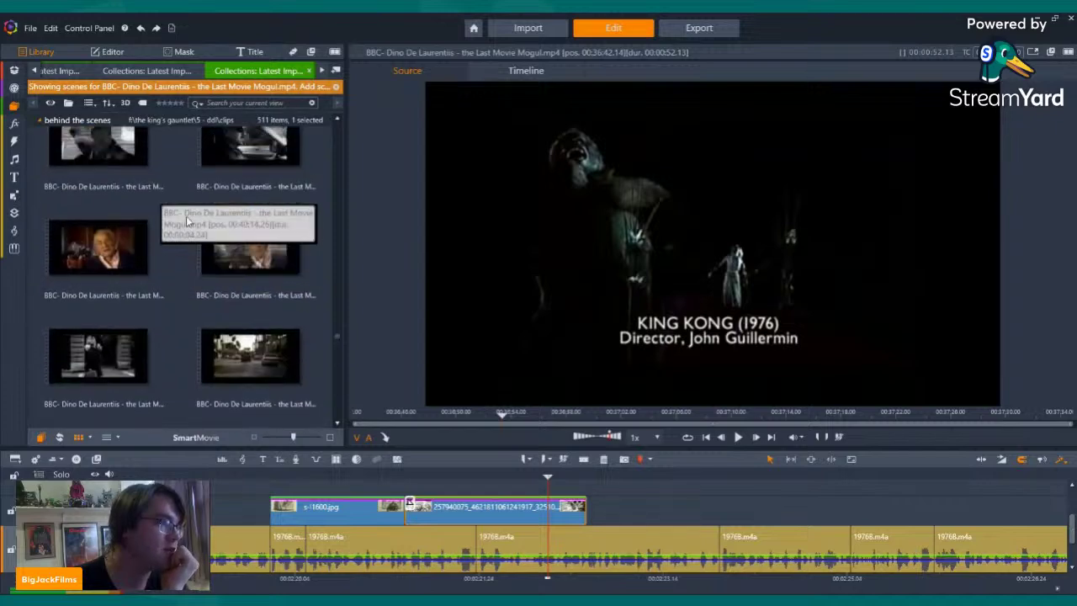
pyautogui.scroll(2, 134, 214)
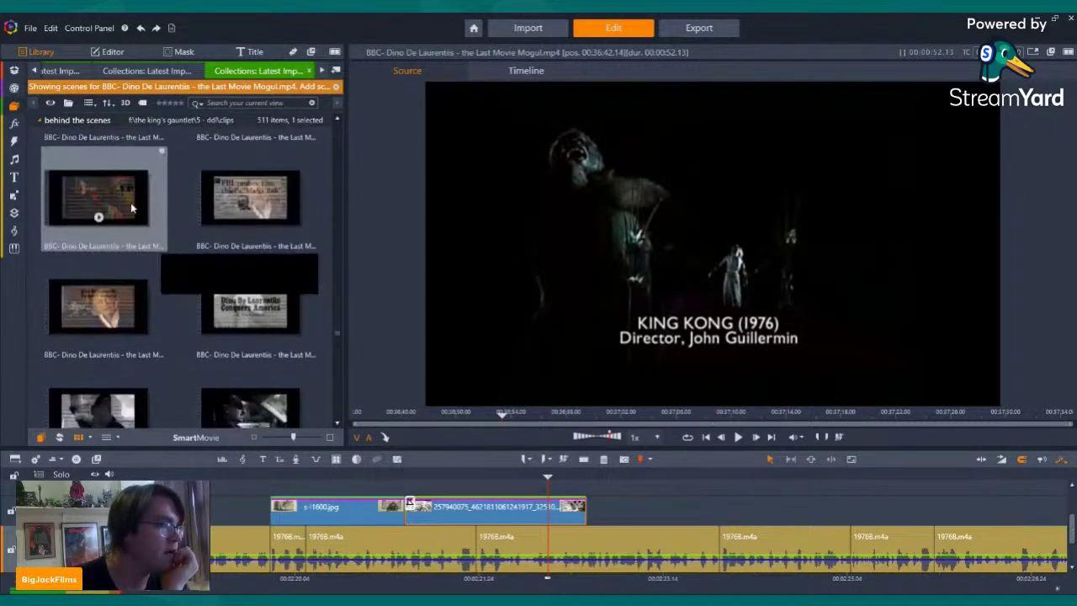
# - Preview the documentary scenes at 00:39:54.09 and 00:39:46.23, showing the newspaper article and the seated interviewee
pyautogui.click(99, 212)
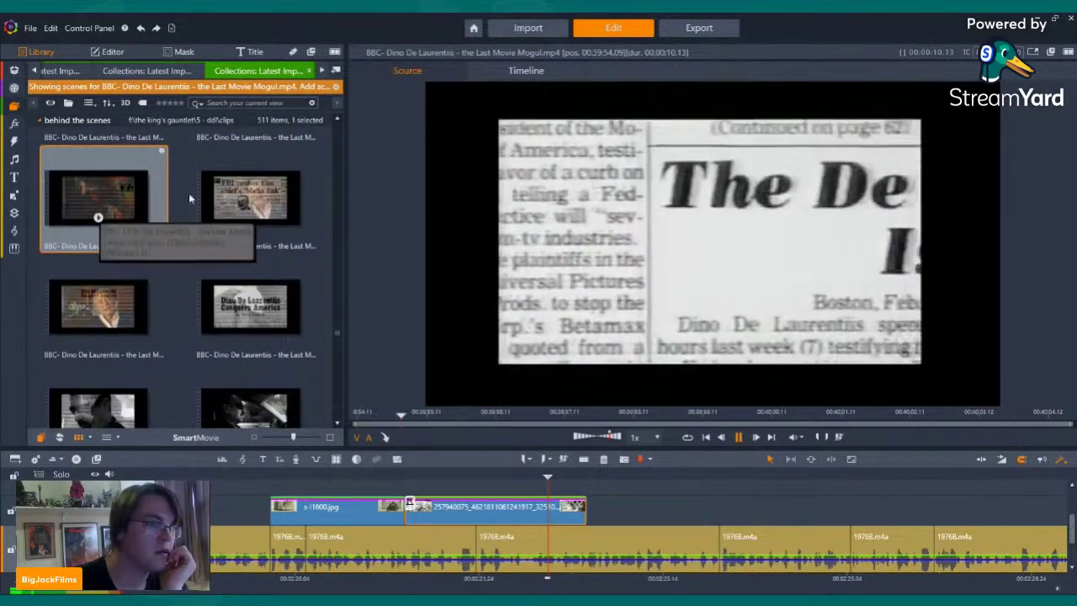
pyautogui.scroll(2, 213, 212)
pyautogui.click(247, 276)
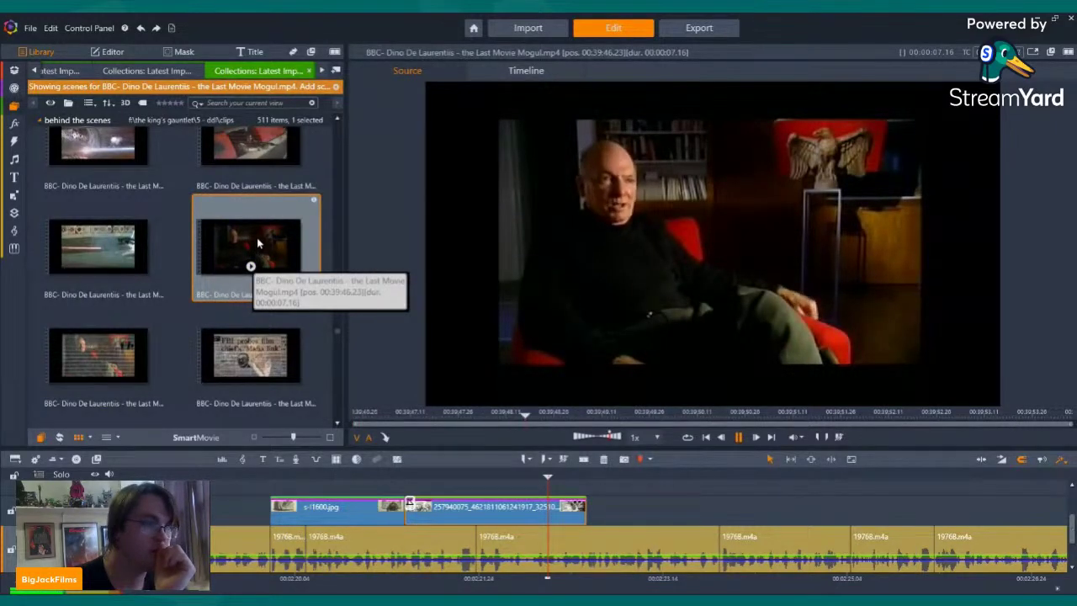
# - Play the narration from the start of the audio segment beneath the 257940075 storyboard to find the spot for an overlay
pyautogui.moveTo(256, 249); pyautogui.dragTo(479, 476)
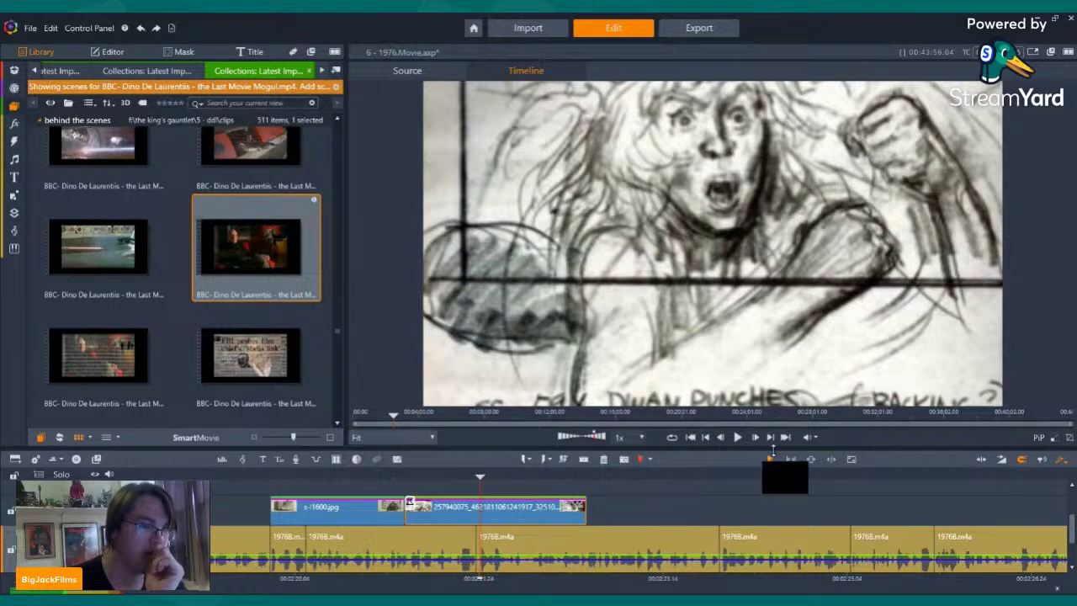
pyautogui.click(739, 438)
pyautogui.click(738, 437)
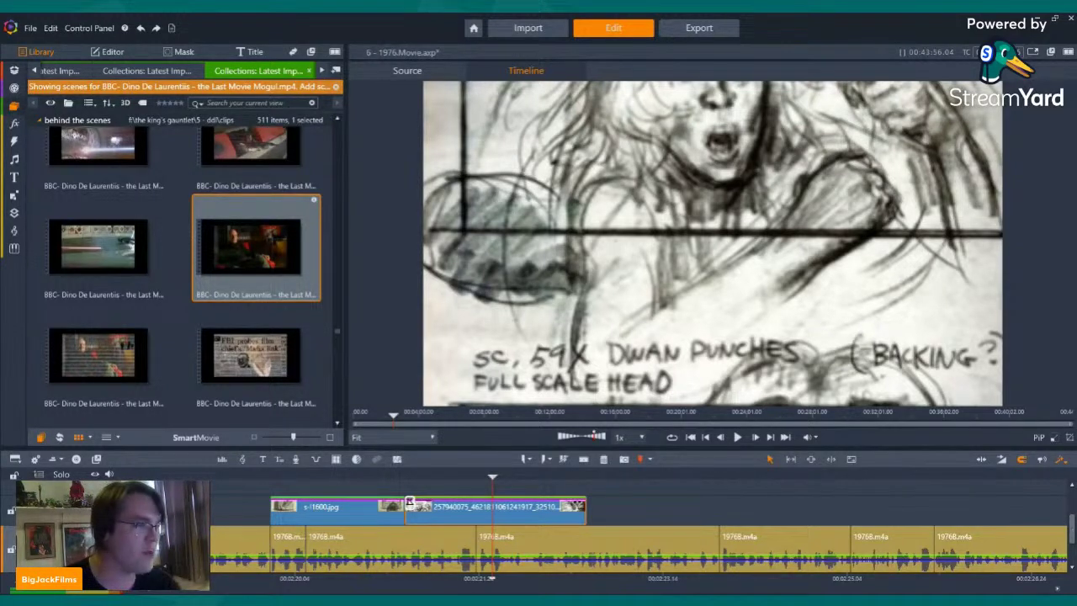
pyautogui.press('space')
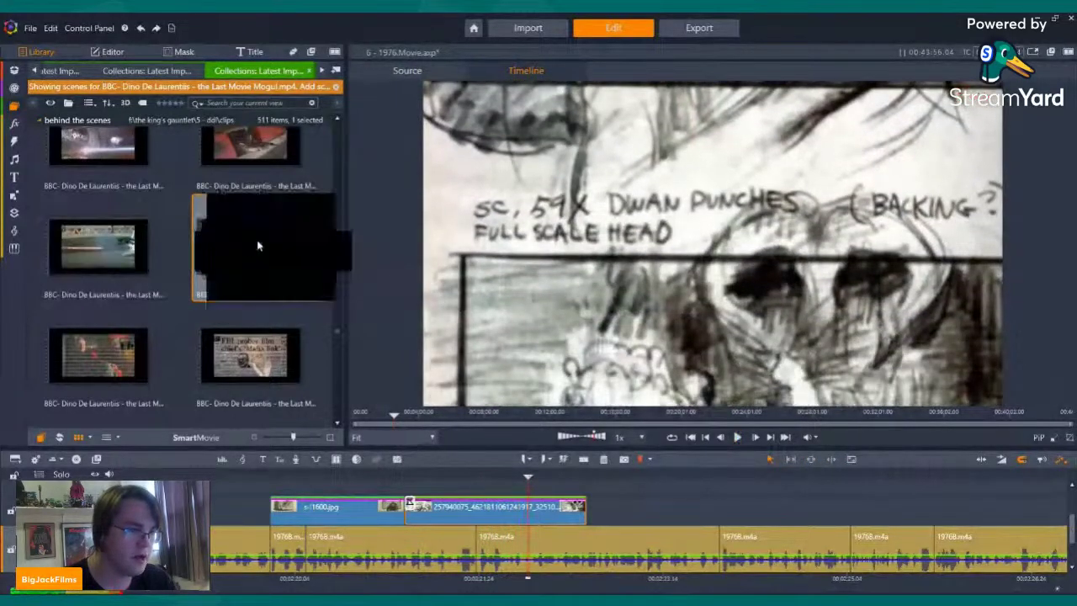
# - Try the 00:39:46.23 interview scene as an overlay above the end of the 257940075 storyboard, then delete it from the timeline
pyautogui.click(525, 484)
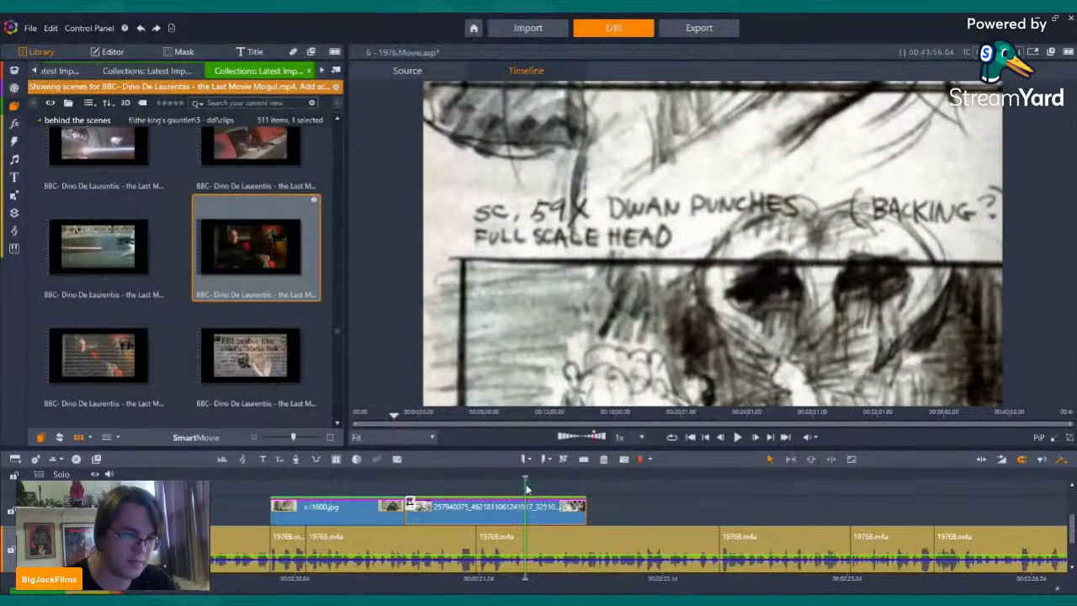
pyautogui.press('Insert')
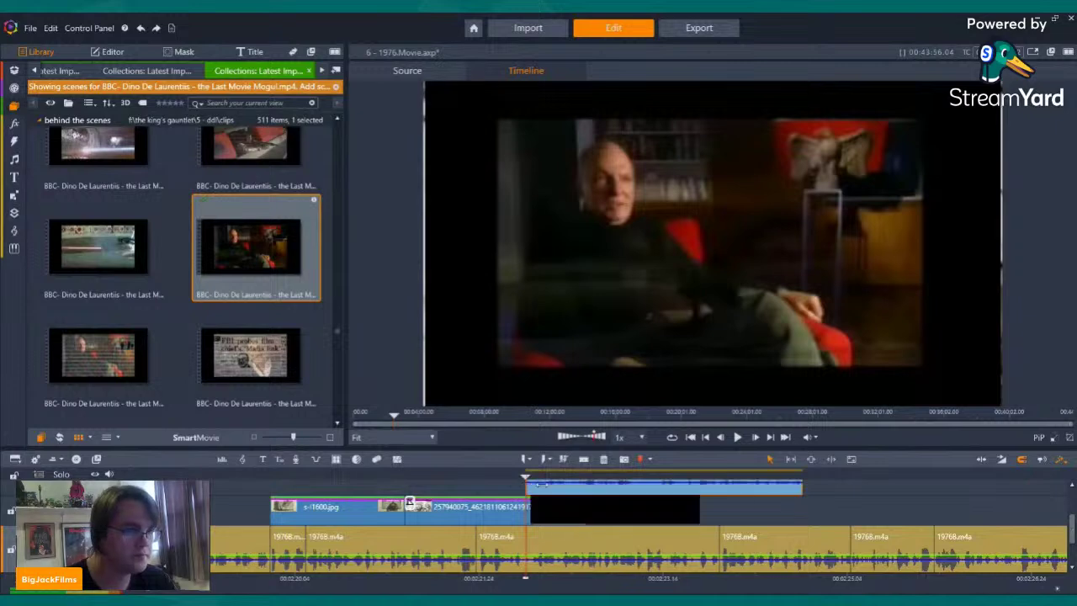
pyautogui.rightClick(747, 489)
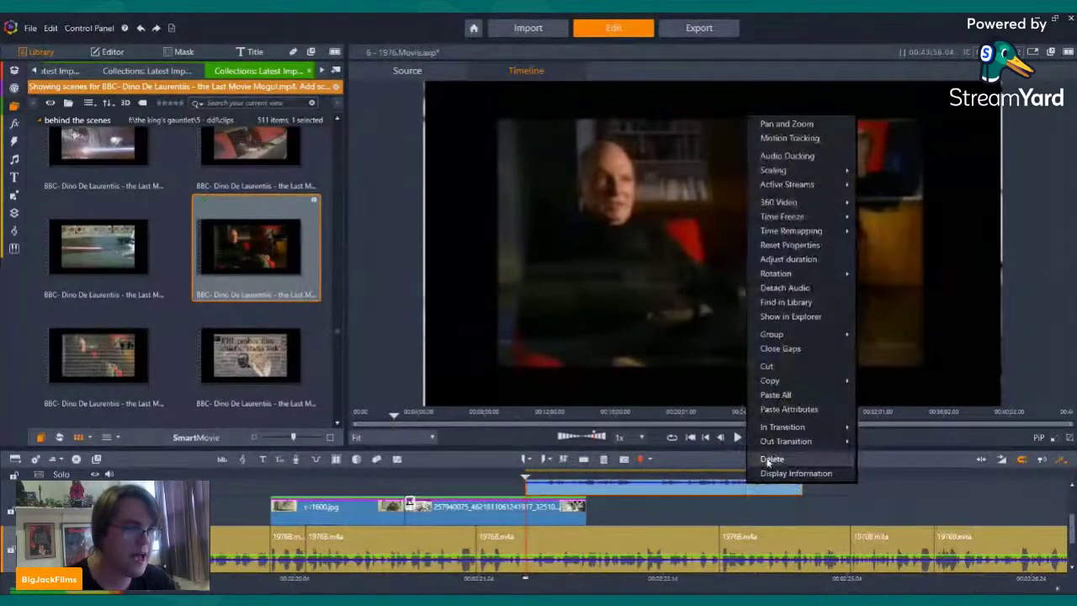
pyautogui.click(772, 459)
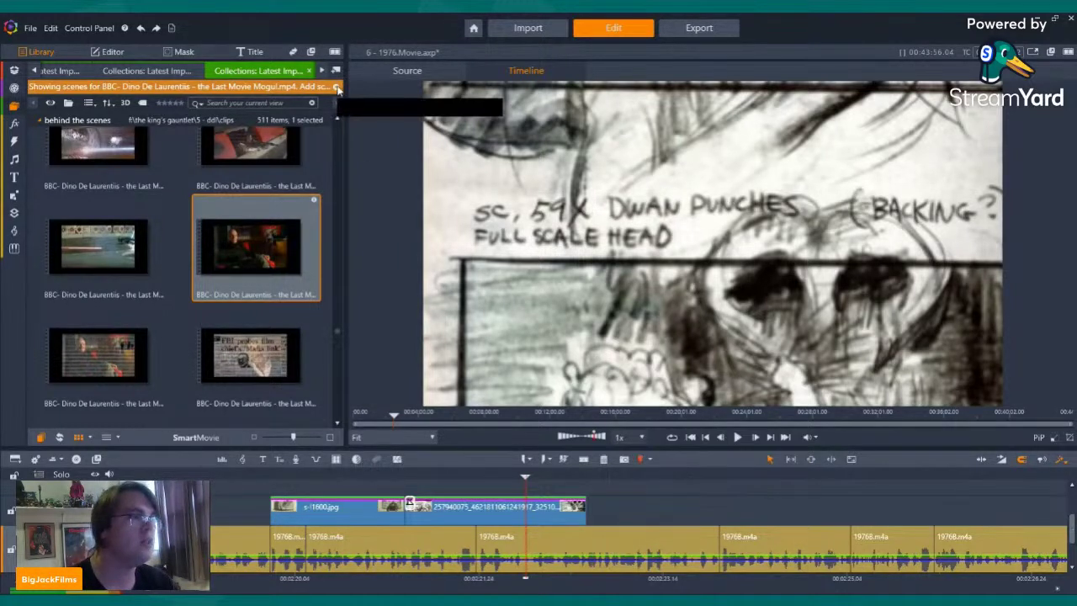
# - Place the w780 portrait photo from the 5 - ddl collection above the 257940075 storyboard and trim it to the storyboard's end
pyautogui.click(323, 73)
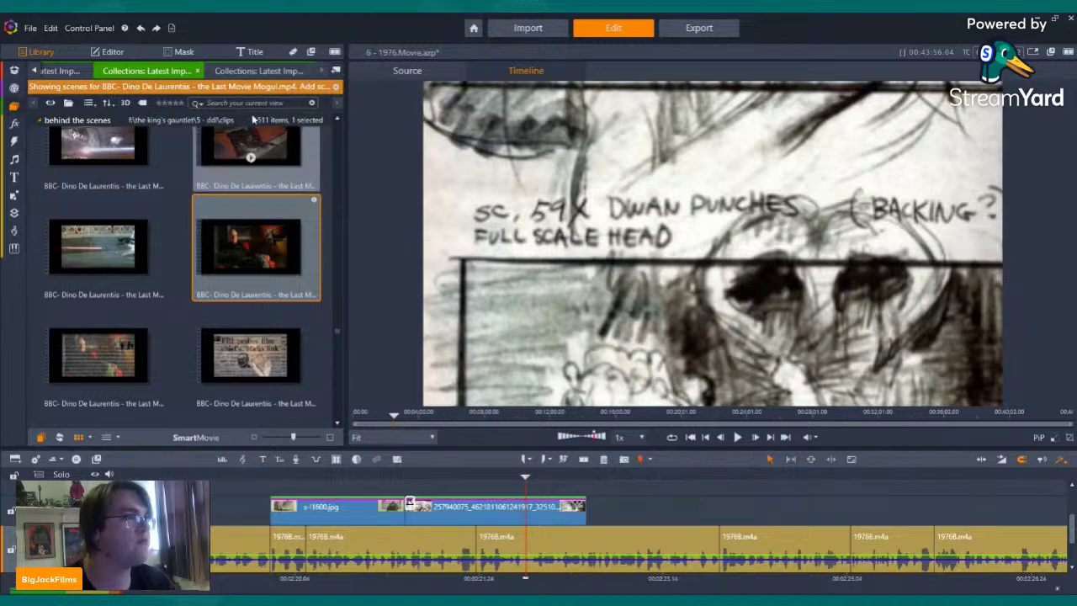
pyautogui.click(240, 71)
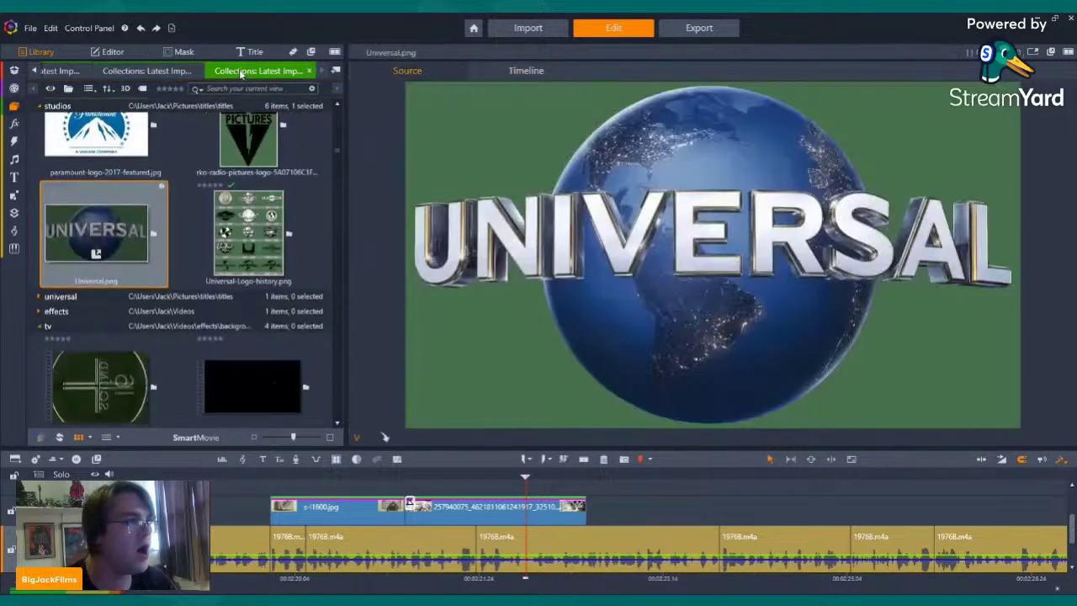
pyautogui.scroll(-5, 261, 276)
pyautogui.scroll(-5, 261, 276)
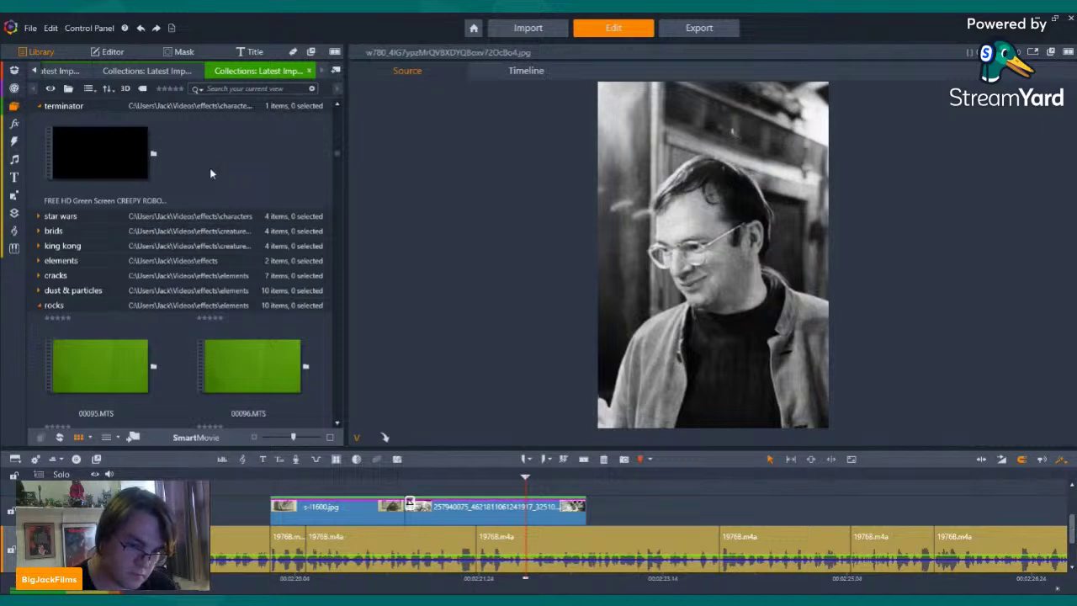
pyautogui.moveTo(97, 335); pyautogui.dragTo(526, 487)
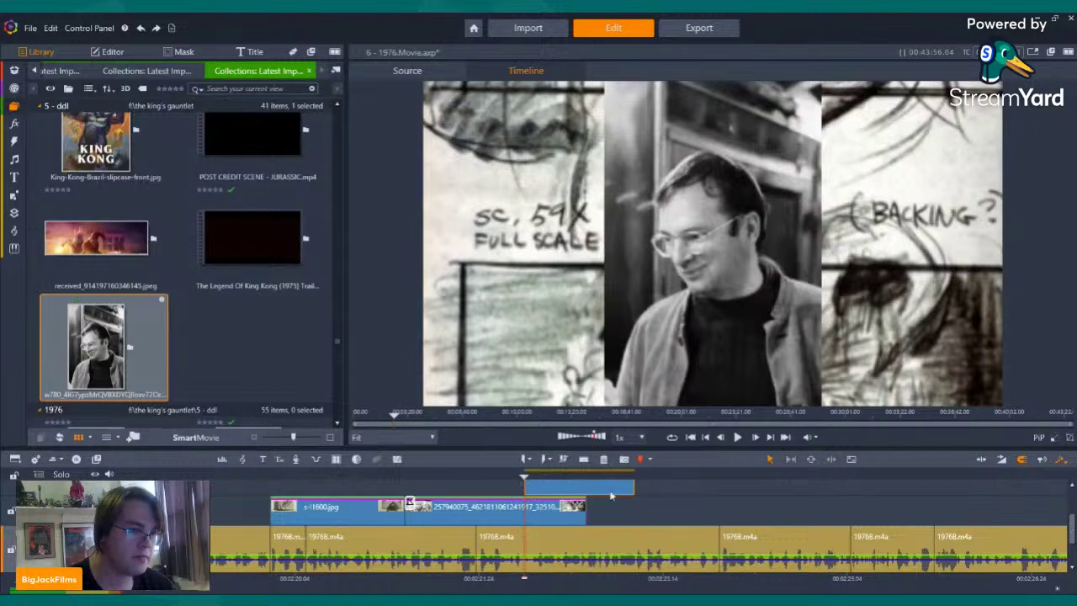
pyautogui.moveTo(631, 487); pyautogui.dragTo(586, 487)
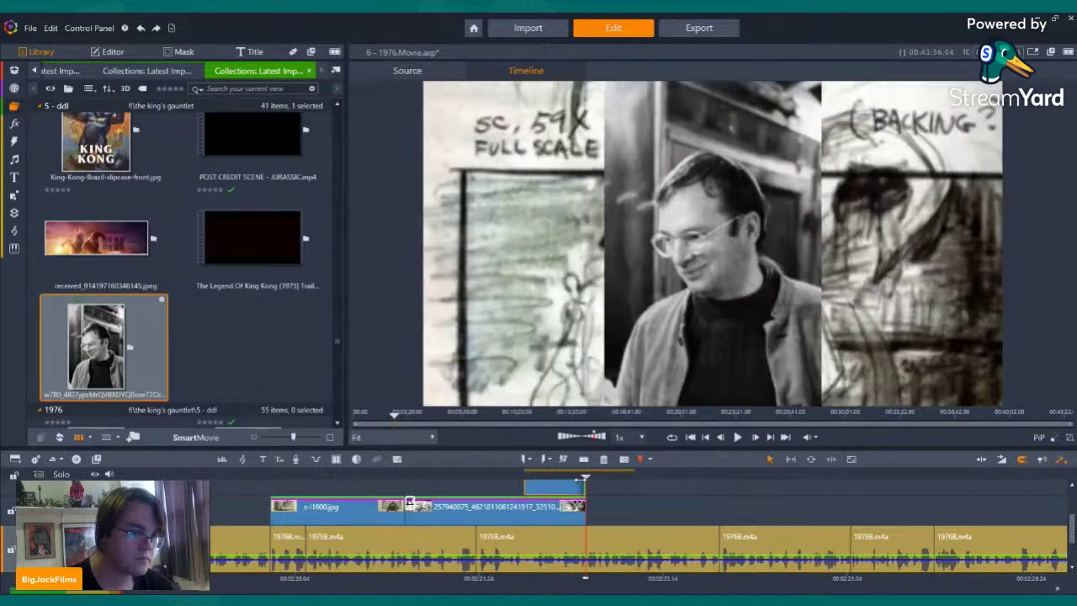
# - Apply the 2D Editor Advanced effect with its default preset to the portrait photo on the timeline
pyautogui.click(559, 481)
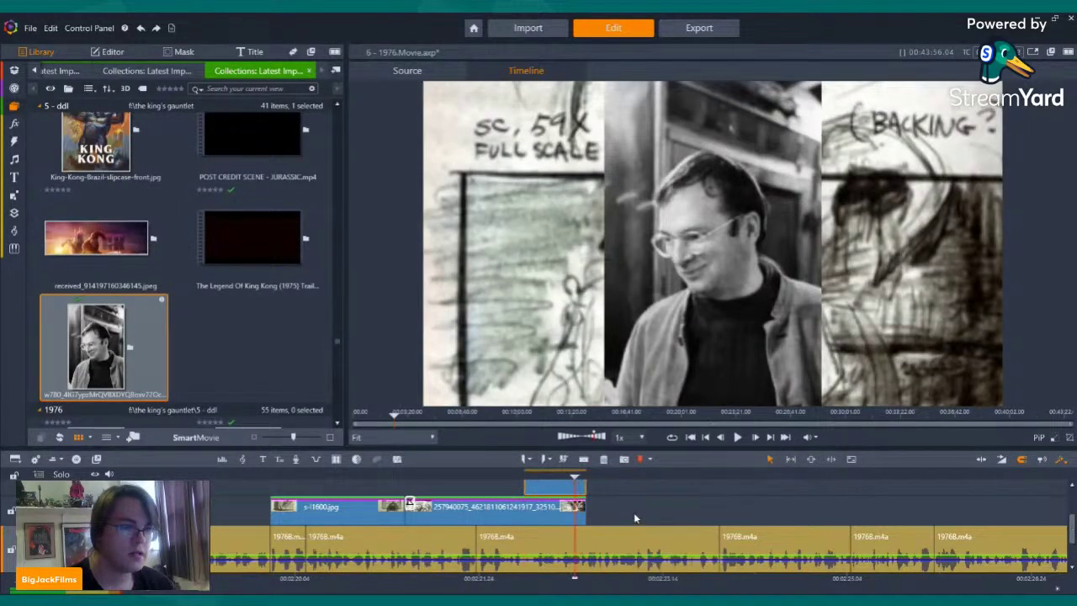
pyautogui.press('Left')
pyautogui.press('Left')
pyautogui.press('Left')
pyautogui.press('Left')
pyautogui.press('Left')
pyautogui.press('Left')
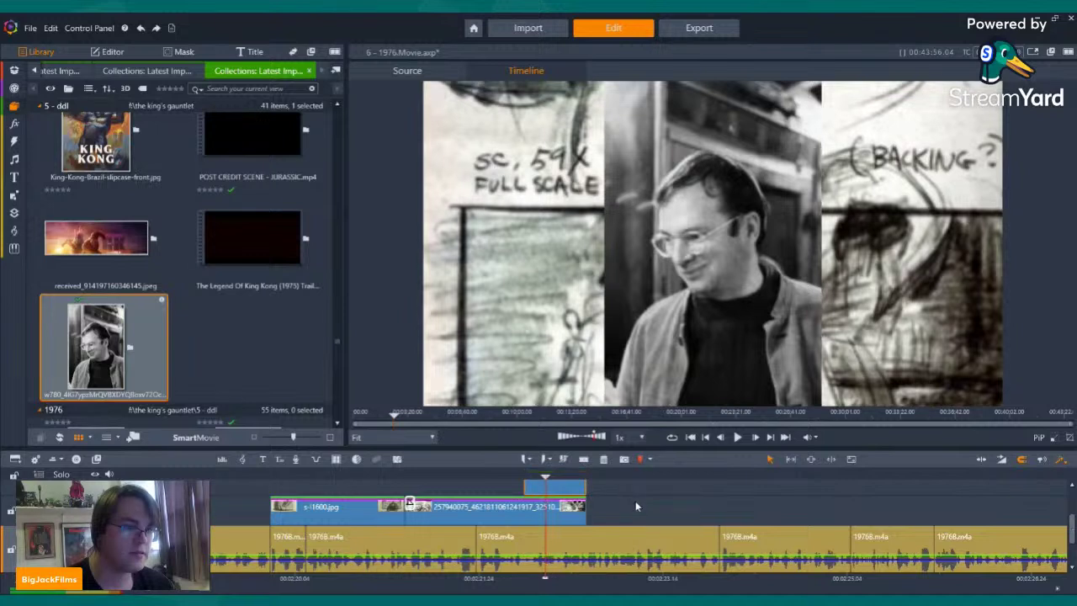
pyautogui.doubleClick(563, 492)
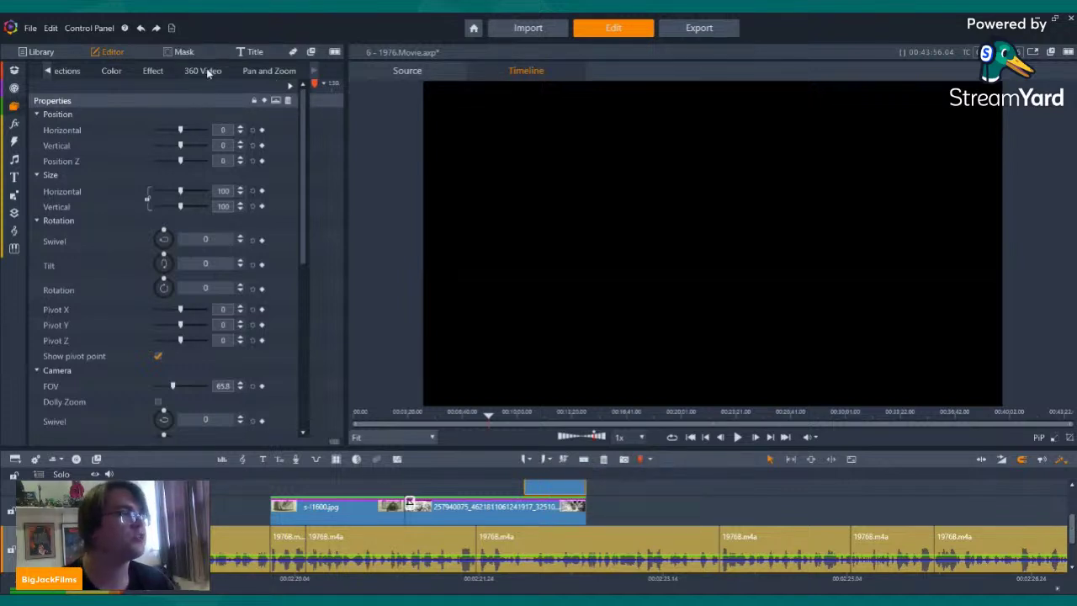
pyautogui.click(161, 74)
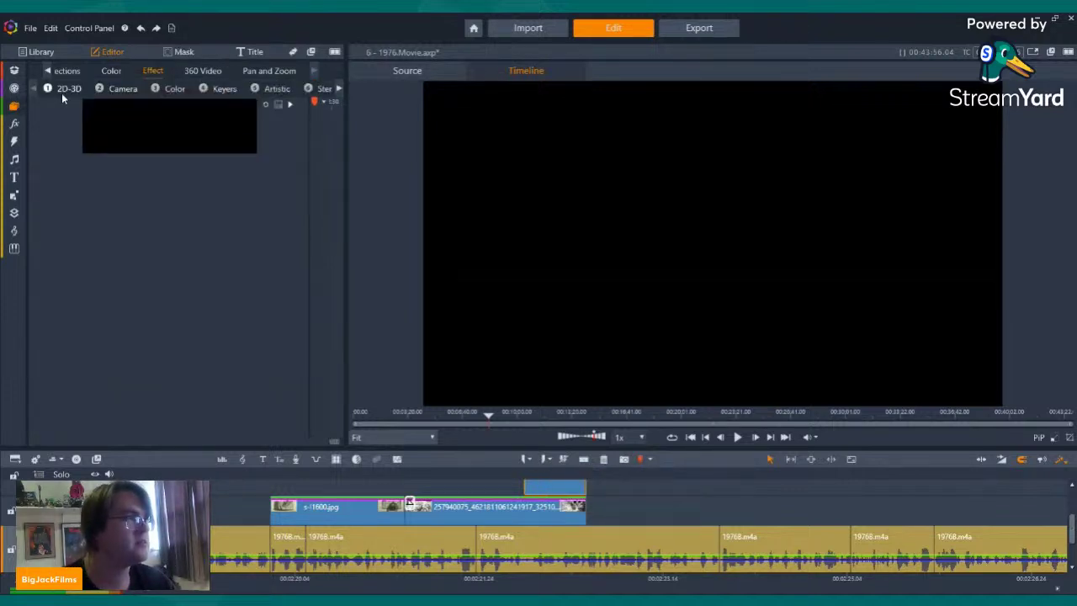
pyautogui.moveTo(206, 139); pyautogui.dragTo(554, 505)
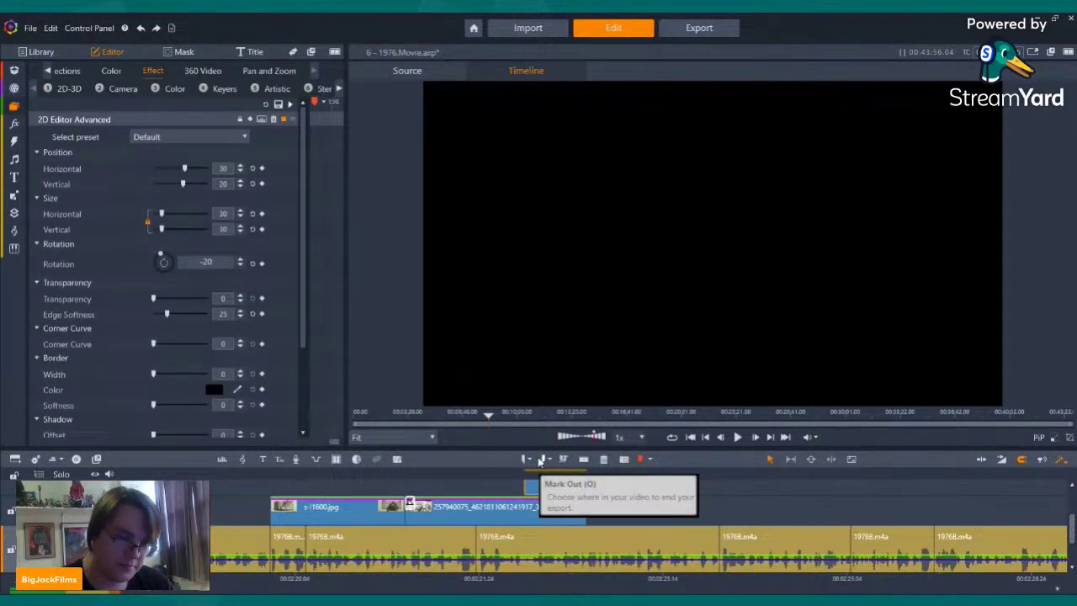
# - Reset the portrait's size to 100 and its rotation to 0 in the 2D Editor Advanced effect, then return to the library
pyautogui.click(540, 477)
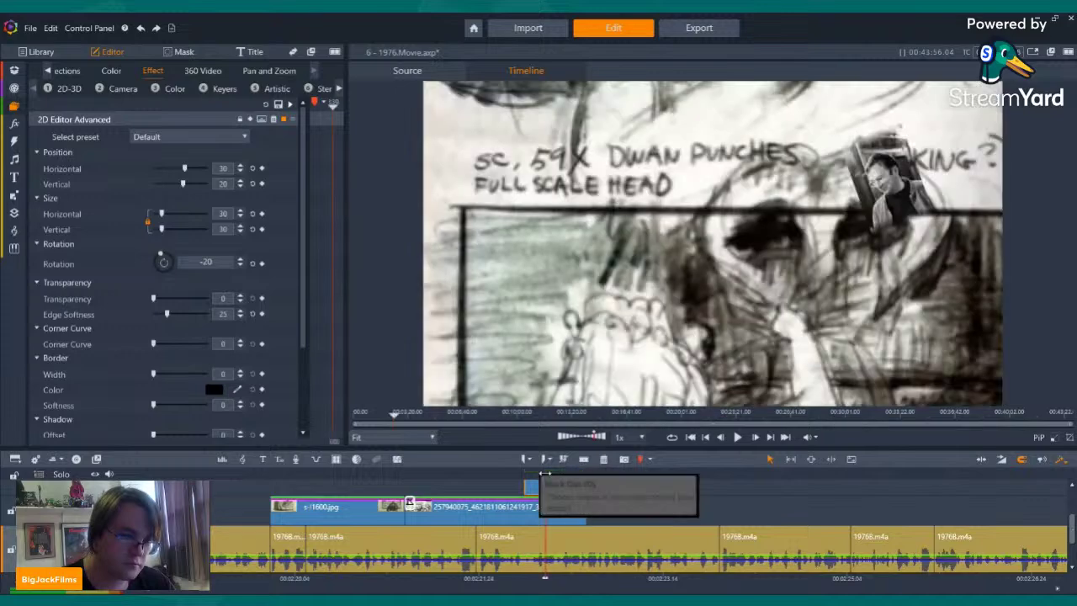
pyautogui.moveTo(540, 476); pyautogui.dragTo(554, 477)
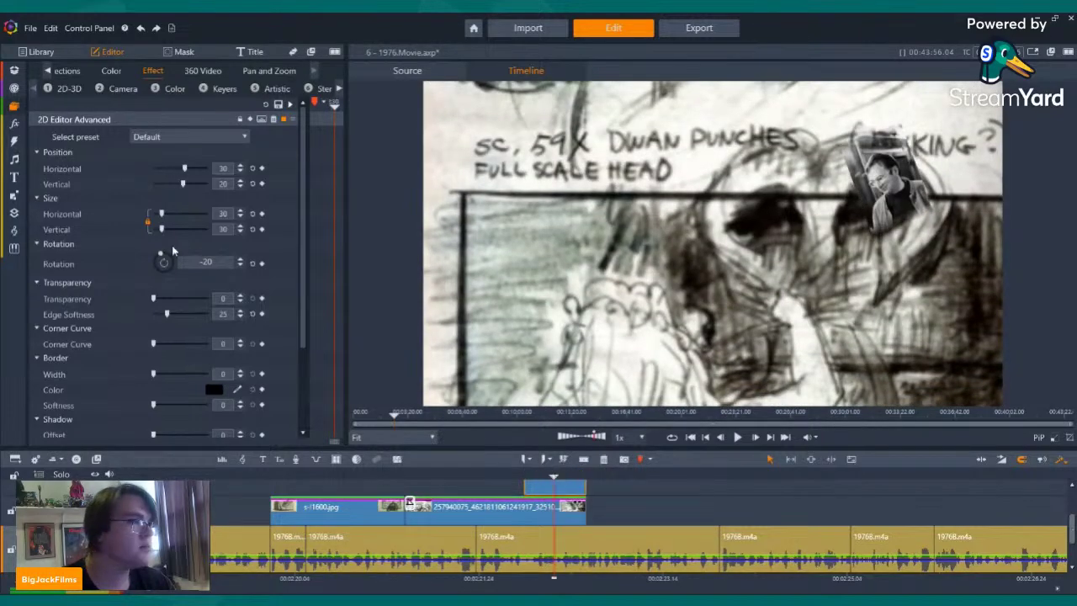
pyautogui.click(253, 228)
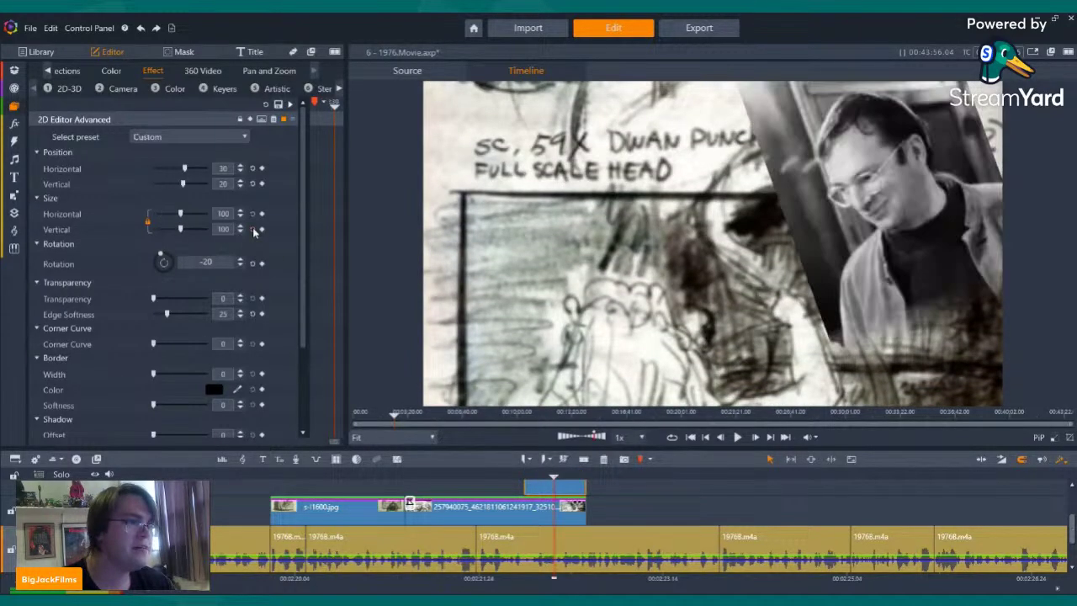
pyautogui.press('Left')
pyautogui.press('Left')
pyautogui.press('Left')
pyautogui.press('Left')
pyautogui.press('Left')
pyautogui.press('Left')
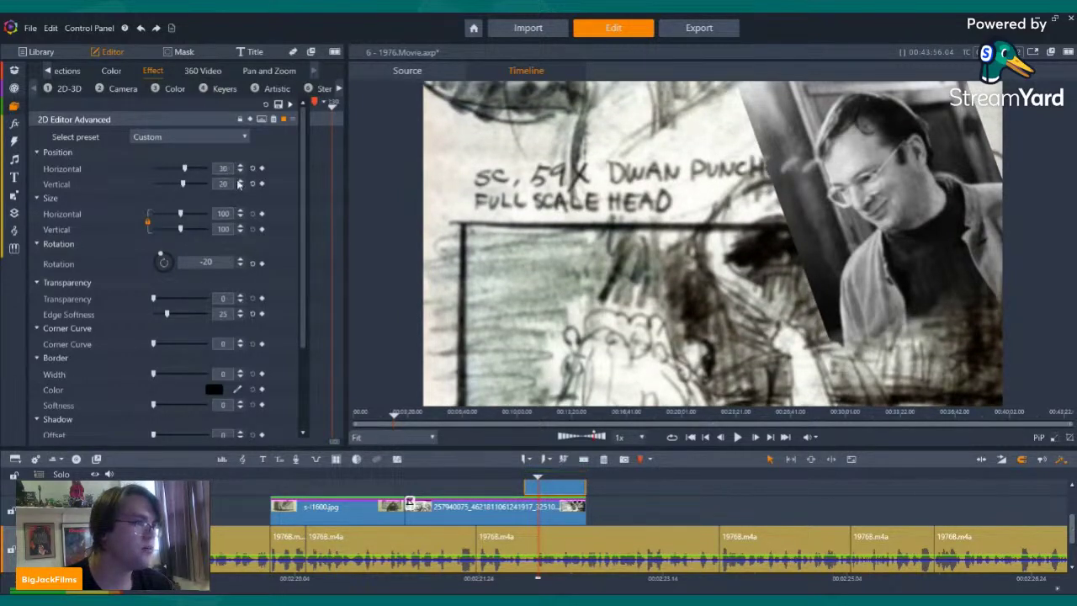
pyautogui.click(253, 264)
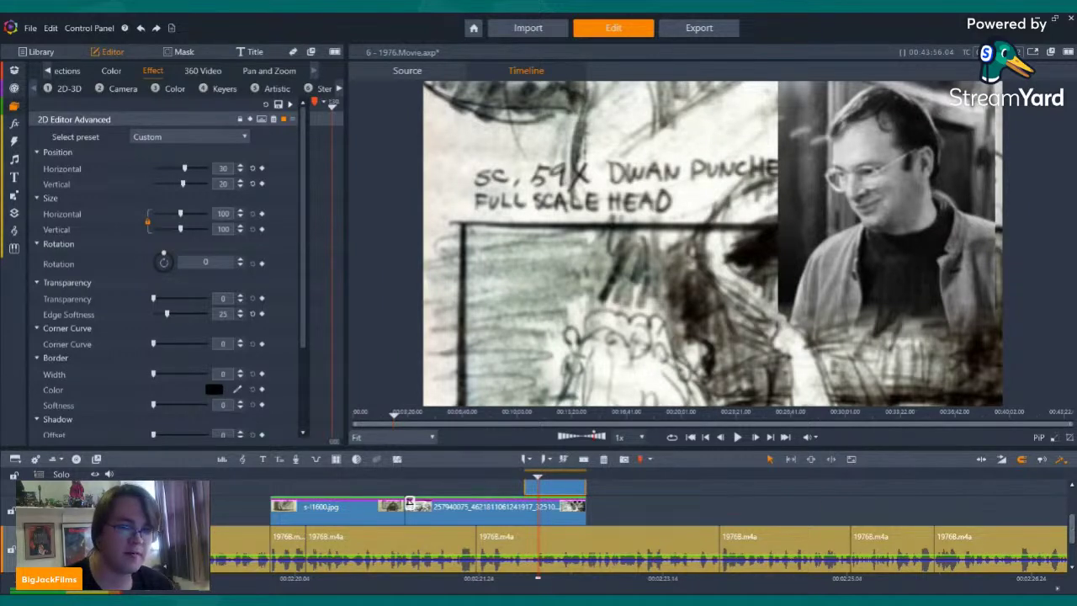
pyautogui.scroll(3, 918, 484)
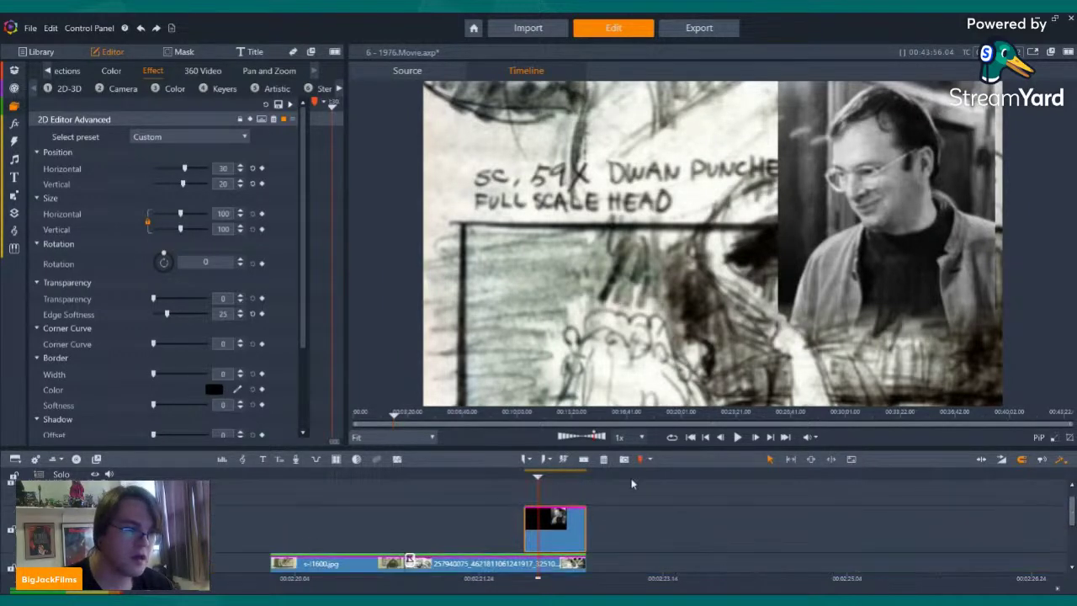
pyautogui.click(40, 52)
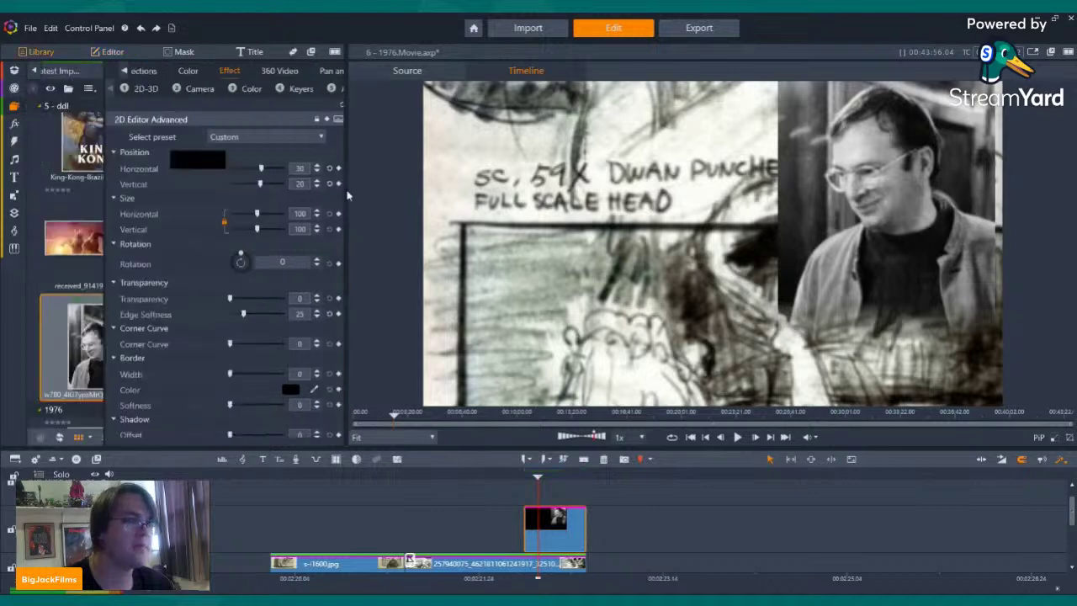
# - Play back the 257940075 storyboard leading up to the portrait overlay and select the 1976B narration clip beneath it
pyautogui.press('Left')
pyautogui.press('Left')
pyautogui.press('Left')
pyautogui.press('Left')
pyautogui.press('Left')
pyautogui.press('Left')
pyautogui.press('Left')
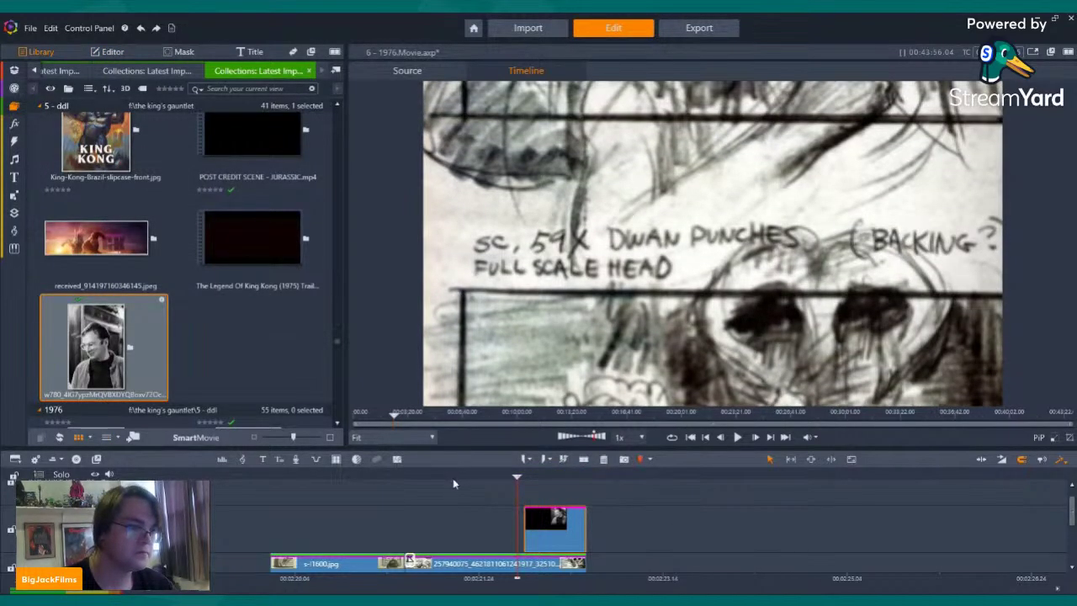
pyautogui.click(437, 479)
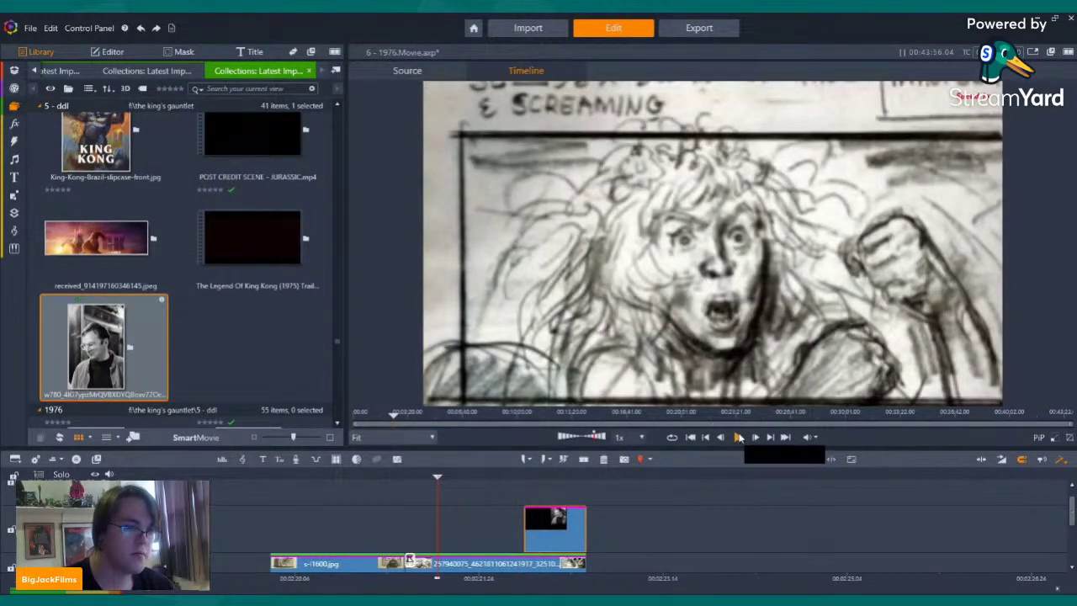
pyautogui.click(739, 437)
pyautogui.click(739, 437)
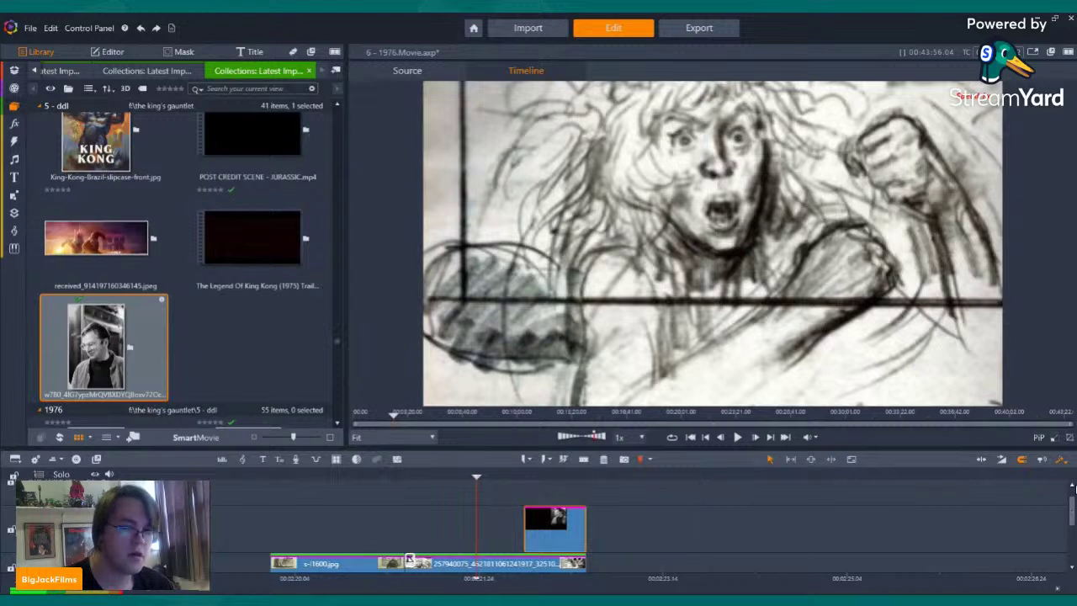
pyautogui.moveTo(1072, 505); pyautogui.dragTo(1072, 532)
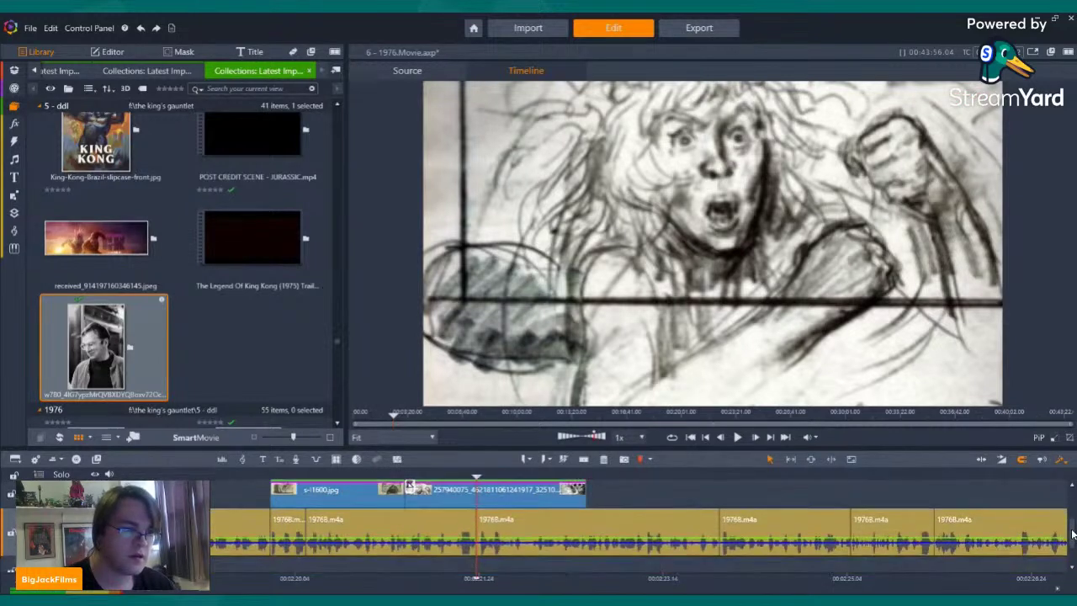
pyautogui.click(602, 534)
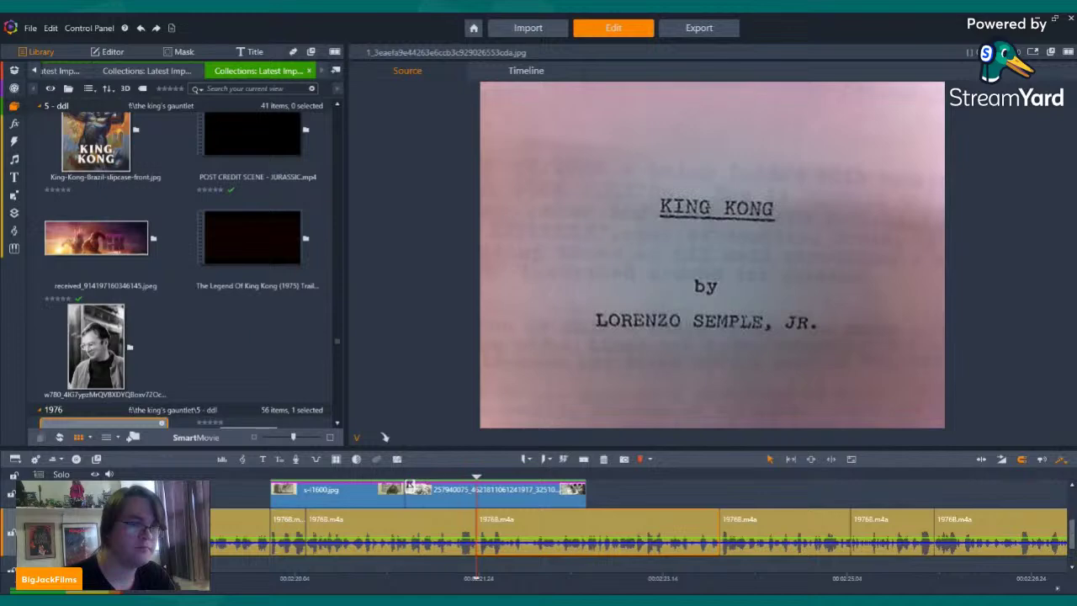
# - Place the King Kong script title page from the 1976 collection on the track above the portrait, reaching to the storyboard's end
pyautogui.scroll(-10, 239, 241)
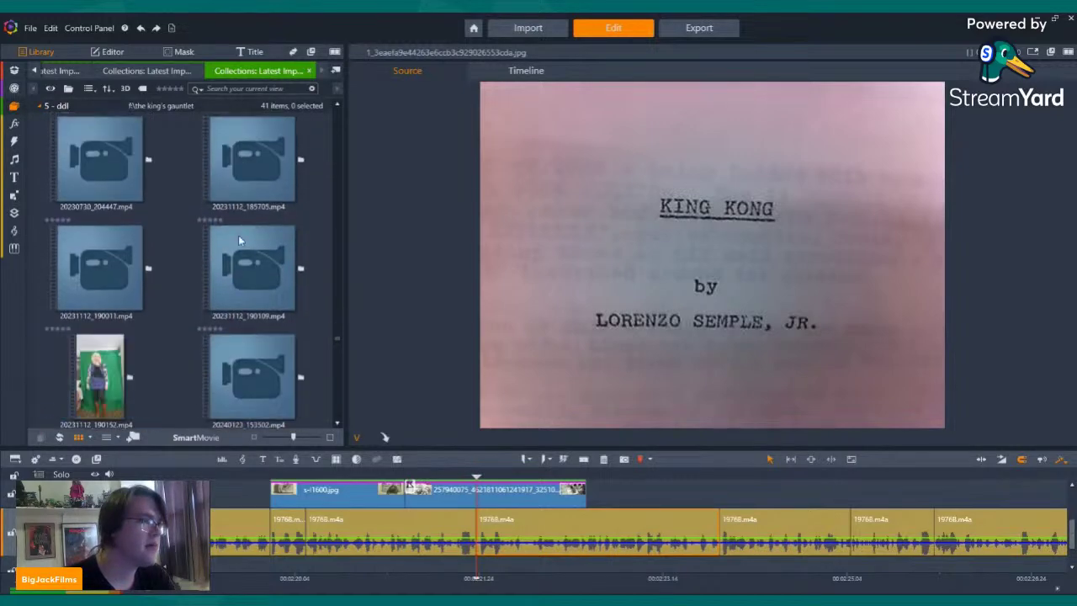
pyautogui.scroll(10, 239, 241)
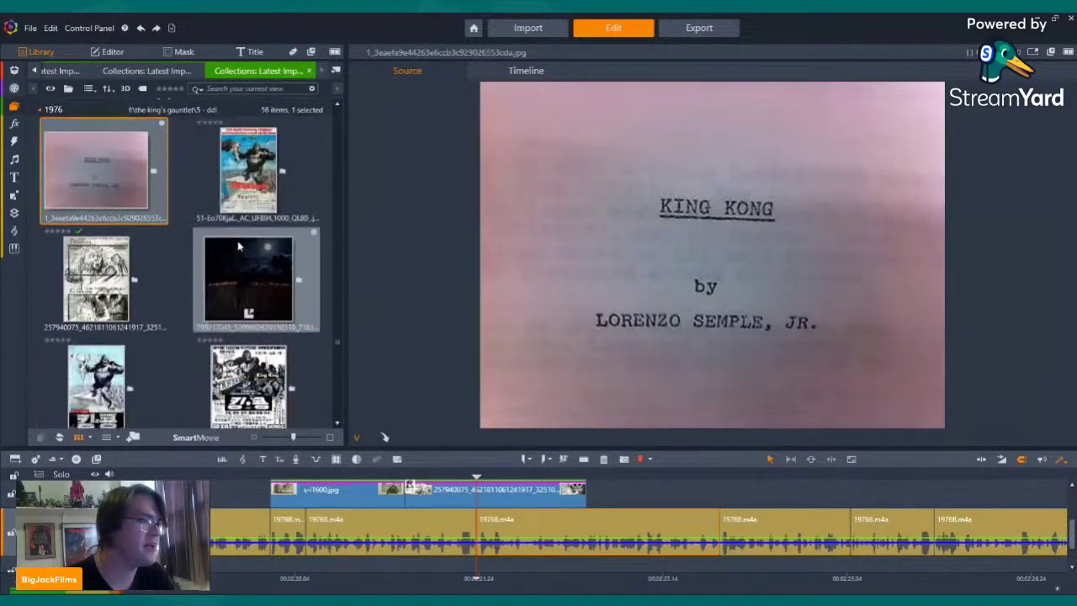
pyautogui.scroll(1, 198, 254)
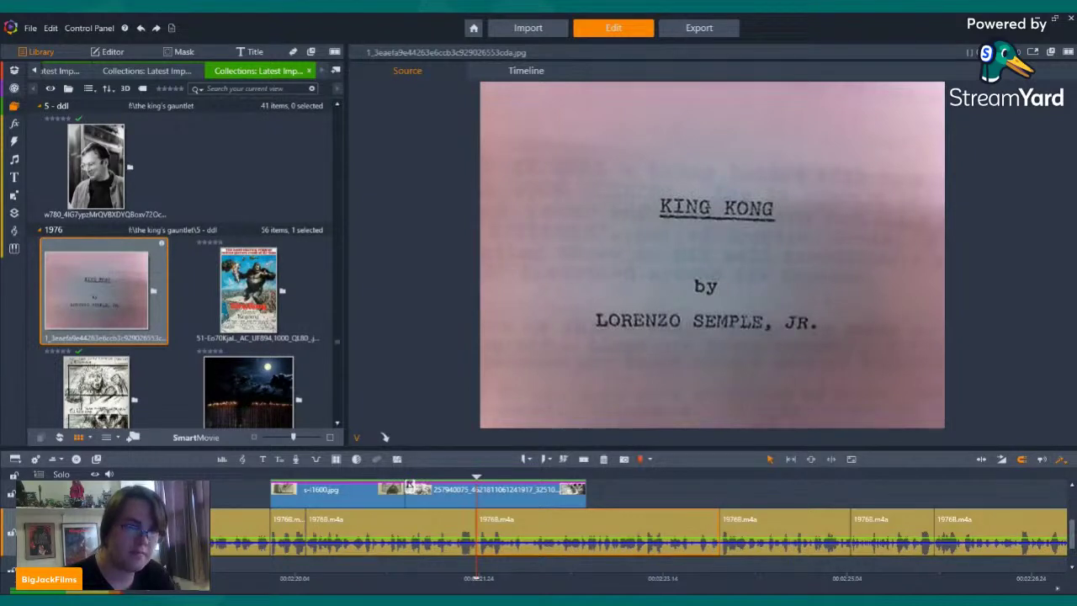
pyautogui.scroll(3, 1071, 489)
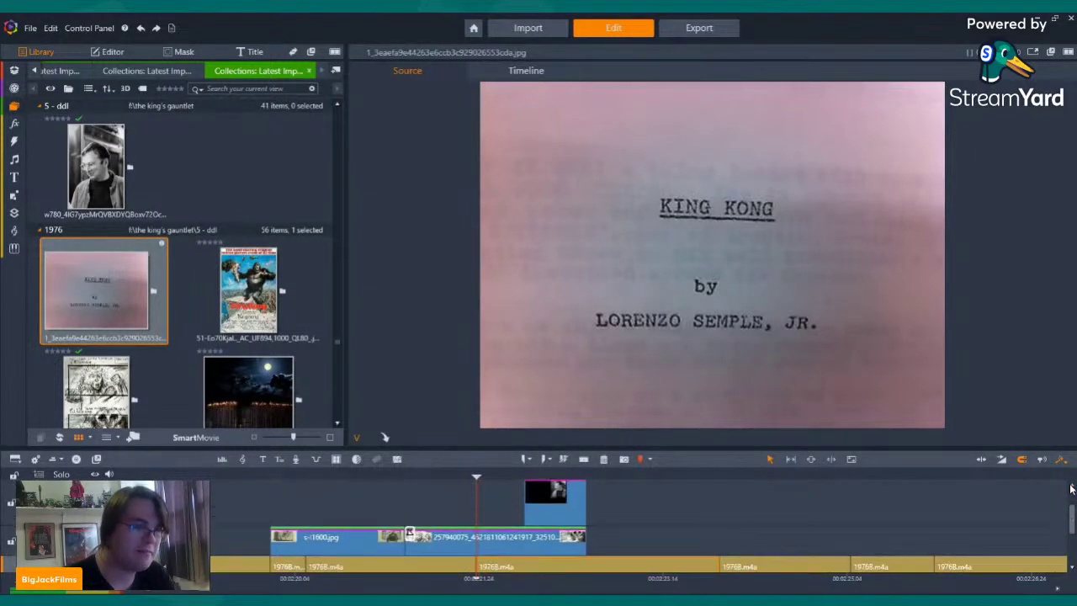
pyautogui.moveTo(127, 294); pyautogui.dragTo(488, 498)
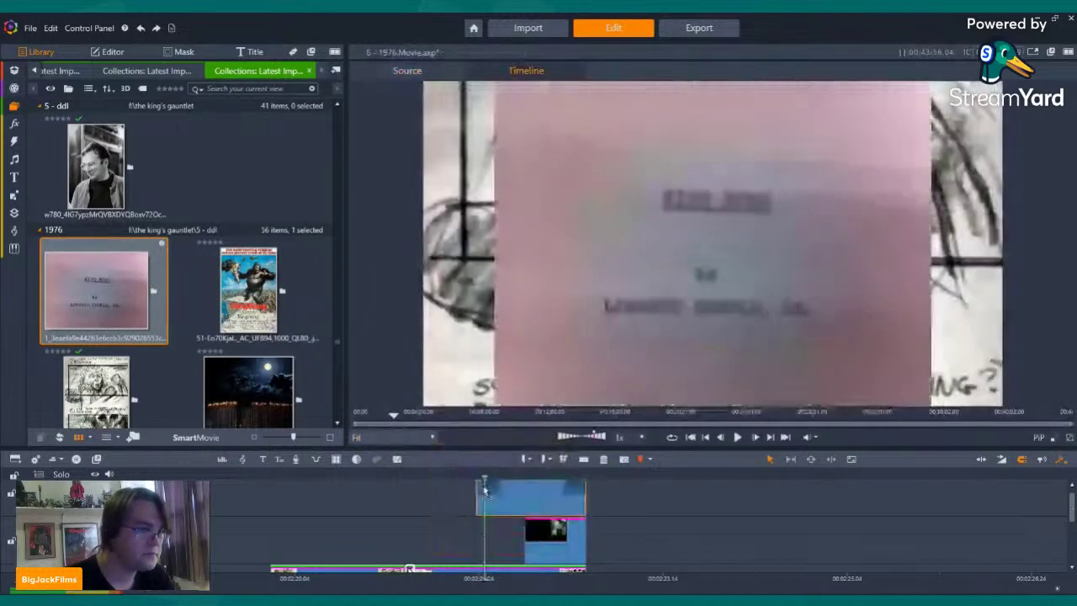
# - Copy the portrait photo's 2D Editor Advanced effect and paste it onto the script title page clip
pyautogui.click(560, 526)
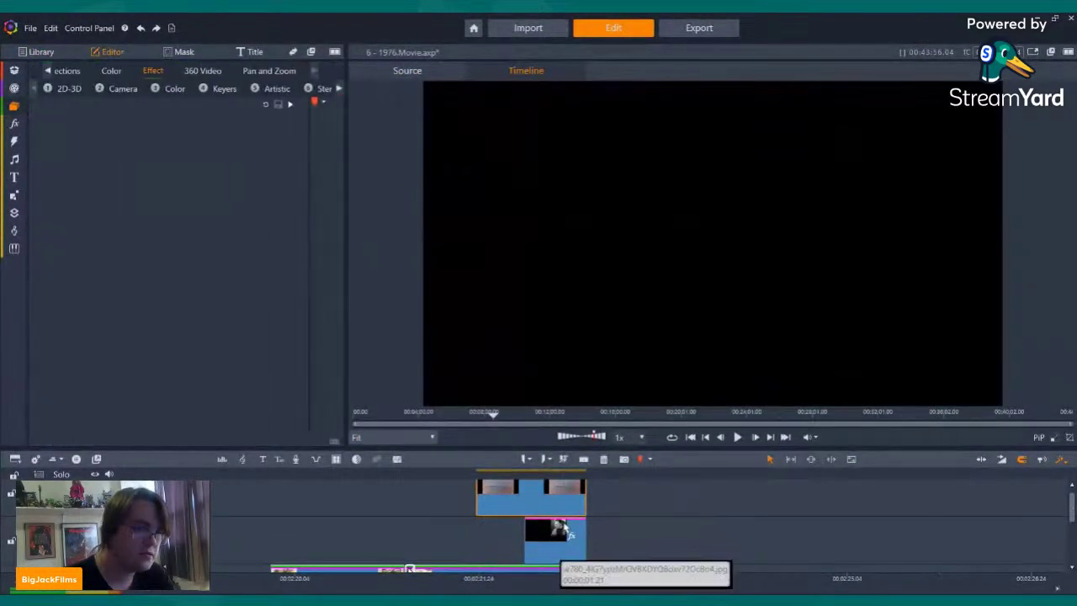
pyautogui.rightClick(564, 529)
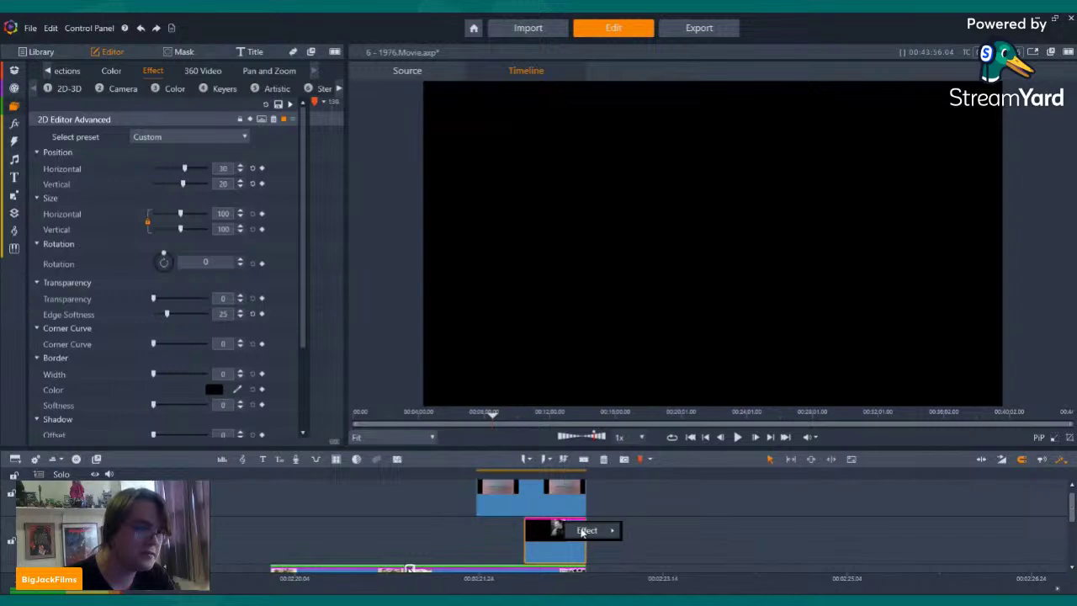
pyautogui.moveTo(587, 531)
pyautogui.click(645, 453)
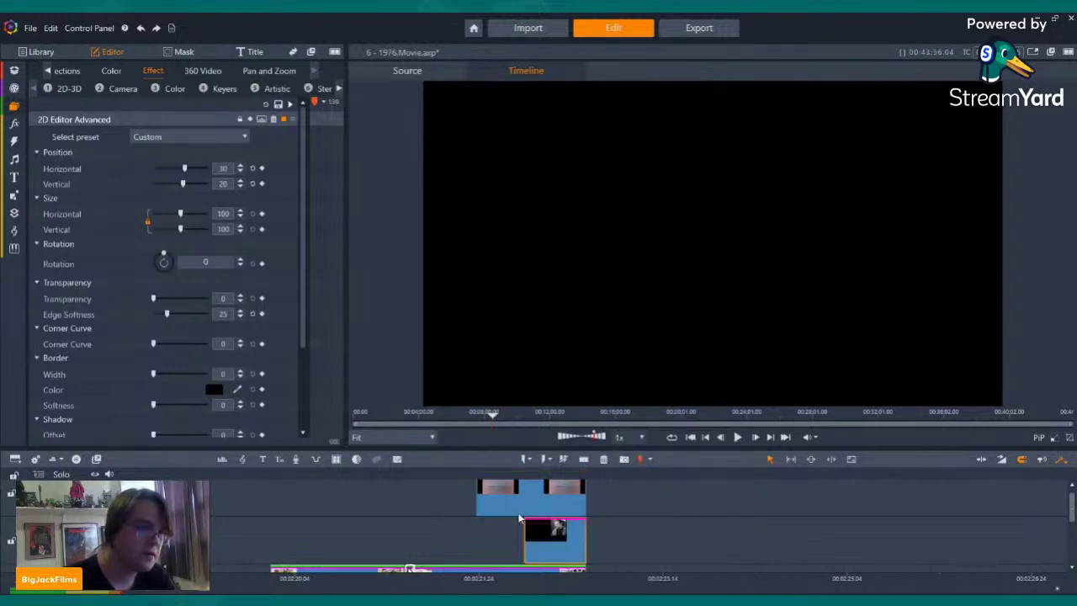
pyautogui.rightClick(519, 506)
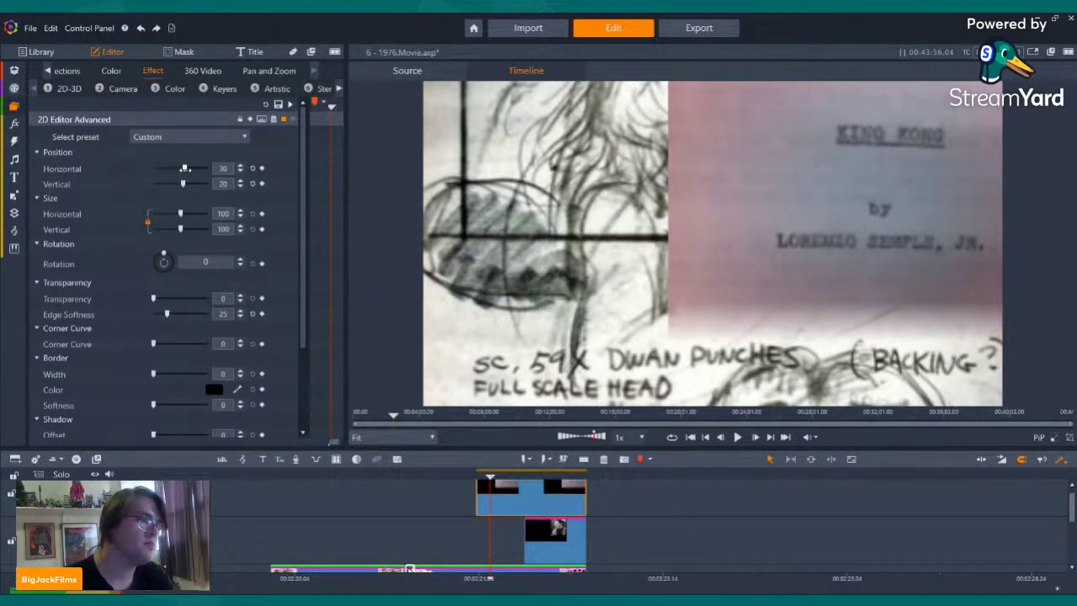
# - Set the script page's position to -26.5 horizontal and 8 vertical, its rotation to 18 and its right cropping to 23.6%
pyautogui.moveTo(185, 169); pyautogui.dragTo(175, 168)
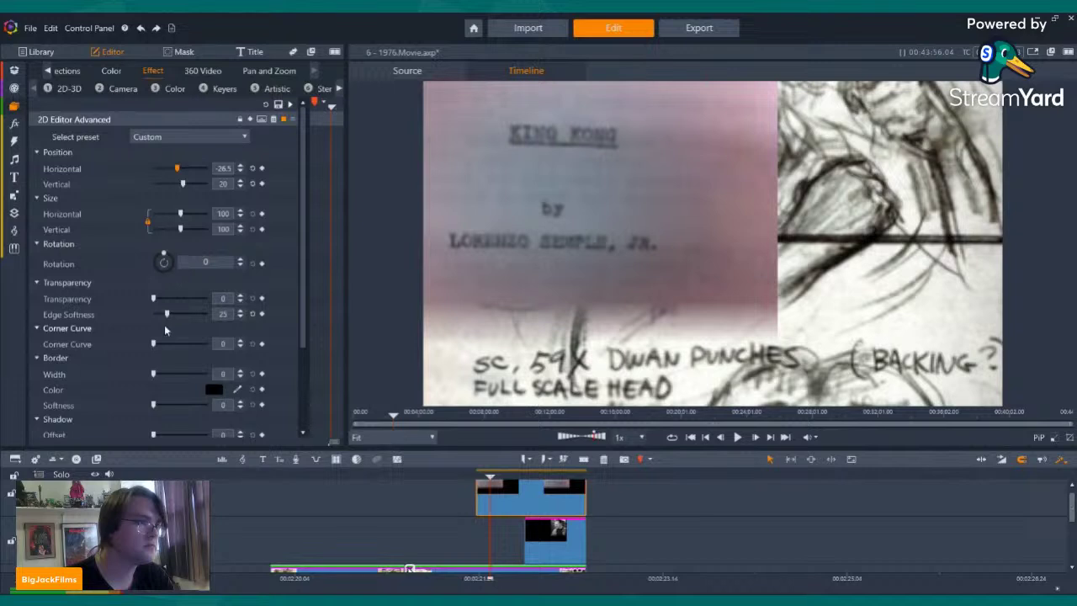
pyautogui.scroll(-3, 184, 402)
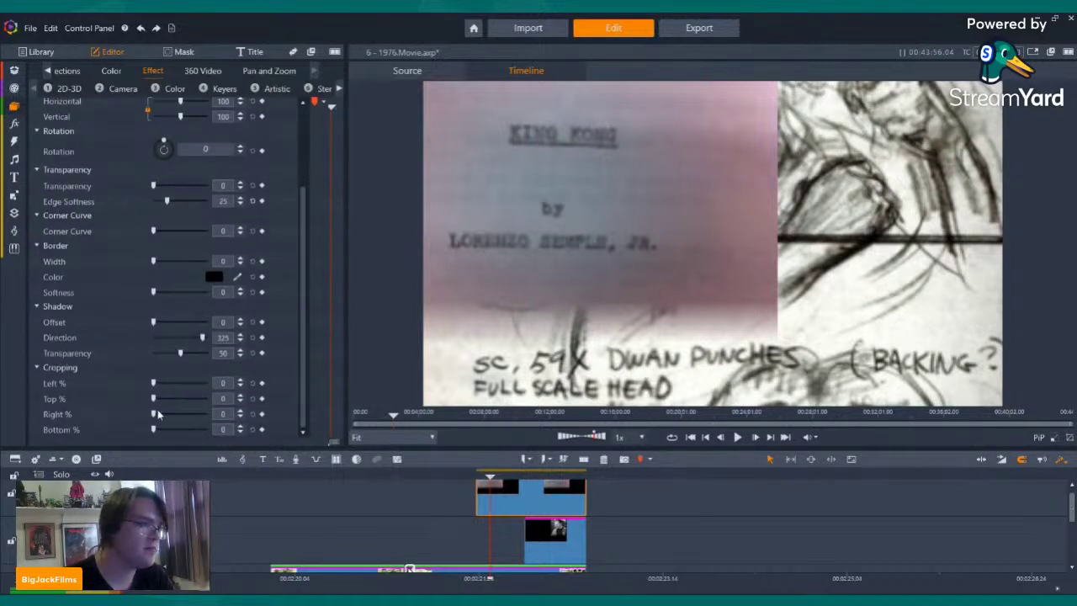
pyautogui.moveTo(154, 413); pyautogui.dragTo(171, 414)
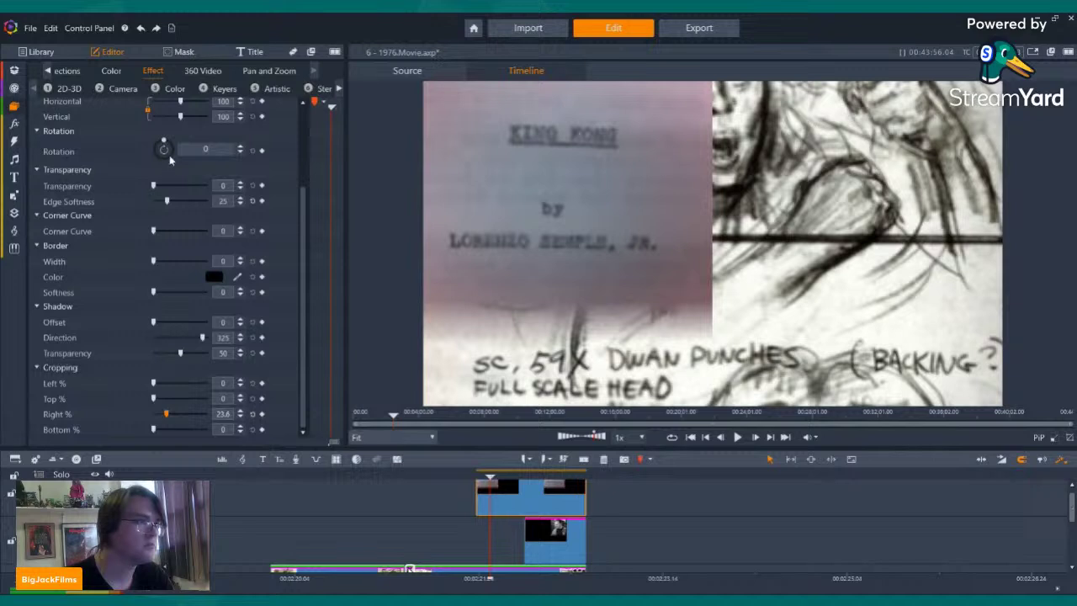
pyautogui.moveTo(165, 147); pyautogui.dragTo(167, 145)
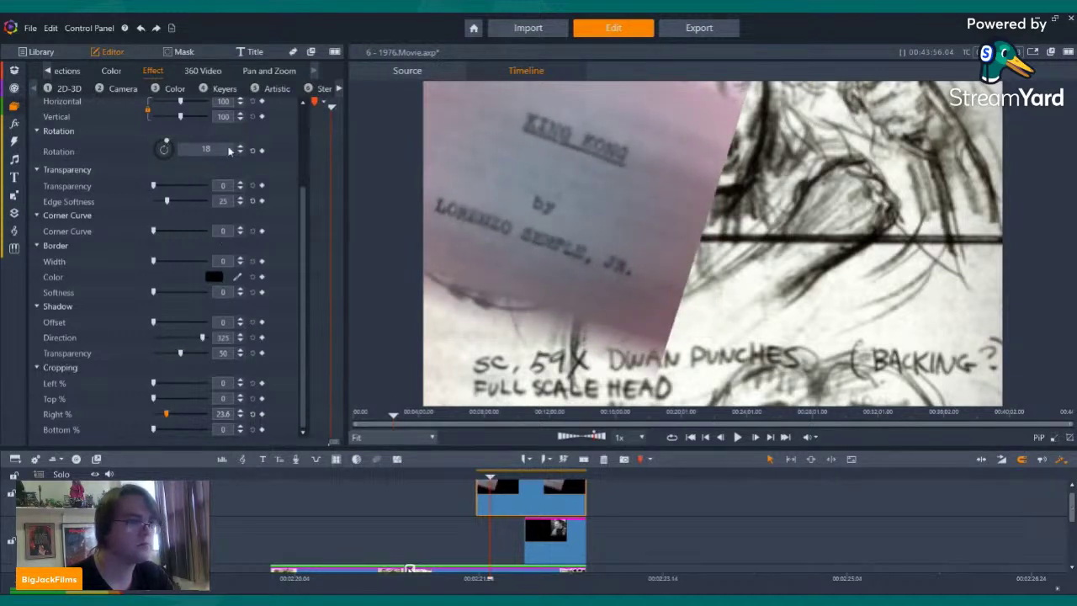
pyautogui.scroll(3, 201, 139)
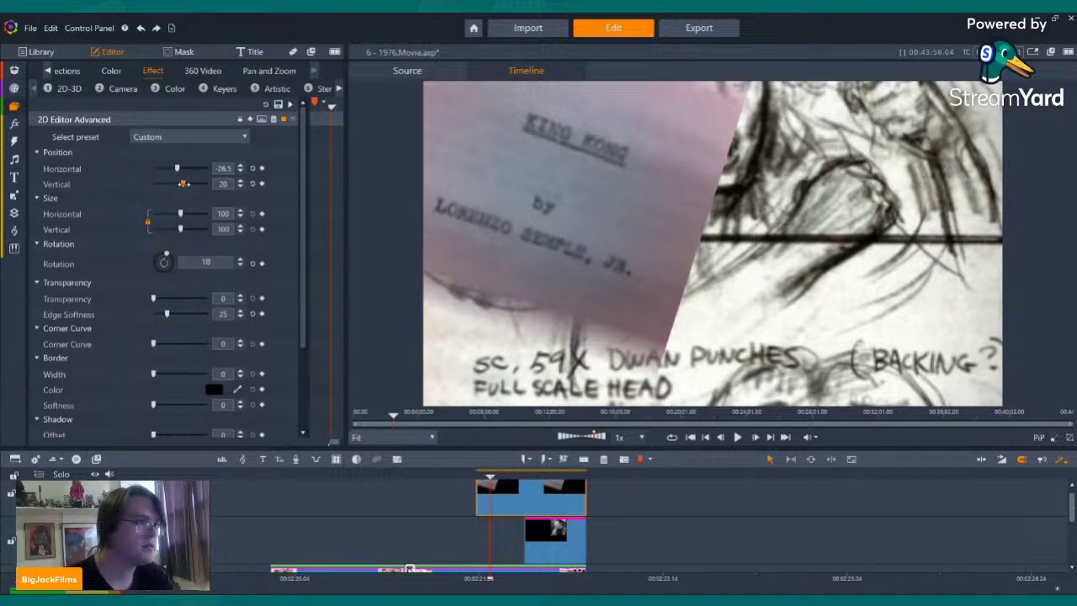
pyautogui.moveTo(183, 183); pyautogui.dragTo(181, 184)
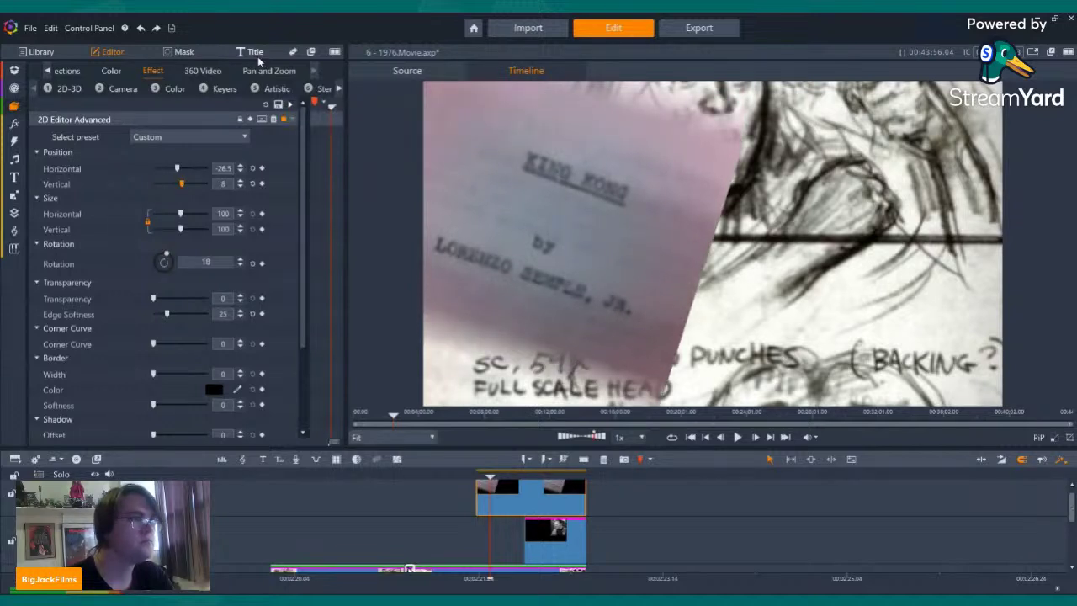
# - Turn the script title page black and white by reducing its saturation to the minimum in the basic color settings
pyautogui.moveTo(175, 88)
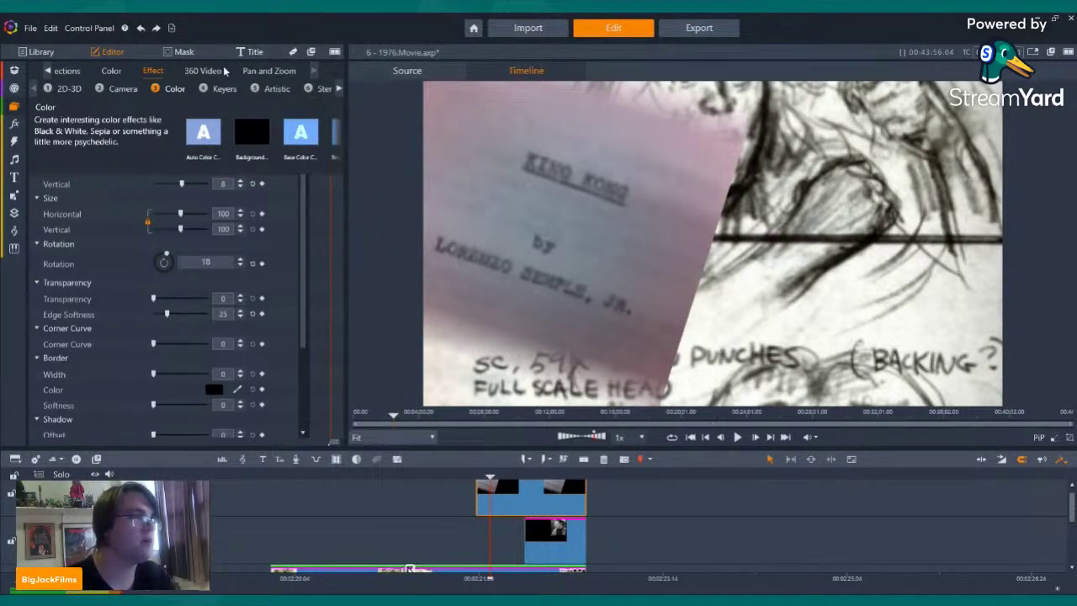
pyautogui.click(111, 70)
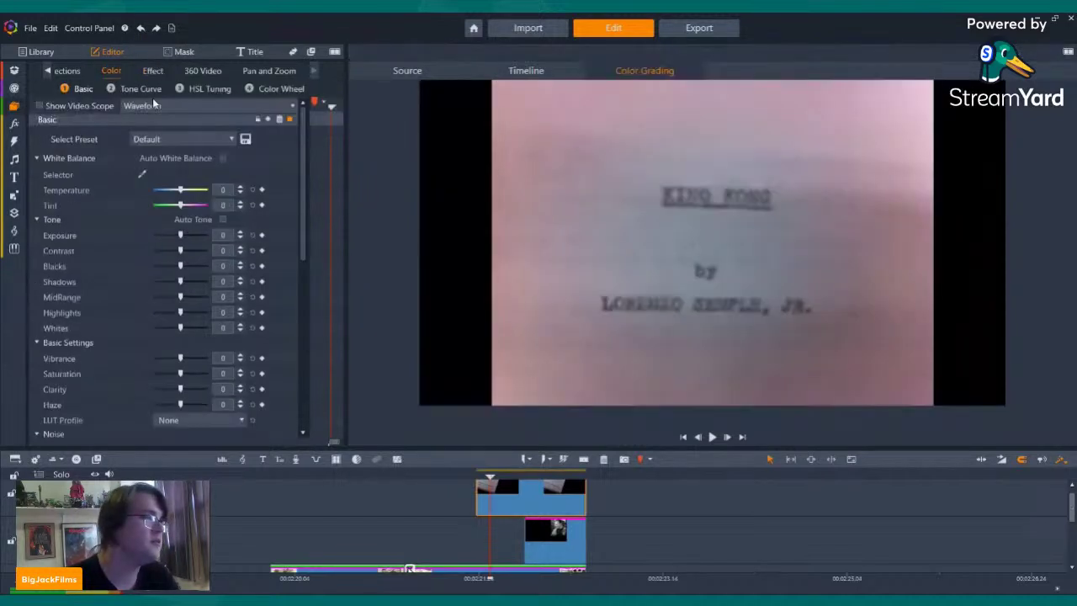
pyautogui.moveTo(180, 374); pyautogui.dragTo(77, 381)
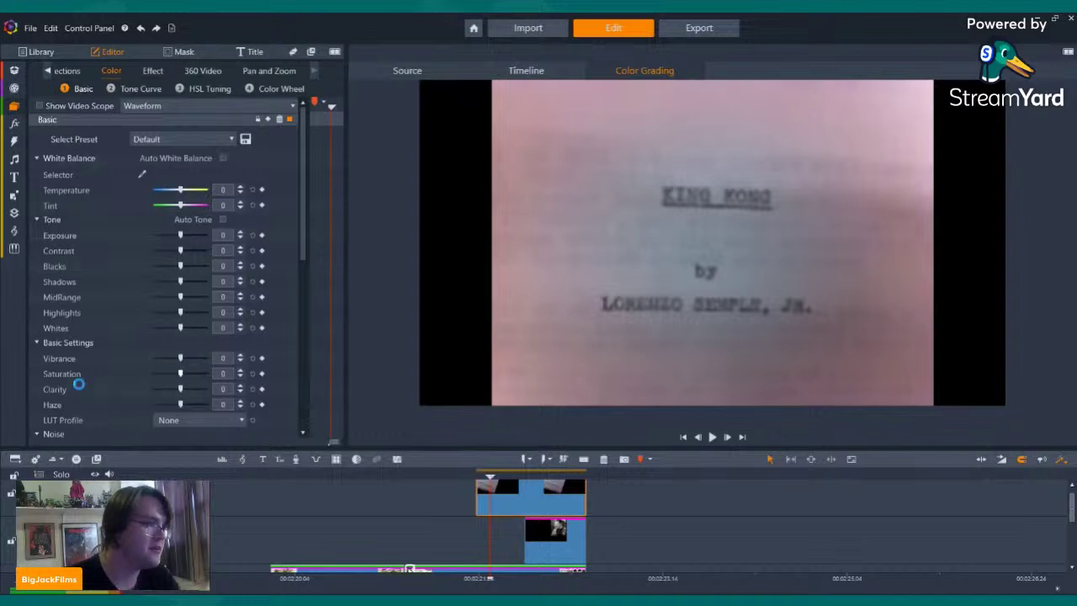
pyautogui.click(708, 527)
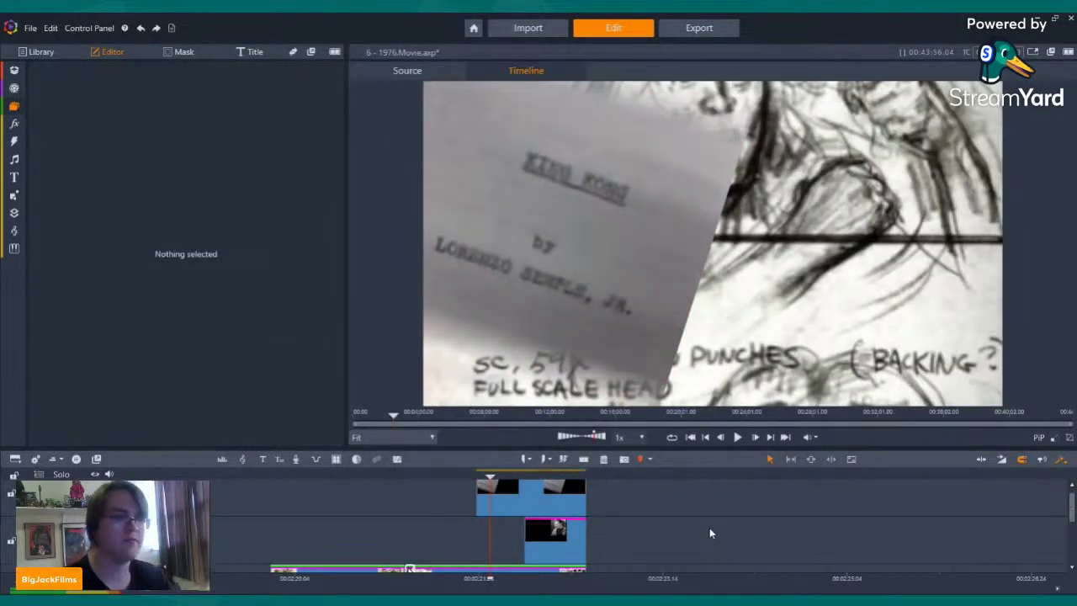
# - Add a transition at the start of both the script page and portrait overlays, then play the section back from the media library view
pyautogui.click(14, 124)
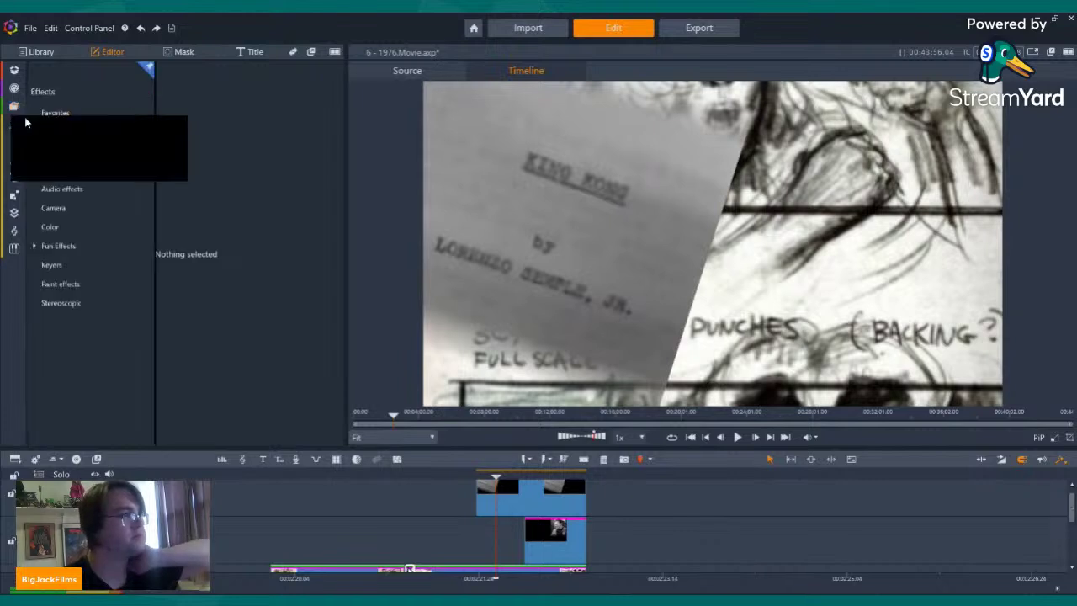
pyautogui.click(14, 106)
pyautogui.click(59, 110)
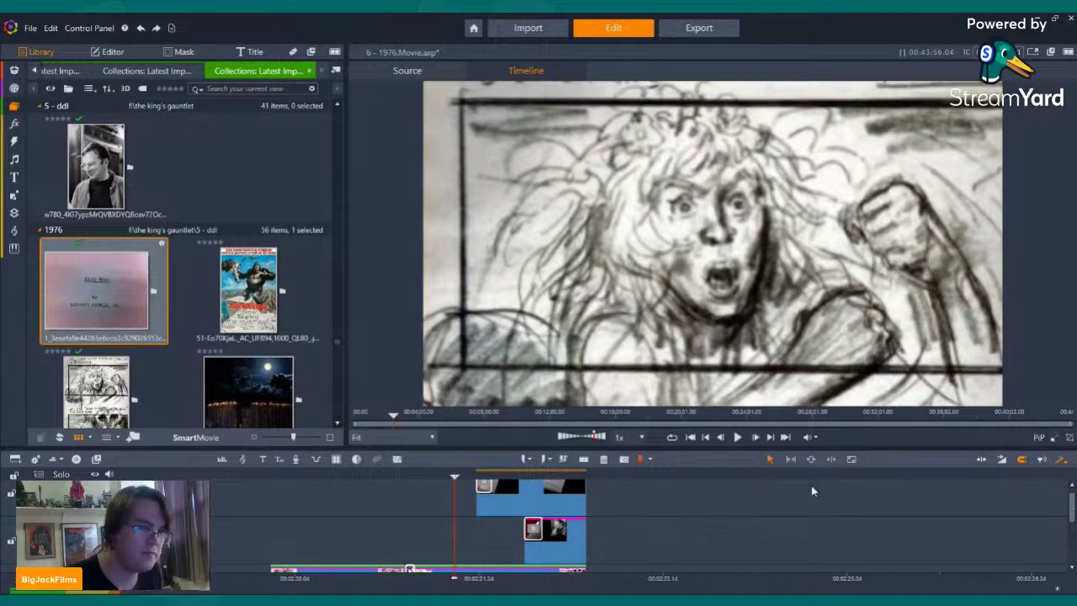
pyautogui.click(738, 438)
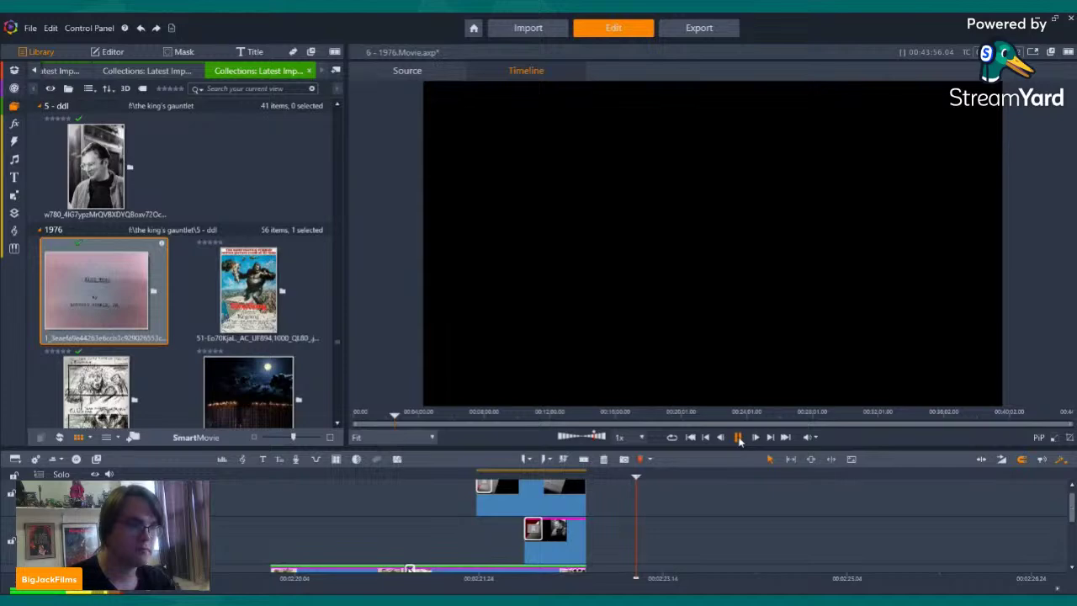
pyautogui.click(739, 440)
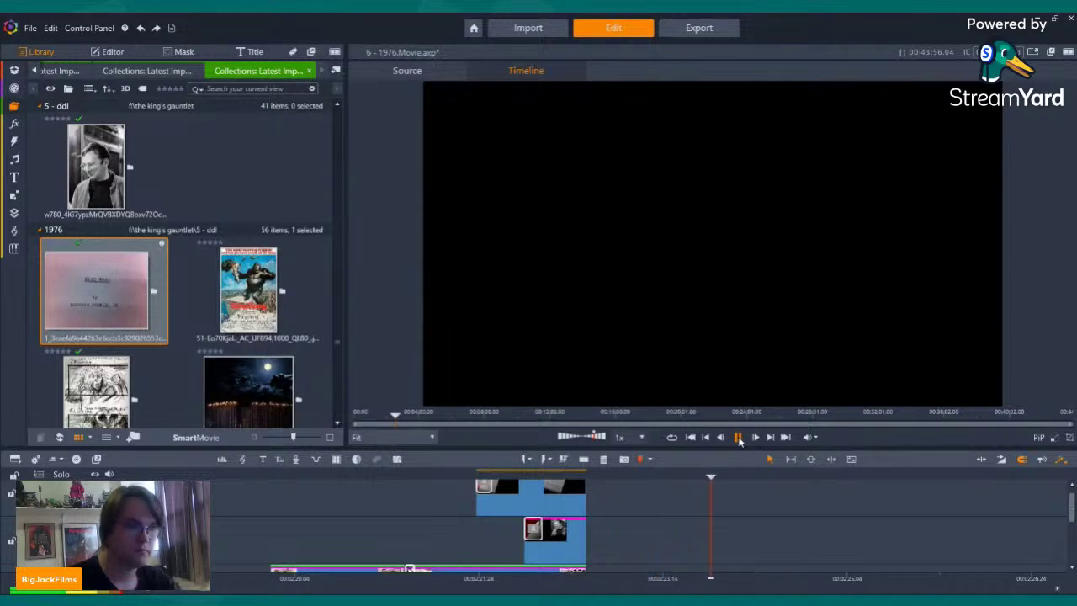
# - Browse the 1976 collection's posters and storyboard stills for fitting artwork, previewing s-l1600 (11).jpg
pyautogui.scroll(-5, 253, 236)
pyautogui.scroll(-10, 228, 179)
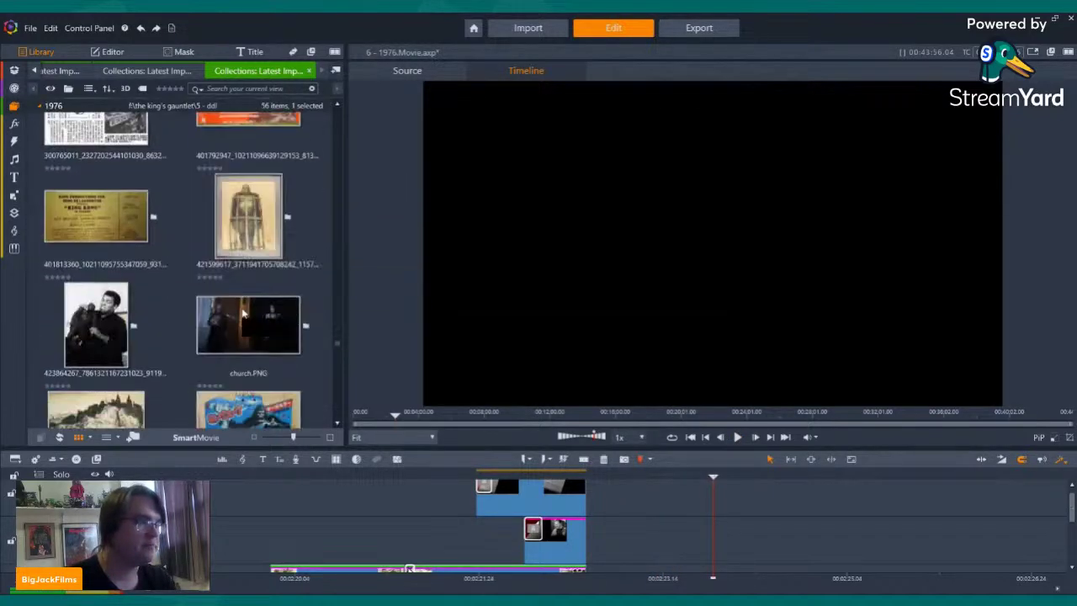
pyautogui.scroll(-10, 243, 314)
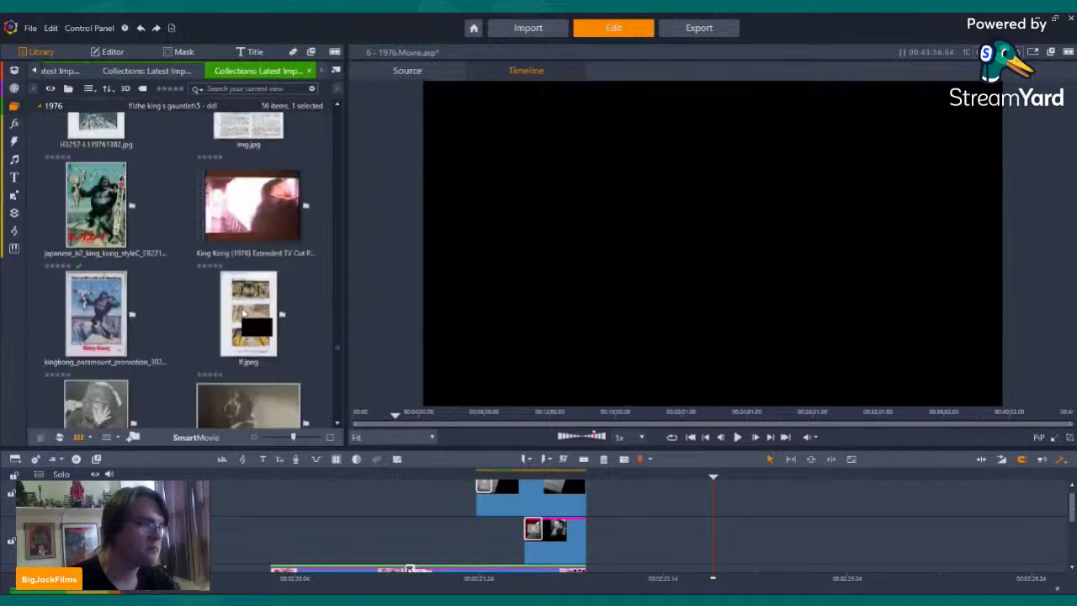
pyautogui.scroll(-8, 243, 314)
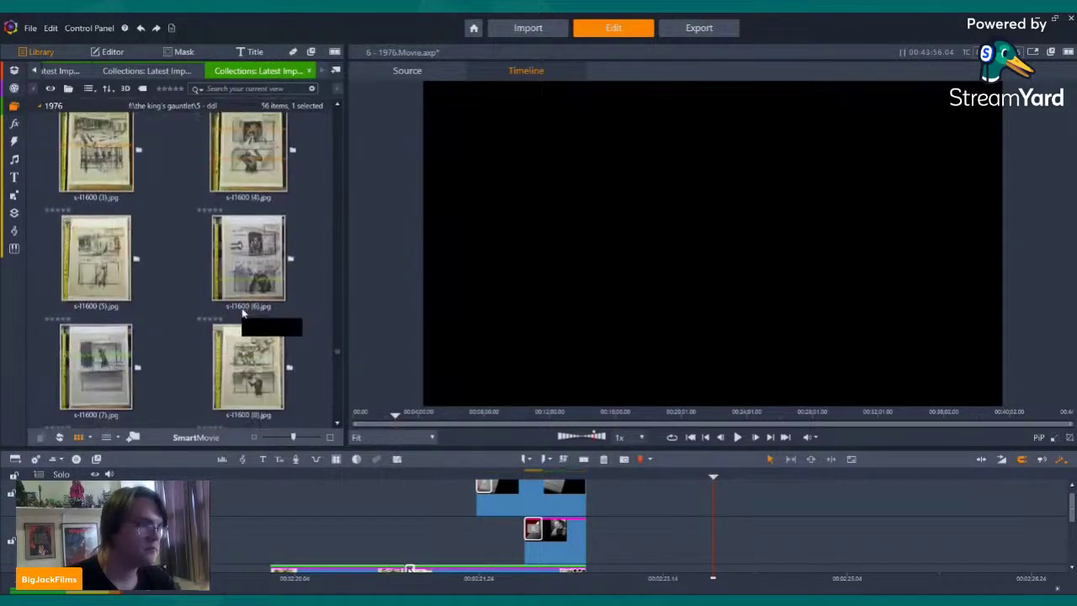
pyautogui.scroll(-3, 271, 219)
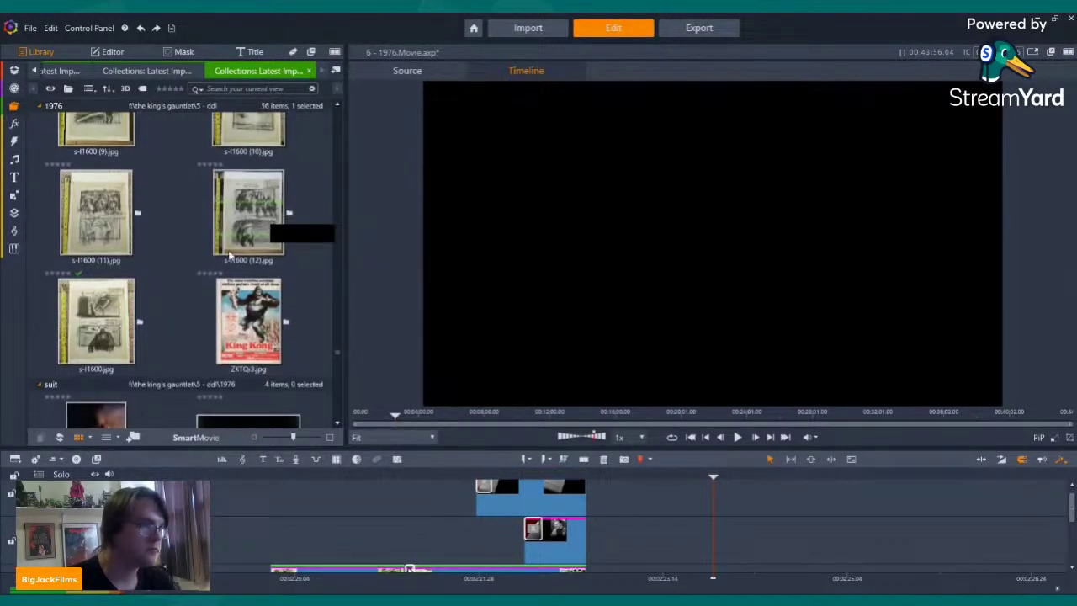
pyautogui.click(102, 203)
pyautogui.scroll(-3, 258, 206)
pyautogui.scroll(-3, 258, 206)
pyautogui.scroll(10, 258, 206)
pyautogui.scroll(10, 264, 208)
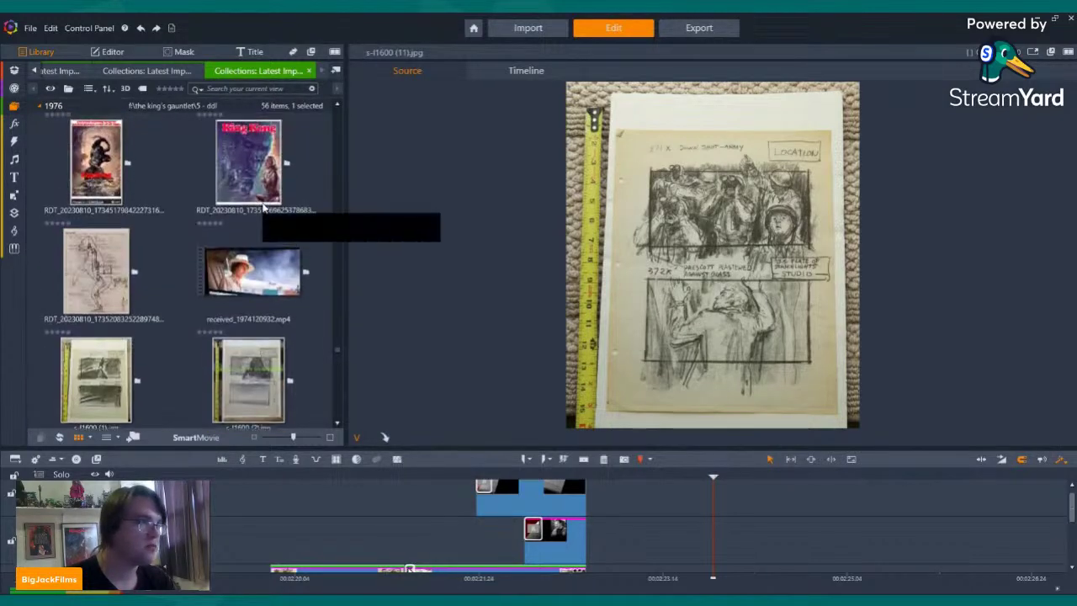
pyautogui.scroll(-3, 263, 208)
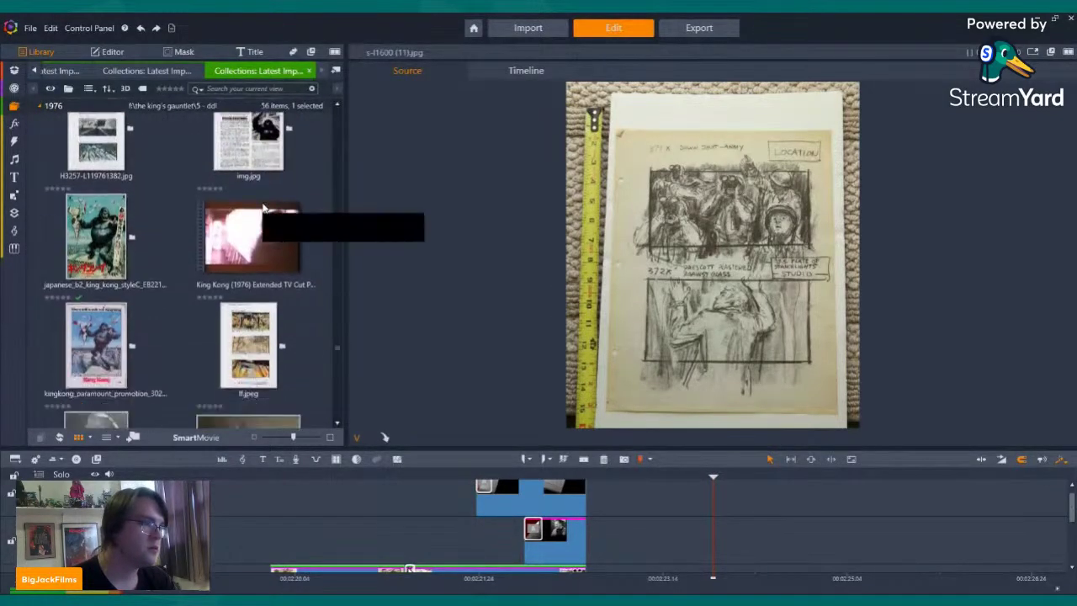
# - Place the three-panel colour storyboard page right after the last storyboard clip on the timeline and move it up to the overlay track
pyautogui.click(253, 244)
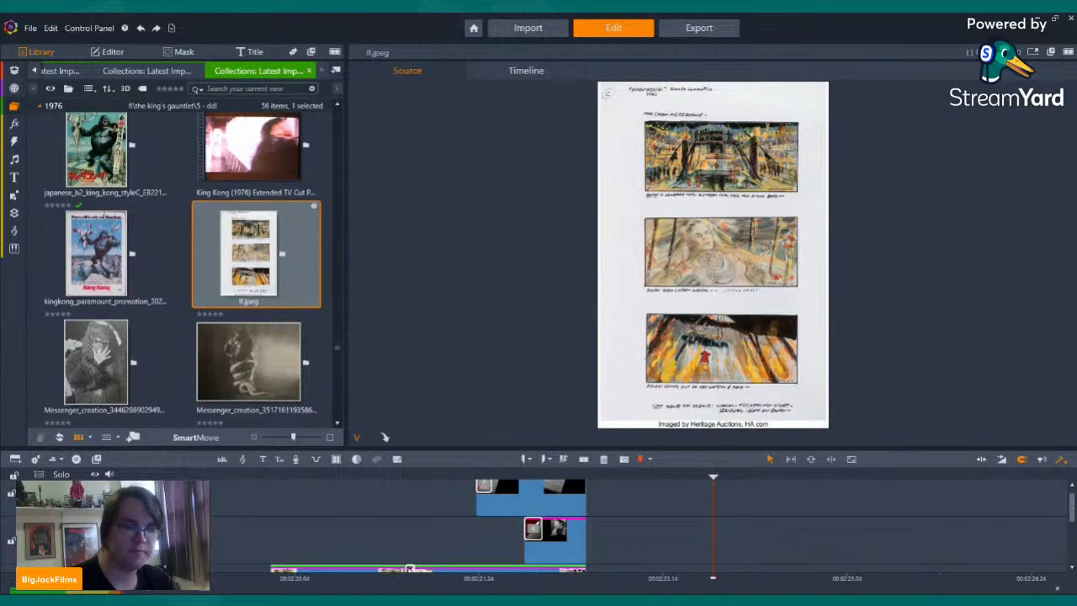
pyautogui.moveTo(1072, 505)
pyautogui.mouseDown()
pyautogui.moveTo(1074, 547)
pyautogui.moveTo(1074, 517)
pyautogui.mouseUp()
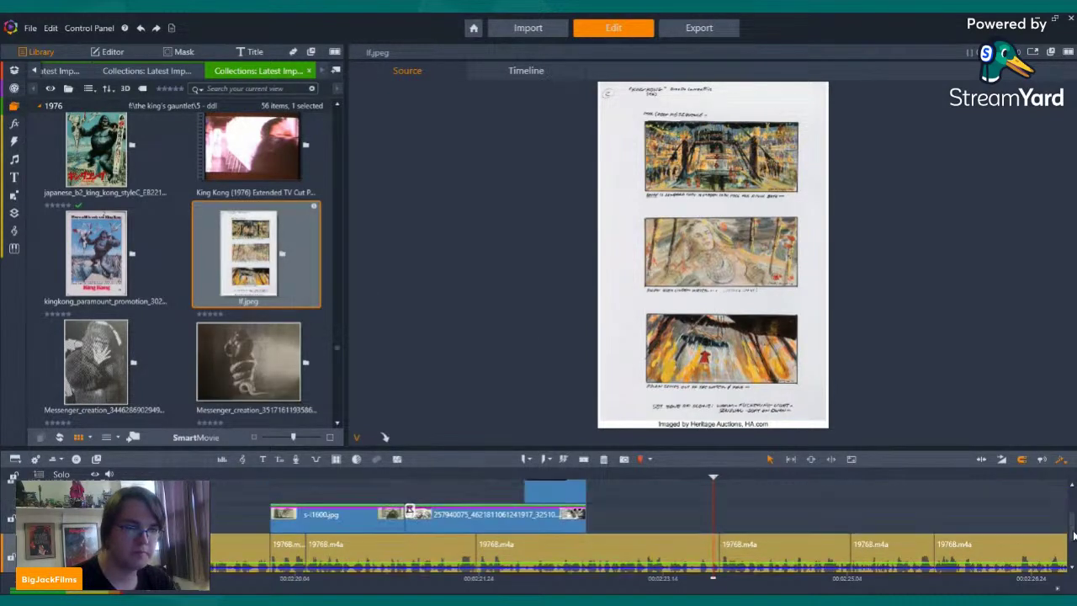
pyautogui.moveTo(257, 253); pyautogui.dragTo(595, 519)
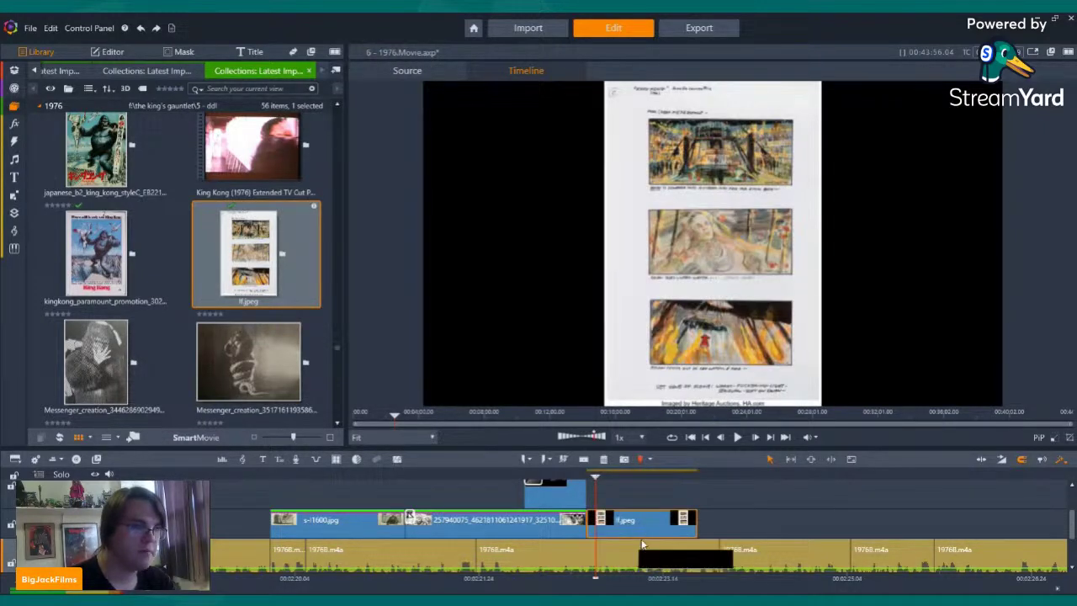
pyautogui.scroll(-6, 256, 236)
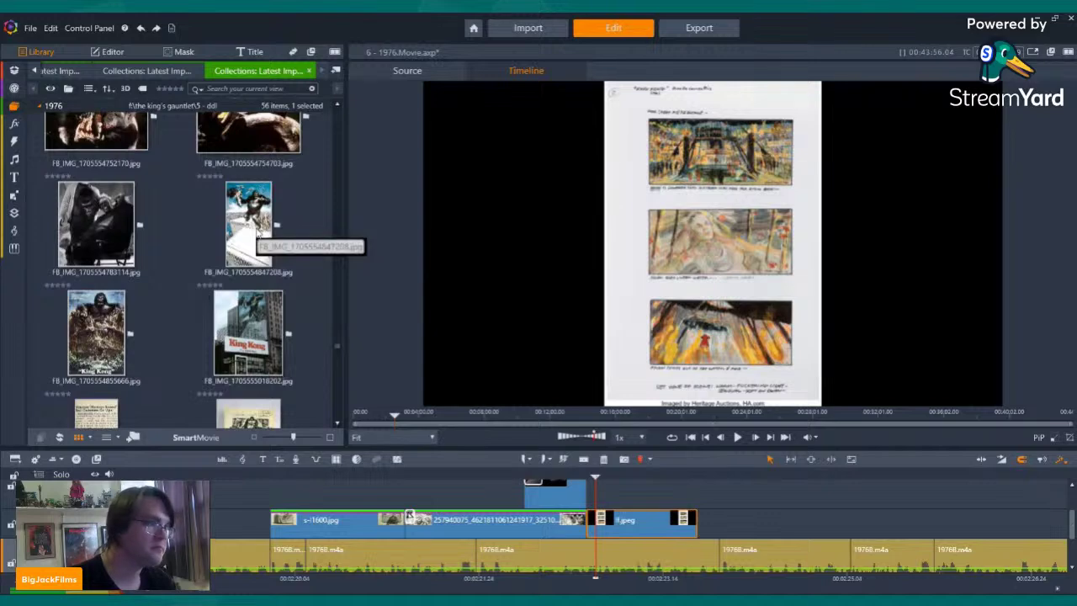
pyautogui.scroll(-10, 252, 234)
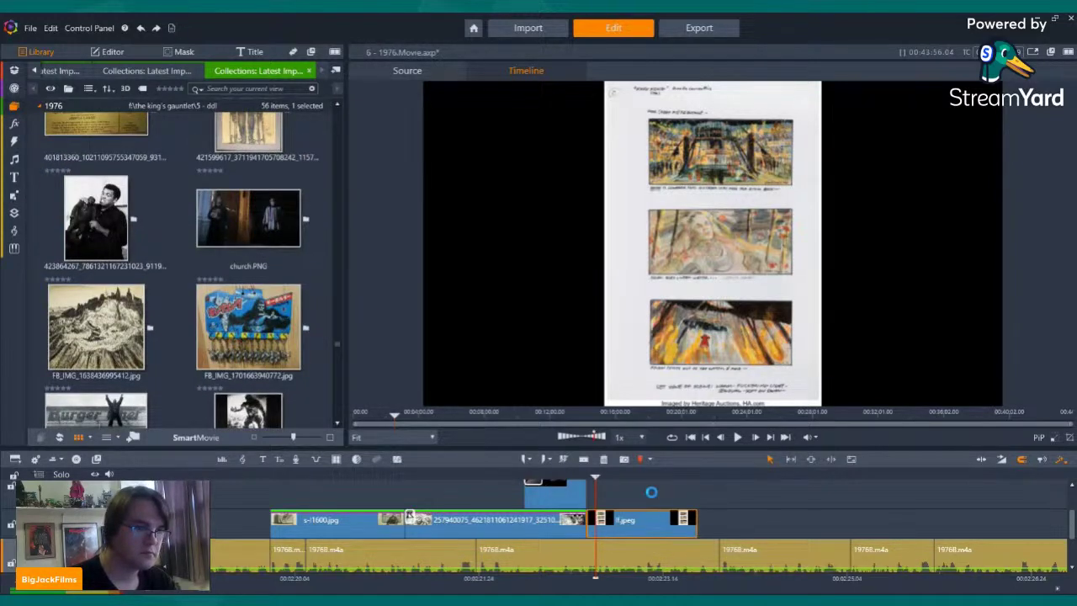
pyautogui.moveTo(652, 492); pyautogui.dragTo(650, 492)
# - Search the scenes of The Legend Of King Kong (1975) .5.wmv for illustrated footage to use behind the storyboard page
pyautogui.click(144, 71)
pyautogui.click(68, 71)
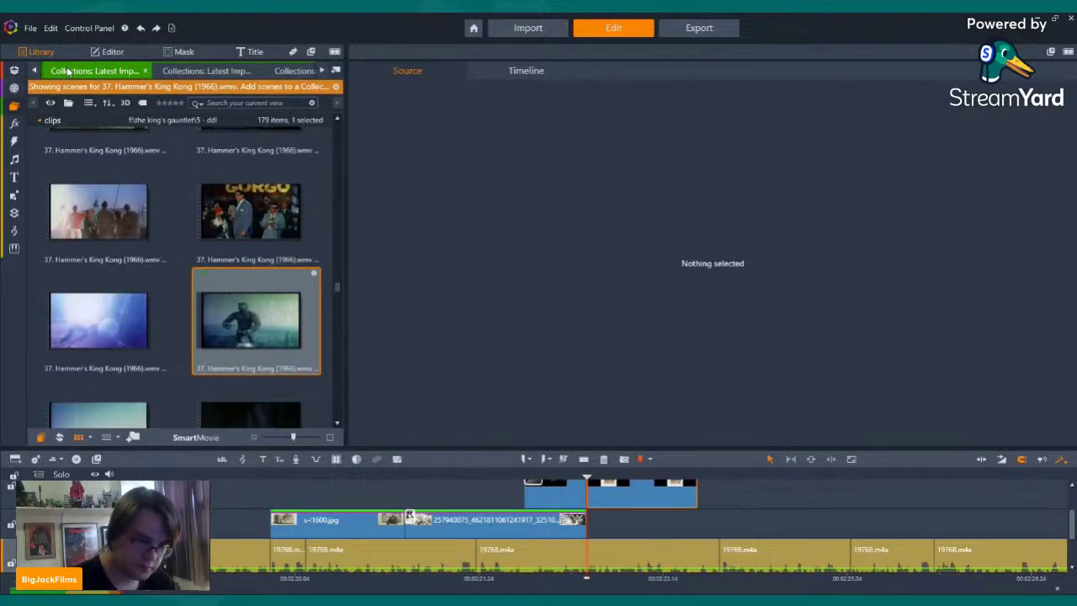
pyautogui.click(35, 71)
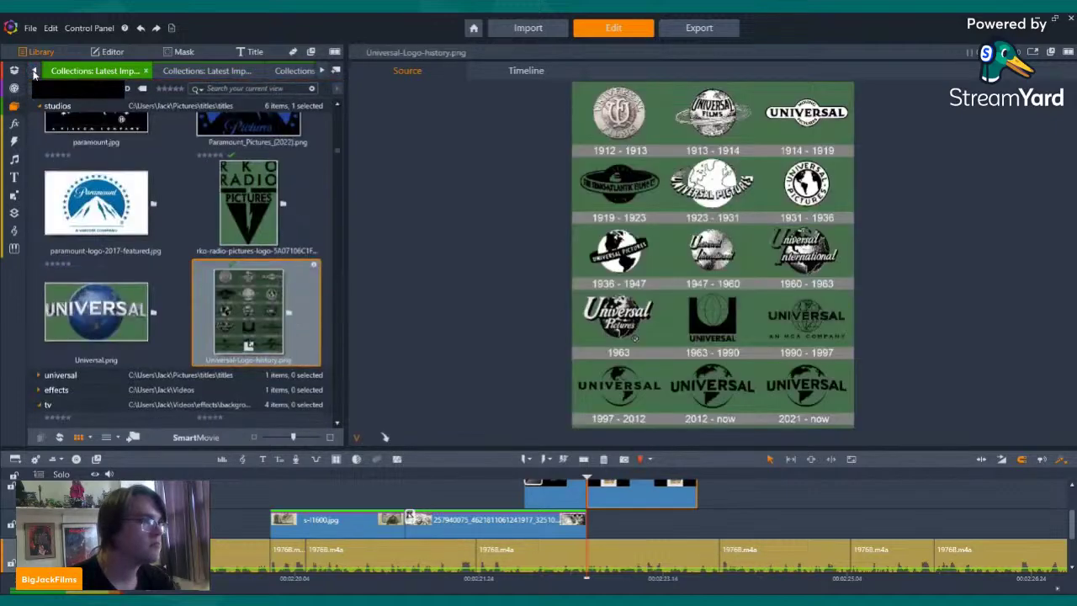
pyautogui.click(37, 72)
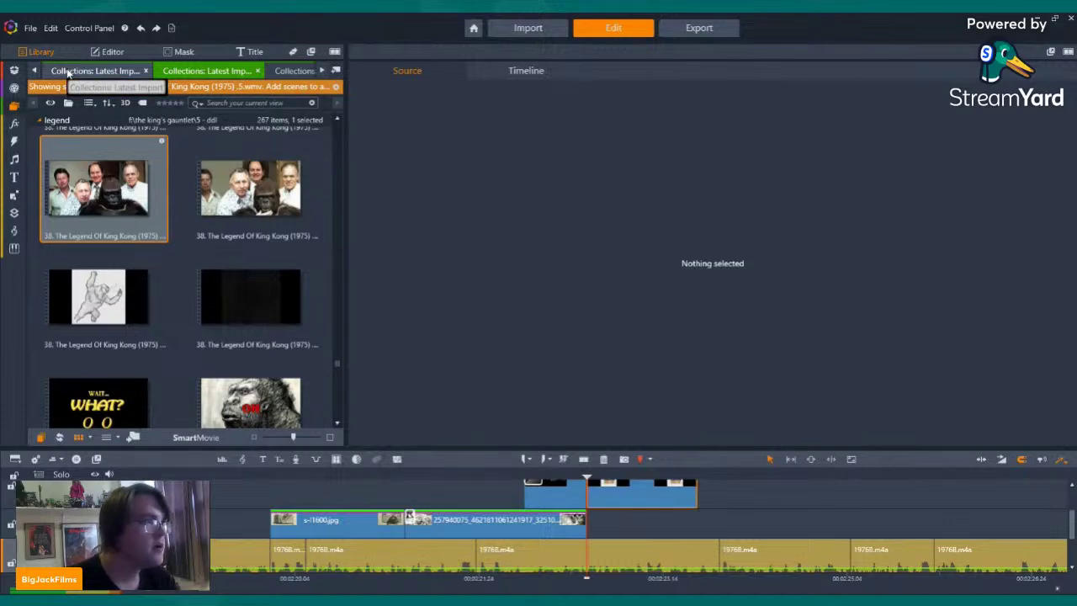
pyautogui.scroll(3, 236, 281)
pyautogui.scroll(-3, 236, 281)
pyautogui.scroll(10, 235, 261)
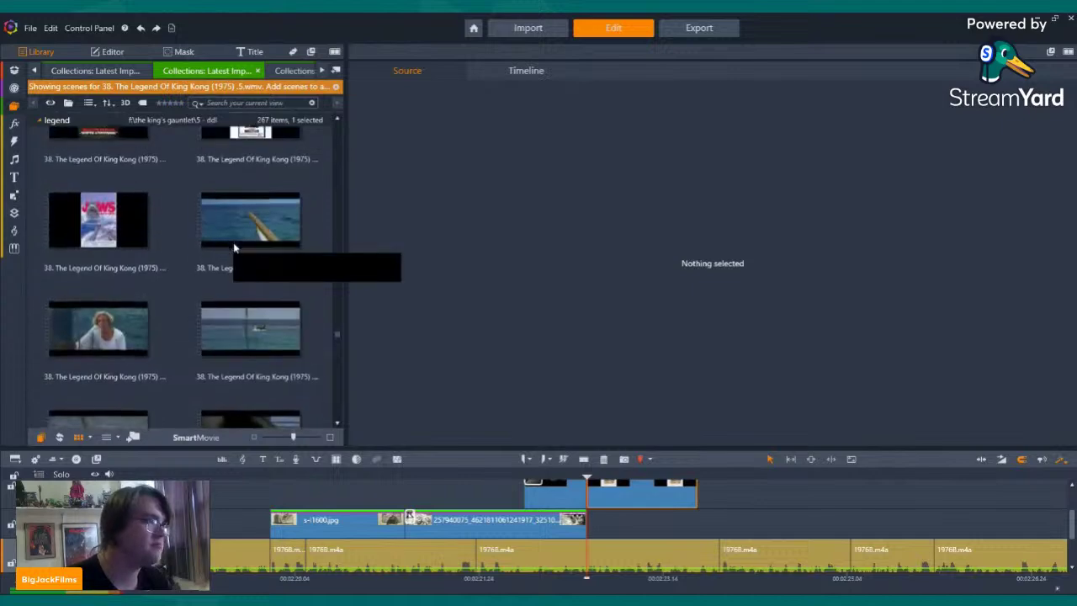
pyautogui.scroll(10, 233, 247)
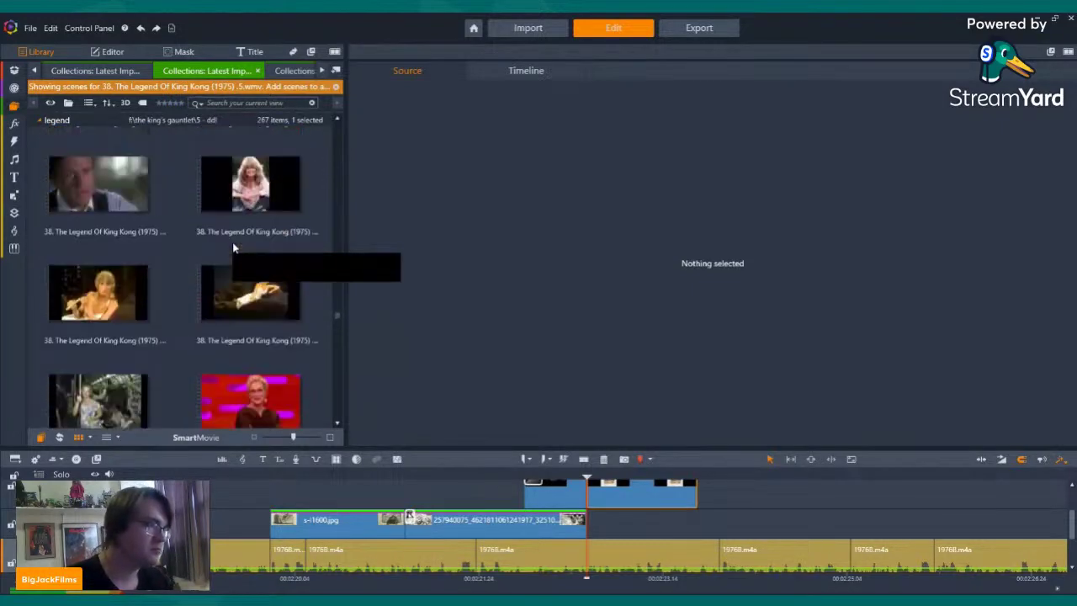
pyautogui.scroll(10, 234, 246)
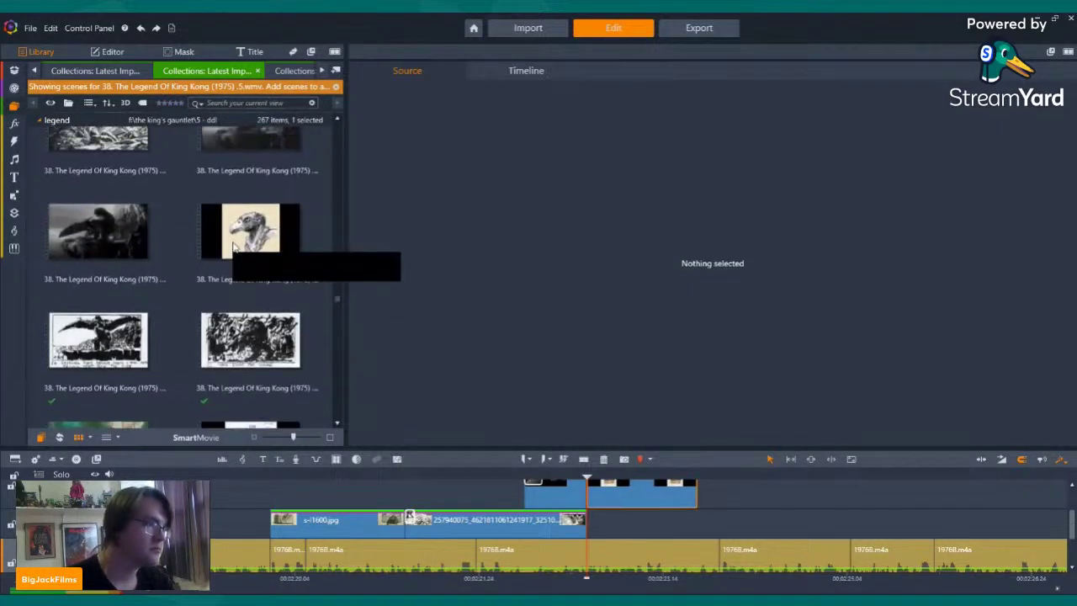
pyautogui.scroll(10, 234, 246)
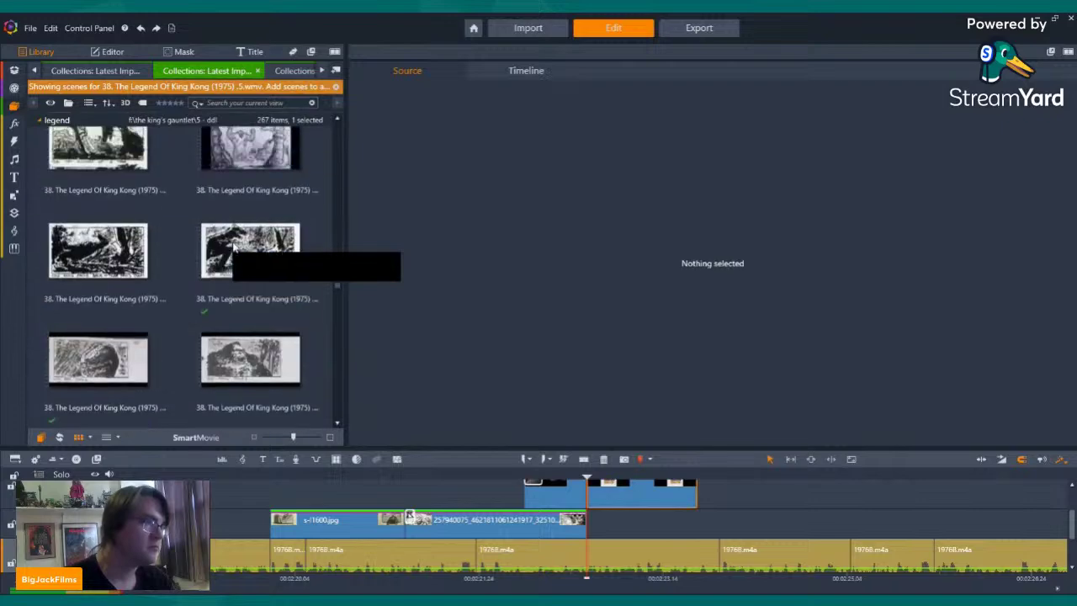
pyautogui.scroll(10, 234, 246)
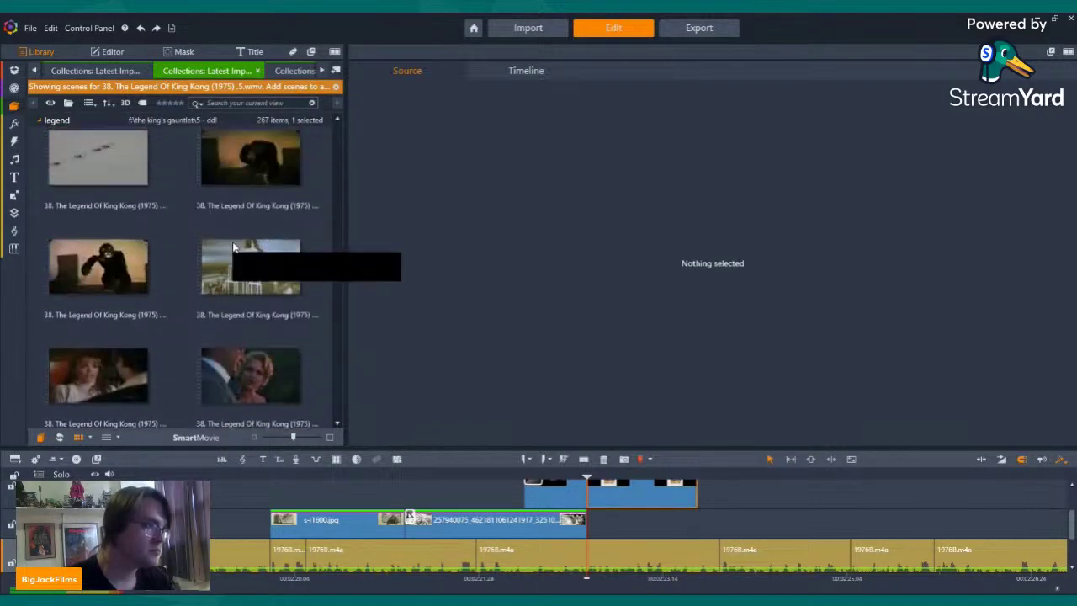
pyautogui.scroll(10, 233, 246)
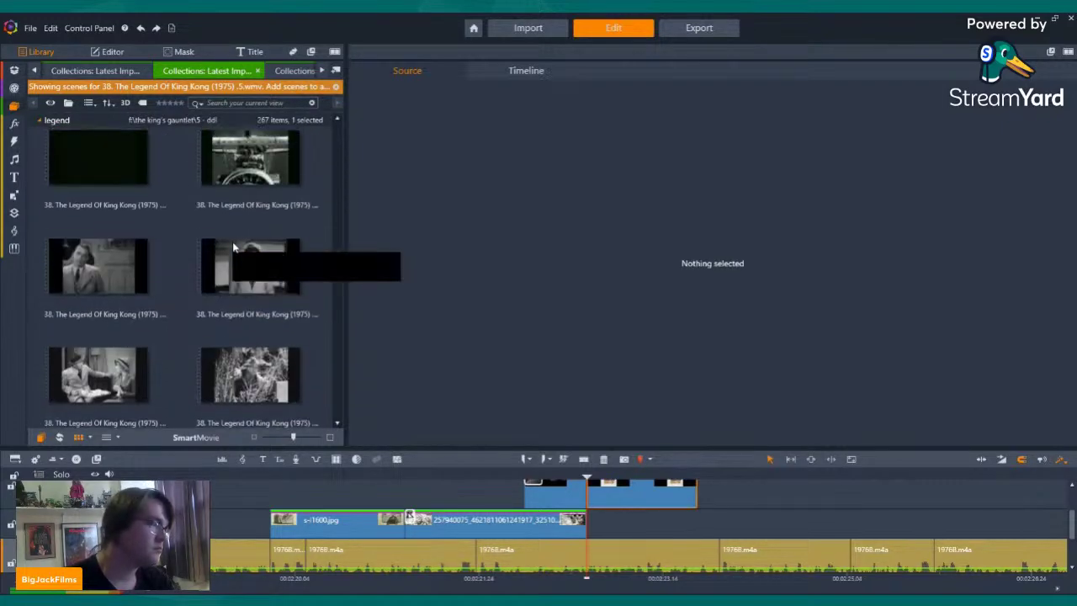
pyautogui.scroll(10, 233, 246)
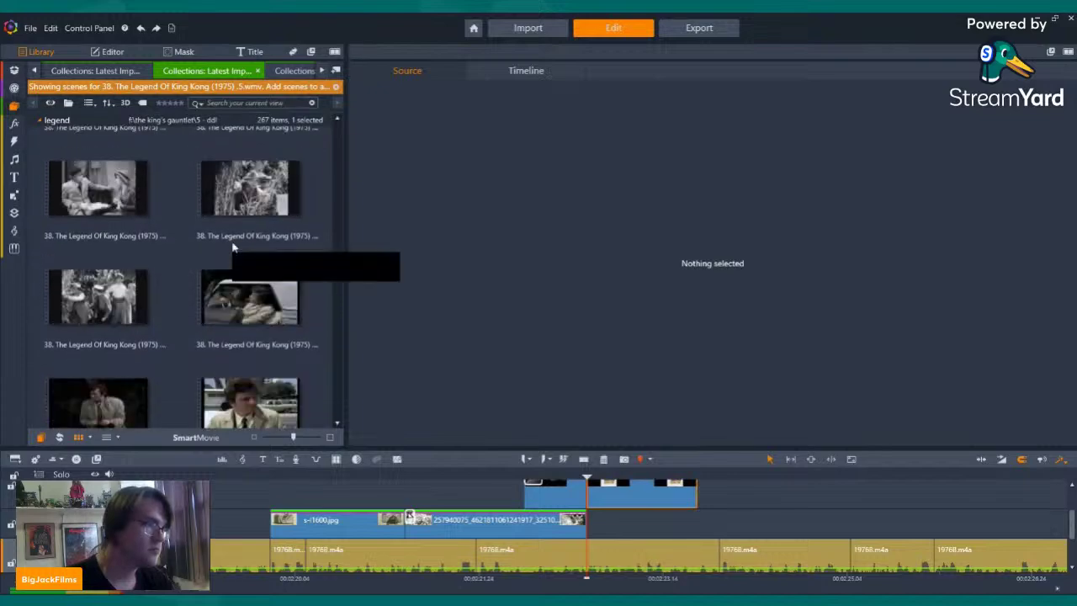
pyautogui.scroll(10, 233, 245)
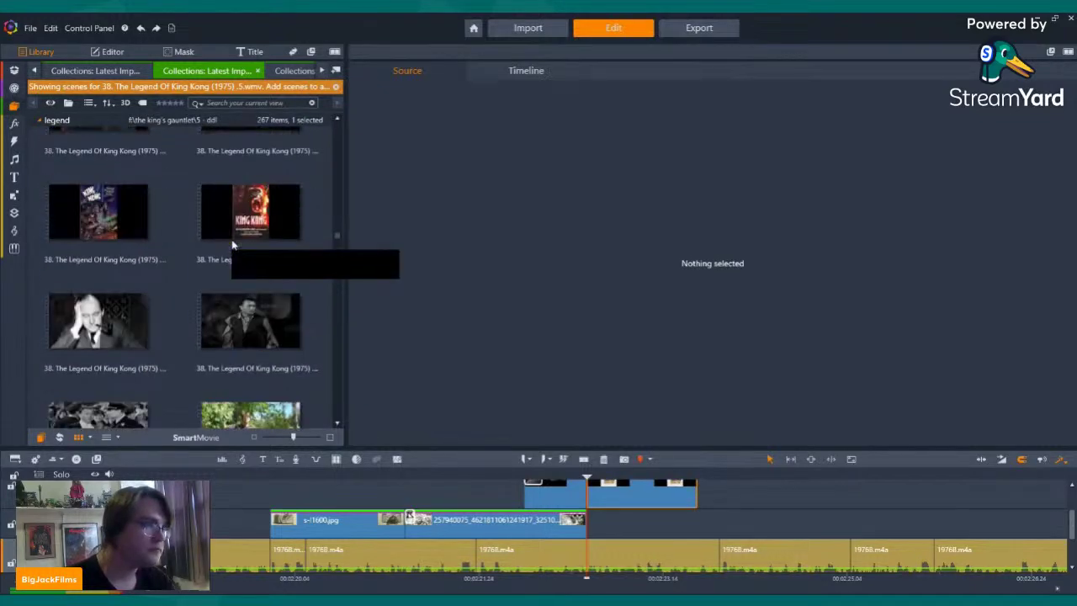
pyautogui.scroll(10, 233, 245)
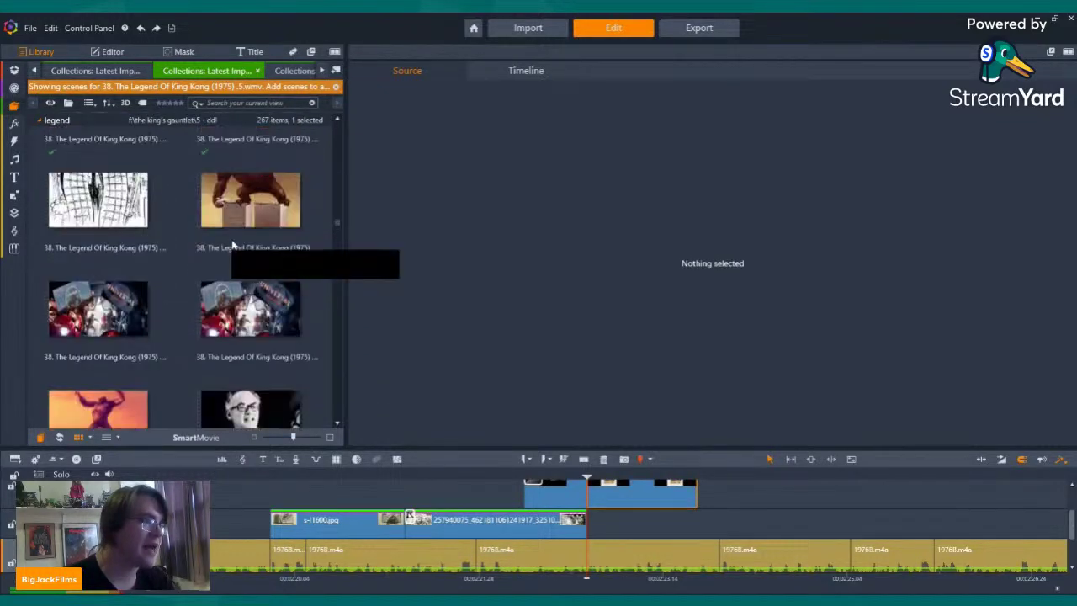
pyautogui.scroll(10, 233, 245)
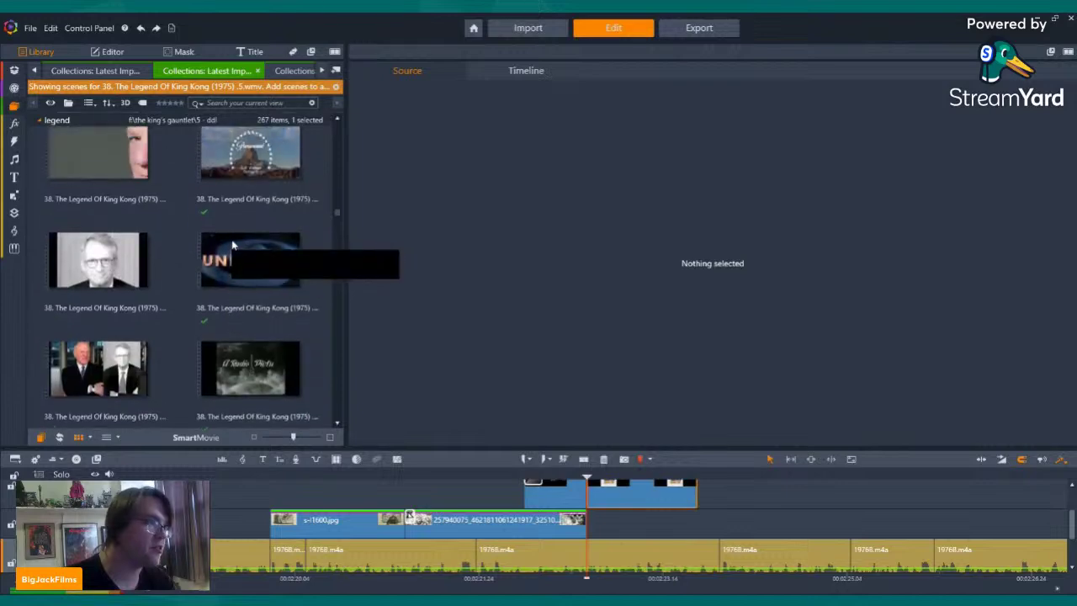
pyautogui.scroll(10, 233, 245)
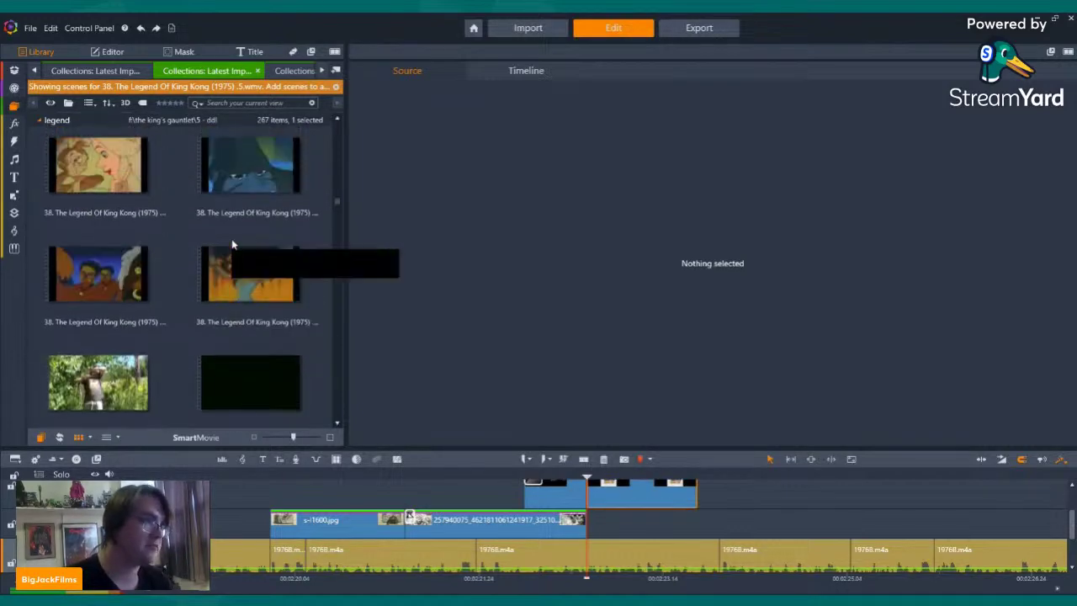
pyautogui.scroll(10, 233, 245)
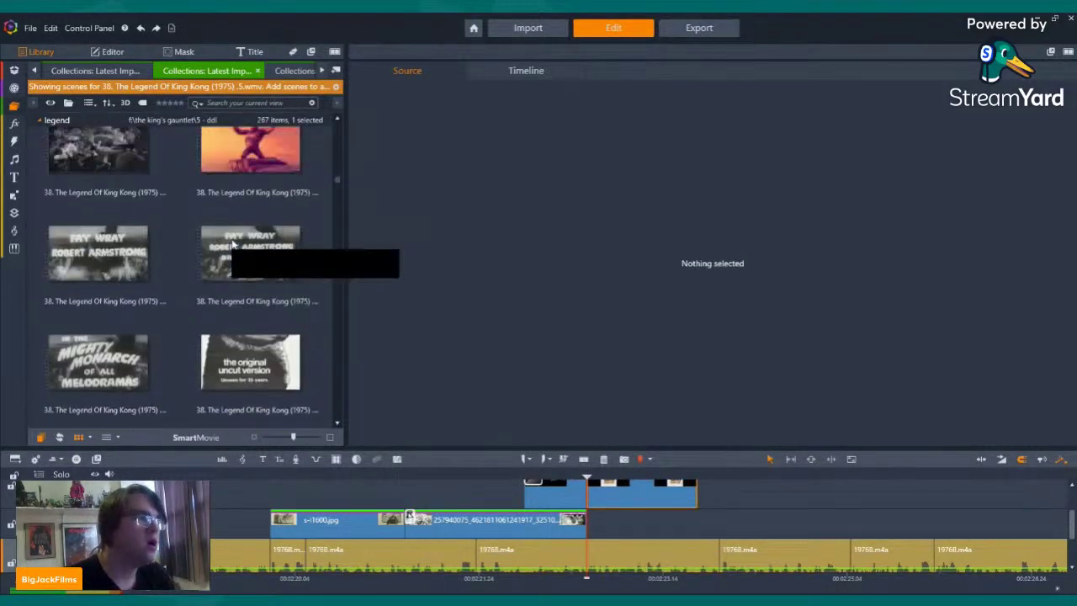
pyautogui.scroll(10, 233, 245)
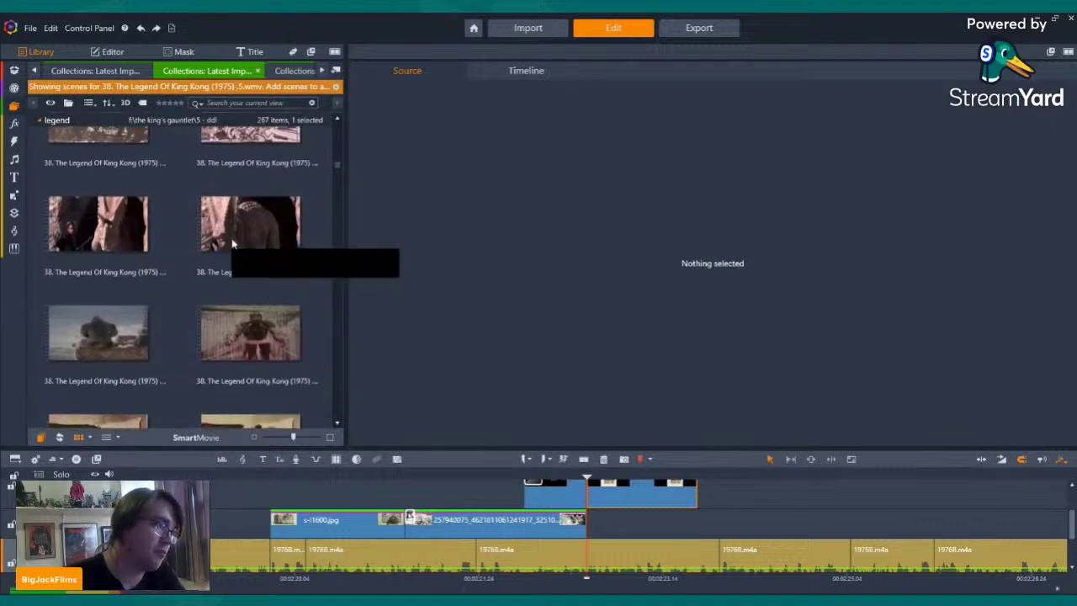
# - Preview the drawn scene of silhouetted tribespeople, place it beneath the start of the storyboard page and turn off its audio stream
pyautogui.click(98, 252)
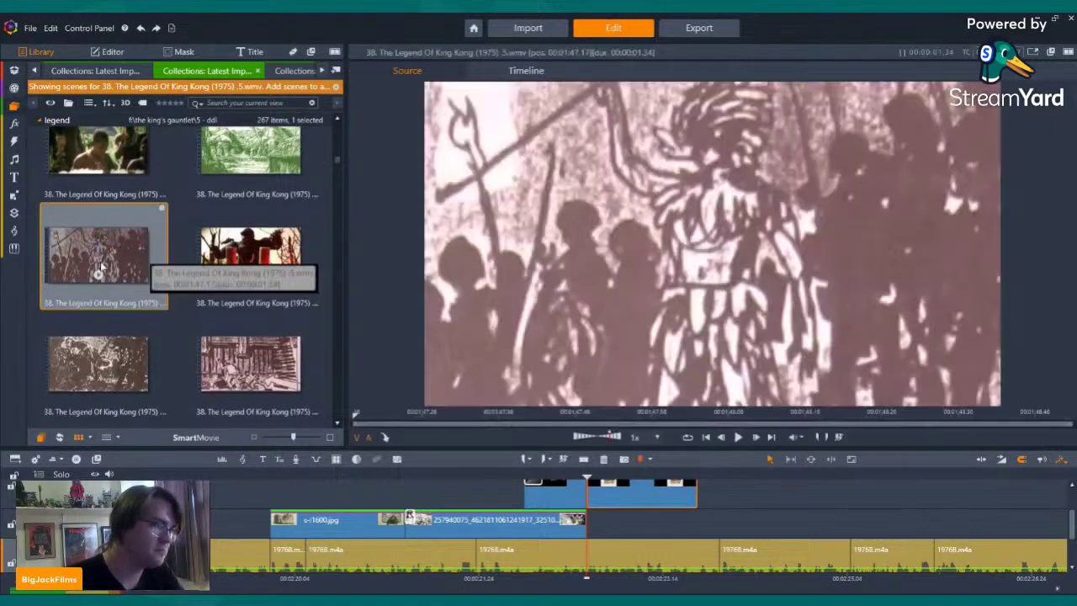
pyautogui.click(738, 437)
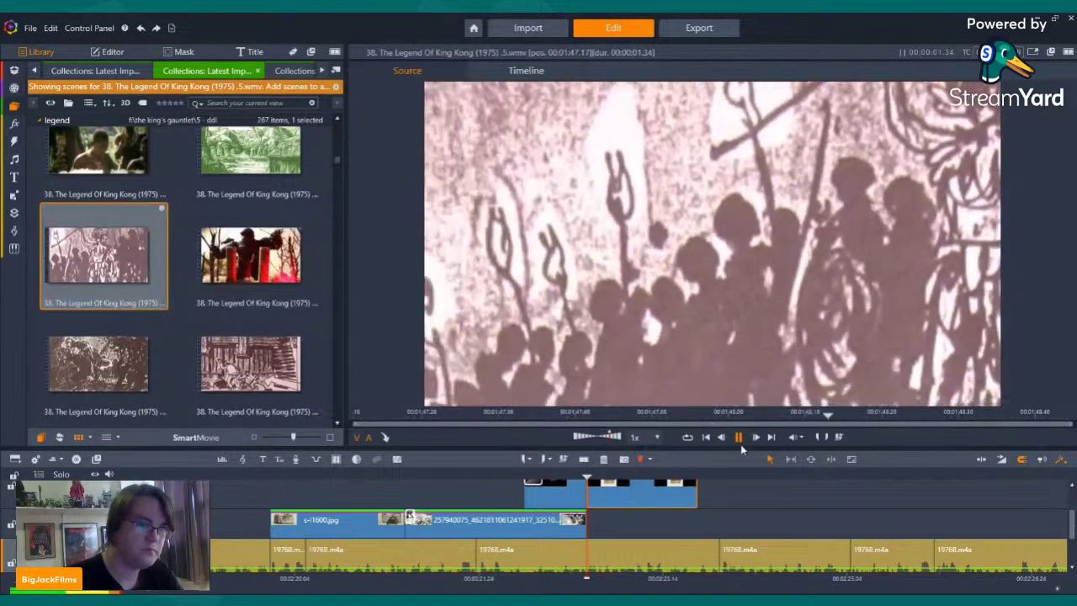
pyautogui.moveTo(80, 263); pyautogui.dragTo(597, 520)
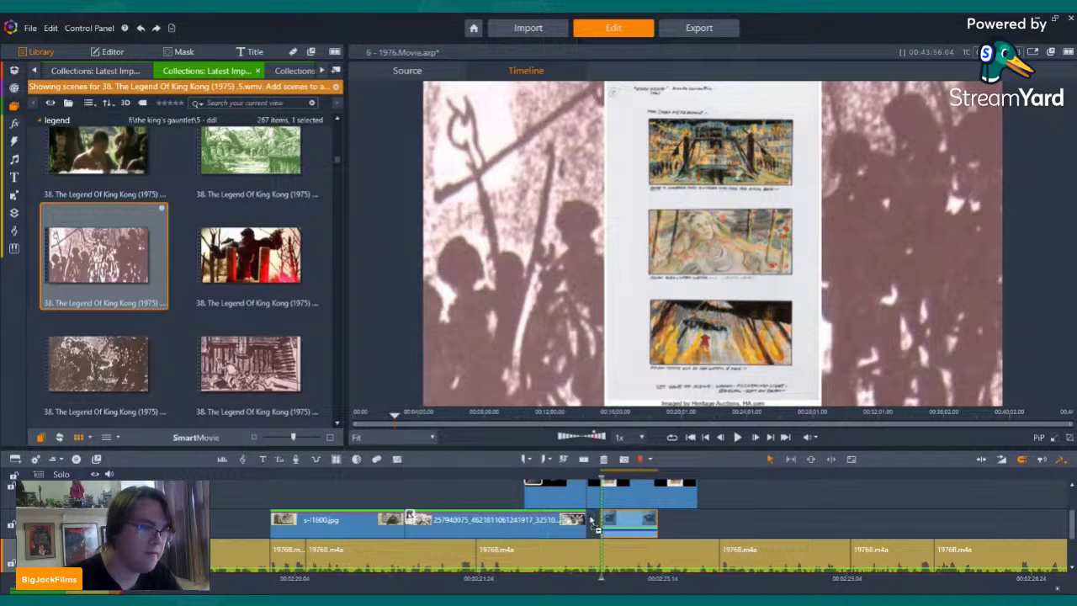
pyautogui.rightClick(617, 522)
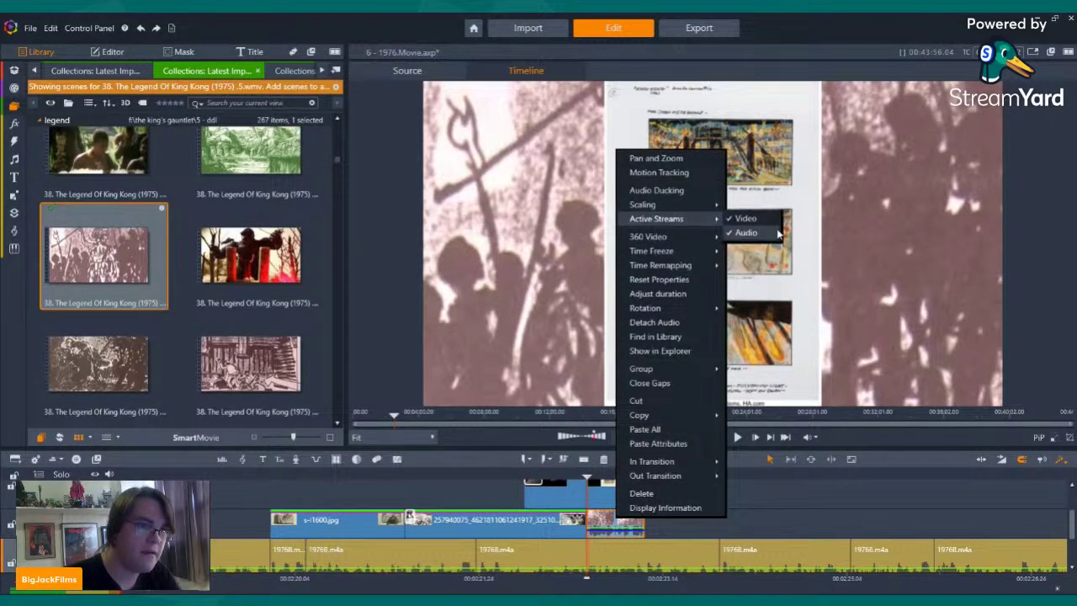
pyautogui.click(652, 456)
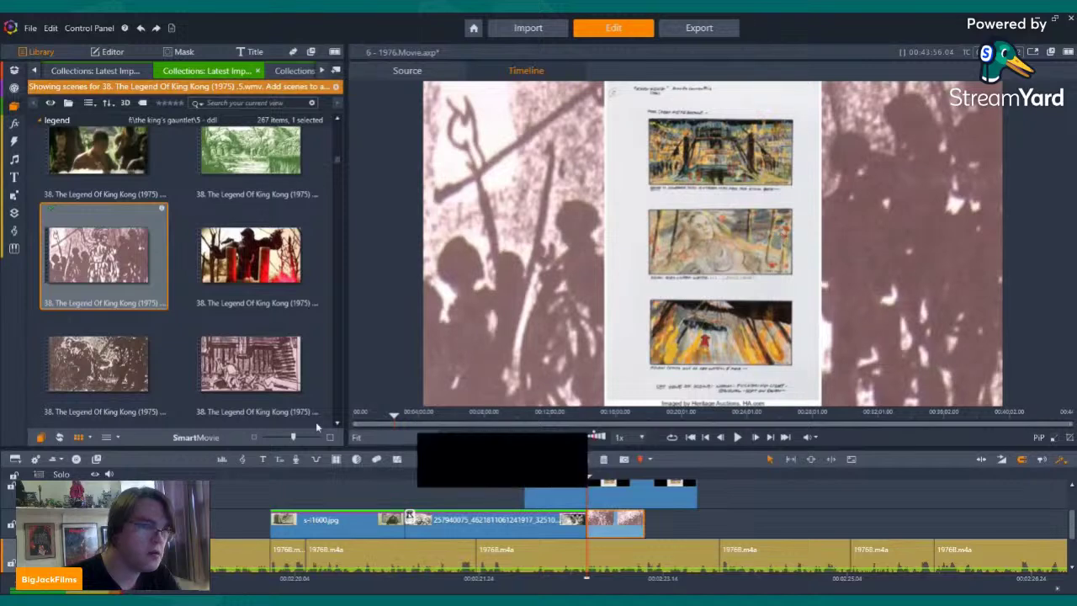
# - Add the dark brown drawn jungle scene directly after the tribespeople clip and turn off its audio stream
pyautogui.click(648, 524)
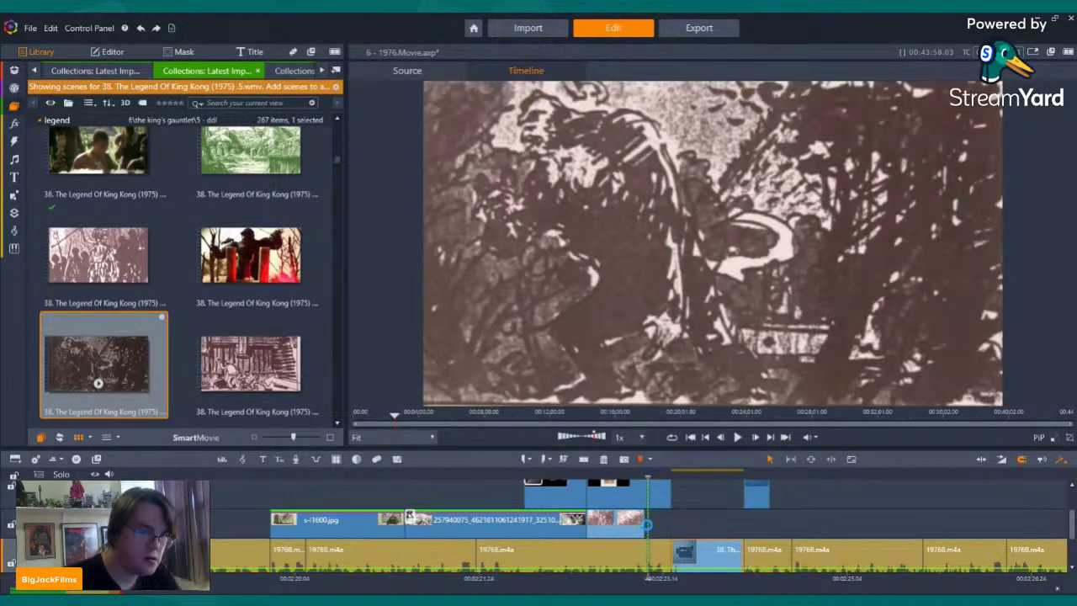
pyautogui.rightClick(667, 524)
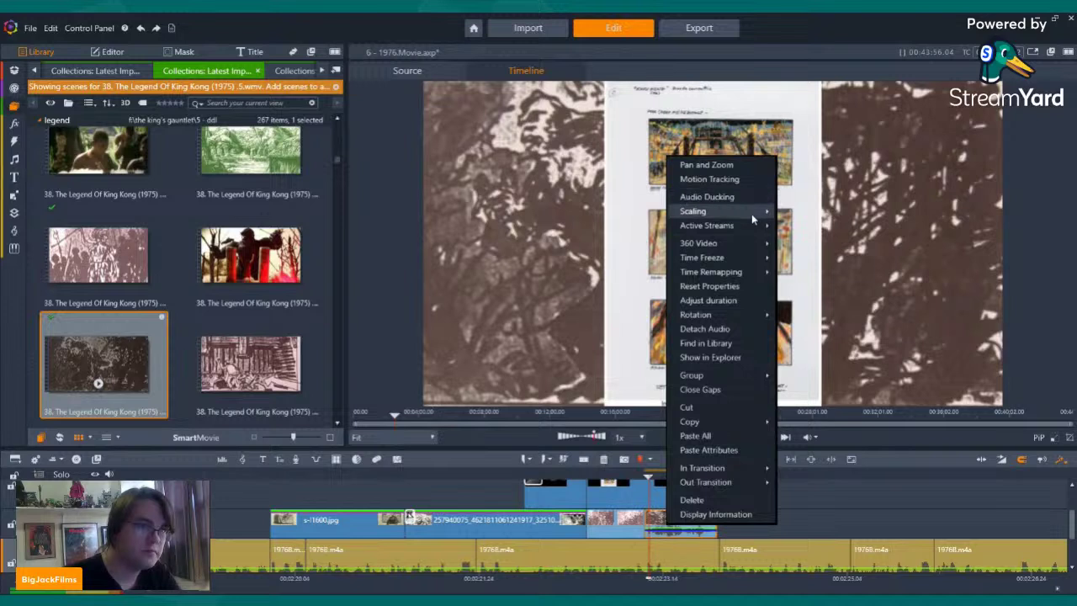
pyautogui.click(807, 243)
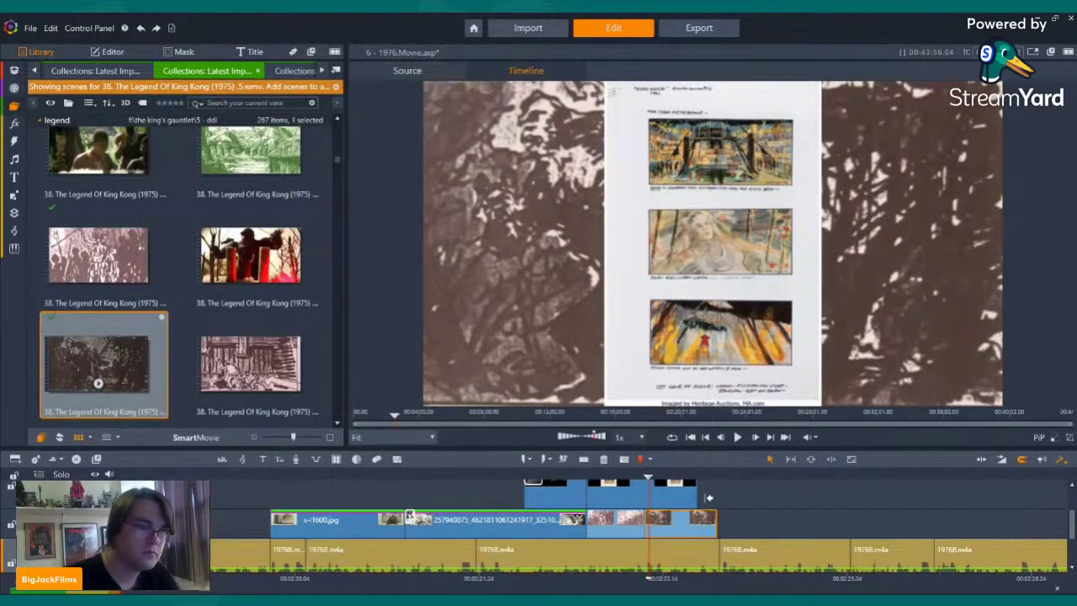
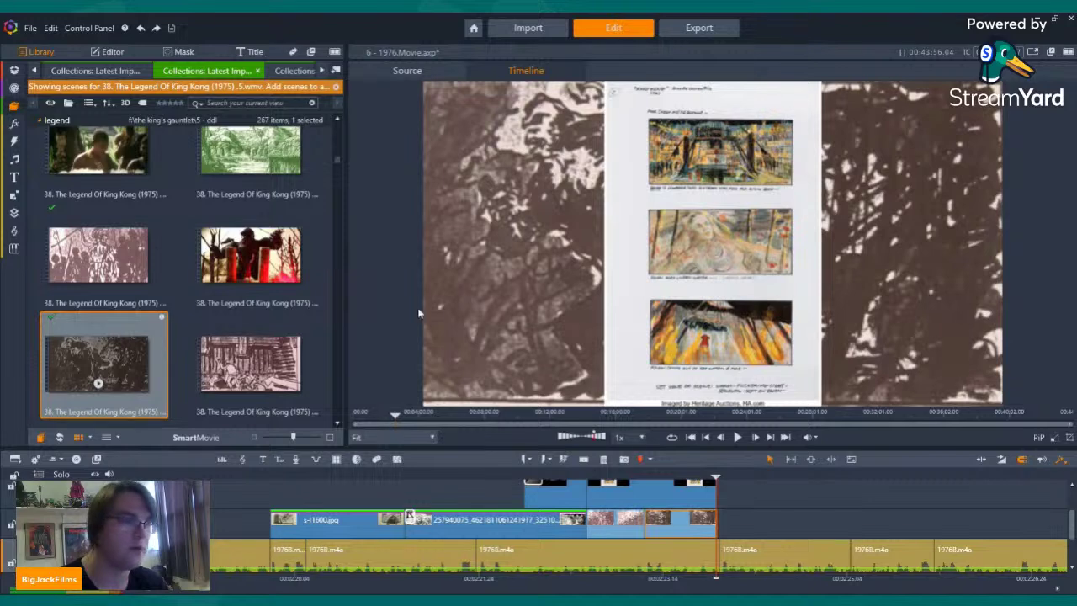
# - Look through the 5 - ddl image collection and compare the pencil storyboards of the giant hands and the natives
pyautogui.press('Left')
pyautogui.press('Left')
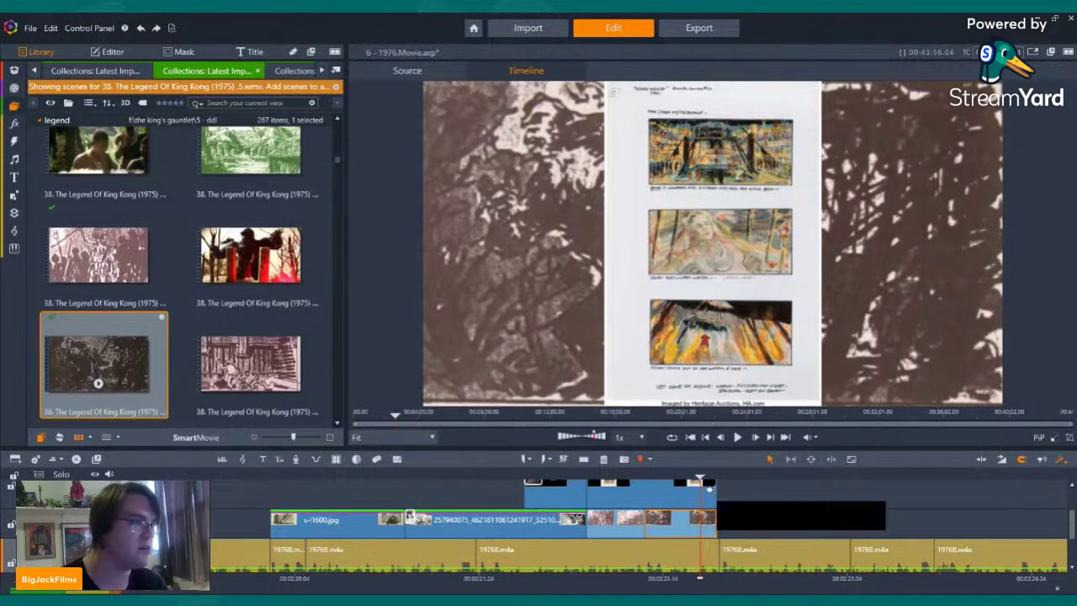
pyautogui.scroll(-1, 286, 74)
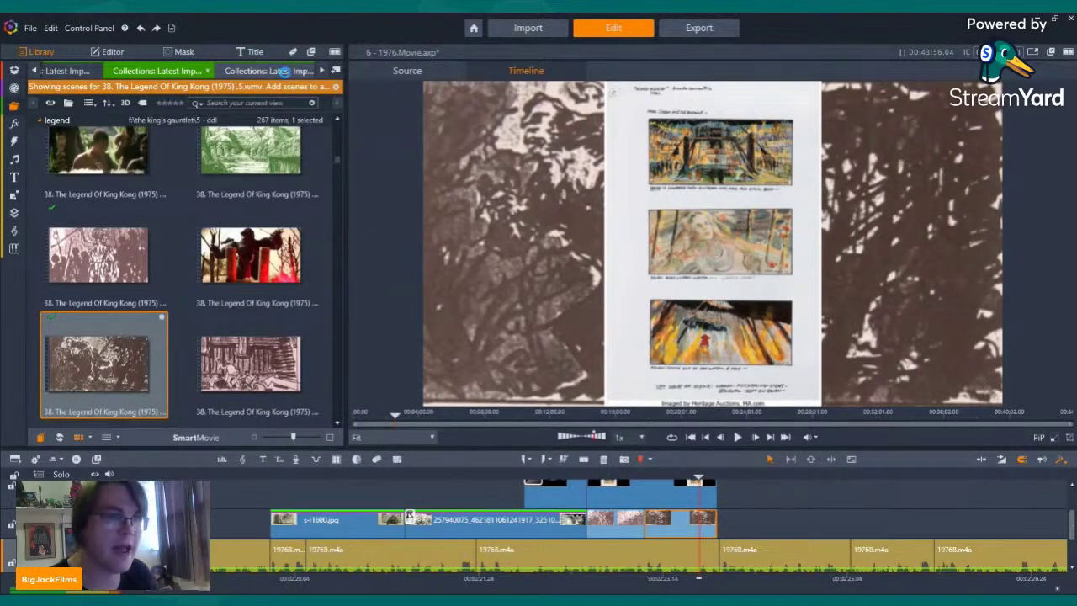
pyautogui.click(286, 72)
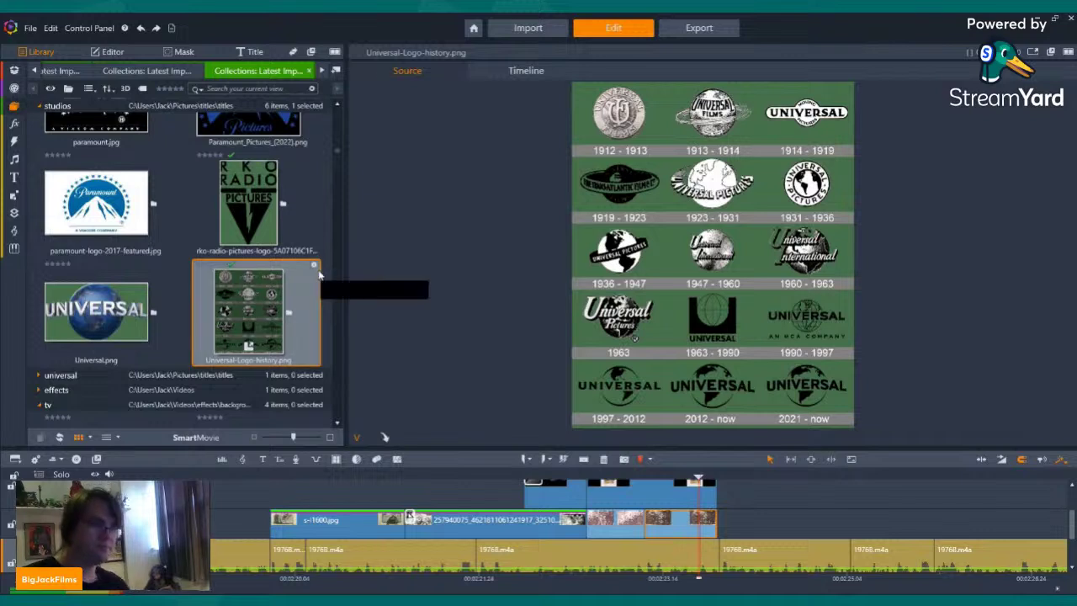
pyautogui.scroll(-3, 250, 325)
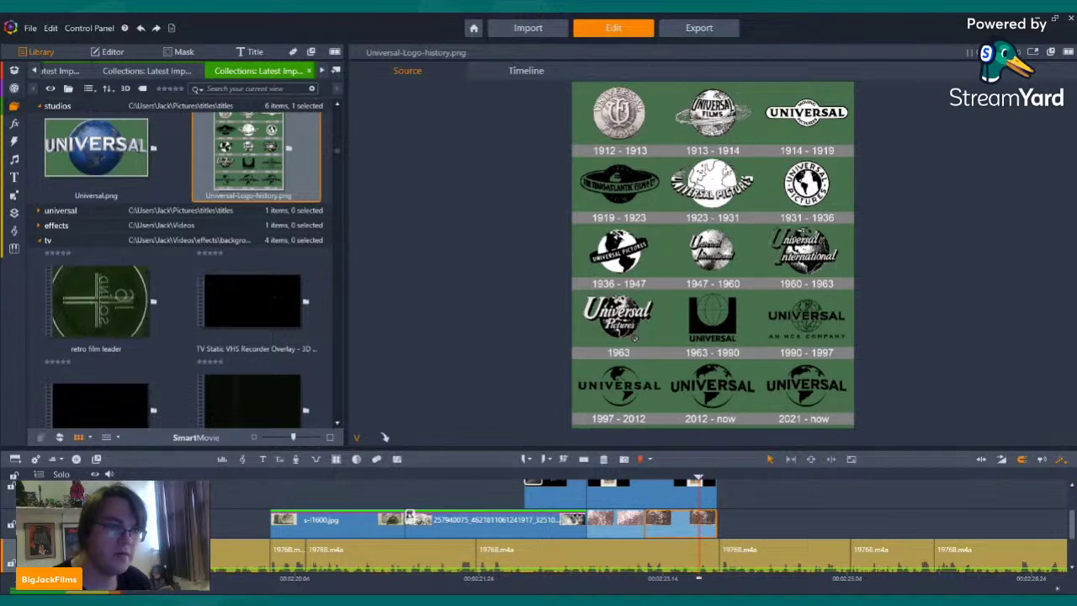
pyautogui.click(254, 219)
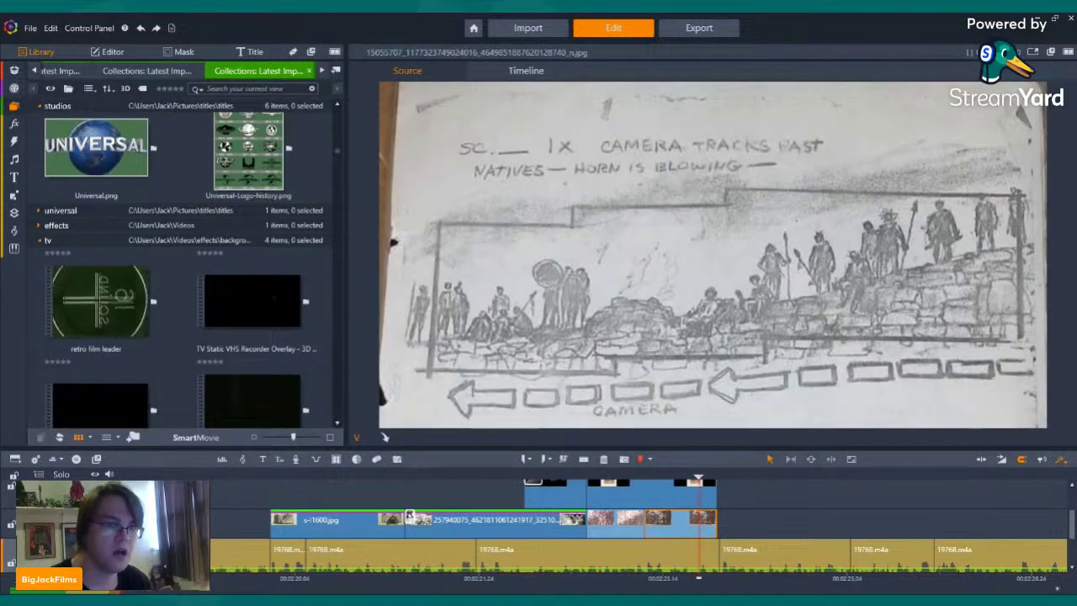
pyautogui.click(170, 232)
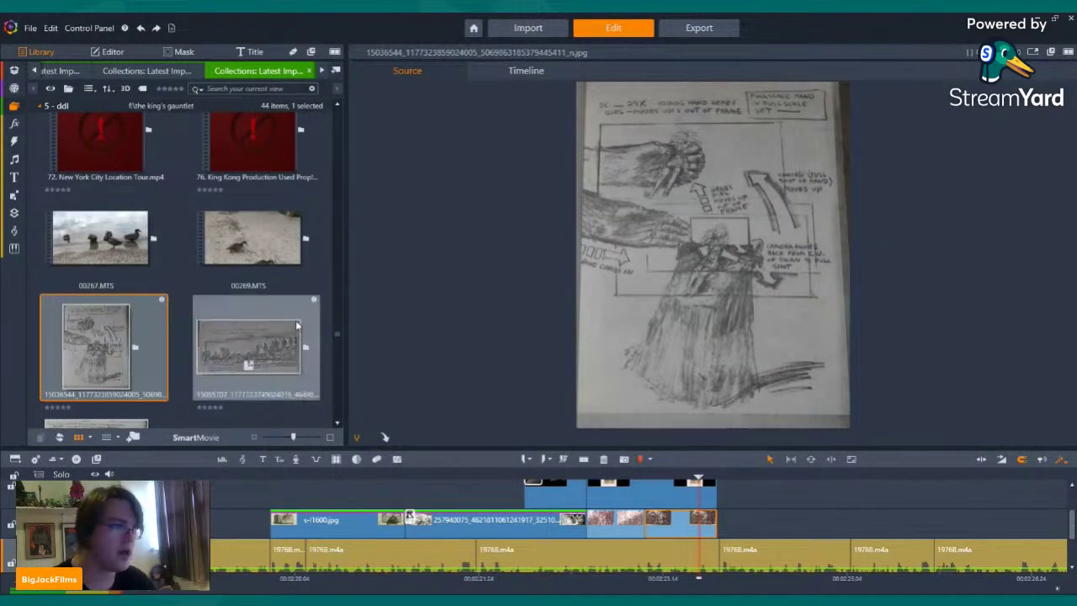
pyautogui.click(232, 330)
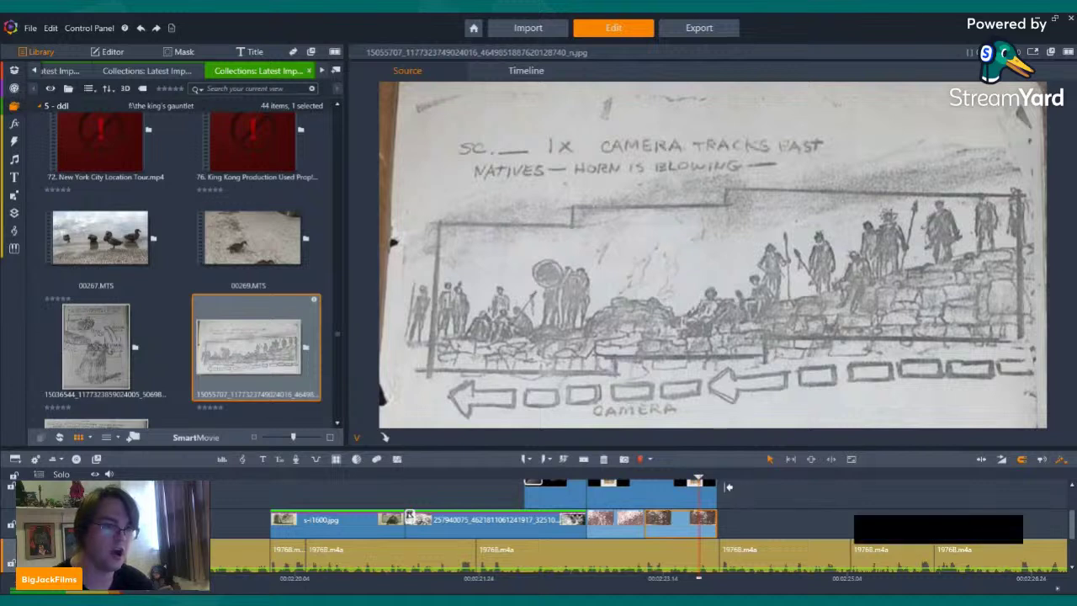
# - Replace the three-panel colour storyboard page on the overlay track with the natives pencil storyboard, trimmed to end with the tribespeople clip
pyautogui.moveTo(779, 158); pyautogui.dragTo(655, 482)
pyautogui.rightClick(655, 482)
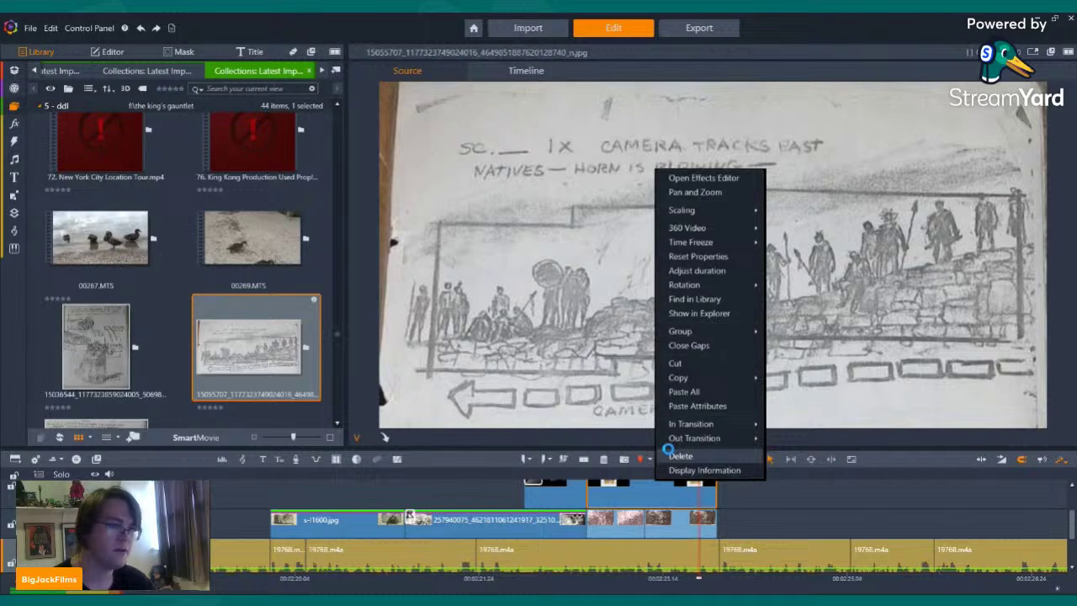
pyautogui.click(680, 455)
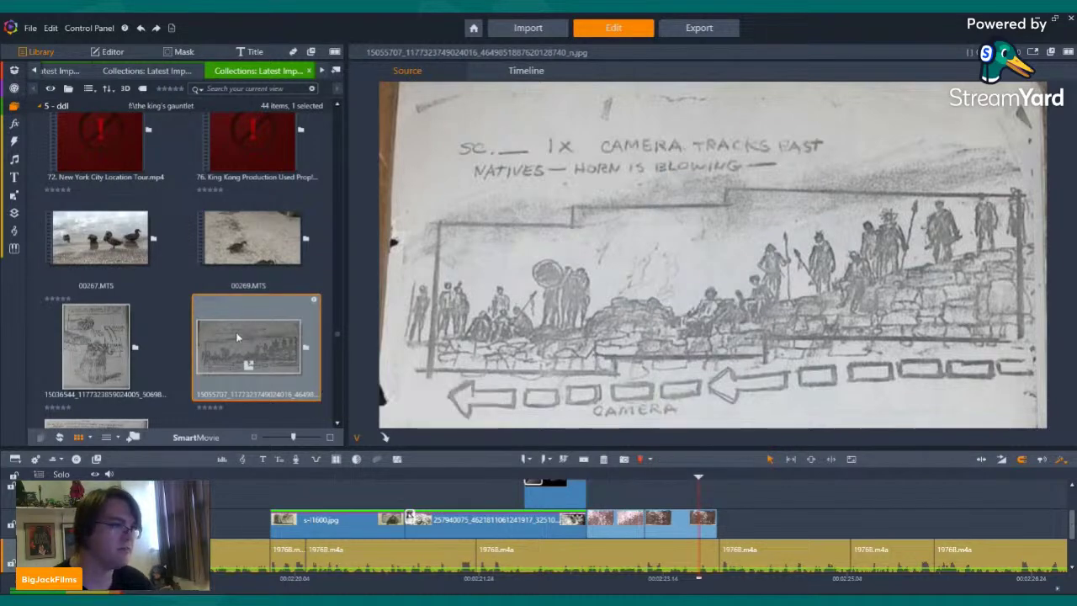
pyautogui.moveTo(239, 335); pyautogui.dragTo(598, 488)
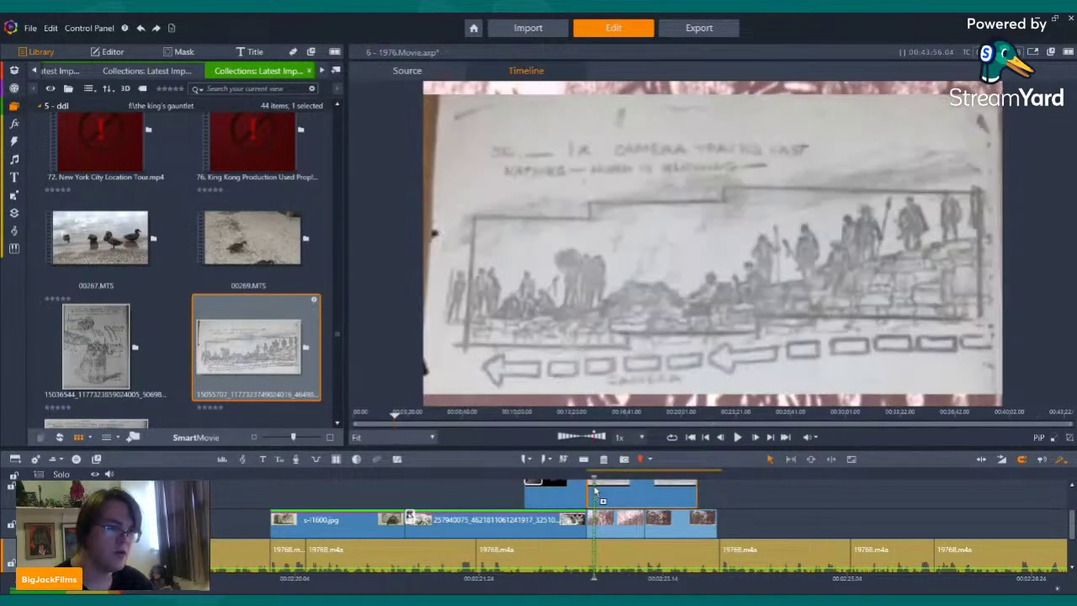
pyautogui.moveTo(697, 495); pyautogui.dragTo(644, 494)
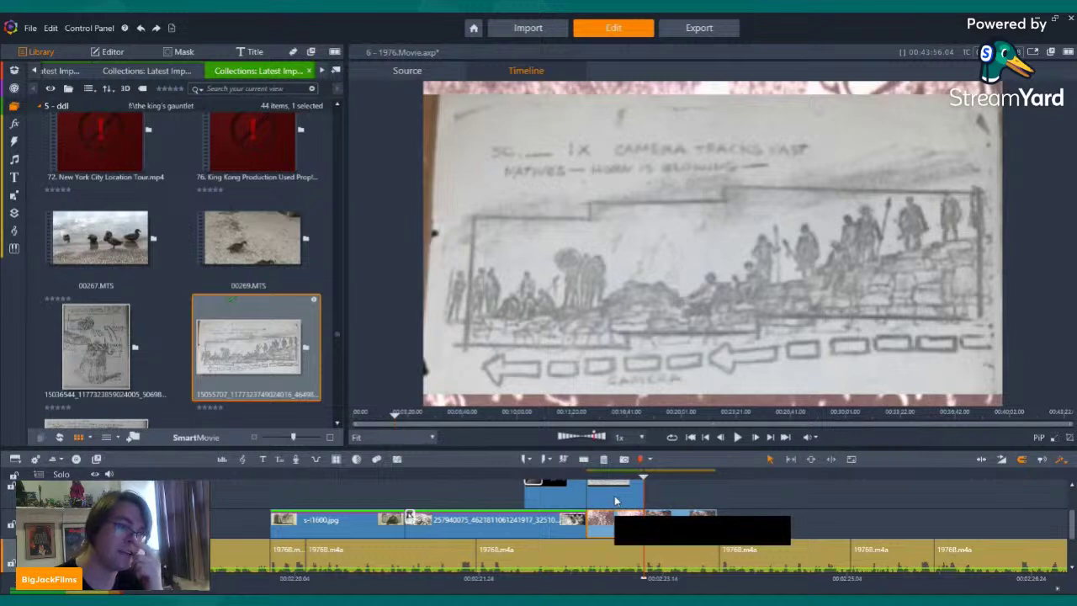
# - Apply a pan and zoom to the natives storyboard, moving in close on the drawn figures
pyautogui.click(32, 27)
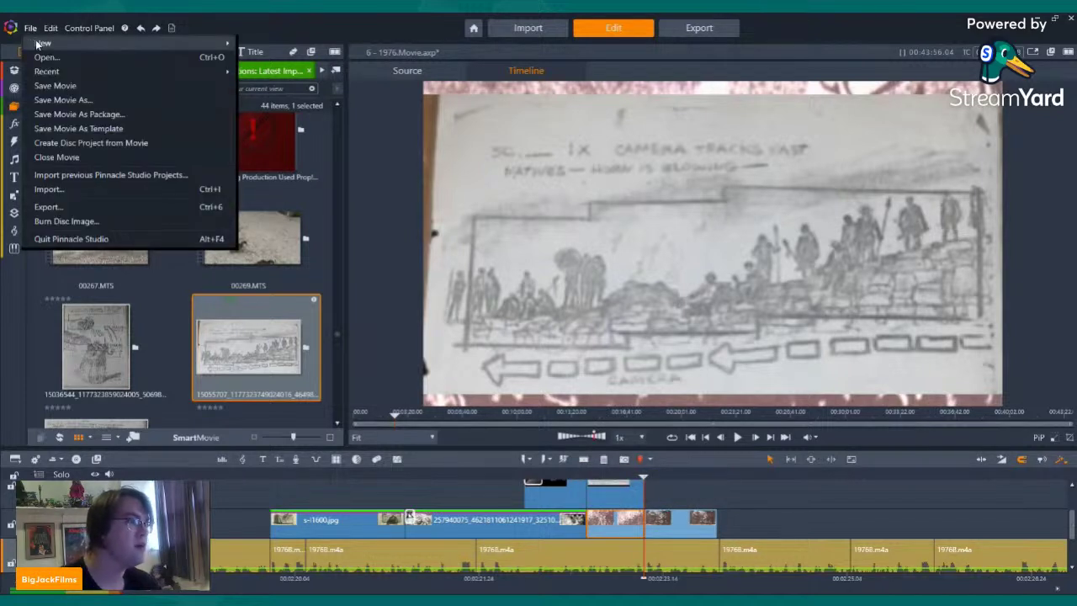
pyautogui.click(607, 491)
pyautogui.rightClick(607, 492)
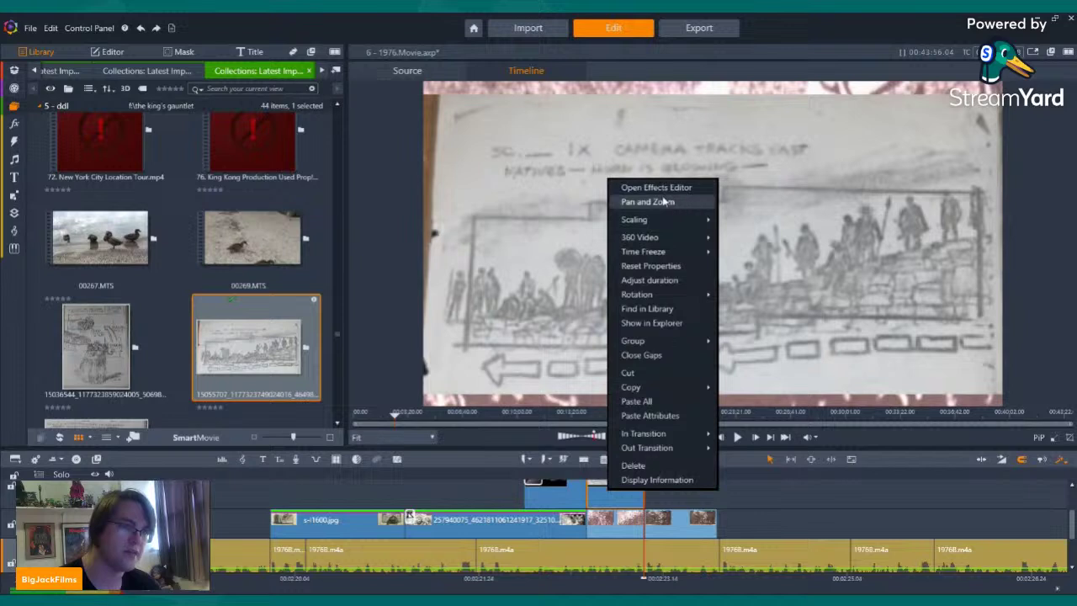
pyautogui.click(662, 201)
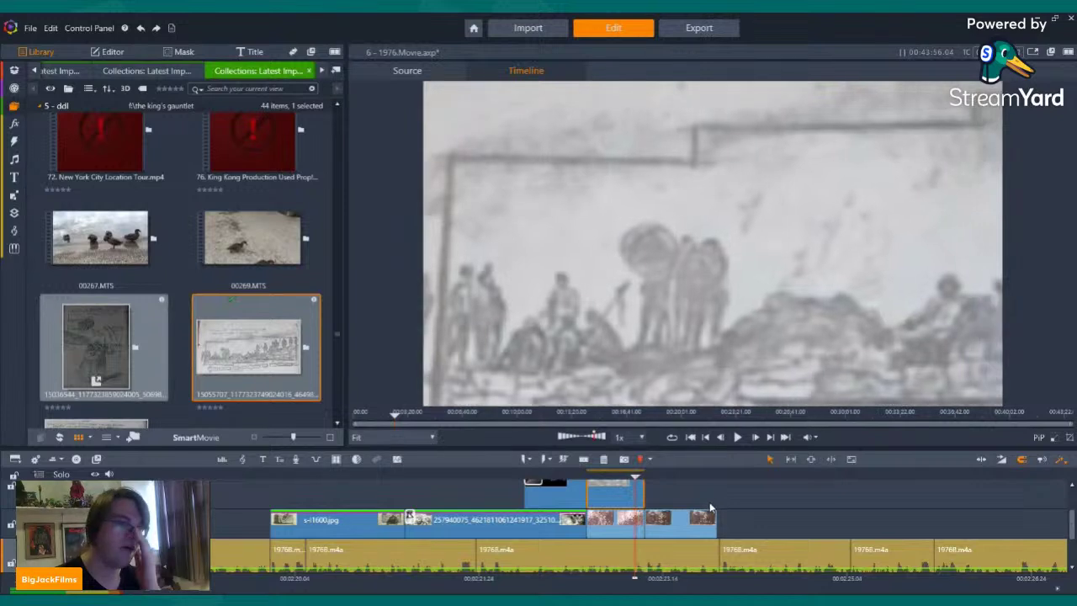
pyautogui.rightClick(606, 503)
pyautogui.press('Escape')
# - Open the 4 - 2005.Movie project from the Kings Gauntlet folder
pyautogui.click(30, 28)
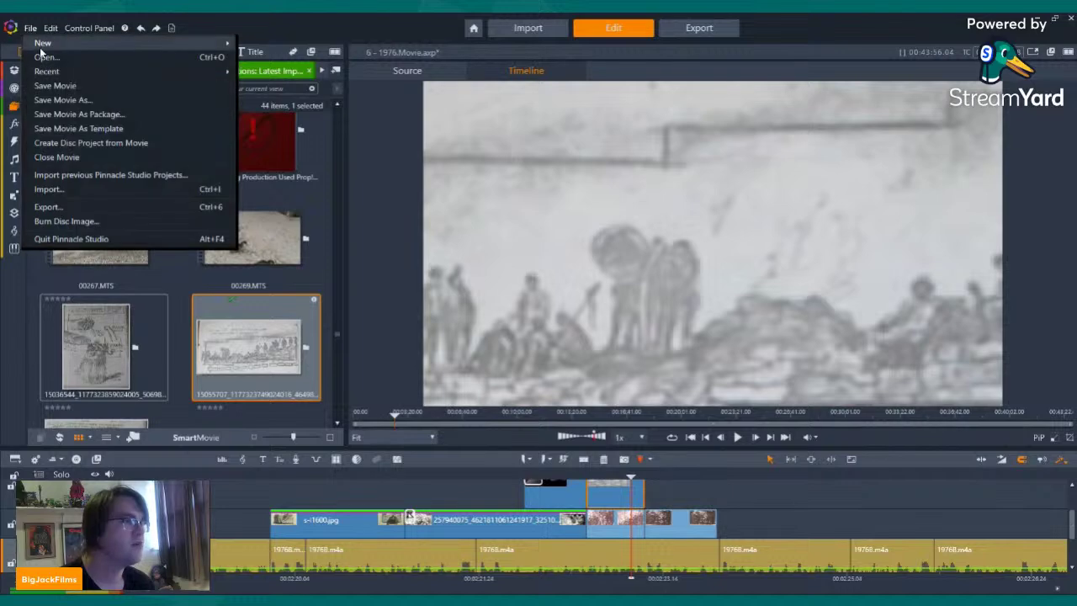
pyautogui.click(42, 58)
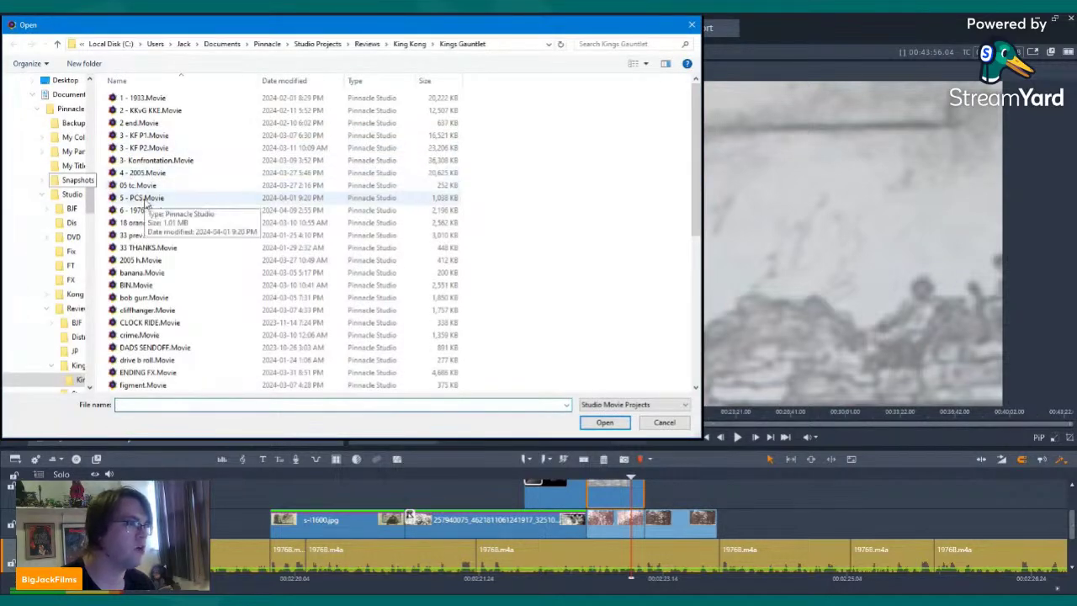
pyautogui.click(168, 172)
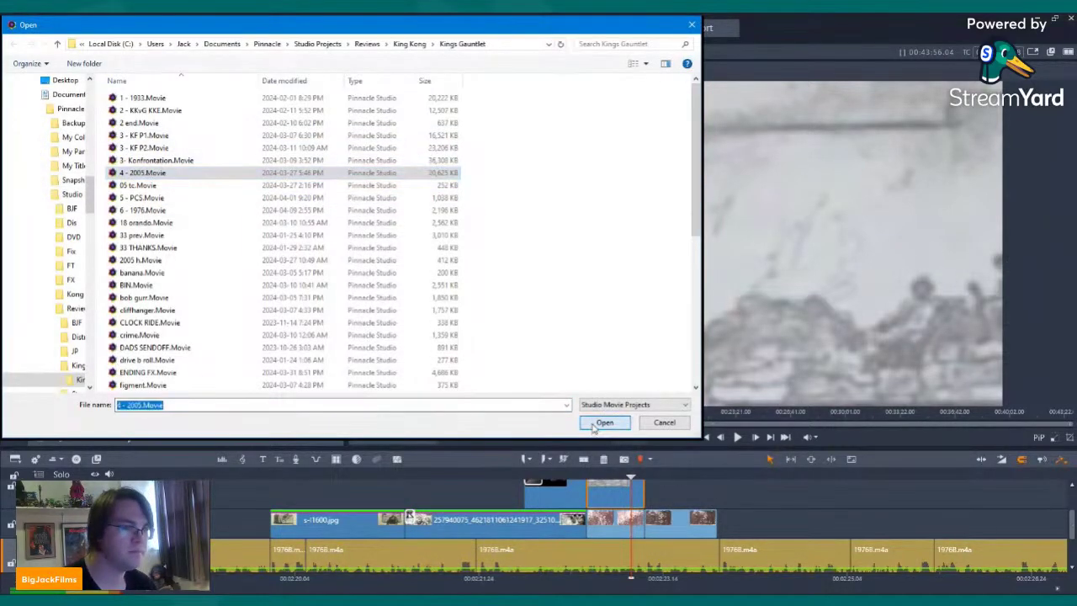
pyautogui.click(594, 426)
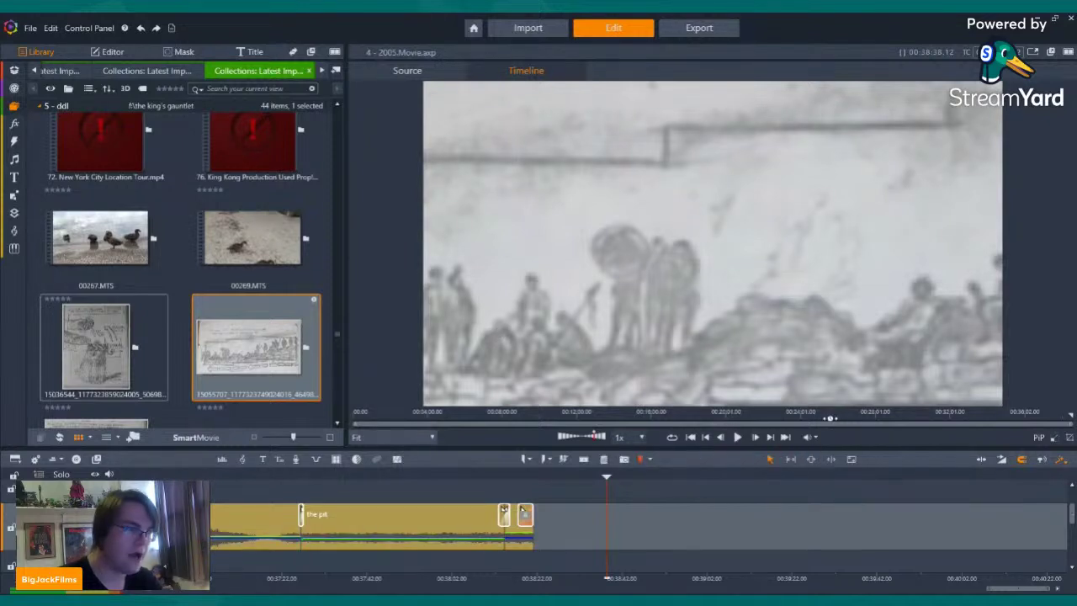
# - Find the stacked split-screen comparison at about 00:05:00 in the 2005 movie and copy the clips at its start
pyautogui.click(718, 415)
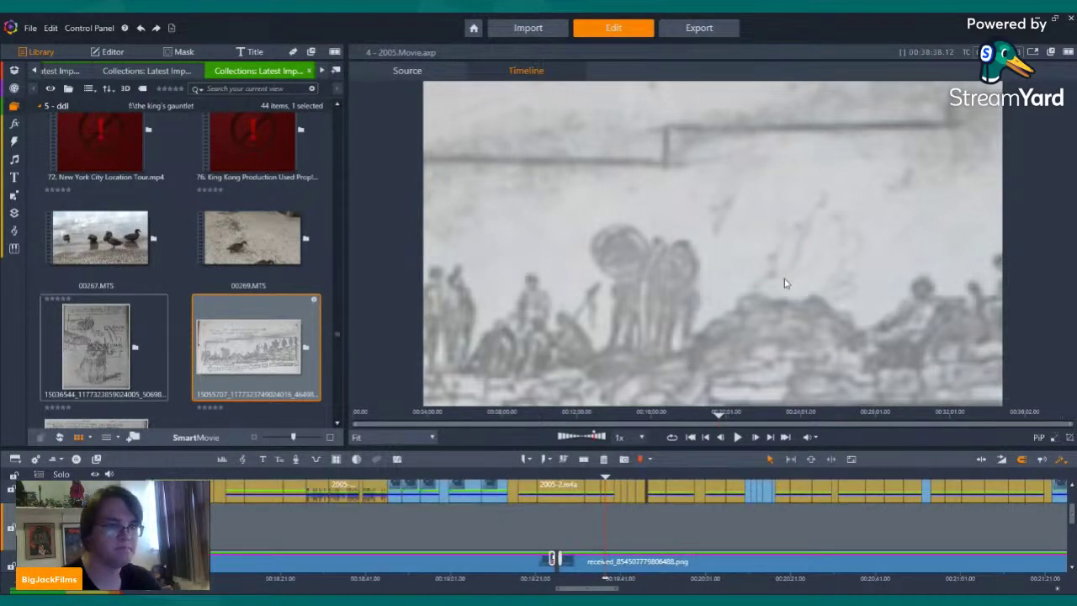
pyautogui.click(501, 419)
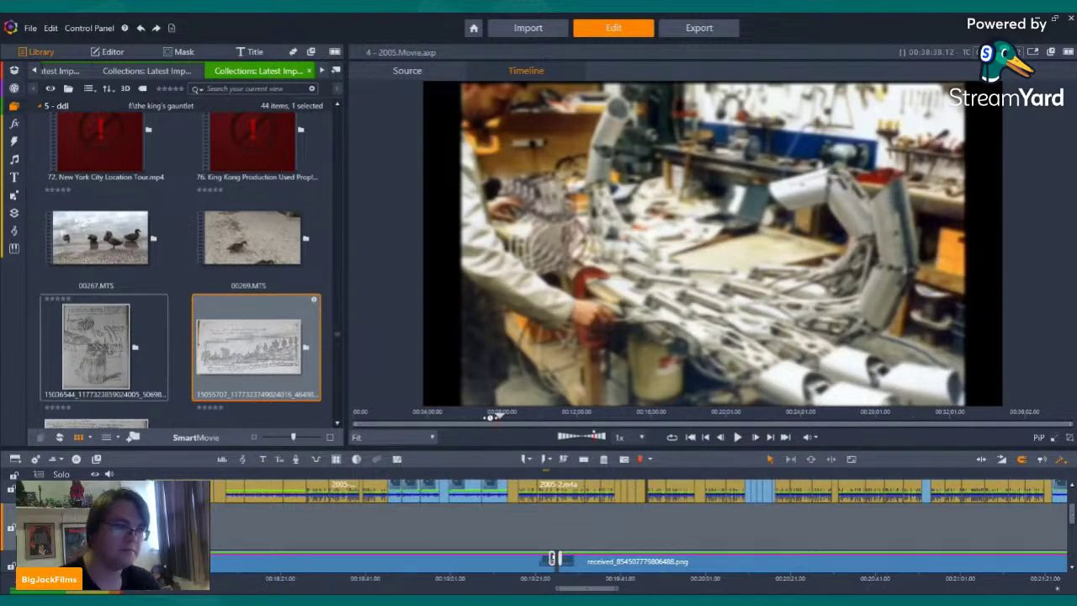
pyautogui.click(490, 415)
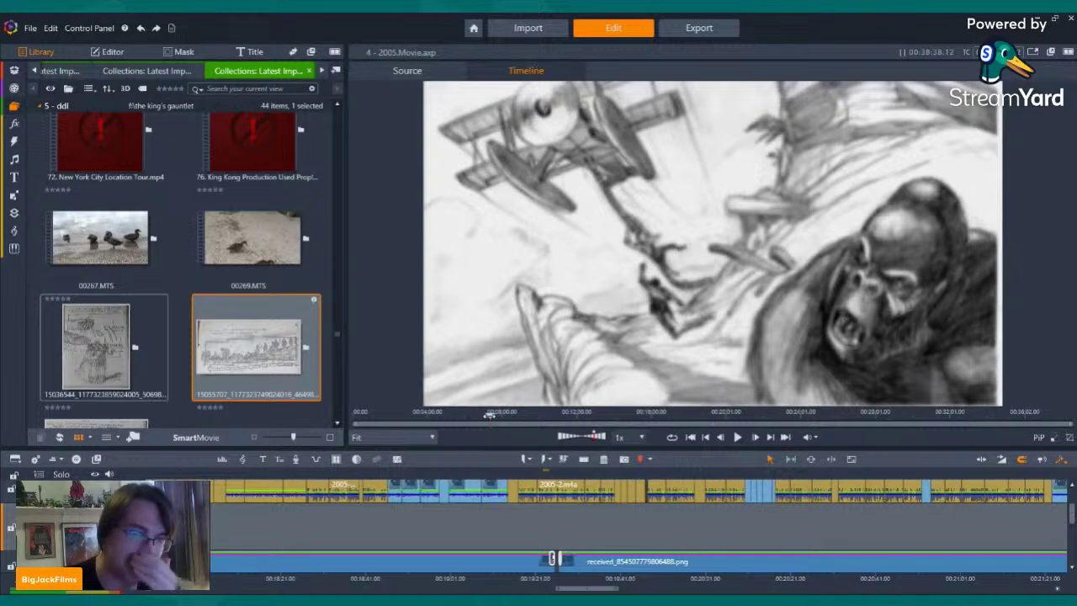
pyautogui.click(479, 413)
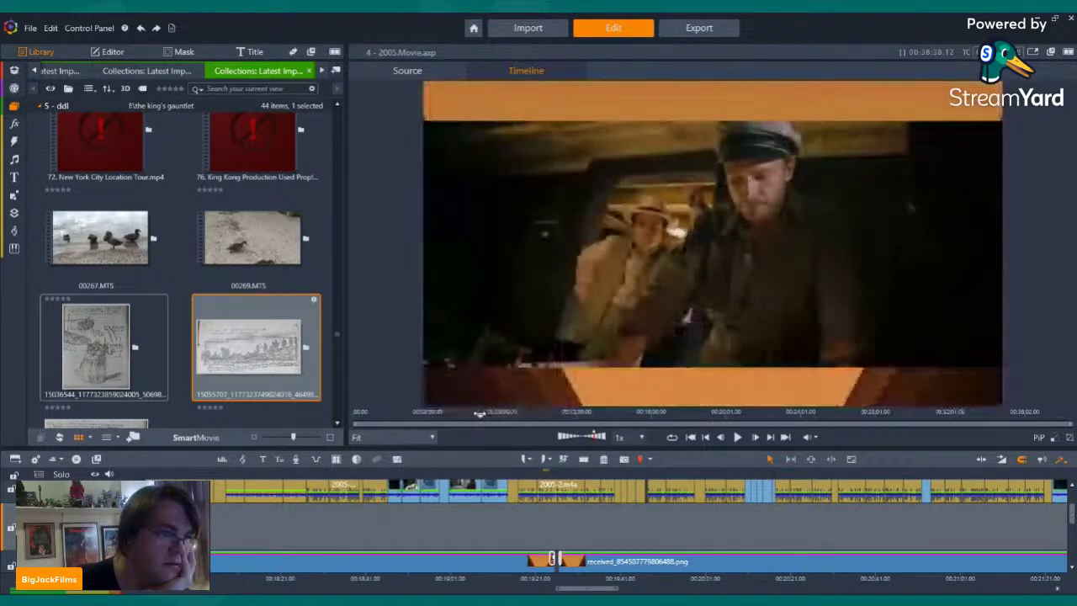
pyautogui.moveTo(474, 414); pyautogui.dragTo(448, 414)
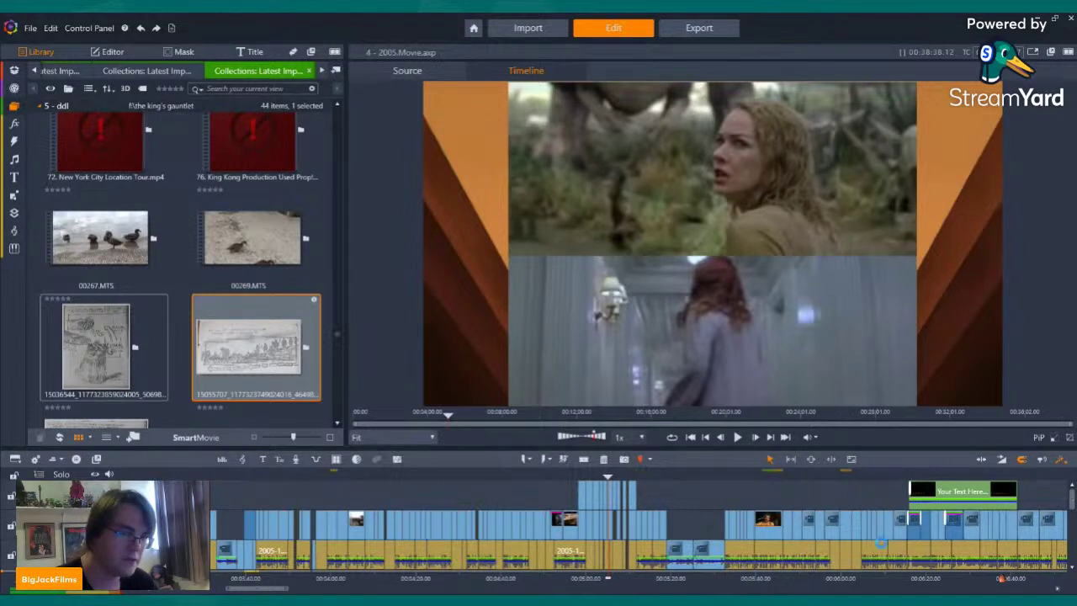
pyautogui.scroll(3, 880, 543)
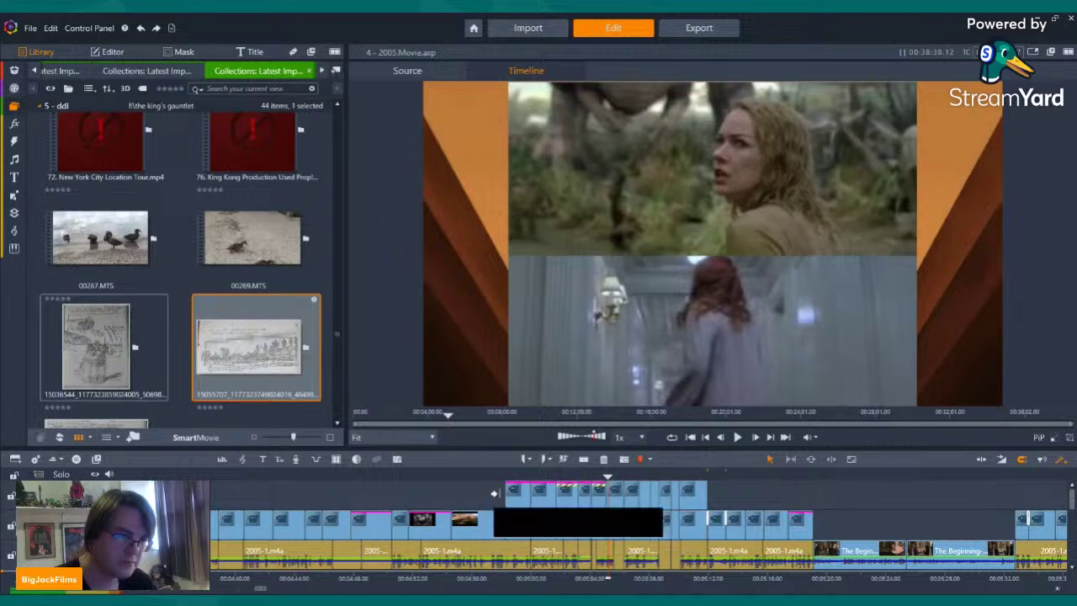
pyautogui.rightClick(512, 525)
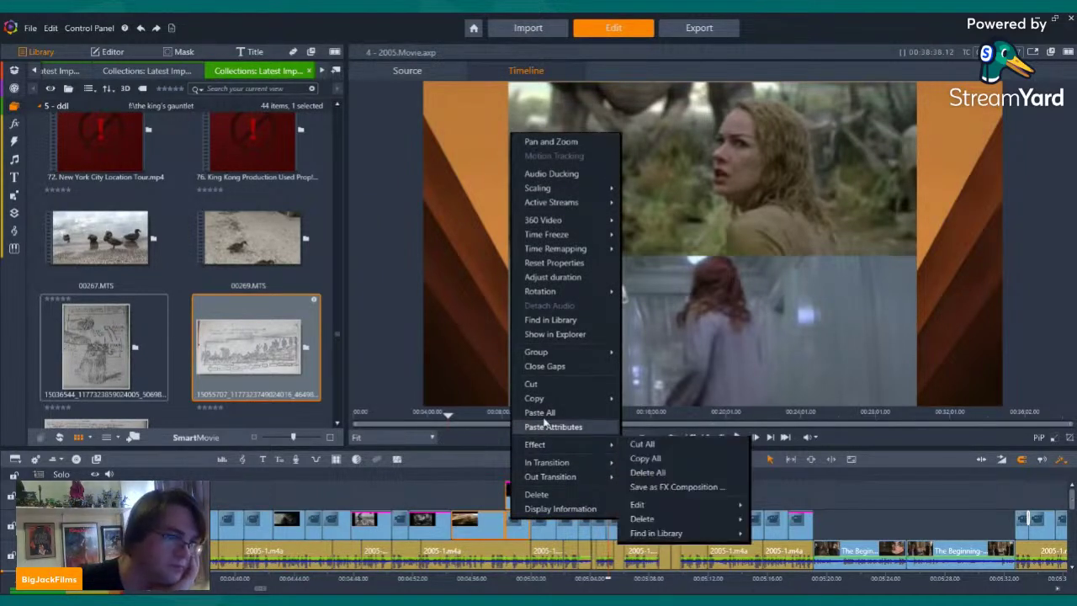
pyautogui.moveTo(540, 401)
pyautogui.click(648, 399)
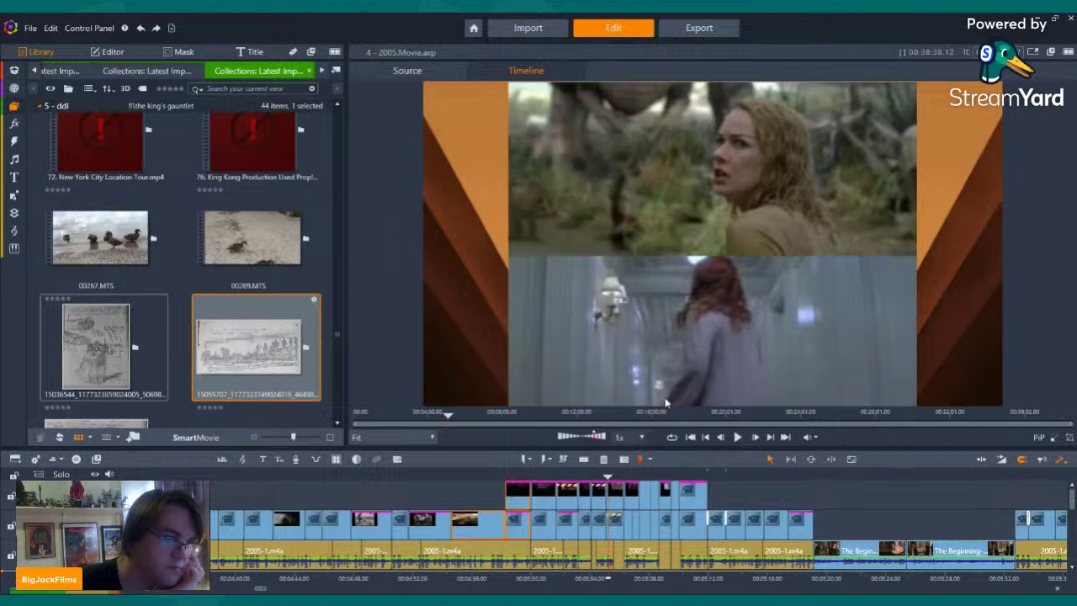
# - Reopen the 6 - 1976.Movie project from the Kings Gauntlet folder
pyautogui.click(29, 31)
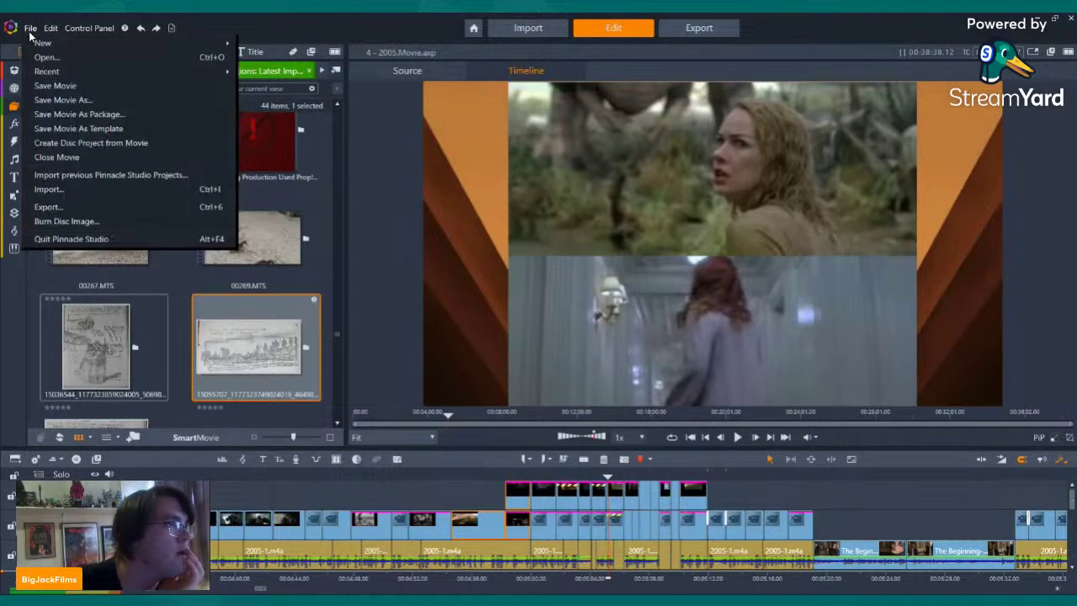
pyautogui.click(50, 56)
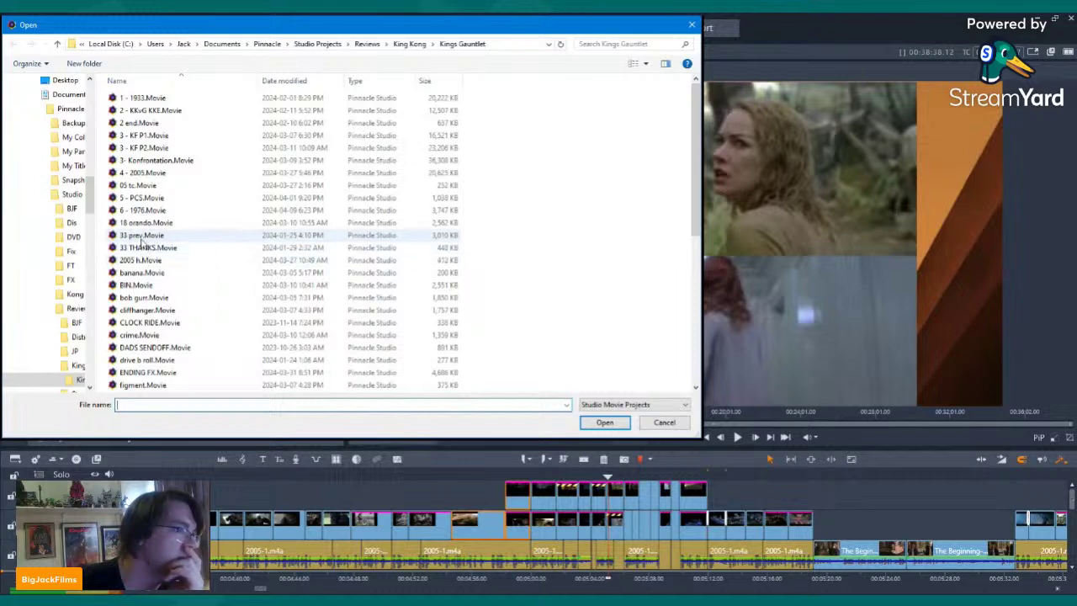
pyautogui.click(143, 211)
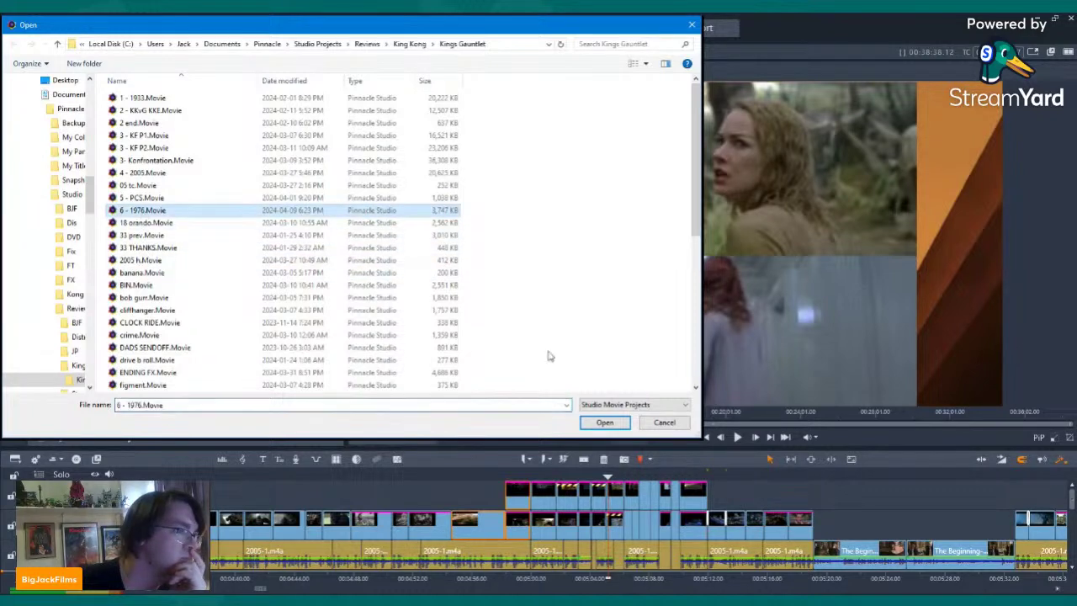
pyautogui.click(605, 422)
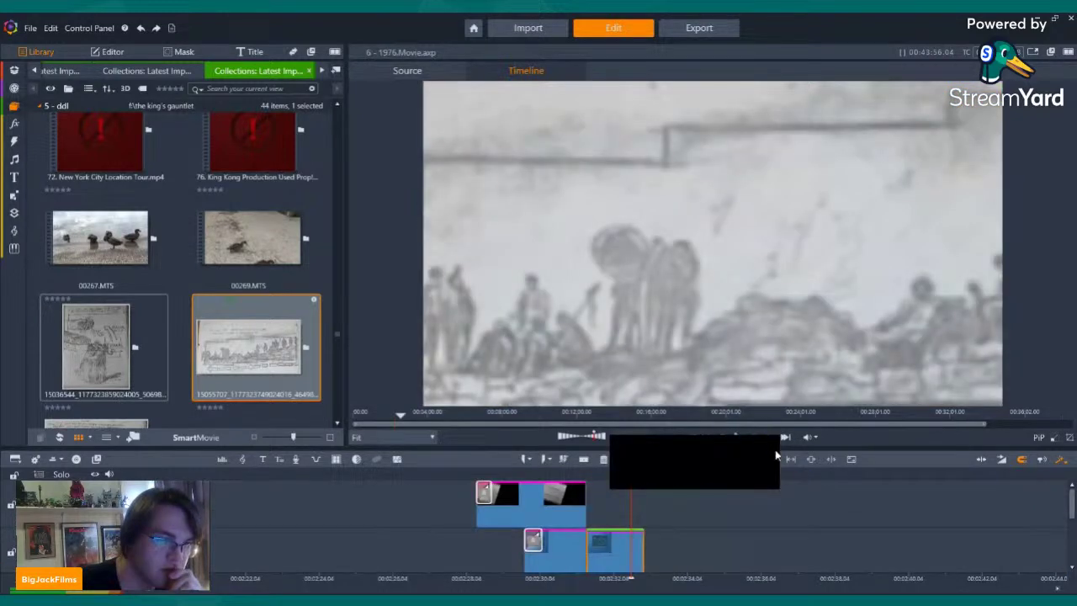
# - Paste the split-screen clips copied from the 2005 movie into the empty track area after the storyboards
pyautogui.click(772, 438)
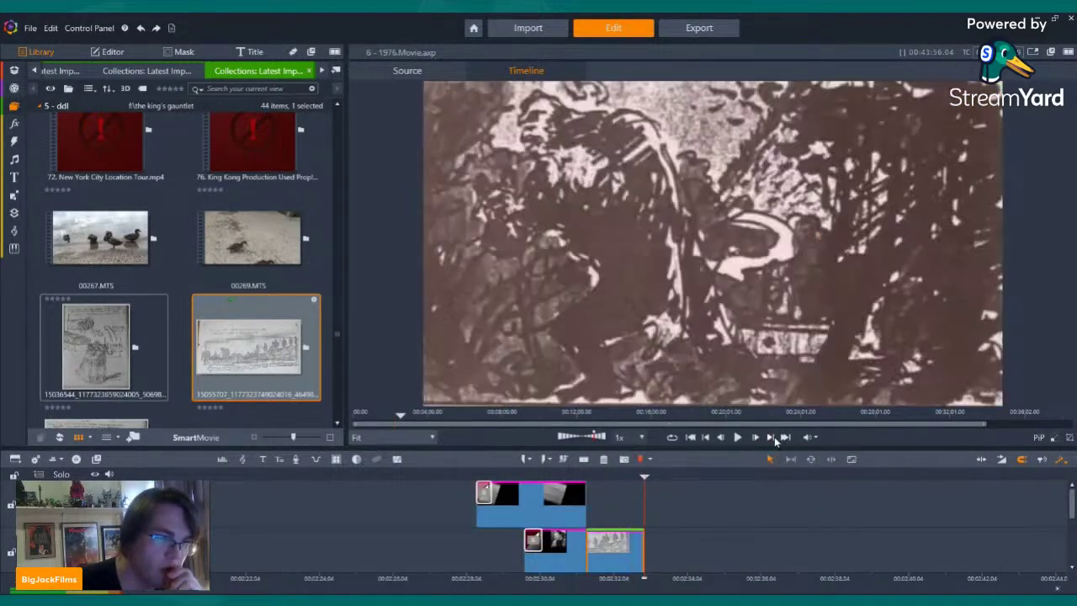
pyautogui.rightClick(760, 496)
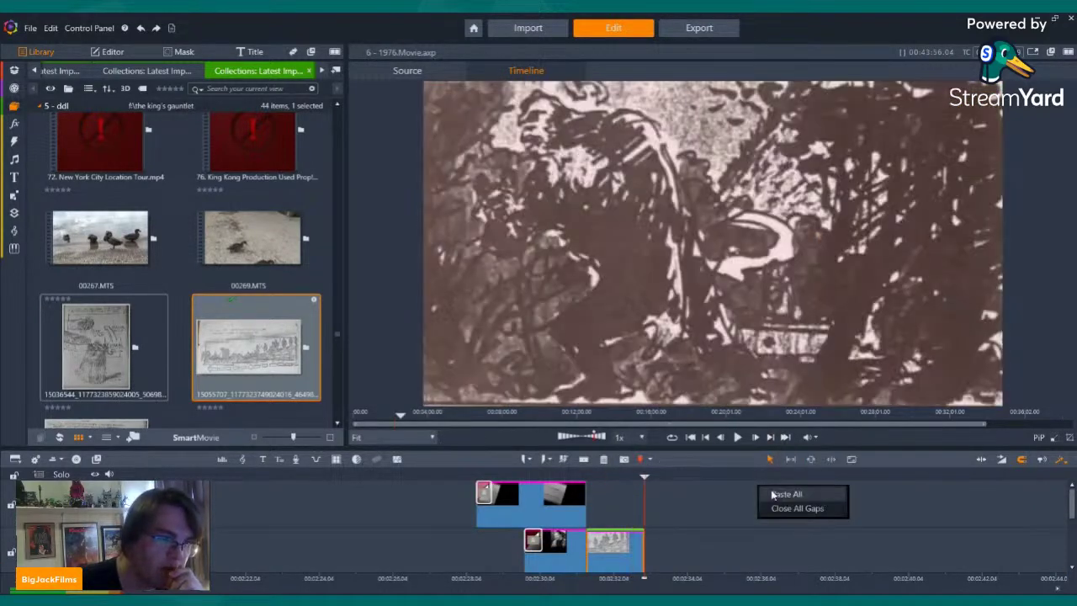
pyautogui.click(786, 438)
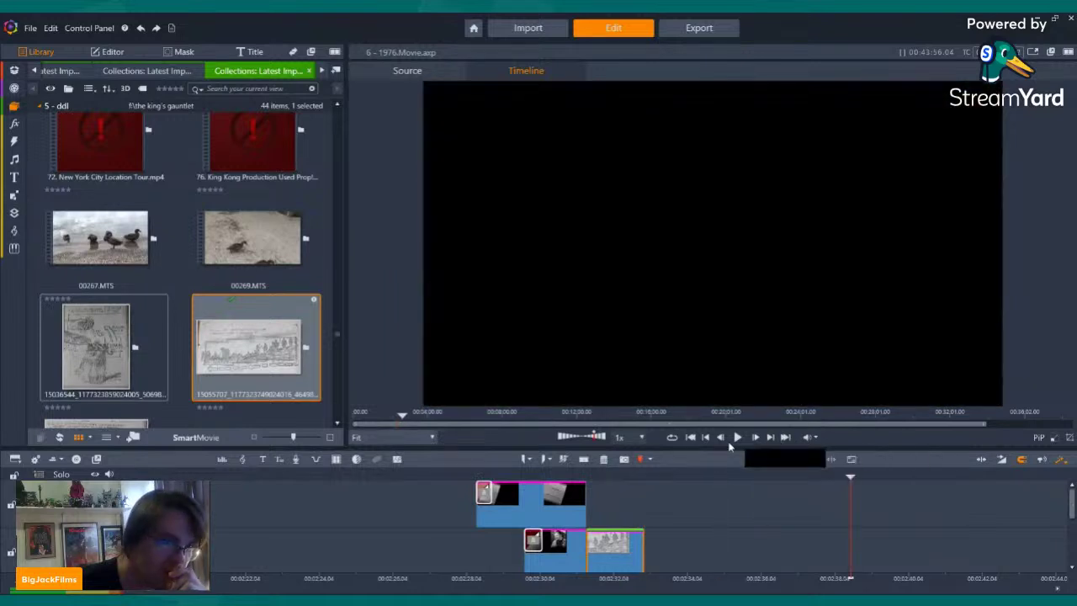
pyautogui.rightClick(904, 499)
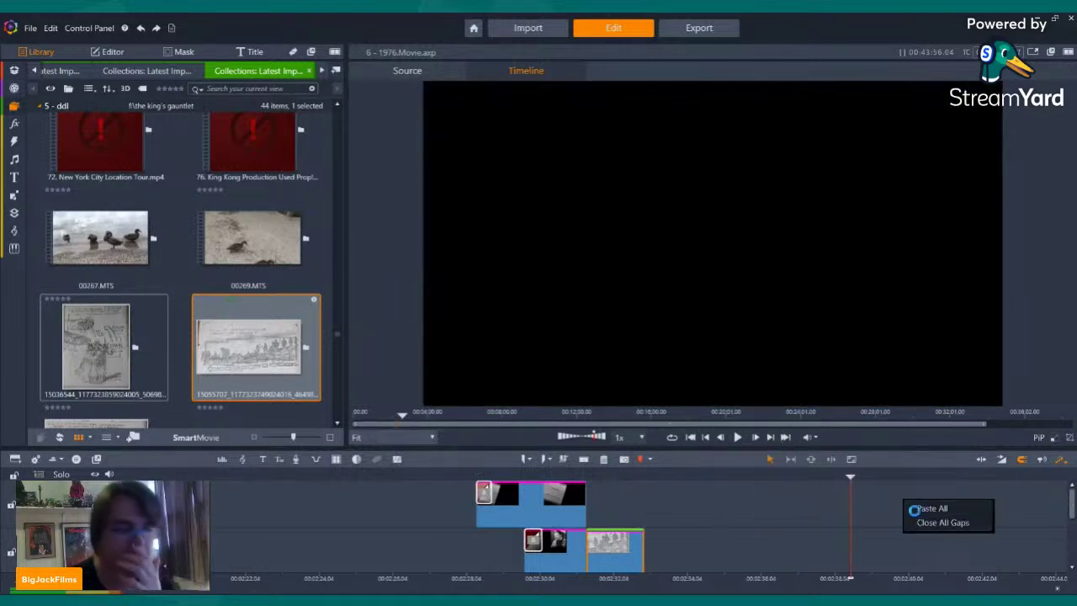
pyautogui.click(915, 509)
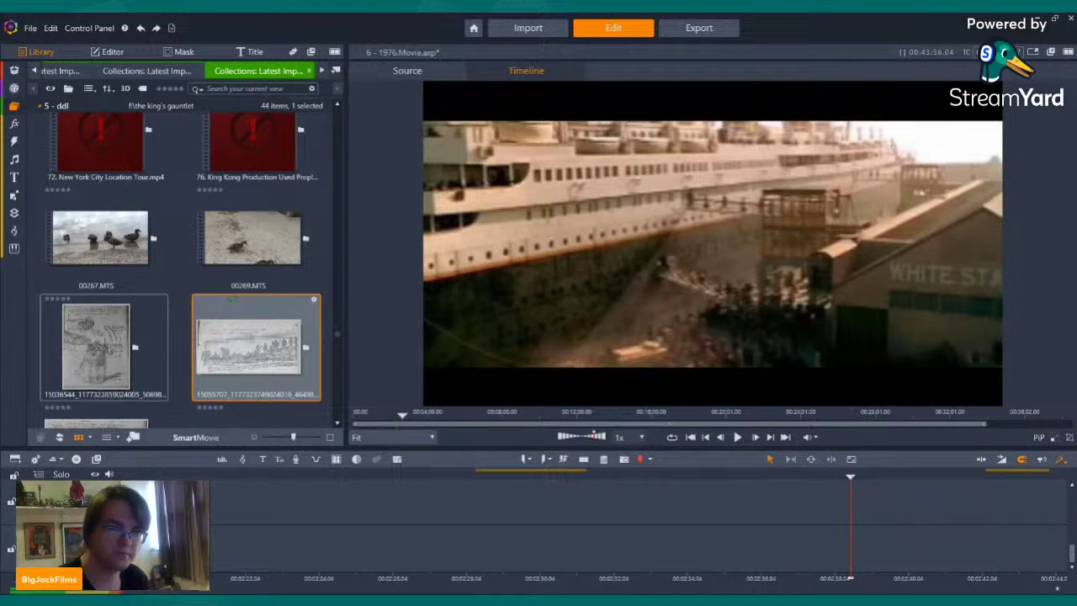
pyautogui.moveTo(1071, 556); pyautogui.dragTo(1072, 507)
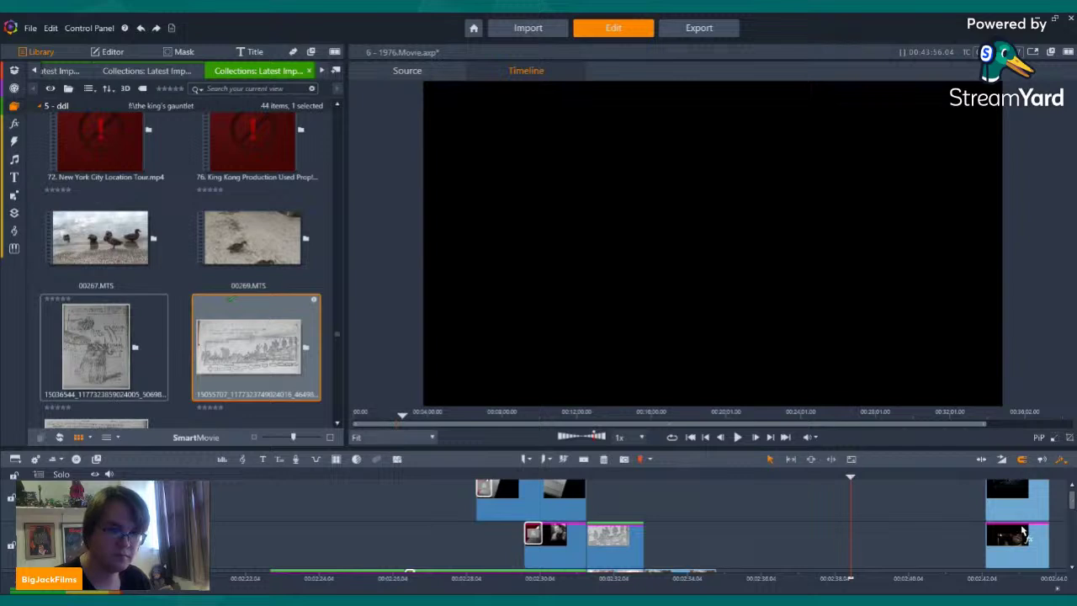
# - Copy all effects from the lower pasted split-screen clip onto the brown-and-white storyboard beneath the natives storyboard
pyautogui.click(1022, 530)
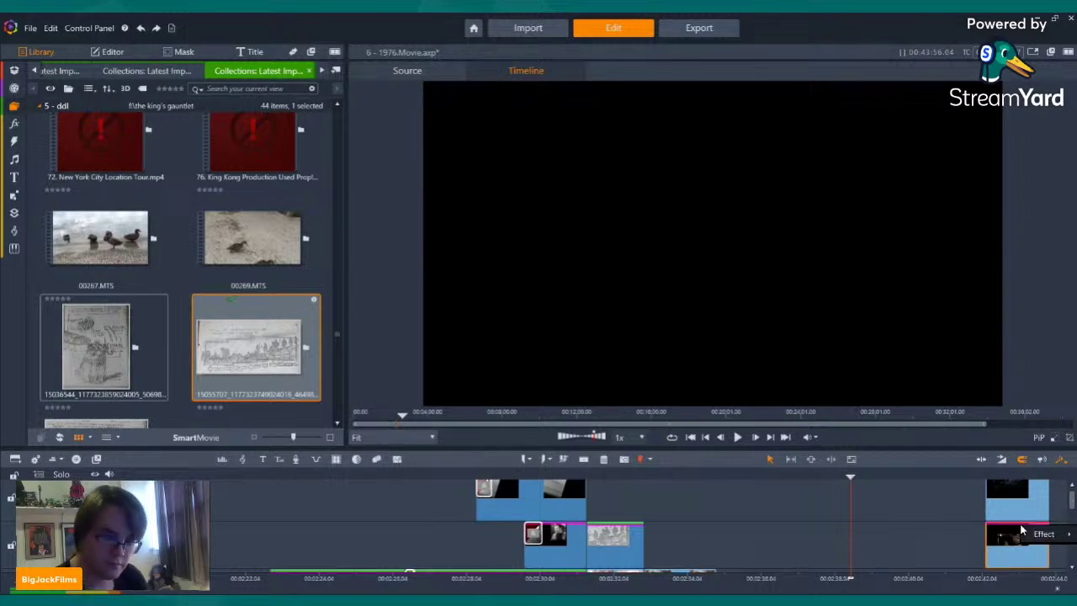
pyautogui.rightClick(1022, 530)
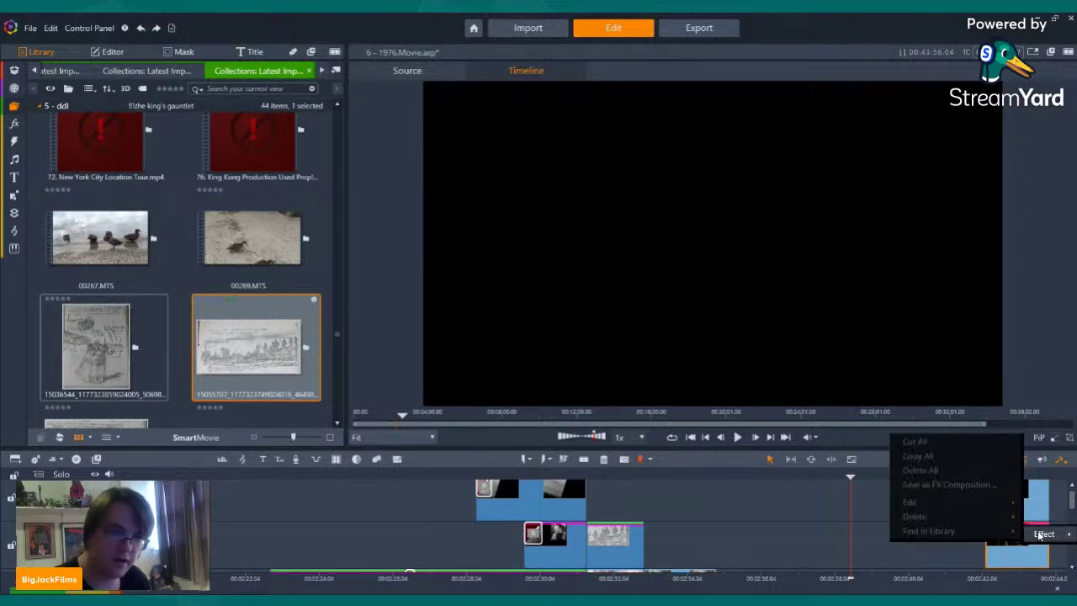
pyautogui.click(909, 454)
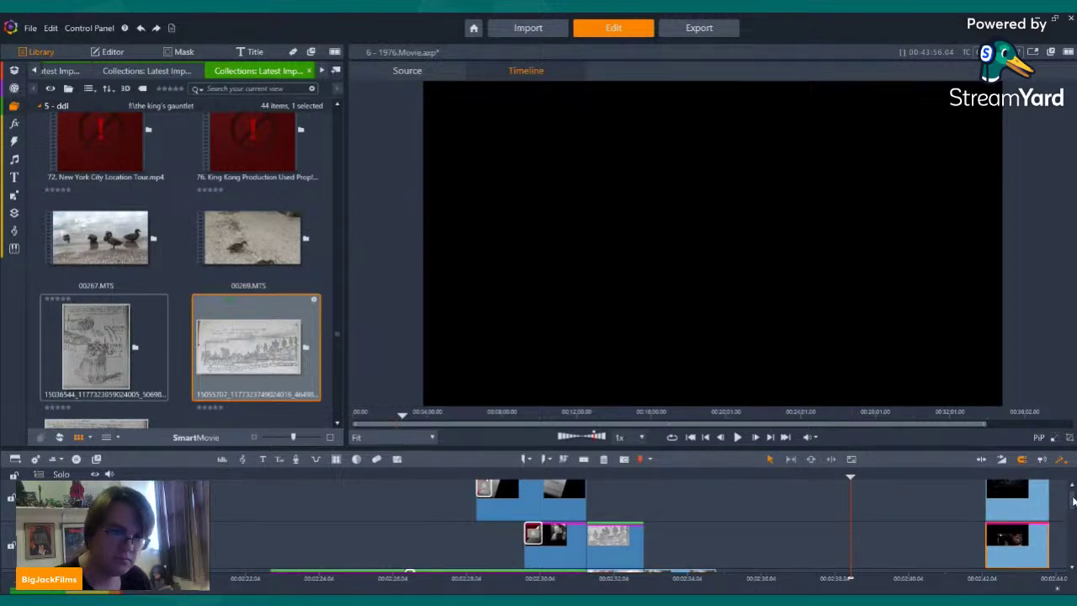
pyautogui.scroll(-2, 1069, 502)
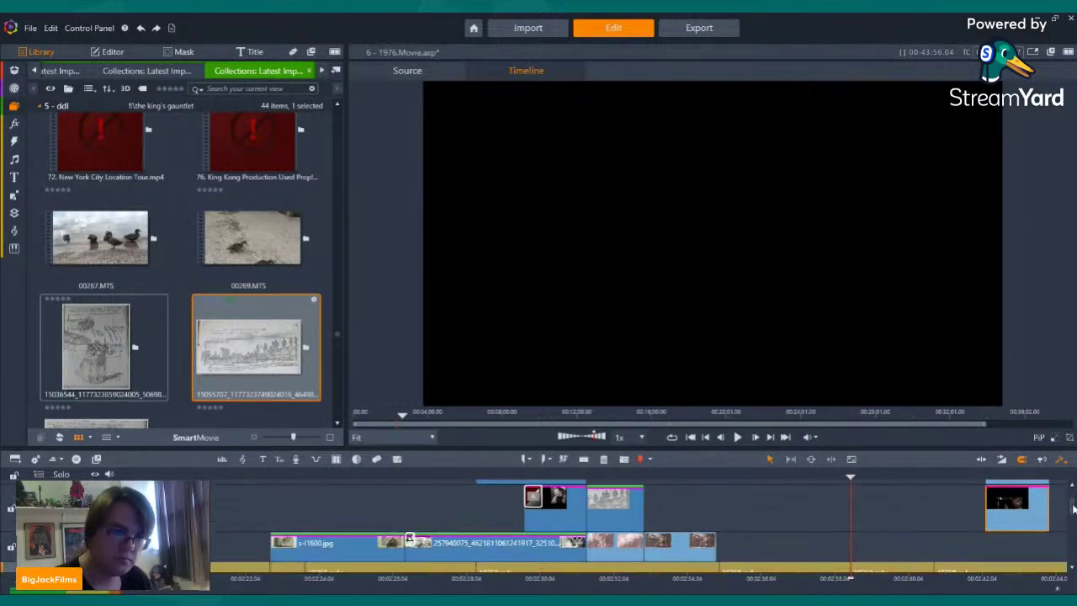
pyautogui.rightClick(614, 546)
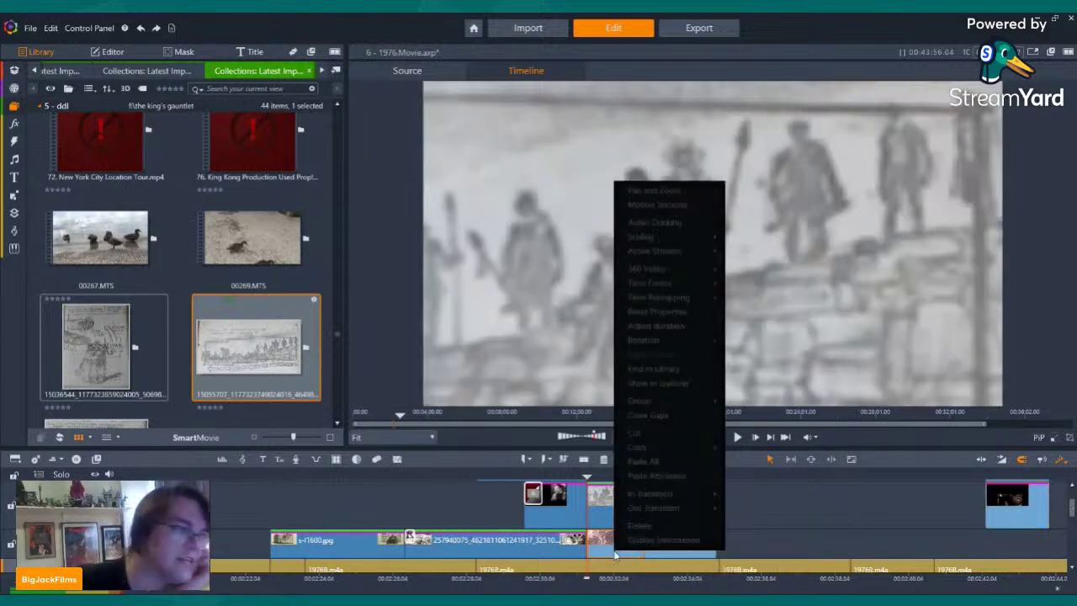
pyautogui.click(638, 463)
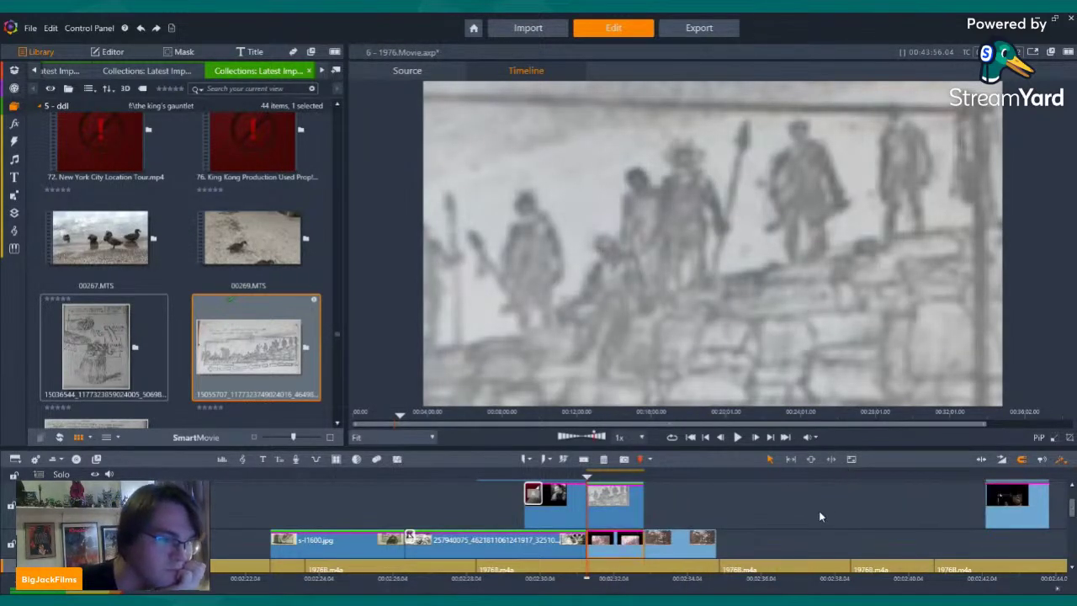
pyautogui.press('space')
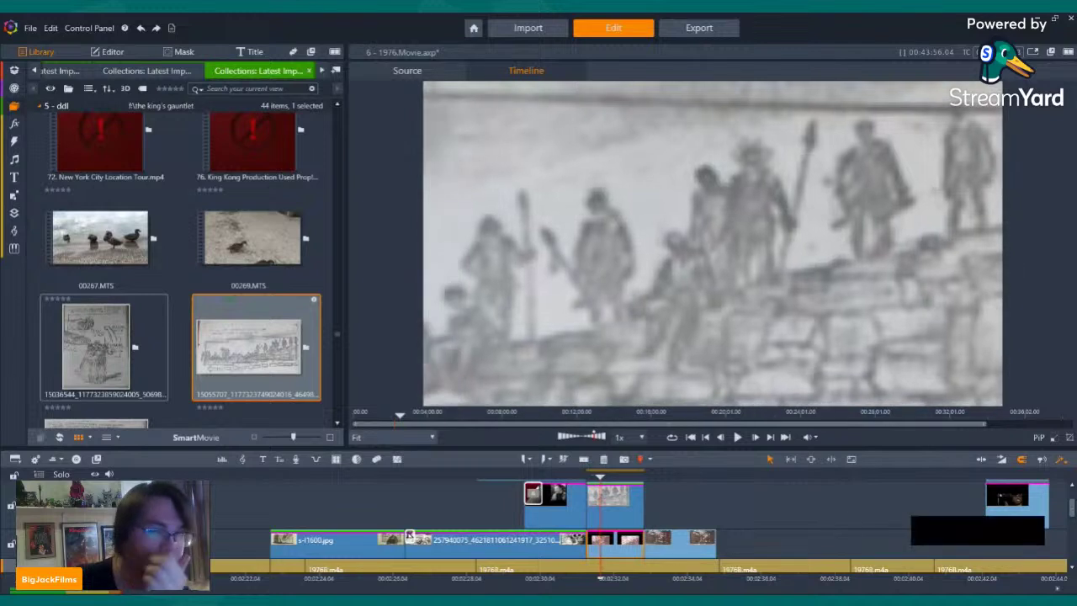
# - Copy all effects from the upper pasted clip onto the natives pencil storyboard, and delete the pasted 2005 clips
pyautogui.scroll(2, 1014, 505)
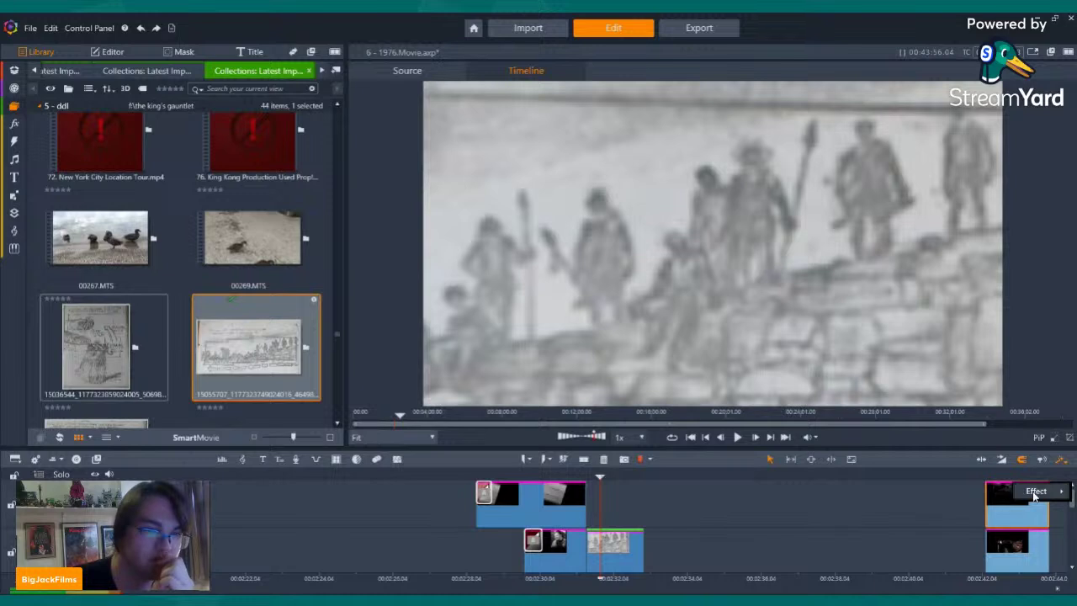
pyautogui.rightClick(1012, 482)
pyautogui.click(927, 503)
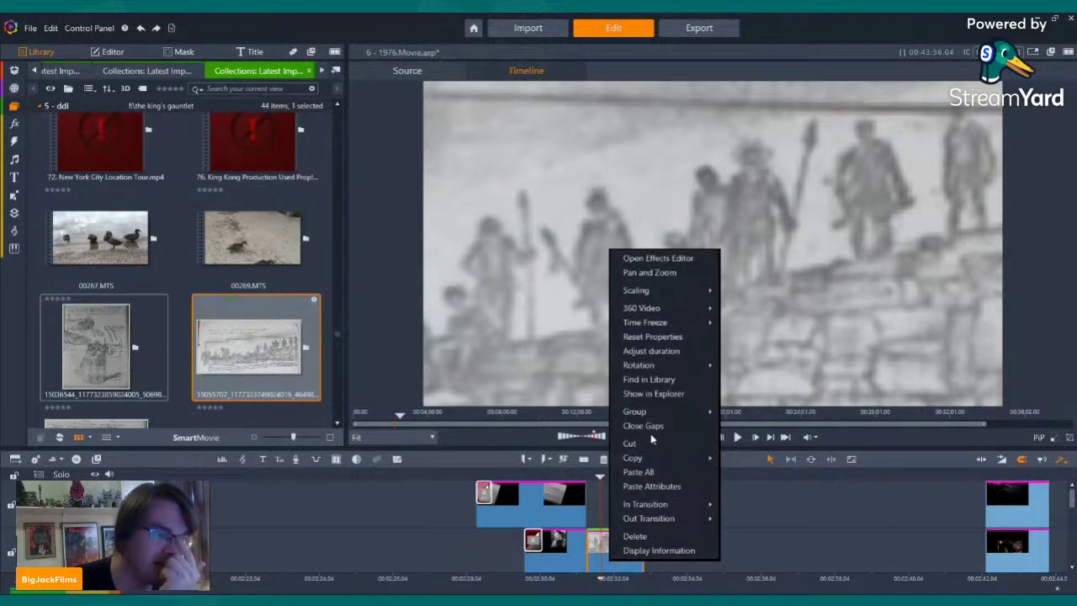
pyautogui.click(648, 472)
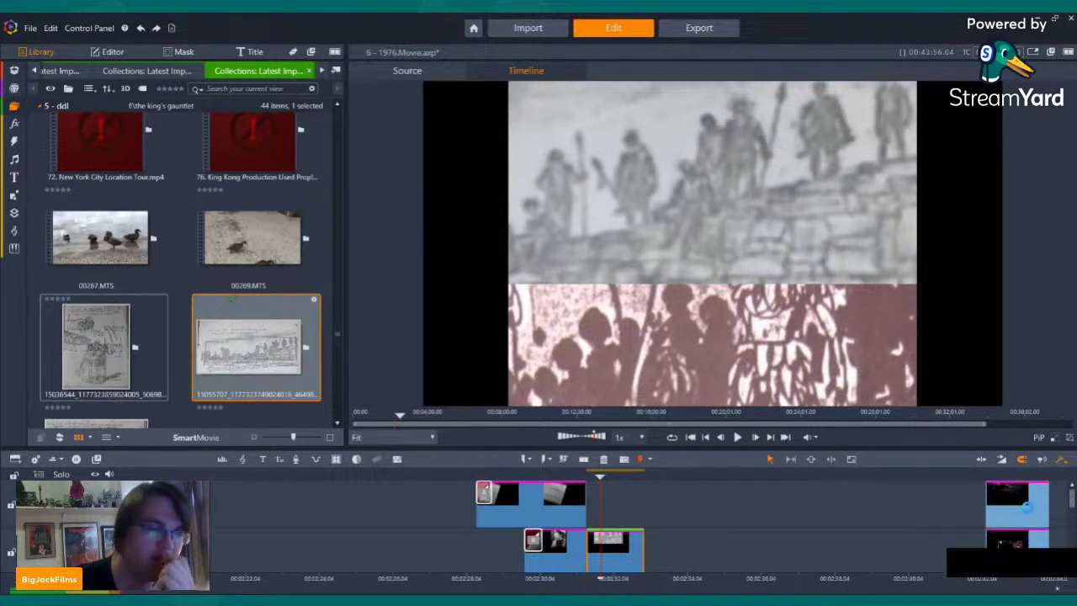
pyautogui.rightClick(1017, 505)
pyautogui.click(968, 509)
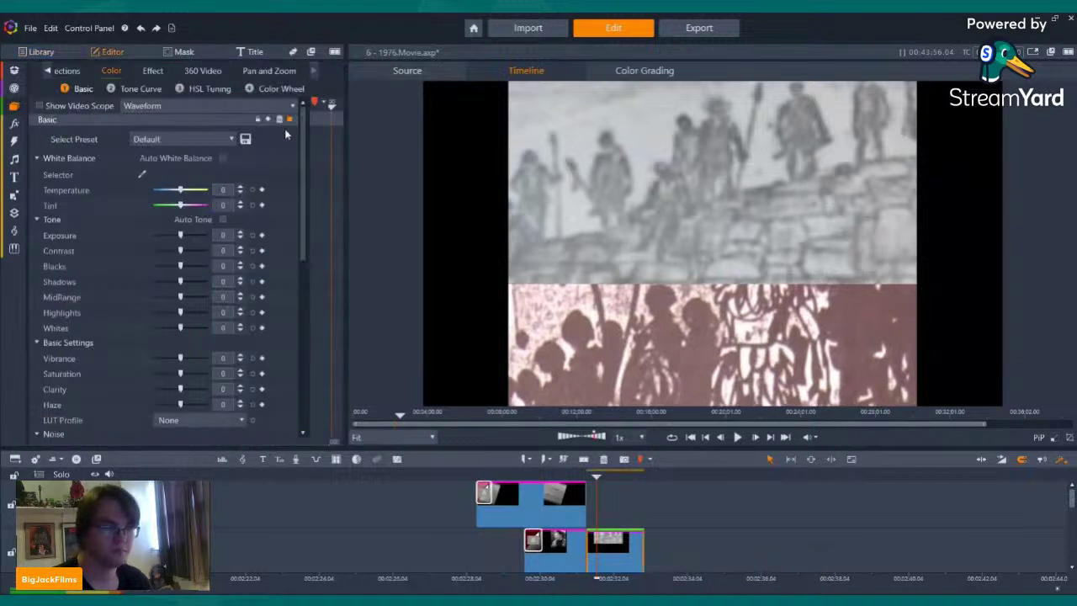
# - Reduce the natives pencil storyboard's horizontal and vertical size to 53.9 in its 2D Editor Advanced effect
pyautogui.click(150, 69)
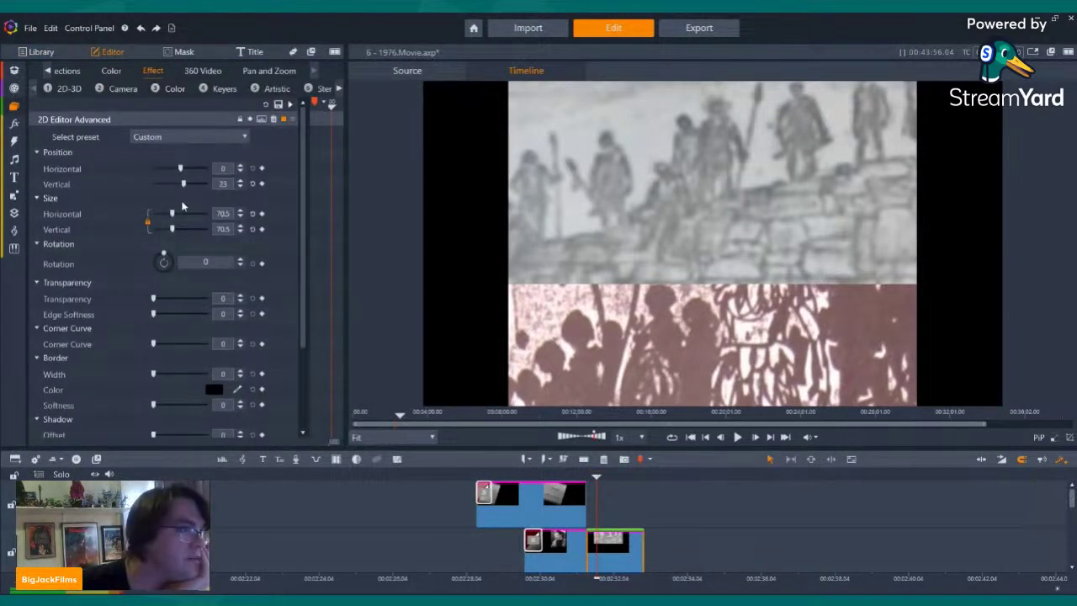
pyautogui.moveTo(172, 228); pyautogui.dragTo(171, 228)
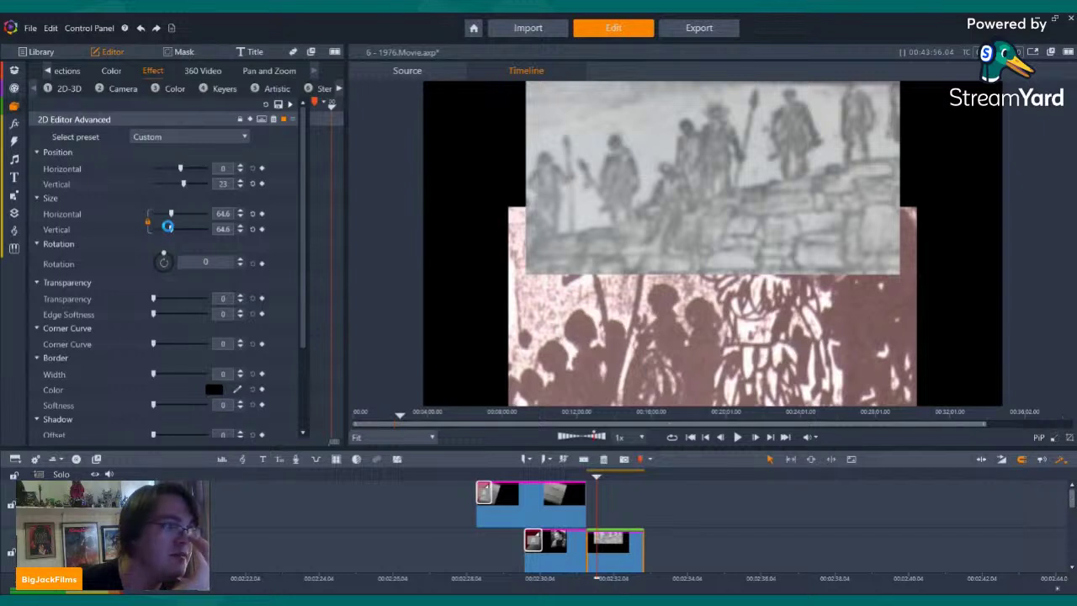
pyautogui.moveTo(168, 227); pyautogui.dragTo(168, 229)
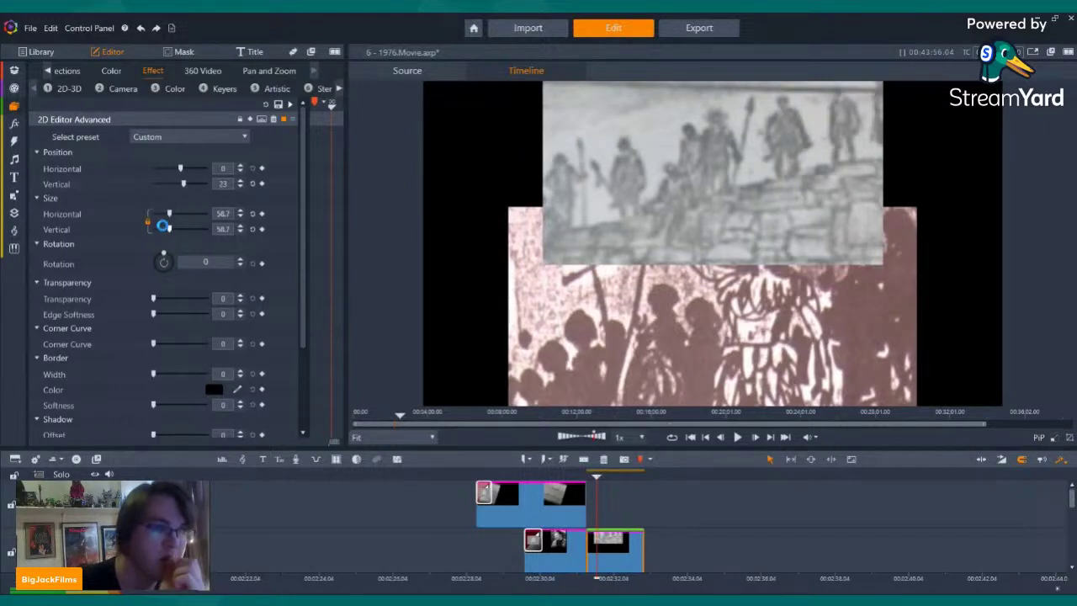
pyautogui.moveTo(163, 227); pyautogui.dragTo(170, 227)
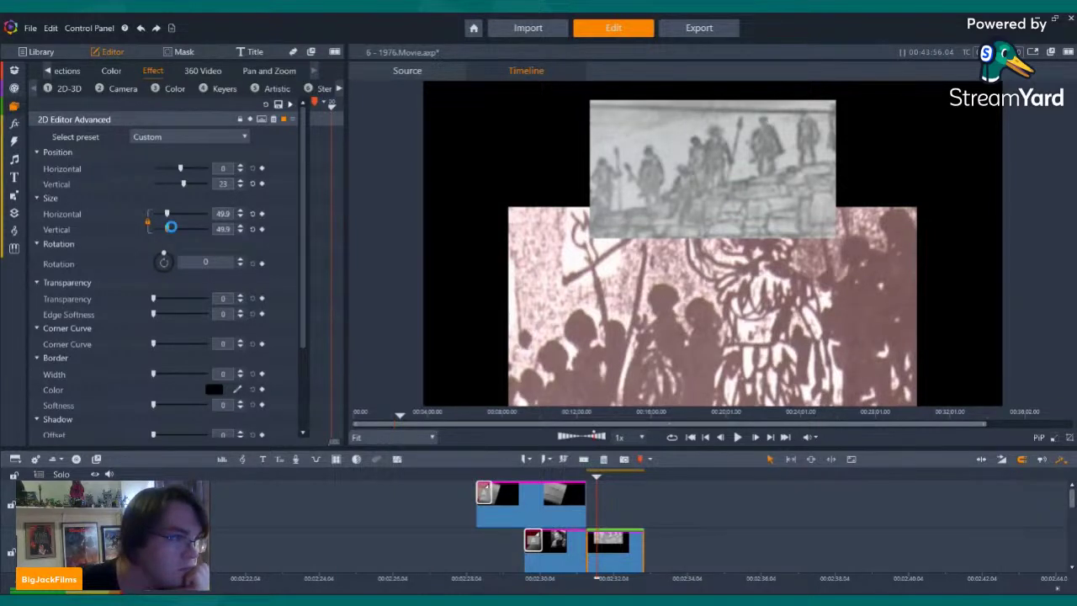
pyautogui.moveTo(170, 227); pyautogui.dragTo(172, 232)
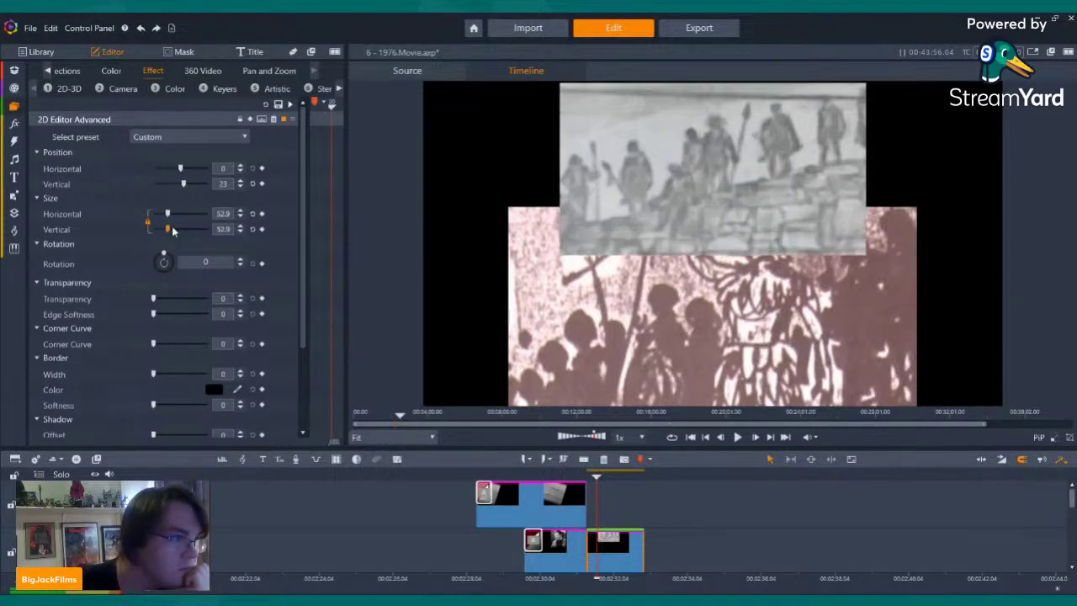
pyautogui.click(241, 211)
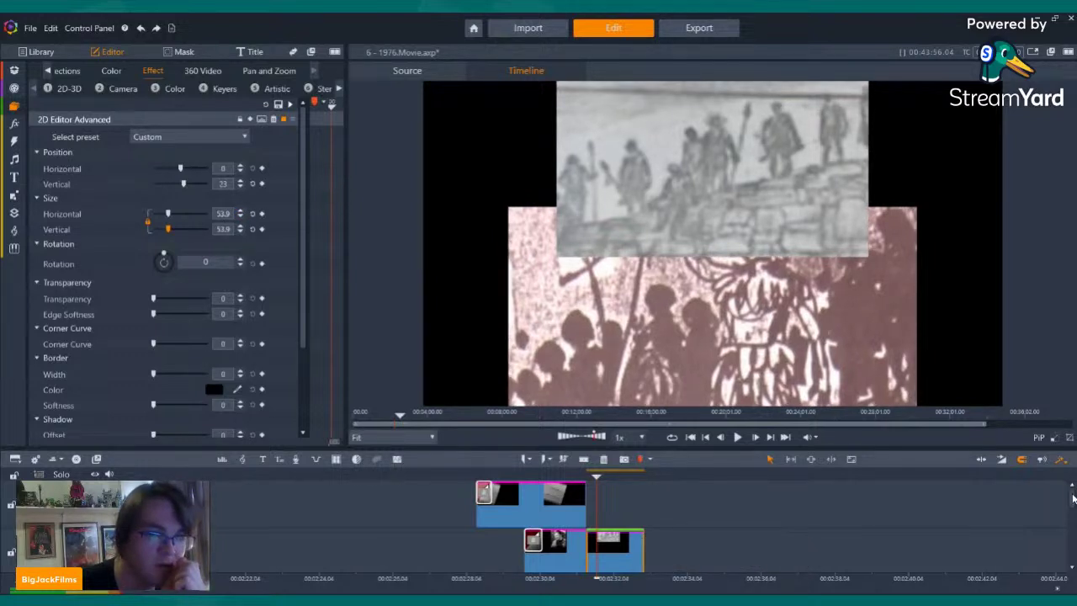
# - Reduce the brown-and-white storyboard's horizontal and vertical size to 53.3 in its 2D Editor Advanced effect
pyautogui.scroll(-3, 1072, 520)
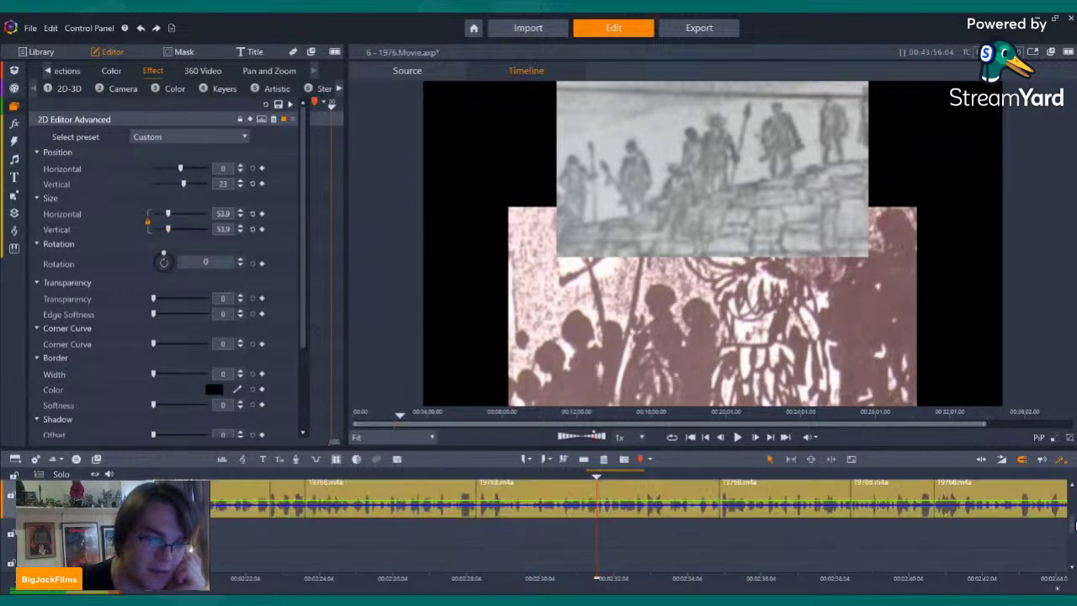
pyautogui.scroll(2, 1070, 529)
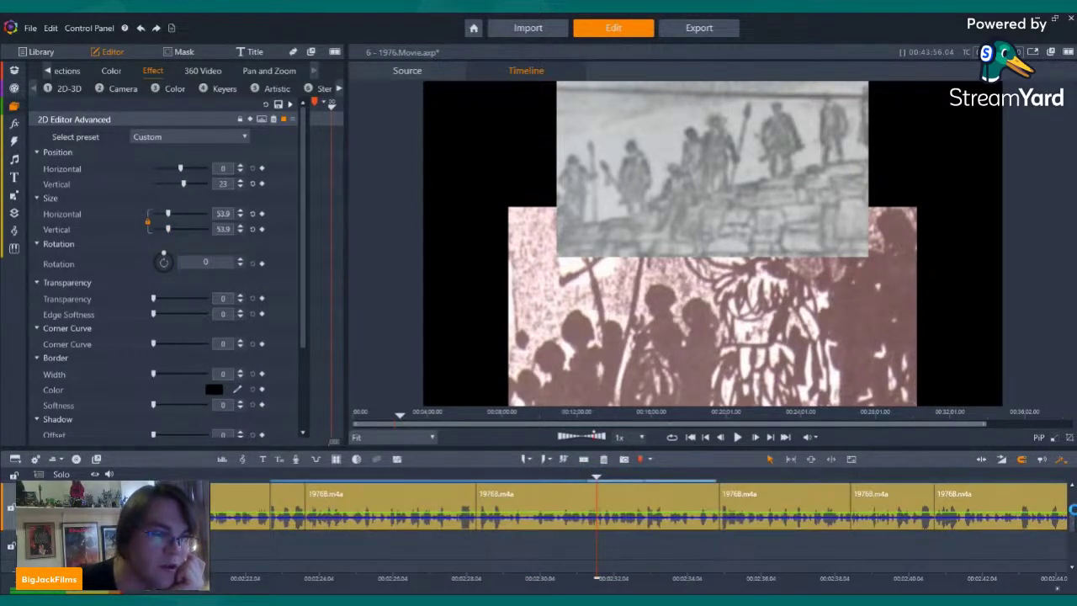
pyautogui.scroll(3, 1073, 510)
pyautogui.click(616, 534)
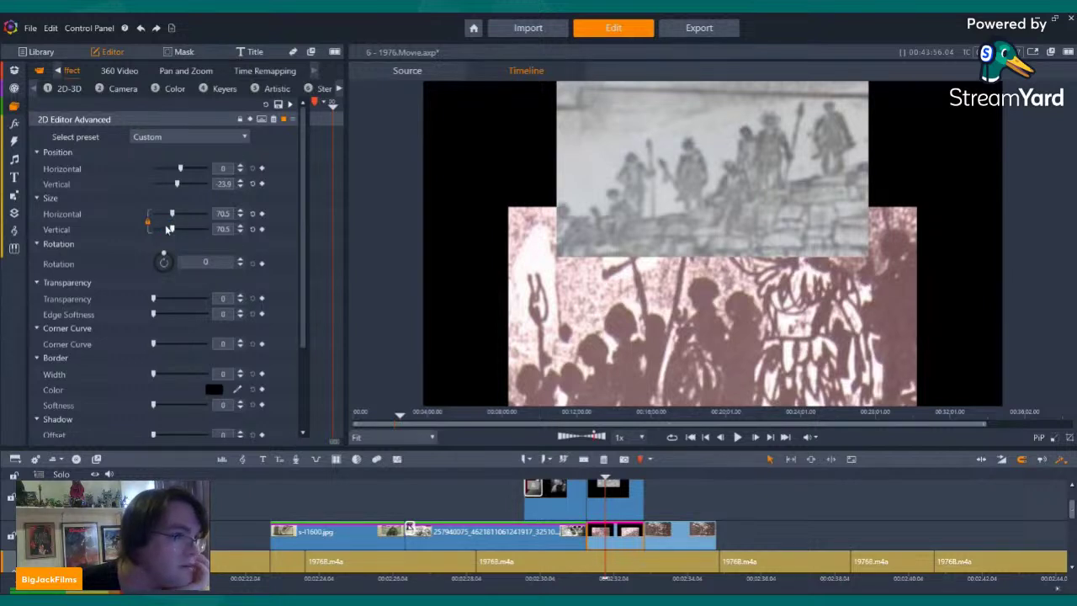
pyautogui.moveTo(172, 228); pyautogui.dragTo(167, 228)
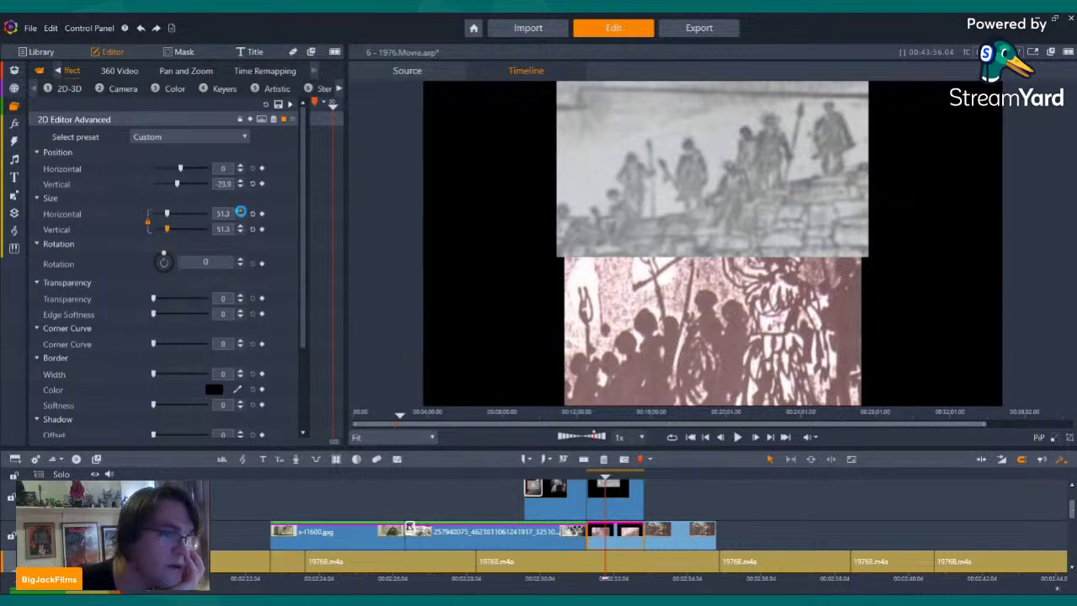
pyautogui.click(241, 212)
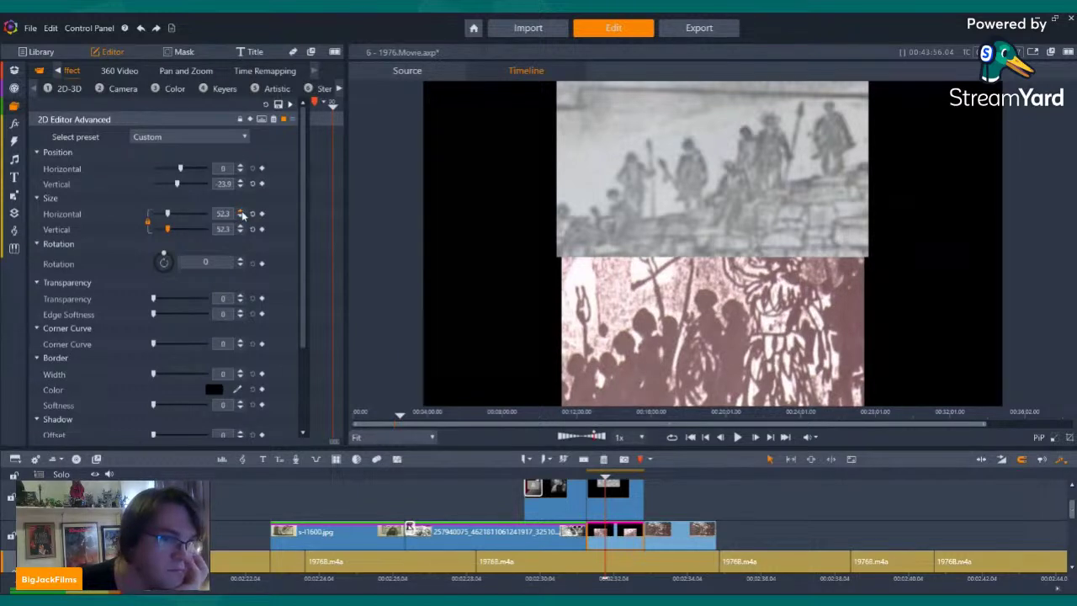
pyautogui.click(241, 211)
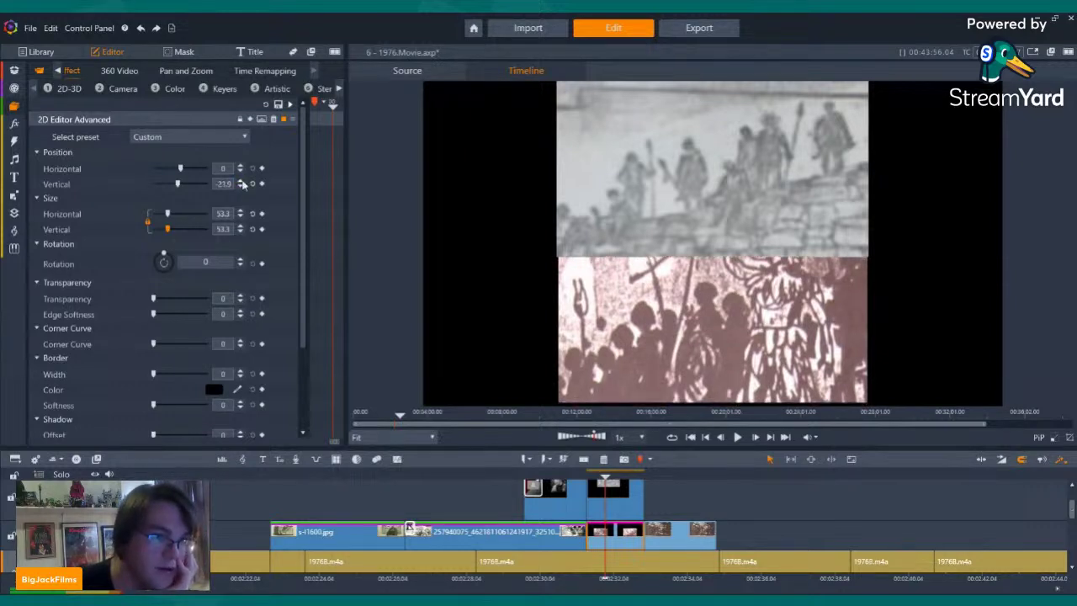
# - Lower the brown-and-white storyboard in the split screen by setting its vertical position to -28.9
pyautogui.click(239, 182)
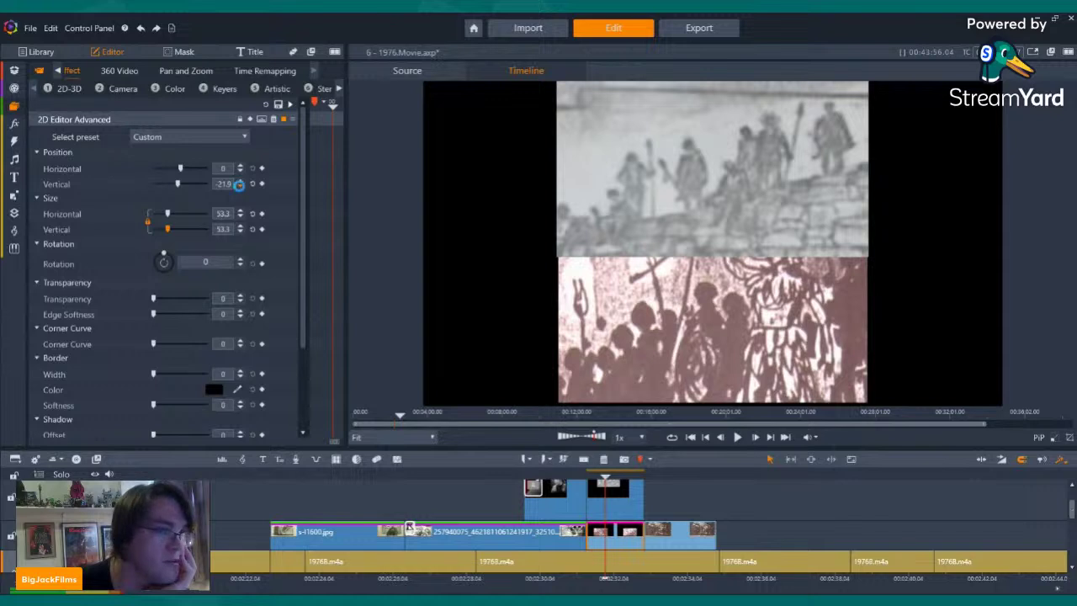
pyautogui.click(239, 186)
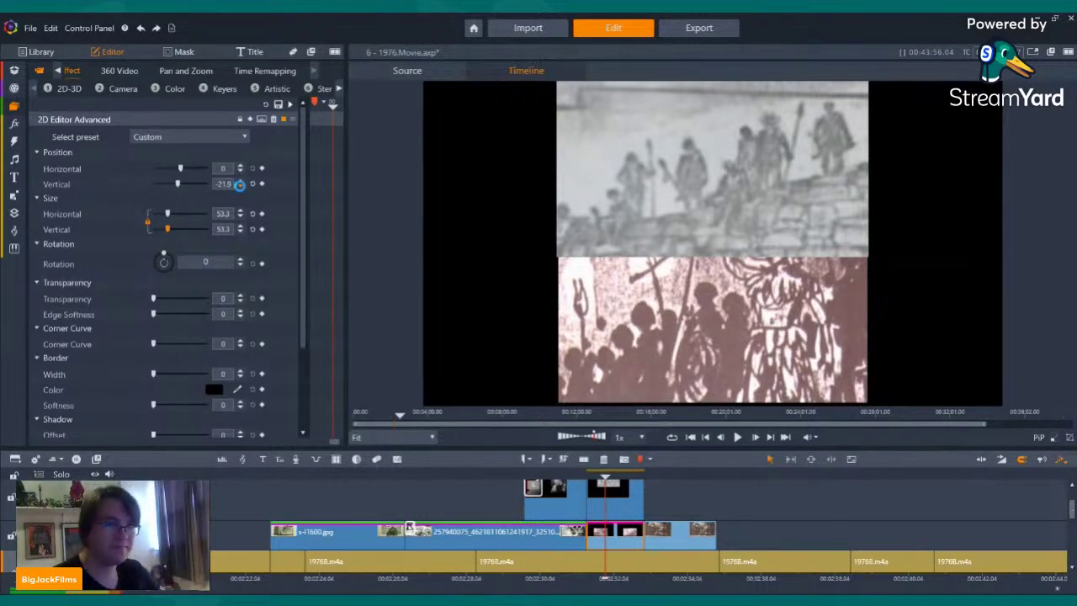
pyautogui.click(239, 187)
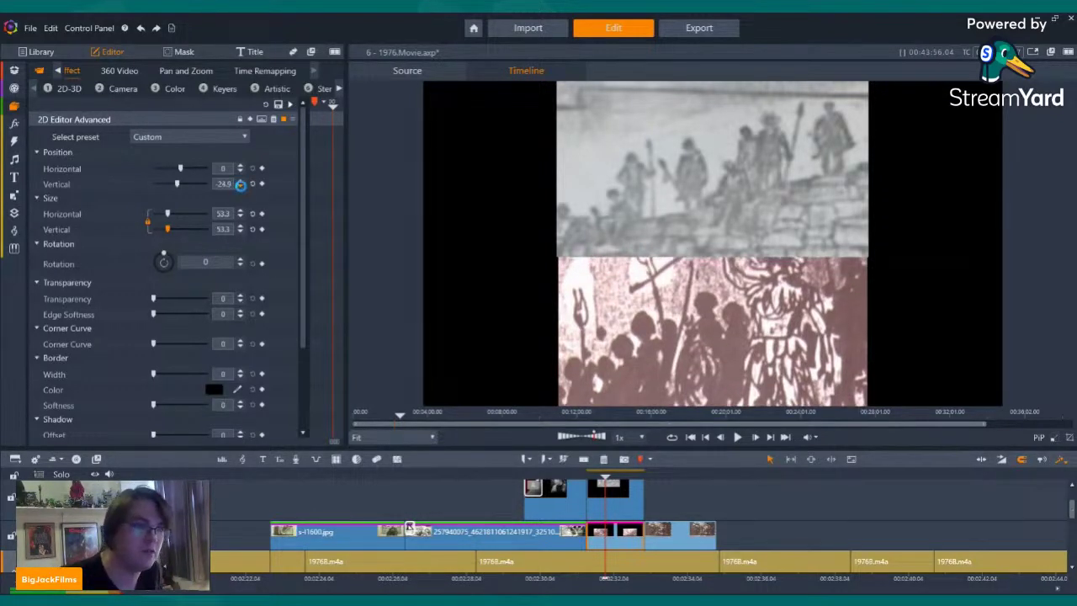
pyautogui.click(239, 187)
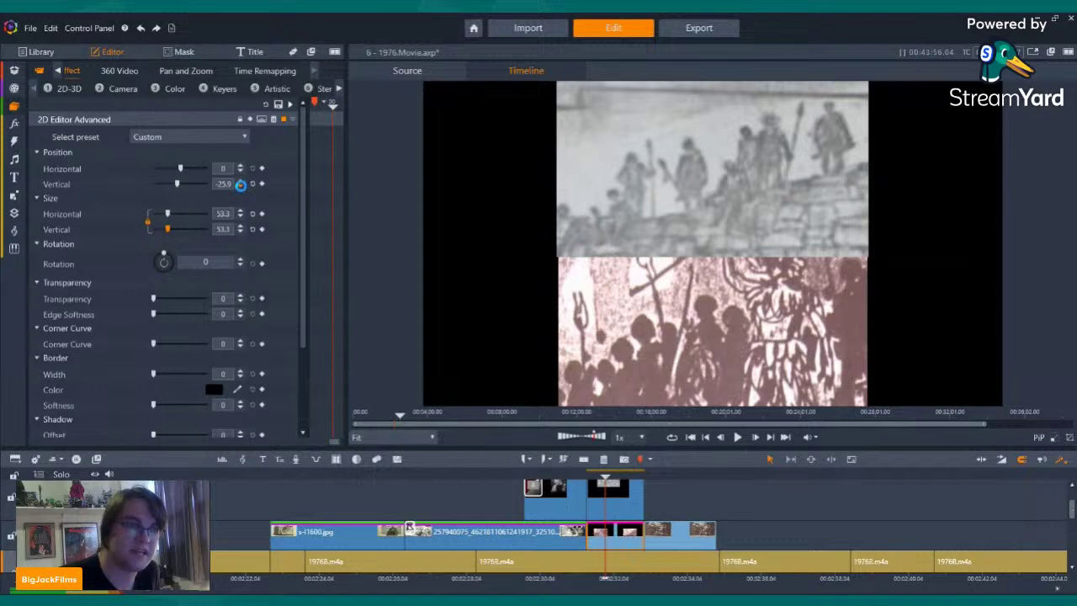
pyautogui.click(240, 187)
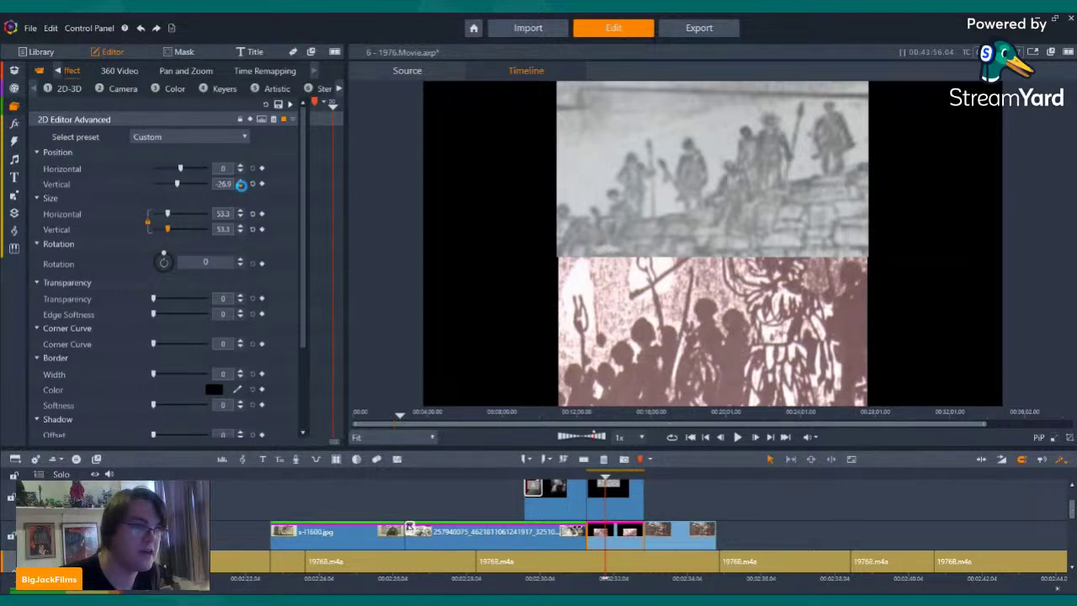
pyautogui.click(240, 187)
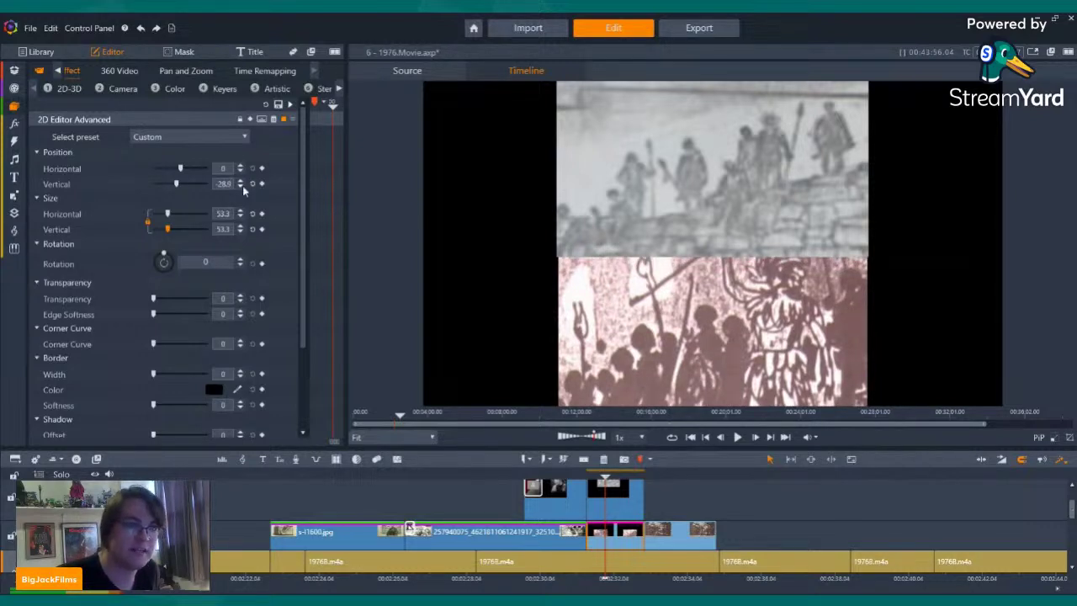
# - Set the vertical position of the brown-and-white storyboard to -29.9 so it meets the pencil storyboard above it
pyautogui.click(239, 187)
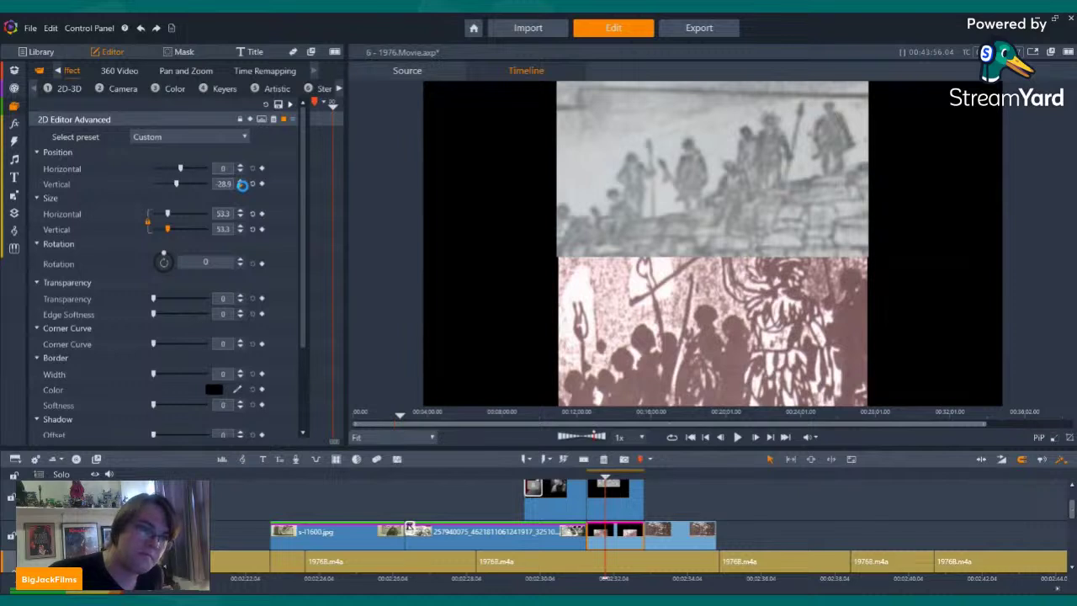
pyautogui.click(241, 186)
pyautogui.click(241, 187)
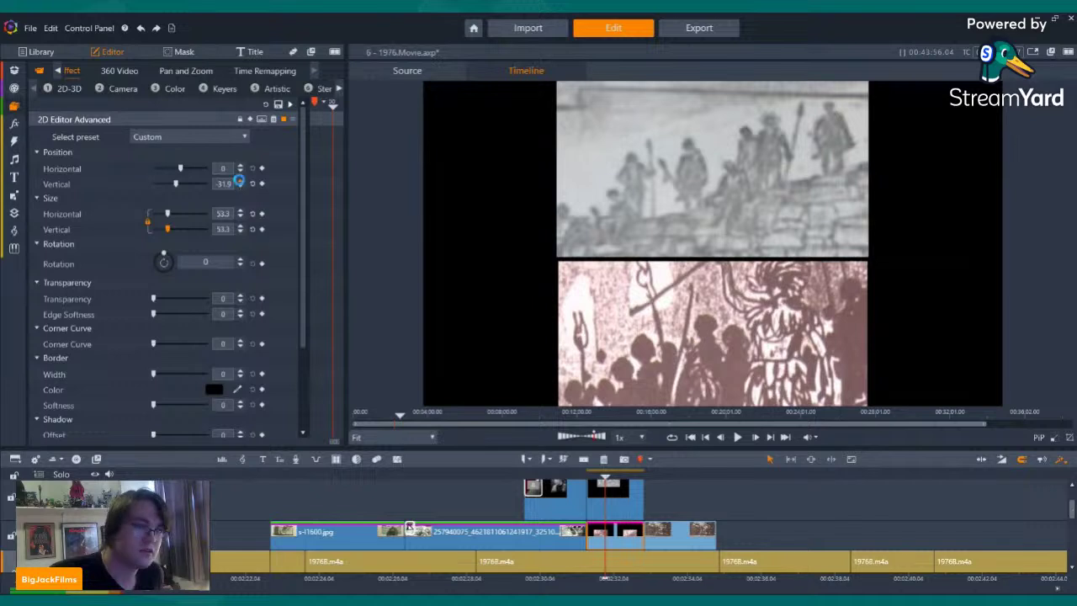
pyautogui.click(240, 181)
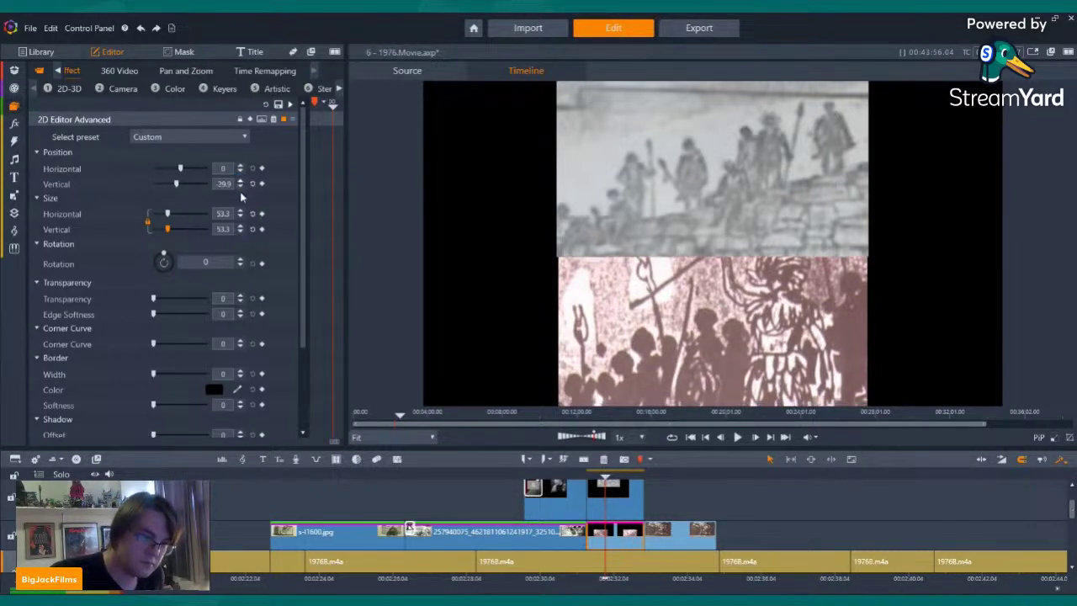
# - Fine-tune the brown-and-white storyboard's size in its 2D Editor Advanced effect, setting the vertical size to 53.5
pyautogui.click(240, 229)
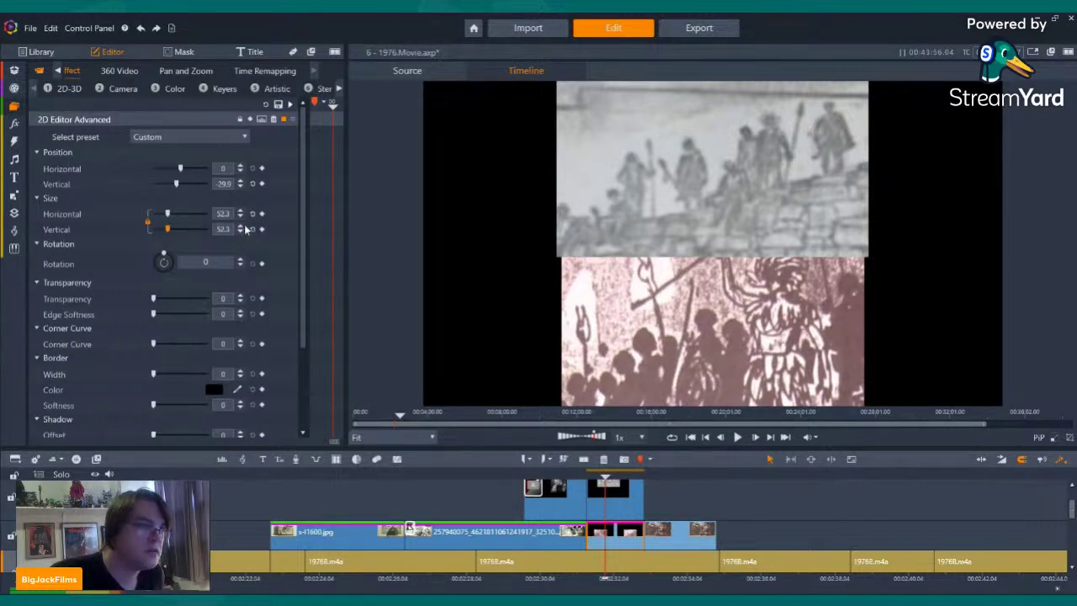
pyautogui.click(240, 229)
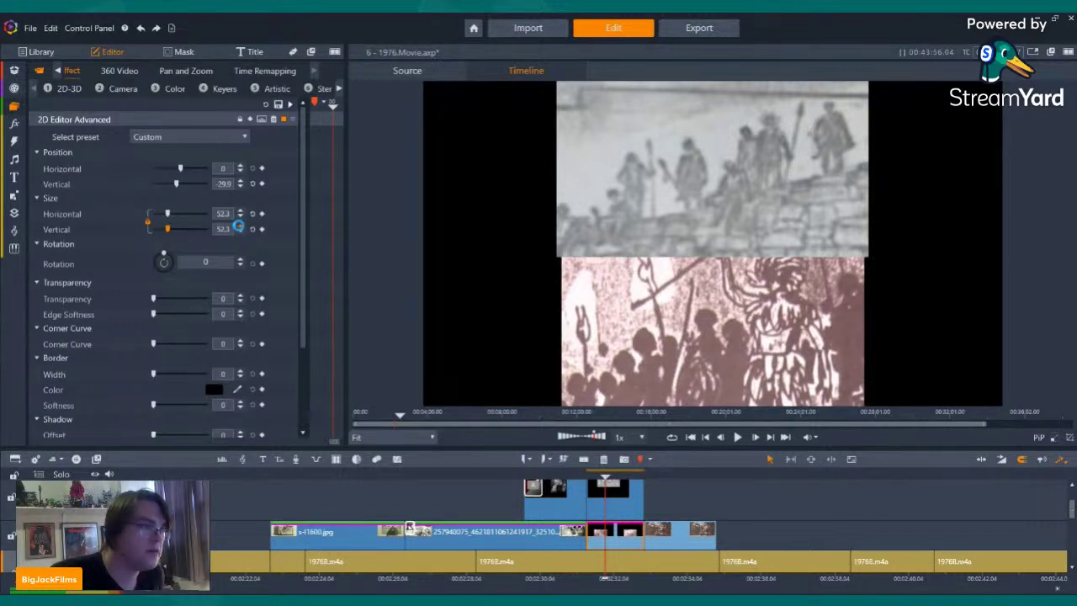
pyautogui.click(240, 229)
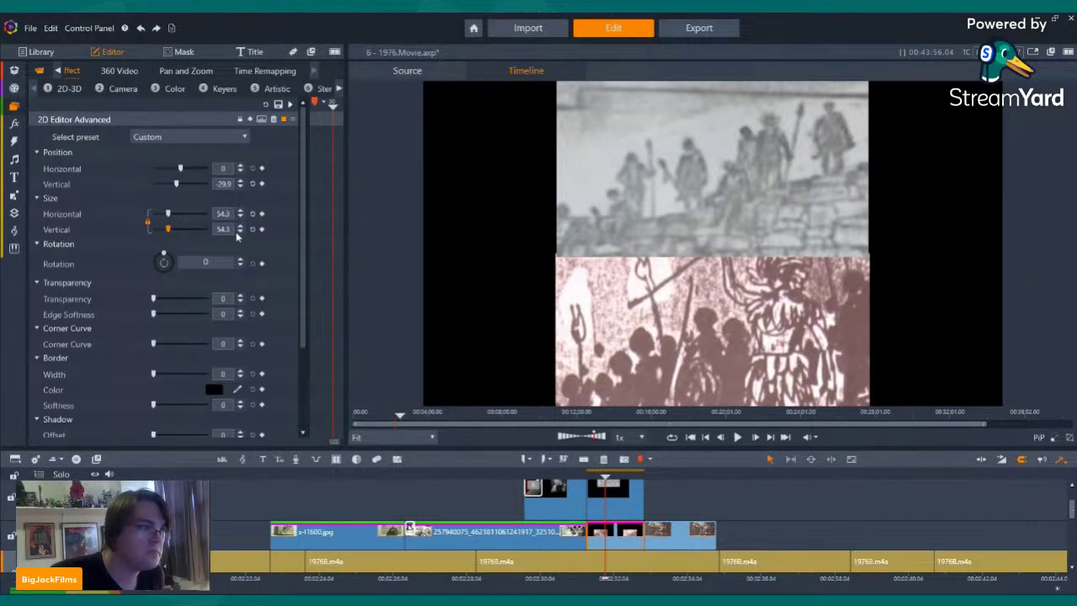
pyautogui.click(241, 233)
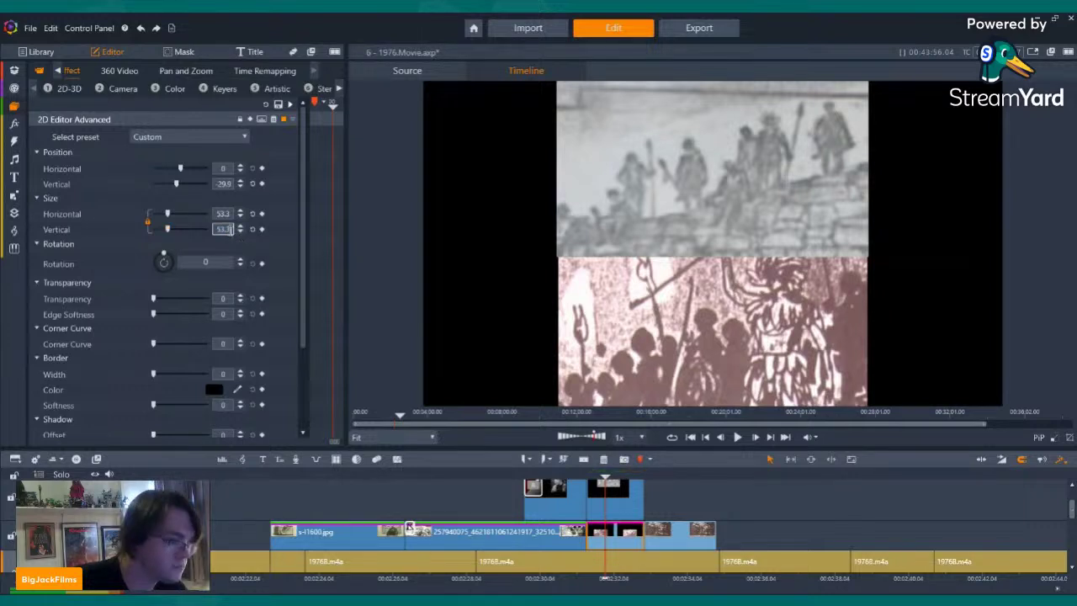
pyautogui.write('53.5')
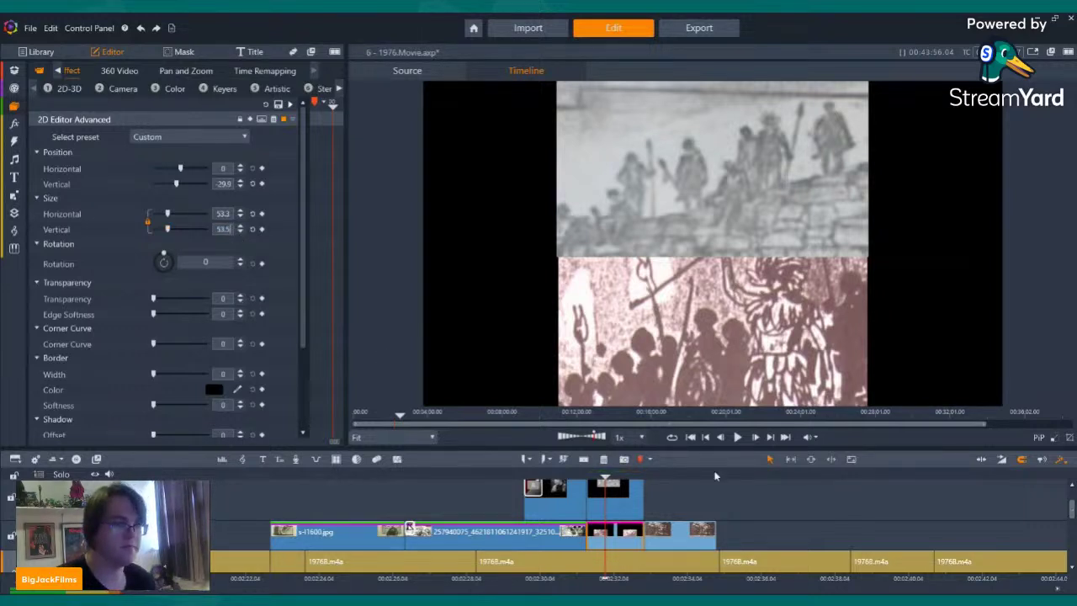
pyautogui.click(817, 486)
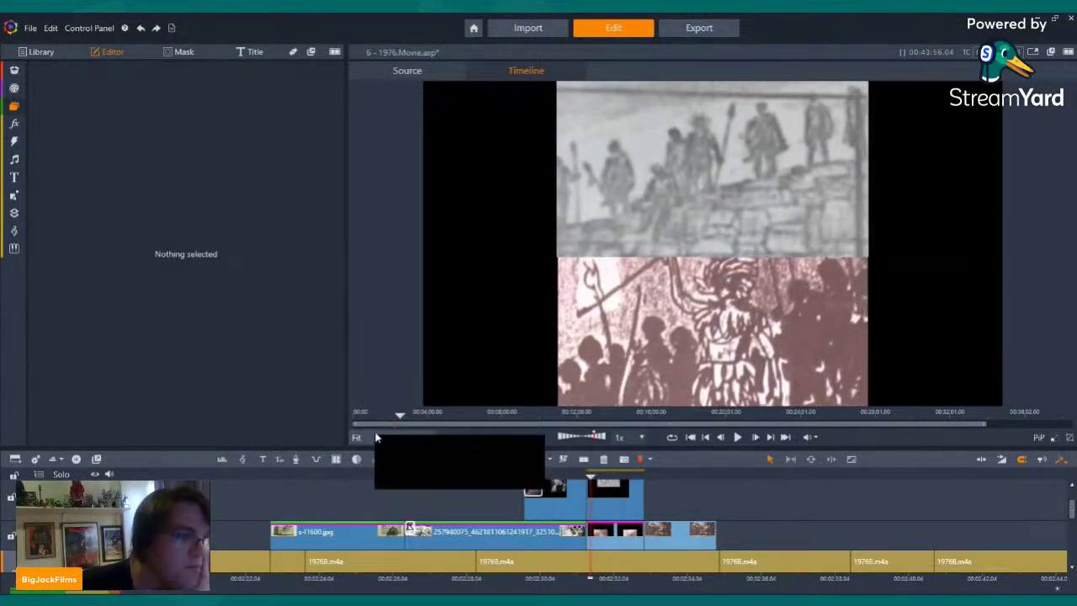
# - Raise the contrast of the natives pencil storyboard to 48 and lower its exposure in the basic color corrections
pyautogui.click(36, 52)
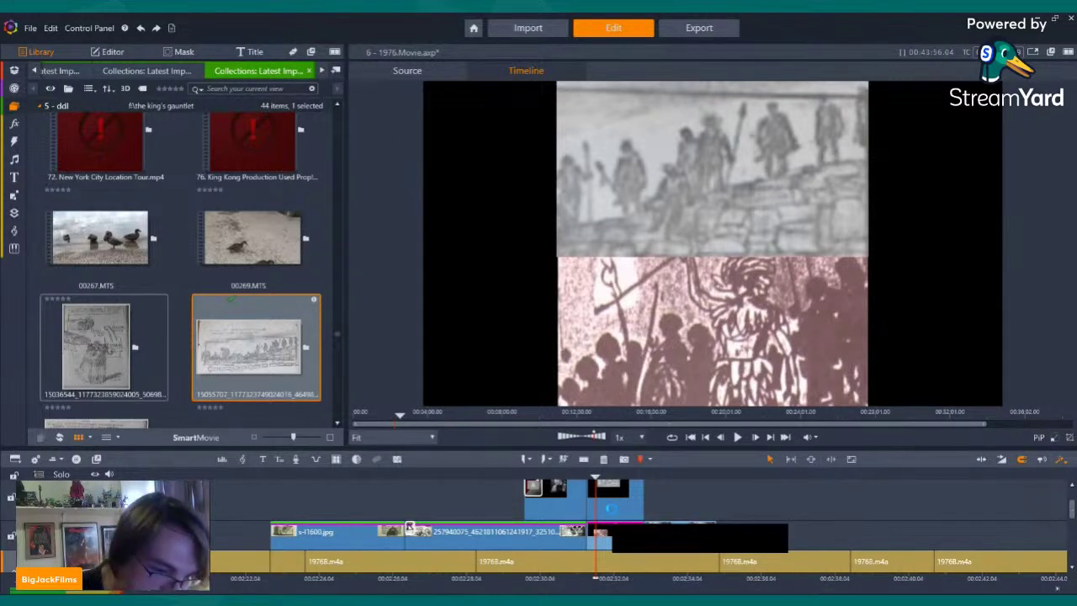
pyautogui.doubleClick(616, 511)
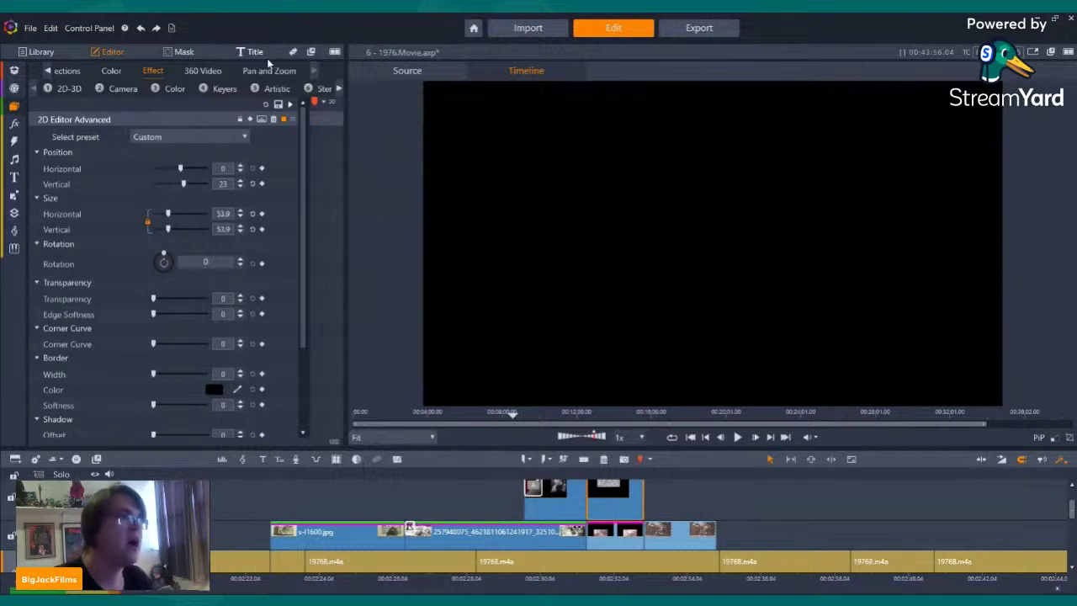
pyautogui.click(119, 73)
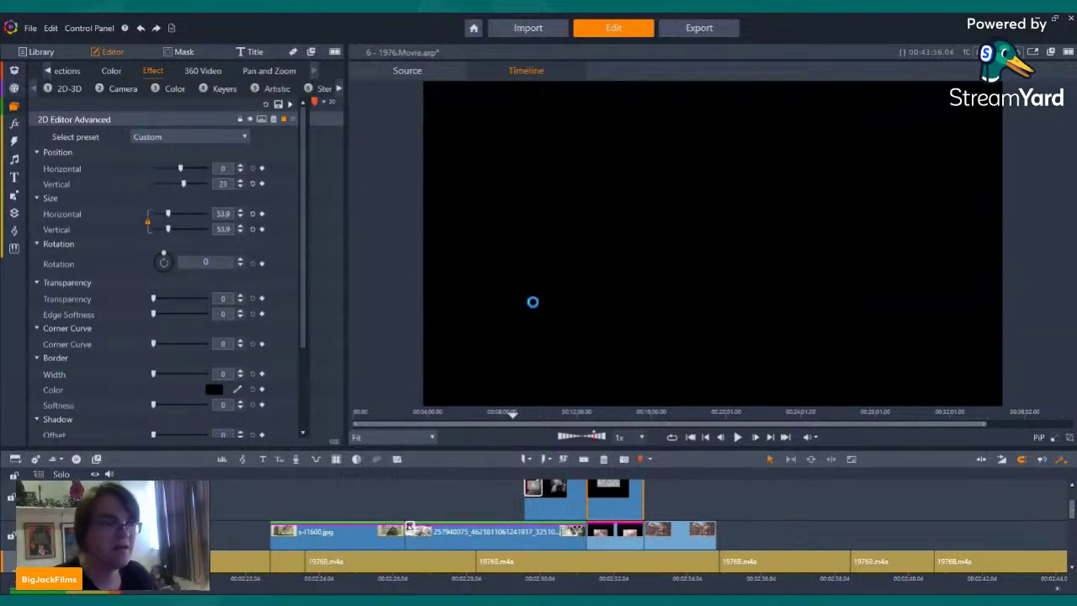
pyautogui.click(615, 478)
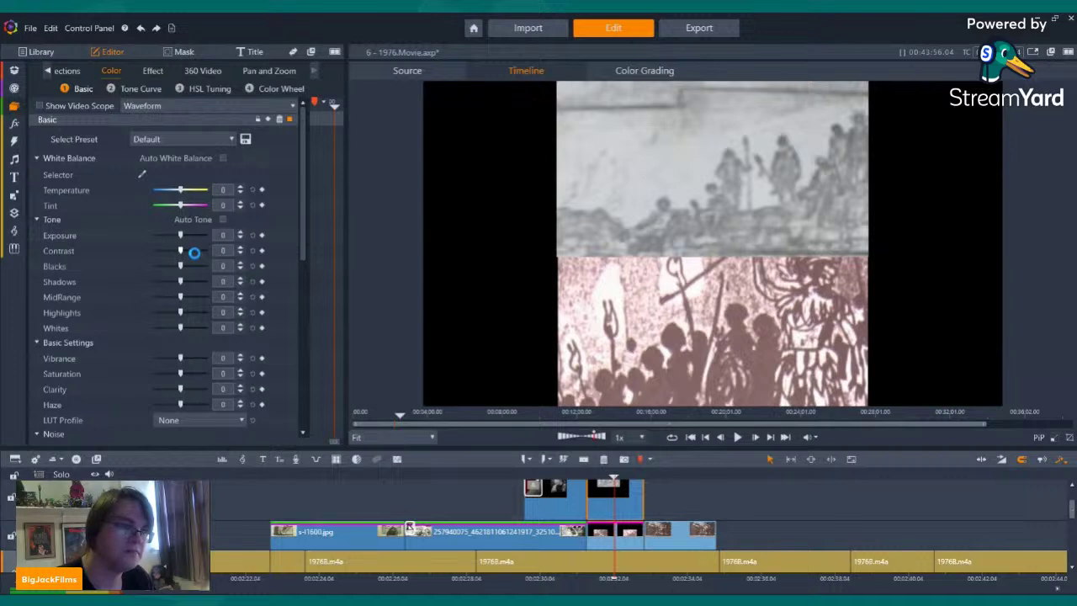
pyautogui.moveTo(182, 251); pyautogui.dragTo(191, 250)
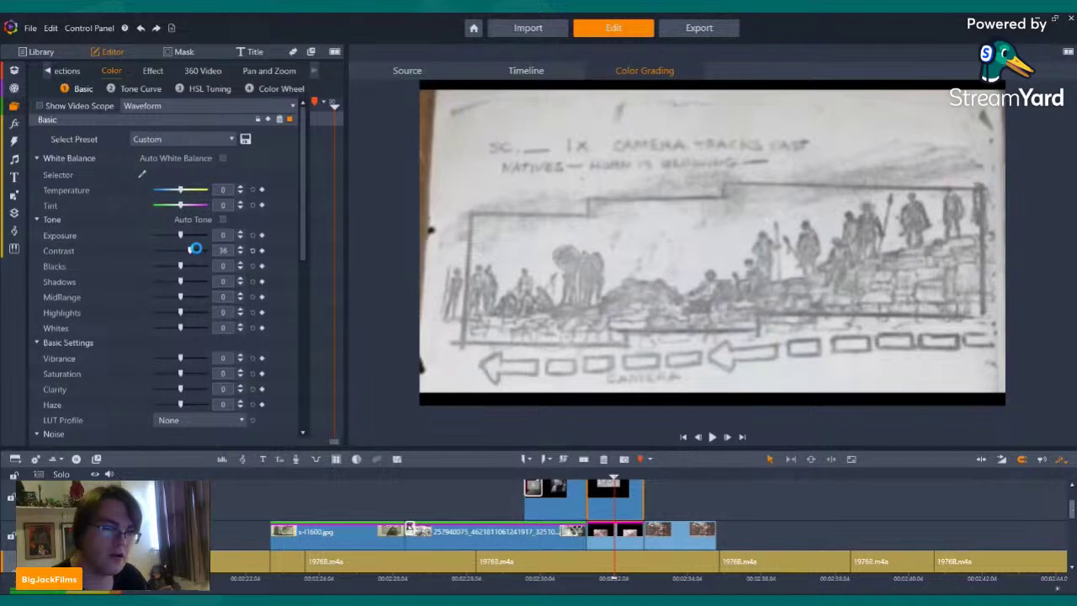
pyautogui.moveTo(195, 249); pyautogui.dragTo(198, 251)
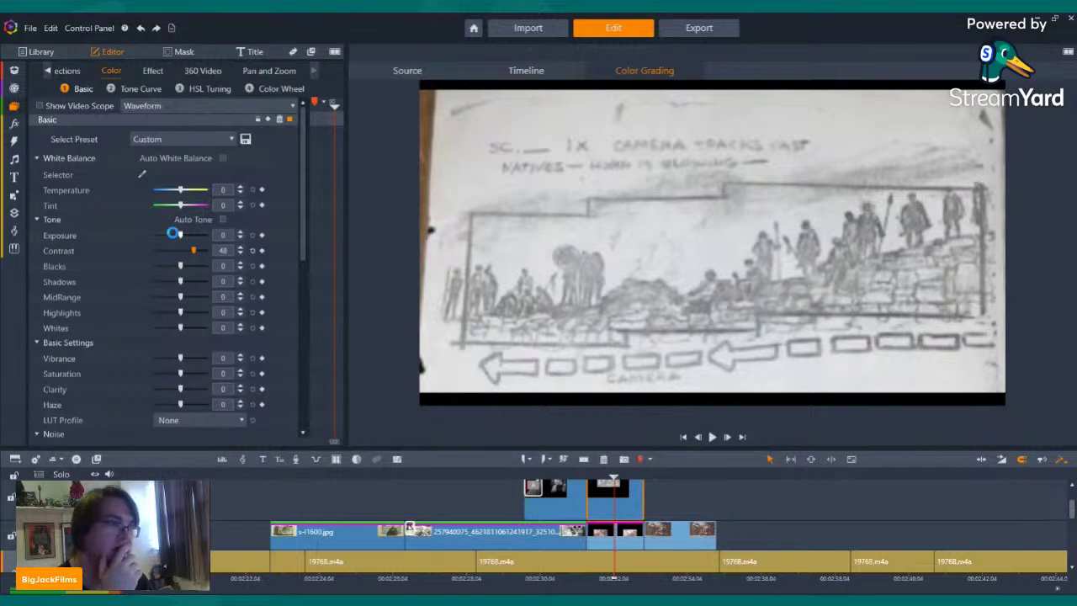
pyautogui.click(173, 234)
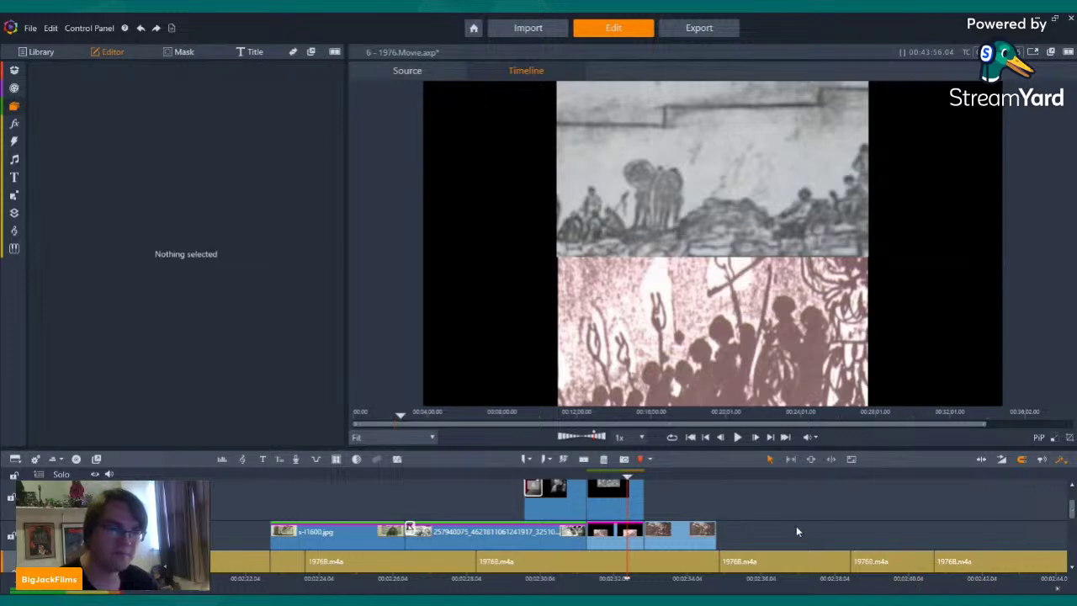
# - Browse the library's imported folders and examine the split screen and the brown-and-white storyboard that follows it on the timeline
pyautogui.click(41, 52)
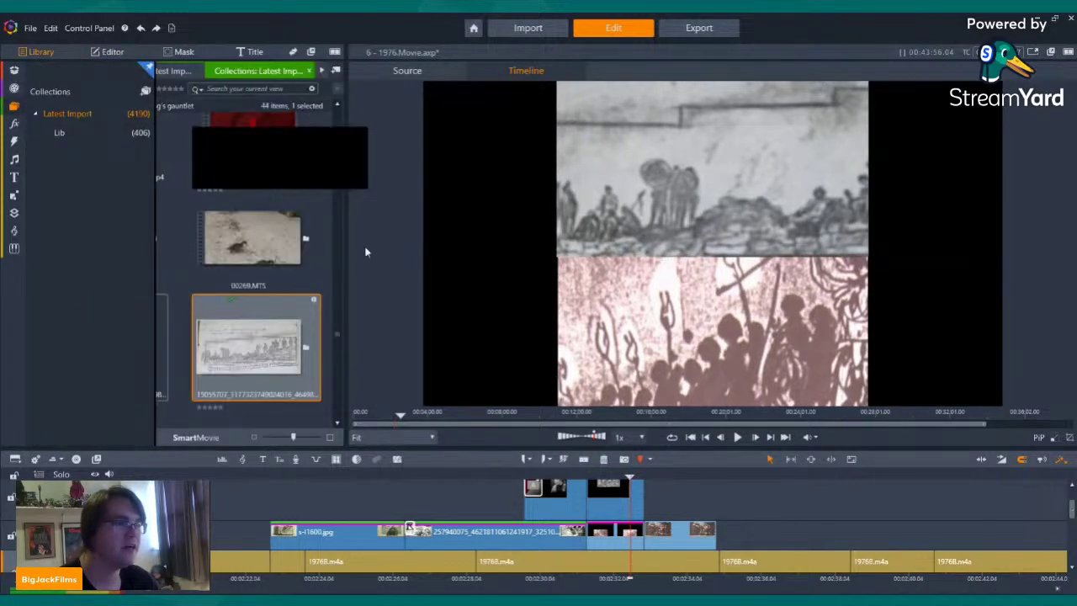
pyautogui.scroll(3, 265, 233)
pyautogui.scroll(3, 264, 232)
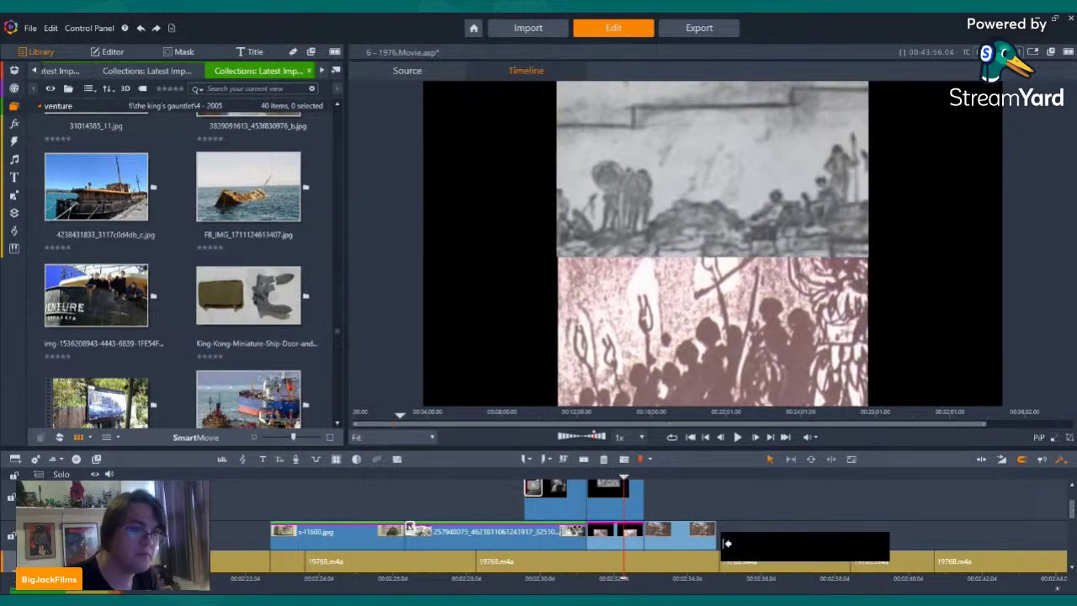
pyautogui.click(671, 505)
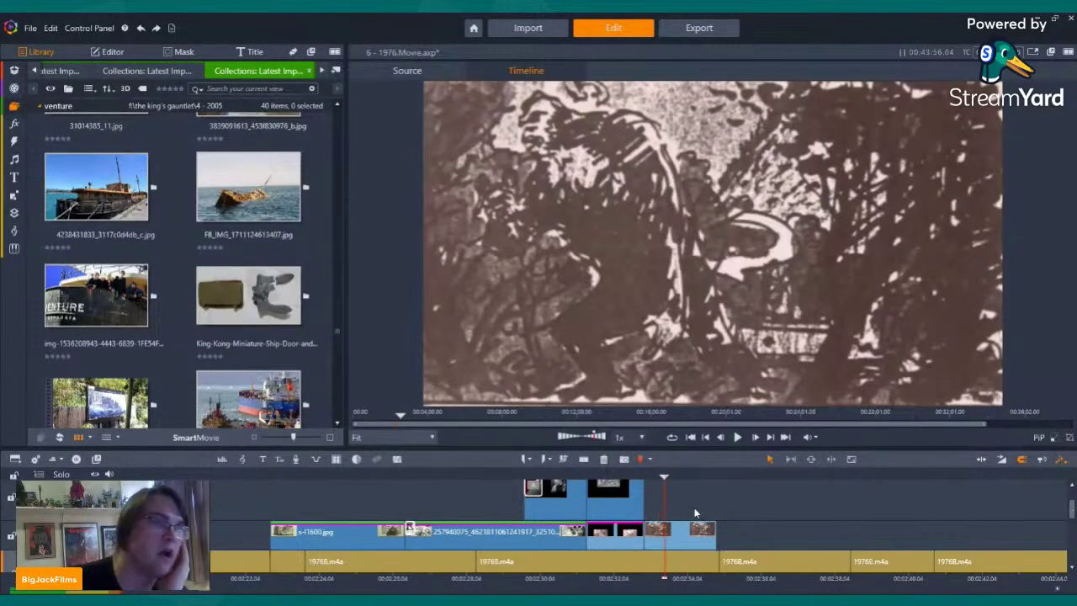
pyautogui.click(688, 502)
pyautogui.press('Right')
pyautogui.press('Right')
pyautogui.press('Right')
pyautogui.press('Right')
pyautogui.press('Right')
pyautogui.moveTo(615, 478)
pyautogui.mouseDown()
pyautogui.moveTo(583, 484)
pyautogui.moveTo(623, 480)
pyautogui.mouseUp()
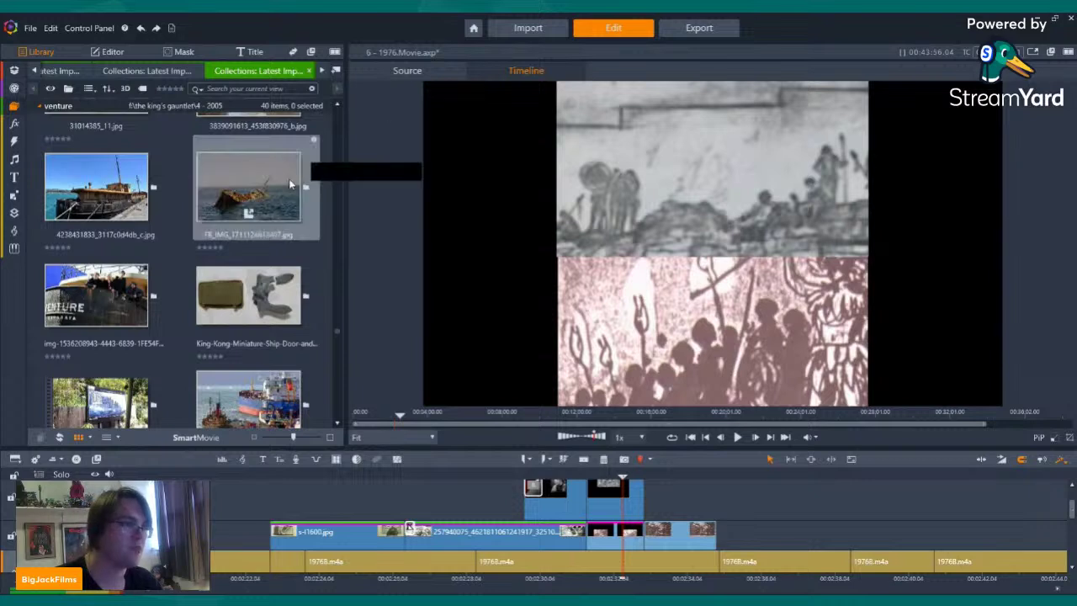
# - Preview the "Man in suit with snake in min. set" storyboard from the 5 - ddl library folder
pyautogui.scroll(4, 222, 182)
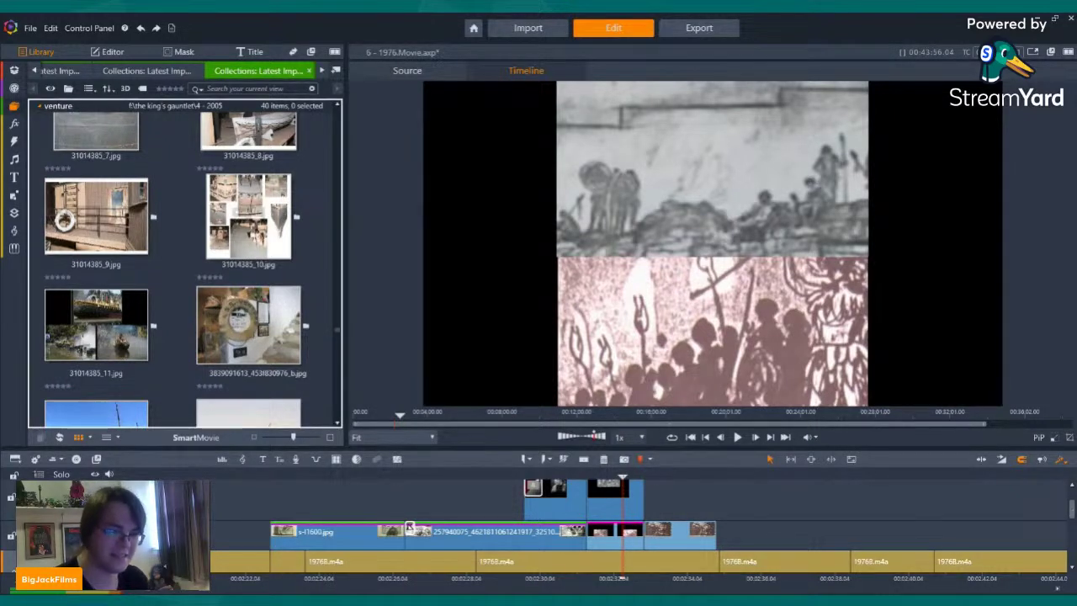
pyautogui.click(248, 414)
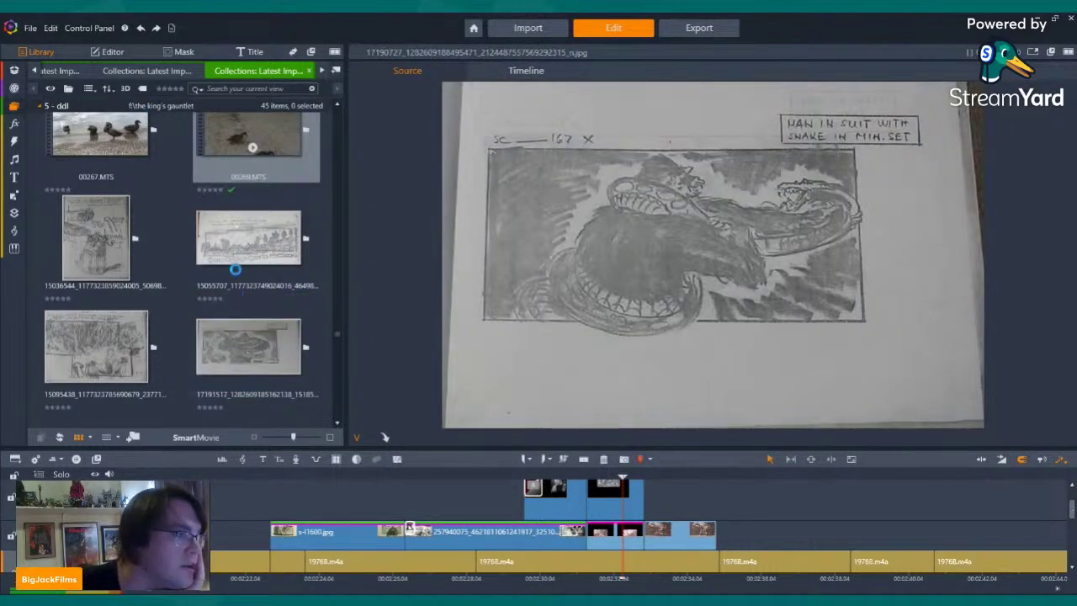
pyautogui.scroll(5, 219, 338)
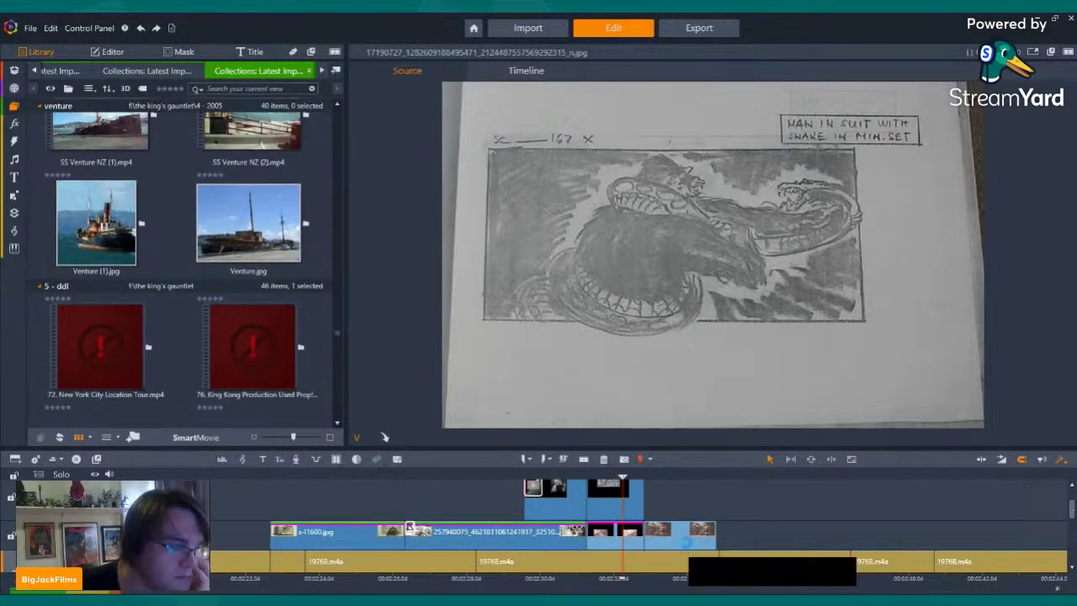
# - Delete the brown-and-white storyboard after the split screen and place snake storyboard 17191517 on the track above, directly after the natives storyboard
pyautogui.click(619, 476)
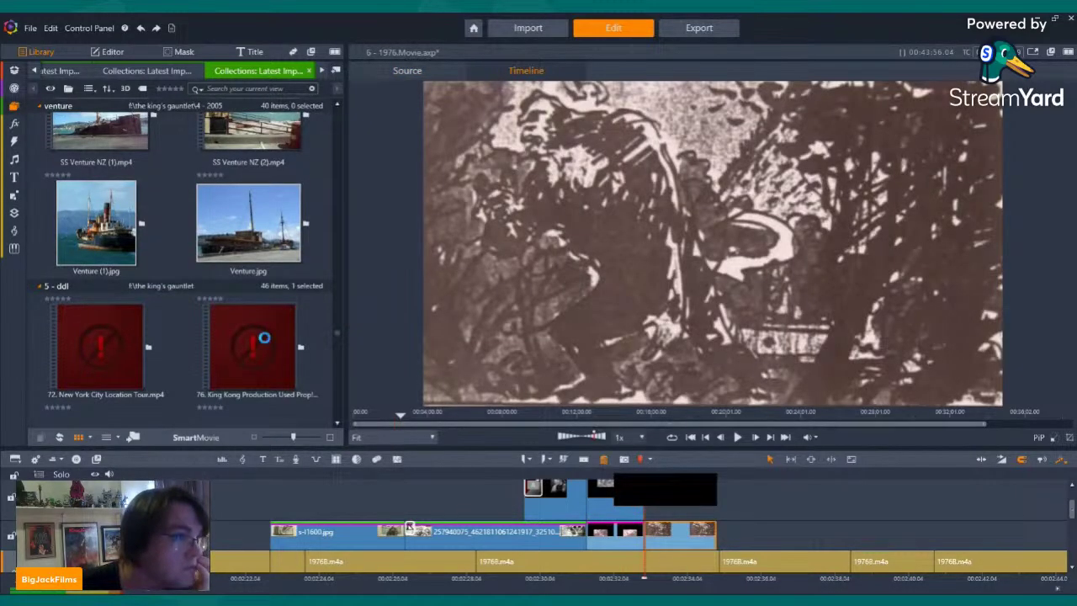
pyautogui.hotkey('ctrl', 'z')
pyautogui.scroll(-5, 265, 237)
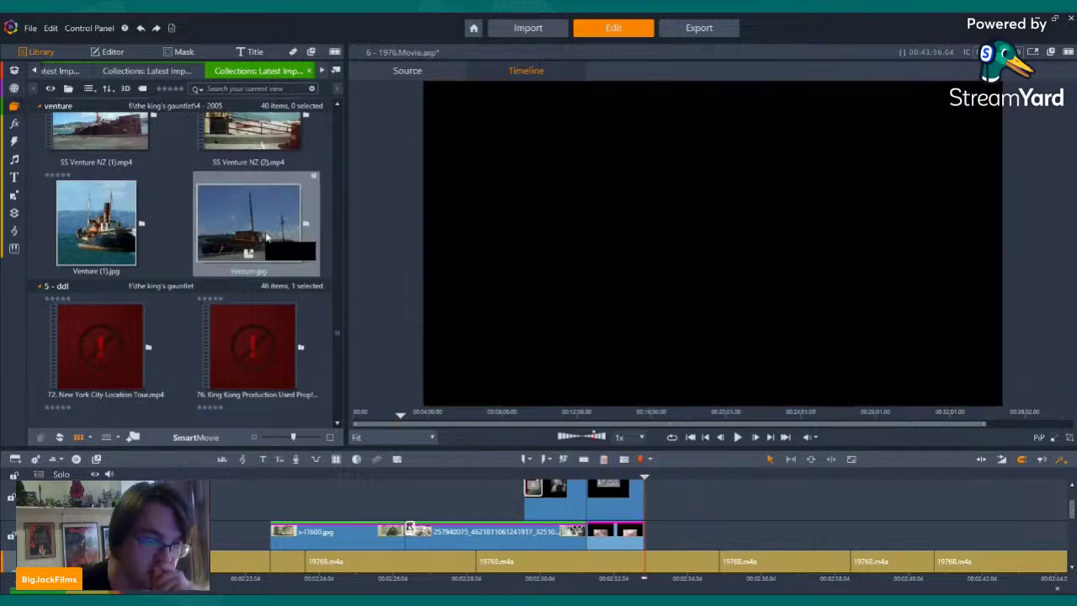
pyautogui.scroll(-4, 265, 237)
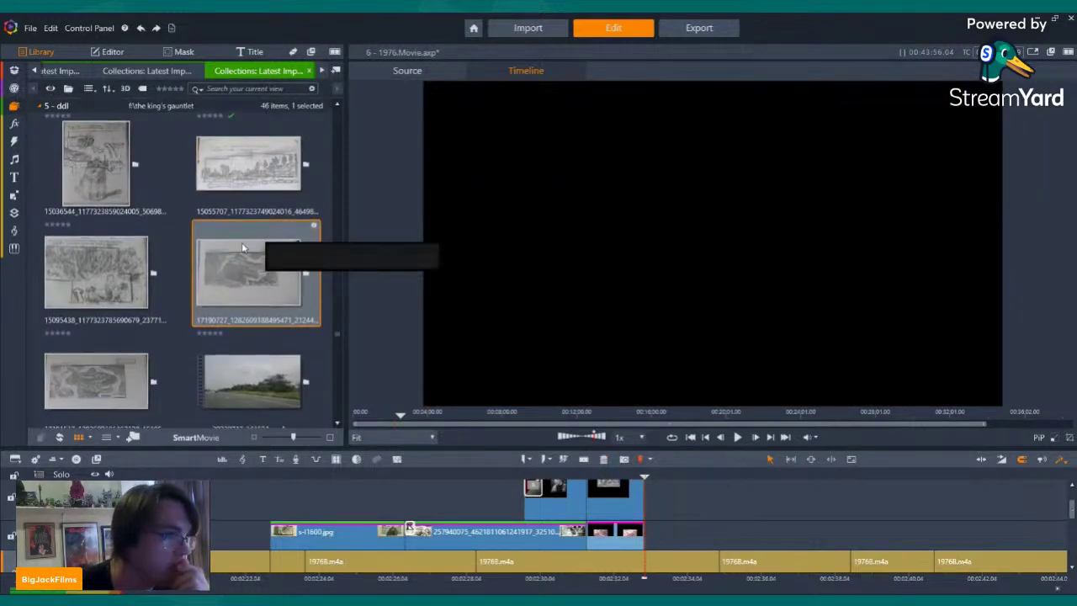
pyautogui.click(242, 244)
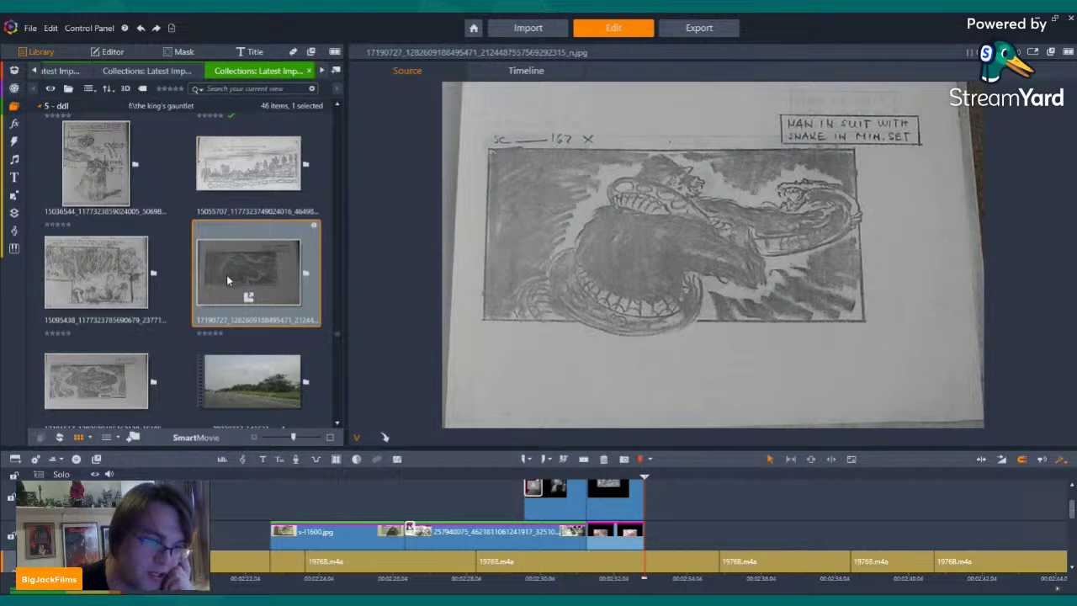
pyautogui.moveTo(227, 275); pyautogui.dragTo(651, 502)
pyautogui.click(80, 378)
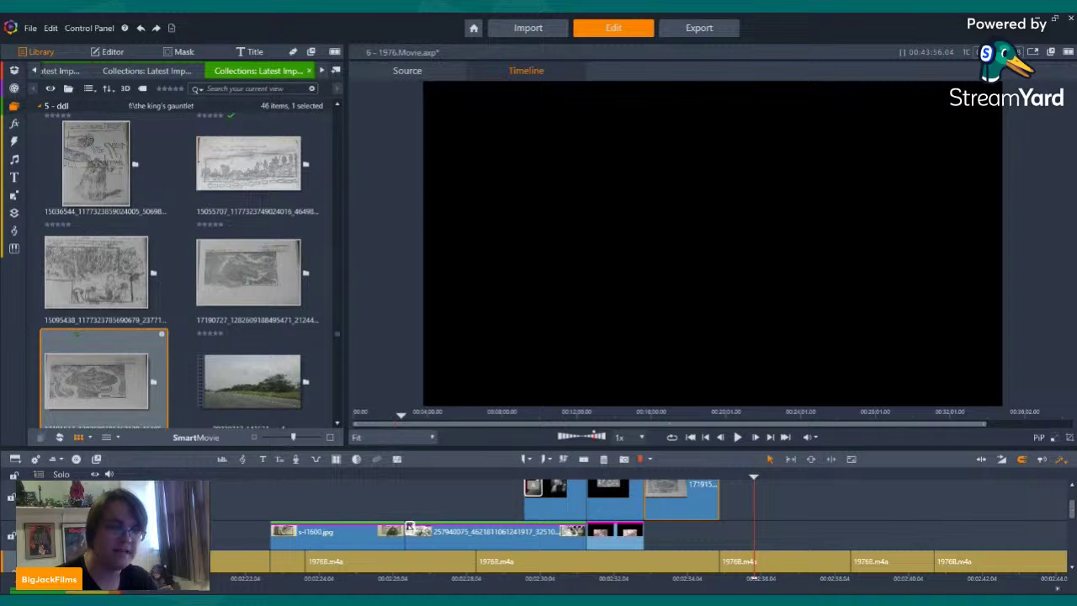
# - Reframe the newly placed snake storyboard with Pan and Zoom
pyautogui.rightClick(699, 505)
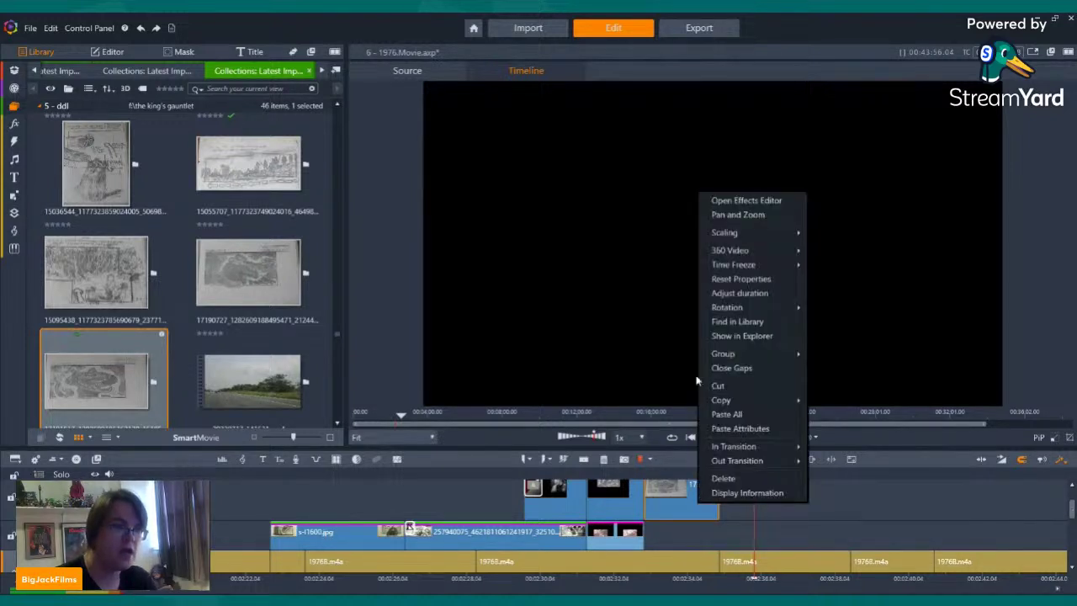
pyautogui.click(756, 214)
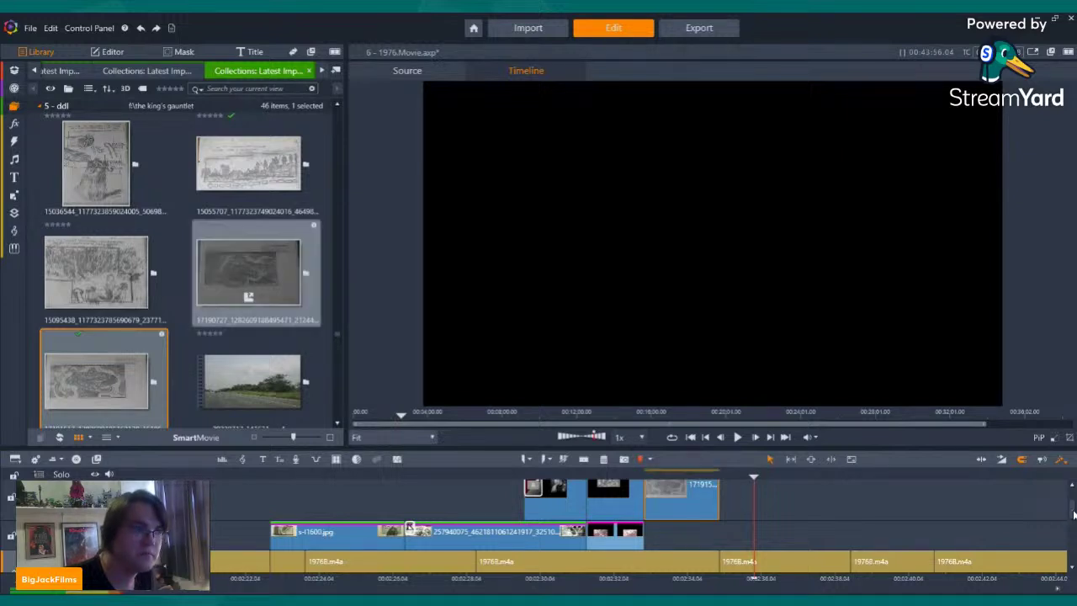
# - Copy all effects from the upper natives storyboard onto snake storyboard 17191517 beside it and check the resulting frame
pyautogui.scroll(1, 630, 547)
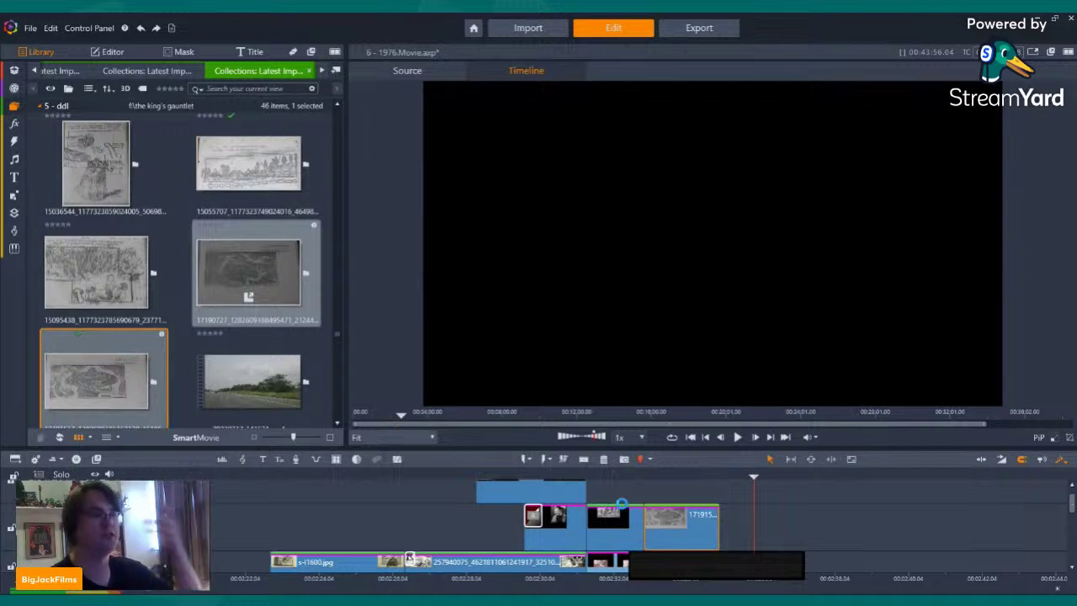
pyautogui.rightClick(624, 511)
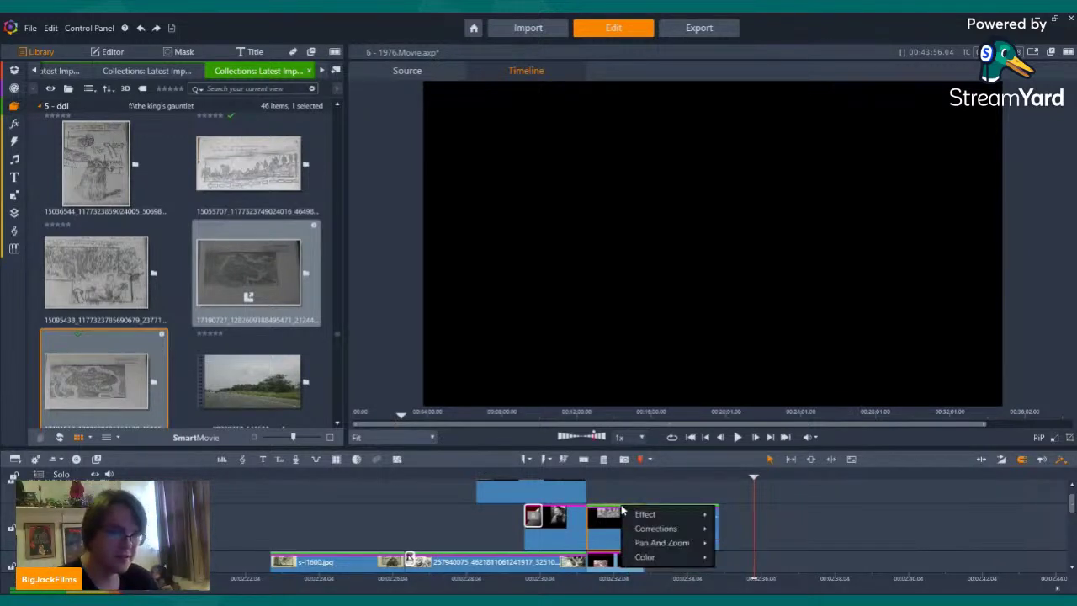
pyautogui.moveTo(644, 516)
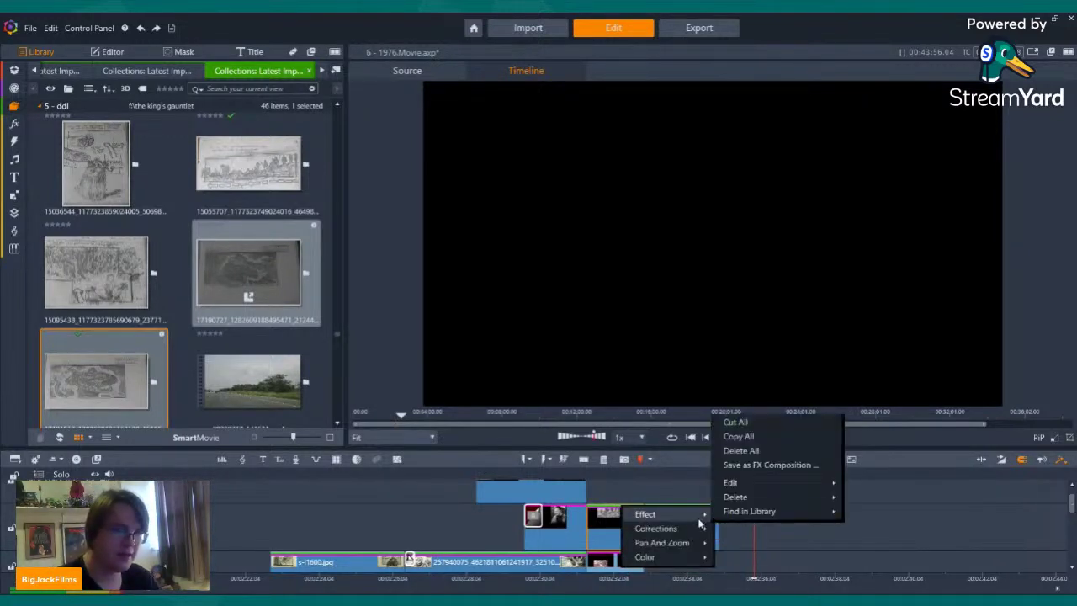
pyautogui.click(746, 436)
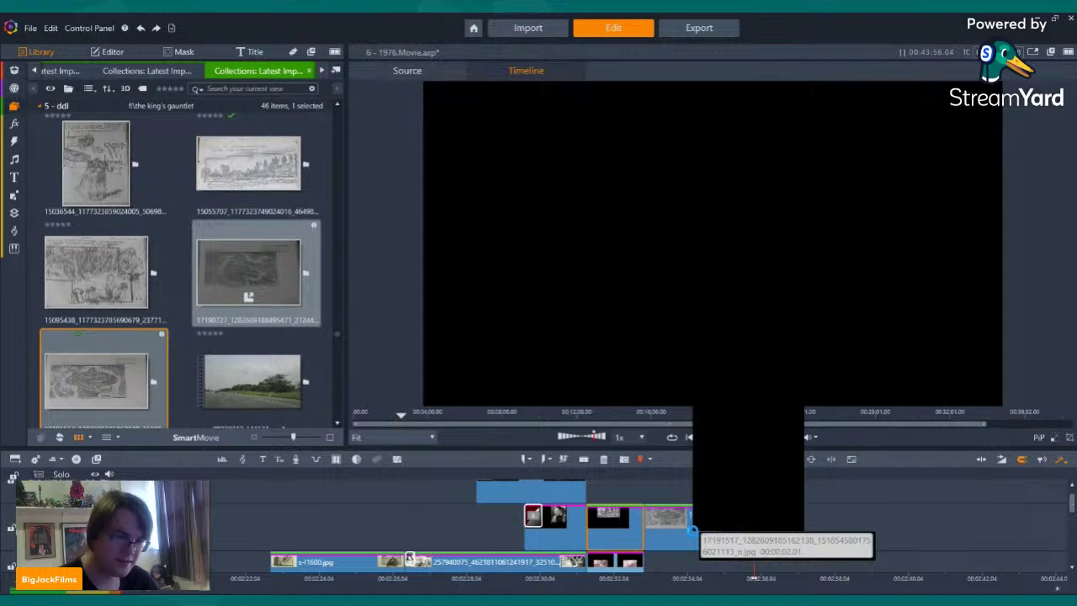
pyautogui.rightClick(692, 530)
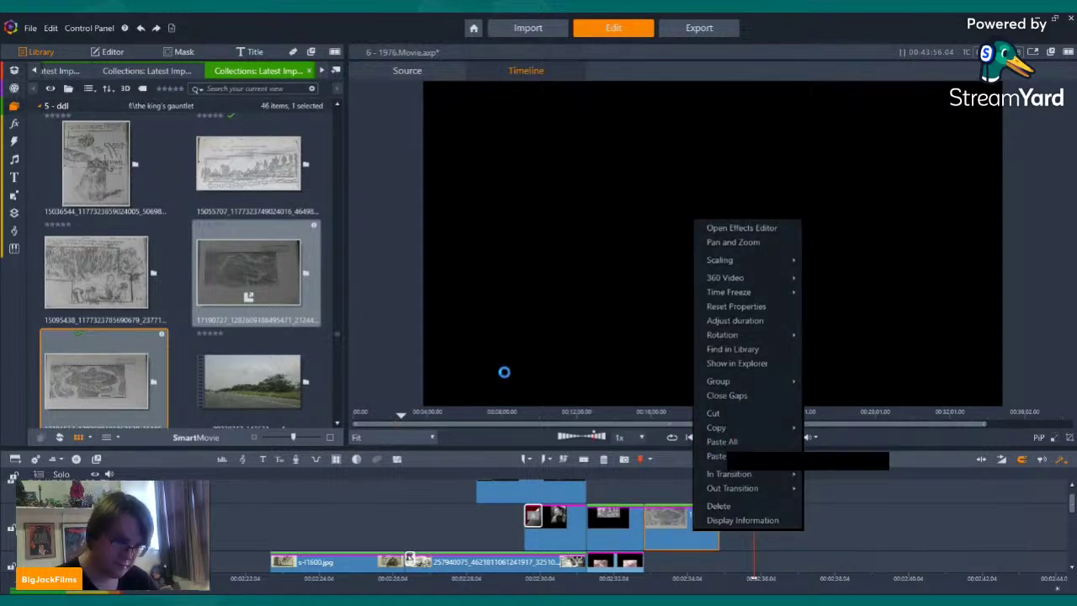
pyautogui.click(468, 344)
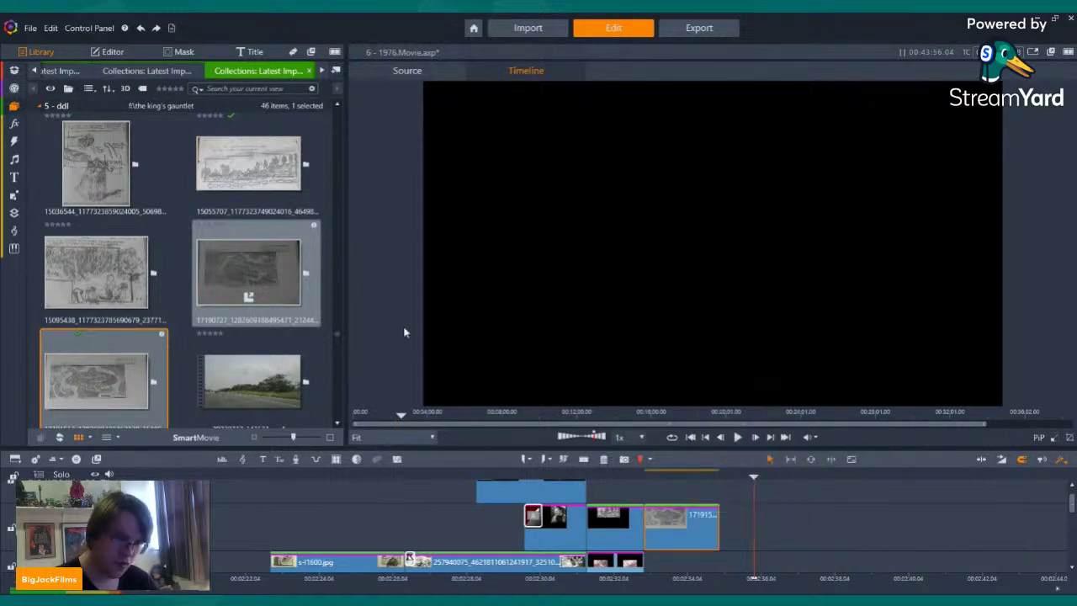
pyautogui.click(688, 476)
# - Find storyboard MEBnhE.jpg in the legend library folder, place it on the track beneath the snake storyboard, and trim it to the same end
pyautogui.scroll(10, 202, 261)
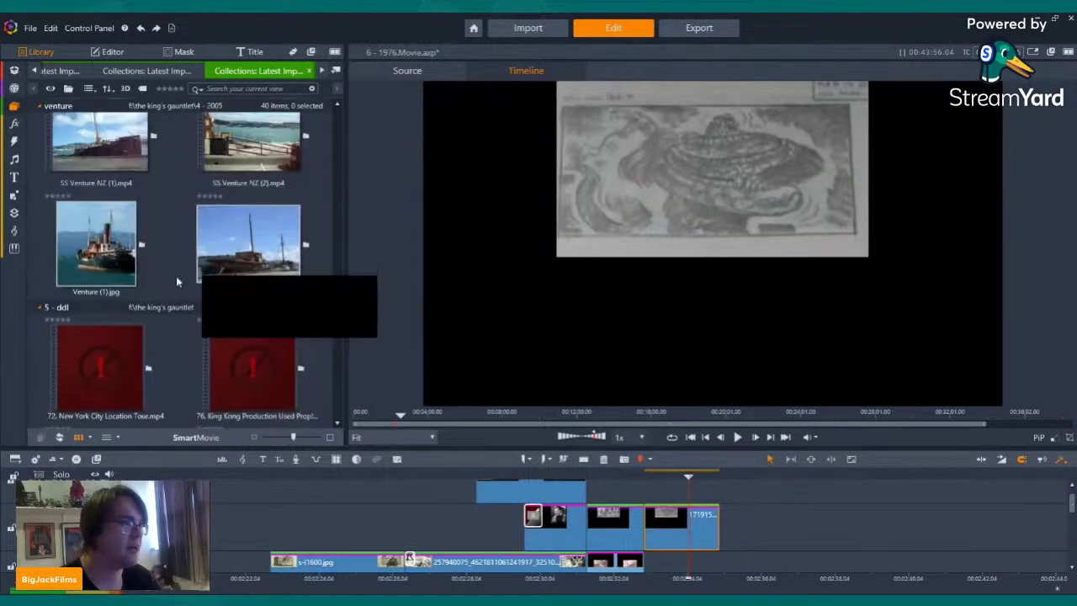
pyautogui.scroll(10, 202, 252)
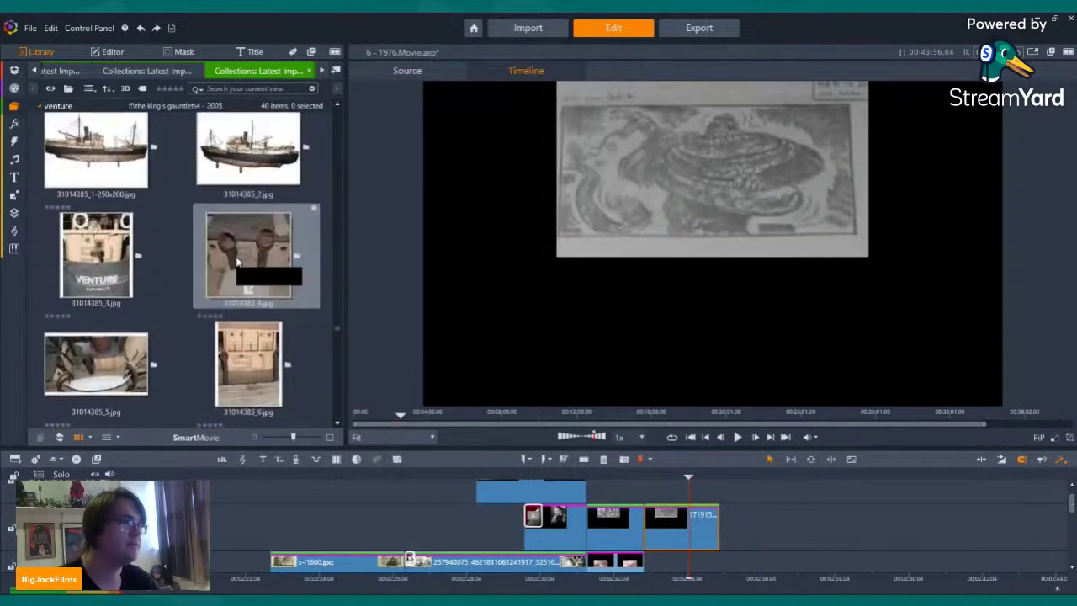
pyautogui.scroll(-10, 194, 253)
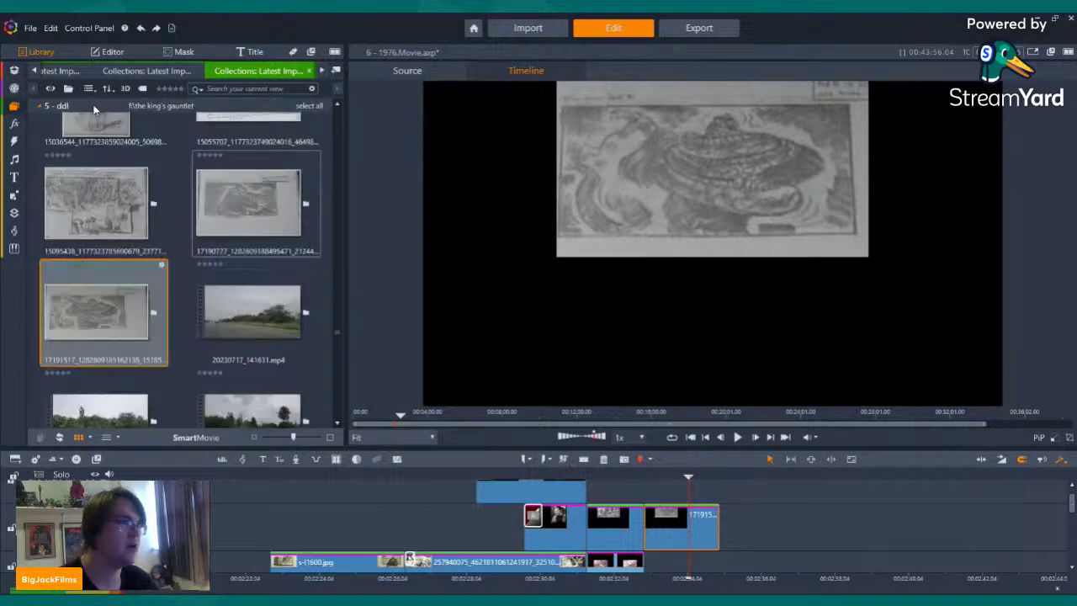
pyautogui.scroll(-10, 210, 295)
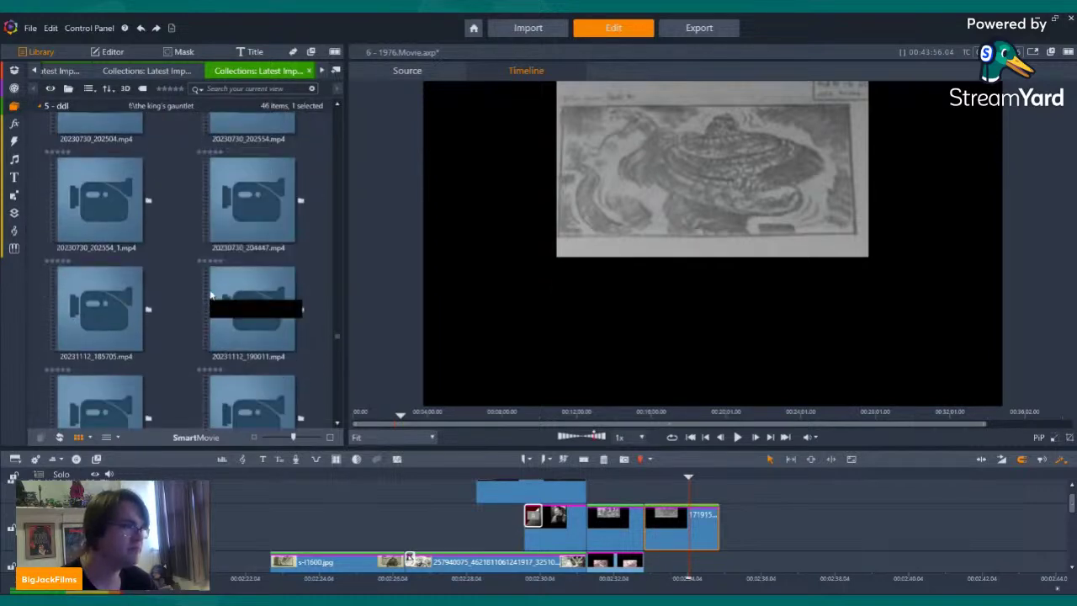
pyautogui.scroll(-10, 212, 293)
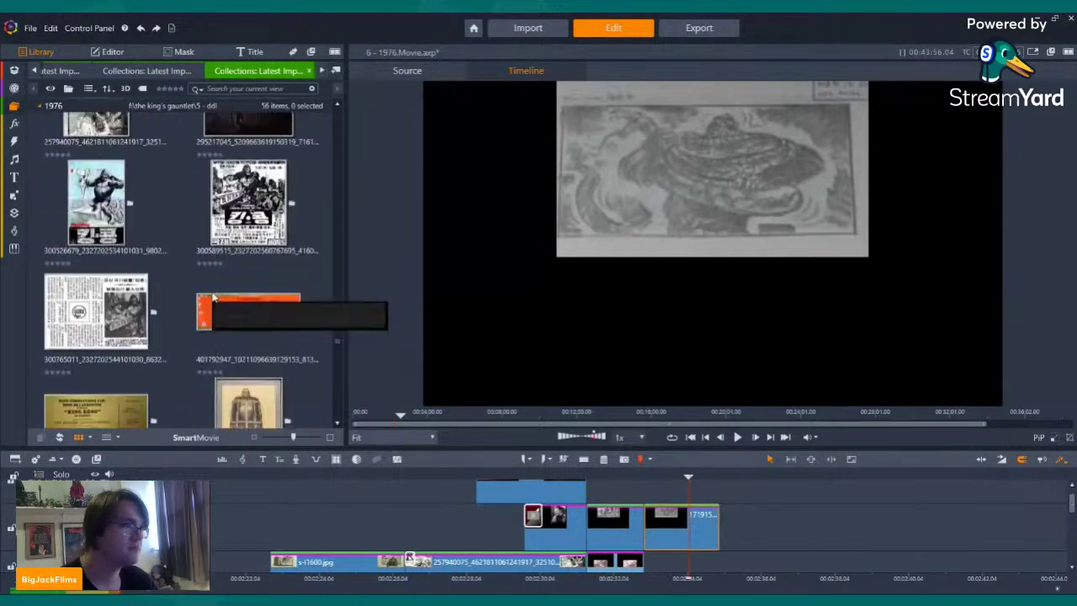
pyautogui.scroll(-10, 211, 297)
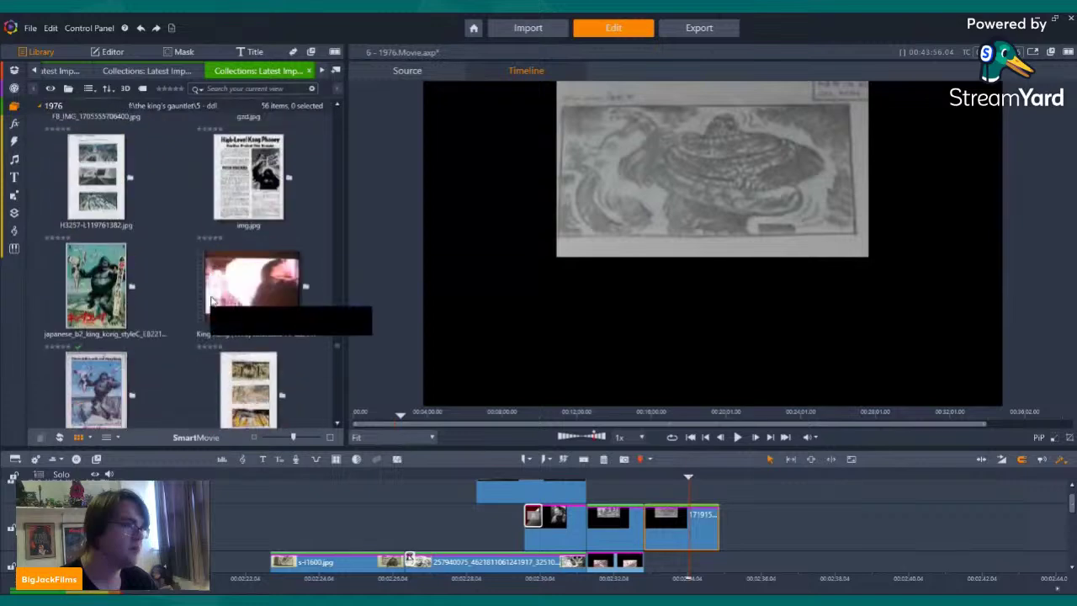
pyautogui.scroll(-10, 210, 303)
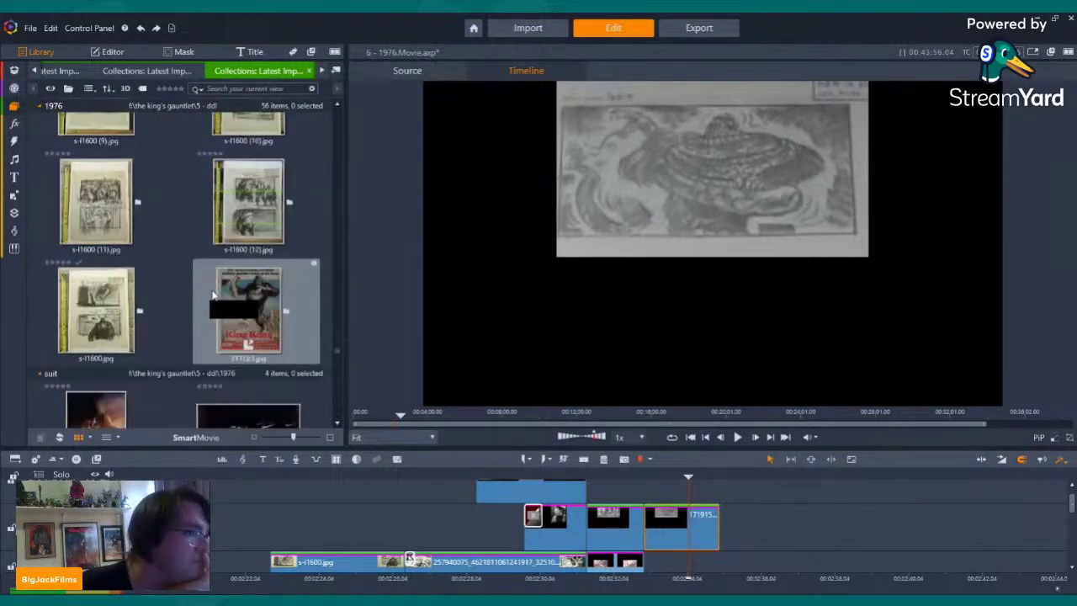
pyautogui.scroll(-10, 277, 296)
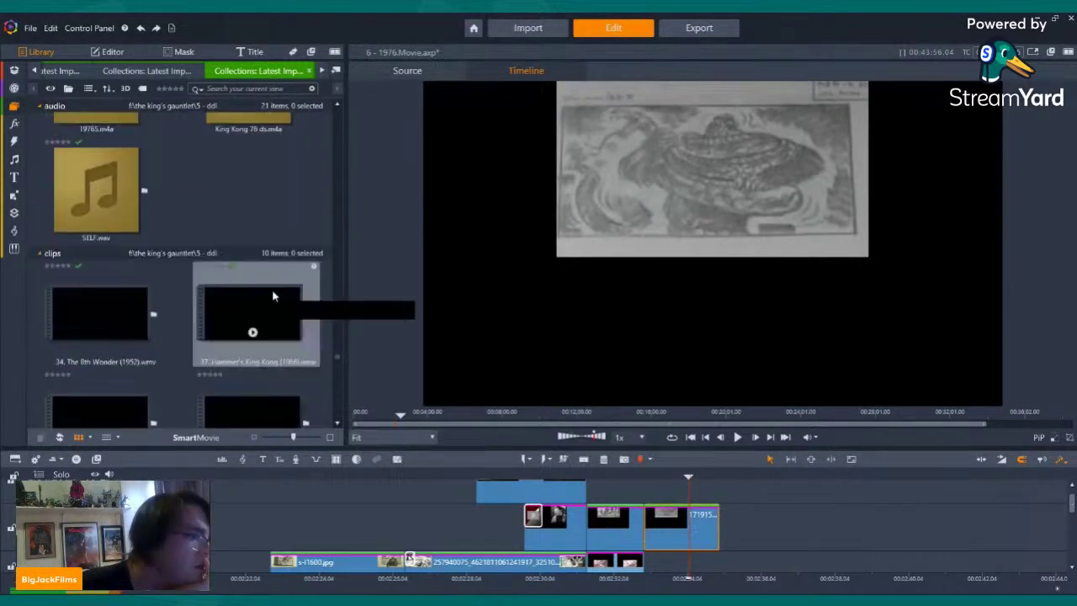
pyautogui.scroll(-10, 270, 296)
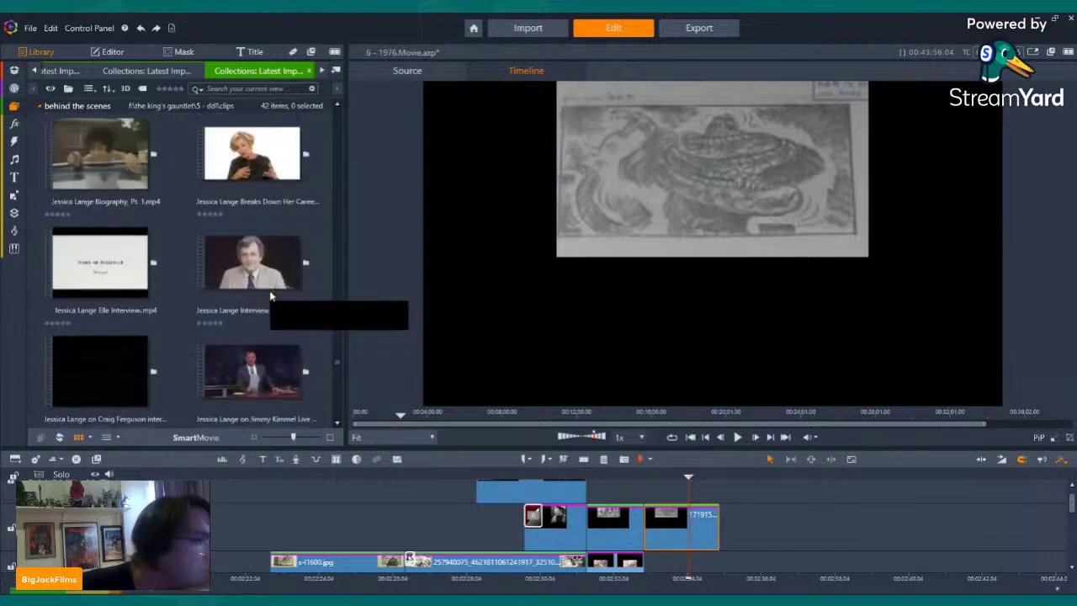
pyautogui.scroll(-10, 269, 296)
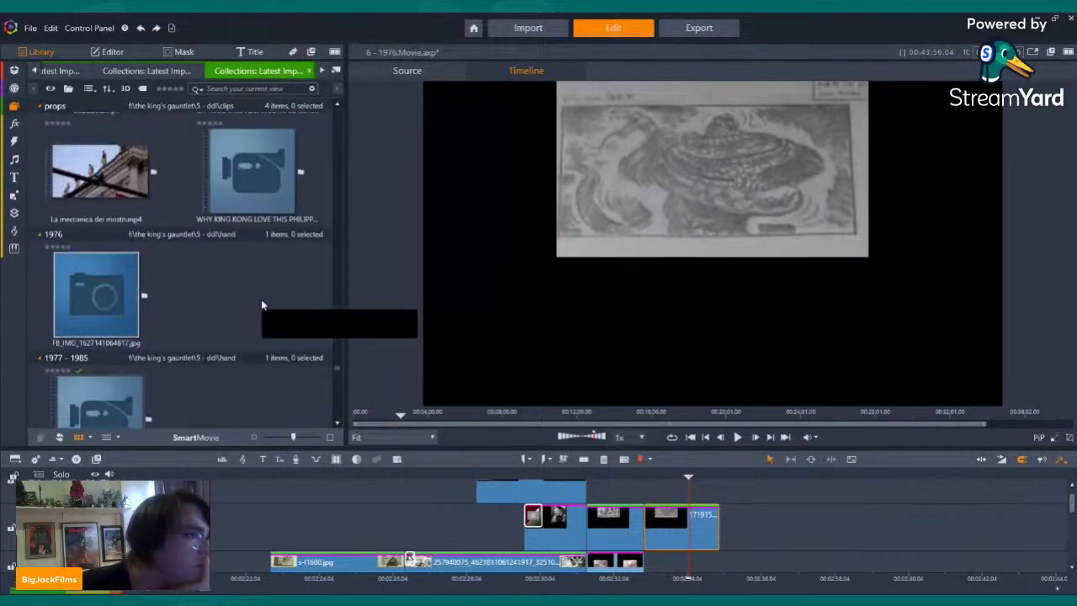
pyautogui.scroll(-10, 259, 305)
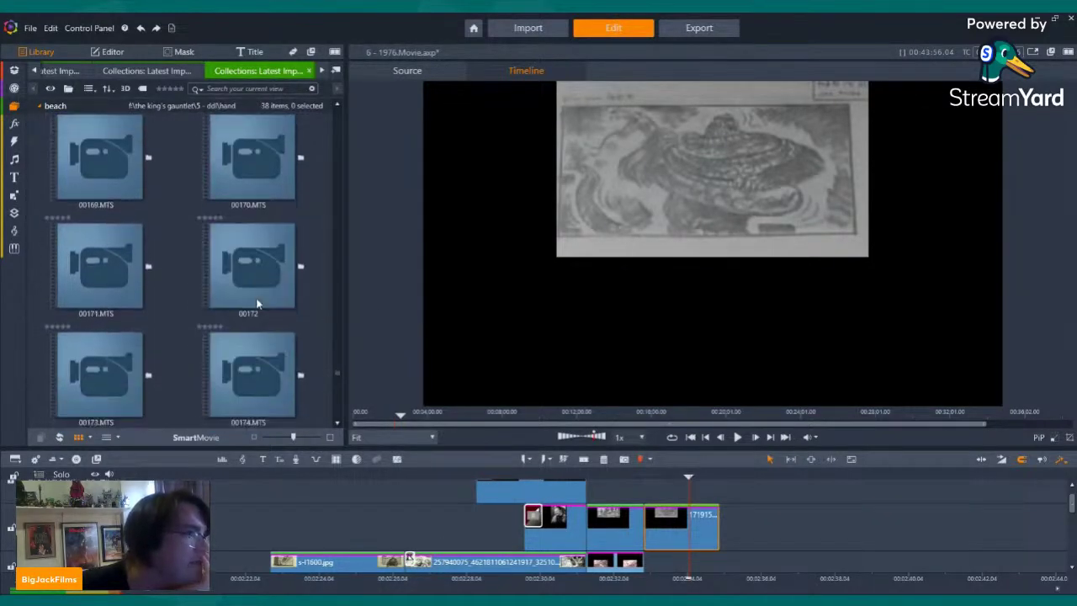
pyautogui.scroll(-8, 144, 105)
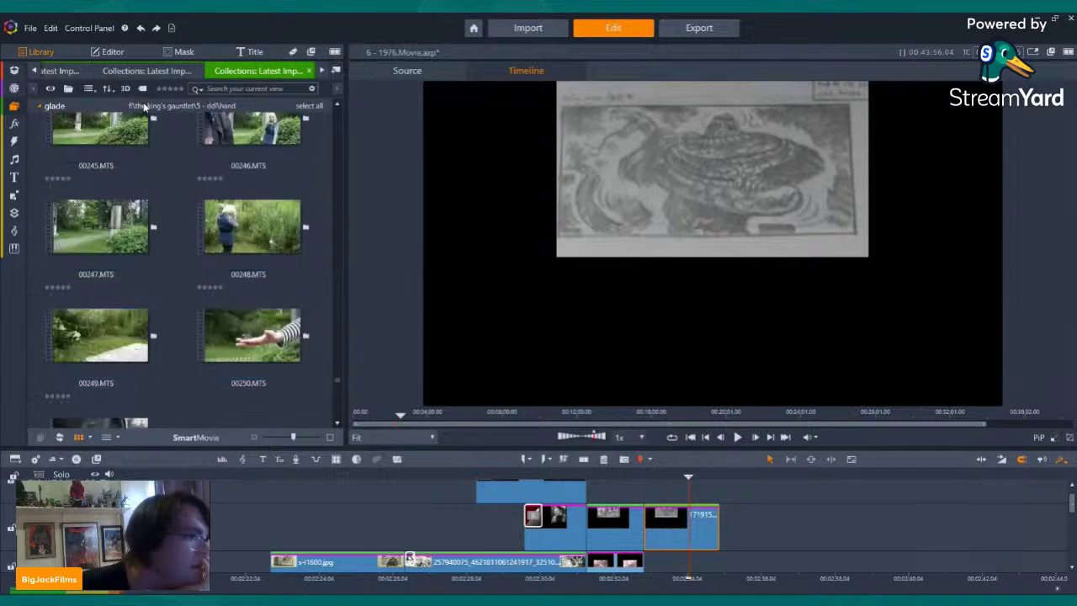
pyautogui.scroll(-5, 185, 213)
pyautogui.scroll(6, 134, 269)
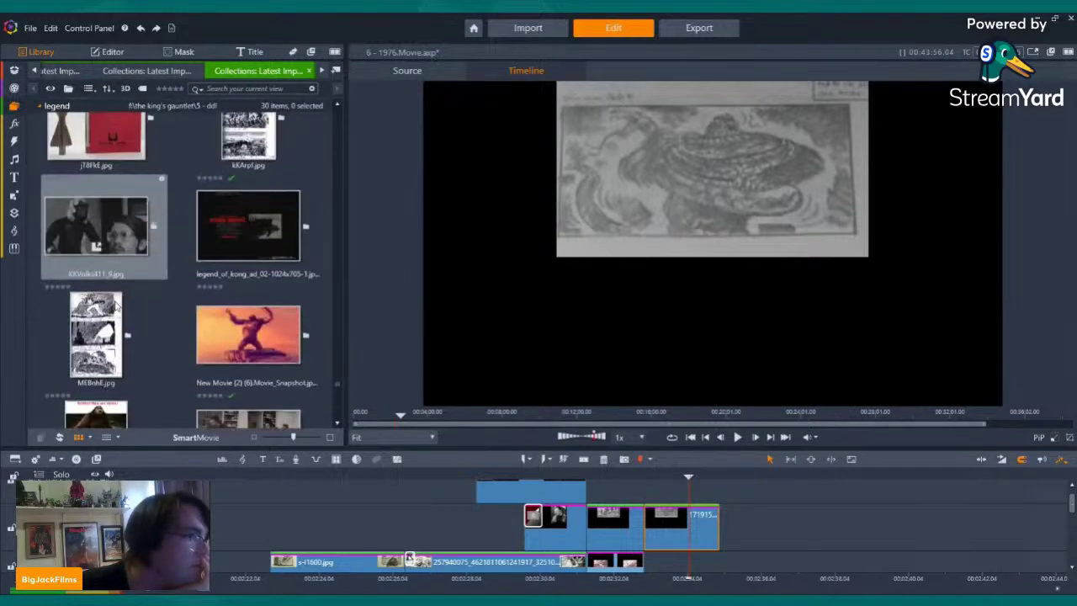
pyautogui.click(95, 318)
pyautogui.click(671, 578)
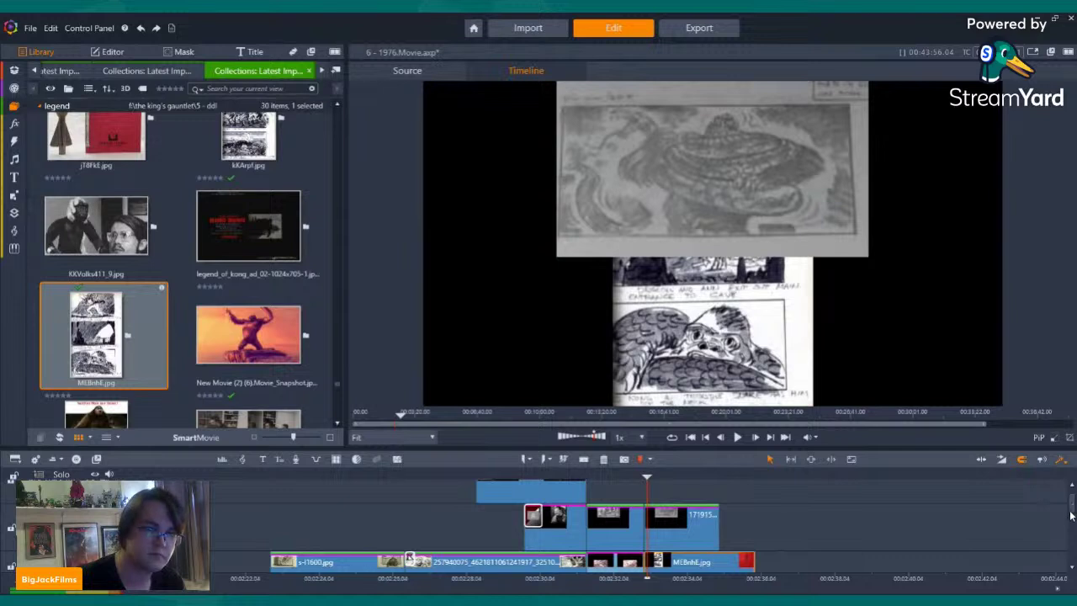
pyautogui.scroll(-1, 1072, 505)
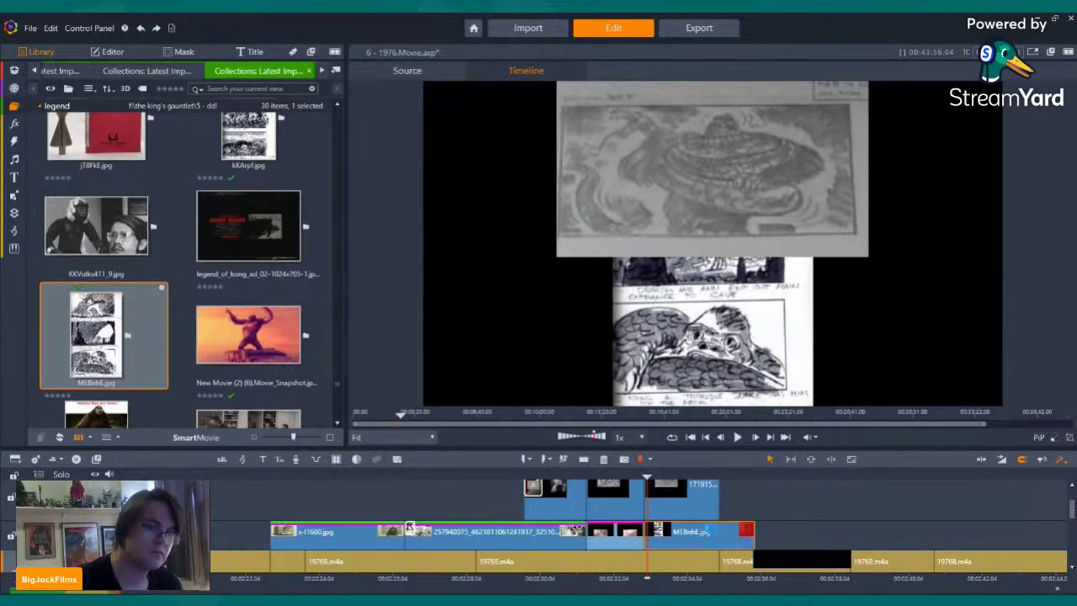
pyautogui.moveTo(754, 532); pyautogui.dragTo(720, 532)
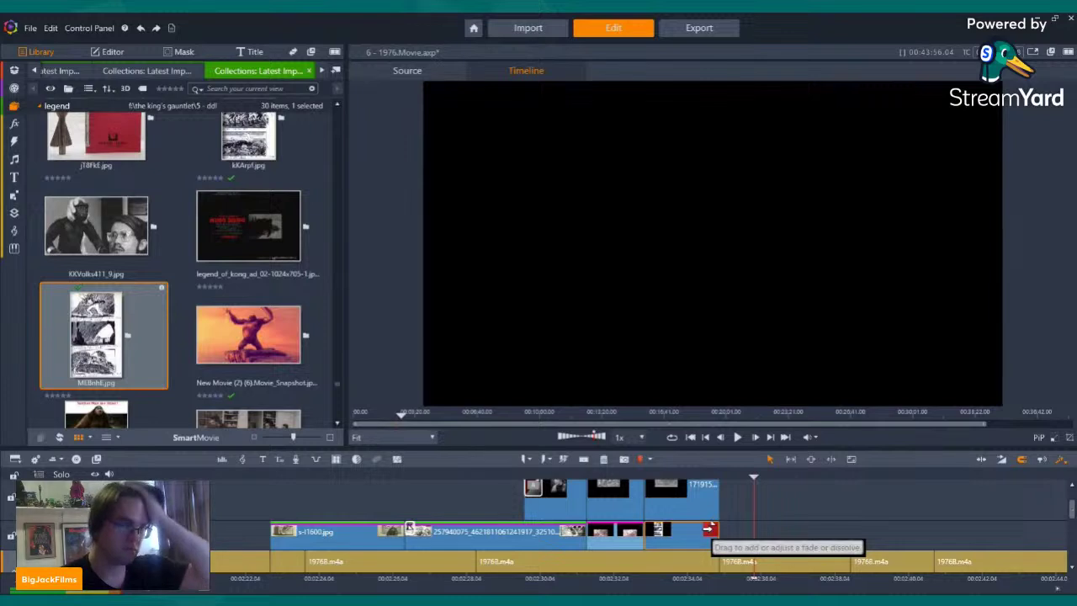
# - Reframe the MEBnhE storyboard on its Kong-fights-snake panel and apply all effects copied from the lower natives storyboard
pyautogui.rightClick(671, 534)
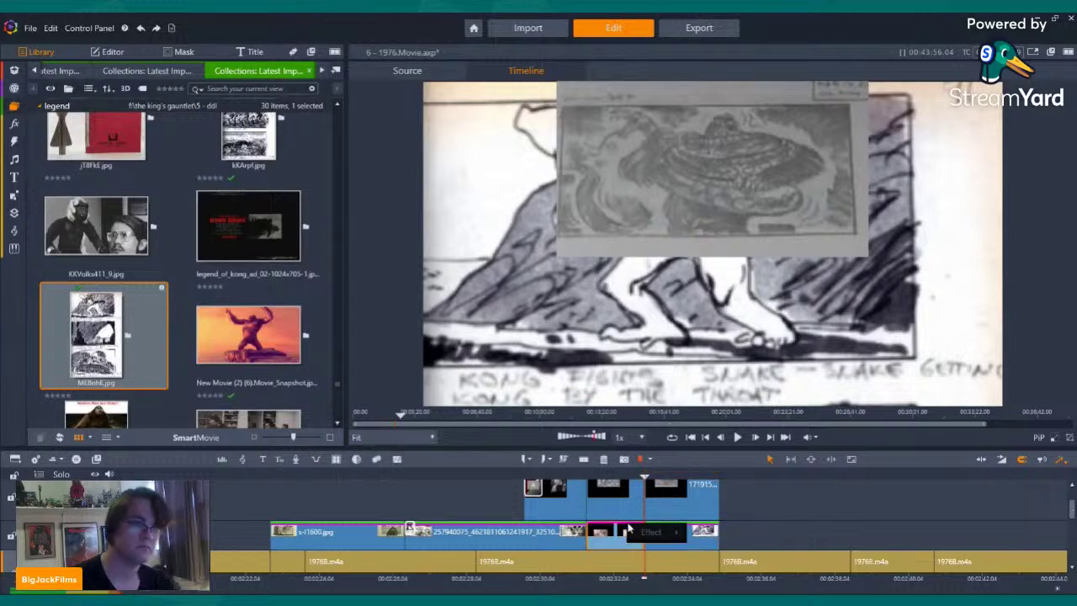
pyautogui.rightClick(679, 534)
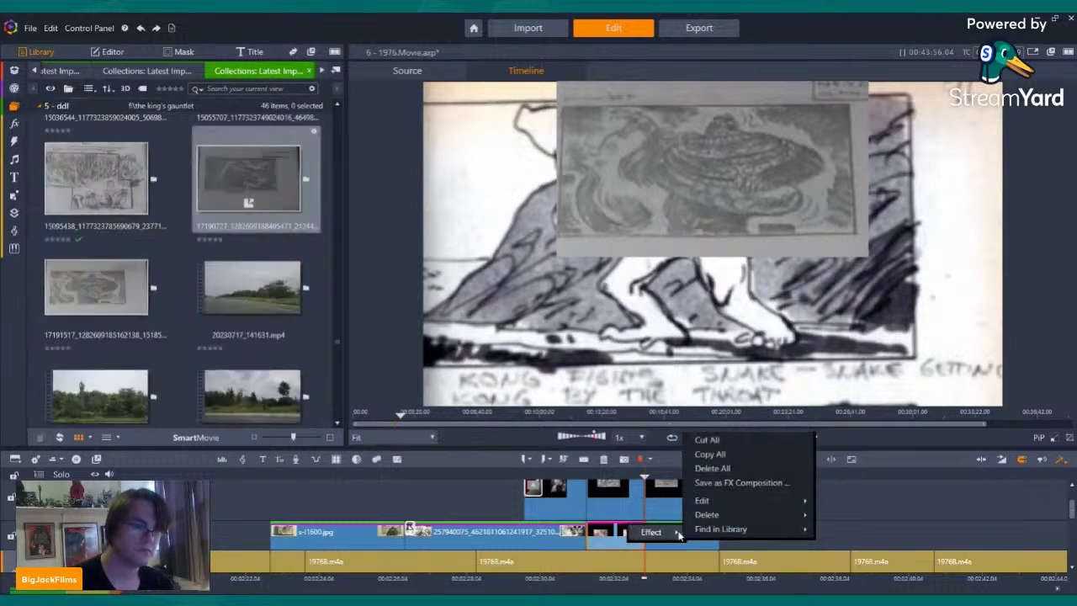
pyautogui.click(710, 454)
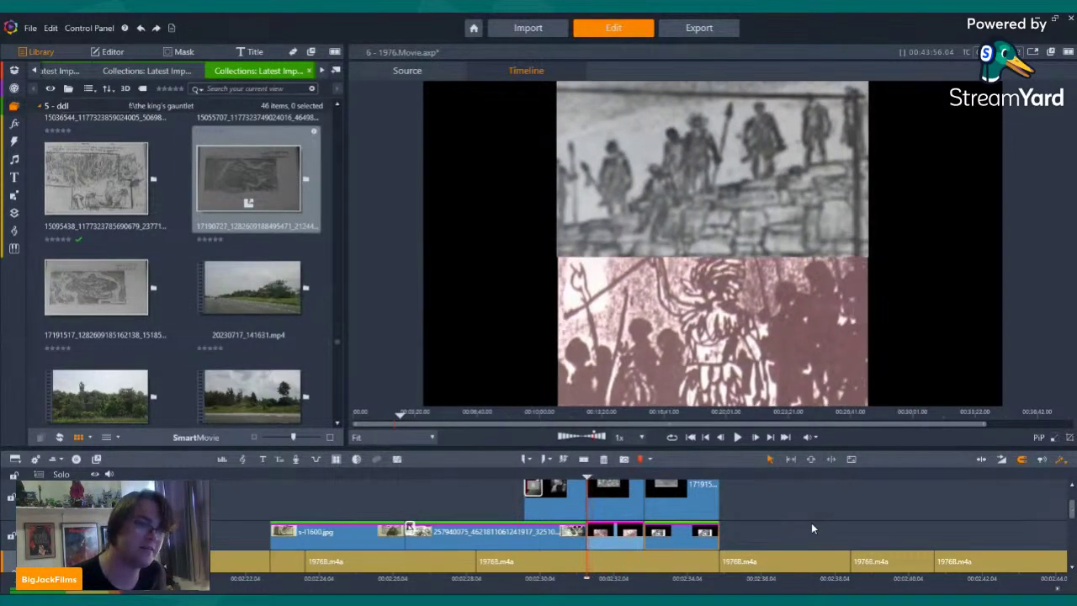
# - Play the stacked natives and snake comparisons, and add short dissolves between them on both storyboard tracks
pyautogui.click(741, 438)
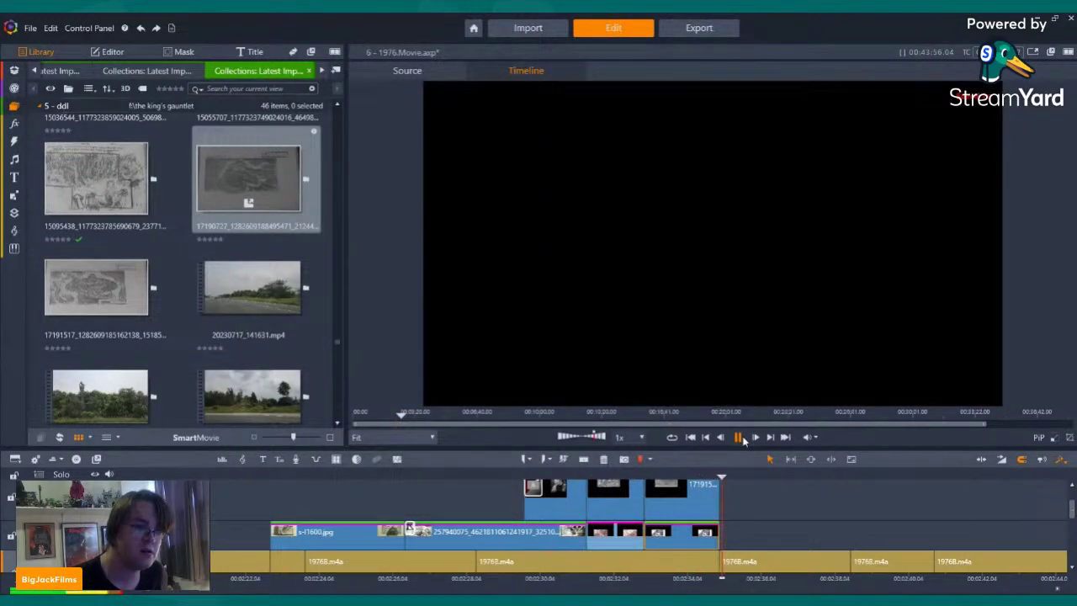
pyautogui.press('space')
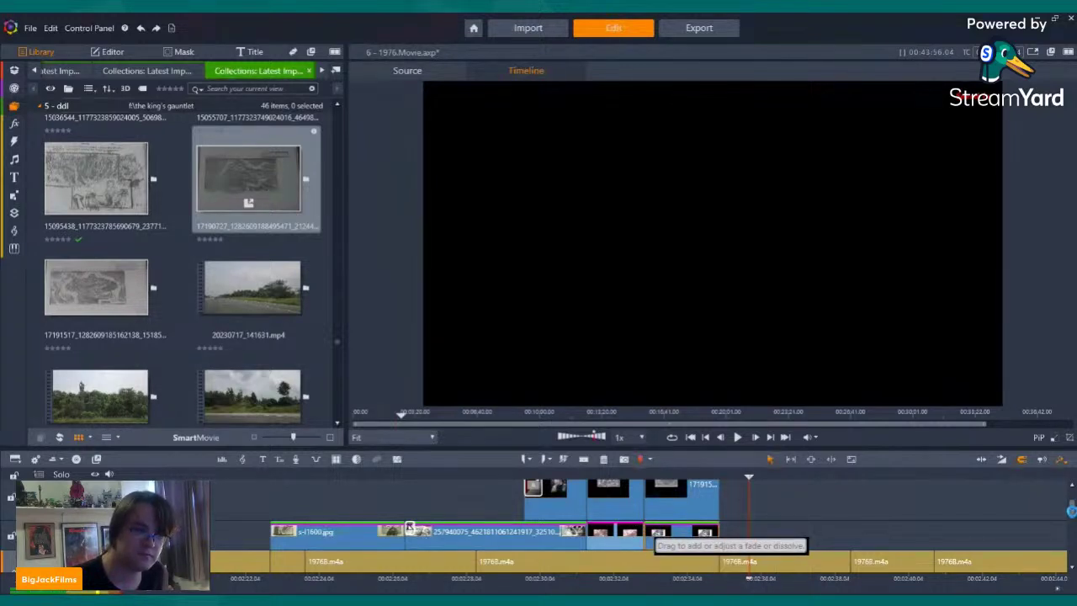
pyautogui.scroll(2, 1067, 509)
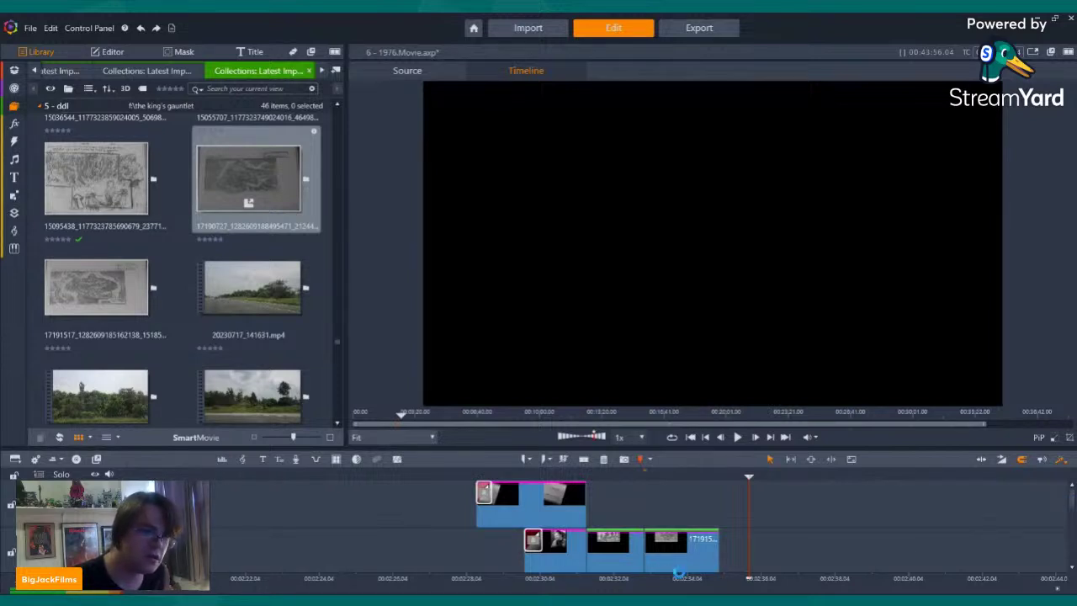
pyautogui.scroll(-1, 654, 529)
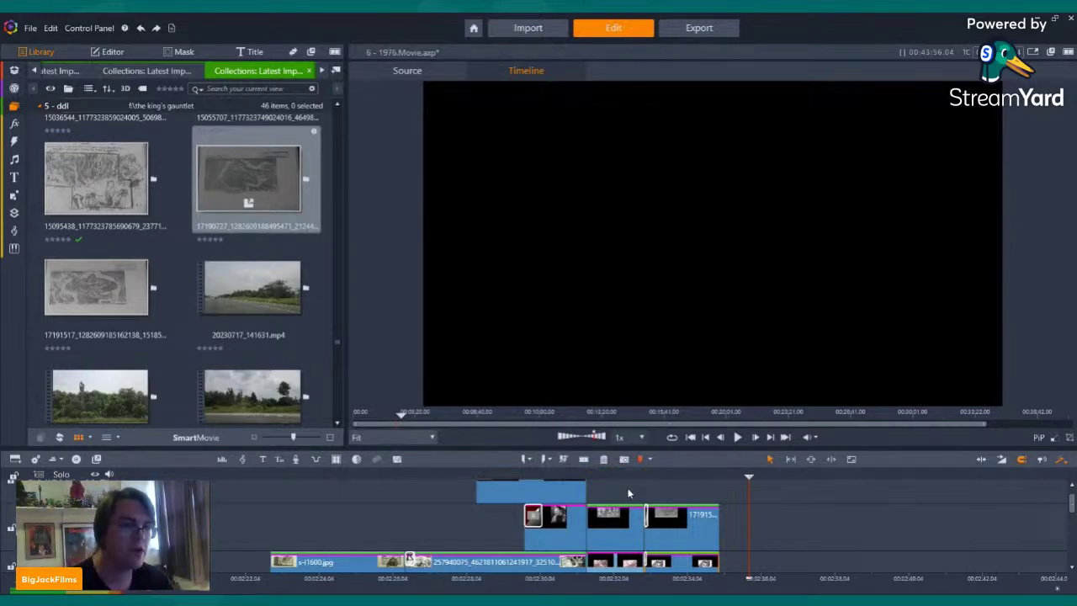
pyautogui.moveTo(604, 474); pyautogui.dragTo(168, 477)
pyautogui.moveTo(449, 478); pyautogui.dragTo(737, 502)
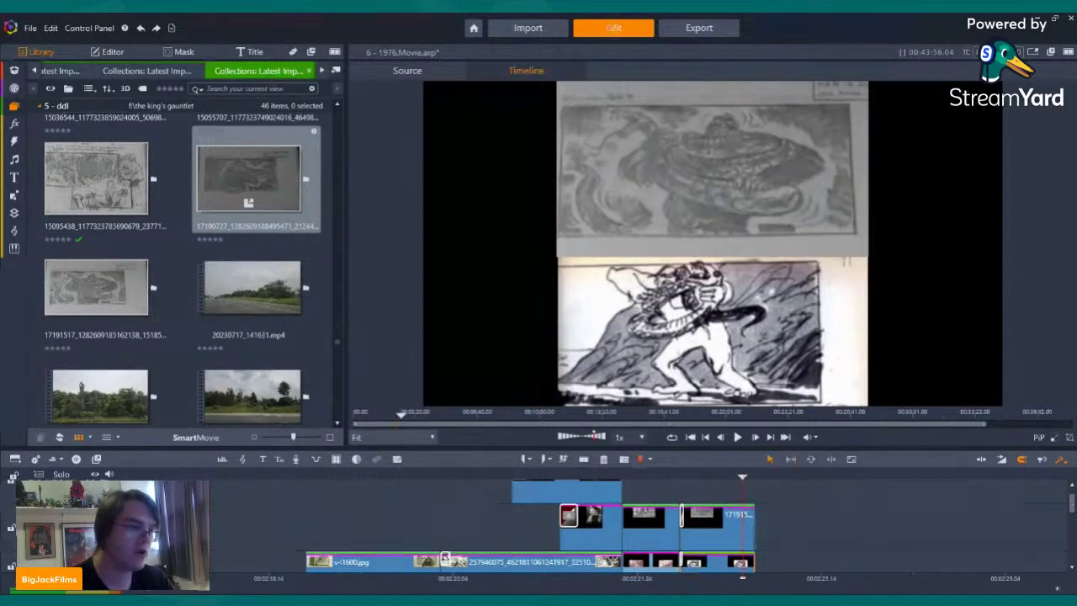